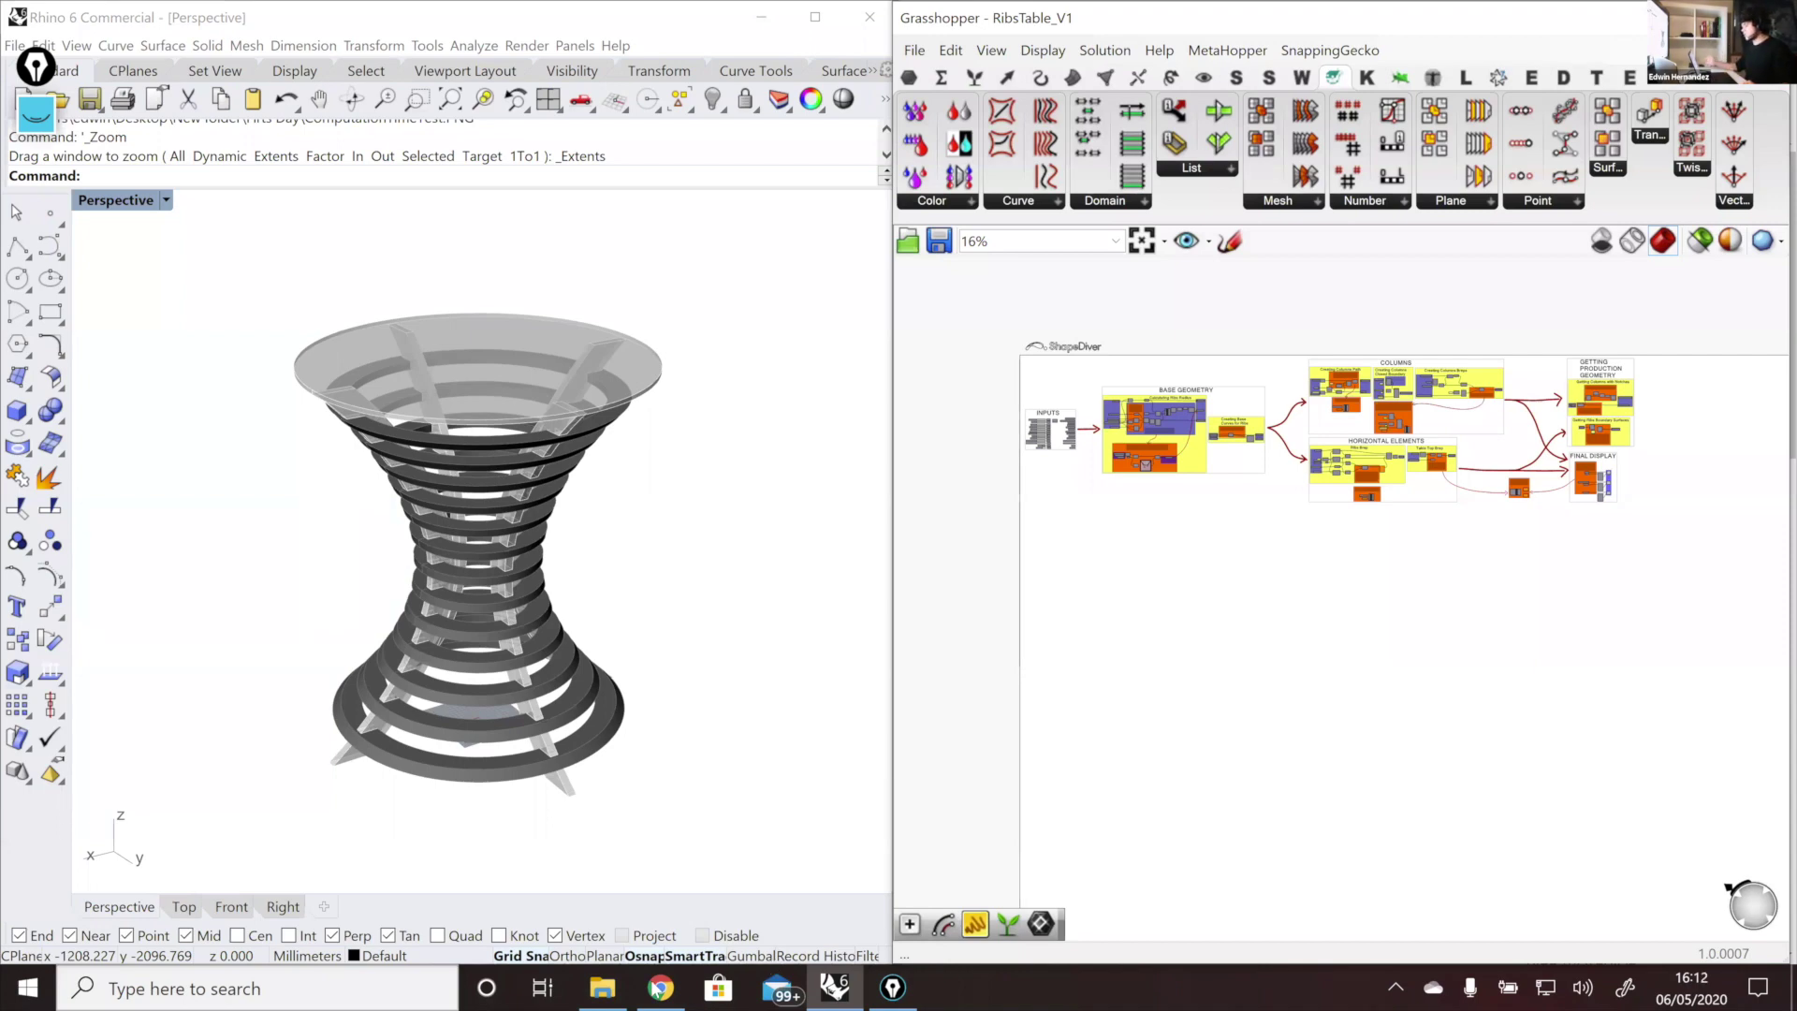
Step: Switch to the Chrome browser and open shapediver.com/forum in a new tab
{"action": "key", "text": "alt+Tab"}
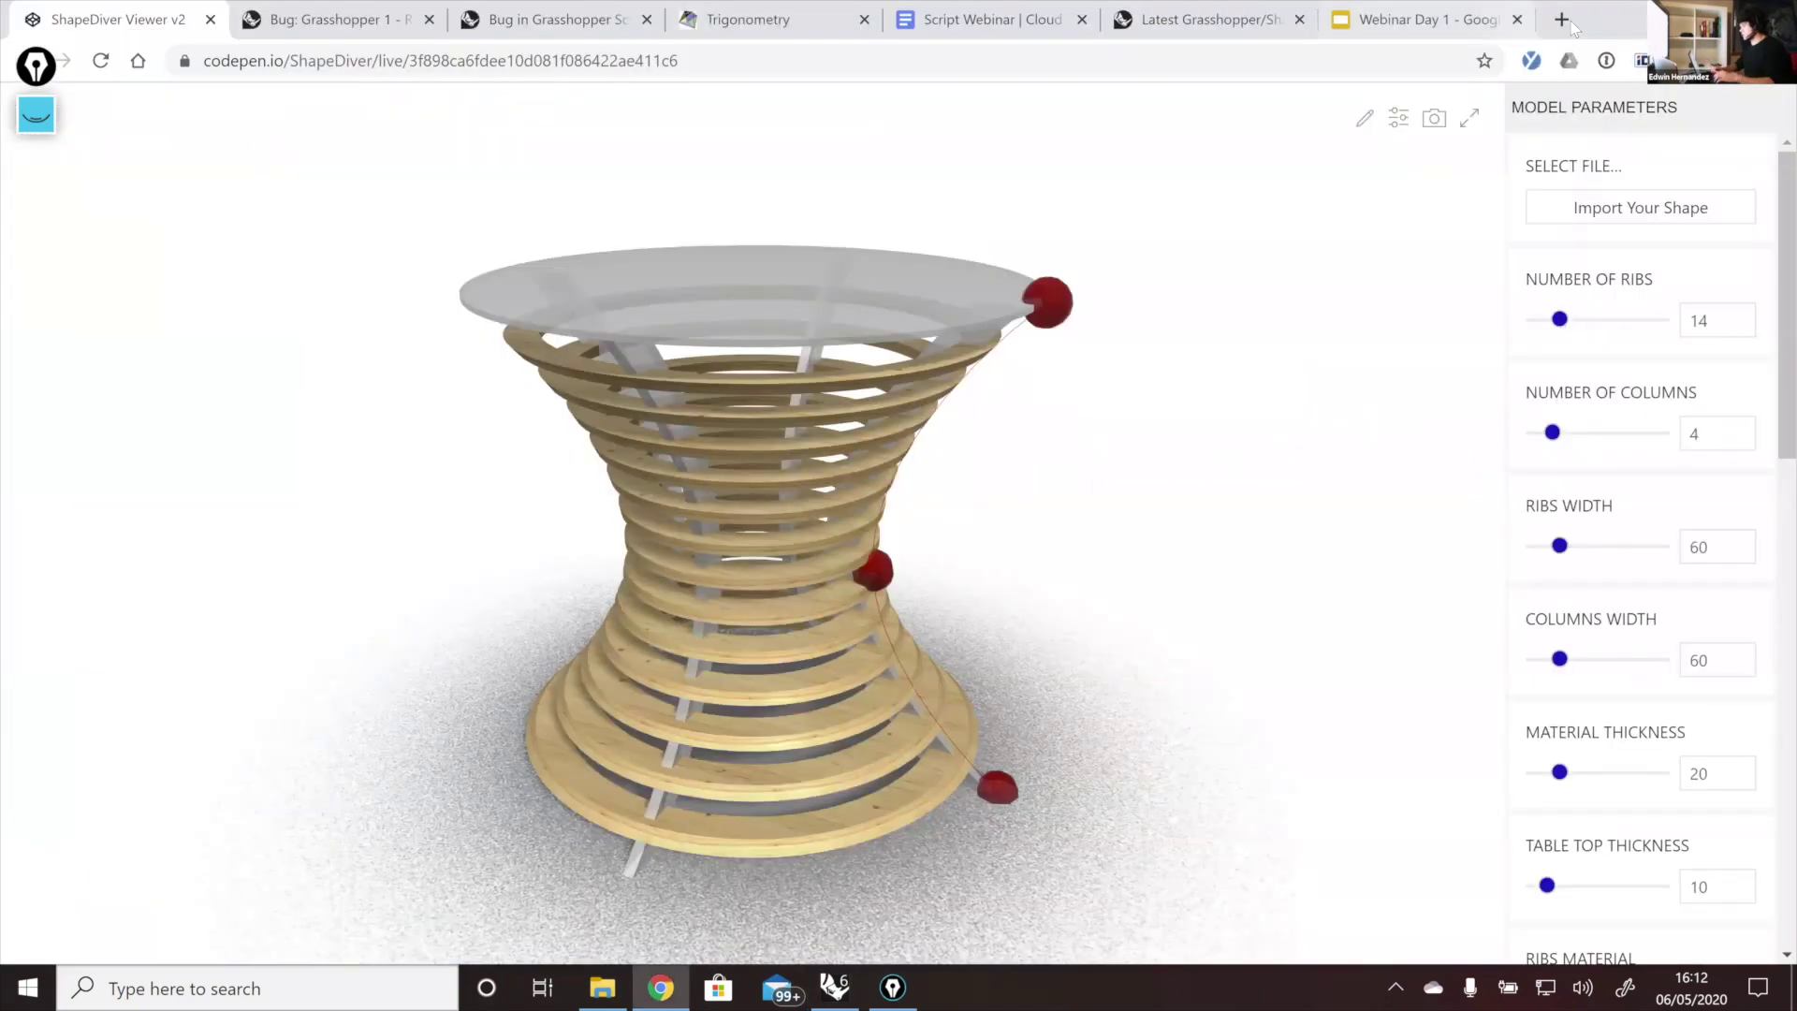
{"action": "left_click", "coordinate": [1571, 27]}
{"action": "type", "text": "shapediver.com/a"}
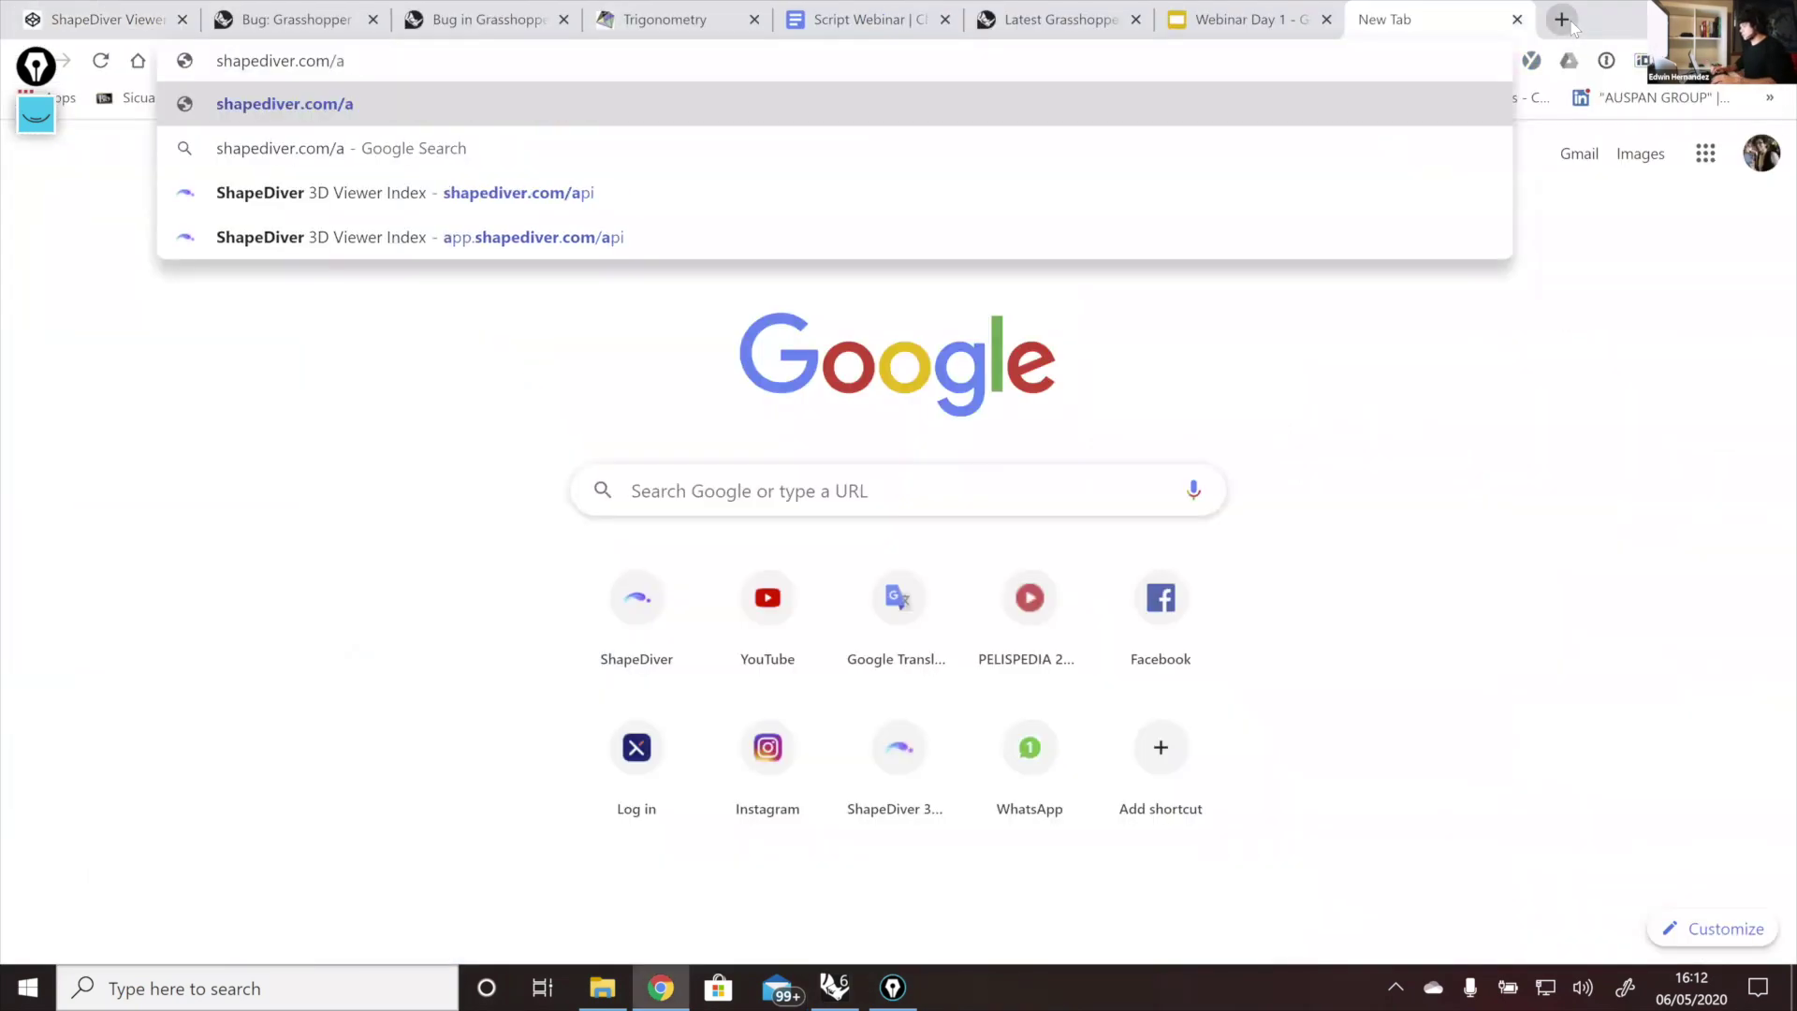
{"action": "key", "text": "BackSpace"}
{"action": "type", "text": "fr"}
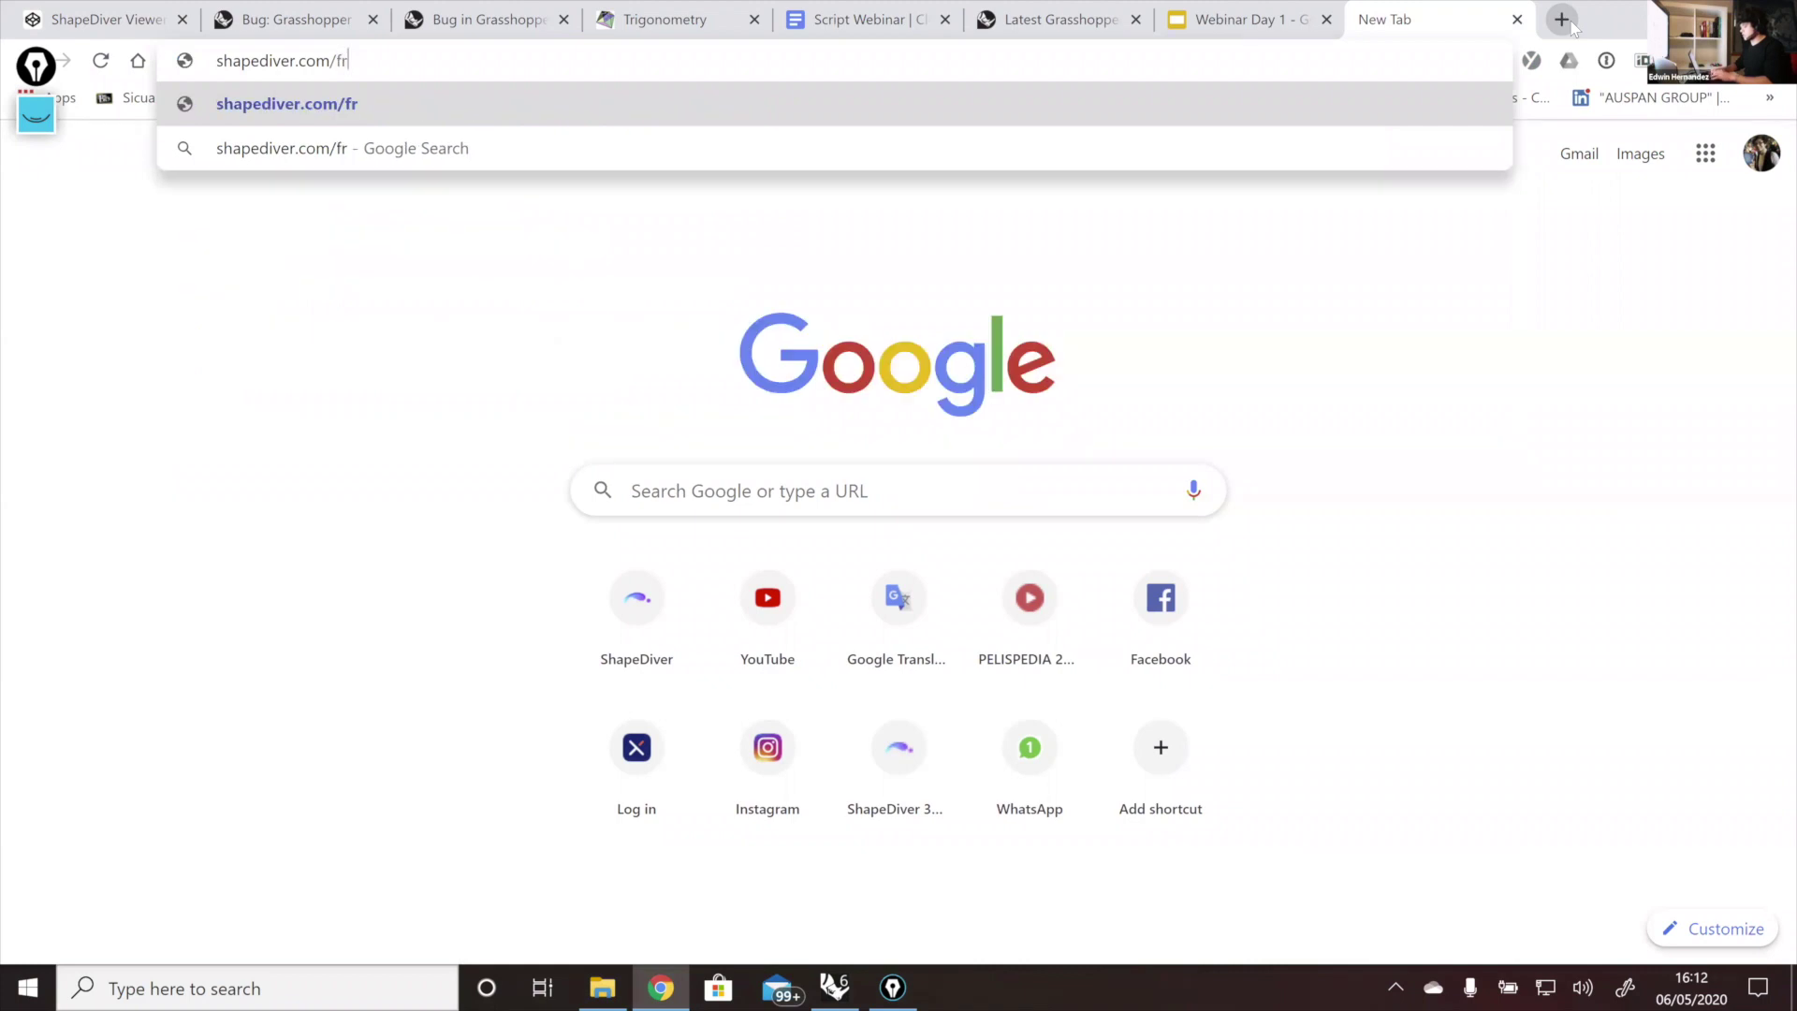
{"action": "key", "text": "BackSpace"}
{"action": "type", "text": "orum"}
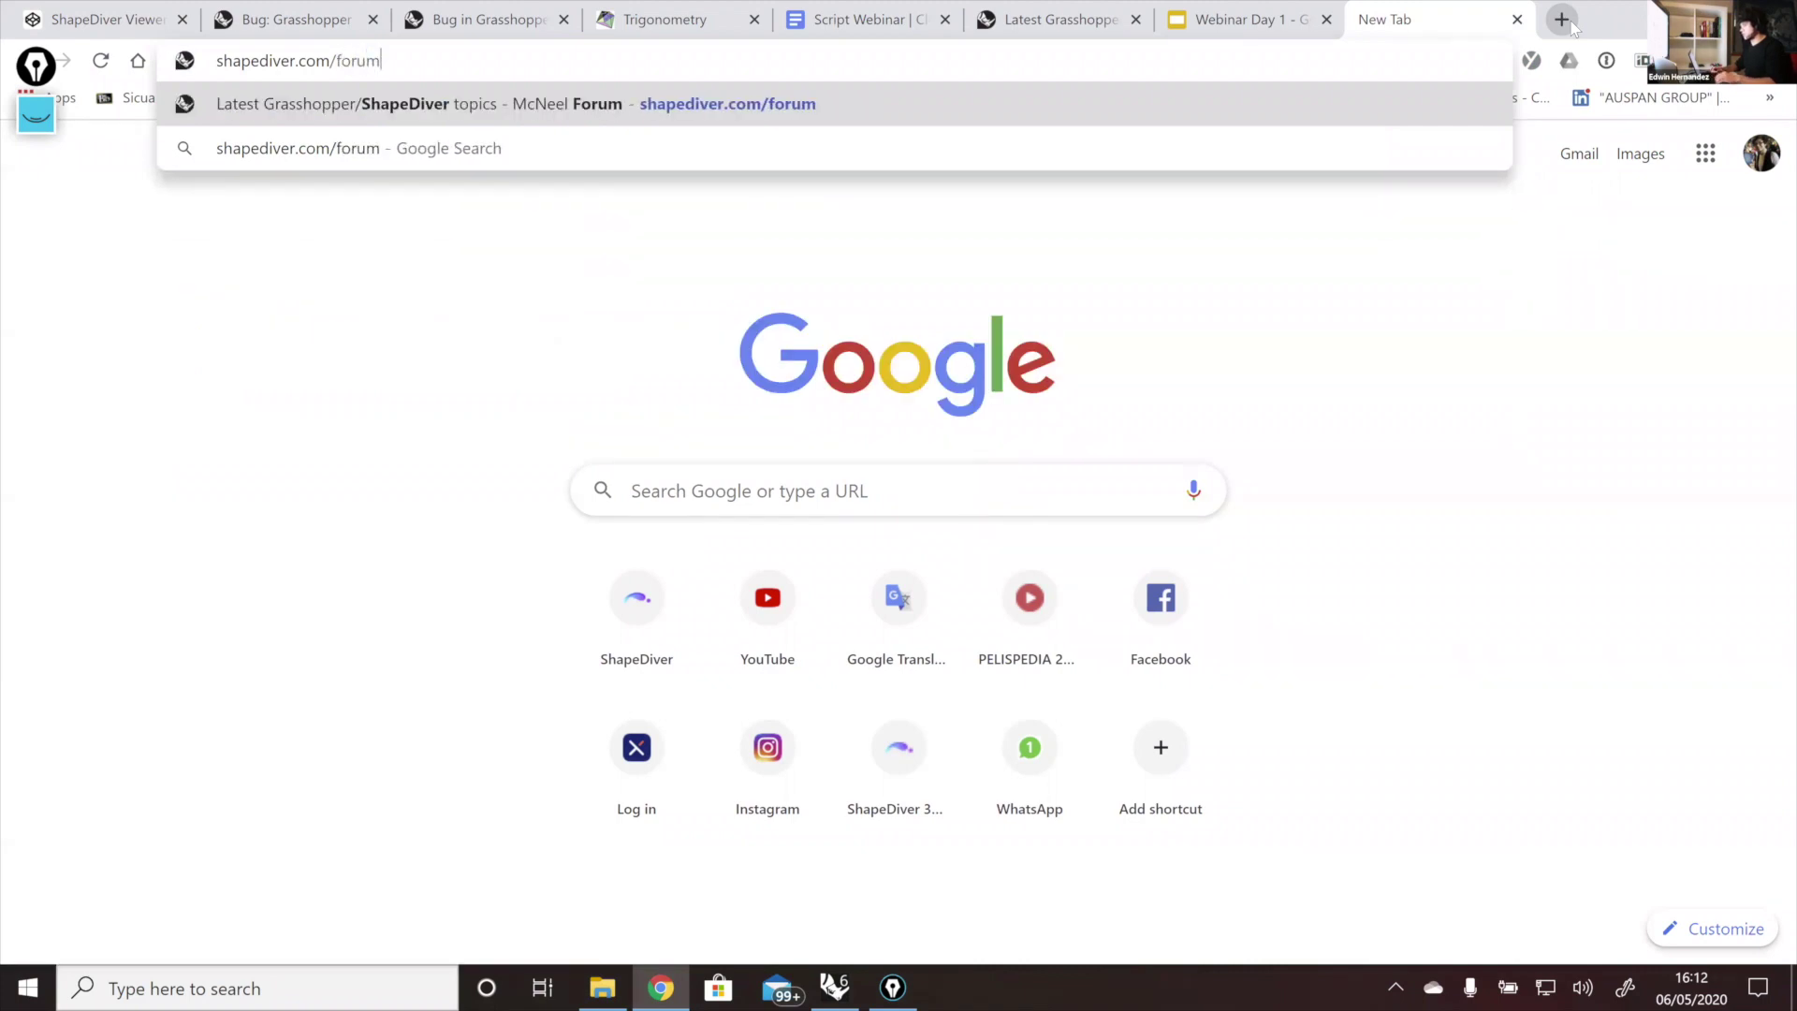
{"action": "key", "text": "Return"}
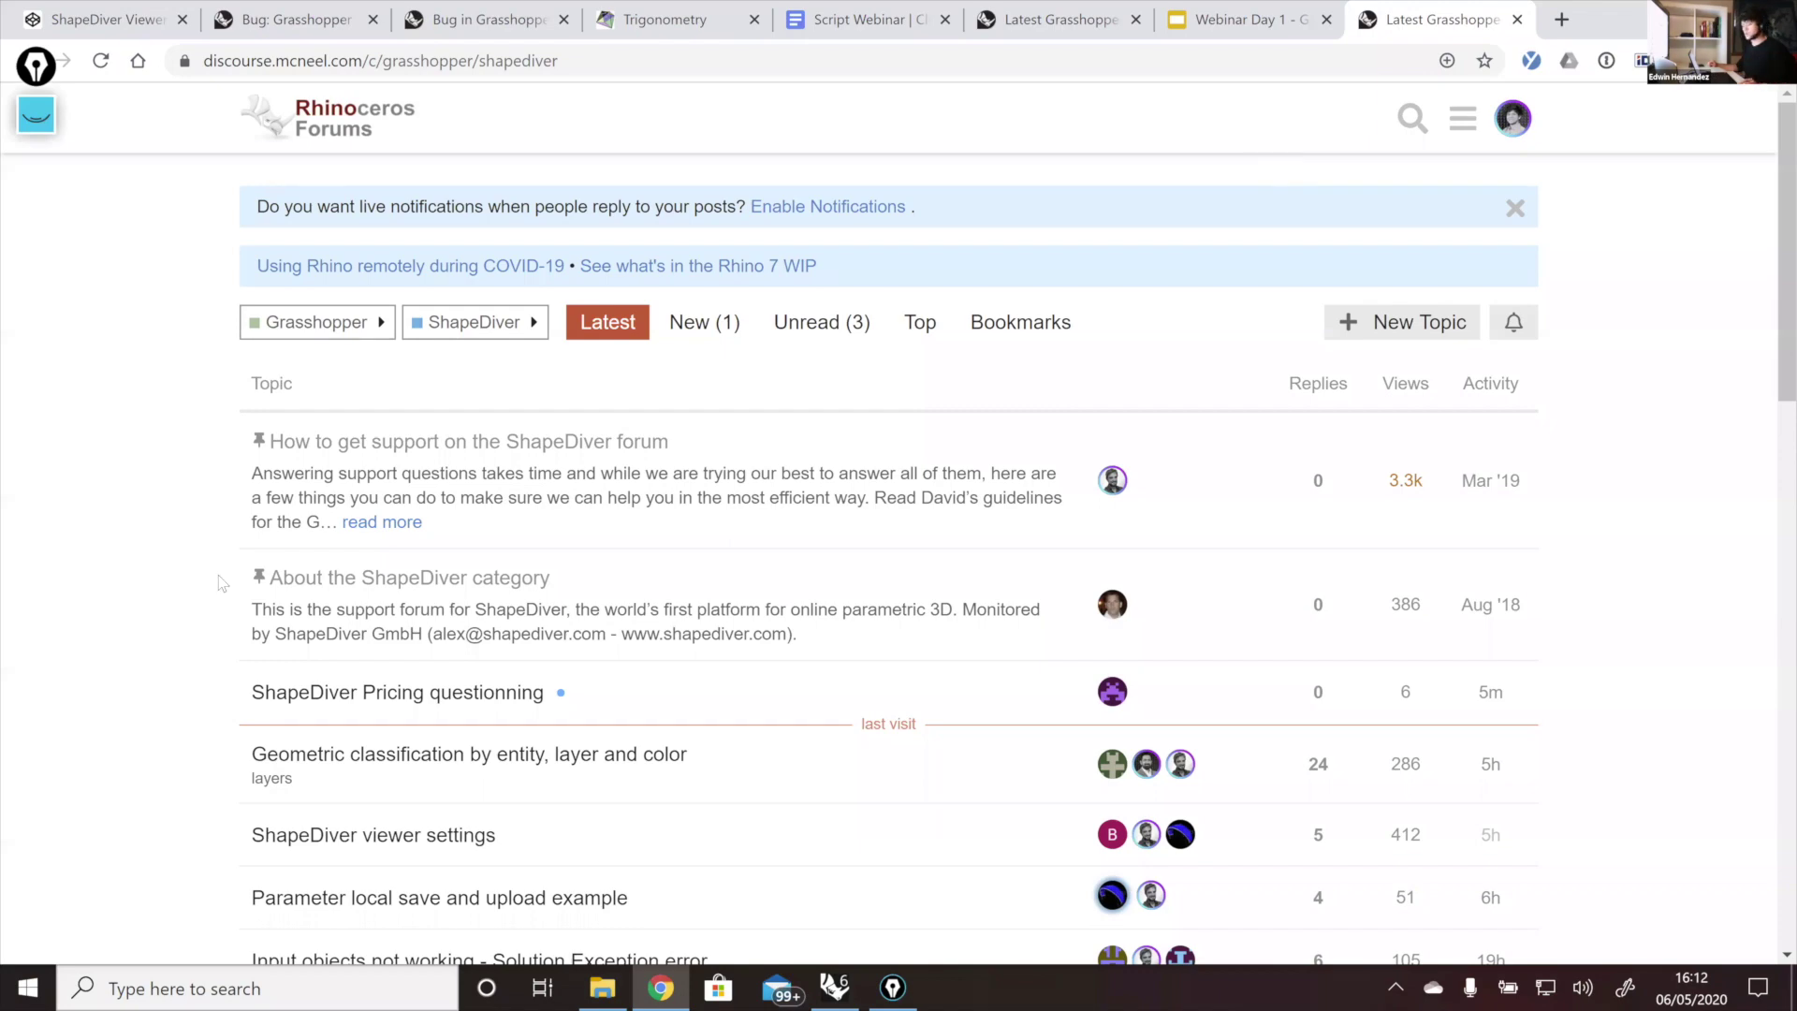
Step: Open the forum topic "[WEBINAR] Day 2 Challenge (29/04/2020)" and look back through its latest replies
{"action": "scroll", "coordinate": [194, 599], "scroll_direction": "down", "scroll_amount": 6}
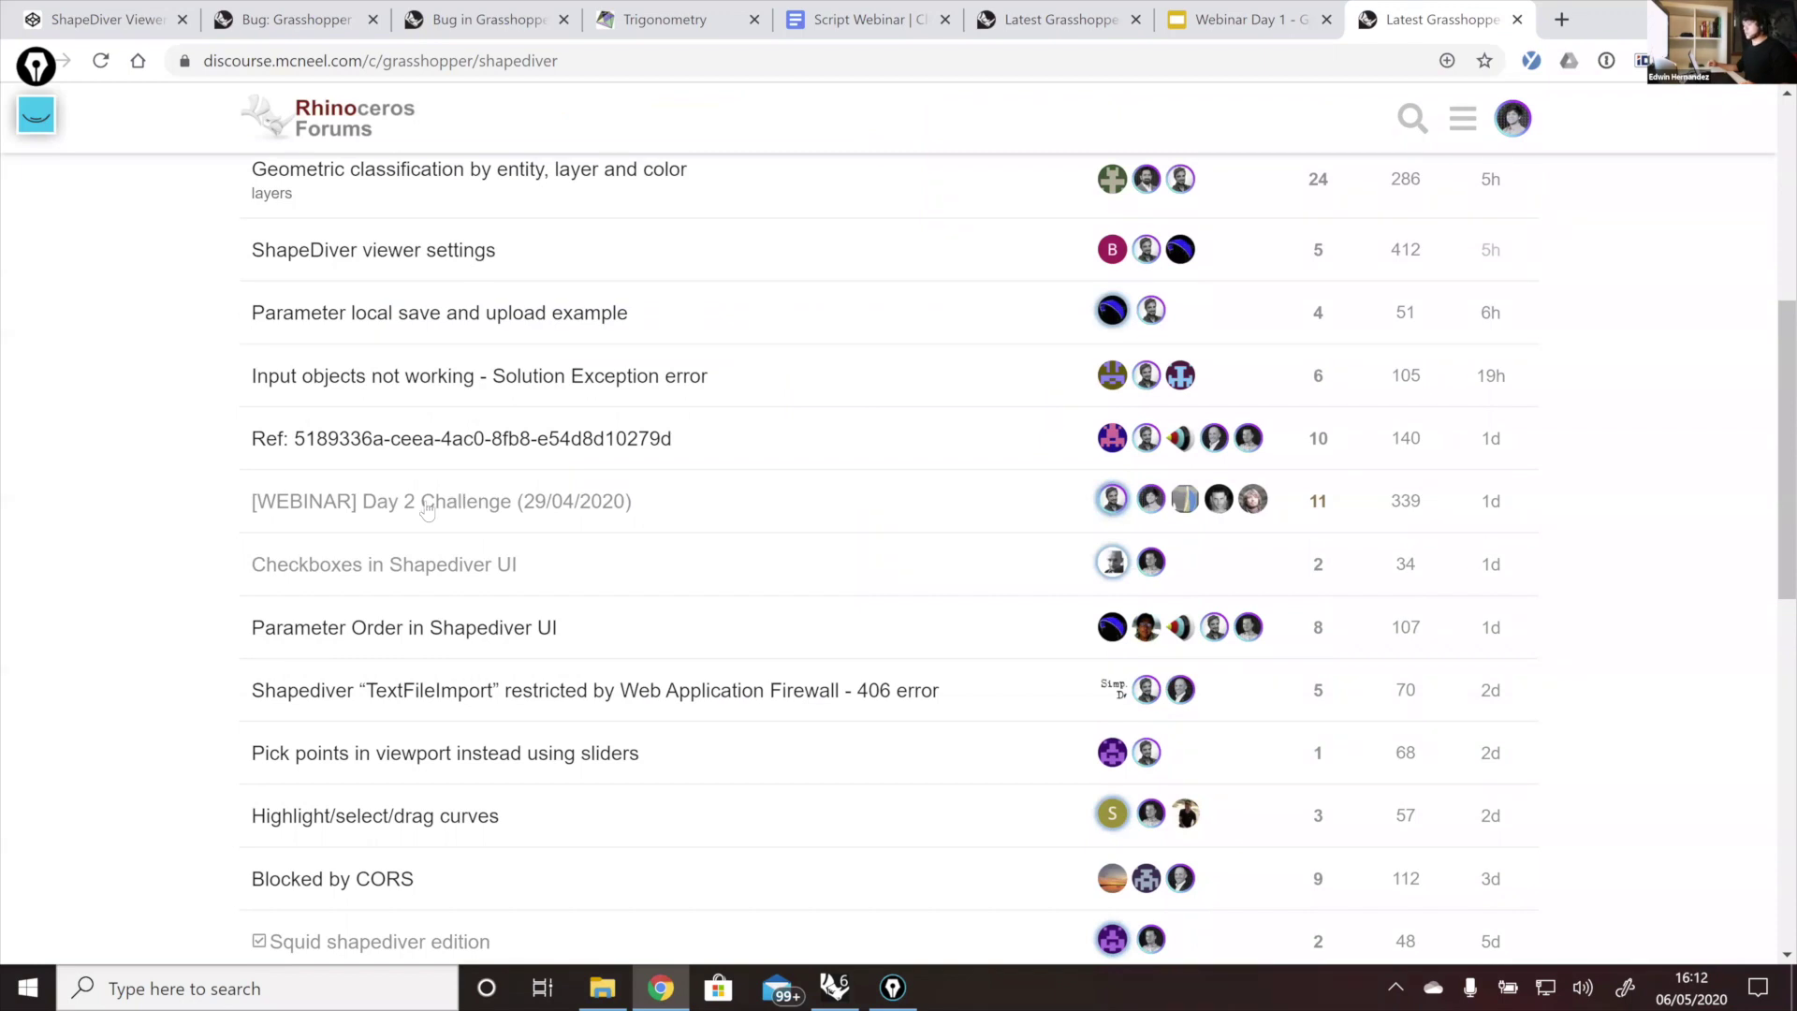
{"action": "left_click", "coordinate": [427, 505]}
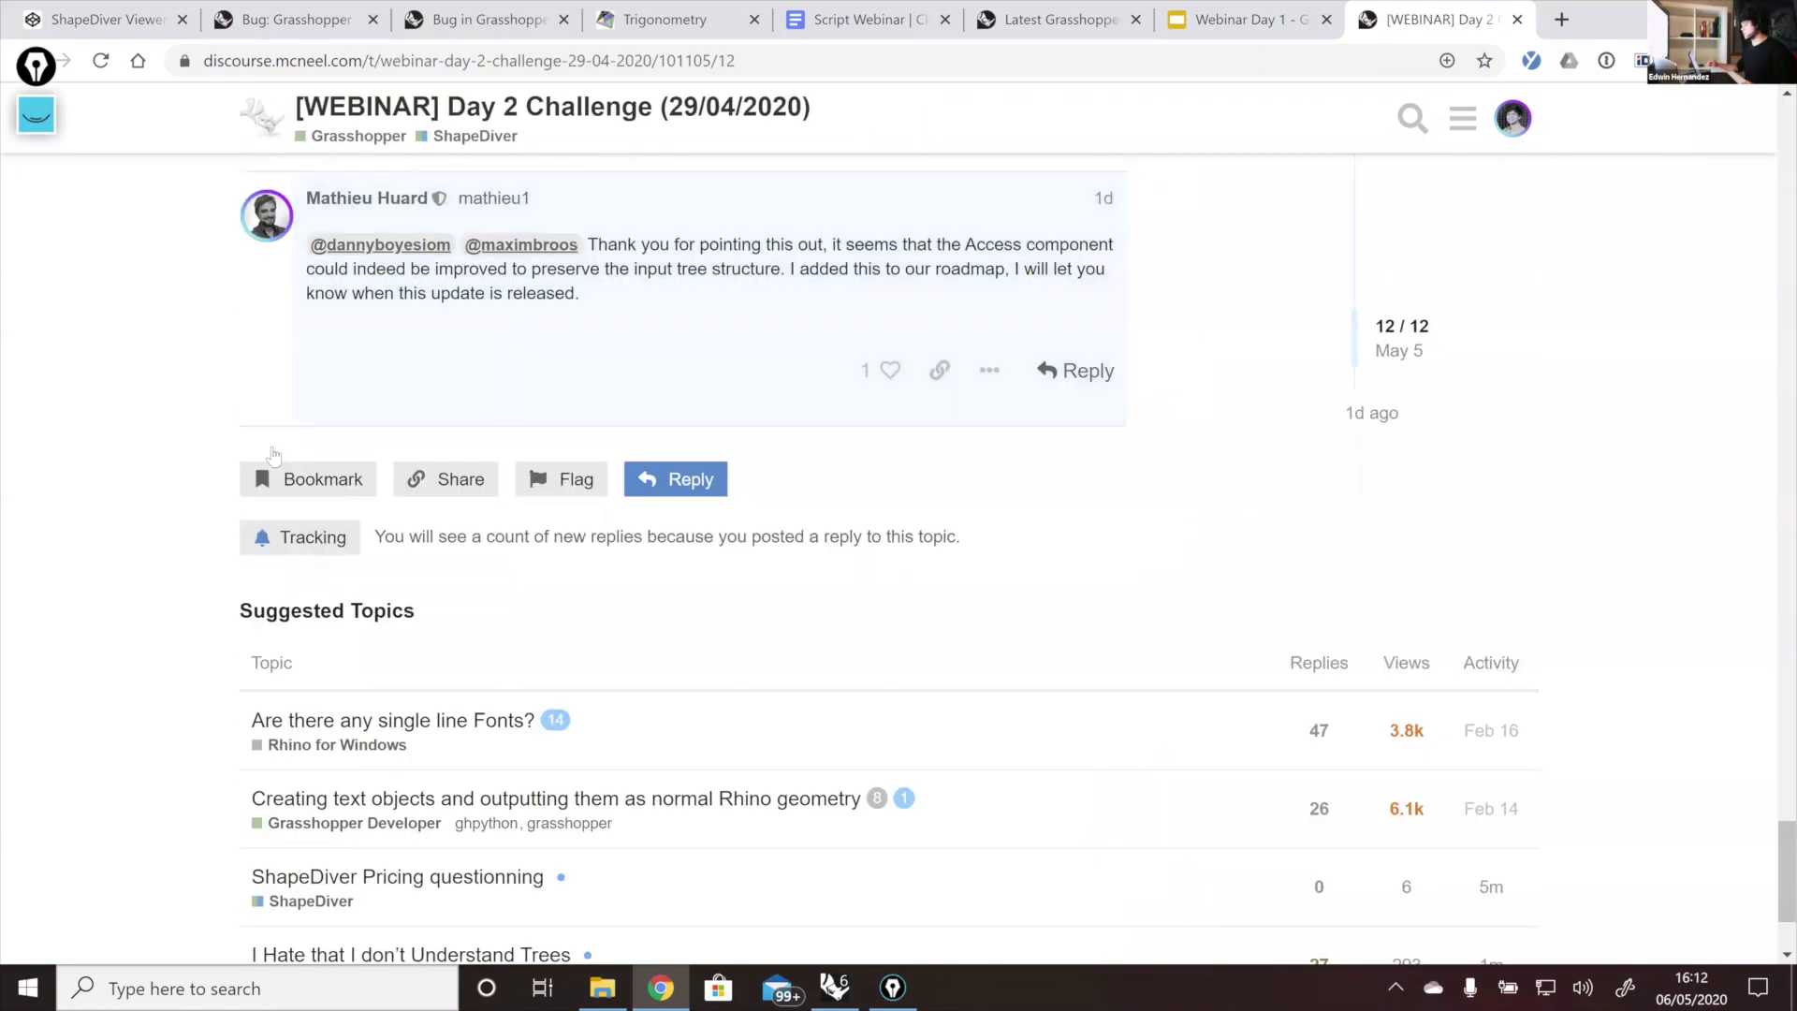
{"action": "scroll", "coordinate": [355, 487], "scroll_direction": "up", "scroll_amount": 7}
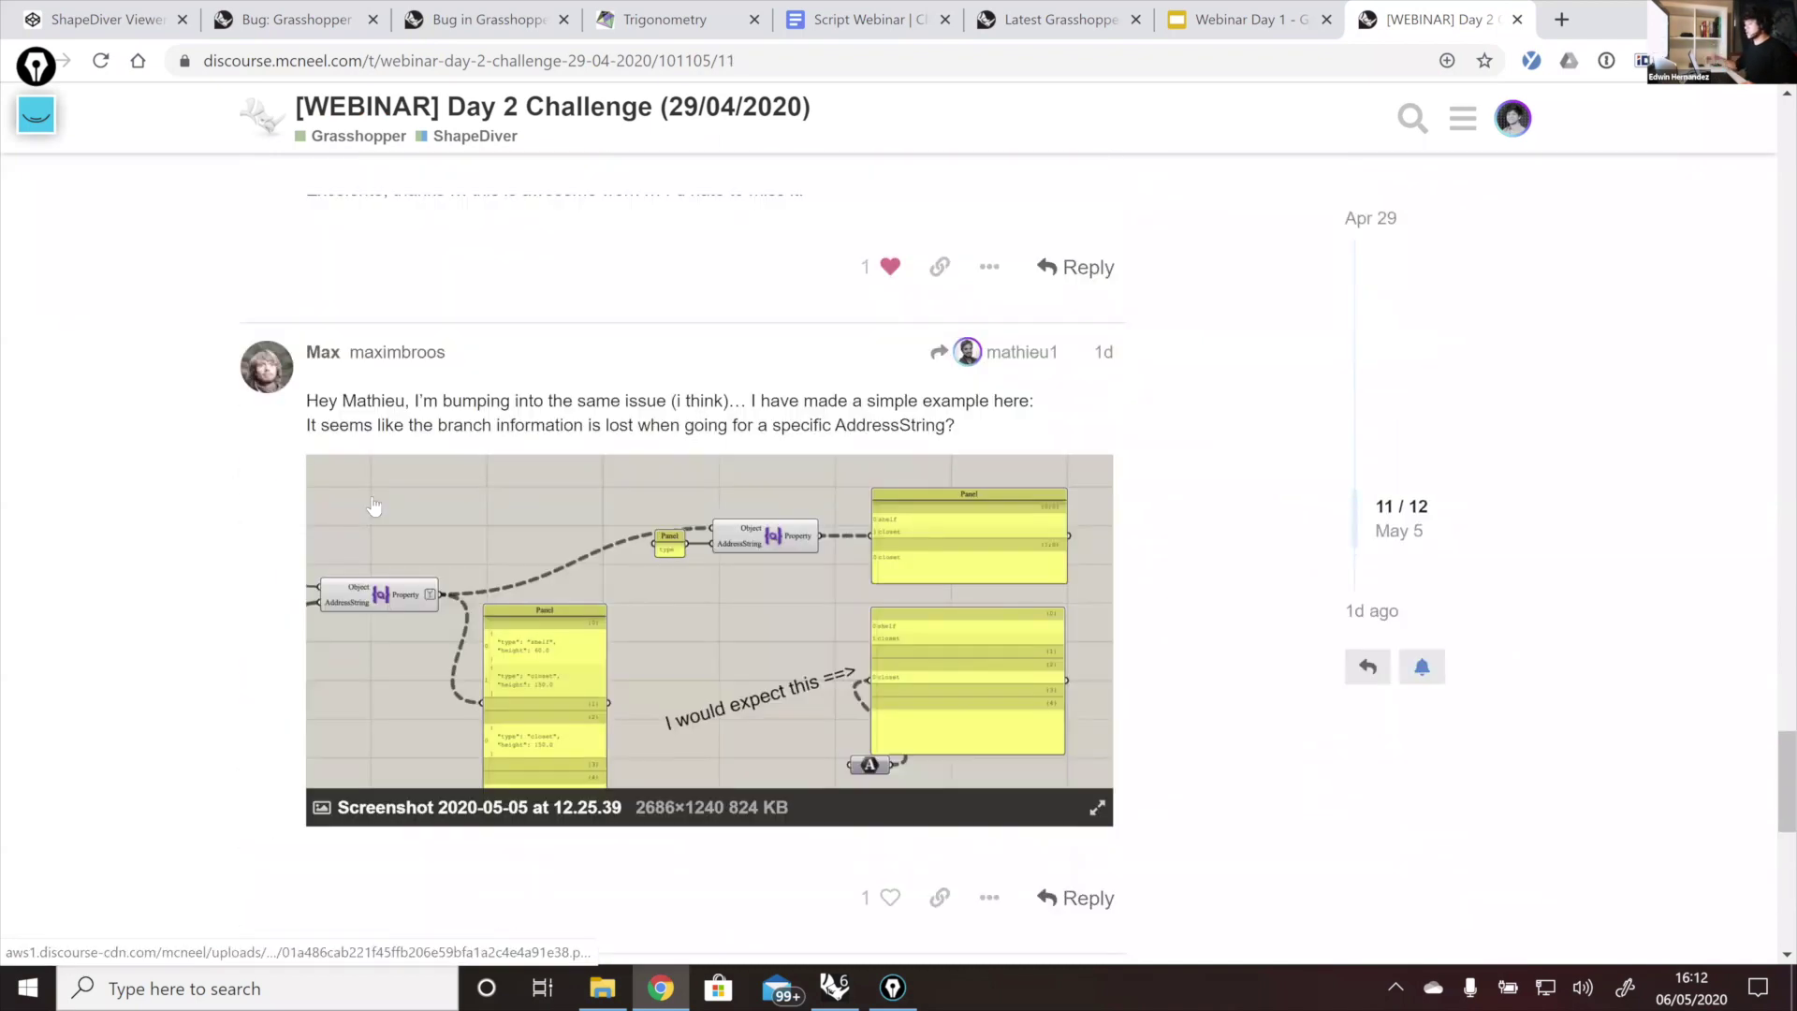
{"action": "scroll", "coordinate": [653, 700], "scroll_direction": "up", "scroll_amount": 5}
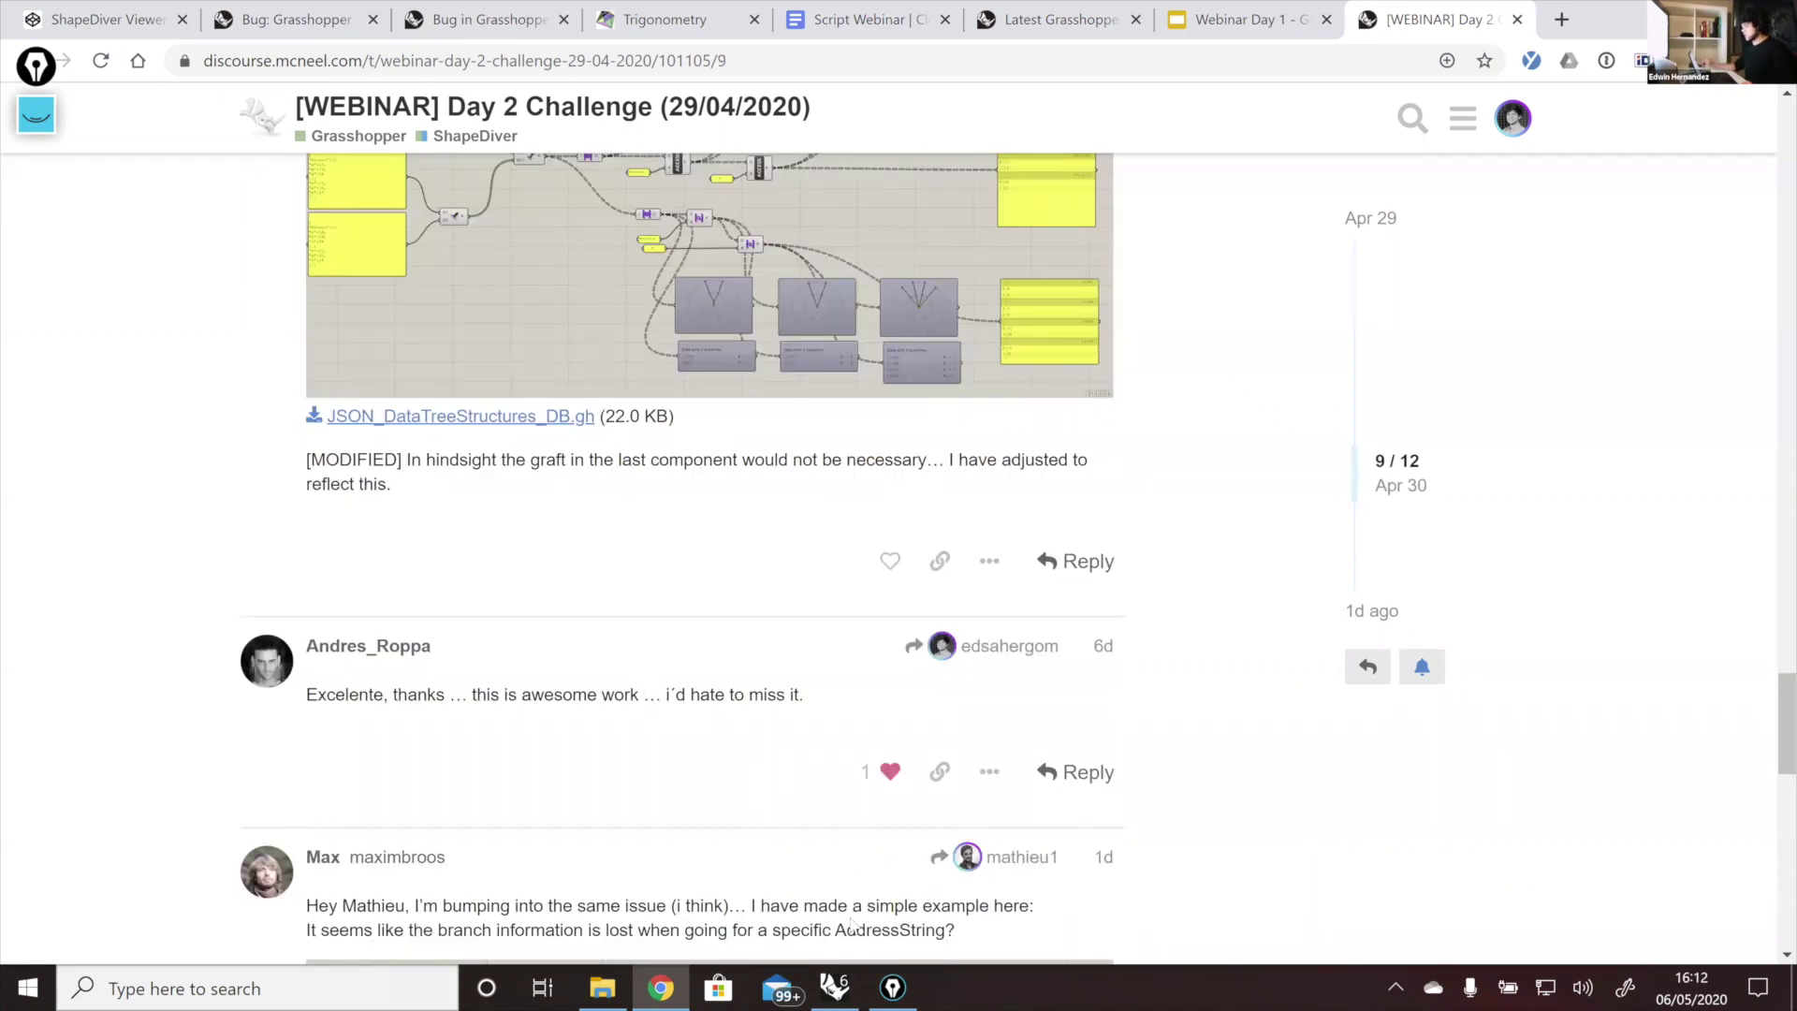
Step: Switch back to Rhino and Grasshopper and examine the notes in the Calculating Ribs Radius group of the RibsTable_V1 definition
{"action": "left_click", "coordinate": [832, 984]}
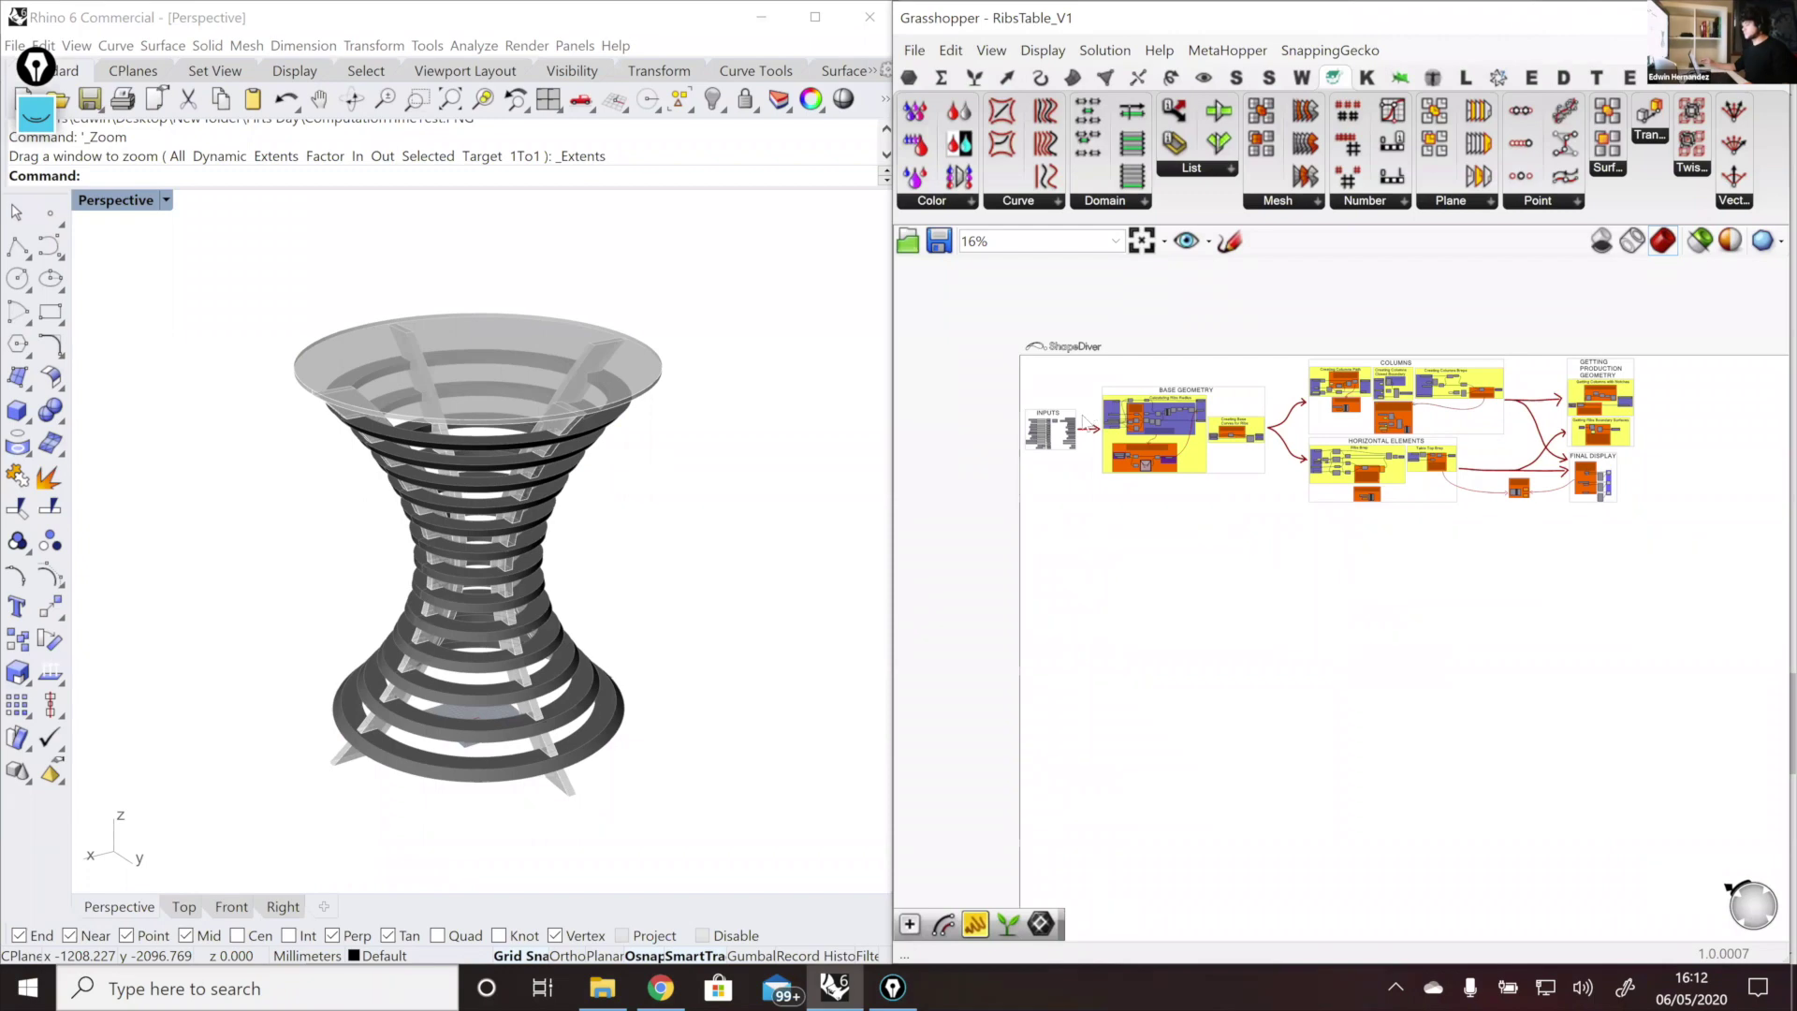
{"action": "scroll", "coordinate": [1123, 412], "scroll_direction": "up", "scroll_amount": 2}
{"action": "scroll", "coordinate": [1168, 399], "scroll_direction": "up", "scroll_amount": 2}
{"action": "scroll", "coordinate": [1204, 401], "scroll_direction": "up", "scroll_amount": 7}
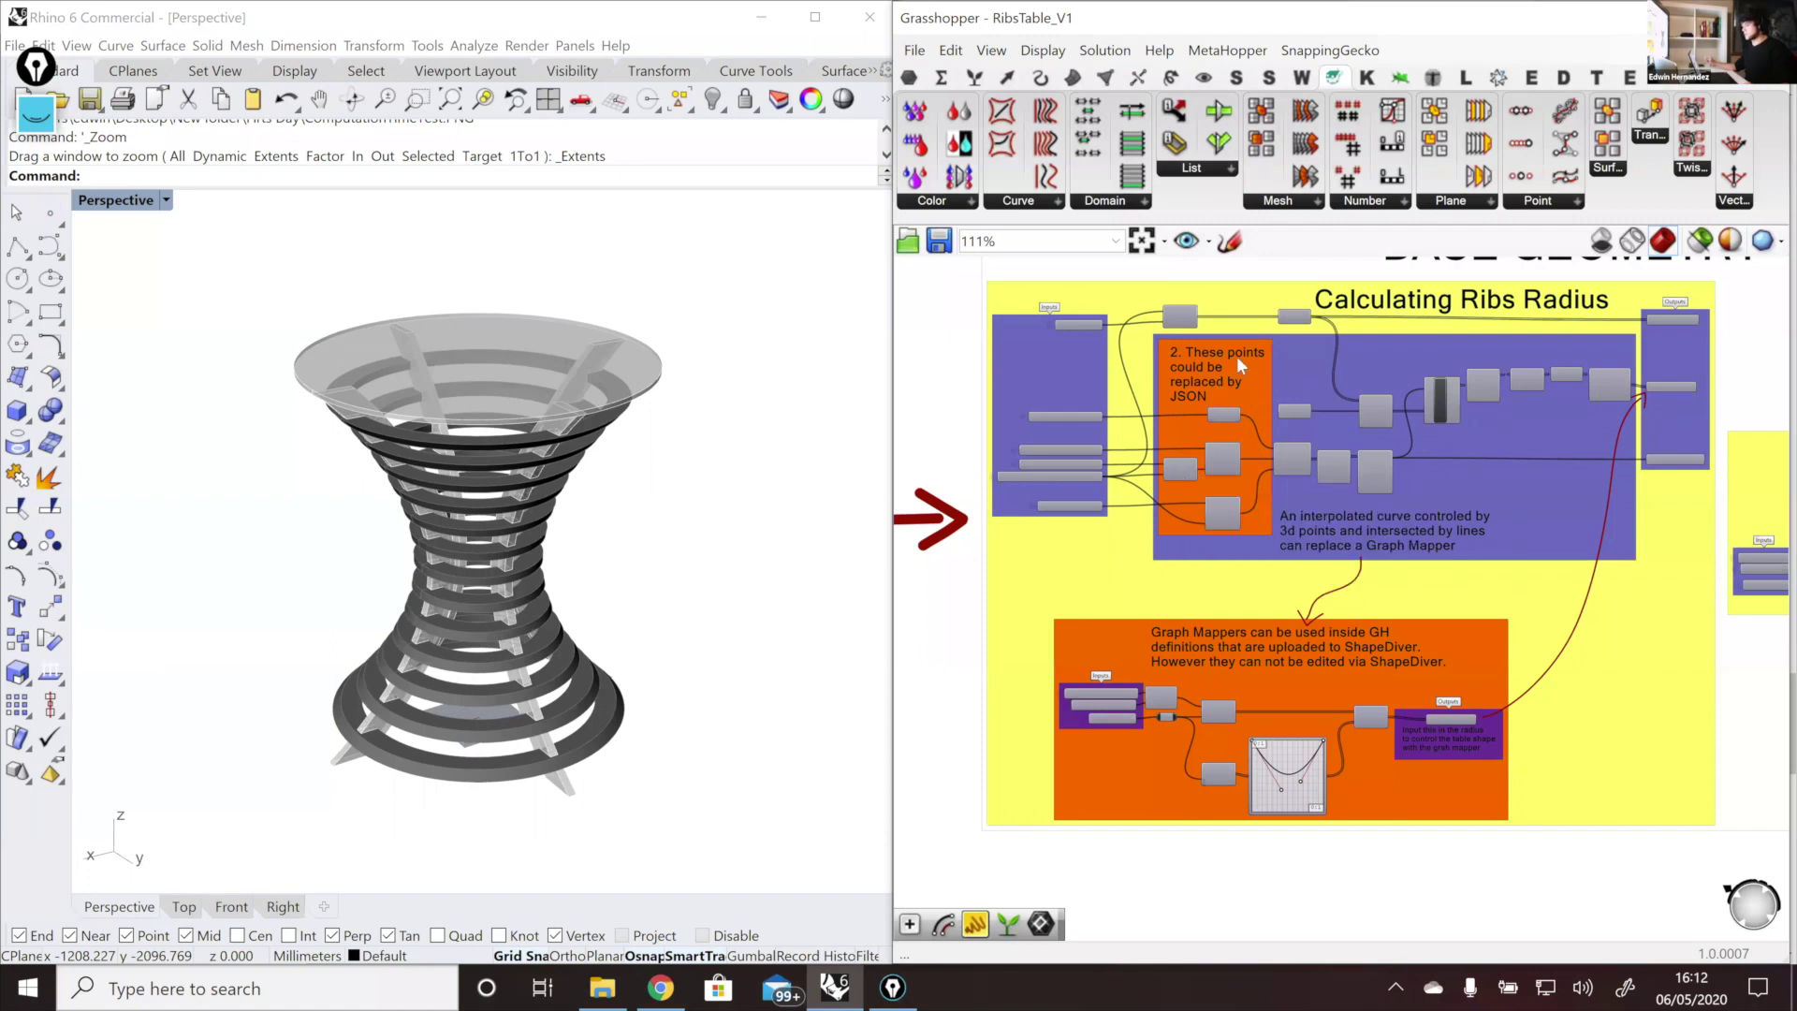
{"action": "scroll", "coordinate": [1238, 356], "scroll_direction": "up", "scroll_amount": 2}
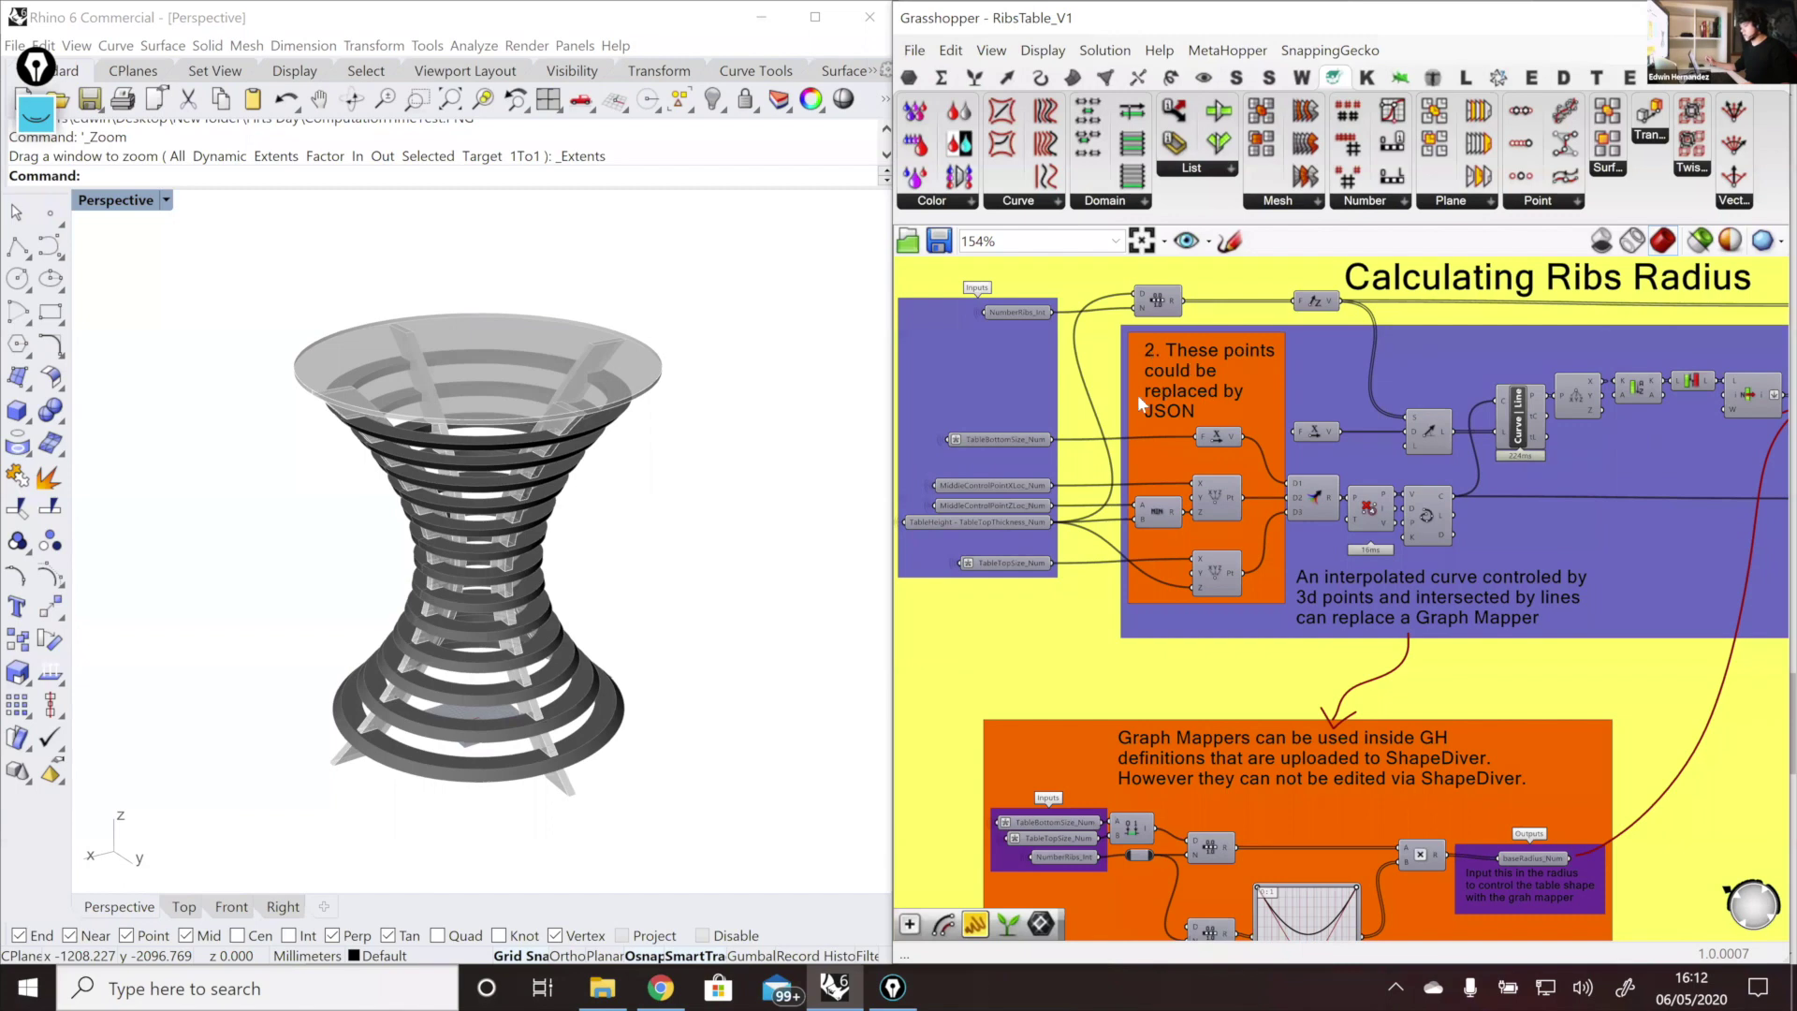
{"action": "scroll", "coordinate": [1172, 374], "scroll_direction": "down", "scroll_amount": 2}
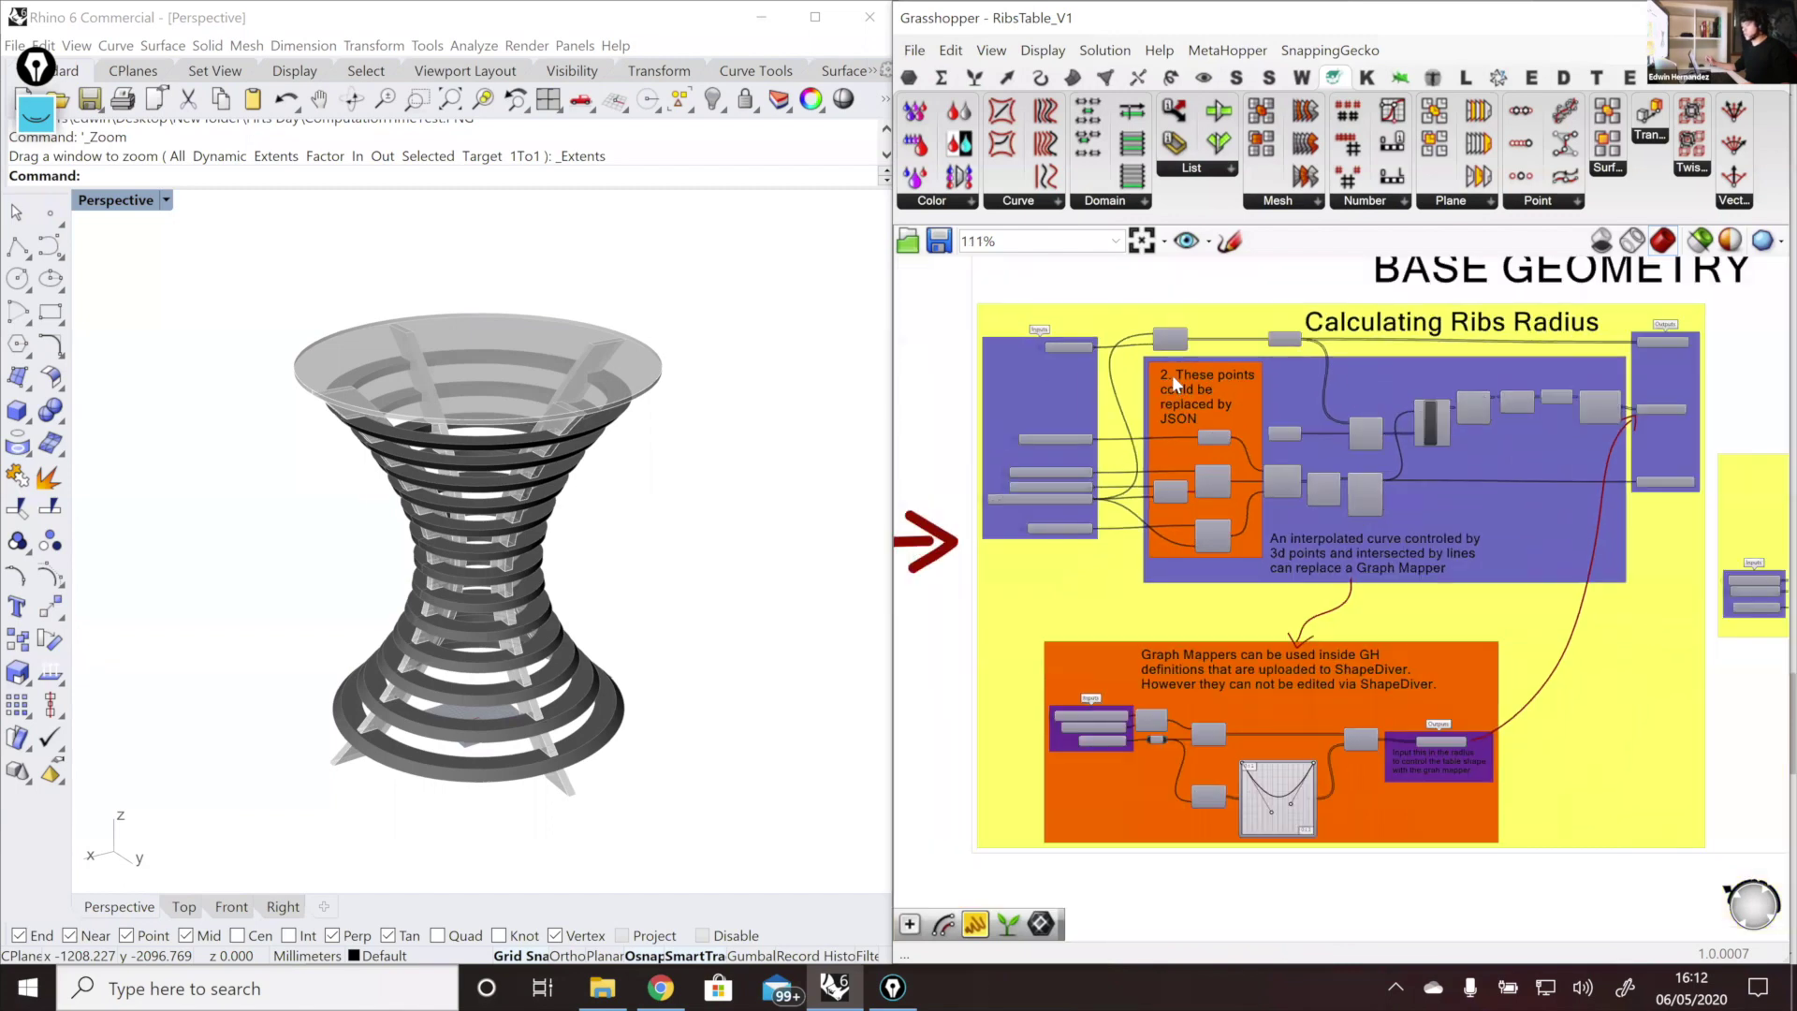
{"action": "scroll", "coordinate": [1457, 394], "scroll_direction": "down", "scroll_amount": 4}
Step: Examine the efficiency notes in the Columns groups, from Creating Columns Path to Creating Columns Breps, within the overall definition layout
{"action": "scroll", "coordinate": [1450, 401], "scroll_direction": "up", "scroll_amount": 7}
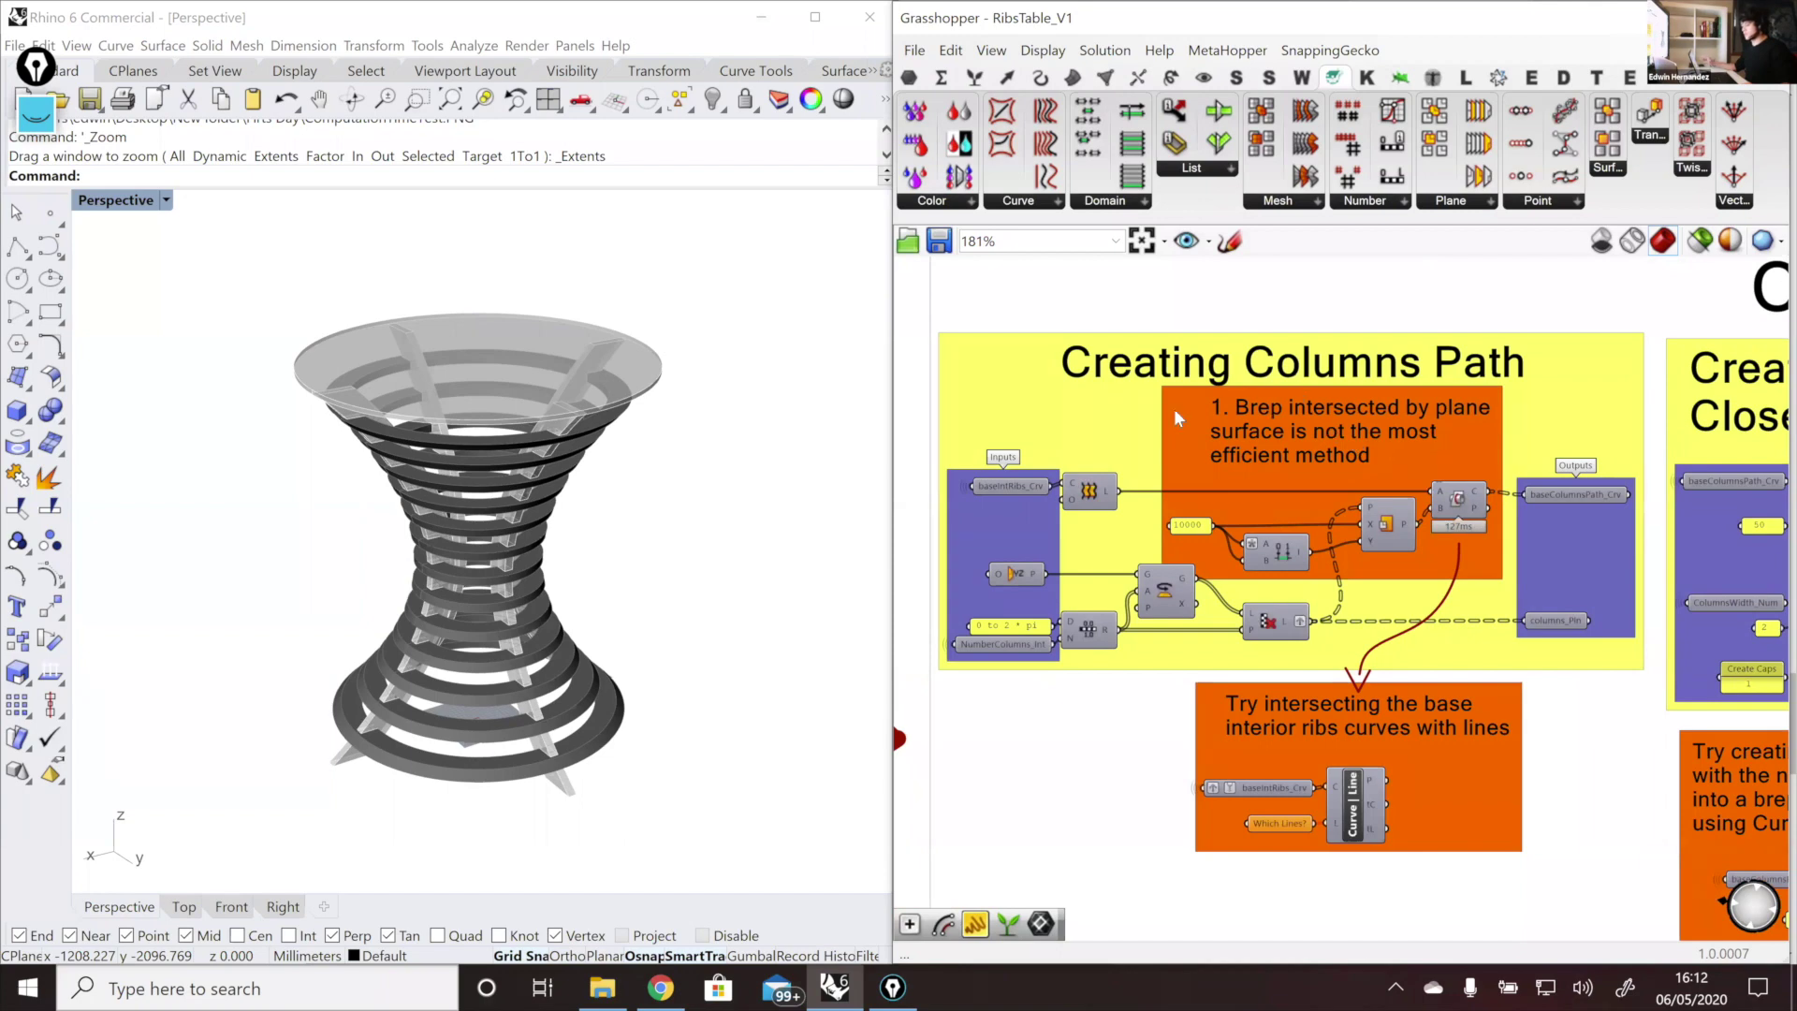
{"action": "right_click_drag", "start_coordinate": [1330, 560], "coordinate": [907, 447]}
{"action": "scroll", "coordinate": [908, 447], "scroll_direction": "down", "scroll_amount": 4}
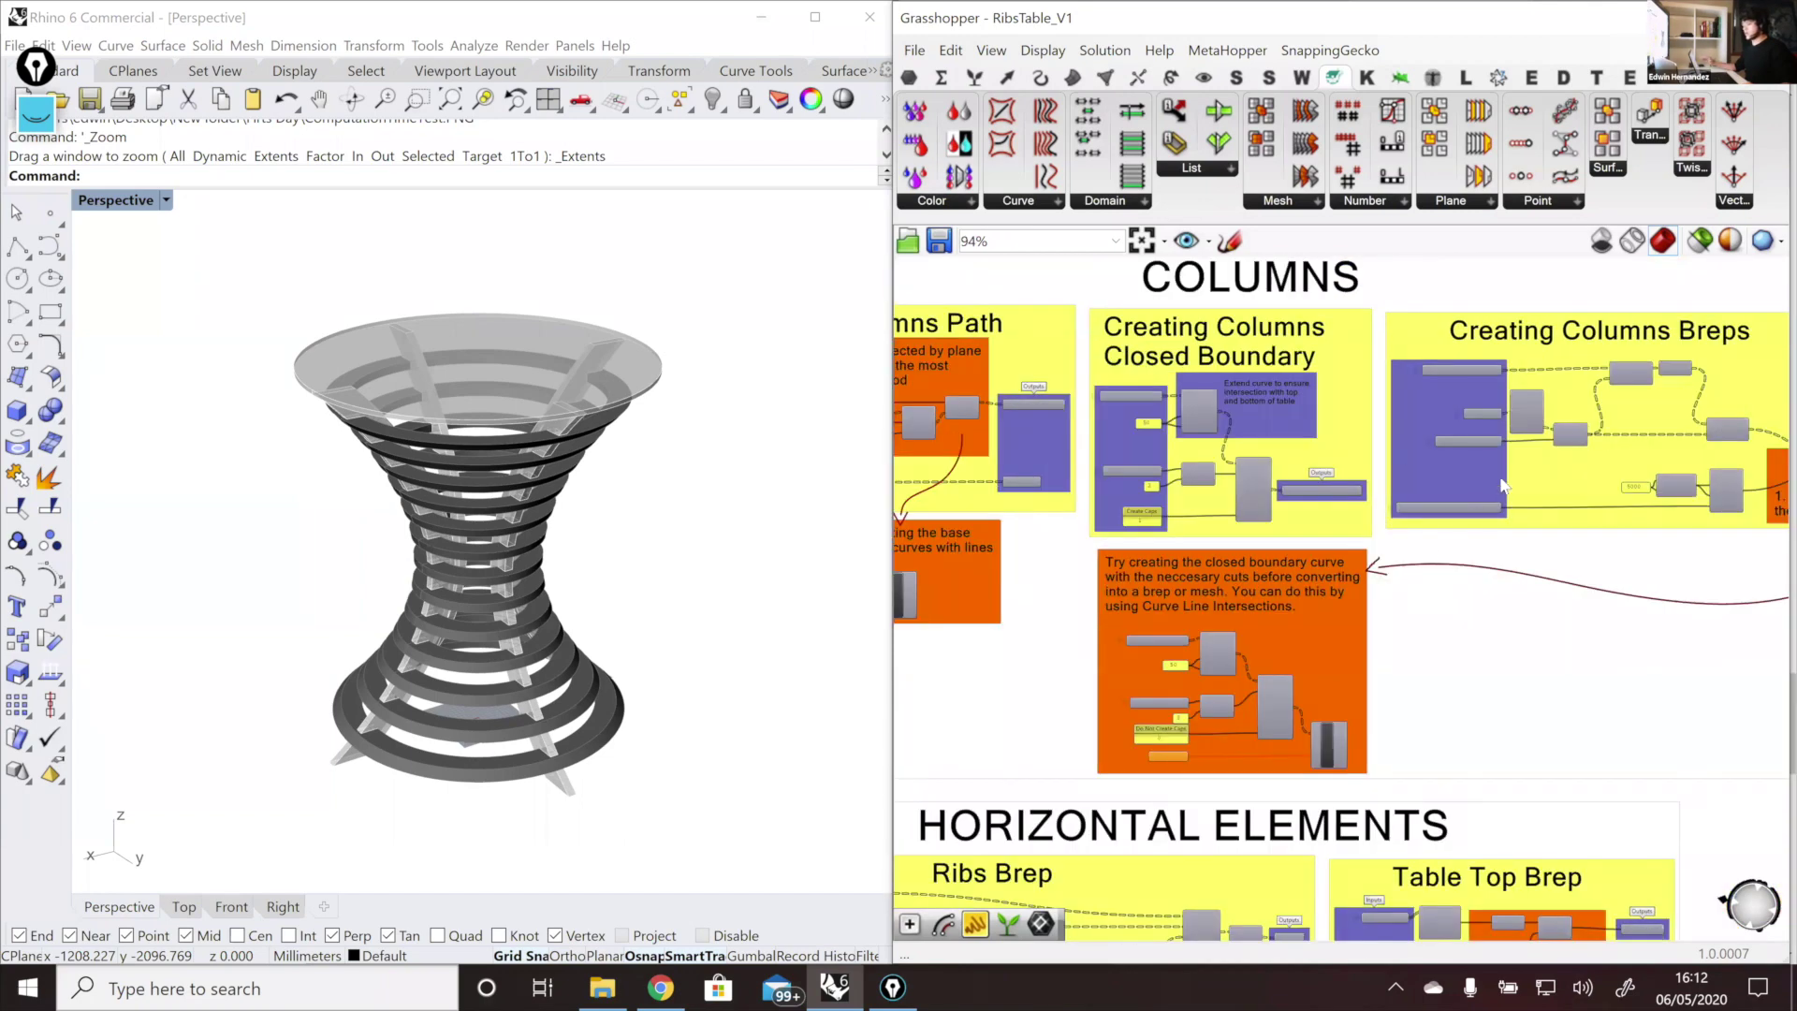
{"action": "right_click_drag", "start_coordinate": [1425, 543], "coordinate": [1034, 552]}
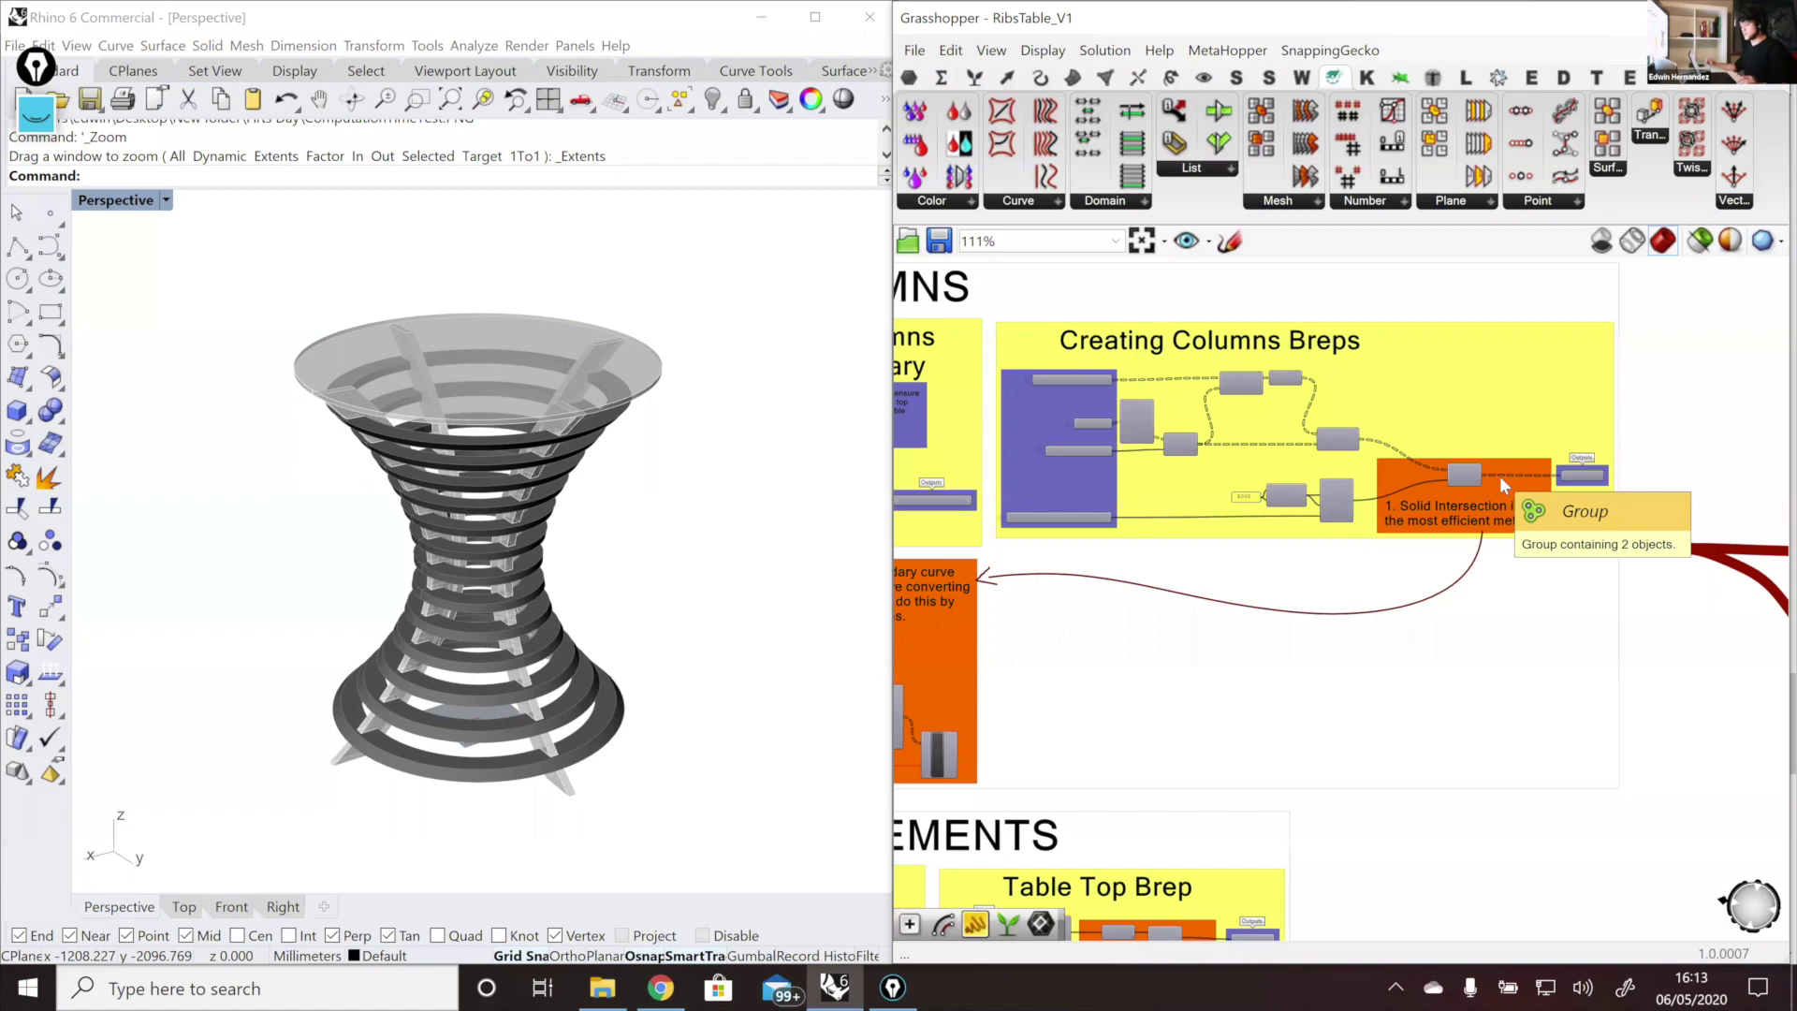
{"action": "scroll", "coordinate": [1469, 502], "scroll_direction": "up", "scroll_amount": 2}
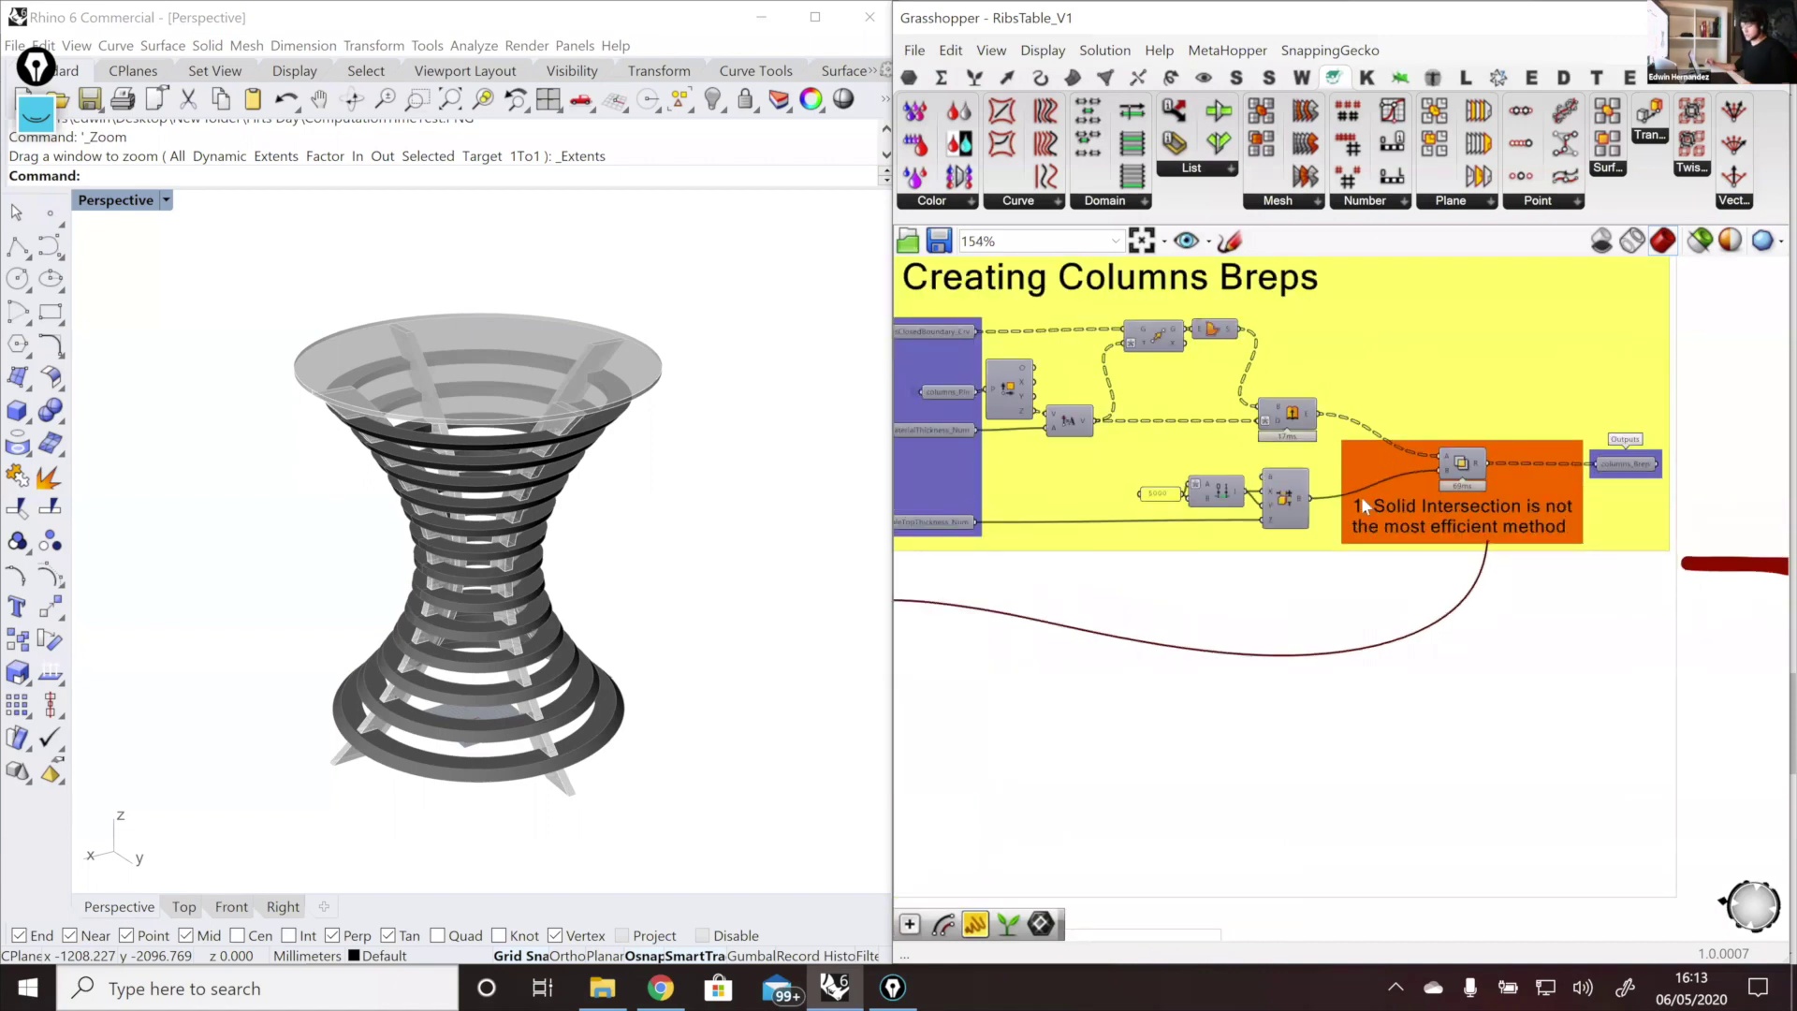
{"action": "scroll", "coordinate": [1437, 460], "scroll_direction": "down", "scroll_amount": 2}
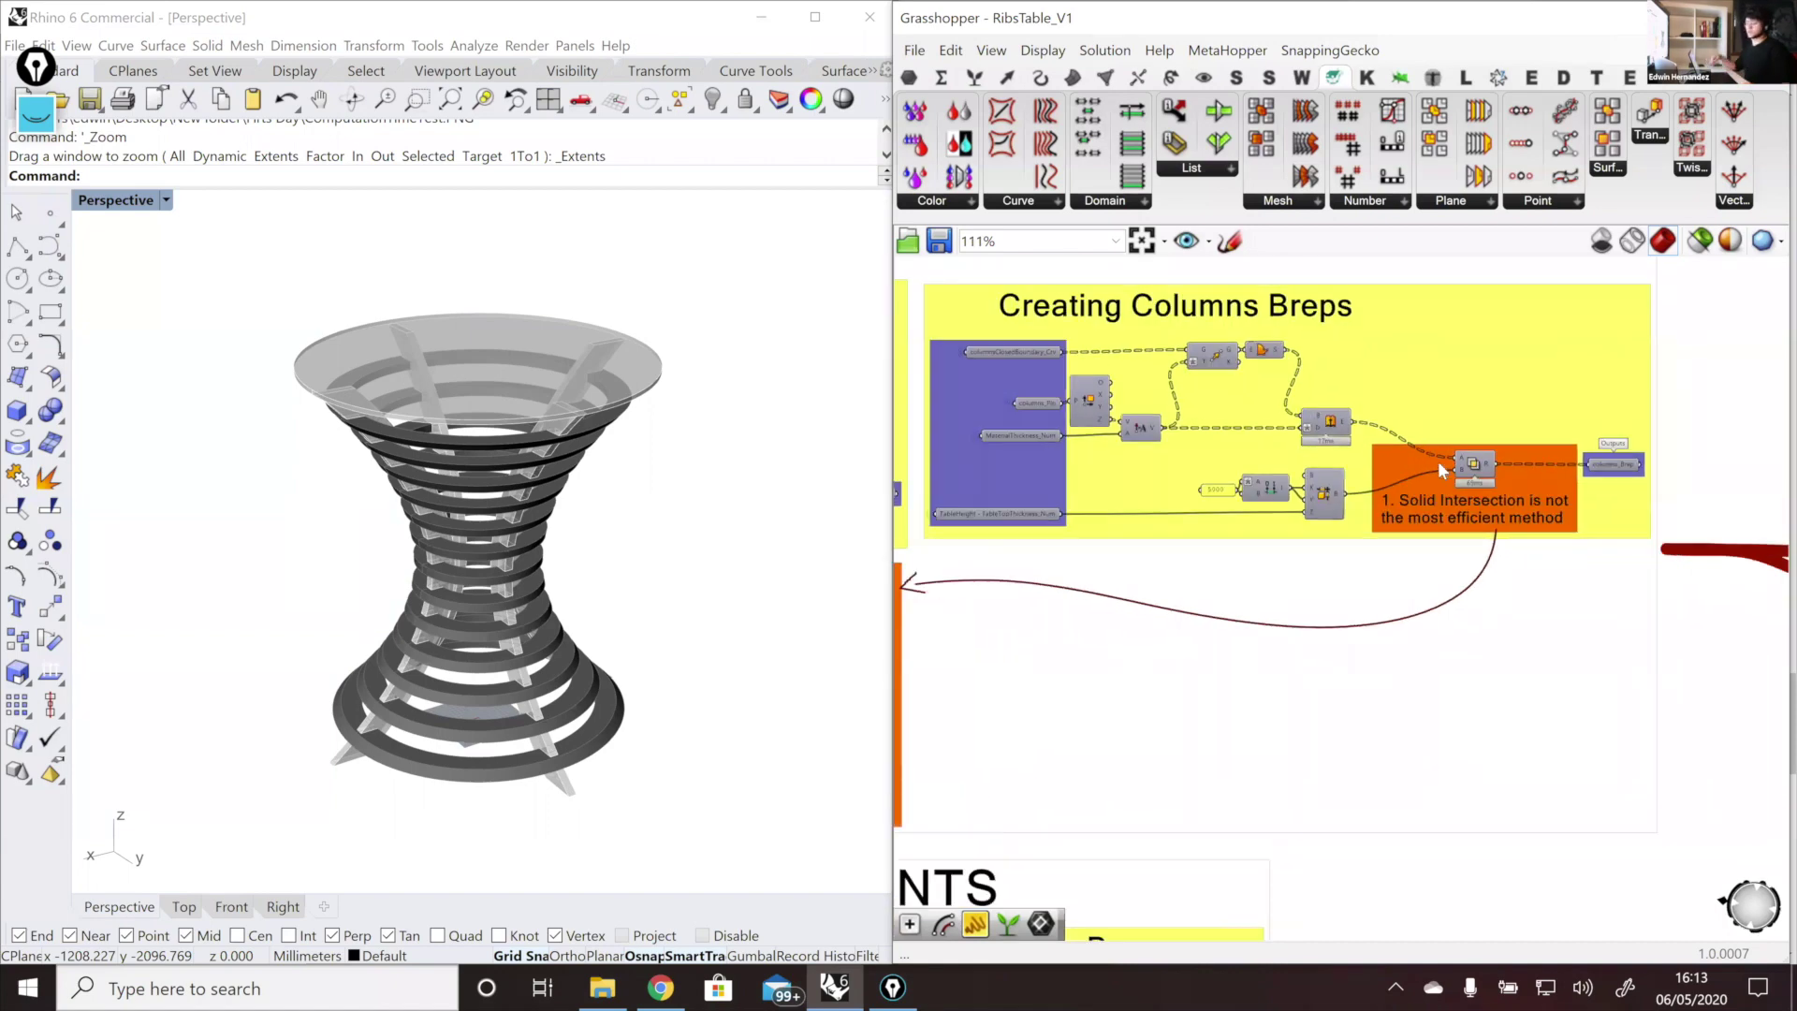
{"action": "scroll", "coordinate": [1419, 461], "scroll_direction": "down", "scroll_amount": 4}
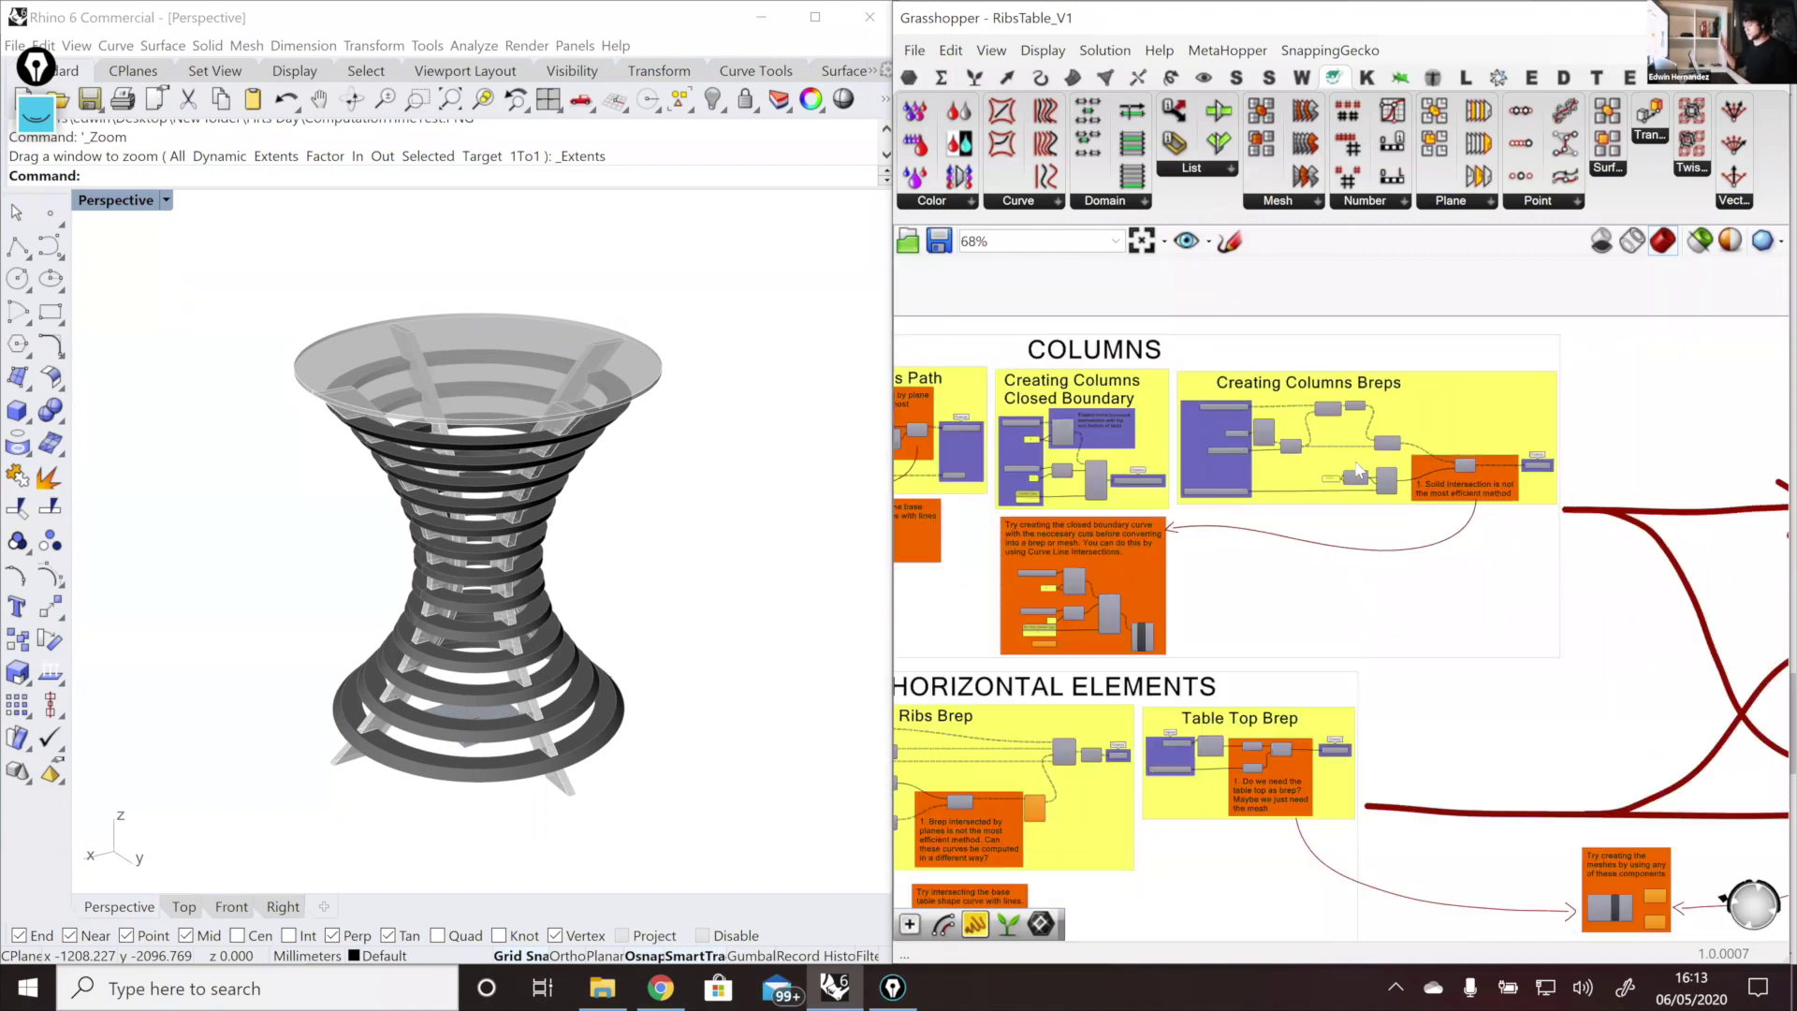
{"action": "scroll", "coordinate": [1418, 461], "scroll_direction": "down", "scroll_amount": 1}
{"action": "right_click_drag", "start_coordinate": [1394, 496], "coordinate": [1439, 481]}
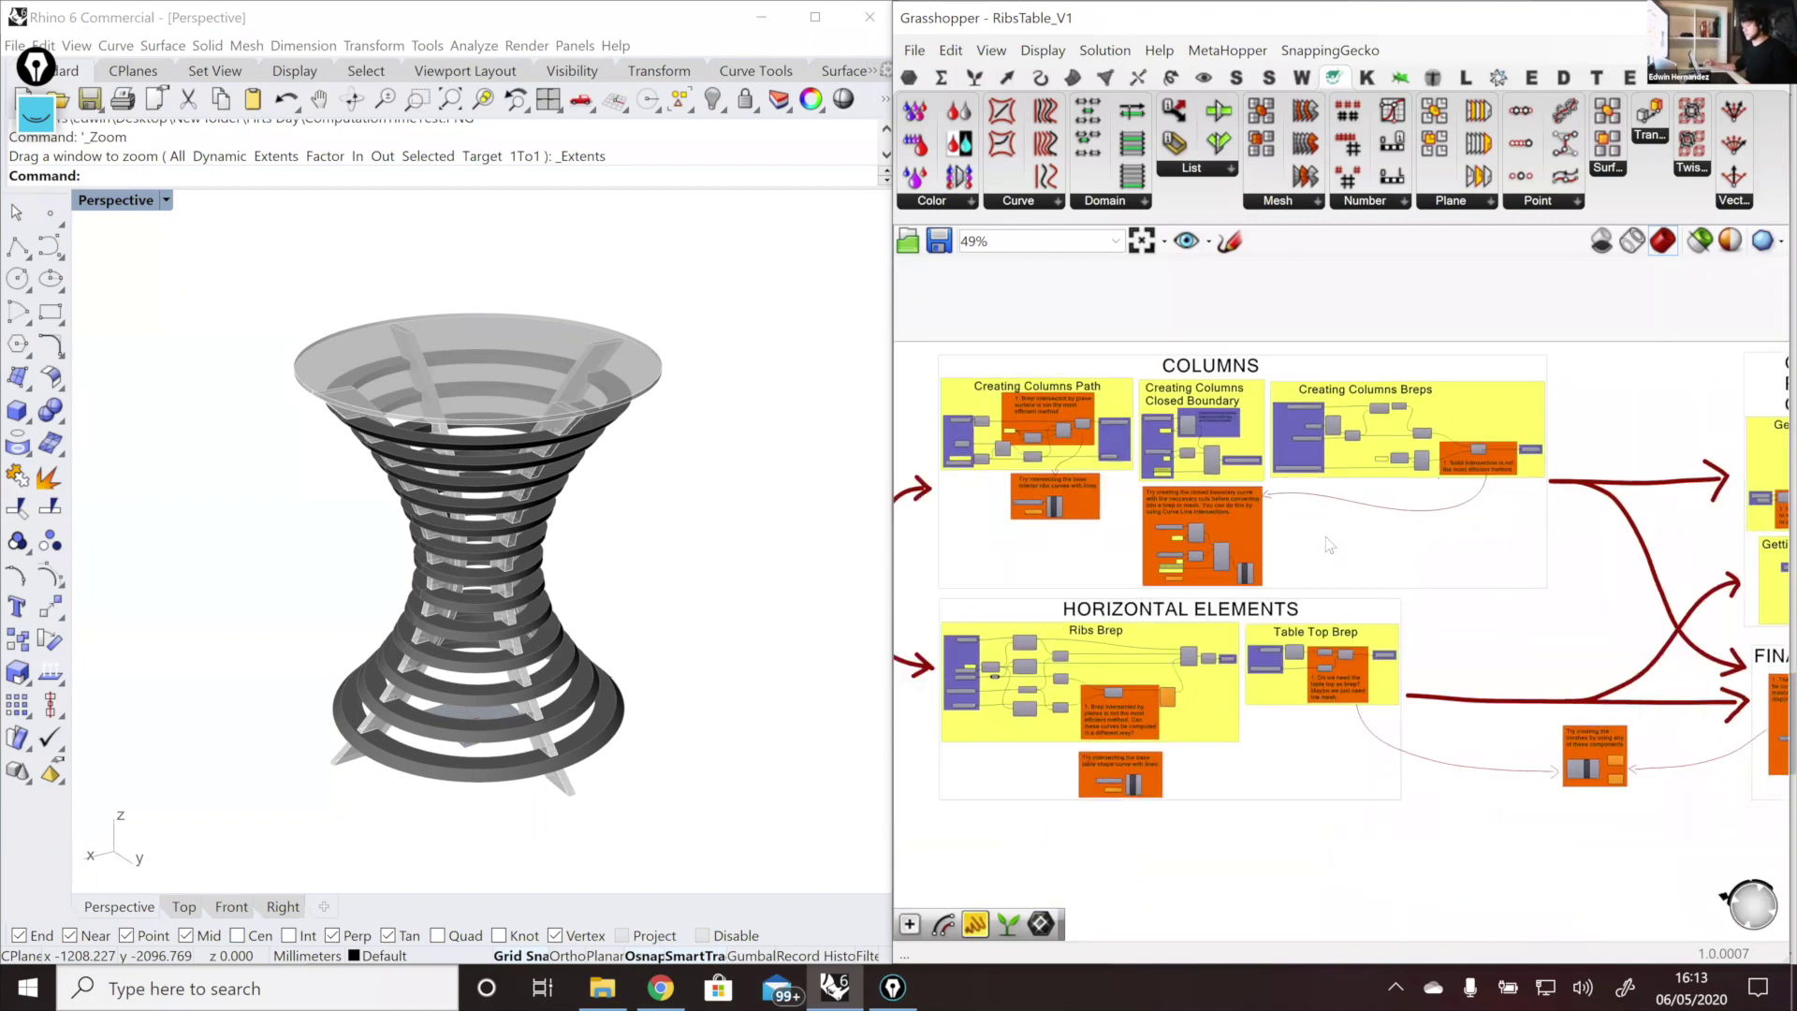
{"action": "scroll", "coordinate": [1325, 538], "scroll_direction": "down", "scroll_amount": 1}
{"action": "mouse_move", "coordinate": [1319, 541]}
{"action": "right_mouse_down"}
{"action": "mouse_move", "coordinate": [1395, 522]}
{"action": "mouse_move", "coordinate": [1606, 538]}
{"action": "right_mouse_up"}
{"action": "right_click_drag", "start_coordinate": [1395, 536], "coordinate": [1462, 513]}
{"action": "scroll", "coordinate": [1460, 513], "scroll_direction": "down", "scroll_amount": 1}
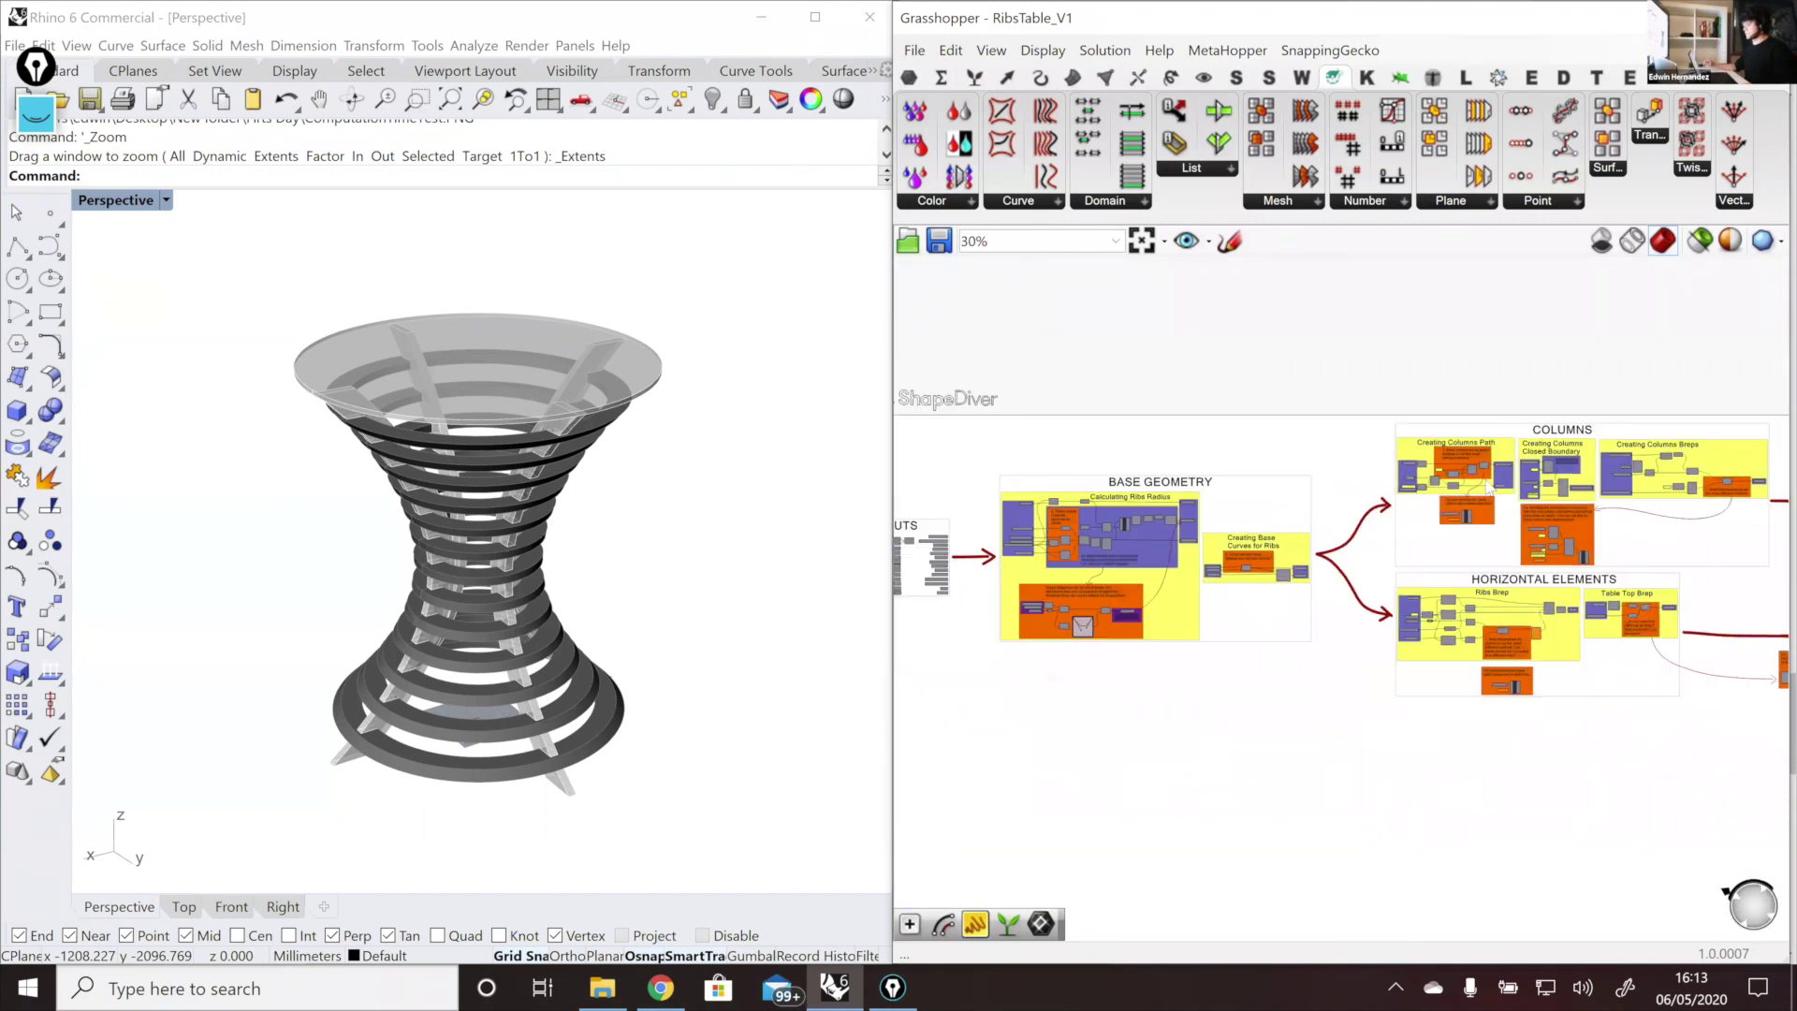
{"action": "right_click_drag", "start_coordinate": [1265, 625], "coordinate": [1354, 613]}
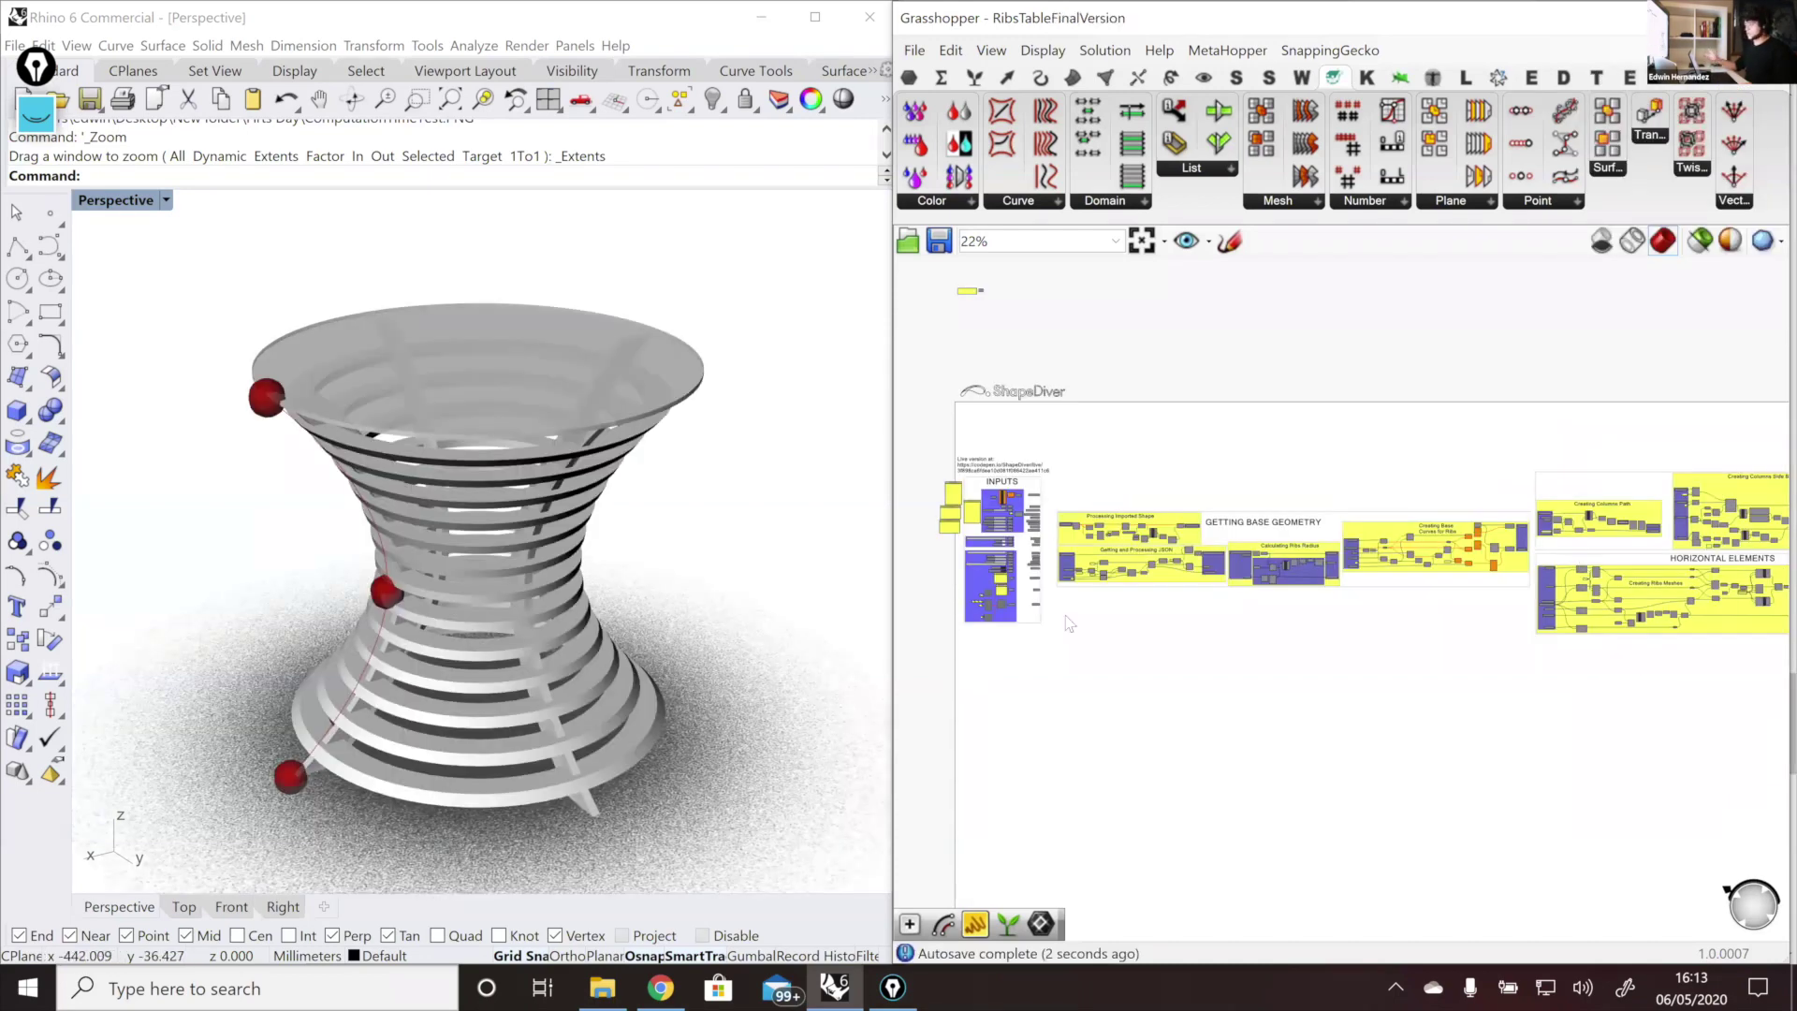
Step: Look across the RibsTableFinalVersion definition from its inputs to the Production and Nesting and Display and Exports sections
{"action": "scroll", "coordinate": [1025, 407], "scroll_direction": "down", "scroll_amount": 2}
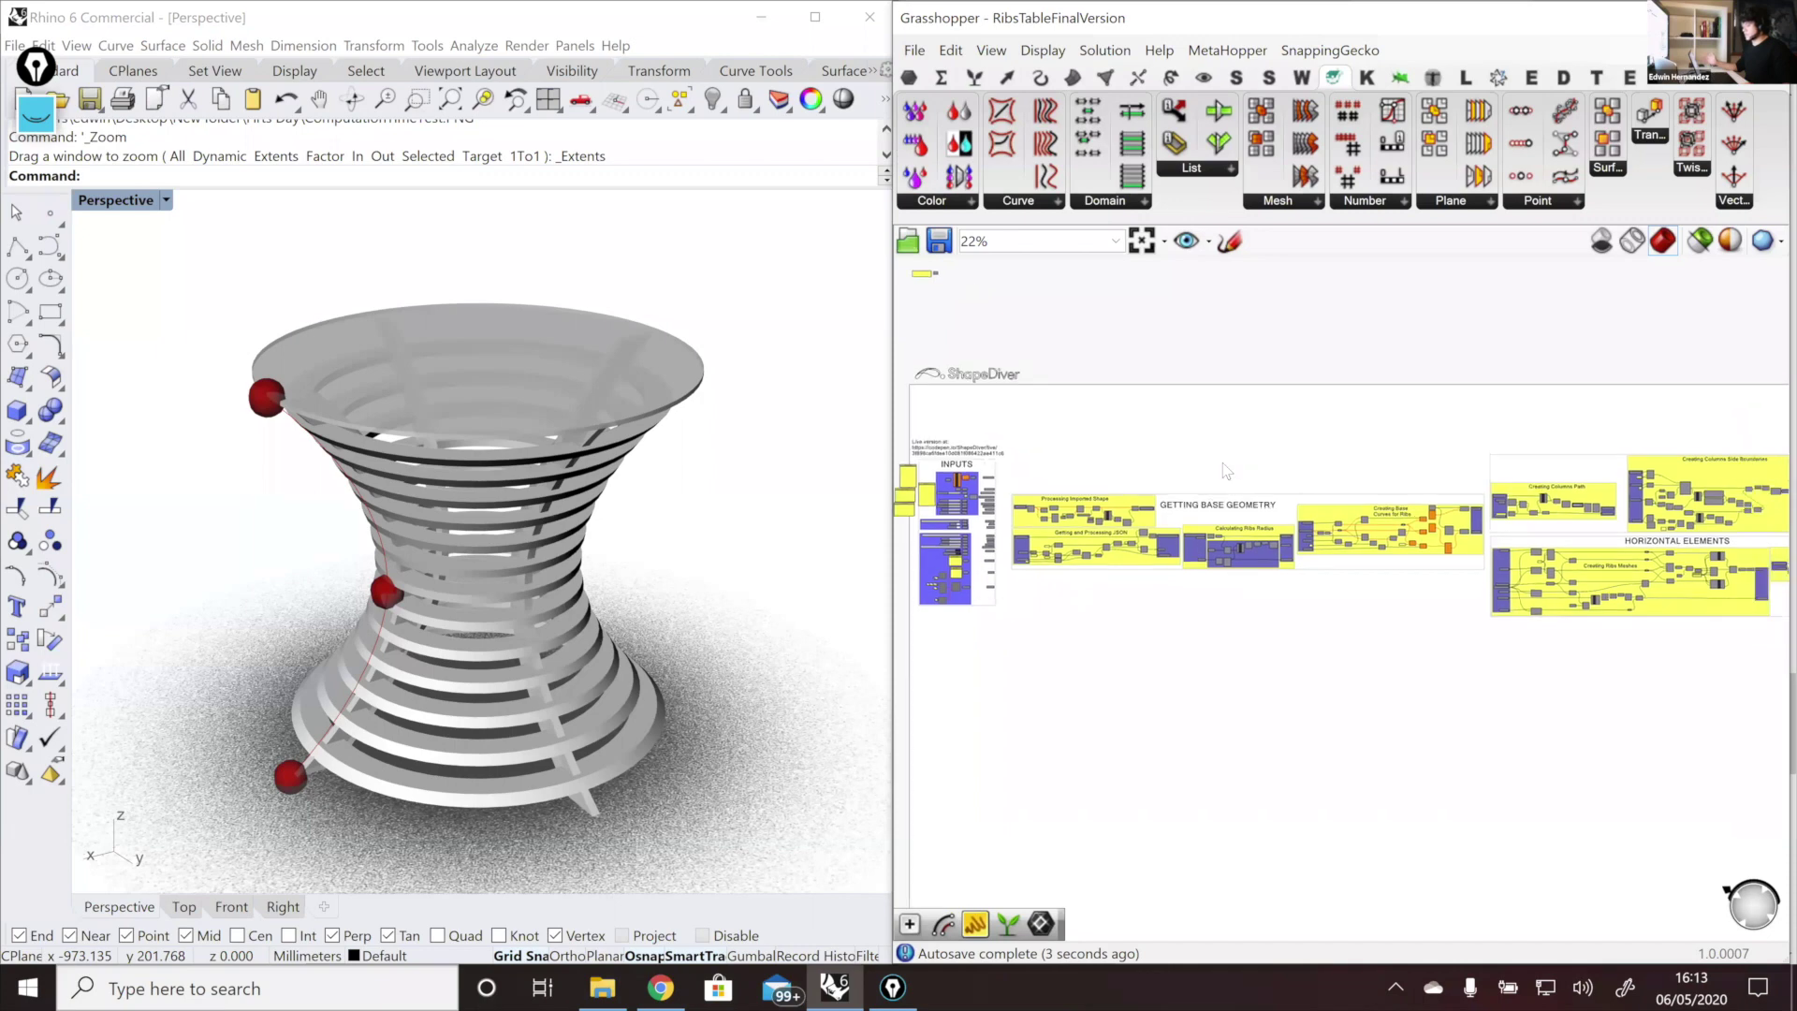
{"action": "right_click_drag", "start_coordinate": [1527, 512], "coordinate": [1322, 470]}
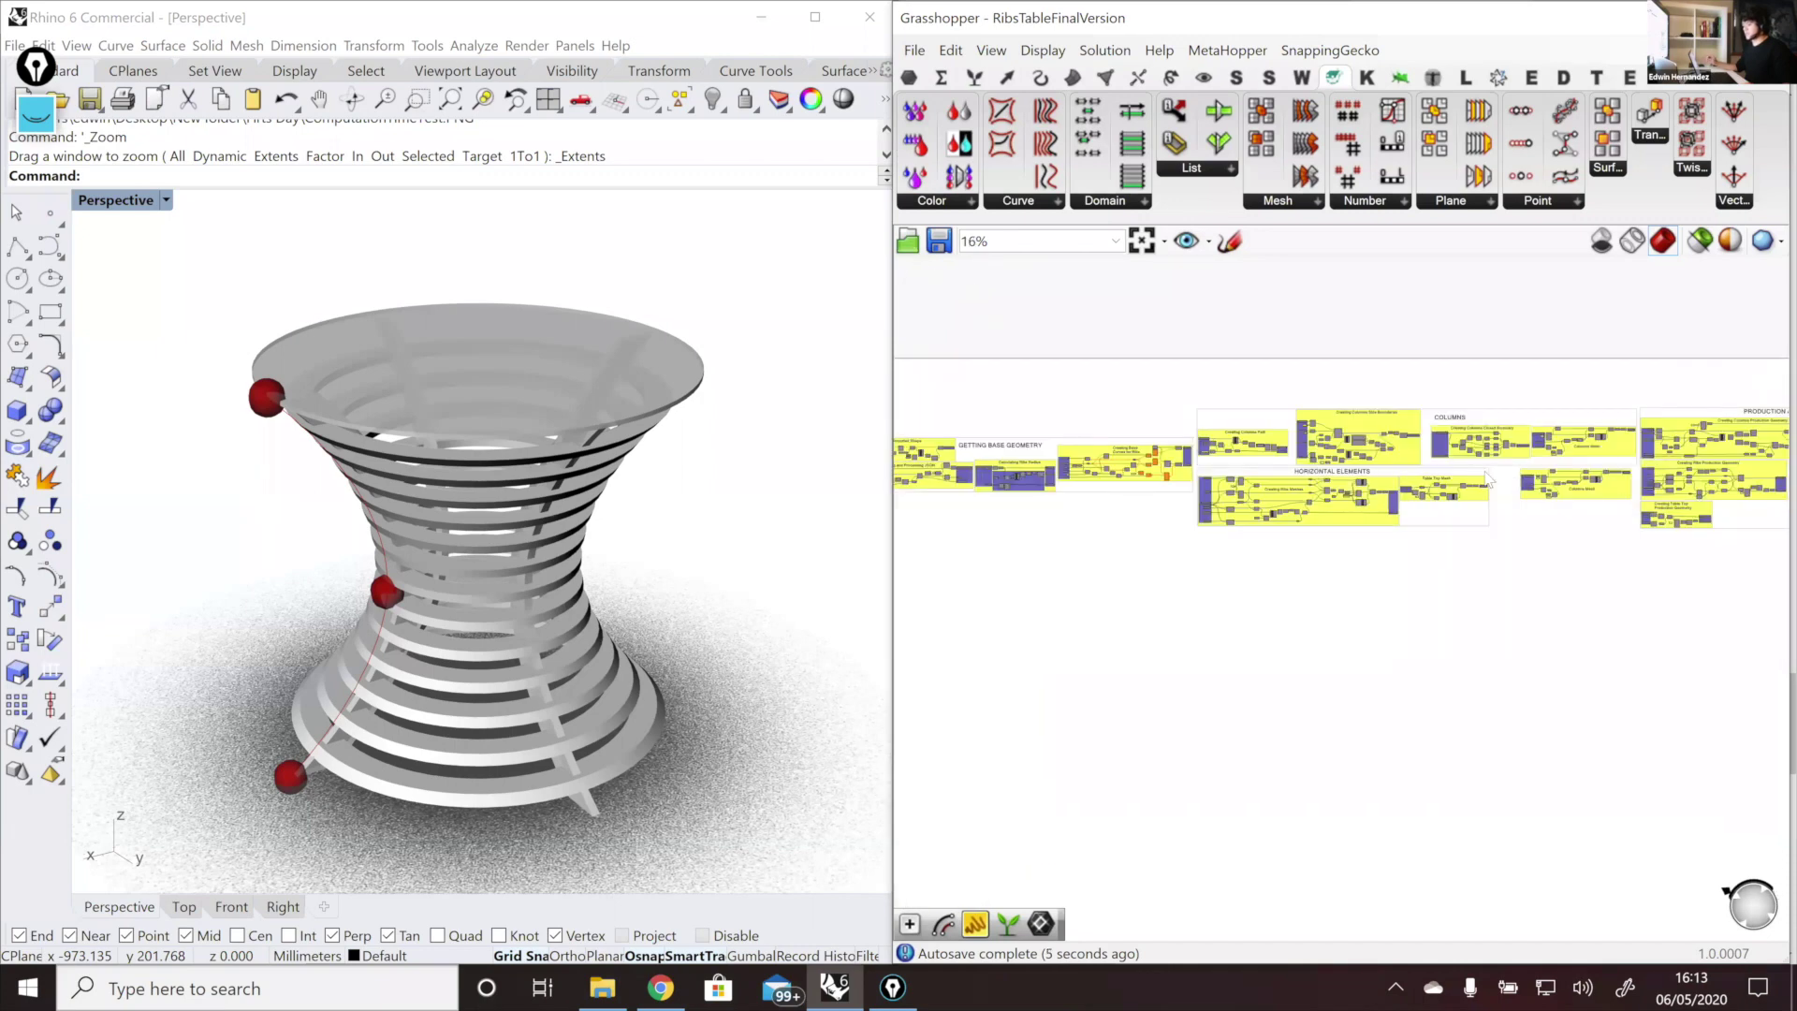
{"action": "right_click_drag", "start_coordinate": [1679, 470], "coordinate": [1339, 492]}
{"action": "scroll", "coordinate": [1515, 458], "scroll_direction": "up", "scroll_amount": 2}
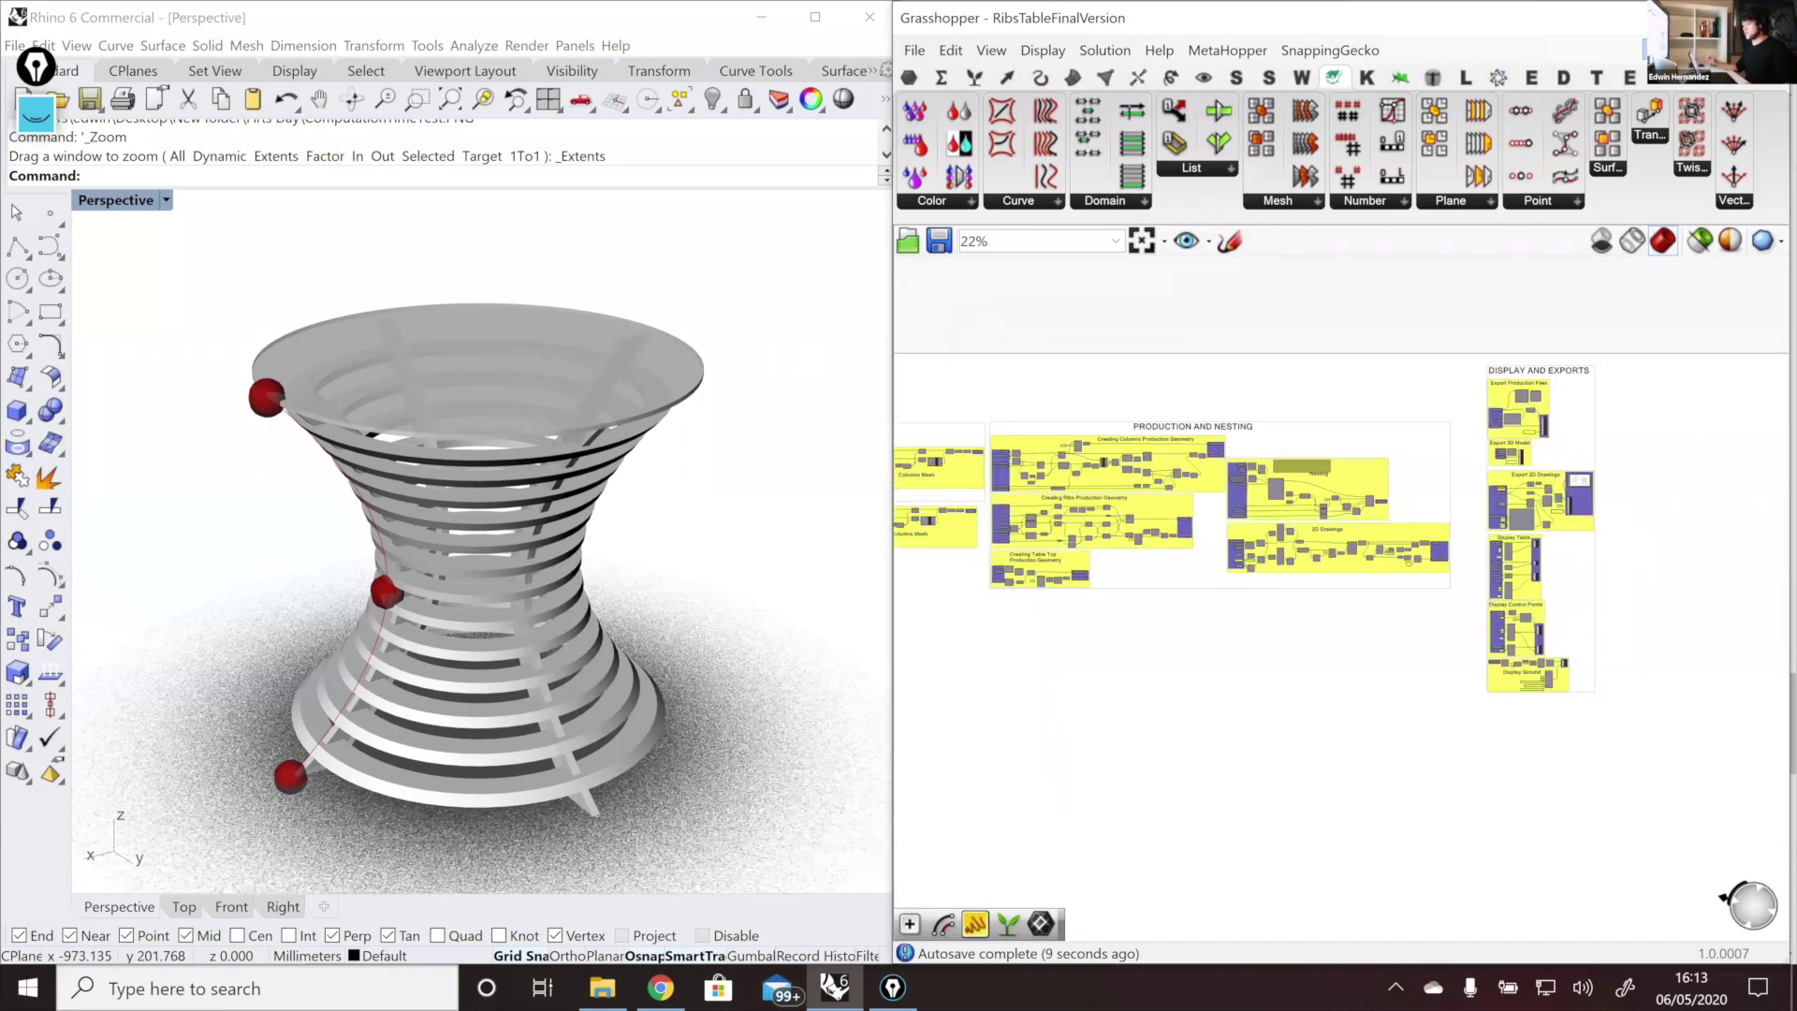
Step: Launch MetaHopper's Bottleneck Navigator and place its window between the Rhino viewport and the Grasshopper canvas
{"action": "left_click", "coordinate": [1240, 54]}
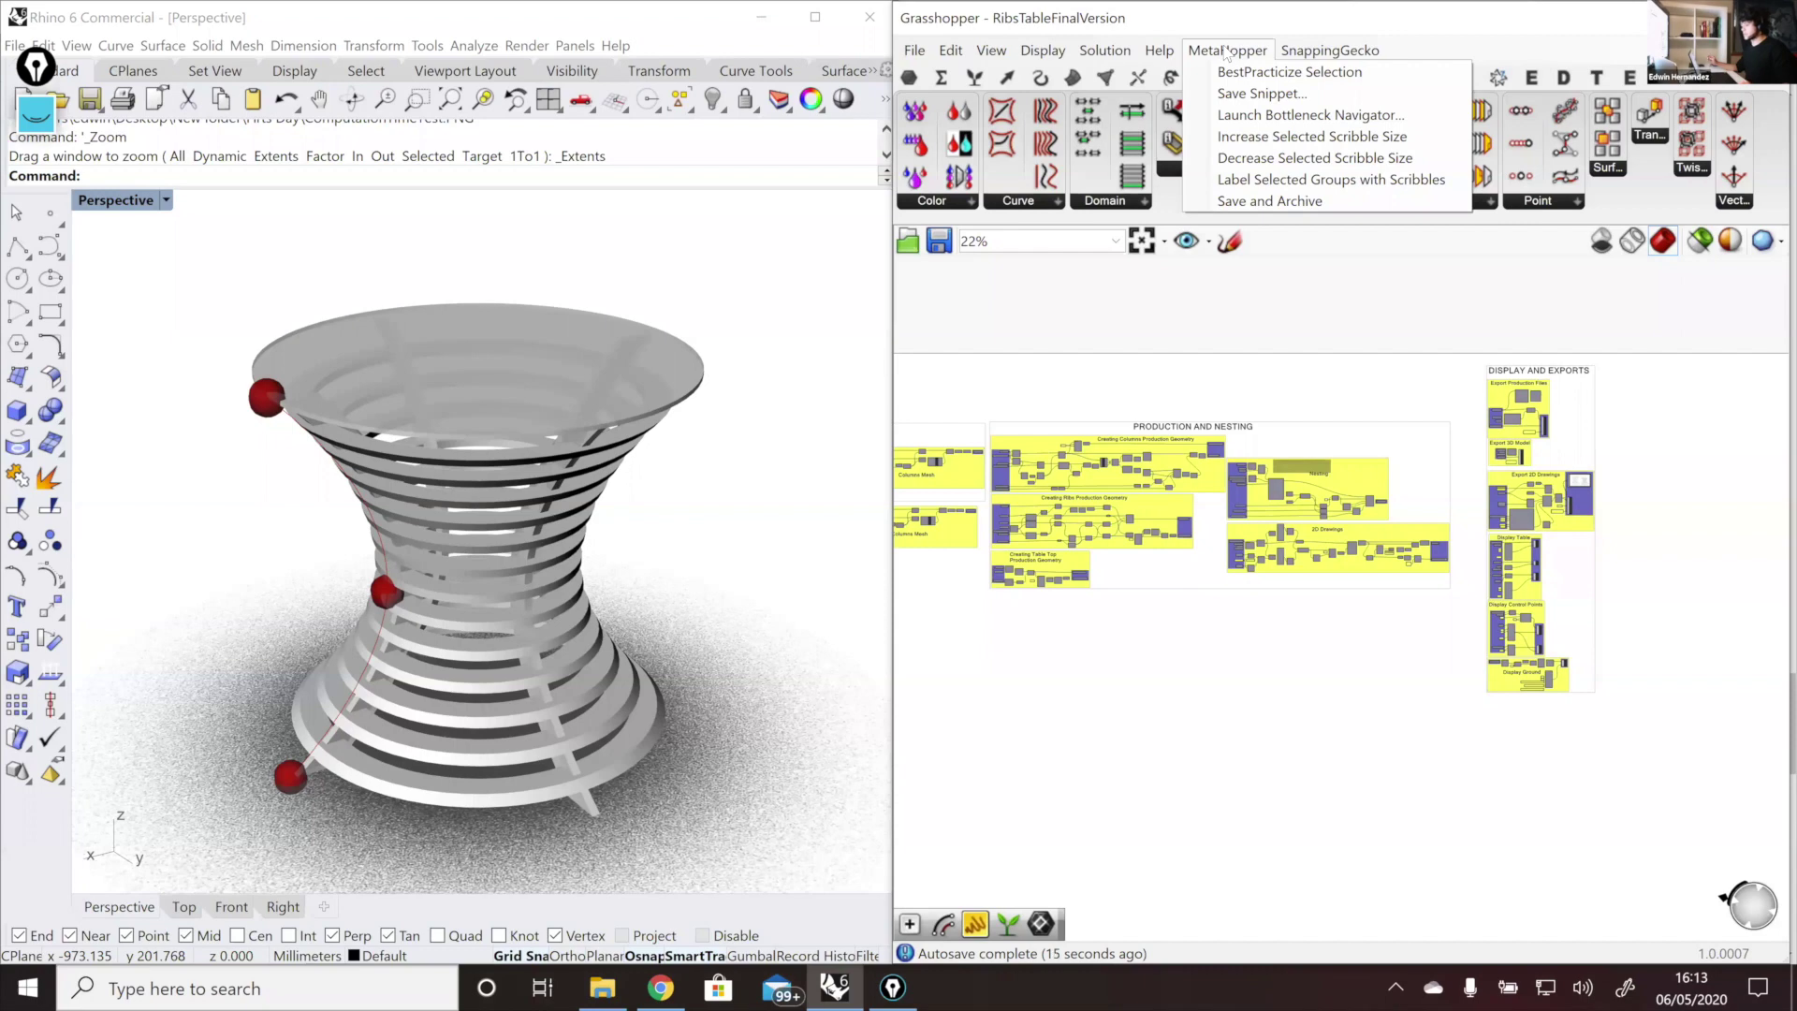
{"action": "left_click", "coordinate": [1252, 116]}
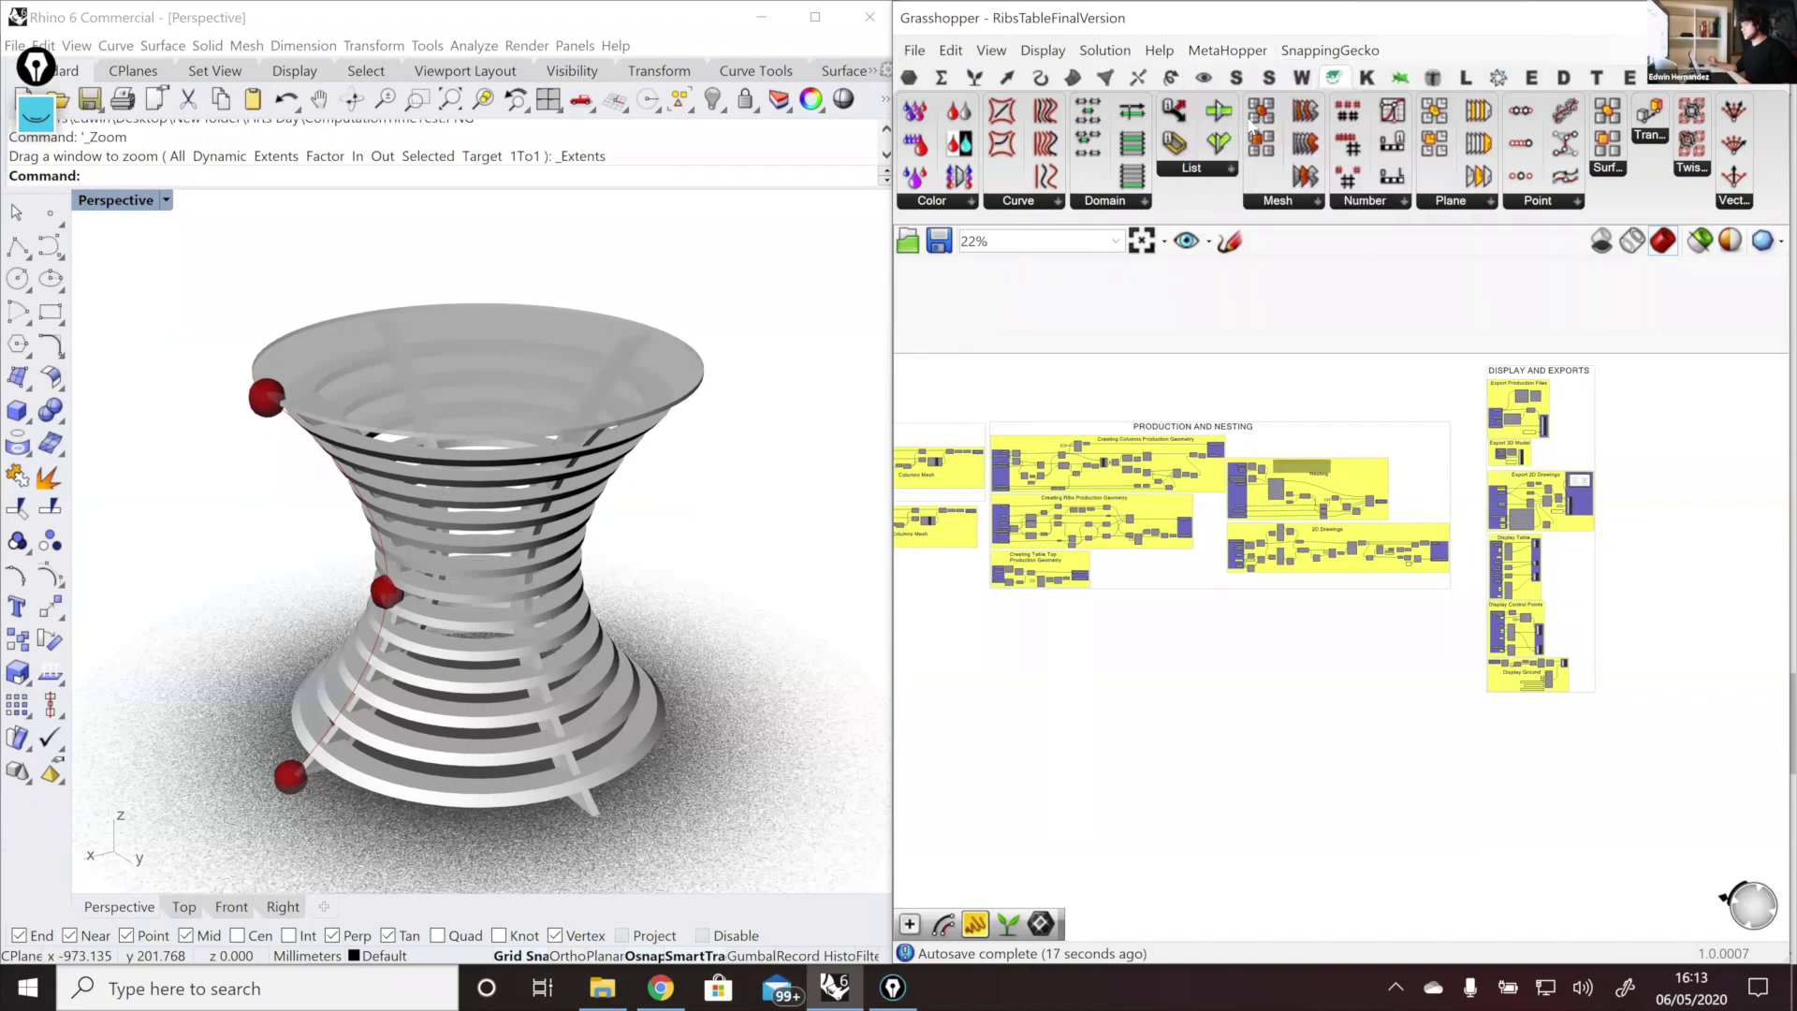
{"action": "left_click_drag", "start_coordinate": [325, 199], "coordinate": [892, 297]}
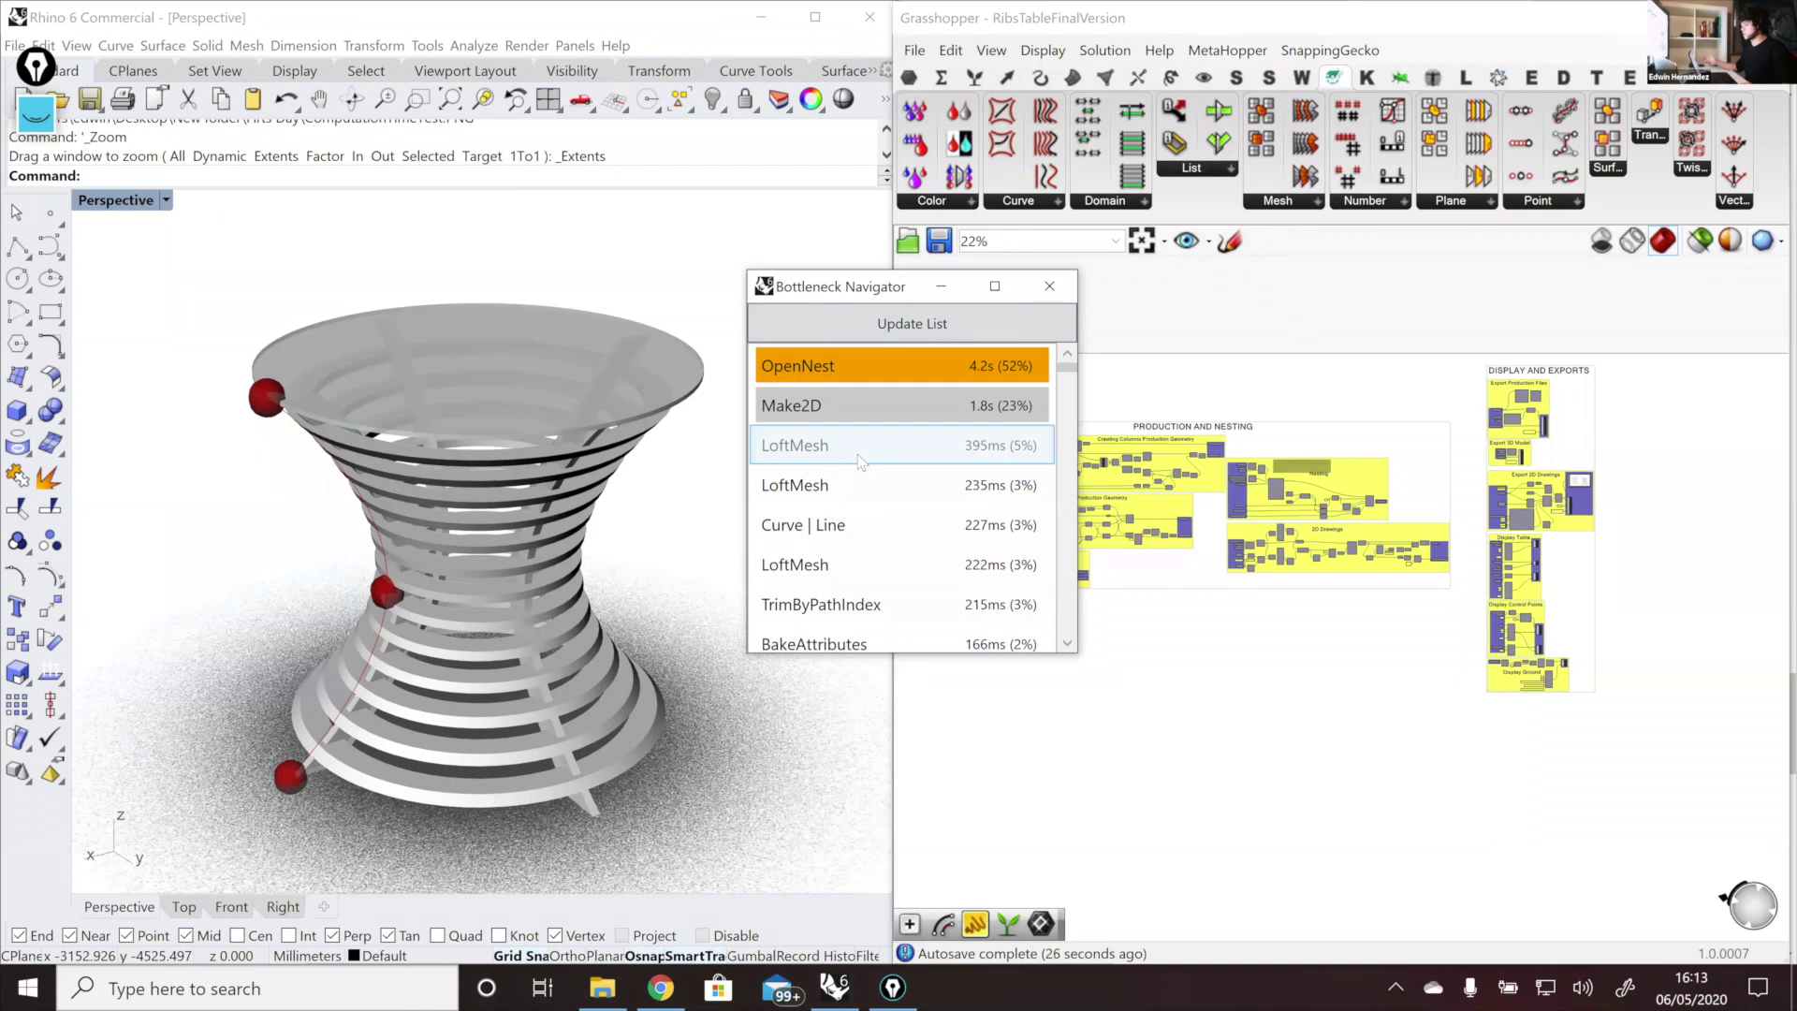
Step: Locate the OpenNest and Make2D components on the canvas from the bottleneck list and examine their Nesting and 2D Drawings groups
{"action": "left_click", "coordinate": [837, 375]}
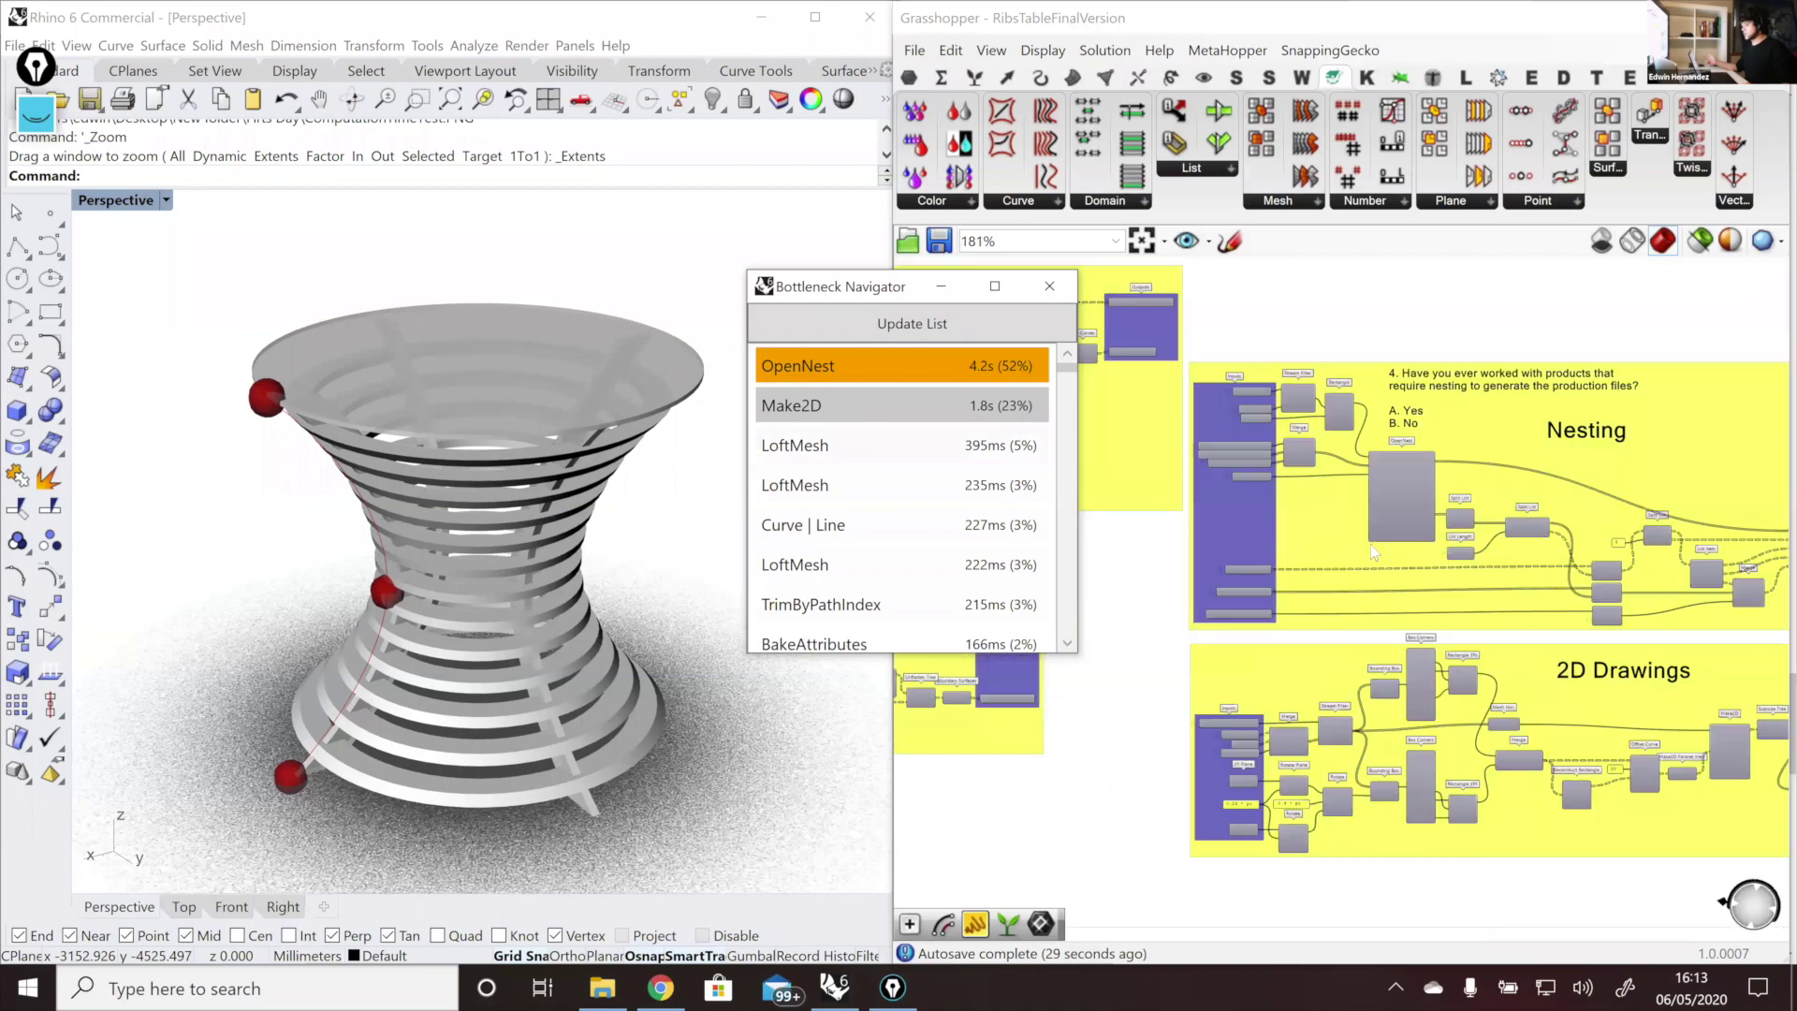
{"action": "left_click", "coordinate": [929, 360]}
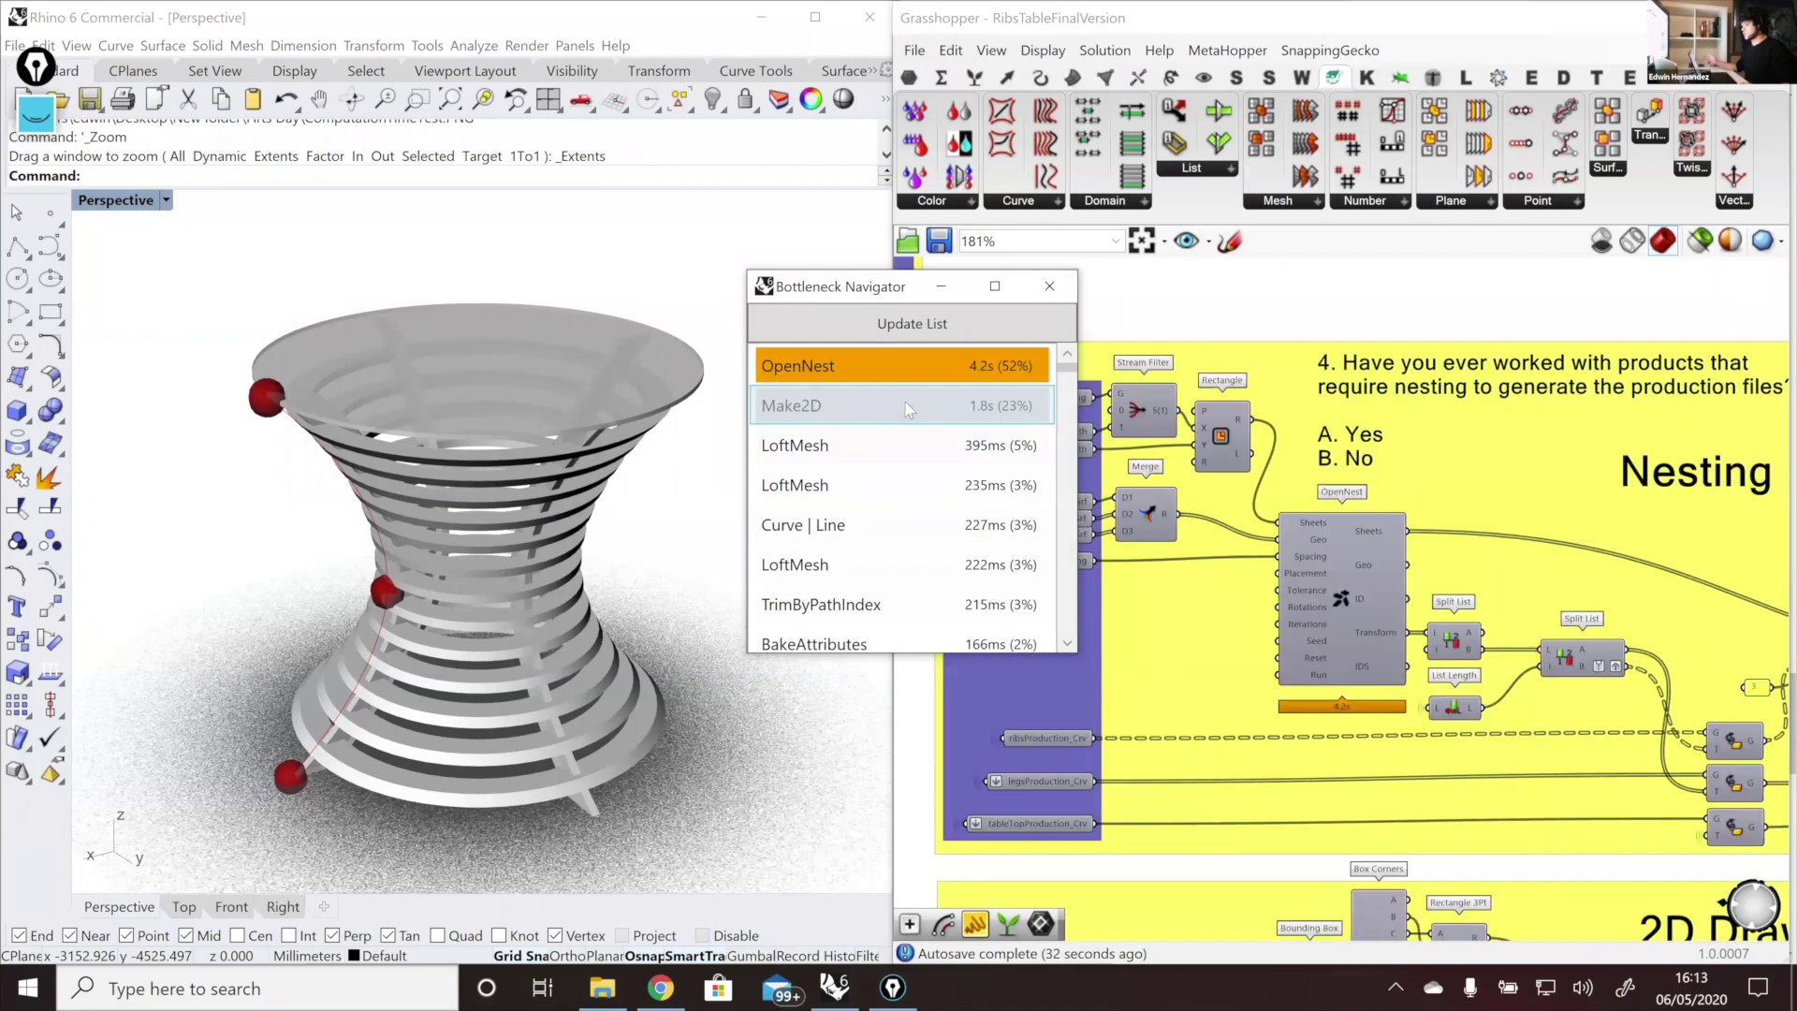
{"action": "left_click", "coordinate": [904, 405]}
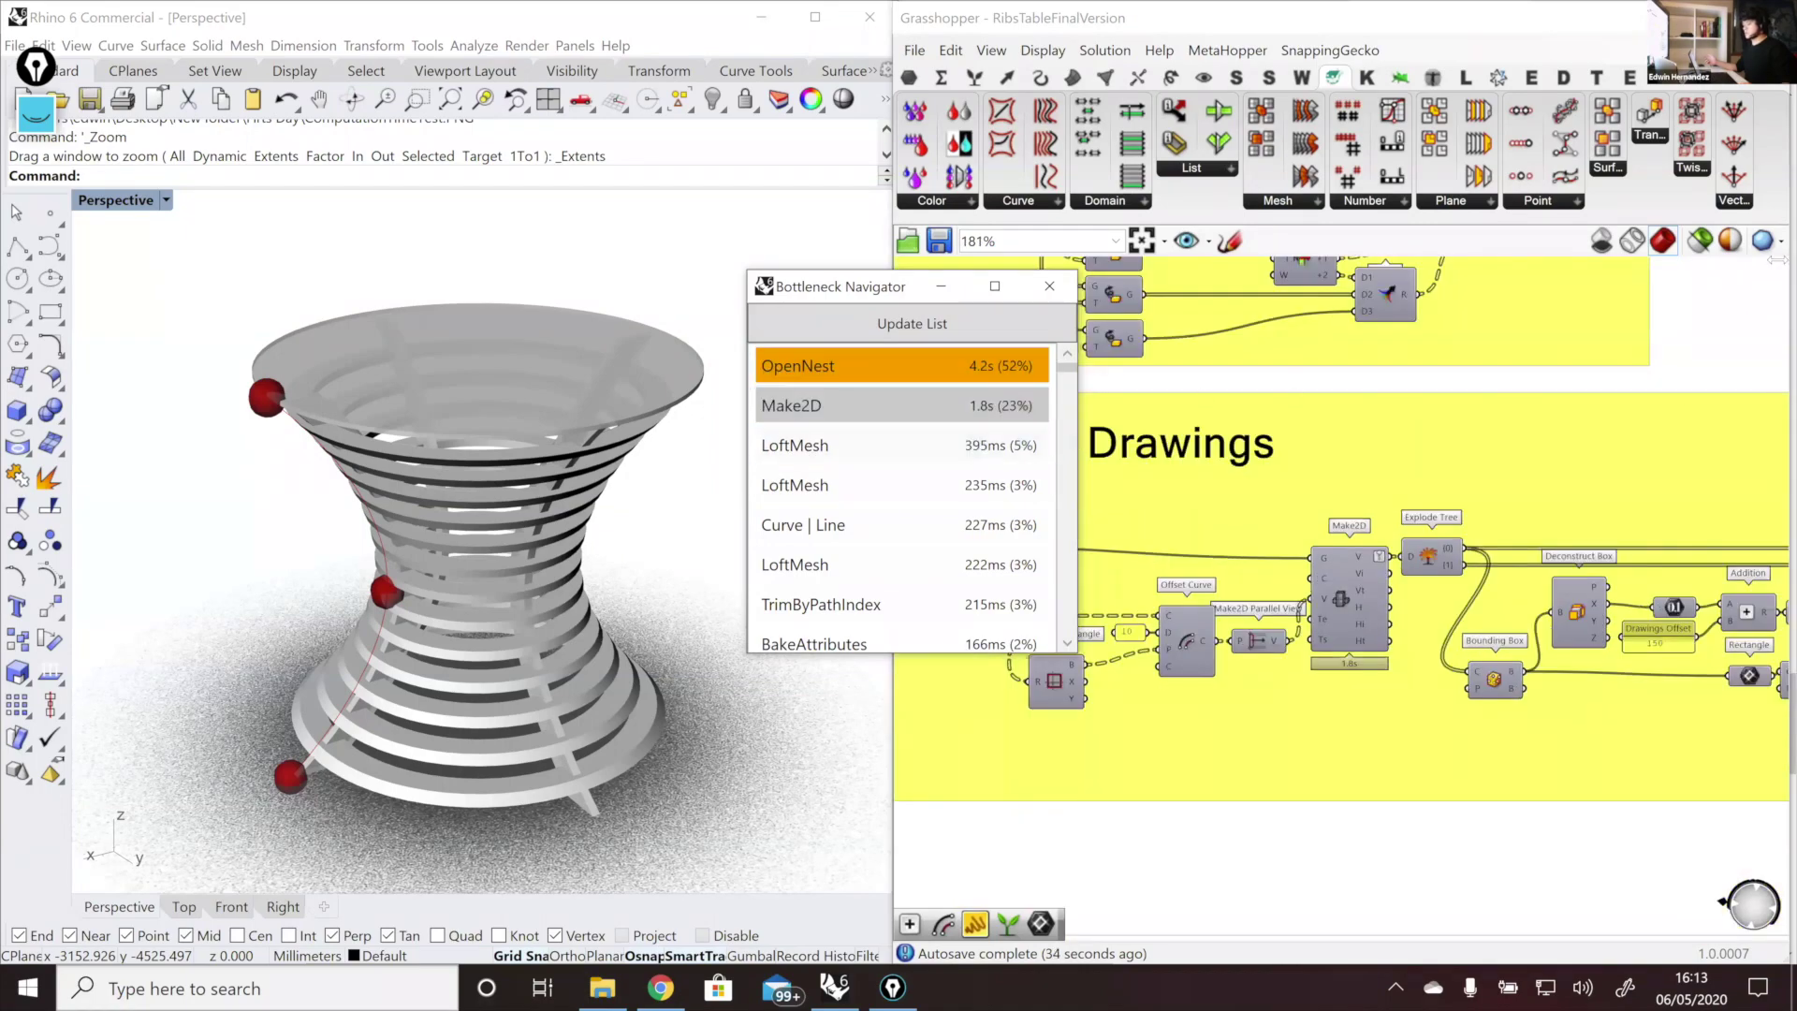
{"action": "scroll", "coordinate": [1553, 645], "scroll_direction": "down", "scroll_amount": 4}
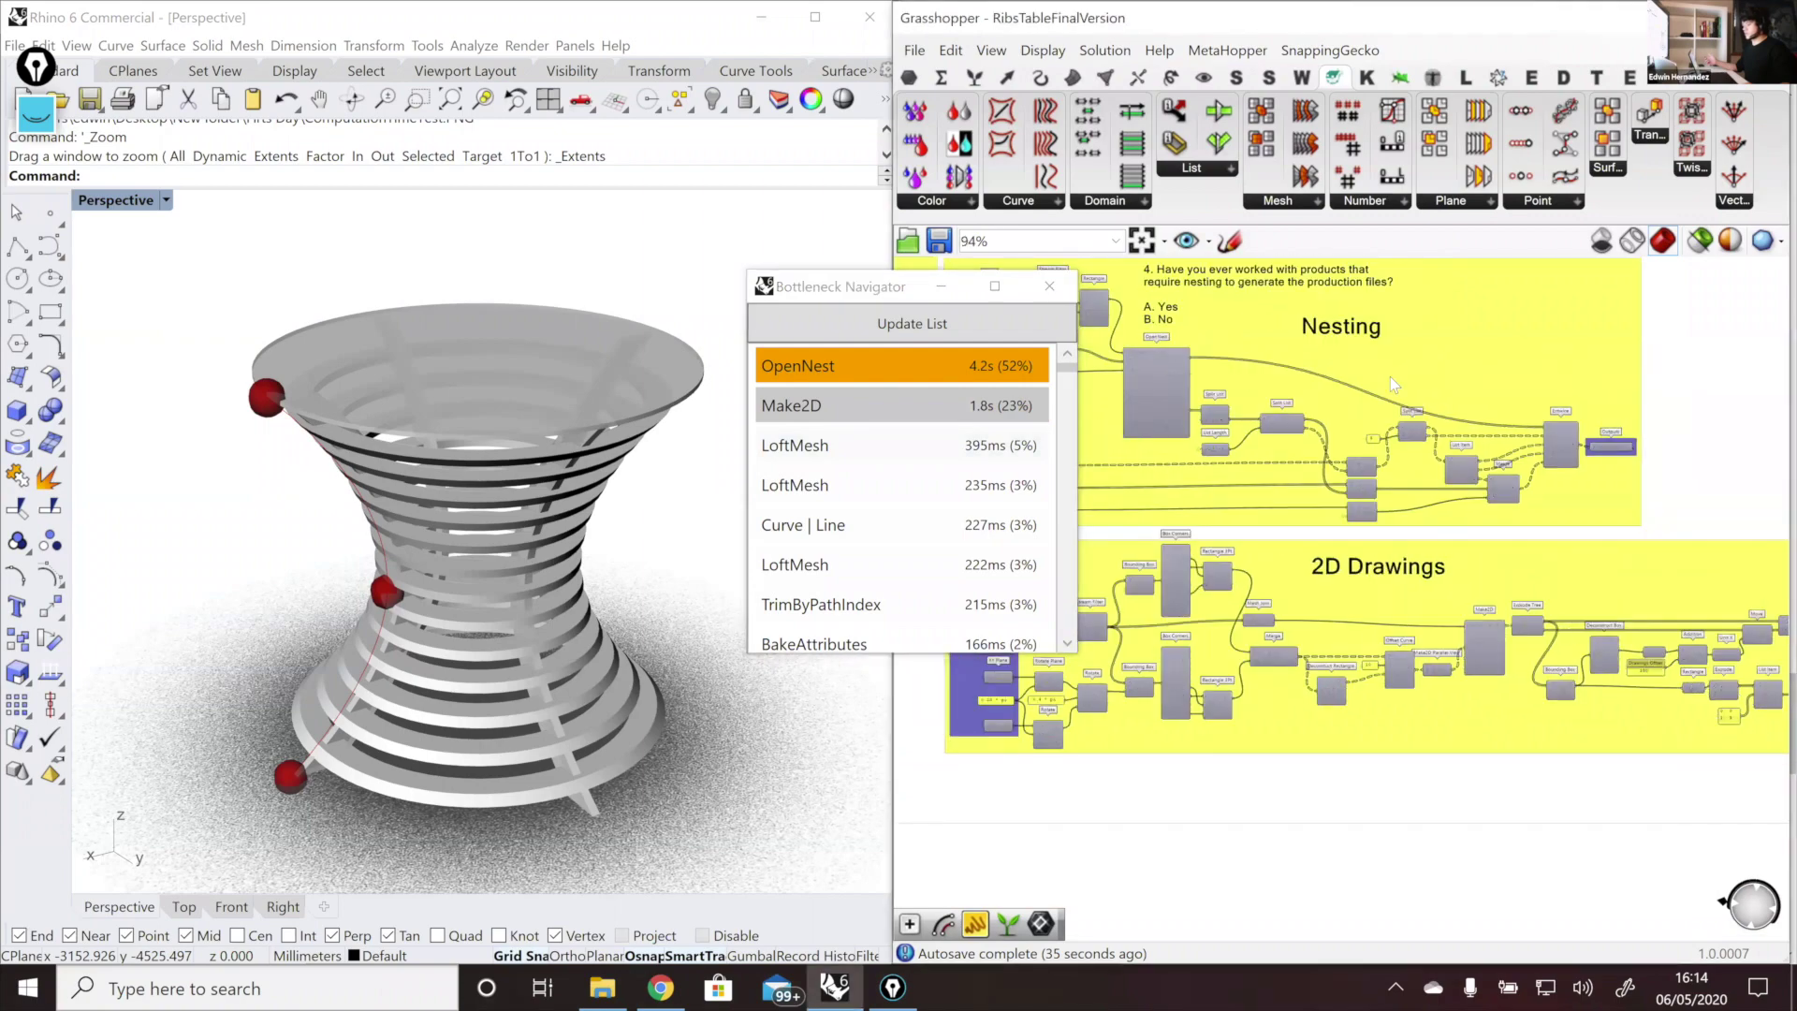
{"action": "right_click_drag", "start_coordinate": [1136, 538], "coordinate": [1092, 598]}
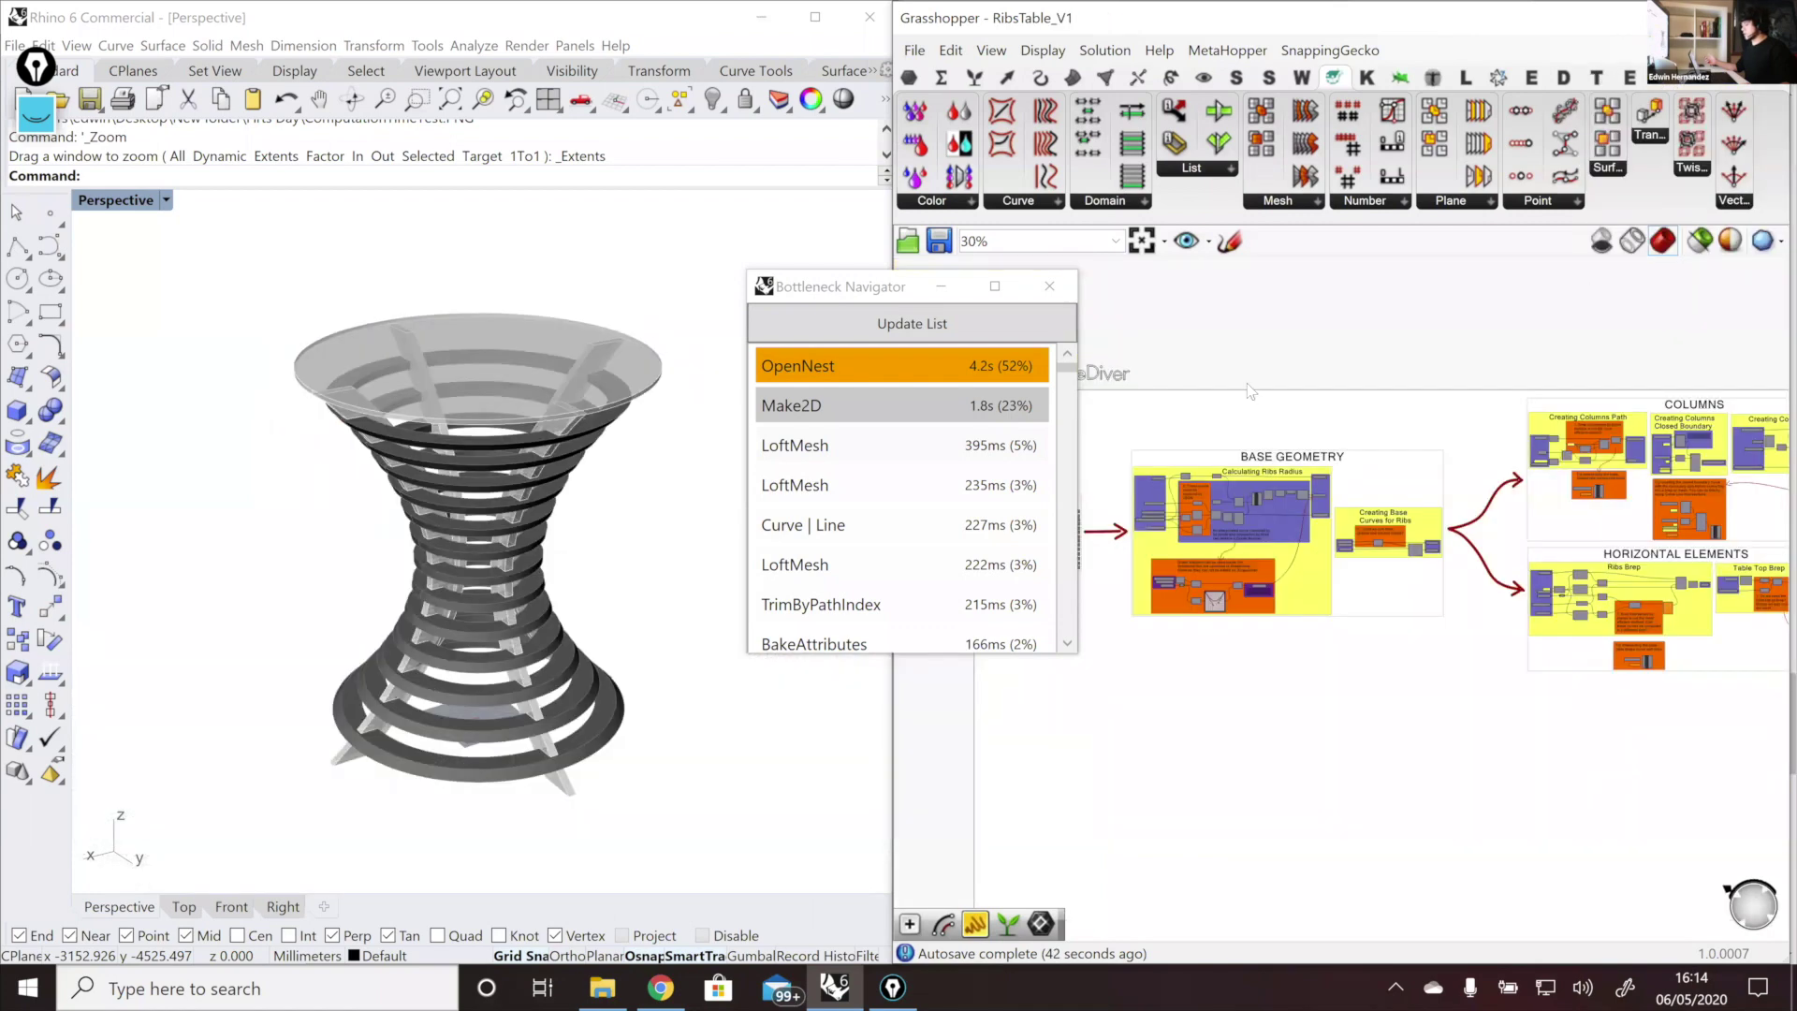
Step: Refresh the bottleneck list for the RibsTable_V1 definition and locate its SDiff component on the canvas
{"action": "left_click", "coordinate": [836, 325]}
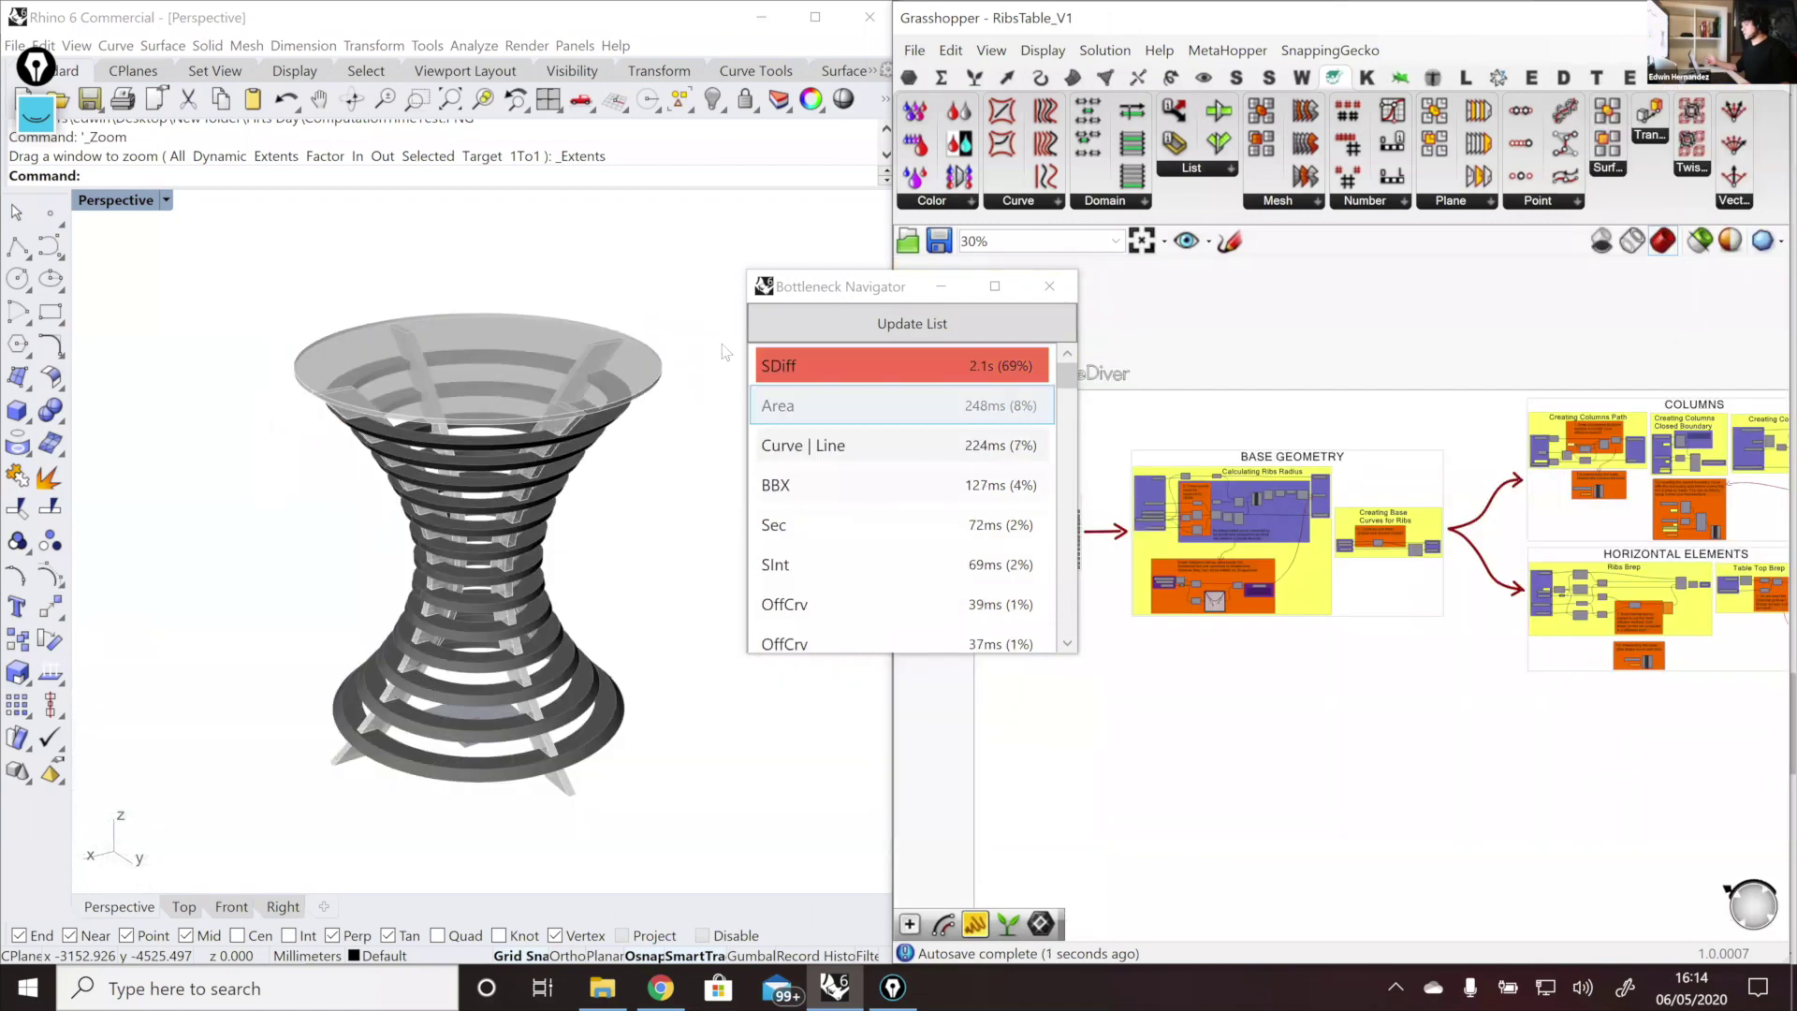
{"action": "left_click", "coordinate": [813, 358]}
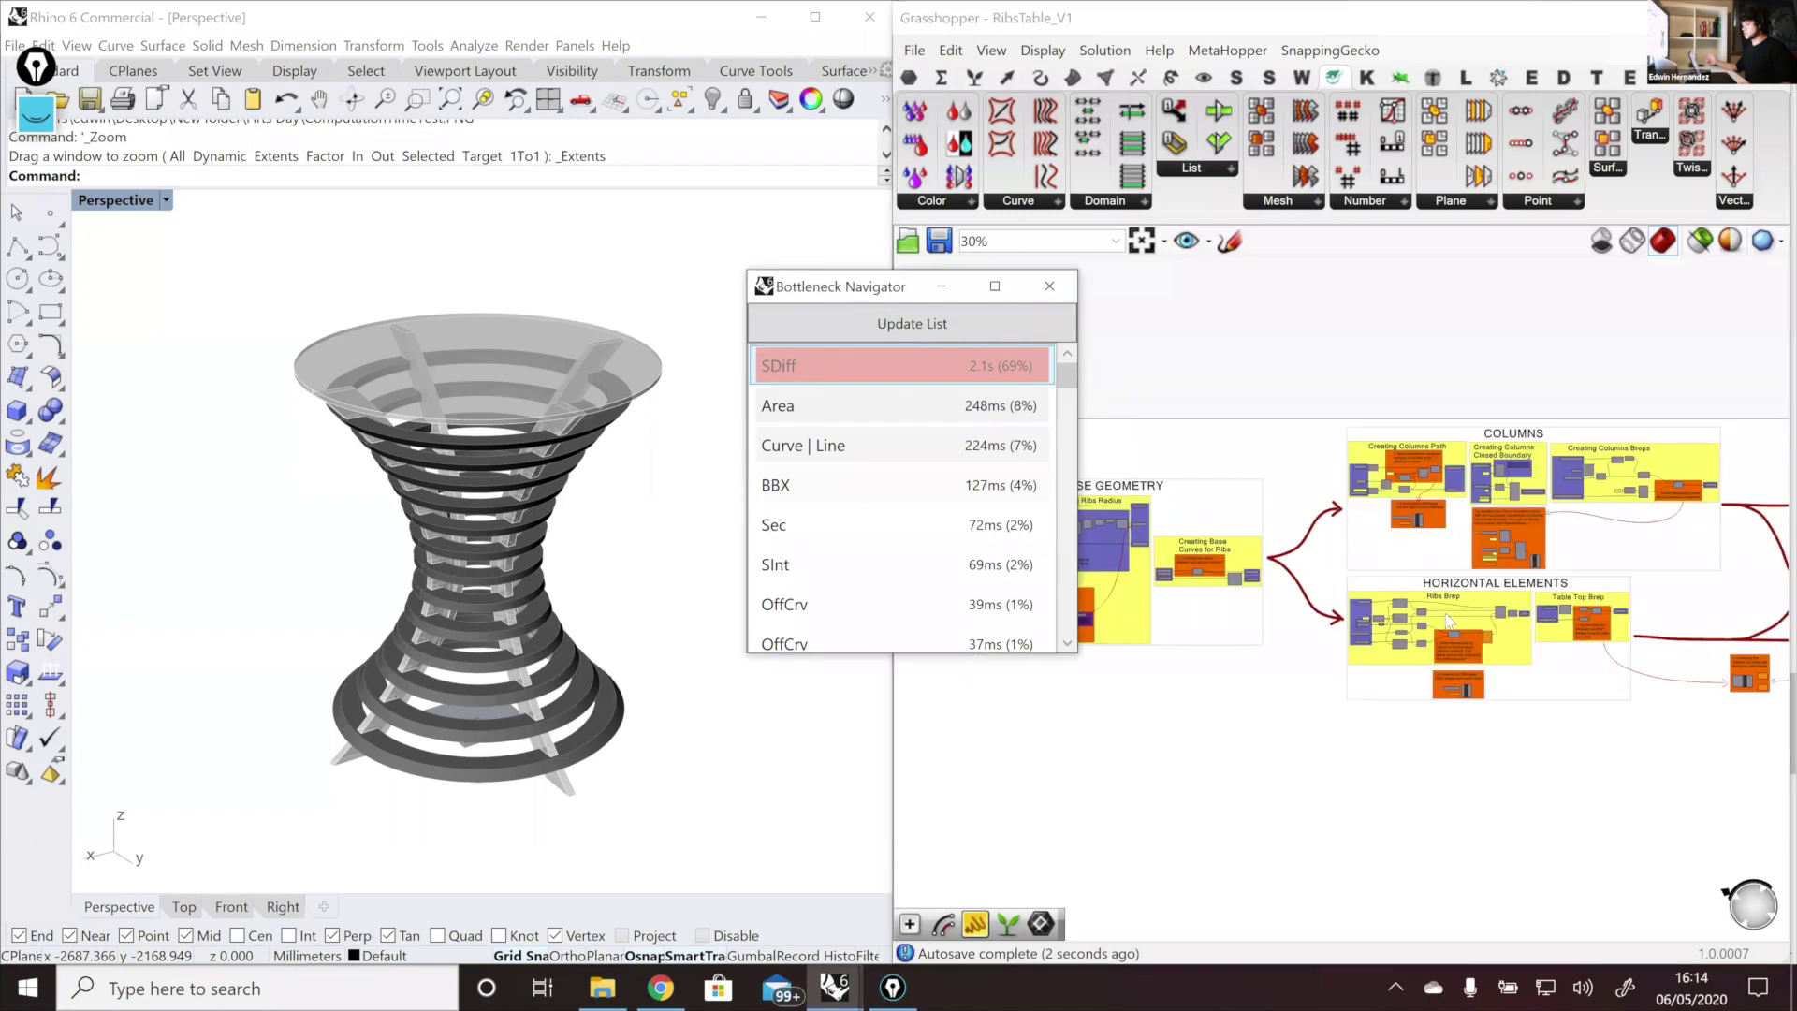
Step: Examine the Solid Difference component and the optimisation questions in the Getting Columns with Notches group of the RibsTable_V1 definition
{"action": "scroll", "coordinate": [1305, 599], "scroll_direction": "up", "scroll_amount": 4}
{"action": "scroll", "coordinate": [1299, 575], "scroll_direction": "down", "scroll_amount": 1}
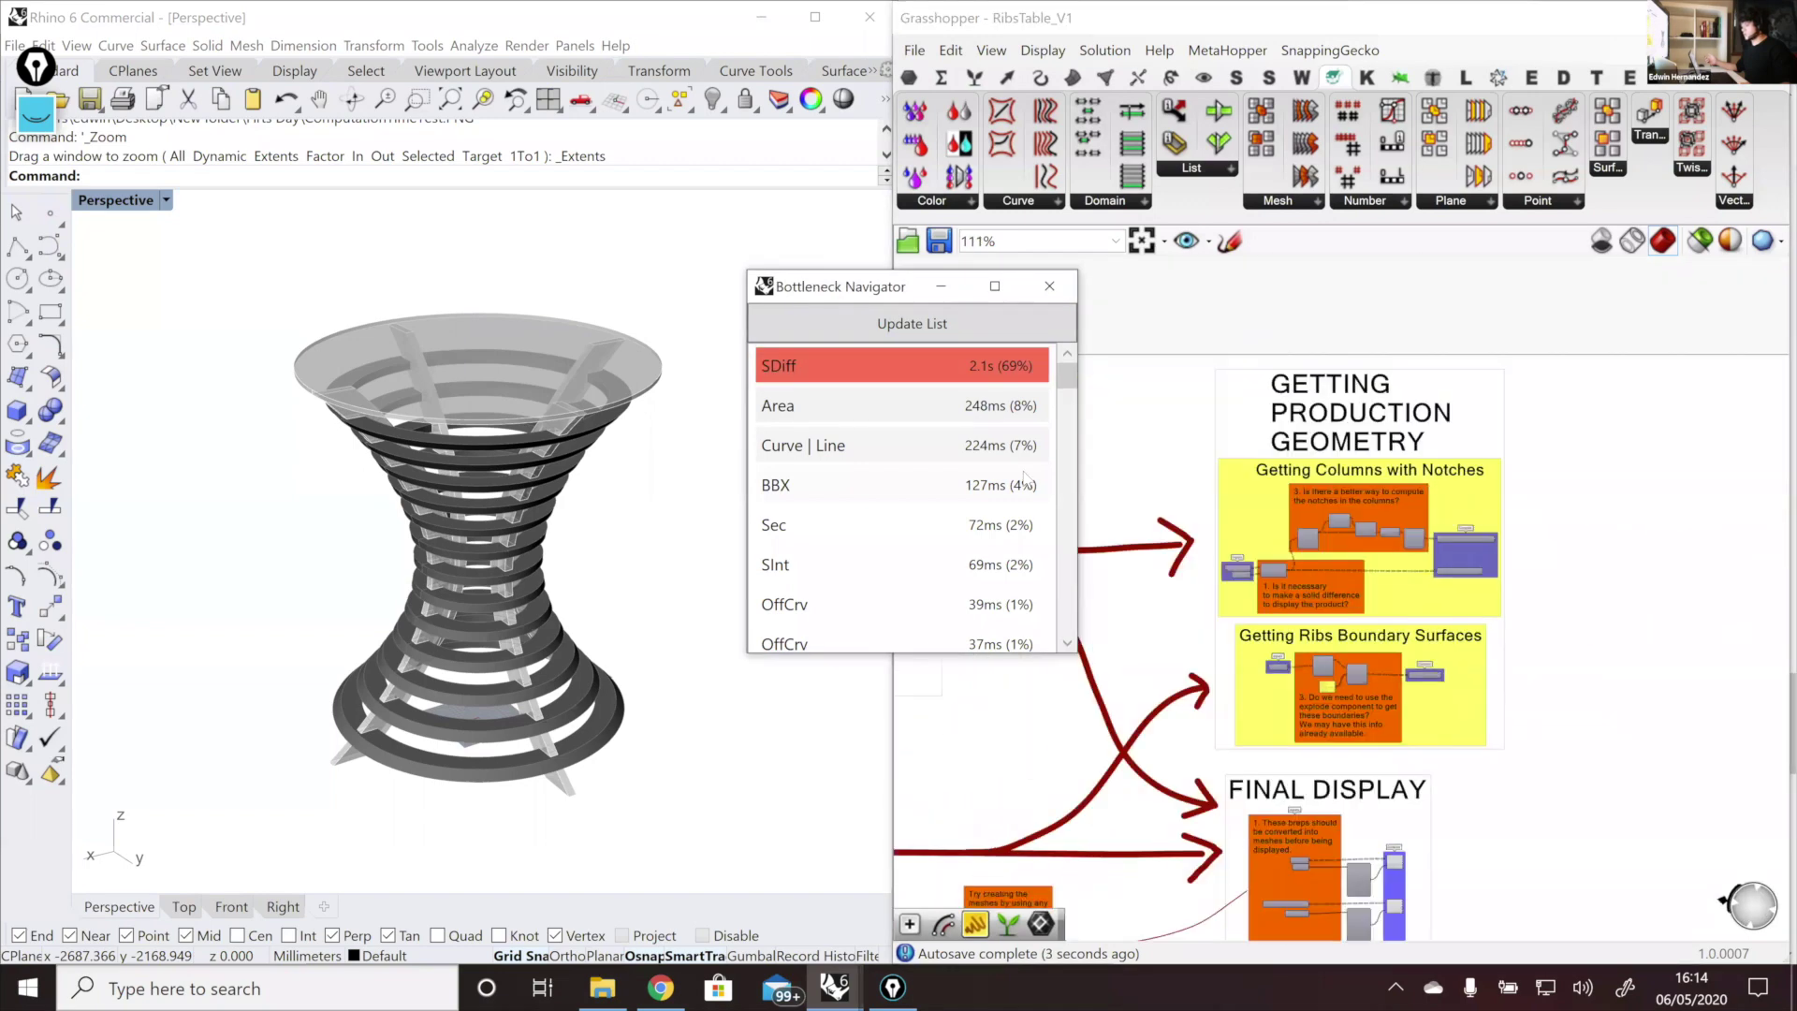
{"action": "scroll", "coordinate": [1292, 576], "scroll_direction": "up", "scroll_amount": 4}
{"action": "scroll", "coordinate": [1301, 552], "scroll_direction": "down", "scroll_amount": 2}
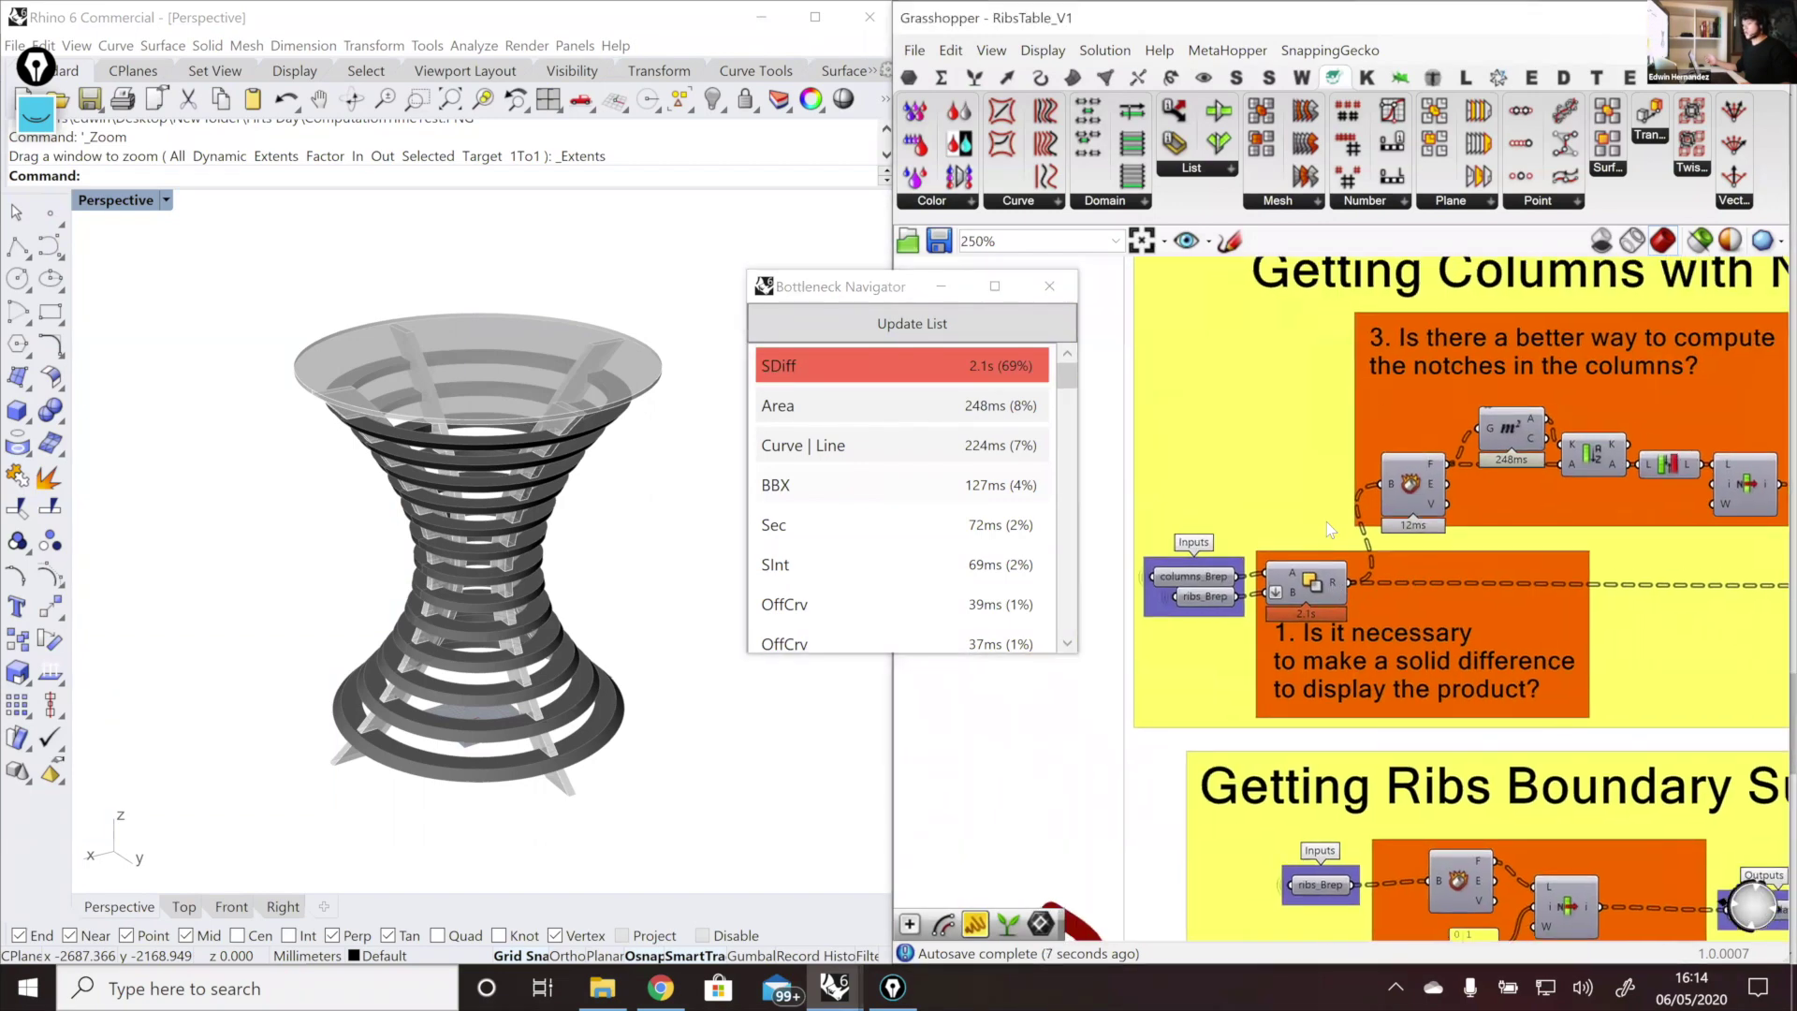
{"action": "scroll", "coordinate": [1327, 522], "scroll_direction": "up", "scroll_amount": 1}
{"action": "scroll", "coordinate": [1330, 530], "scroll_direction": "down", "scroll_amount": 3}
{"action": "mouse_move", "coordinate": [1633, 671]}
{"action": "left_mouse_down"}
{"action": "mouse_move", "coordinate": [1263, 391]}
{"action": "mouse_move", "coordinate": [1295, 386]}
{"action": "mouse_move", "coordinate": [1626, 505]}
{"action": "left_mouse_up"}
{"action": "scroll", "coordinate": [1377, 573], "scroll_direction": "down", "scroll_amount": 4}
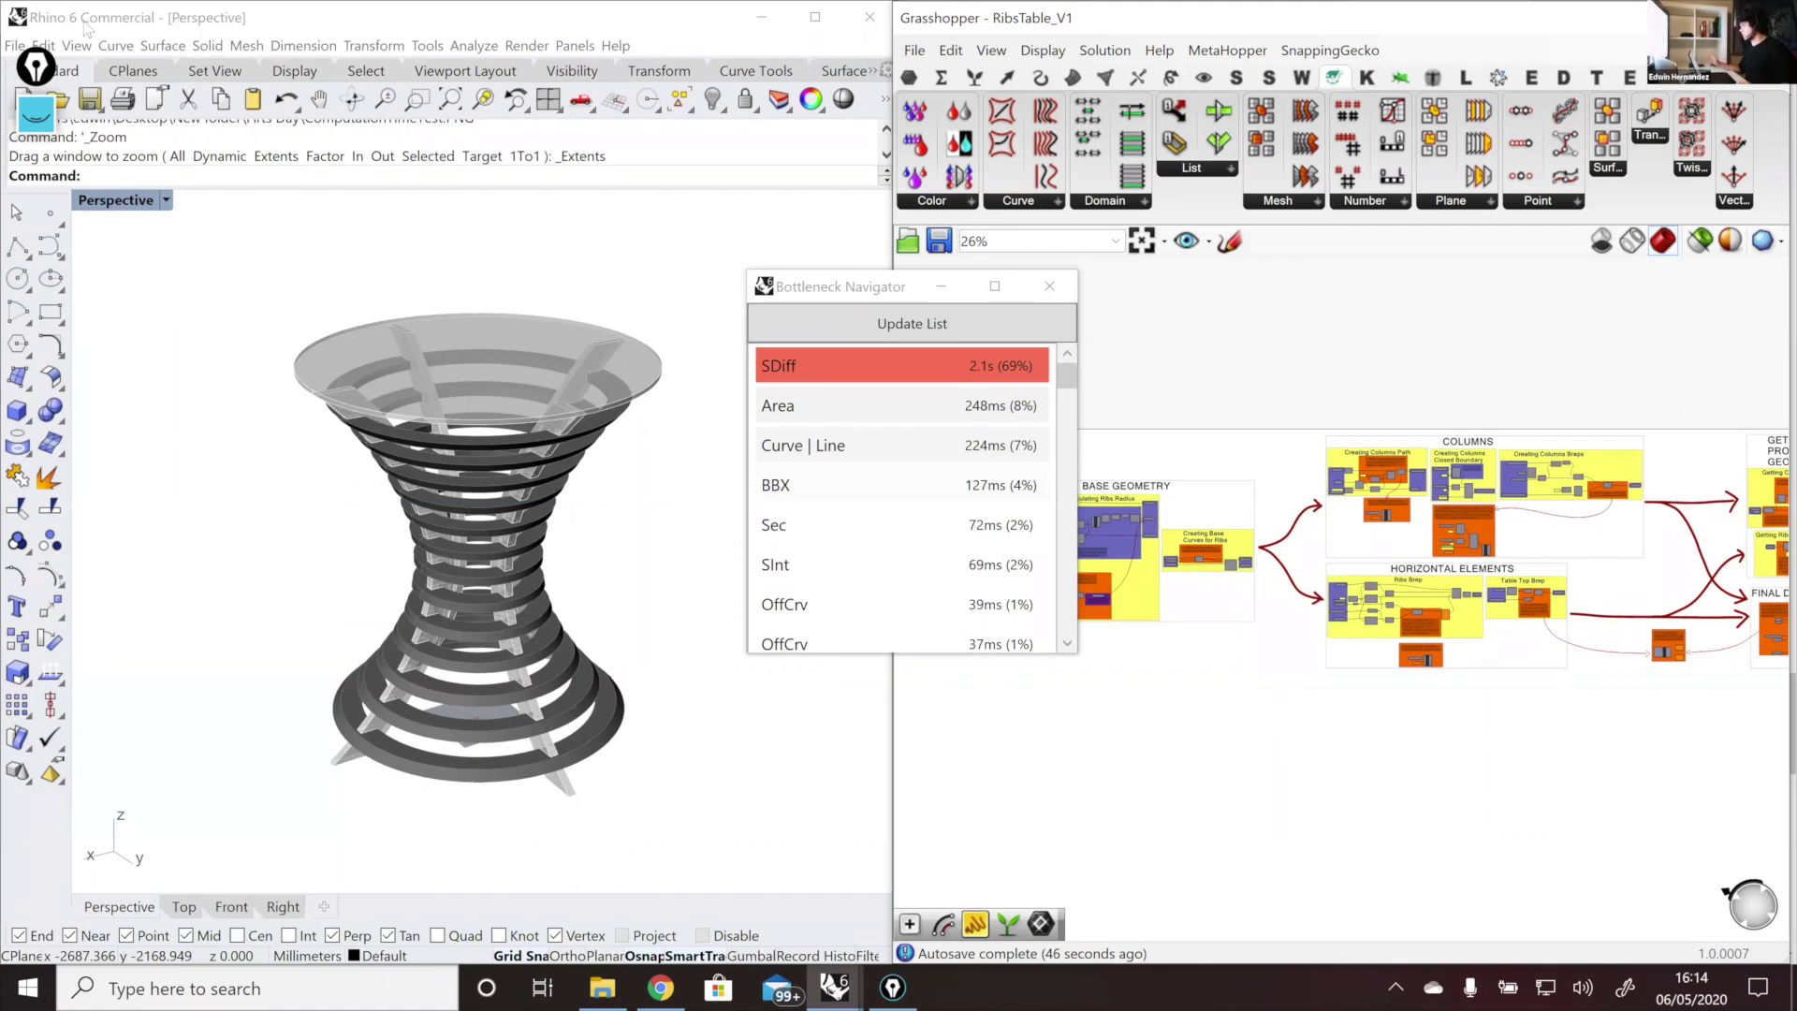
Step: Switch to the ShapeDiver table model in Chrome and reshape its profile by moving the middle control point up toward the table top
{"action": "key", "text": "alt+Tab"}
{"action": "left_click", "coordinate": [54, 9]}
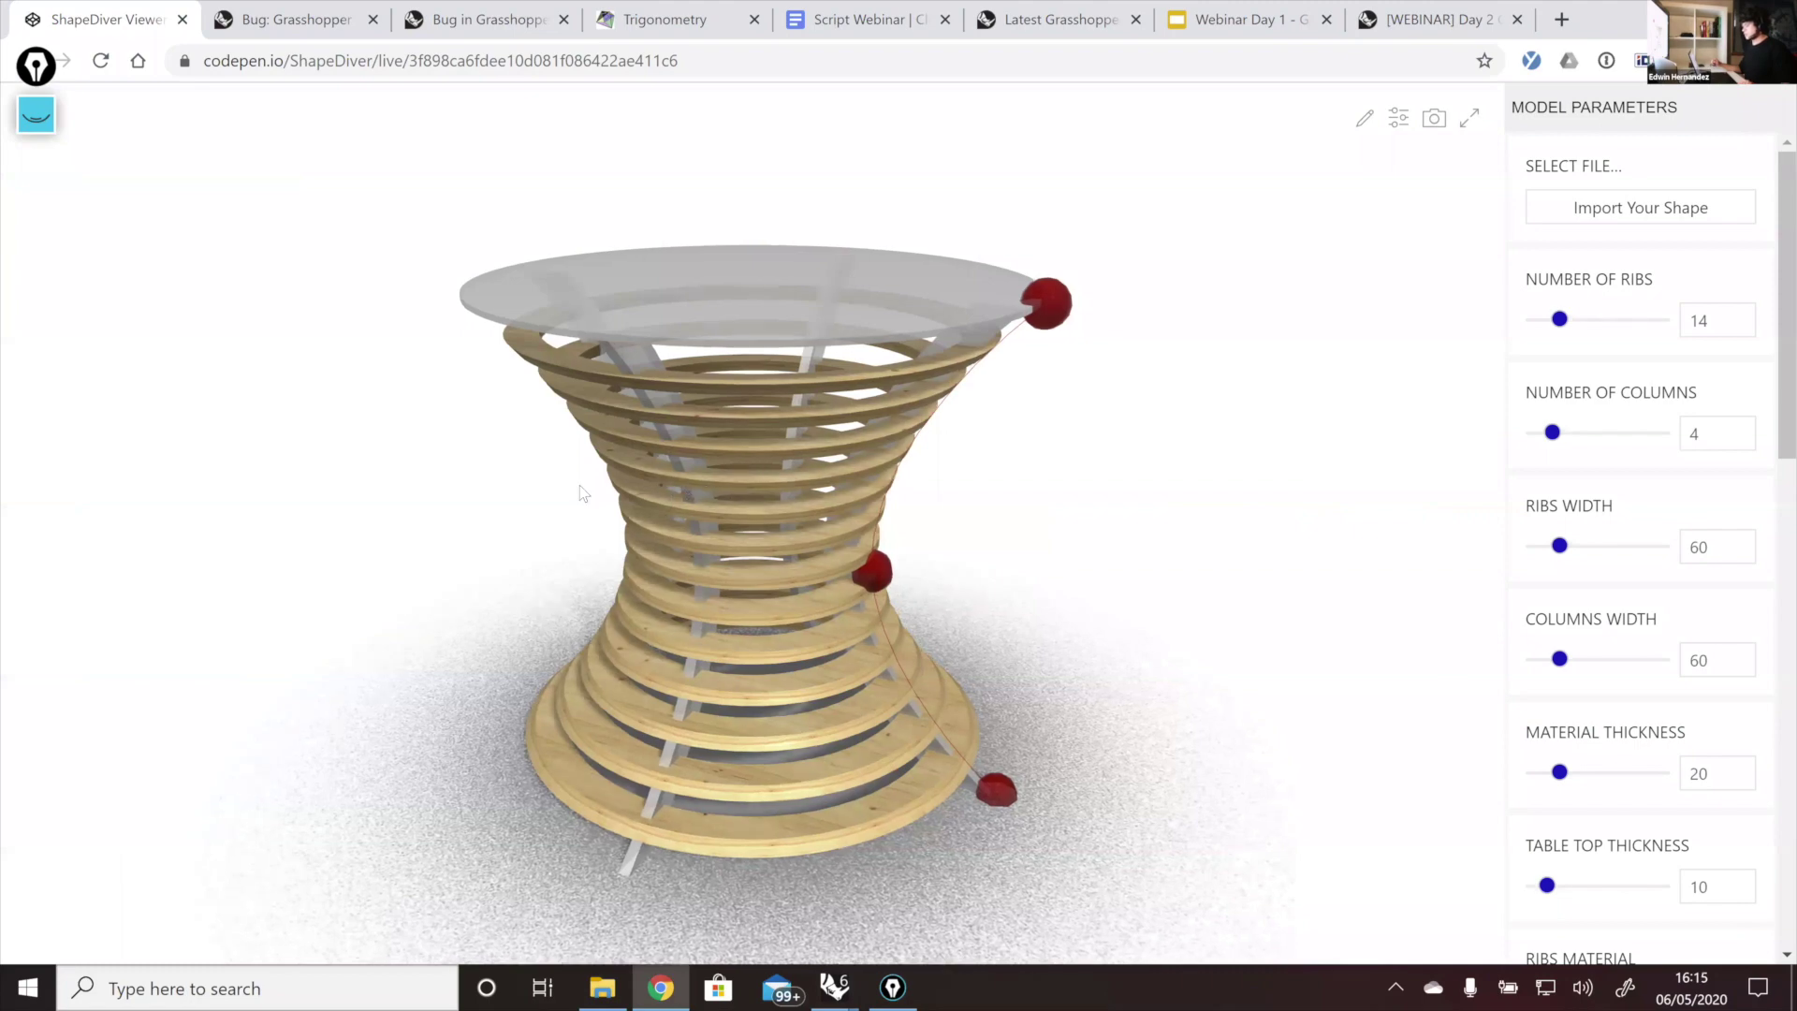
{"action": "left_click_drag", "start_coordinate": [614, 487], "coordinate": [783, 486]}
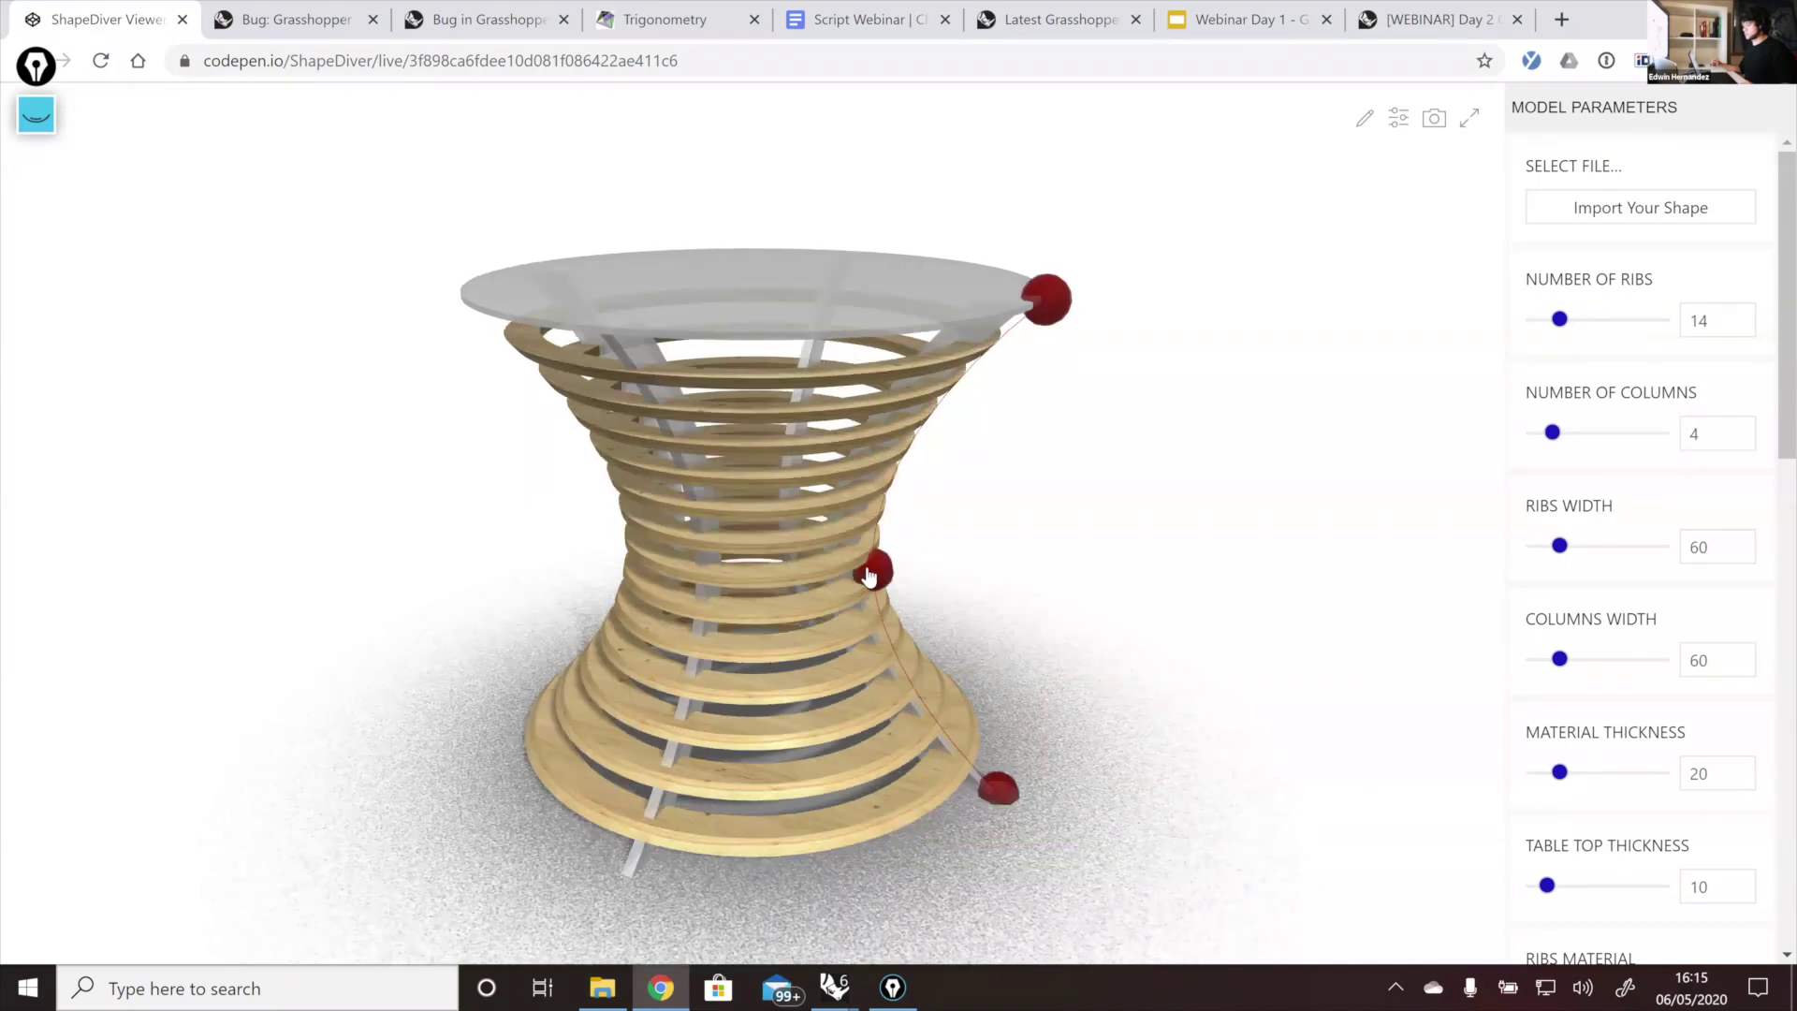
{"action": "left_click_drag", "start_coordinate": [862, 570], "coordinate": [868, 566]}
{"action": "left_click_drag", "start_coordinate": [868, 570], "coordinate": [958, 506]}
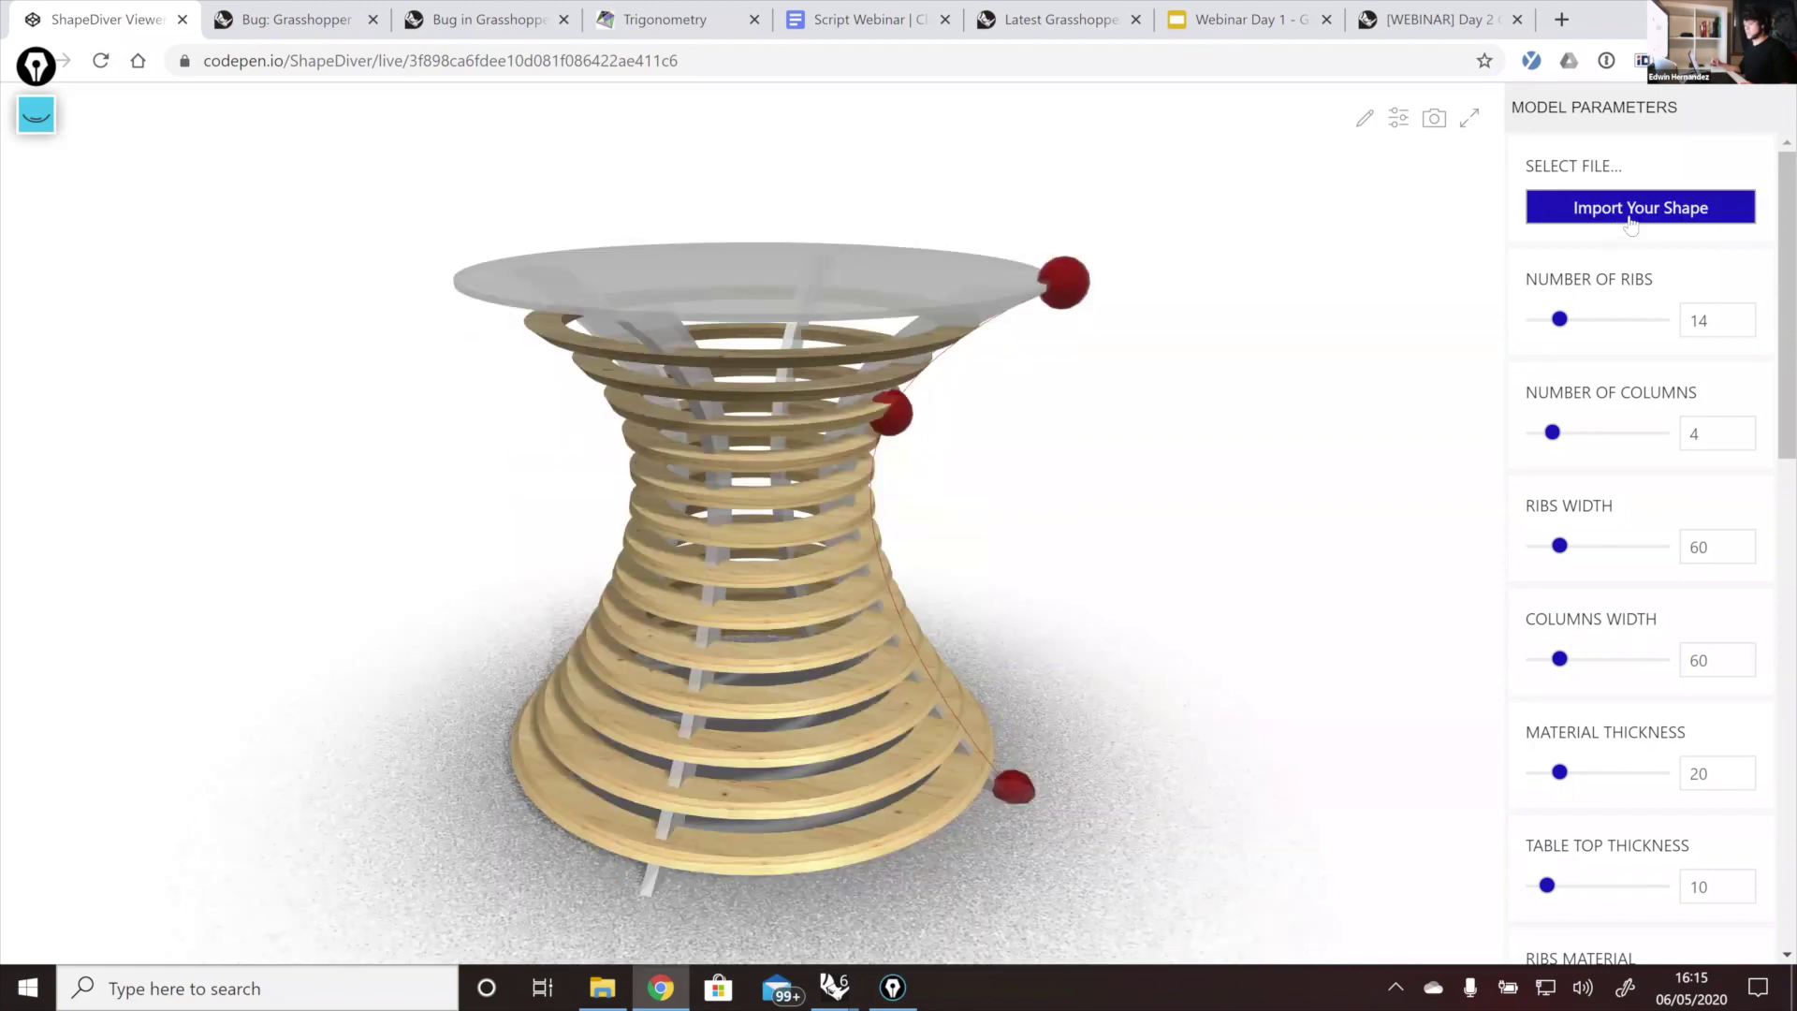
Step: Import Example_Star.dxf as the table's shape and bring the production, 3D model and 2D drawing export parameters into view
{"action": "left_click", "coordinate": [1629, 219]}
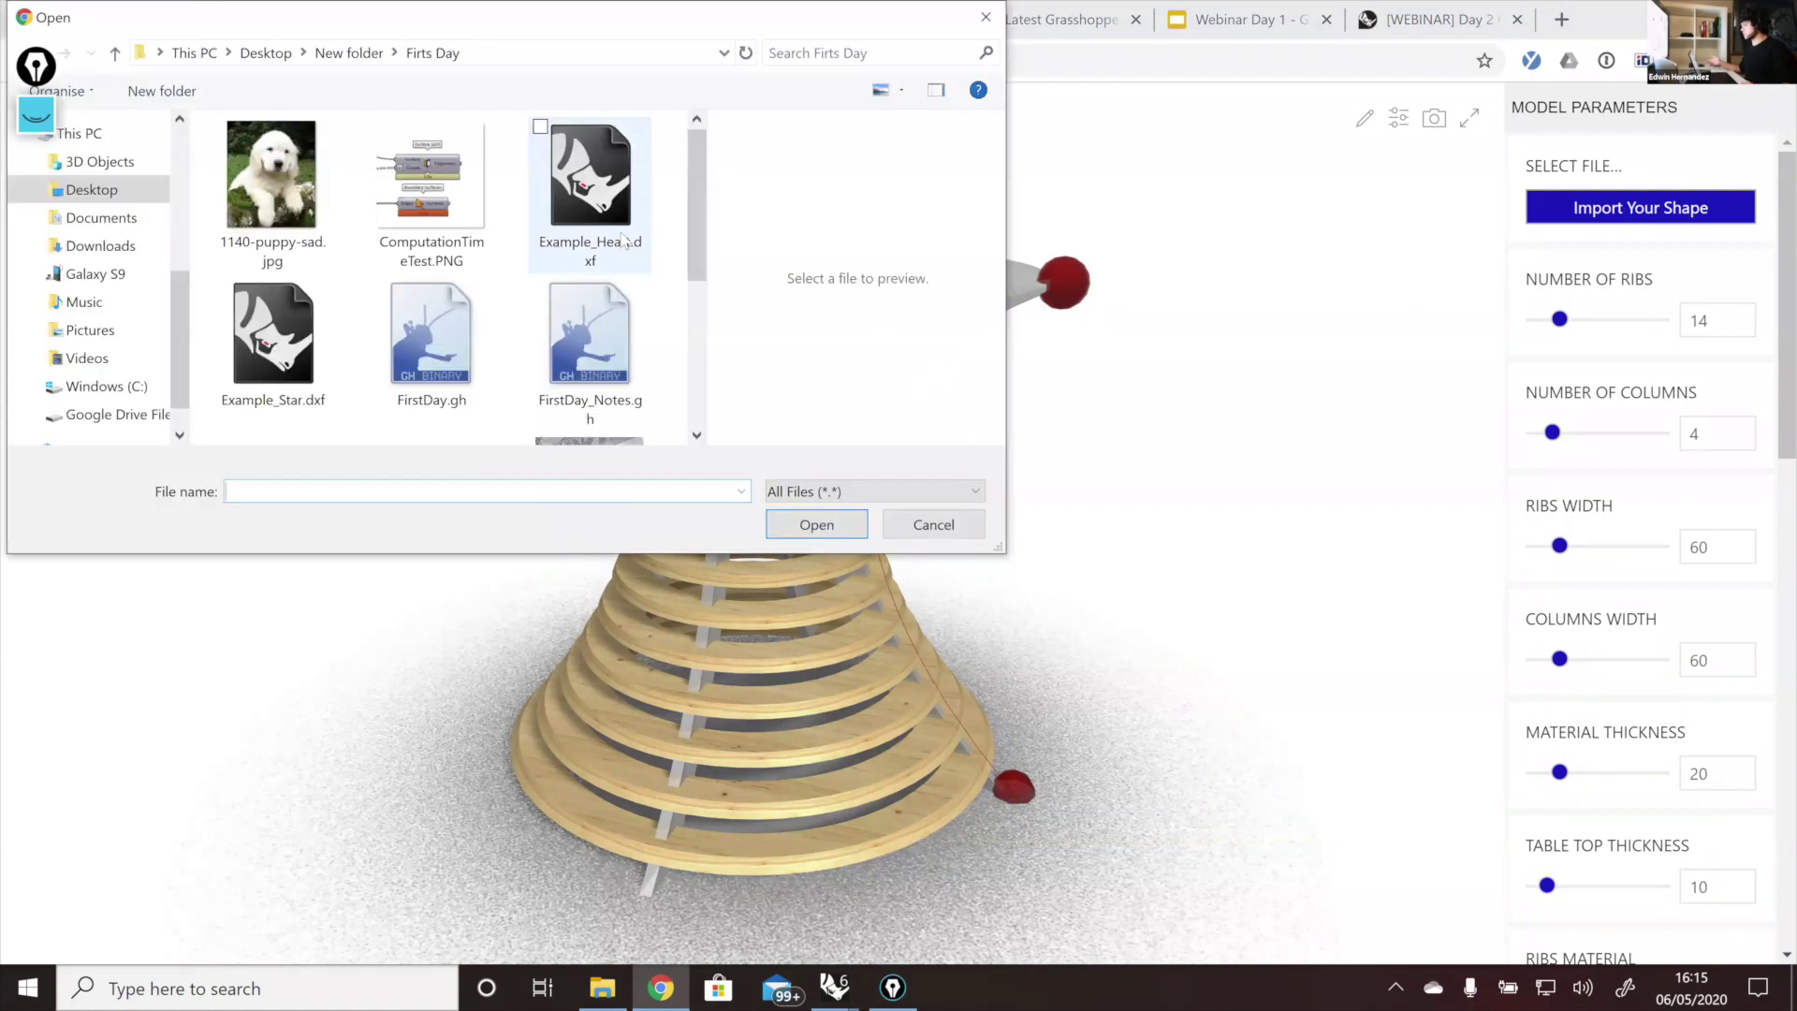
{"action": "left_click", "coordinate": [296, 378]}
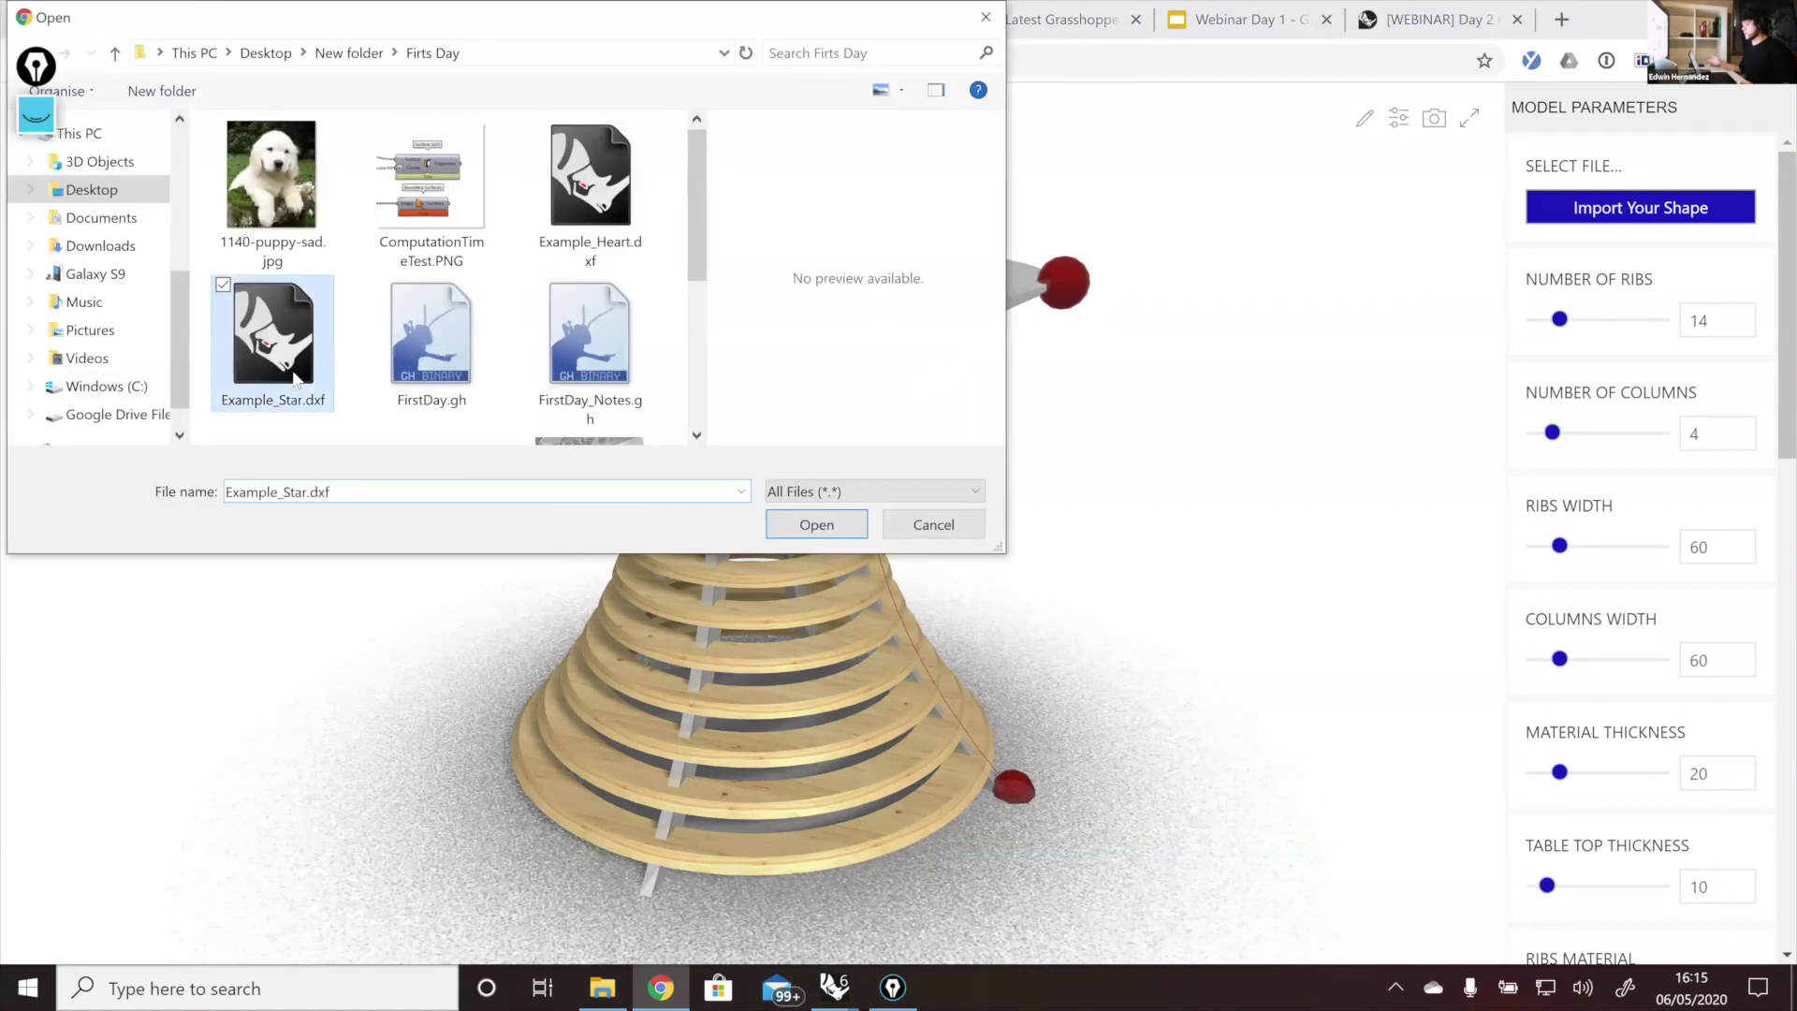
{"action": "key", "text": "Return"}
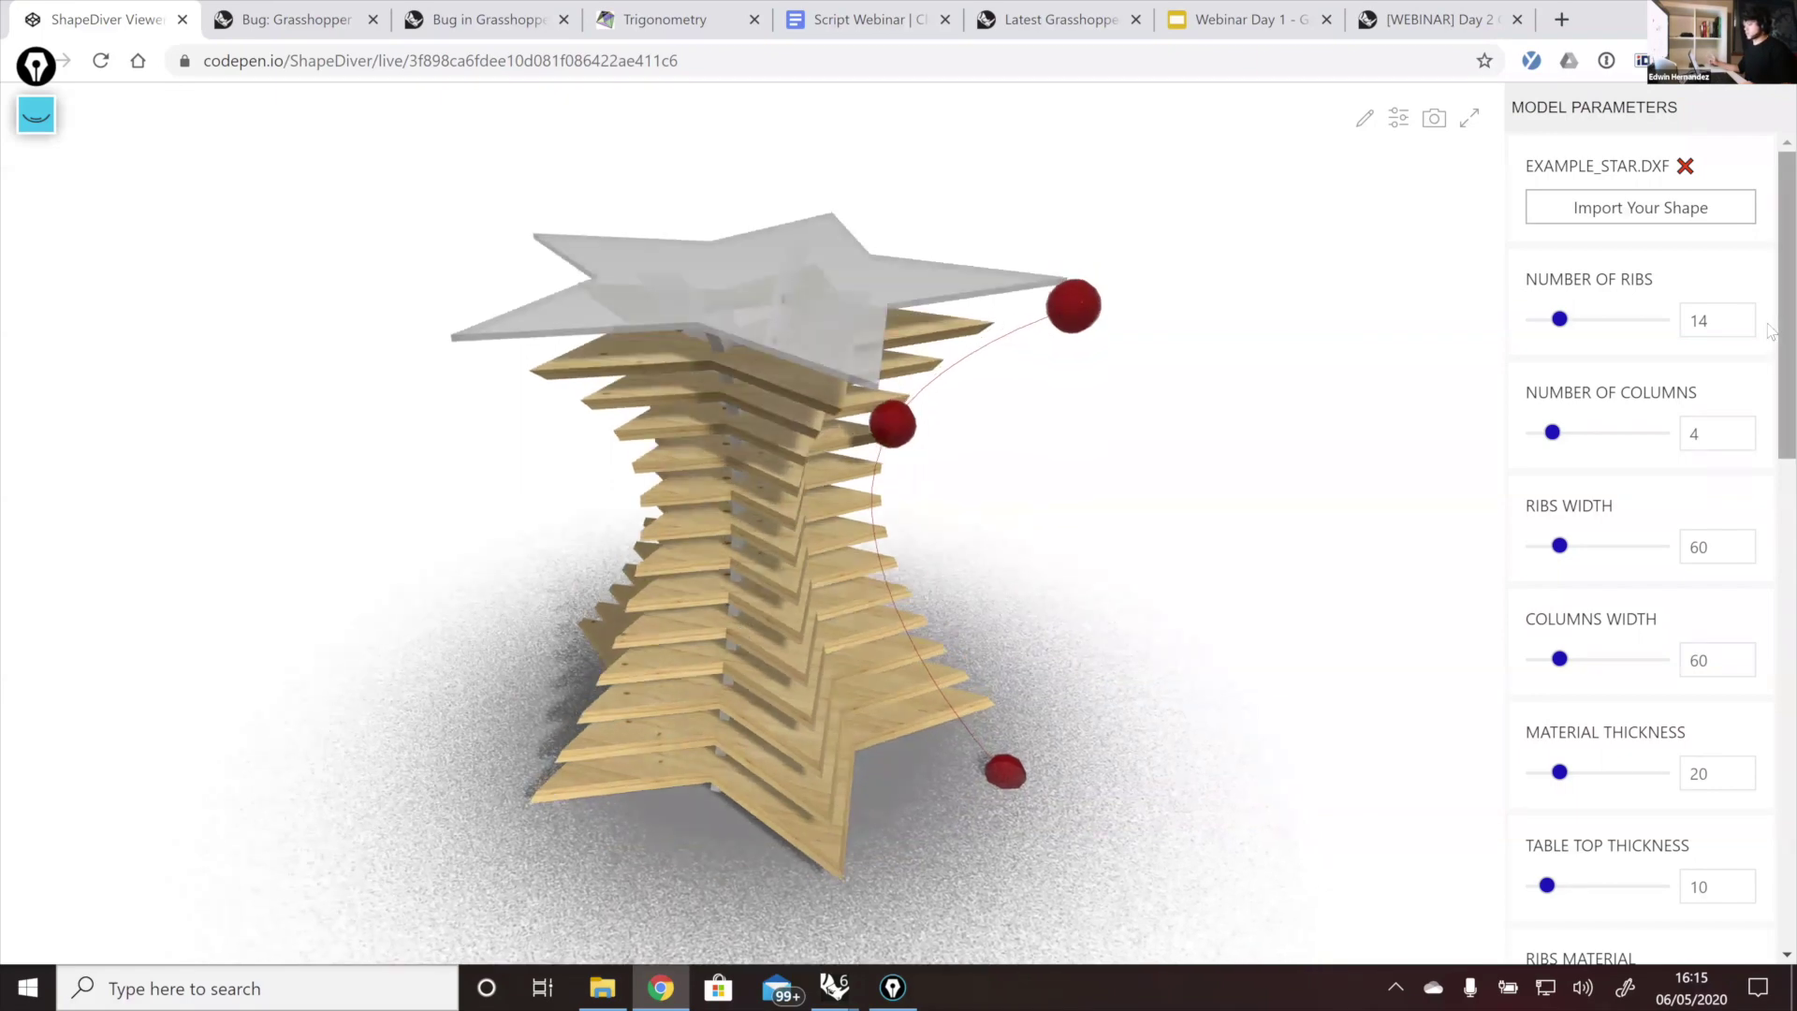
{"action": "scroll", "coordinate": [1778, 331], "scroll_direction": "down", "scroll_amount": 1}
{"action": "left_click_drag", "start_coordinate": [1786, 332], "coordinate": [1768, 987]}
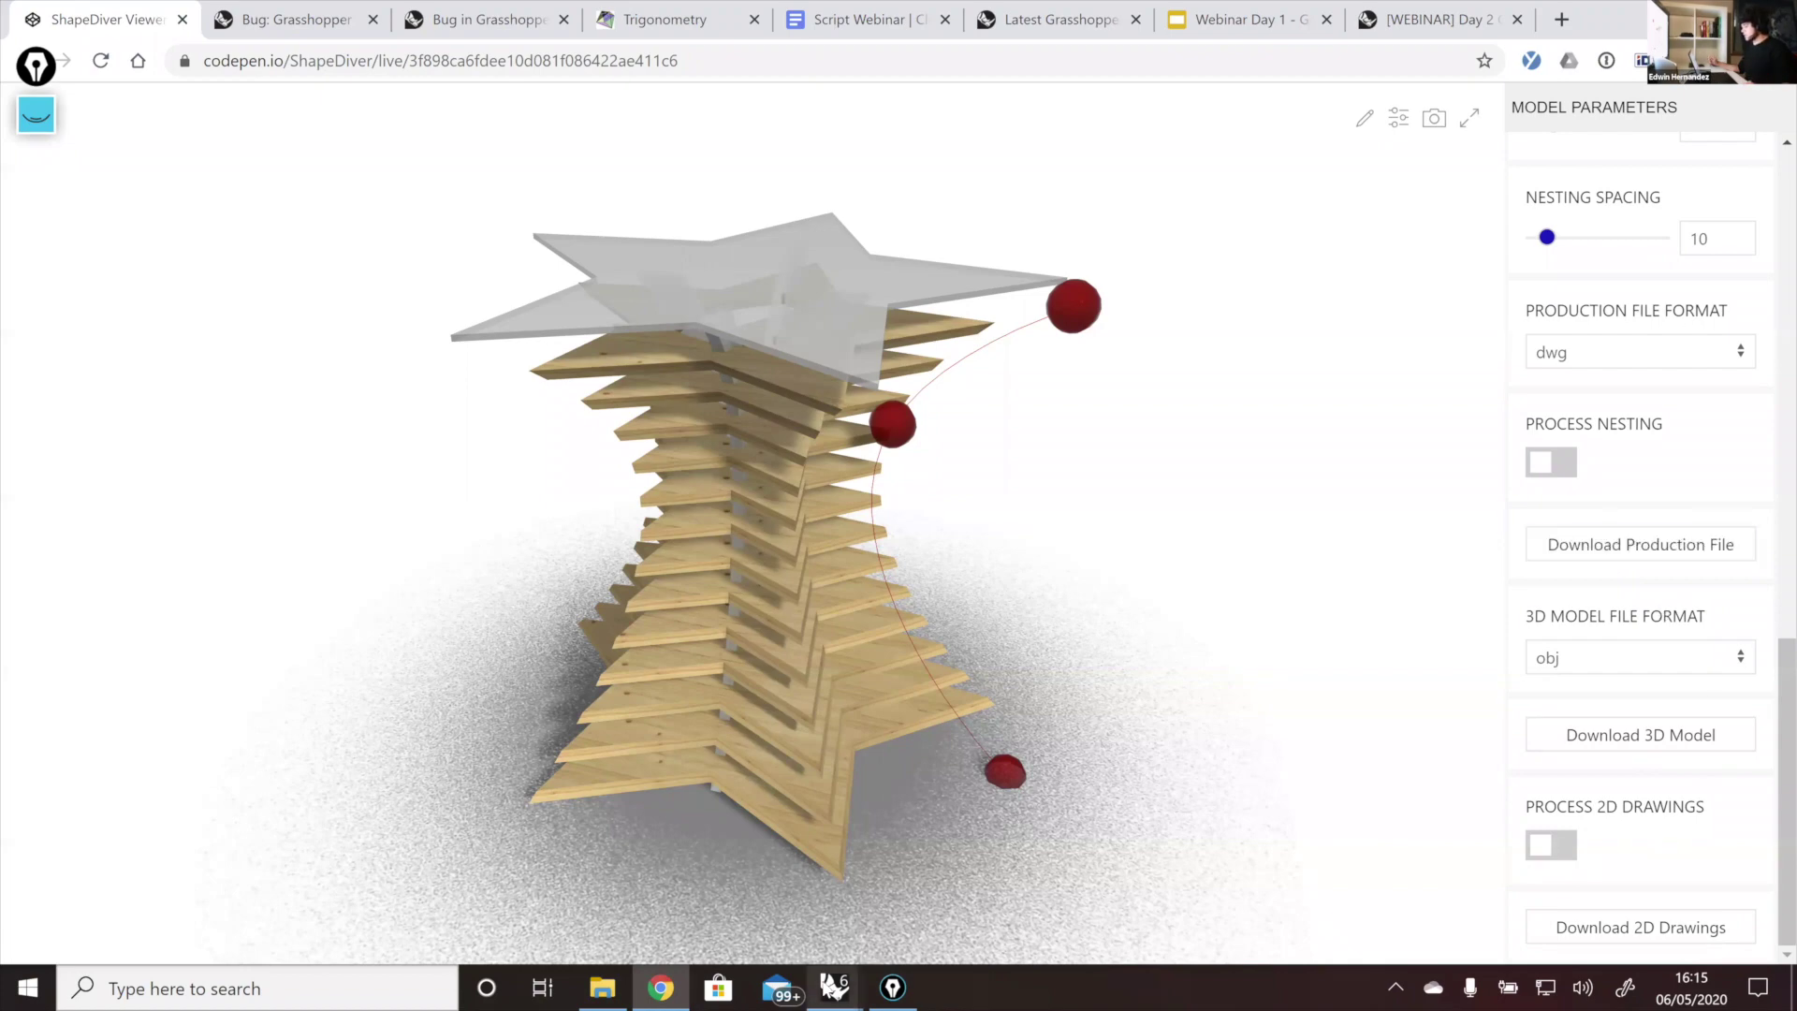
Step: Return to Rhino and Grasshopper, close the Bottleneck Navigator and switch to the FirstDay definition
{"action": "mouse_move", "coordinate": [835, 987]}
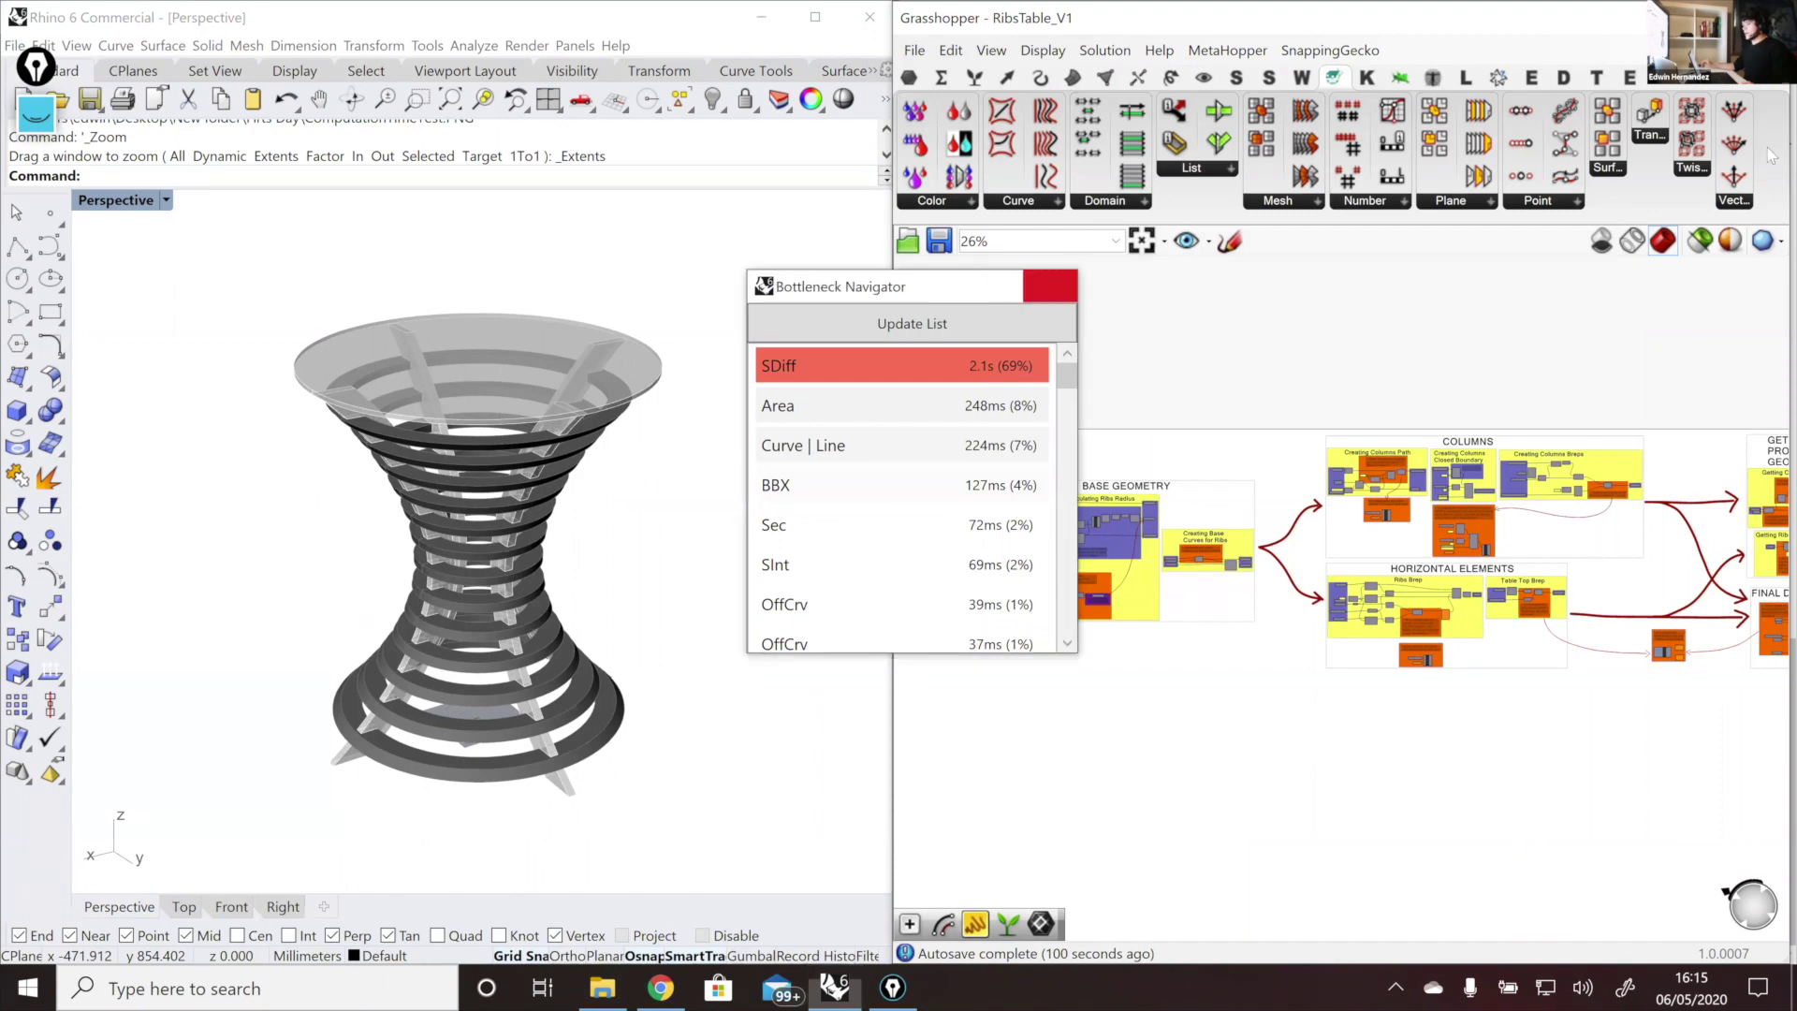
{"action": "left_click", "coordinate": [1049, 286]}
{"action": "left_click", "coordinate": [1750, 49]}
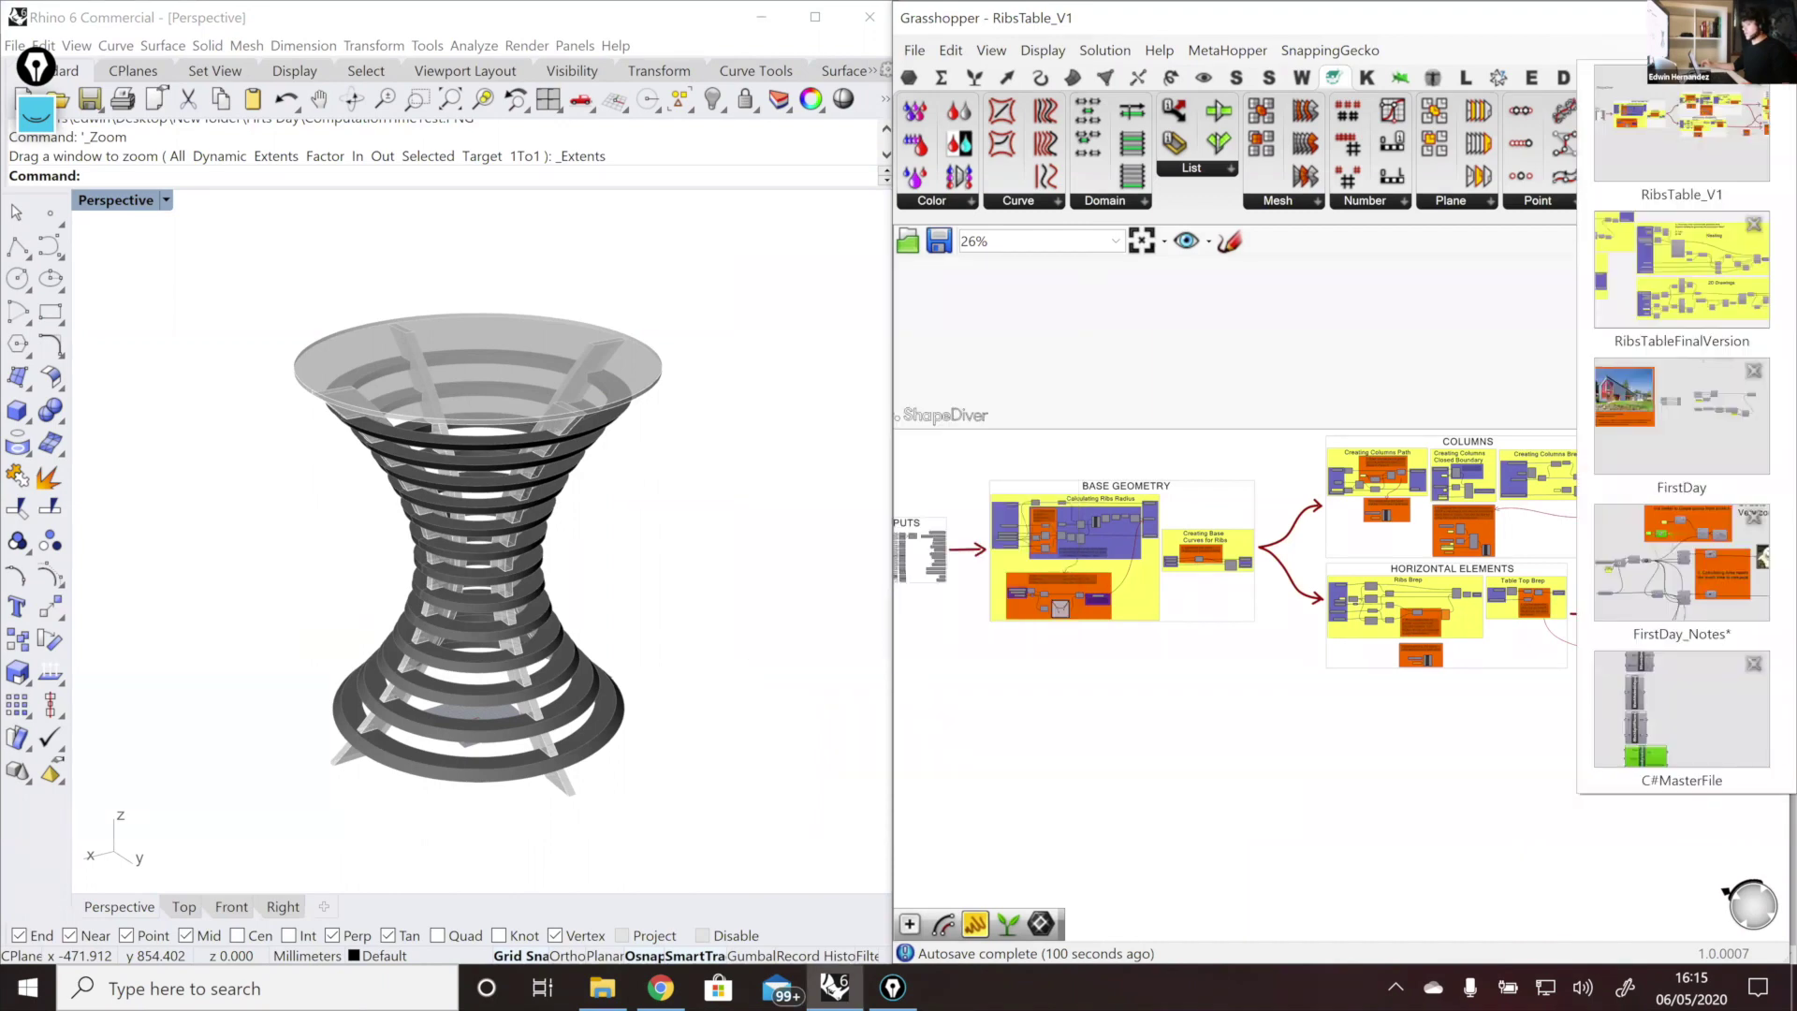
{"action": "left_click", "coordinate": [1701, 449]}
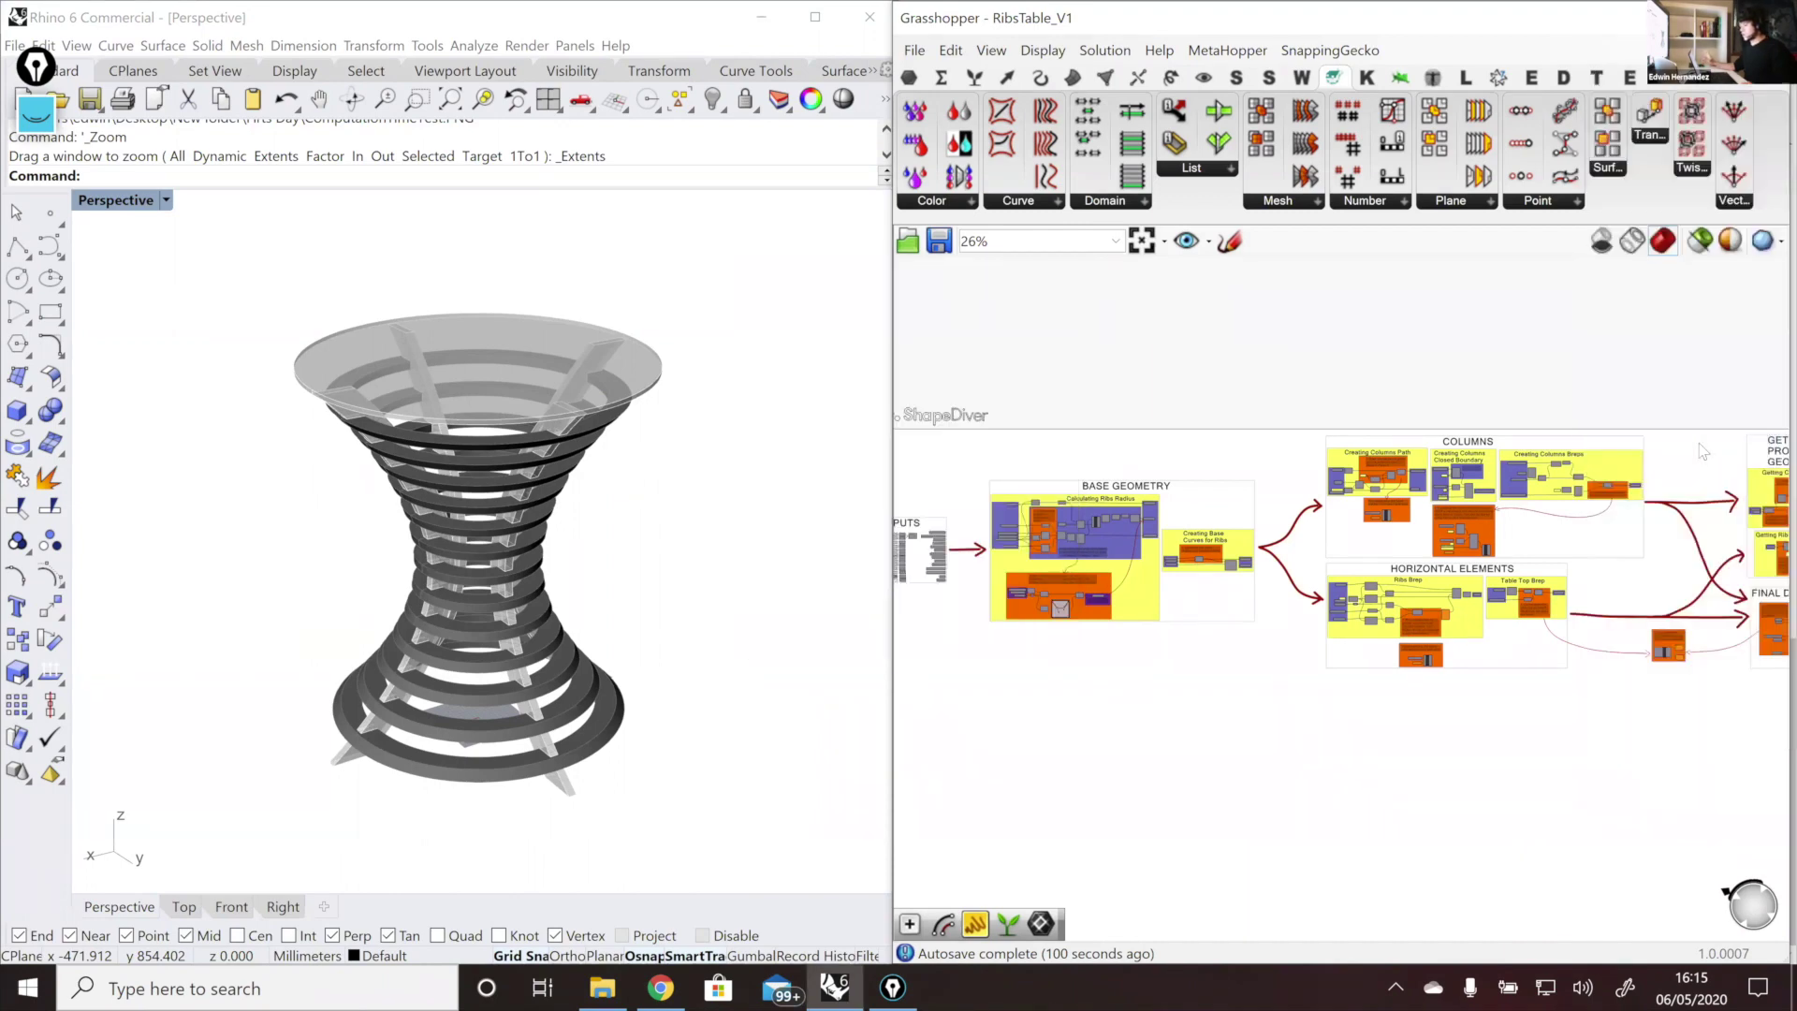
Step: Examine the house photo and the three answer options for creating the shape of a house
{"action": "scroll", "coordinate": [1108, 538], "scroll_direction": "up", "scroll_amount": 3}
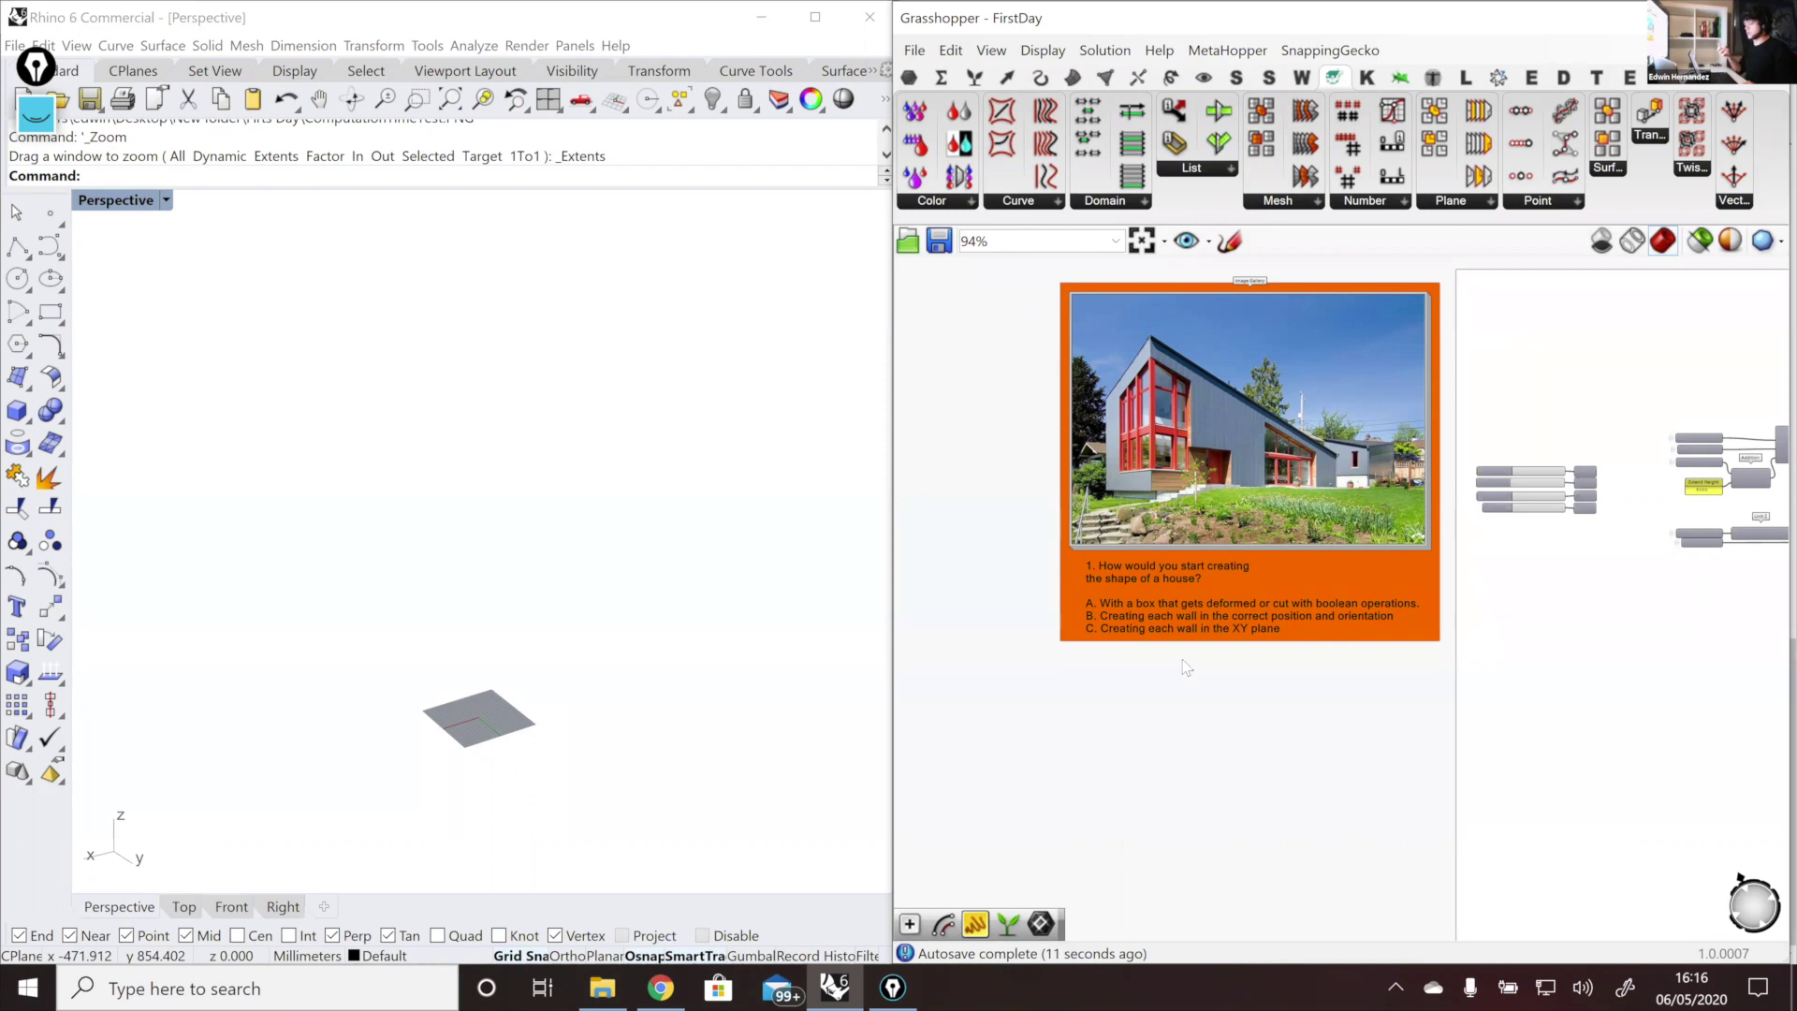
{"action": "right_click_drag", "start_coordinate": [1079, 736], "coordinate": [1023, 760]}
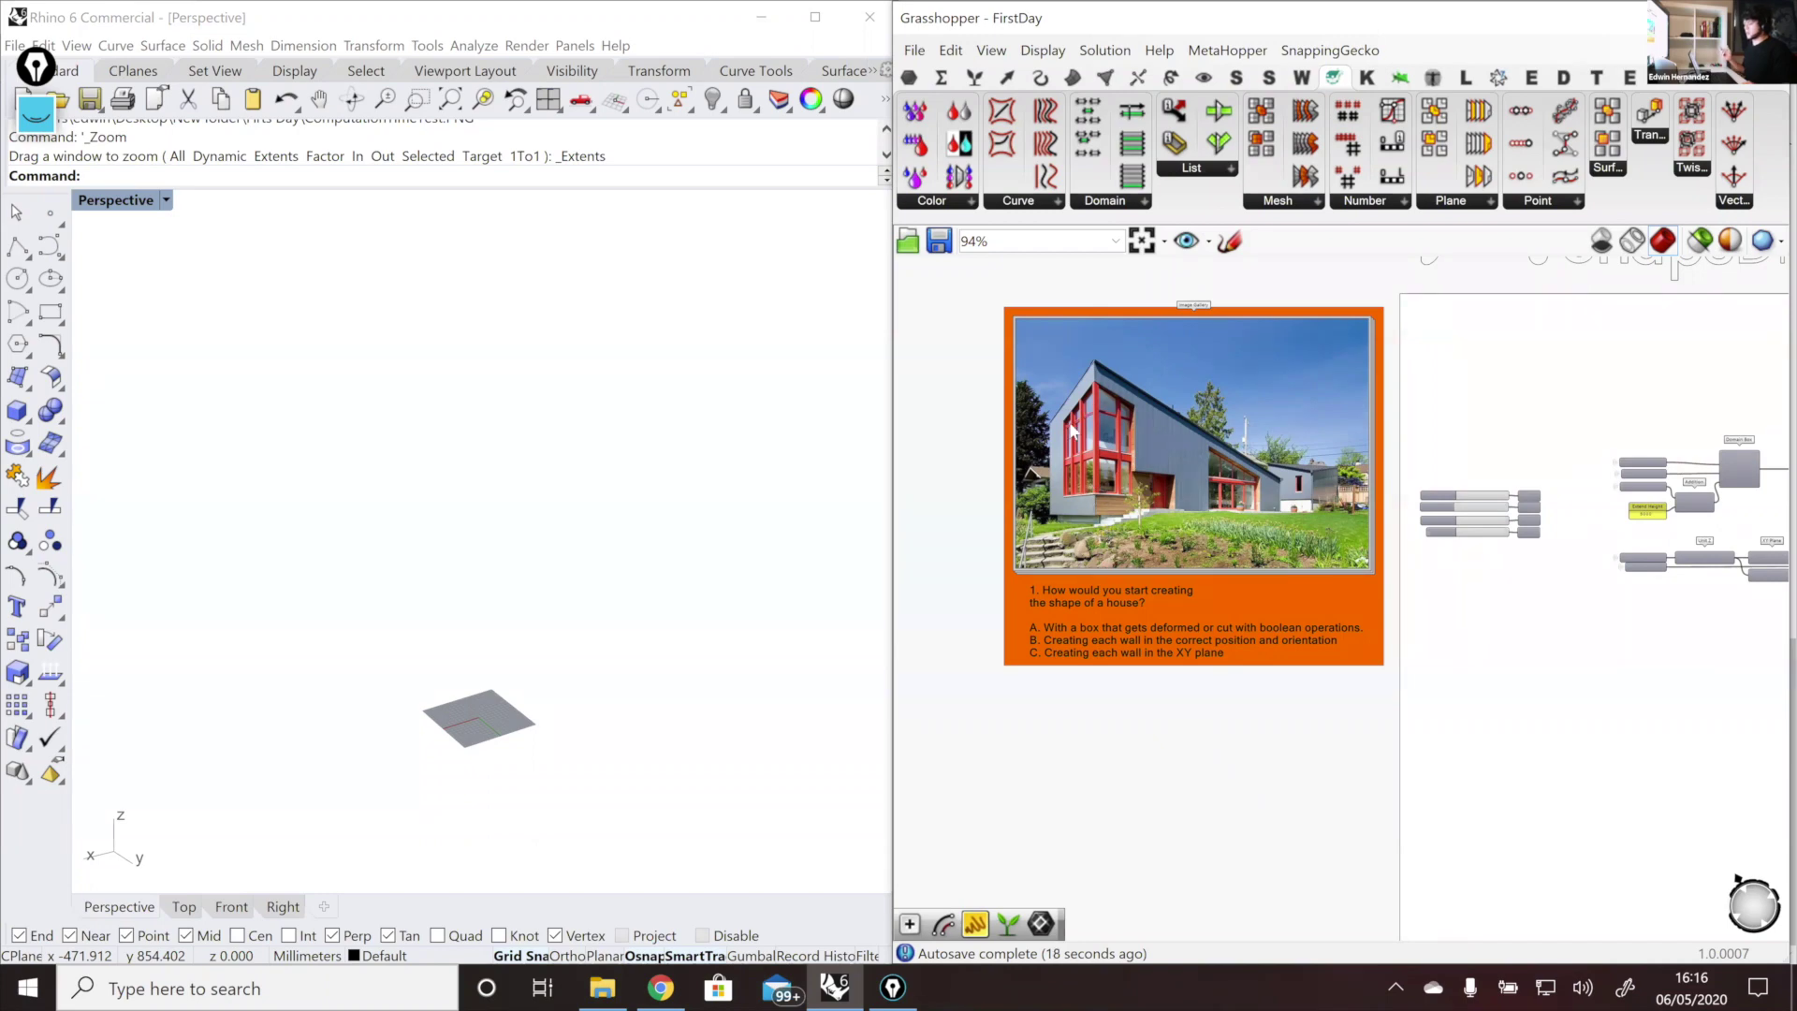
{"action": "scroll", "coordinate": [1074, 431], "scroll_direction": "up", "scroll_amount": 1}
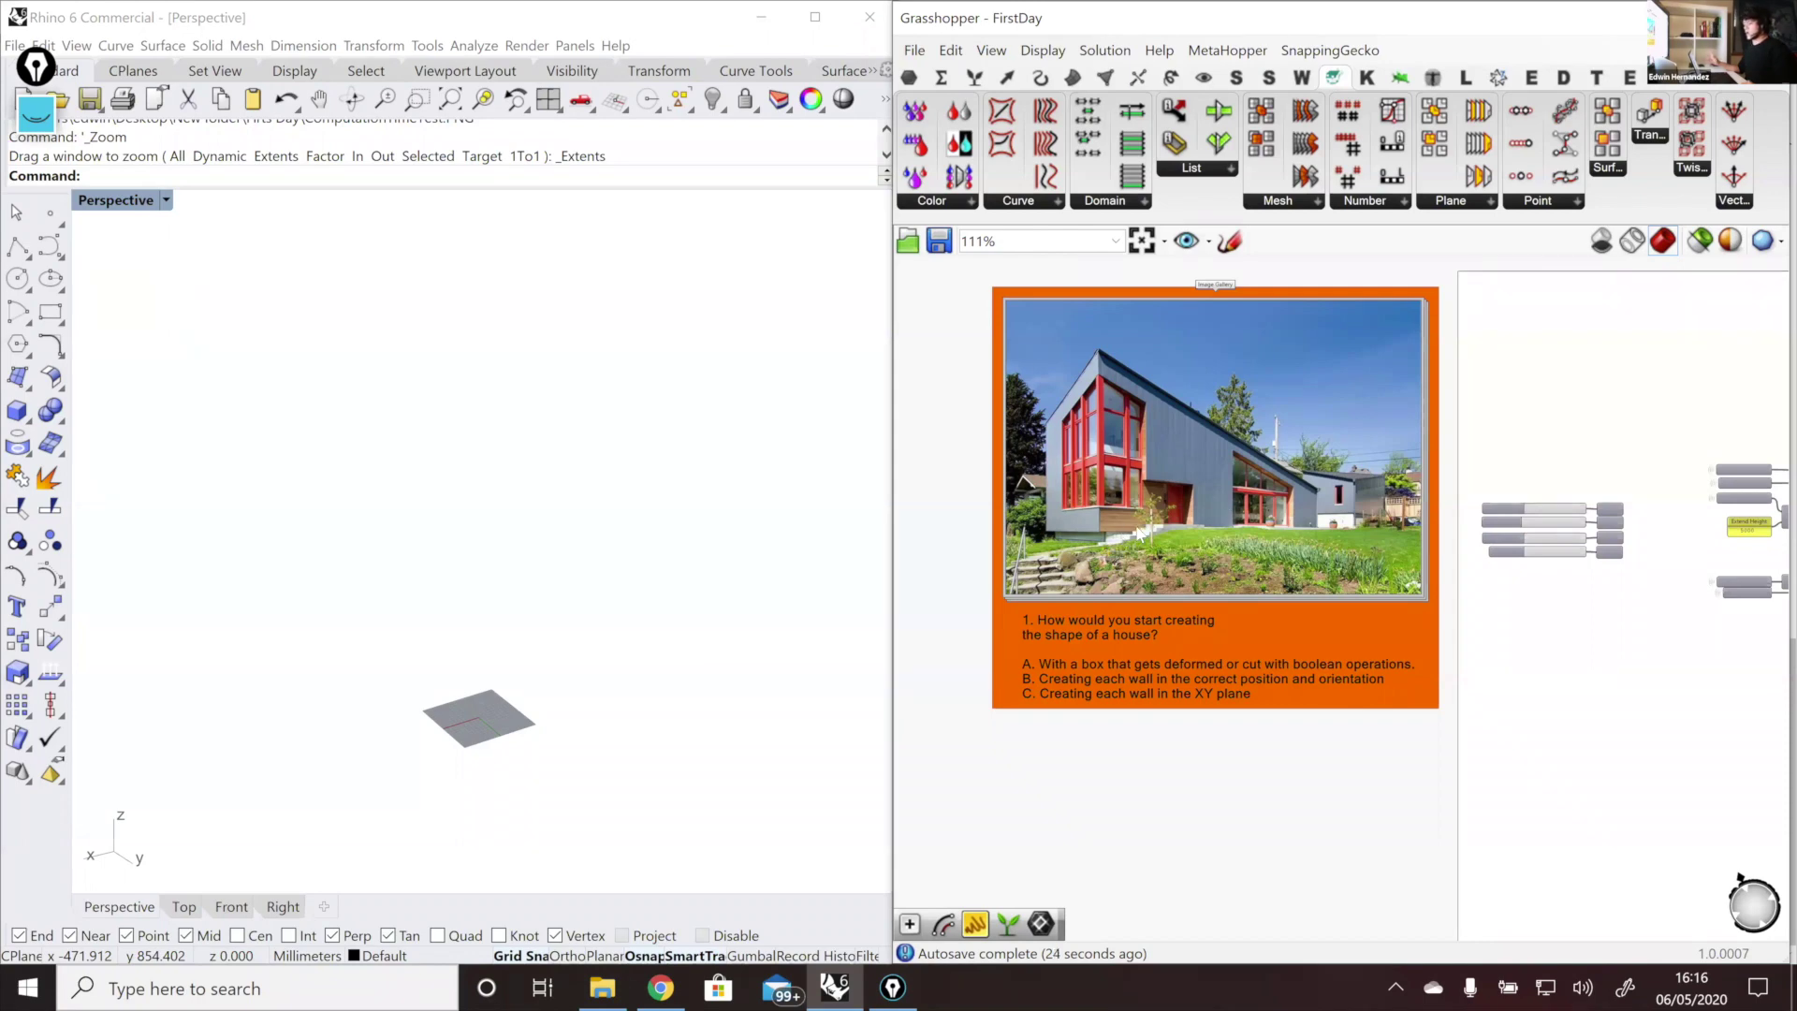
{"action": "scroll", "coordinate": [1132, 543], "scroll_direction": "up", "scroll_amount": 2}
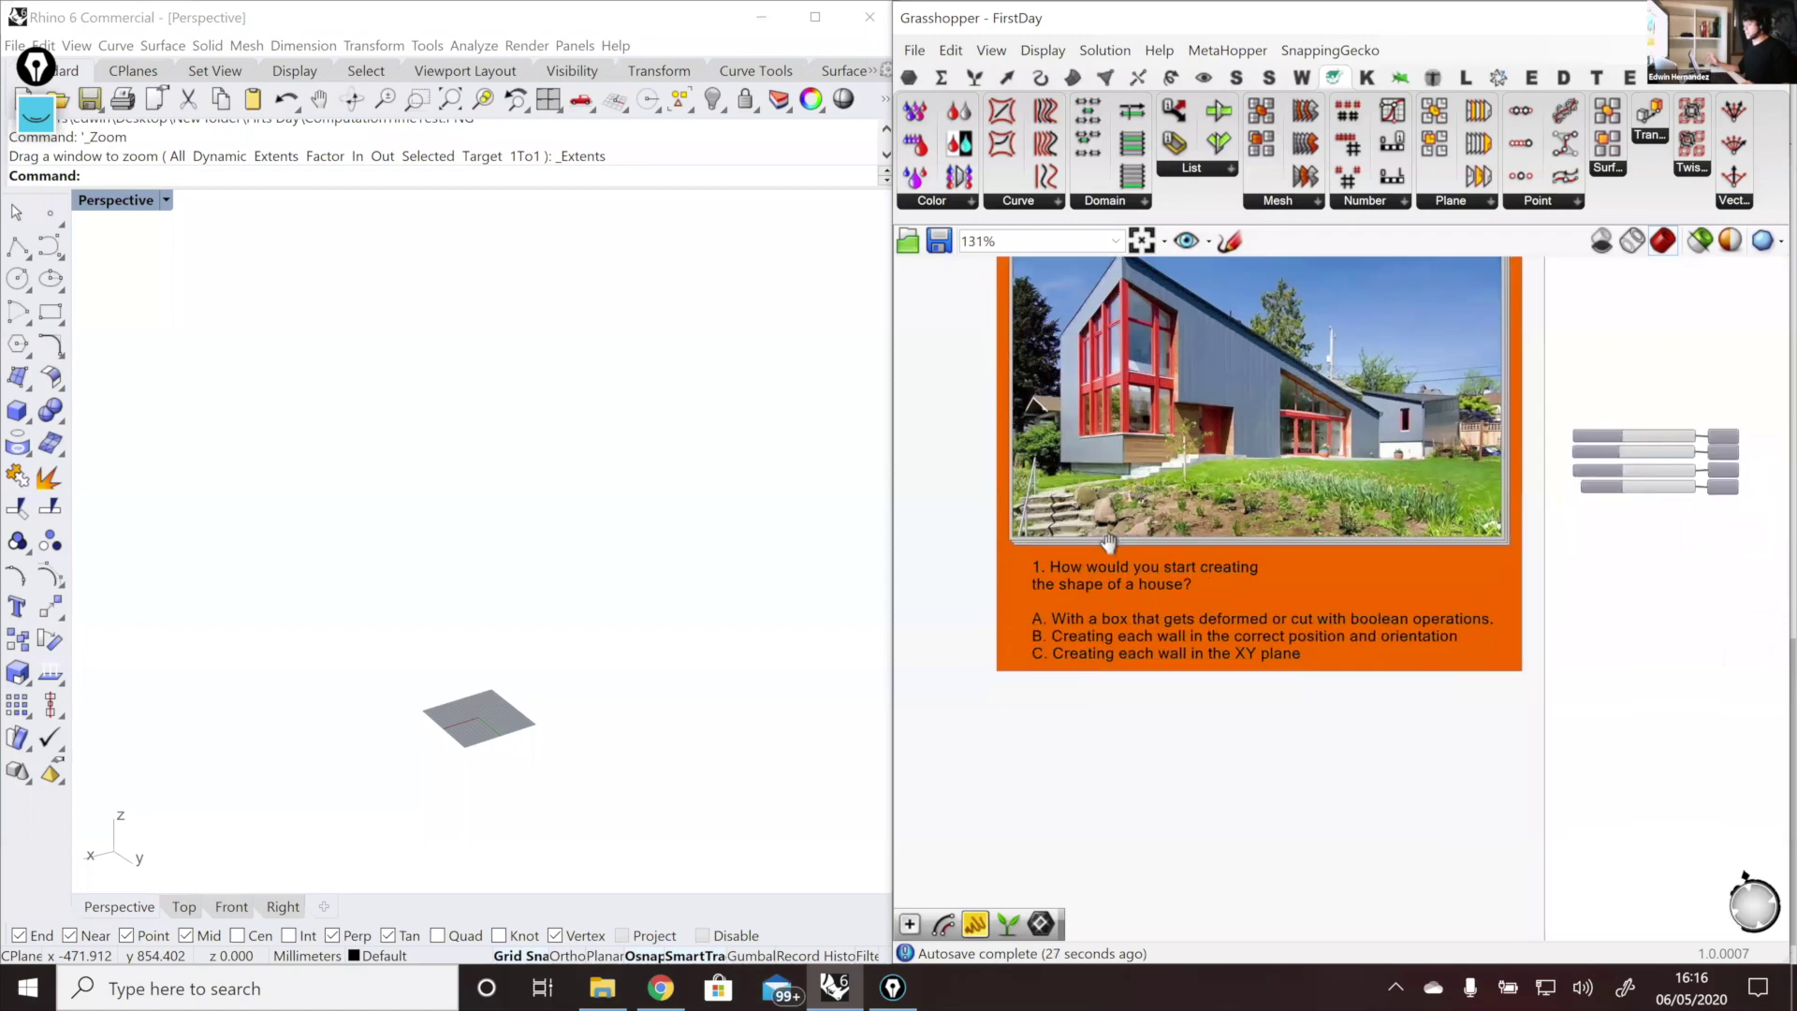
{"action": "scroll", "coordinate": [1133, 561], "scroll_direction": "up", "scroll_amount": 1}
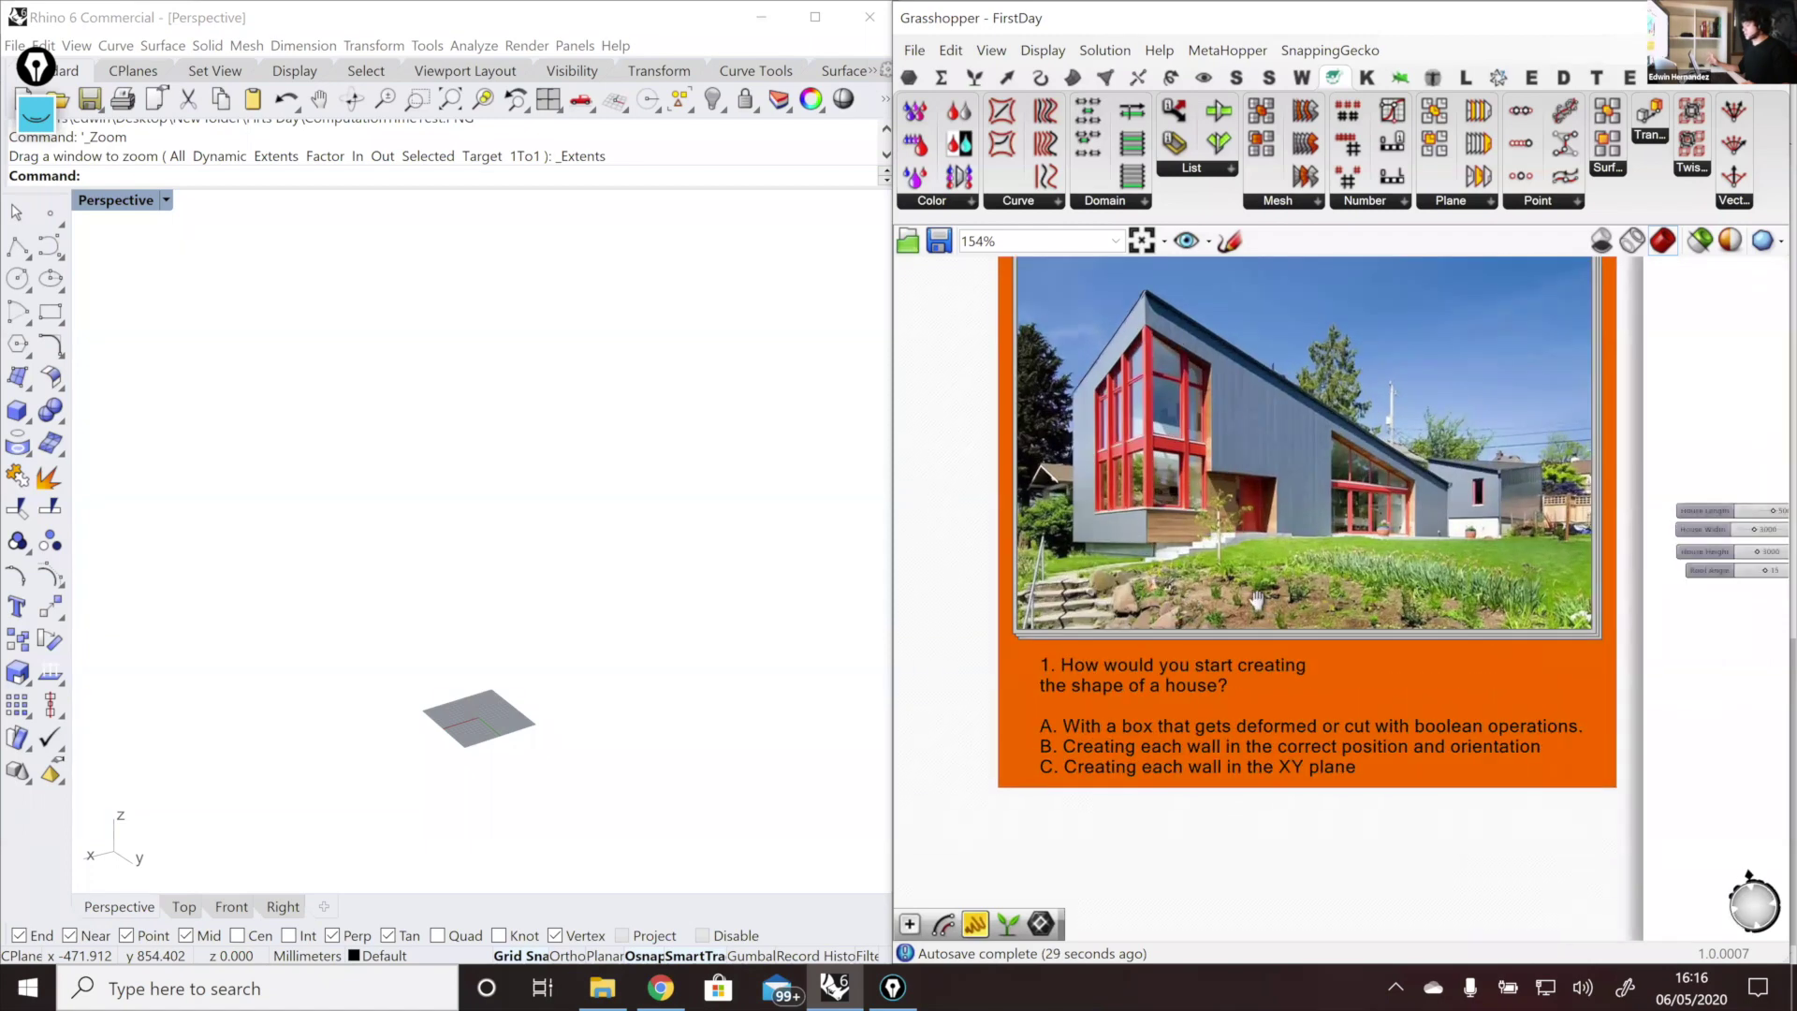
{"action": "right_click_drag", "start_coordinate": [1255, 656], "coordinate": [1261, 622]}
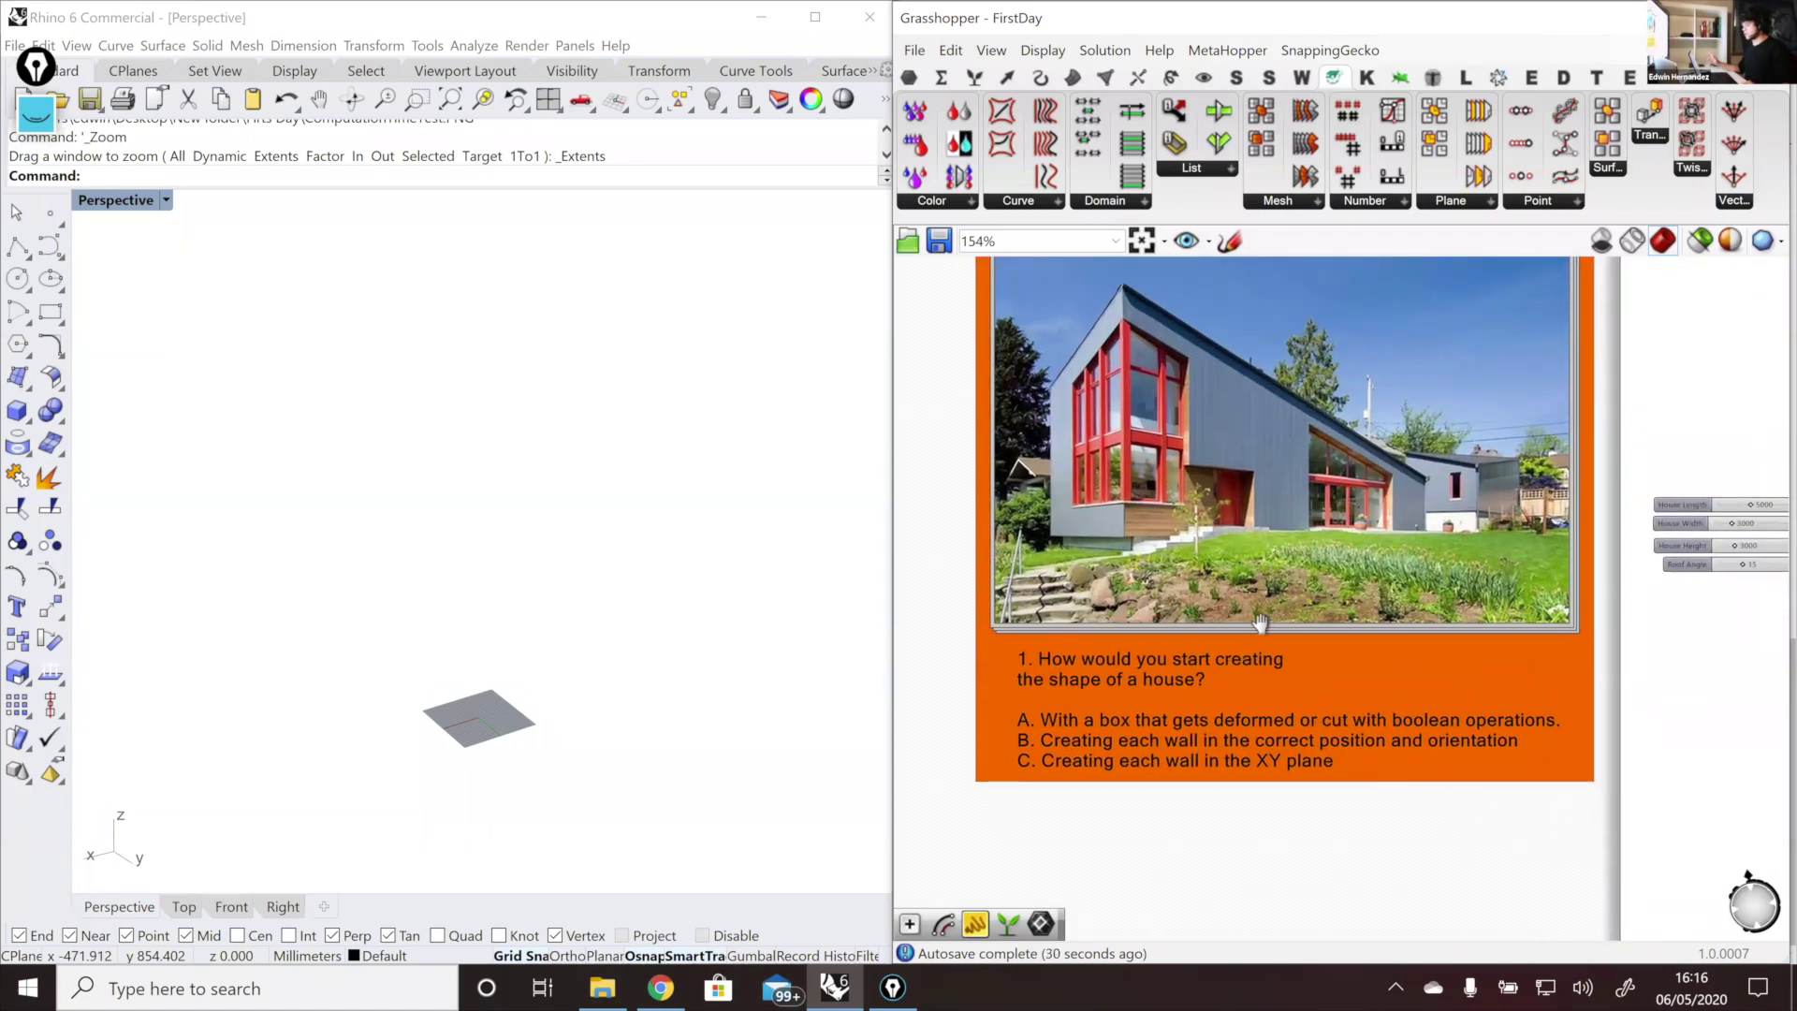
{"action": "scroll", "coordinate": [1116, 587], "scroll_direction": "up", "scroll_amount": 1}
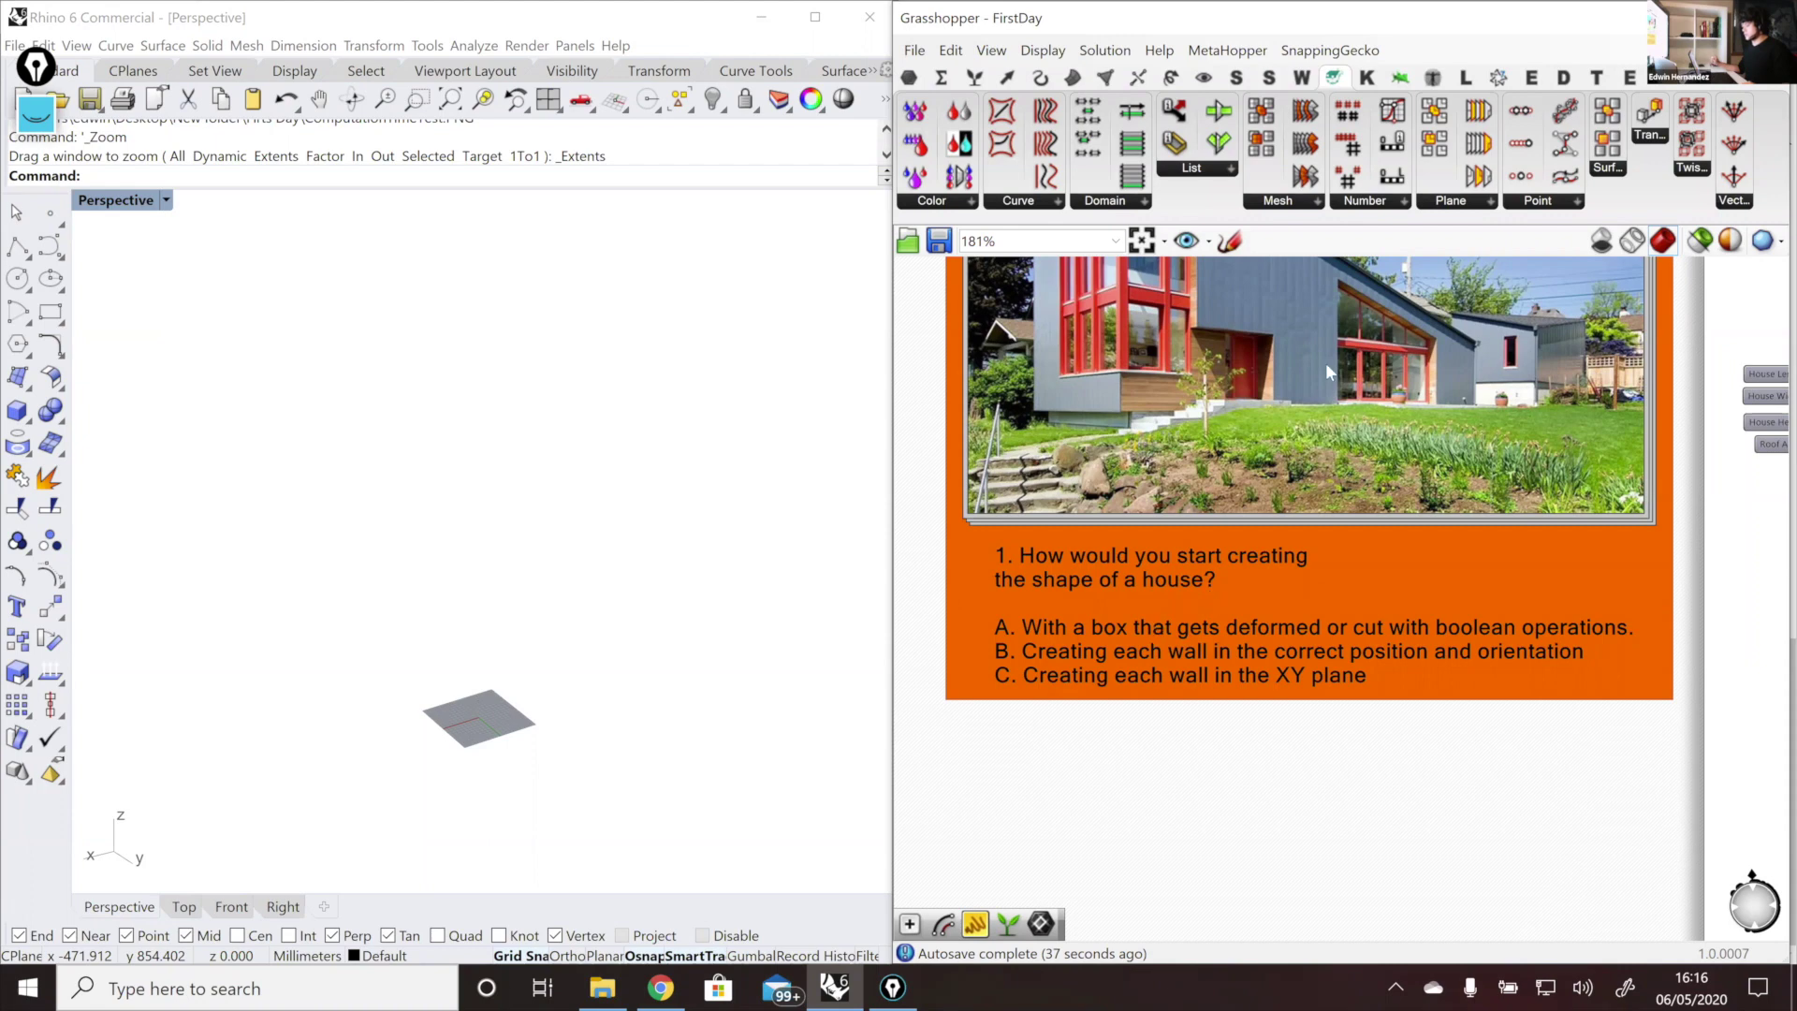
{"action": "scroll", "coordinate": [1182, 692], "scroll_direction": "down", "scroll_amount": 1}
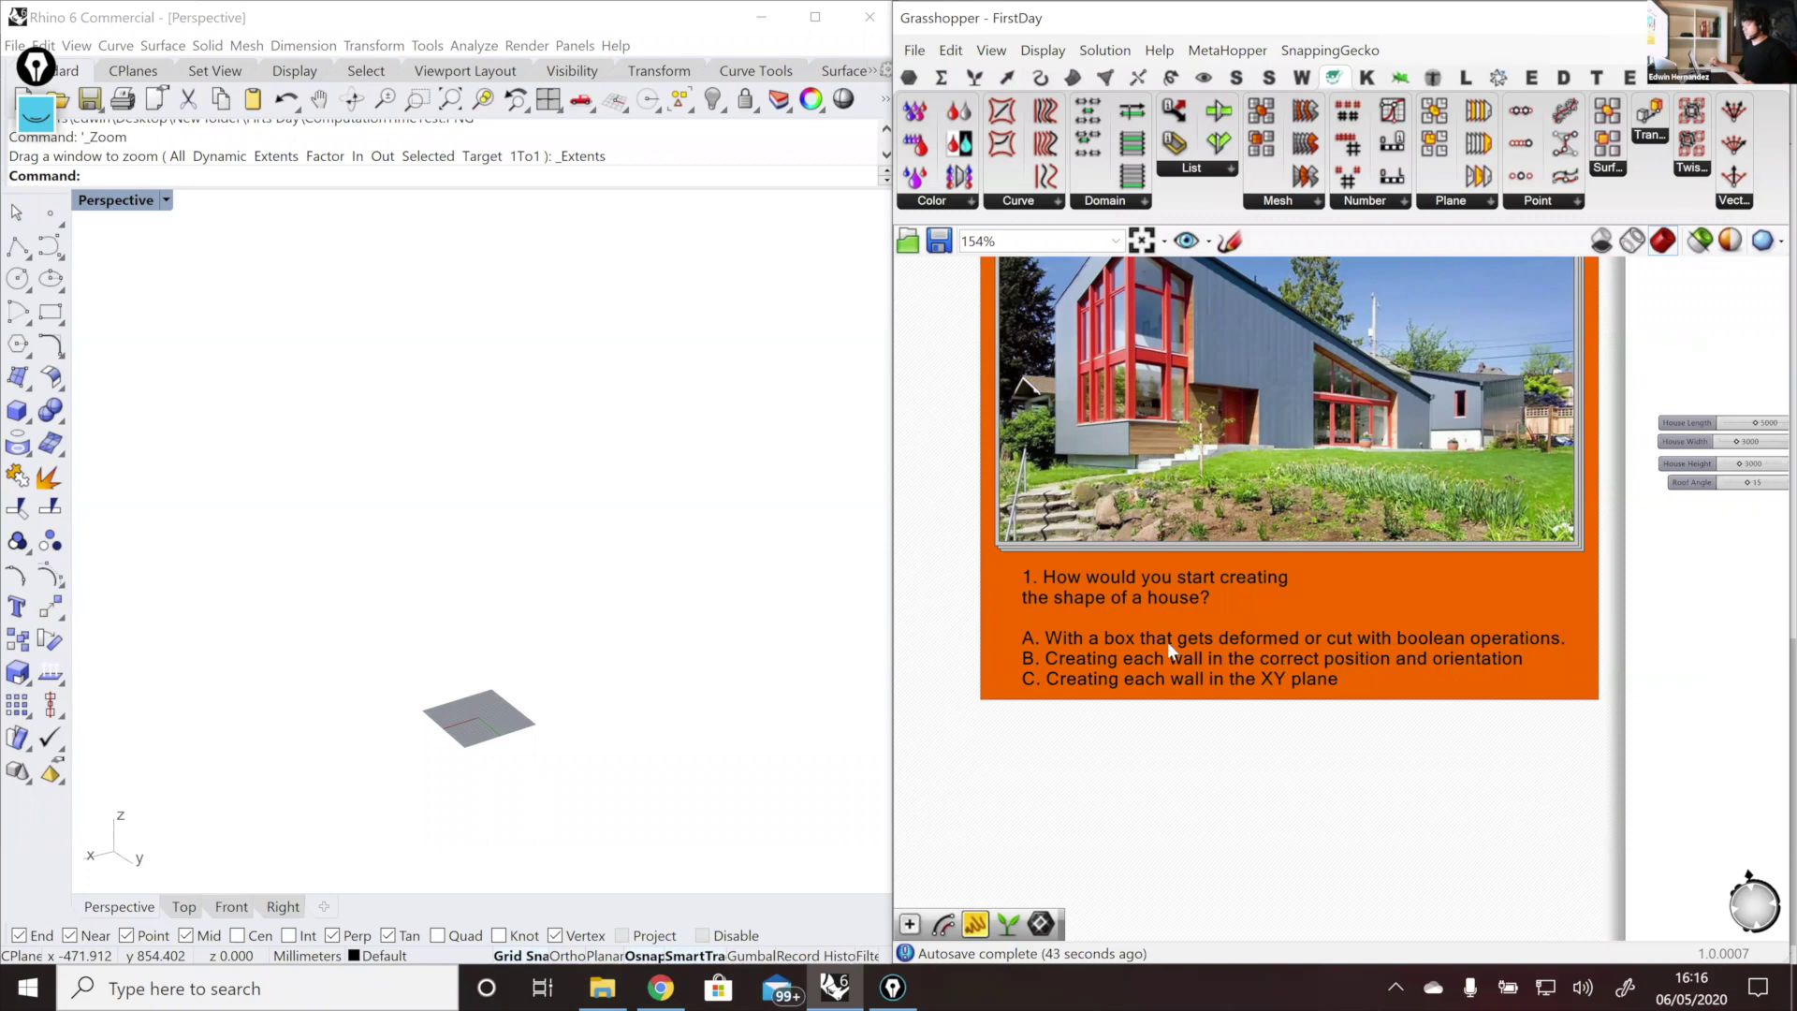
Step: Restrict the Grasshopper preview to selected objects and frame the Solid Difference house shape in the Perspective viewport
{"action": "scroll", "coordinate": [1140, 582], "scroll_direction": "down", "scroll_amount": 3}
{"action": "right_click_drag", "start_coordinate": [1140, 582], "coordinate": [760, 590]}
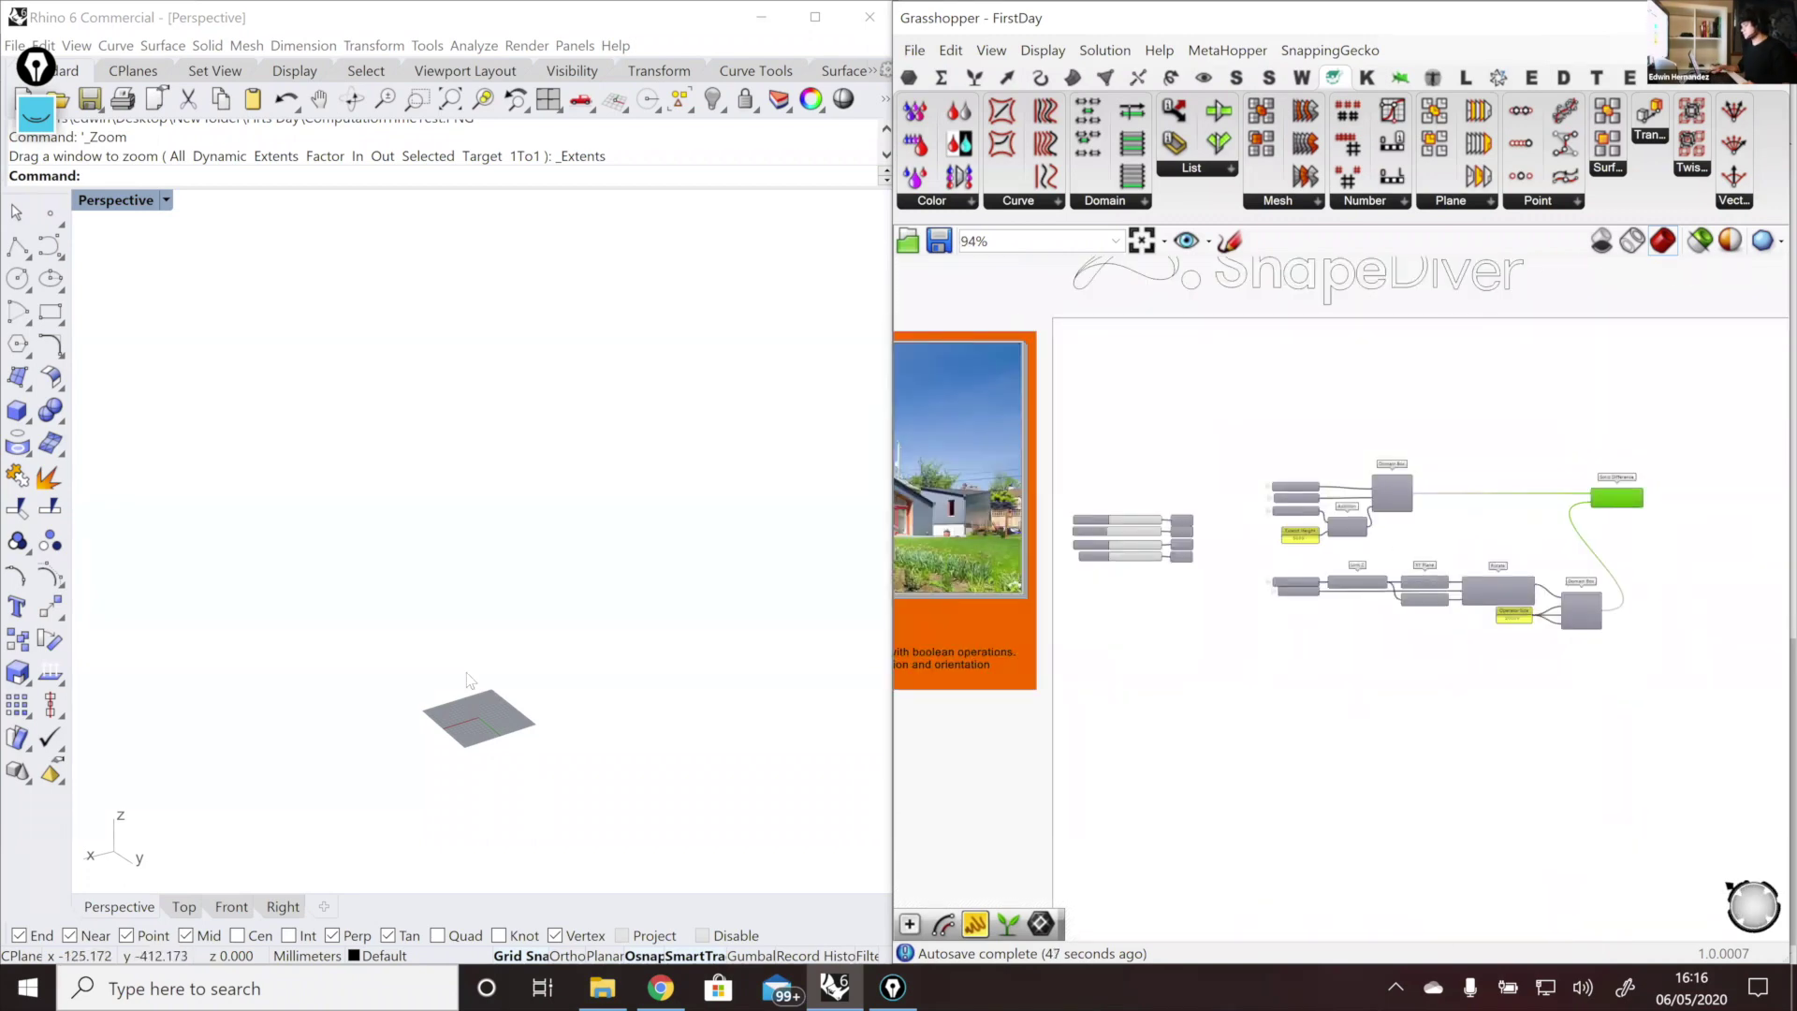
{"action": "scroll", "coordinate": [475, 681], "scroll_direction": "up", "scroll_amount": 1}
{"action": "left_click", "coordinate": [1700, 240]}
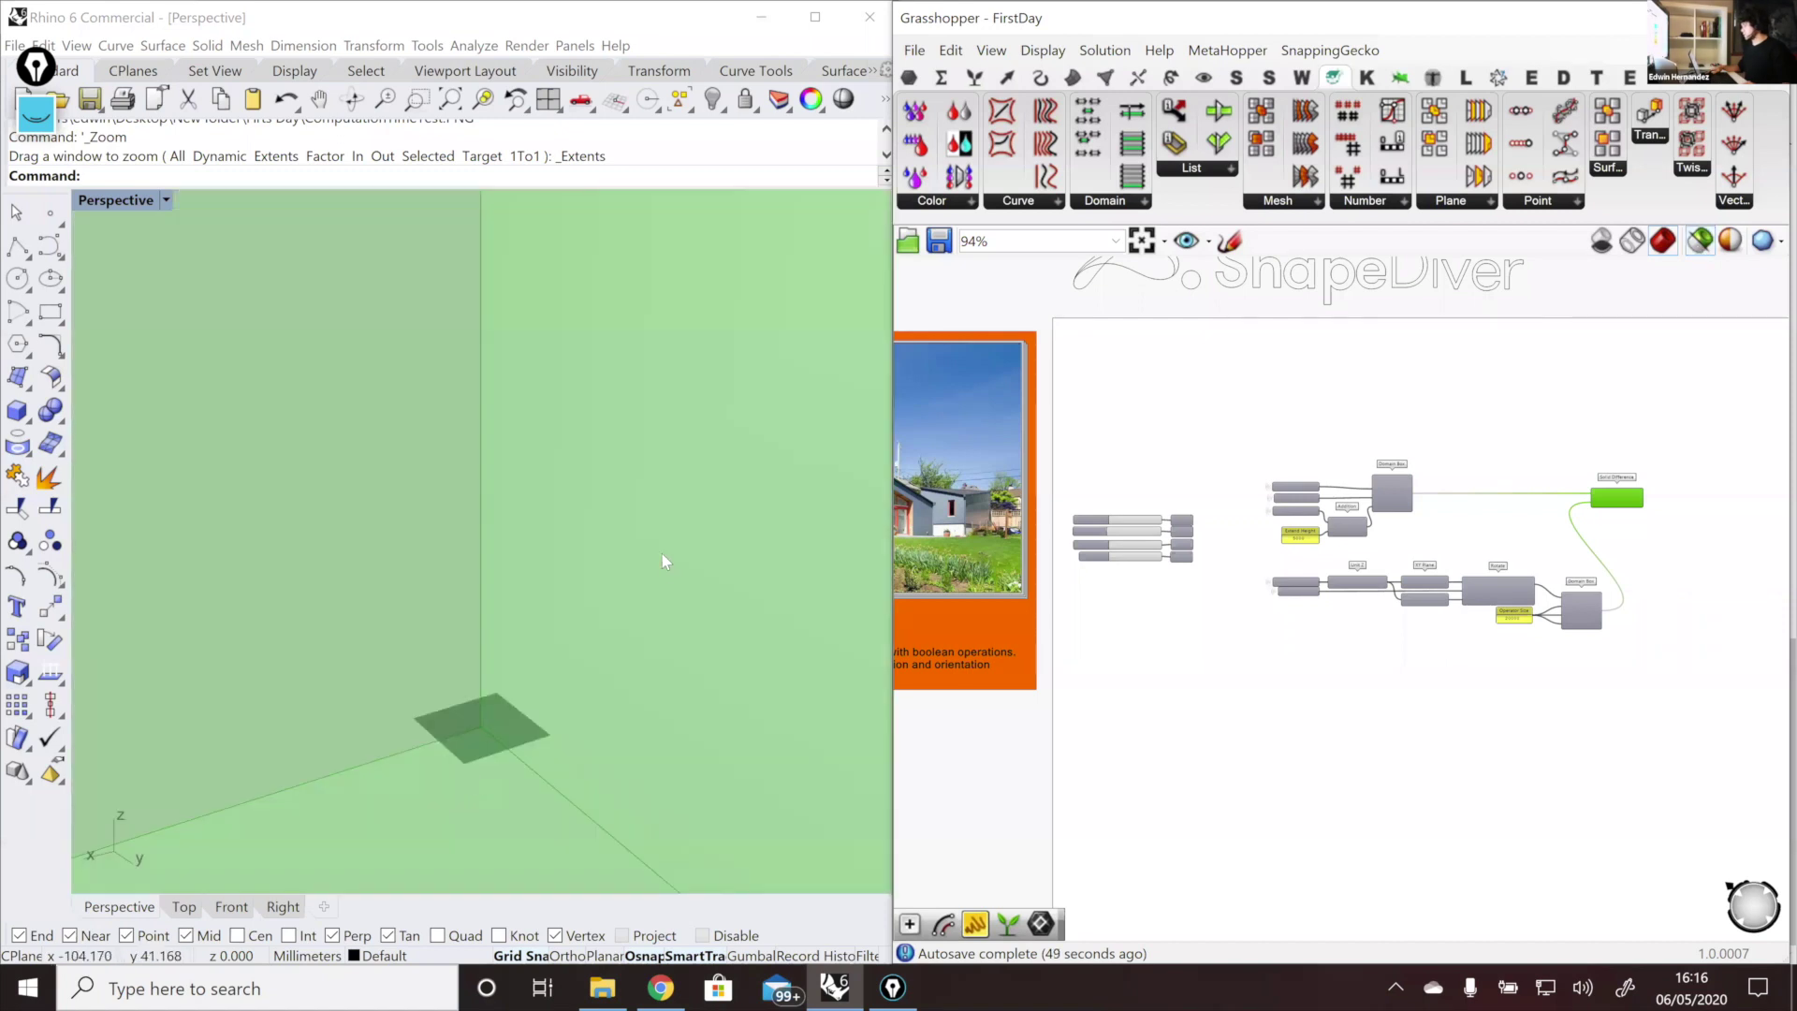
{"action": "scroll", "coordinate": [660, 553], "scroll_direction": "down", "scroll_amount": 2}
{"action": "scroll", "coordinate": [639, 563], "scroll_direction": "down", "scroll_amount": 4}
{"action": "right_click_drag", "start_coordinate": [614, 565], "coordinate": [365, 560]}
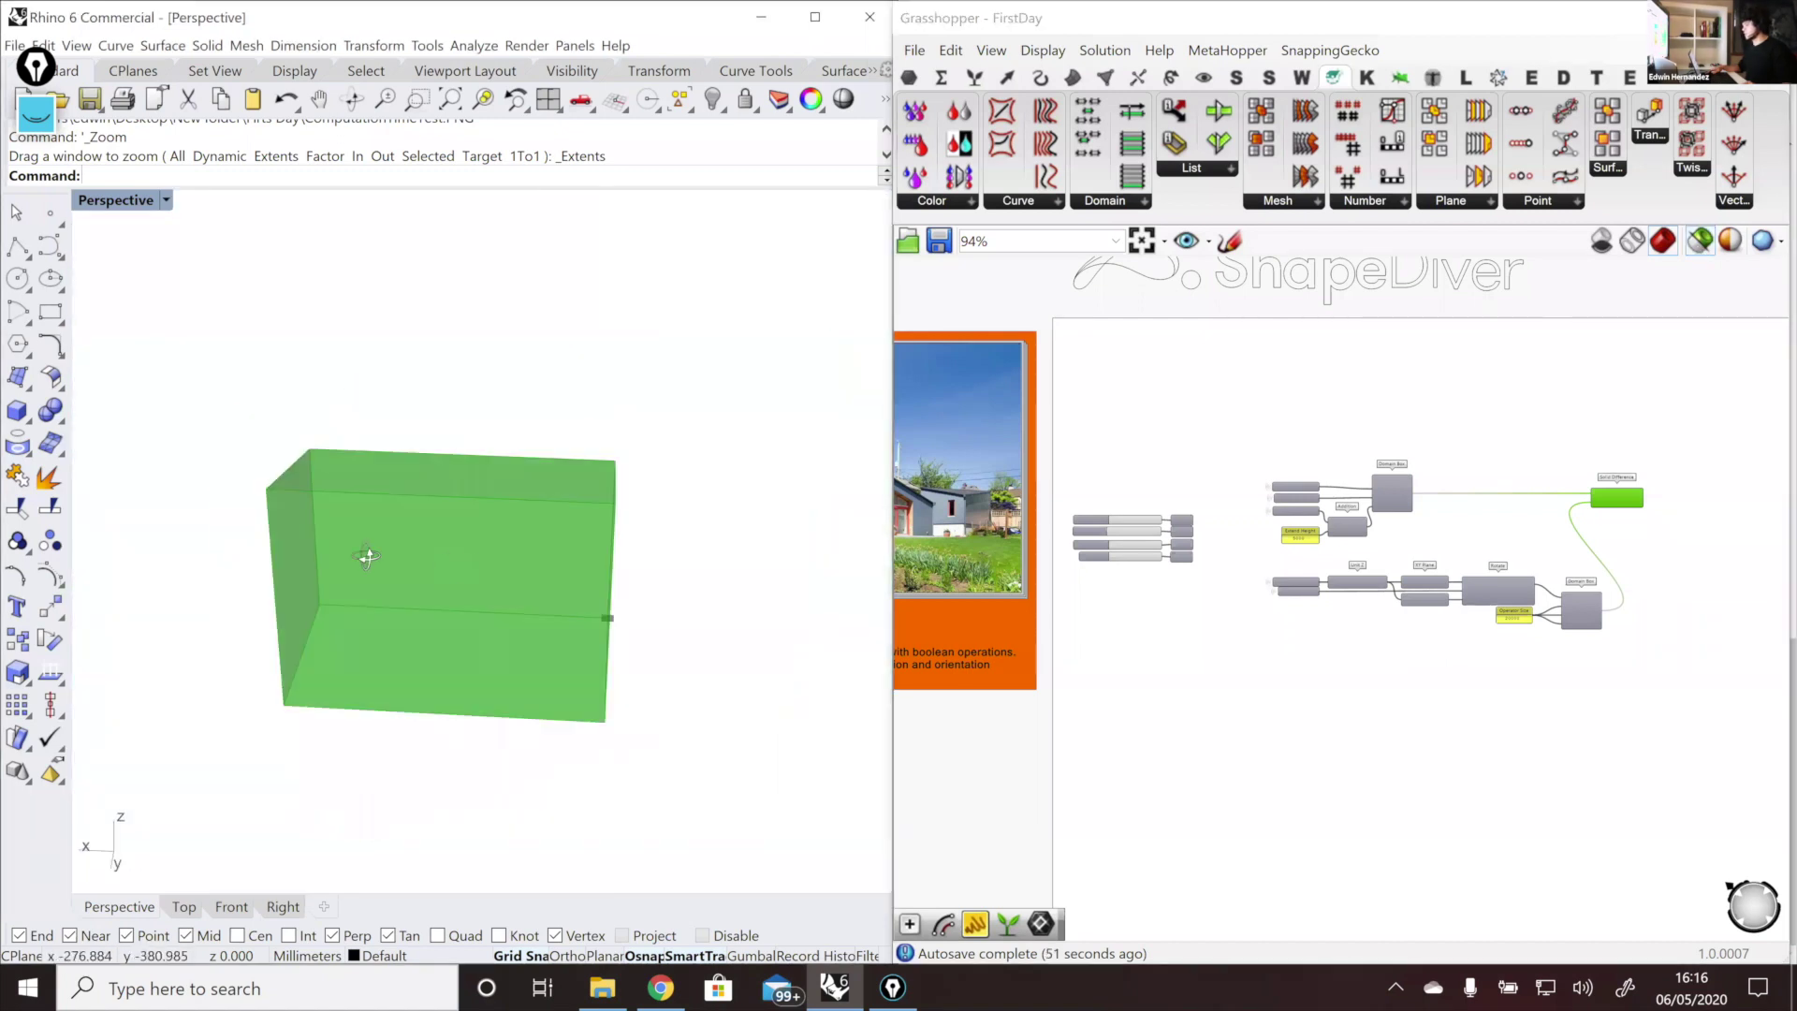
{"action": "right_click_drag", "start_coordinate": [250, 352], "coordinate": [273, 369]}
{"action": "scroll", "coordinate": [272, 369], "scroll_direction": "up", "scroll_amount": 2}
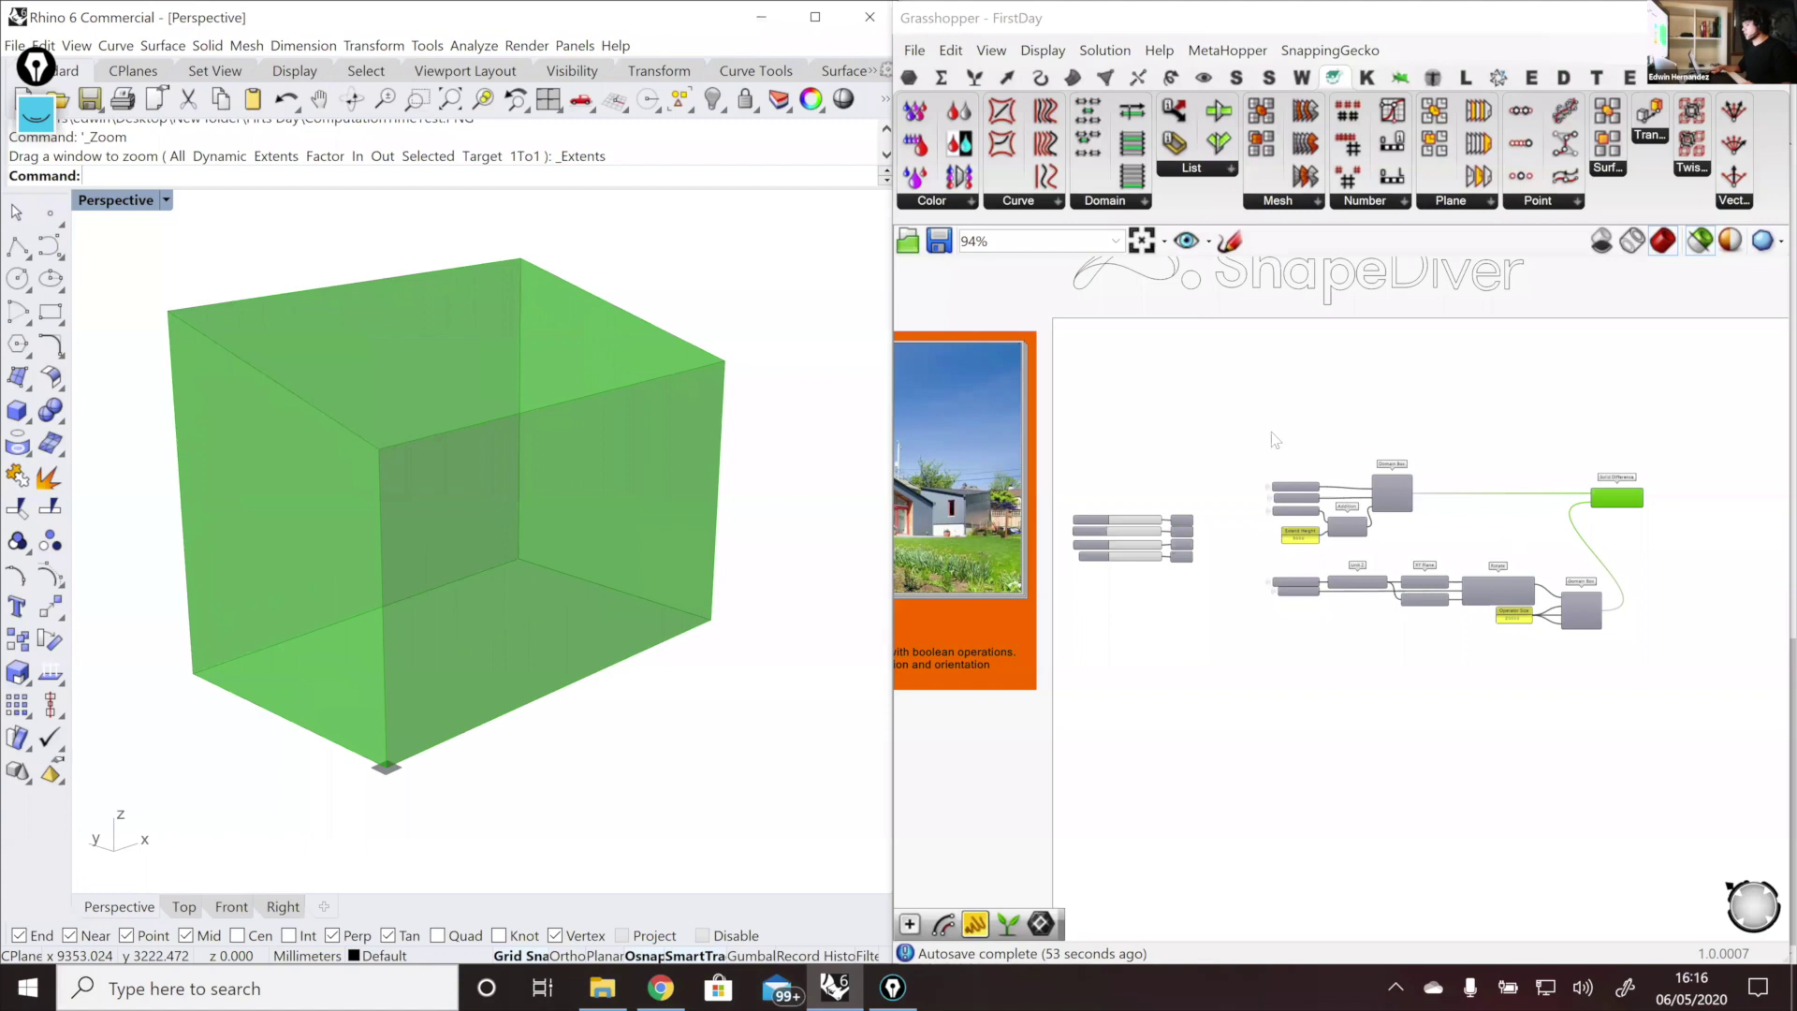
Step: Preview the Domain Box that feeds the Breps A input of Solid Difference and inspect it in the viewport
{"action": "scroll", "coordinate": [1411, 535], "scroll_direction": "up", "scroll_amount": 1}
{"action": "left_click", "coordinate": [1413, 508]}
{"action": "scroll", "coordinate": [553, 730], "scroll_direction": "down", "scroll_amount": 5}
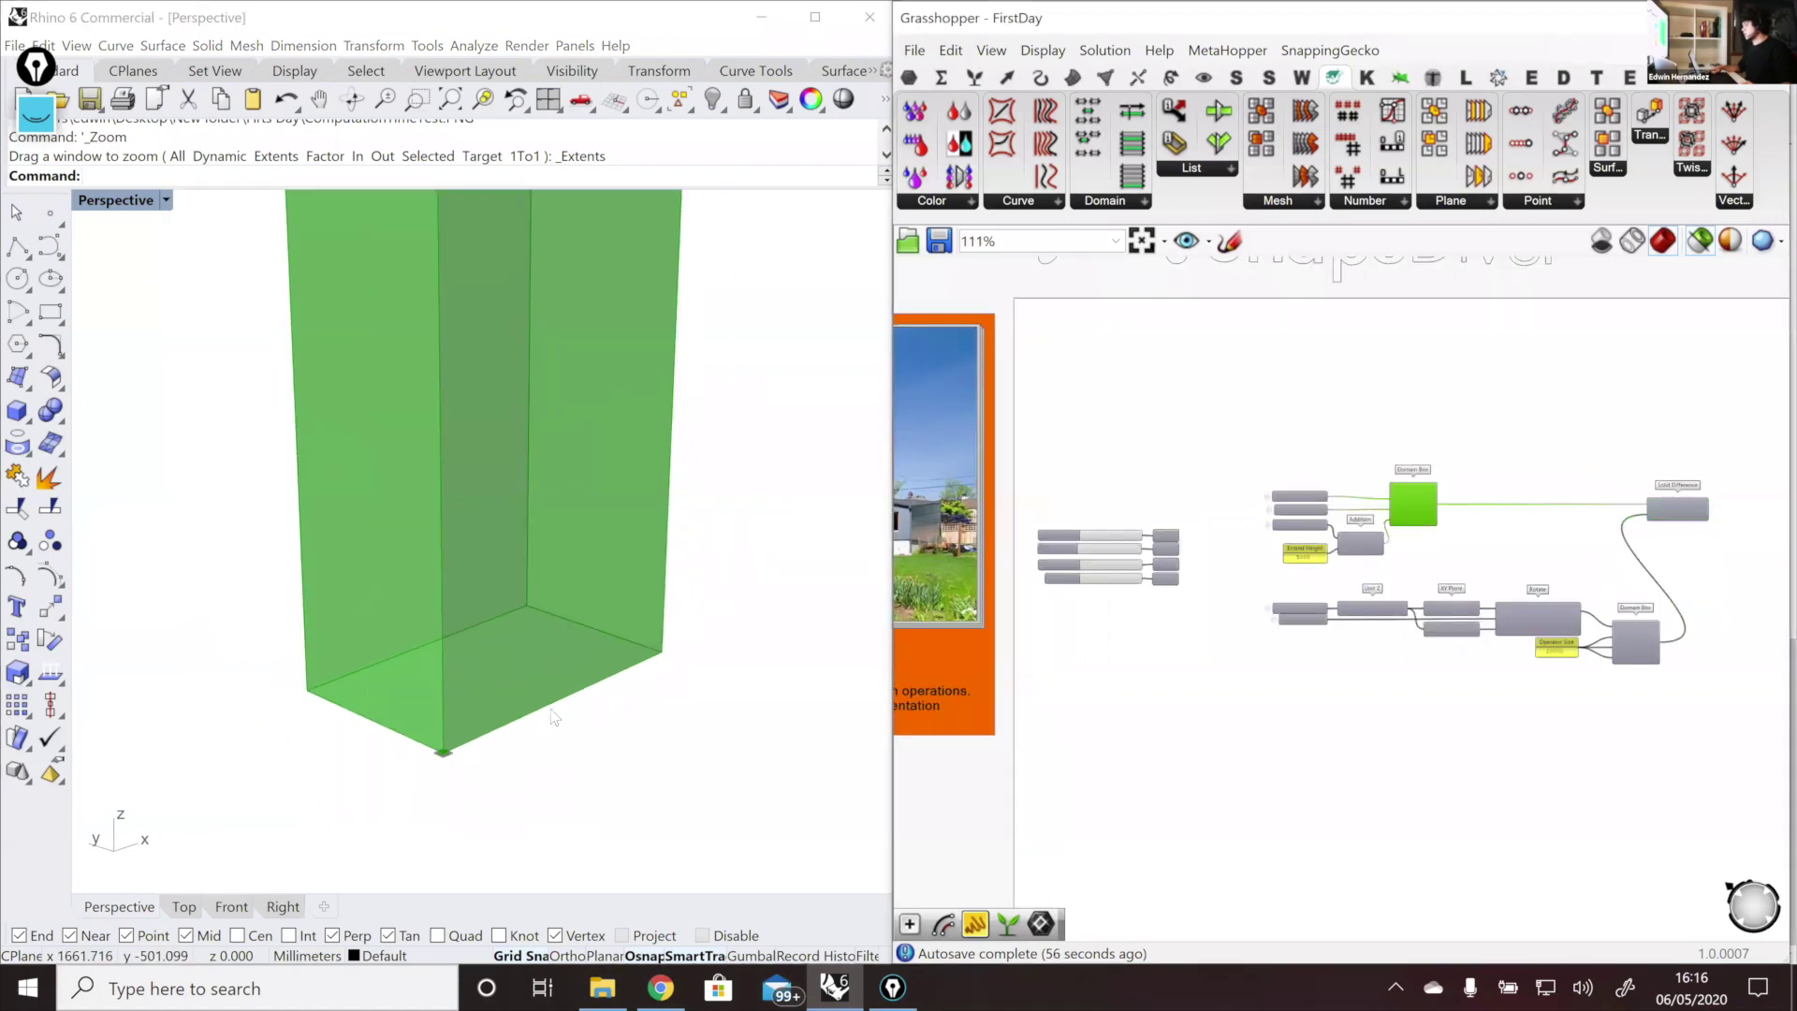
{"action": "scroll", "coordinate": [389, 580], "scroll_direction": "up", "scroll_amount": 1}
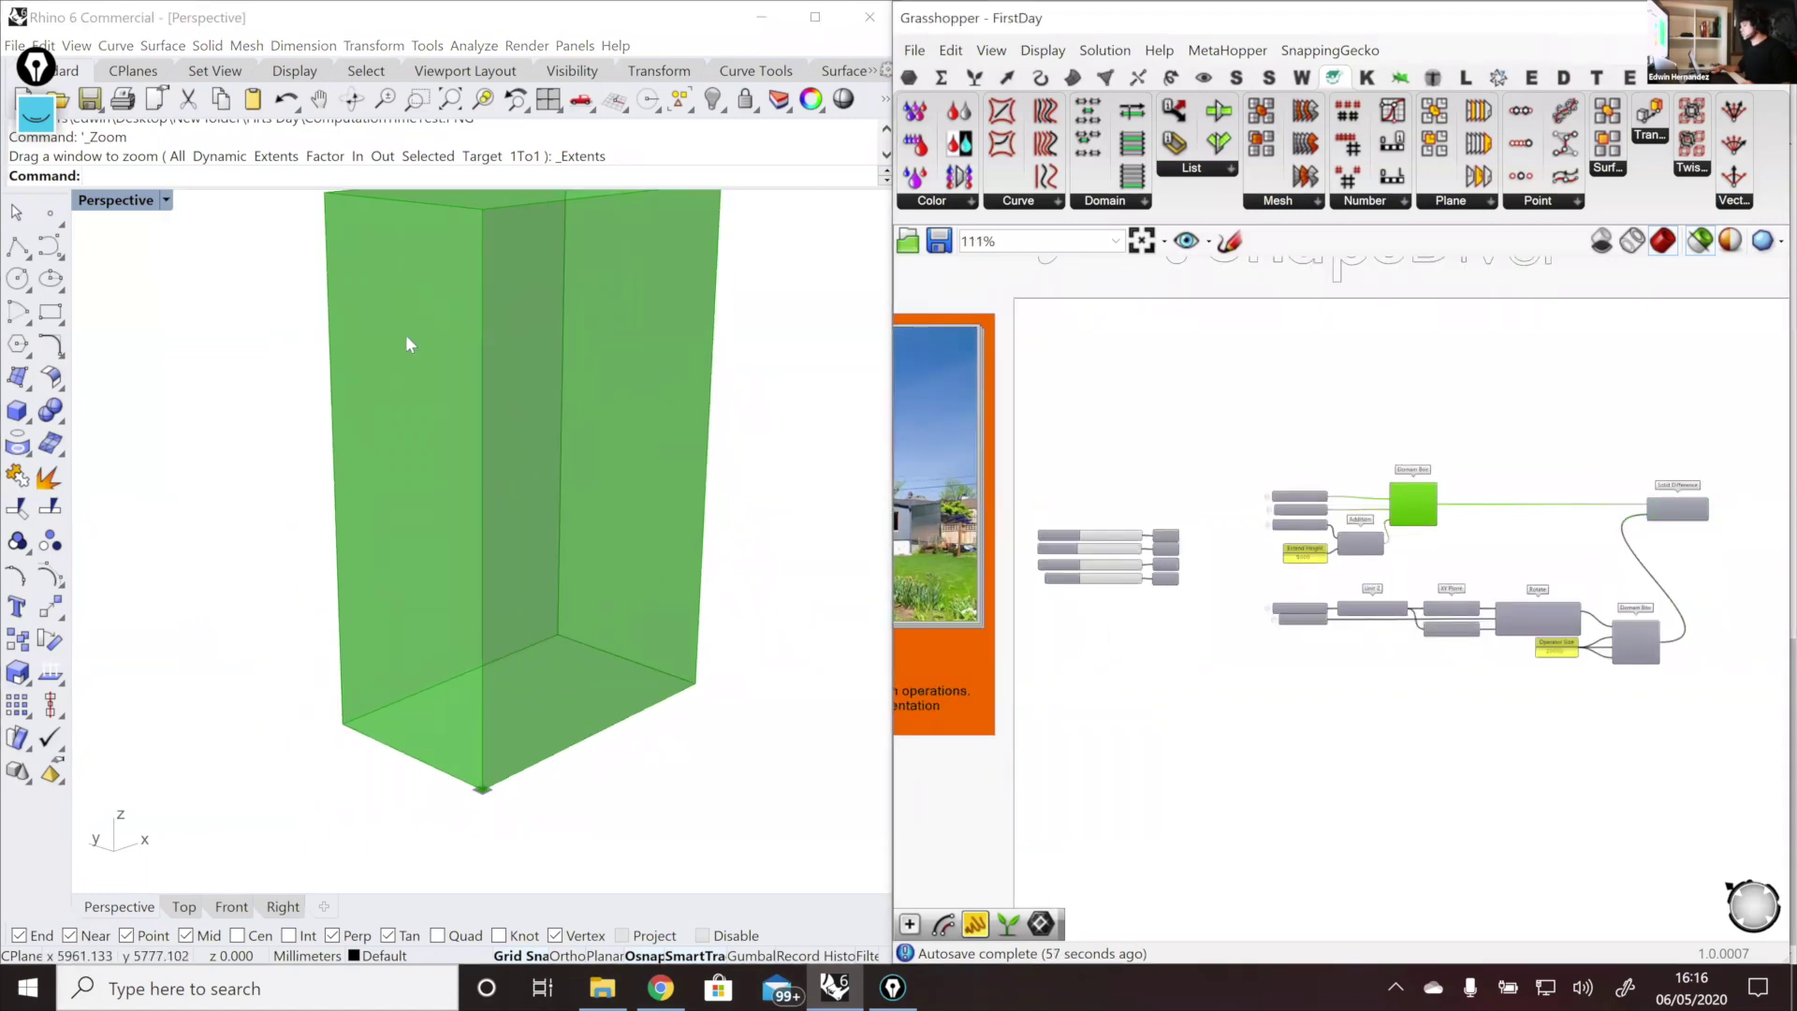
Step: Preview the rotated Domain Box that feeds Breps B, both alone and together with the Breps A box
{"action": "scroll", "coordinate": [1766, 590], "scroll_direction": "up", "scroll_amount": 4}
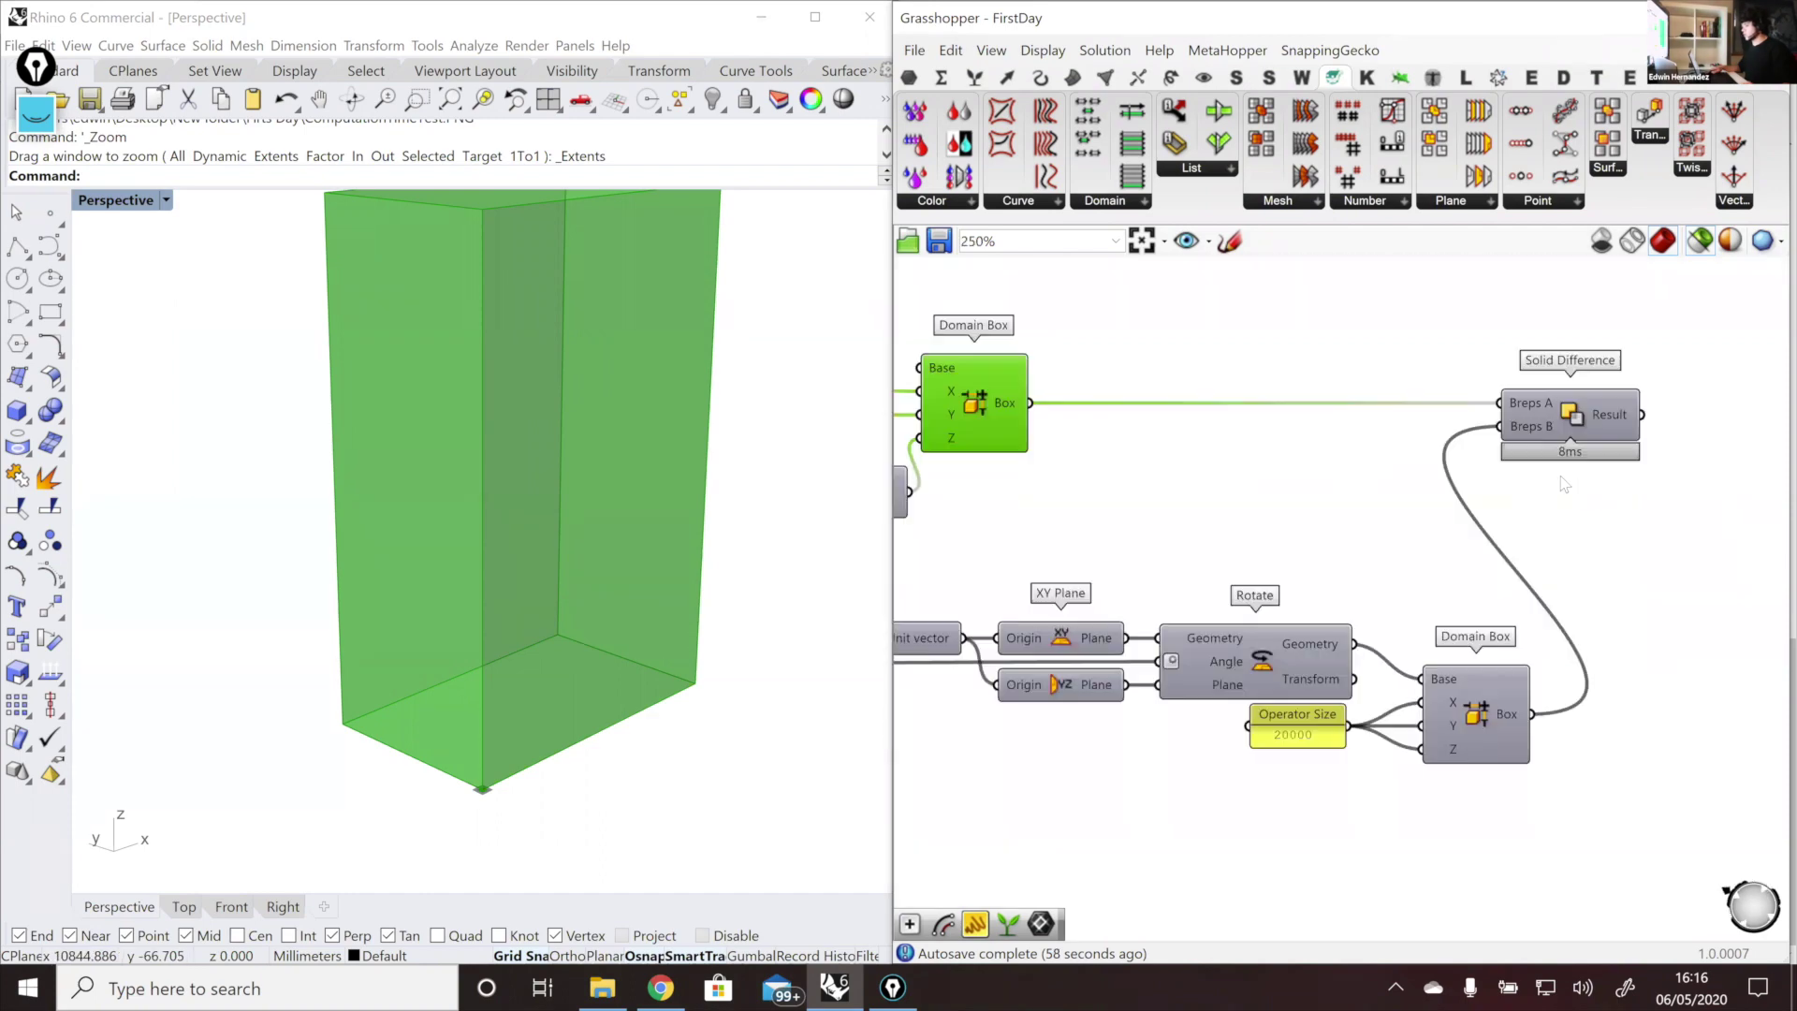
{"action": "left_click", "coordinate": [1466, 713]}
{"action": "scroll", "coordinate": [392, 772], "scroll_direction": "down", "scroll_amount": 2}
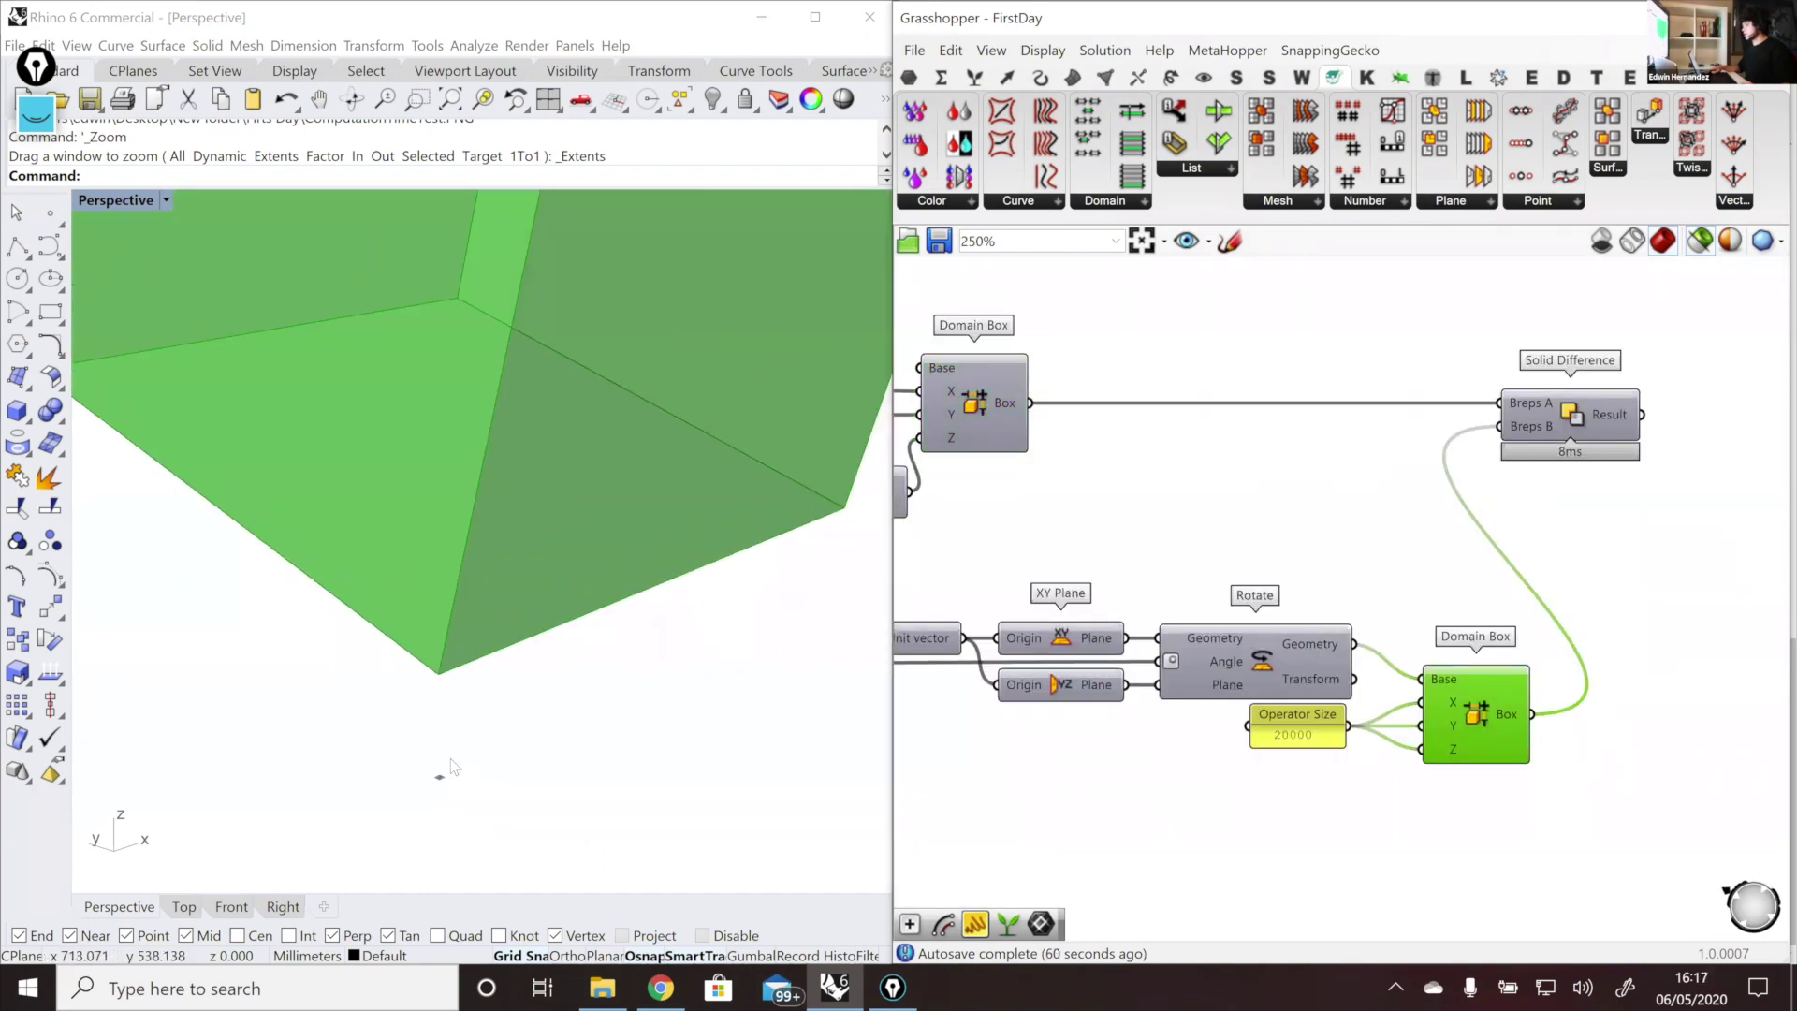
{"action": "left_click", "coordinate": [418, 649]}
{"action": "scroll", "coordinate": [414, 661], "scroll_direction": "up", "scroll_amount": 5}
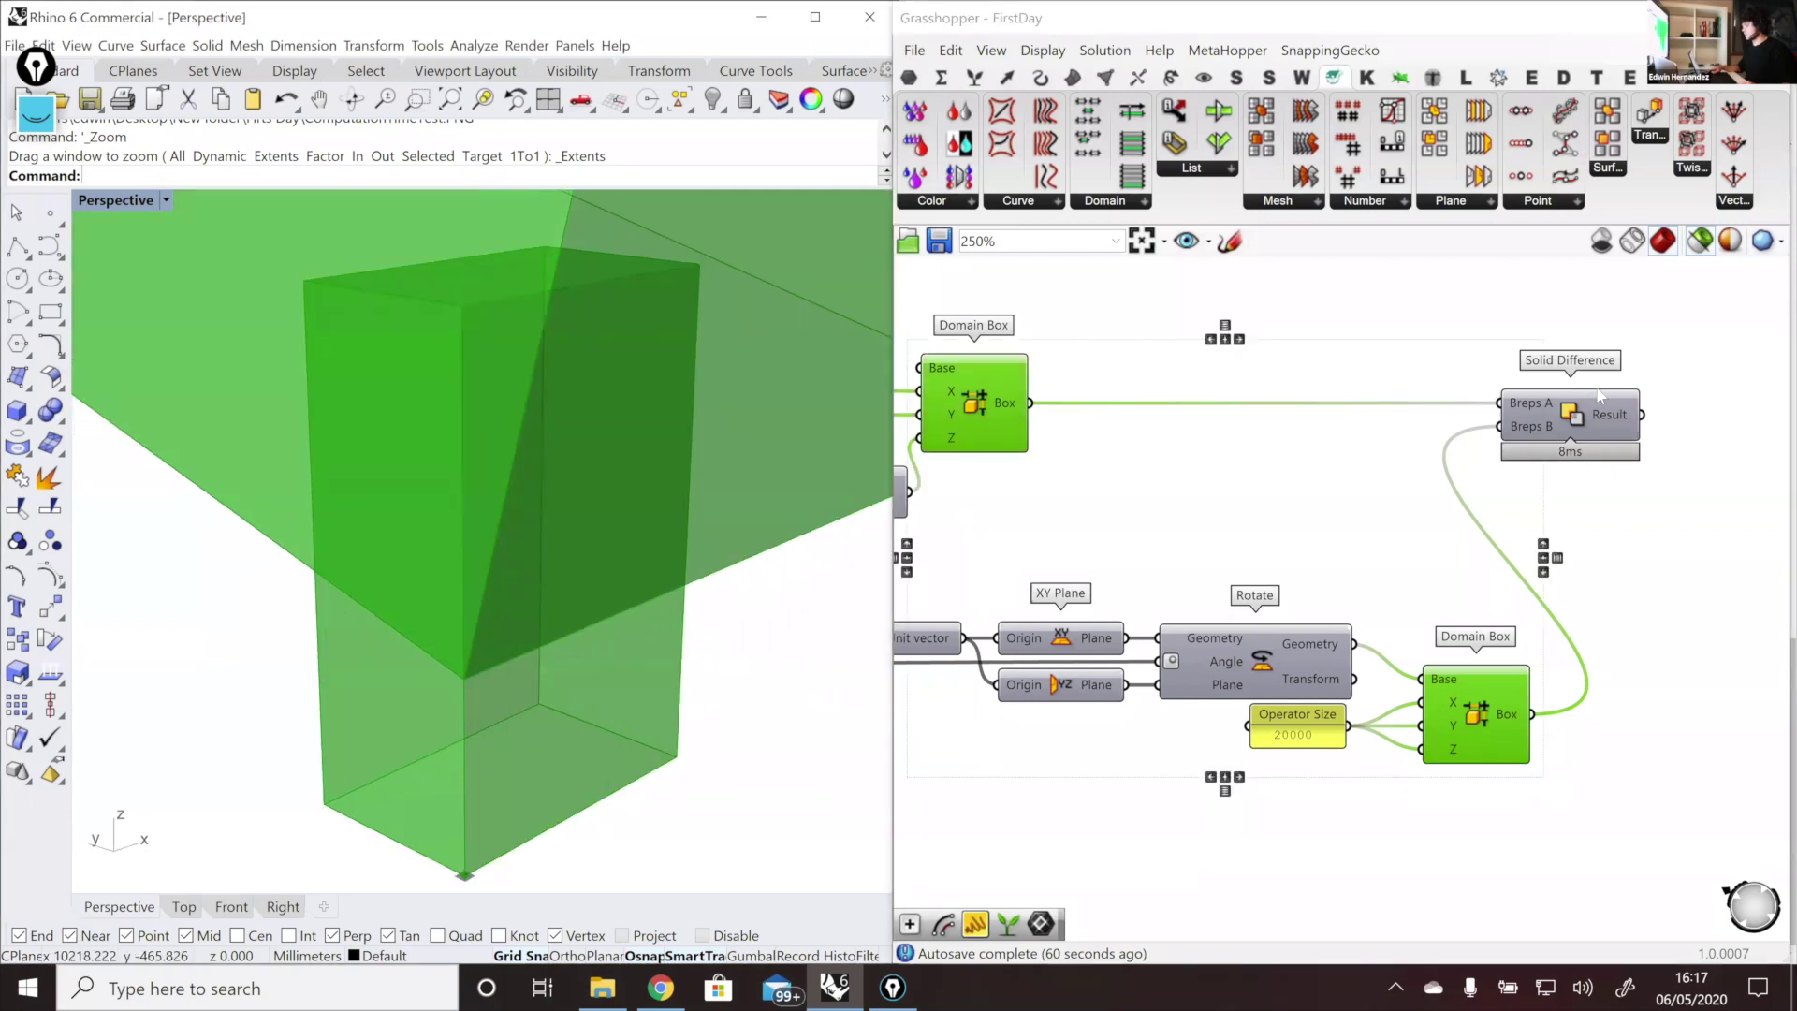
Step: Preview the Solid Difference result alone to inspect the box cut by the rotated operator
{"action": "left_click", "coordinate": [1599, 395]}
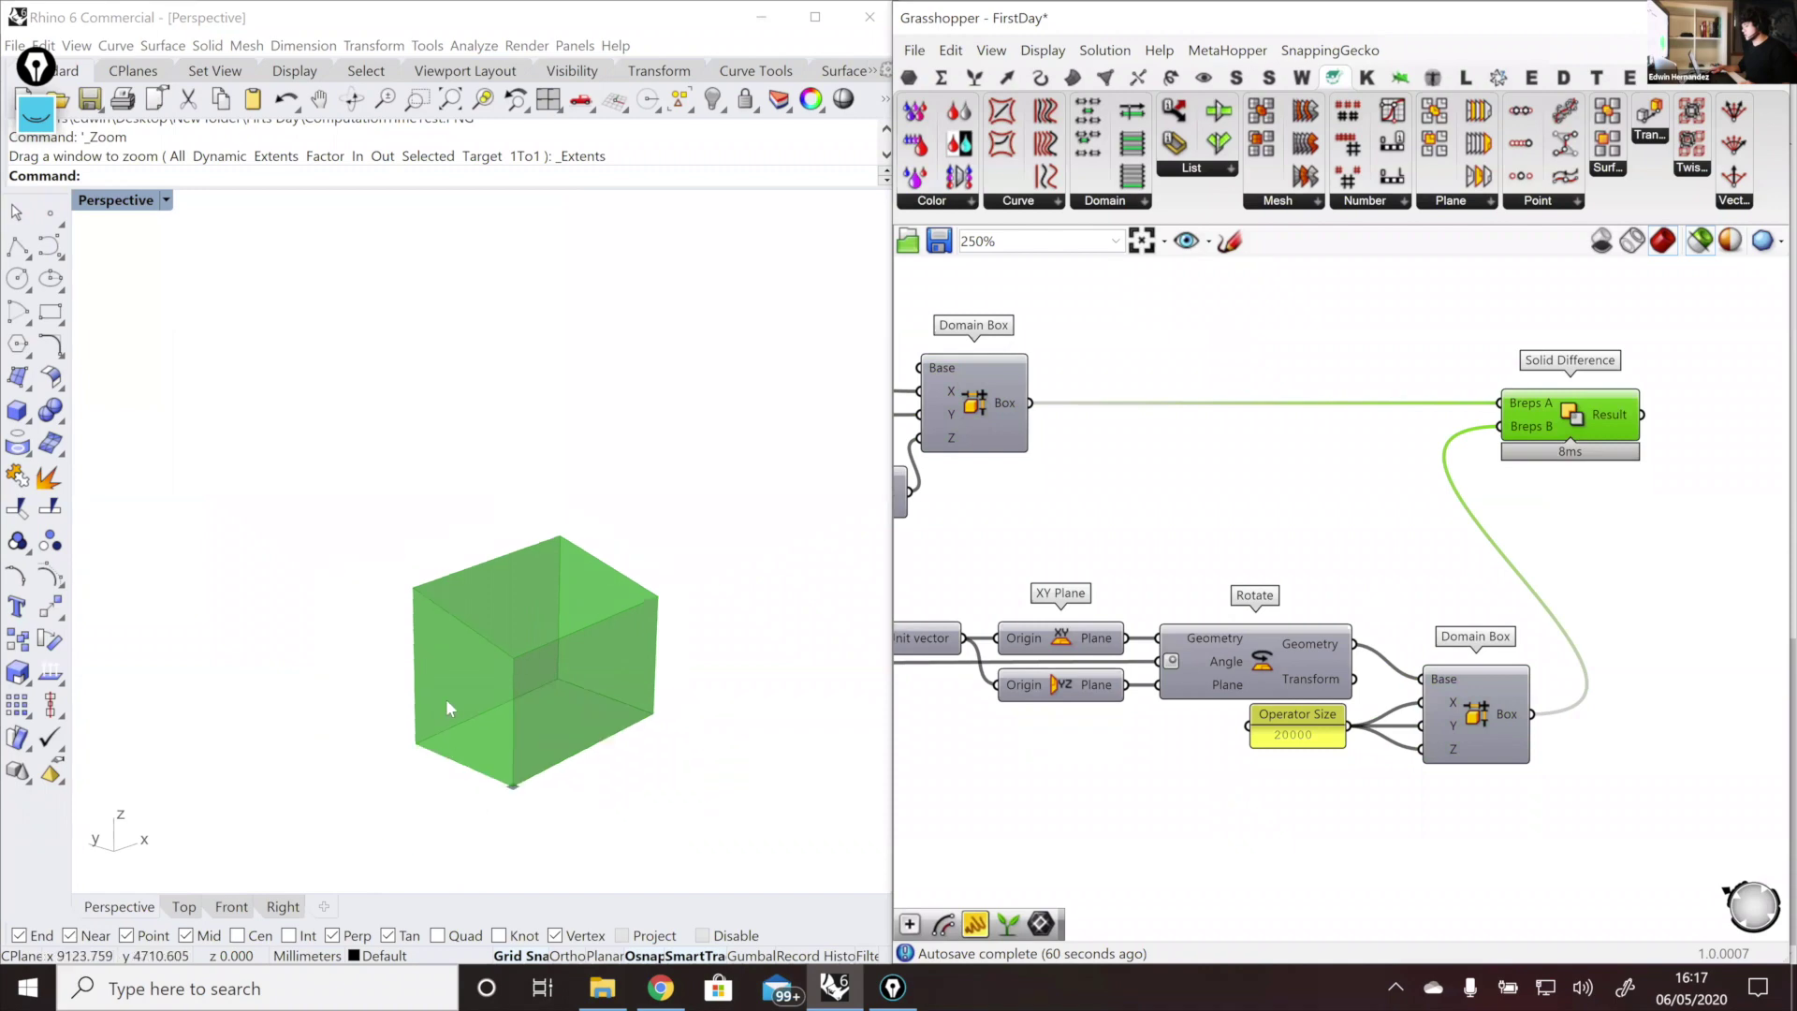
{"action": "scroll", "coordinate": [445, 708], "scroll_direction": "up", "scroll_amount": 2}
{"action": "scroll", "coordinate": [1722, 508], "scroll_direction": "down", "scroll_amount": 1}
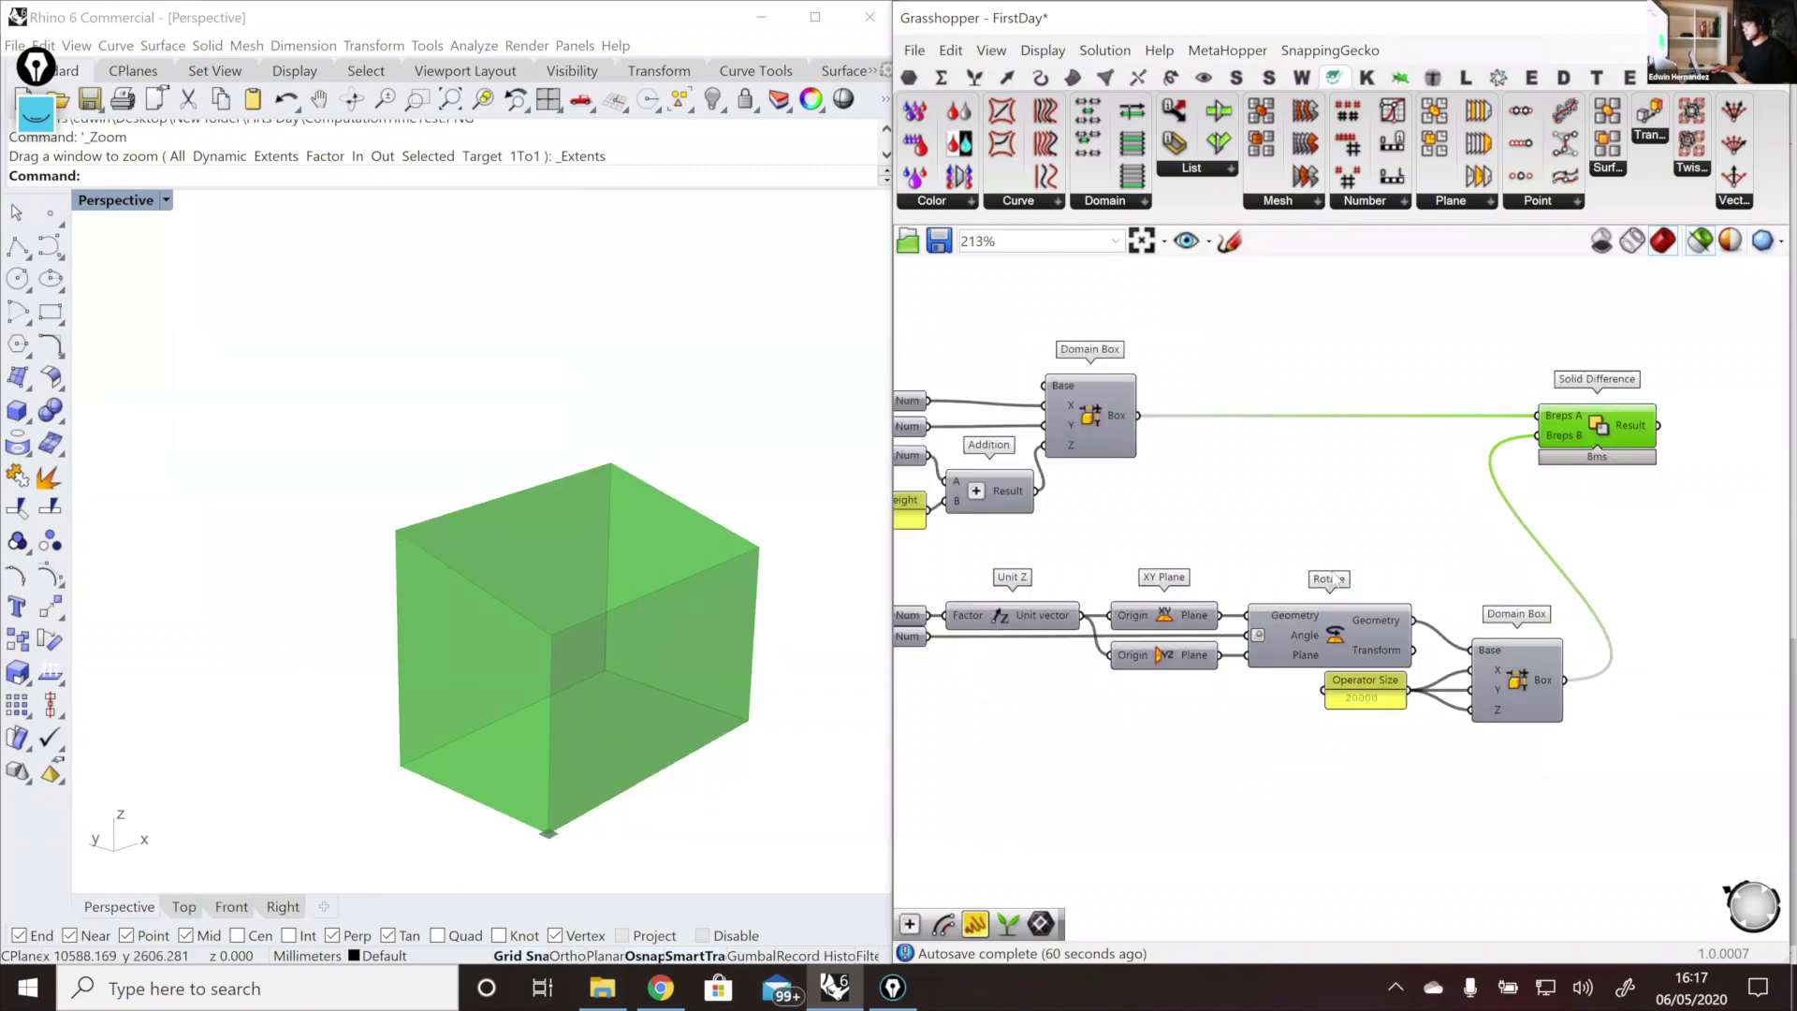
Step: Go back to the house question and review option B about creating each wall in its correct position
{"action": "scroll", "coordinate": [1334, 581], "scroll_direction": "down", "scroll_amount": 5}
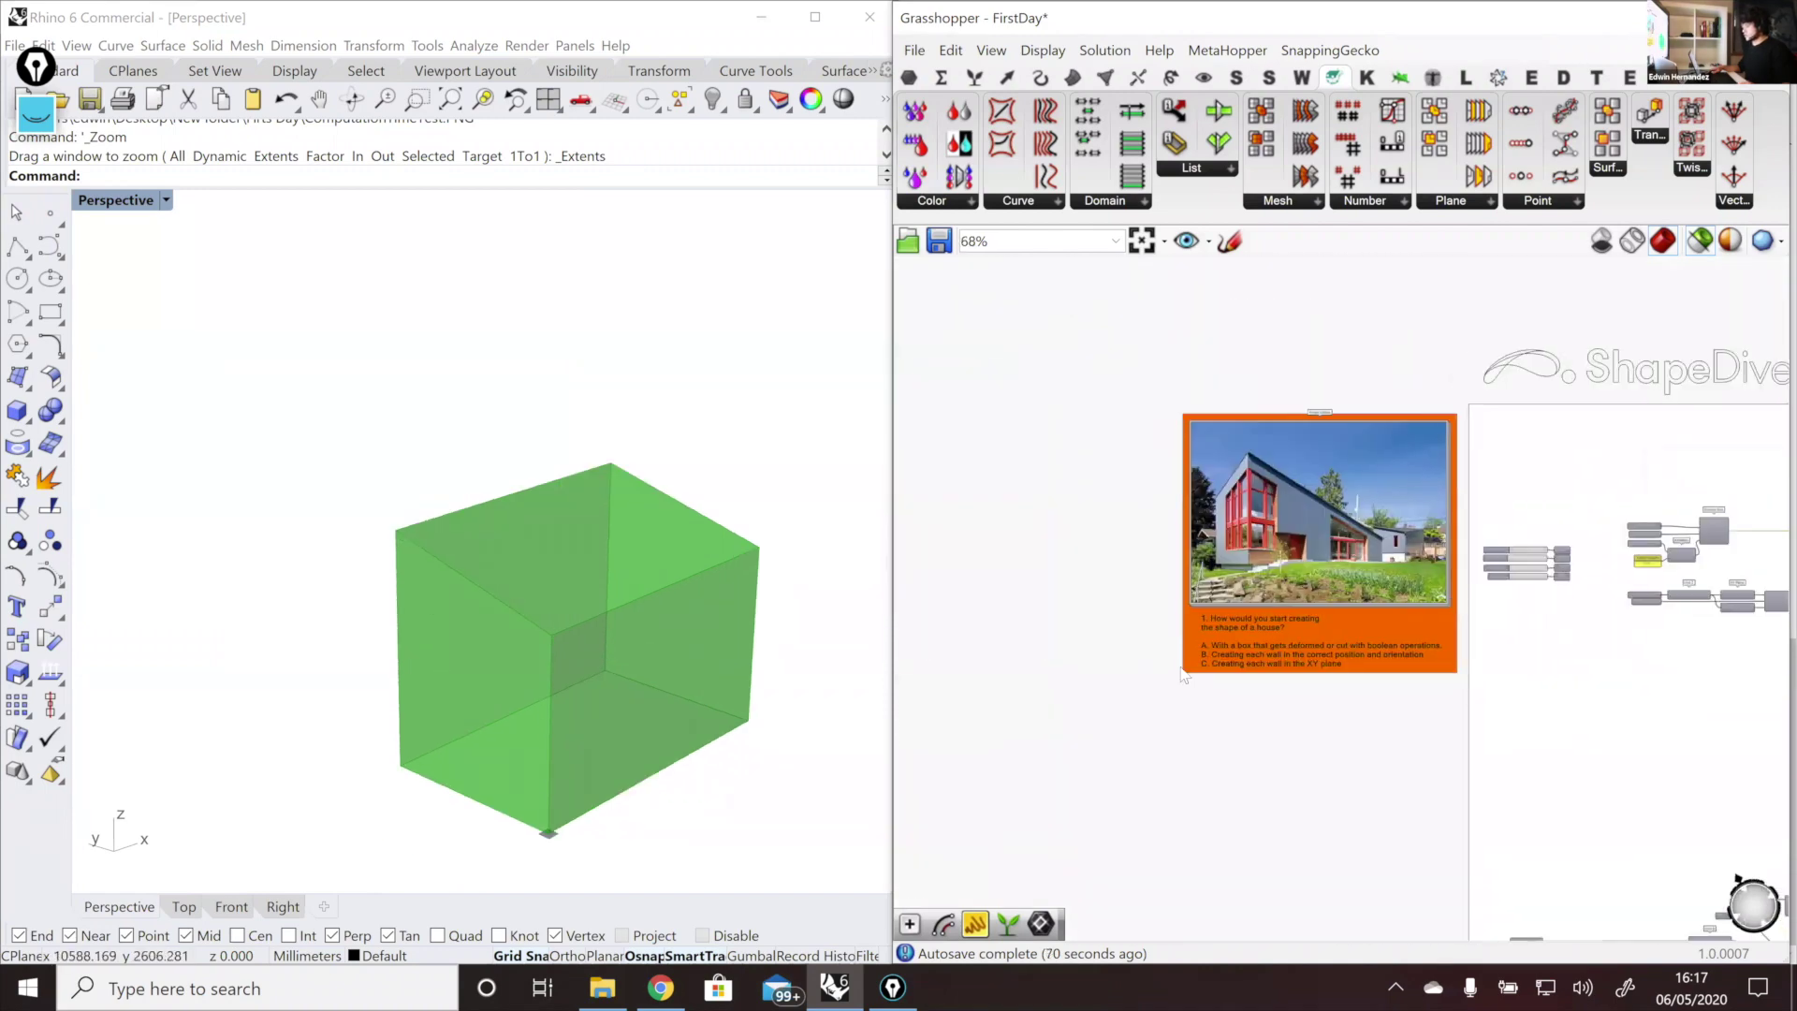
{"action": "scroll", "coordinate": [1183, 676], "scroll_direction": "up", "scroll_amount": 4}
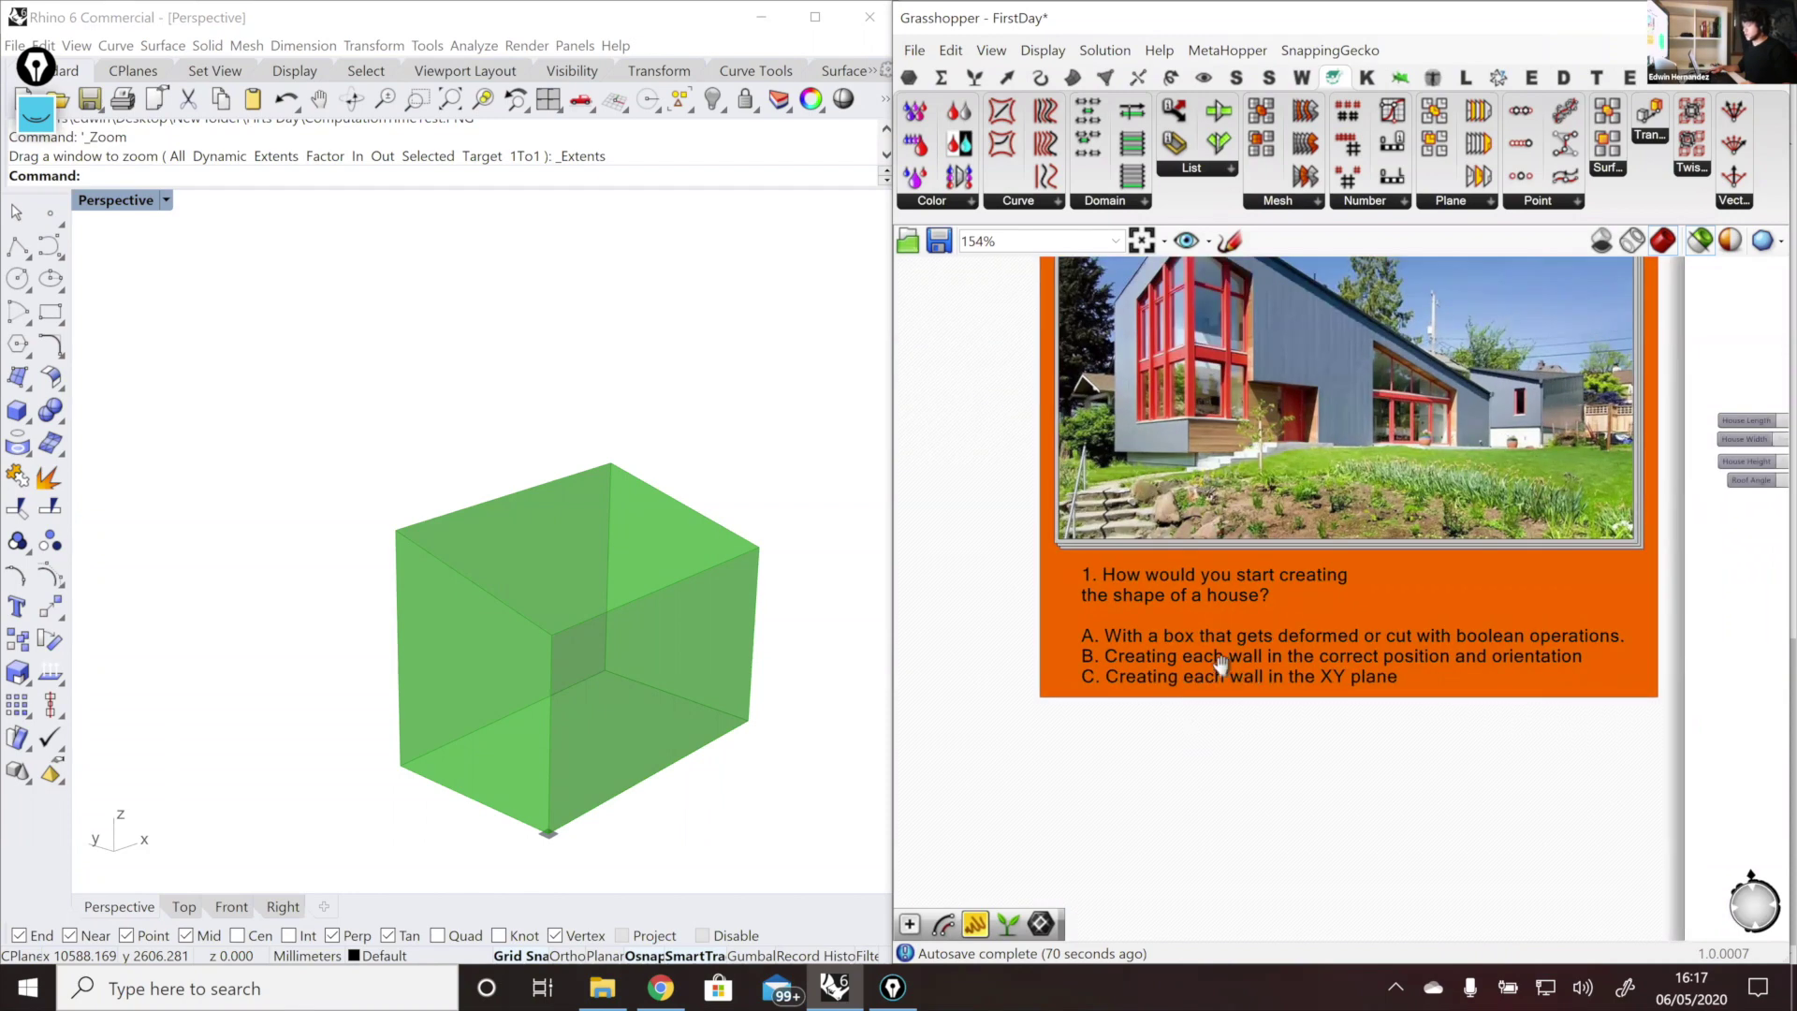
{"action": "right_click_drag", "start_coordinate": [1200, 664], "coordinate": [1177, 661]}
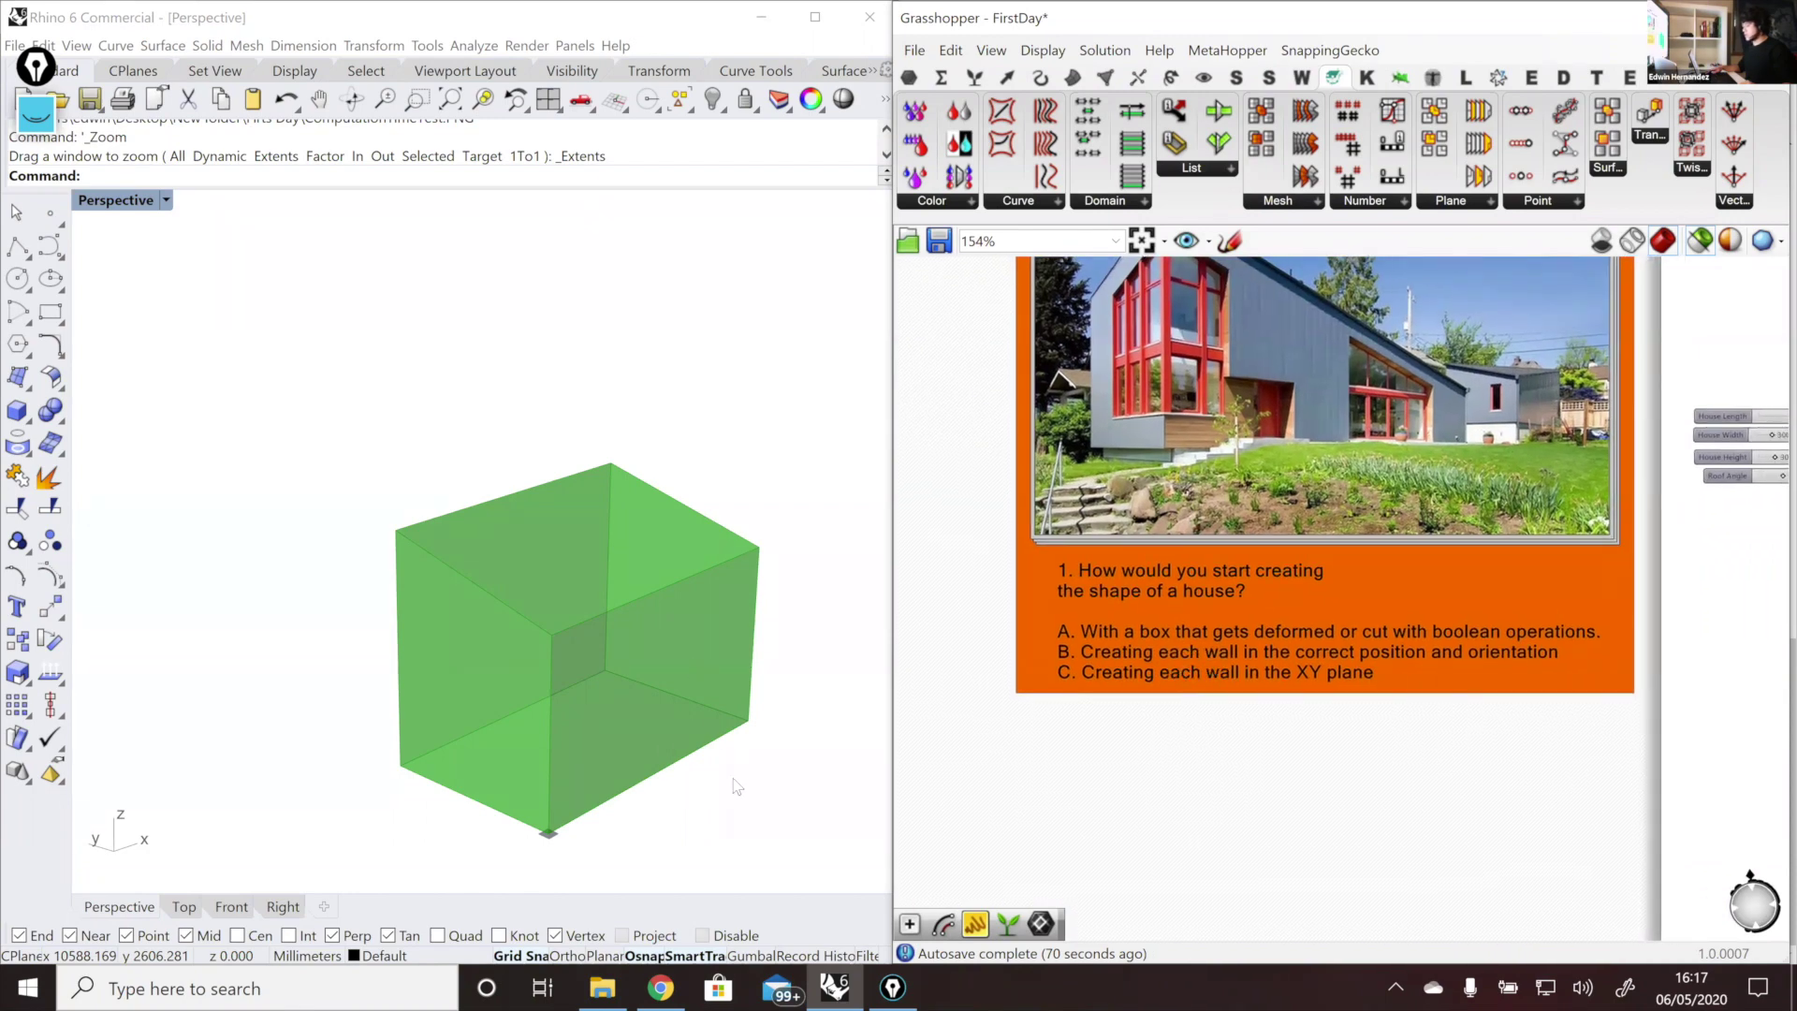
Step: Outline the two front walls on the green house in red straight lines with the screen annotation tool, and clear the markings
{"action": "scroll", "coordinate": [675, 619], "scroll_direction": "up", "scroll_amount": 4}
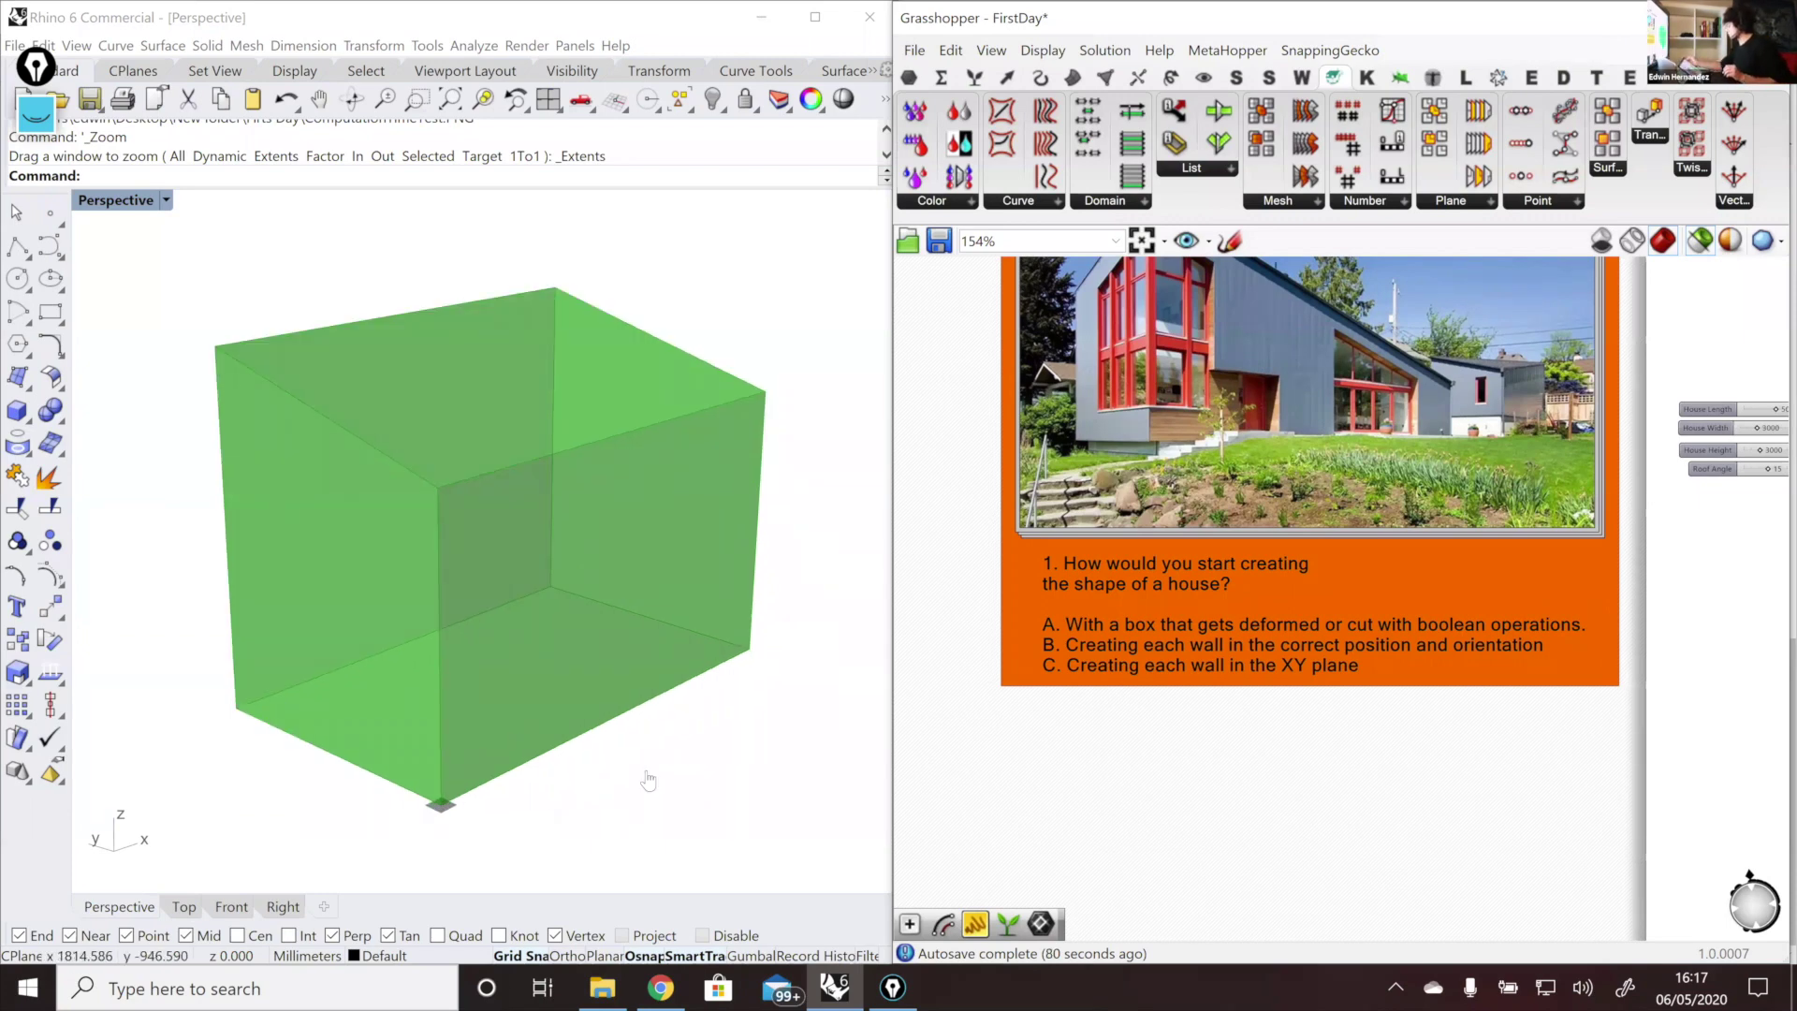
{"action": "left_click", "coordinate": [35, 114]}
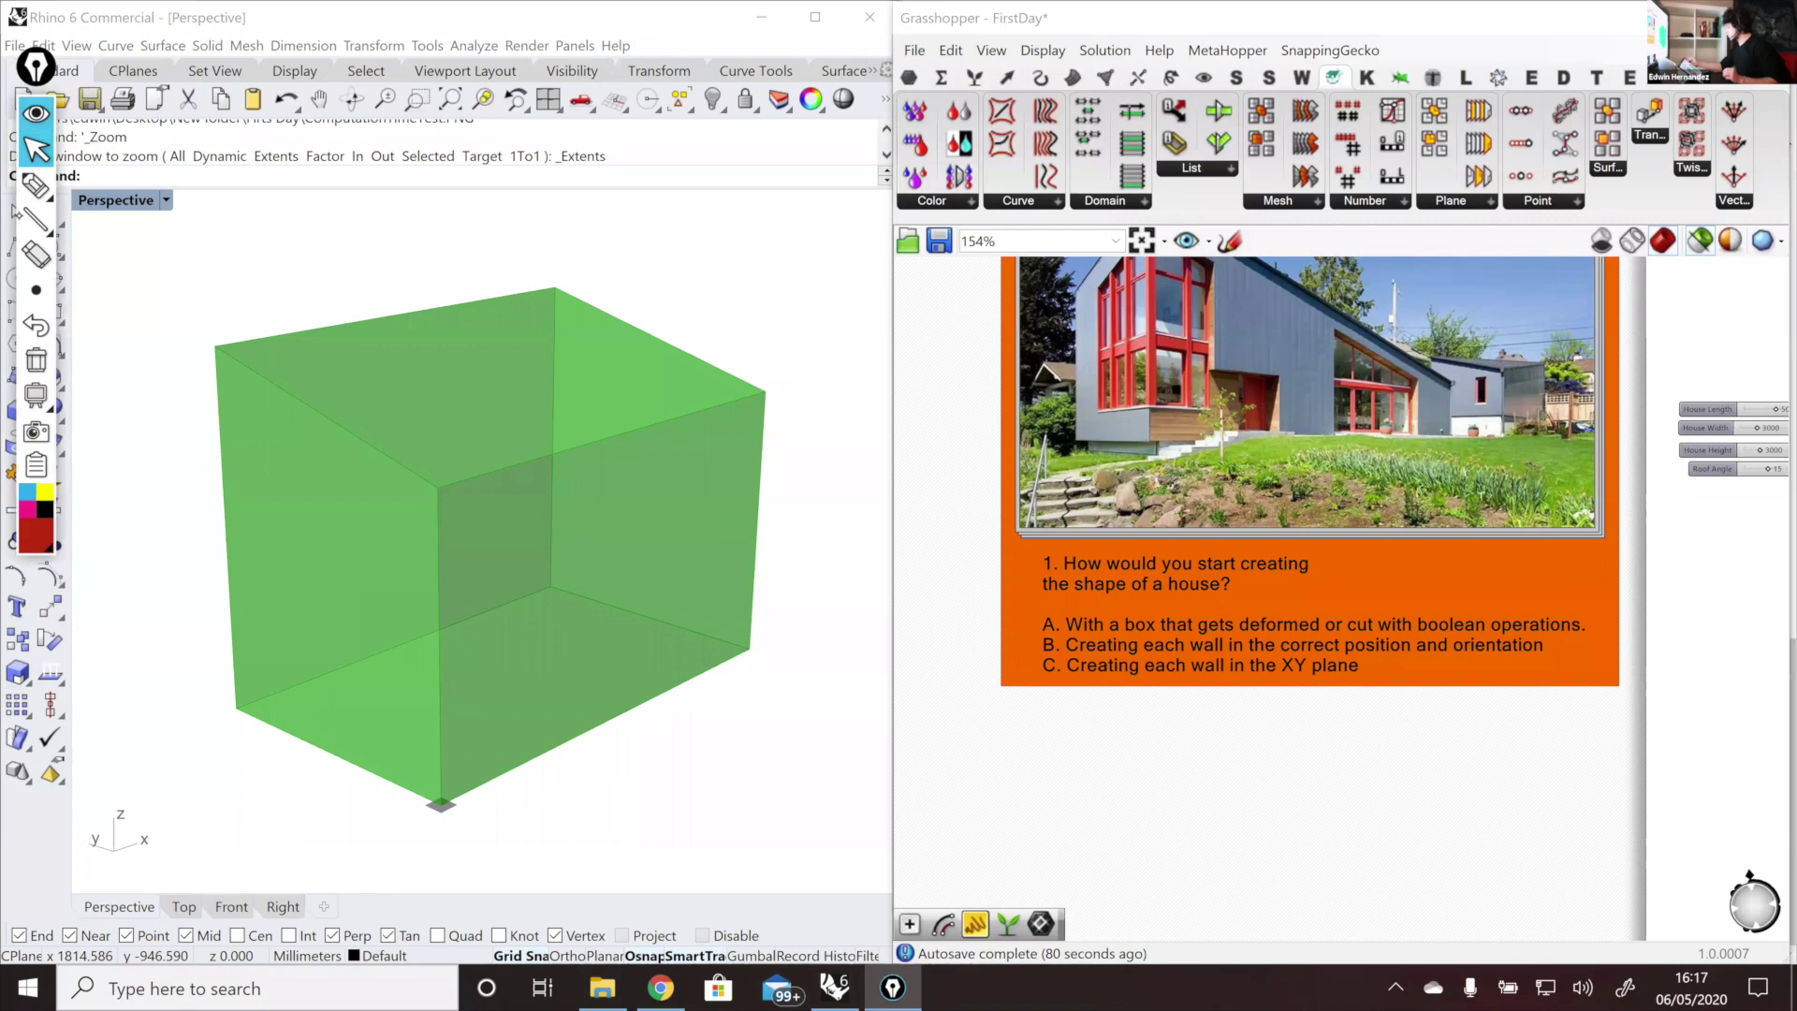
{"action": "left_click", "coordinate": [31, 224]}
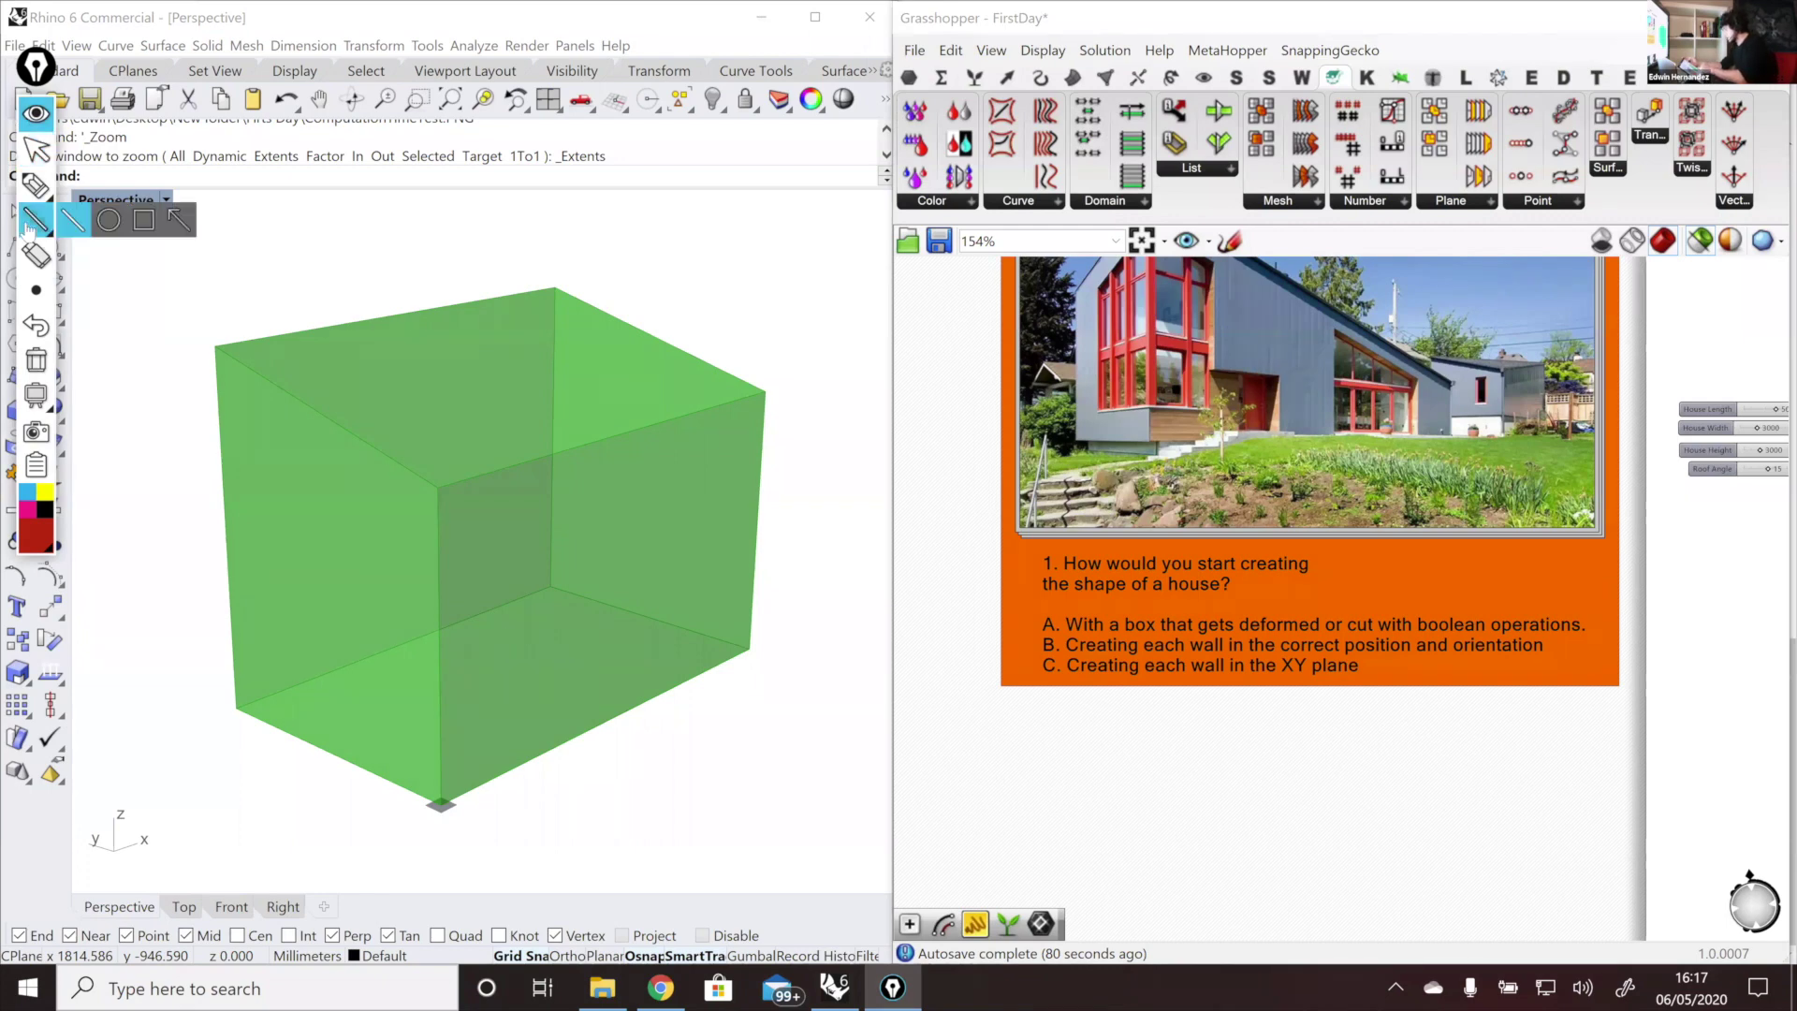
{"action": "mouse_move", "coordinate": [442, 811]}
{"action": "left_mouse_down"}
{"action": "mouse_move", "coordinate": [439, 490]}
{"action": "mouse_move", "coordinate": [772, 395]}
{"action": "left_mouse_up"}
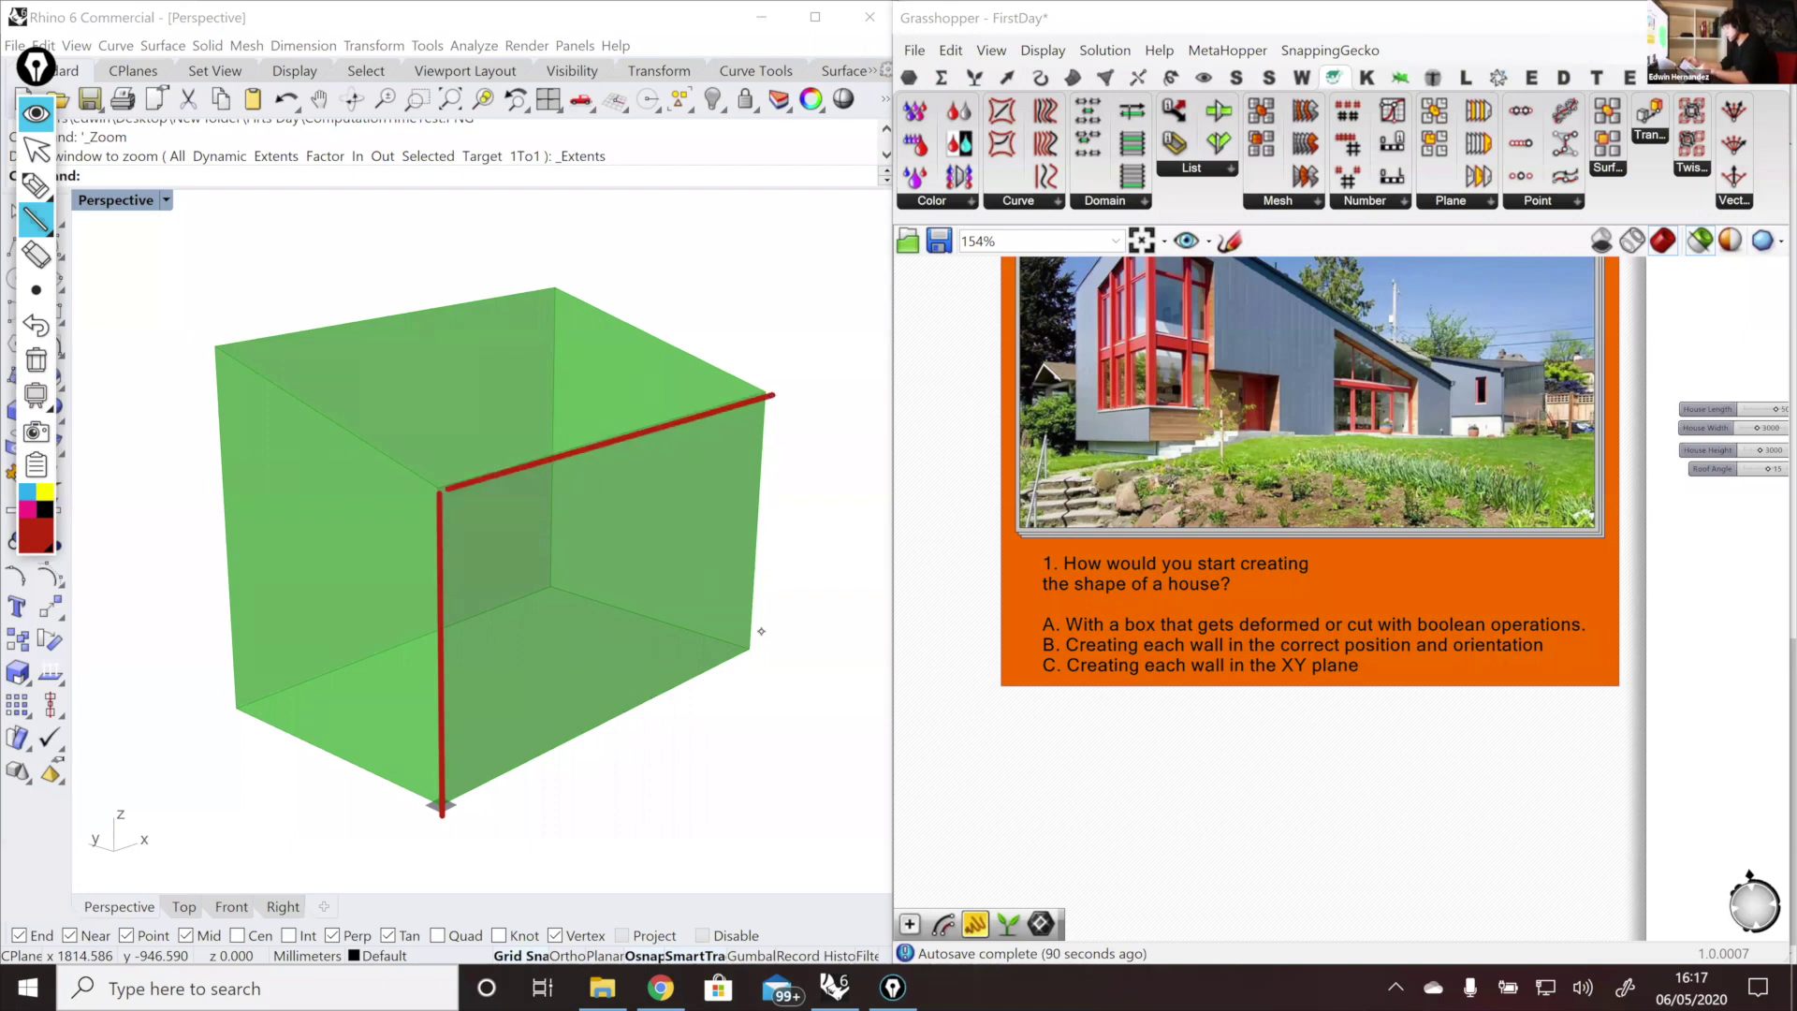
{"action": "left_click_drag", "start_coordinate": [443, 801], "coordinate": [776, 621]}
{"action": "left_click_drag", "start_coordinate": [781, 393], "coordinate": [761, 631]}
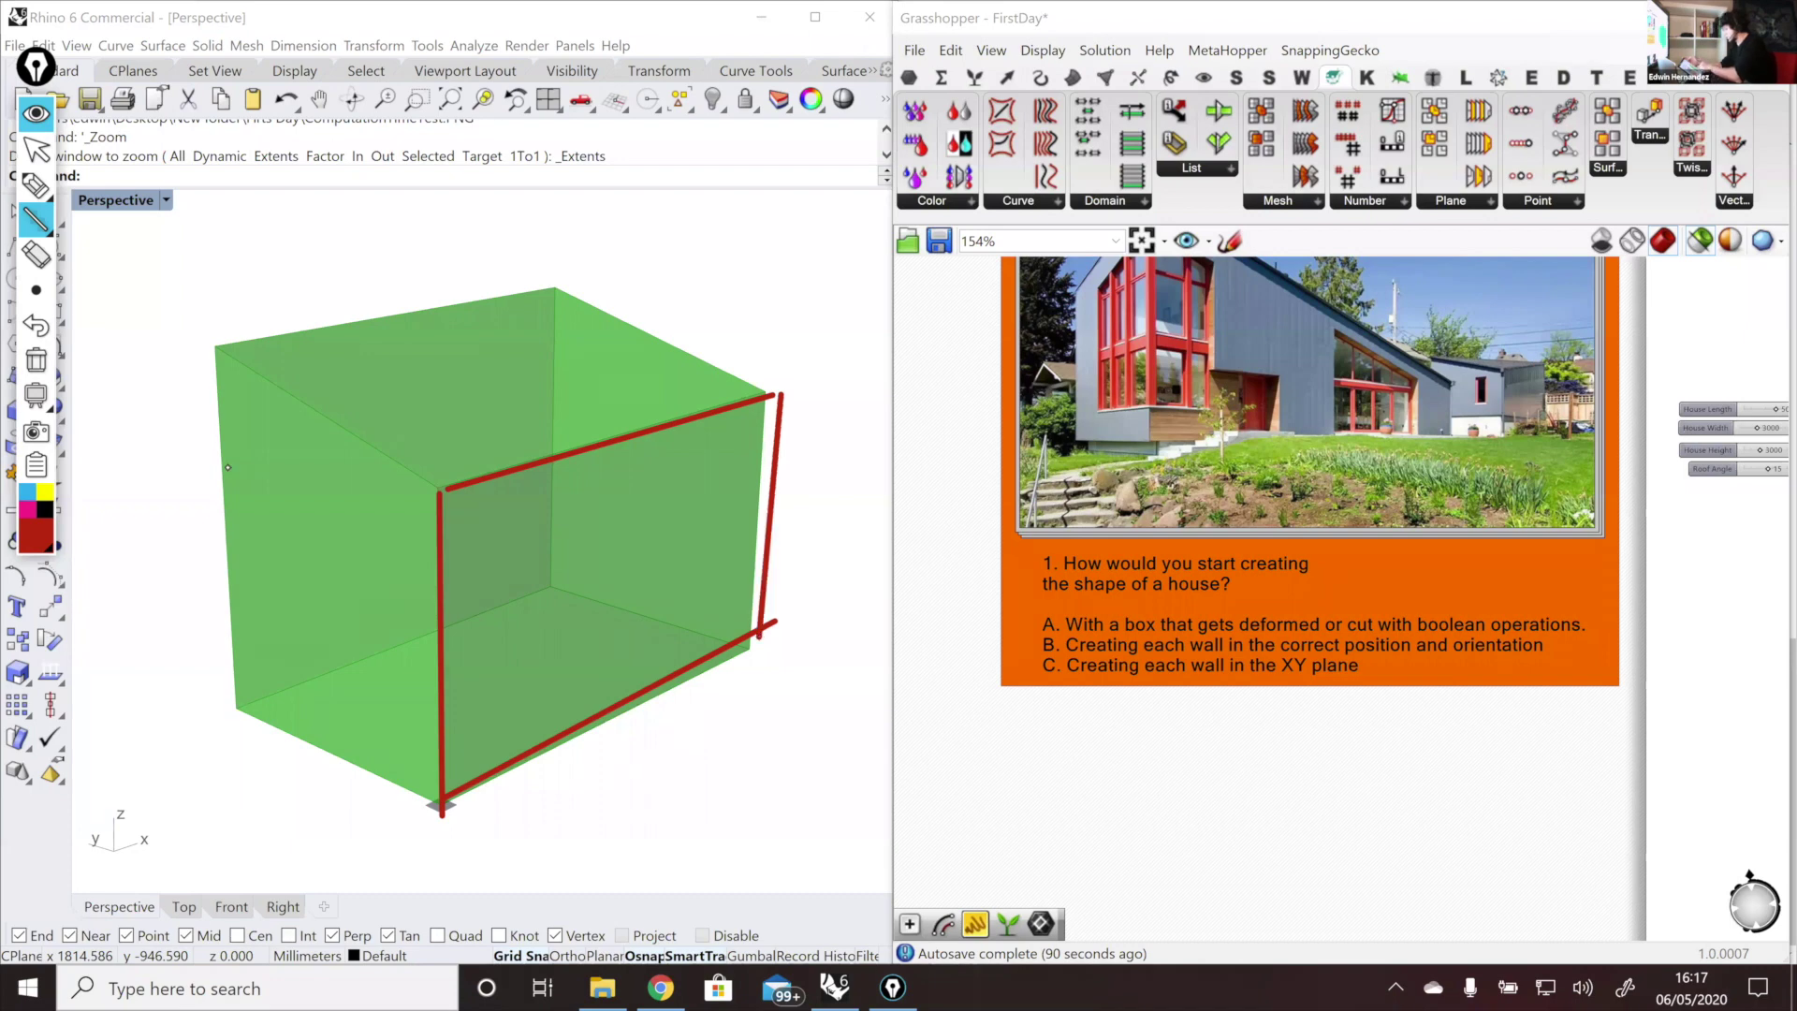
{"action": "mouse_move", "coordinate": [219, 347]}
{"action": "left_mouse_down"}
{"action": "mouse_move", "coordinate": [224, 735]}
{"action": "mouse_move", "coordinate": [441, 807]}
{"action": "mouse_move", "coordinate": [266, 374]}
{"action": "left_mouse_up"}
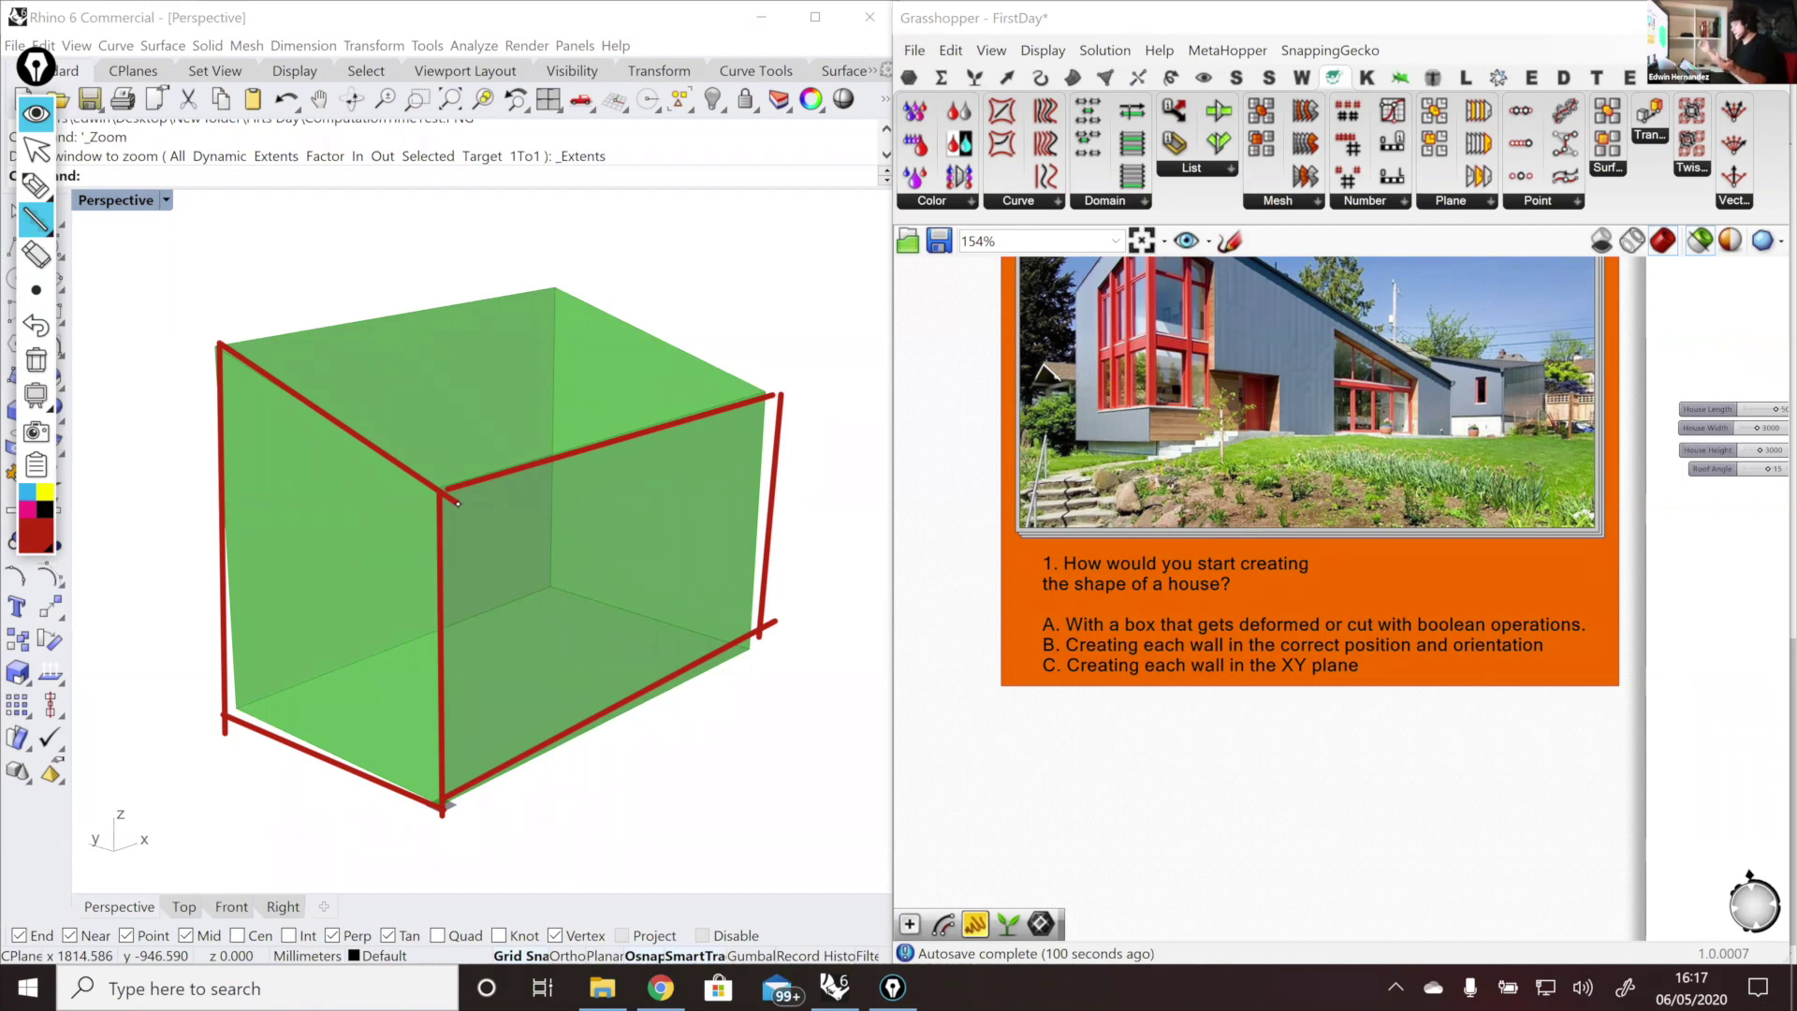
{"action": "left_click", "coordinate": [36, 361]}
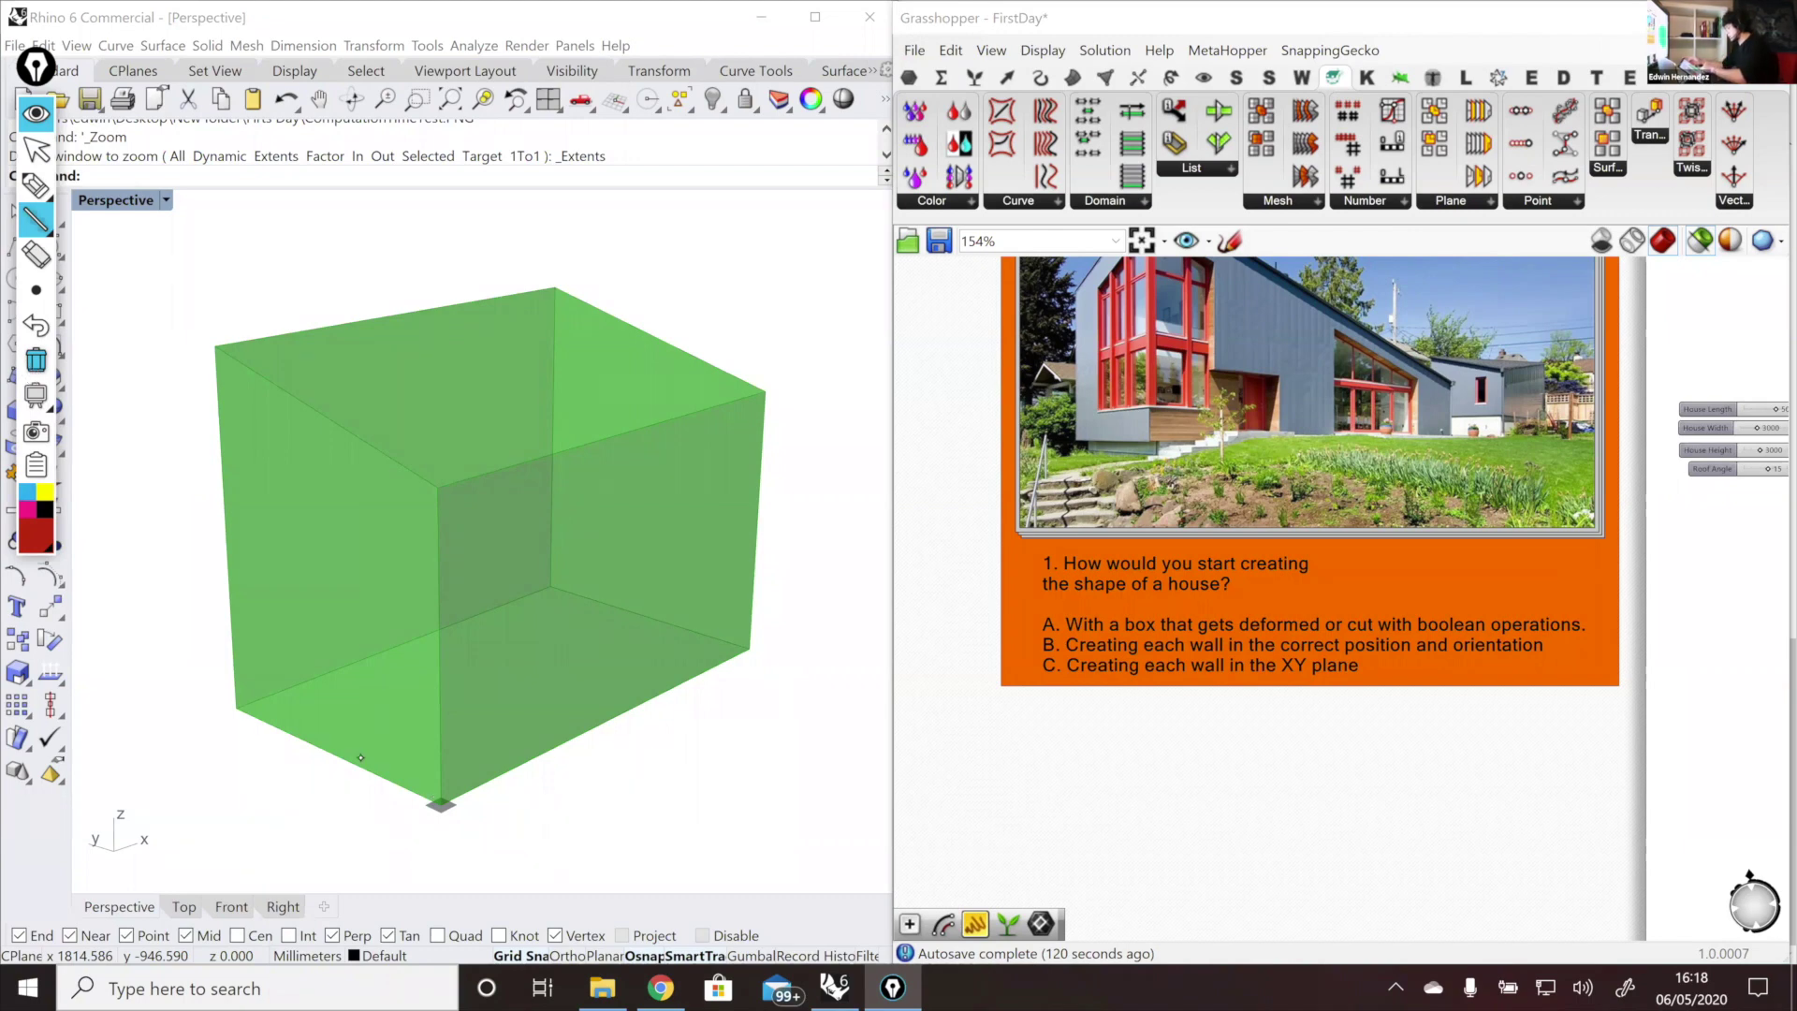
Step: Sketch two wall outlines lying flat on the ground plane under the house in red lines, and clear the markings
{"action": "left_click", "coordinate": [223, 697], "text": "ctrl+shift"}
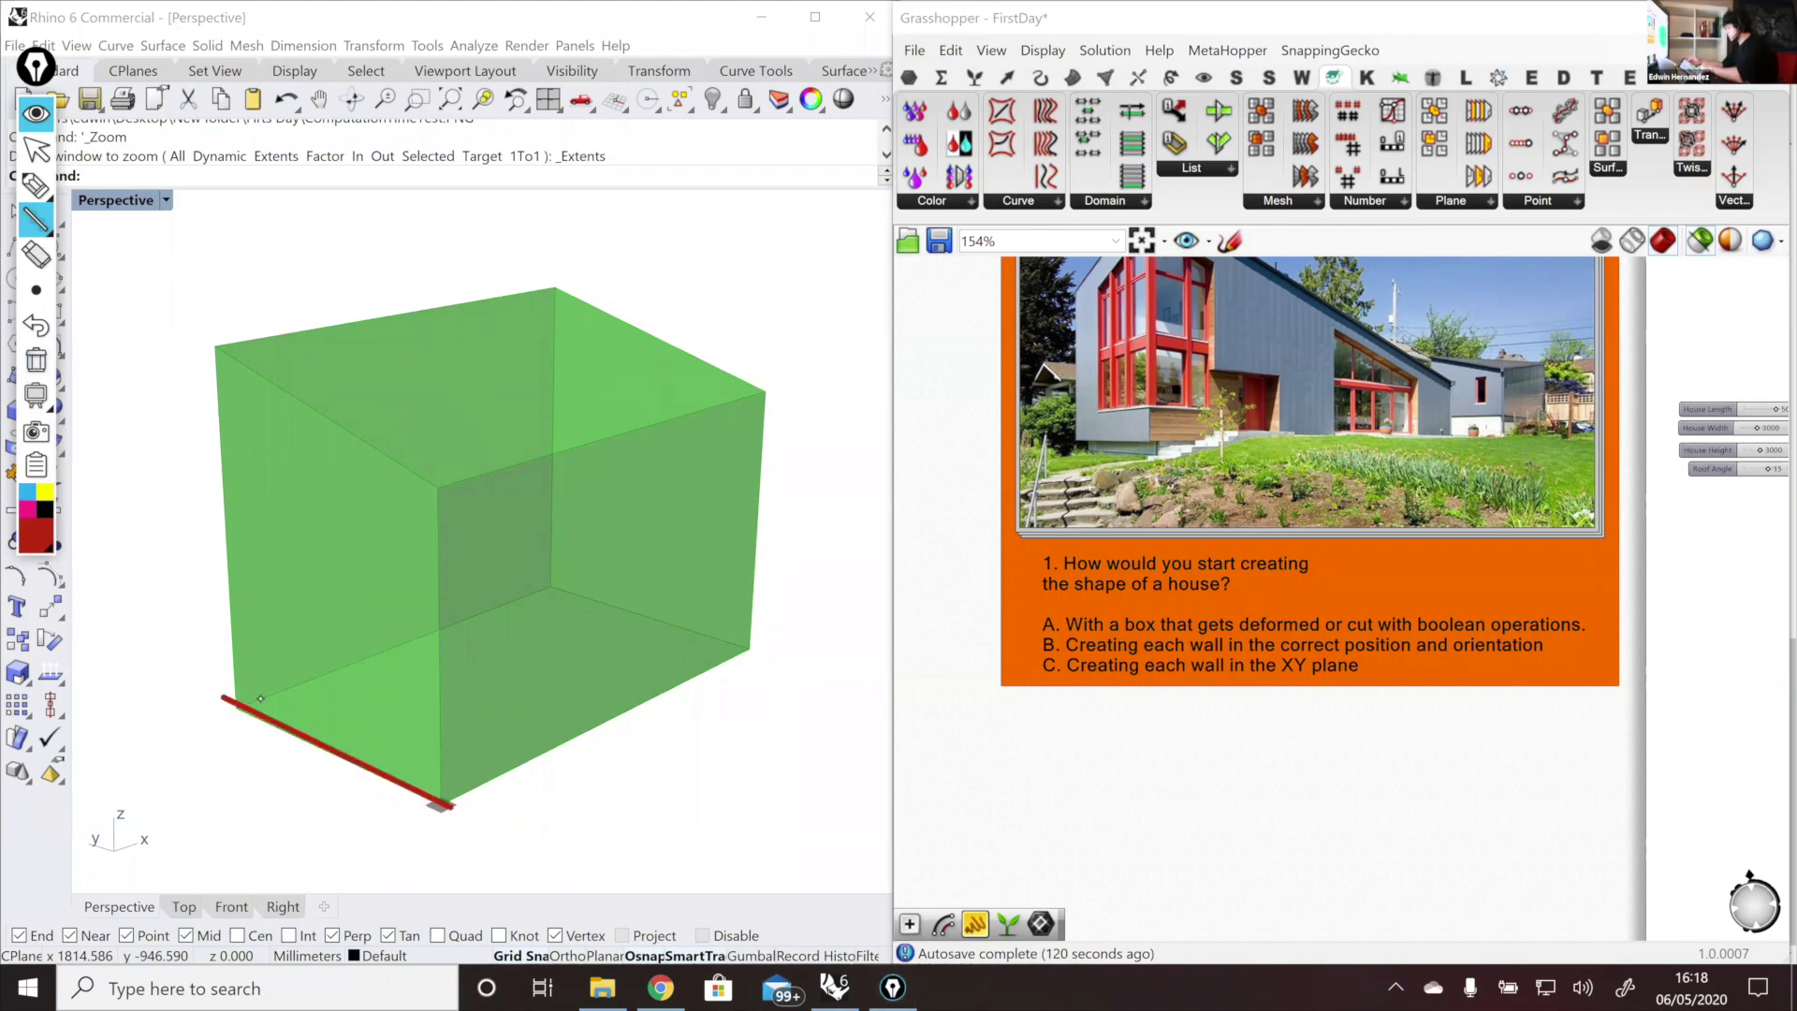
{"action": "left_click_drag", "start_coordinate": [224, 702], "coordinate": [475, 649]}
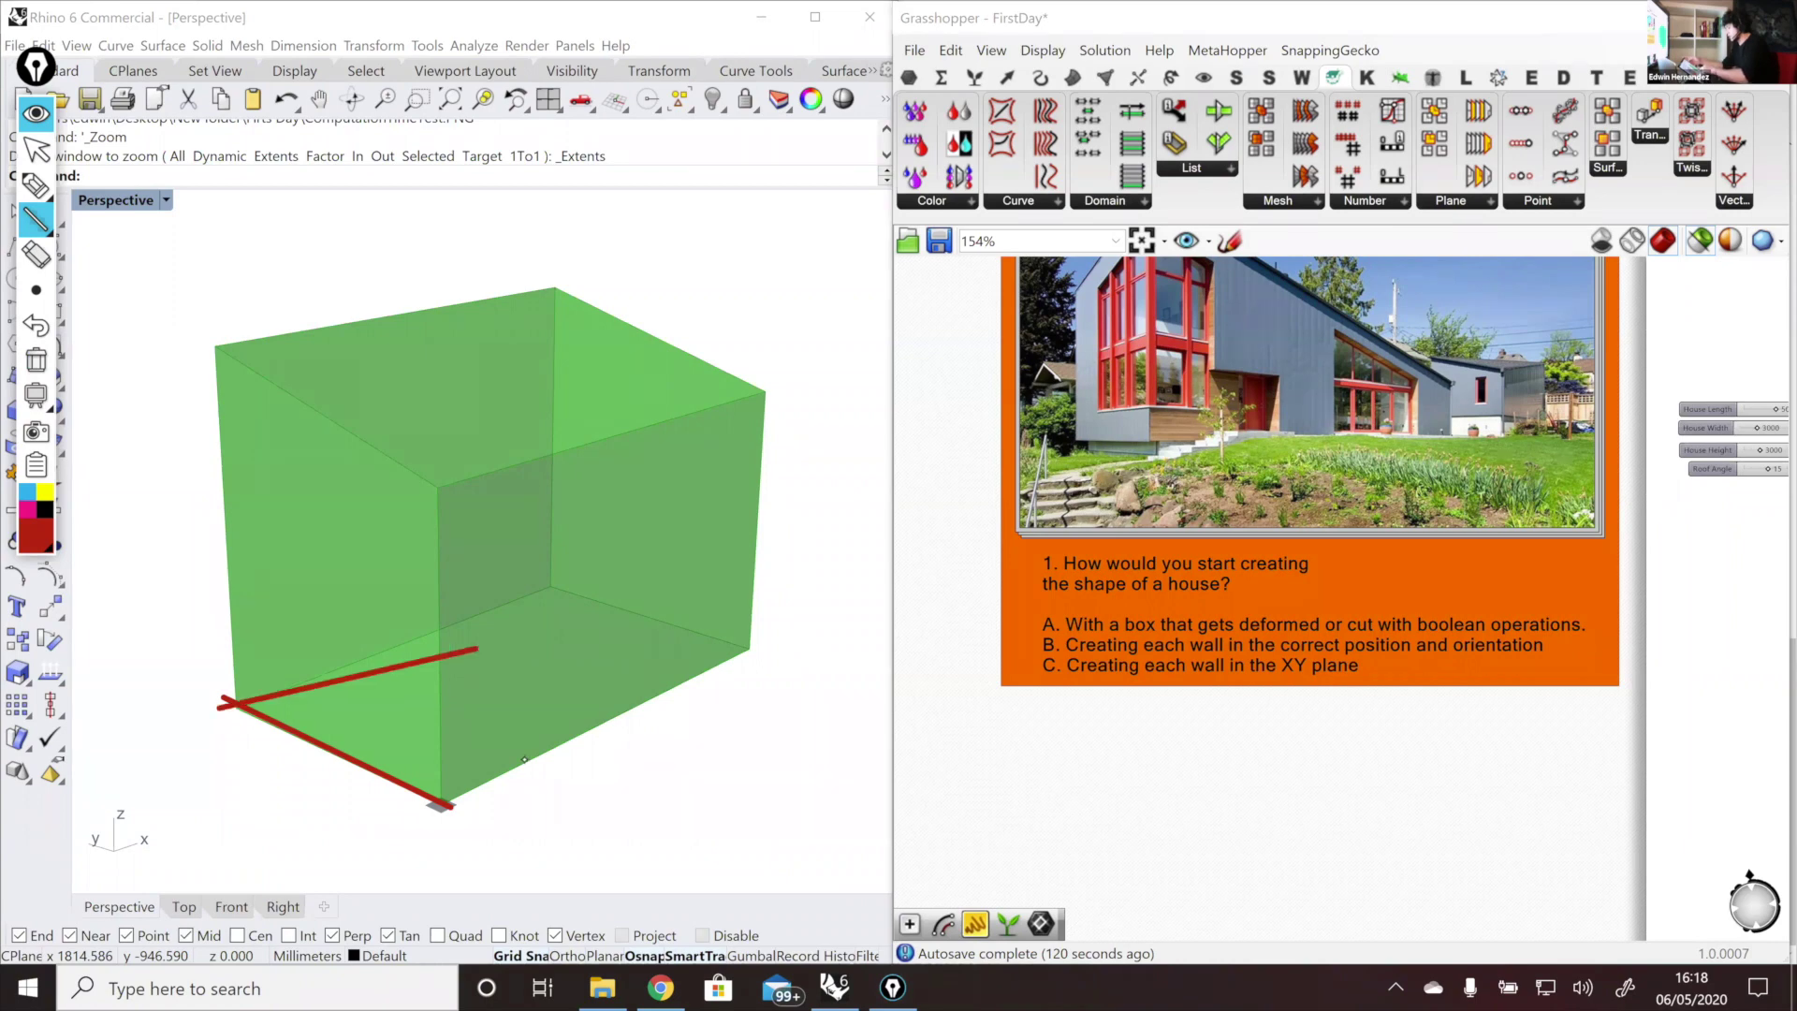
{"action": "left_click_drag", "start_coordinate": [460, 797], "coordinate": [598, 718]}
{"action": "left_click_drag", "start_coordinate": [476, 646], "coordinate": [622, 708]}
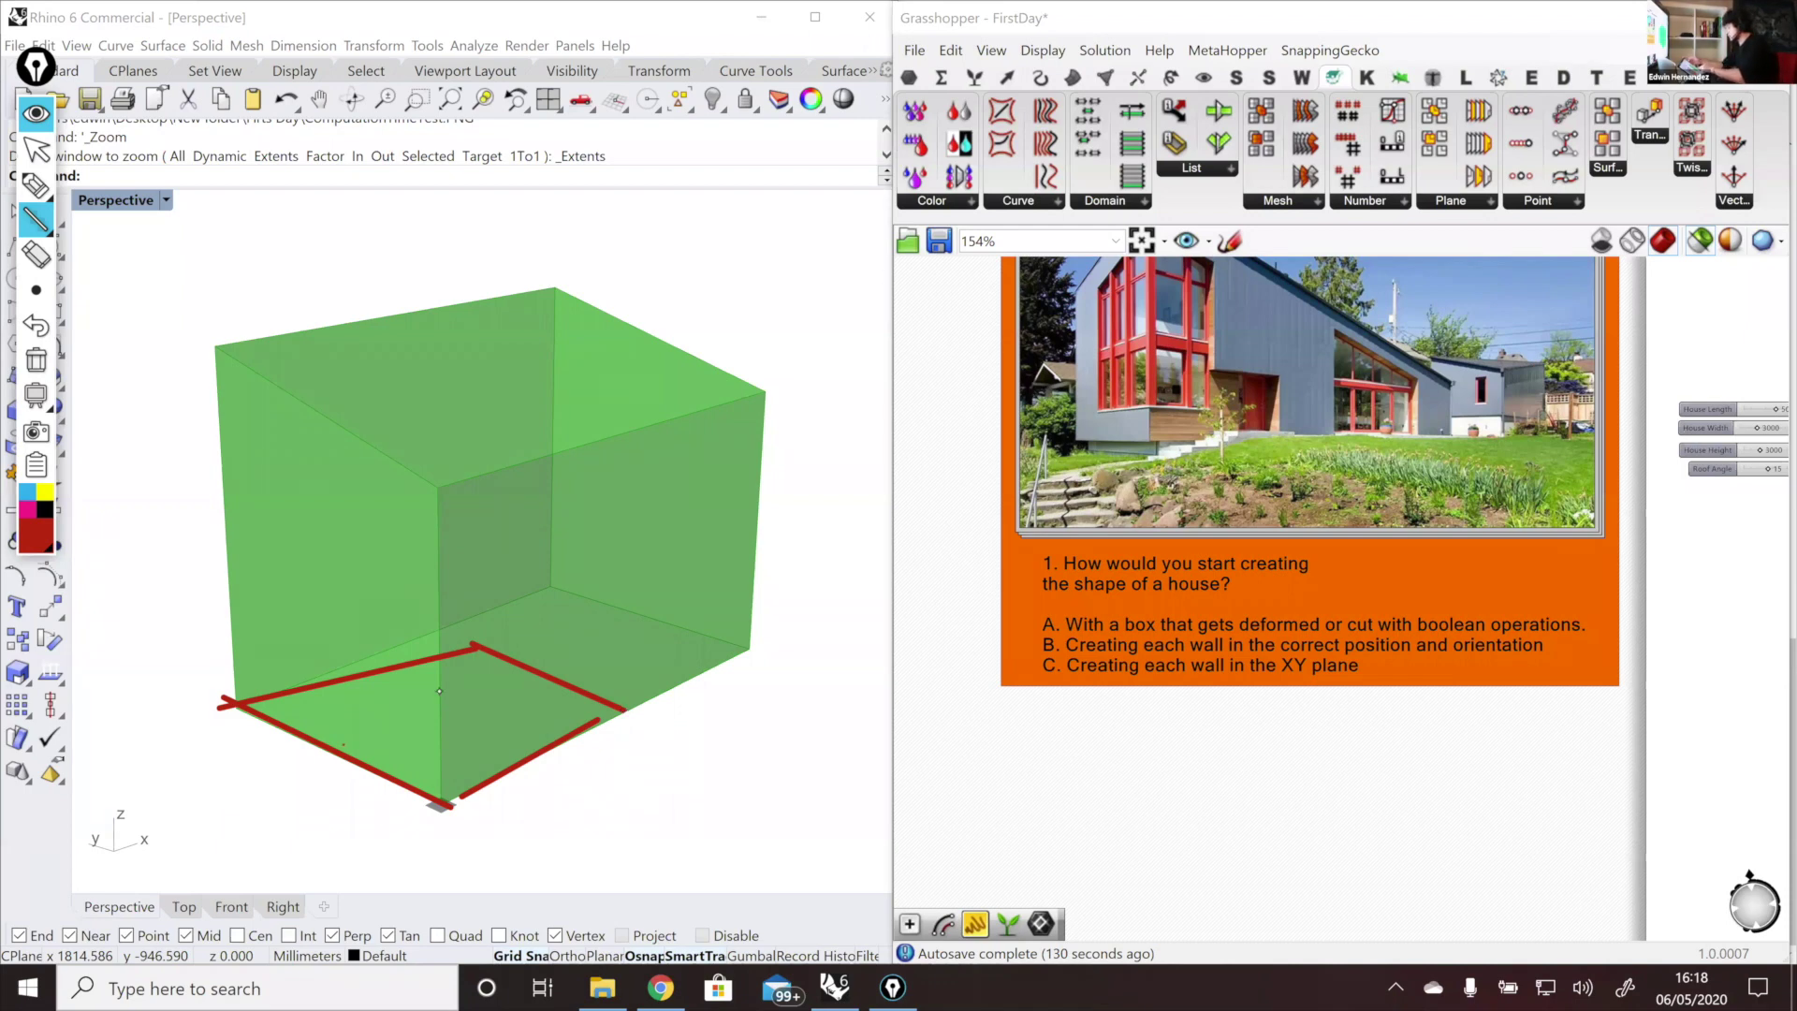
{"action": "left_click_drag", "start_coordinate": [343, 745], "coordinate": [577, 615]}
{"action": "left_click_drag", "start_coordinate": [573, 618], "coordinate": [678, 681]}
{"action": "mouse_move", "coordinate": [344, 748]}
{"action": "left_mouse_down"}
{"action": "mouse_move", "coordinate": [462, 808]}
{"action": "mouse_move", "coordinate": [679, 690]}
{"action": "left_mouse_up"}
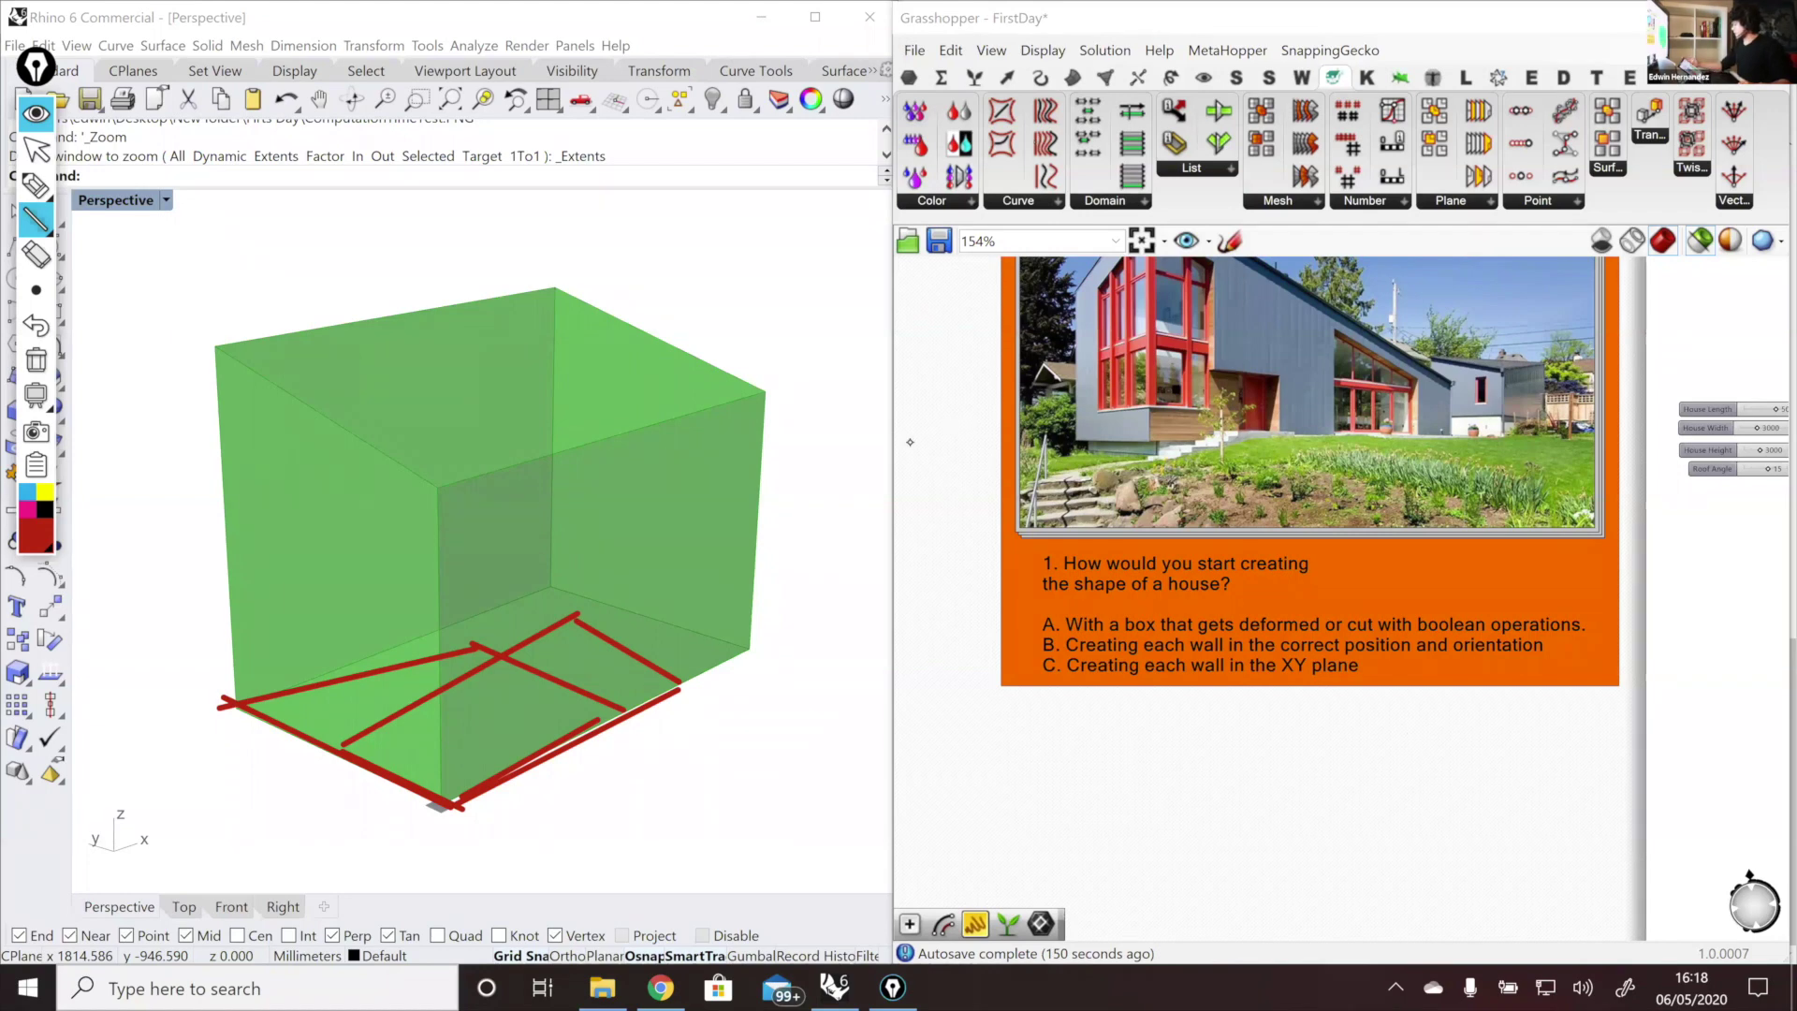
{"action": "left_click", "coordinate": [36, 360]}
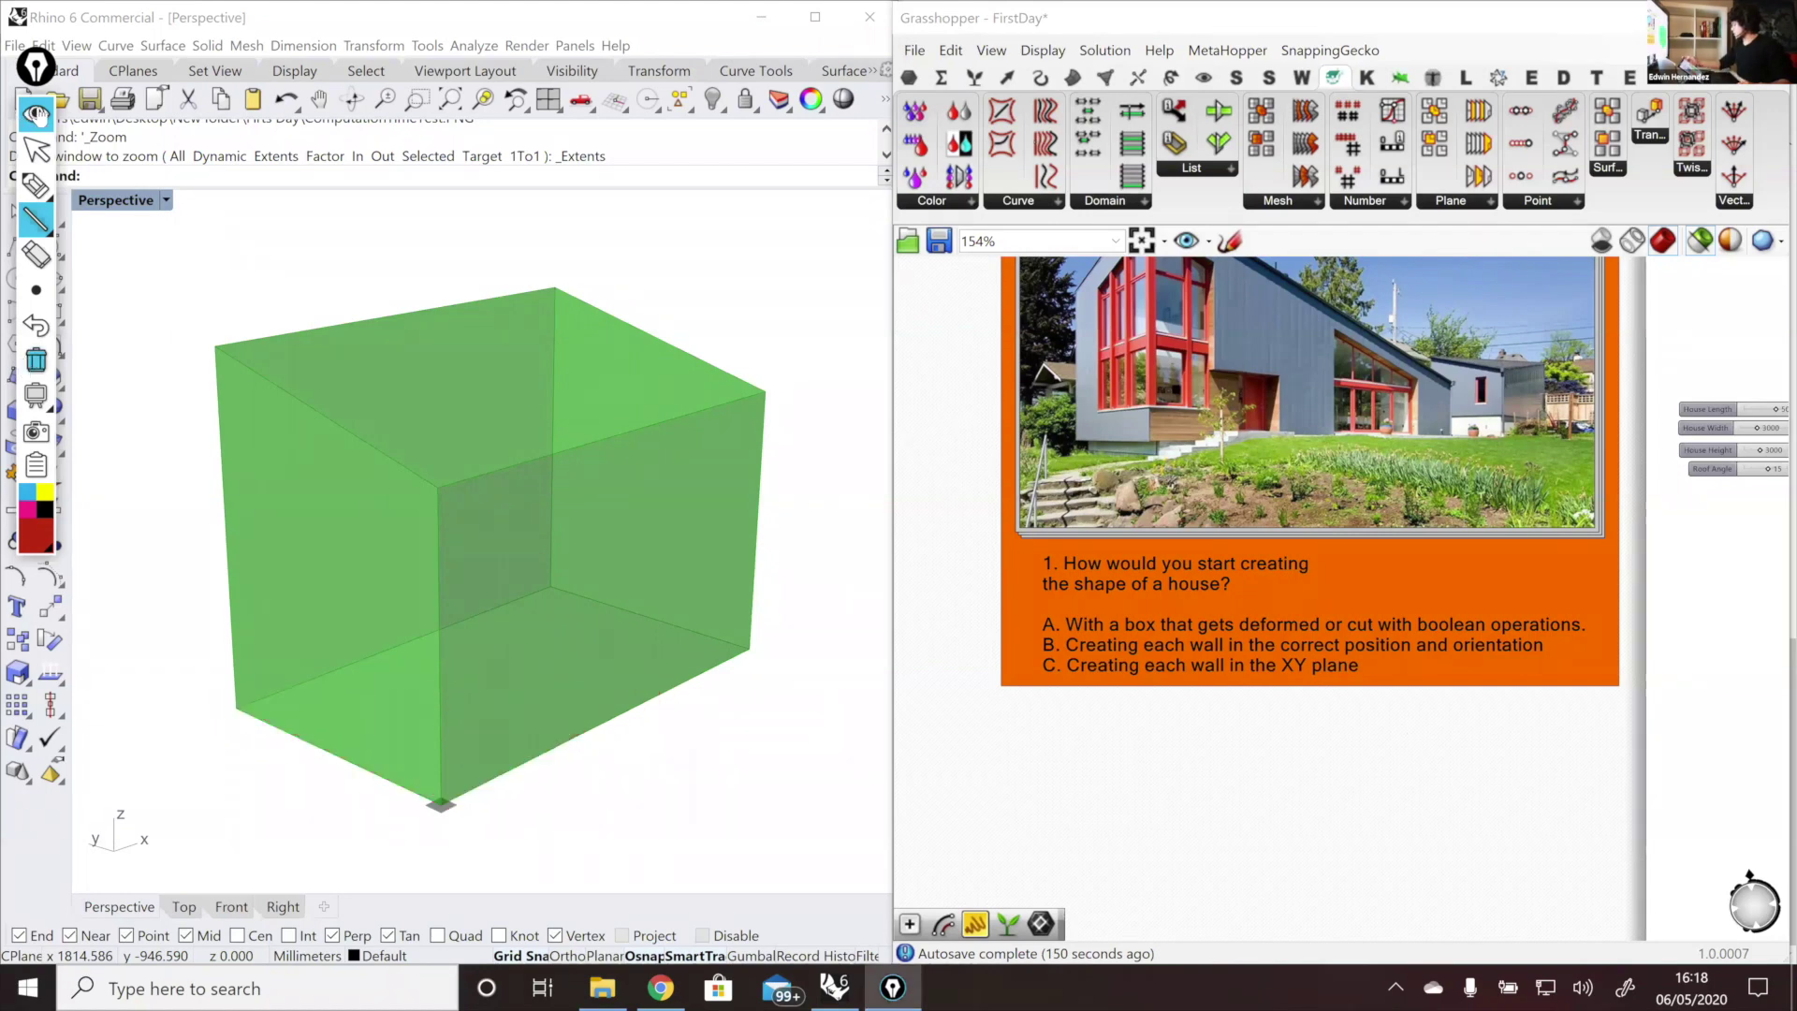
Step: Review the boolean house definition from Solid Difference back to the length, width, height and roof angle sliders
{"action": "scroll", "coordinate": [971, 593], "scroll_direction": "down", "scroll_amount": 5}
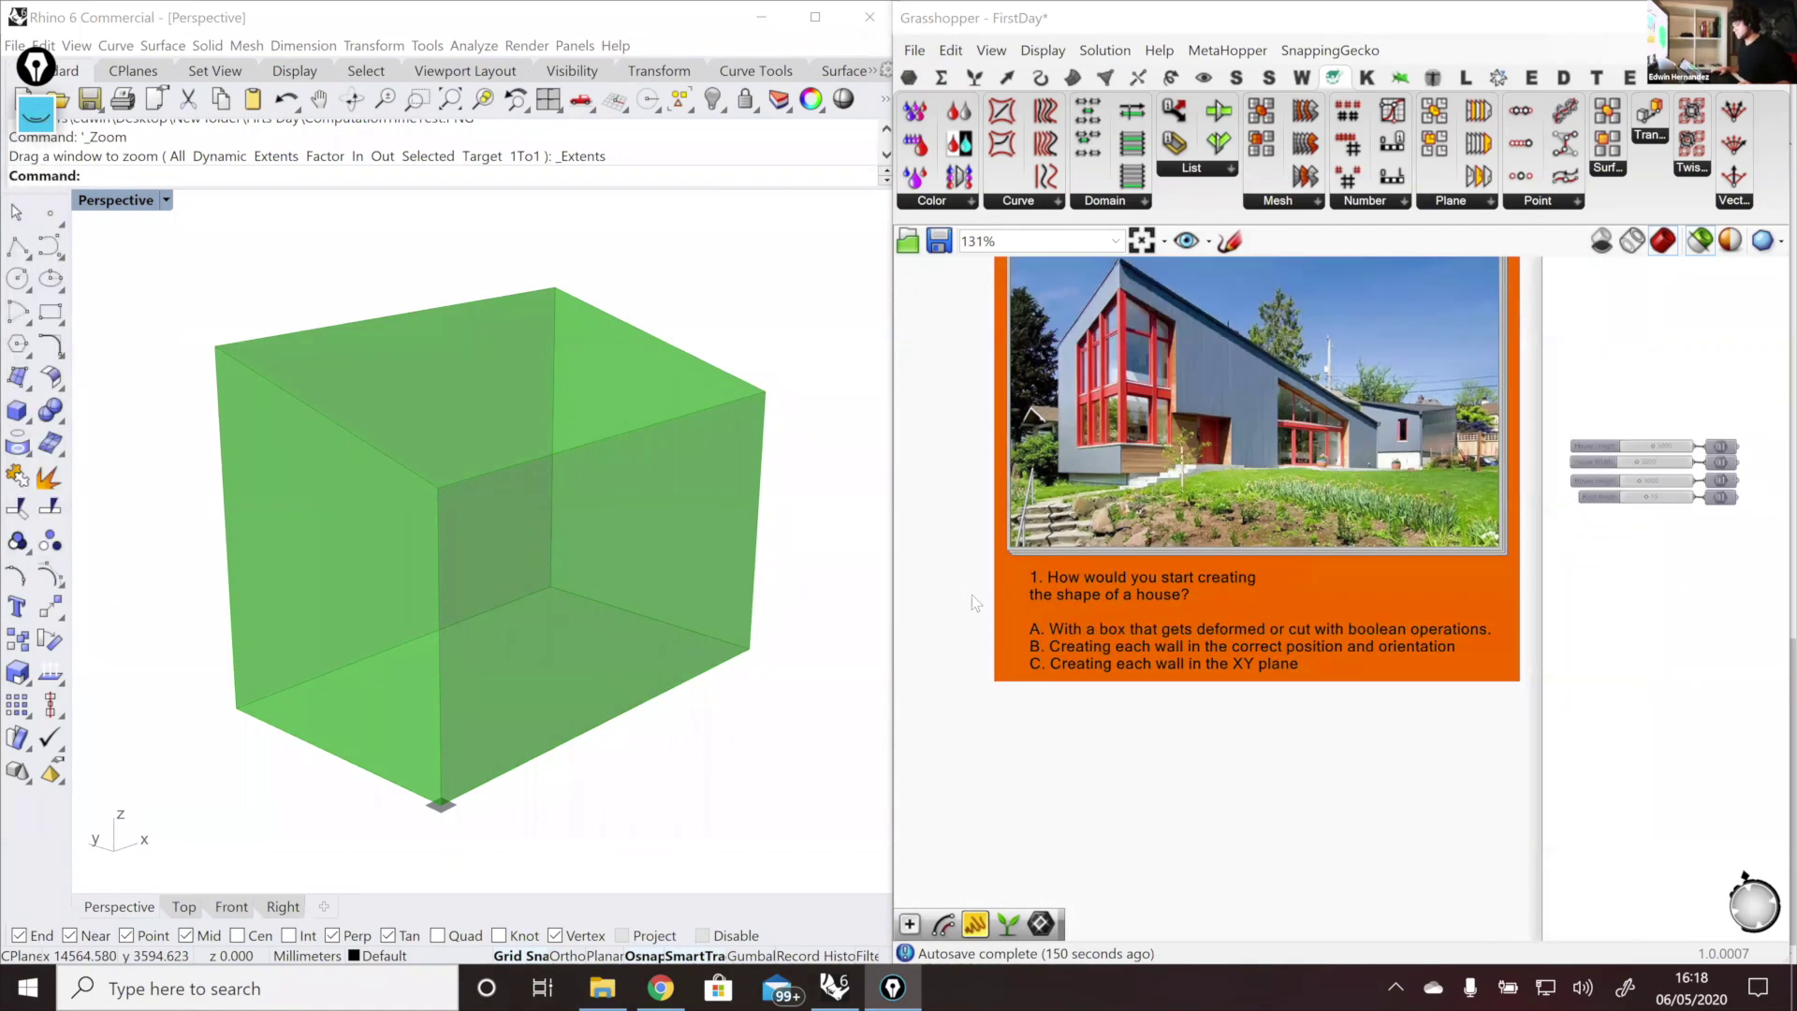
{"action": "scroll", "coordinate": [1579, 549], "scroll_direction": "up", "scroll_amount": 5}
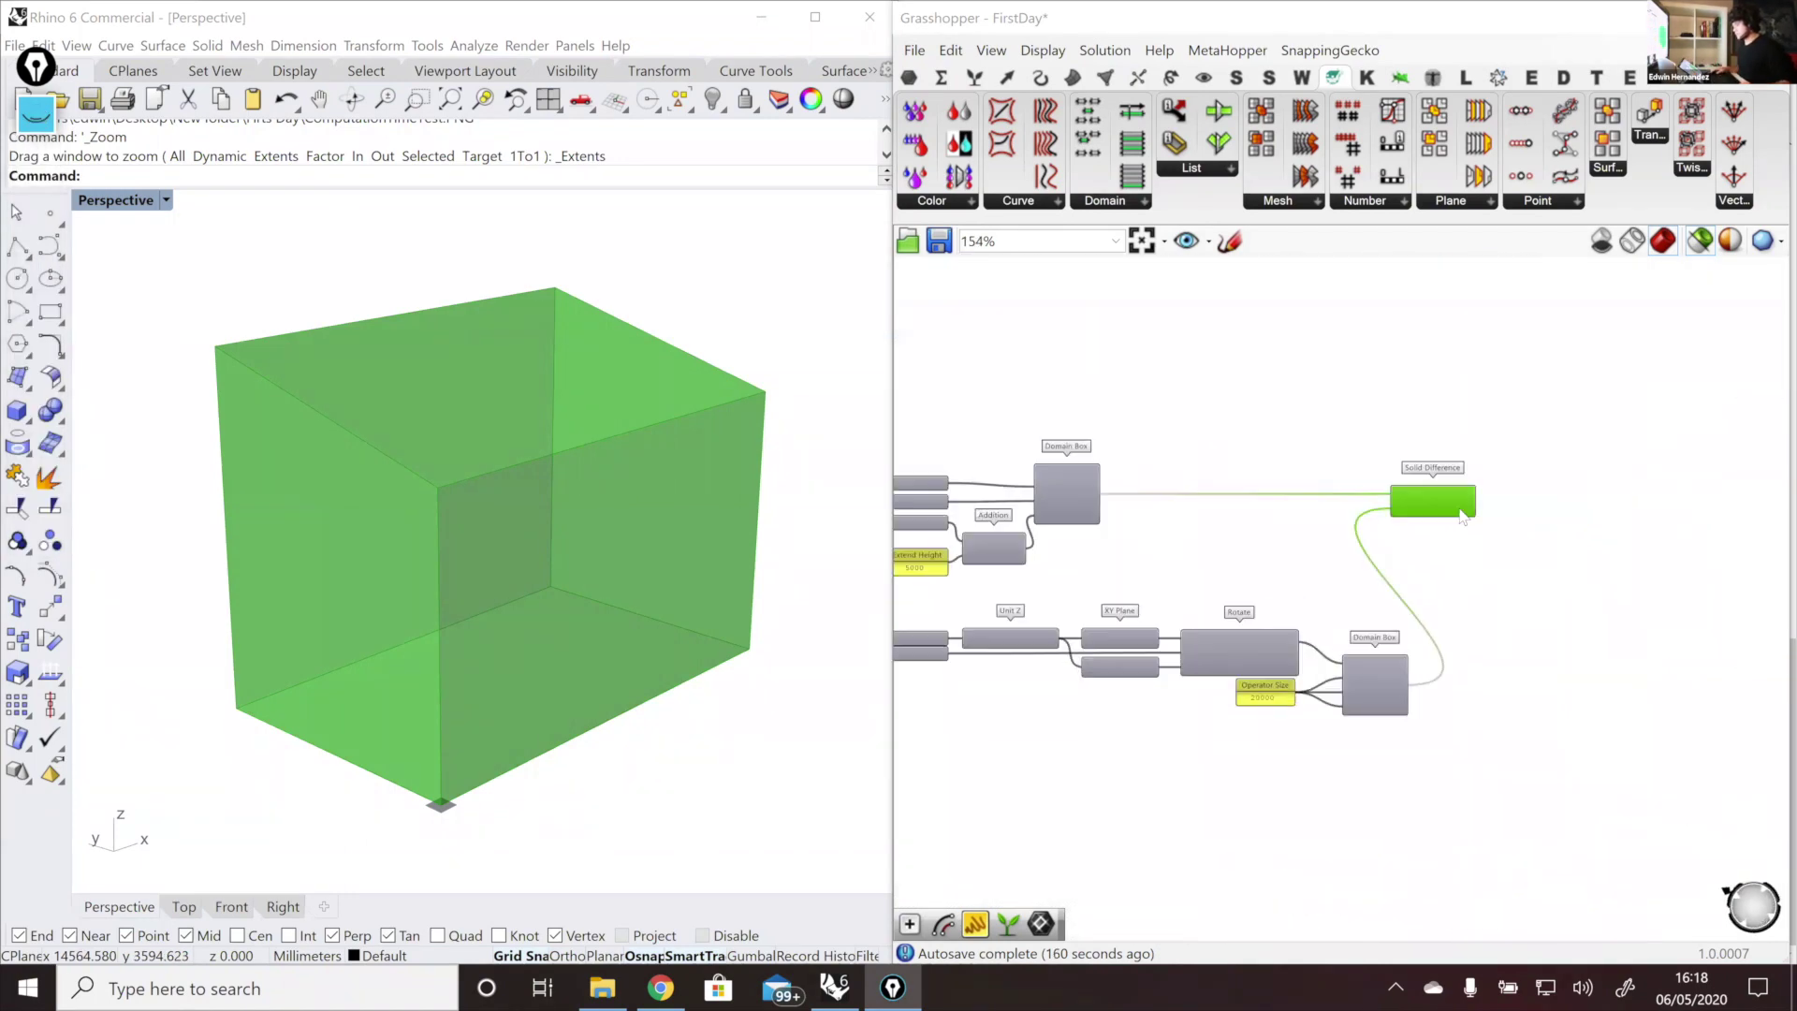
{"action": "scroll", "coordinate": [1385, 454], "scroll_direction": "up", "scroll_amount": 1}
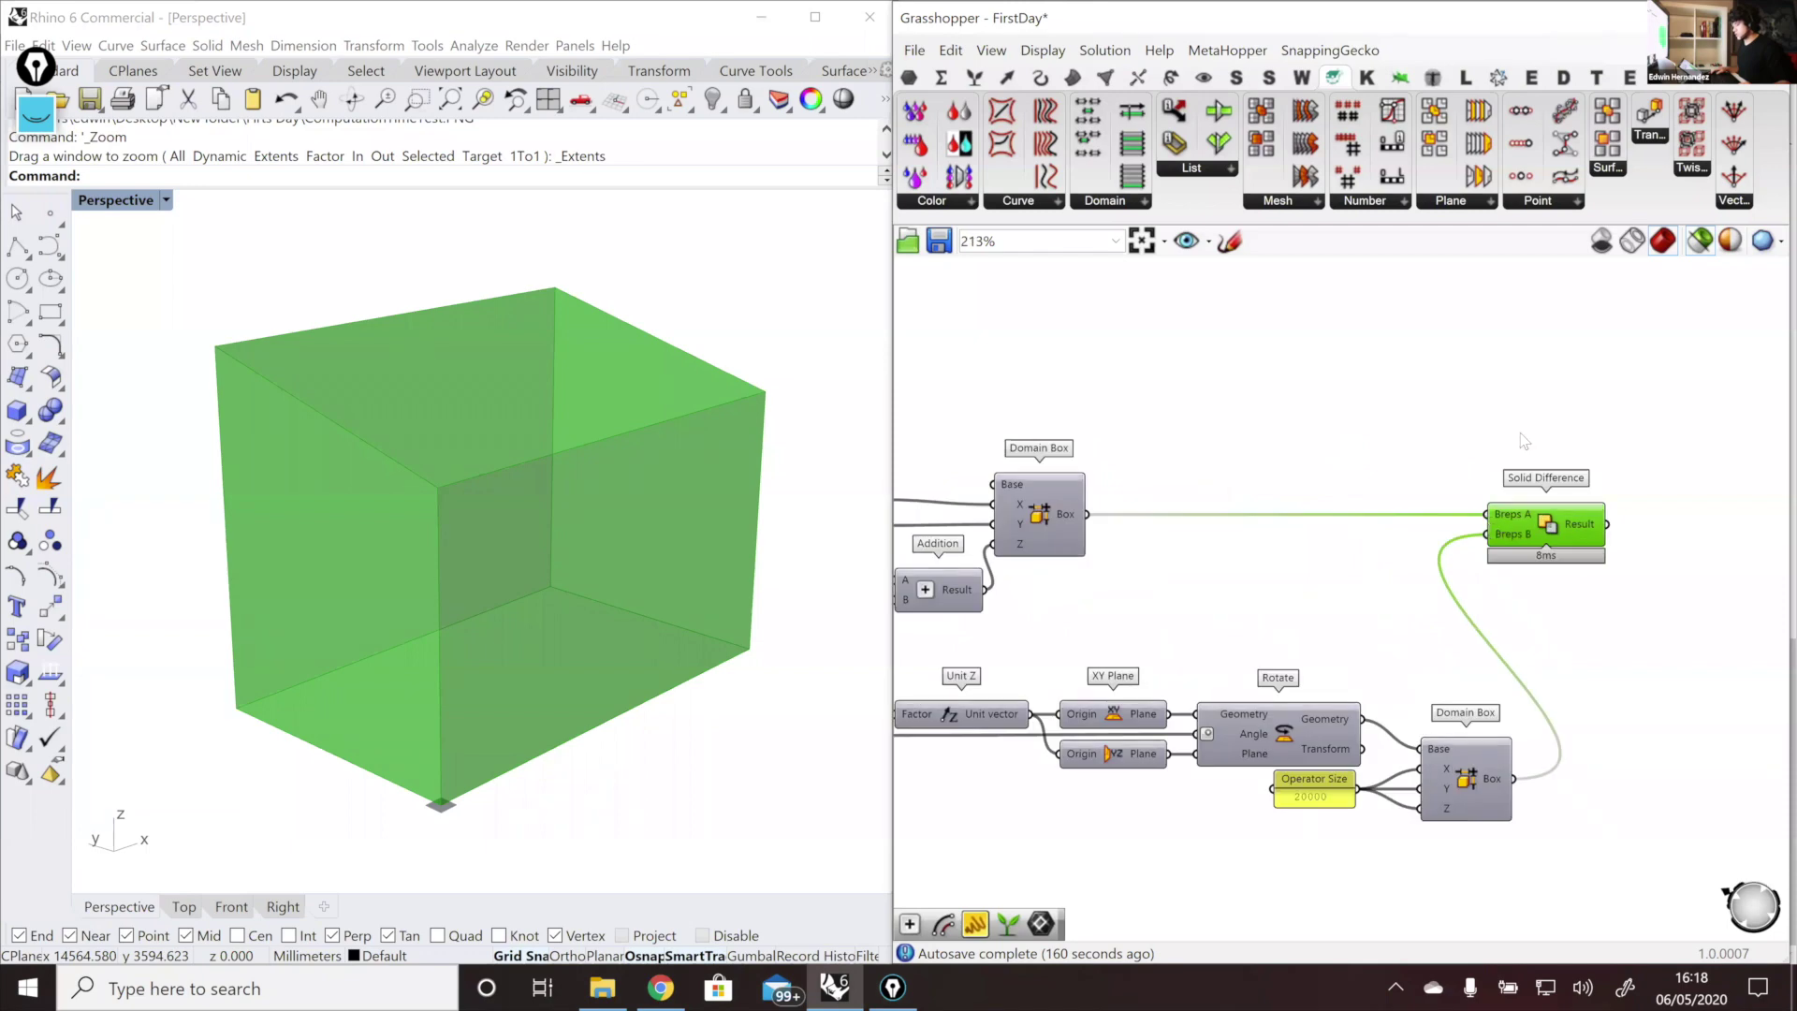
{"action": "scroll", "coordinate": [1435, 463], "scroll_direction": "down", "scroll_amount": 2}
{"action": "scroll", "coordinate": [1297, 533], "scroll_direction": "up", "scroll_amount": 1}
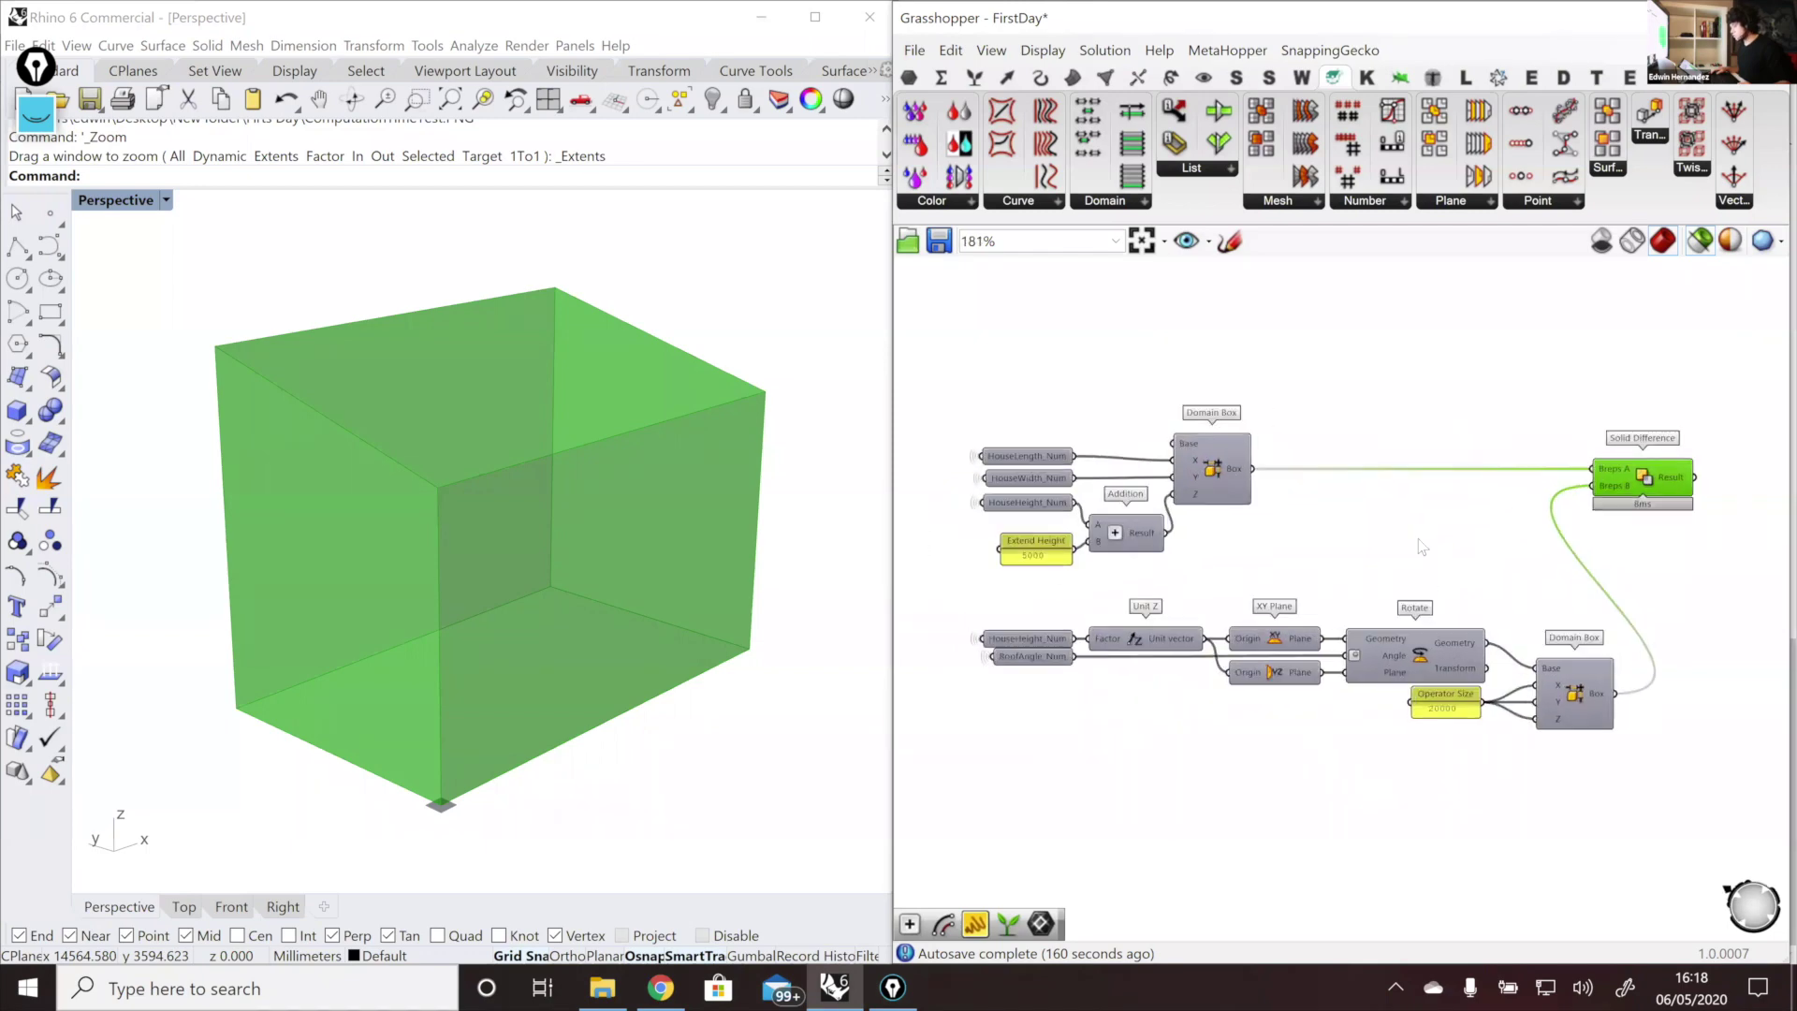
{"action": "scroll", "coordinate": [1298, 534], "scroll_direction": "down", "scroll_amount": 1}
{"action": "scroll", "coordinate": [1100, 552], "scroll_direction": "up", "scroll_amount": 3}
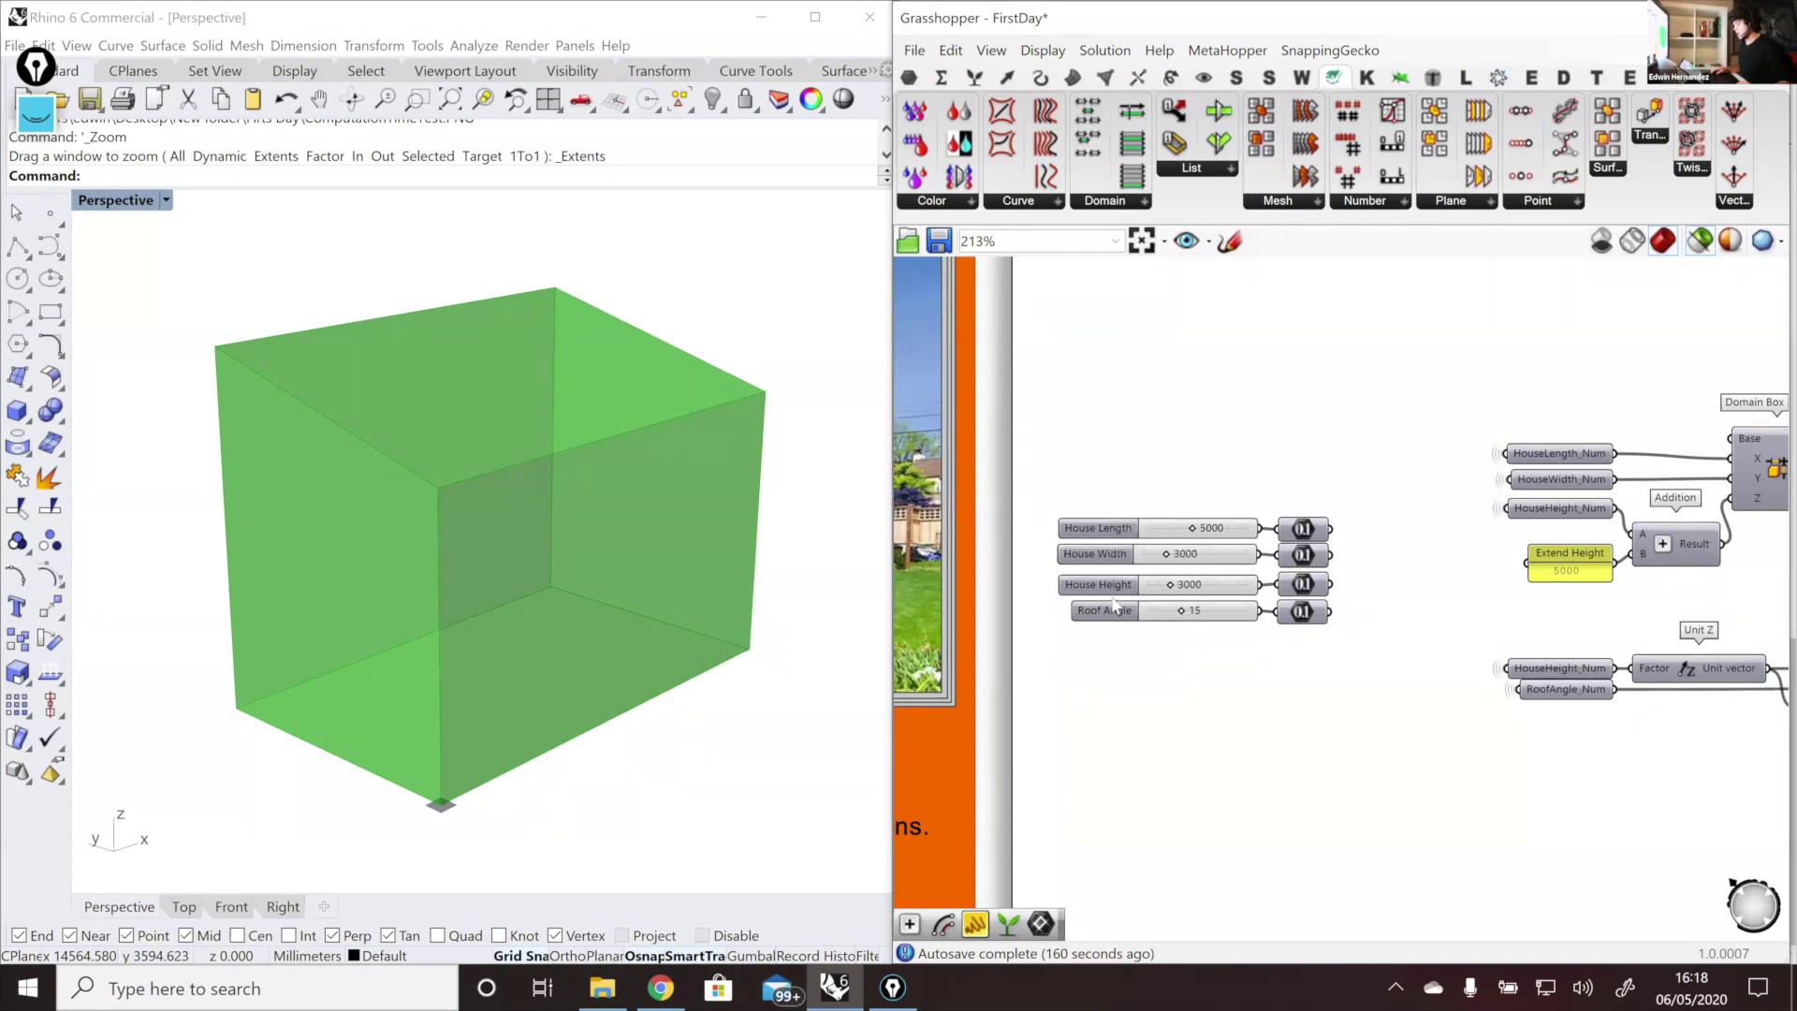
{"action": "right_click_drag", "start_coordinate": [1136, 653], "coordinate": [989, 649]}
{"action": "right_click_drag", "start_coordinate": [1290, 588], "coordinate": [1061, 622]}
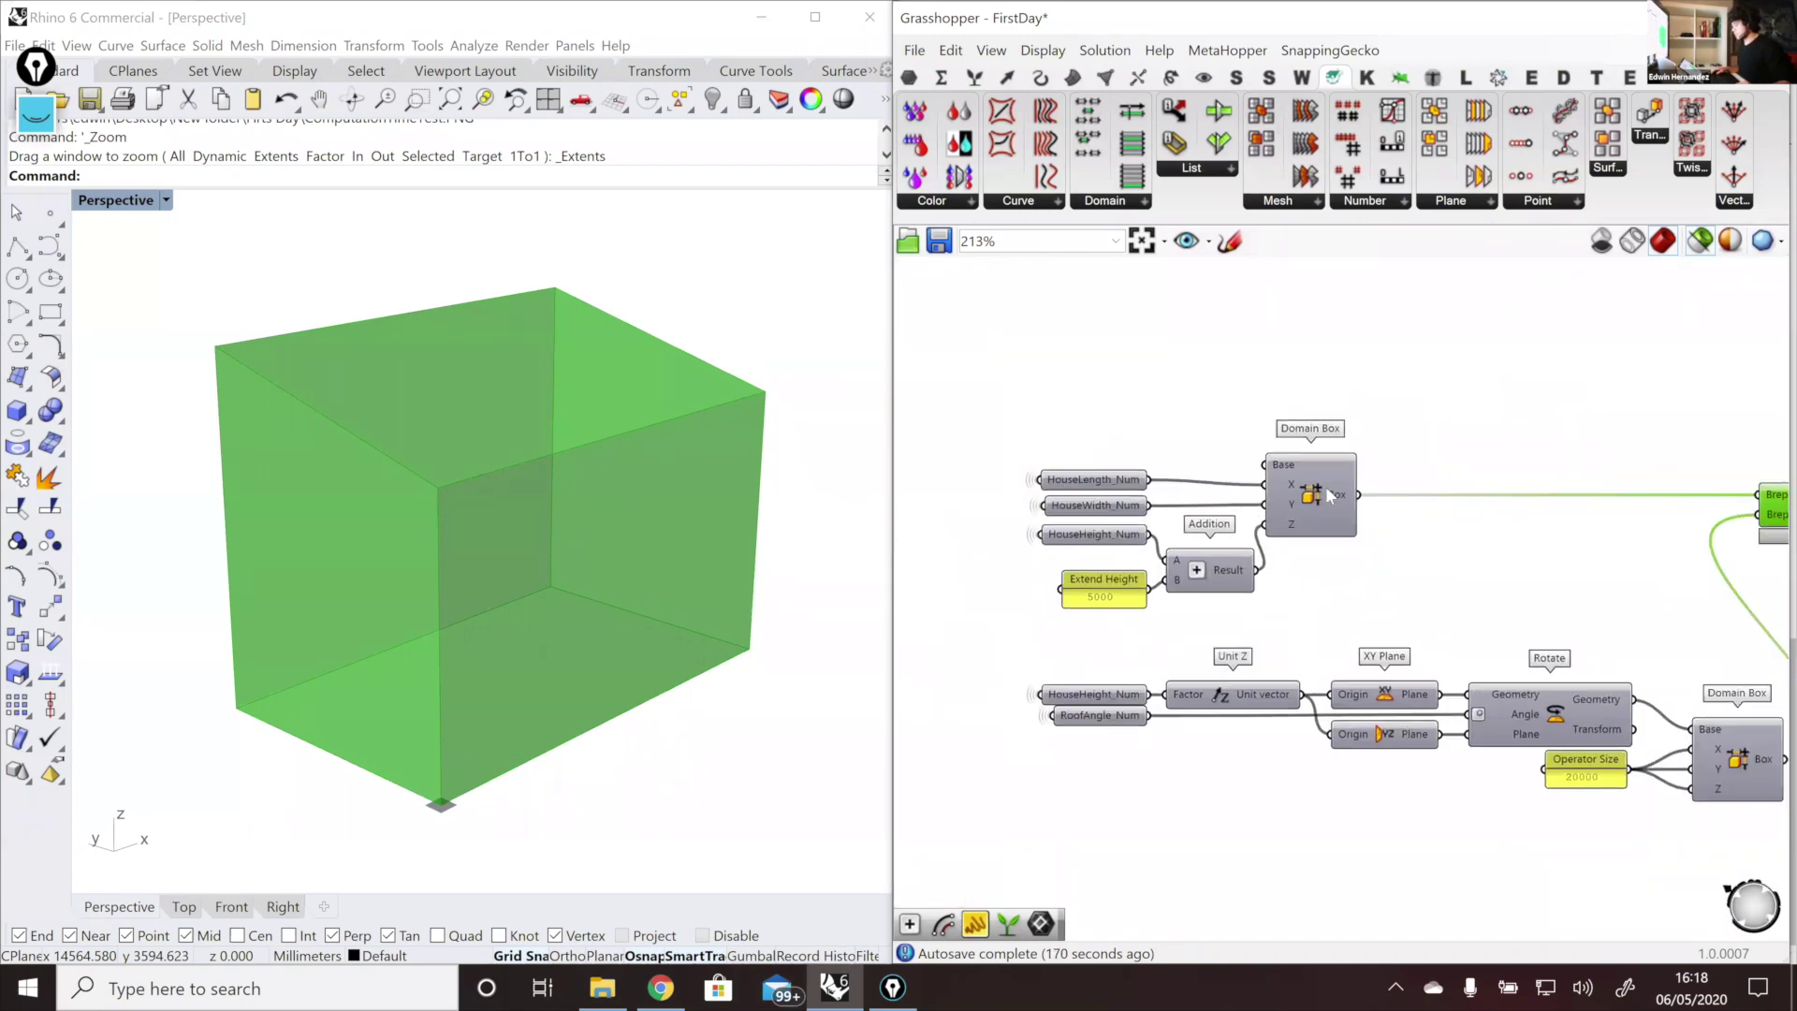
Step: Preview the Breps A Domain Box alone, and the rotated Breps B Domain Box together with the Solid Difference result
{"action": "left_click", "coordinate": [1330, 487]}
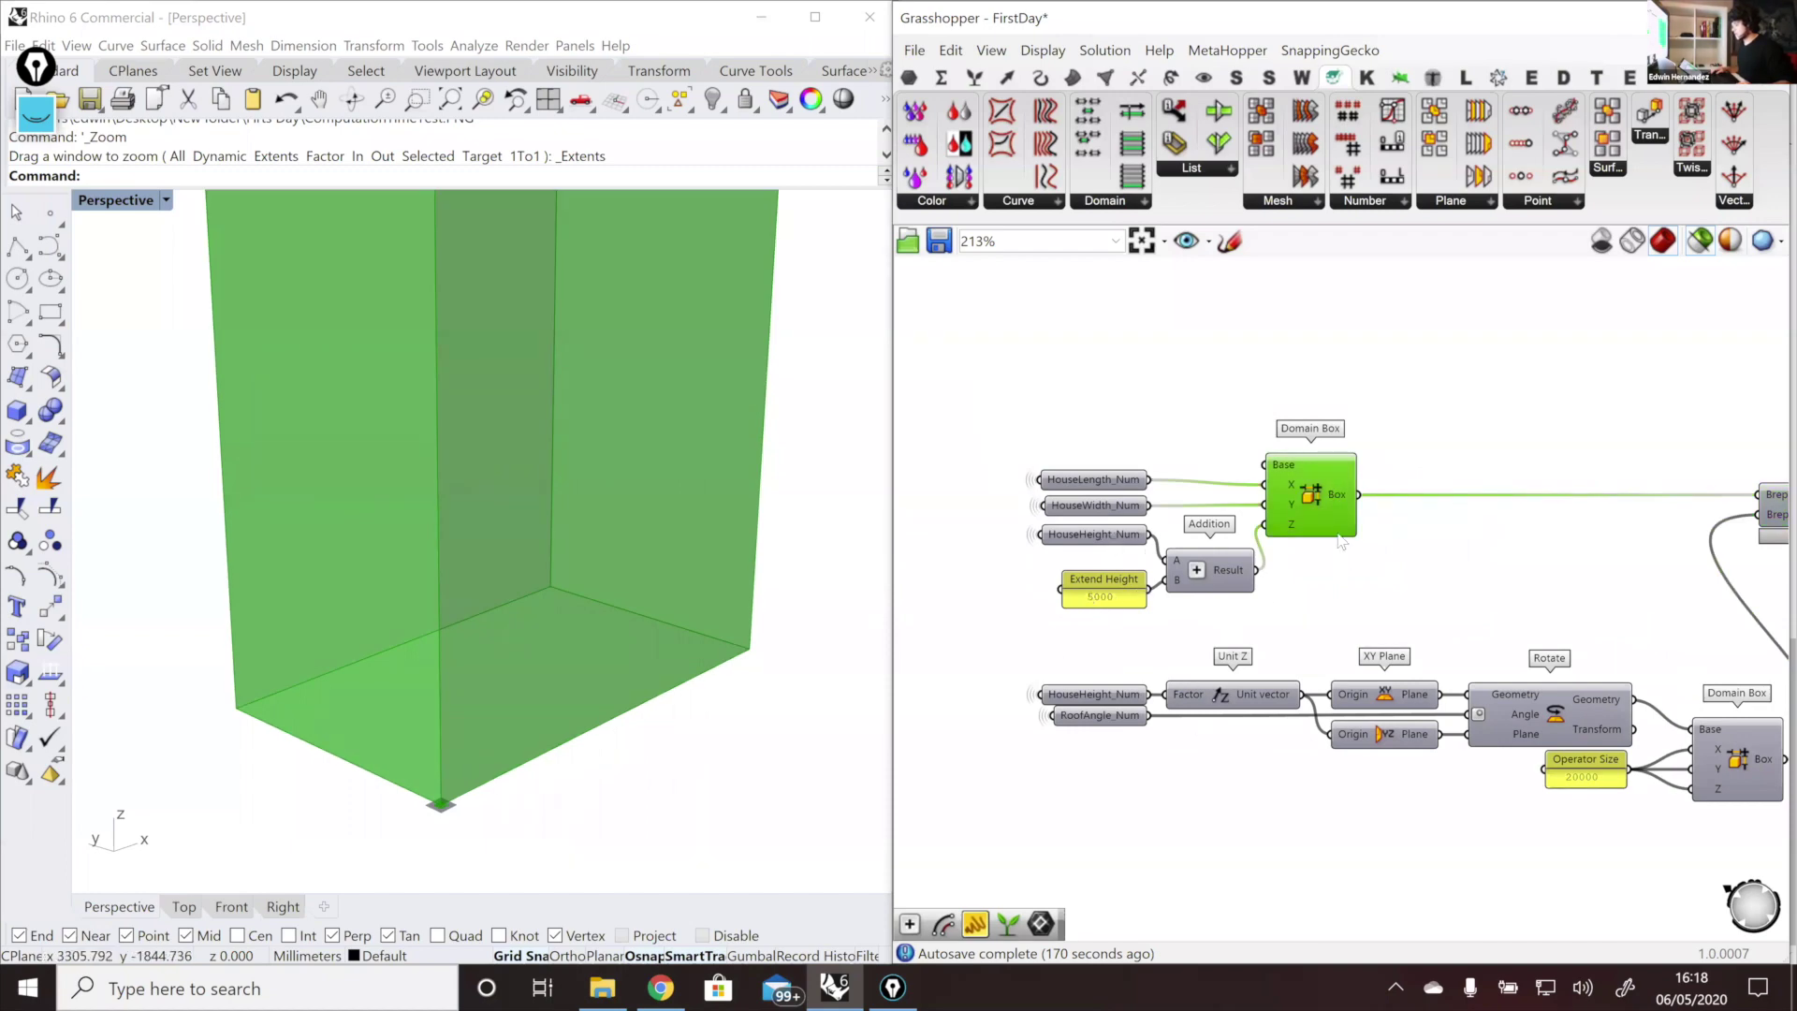
{"action": "scroll", "coordinate": [1067, 610], "scroll_direction": "down", "scroll_amount": 2}
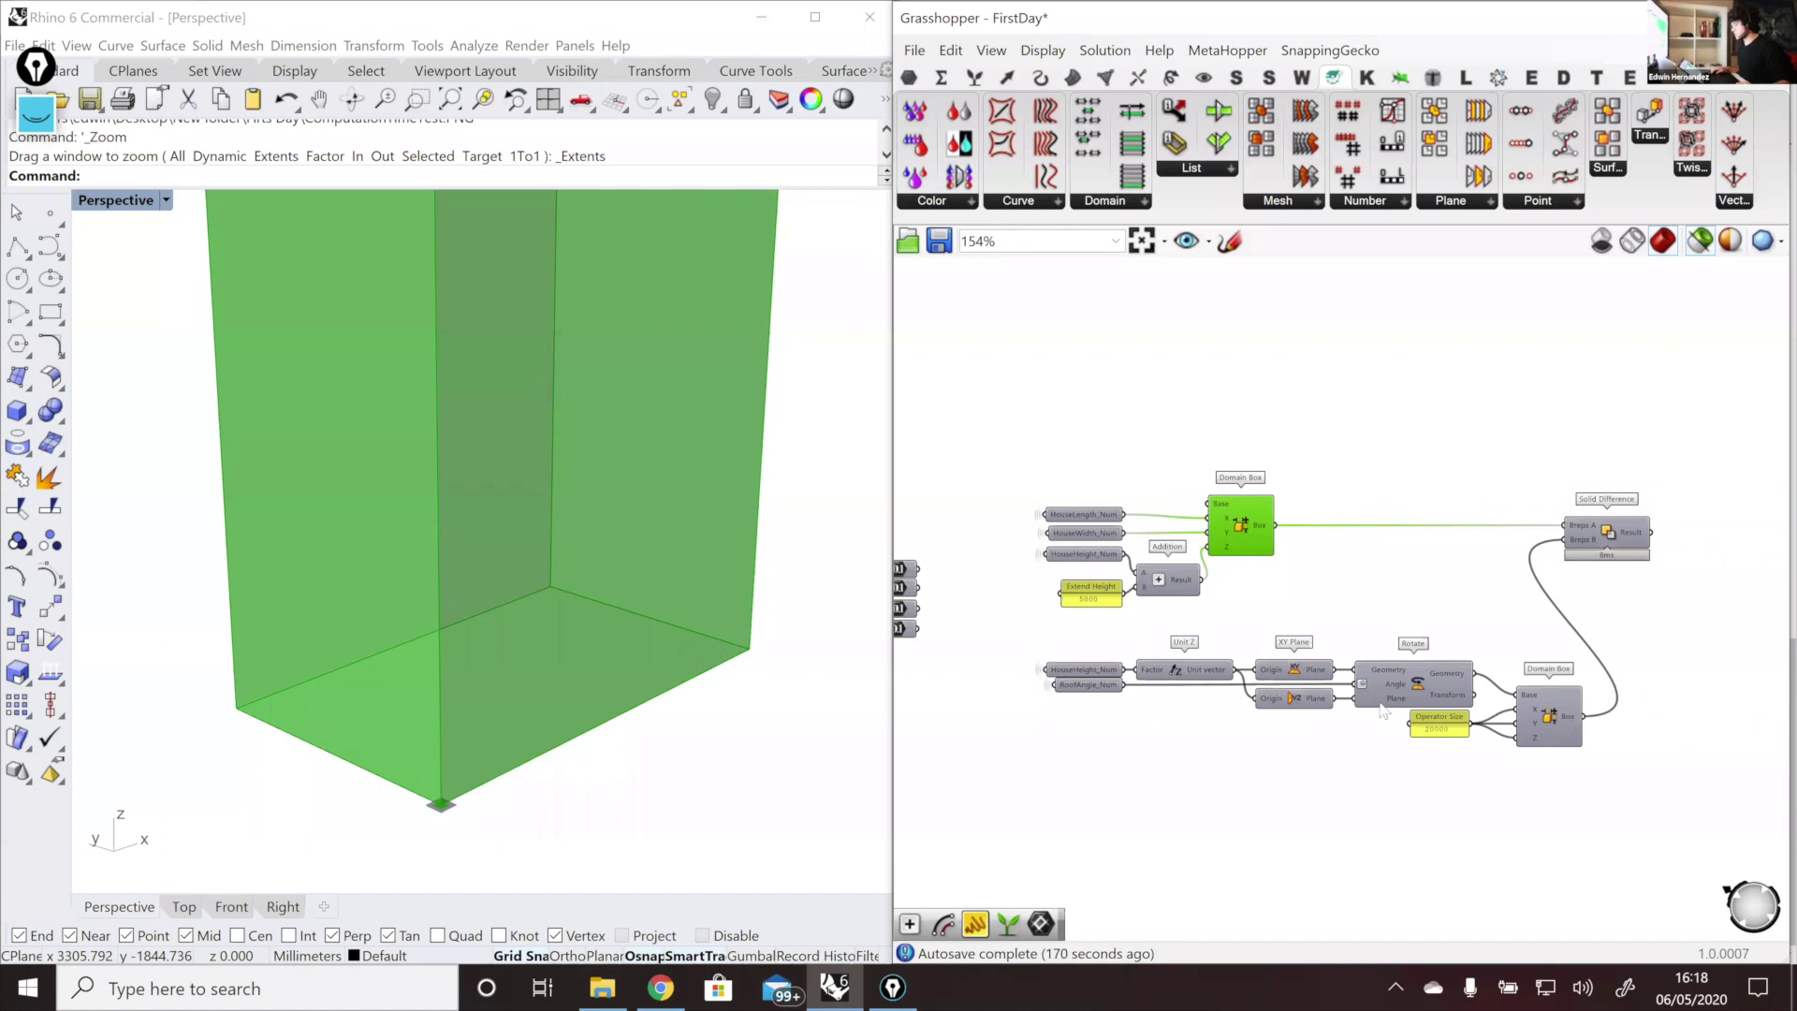
{"action": "left_click", "coordinate": [1548, 716]}
{"action": "scroll", "coordinate": [494, 692], "scroll_direction": "down", "scroll_amount": 4}
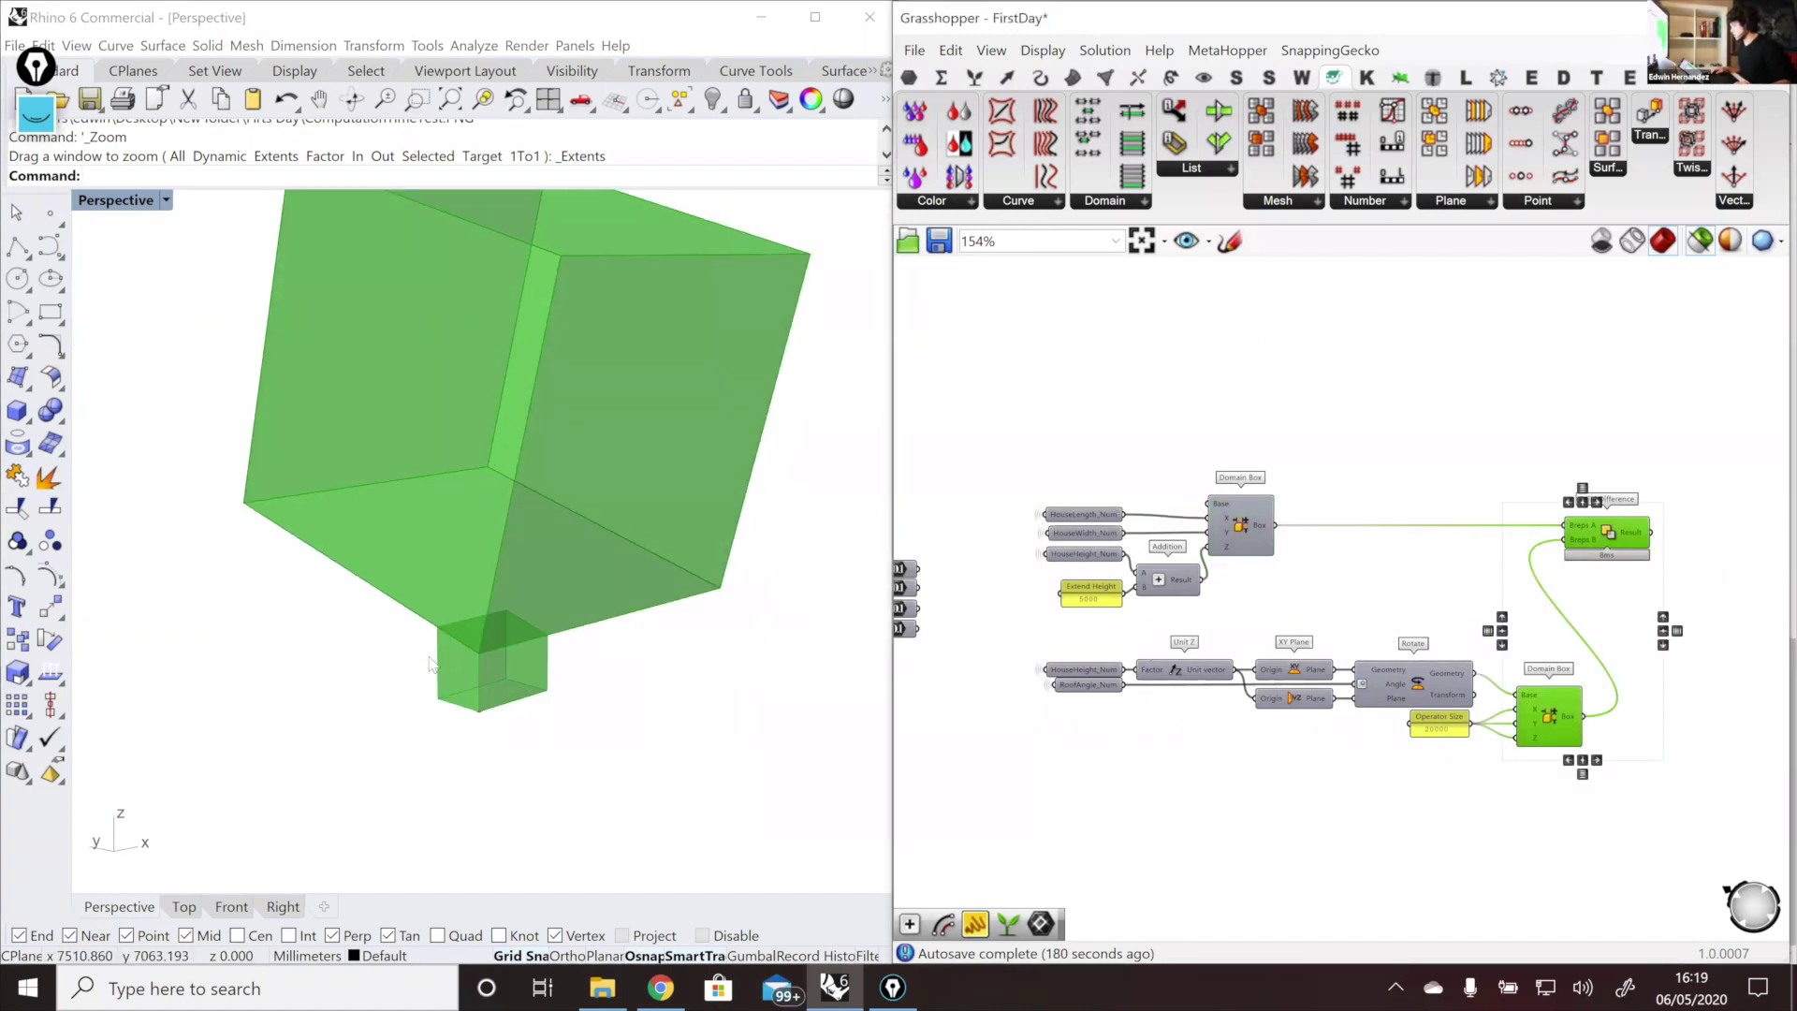
{"action": "scroll", "coordinate": [427, 667], "scroll_direction": "up", "scroll_amount": 5}
{"action": "scroll", "coordinate": [1436, 690], "scroll_direction": "down", "scroll_amount": 3}
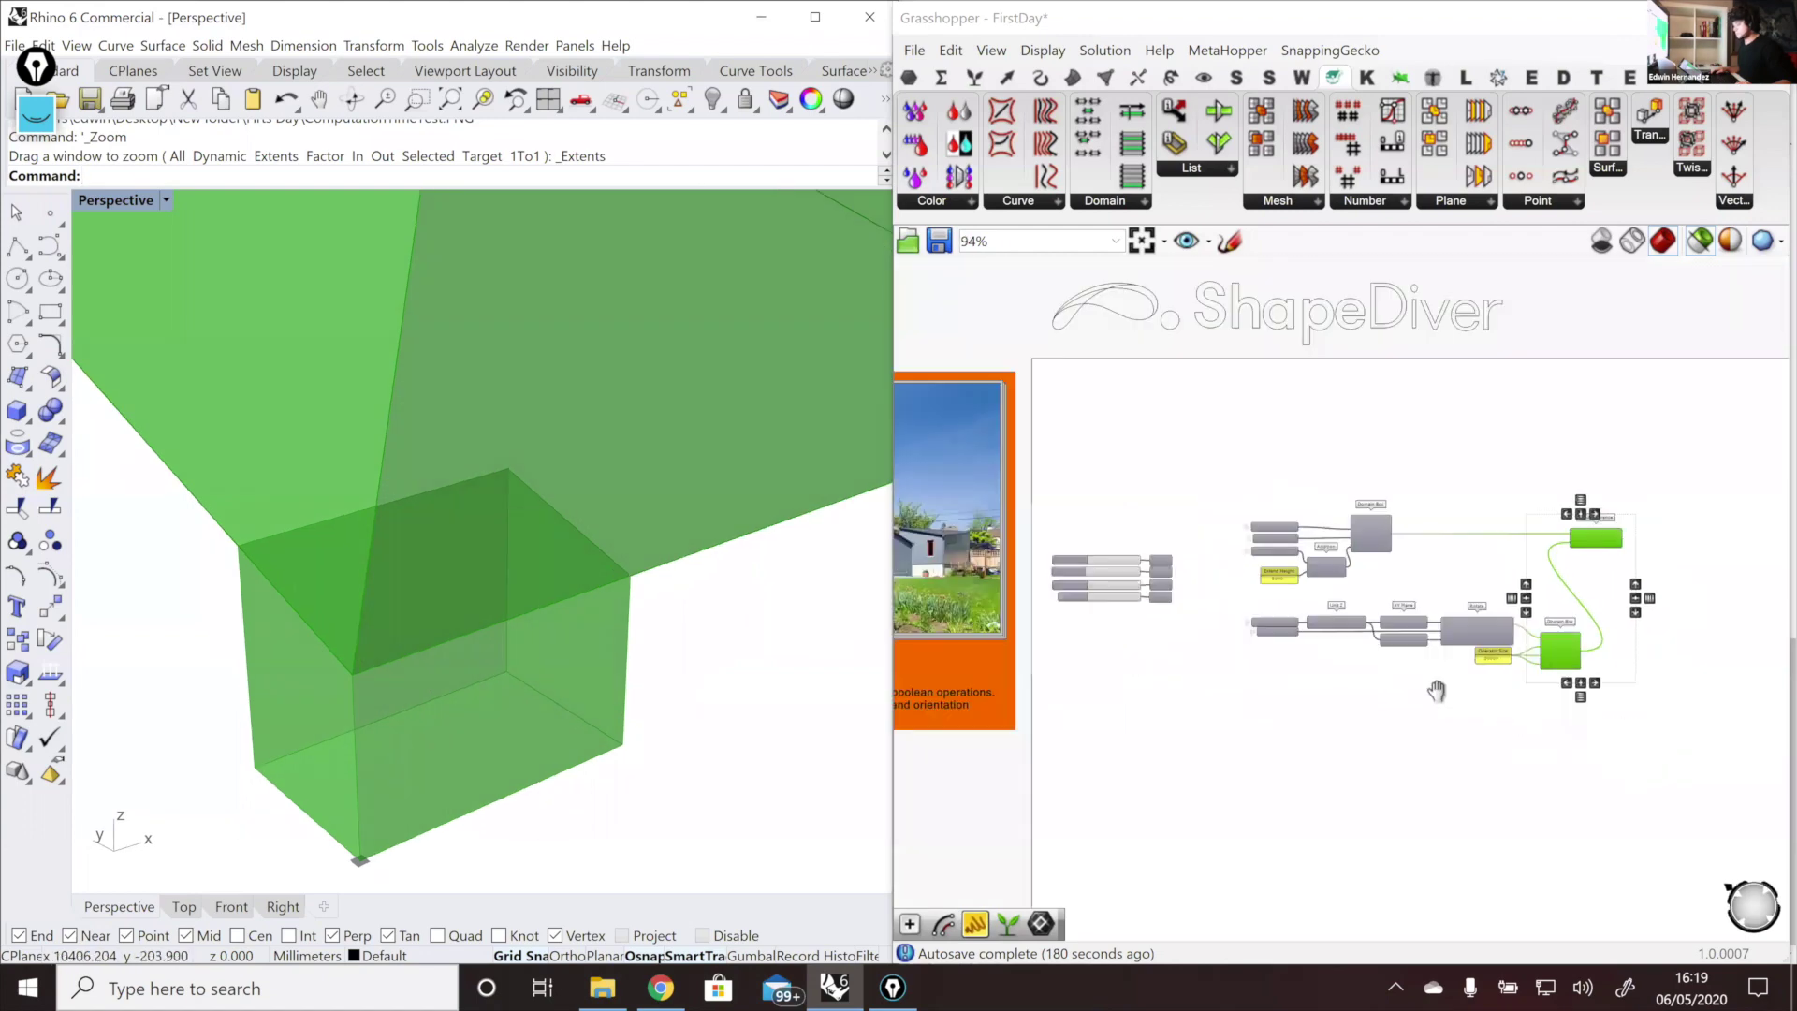
Step: Glance at the question 2 card beyond Solid Difference, return to the boolean definition and clear the component selection
{"action": "scroll", "coordinate": [1389, 587], "scroll_direction": "up", "scroll_amount": 5}
{"action": "scroll", "coordinate": [1376, 599], "scroll_direction": "down", "scroll_amount": 2}
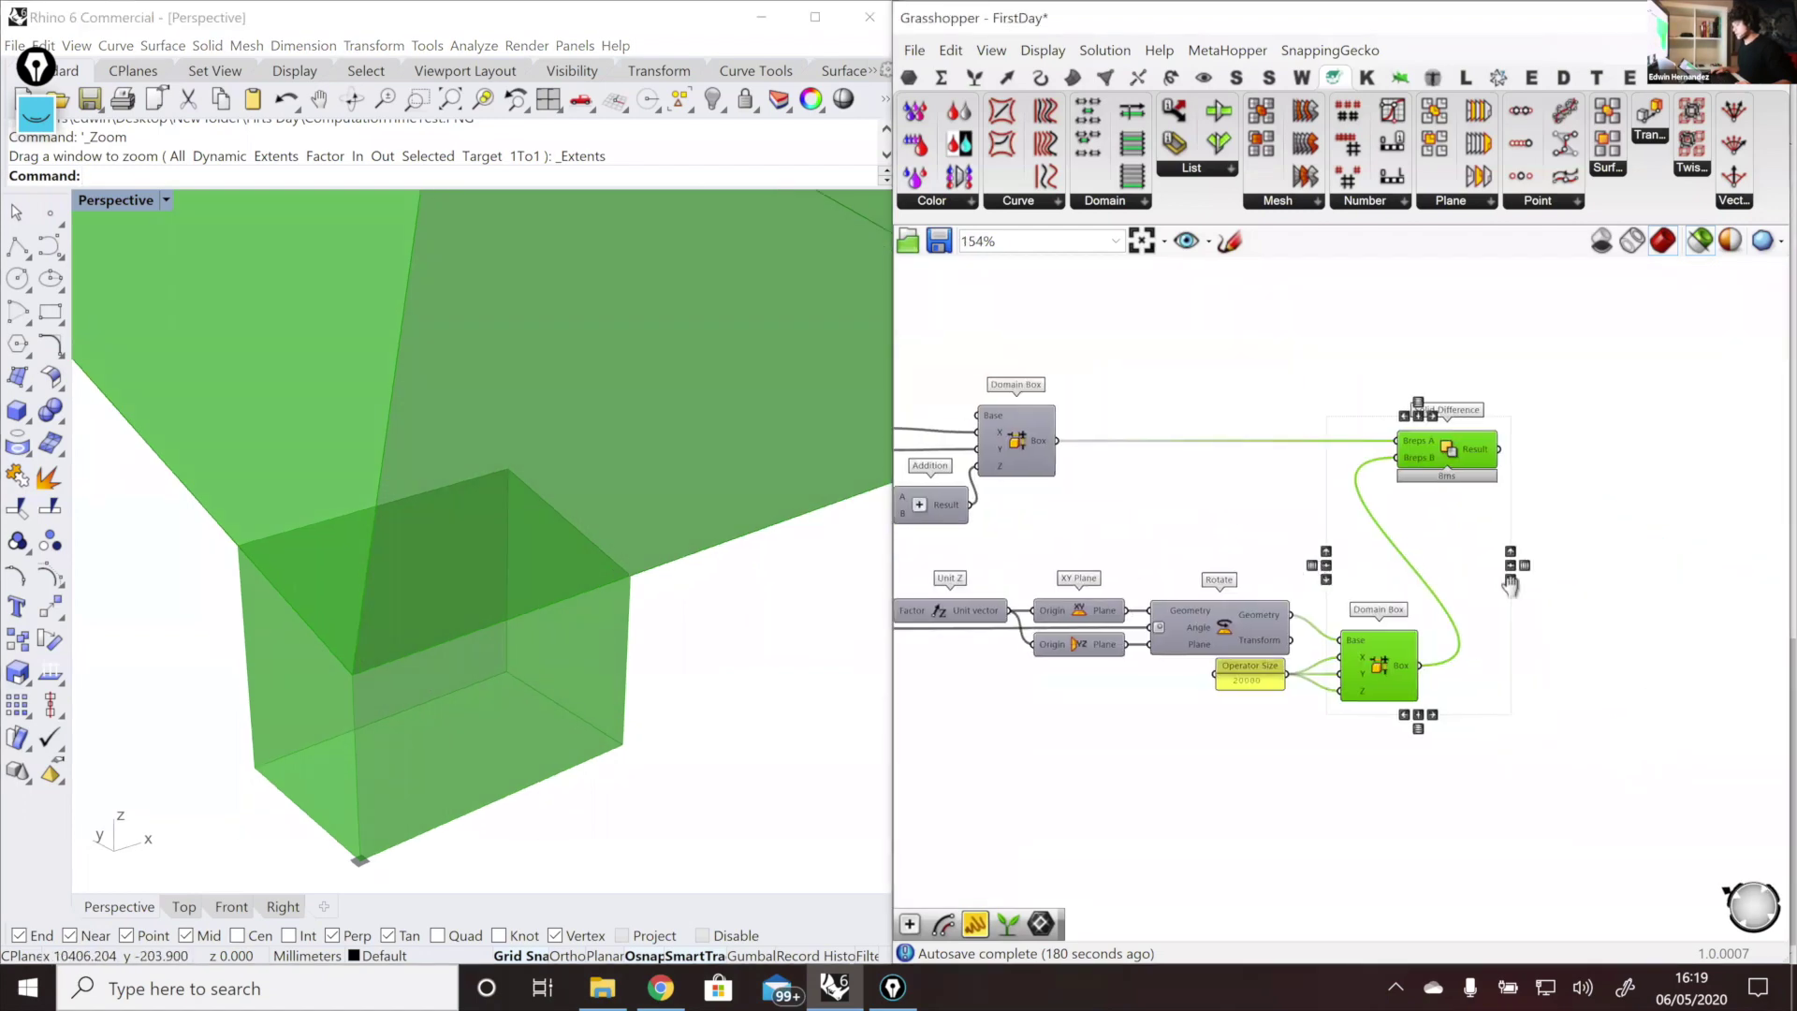
{"action": "right_click_drag", "start_coordinate": [1368, 606], "coordinate": [814, 562]}
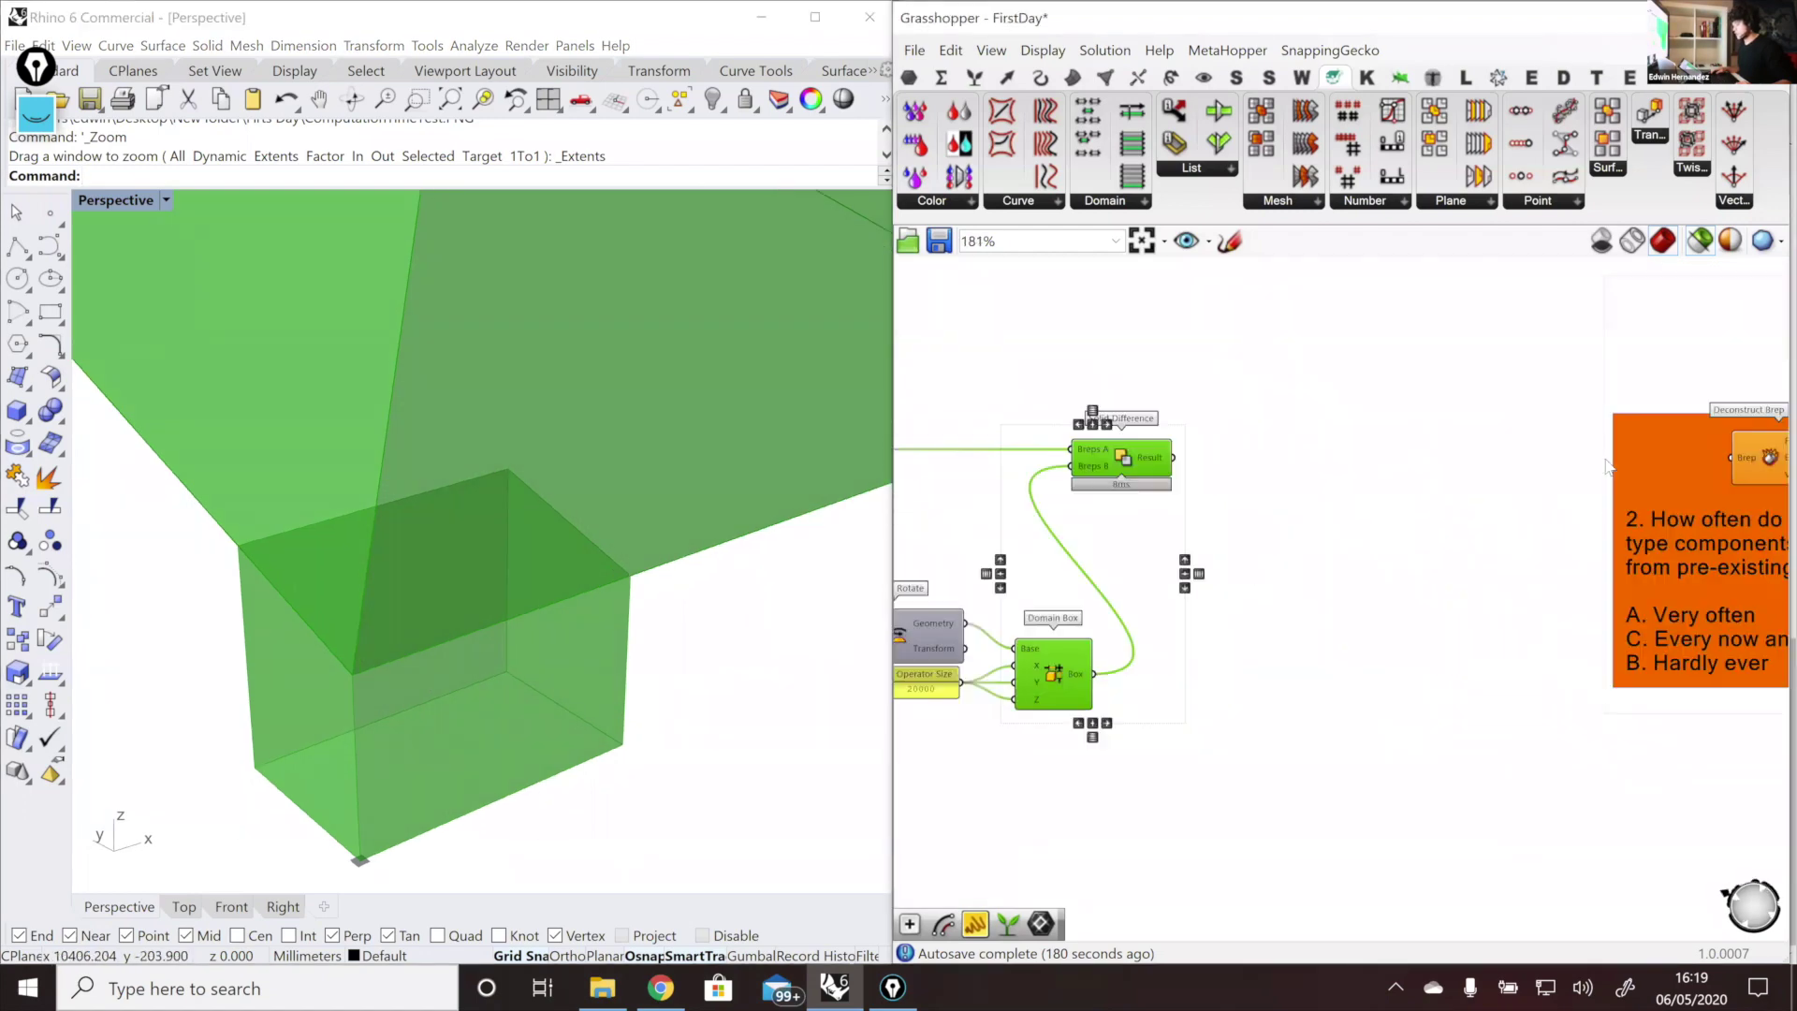
{"action": "scroll", "coordinate": [1599, 525], "scroll_direction": "down", "scroll_amount": 1}
{"action": "right_click_drag", "start_coordinate": [954, 571], "coordinate": [1336, 587]}
{"action": "scroll", "coordinate": [1337, 588], "scroll_direction": "up", "scroll_amount": 1}
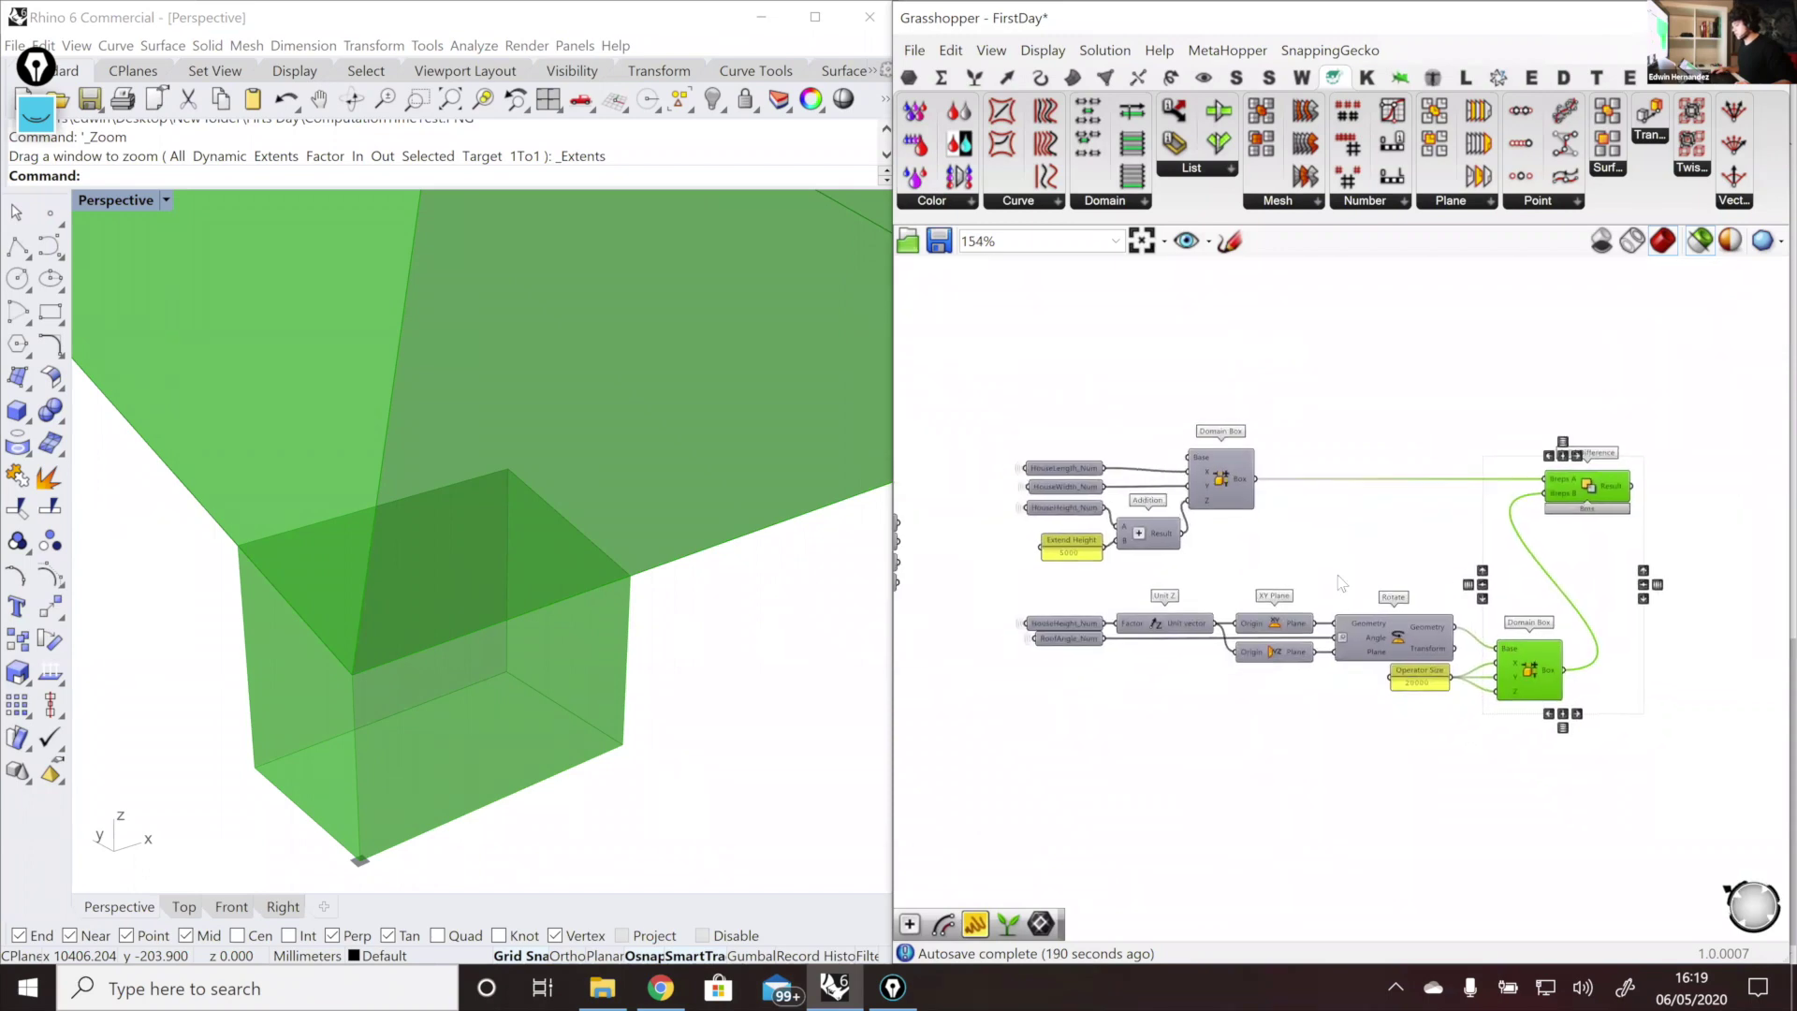
{"action": "scroll", "coordinate": [1259, 608], "scroll_direction": "up", "scroll_amount": 1}
{"action": "left_click", "coordinate": [1259, 608]}
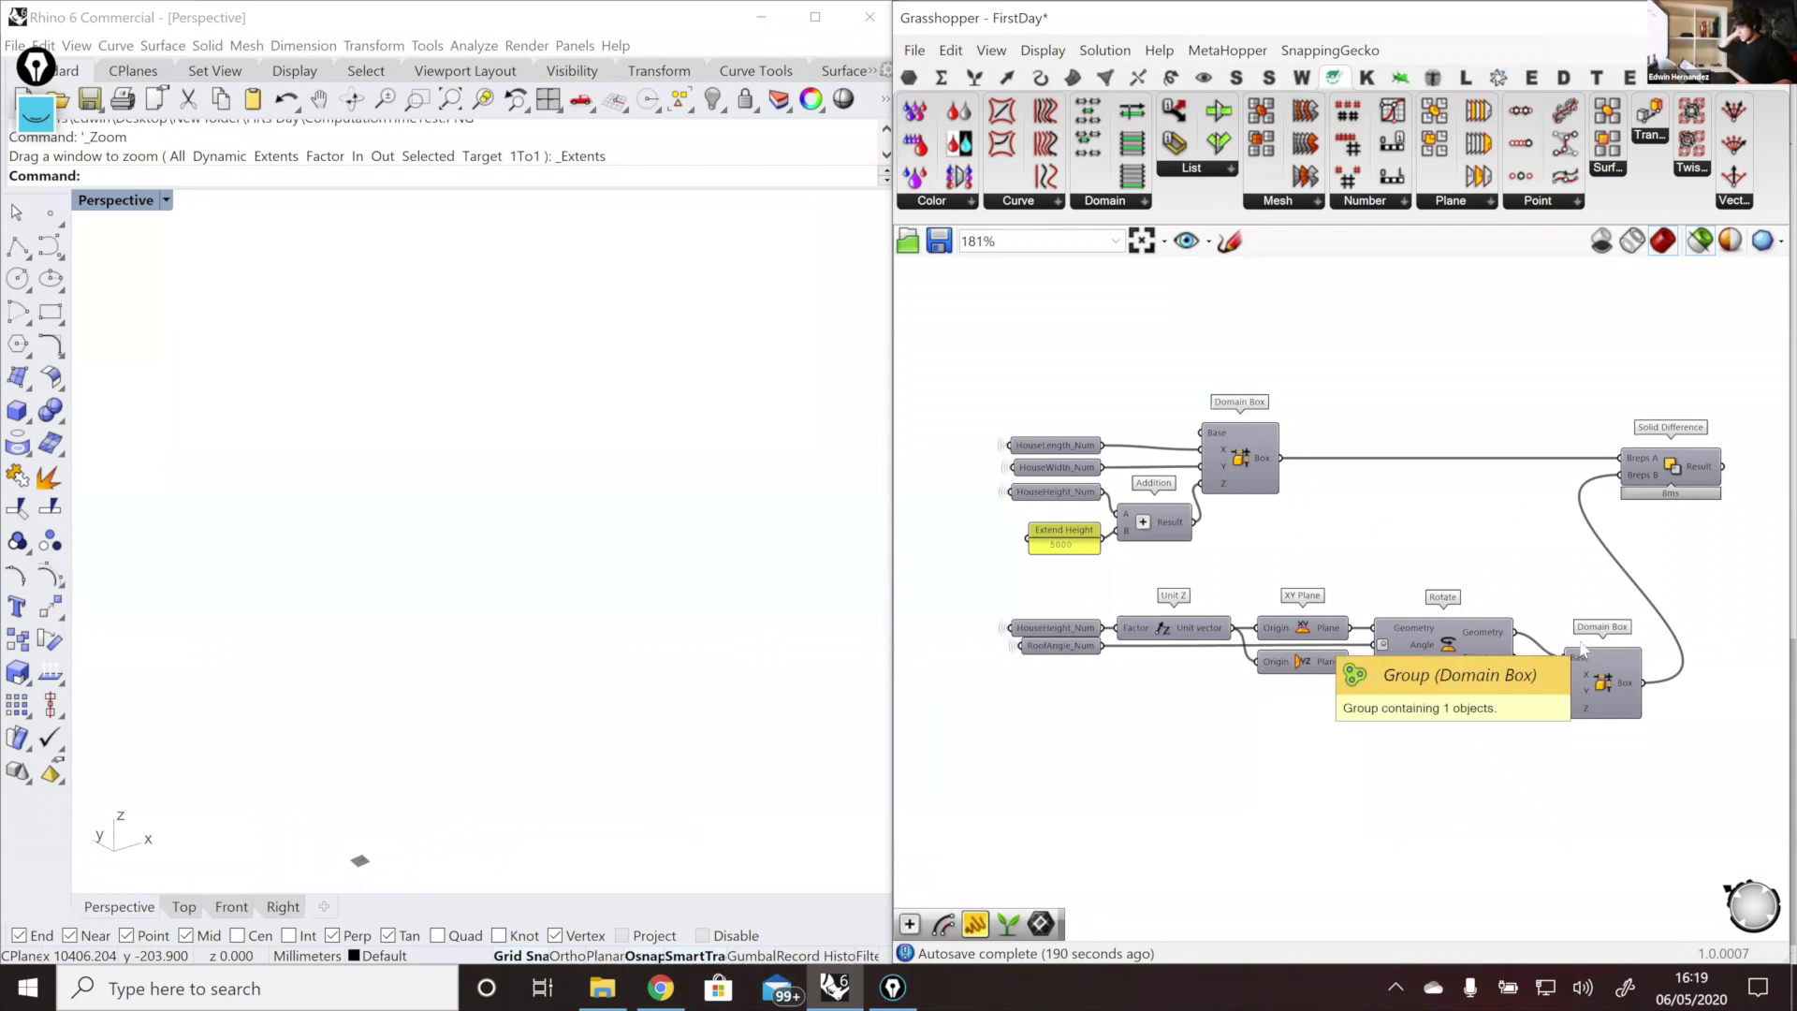
Step: Preview the rotated Domain Box alone and check the domain supplied to its Z input
{"action": "left_click_drag", "start_coordinate": [1588, 583], "coordinate": [1540, 744]}
{"action": "left_click", "coordinate": [1539, 742]}
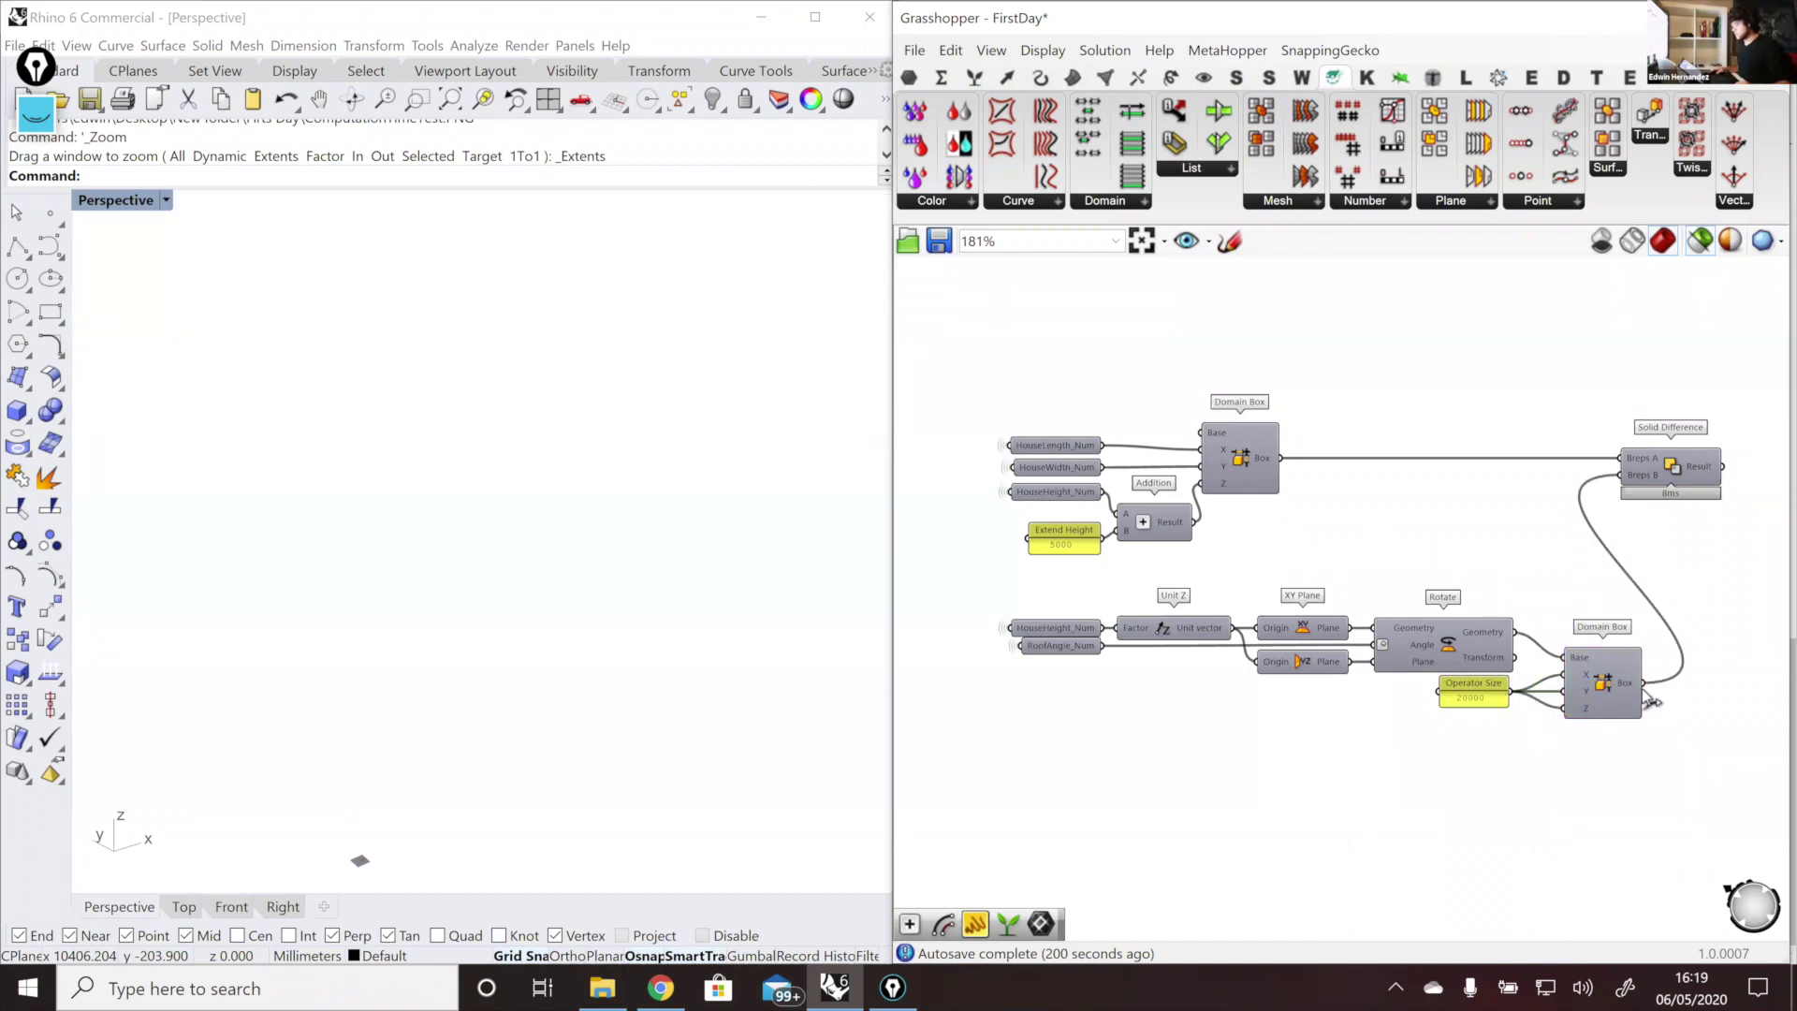
{"action": "left_click_drag", "start_coordinate": [1550, 582], "coordinate": [1598, 757]}
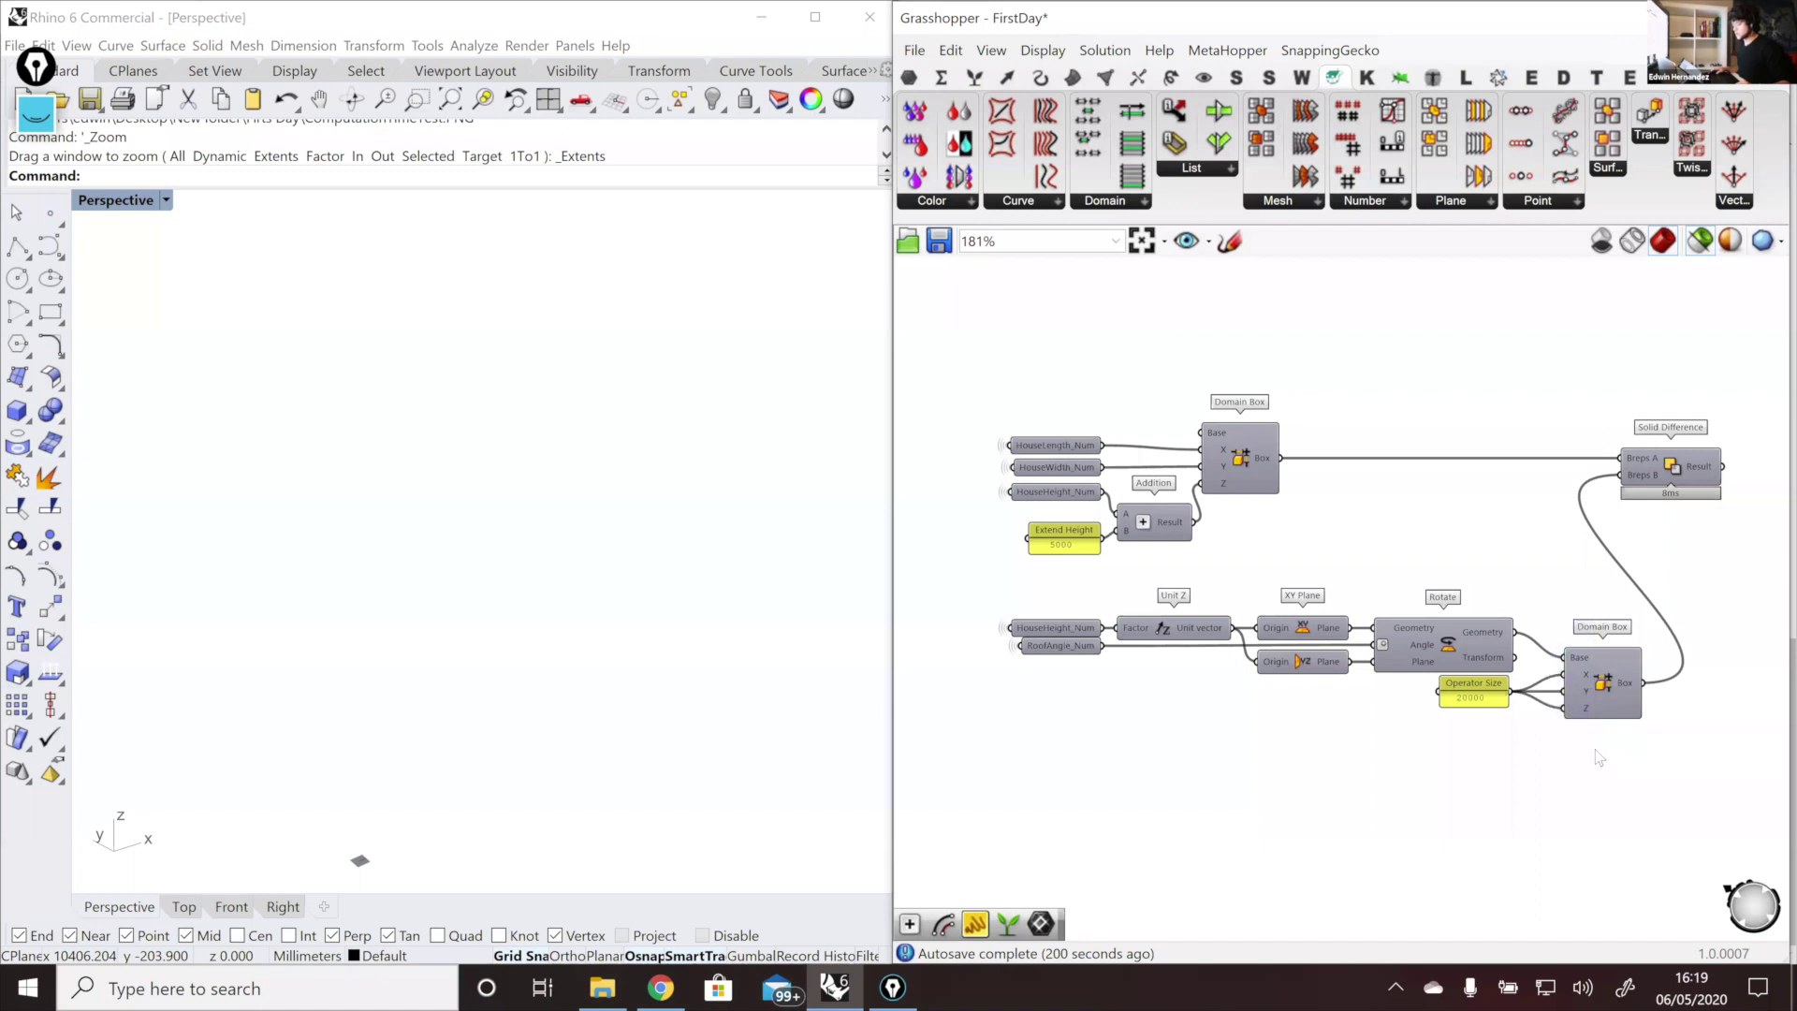
{"action": "left_click", "coordinate": [1598, 668]}
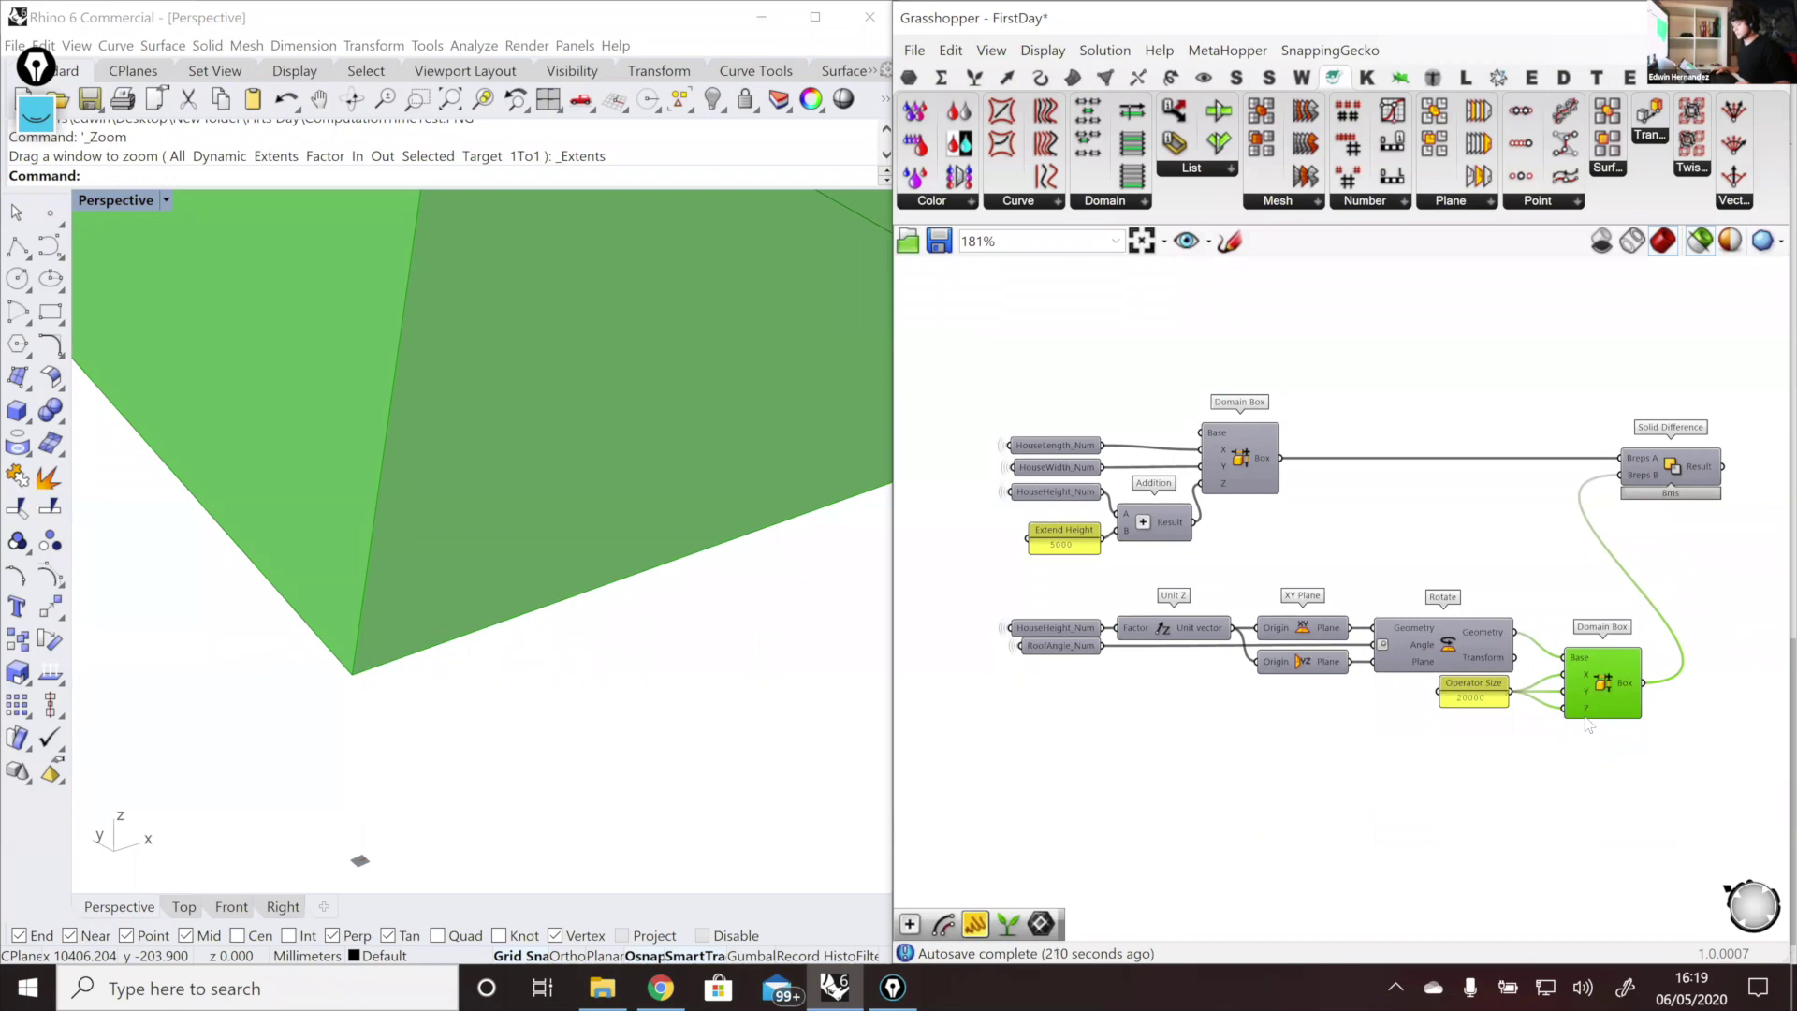
{"action": "mouse_move", "coordinate": [1585, 717]}
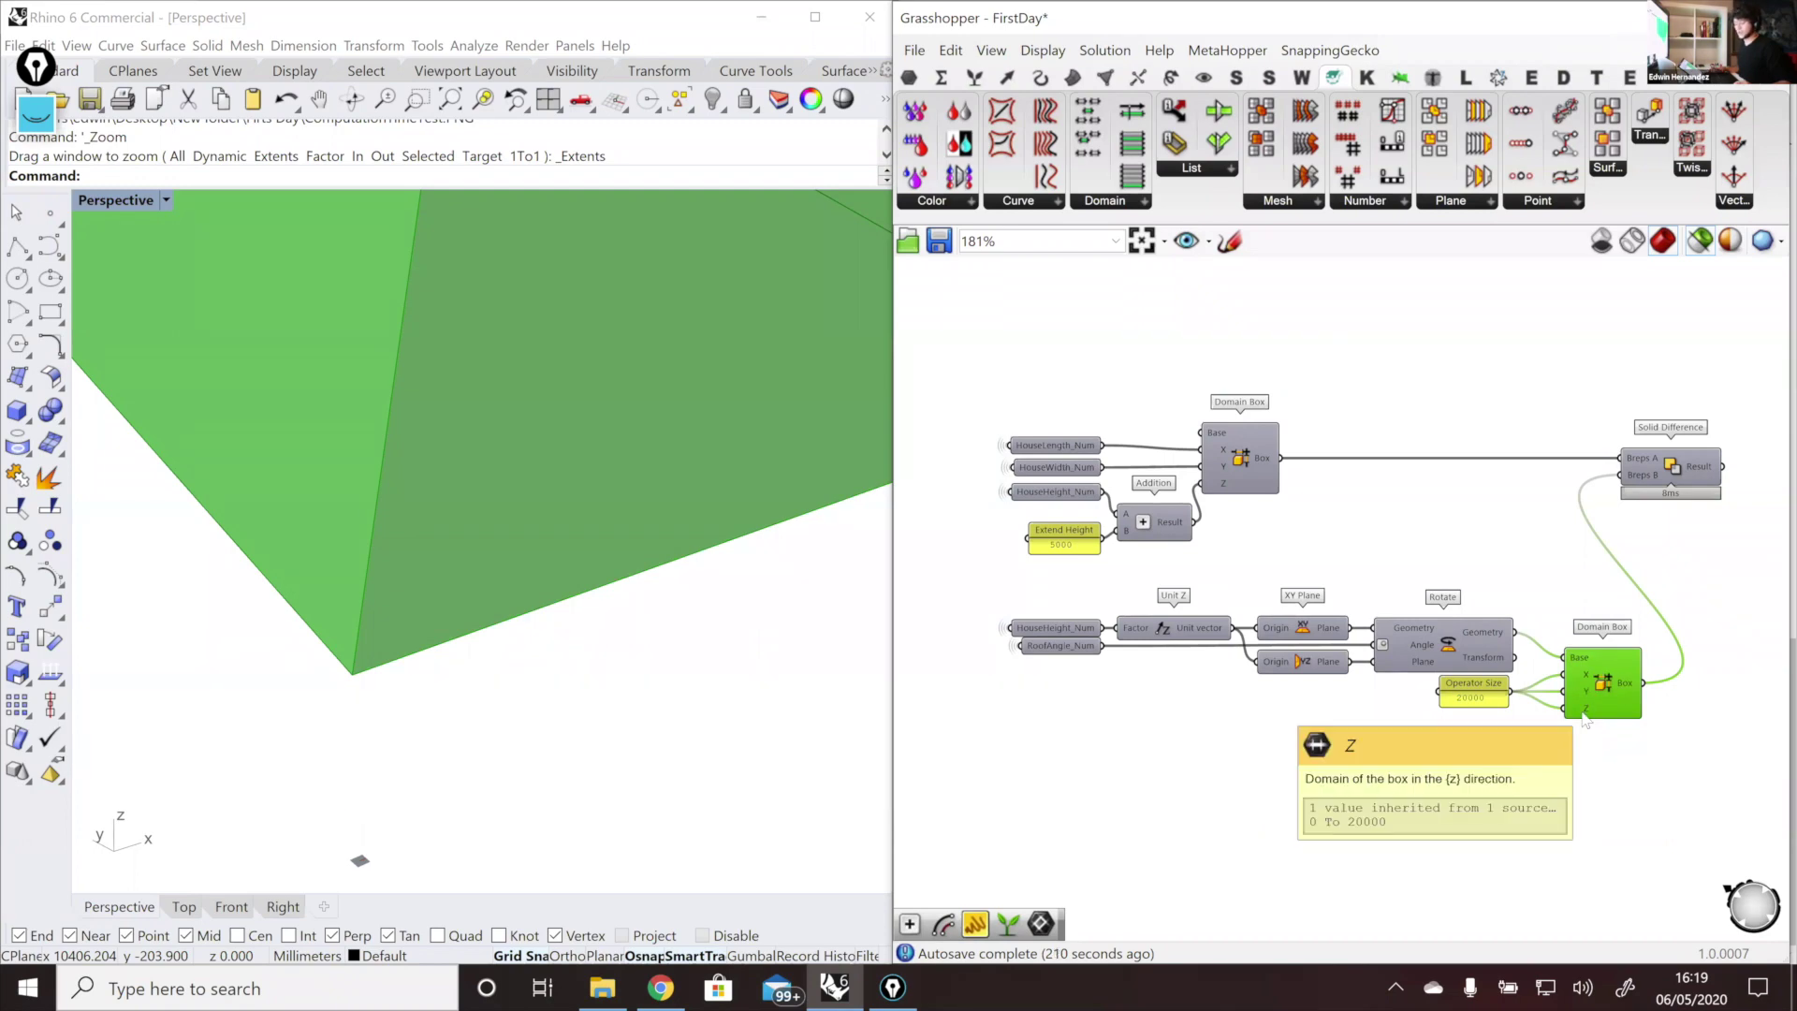
{"action": "right_click_drag", "start_coordinate": [1443, 742], "coordinate": [1447, 713]}
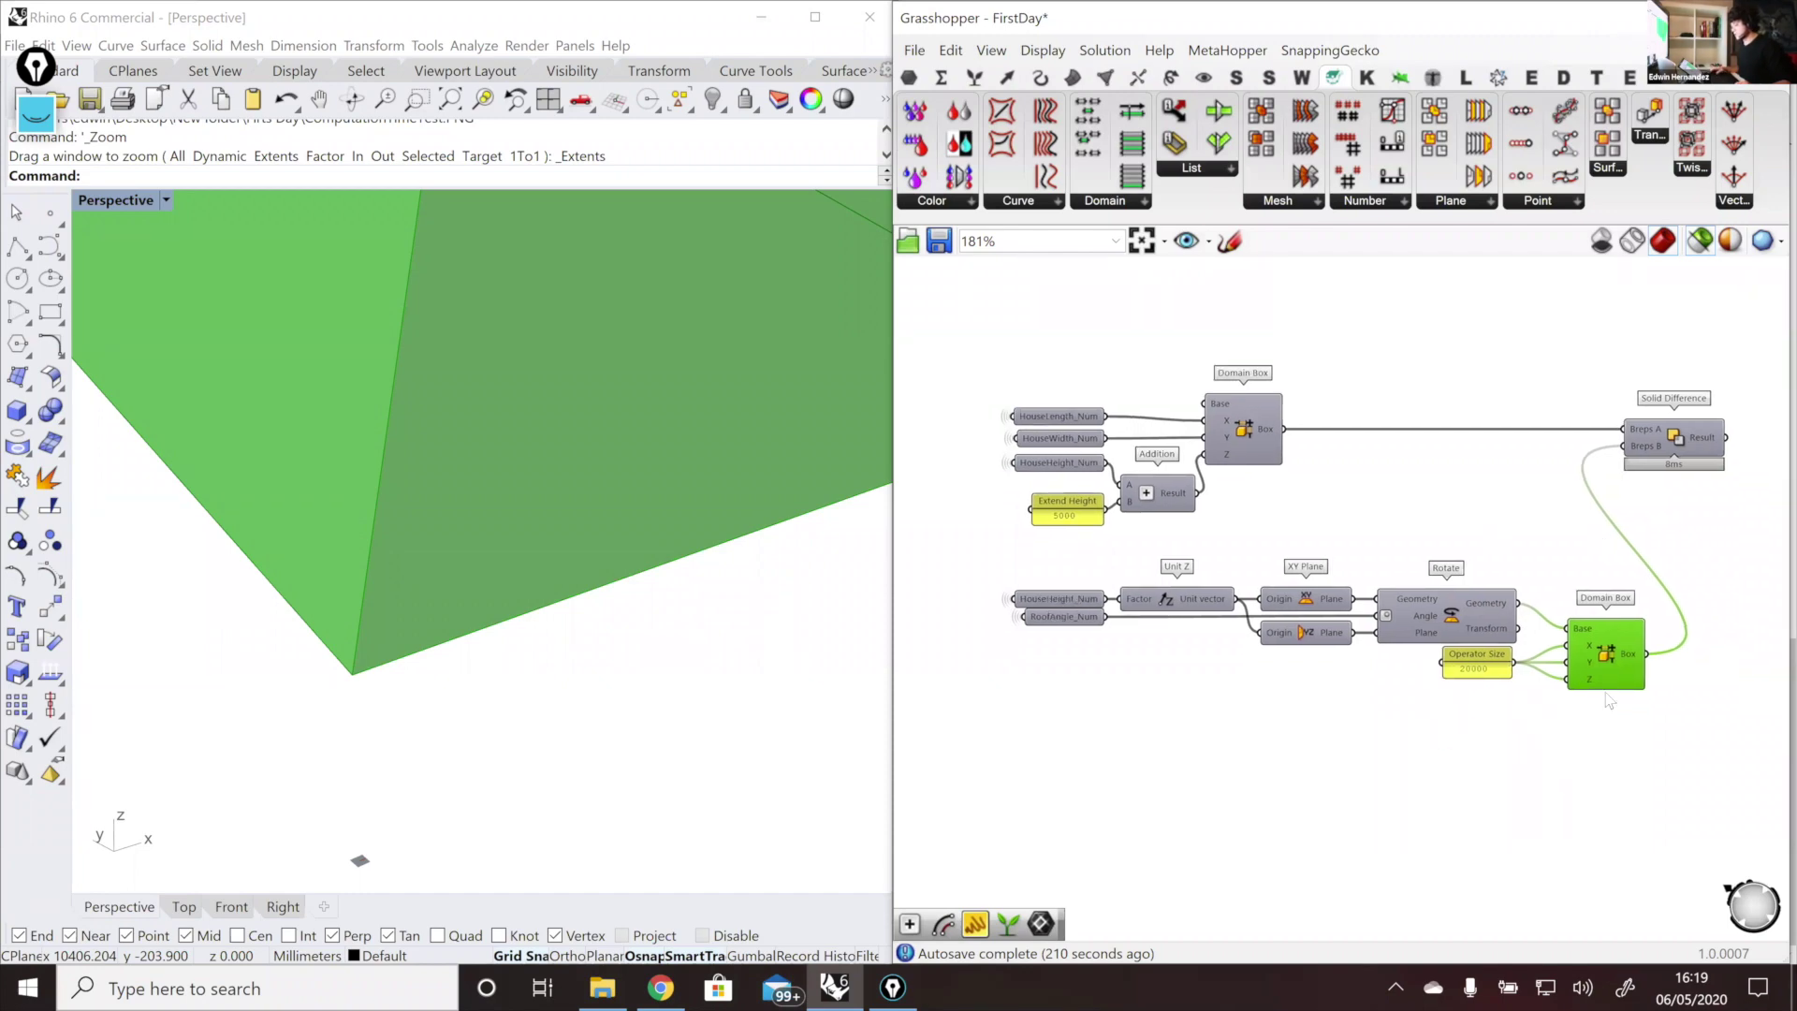
Step: Nudge the rotated Domain Box slightly closer to the Rotate component and preview it again
{"action": "left_click_drag", "start_coordinate": [1599, 676], "coordinate": [1596, 674]}
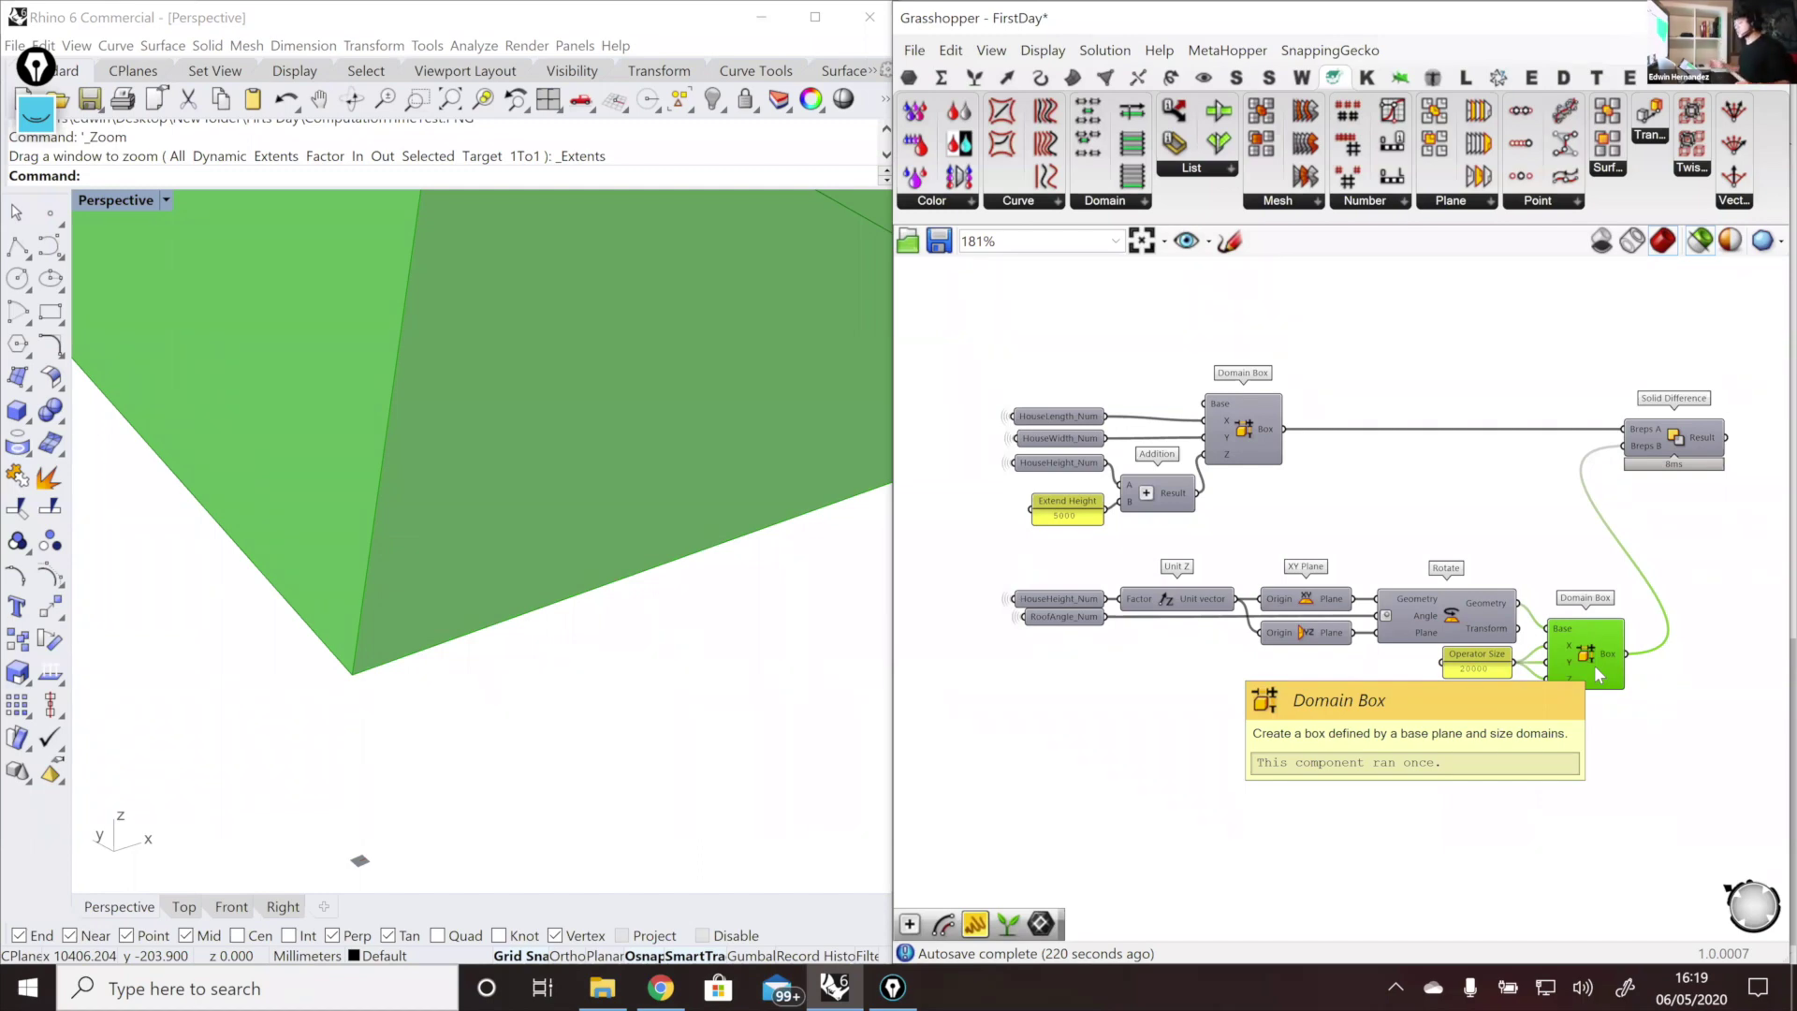
{"action": "left_click_drag", "start_coordinate": [1566, 548], "coordinate": [1561, 620]}
{"action": "scroll", "coordinate": [1591, 667], "scroll_direction": "down", "scroll_amount": 1}
{"action": "scroll", "coordinate": [1581, 654], "scroll_direction": "up", "scroll_amount": 1}
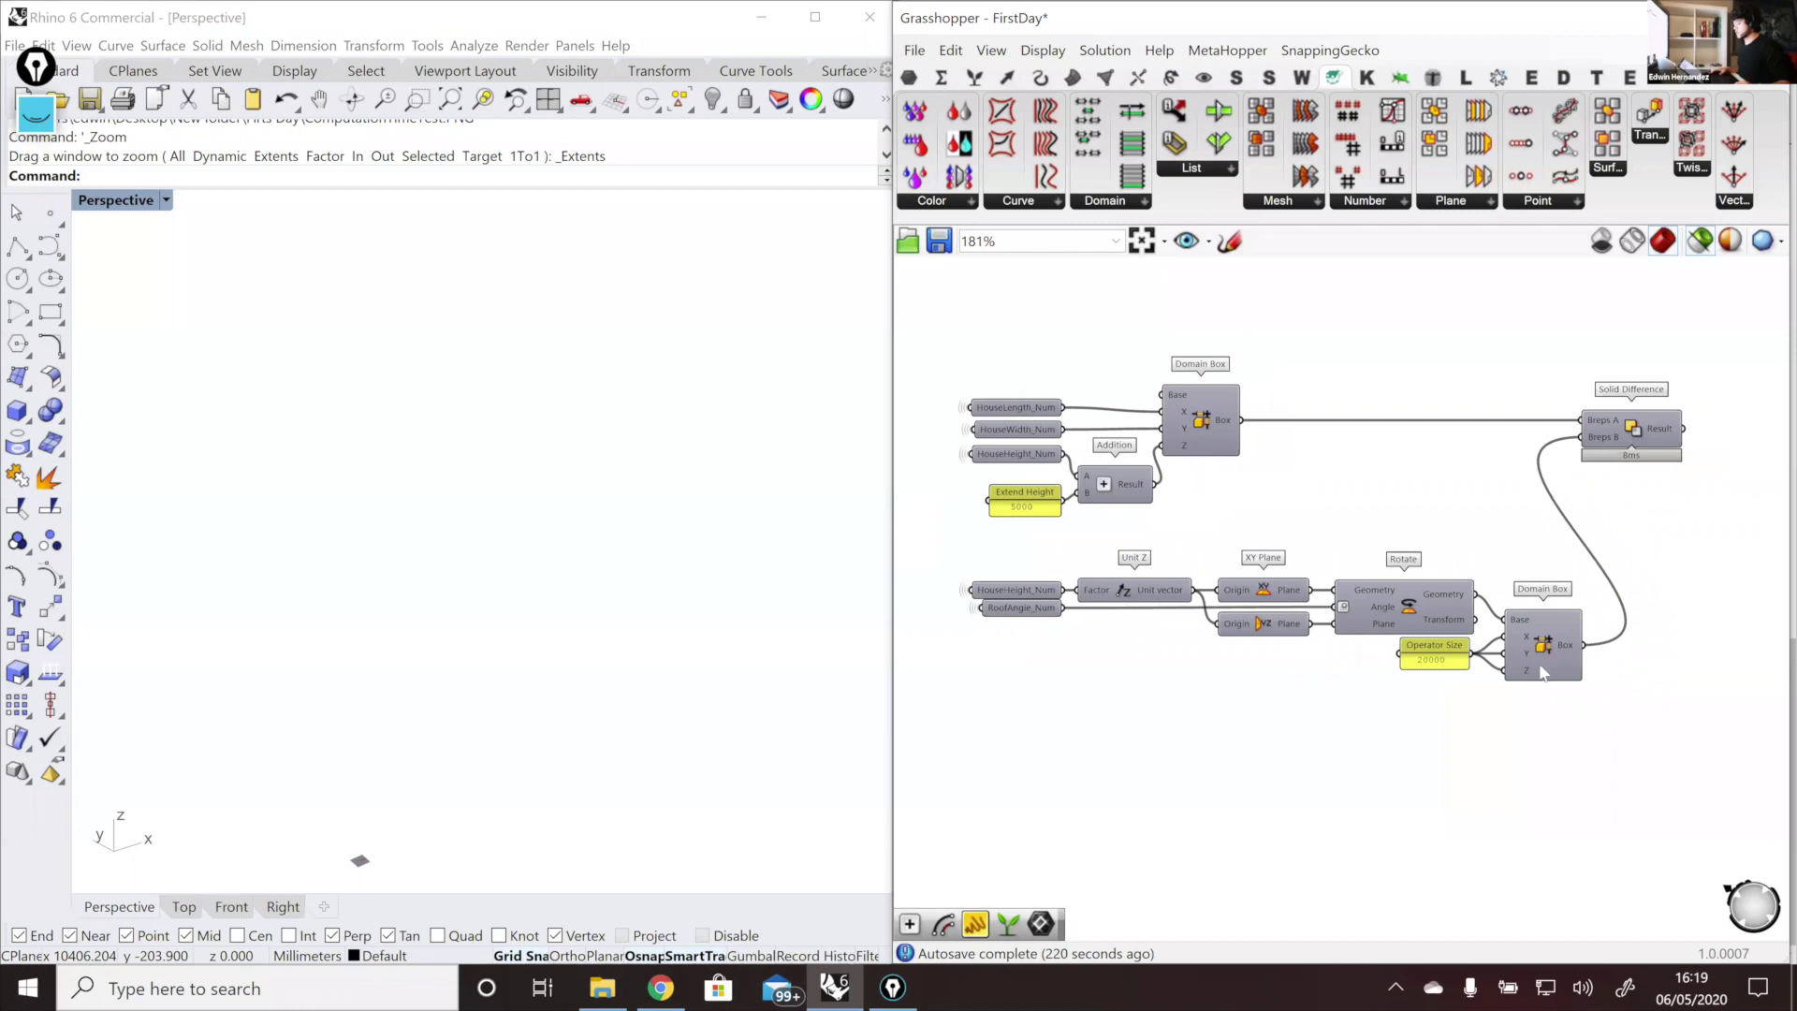
{"action": "left_click", "coordinate": [1555, 616]}
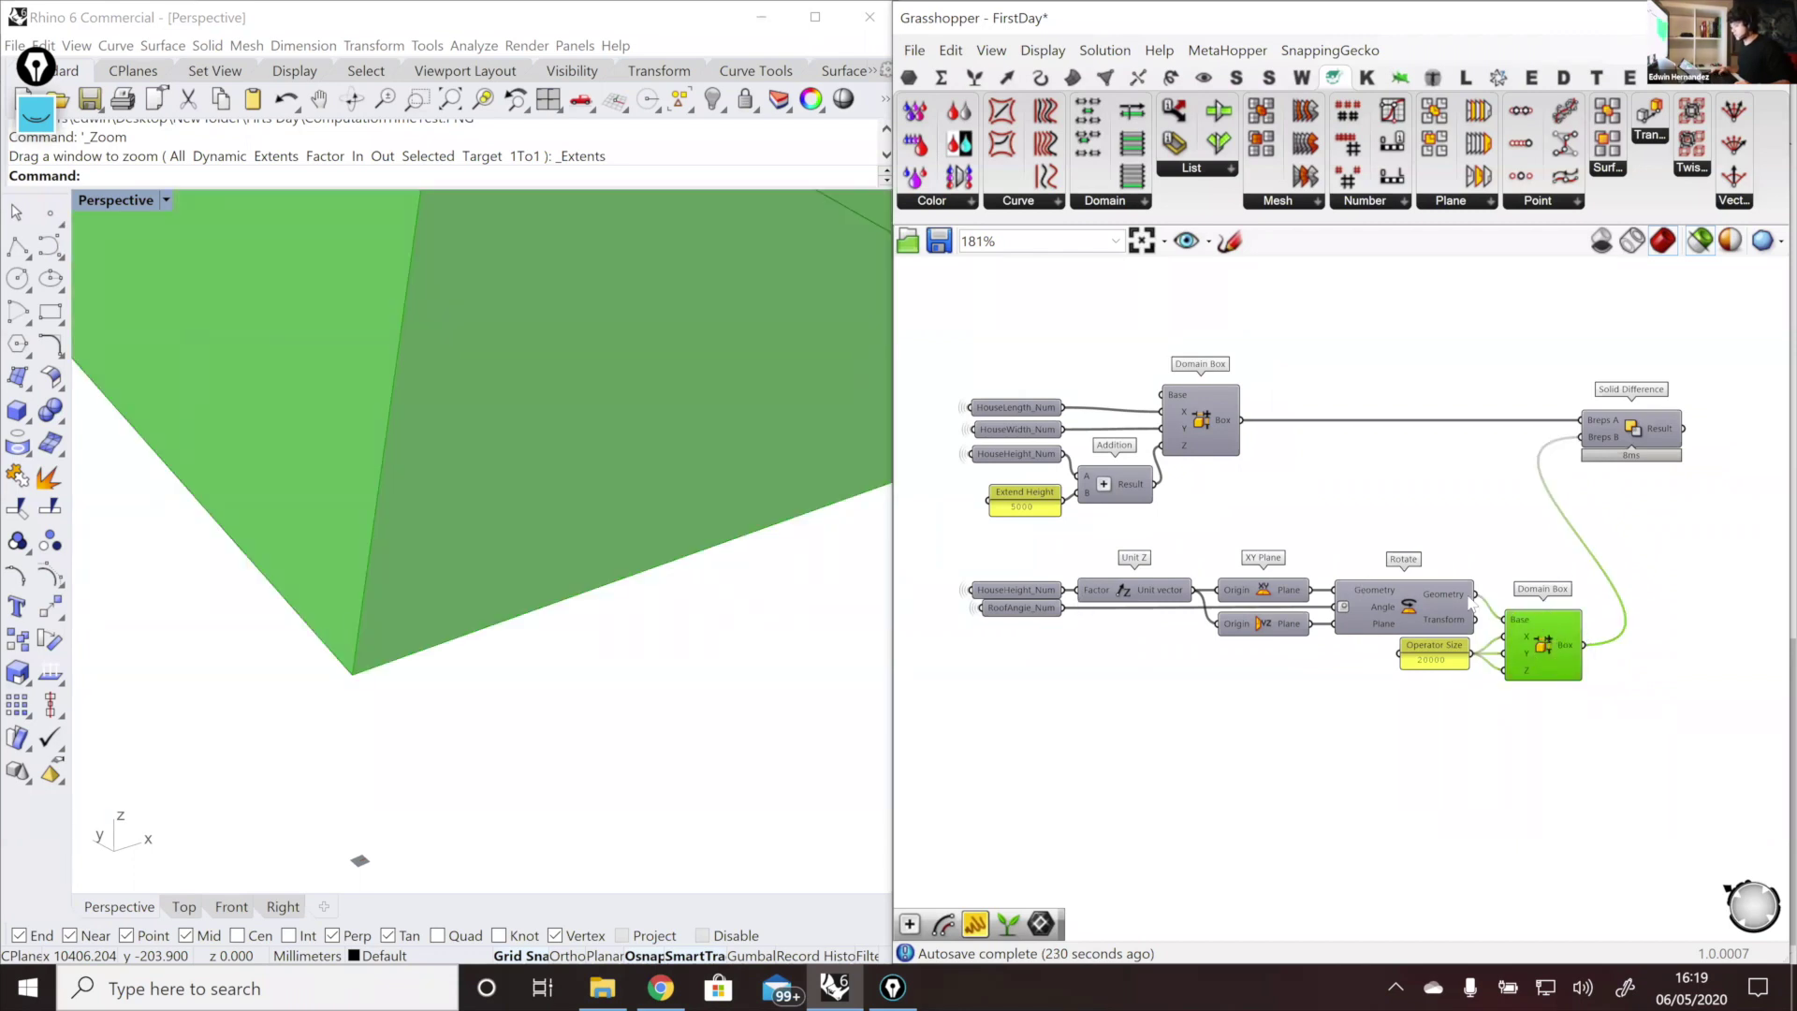
Step: Add a Move component with the Domain Box as geometry and Unit Z as motion, and disconnect the rotated plane from the box's Base
{"action": "left_click", "coordinate": [1191, 582]}
{"action": "double_click", "coordinate": [1675, 697]}
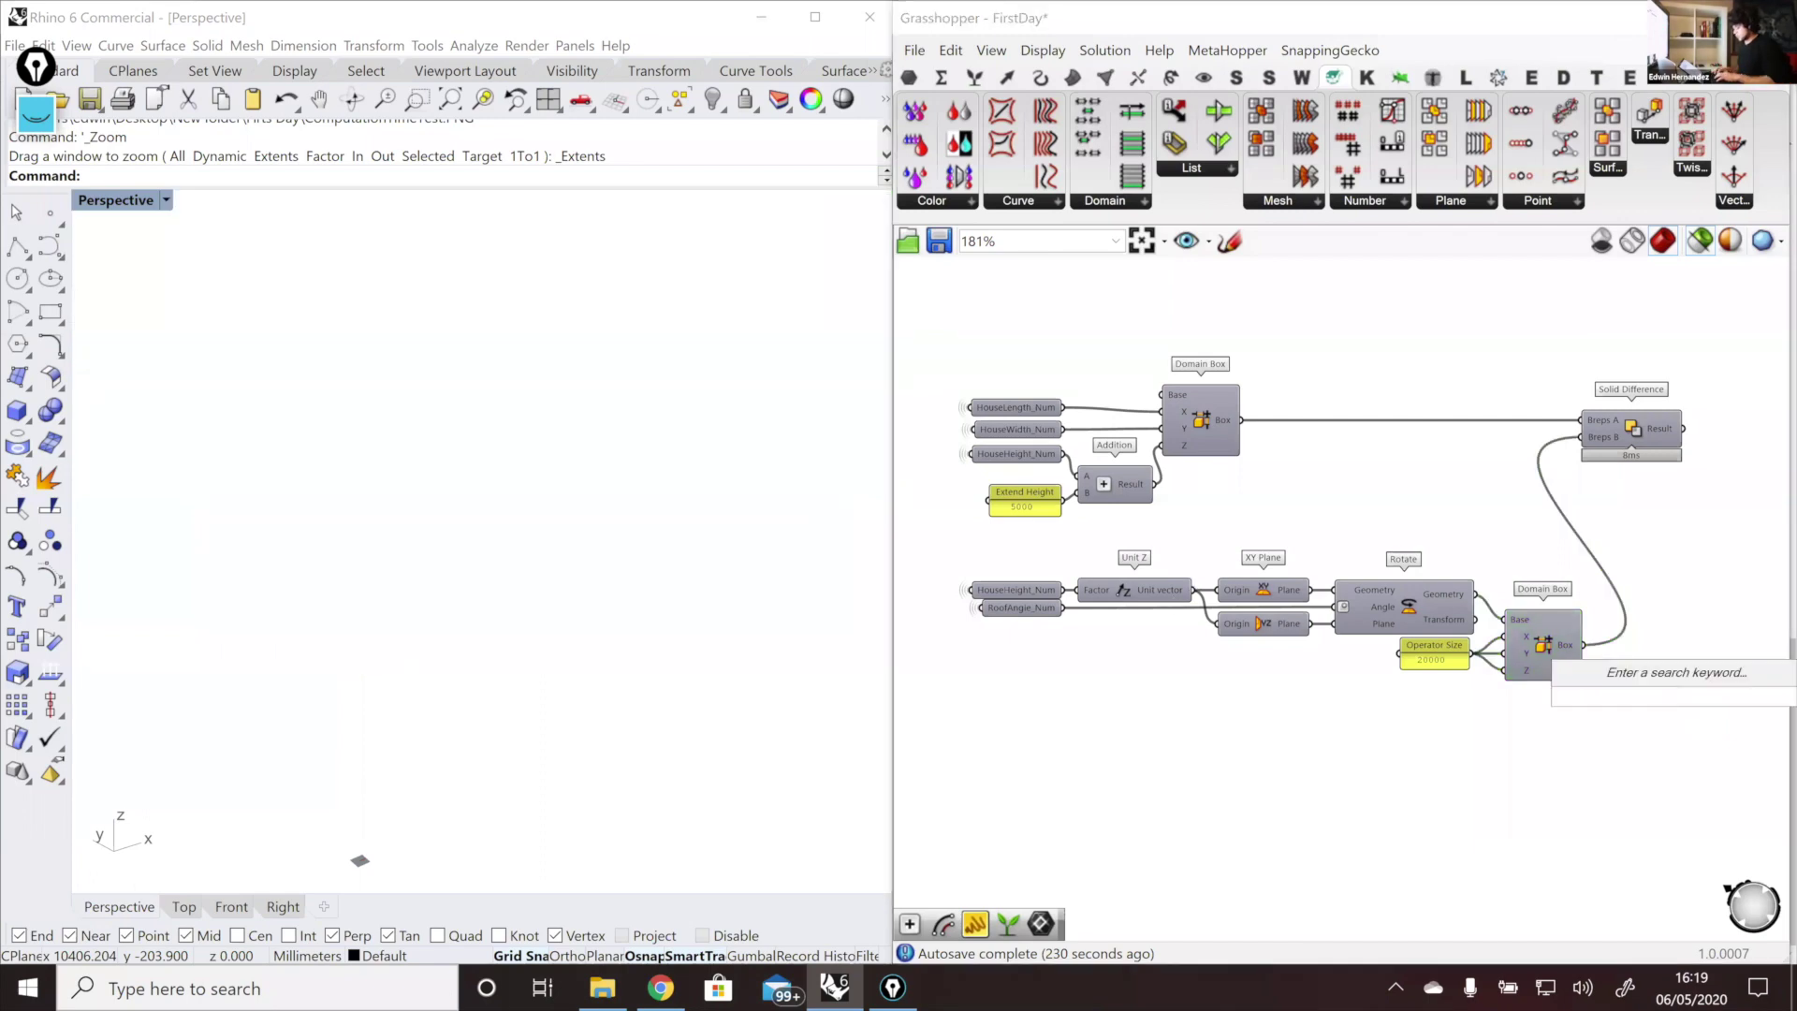
{"action": "type", "text": "move"}
{"action": "key", "text": "Return"}
{"action": "scroll", "coordinate": [1486, 634], "scroll_direction": "down", "scroll_amount": 1}
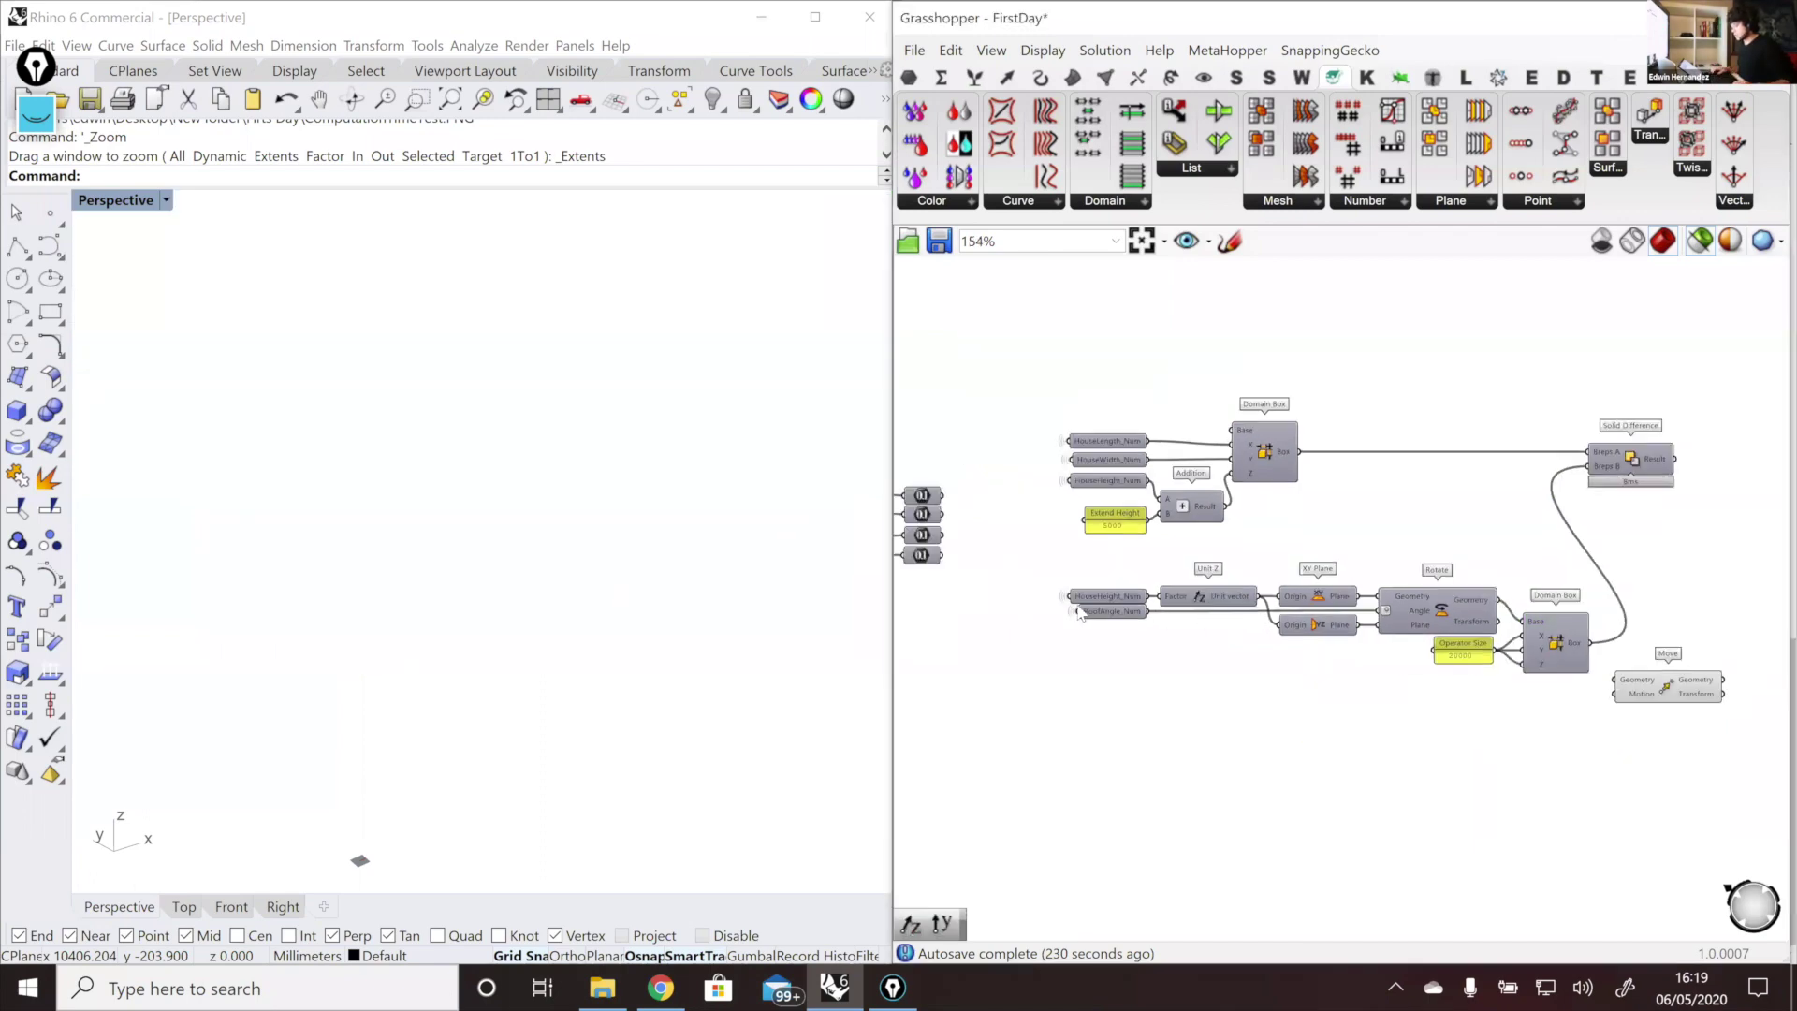
{"action": "scroll", "coordinate": [1083, 613], "scroll_direction": "up", "scroll_amount": 1}
{"action": "left_click", "coordinate": [1602, 653]}
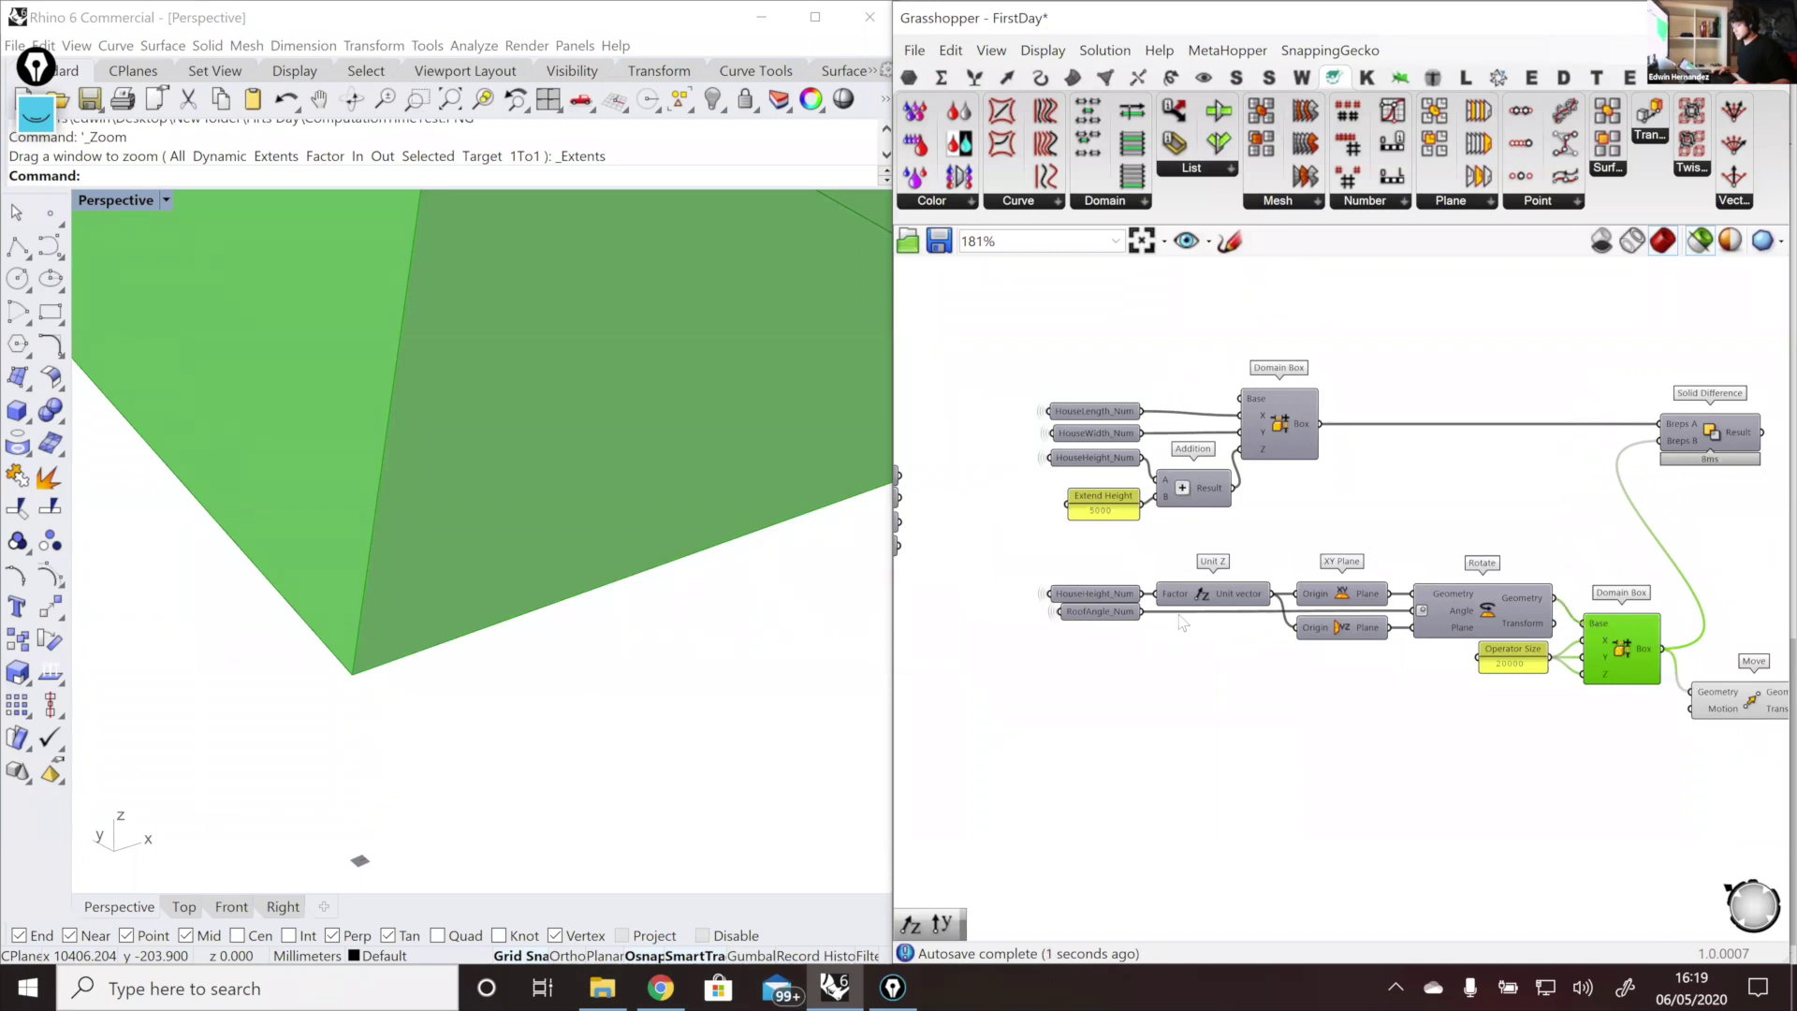
{"action": "left_click_drag", "start_coordinate": [1271, 594], "coordinate": [1690, 708]}
{"action": "scroll", "coordinate": [1404, 681], "scroll_direction": "down", "scroll_amount": 2}
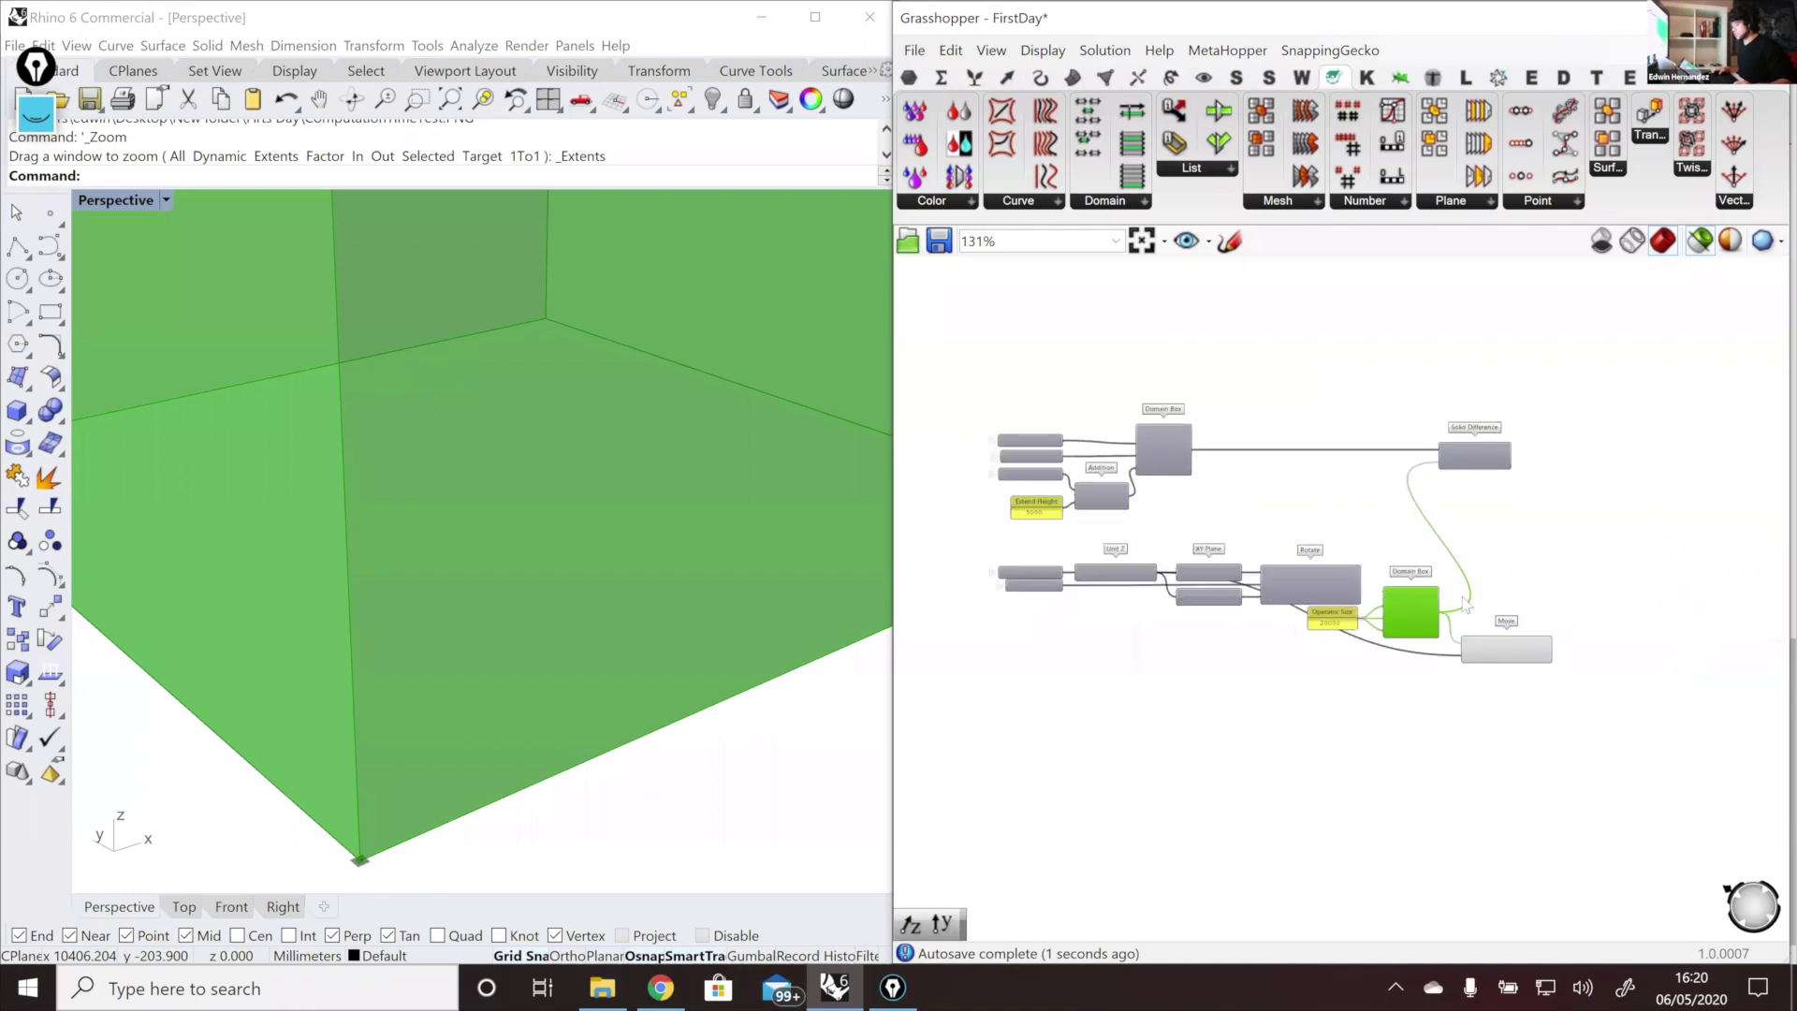
Step: Add a second Rotate component after Move and feed the moved geometry into its Geometry input
{"action": "scroll", "coordinate": [1601, 661], "scroll_direction": "up", "scroll_amount": 3}
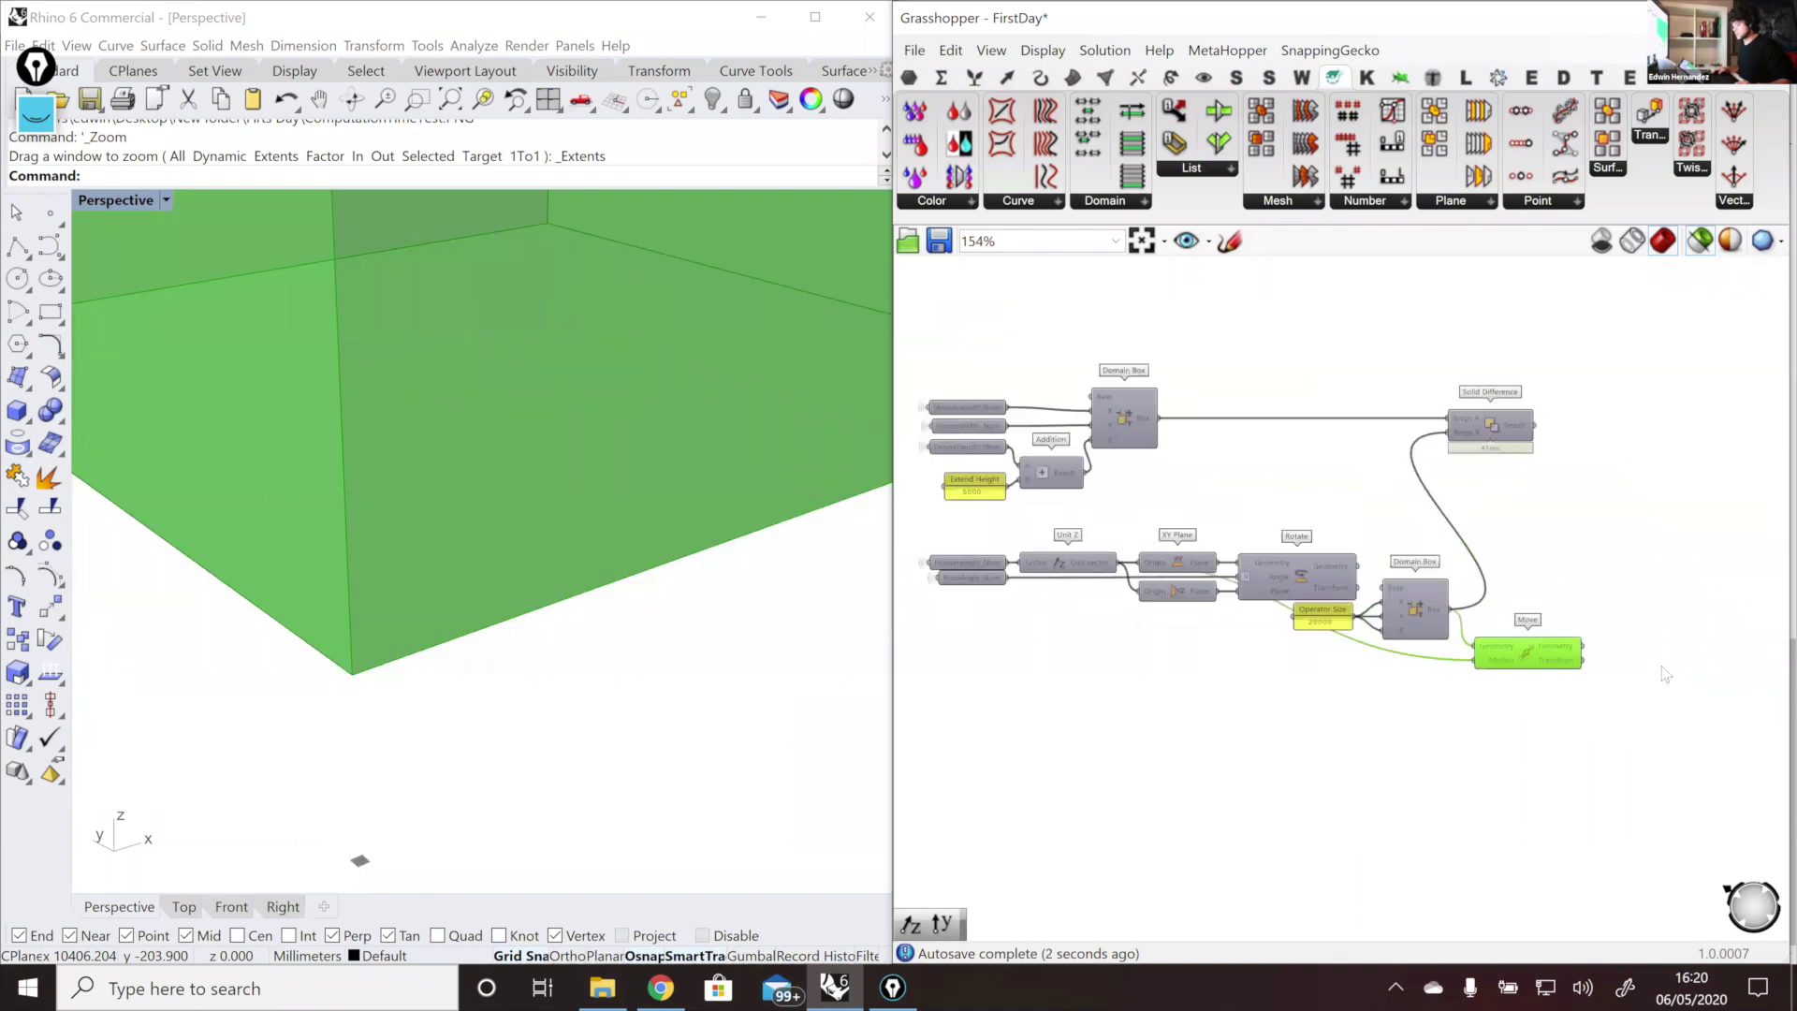
{"action": "double_click", "coordinate": [1601, 660]}
{"action": "type", "text": "rotate"}
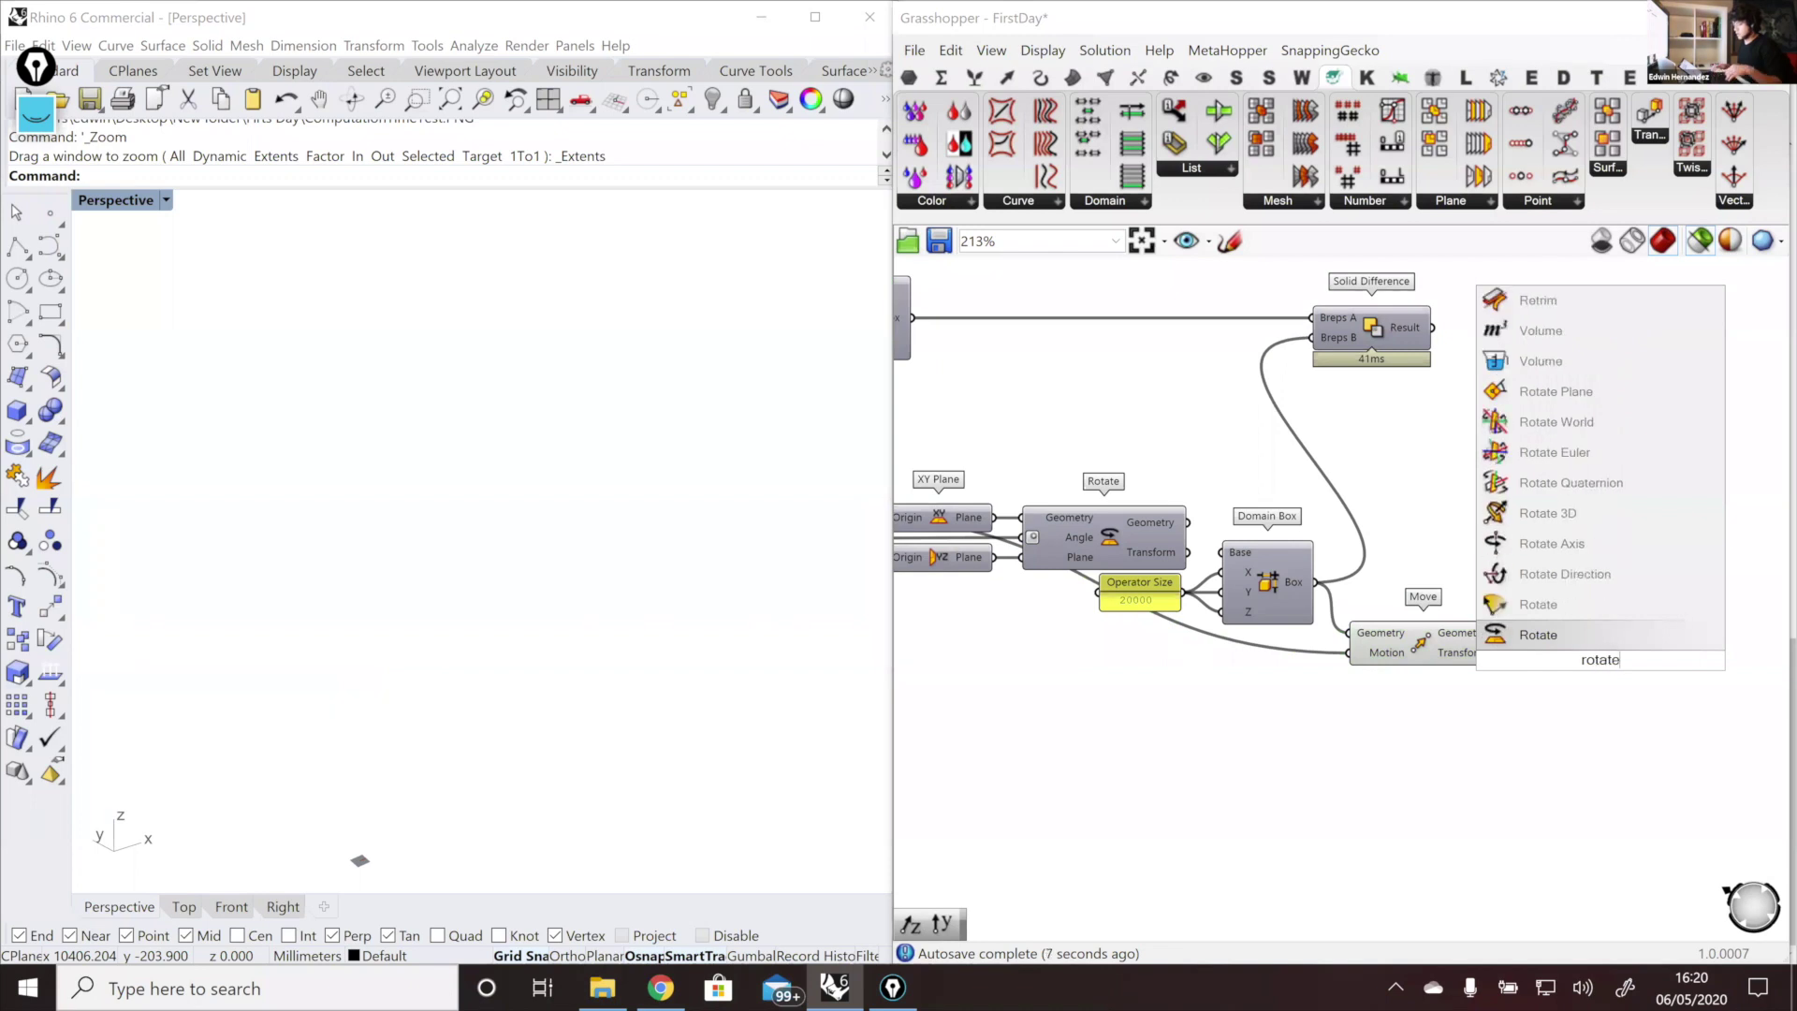
{"action": "key", "text": "Return"}
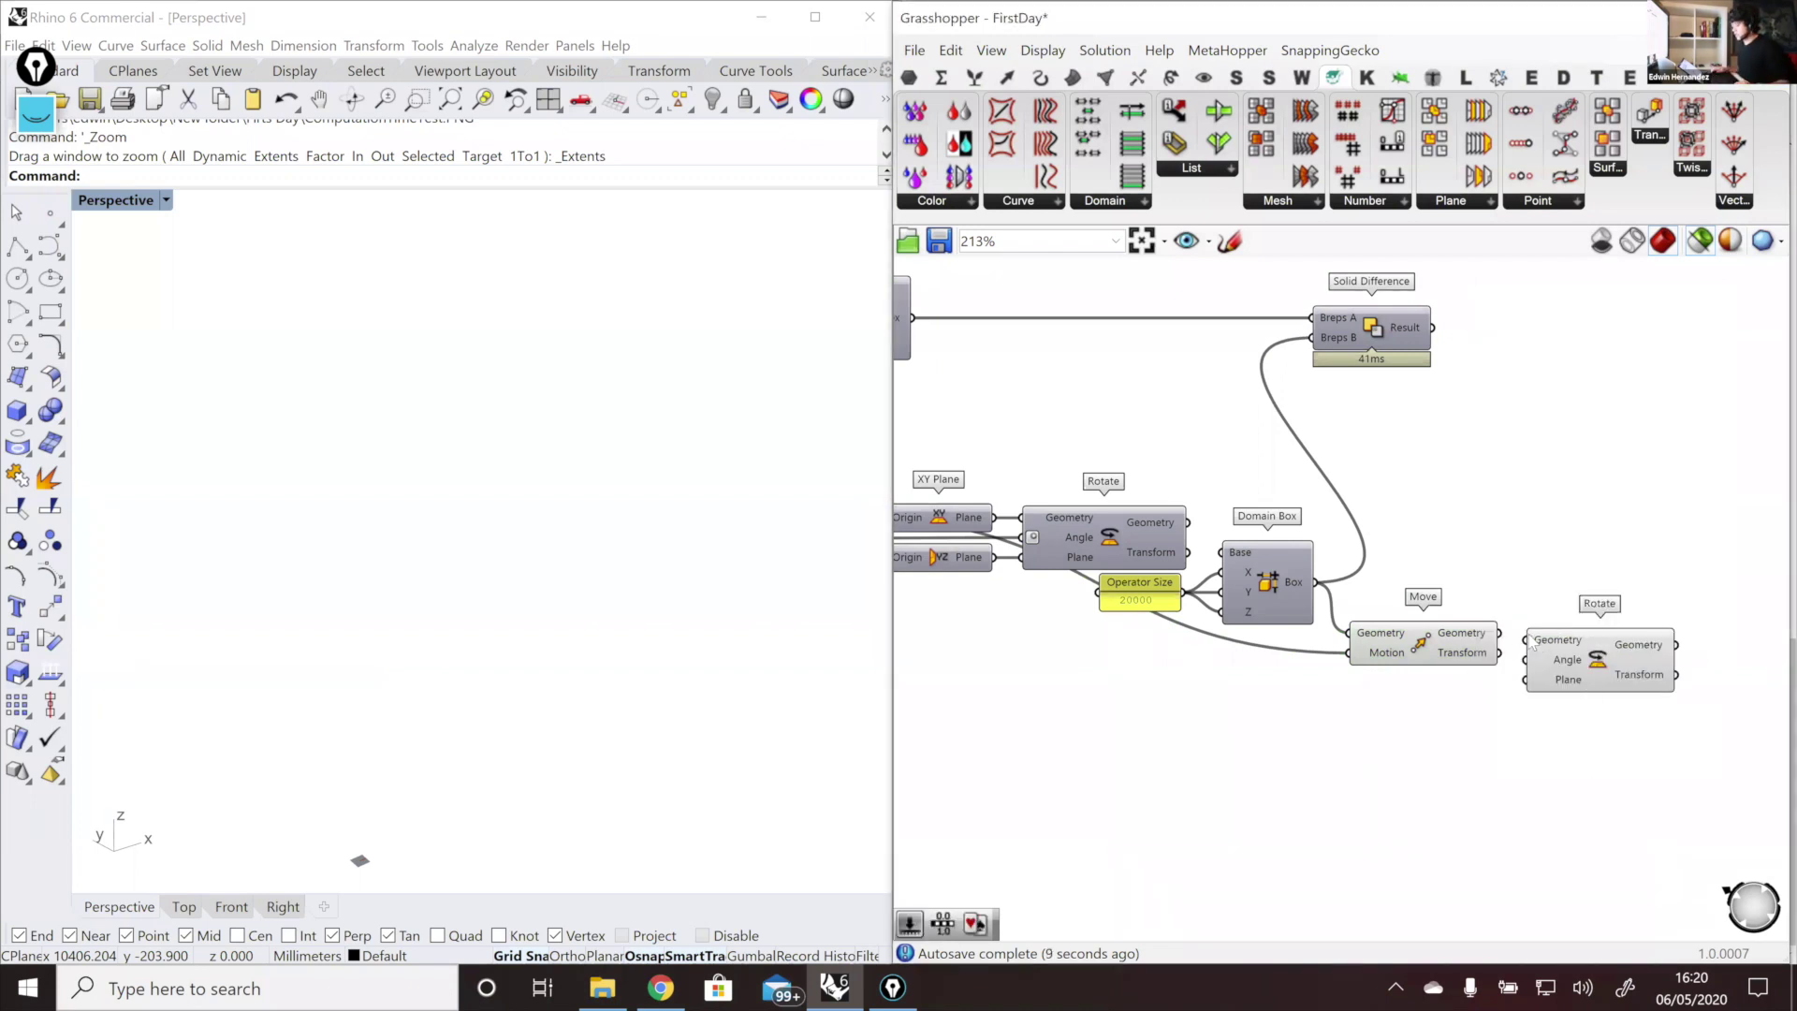
{"action": "left_click_drag", "start_coordinate": [1510, 646], "coordinate": [1647, 664]}
{"action": "scroll", "coordinate": [1735, 667], "scroll_direction": "down", "scroll_amount": 2}
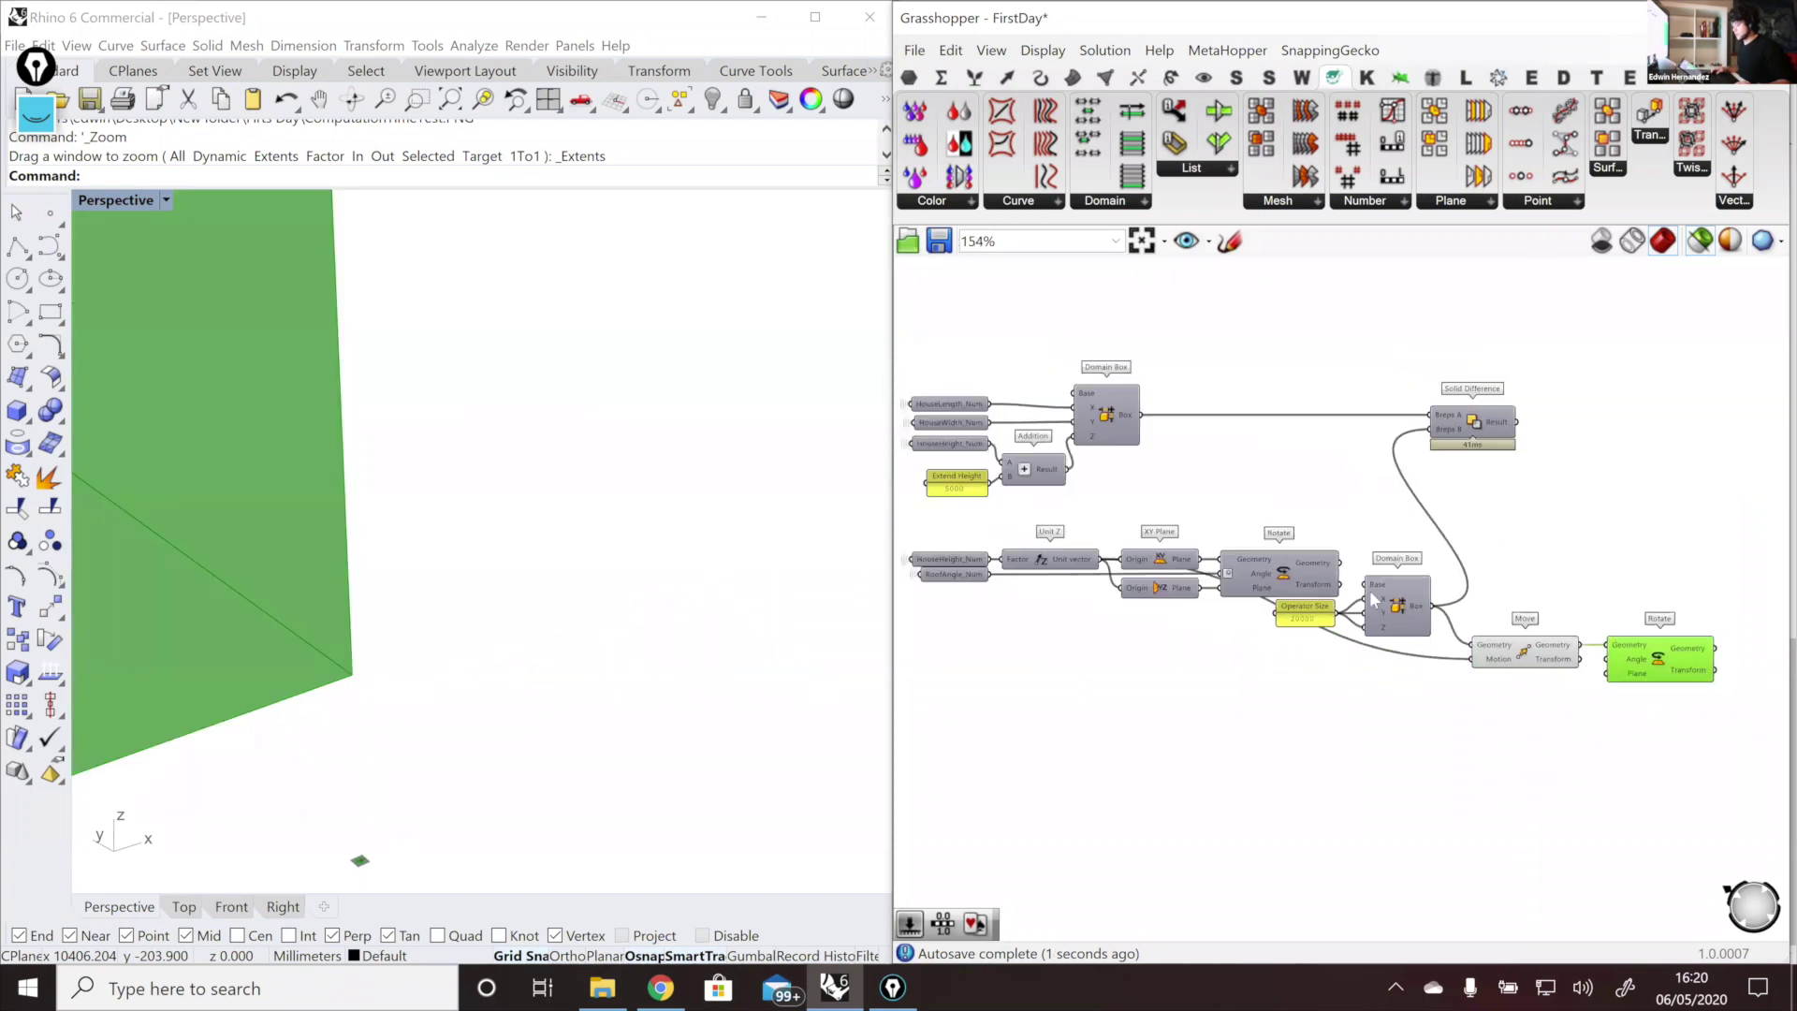
Step: Examine the original Rotate component, the XY Plane and the HouseHeight_Num parameter that feeds them, previewing each one alone
{"action": "scroll", "coordinate": [1357, 588], "scroll_direction": "up", "scroll_amount": 3}
{"action": "left_click", "coordinate": [1348, 584]}
{"action": "scroll", "coordinate": [1357, 591], "scroll_direction": "down", "scroll_amount": 3}
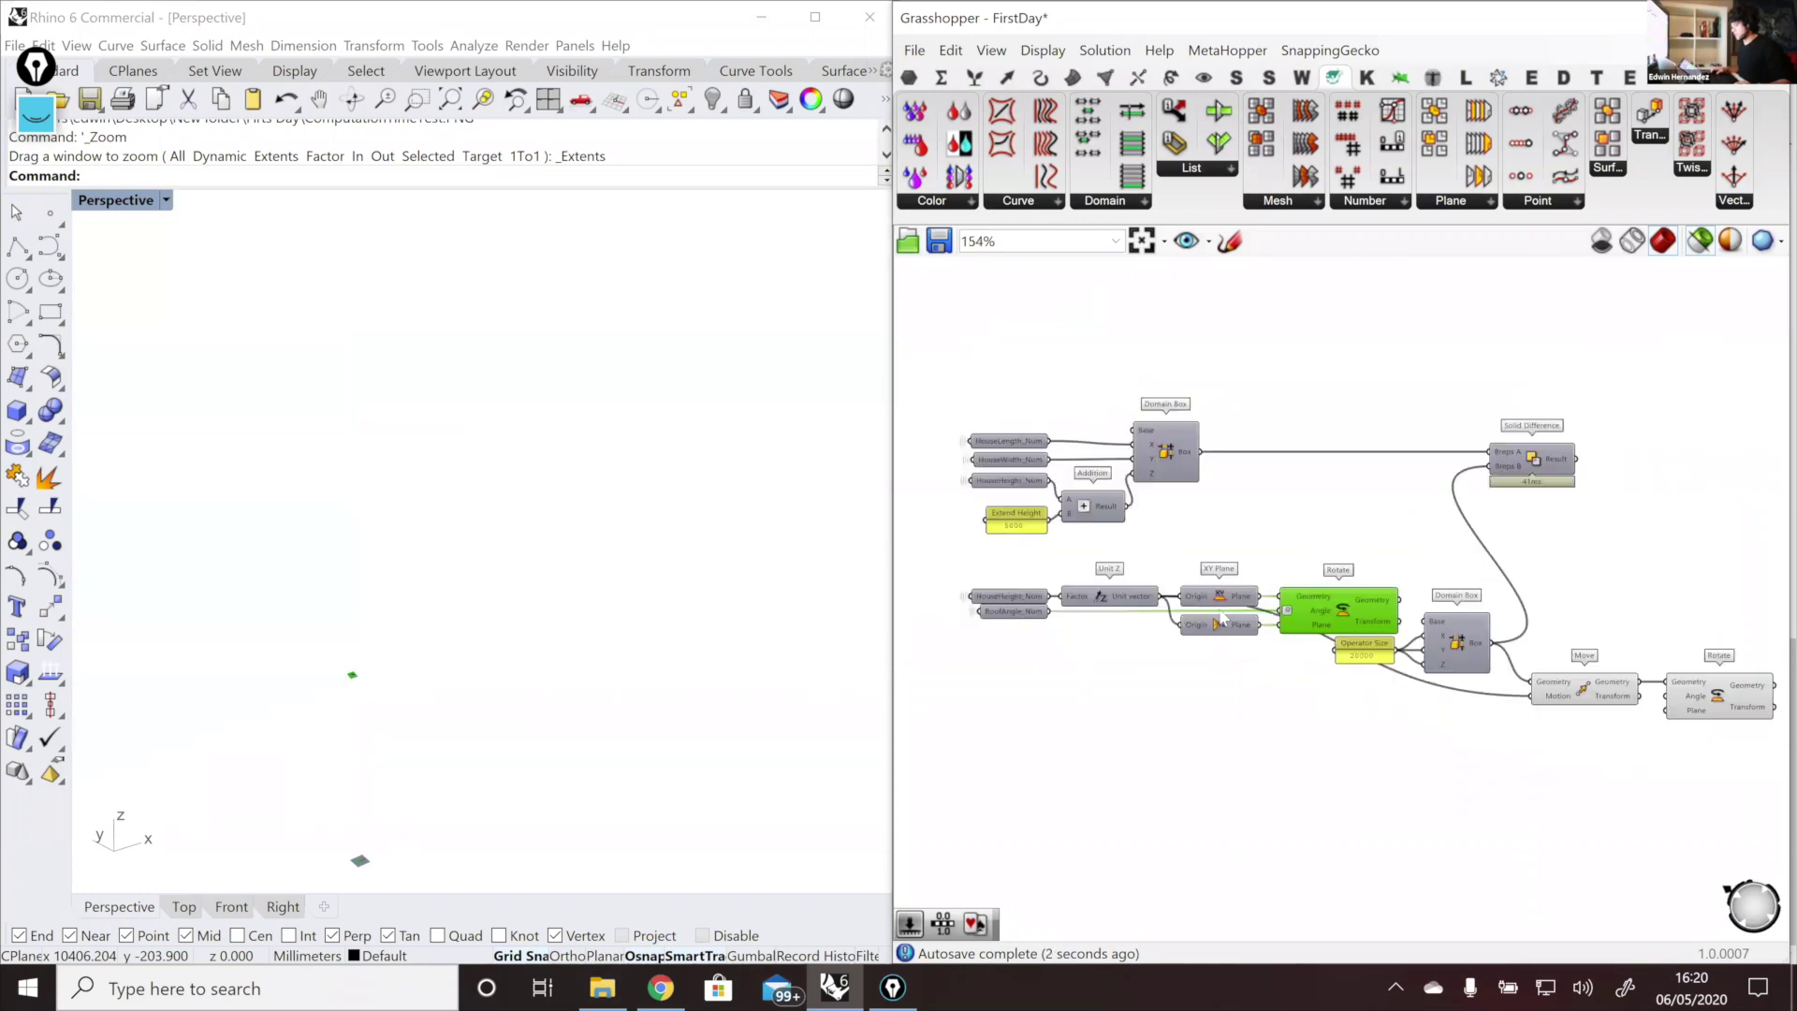
{"action": "scroll", "coordinate": [1303, 602], "scroll_direction": "up", "scroll_amount": 3}
{"action": "left_click", "coordinate": [1278, 593]}
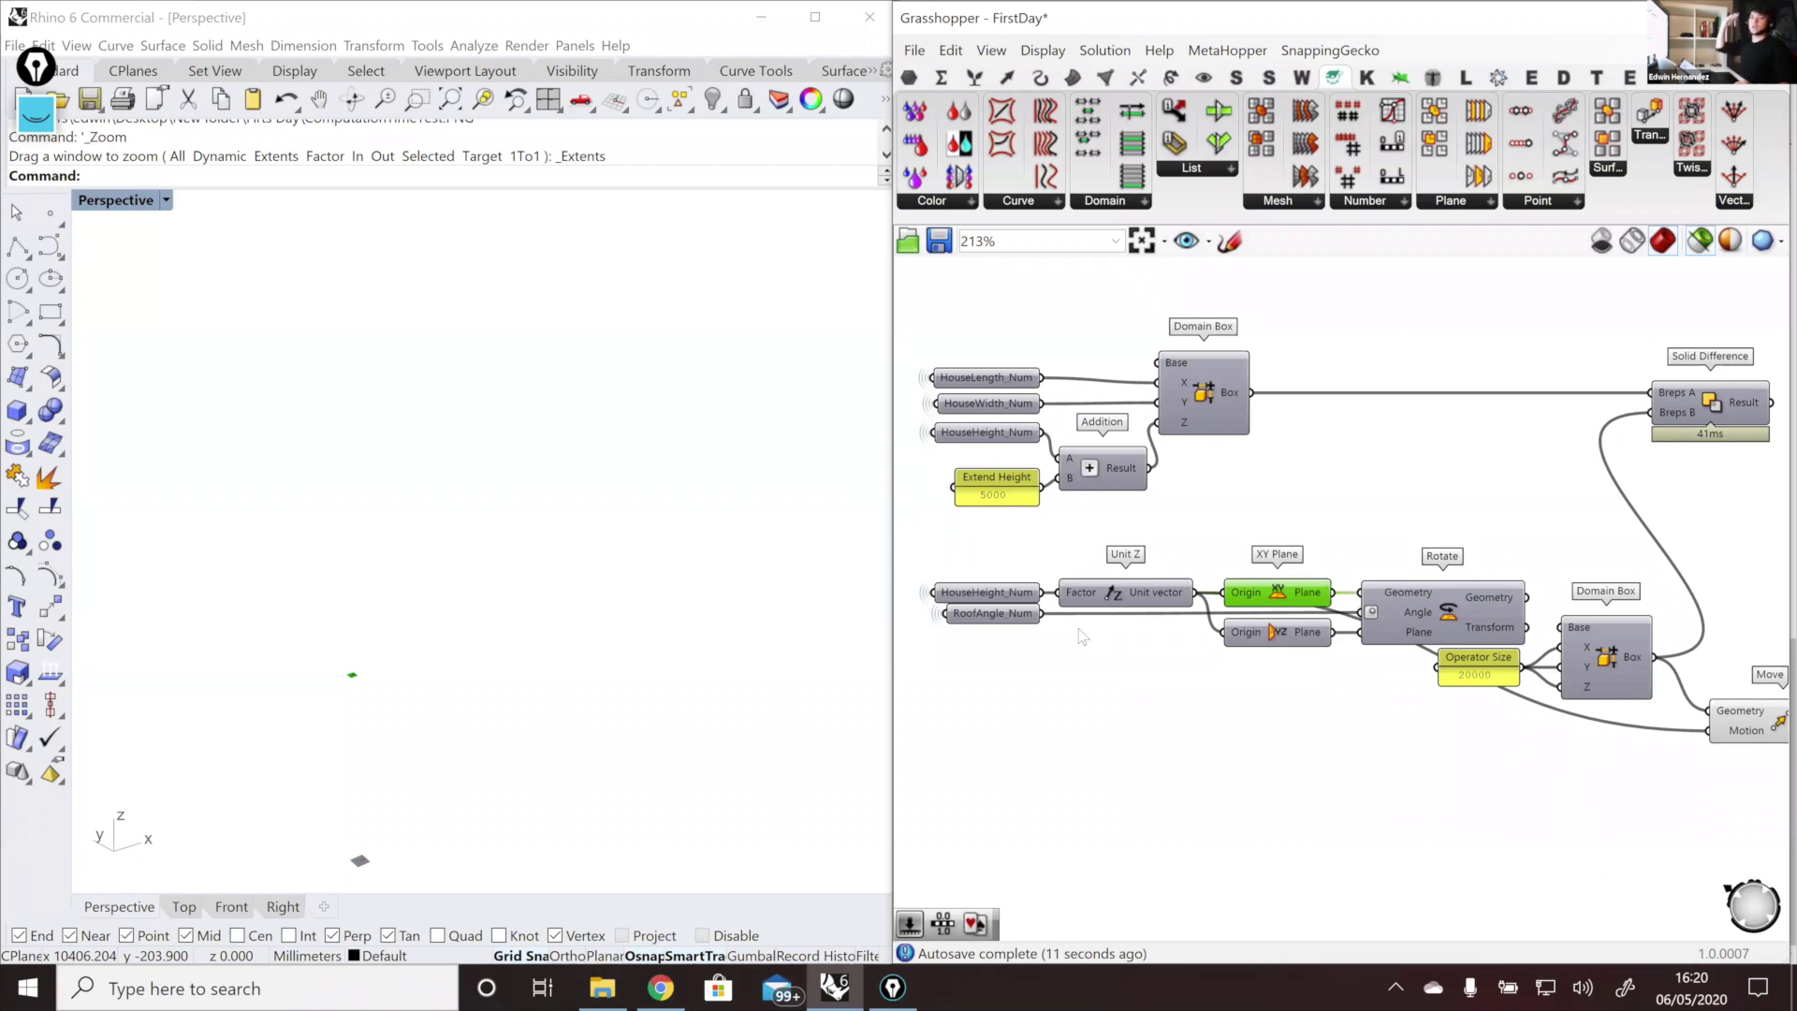
{"action": "left_click", "coordinate": [979, 597]}
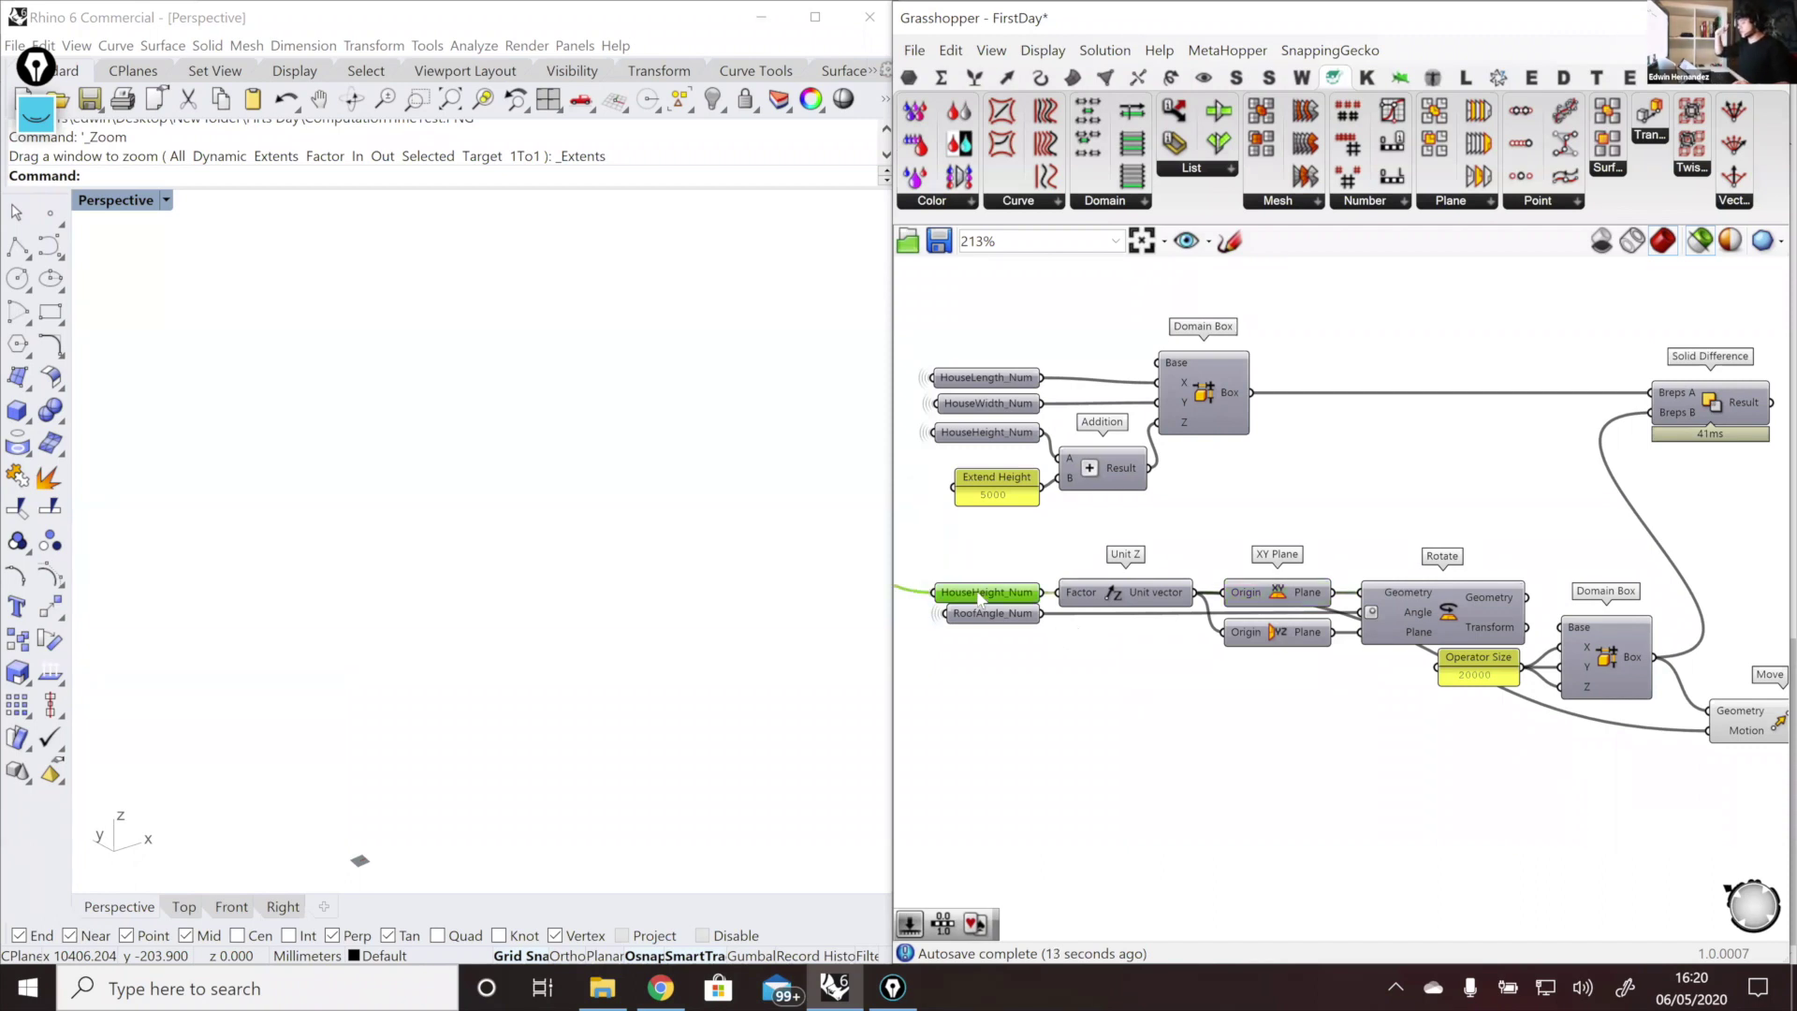
{"action": "mouse_move", "coordinate": [980, 597]}
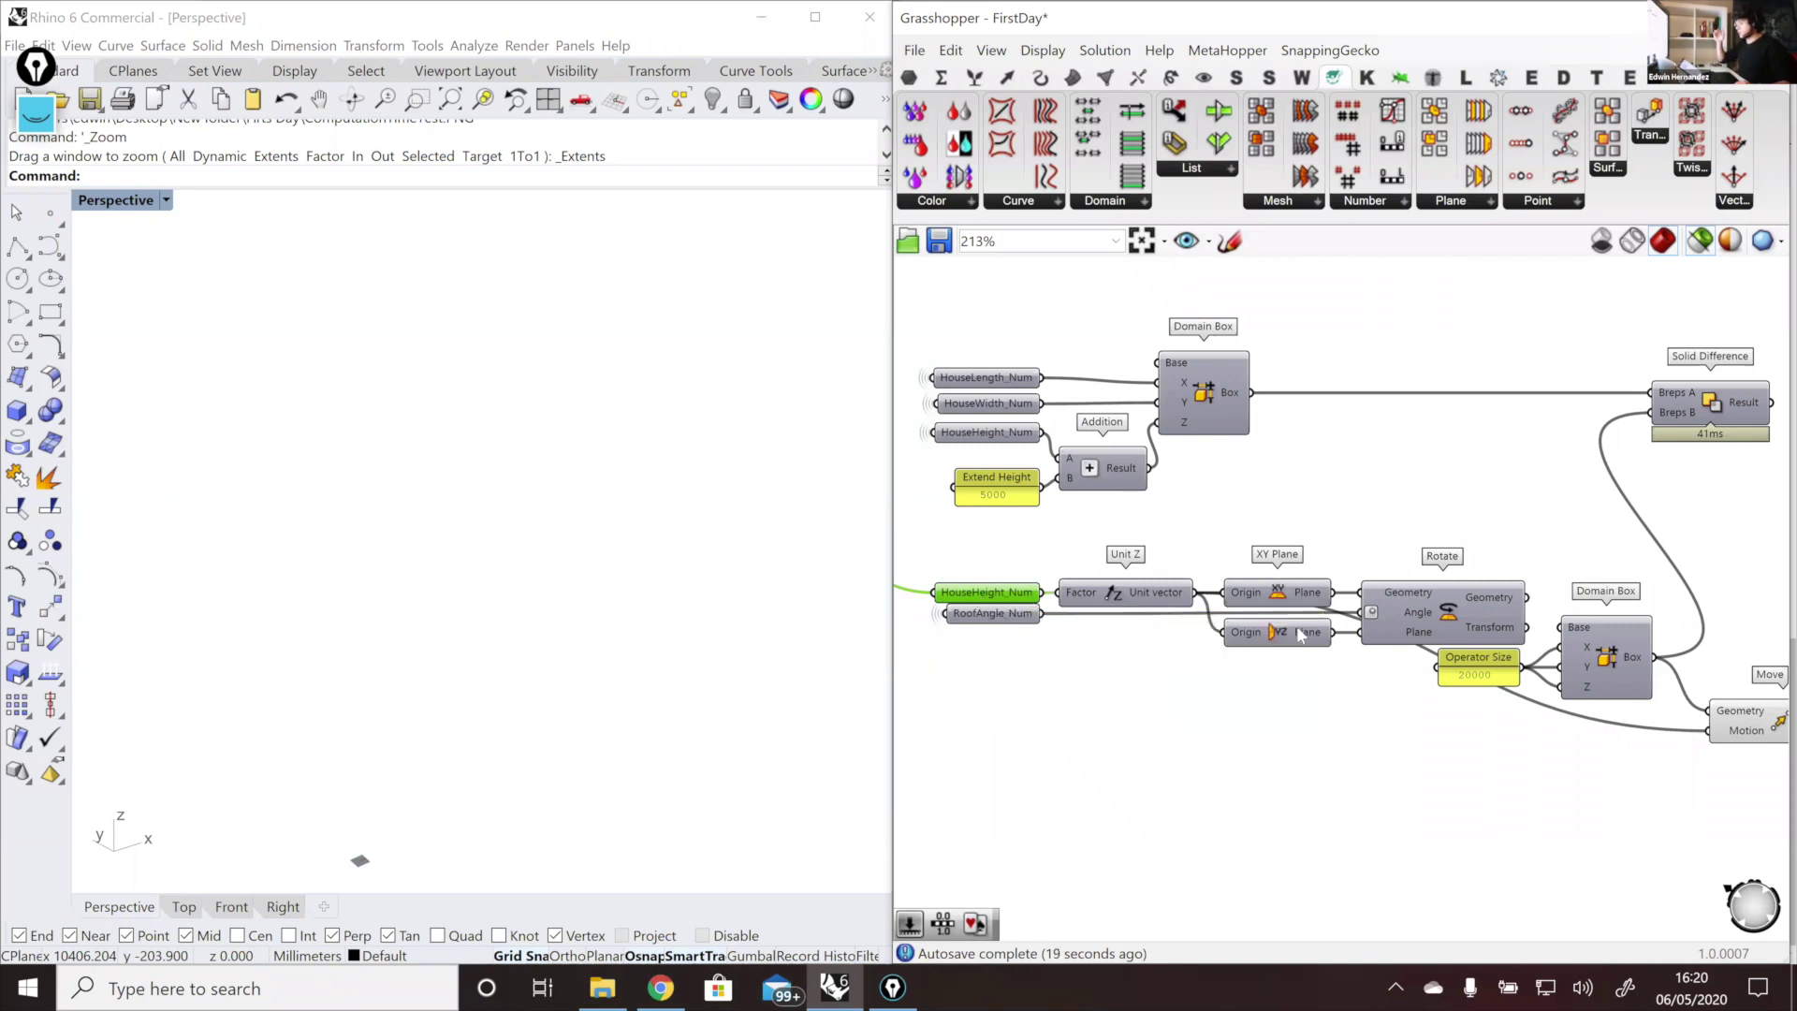
{"action": "left_click", "coordinate": [1278, 600]}
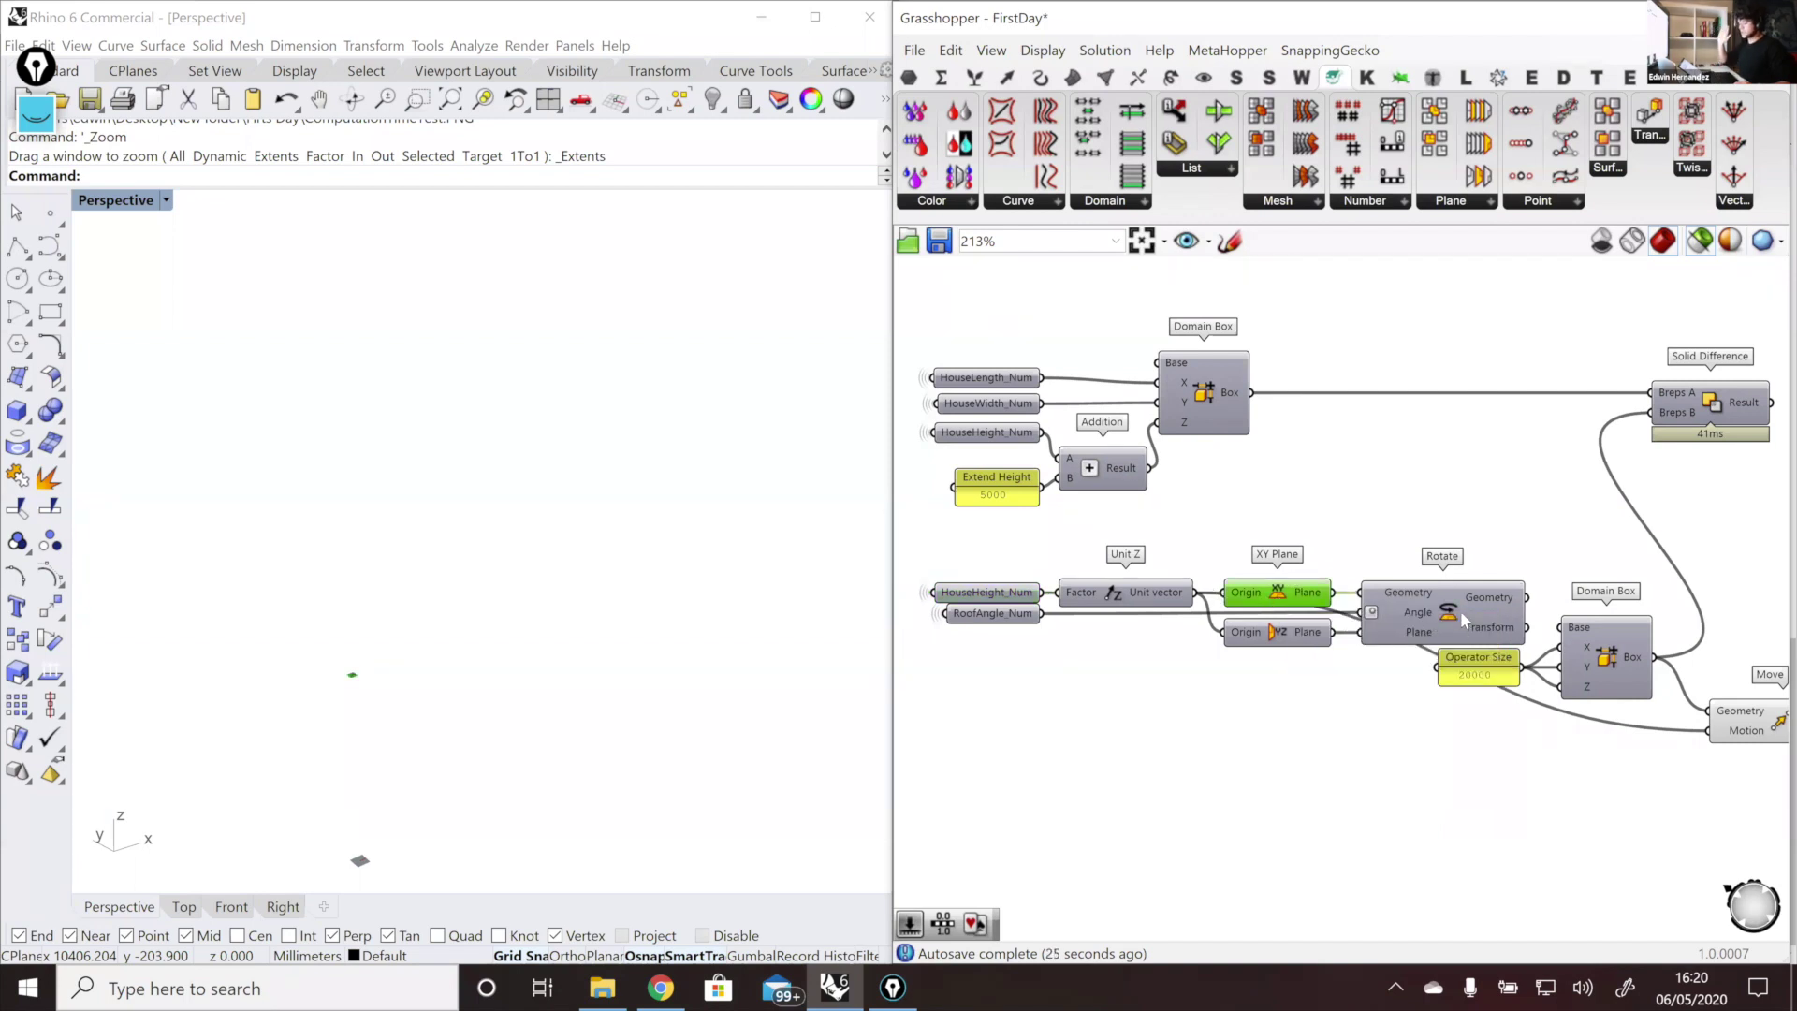
{"action": "left_click", "coordinate": [1465, 620]}
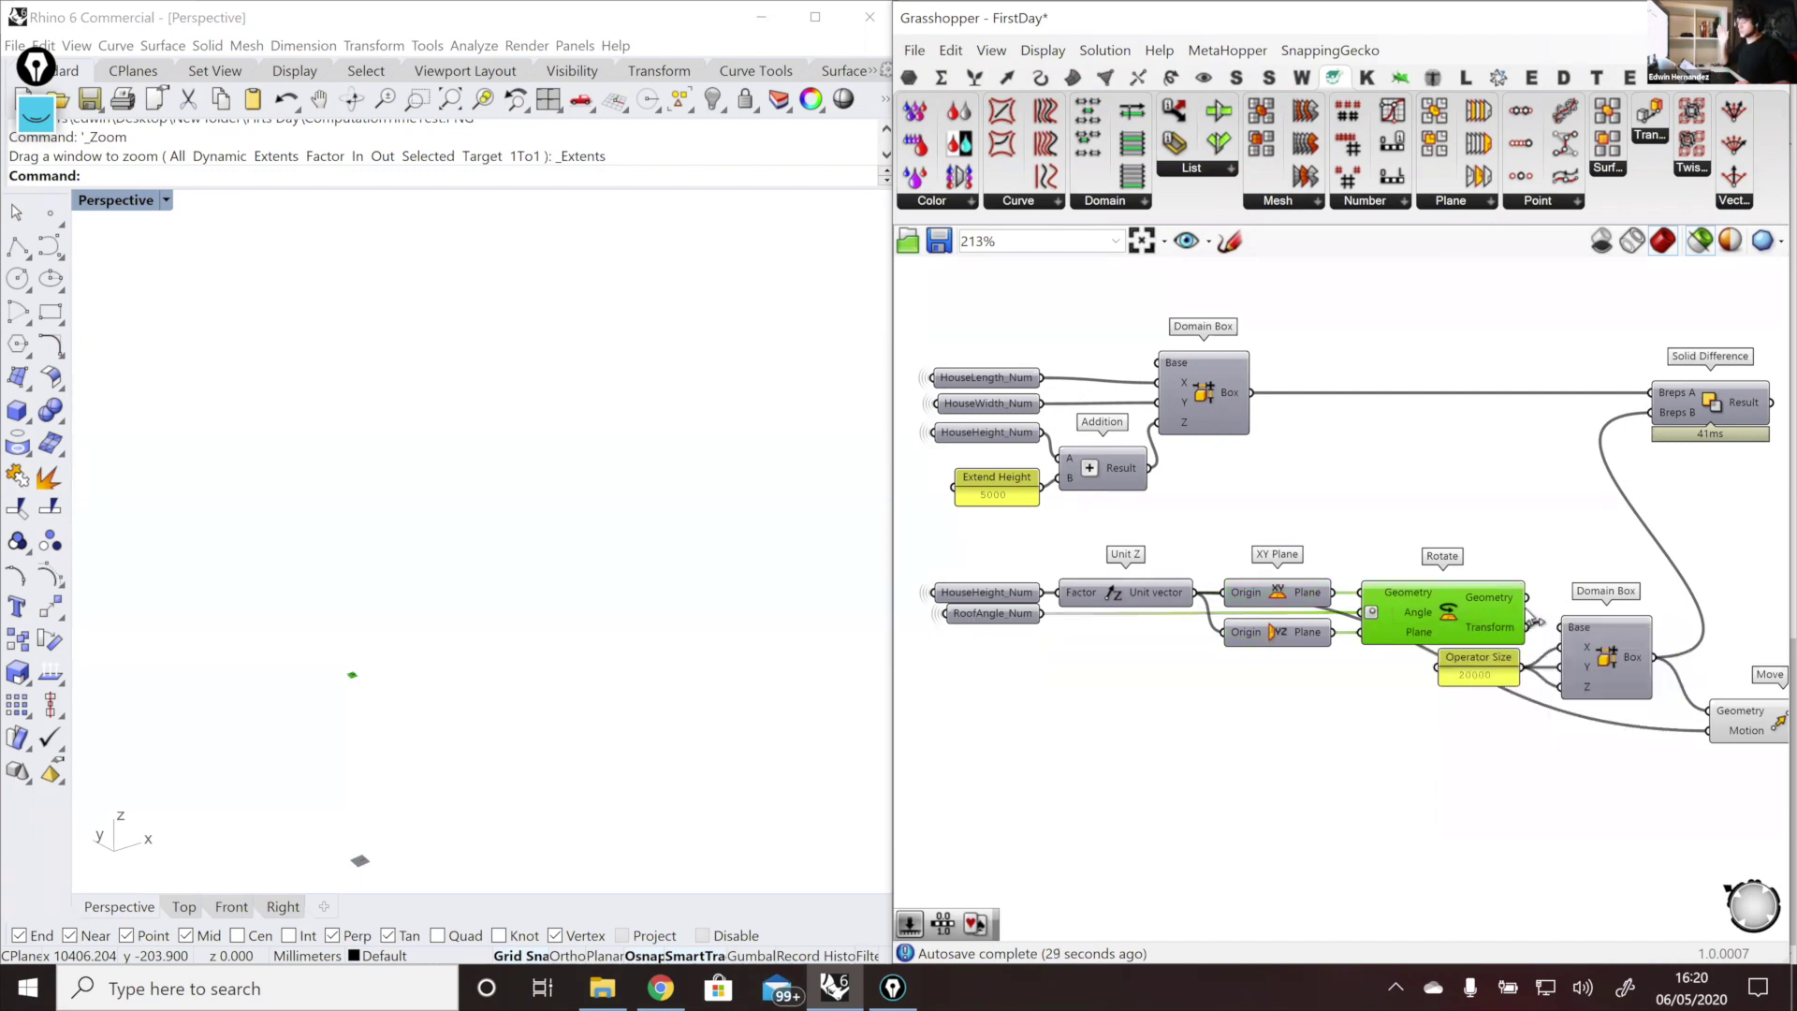
Step: Reconnect the original Rotate's Geometry output to the Base input of the lower Domain Box and preview that box
{"action": "mouse_move", "coordinate": [1511, 607]}
{"action": "right_click_drag", "start_coordinate": [1466, 722], "coordinate": [1387, 716]}
{"action": "left_click_drag", "start_coordinate": [1466, 610], "coordinate": [1487, 625]}
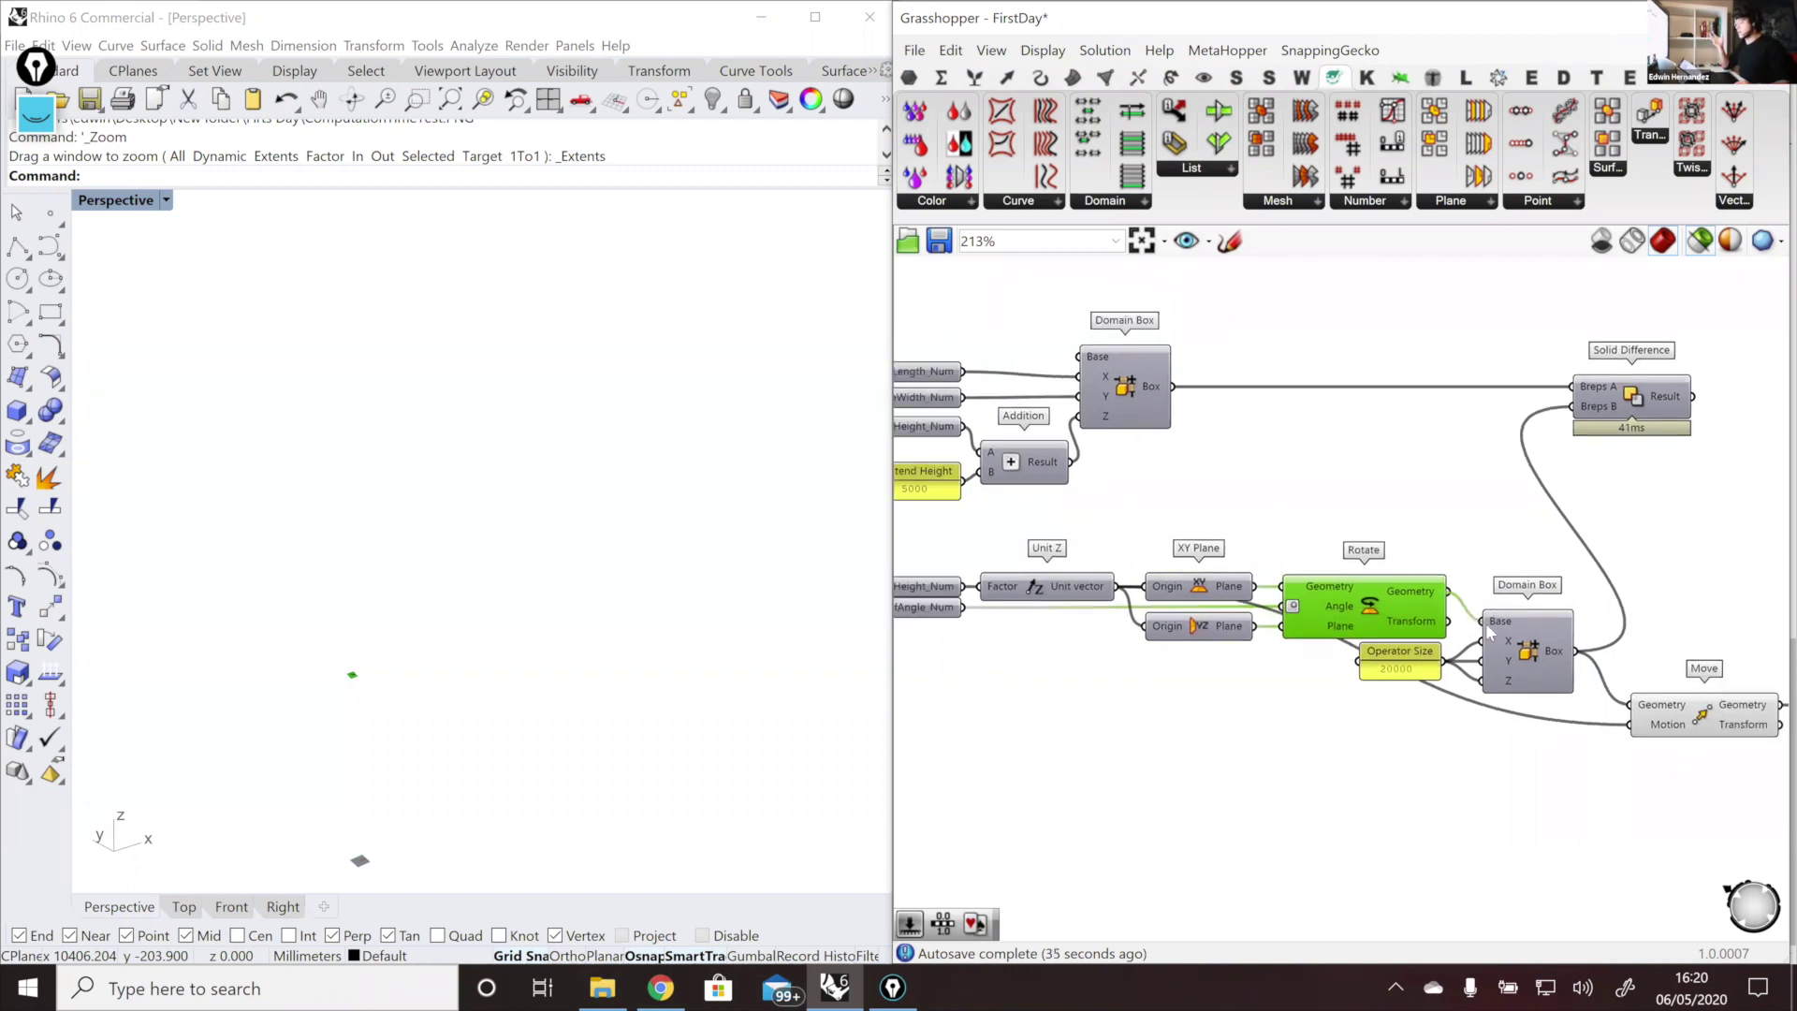
{"action": "left_click", "coordinate": [1522, 646]}
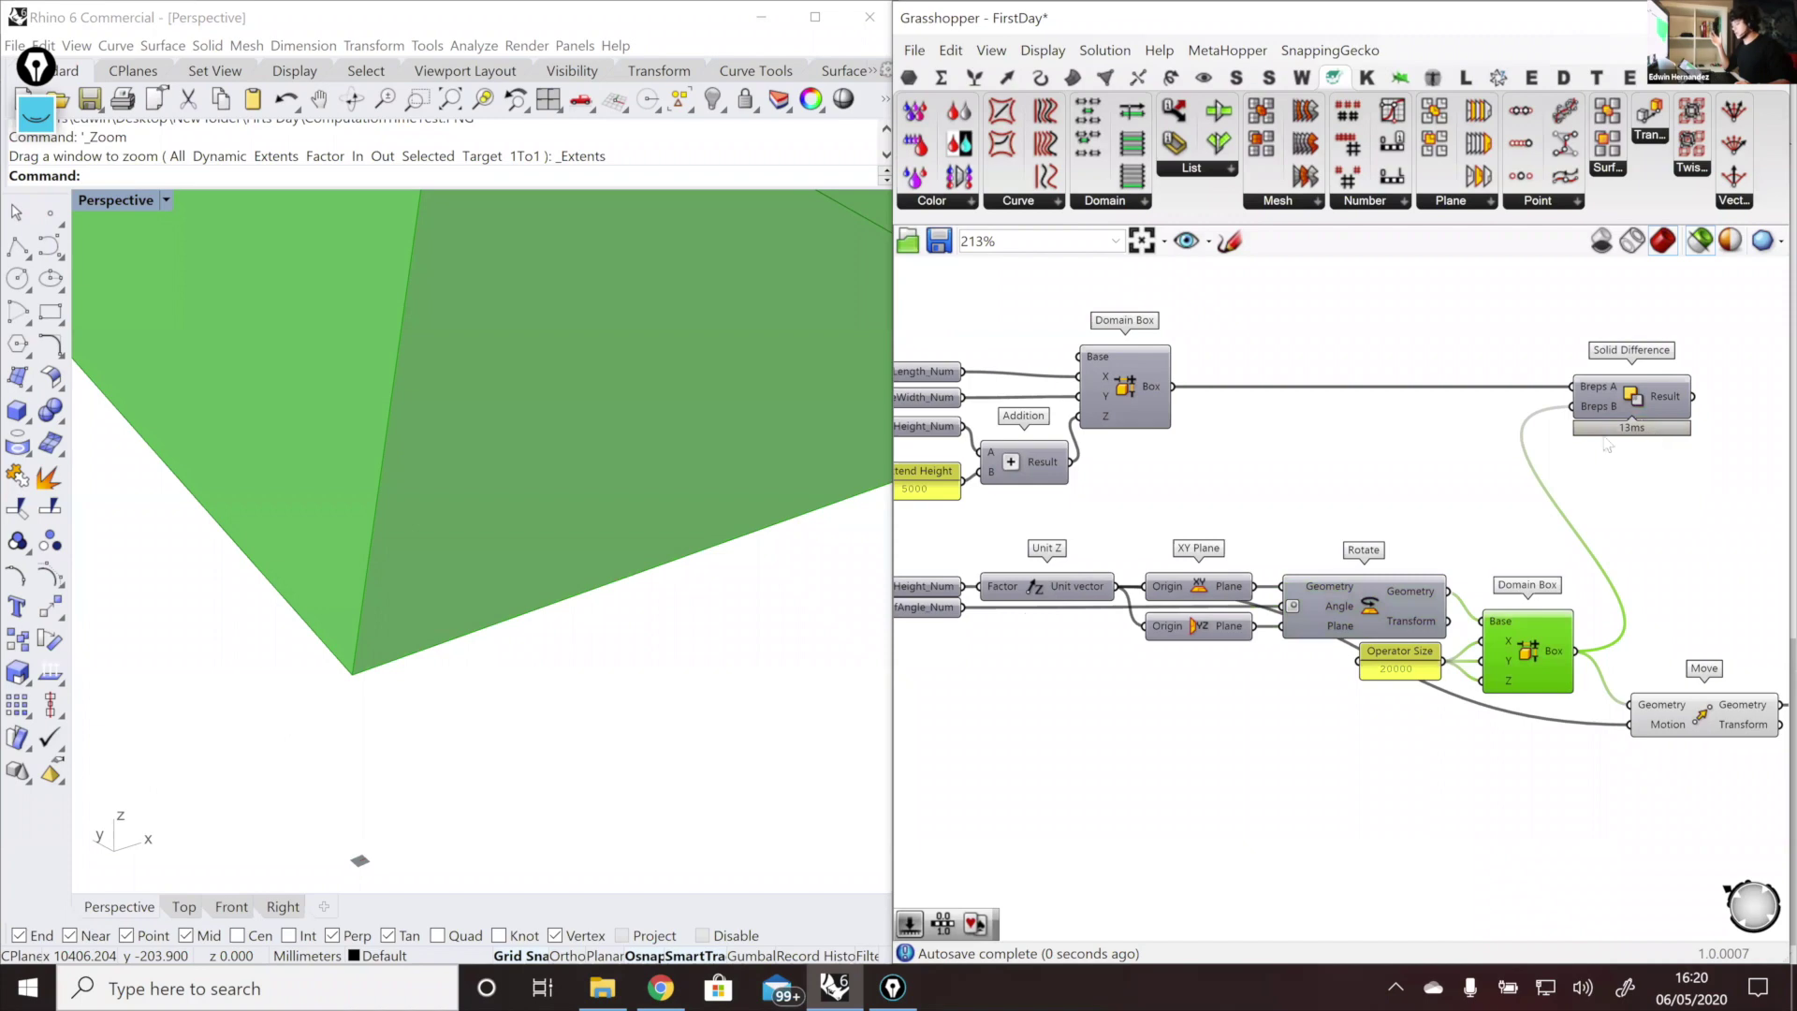
Step: Preview the Solid Difference result and inspect the cut house shape as a whole in the Rhino perspective view
{"action": "left_click", "coordinate": [1607, 412]}
{"action": "scroll", "coordinate": [539, 637], "scroll_direction": "down", "scroll_amount": 2}
{"action": "scroll", "coordinate": [439, 667], "scroll_direction": "down", "scroll_amount": 3}
{"action": "right_click_drag", "start_coordinate": [281, 713], "coordinate": [301, 702]}
{"action": "scroll", "coordinate": [300, 700], "scroll_direction": "up", "scroll_amount": 4}
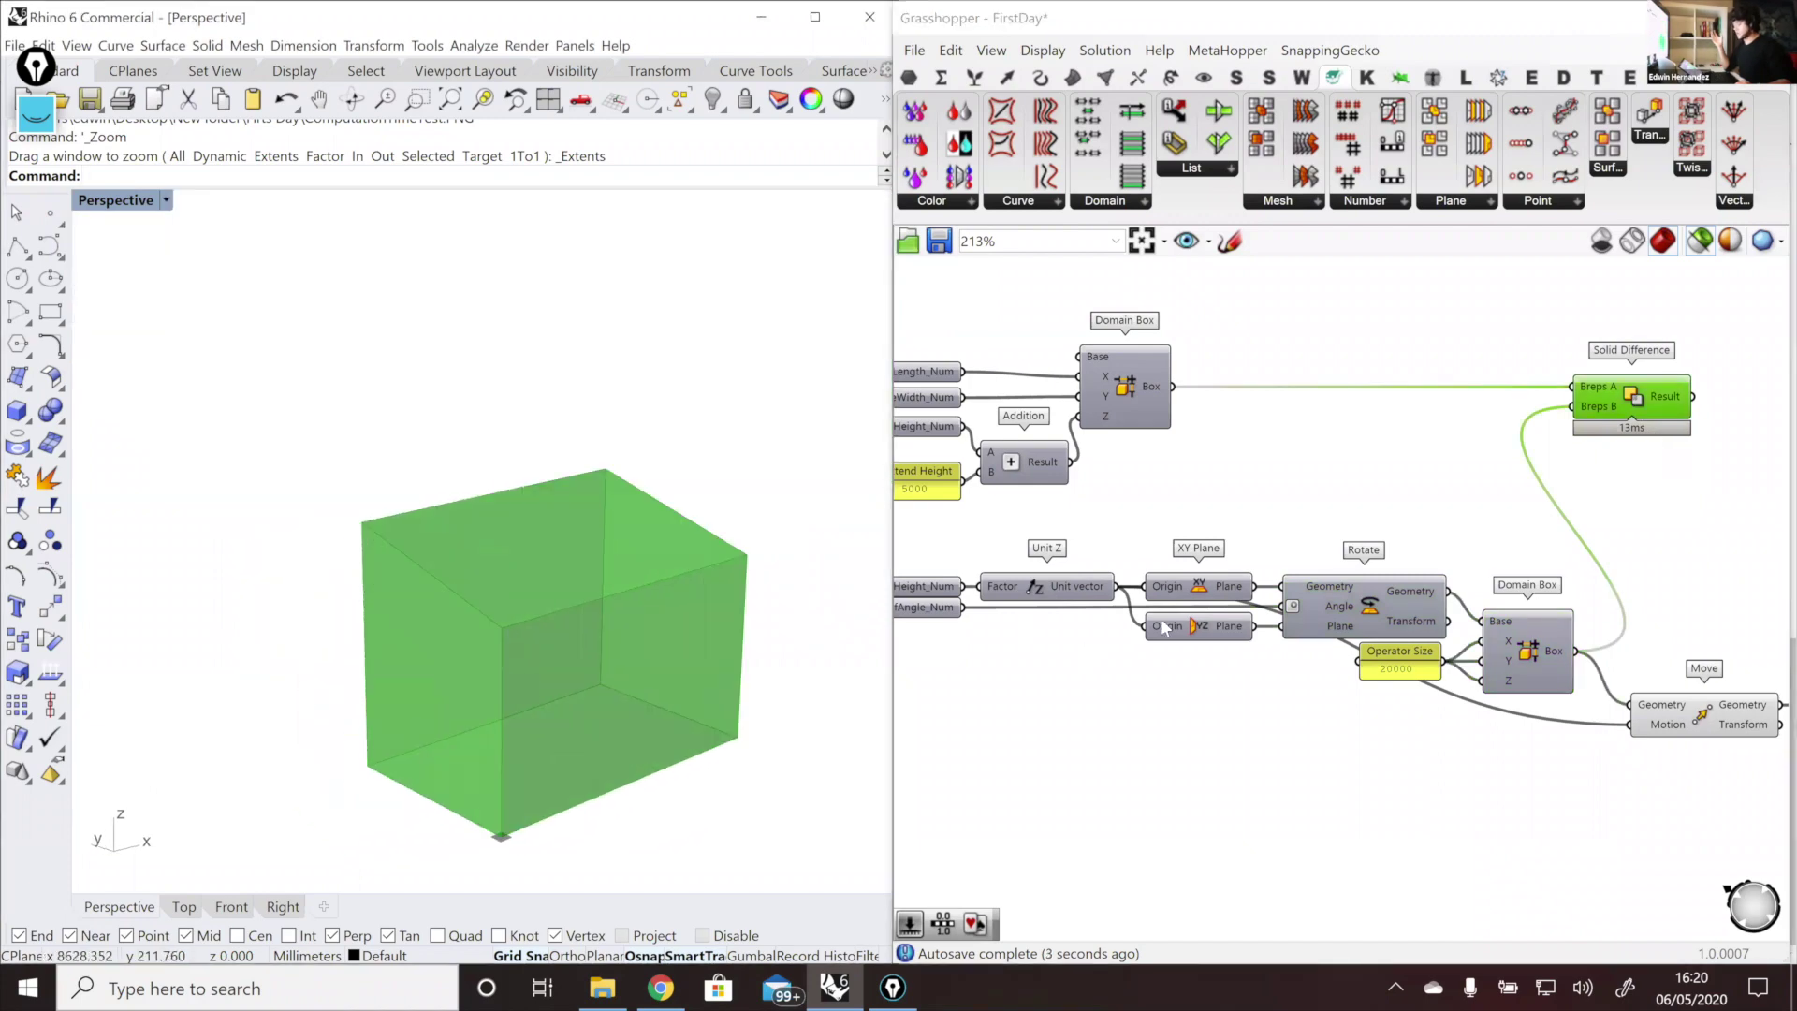
Step: Delete the added Move component together with the second Rotate component
{"action": "scroll", "coordinate": [1177, 625], "scroll_direction": "down", "scroll_amount": 3}
{"action": "scroll", "coordinate": [1498, 625], "scroll_direction": "up", "scroll_amount": 2}
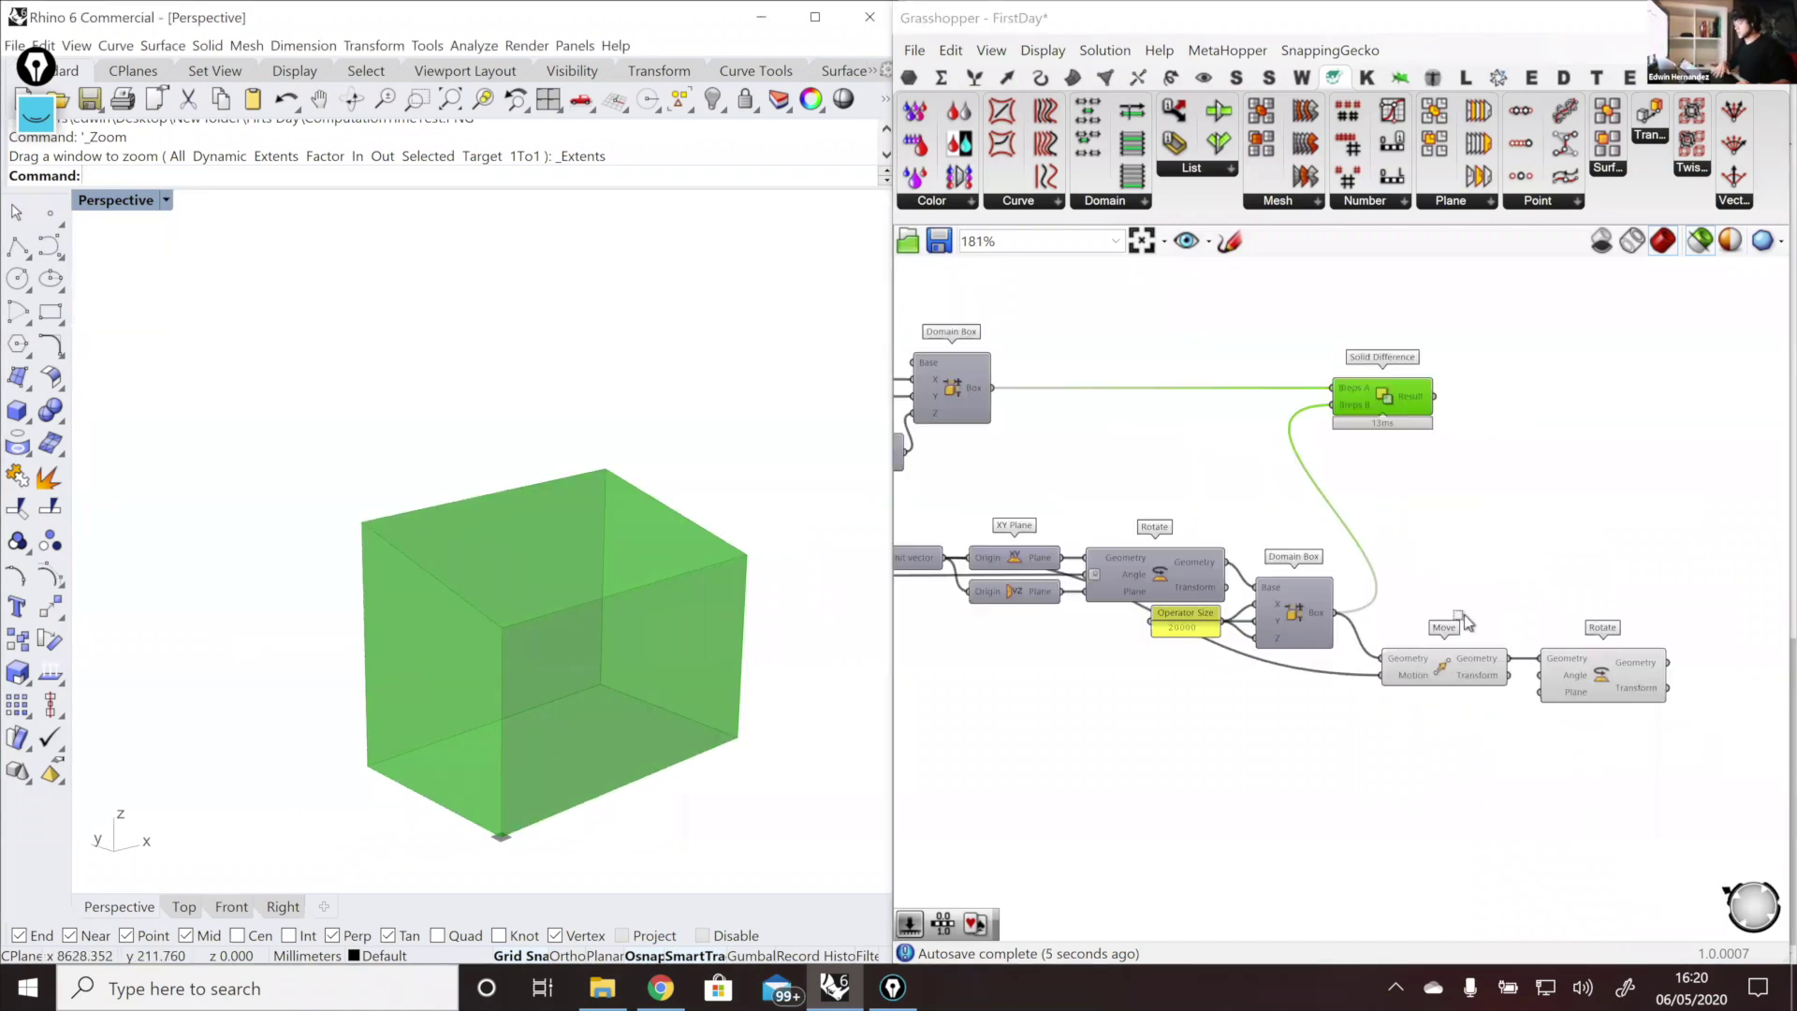
{"action": "left_click_drag", "start_coordinate": [1466, 622], "coordinate": [1680, 711]}
{"action": "key", "text": "Delete"}
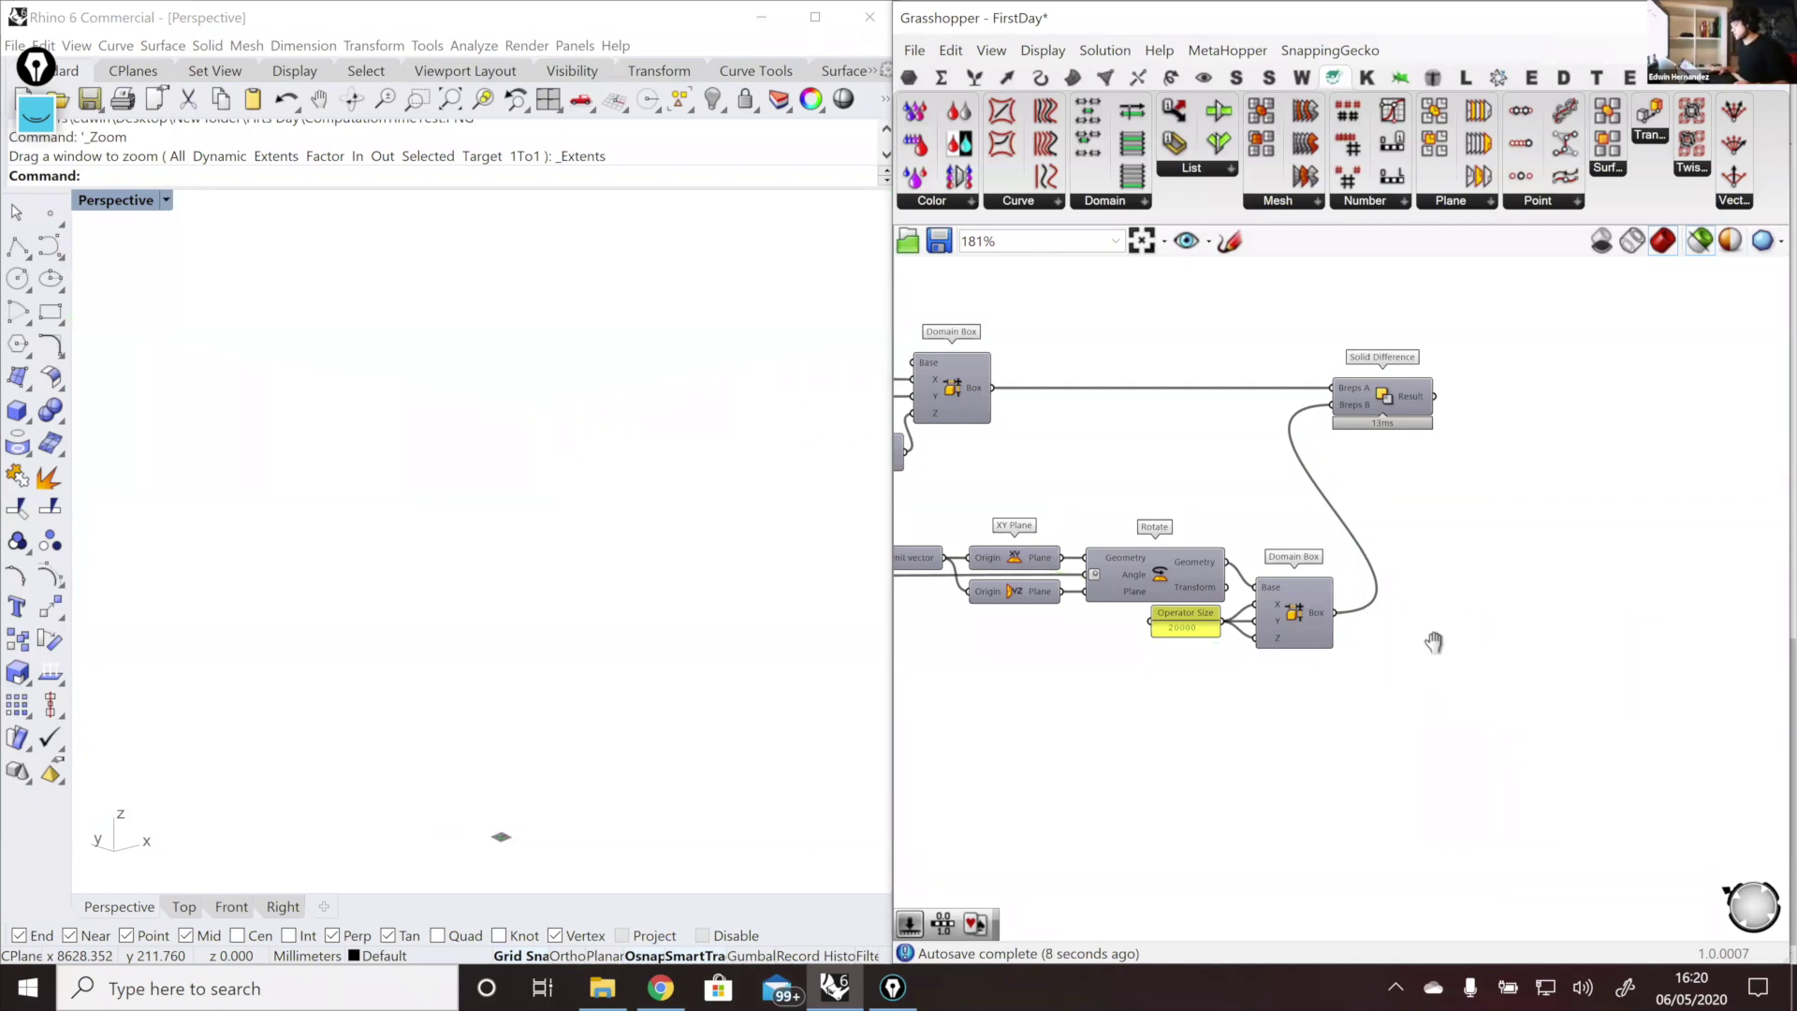
Step: Select Solid Difference alone to preview its result and check the component's computation time
{"action": "right_click_drag", "start_coordinate": [1434, 642], "coordinate": [1503, 679]}
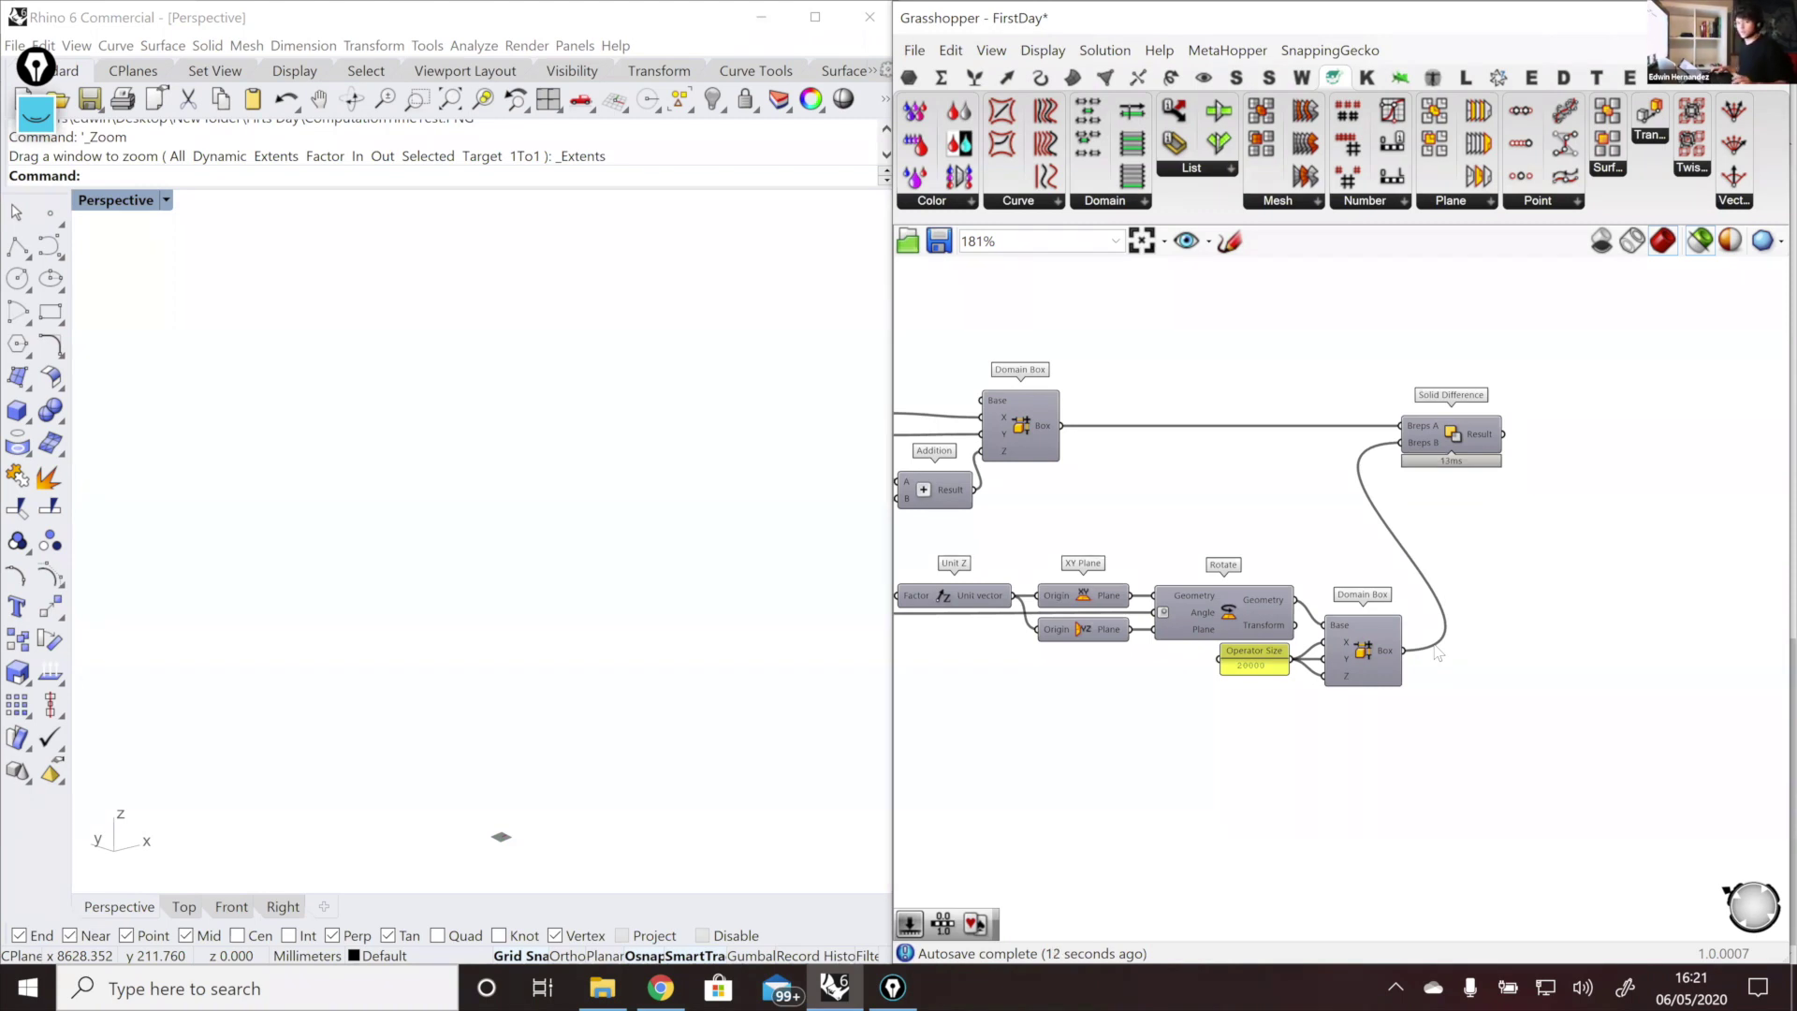
{"action": "scroll", "coordinate": [1437, 497], "scroll_direction": "up", "scroll_amount": 2}
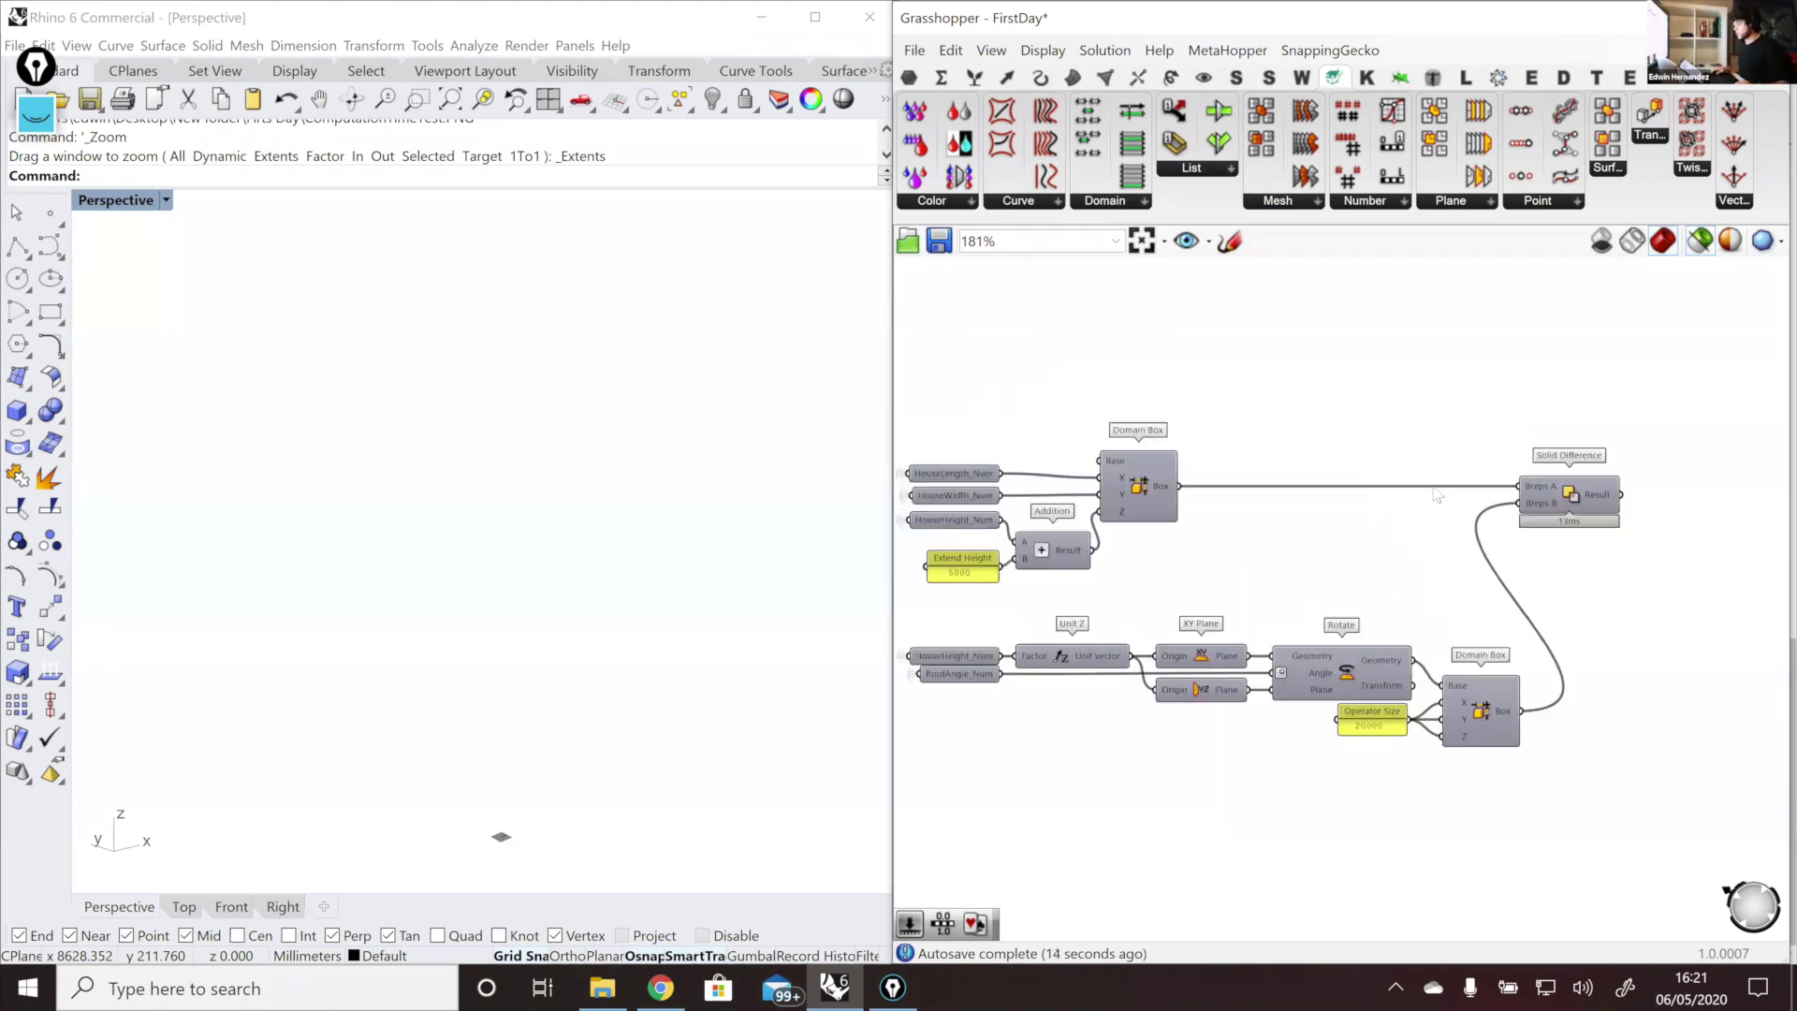
{"action": "left_click_drag", "start_coordinate": [1427, 402], "coordinate": [1695, 555]}
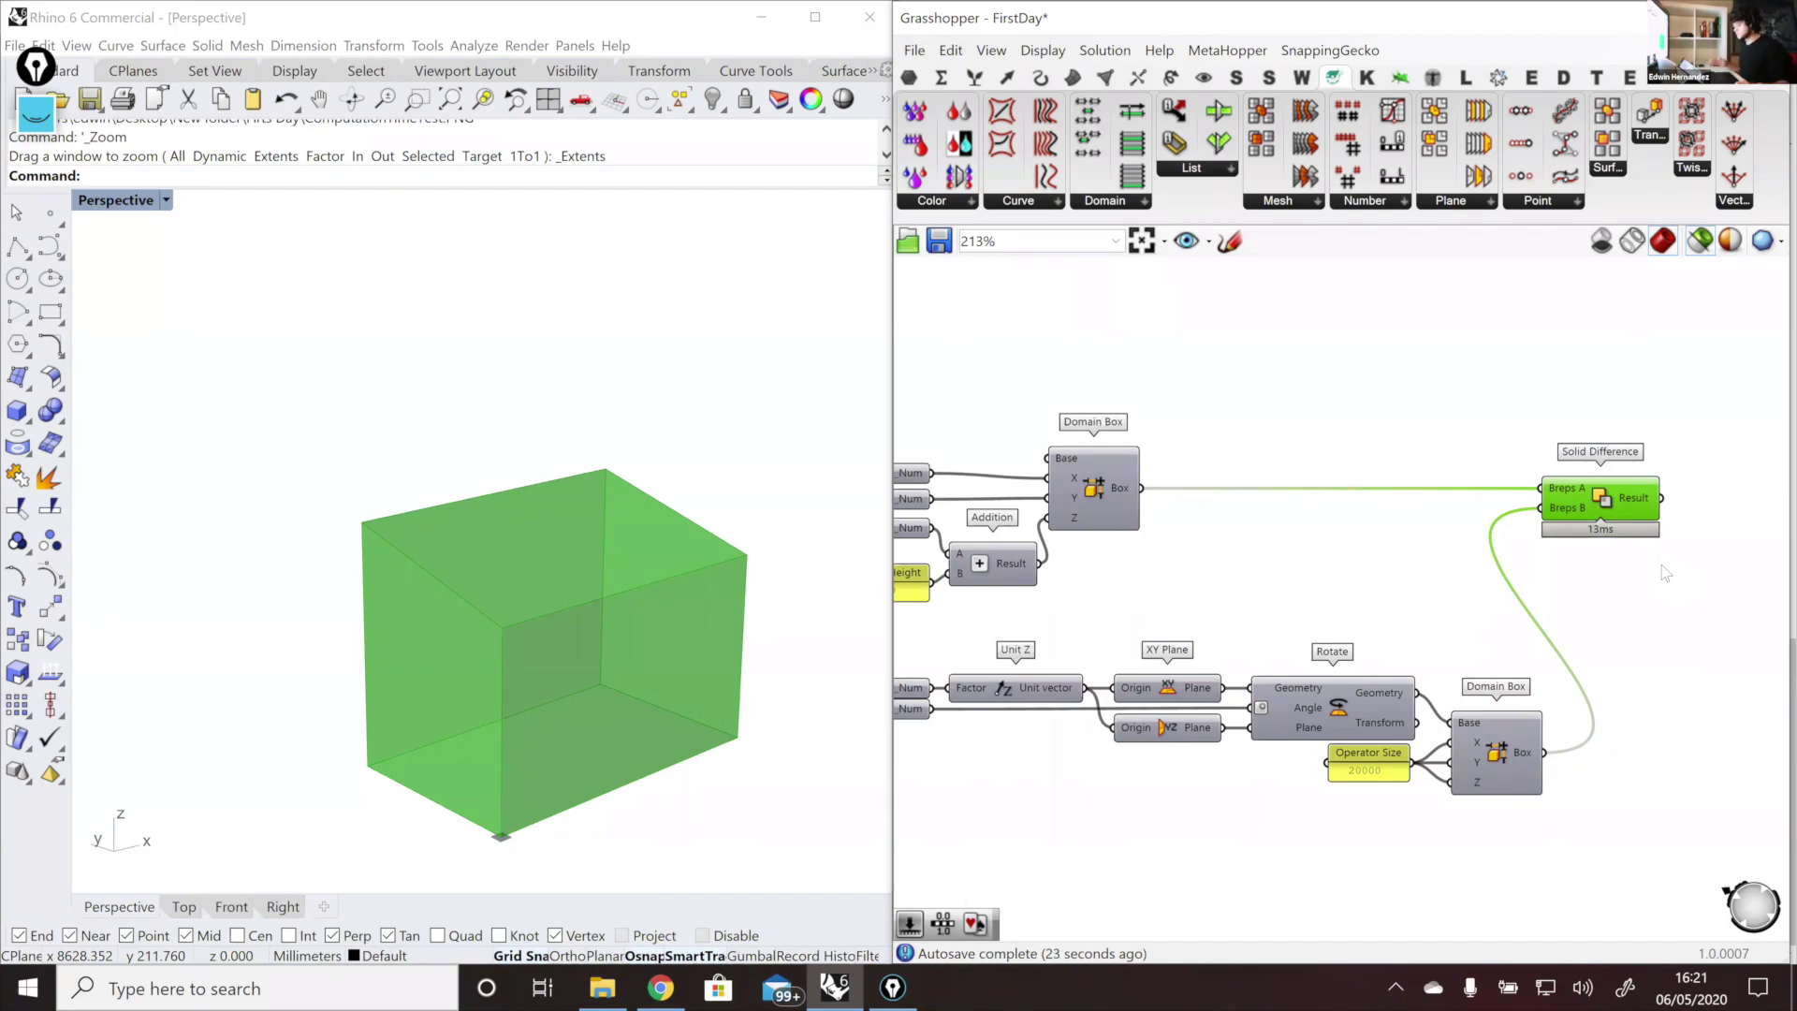
{"action": "scroll", "coordinate": [1576, 546], "scroll_direction": "down", "scroll_amount": 1}
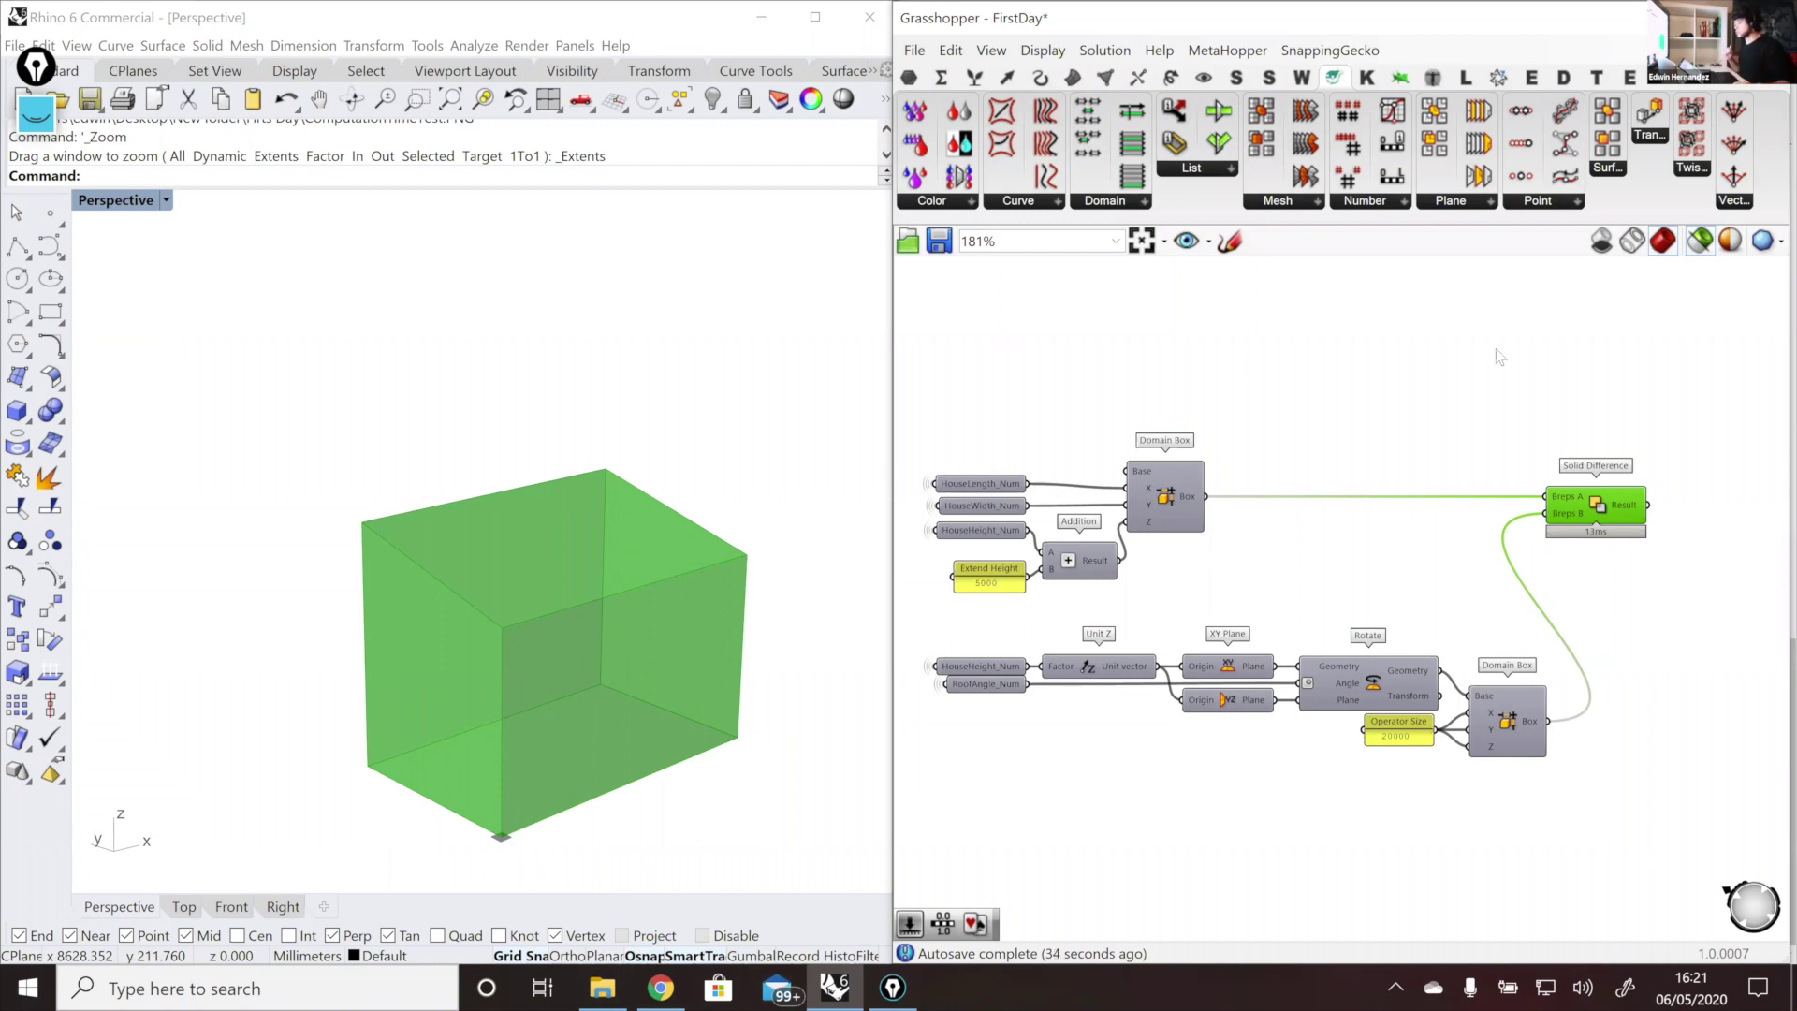
Step: Look through the Intersect category's Shape components for the available solid, region and mesh booleans, and clear the component selection
{"action": "left_click", "coordinate": [1269, 77]}
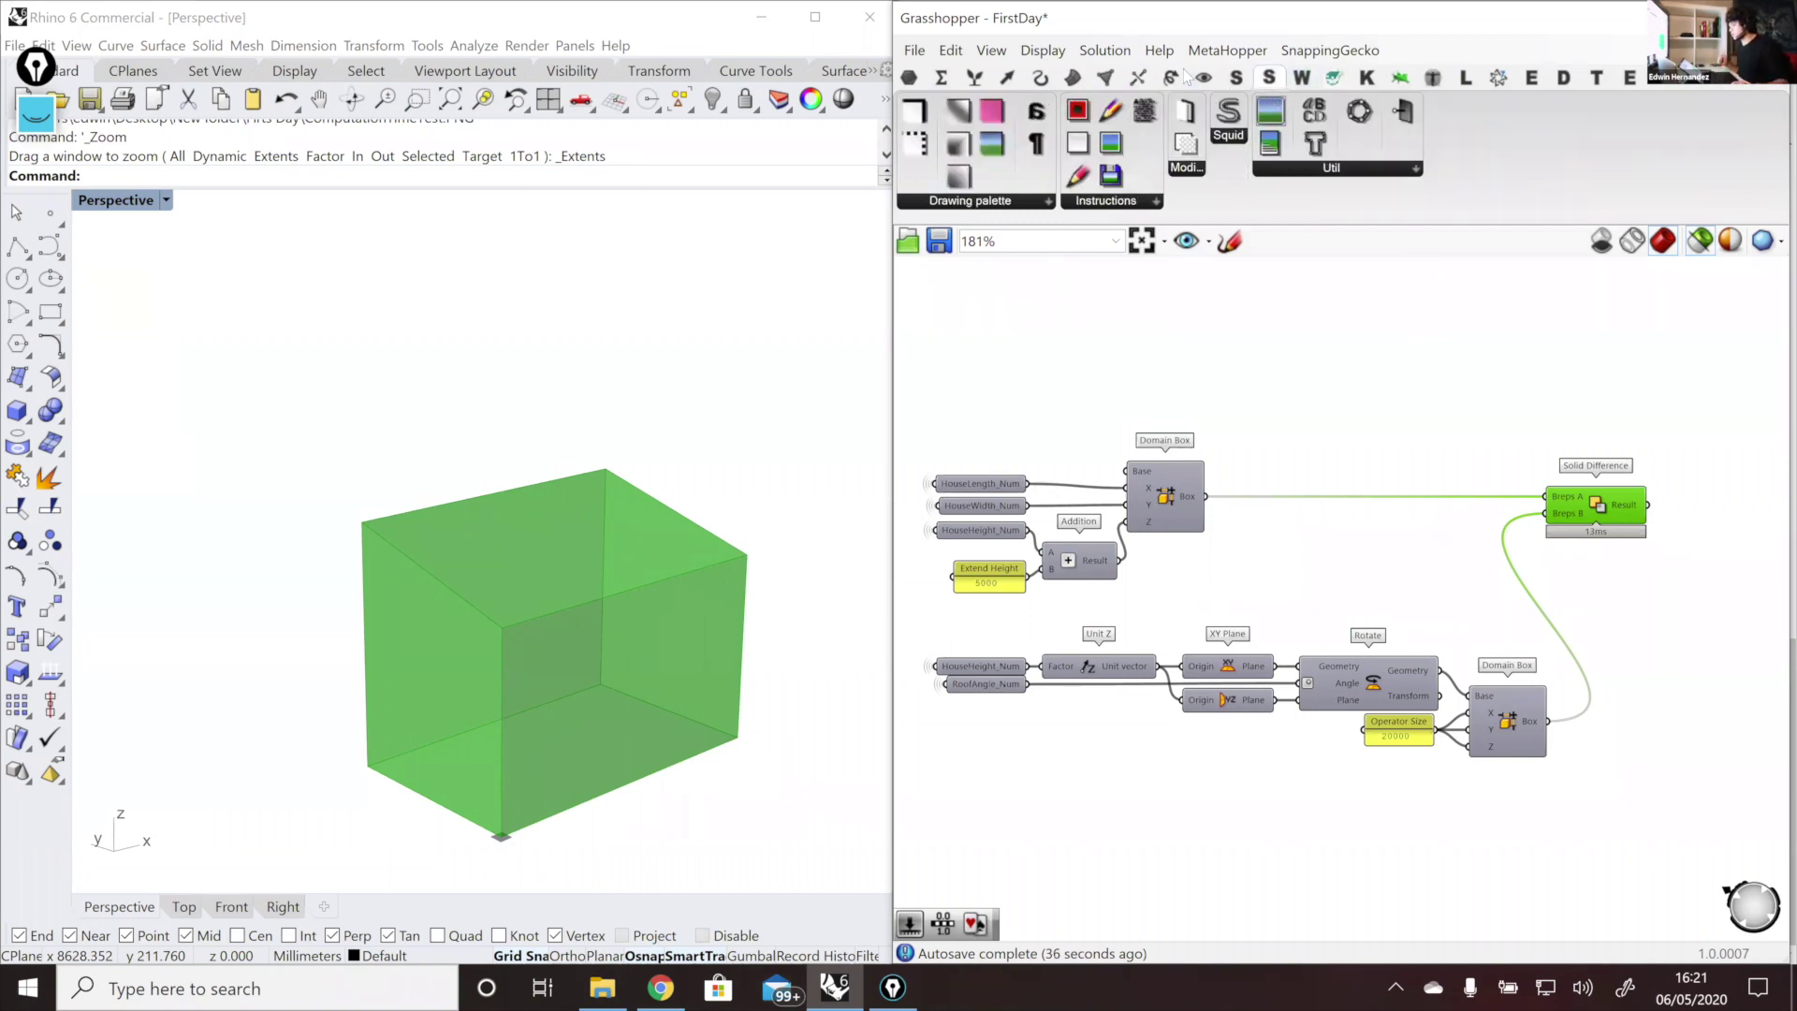
{"action": "left_click", "coordinate": [1138, 77]}
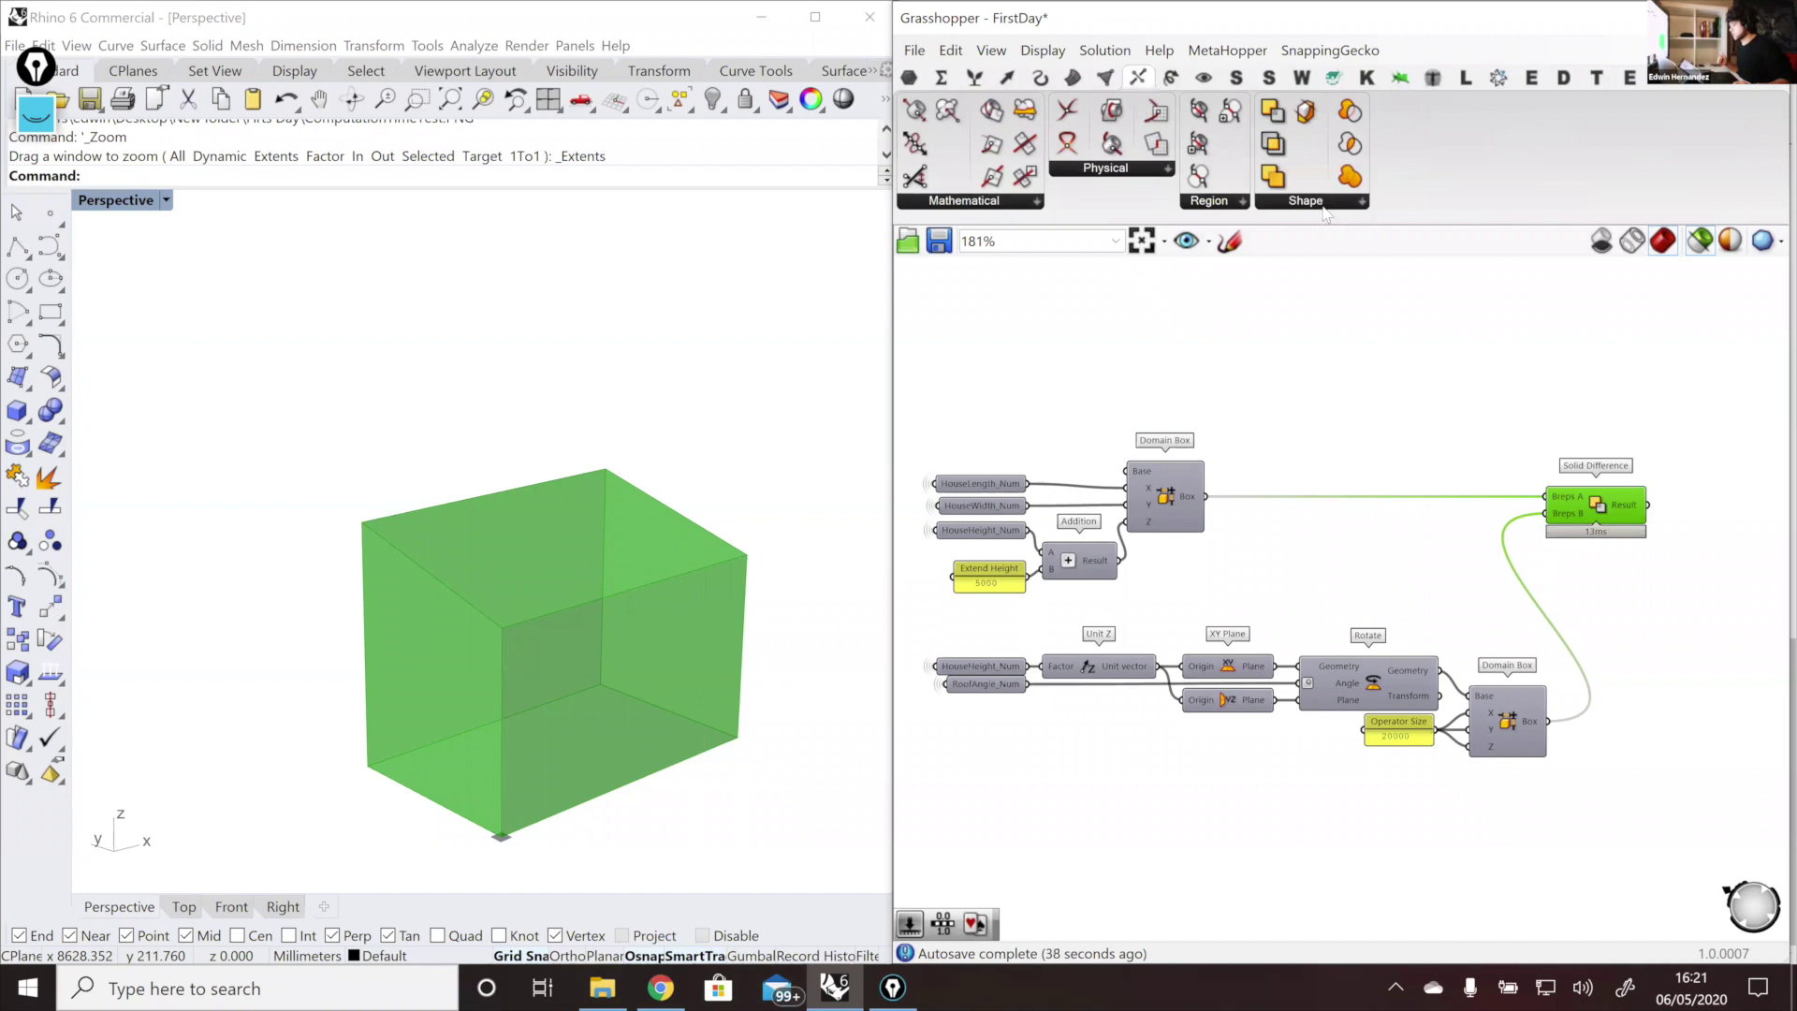
{"action": "left_click", "coordinate": [1305, 201]}
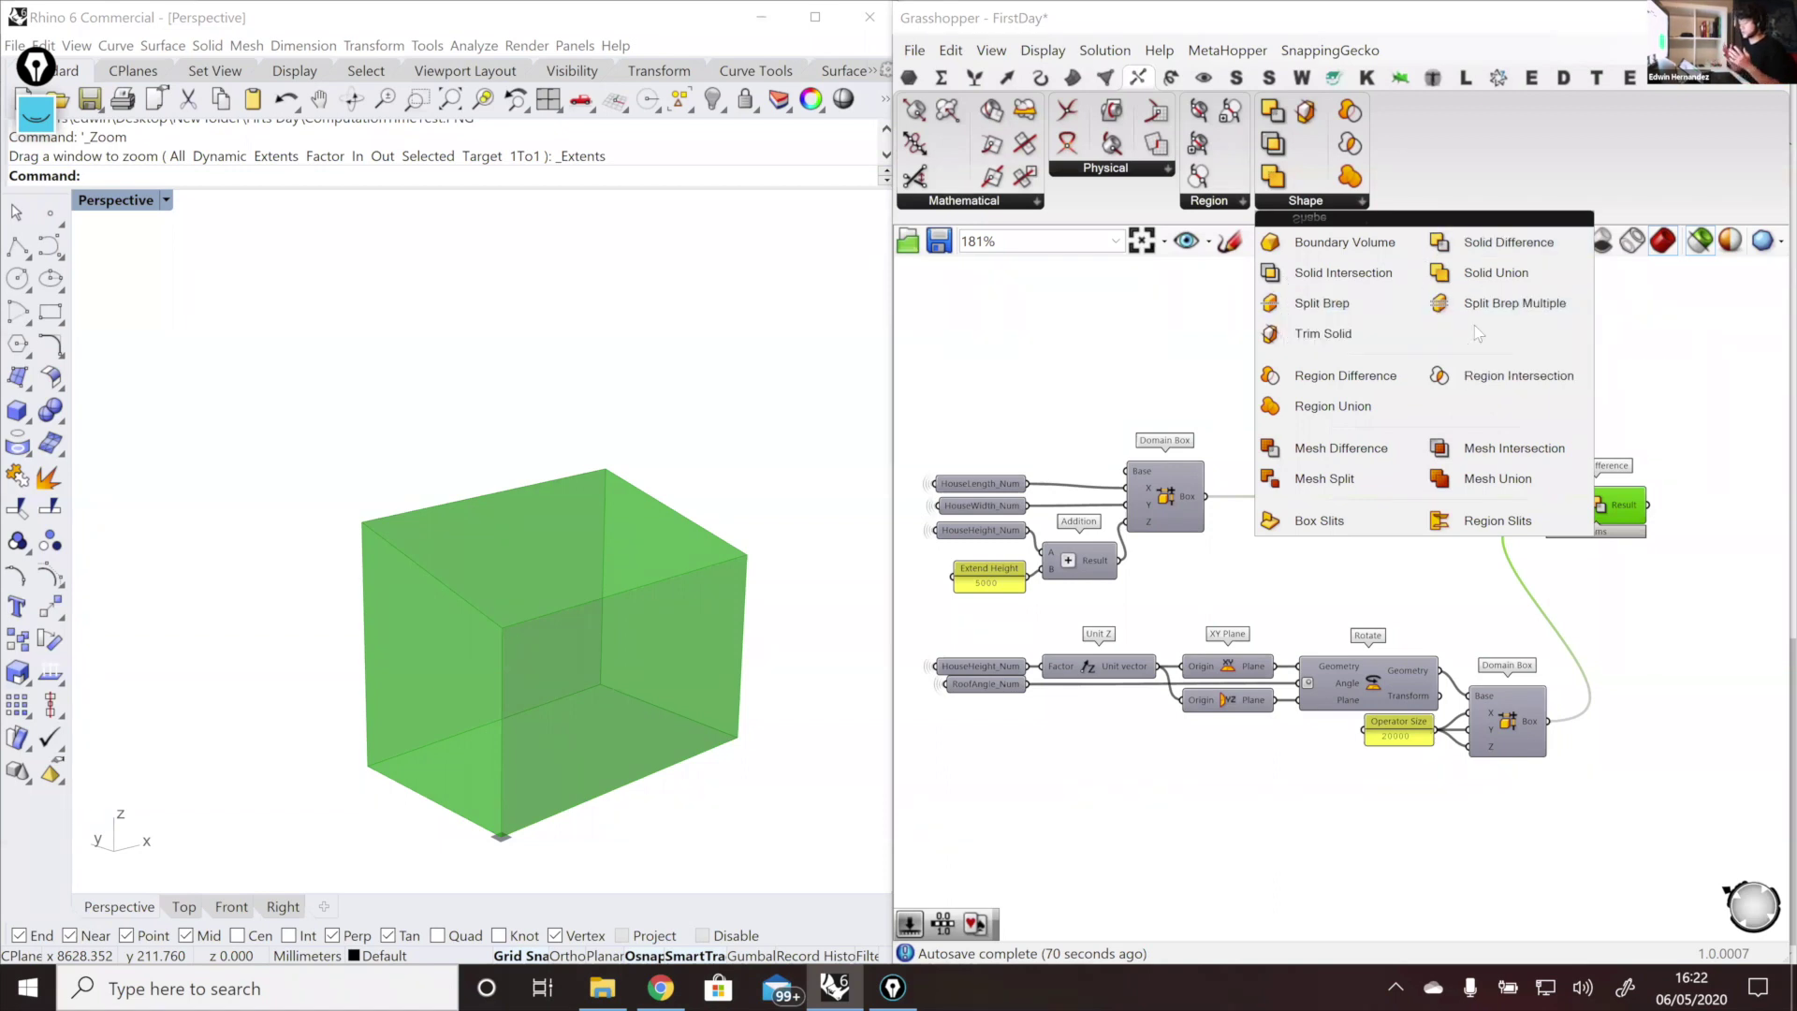
{"action": "left_click", "coordinate": [1625, 388]}
Step: Preview the Solid Difference result and connect it to the Brep input of Deconstruct Brep in the question 2 card
{"action": "scroll", "coordinate": [1278, 514], "scroll_direction": "down", "scroll_amount": 4}
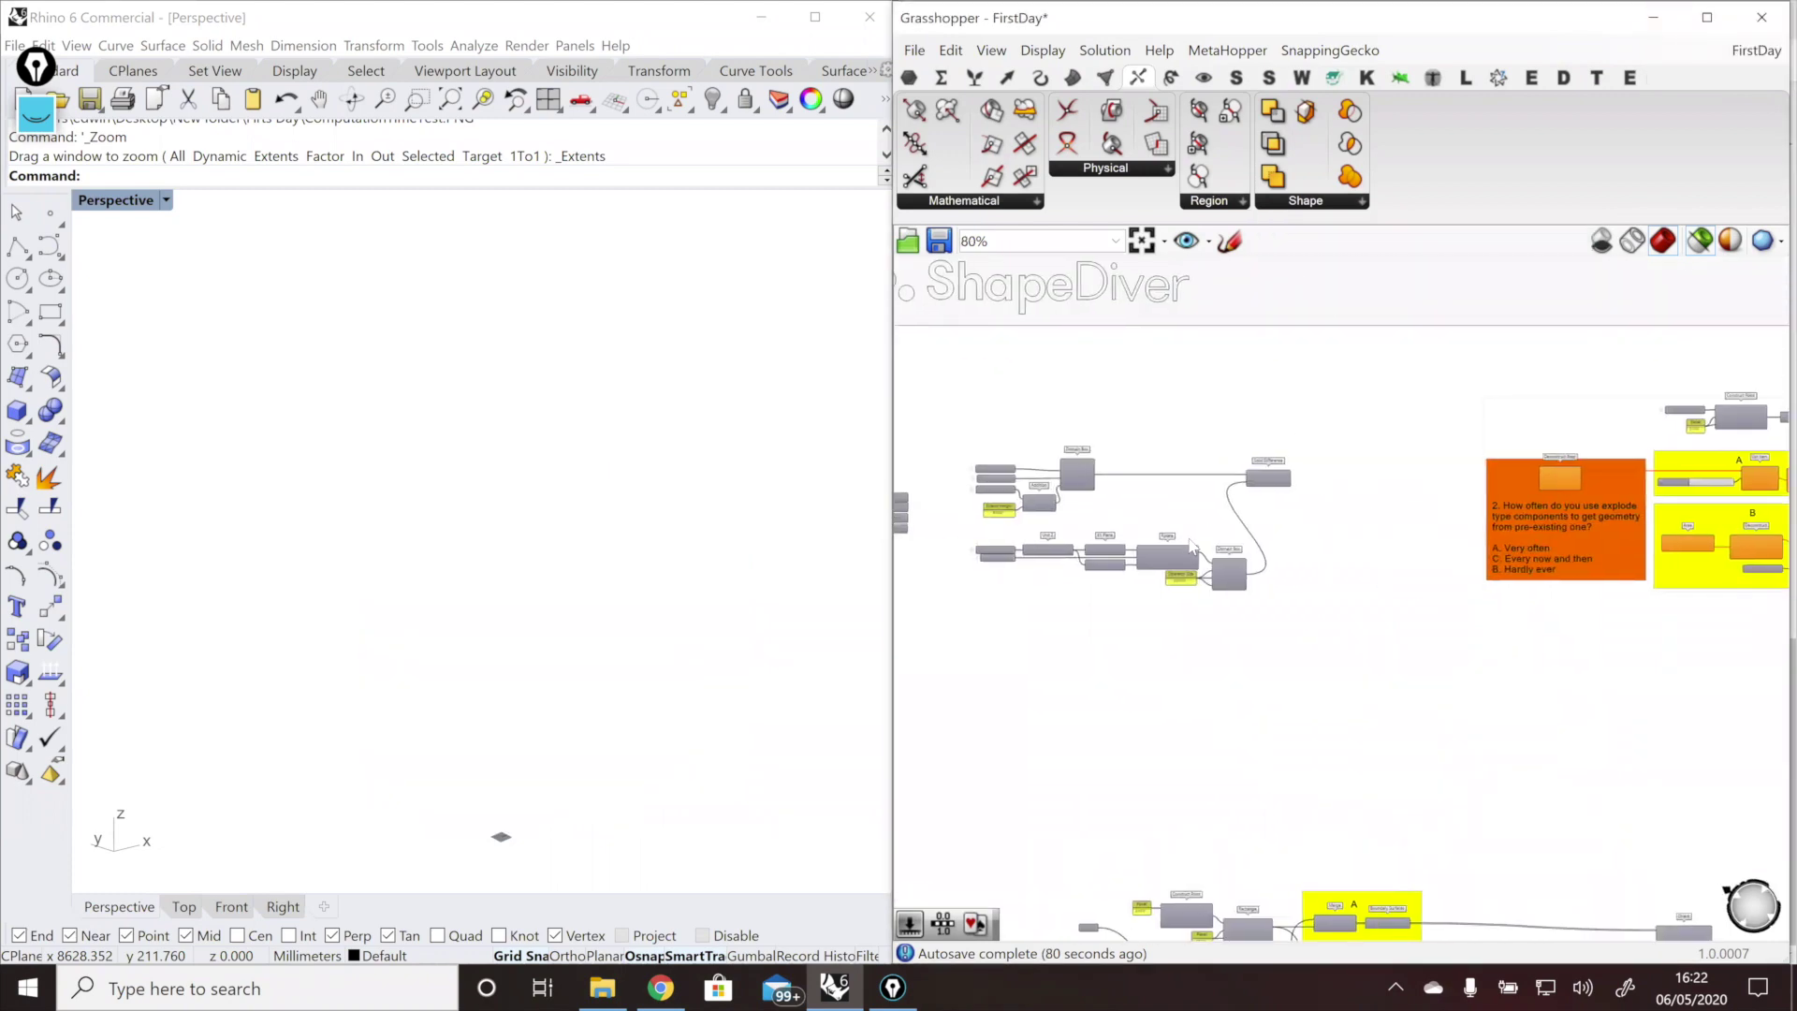
{"action": "scroll", "coordinate": [1191, 547], "scroll_direction": "up", "scroll_amount": 1}
{"action": "scroll", "coordinate": [1232, 556], "scroll_direction": "up", "scroll_amount": 2}
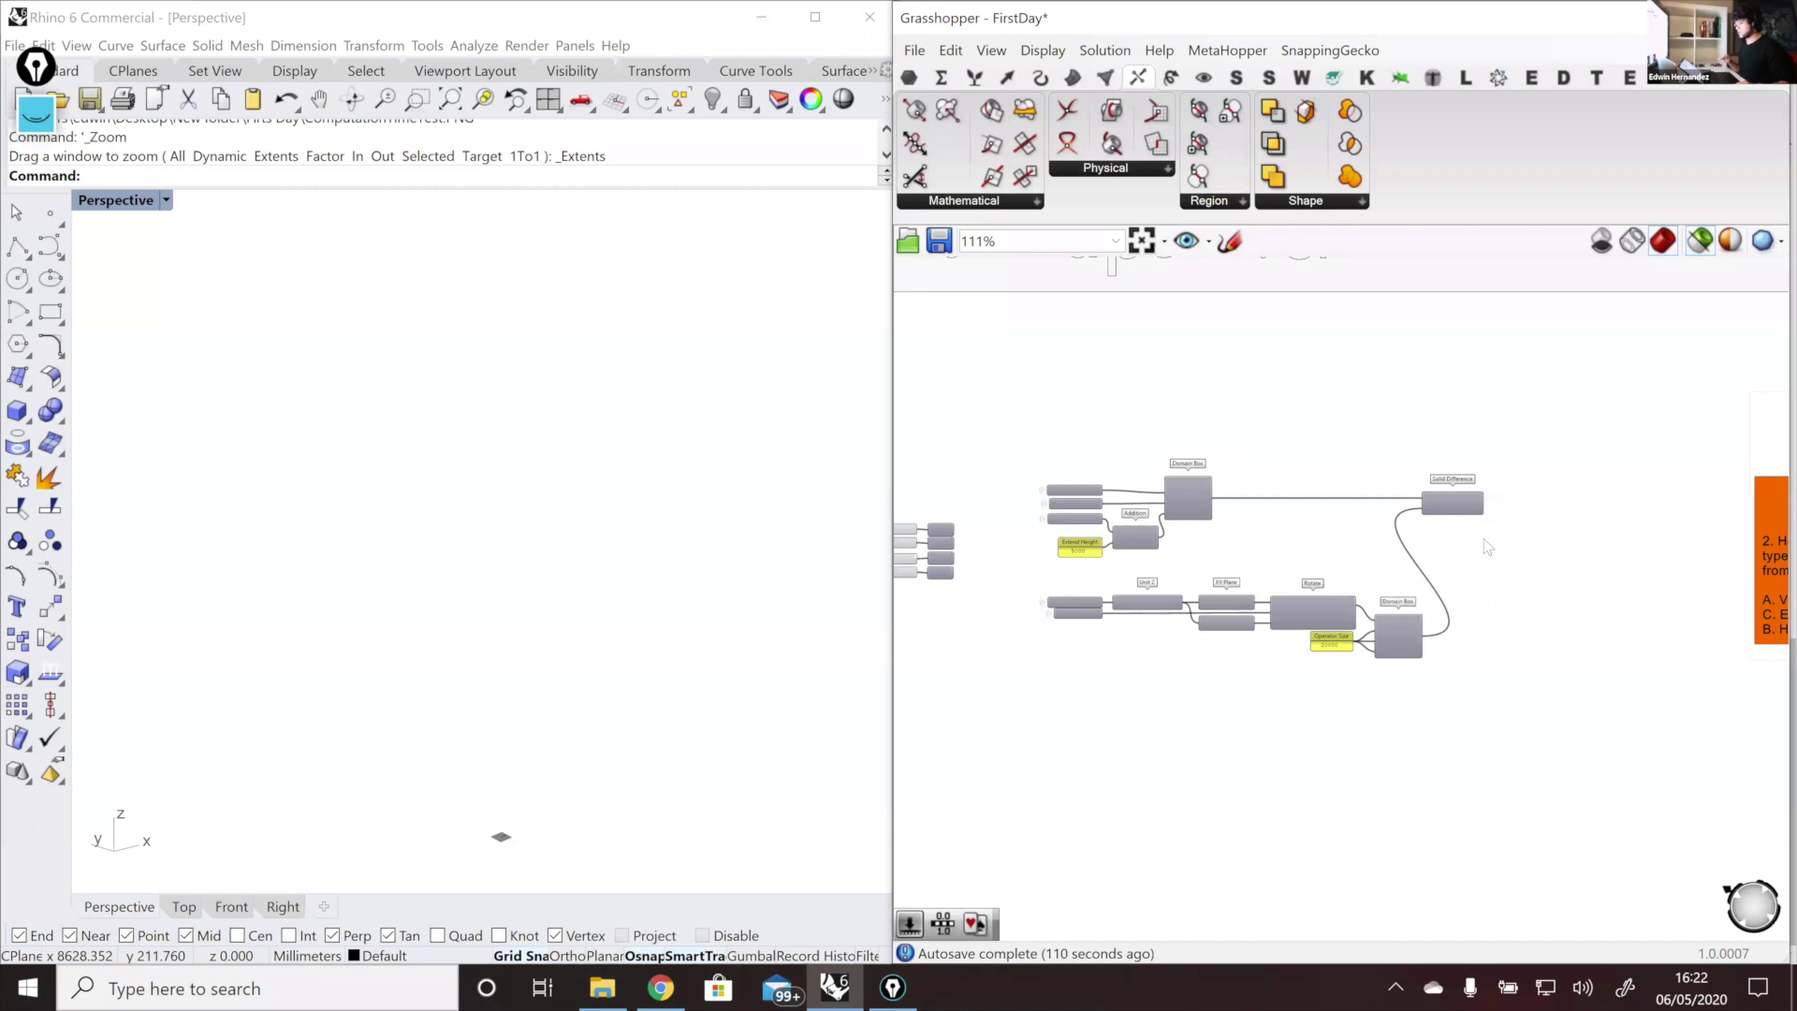
{"action": "scroll", "coordinate": [1474, 514], "scroll_direction": "up", "scroll_amount": 2}
{"action": "left_click_drag", "start_coordinate": [1502, 554], "coordinate": [1383, 383]}
{"action": "right_click_drag", "start_coordinate": [1367, 393], "coordinate": [1337, 392]}
{"action": "scroll", "coordinate": [1323, 421], "scroll_direction": "down", "scroll_amount": 2}
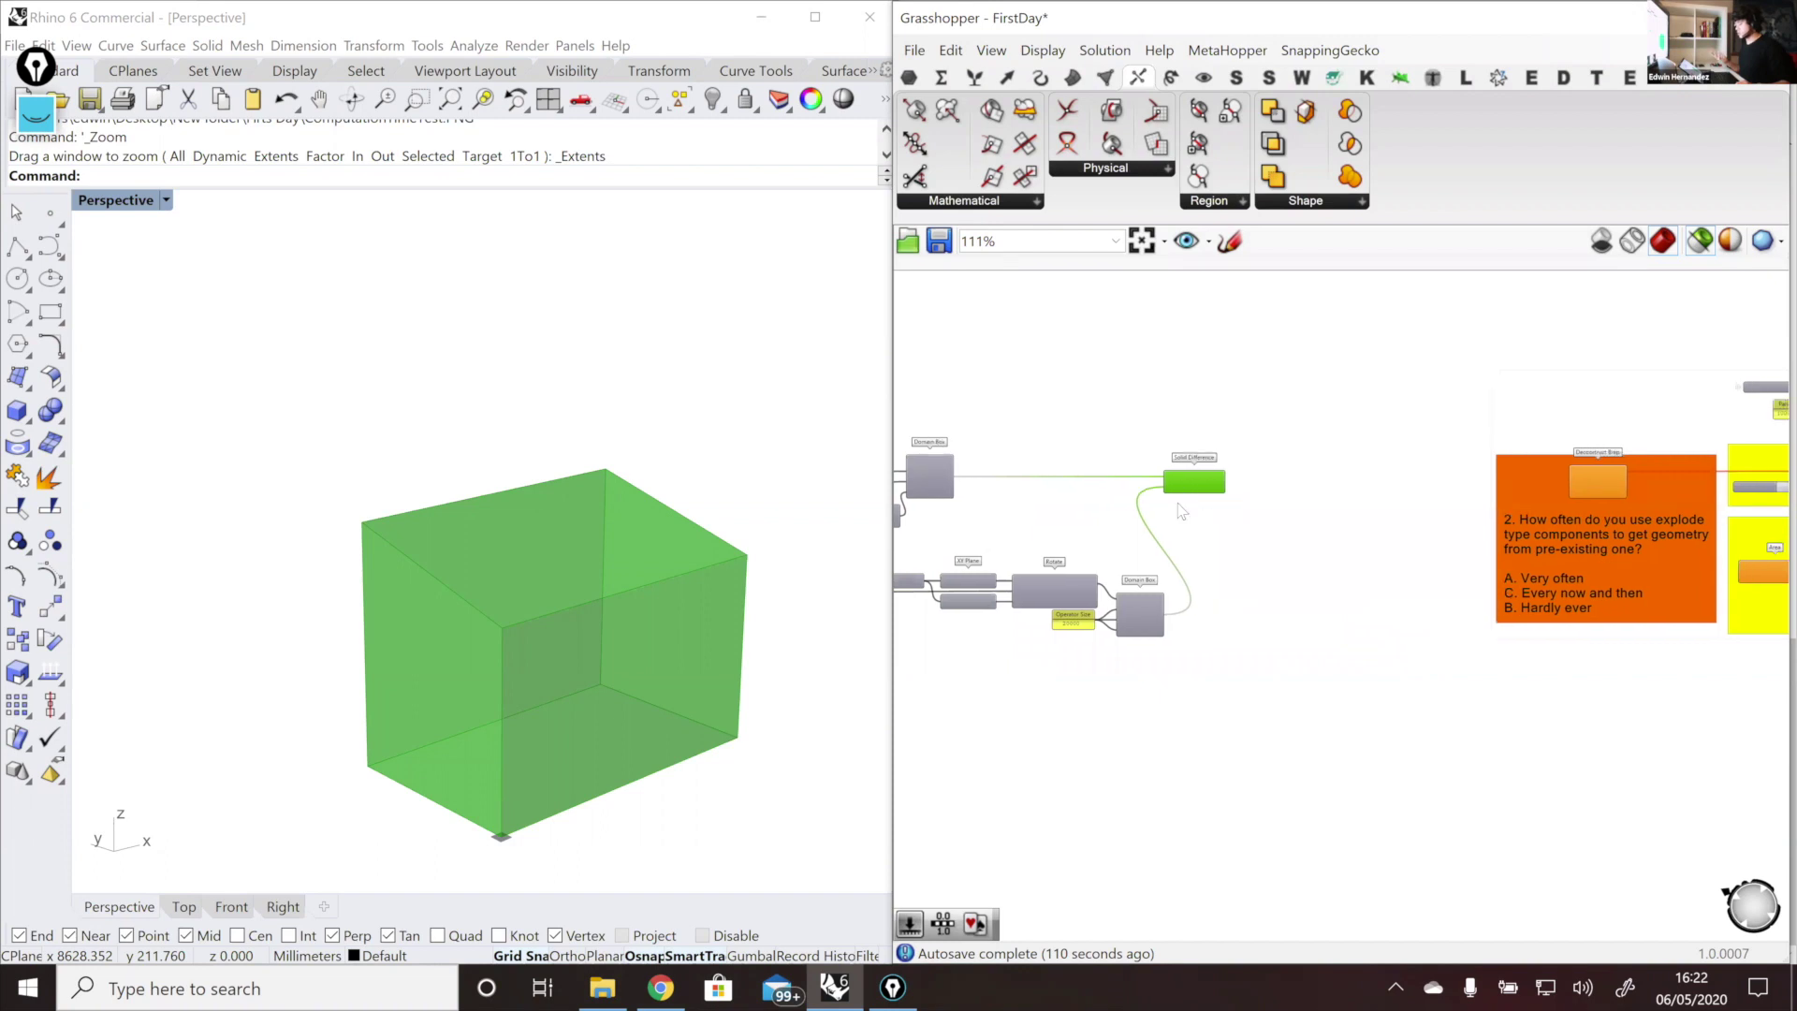
{"action": "scroll", "coordinate": [1263, 502], "scroll_direction": "up", "scroll_amount": 1}
{"action": "scroll", "coordinate": [1265, 504], "scroll_direction": "up", "scroll_amount": 2}
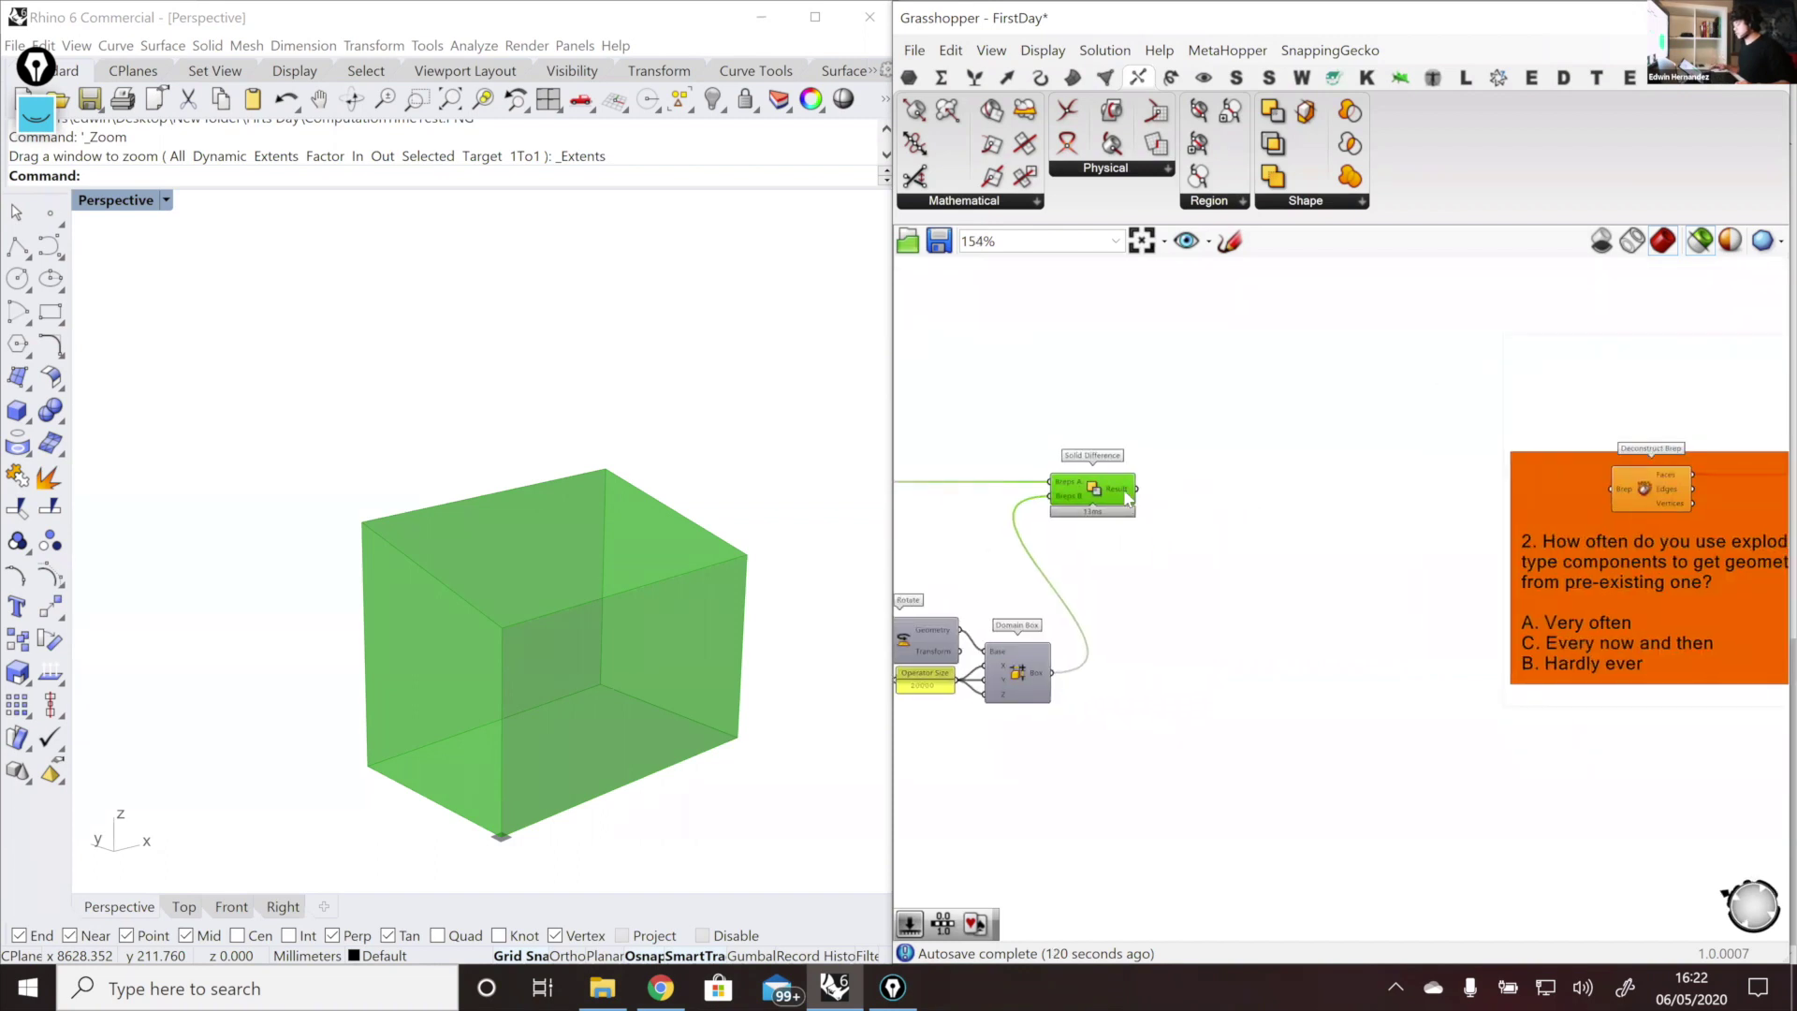
{"action": "right_click_drag", "start_coordinate": [545, 584], "coordinate": [567, 620]}
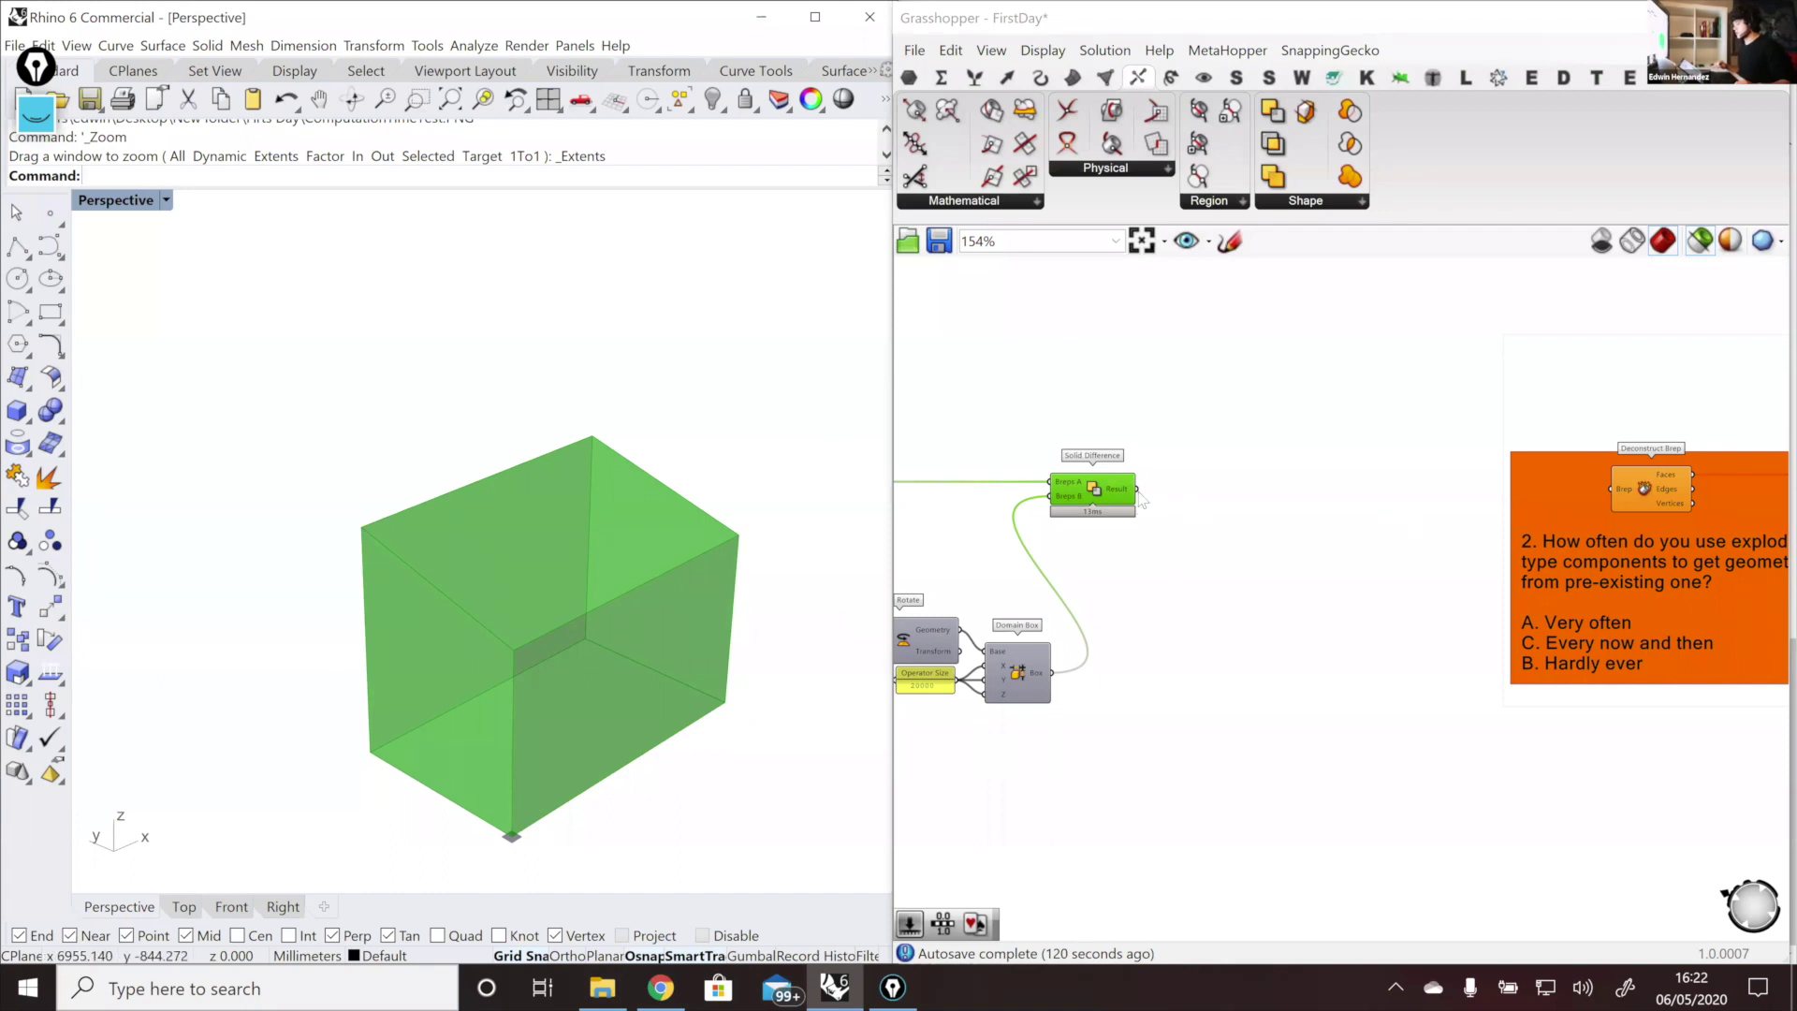
{"action": "left_click_drag", "start_coordinate": [1137, 489], "coordinate": [1613, 489]}
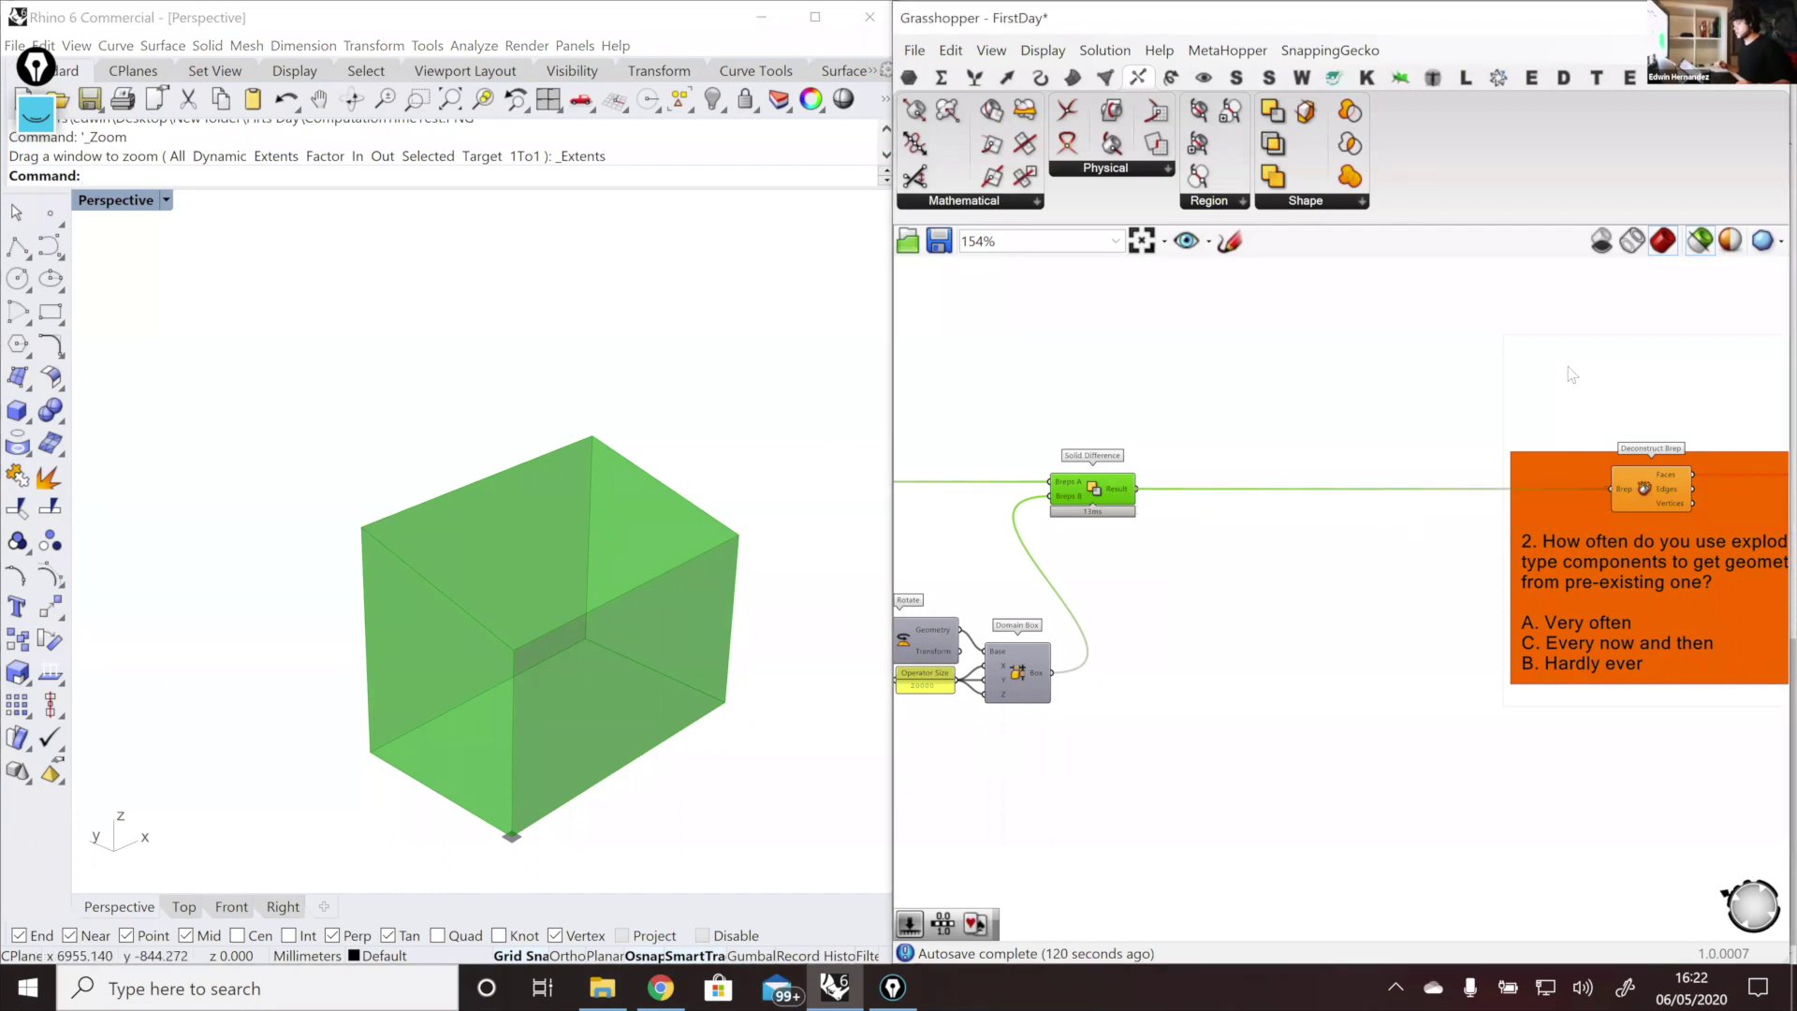
Step: Preview Deconstruct Brep alone and inspect the faces, edges and vertices of the house shape beside options A and B
{"action": "left_click", "coordinate": [1658, 495]}
{"action": "scroll", "coordinate": [1223, 479], "scroll_direction": "down", "scroll_amount": 3}
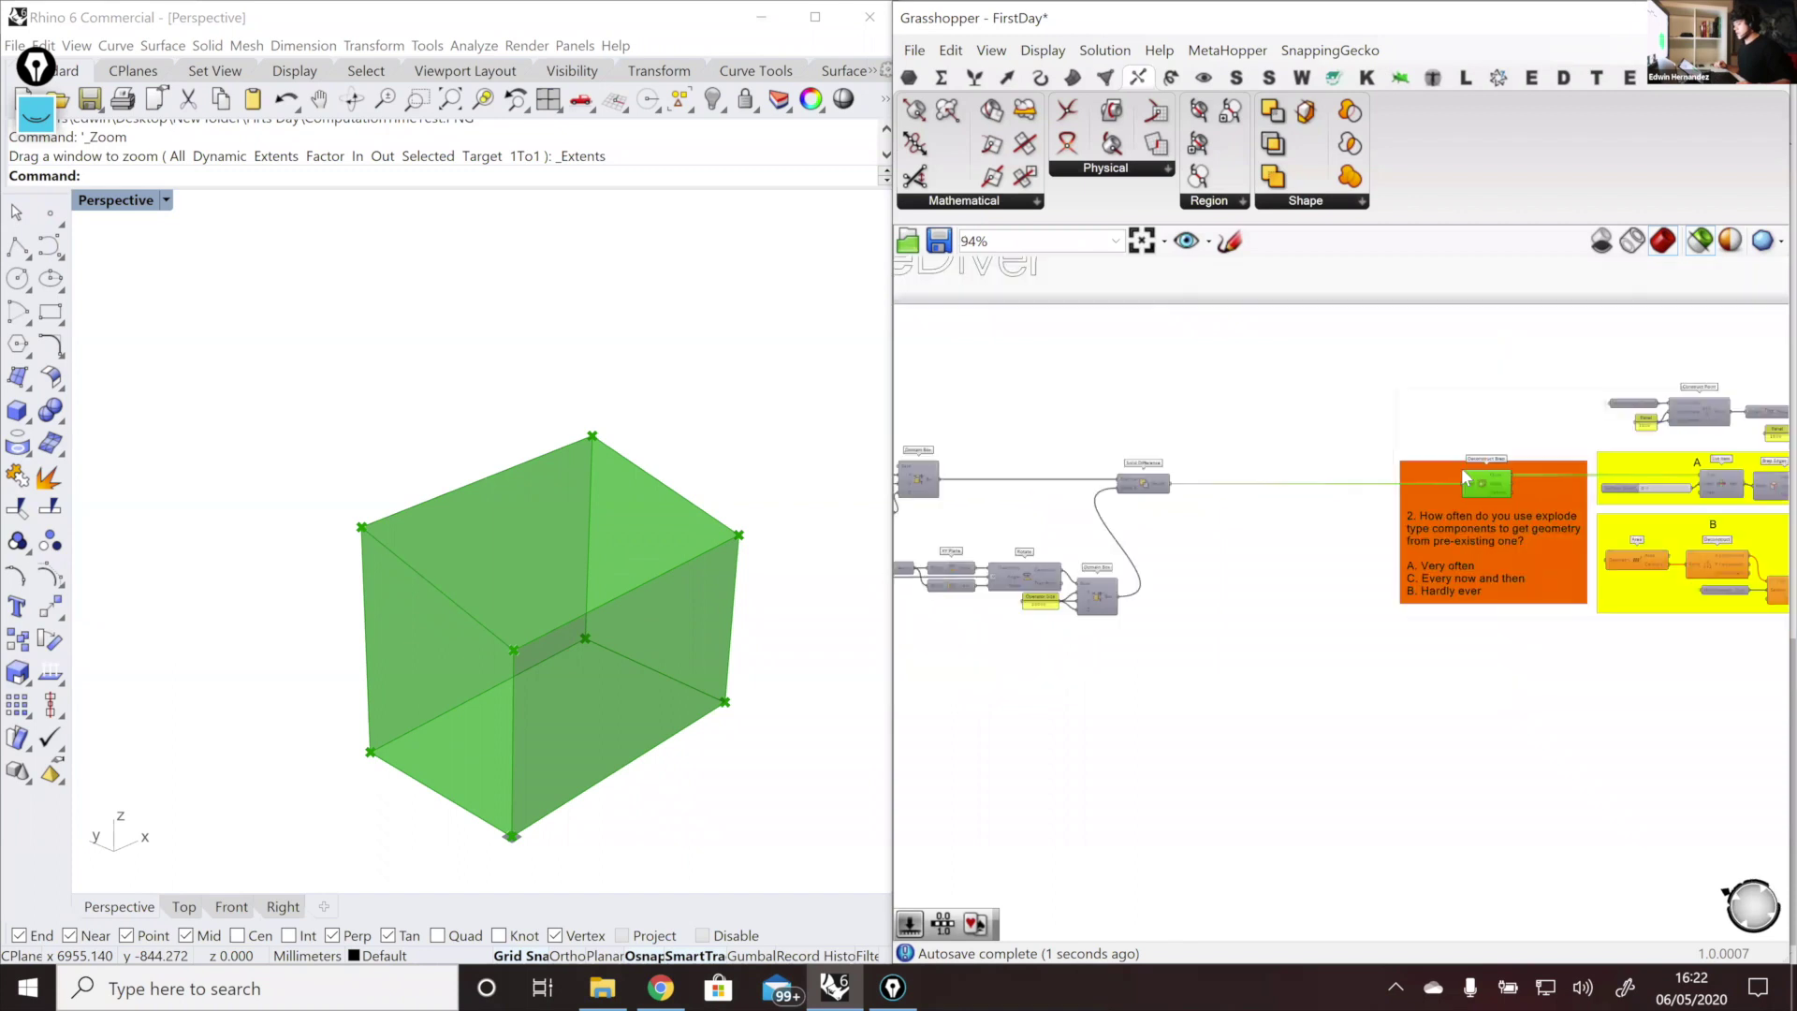
{"action": "scroll", "coordinate": [1466, 475], "scroll_direction": "up", "scroll_amount": 3}
{"action": "right_click_drag", "start_coordinate": [1463, 479], "coordinate": [1094, 497]}
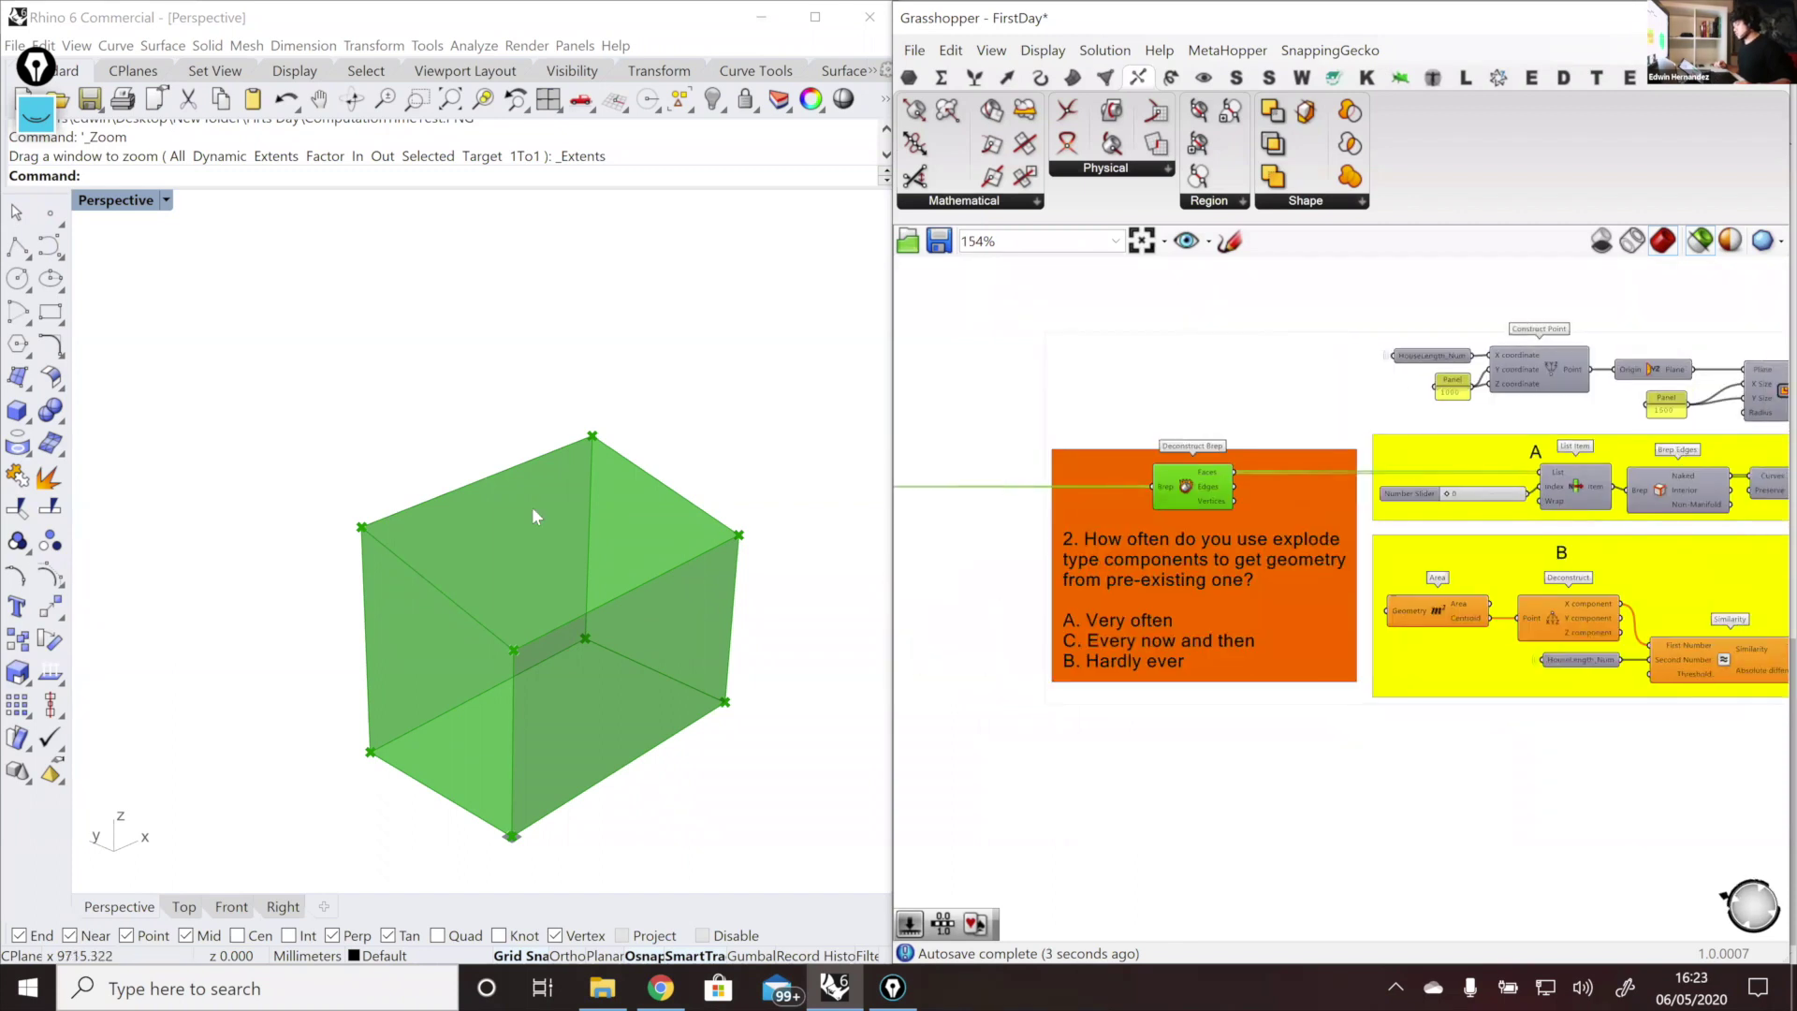
{"action": "right_click_drag", "start_coordinate": [531, 507], "coordinate": [232, 481]}
{"action": "scroll", "coordinate": [531, 788], "scroll_direction": "up", "scroll_amount": 2}
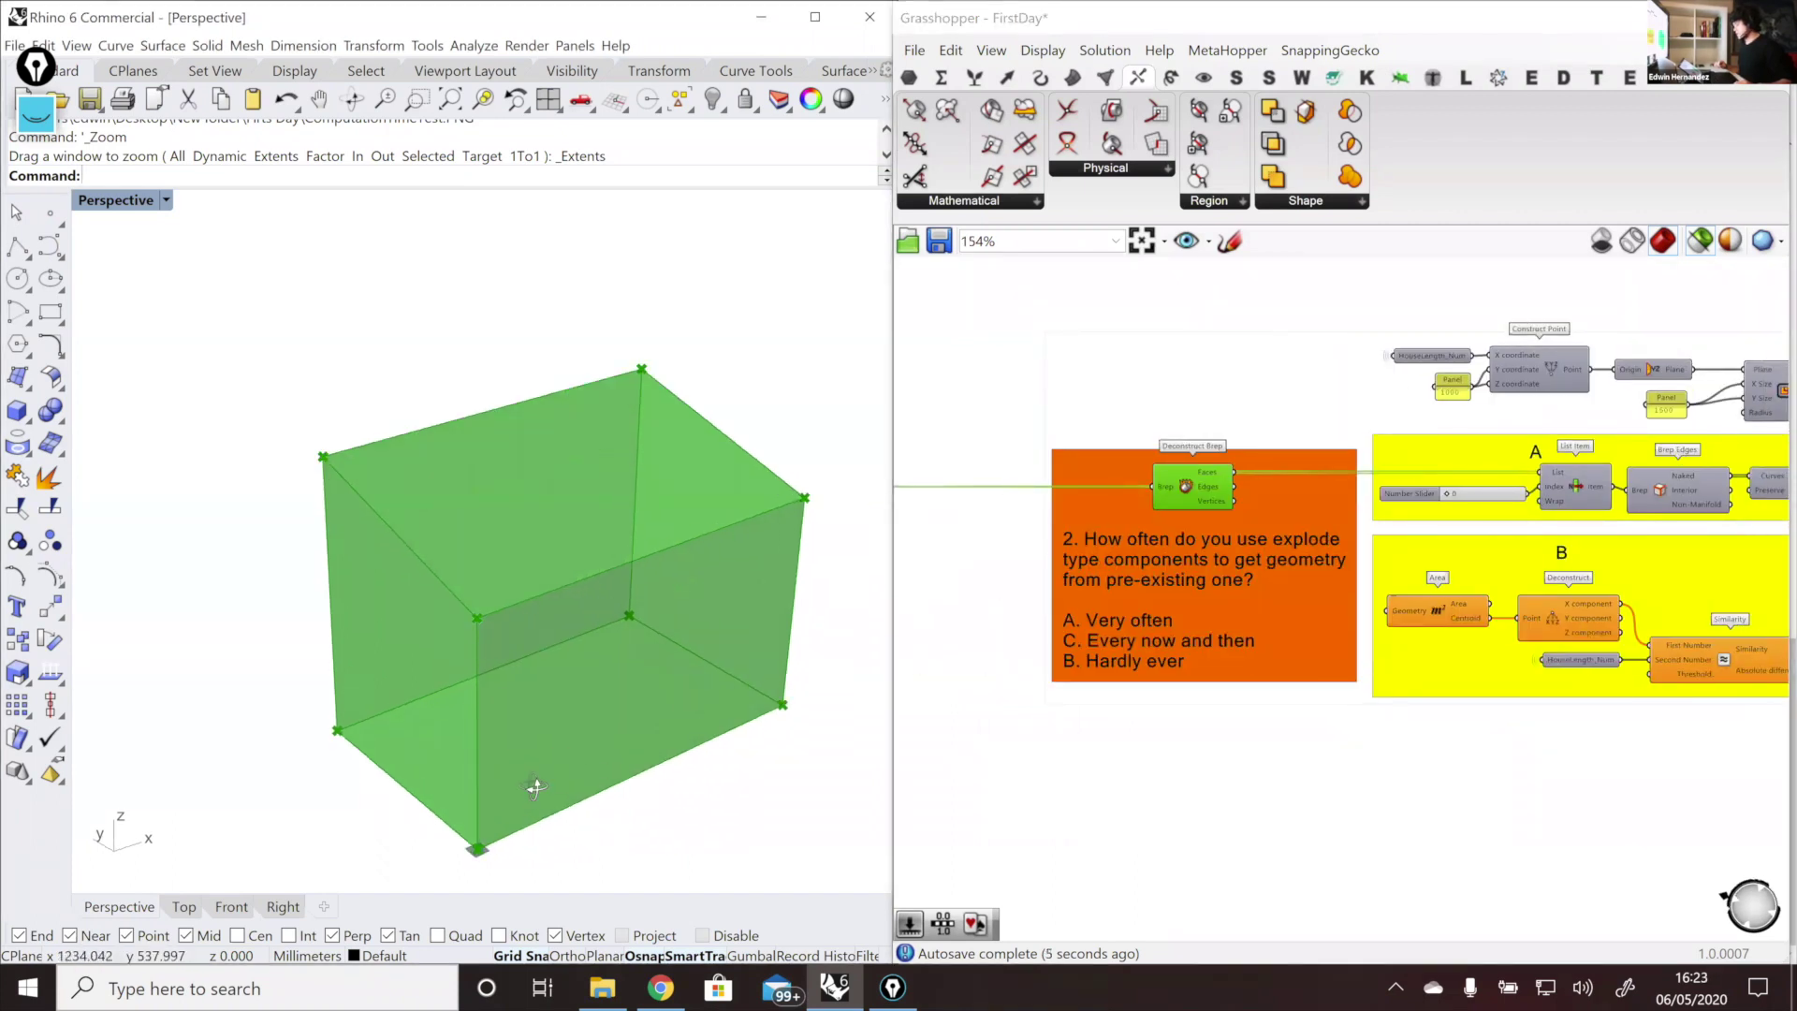
Step: Examine the question 2 card on explode type components and preview Deconstruct Brep's output
{"action": "scroll", "coordinate": [1138, 642], "scroll_direction": "up", "scroll_amount": 2}
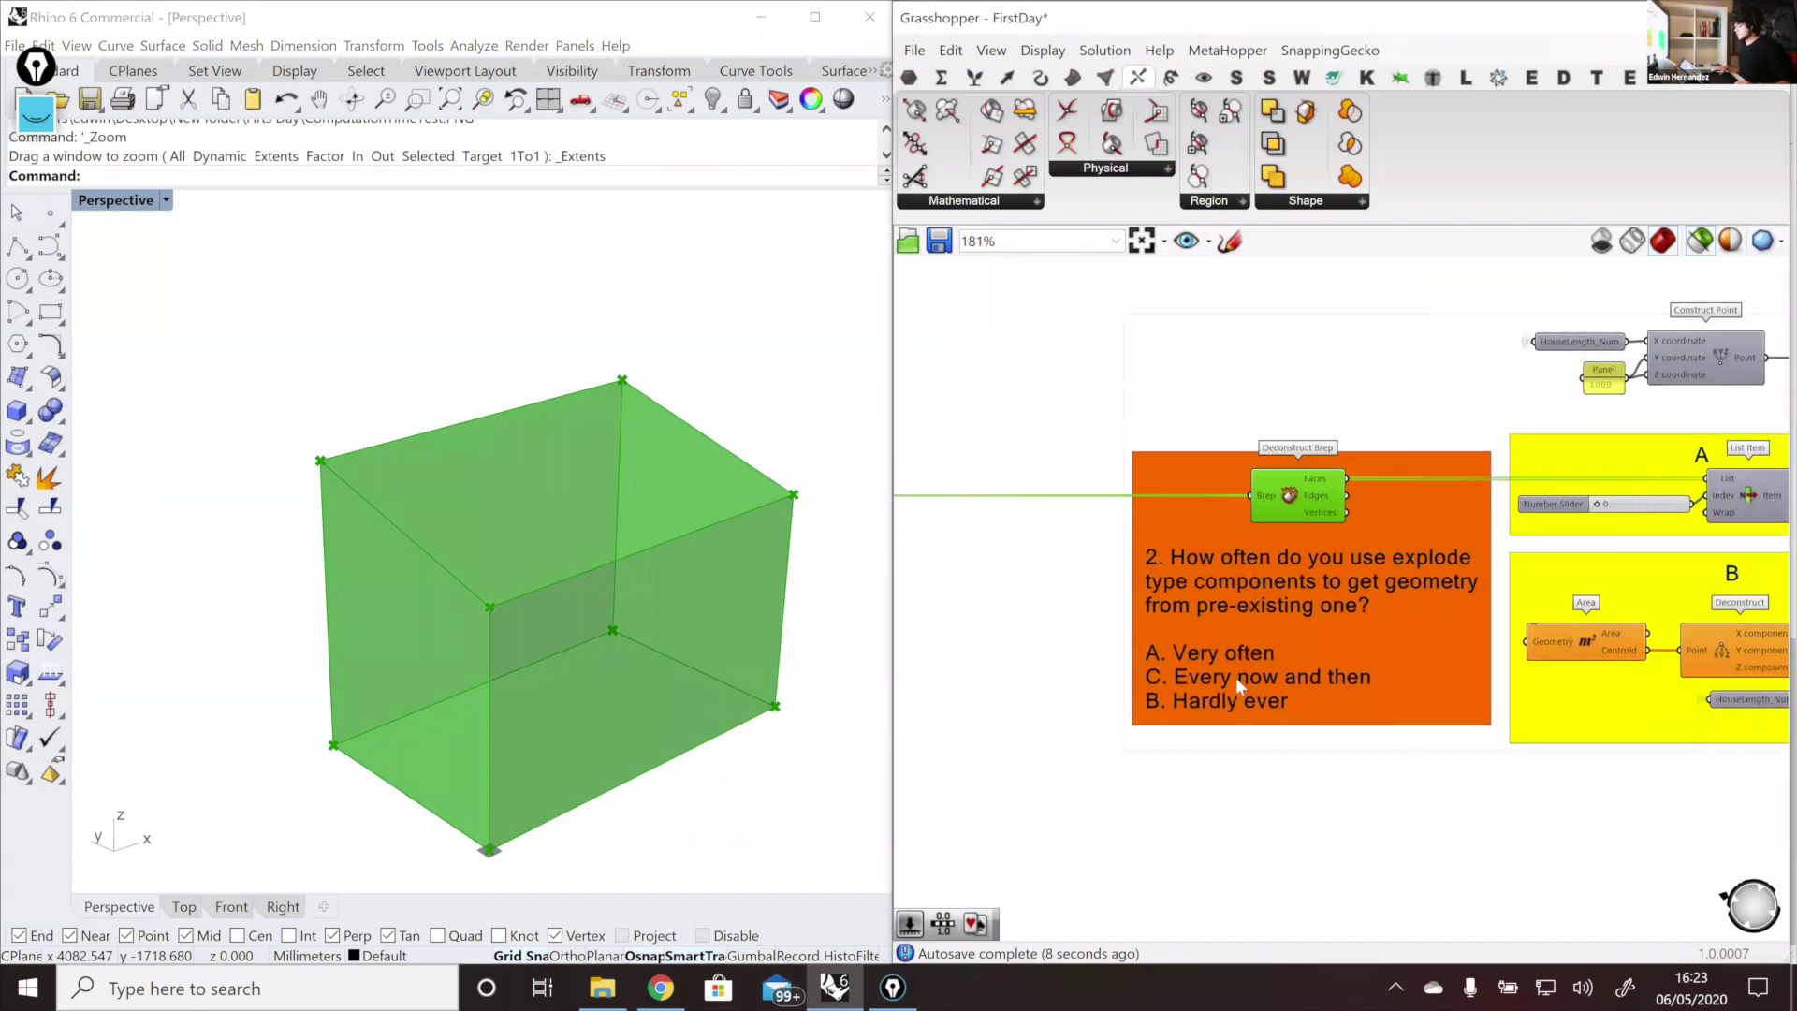
{"action": "left_click", "coordinate": [1226, 749]}
{"action": "scroll", "coordinate": [1224, 613], "scroll_direction": "up", "scroll_amount": 1}
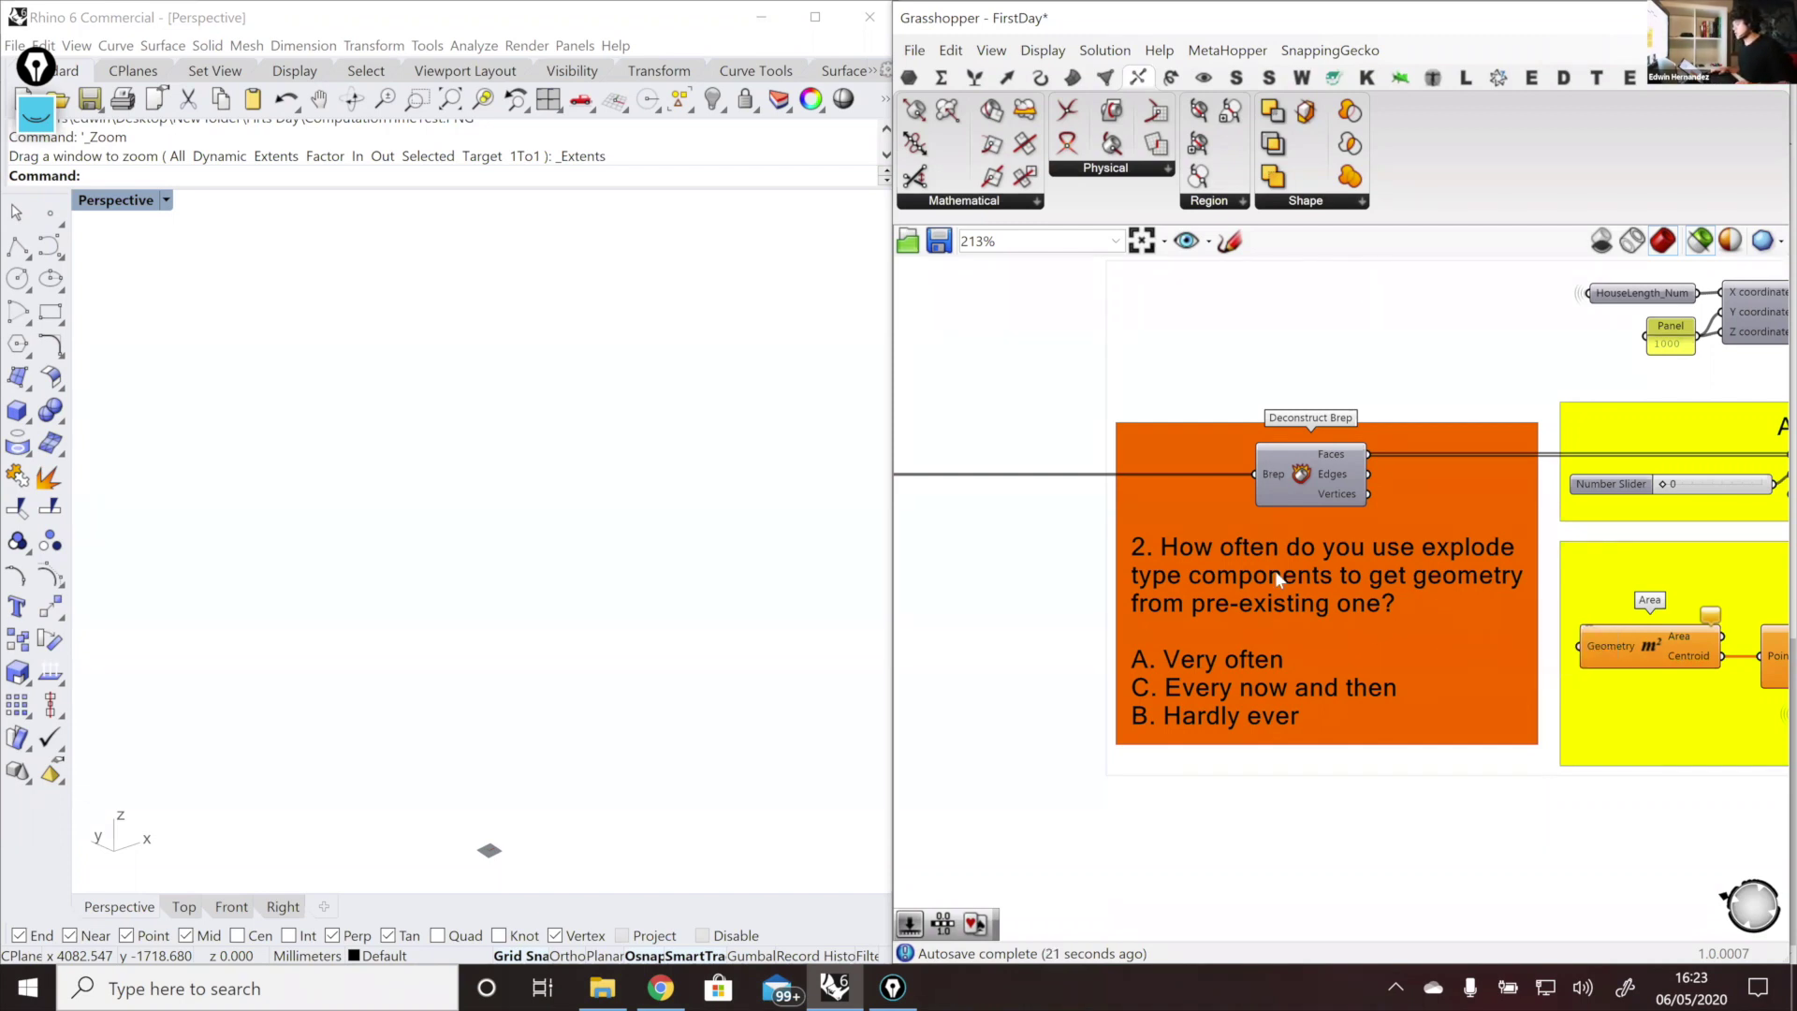
{"action": "left_click", "coordinate": [1301, 500]}
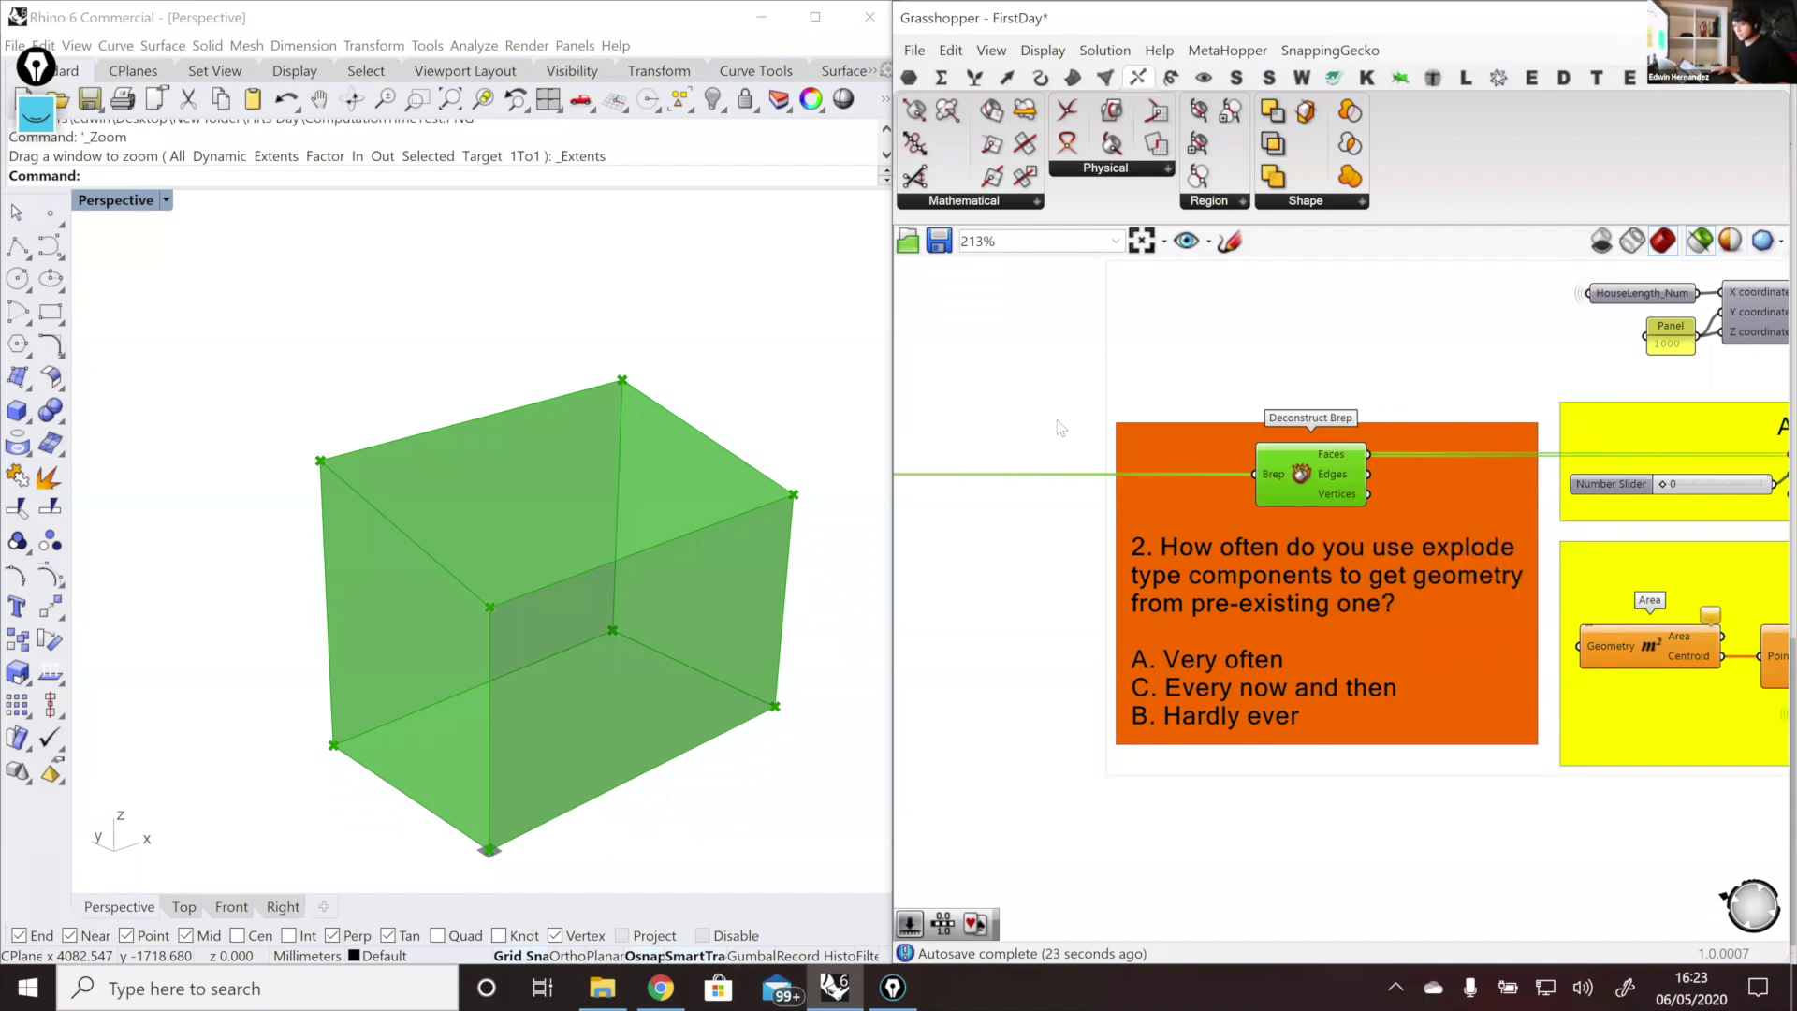
Step: Add a Brep Wireframe component and place it above Deconstruct Brep, outside the orange card
{"action": "double_click", "coordinate": [993, 352]}
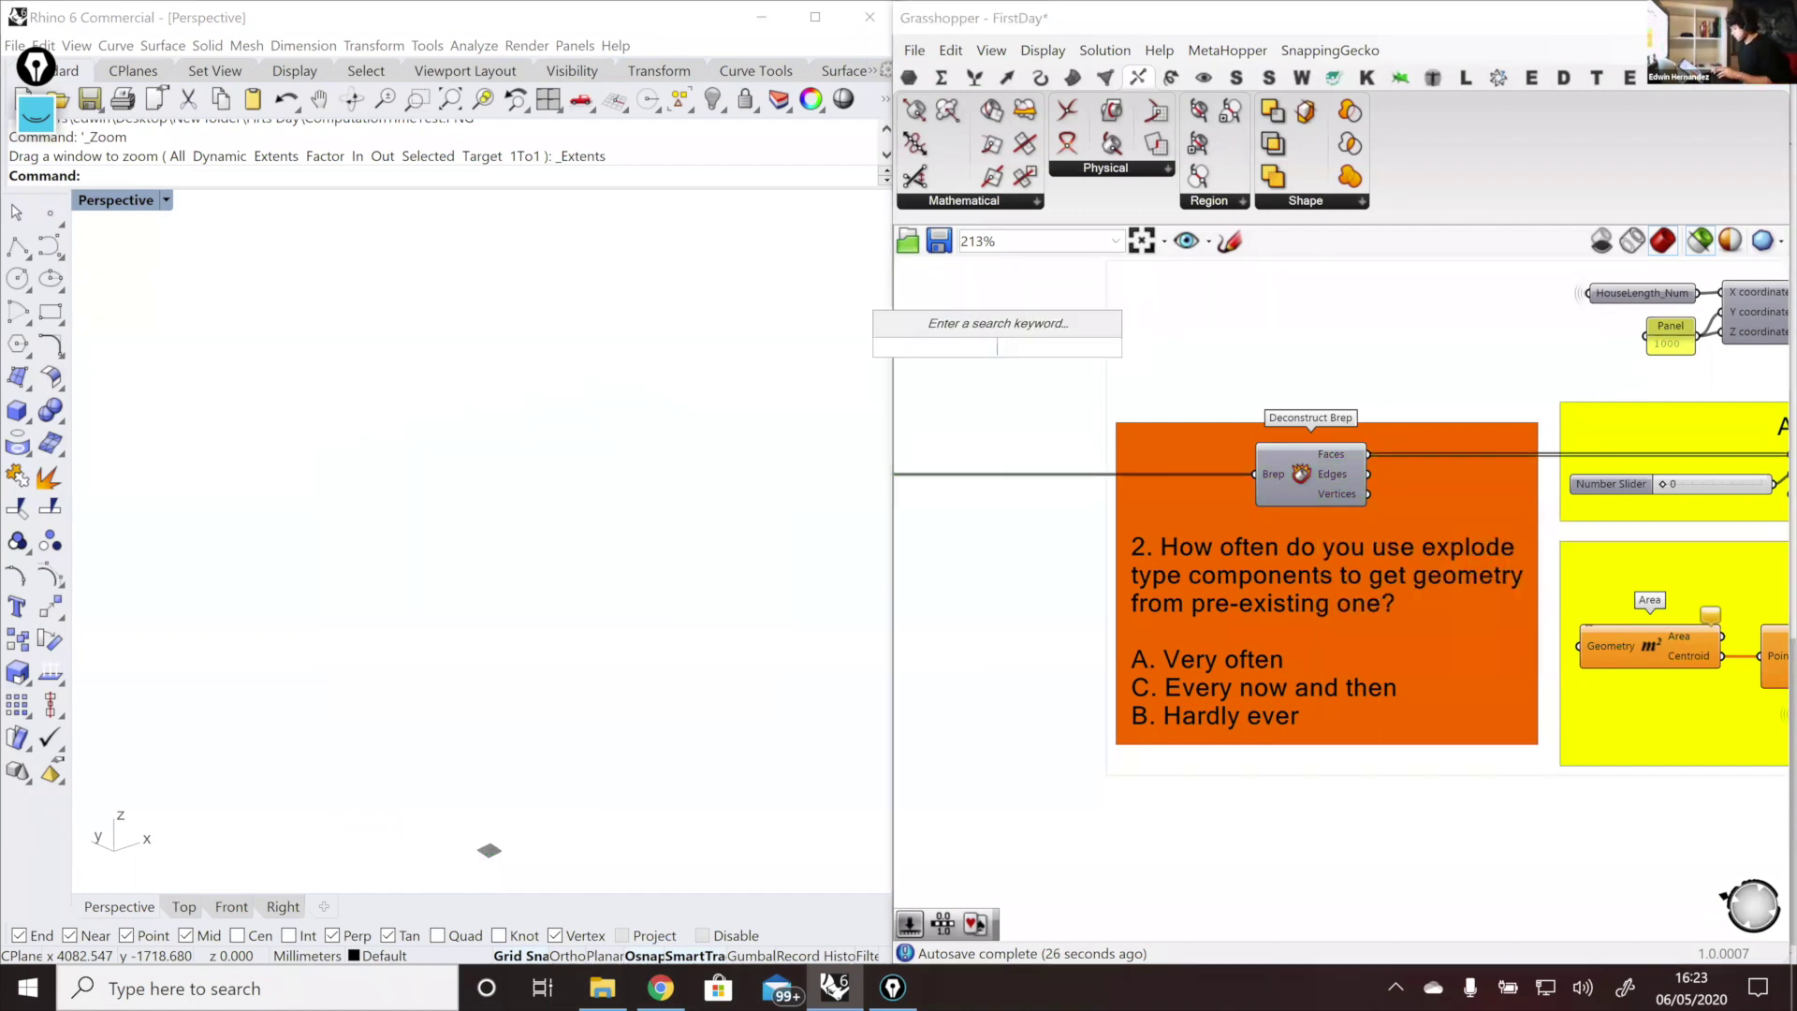
{"action": "type", "text": "brep wire"}
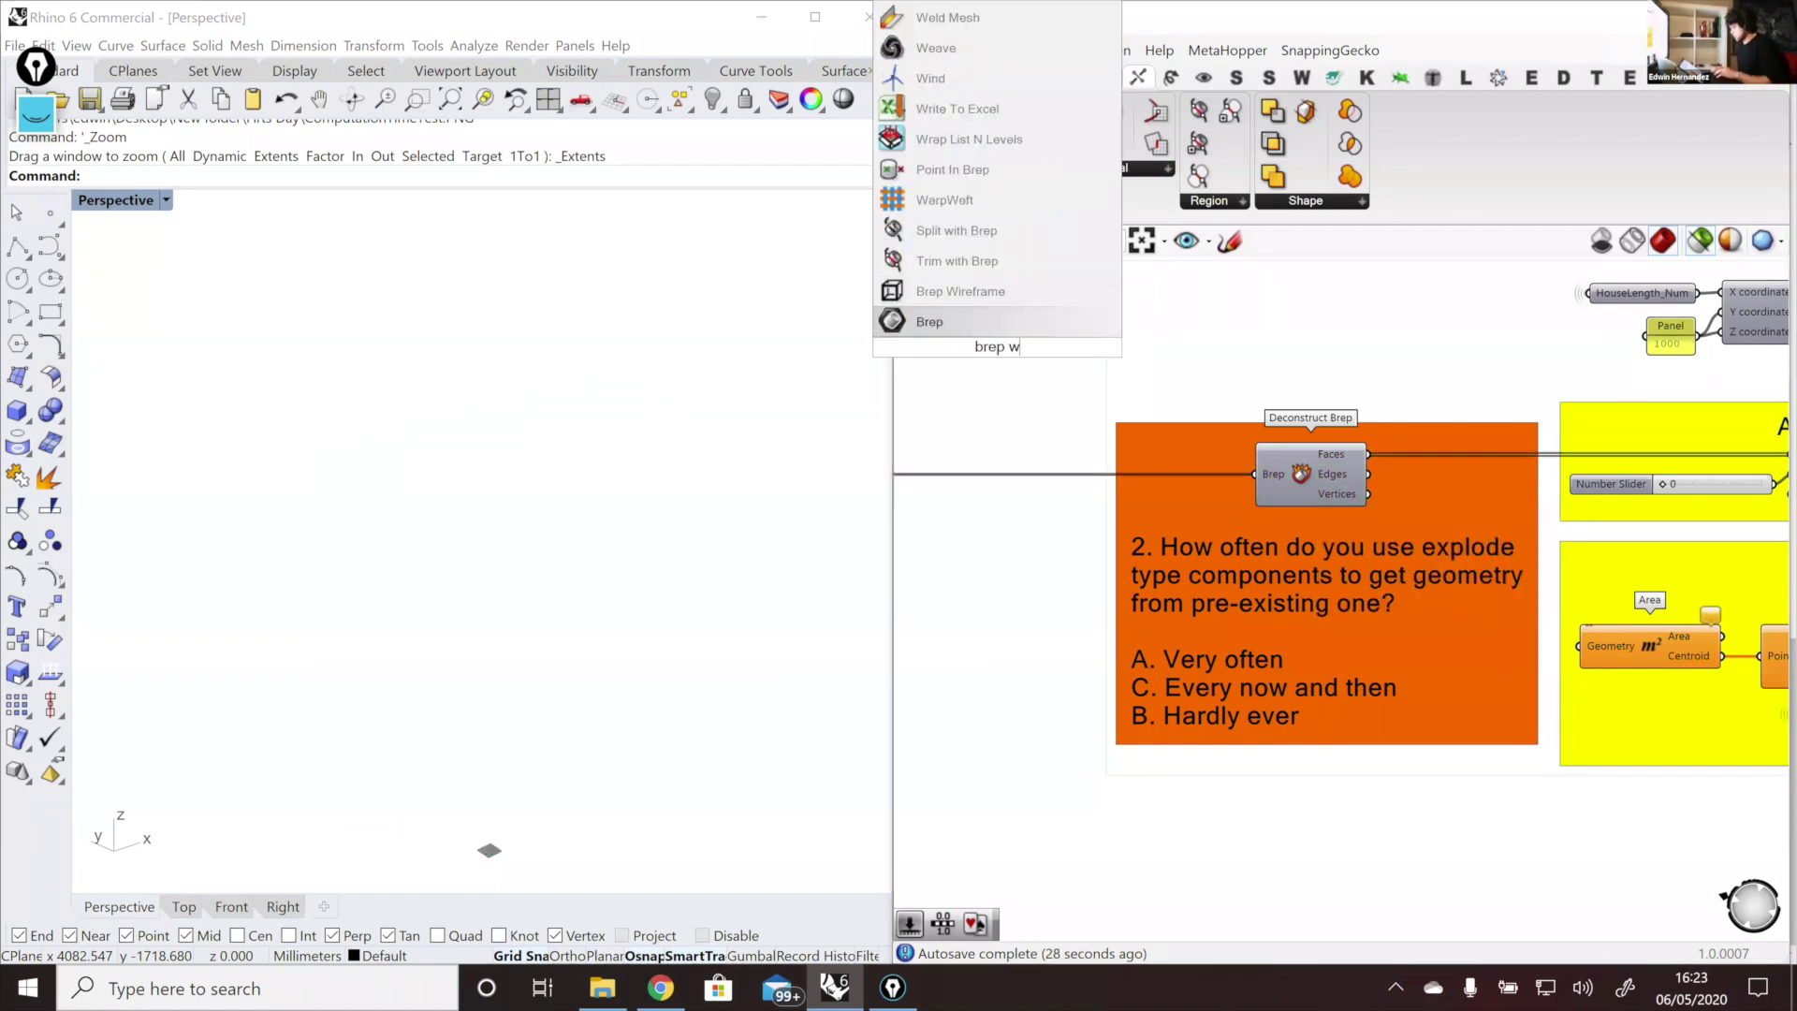
{"action": "key", "text": "Return"}
{"action": "left_click_drag", "start_coordinate": [996, 338], "coordinate": [1322, 352]}
Step: Add a curve Explode component and place it above Brep Wireframe
{"action": "double_click", "coordinate": [986, 440]}
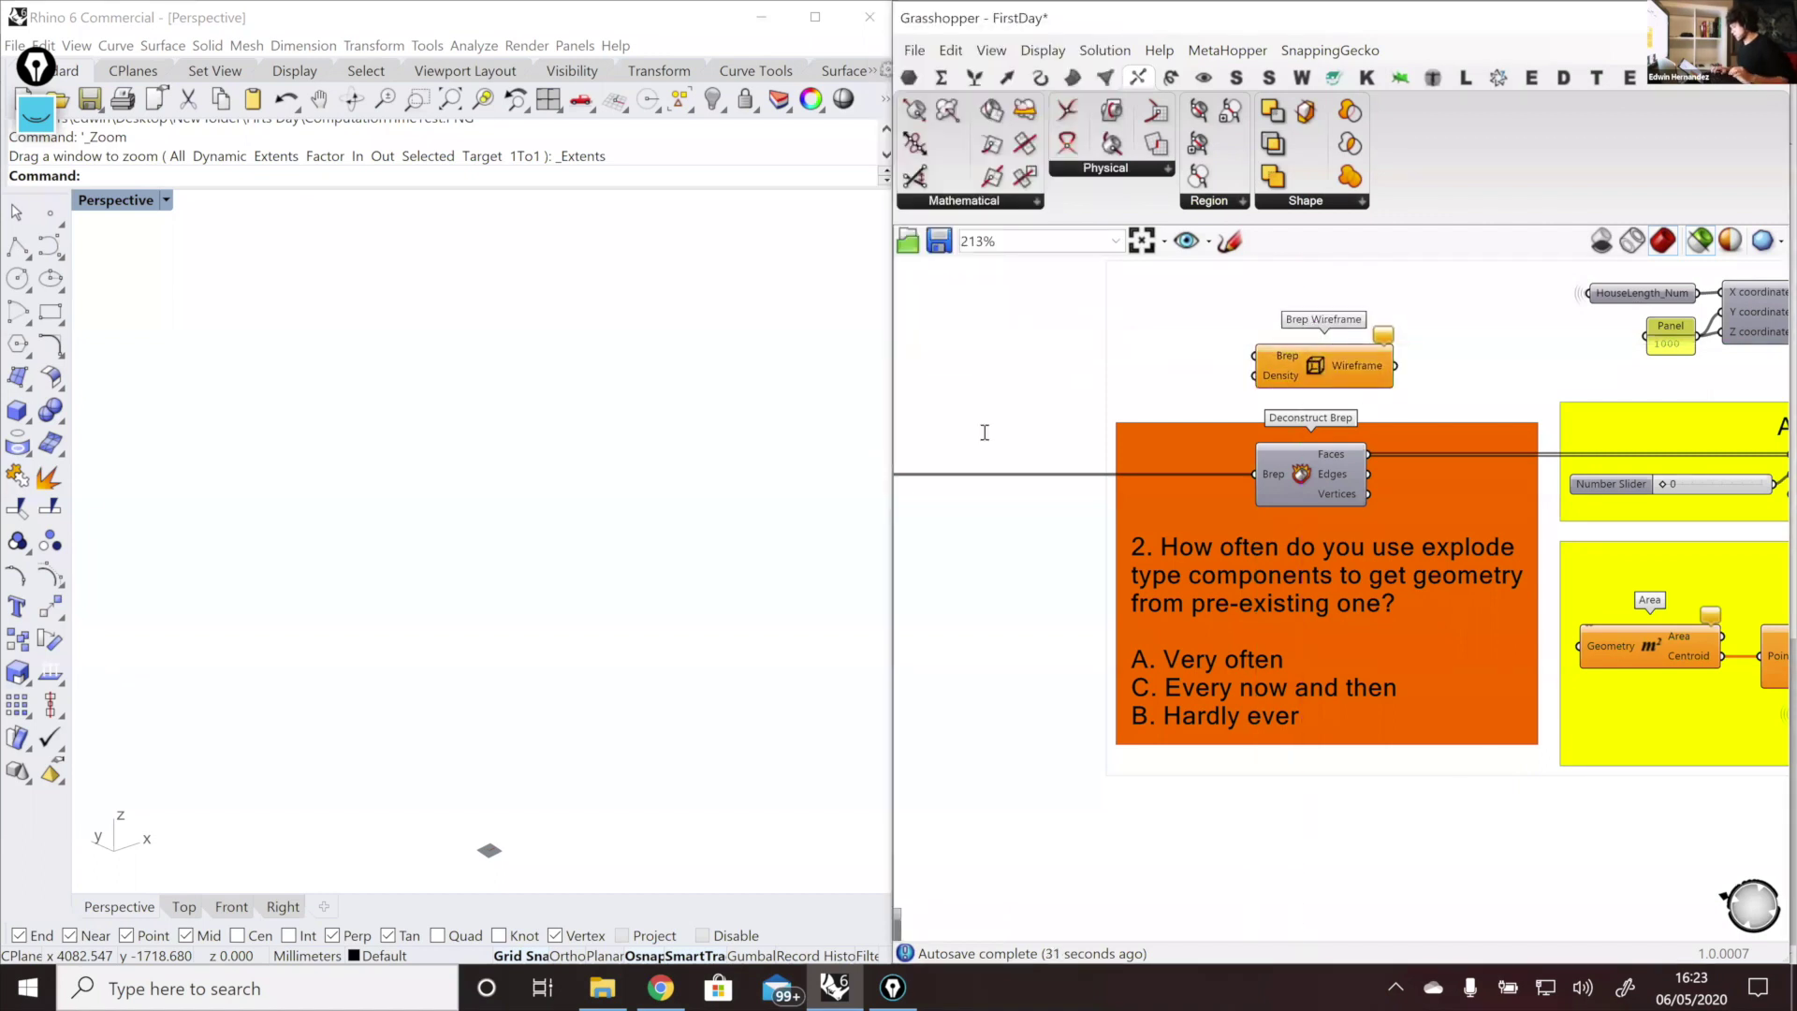
{"action": "type", "text": "explode"}
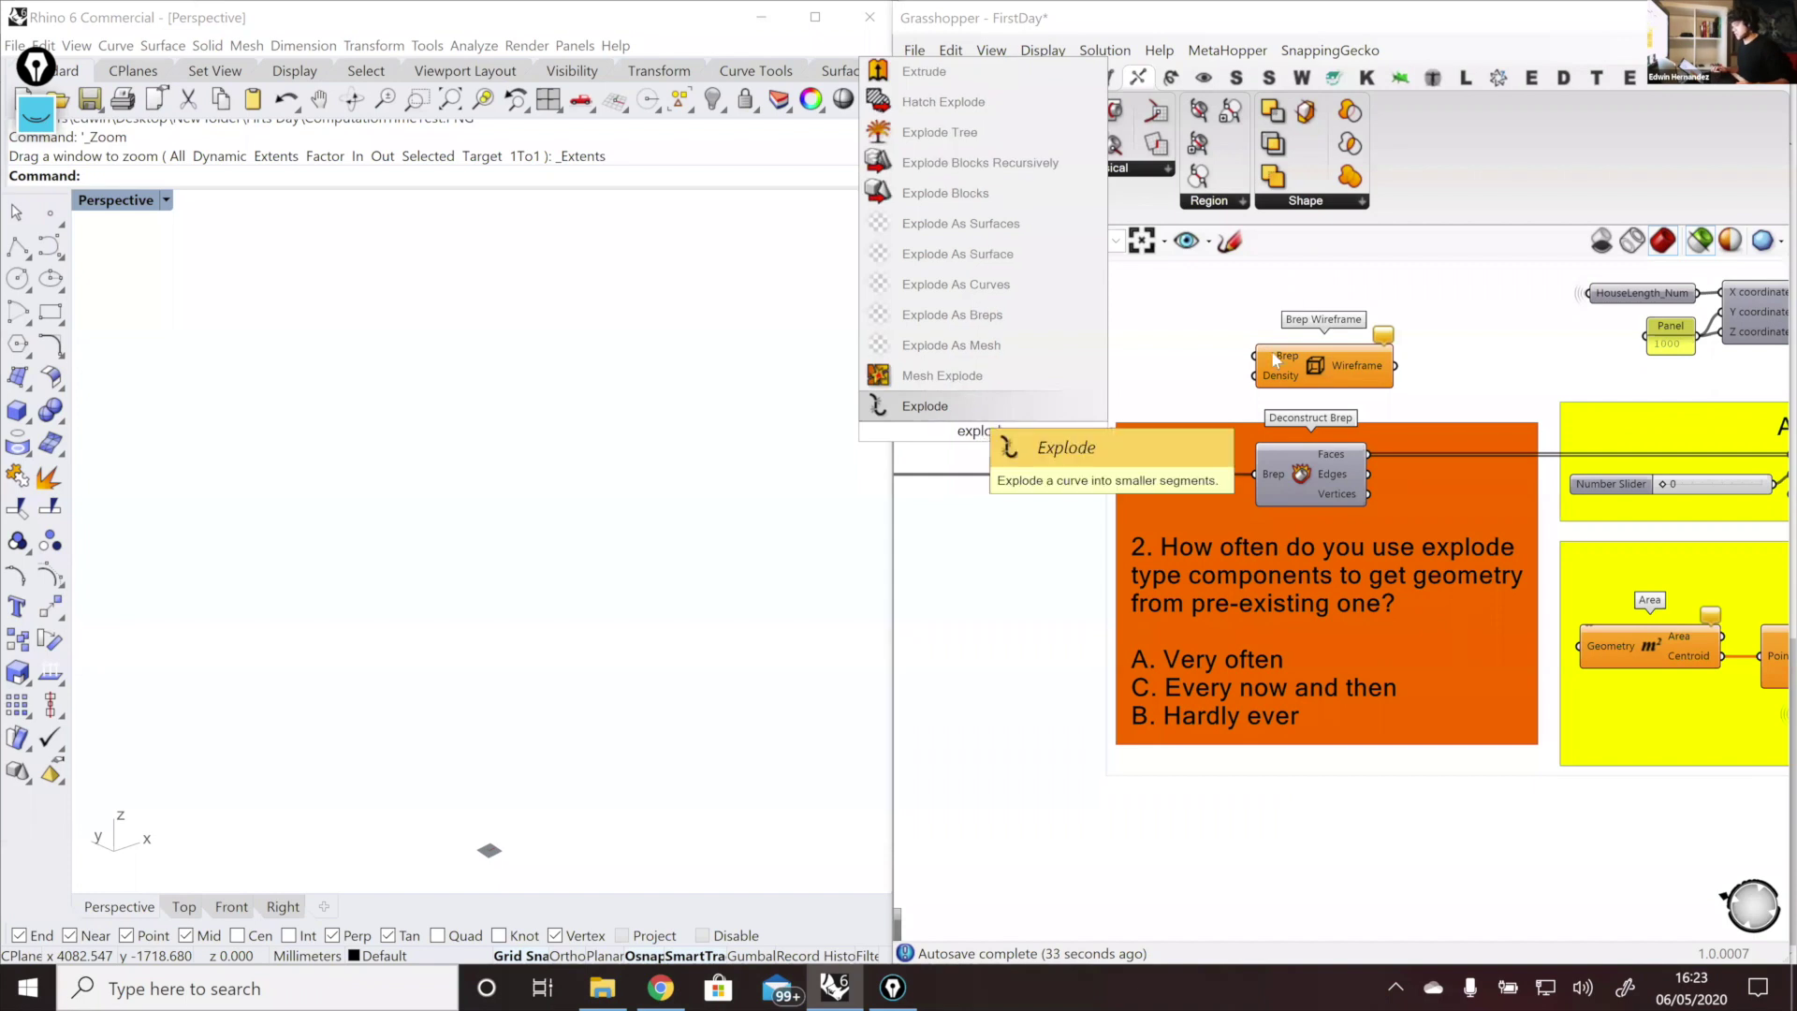
{"action": "key", "text": "Return"}
{"action": "scroll", "coordinate": [1146, 544], "scroll_direction": "down", "scroll_amount": 1}
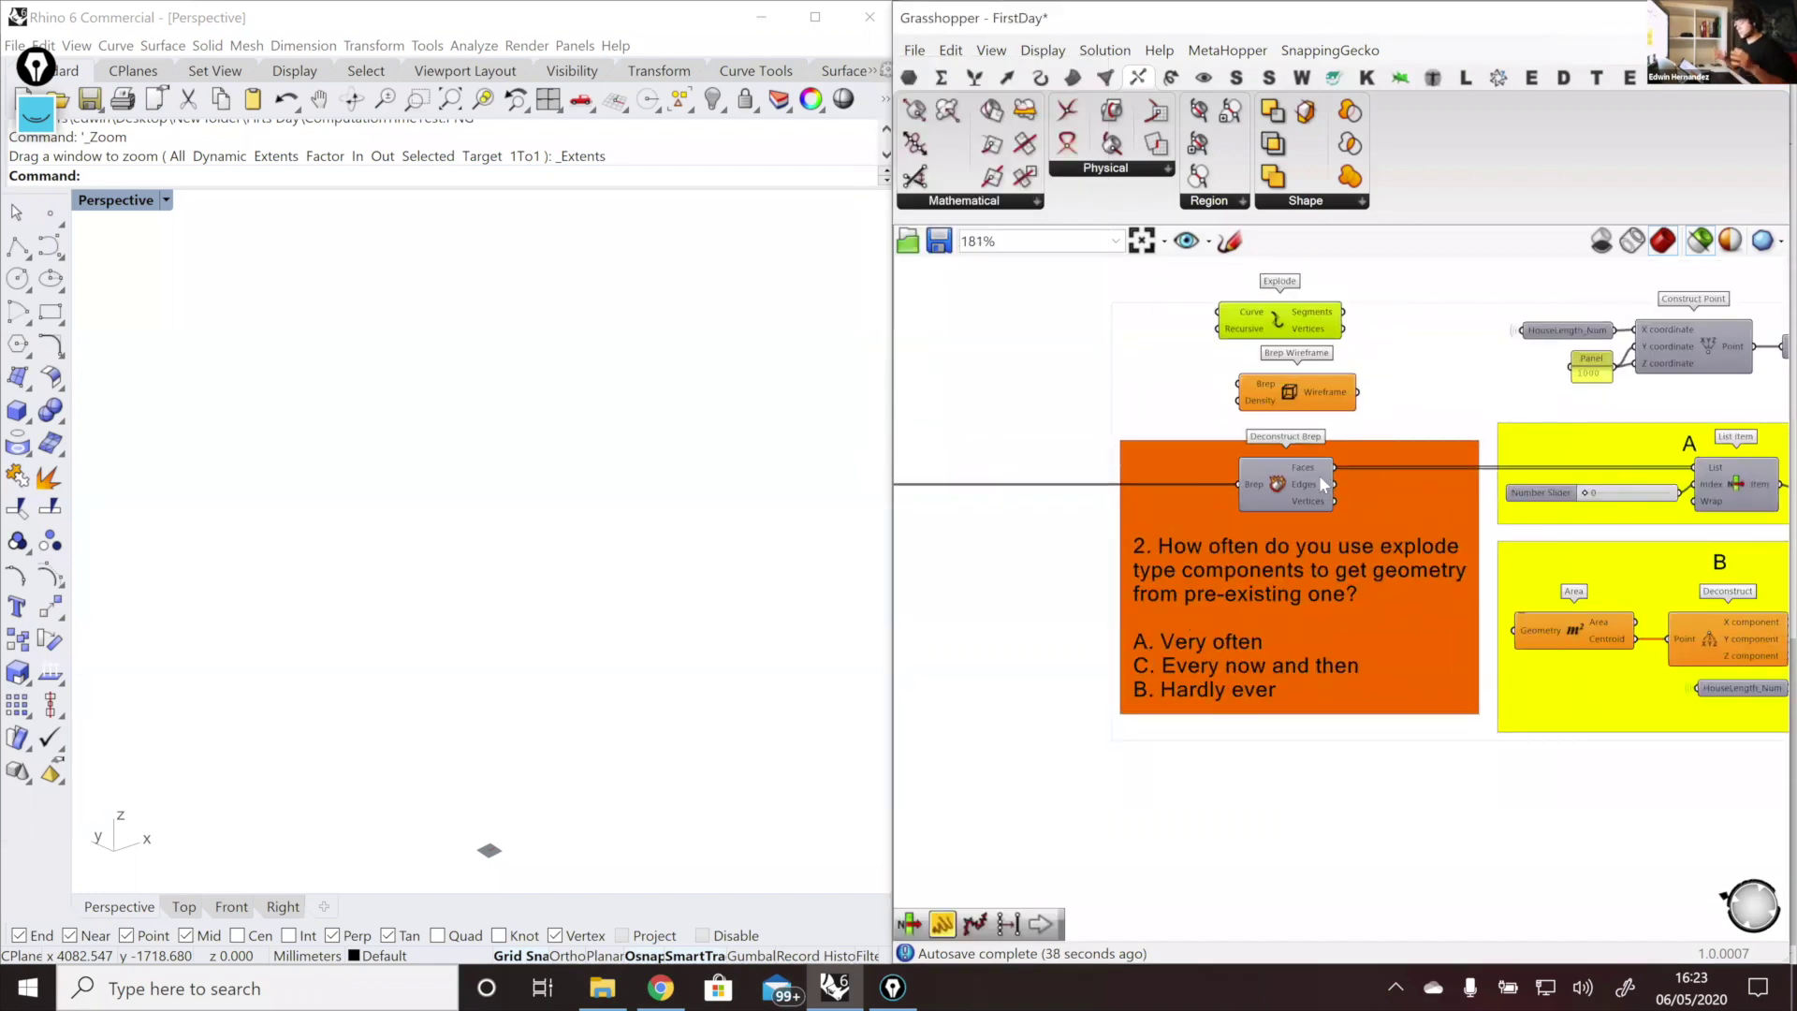
Step: Preview Deconstruct Brep's faces, edges and vertices and follow its Faces output to List Item in option A
{"action": "mouse_move", "coordinate": [1320, 478]}
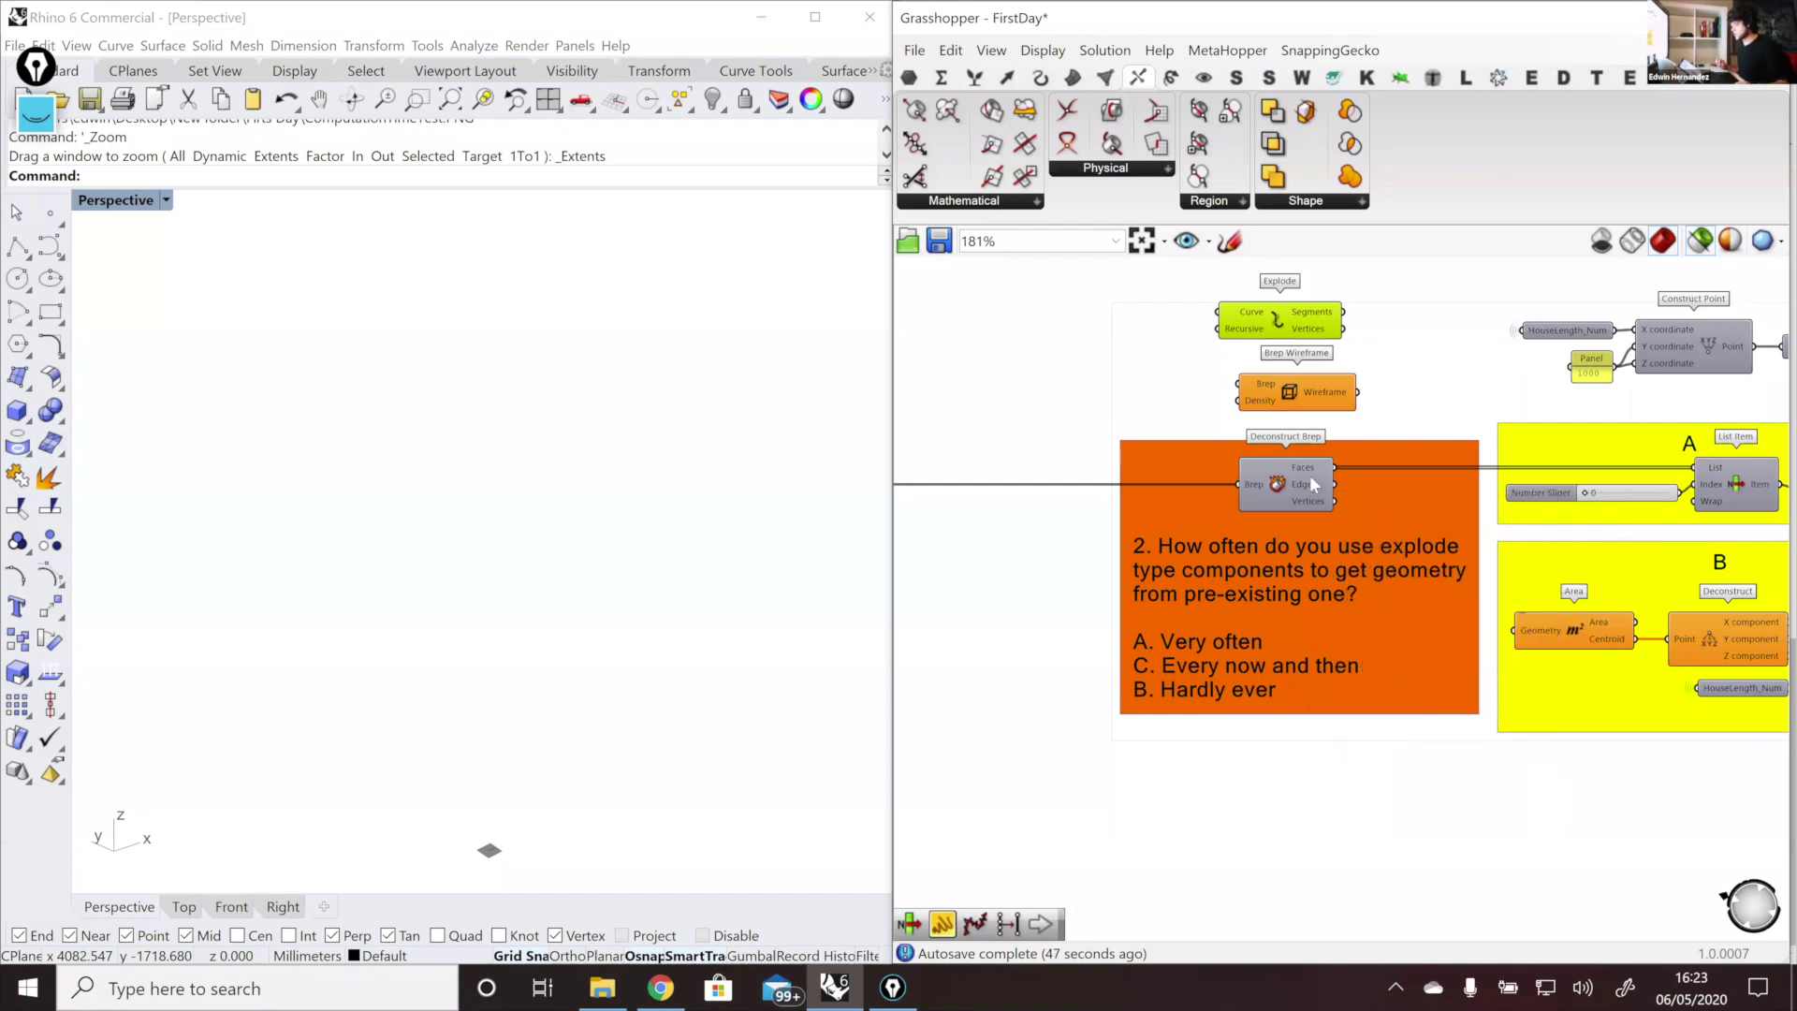
{"action": "left_click", "coordinate": [1310, 472]}
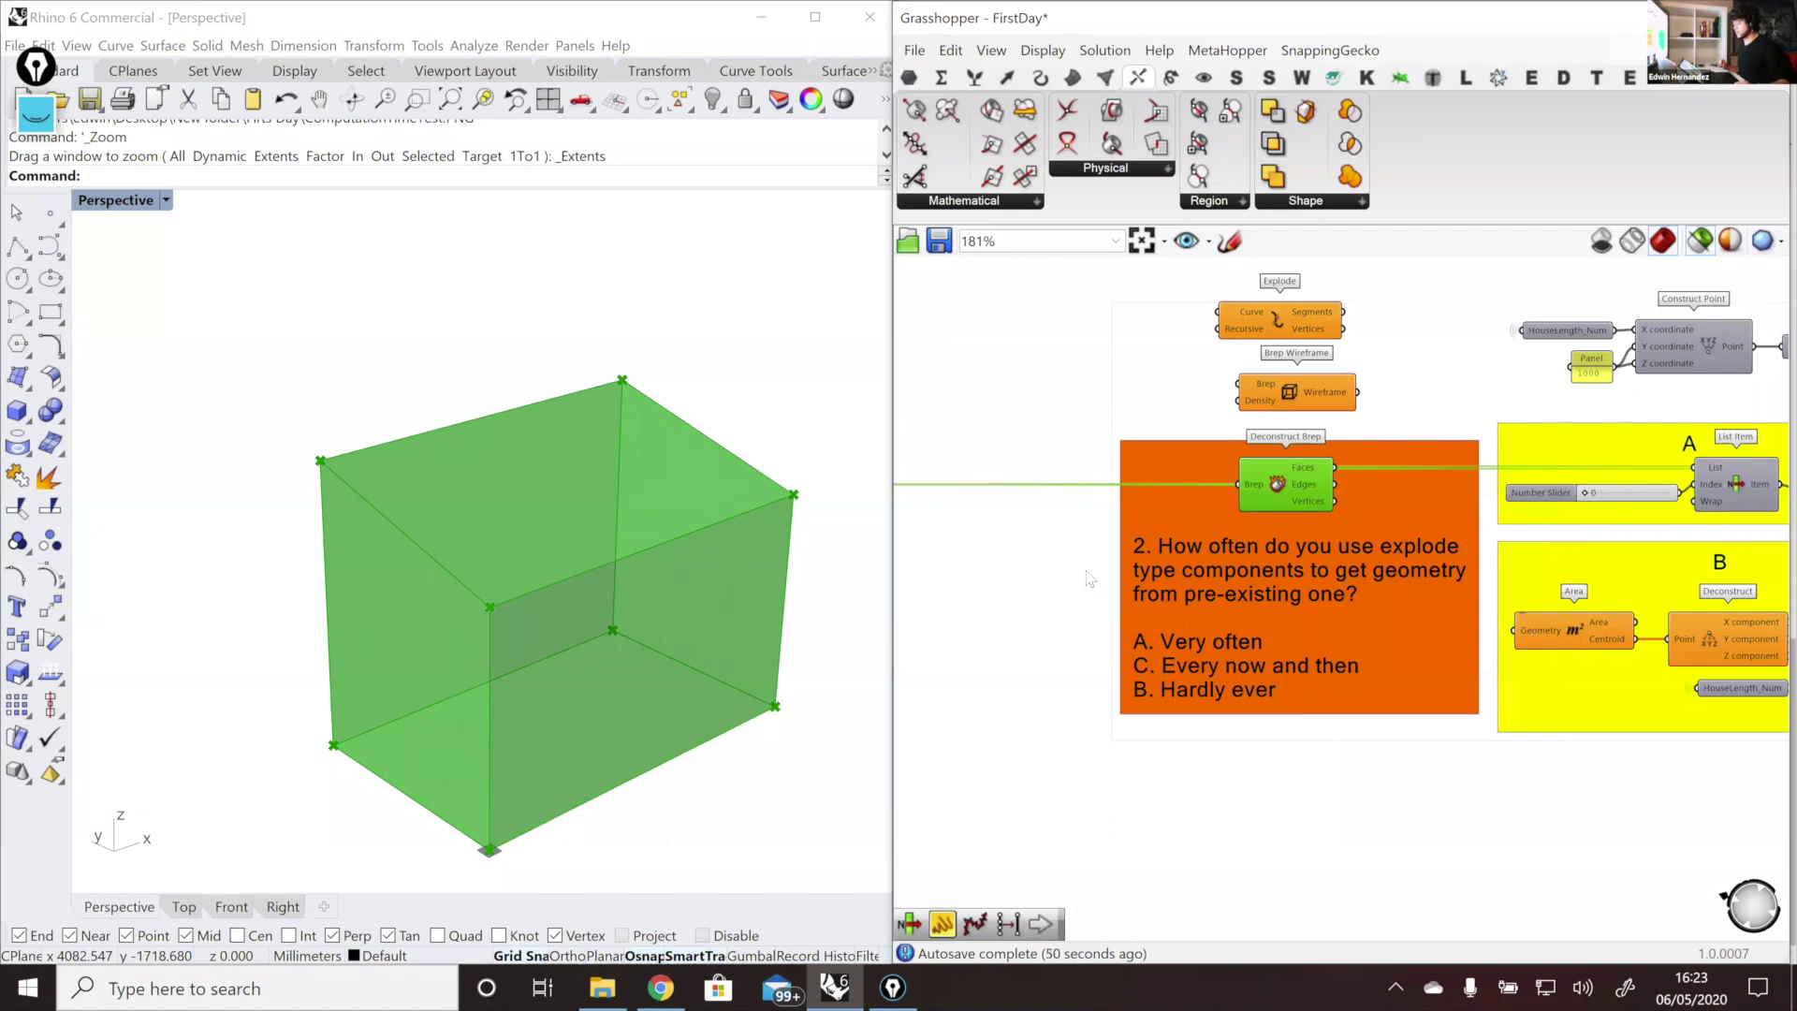
{"action": "right_click_drag", "start_coordinate": [1086, 571], "coordinate": [970, 563]}
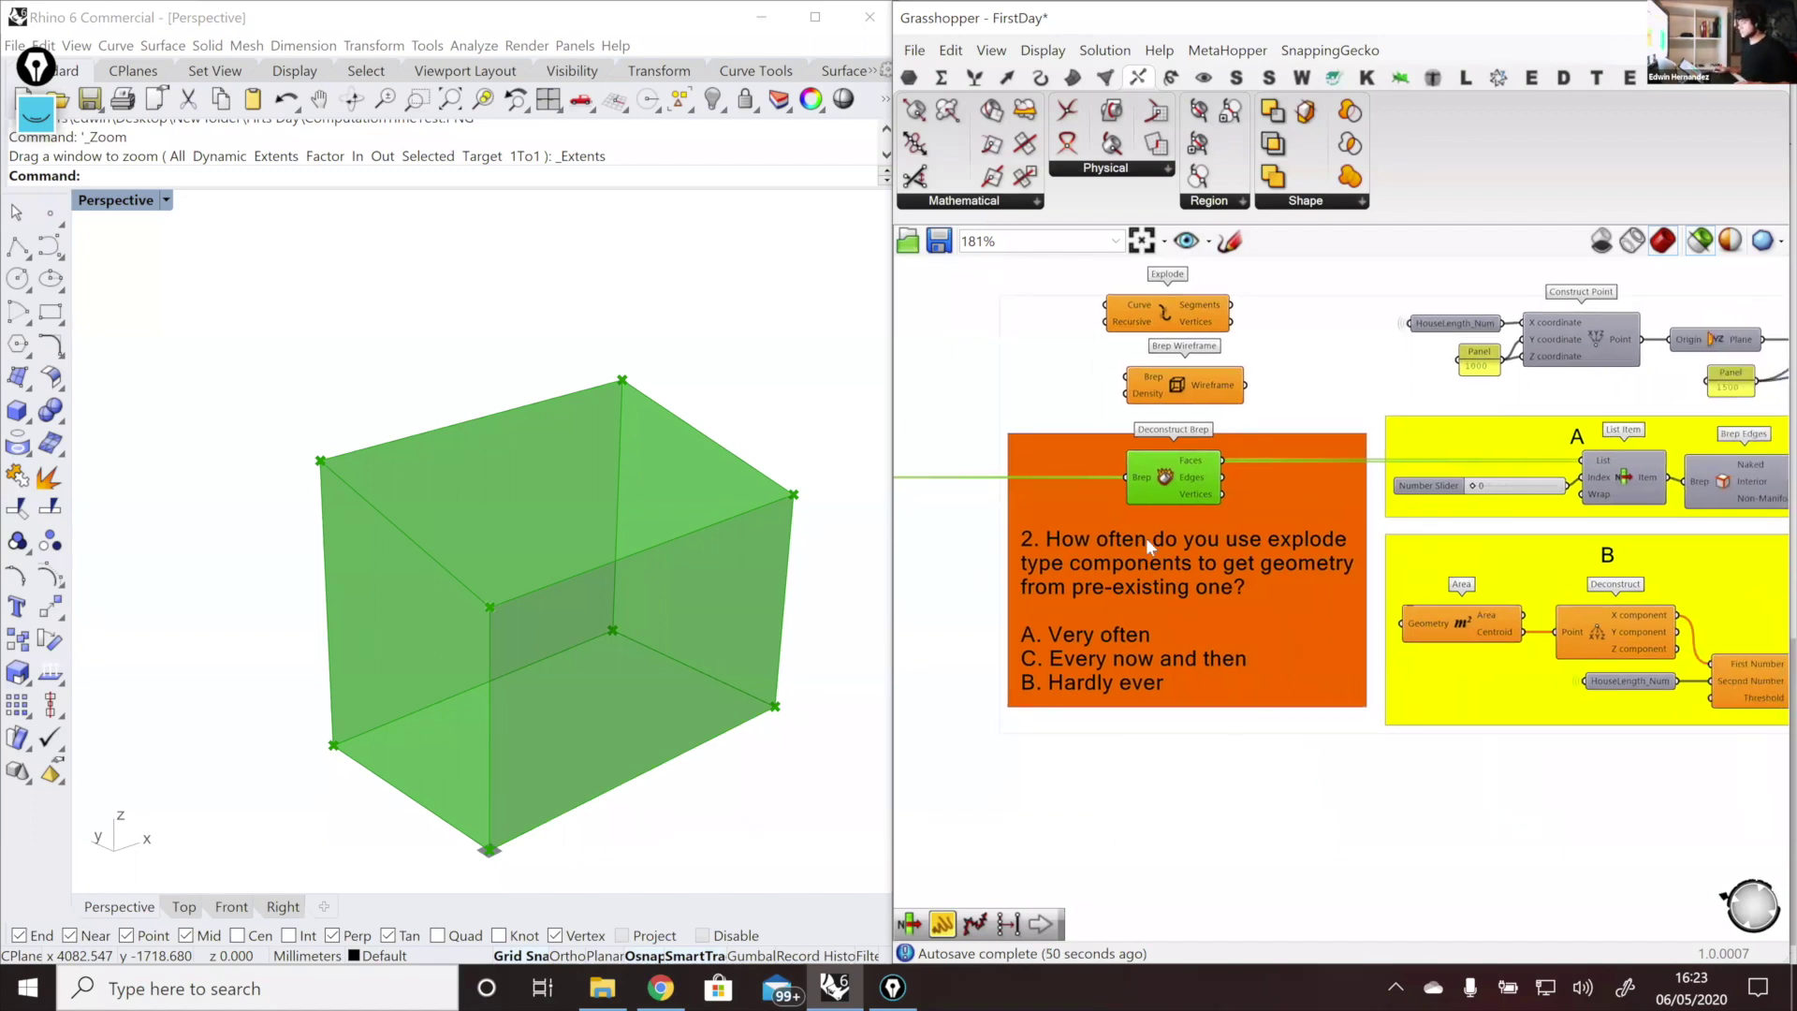
{"action": "scroll", "coordinate": [1377, 522], "scroll_direction": "down", "scroll_amount": 1}
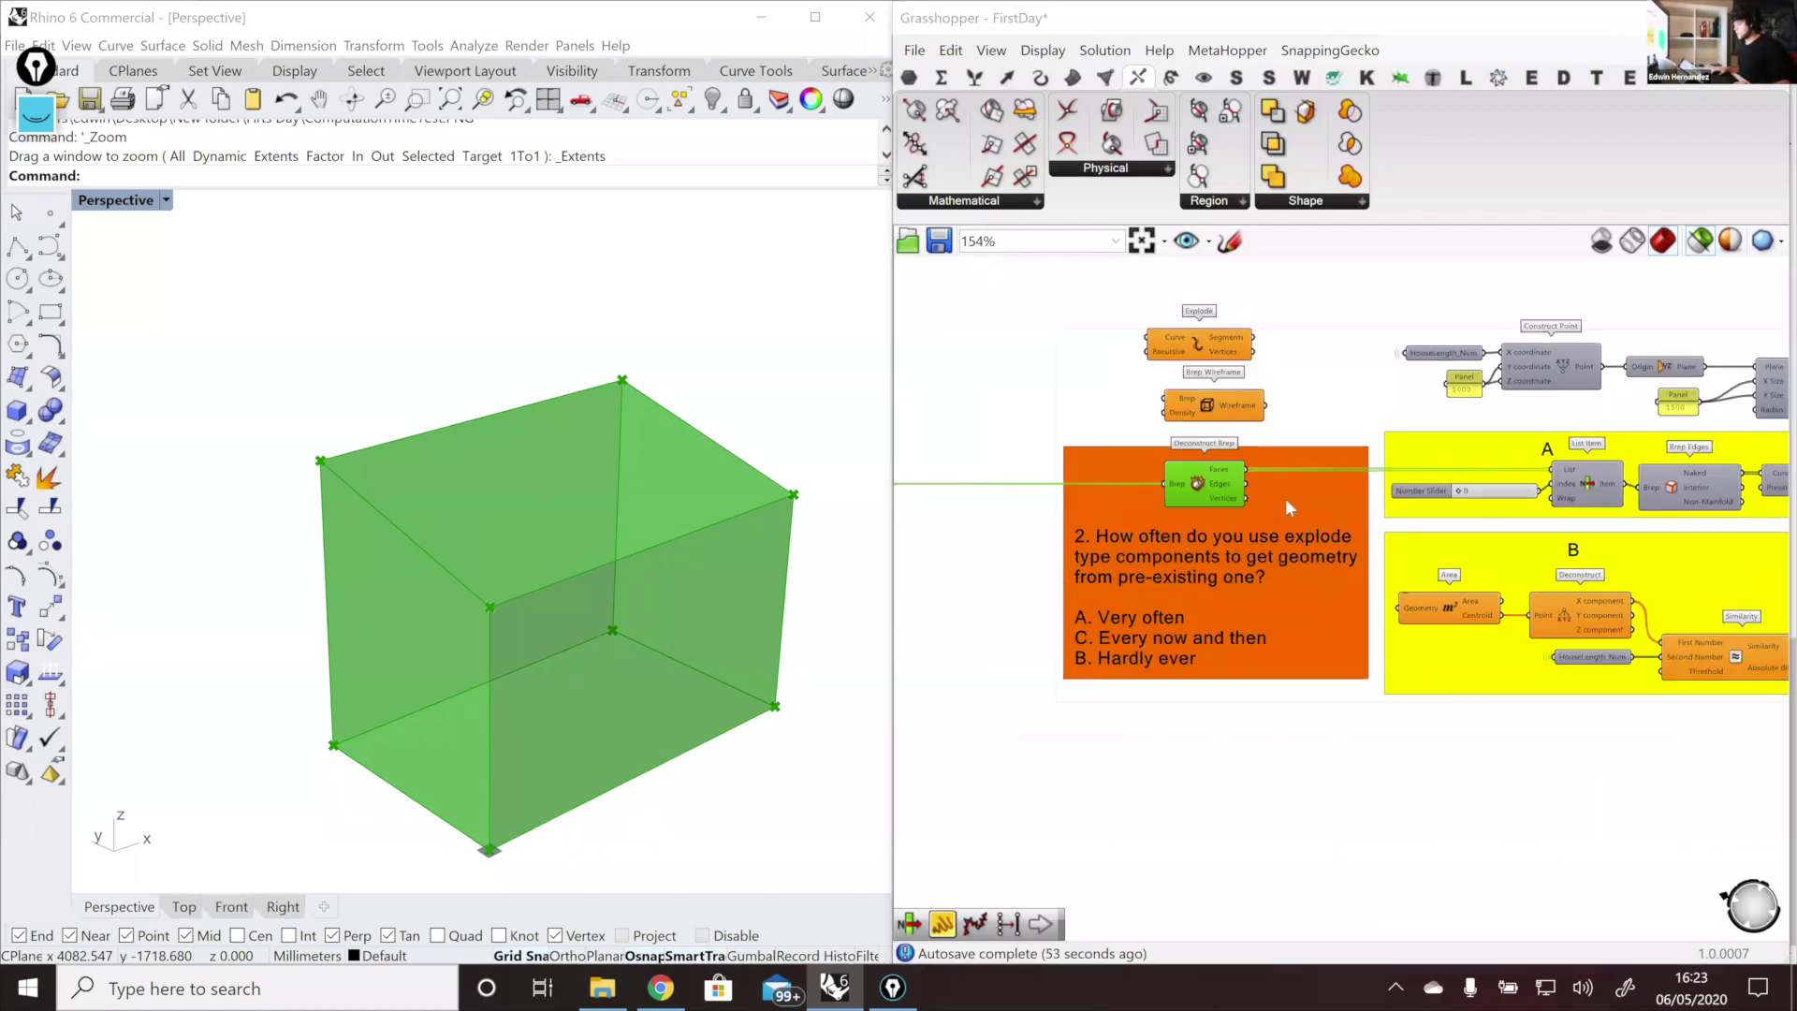
{"action": "right_click_drag", "start_coordinate": [1268, 509], "coordinate": [1248, 536]}
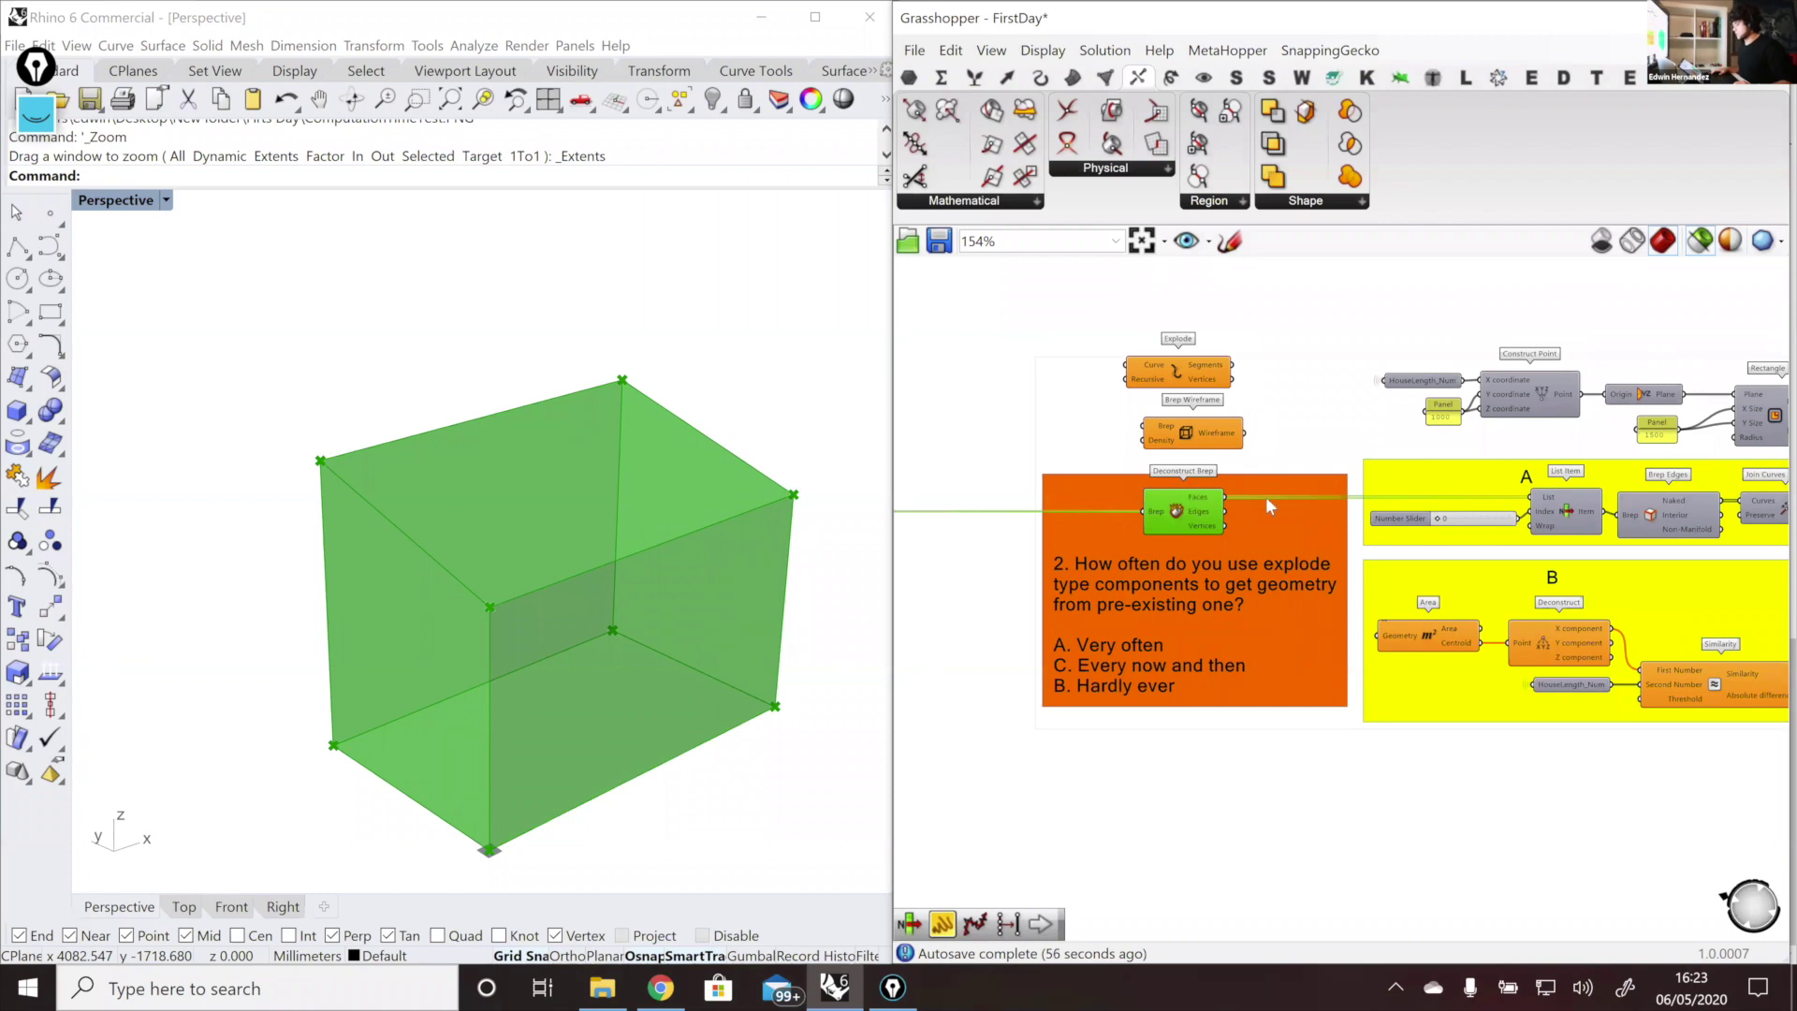
{"action": "right_click_drag", "start_coordinate": [1505, 527], "coordinate": [1441, 520]}
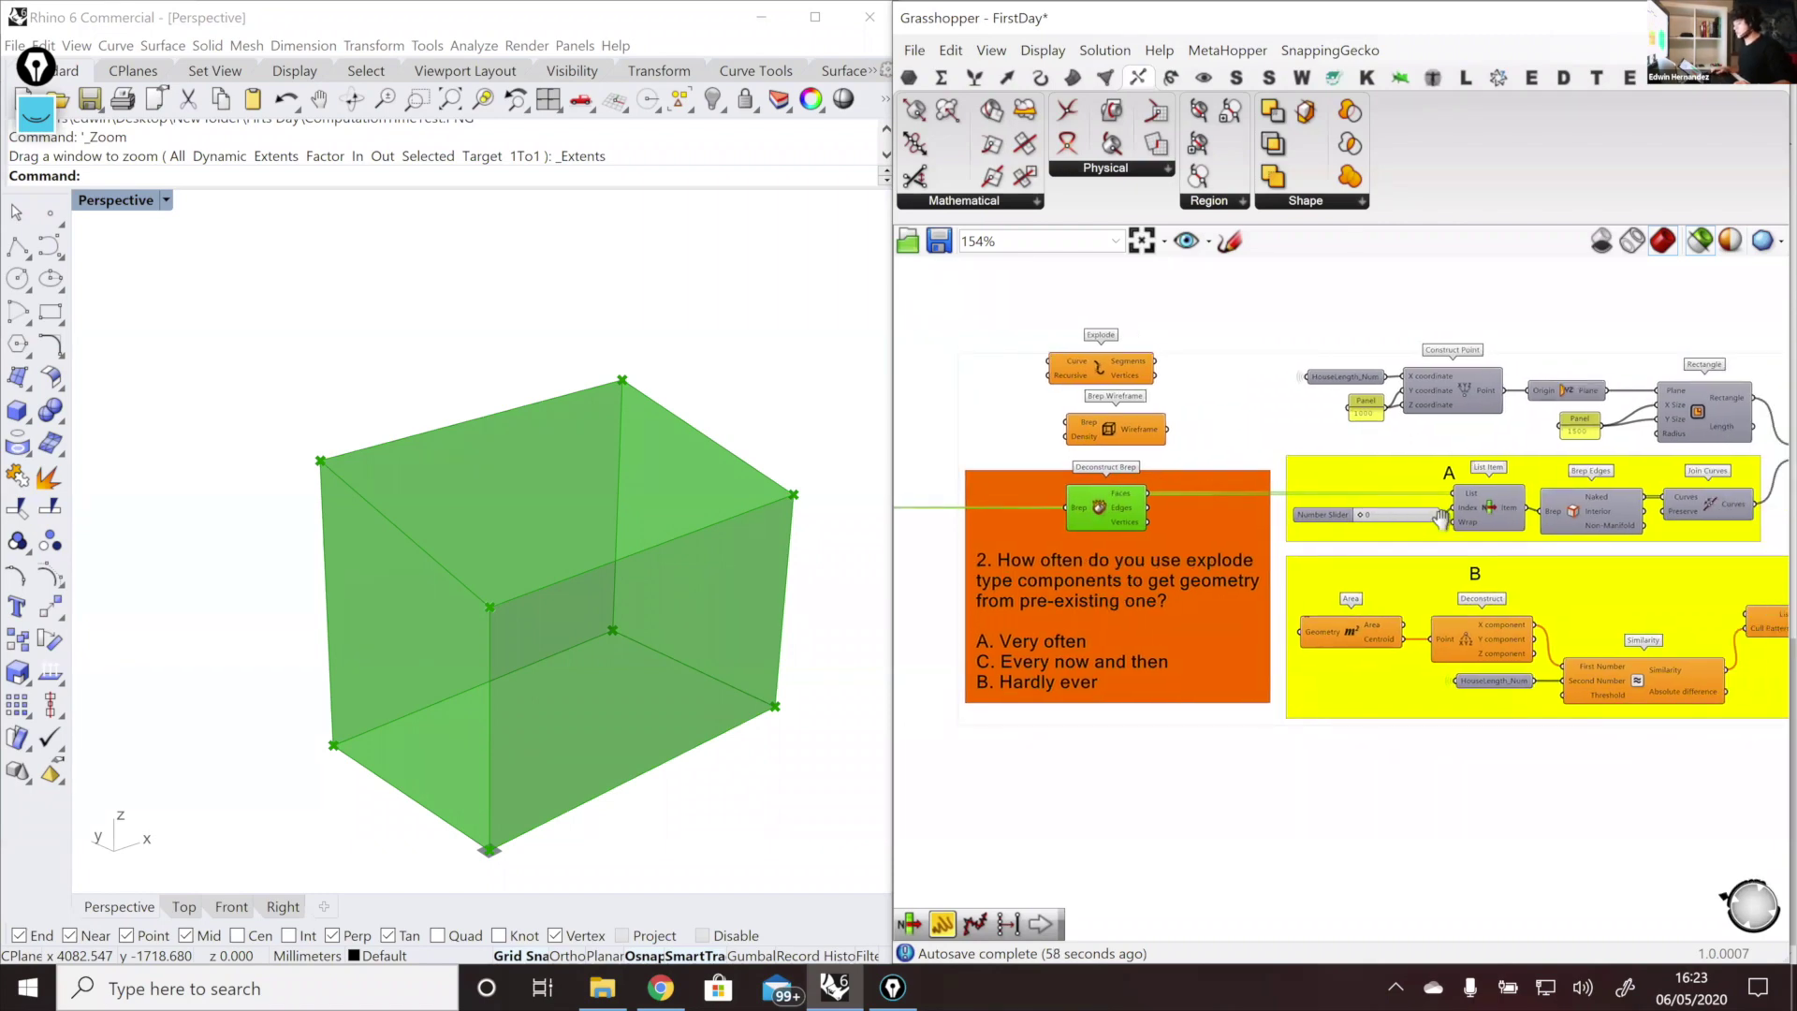
Step: Preview the single face picked by List Item and compare it with the full Deconstruct Brep output around the house shape
{"action": "left_click", "coordinate": [1492, 517]}
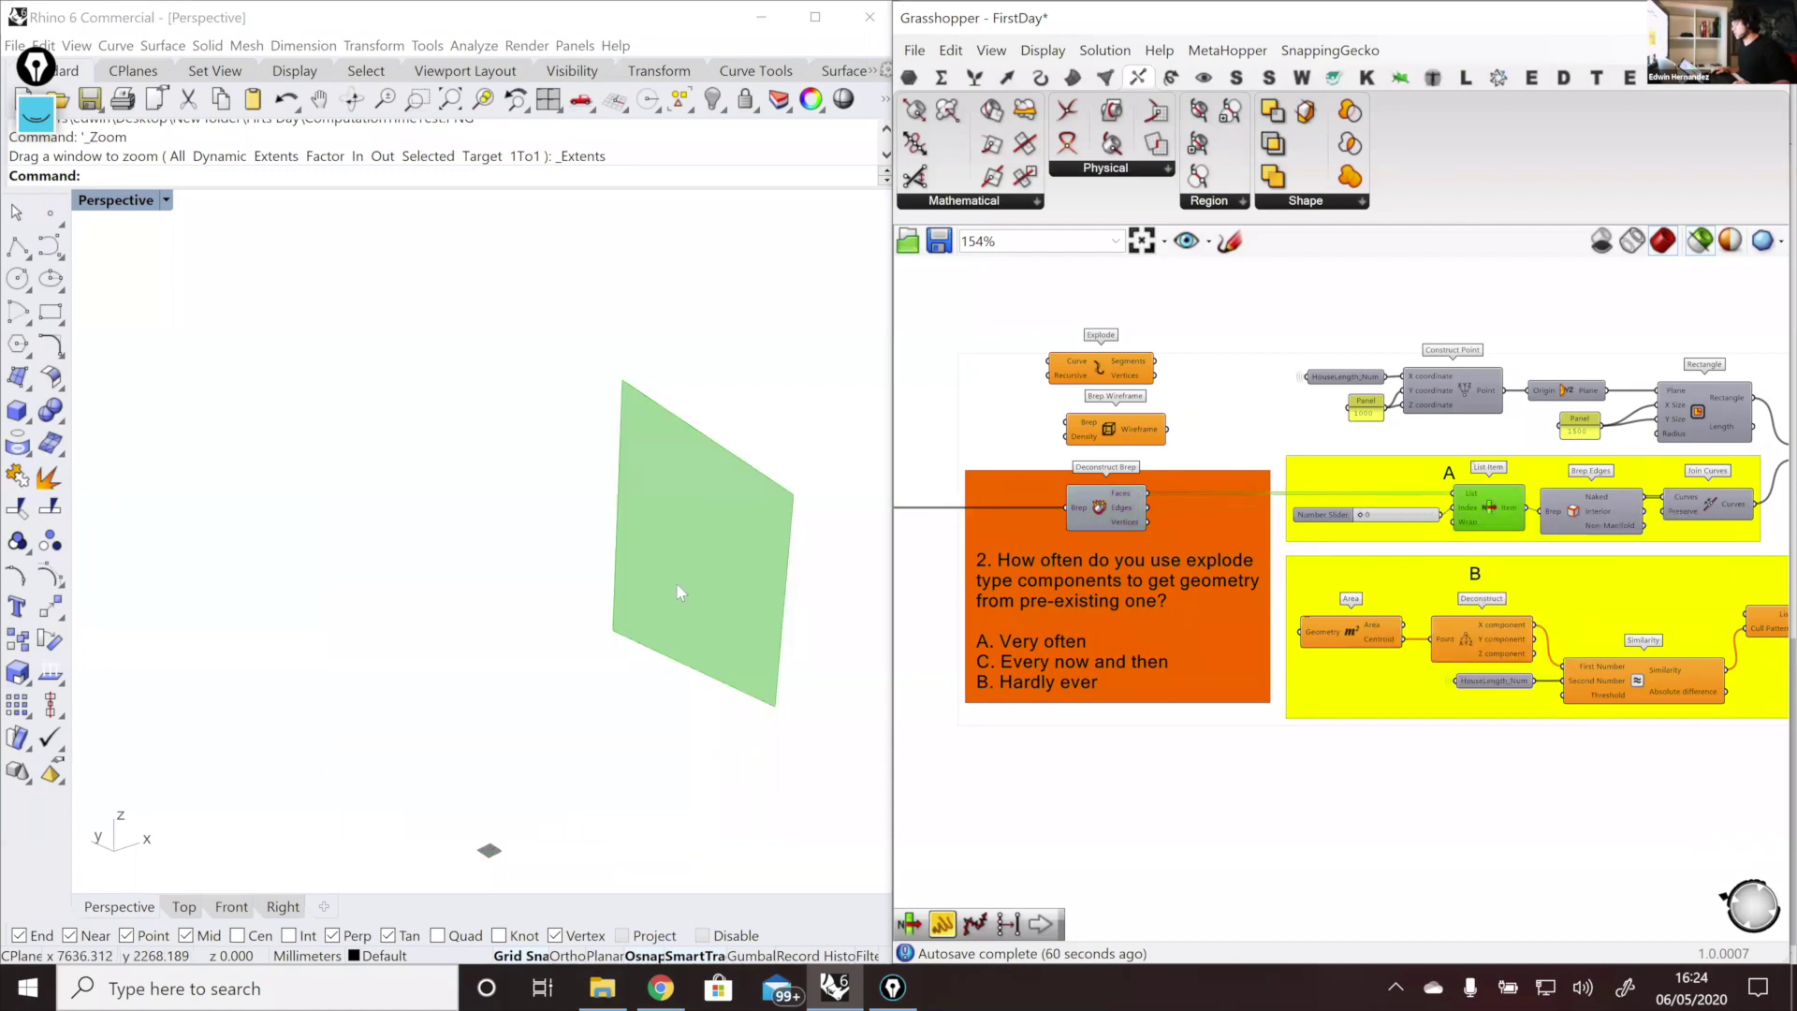
{"action": "right_click_drag", "start_coordinate": [676, 585], "coordinate": [677, 585]}
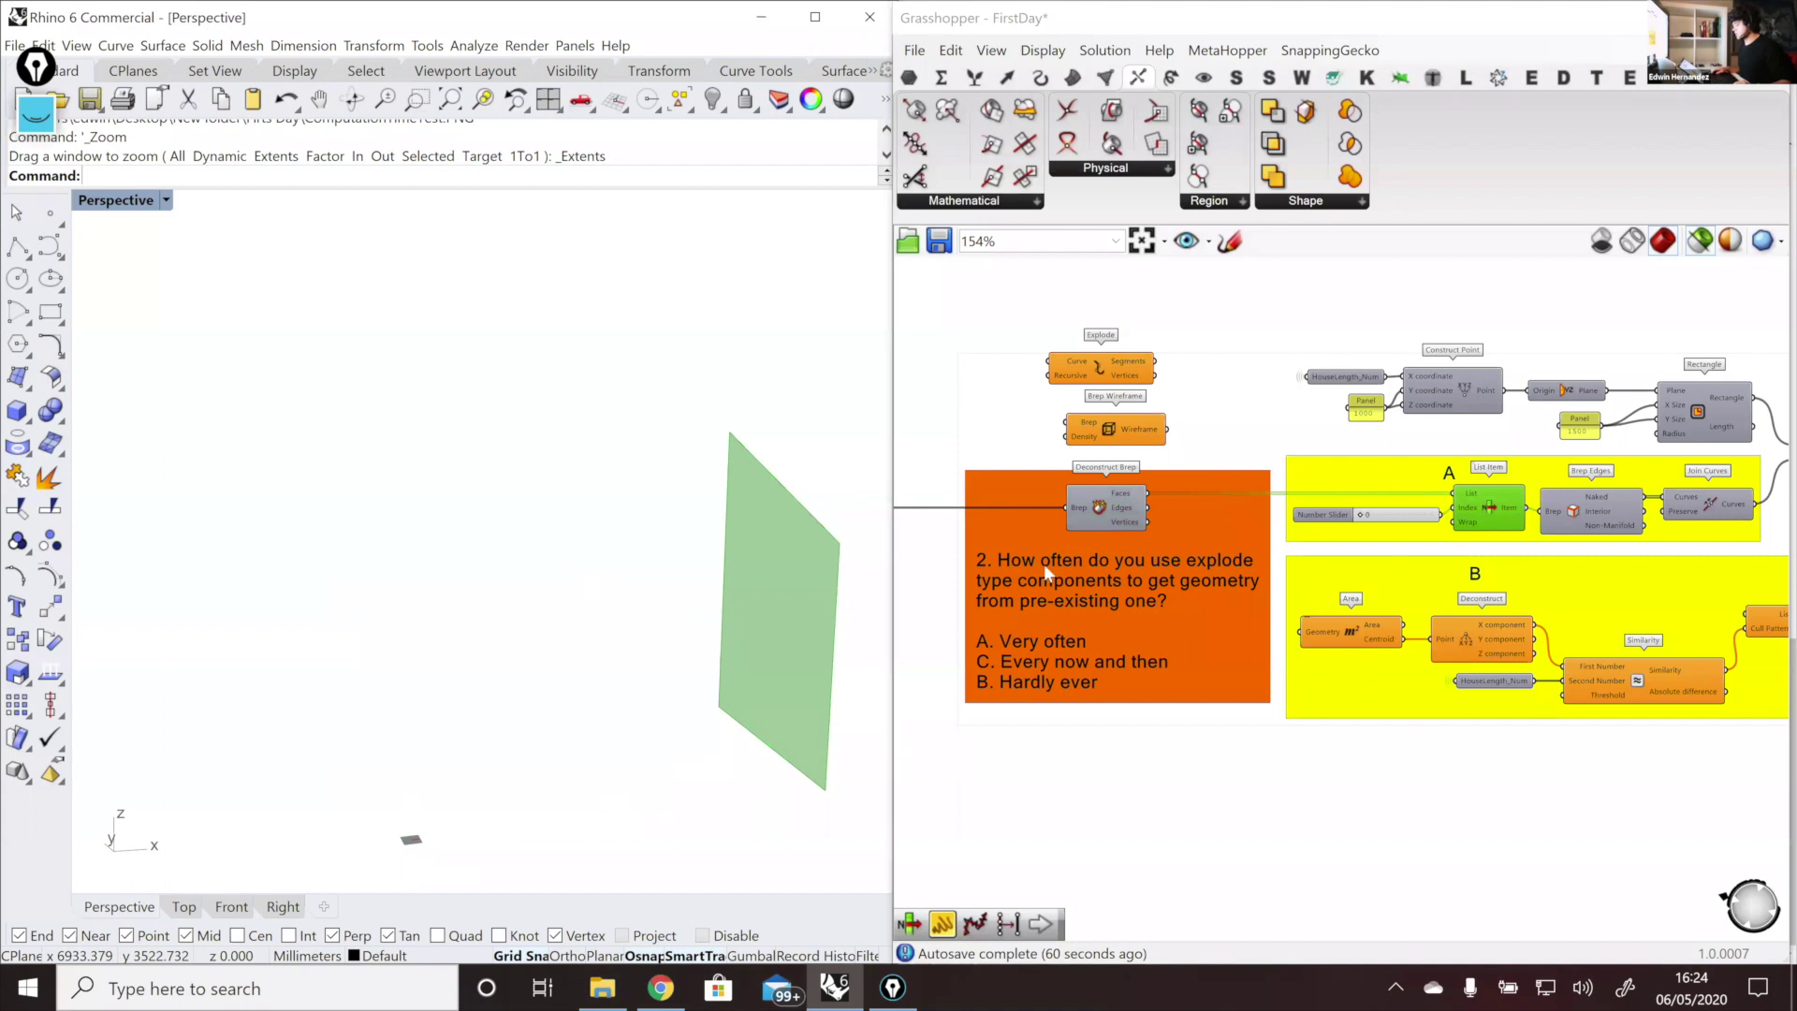
{"action": "left_click", "coordinate": [1110, 511]}
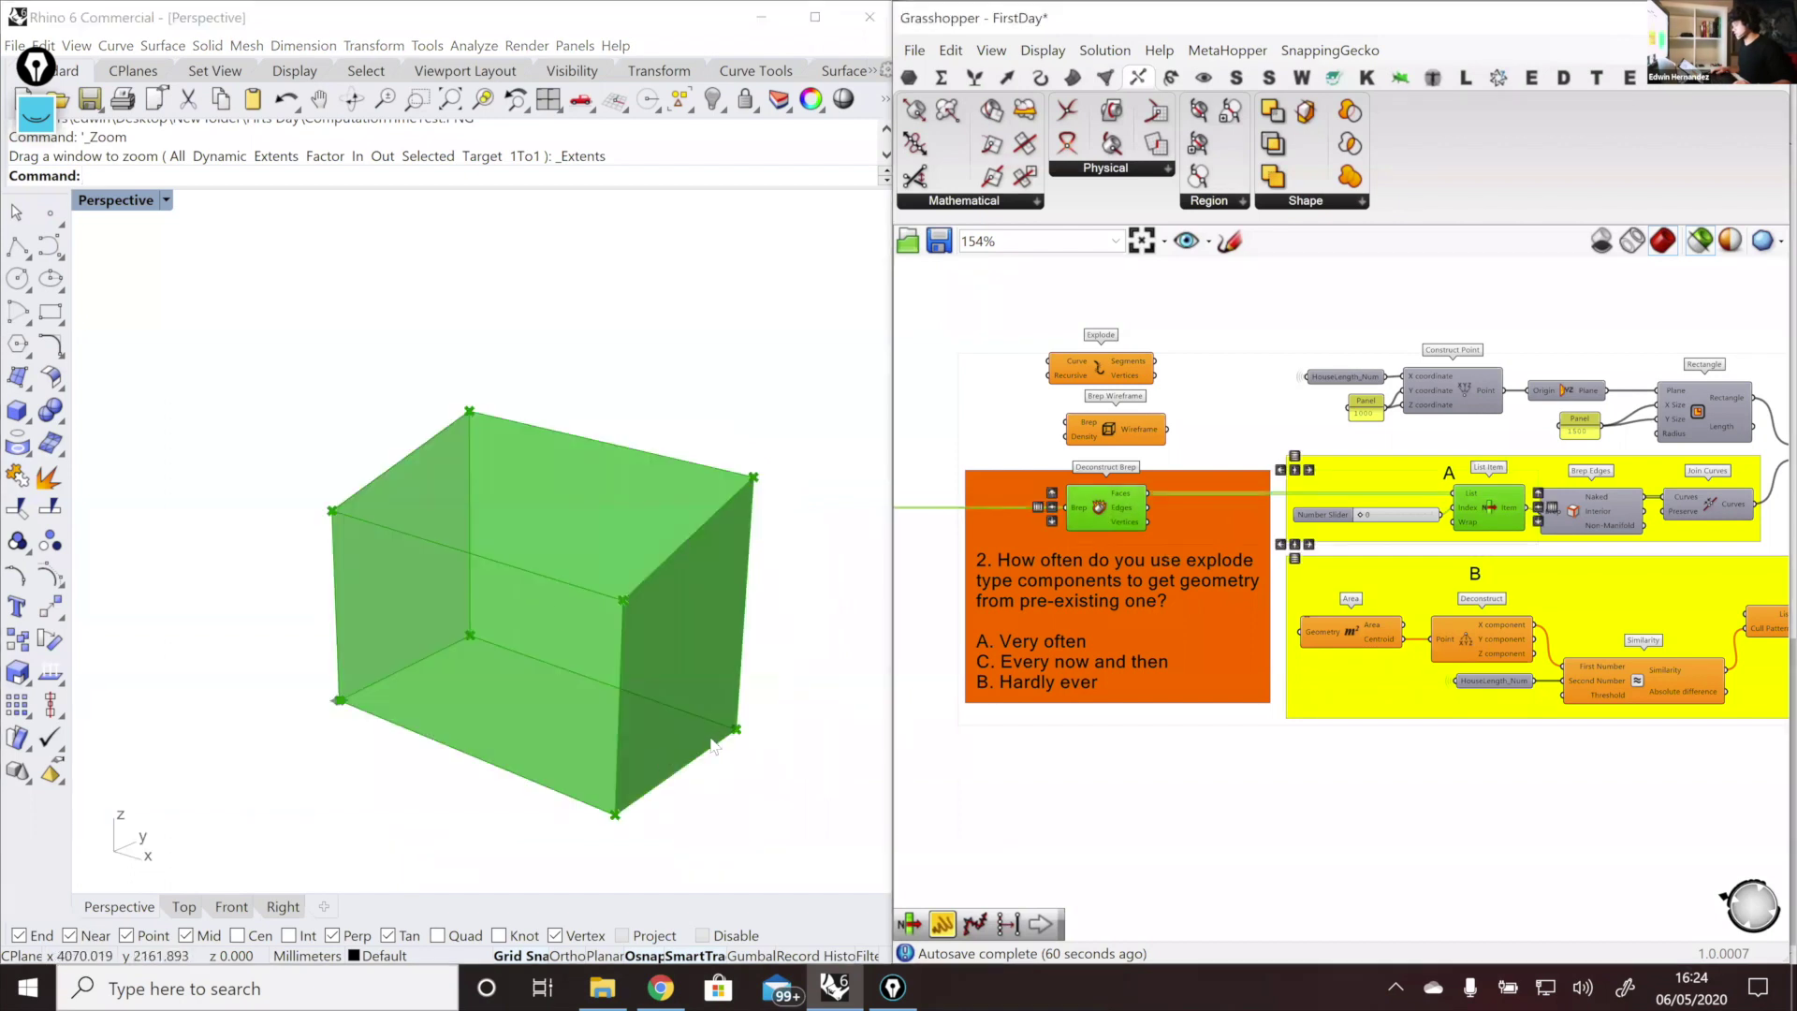
{"action": "scroll", "coordinate": [708, 642], "scroll_direction": "up", "scroll_amount": 2}
{"action": "right_click_drag", "start_coordinate": [708, 642], "coordinate": [707, 642]}
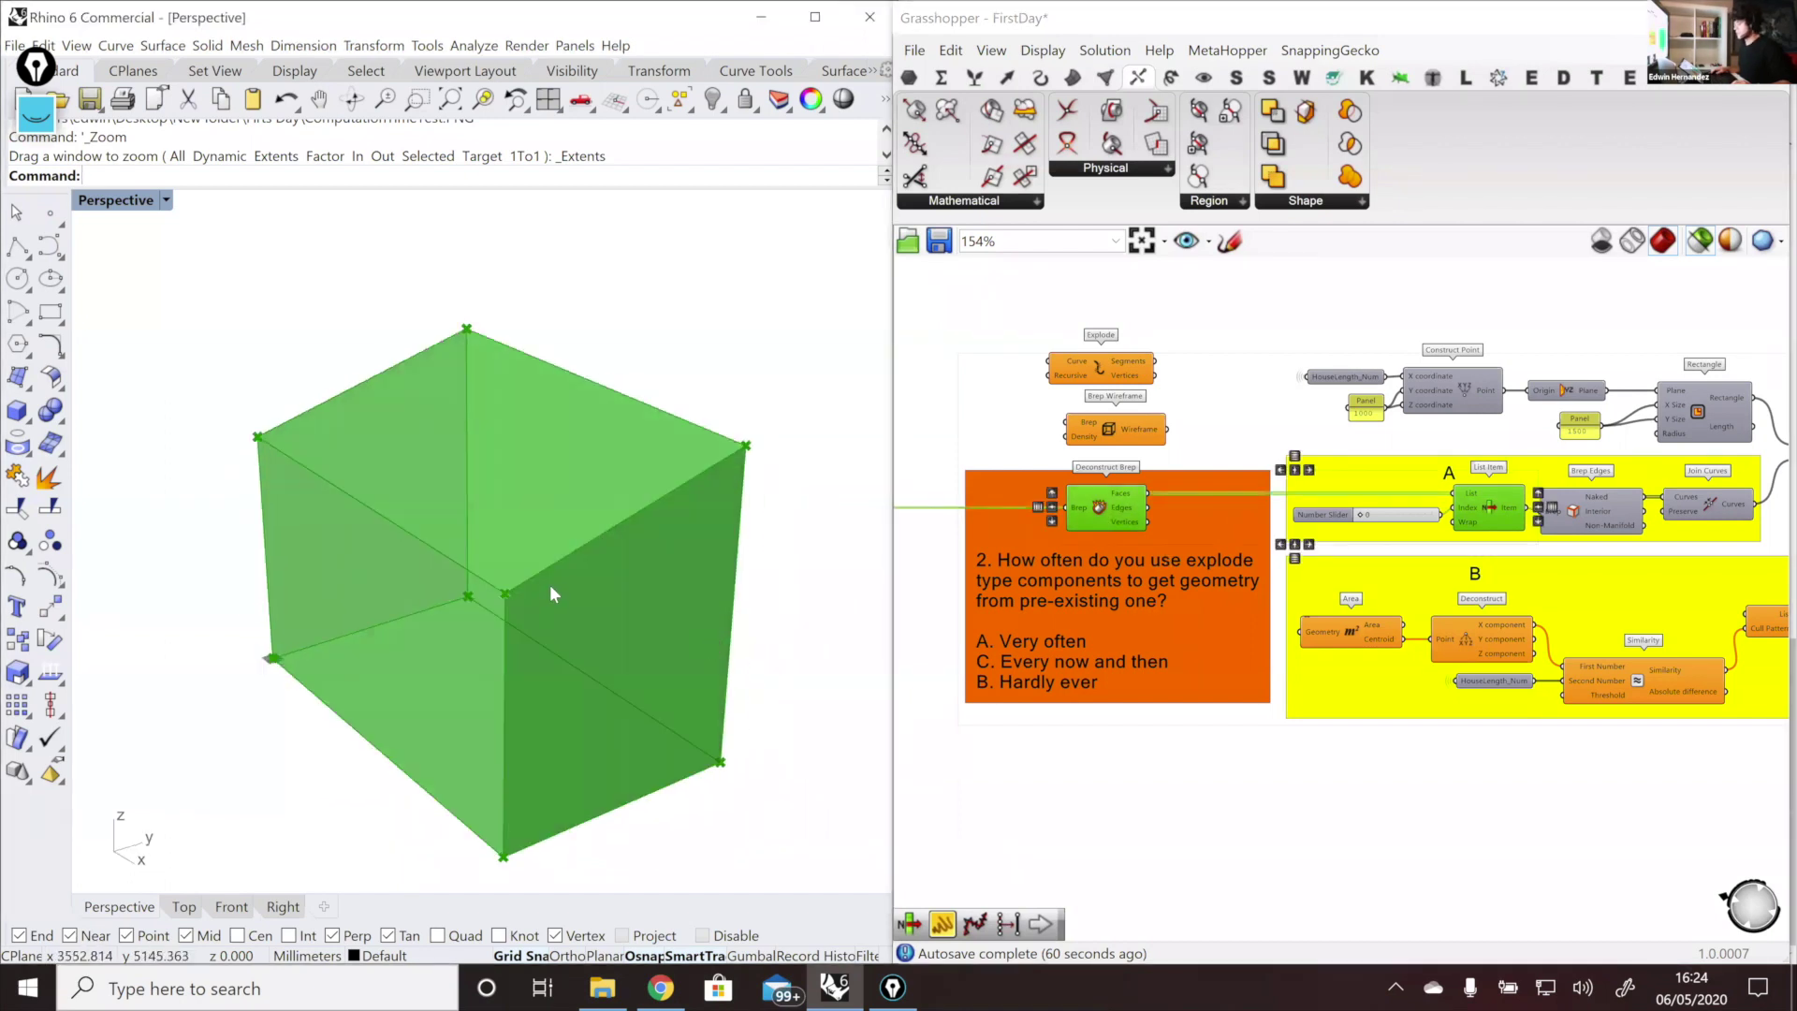
Step: Preview option A's List Item face and the boundary curves that Brep Edges extracts from it
{"action": "left_click", "coordinate": [1497, 530]}
{"action": "left_click", "coordinate": [1498, 528]}
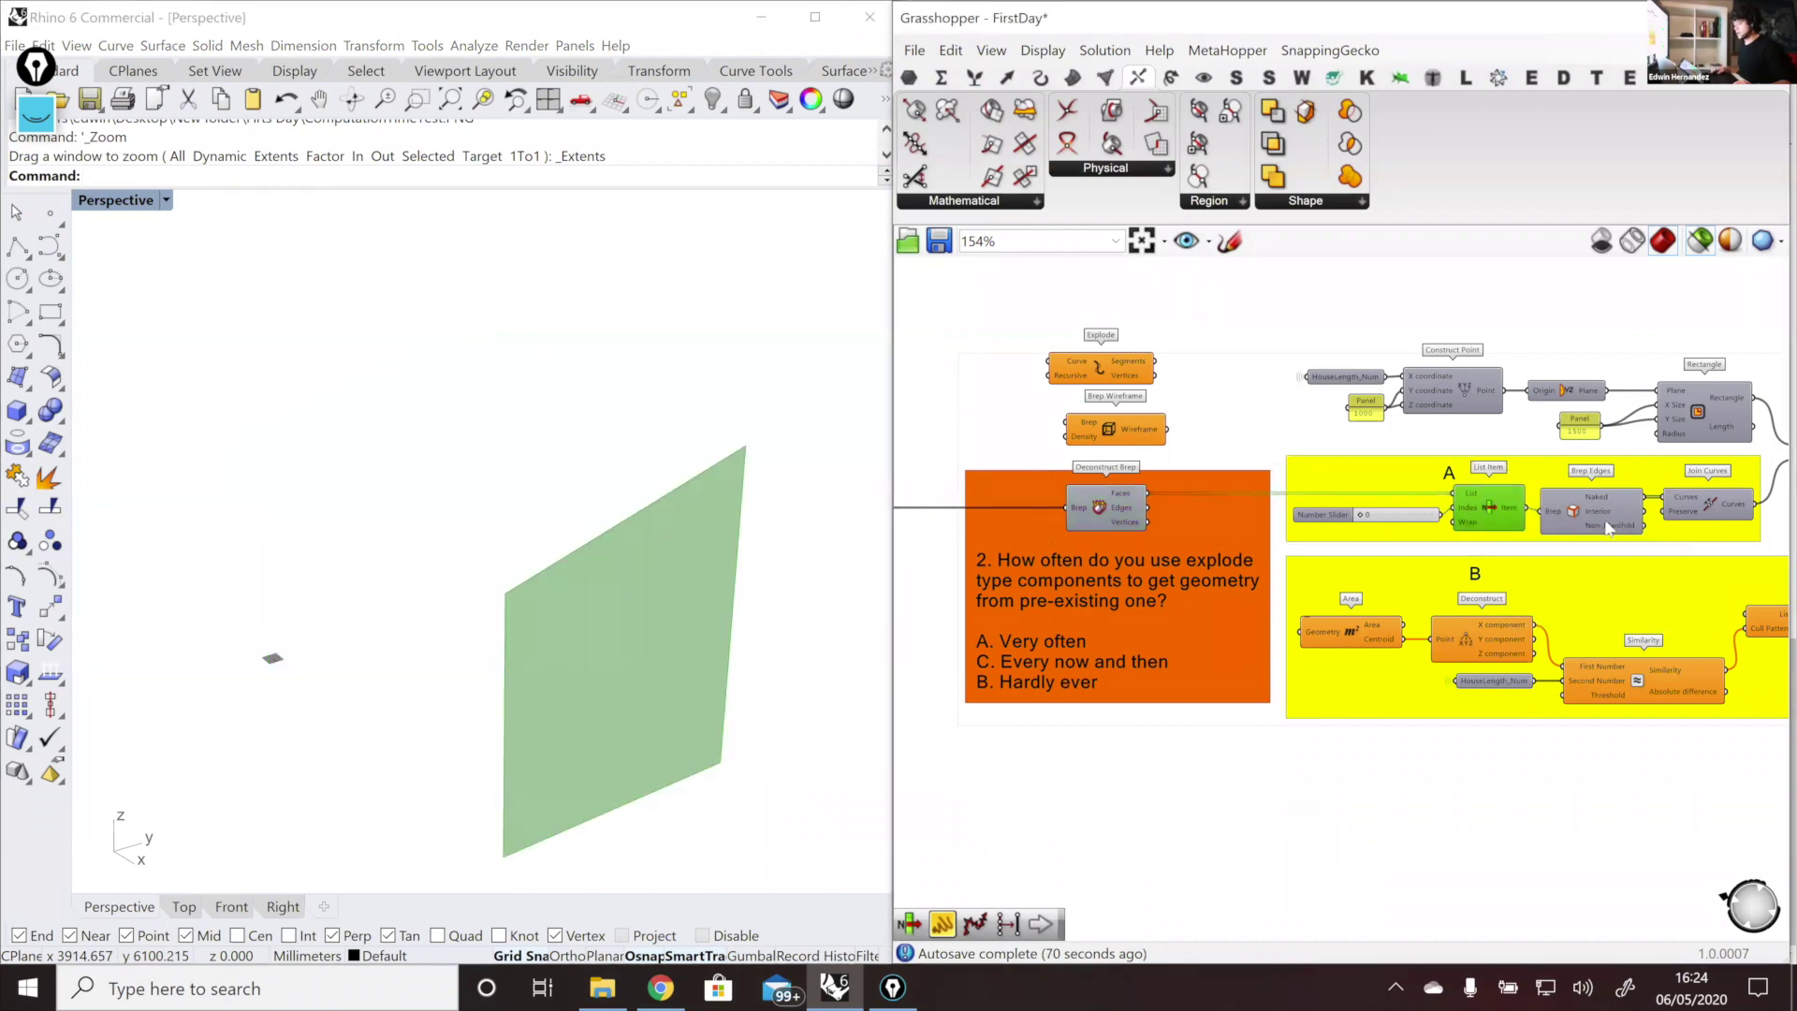
{"action": "left_click", "coordinate": [1621, 522]}
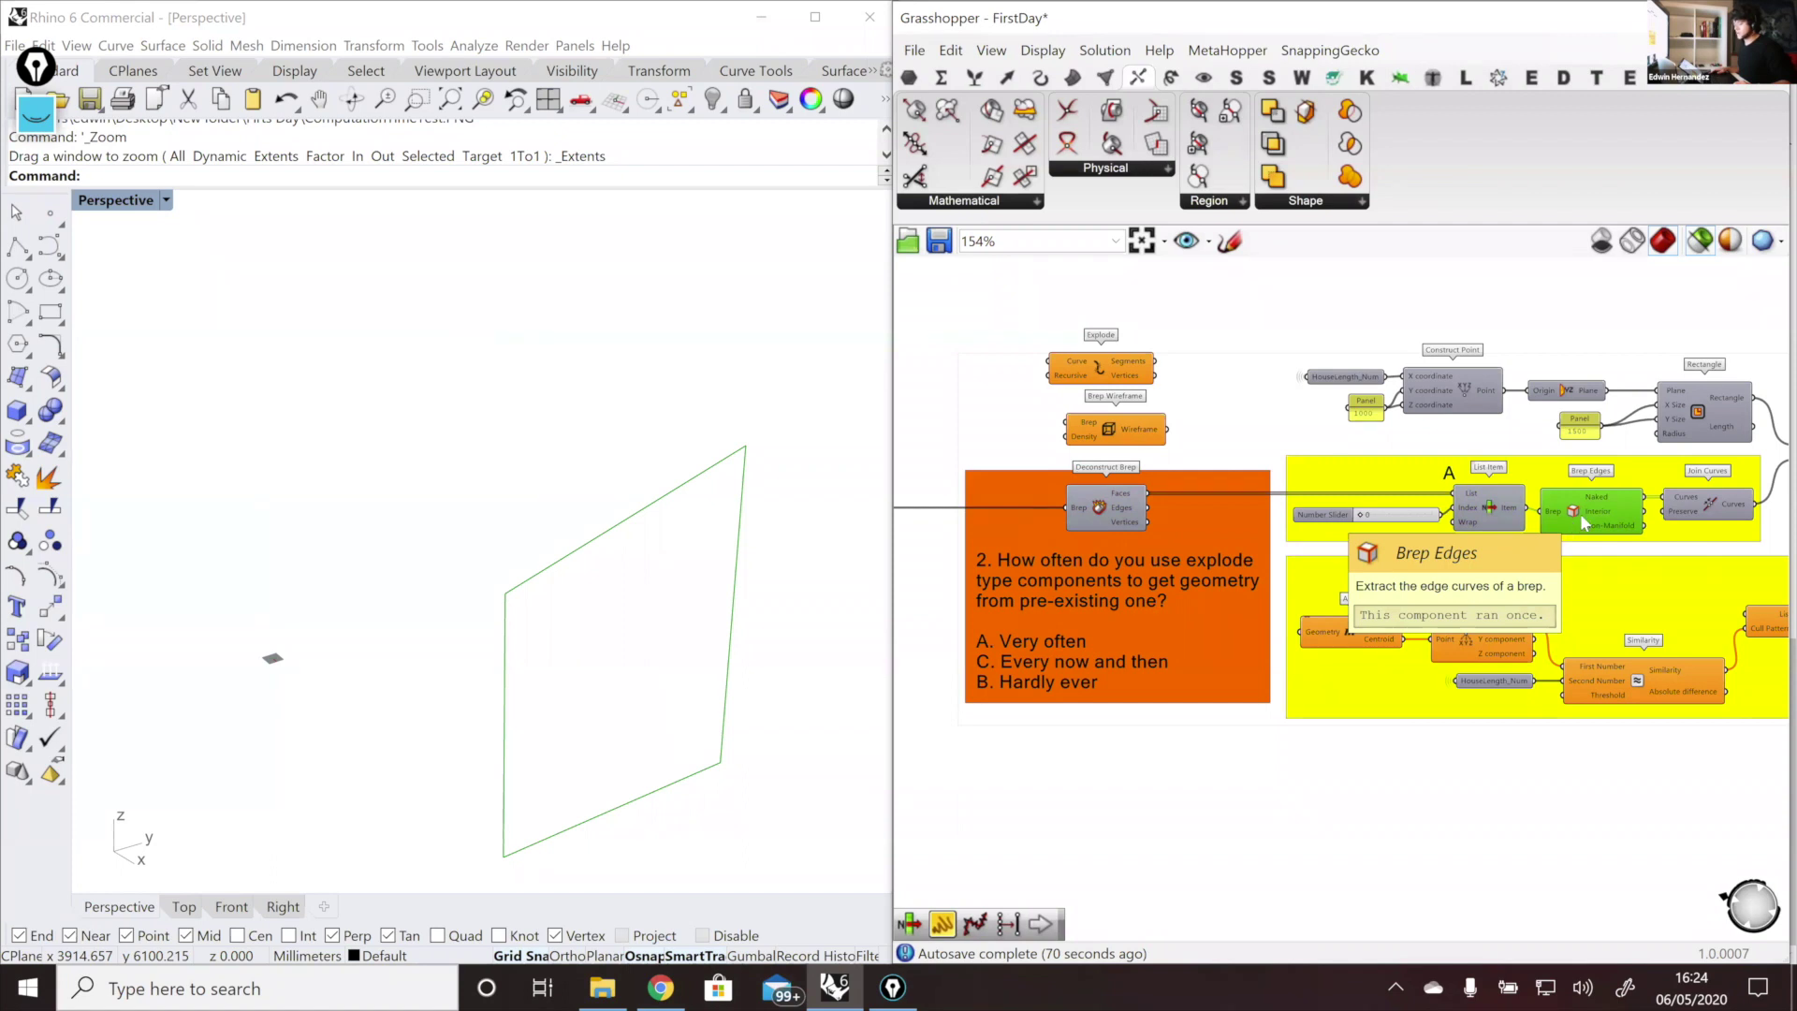
{"action": "left_click", "coordinate": [1462, 515]}
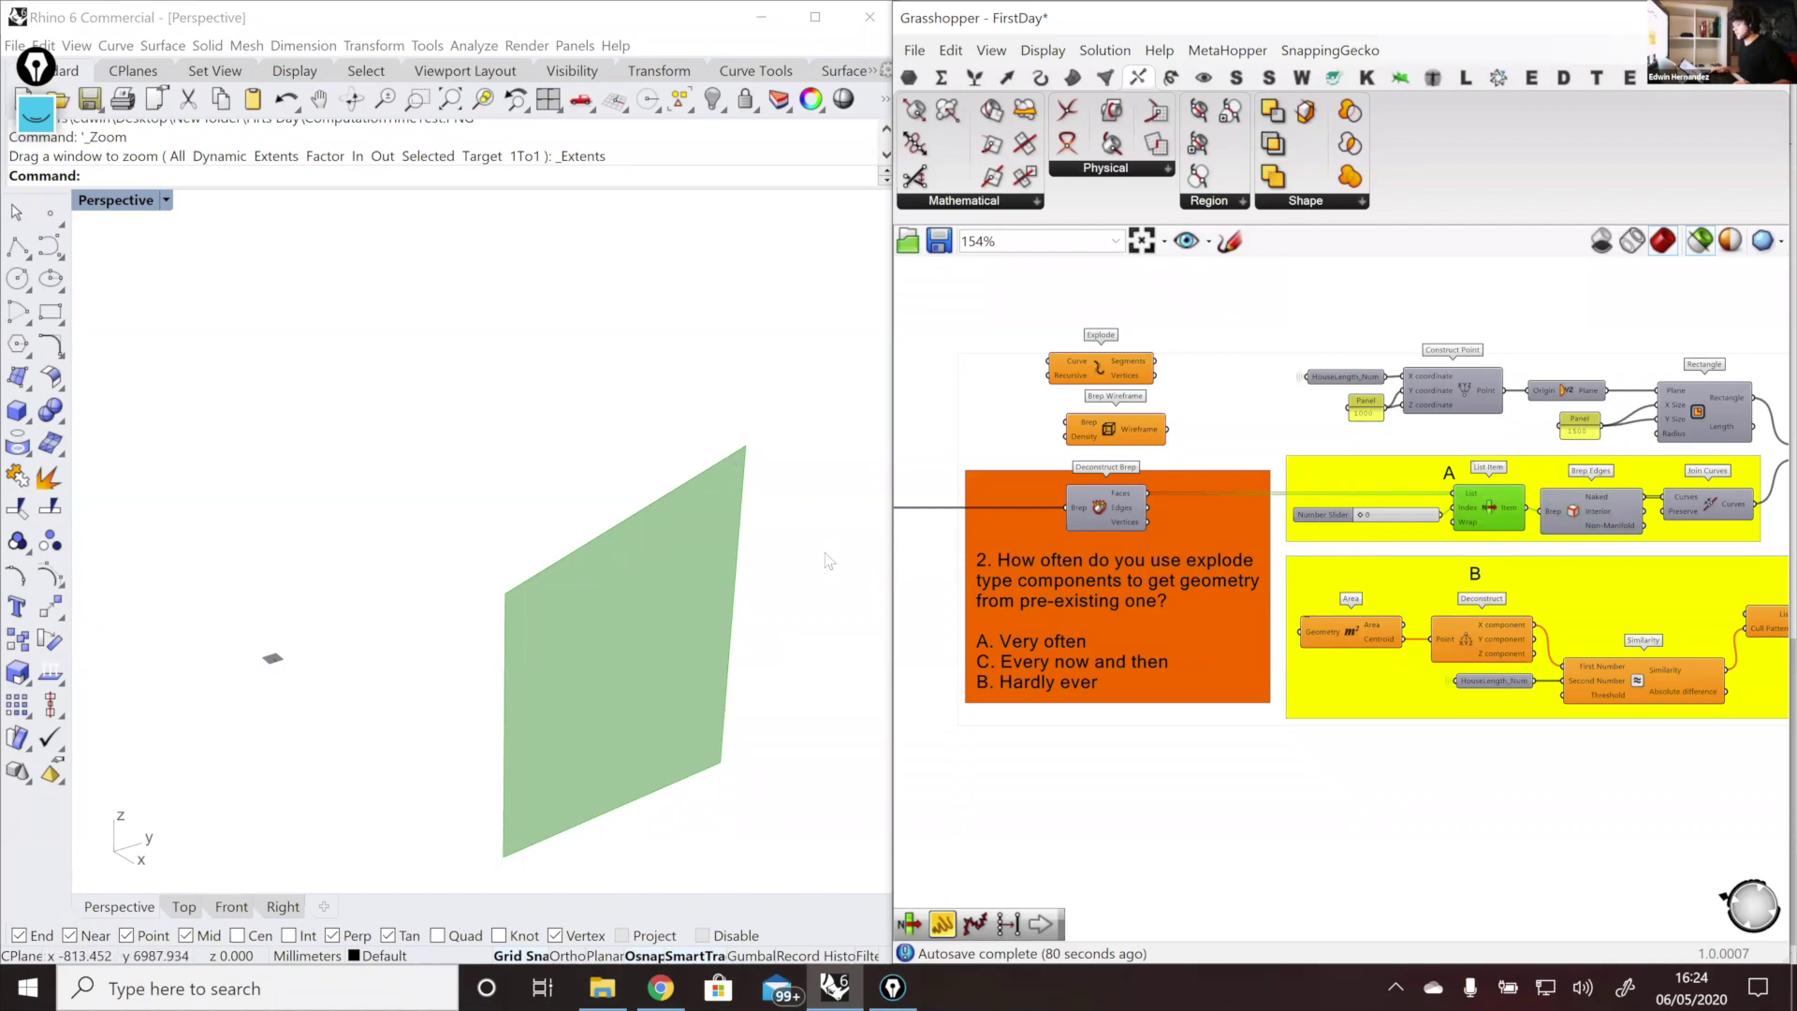
Step: Preview Deconstruct Brep again and inspect the surfaces listed in its Faces output
{"action": "scroll", "coordinate": [1421, 464], "scroll_direction": "down", "scroll_amount": 1}
{"action": "scroll", "coordinate": [1519, 524], "scroll_direction": "up", "scroll_amount": 2}
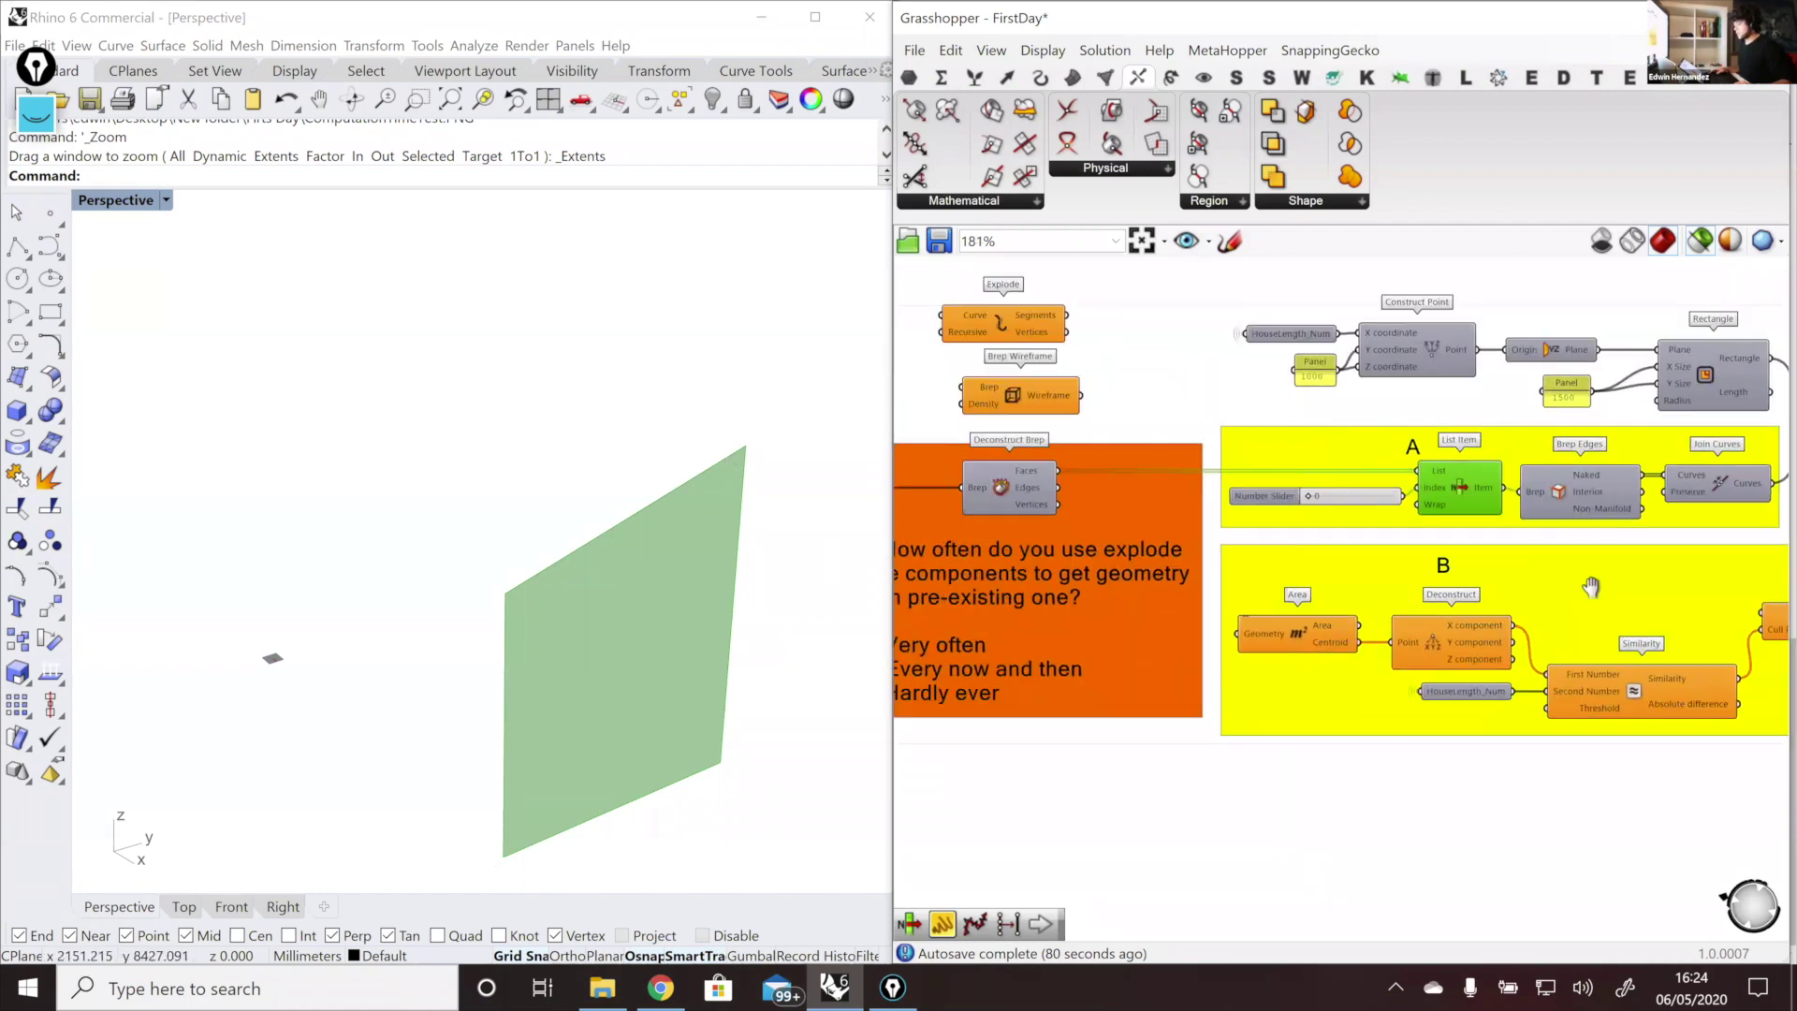
{"action": "right_click_drag", "start_coordinate": [1394, 436], "coordinate": [1488, 436]}
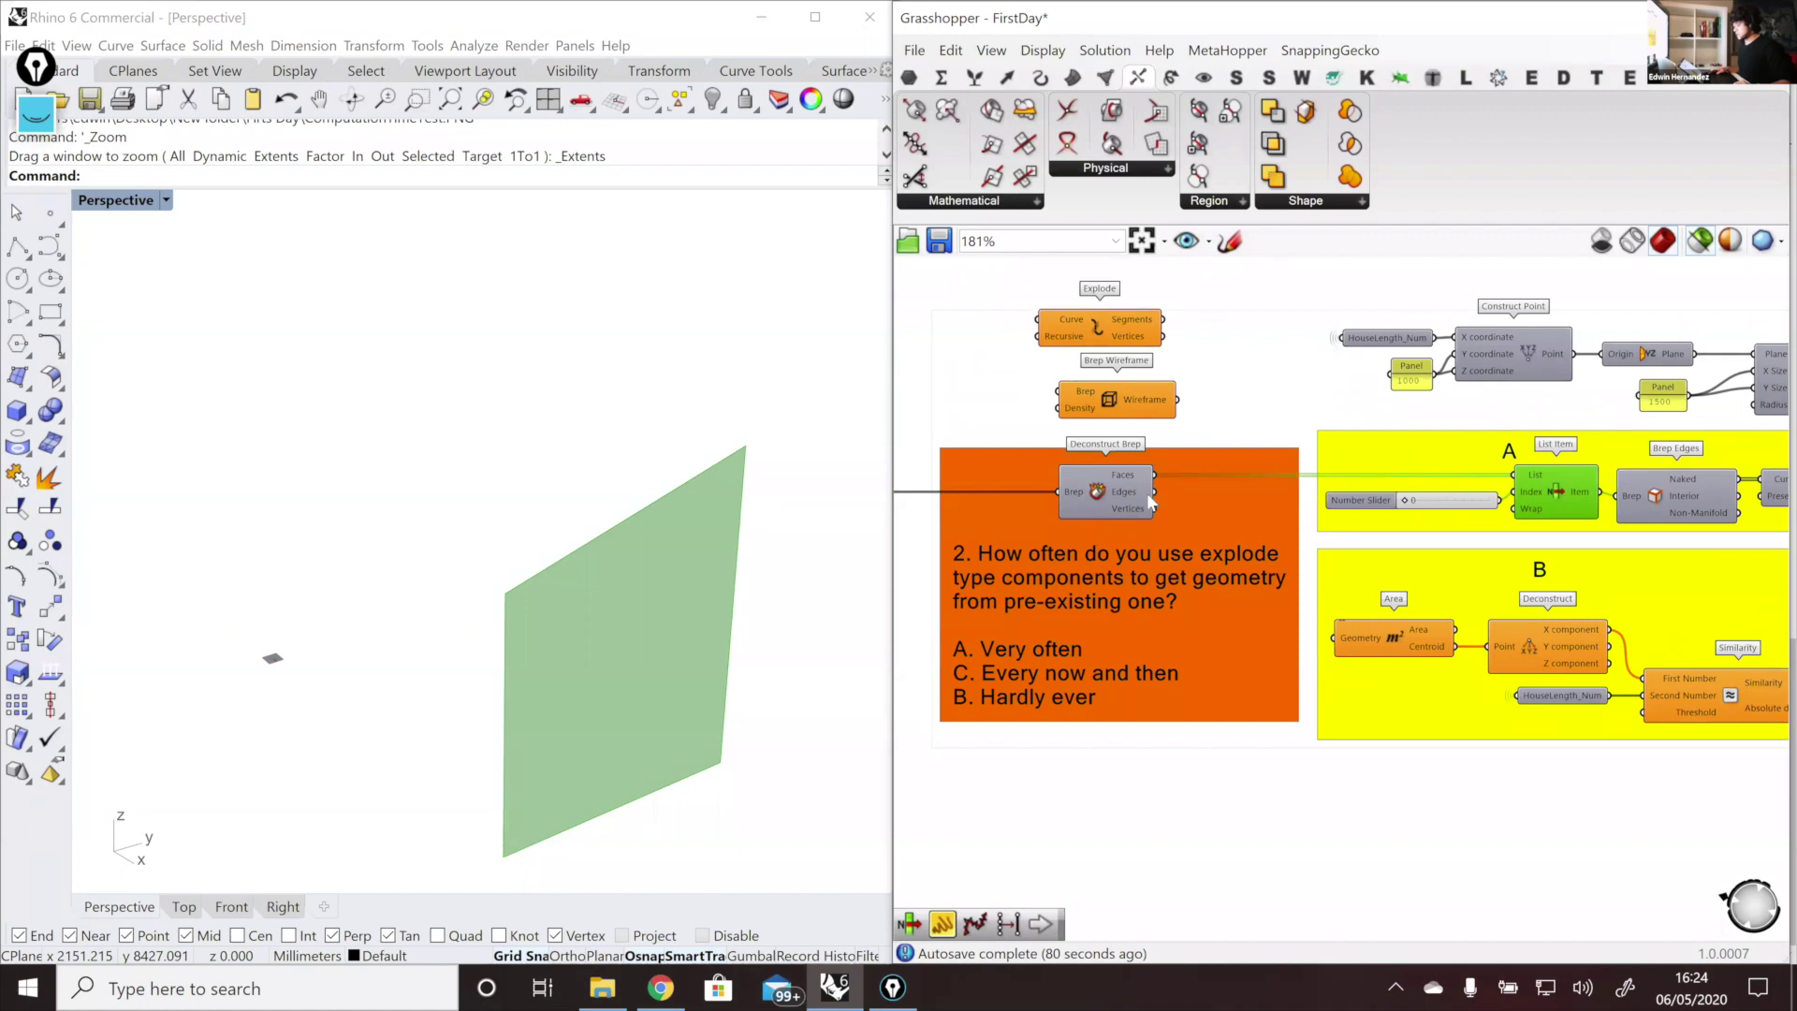
{"action": "left_click", "coordinate": [1099, 497]}
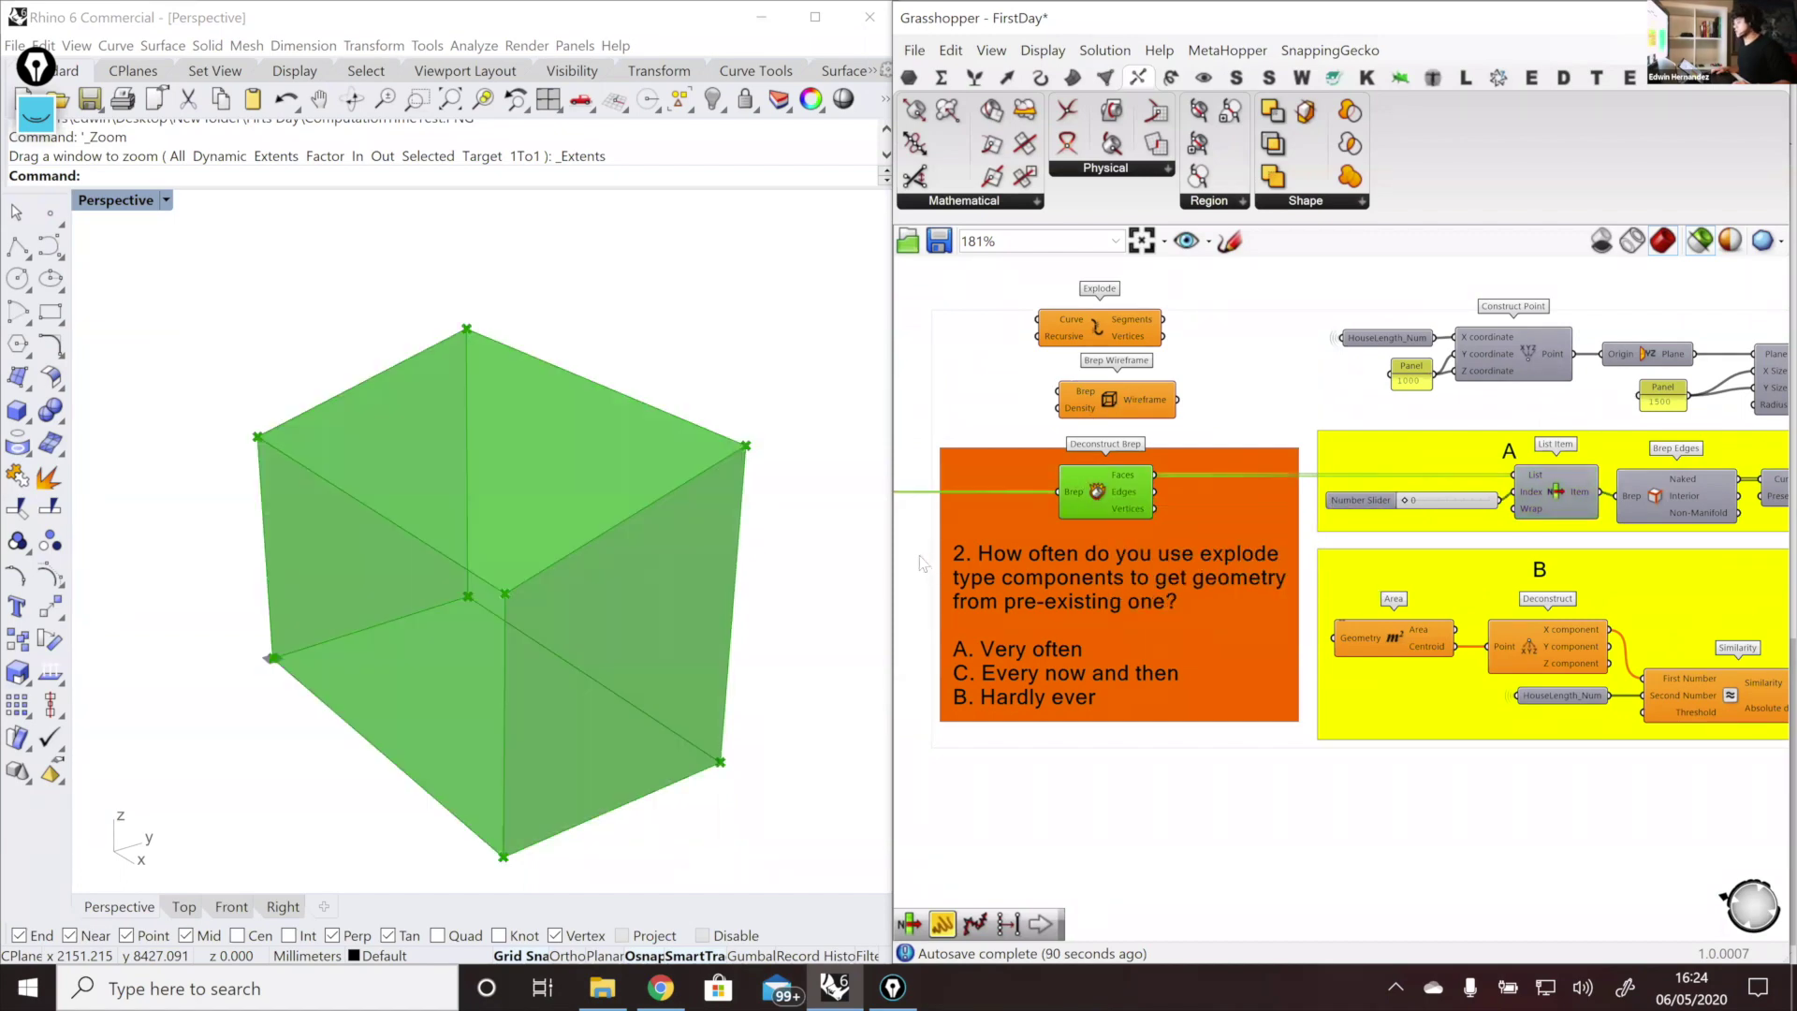
{"action": "right_click_drag", "start_coordinate": [914, 554], "coordinate": [930, 559]}
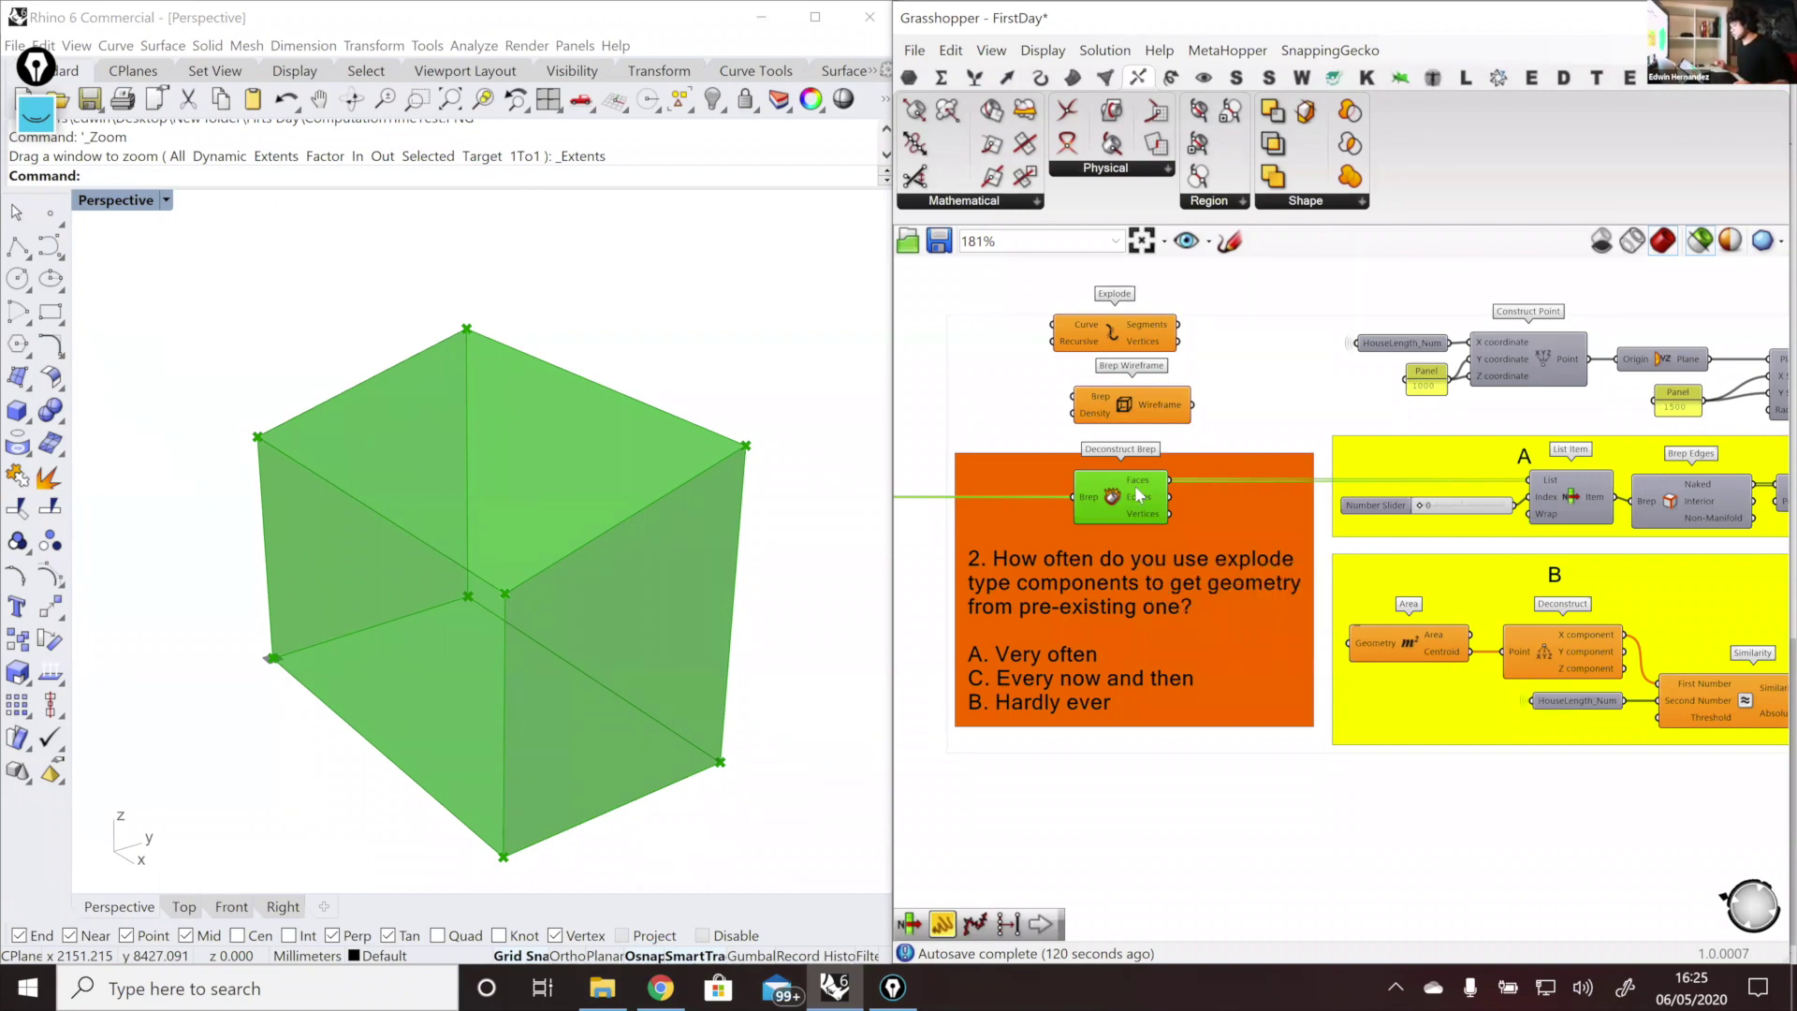
{"action": "mouse_move", "coordinate": [1134, 485]}
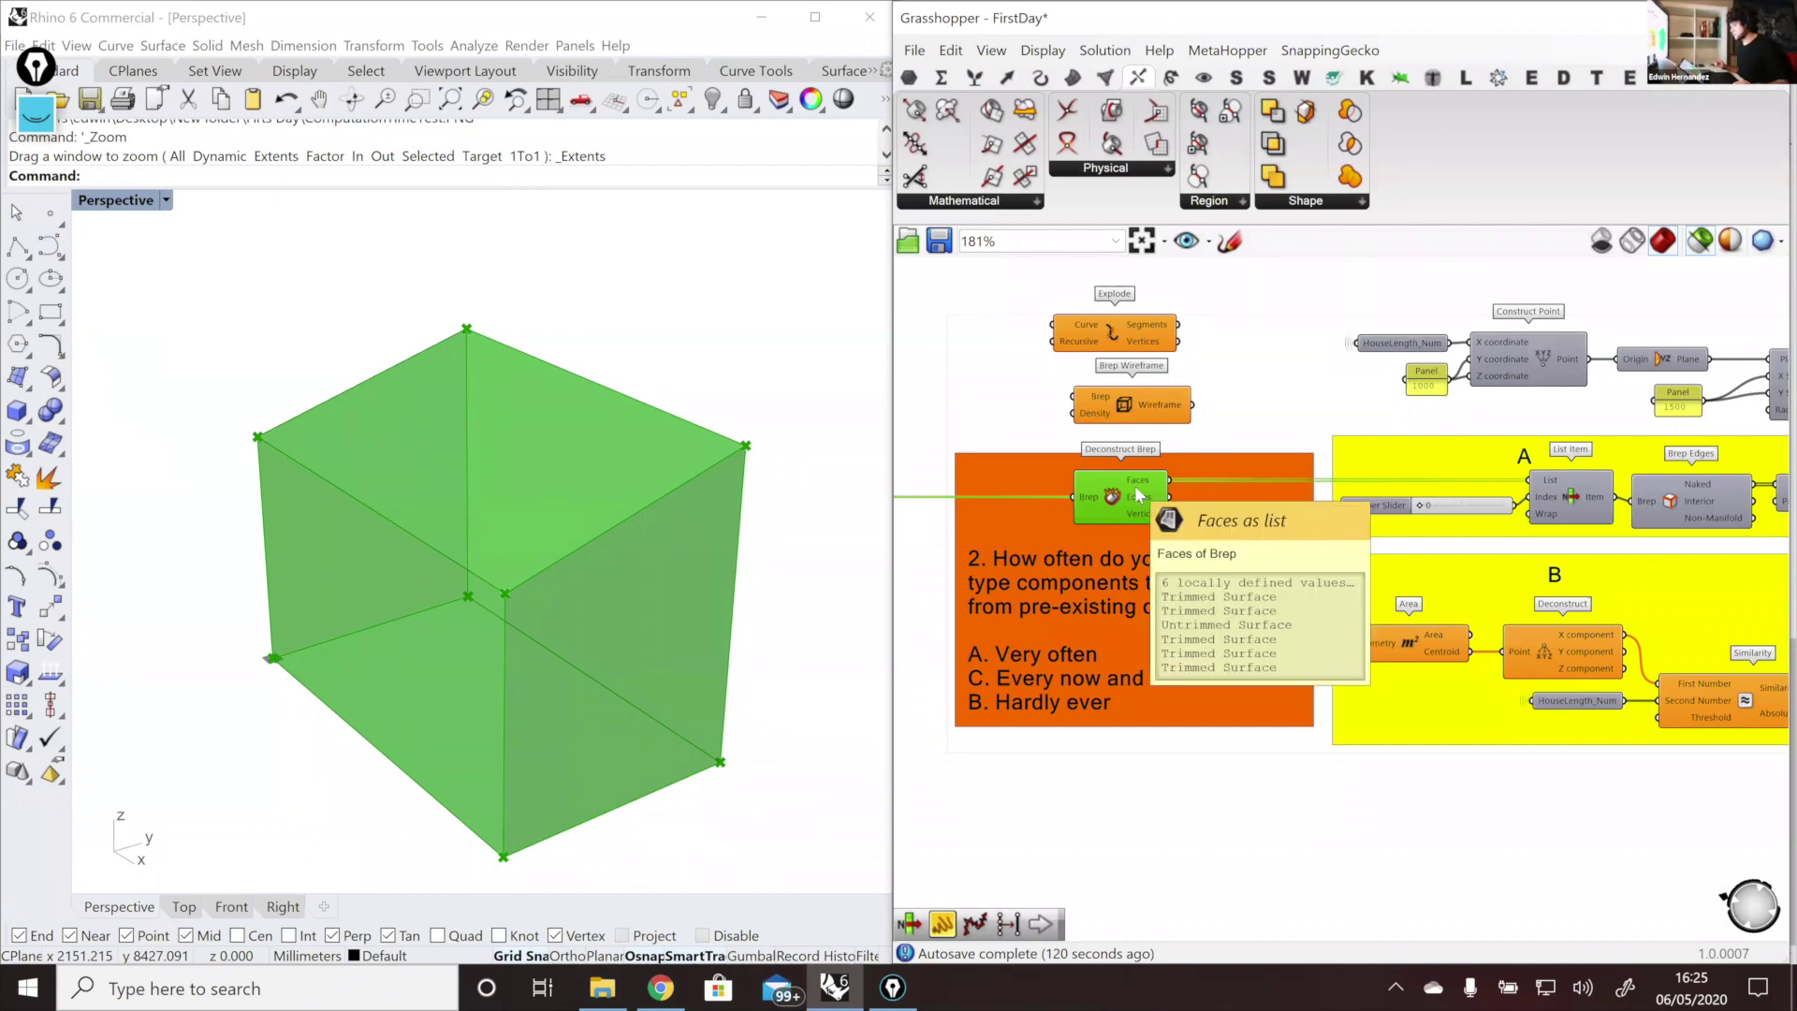
Step: Alternate the preview between List Item and Deconstruct Brep to compare the one needed face with all the exploded geometry
{"action": "left_click", "coordinate": [1565, 491]}
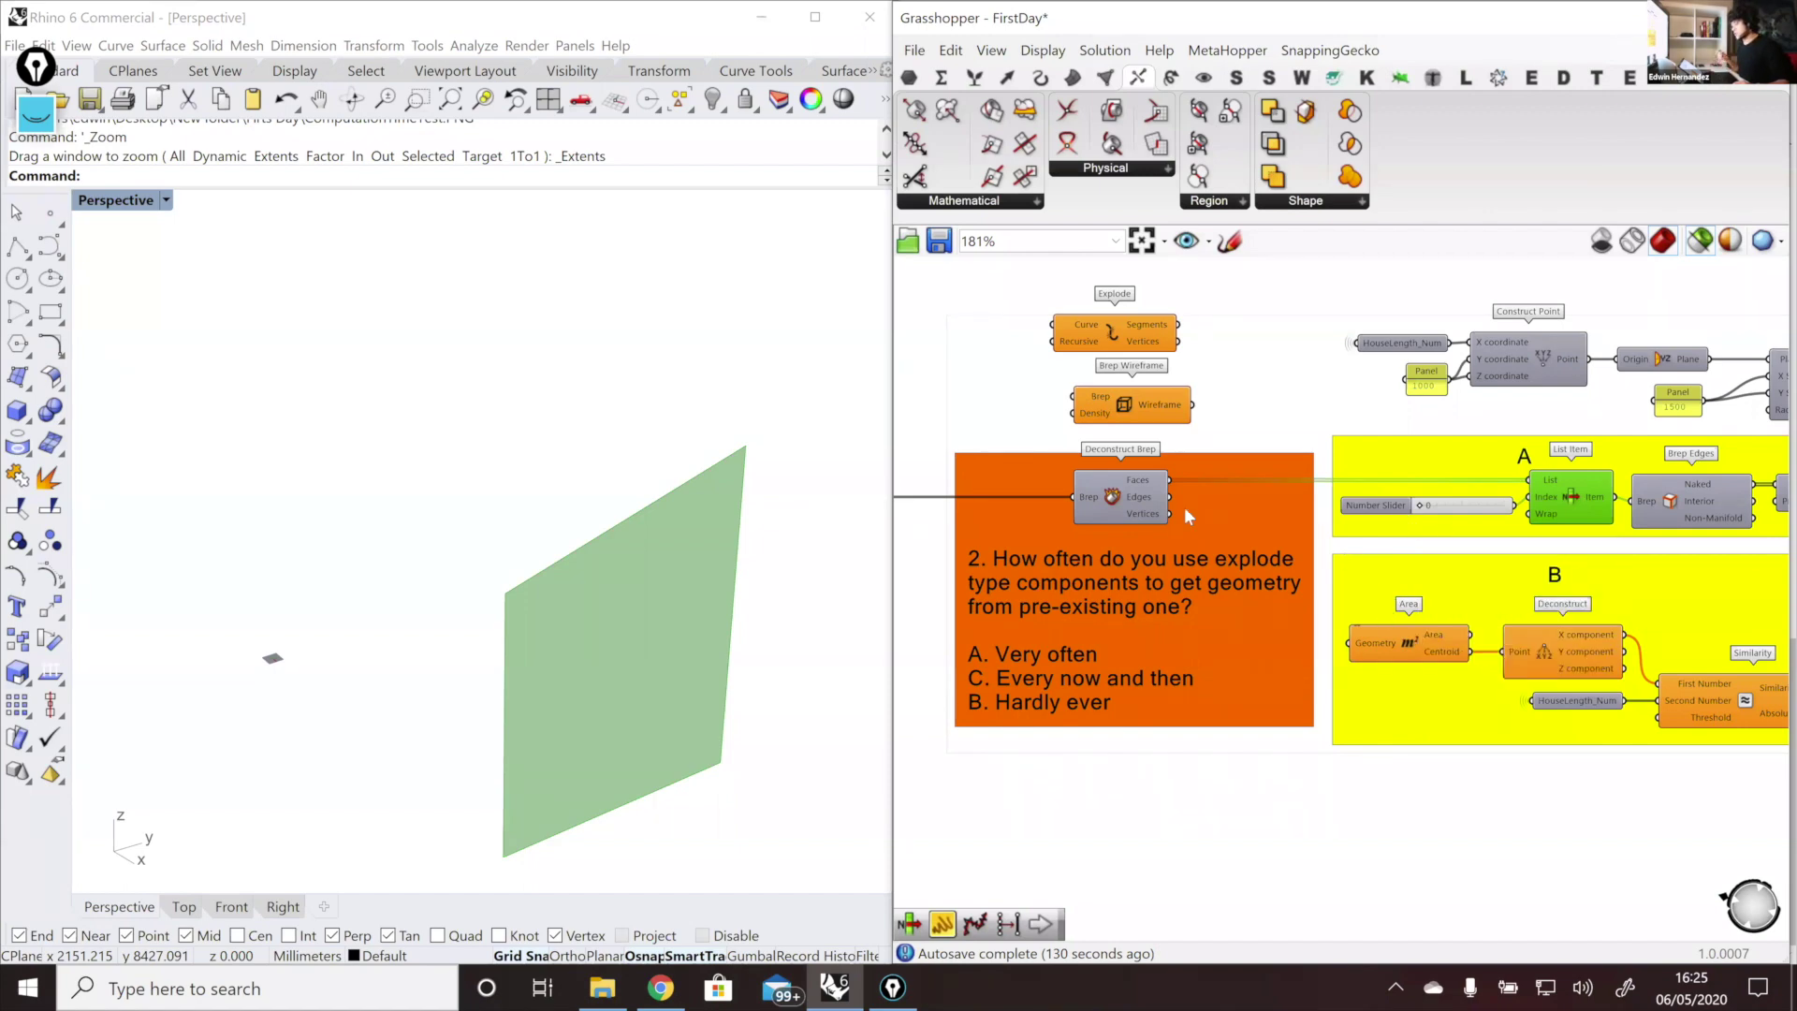
{"action": "left_click", "coordinate": [1138, 501]}
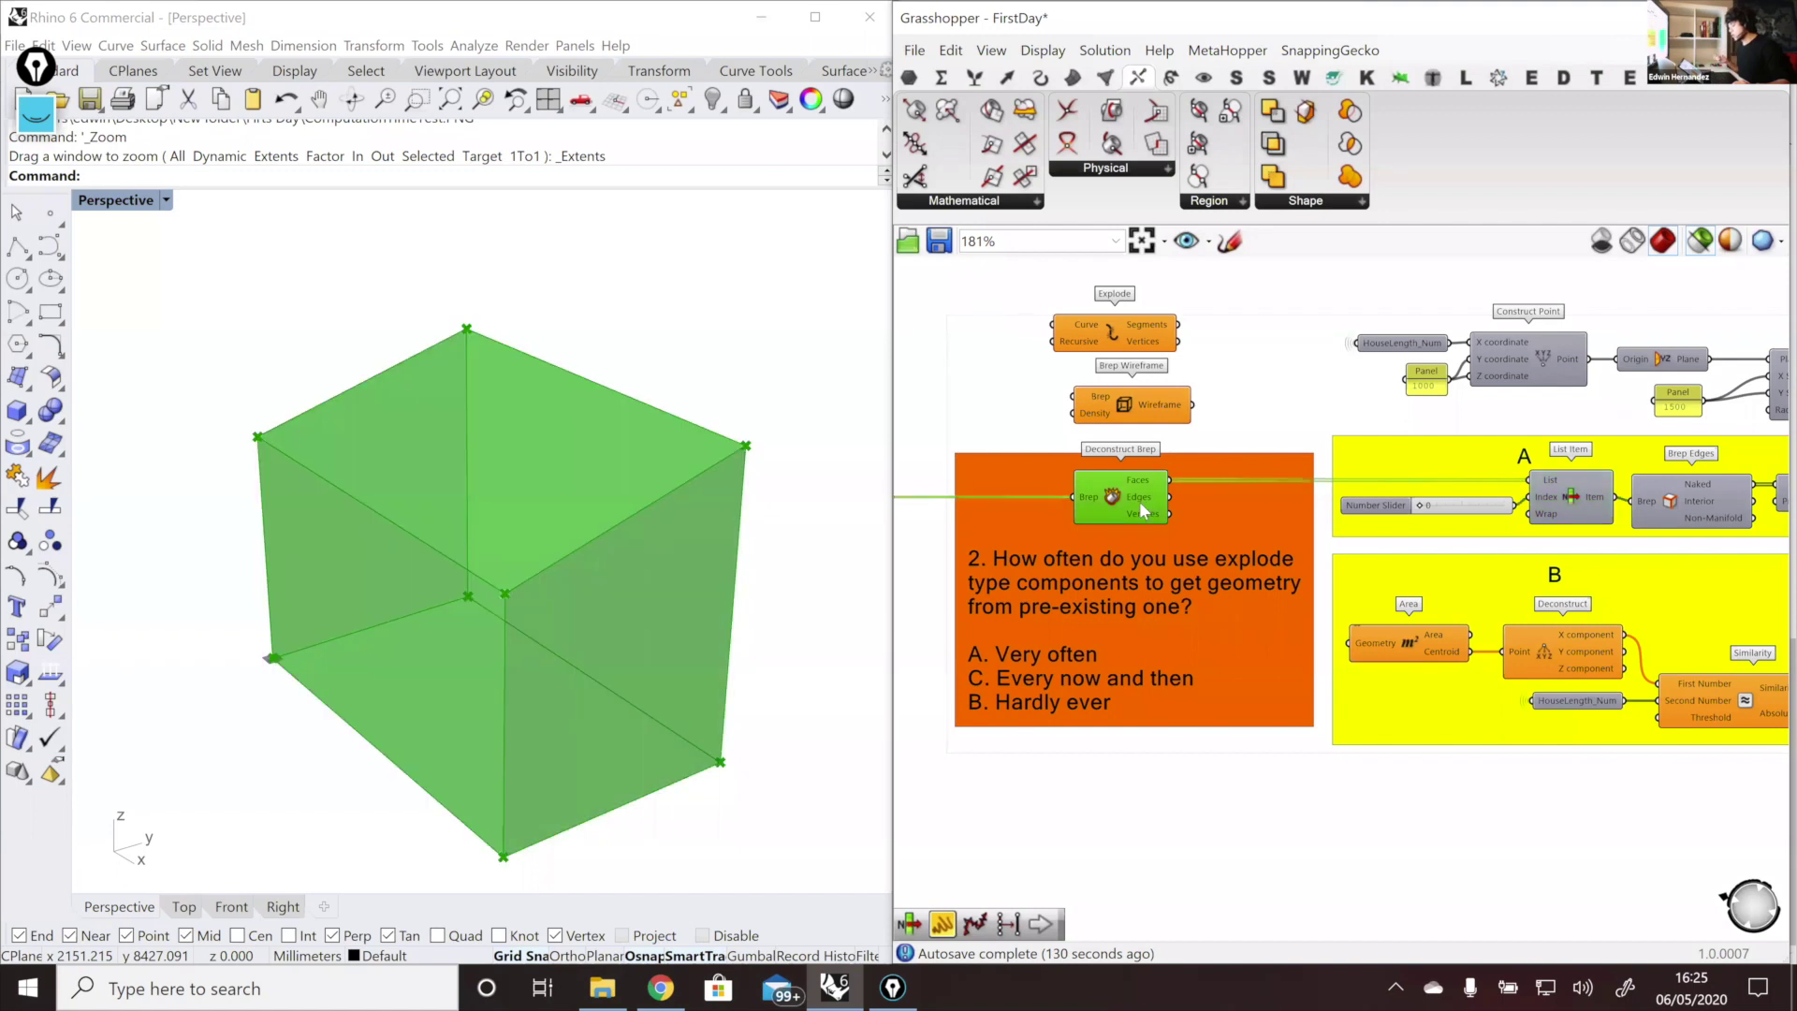
{"action": "left_click", "coordinate": [1572, 496]}
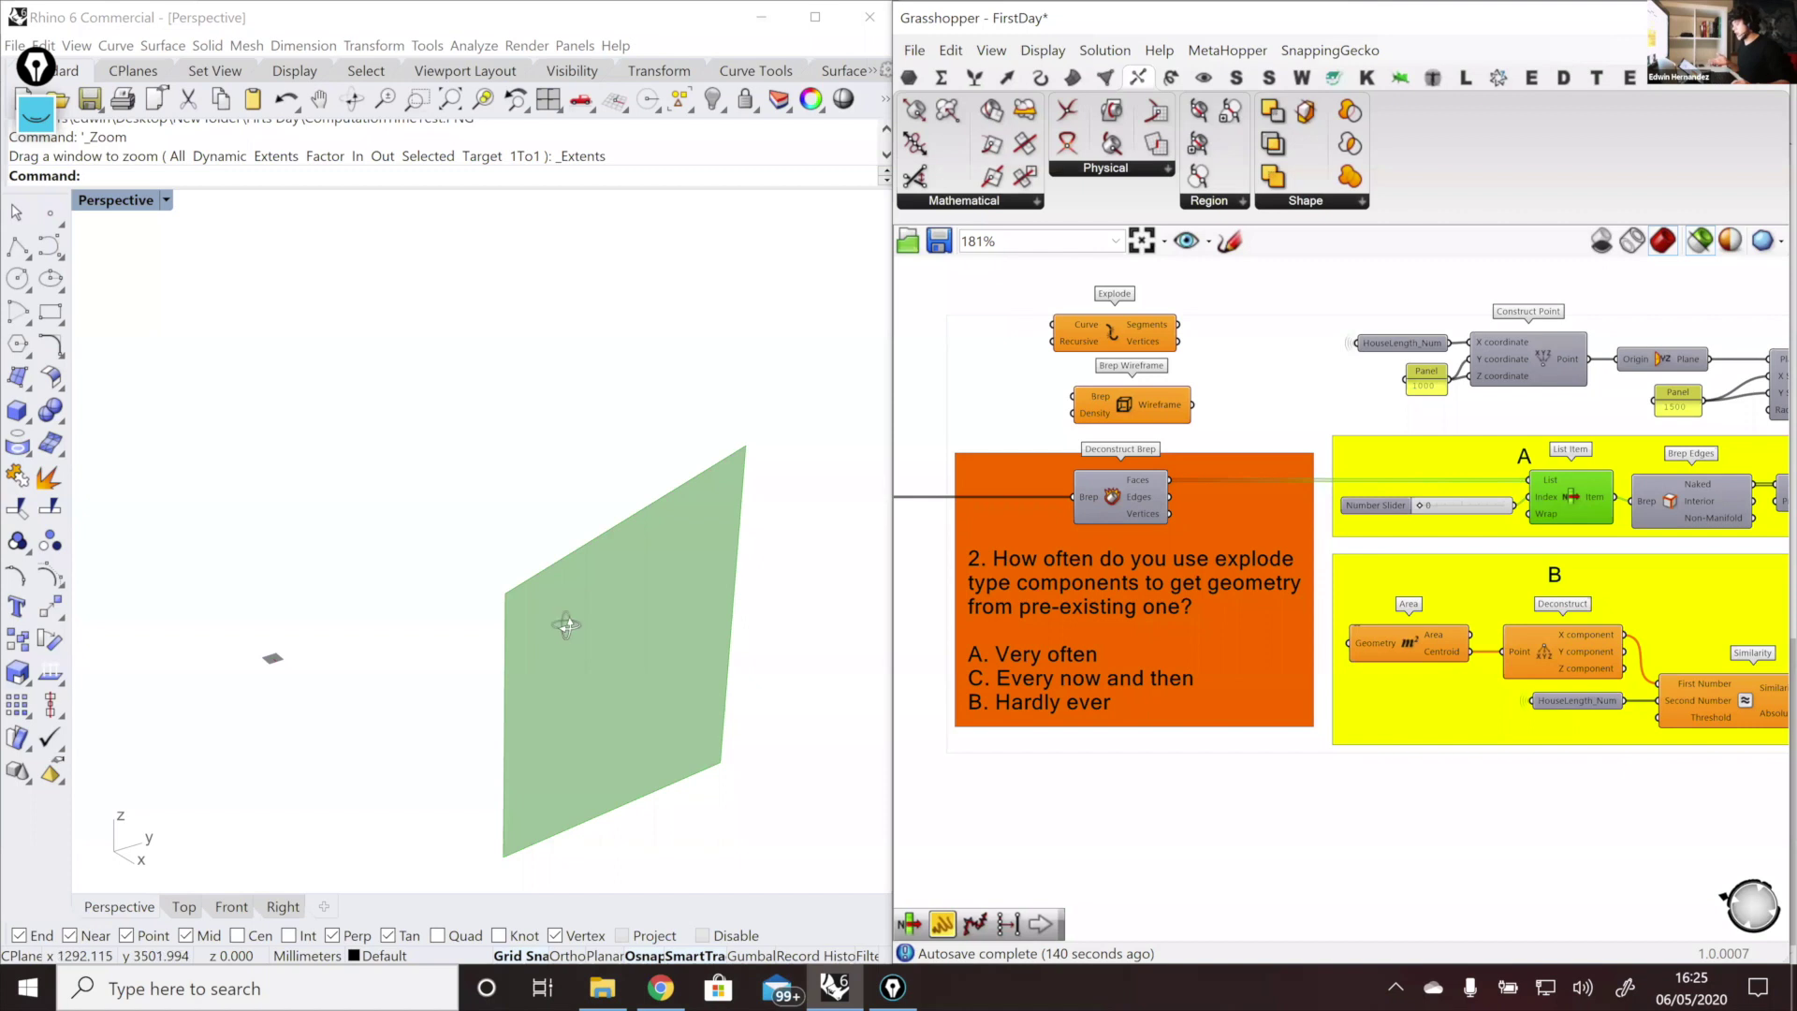
{"action": "right_click_drag", "start_coordinate": [677, 488], "coordinate": [689, 556]}
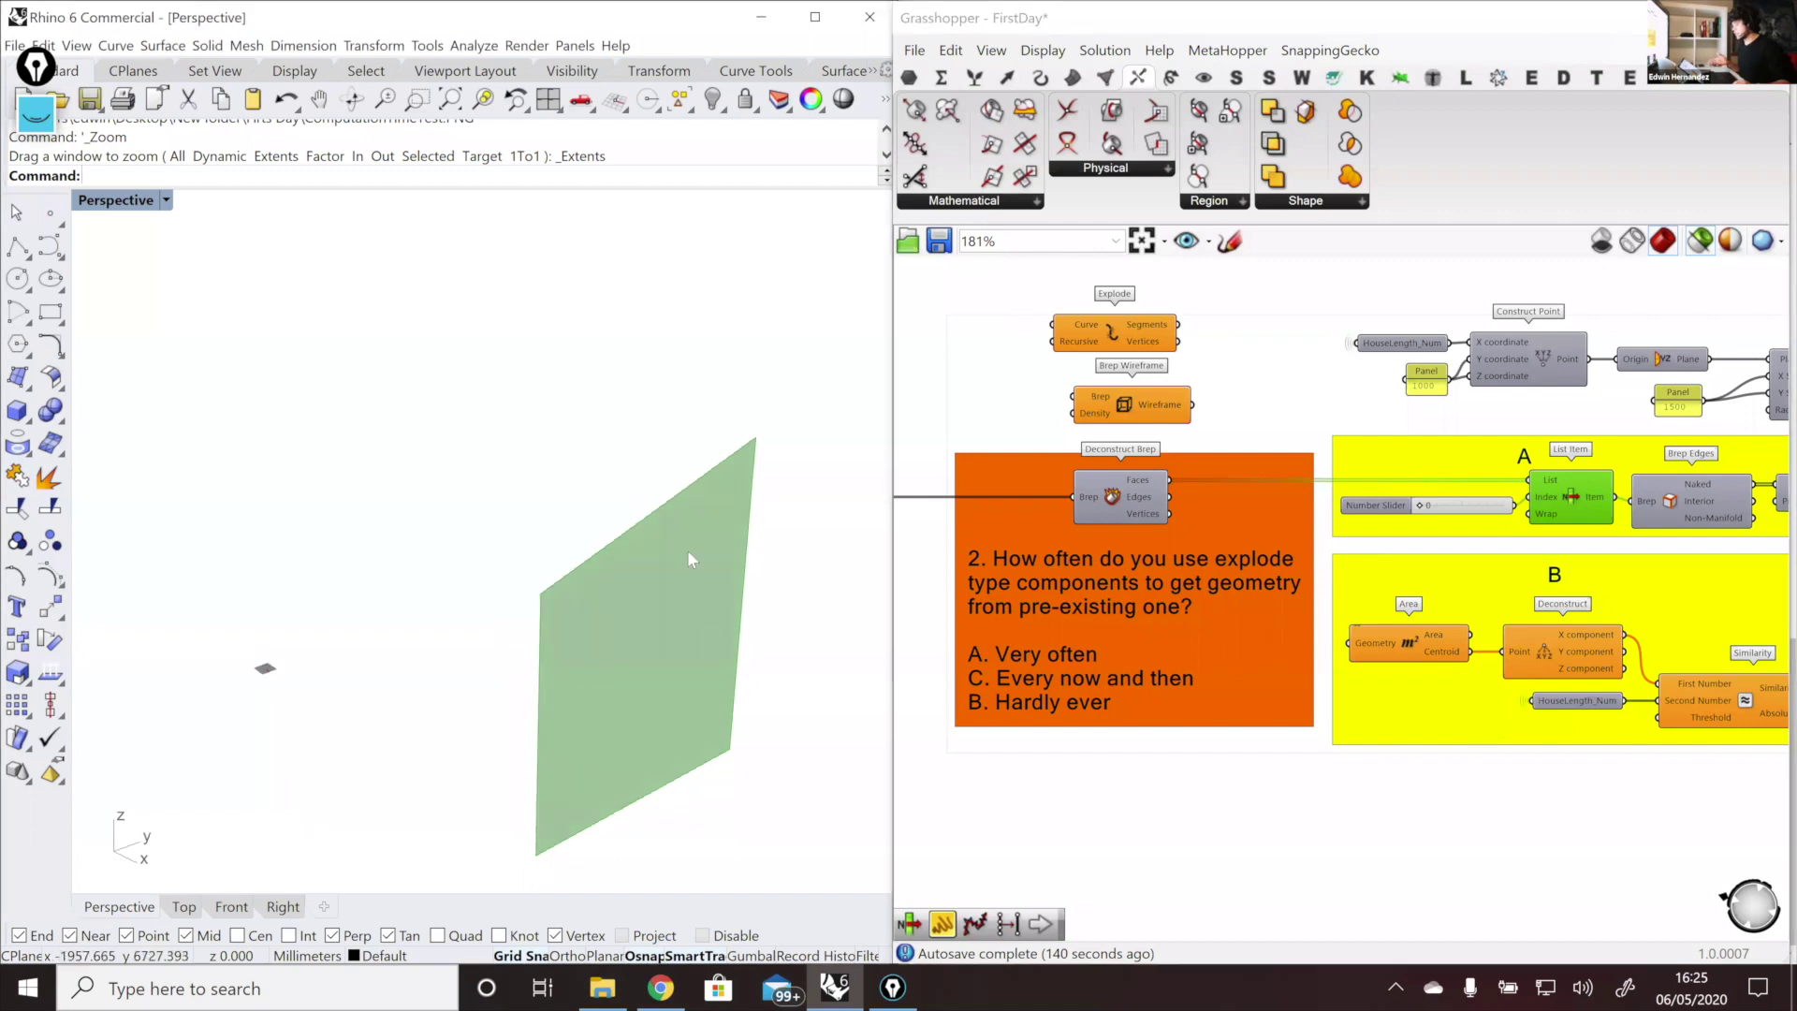
{"action": "left_click", "coordinate": [1088, 495]}
{"action": "left_click", "coordinate": [1088, 492]}
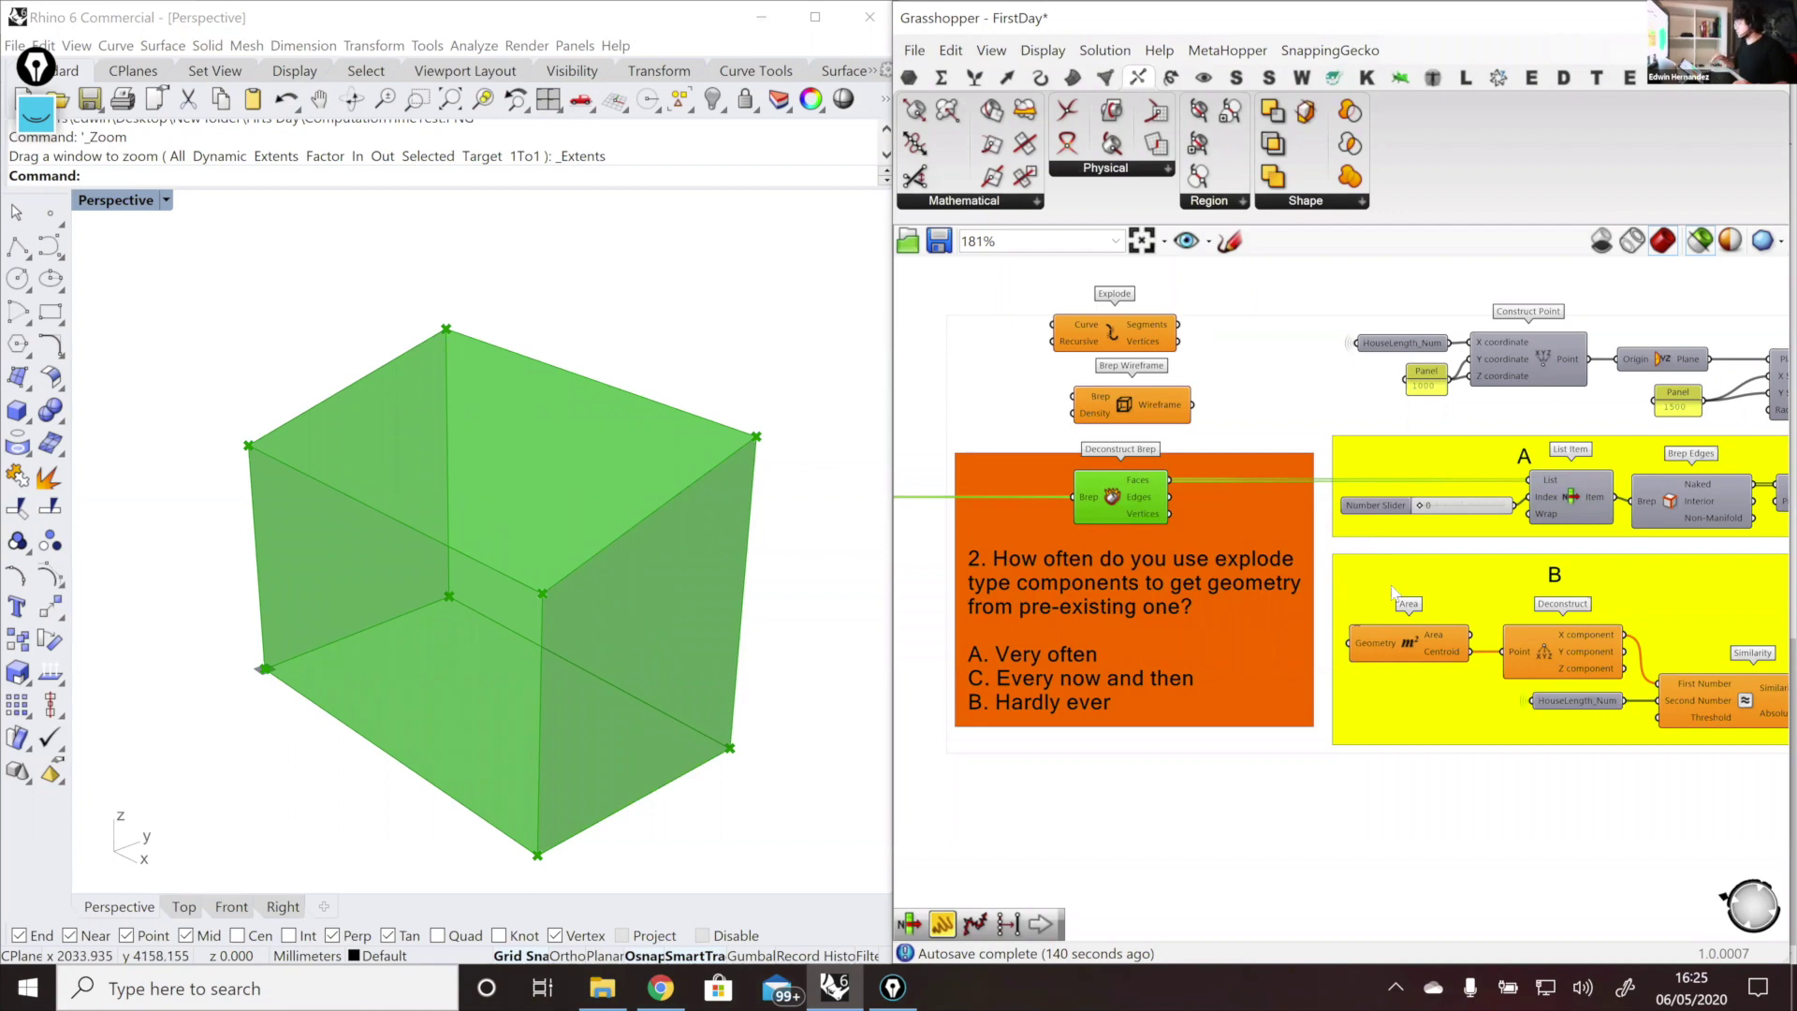
{"action": "left_click", "coordinate": [1550, 508]}
{"action": "left_click", "coordinate": [1115, 510]}
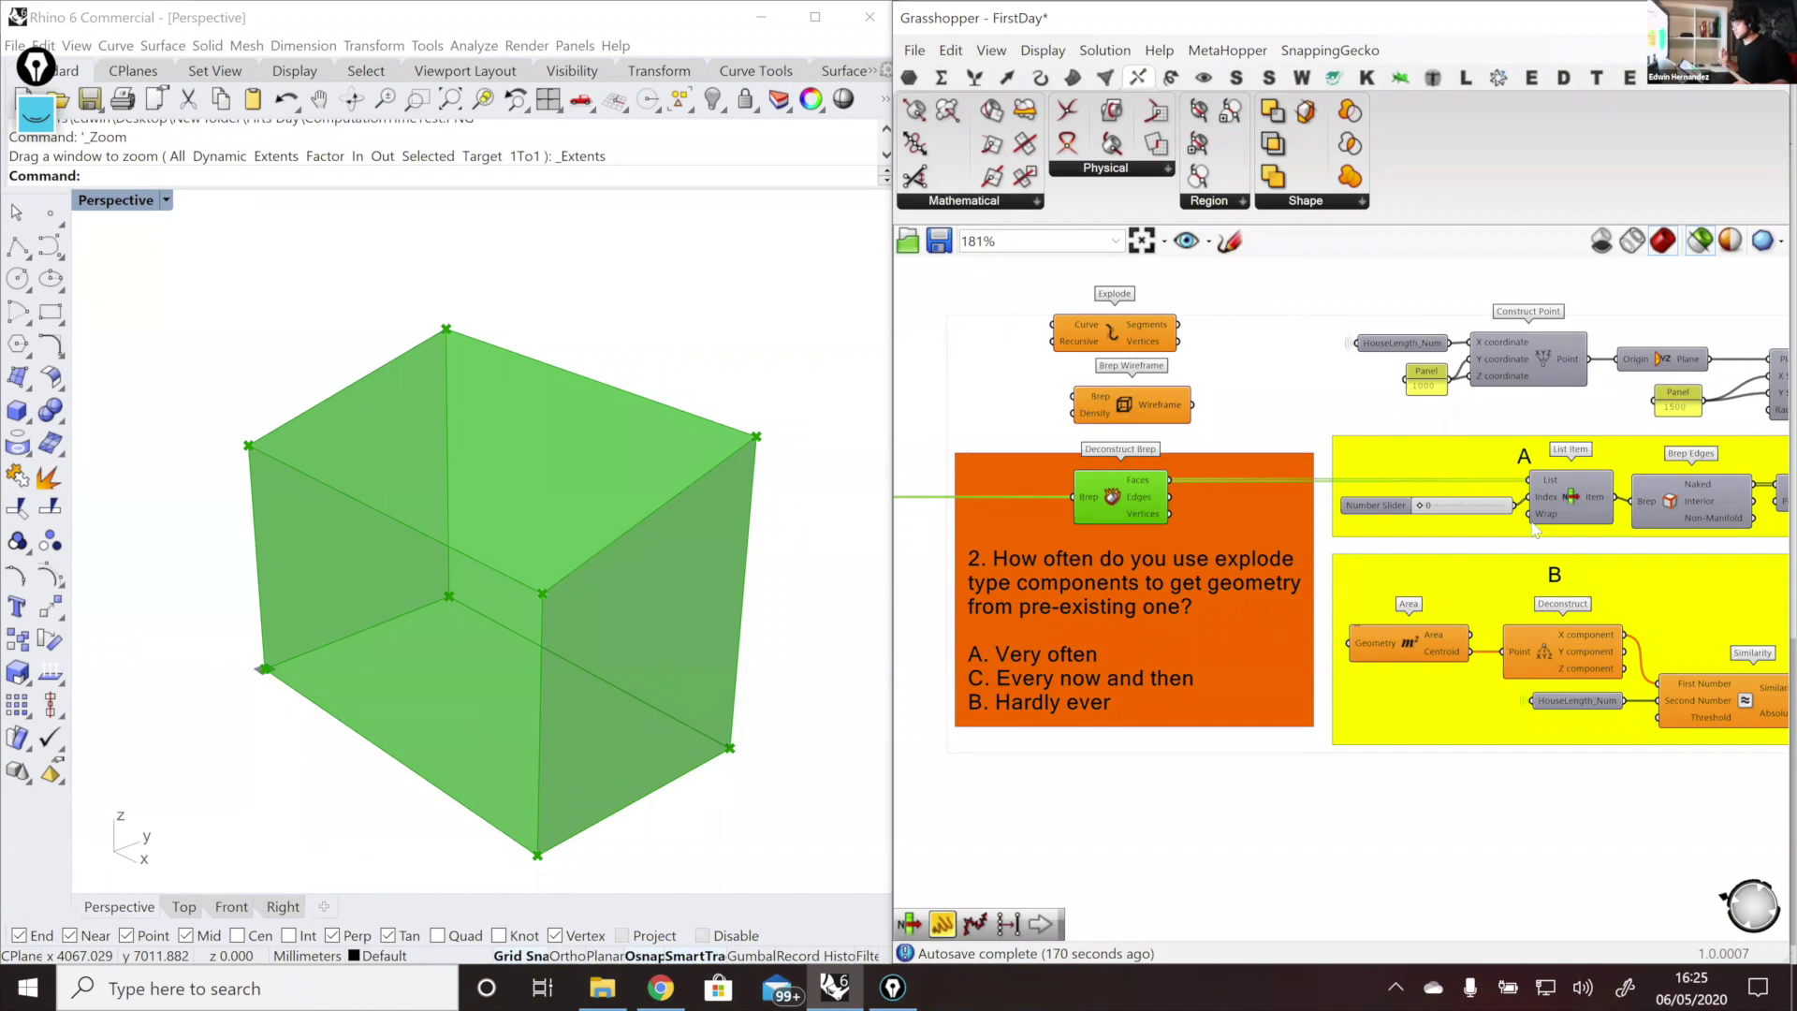
{"action": "left_click", "coordinate": [1566, 494]}
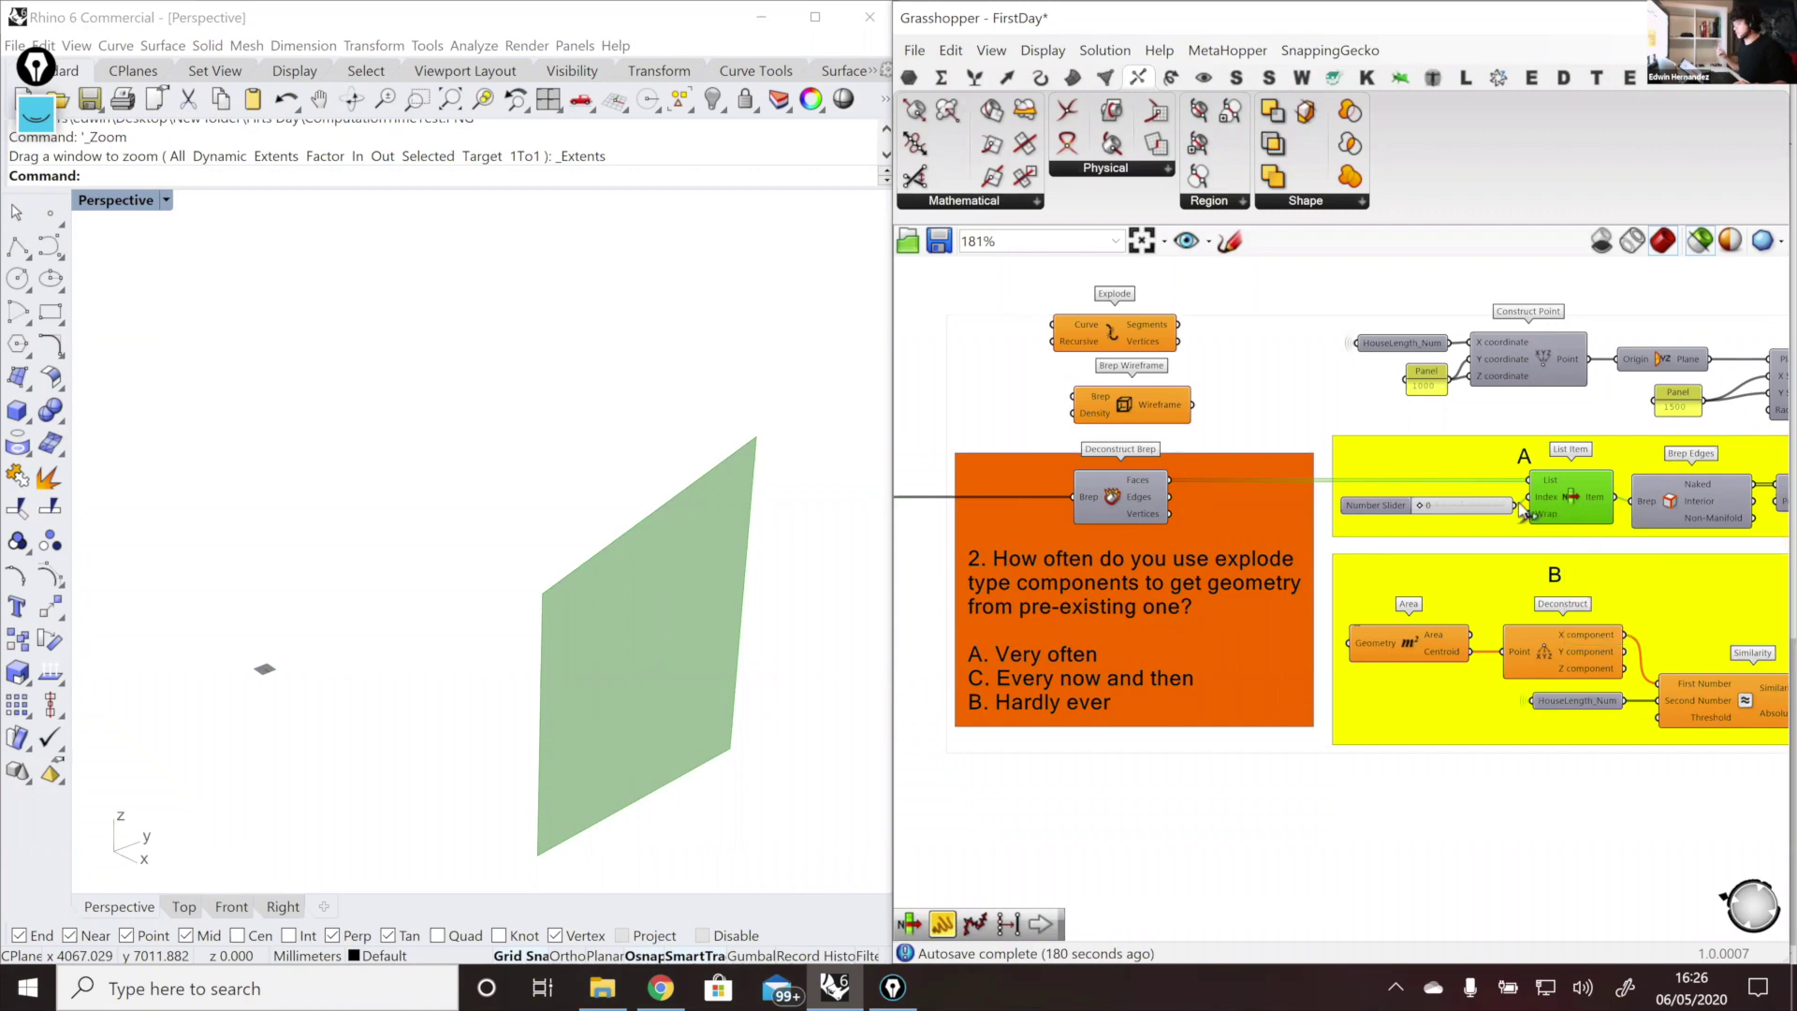
Step: Switch to Chrome and show the McNeel forum thread about Rhino 6 Join Curves not joining in the correct order
{"action": "left_click", "coordinate": [661, 987]}
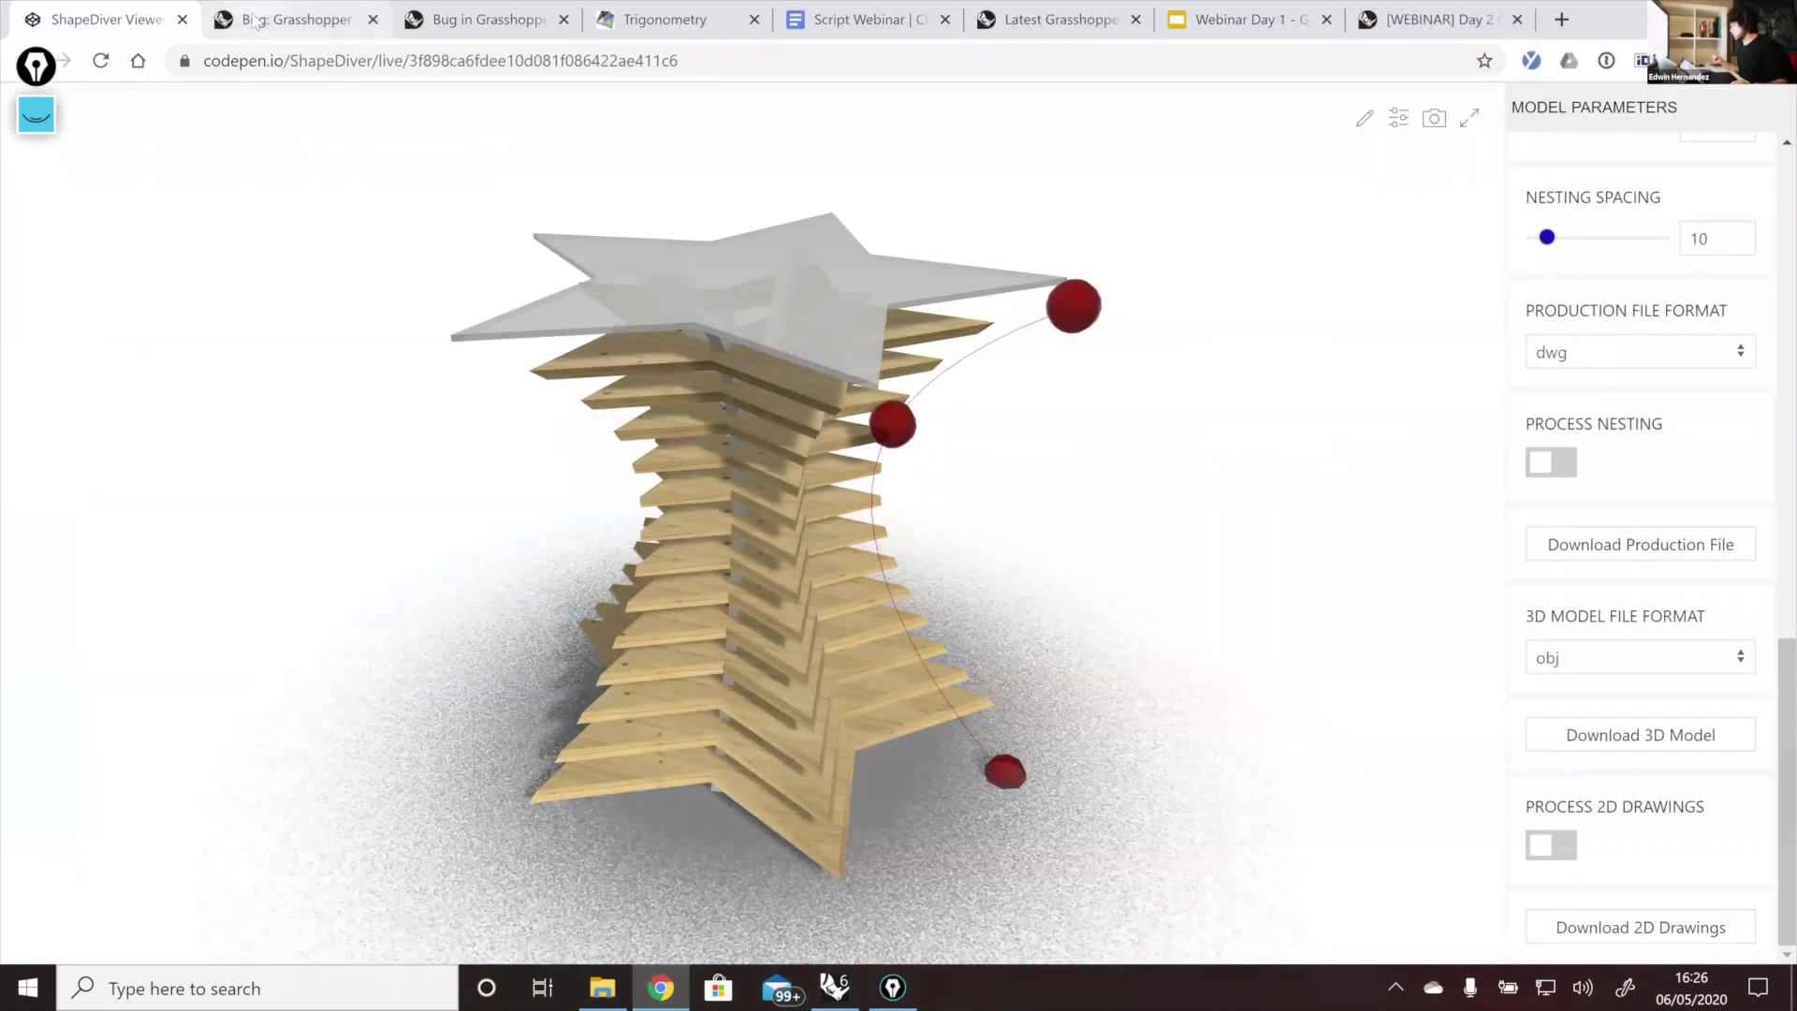
{"action": "left_click", "coordinate": [254, 20]}
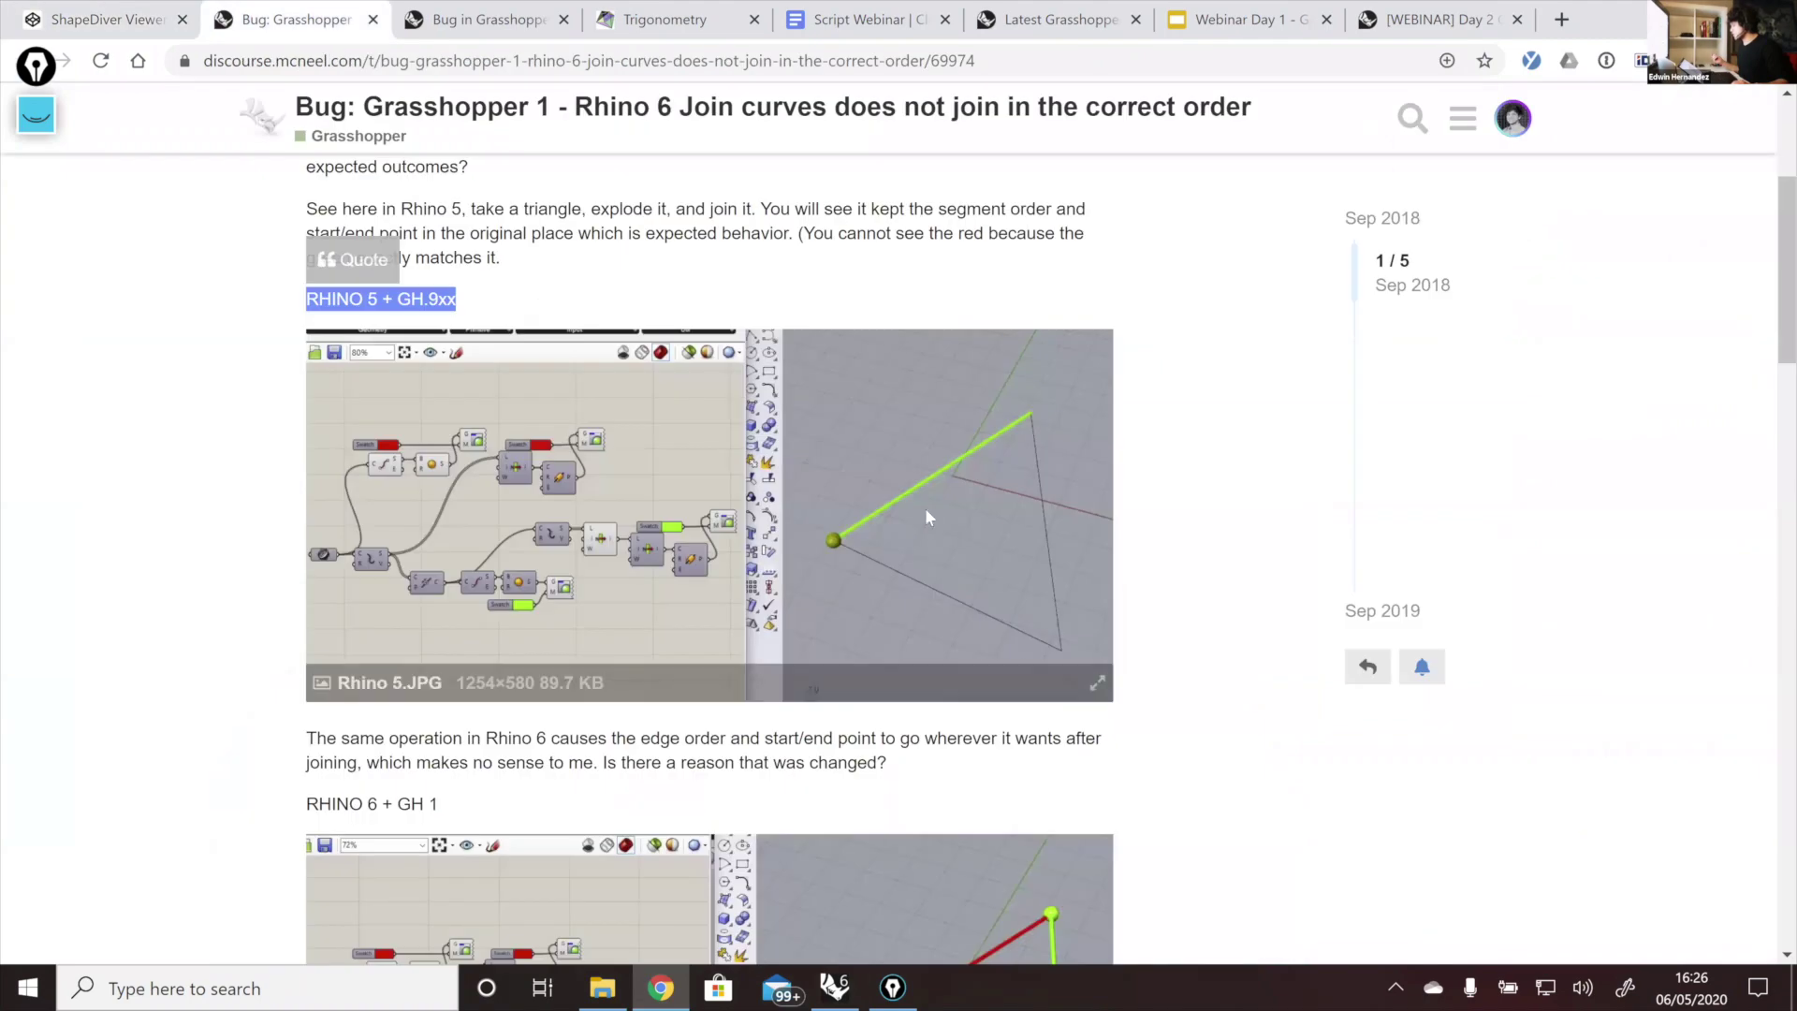
Step: Compare the thread's Rhino 5 and Rhino 6 explode-and-join examples and enlarge the Rhino 6.JPG screenshot
{"action": "left_click", "coordinate": [346, 122]}
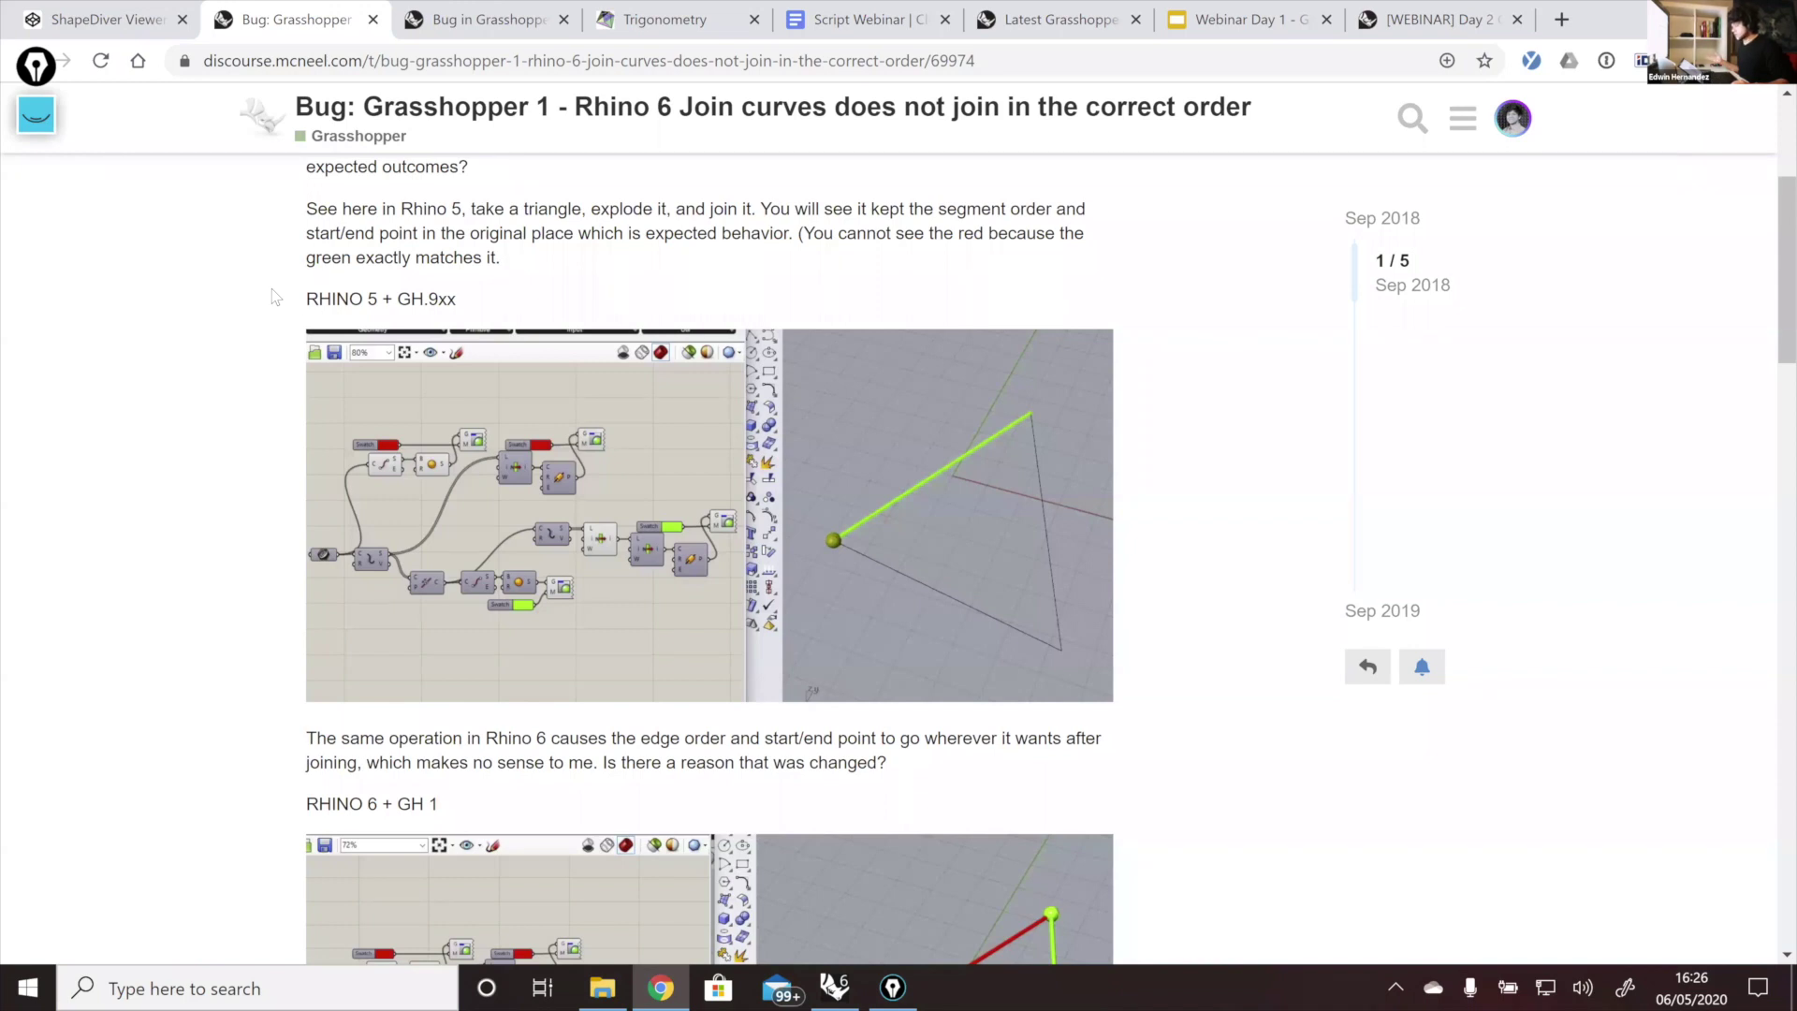
{"action": "left_click_drag", "start_coordinate": [307, 299], "coordinate": [467, 318]}
{"action": "scroll", "coordinate": [824, 447], "scroll_direction": "down", "scroll_amount": 1}
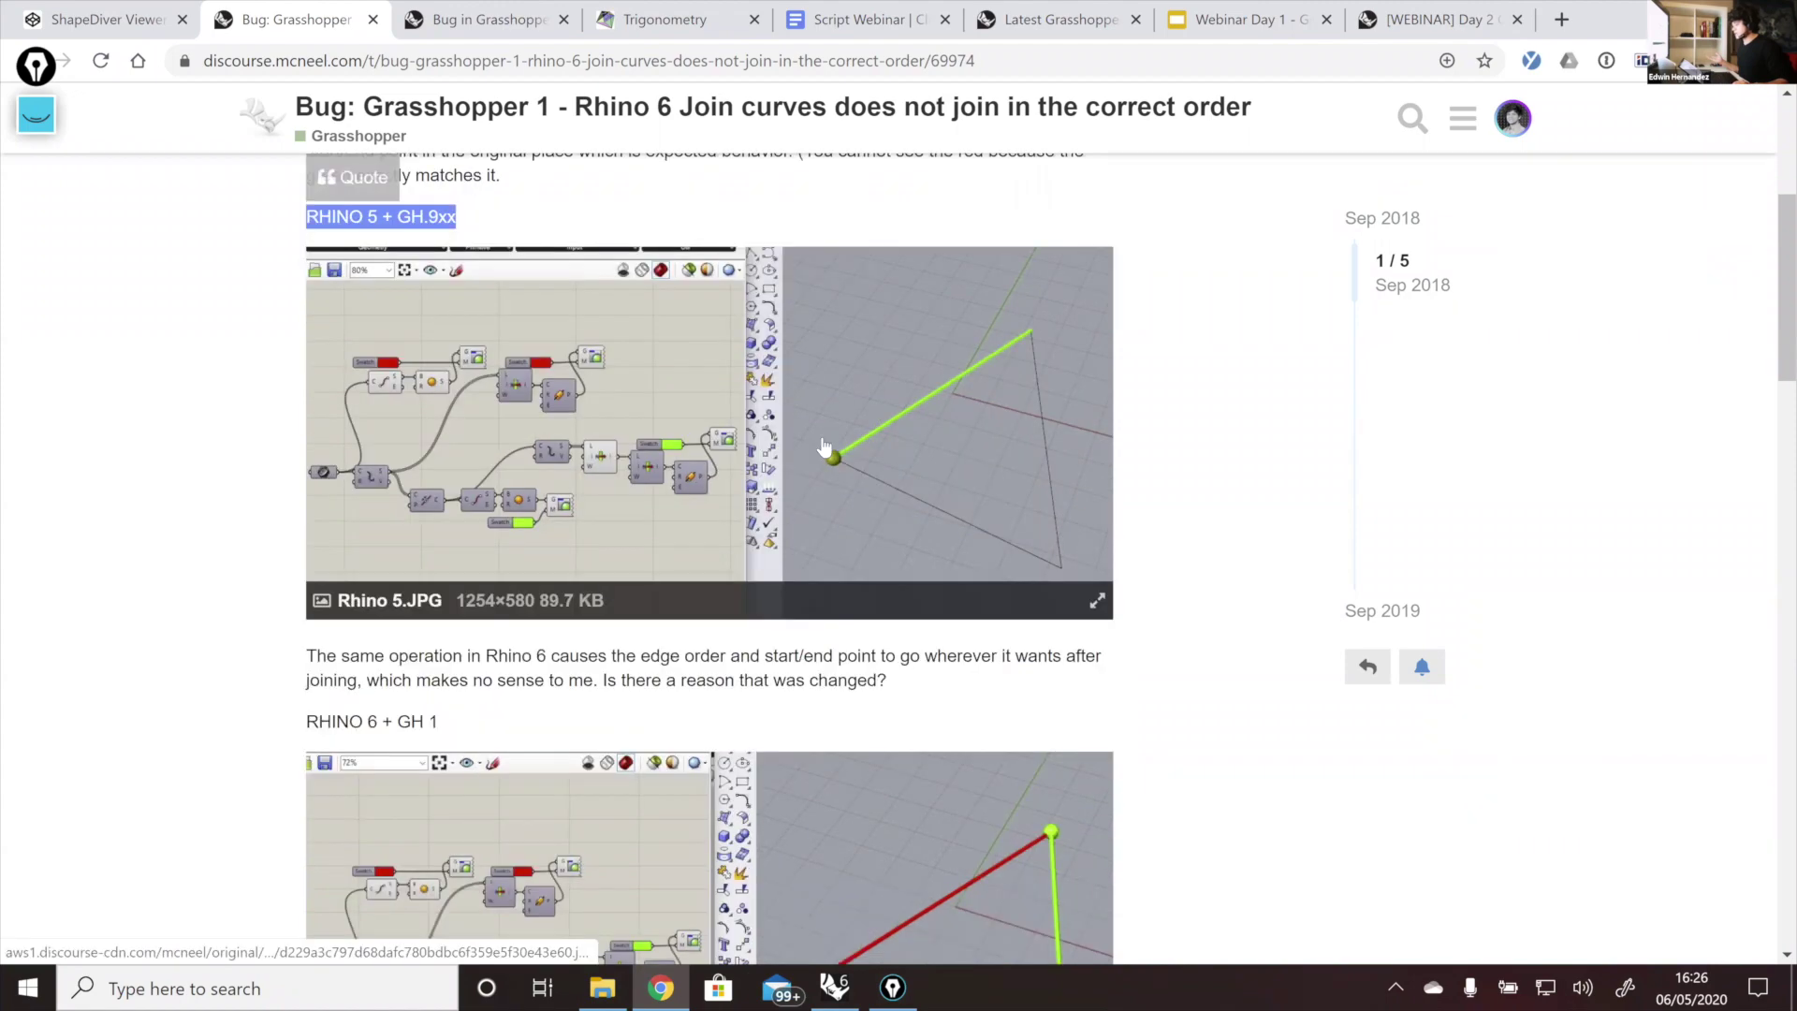
{"action": "scroll", "coordinate": [824, 446], "scroll_direction": "up", "scroll_amount": 1}
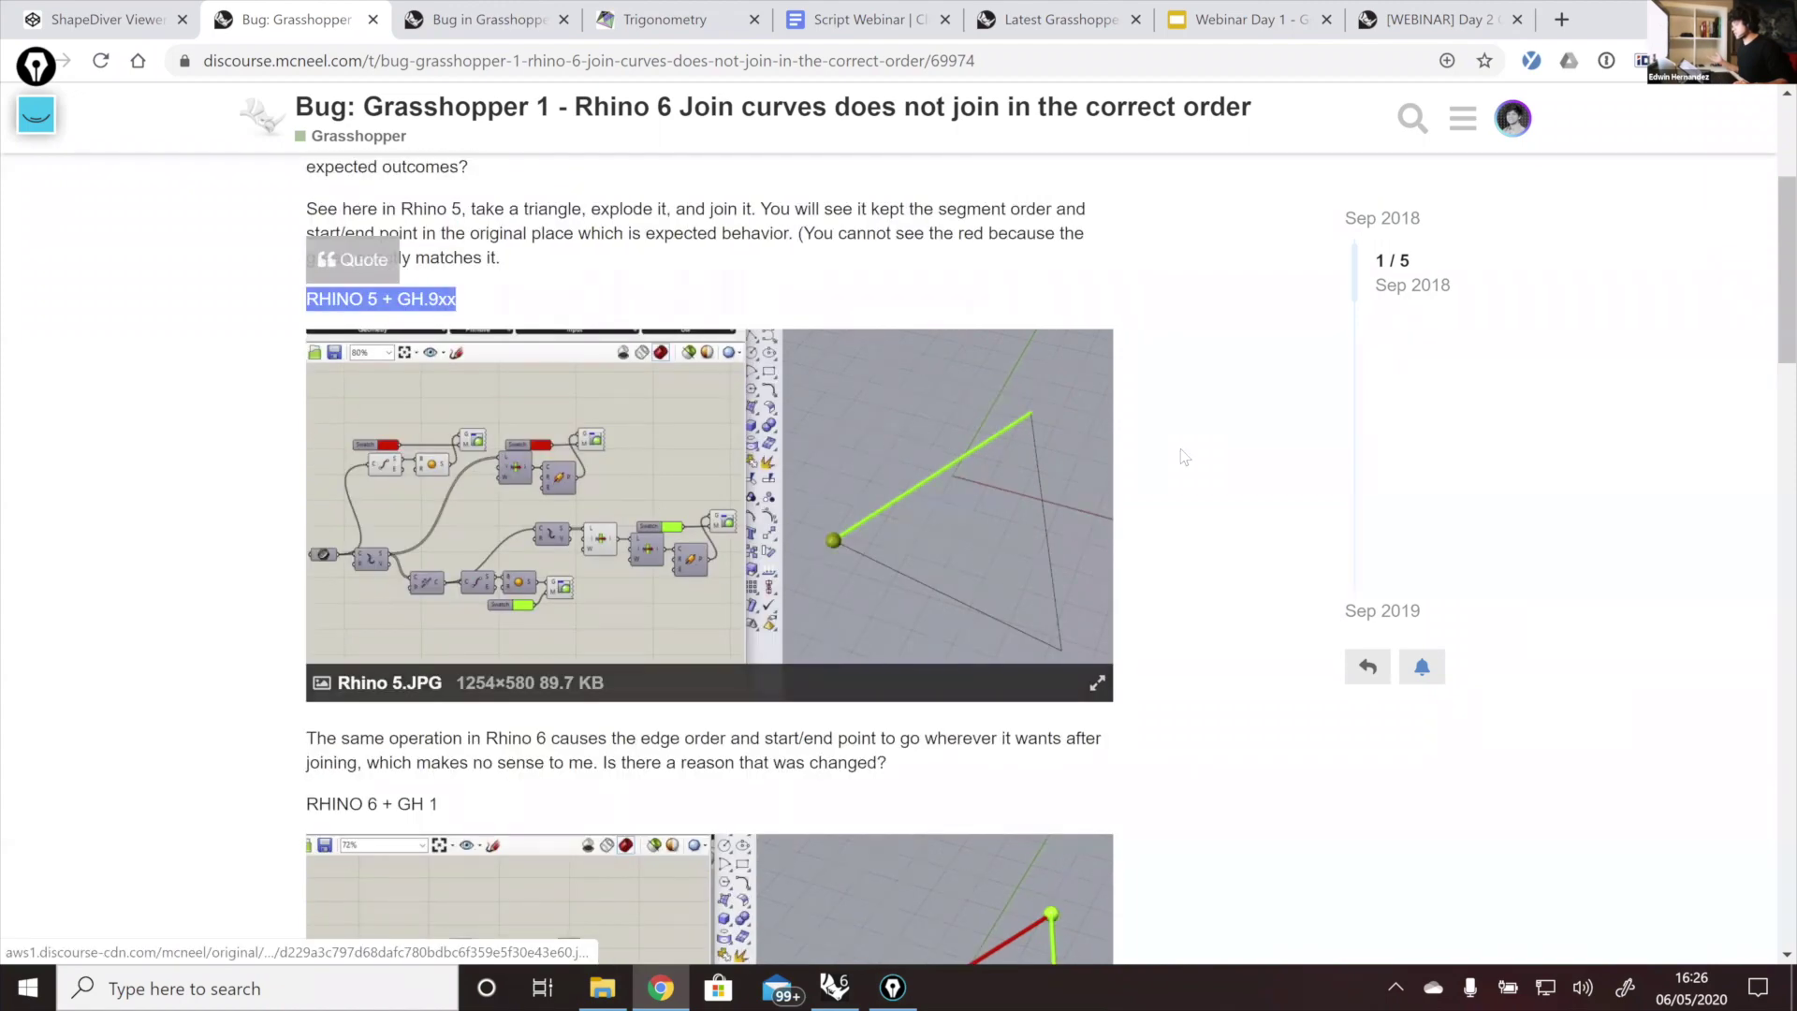
{"action": "scroll", "coordinate": [1181, 455], "scroll_direction": "down", "scroll_amount": 4}
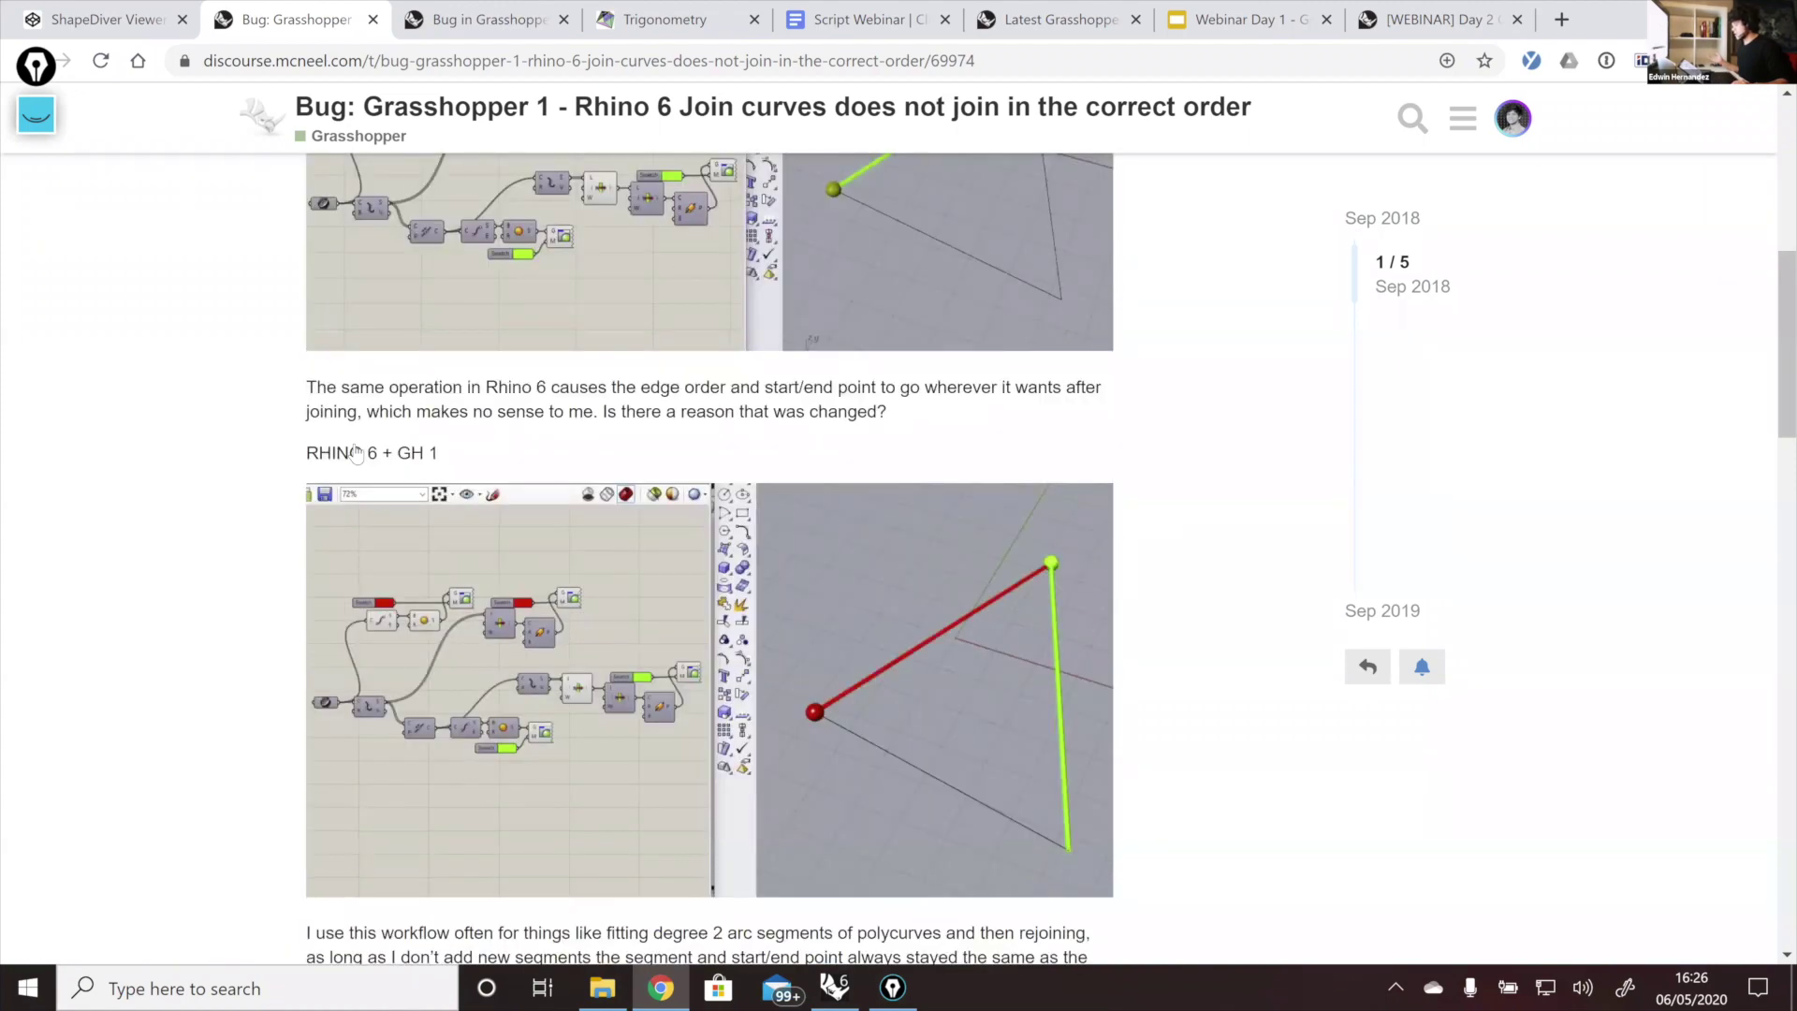
{"action": "scroll", "coordinate": [426, 623], "scroll_direction": "down", "scroll_amount": 1}
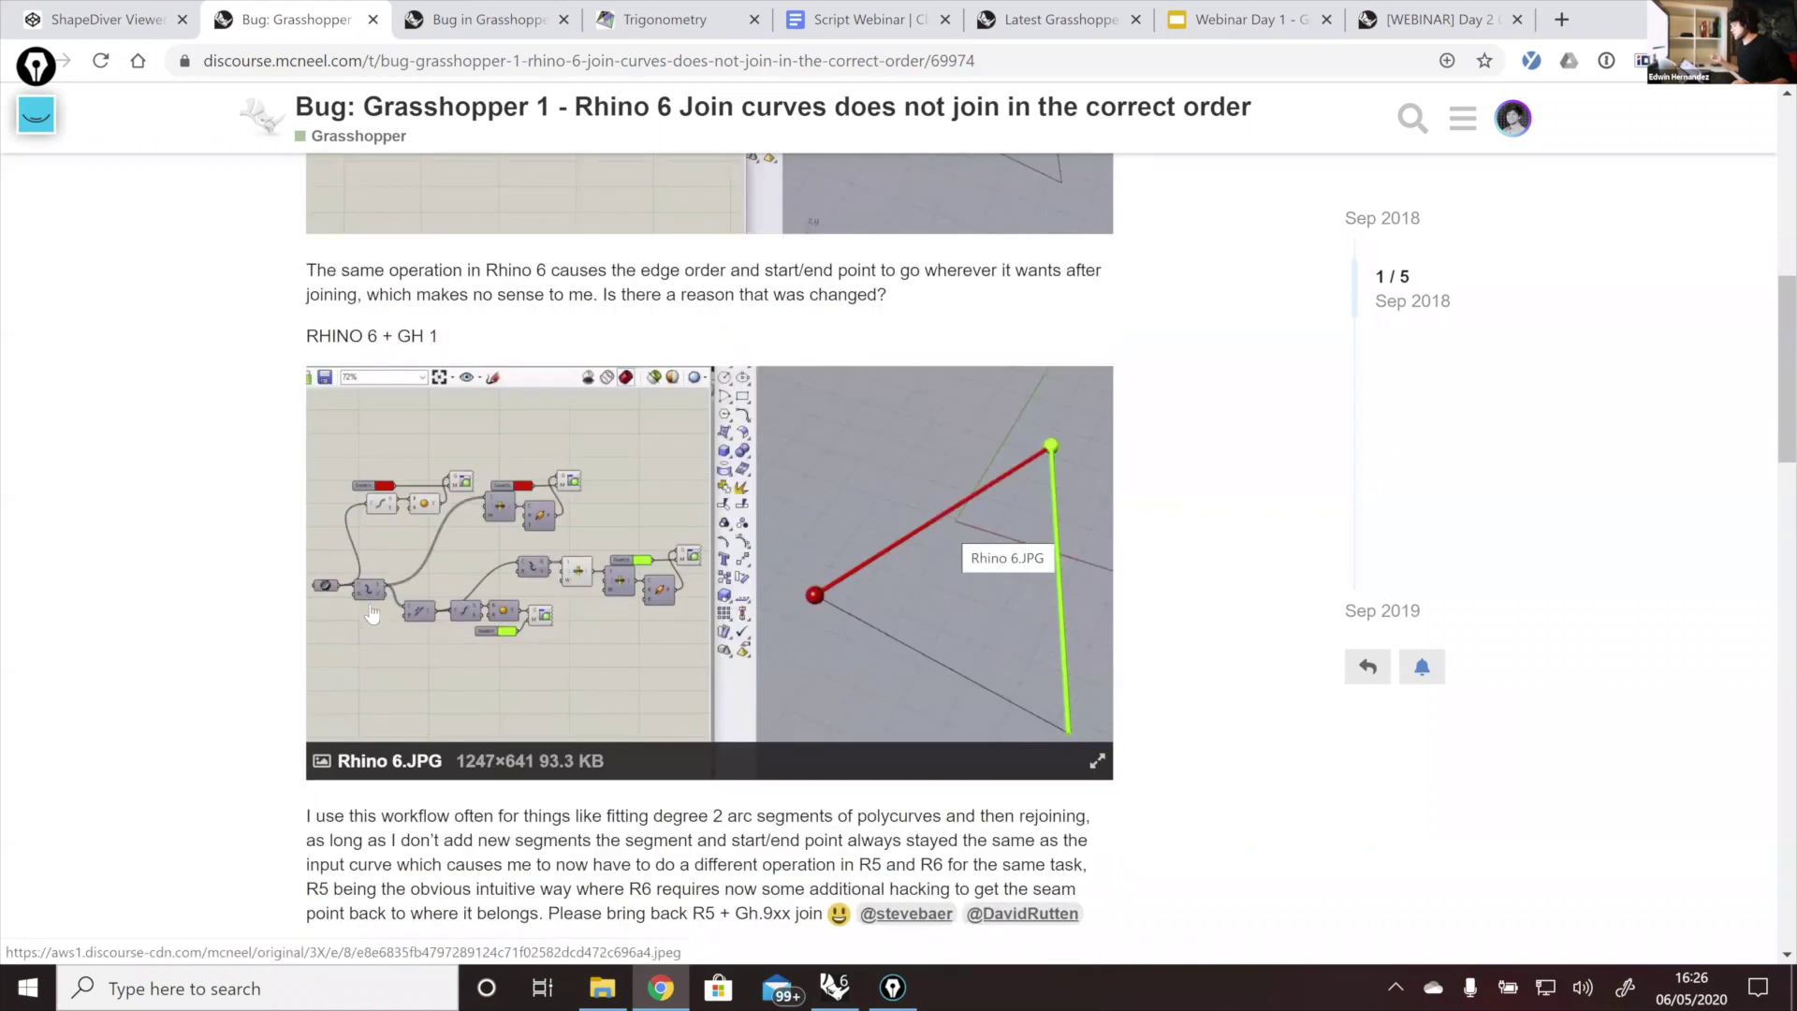
{"action": "left_click", "coordinate": [379, 599]}
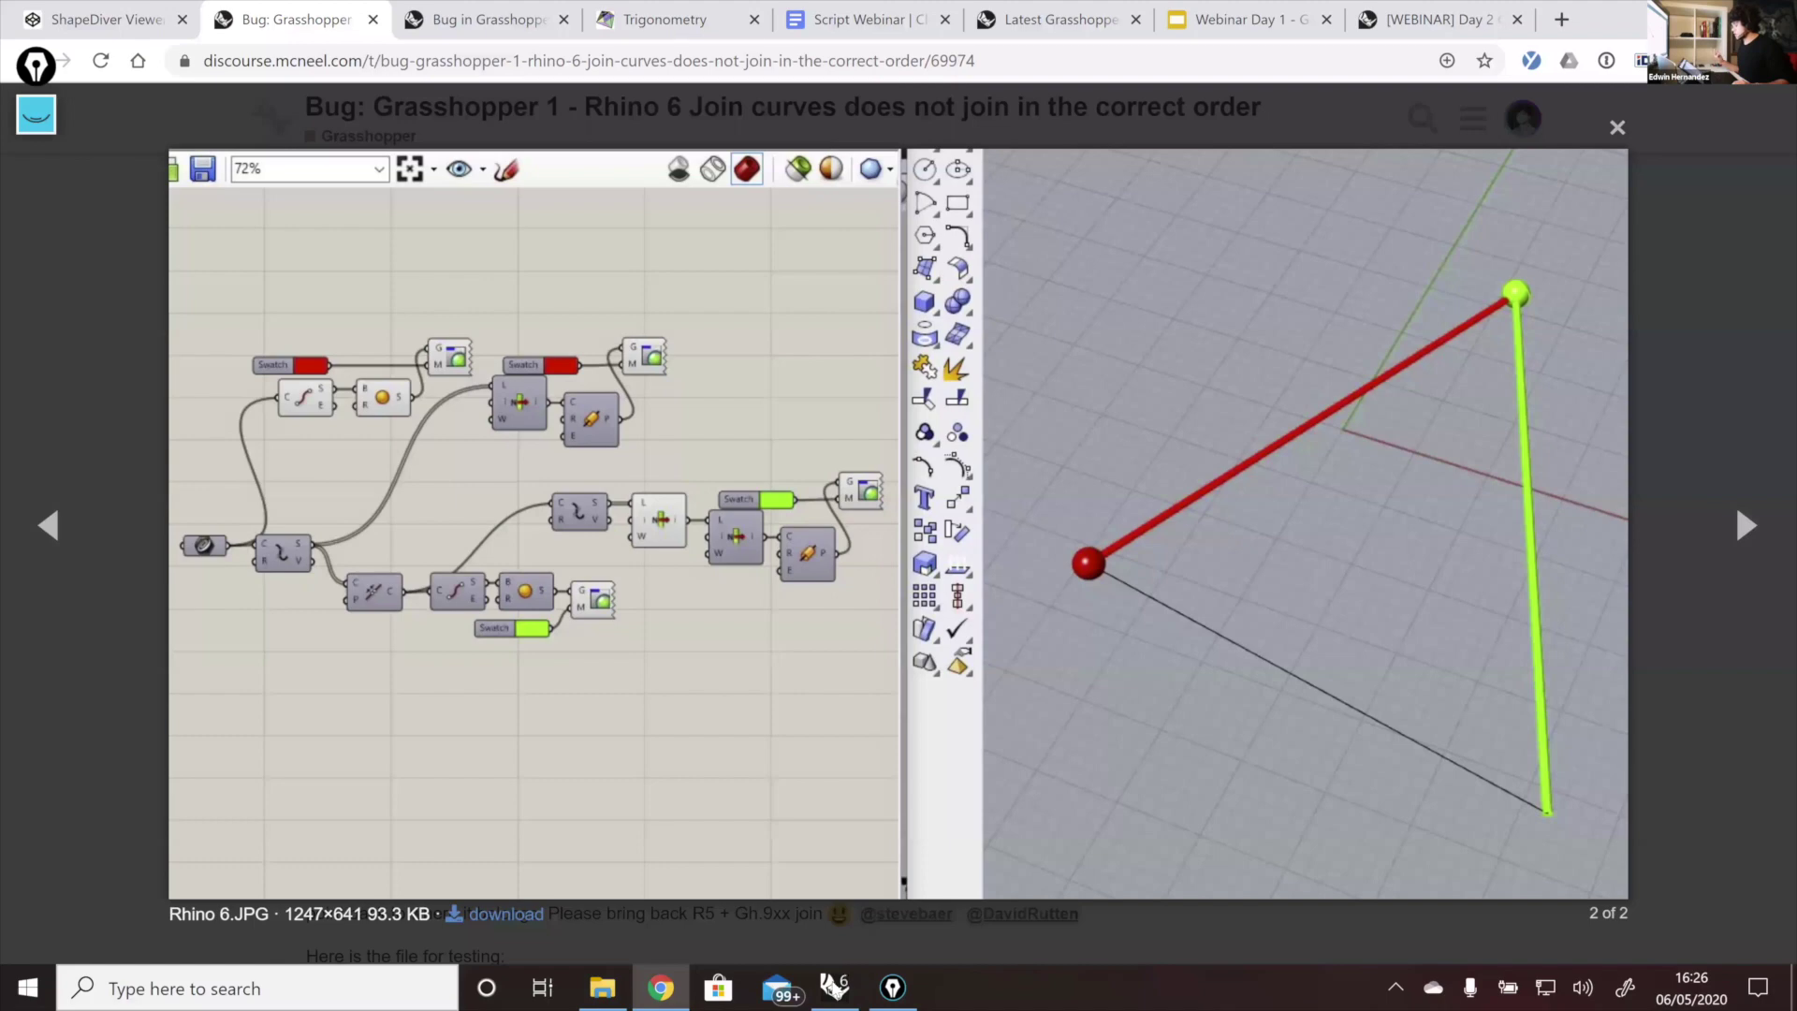
Step: Switch back to Rhino and Grasshopper and preview option A's List Item face
{"action": "left_click", "coordinate": [842, 983]}
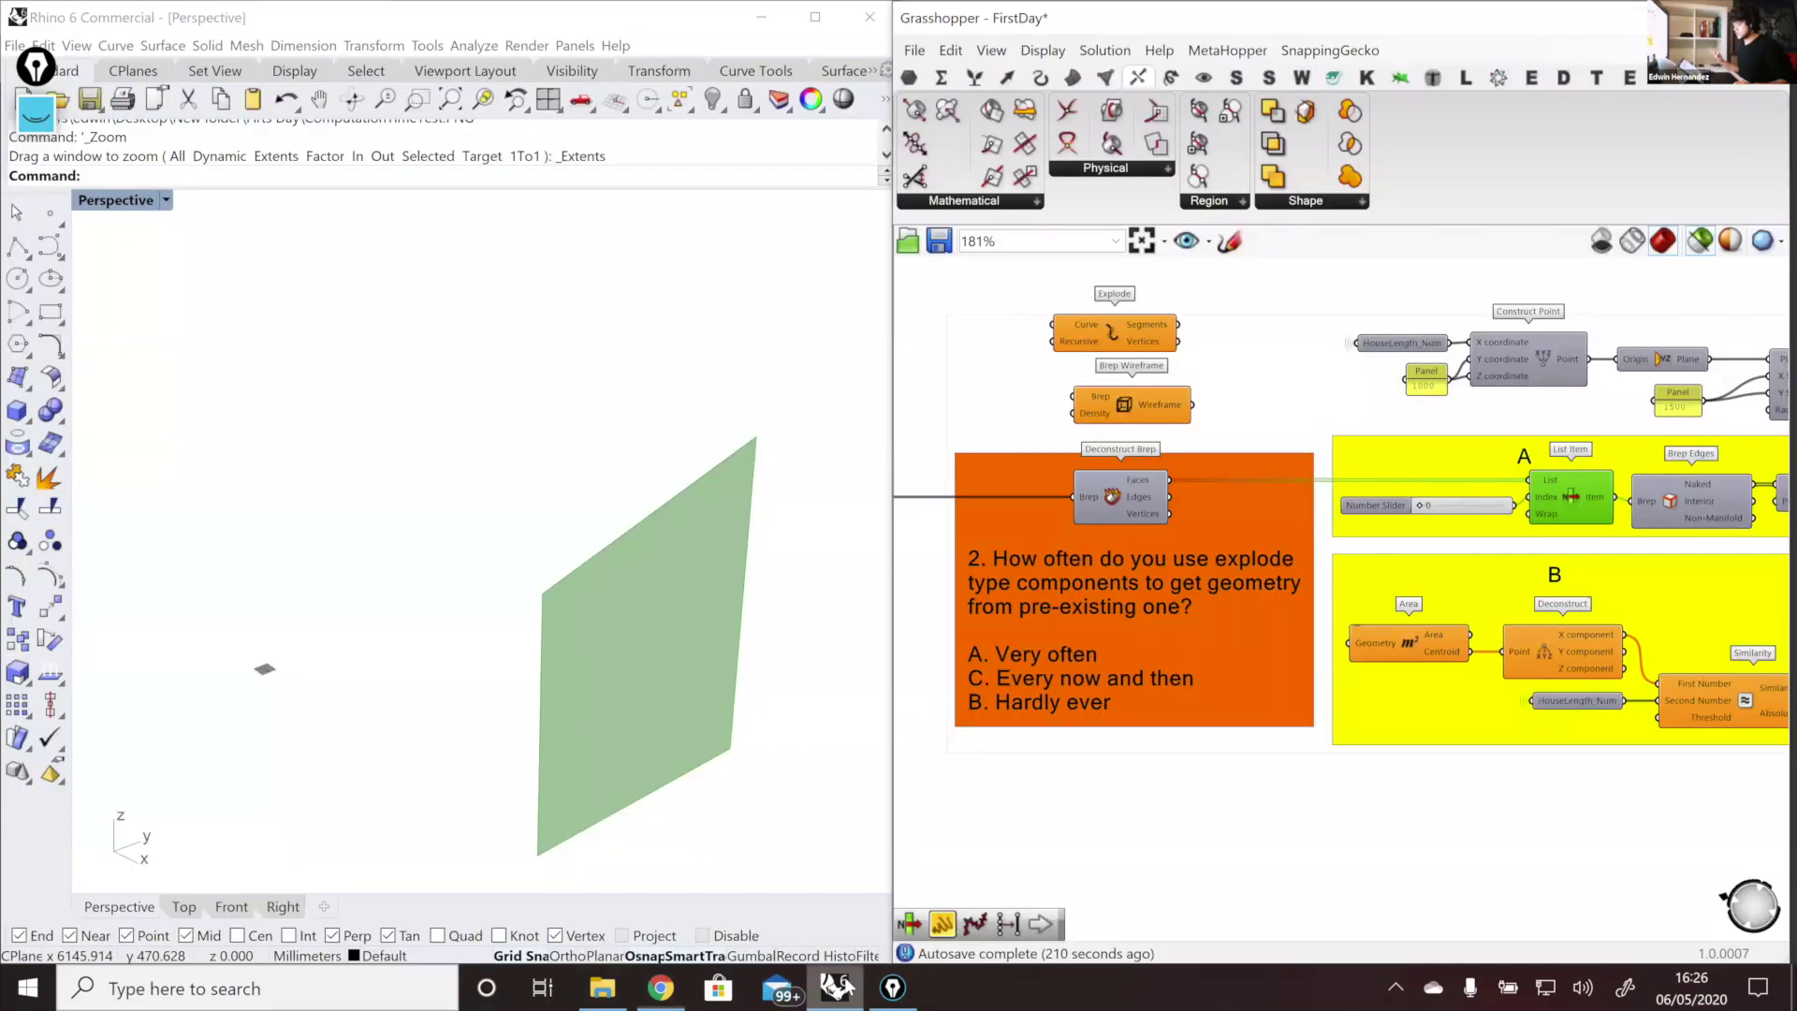
{"action": "right_click_drag", "start_coordinate": [1555, 524], "coordinate": [1367, 485]}
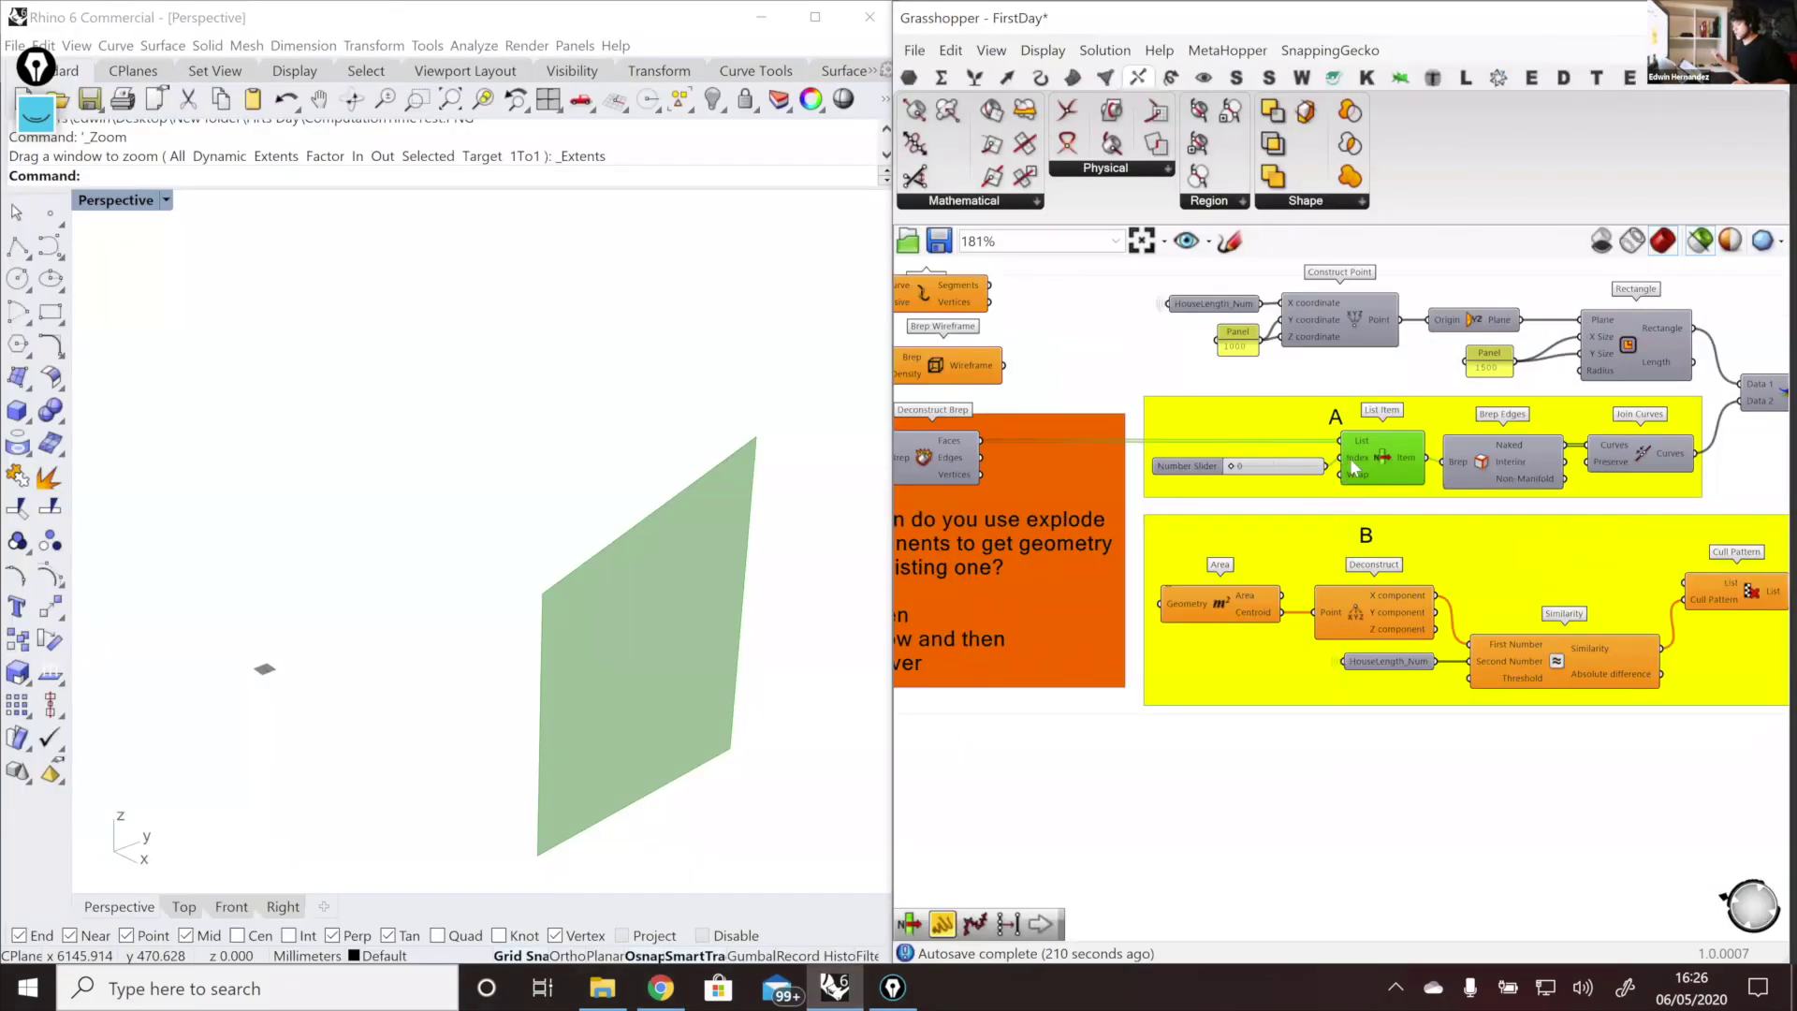
{"action": "left_click_drag", "start_coordinate": [1369, 455], "coordinate": [1373, 455]}
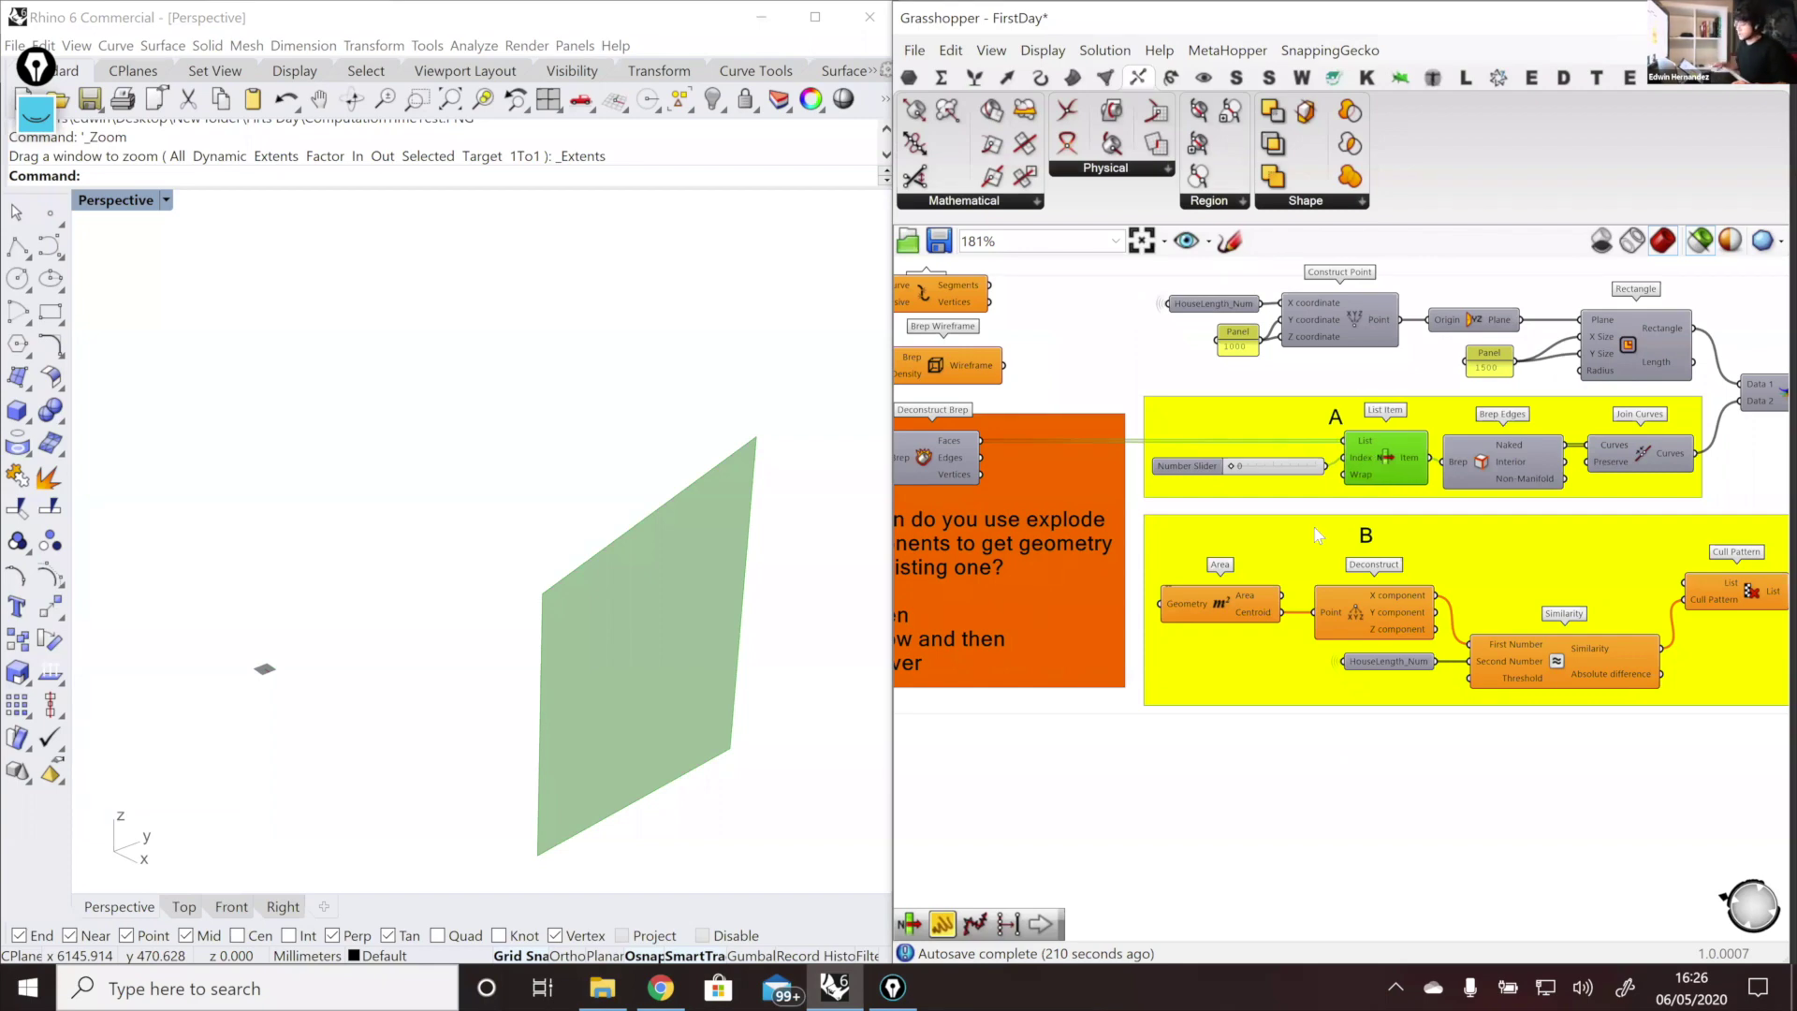
{"action": "left_click", "coordinate": [1129, 524]}
{"action": "left_click", "coordinate": [1391, 451]}
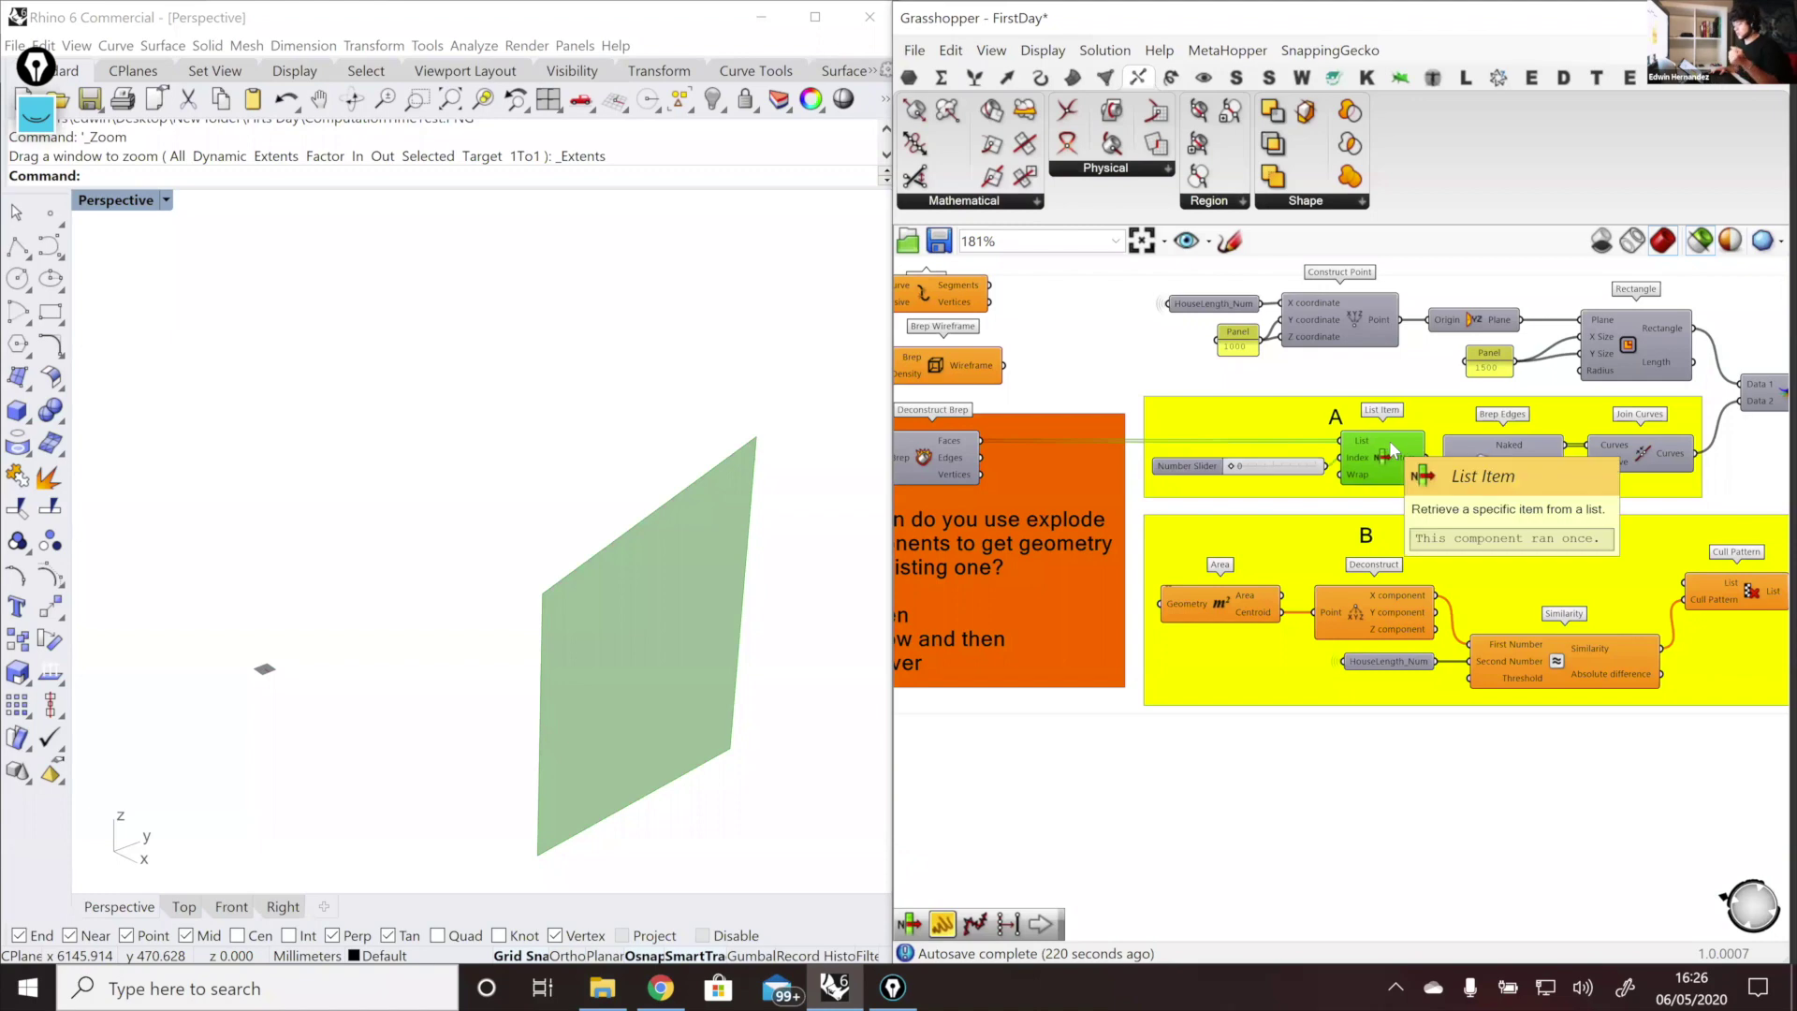
Step: Connect Deconstruct Brep's Faces output to option B's Area geometry and Cull Pattern list inputs, previewing the face centroids with the exploded box
{"action": "scroll", "coordinate": [1429, 543], "scroll_direction": "down", "scroll_amount": 1}
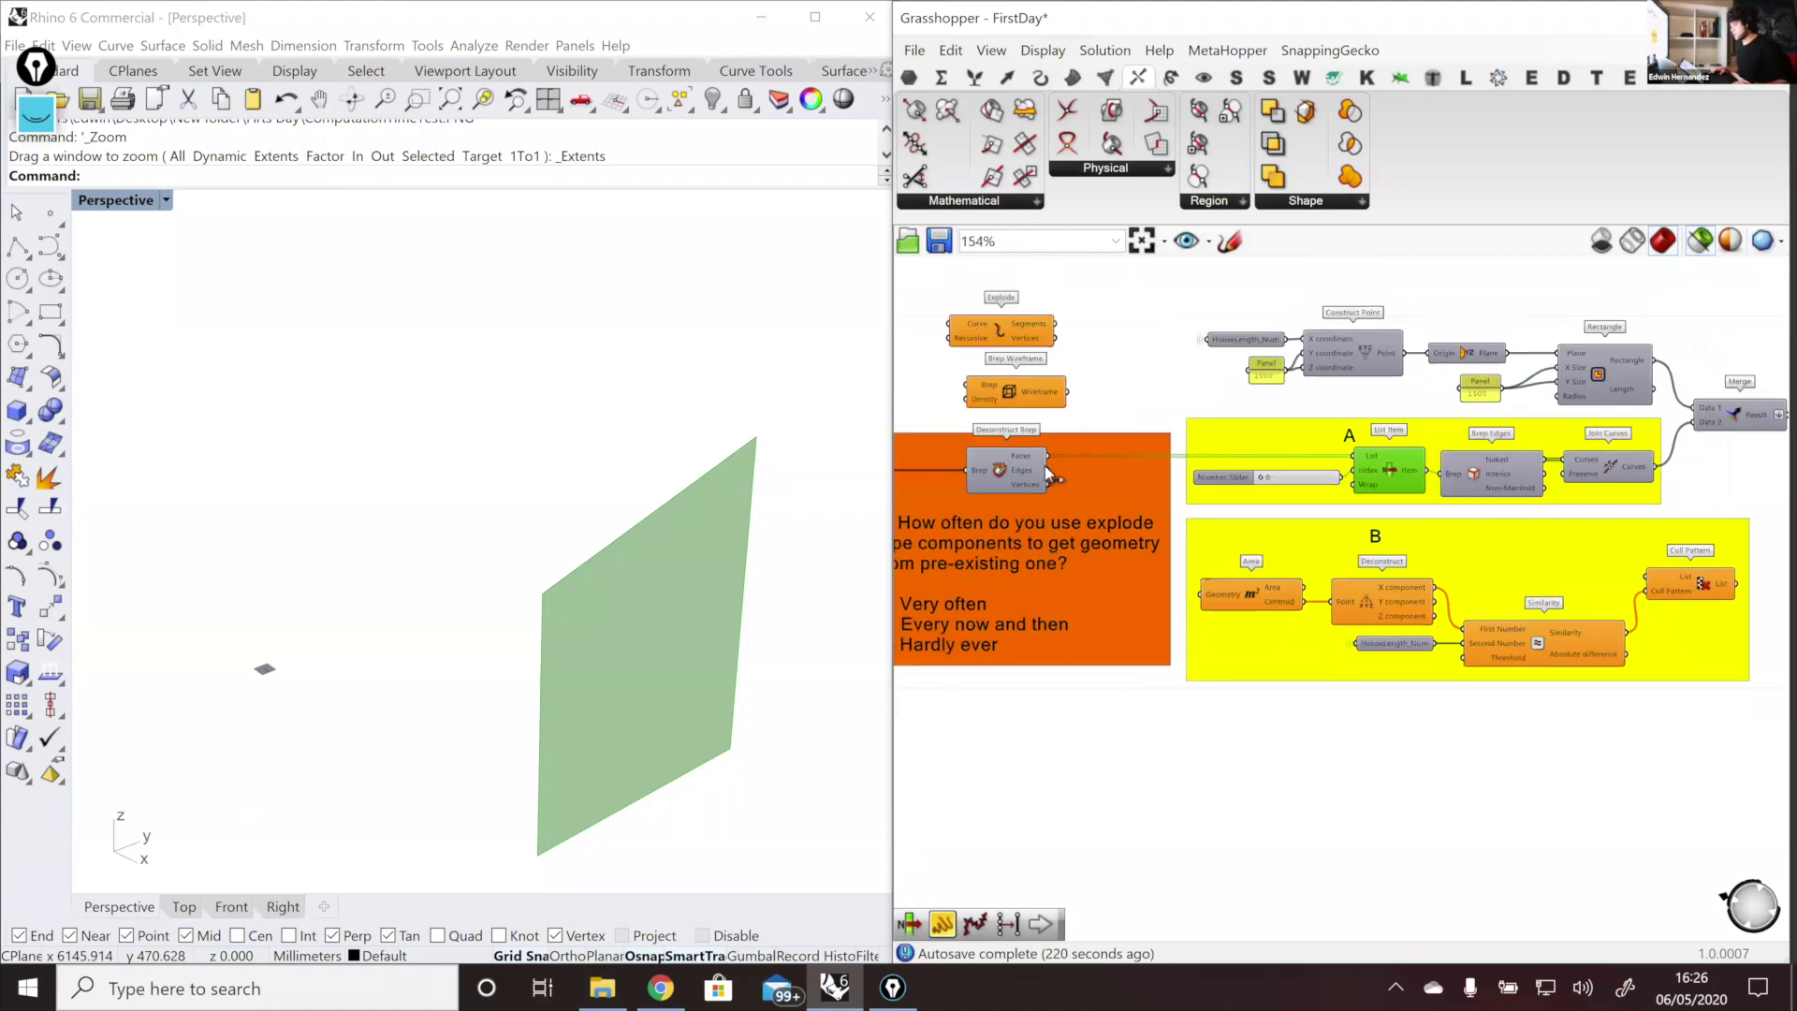
{"action": "scroll", "coordinate": [1045, 465], "scroll_direction": "up", "scroll_amount": 1}
{"action": "left_click_drag", "start_coordinate": [1046, 455], "coordinate": [1226, 616]}
{"action": "left_click", "coordinate": [1309, 633]}
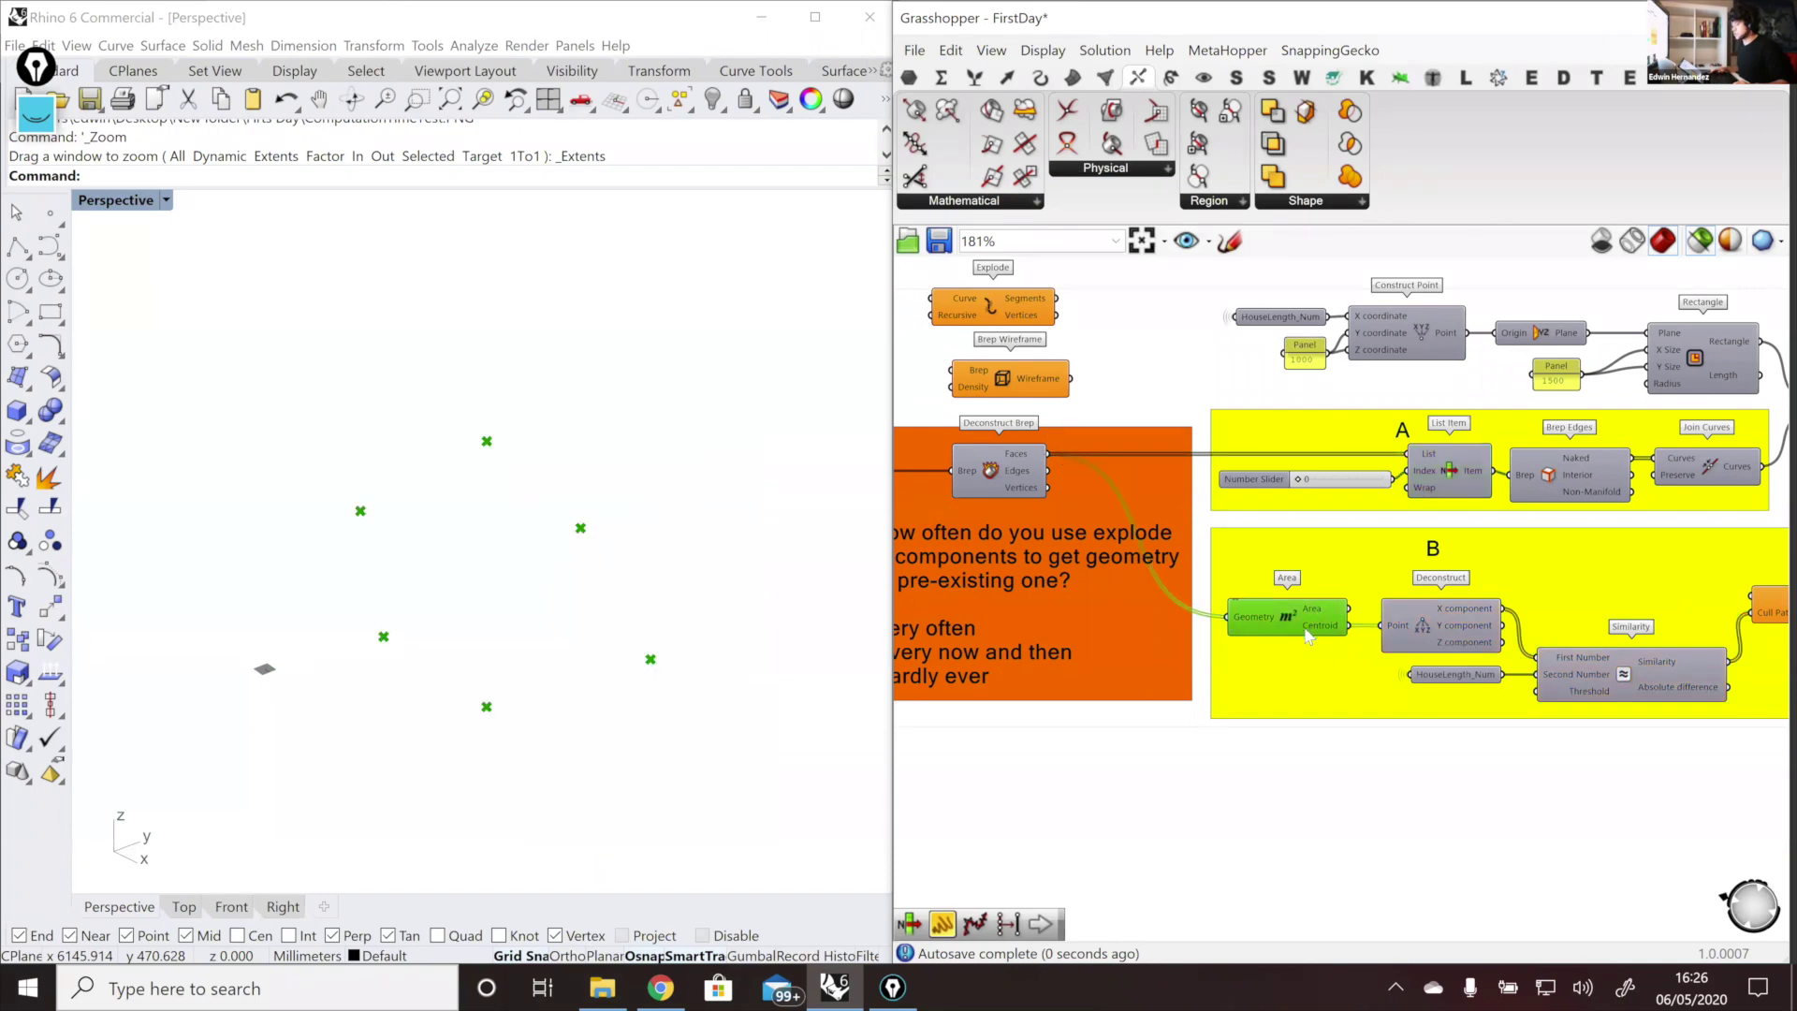
{"action": "left_click", "coordinate": [1005, 486], "text": "shift"}
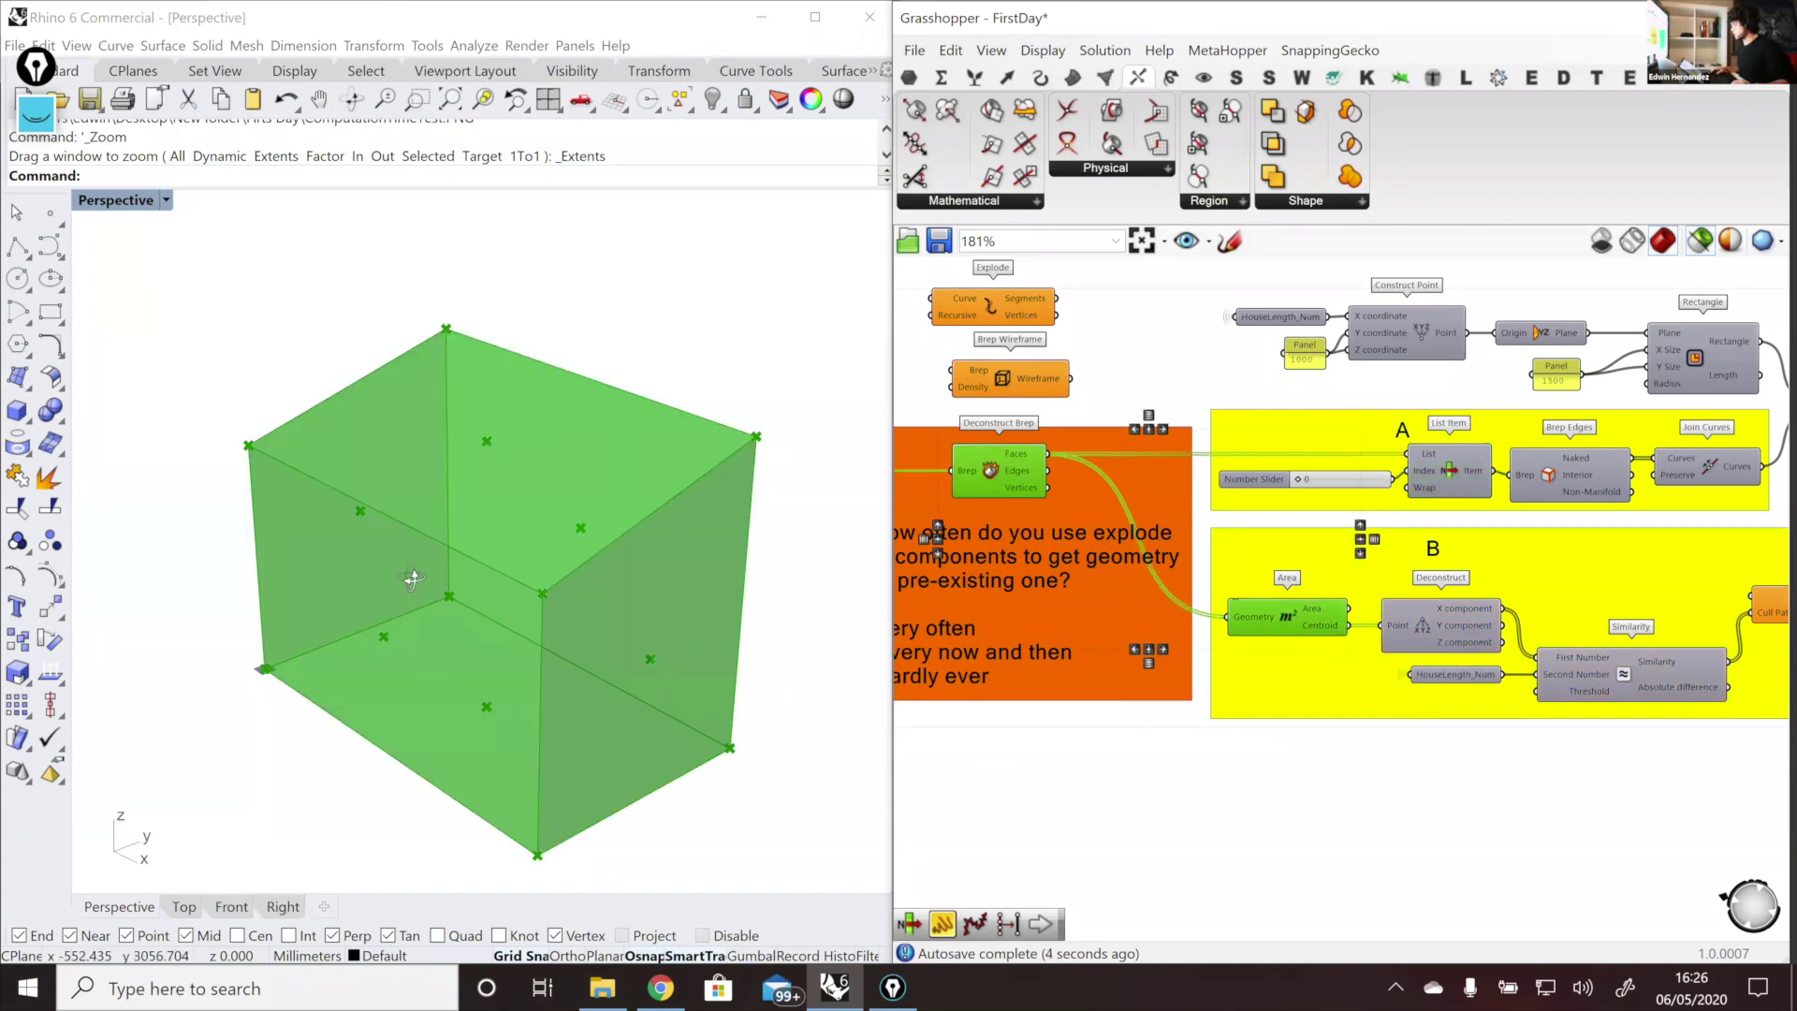
{"action": "right_click_drag", "start_coordinate": [424, 581], "coordinate": [397, 579]}
{"action": "right_click_drag", "start_coordinate": [1017, 588], "coordinate": [941, 447]}
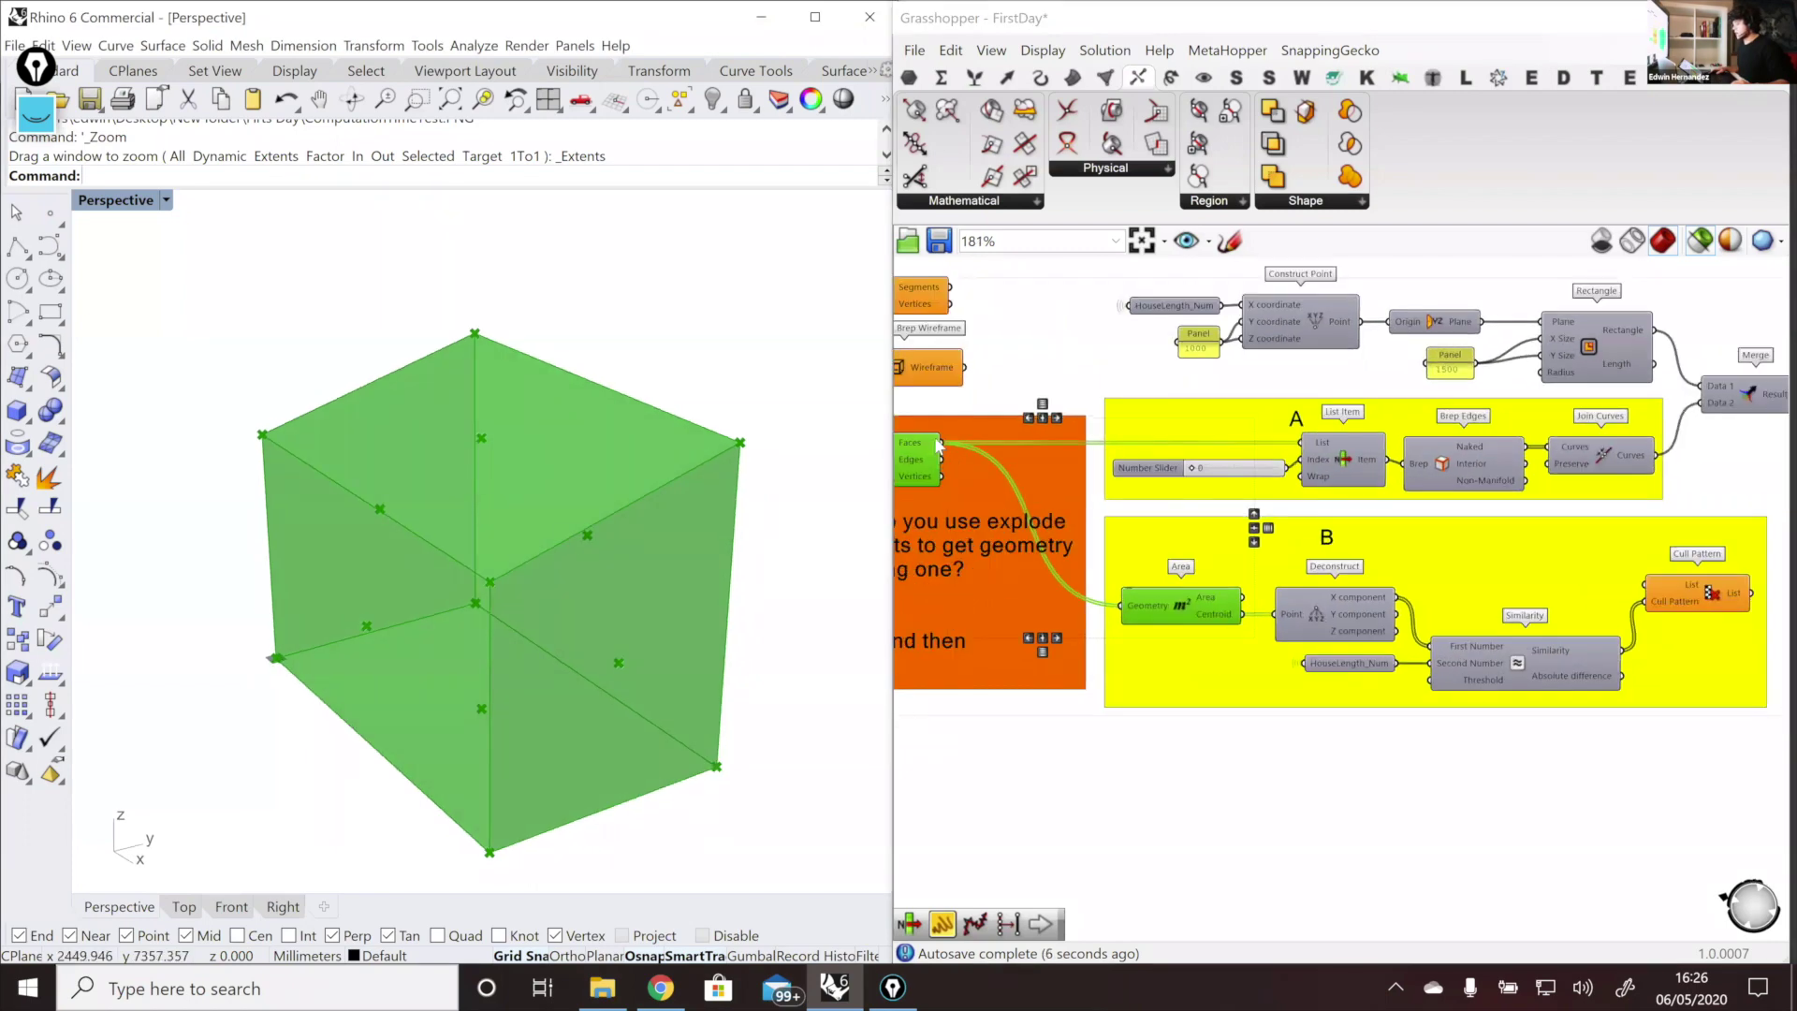
{"action": "left_click_drag", "start_coordinate": [1727, 648], "coordinate": [1646, 587]}
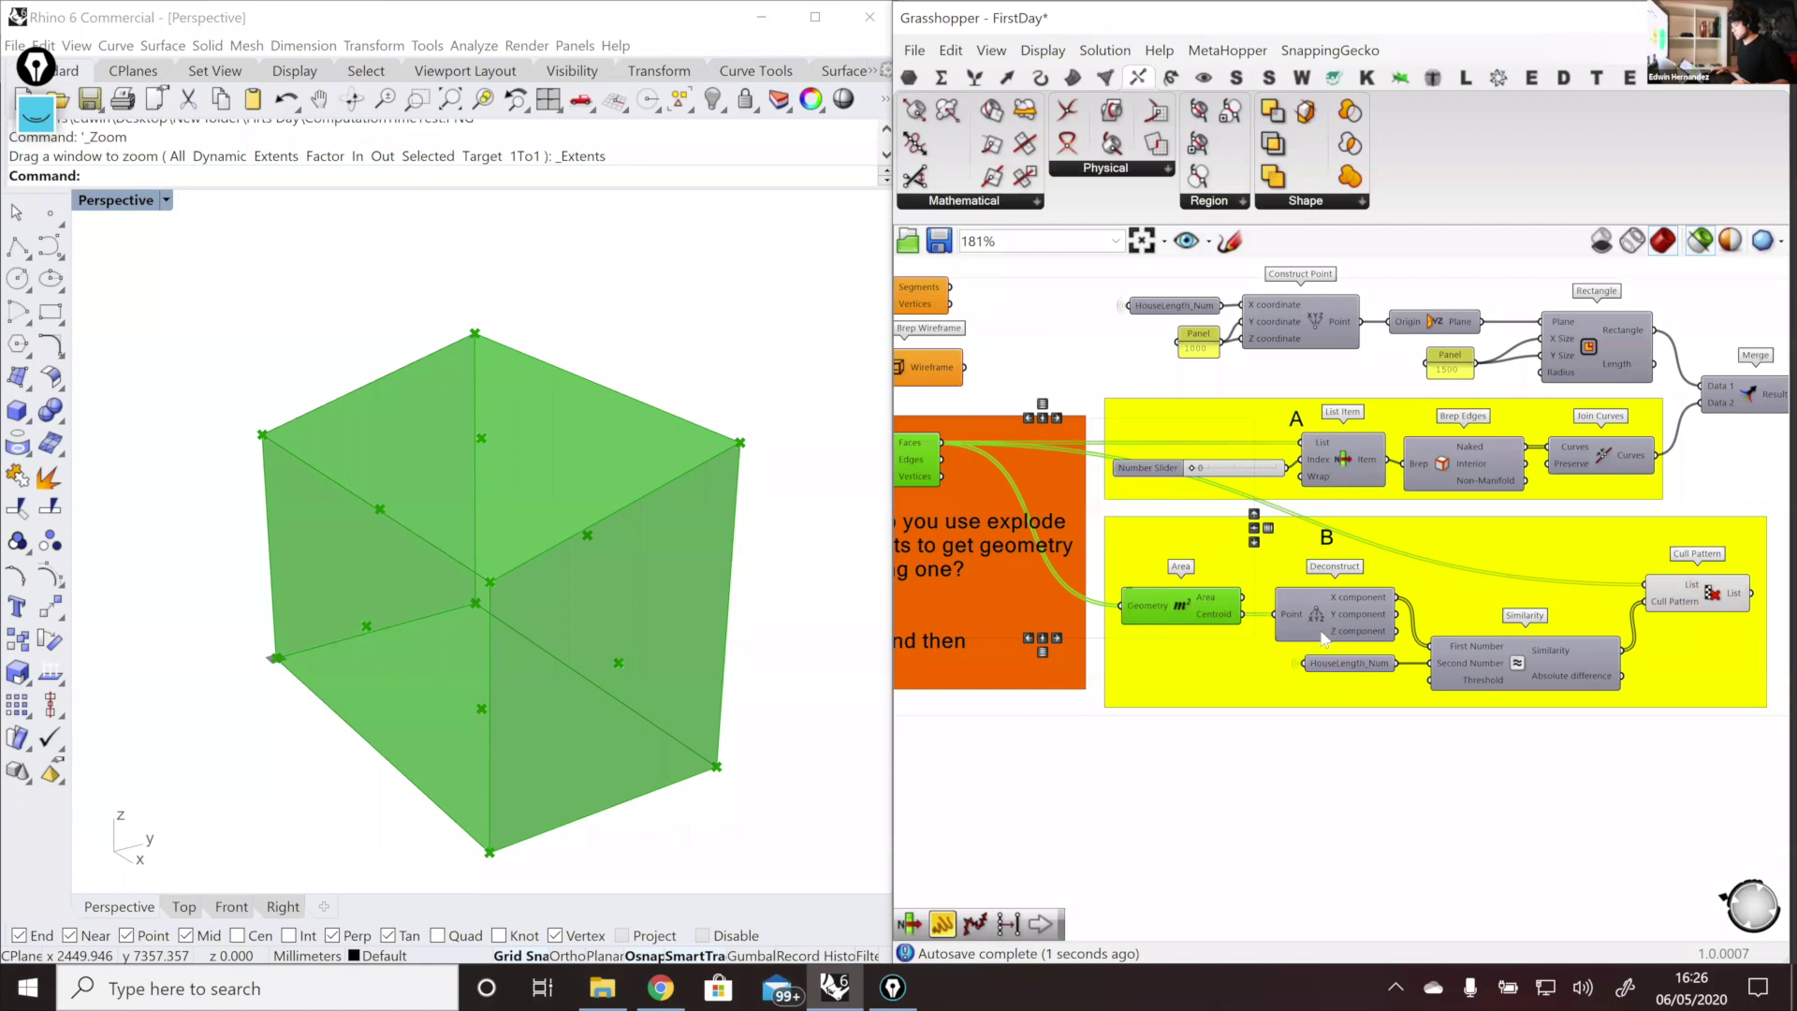
Step: Inspect the centroids' X component values, the HouseLength_Num parameter and the Similarity component that compares them
{"action": "left_click", "coordinate": [1362, 607]}
{"action": "mouse_move", "coordinate": [1364, 603]}
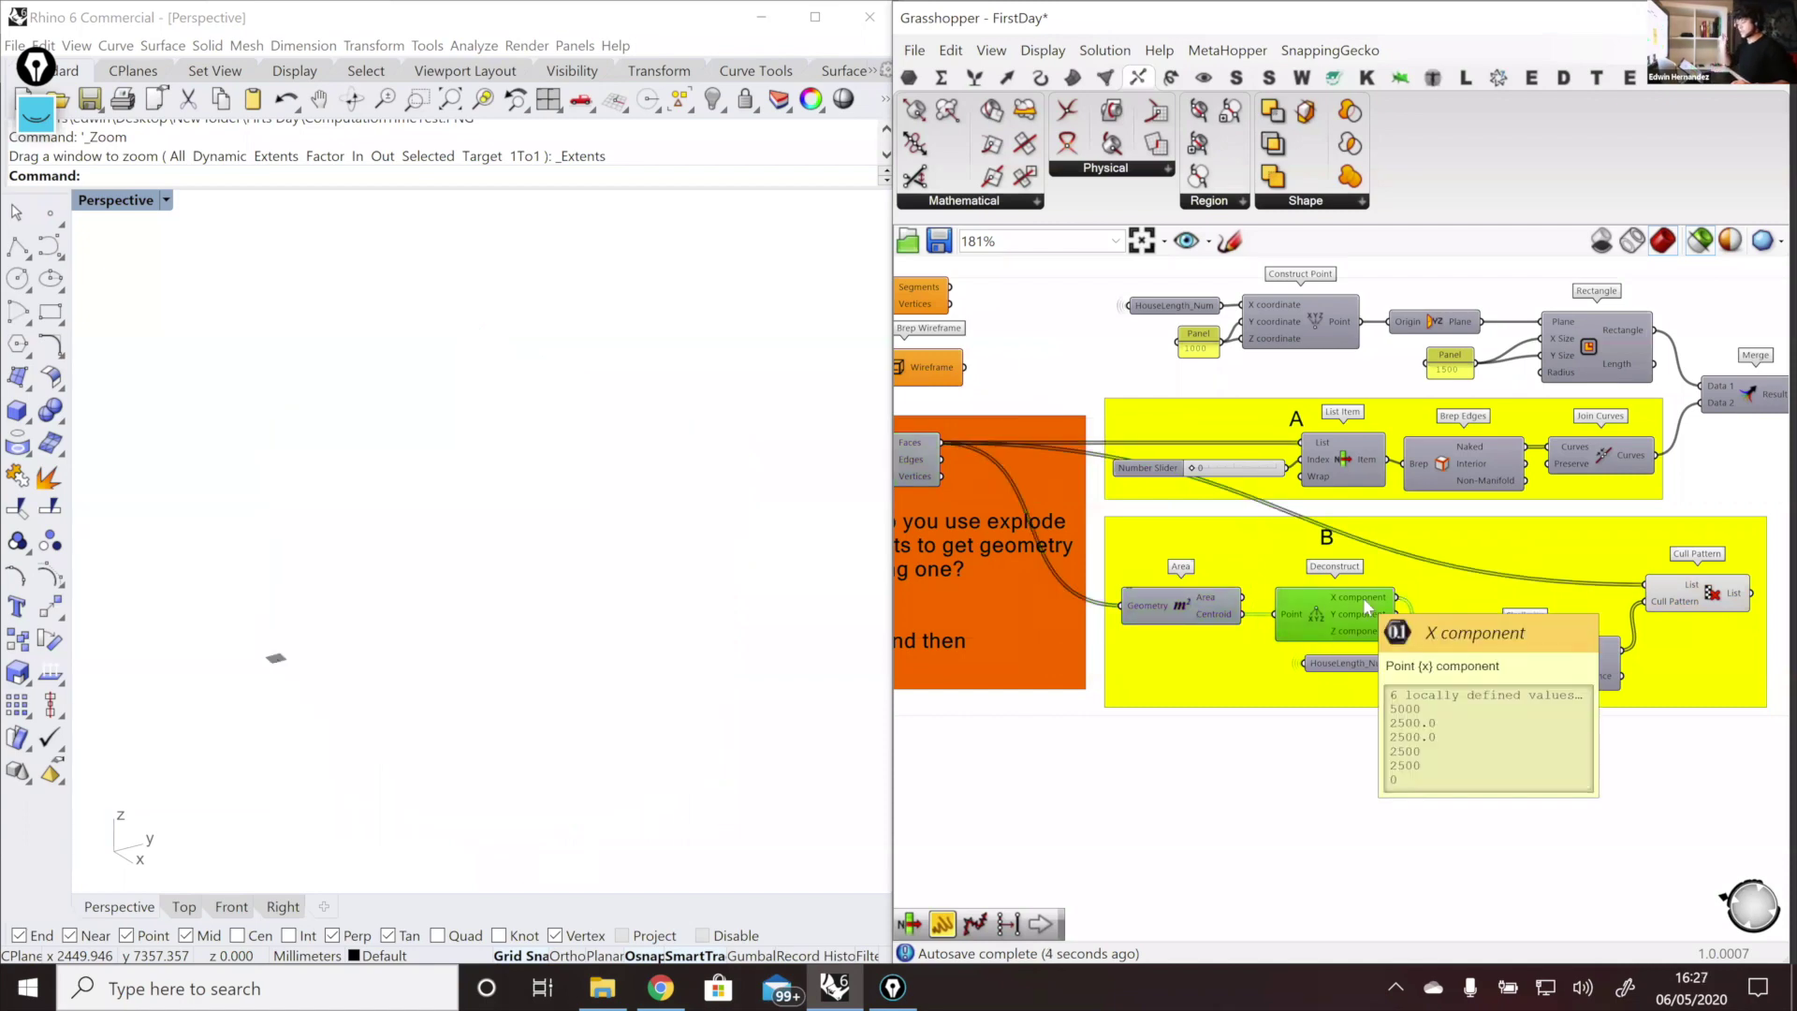
{"action": "mouse_move", "coordinate": [1378, 666]}
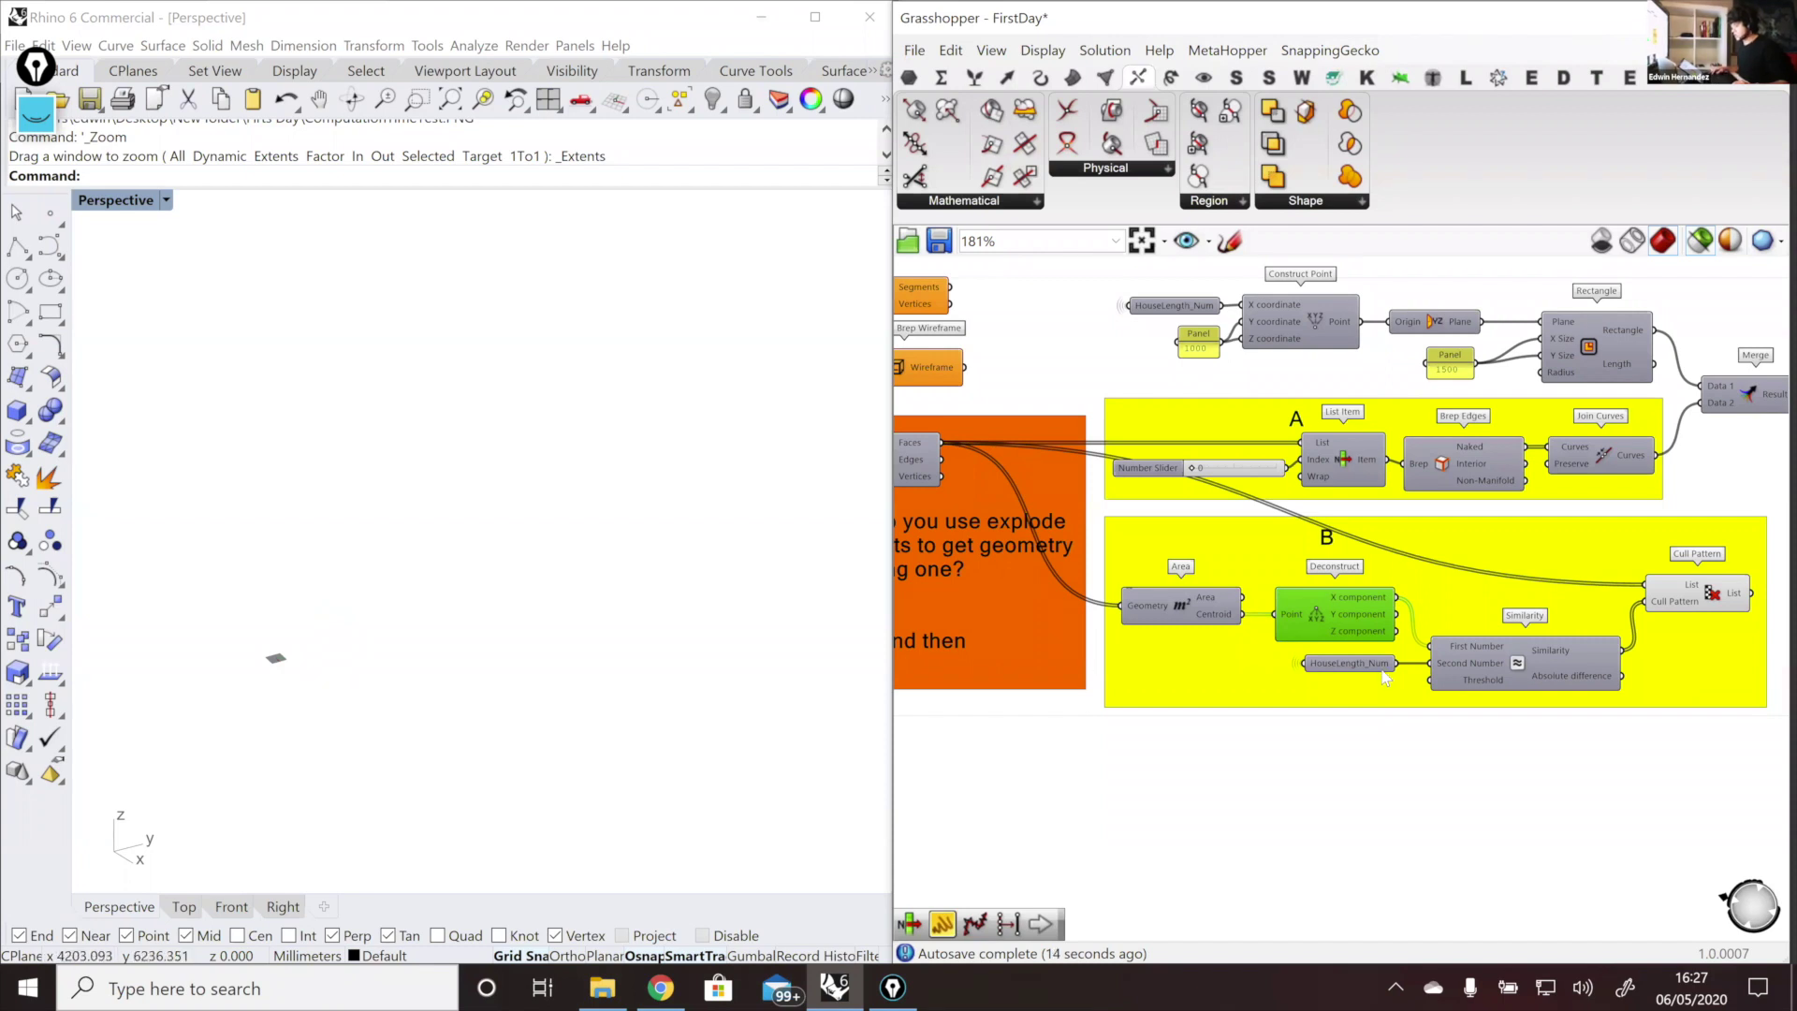
{"action": "left_click", "coordinate": [1512, 669]}
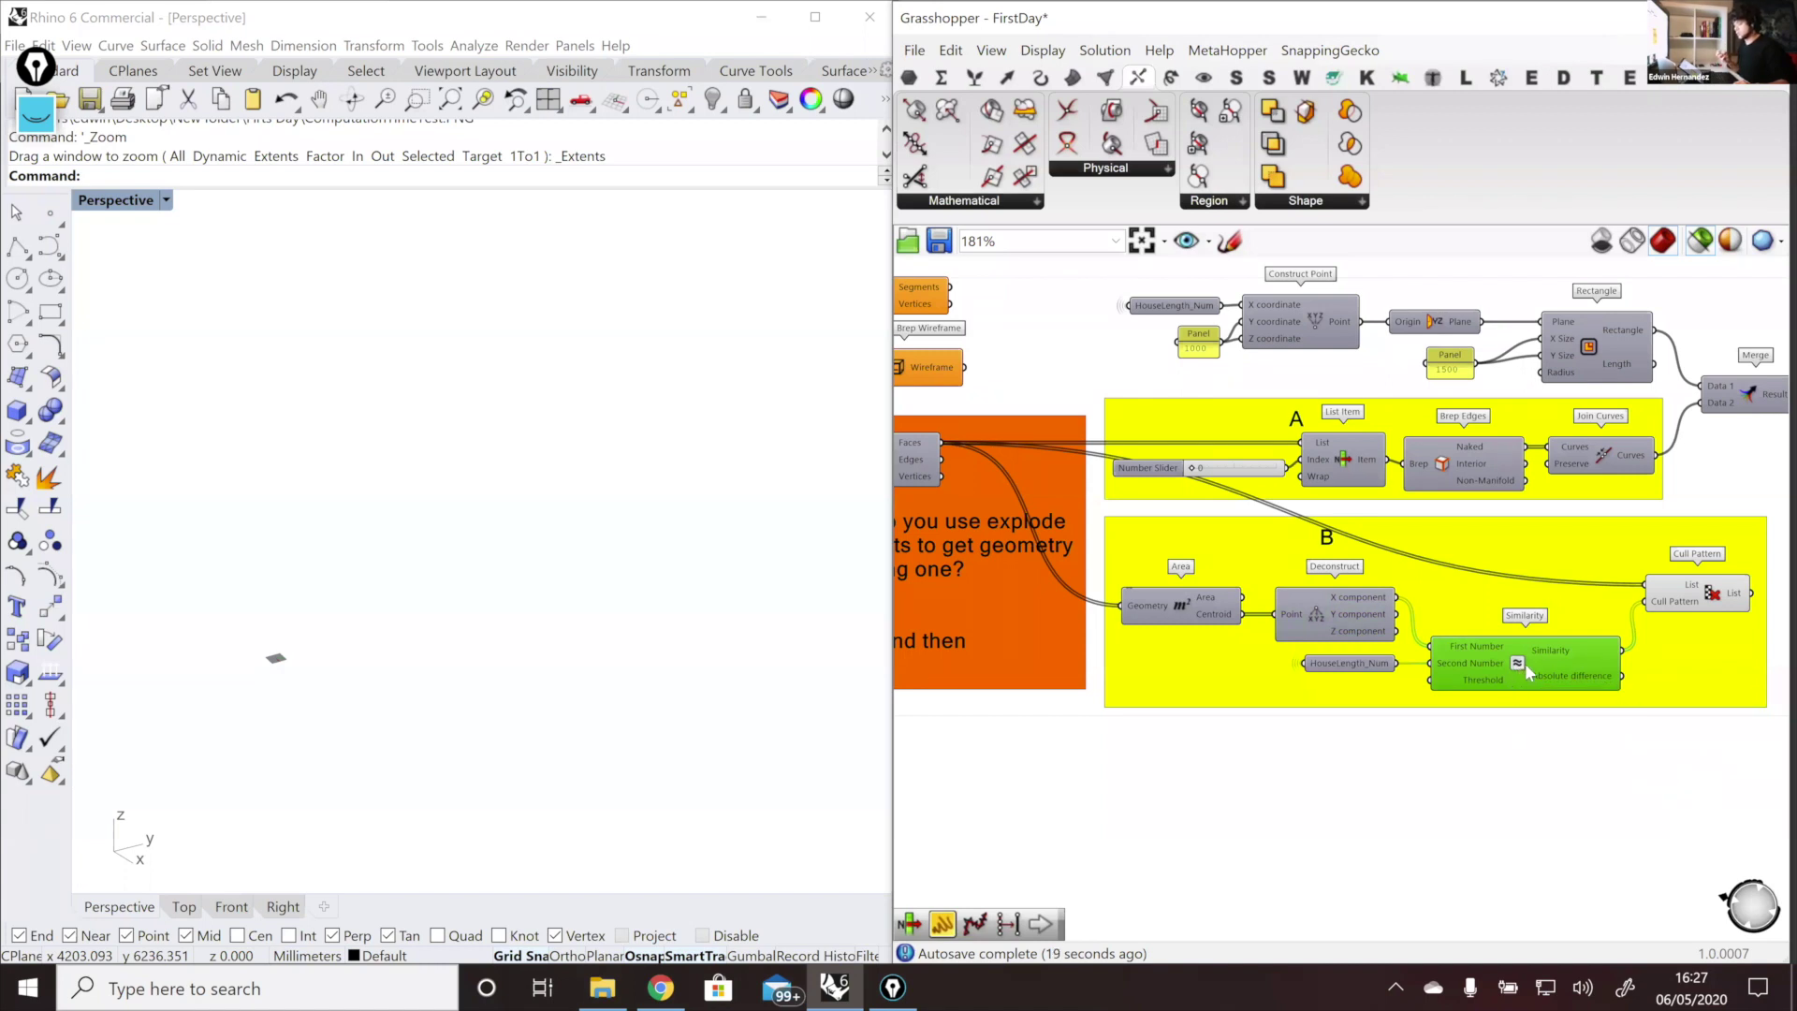
Step: Add an Equality component to option B that compares the centroids' X component with HouseLength_Num
{"action": "double_click", "coordinate": [1495, 760]}
{"action": "type", "text": "="}
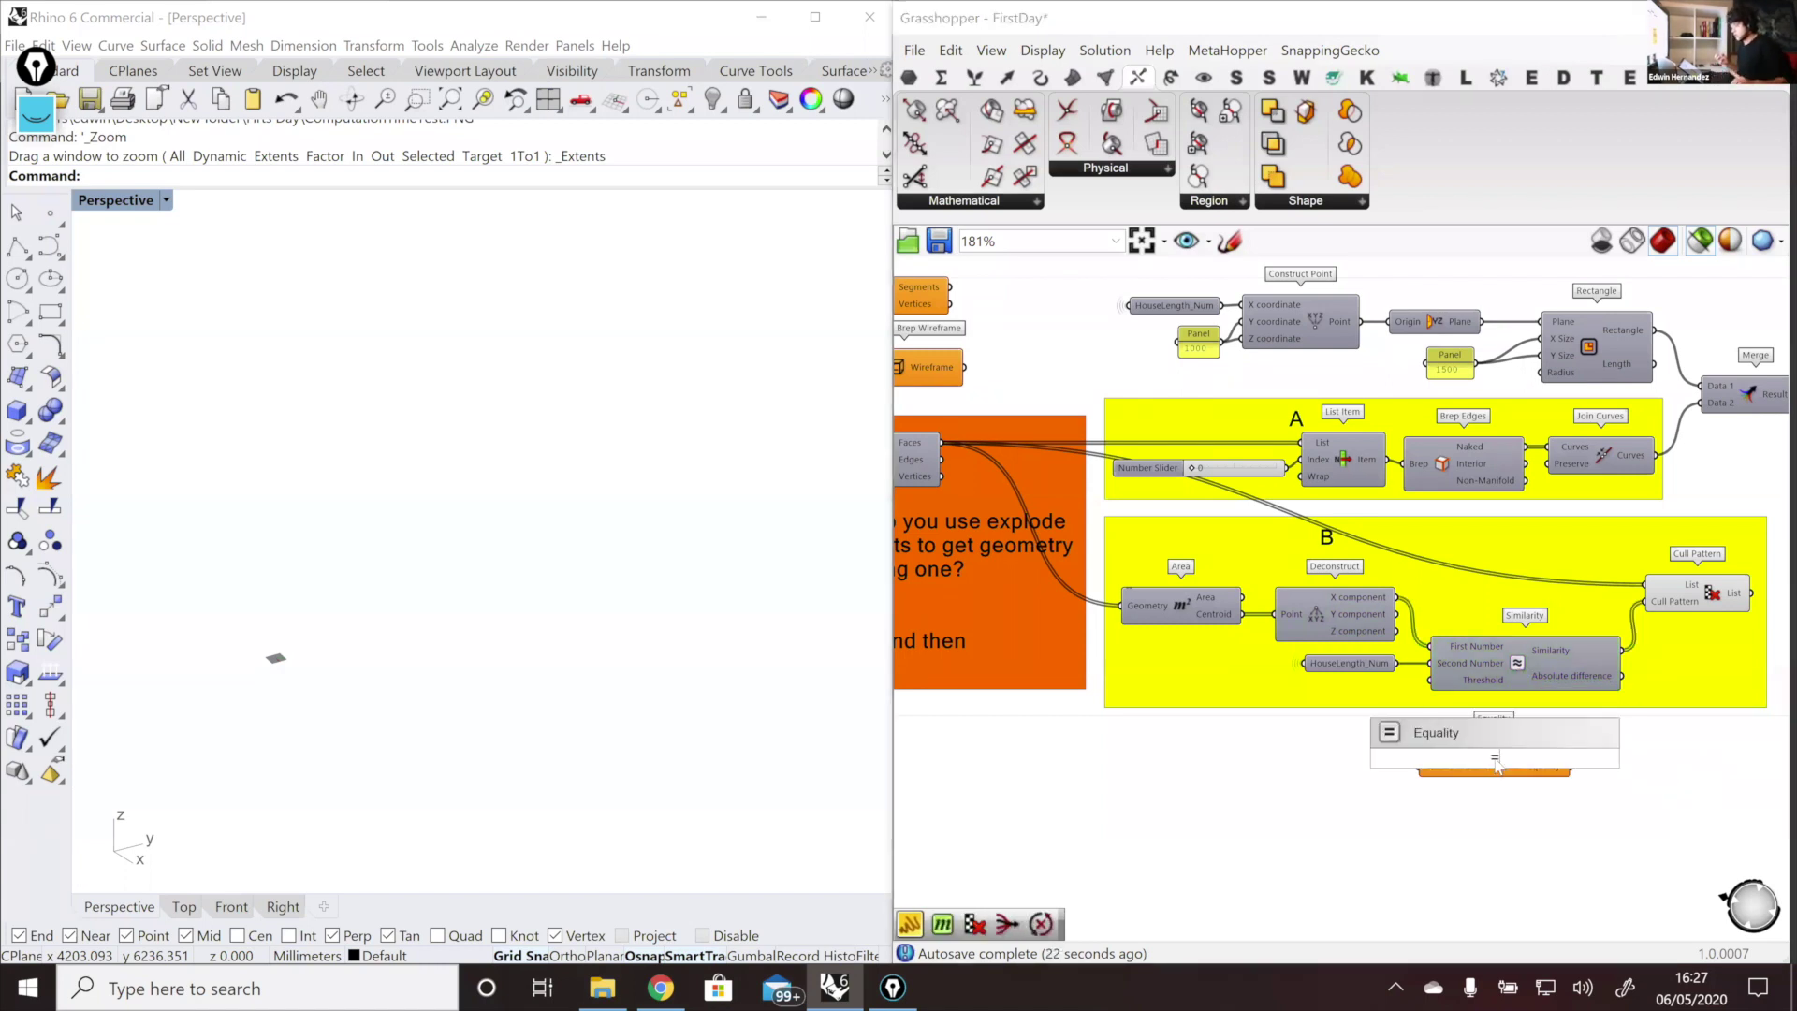
{"action": "key", "text": "Return"}
{"action": "left_click_drag", "start_coordinate": [1494, 761], "coordinate": [1438, 597]}
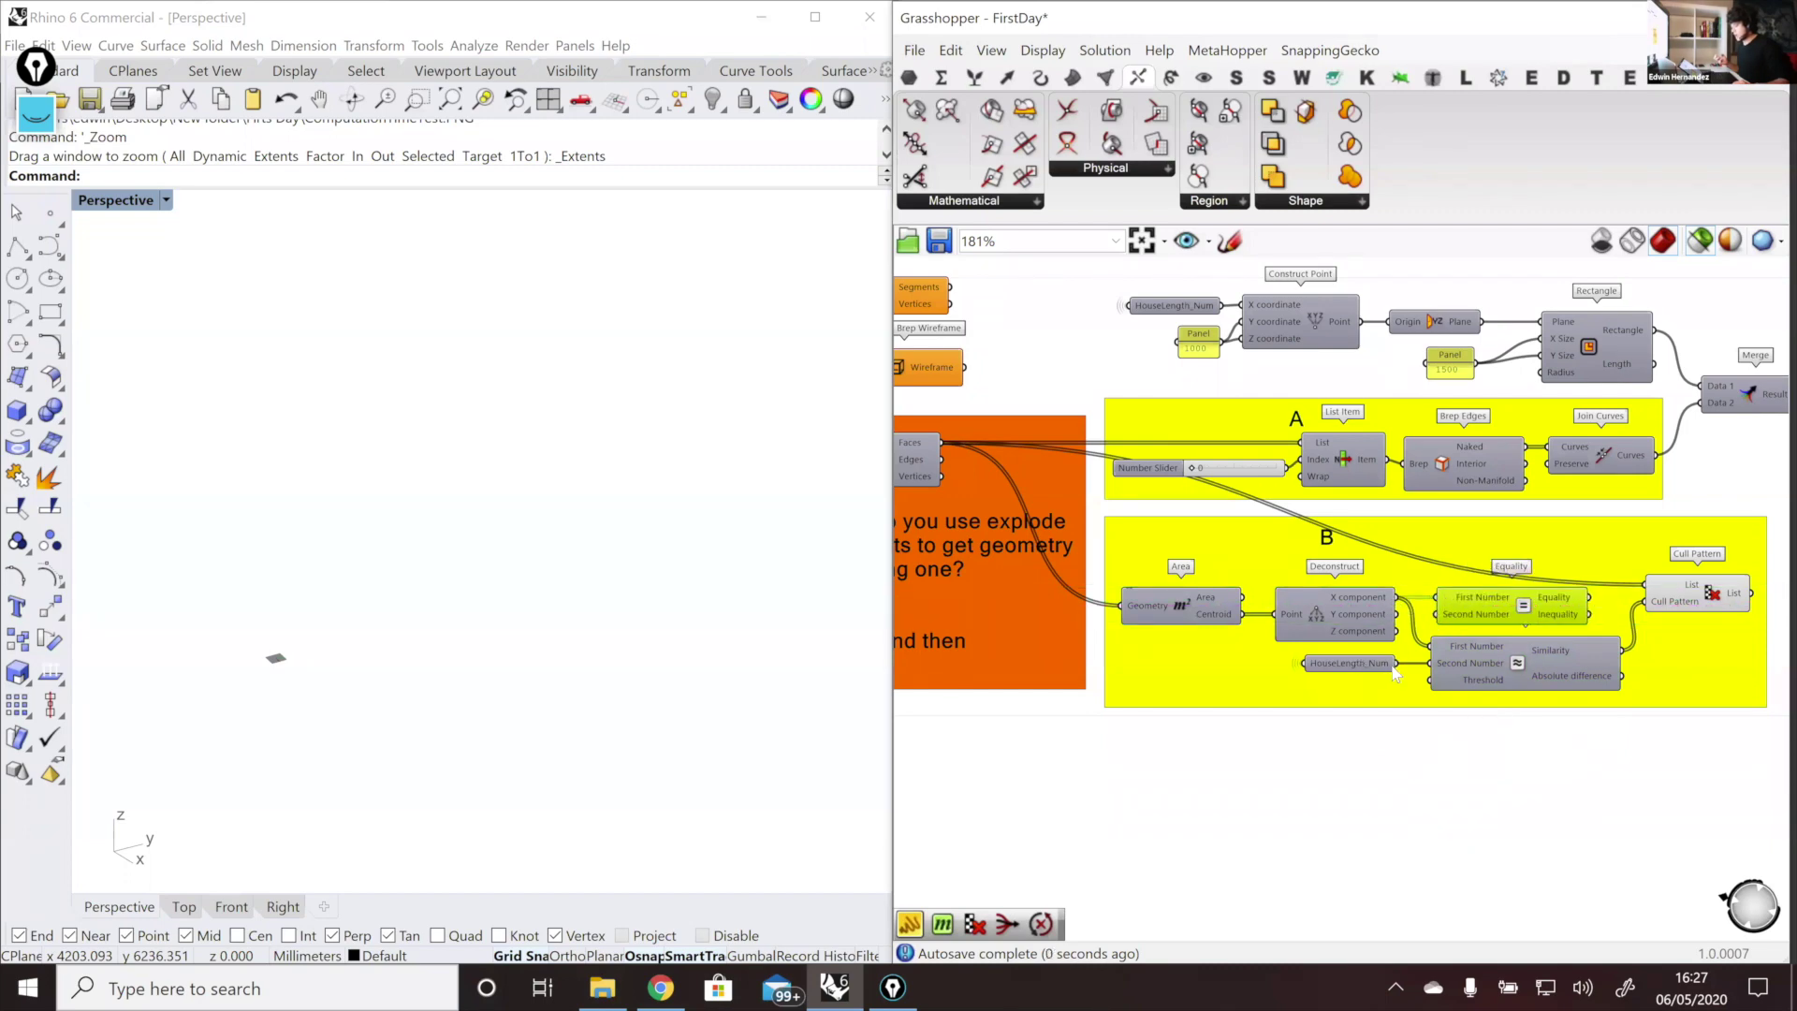
{"action": "left_click_drag", "start_coordinate": [1396, 663], "coordinate": [1432, 618]}
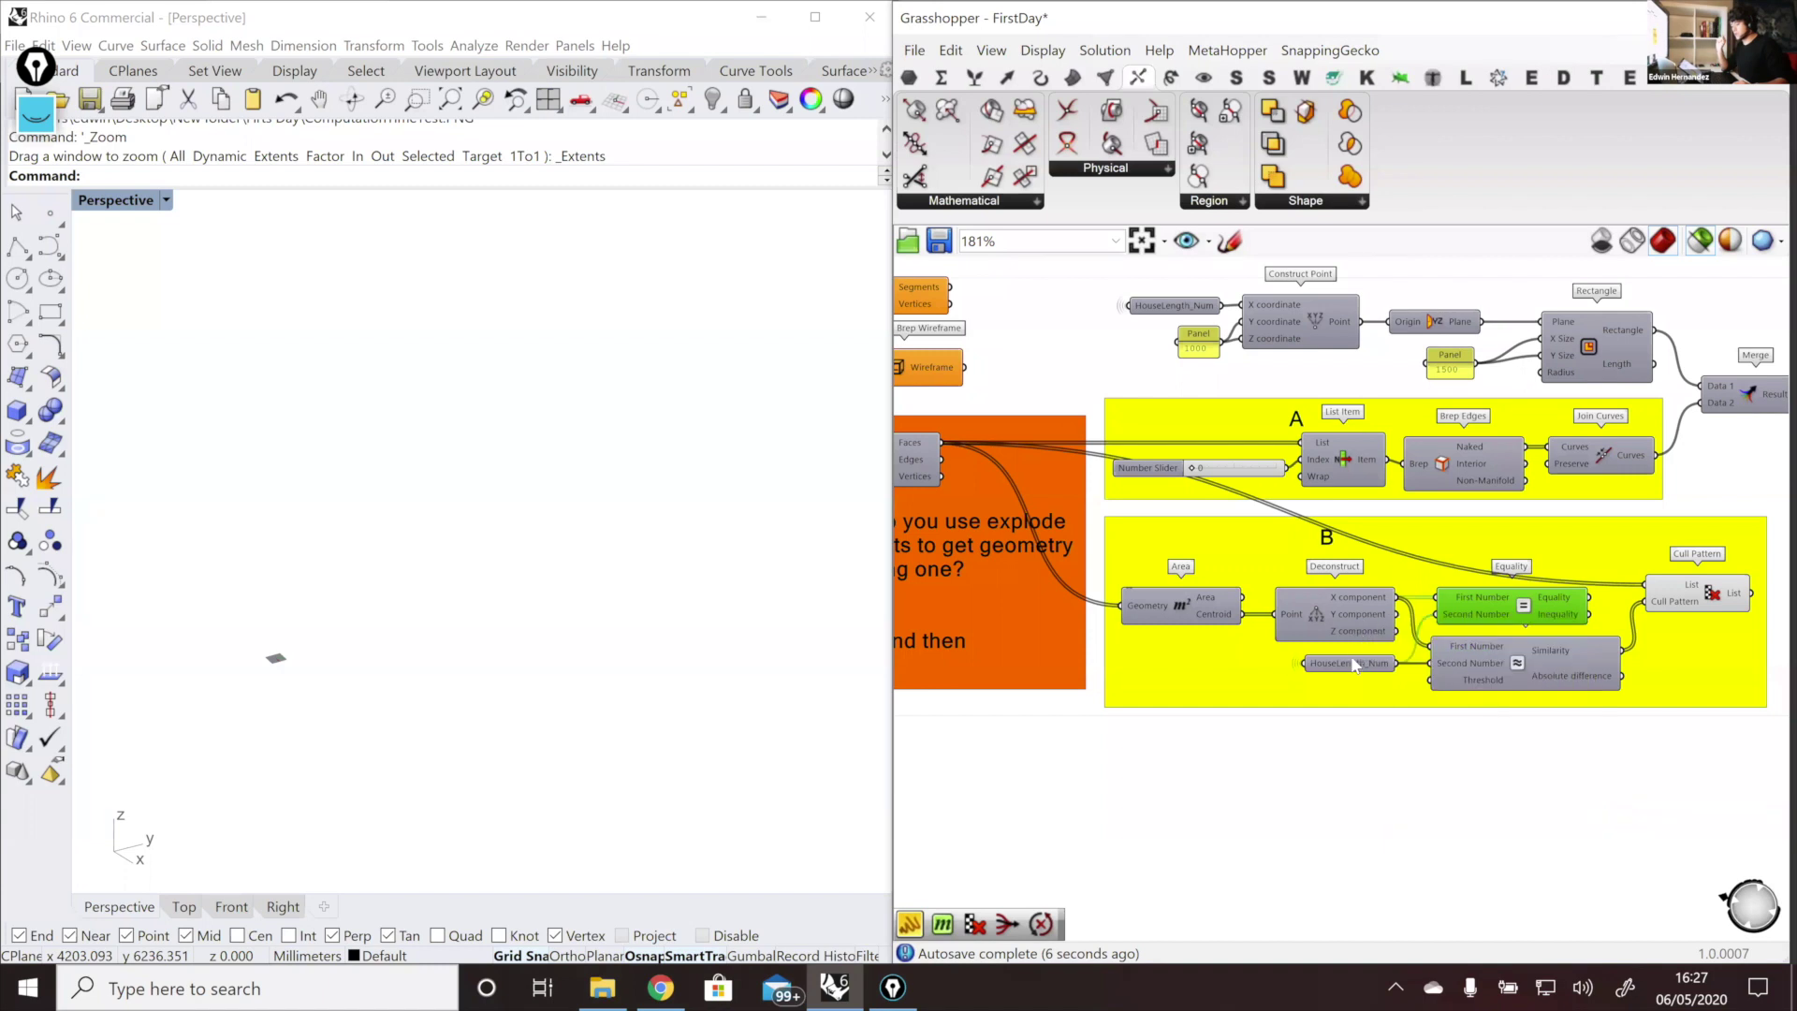
Step: Check the HouseLength_Num value and compare the true/false outputs of Equality and Similarity
{"action": "mouse_move", "coordinate": [1354, 666]}
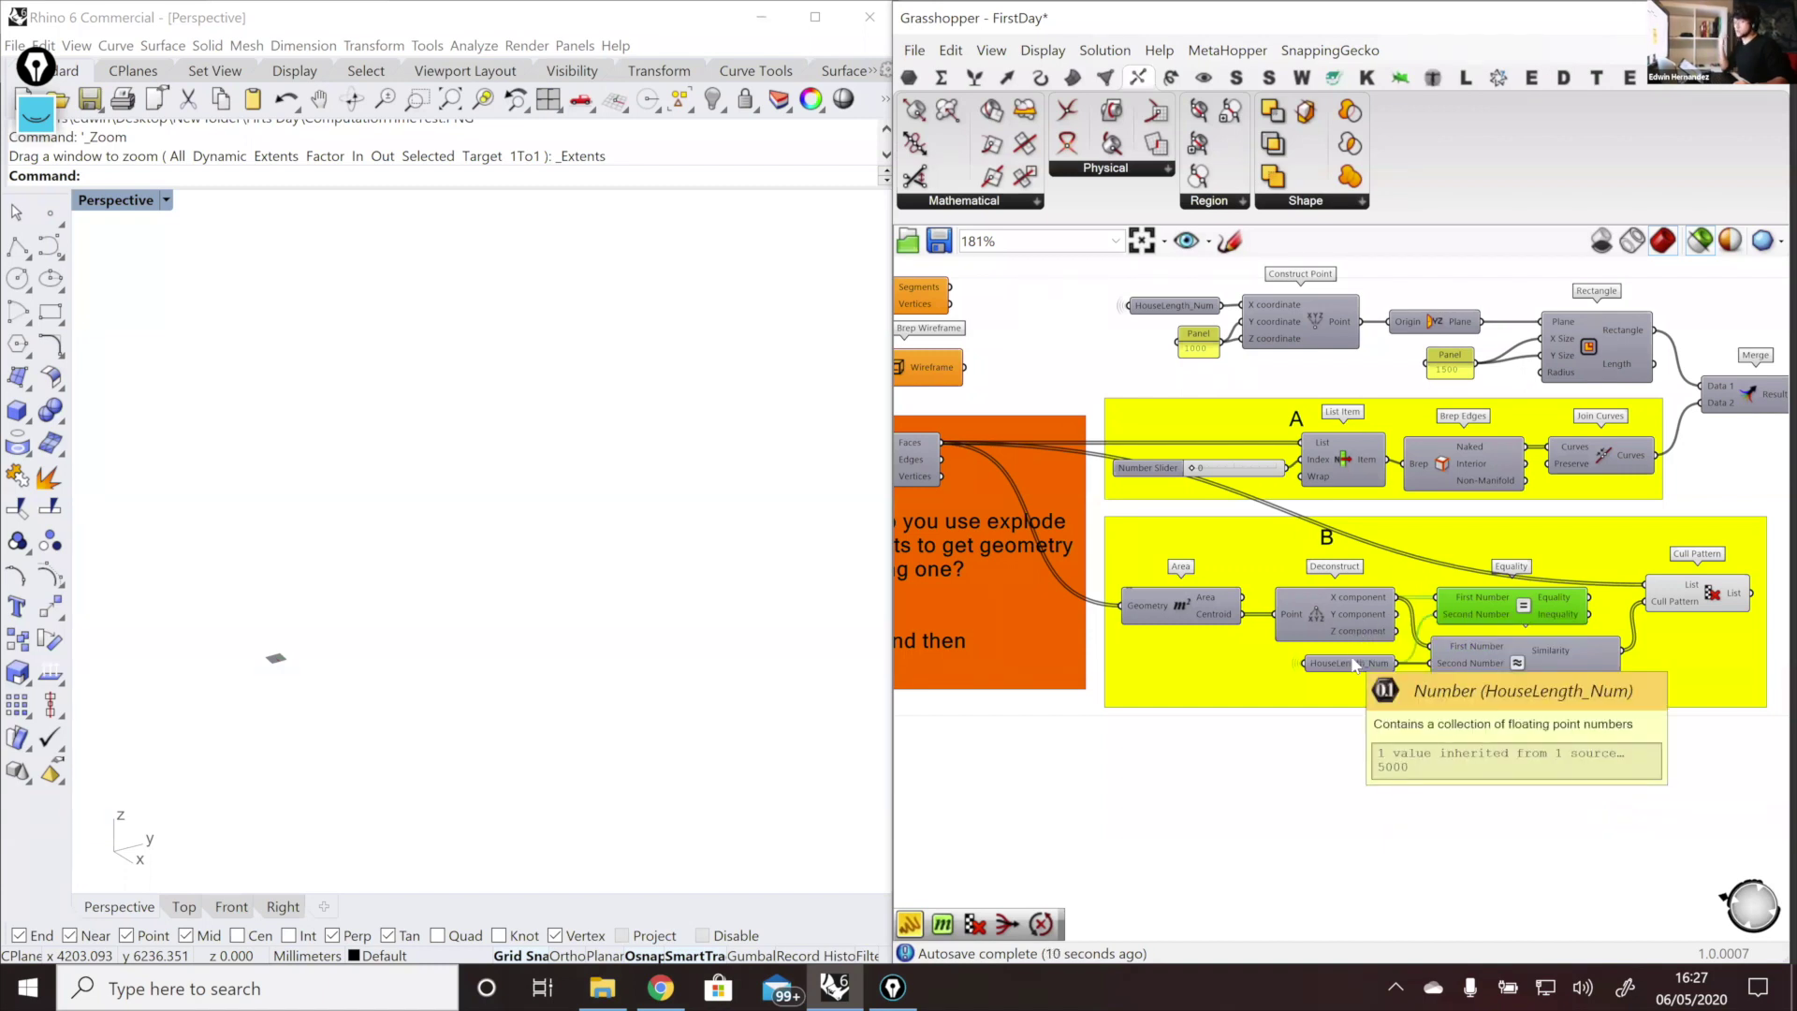
{"action": "scroll", "coordinate": [1301, 614], "scroll_direction": "down", "scroll_amount": 1}
{"action": "scroll", "coordinate": [1582, 635], "scroll_direction": "up", "scroll_amount": 1}
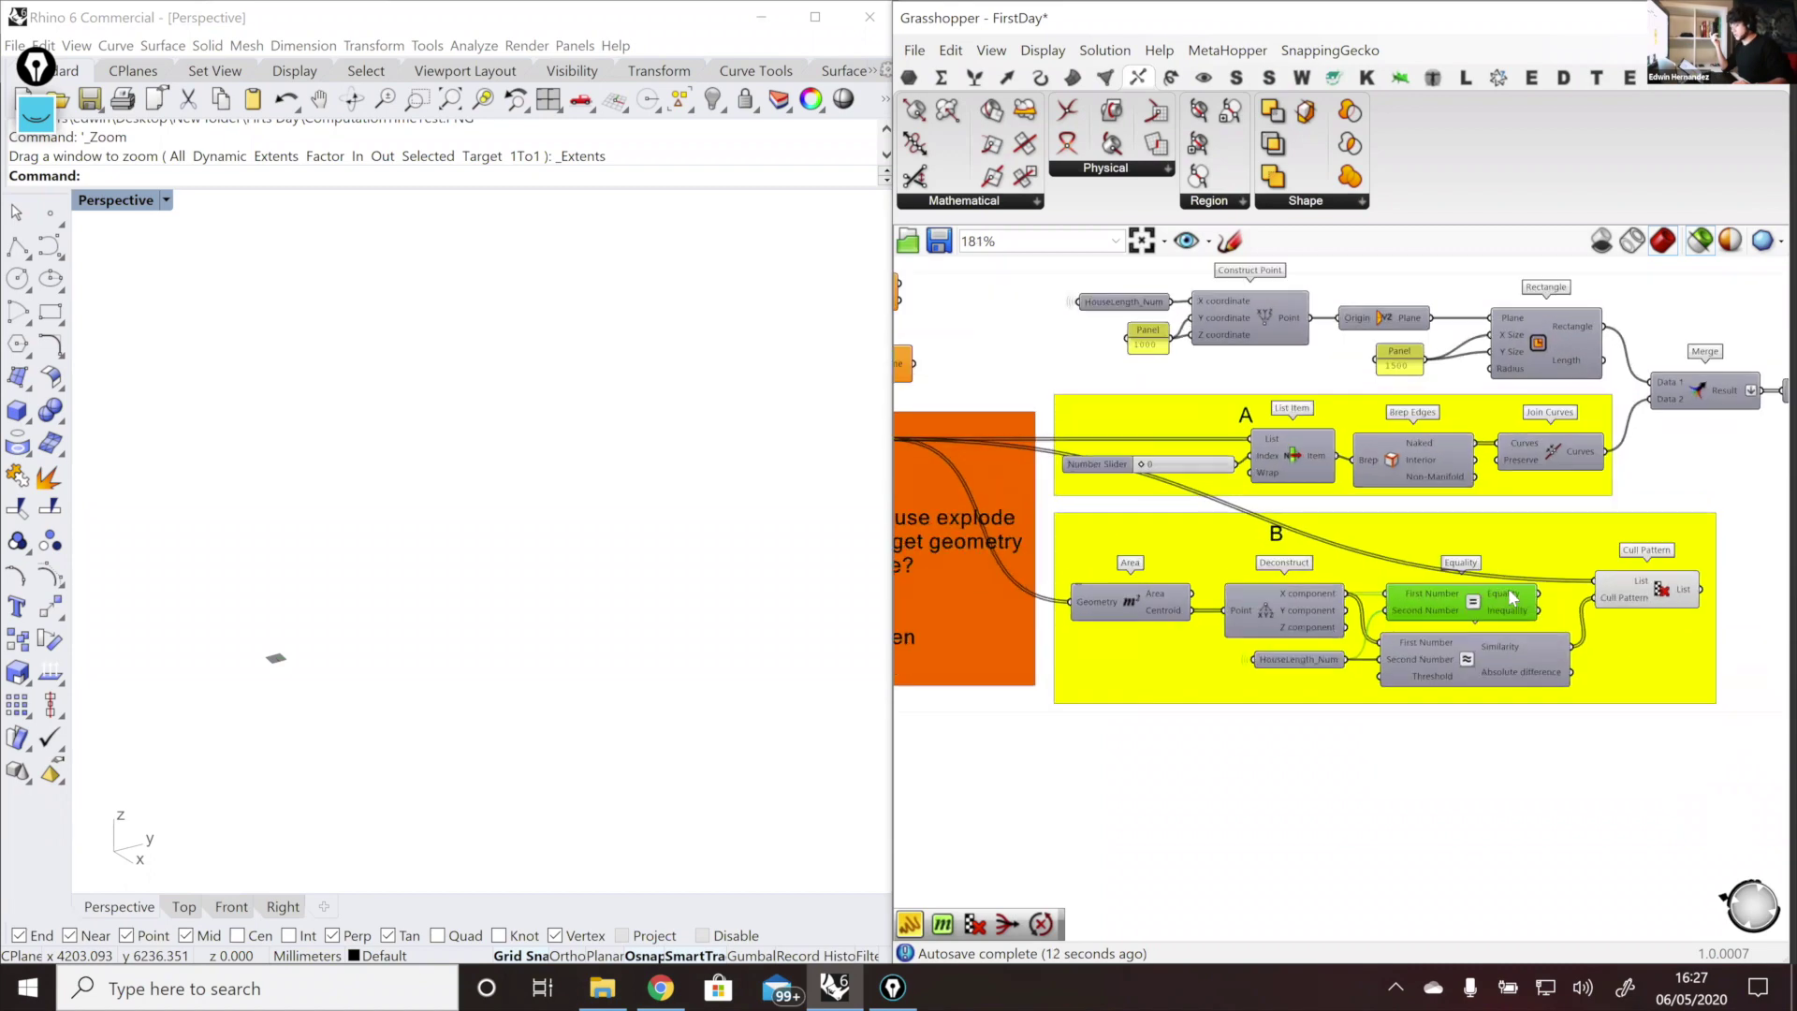
{"action": "mouse_move", "coordinate": [1521, 596]}
{"action": "scroll", "coordinate": [1708, 662], "scroll_direction": "up", "scroll_amount": 1}
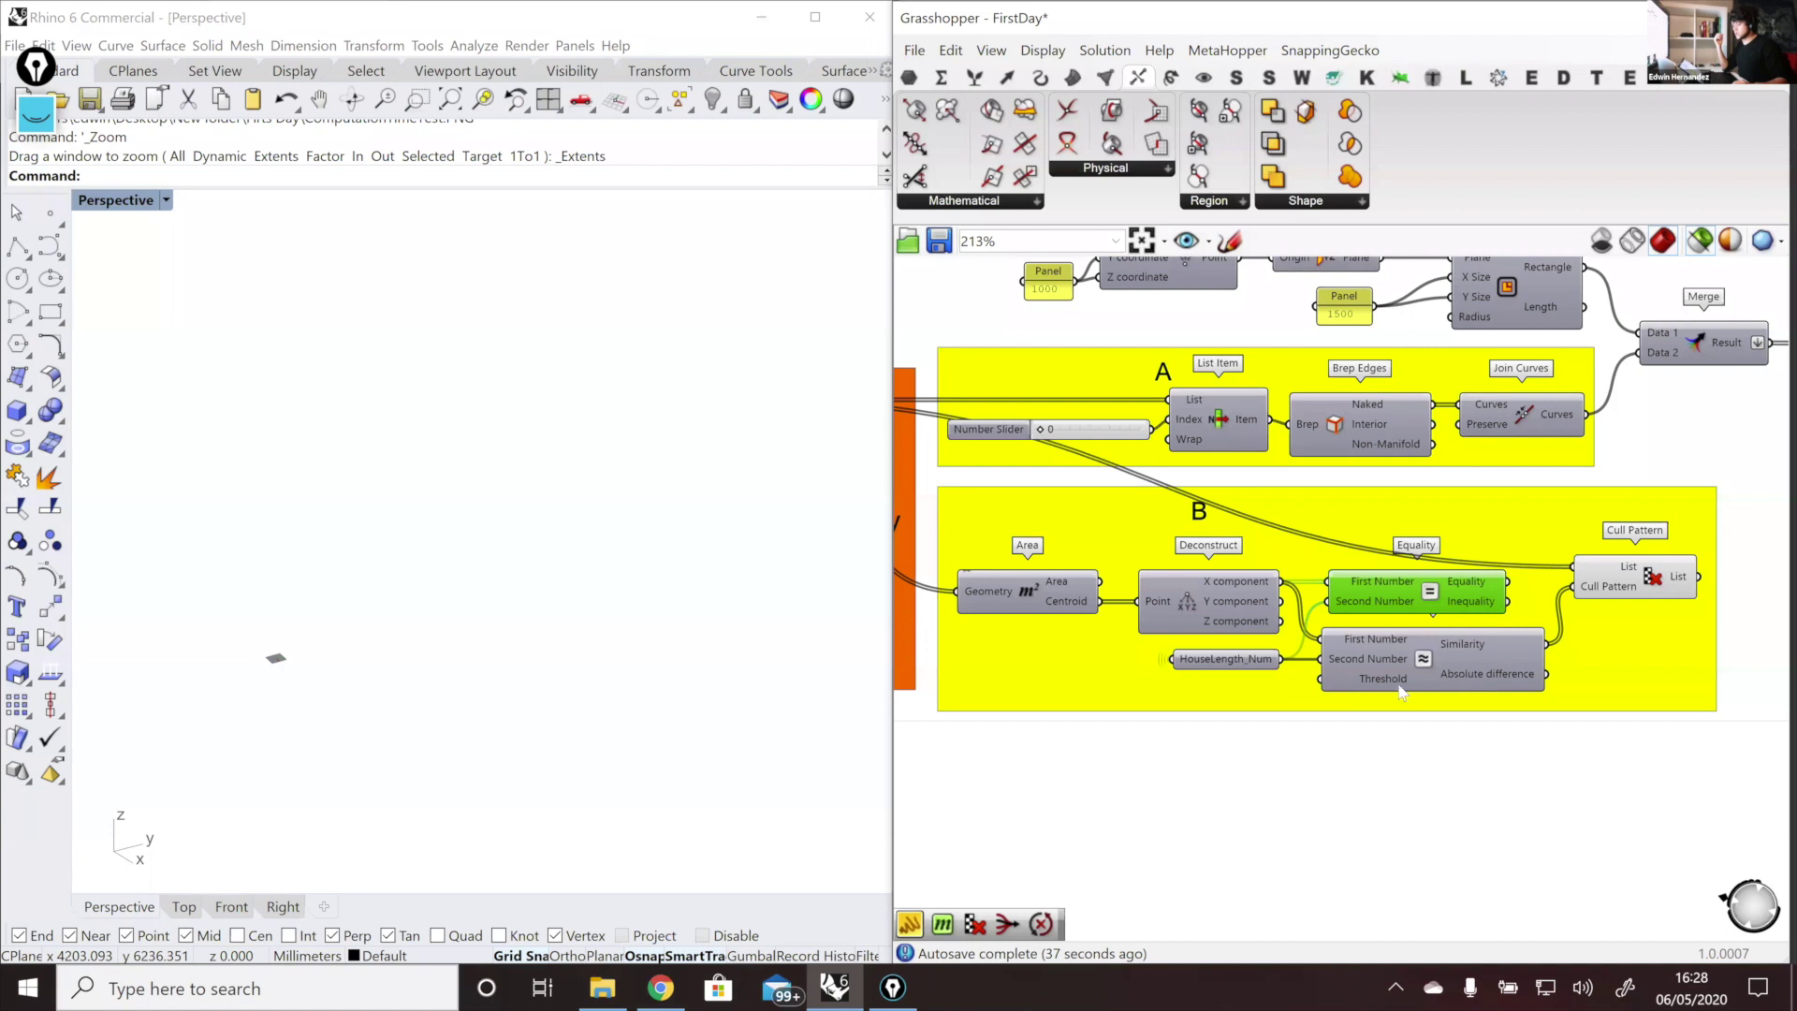
{"action": "mouse_move", "coordinate": [1496, 656]}
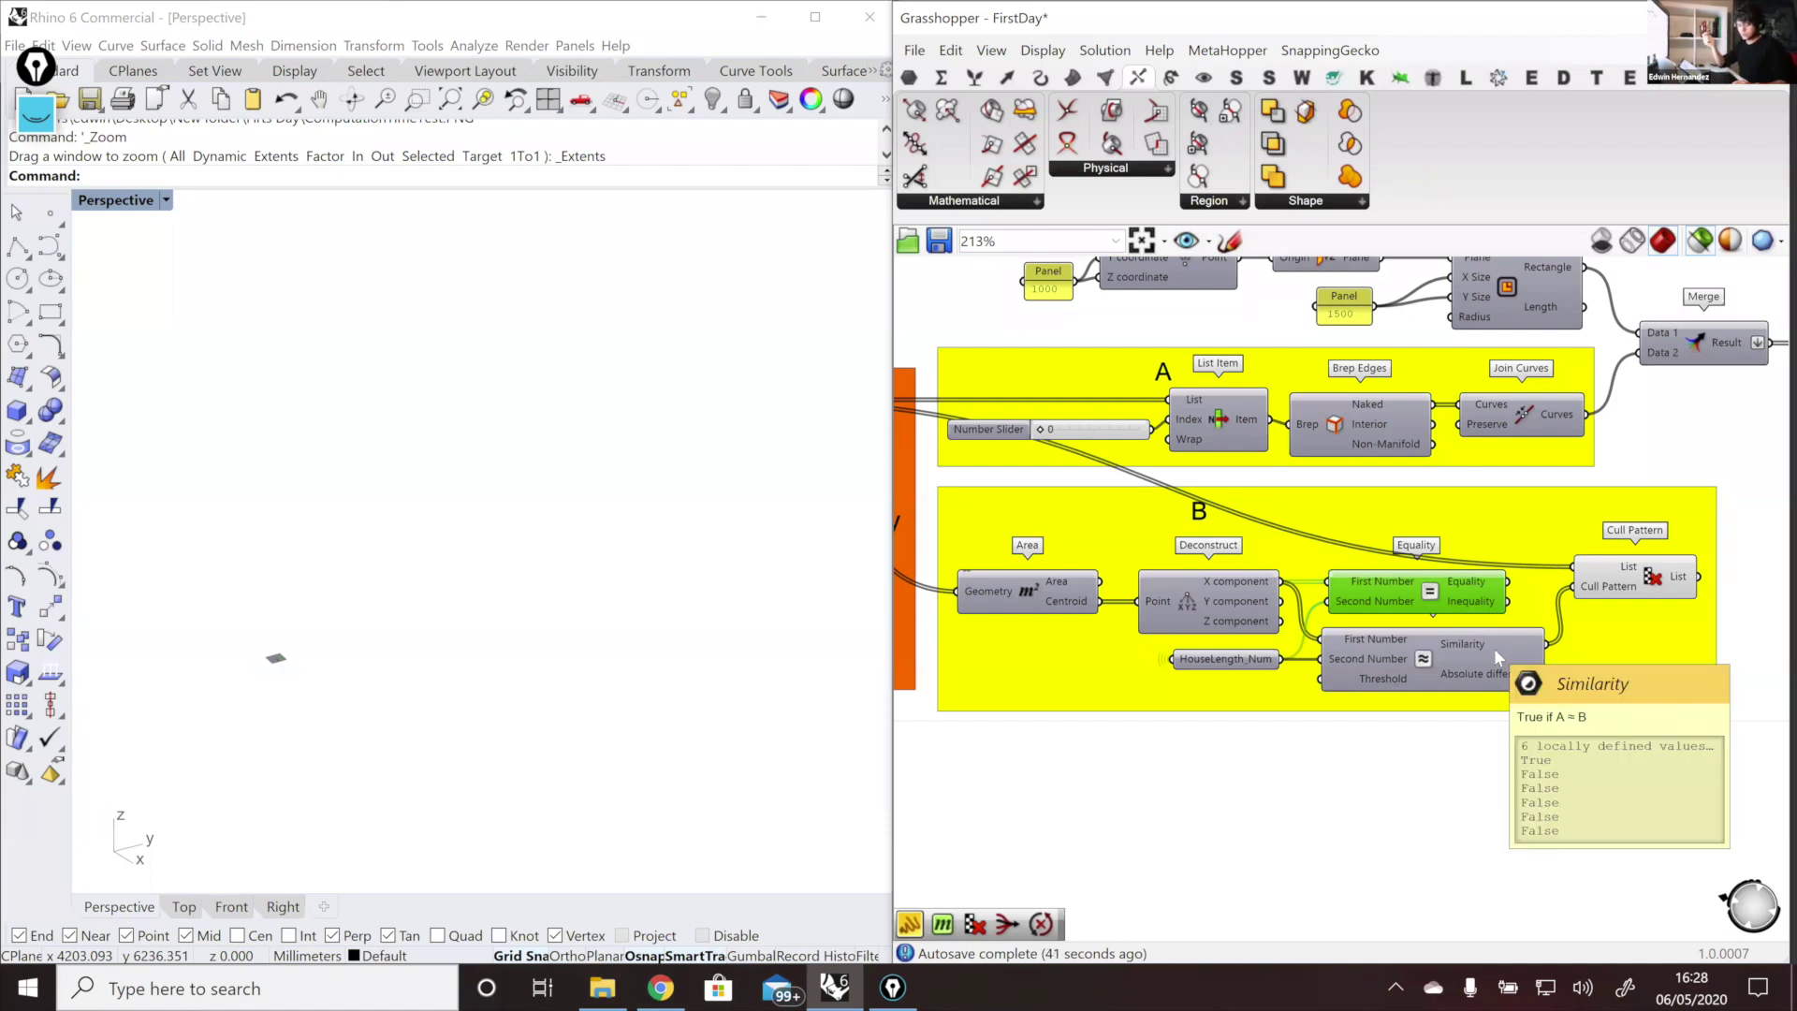
Step: Preview the face kept by option B's Cull Pattern and compare it with option A's List Item face
{"action": "left_click", "coordinate": [1663, 596]}
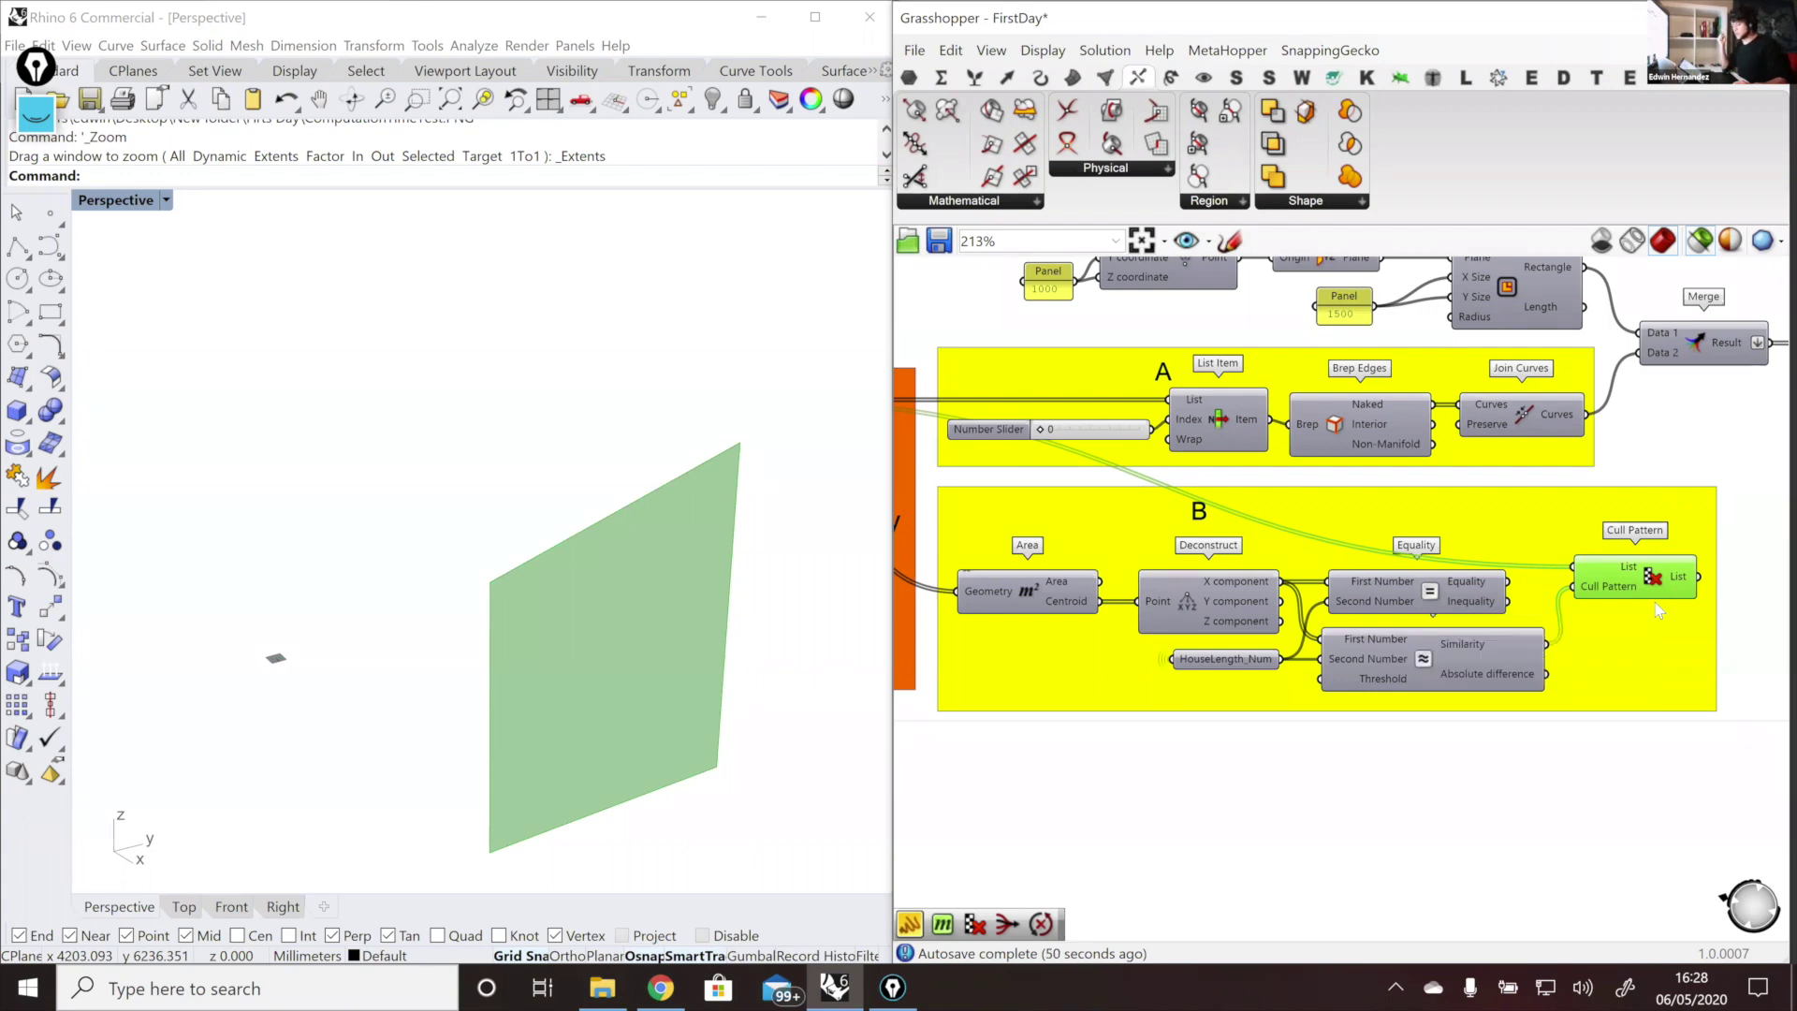
{"action": "scroll", "coordinate": [1657, 602], "scroll_direction": "down", "scroll_amount": 1}
{"action": "scroll", "coordinate": [1472, 587], "scroll_direction": "down", "scroll_amount": 1}
{"action": "left_click", "coordinate": [1335, 475]}
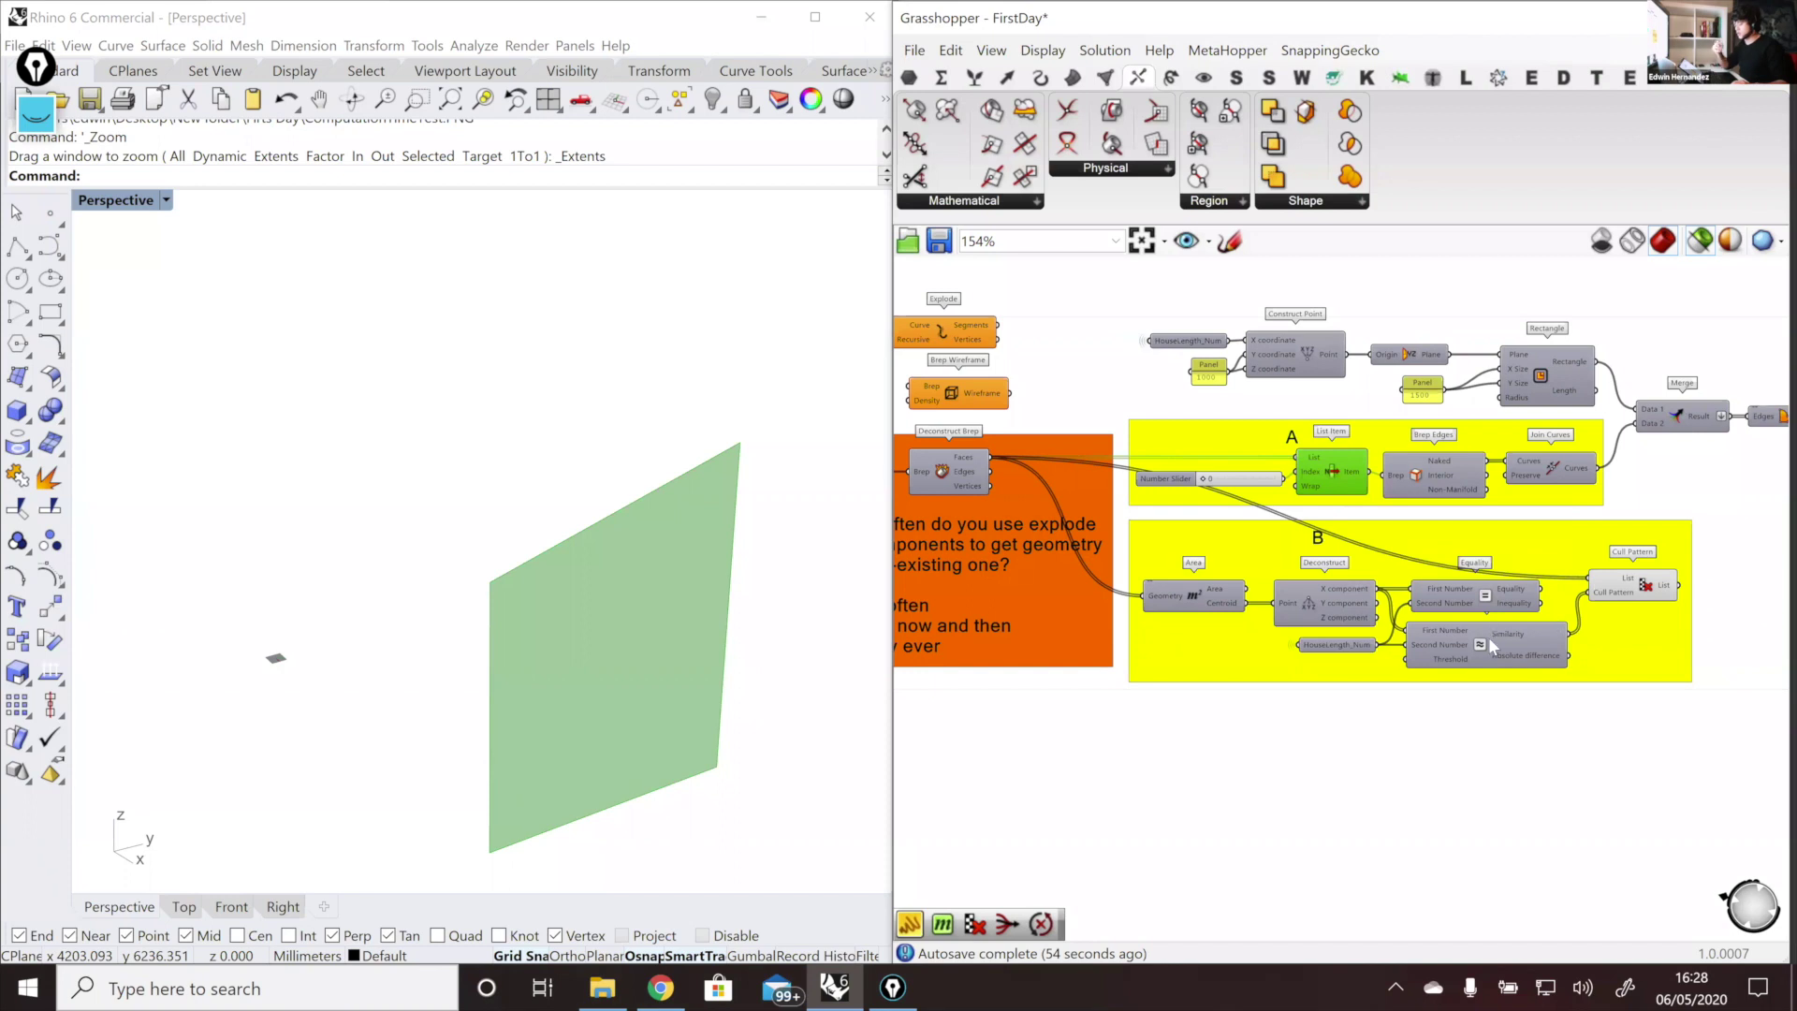
Step: Delete the Equality component from option B, leaving Similarity to drive Cull Pattern
{"action": "left_click", "coordinate": [1479, 602]}
{"action": "key", "text": "Delete"}
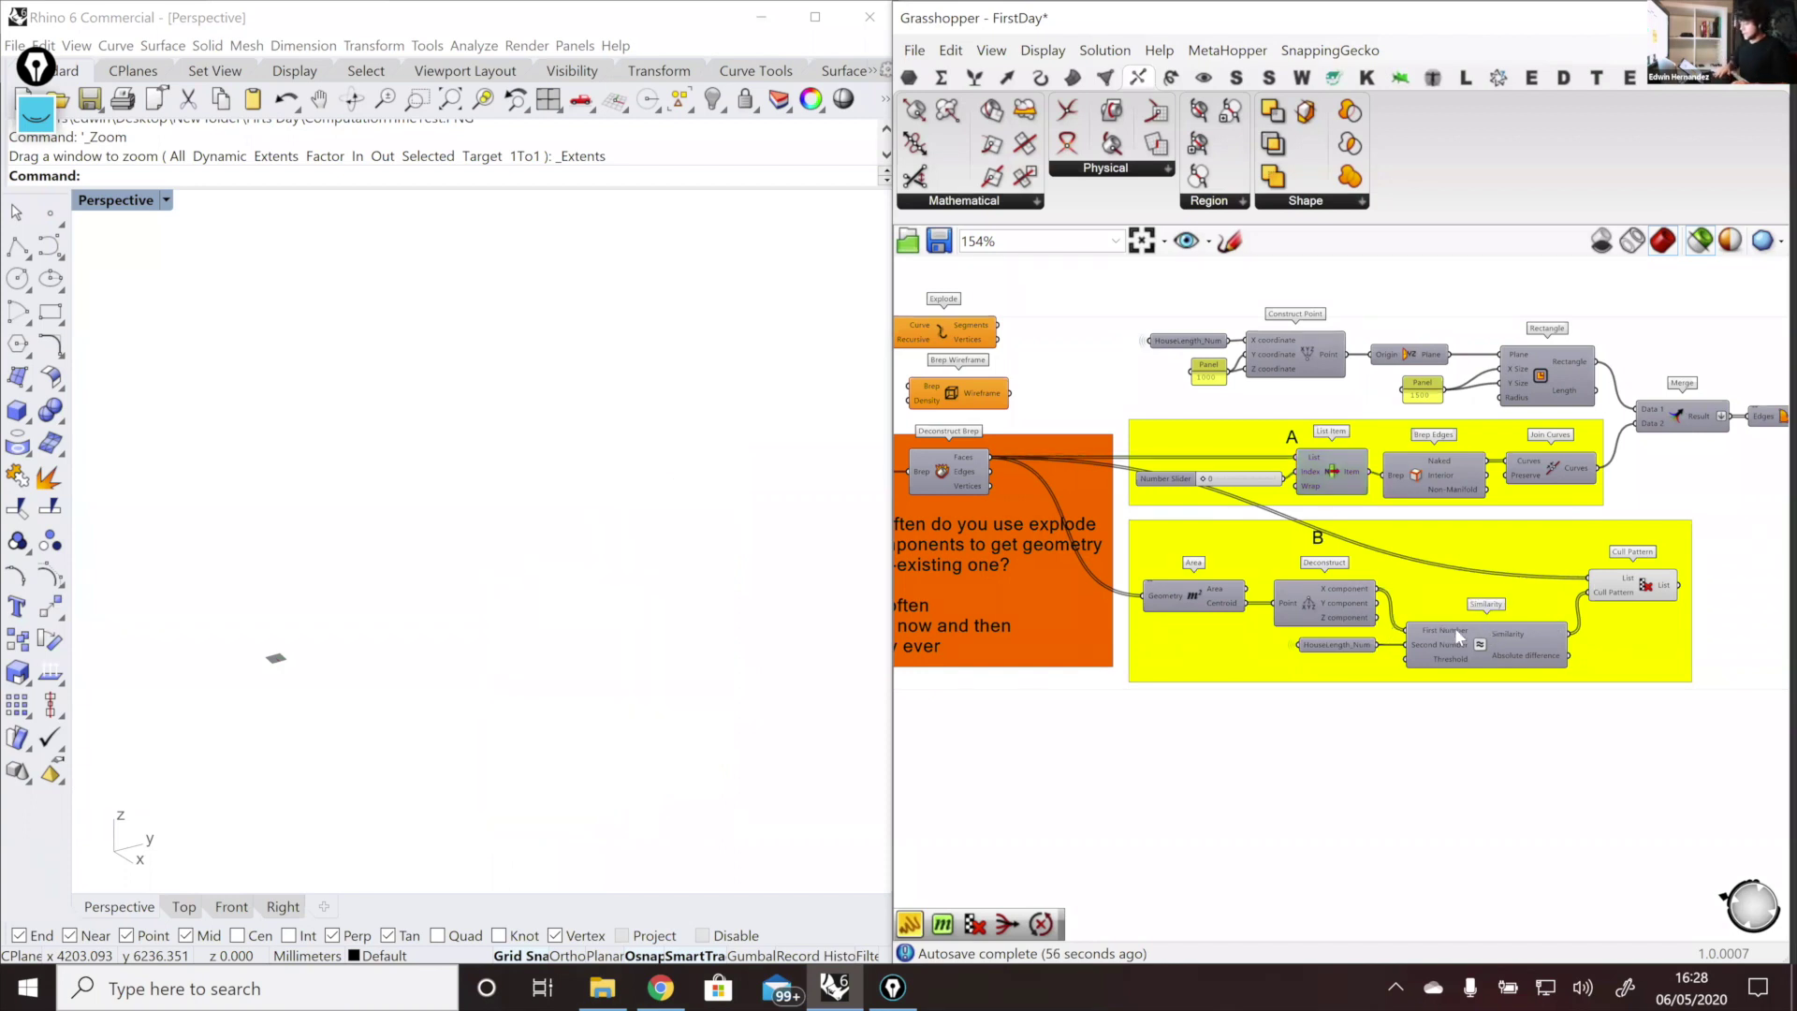
{"action": "right_click_drag", "start_coordinate": [1457, 633], "coordinate": [1424, 694]}
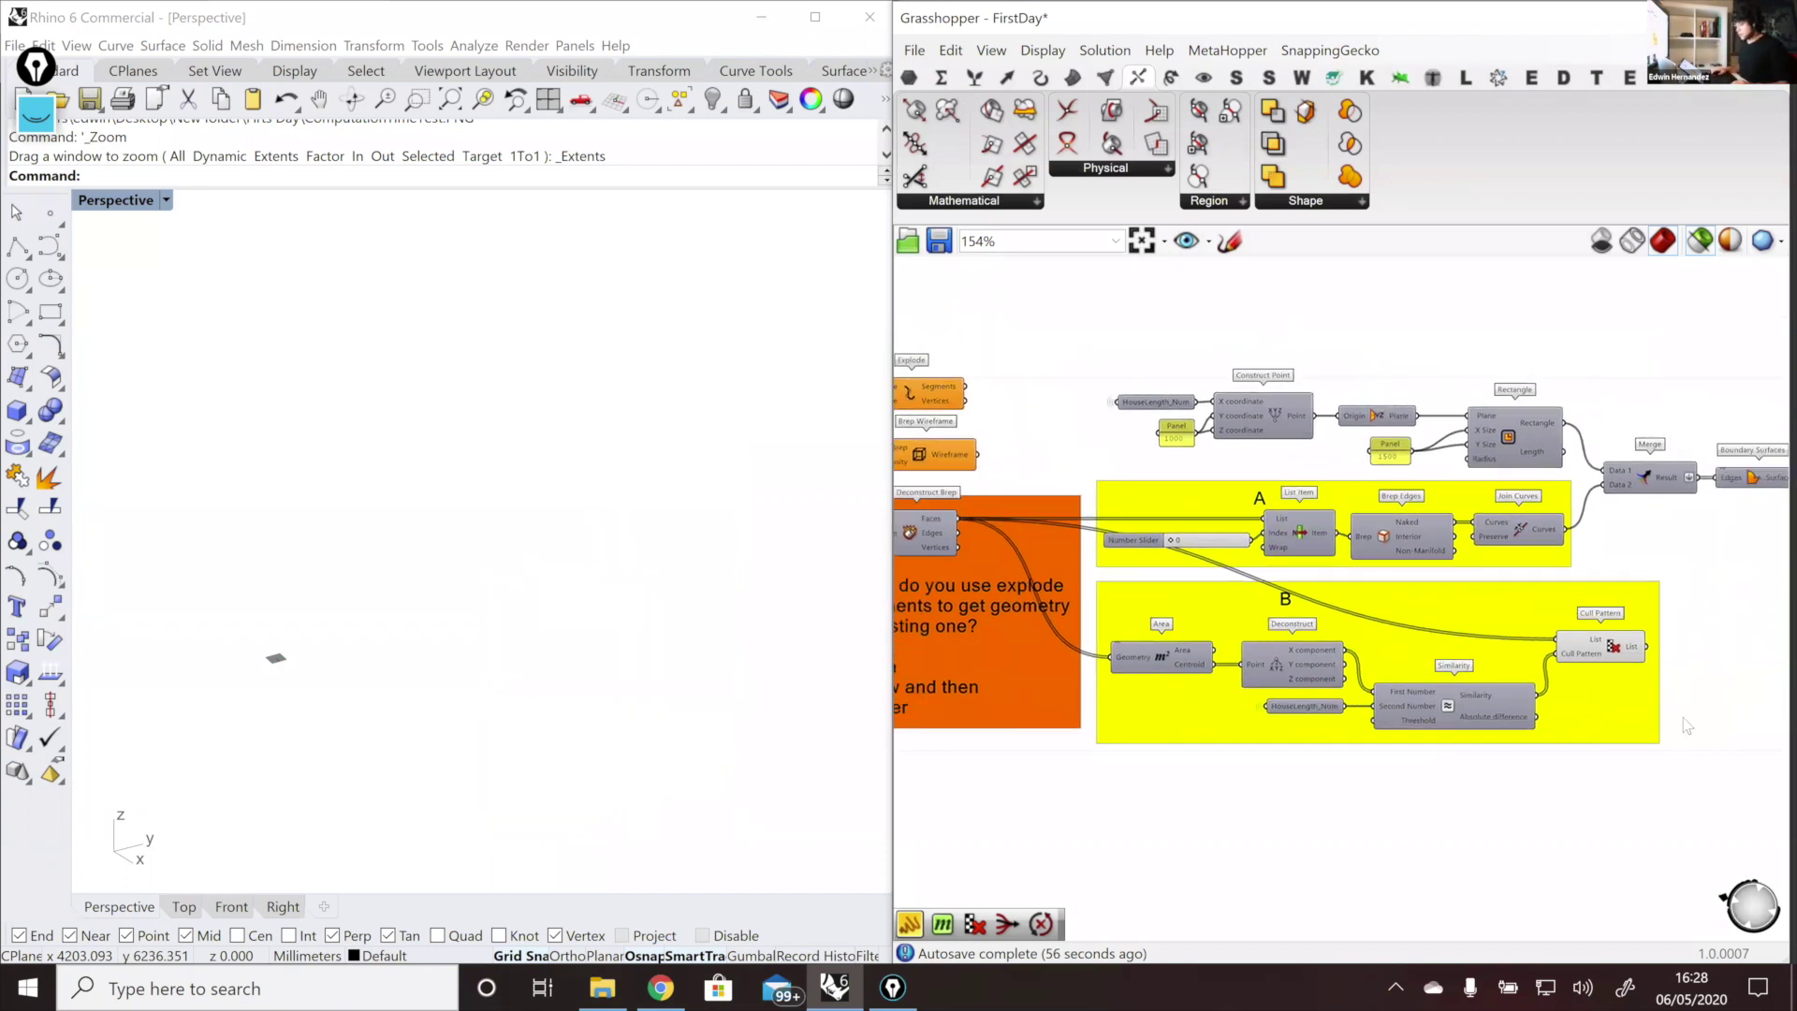
Step: Preview Cull Pattern's face again and review the component chains of options A and B side by side
{"action": "left_click", "coordinate": [1619, 647]}
{"action": "scroll", "coordinate": [1549, 515], "scroll_direction": "up", "scroll_amount": 1}
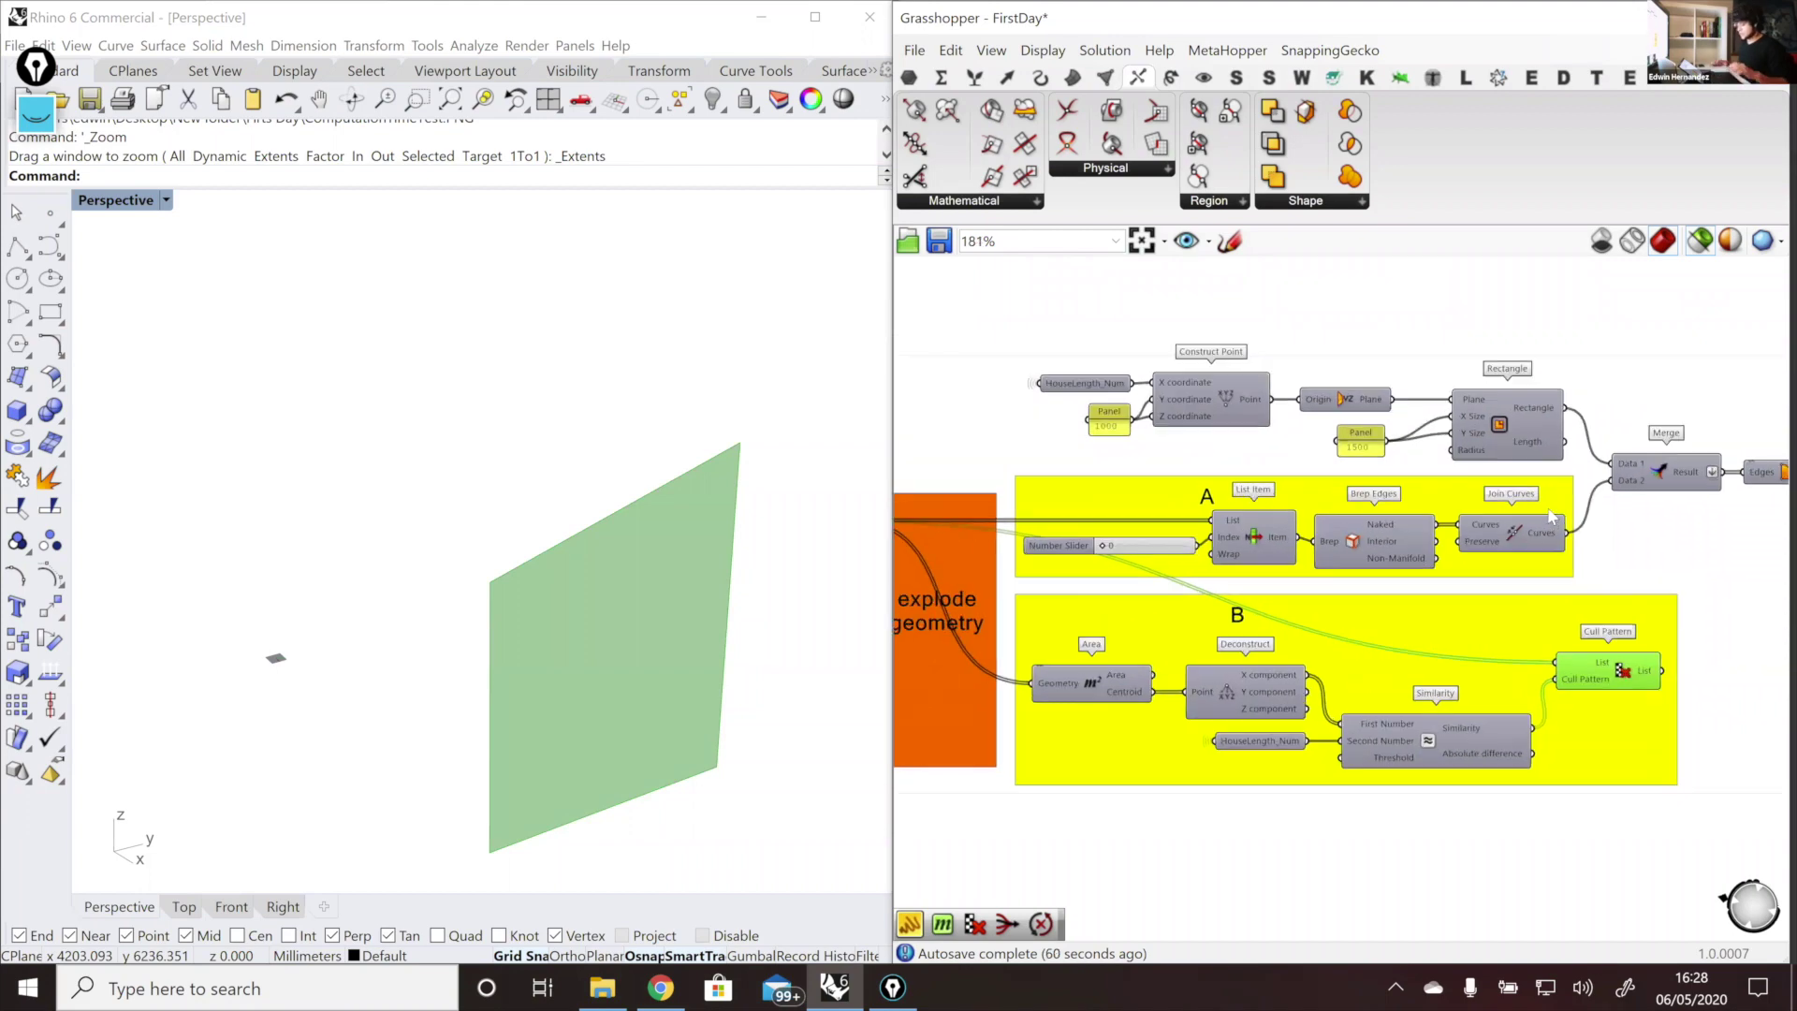
{"action": "scroll", "coordinate": [1463, 540], "scroll_direction": "down", "scroll_amount": 2}
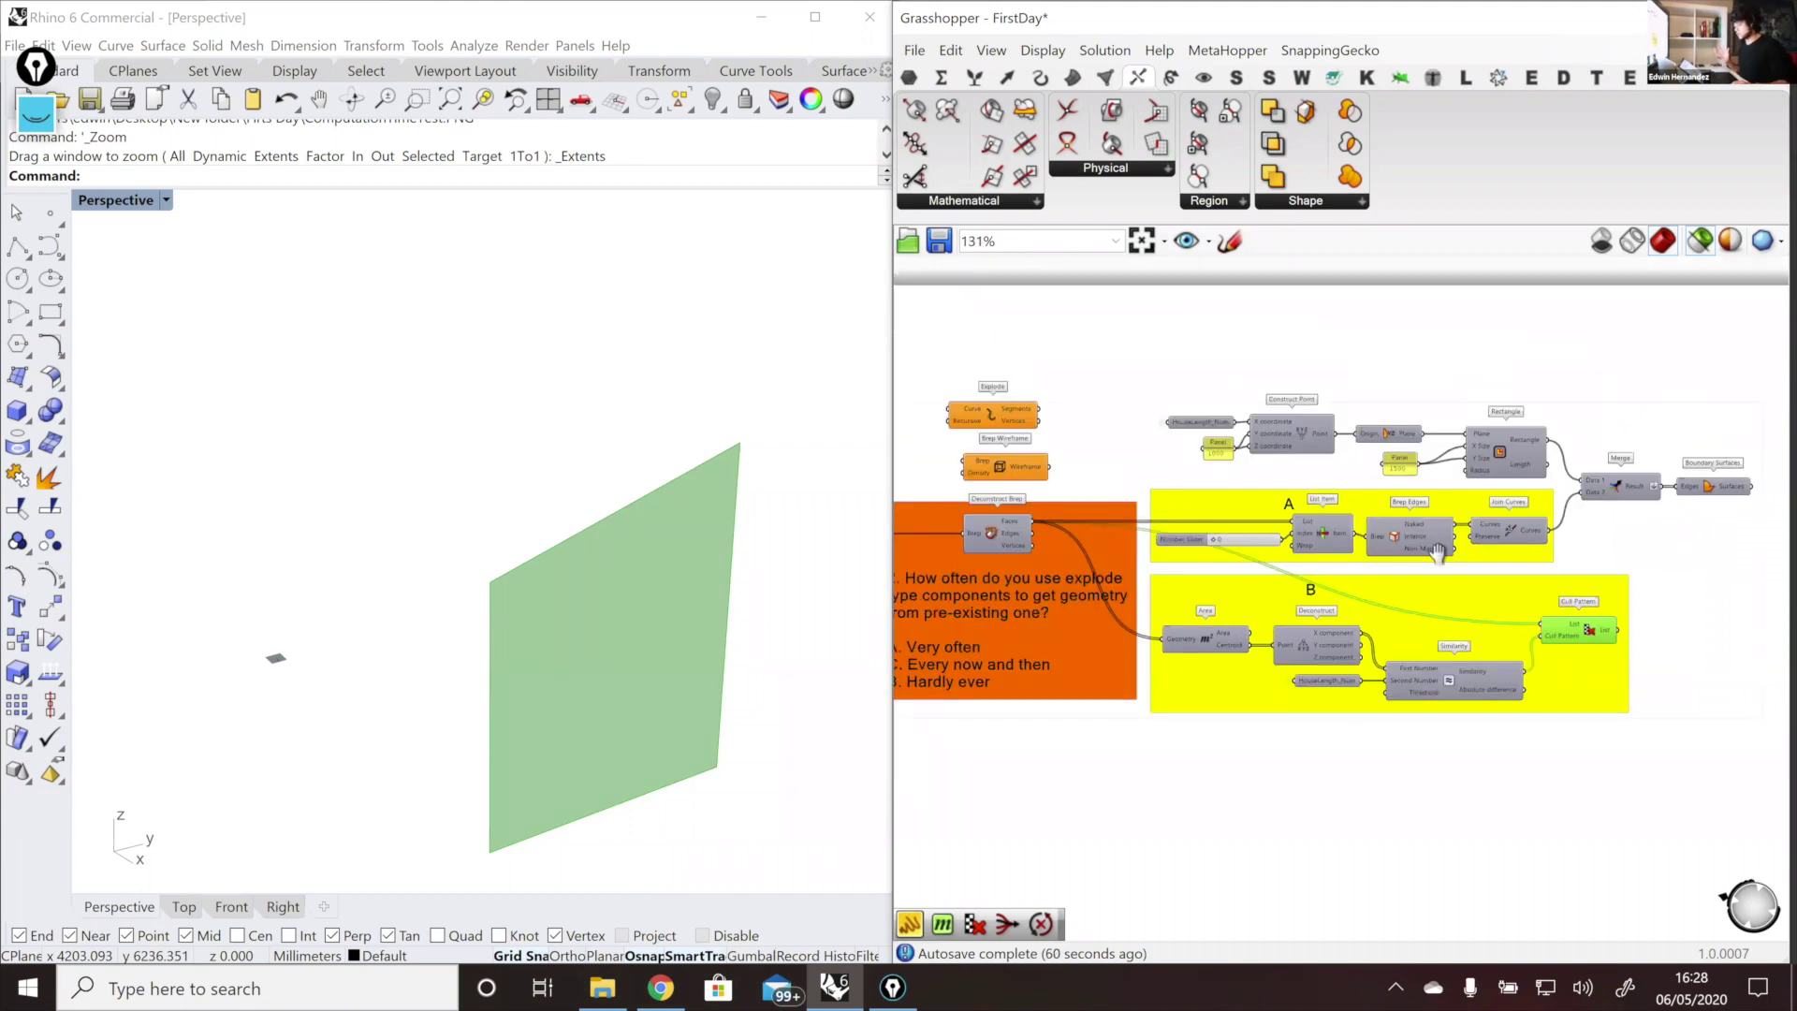
{"action": "right_click_drag", "start_coordinate": [1018, 551], "coordinate": [1074, 571]}
{"action": "scroll", "coordinate": [1074, 571], "scroll_direction": "up", "scroll_amount": 1}
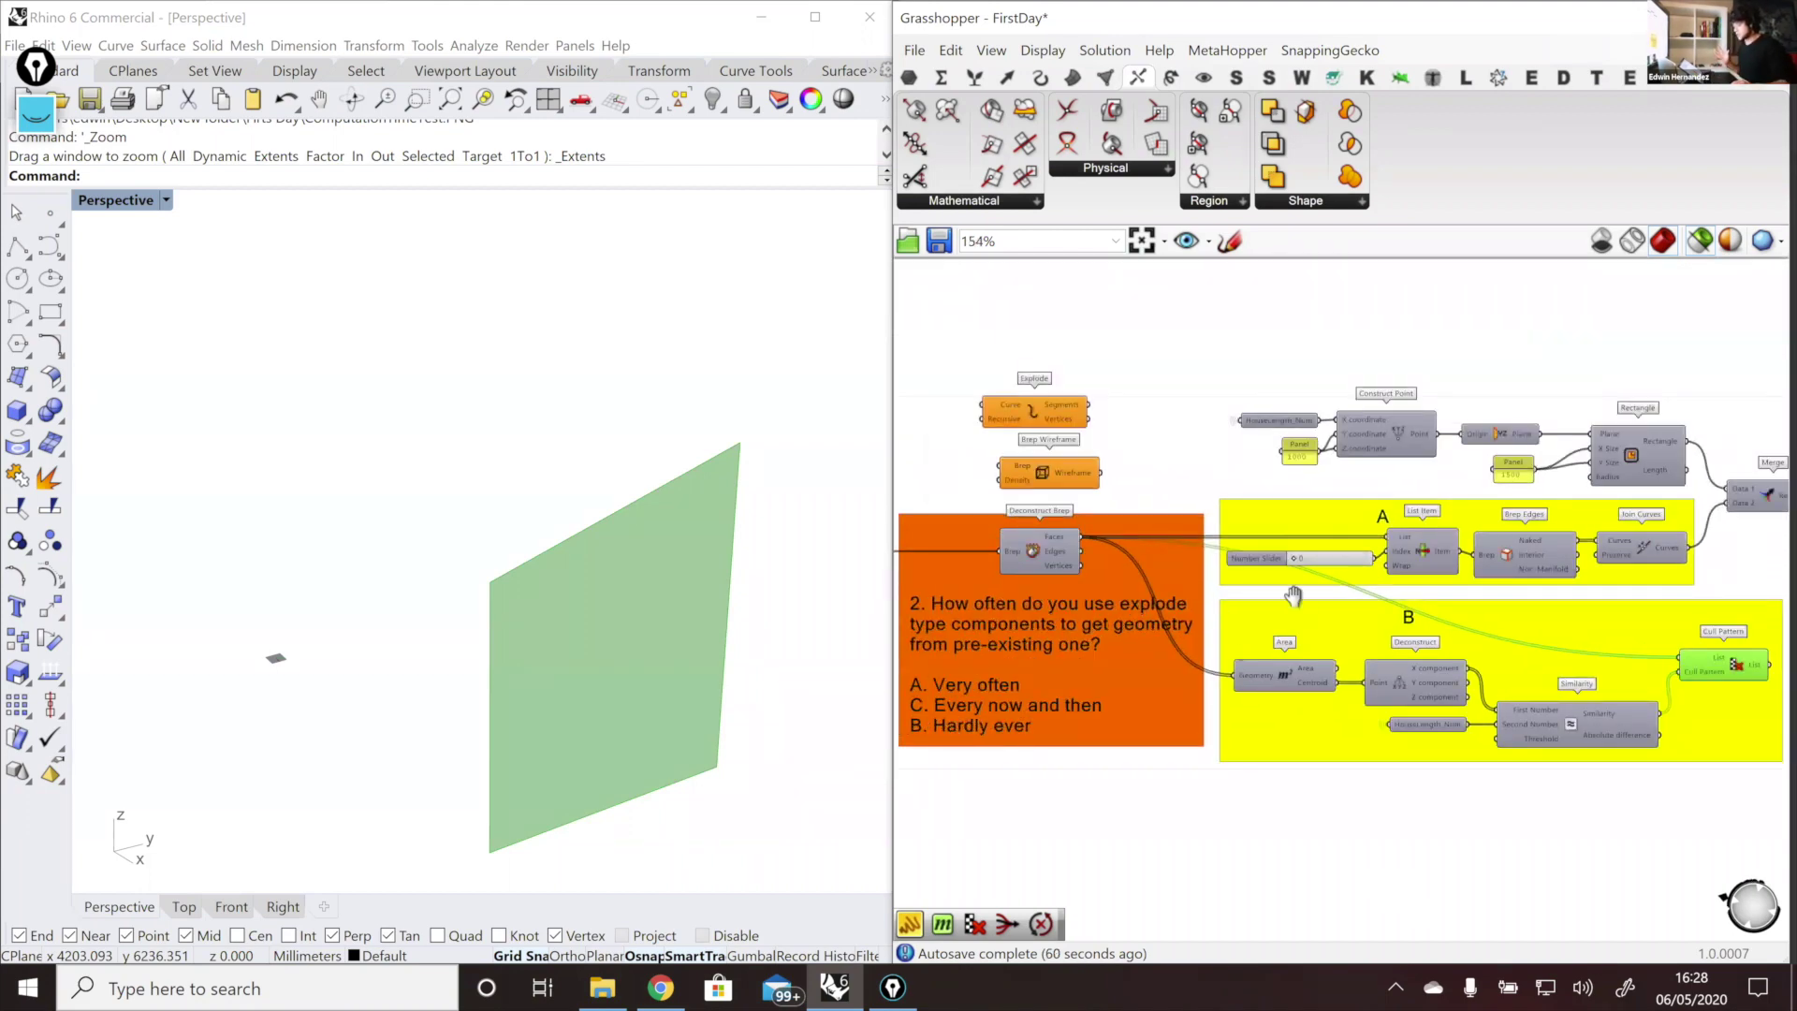
{"action": "right_click_drag", "start_coordinate": [1294, 592], "coordinate": [1252, 613]}
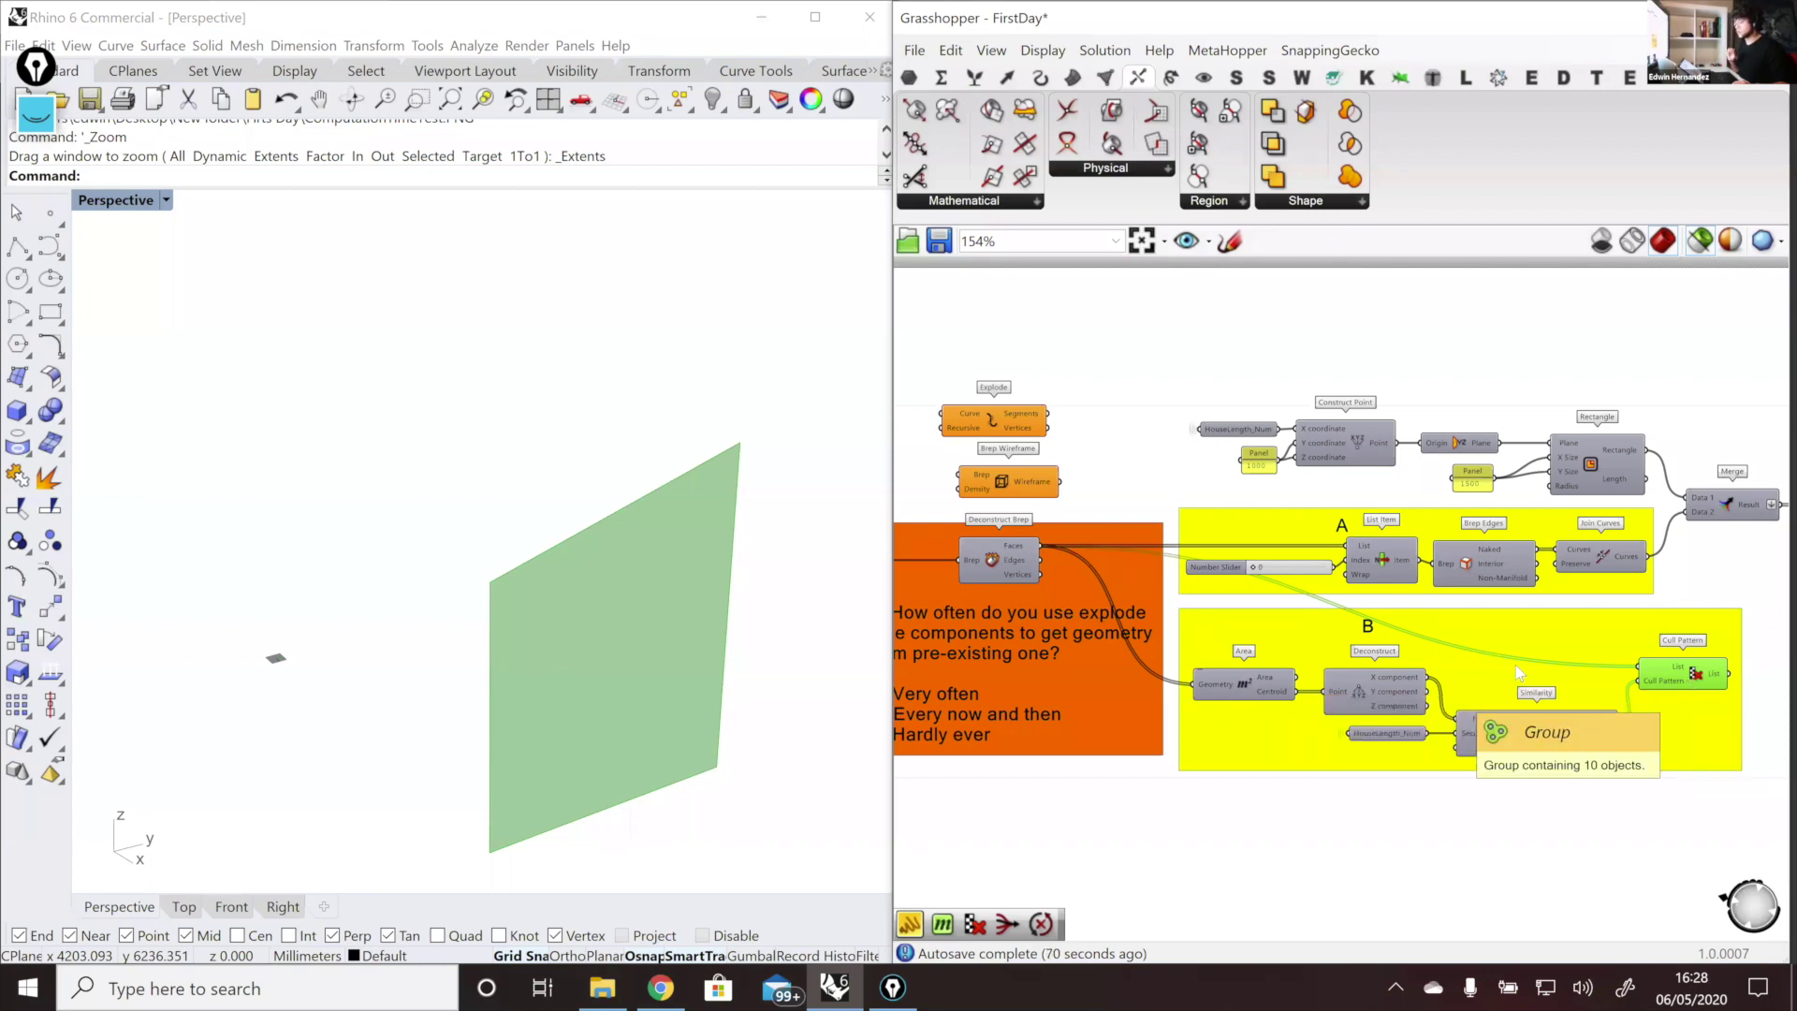
{"action": "right_click_drag", "start_coordinate": [1475, 653], "coordinate": [1373, 625]}
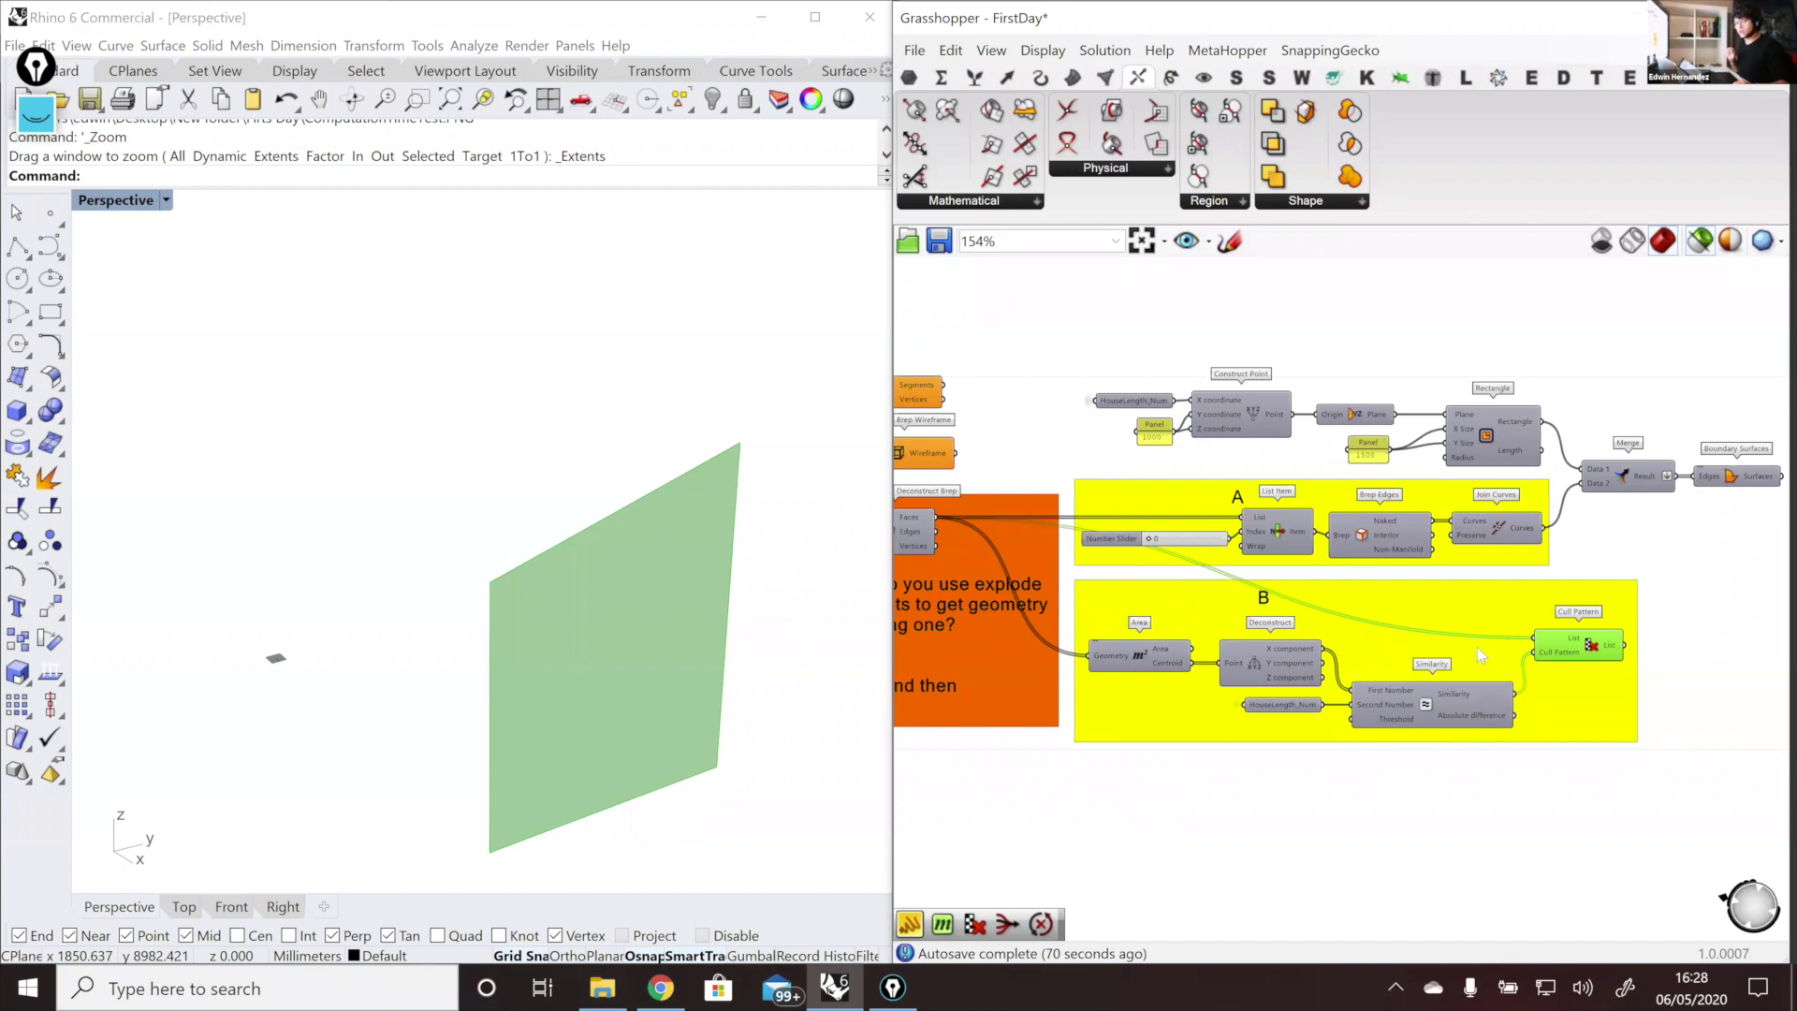
{"action": "mouse_move", "coordinate": [1487, 646]}
{"action": "right_mouse_down"}
{"action": "mouse_move", "coordinate": [1502, 651]}
{"action": "mouse_move", "coordinate": [1484, 661]}
{"action": "right_mouse_up"}
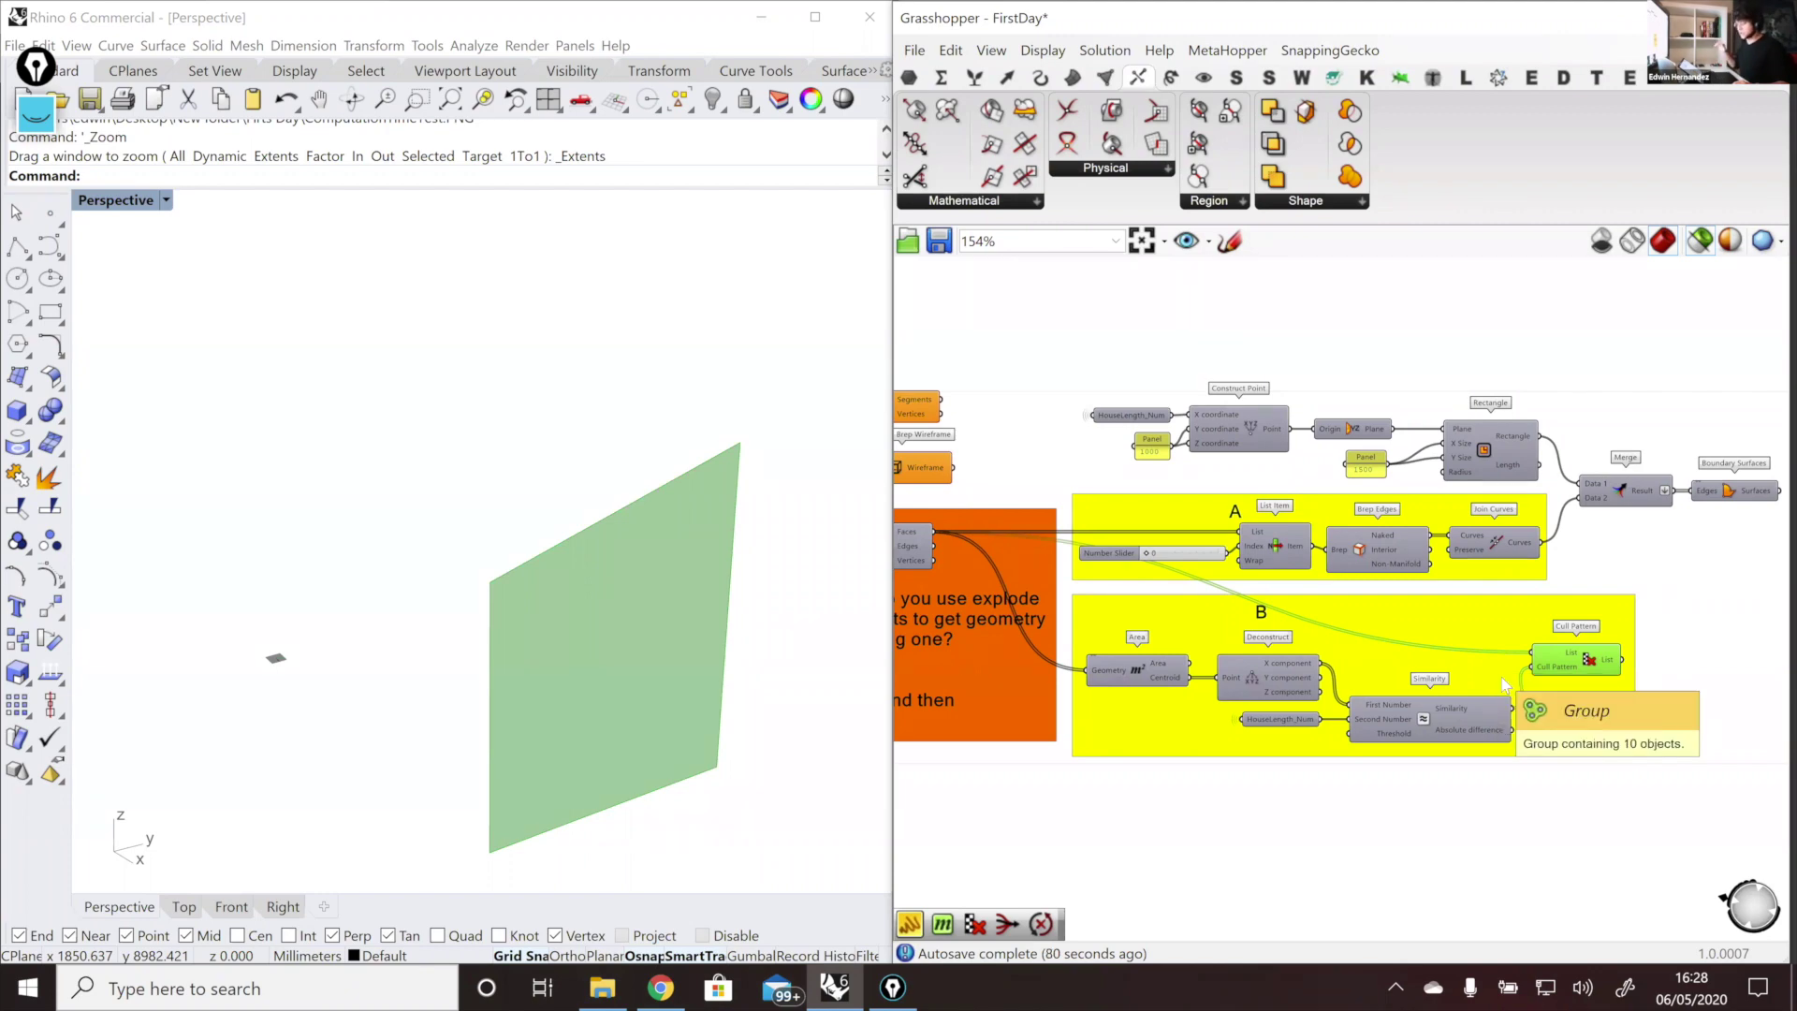
Step: Preview the wall outline from option A's Join Curves and the window outline from Rectangle, separately and together
{"action": "right_click_drag", "start_coordinate": [1486, 670], "coordinate": [1460, 674]}
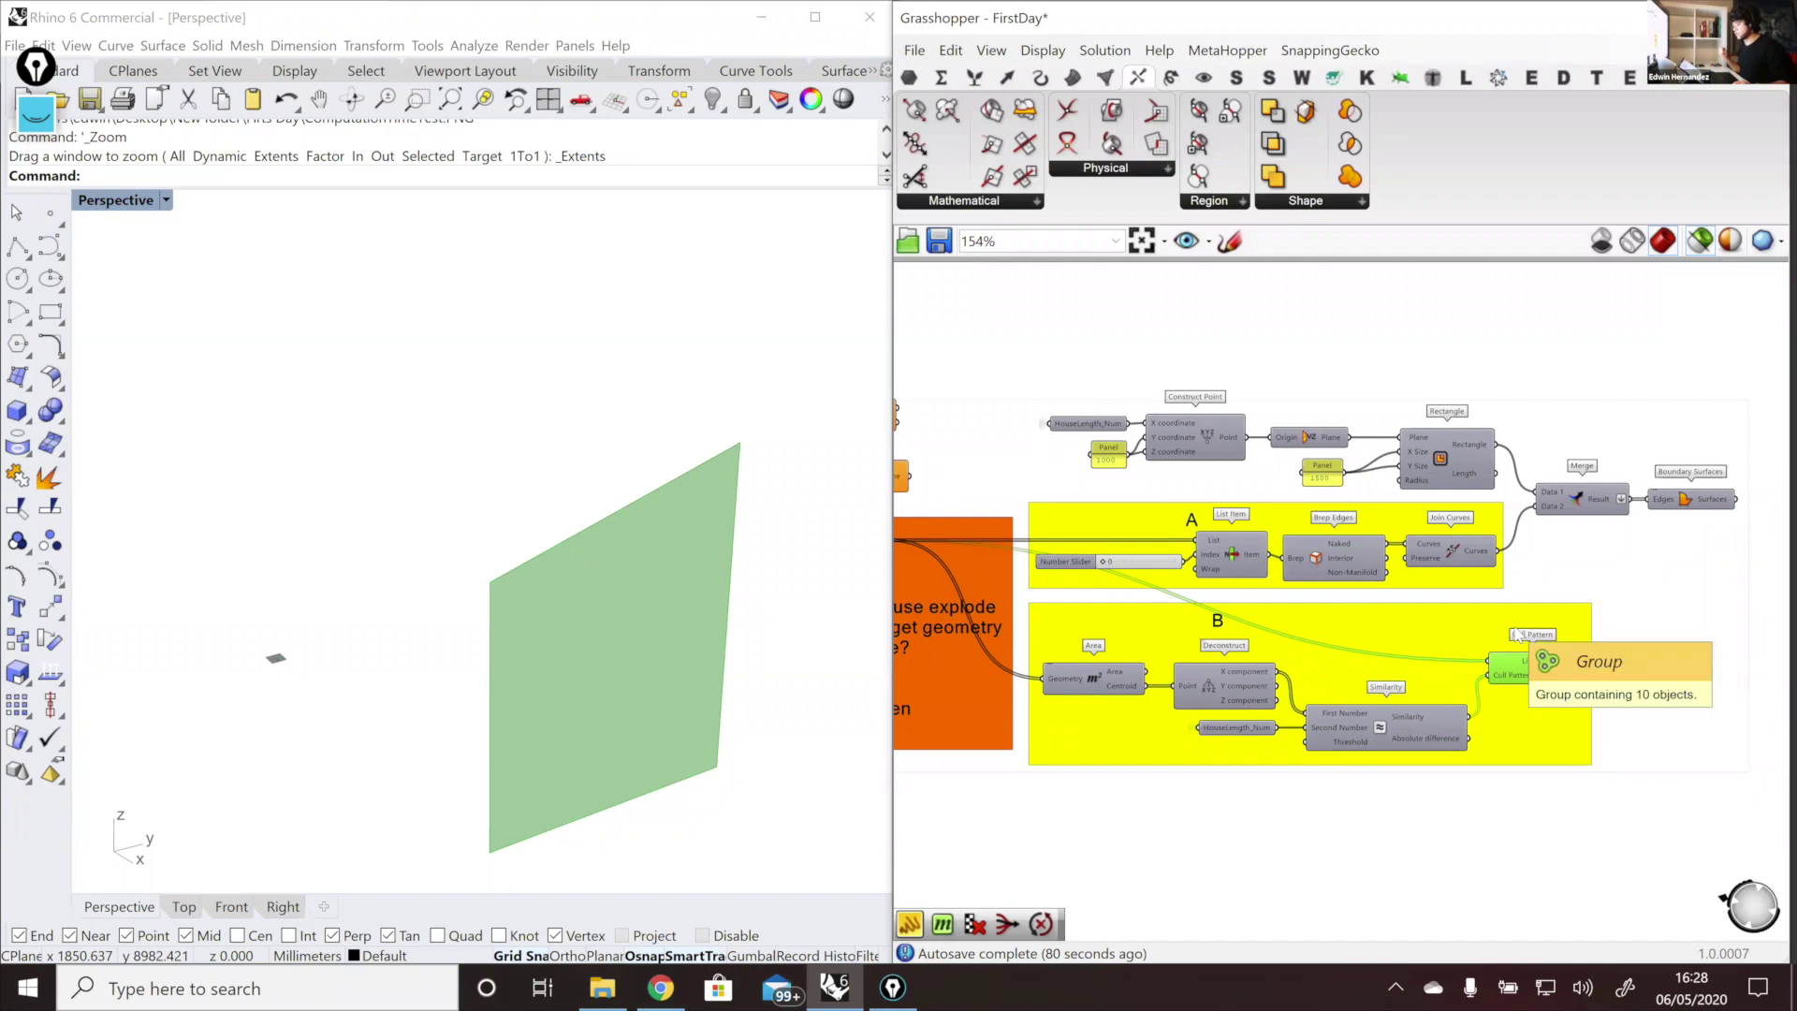
{"action": "scroll", "coordinate": [1415, 534], "scroll_direction": "up", "scroll_amount": 2}
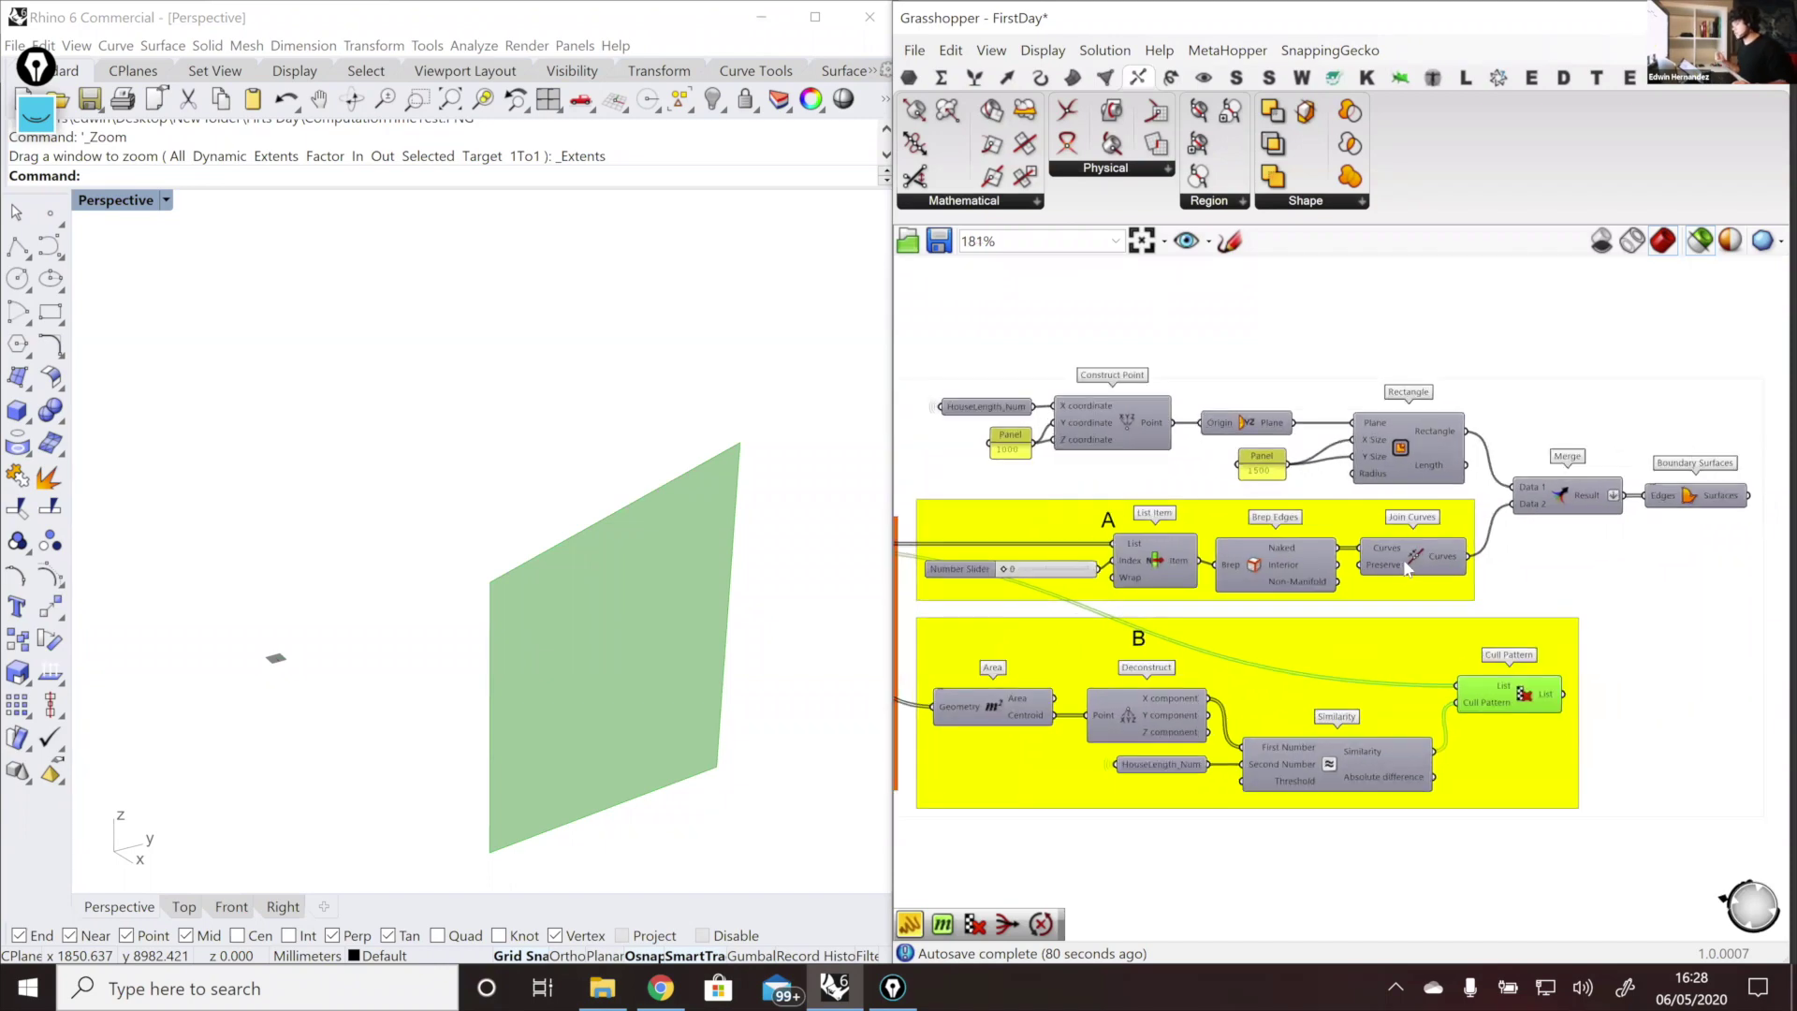
{"action": "left_click", "coordinate": [1409, 561]}
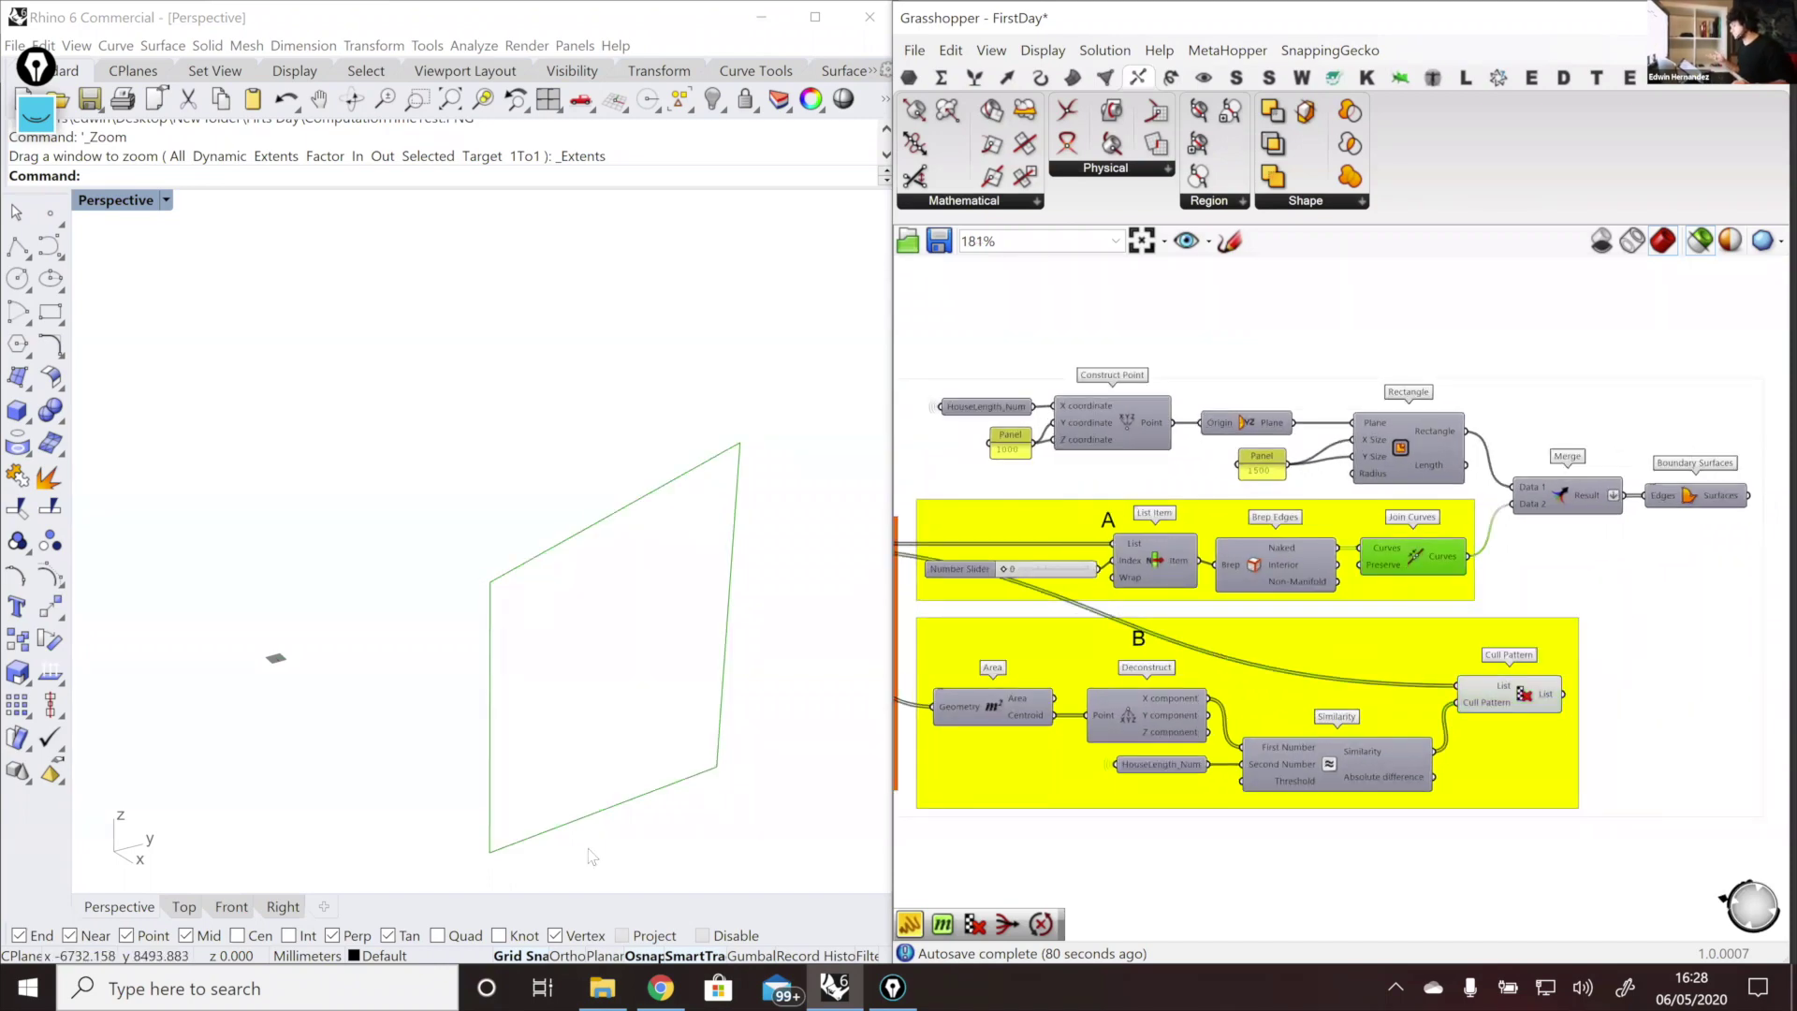
{"action": "left_click", "coordinate": [1429, 453]}
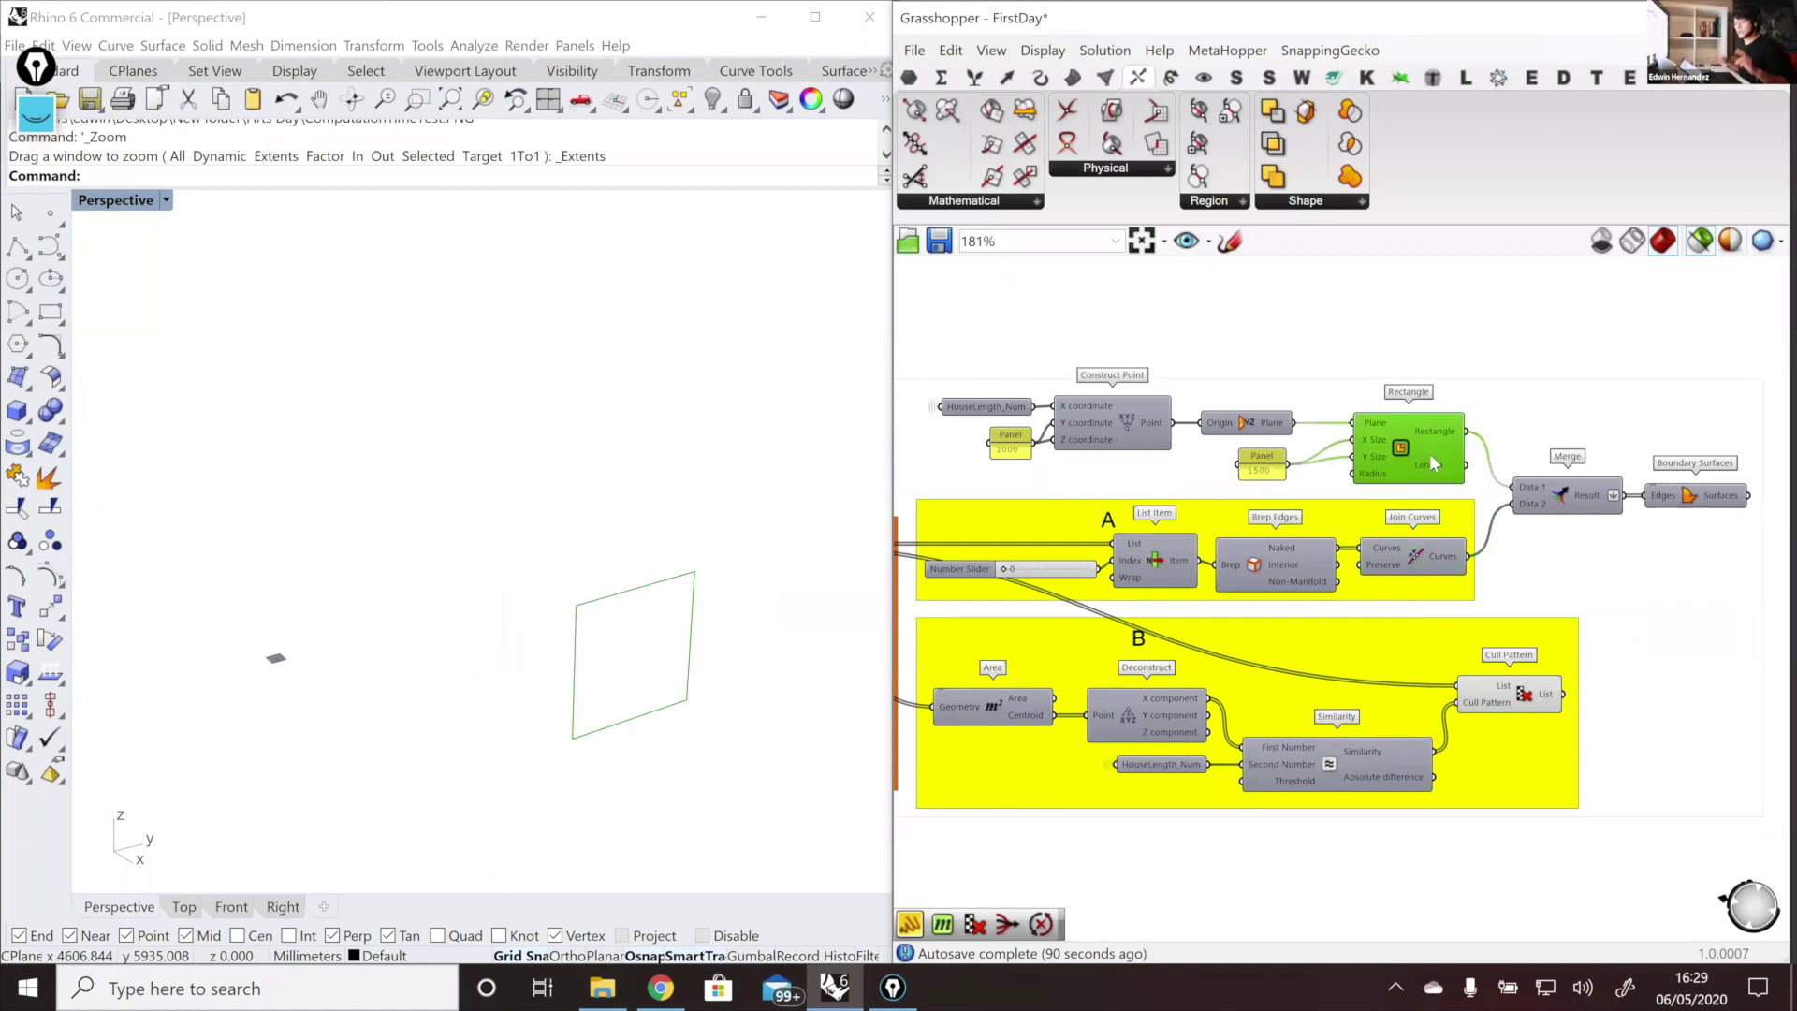
{"action": "left_click", "coordinate": [1447, 566], "text": "shift"}
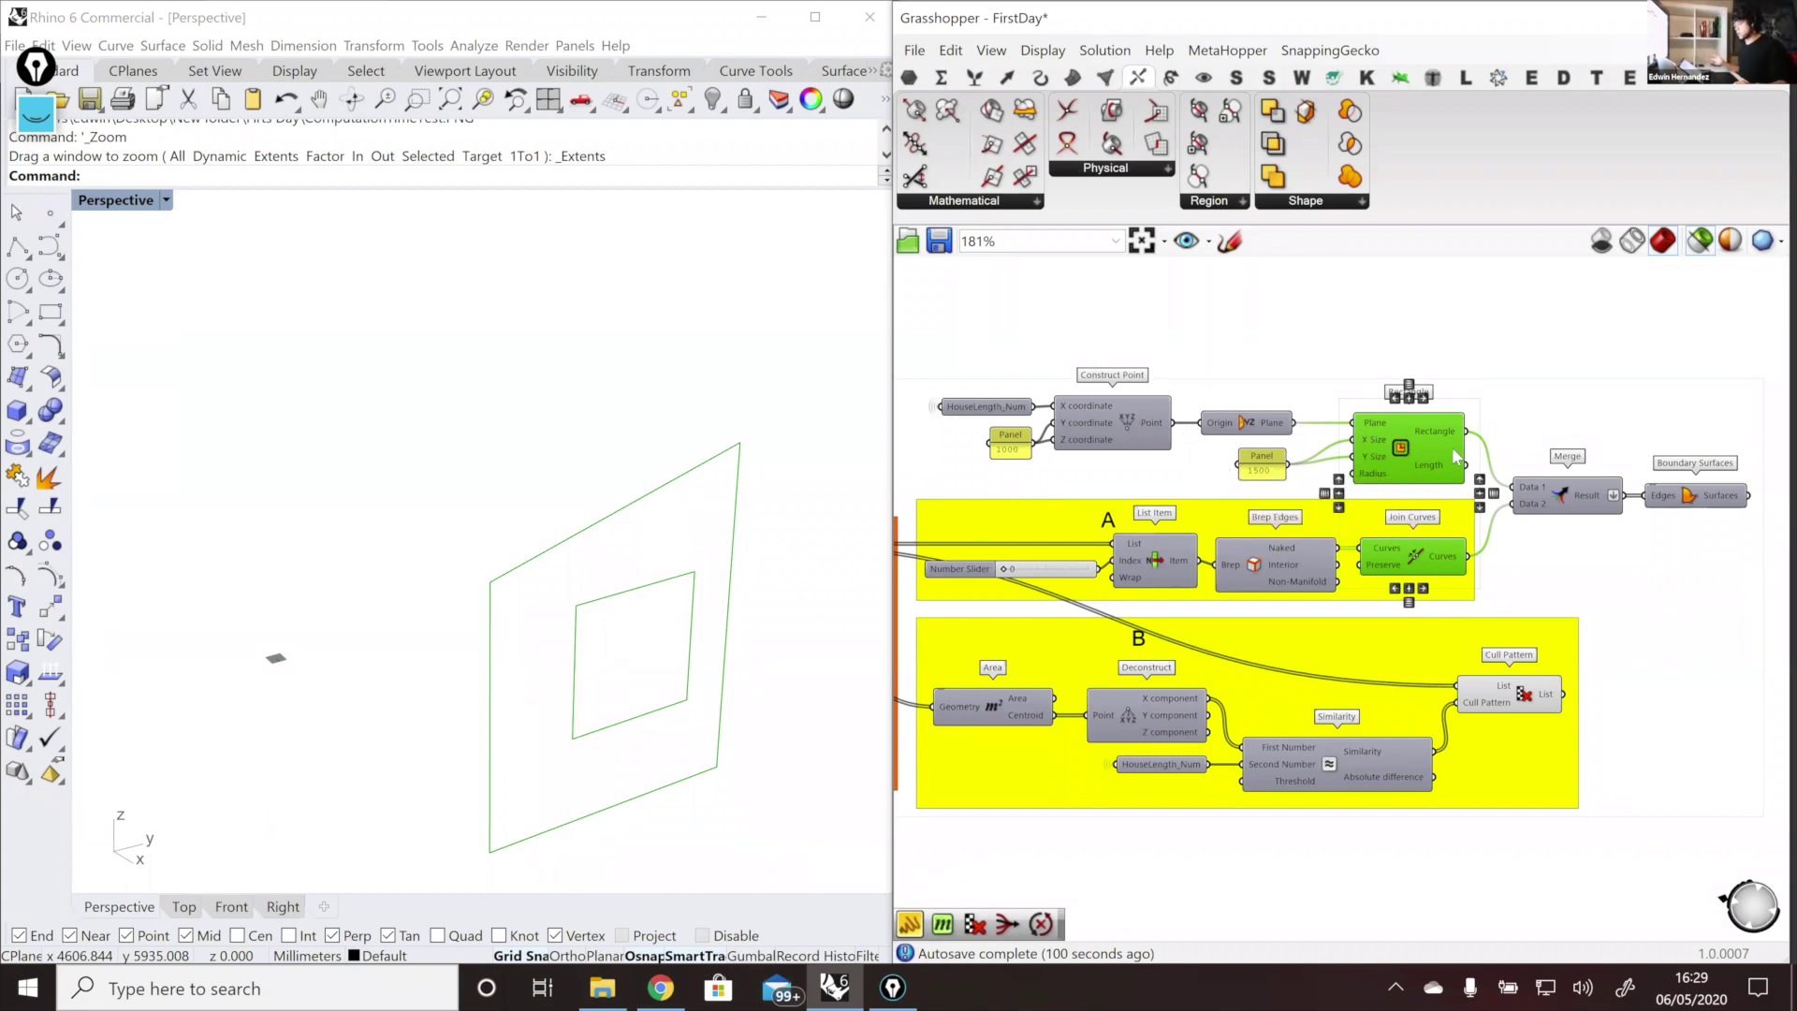
Step: Preview the merged curves and the wall surface with window opening produced by Boundary Surfaces
{"action": "left_click", "coordinate": [1569, 493]}
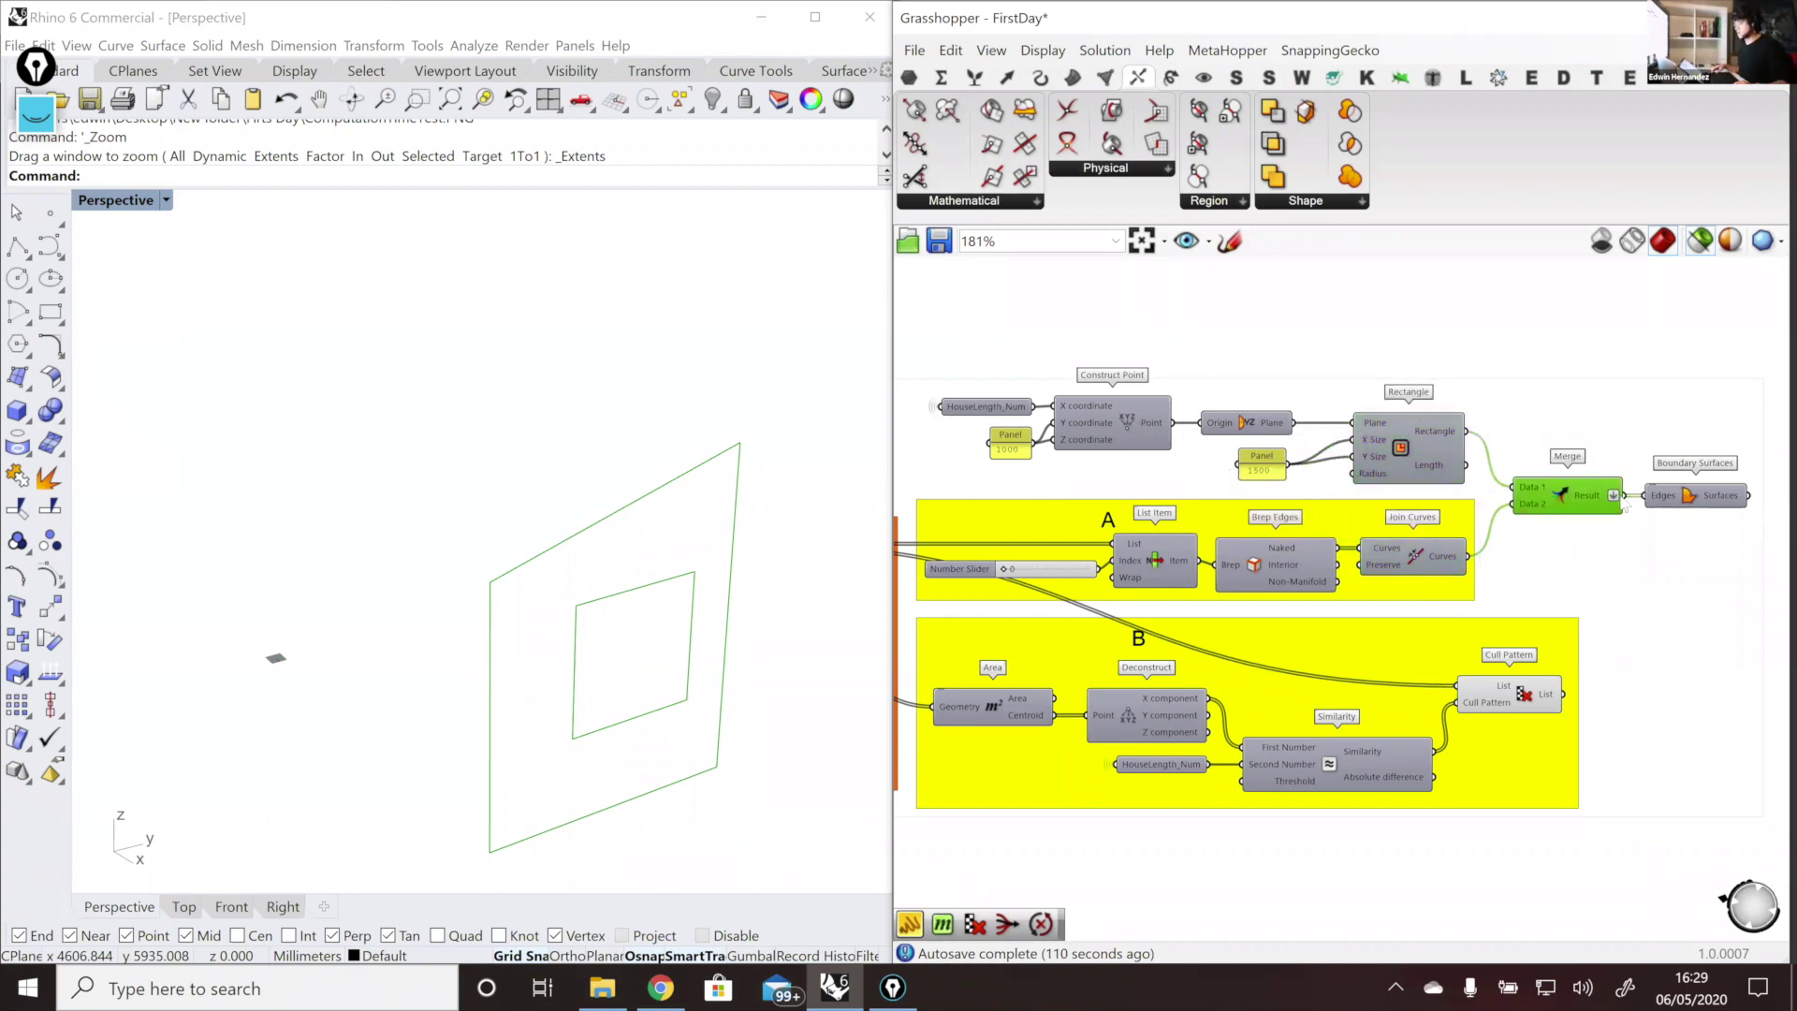
{"action": "left_click", "coordinate": [1704, 502]}
{"action": "right_click_drag", "start_coordinate": [604, 604], "coordinate": [679, 606]}
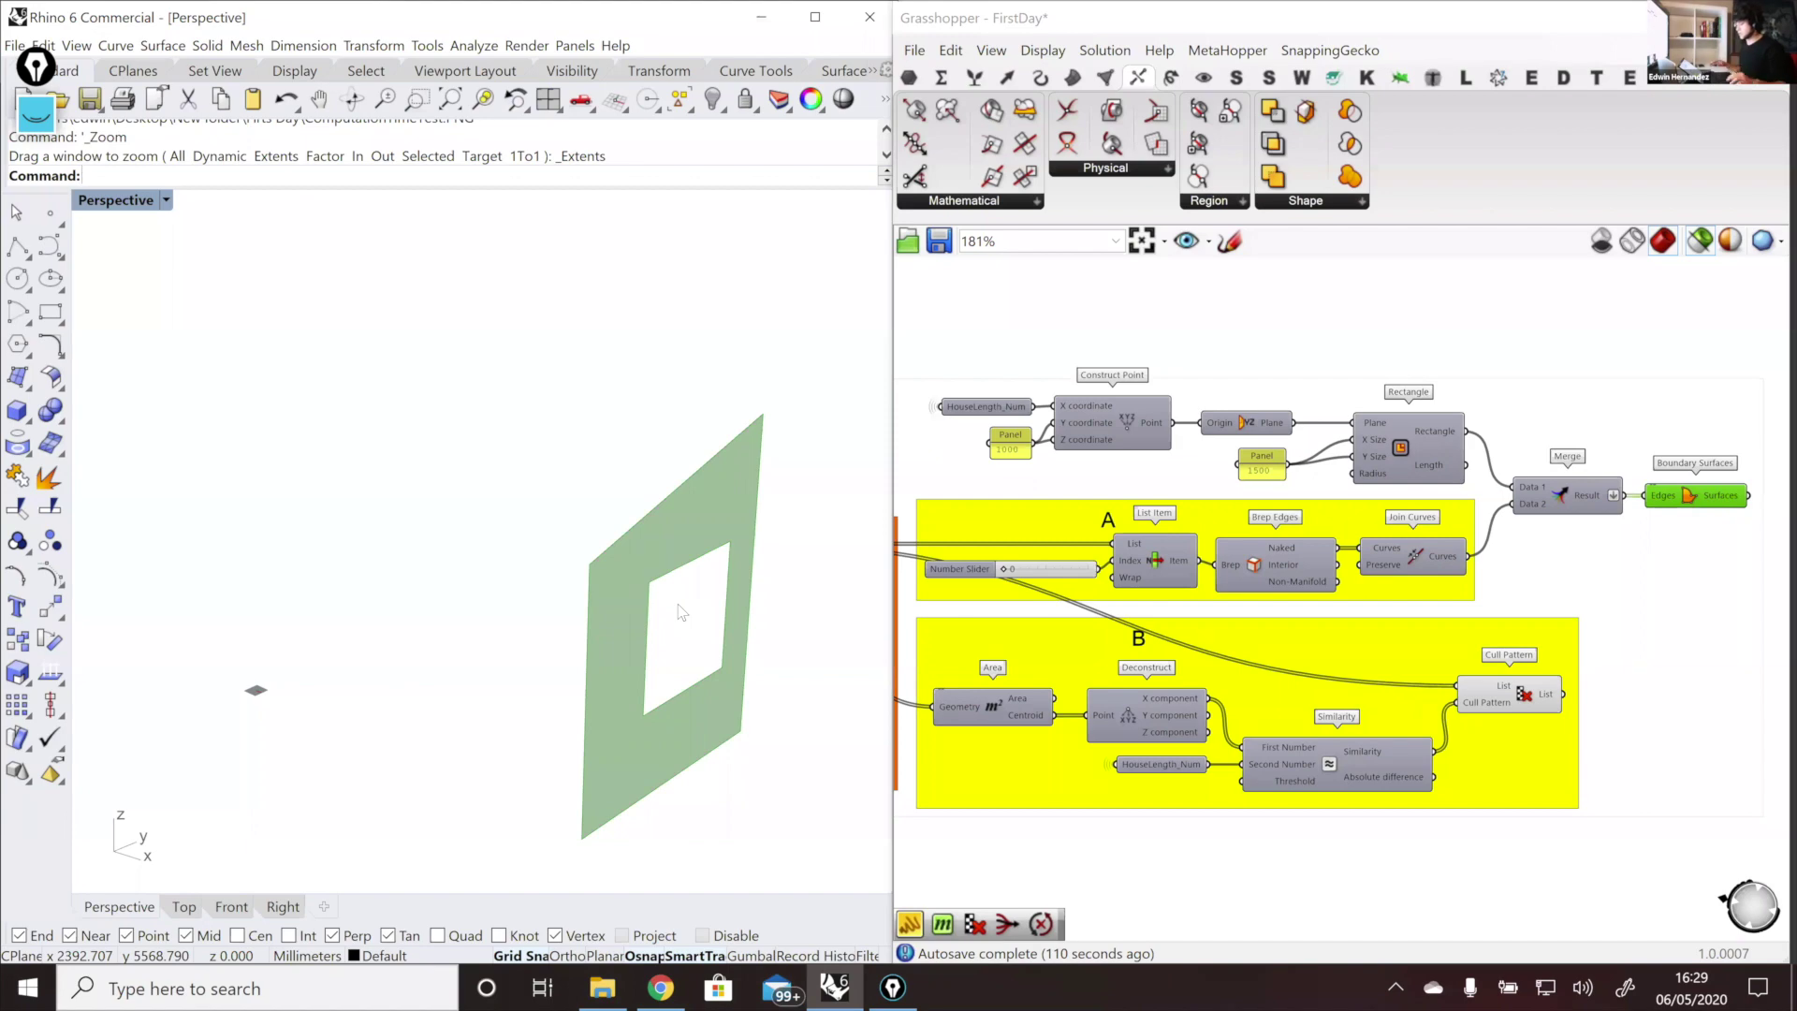
Step: Trace the chain upstream to Solid Difference and review the Deconstruct Brep group with question 2
{"action": "scroll", "coordinate": [1314, 574], "scroll_direction": "down", "scroll_amount": 2}
{"action": "right_click_drag", "start_coordinate": [1357, 552], "coordinate": [1633, 541]}
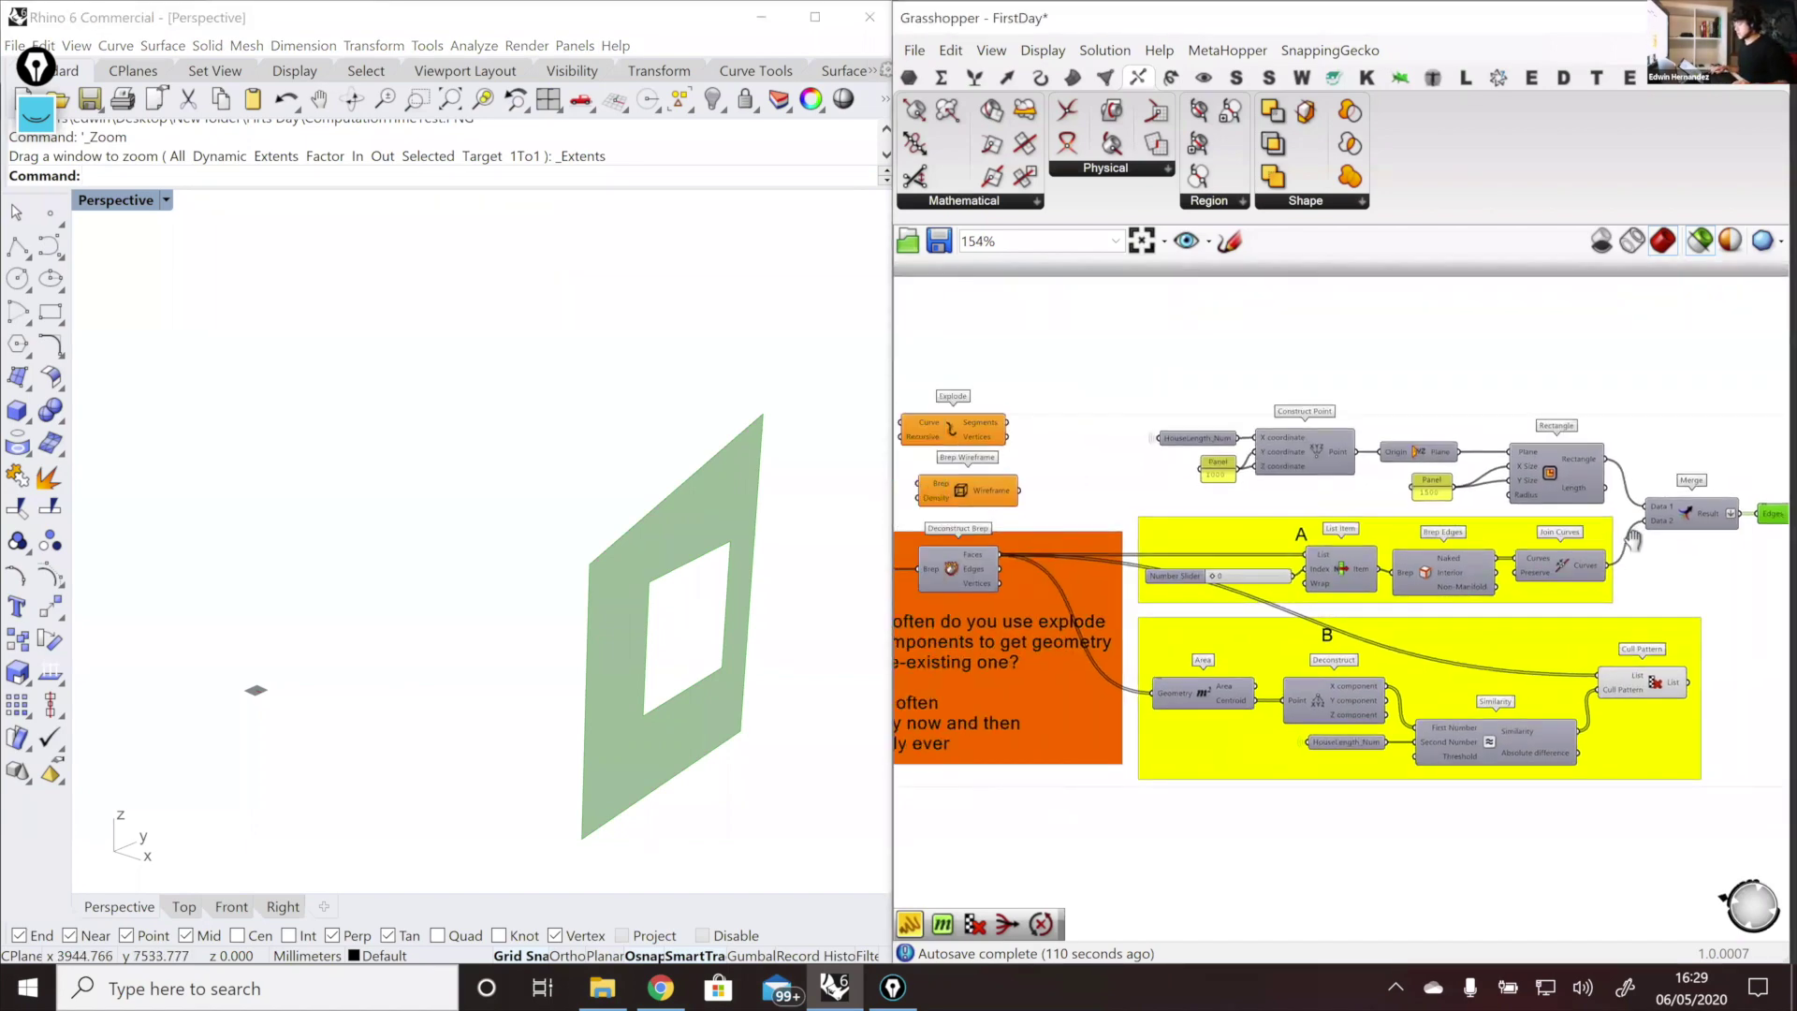
{"action": "right_click_drag", "start_coordinate": [920, 466], "coordinate": [1288, 473]}
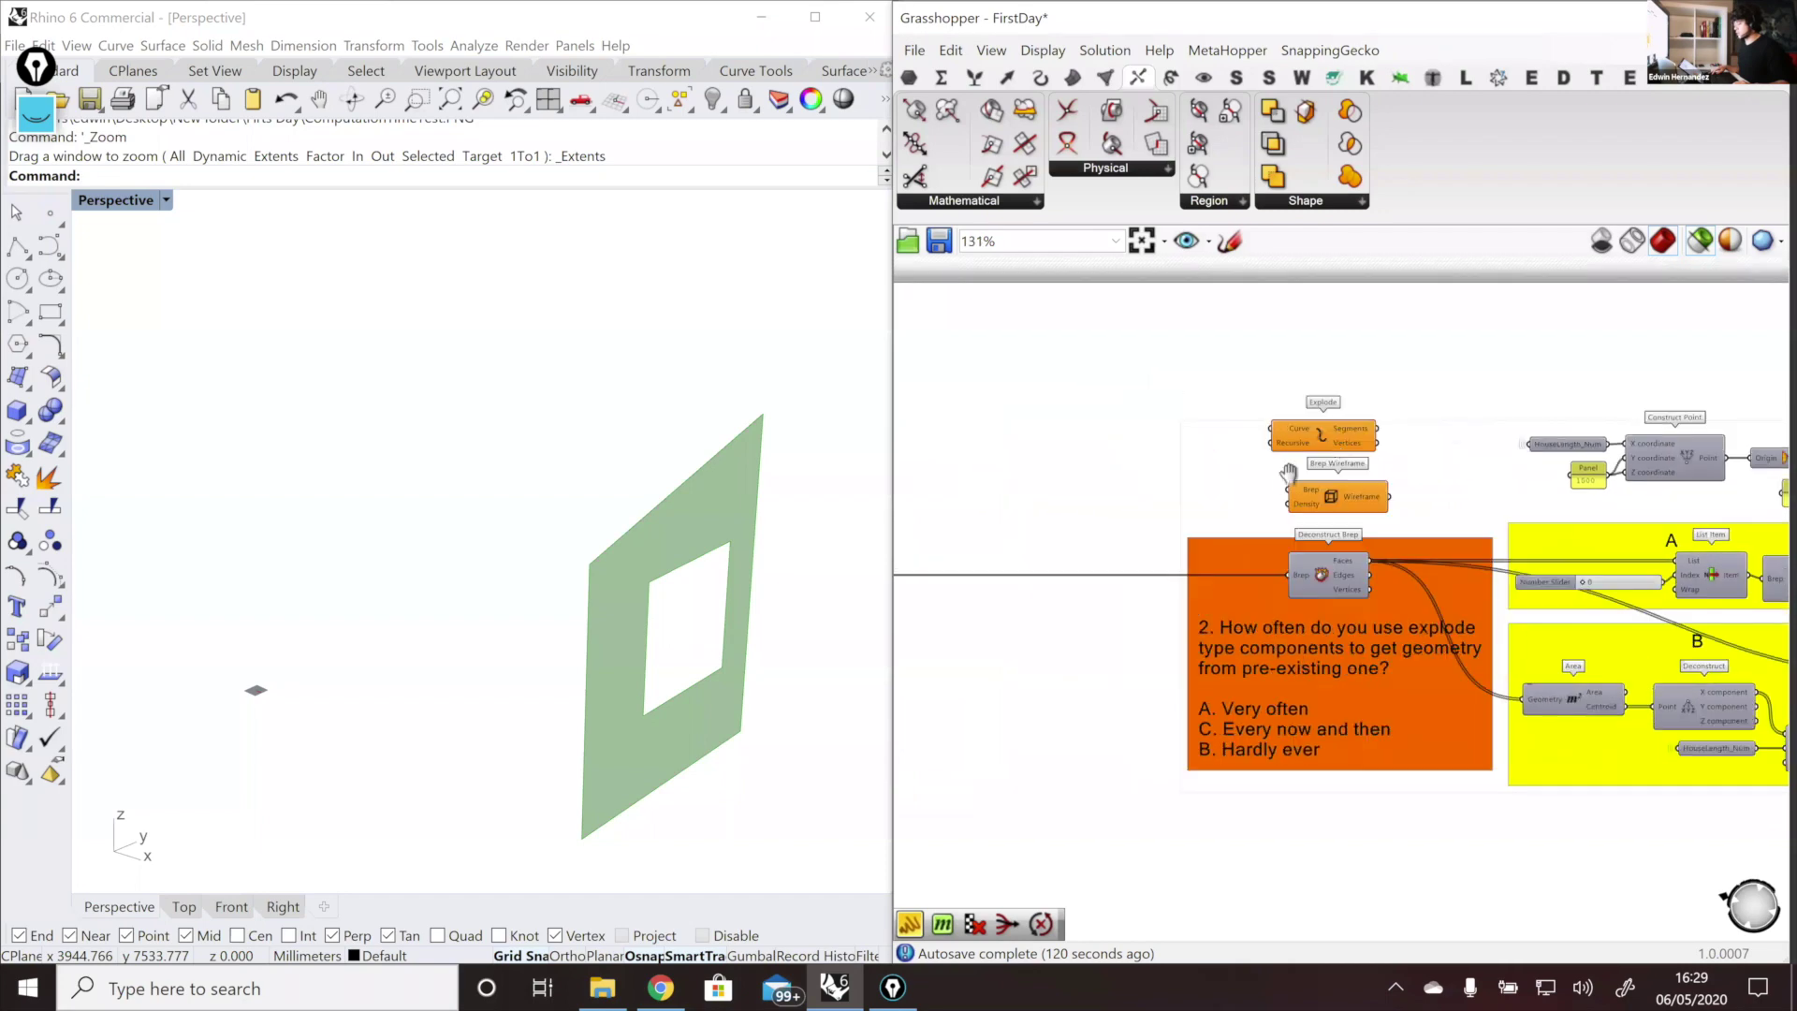
{"action": "scroll", "coordinate": [1289, 472], "scroll_direction": "down", "scroll_amount": 1}
{"action": "right_click_drag", "start_coordinate": [1070, 515], "coordinate": [1348, 515]}
{"action": "right_click_drag", "start_coordinate": [1235, 516], "coordinate": [1356, 575]}
{"action": "scroll", "coordinate": [1354, 517], "scroll_direction": "up", "scroll_amount": 2}
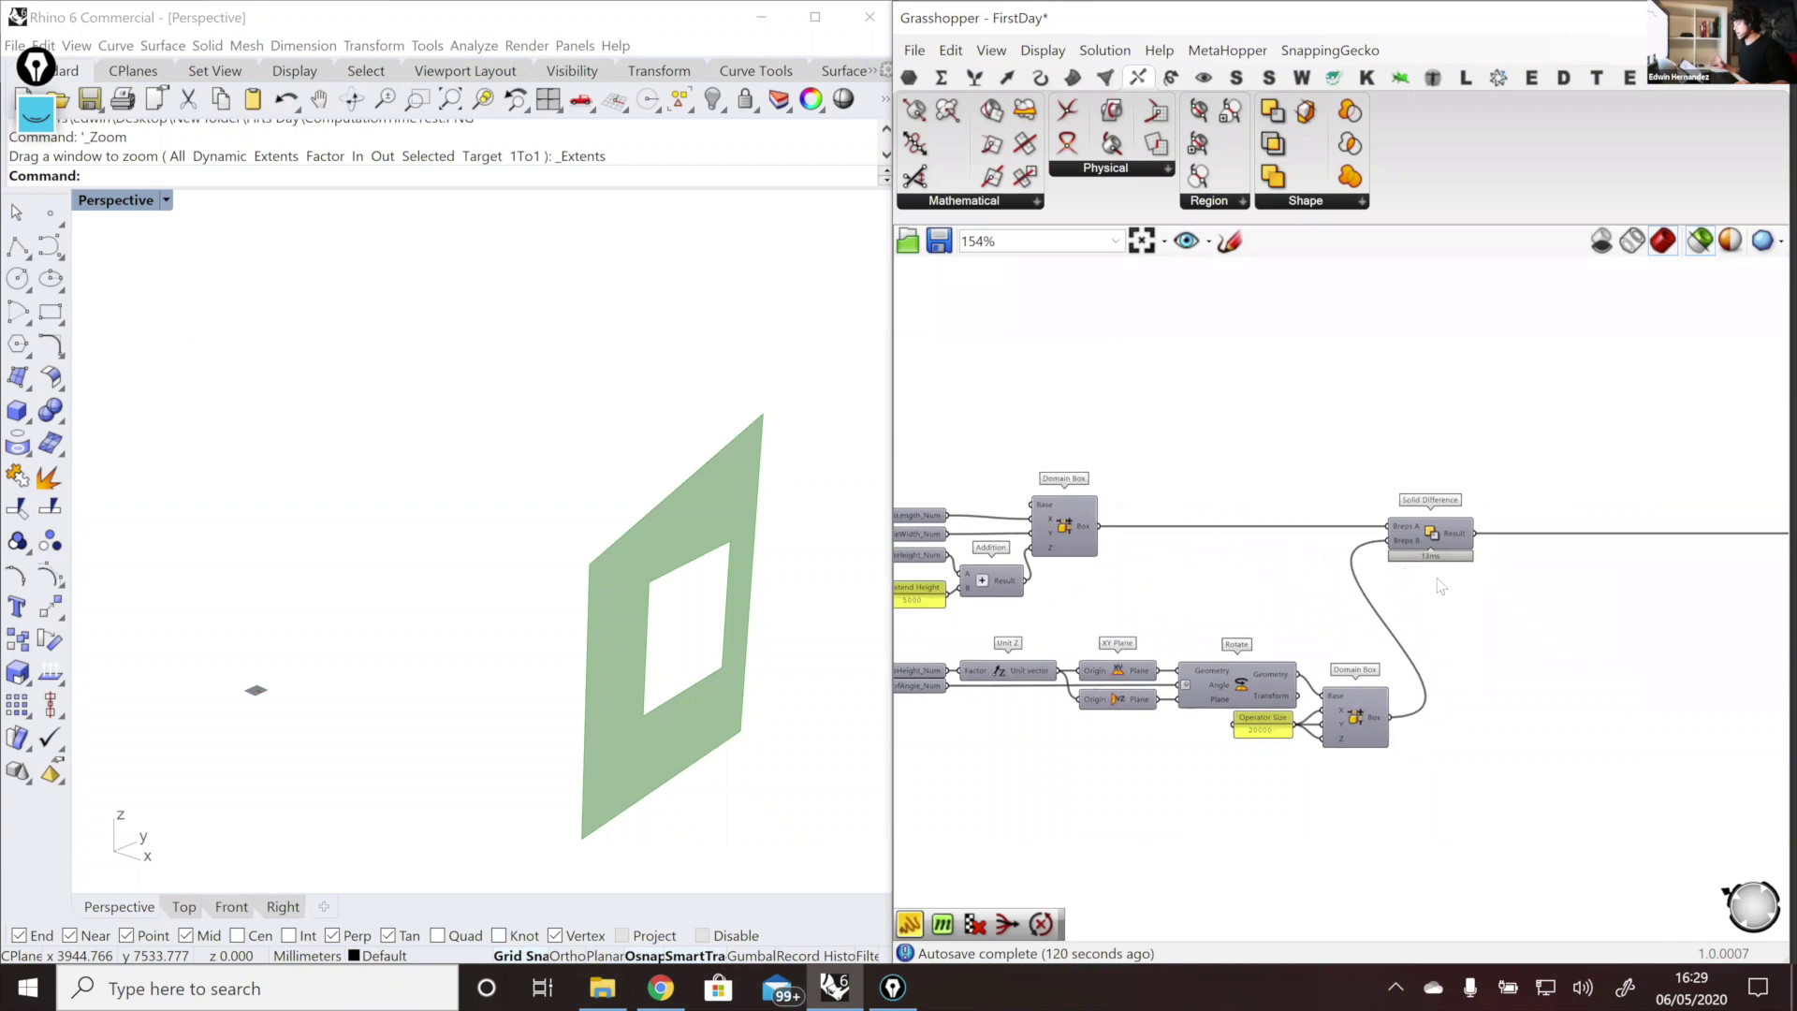
{"action": "right_click_drag", "start_coordinate": [1215, 546], "coordinate": [1144, 546]}
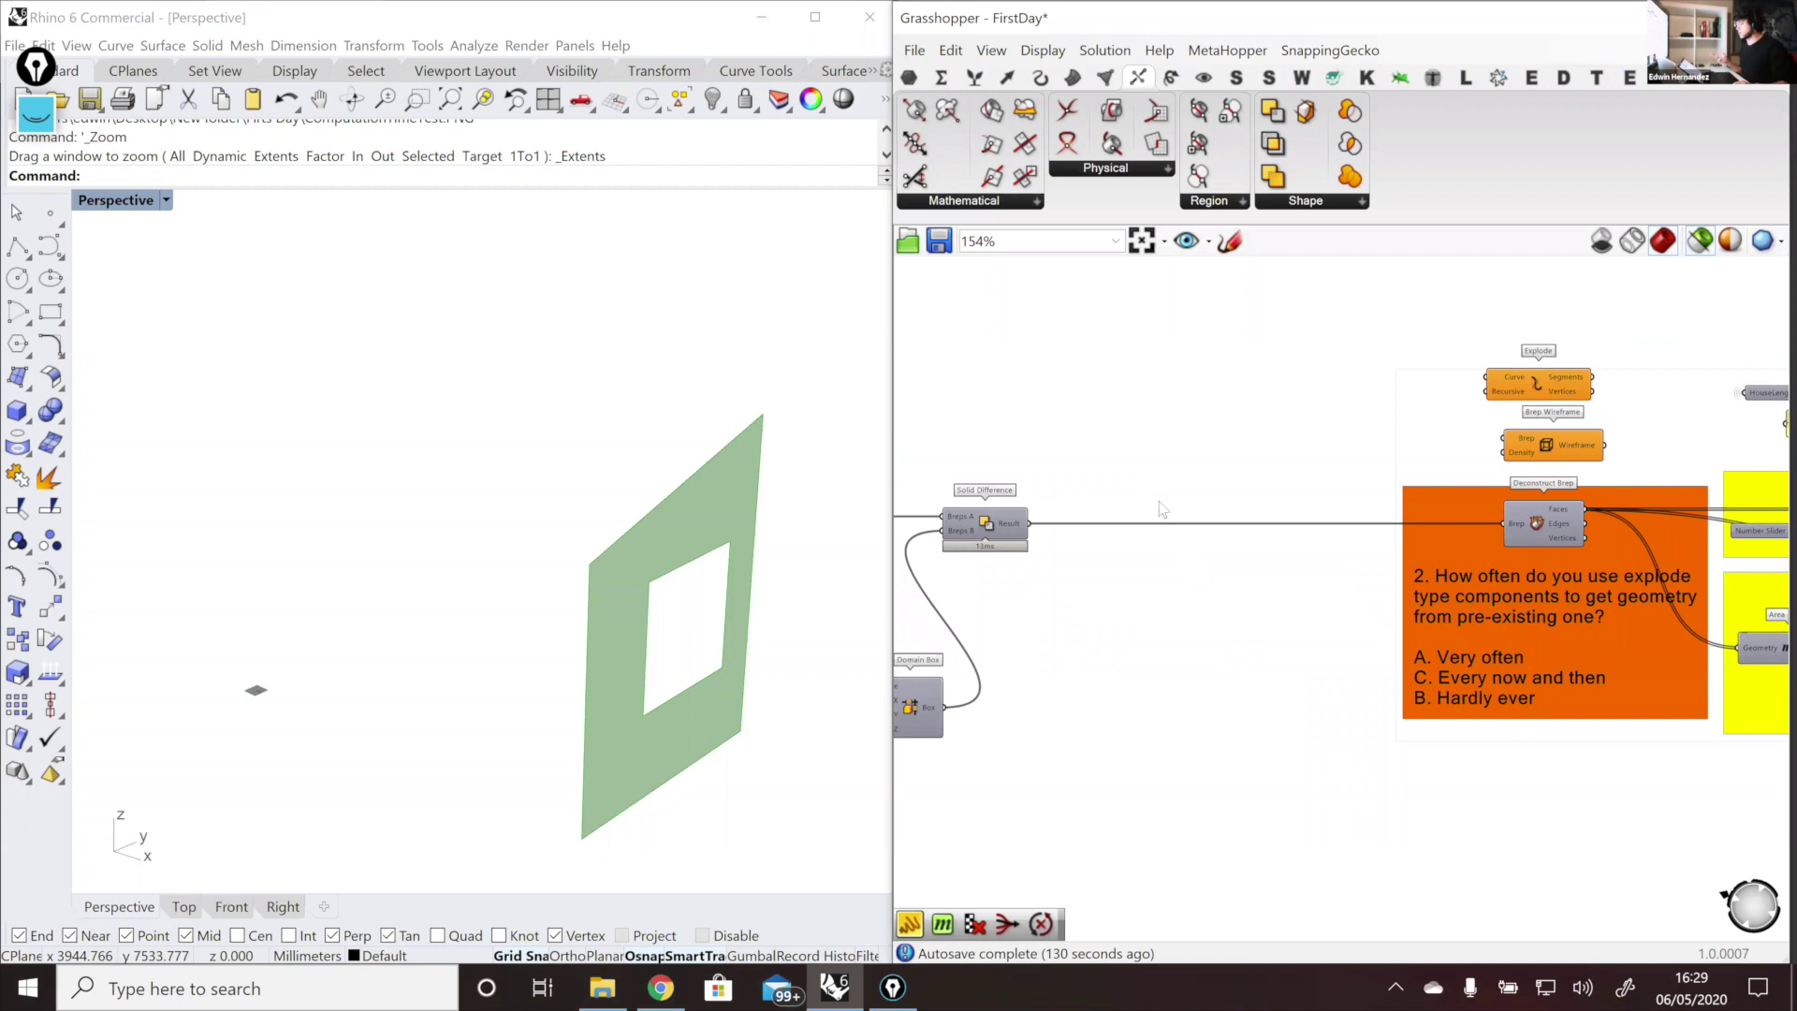
{"action": "right_click_drag", "start_coordinate": [1246, 474], "coordinate": [969, 483]}
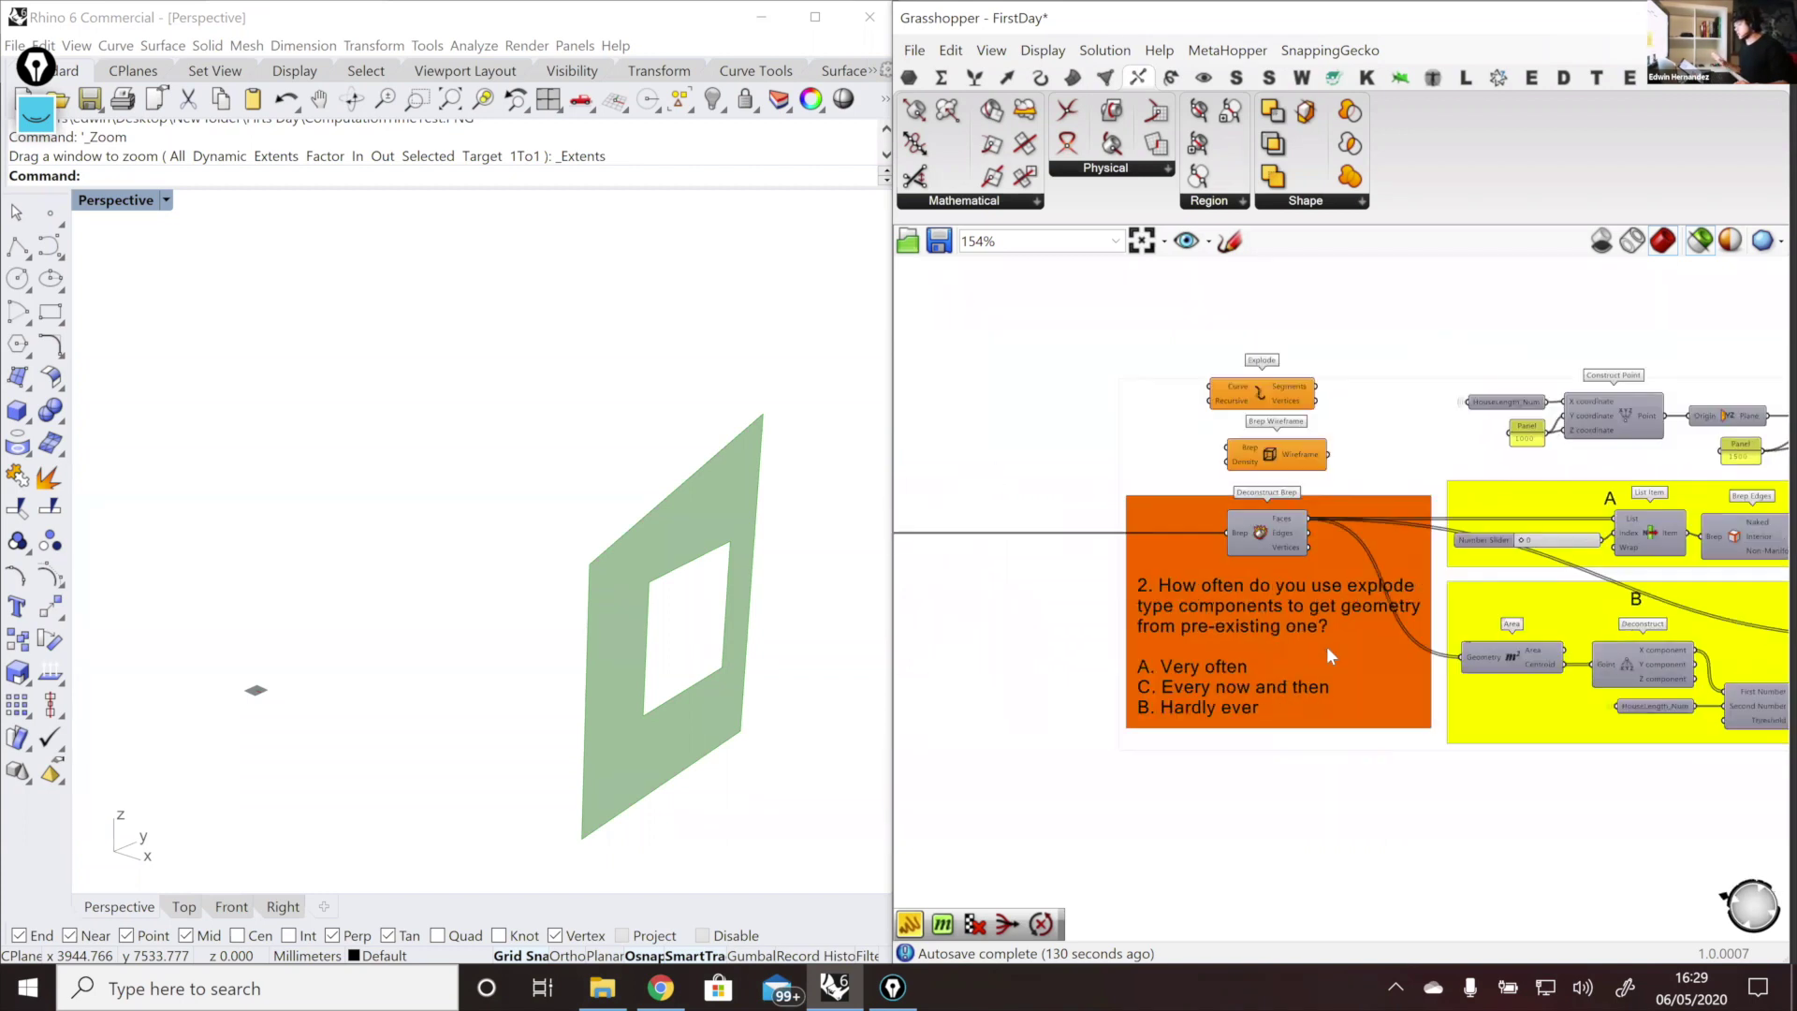
{"action": "scroll", "coordinate": [1327, 645], "scroll_direction": "up", "scroll_amount": 1}
{"action": "left_click_drag", "start_coordinate": [1390, 825], "coordinate": [995, 522]}
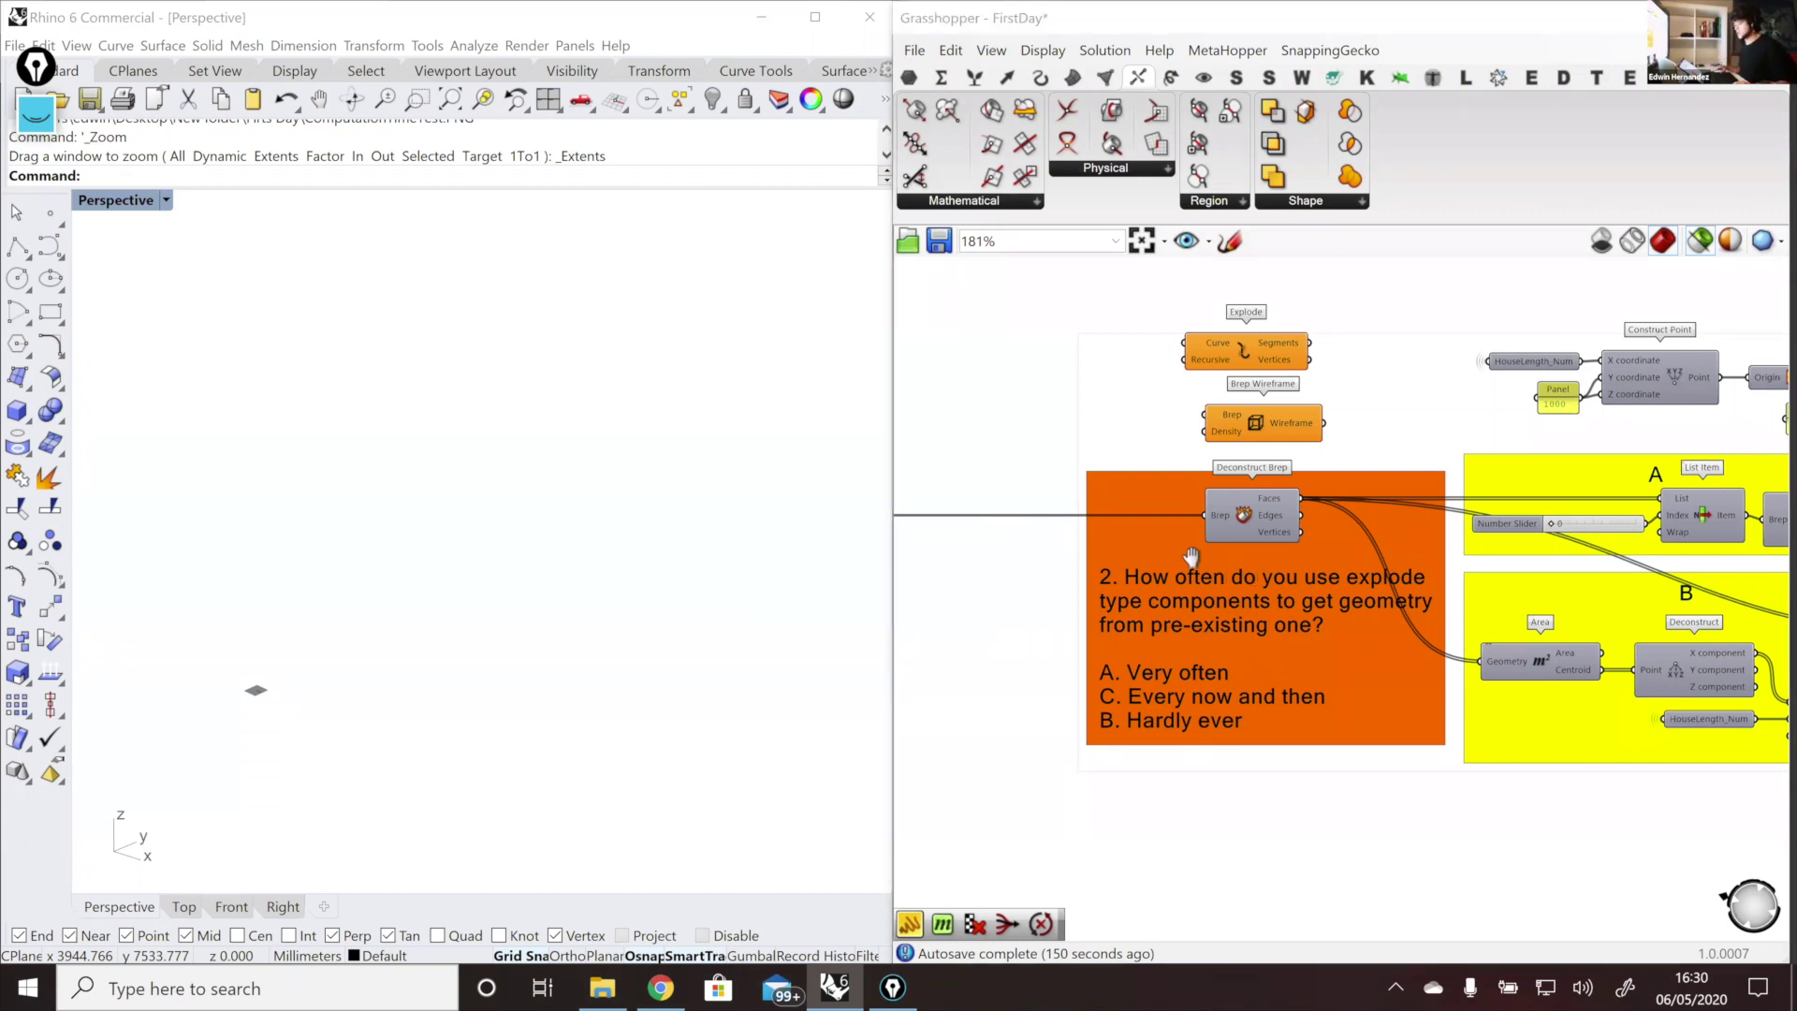
Step: Examine the overall layout of the boolean-based house definition and the second definition below it
{"action": "right_click_drag", "start_coordinate": [1421, 583], "coordinate": [1252, 559]}
{"action": "scroll", "coordinate": [1320, 568], "scroll_direction": "down", "scroll_amount": 2}
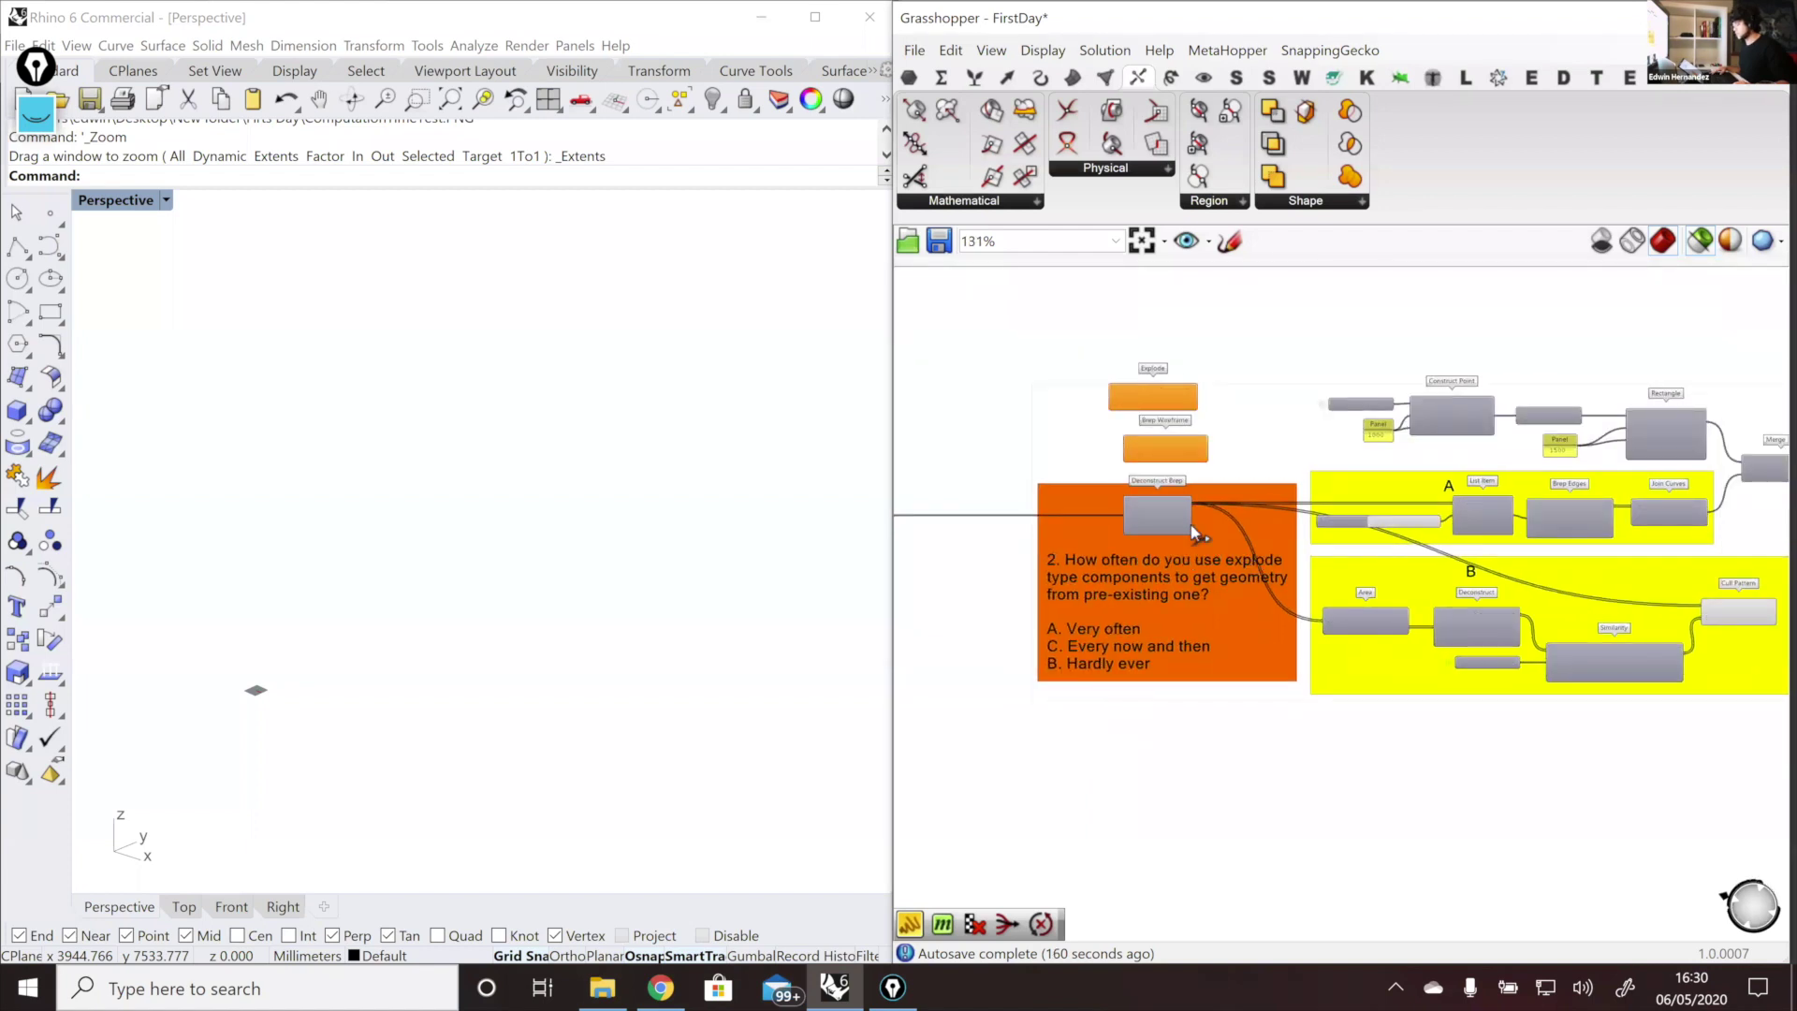
{"action": "scroll", "coordinate": [1250, 511], "scroll_direction": "down", "scroll_amount": 5}
{"action": "right_click_drag", "start_coordinate": [1197, 559], "coordinate": [1485, 515]}
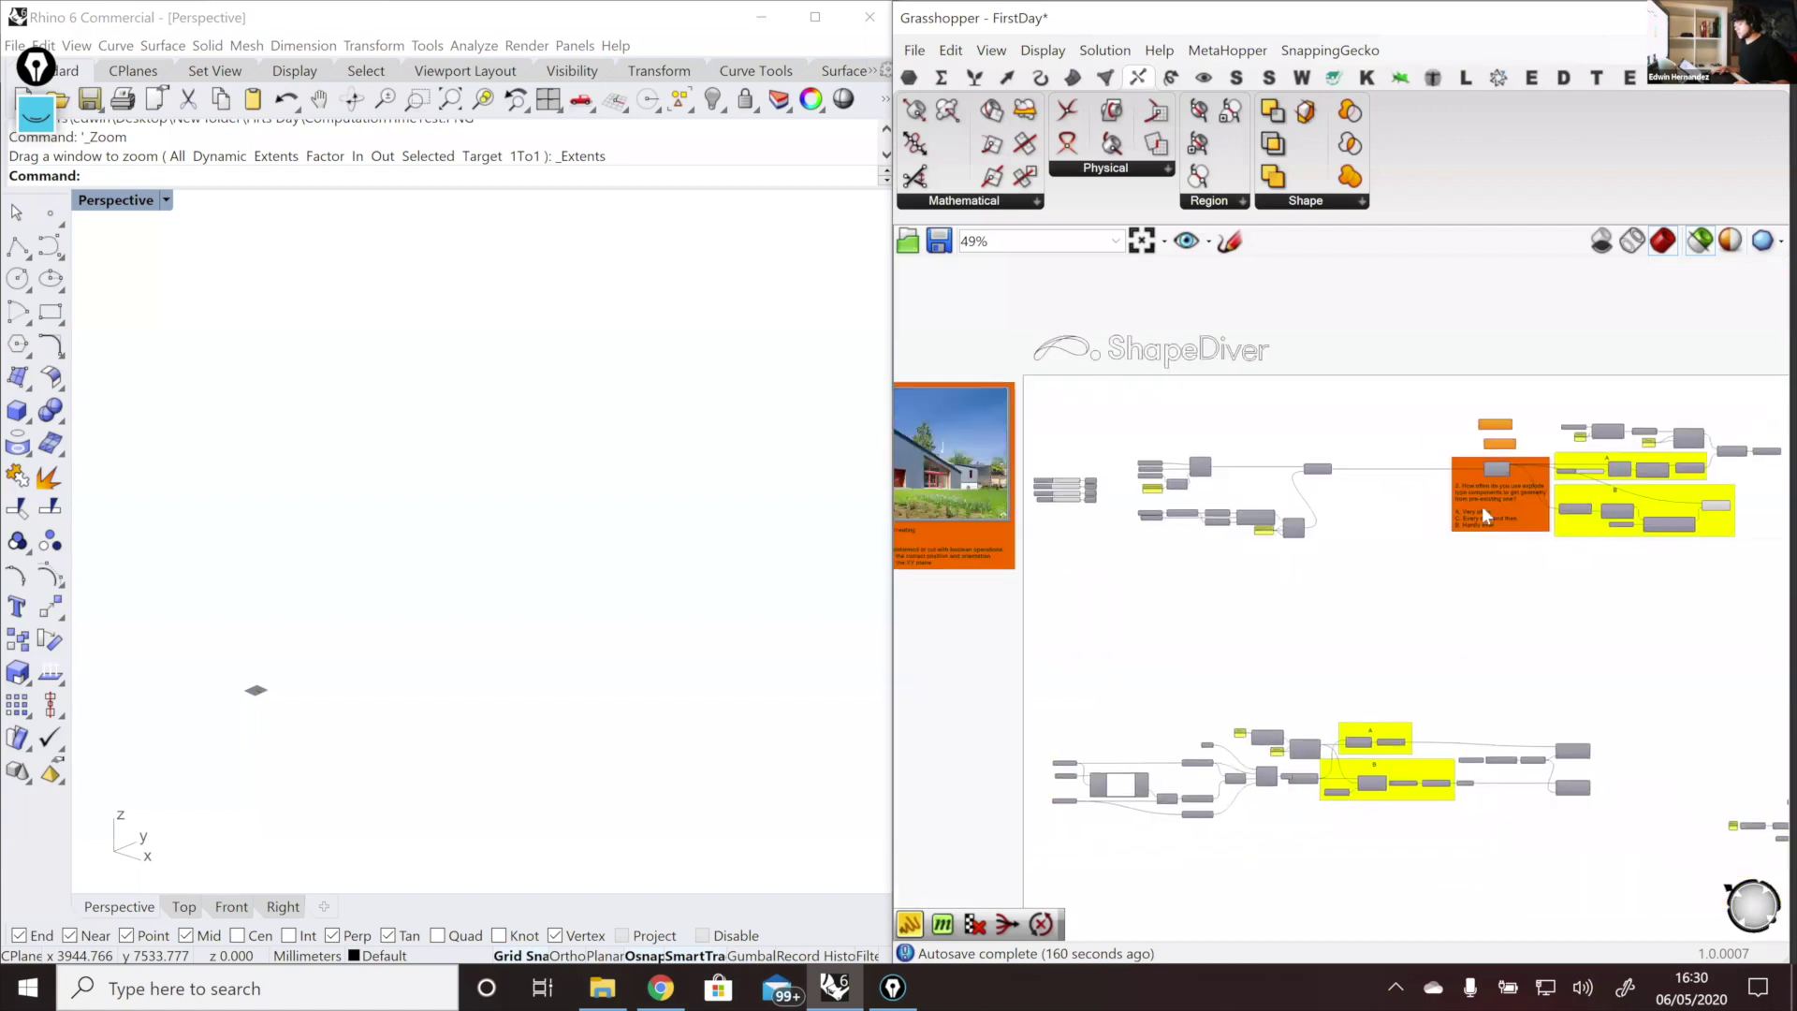
{"action": "scroll", "coordinate": [1480, 505], "scroll_direction": "down", "scroll_amount": 1}
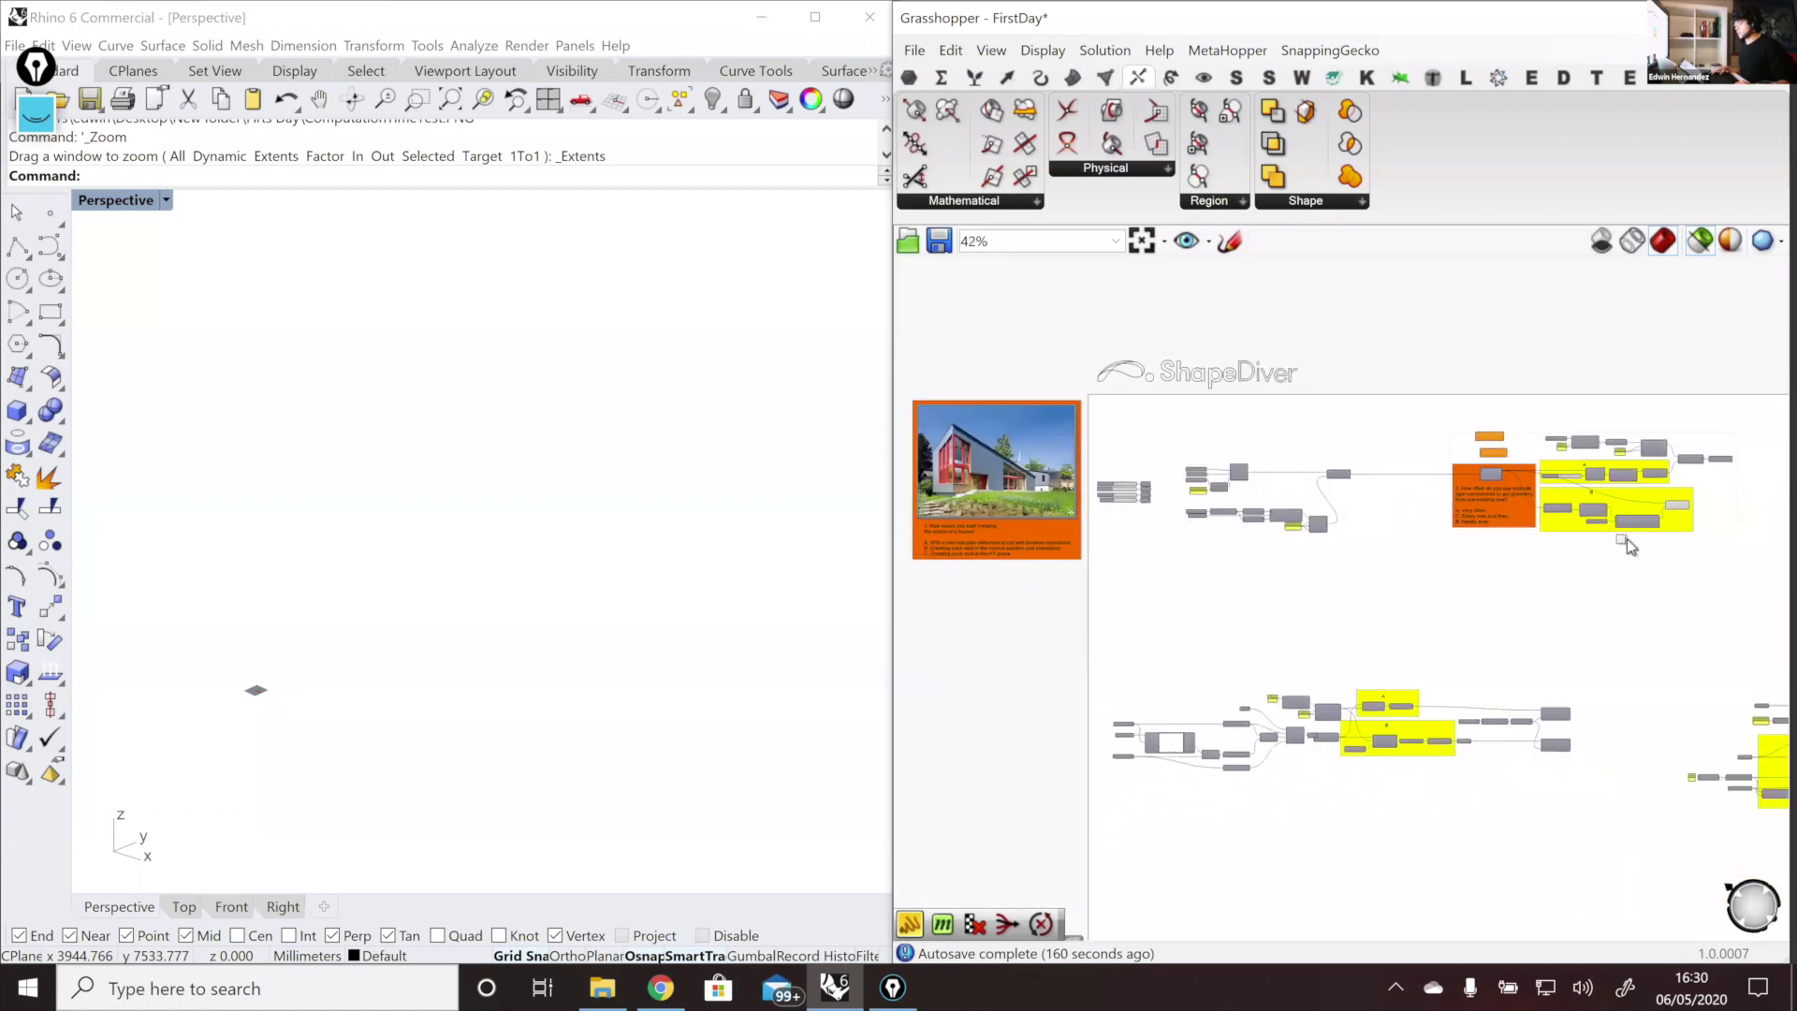
{"action": "left_click_drag", "start_coordinate": [1744, 581], "coordinate": [1650, 565]}
{"action": "right_click_drag", "start_coordinate": [1575, 567], "coordinate": [1516, 557]}
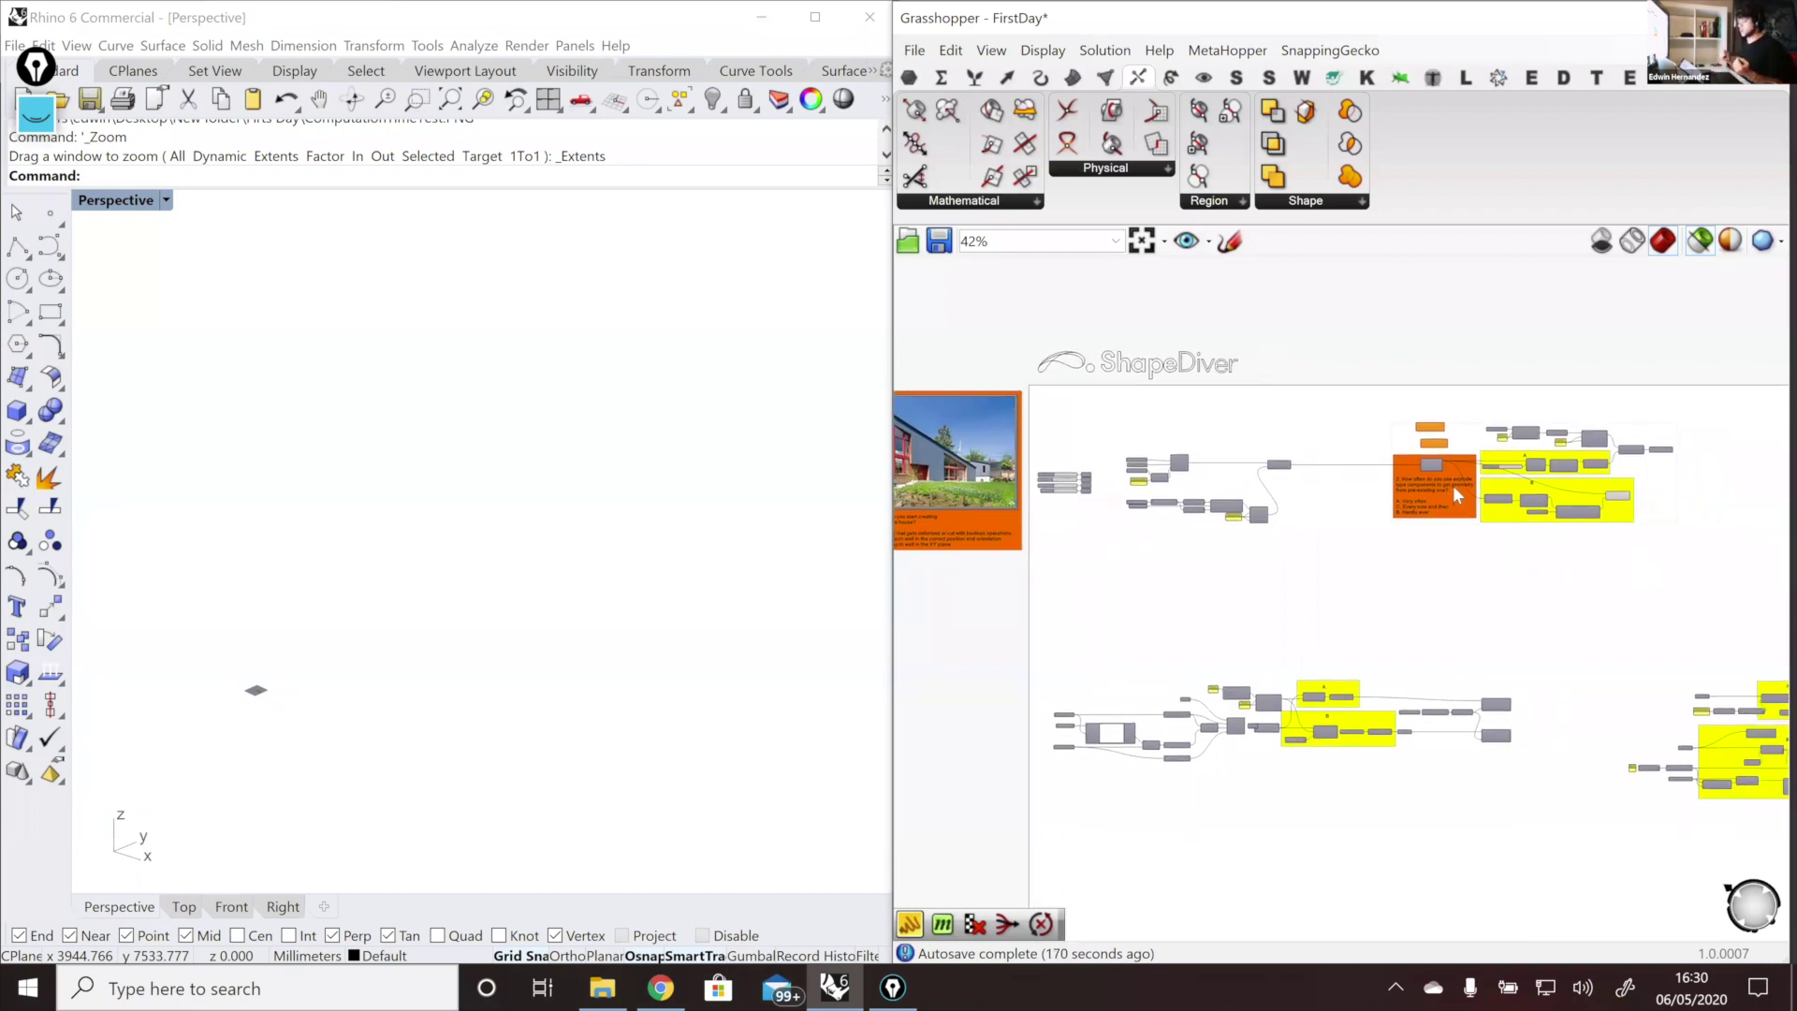
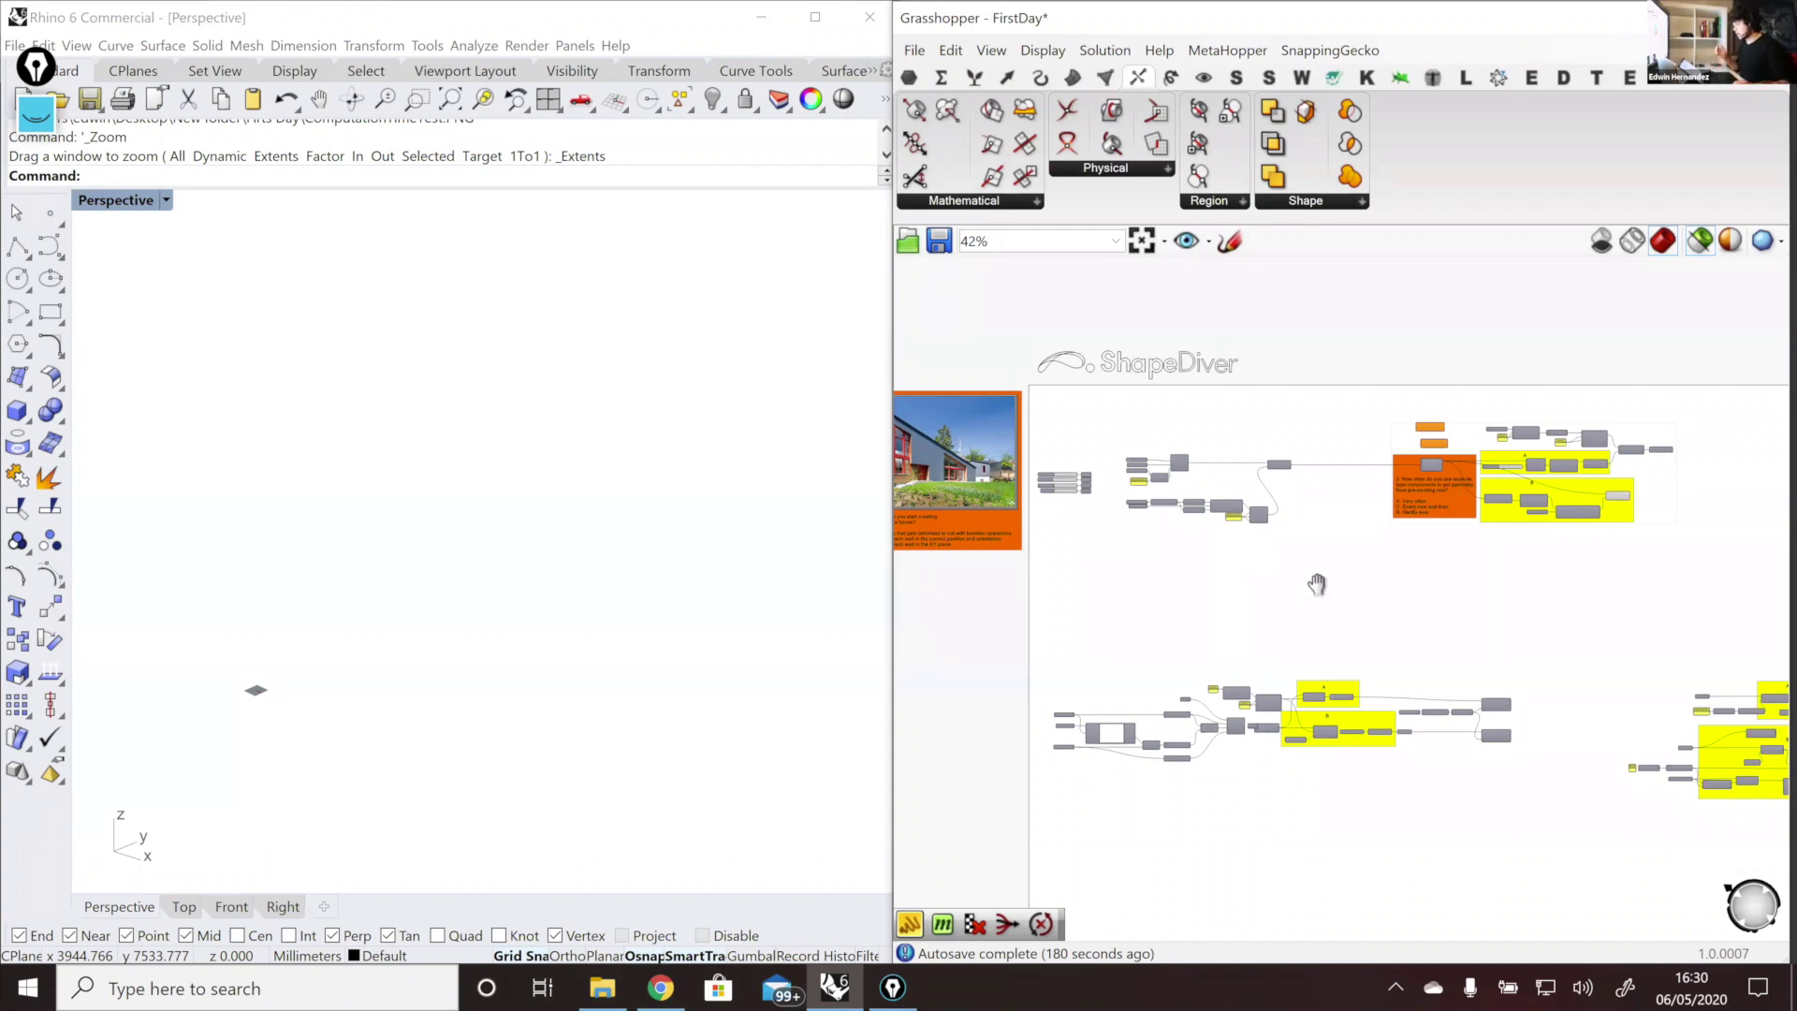
Step: Preview the Boundary Surfaces wall again and read question 1's options for starting the house shape
{"action": "right_click_drag", "start_coordinate": [1316, 586], "coordinate": [1382, 524]}
{"action": "scroll", "coordinate": [1730, 393], "scroll_direction": "up", "scroll_amount": 1}
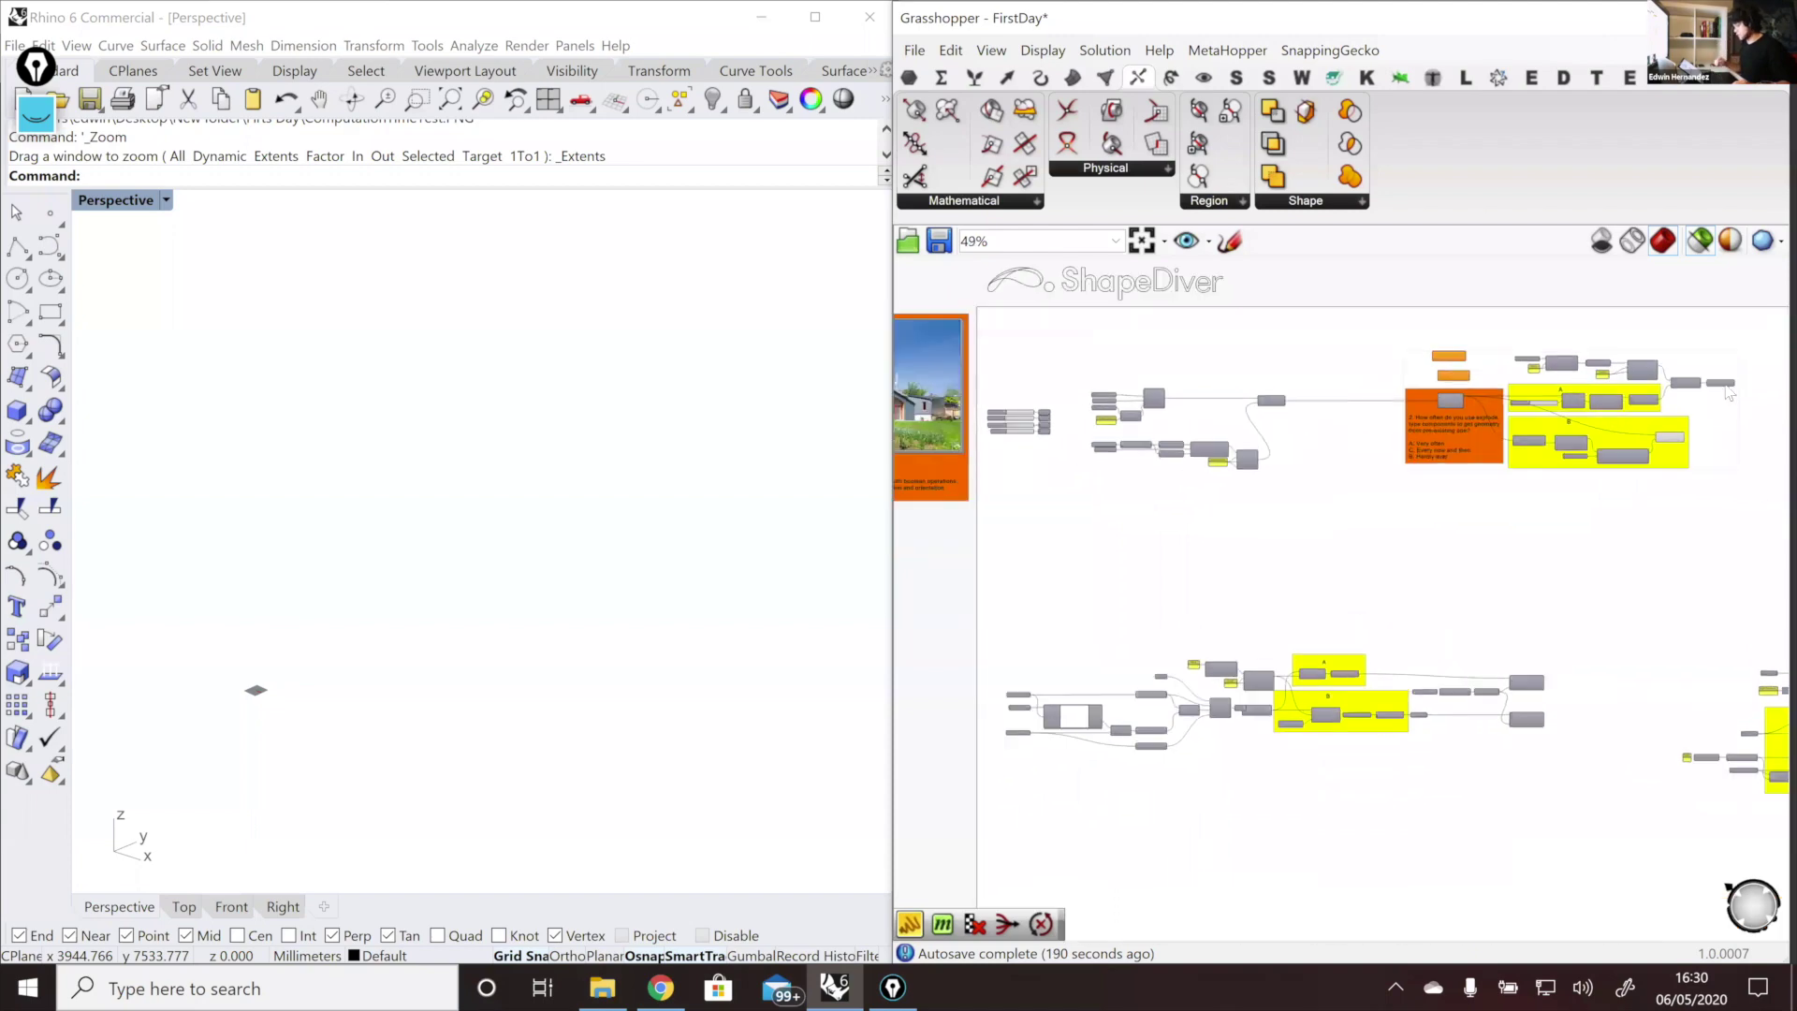
{"action": "left_click", "coordinate": [1727, 386]}
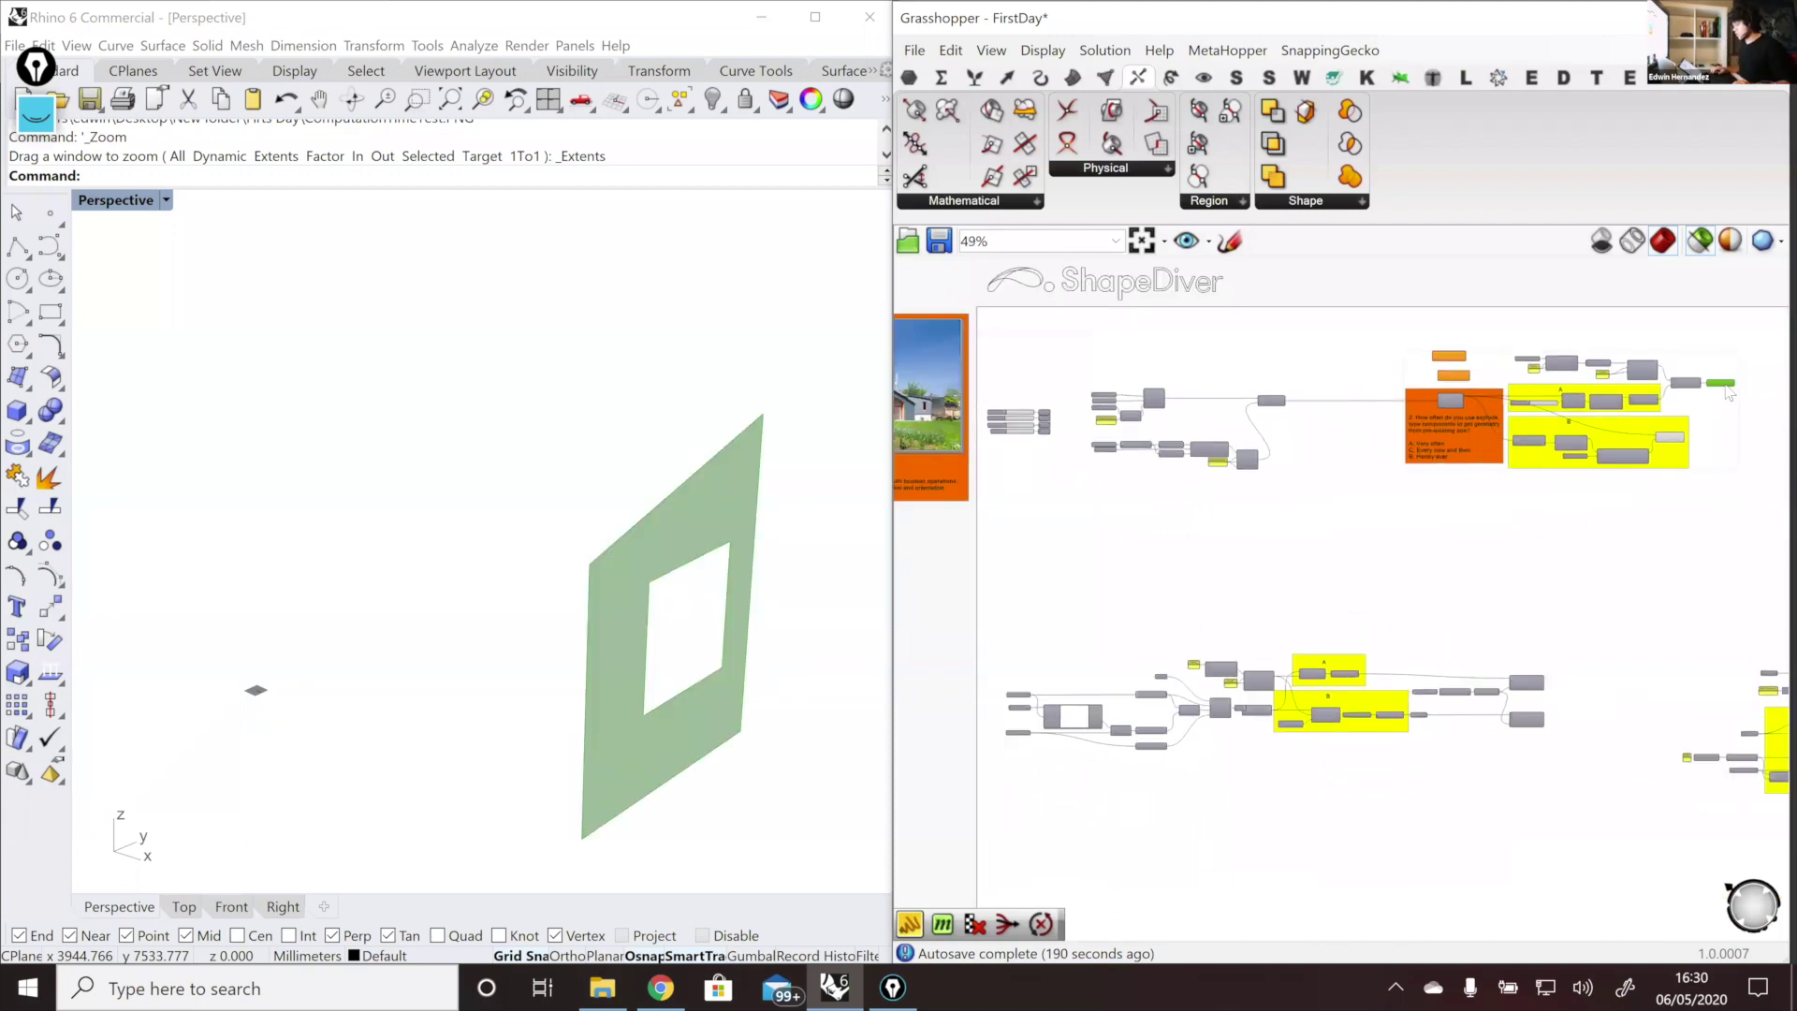
{"action": "scroll", "coordinate": [1572, 552], "scroll_direction": "down", "scroll_amount": 4}
{"action": "scroll", "coordinate": [1143, 519], "scroll_direction": "up", "scroll_amount": 9}
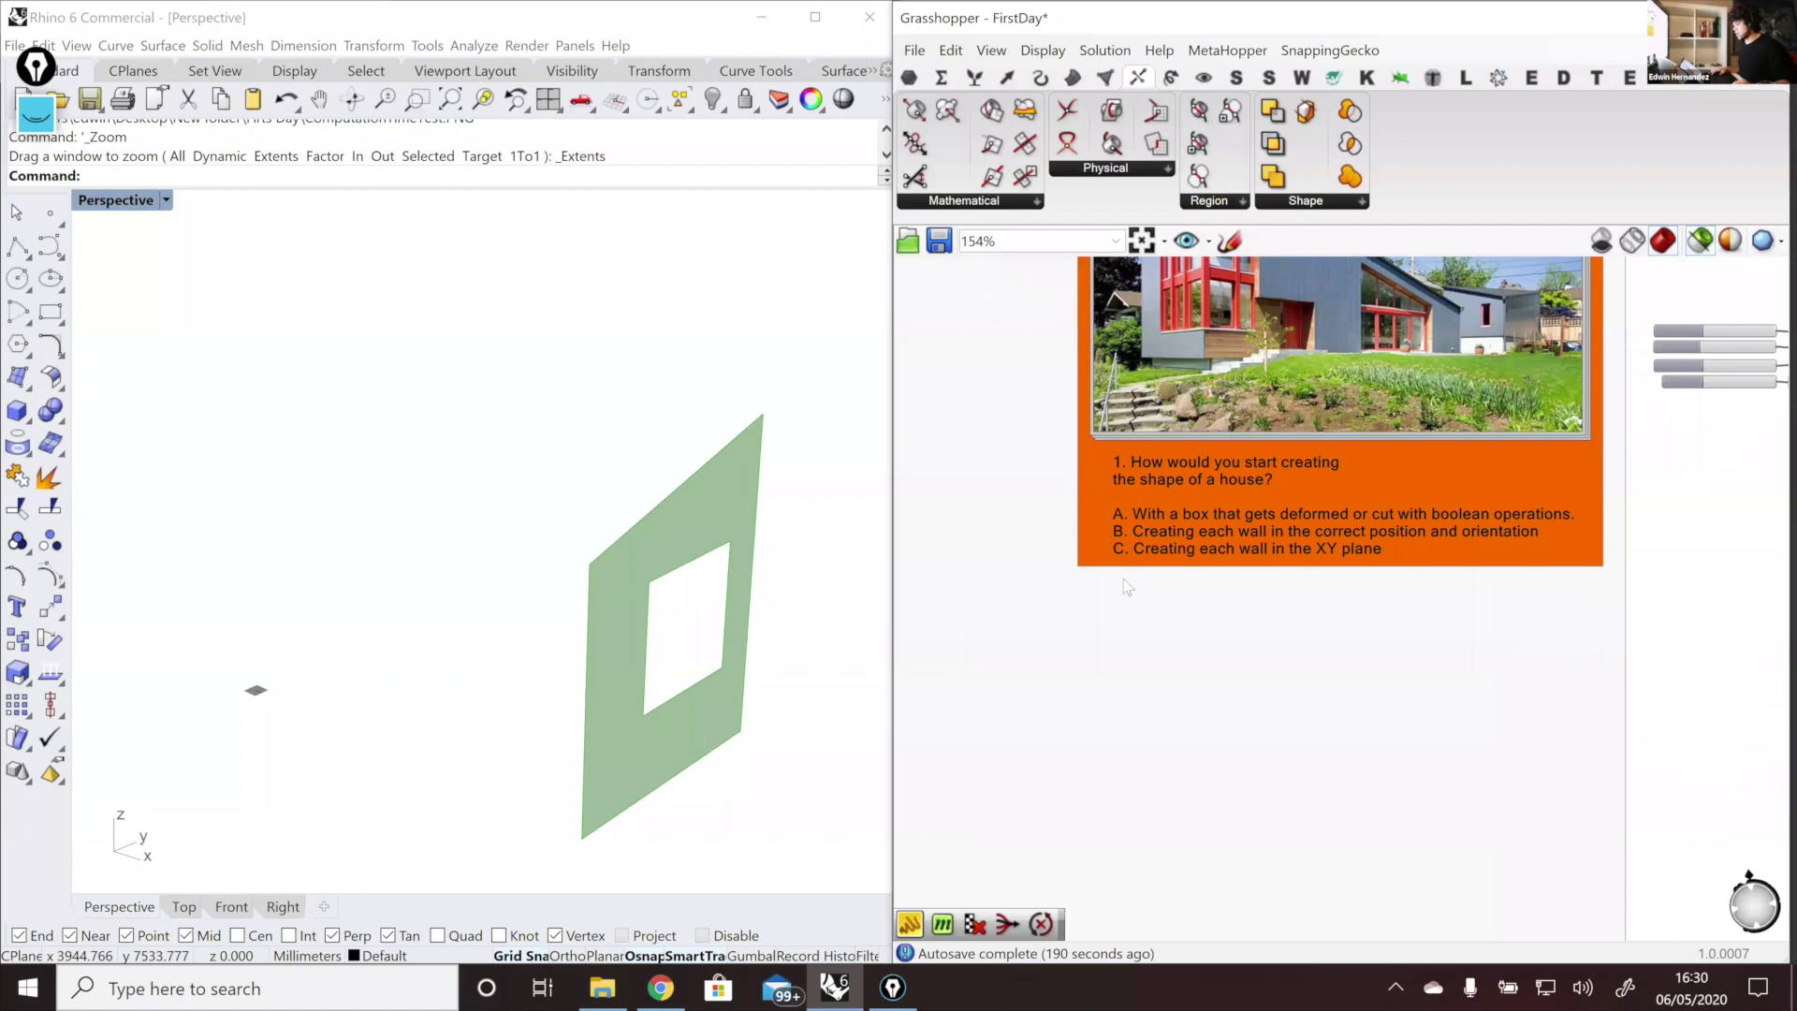
{"action": "scroll", "coordinate": [1118, 580], "scroll_direction": "up", "scroll_amount": 1}
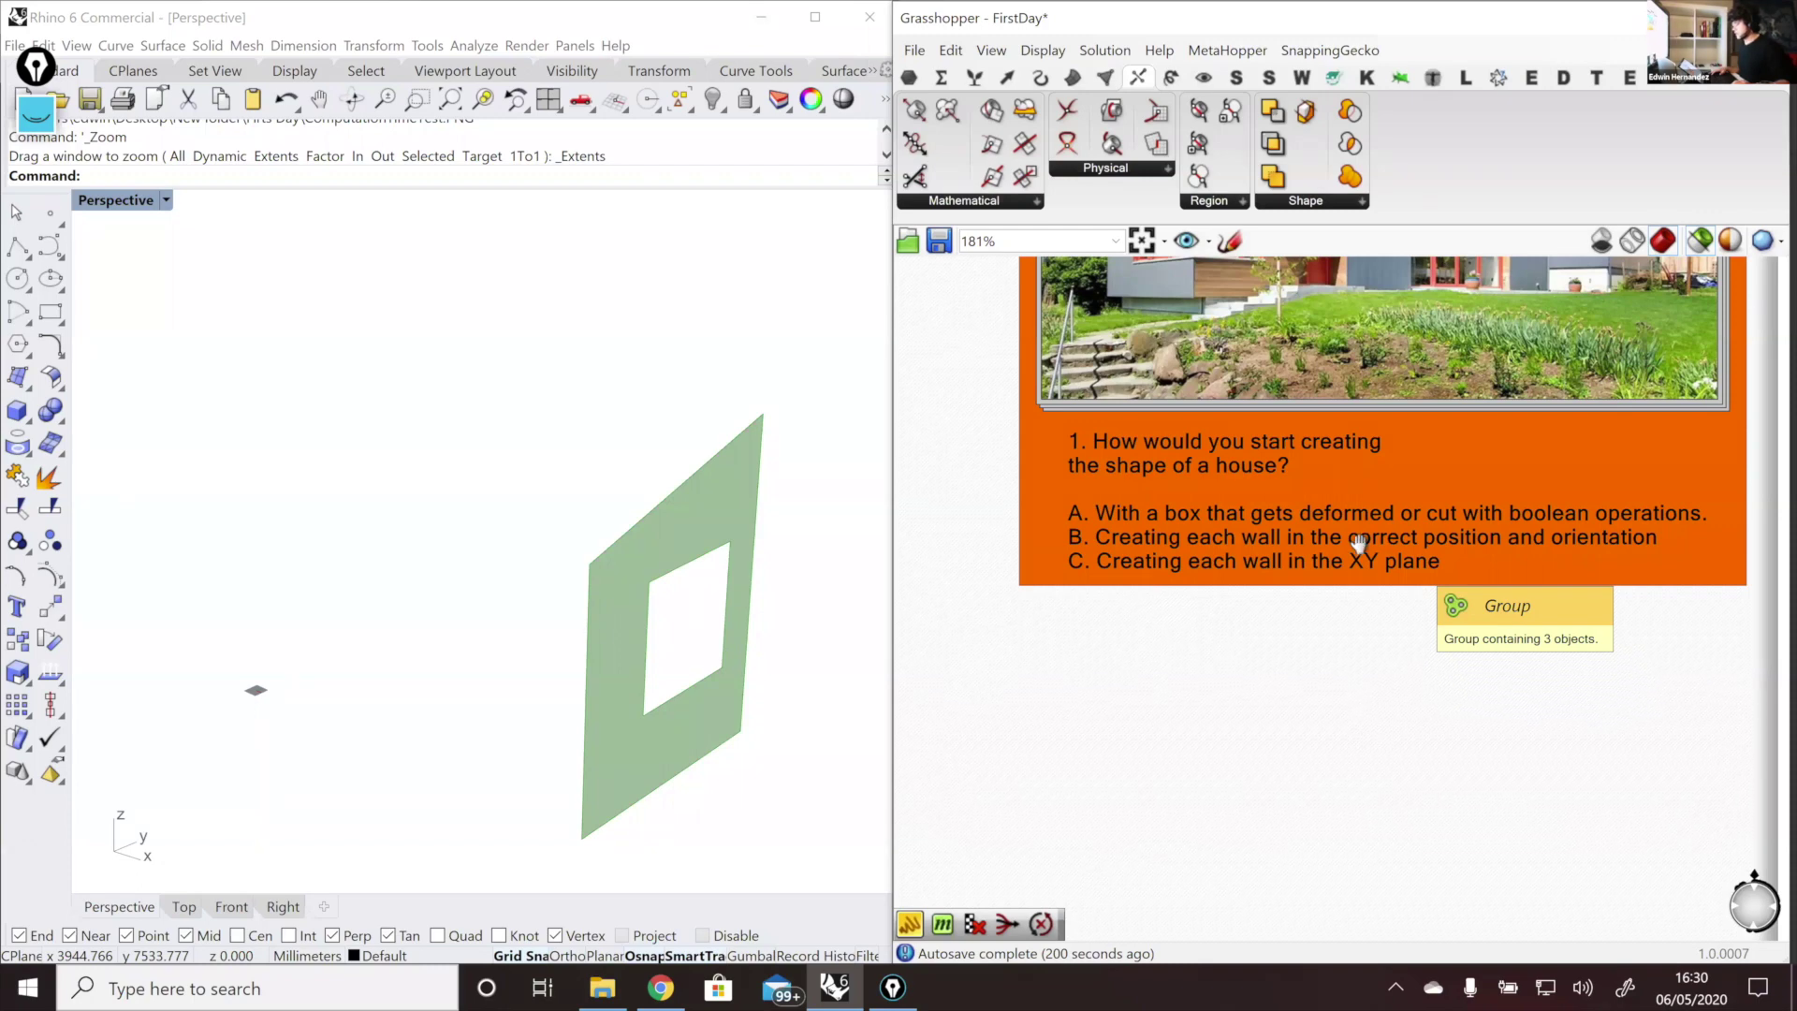
Step: Preview the points generated by the components from Right Trigonometry to Merge in the lower definition, including the origin point
{"action": "scroll", "coordinate": [1356, 543], "scroll_direction": "down", "scroll_amount": 8}
{"action": "scroll", "coordinate": [1408, 632], "scroll_direction": "up", "scroll_amount": 6}
{"action": "scroll", "coordinate": [1341, 602], "scroll_direction": "up", "scroll_amount": 2}
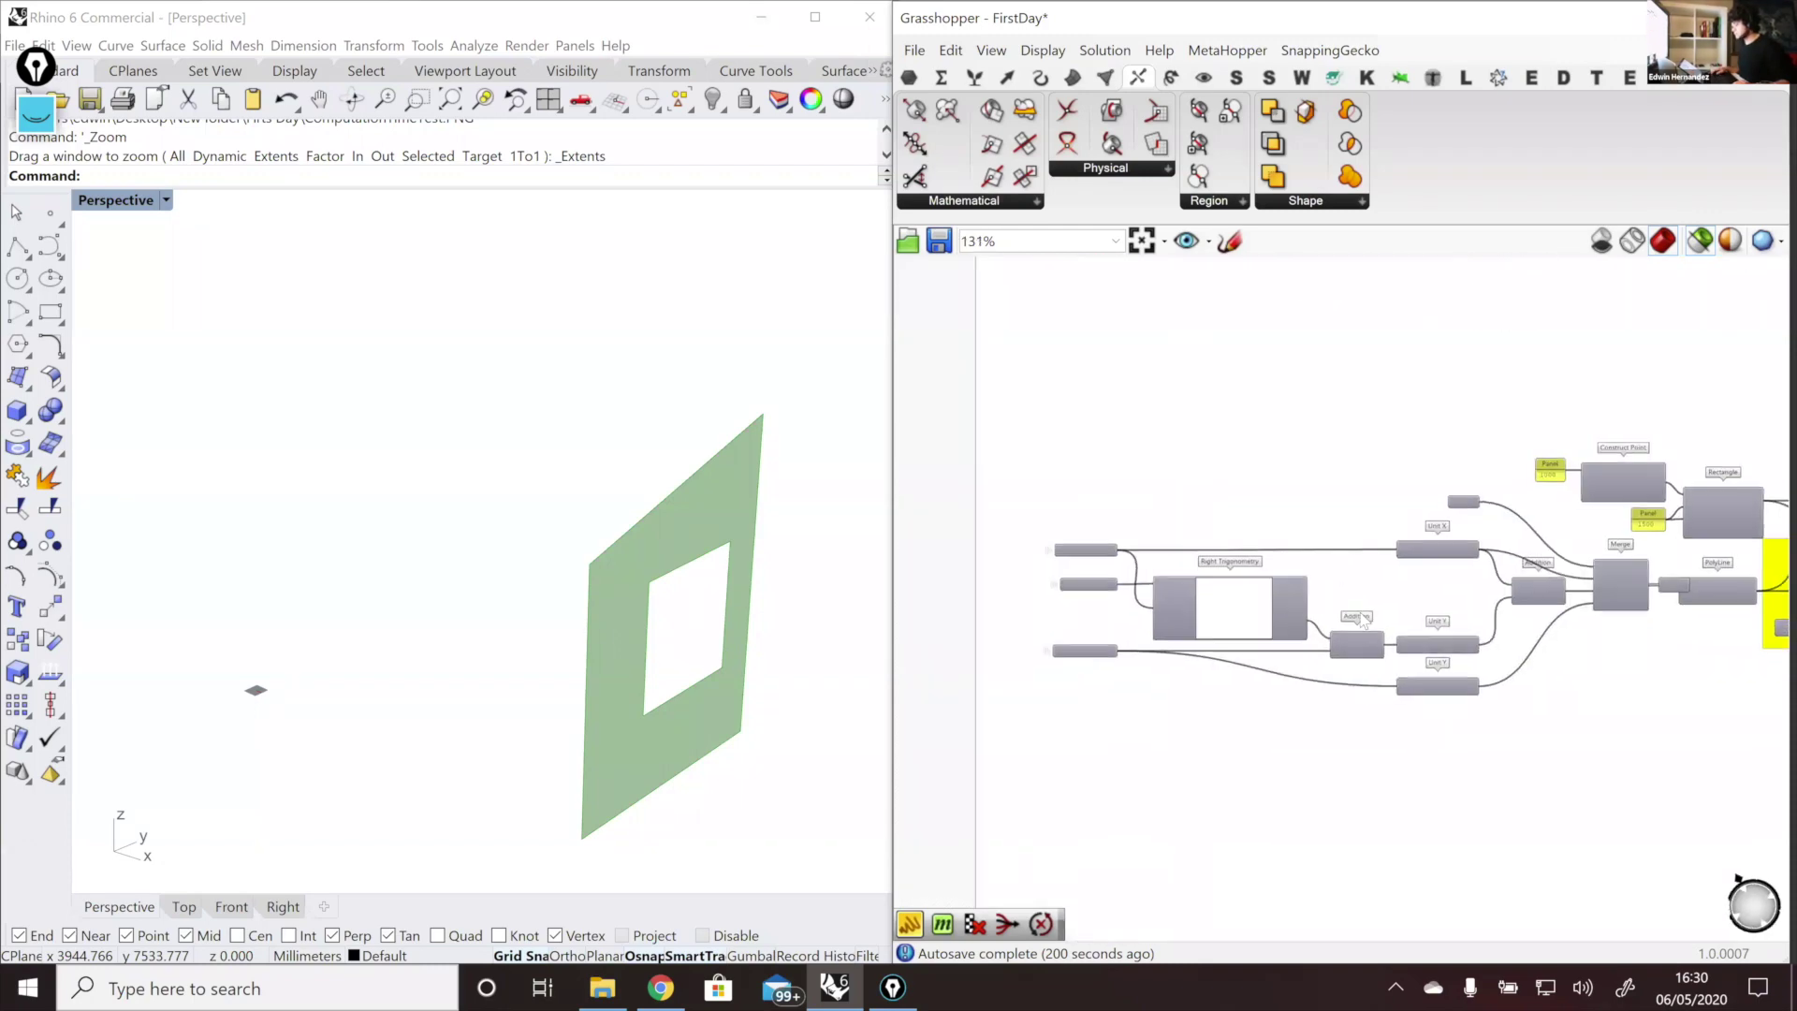
{"action": "right_click_drag", "start_coordinate": [1714, 799], "coordinate": [1676, 798]}
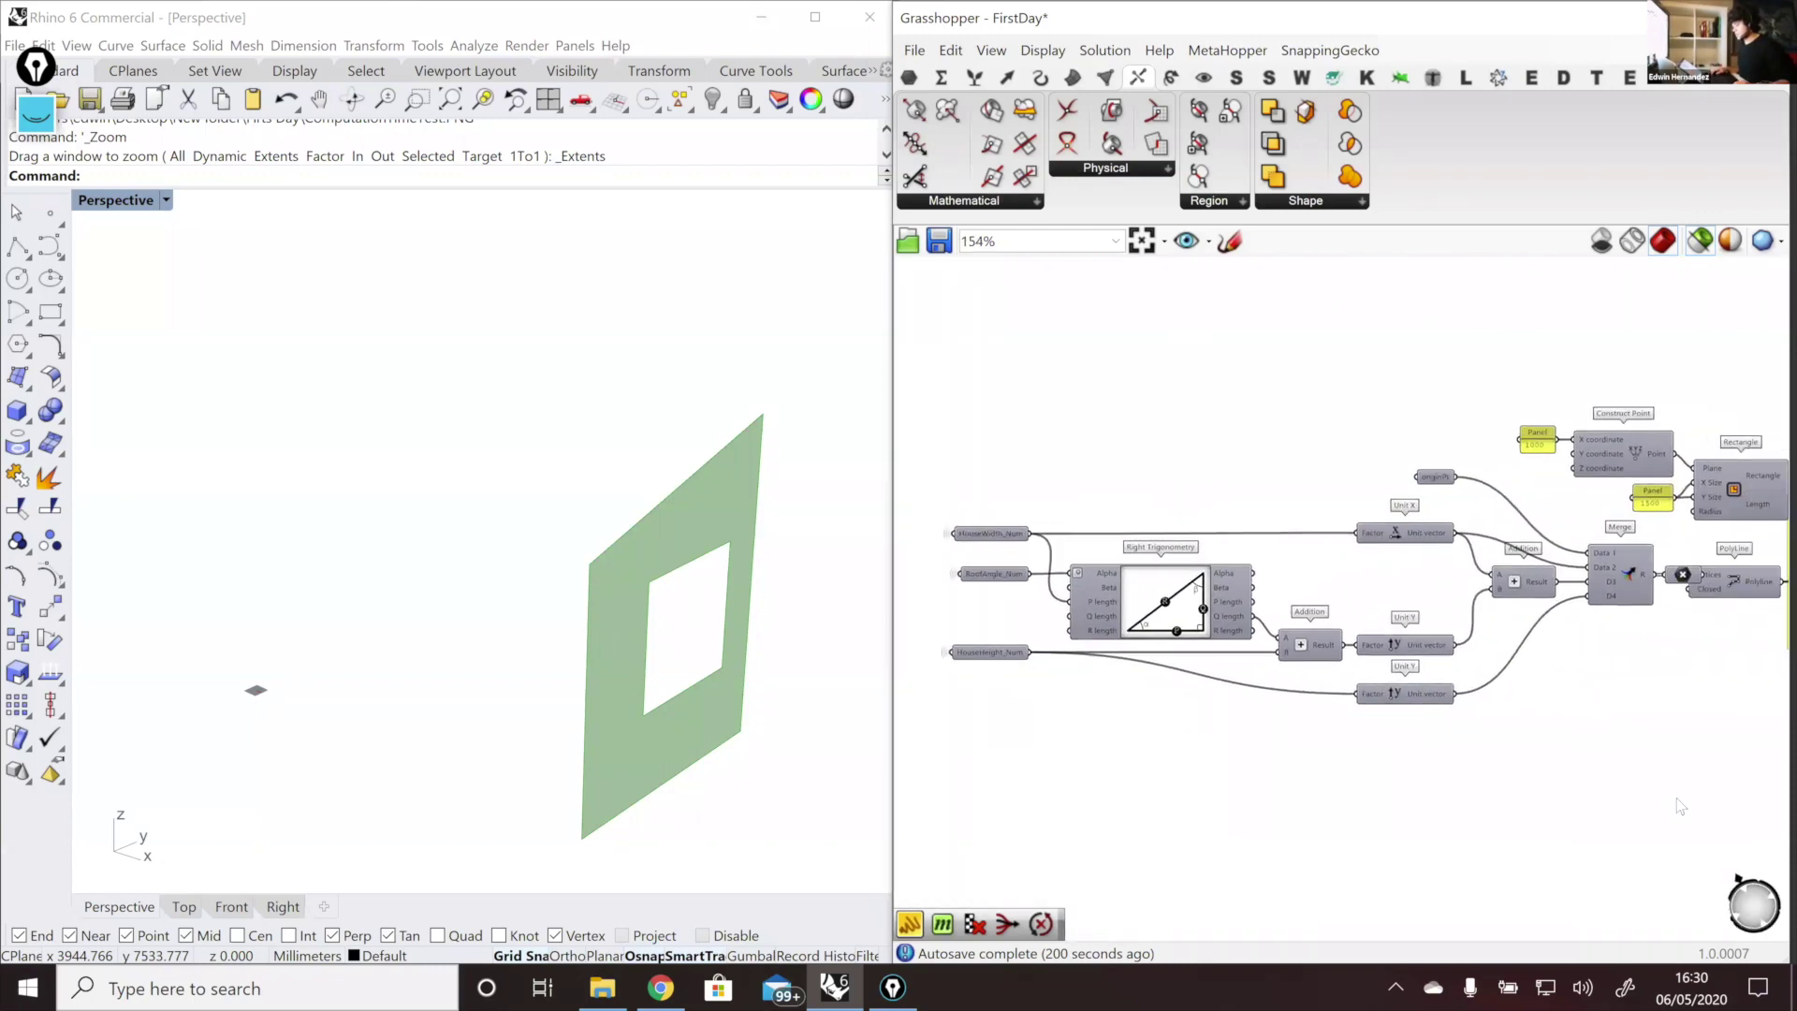
{"action": "left_click", "coordinate": [1676, 797]}
{"action": "left_click_drag", "start_coordinate": [1677, 798], "coordinate": [946, 510]}
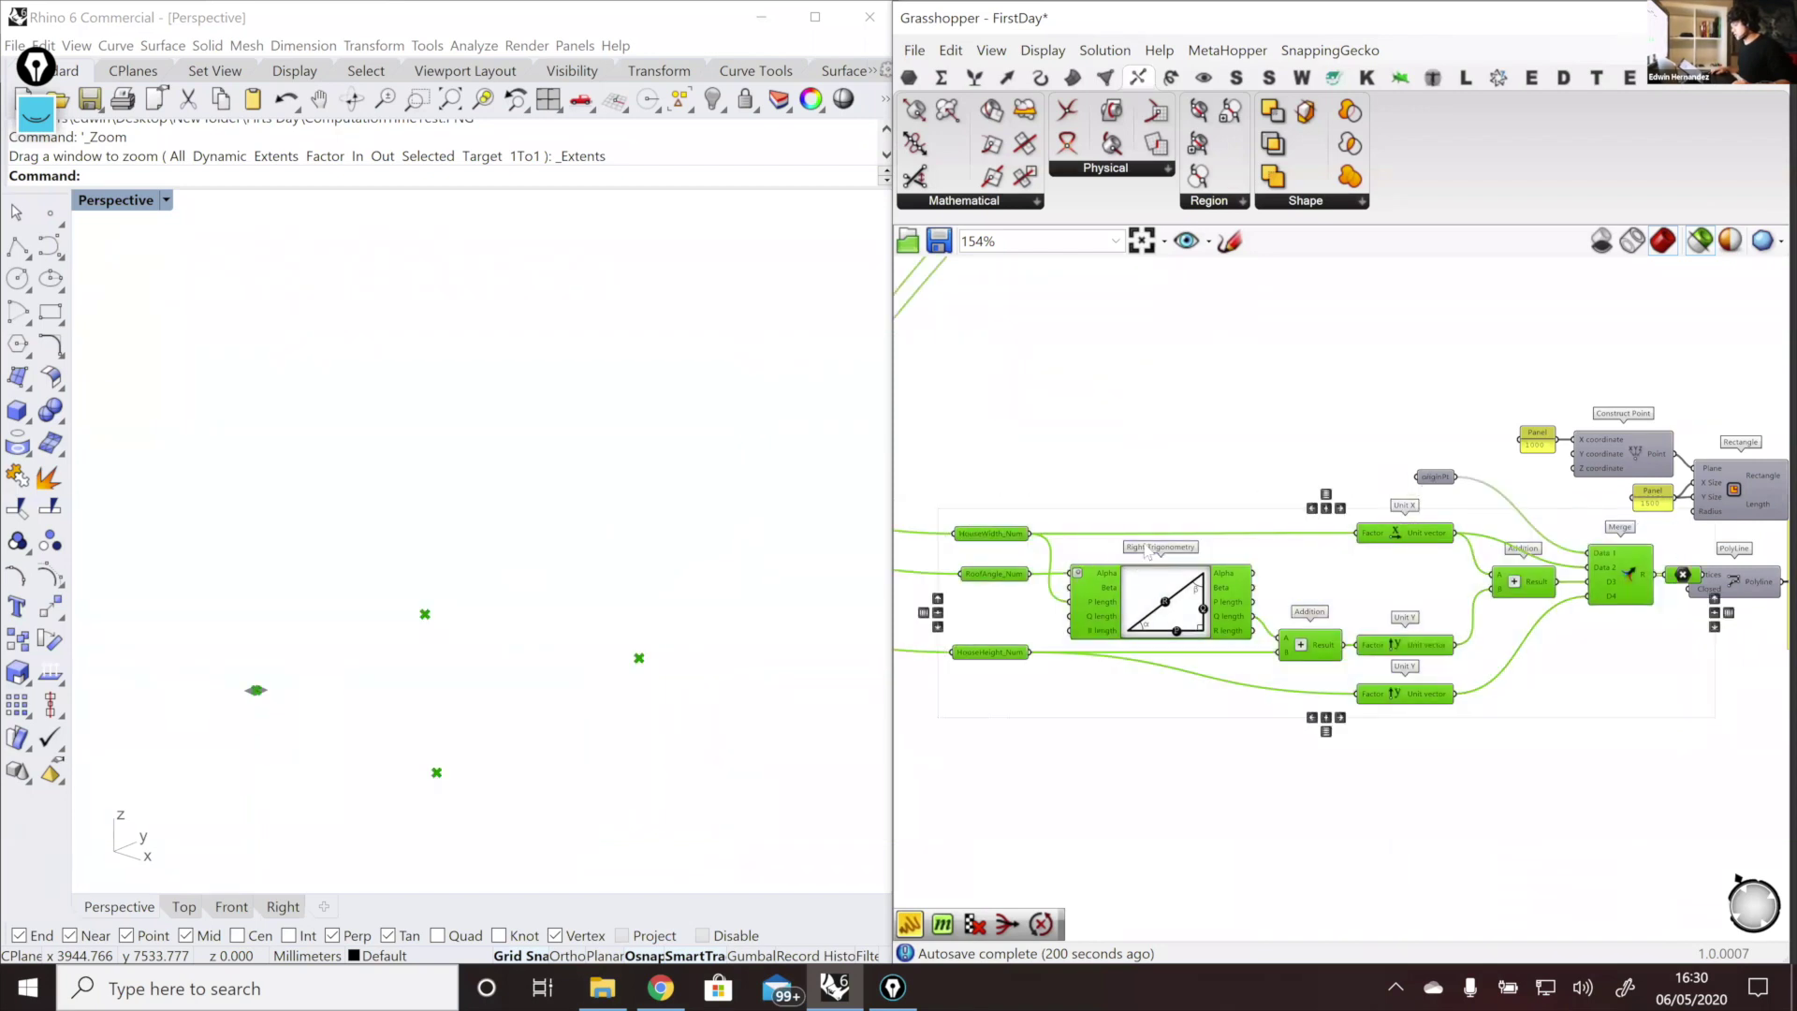
{"action": "left_click", "coordinate": [1432, 478], "text": "shift"}
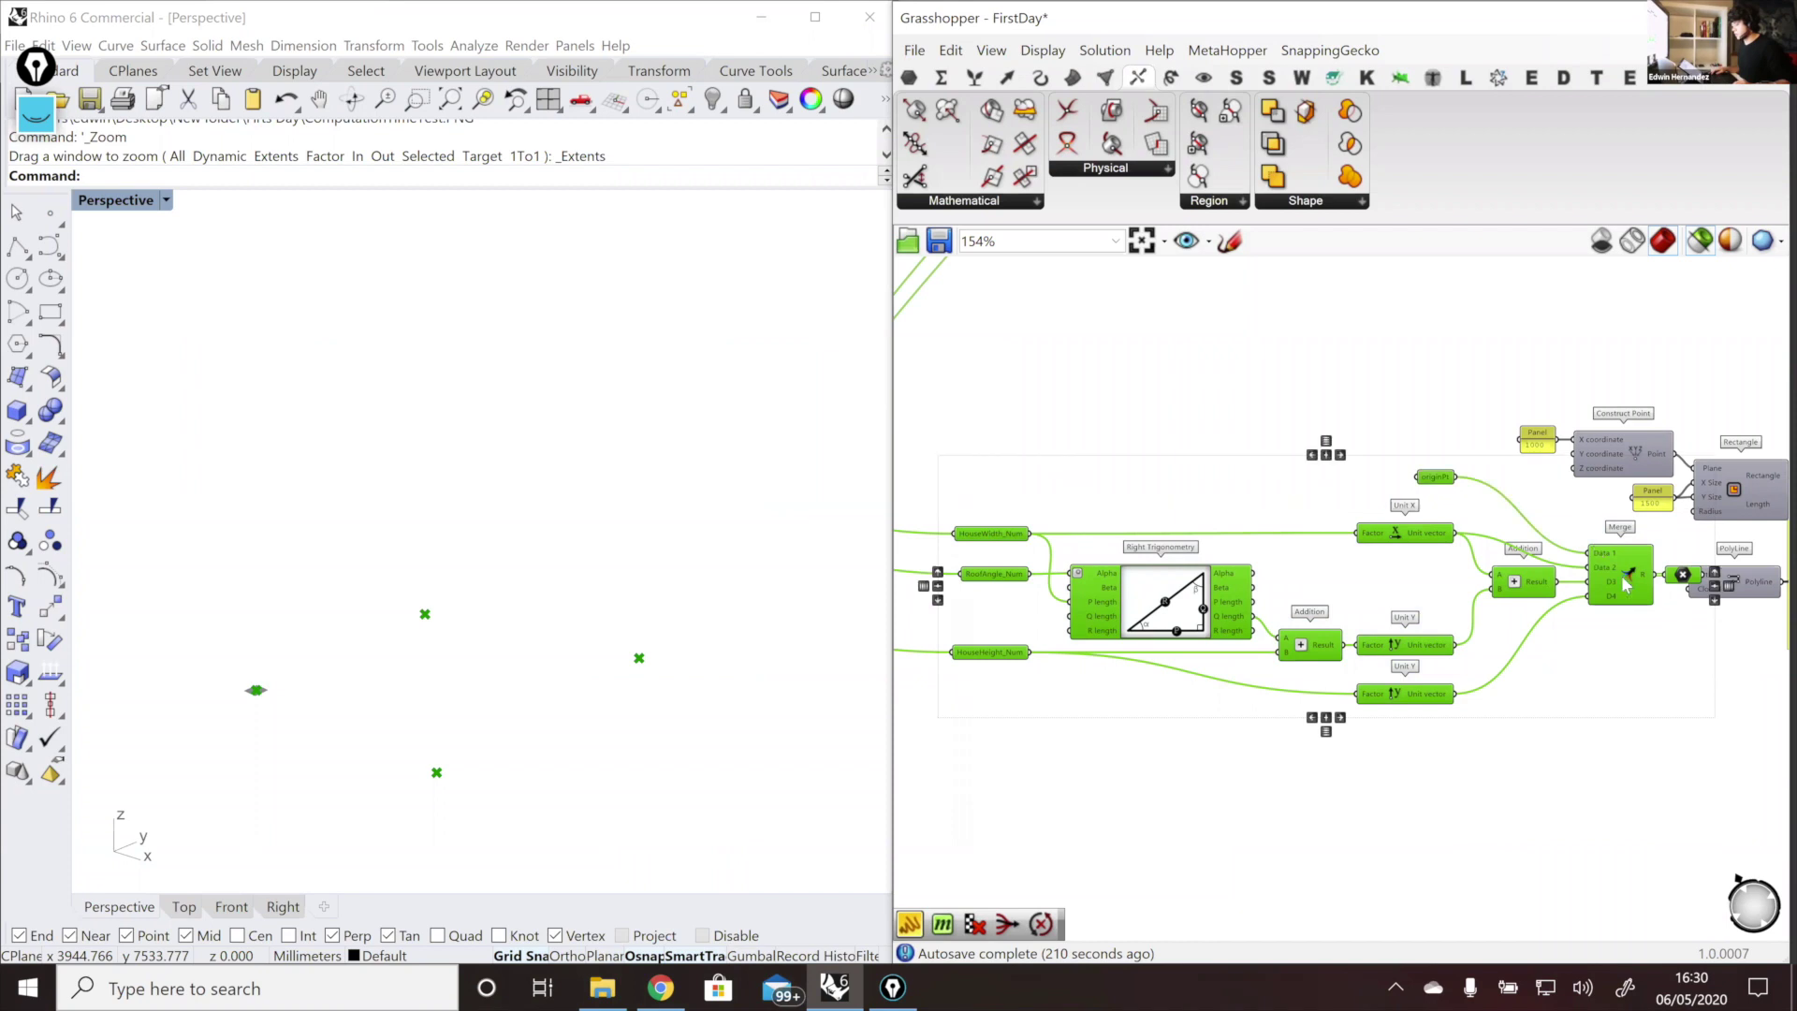
{"action": "left_click_drag", "start_coordinate": [1602, 585], "coordinate": [1655, 579]}
{"action": "left_click", "coordinate": [1654, 653]}
Step: Examine how HouseWidth_Num, RoofAngle_Num and HouseHeight_Num feed Right Trigonometry and the unit vectors
{"action": "scroll", "coordinate": [1653, 654], "scroll_direction": "down", "scroll_amount": 1}
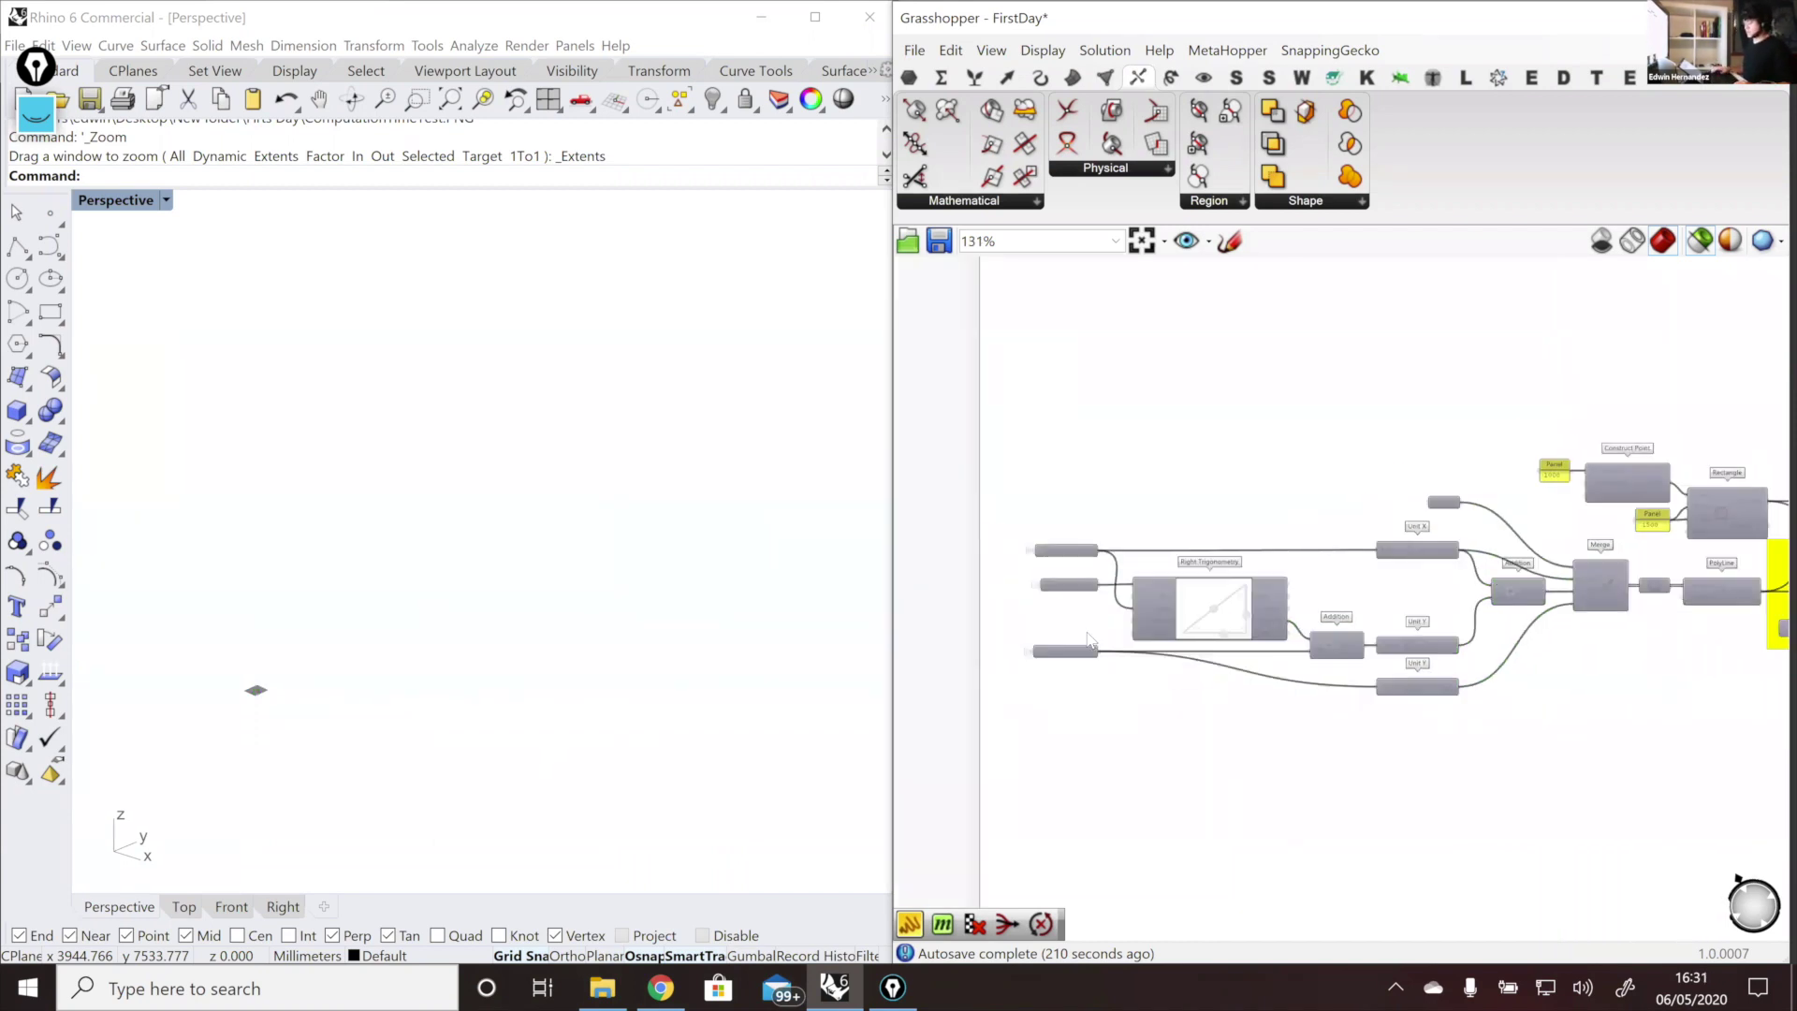
{"action": "scroll", "coordinate": [1093, 641], "scroll_direction": "up", "scroll_amount": 3}
{"action": "scroll", "coordinate": [1263, 575], "scroll_direction": "up", "scroll_amount": 1}
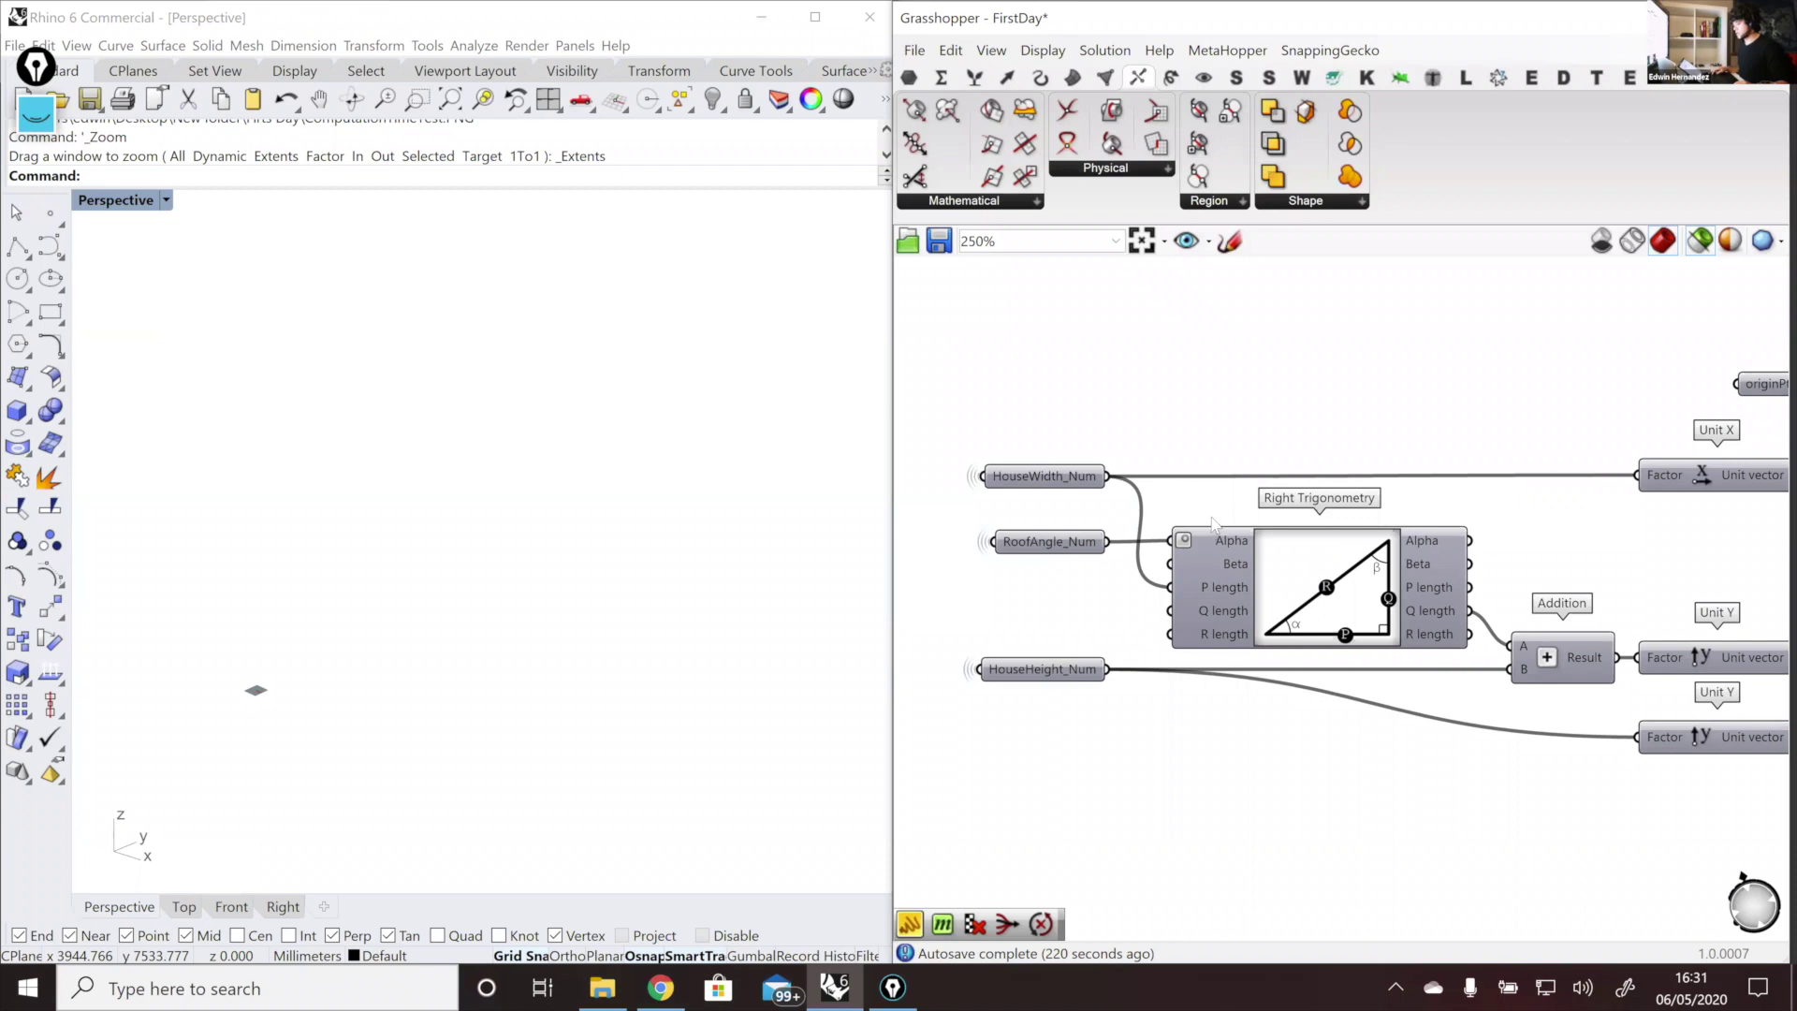
{"action": "scroll", "coordinate": [1213, 521], "scroll_direction": "down", "scroll_amount": 3}
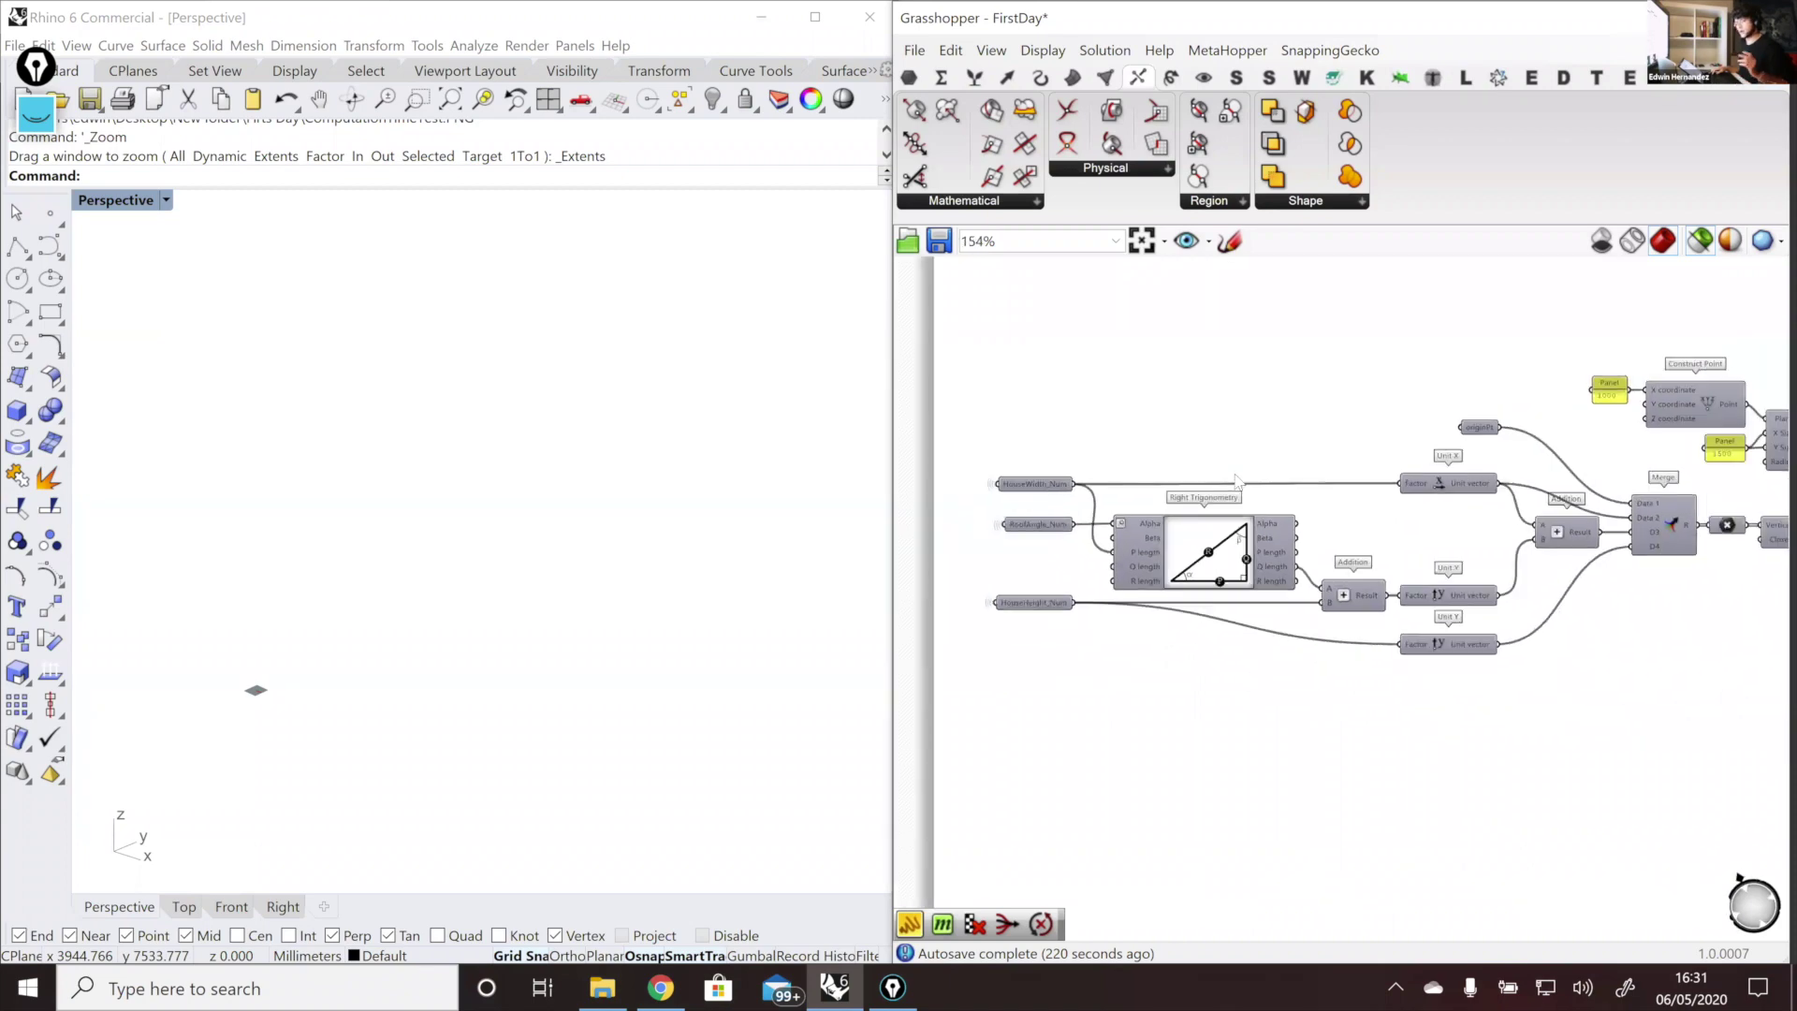
{"action": "right_click_drag", "start_coordinate": [1244, 448], "coordinate": [1187, 456]}
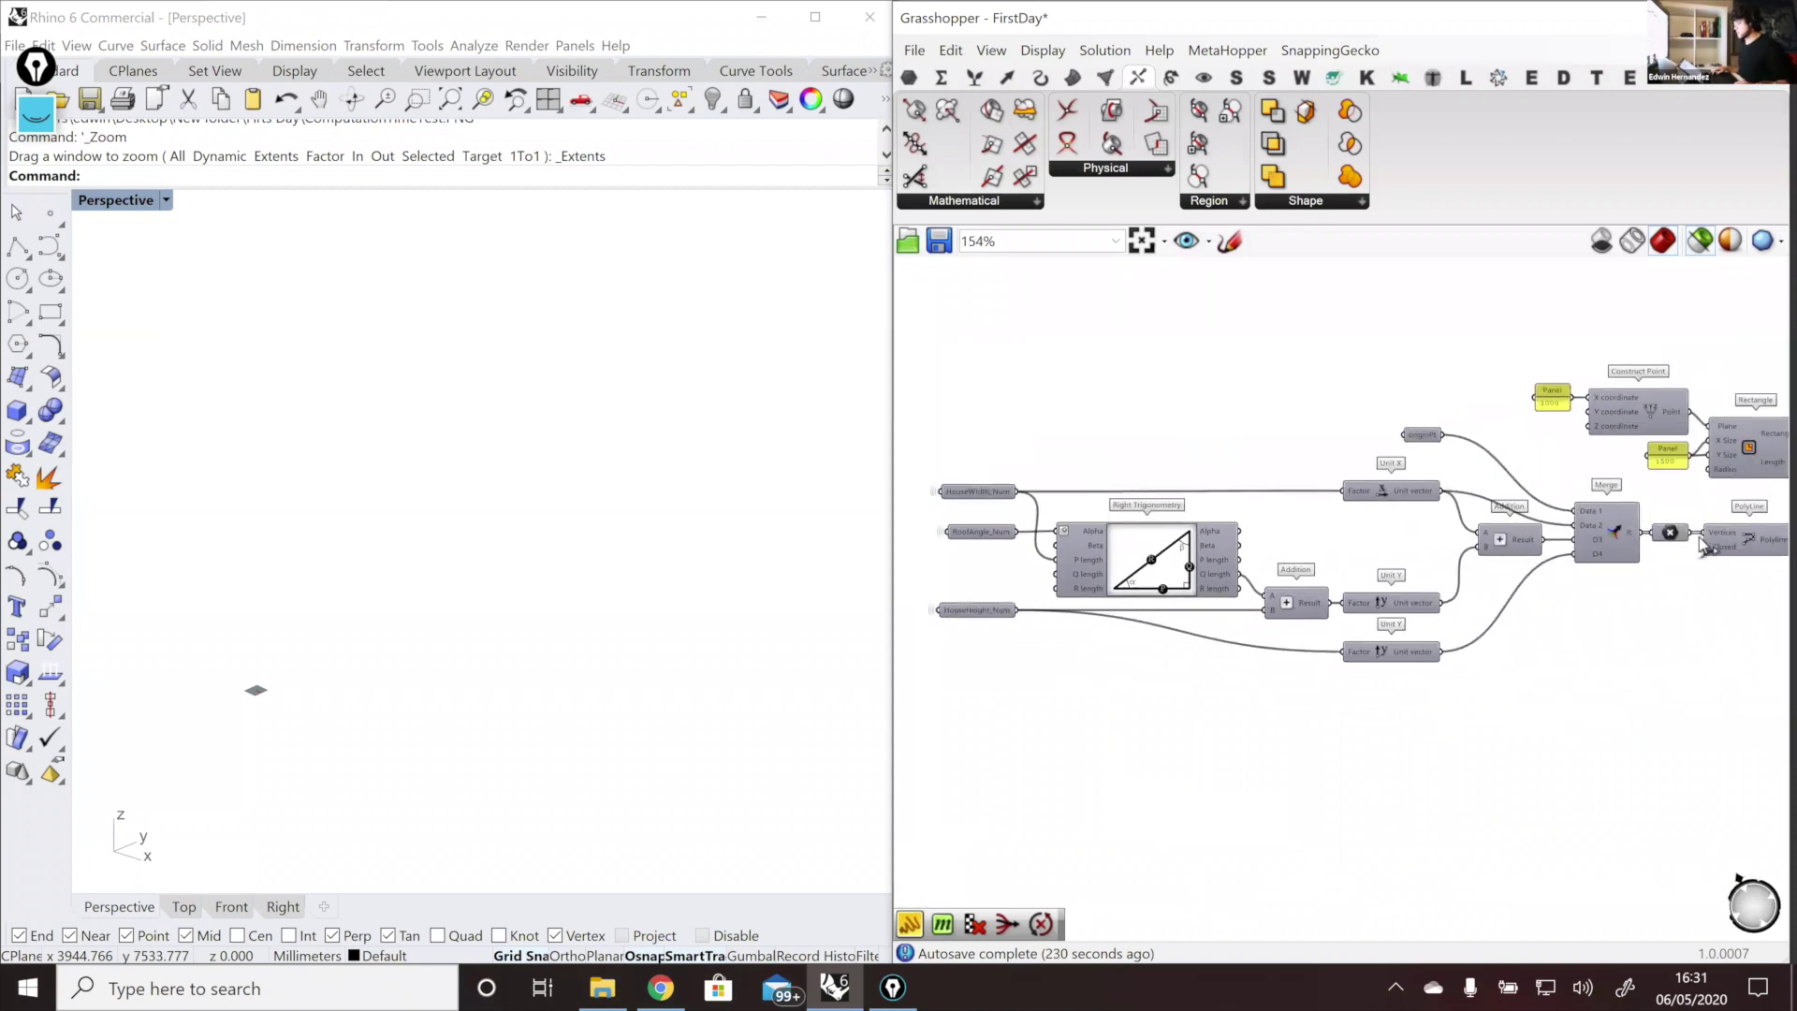
Step: Preview the merged wall corner points and the PolyLine outline in Rhino's Top view
{"action": "left_click", "coordinate": [1670, 533]}
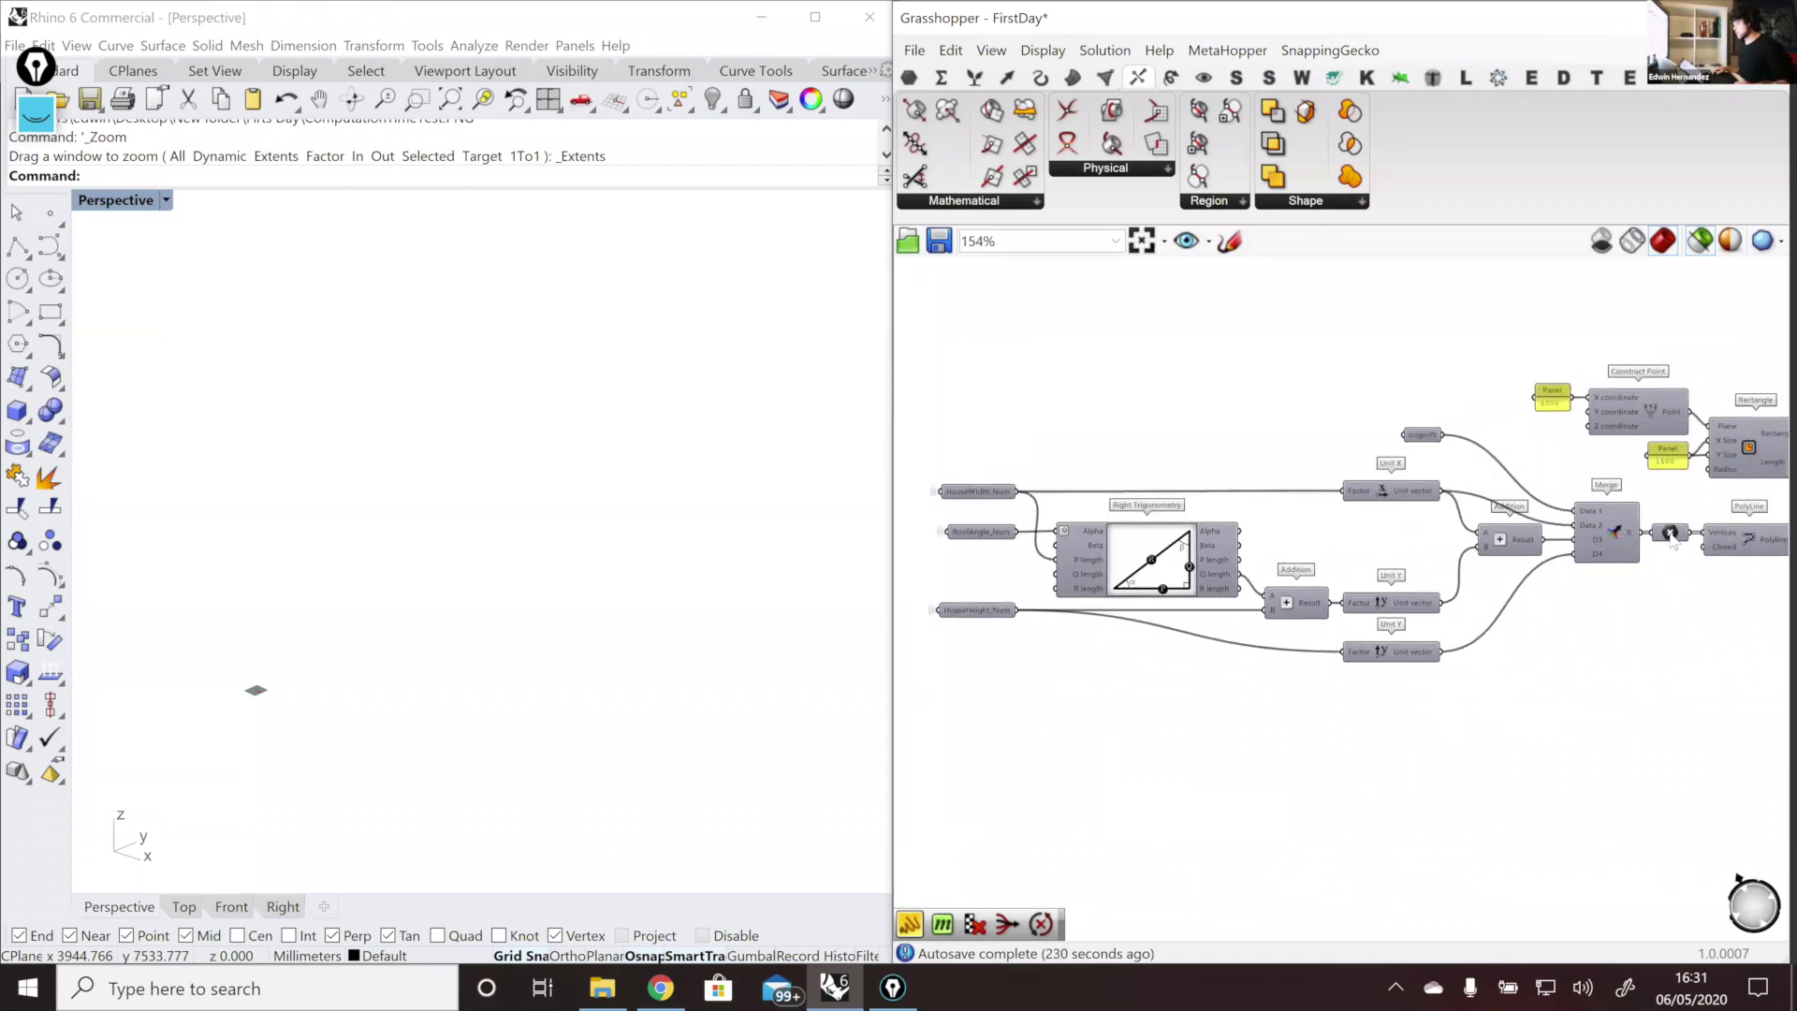
{"action": "double_click", "coordinate": [123, 205]}
{"action": "double_click", "coordinate": [93, 202]}
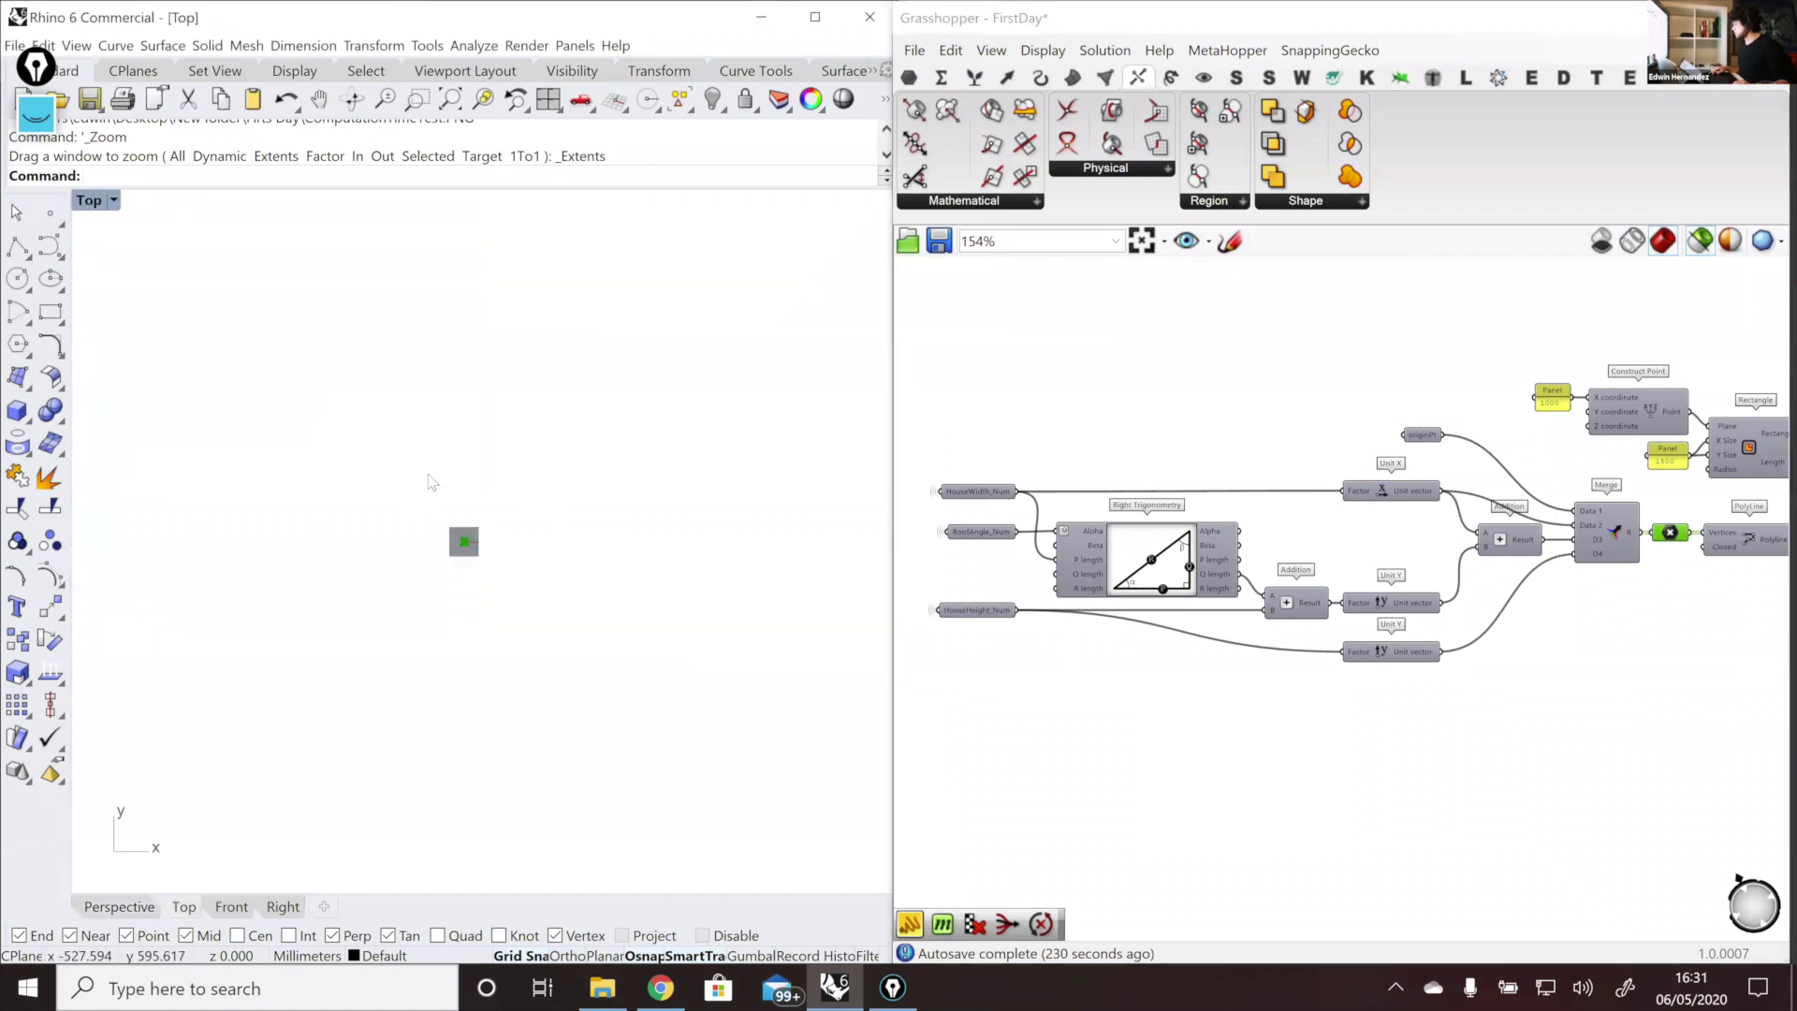
{"action": "scroll", "coordinate": [423, 474], "scroll_direction": "down", "scroll_amount": 6}
{"action": "right_click_drag", "start_coordinate": [553, 469], "coordinate": [501, 614]}
{"action": "scroll", "coordinate": [392, 382], "scroll_direction": "up", "scroll_amount": 4}
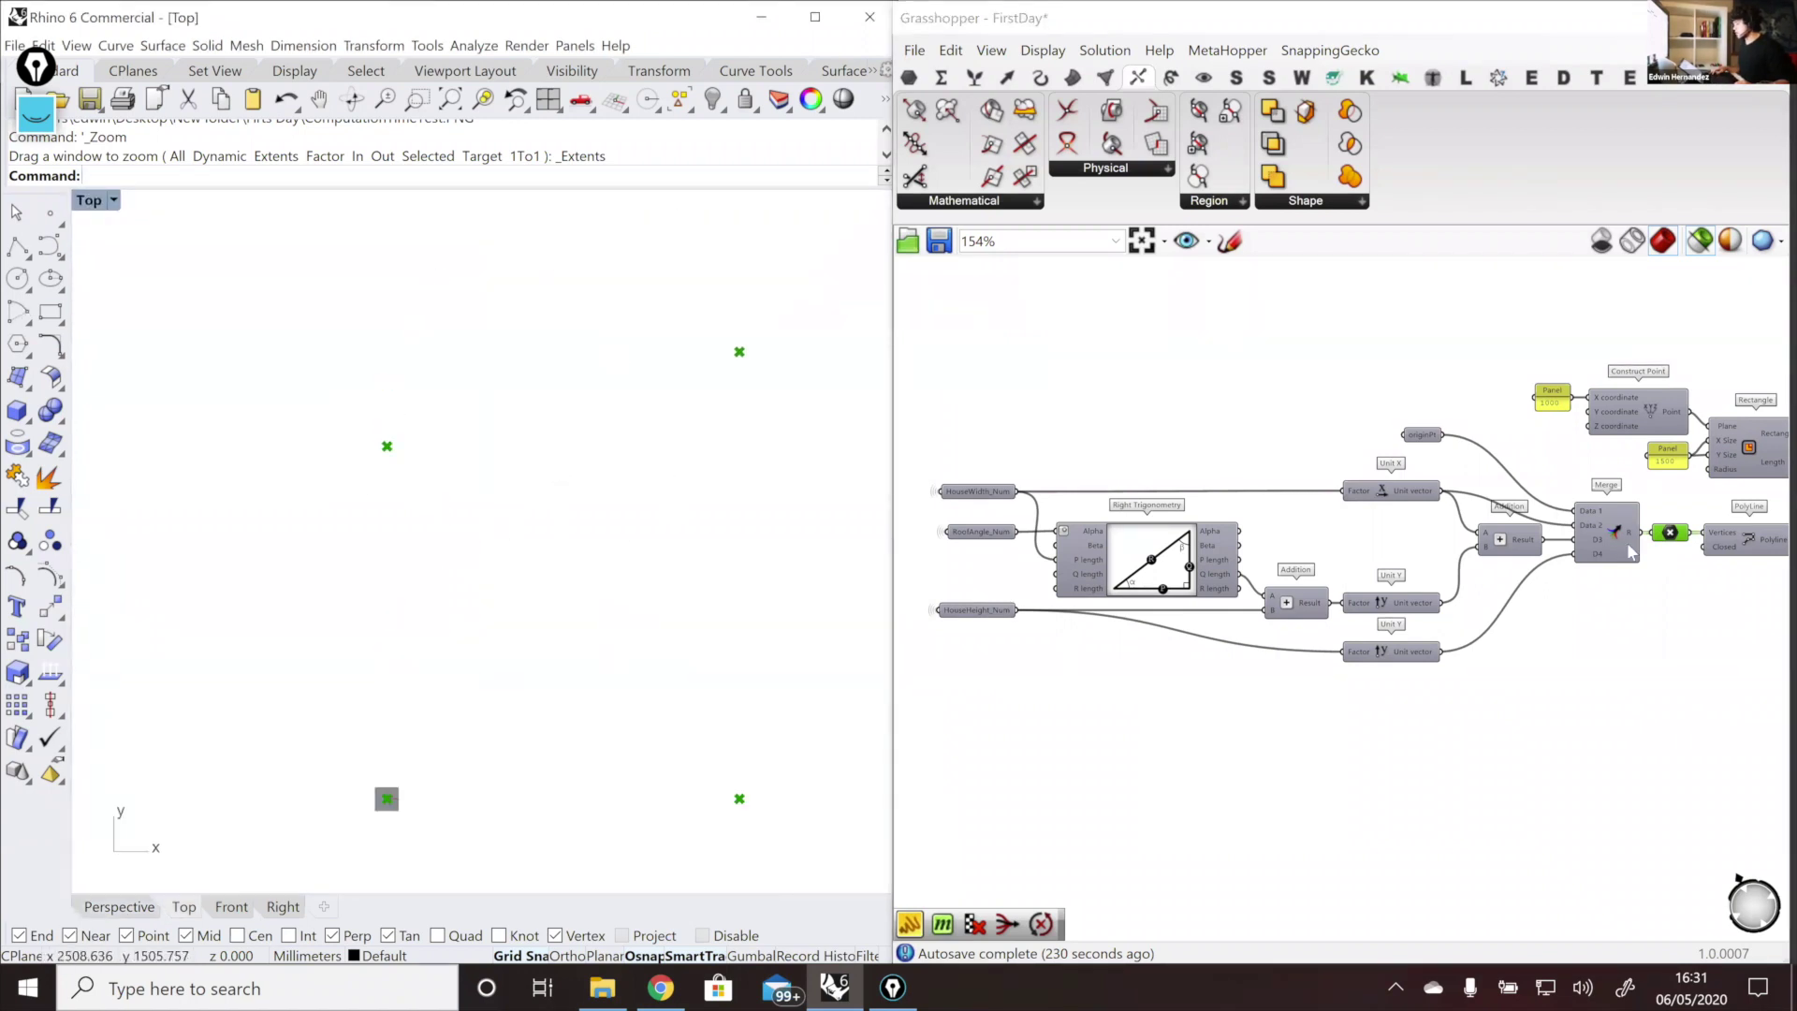
{"action": "left_click", "coordinate": [1733, 541]}
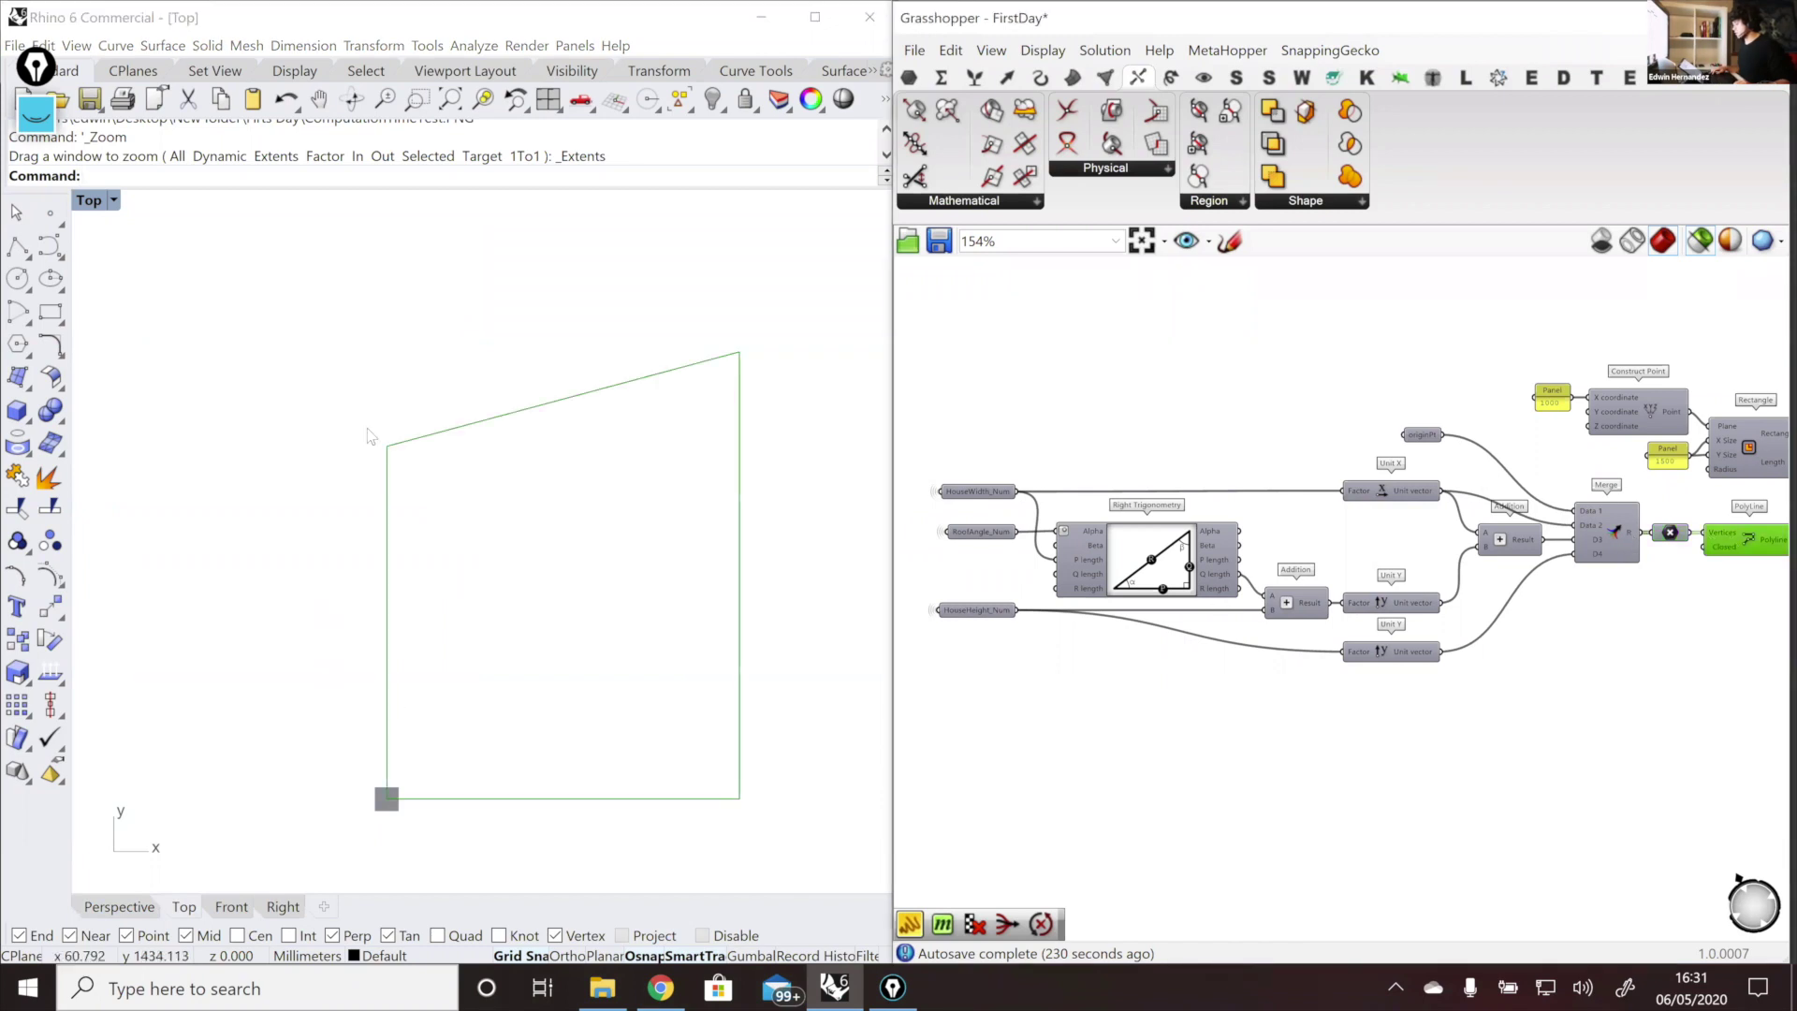
{"action": "right_click_drag", "start_coordinate": [1071, 618], "coordinate": [1107, 627]}
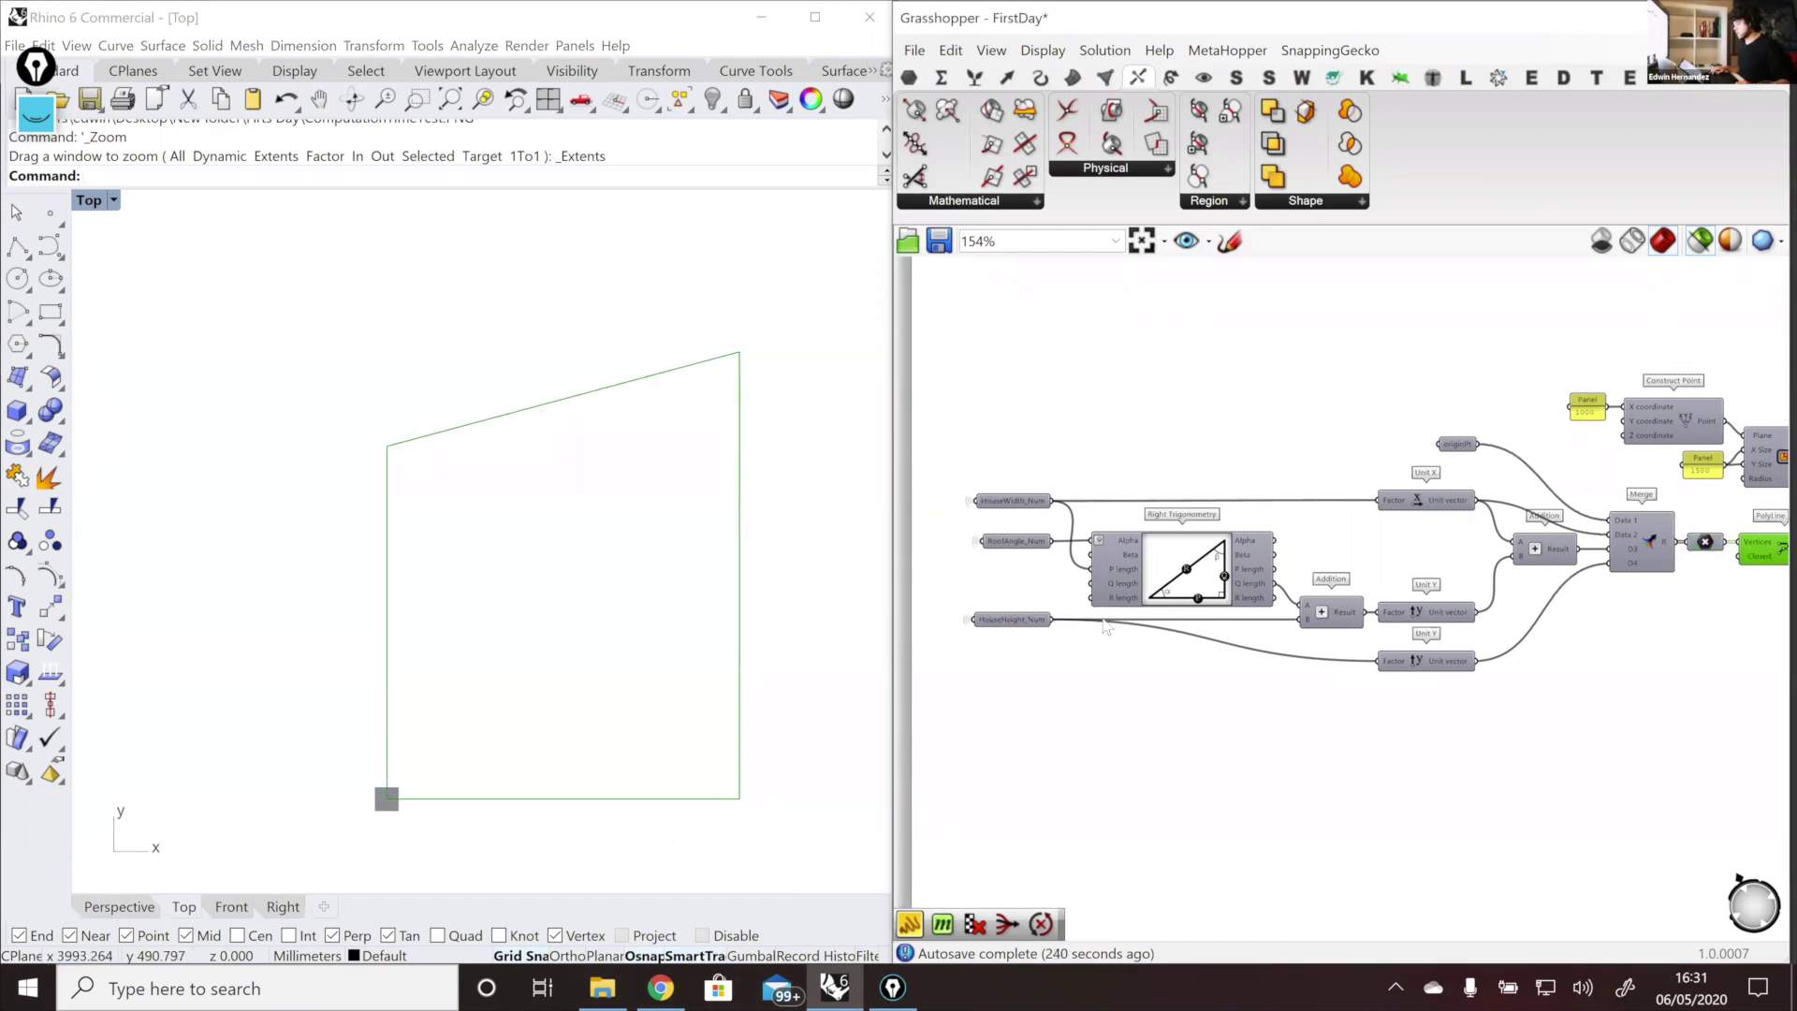
Step: With the screen annotation pen, circle the wall outline's two base corners and draw an arrow labelled X between them
{"action": "scroll", "coordinate": [1106, 627], "scroll_direction": "up", "scroll_amount": 1}
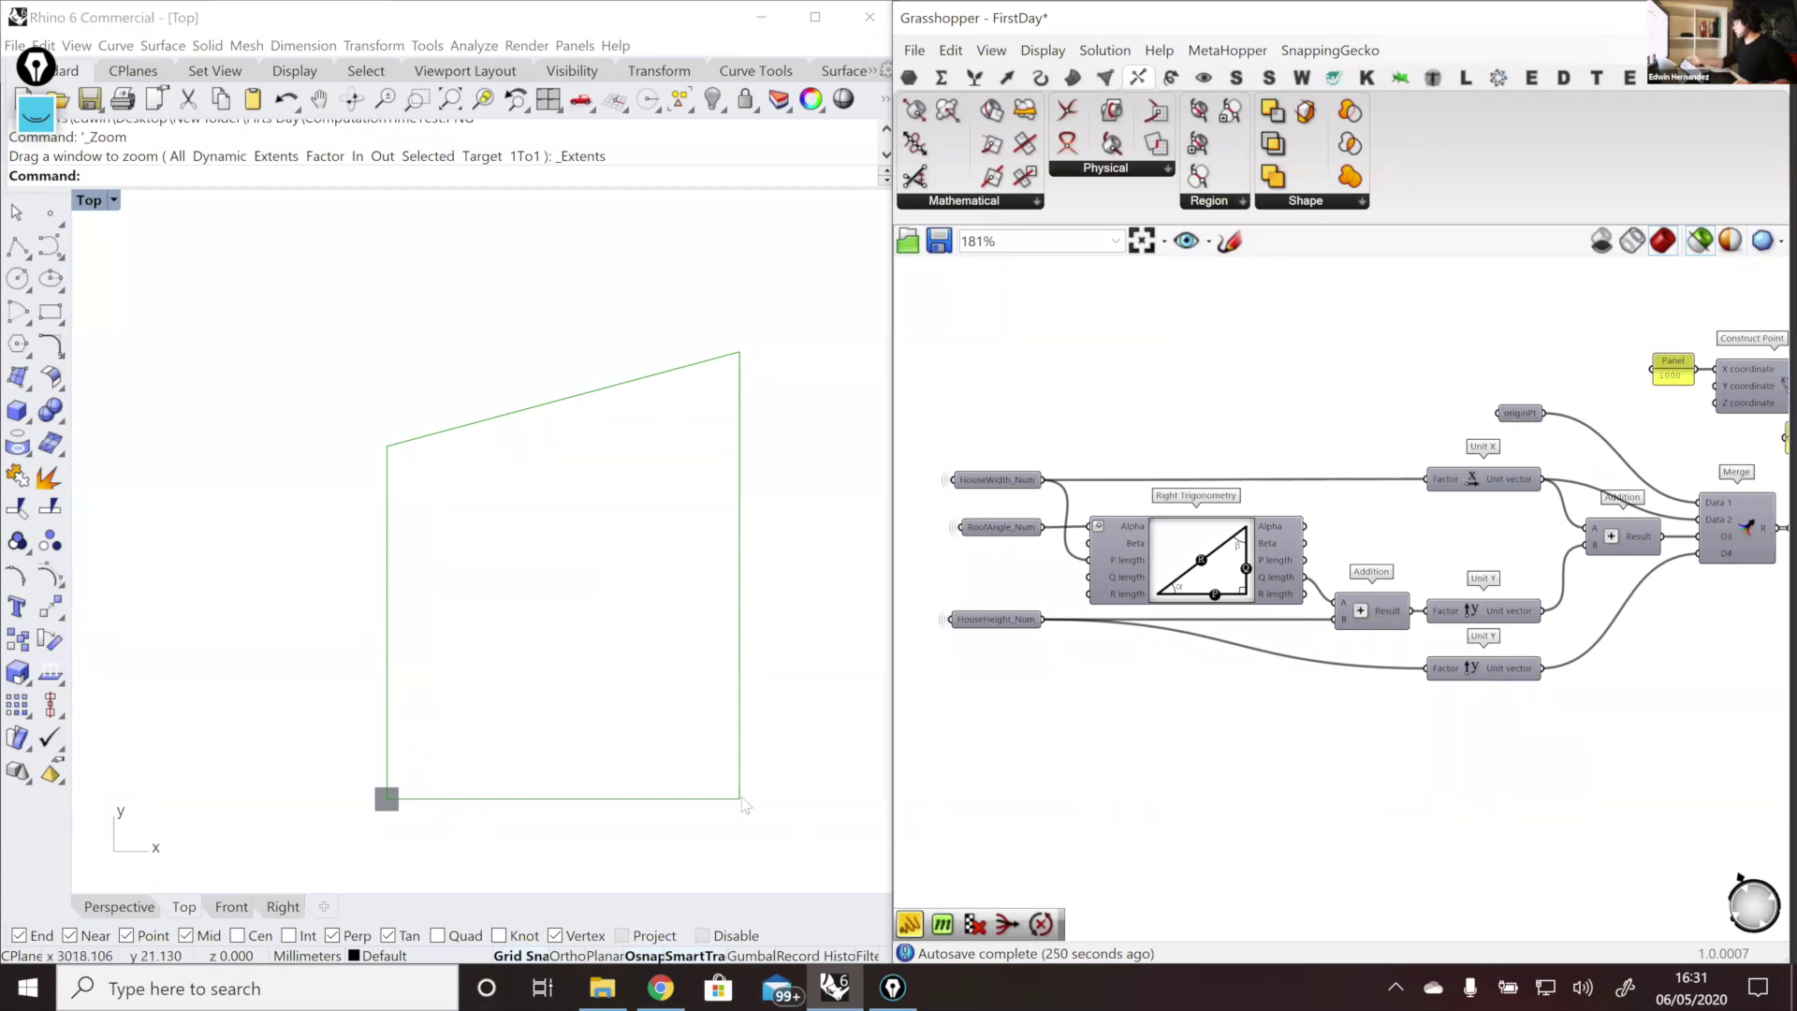
{"action": "left_click", "coordinate": [37, 116]}
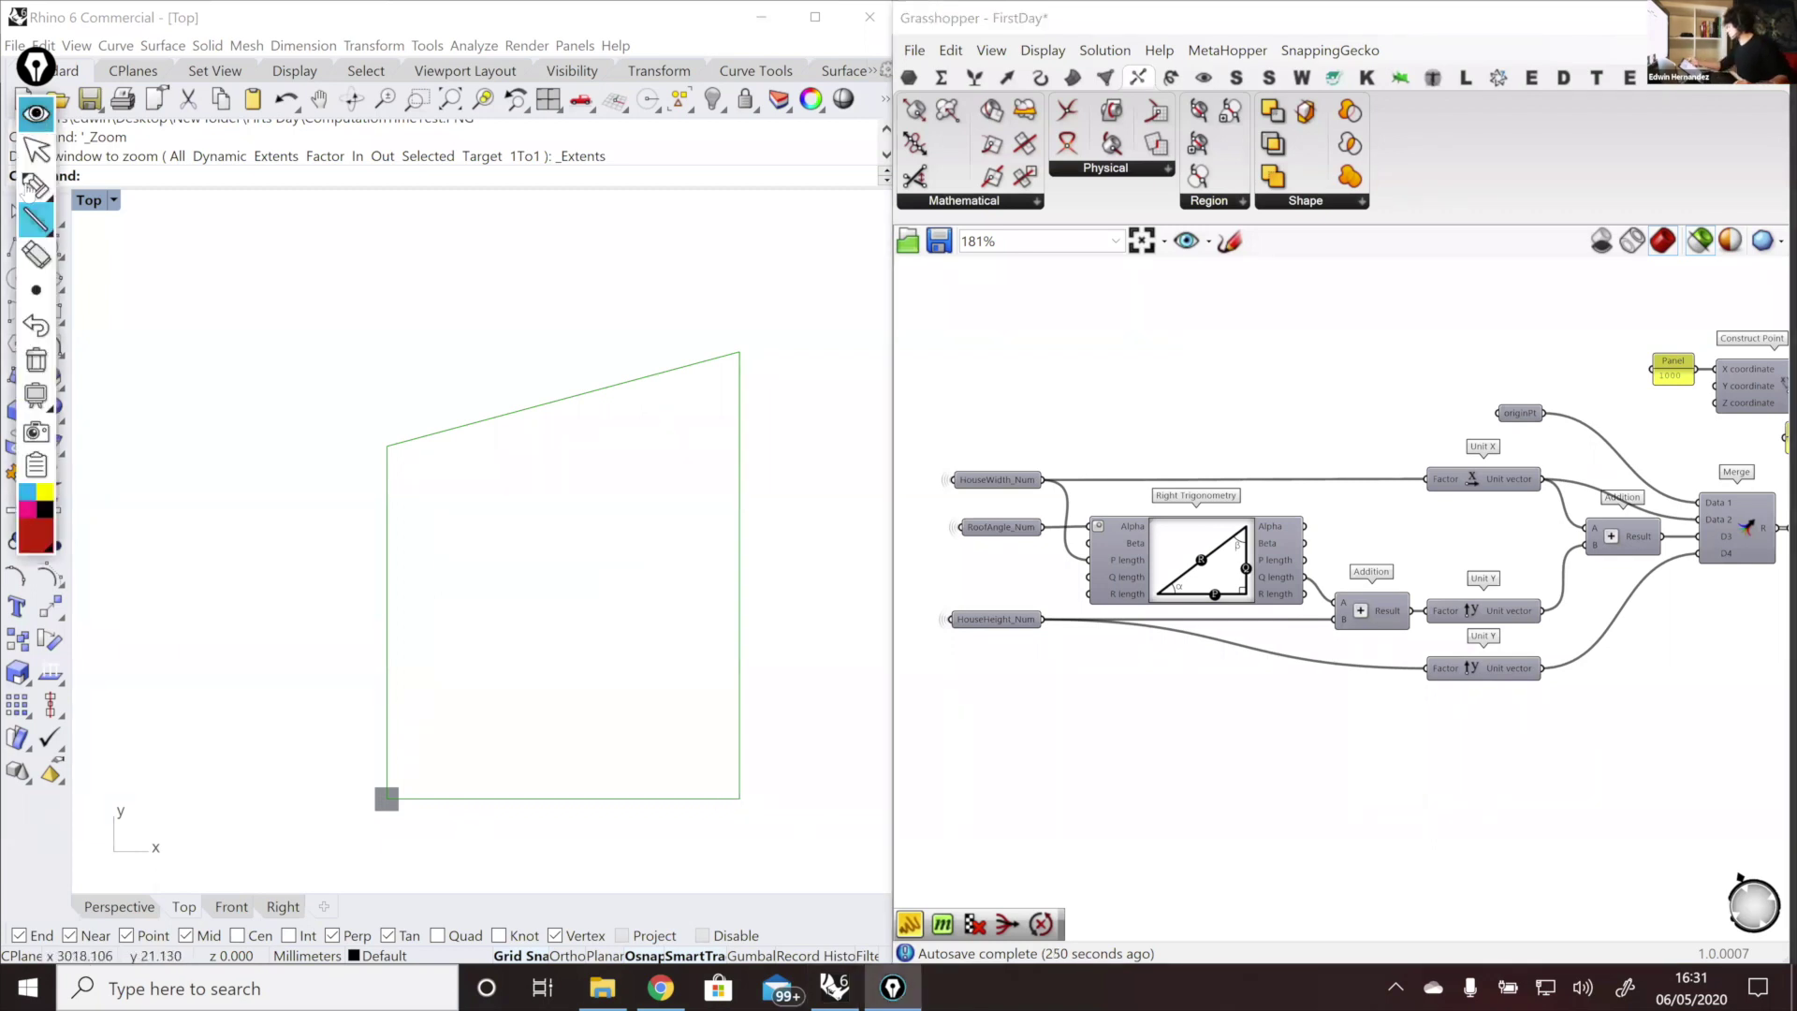
{"action": "left_click", "coordinate": [35, 184]}
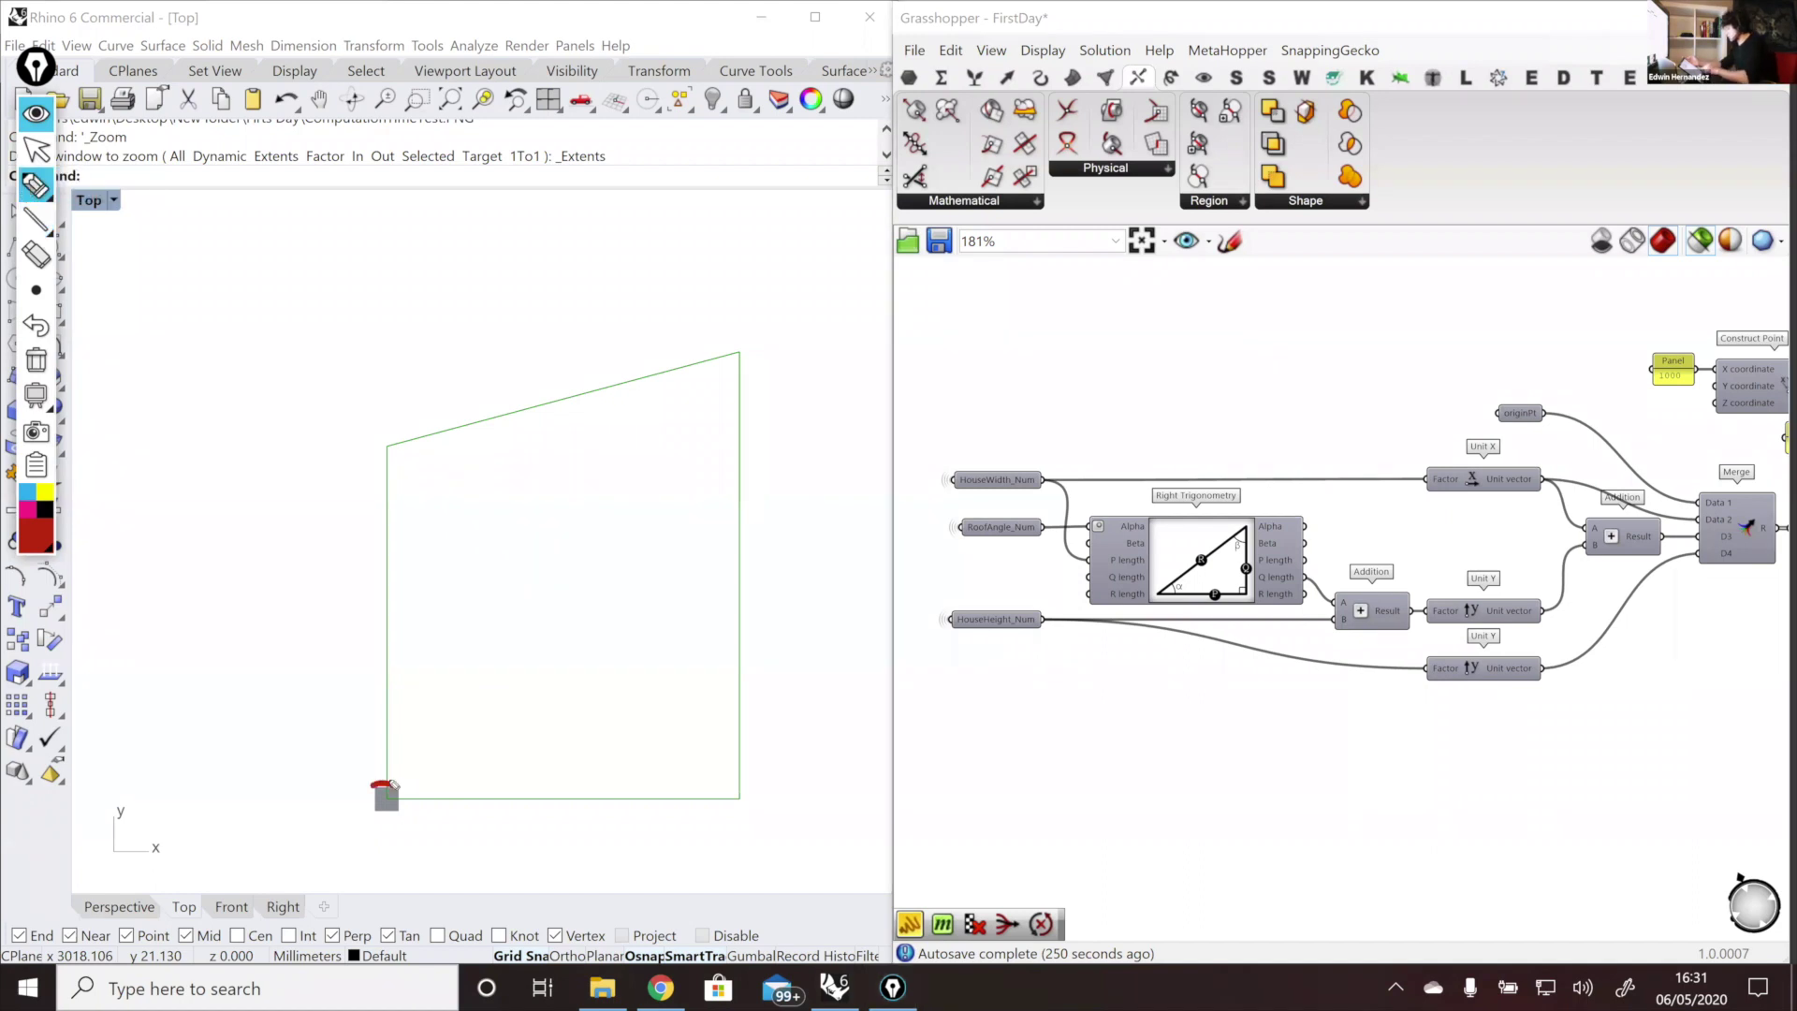
{"action": "left_click_drag", "start_coordinate": [391, 781], "coordinate": [395, 784]}
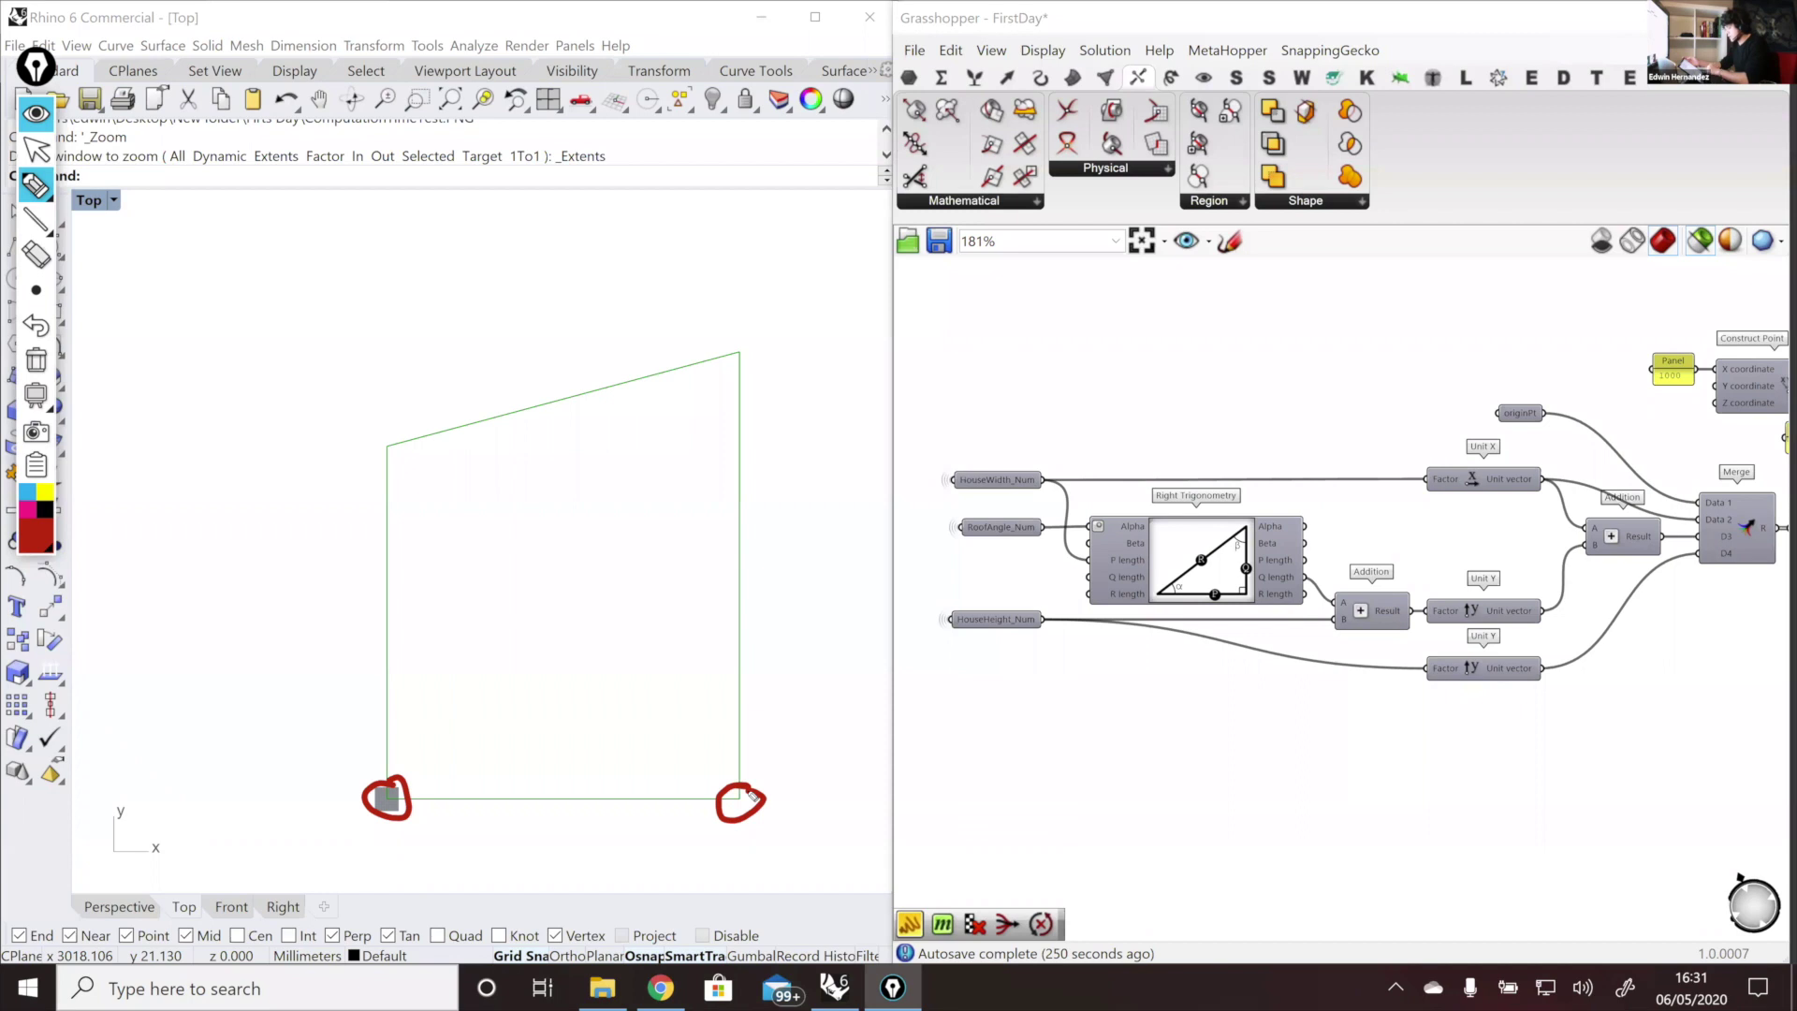
{"action": "mouse_move", "coordinate": [502, 828]}
{"action": "left_mouse_down"}
{"action": "mouse_move", "coordinate": [593, 809]}
{"action": "mouse_move", "coordinate": [569, 847]}
{"action": "left_mouse_up"}
{"action": "left_click_drag", "start_coordinate": [526, 856], "coordinate": [562, 876]}
{"action": "left_click_drag", "start_coordinate": [573, 842], "coordinate": [531, 885]}
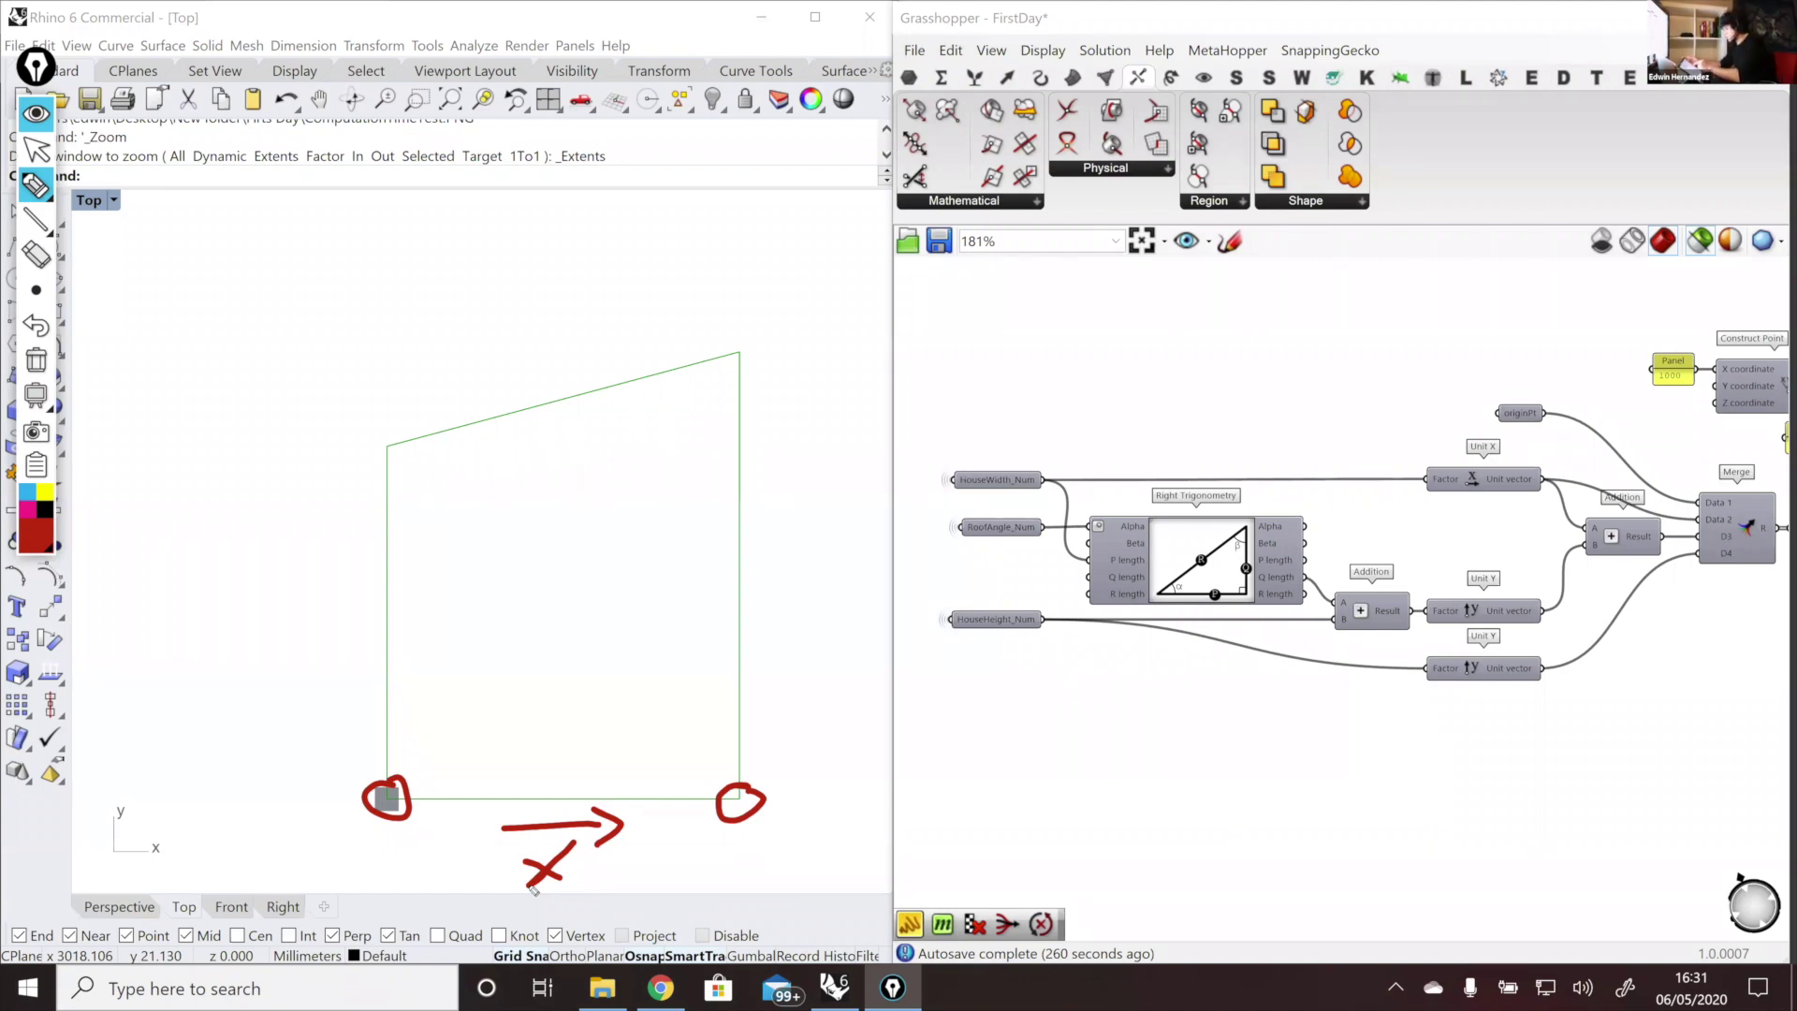
Step: Draw a dashed horizontal line at the eave and bracket marks for the wall height and the extra roof rise
{"action": "left_click_drag", "start_coordinate": [384, 454], "coordinate": [469, 458]}
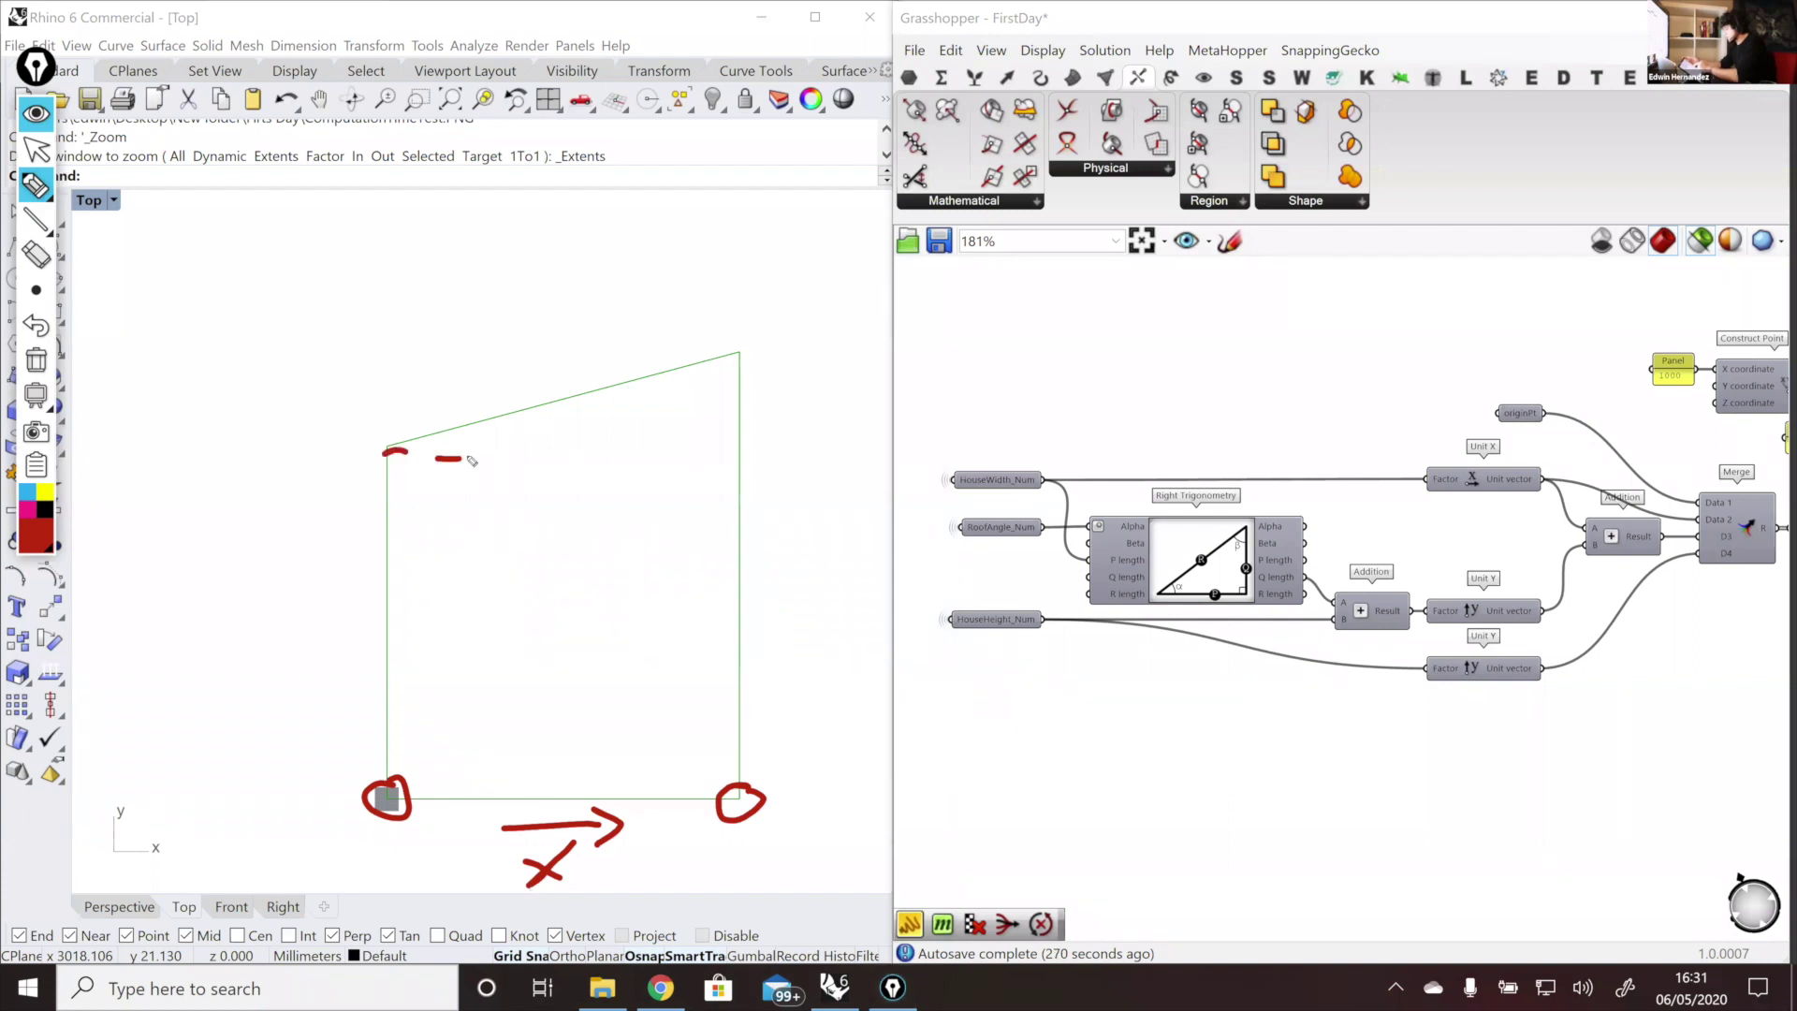
{"action": "left_click", "coordinate": [501, 458]}
{"action": "left_click_drag", "start_coordinate": [580, 459], "coordinate": [739, 458]}
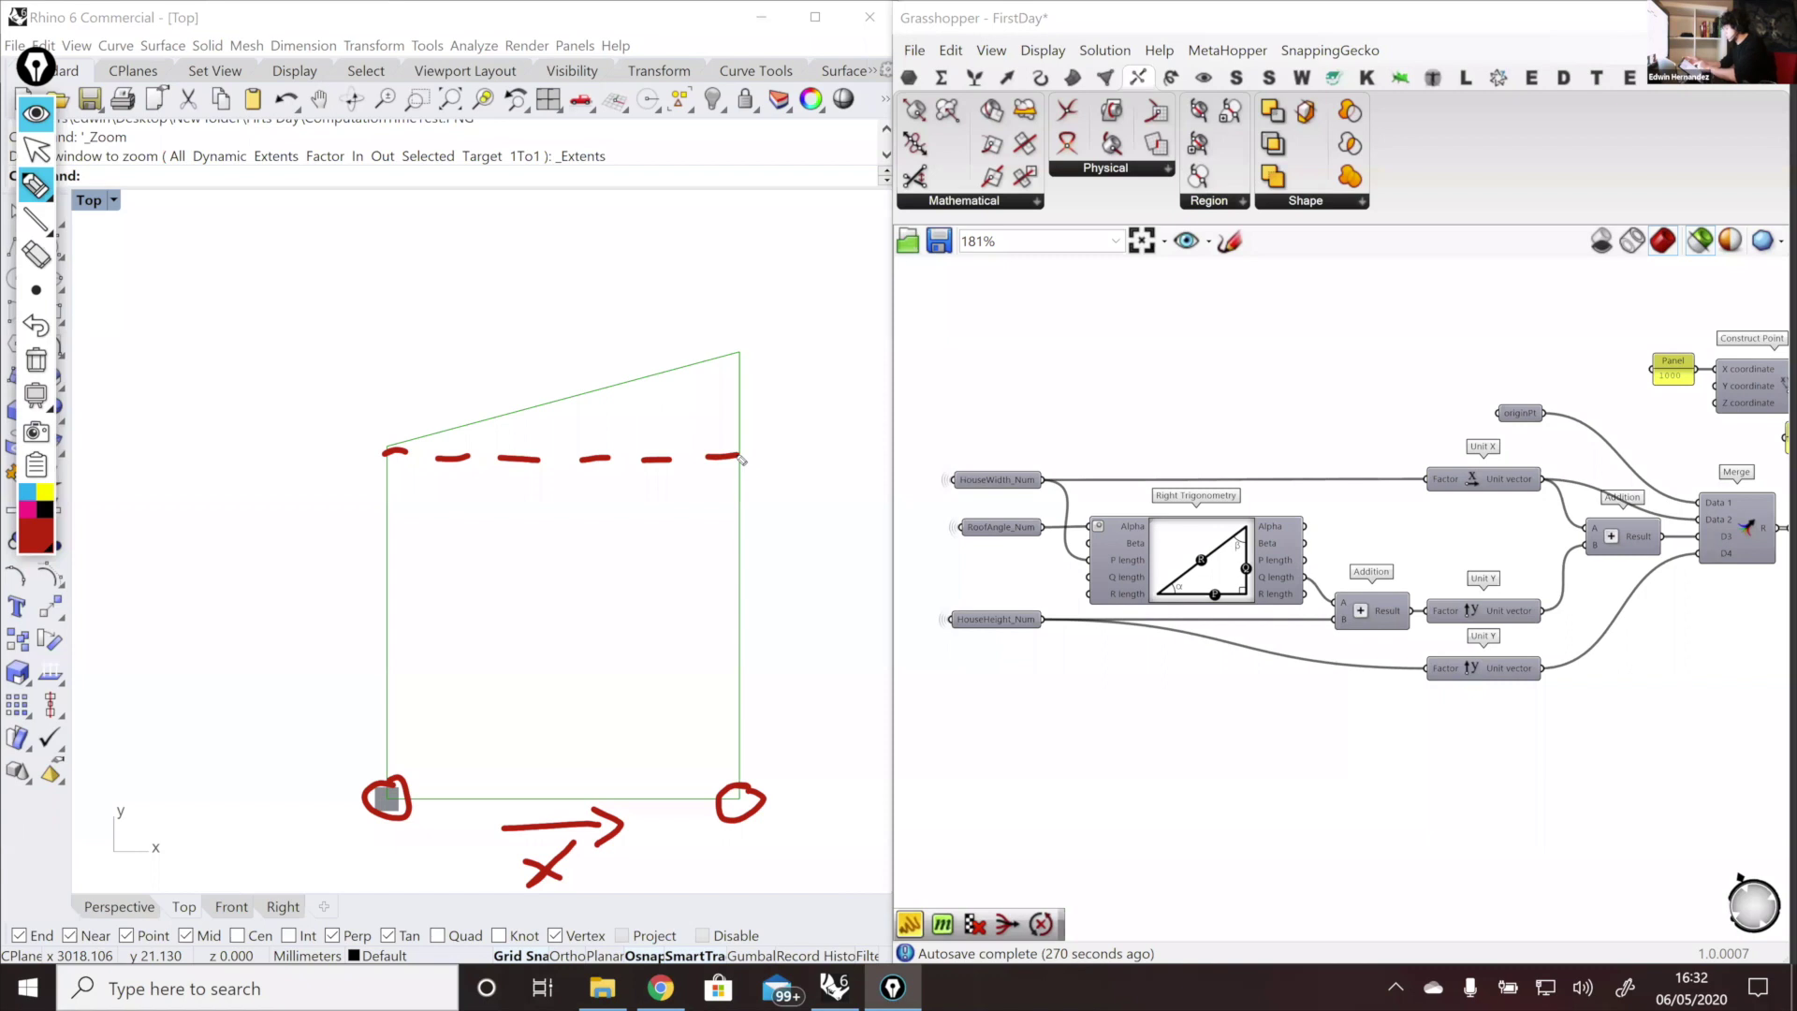
{"action": "mouse_move", "coordinate": [290, 438]}
{"action": "left_mouse_down"}
{"action": "mouse_move", "coordinate": [339, 450]}
{"action": "mouse_move", "coordinate": [314, 737]}
{"action": "mouse_move", "coordinate": [315, 791]}
{"action": "mouse_move", "coordinate": [343, 803]}
{"action": "left_mouse_up"}
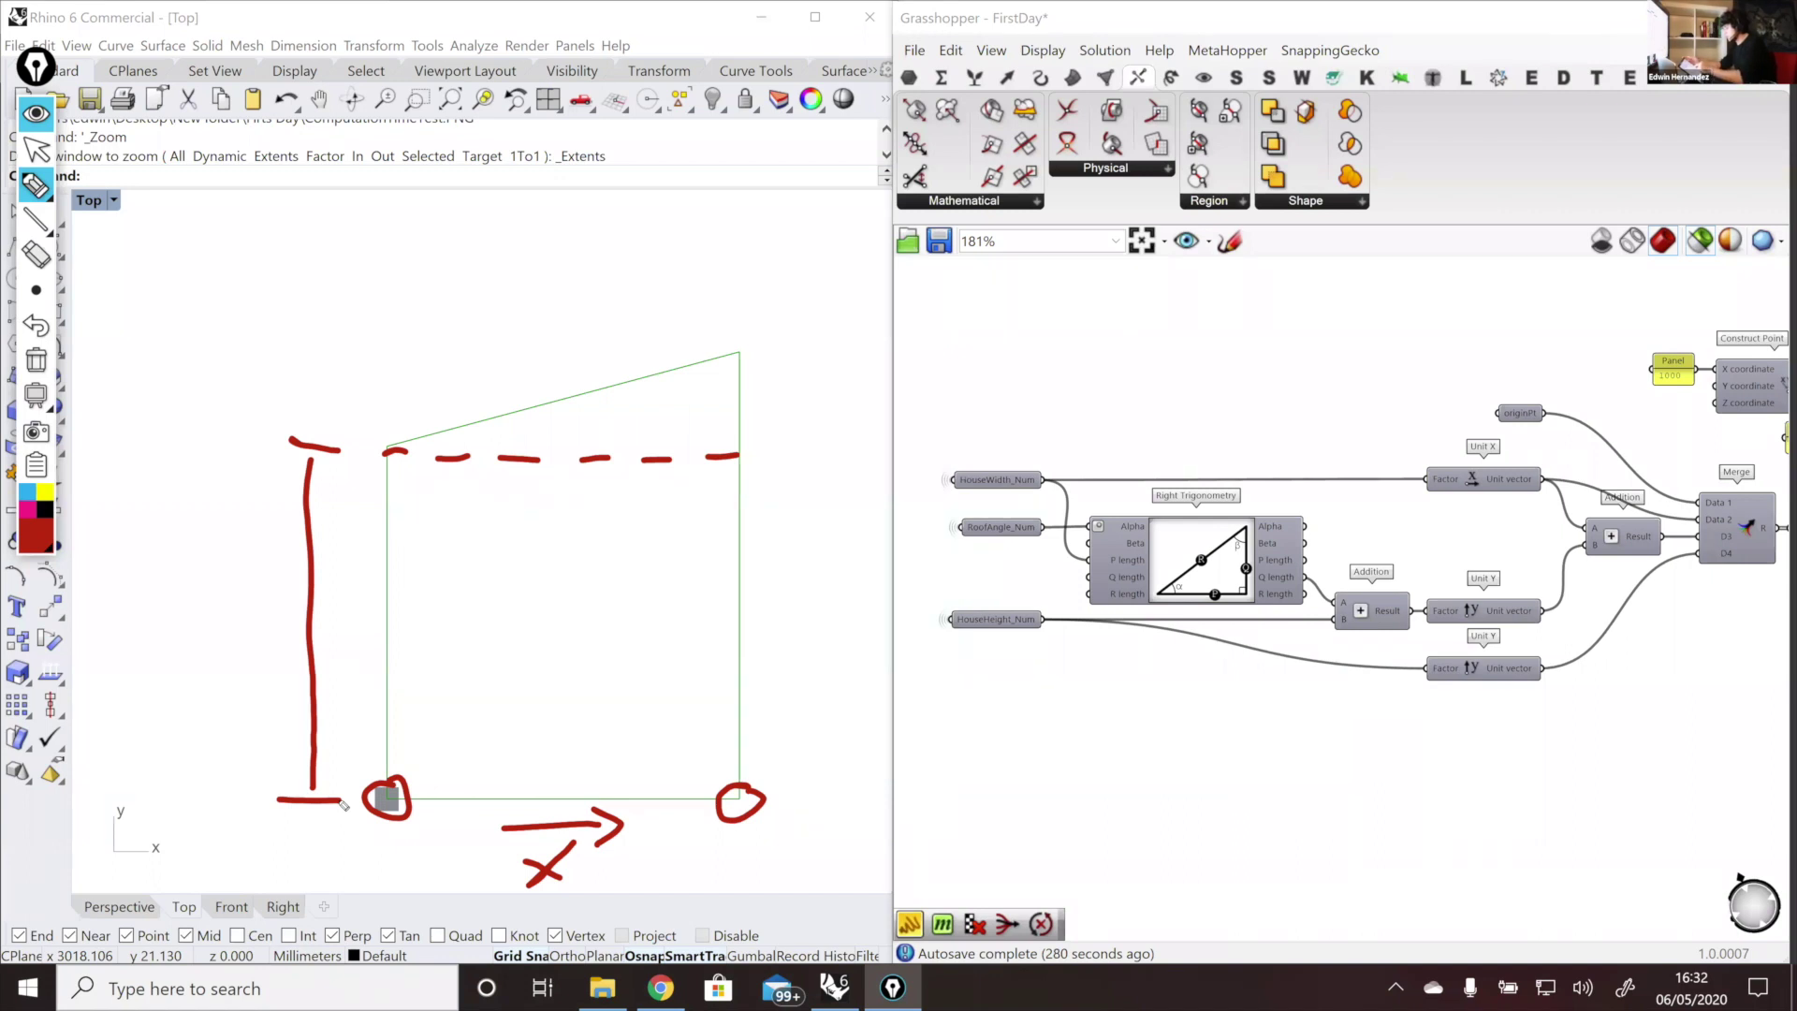
{"action": "left_click_drag", "start_coordinate": [748, 341], "coordinate": [797, 339]}
{"action": "left_click_drag", "start_coordinate": [776, 351], "coordinate": [774, 444]}
{"action": "left_click_drag", "start_coordinate": [744, 454], "coordinate": [802, 461]}
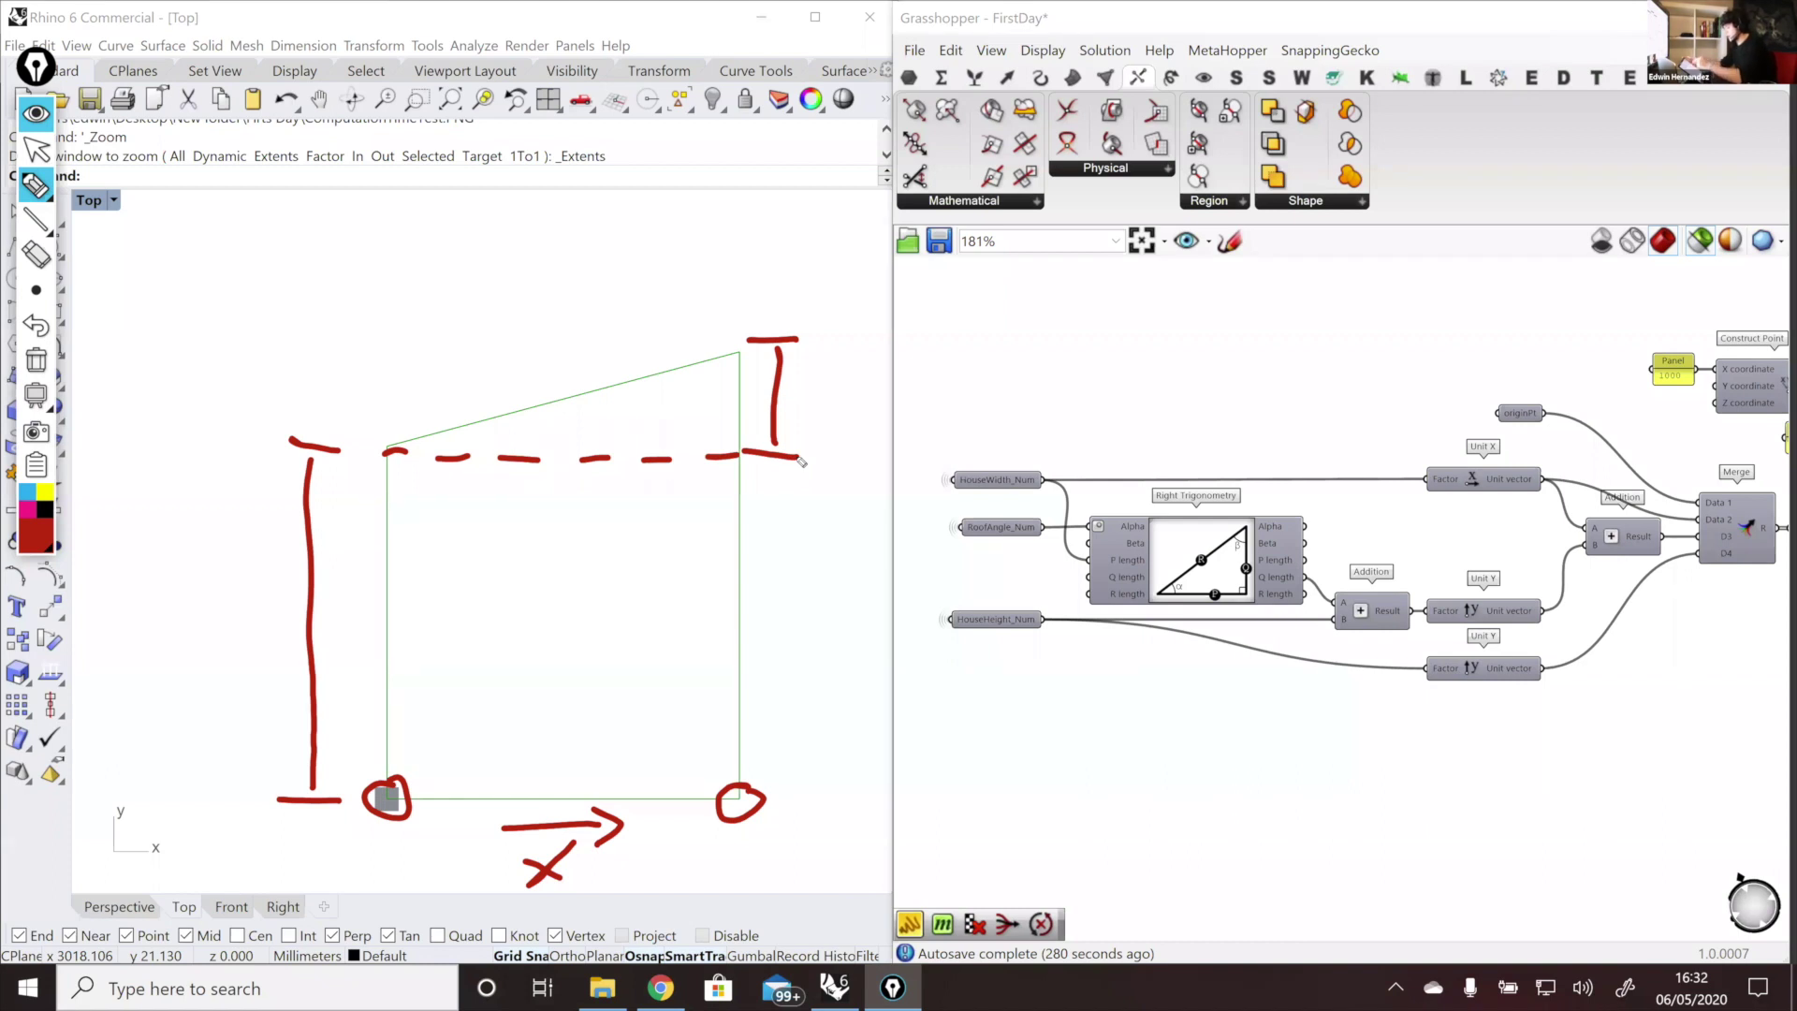
Step: Circle the two upper wall corners, draw an arrow to the higher one, and hide the screen annotations
{"action": "mouse_move", "coordinate": [730, 327]}
{"action": "left_mouse_down"}
{"action": "mouse_move", "coordinate": [704, 348]}
{"action": "mouse_move", "coordinate": [749, 374]}
{"action": "mouse_move", "coordinate": [707, 347]}
{"action": "left_mouse_up"}
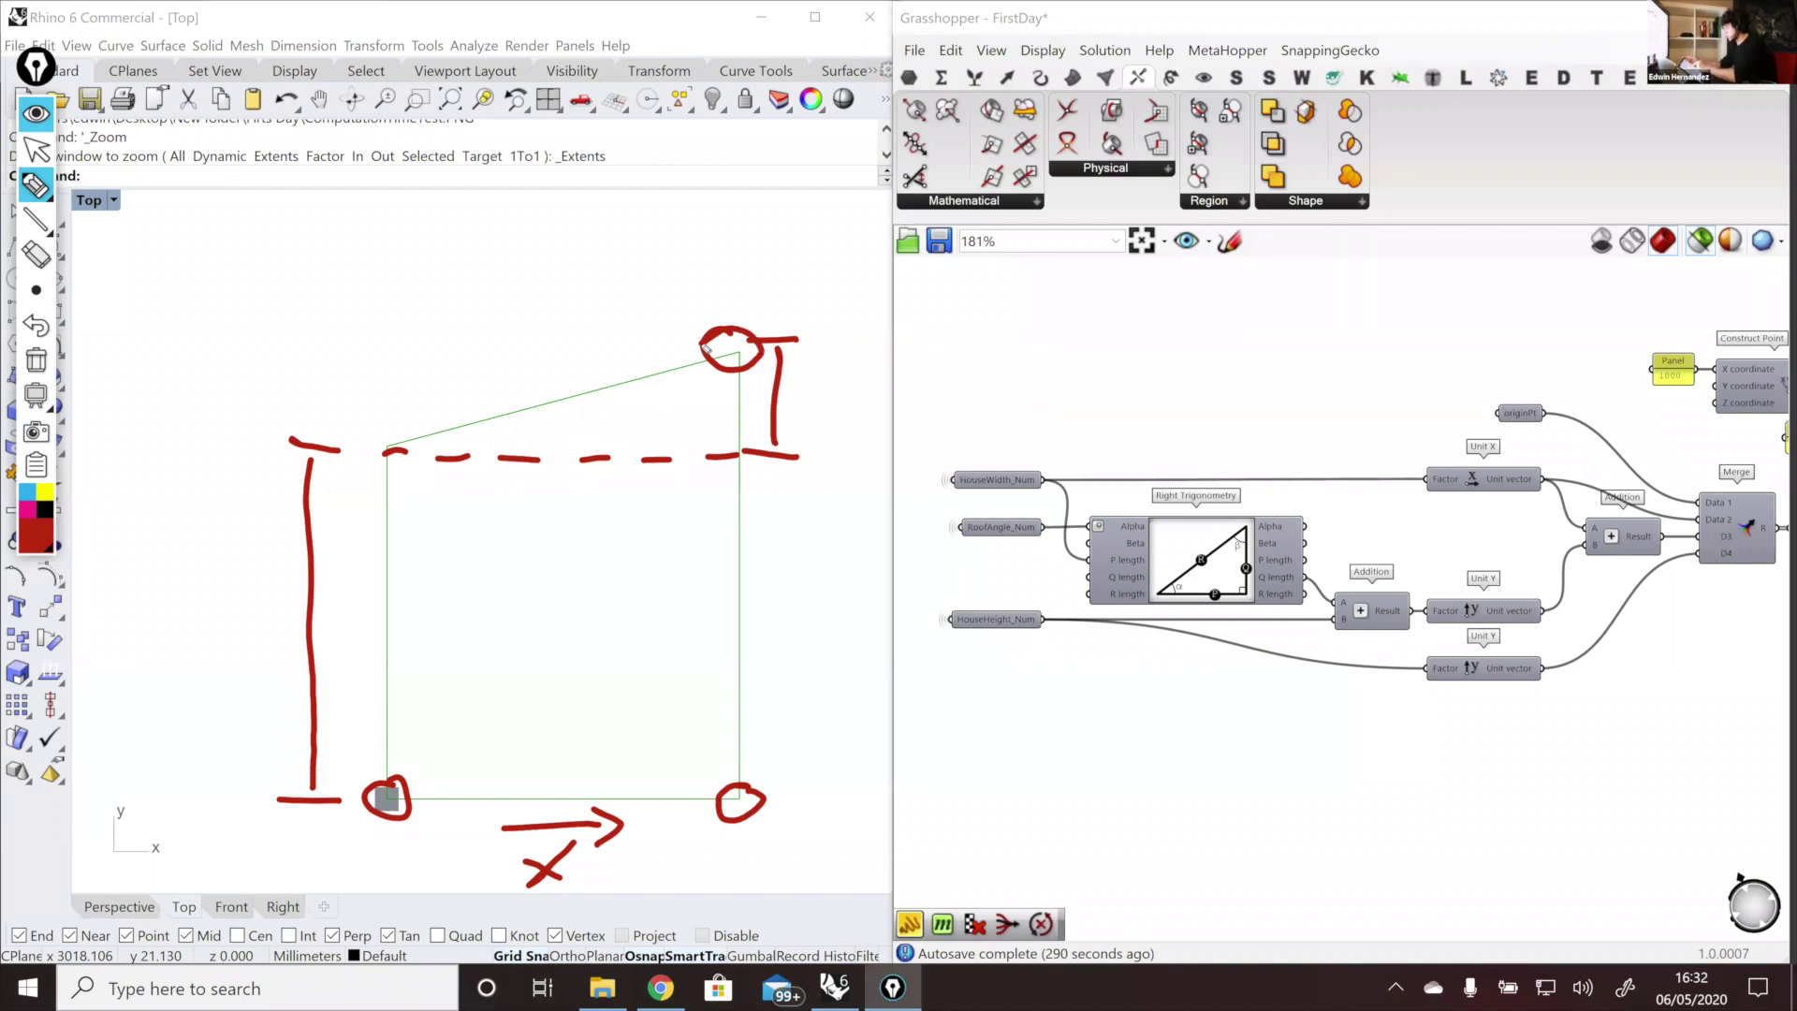
{"action": "left_click_drag", "start_coordinate": [418, 444], "coordinate": [377, 436]}
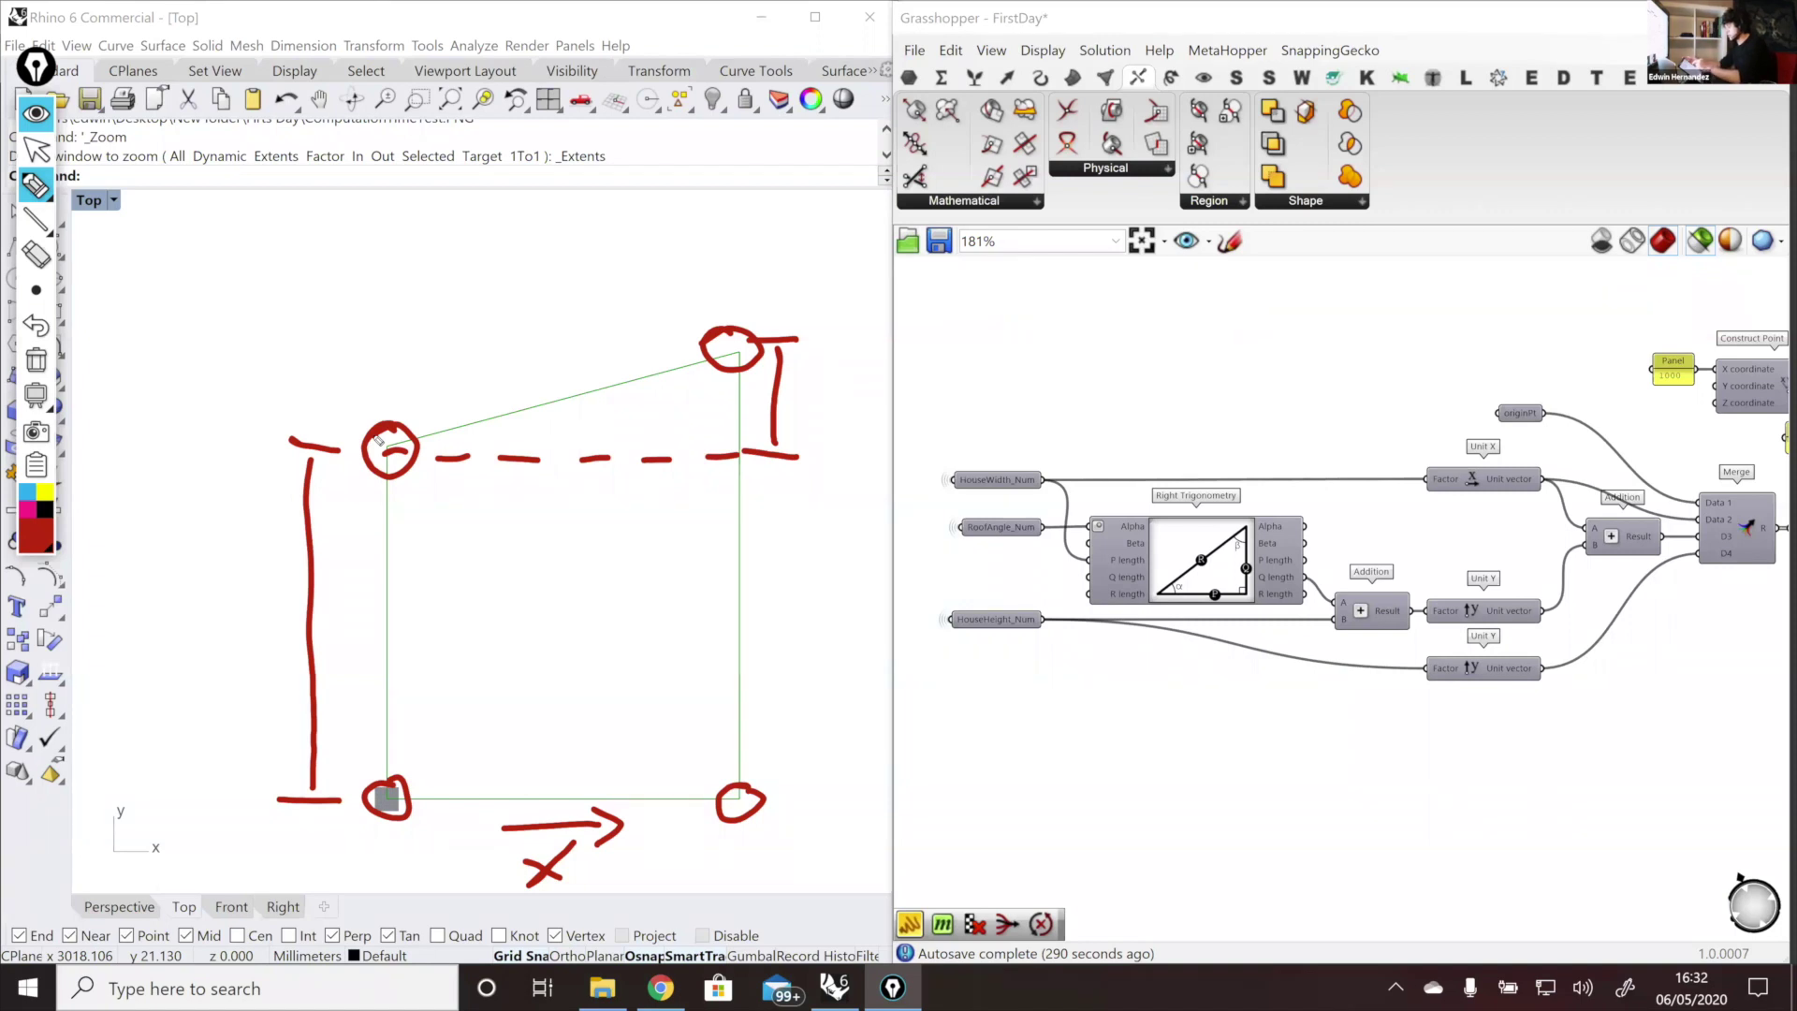
{"action": "mouse_move", "coordinate": [736, 230]}
{"action": "left_mouse_down"}
{"action": "mouse_move", "coordinate": [726, 292]}
{"action": "mouse_move", "coordinate": [768, 273]}
{"action": "left_mouse_up"}
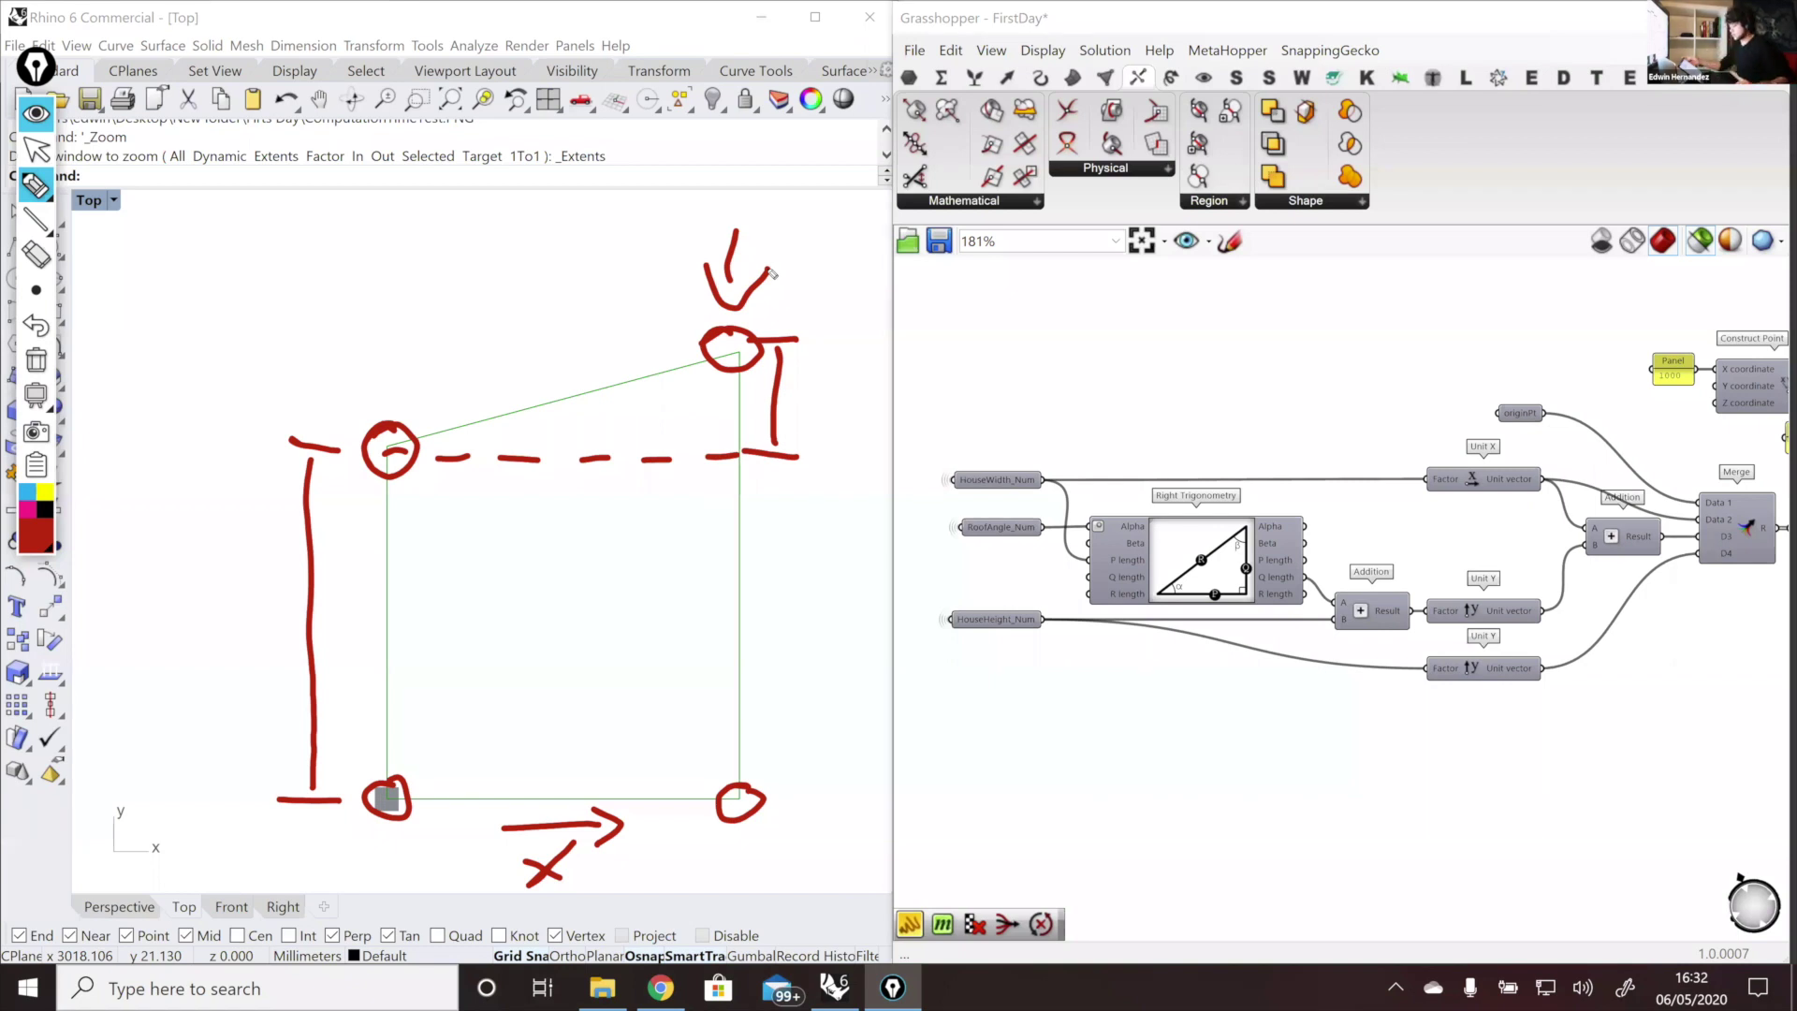
{"action": "left_click", "coordinate": [35, 113]}
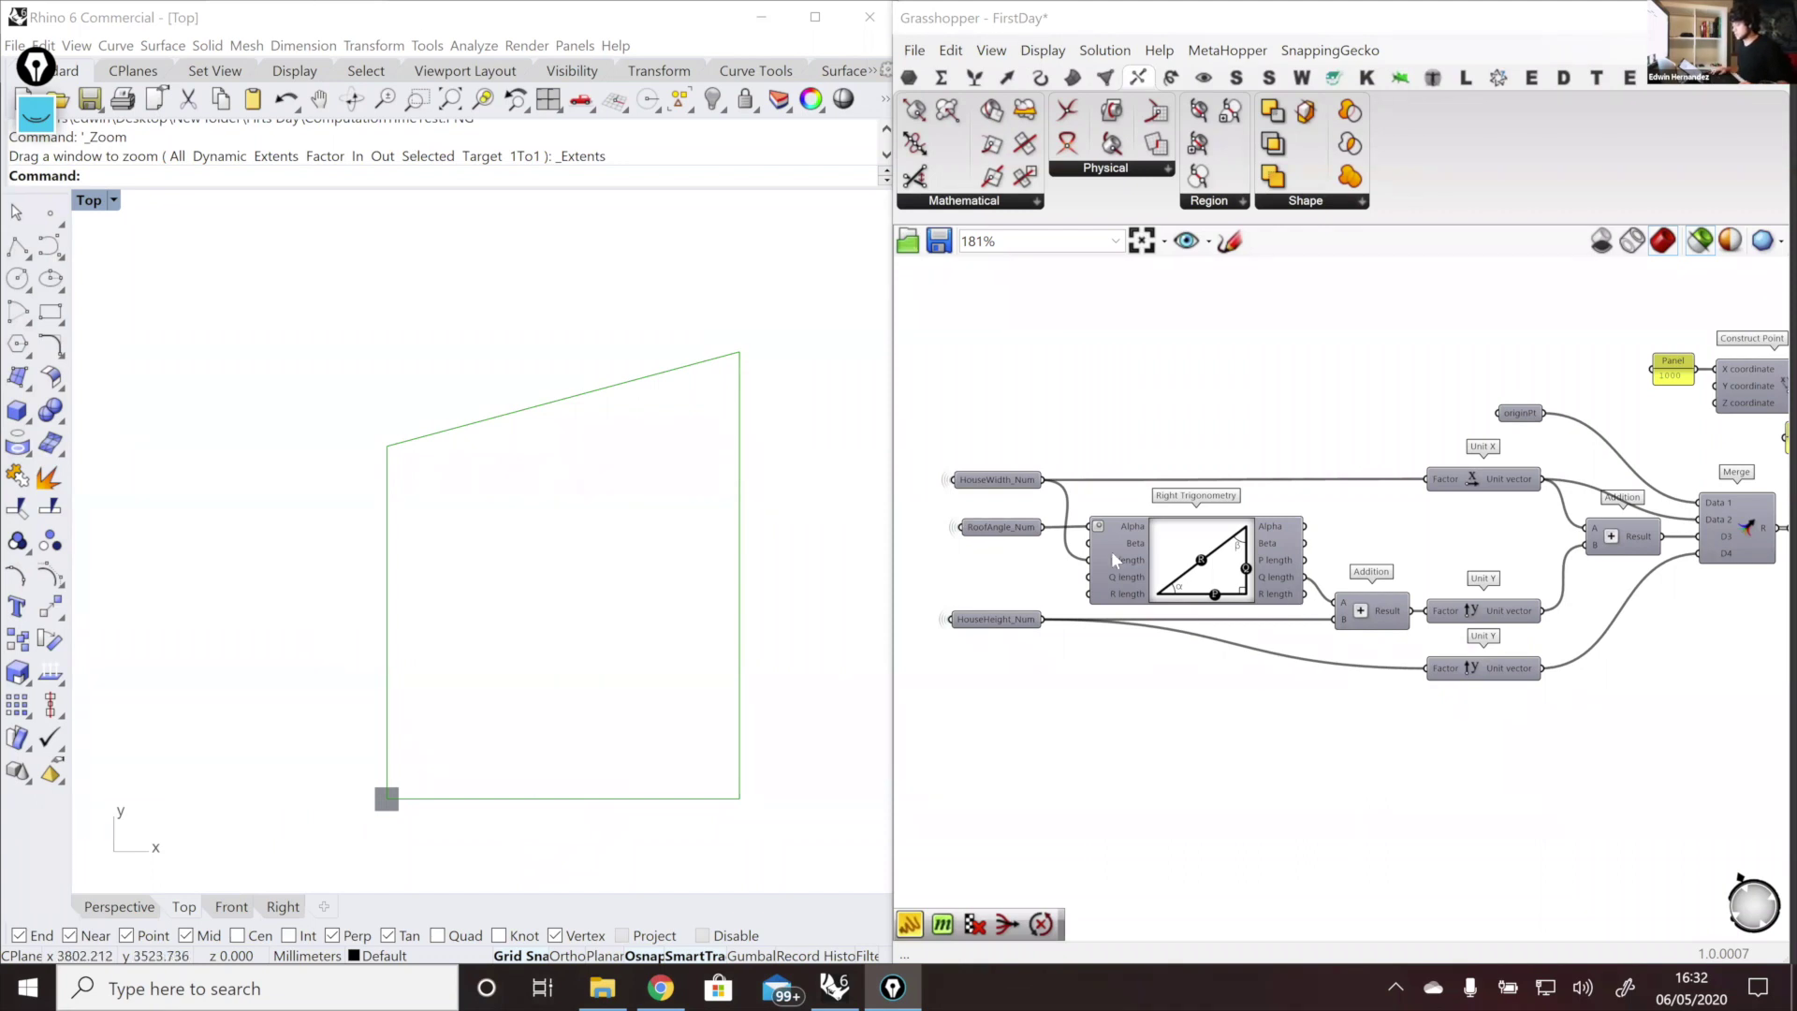
Step: Examine how the Right Trigonometry lengths pass through Addition and the unit vectors into the point Merge
{"action": "scroll", "coordinate": [1274, 580], "scroll_direction": "up", "scroll_amount": 2}
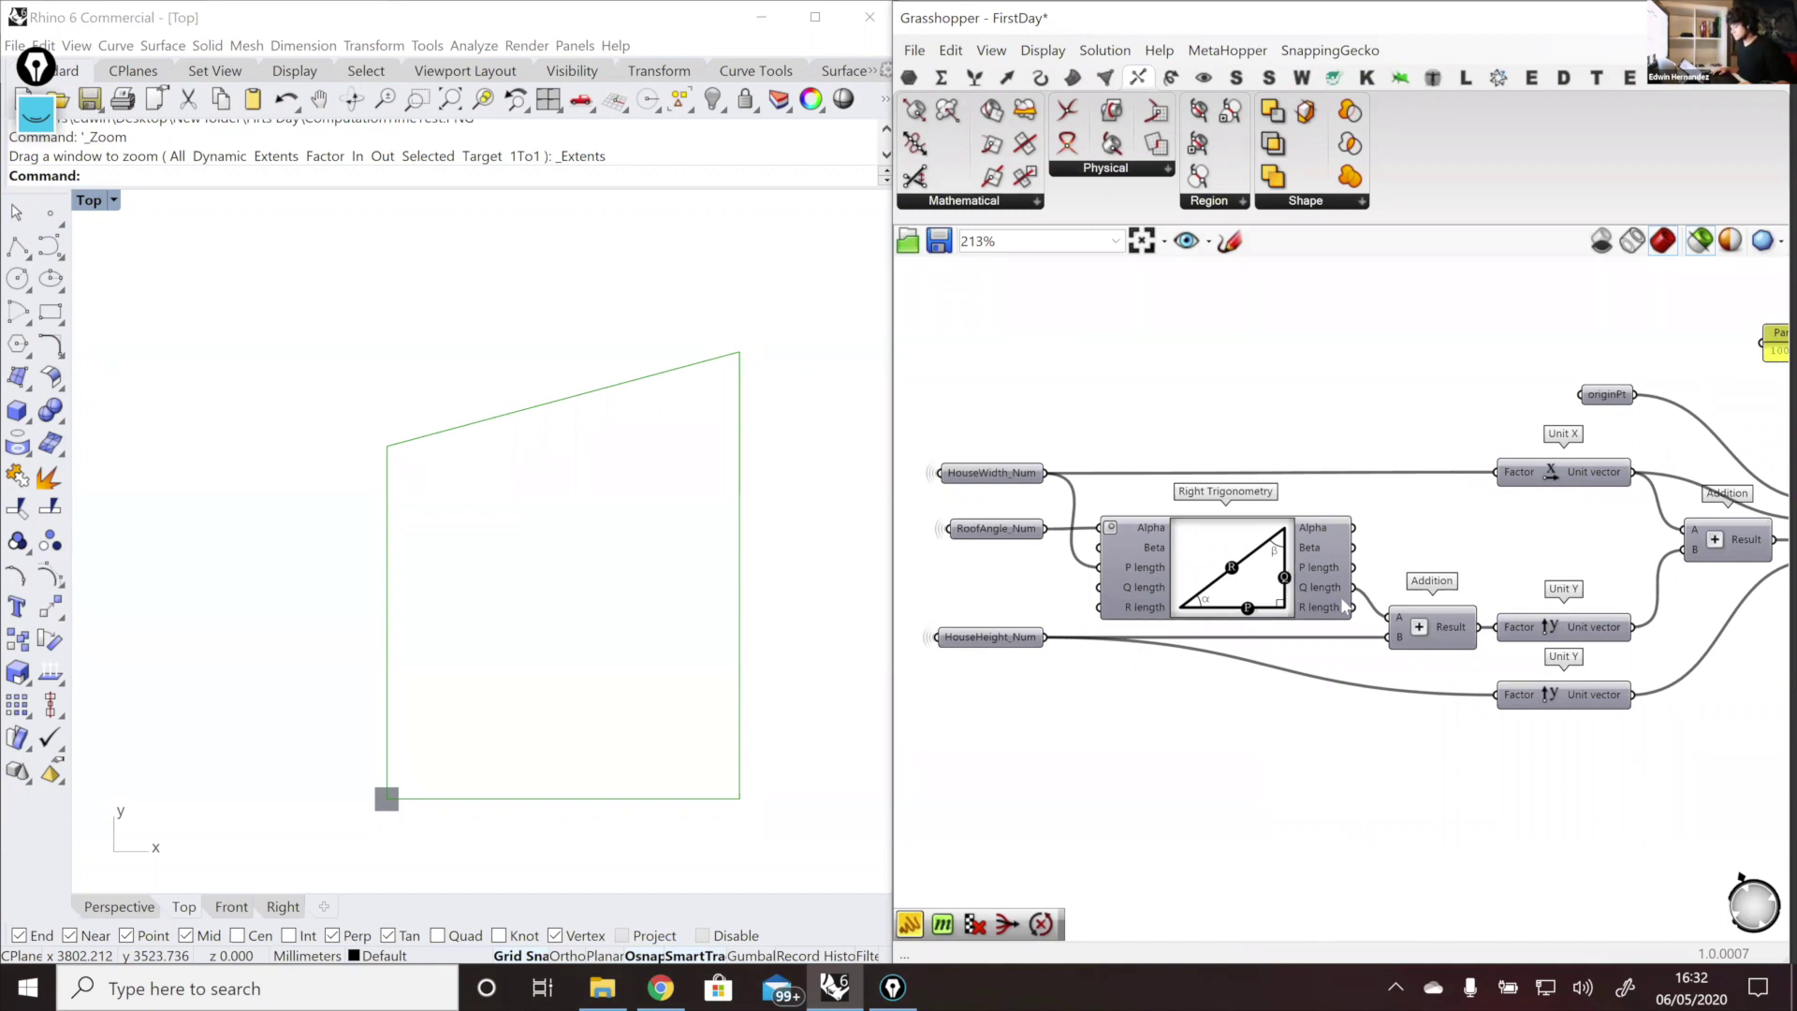
{"action": "right_click_drag", "start_coordinate": [1062, 520], "coordinate": [1217, 596]}
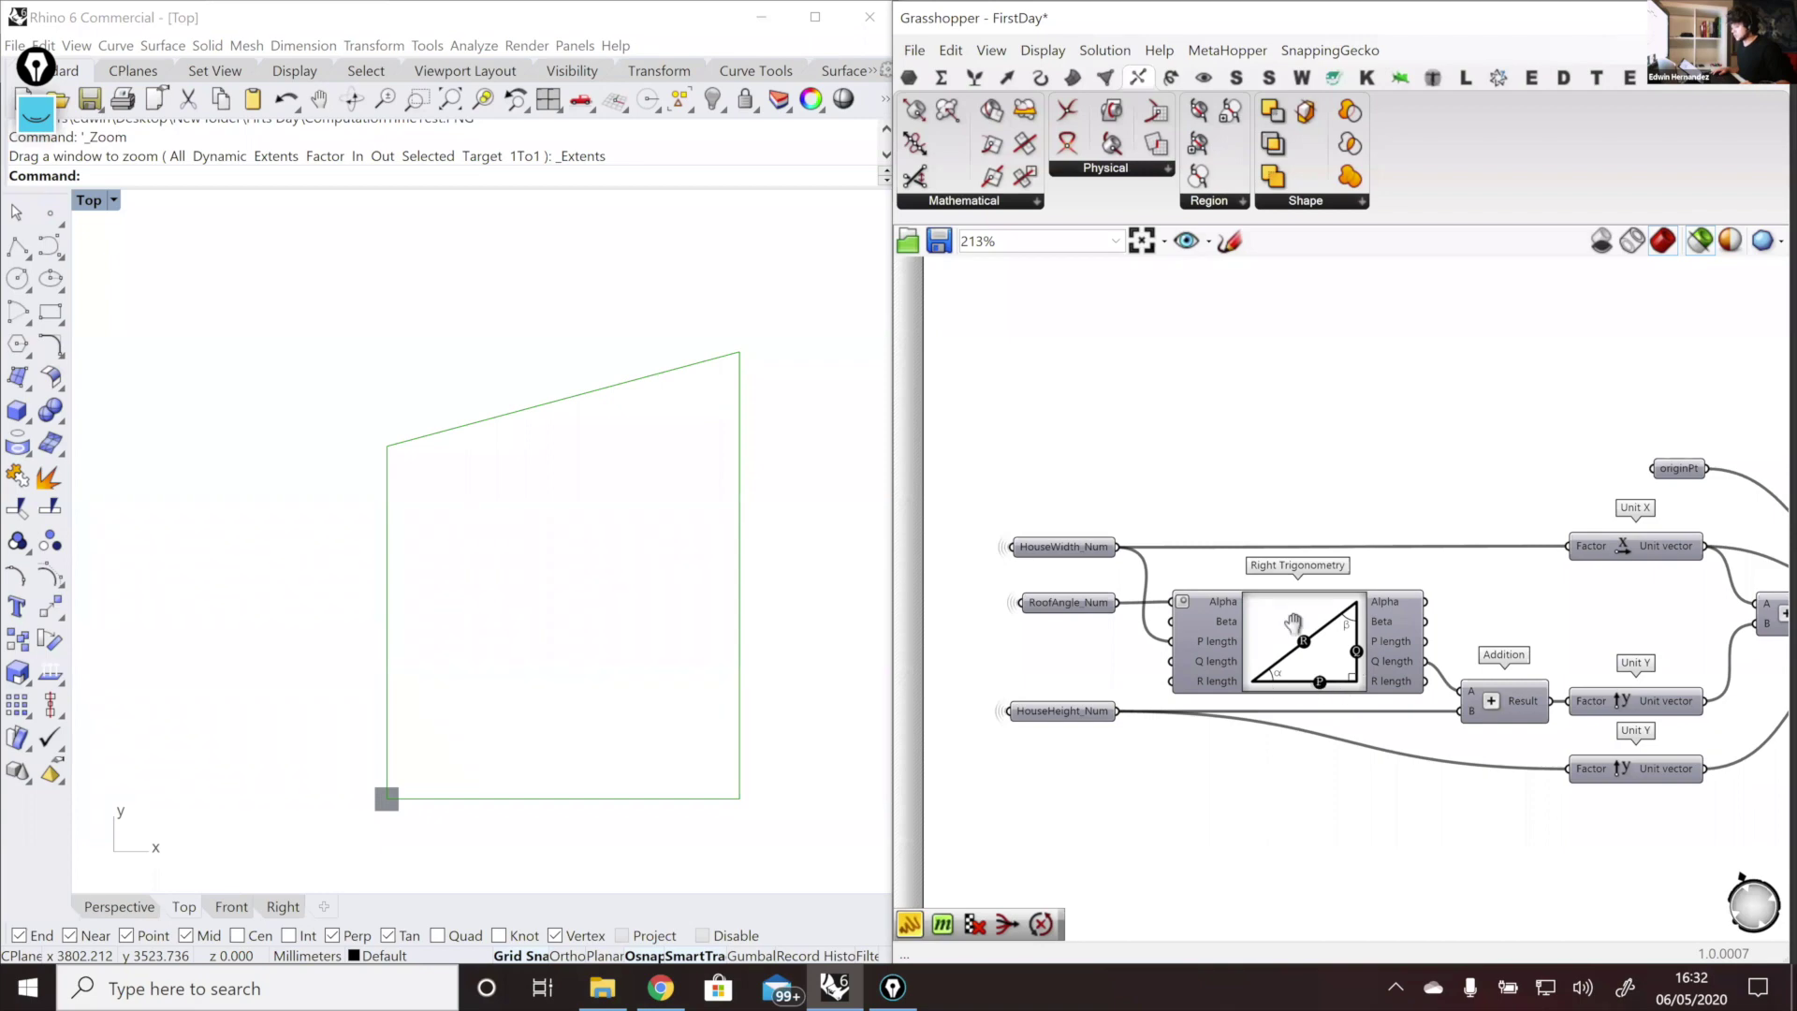
{"action": "right_click_drag", "start_coordinate": [1293, 624], "coordinate": [1105, 587]}
{"action": "scroll", "coordinate": [1413, 564], "scroll_direction": "down", "scroll_amount": 1}
{"action": "right_click_drag", "start_coordinate": [1535, 694], "coordinate": [1235, 694]}
{"action": "right_click_drag", "start_coordinate": [1481, 708], "coordinate": [1737, 749]}
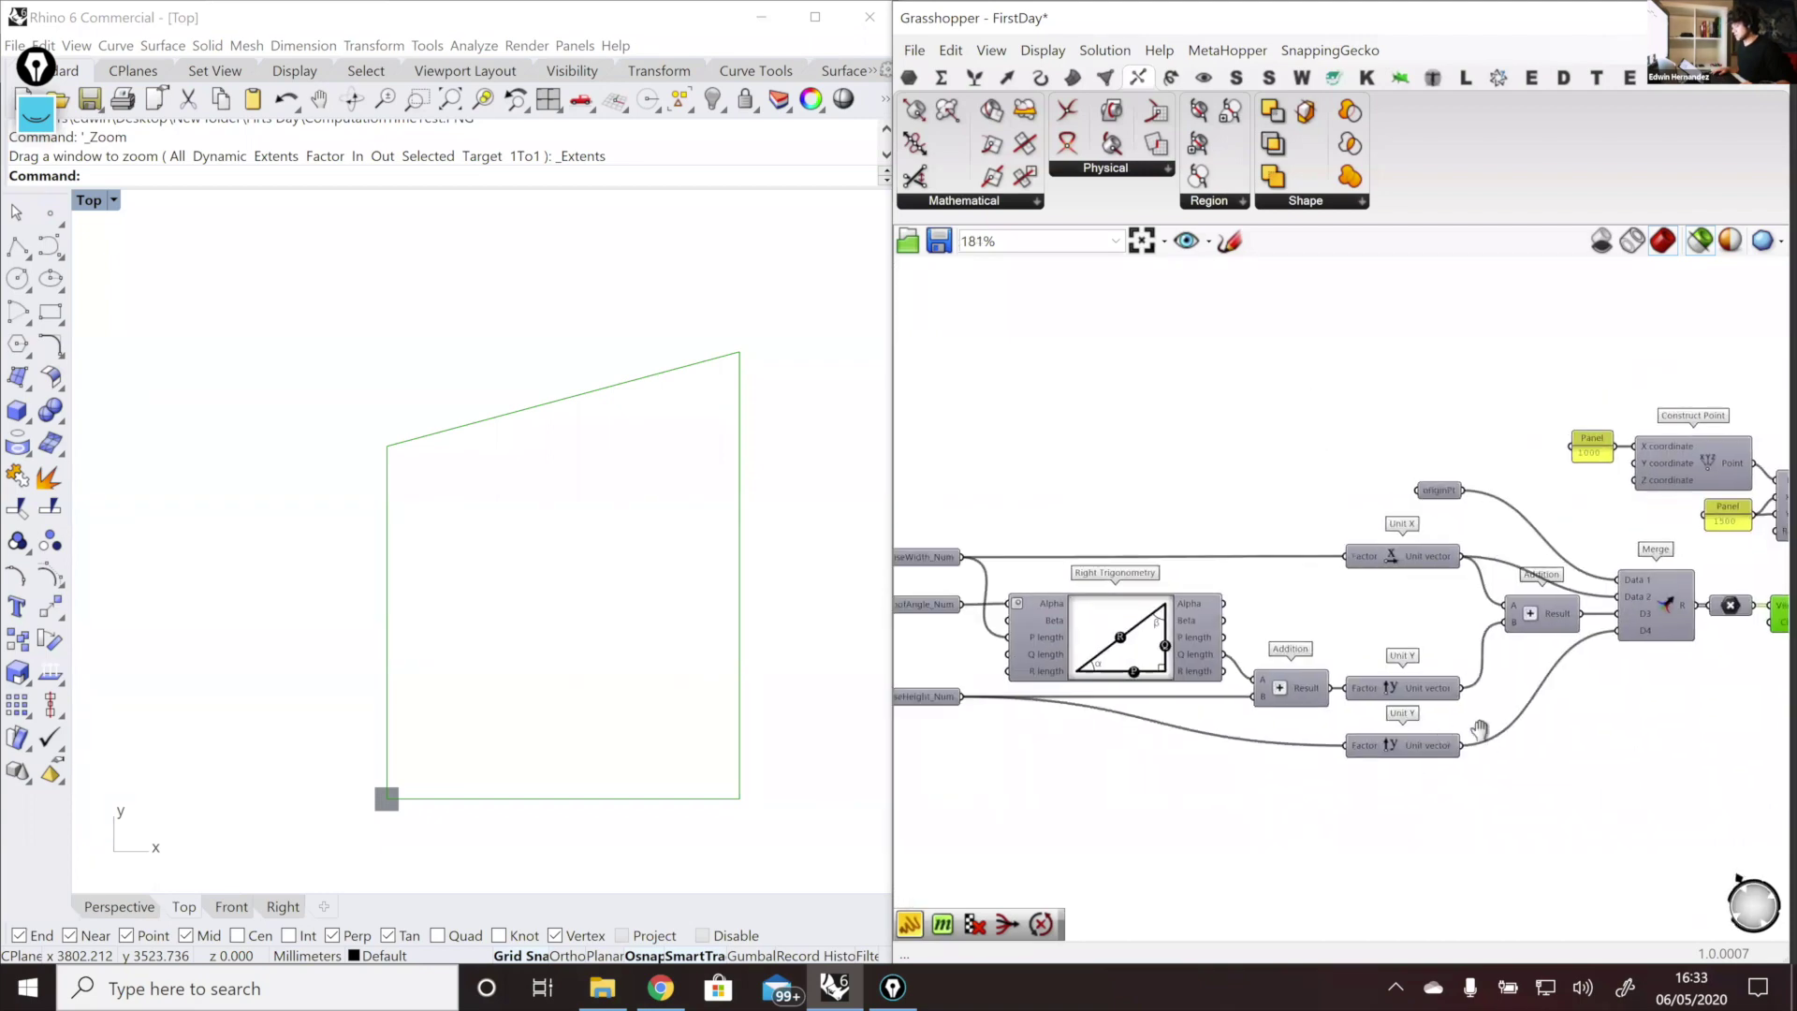
{"action": "right_click_drag", "start_coordinate": [1480, 730], "coordinate": [1512, 732]}
{"action": "scroll", "coordinate": [1573, 661], "scroll_direction": "down", "scroll_amount": 2}
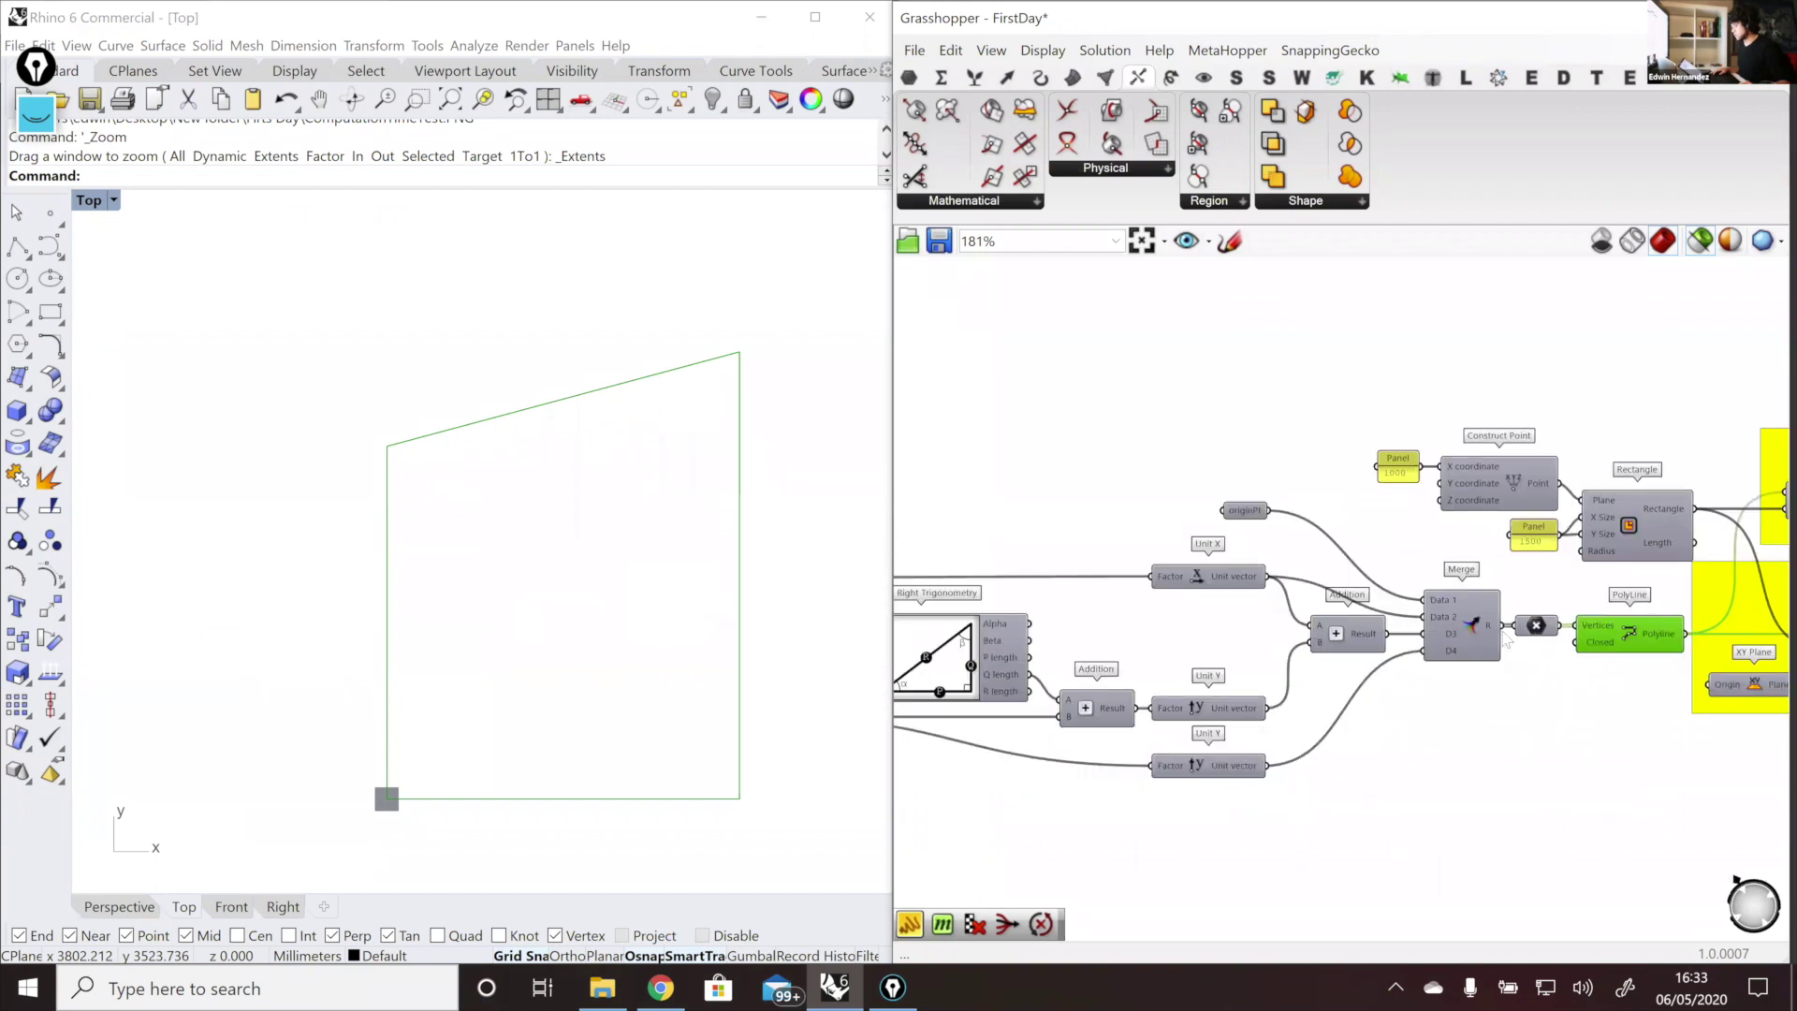
Step: Preview the four merged corner points, followed by the PolyLine wall outline built from them
{"action": "left_click", "coordinate": [1533, 621]}
{"action": "scroll", "coordinate": [1363, 629], "scroll_direction": "up", "scroll_amount": 1}
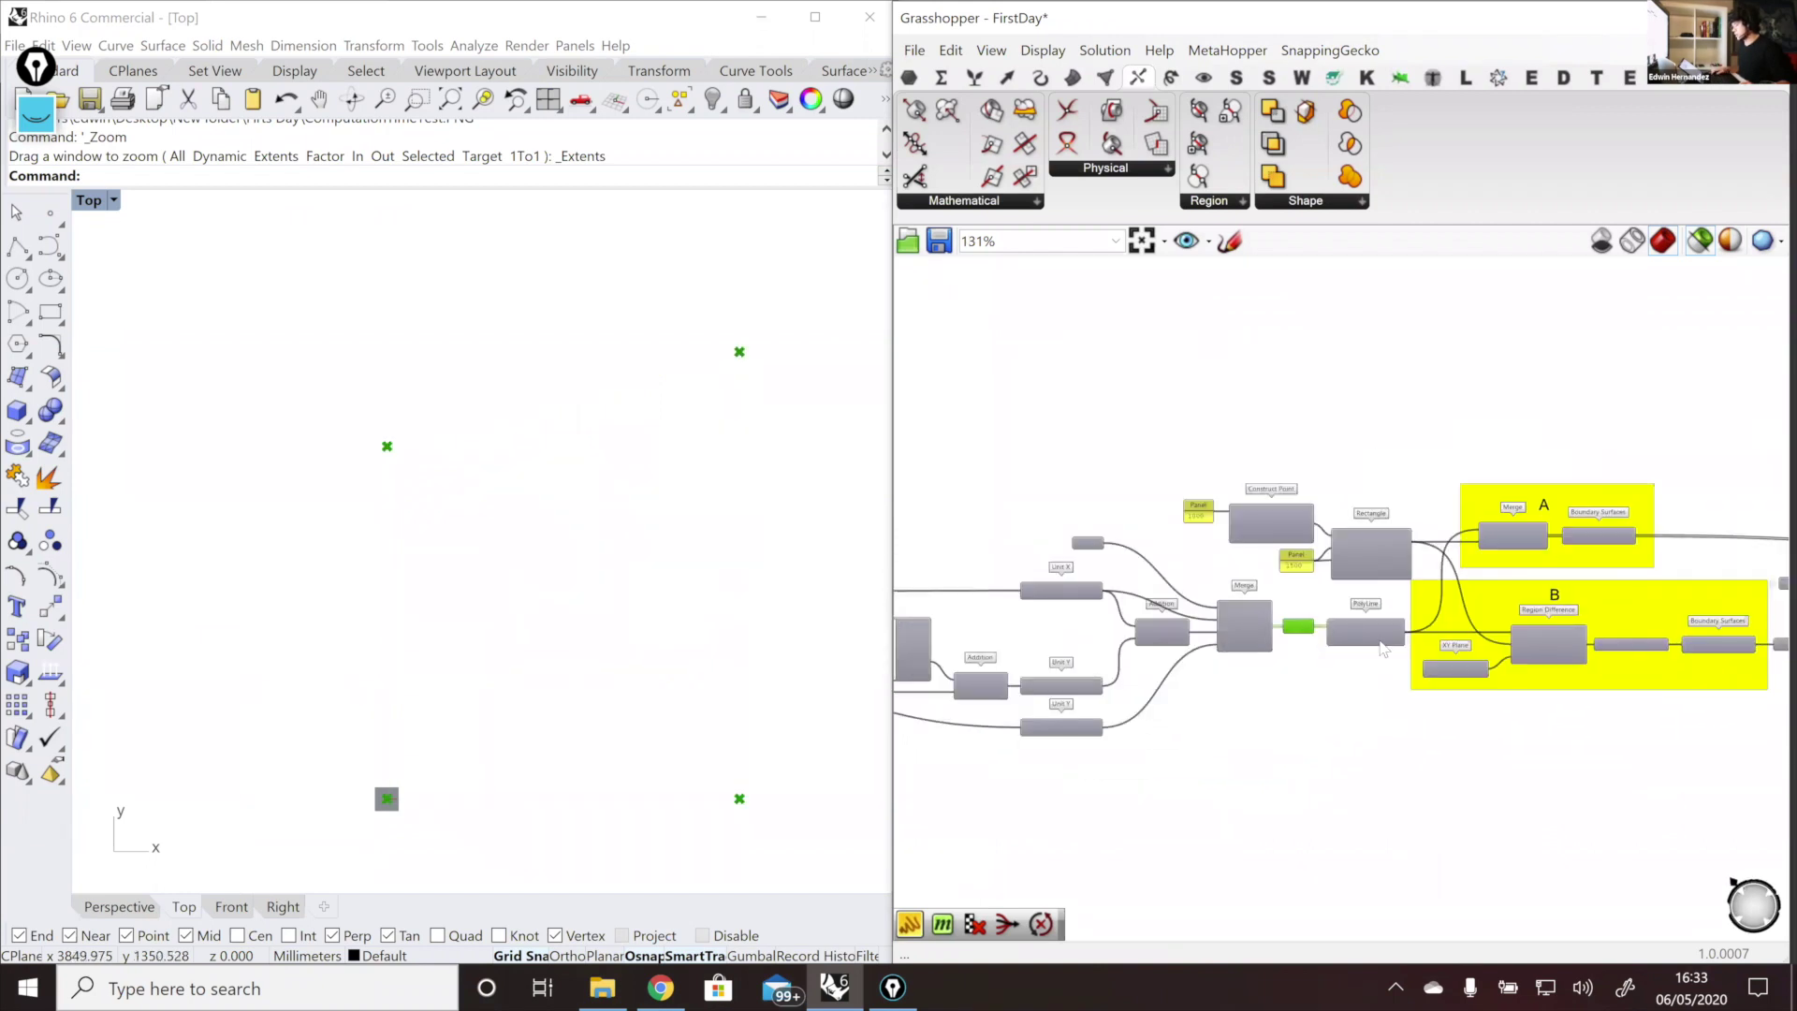
{"action": "left_click", "coordinate": [1404, 635]}
{"action": "mouse_move", "coordinate": [1404, 635]}
{"action": "right_mouse_down"}
{"action": "mouse_move", "coordinate": [1320, 599]}
{"action": "mouse_move", "coordinate": [1344, 642]}
{"action": "mouse_move", "coordinate": [1393, 653]}
{"action": "right_mouse_up"}
{"action": "scroll", "coordinate": [1319, 599], "scroll_direction": "up", "scroll_amount": 2}
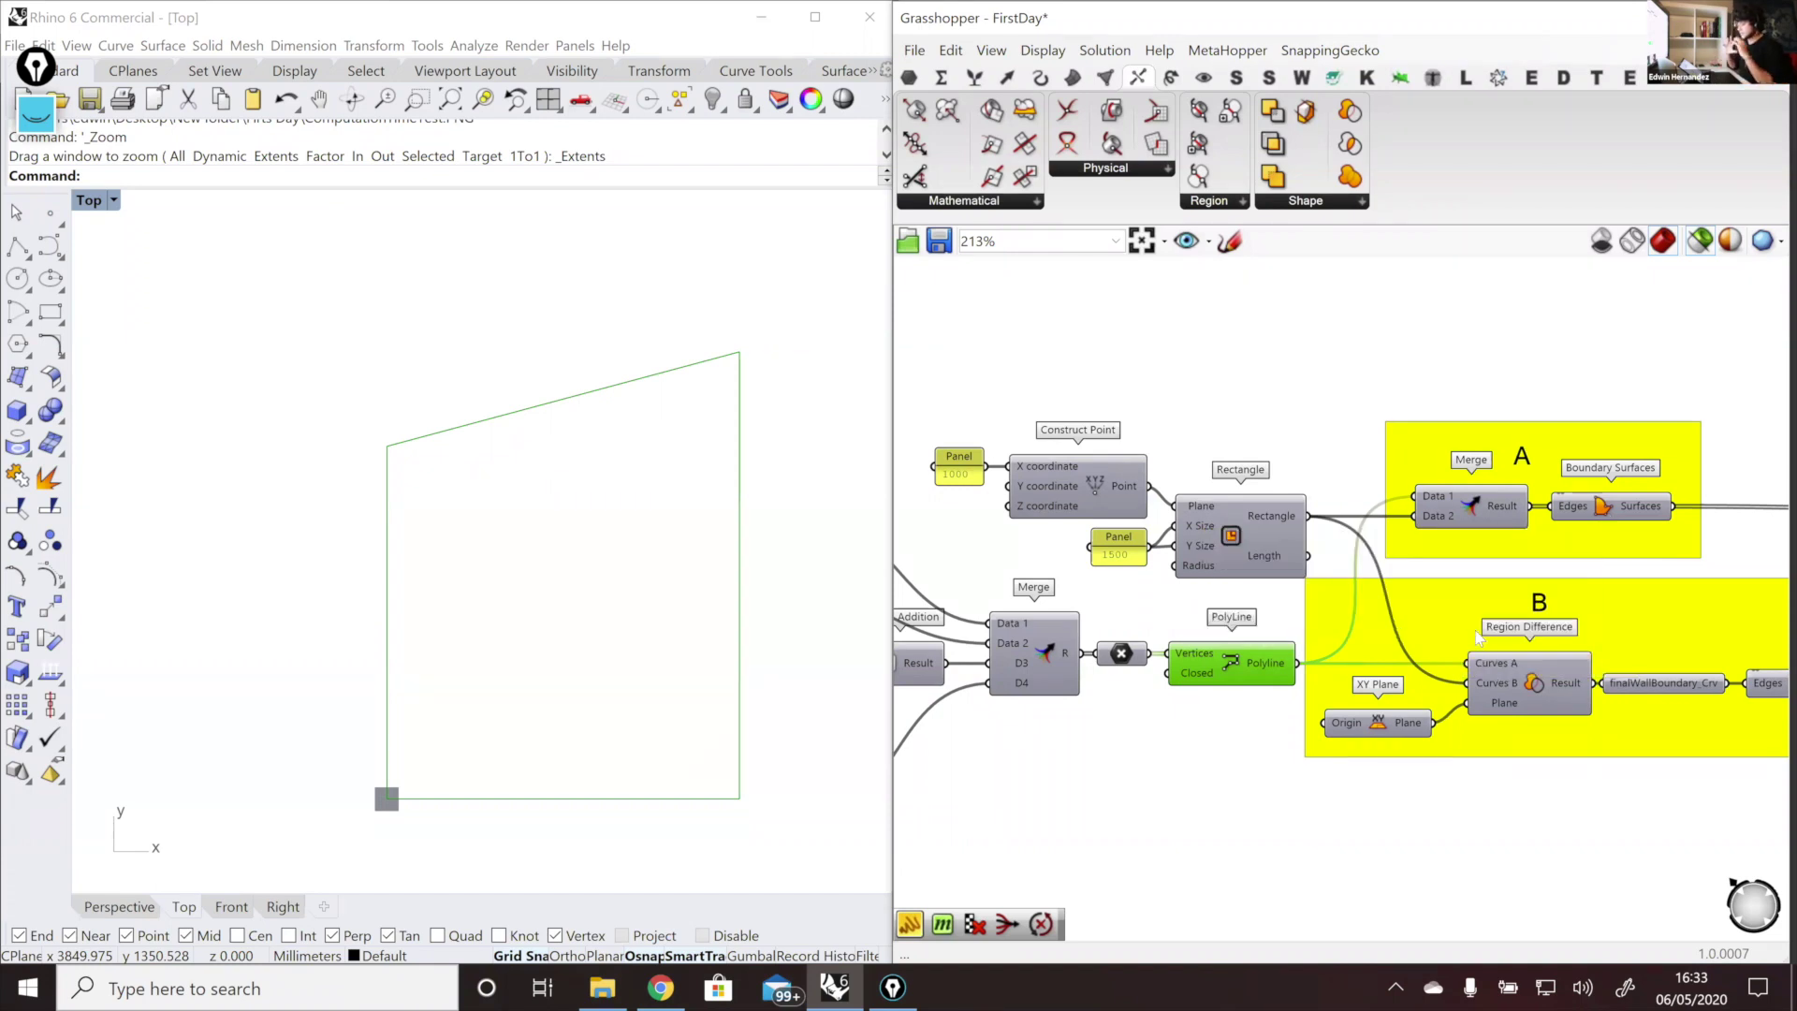
{"action": "right_click_drag", "start_coordinate": [1230, 582], "coordinate": [1266, 609]}
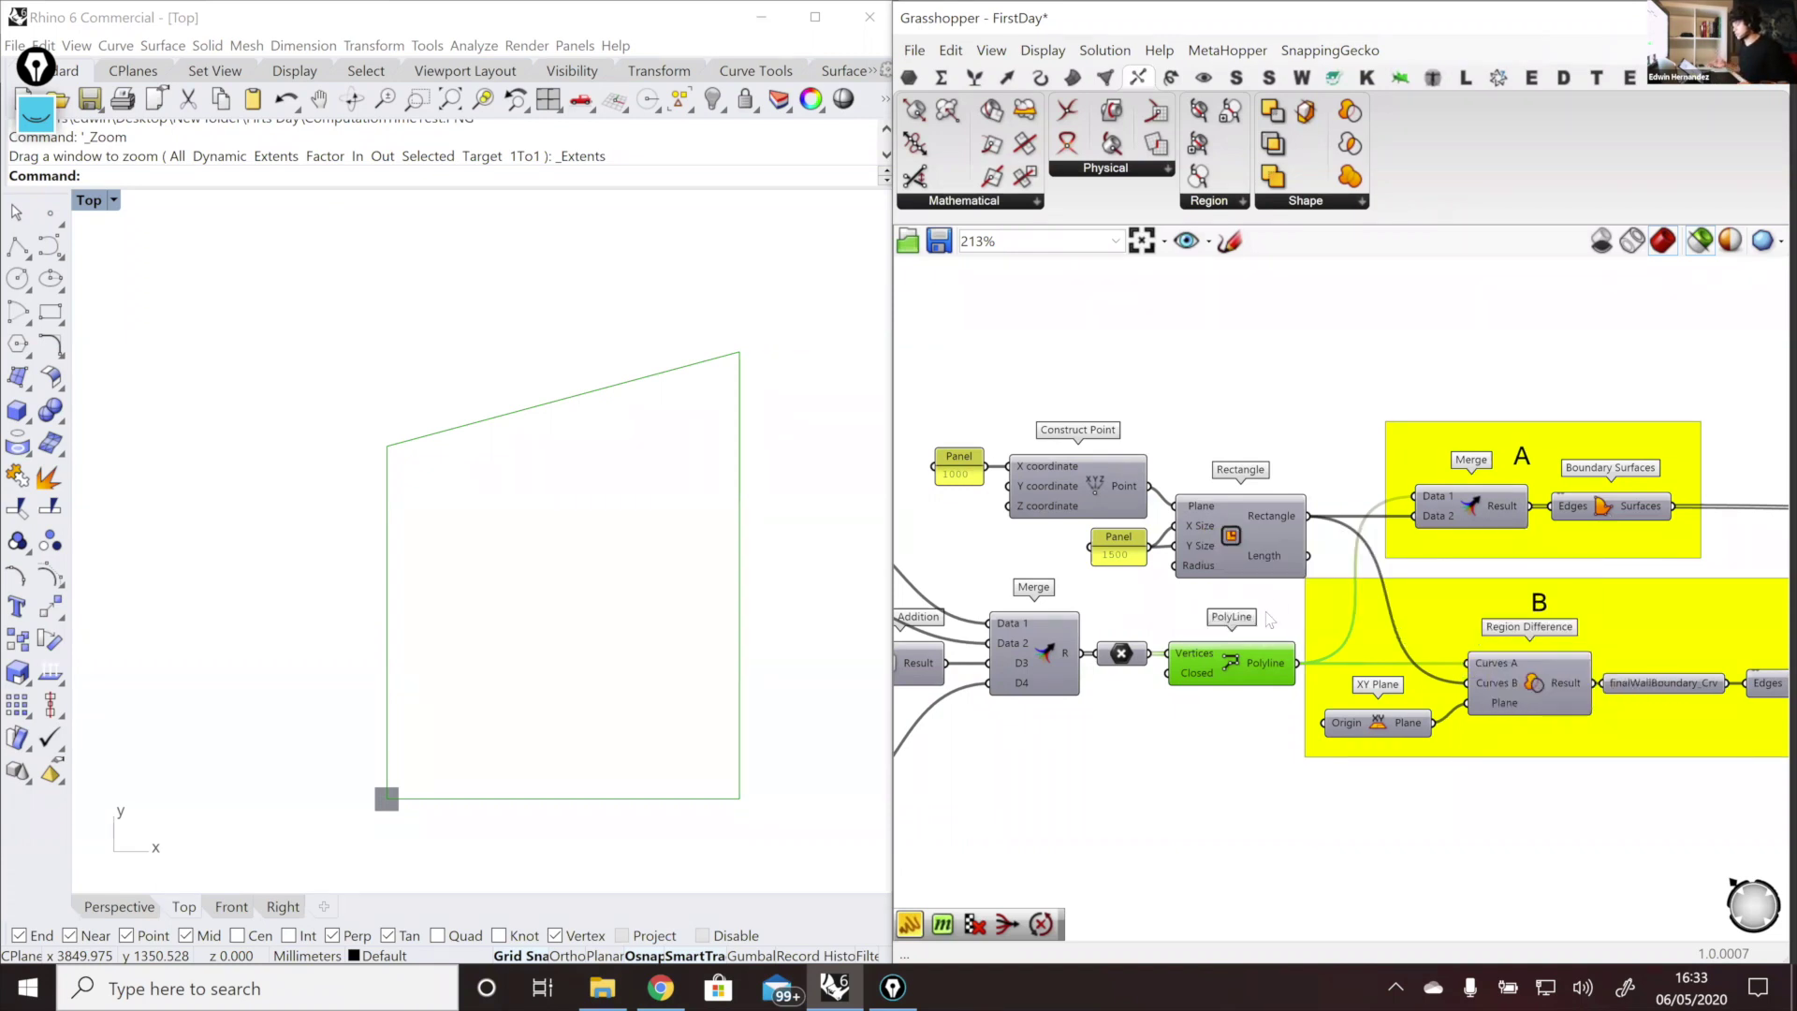
Step: Preview the door Rectangle alone and together with the PolyLine wall outline
{"action": "left_click", "coordinate": [1274, 574]}
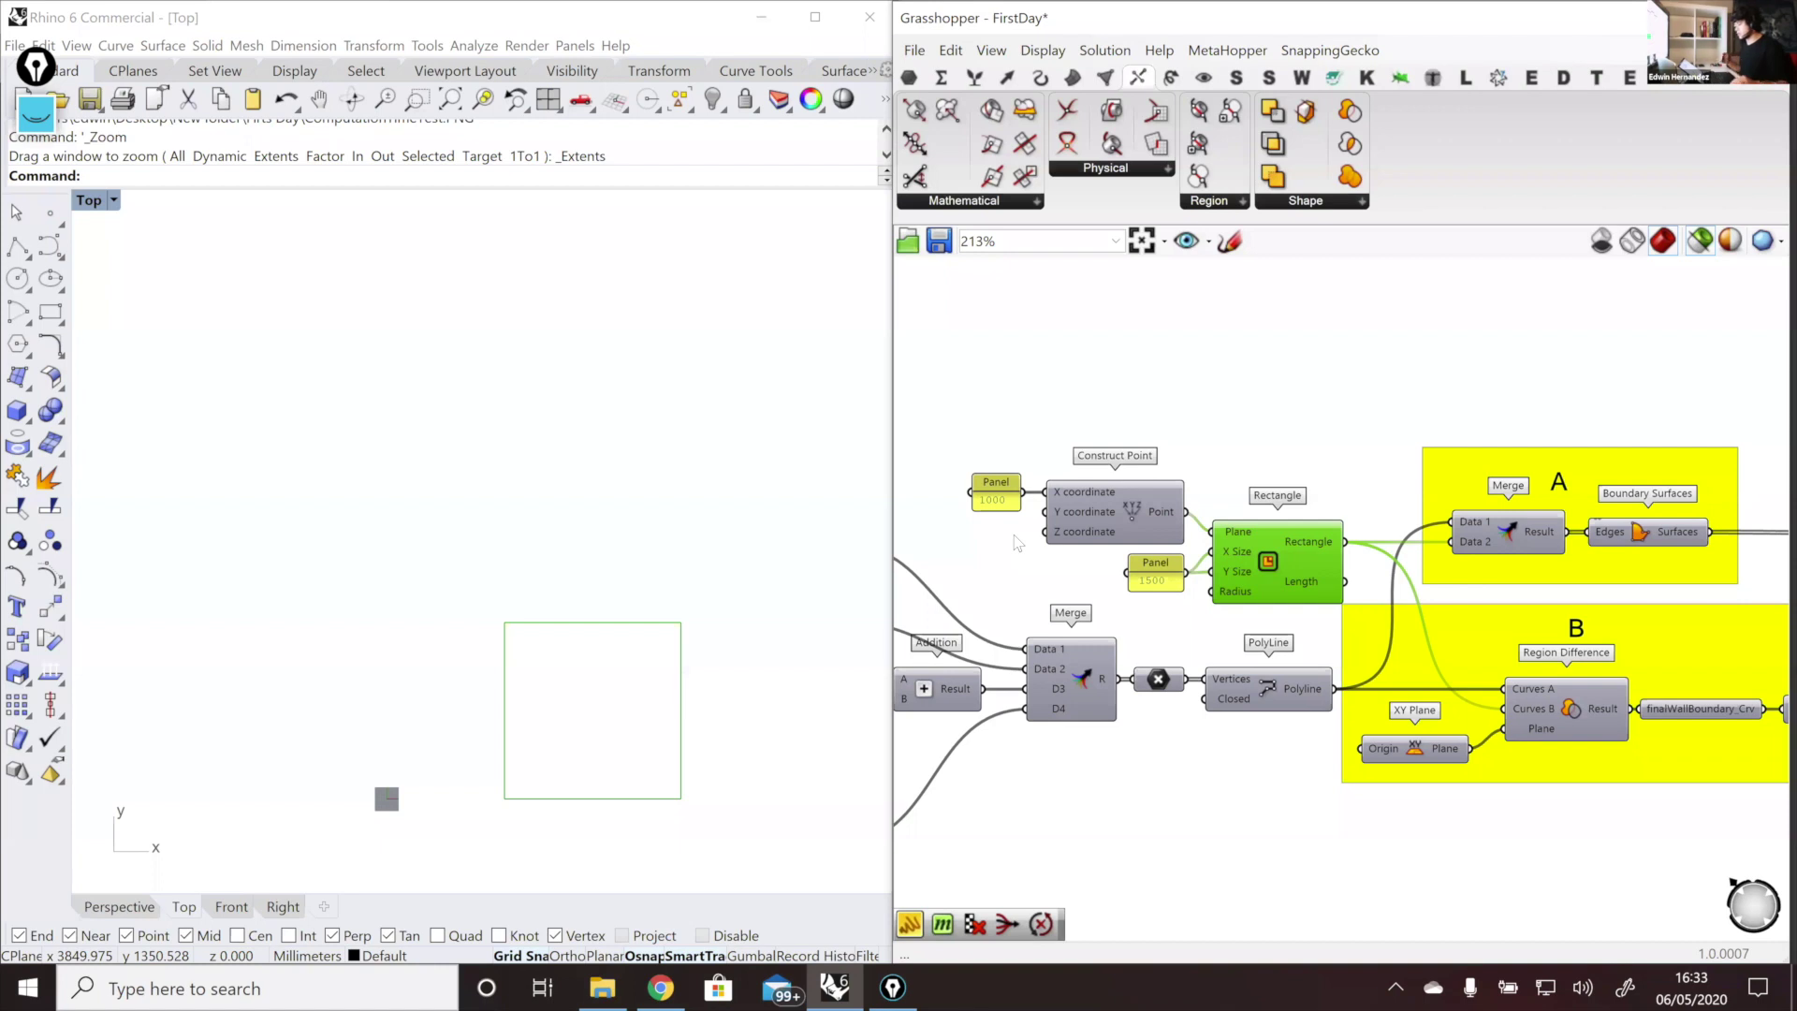
{"action": "mouse_move", "coordinate": [1253, 467]}
{"action": "right_mouse_down"}
{"action": "mouse_move", "coordinate": [1273, 472]}
{"action": "mouse_move", "coordinate": [1246, 472]}
{"action": "right_mouse_up"}
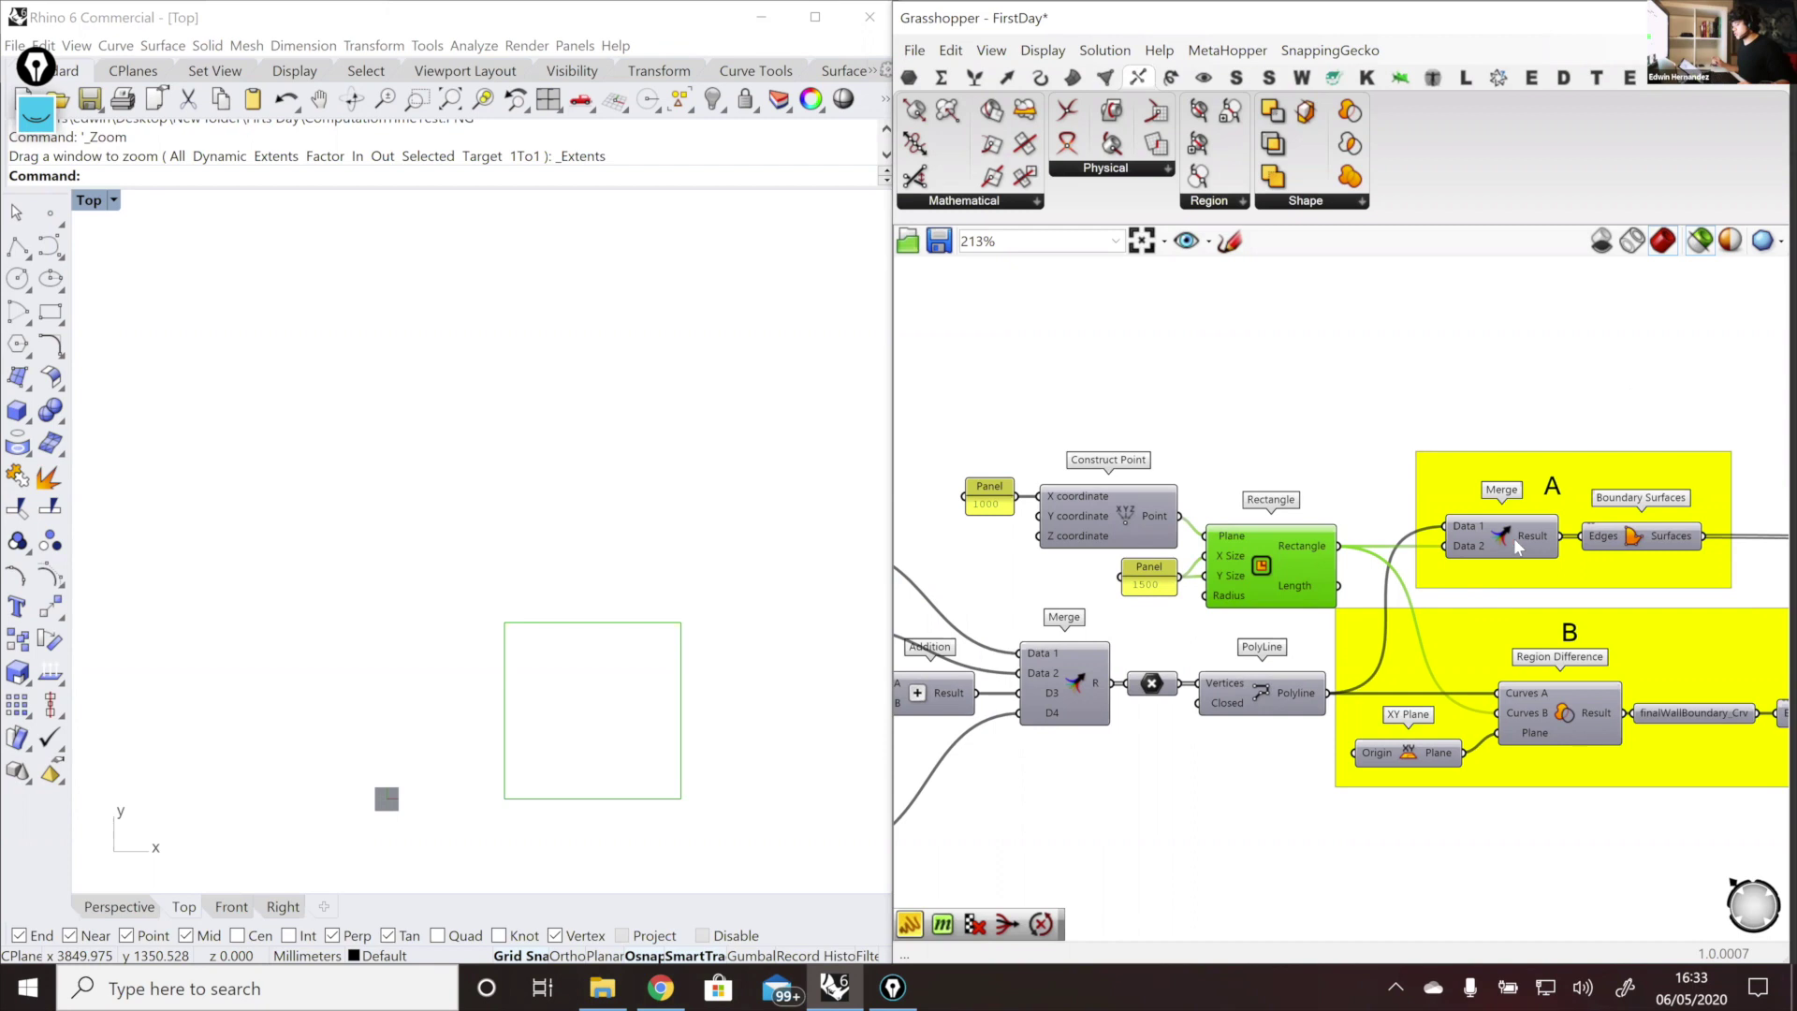
{"action": "left_click", "coordinate": [1262, 695]}
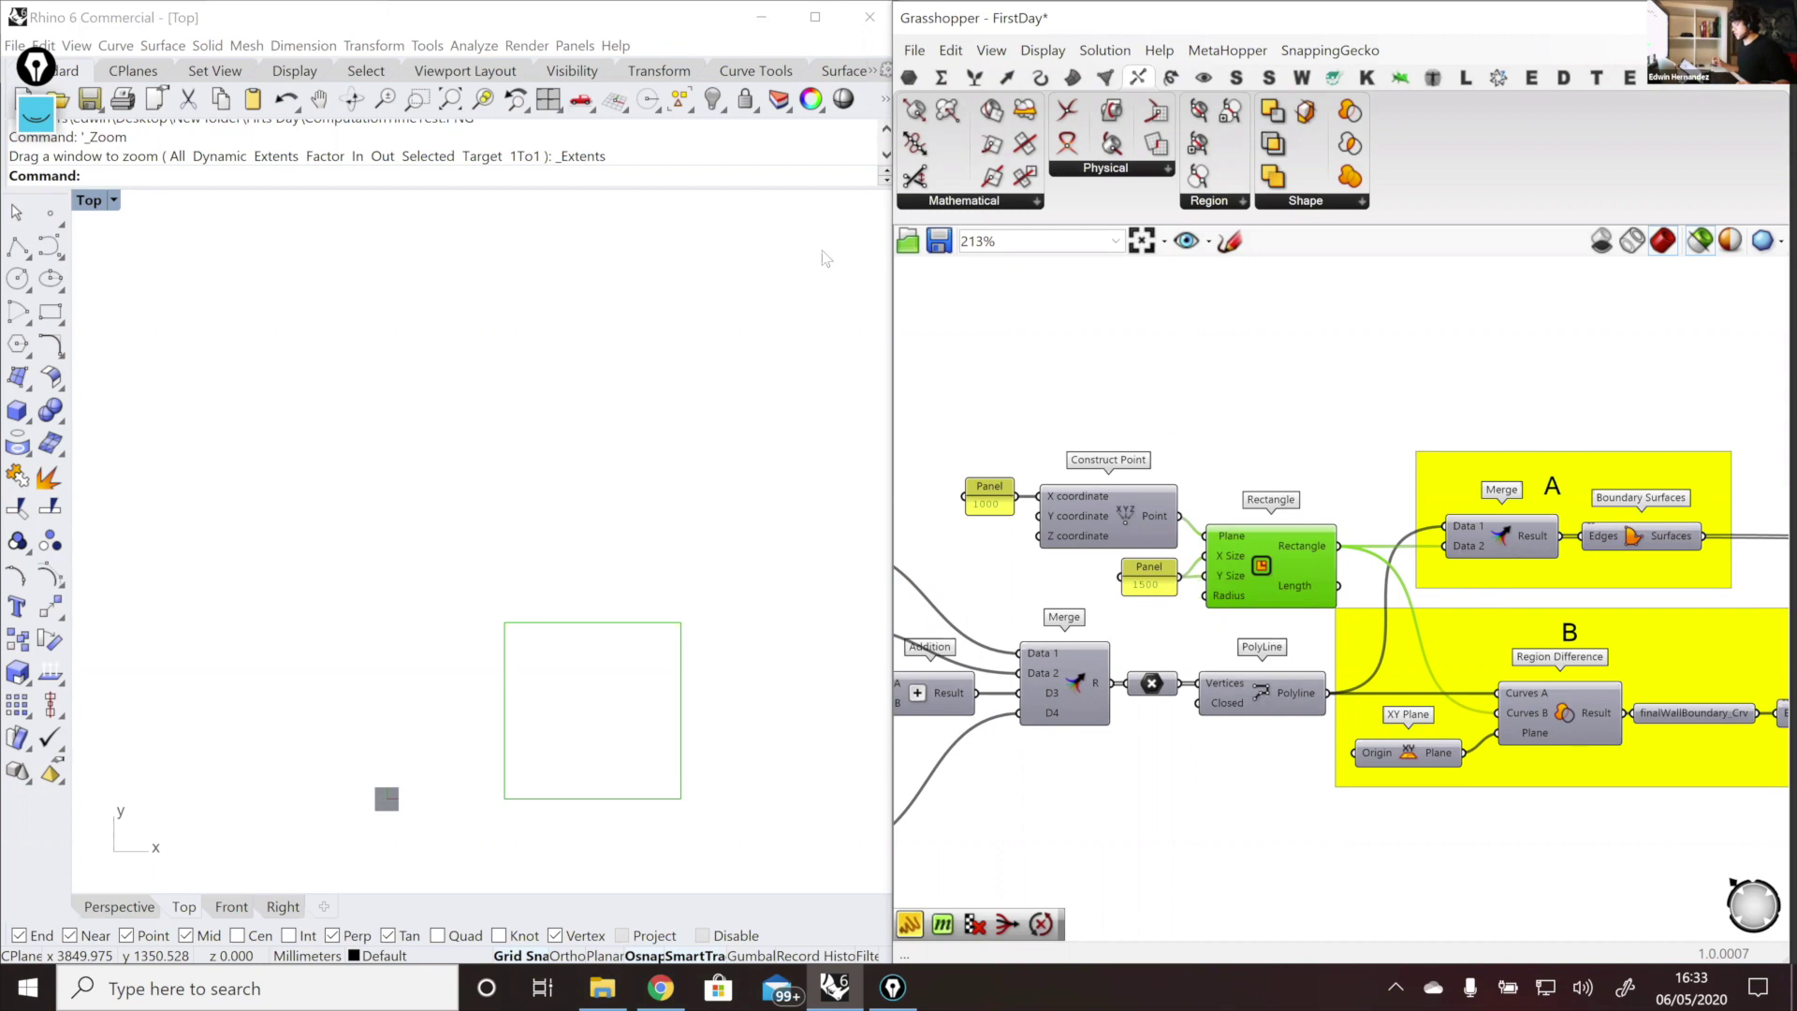
{"action": "left_click", "coordinate": [1273, 564], "text": "shift"}
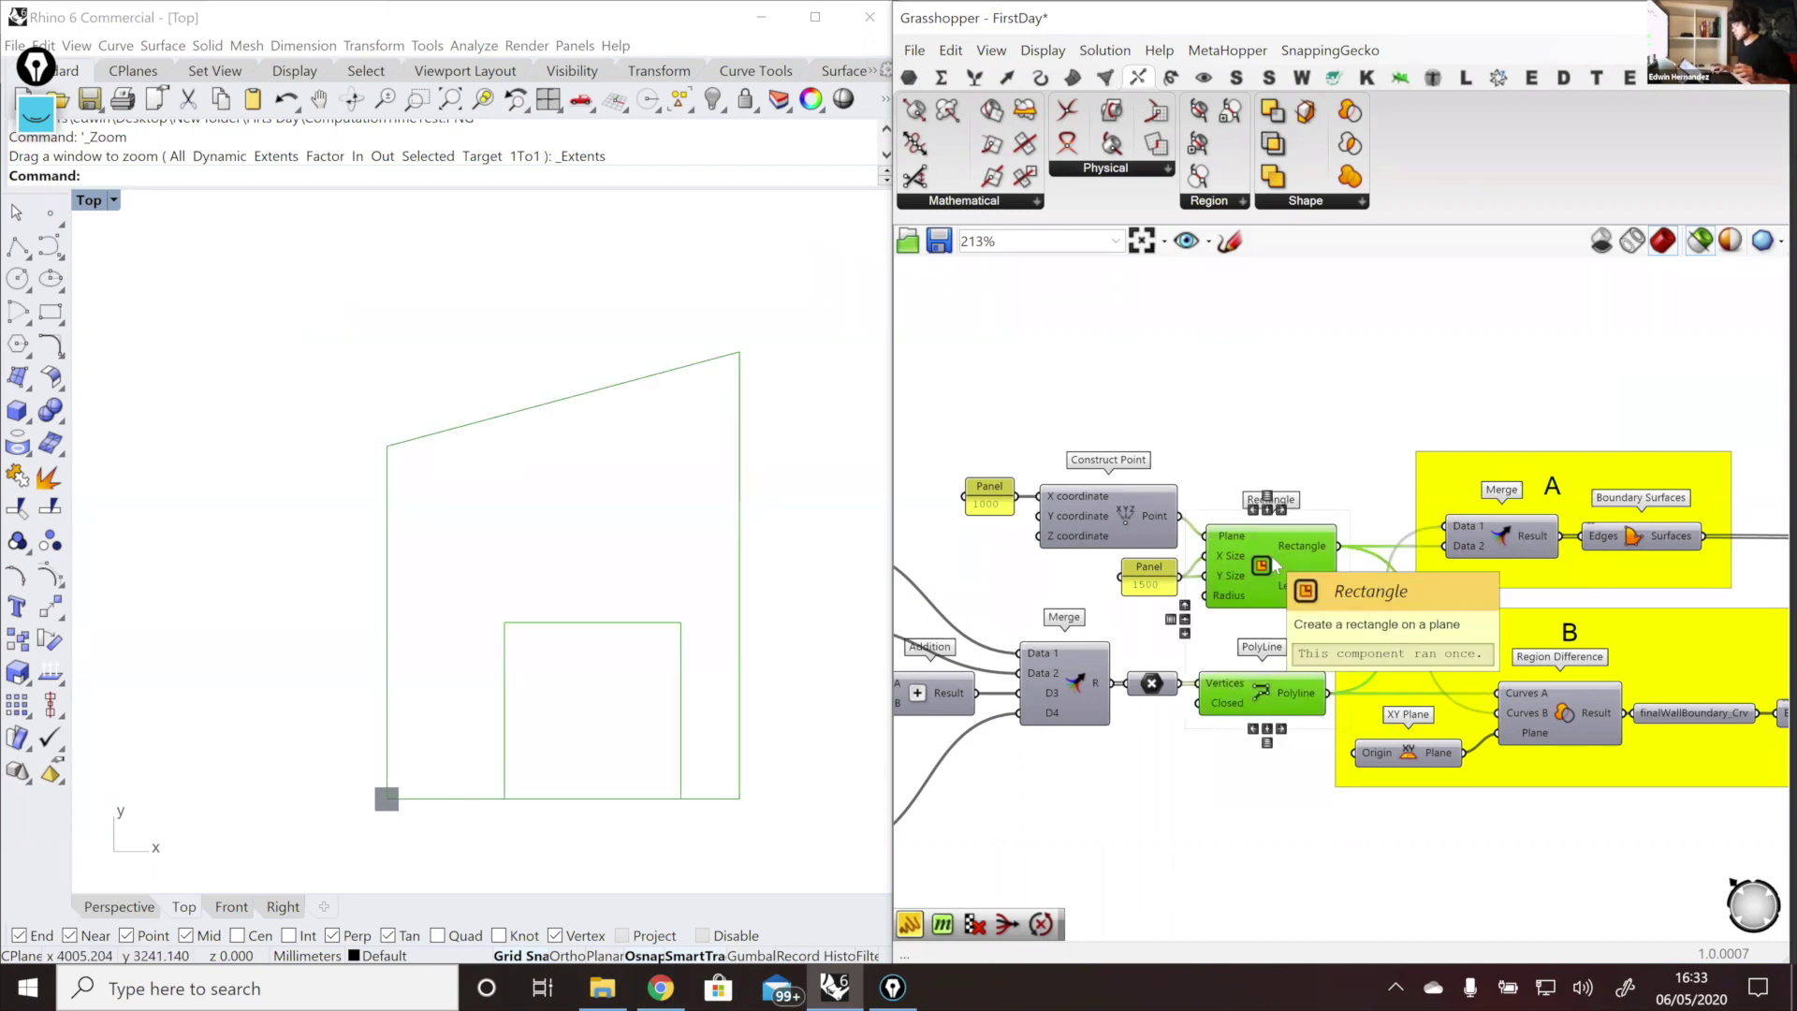
Step: Preview option A's Boundary Surfaces, then compare the door Rectangle and PolyLine curves that feed it
{"action": "left_click", "coordinate": [1635, 536]}
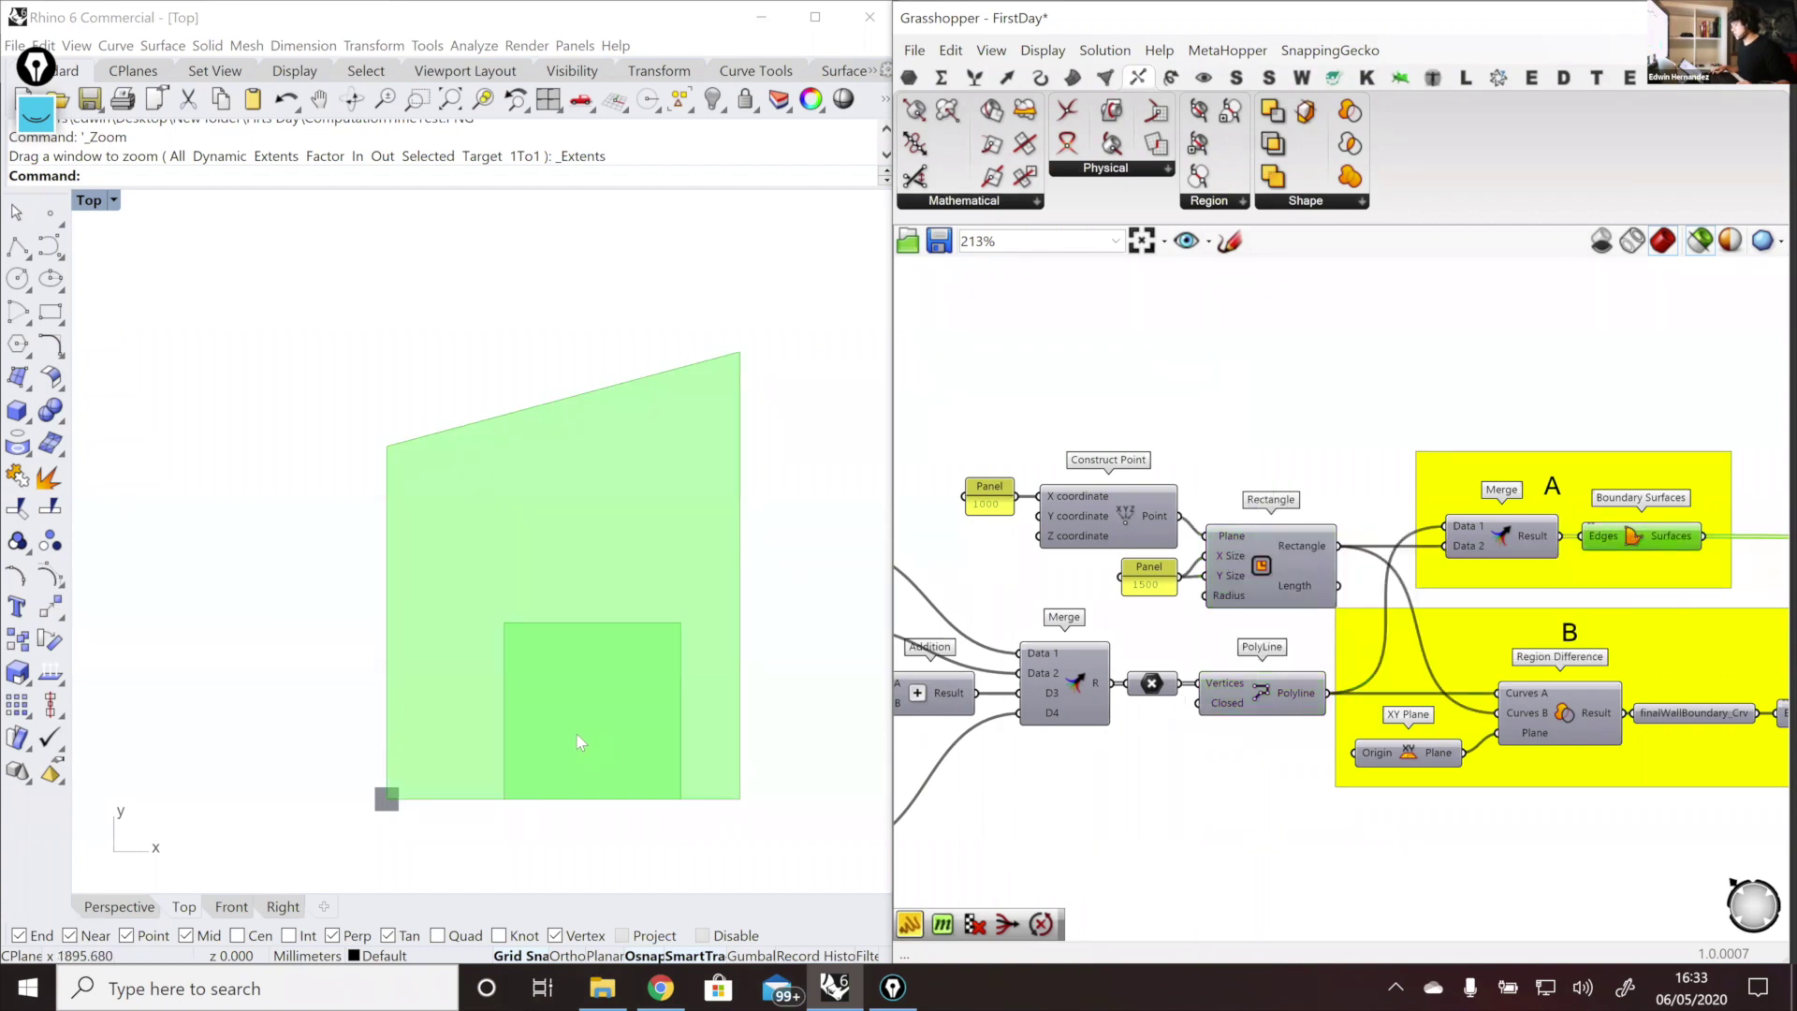
{"action": "scroll", "coordinate": [635, 685], "scroll_direction": "up", "scroll_amount": 2}
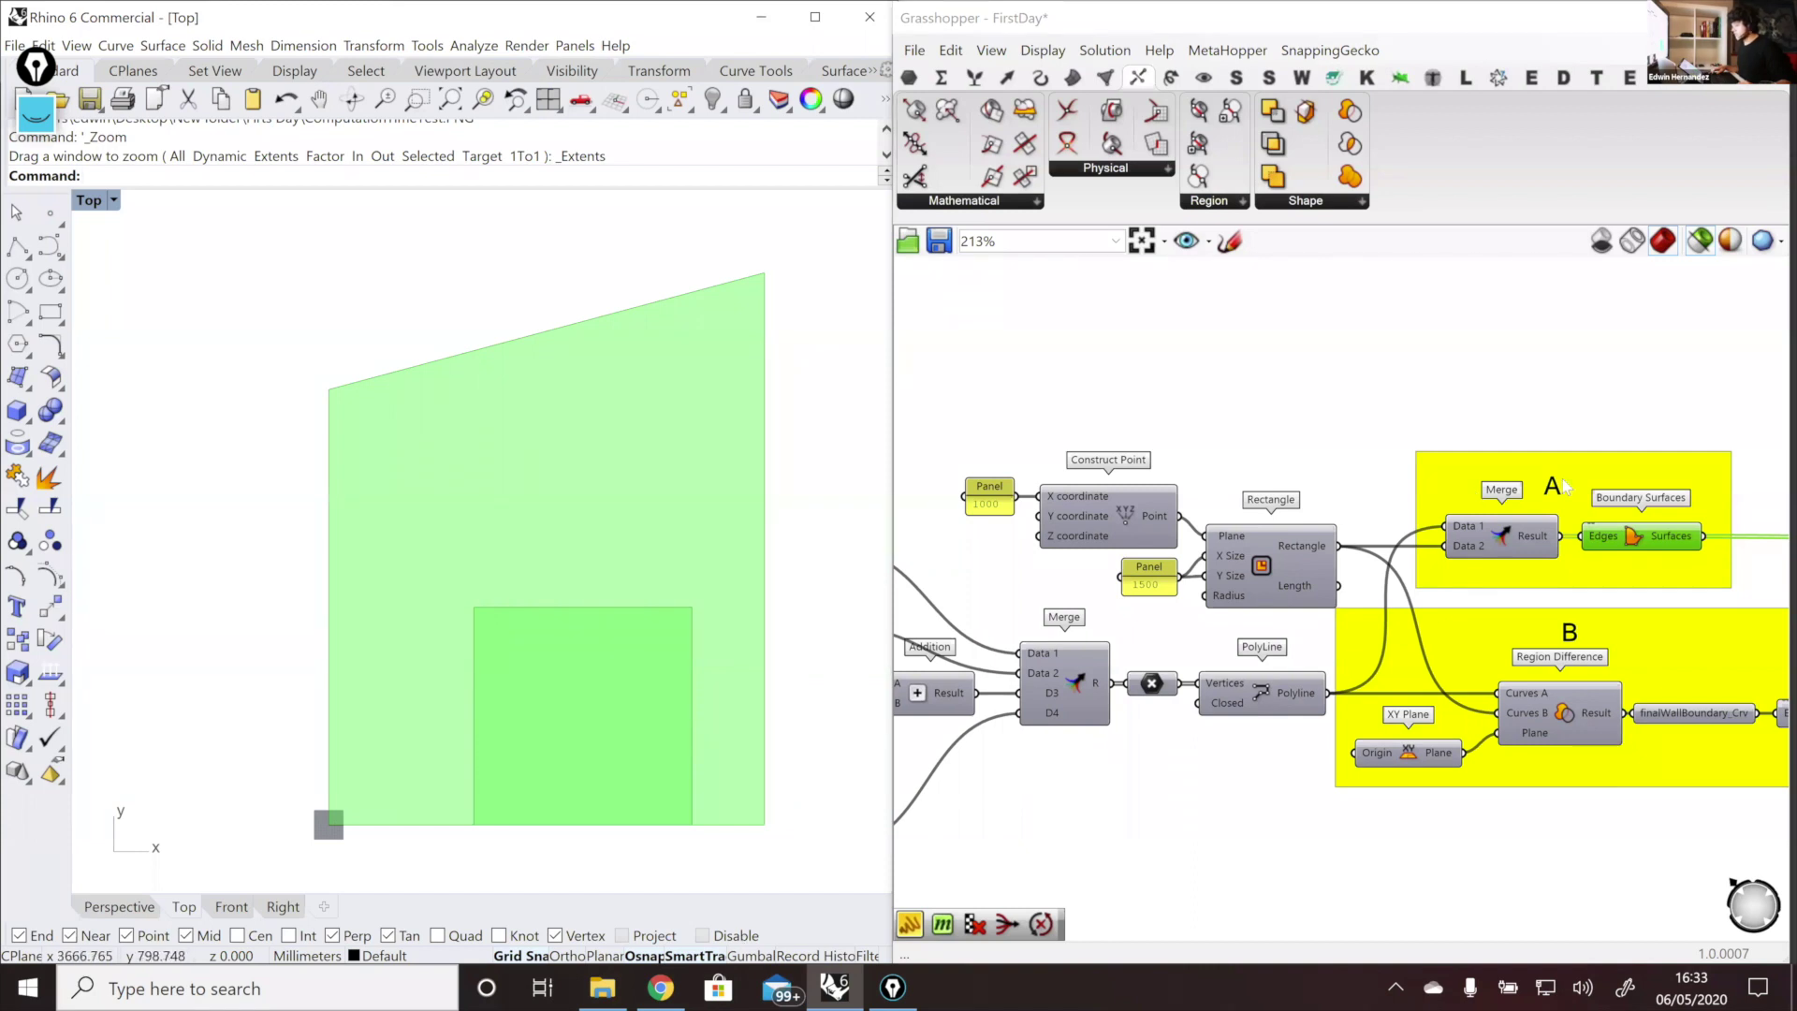
{"action": "left_click", "coordinate": [1247, 564]}
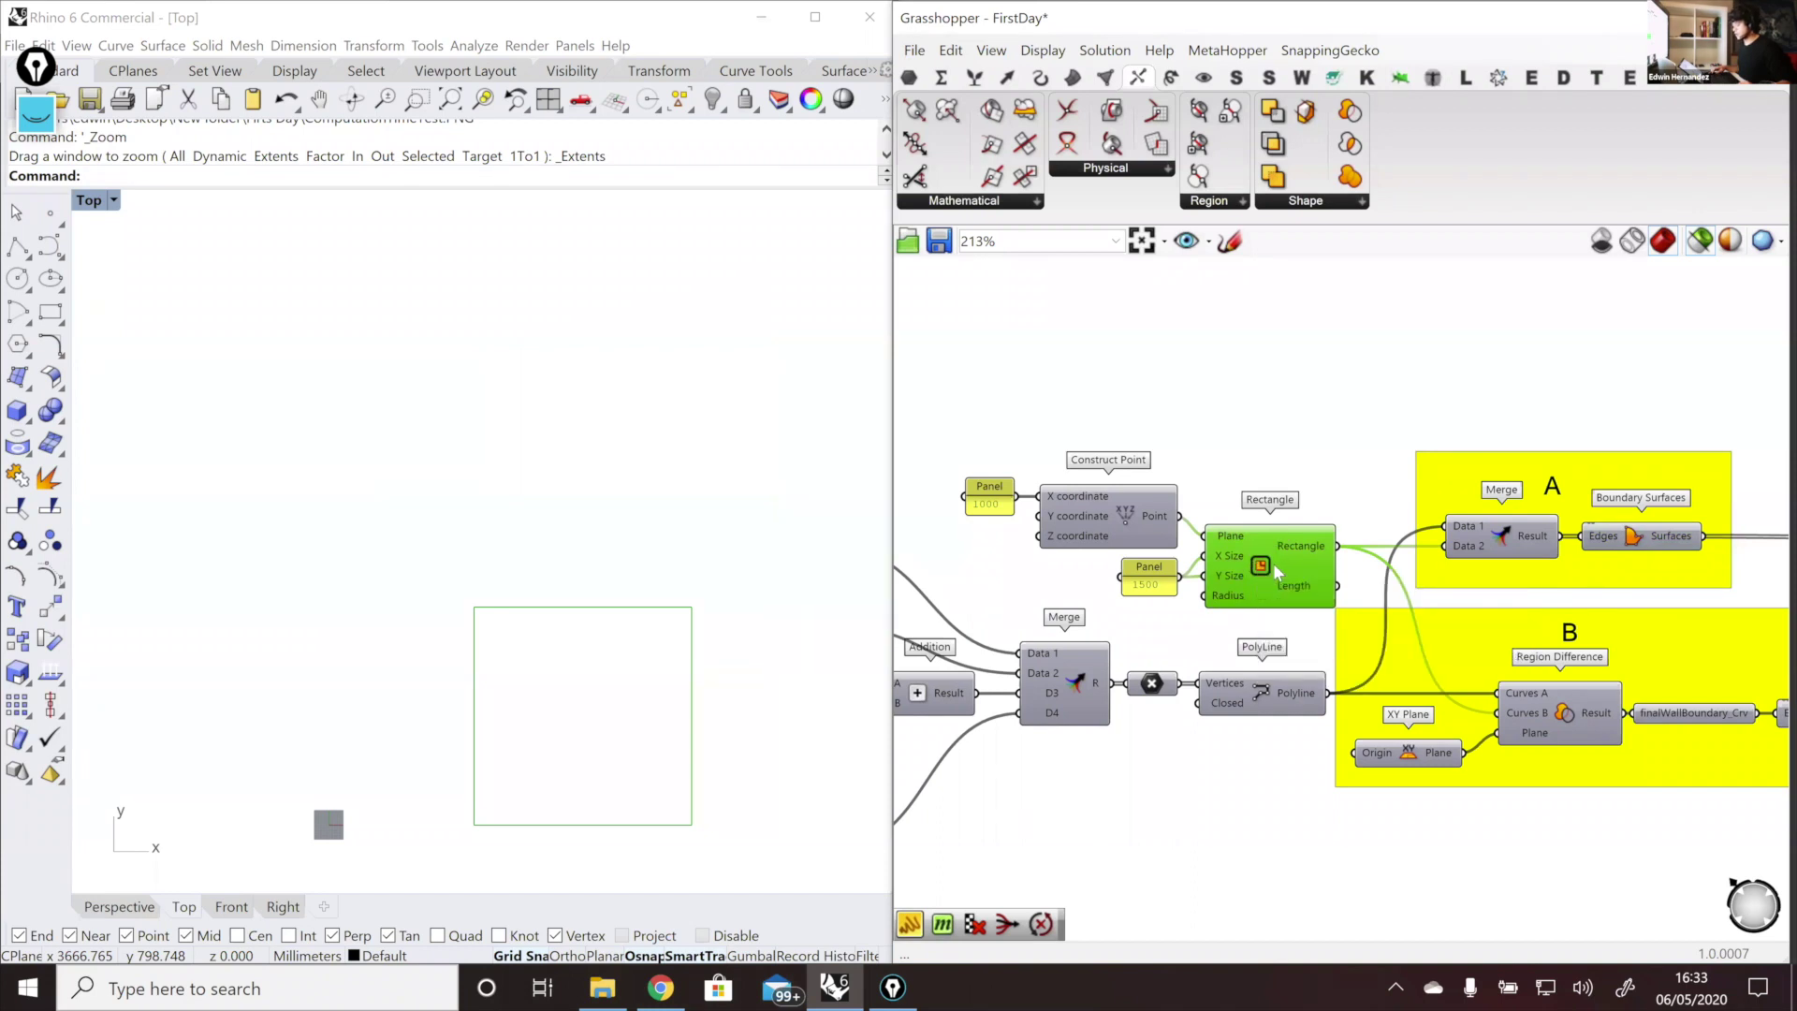
{"action": "left_click", "coordinate": [1282, 695], "text": "shift"}
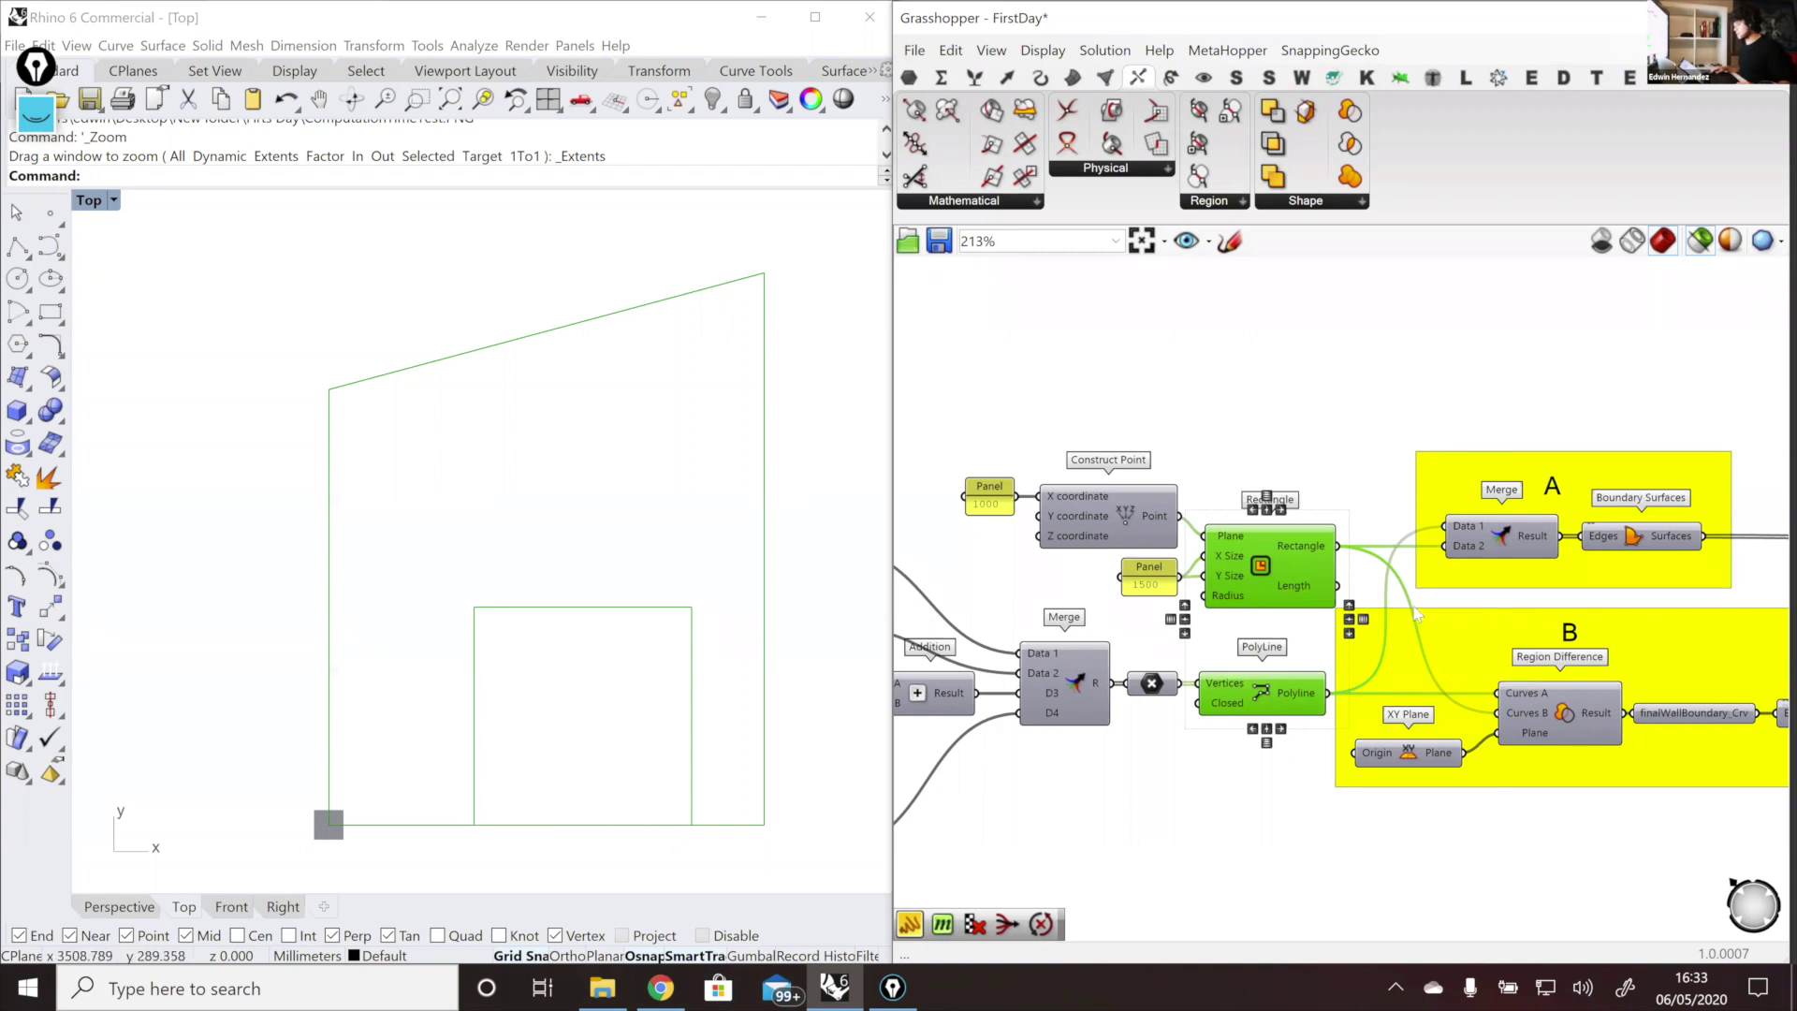
Step: Add a panel containing 1 and connect it to the Y coordinate of the door's Construct Point
{"action": "right_click_drag", "start_coordinate": [984, 574], "coordinate": [1082, 587]}
{"action": "double_click", "coordinate": [1082, 587]}
{"action": "type", "text": "//1"}
{"action": "key", "text": "Return"}
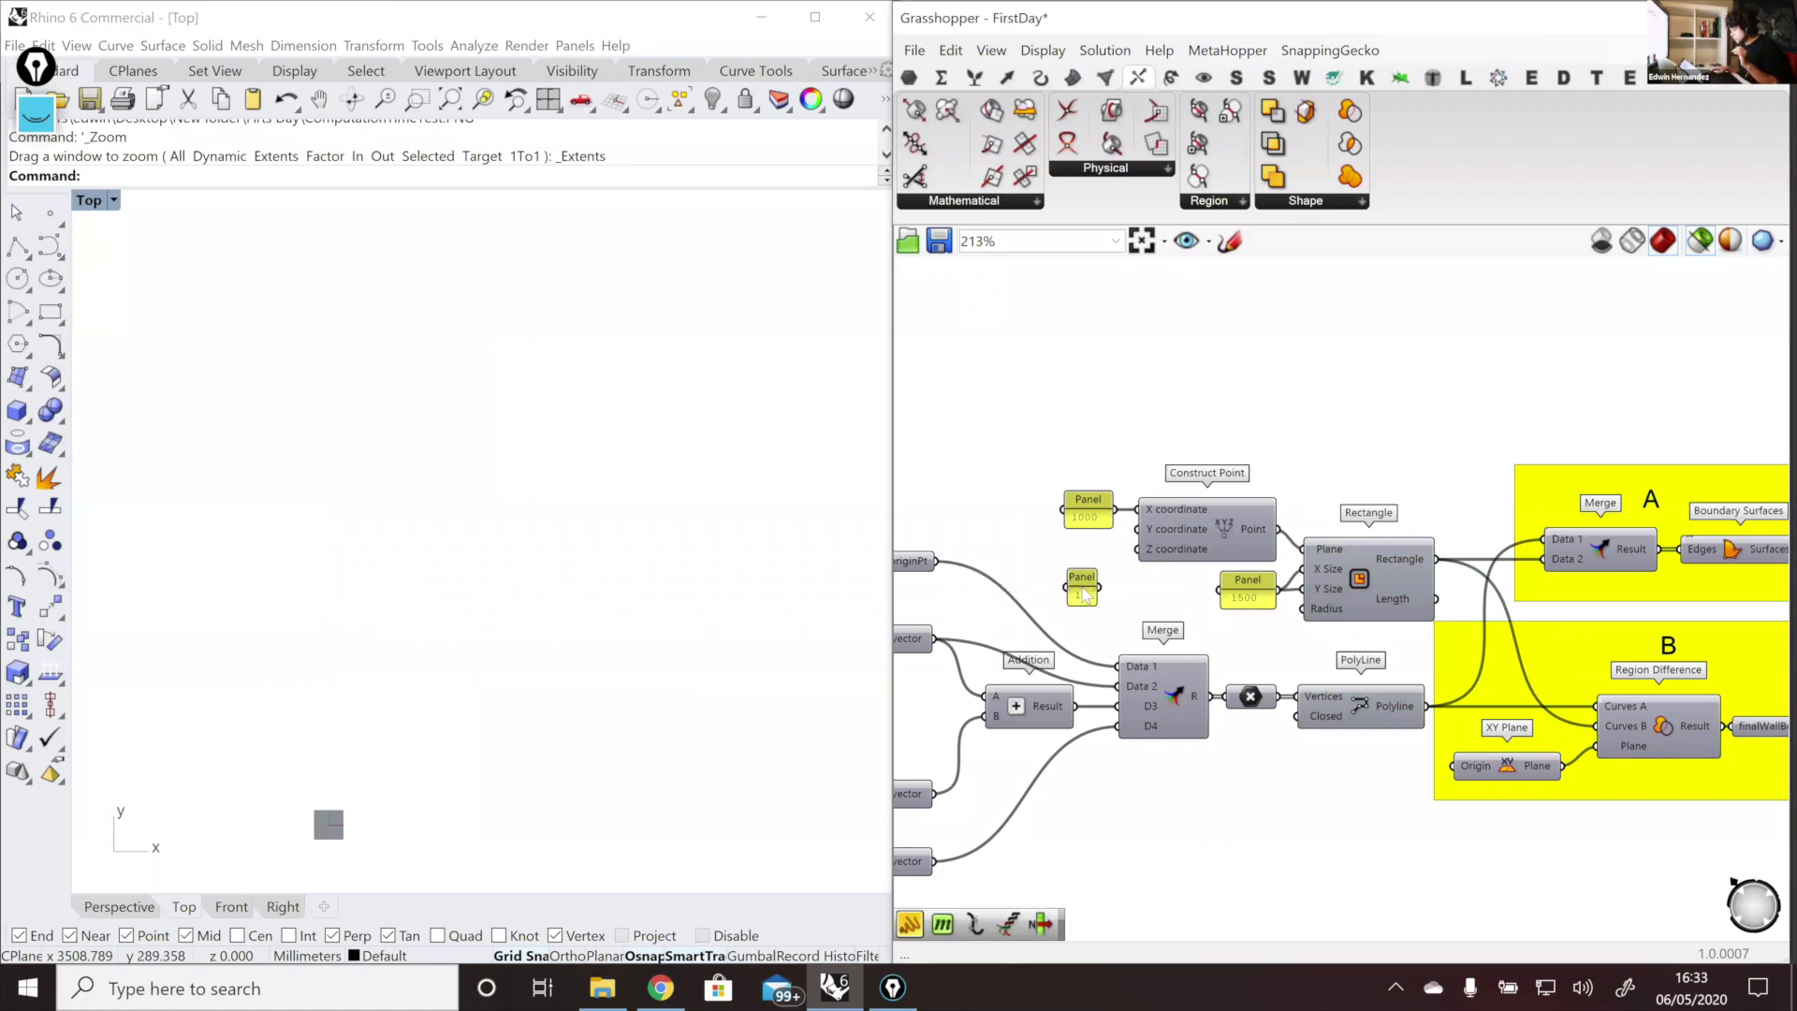
{"action": "left_click_drag", "start_coordinate": [1103, 588], "coordinate": [1141, 529]}
{"action": "scroll", "coordinate": [1283, 505], "scroll_direction": "down", "scroll_amount": 2}
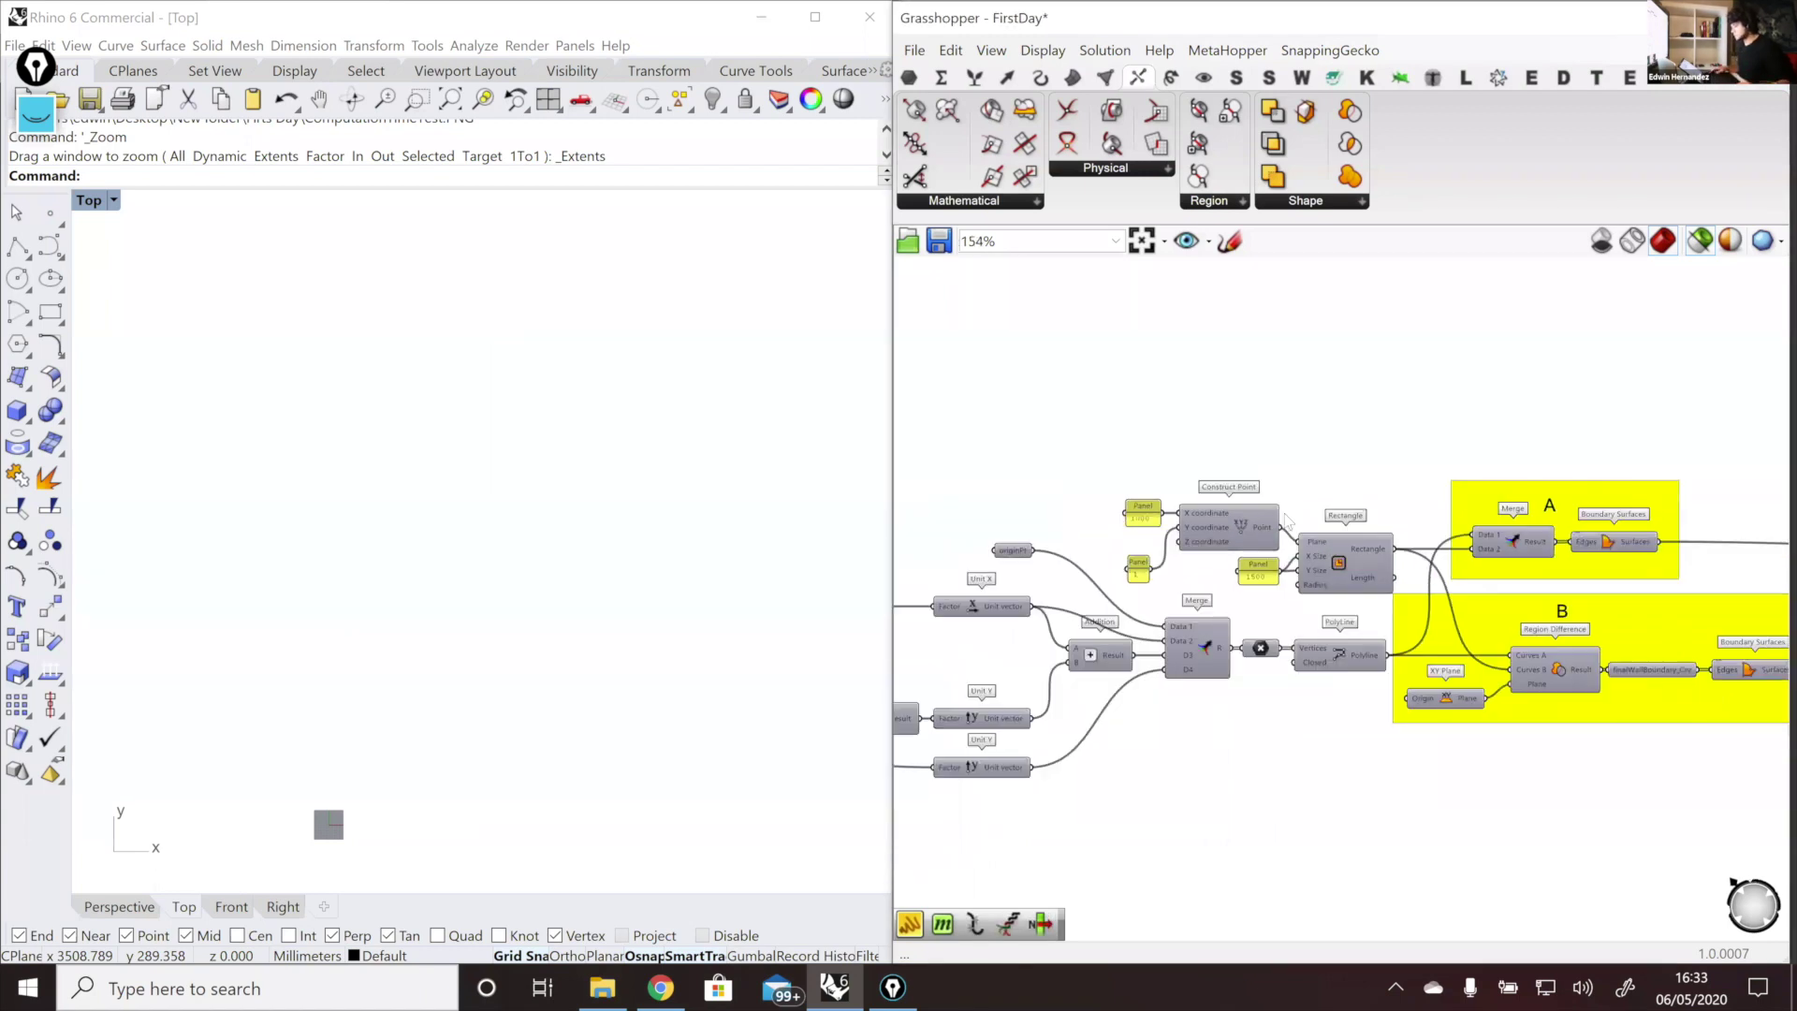
Step: Preview option A's merged wall and door curves and inspect the door's base edge up close
{"action": "right_click_drag", "start_coordinate": [1529, 505], "coordinate": [1496, 502]}
{"action": "scroll", "coordinate": [1494, 502], "scroll_direction": "up", "scroll_amount": 1}
{"action": "left_click", "coordinate": [1476, 540]}
{"action": "scroll", "coordinate": [691, 855], "scroll_direction": "up", "scroll_amount": 5}
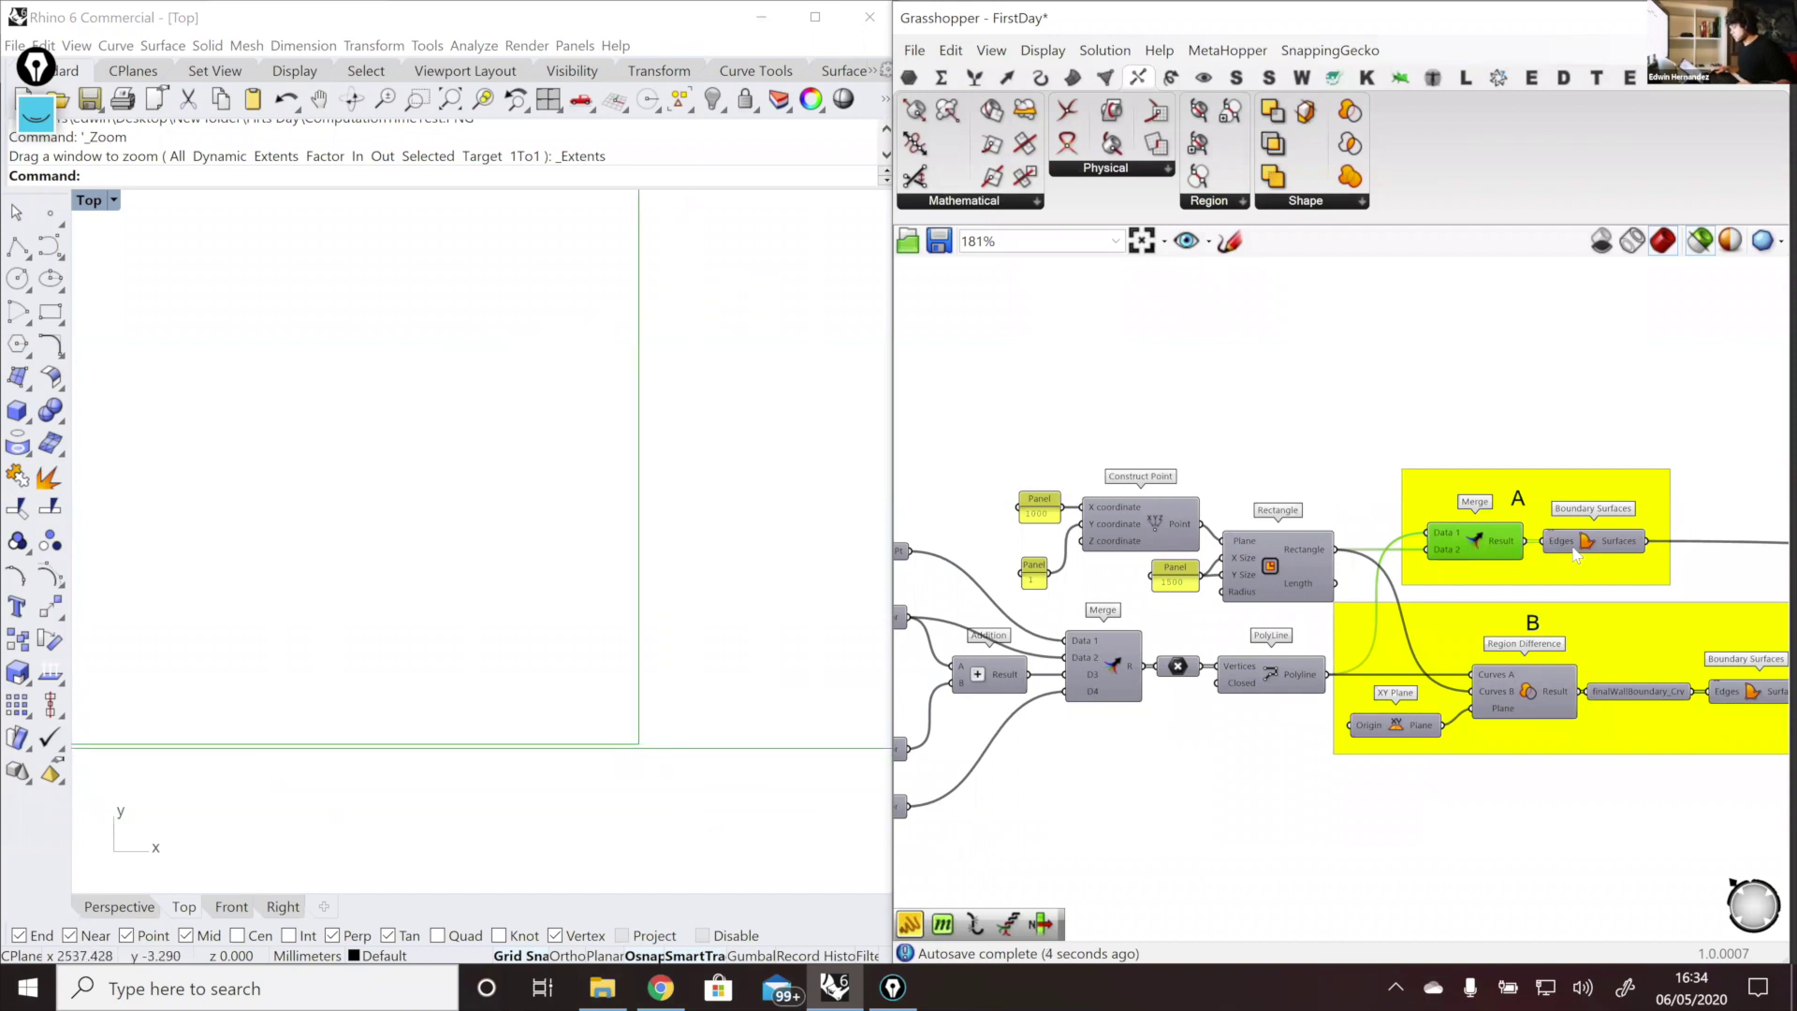
Step: Preview option A's Boundary Surfaces wall with the raised door and examine the opening's bottom corner closely
{"action": "left_click", "coordinate": [1575, 550]}
{"action": "scroll", "coordinate": [614, 767], "scroll_direction": "down", "scroll_amount": 8}
{"action": "scroll", "coordinate": [490, 686], "scroll_direction": "up", "scroll_amount": 4}
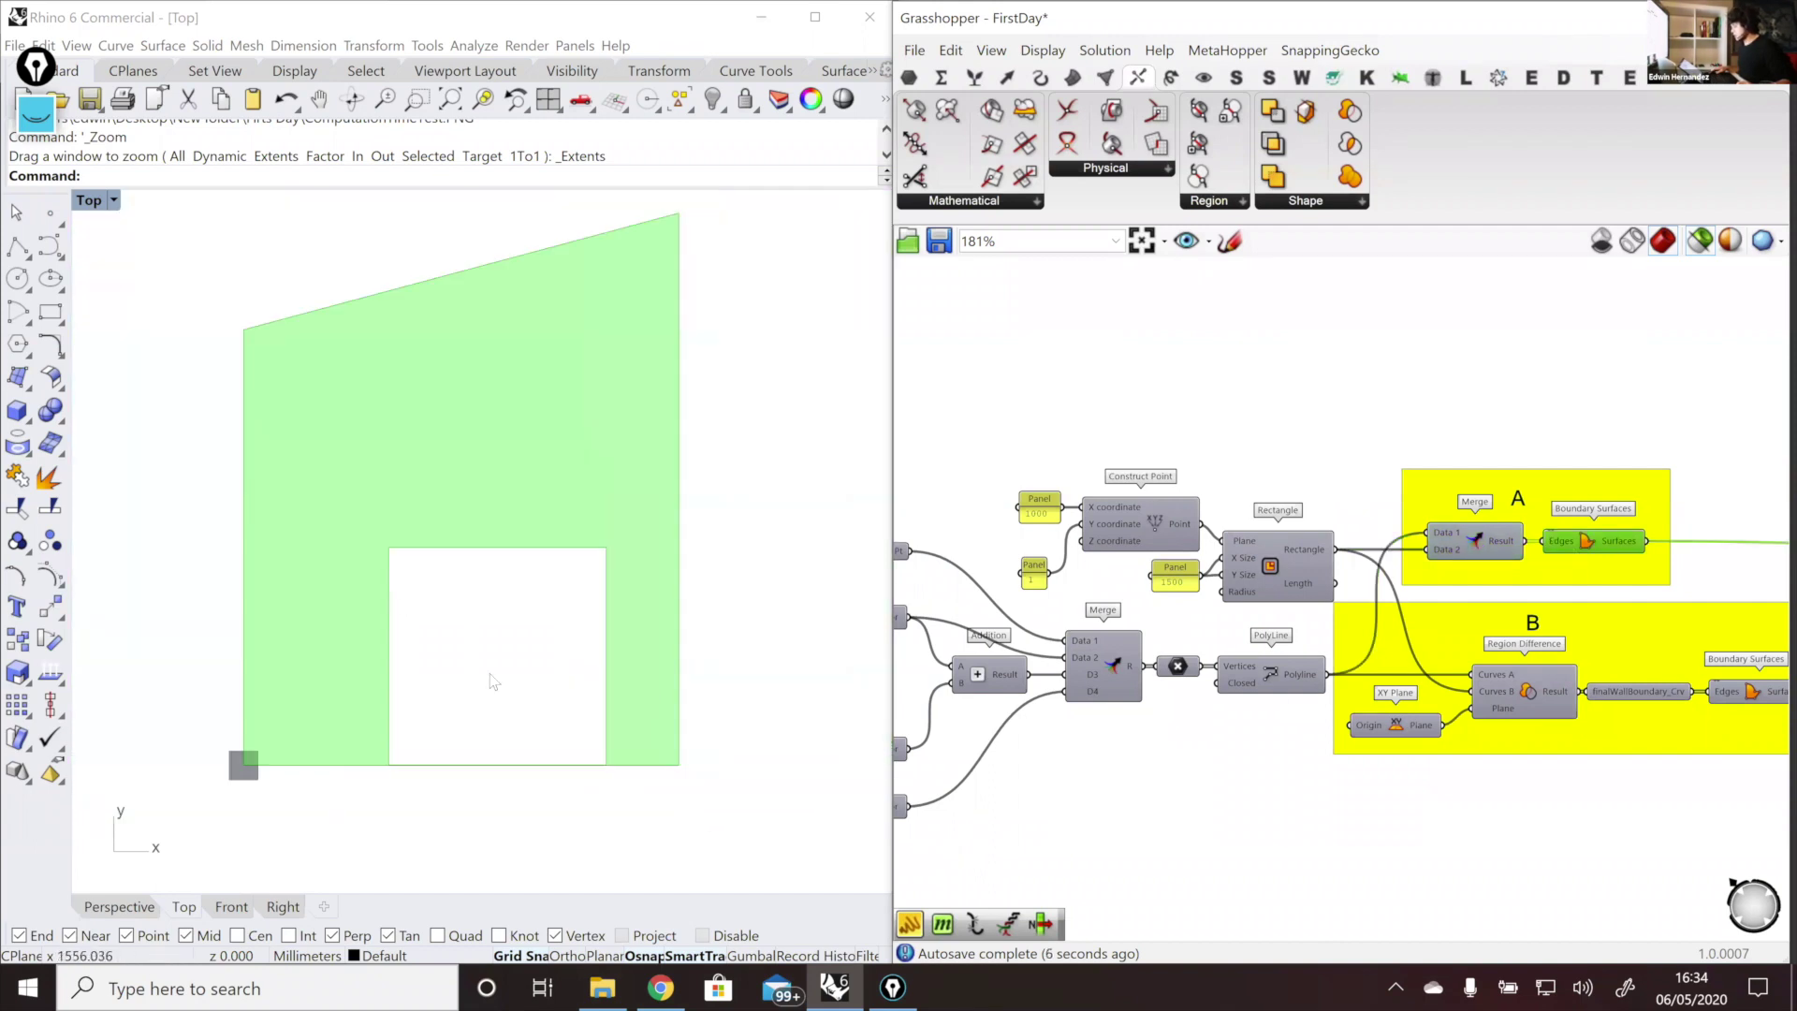
{"action": "scroll", "coordinate": [412, 796], "scroll_direction": "up", "scroll_amount": 3}
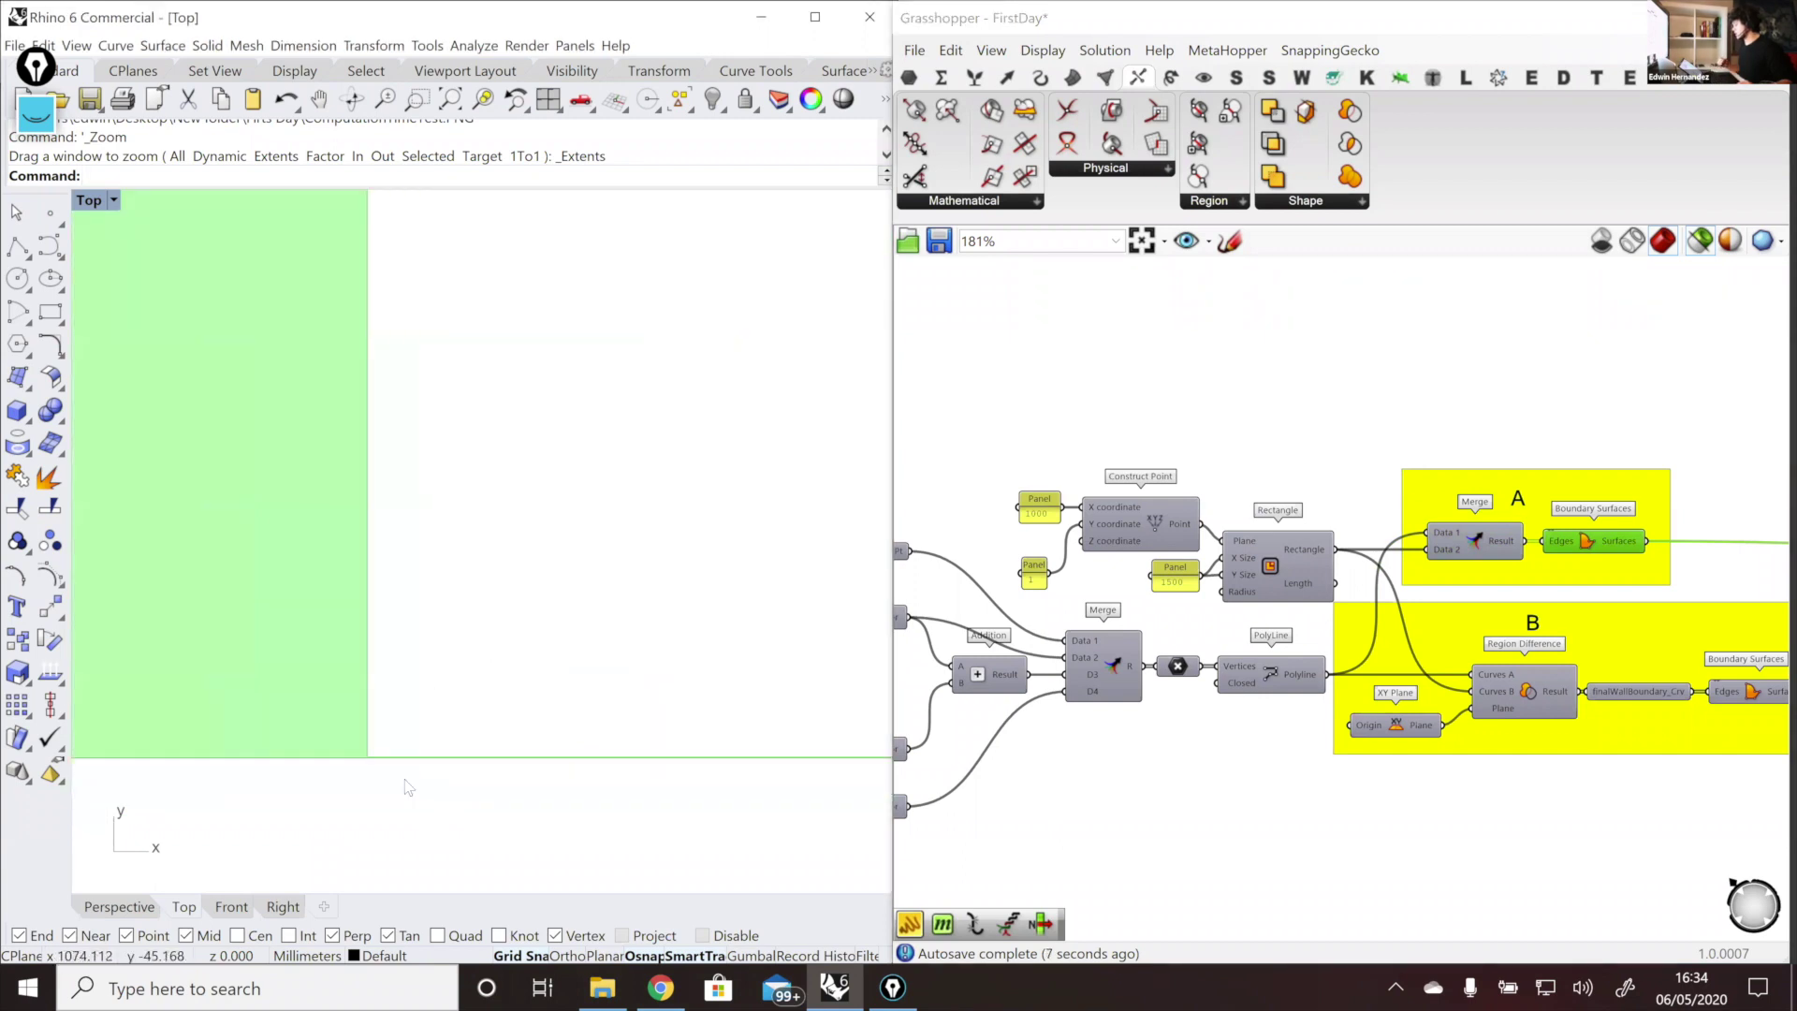
{"action": "scroll", "coordinate": [376, 748], "scroll_direction": "up", "scroll_amount": 1}
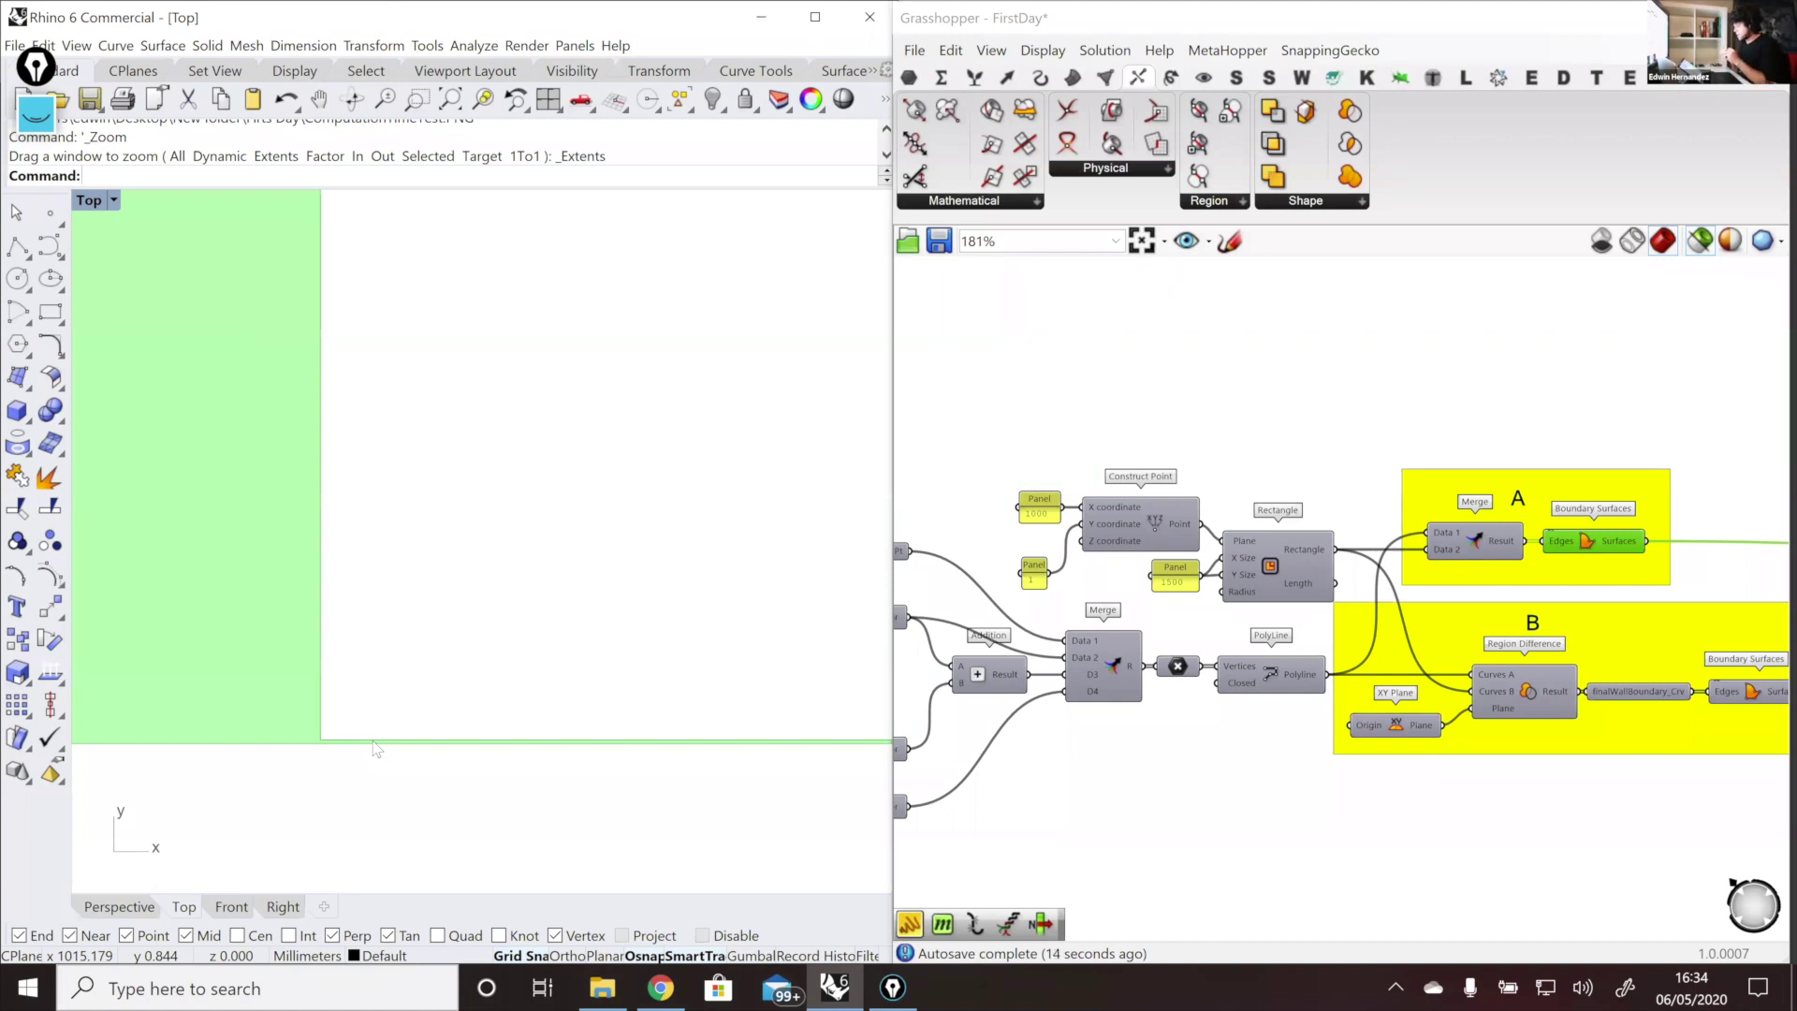
{"action": "scroll", "coordinate": [374, 748], "scroll_direction": "down", "scroll_amount": 1}
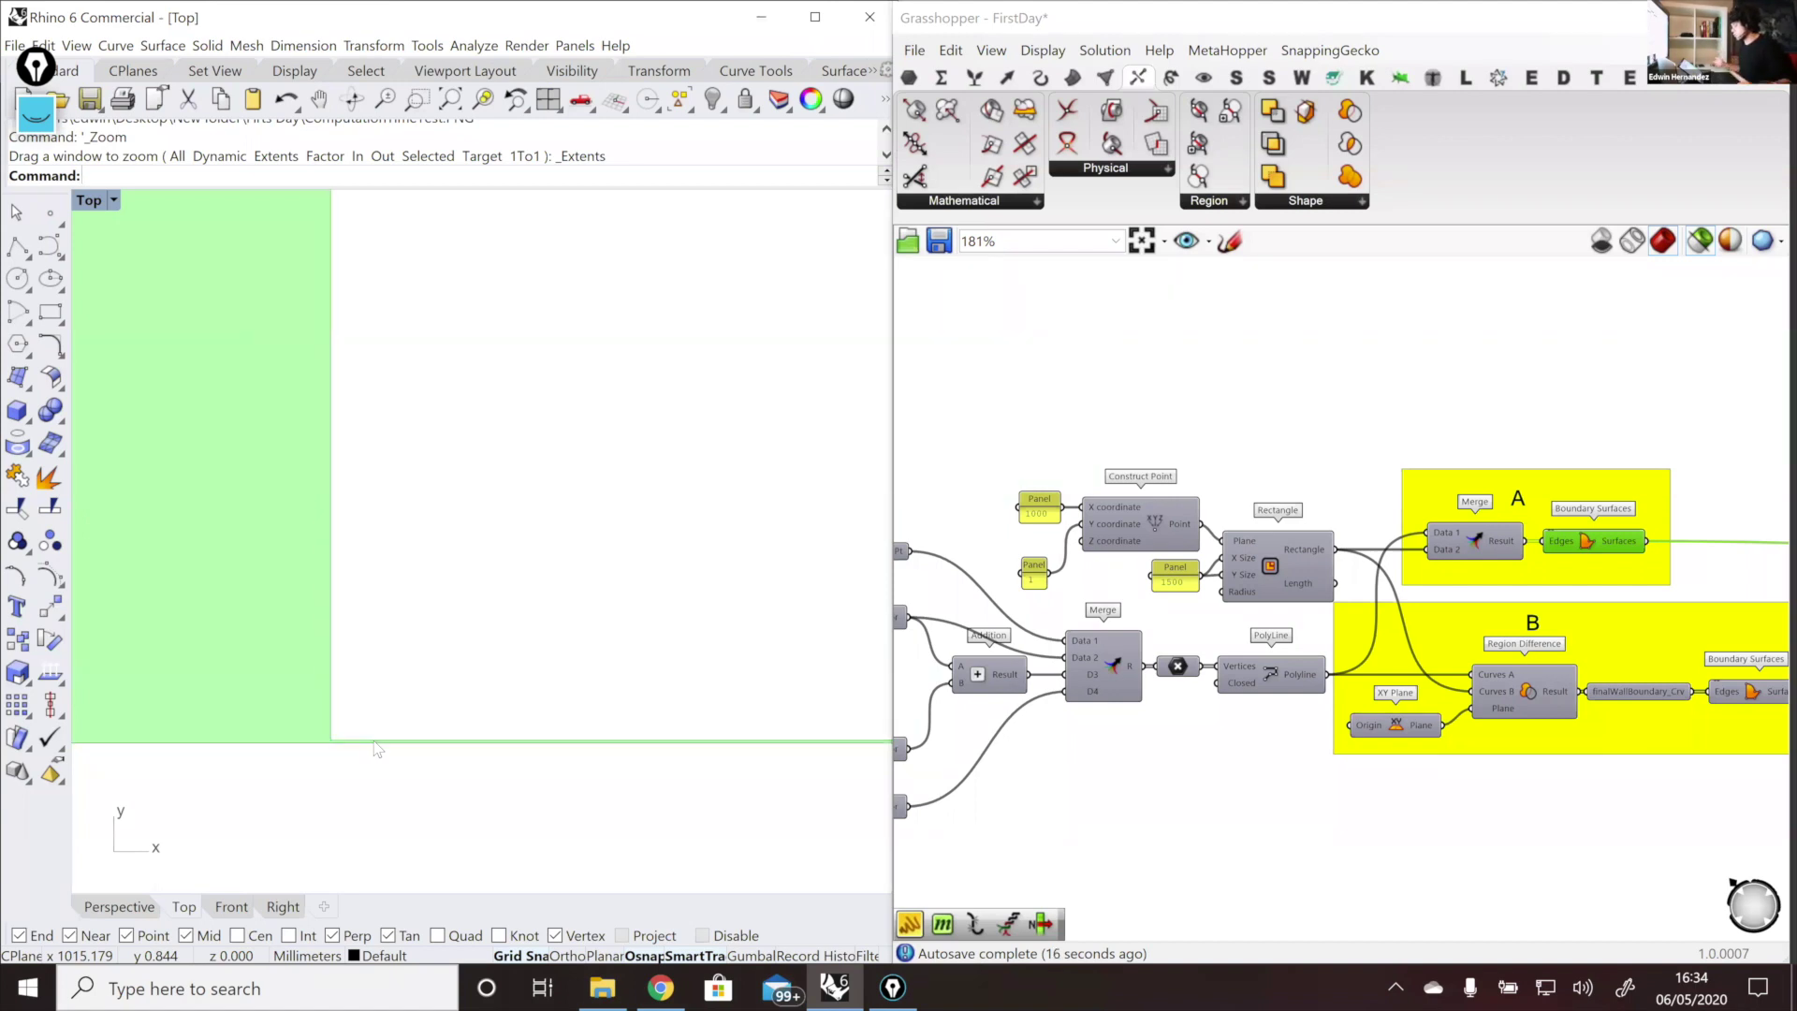
Step: Preview option B's Region Difference and delete the panel feeding the Y coordinate of the door's Construct Point
{"action": "scroll", "coordinate": [370, 760], "scroll_direction": "down", "scroll_amount": 4}
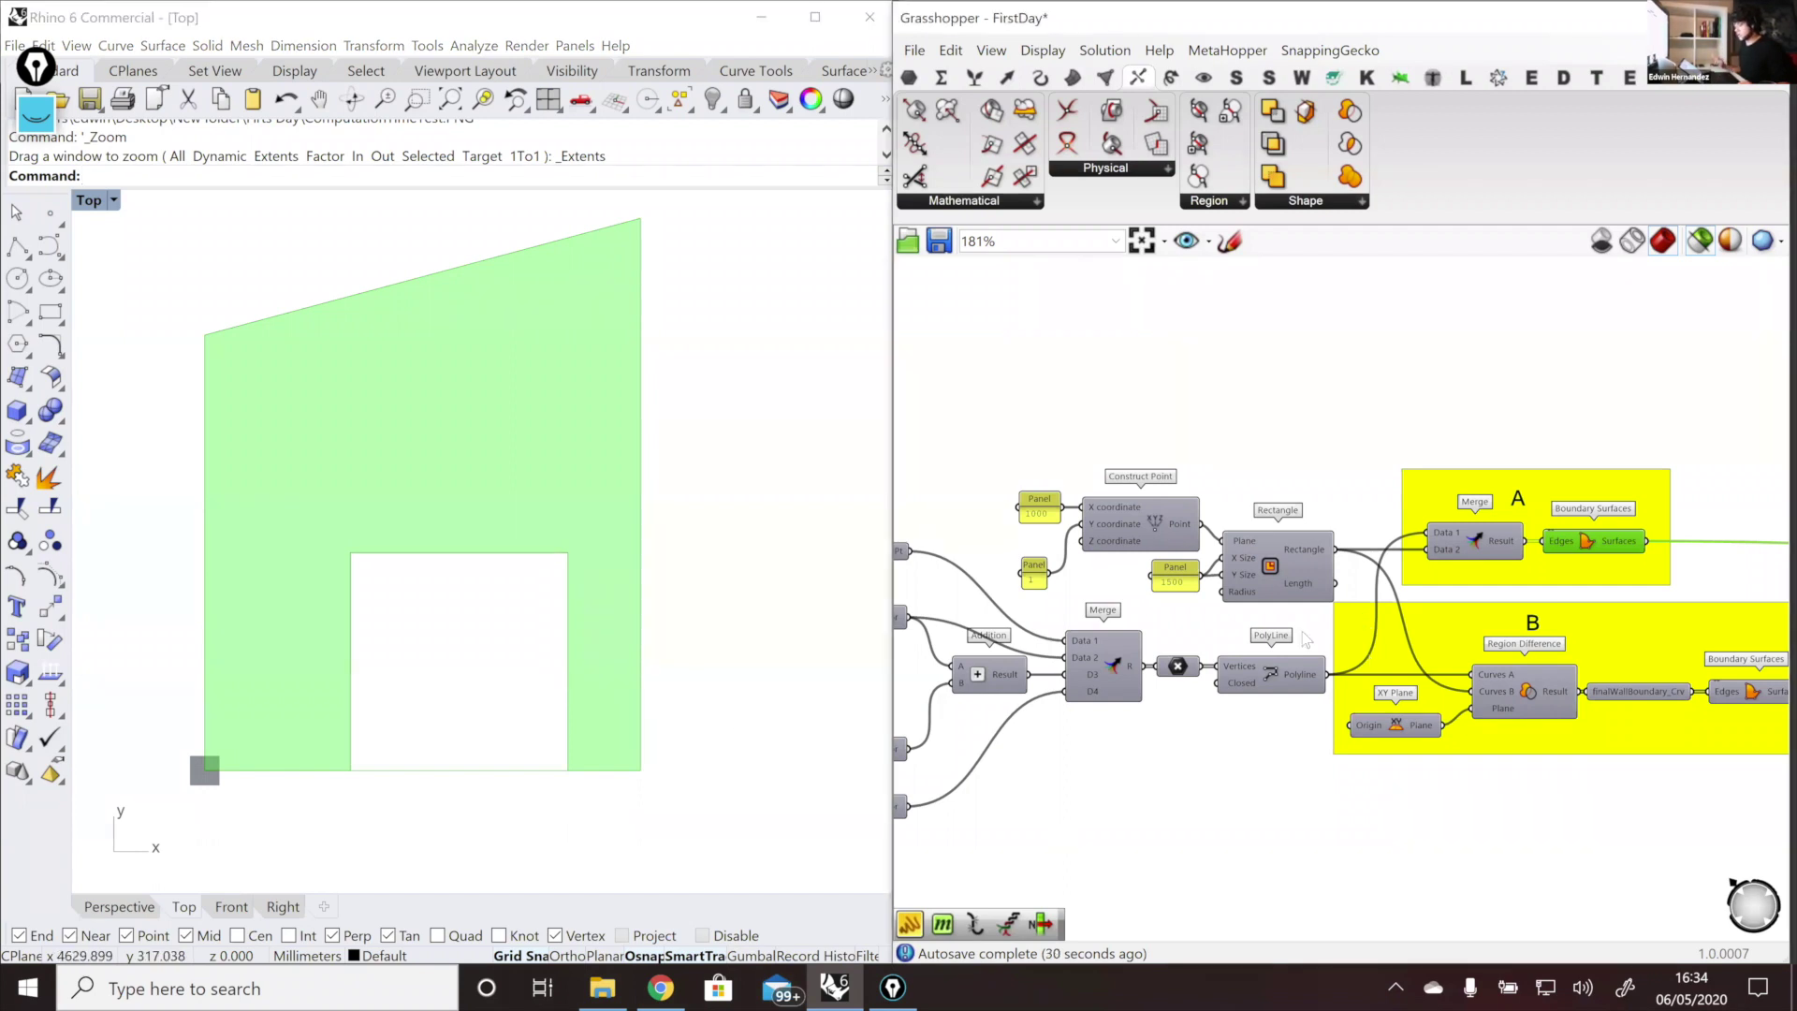
{"action": "right_click_drag", "start_coordinate": [1517, 692], "coordinate": [1442, 690]}
{"action": "left_click", "coordinate": [1446, 690]}
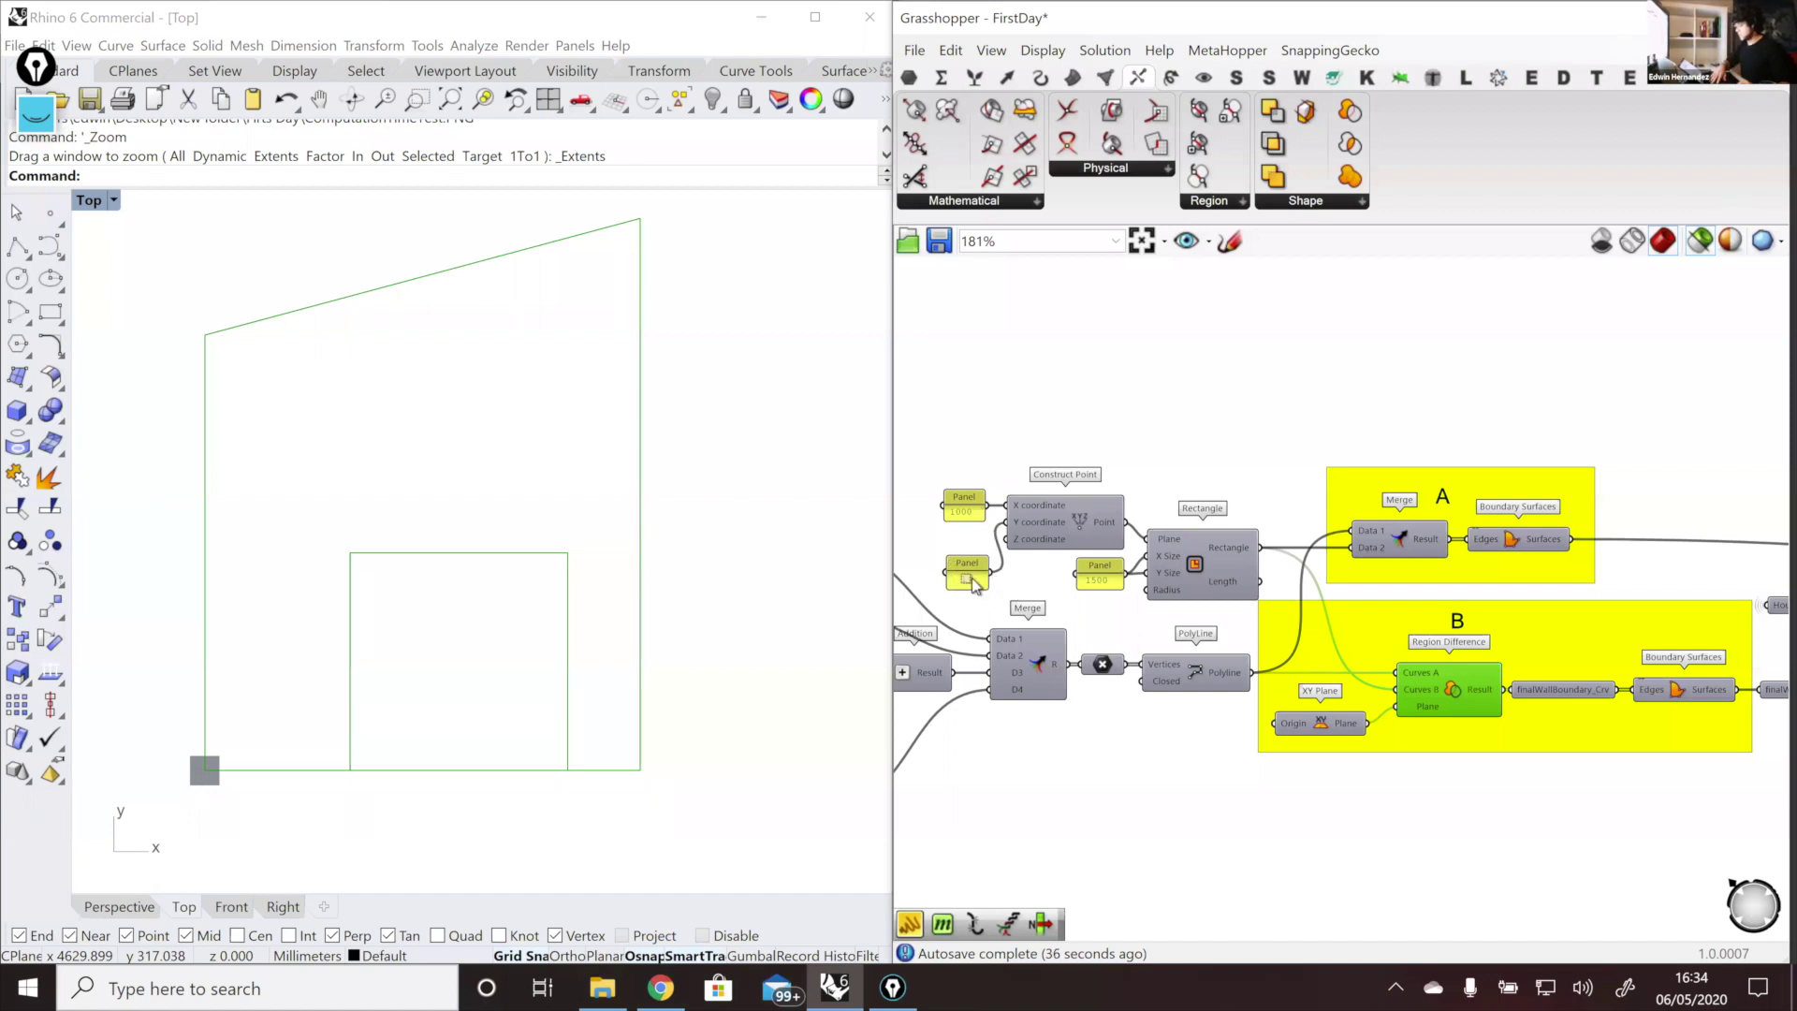
{"action": "double_click", "coordinate": [971, 583]}
{"action": "key", "text": "Delete"}
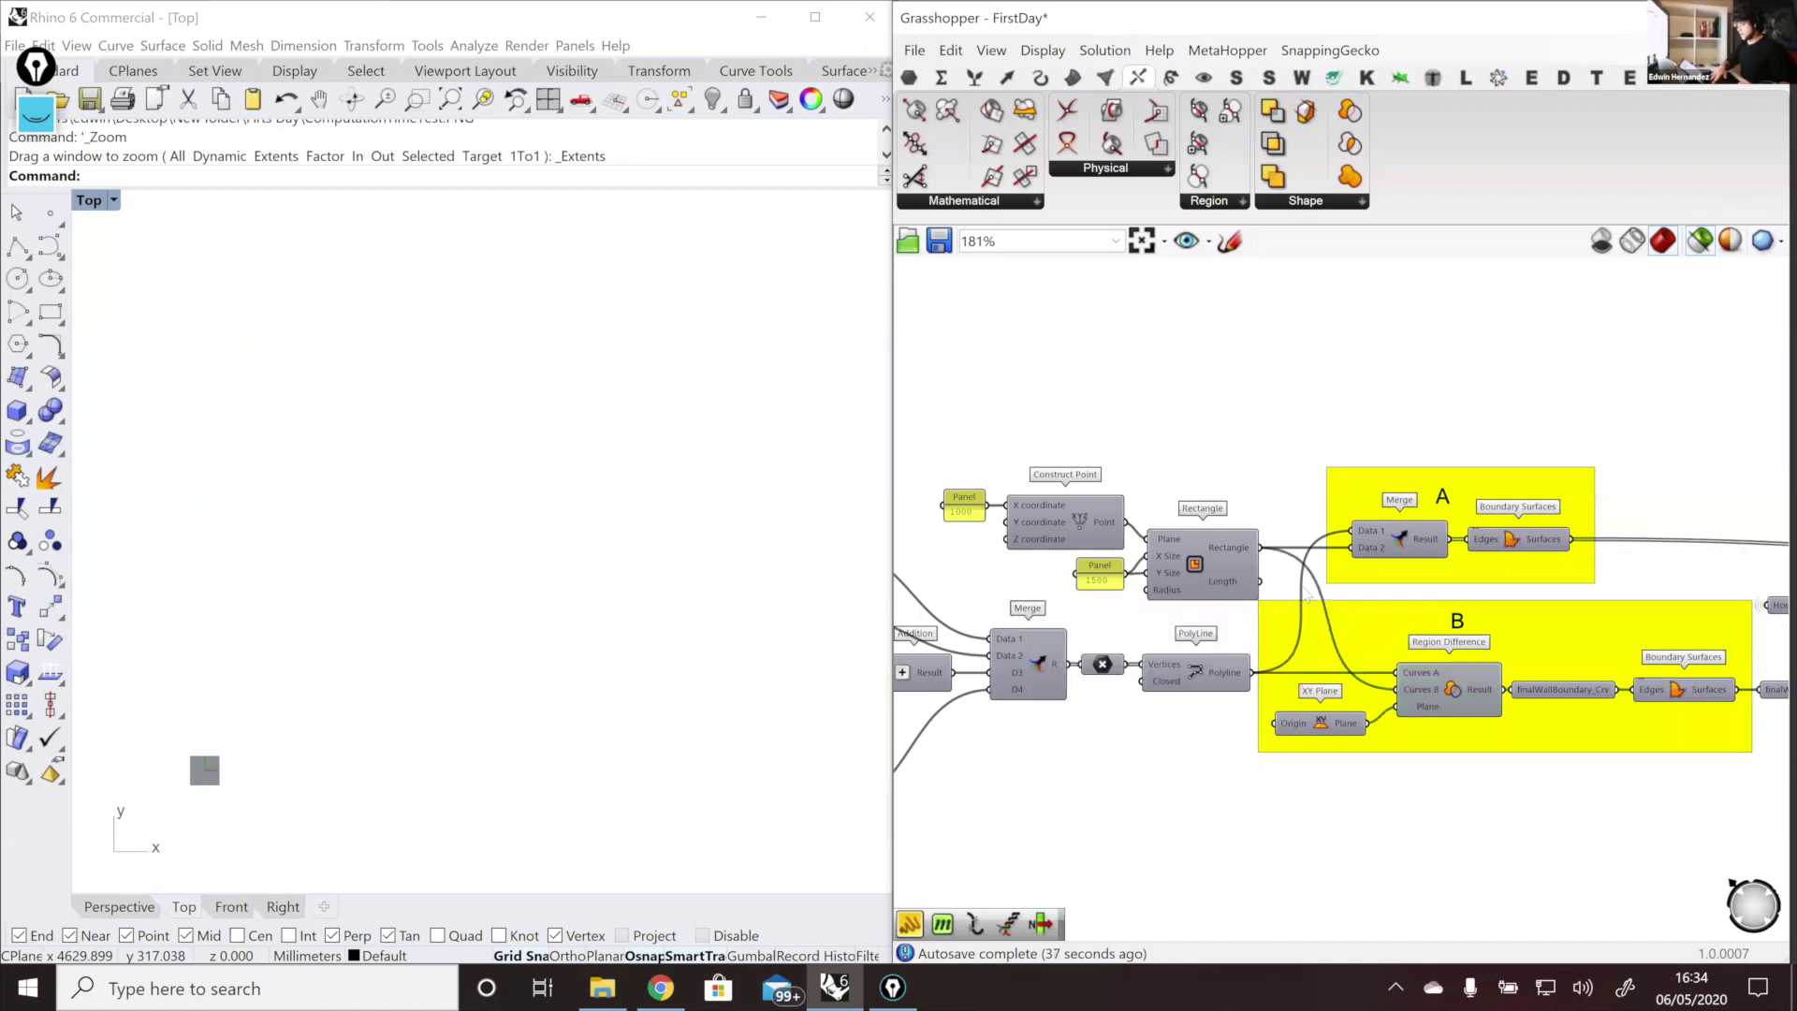
Step: Preview the door Rectangle with the wall PolyLine, then option B's Region Difference outline and its Boundary Surfaces wall
{"action": "left_click", "coordinate": [1230, 564]}
{"action": "left_click", "coordinate": [1200, 677], "text": "shift"}
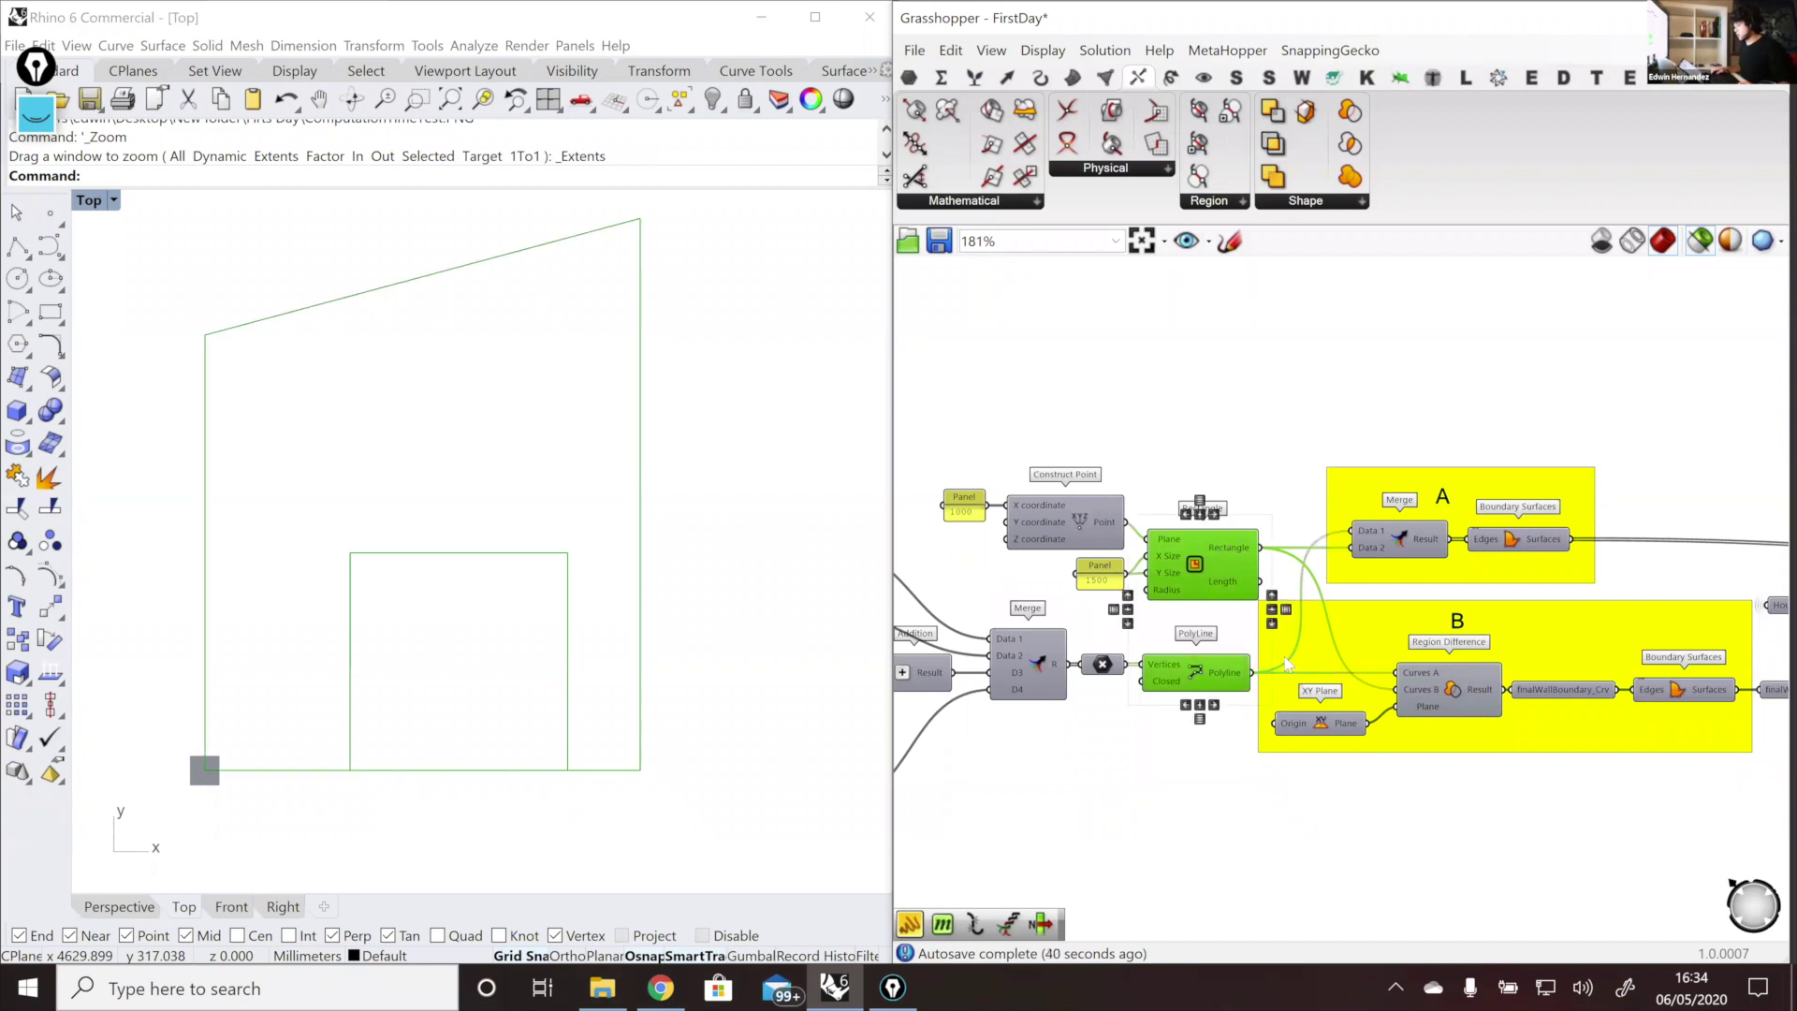
{"action": "left_click", "coordinate": [1473, 693]}
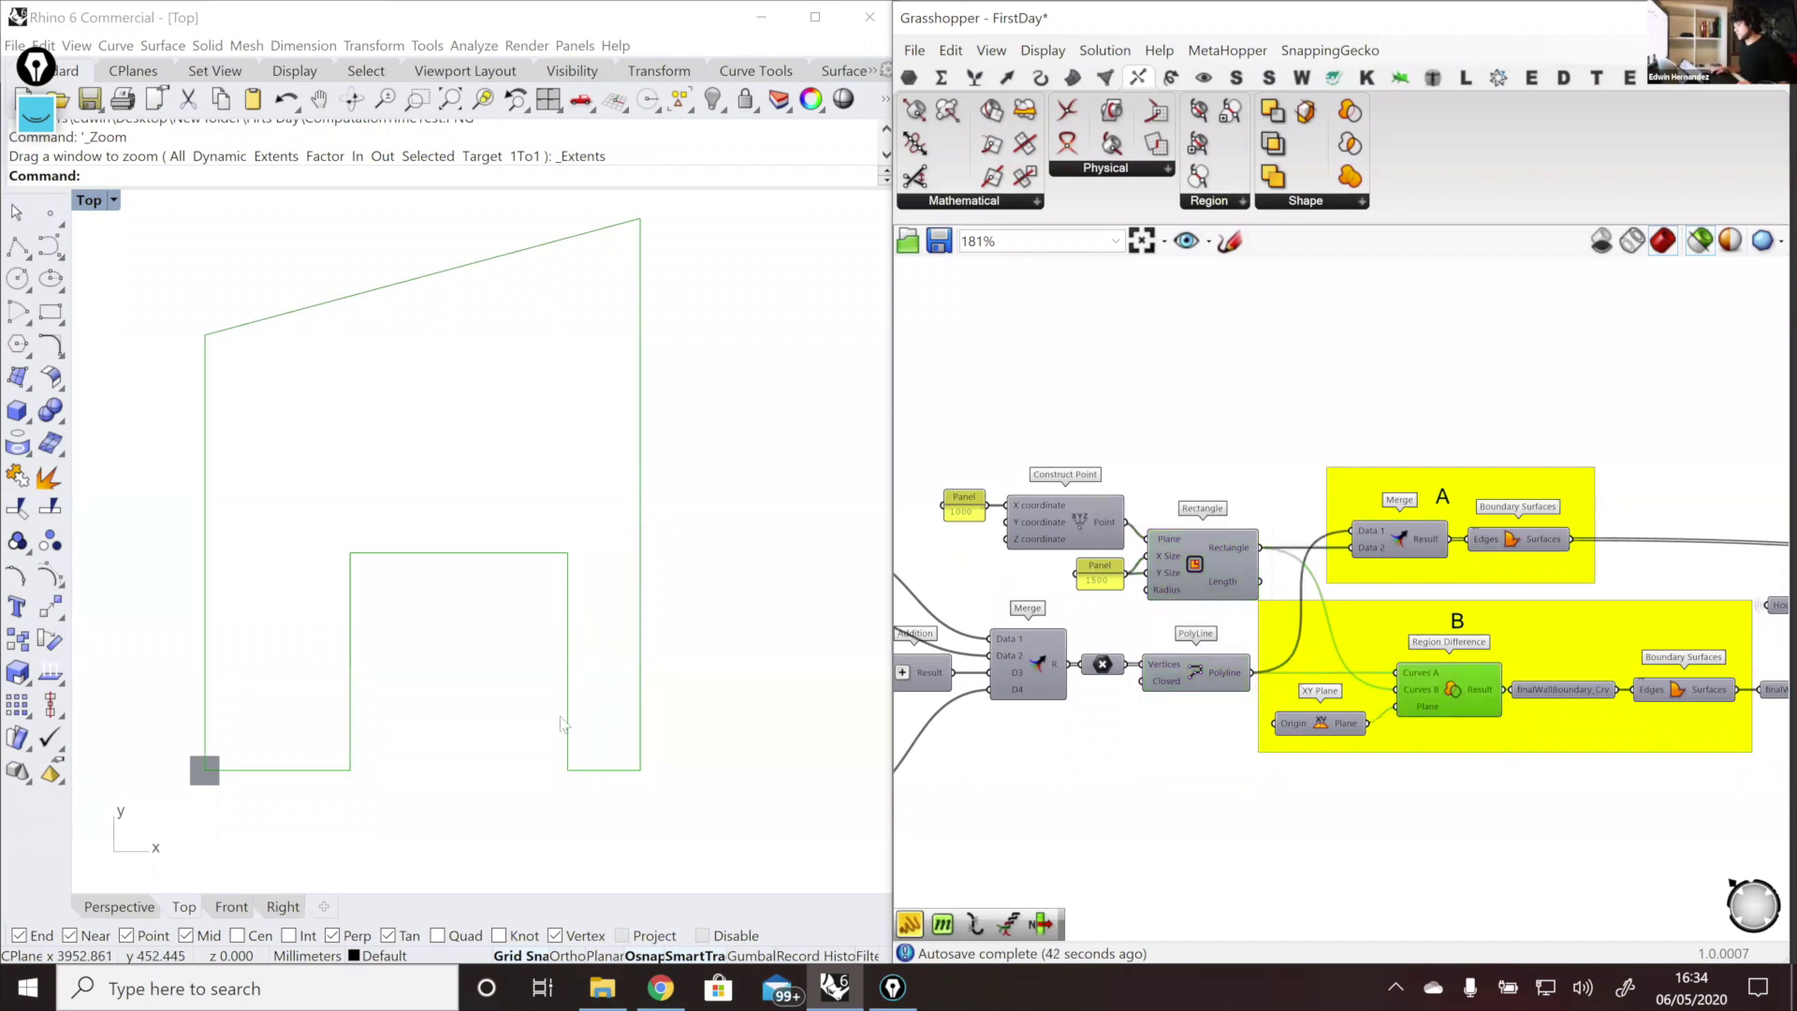
{"action": "scroll", "coordinate": [548, 740], "scroll_direction": "up", "scroll_amount": 2}
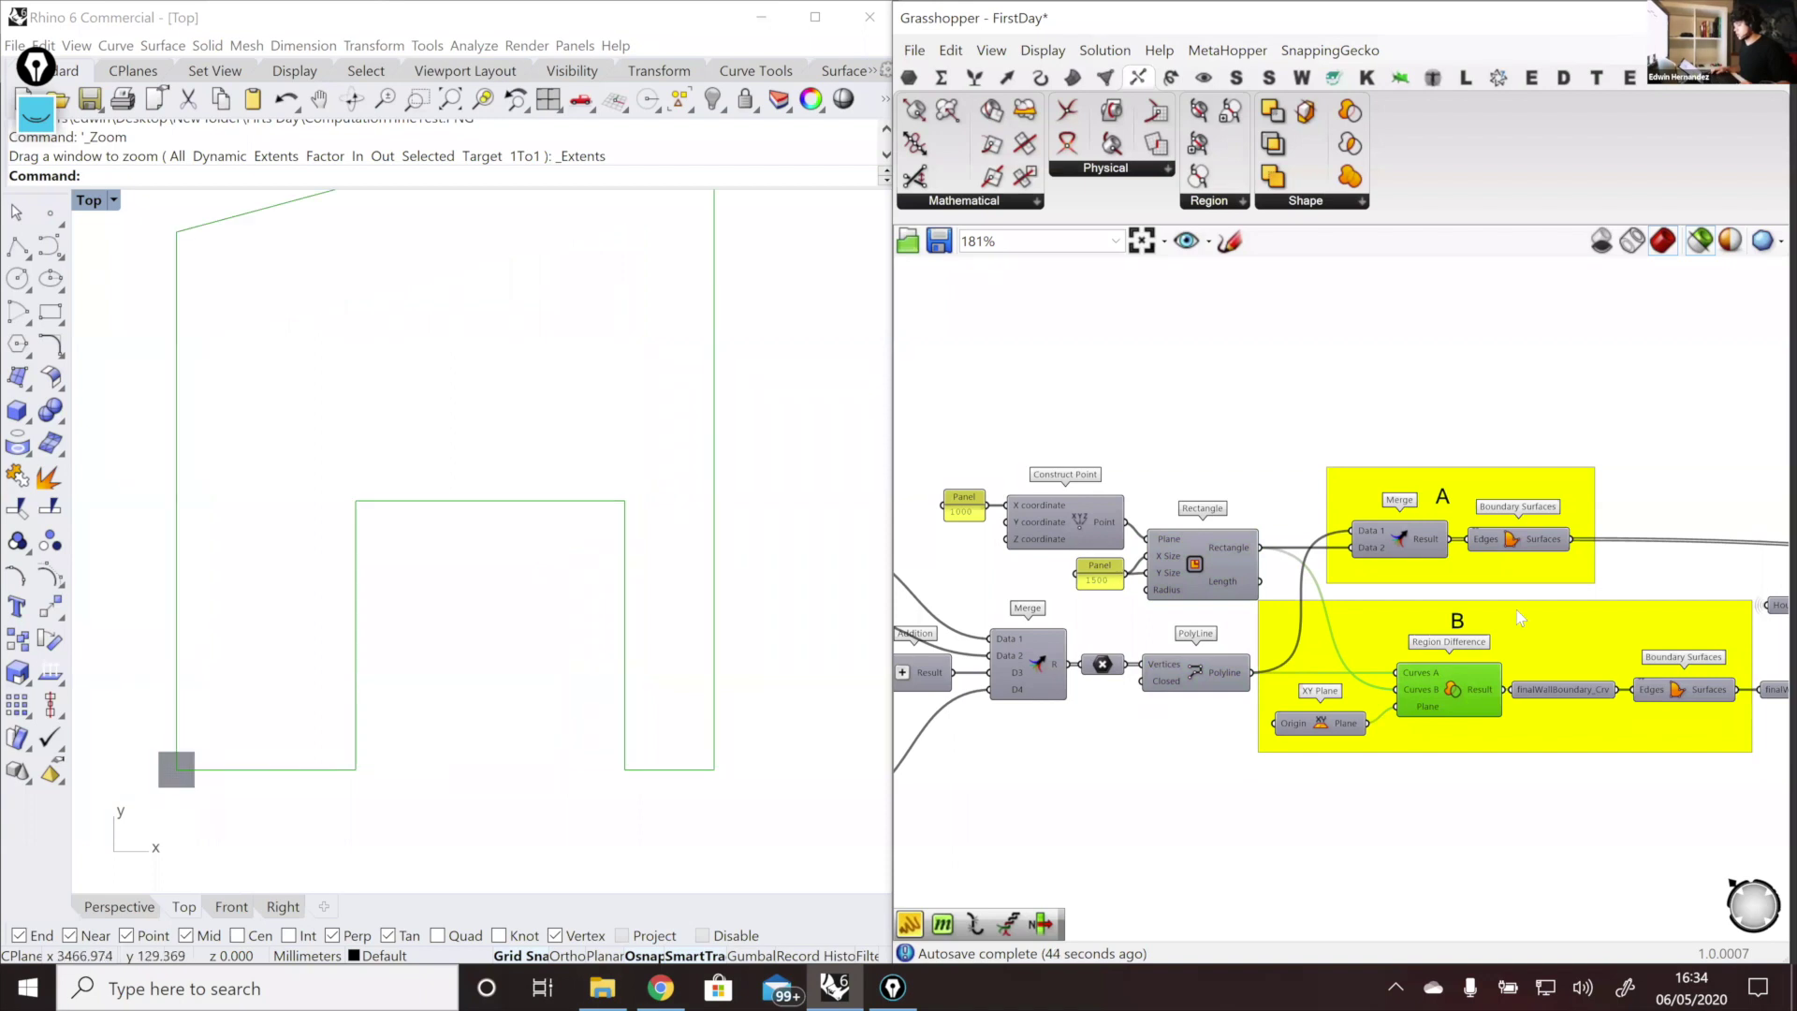
{"action": "left_click", "coordinate": [1684, 690]}
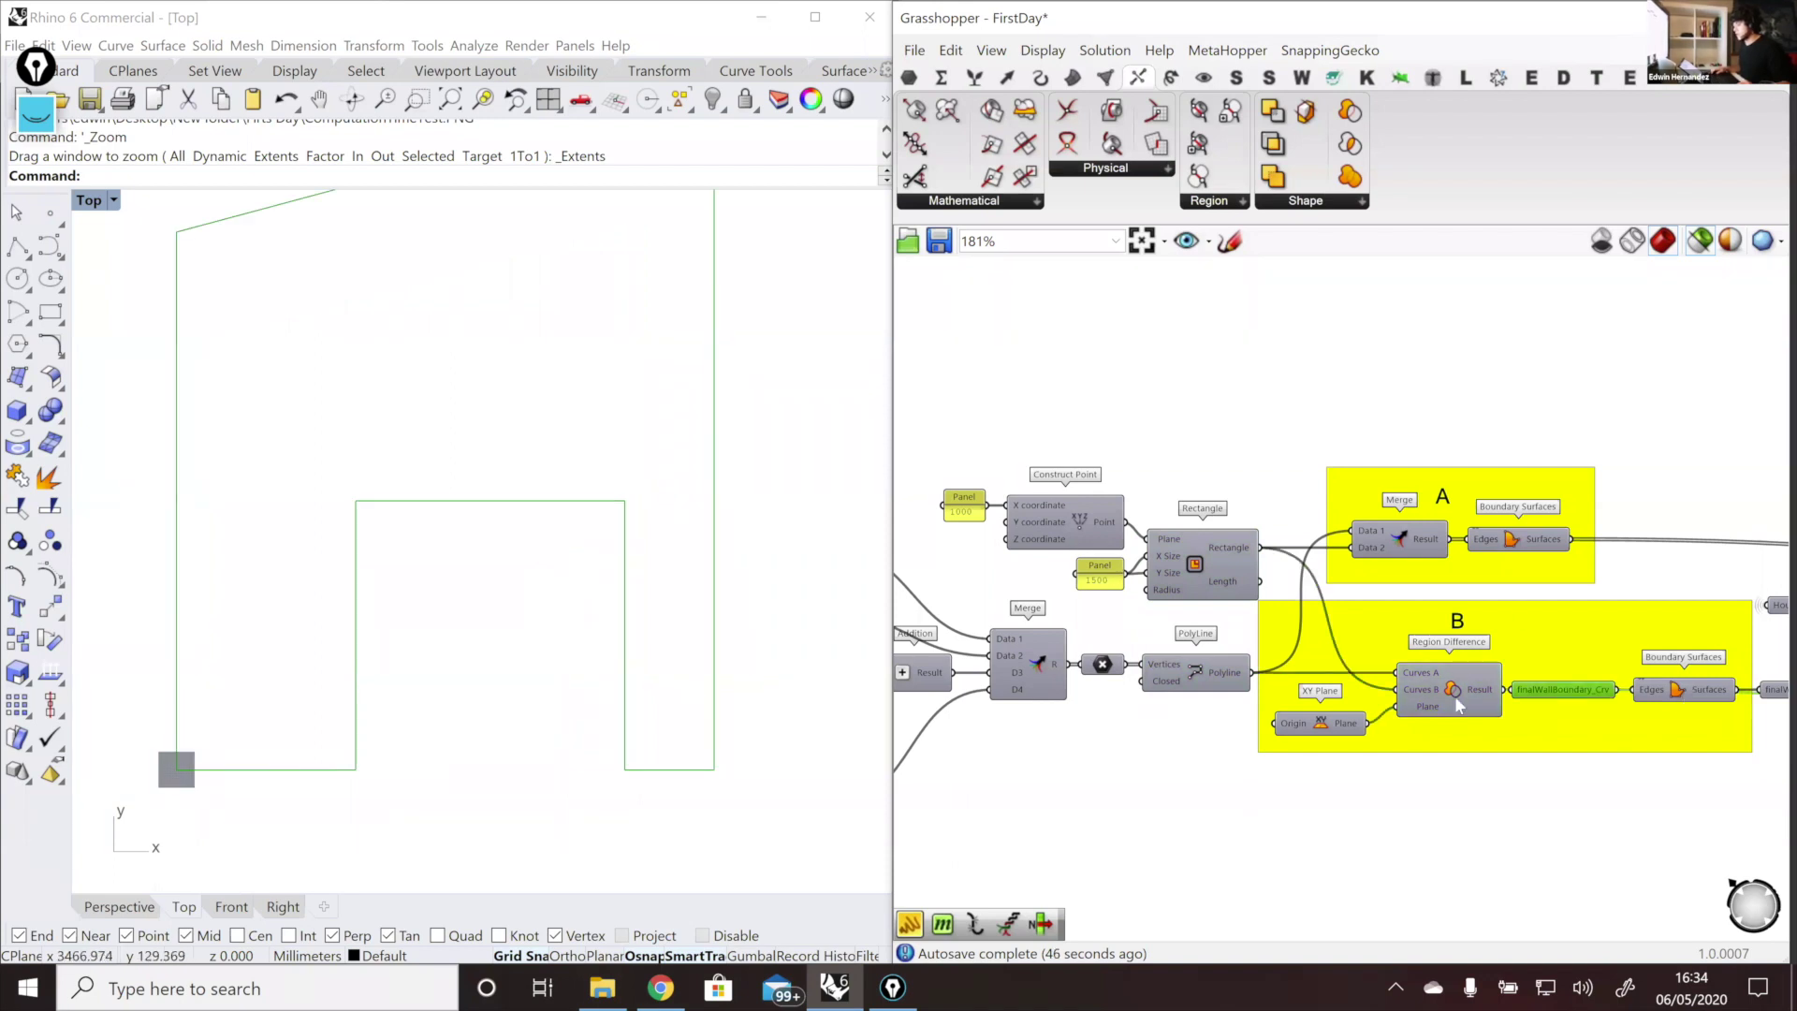
{"action": "scroll", "coordinate": [431, 740], "scroll_direction": "down", "scroll_amount": 2}
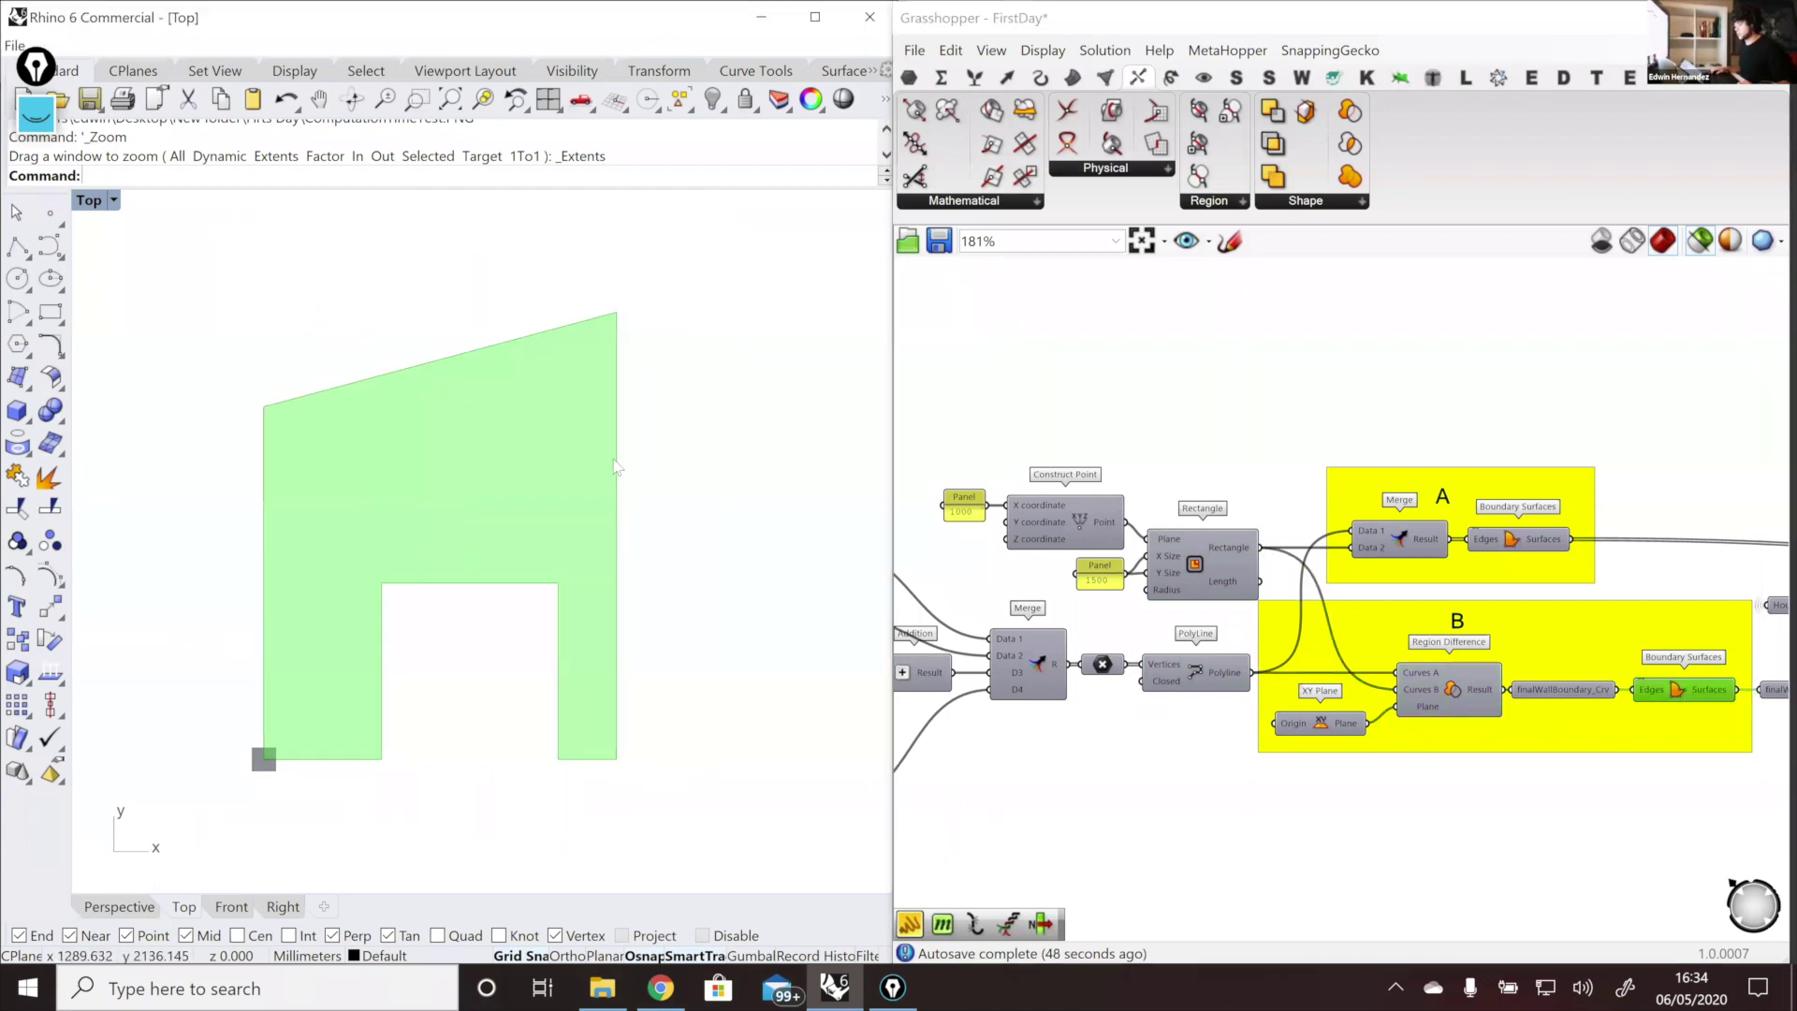
{"action": "right_click_drag", "start_coordinate": [565, 418], "coordinate": [604, 456]}
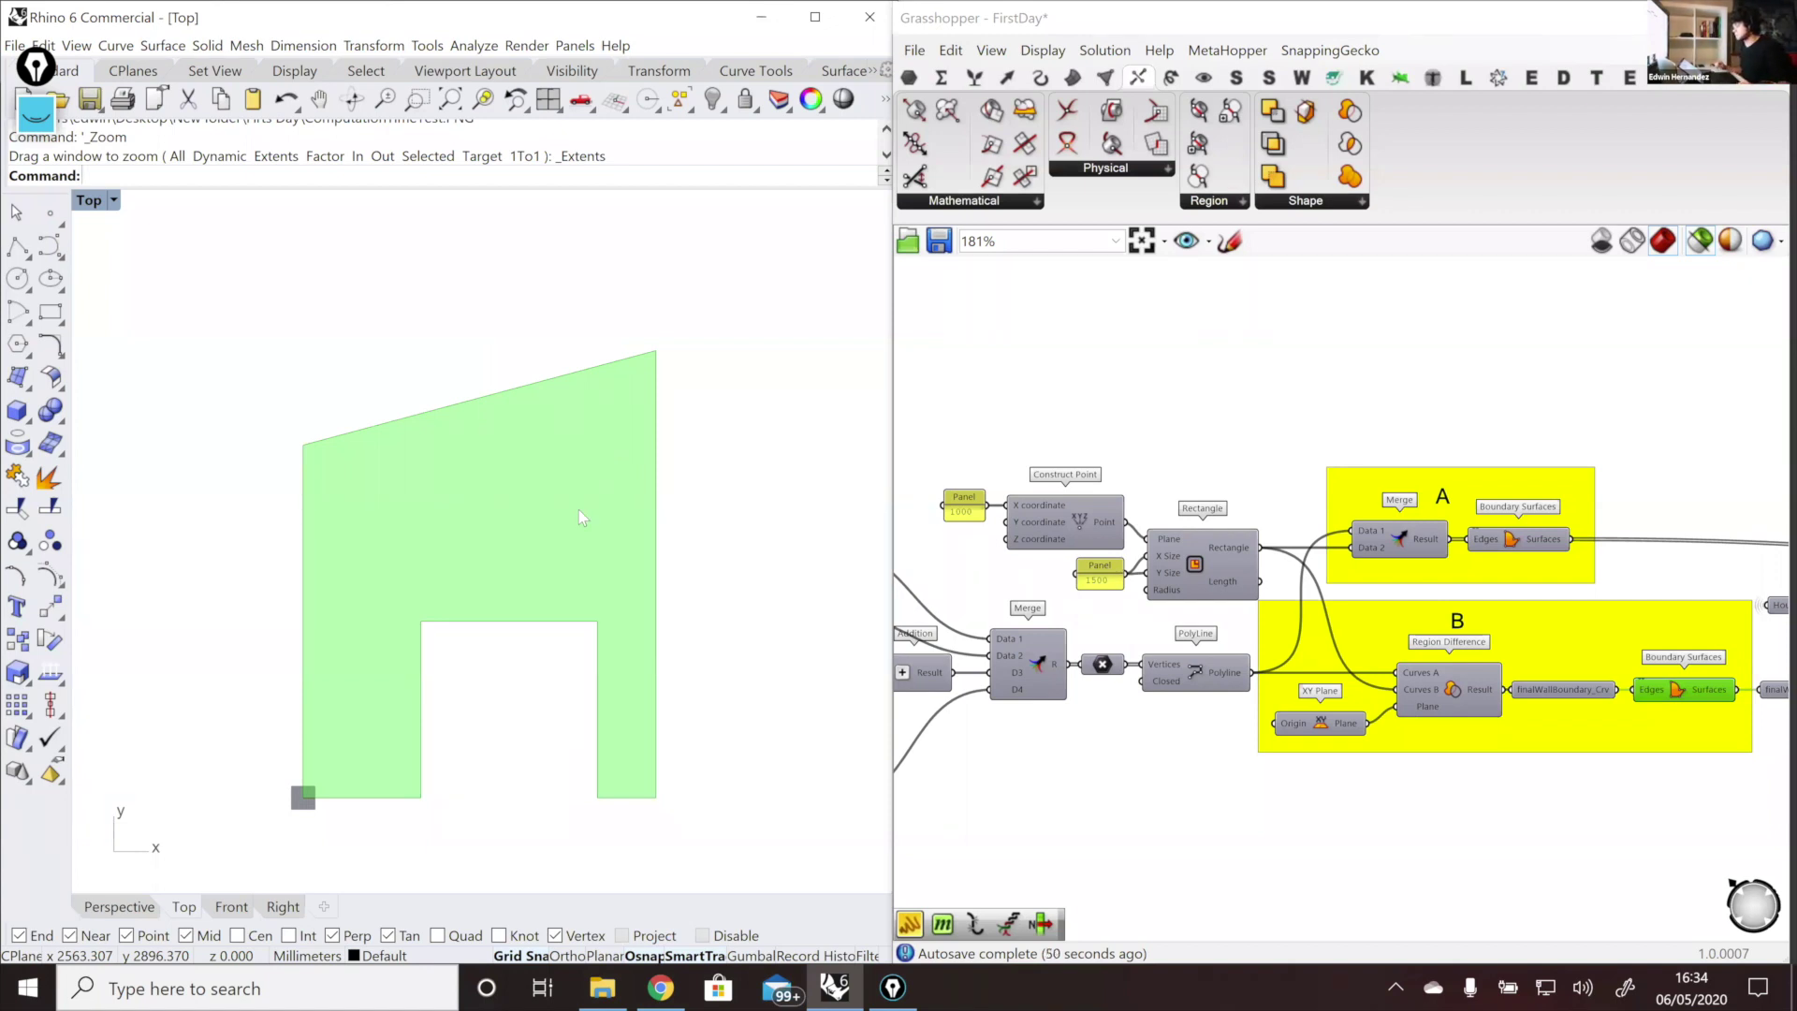
Step: Look through the Shape components for the region operations such as Region Union, then preview option B's Region Difference again
{"action": "left_click", "coordinate": [1312, 203]}
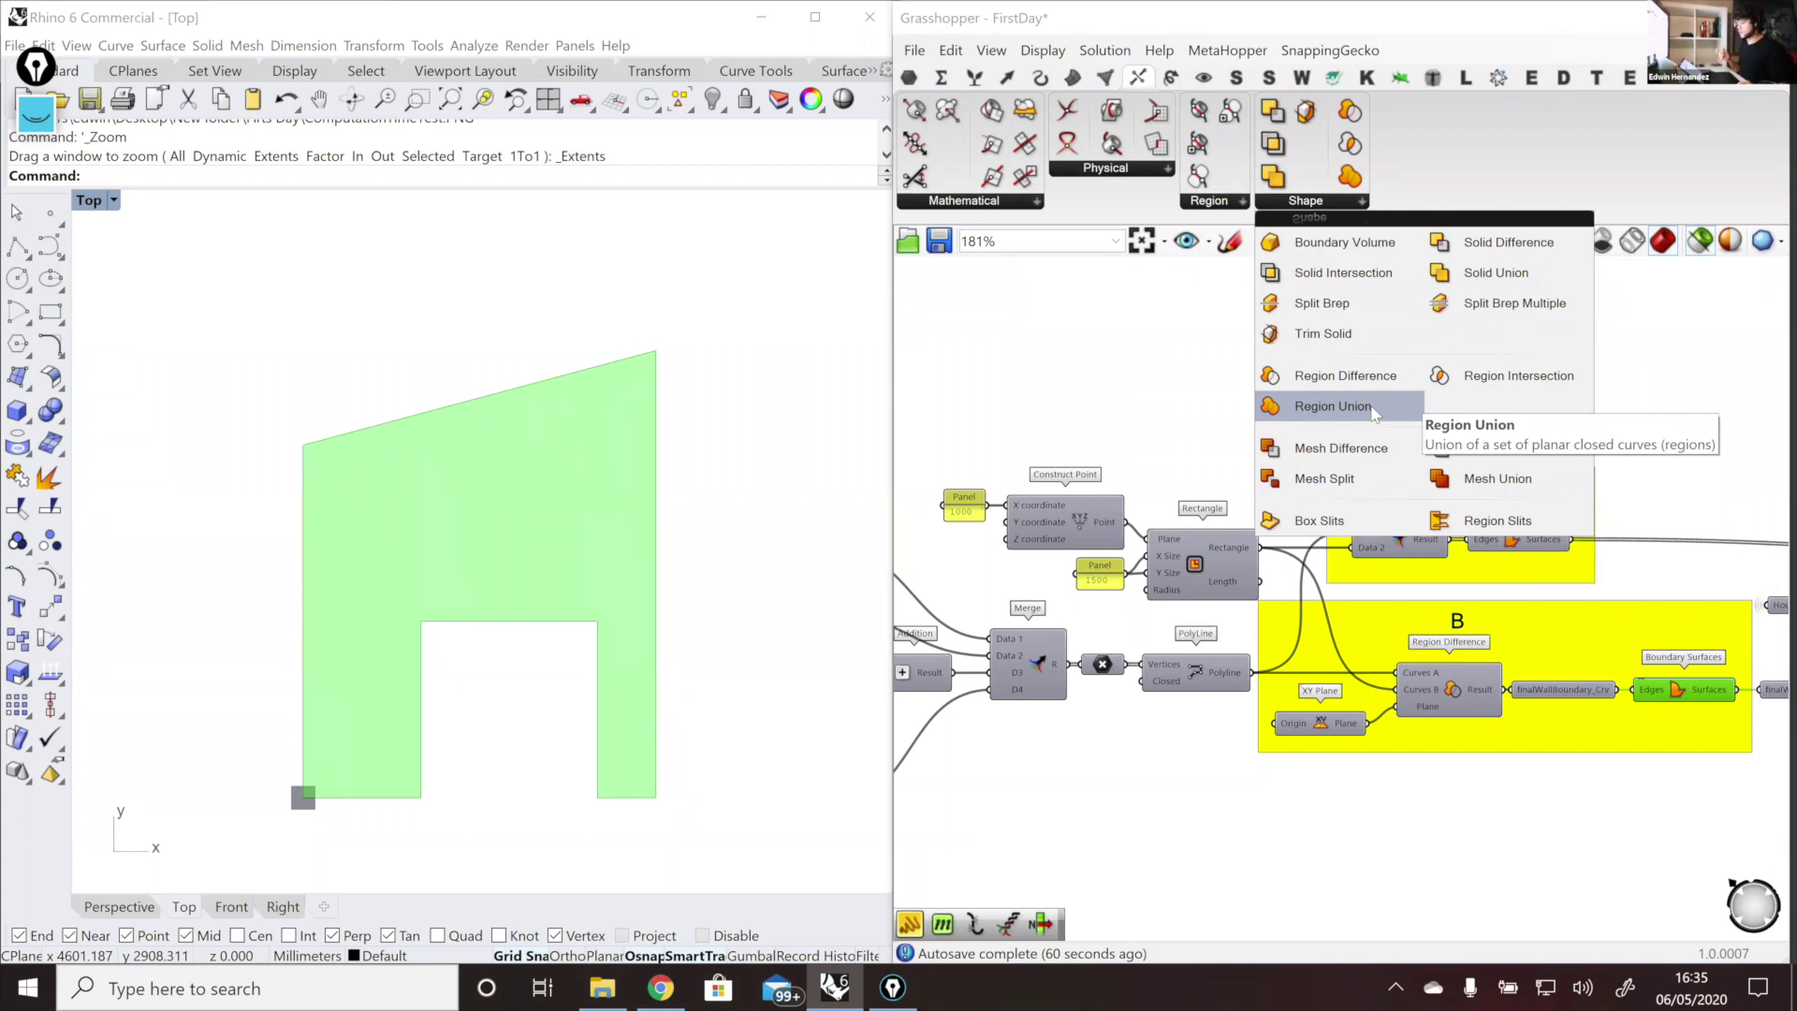
{"action": "left_click", "coordinate": [1473, 689]}
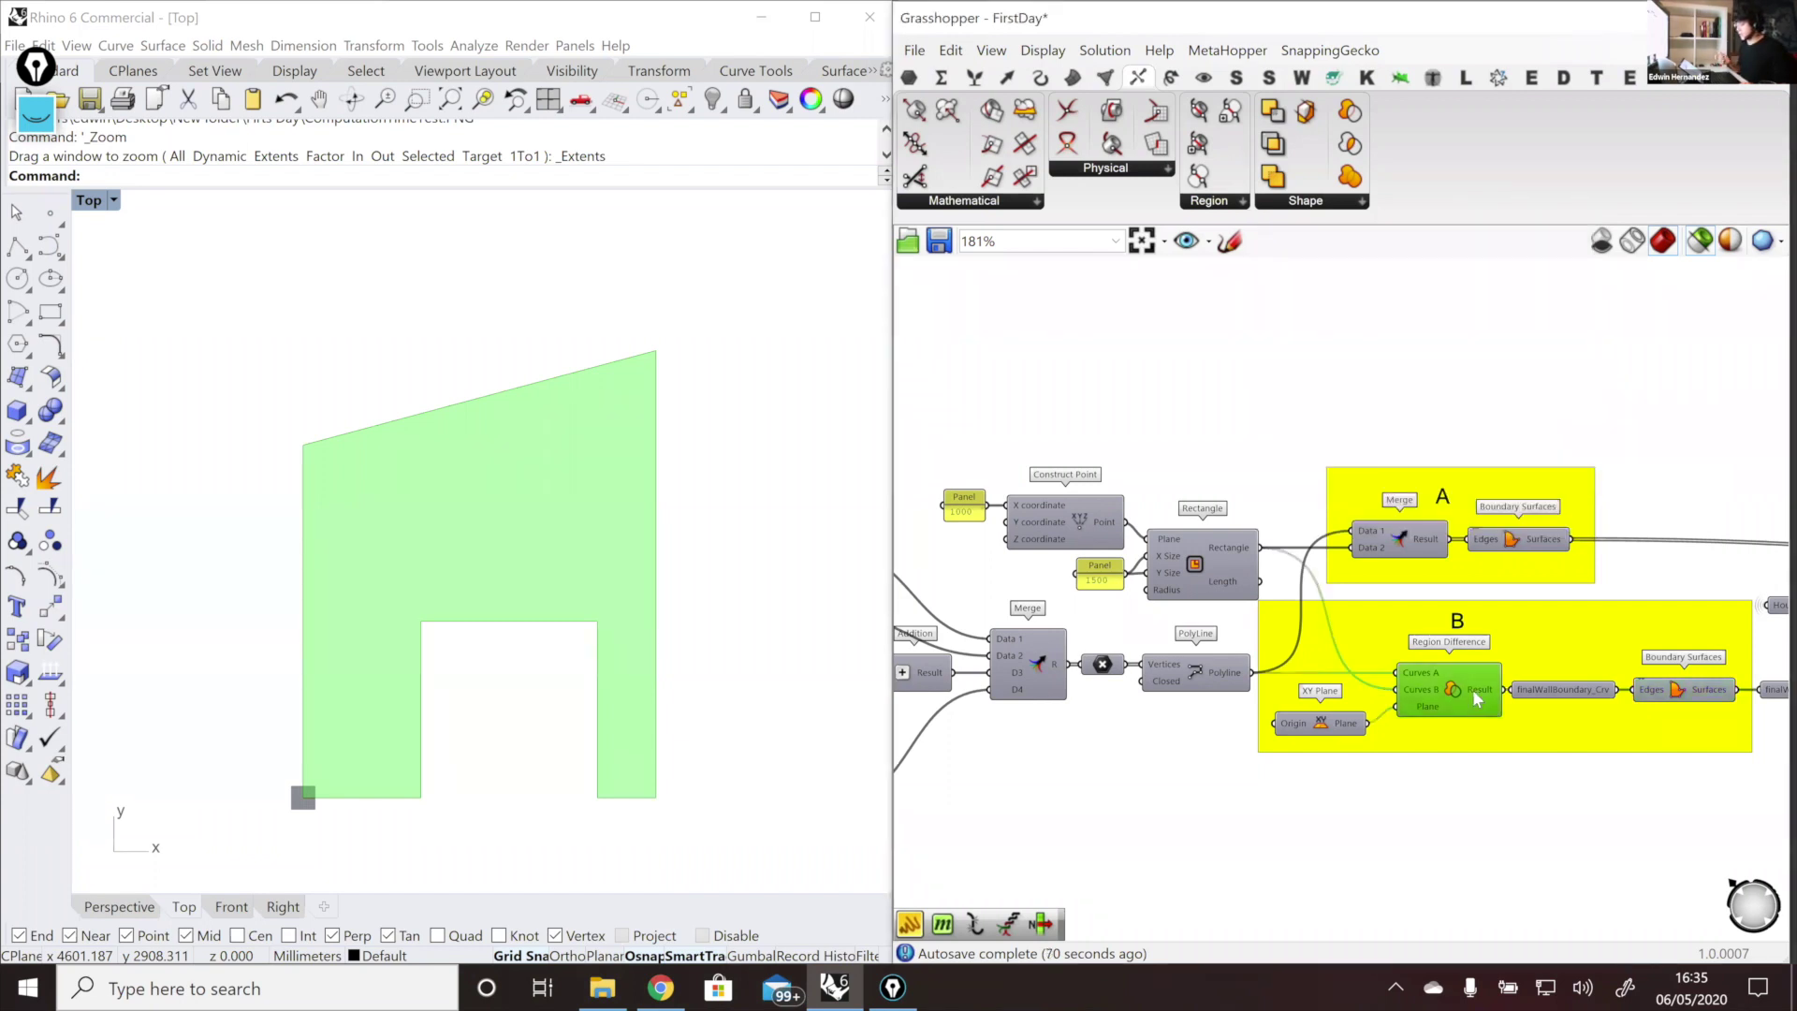
{"action": "left_click", "coordinate": [1473, 688]}
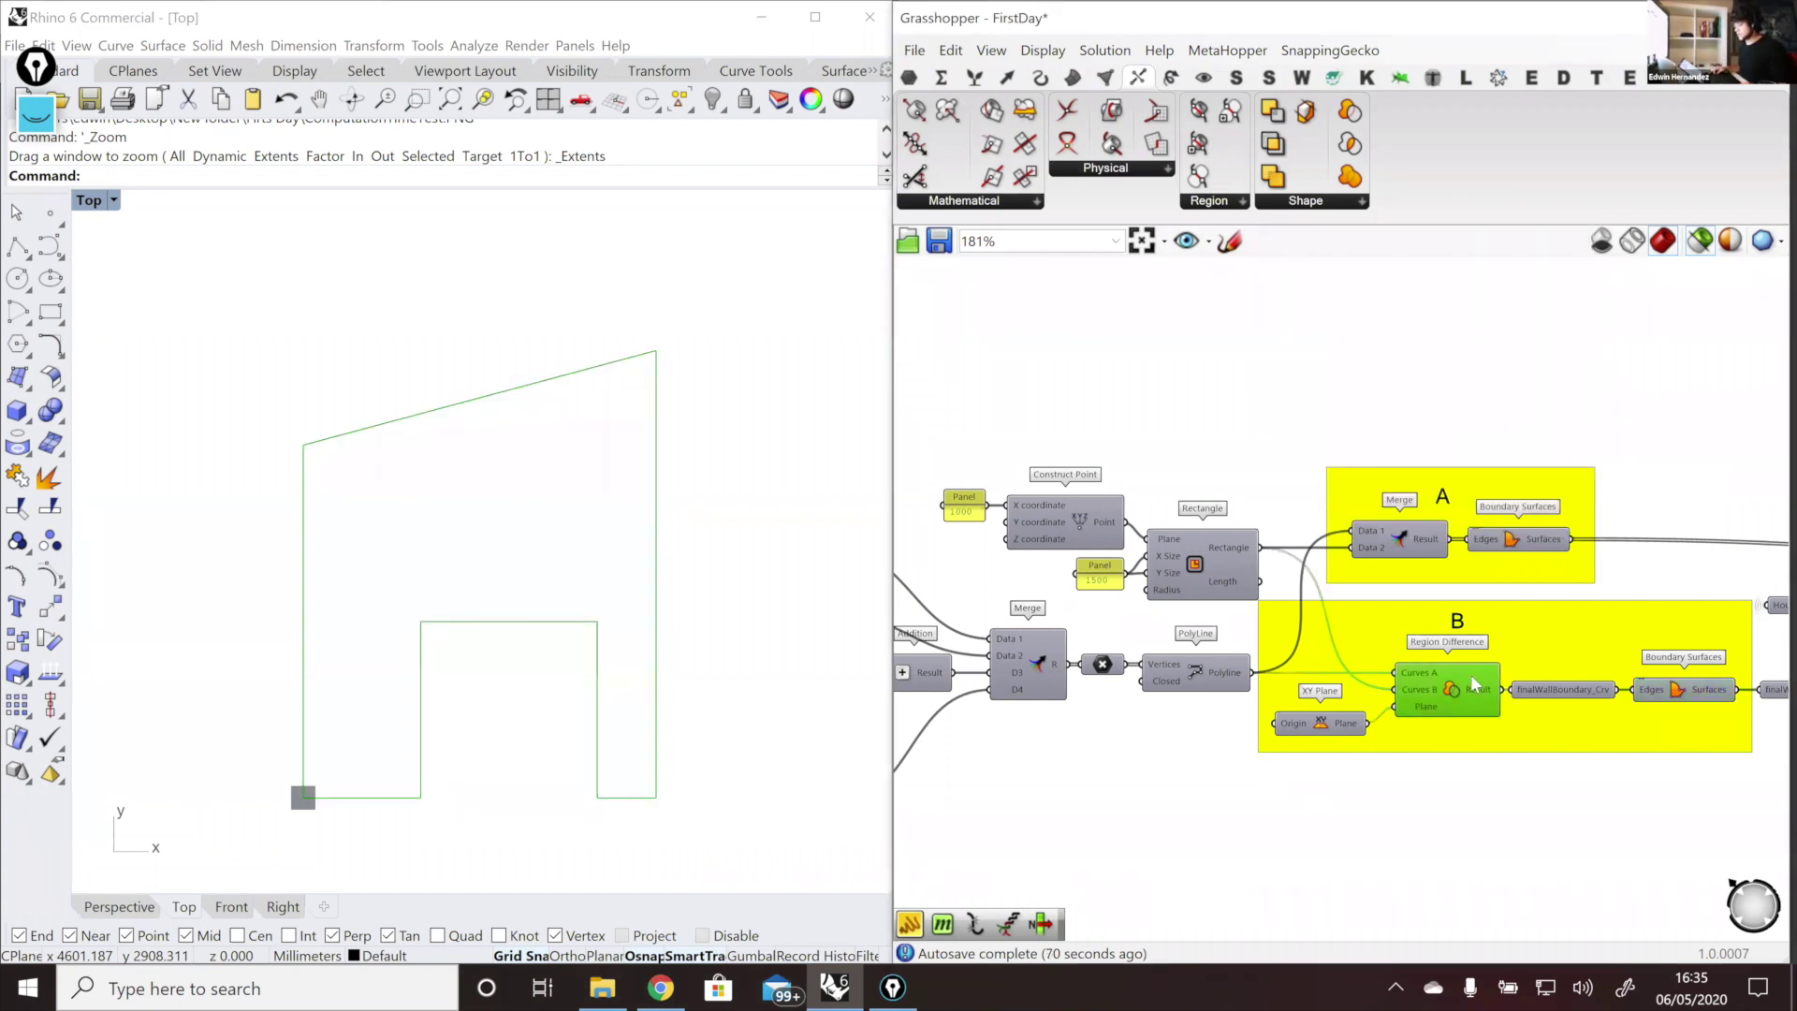
{"action": "left_click", "coordinate": [1529, 659]}
{"action": "scroll", "coordinate": [1191, 526], "scroll_direction": "up", "scroll_amount": 3}
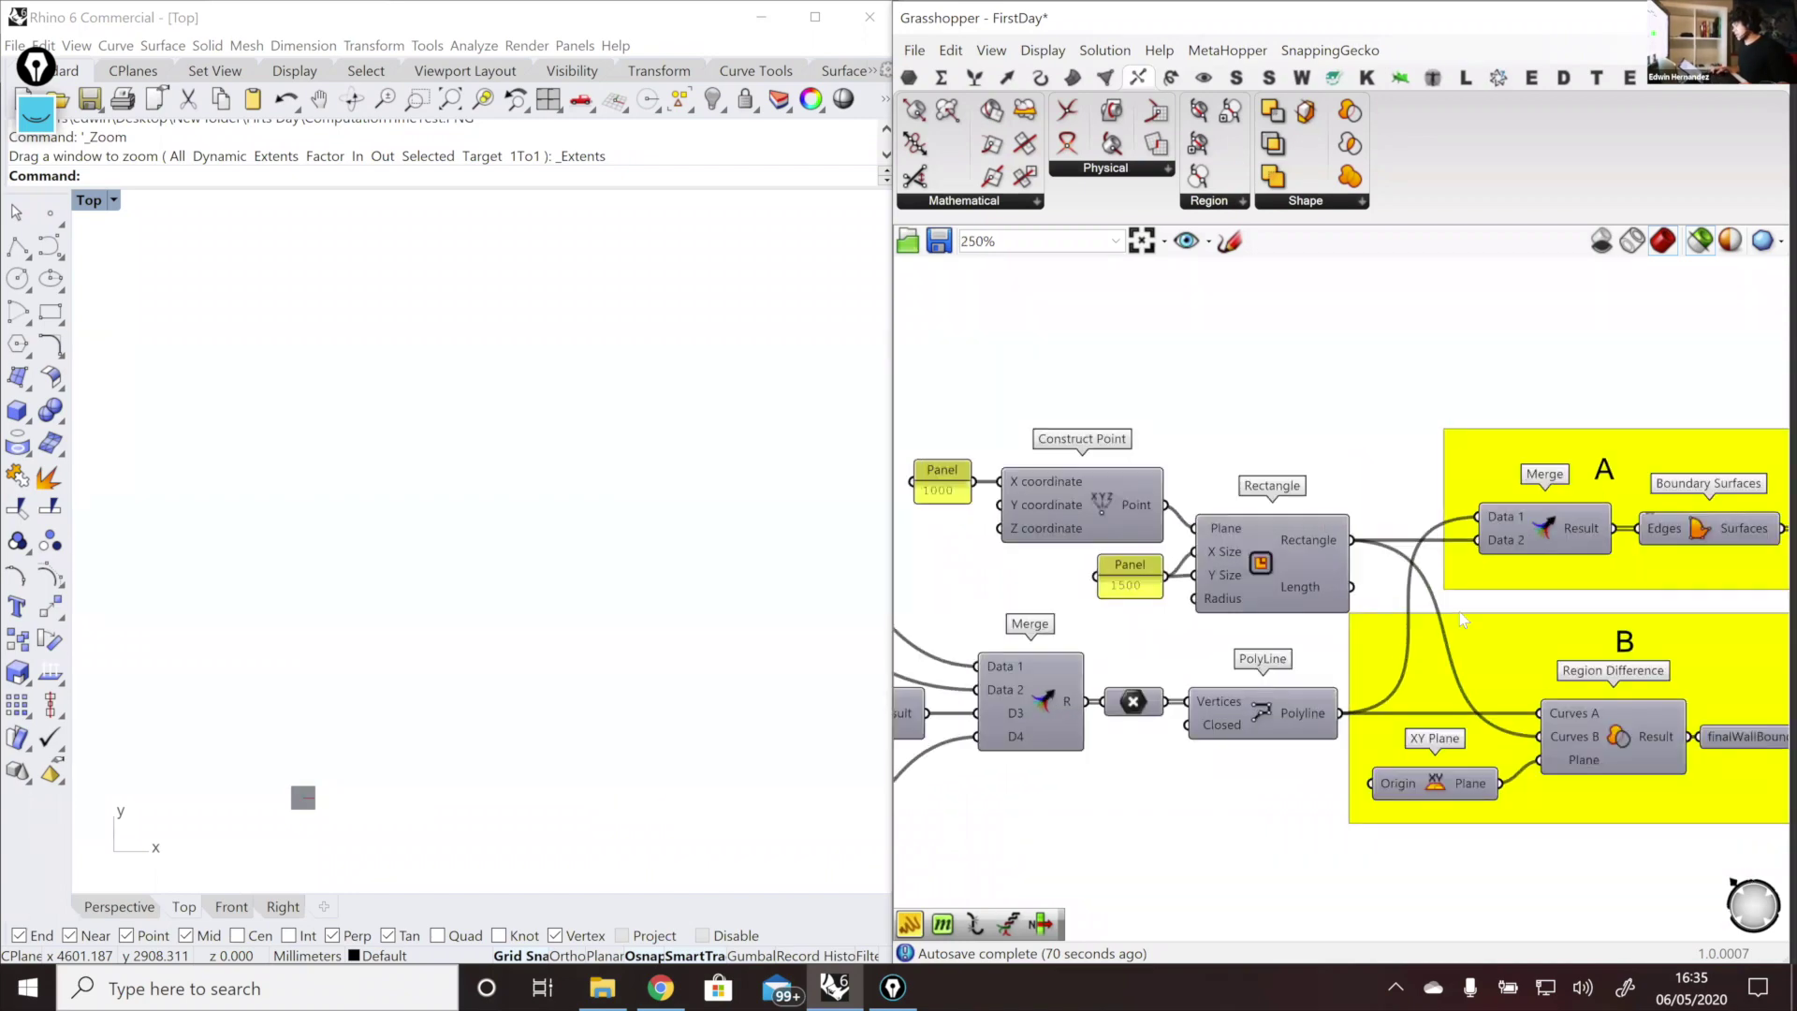
{"action": "right_click_drag", "start_coordinate": [1085, 536], "coordinate": [1127, 548]}
{"action": "left_click", "coordinate": [1127, 536]}
{"action": "right_click_drag", "start_coordinate": [977, 589], "coordinate": [1075, 597]}
{"action": "left_click", "coordinate": [1074, 597]}
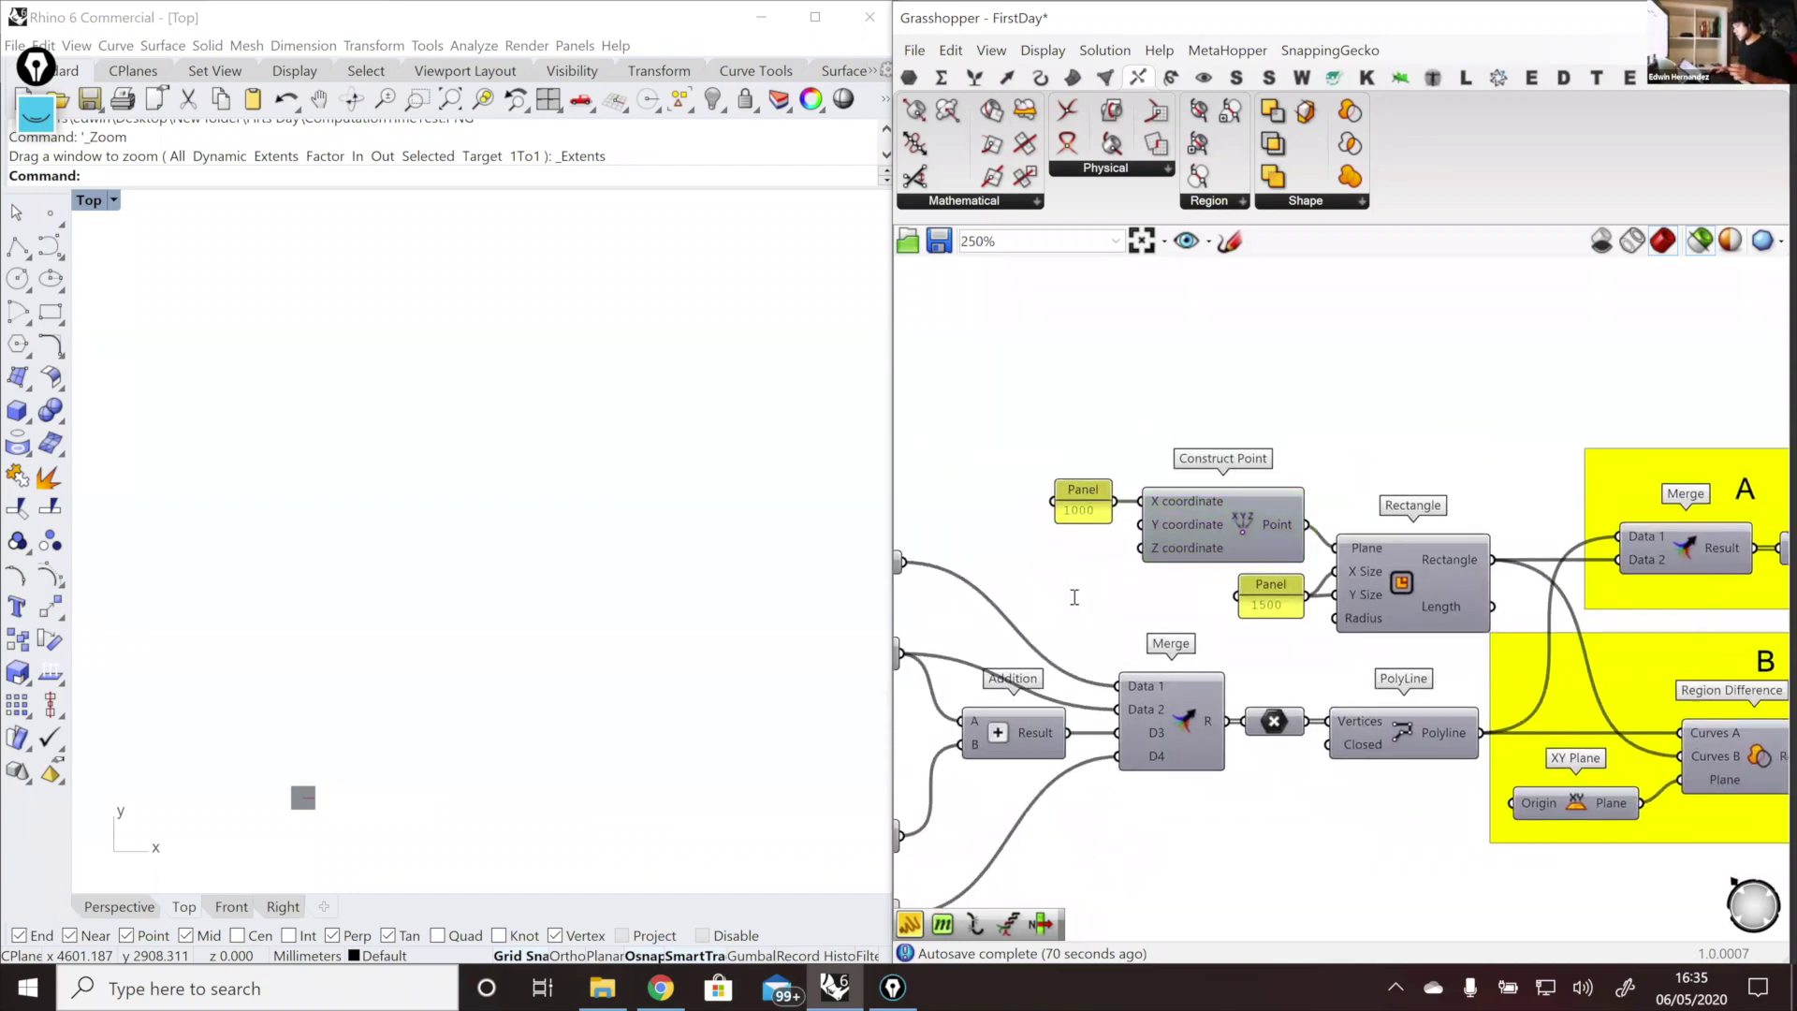
{"action": "double_click", "coordinate": [1075, 598]}
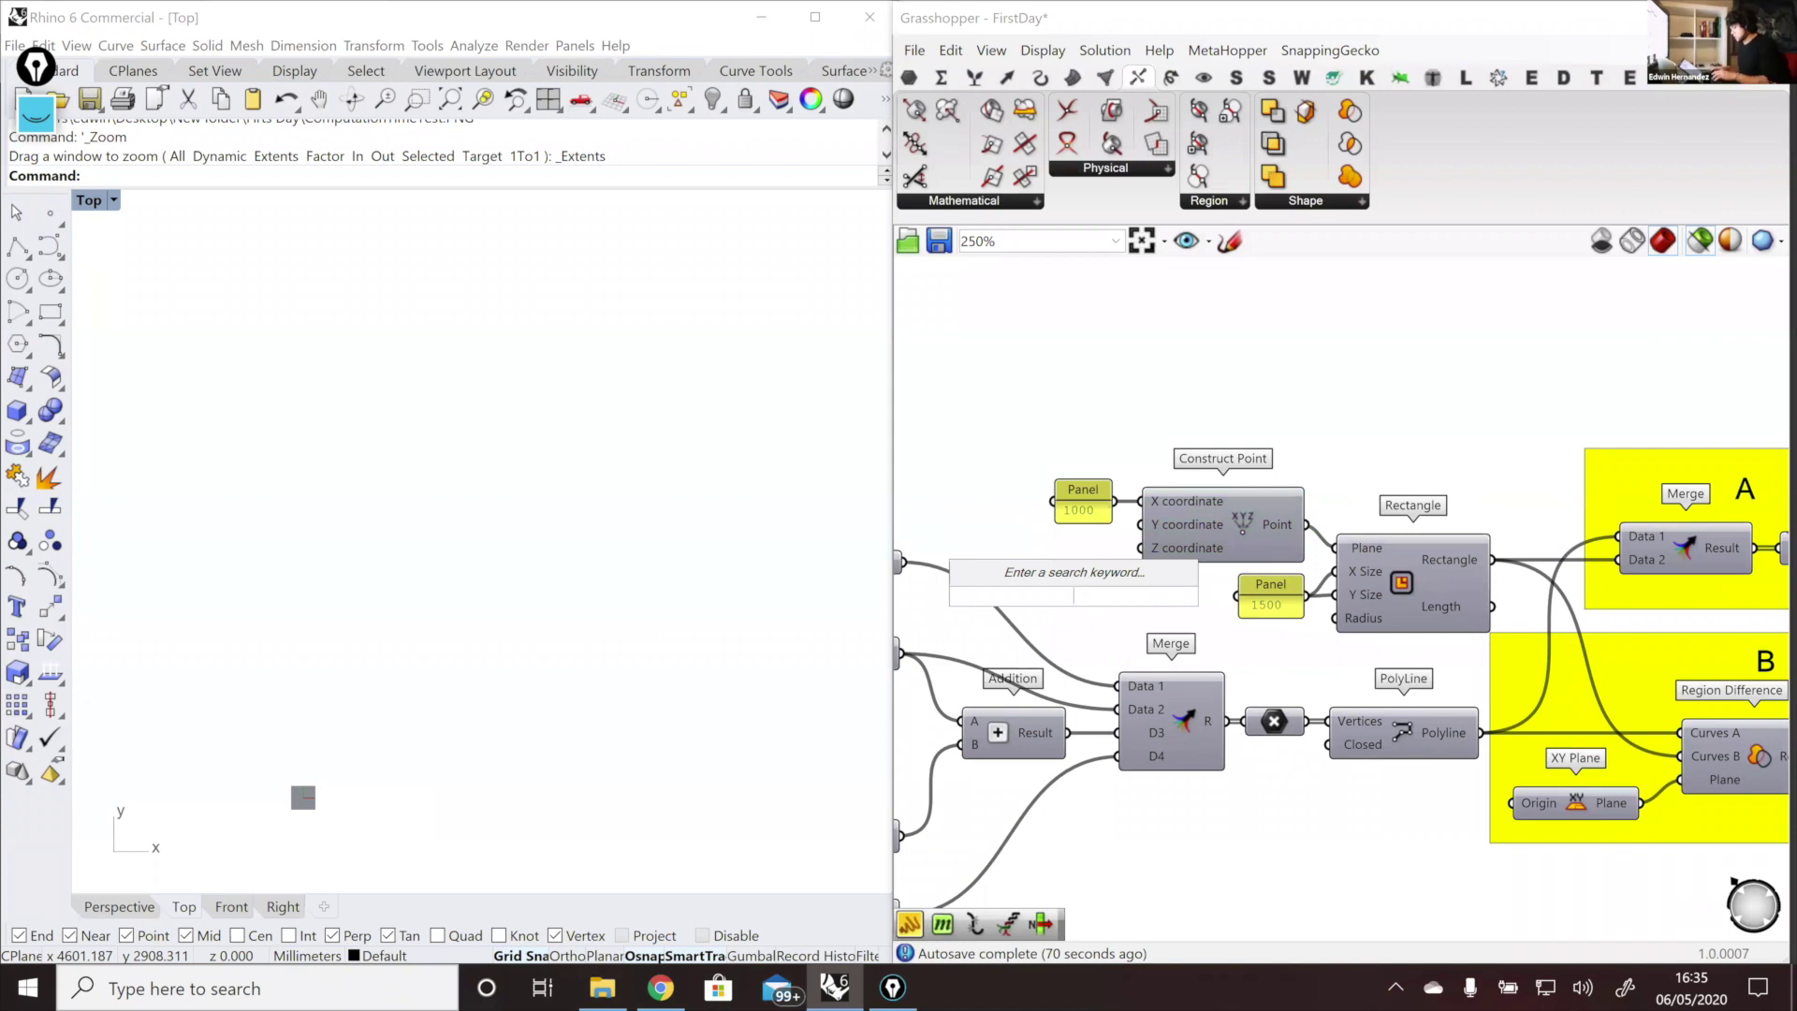
{"action": "type", "text": "//100"}
{"action": "key", "text": "Return"}
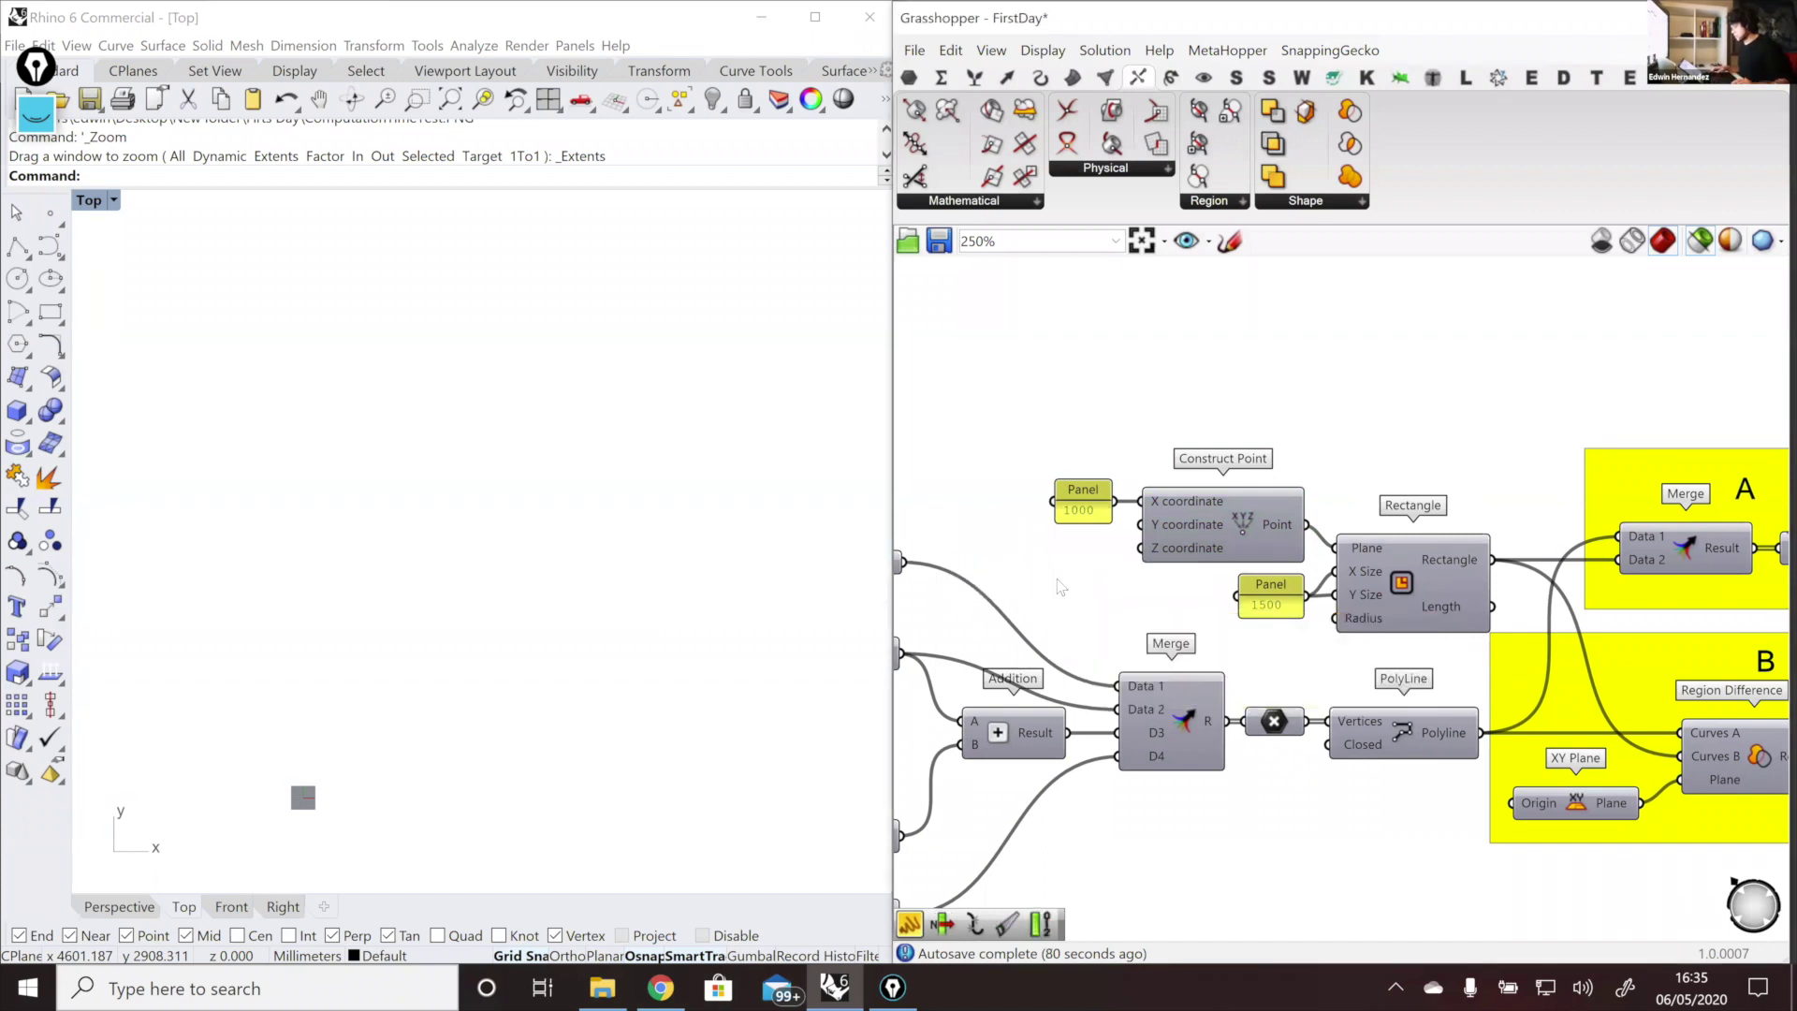
{"action": "double_click", "coordinate": [1061, 586]}
{"action": "type", "text": "//1"}
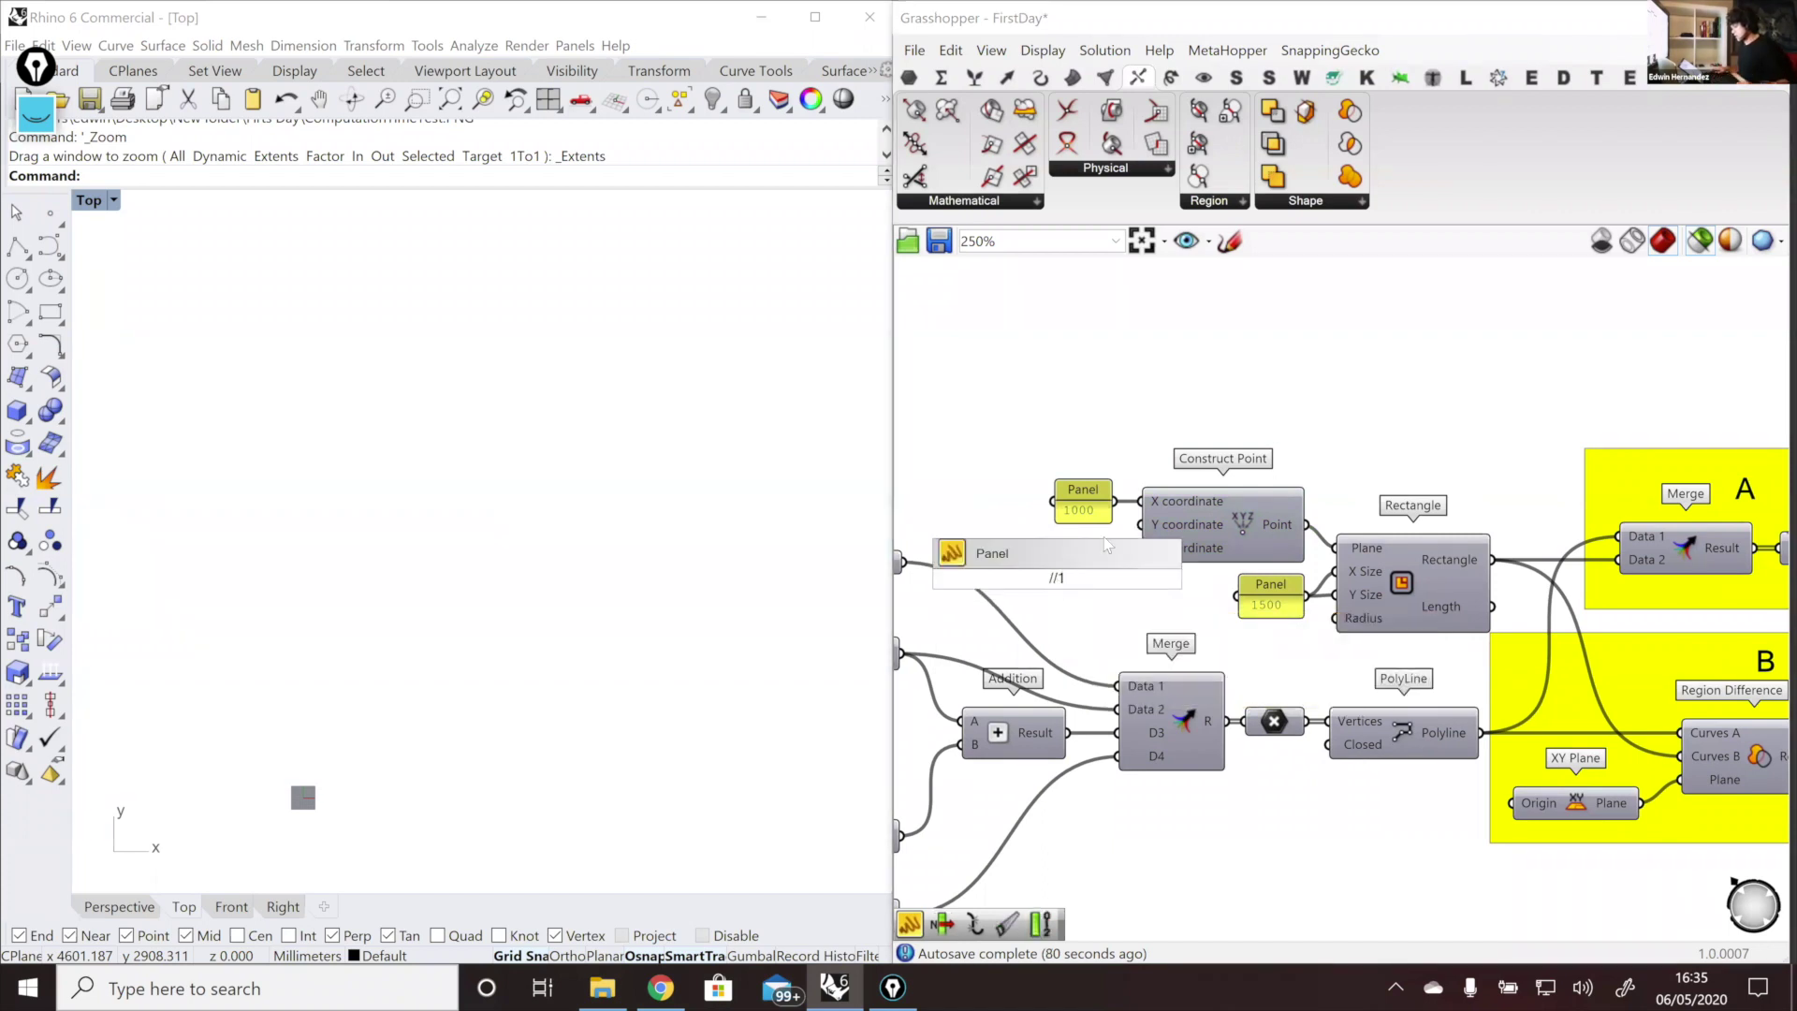
{"action": "key", "text": "Escape"}
Step: Connect the panel containing 1000 to the Y coordinate of the door's Construct Point as well
{"action": "left_click", "coordinate": [1081, 506]}
{"action": "left_click_drag", "start_coordinate": [1140, 531], "coordinate": [1140, 529]}
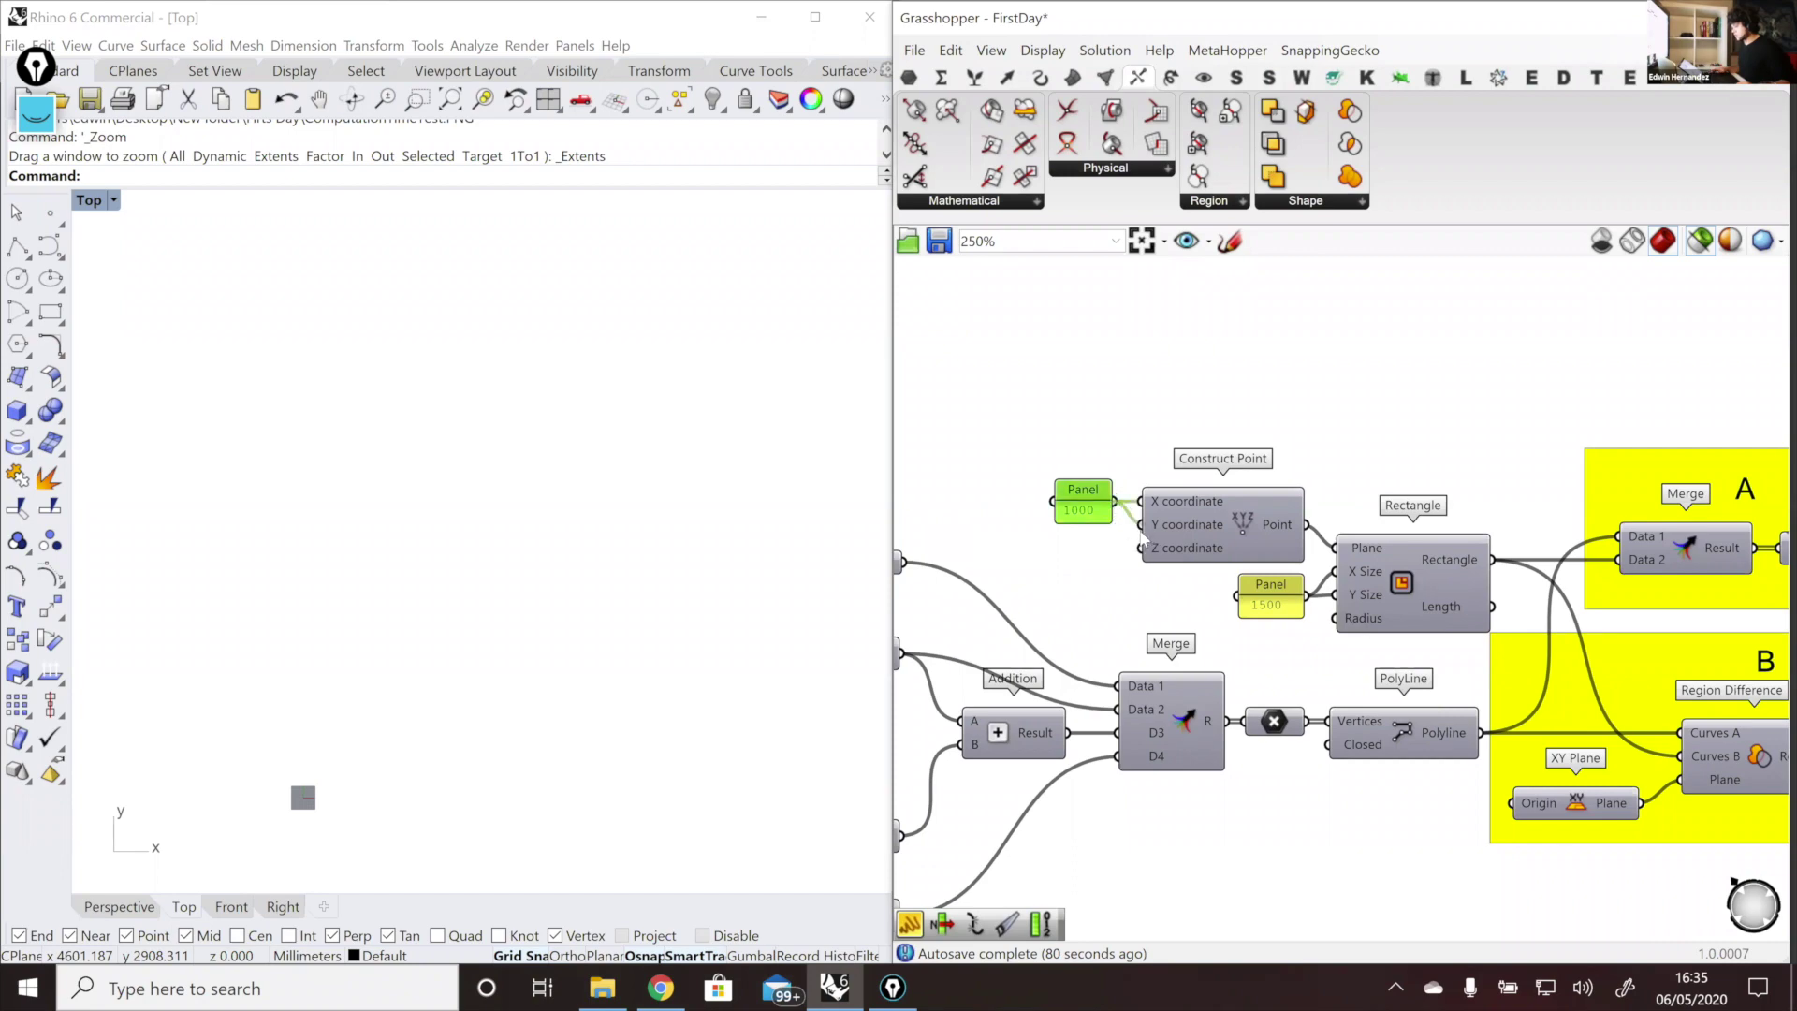
{"action": "scroll", "coordinate": [1049, 515], "scroll_direction": "down", "scroll_amount": 2}
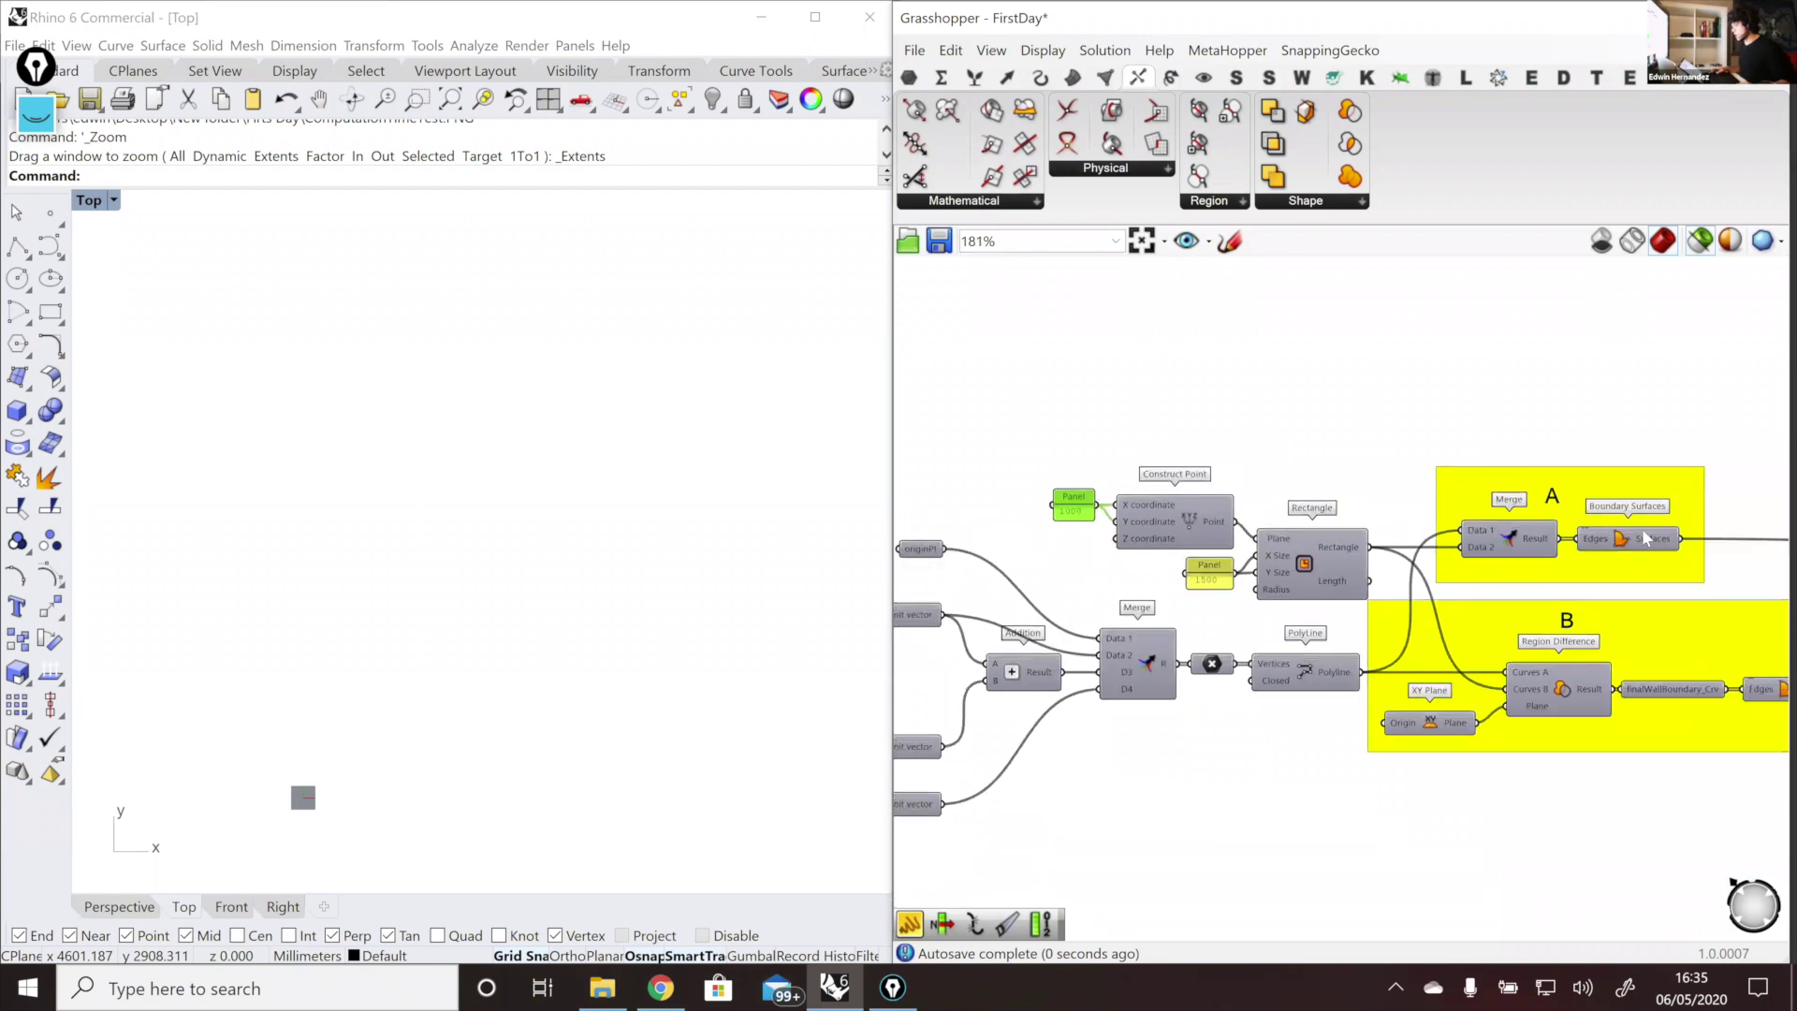
Step: Compare option A's Boundary Surfaces with option B's Region Difference and Boundary Surfaces for the raised opening
{"action": "left_click", "coordinate": [1331, 563]}
{"action": "scroll", "coordinate": [470, 702], "scroll_direction": "up", "scroll_amount": 2}
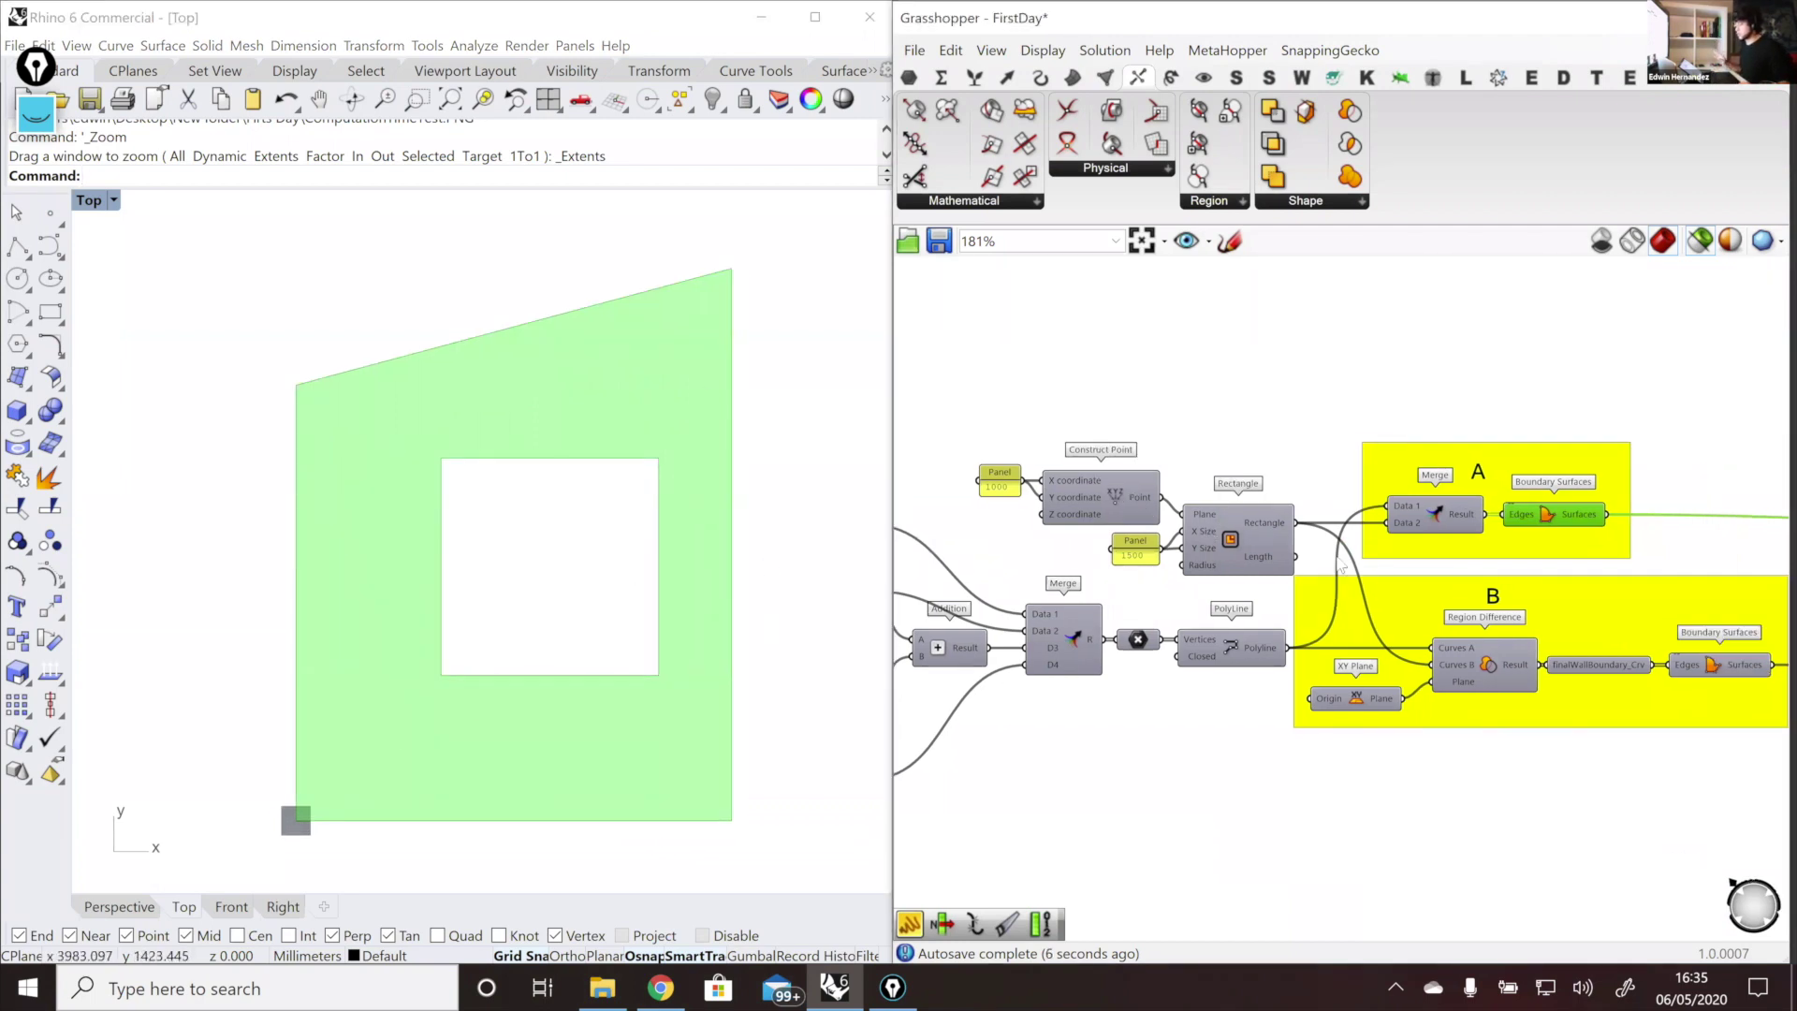
{"action": "right_click_drag", "start_coordinate": [1559, 691], "coordinate": [1314, 645]}
{"action": "left_click", "coordinate": [1315, 645]}
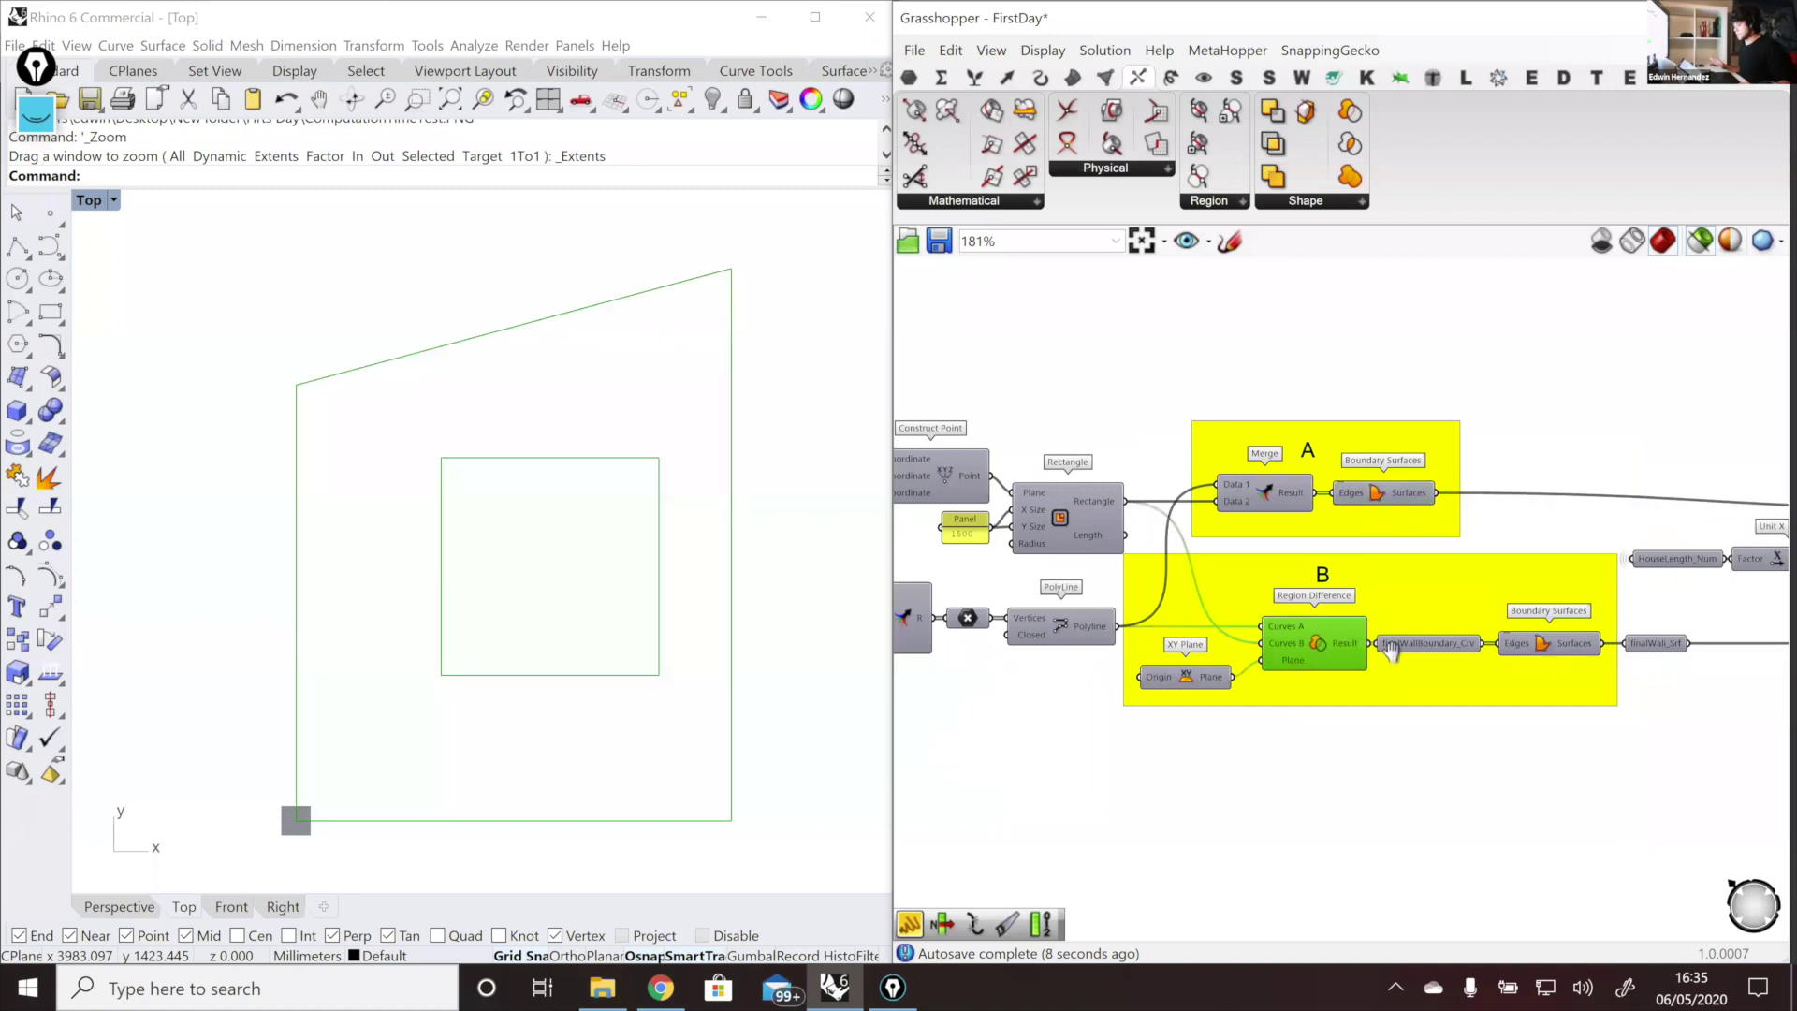
{"action": "right_click_drag", "start_coordinate": [1430, 656], "coordinate": [1392, 690]}
{"action": "left_click", "coordinate": [1511, 658]}
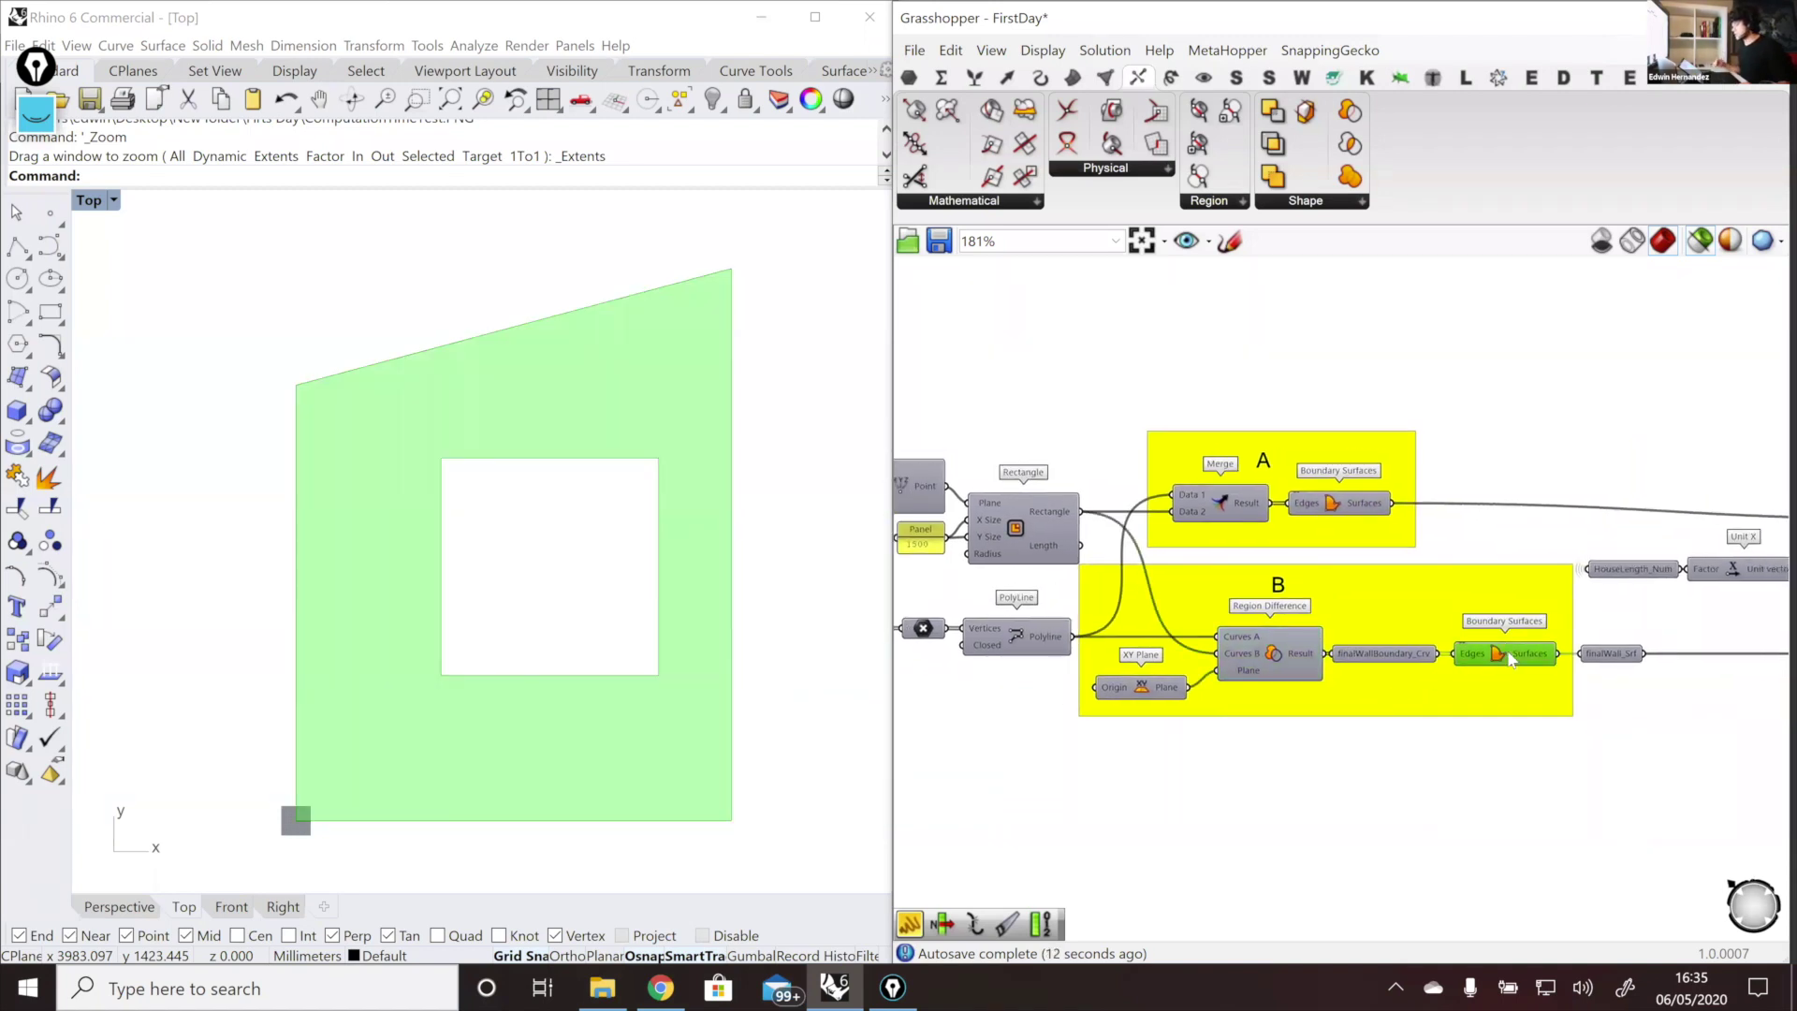
Step: Preview option B's Orient component and examine the upright wall in a maximized Perspective viewport
{"action": "scroll", "coordinate": [1458, 658], "scroll_direction": "down", "scroll_amount": 5}
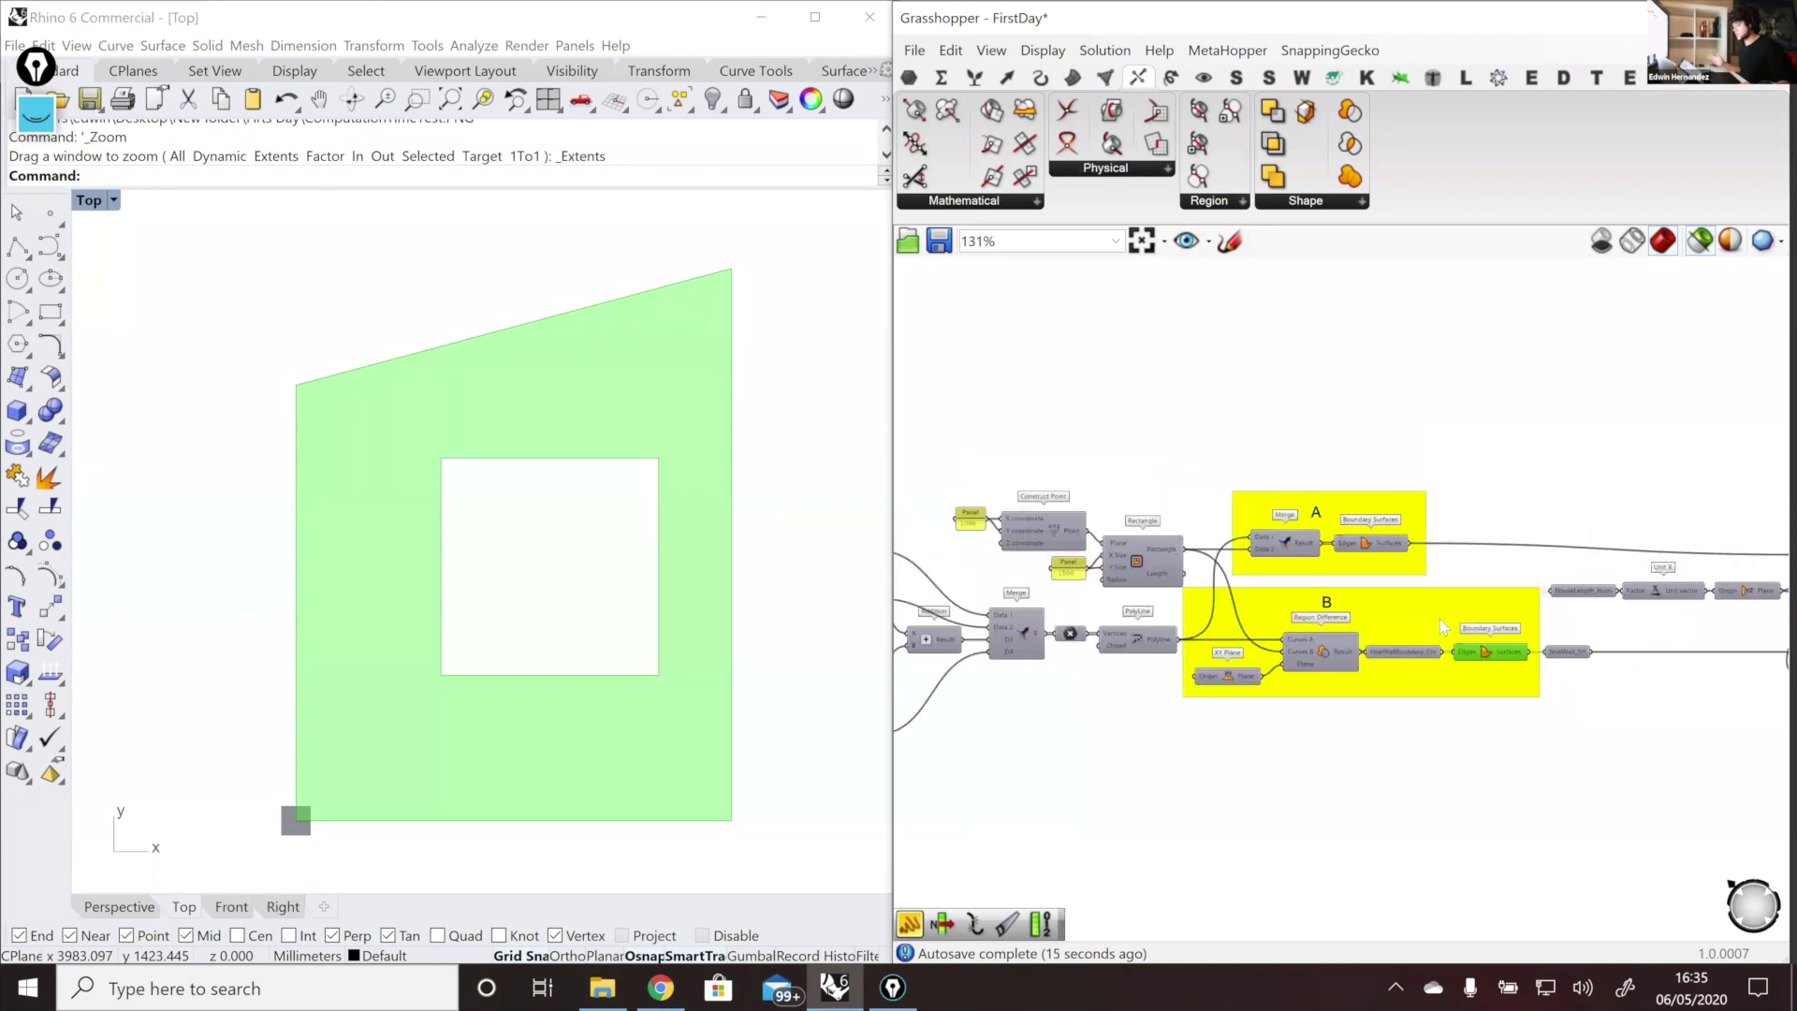
{"action": "scroll", "coordinate": [1594, 661], "scroll_direction": "up", "scroll_amount": 4}
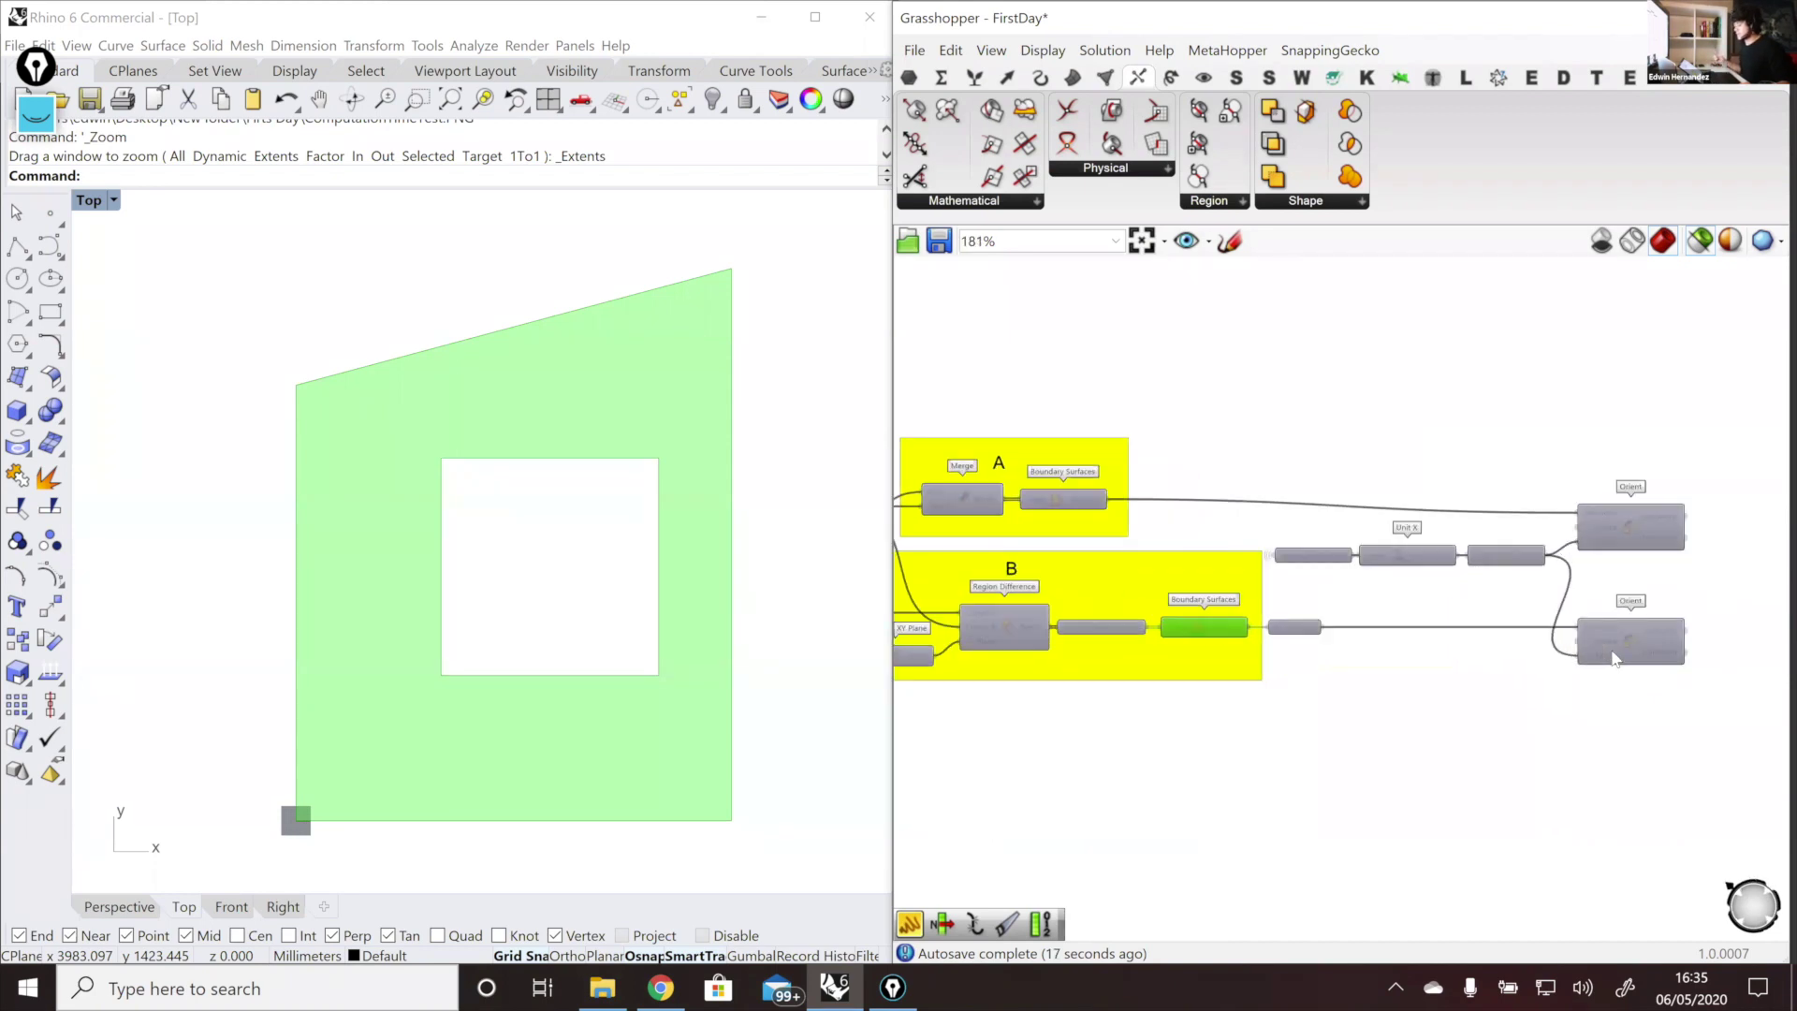
{"action": "left_click", "coordinate": [1647, 646]}
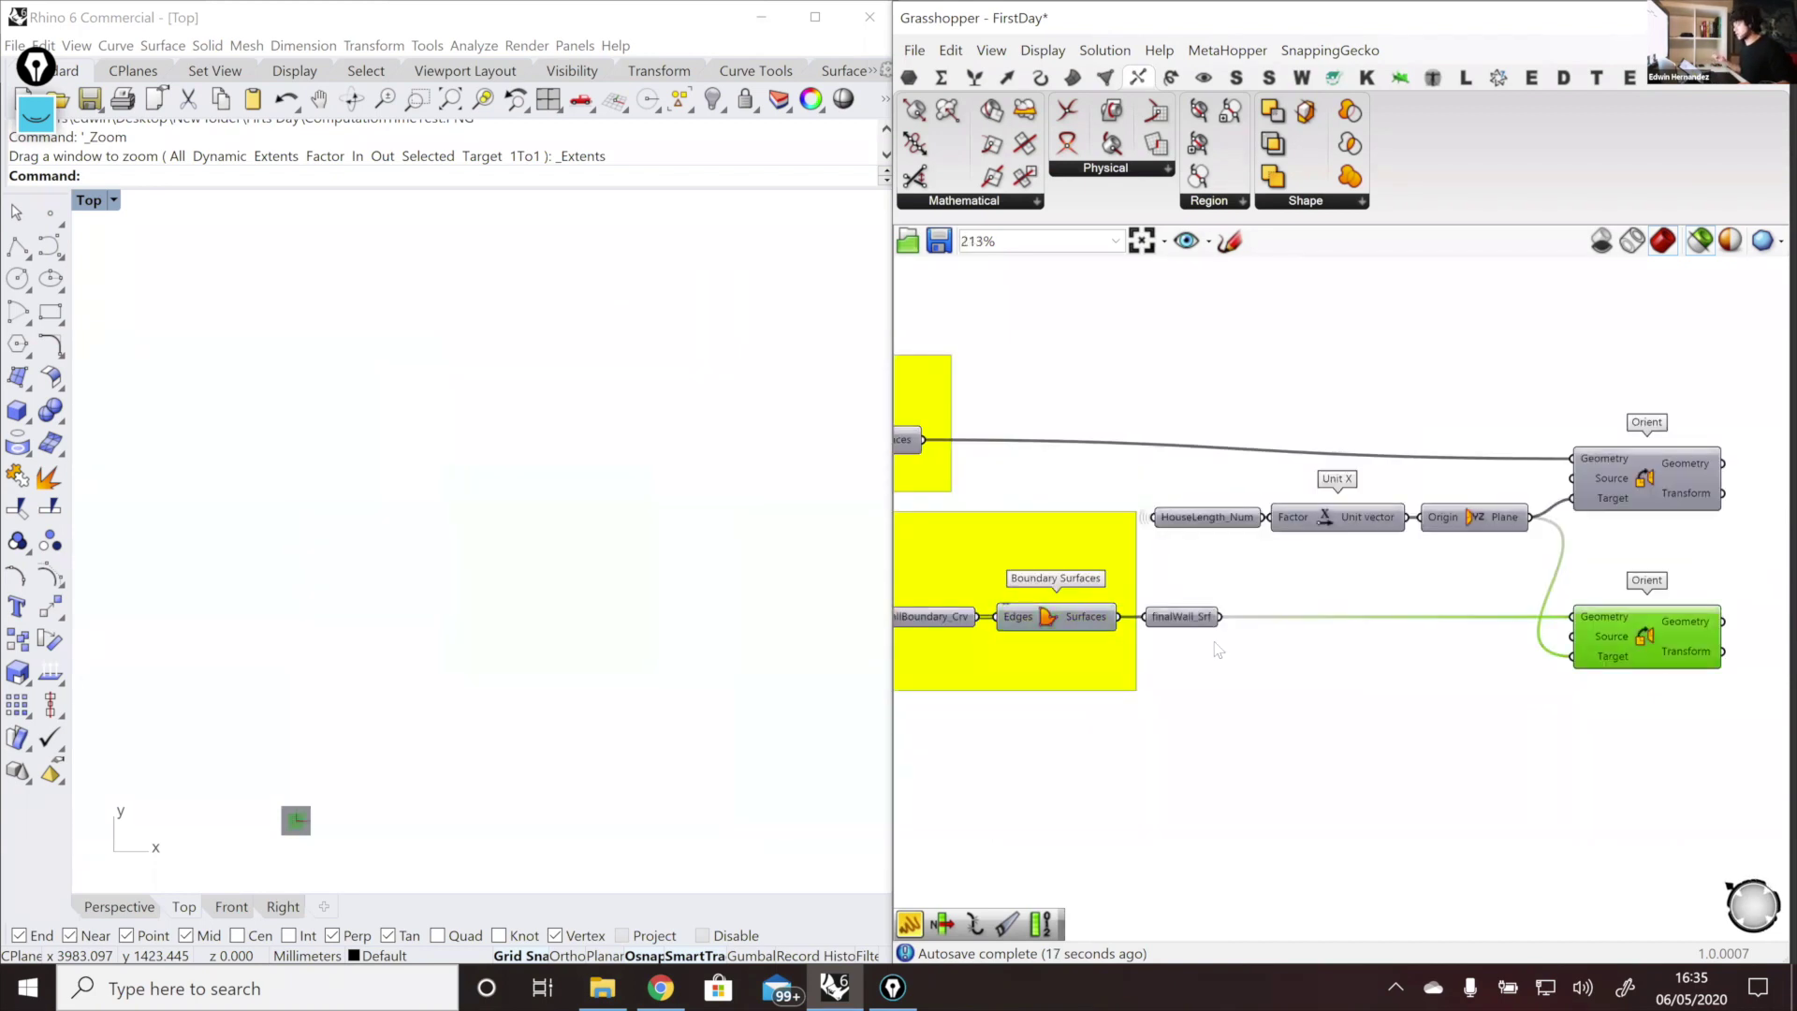
{"action": "double_click", "coordinate": [88, 204]}
{"action": "double_click", "coordinate": [535, 204]}
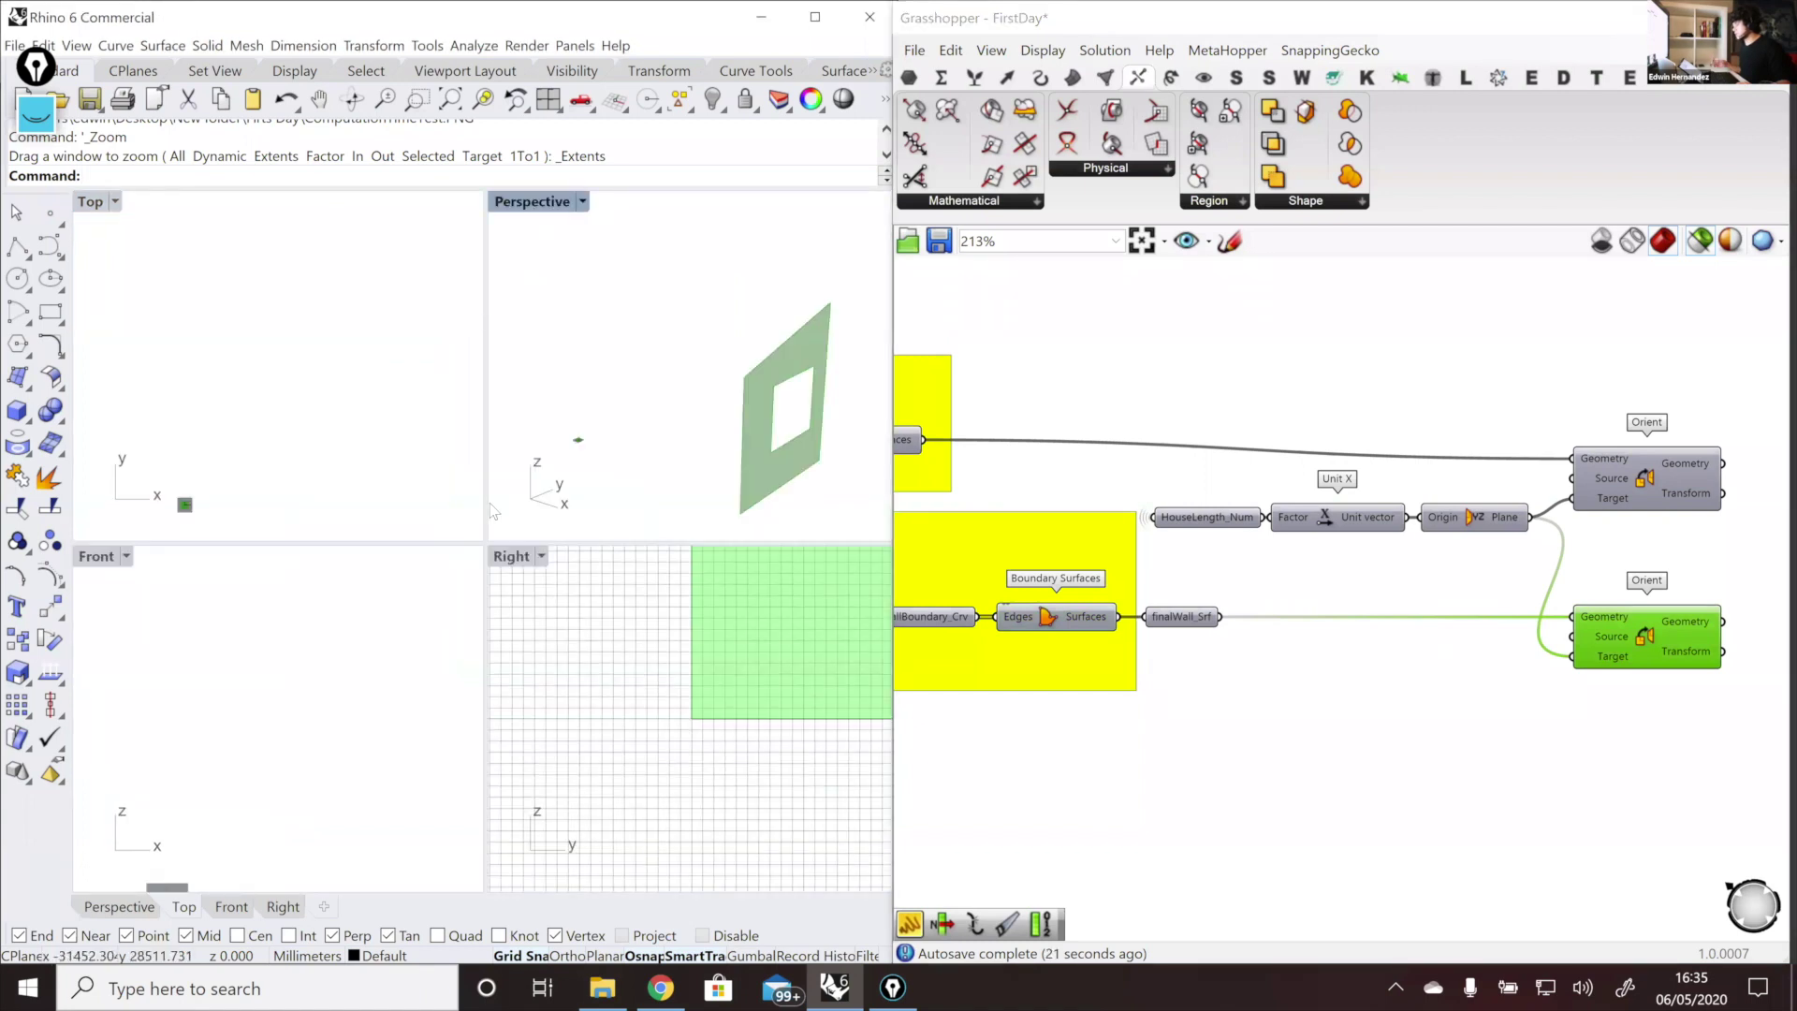
{"action": "scroll", "coordinate": [413, 514], "scroll_direction": "up", "scroll_amount": 2}
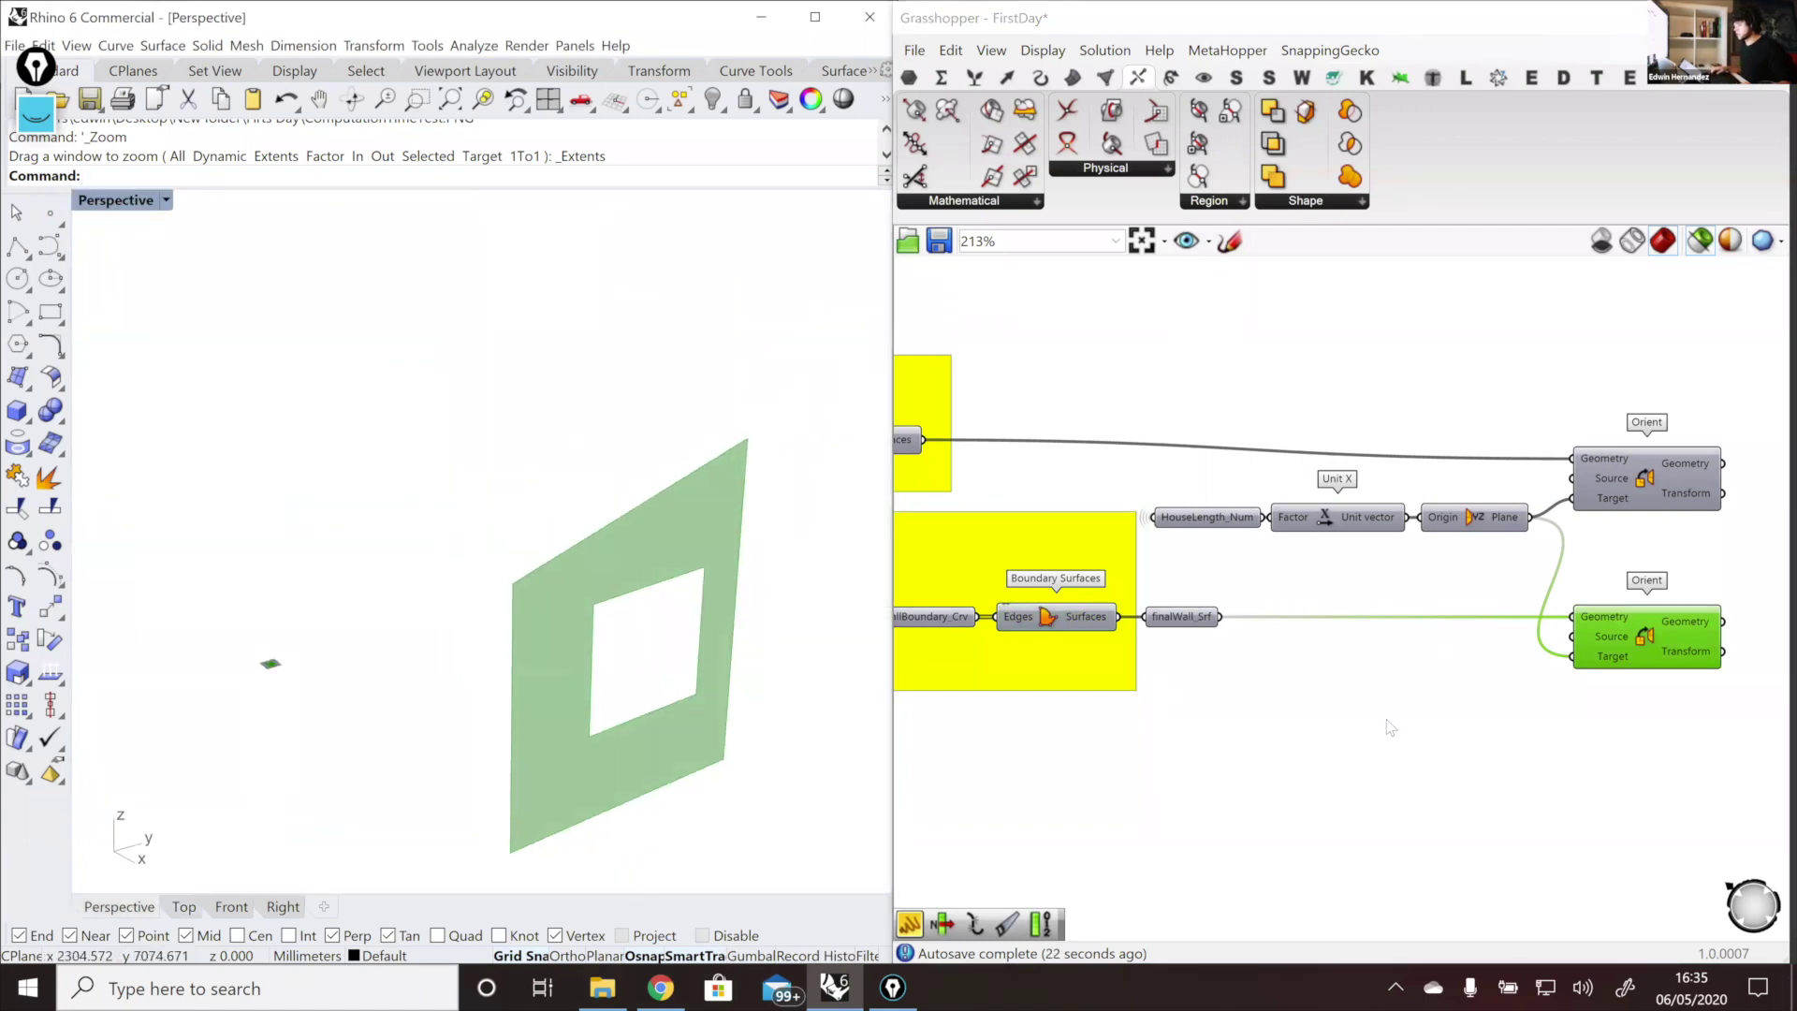
Step: Survey the whole definition, preview option B's Orient again and trace its inputs back to the A and B groups
{"action": "scroll", "coordinate": [1383, 670], "scroll_direction": "down", "scroll_amount": 6}
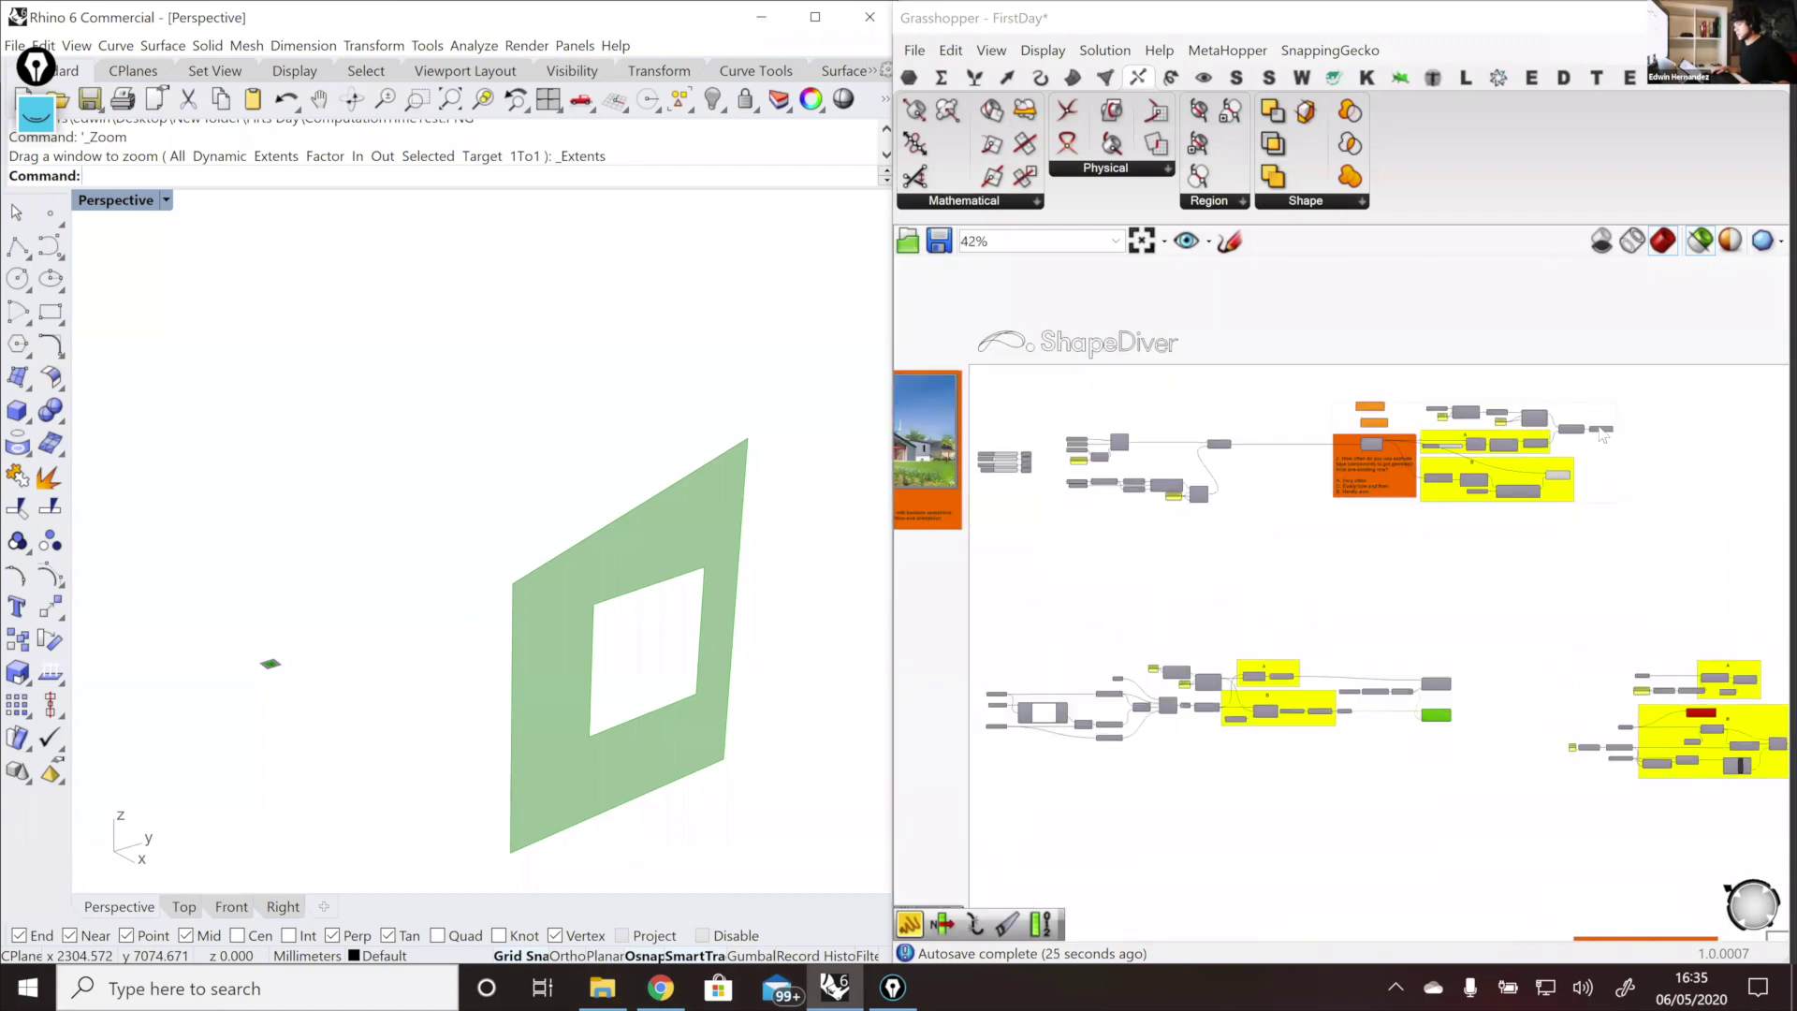
{"action": "left_click", "coordinate": [1600, 429]}
{"action": "scroll", "coordinate": [1605, 434], "scroll_direction": "up", "scroll_amount": 6}
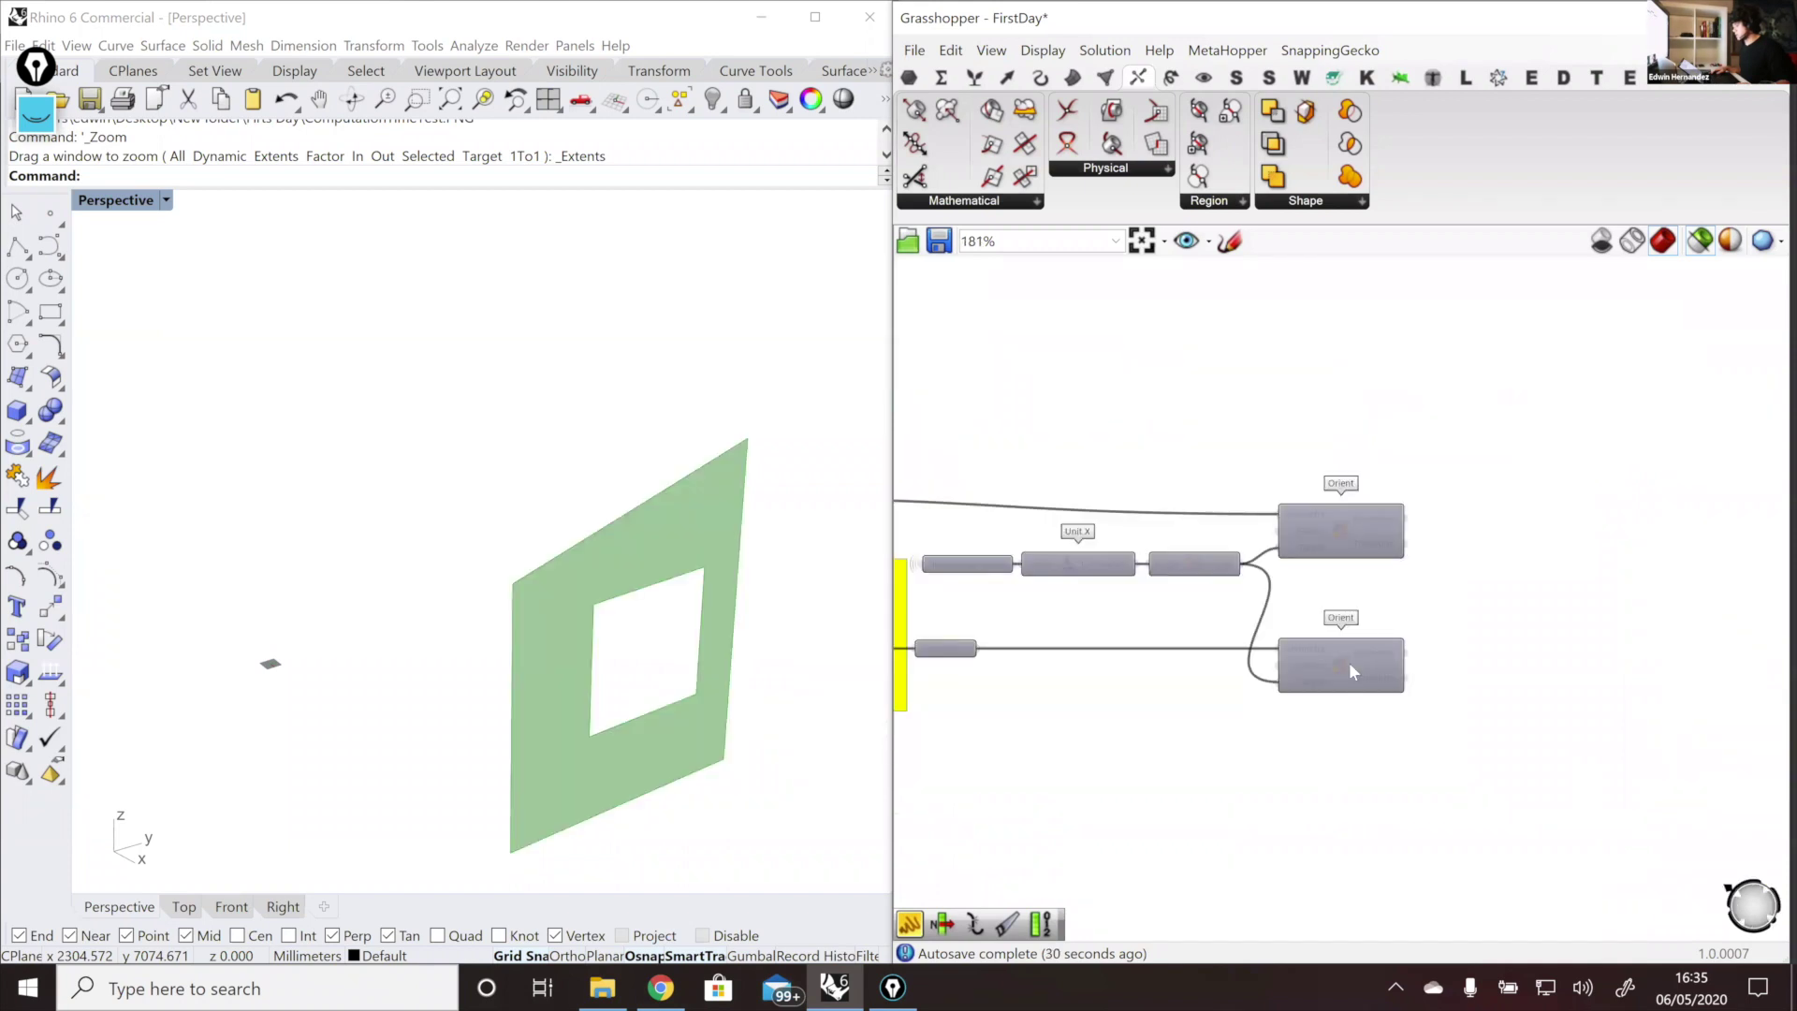
{"action": "left_click", "coordinate": [1350, 660]}
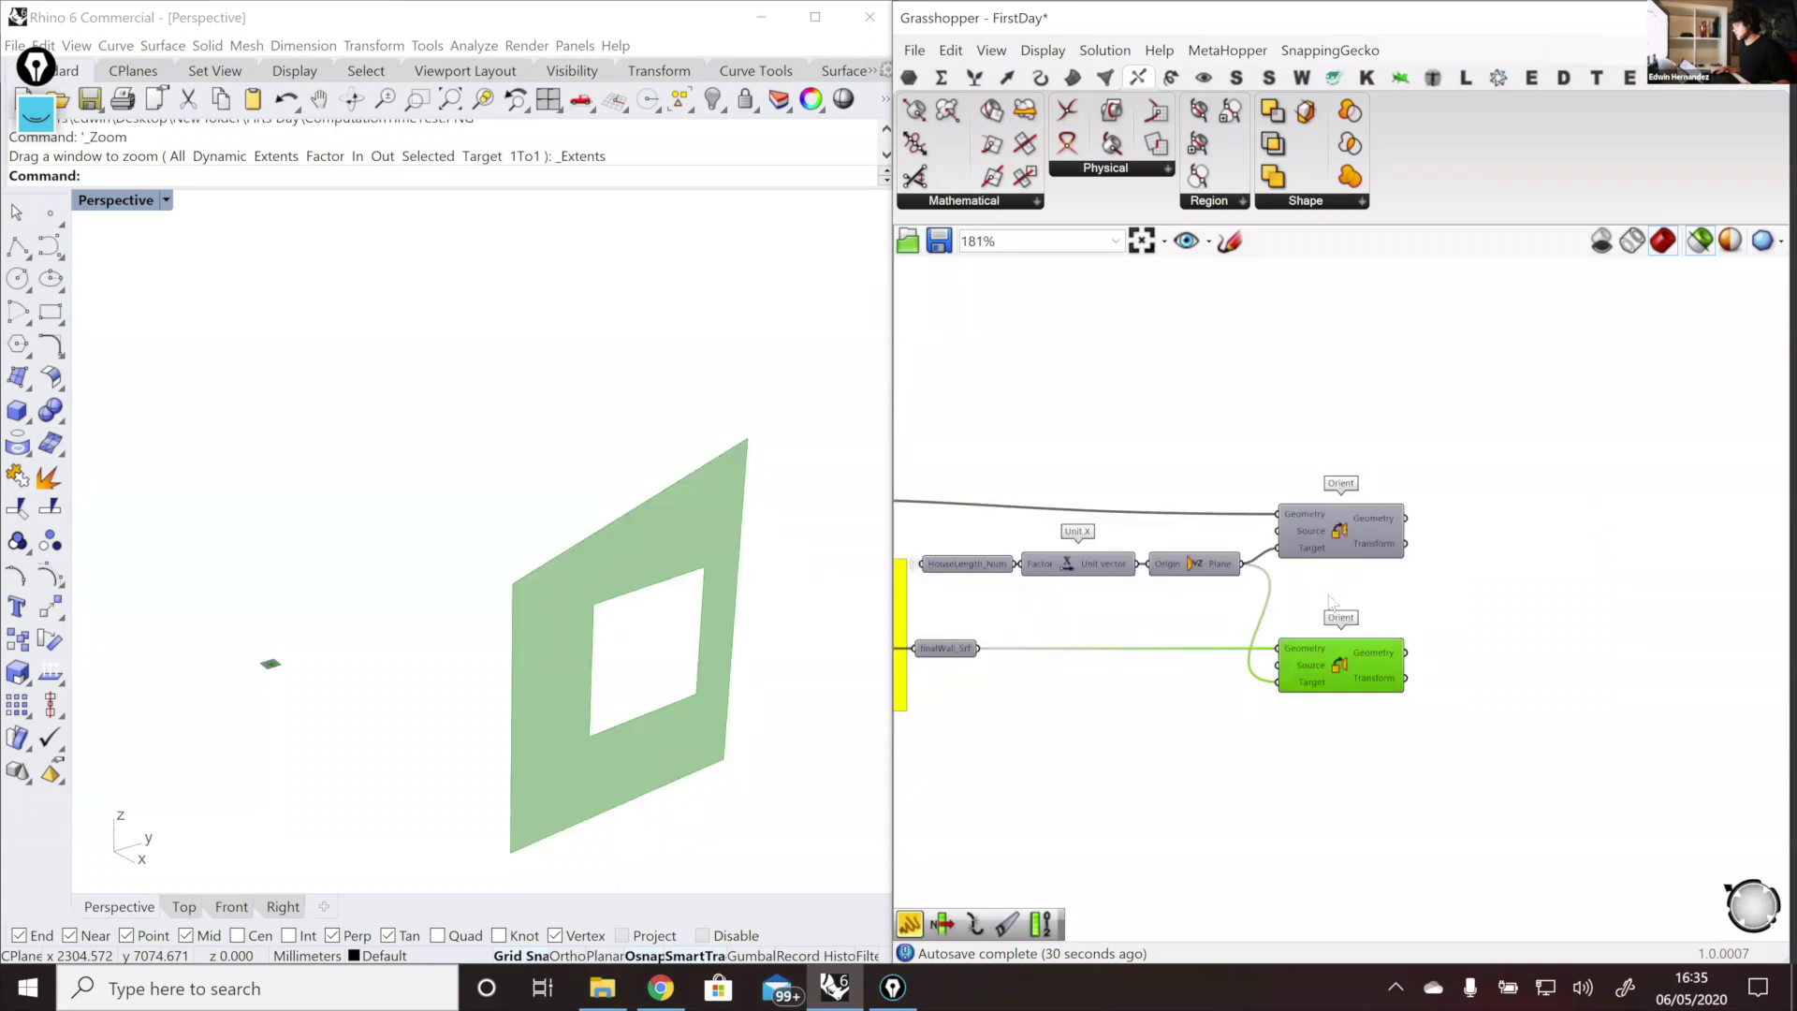
{"action": "scroll", "coordinate": [1334, 598], "scroll_direction": "down", "scroll_amount": 2}
{"action": "right_click_drag", "start_coordinate": [1236, 591], "coordinate": [1407, 614]}
{"action": "right_click_drag", "start_coordinate": [1158, 658], "coordinate": [1286, 681]}
{"action": "scroll", "coordinate": [1287, 680], "scroll_direction": "up", "scroll_amount": 2}
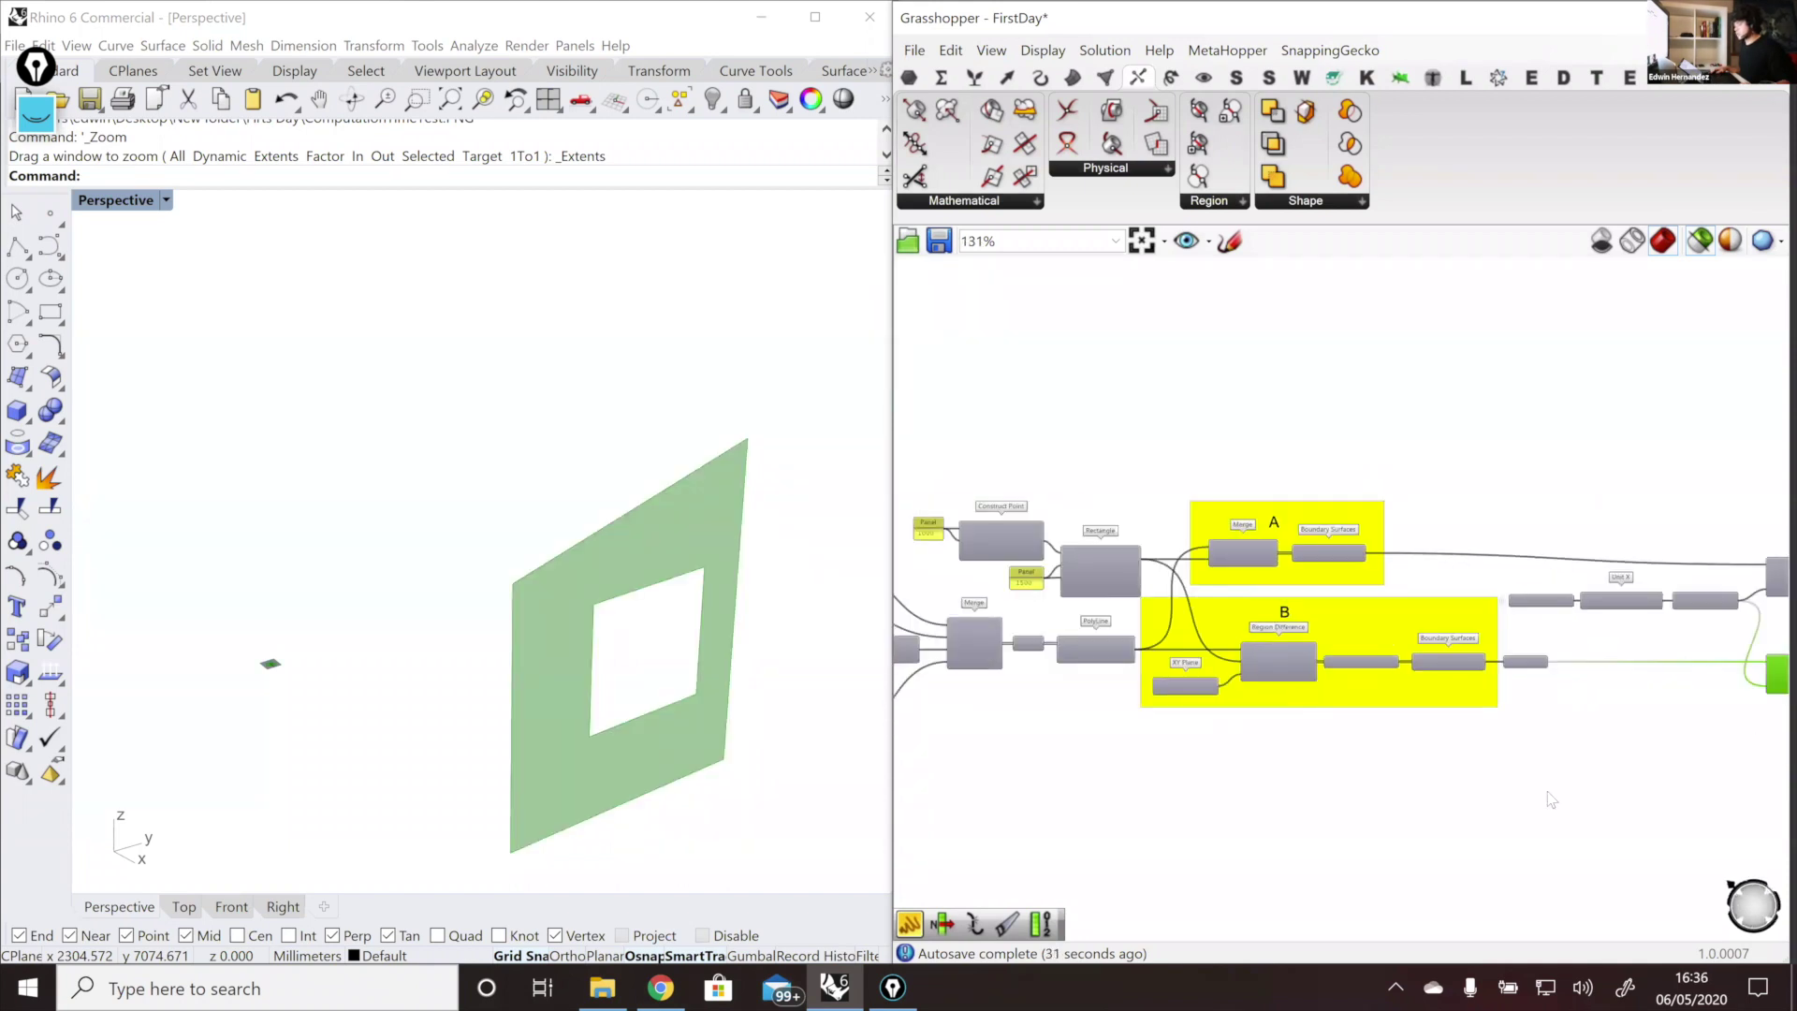
Step: Preview both Orient components together with the HouseLength_Num, Unit X and YZ Plane components that set their target
{"action": "left_click_drag", "start_coordinate": [1543, 782], "coordinate": [1187, 494]}
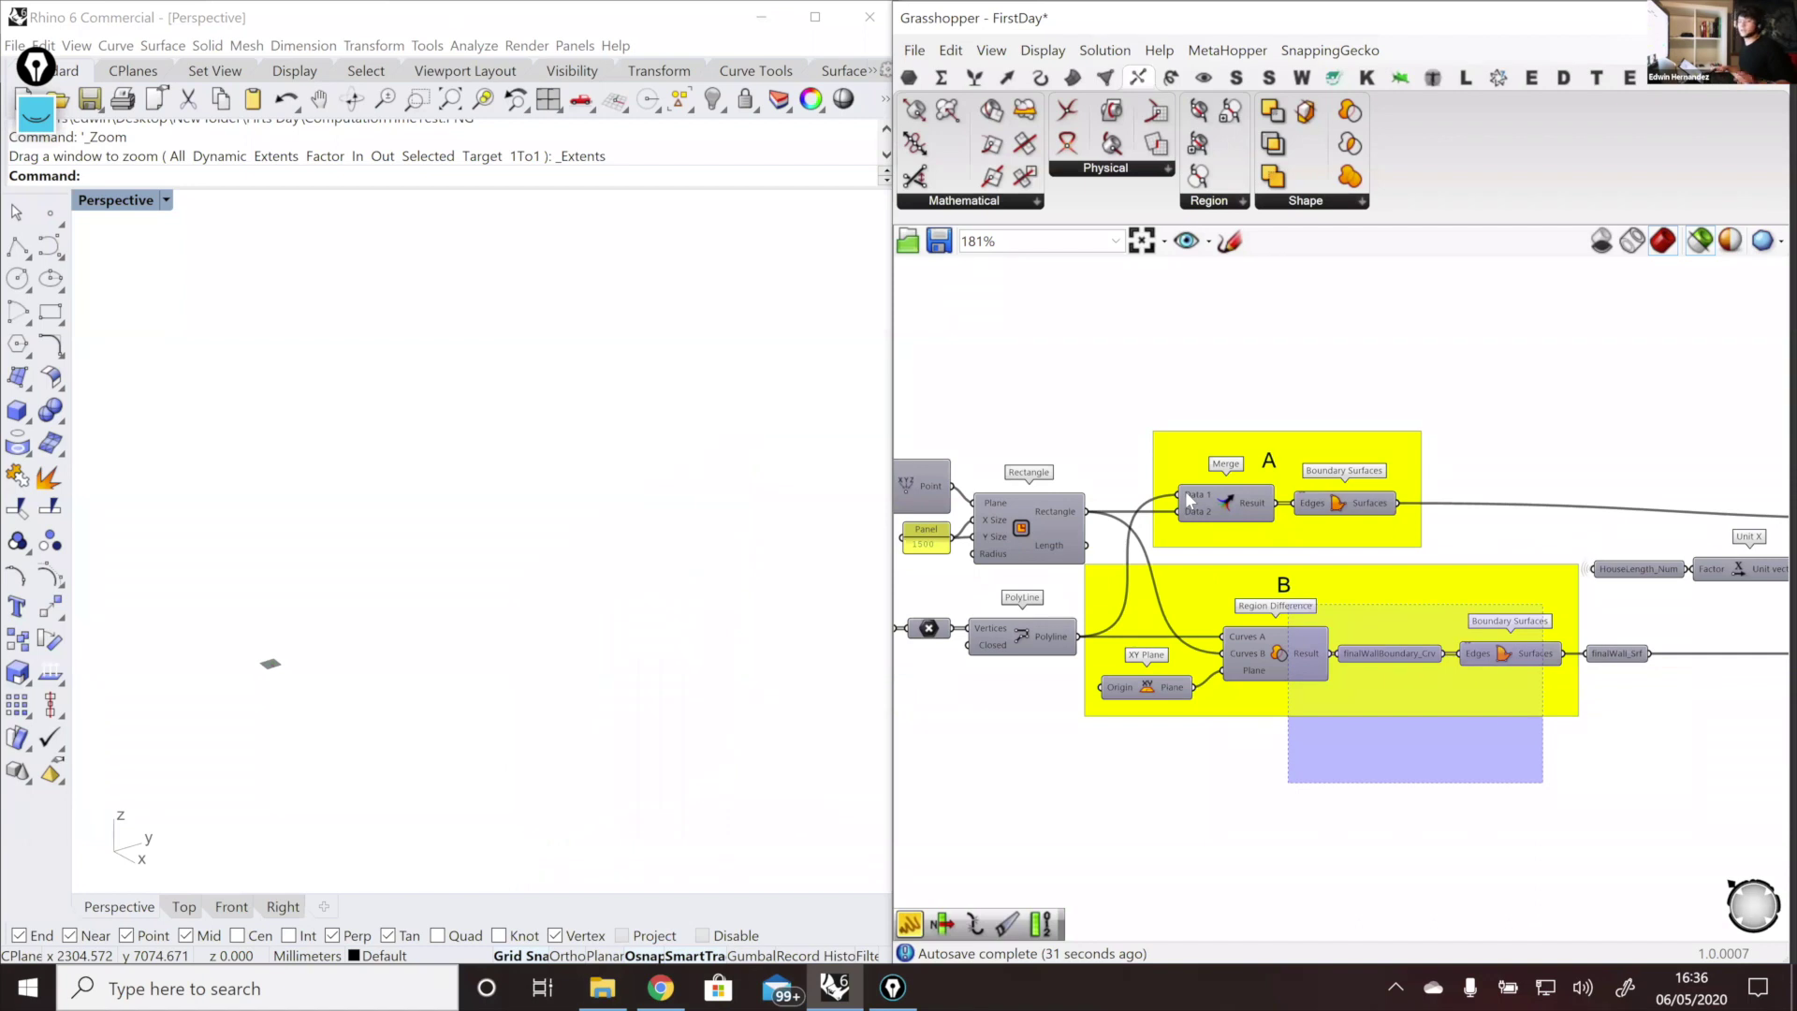
{"action": "right_click_drag", "start_coordinate": [1336, 508], "coordinate": [1064, 499]}
{"action": "scroll", "coordinate": [1064, 499], "scroll_direction": "down", "scroll_amount": 2}
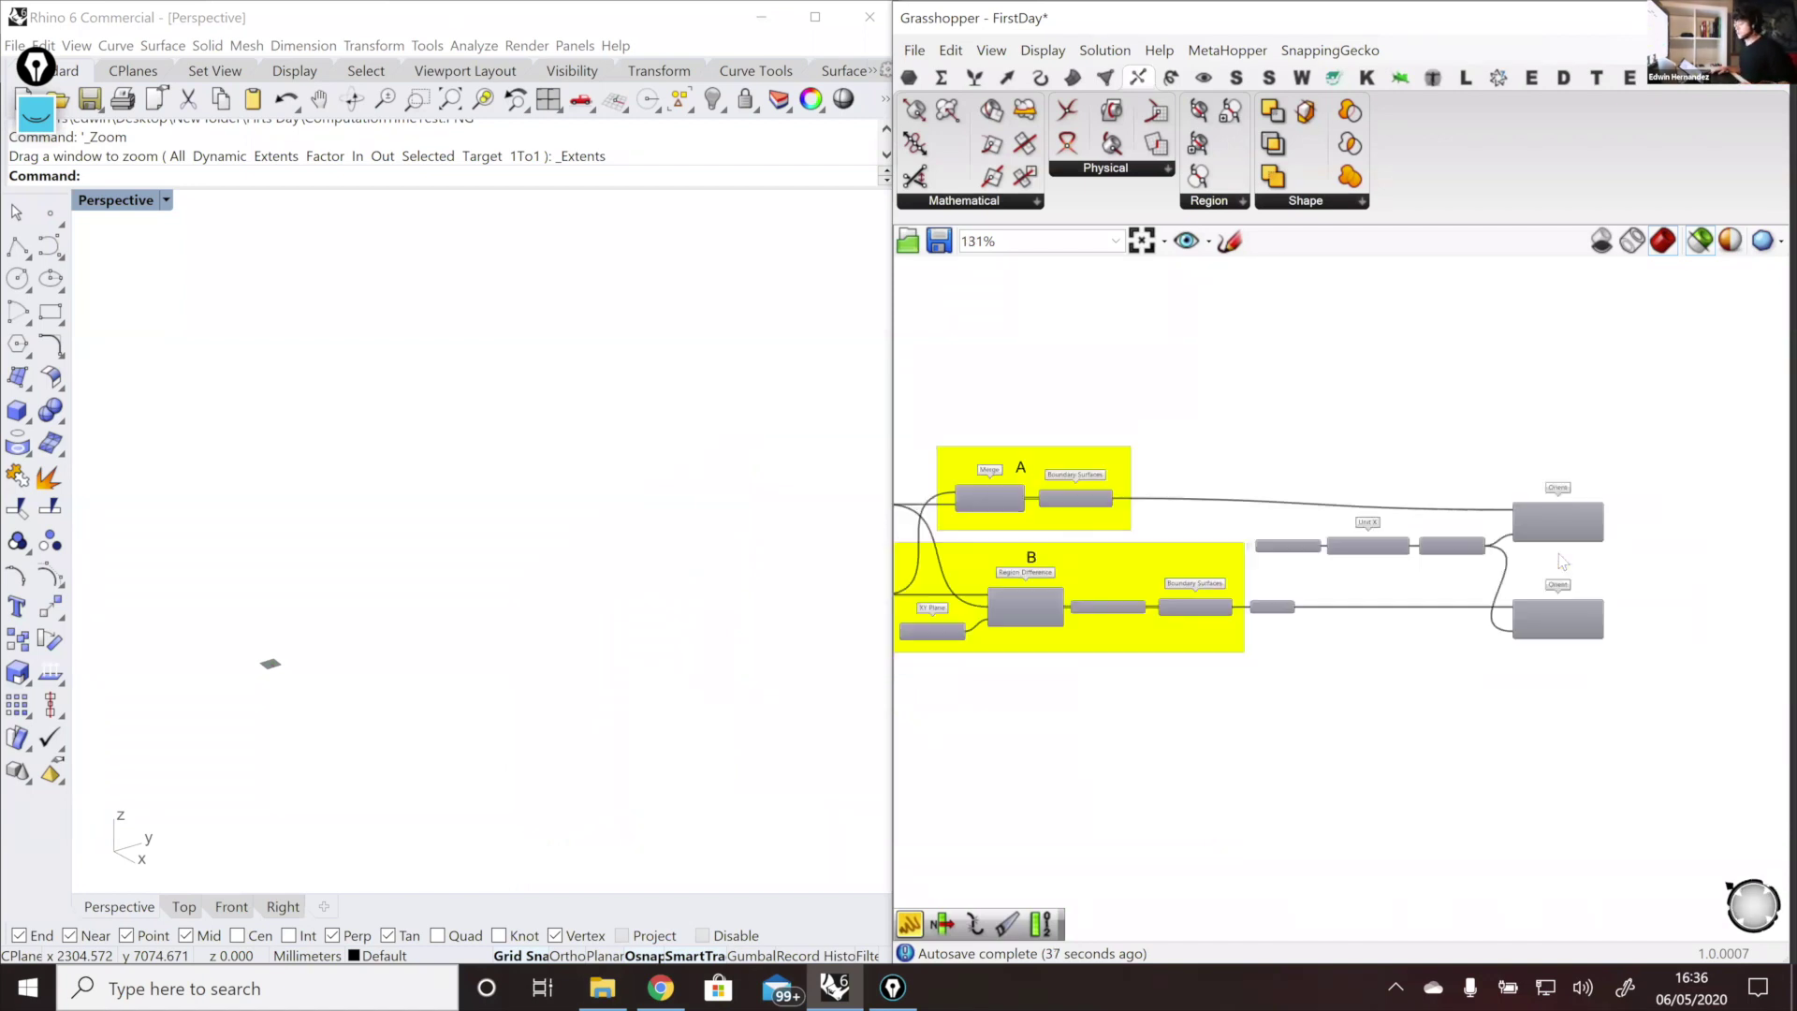
{"action": "scroll", "coordinate": [1559, 554], "scroll_direction": "up", "scroll_amount": 3}
{"action": "left_click_drag", "start_coordinate": [1708, 797], "coordinate": [1140, 461]}
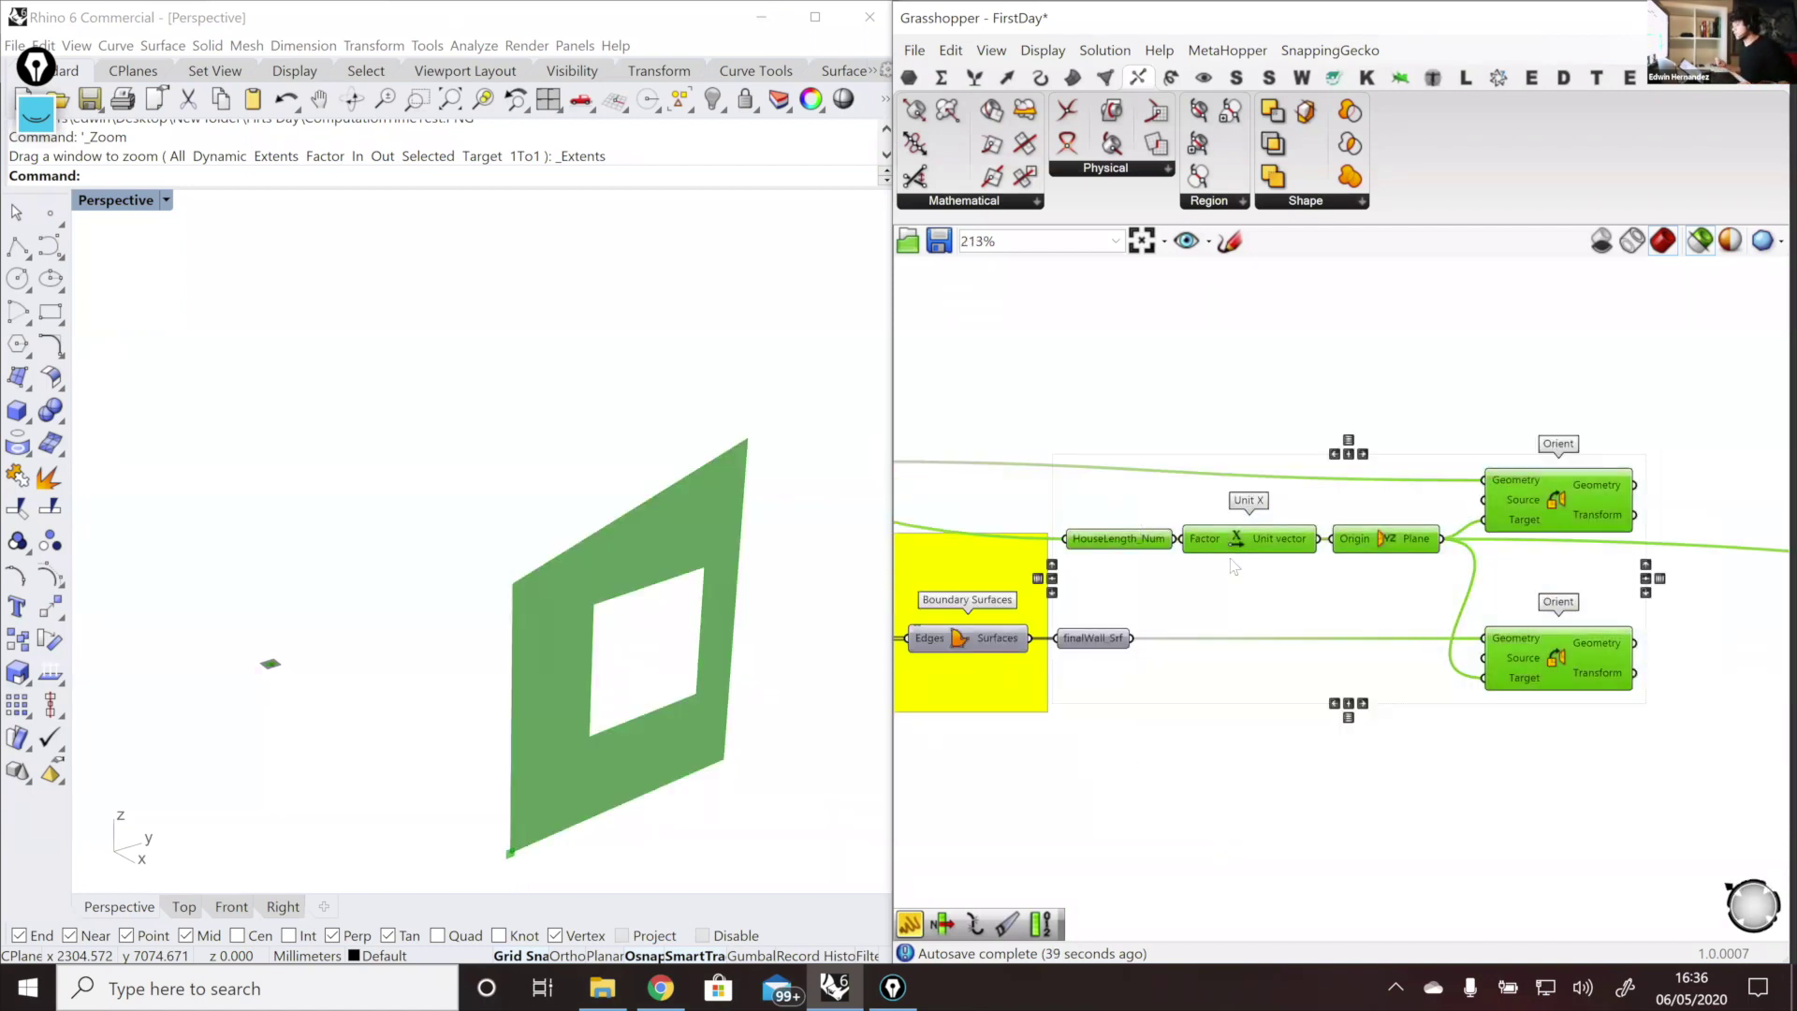
{"action": "left_click", "coordinate": [1231, 630]}
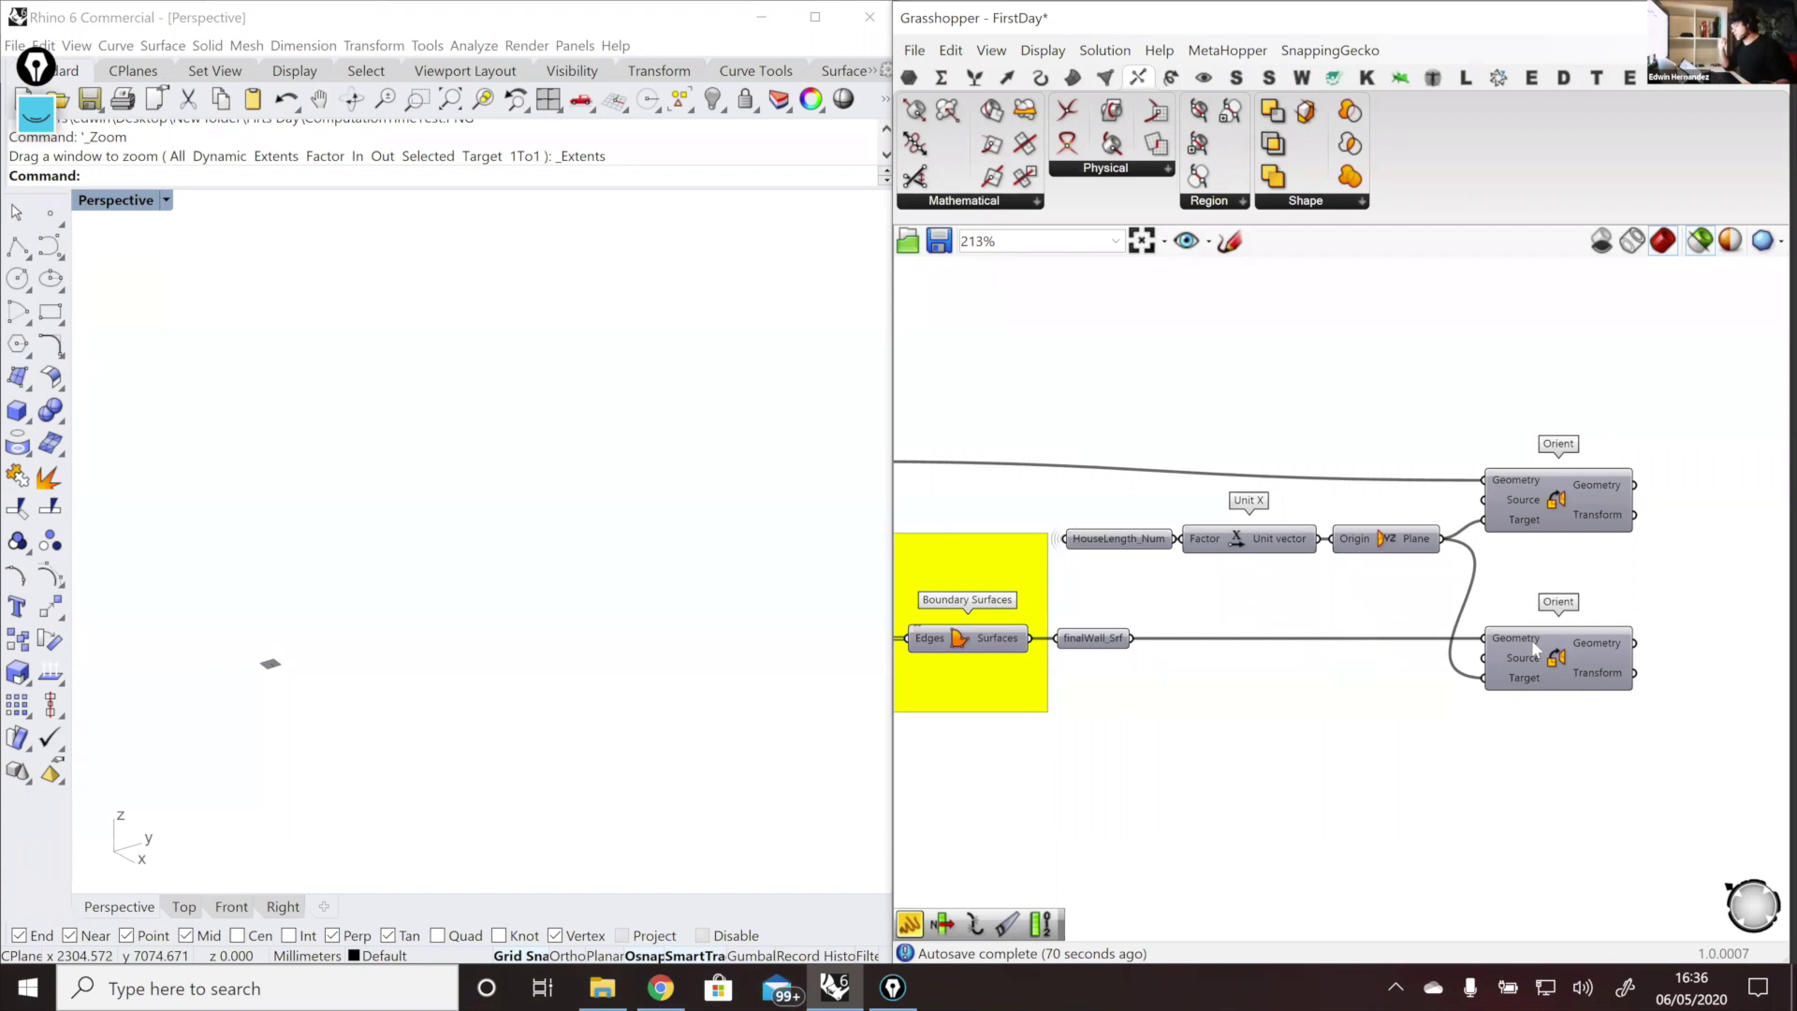
Step: Preview each Orient component in turn, ending with option B's, to compare the two oriented walls
{"action": "left_click", "coordinate": [1566, 505]}
{"action": "left_click", "coordinate": [1575, 648]}
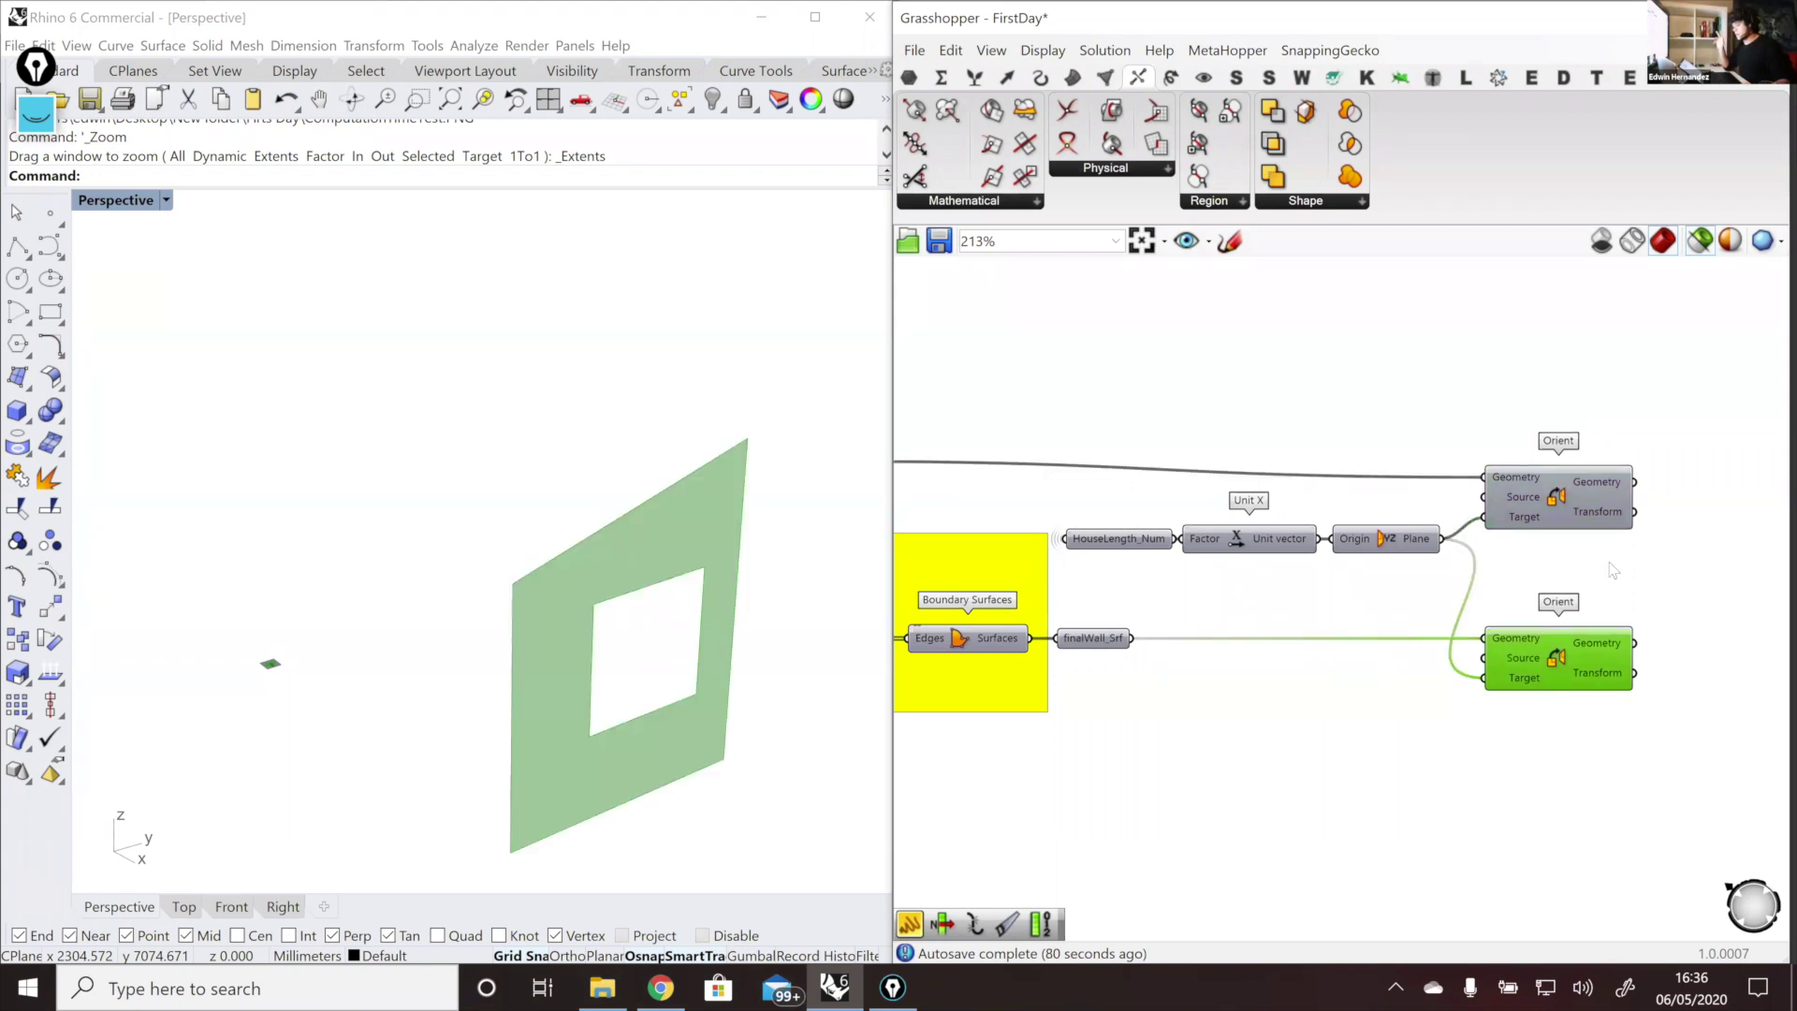
{"action": "scroll", "coordinate": [1610, 562], "scroll_direction": "down", "scroll_amount": 3}
{"action": "right_click_drag", "start_coordinate": [1608, 563], "coordinate": [1596, 576]}
{"action": "scroll", "coordinate": [1595, 576], "scroll_direction": "down", "scroll_amount": 4}
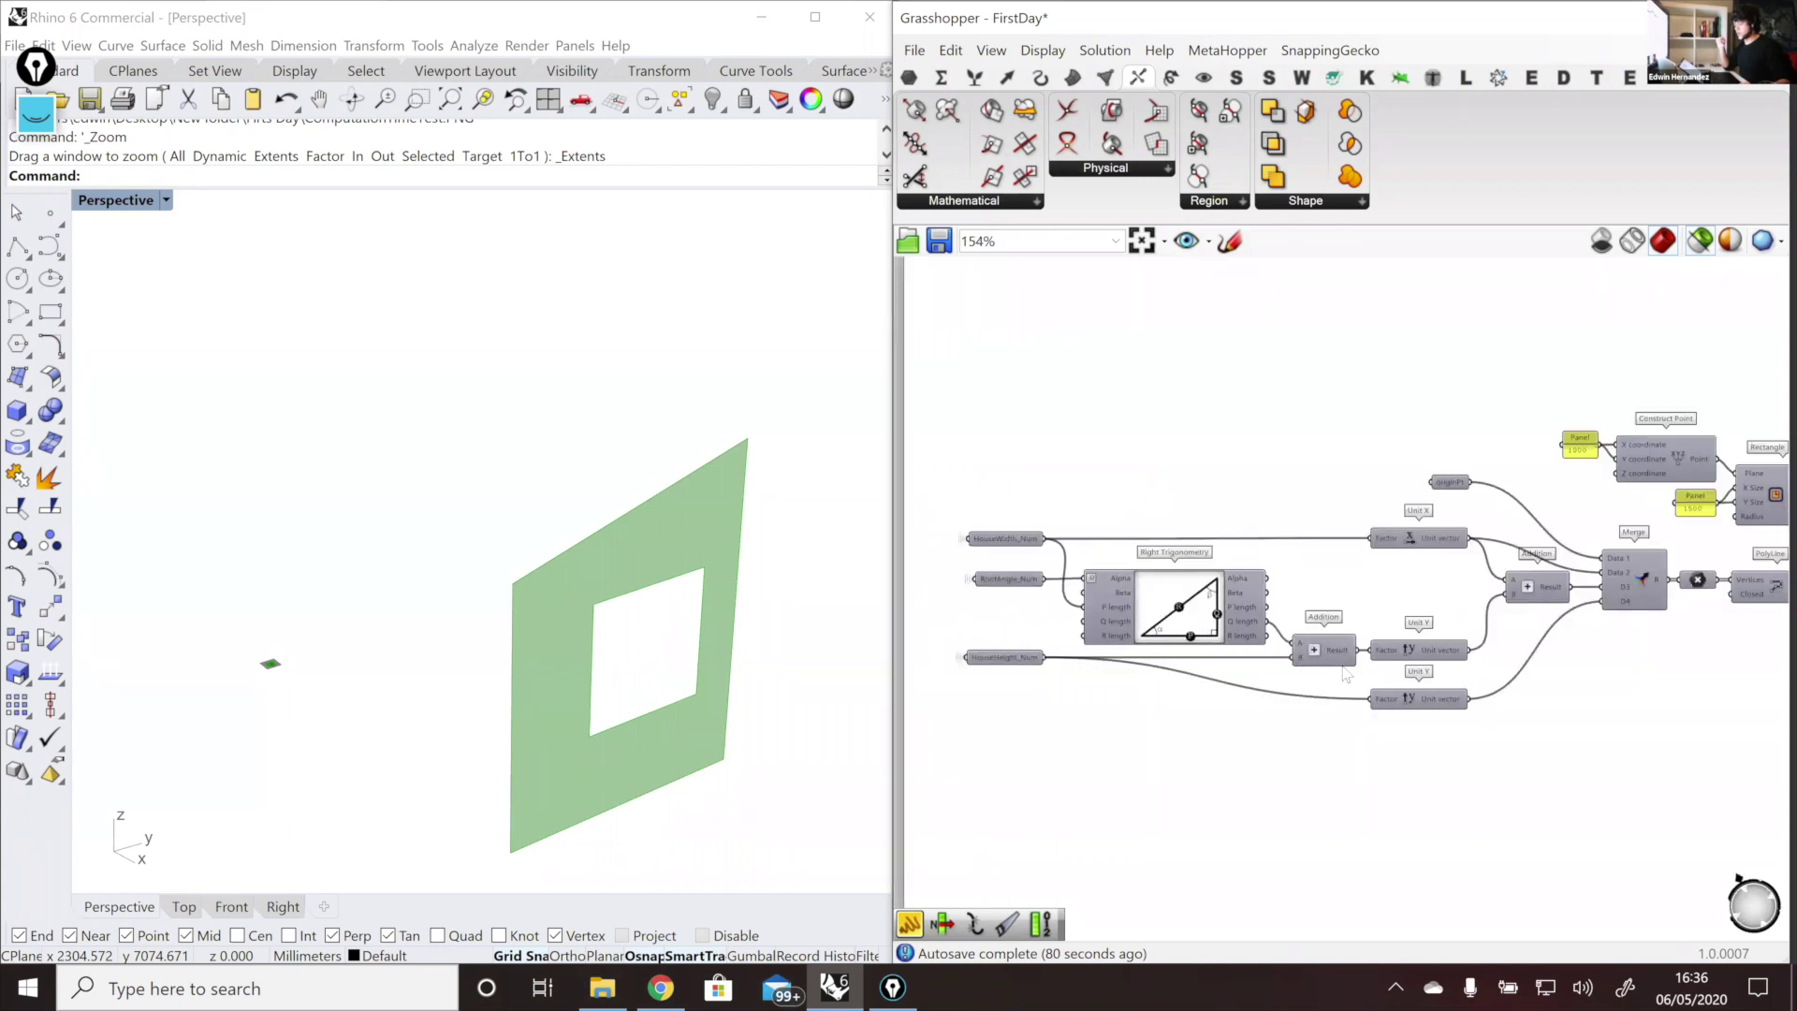
Step: Preview the PolyLine component's wall outline and trace its wires through groups A and B to the Orient components
{"action": "scroll", "coordinate": [1346, 676], "scroll_direction": "up", "scroll_amount": 4}
{"action": "scroll", "coordinate": [1462, 603], "scroll_direction": "down", "scroll_amount": 2}
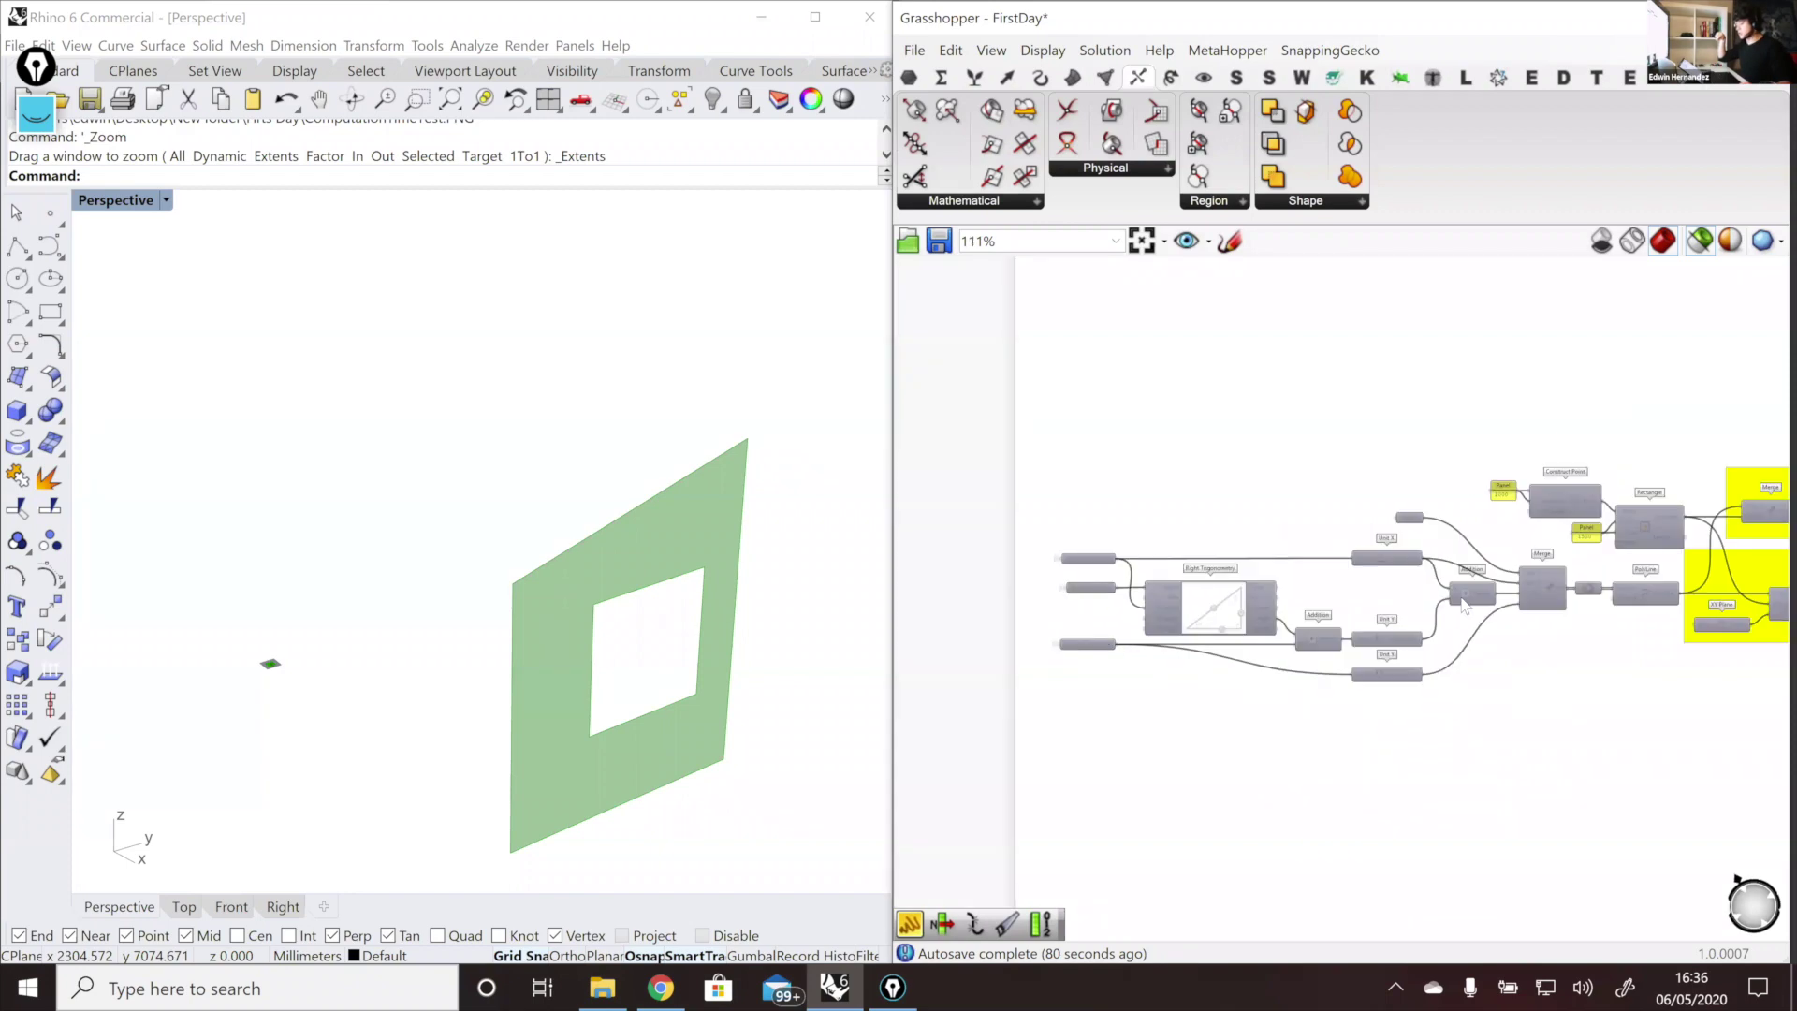
{"action": "scroll", "coordinate": [1465, 604], "scroll_direction": "up", "scroll_amount": 3}
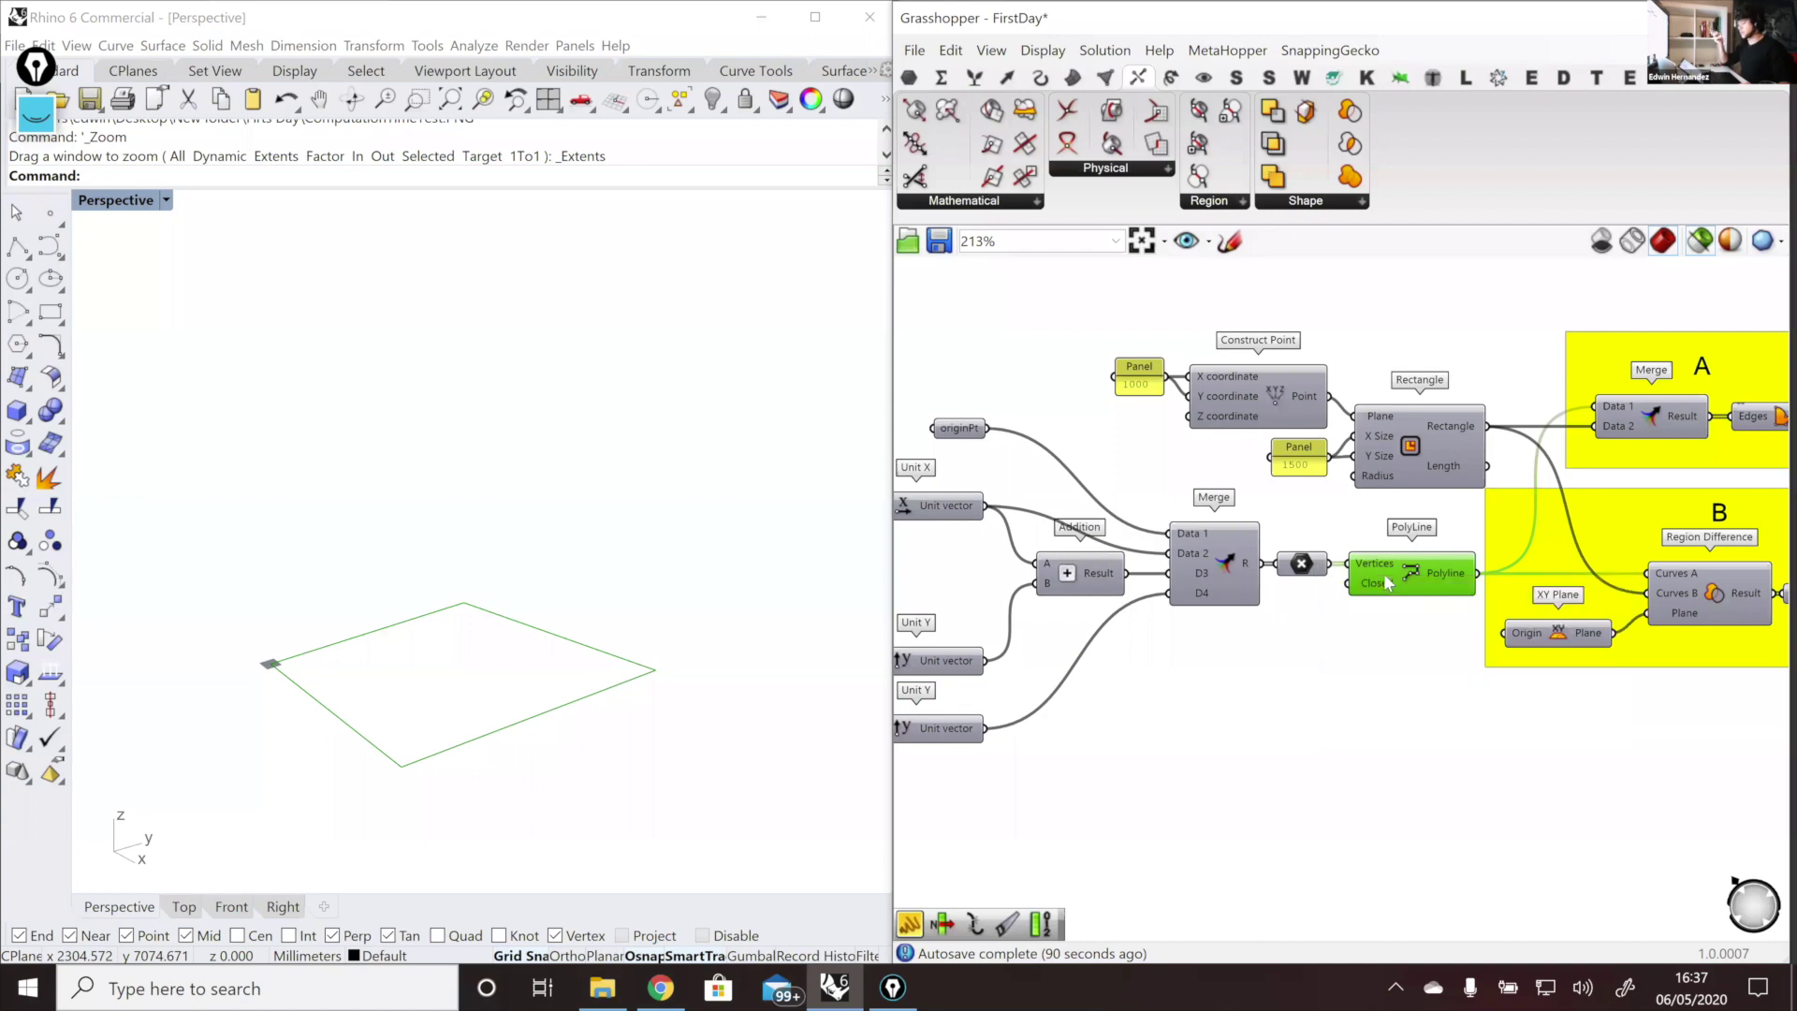
{"action": "scroll", "coordinate": [1214, 544], "scroll_direction": "down", "scroll_amount": 3}
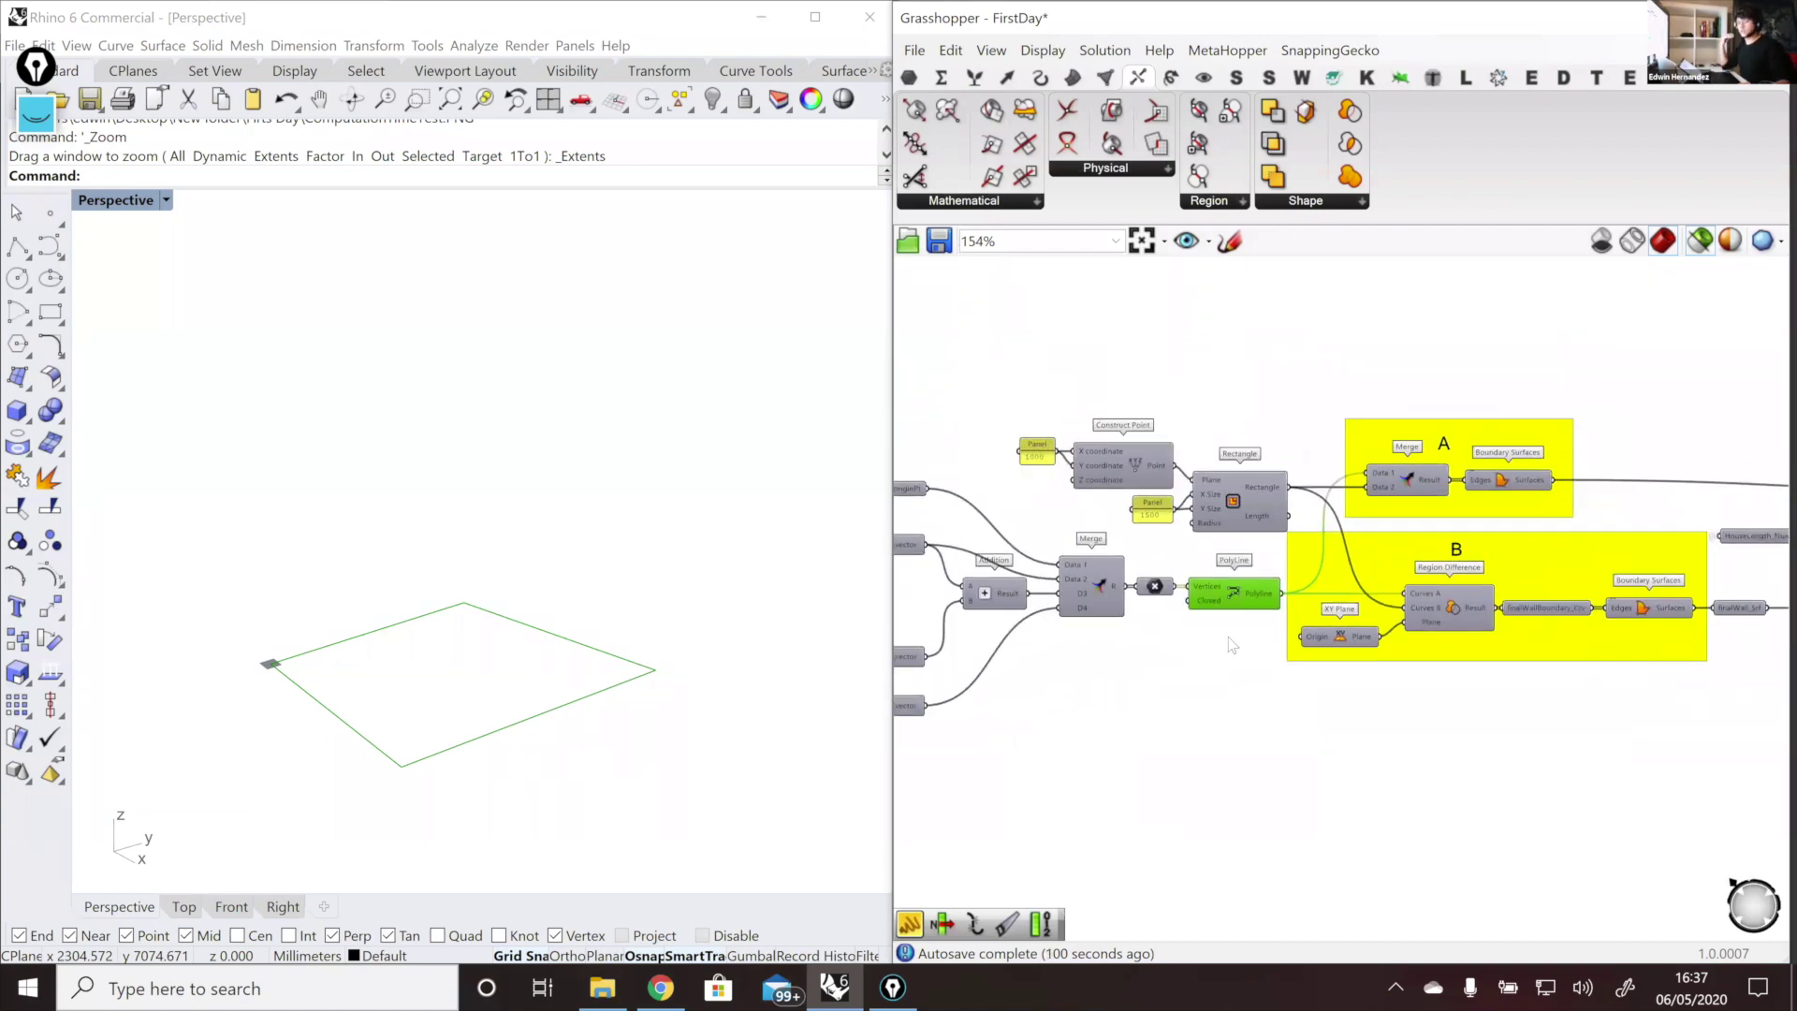
{"action": "right_click_drag", "start_coordinate": [1167, 634], "coordinate": [1111, 625]}
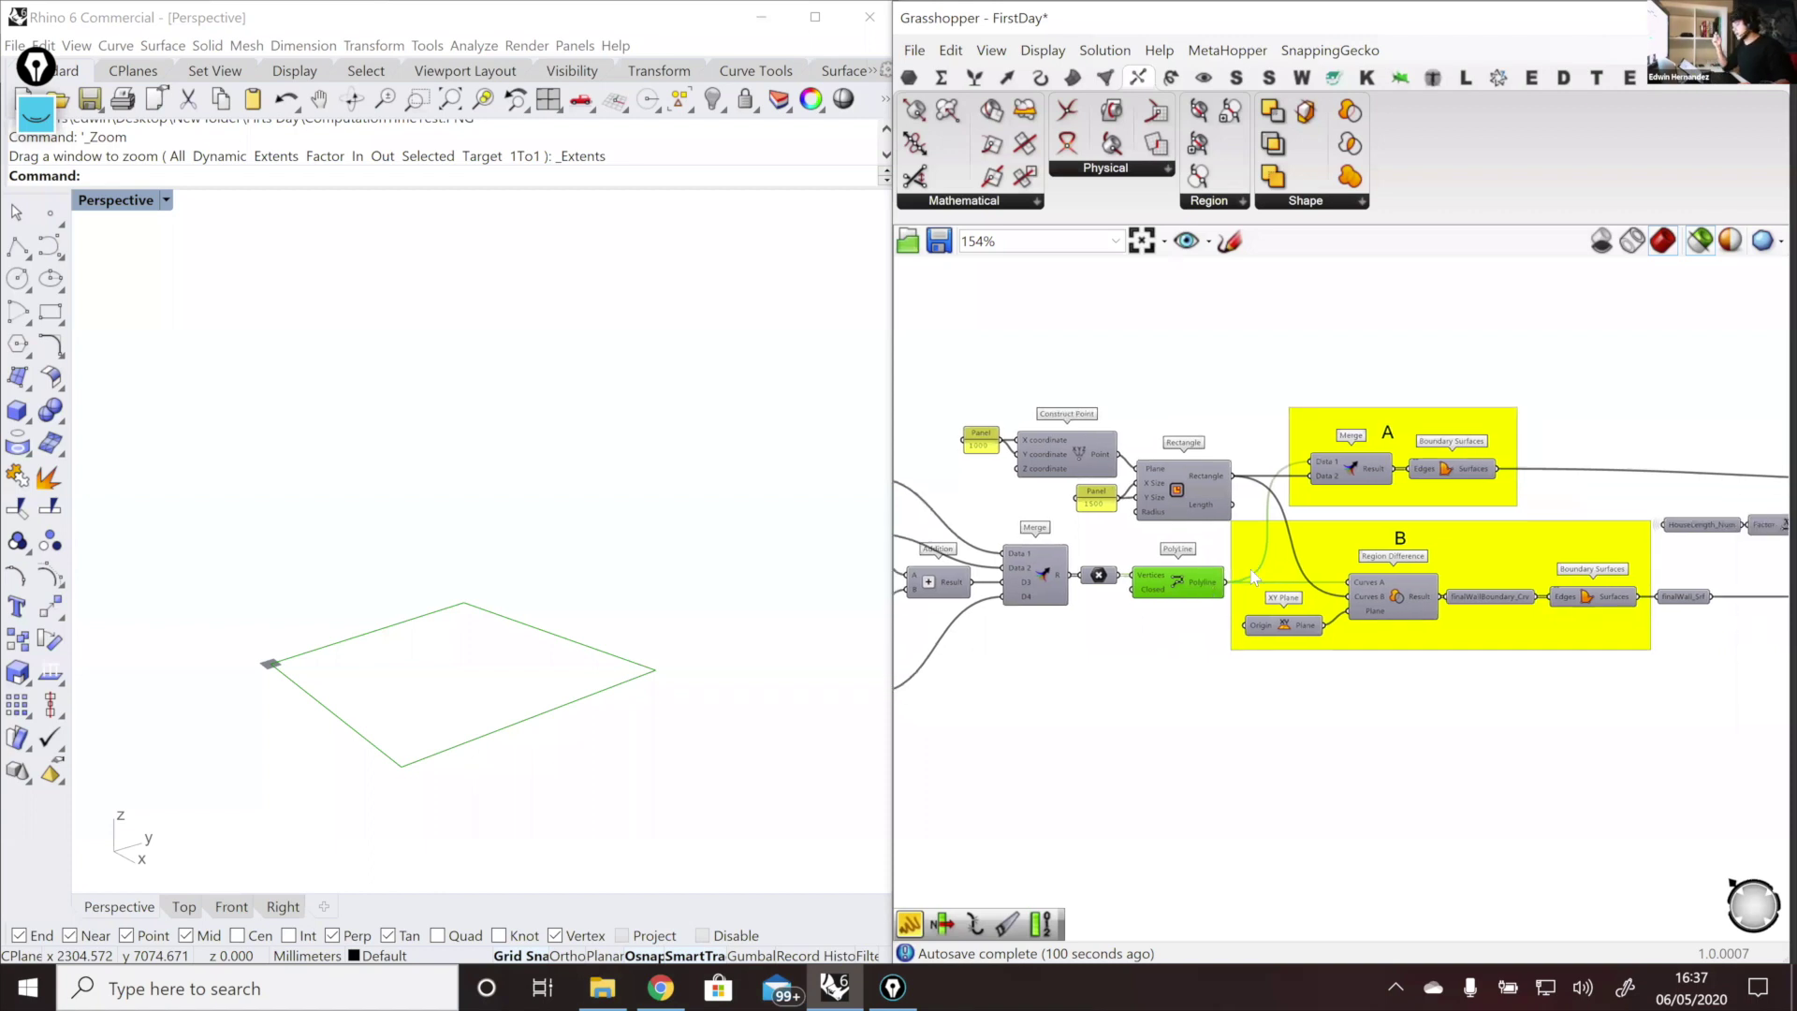
{"action": "right_click_drag", "start_coordinate": [1235, 564], "coordinate": [1183, 566]}
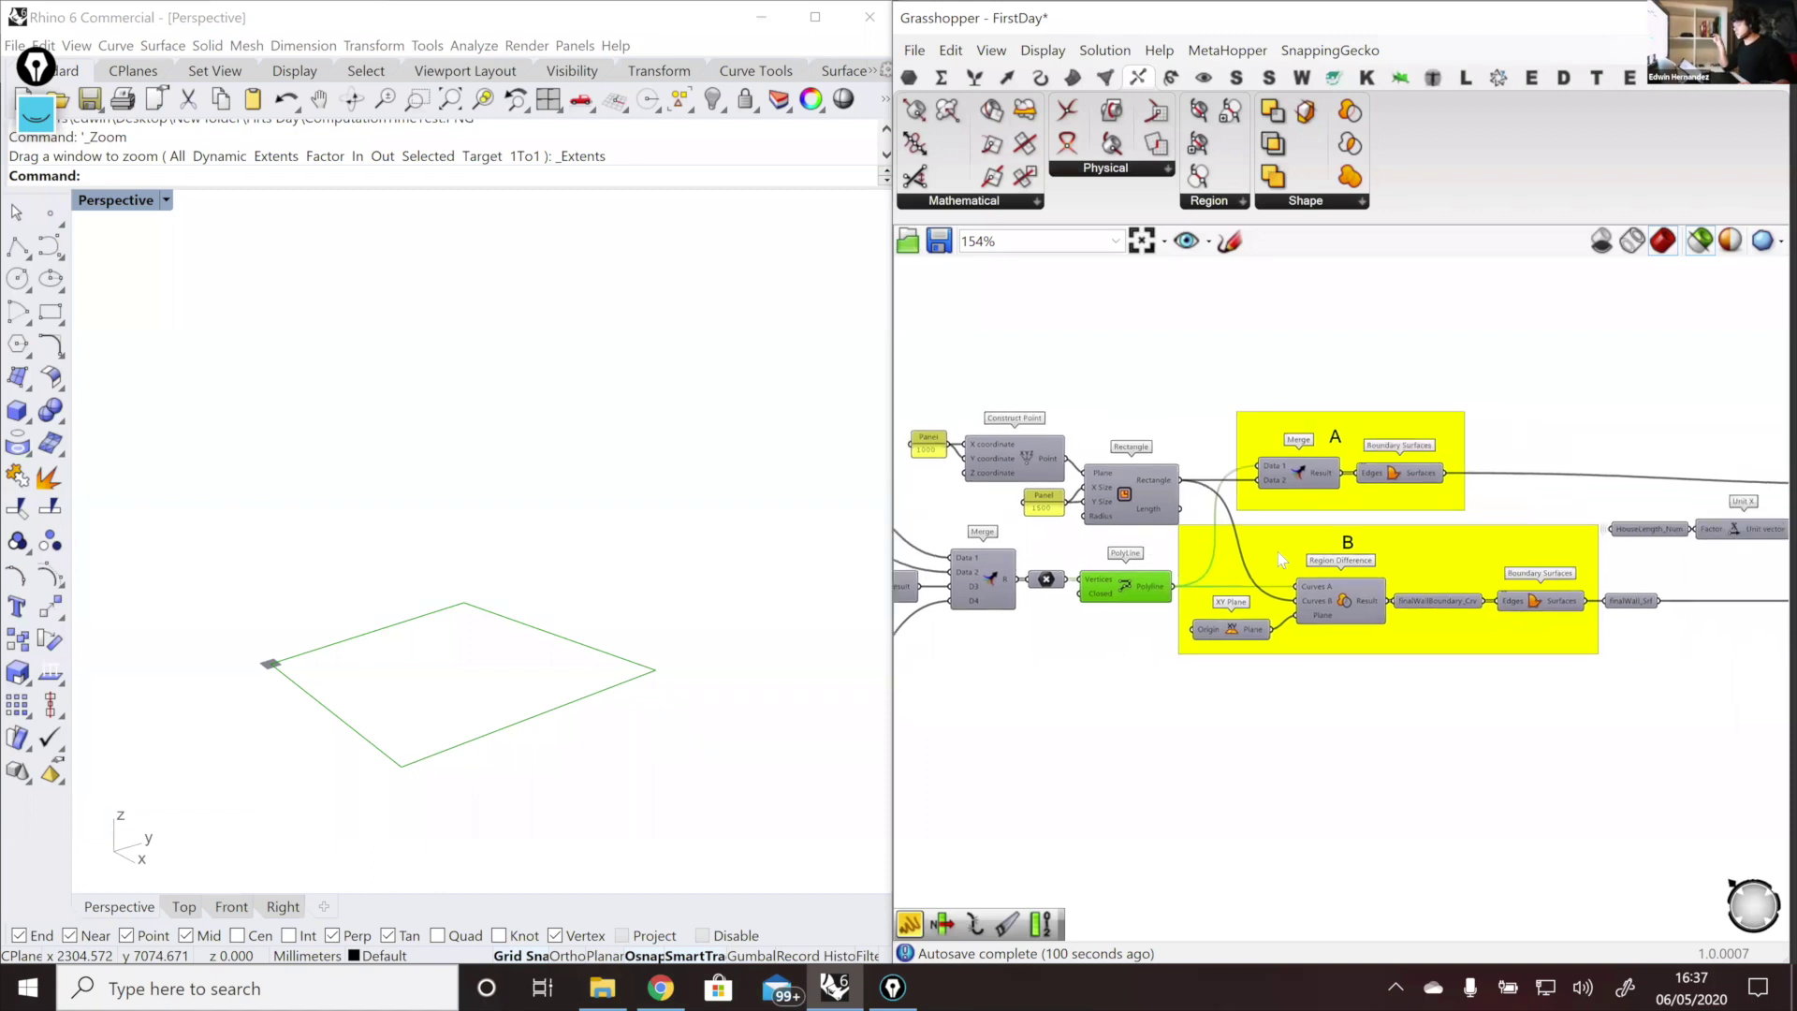
{"action": "right_click_drag", "start_coordinate": [1385, 528], "coordinate": [1251, 552]}
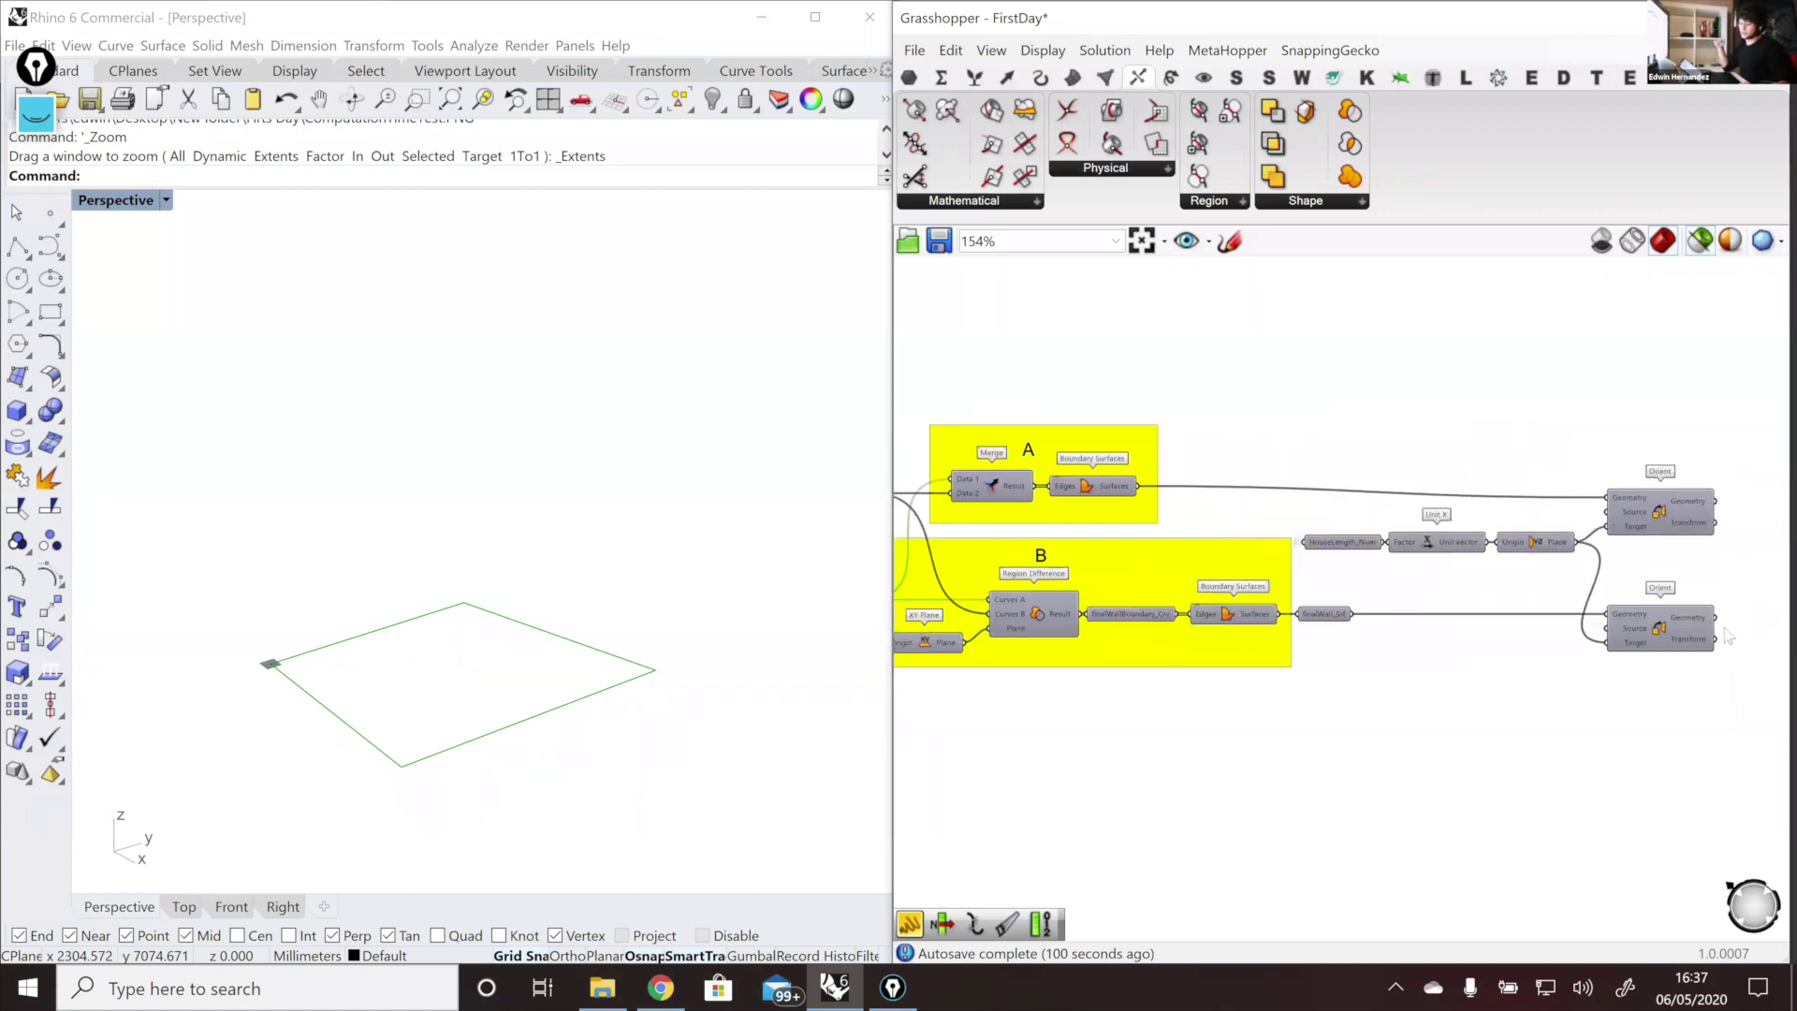
Step: Preview option B's Orient component again and compare the wall definition's layout with the house definition above it
{"action": "left_click", "coordinate": [1633, 632]}
{"action": "scroll", "coordinate": [1404, 597], "scroll_direction": "down", "scroll_amount": 2}
{"action": "scroll", "coordinate": [1407, 597], "scroll_direction": "down", "scroll_amount": 3}
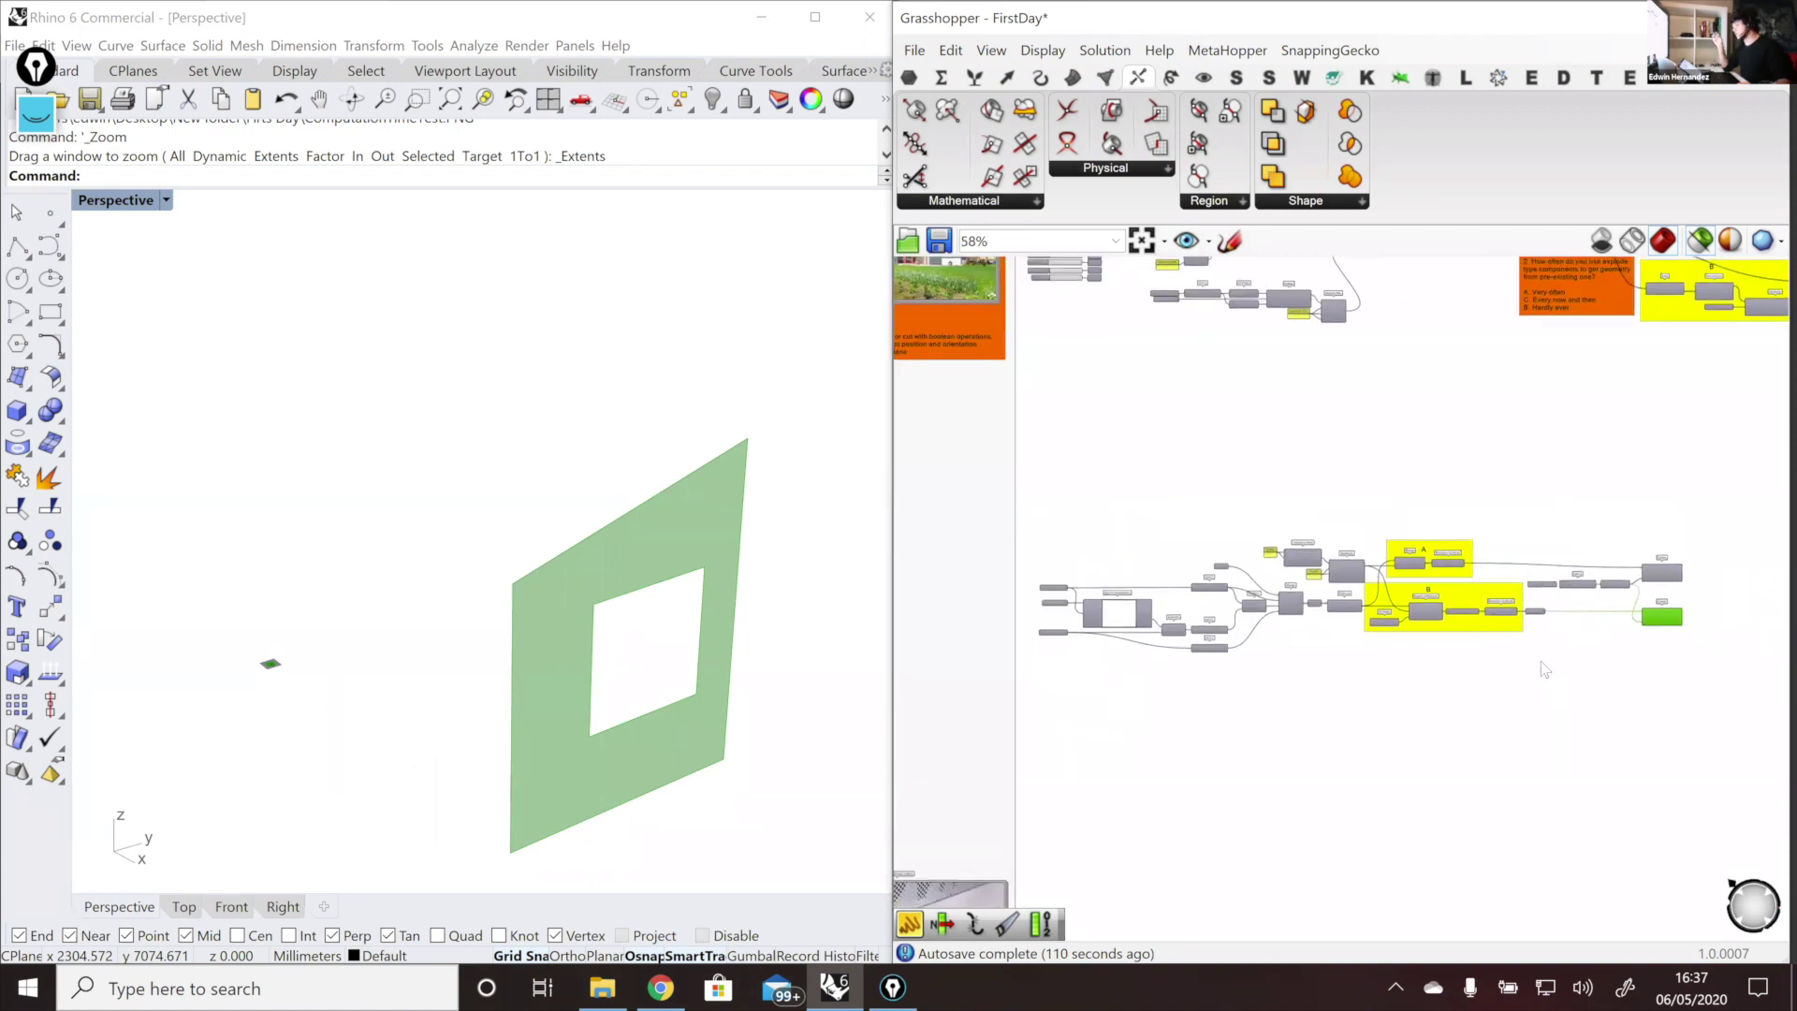
{"action": "scroll", "coordinate": [1404, 580], "scroll_direction": "down", "scroll_amount": 1}
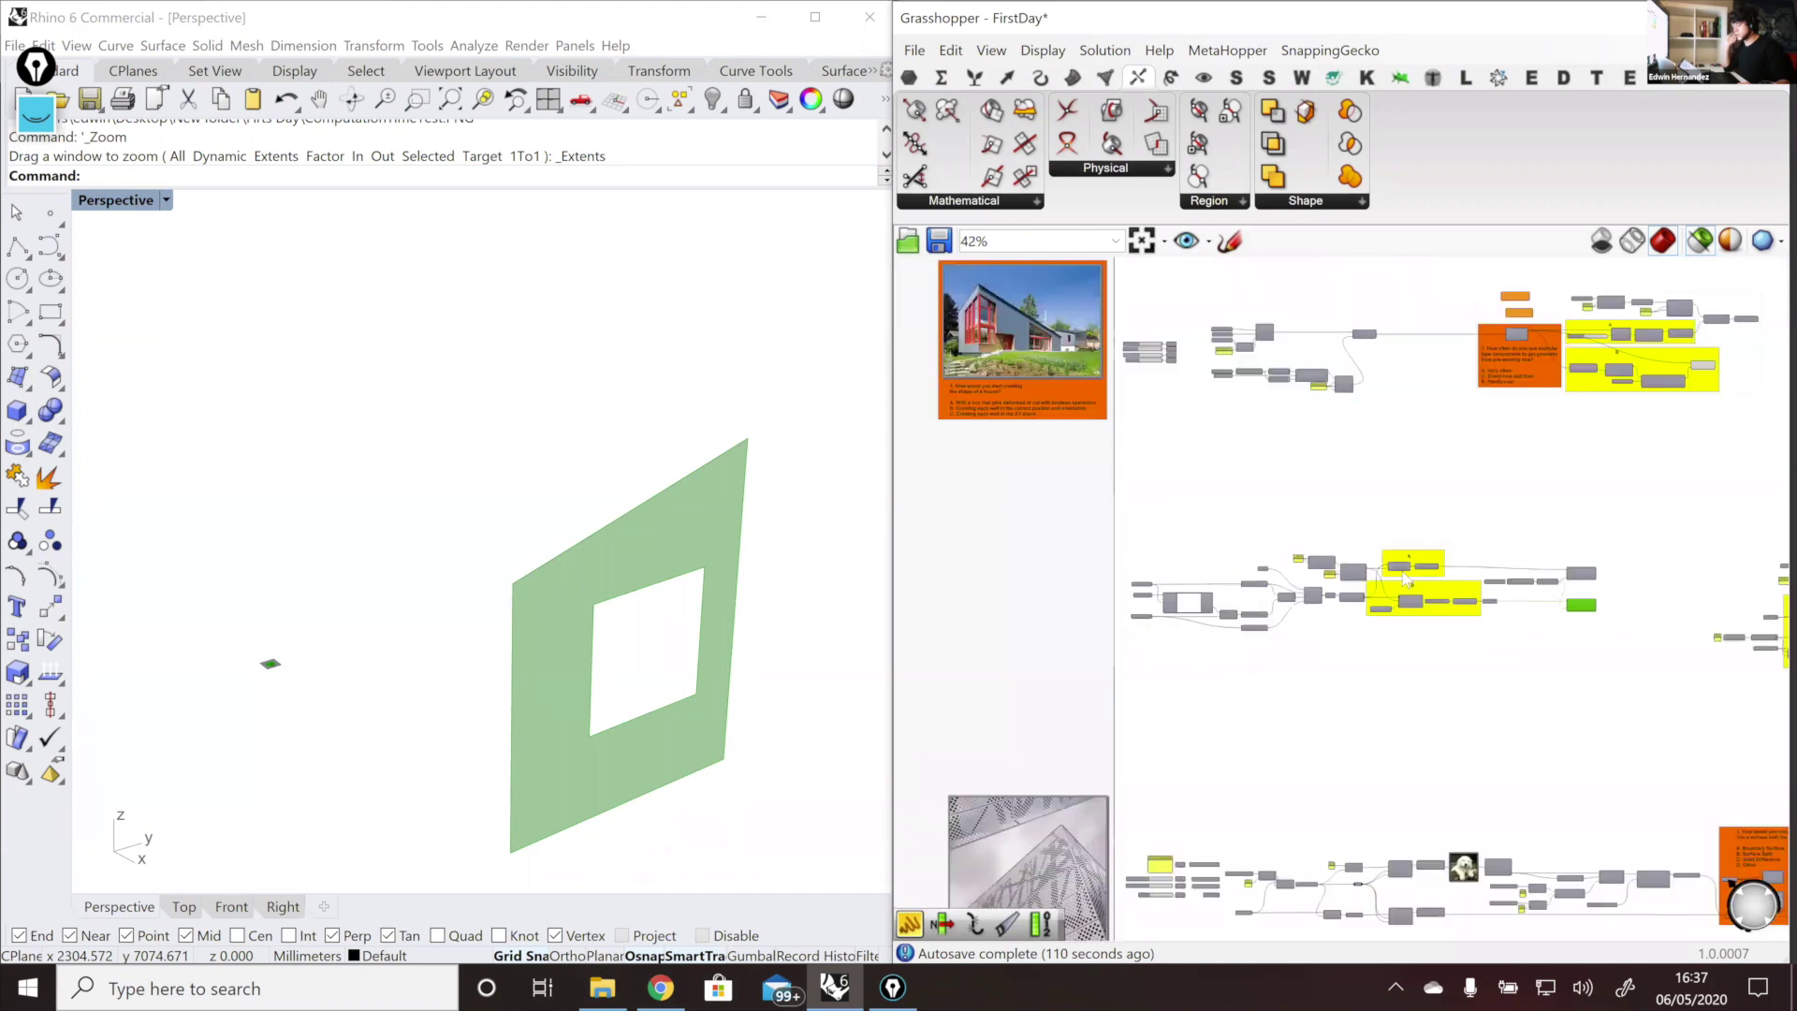
{"action": "right_click_drag", "start_coordinate": [1465, 590], "coordinate": [1565, 643]}
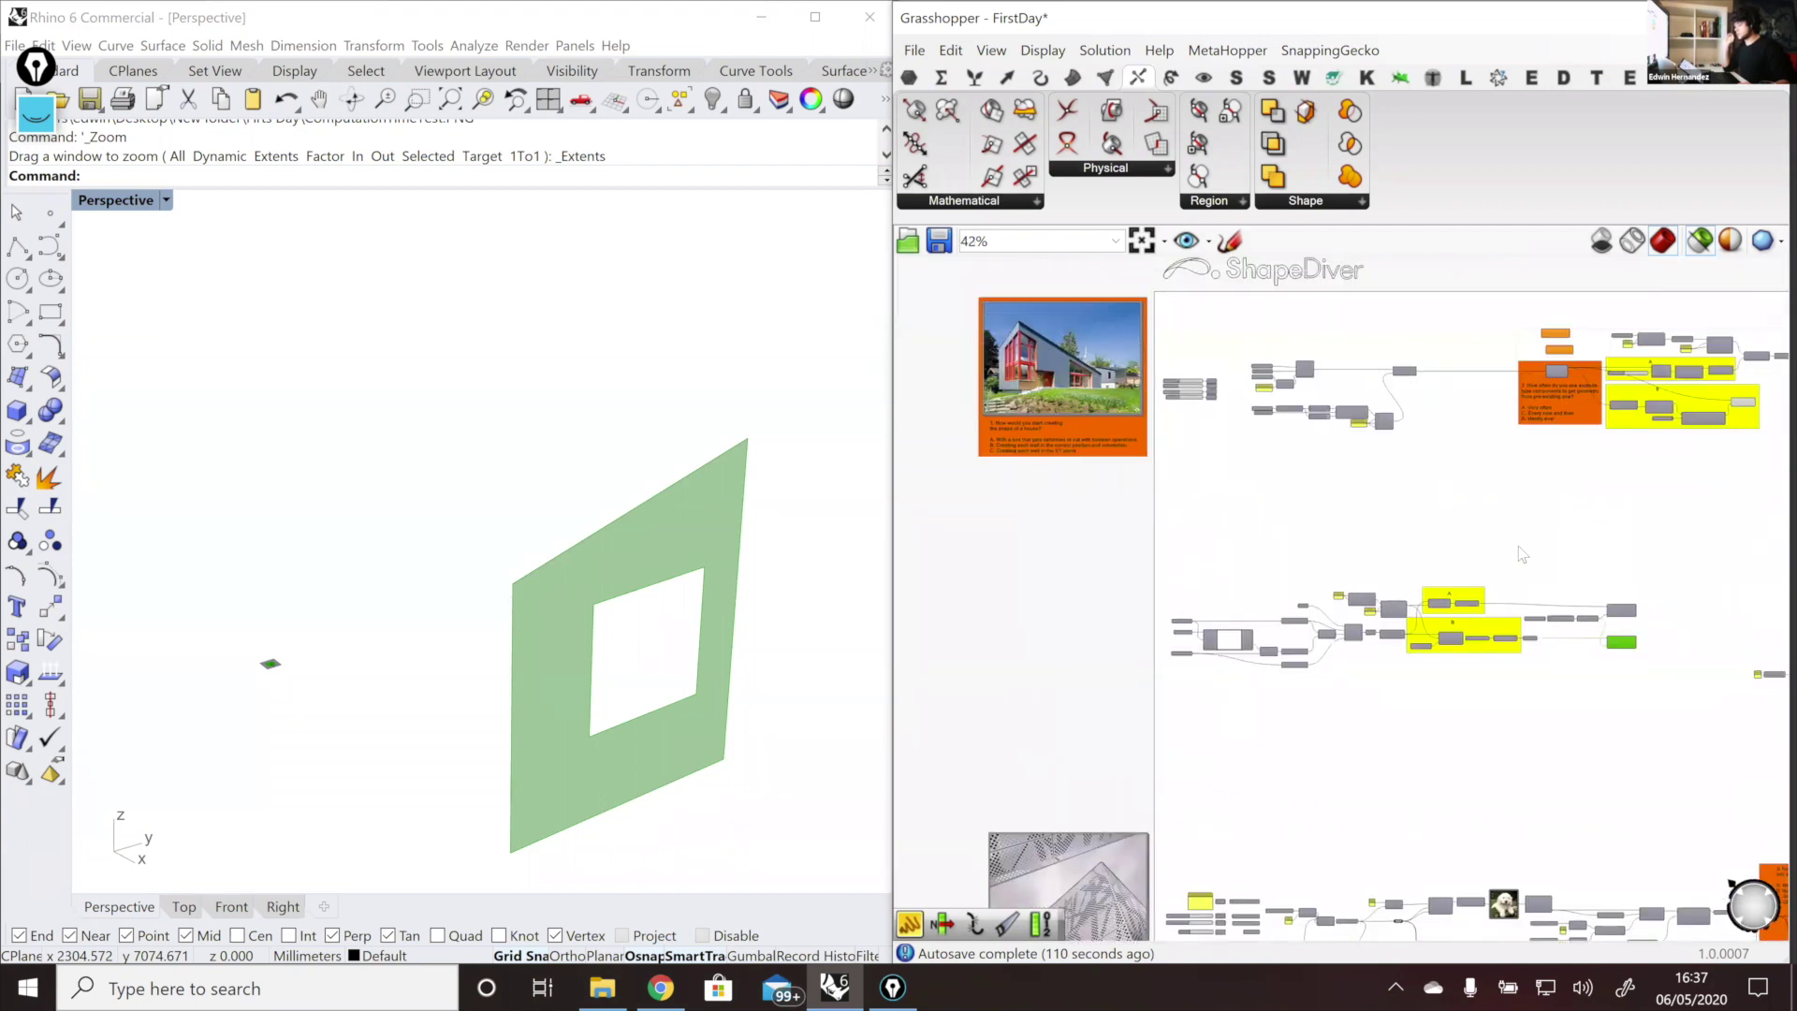
{"action": "scroll", "coordinate": [1521, 556], "scroll_direction": "up", "scroll_amount": 1}
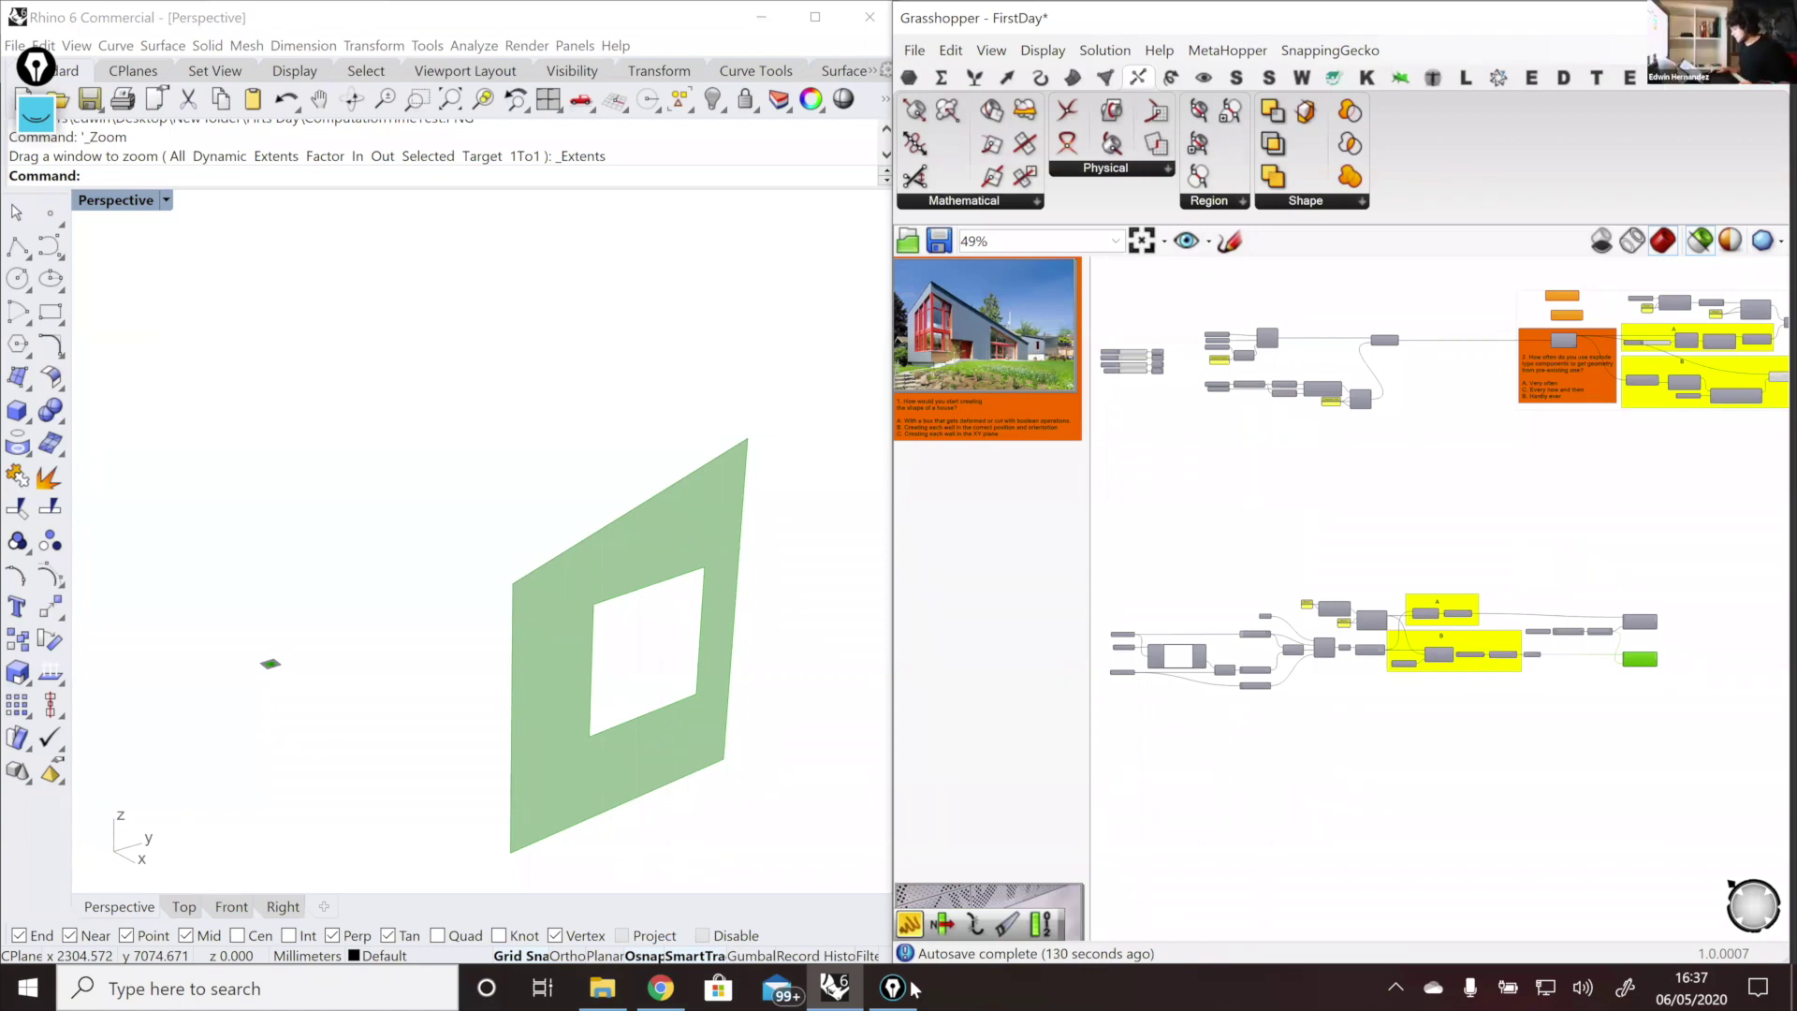
Step: Select the Right Trigonometry component and examine its HouseWidth_Num and RoofAngle_Num inputs and its output to Addition
{"action": "mouse_move", "coordinate": [913, 989]}
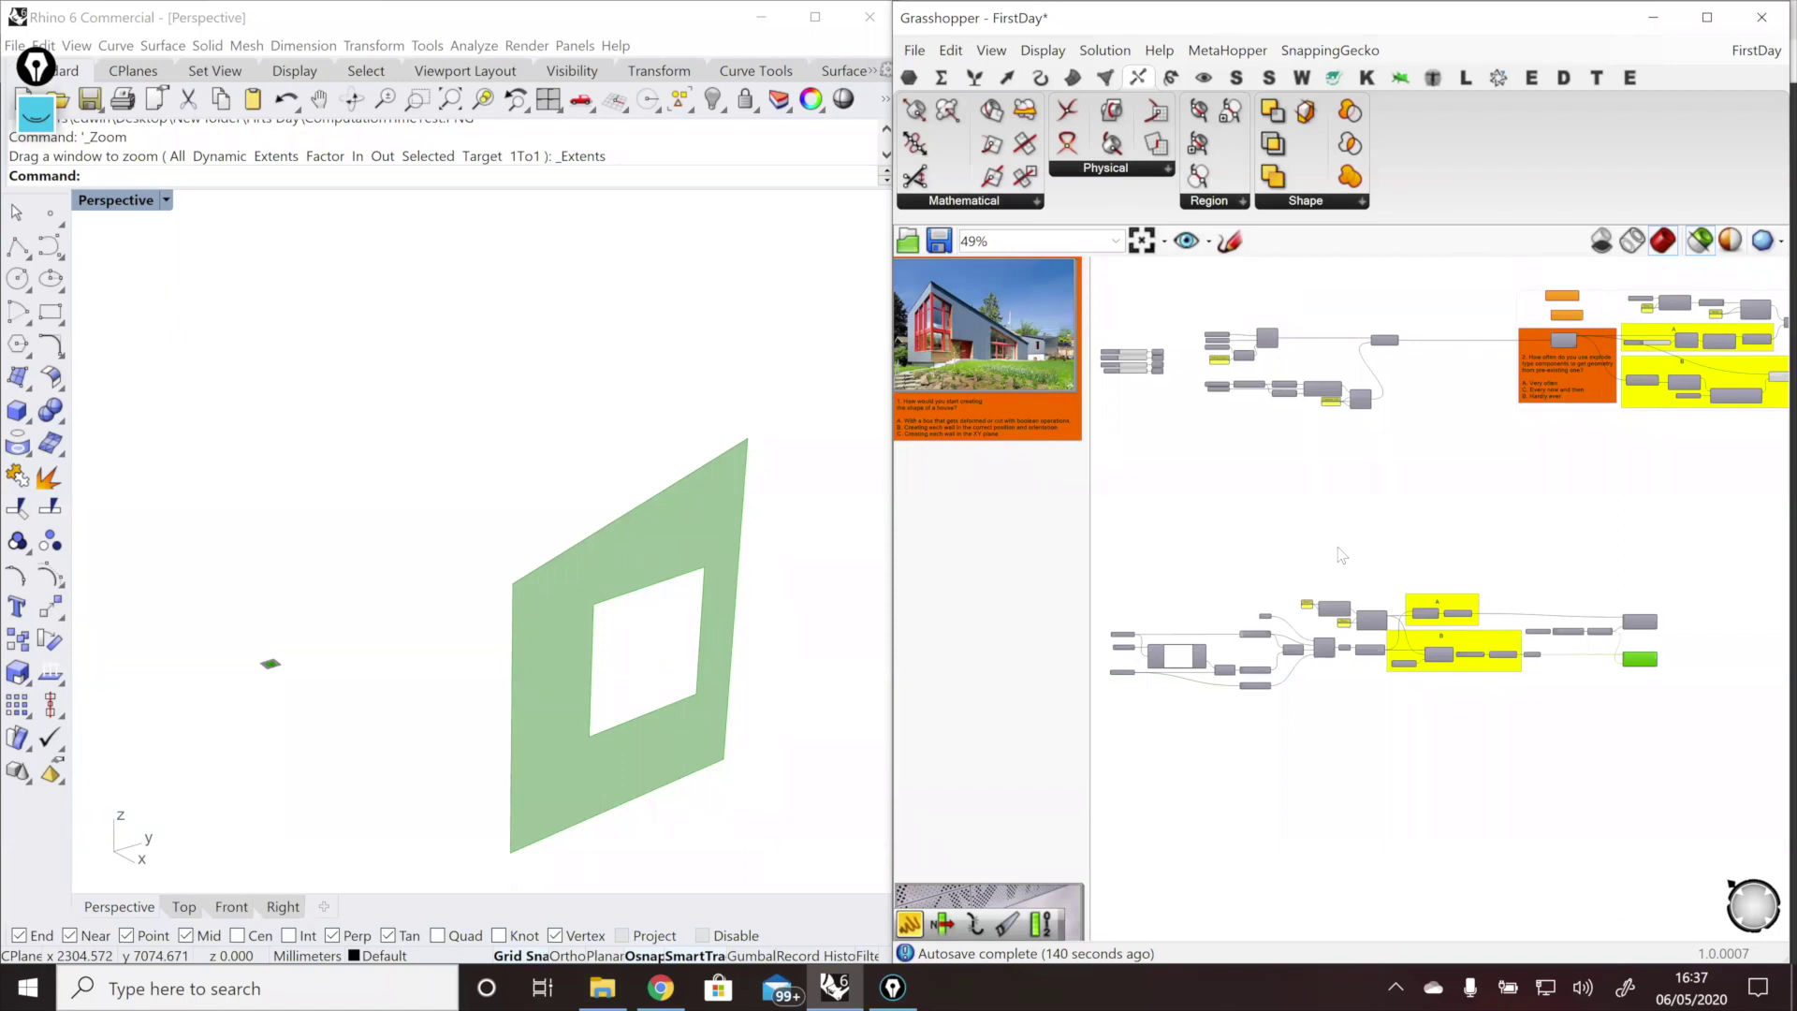
{"action": "scroll", "coordinate": [1217, 599], "scroll_direction": "up", "scroll_amount": 5}
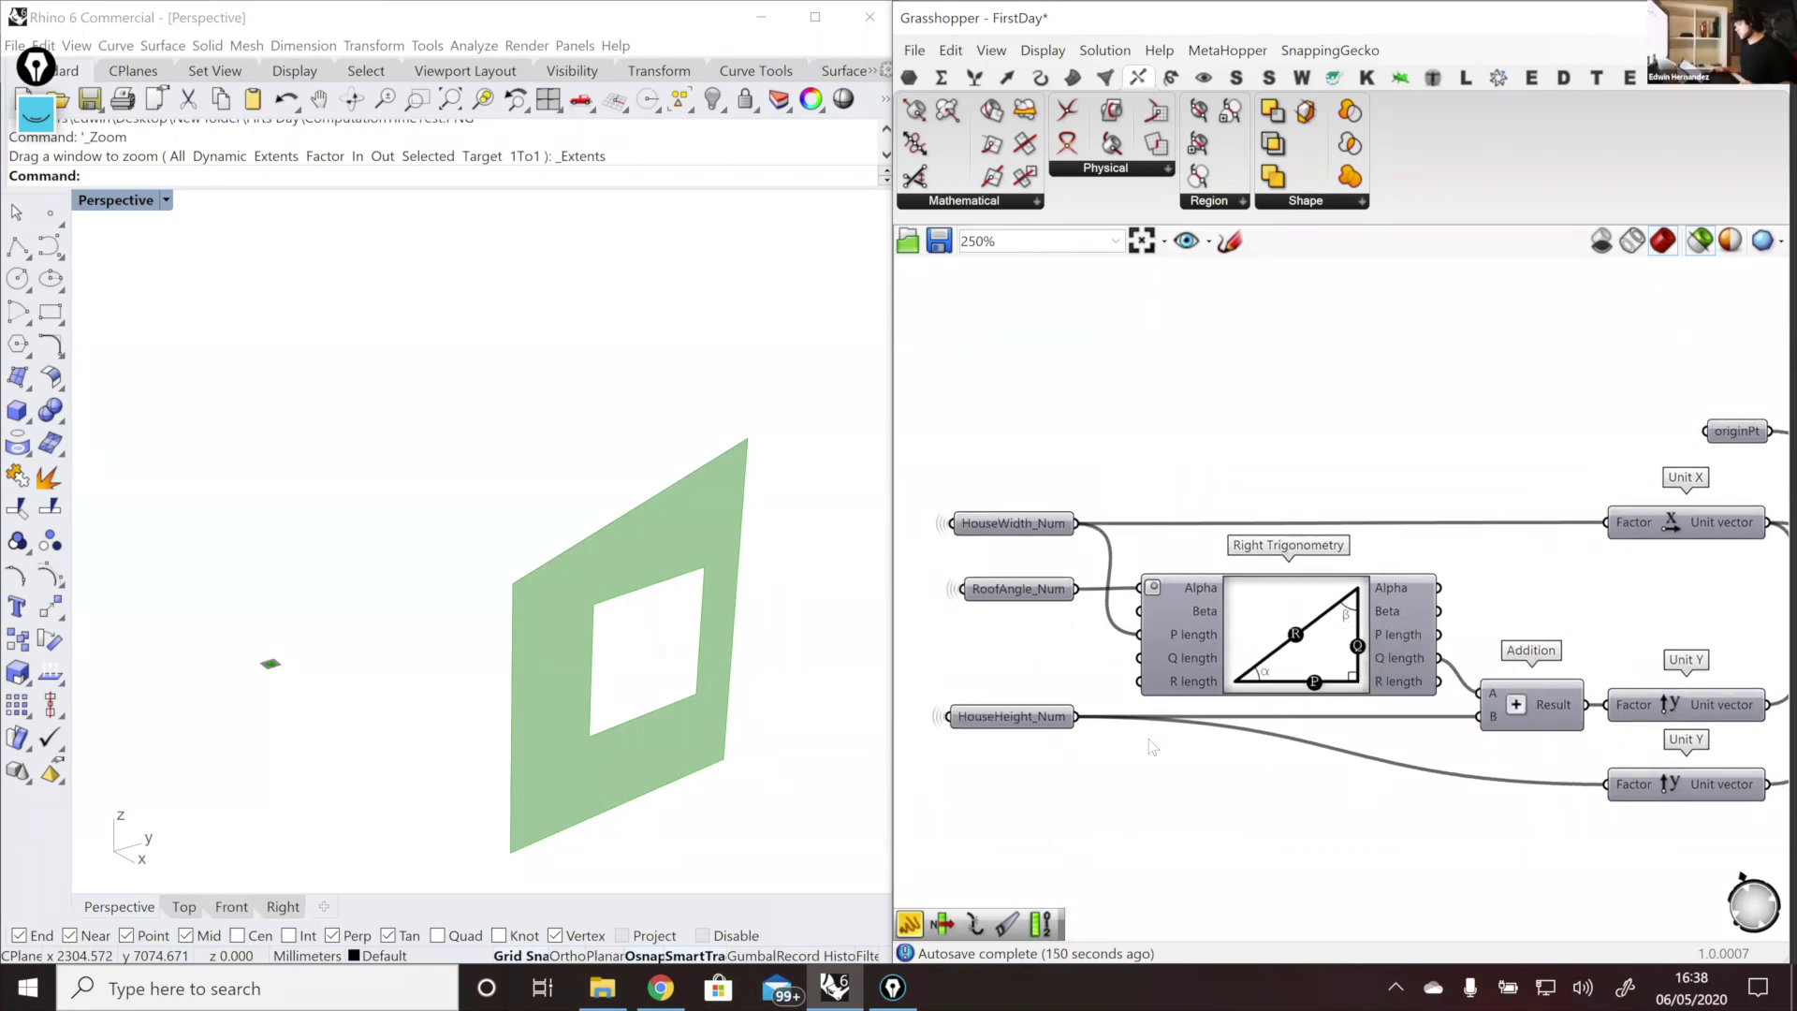
{"action": "right_click_drag", "start_coordinate": [1148, 743], "coordinate": [1152, 756]}
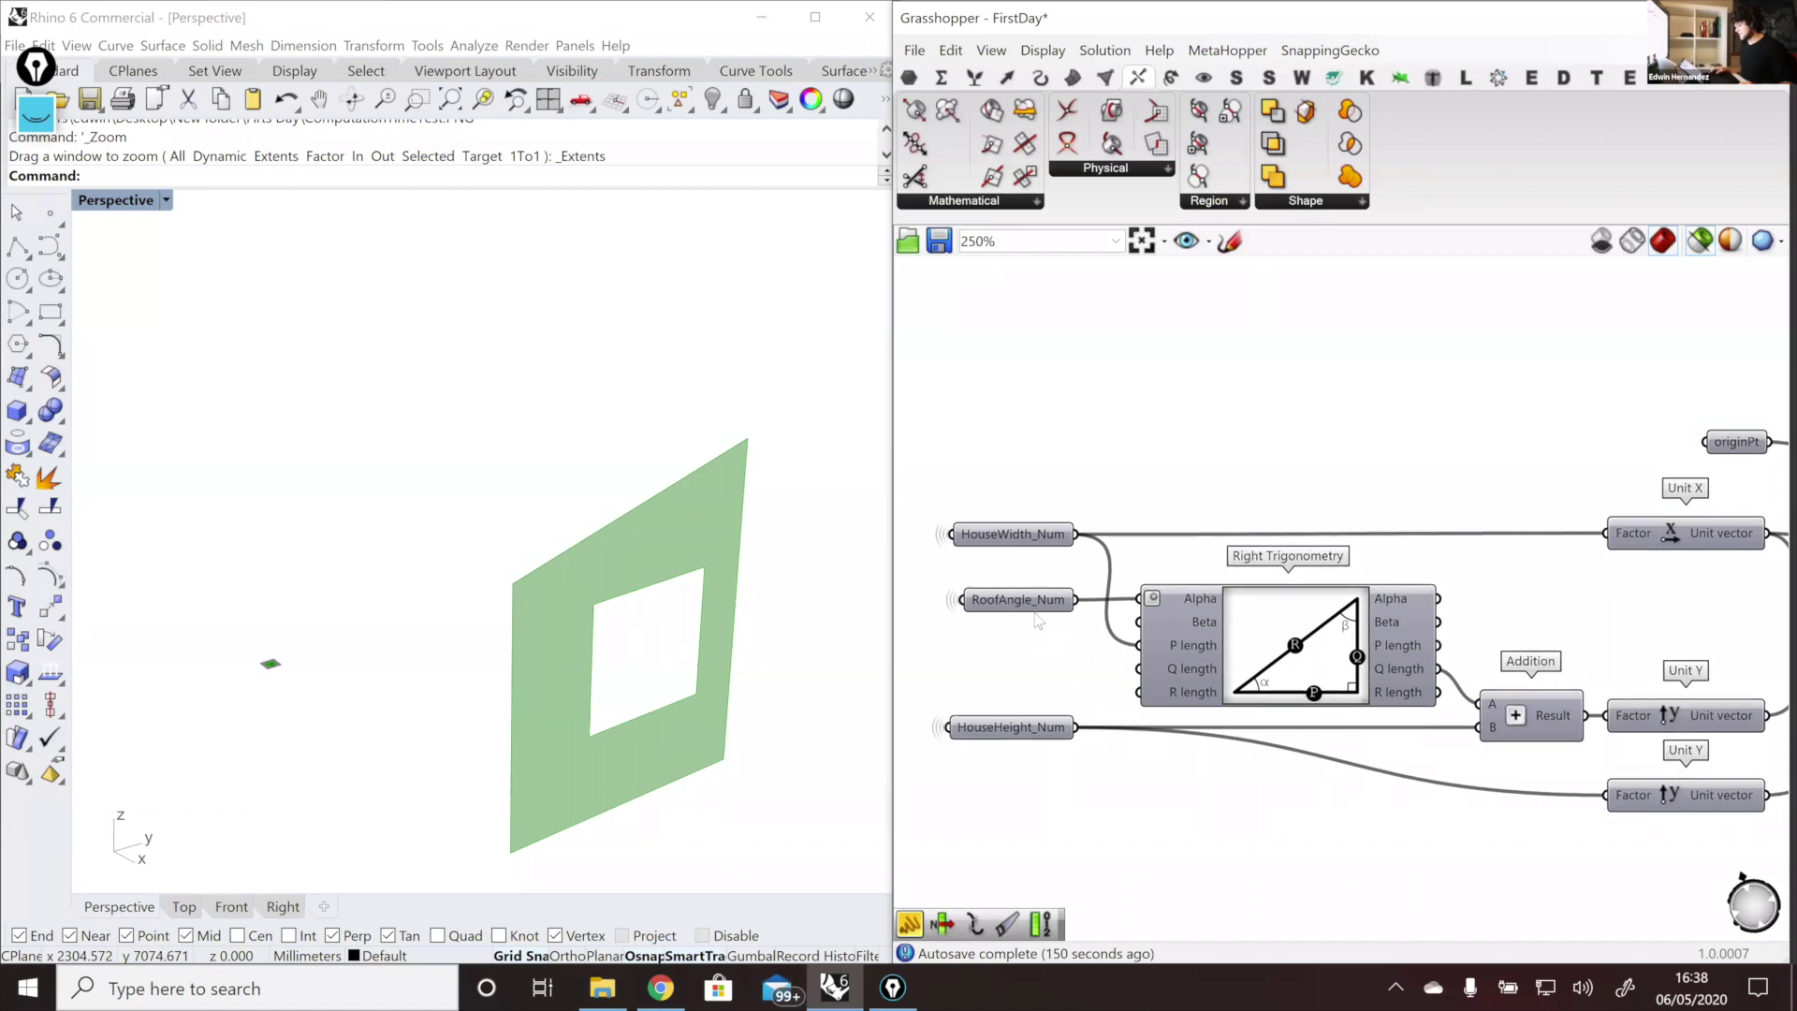
{"action": "left_click", "coordinate": [1289, 613]}
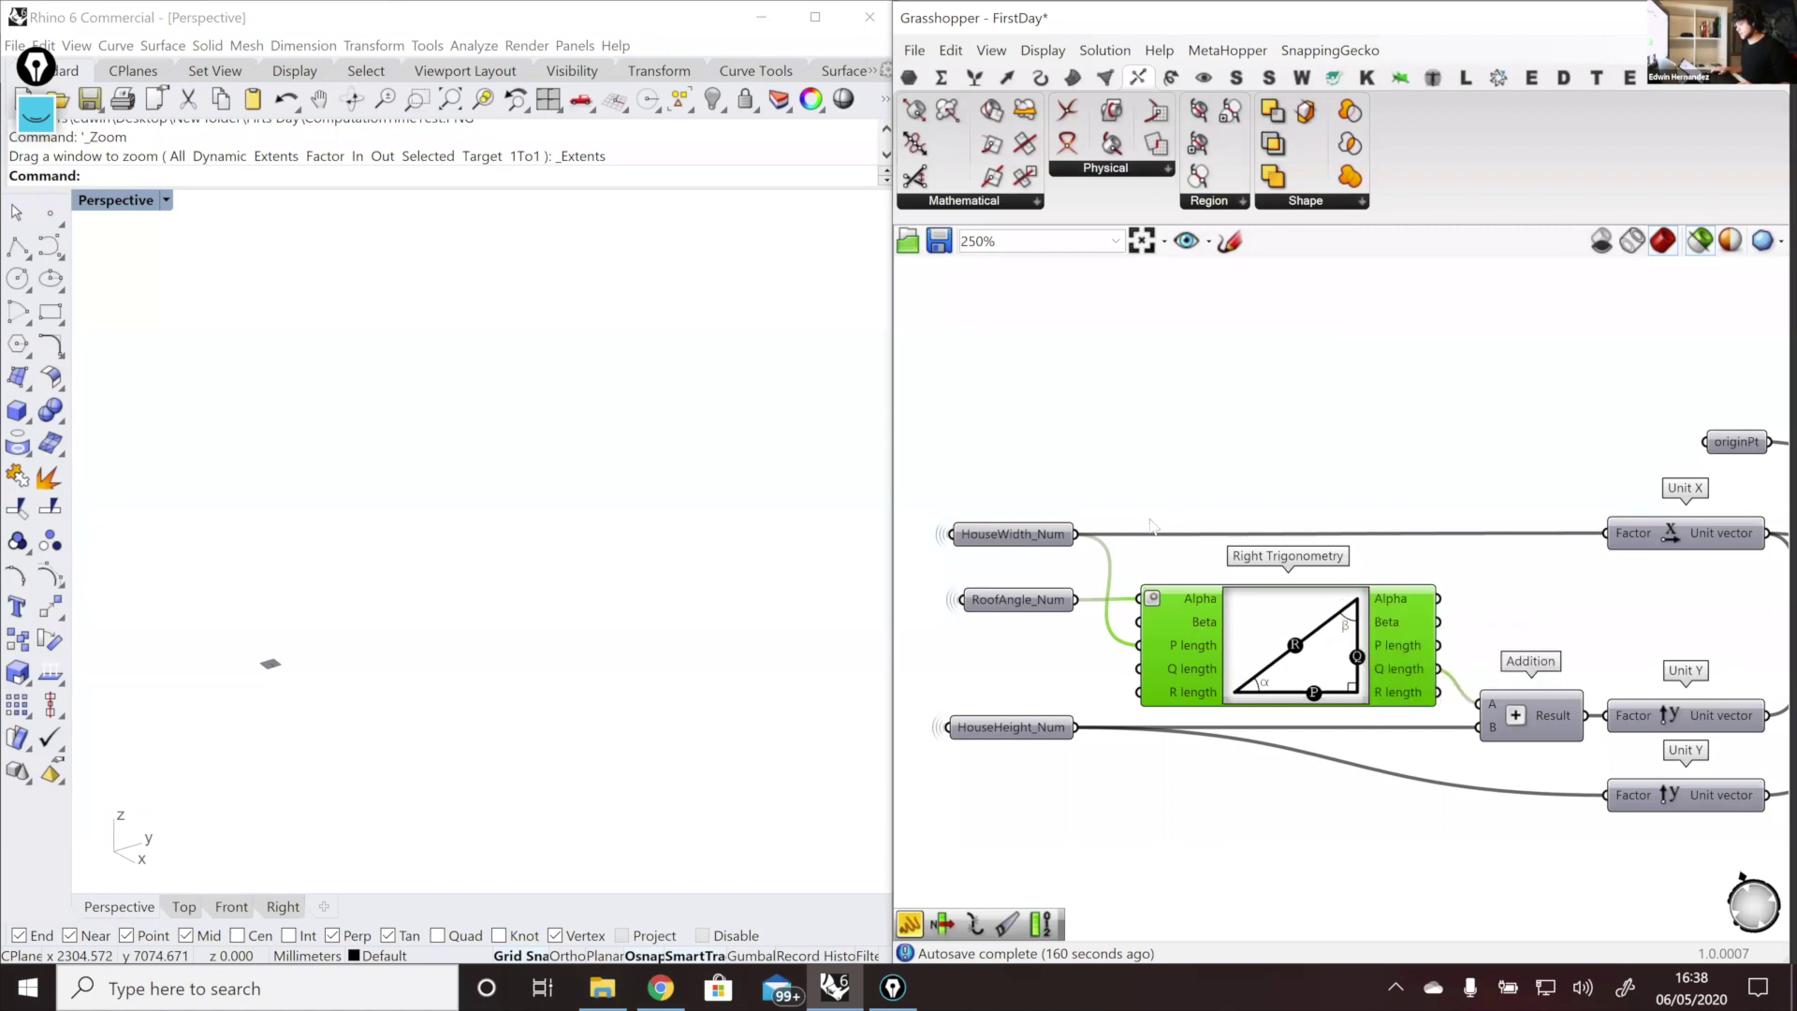
{"action": "left_click_drag", "start_coordinate": [1119, 433], "coordinate": [1467, 795]}
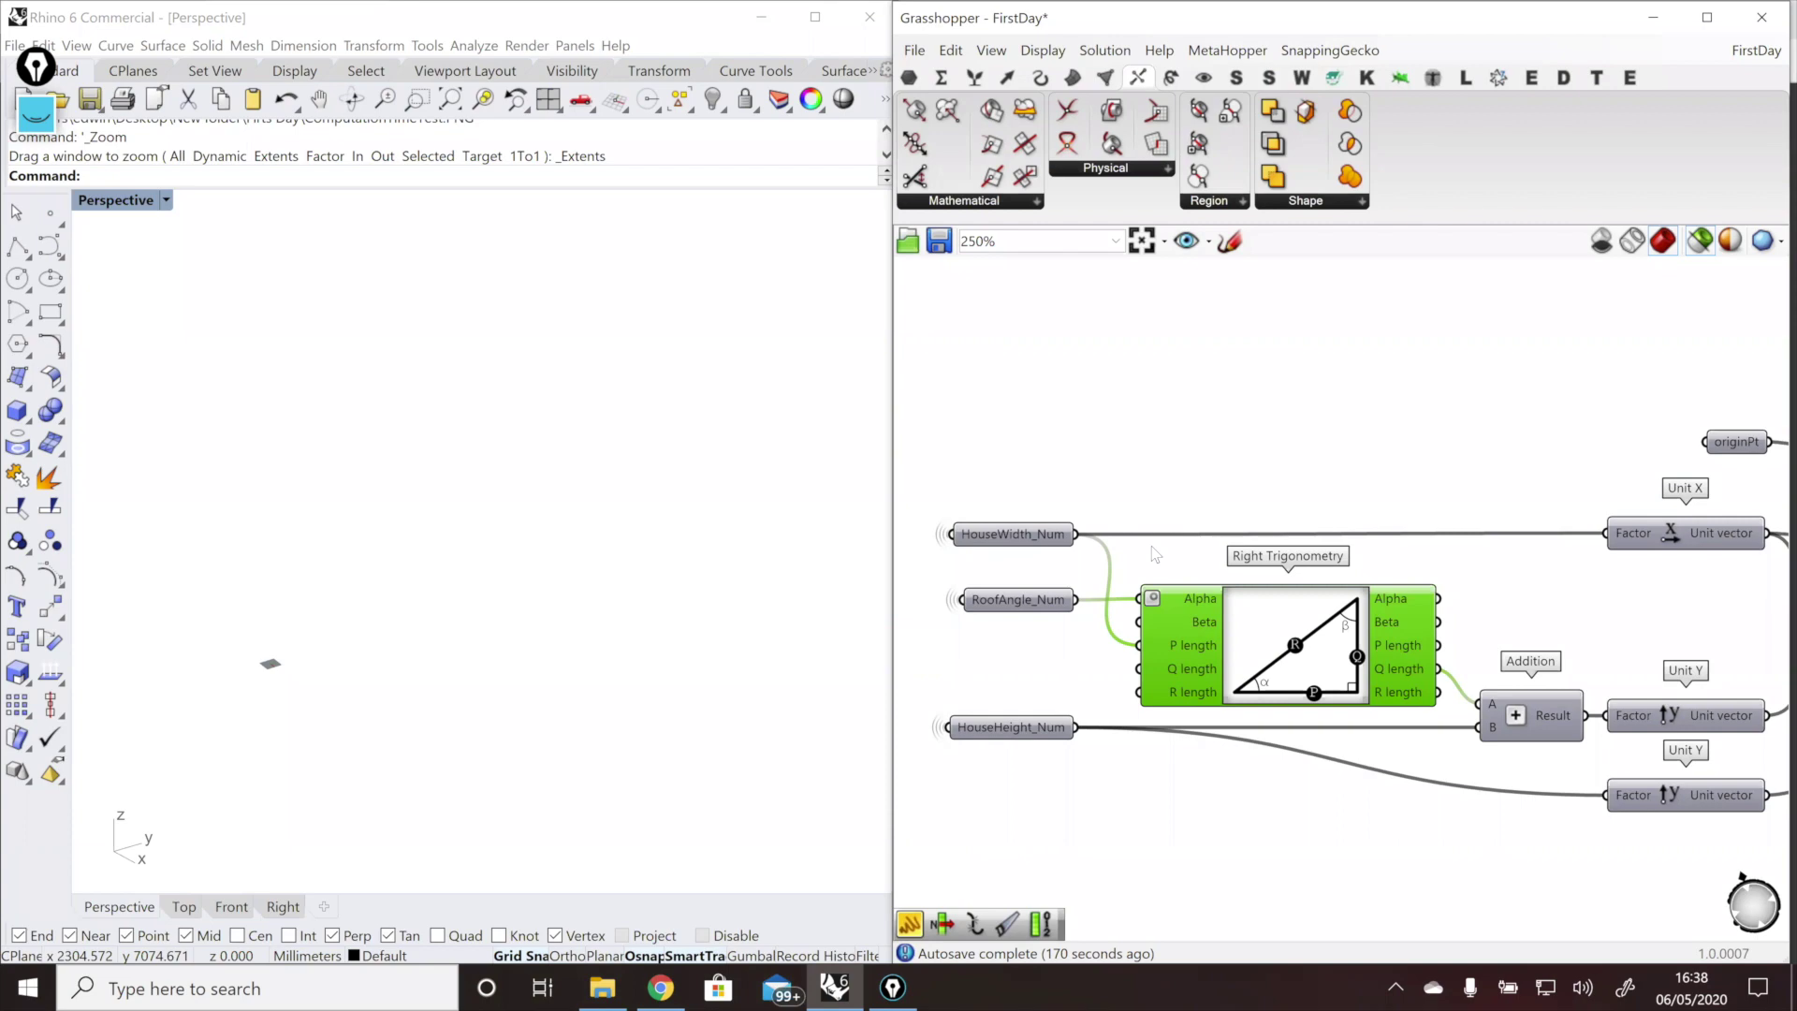
Step: Find the Solid Difference component in the upper house definition and preview the resulting solid
{"action": "scroll", "coordinate": [1154, 554], "scroll_direction": "down", "scroll_amount": 10}
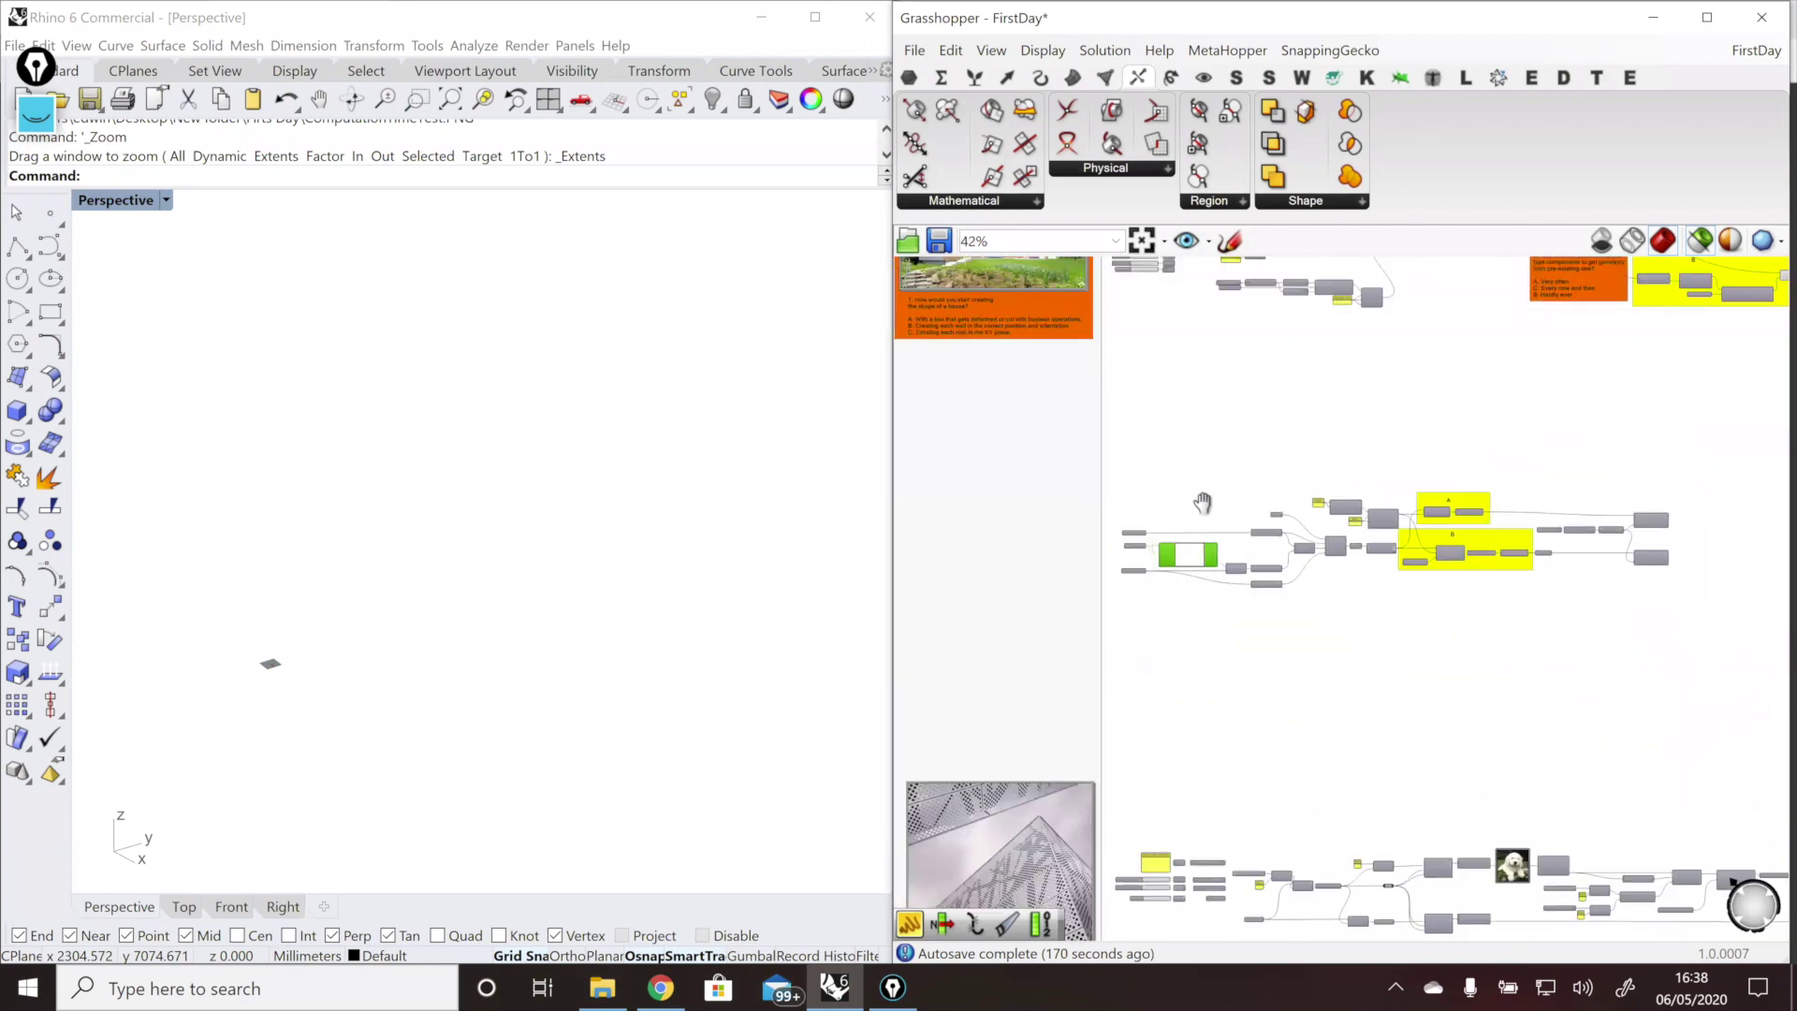
{"action": "right_click_drag", "start_coordinate": [1188, 628], "coordinate": [1171, 763]}
{"action": "scroll", "coordinate": [1344, 421], "scroll_direction": "up", "scroll_amount": 6}
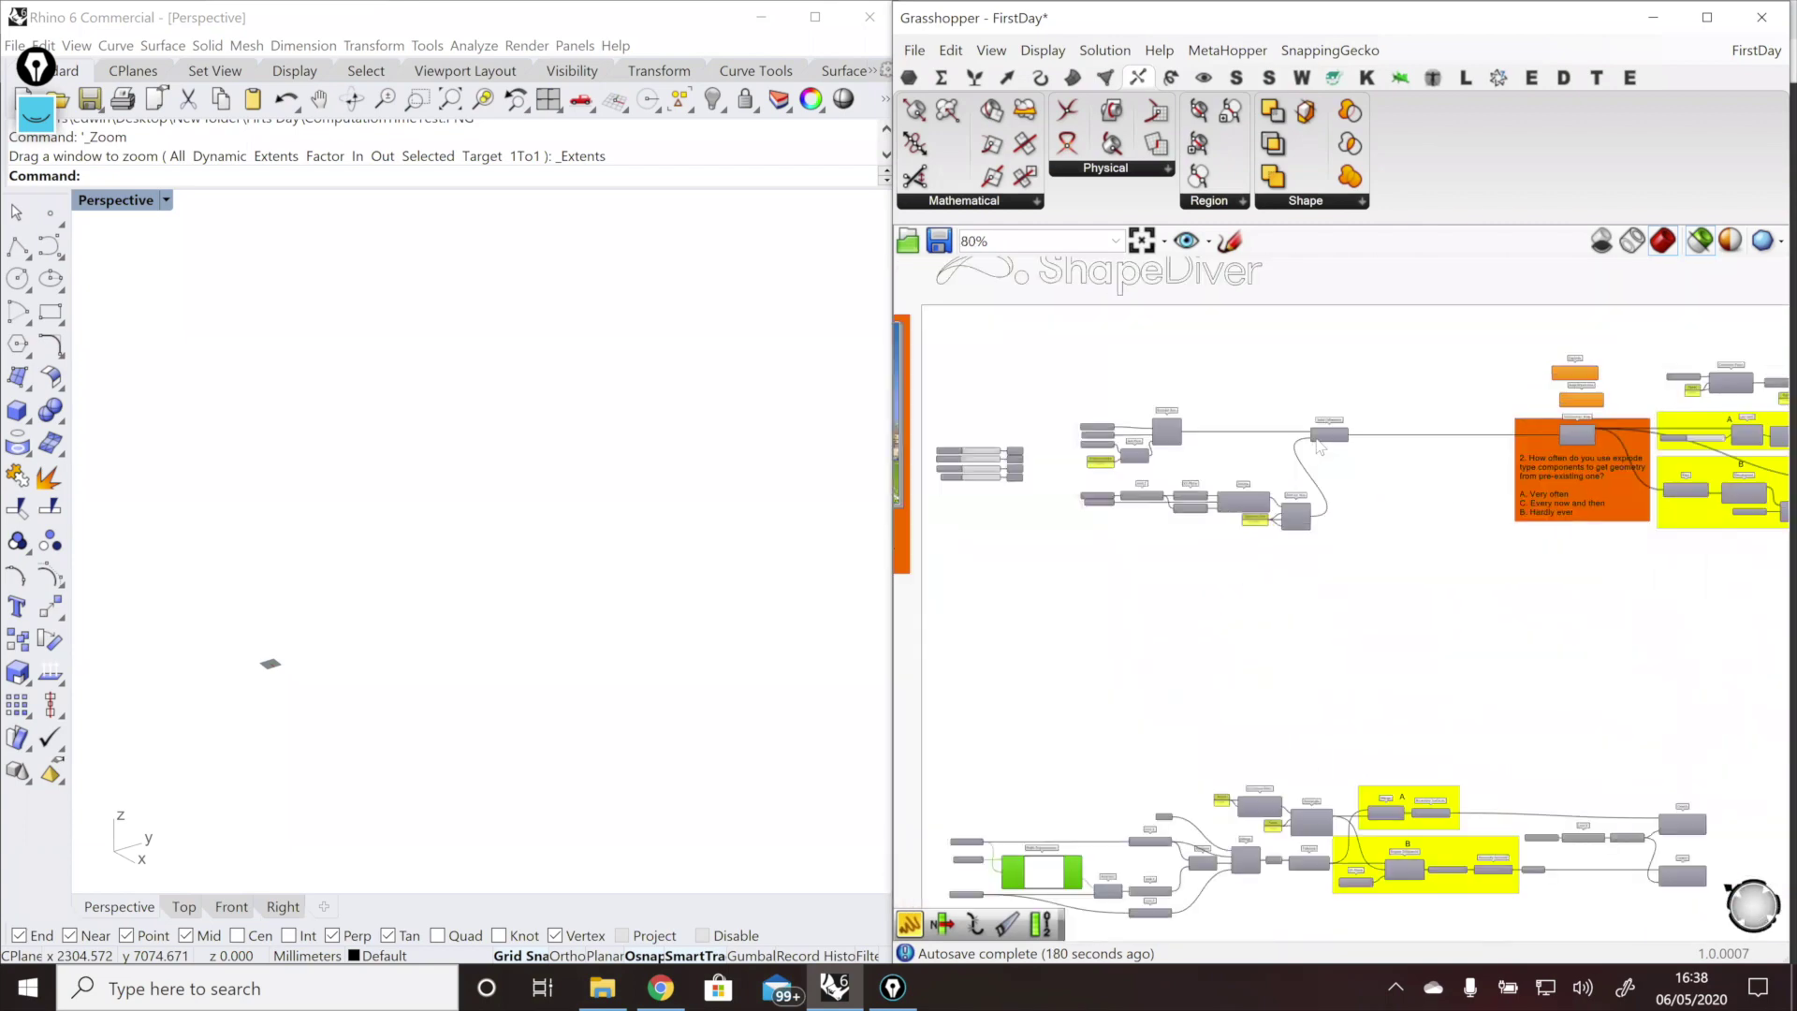
{"action": "scroll", "coordinate": [1314, 448], "scroll_direction": "up", "scroll_amount": 3}
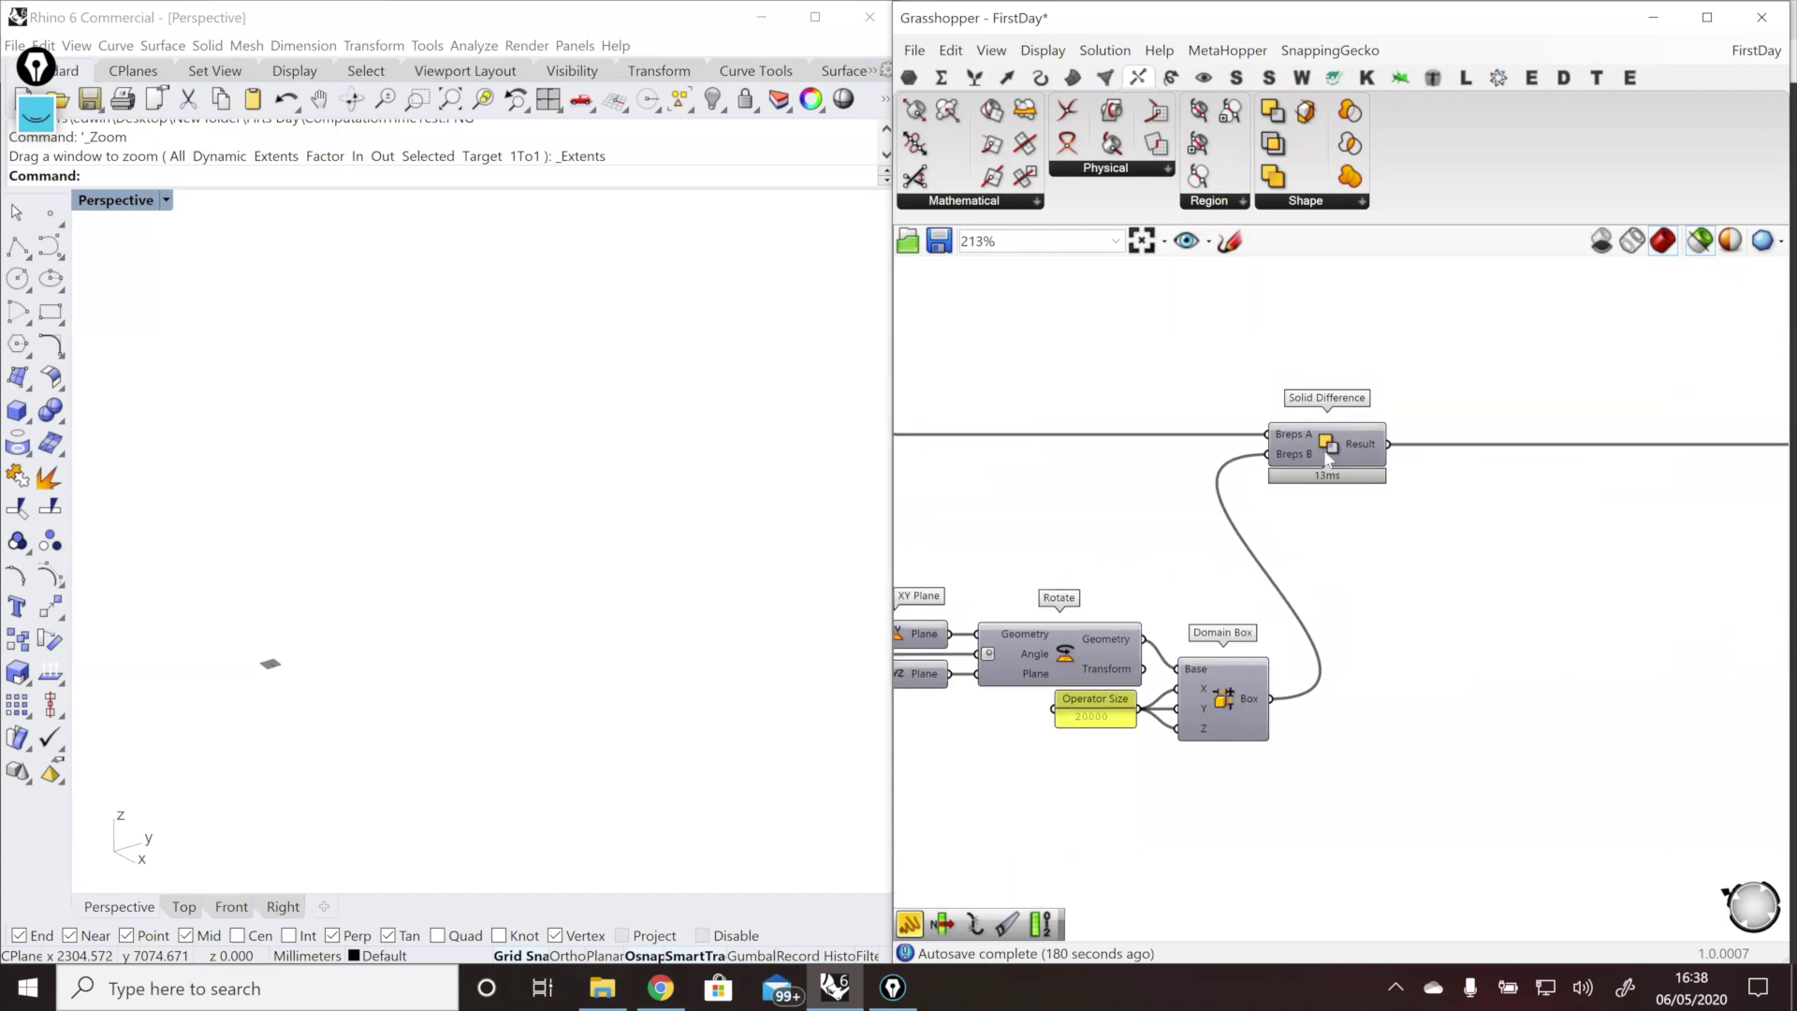
{"action": "left_click", "coordinate": [1327, 457]}
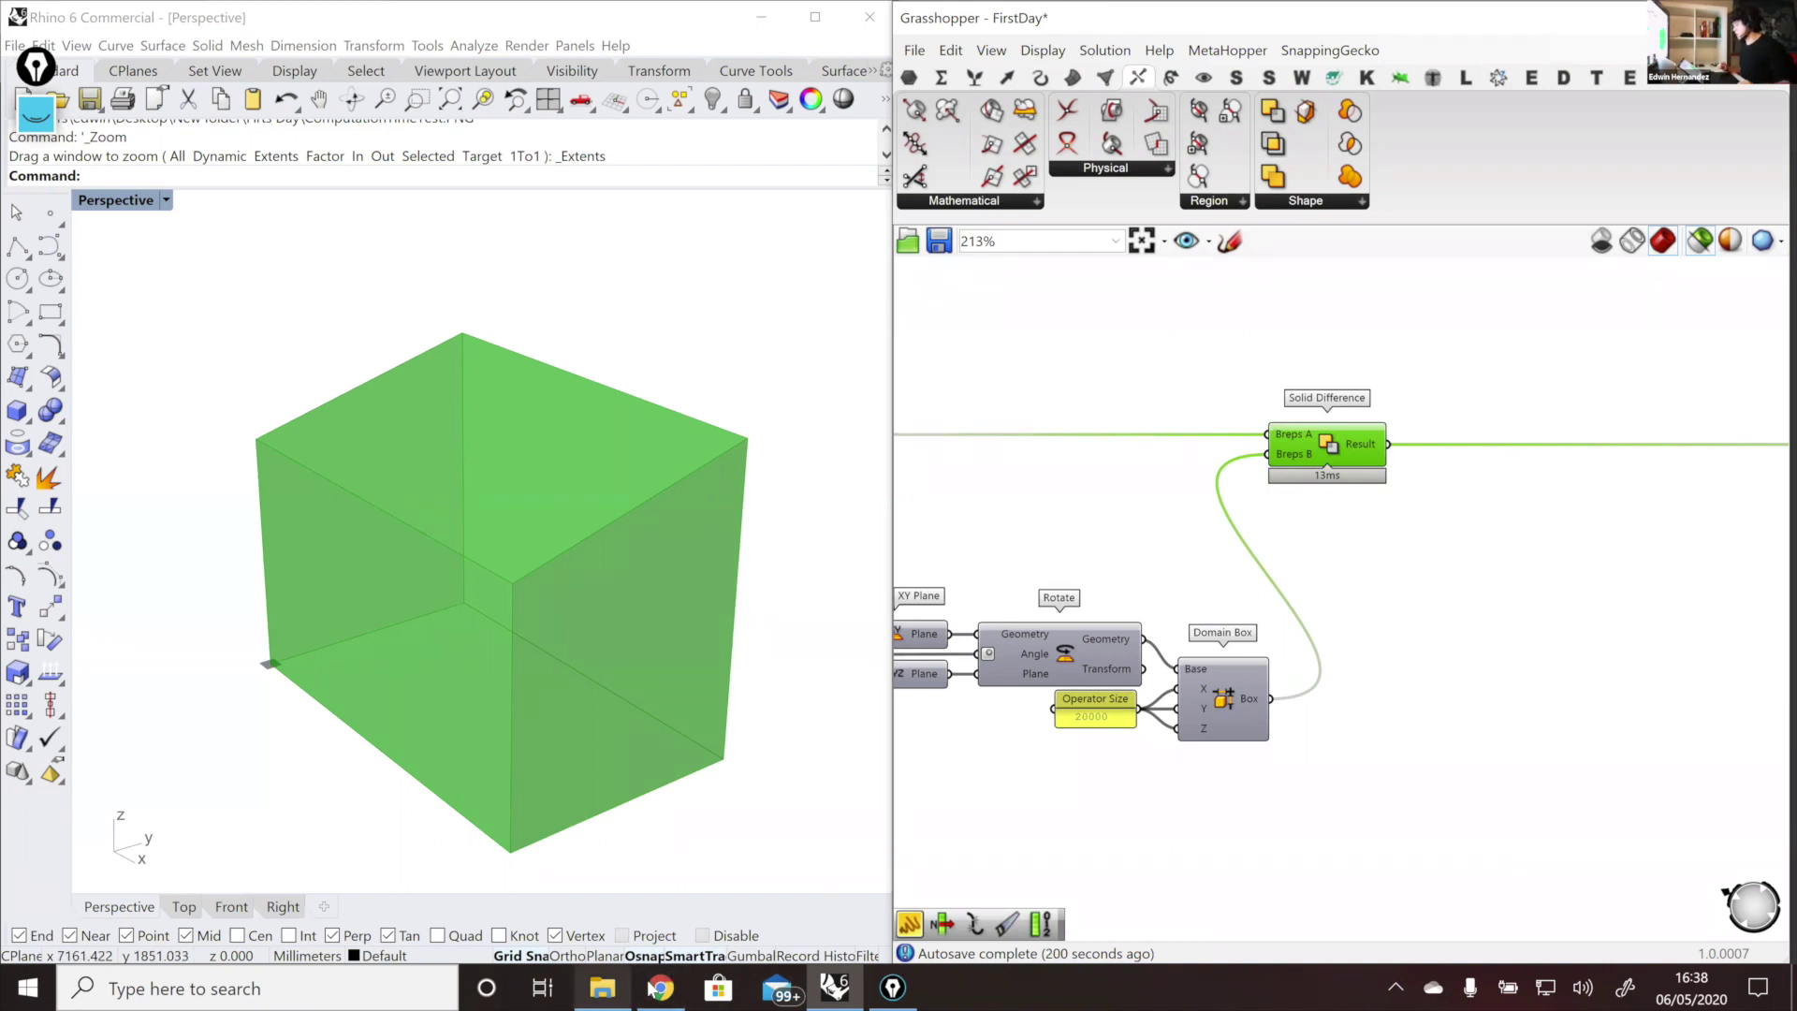
Step: Switch to Chrome, close the enlarged forum image and return from the Day 2 Challenge thread to the ShapeDiver topic list
{"action": "key", "text": "alt+Tab"}
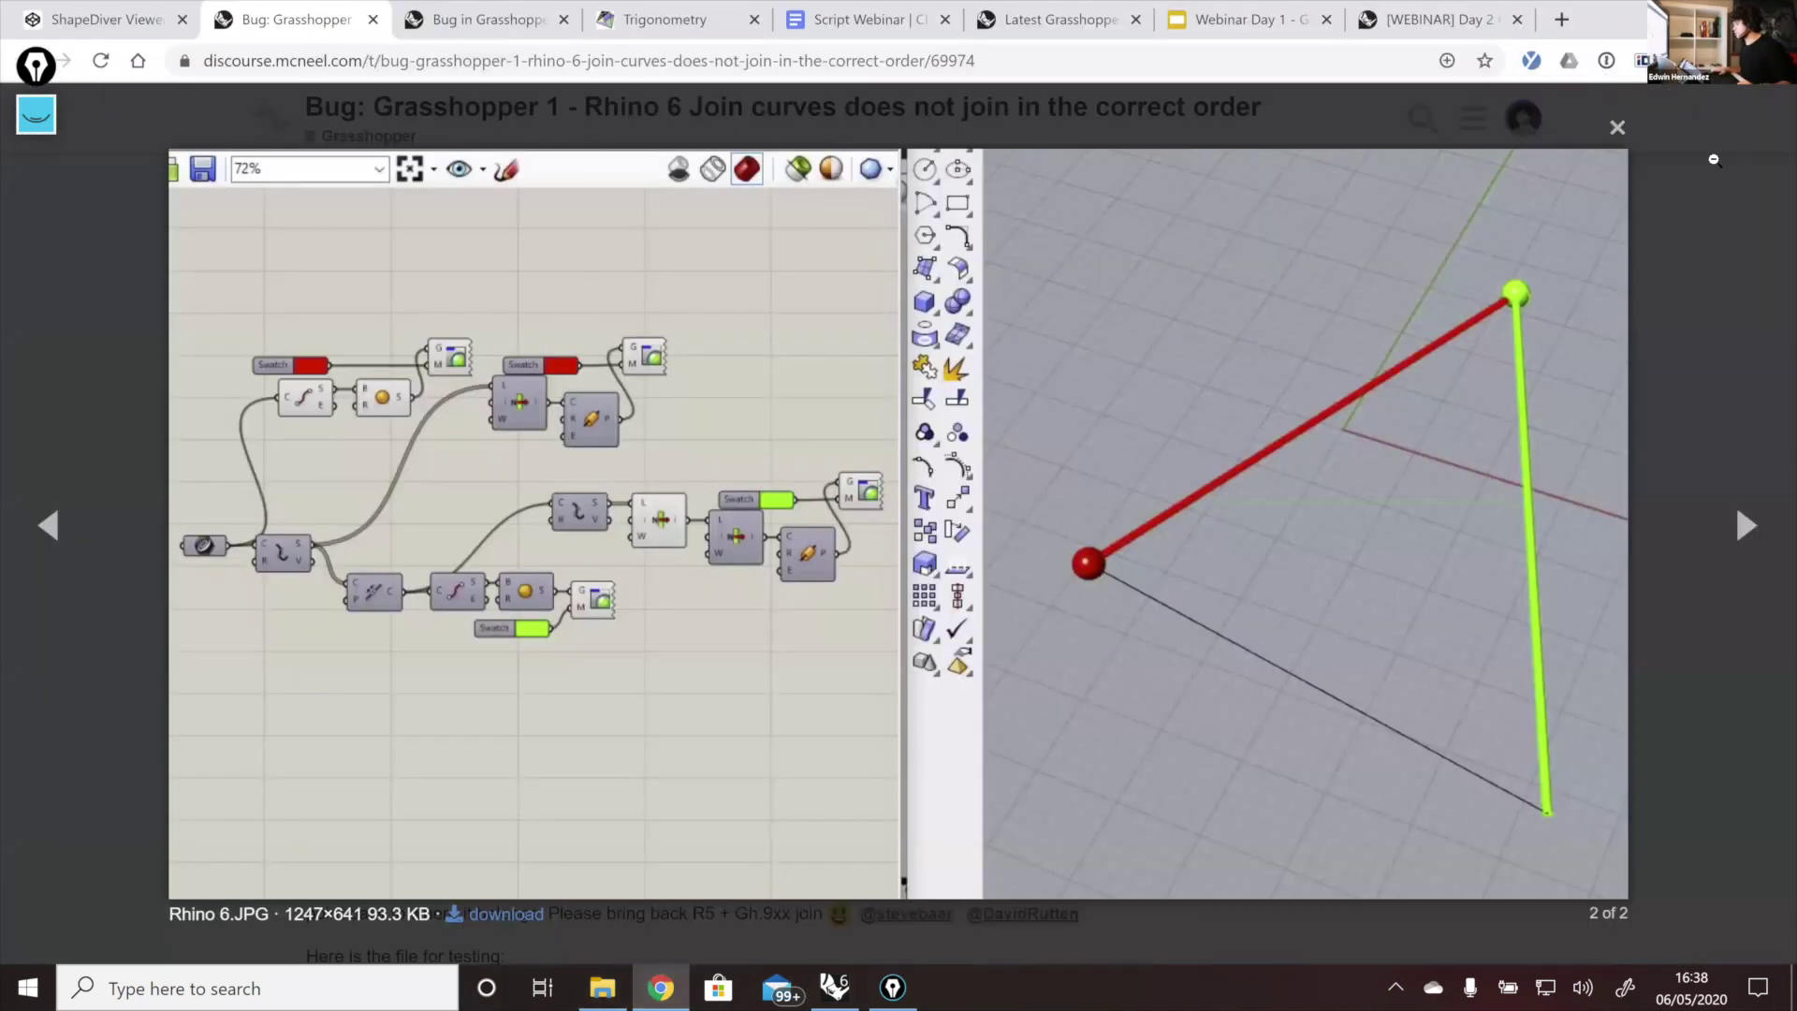
{"action": "key", "text": "Escape"}
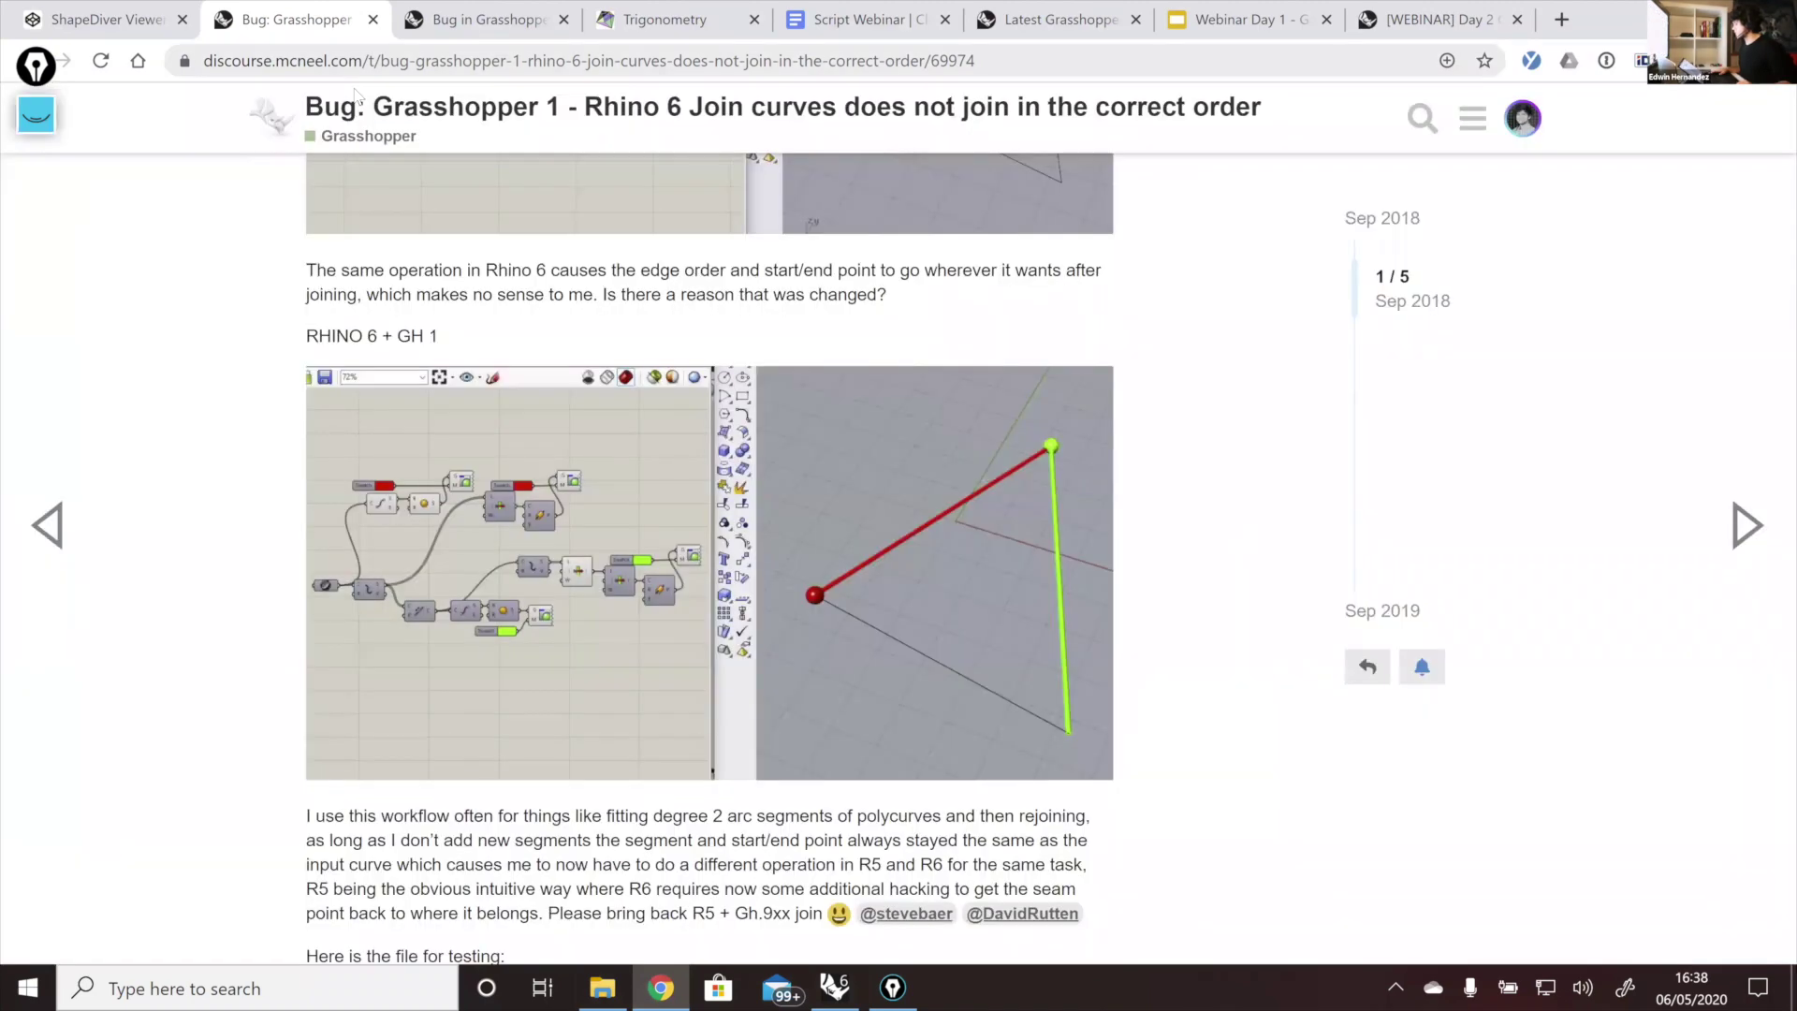
{"action": "key", "text": "ctrl+Tab"}
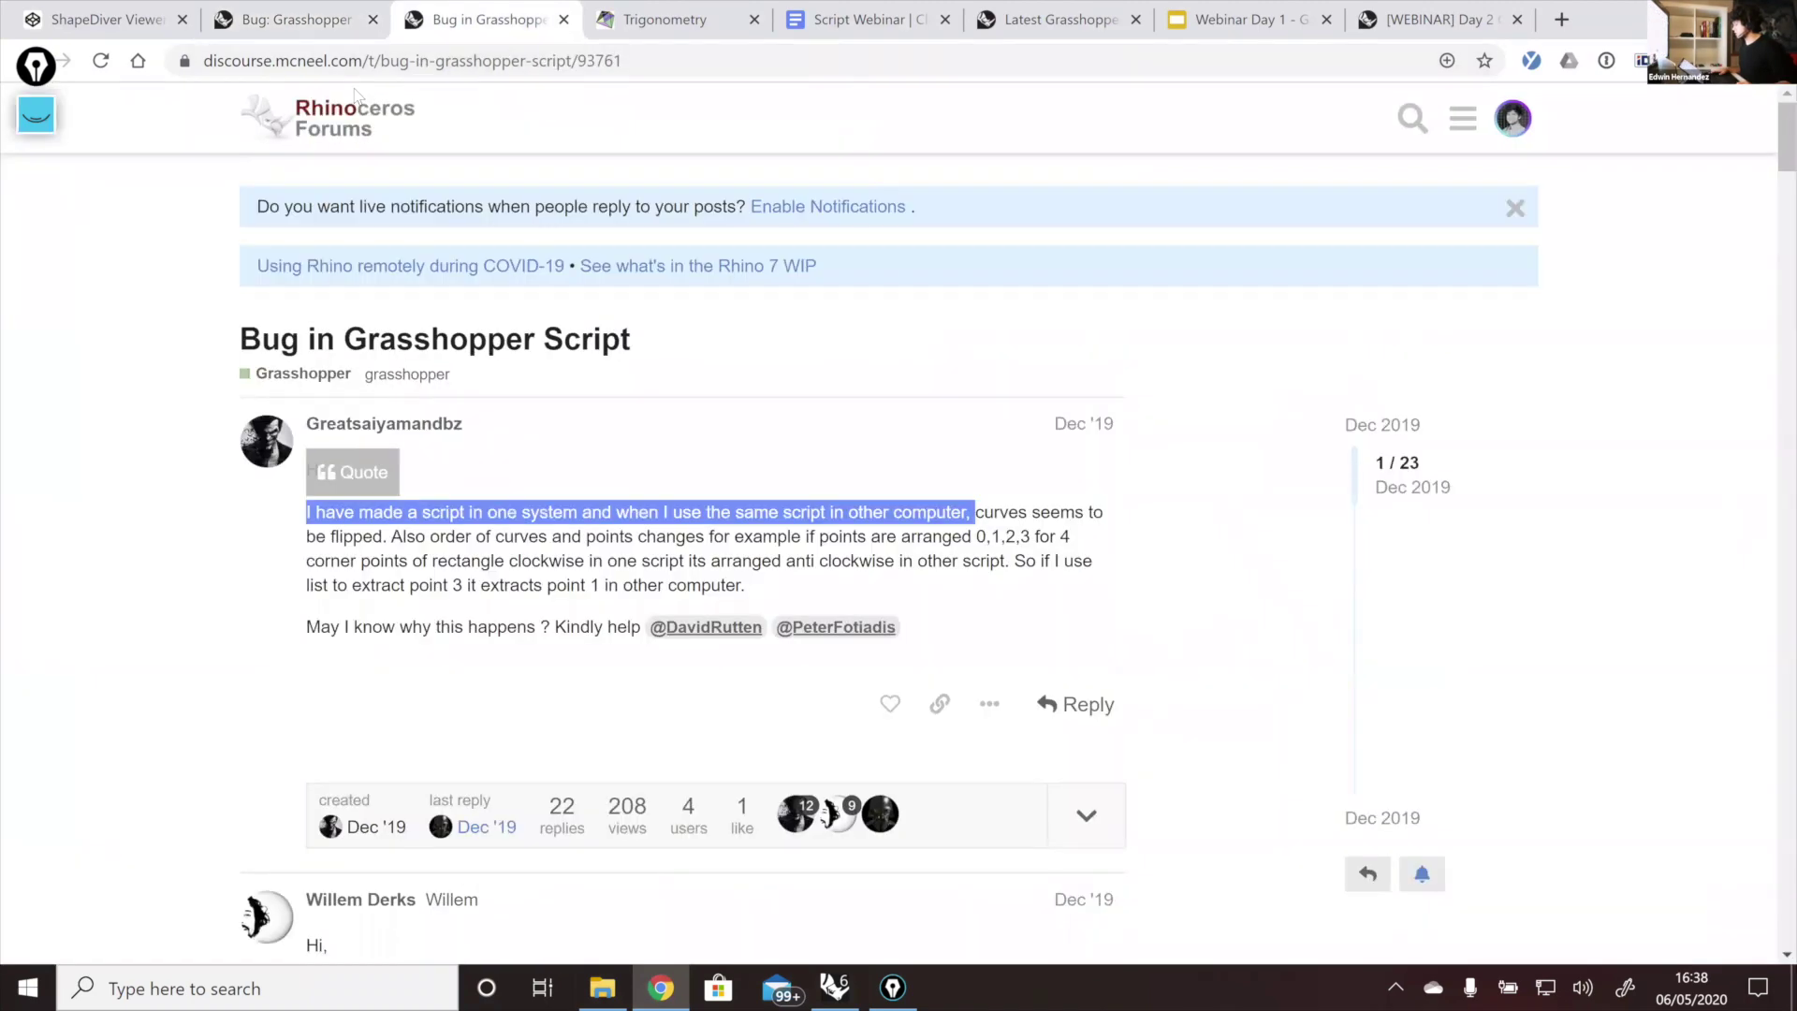
{"action": "left_click", "coordinate": [1438, 21]}
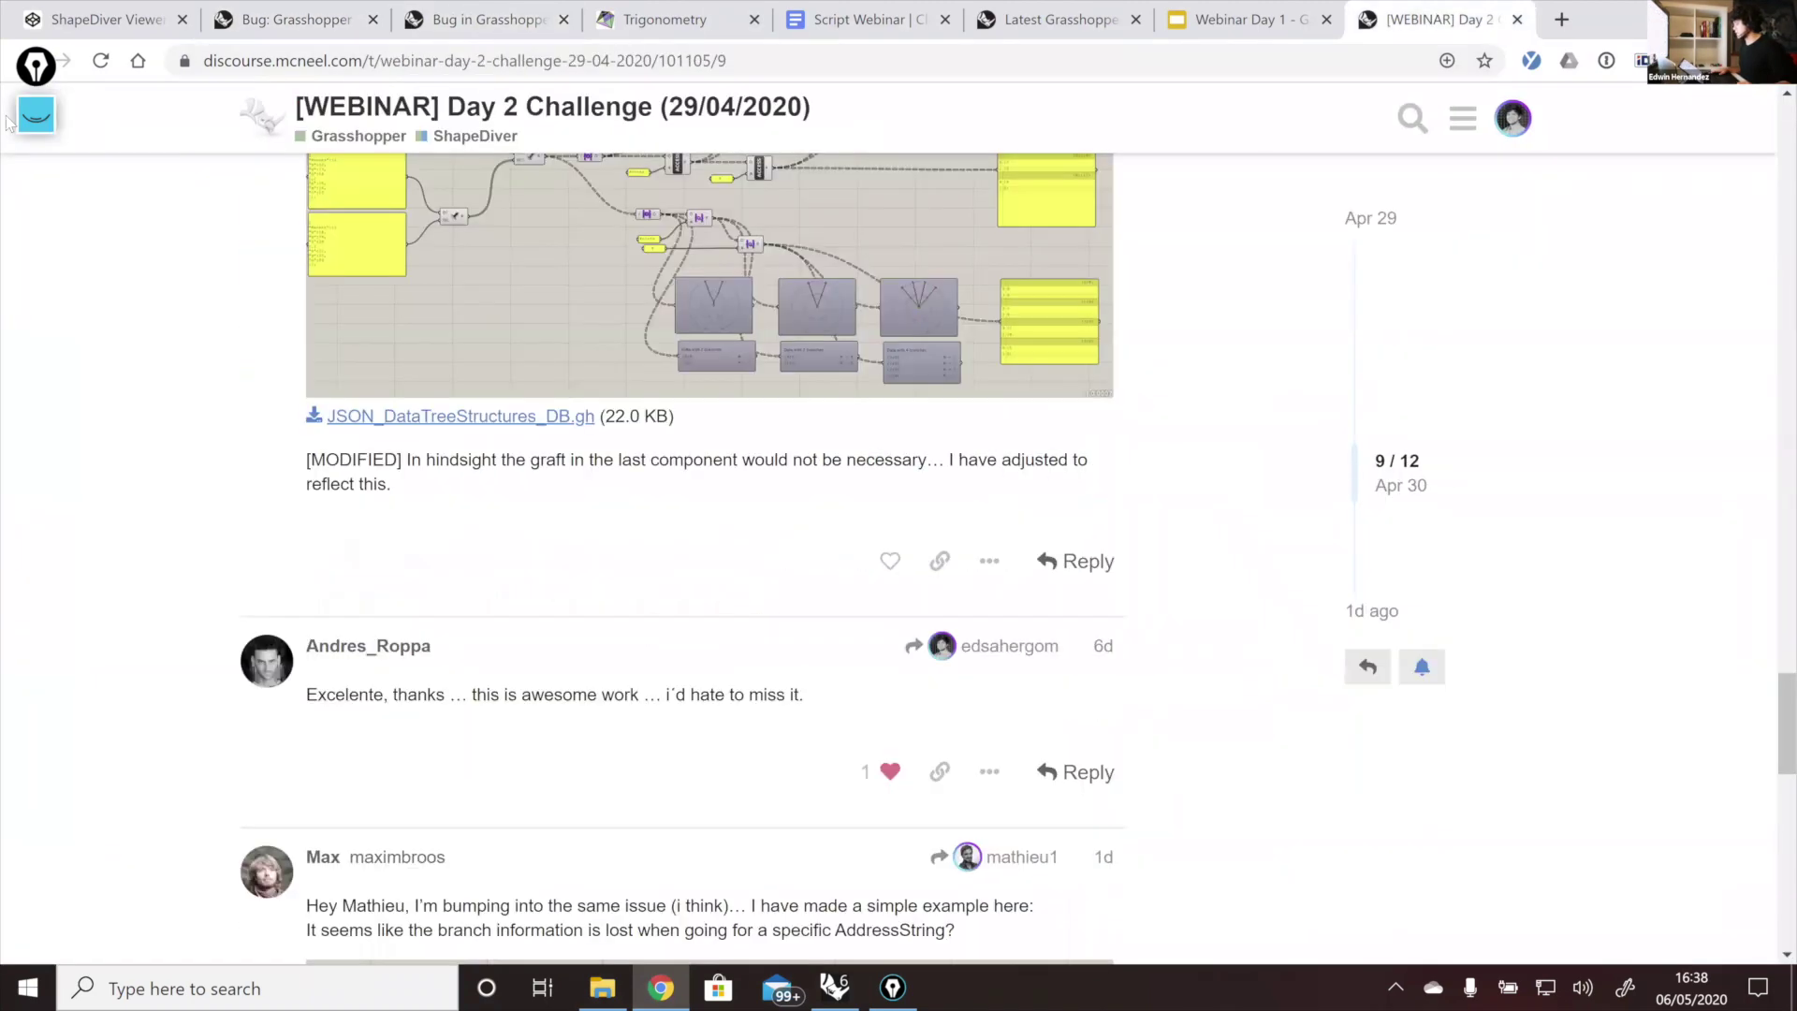
{"action": "left_click", "coordinate": [26, 62]}
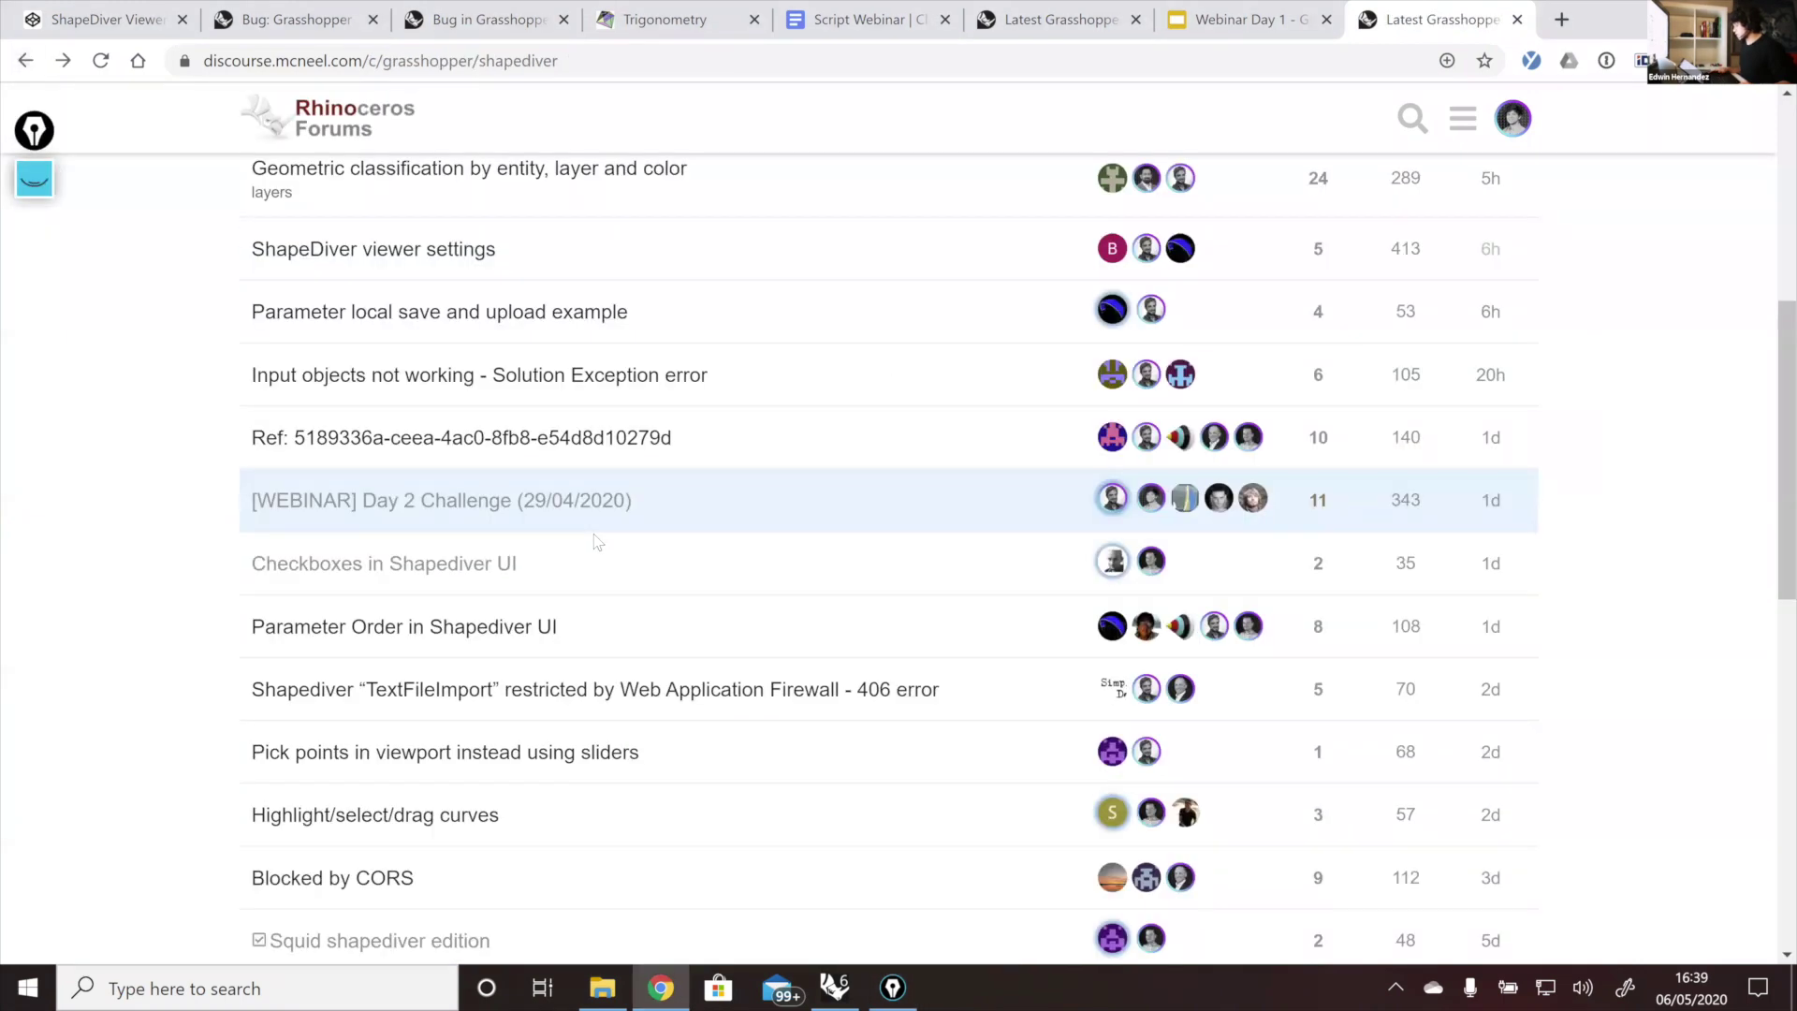
Step: Find and open the forum topic "Export click - Triggering boolean operations for faster user interaction?"
{"action": "scroll", "coordinate": [556, 564], "scroll_direction": "down", "scroll_amount": 1}
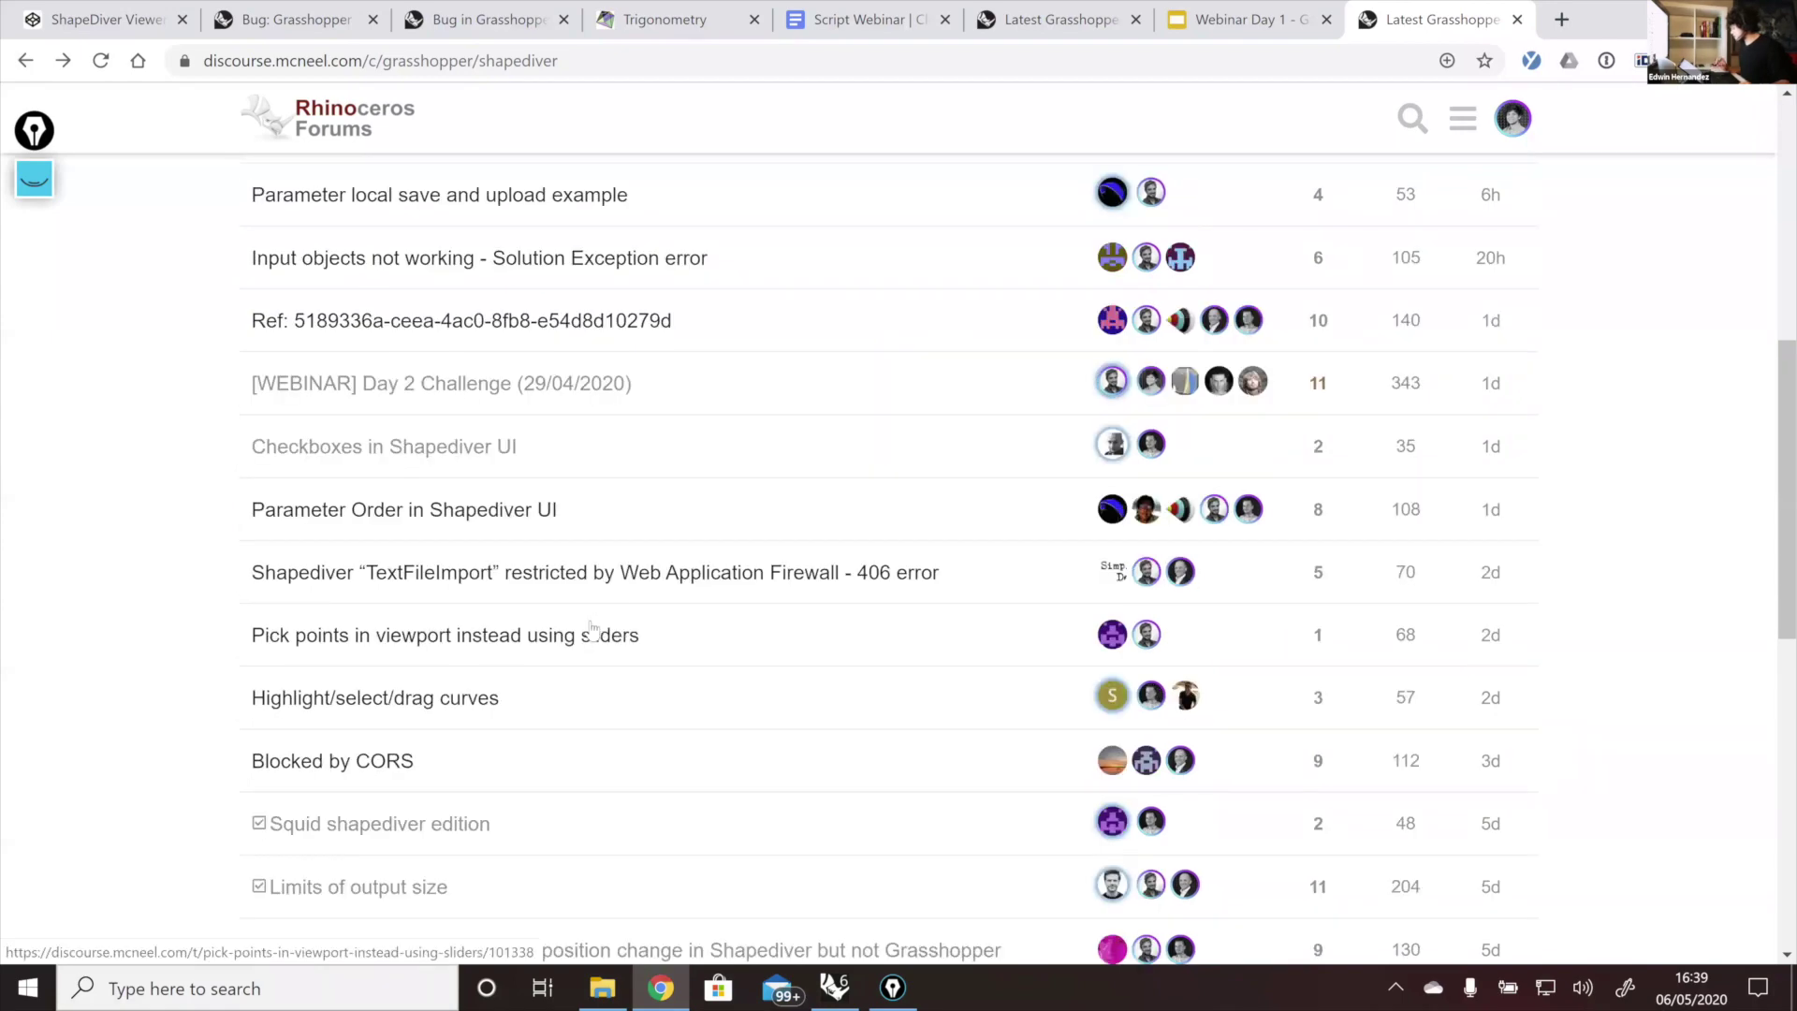
{"action": "scroll", "coordinate": [592, 627], "scroll_direction": "down", "scroll_amount": 3}
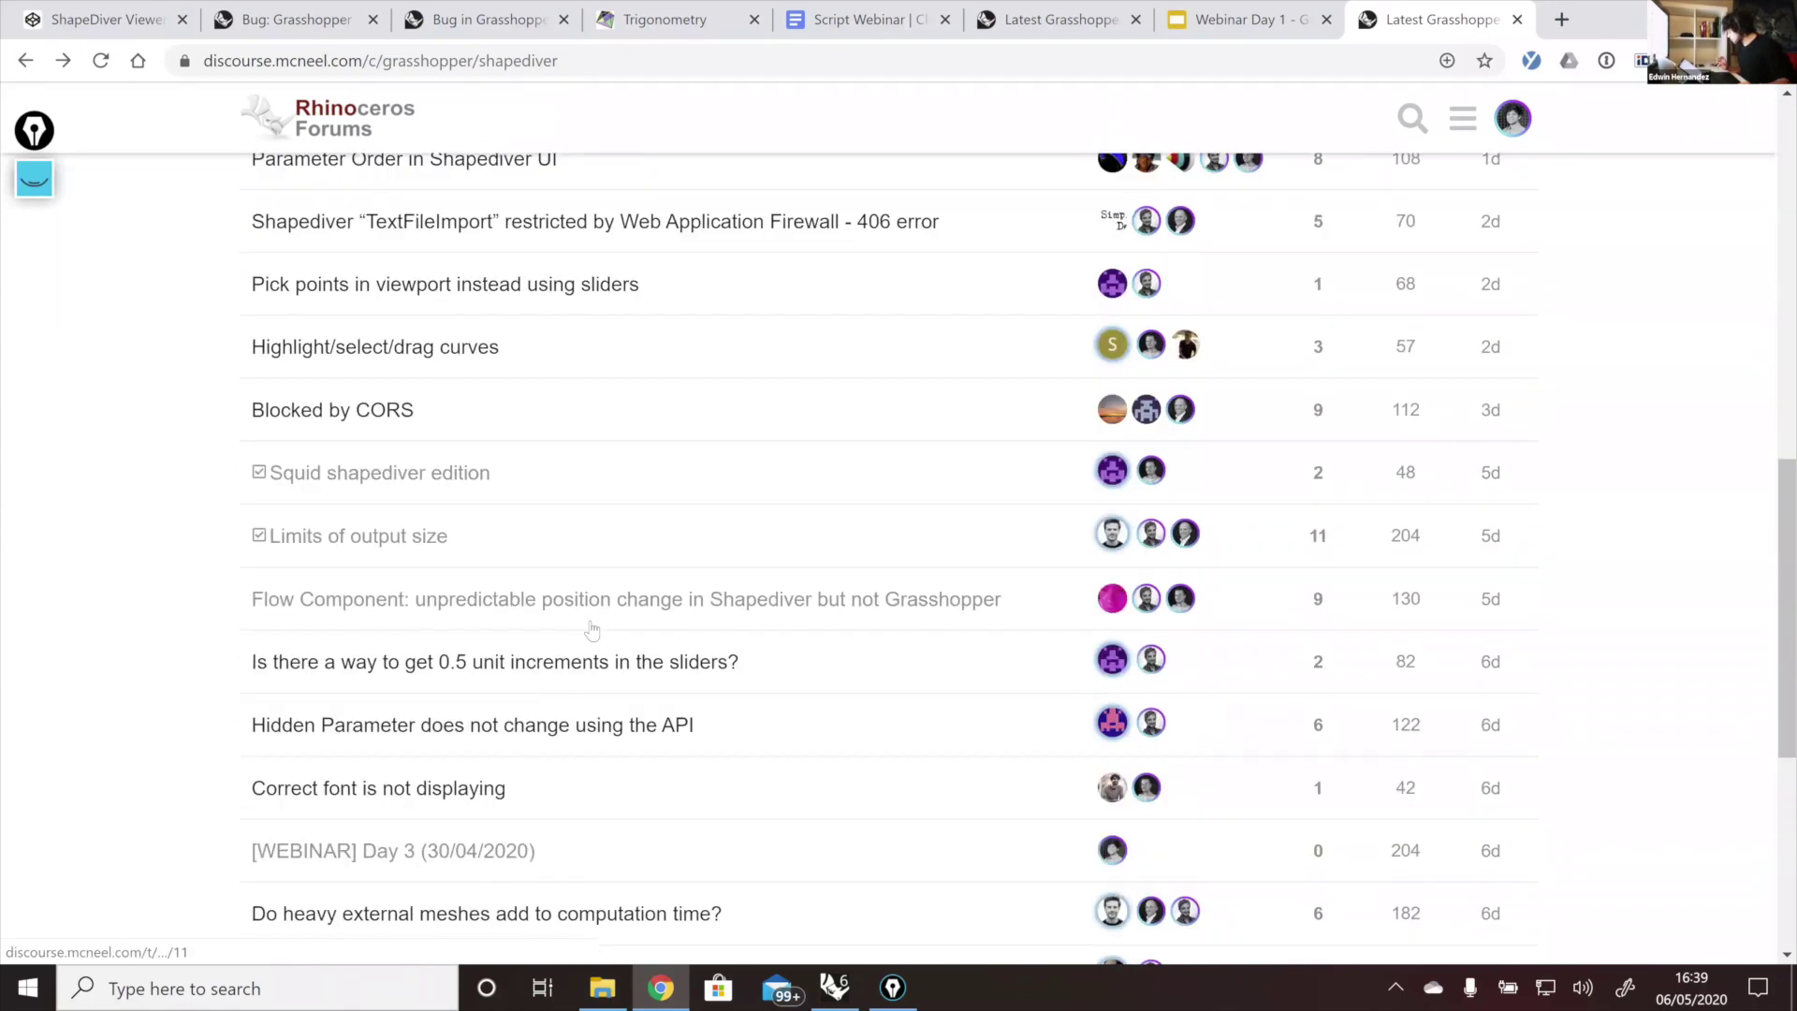
{"action": "scroll", "coordinate": [592, 629], "scroll_direction": "down", "scroll_amount": 1}
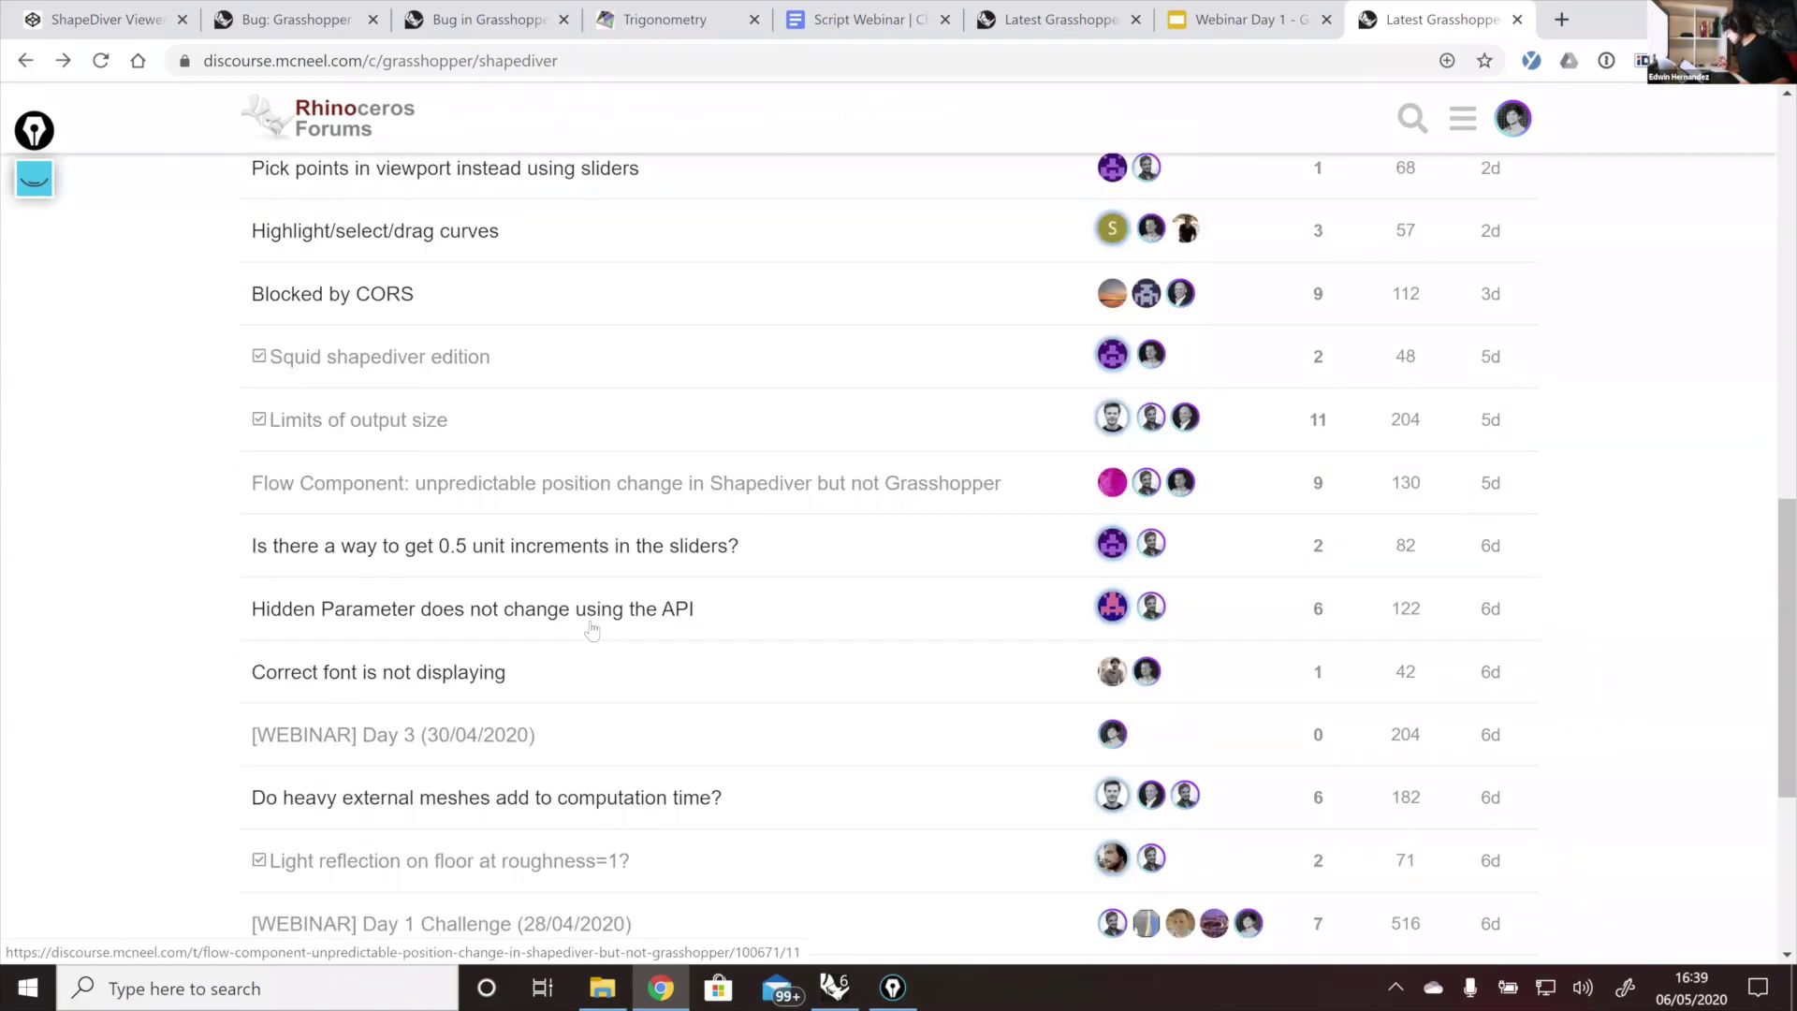
{"action": "scroll", "coordinate": [592, 629], "scroll_direction": "down", "scroll_amount": 3}
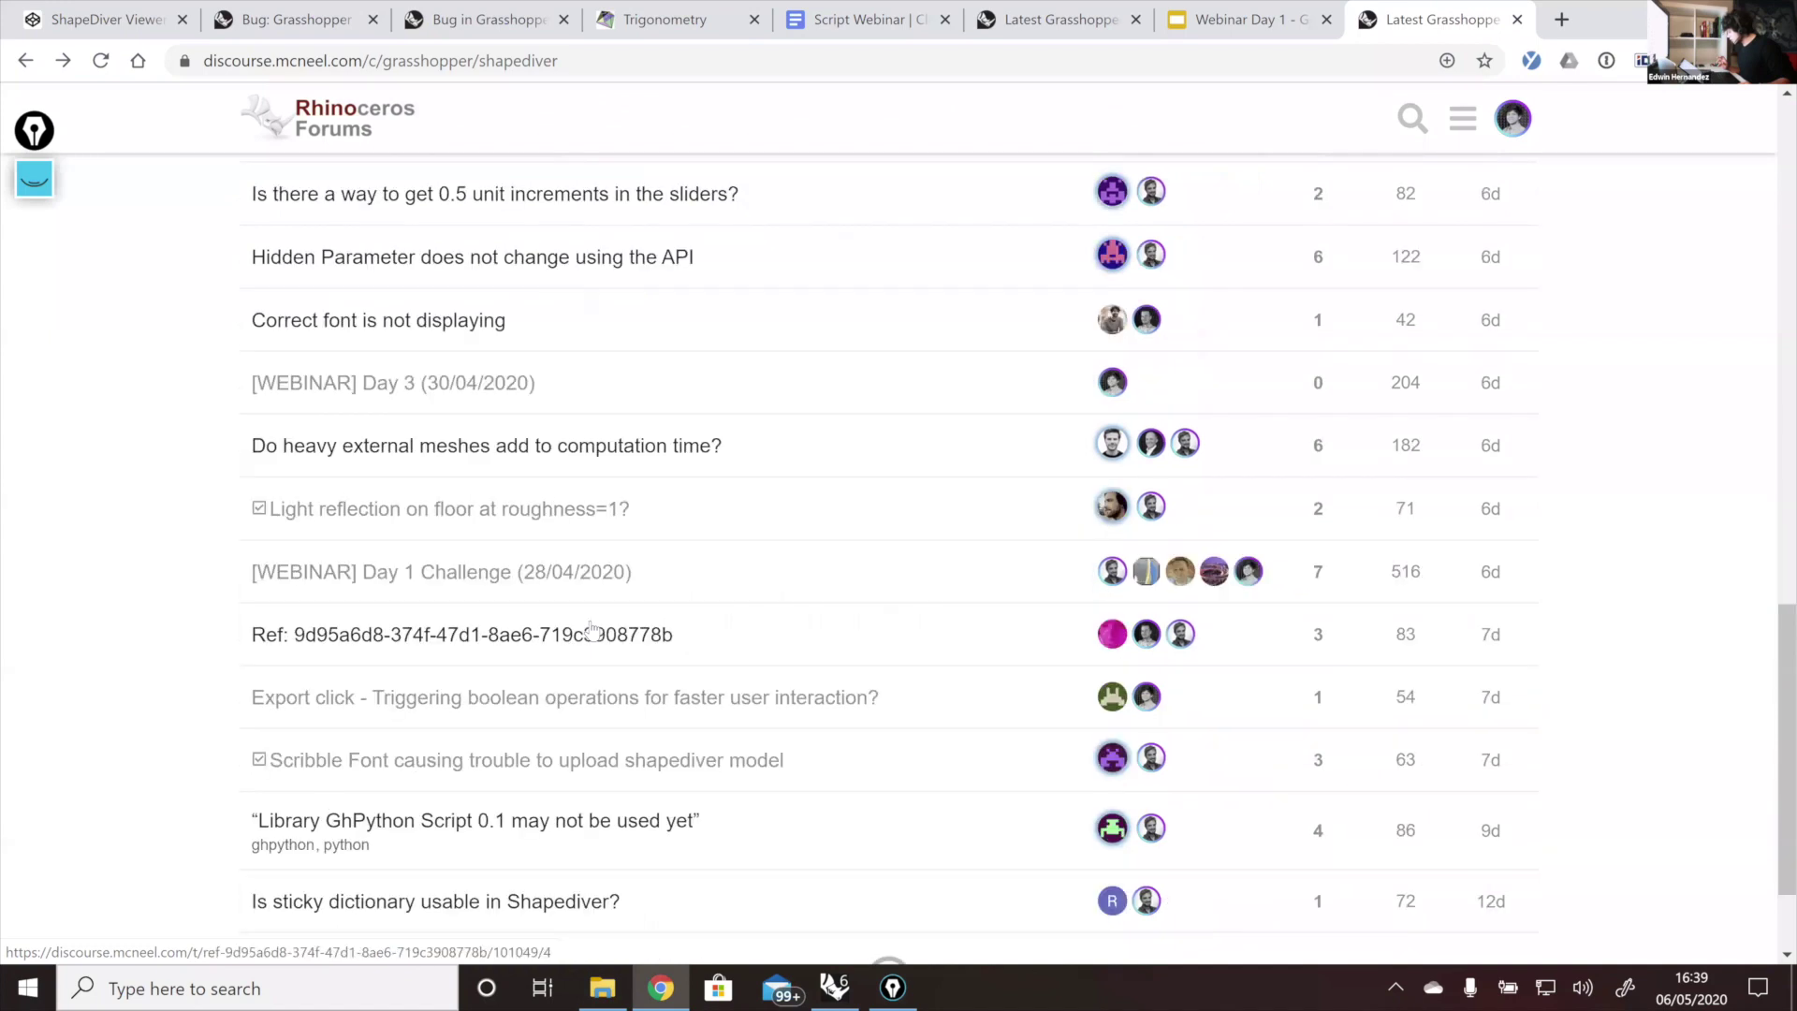
{"action": "left_click", "coordinate": [552, 709]}
Step: Read the question and reply about avoiding boolean differences, viewing the sphere example's three options enlarged before closing the image
{"action": "scroll", "coordinate": [487, 674], "scroll_direction": "up", "scroll_amount": 2}
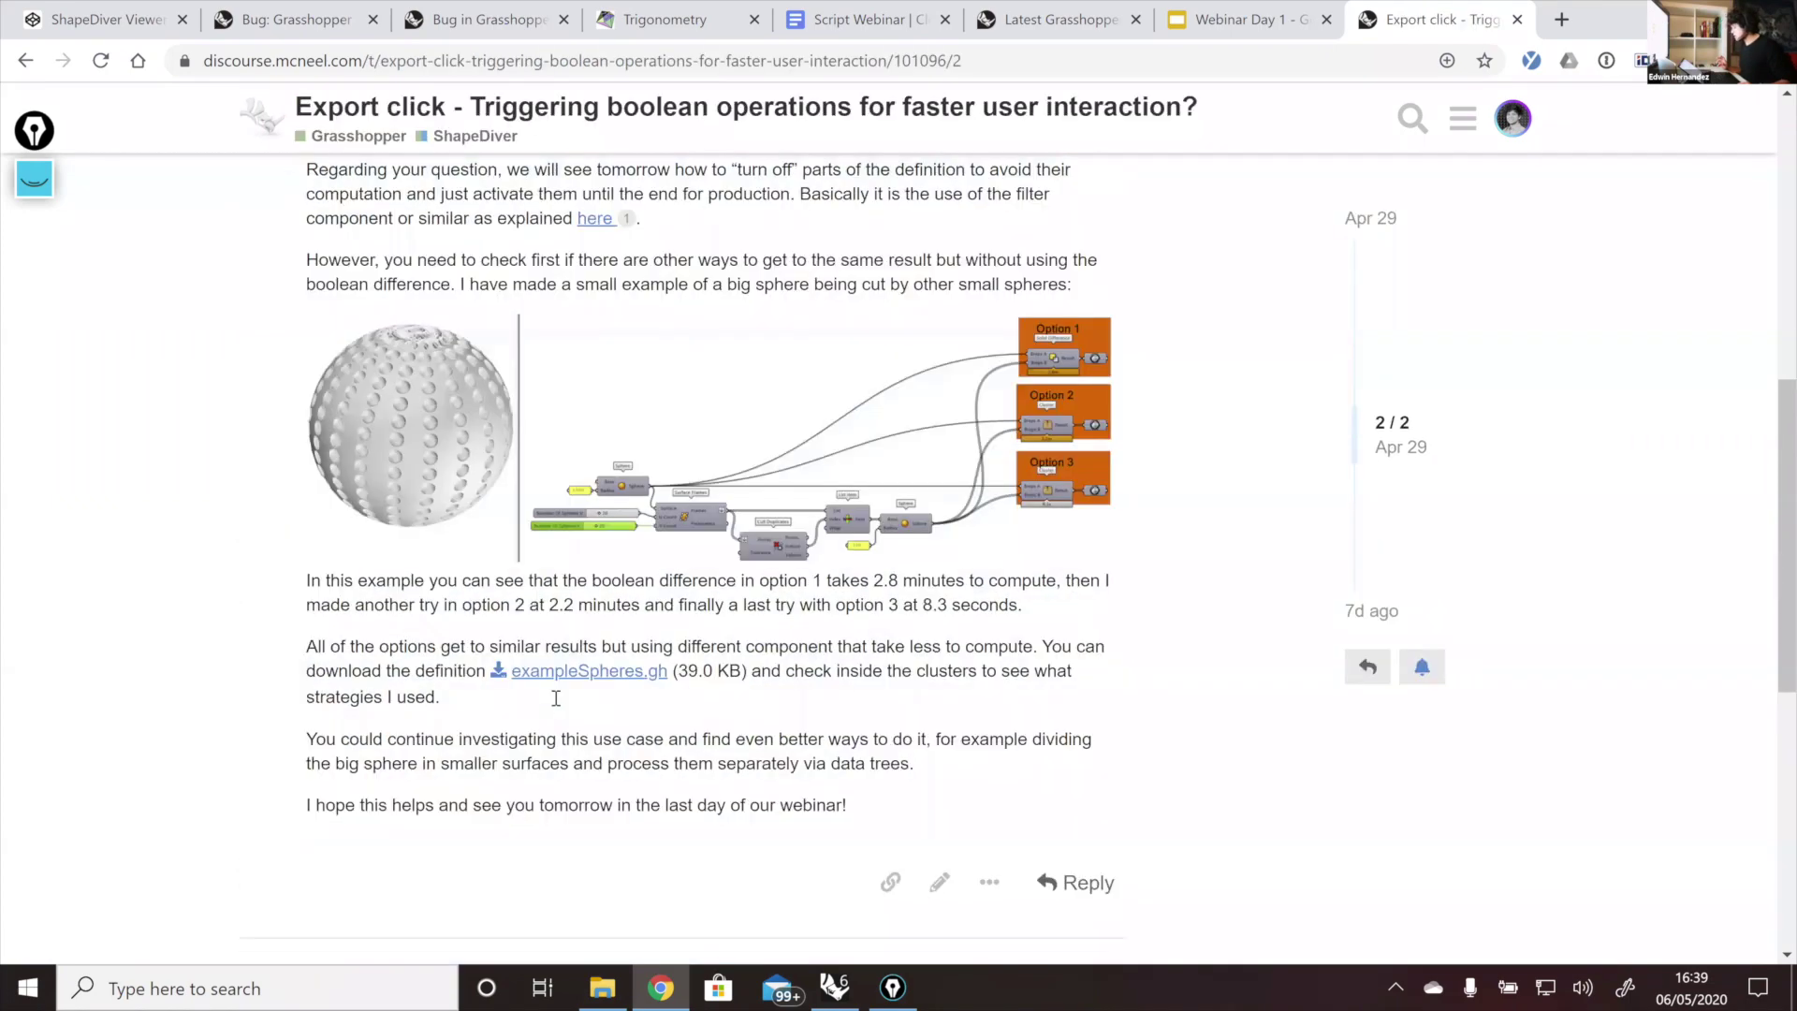
{"action": "scroll", "coordinate": [449, 693], "scroll_direction": "up", "scroll_amount": 4}
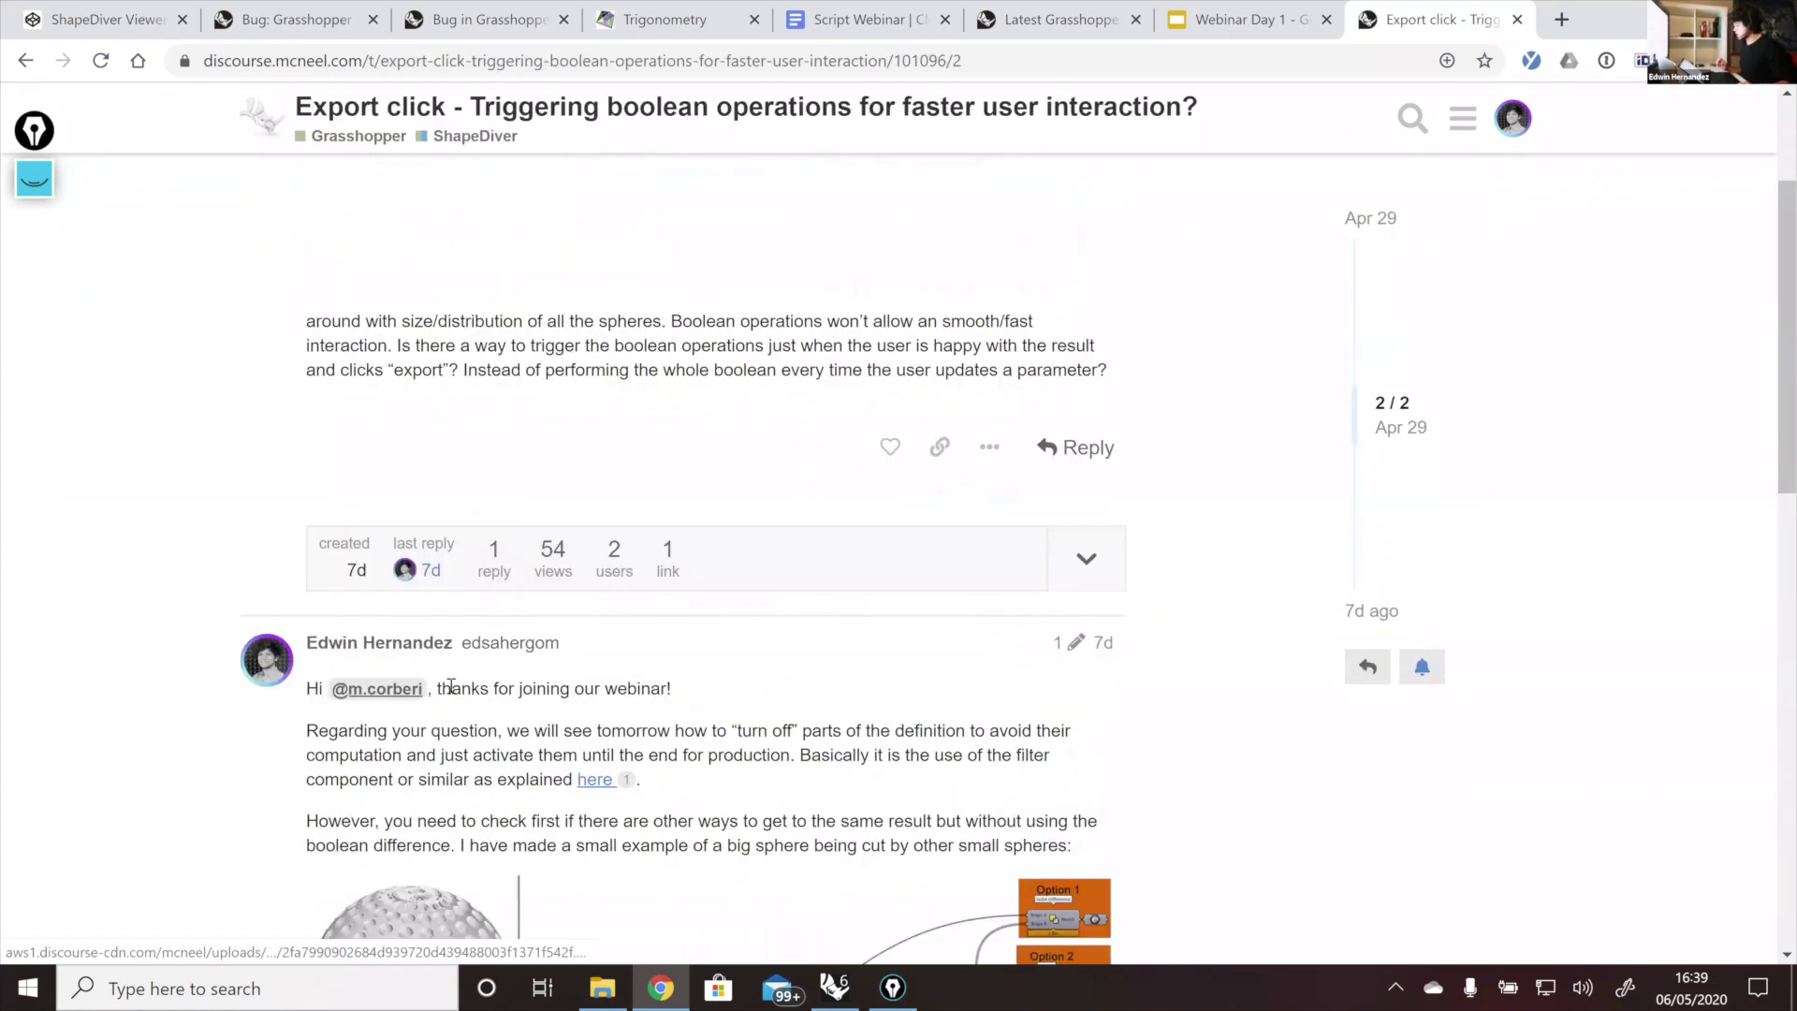
{"action": "scroll", "coordinate": [171, 606], "scroll_direction": "down", "scroll_amount": 4}
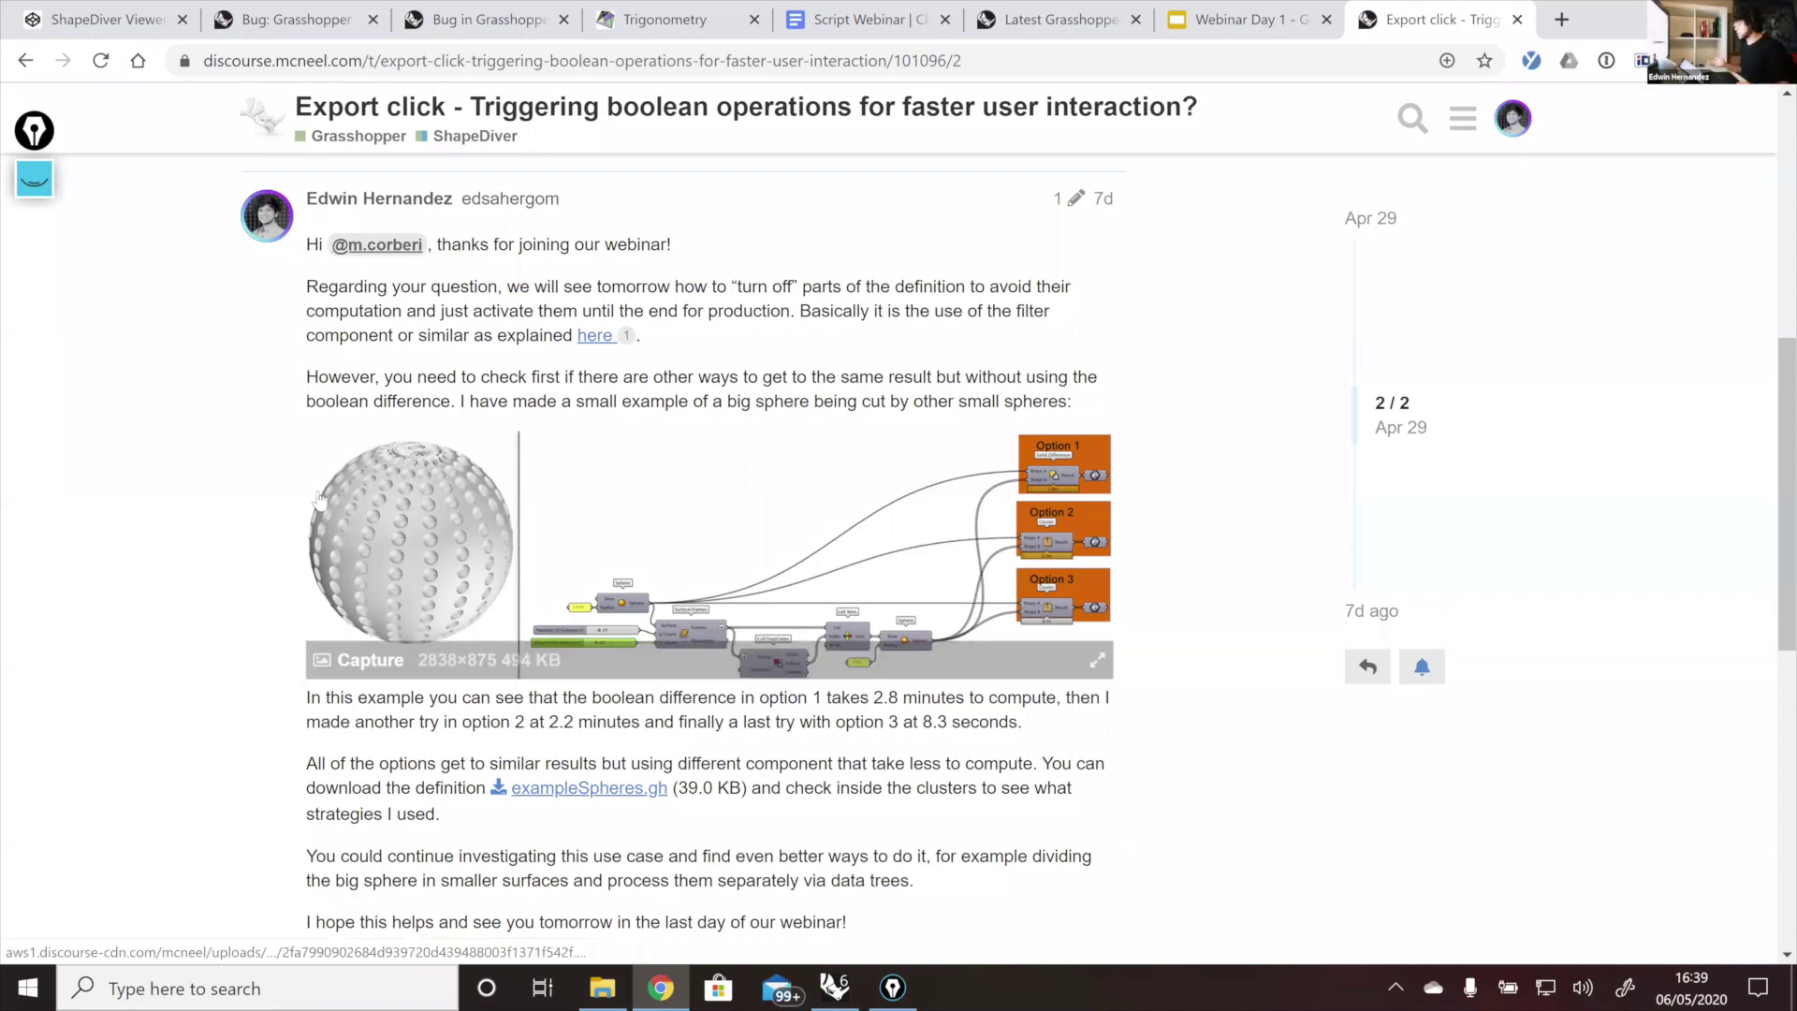
{"action": "left_click", "coordinate": [457, 573]}
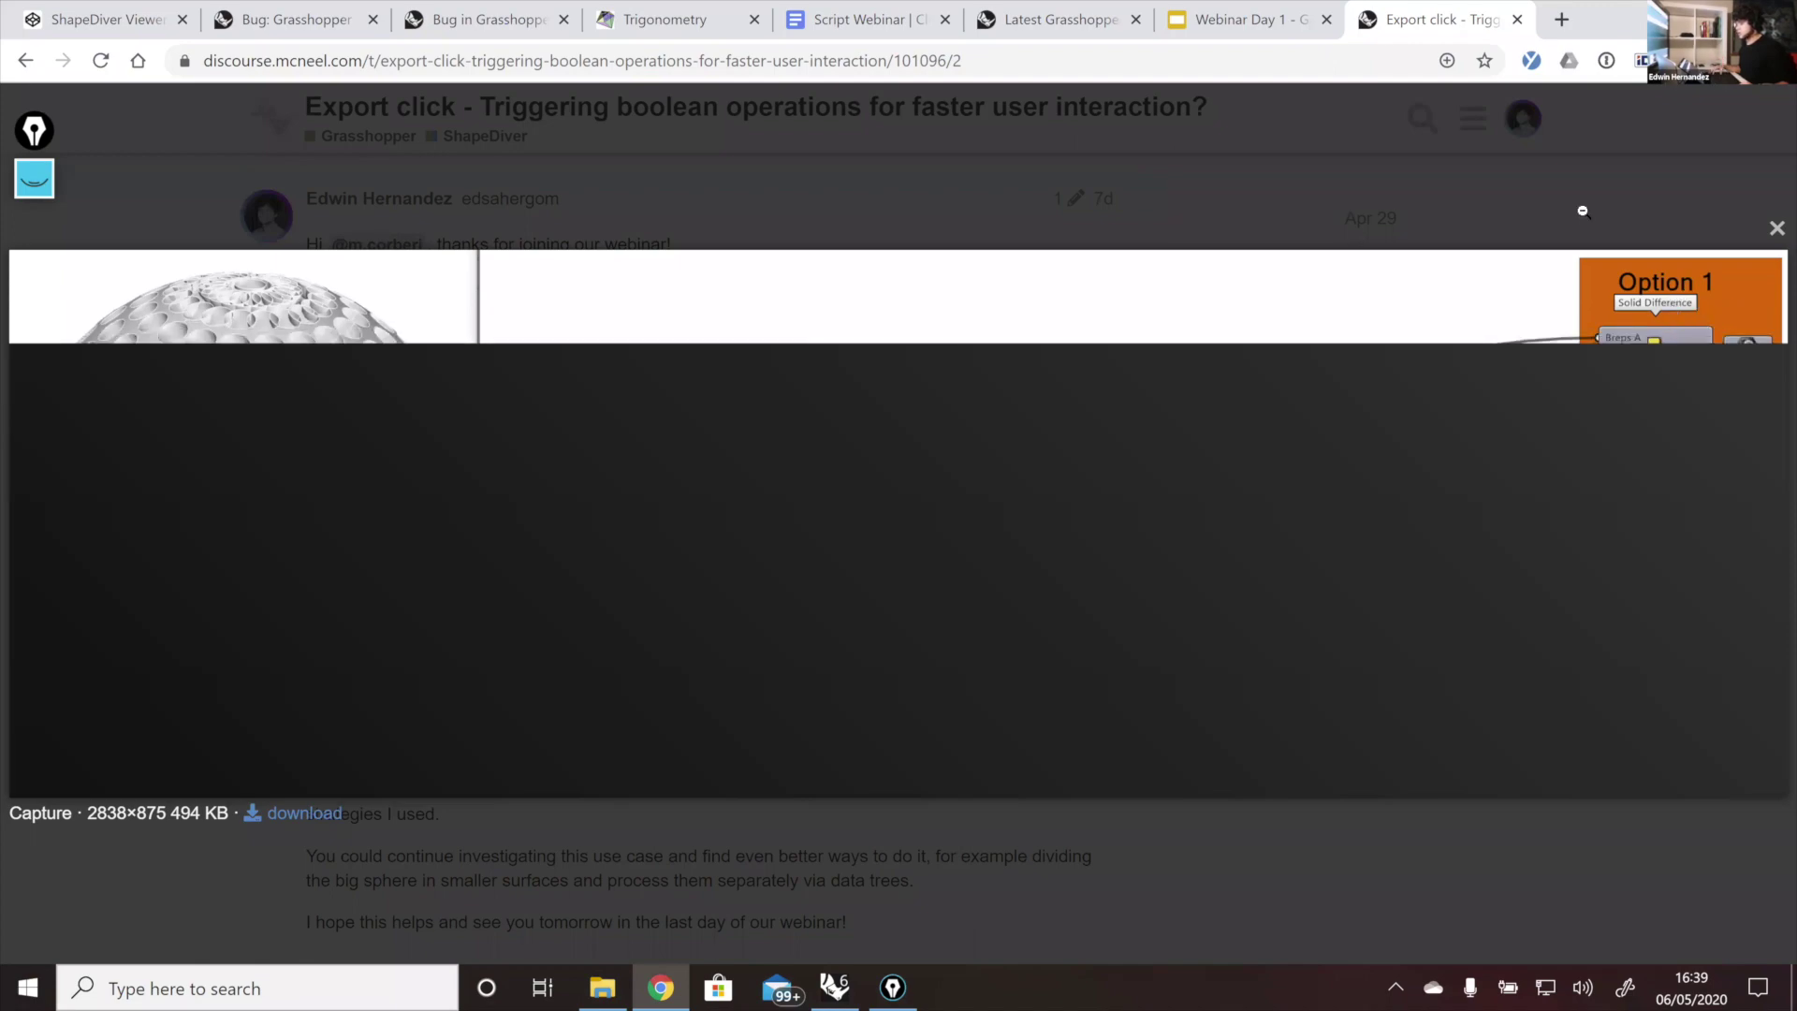
{"action": "left_click", "coordinate": [1185, 393]}
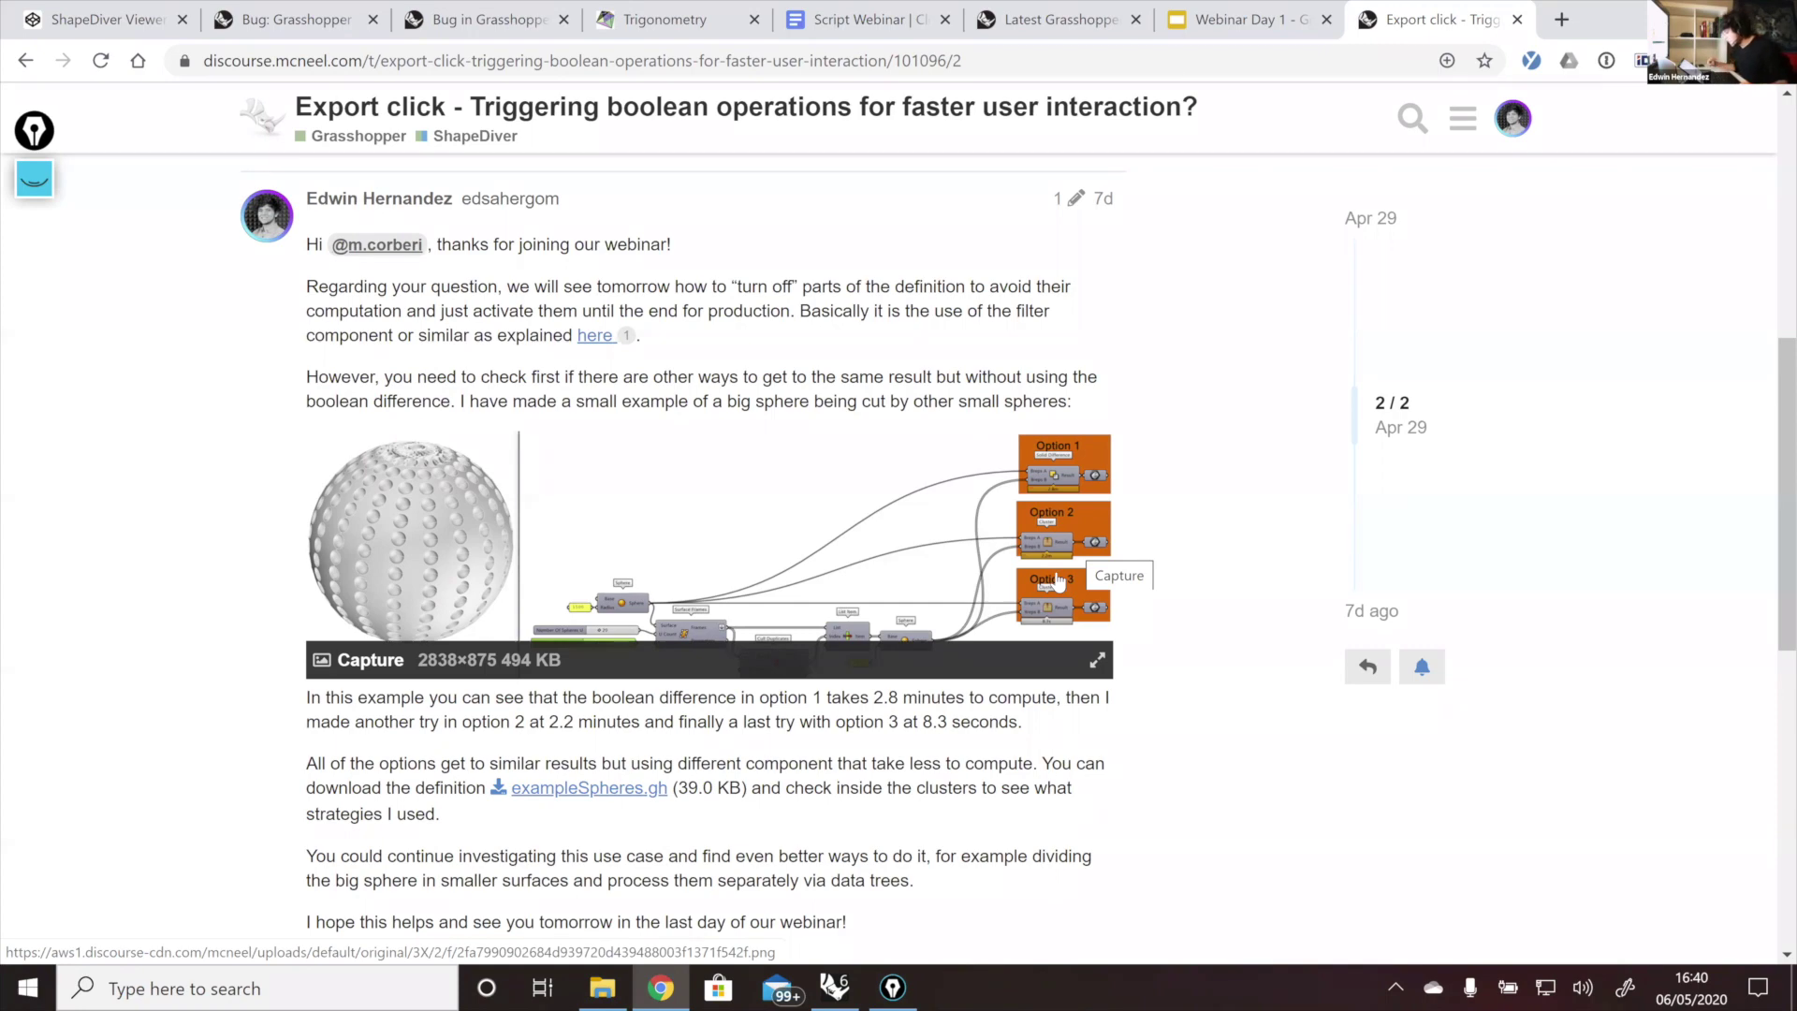
{"action": "scroll", "coordinate": [1057, 580], "scroll_direction": "up", "scroll_amount": 2}
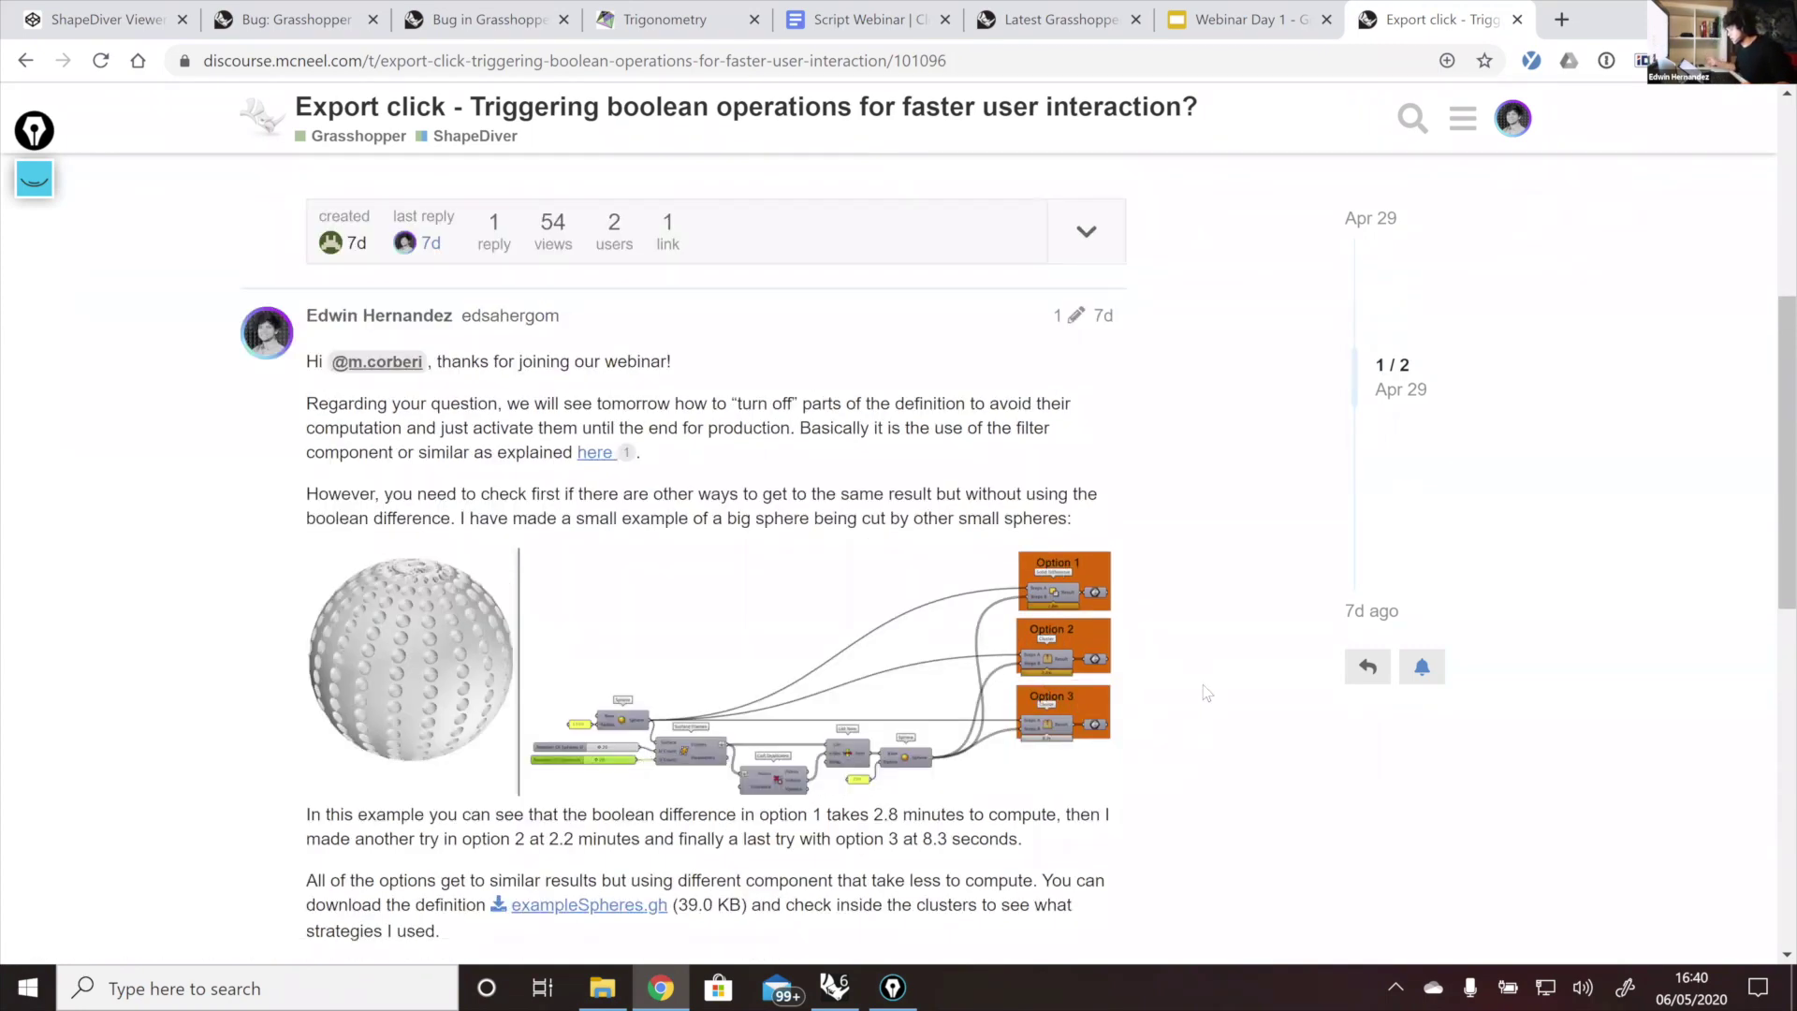
{"action": "scroll", "coordinate": [1207, 693], "scroll_direction": "down", "scroll_amount": 2}
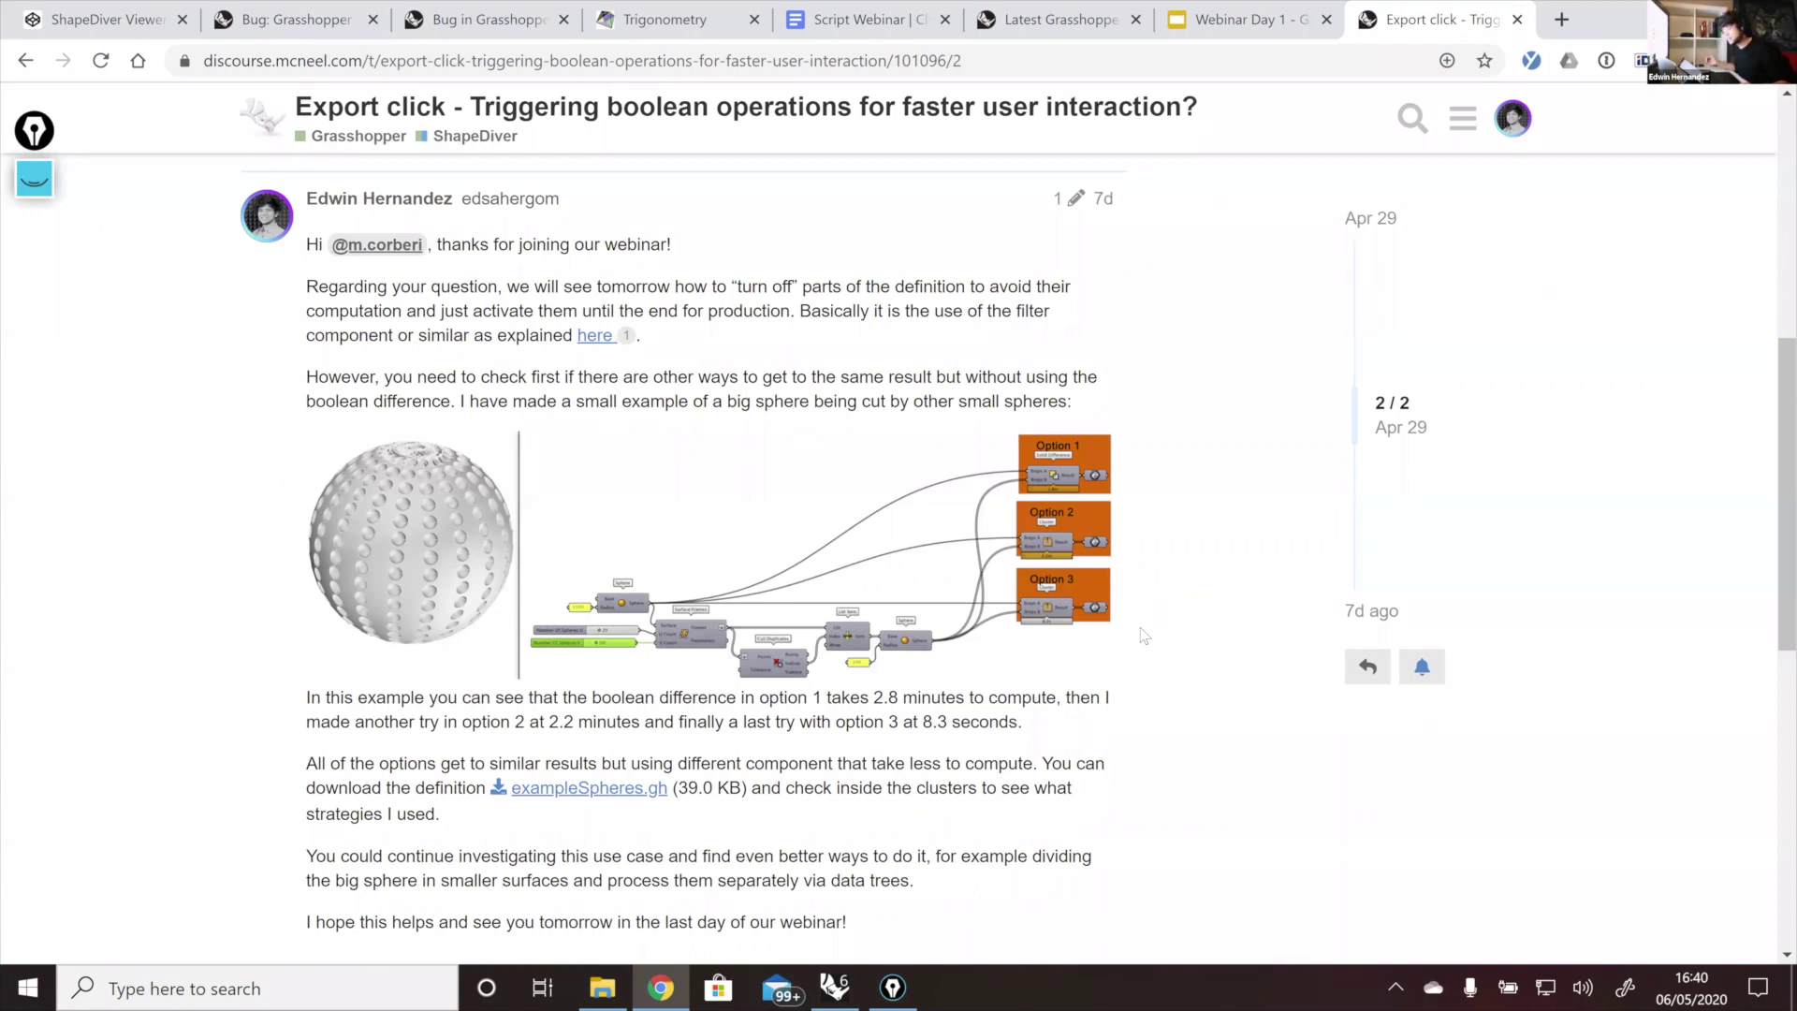
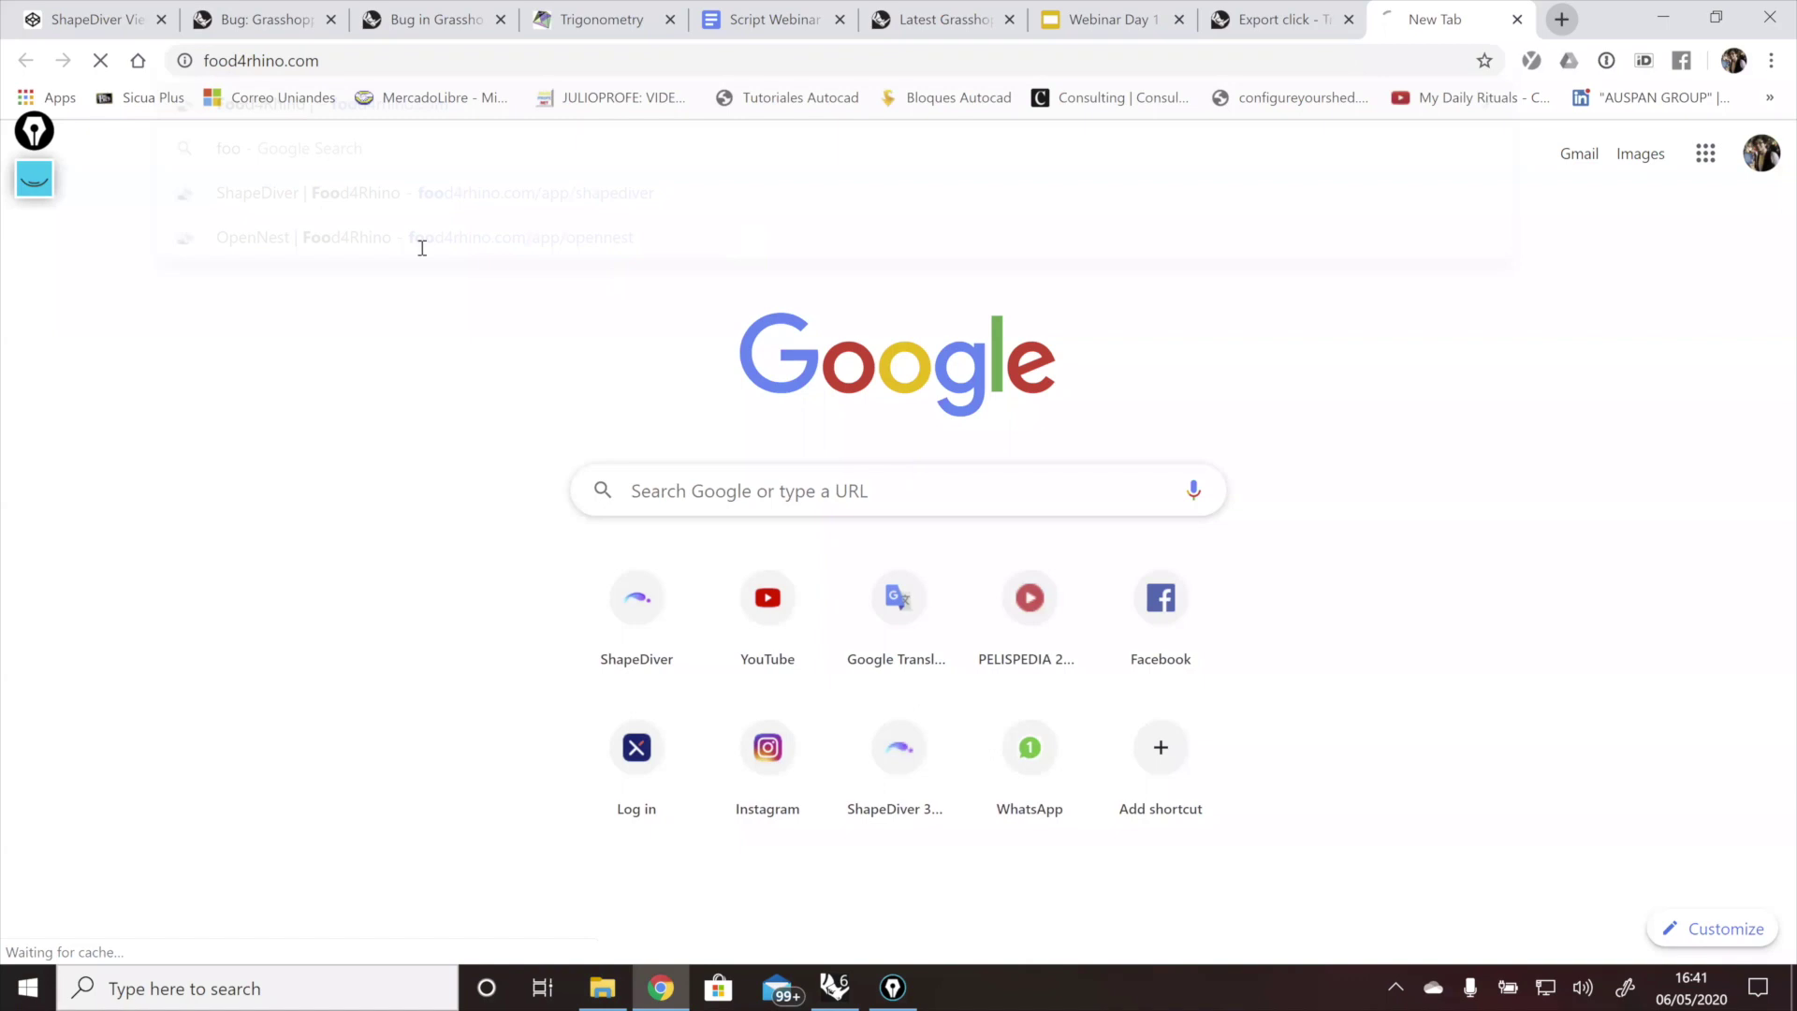
Step: Search the food4Rhino site for the dendro plug-in
{"action": "left_click", "coordinate": [422, 248]}
{"action": "type", "text": "dendr"}
{"action": "key", "text": "Down"}
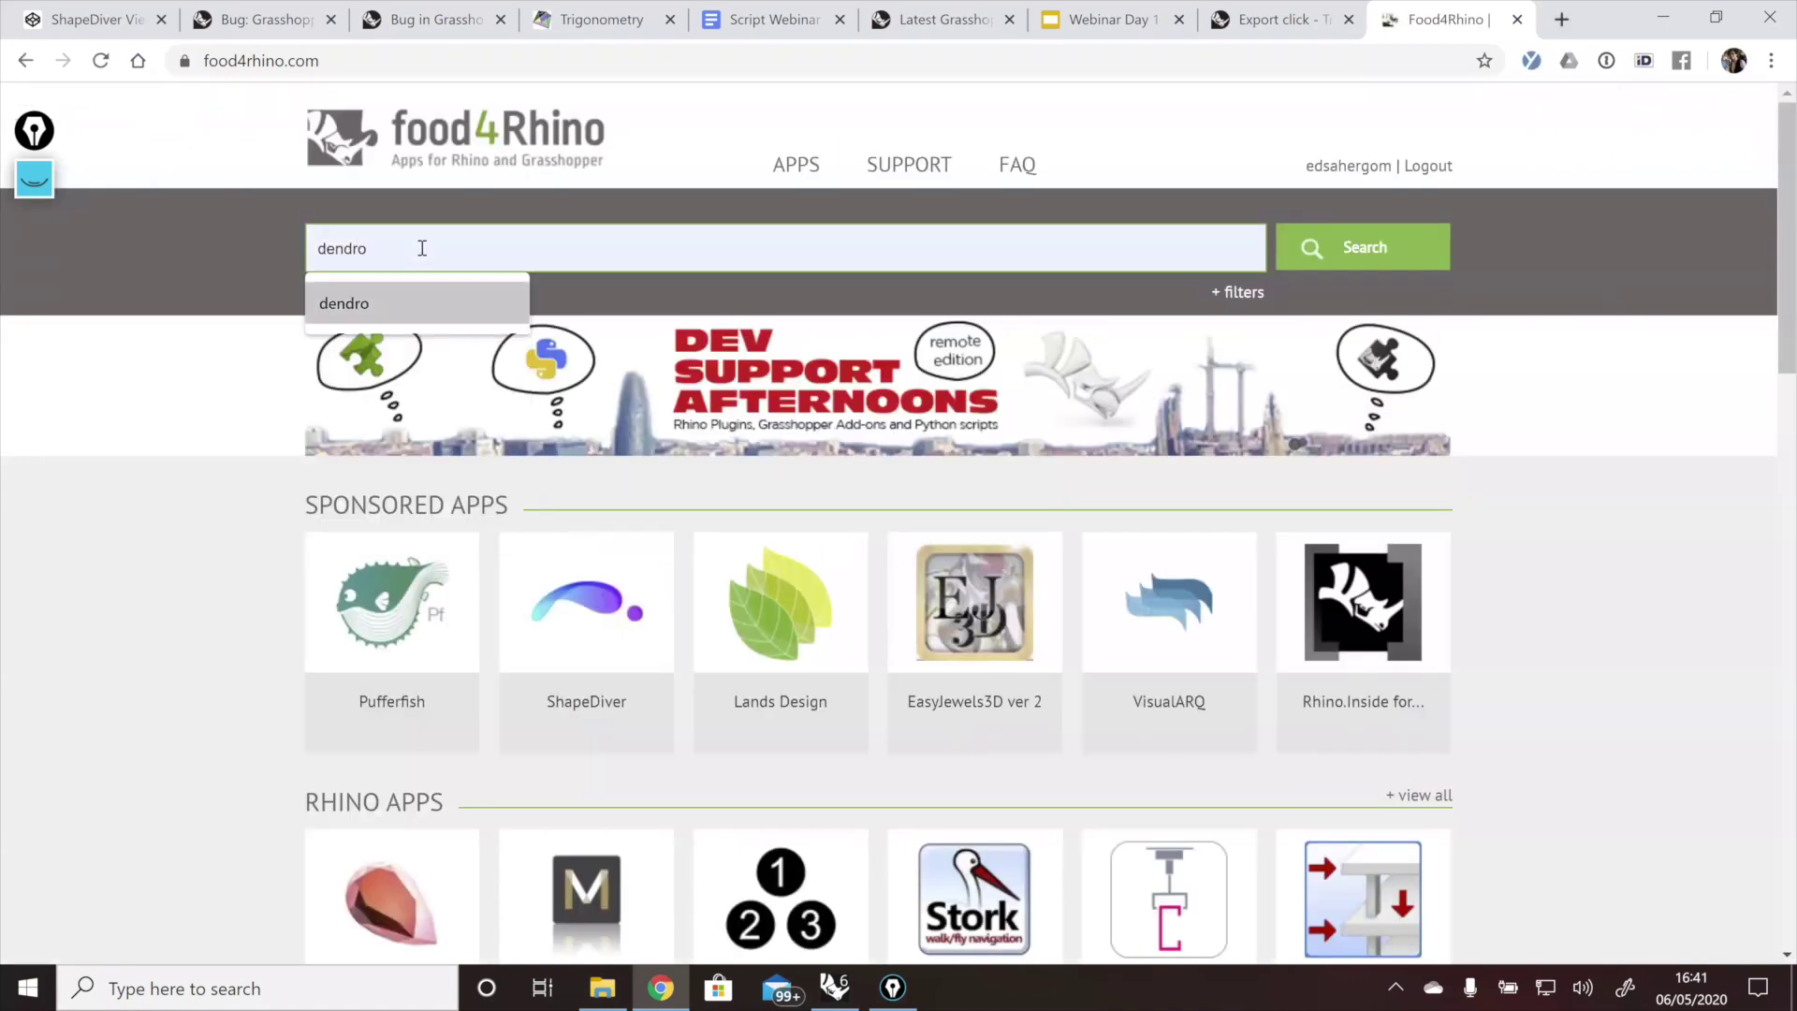
{"action": "key", "text": "Return"}
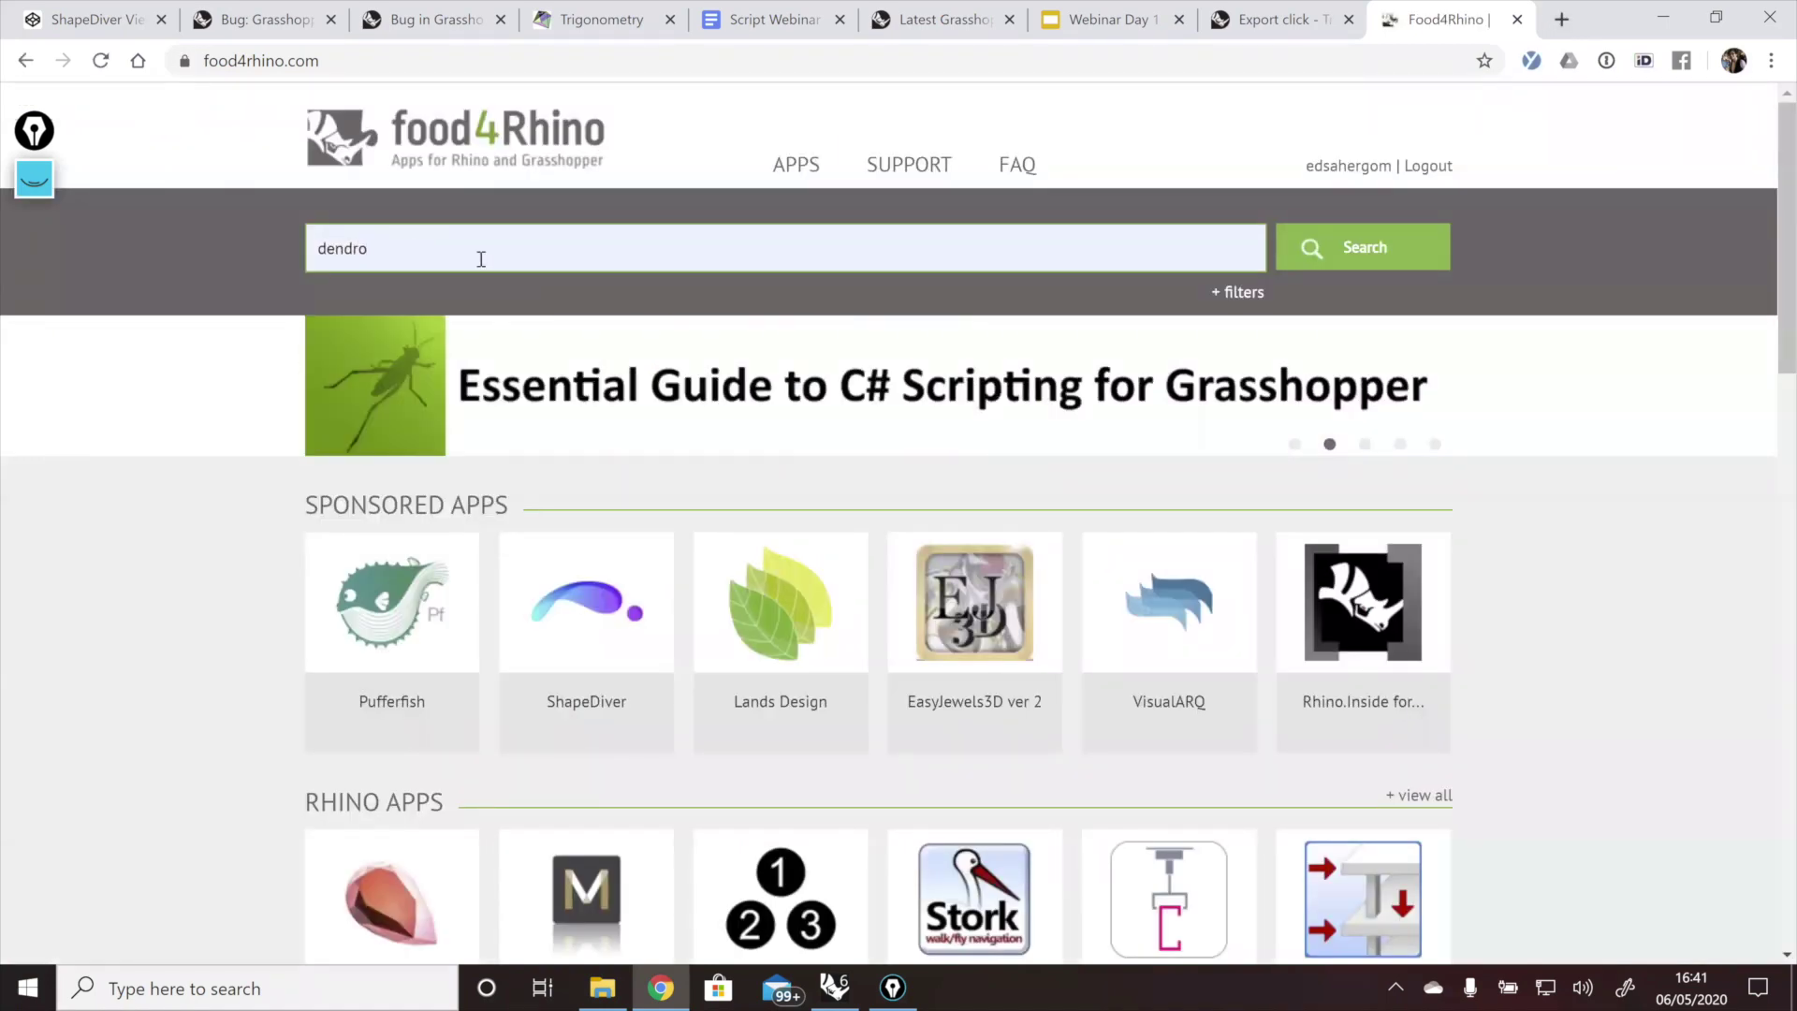
{"action": "left_click", "coordinate": [1348, 250]}
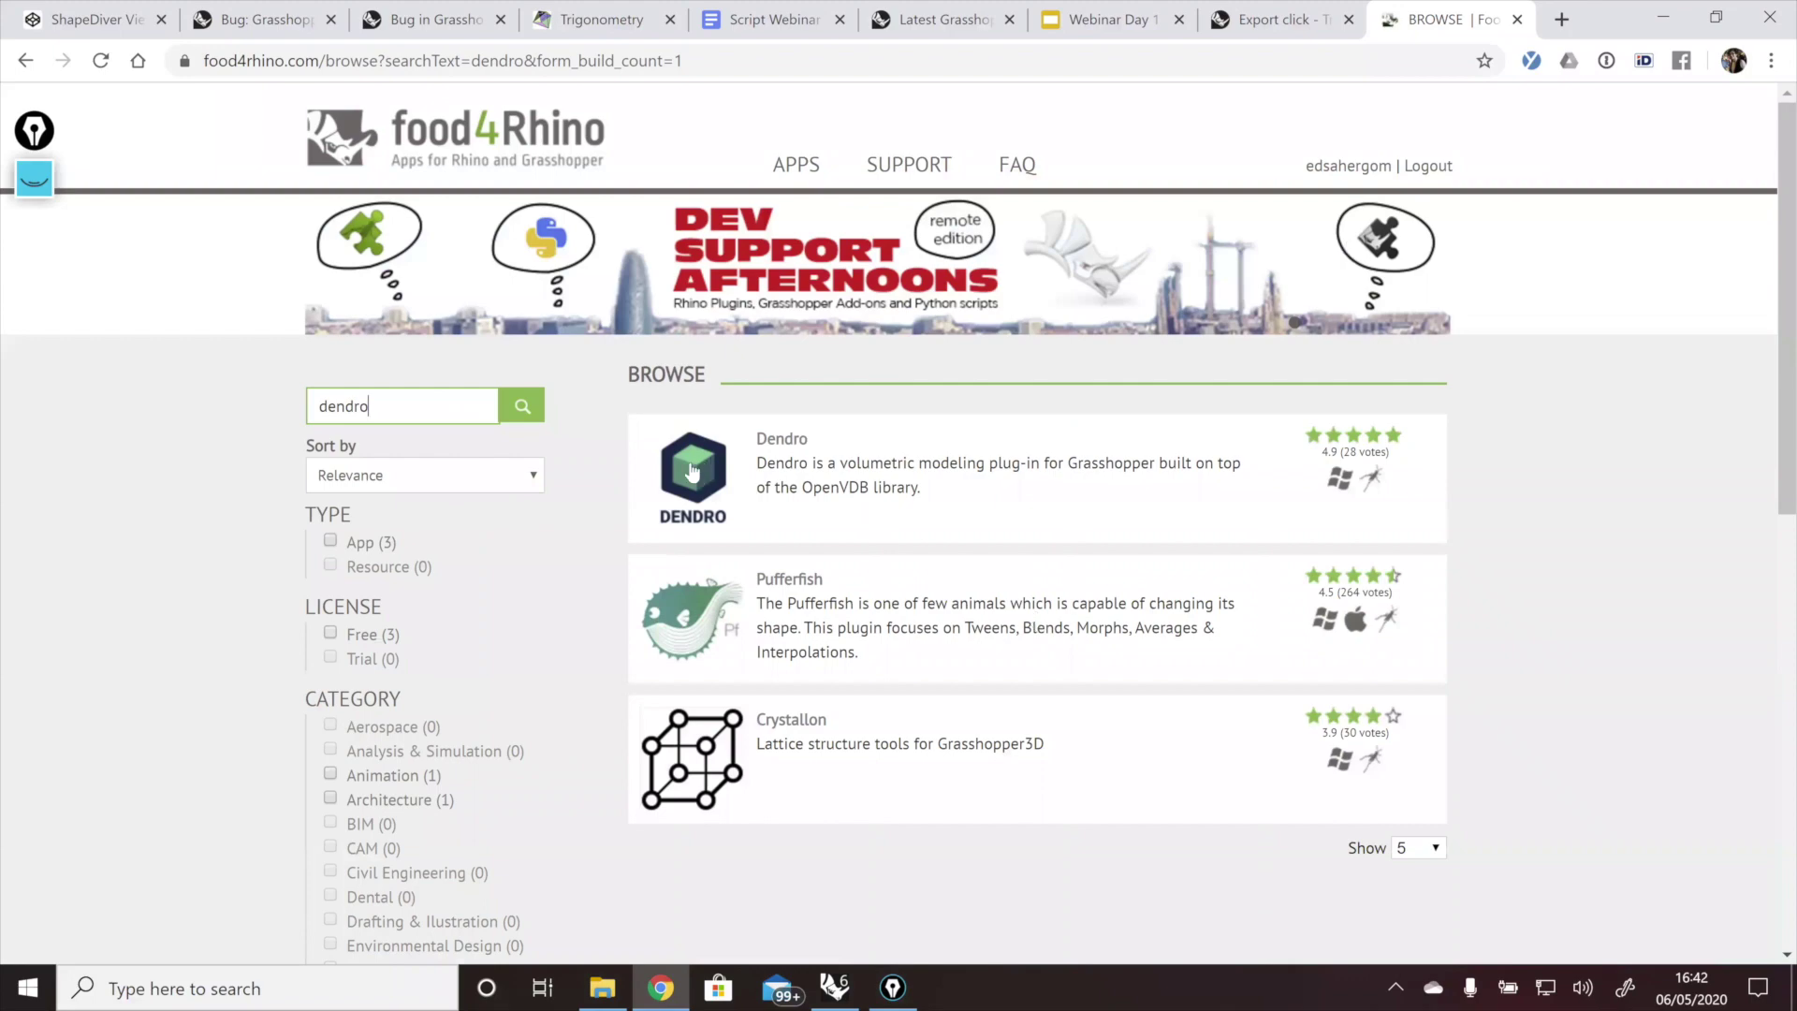
Step: Open the Dendro plug-in's page from the search results and review its description, example images and downloads
{"action": "left_click", "coordinate": [692, 470]}
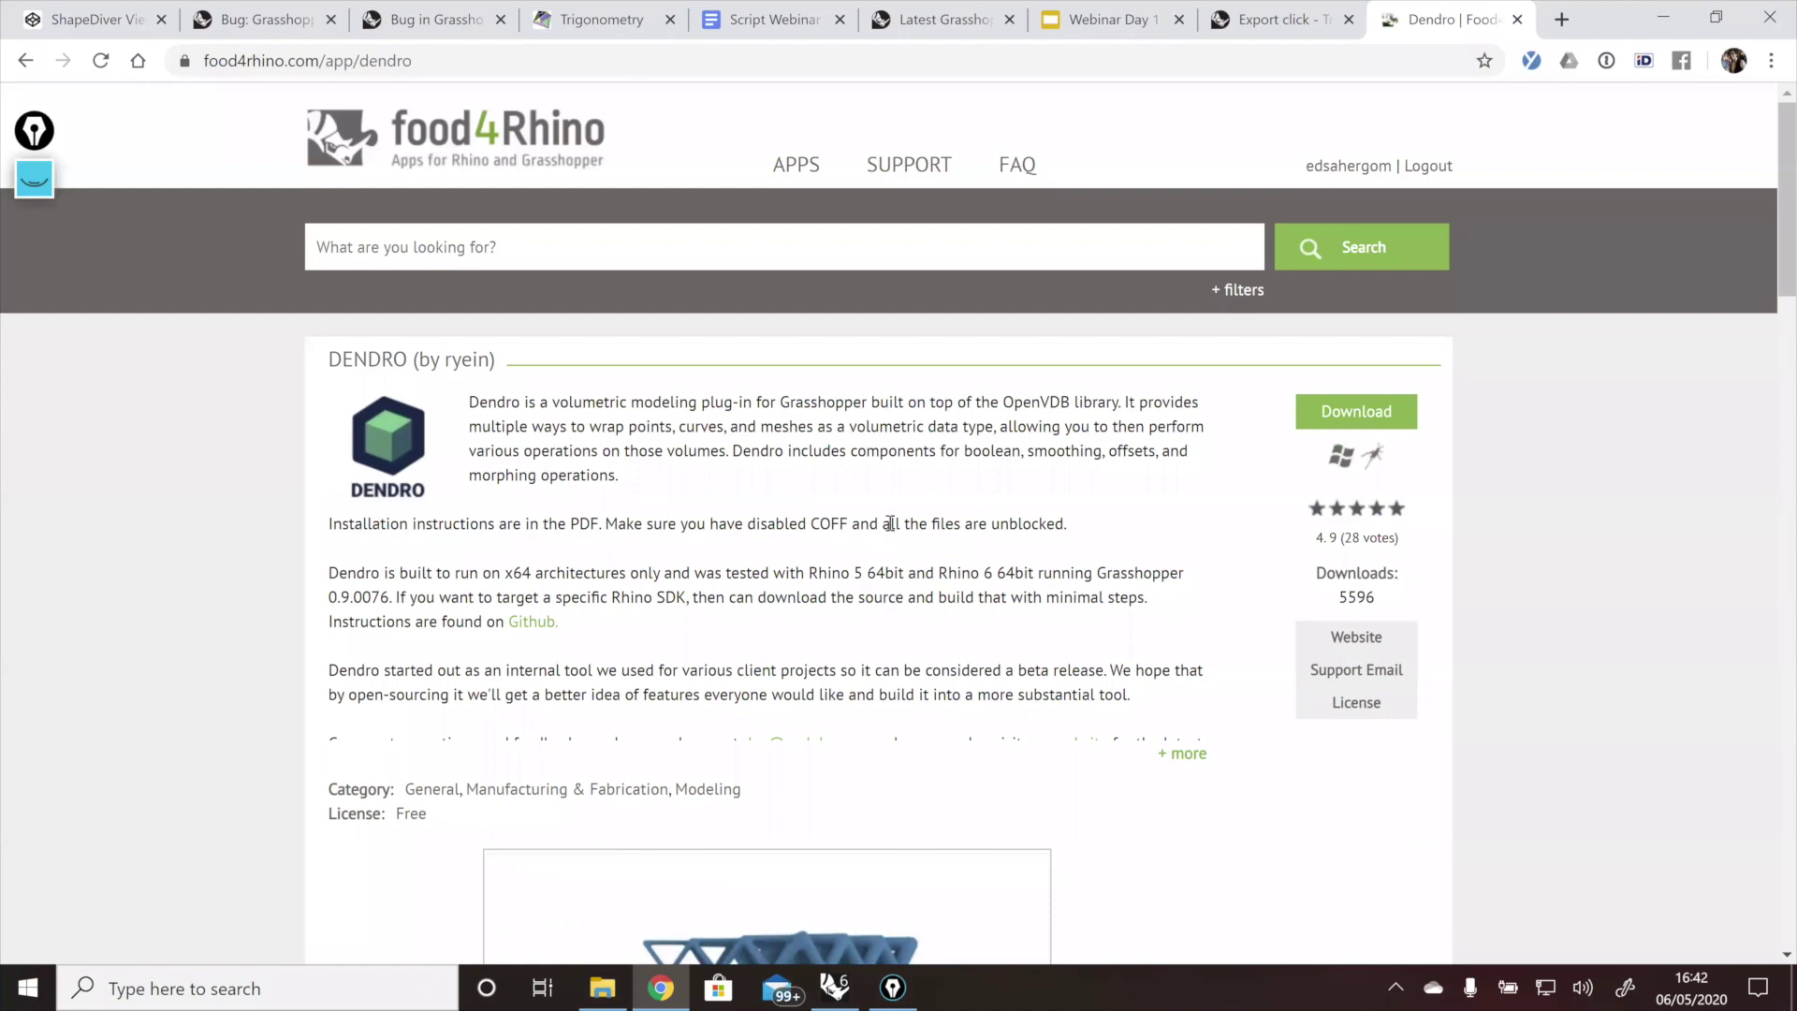
{"action": "scroll", "coordinate": [890, 523], "scroll_direction": "down", "scroll_amount": 1}
{"action": "scroll", "coordinate": [438, 367], "scroll_direction": "down", "scroll_amount": 4}
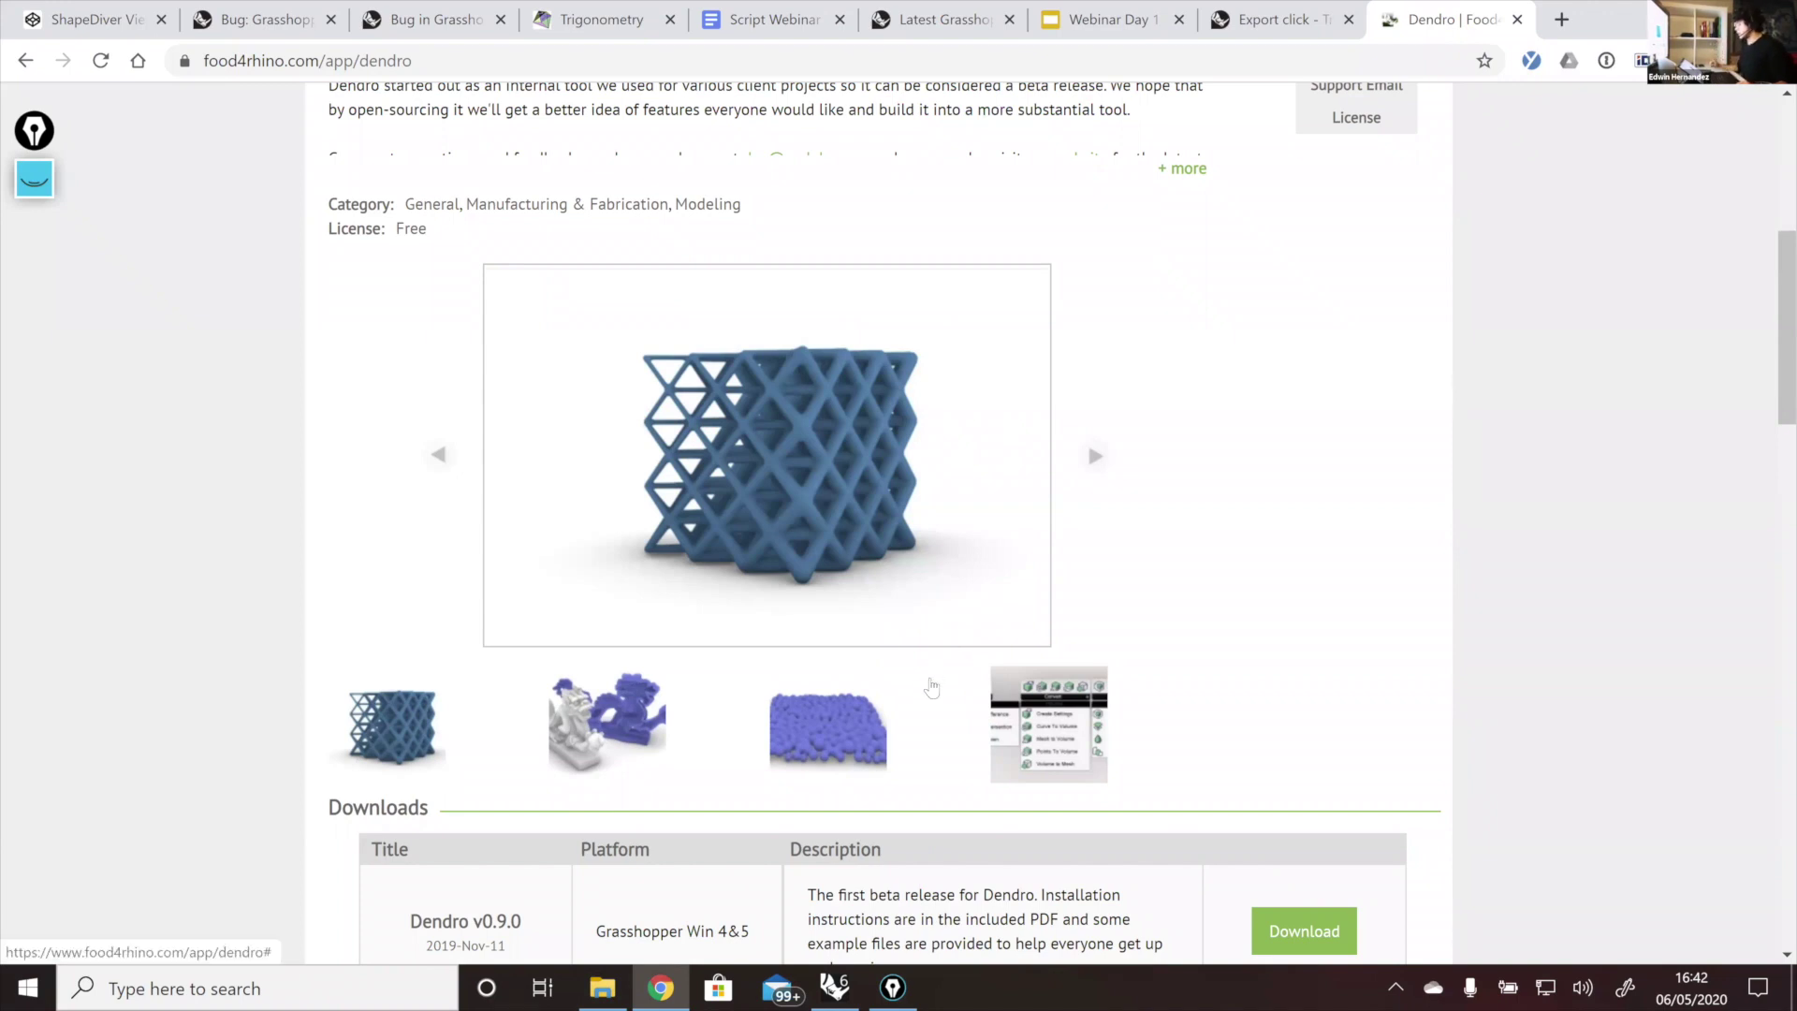
Step: Switch to Rhino and Grasshopper, clear the Solid Difference selection and locate the perforated facade definition beside its reference photo
{"action": "mouse_move", "coordinate": [831, 985]}
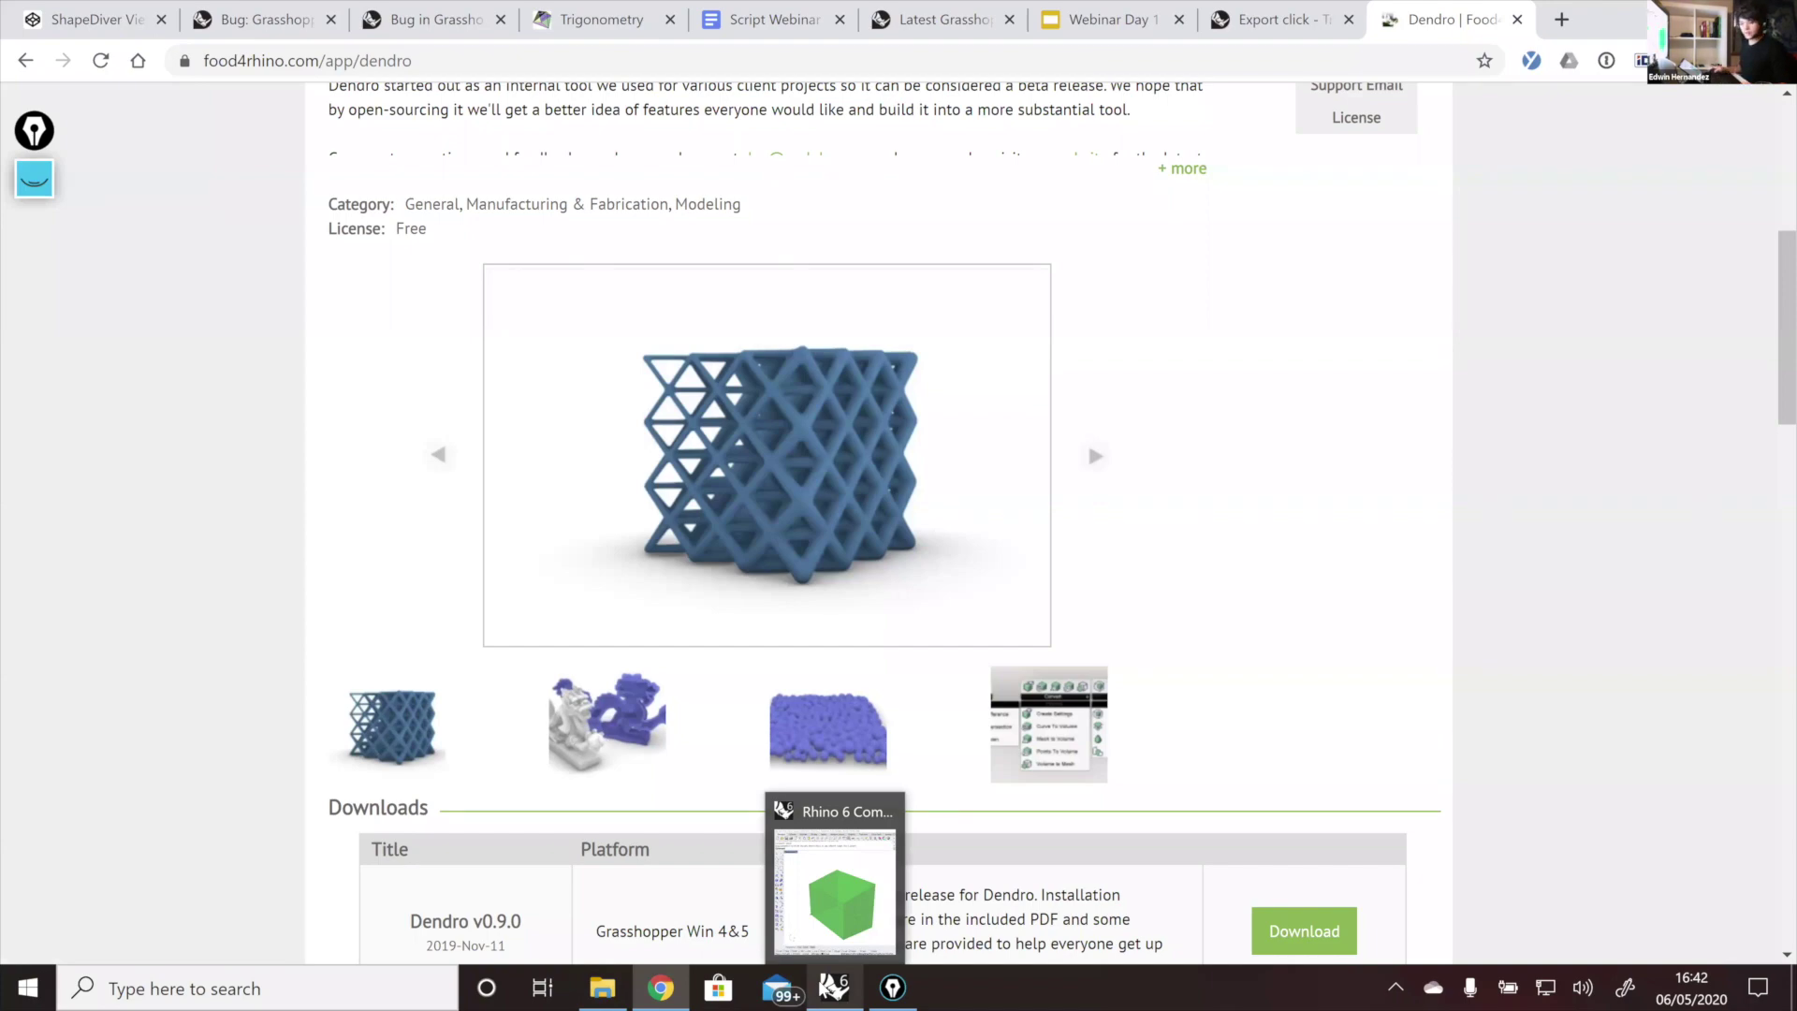
{"action": "left_click", "coordinate": [831, 984]}
{"action": "scroll", "coordinate": [1493, 441], "scroll_direction": "down", "scroll_amount": 8}
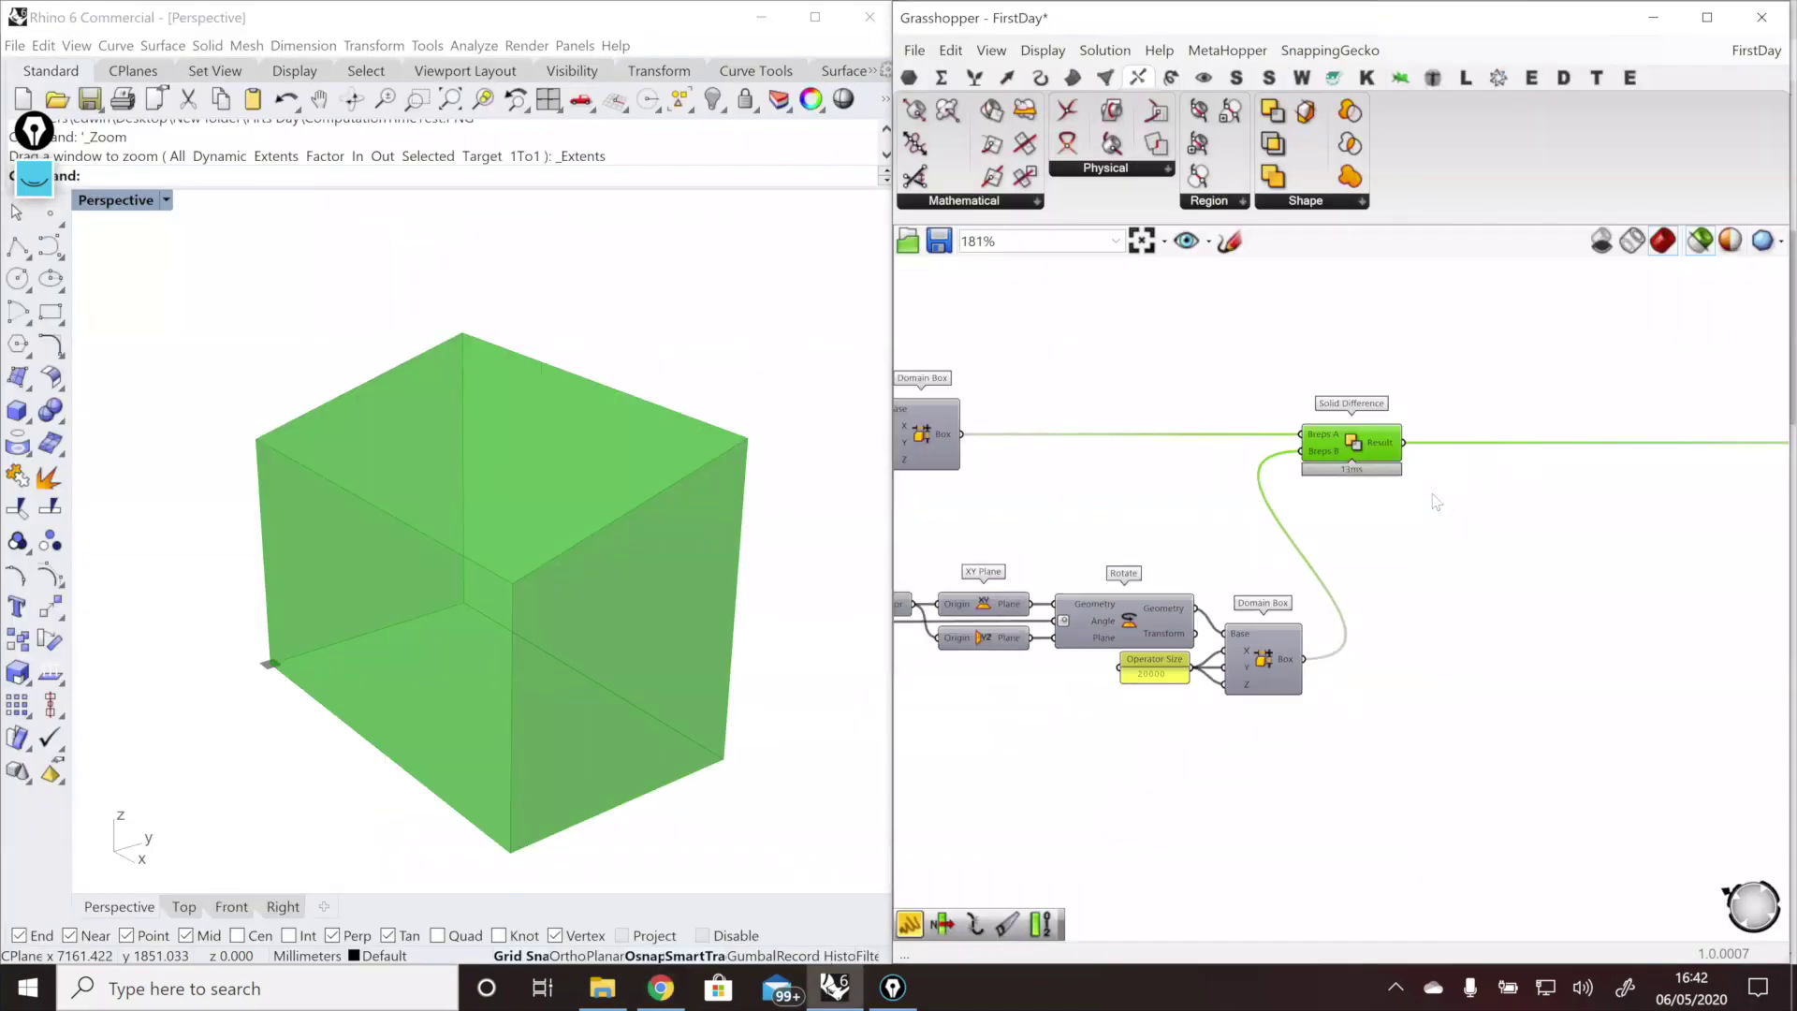
{"action": "scroll", "coordinate": [1366, 440], "scroll_direction": "down", "scroll_amount": 5}
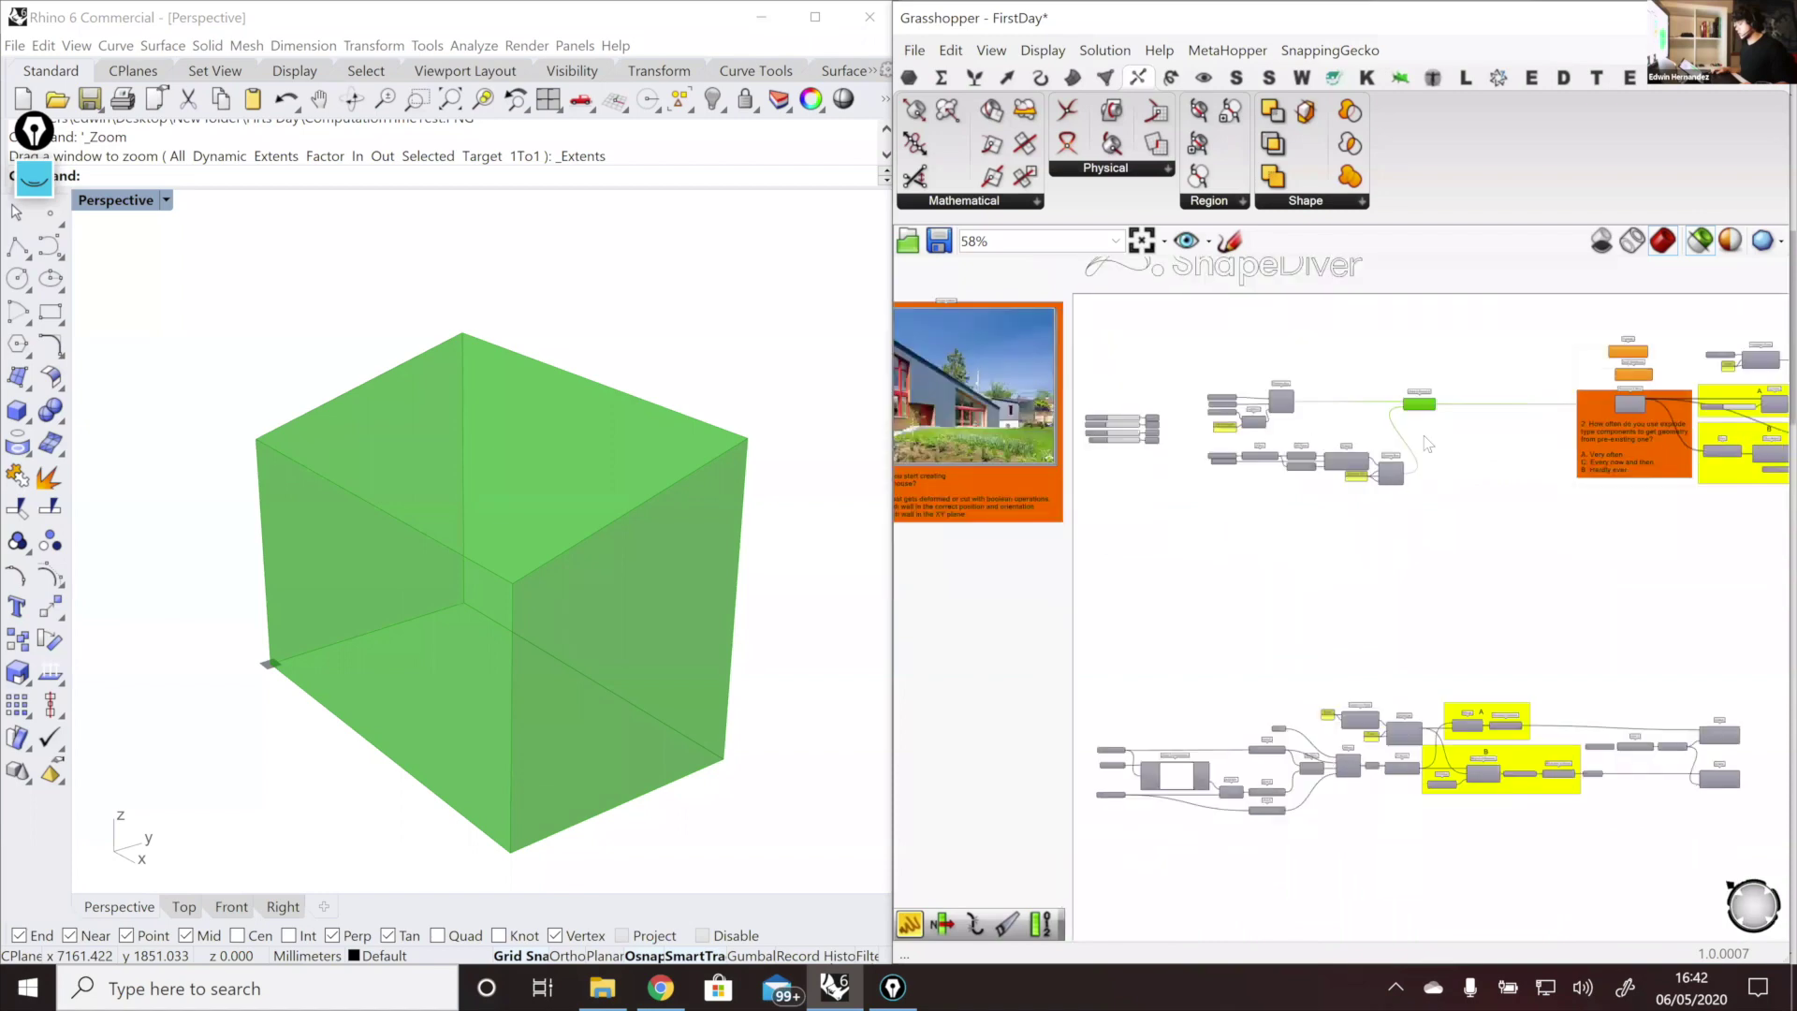
{"action": "left_click_drag", "start_coordinate": [1339, 492], "coordinate": [1082, 445]}
{"action": "right_click_drag", "start_coordinate": [1430, 476], "coordinate": [1374, 457]}
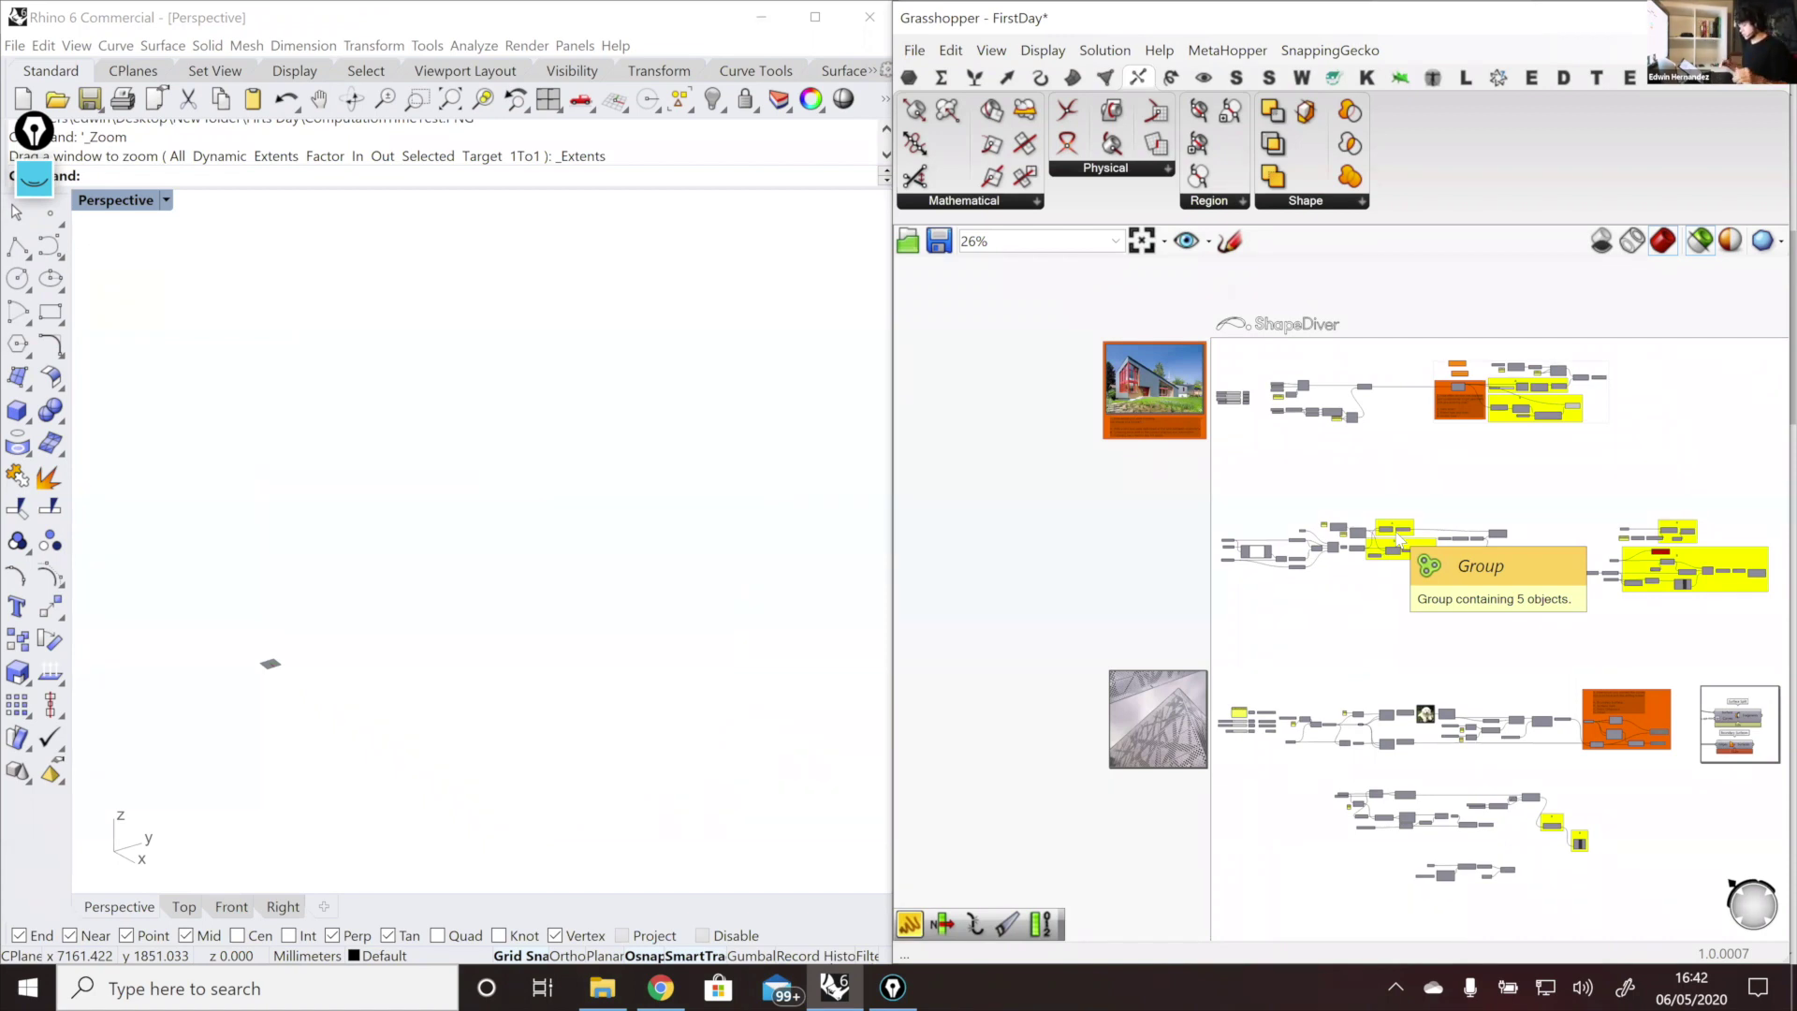
{"action": "scroll", "coordinate": [1182, 778], "scroll_direction": "up", "scroll_amount": 2}
{"action": "scroll", "coordinate": [1207, 777], "scroll_direction": "up", "scroll_amount": 3}
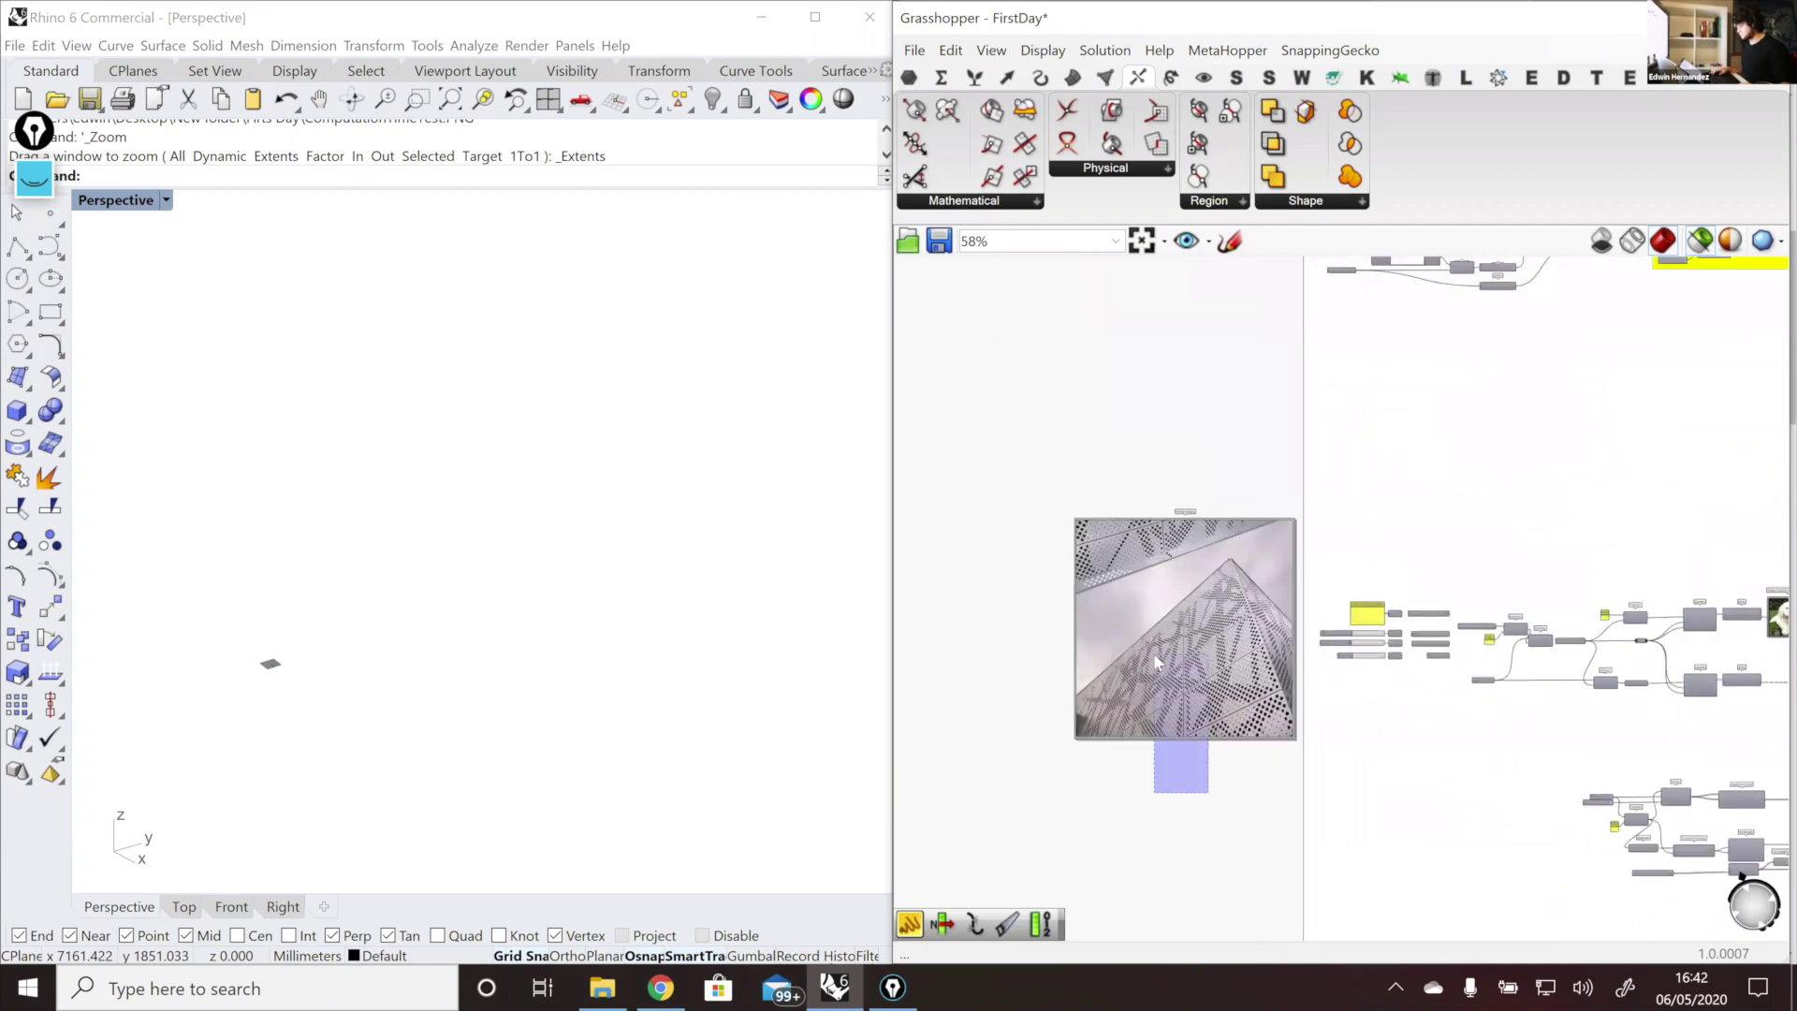
{"action": "right_click_drag", "start_coordinate": [1044, 565], "coordinate": [777, 505]}
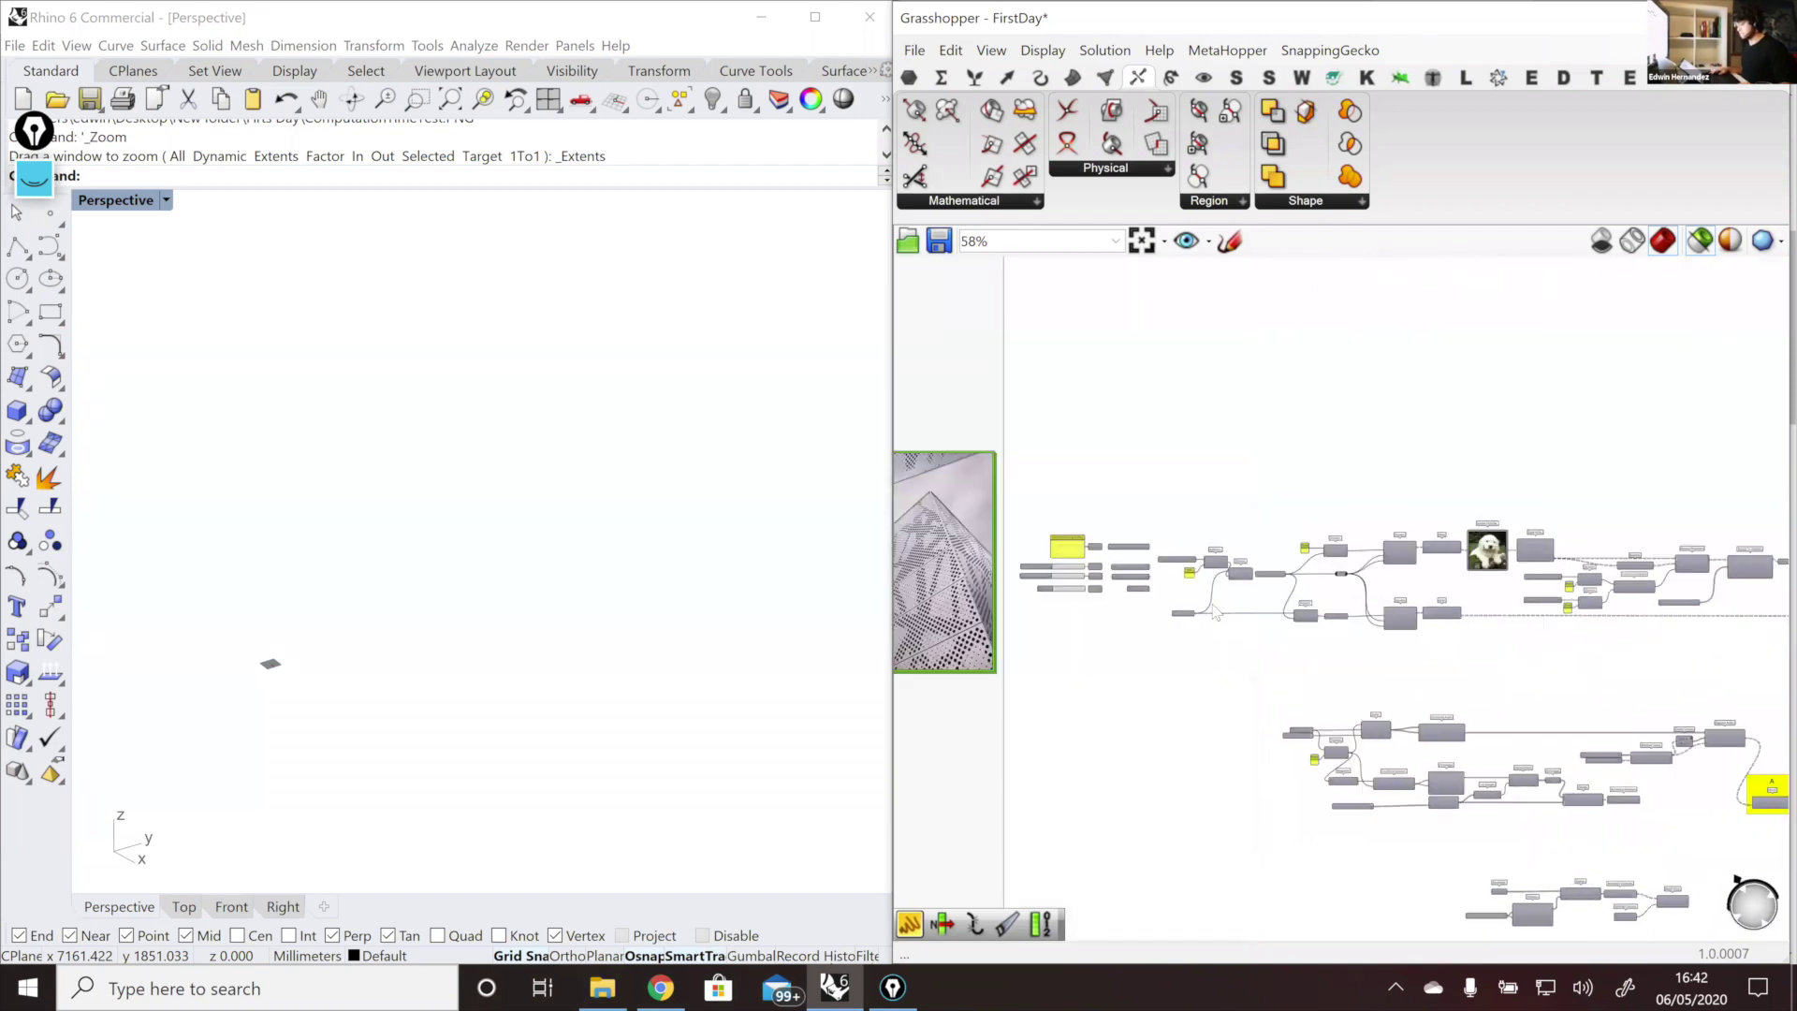
{"action": "right_click_drag", "start_coordinate": [1110, 626], "coordinate": [1032, 649]}
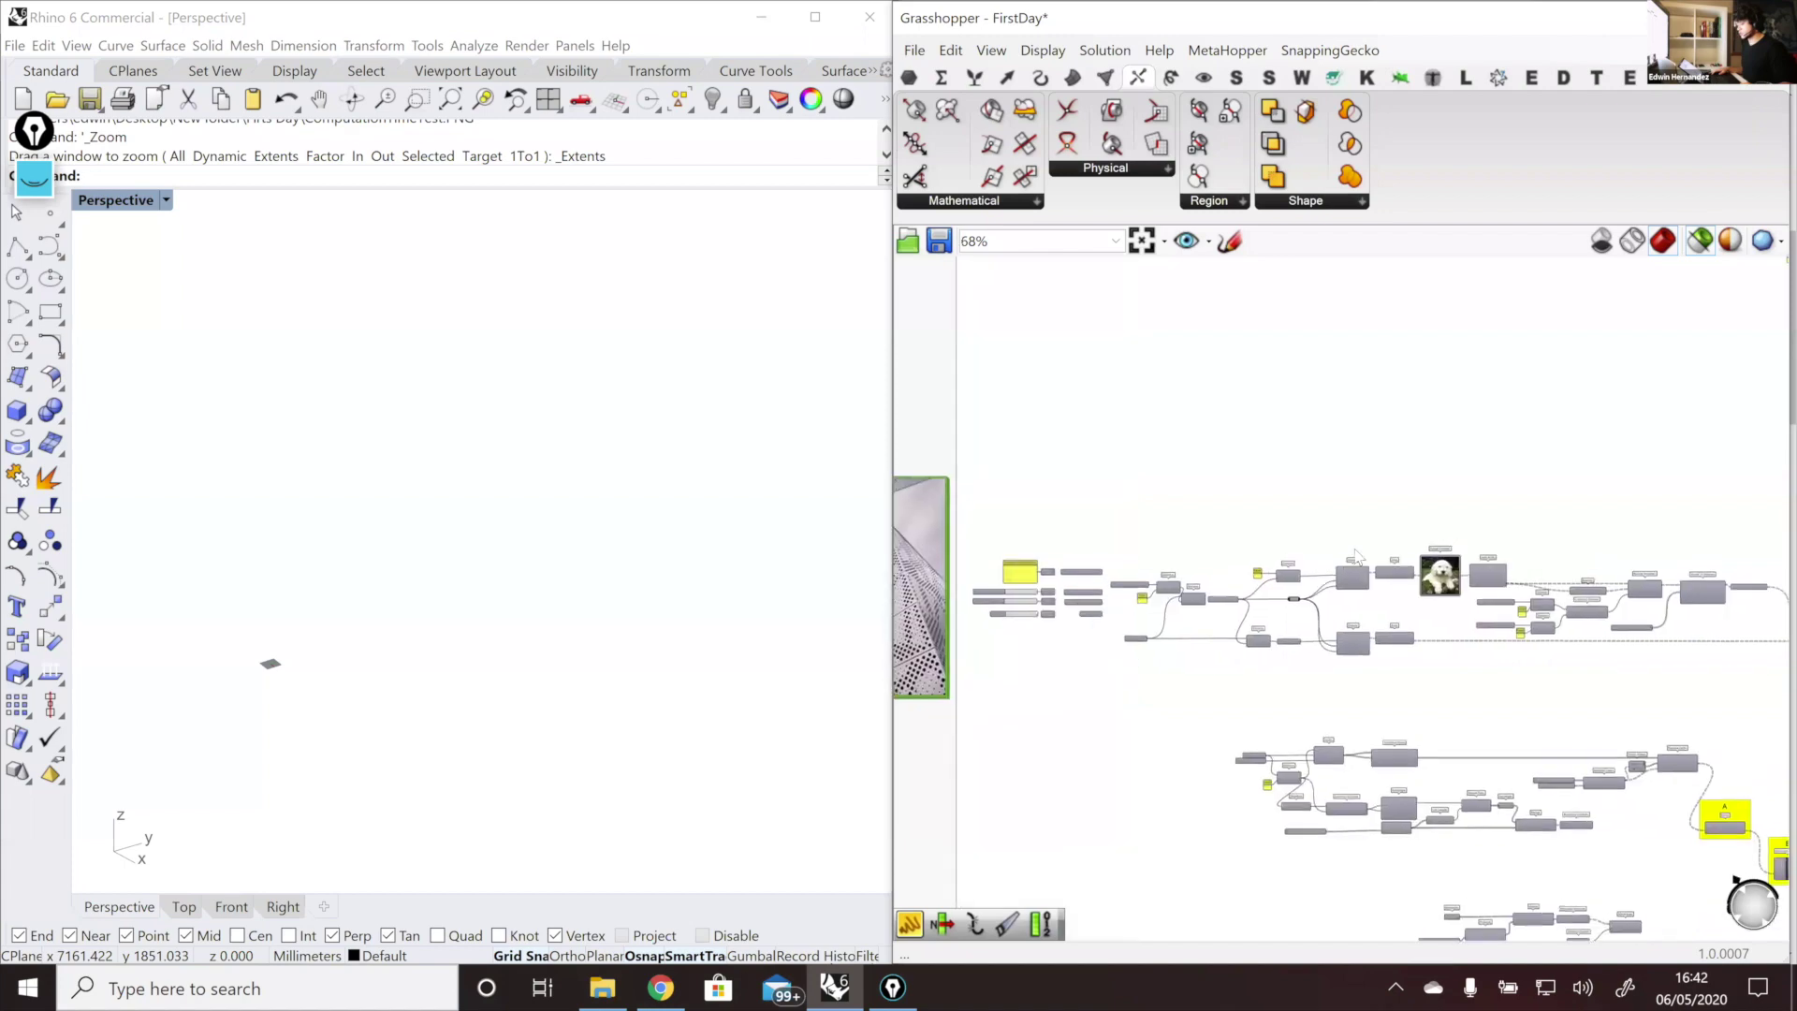
Step: Select the circle-generating component in the drilling-holes question group and view its perforation pattern in a maximized Top viewport
{"action": "scroll", "coordinate": [1284, 565], "scroll_direction": "up", "scroll_amount": 3}
{"action": "right_click_drag", "start_coordinate": [1376, 567], "coordinate": [1200, 538]}
{"action": "scroll", "coordinate": [1282, 566], "scroll_direction": "down", "scroll_amount": 2}
{"action": "right_click_drag", "start_coordinate": [1582, 556], "coordinate": [1506, 550]}
{"action": "scroll", "coordinate": [1507, 551], "scroll_direction": "up", "scroll_amount": 4}
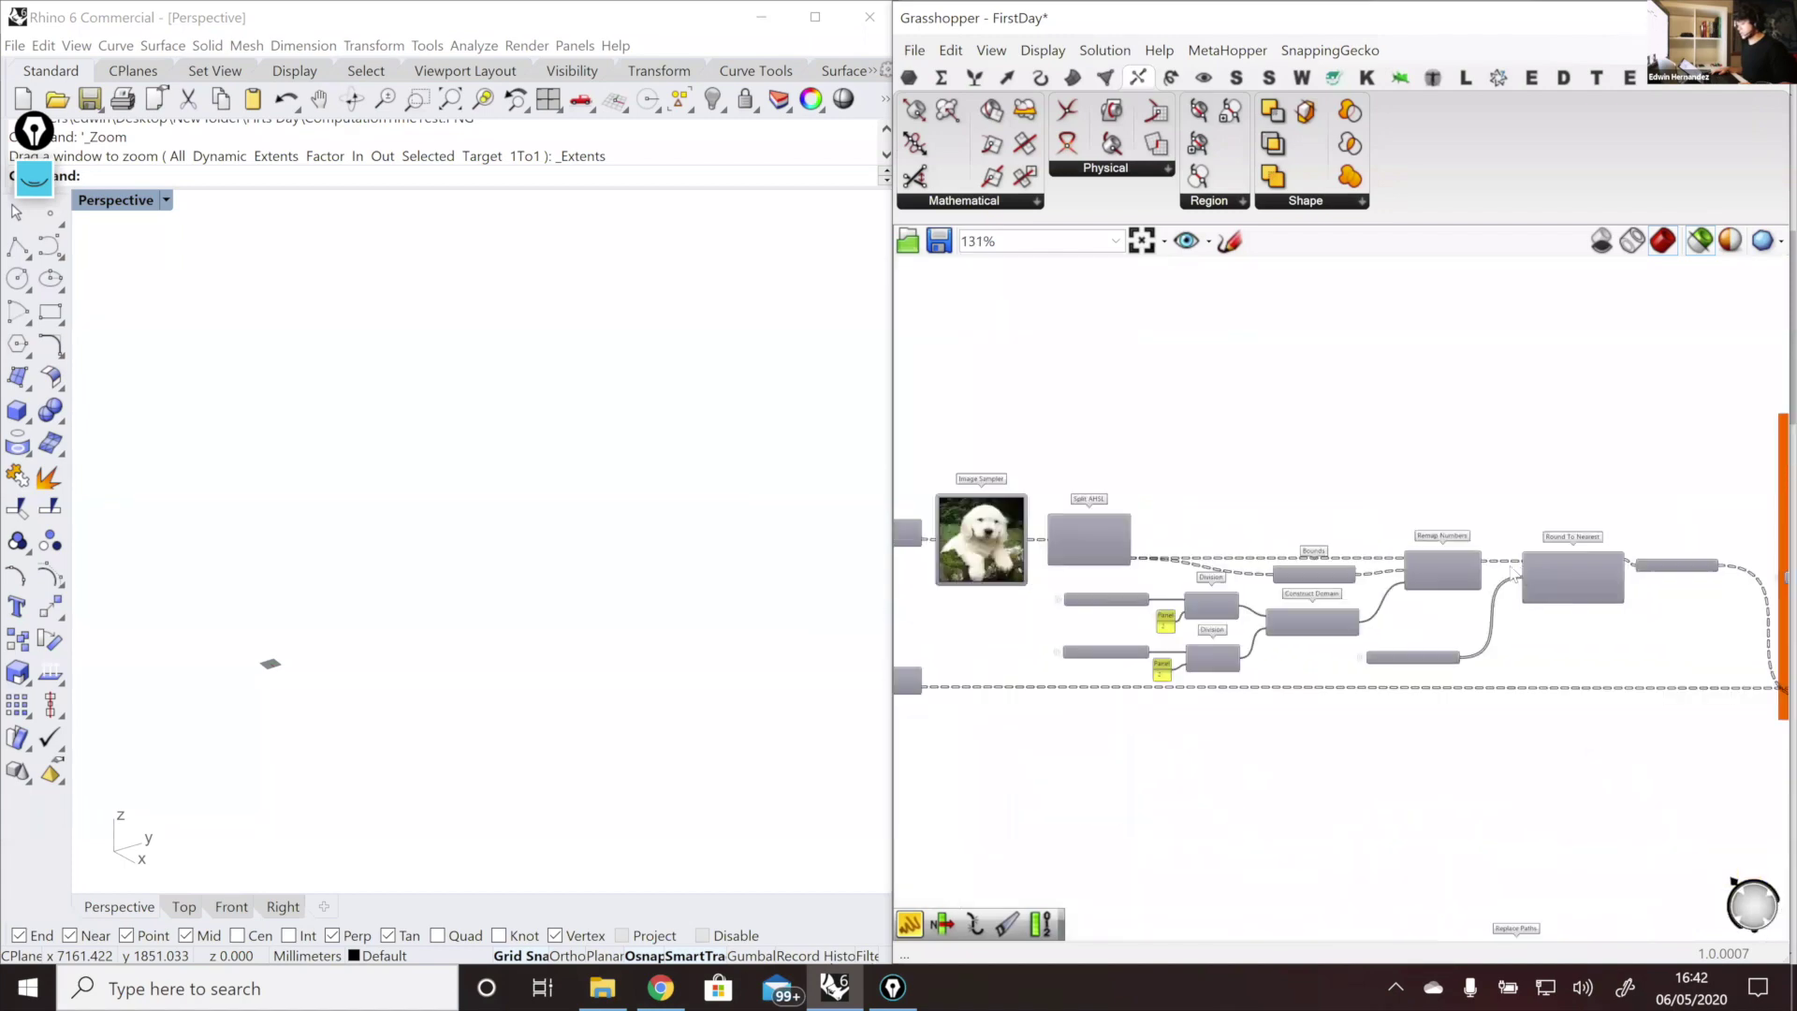
{"action": "scroll", "coordinate": [1506, 552], "scroll_direction": "down", "scroll_amount": 3}
{"action": "right_click_drag", "start_coordinate": [1372, 549], "coordinate": [1235, 534]}
{"action": "left_click", "coordinate": [1586, 634]}
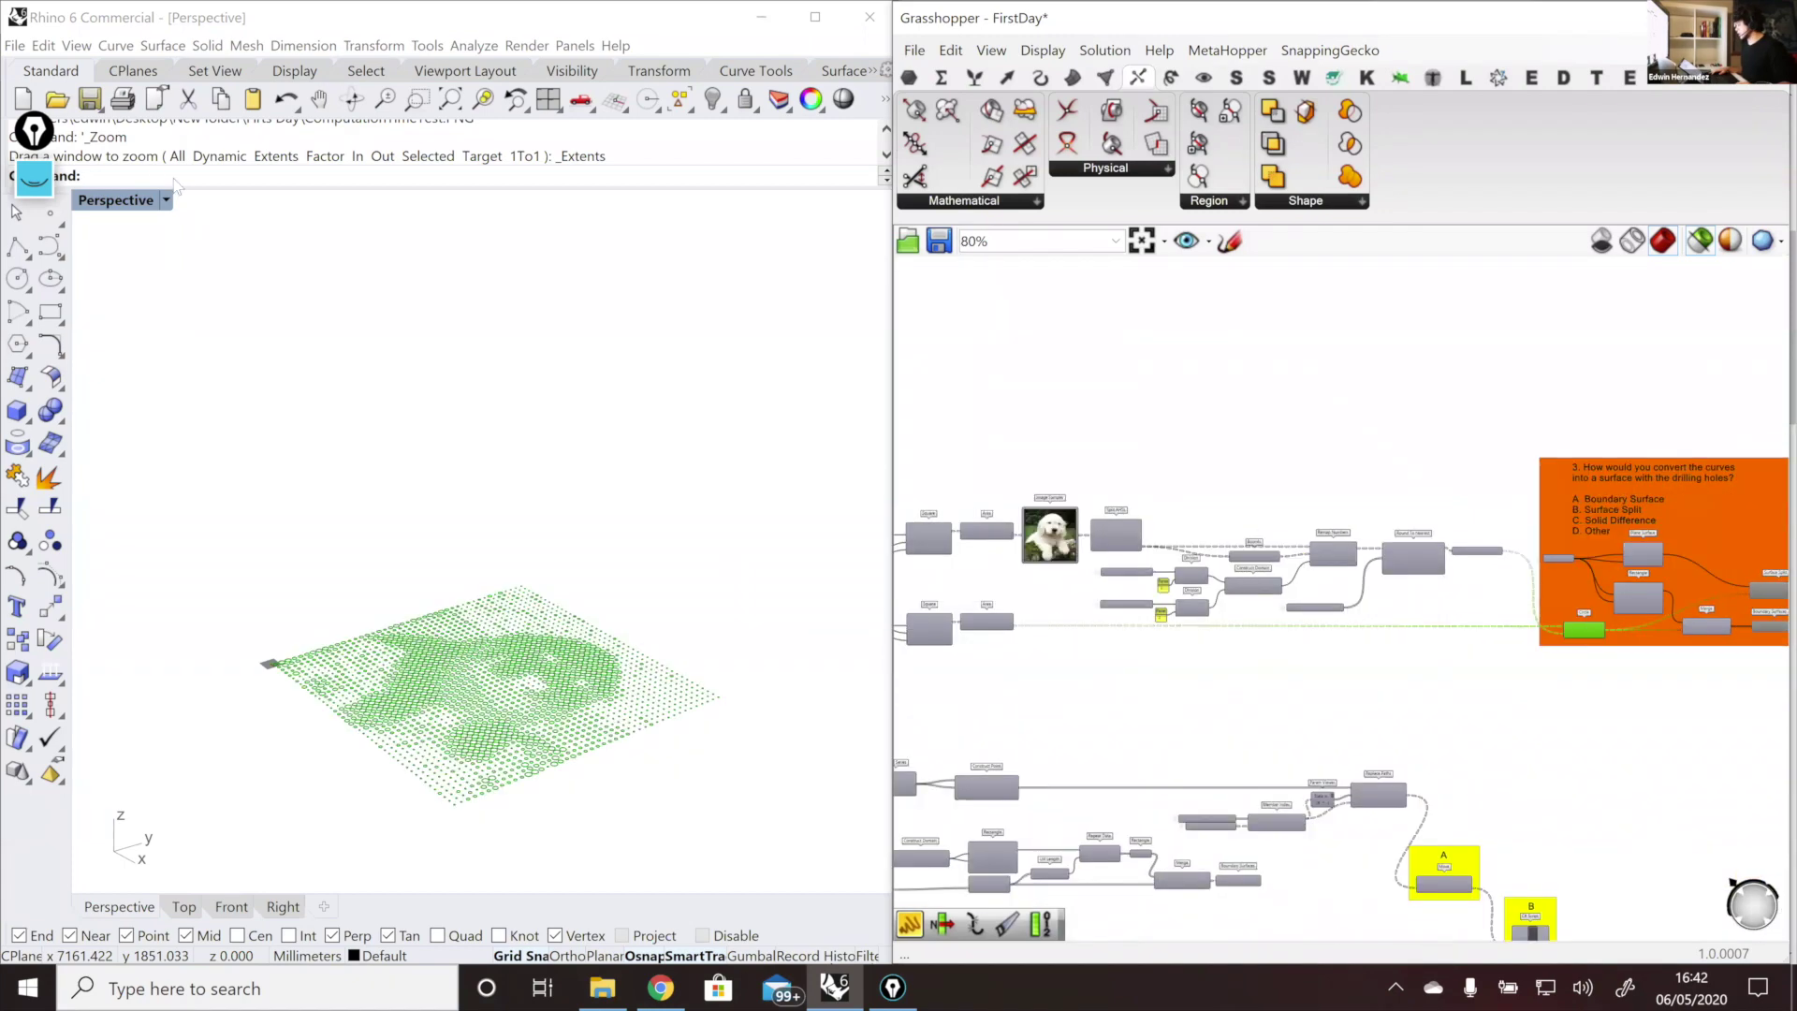
{"action": "double_click", "coordinate": [101, 205]}
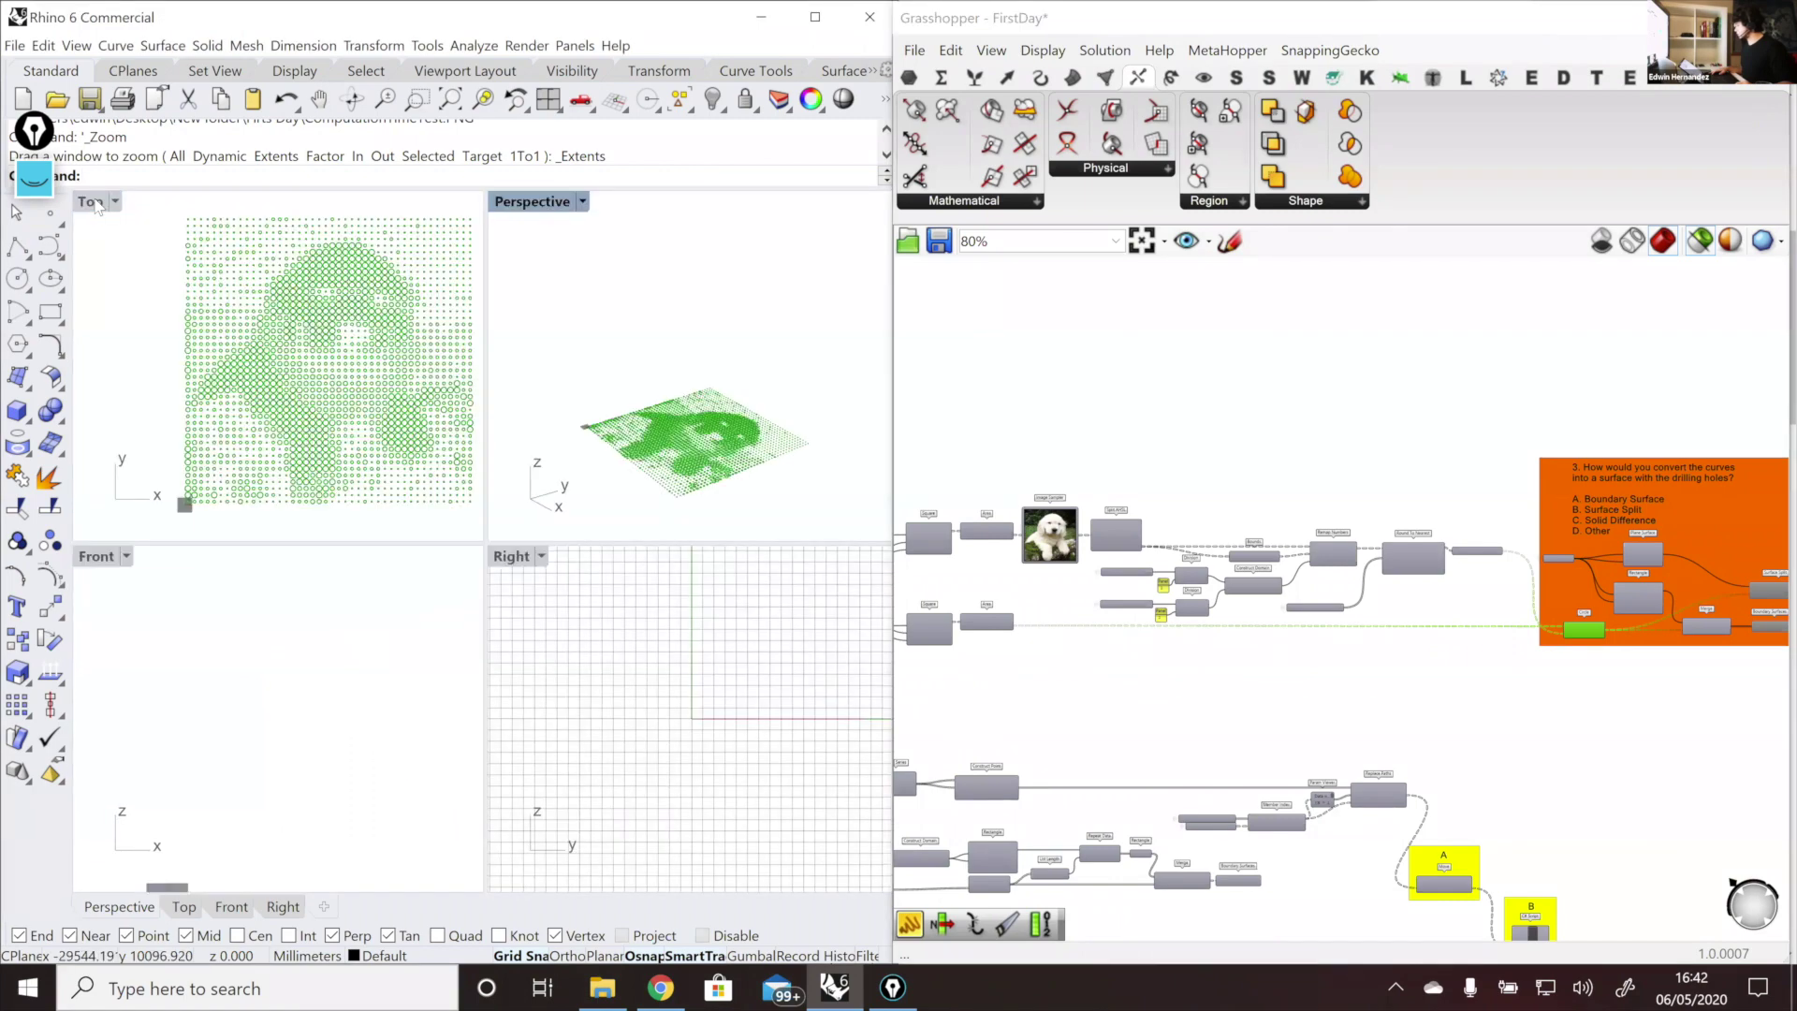
{"action": "double_click", "coordinate": [91, 202]}
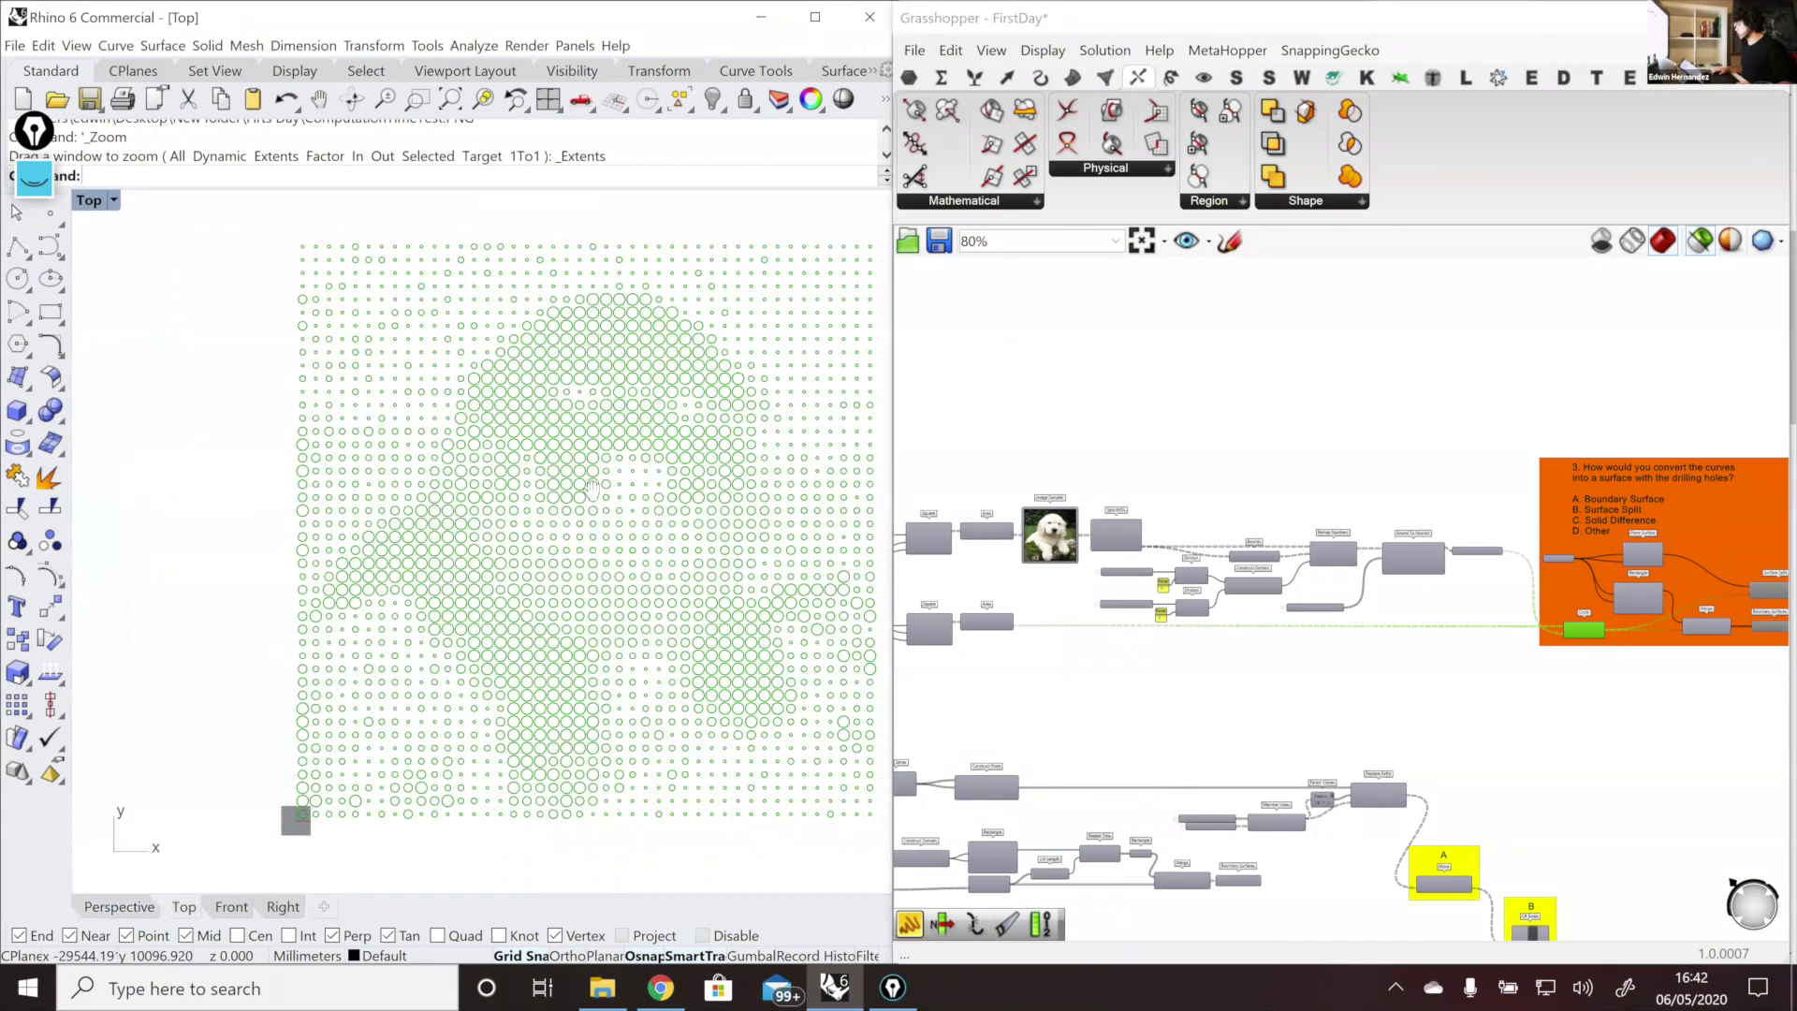
{"action": "scroll", "coordinate": [323, 432], "scroll_direction": "down", "scroll_amount": 2}
{"action": "scroll", "coordinate": [1403, 464], "scroll_direction": "down", "scroll_amount": 2}
Step: Try the Perforations Max Size slider at 100, settle it at 83, and set Perforations Min Size to 19
{"action": "right_click_drag", "start_coordinate": [1015, 524], "coordinate": [1498, 565]}
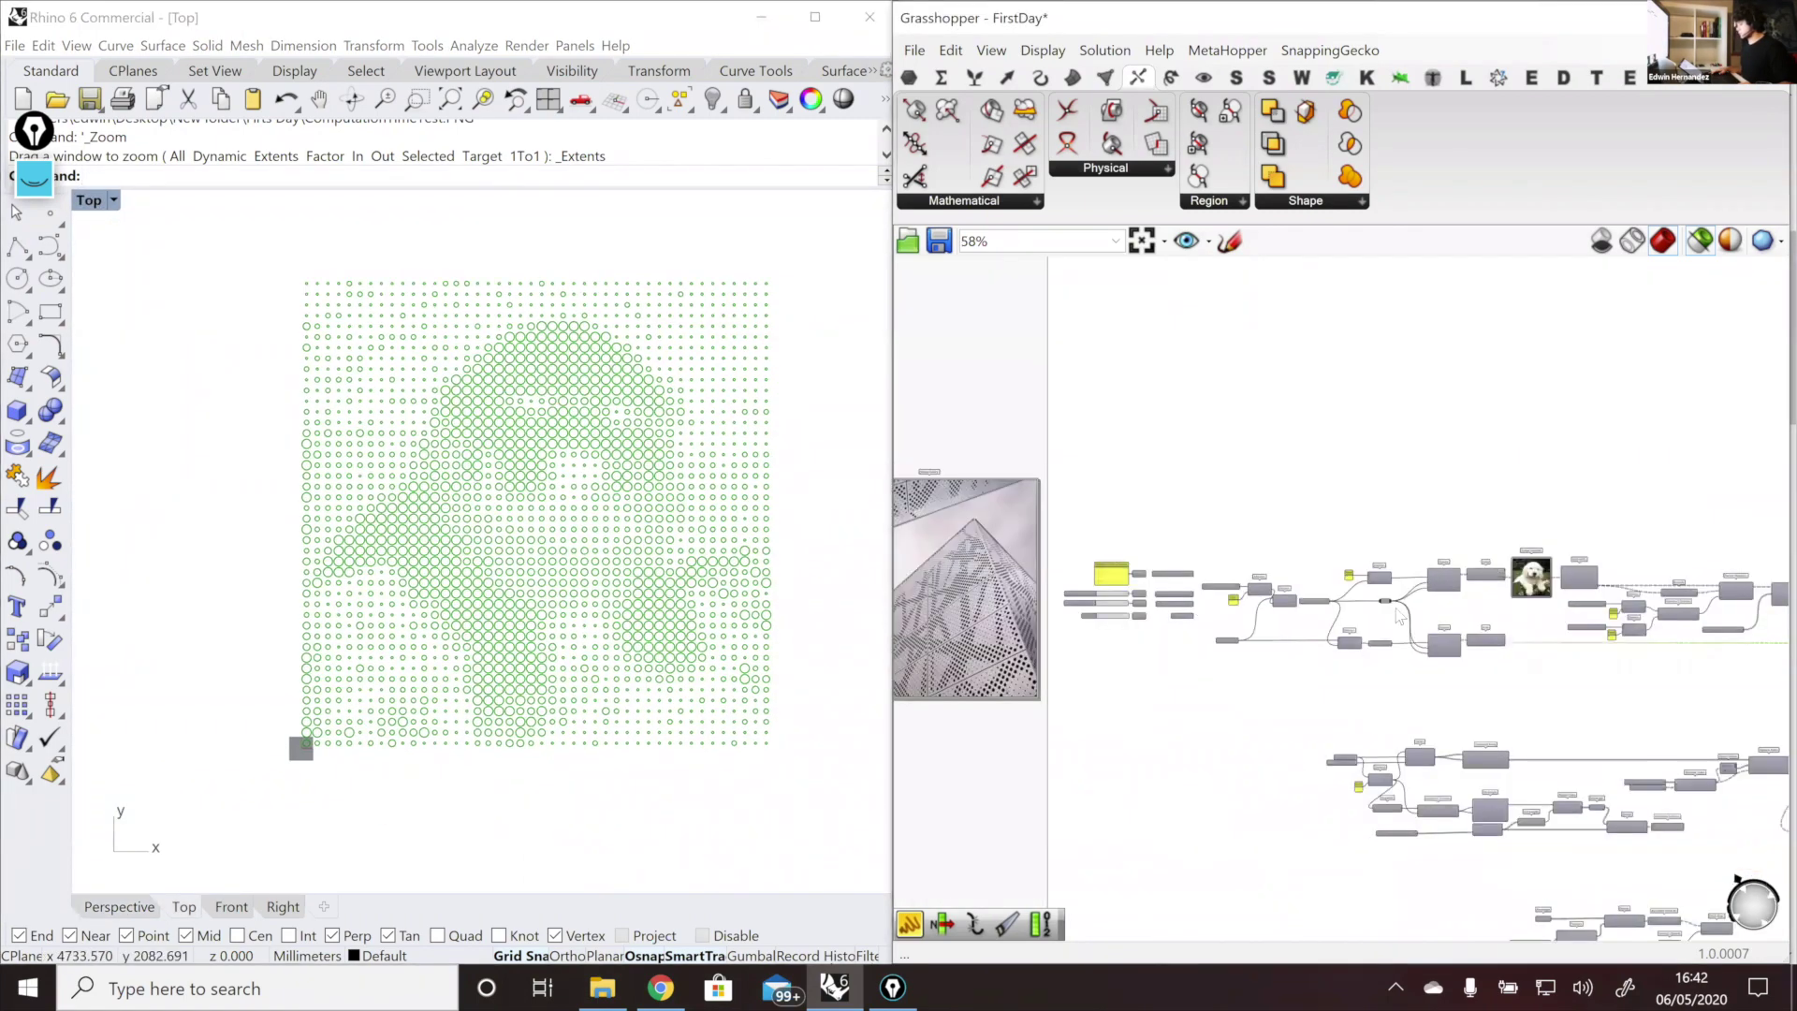
{"action": "scroll", "coordinate": [1339, 571], "scroll_direction": "up", "scroll_amount": 4}
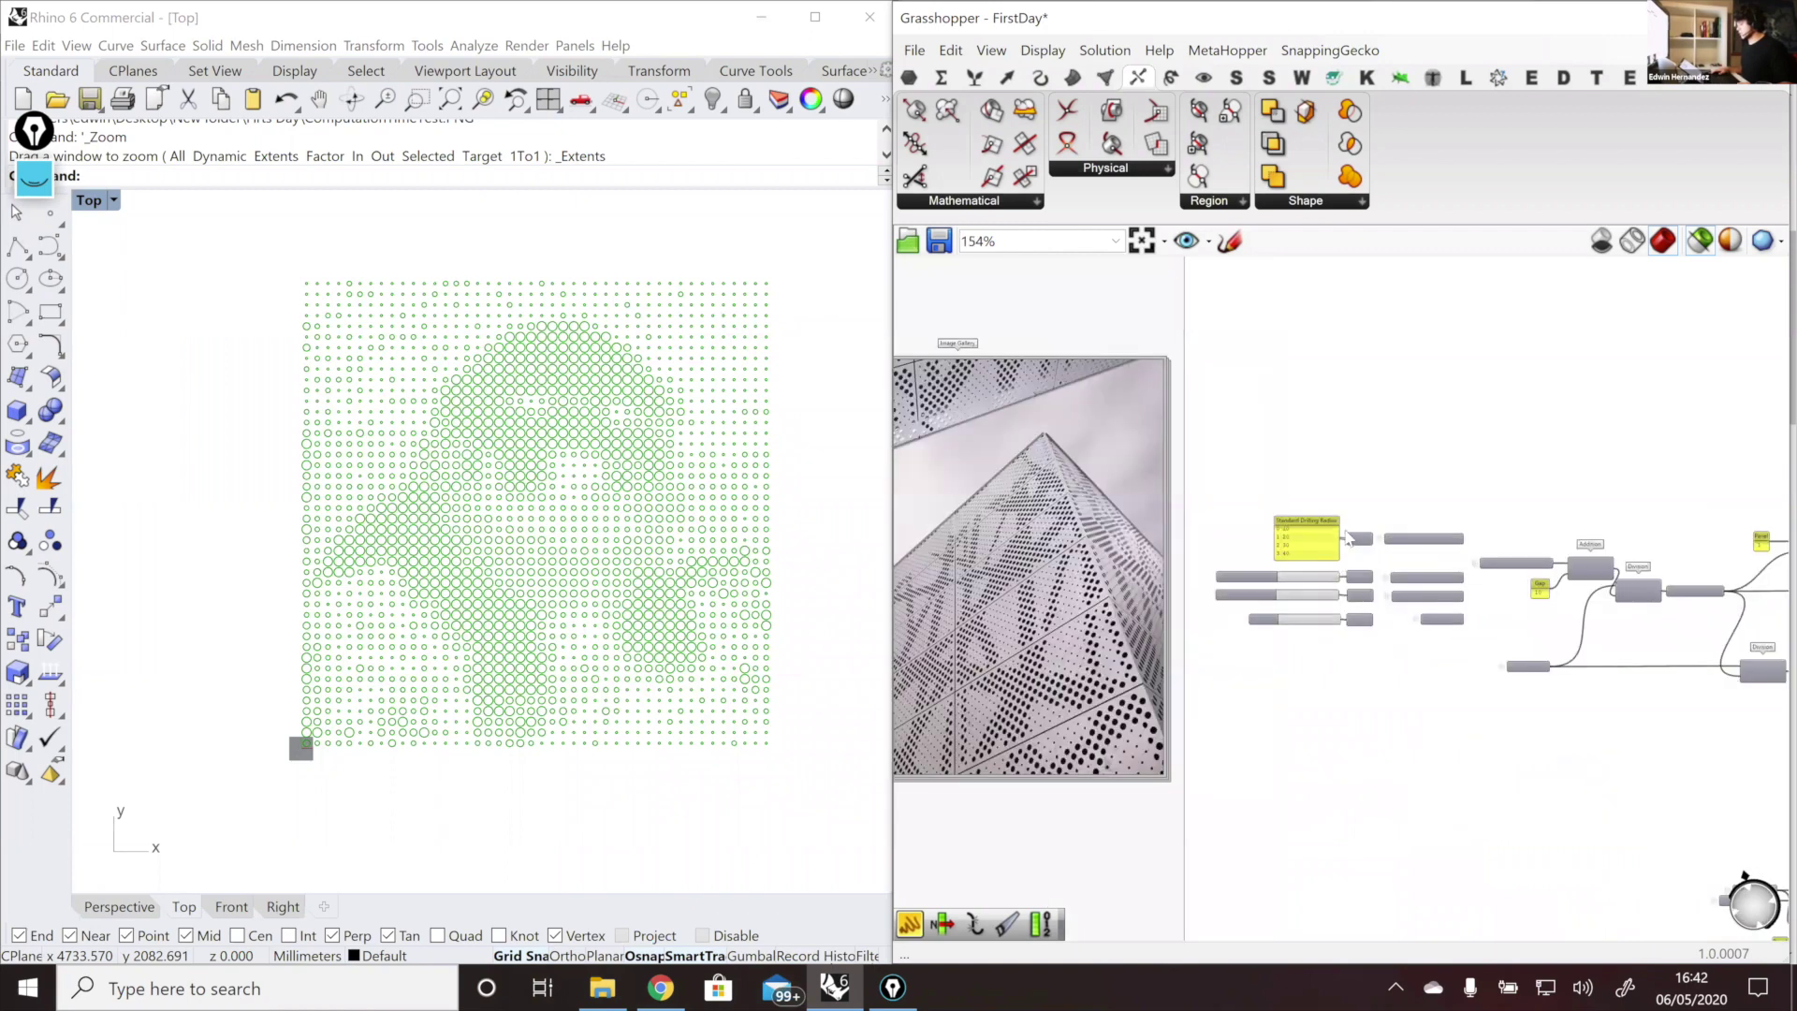
{"action": "scroll", "coordinate": [1348, 541], "scroll_direction": "up", "scroll_amount": 2}
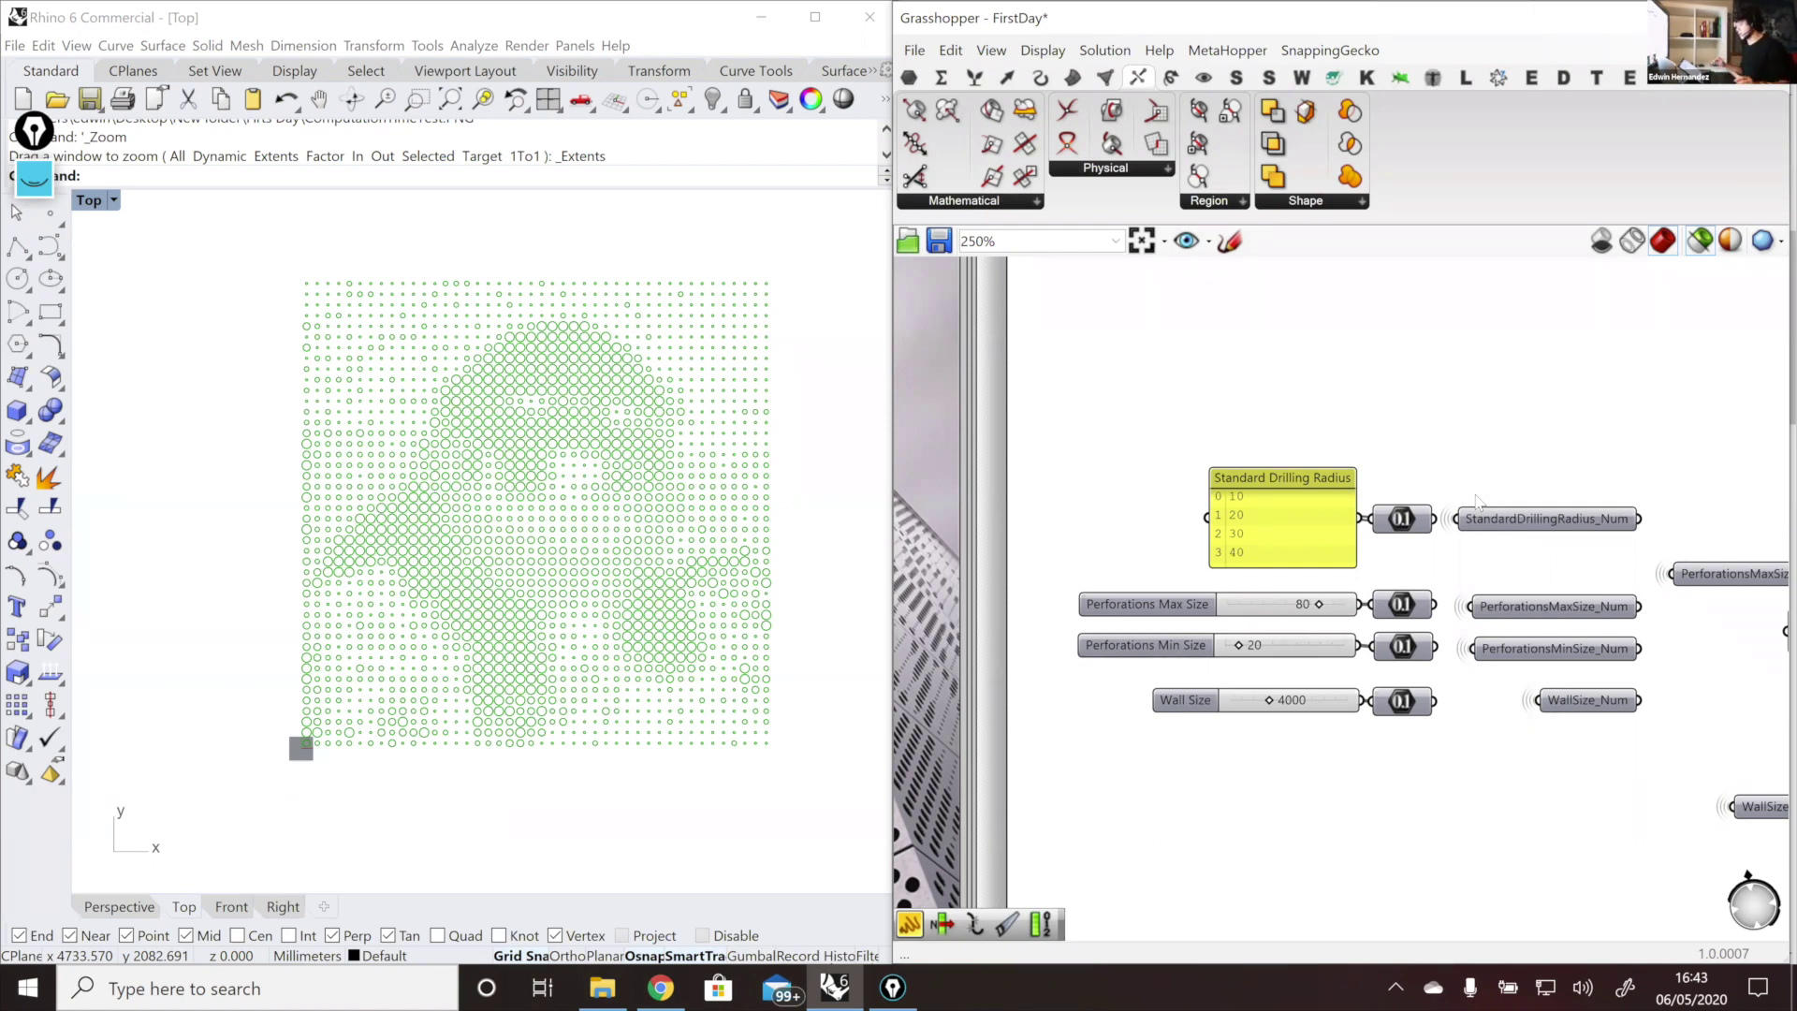
{"action": "right_click_drag", "start_coordinate": [1419, 450], "coordinate": [1444, 456]}
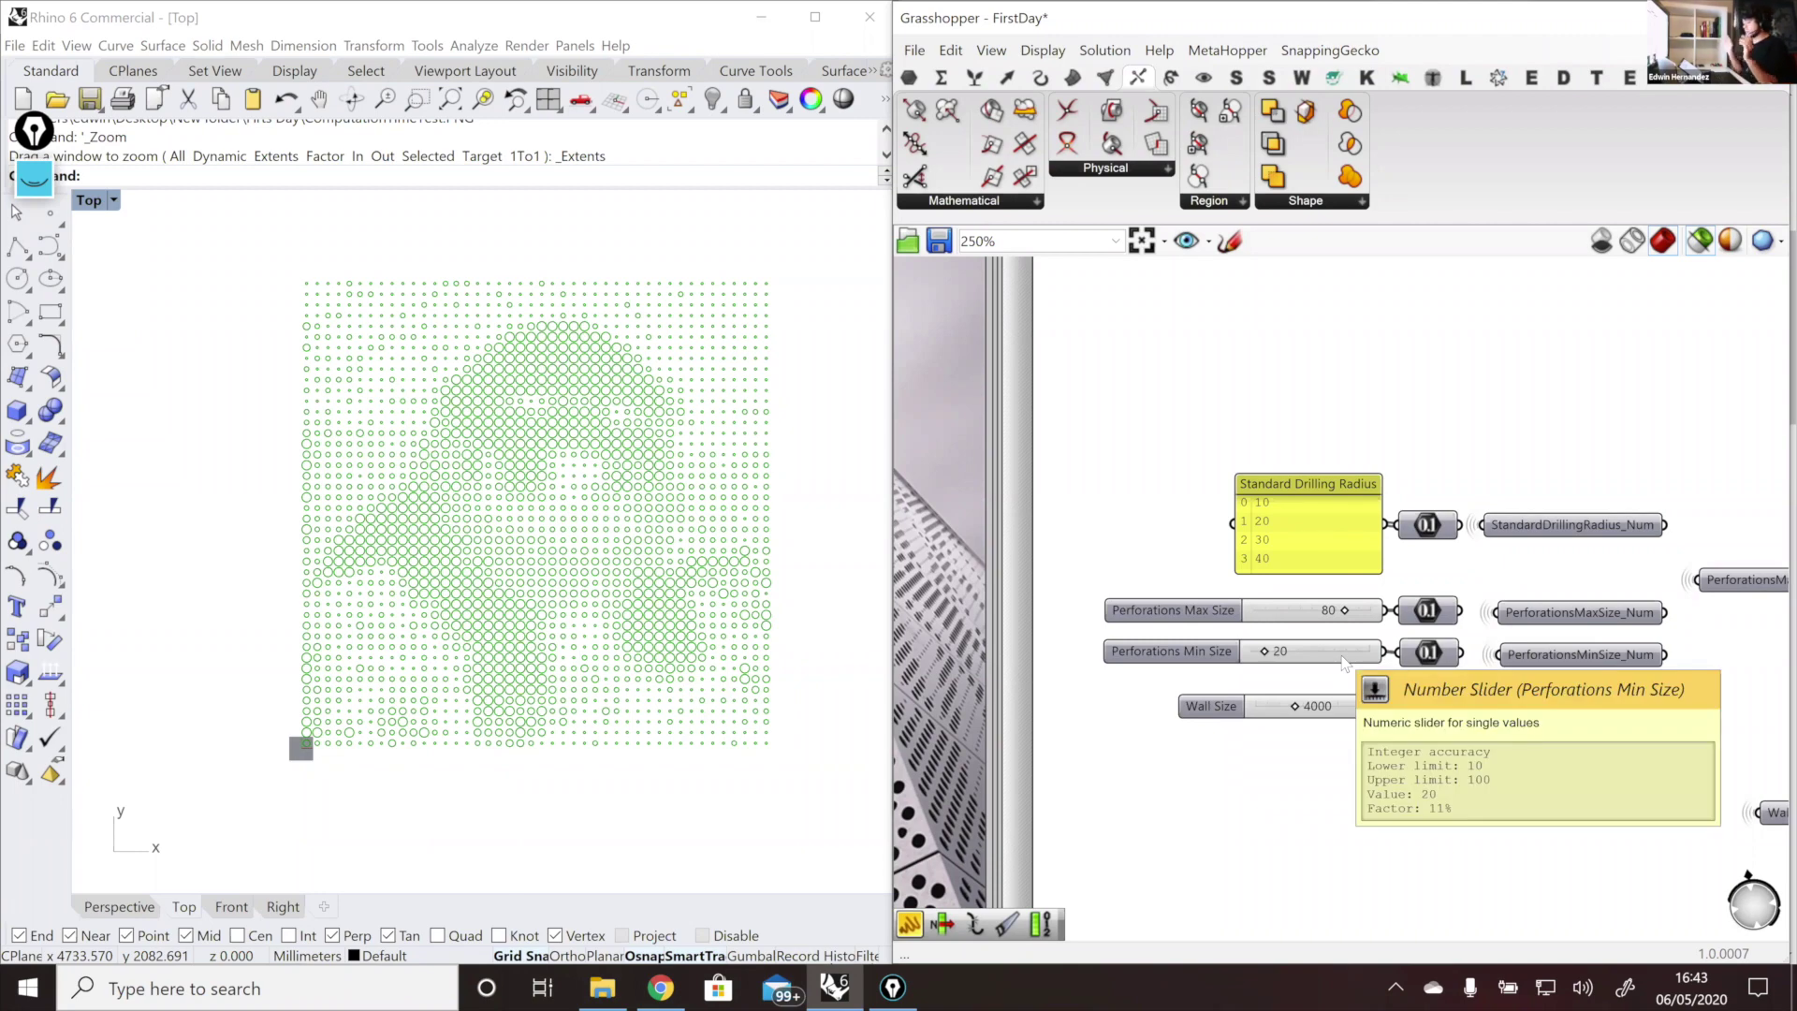
{"action": "scroll", "coordinate": [1347, 651], "scroll_direction": "up", "scroll_amount": 2}
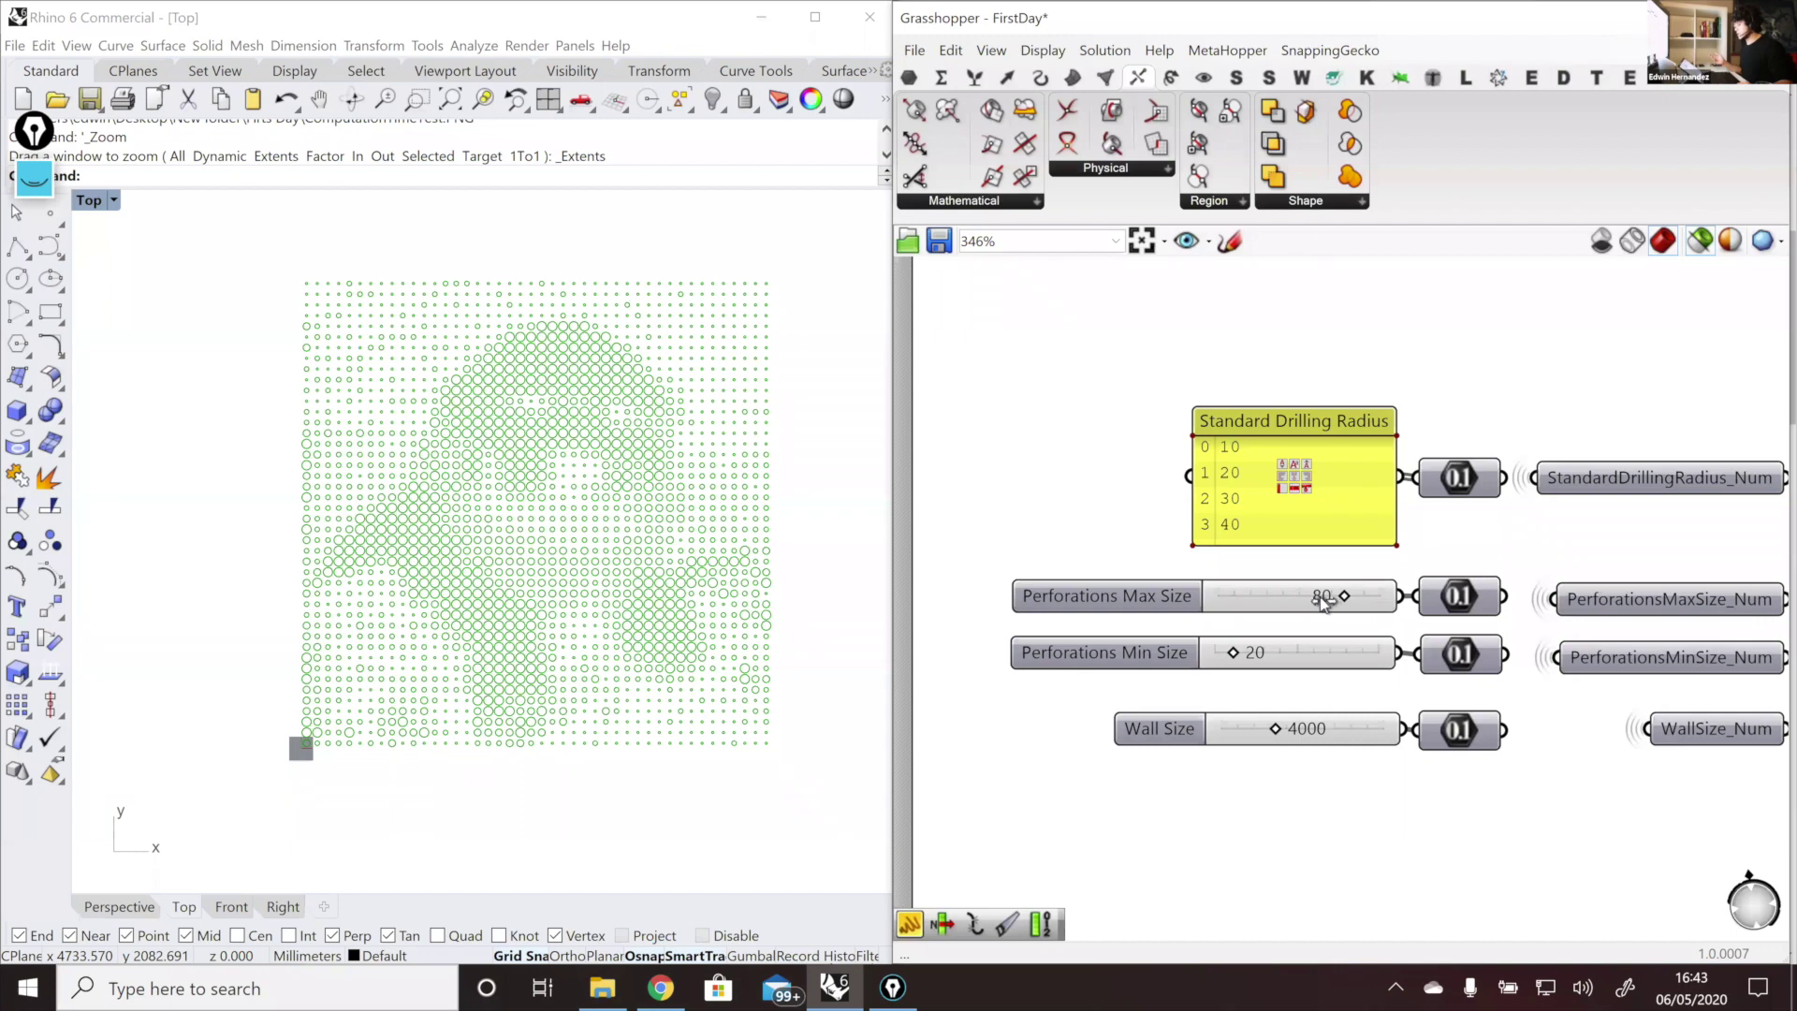
{"action": "left_click_drag", "start_coordinate": [1322, 602], "coordinate": [1408, 604]}
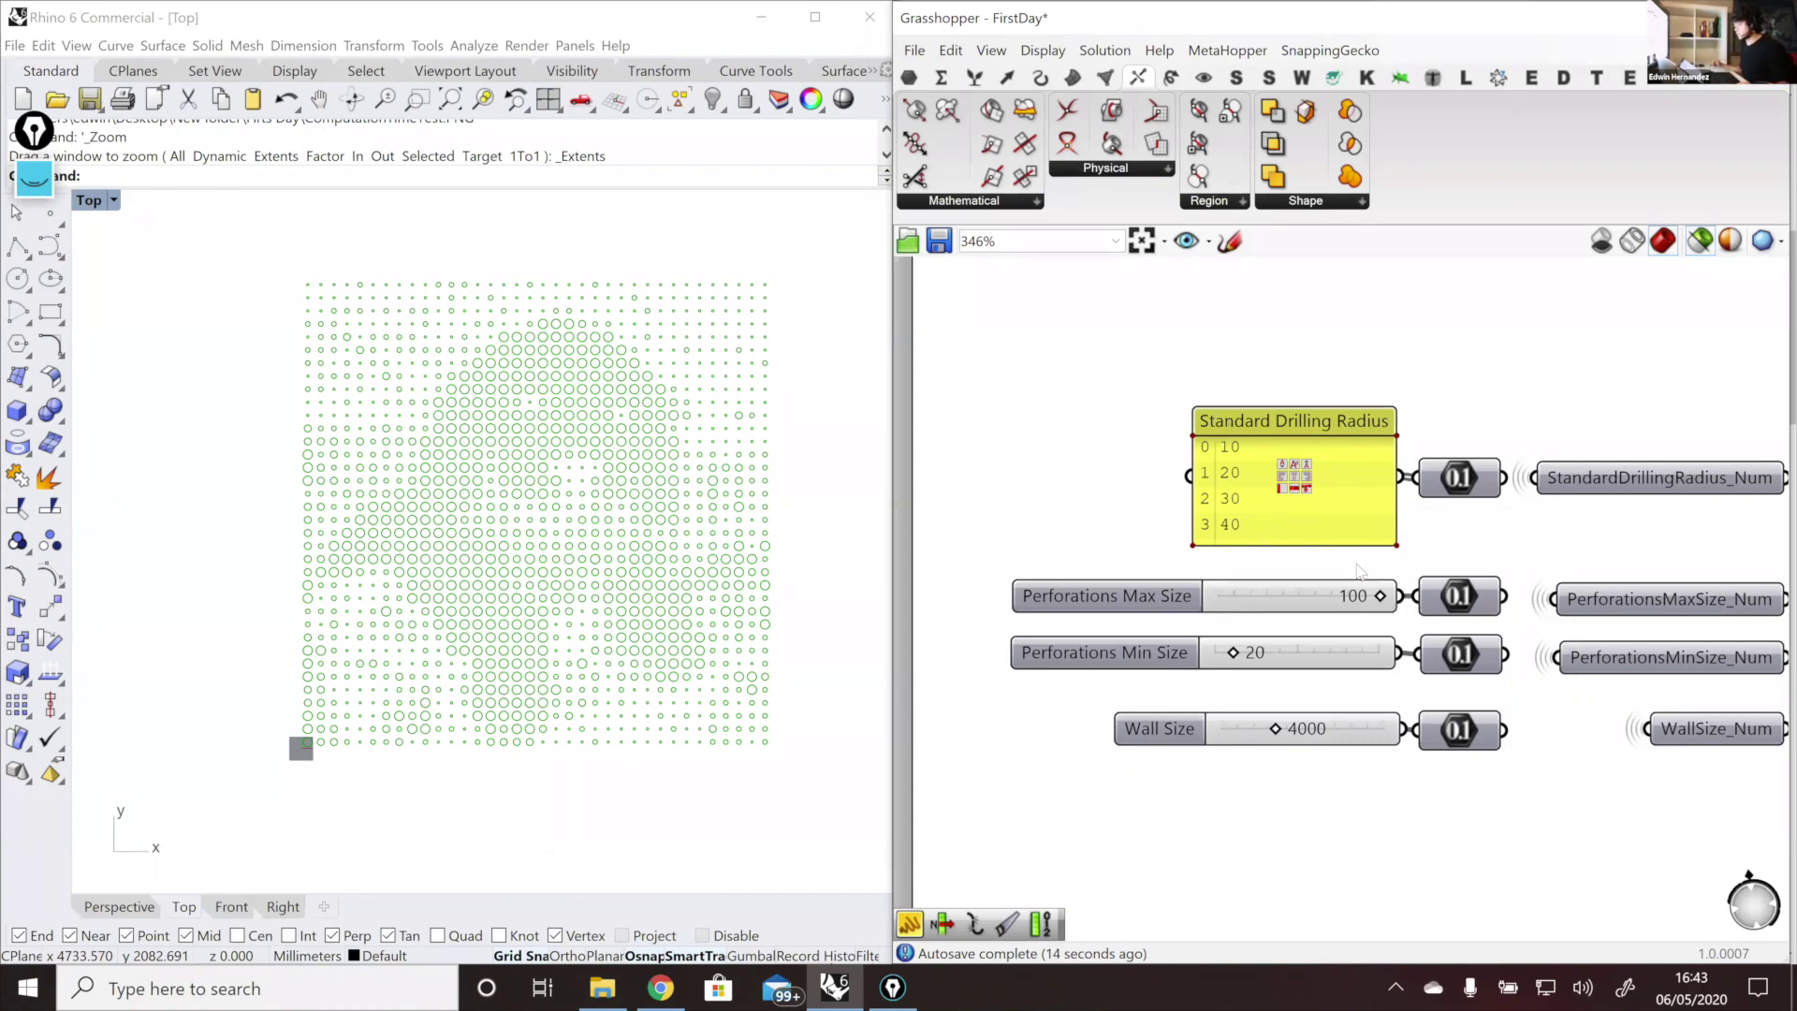
{"action": "left_click_drag", "start_coordinate": [1382, 599], "coordinate": [1379, 599]}
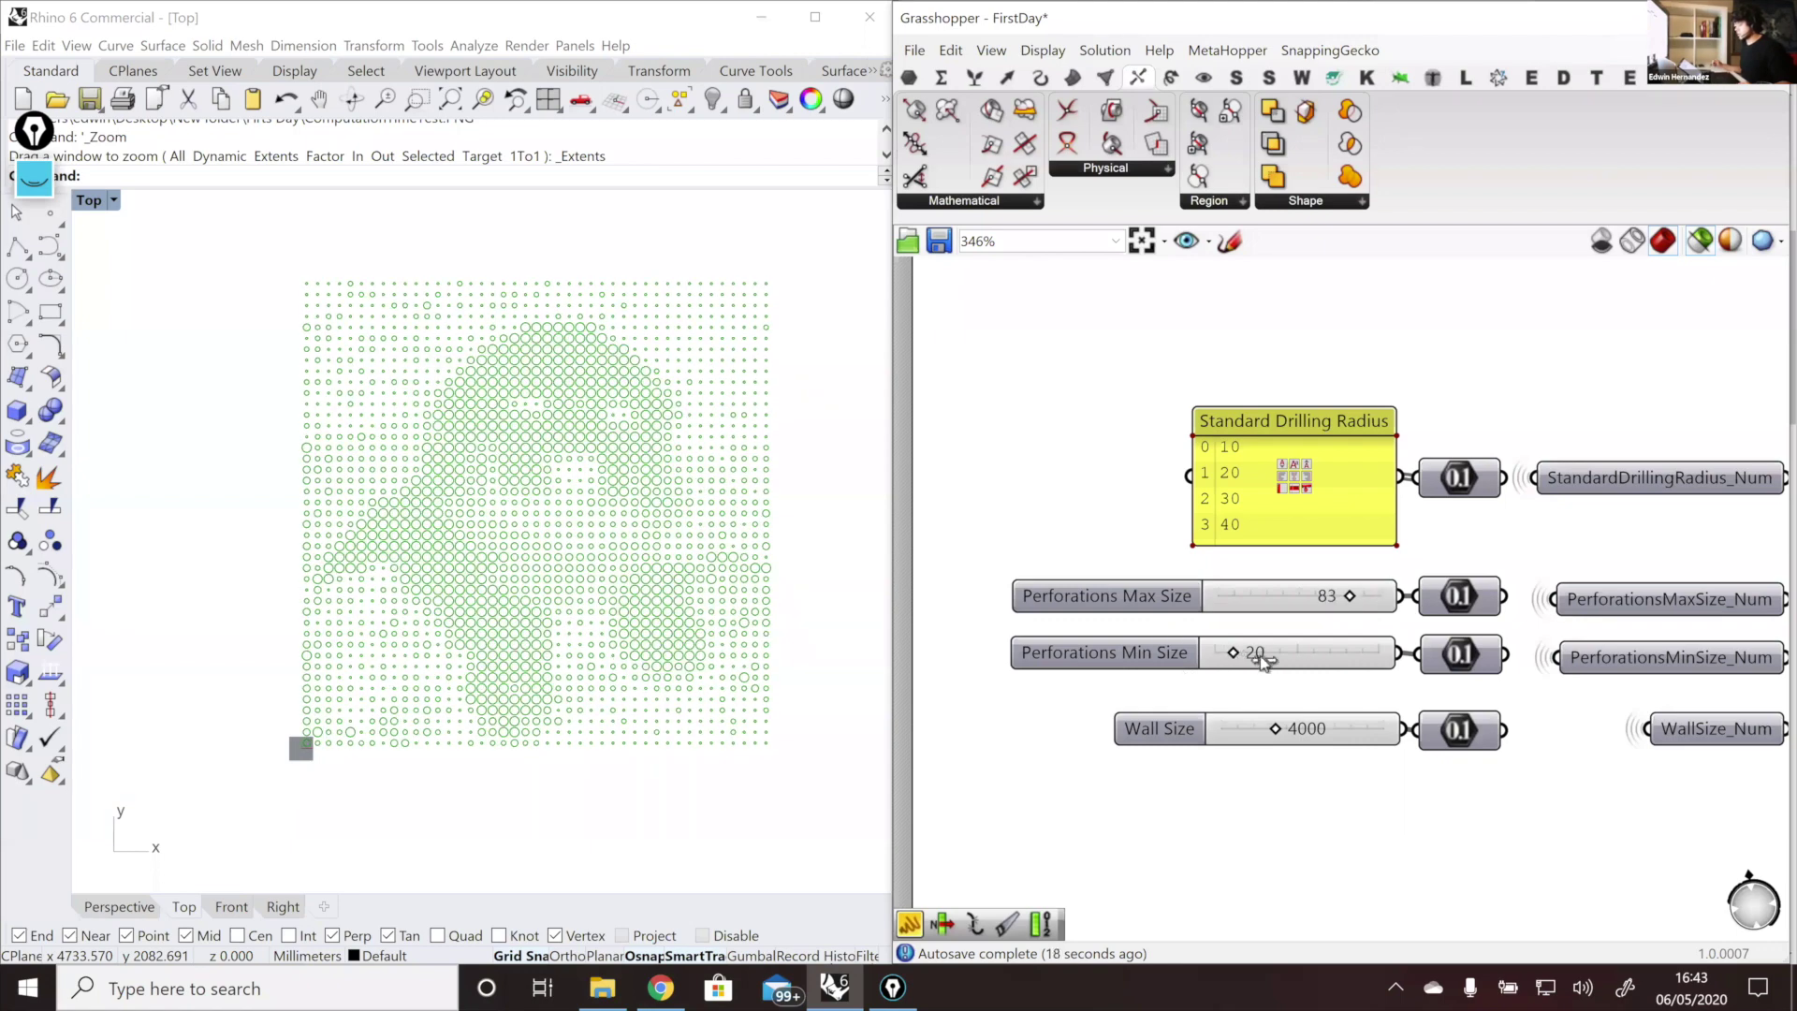
{"action": "mouse_move", "coordinate": [1234, 653]}
{"action": "left_mouse_down"}
{"action": "mouse_move", "coordinate": [1277, 661]}
{"action": "mouse_move", "coordinate": [1224, 661]}
{"action": "left_mouse_up"}
Step: Examine how the max perforation size, gap and wall size inputs feed the Addition and Division components, clearing the current selection
{"action": "scroll", "coordinate": [1056, 596], "scroll_direction": "down", "scroll_amount": 1}
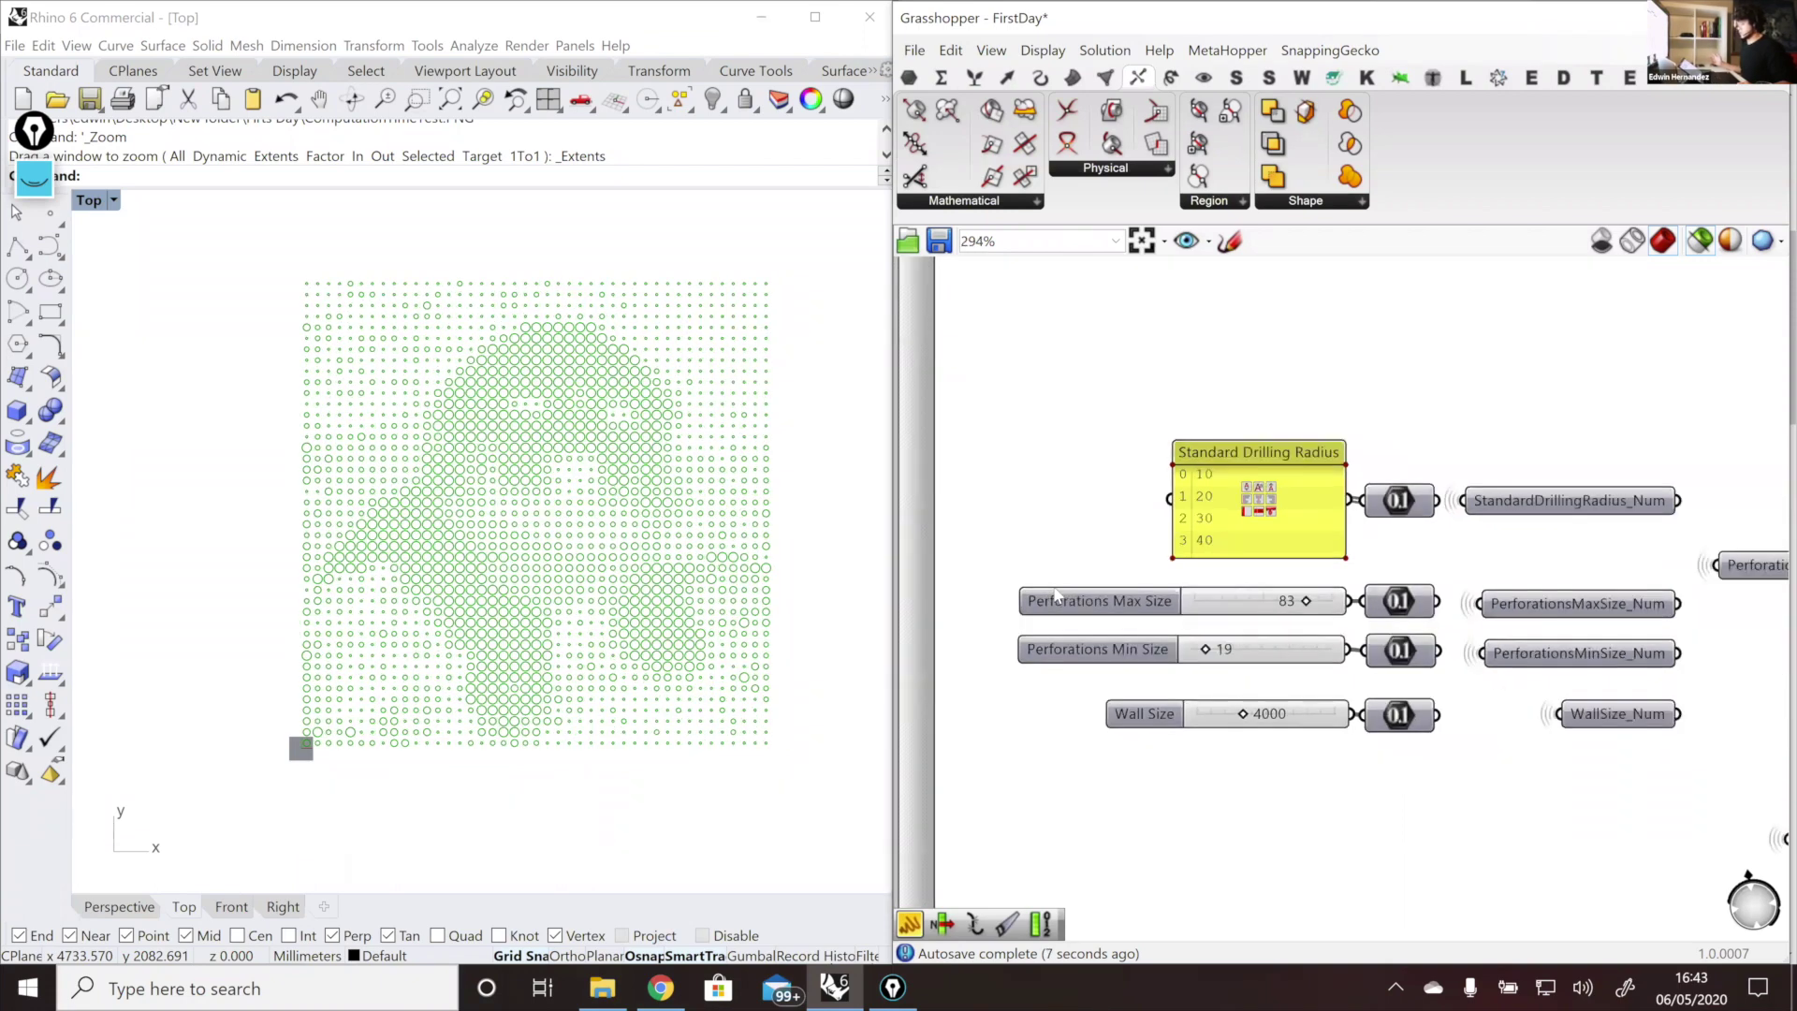
{"action": "scroll", "coordinate": [1182, 723], "scroll_direction": "down", "scroll_amount": 1}
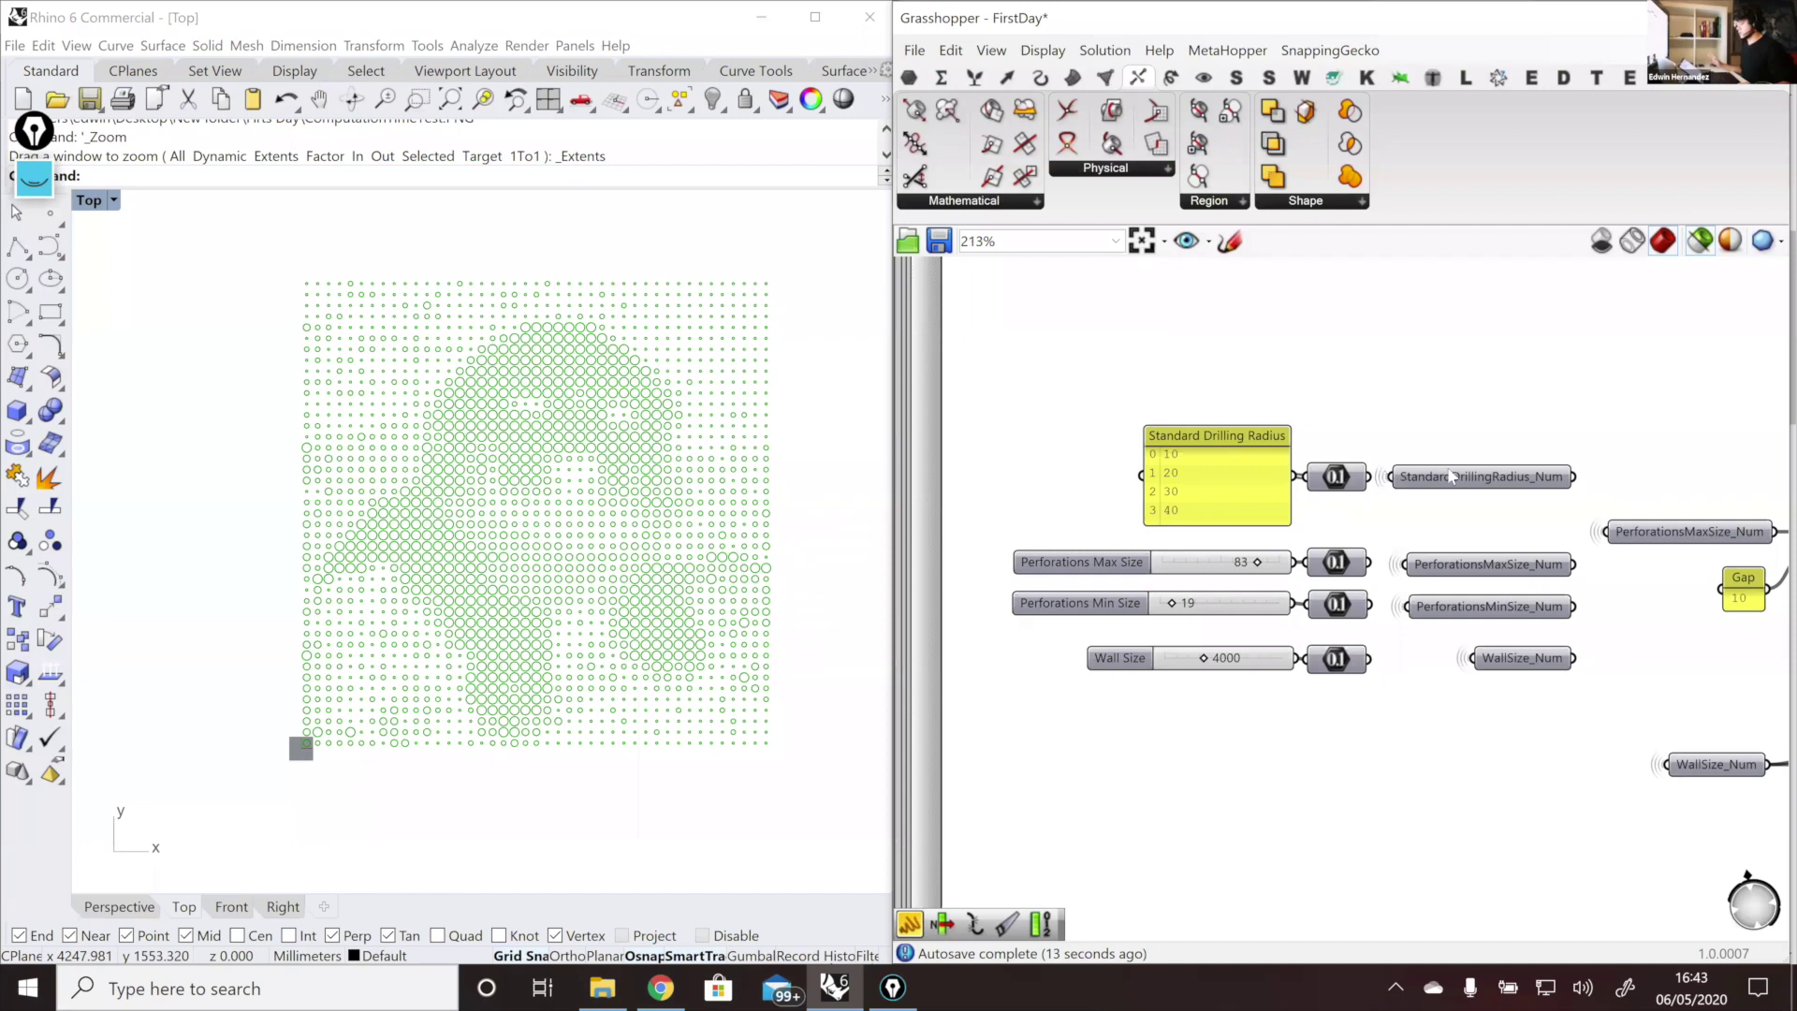
{"action": "scroll", "coordinate": [1460, 496], "scroll_direction": "down", "scroll_amount": 2}
{"action": "scroll", "coordinate": [1457, 522], "scroll_direction": "down", "scroll_amount": 3}
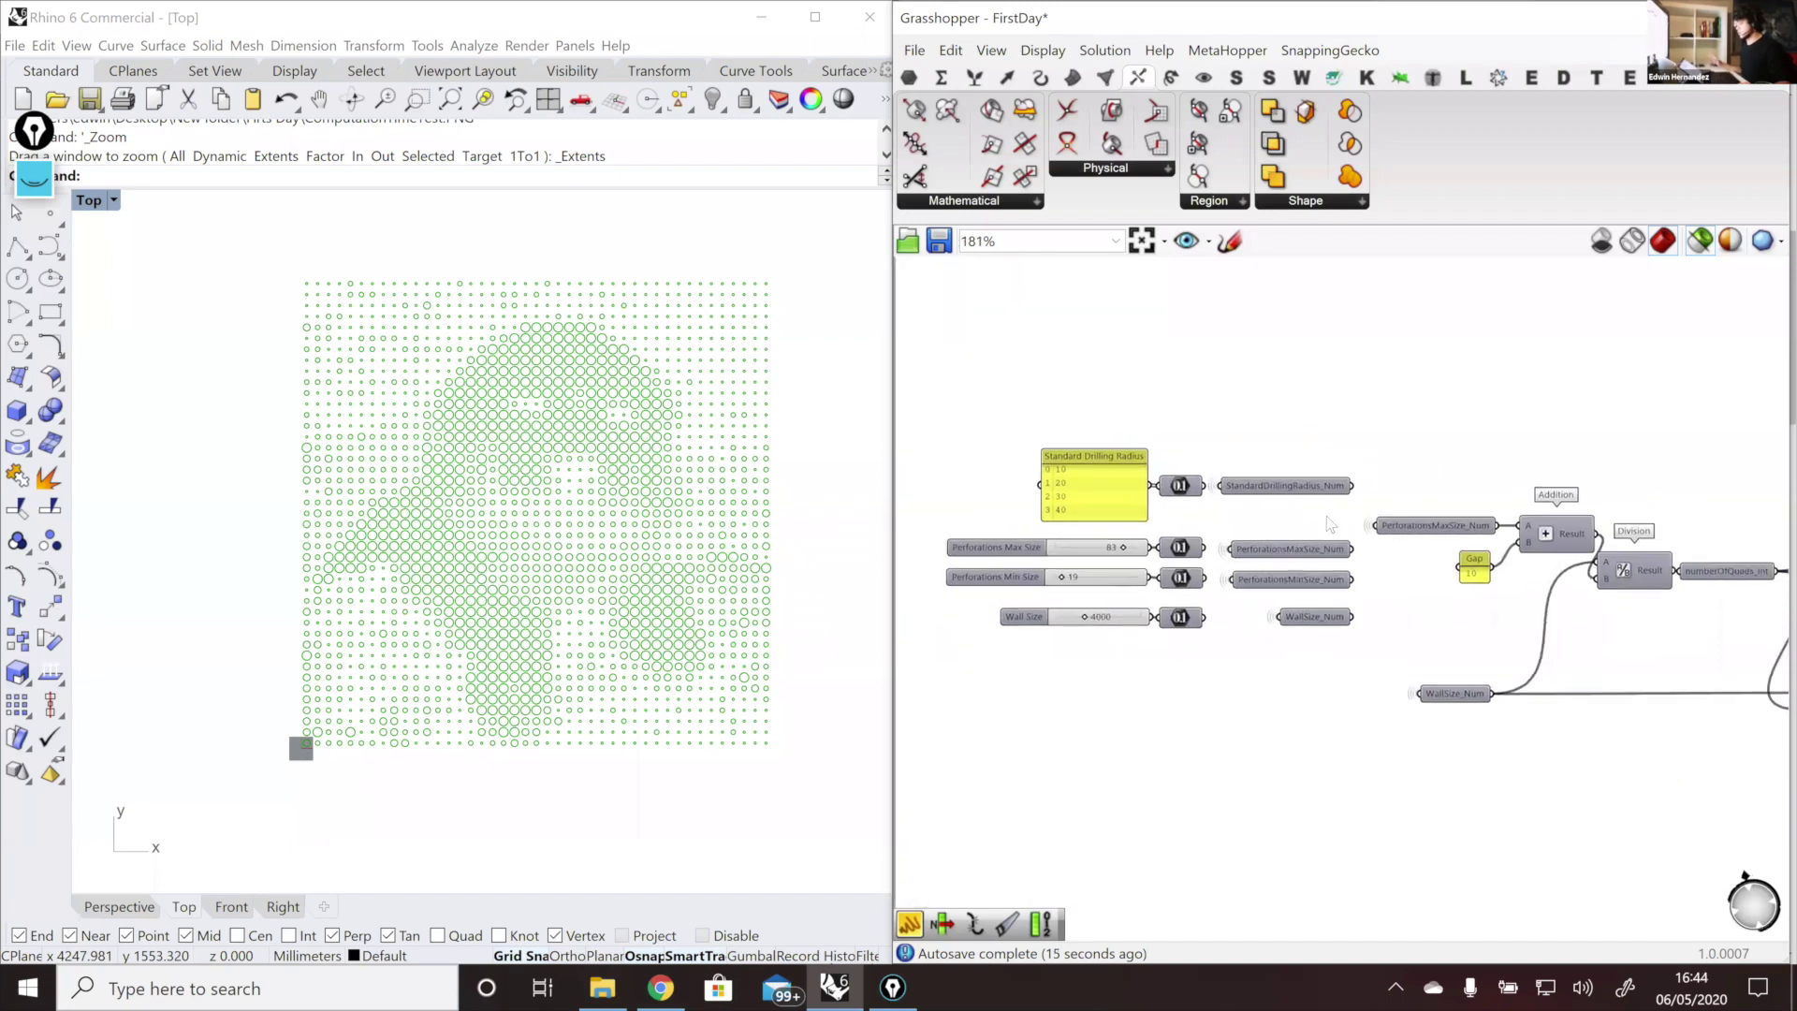
{"action": "scroll", "coordinate": [1370, 587], "scroll_direction": "up", "scroll_amount": 3}
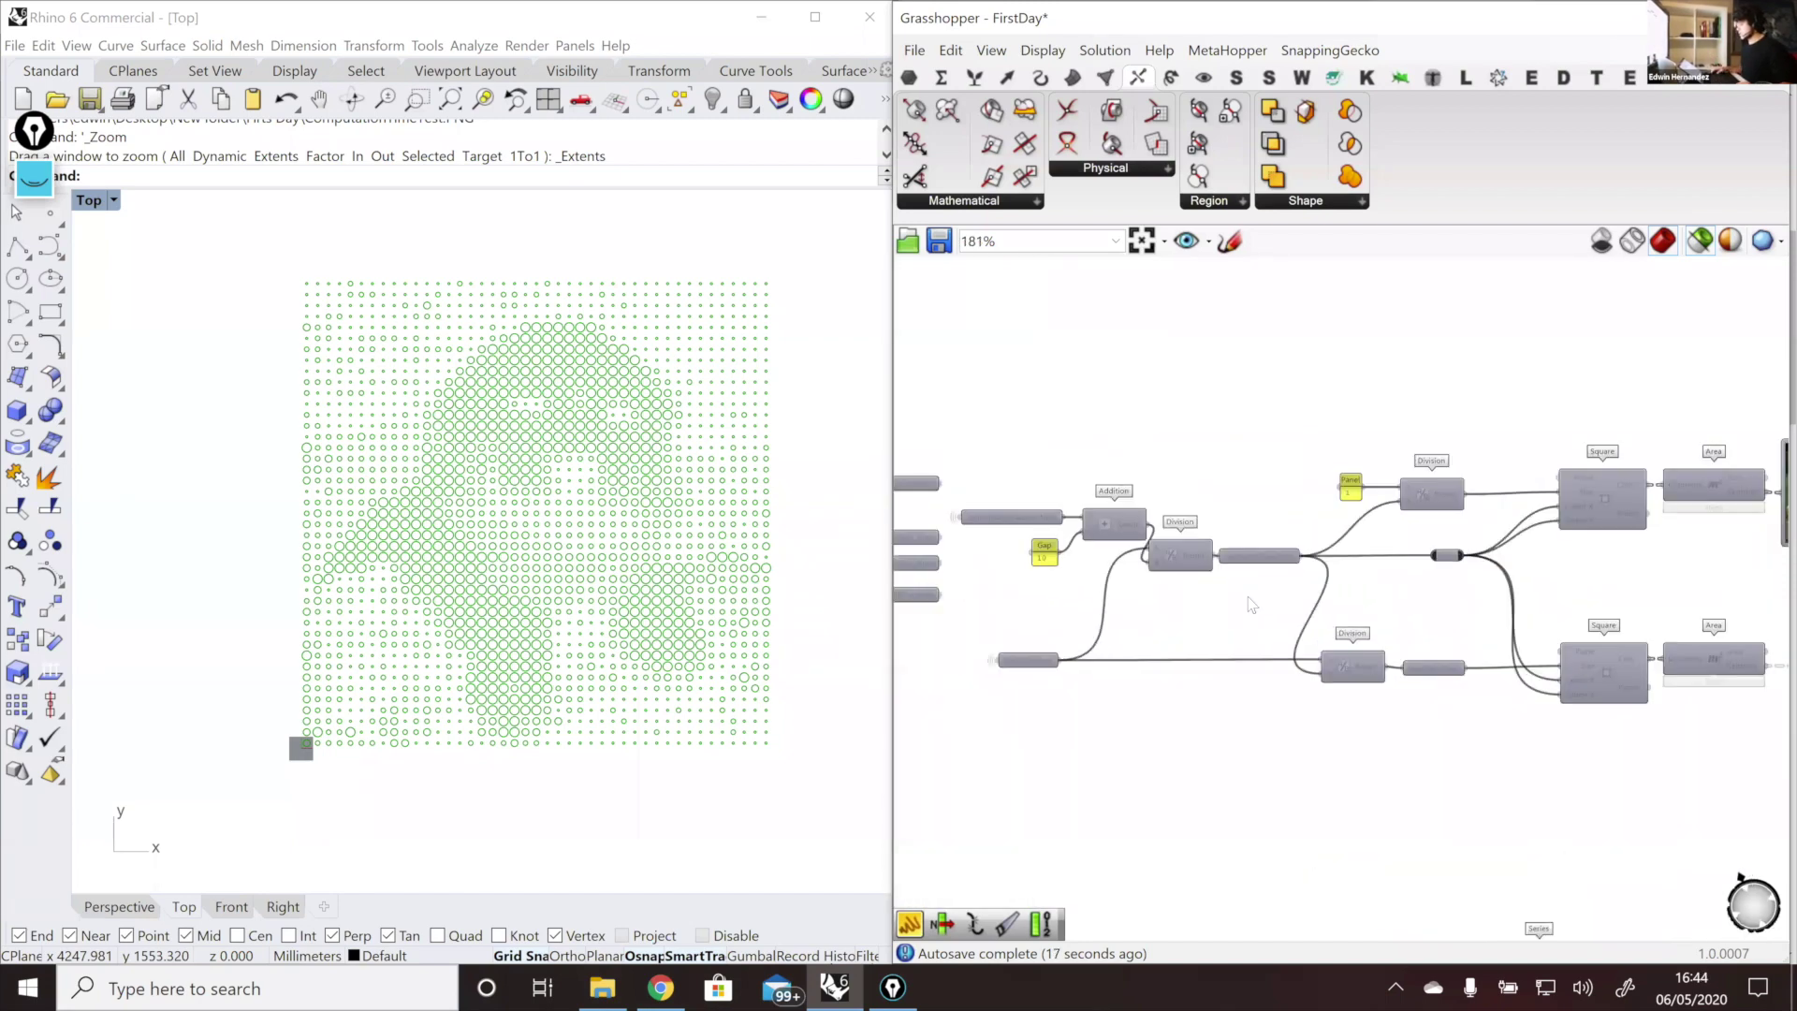
{"action": "left_click_drag", "start_coordinate": [1257, 607], "coordinate": [1243, 533]}
{"action": "left_click", "coordinate": [1243, 535]}
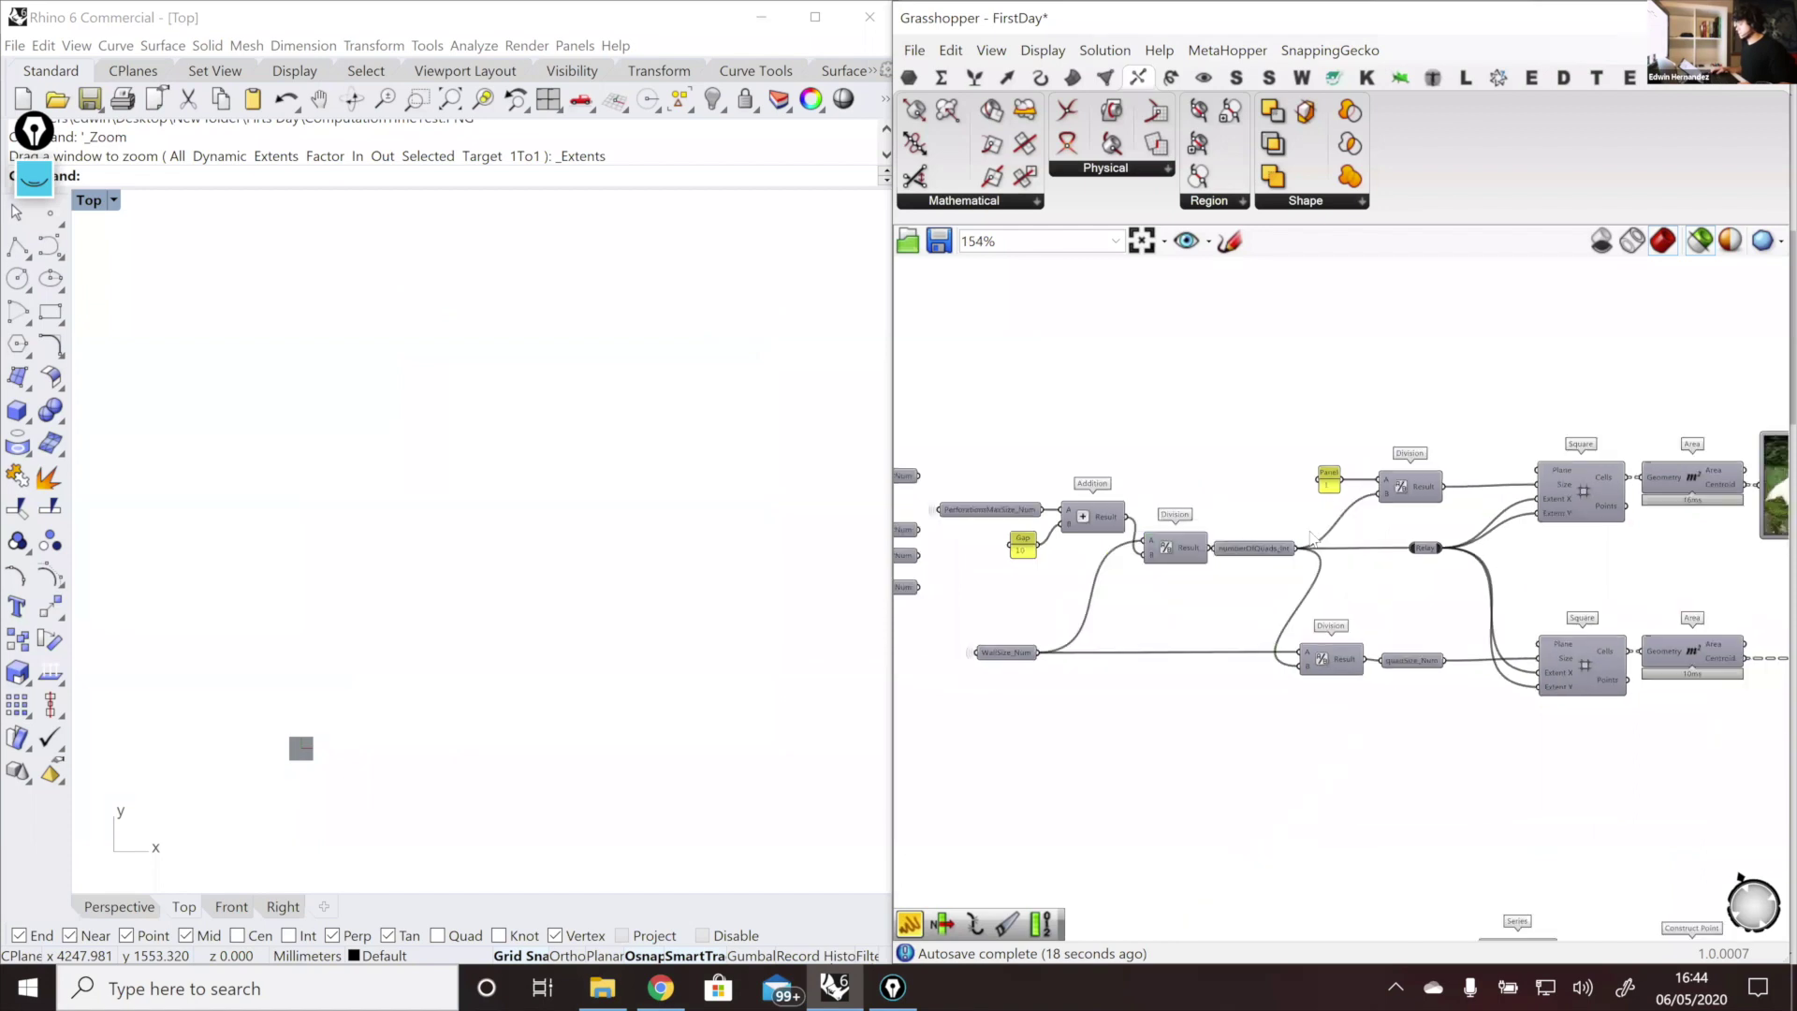
{"action": "scroll", "coordinate": [1262, 553], "scroll_direction": "down", "scroll_amount": 4}
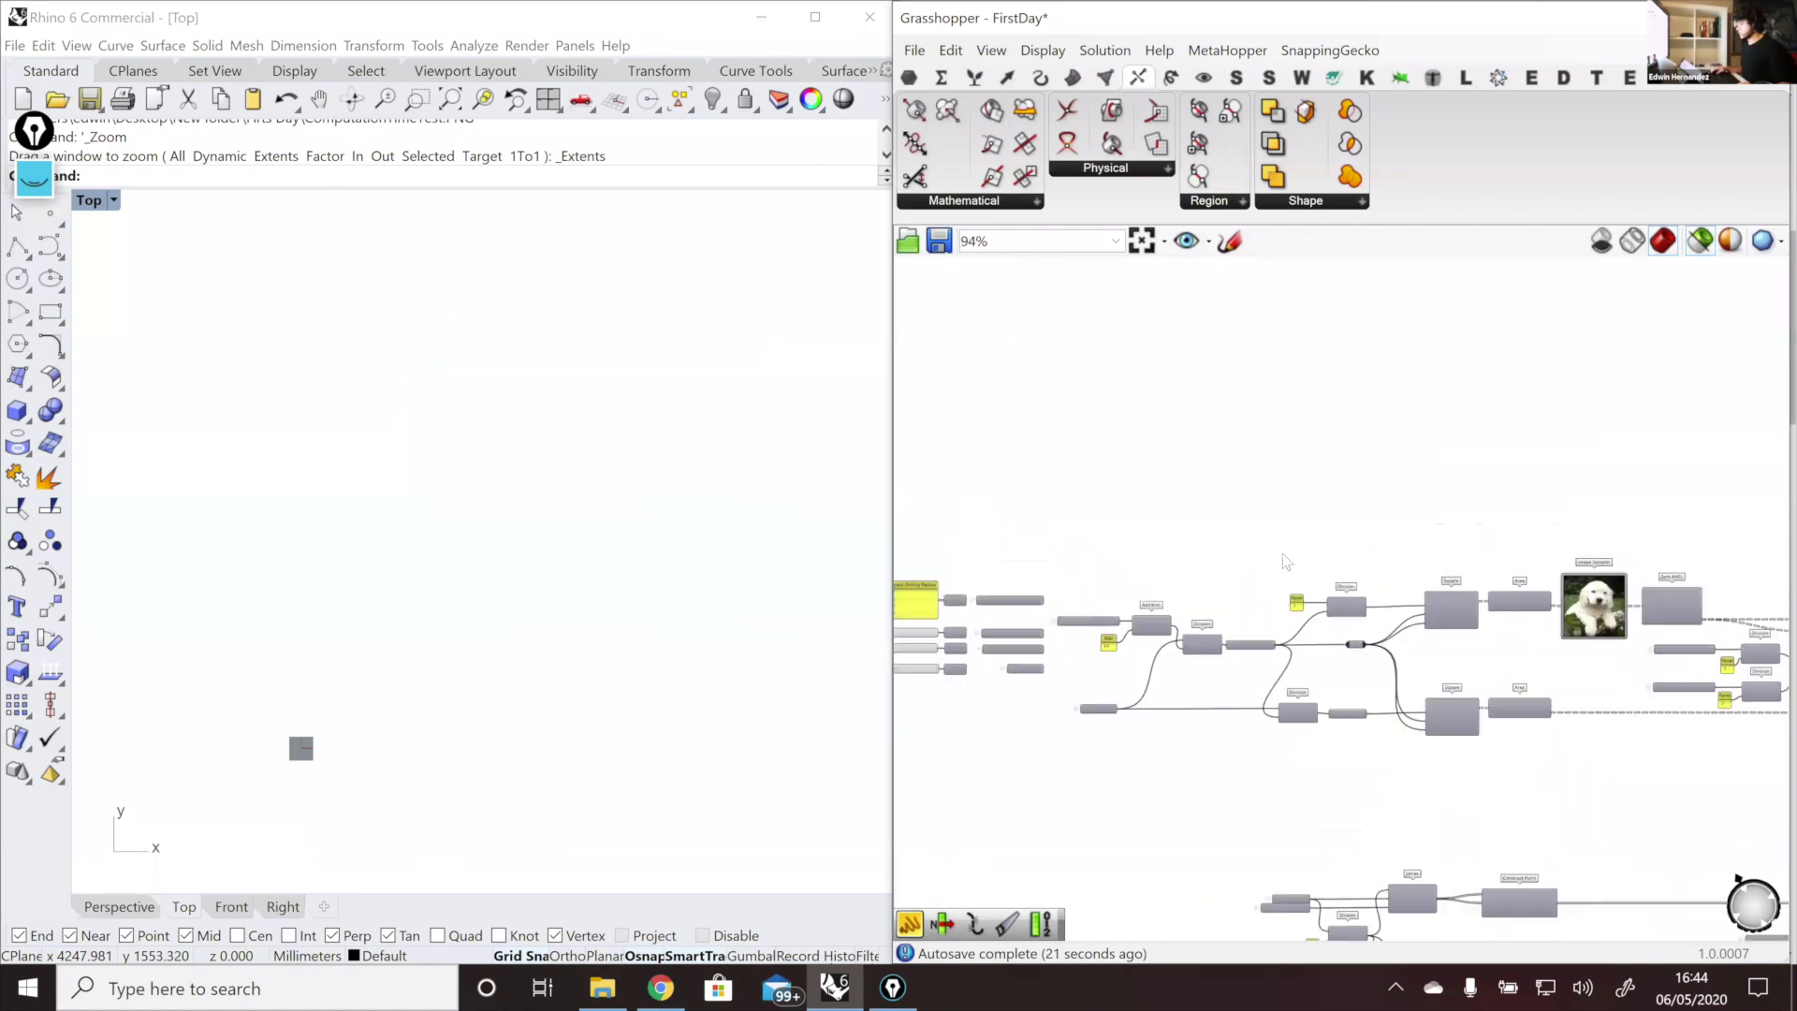
{"action": "scroll", "coordinate": [1282, 564], "scroll_direction": "down", "scroll_amount": 6}
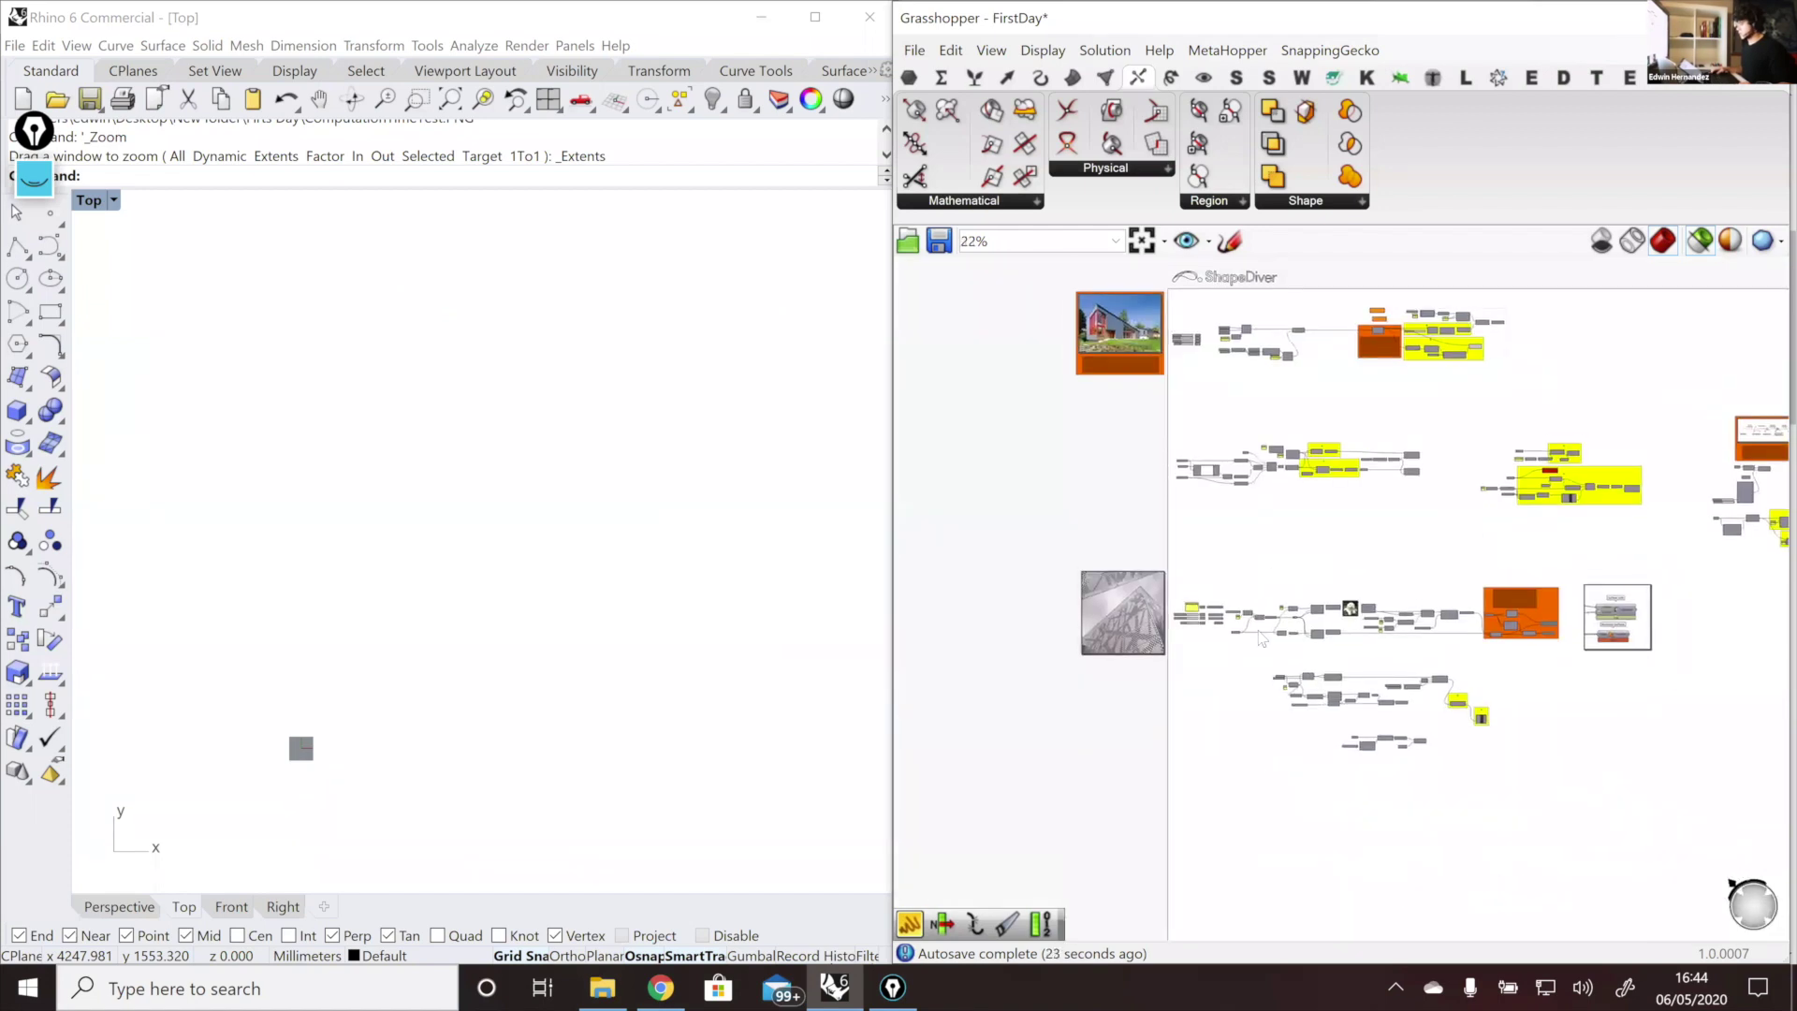
Step: Inspect the PerforationsMaxSize_Num parameter feeding the Addition component, and select the upper Square component to preview its grid
{"action": "scroll", "coordinate": [1281, 567], "scroll_direction": "up", "scroll_amount": 9}
{"action": "right_click_drag", "start_coordinate": [1143, 530], "coordinate": [1195, 543]}
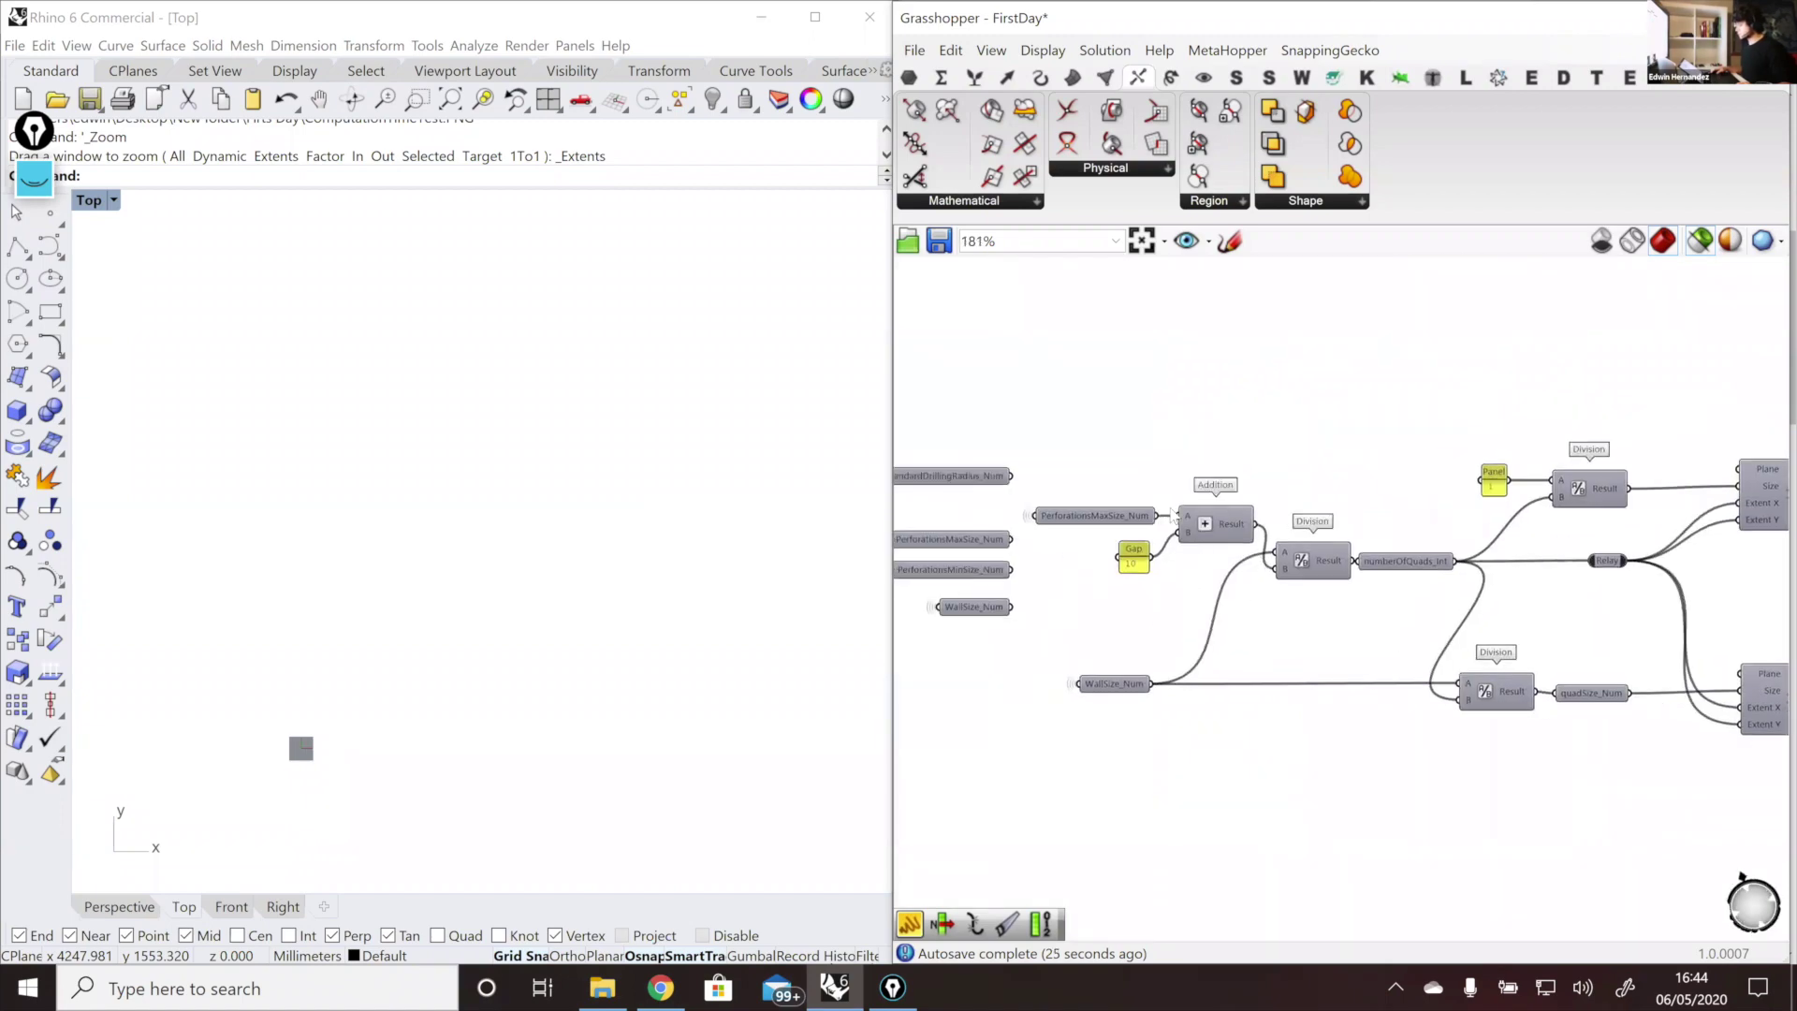
{"action": "left_click", "coordinate": [1115, 514]}
{"action": "scroll", "coordinate": [1507, 514], "scroll_direction": "down", "scroll_amount": 2}
{"action": "right_click_drag", "start_coordinate": [1506, 515], "coordinate": [1377, 508]}
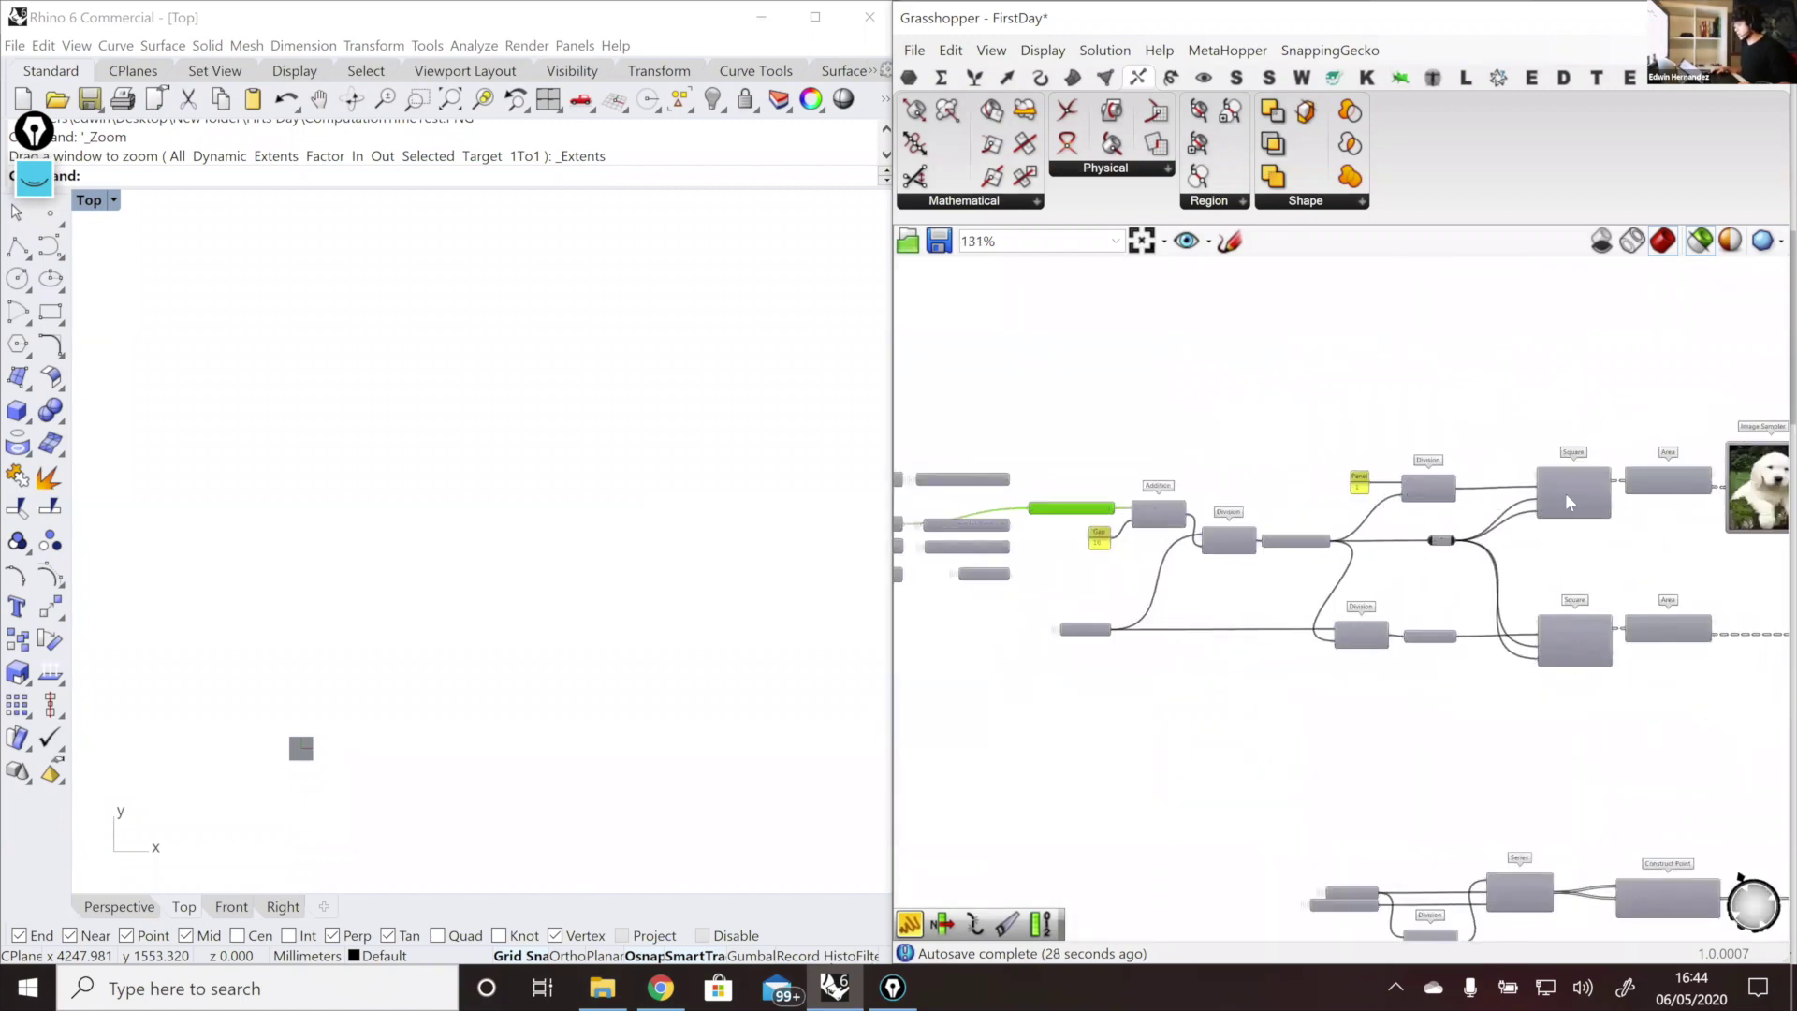
{"action": "left_click", "coordinate": [1568, 500]}
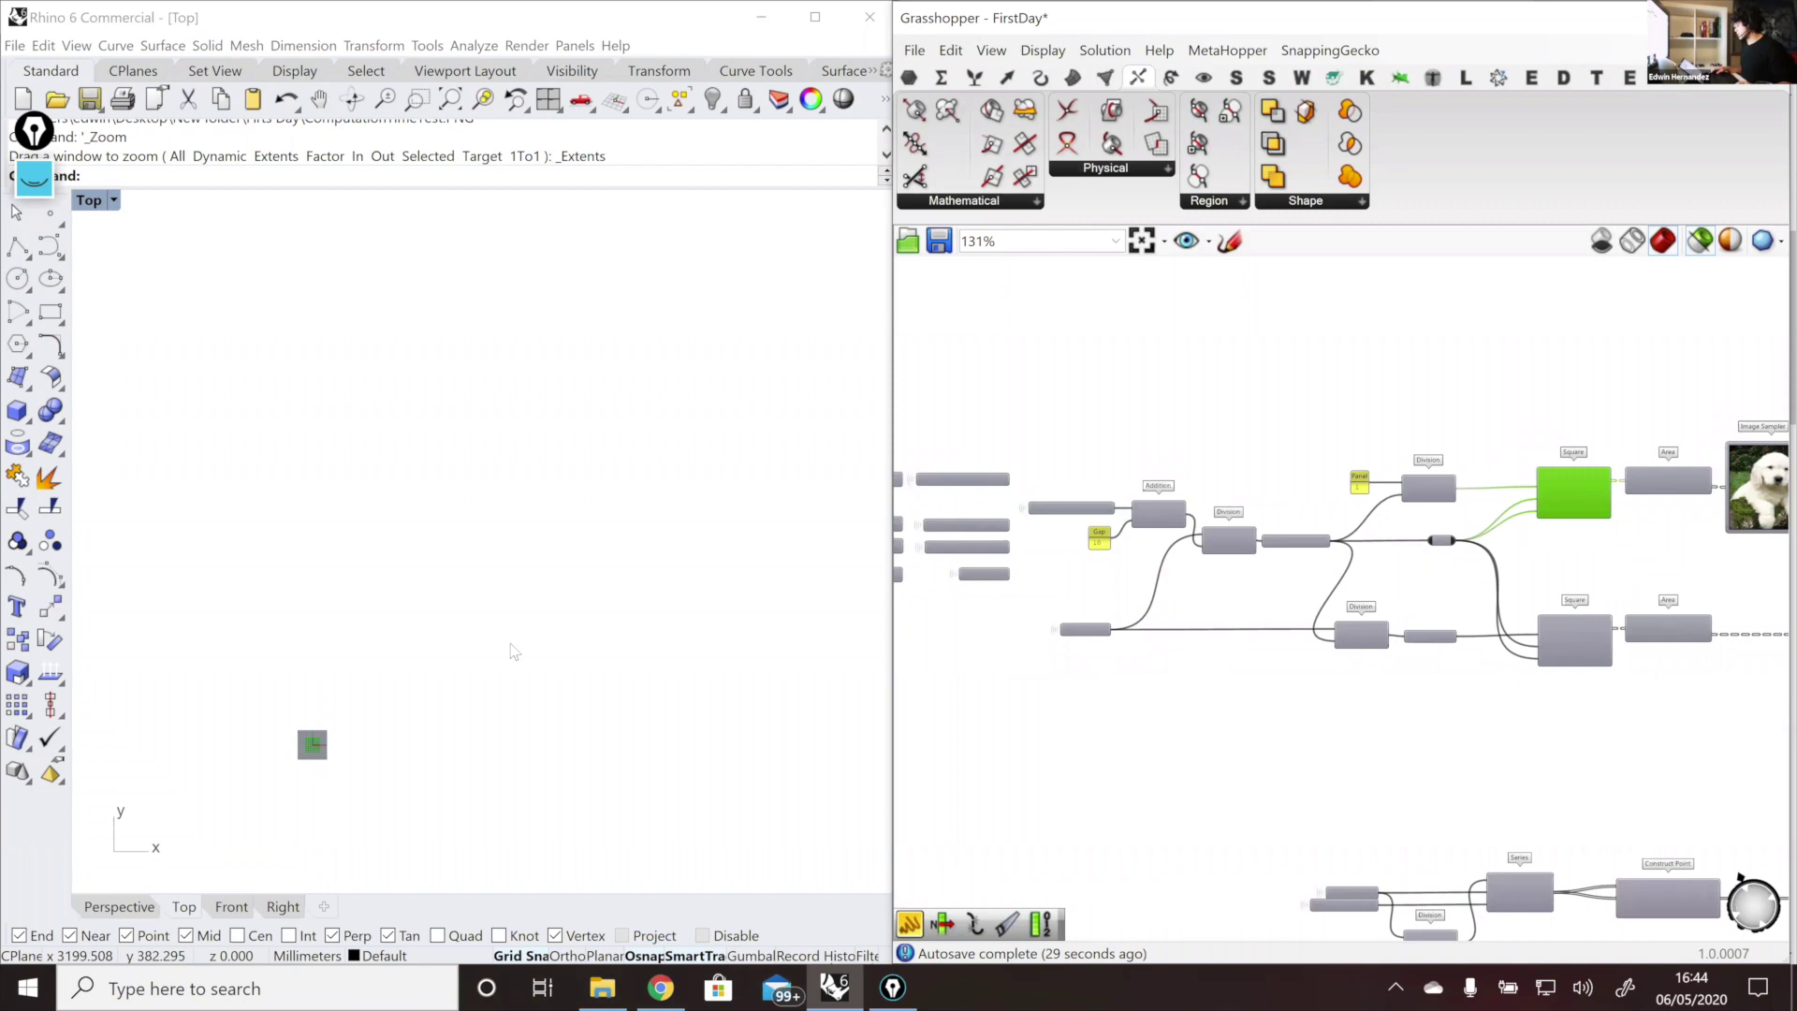
Step: Preview the lower Square grid component in the Top viewport
{"action": "left_click", "coordinate": [1574, 639]}
{"action": "scroll", "coordinate": [280, 711], "scroll_direction": "down", "scroll_amount": 2}
{"action": "scroll", "coordinate": [367, 694], "scroll_direction": "up", "scroll_amount": 2}
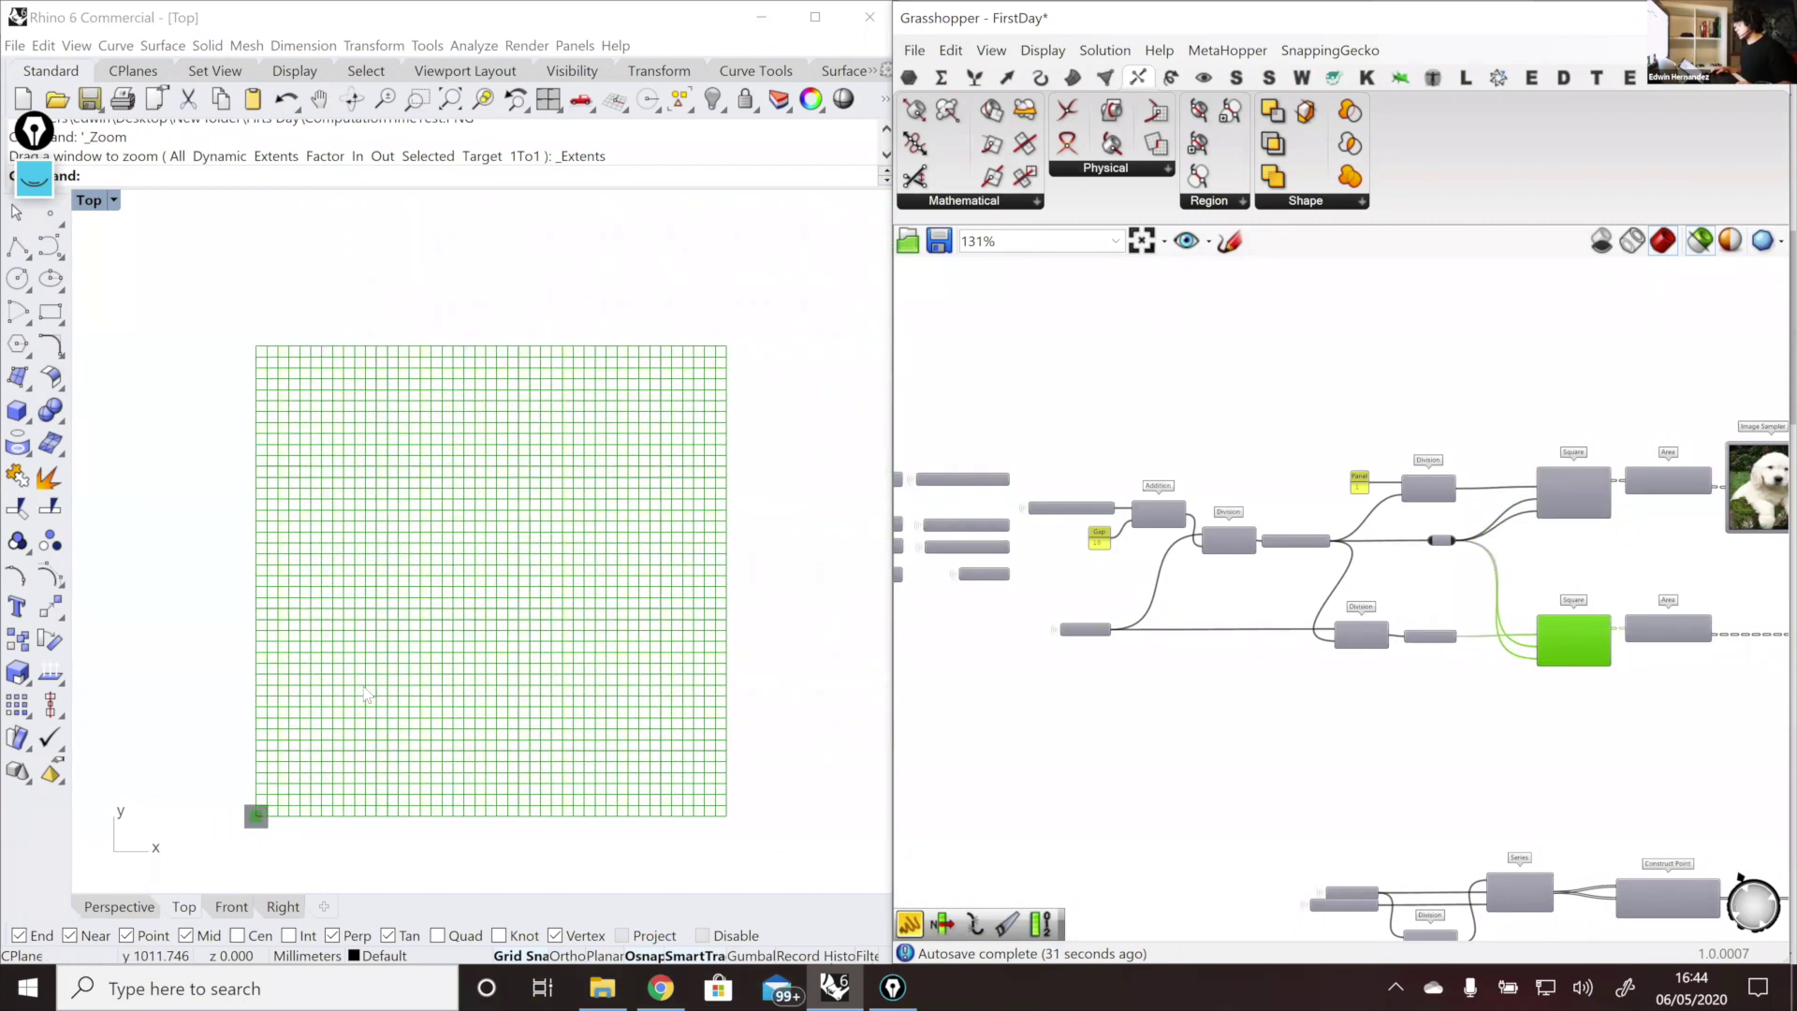
Step: Examine the wall size, the first Division result, numberOfQuads_Int and quadSize_Num values that feed the lower Square grid
{"action": "right_click_drag", "start_coordinate": [1233, 579], "coordinate": [1283, 589]}
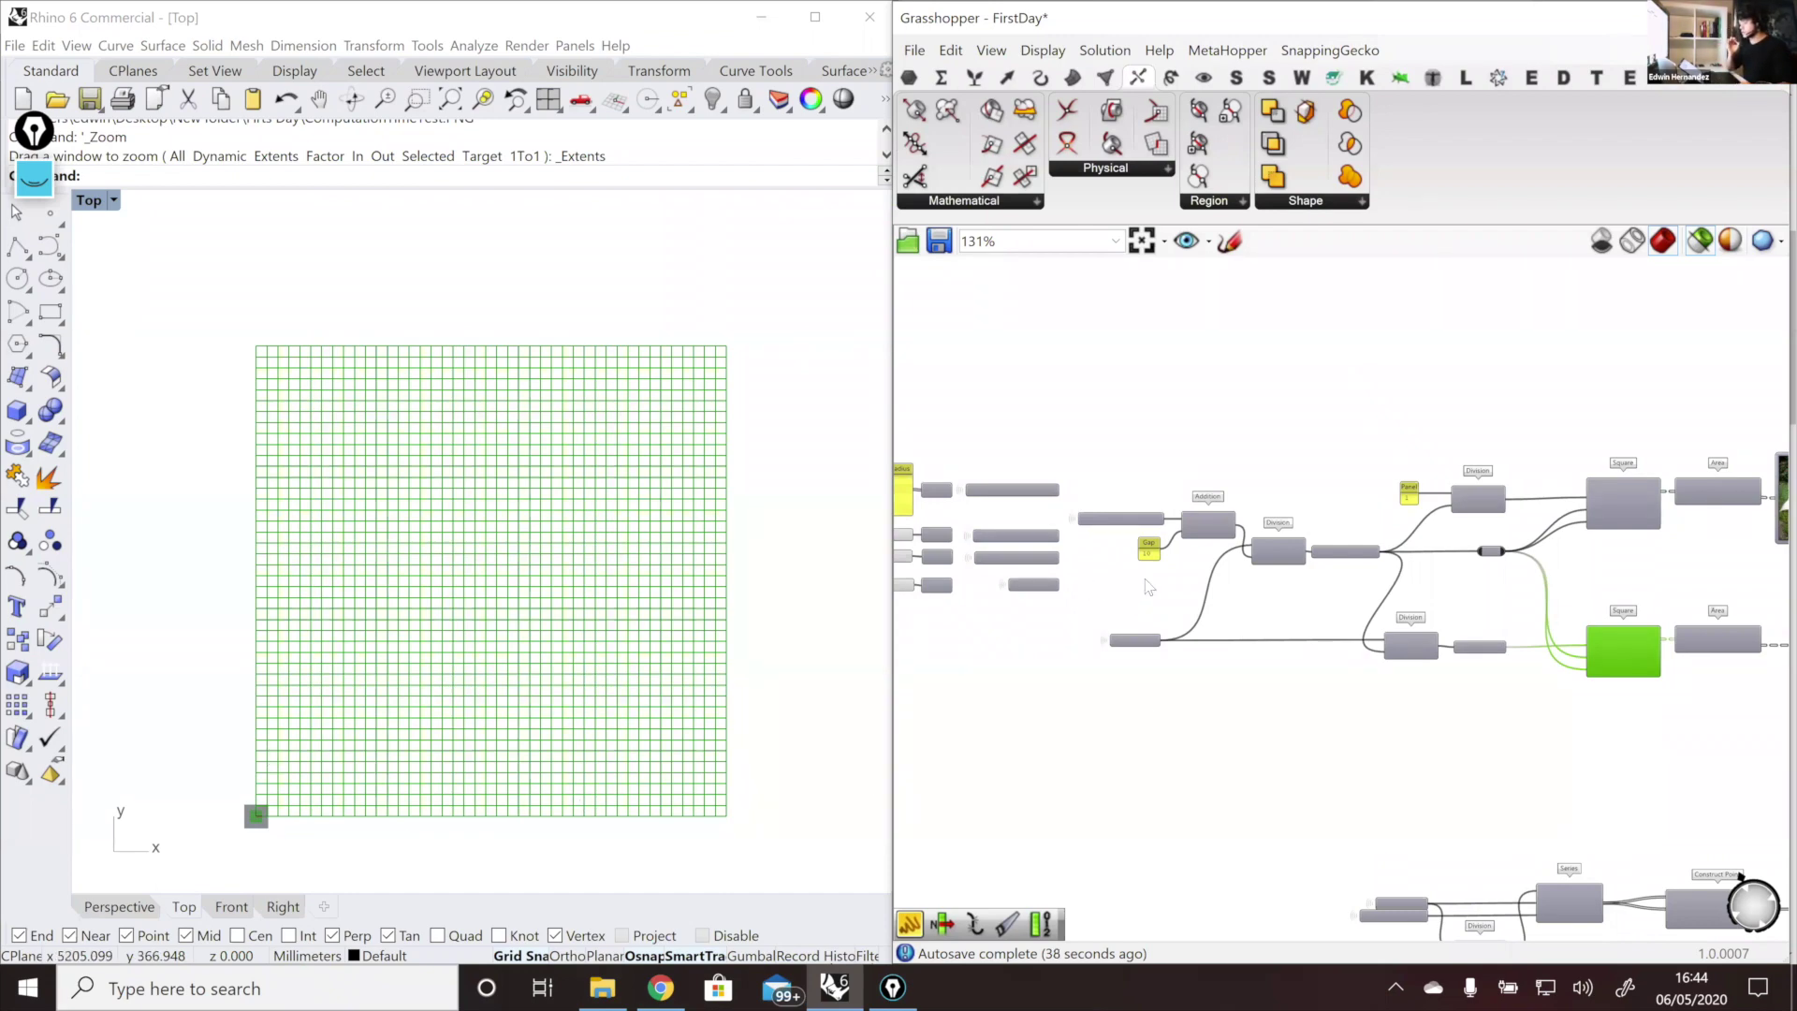
{"action": "scroll", "coordinate": [1207, 588], "scroll_direction": "up", "scroll_amount": 2}
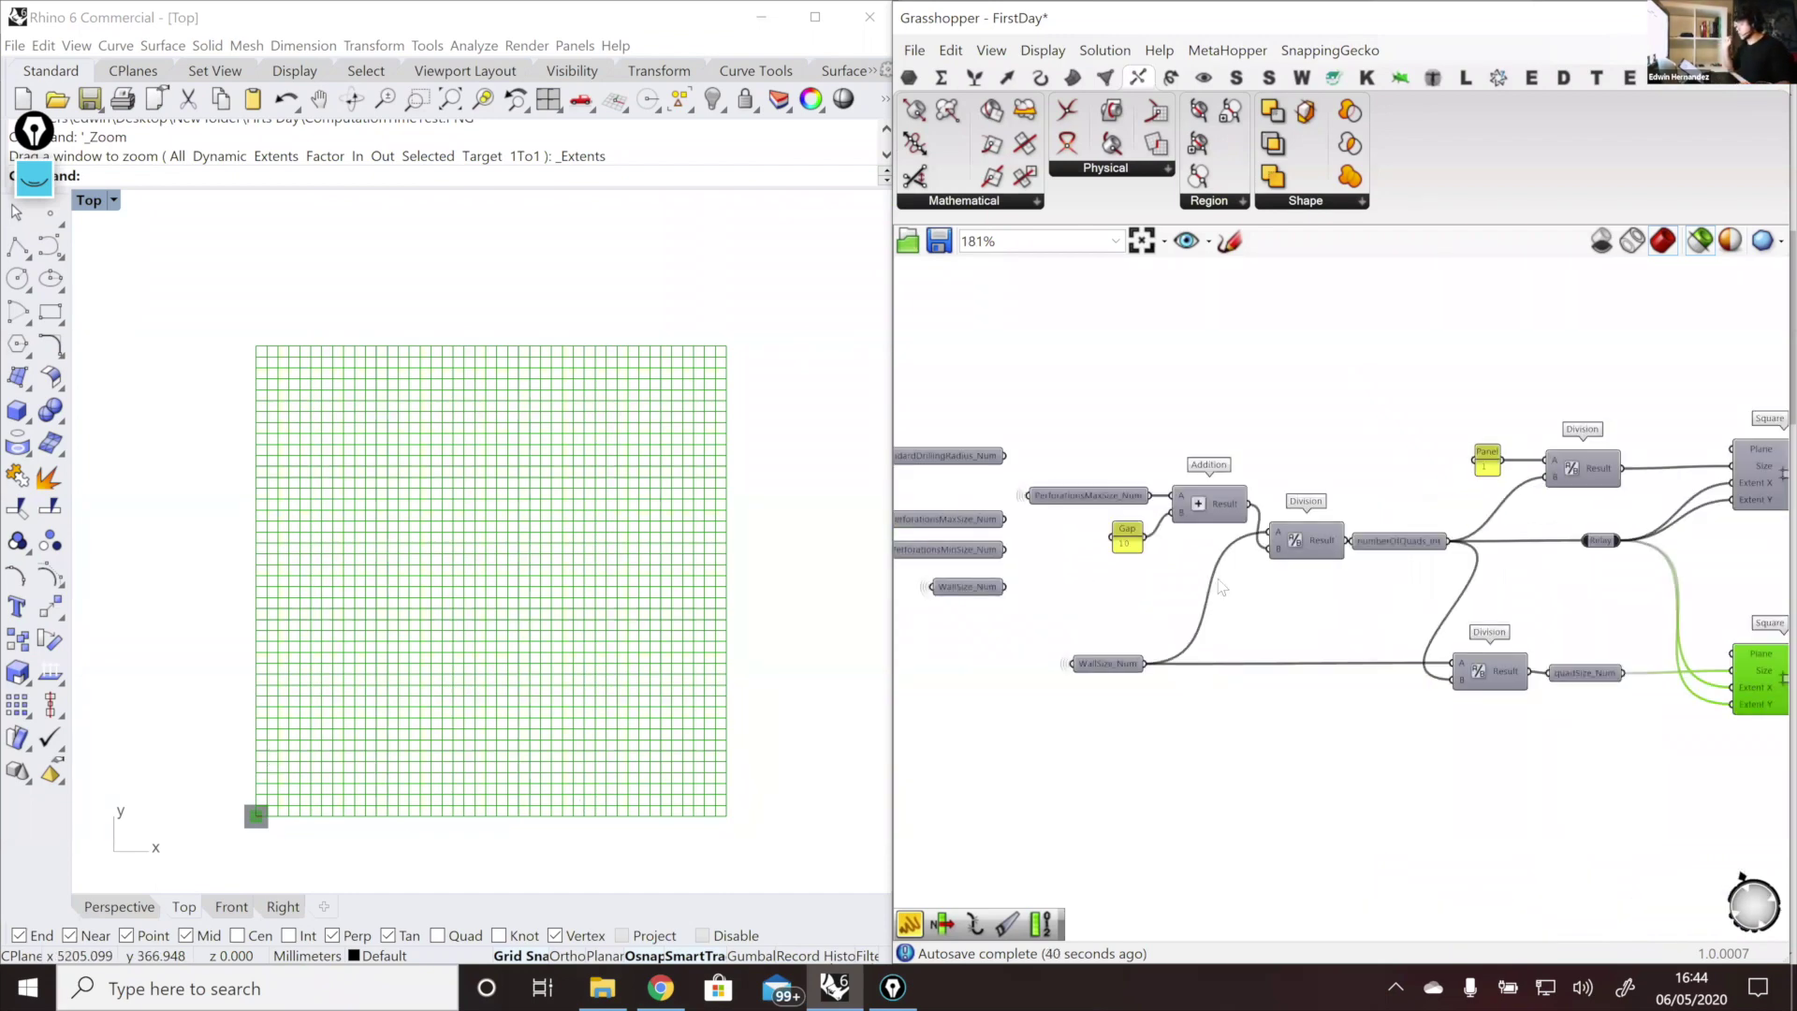
{"action": "right_click_drag", "start_coordinate": [1198, 573], "coordinate": [1139, 572]}
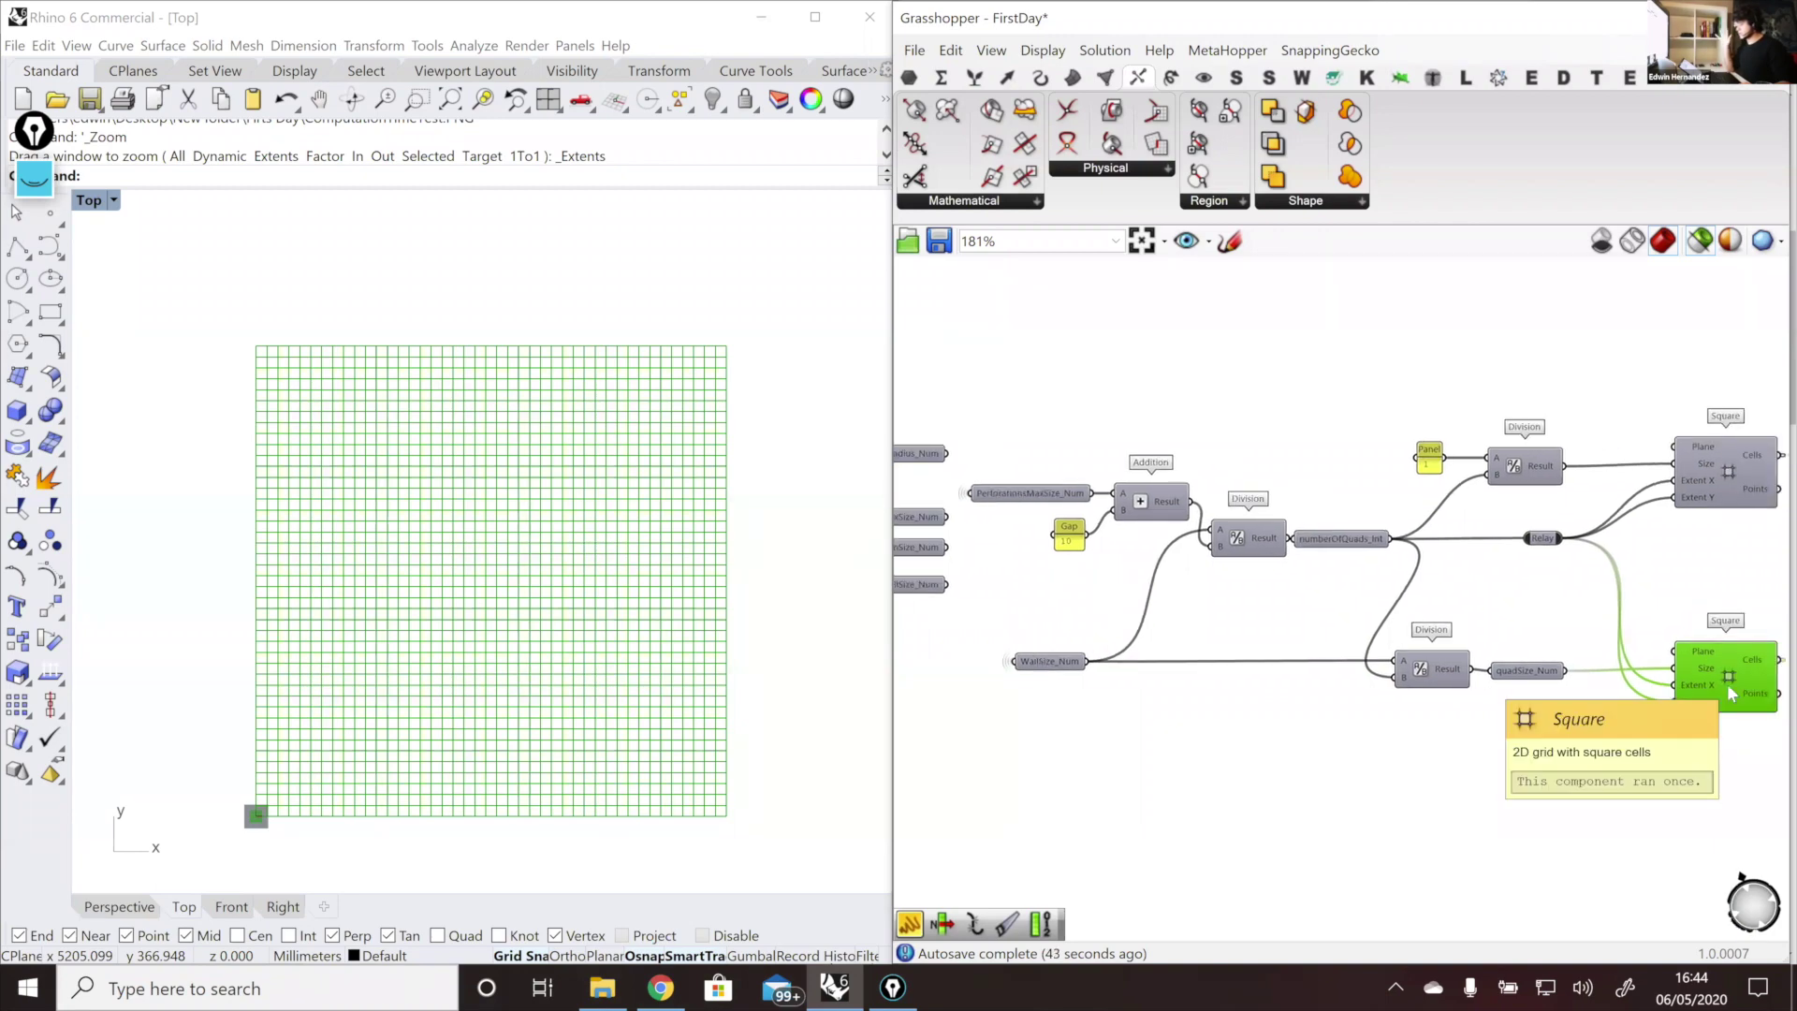
{"action": "right_click_drag", "start_coordinate": [1236, 600], "coordinate": [1199, 624]}
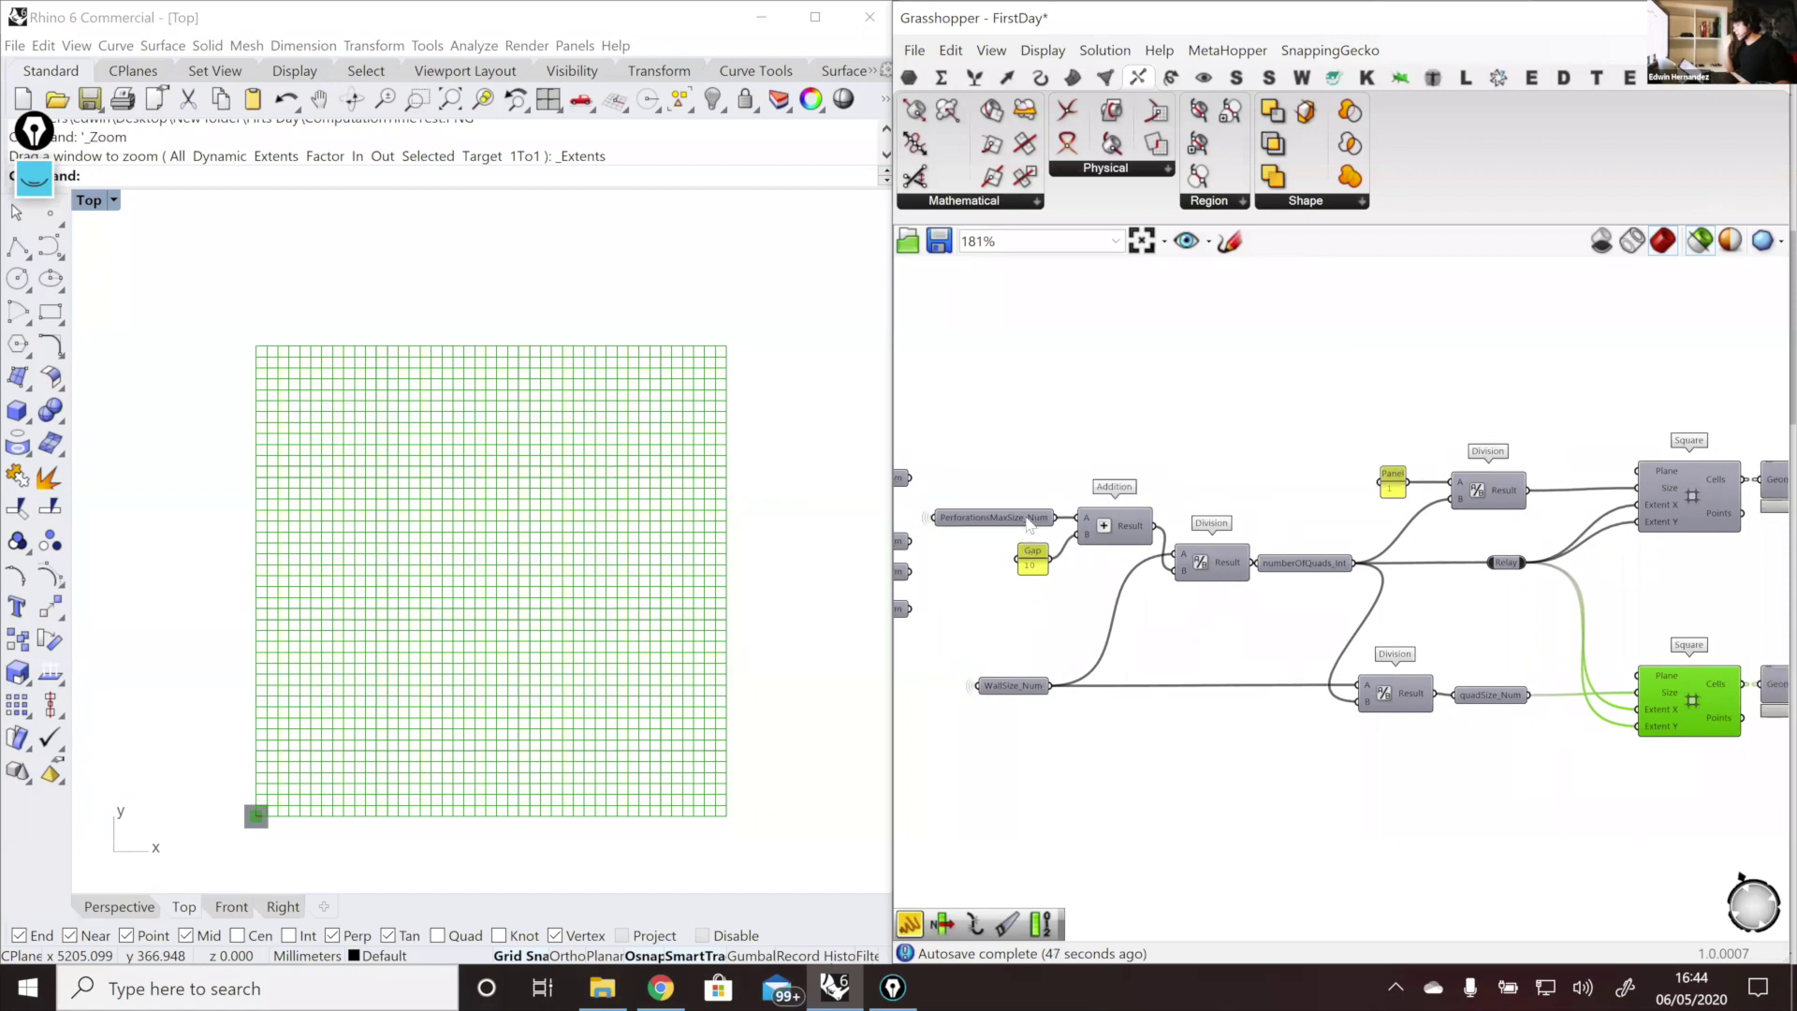
{"action": "mouse_move", "coordinate": [1029, 522]}
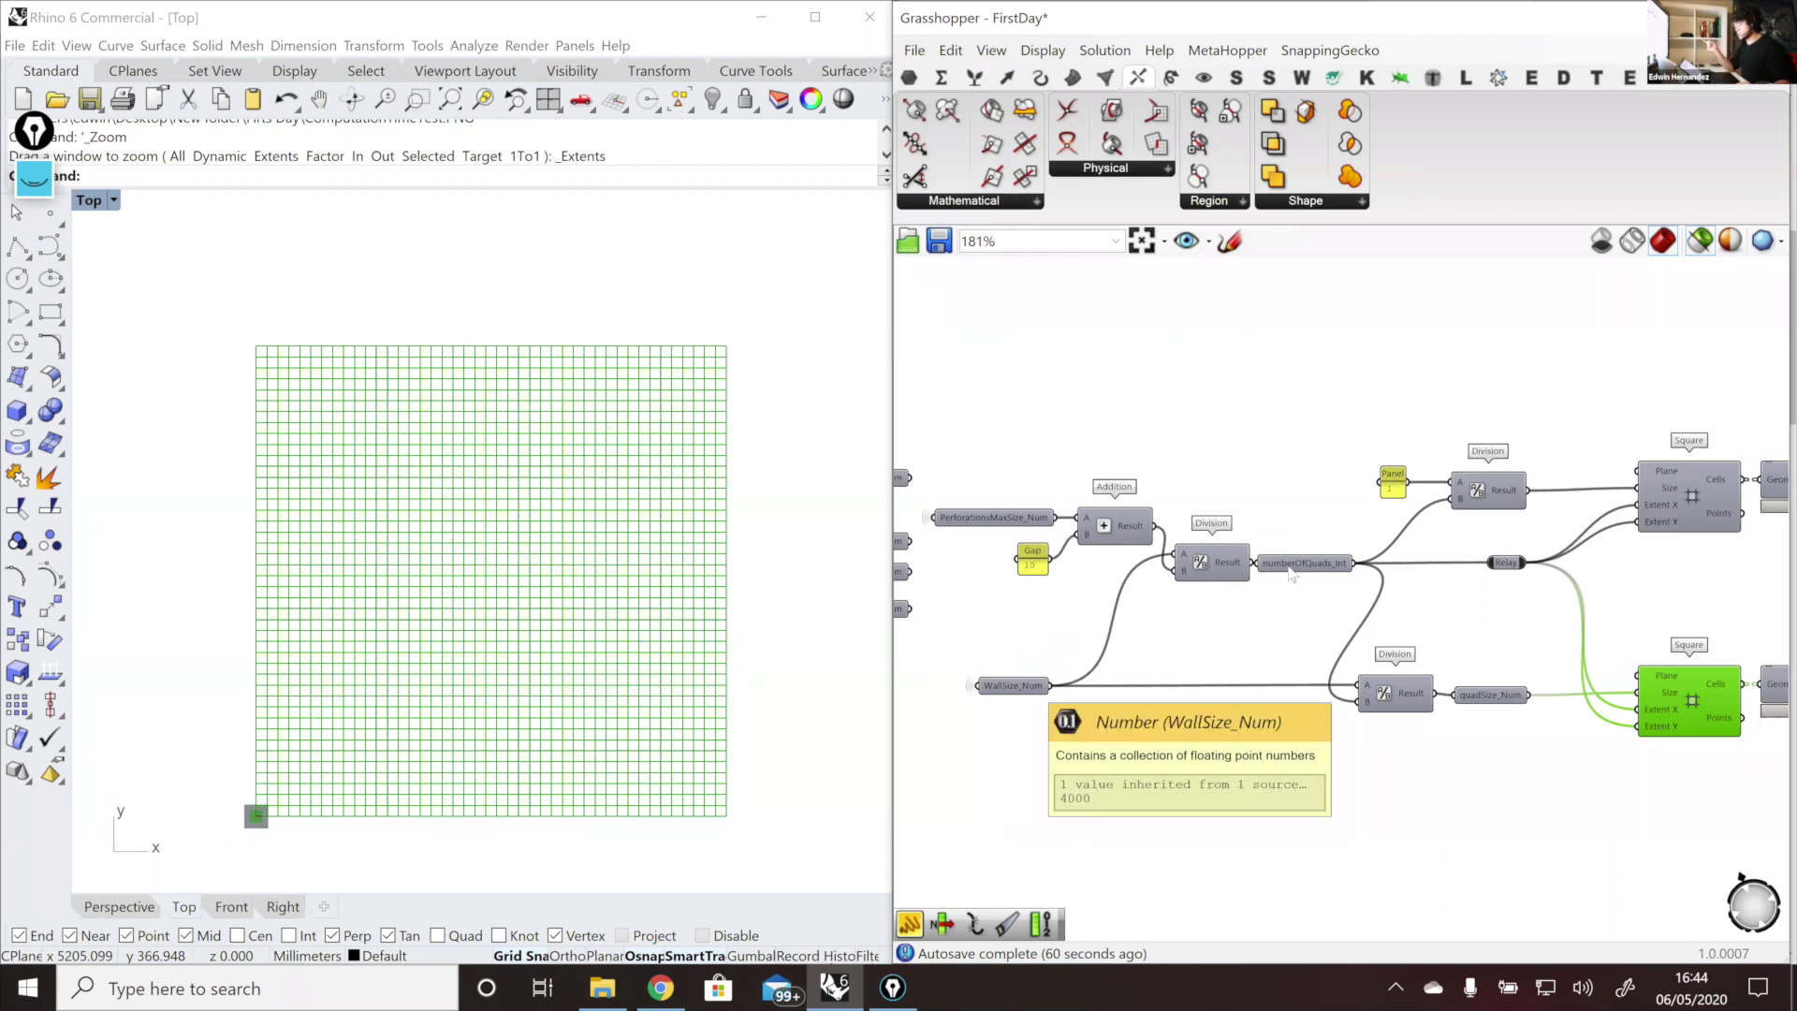
{"action": "mouse_move", "coordinate": [1237, 567]}
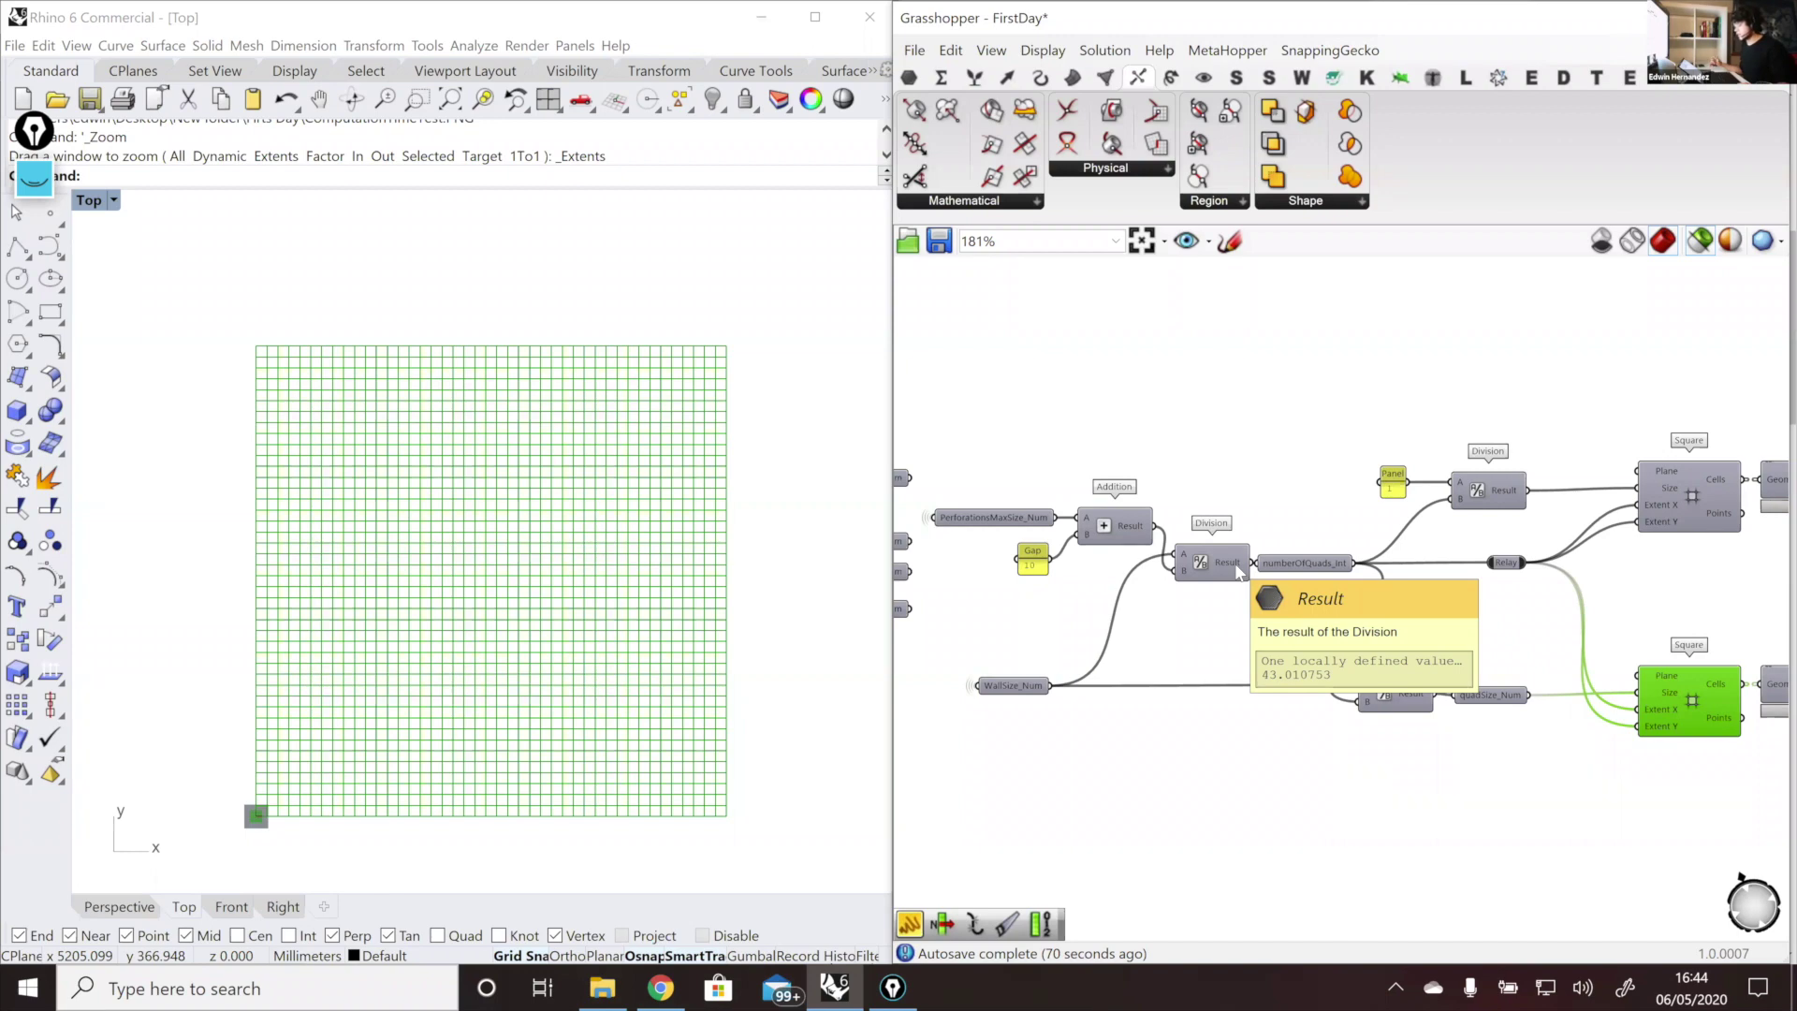
{"action": "mouse_move", "coordinate": [1300, 576]}
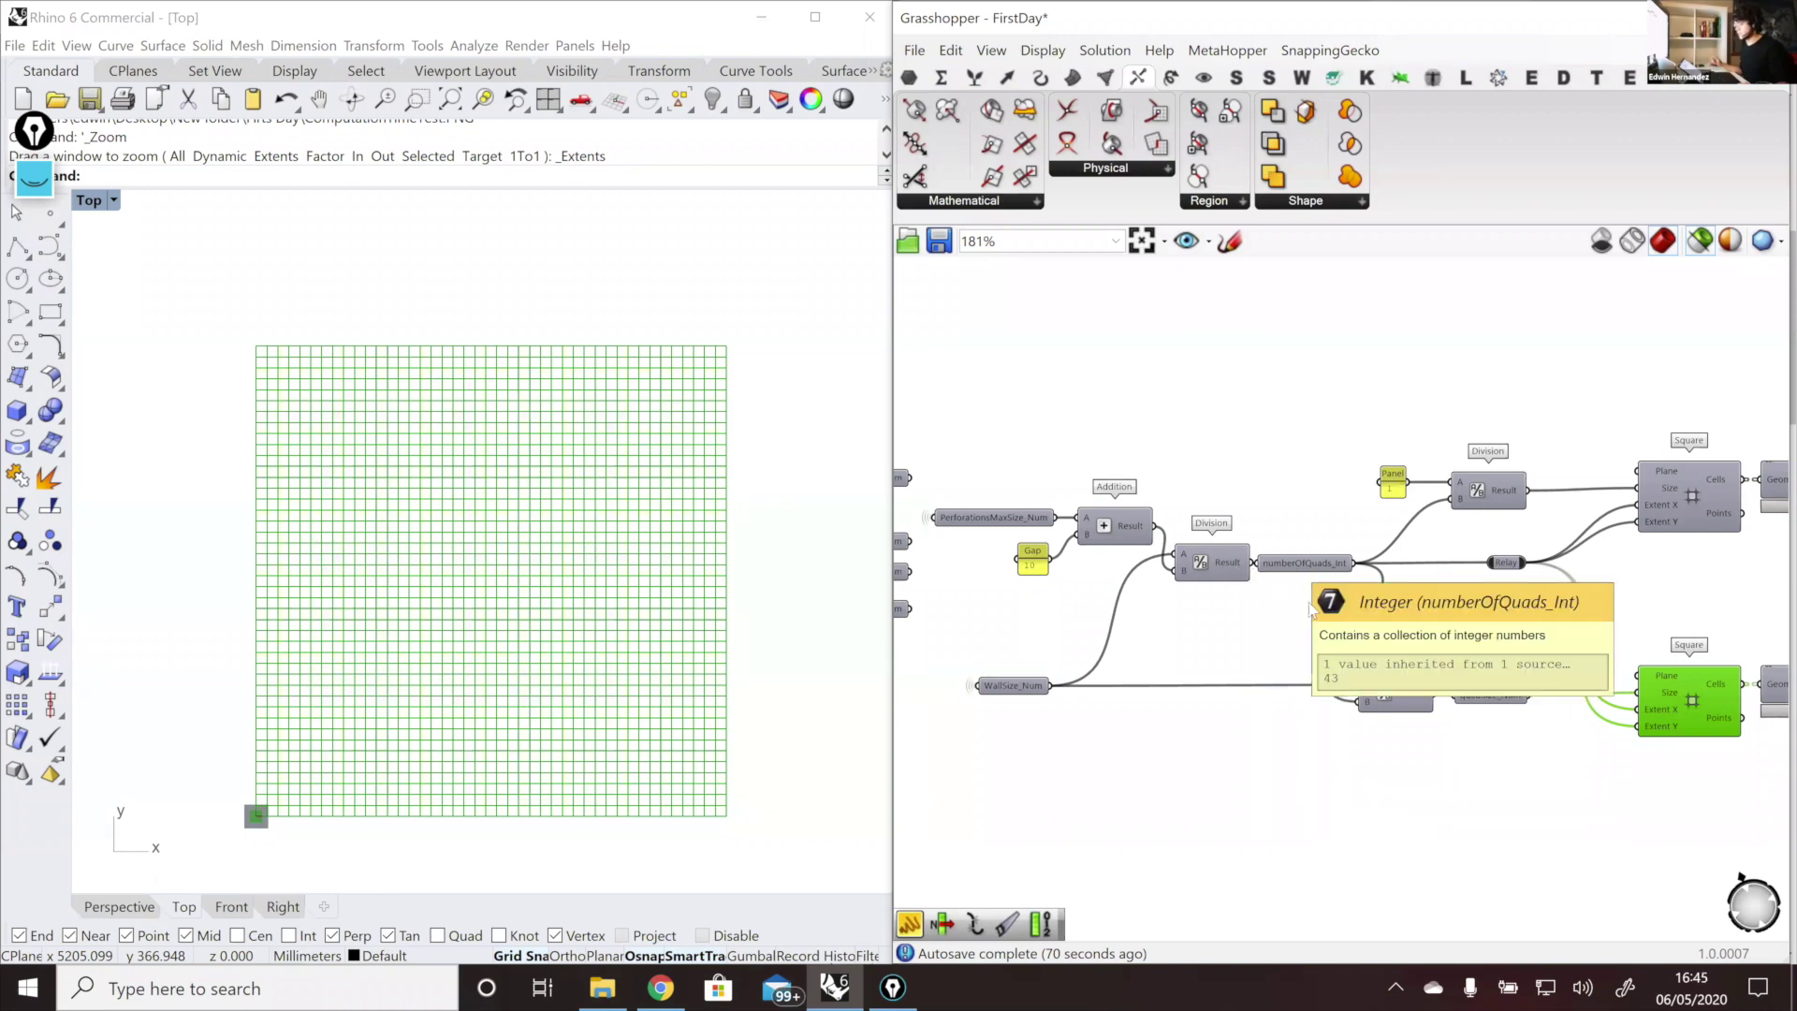
{"action": "right_click_drag", "start_coordinate": [1248, 610], "coordinate": [1188, 607]}
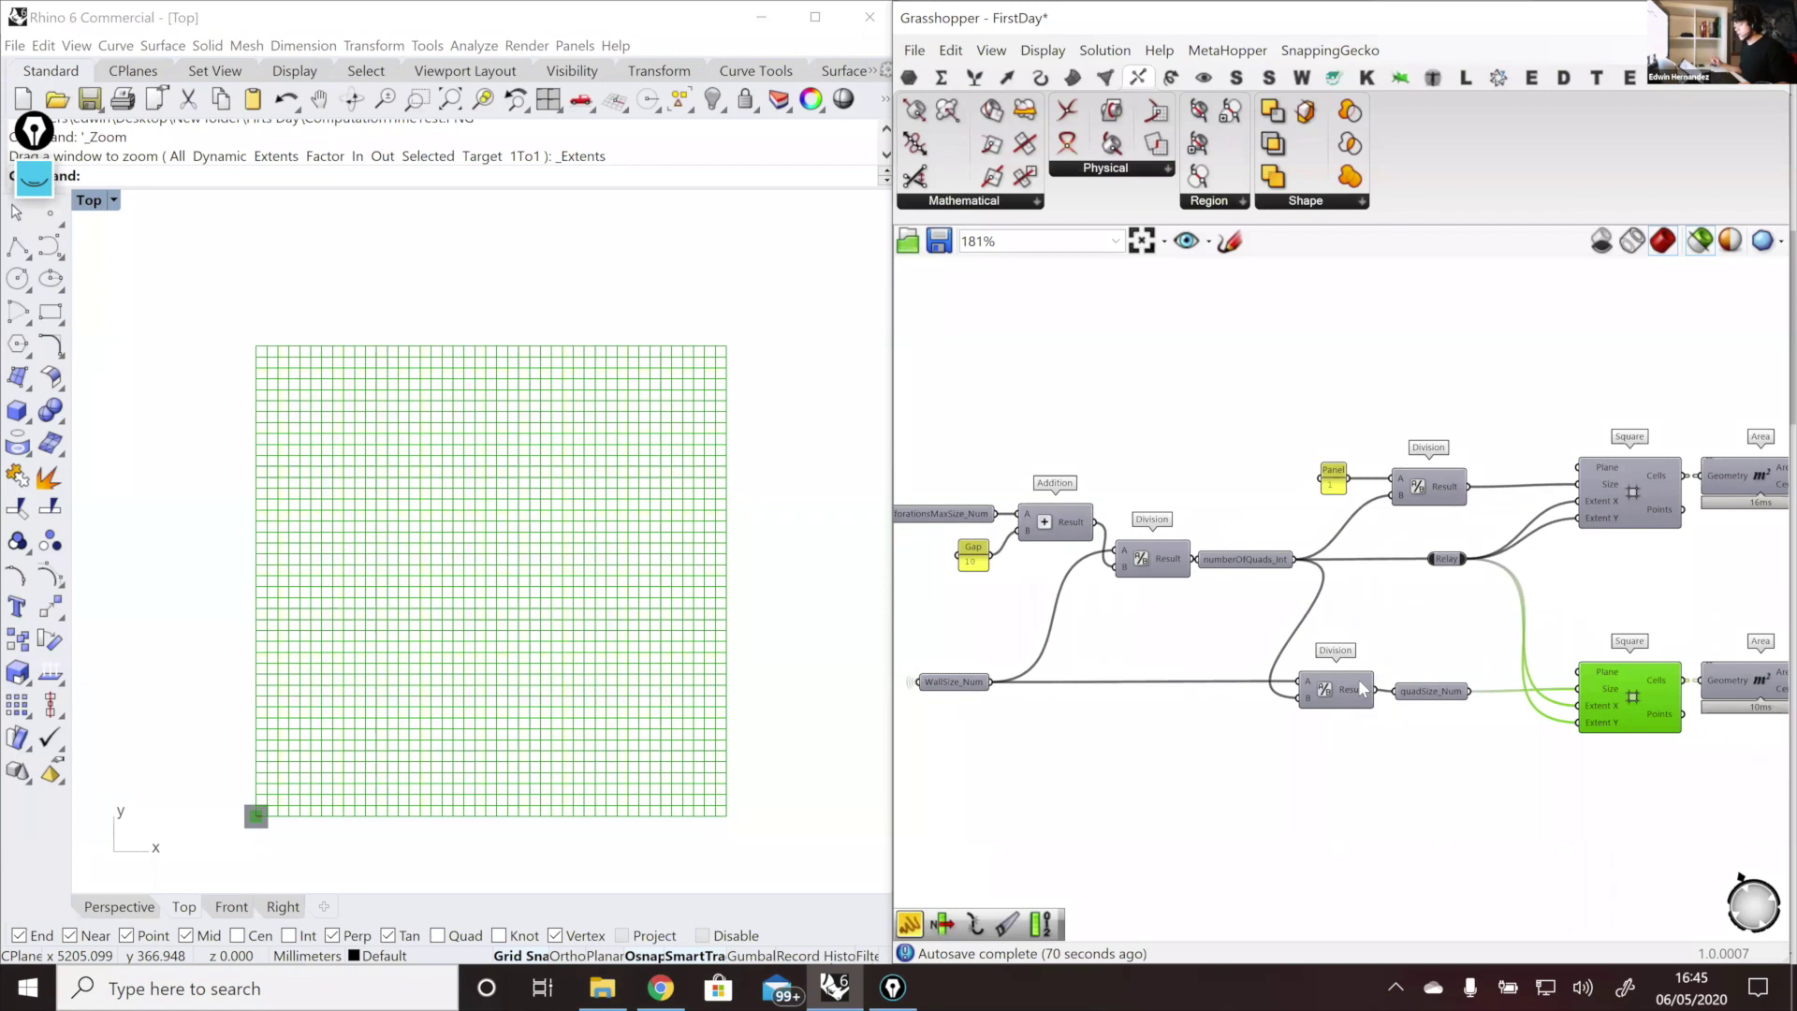
{"action": "mouse_move", "coordinate": [1362, 691]}
{"action": "right_click_drag", "start_coordinate": [1436, 712], "coordinate": [1358, 716]}
{"action": "mouse_move", "coordinate": [1354, 707]}
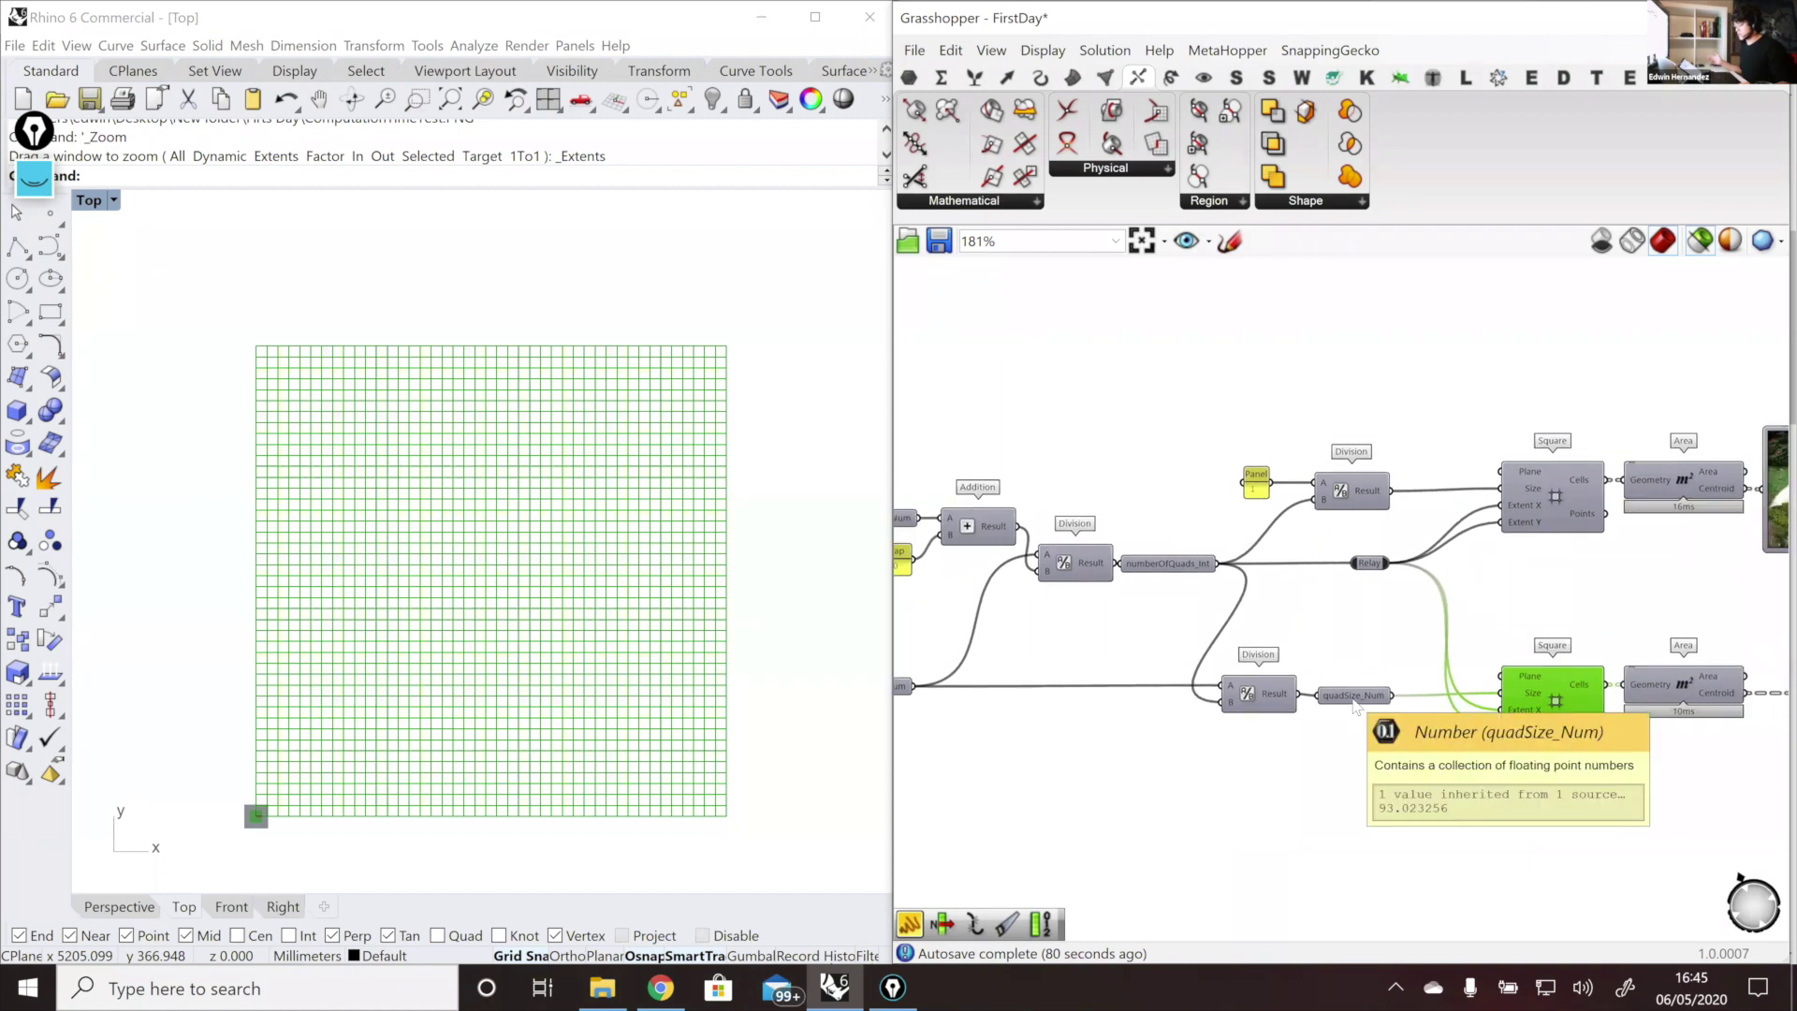
Step: Preview the upper Square grid component near the origin of the Top viewport
{"action": "right_click_drag", "start_coordinate": [1223, 652], "coordinate": [1101, 644]}
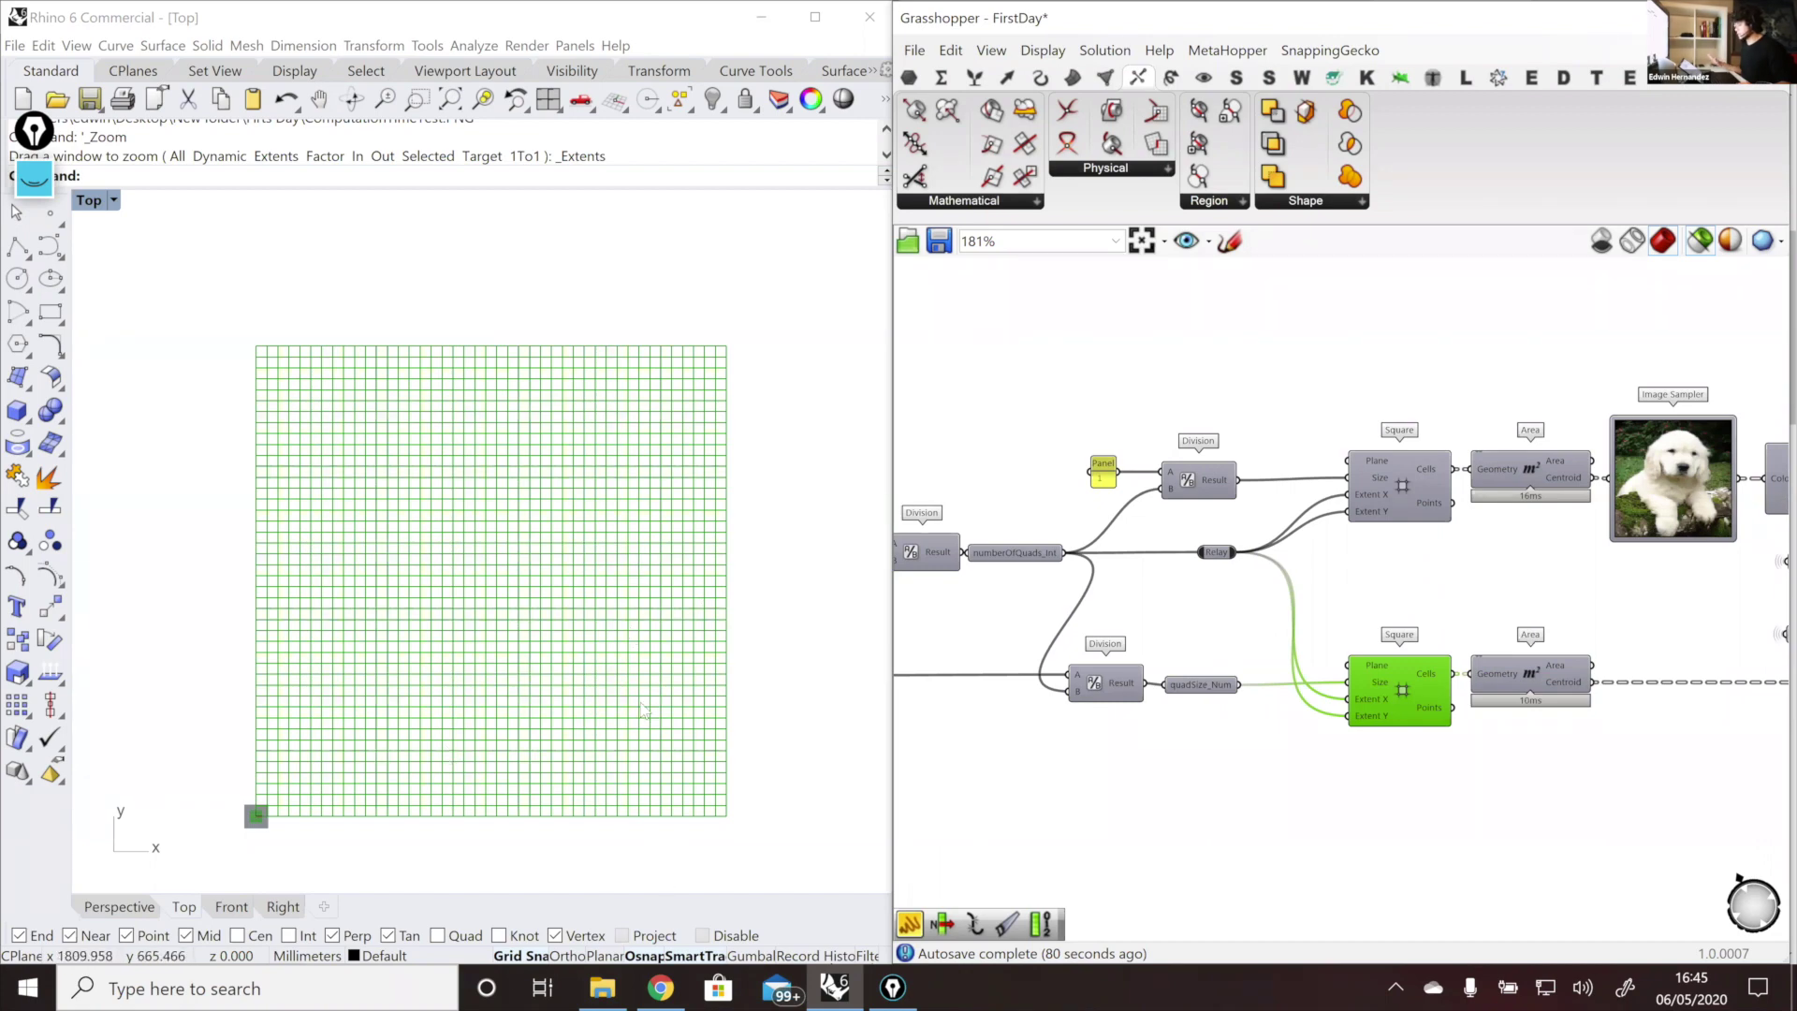
{"action": "right_click_drag", "start_coordinate": [1405, 490], "coordinate": [1295, 499]}
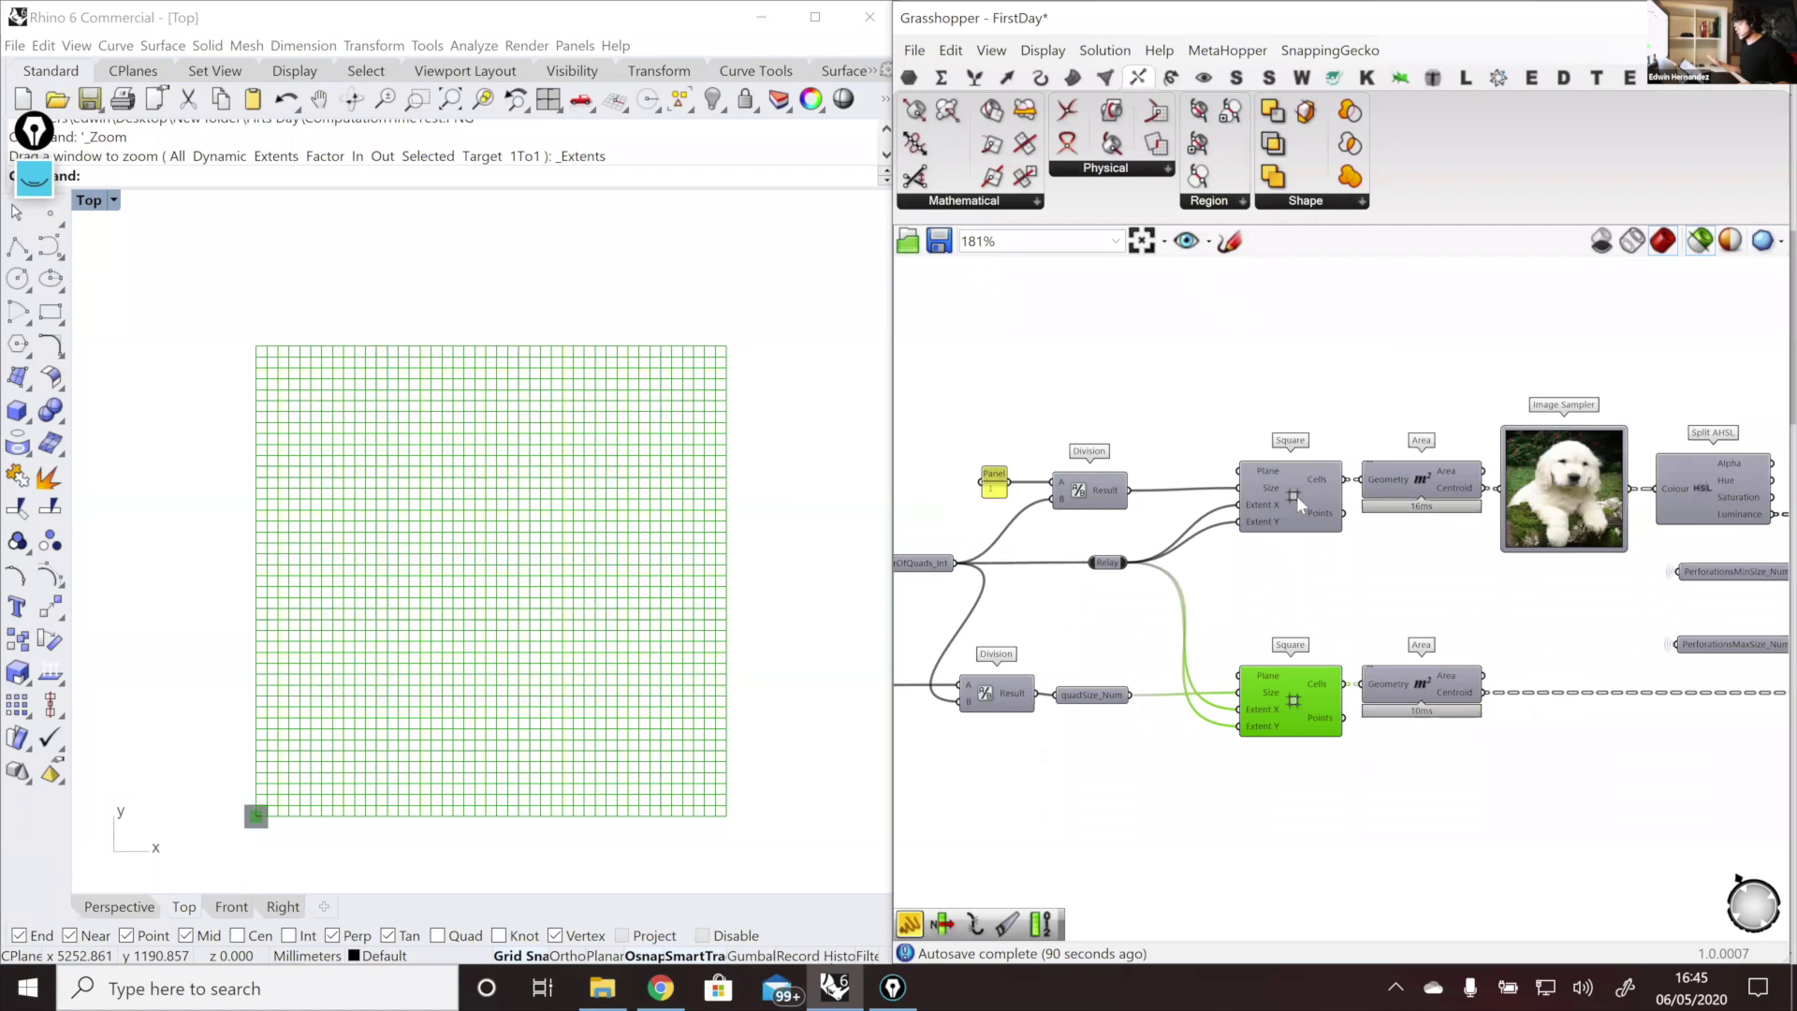
{"action": "left_click", "coordinate": [1295, 496]}
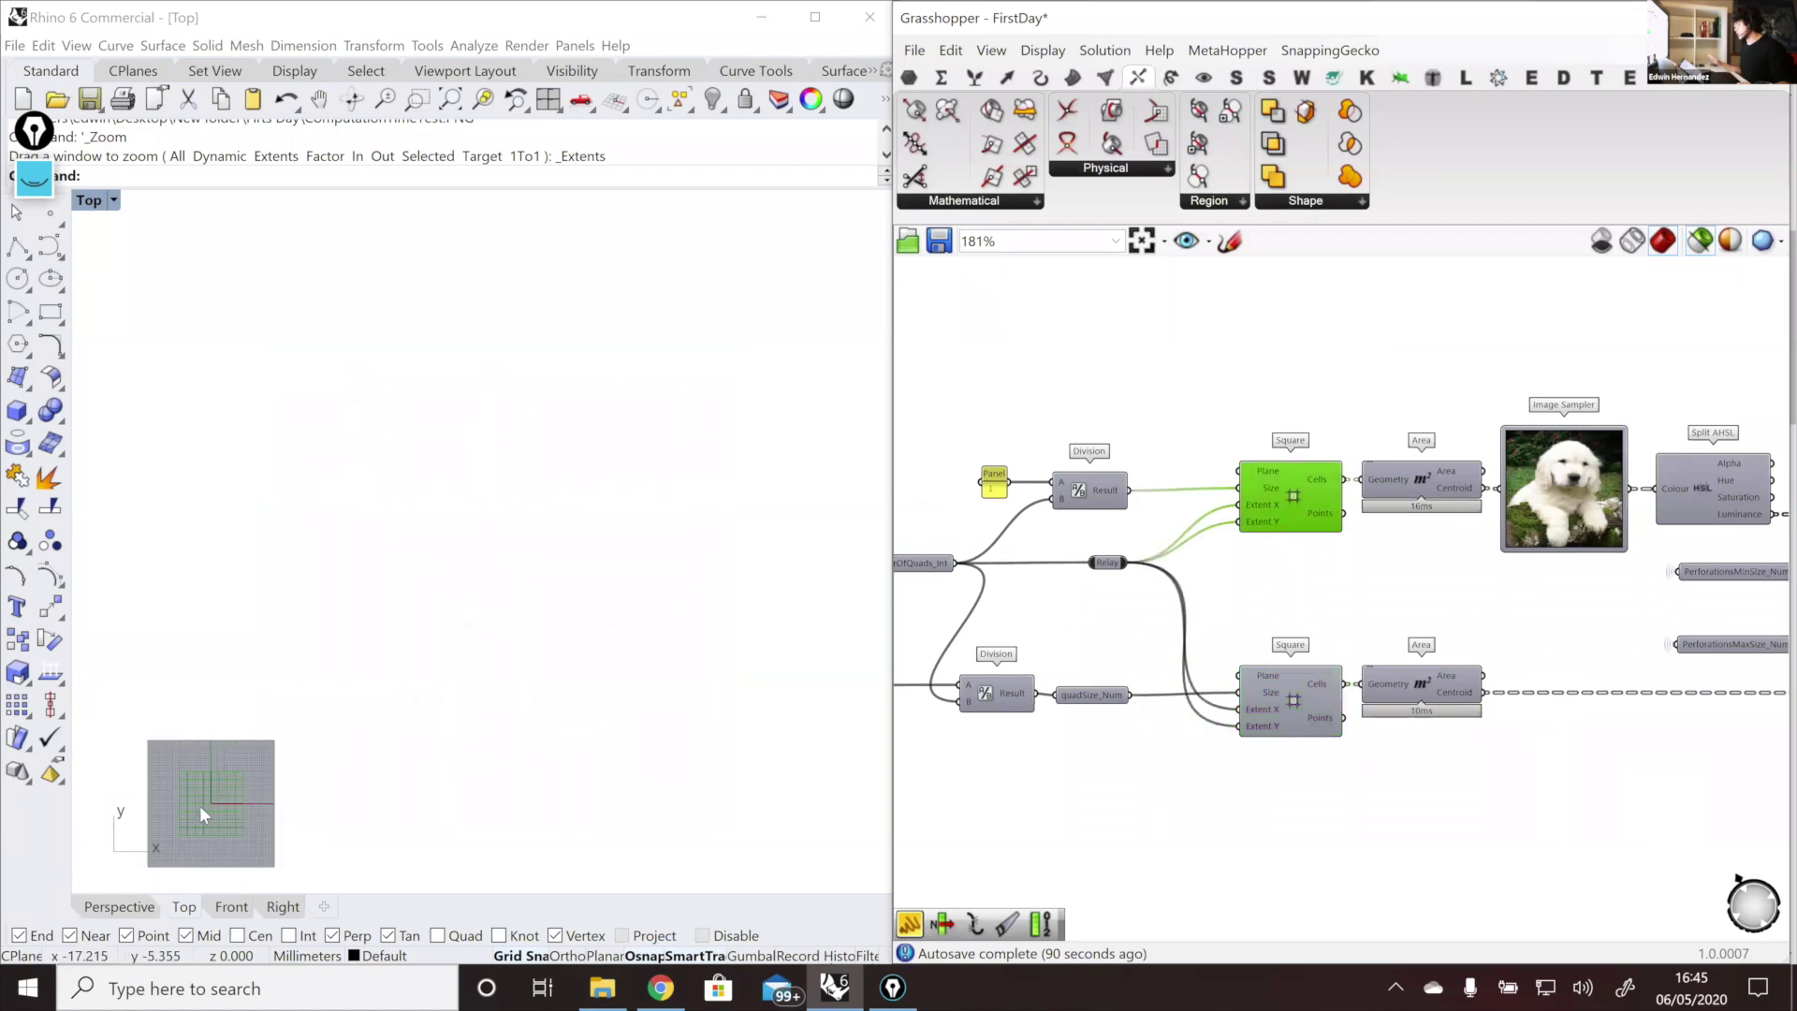
{"action": "scroll", "coordinate": [204, 814], "scroll_direction": "up", "scroll_amount": 10}
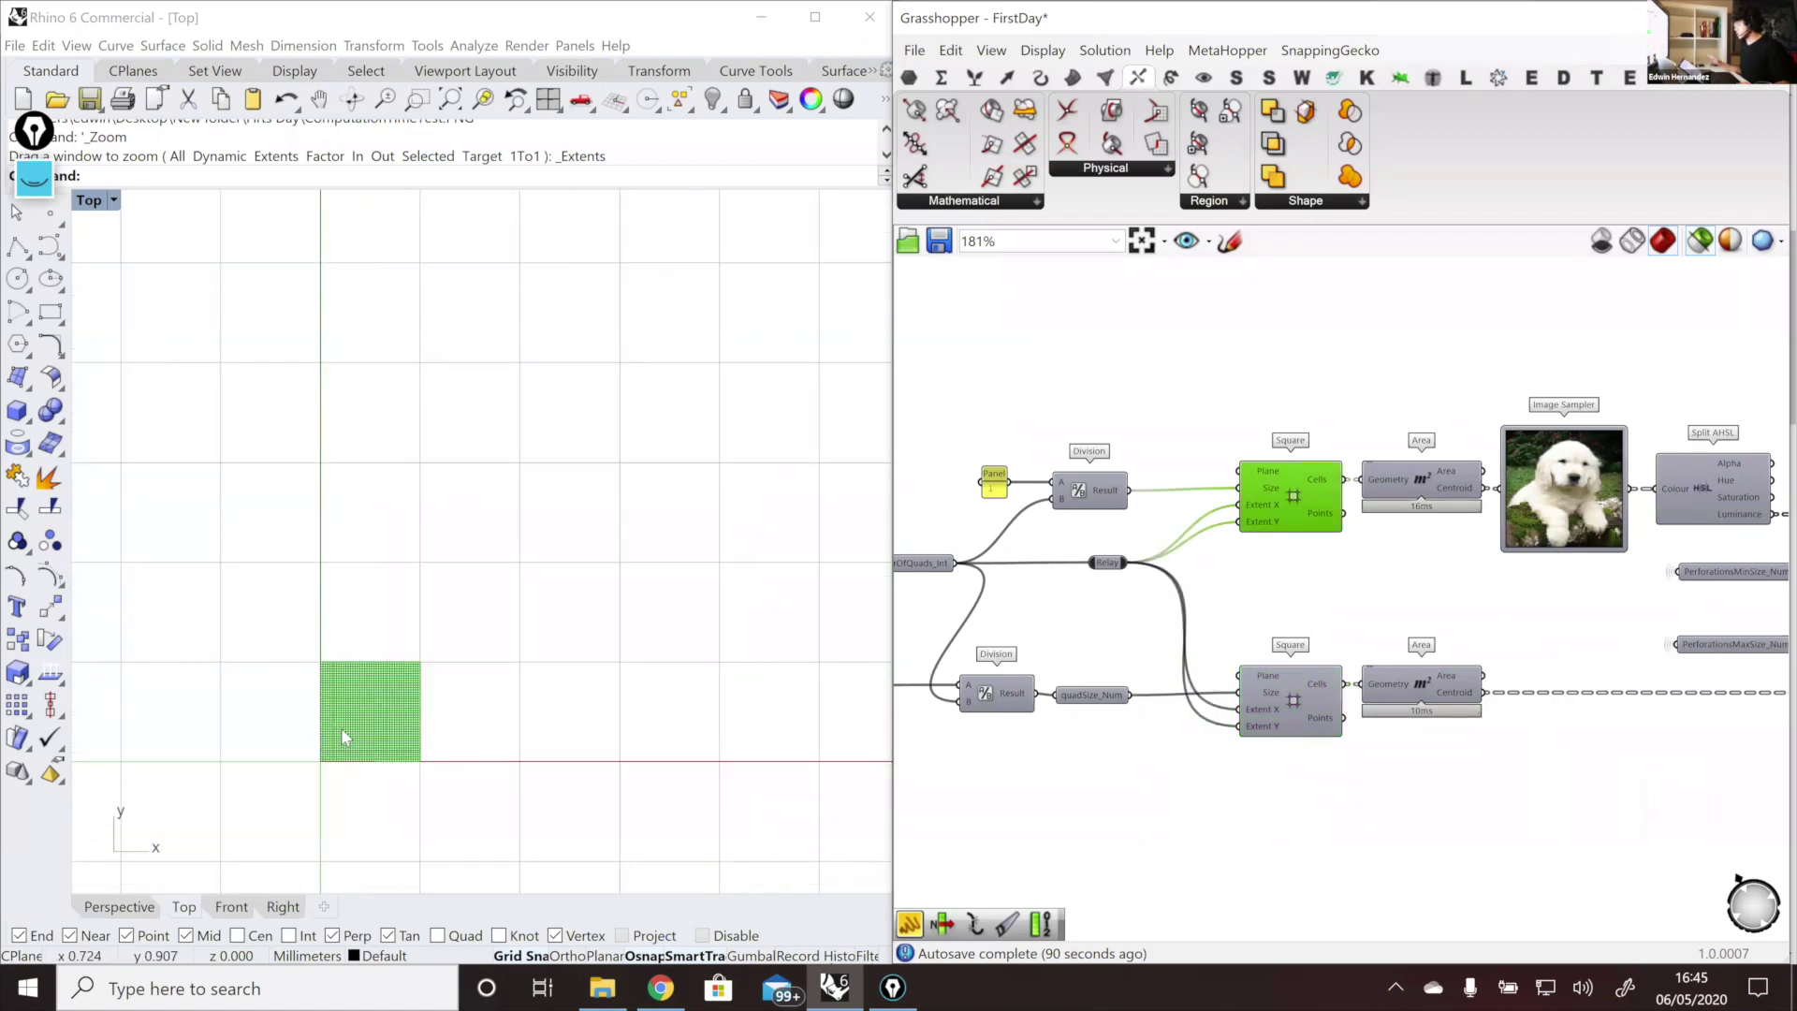
{"action": "scroll", "coordinate": [342, 736], "scroll_direction": "up", "scroll_amount": 5}
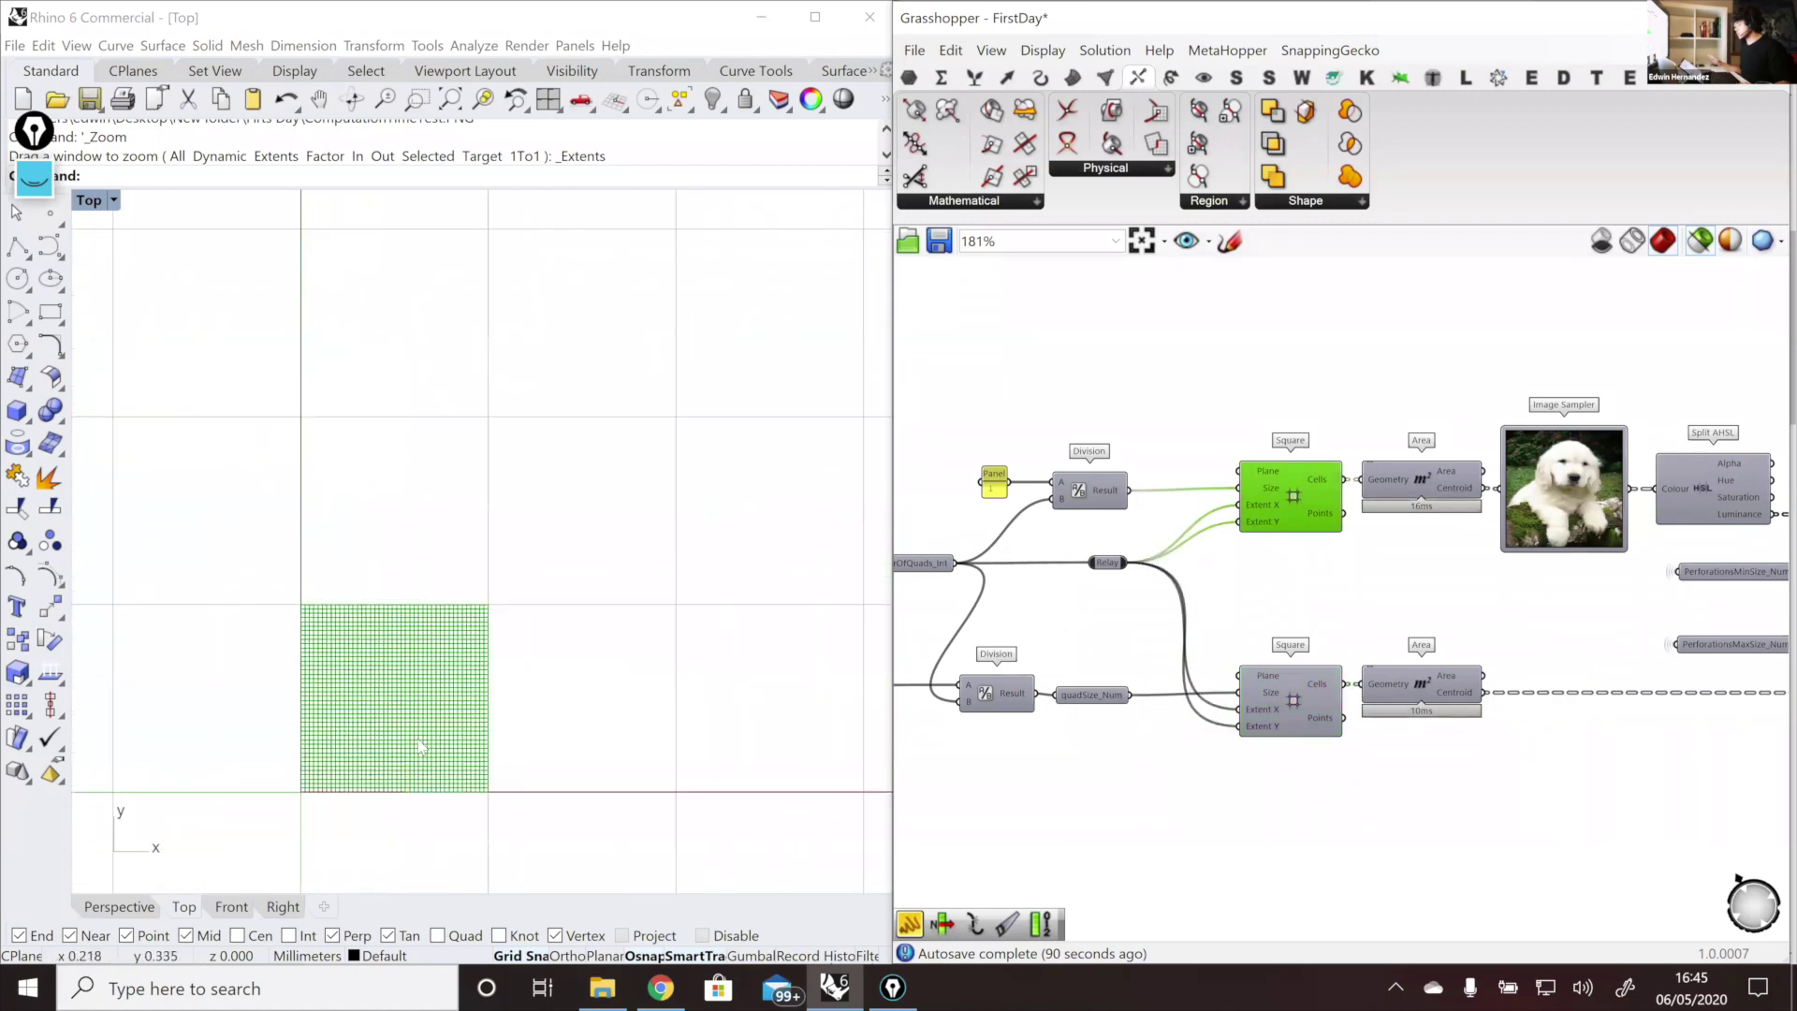
Step: Review the X and Y domains in the Image Sampler settings and close the settings without changing them
{"action": "left_click", "coordinate": [1576, 471]}
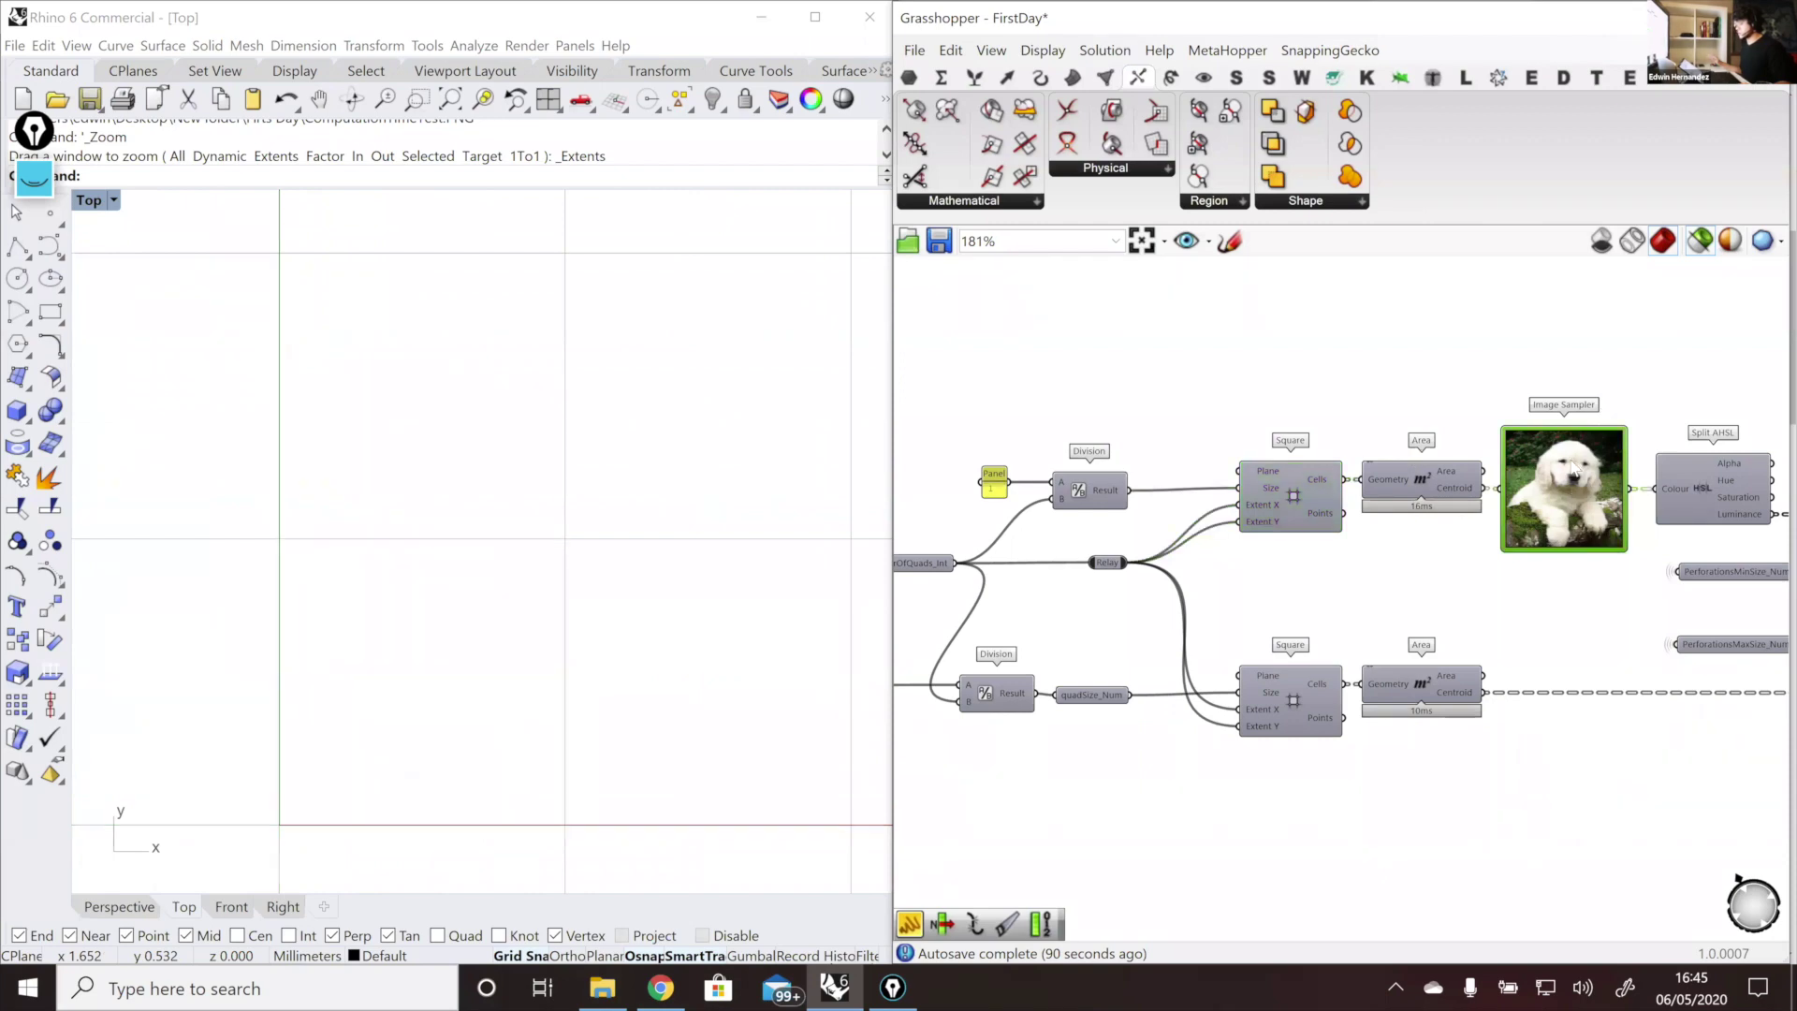
{"action": "double_click", "coordinate": [1576, 470]}
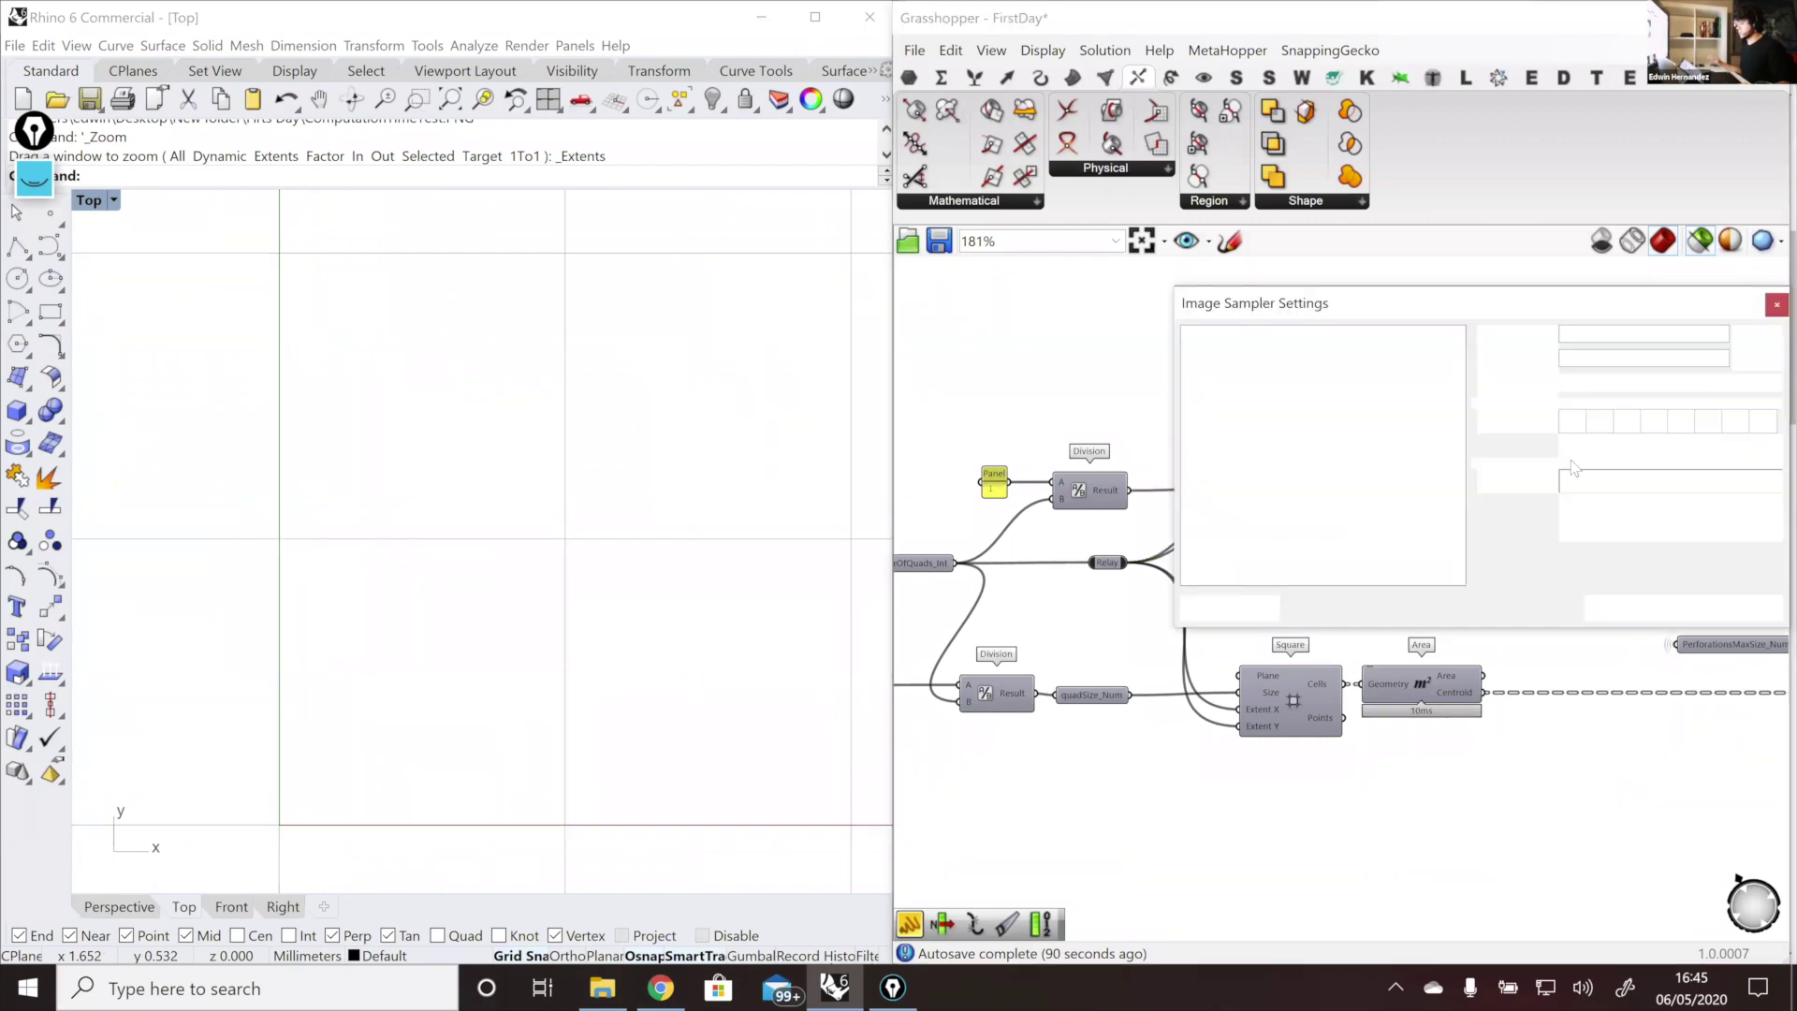
{"action": "left_click", "coordinate": [1676, 335]}
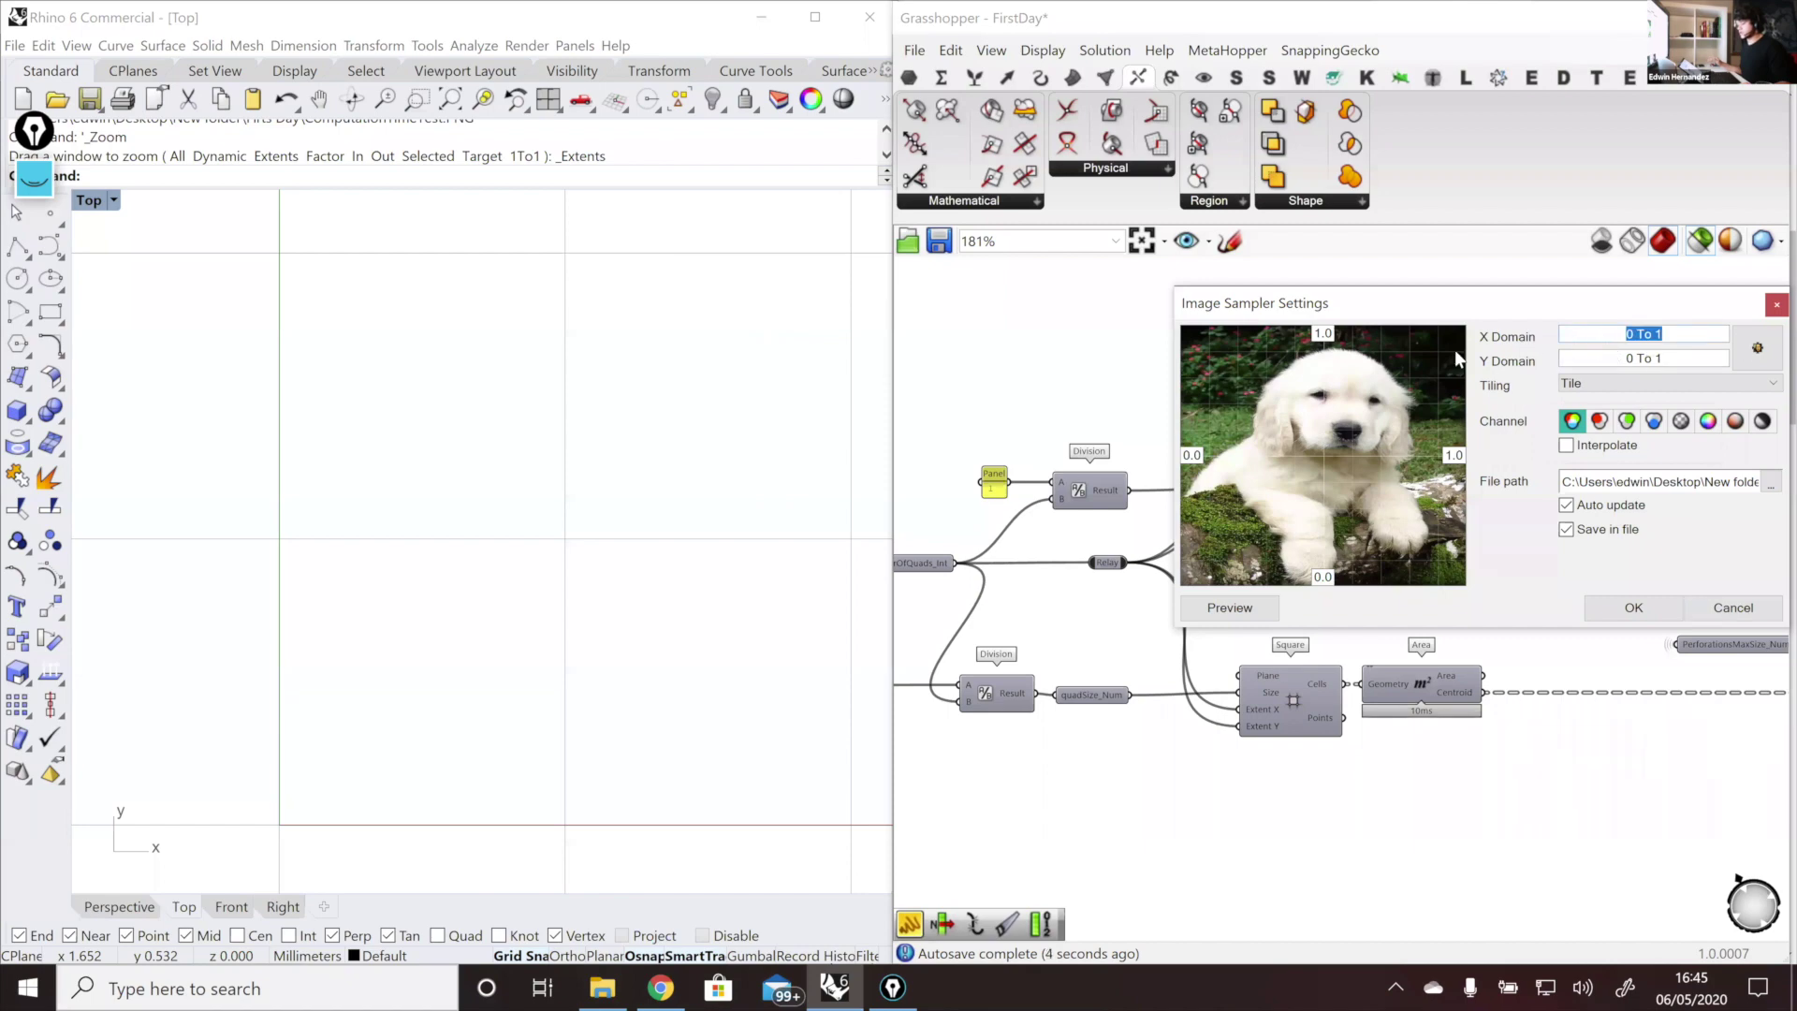
{"action": "left_click", "coordinate": [1611, 339]}
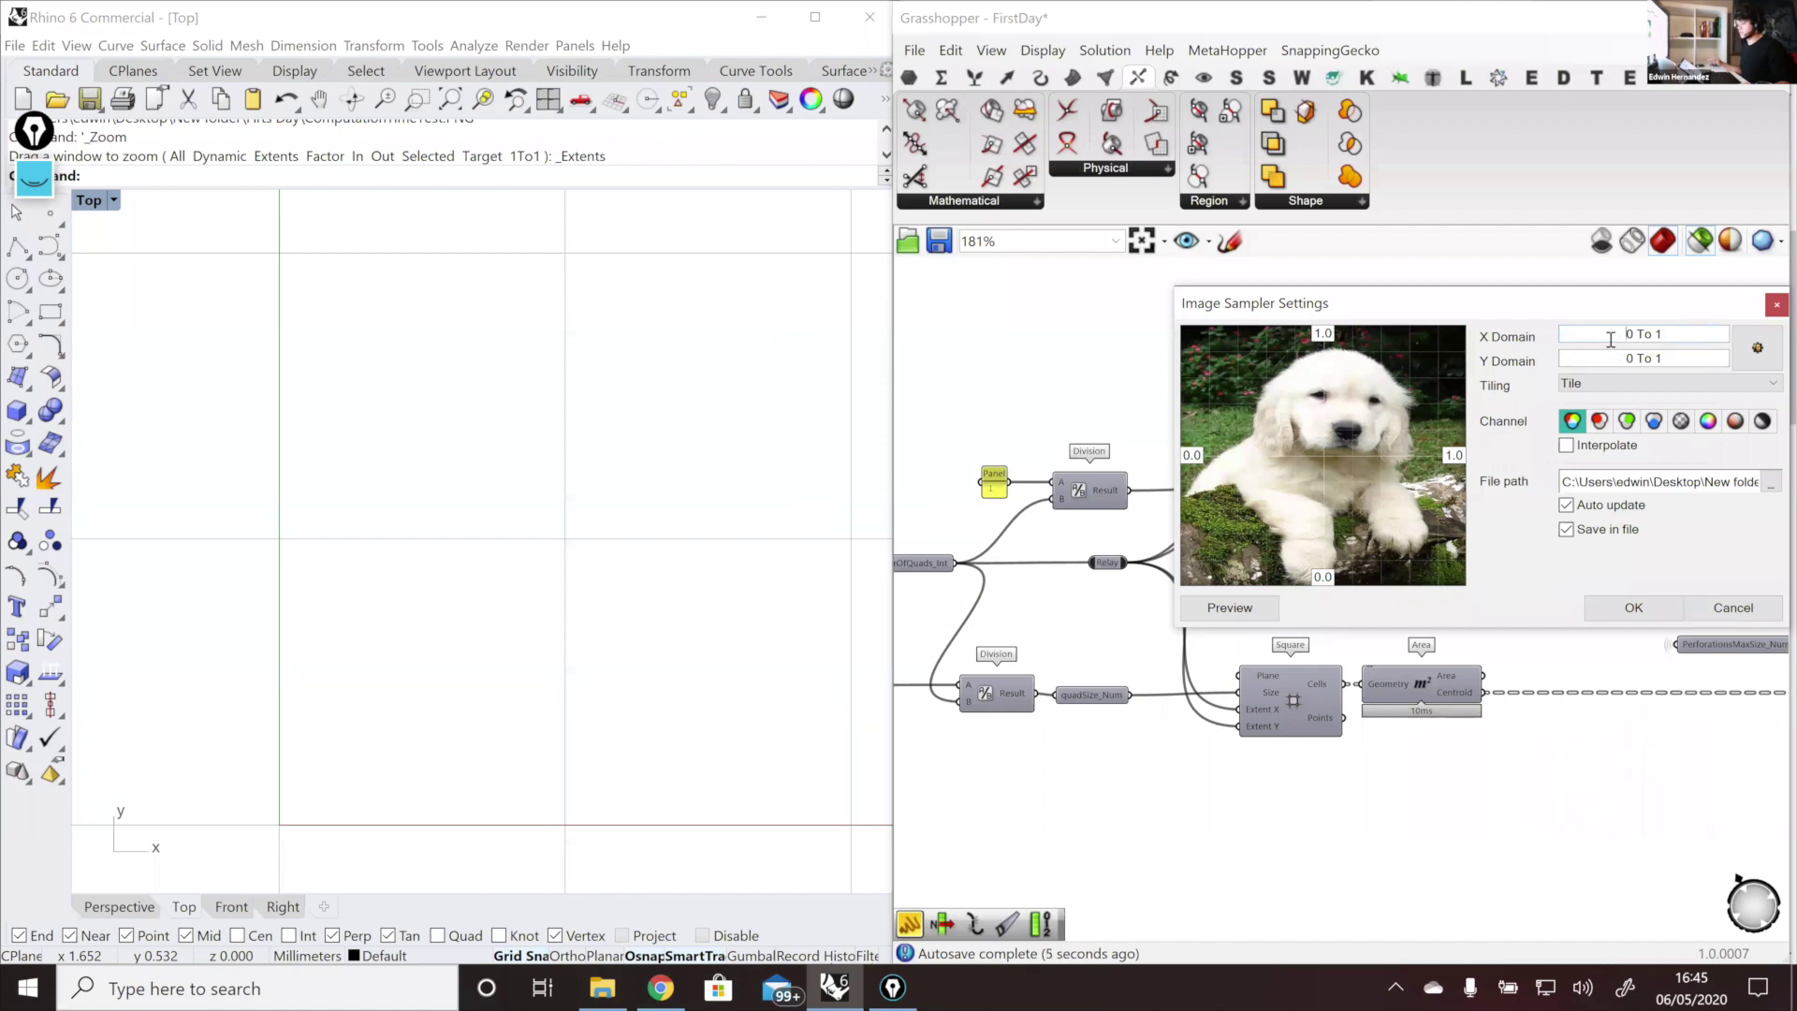
{"action": "double_click", "coordinate": [1686, 335]}
{"action": "left_click", "coordinate": [1673, 358]}
{"action": "left_click", "coordinate": [1775, 305]}
Step: Preview the upper Square grid's cells and the centroids from its Area component in the Top viewport
{"action": "left_click", "coordinate": [1301, 485]}
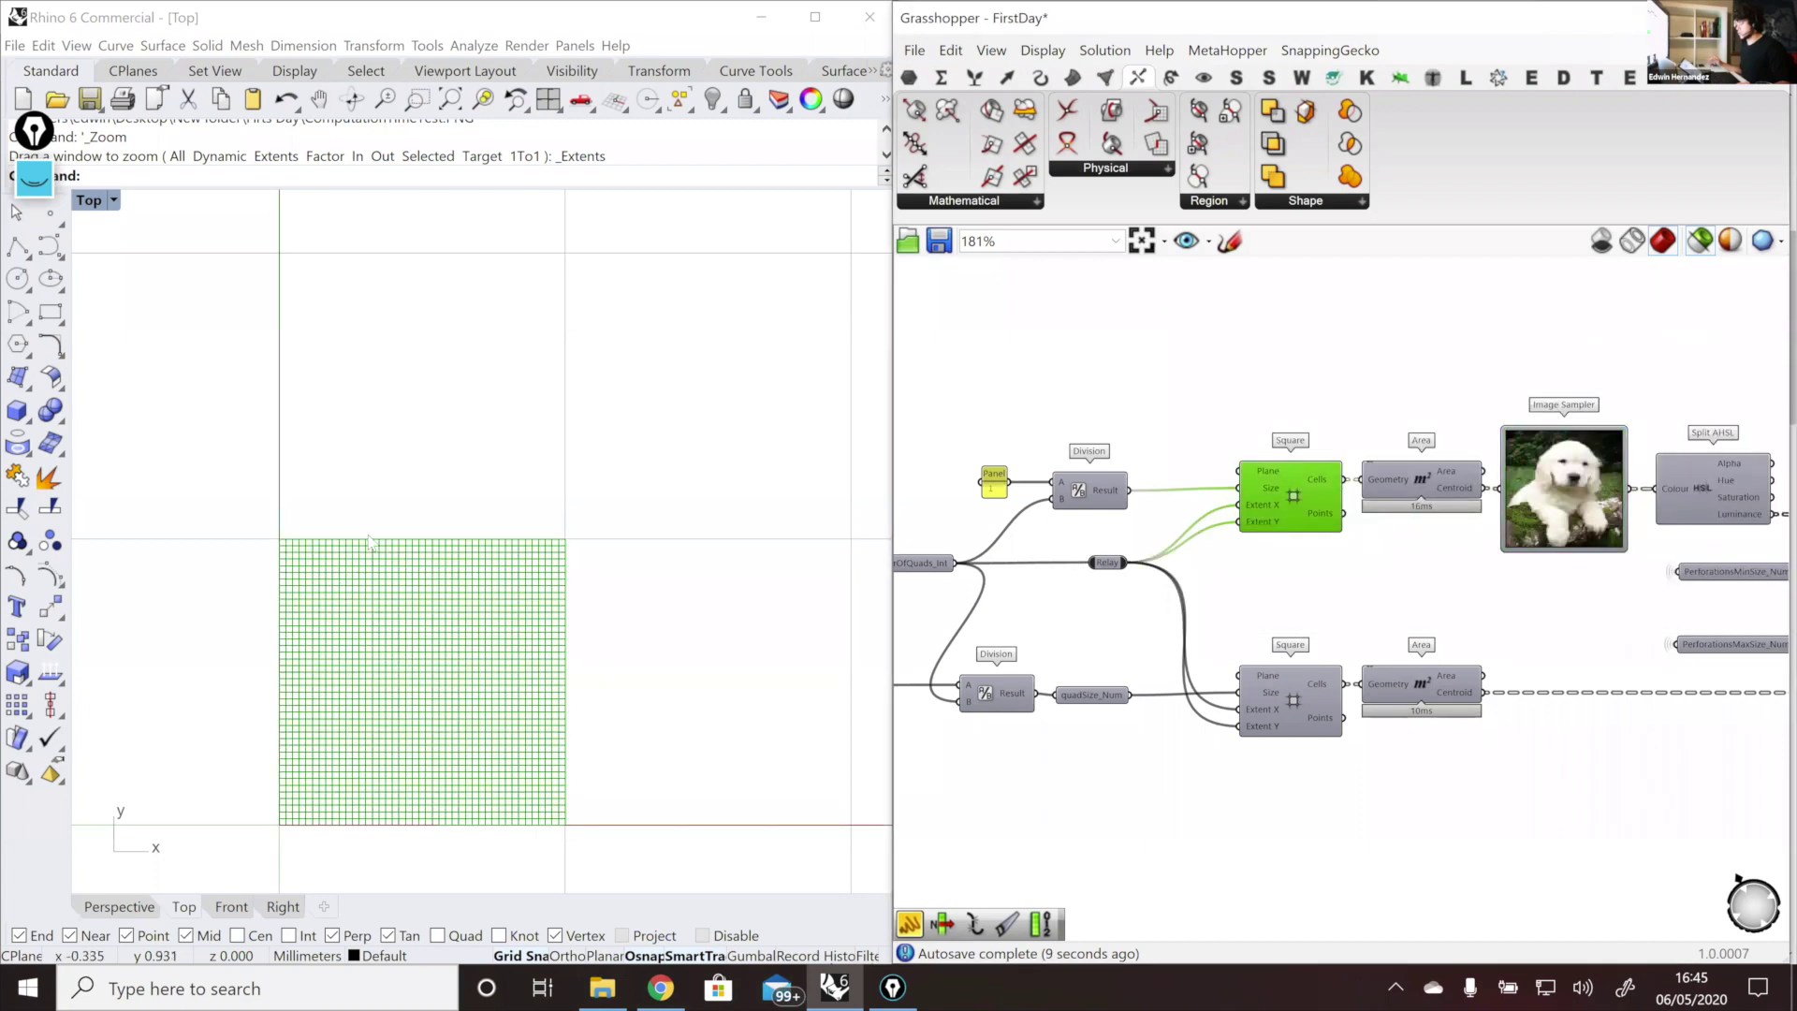
{"action": "left_click", "coordinate": [1423, 470]}
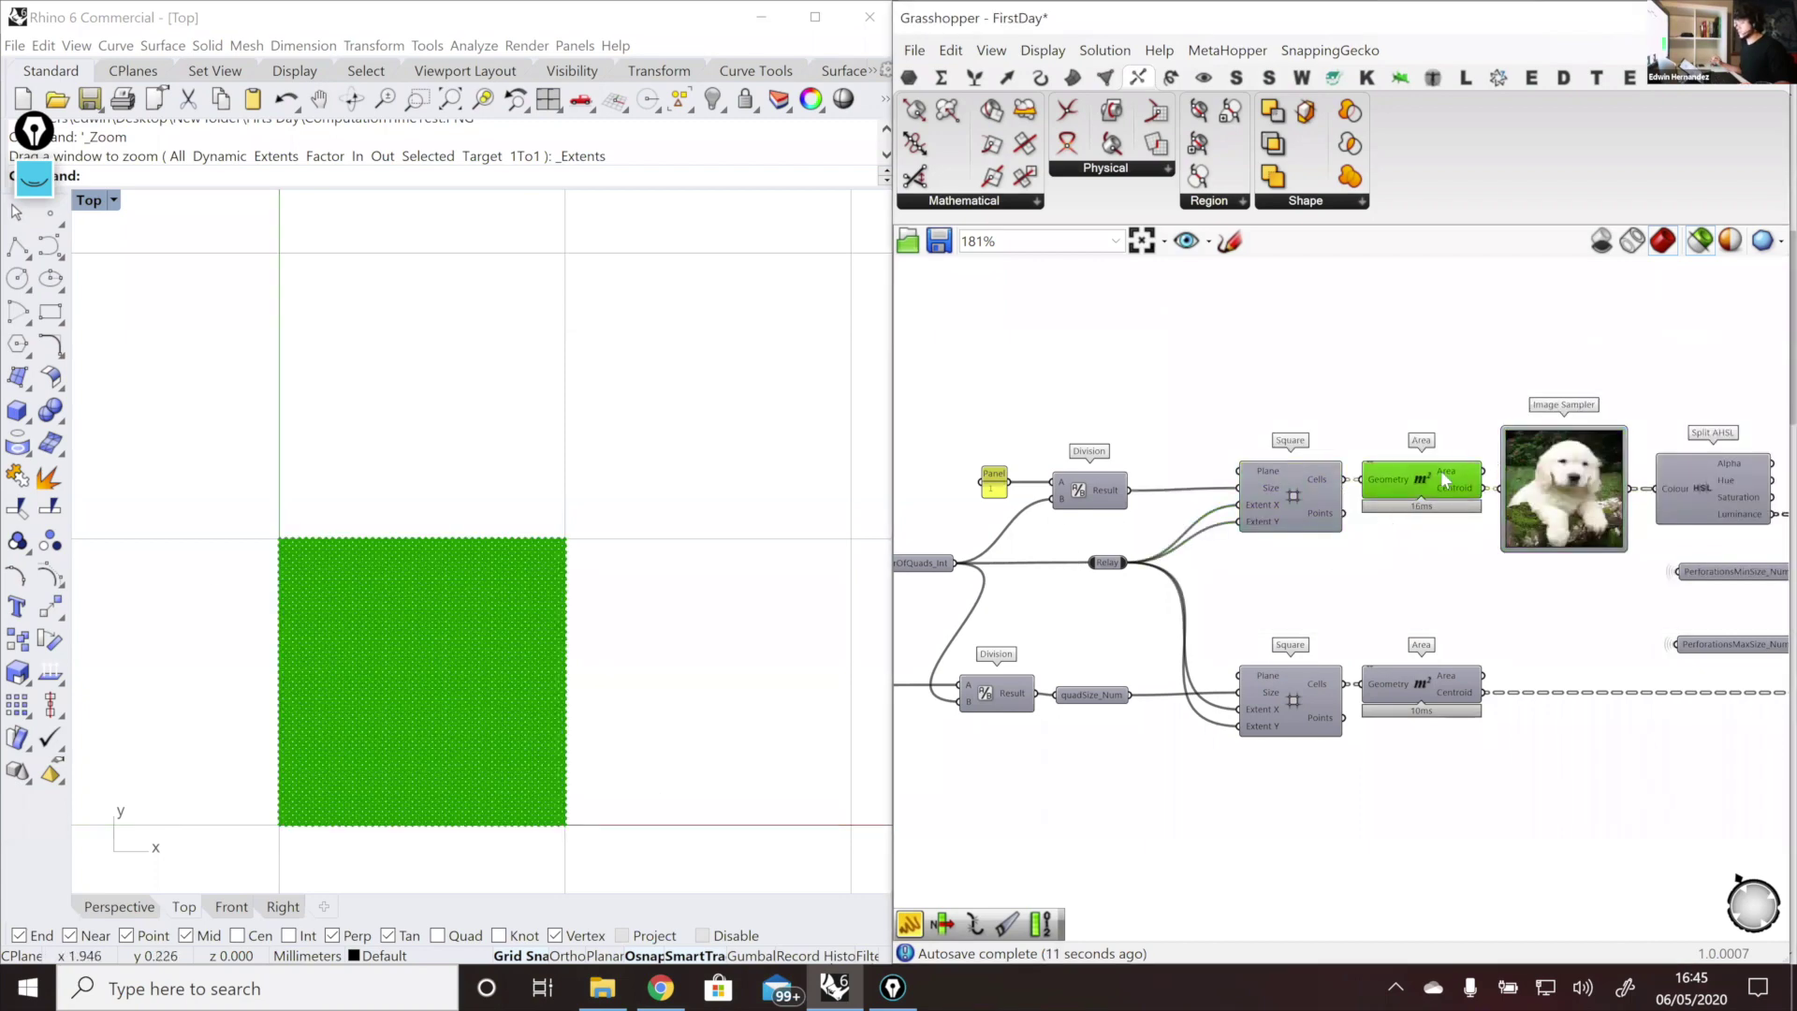
{"action": "scroll", "coordinate": [271, 831], "scroll_direction": "up", "scroll_amount": 3}
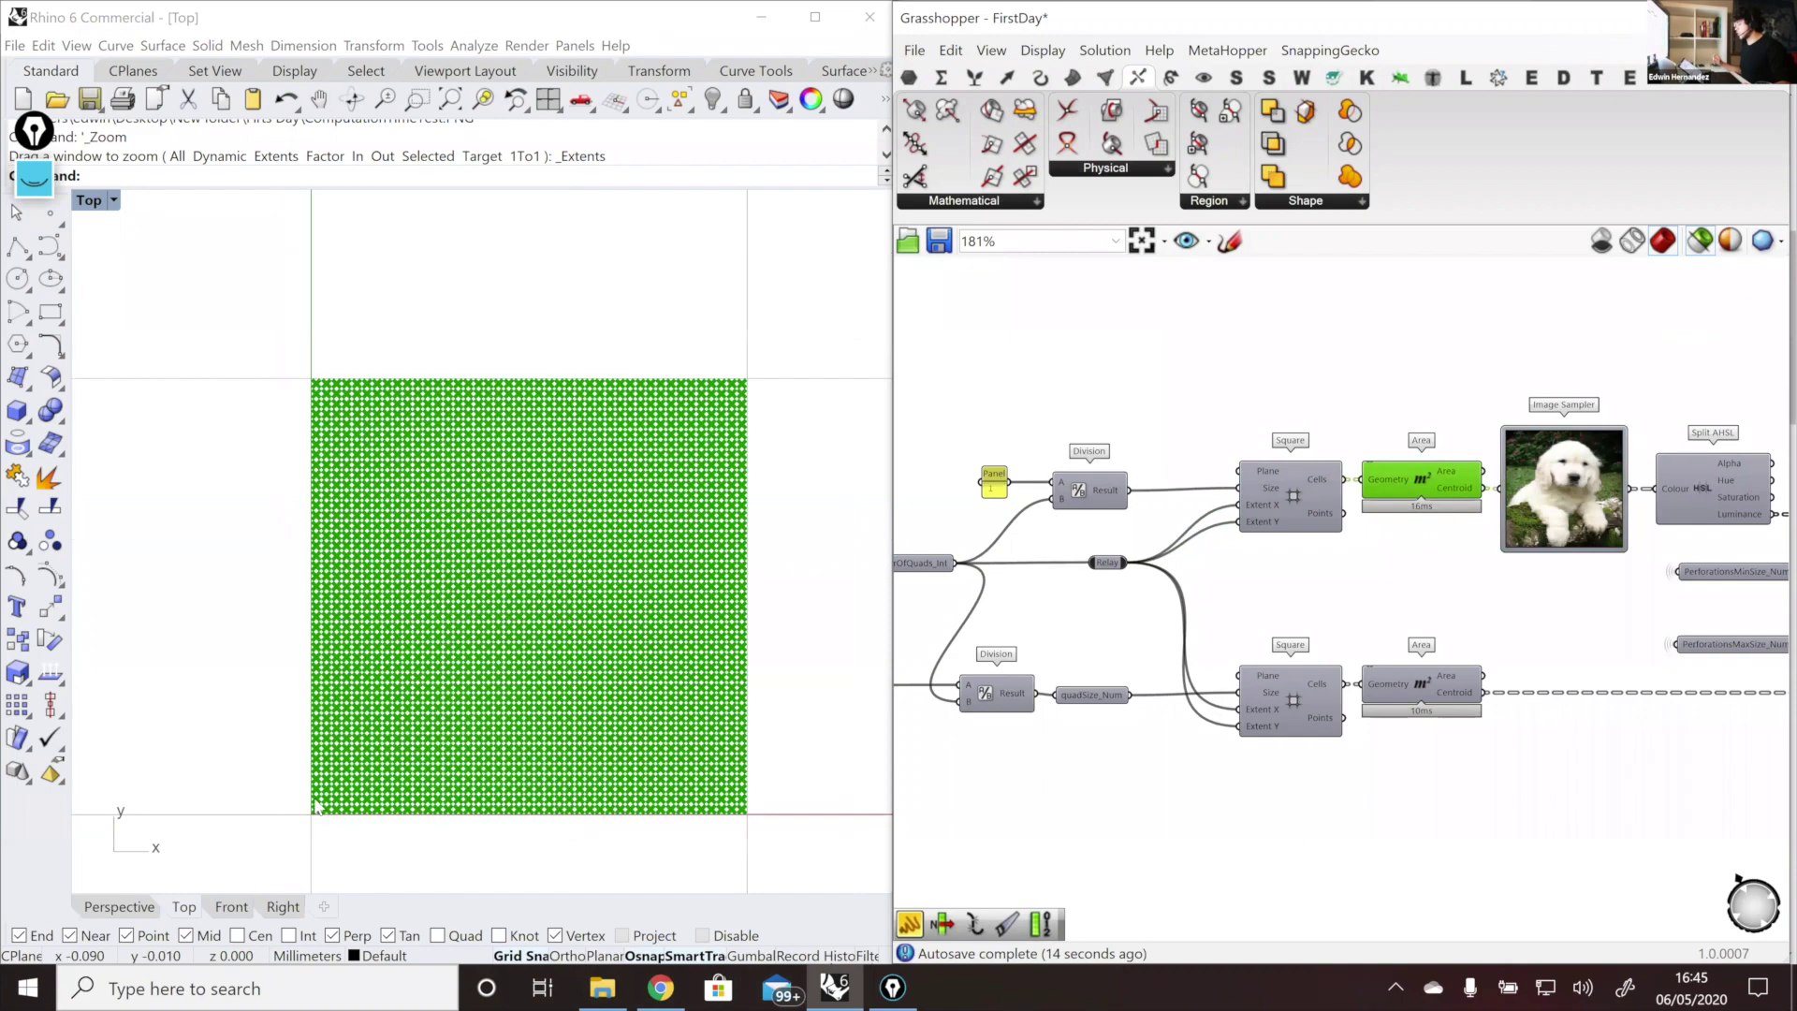
Step: Examine the chain from the Image Sampler through the Split AHSL luminance to the Bounds and Remap Numbers components
{"action": "left_click", "coordinate": [1551, 501]}
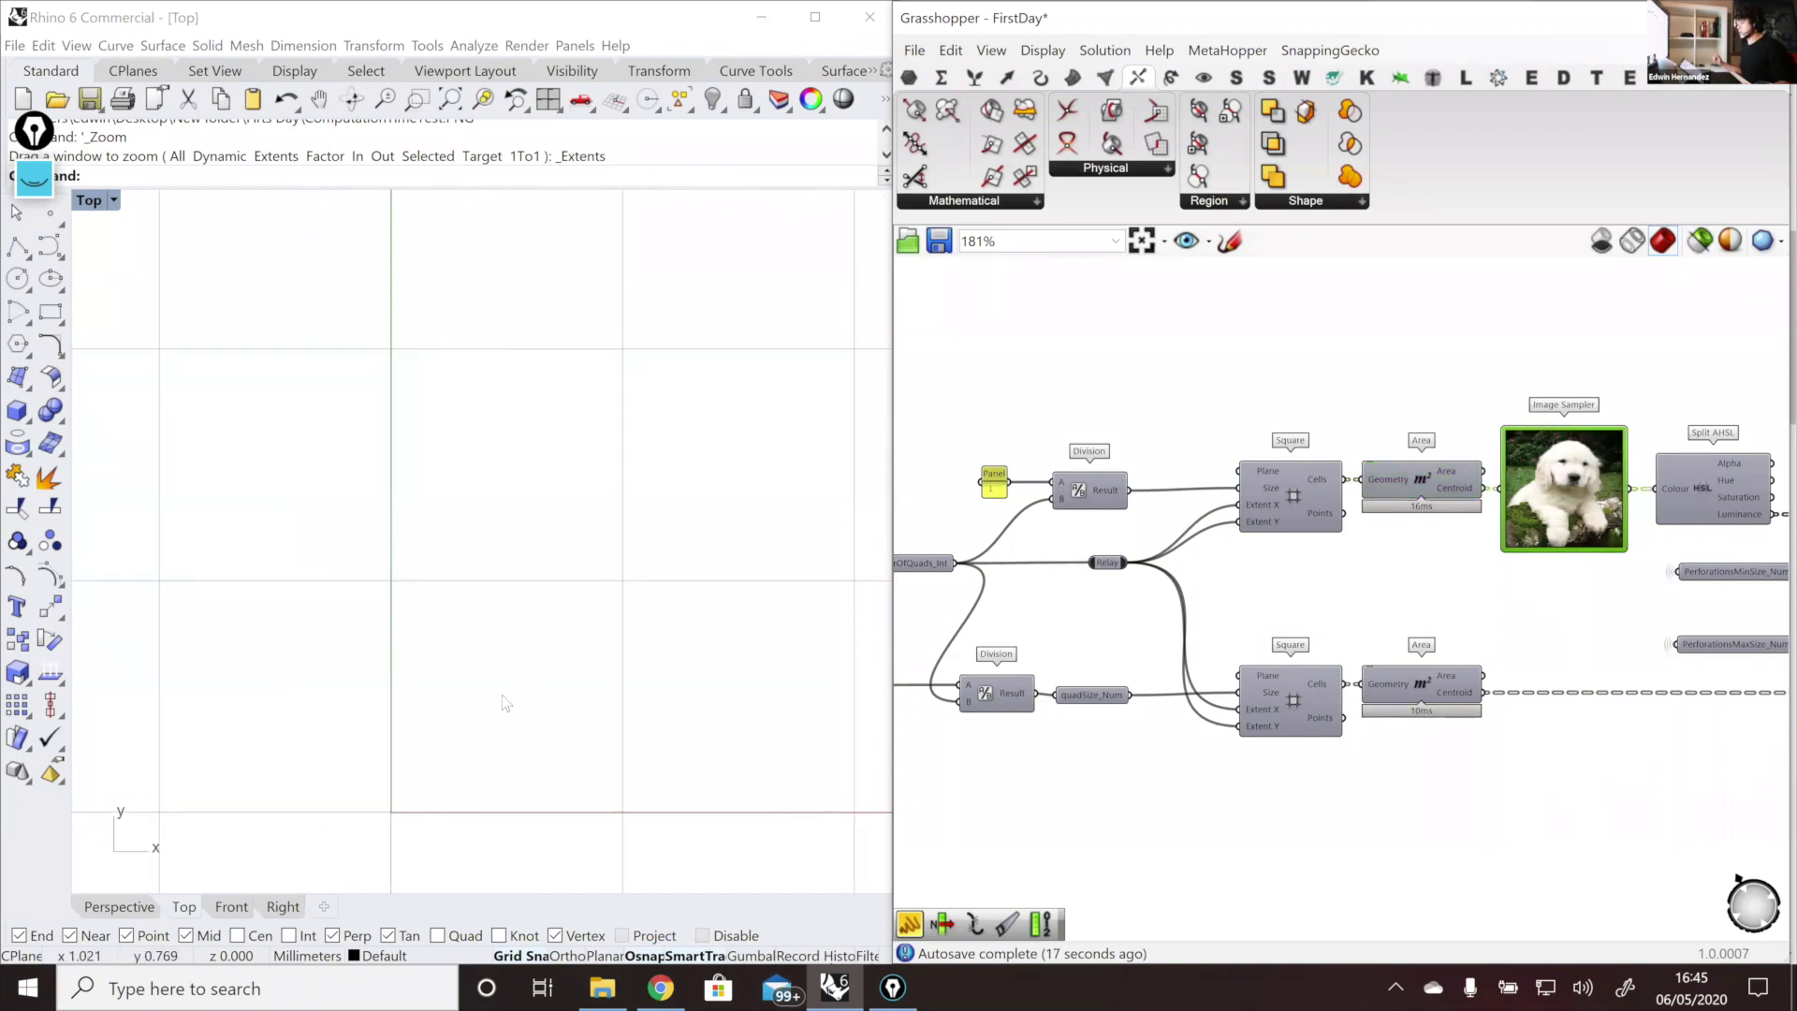
{"action": "scroll", "coordinate": [487, 714], "scroll_direction": "down", "scroll_amount": 5}
{"action": "scroll", "coordinate": [438, 721], "scroll_direction": "down", "scroll_amount": 4}
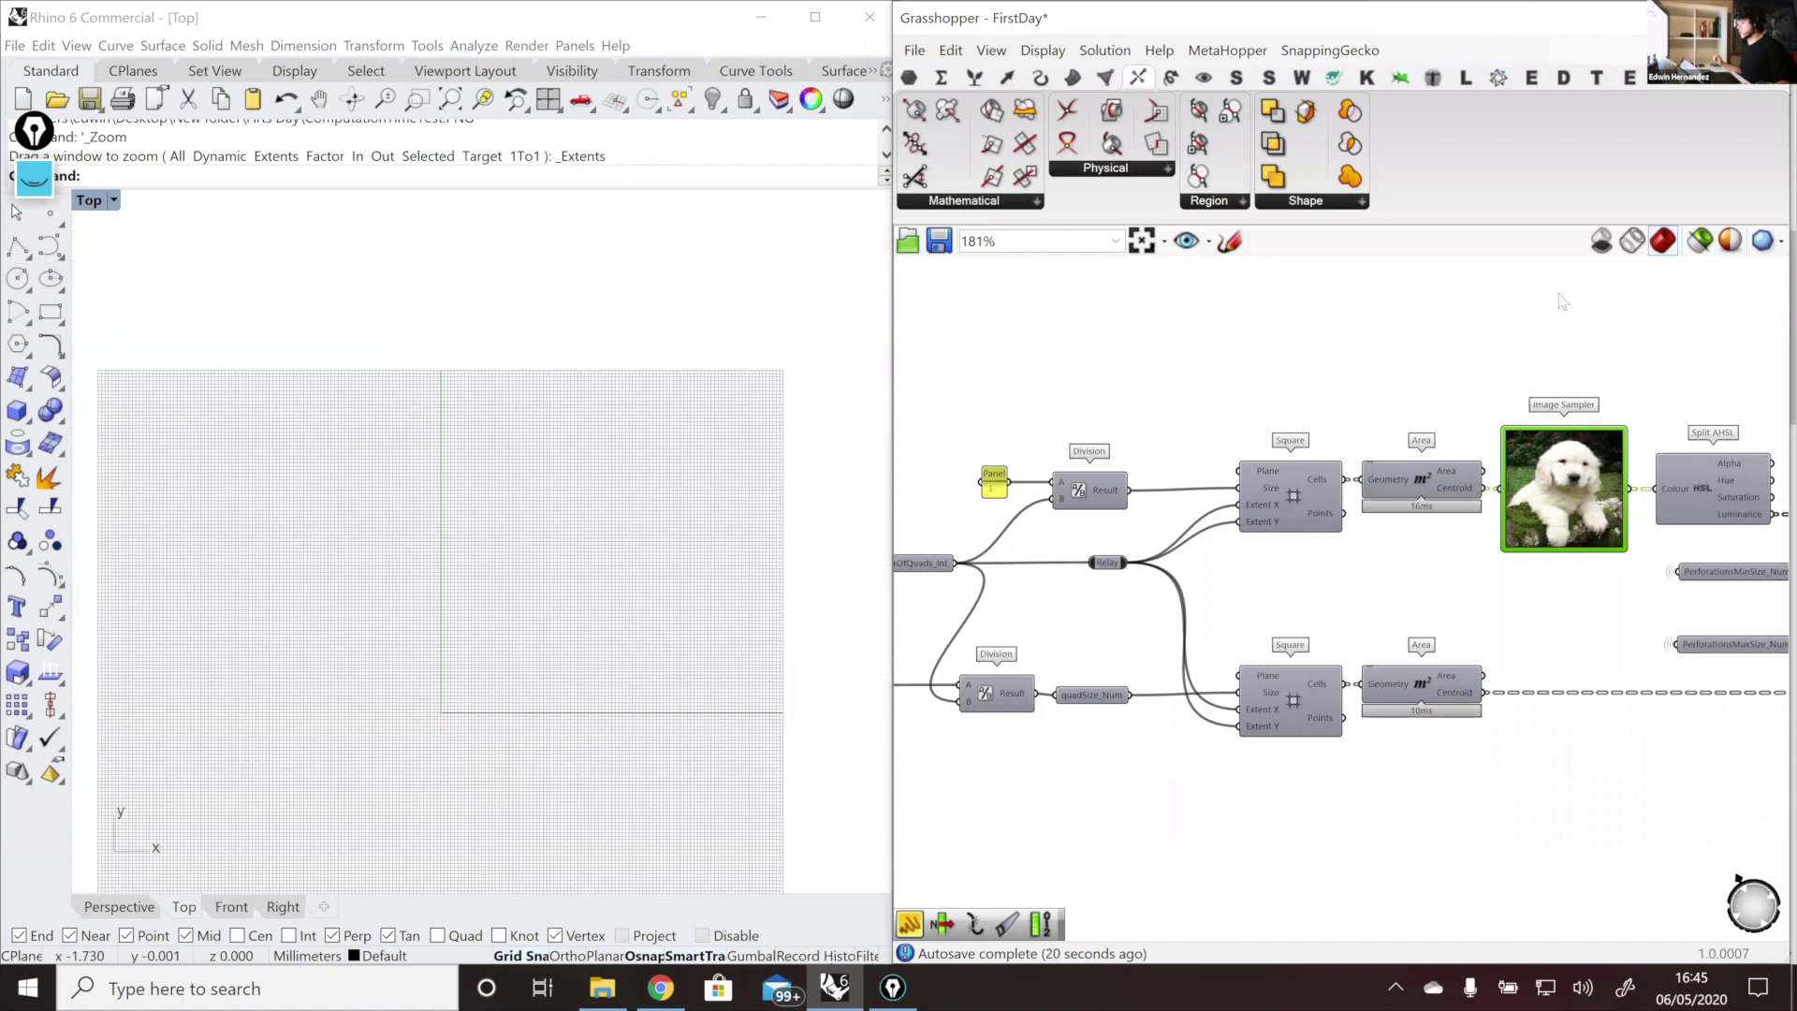
{"action": "right_click_drag", "start_coordinate": [1190, 462], "coordinate": [799, 405]}
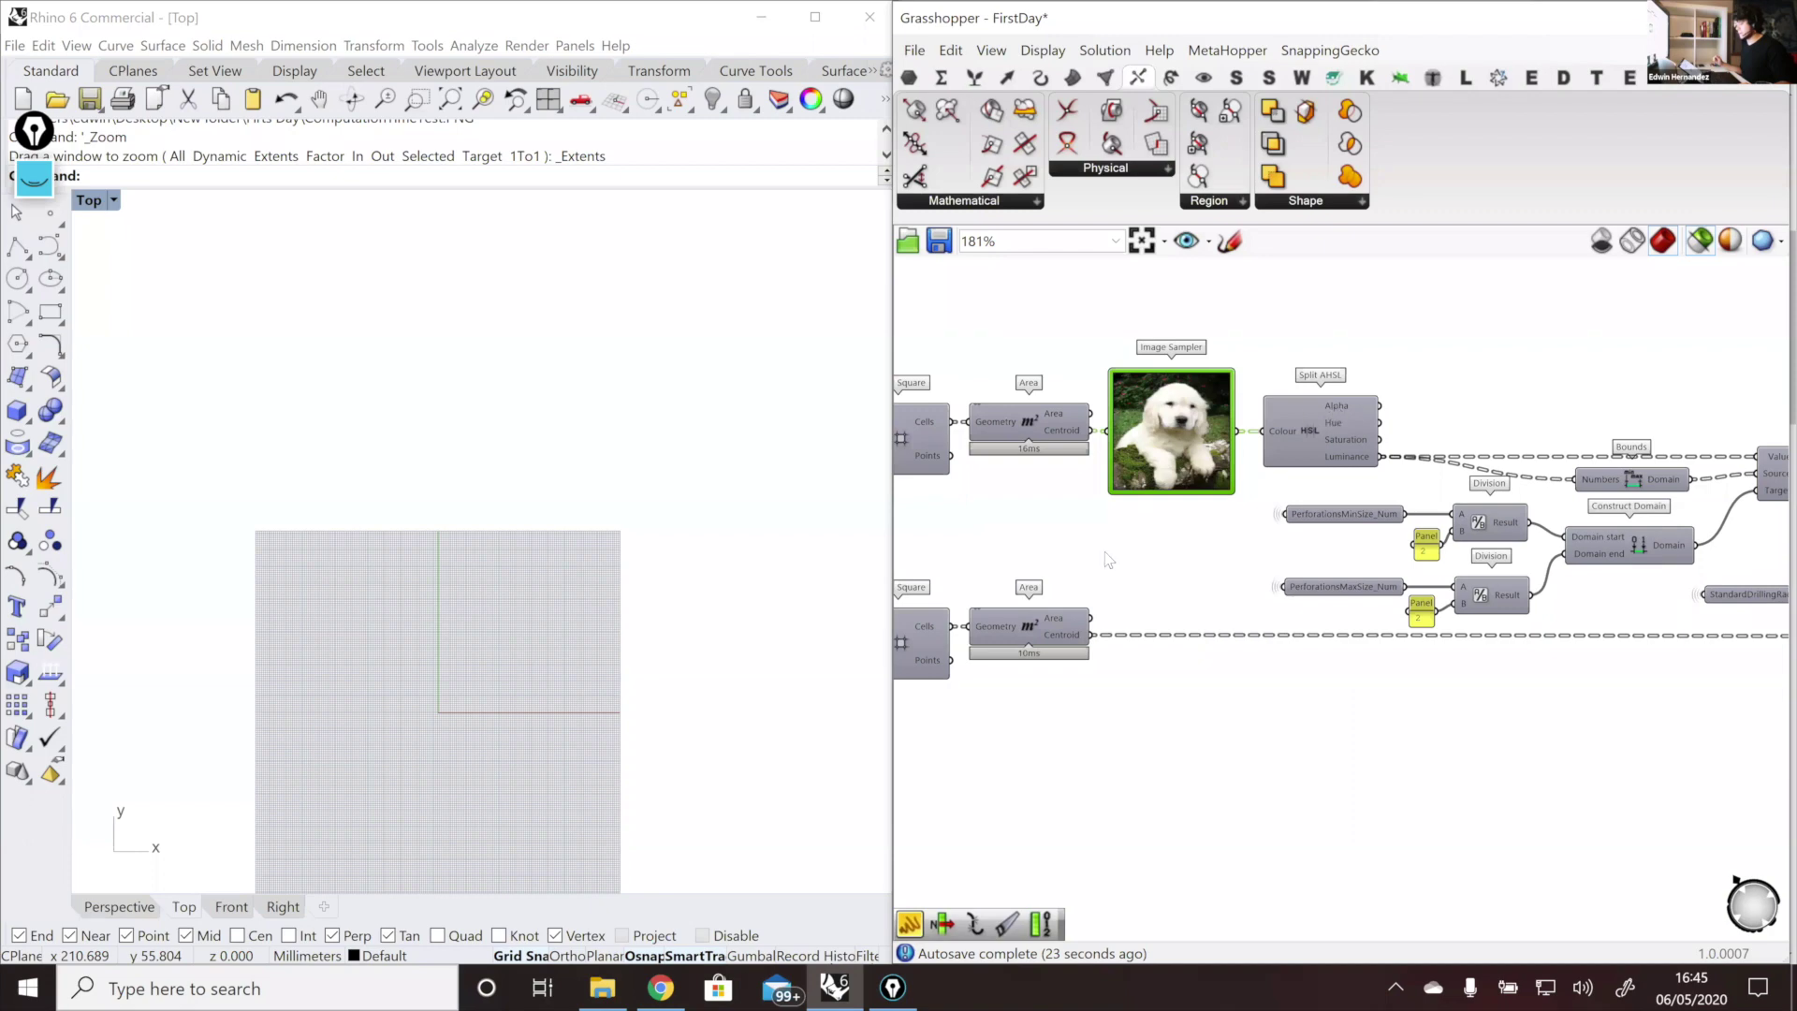
{"action": "right_click_drag", "start_coordinate": [1304, 408], "coordinate": [1335, 416]}
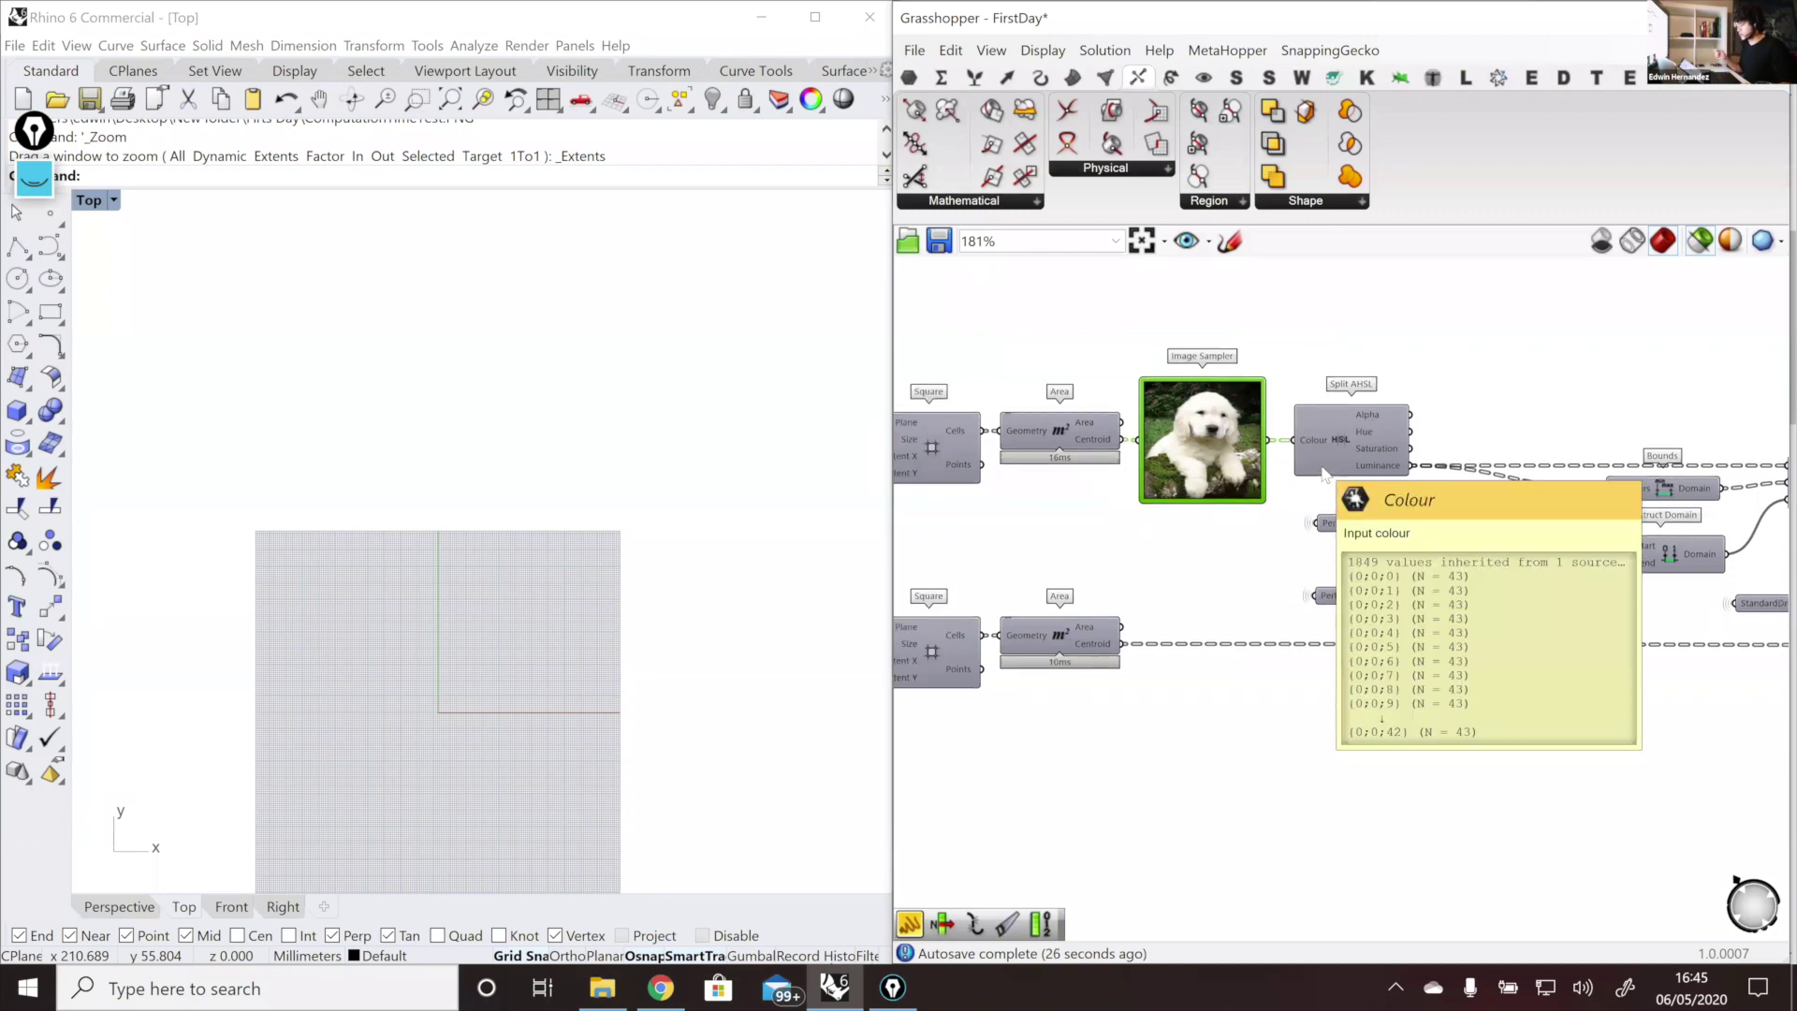
{"action": "right_click_drag", "start_coordinate": [1145, 655], "coordinate": [1165, 691]}
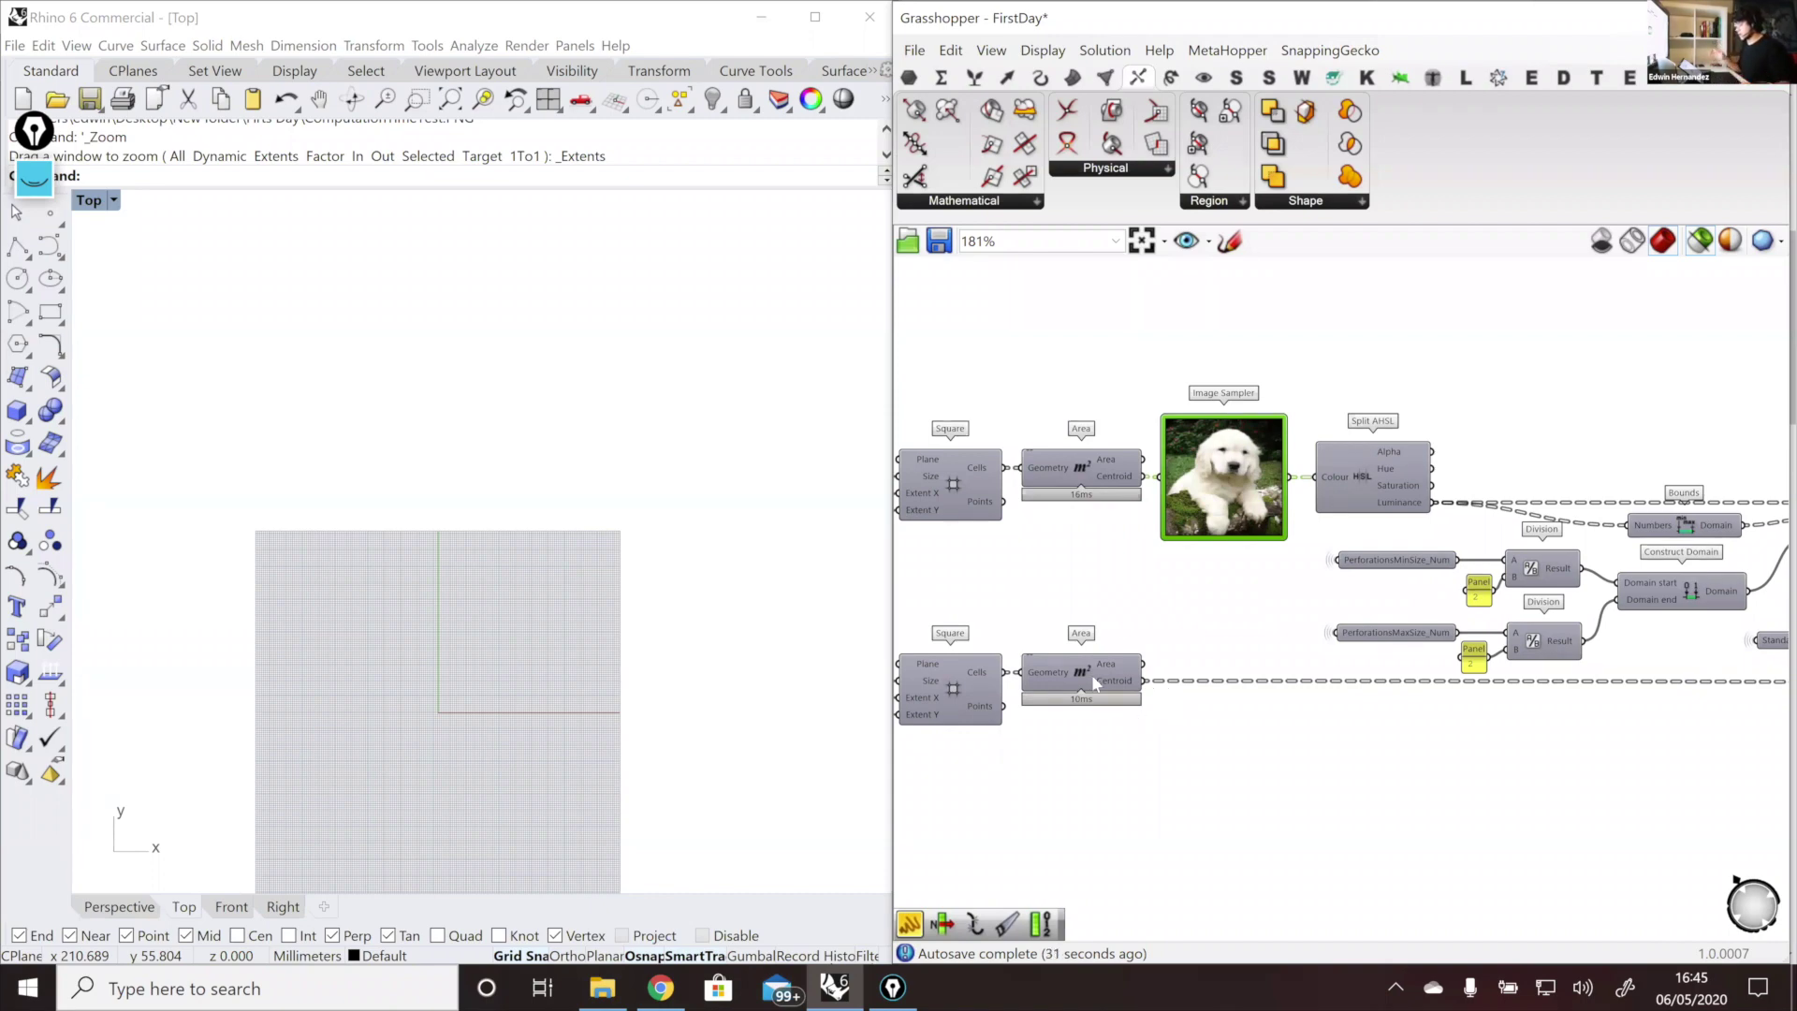
{"action": "right_click_drag", "start_coordinate": [983, 661], "coordinate": [937, 655]}
{"action": "right_click_drag", "start_coordinate": [1455, 573], "coordinate": [1315, 564]}
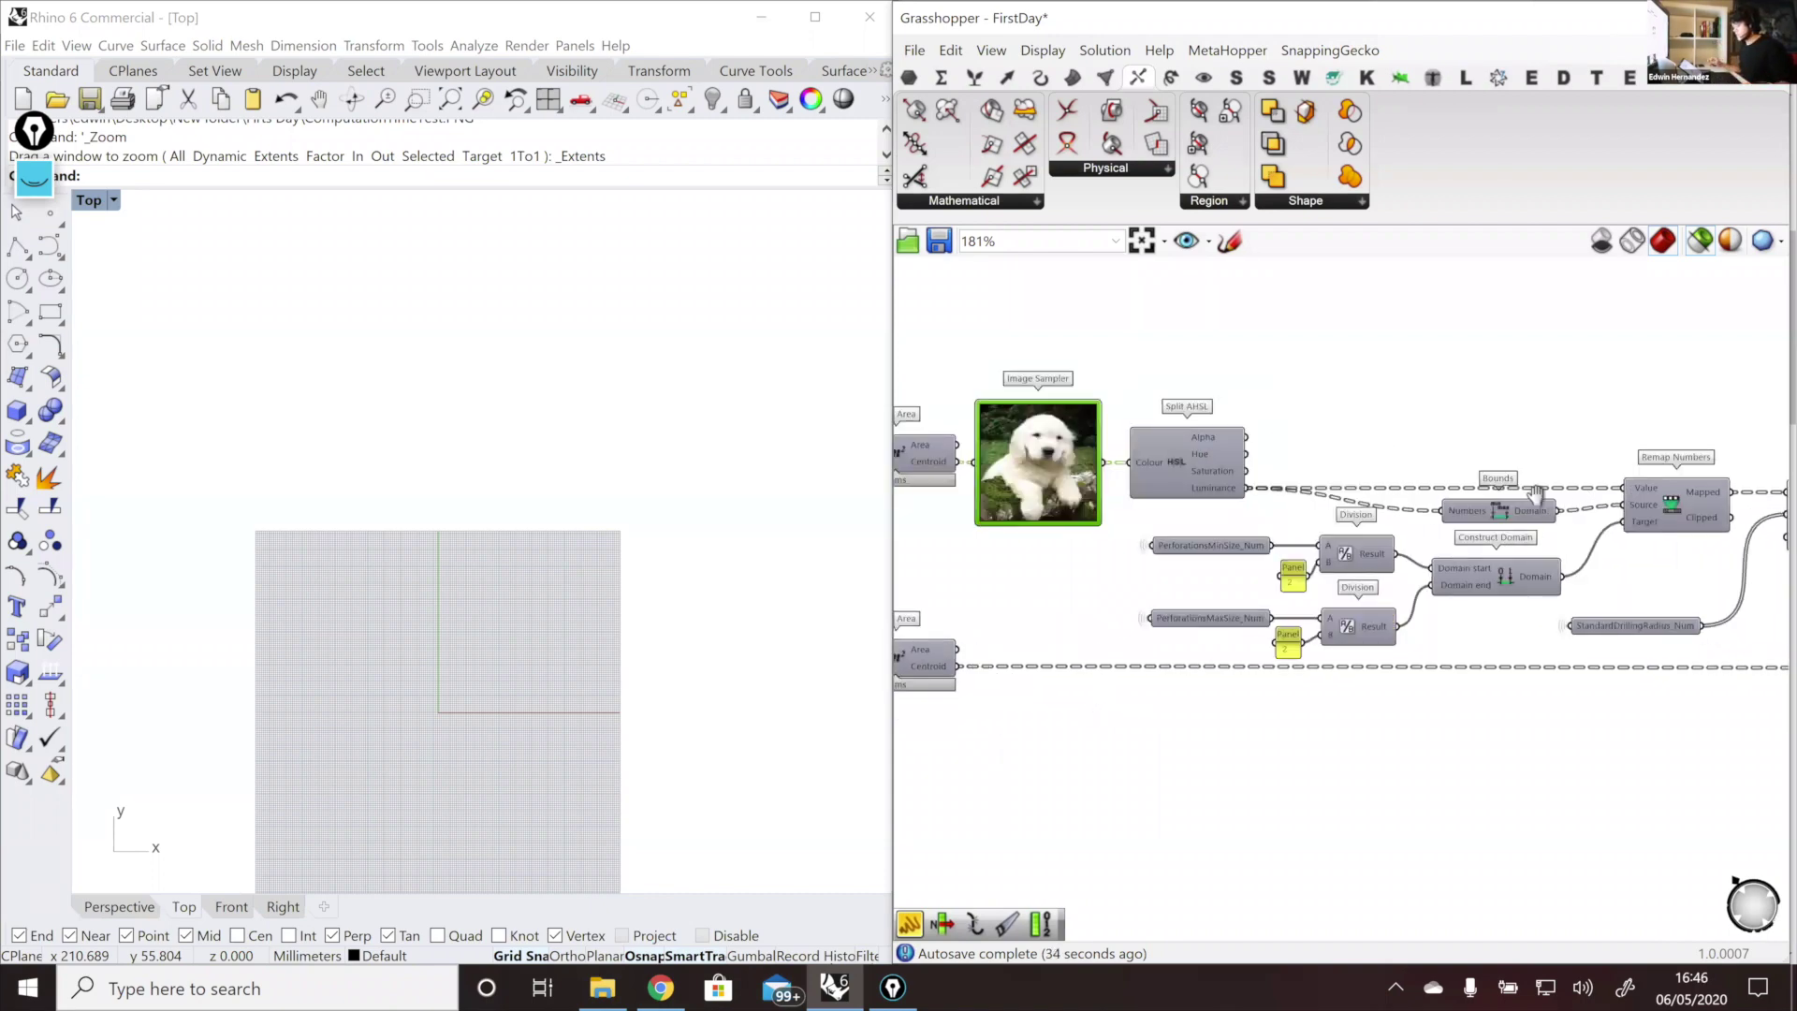
{"action": "right_click_drag", "start_coordinate": [1586, 492], "coordinate": [1576, 505]}
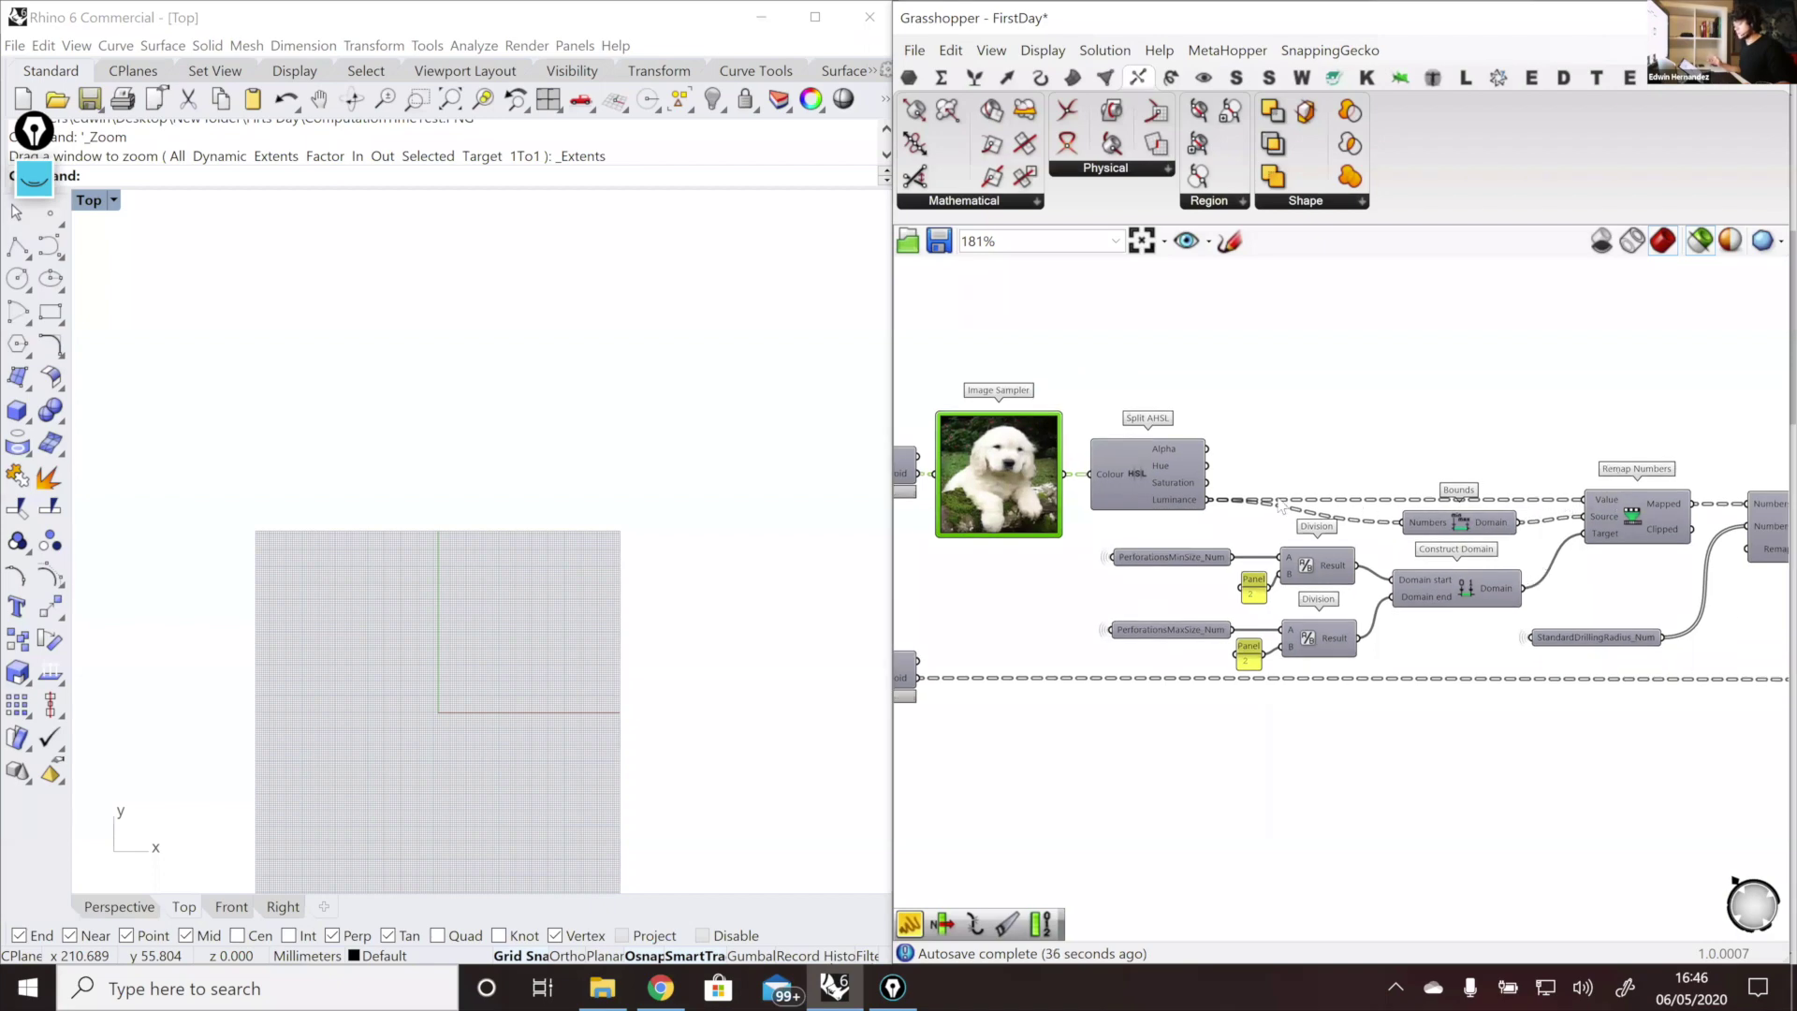
{"action": "mouse_move", "coordinate": [1201, 510]}
Step: Add an empty Panel to the canvas and place it above the Remap Numbers component
{"action": "double_click", "coordinate": [1612, 613]}
{"action": "type", "text": "panel"}
{"action": "key", "text": "Return"}
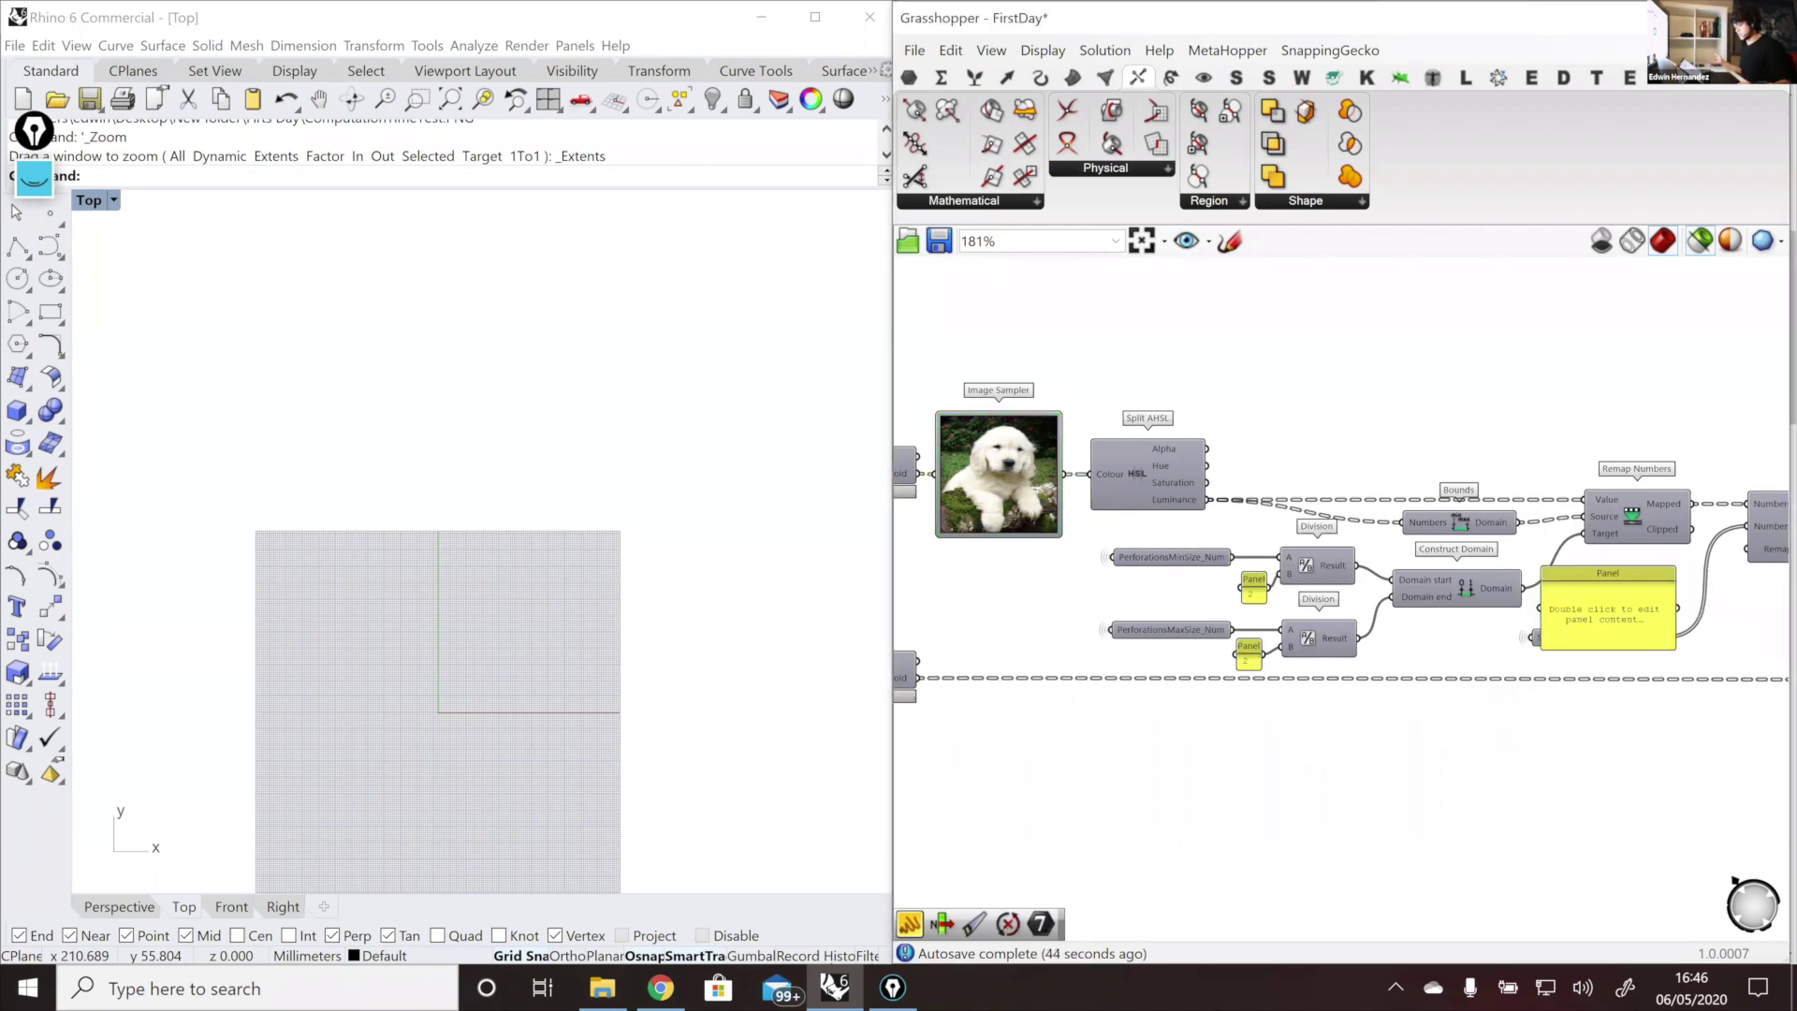
{"action": "left_click_drag", "start_coordinate": [1608, 609], "coordinate": [1613, 426]}
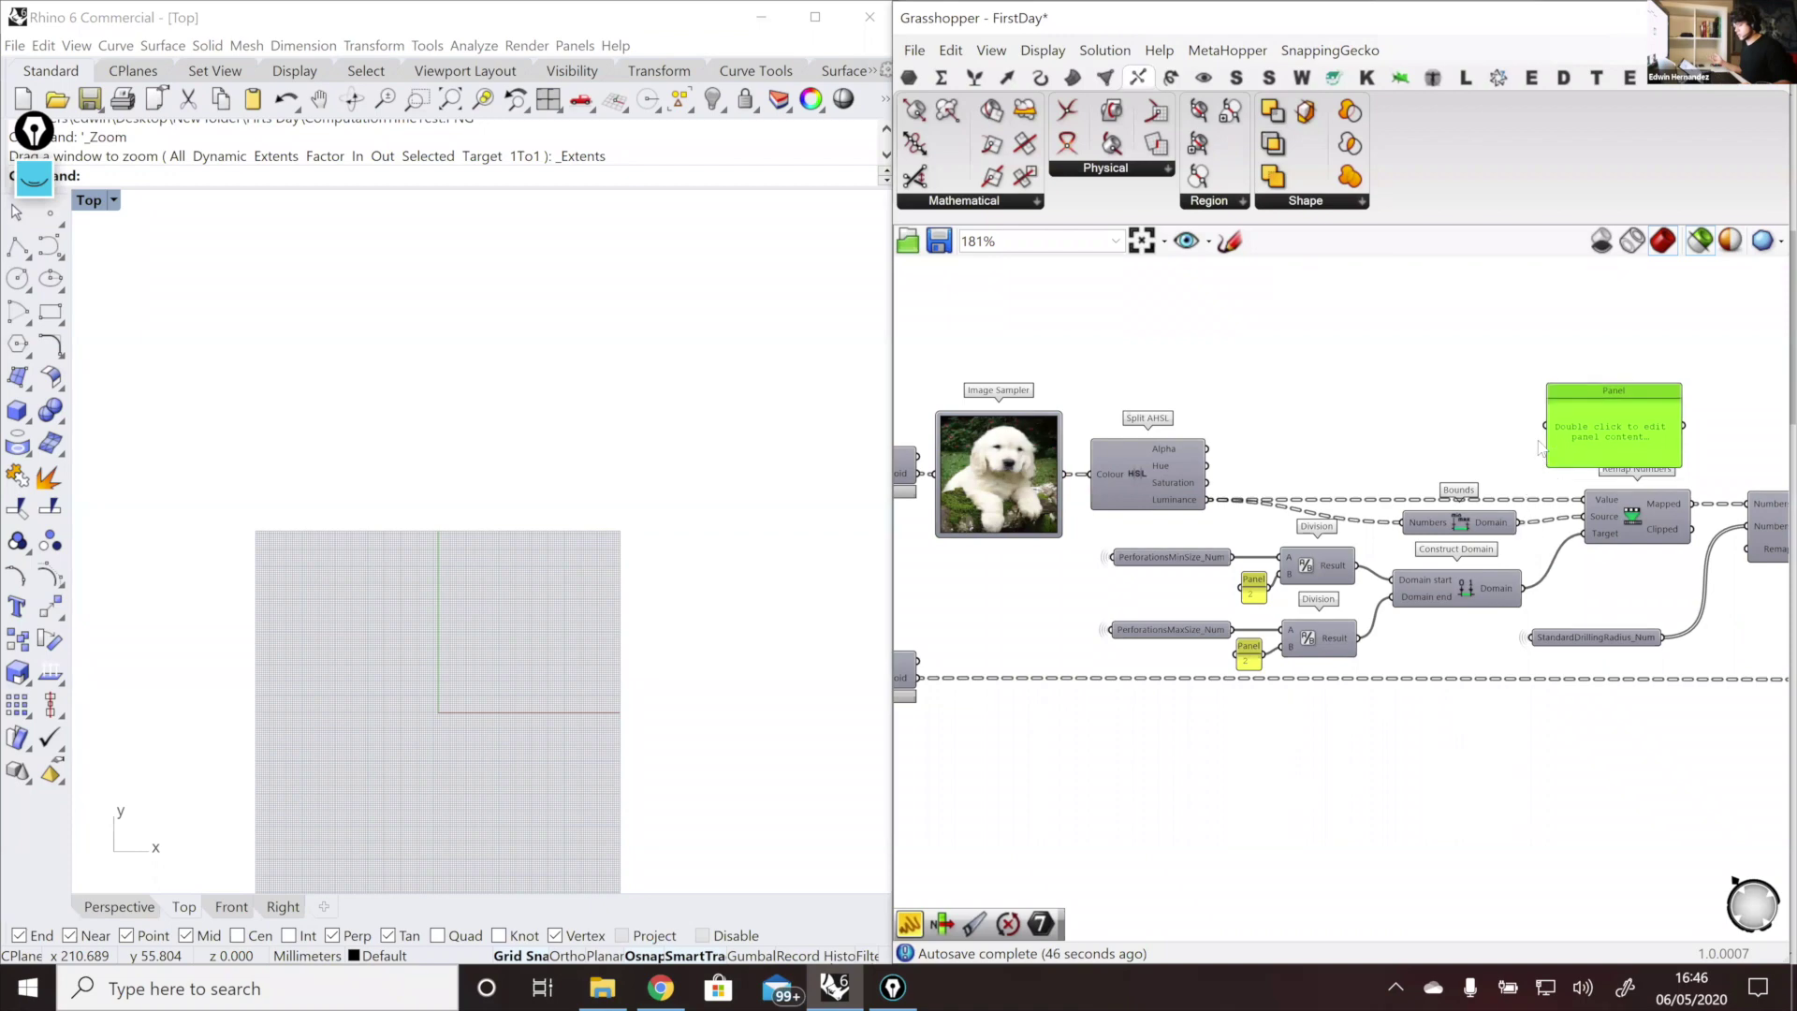
{"action": "left_click", "coordinate": [1526, 530]}
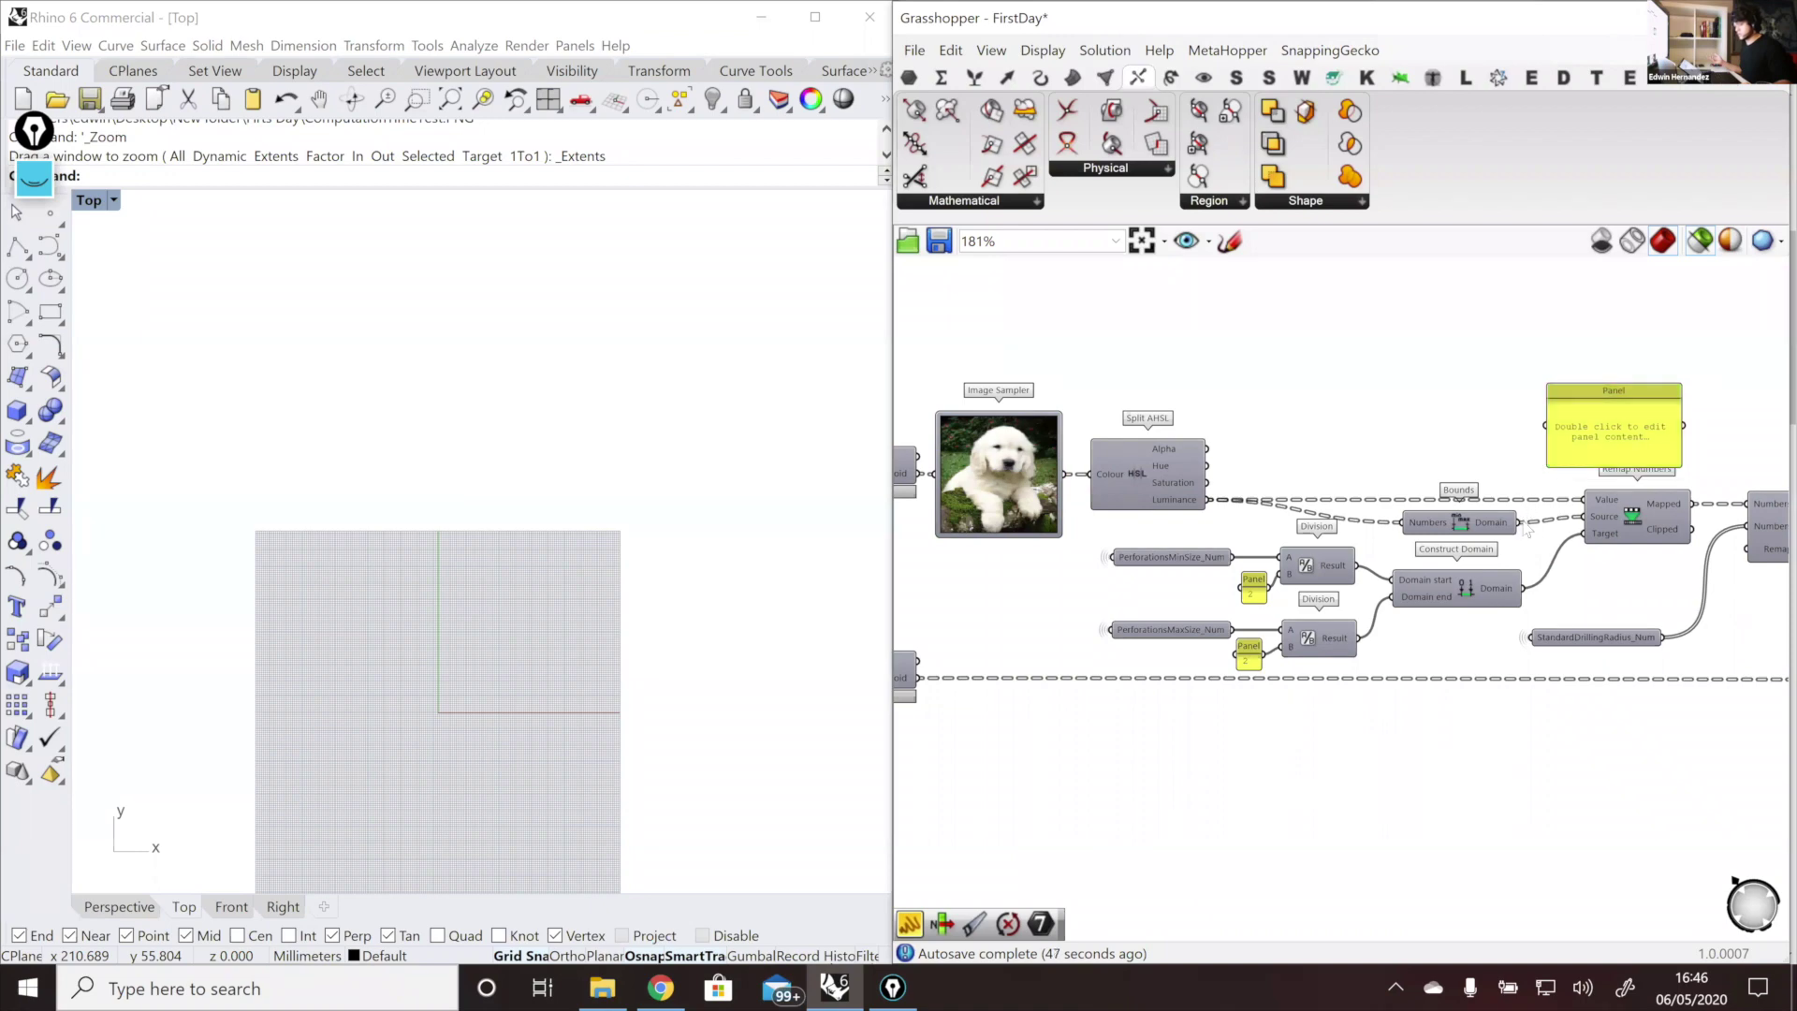
Step: Connect the Bounds component's Domain output to the new panel, keeping Bounds above Construct Domain and the panel clear of Remap Numbers
{"action": "left_click_drag", "start_coordinate": [1488, 526], "coordinate": [1545, 424]}
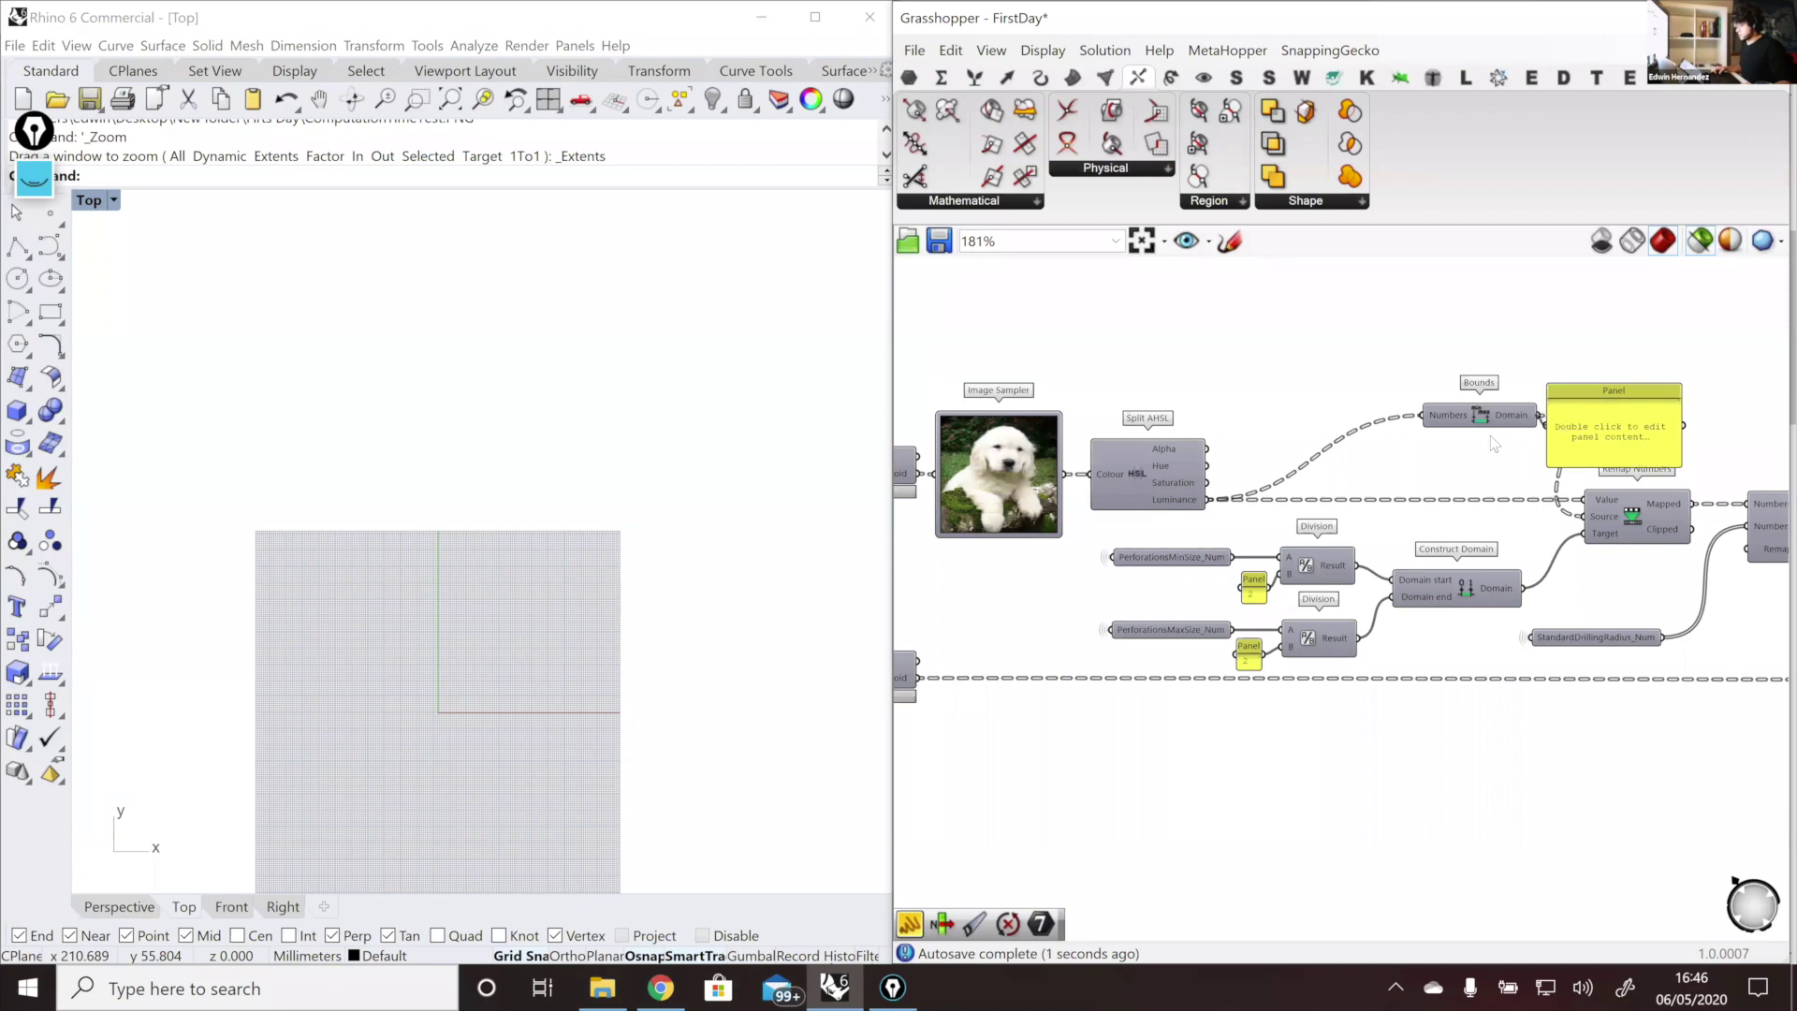
{"action": "left_click_drag", "start_coordinate": [1504, 417], "coordinate": [1477, 528]}
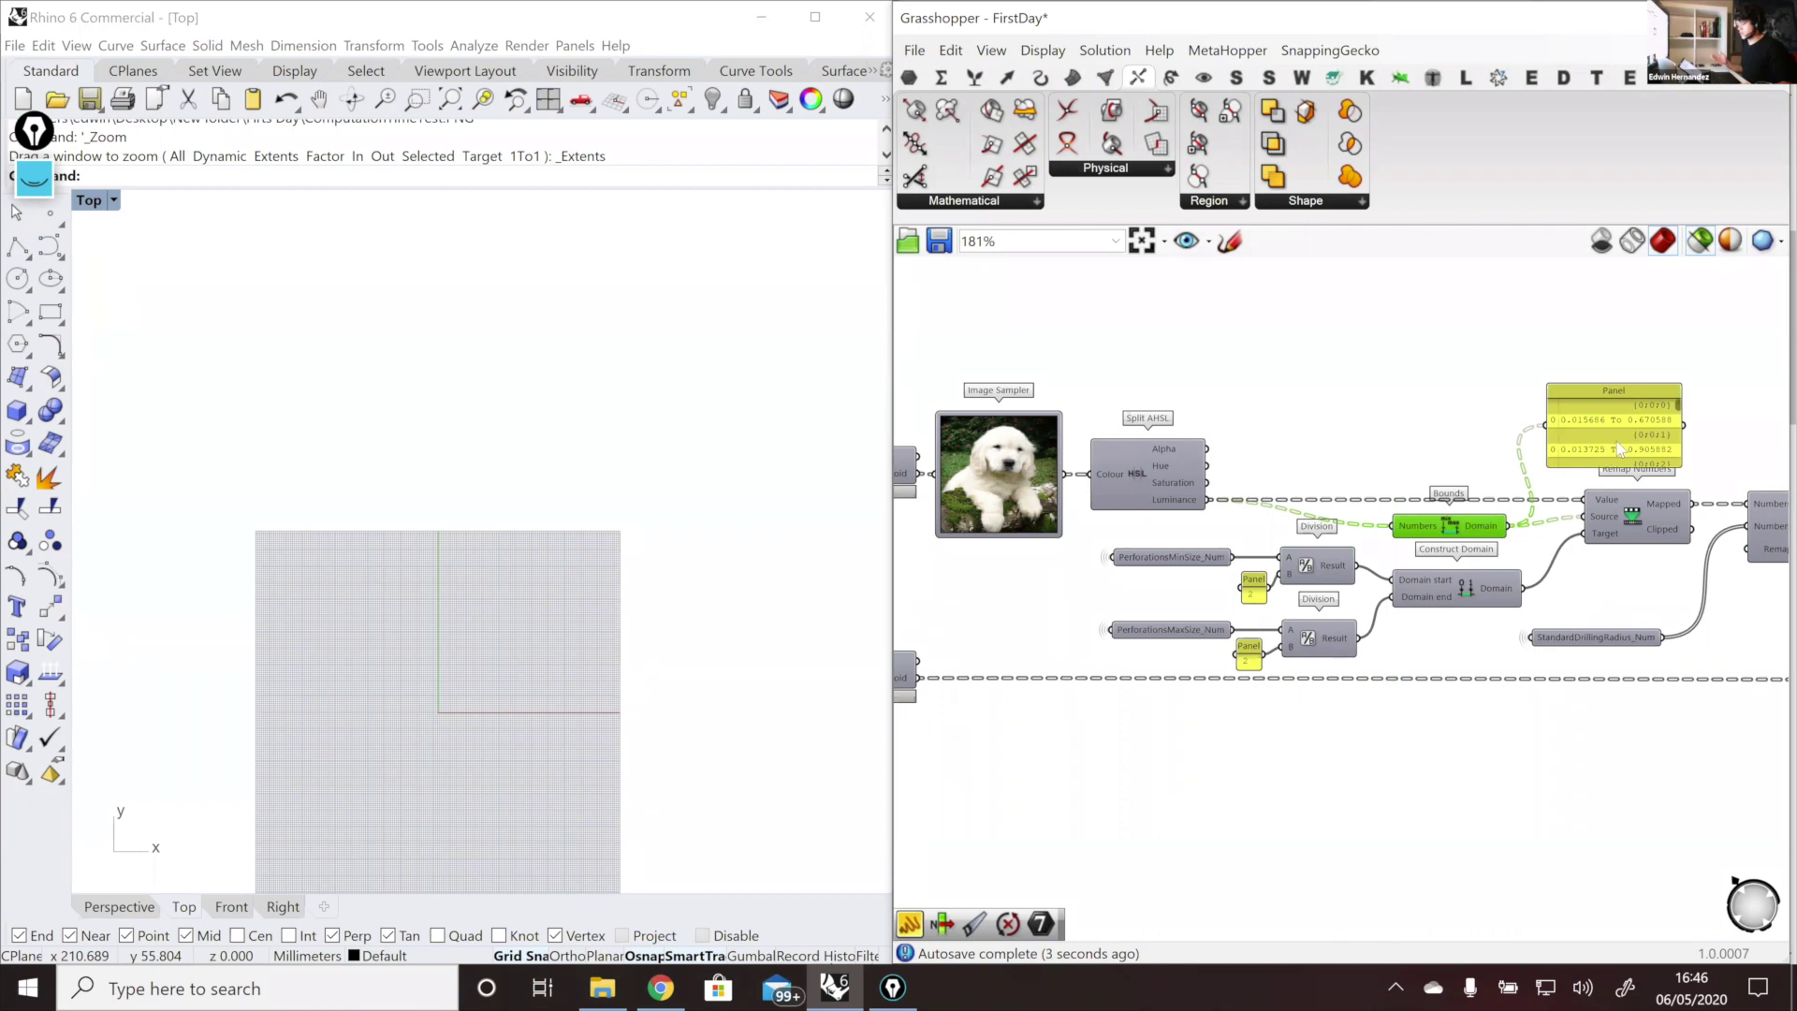
{"action": "left_click_drag", "start_coordinate": [1609, 437], "coordinate": [1606, 403]}
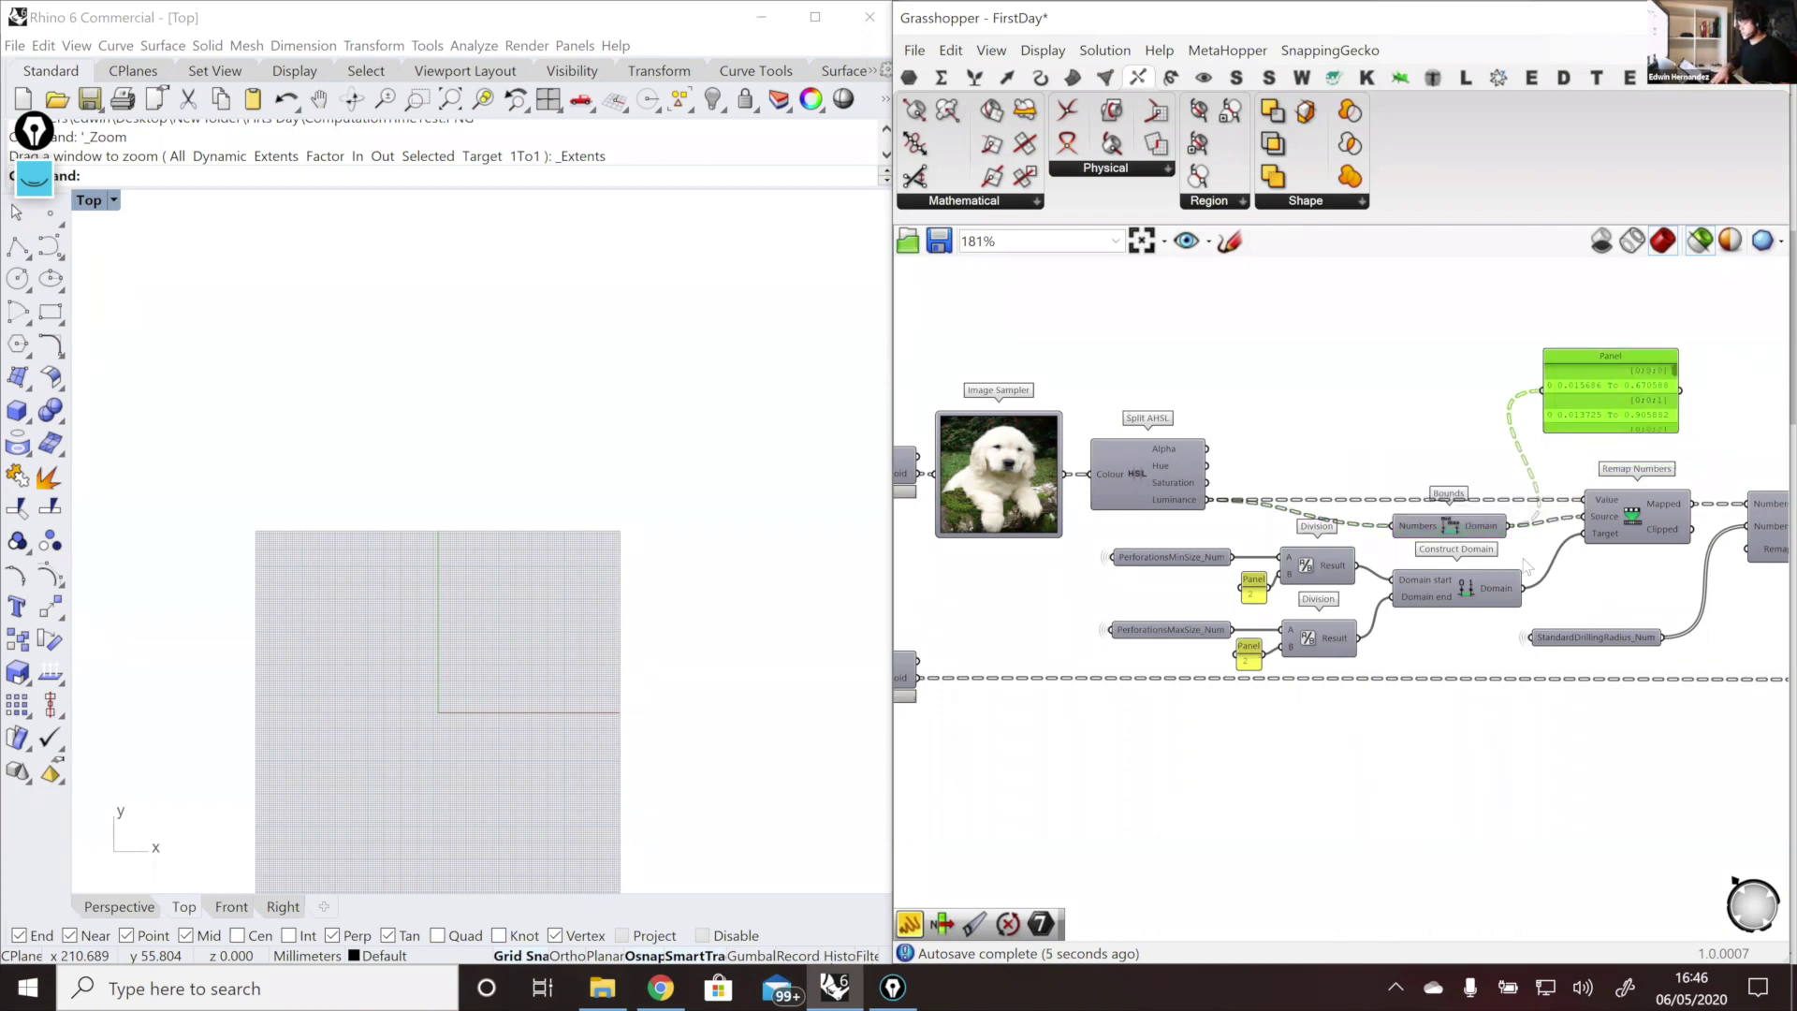
Step: Delete the panel reading the Bounds domain and connect a new Panel, placed above the chain, to Remap Numbers' Mapped output
{"action": "key", "text": "Delete"}
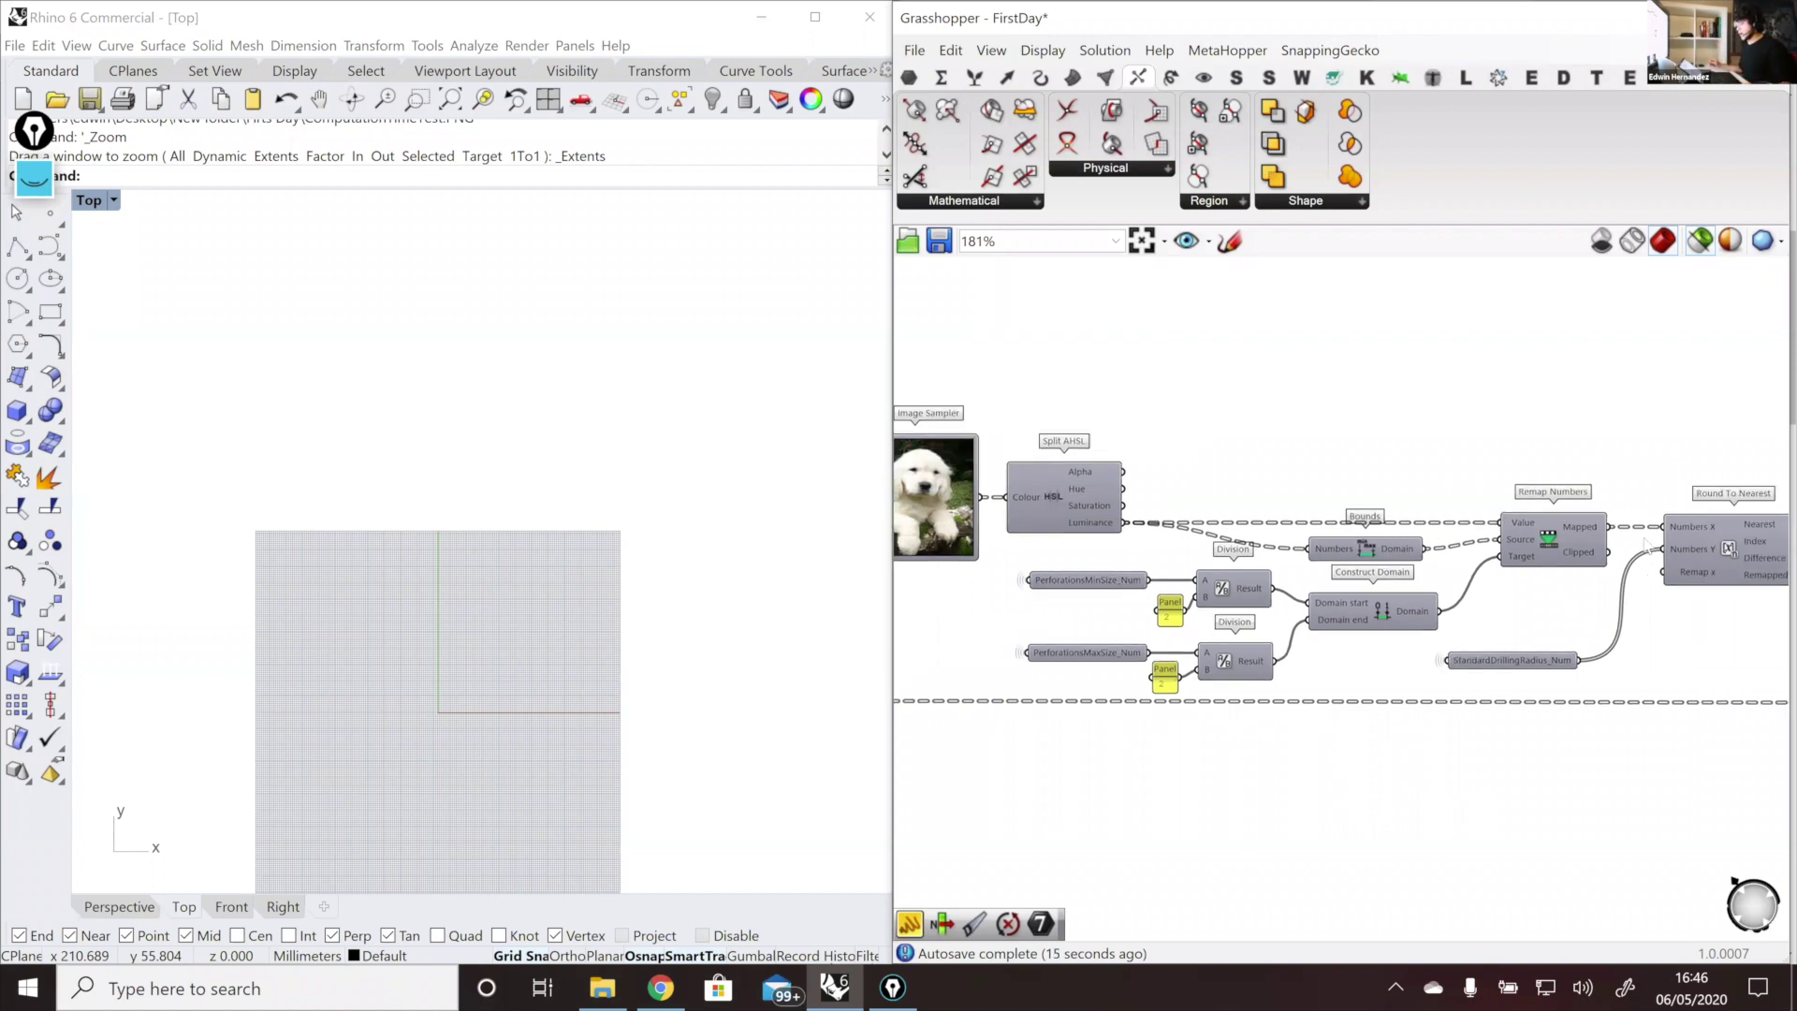
{"action": "right_click_drag", "start_coordinate": [1576, 496], "coordinate": [1352, 511]}
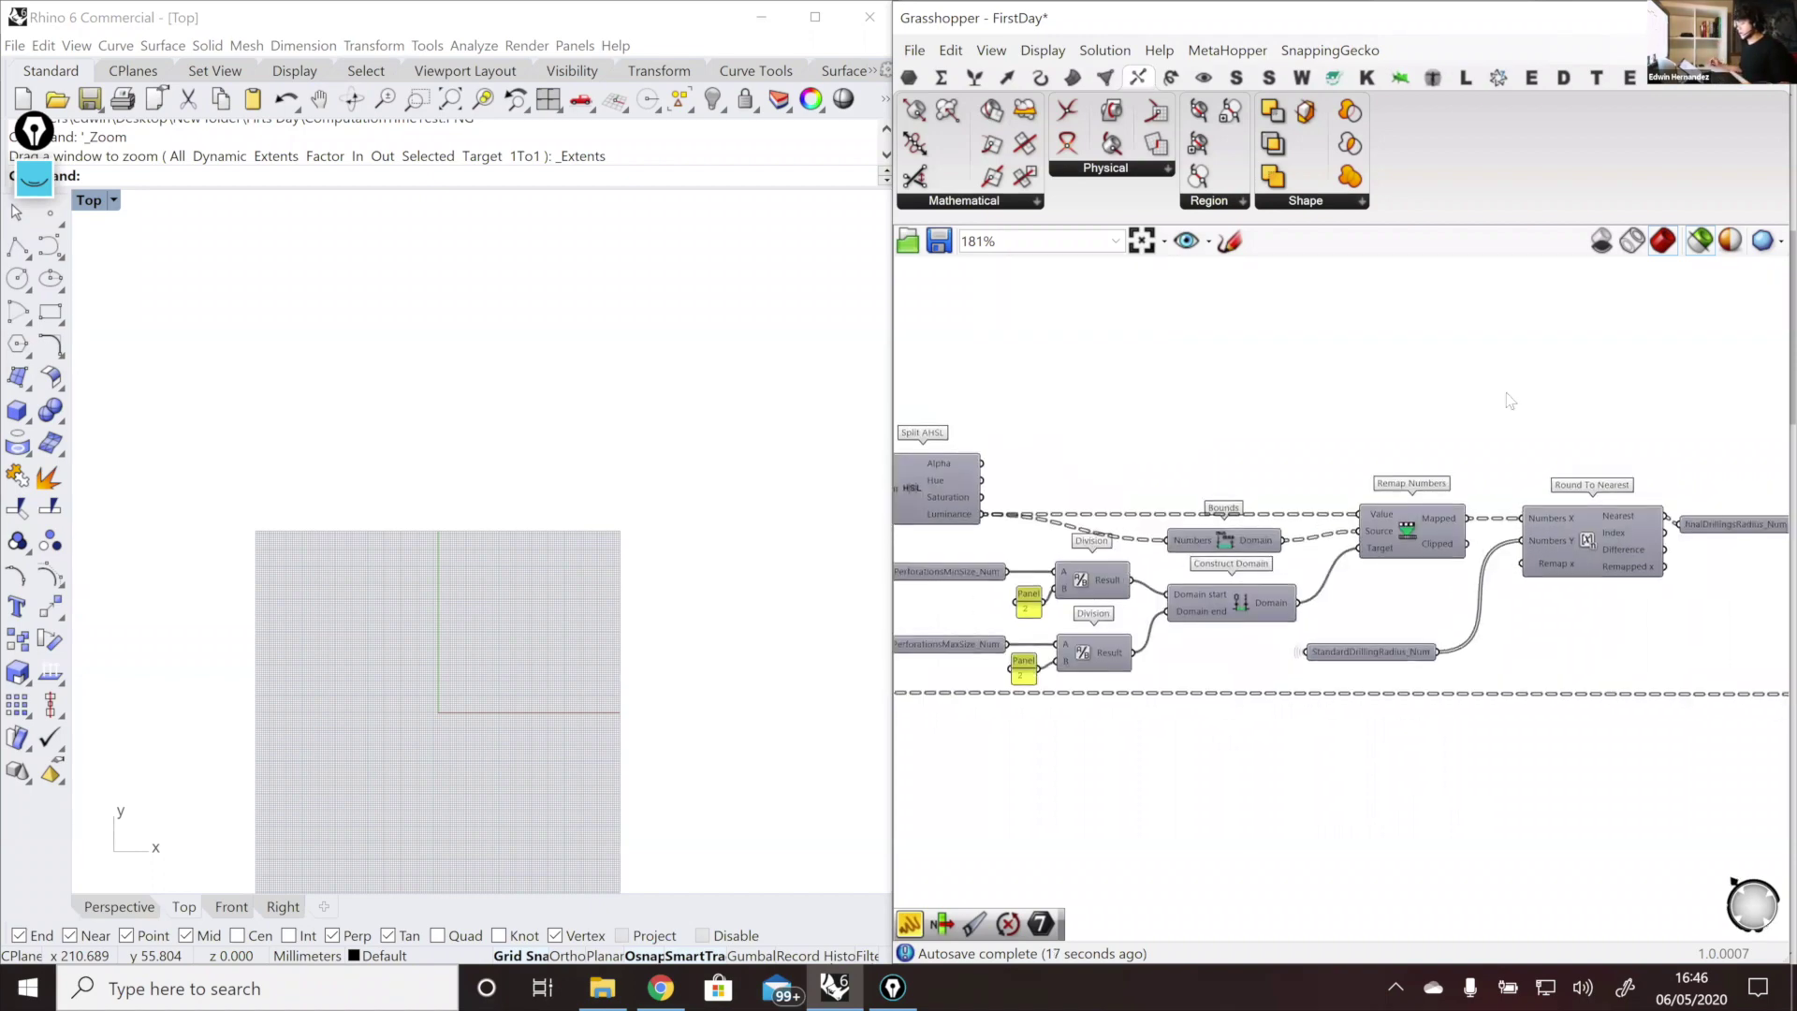
{"action": "double_click", "coordinate": [1506, 394]}
{"action": "type", "text": "panel"}
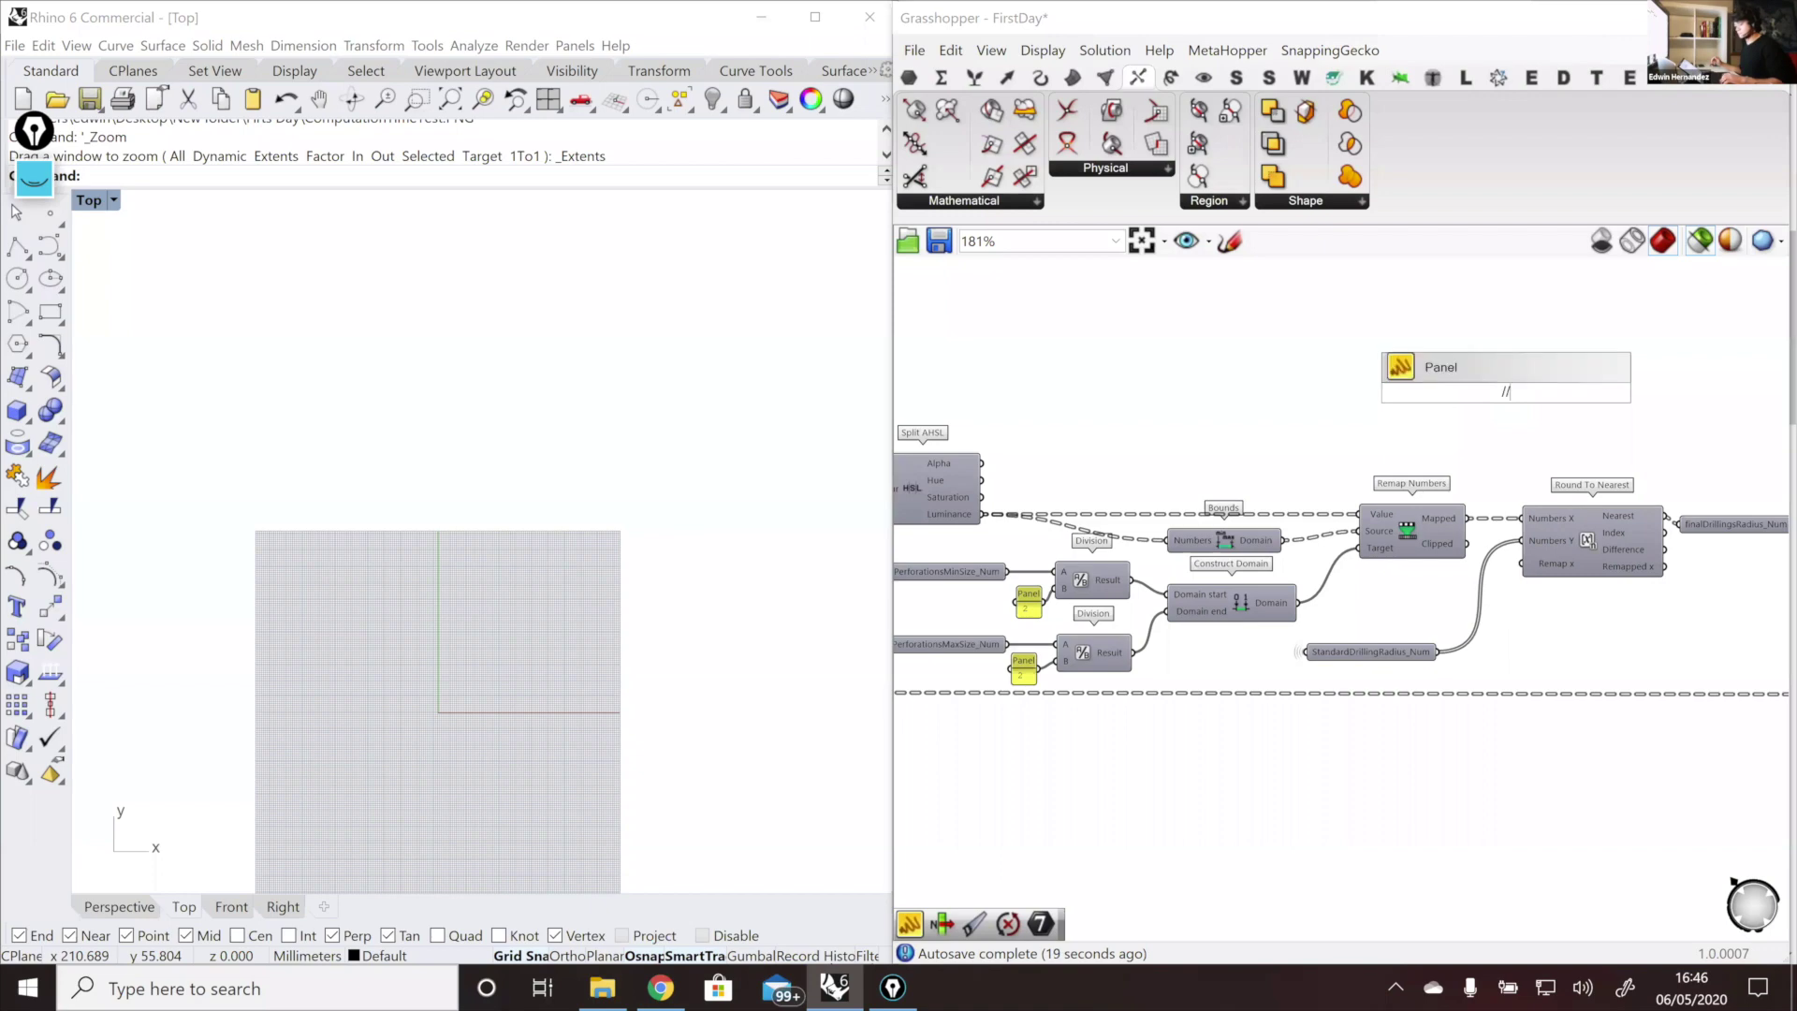
{"action": "key", "text": "Return"}
{"action": "left_click_drag", "start_coordinate": [1466, 519], "coordinate": [1563, 430]}
{"action": "scroll", "coordinate": [1447, 608], "scroll_direction": "down", "scroll_amount": 2}
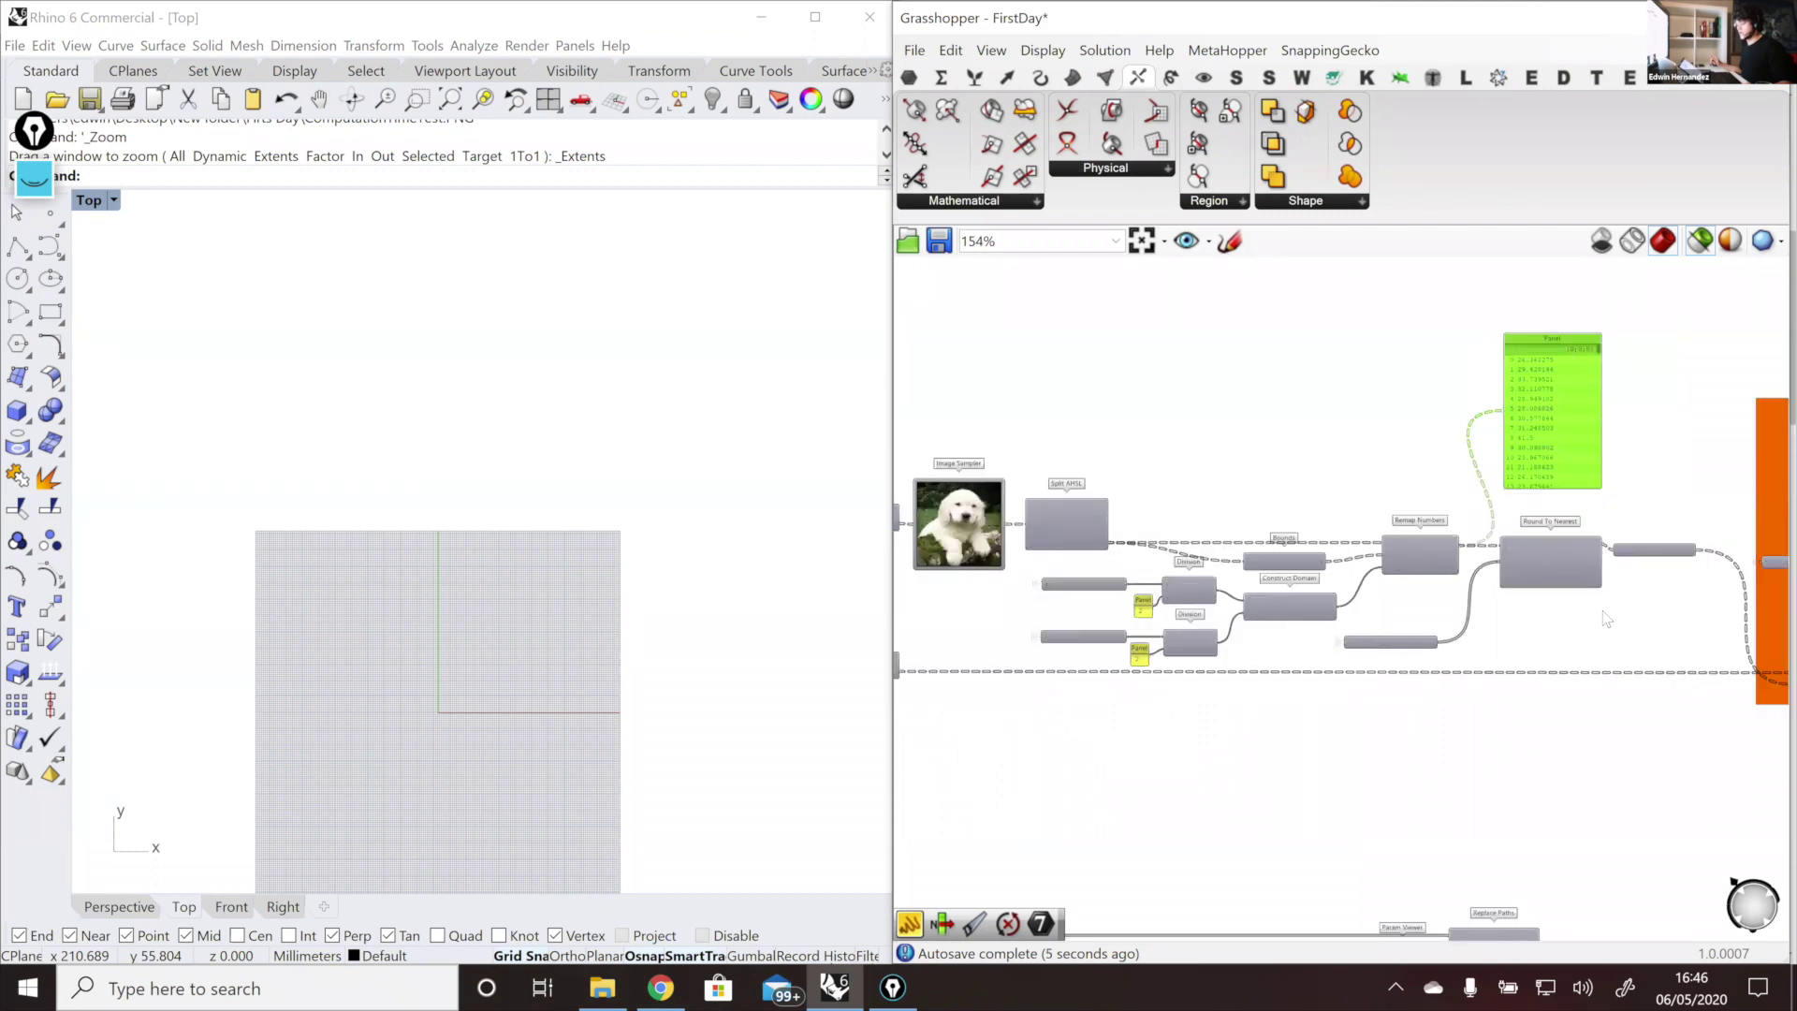
{"action": "scroll", "coordinate": [1607, 619], "scroll_direction": "up", "scroll_amount": 2}
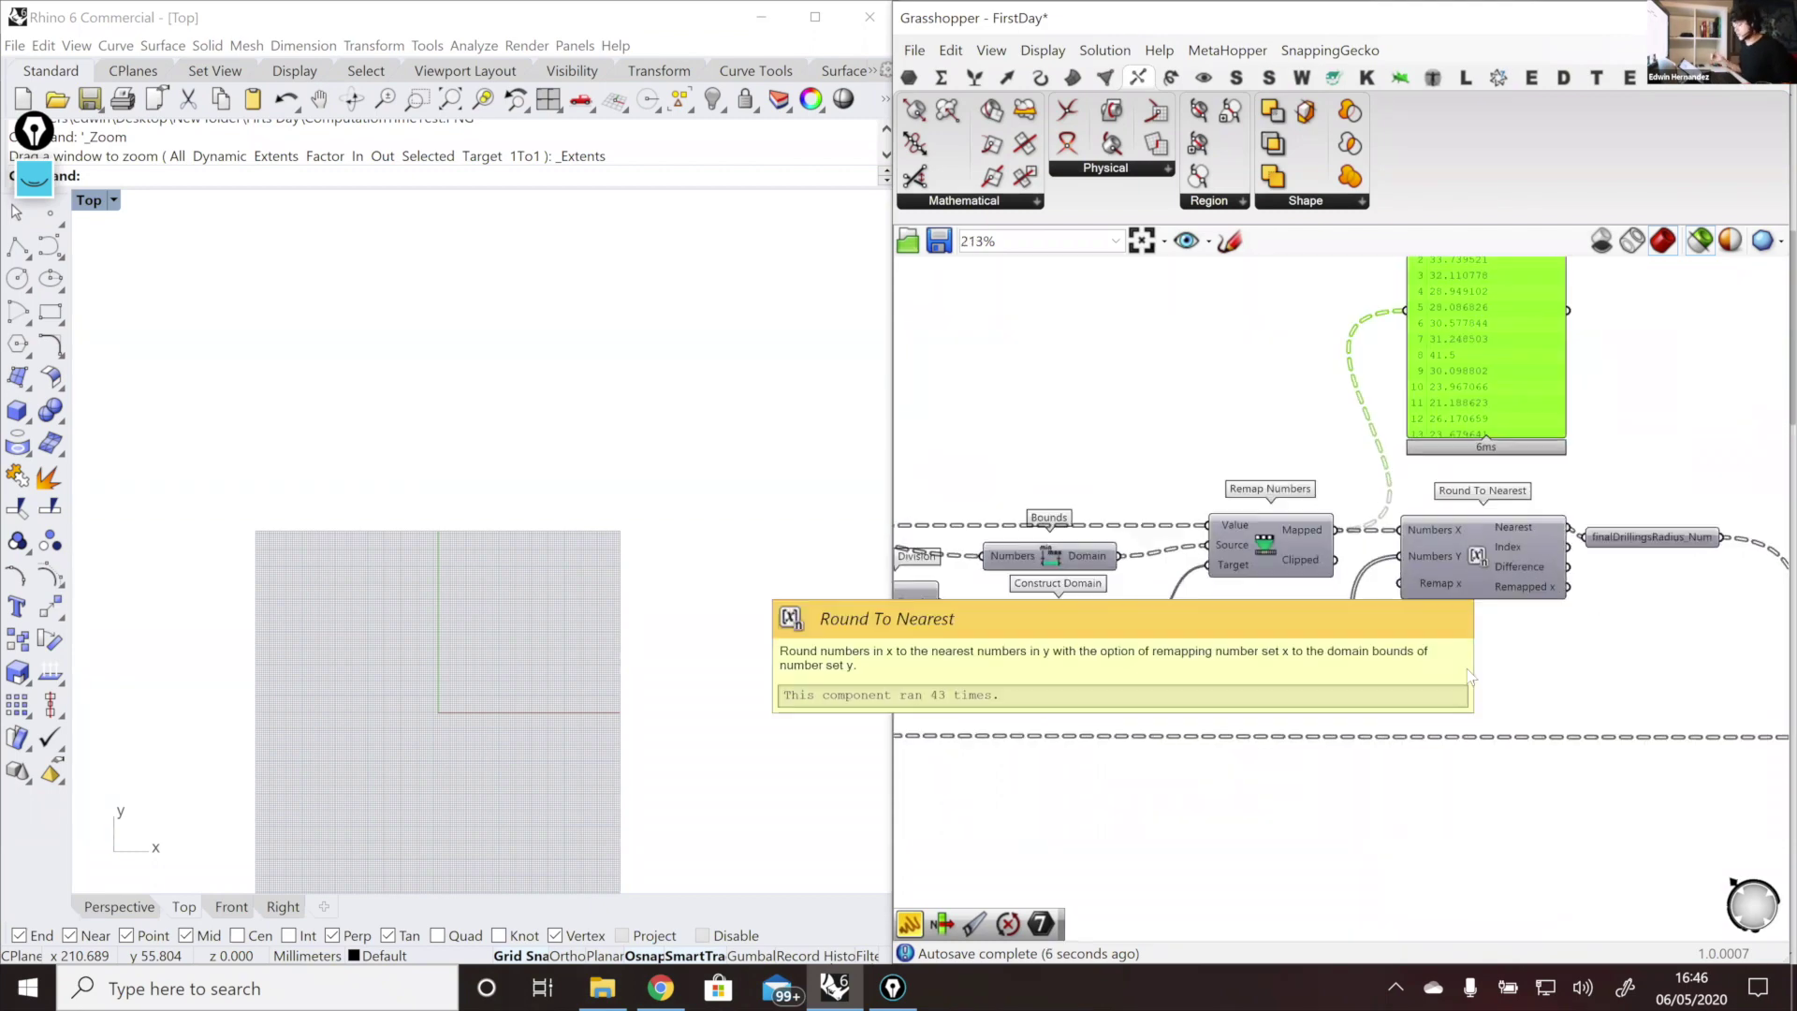
{"action": "right_click_drag", "start_coordinate": [1457, 672], "coordinate": [1432, 749]}
{"action": "right_click_drag", "start_coordinate": [1397, 673], "coordinate": [1397, 677]}
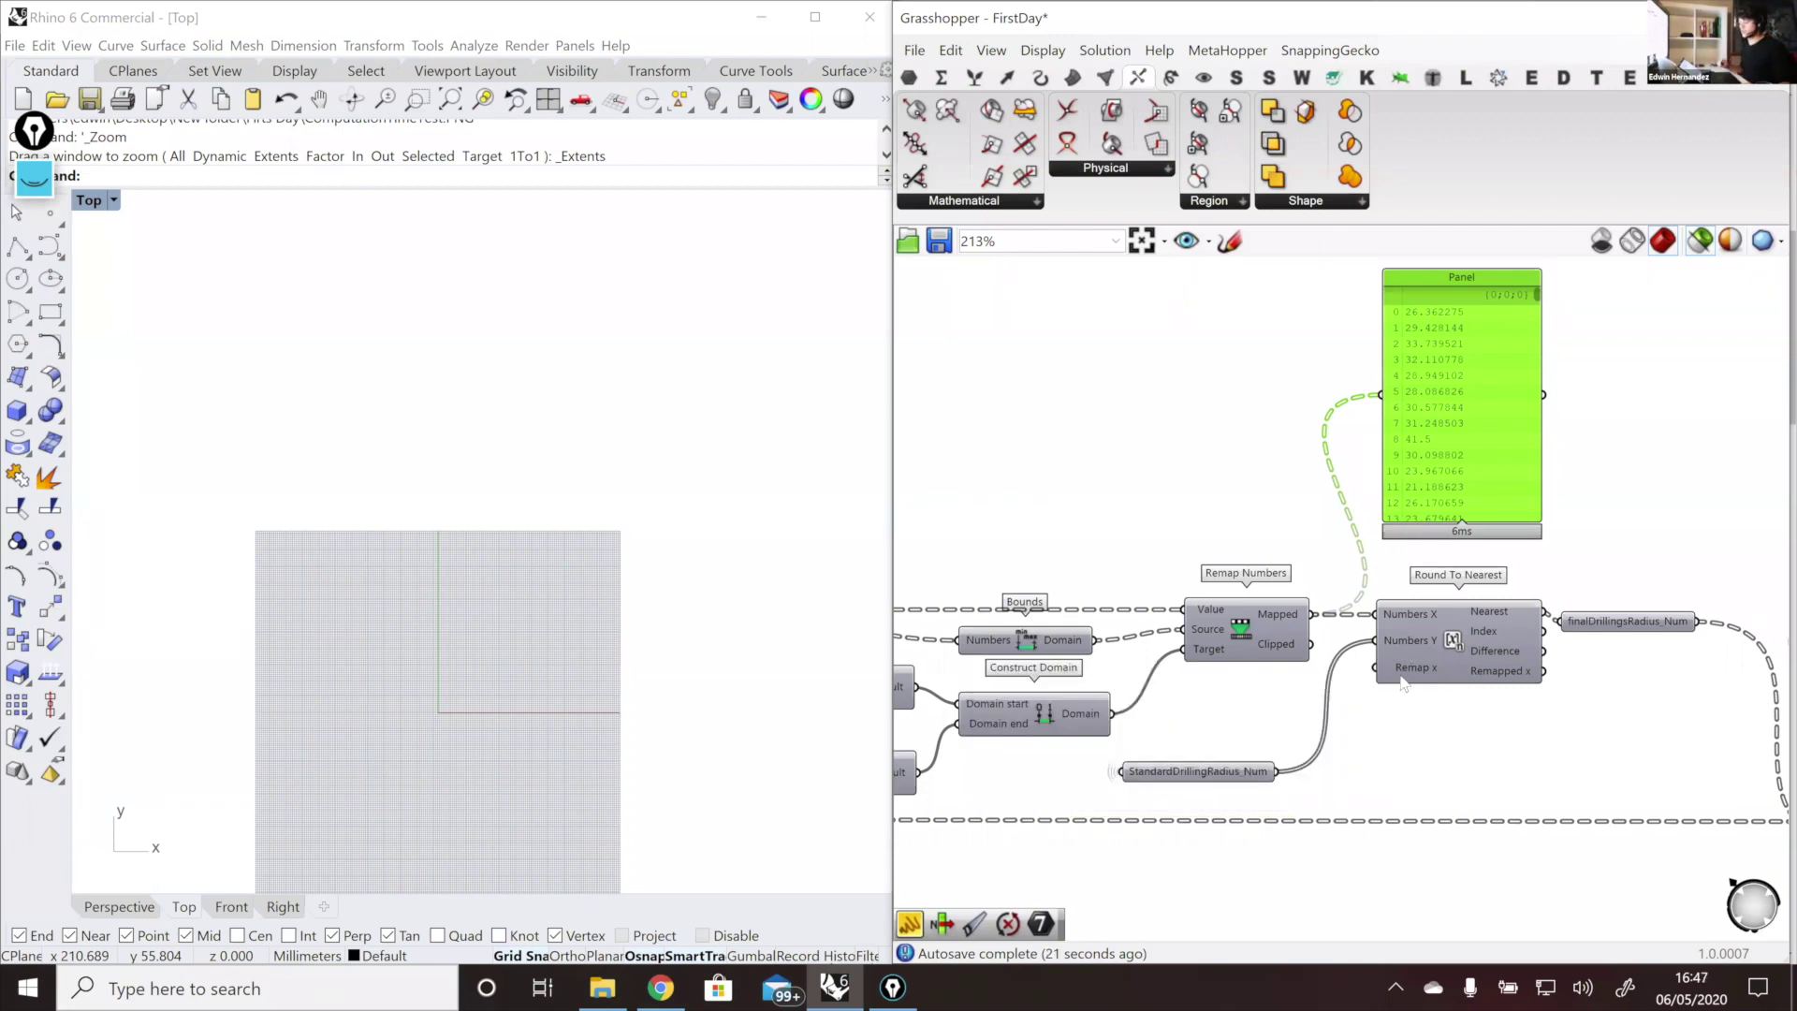
Step: Rewire the panel to Round To Nearest's Nearest output, position it above that component and read through its list of radii
{"action": "left_click_drag", "start_coordinate": [1542, 614], "coordinate": [1503, 400], "text": "shift"}
{"action": "left_click_drag", "start_coordinate": [1503, 399], "coordinate": [1632, 388]}
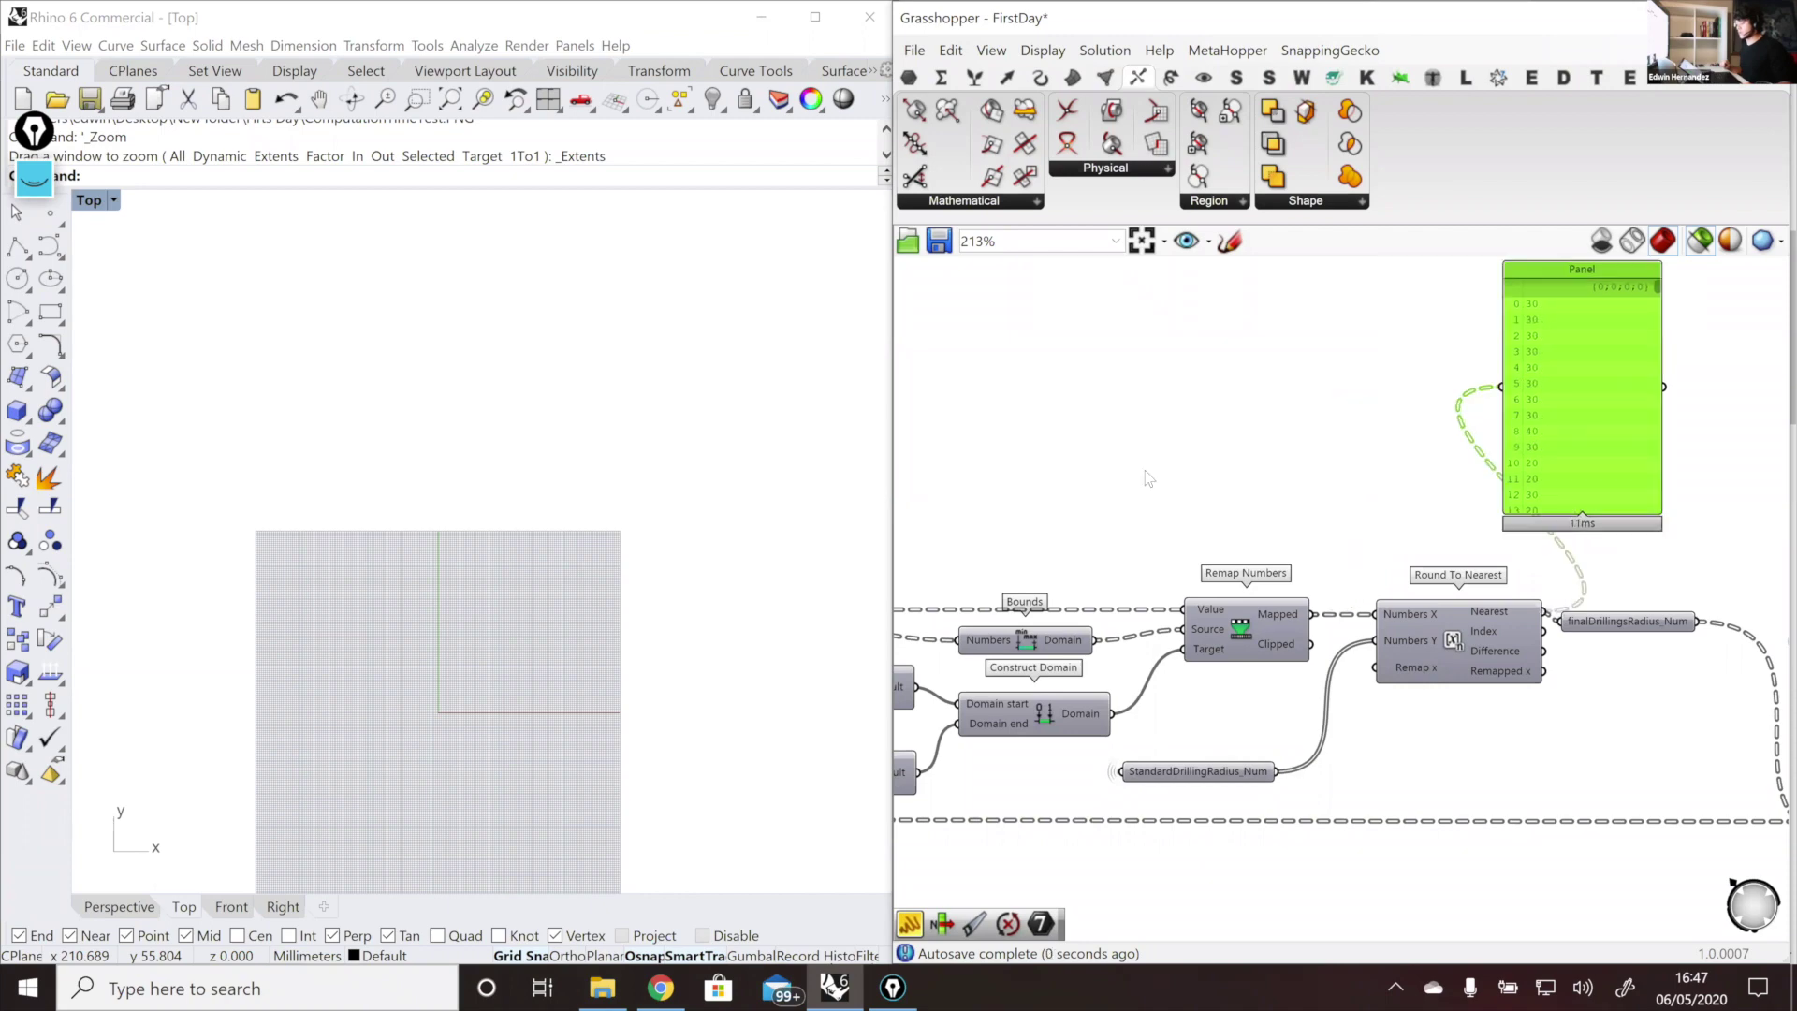
{"action": "scroll", "coordinate": [1148, 477], "scroll_direction": "down", "scroll_amount": 2}
{"action": "scroll", "coordinate": [1525, 379], "scroll_direction": "up", "scroll_amount": 3}
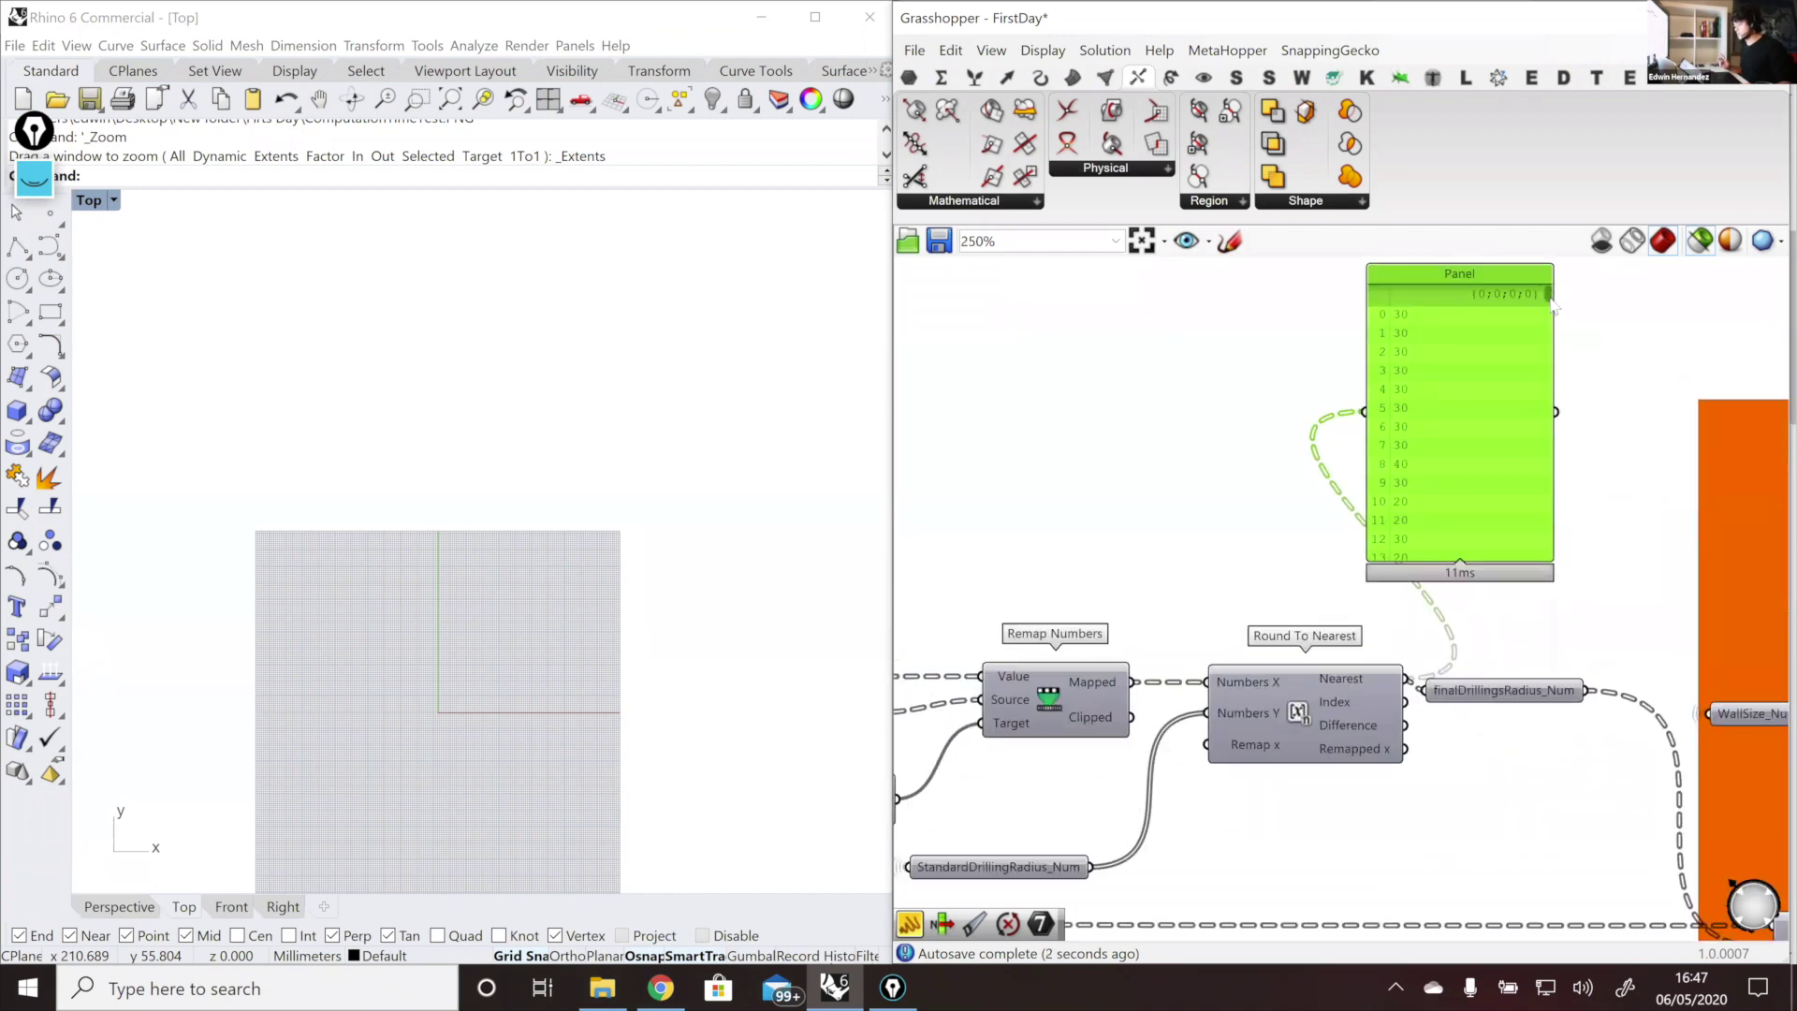
{"action": "scroll", "coordinate": [1551, 304], "scroll_direction": "down", "scroll_amount": 4}
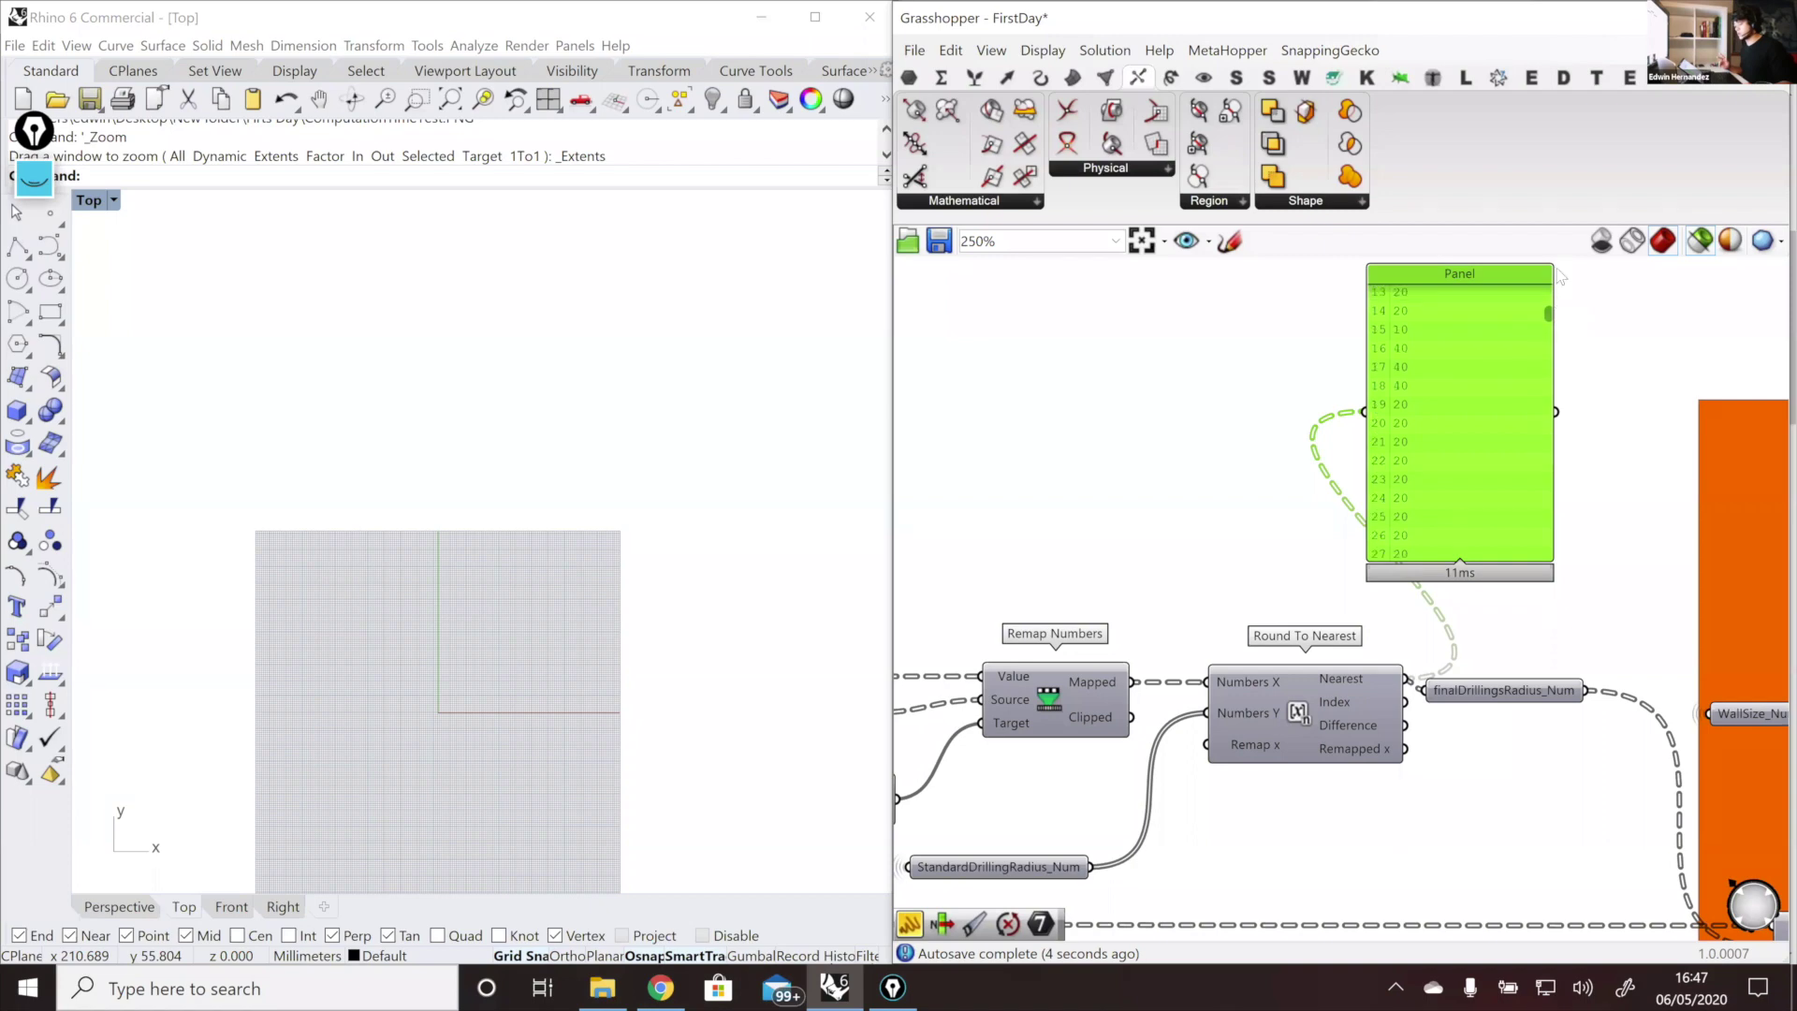
{"action": "scroll", "coordinate": [1481, 429], "scroll_direction": "up", "scroll_amount": 5}
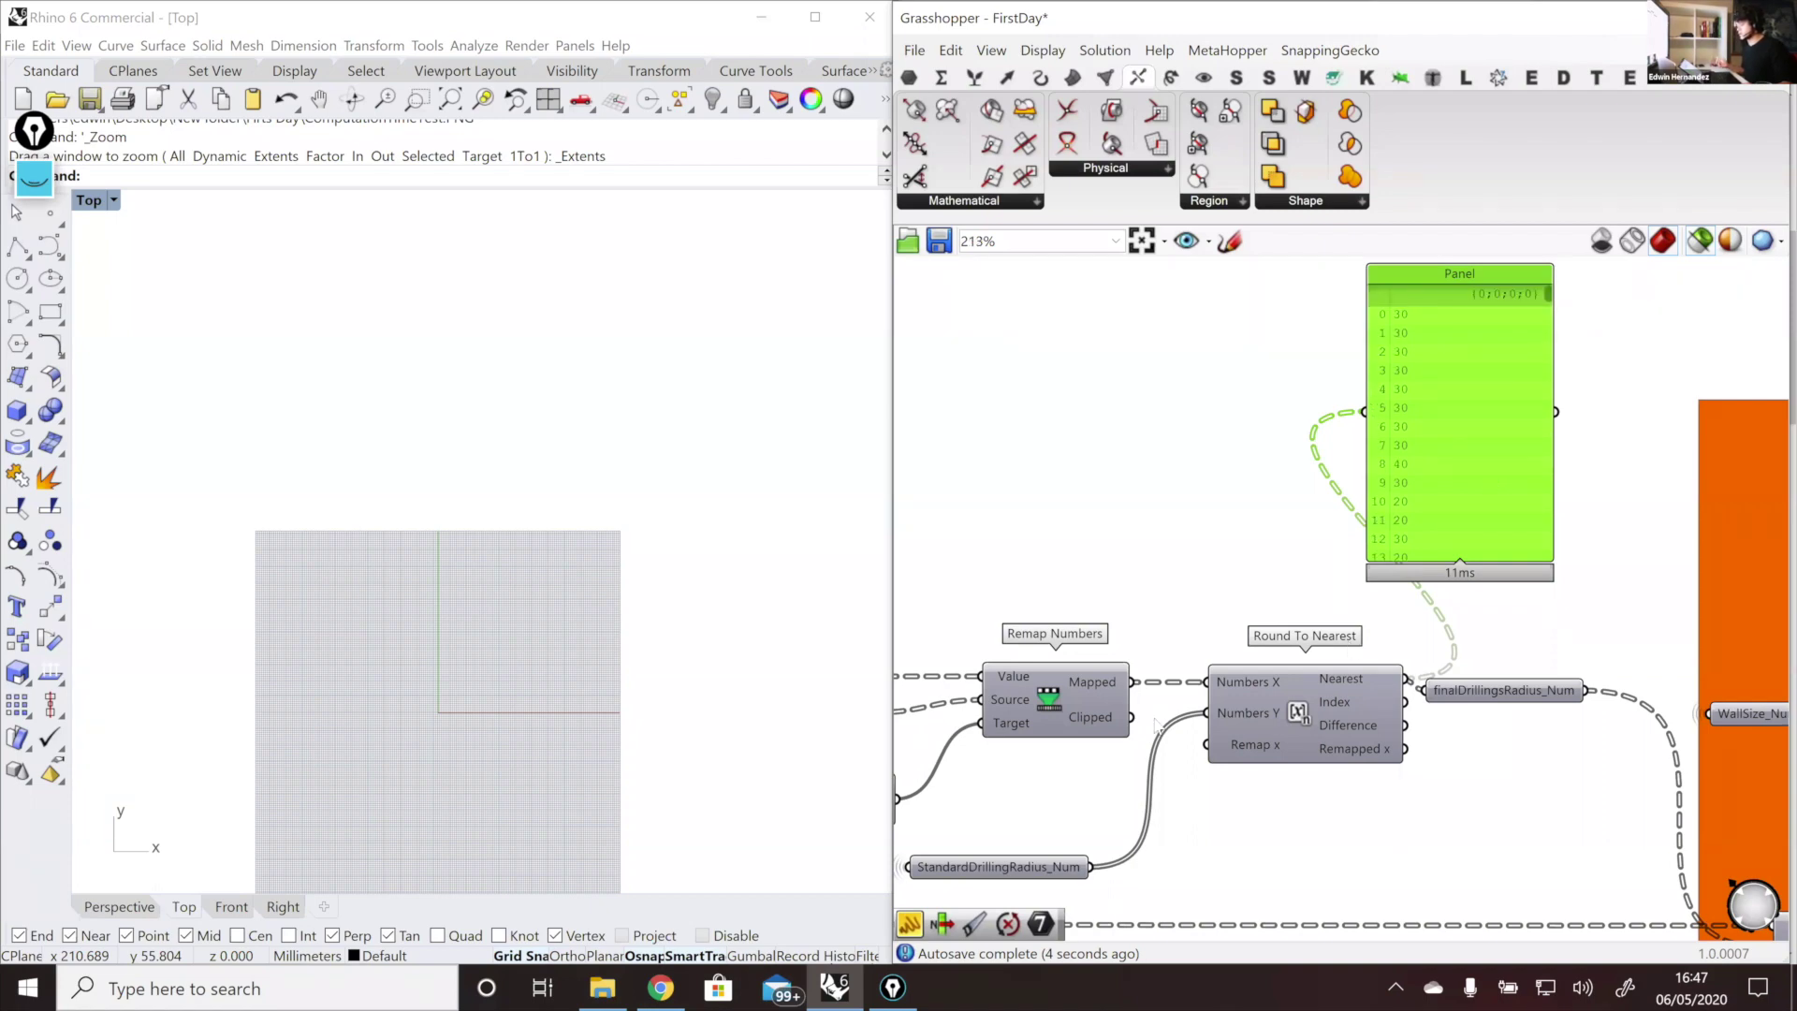
{"action": "scroll", "coordinate": [1488, 472], "scroll_direction": "down", "scroll_amount": 2}
Step: Delete the panel attached to Round To Nearest's Nearest output
{"action": "right_click_drag", "start_coordinate": [1157, 719], "coordinate": [1070, 676]}
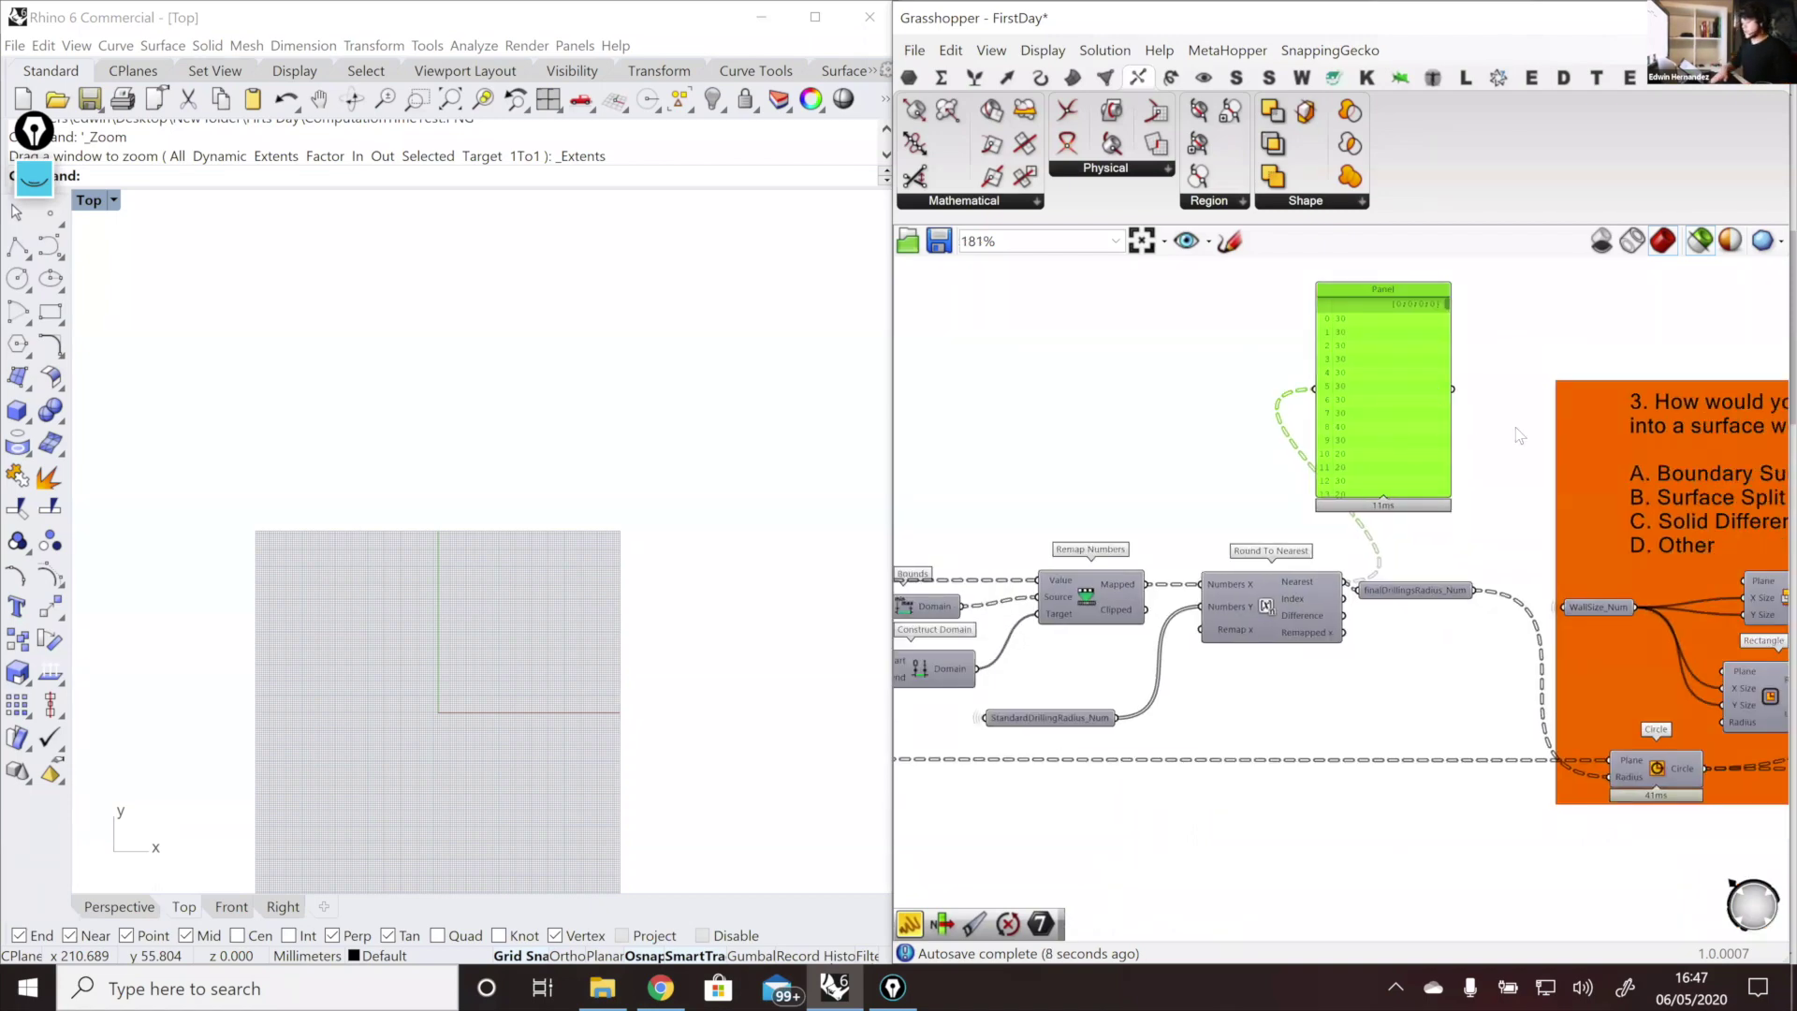
{"action": "key", "text": "Delete"}
{"action": "scroll", "coordinate": [1597, 442], "scroll_direction": "down", "scroll_amount": 4}
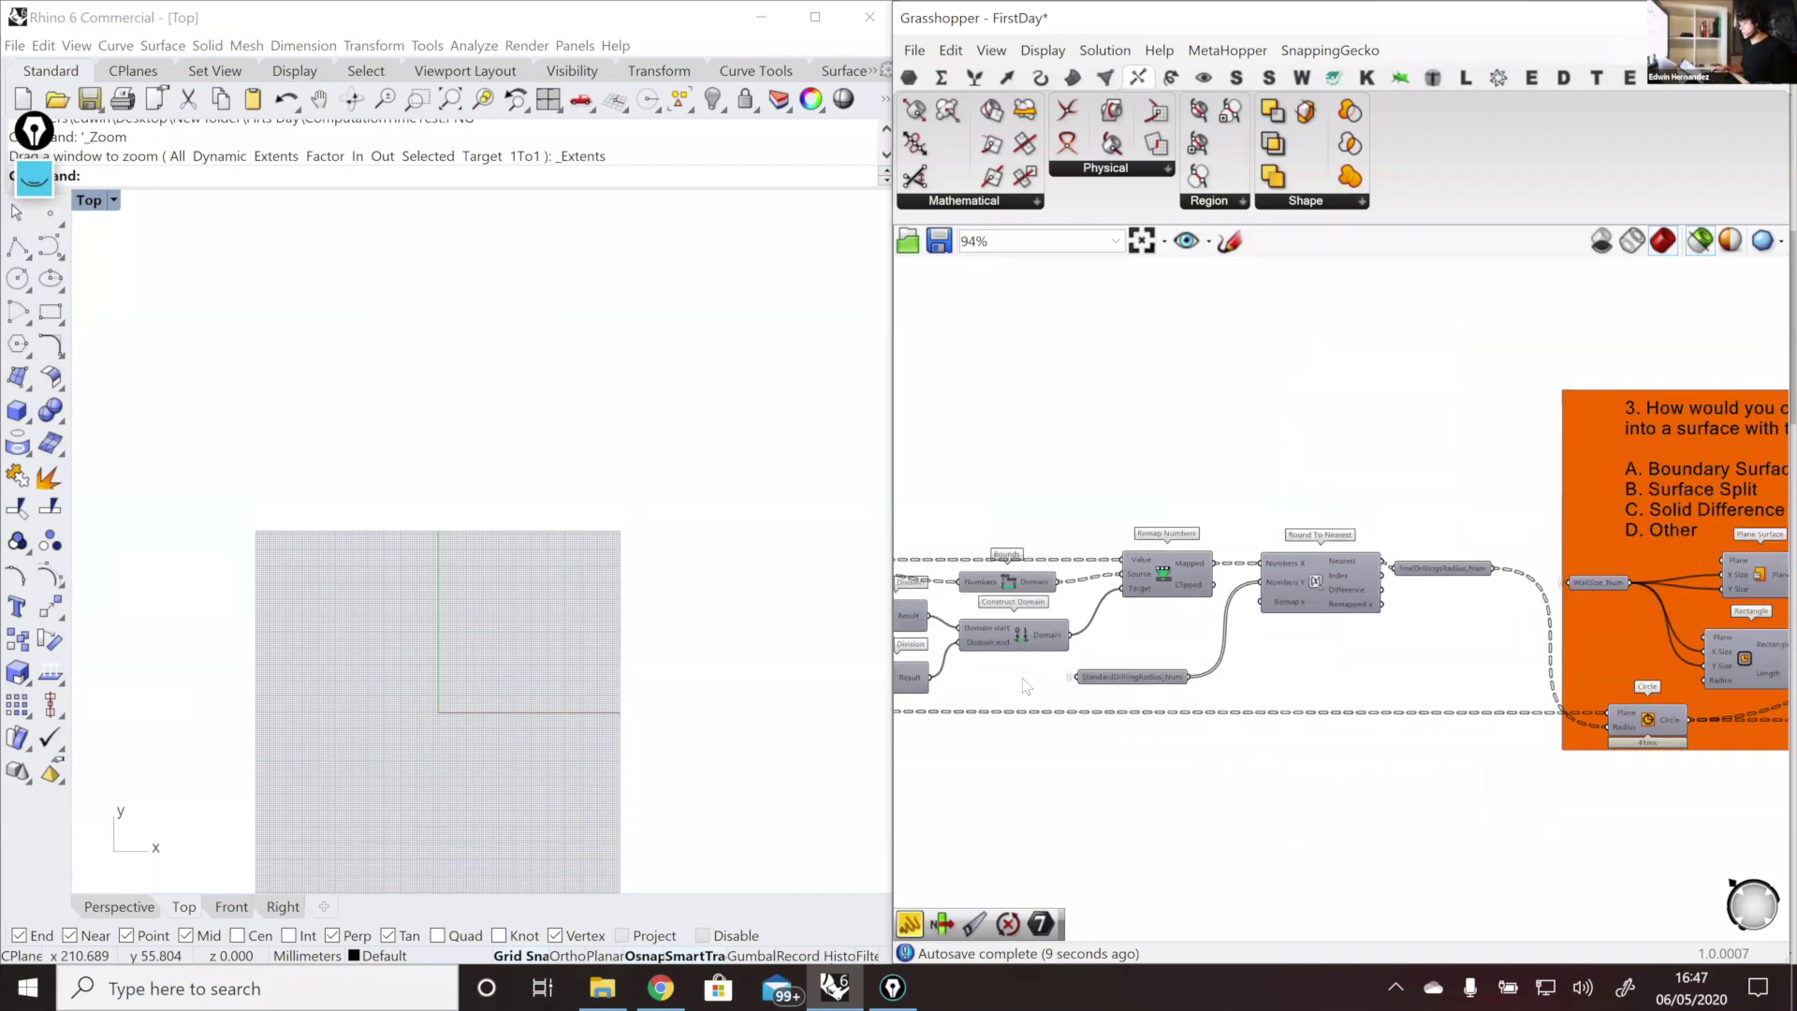
Step: Preview the lower Square grid's cells together with their Area centroids, showing the whole grid in the Top viewport
{"action": "left_click", "coordinate": [943, 604]}
{"action": "scroll", "coordinate": [261, 792], "scroll_direction": "down", "scroll_amount": 12}
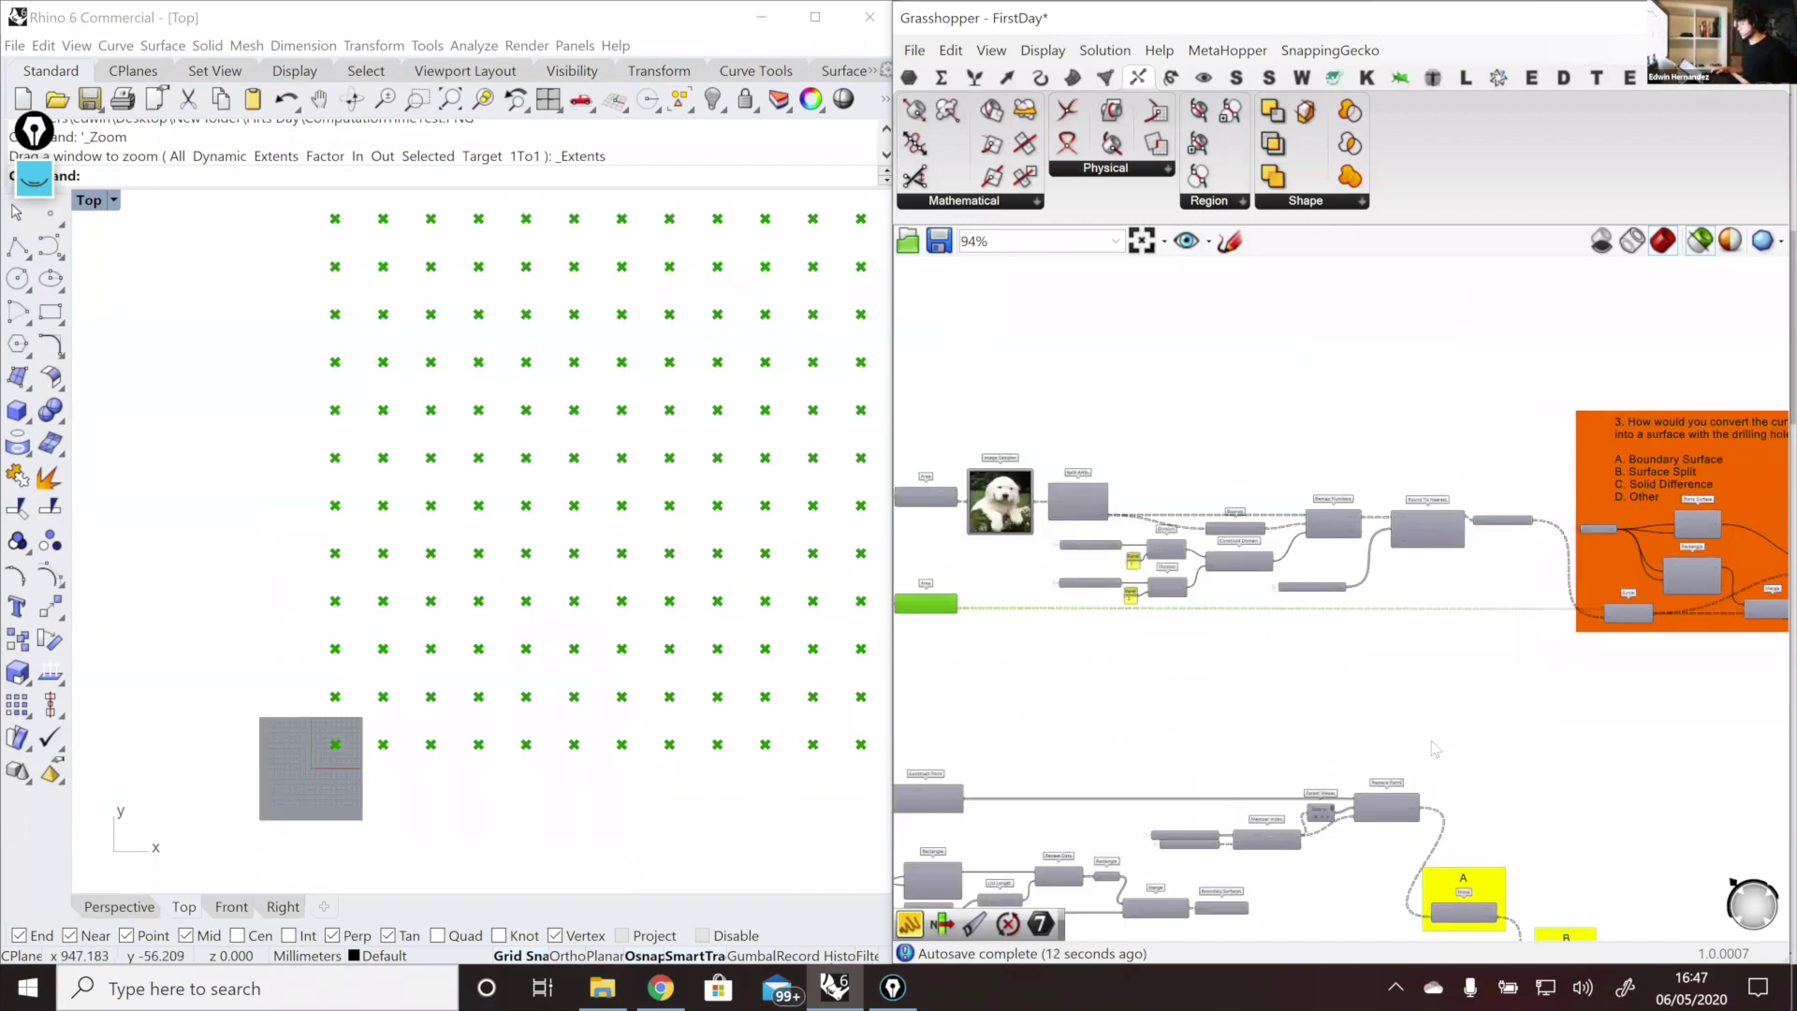
{"action": "scroll", "coordinate": [1435, 749], "scroll_direction": "down", "scroll_amount": 3}
{"action": "left_click", "coordinate": [1273, 688]}
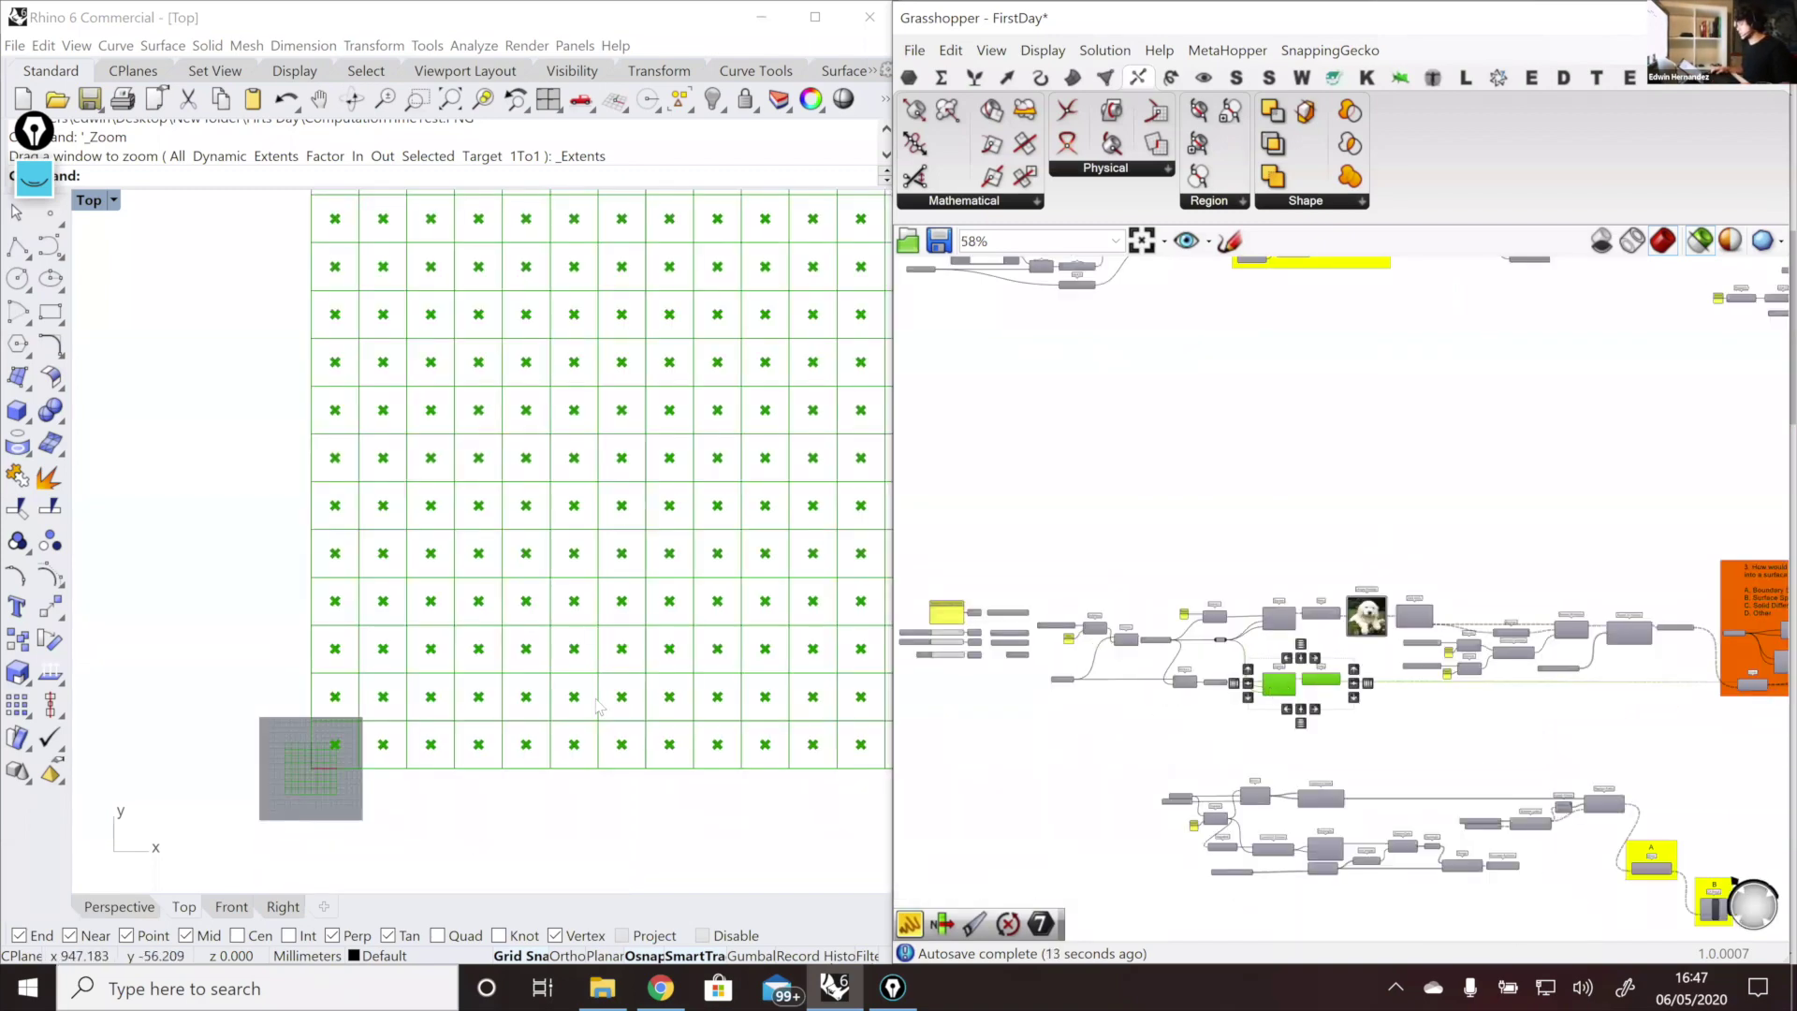
{"action": "scroll", "coordinate": [184, 739], "scroll_direction": "down", "scroll_amount": 14}
{"action": "right_click_drag", "start_coordinate": [349, 697], "coordinate": [360, 738]}
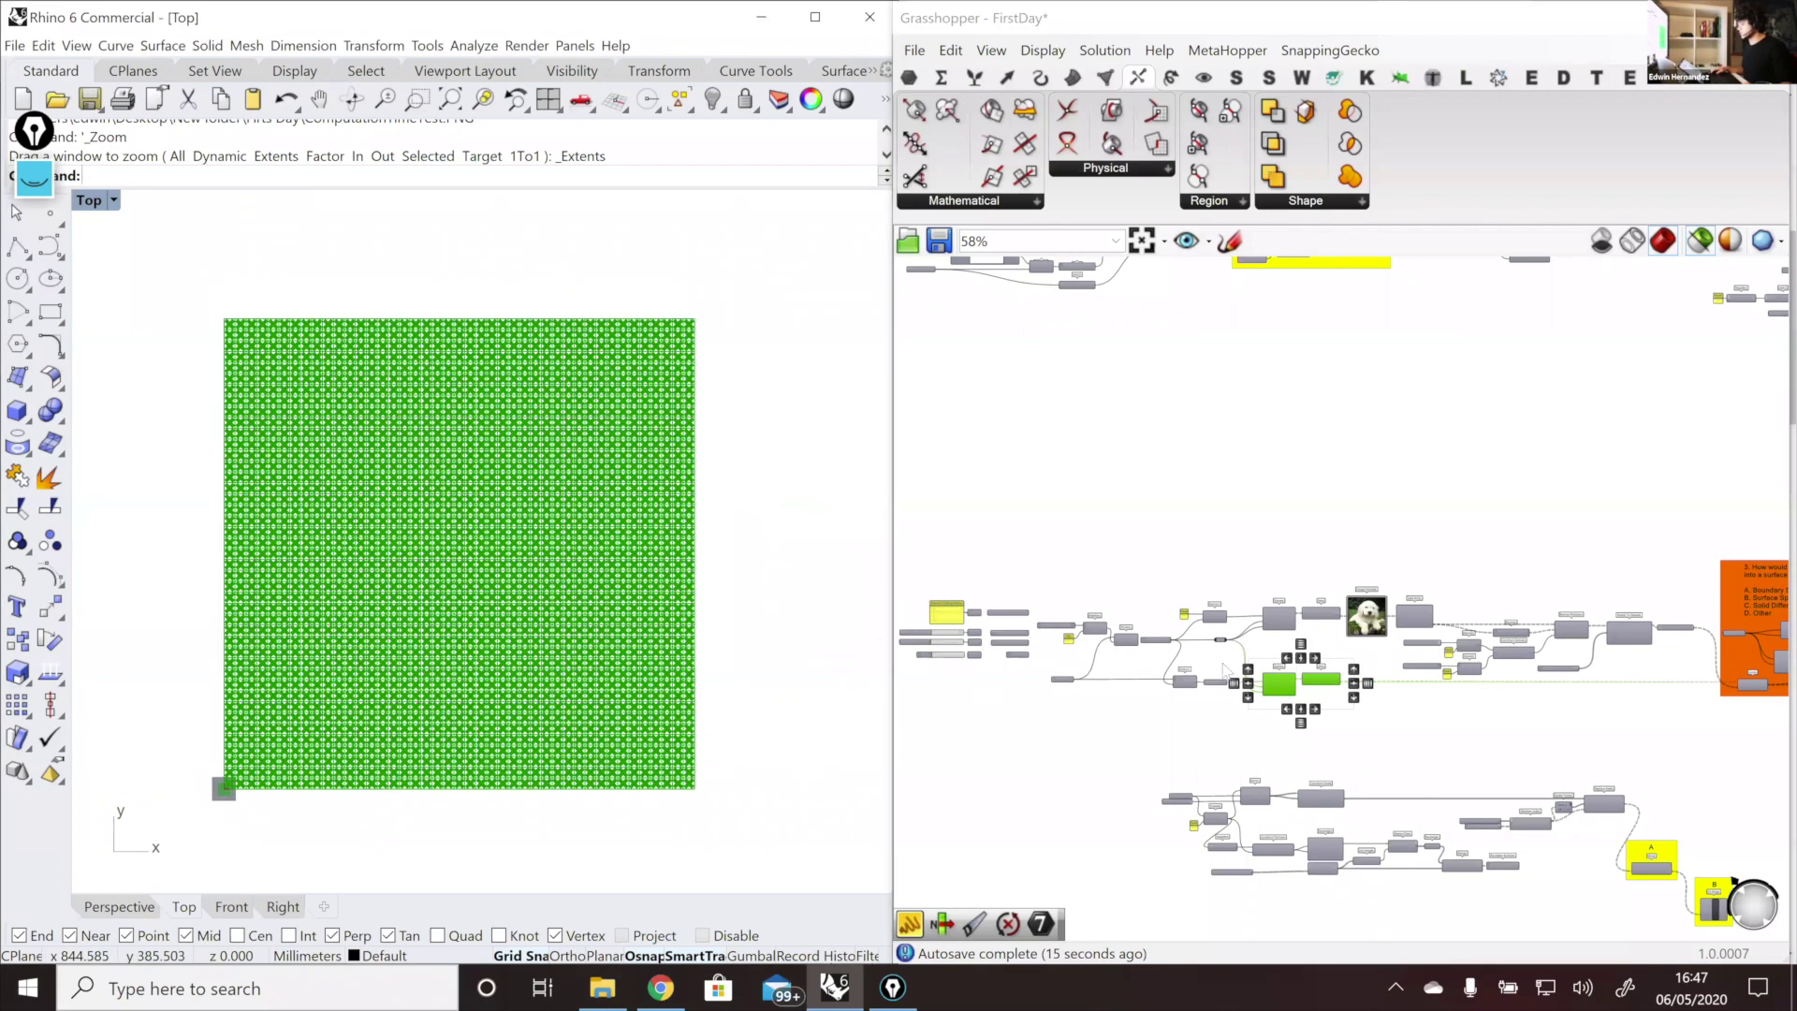
Step: Preview the Circle component's drilling circles in the Top viewport and inspect its finalDrillingsRadius_Num input and plane input
{"action": "scroll", "coordinate": [1224, 664], "scroll_direction": "down", "scroll_amount": 4}
{"action": "scroll", "coordinate": [1524, 675], "scroll_direction": "up", "scroll_amount": 4}
{"action": "scroll", "coordinate": [1557, 686], "scroll_direction": "up", "scroll_amount": 7}
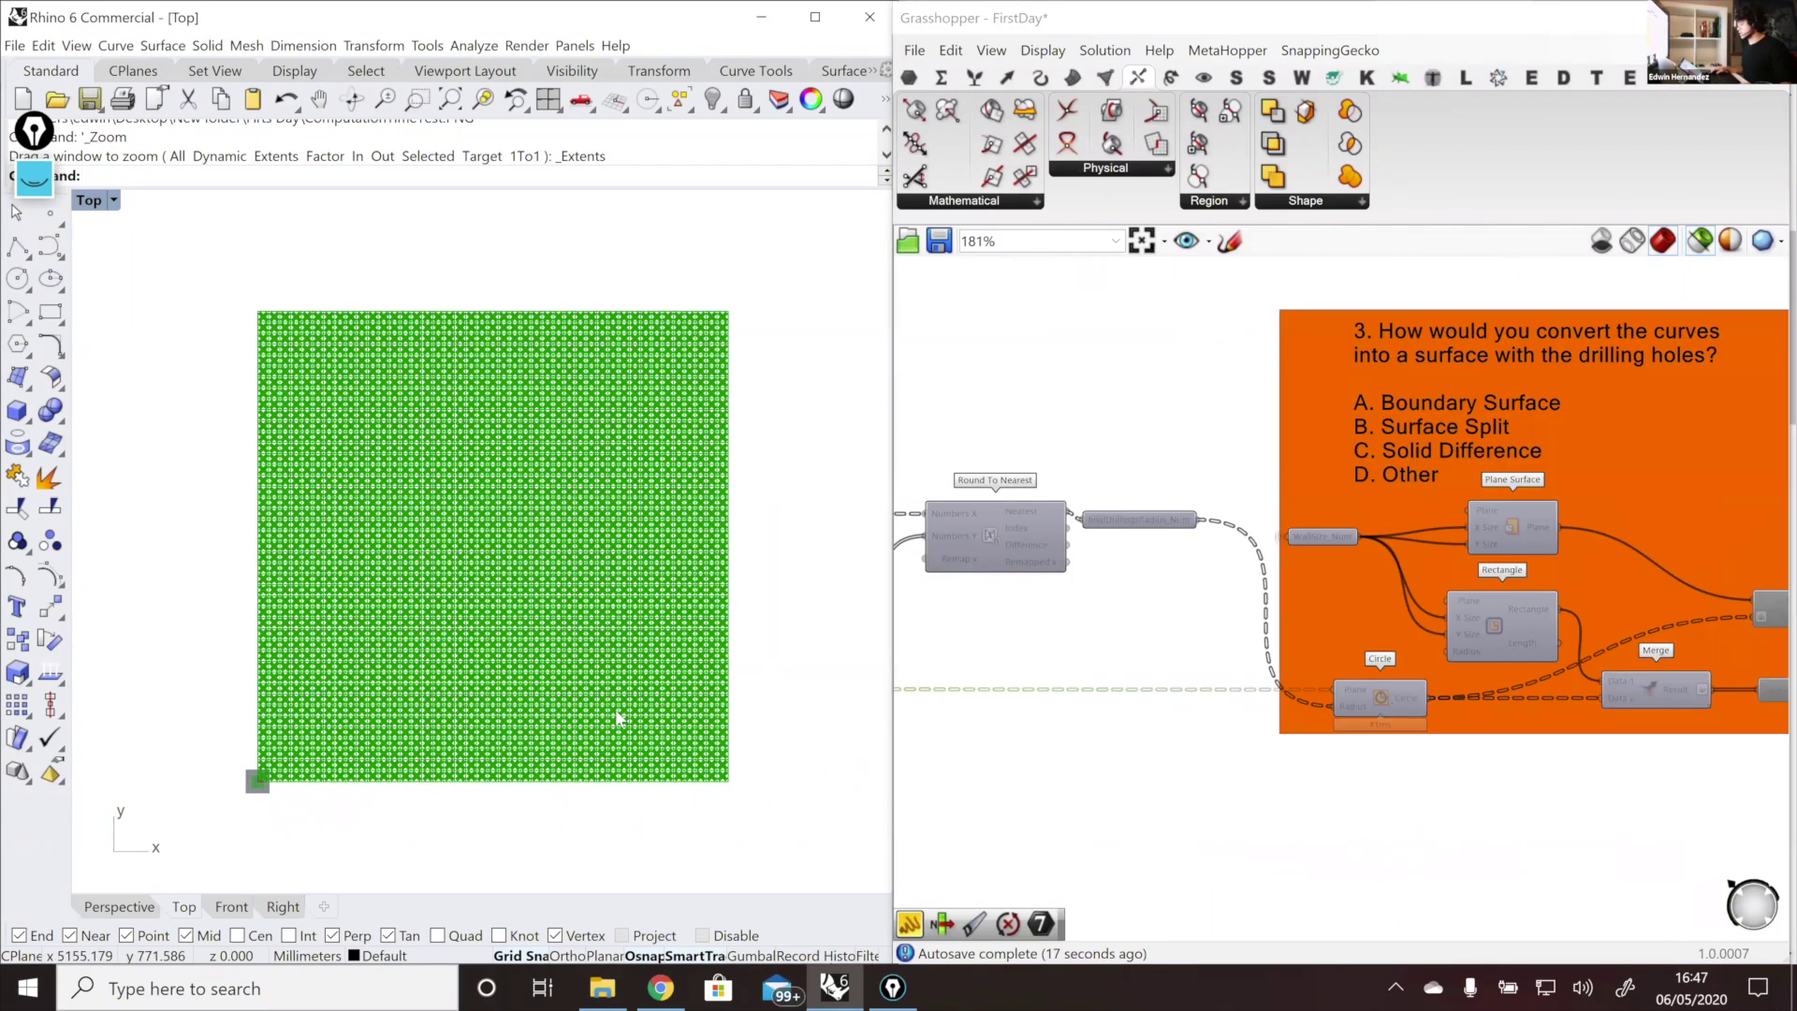
{"action": "scroll", "coordinate": [410, 652], "scroll_direction": "up", "scroll_amount": 2}
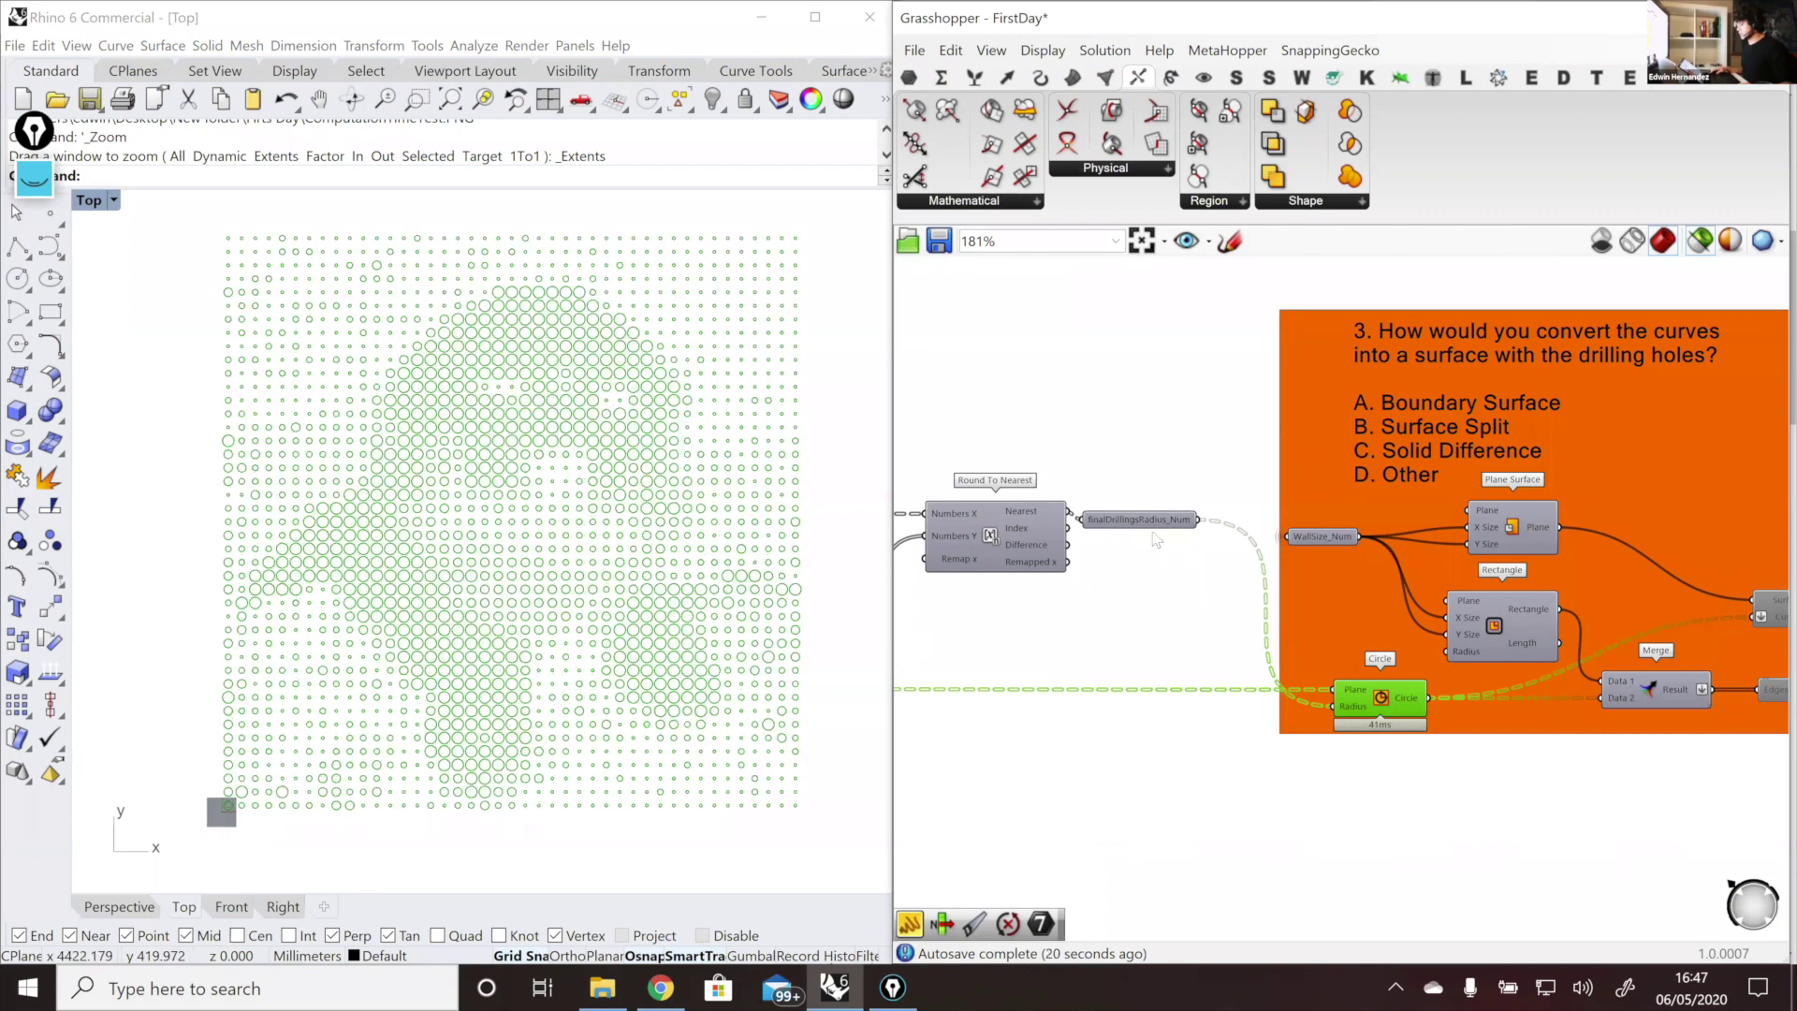
{"action": "mouse_move", "coordinate": [1151, 531]}
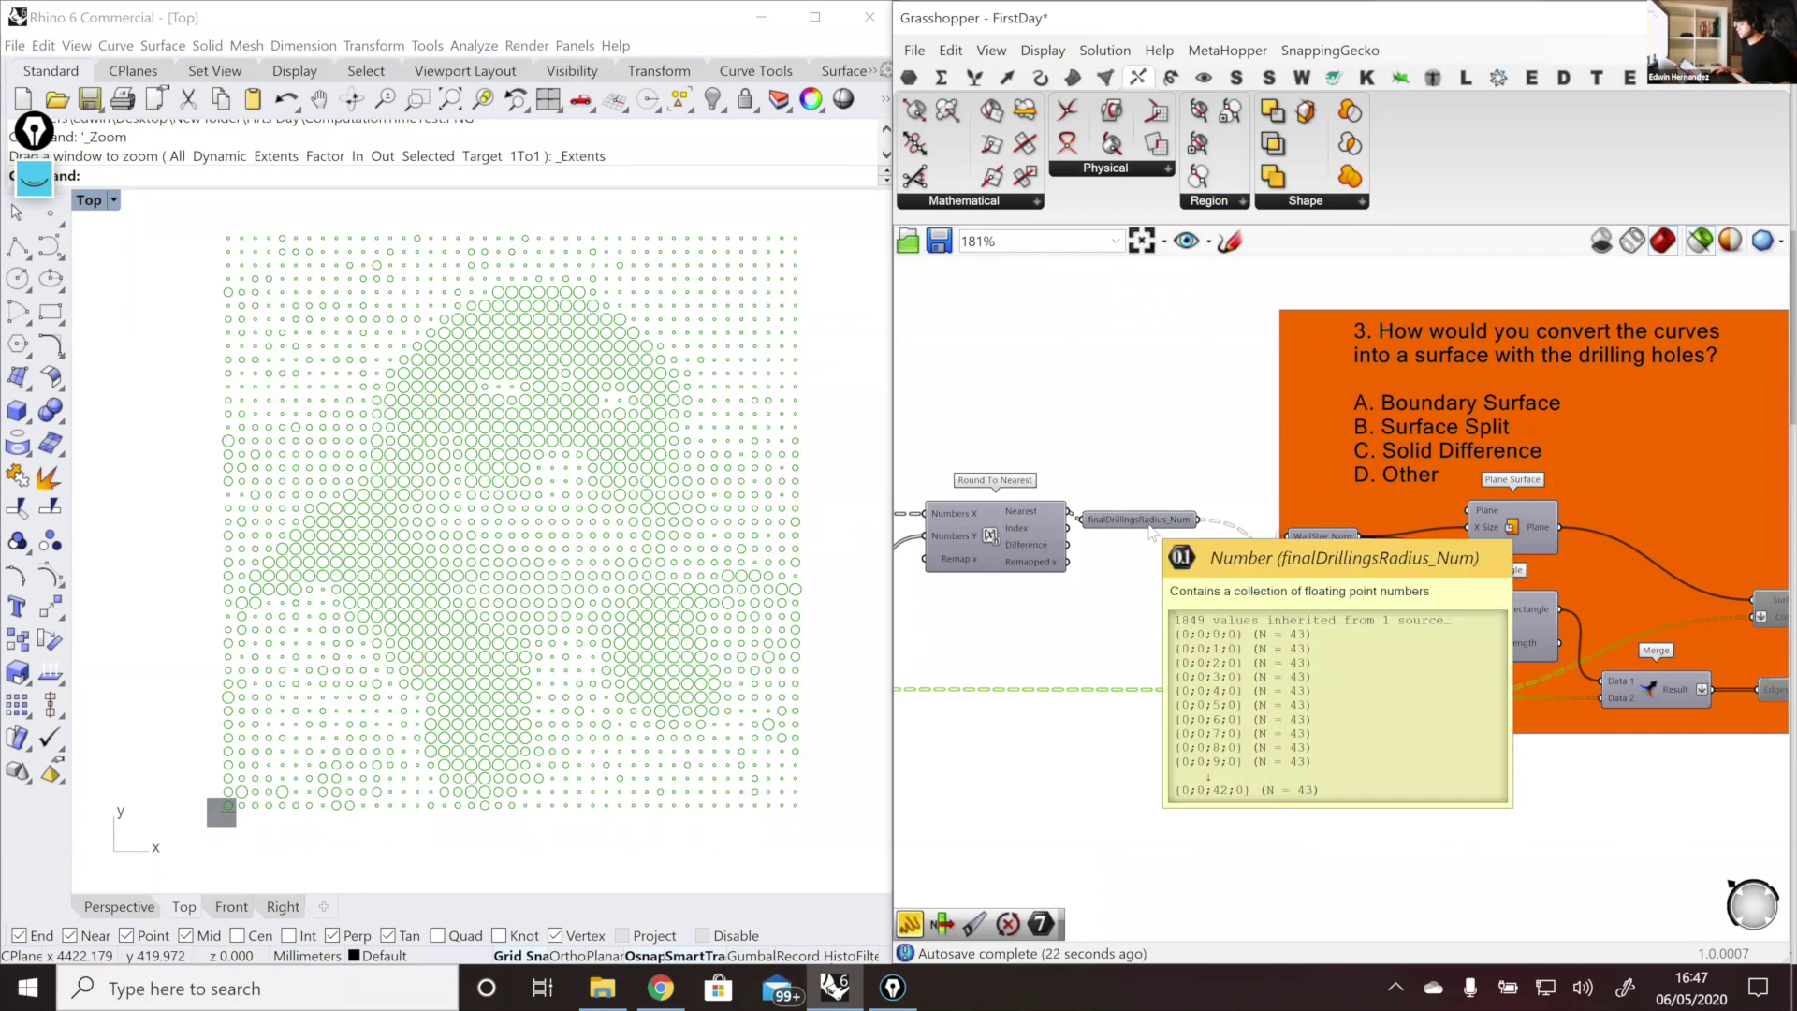
{"action": "mouse_move", "coordinate": [1358, 694]}
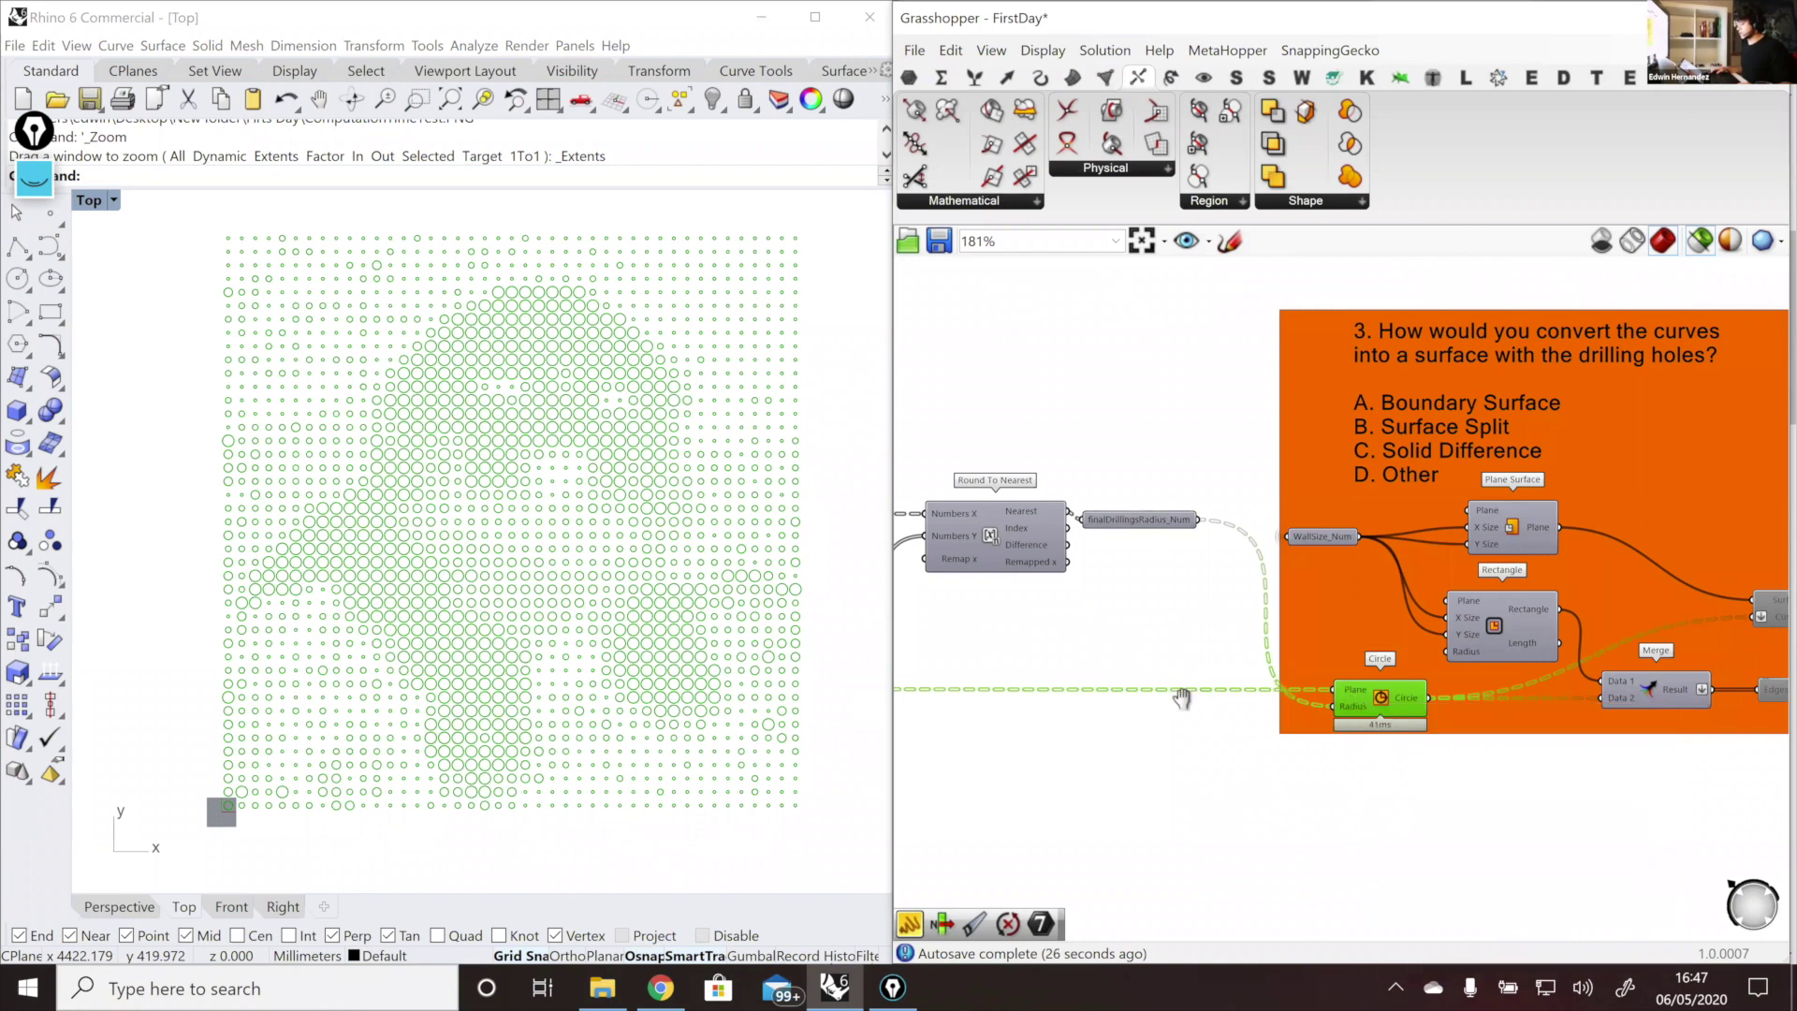
Step: Examine the orange question 3 group, checking the disabled Surface Split and Boundary Surfaces components and their inputs
{"action": "right_click_drag", "start_coordinate": [1183, 697], "coordinate": [1018, 702]}
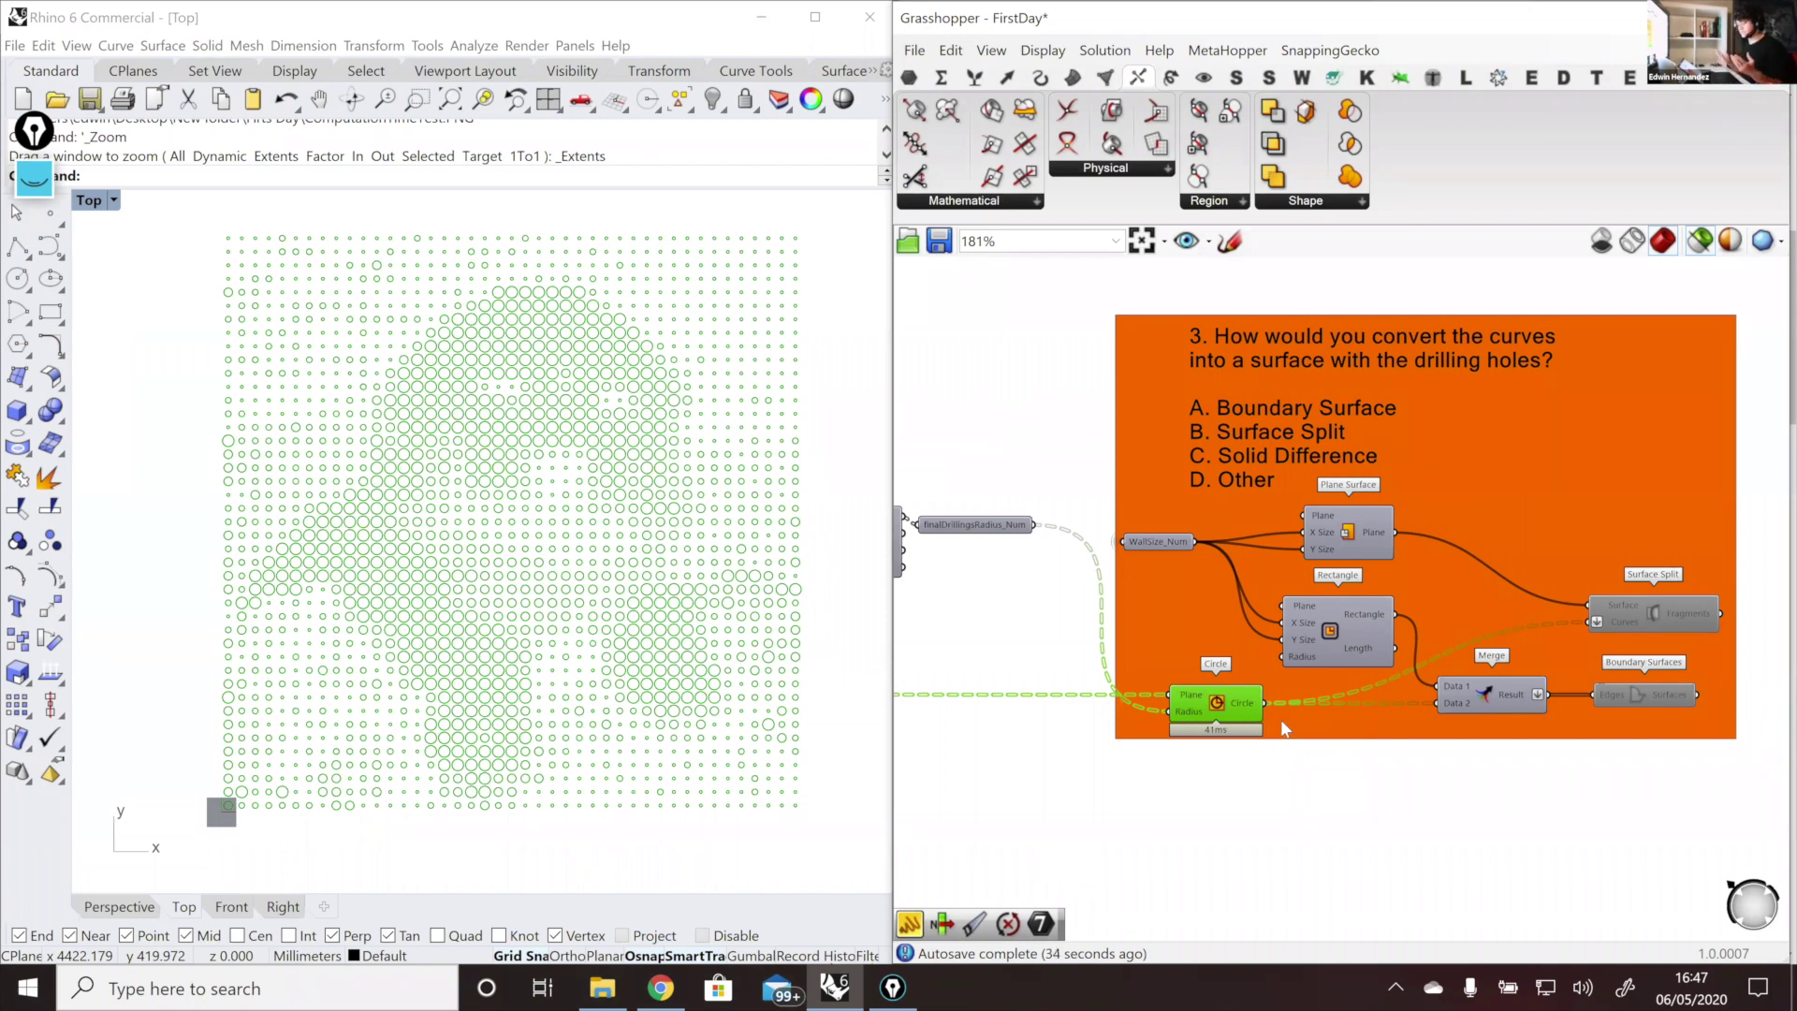
{"action": "right_click_drag", "start_coordinate": [1318, 682], "coordinate": [1273, 722]}
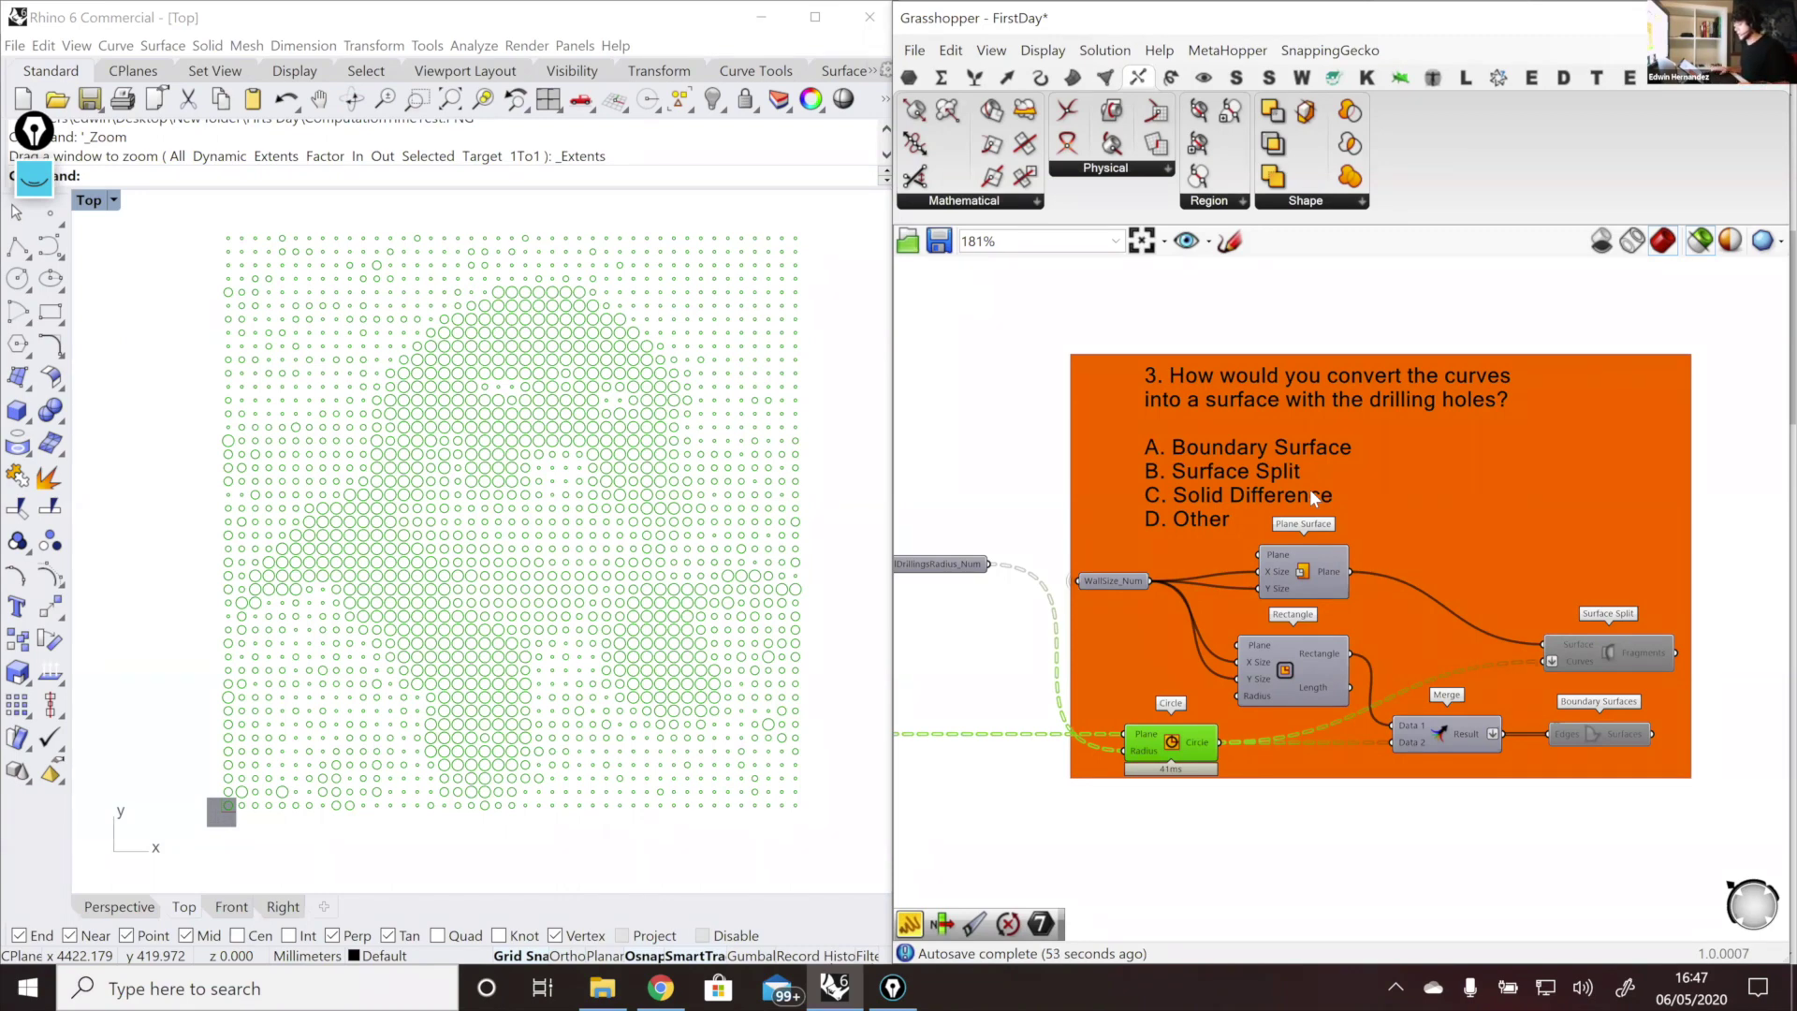
{"action": "right_click_drag", "start_coordinate": [1309, 487], "coordinate": [1275, 481]}
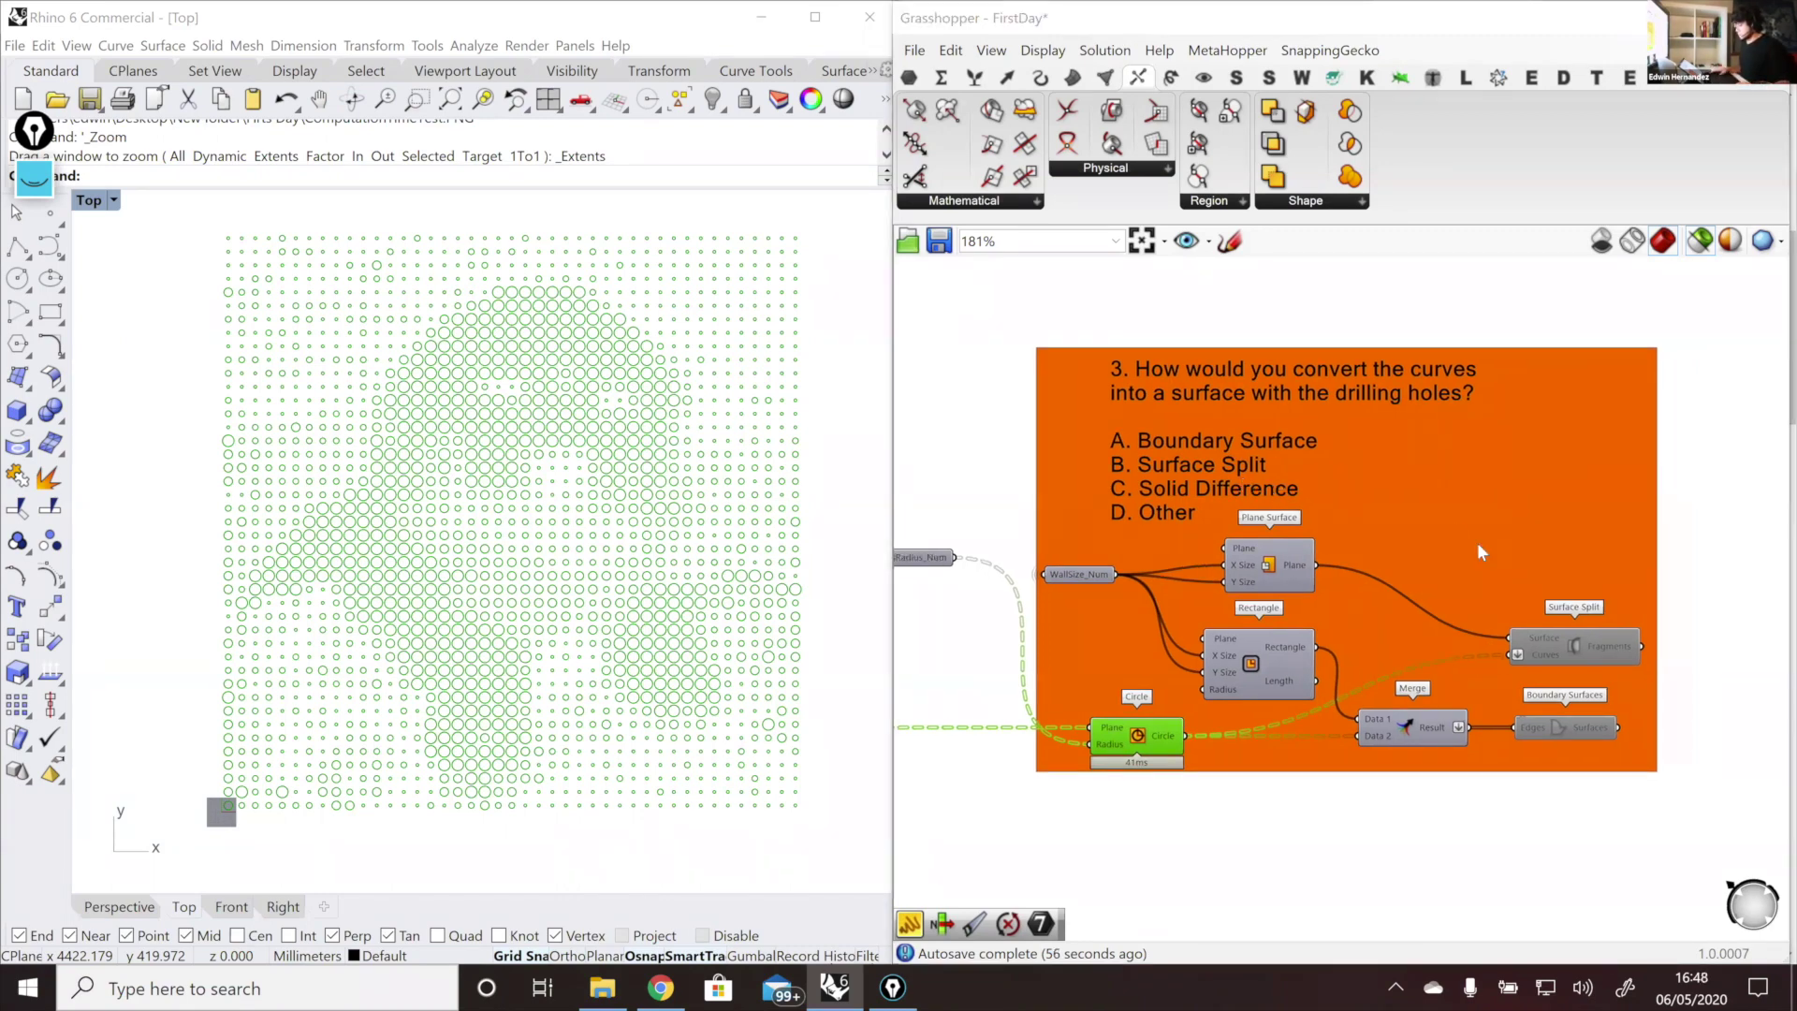
{"action": "right_click_drag", "start_coordinate": [1477, 542], "coordinate": [1427, 529]}
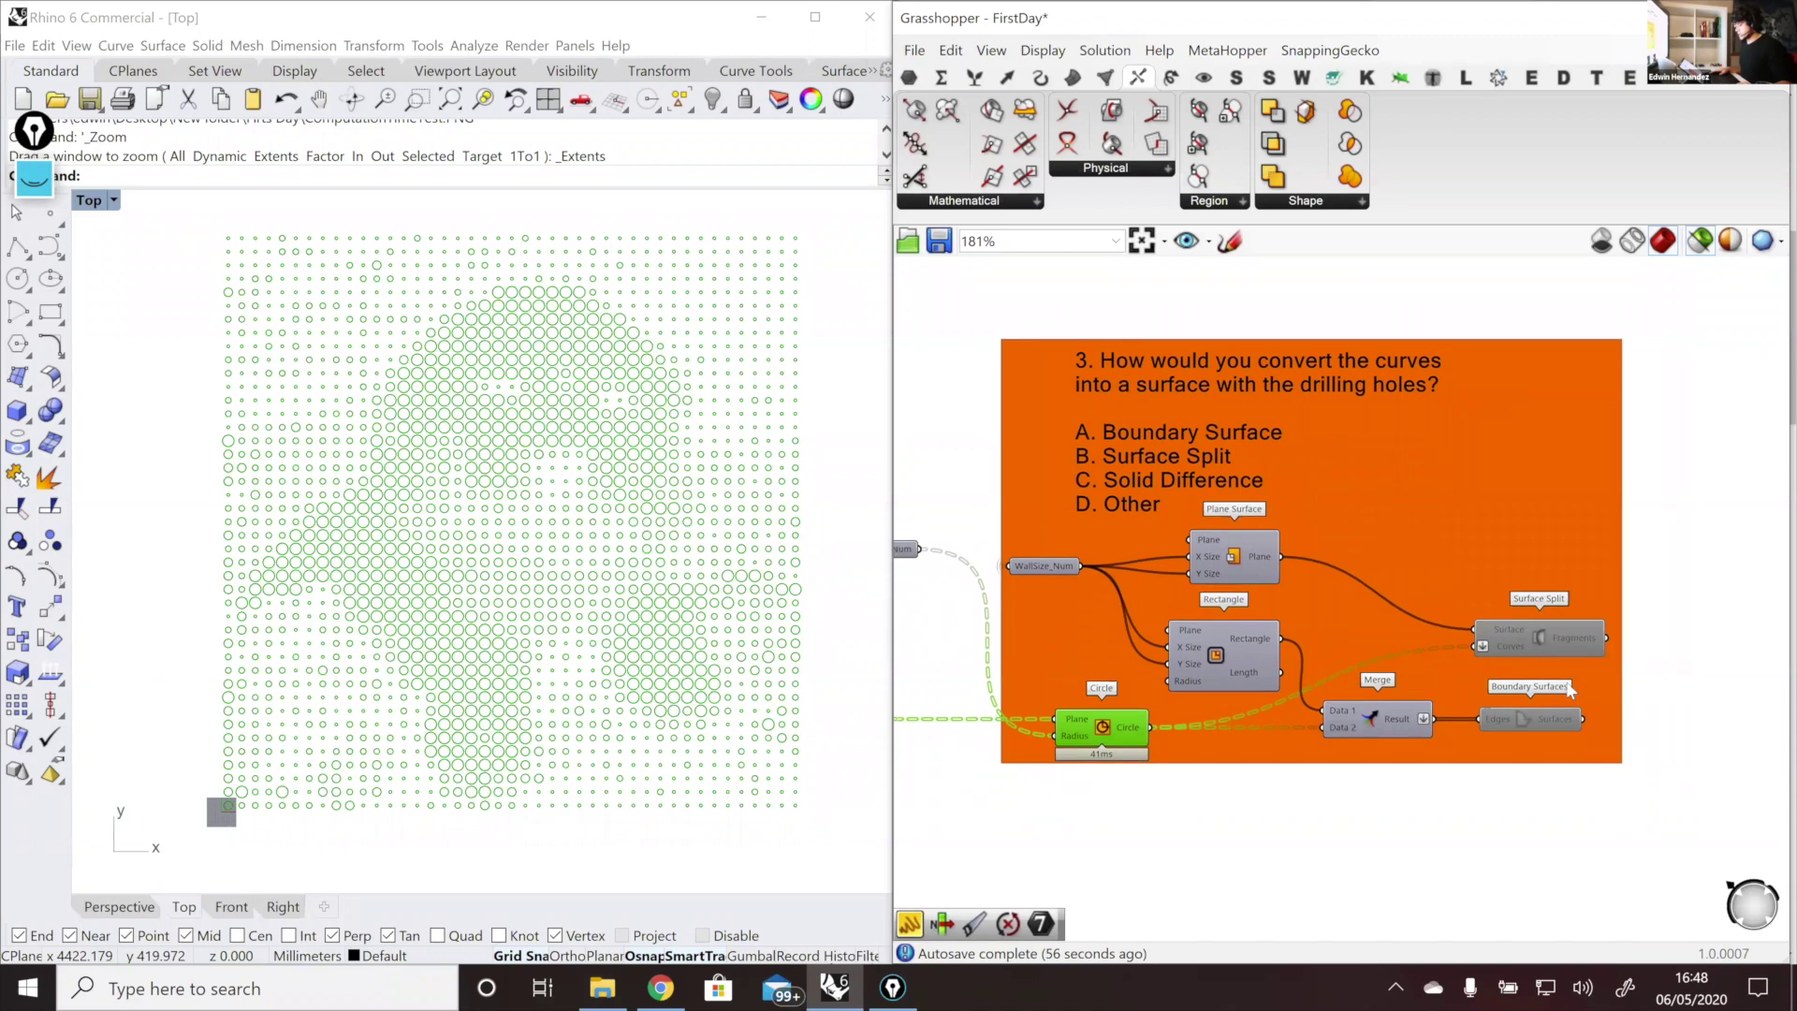
{"action": "left_click", "coordinate": [1551, 633]}
{"action": "left_click", "coordinate": [1532, 719]}
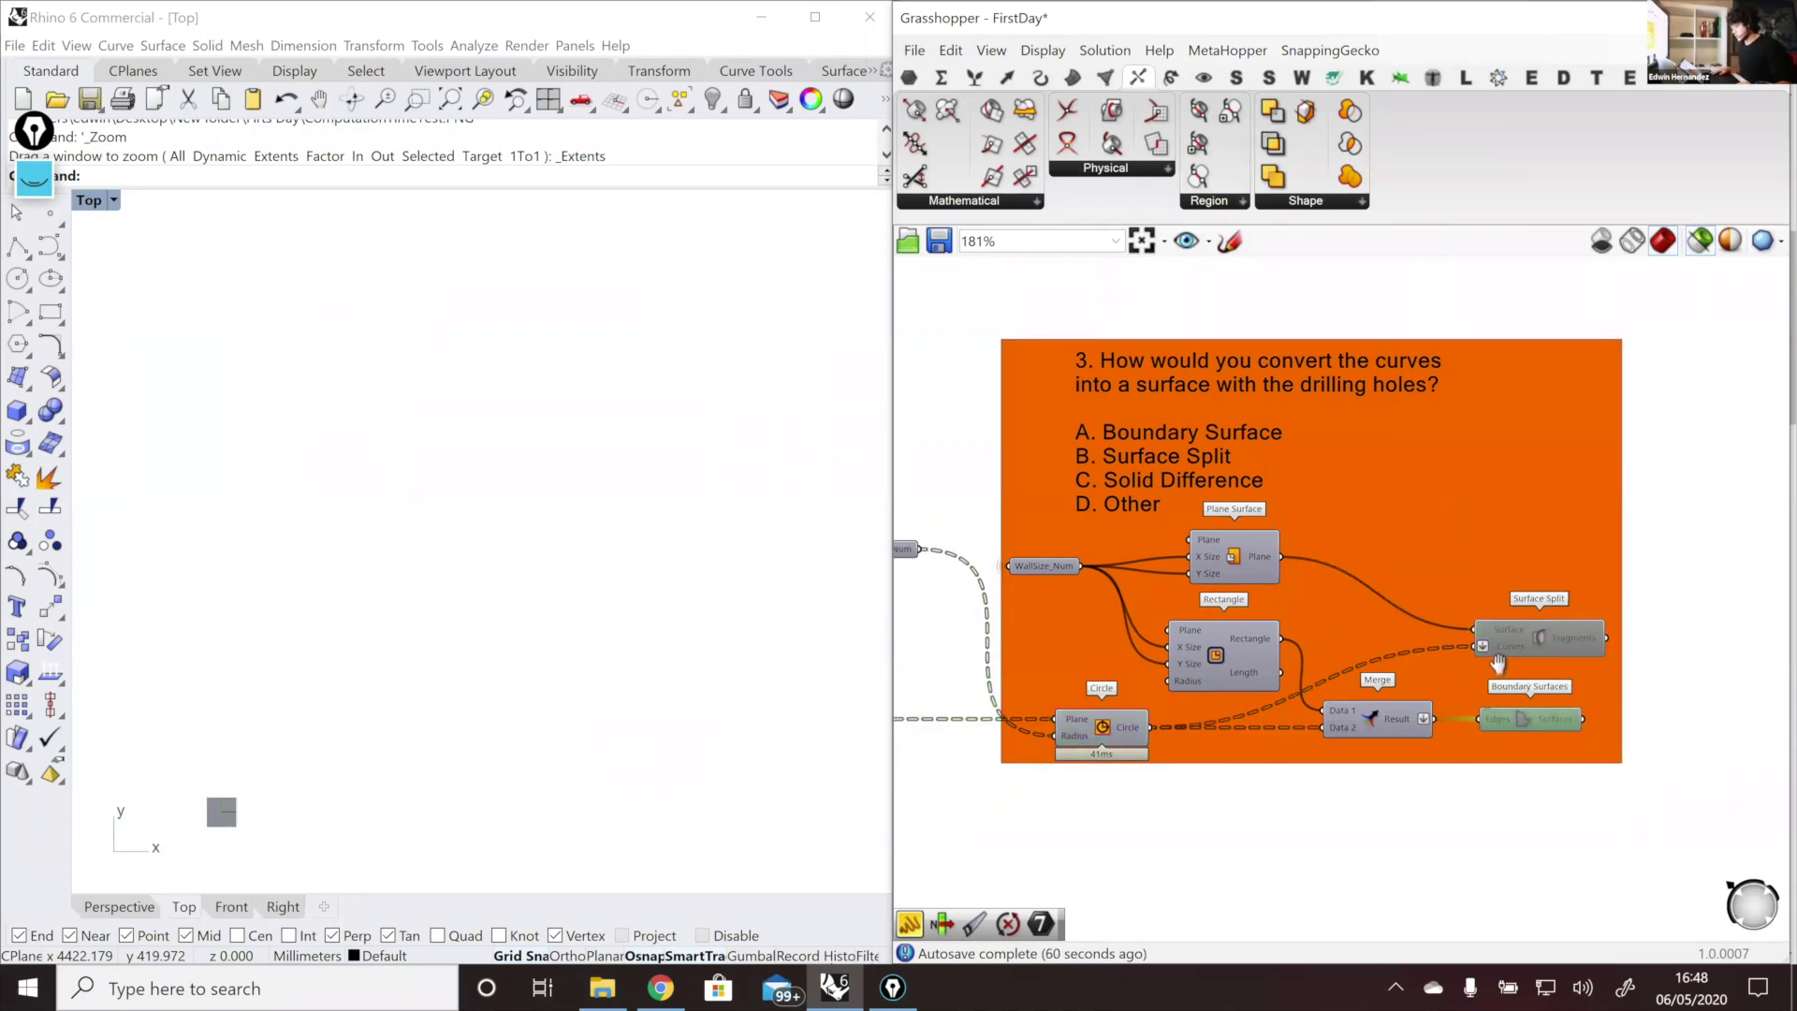
{"action": "right_click_drag", "start_coordinate": [1489, 655], "coordinate": [1462, 695]}
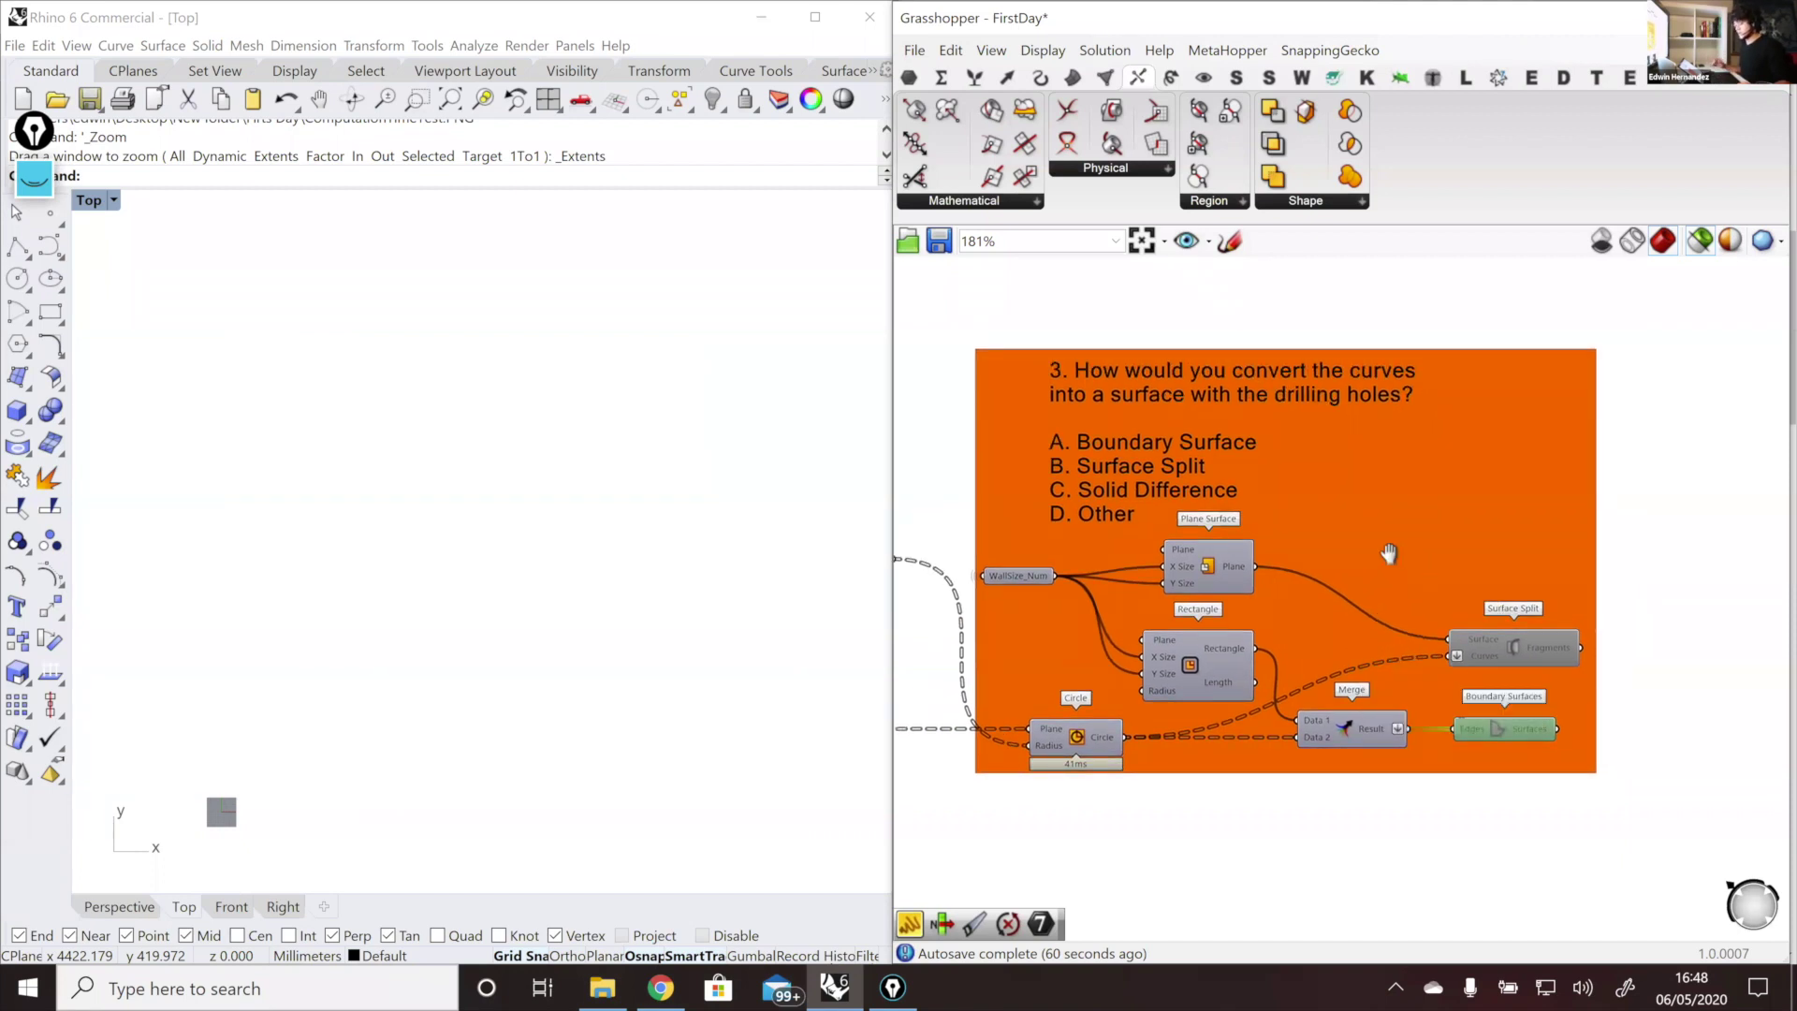
Step: Compare the computation times of Surface Split and Boundary Surfaces in the Image Gallery picture beside the question group
{"action": "right_click_drag", "start_coordinate": [1414, 558], "coordinate": [1132, 514]}
{"action": "scroll", "coordinate": [1113, 579], "scroll_direction": "down", "scroll_amount": 2}
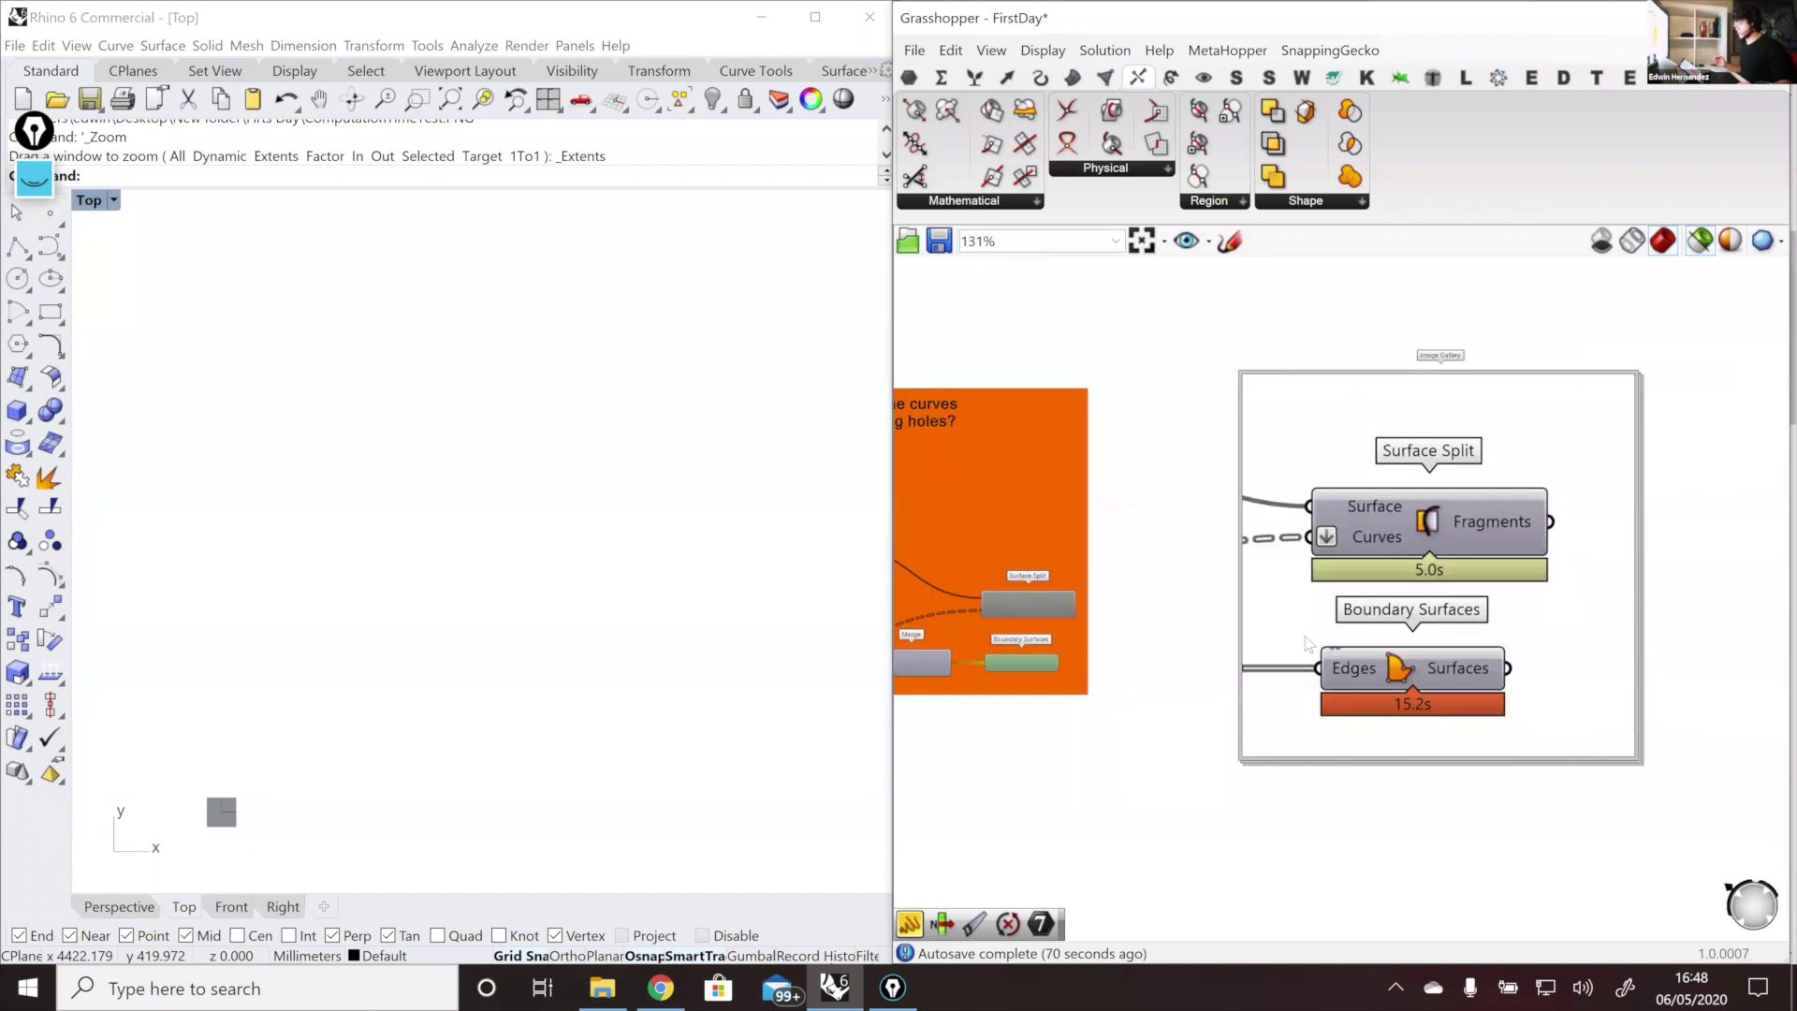
{"action": "right_click_drag", "start_coordinate": [1306, 637], "coordinate": [1331, 643]}
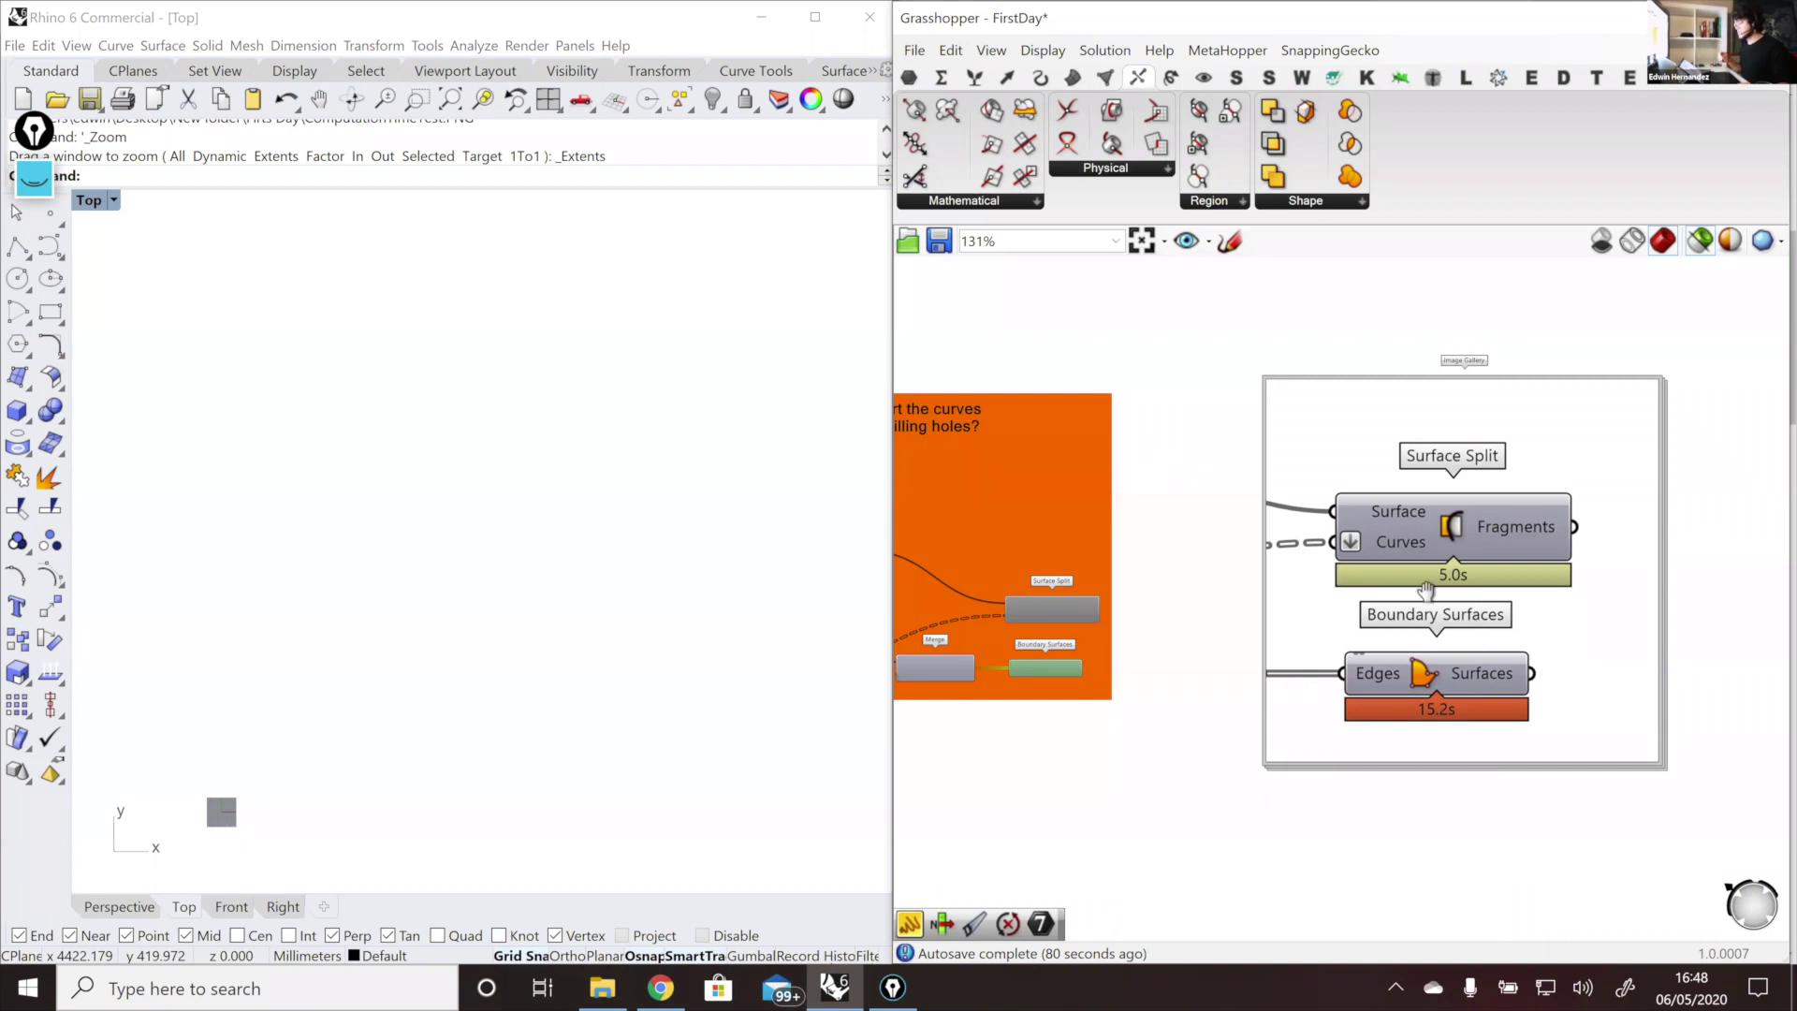
{"action": "right_click_drag", "start_coordinate": [1483, 601], "coordinate": [1433, 601]}
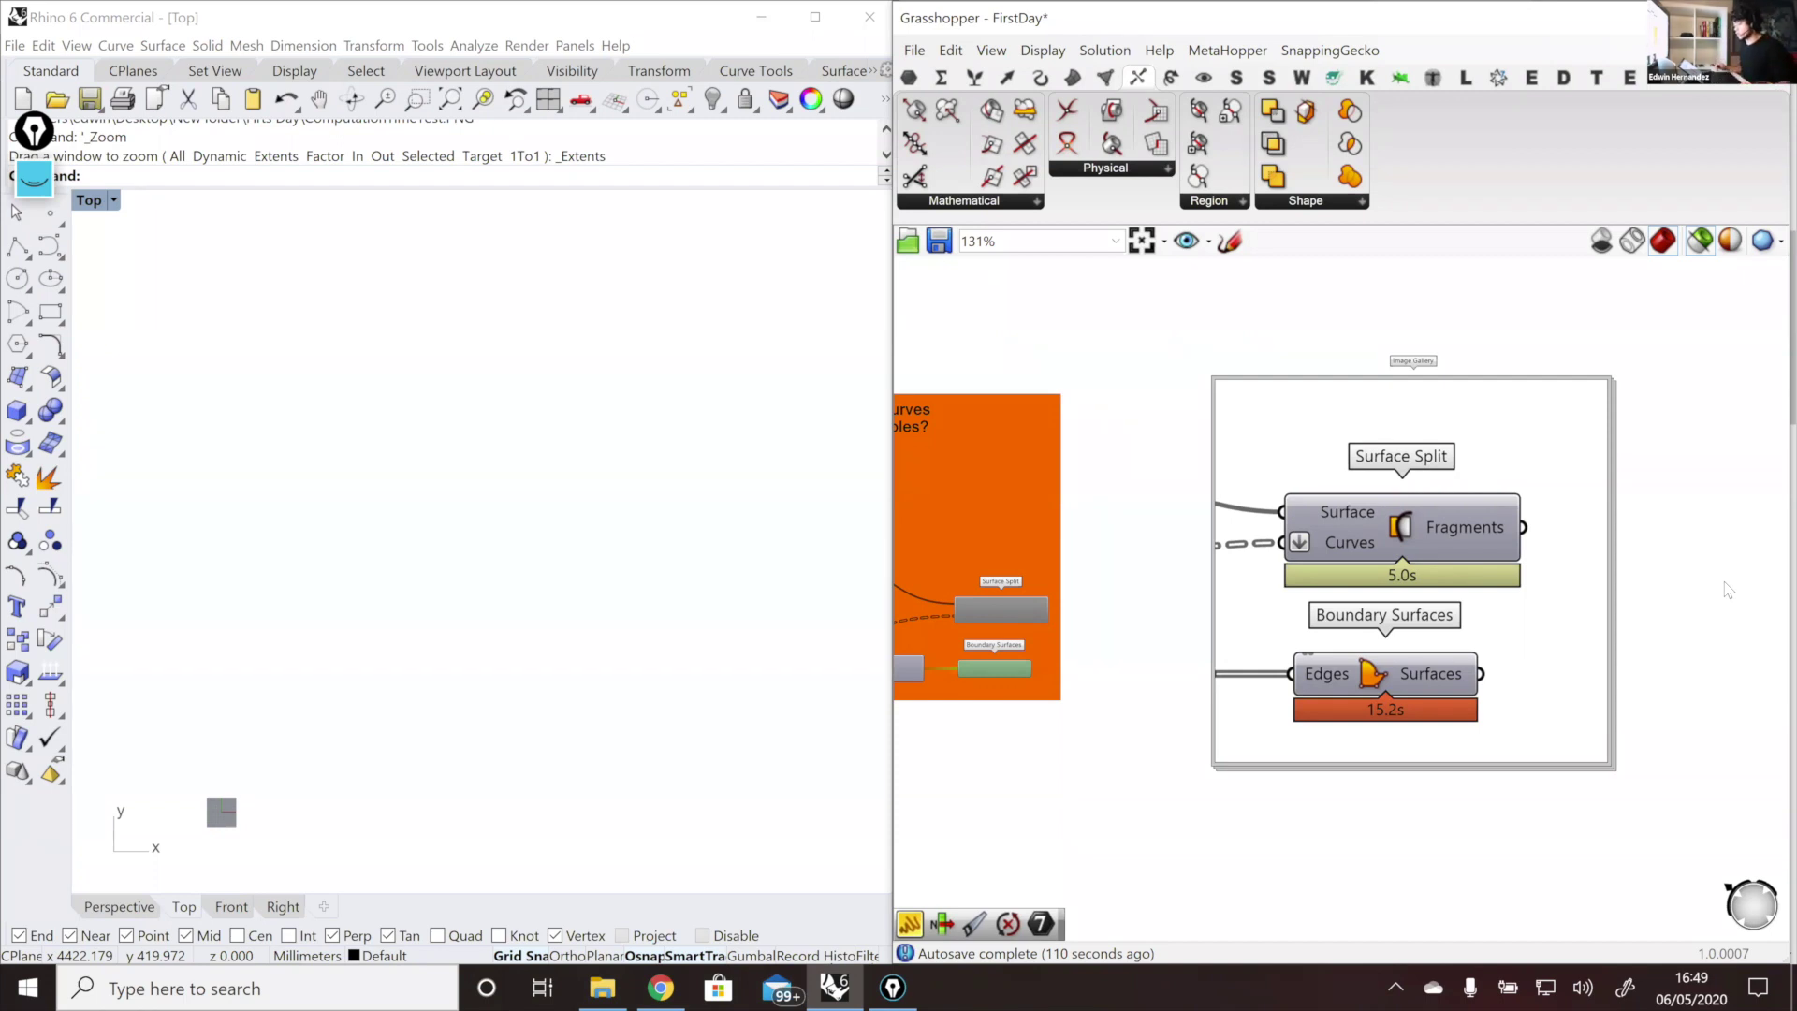
{"action": "scroll", "coordinate": [1713, 572], "scroll_direction": "down", "scroll_amount": 3}
{"action": "right_click_drag", "start_coordinate": [1221, 560], "coordinate": [1349, 571]}
{"action": "scroll", "coordinate": [1367, 569], "scroll_direction": "up", "scroll_amount": 3}
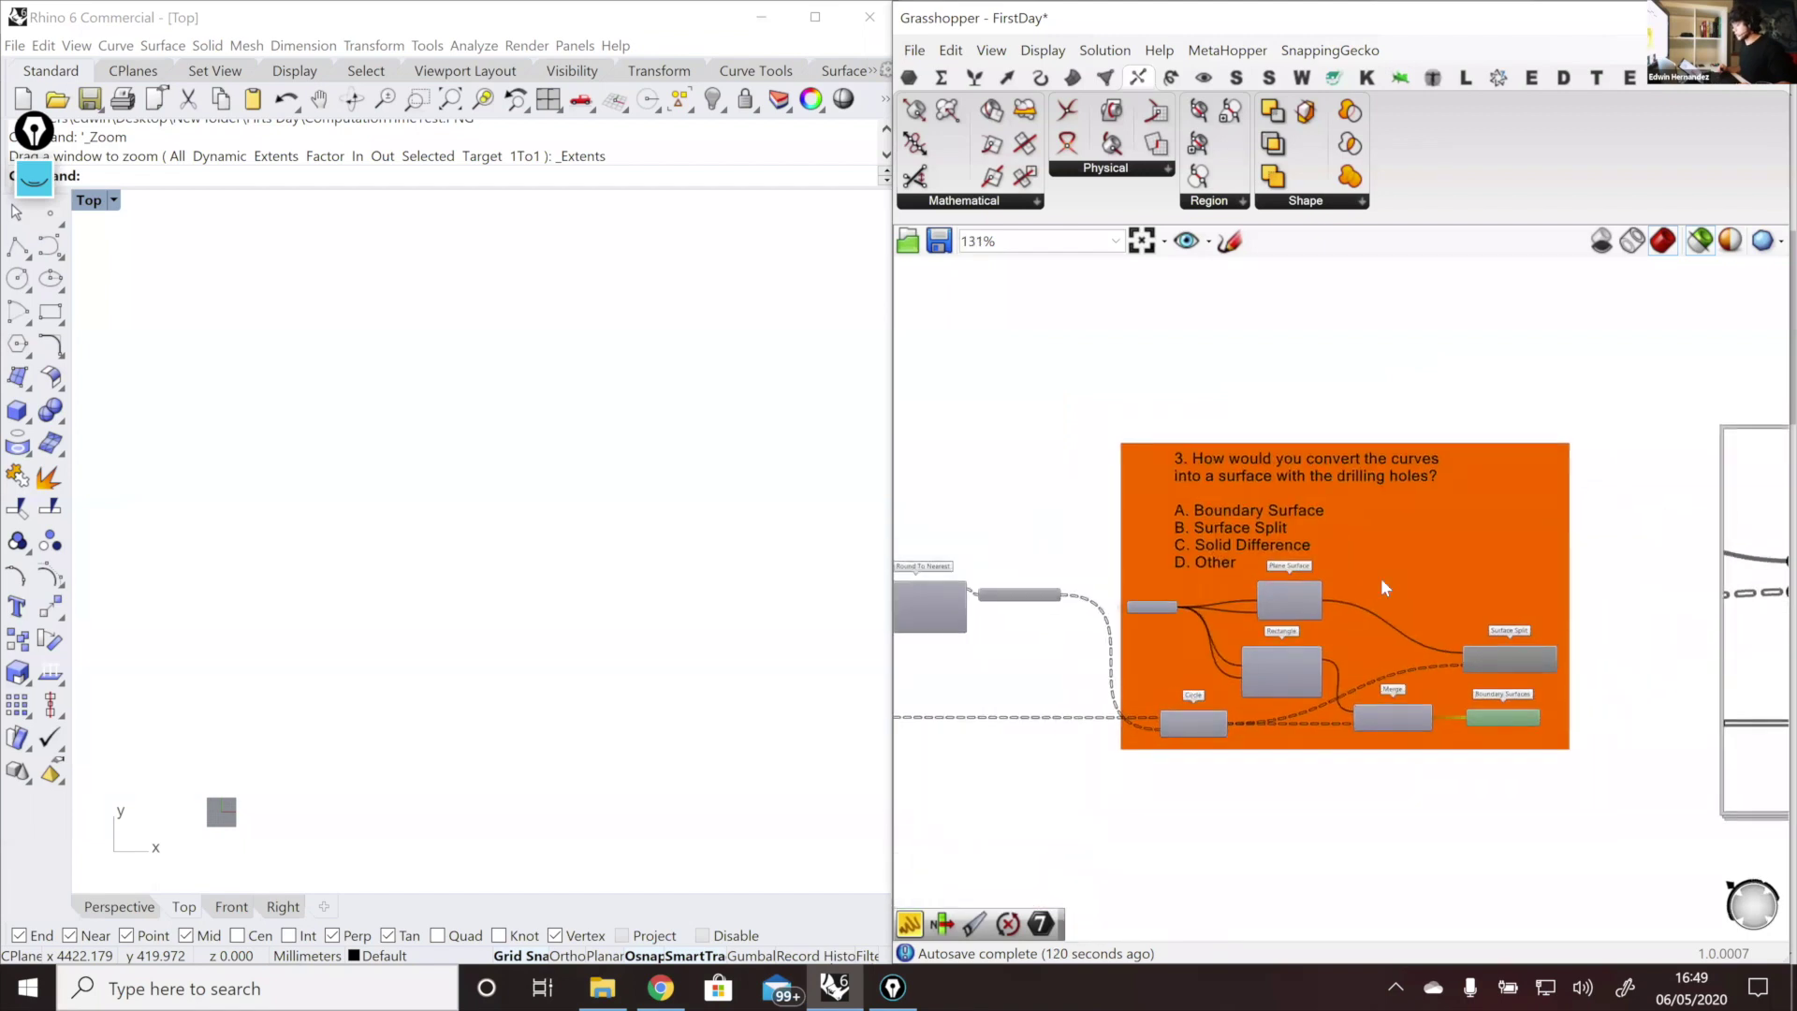
{"action": "scroll", "coordinate": [1226, 442], "scroll_direction": "up", "scroll_amount": 1}
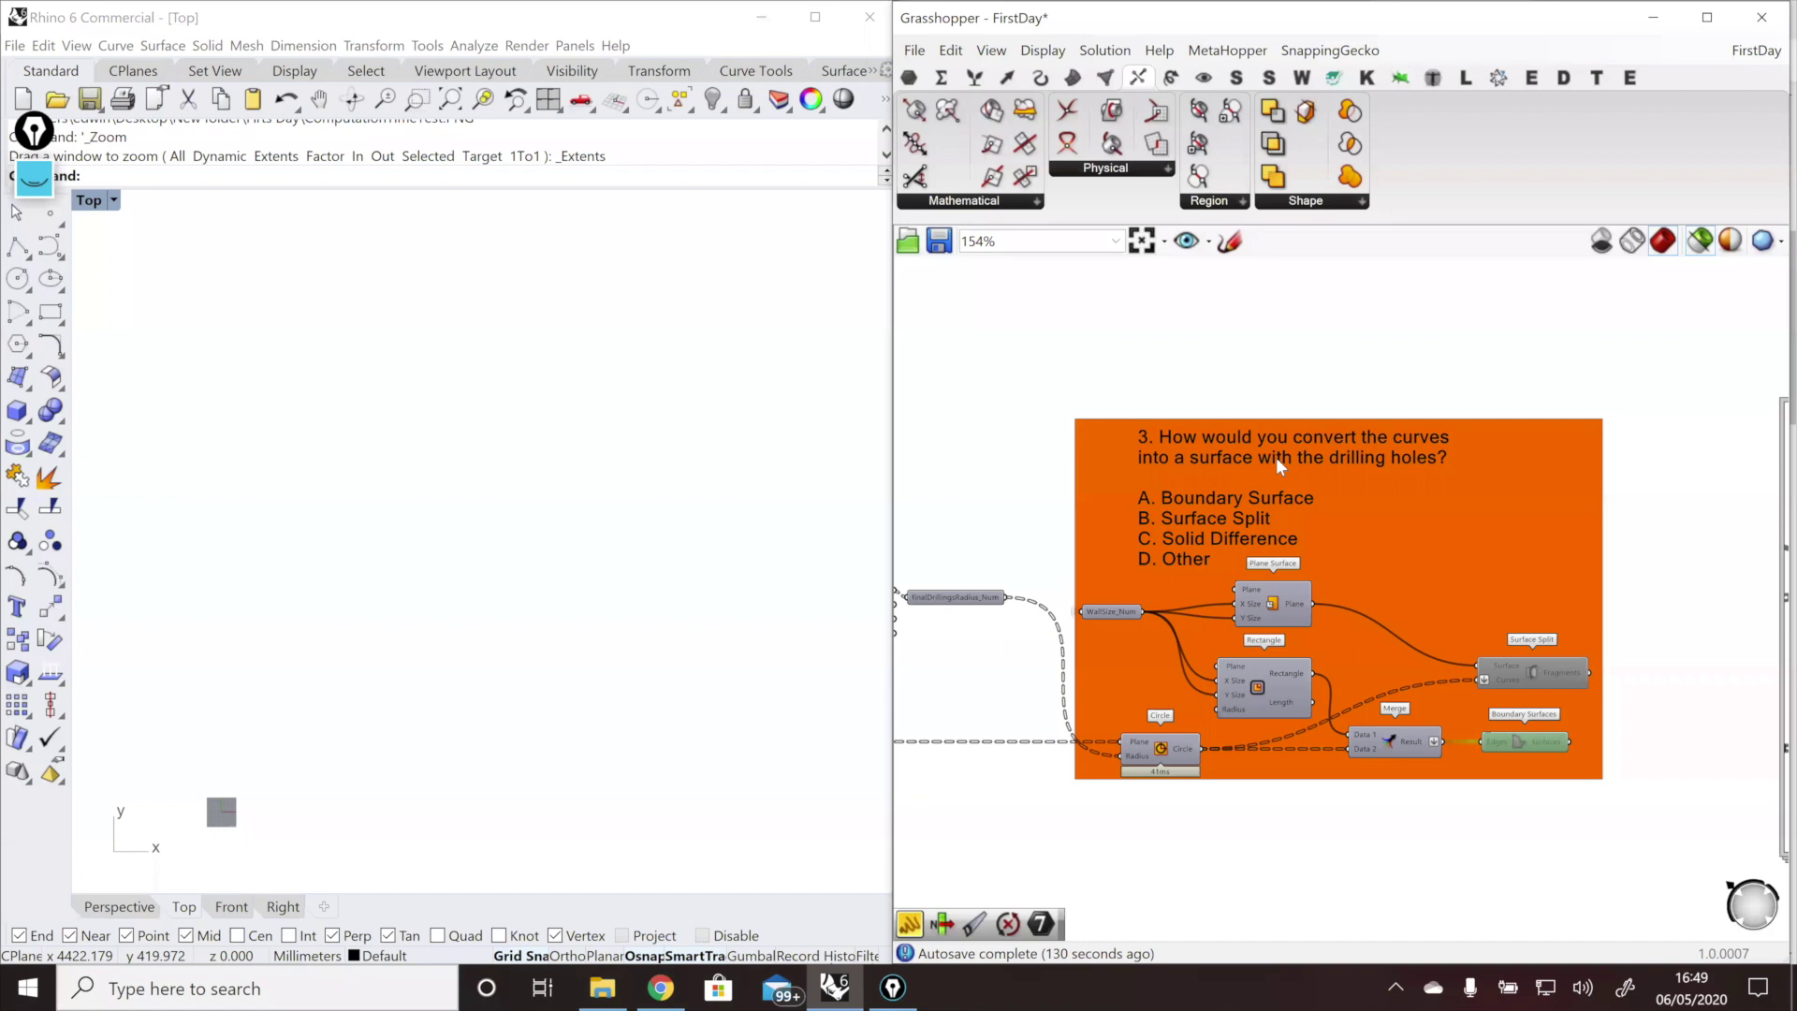
{"action": "right_click_drag", "start_coordinate": [1453, 339], "coordinate": [1174, 413]}
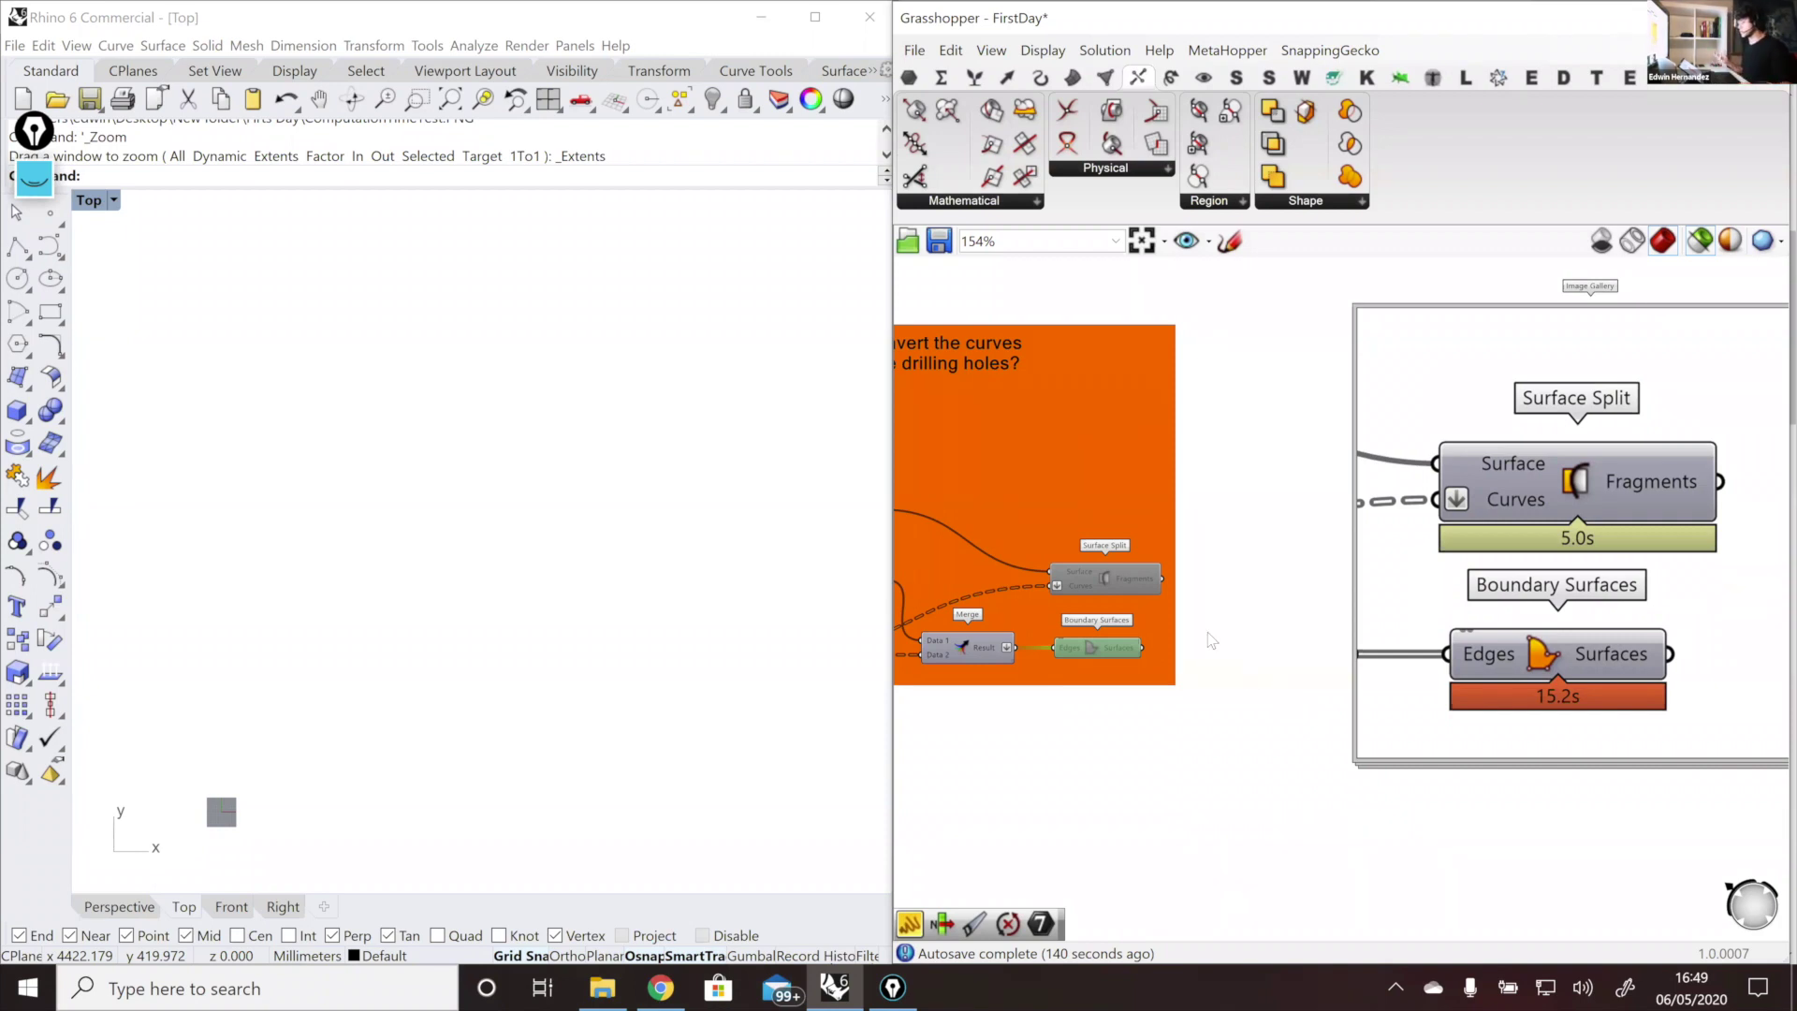
Step: Preview the wall outline from the Rectangle component in the Top viewport, and get an overview of the whole definition
{"action": "right_click_drag", "start_coordinate": [1415, 636], "coordinate": [1632, 638]}
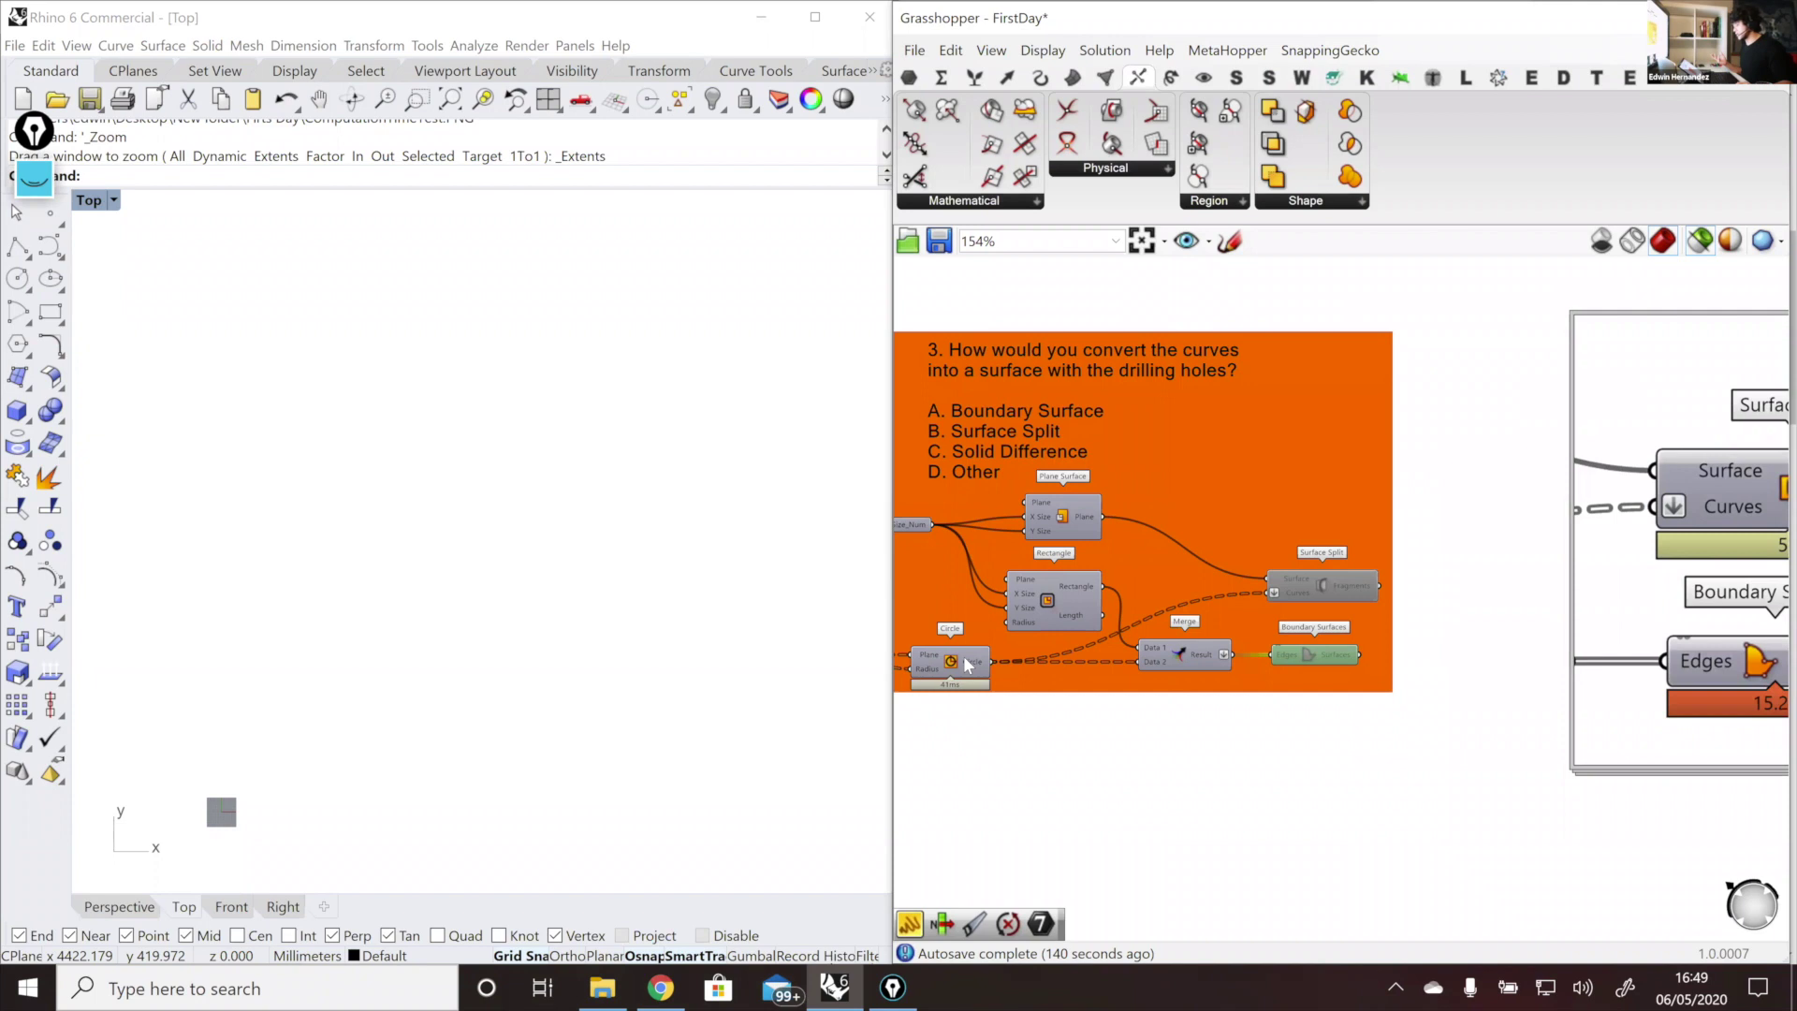
{"action": "mouse_move", "coordinate": [970, 664]}
{"action": "left_click", "coordinate": [1062, 595]}
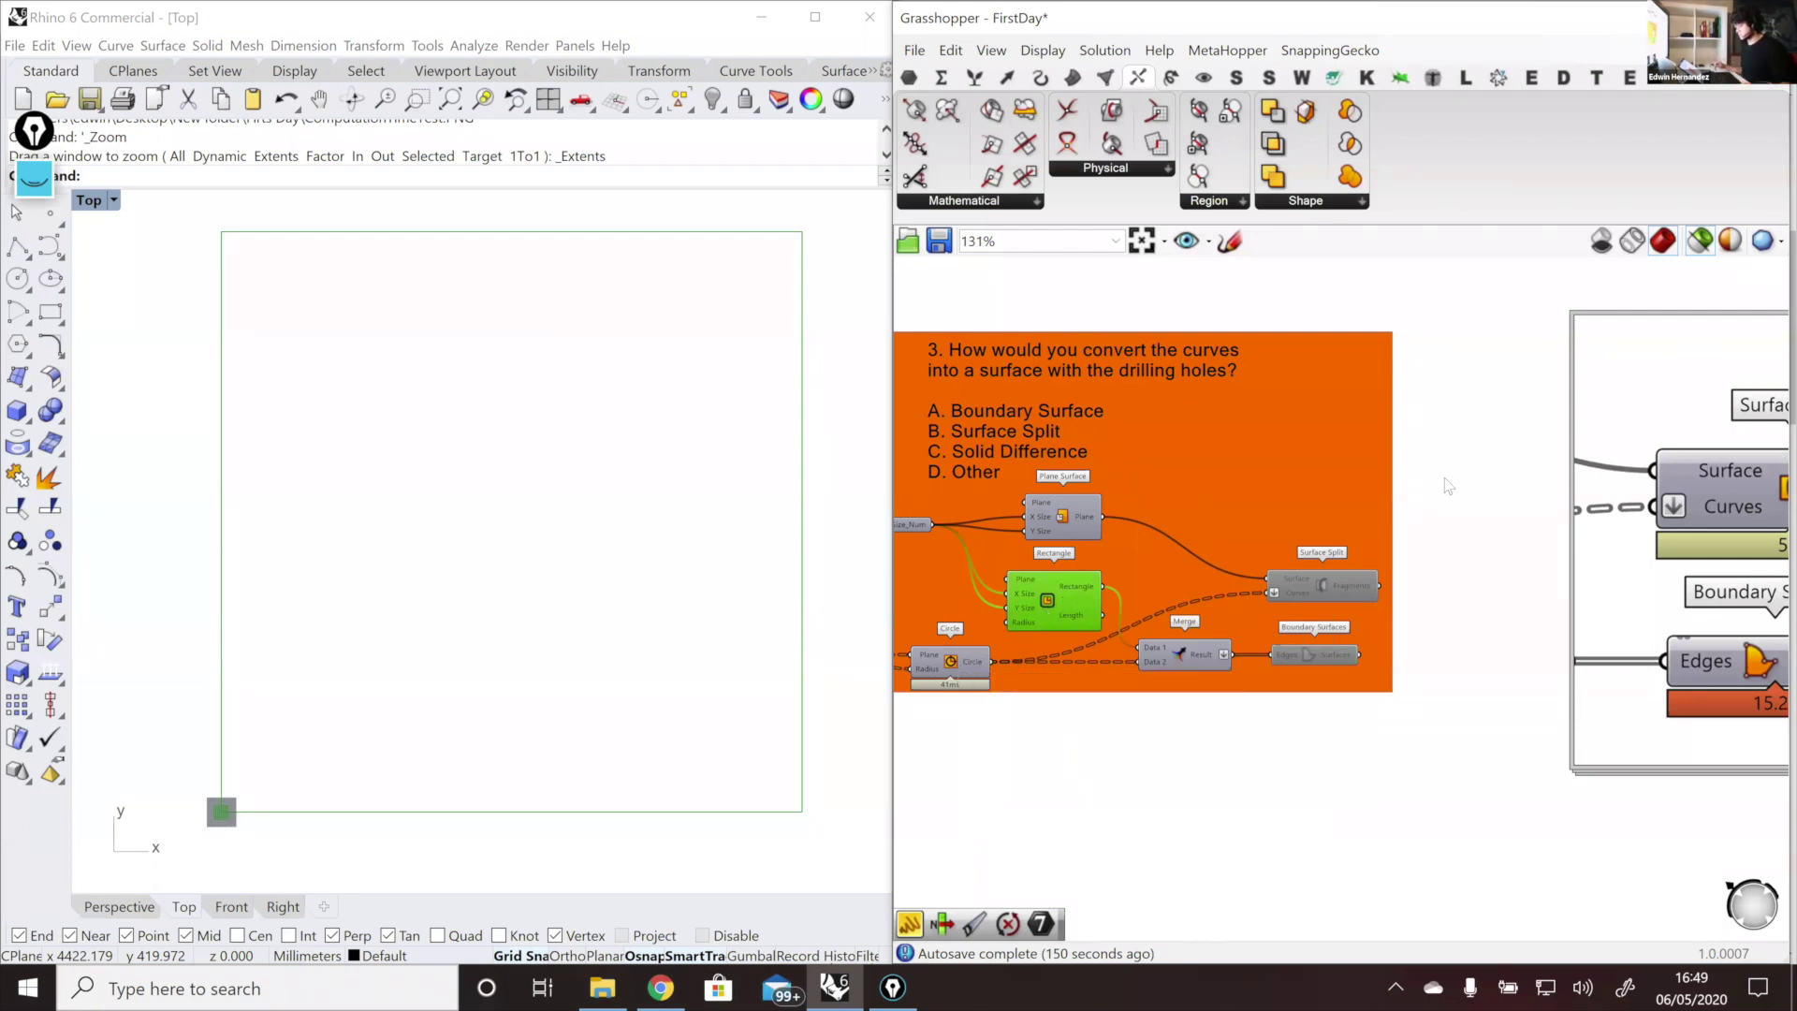
{"action": "scroll", "coordinate": [1448, 485], "scroll_direction": "down", "scroll_amount": 5}
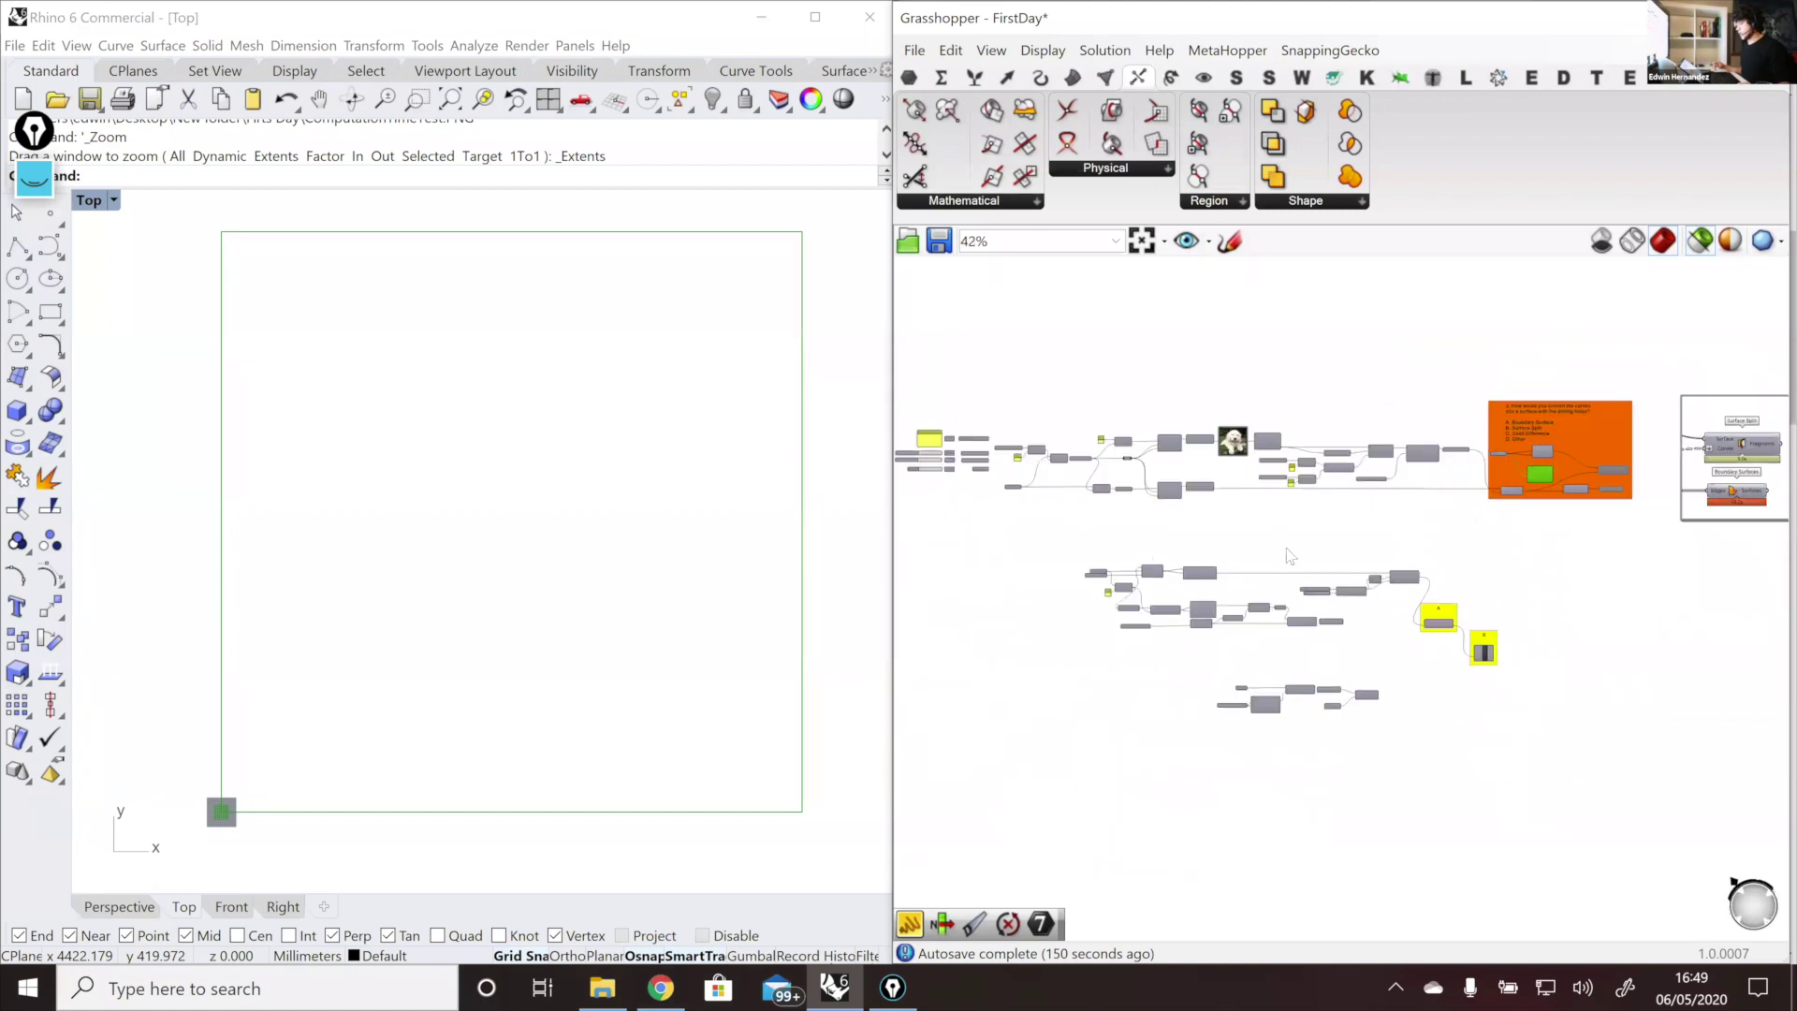
{"action": "right_click_drag", "start_coordinate": [1291, 556], "coordinate": [1288, 587]}
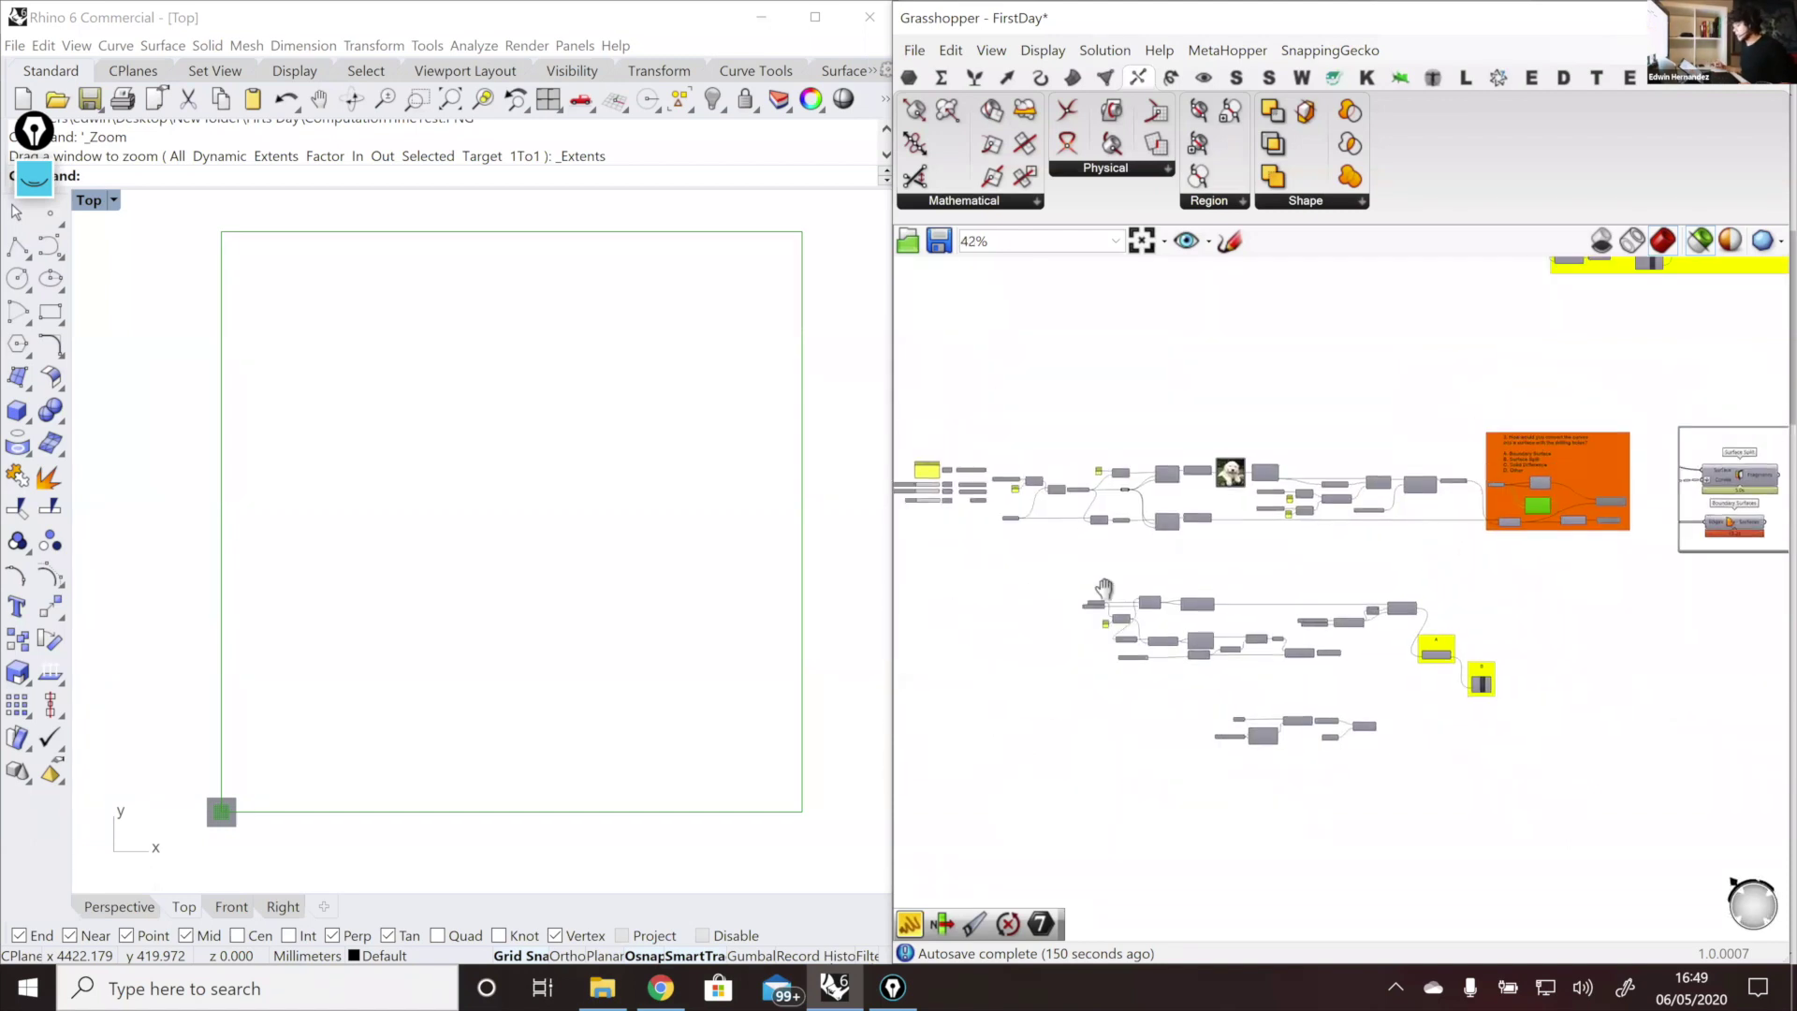
Step: Preview the centroids of both Area components beside the Image Sampler and check the Centroid output
{"action": "scroll", "coordinate": [1357, 603], "scroll_direction": "up", "scroll_amount": 6}
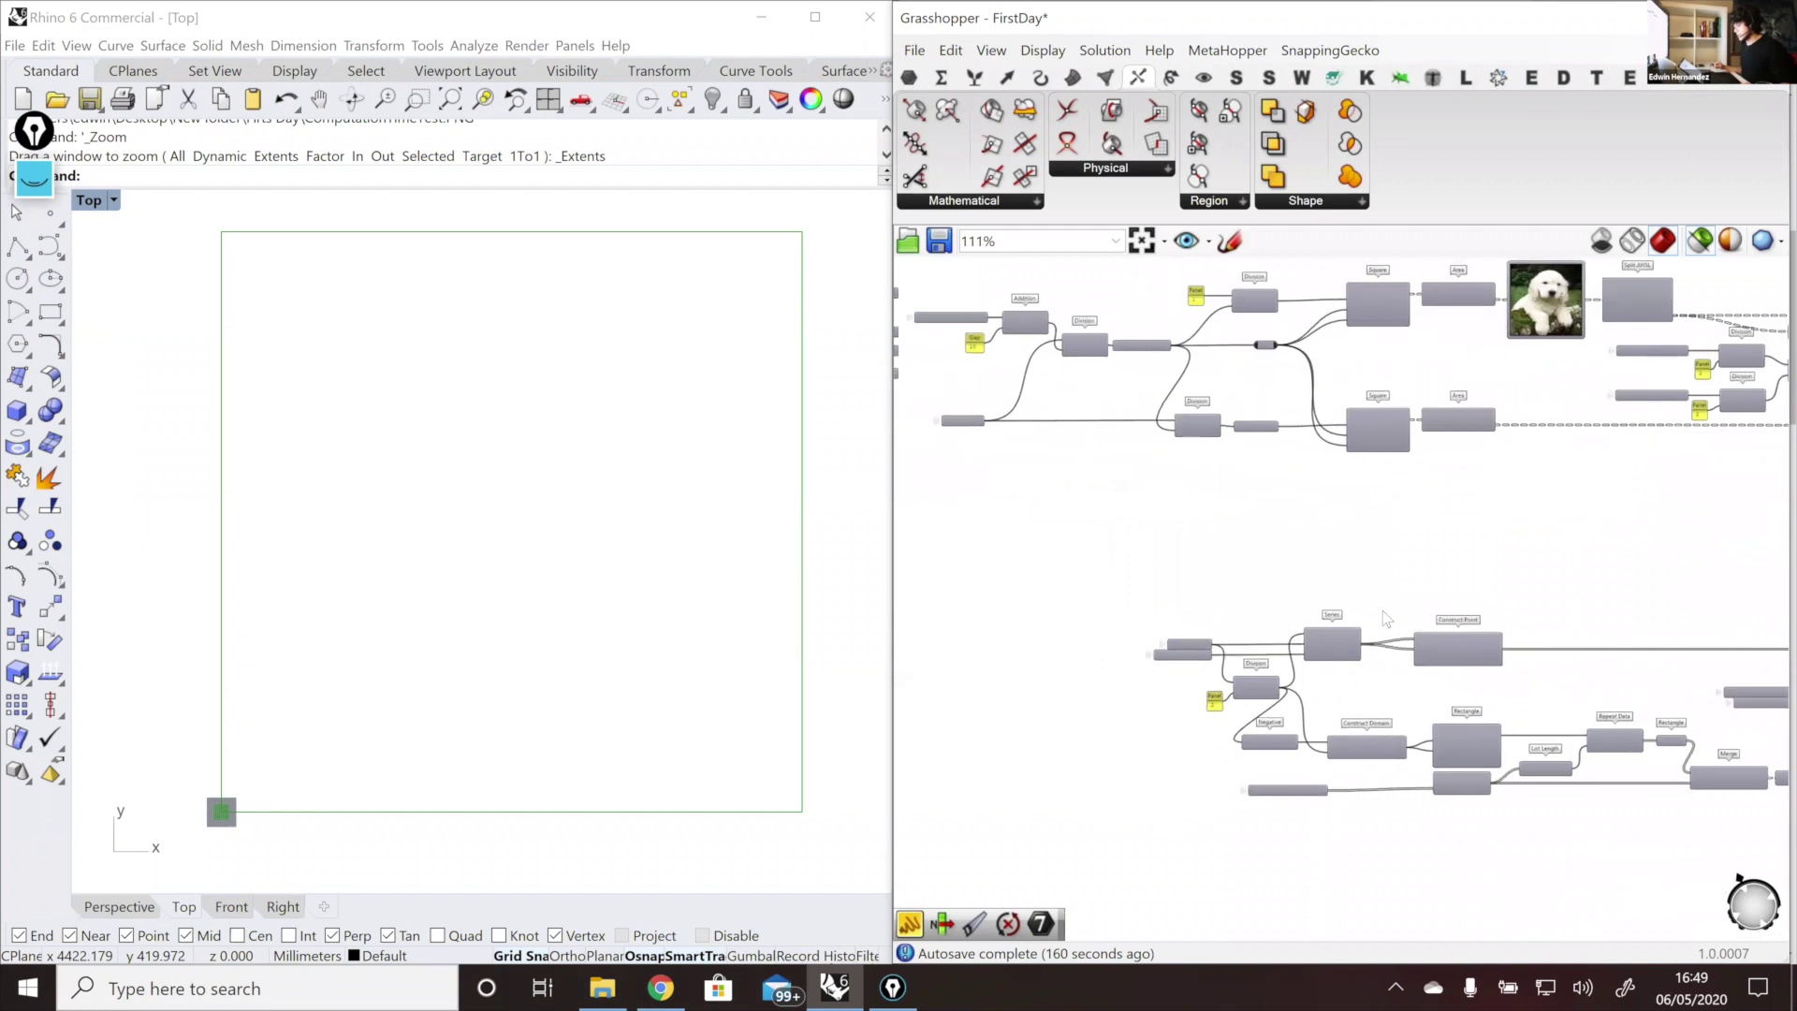
{"action": "right_click_drag", "start_coordinate": [1383, 612], "coordinate": [1393, 755]}
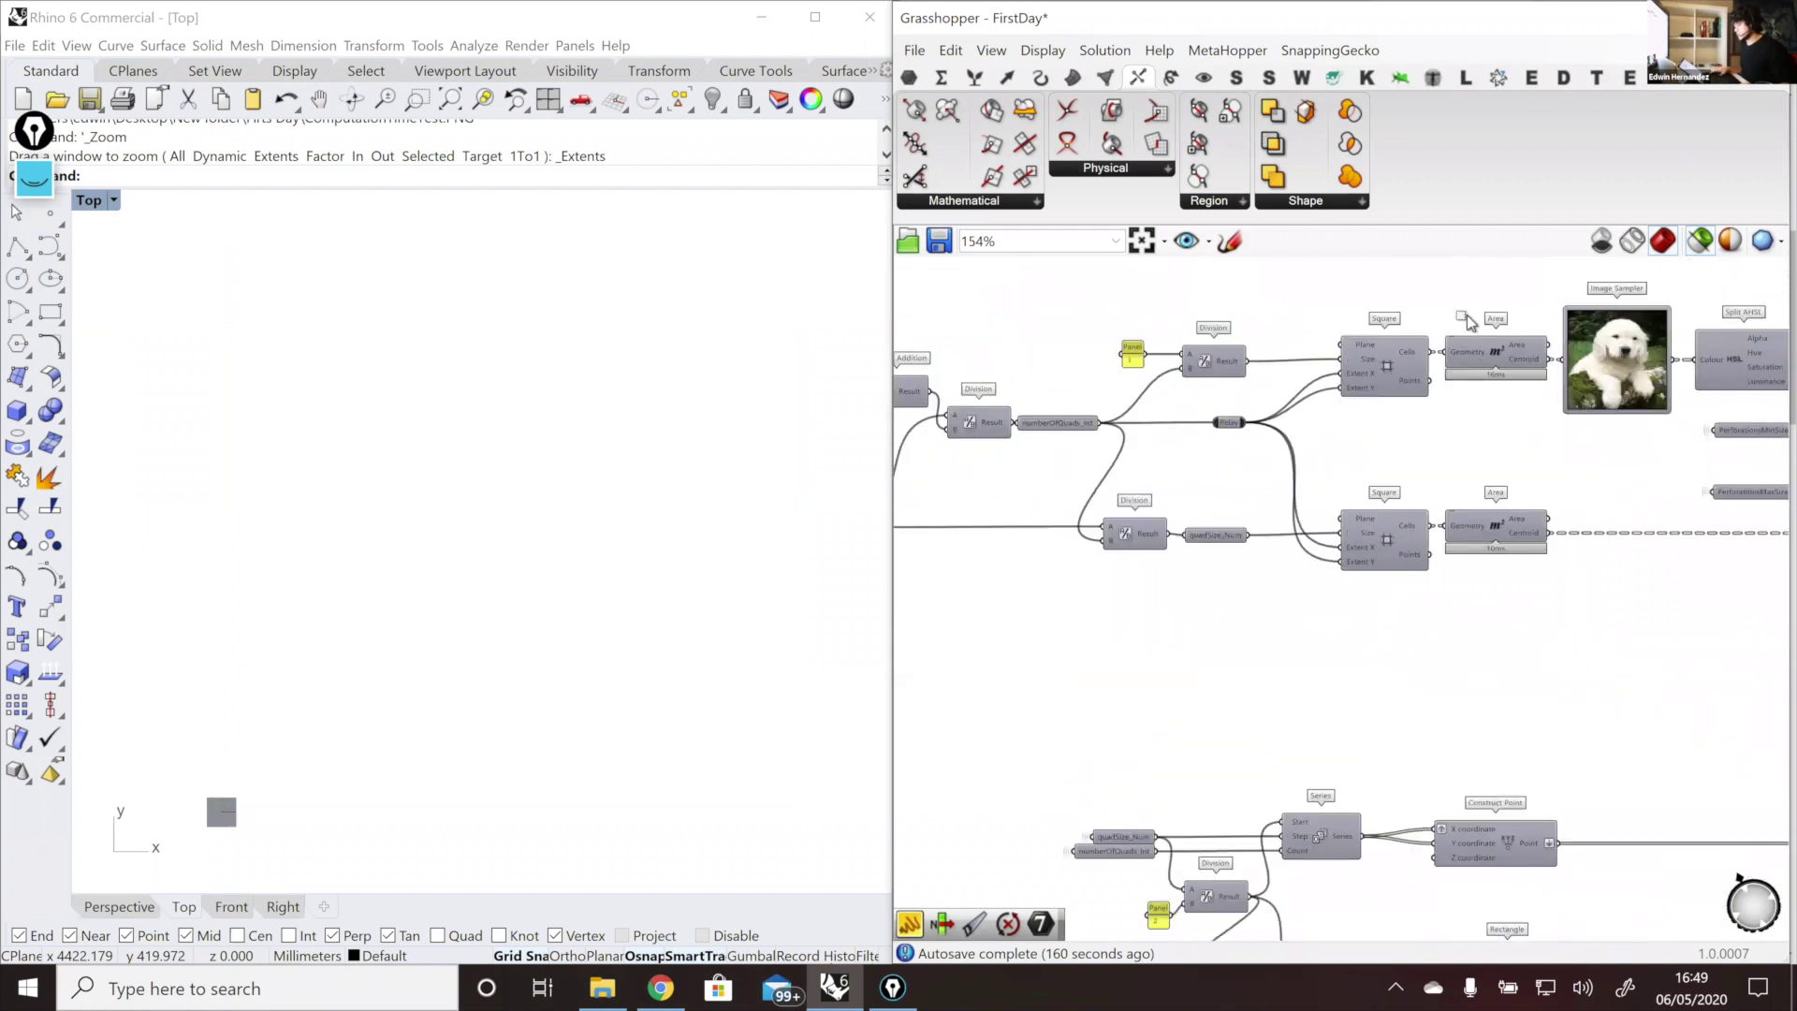
{"action": "left_click_drag", "start_coordinate": [1542, 328], "coordinate": [1458, 328]}
{"action": "scroll", "coordinate": [1490, 598], "scroll_direction": "up", "scroll_amount": 3}
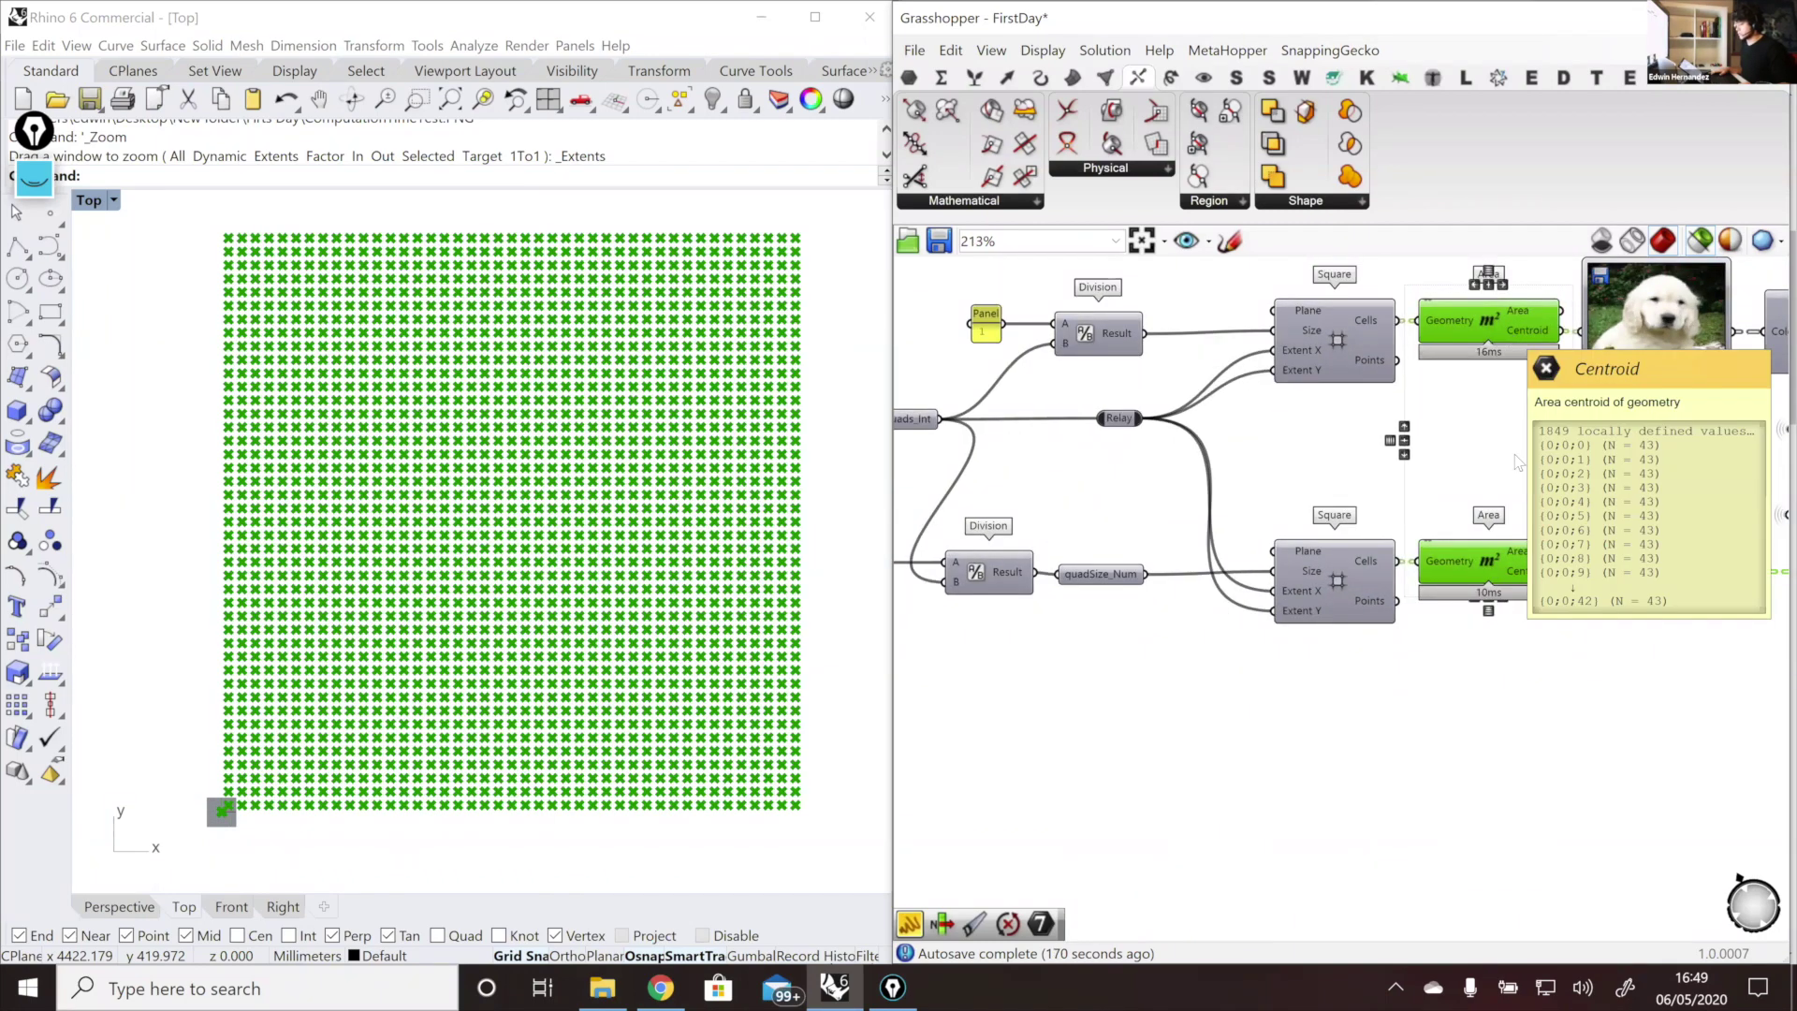
{"action": "left_click", "coordinate": [1510, 339]}
{"action": "left_click", "coordinate": [1502, 547]}
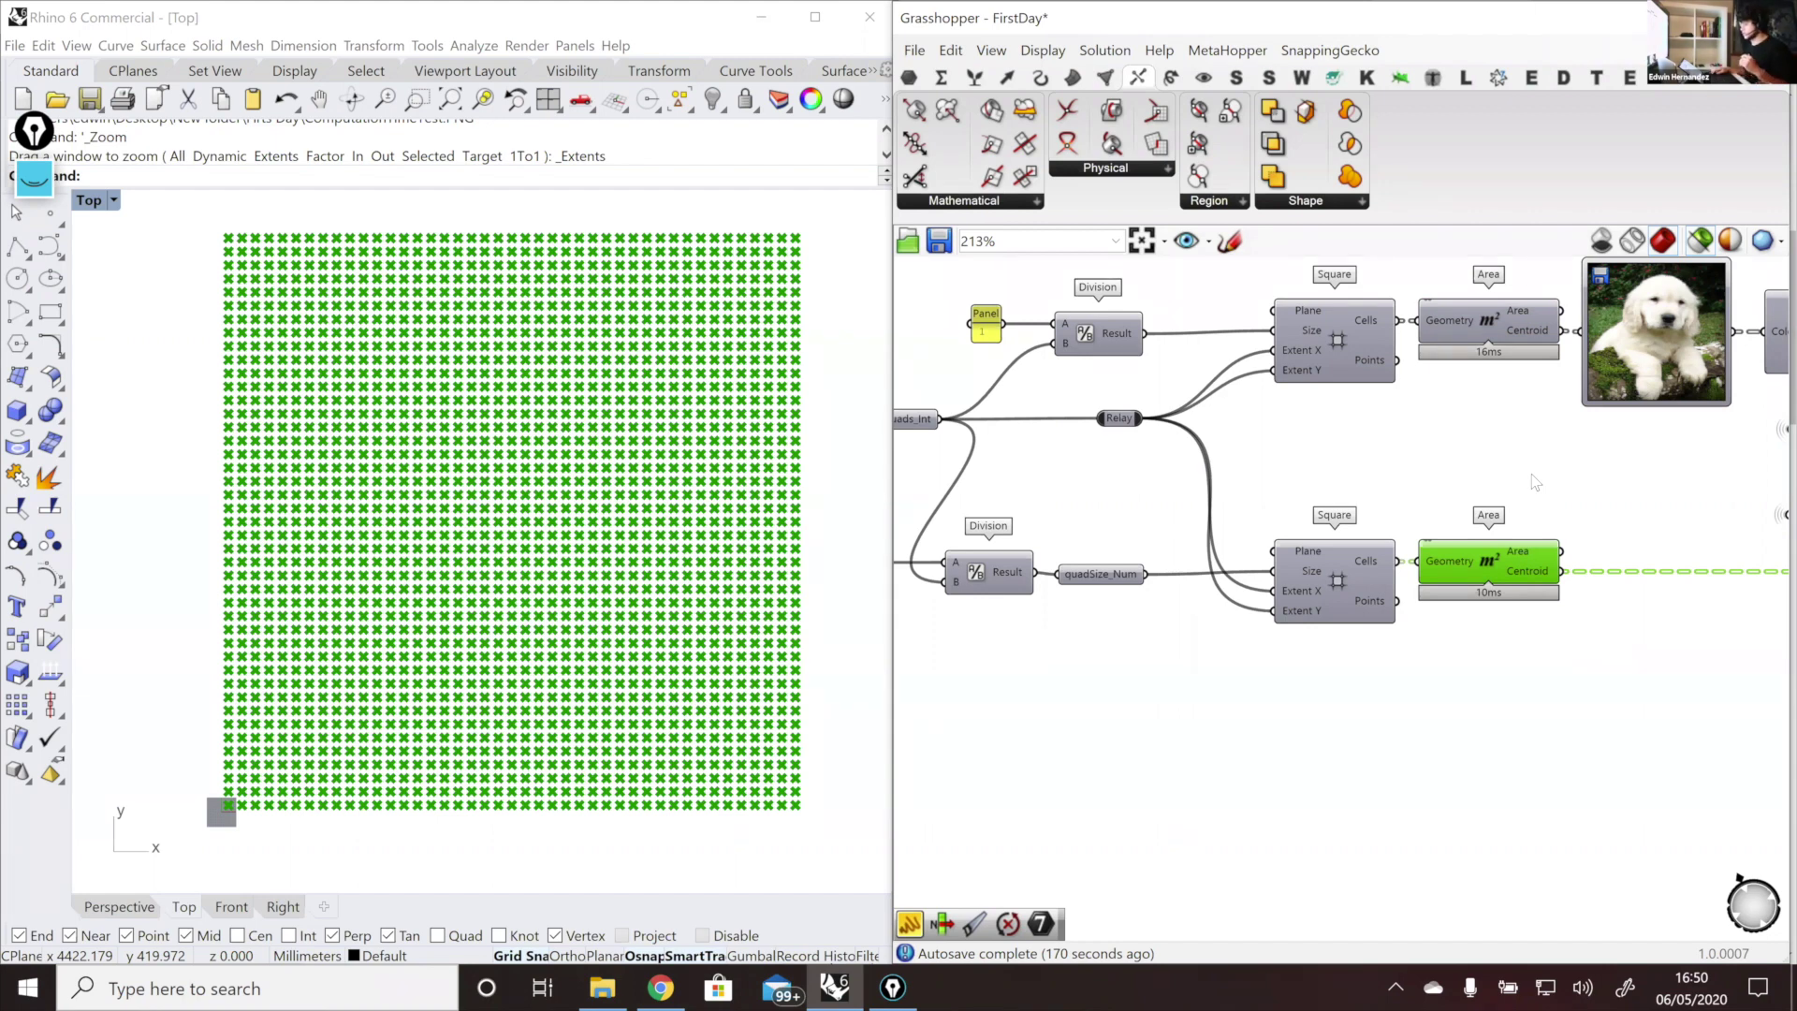
Step: Preview the lower branch's Square cells and Area centroids, comparing them with the Construct Point component in the second definition
{"action": "scroll", "coordinate": [1386, 477], "scroll_direction": "down", "scroll_amount": 3}
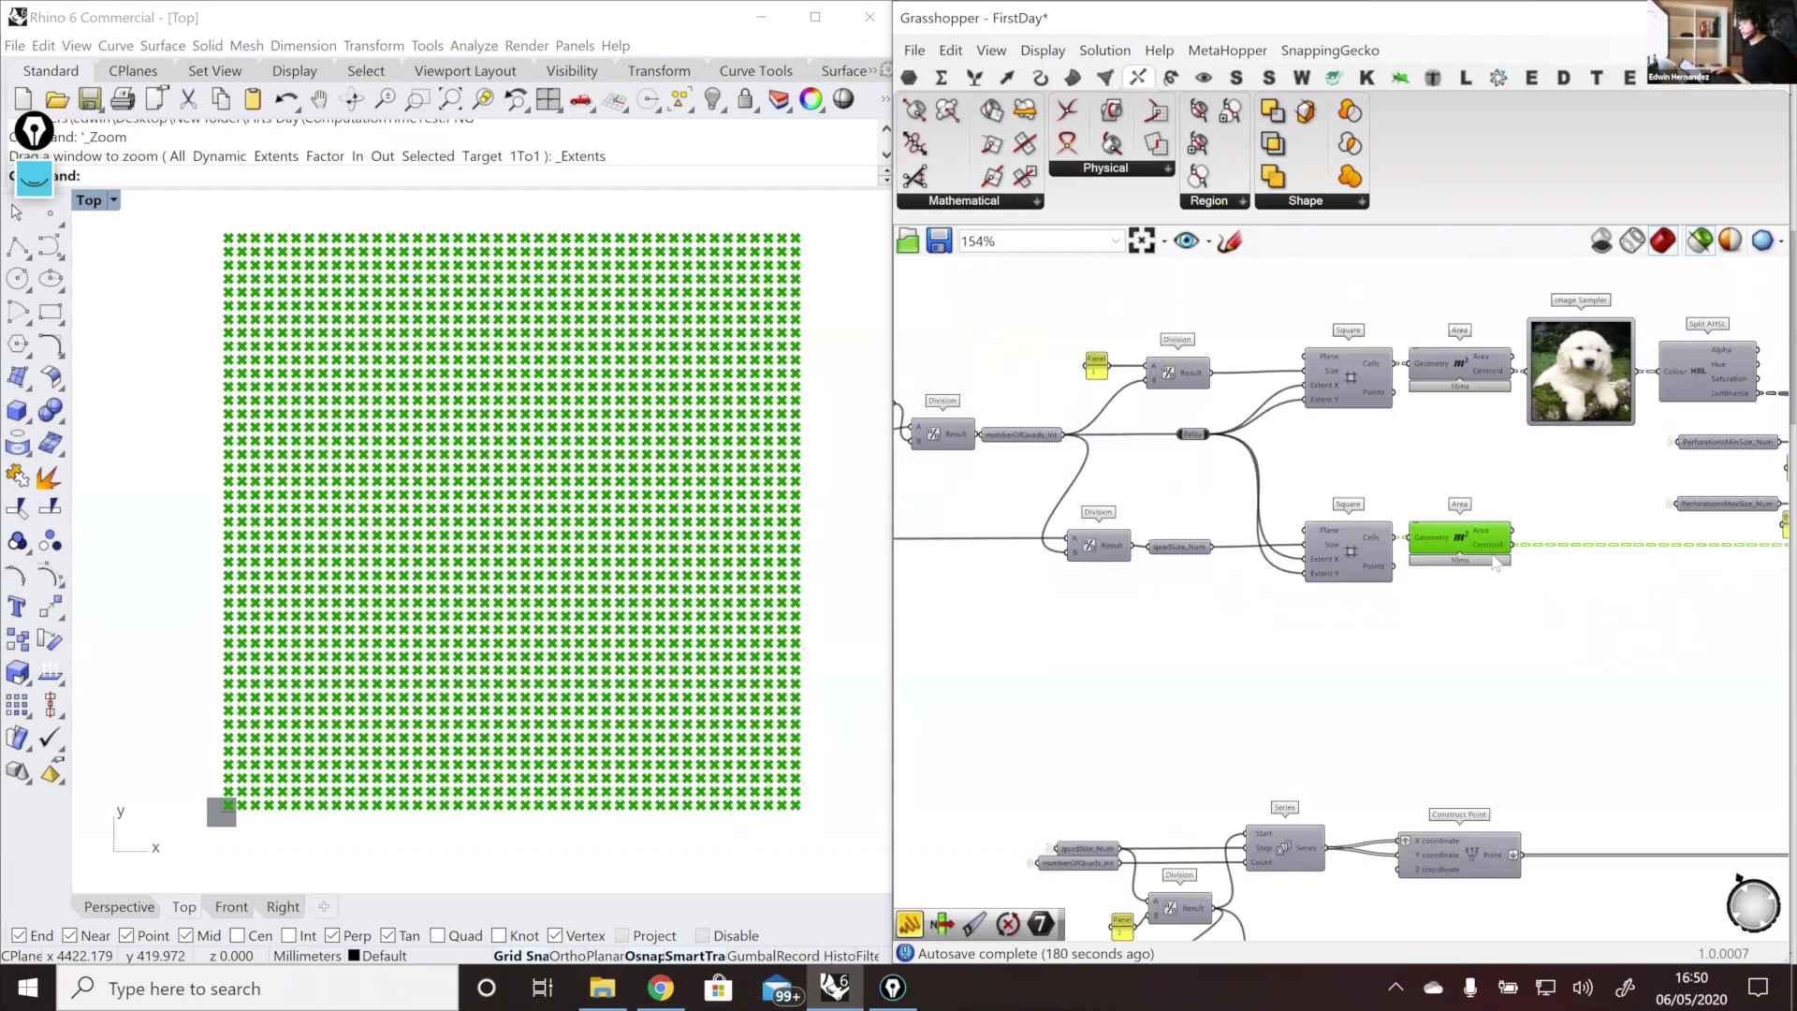
{"action": "right_click_drag", "start_coordinate": [1470, 512], "coordinate": [1416, 467]}
{"action": "scroll", "coordinate": [1460, 558], "scroll_direction": "up", "scroll_amount": 3}
{"action": "left_click", "coordinate": [1463, 575]}
{"action": "scroll", "coordinate": [1355, 468], "scroll_direction": "down", "scroll_amount": 3}
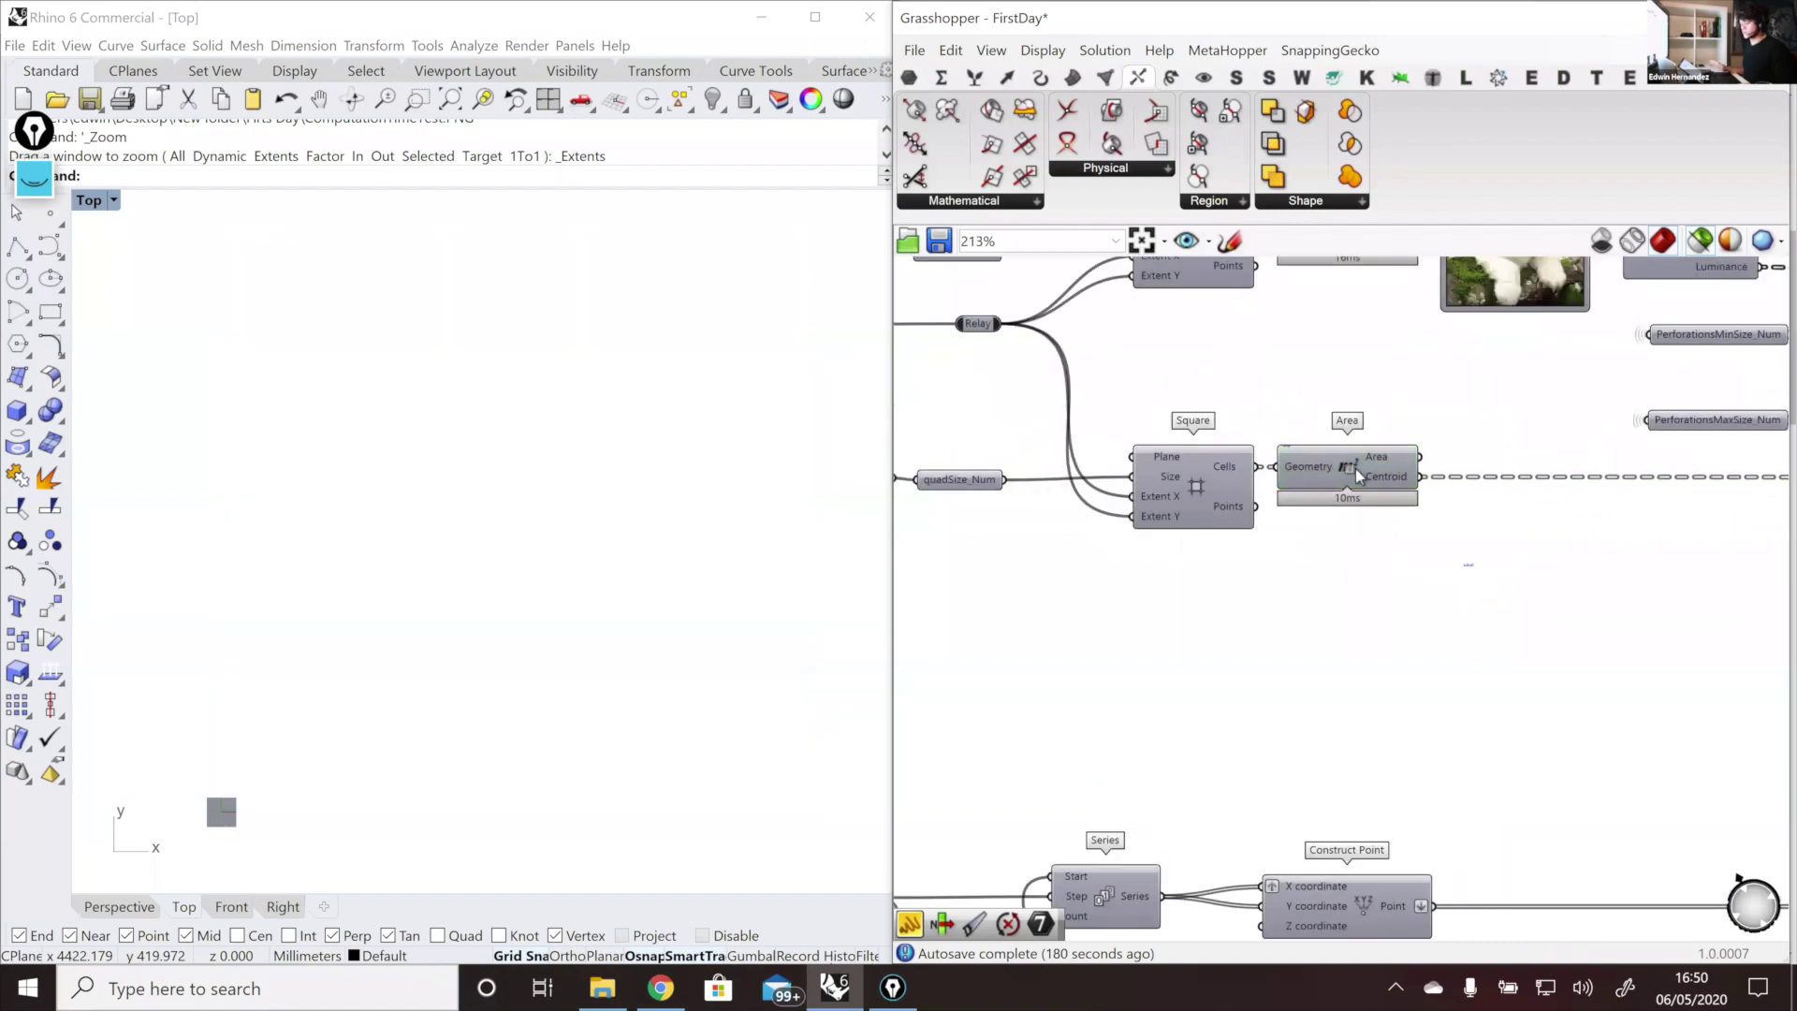
{"action": "mouse_move", "coordinate": [1349, 550]}
{"action": "right_mouse_down"}
{"action": "mouse_move", "coordinate": [1390, 546]}
{"action": "mouse_move", "coordinate": [1420, 581]}
{"action": "right_mouse_up"}
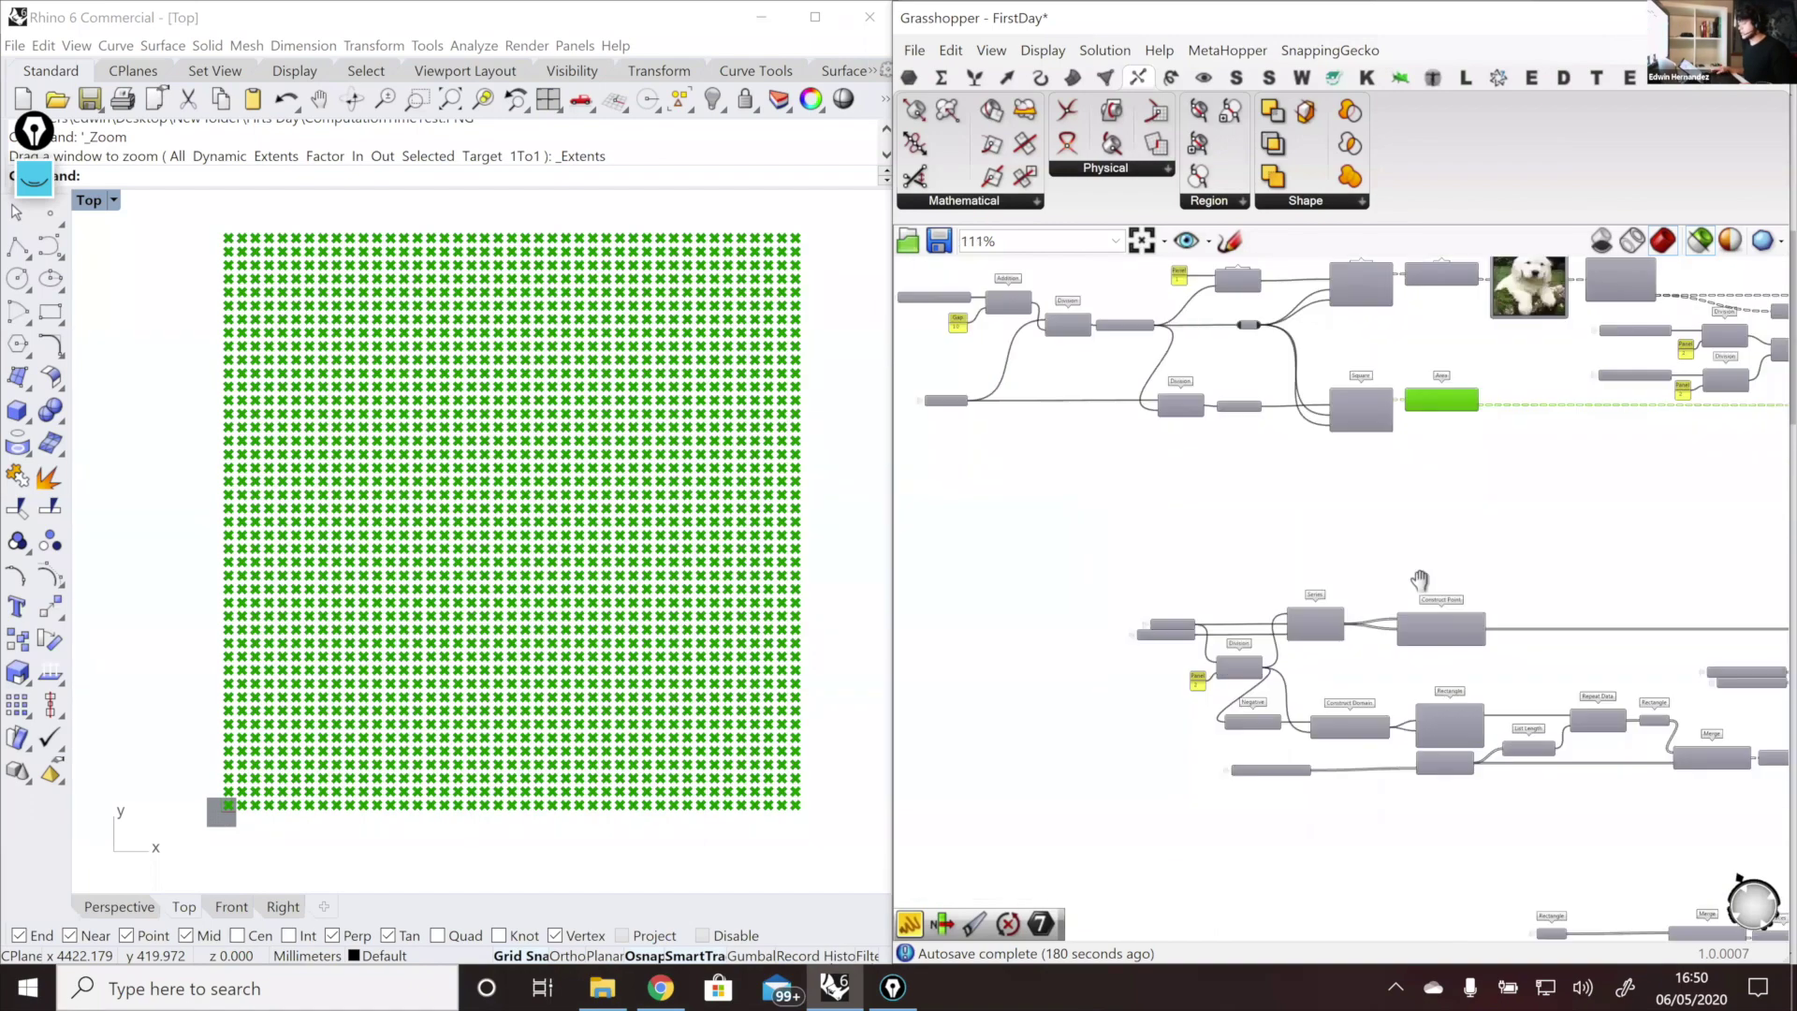
{"action": "scroll", "coordinate": [1541, 698], "scroll_direction": "up", "scroll_amount": 2}
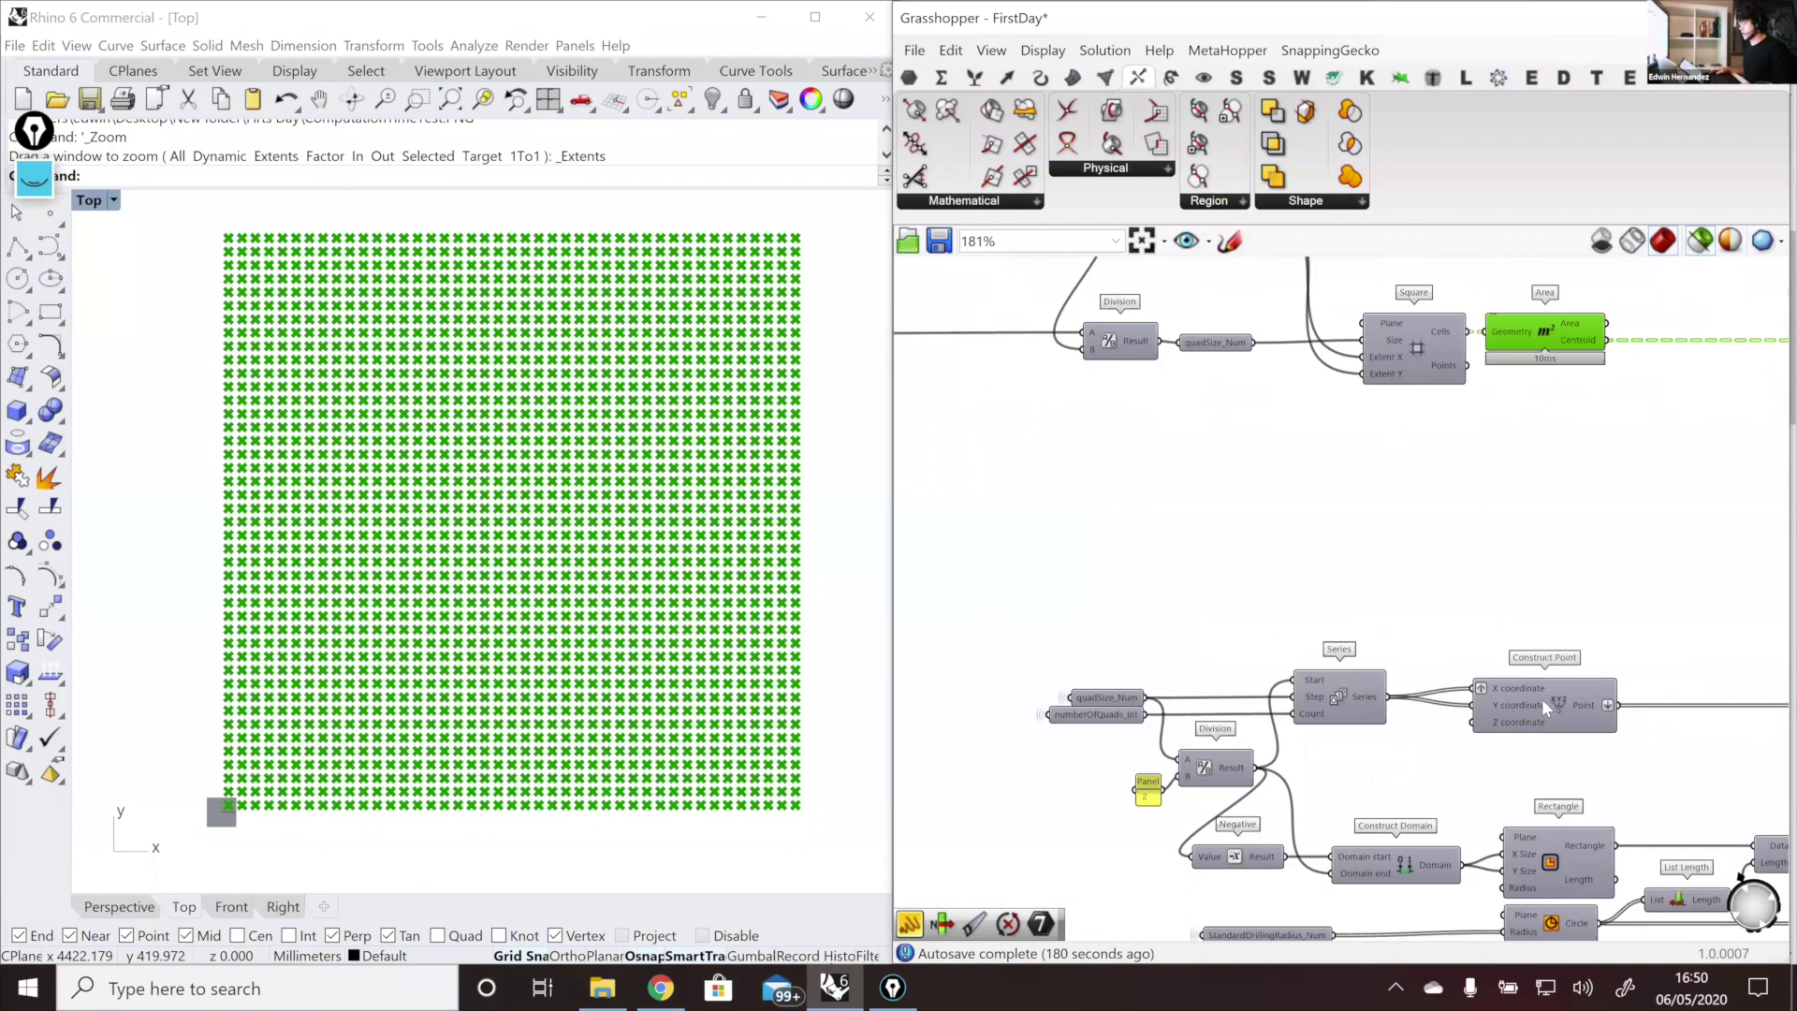
{"action": "left_click", "coordinate": [1542, 698]}
{"action": "left_click", "coordinate": [1432, 344]}
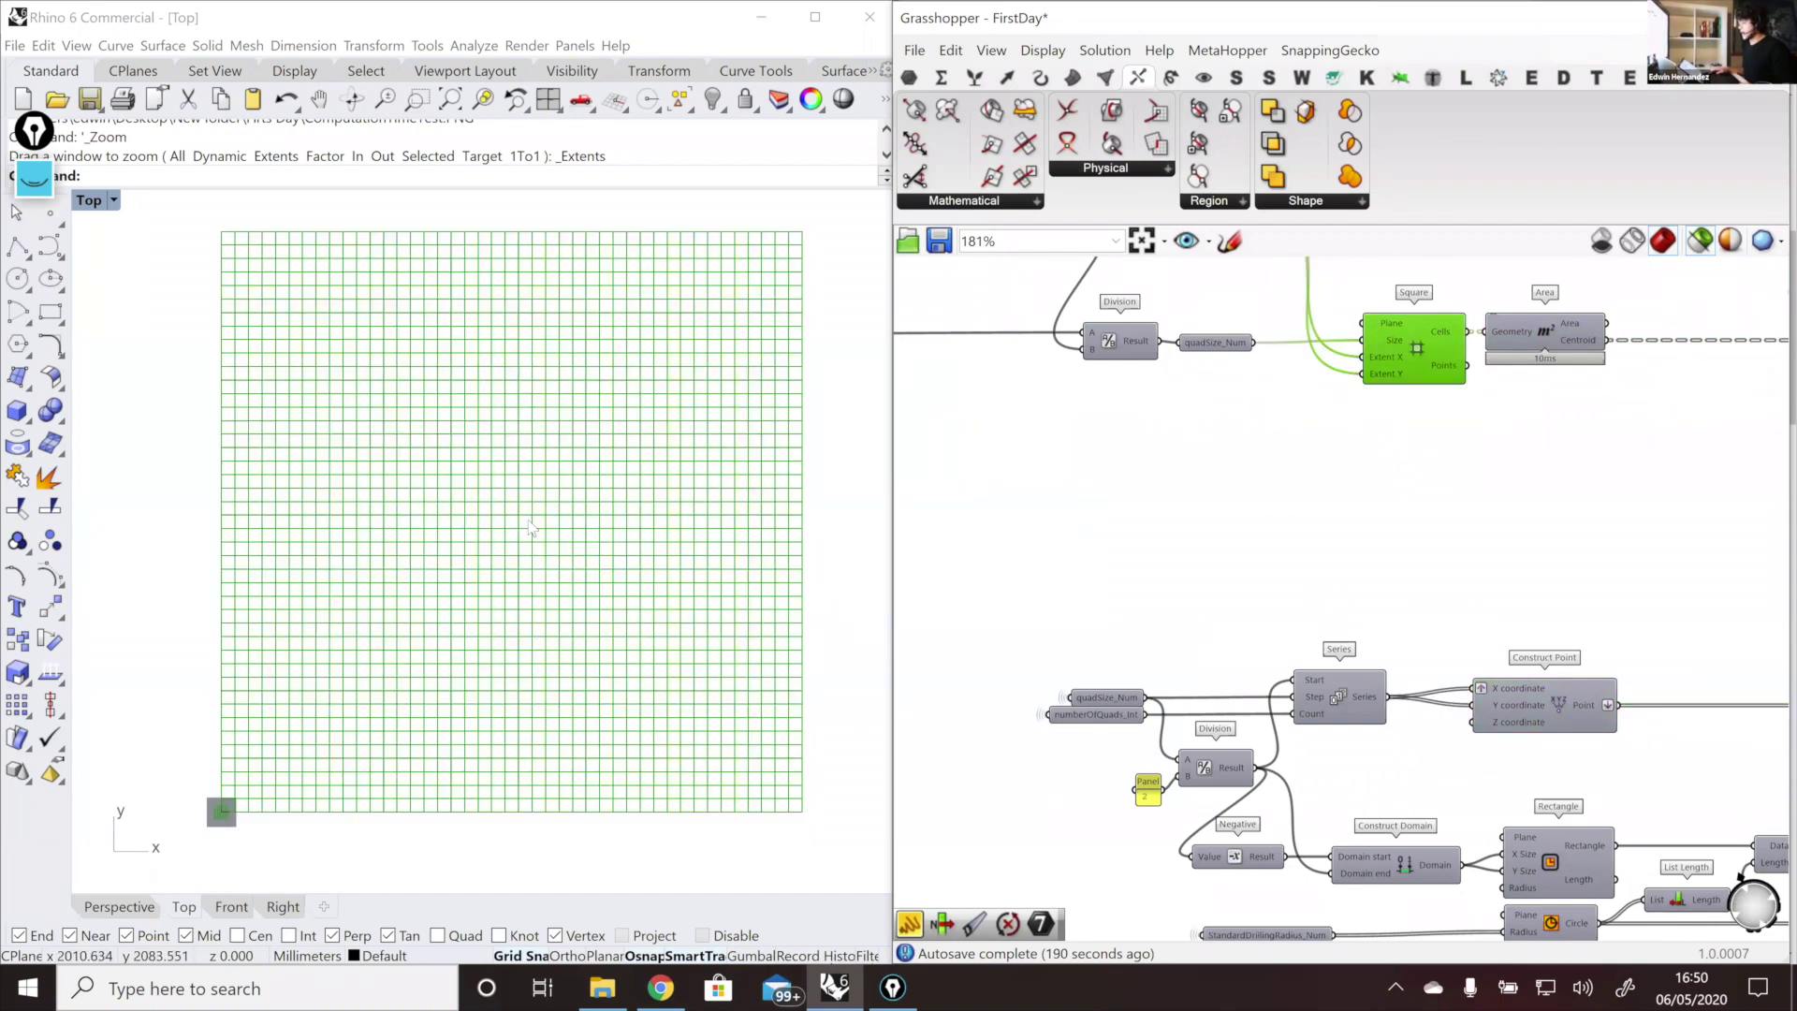
{"action": "left_click", "coordinate": [1587, 334]}
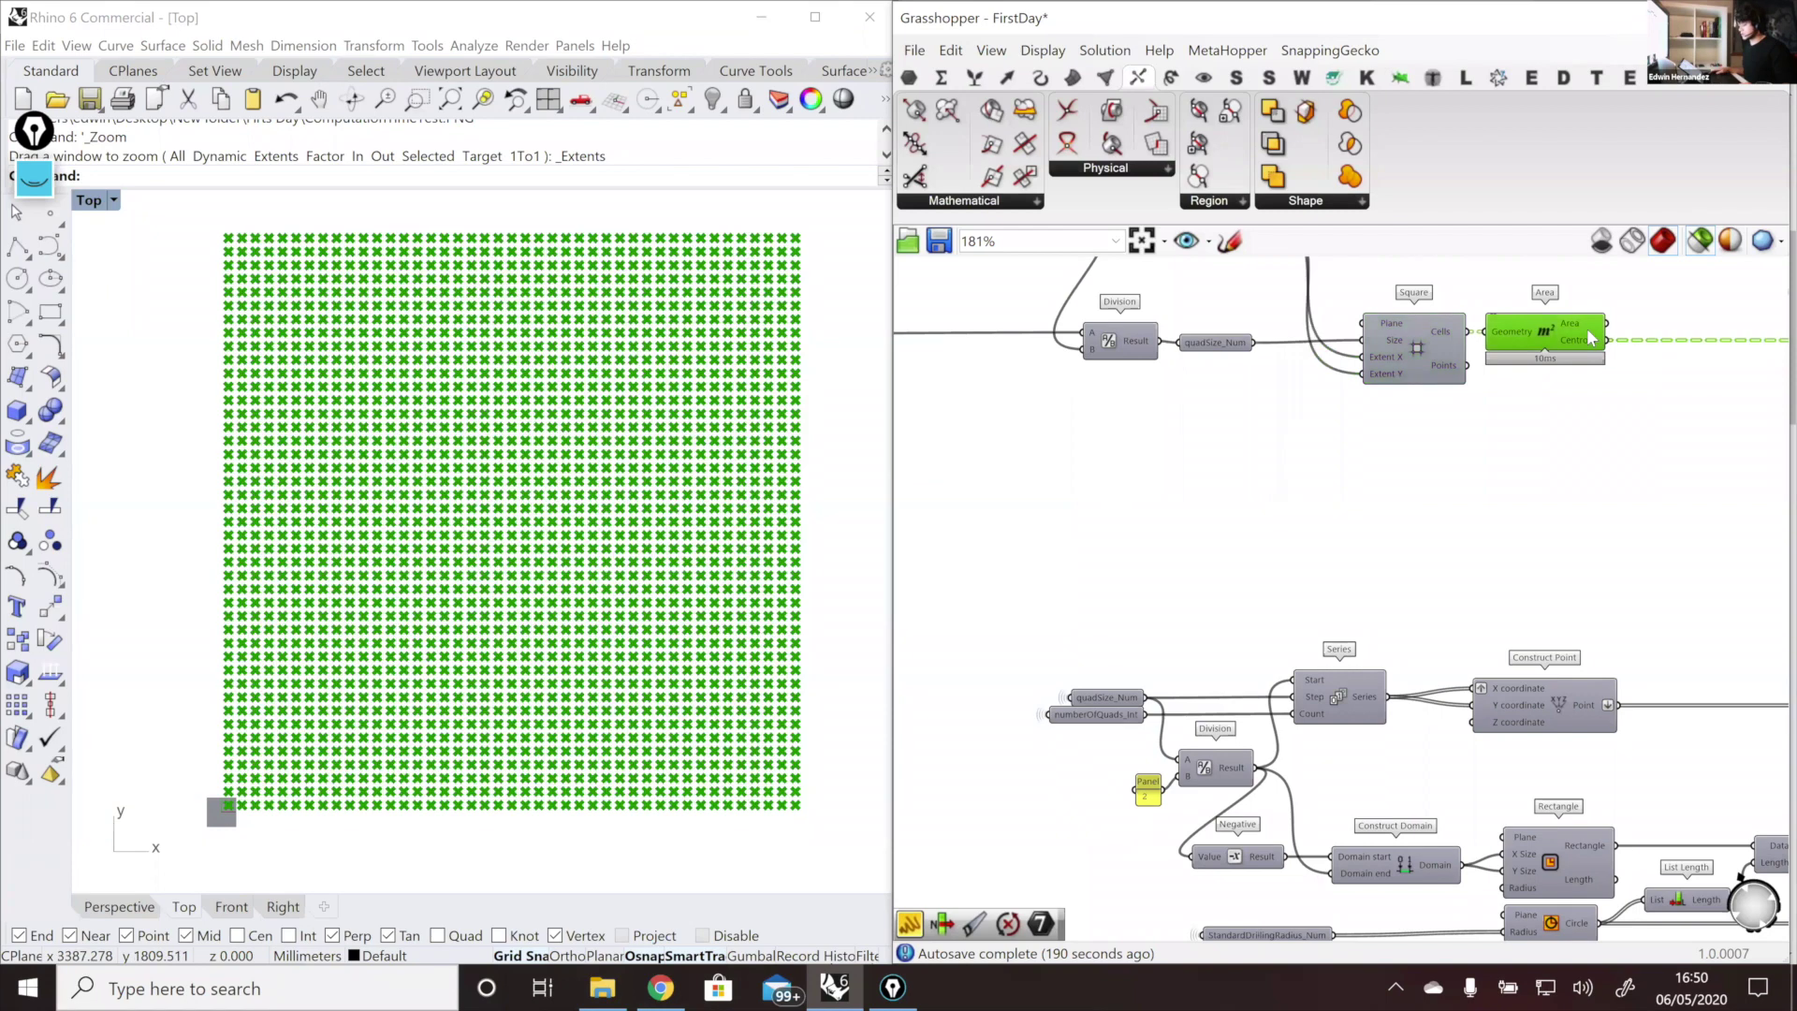
Step: Trace the quadSize_Num and numberOfQuads_Int parameters feeding the Series component back to their sources in the upper definition
{"action": "left_click", "coordinate": [1107, 699]}
{"action": "scroll", "coordinate": [1336, 530], "scroll_direction": "down", "scroll_amount": 2}
{"action": "scroll", "coordinate": [1283, 408], "scroll_direction": "up", "scroll_amount": 2}
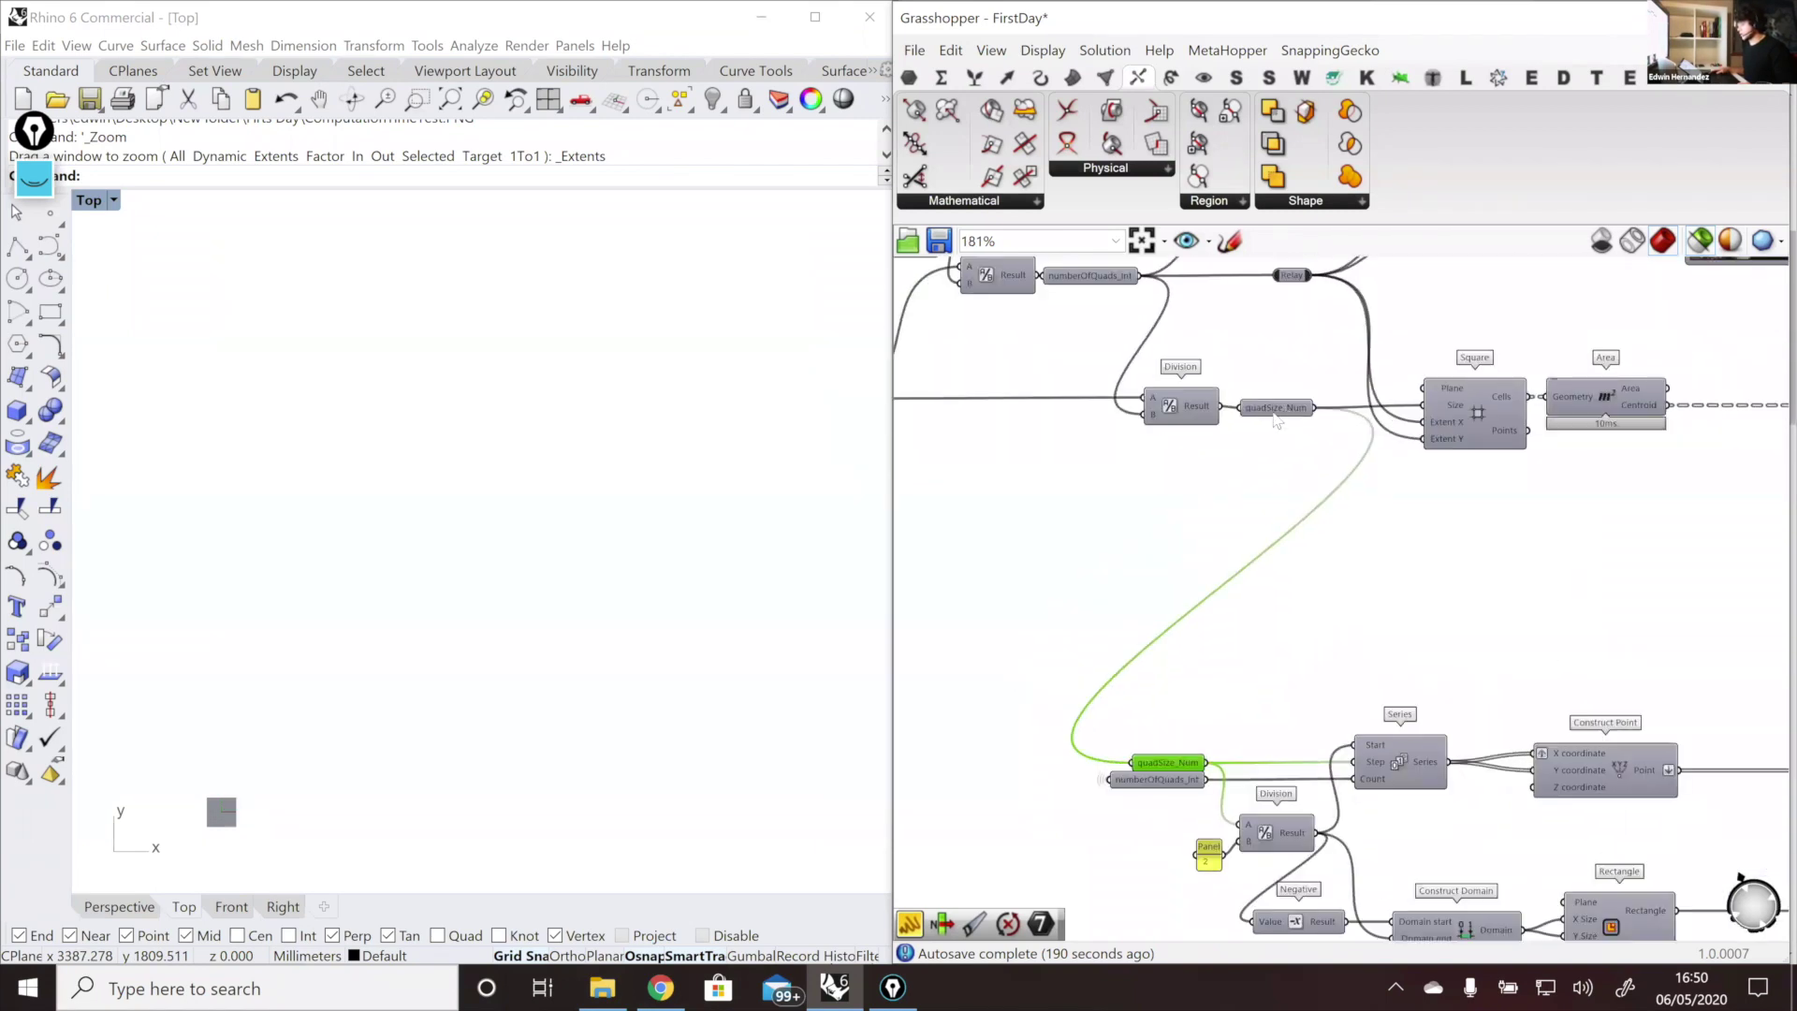
{"action": "left_click", "coordinate": [1187, 779], "text": "shift"}
{"action": "scroll", "coordinate": [1498, 496], "scroll_direction": "down", "scroll_amount": 2}
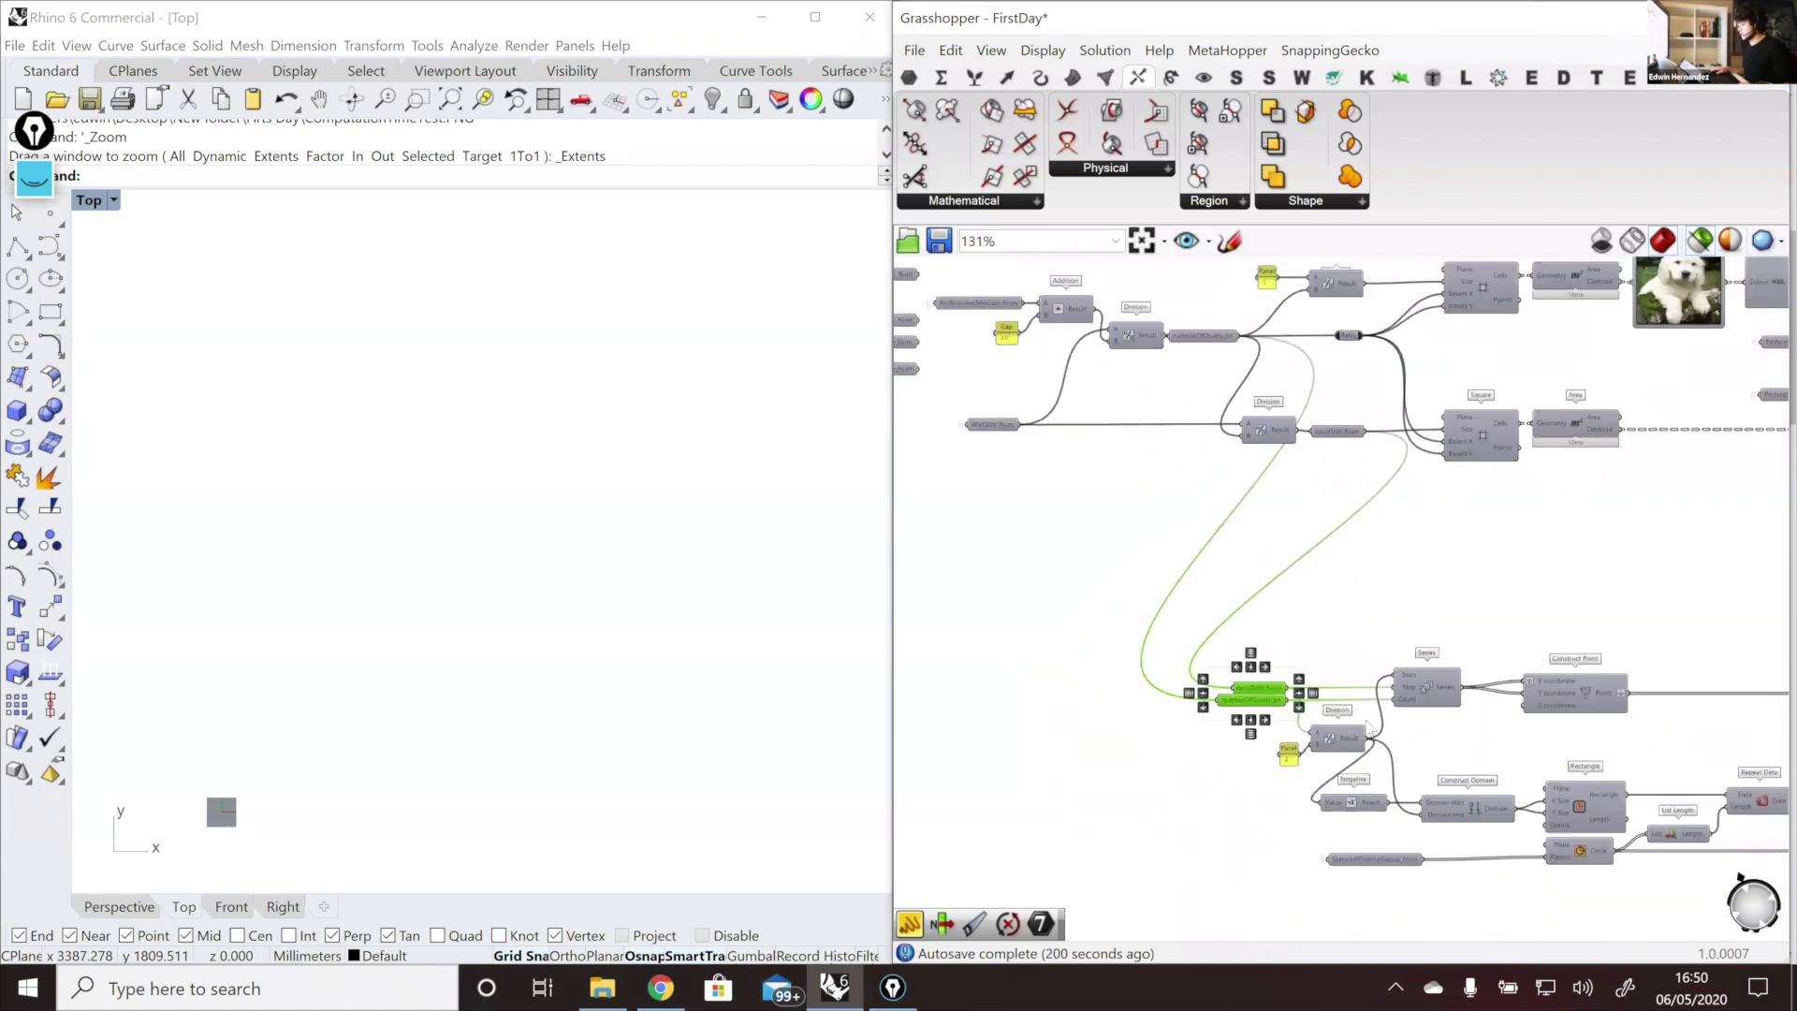
Step: Inspect the Series component's output values and its connections to Construct Point
{"action": "scroll", "coordinate": [1385, 711], "scroll_direction": "up", "scroll_amount": 3}
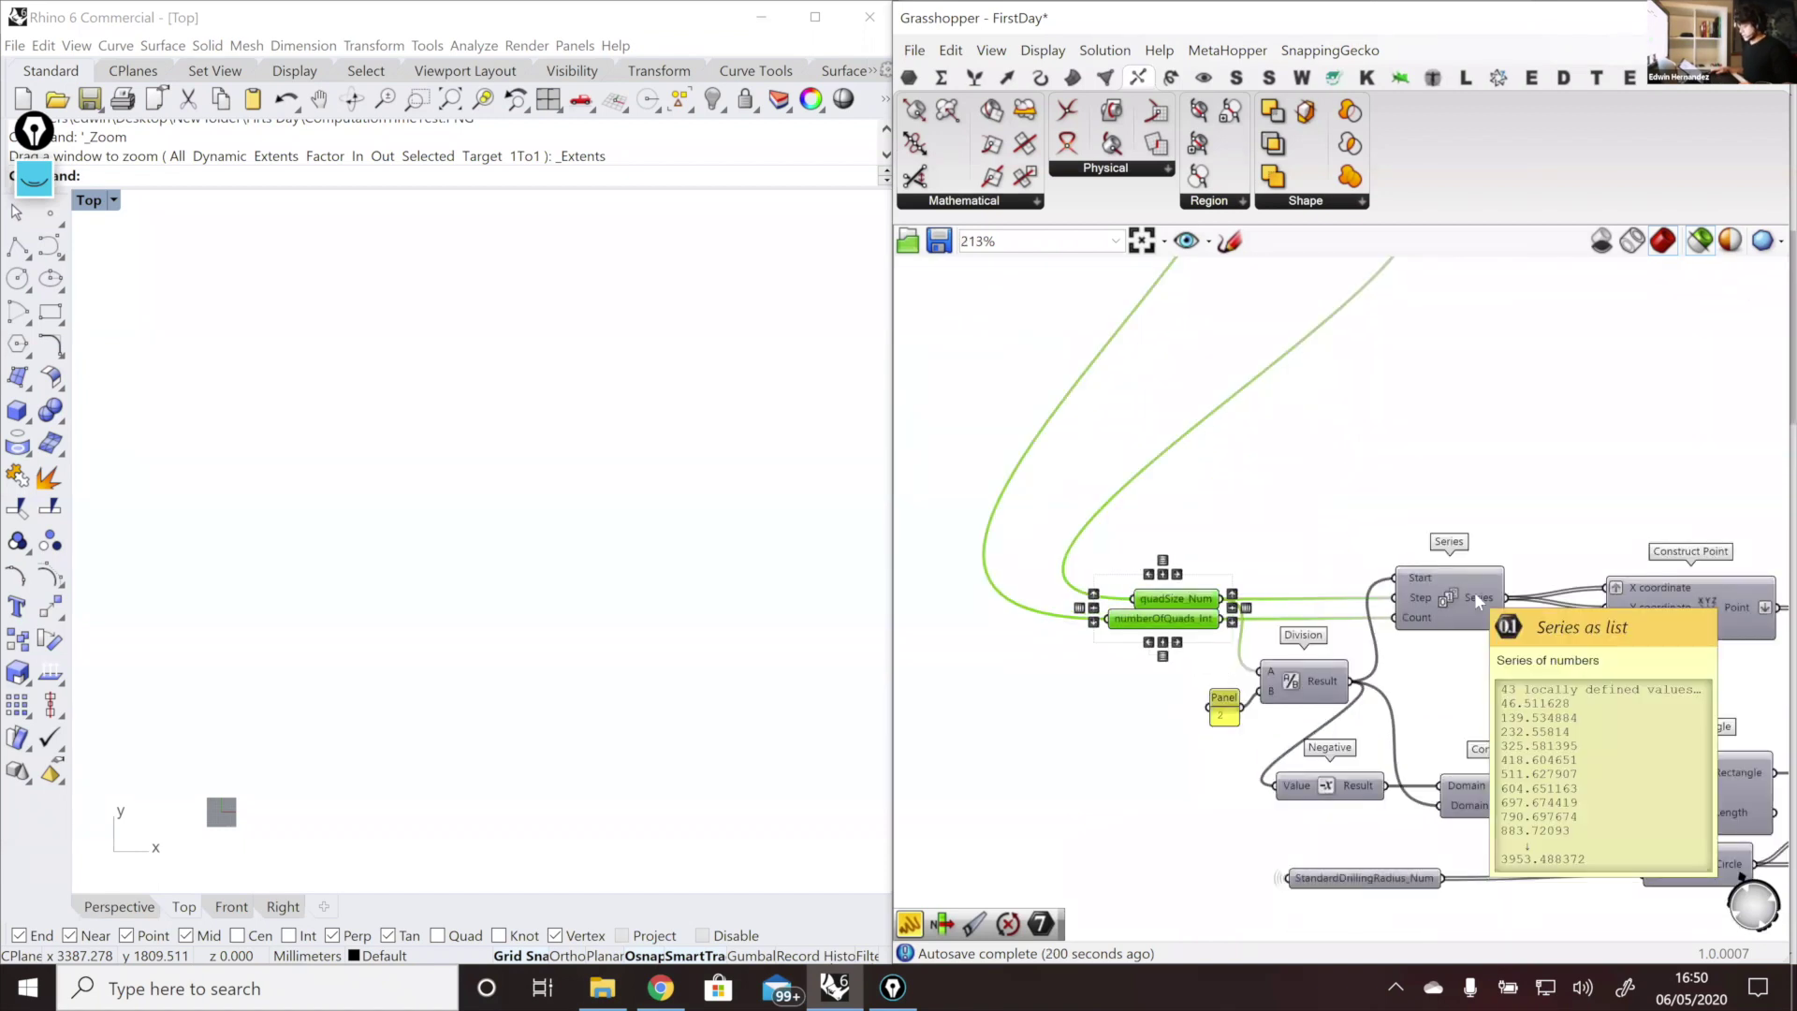
{"action": "right_click_drag", "start_coordinate": [1476, 598], "coordinate": [1444, 565]}
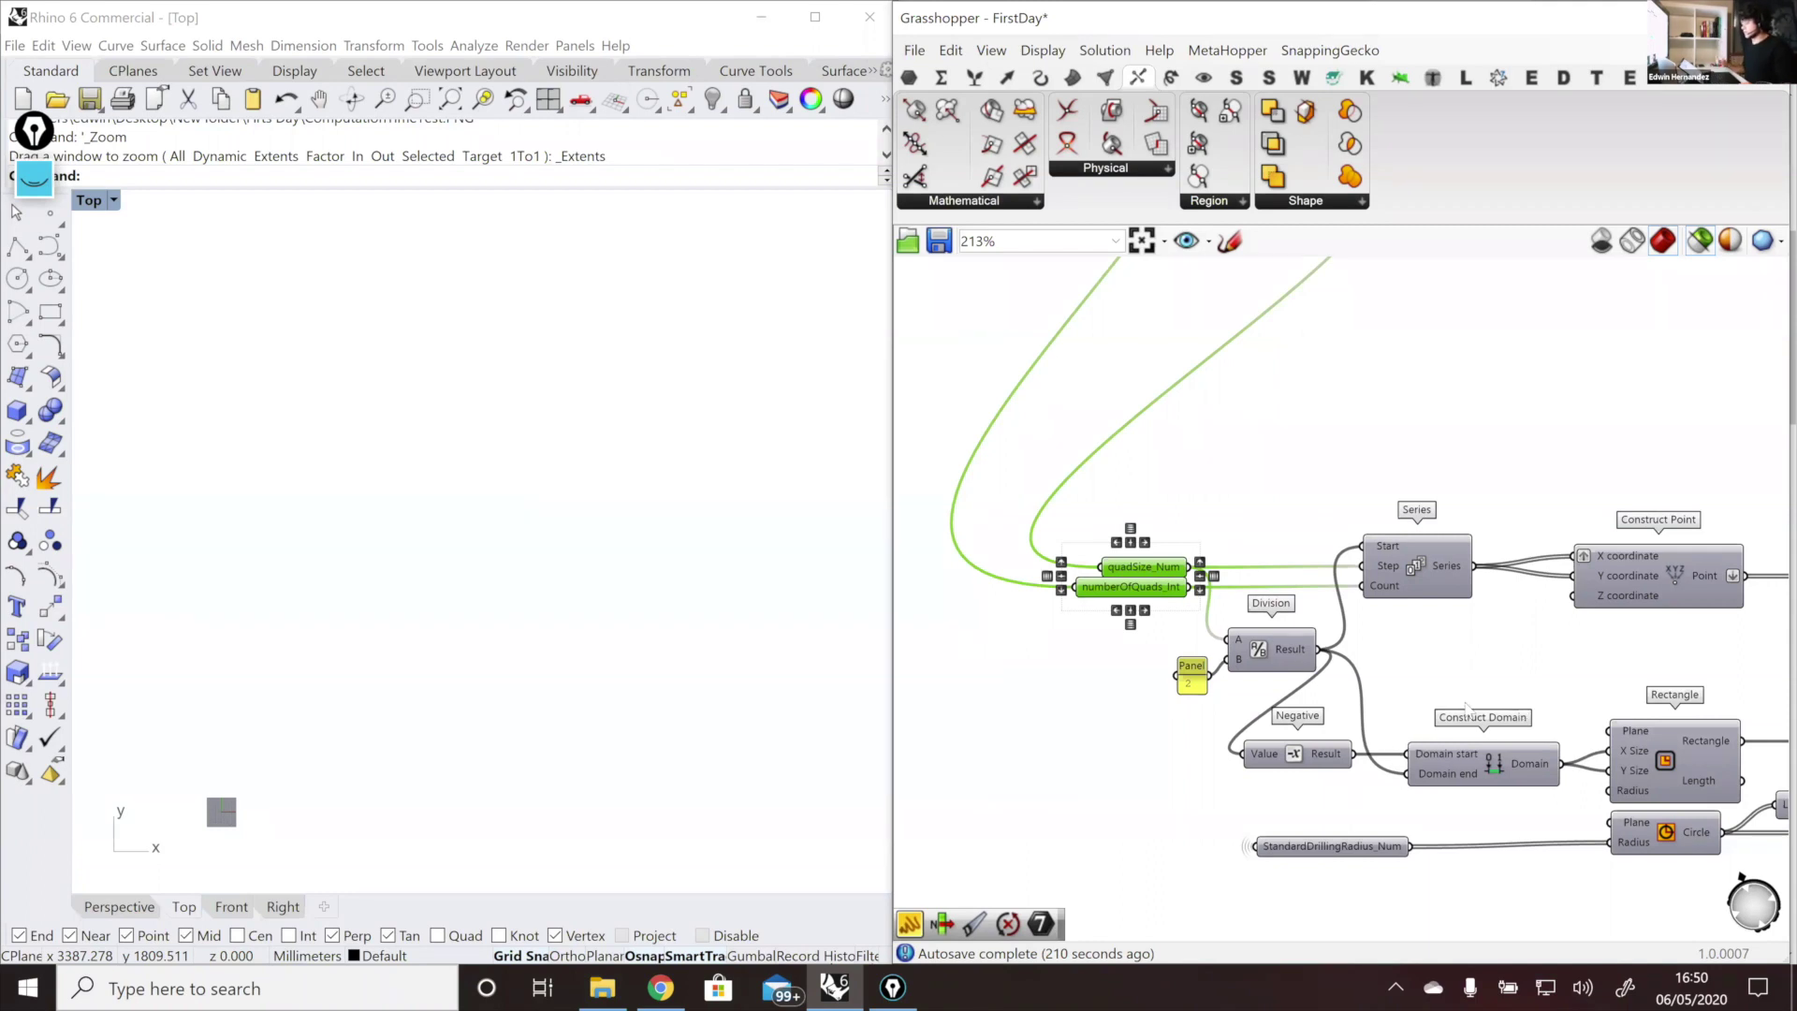
{"action": "right_click_drag", "start_coordinate": [1466, 705], "coordinate": [1433, 711]}
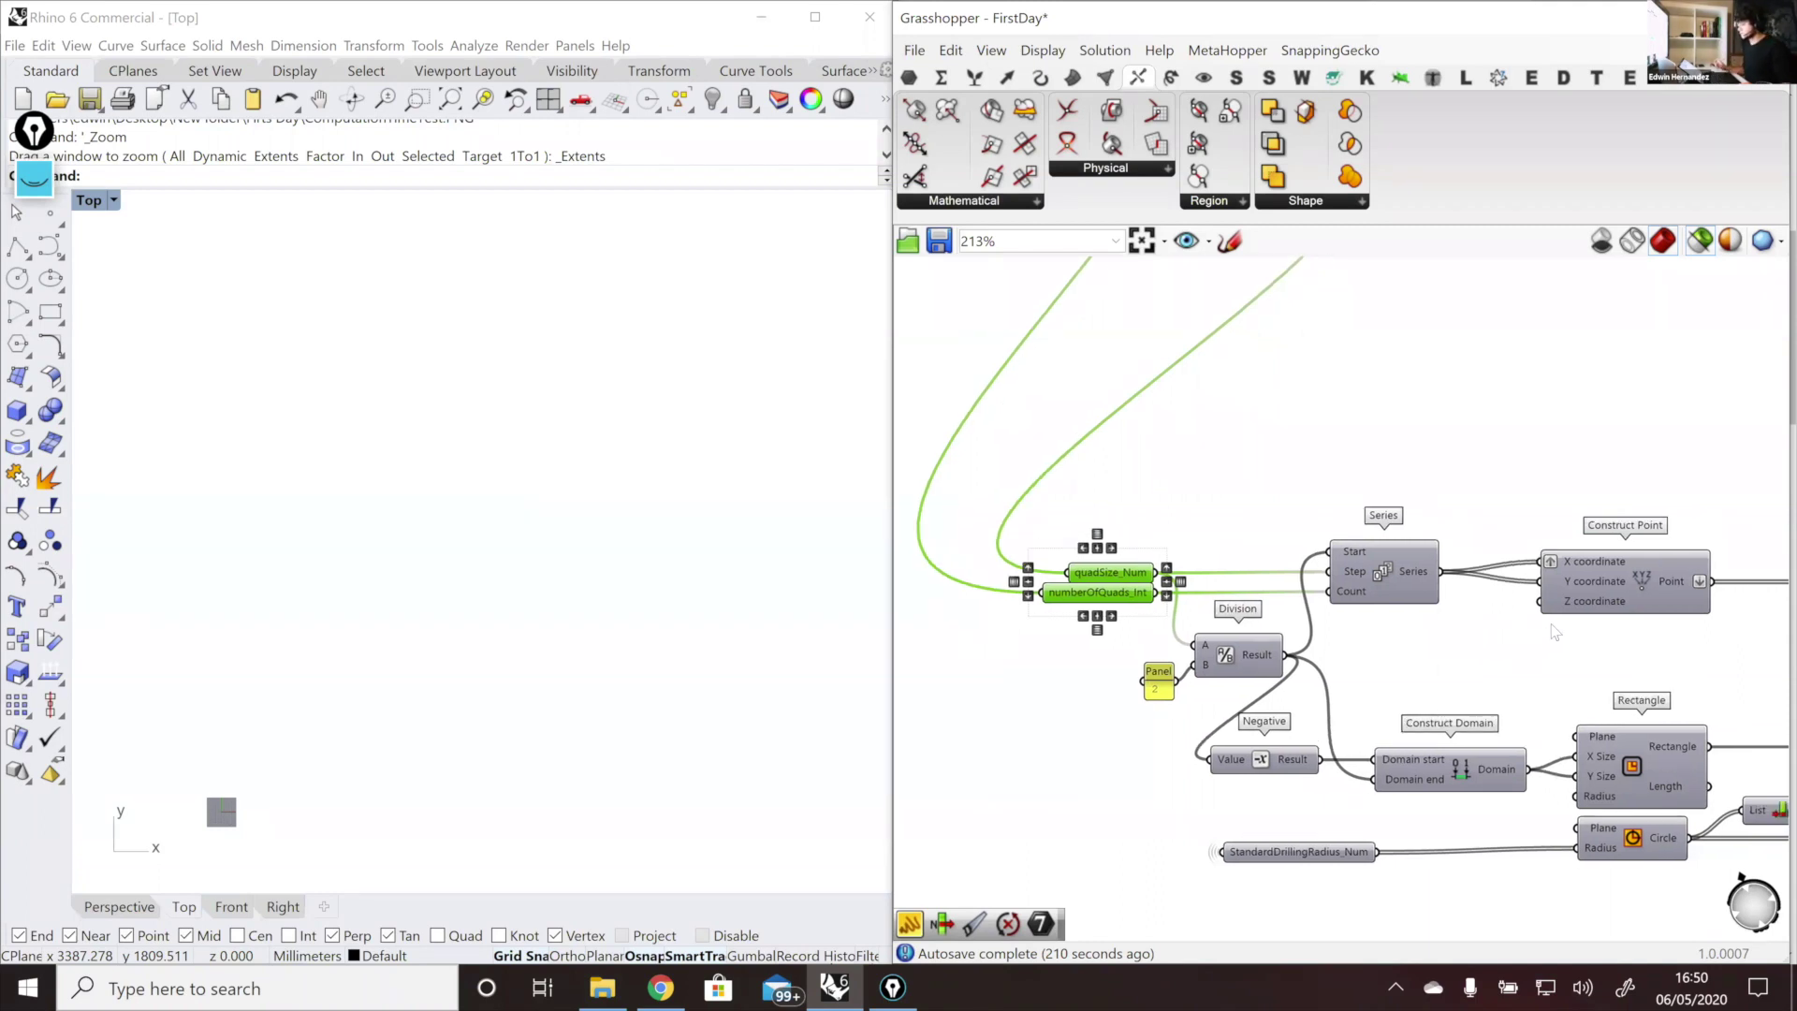
Step: Preview the Construct Point grid in the Top viewport and inspect its coordinate inputs and Point output
{"action": "left_click", "coordinate": [1572, 567]}
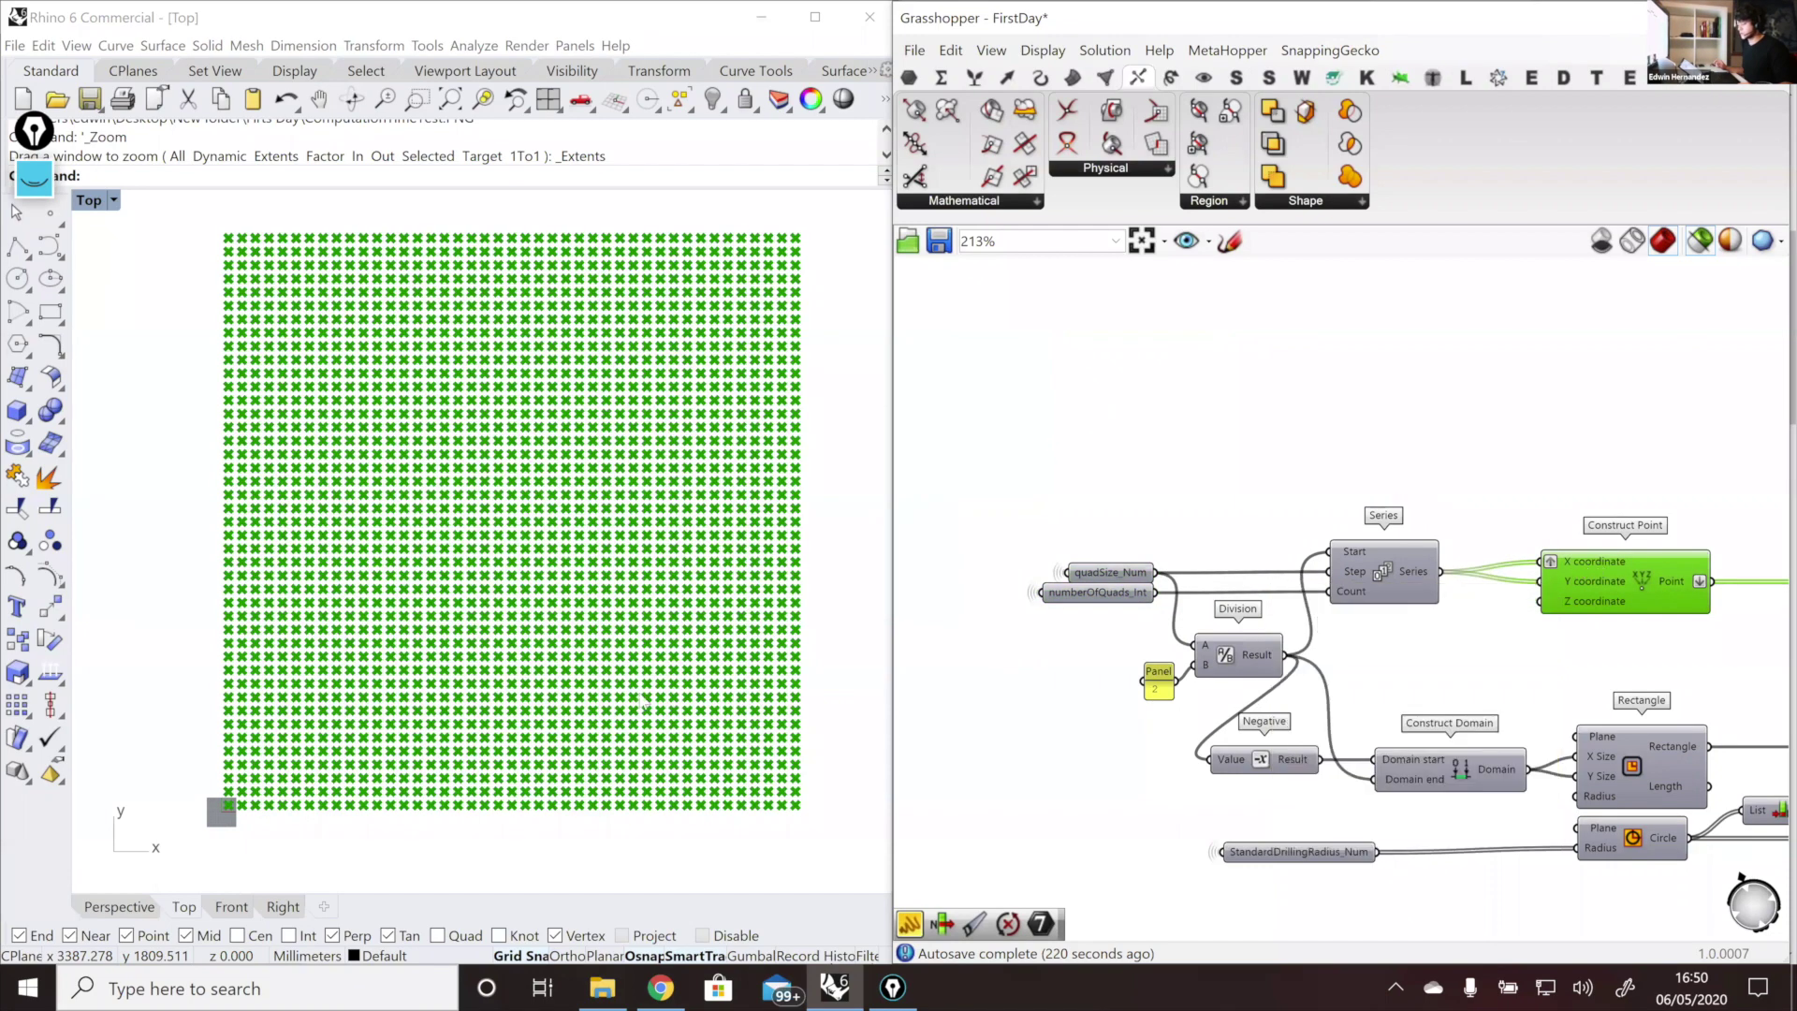
{"action": "scroll", "coordinate": [619, 703], "scroll_direction": "down", "scroll_amount": 4}
{"action": "scroll", "coordinate": [651, 659], "scroll_direction": "up", "scroll_amount": 4}
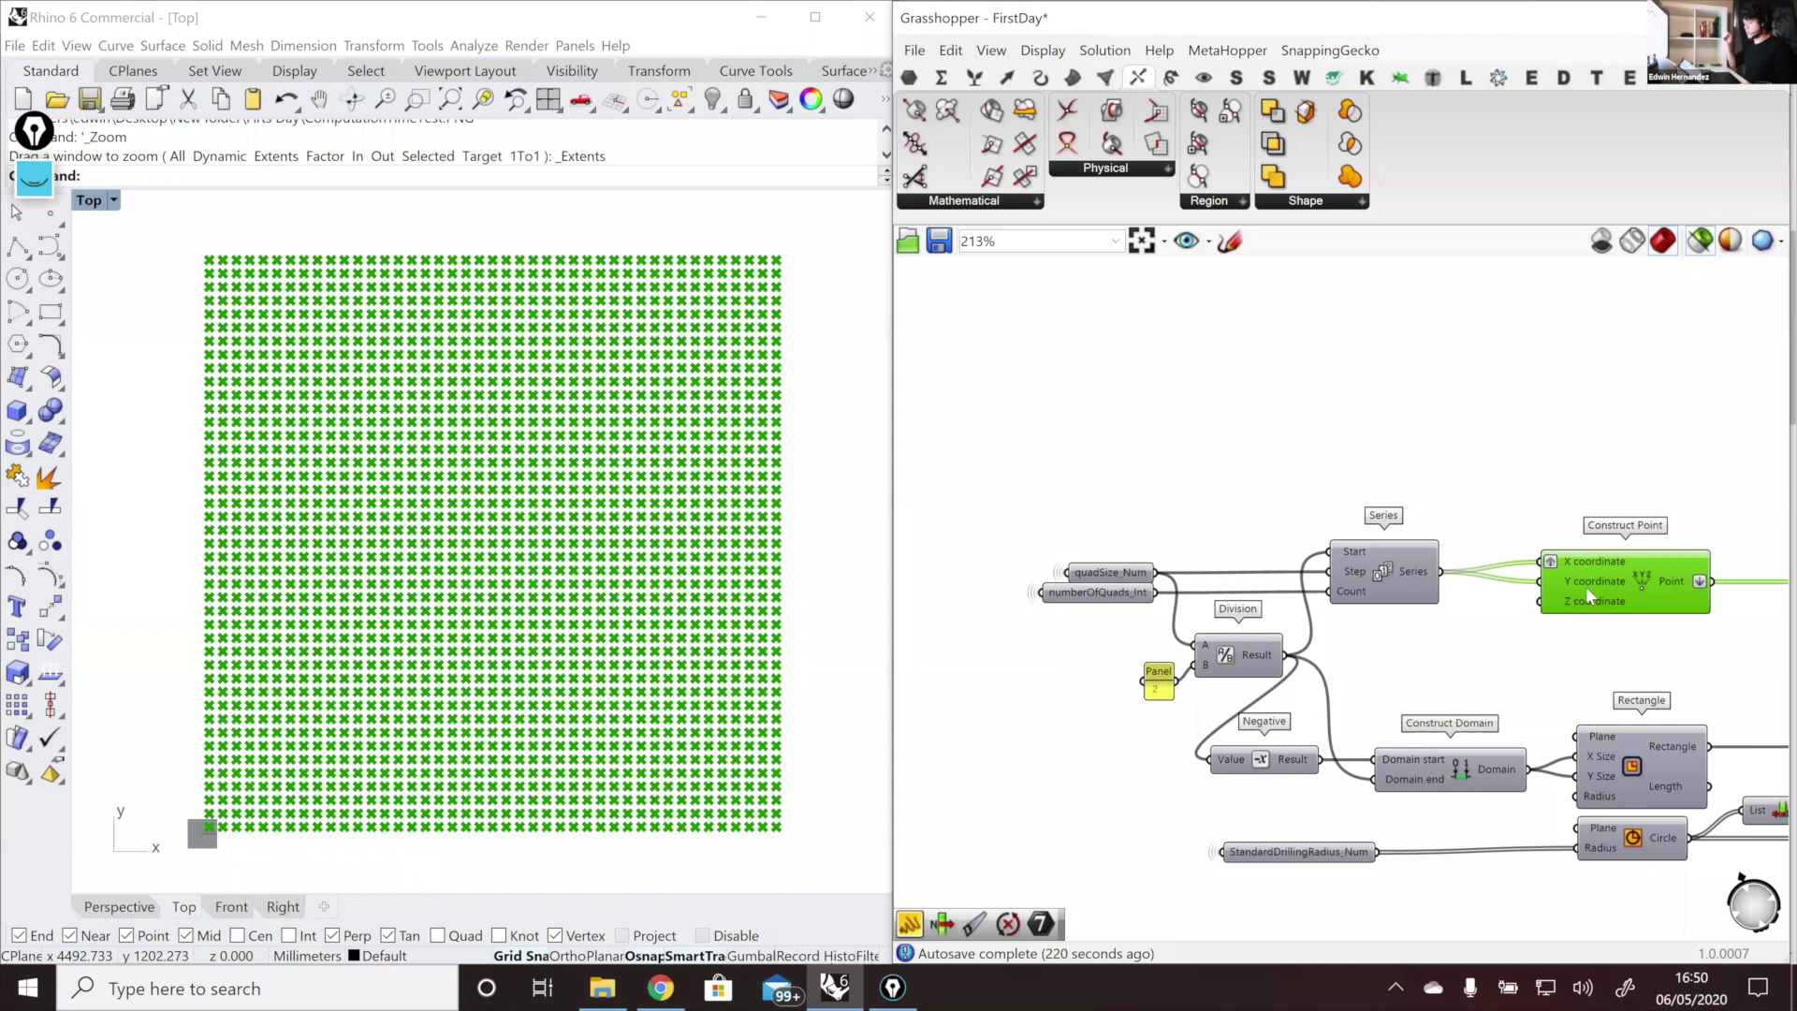
{"action": "mouse_move", "coordinate": [1582, 577]}
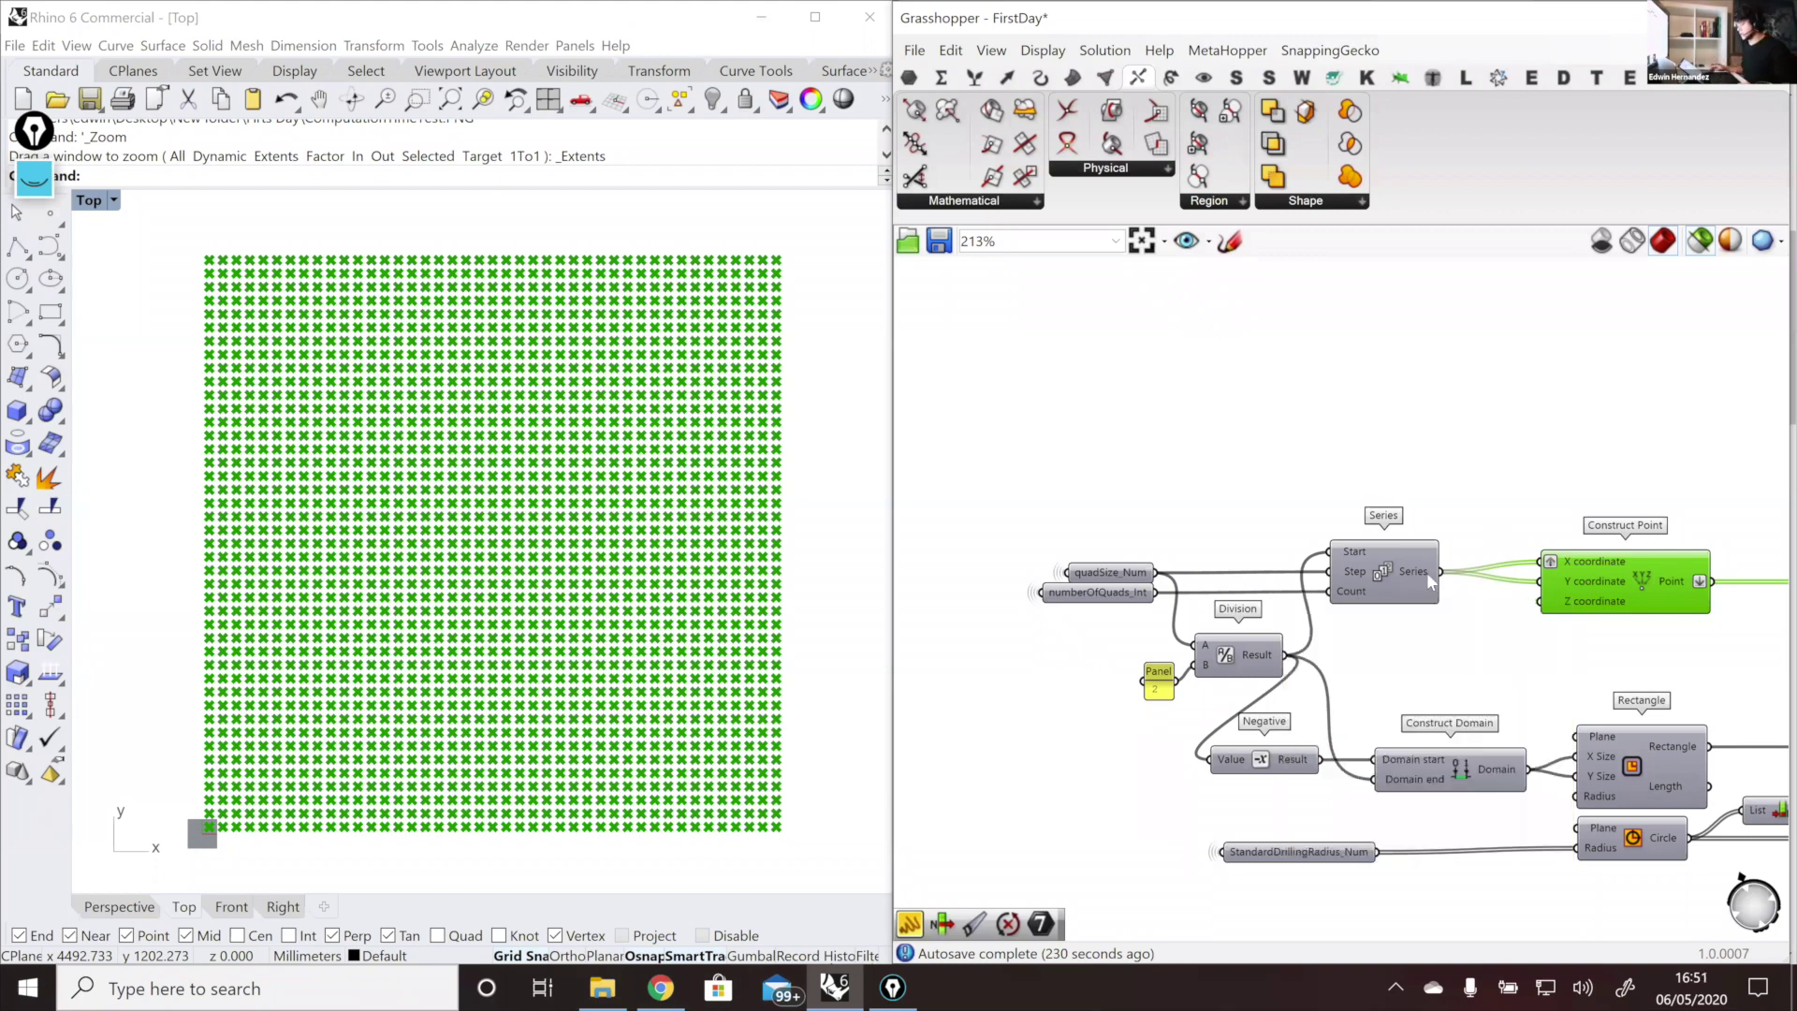
{"action": "scroll", "coordinate": [1503, 583], "scroll_direction": "down", "scroll_amount": 1}
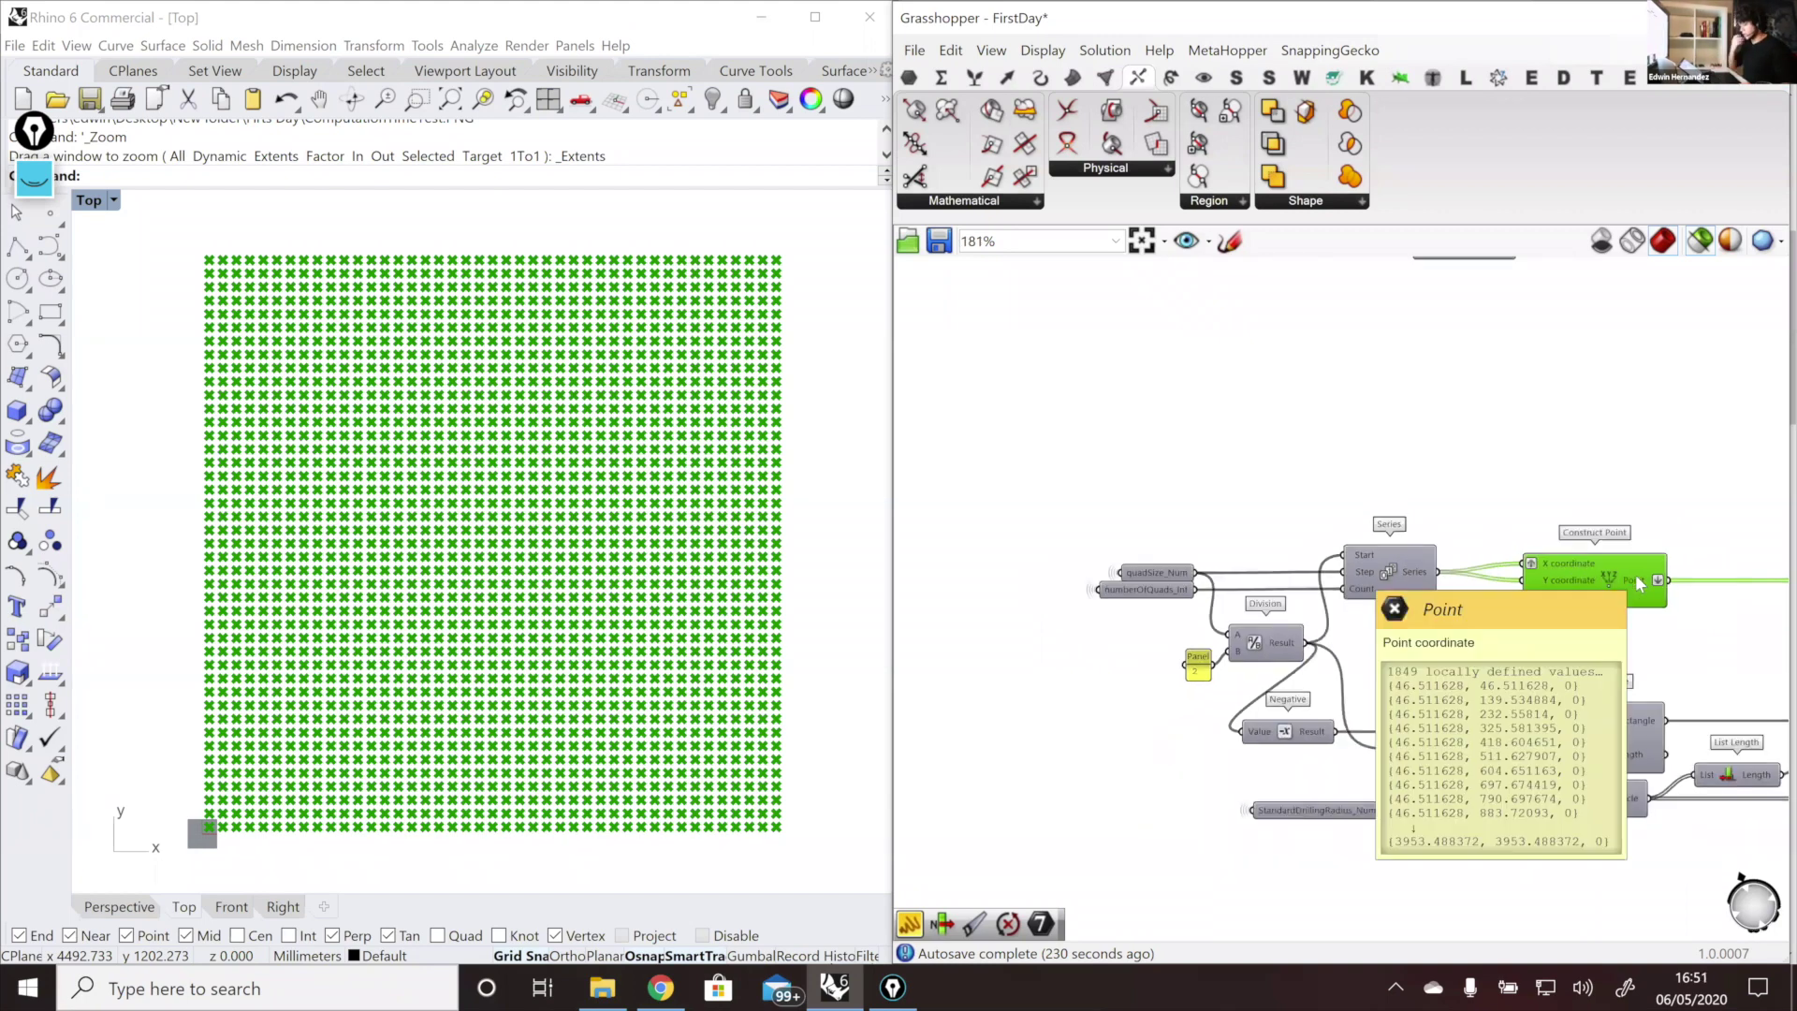
{"action": "right_click_drag", "start_coordinate": [1499, 537], "coordinate": [1399, 481]}
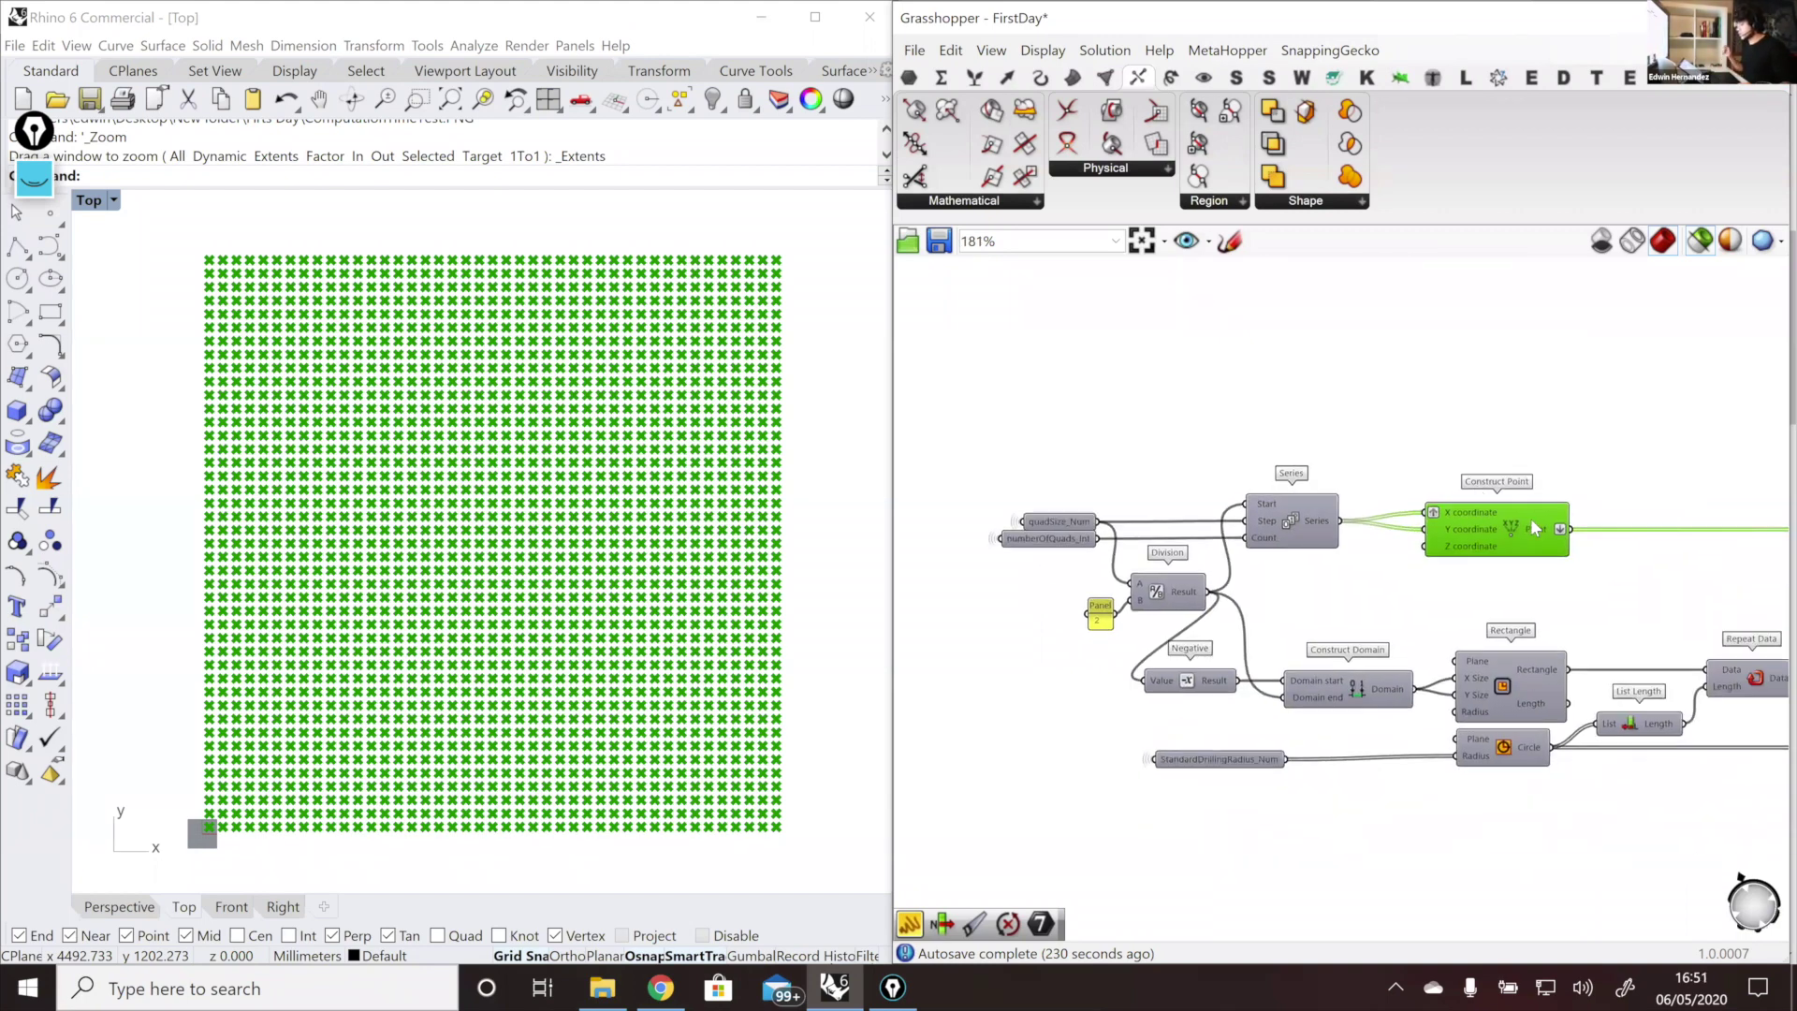
Step: Preview the lower Area component's centroids again to compare them with the grid from Construct Point
{"action": "scroll", "coordinate": [1403, 571], "scroll_direction": "down", "scroll_amount": 4}
{"action": "right_click_drag", "start_coordinate": [1447, 350], "coordinate": [1433, 410]}
{"action": "scroll", "coordinate": [1433, 410], "scroll_direction": "up", "scroll_amount": 1}
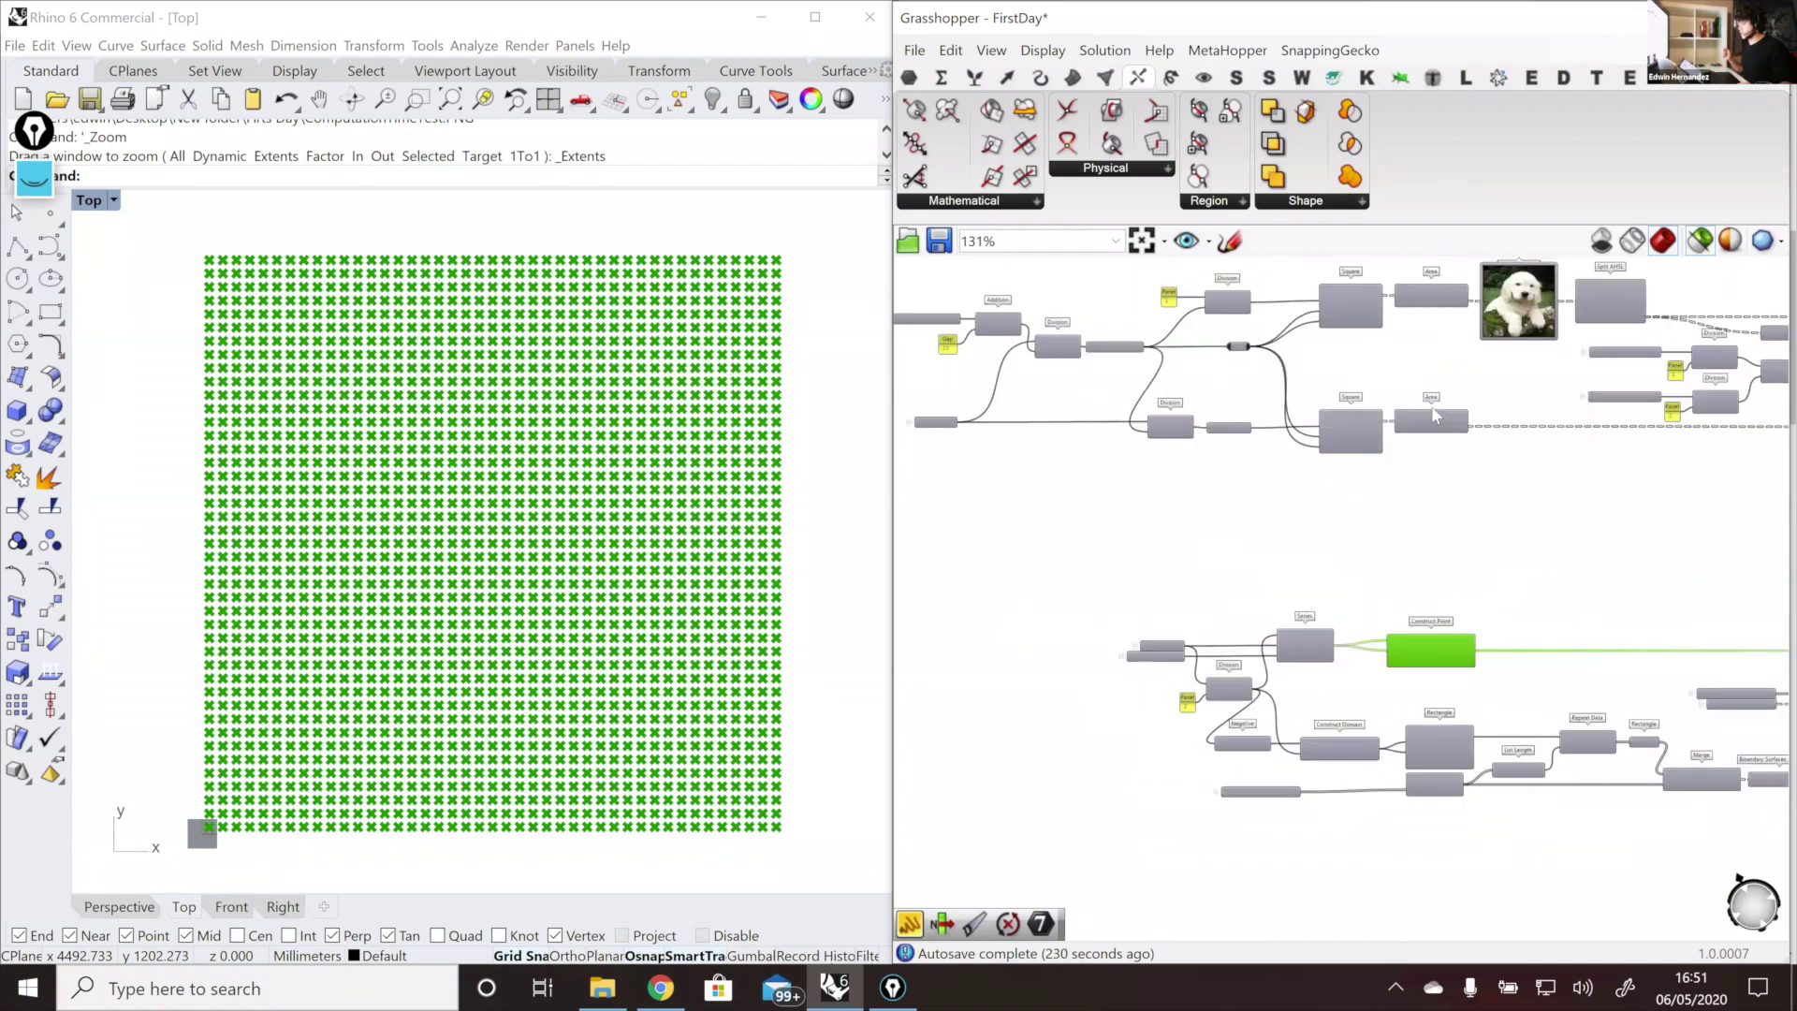
{"action": "scroll", "coordinate": [1441, 426], "scroll_direction": "up", "scroll_amount": 1}
{"action": "left_click", "coordinate": [1434, 416]}
{"action": "scroll", "coordinate": [1369, 615], "scroll_direction": "down", "scroll_amount": 2}
{"action": "right_click_drag", "start_coordinate": [1361, 588], "coordinate": [1368, 546]}
{"action": "right_click_drag", "start_coordinate": [1270, 665], "coordinate": [1270, 595]}
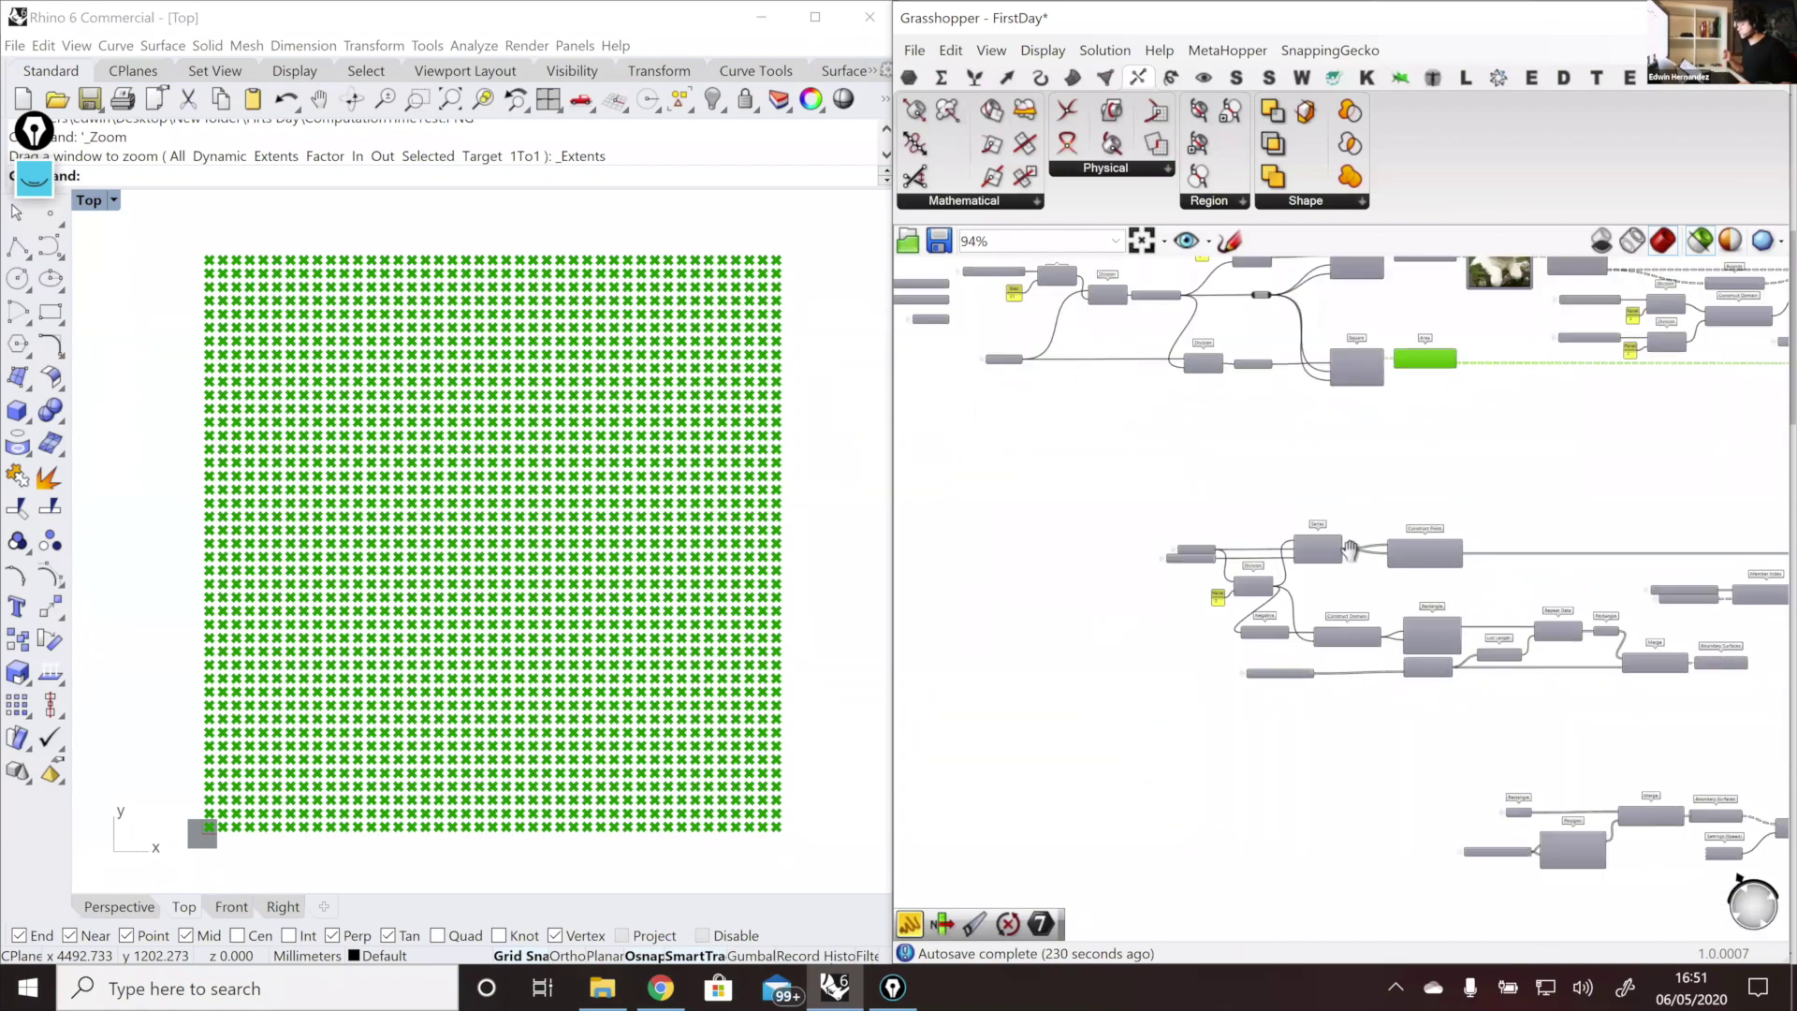
Step: Examine the Construct Domain and Rectangle components below the Series, and check the Rectangle output
{"action": "scroll", "coordinate": [1272, 597], "scroll_direction": "up", "scroll_amount": 5}
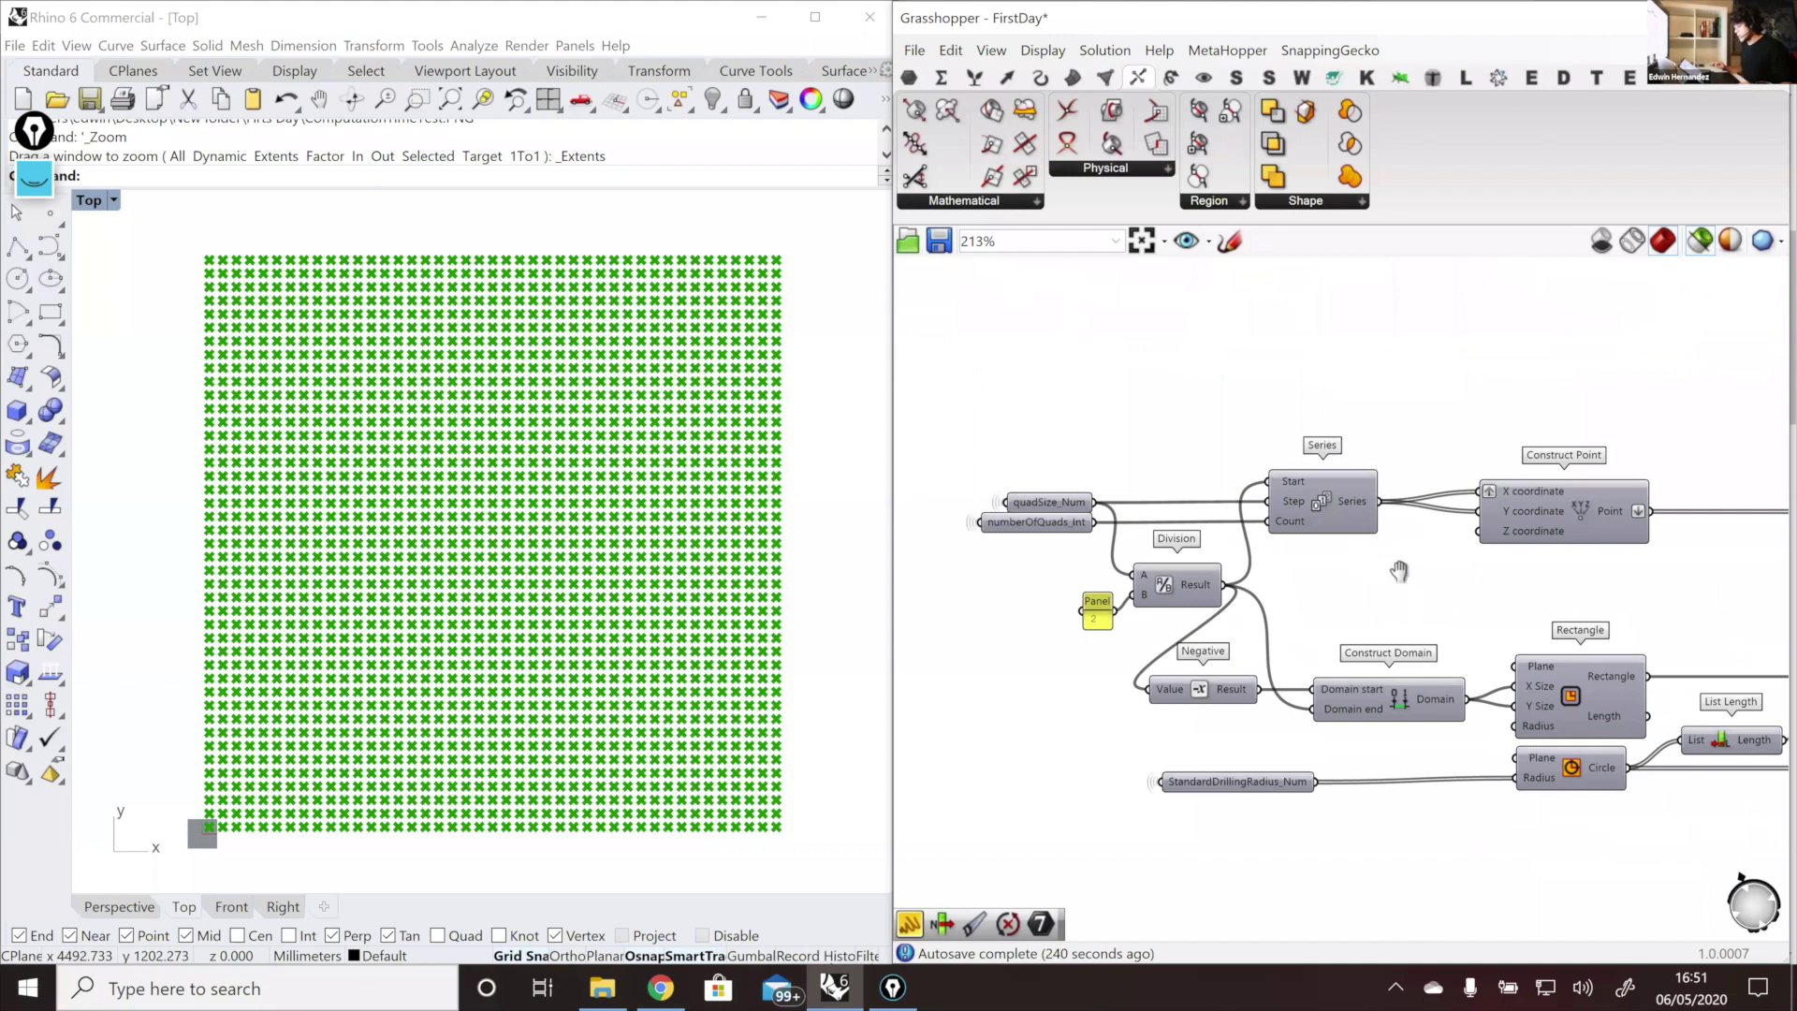
{"action": "right_click_drag", "start_coordinate": [1400, 570], "coordinate": [1376, 573]}
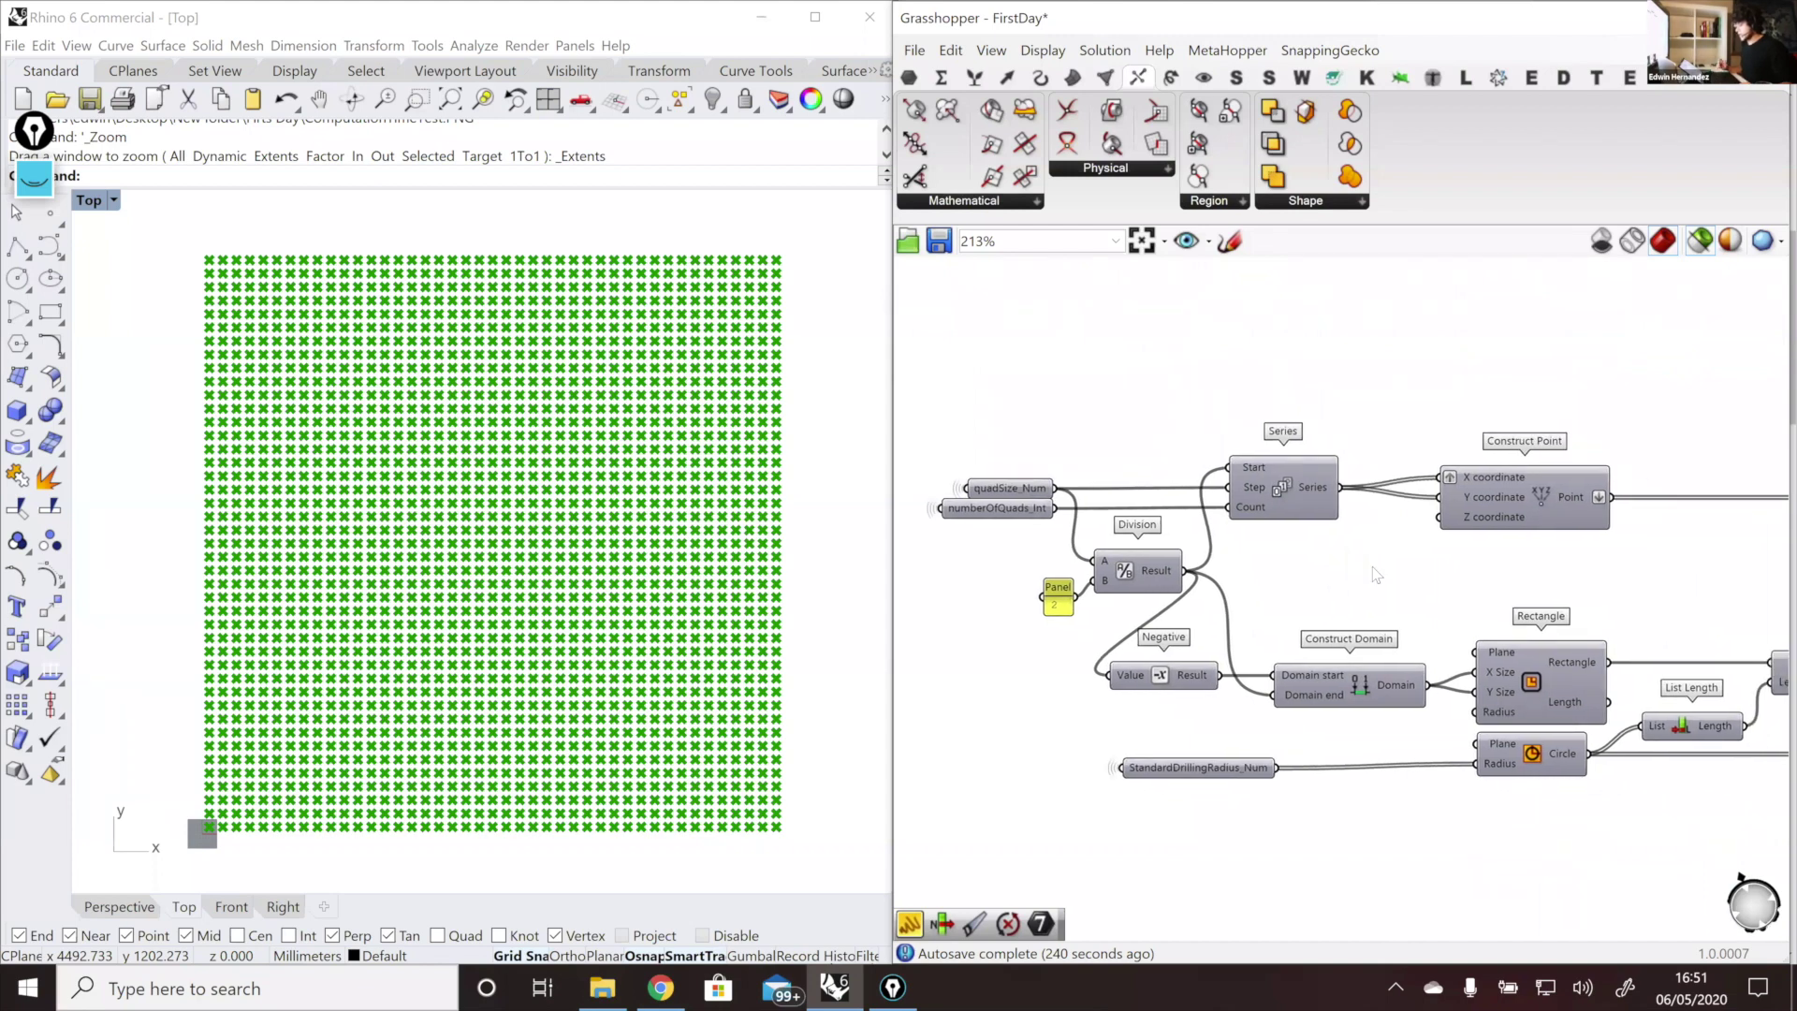
{"action": "scroll", "coordinate": [1247, 575], "scroll_direction": "down", "scroll_amount": 2}
{"action": "scroll", "coordinate": [1213, 545], "scroll_direction": "down", "scroll_amount": 1}
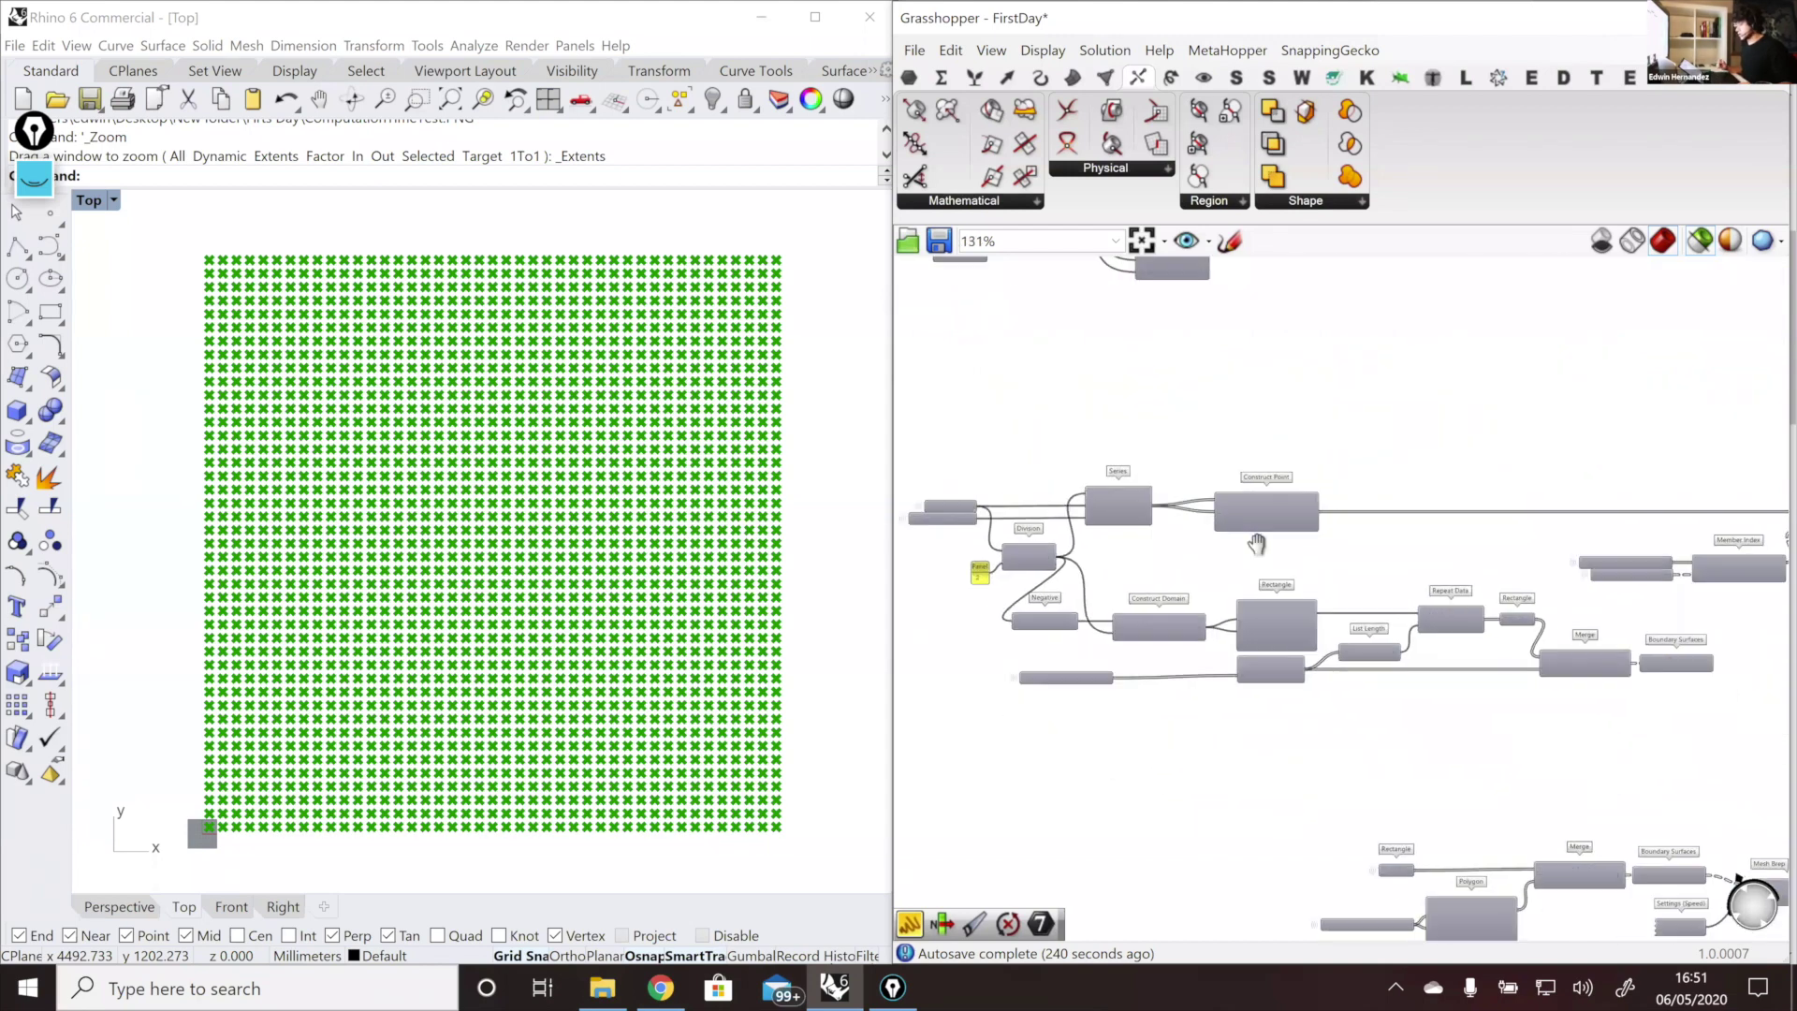
{"action": "scroll", "coordinate": [1256, 544], "scroll_direction": "up", "scroll_amount": 2}
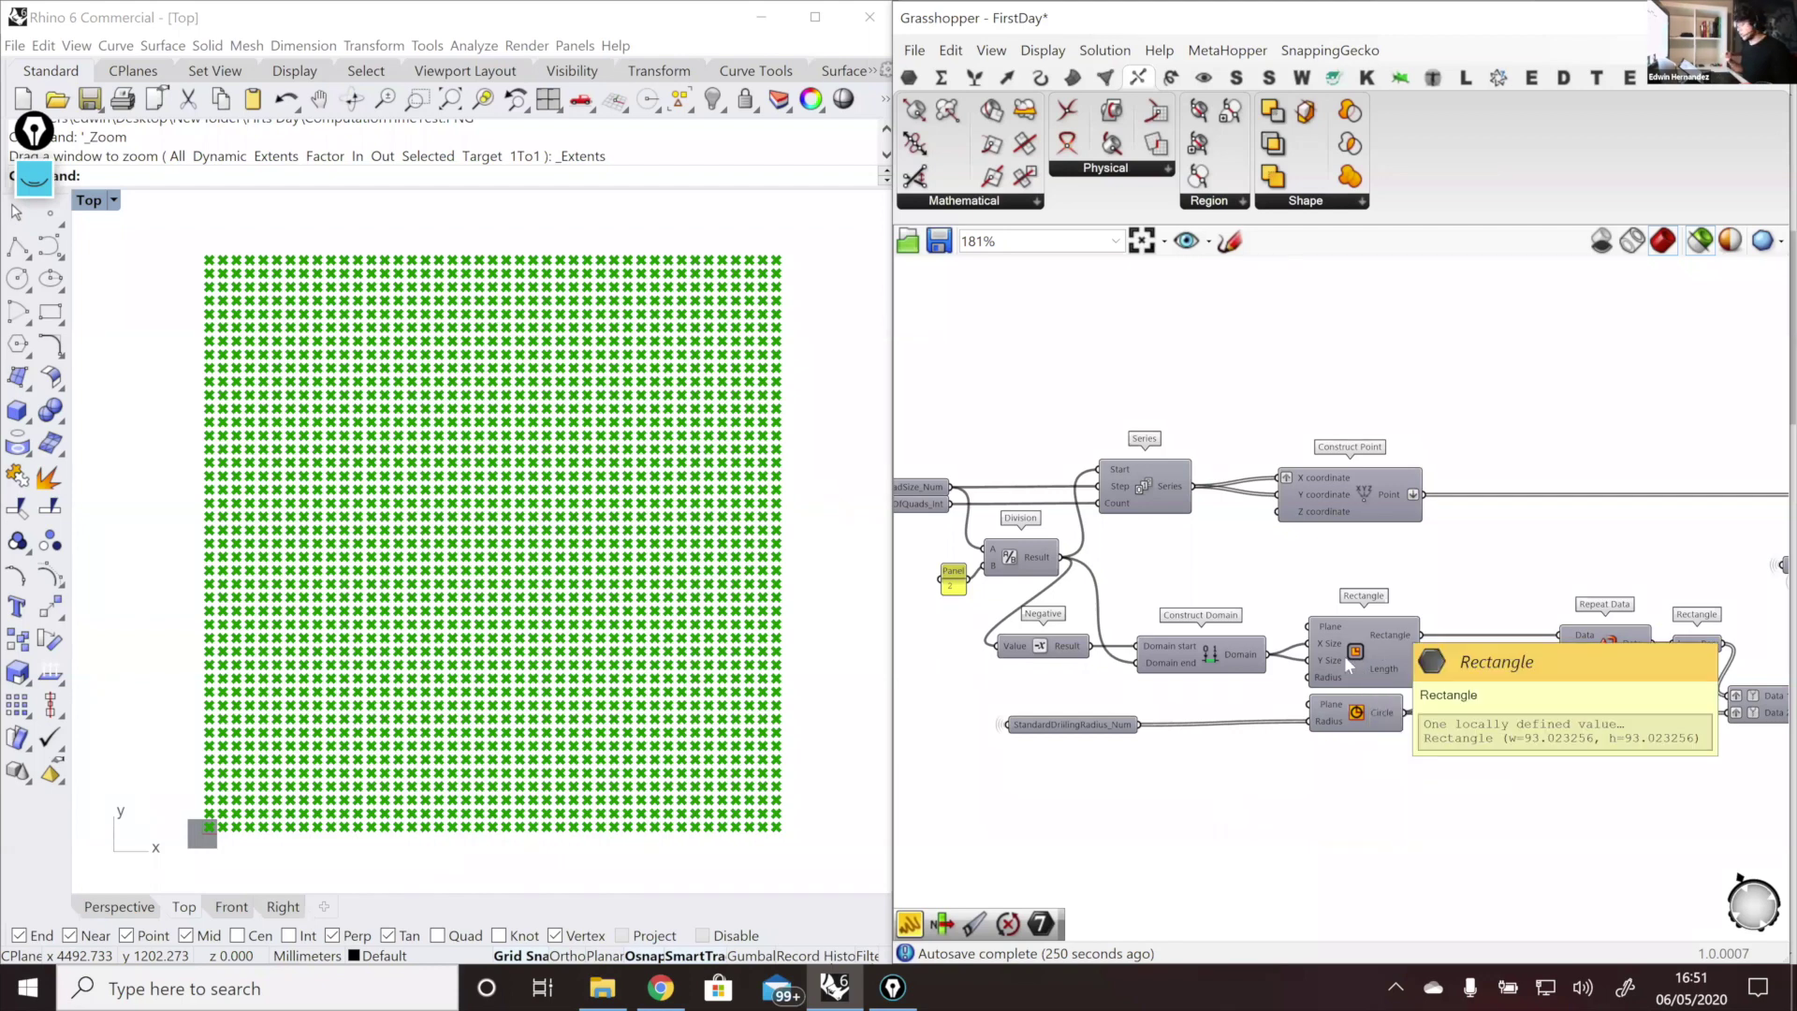
Step: Trace the StandardDrillingRadius_Num input, and preview the Circle and Rectangle components' base geometry up close in the Top viewport
{"action": "left_click", "coordinate": [1078, 726]}
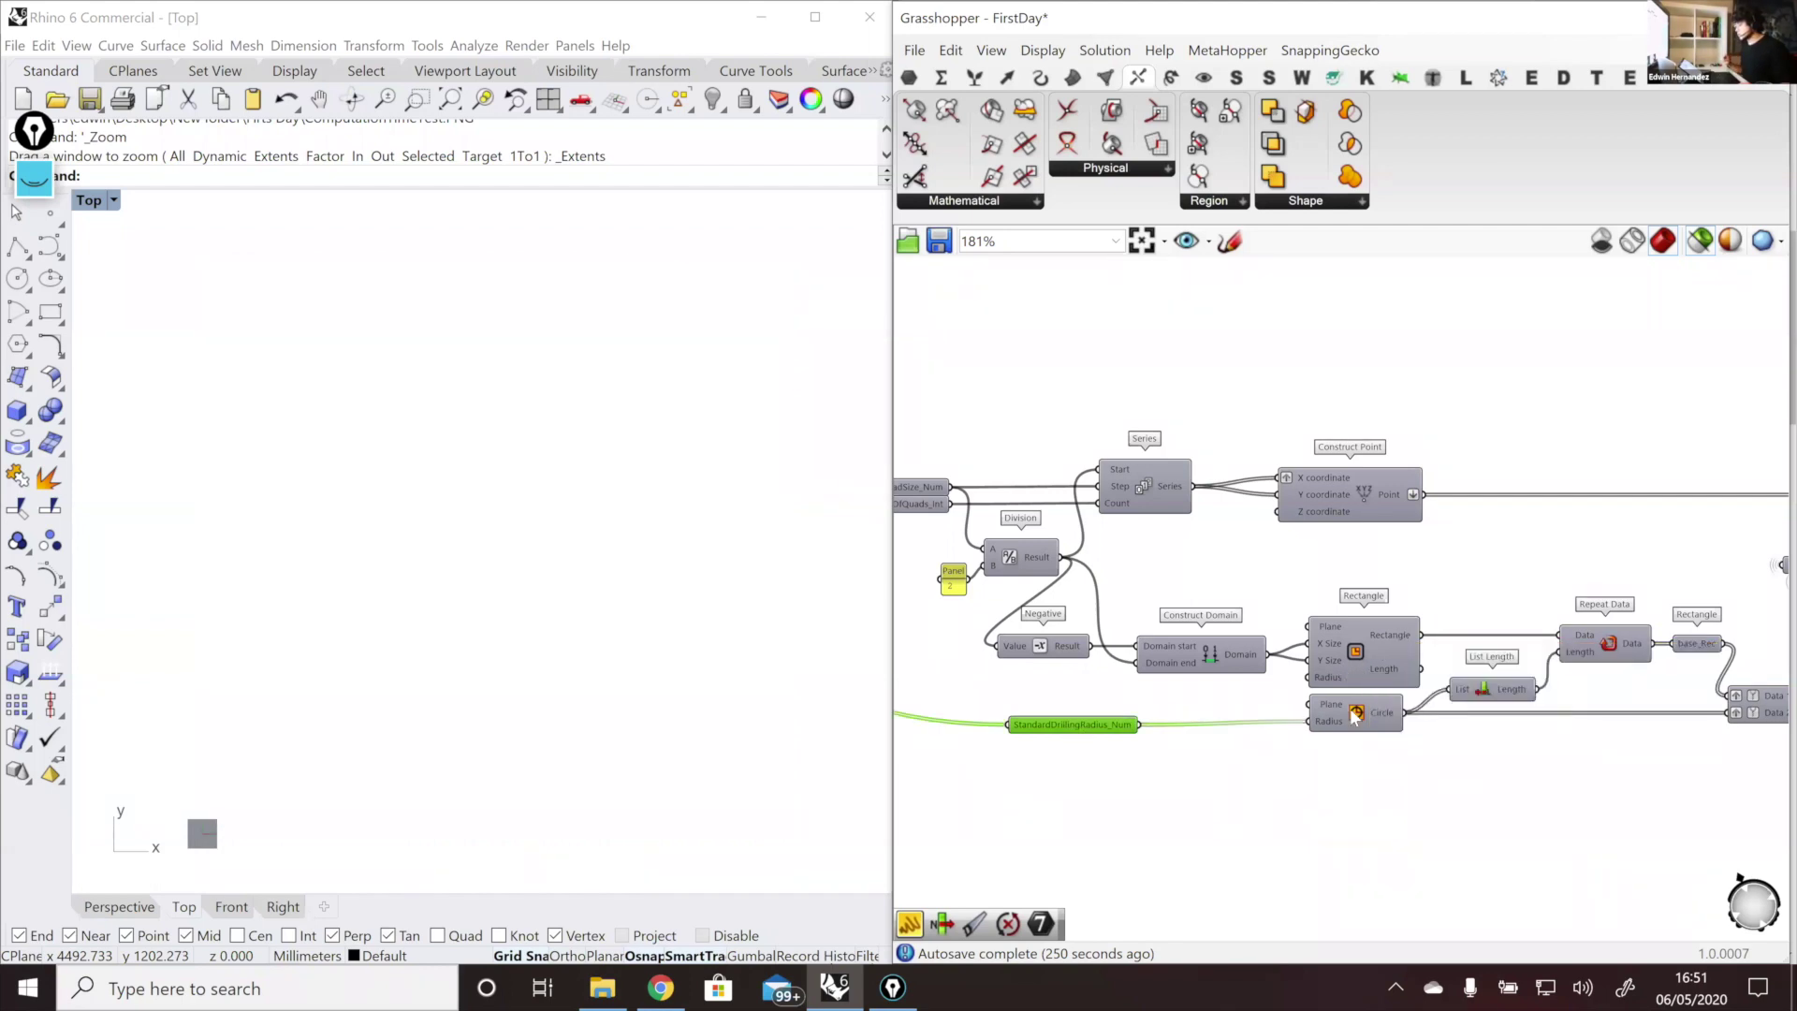
{"action": "left_click", "coordinate": [1355, 713]}
{"action": "scroll", "coordinate": [205, 818], "scroll_direction": "up", "scroll_amount": 8}
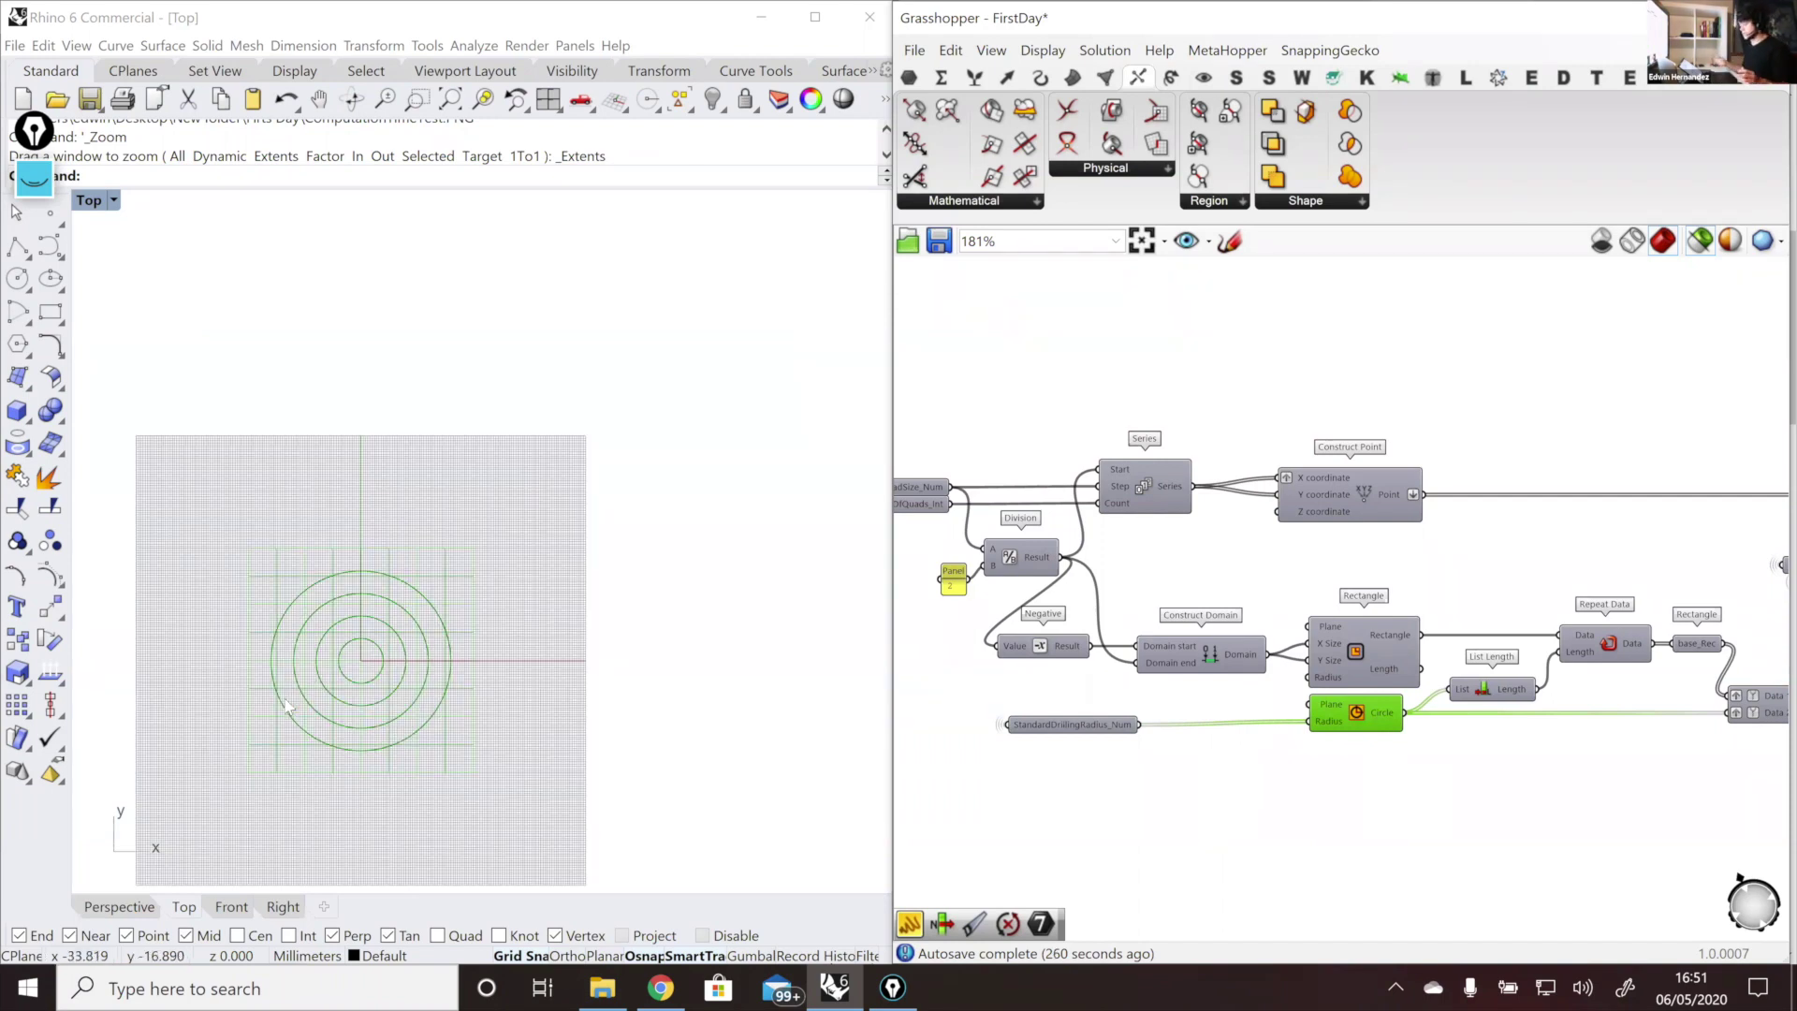
{"action": "left_click", "coordinate": [1370, 655]}
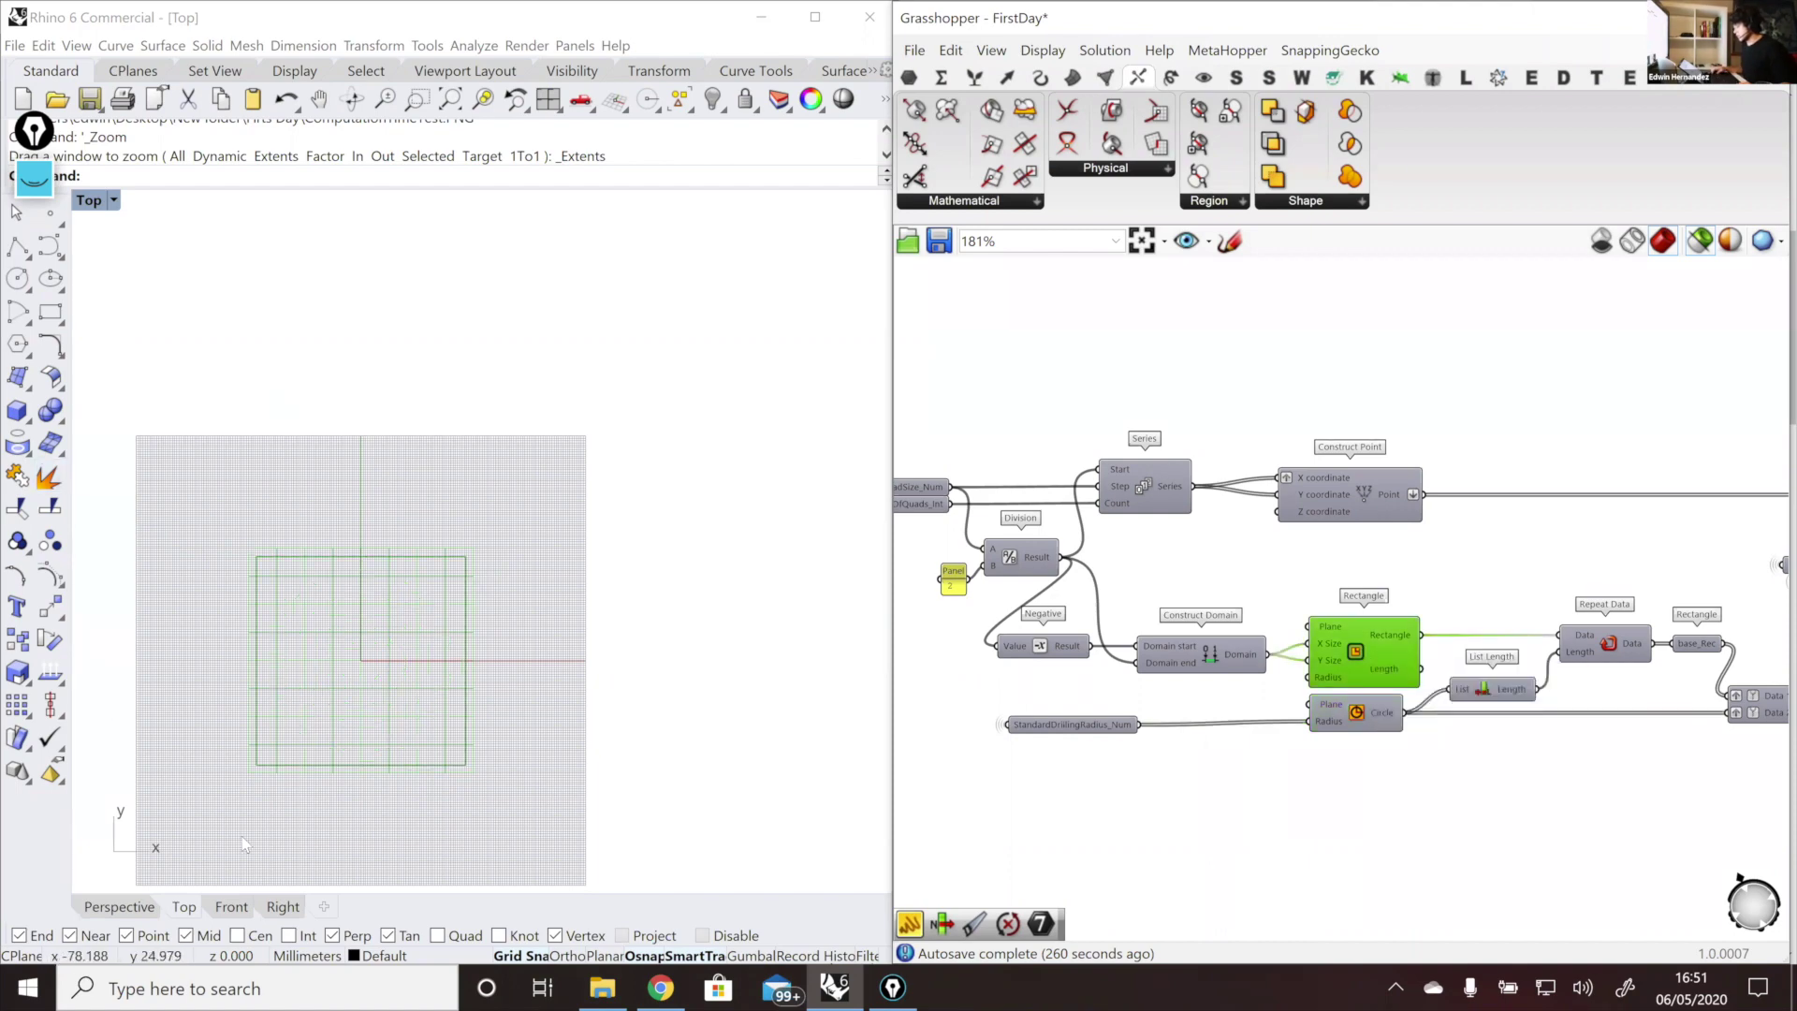
Step: Review the quadSize_Num, Division, Negative and Construct Domain chain that sizes the base rectangle
{"action": "right_click_drag", "start_coordinate": [1174, 608], "coordinate": [1233, 626]}
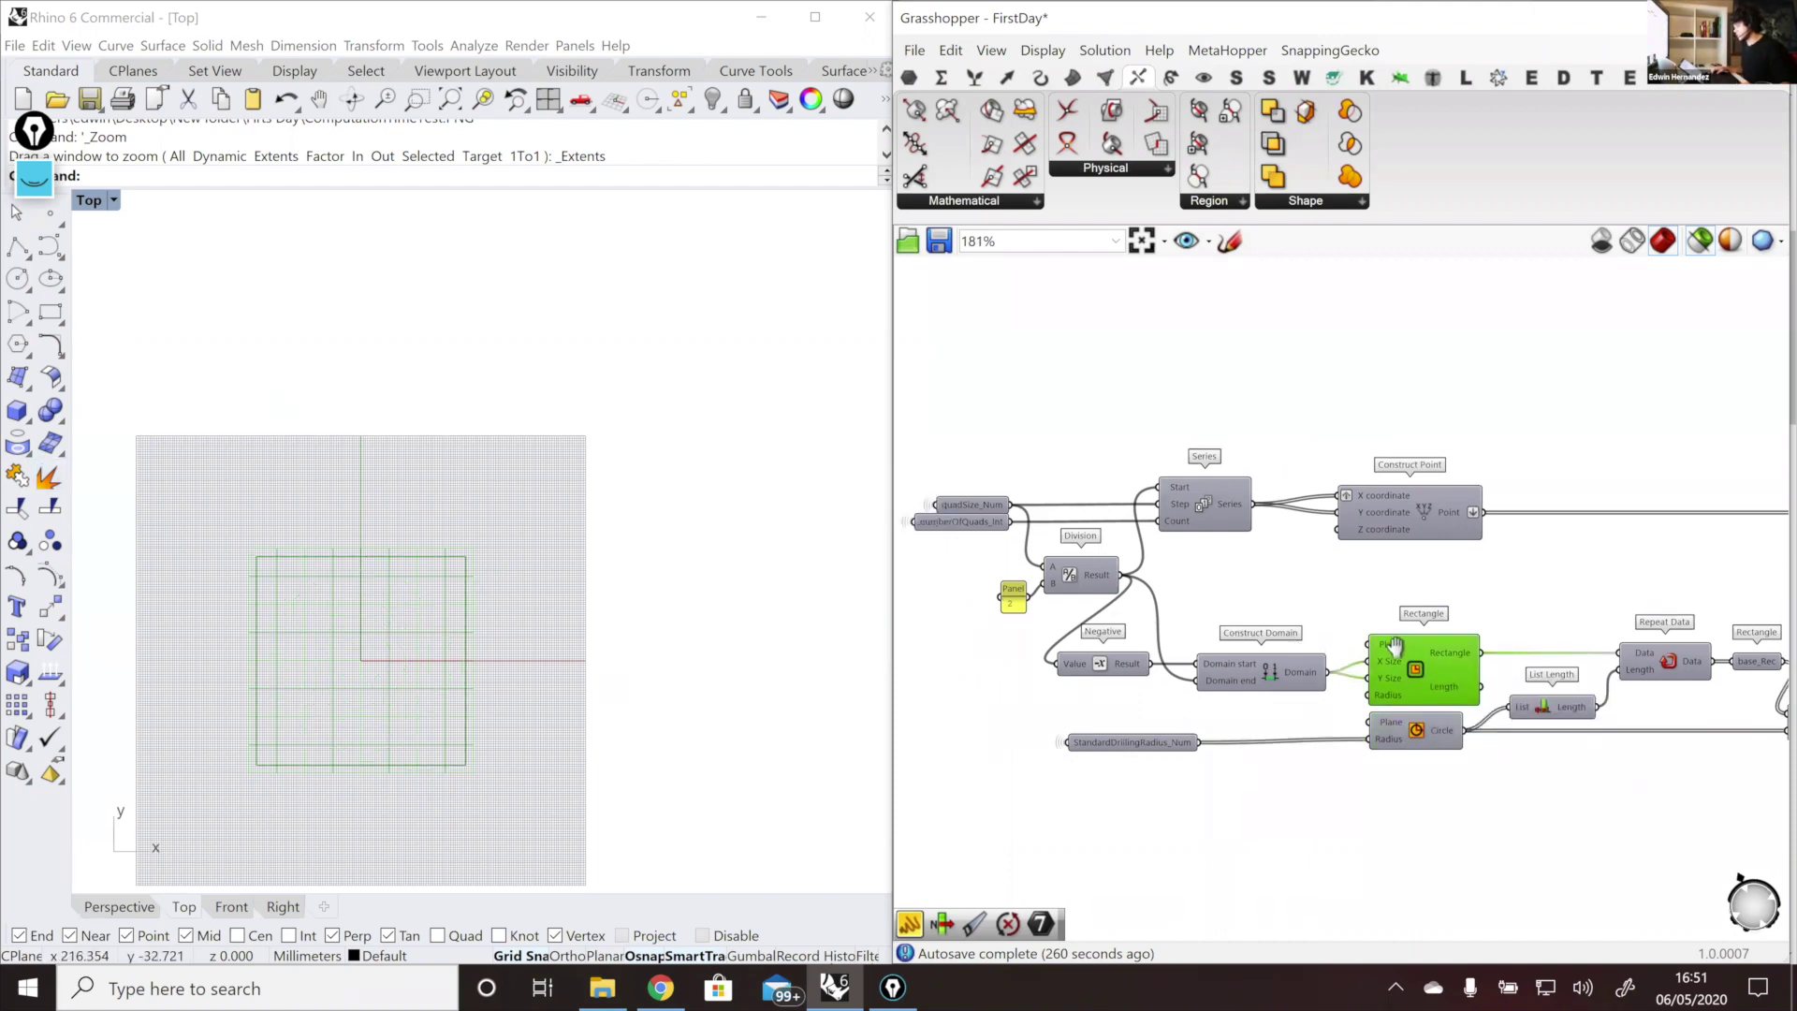
{"action": "right_click_drag", "start_coordinate": [962, 502], "coordinate": [1125, 531]}
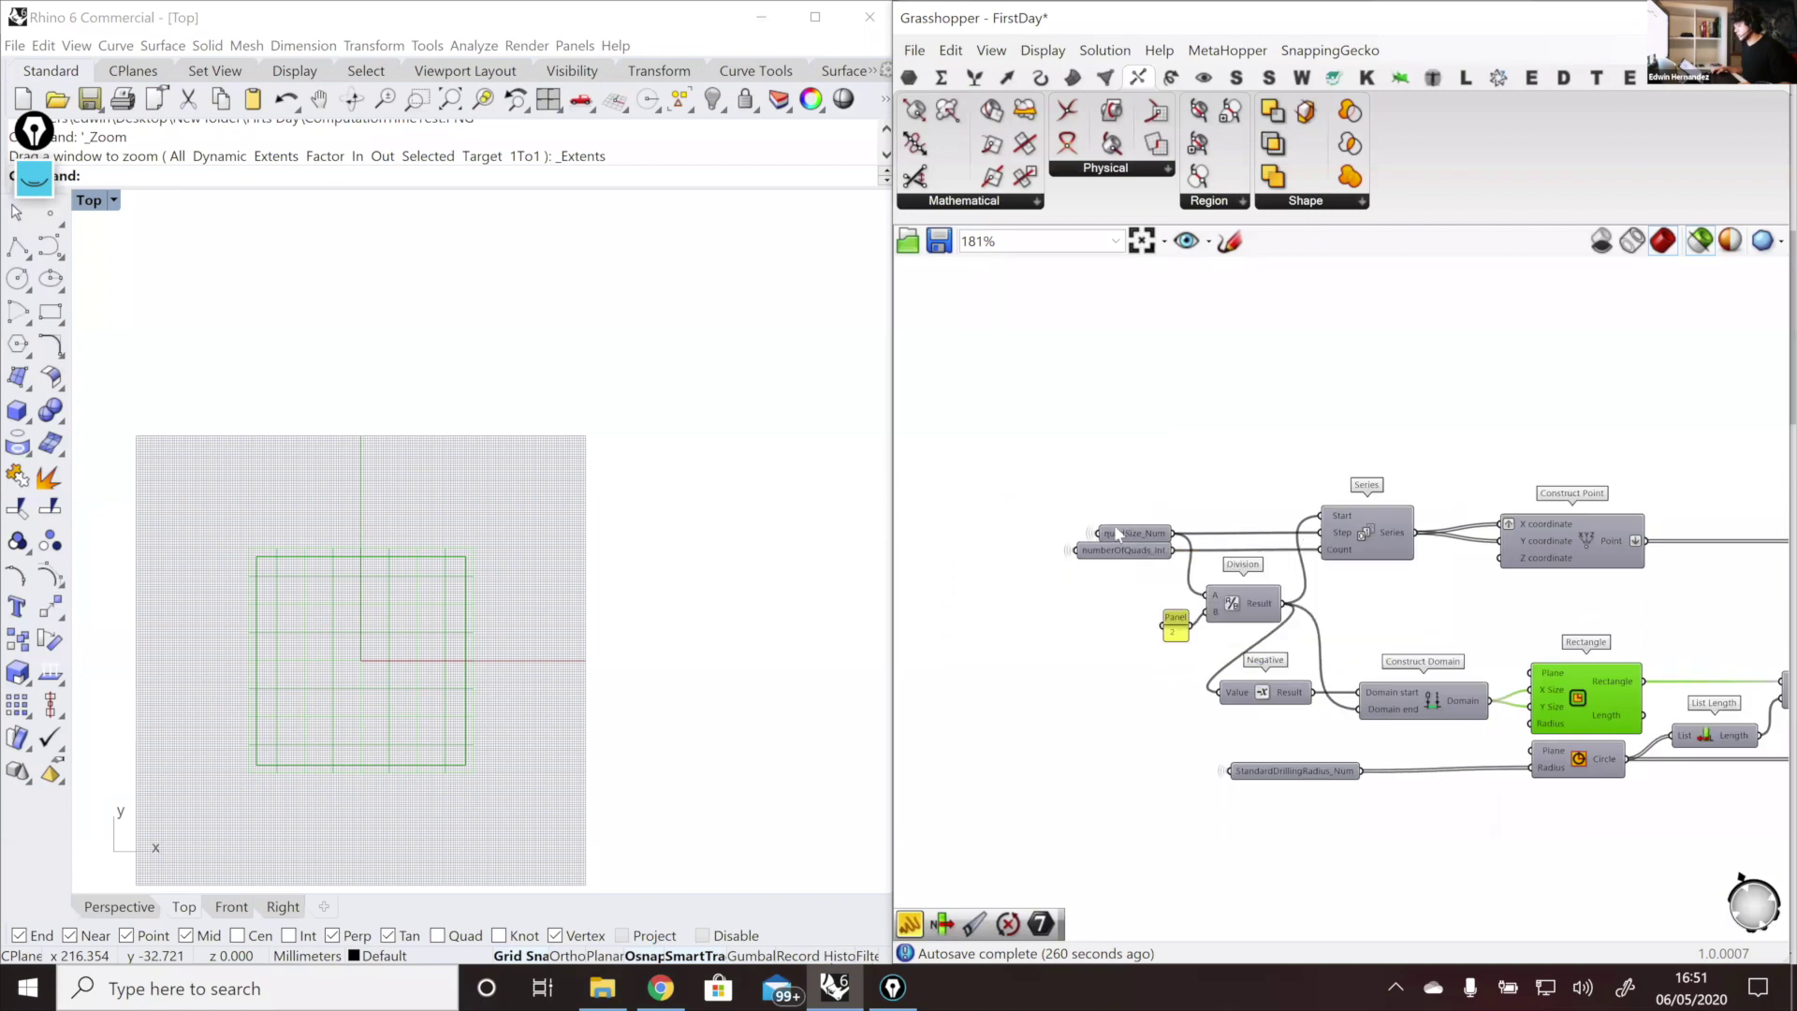
{"action": "scroll", "coordinate": [1259, 675], "scroll_direction": "down", "scroll_amount": 2}
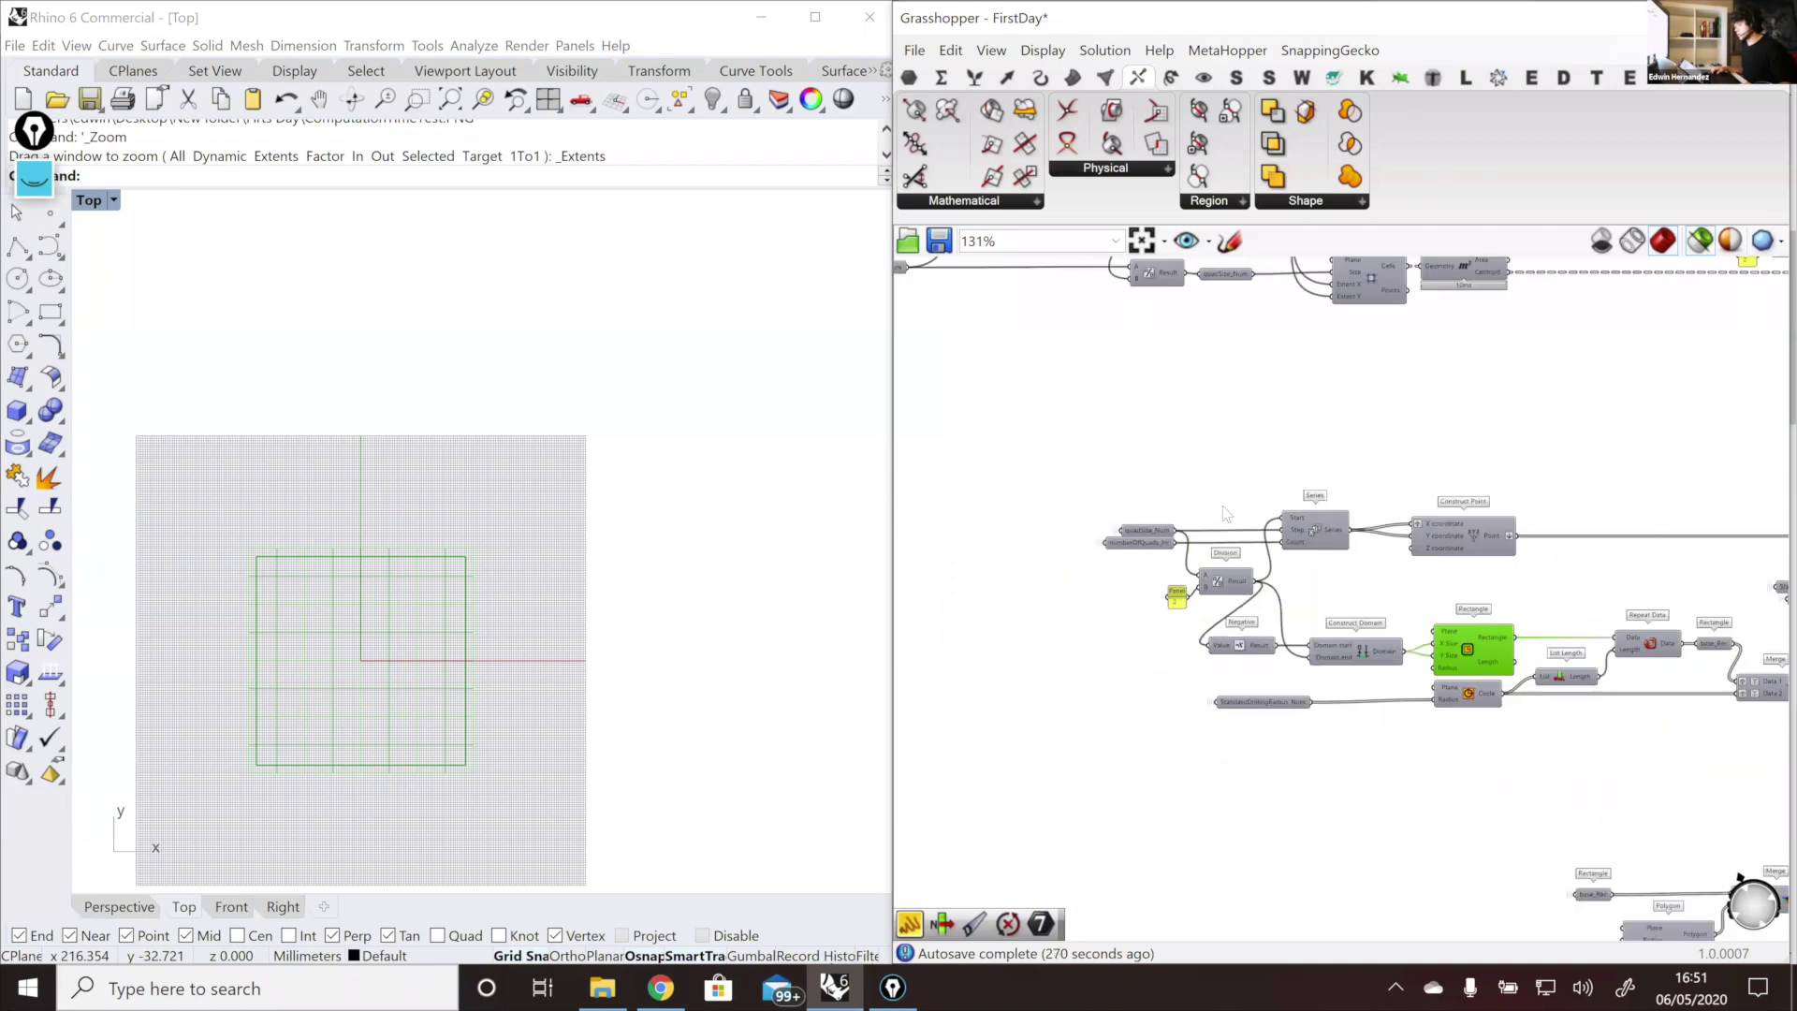
{"action": "scroll", "coordinate": [1389, 741], "scroll_direction": "up", "scroll_amount": 3}
Step: Preview the base rectangle and circles together, inspect the Merge result, and preview the Repeat Data rectangles
{"action": "right_click_drag", "start_coordinate": [1385, 742], "coordinate": [1197, 662]}
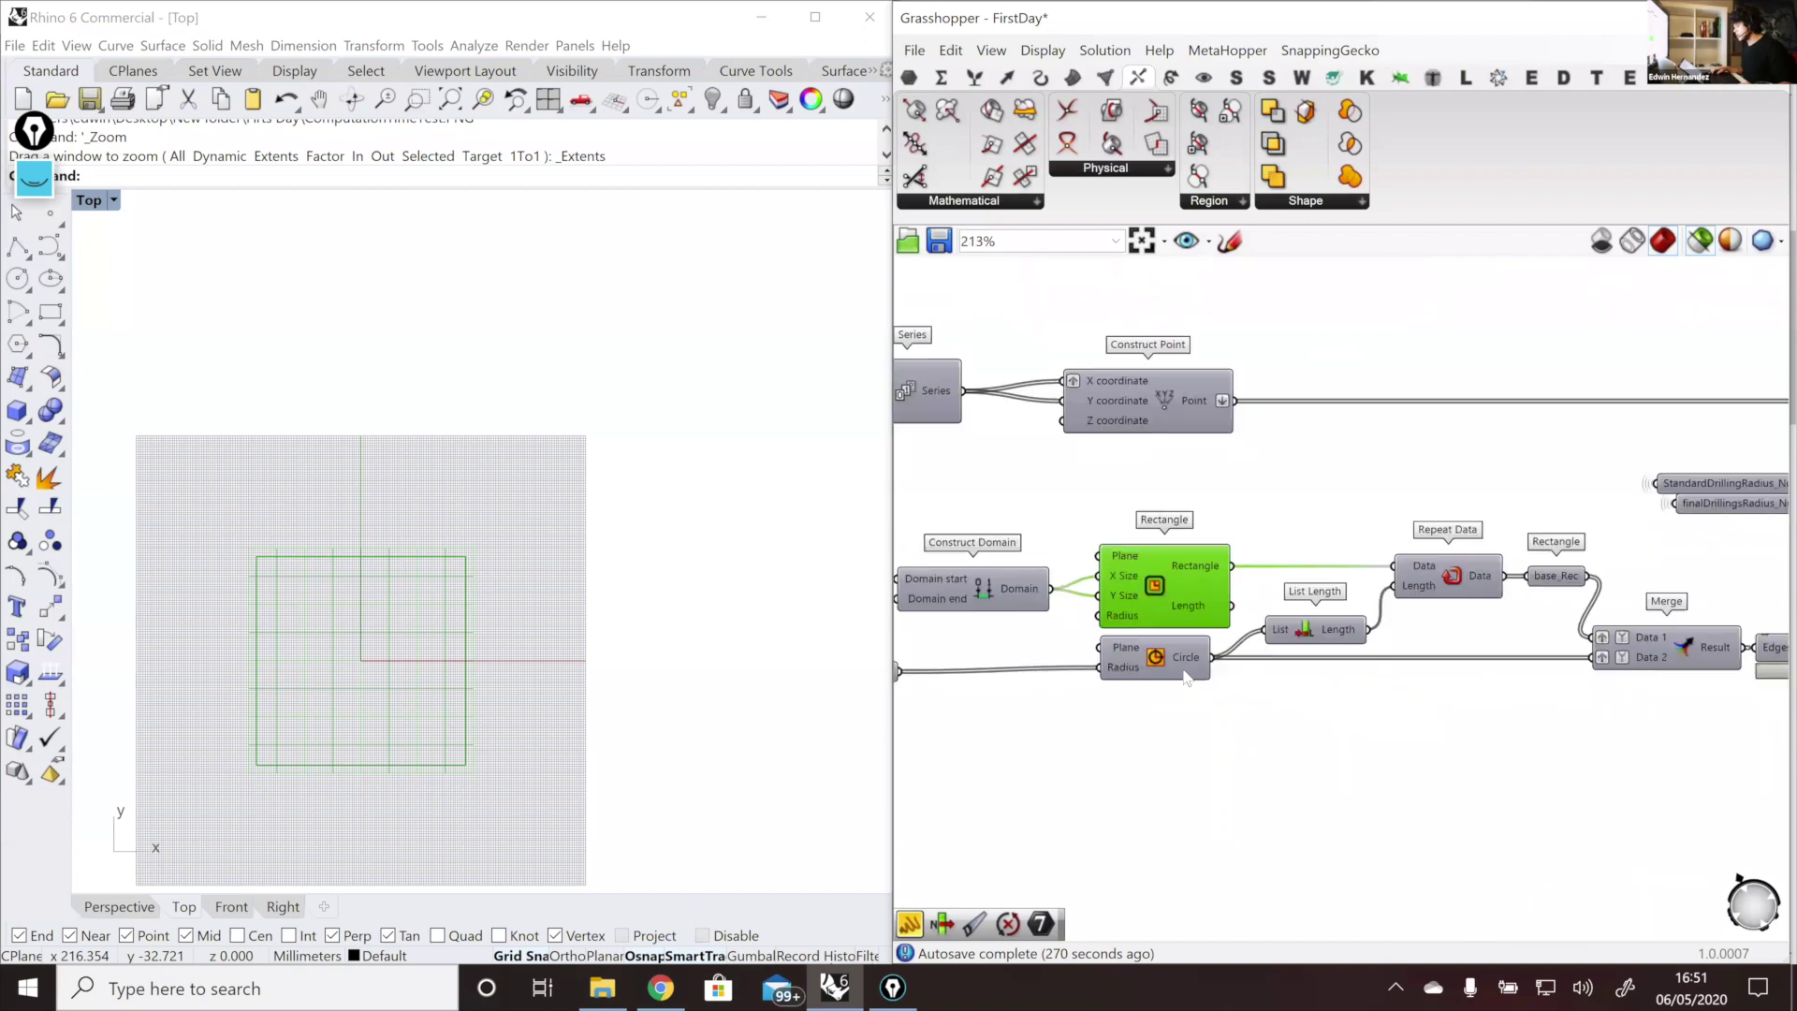
{"action": "left_click", "coordinate": [1179, 665], "text": "shift"}
{"action": "right_click_drag", "start_coordinate": [1709, 645], "coordinate": [1580, 631]}
{"action": "mouse_move", "coordinate": [1581, 635]}
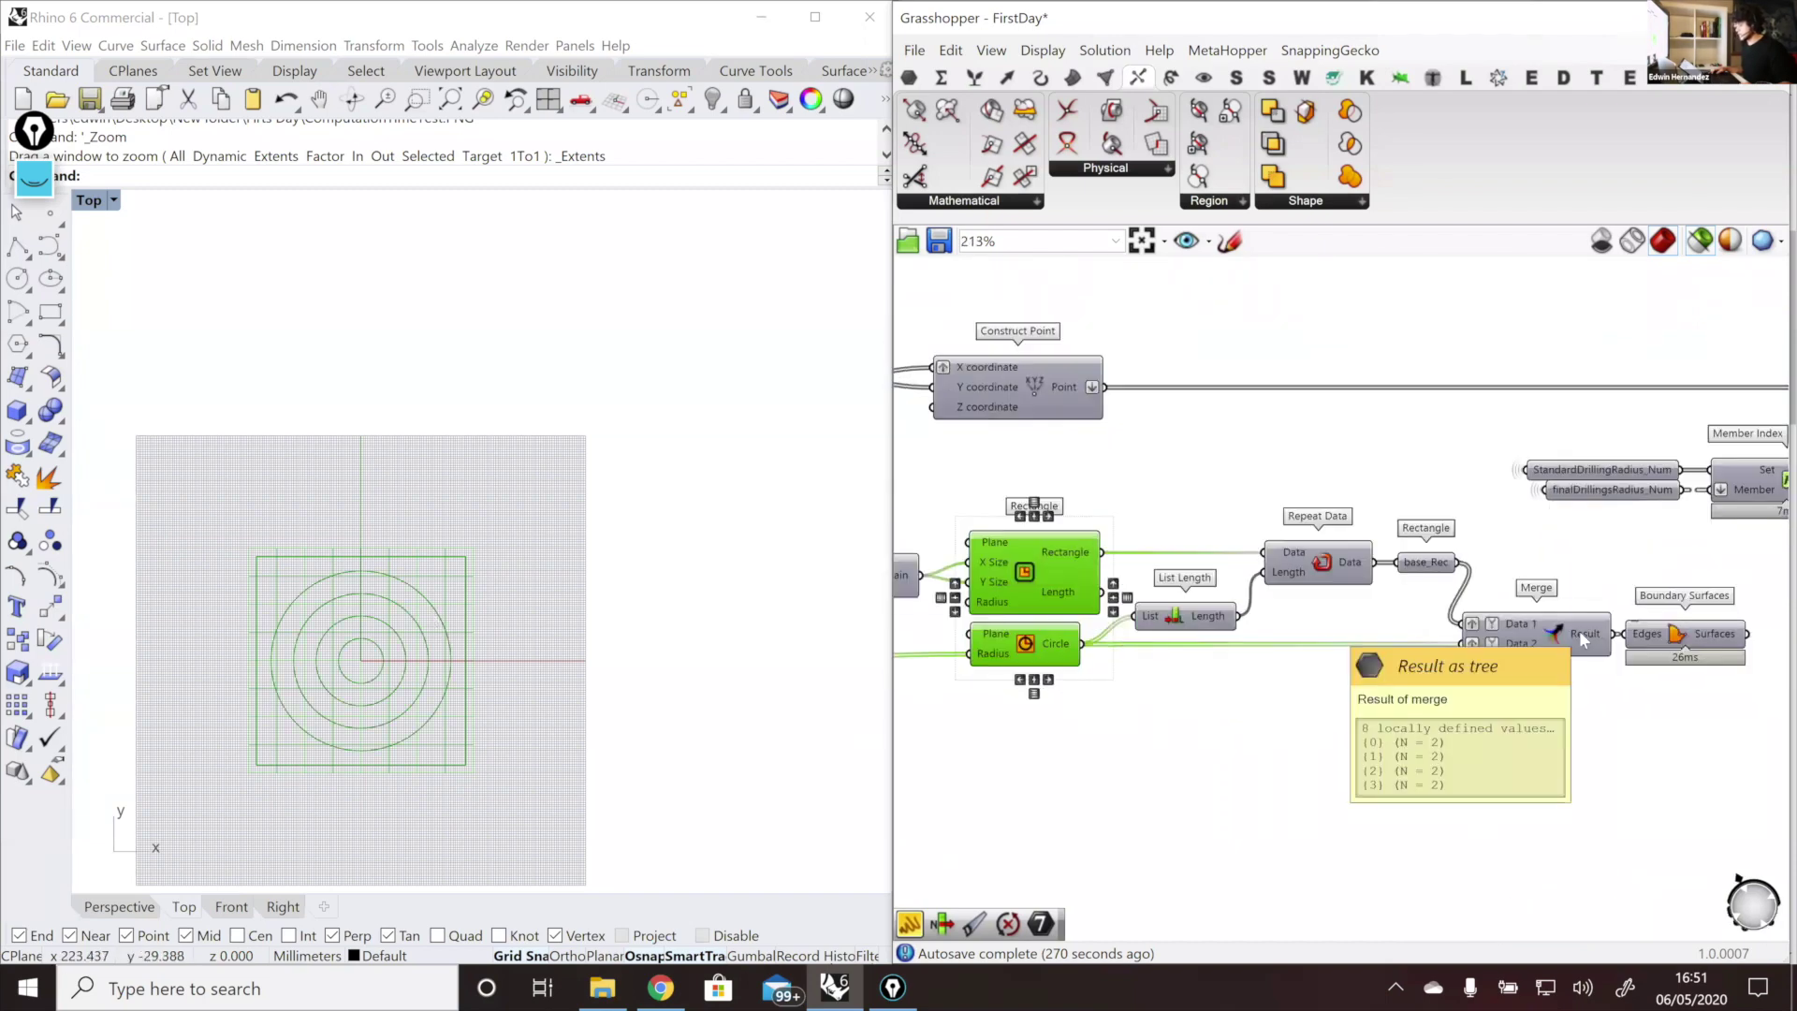
{"action": "left_click", "coordinate": [1337, 576]}
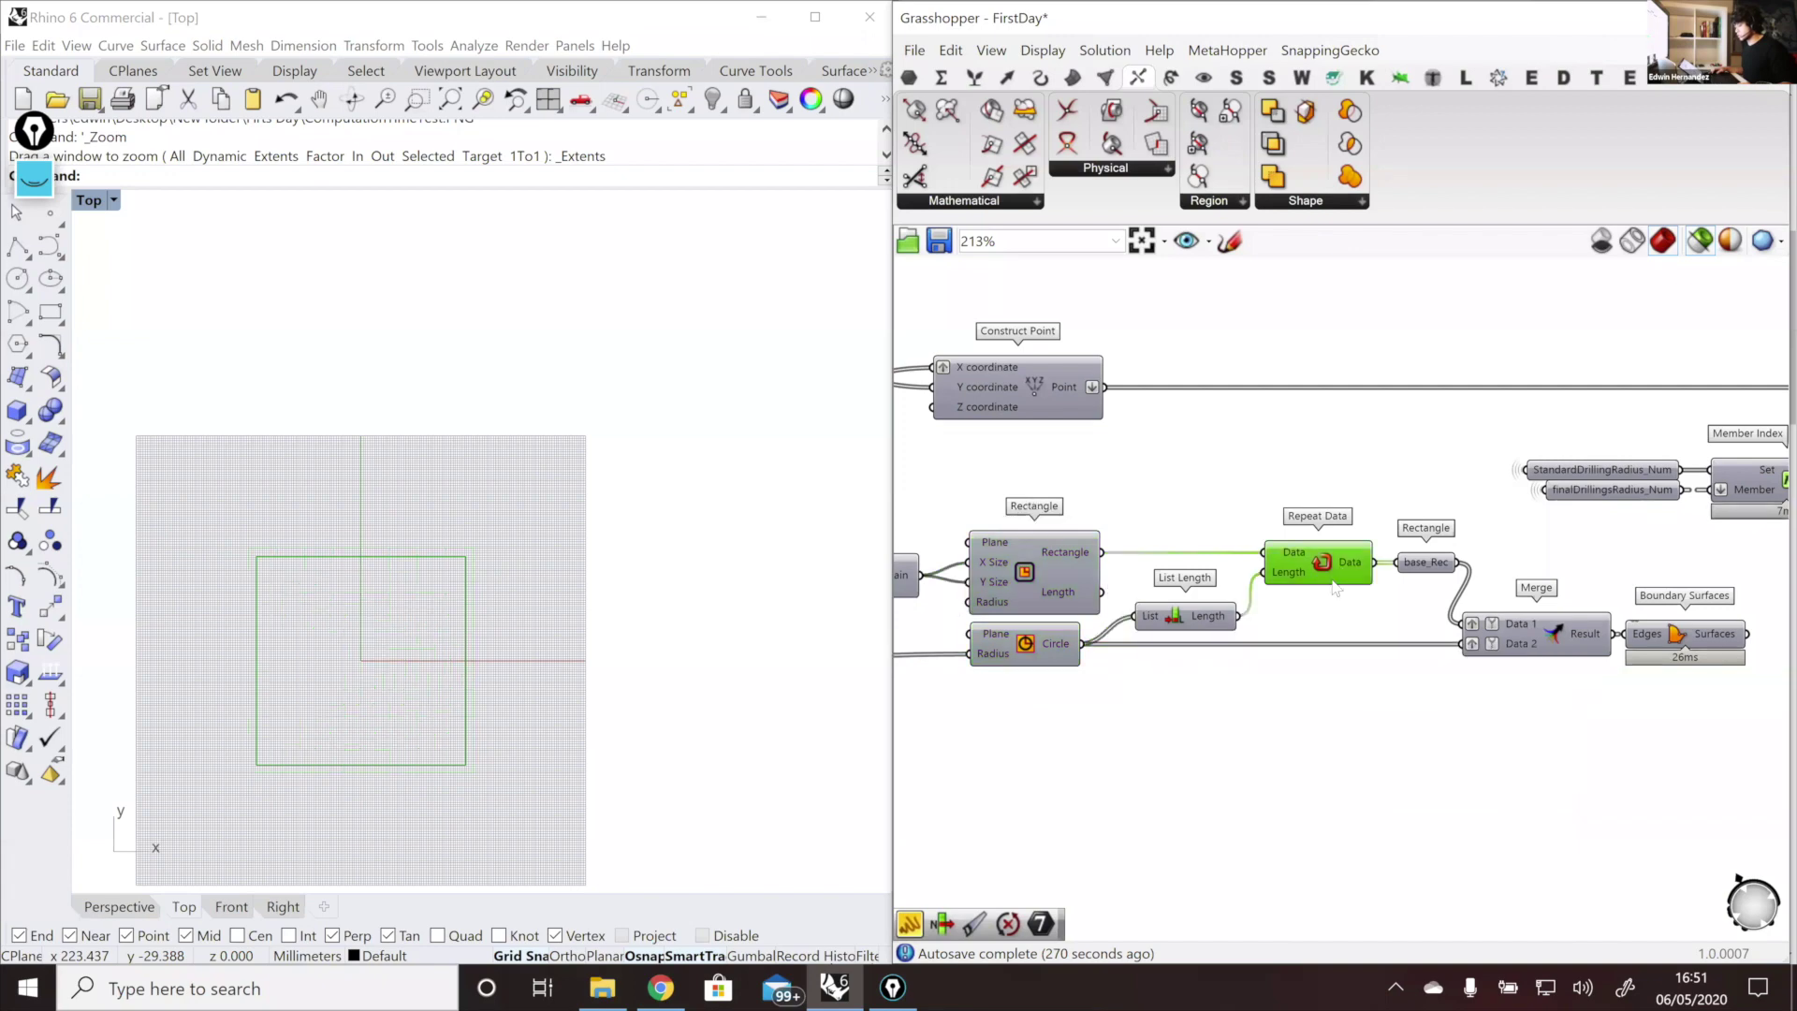
Step: Preview the base Rectangle and Circle curves together, and trace how they feed into the Merge component
{"action": "left_click", "coordinate": [1043, 554]}
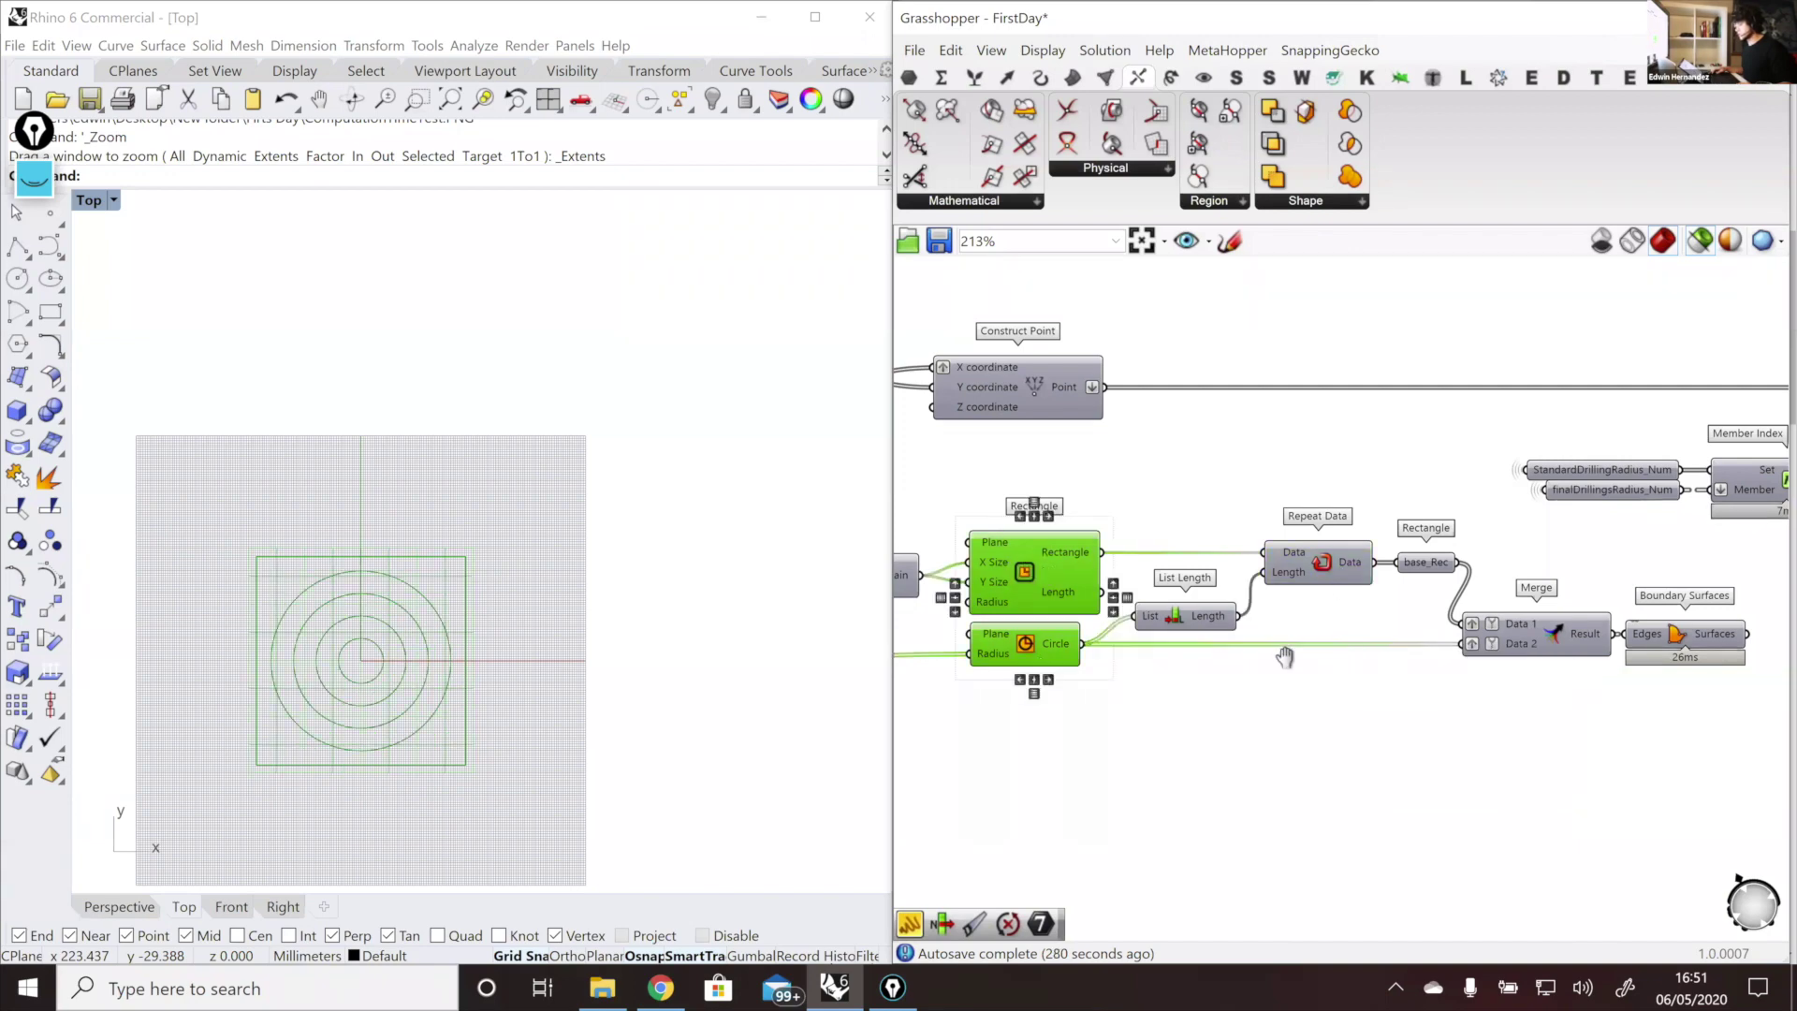
{"action": "right_click_drag", "start_coordinate": [1283, 654], "coordinate": [1132, 649]}
{"action": "left_click", "coordinate": [1440, 627]}
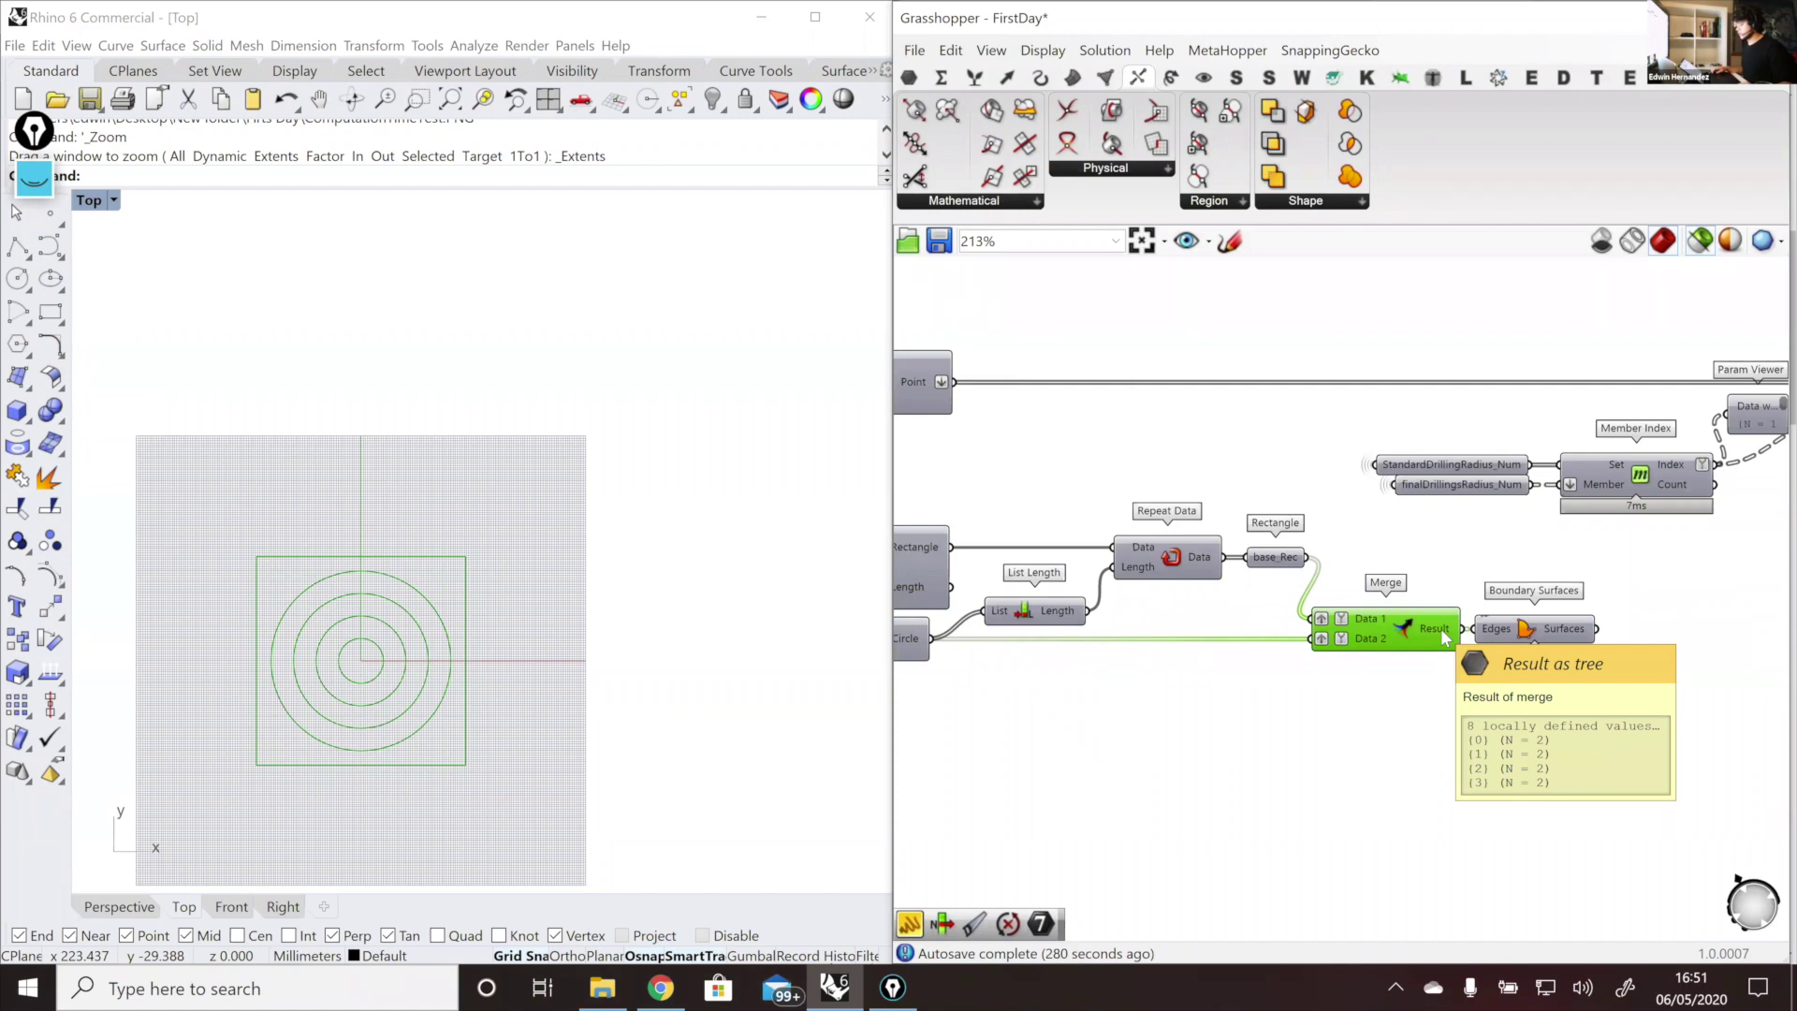
{"action": "right_click_drag", "start_coordinate": [1247, 654], "coordinate": [1790, 681]}
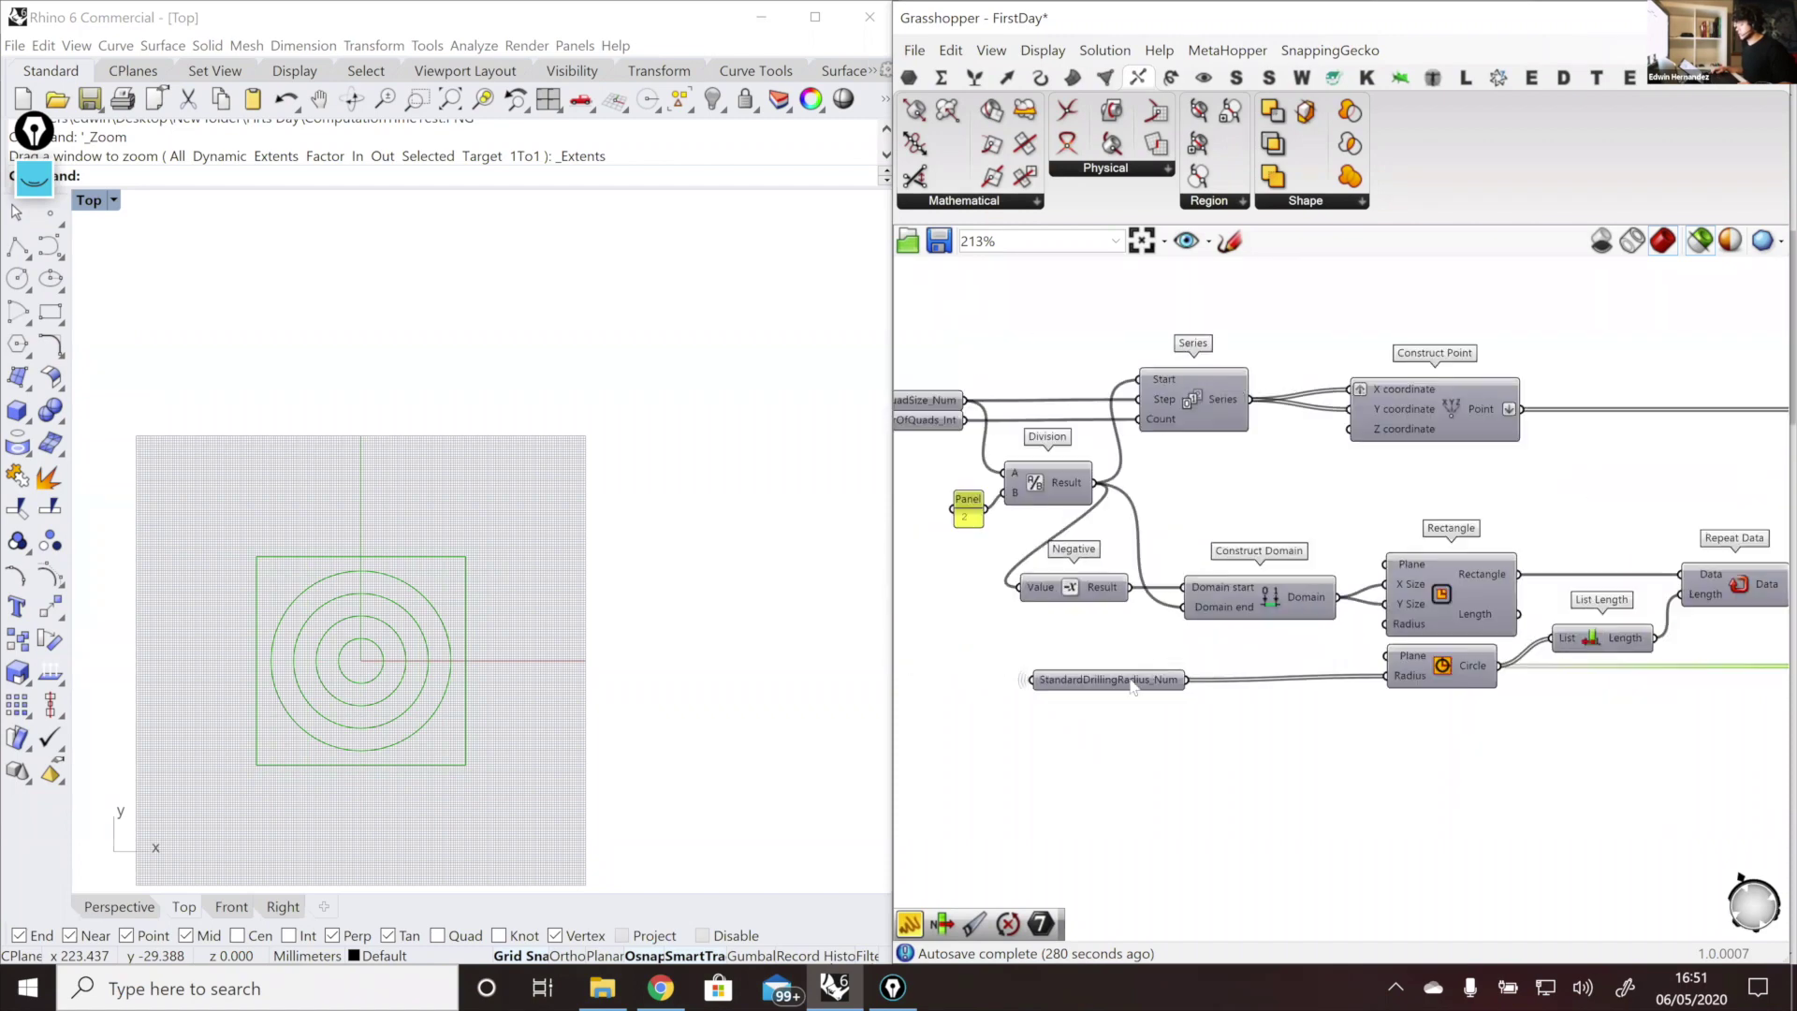
{"action": "right_click_drag", "start_coordinate": [1423, 647], "coordinate": [1063, 644]}
{"action": "right_click_drag", "start_coordinate": [1653, 671], "coordinate": [1445, 666]}
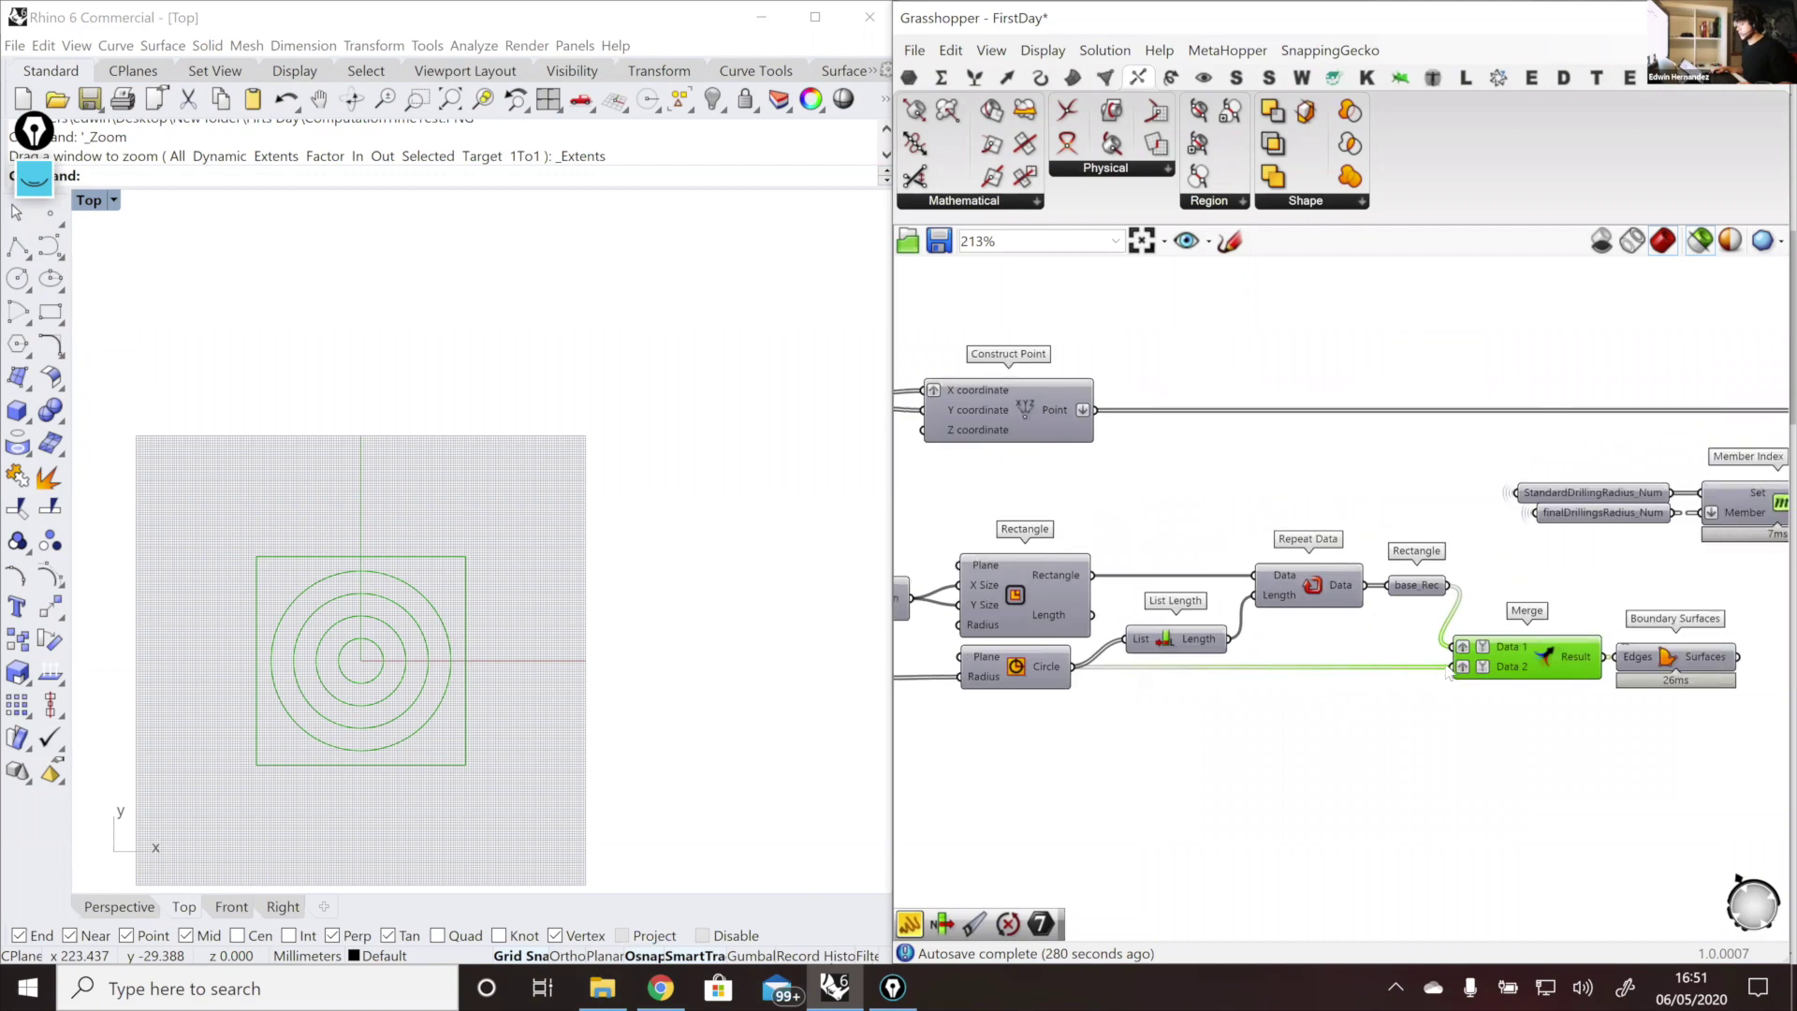
Step: Check the Merge result tree and preview the standard perforated panels made by Boundary Surfaces
{"action": "mouse_move", "coordinate": [1445, 666]}
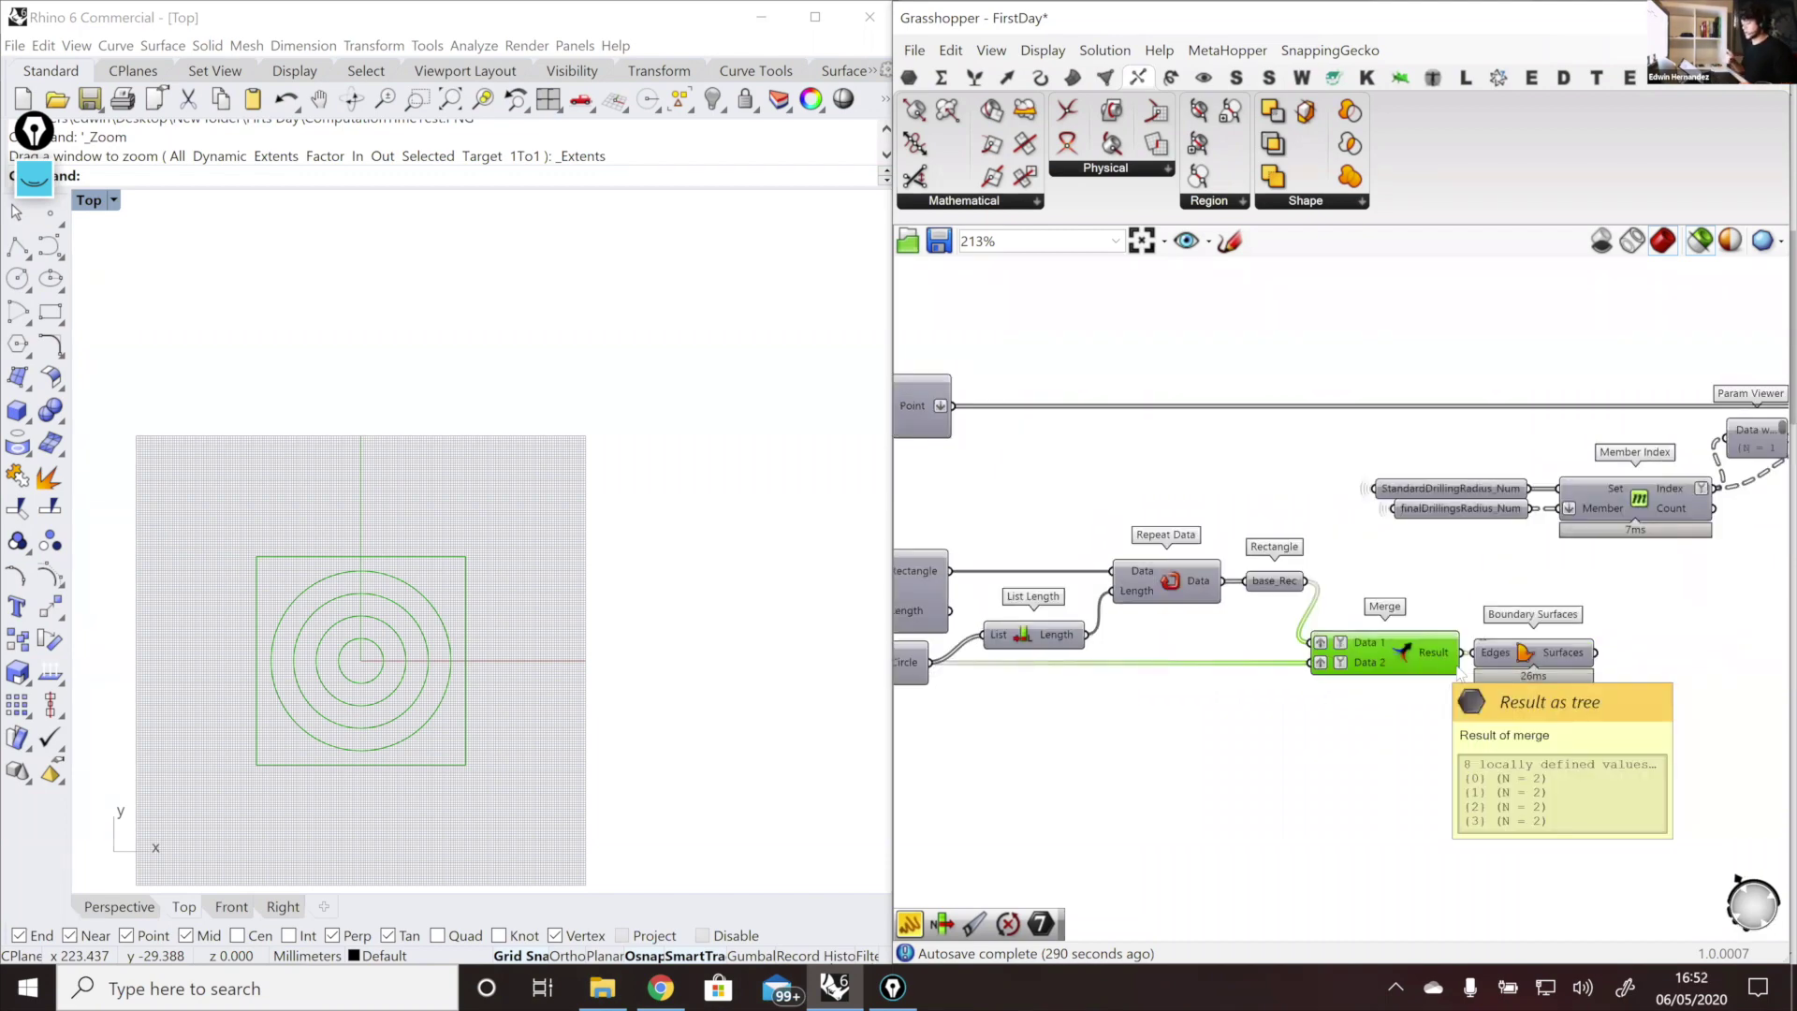
{"action": "left_click", "coordinate": [1500, 658]}
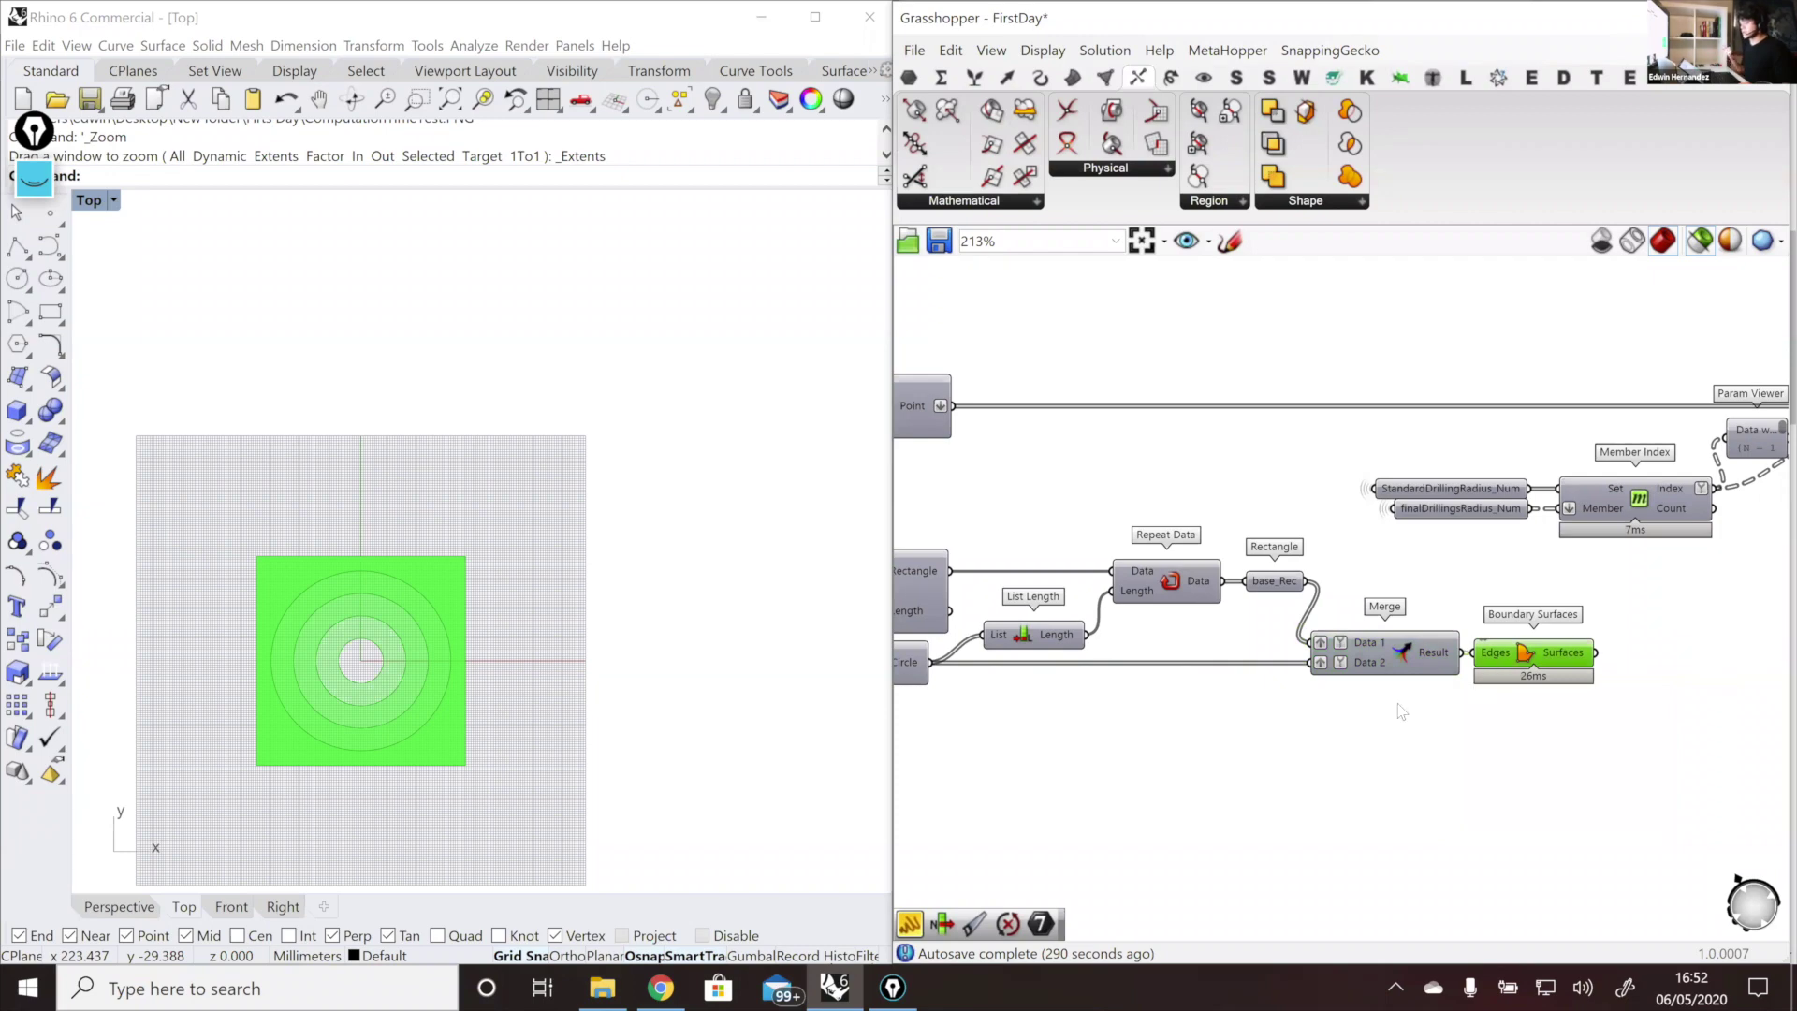
{"action": "right_click_drag", "start_coordinate": [1391, 704], "coordinate": [1330, 734]}
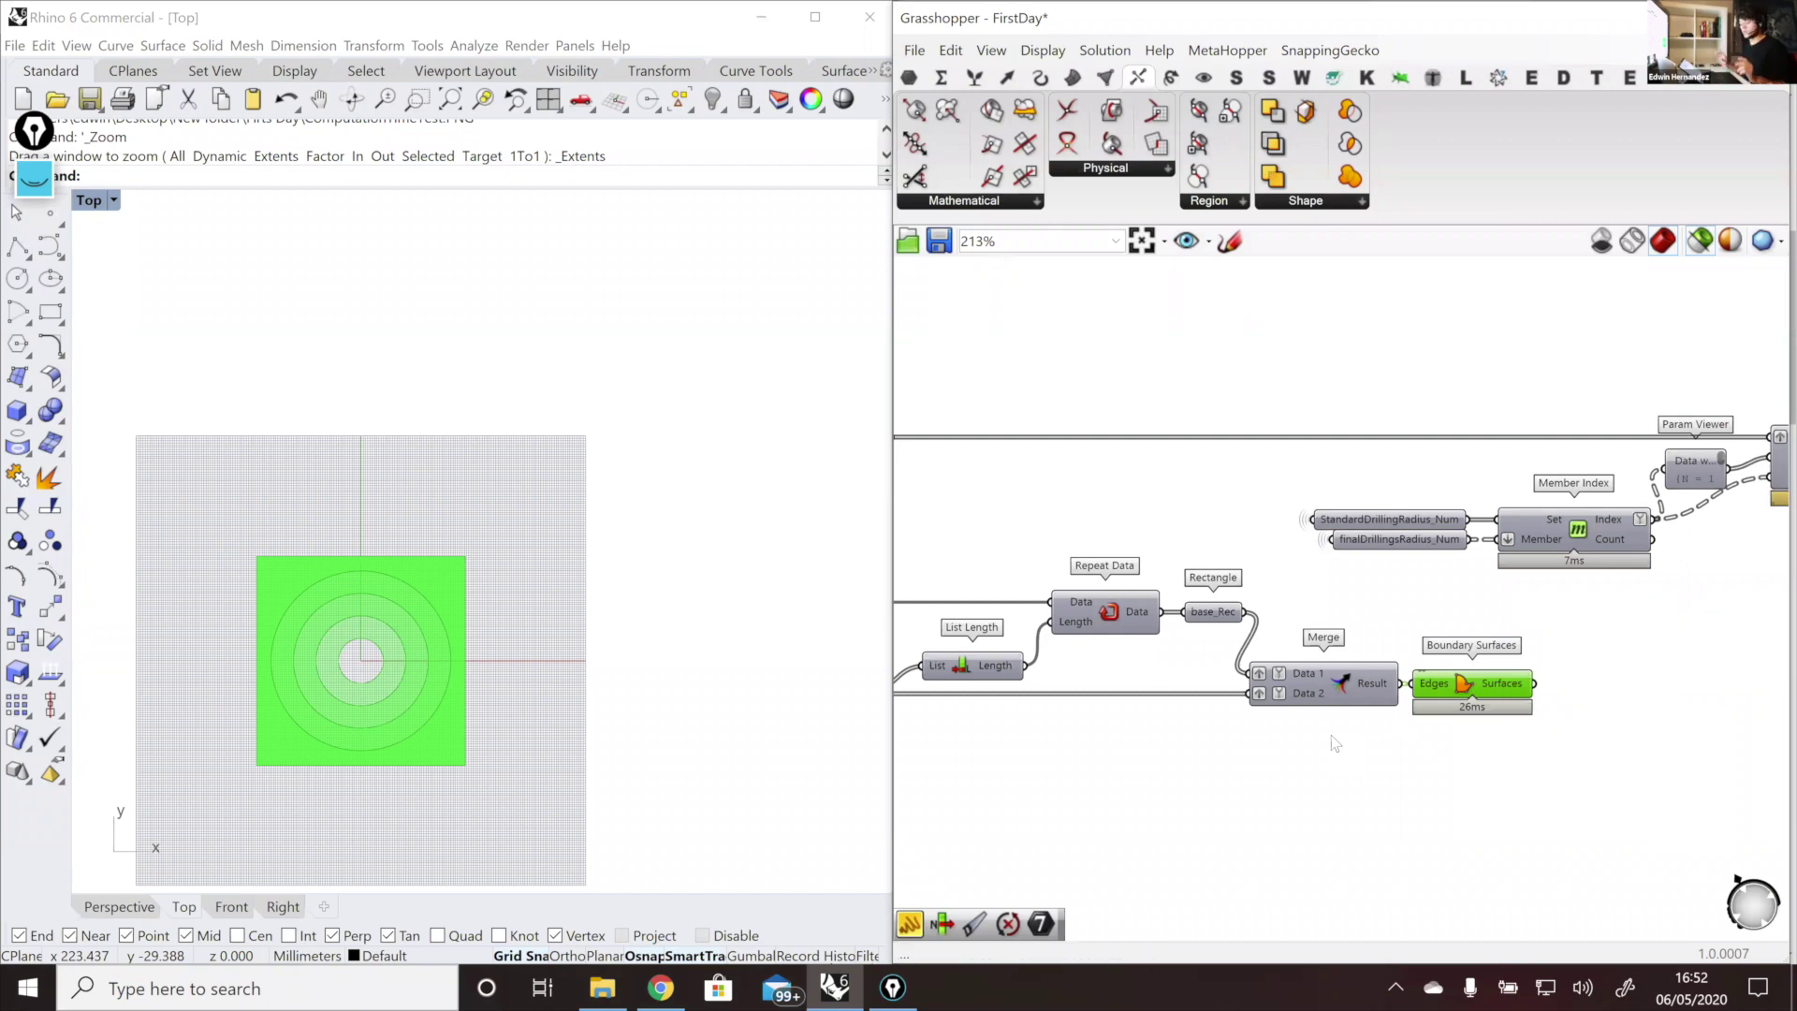
Step: Trace the finalDrillingsRadius_Num parameter from the Round To Nearest component down to the Member Index input
{"action": "scroll", "coordinate": [1376, 723], "scroll_direction": "down", "scroll_amount": 3}
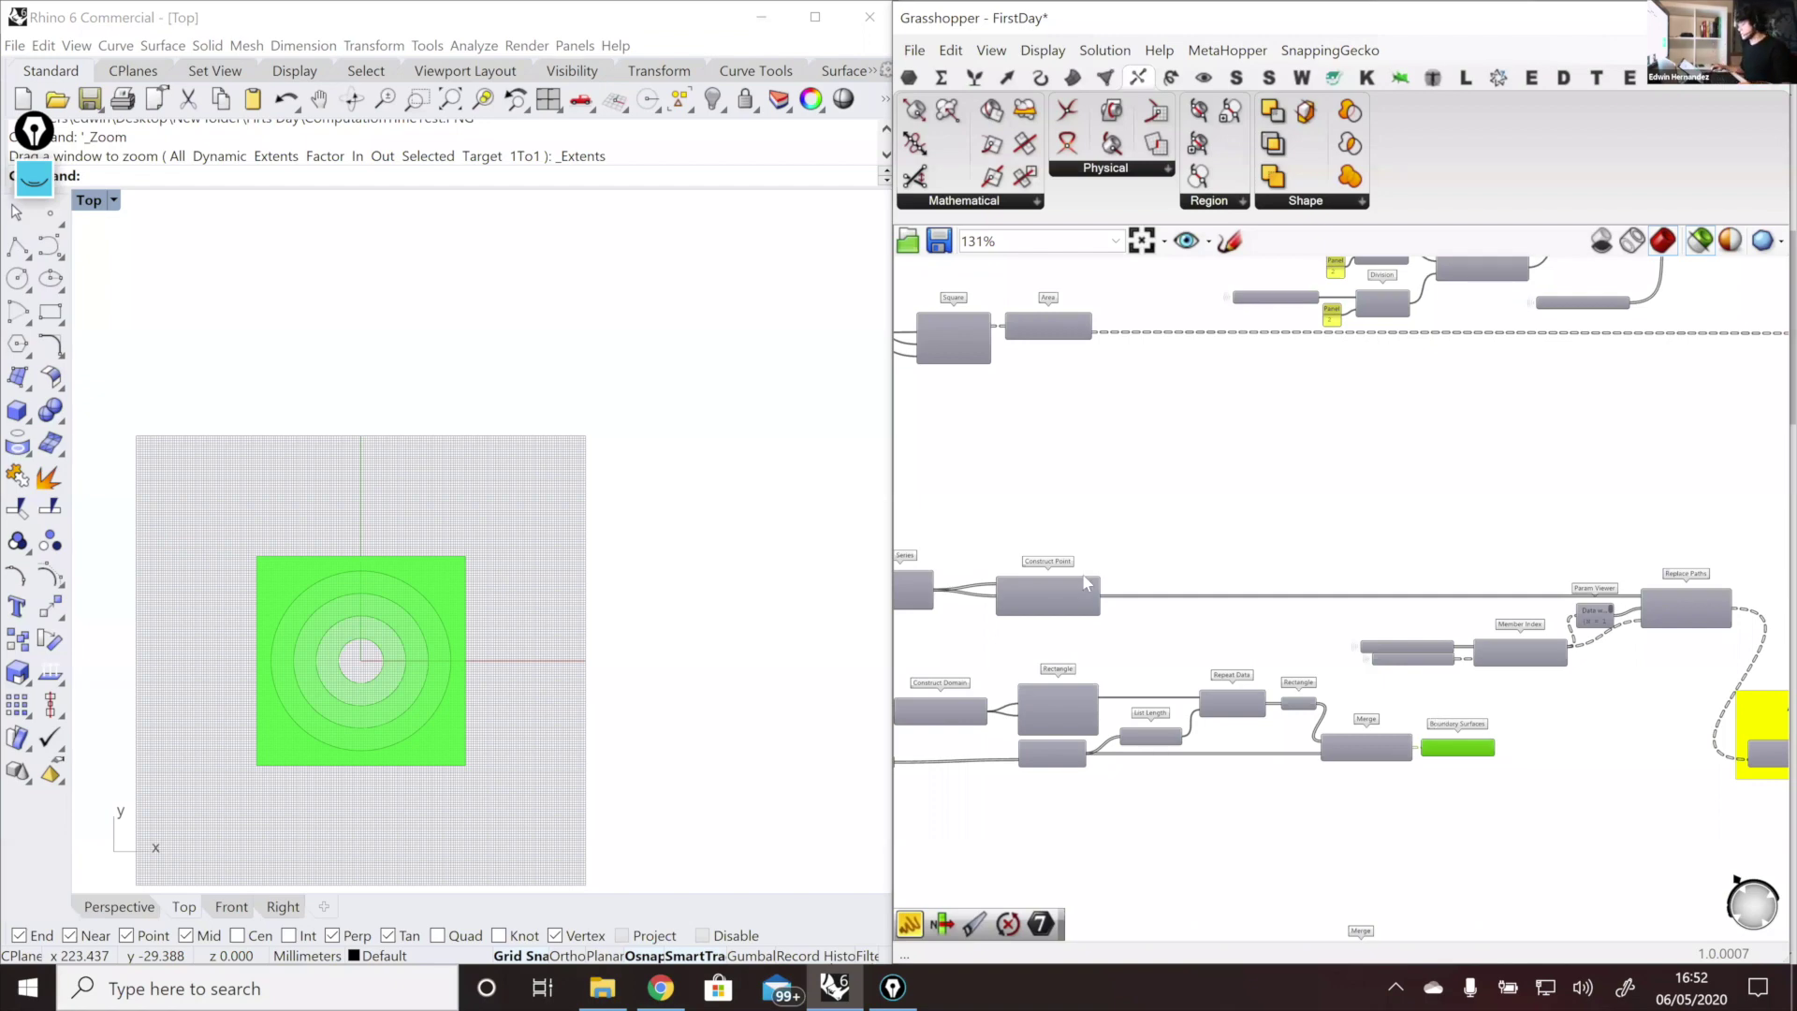
{"action": "scroll", "coordinate": [1207, 589], "scroll_direction": "up", "scroll_amount": 2}
{"action": "right_click_drag", "start_coordinate": [1195, 647], "coordinate": [722, 777]}
{"action": "scroll", "coordinate": [1376, 349], "scroll_direction": "up", "scroll_amount": 1}
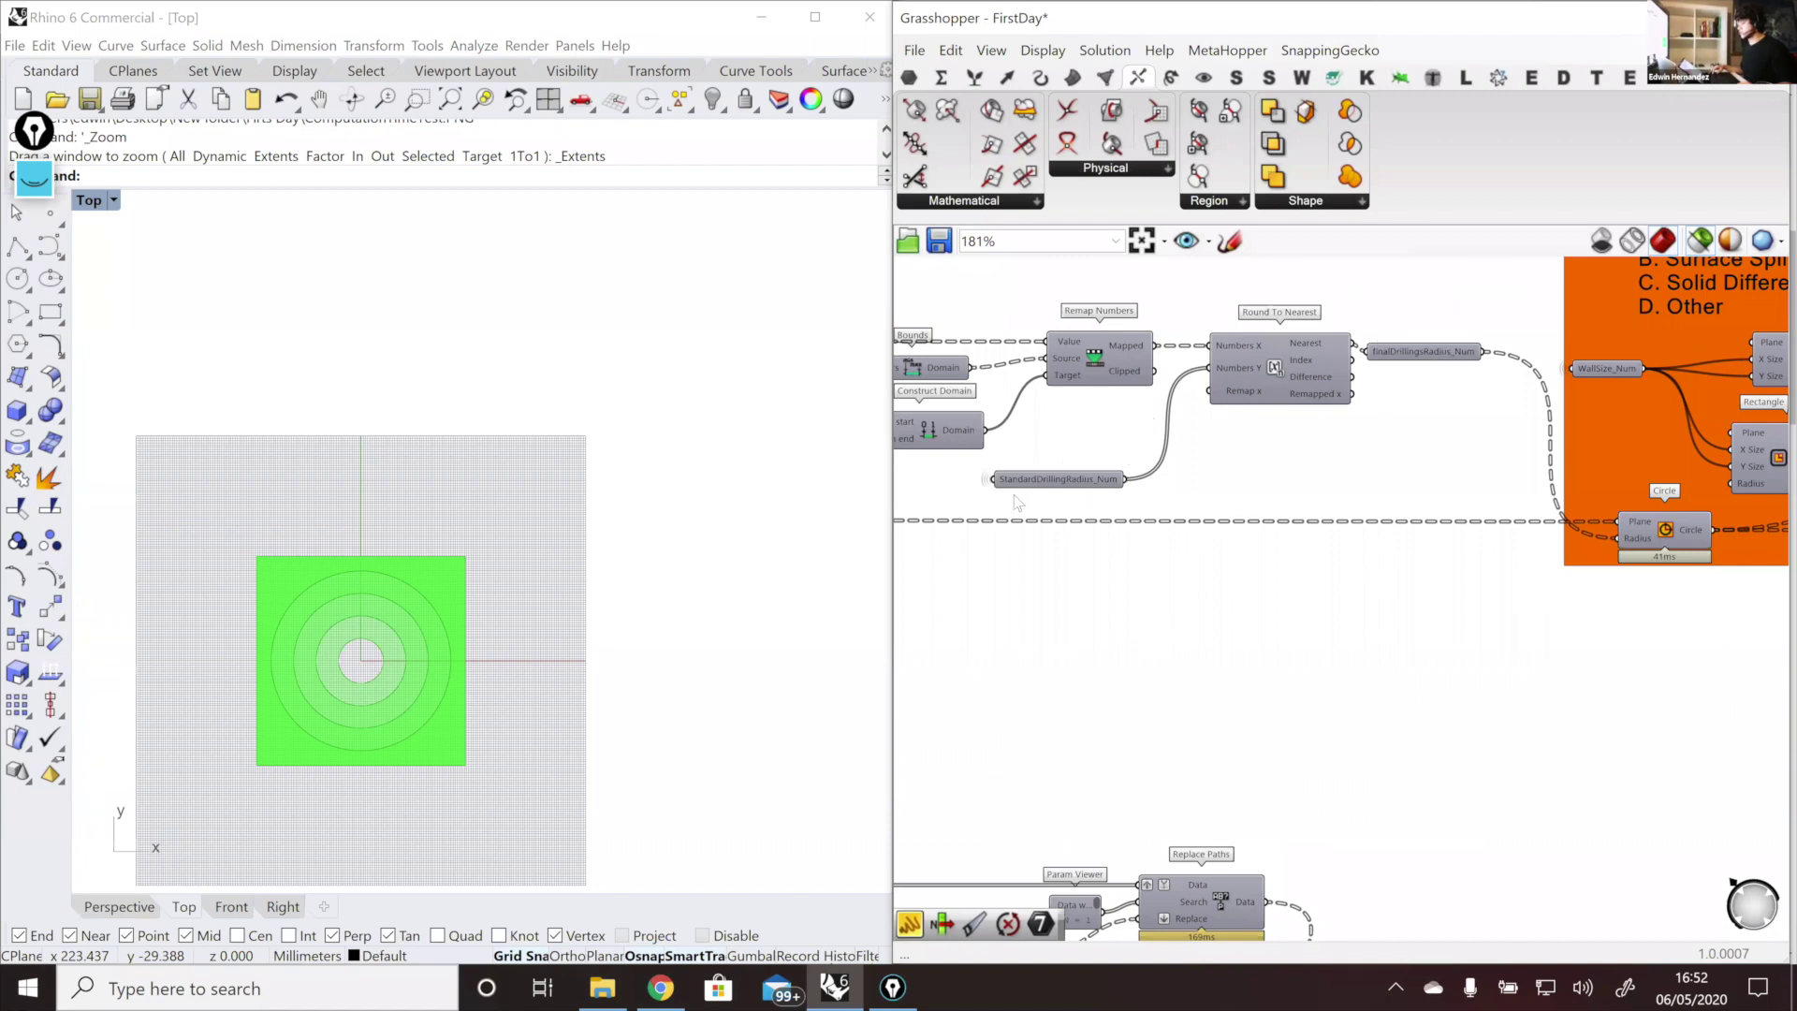
{"action": "left_click", "coordinate": [1387, 351]}
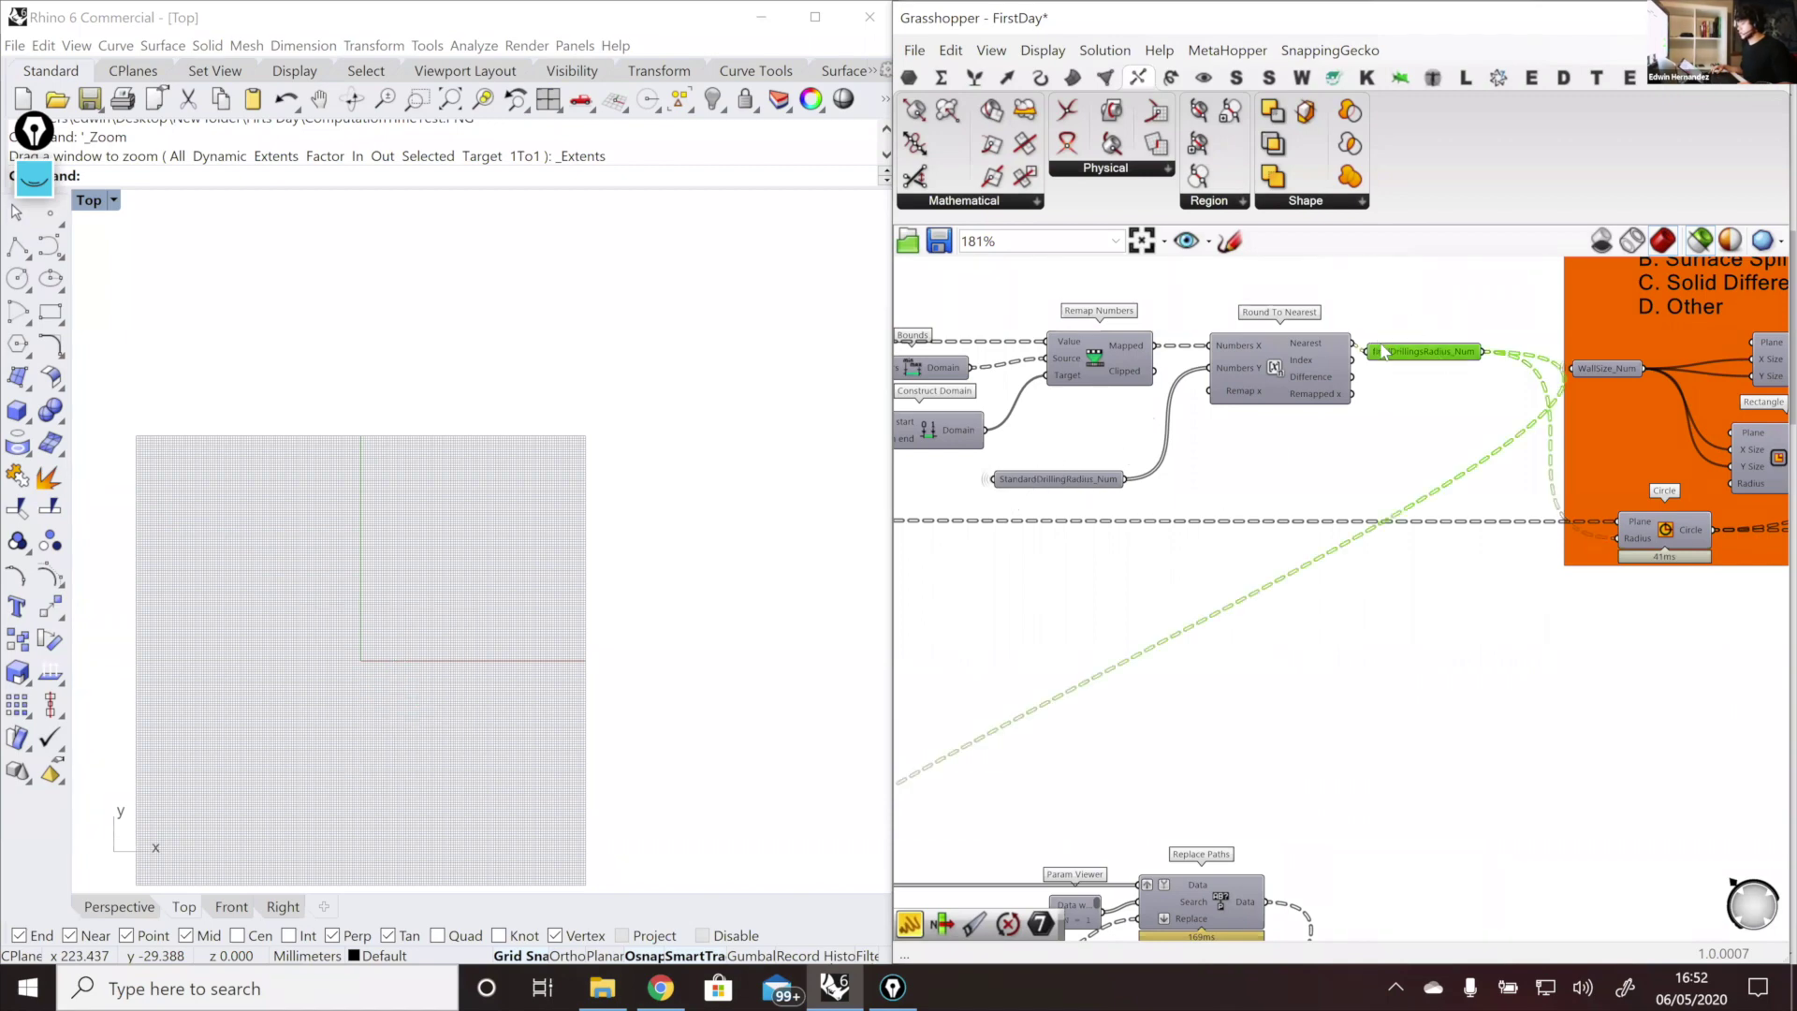
{"action": "scroll", "coordinate": [1404, 502], "scroll_direction": "down", "scroll_amount": 2}
{"action": "scroll", "coordinate": [1404, 502], "scroll_direction": "up", "scroll_amount": 3}
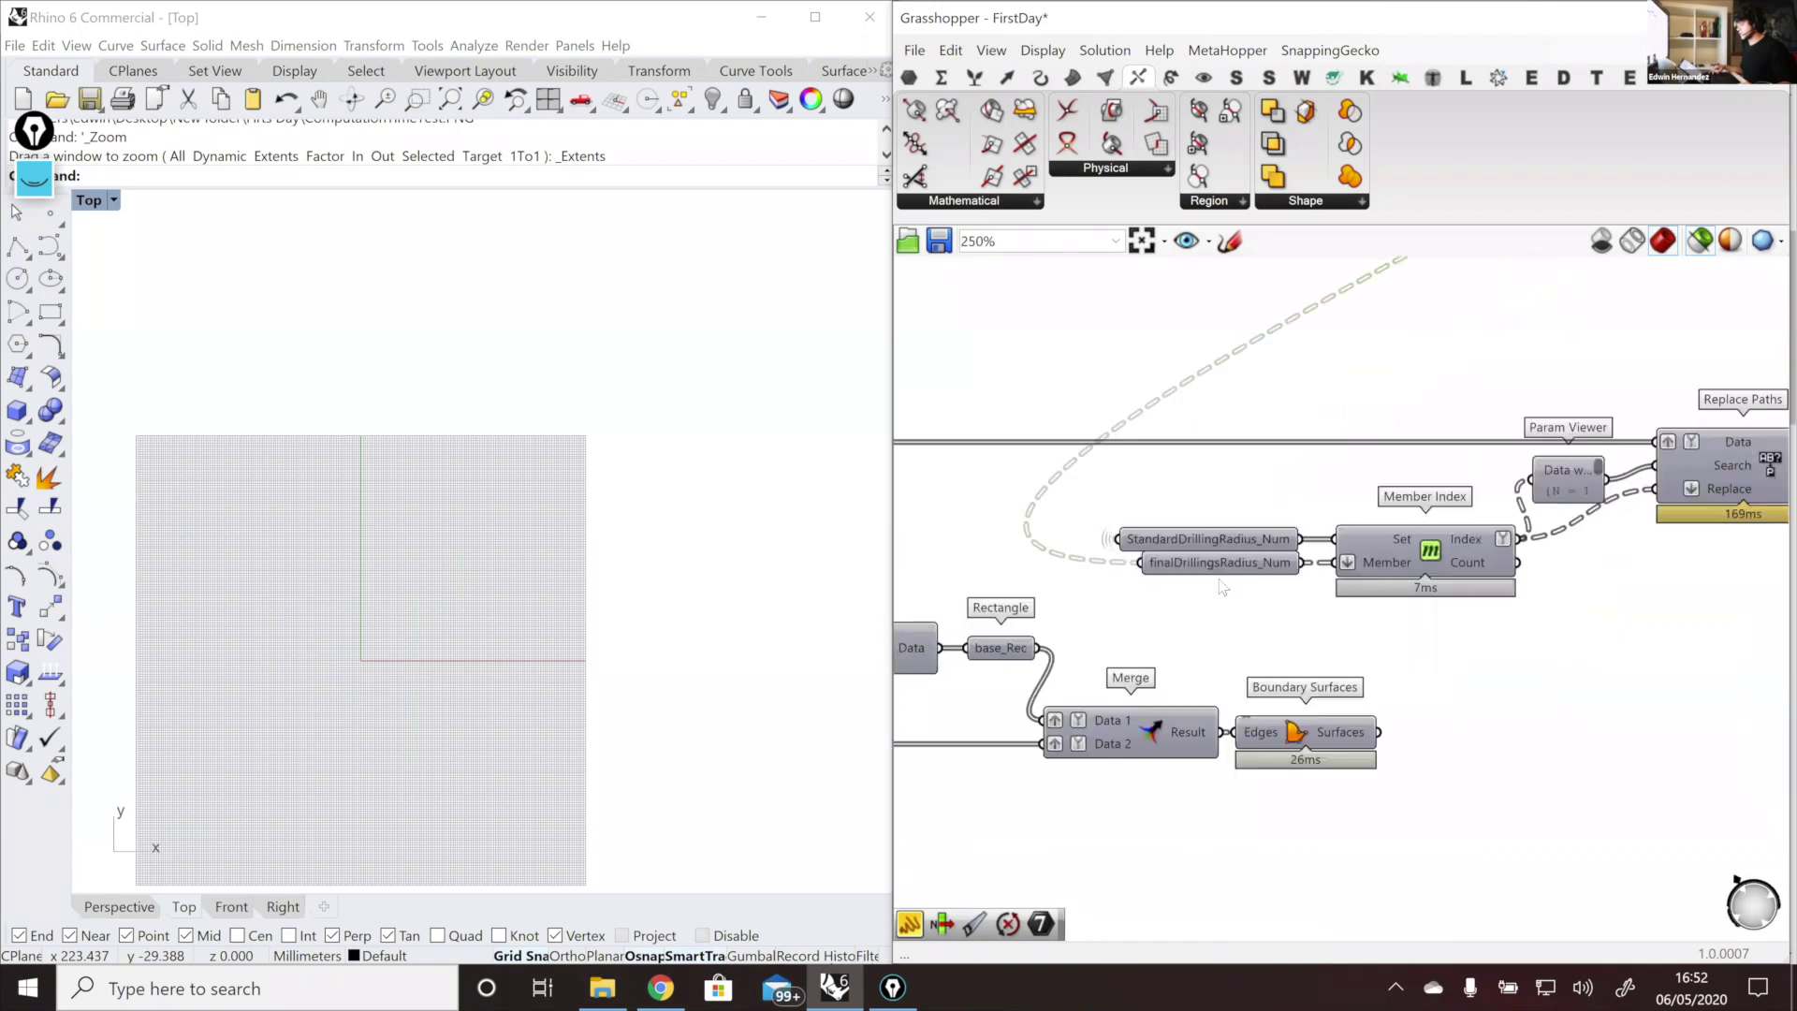
Step: Inspect the StandardDrillingRadius_Num values feeding the Member Index set, and check the Index output
{"action": "mouse_move", "coordinate": [1222, 544]}
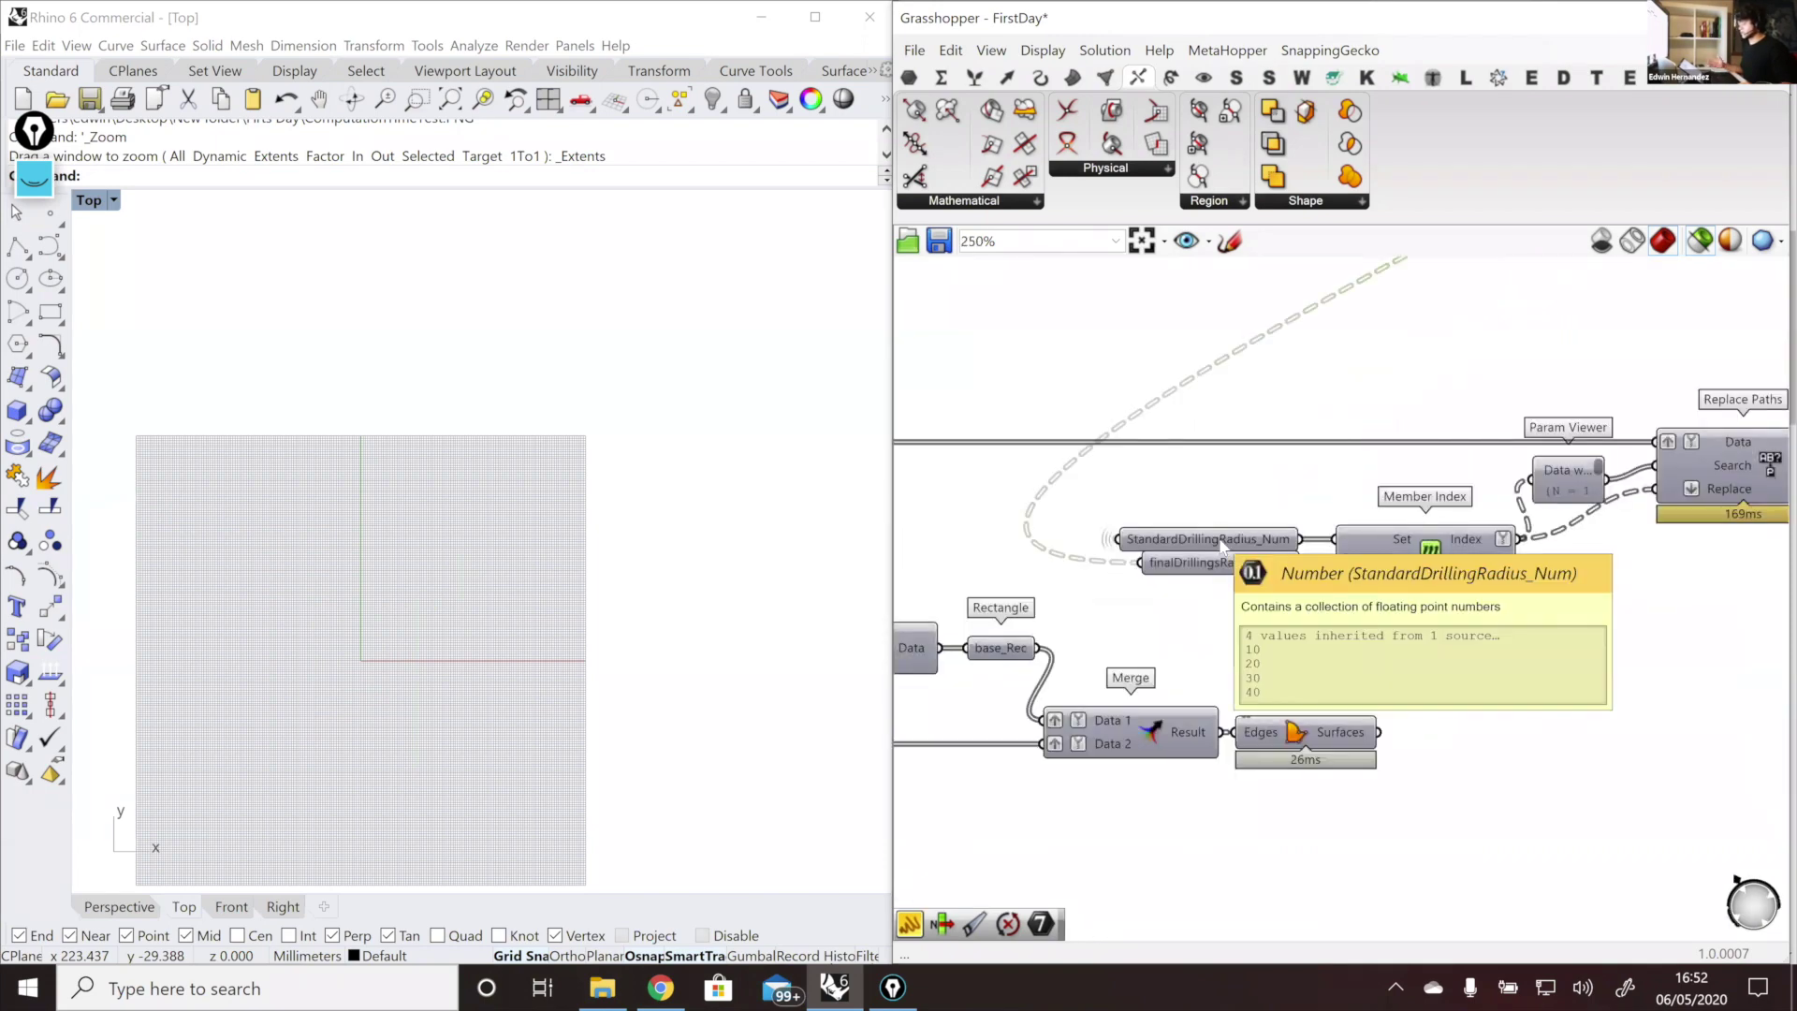
{"action": "left_click", "coordinate": [1222, 542]}
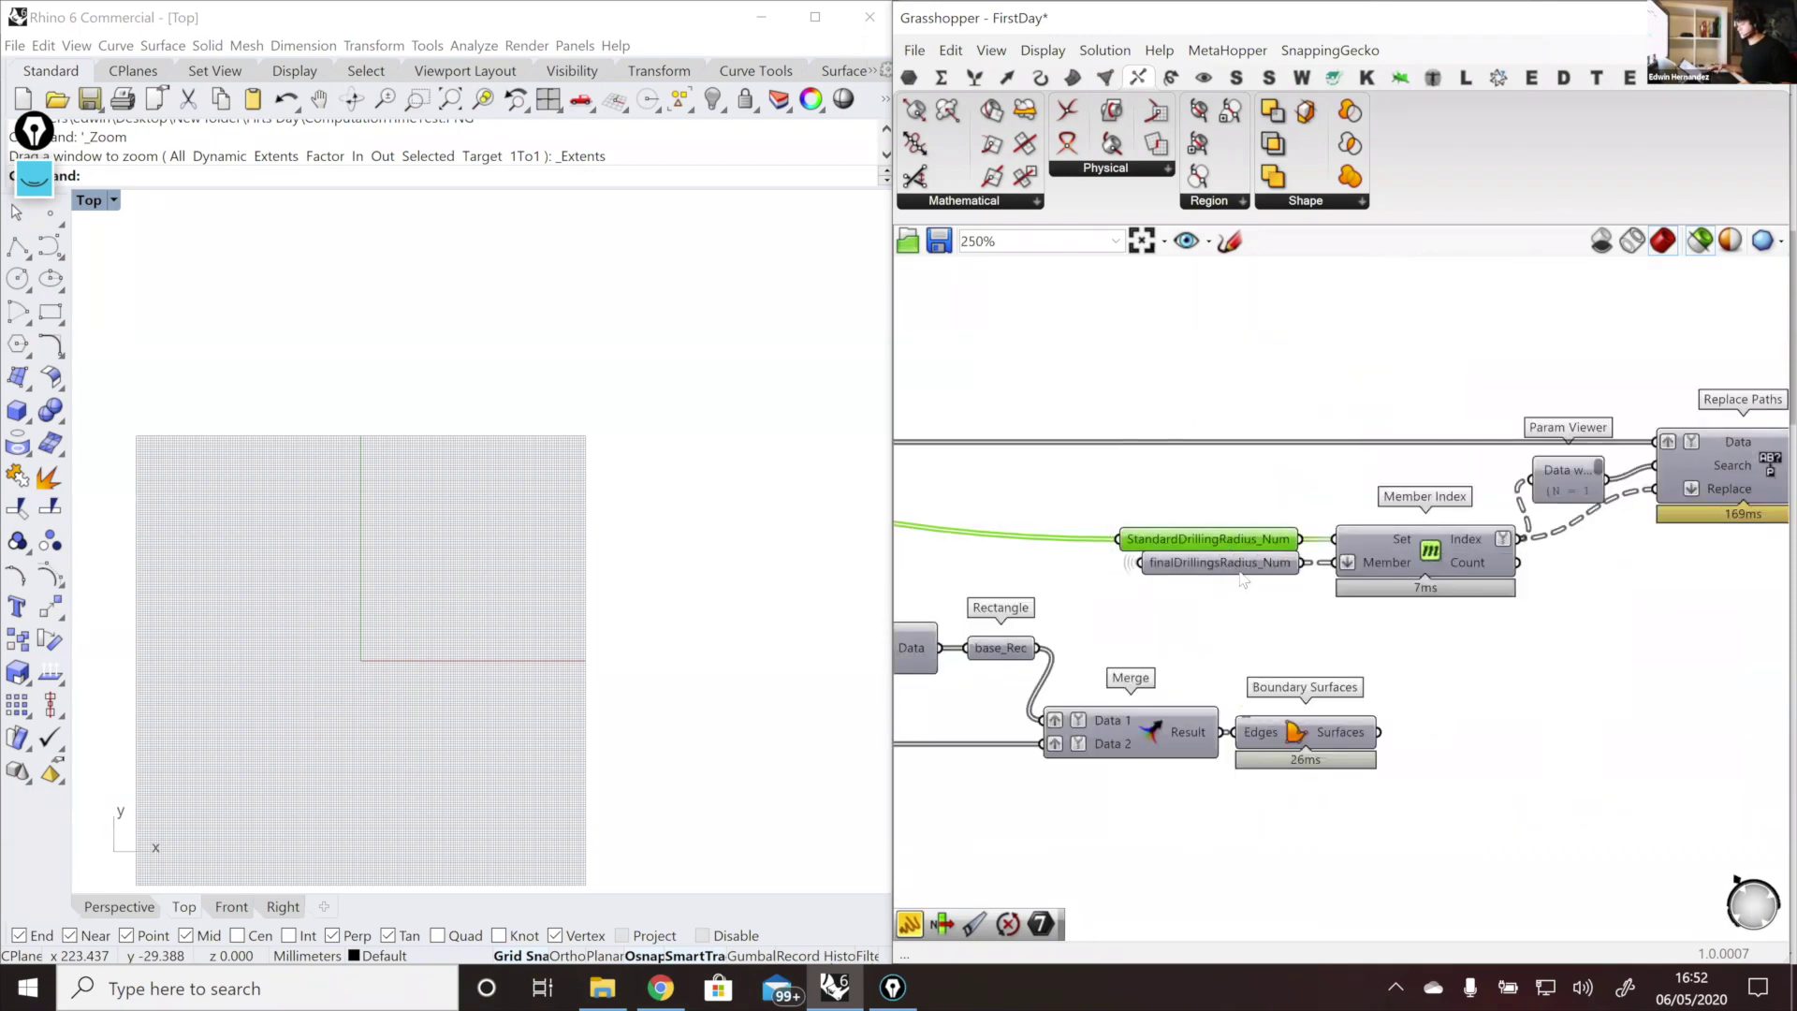
{"action": "right_click_drag", "start_coordinate": [1341, 586], "coordinate": [1181, 642]}
{"action": "mouse_move", "coordinate": [1186, 580]}
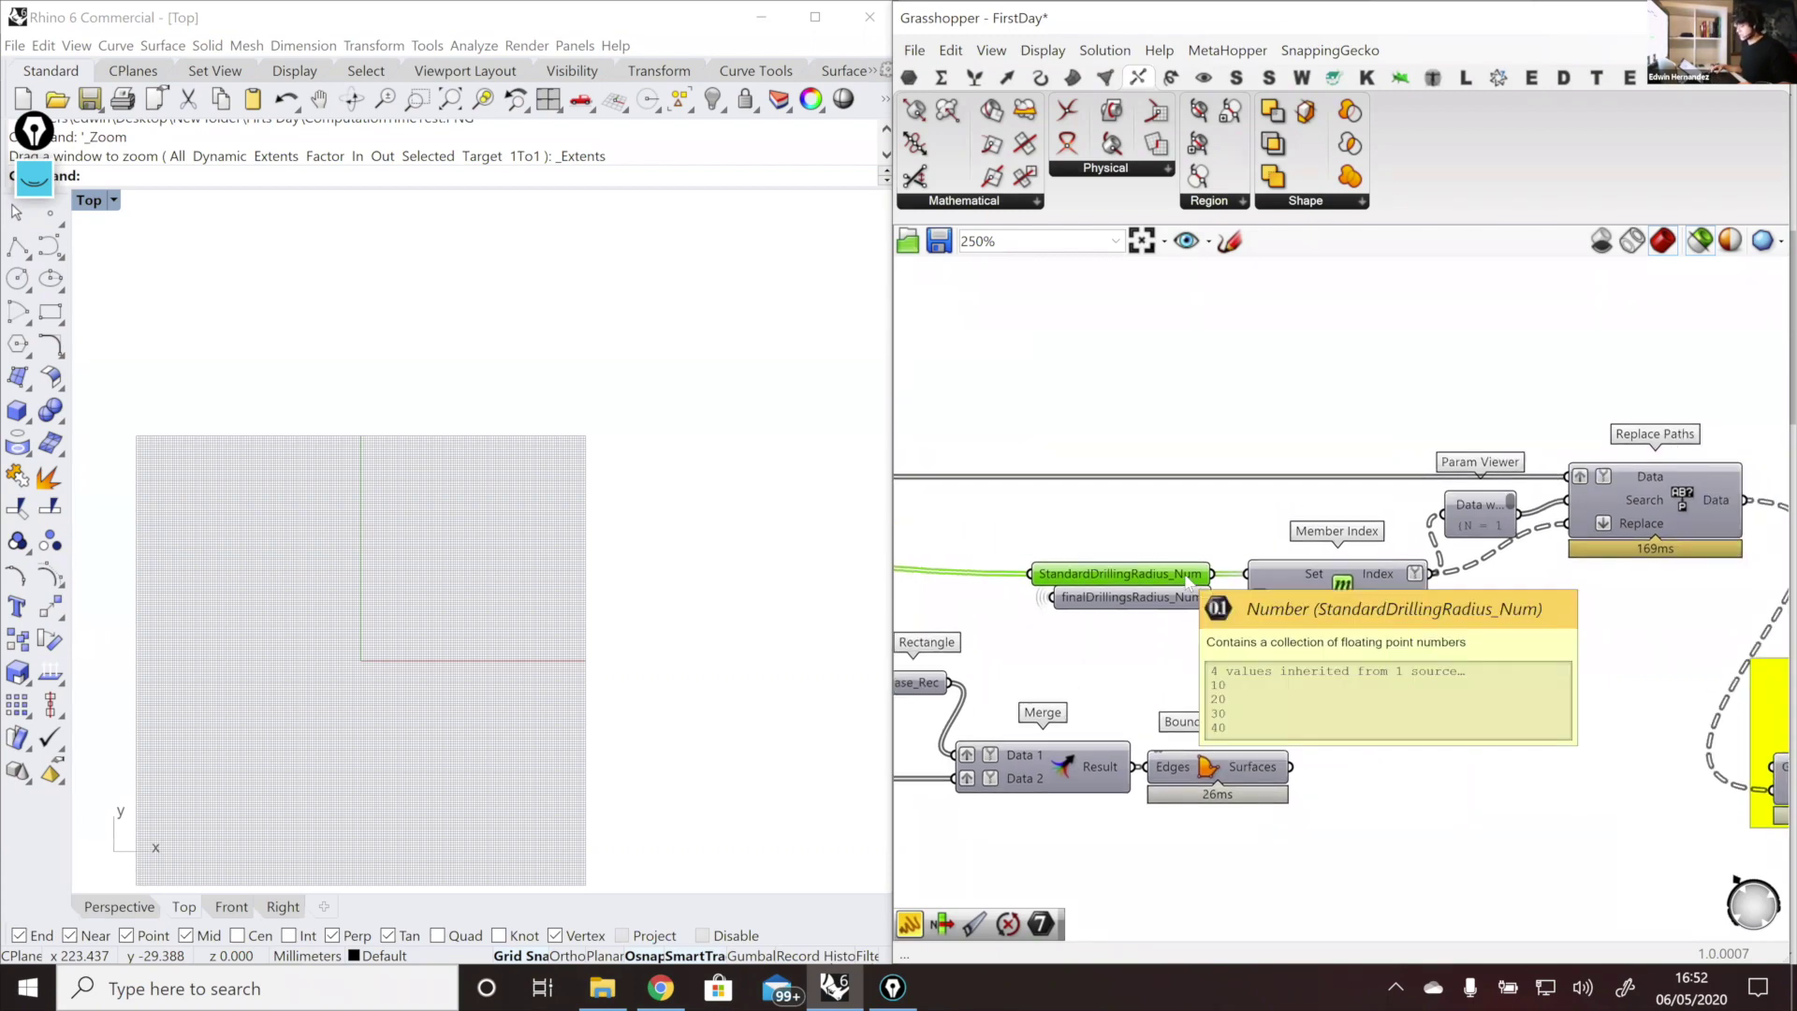
{"action": "mouse_move", "coordinate": [1298, 605]}
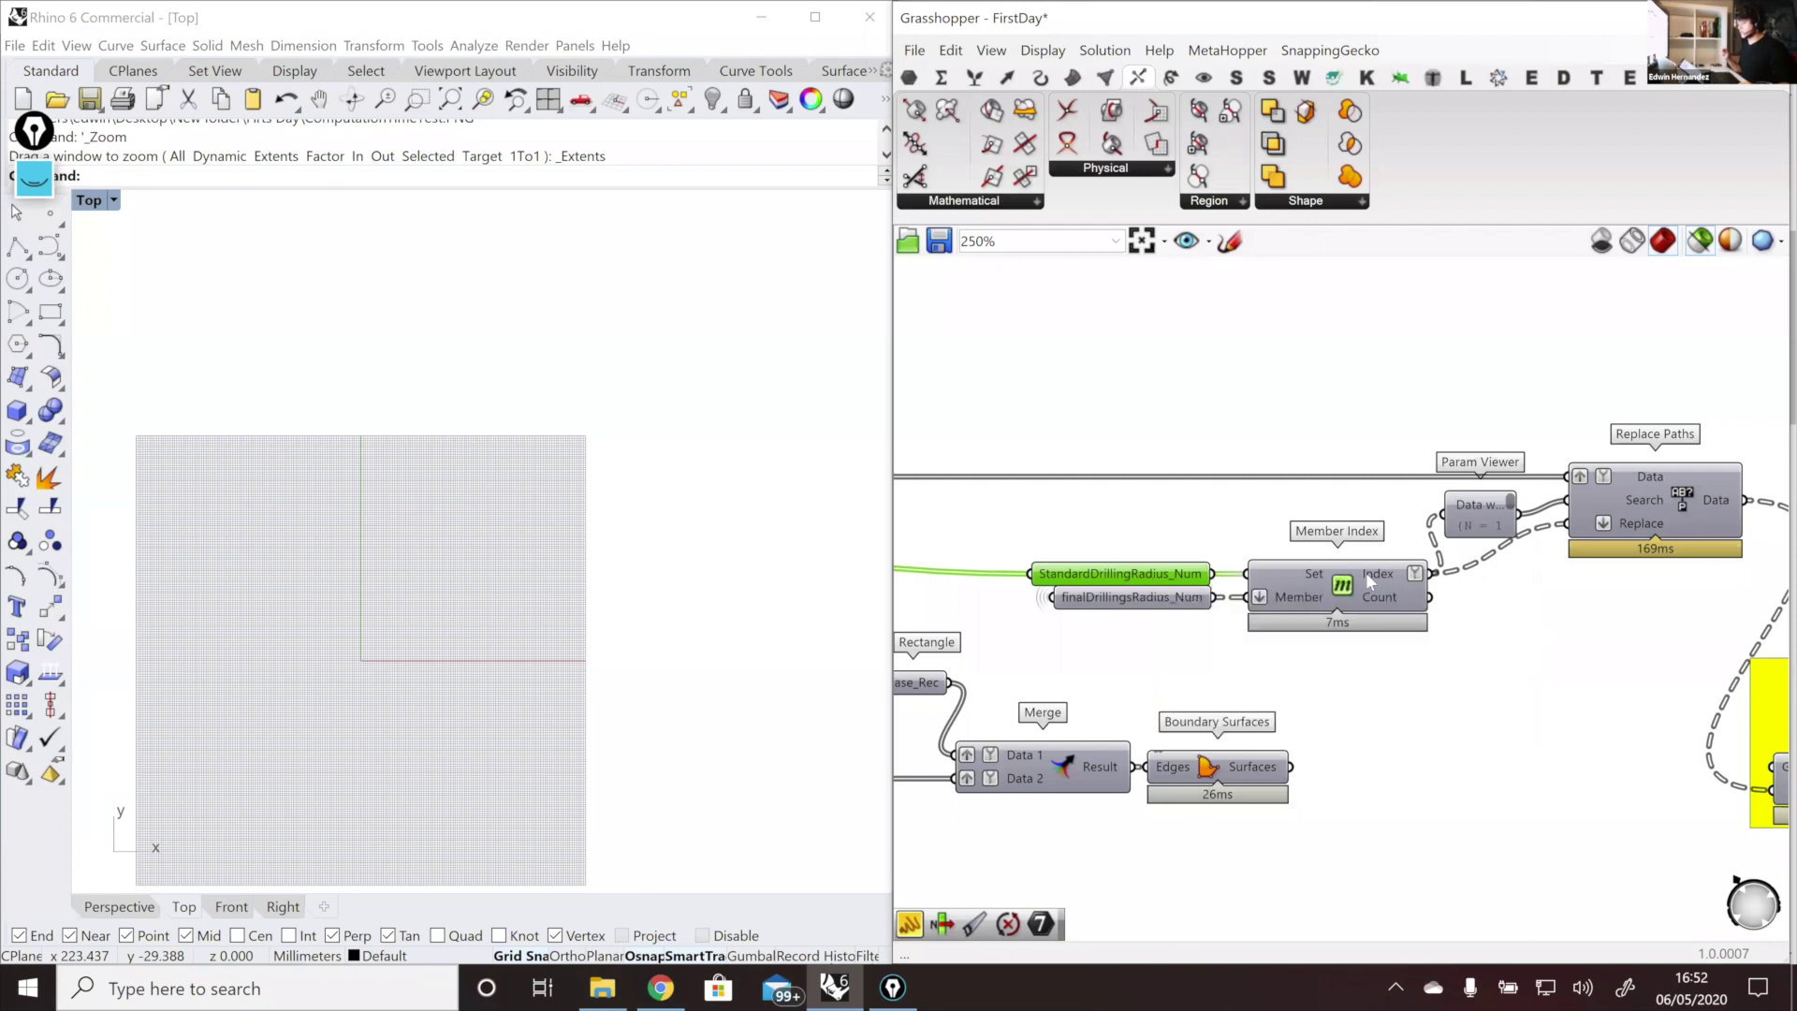
{"action": "mouse_move", "coordinate": [1386, 574]}
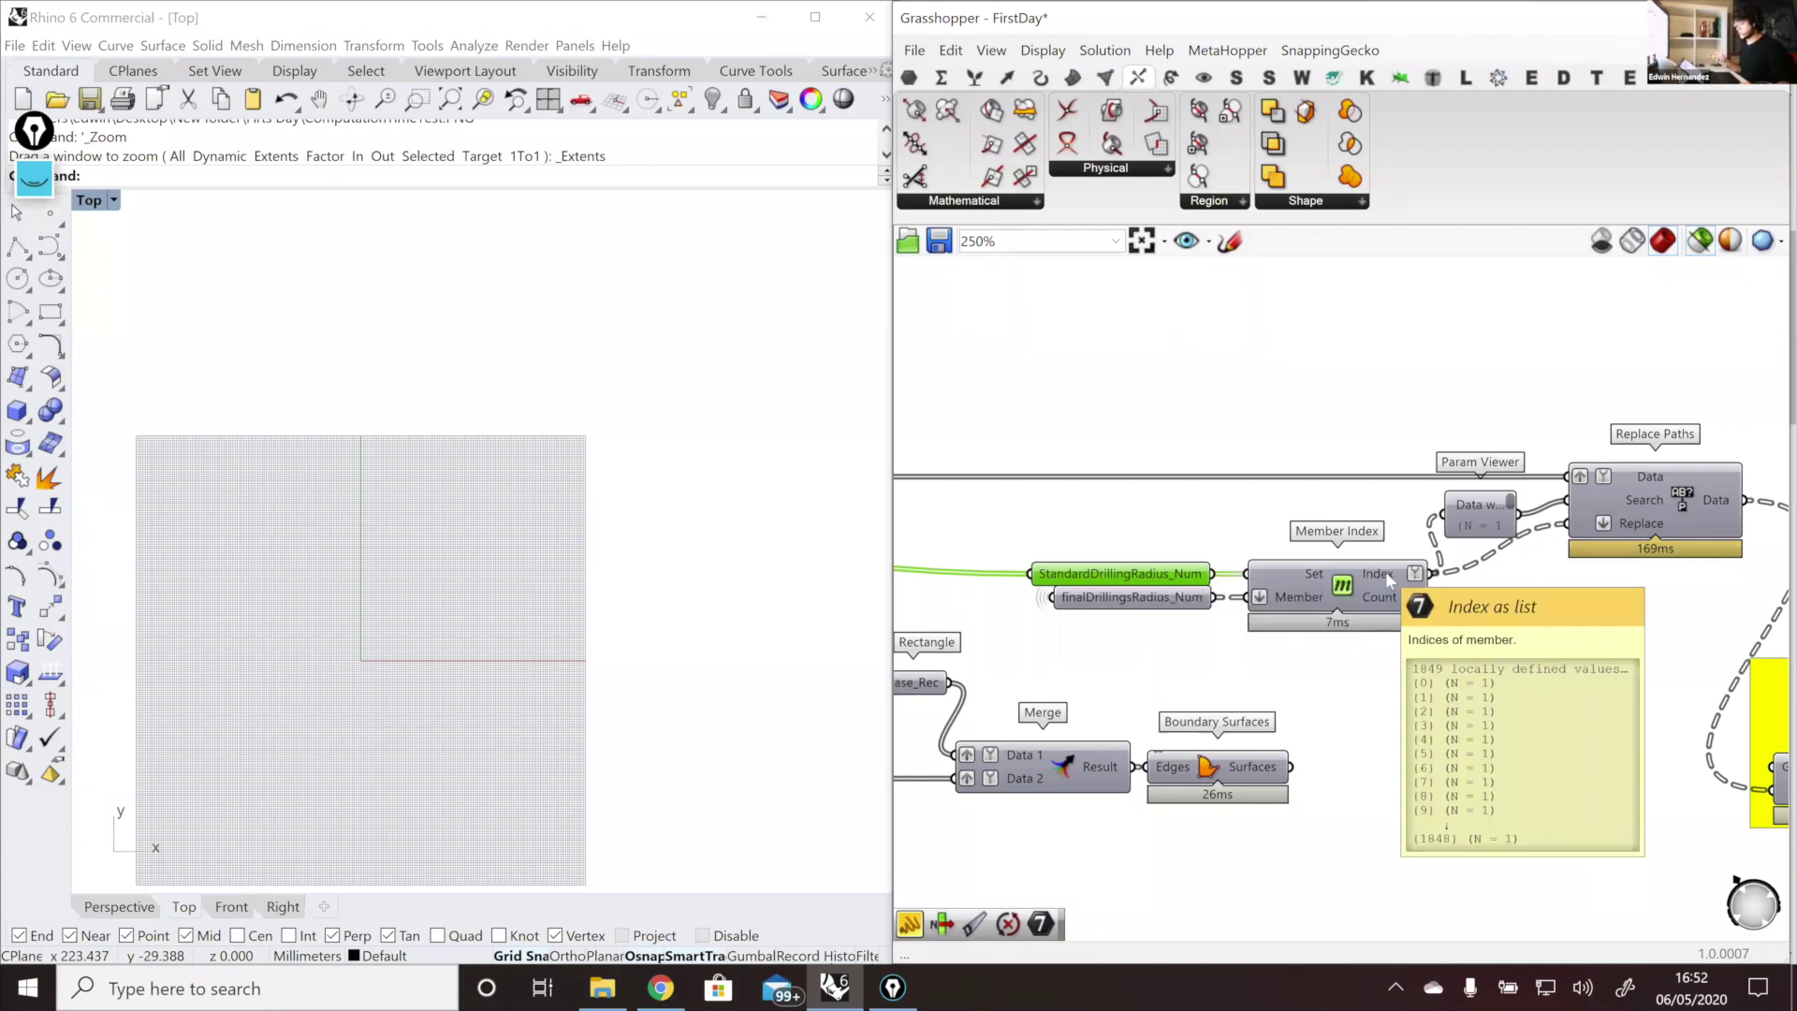
Step: Examine the finalDrillingsRadius_Num values at the Member input, and review the Member Index component's ports
{"action": "right_click_drag", "start_coordinate": [1385, 571], "coordinate": [1288, 578]}
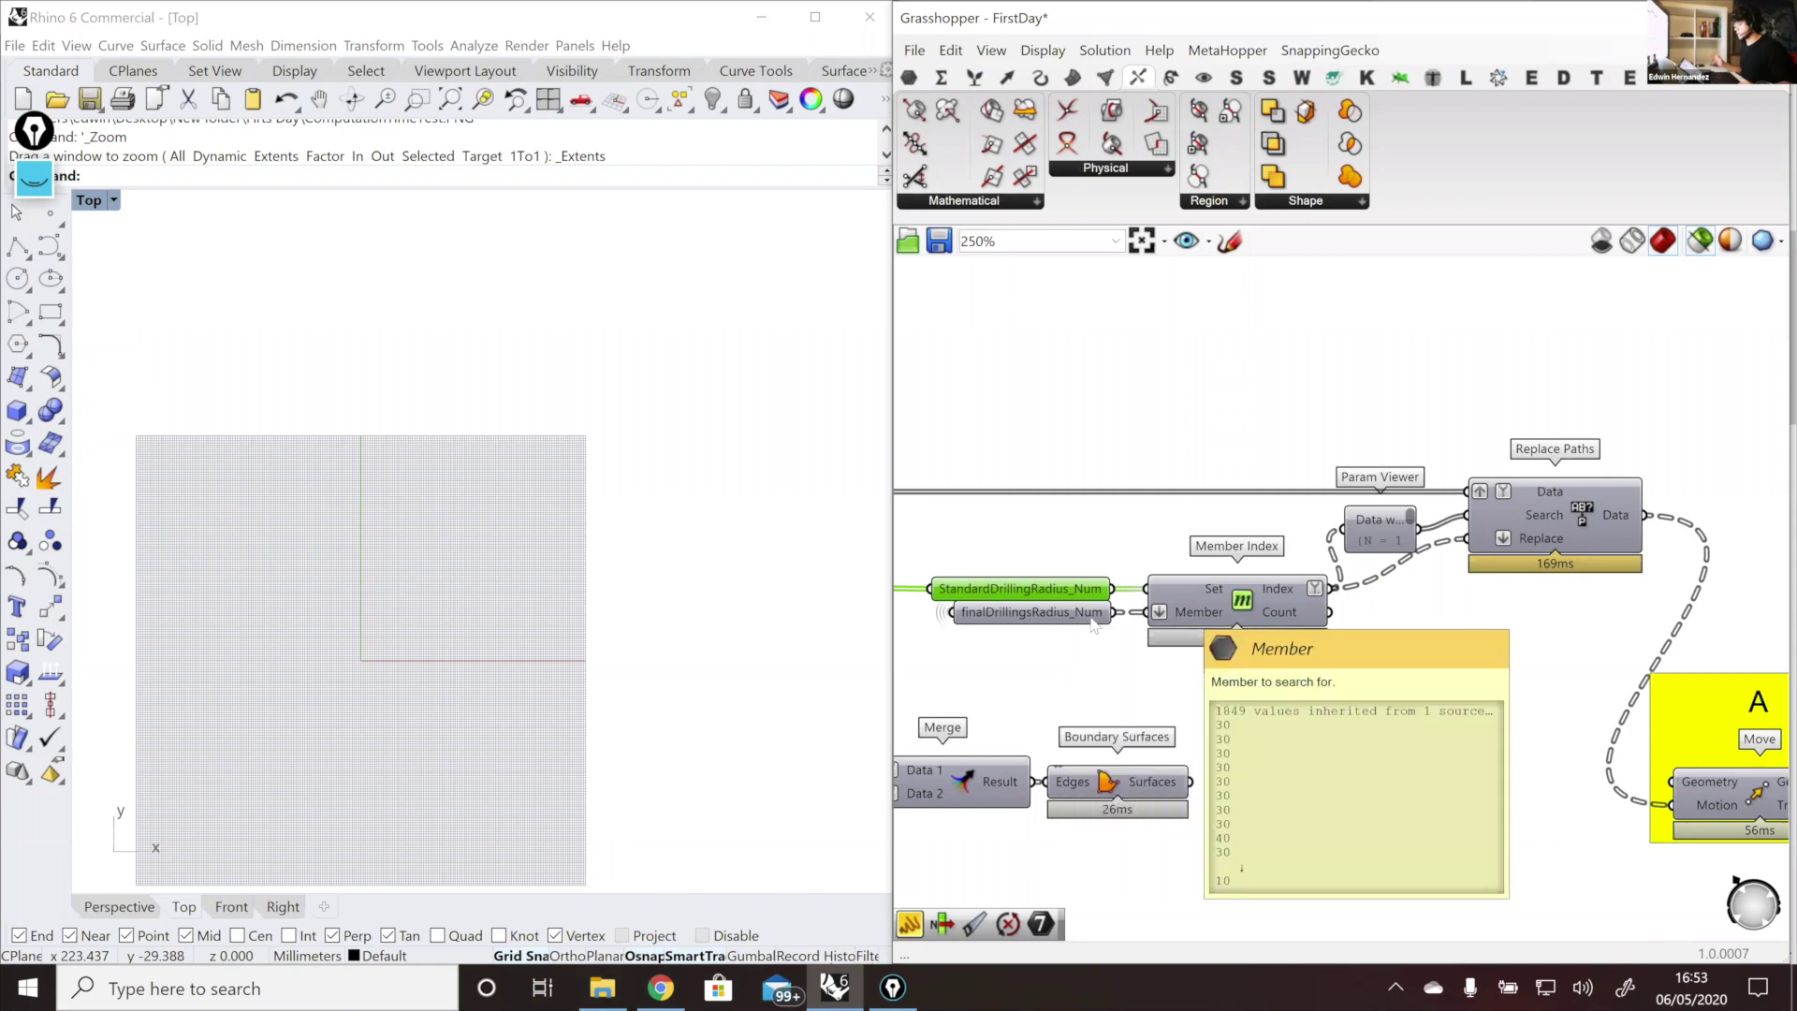
{"action": "left_click", "coordinate": [1030, 613]}
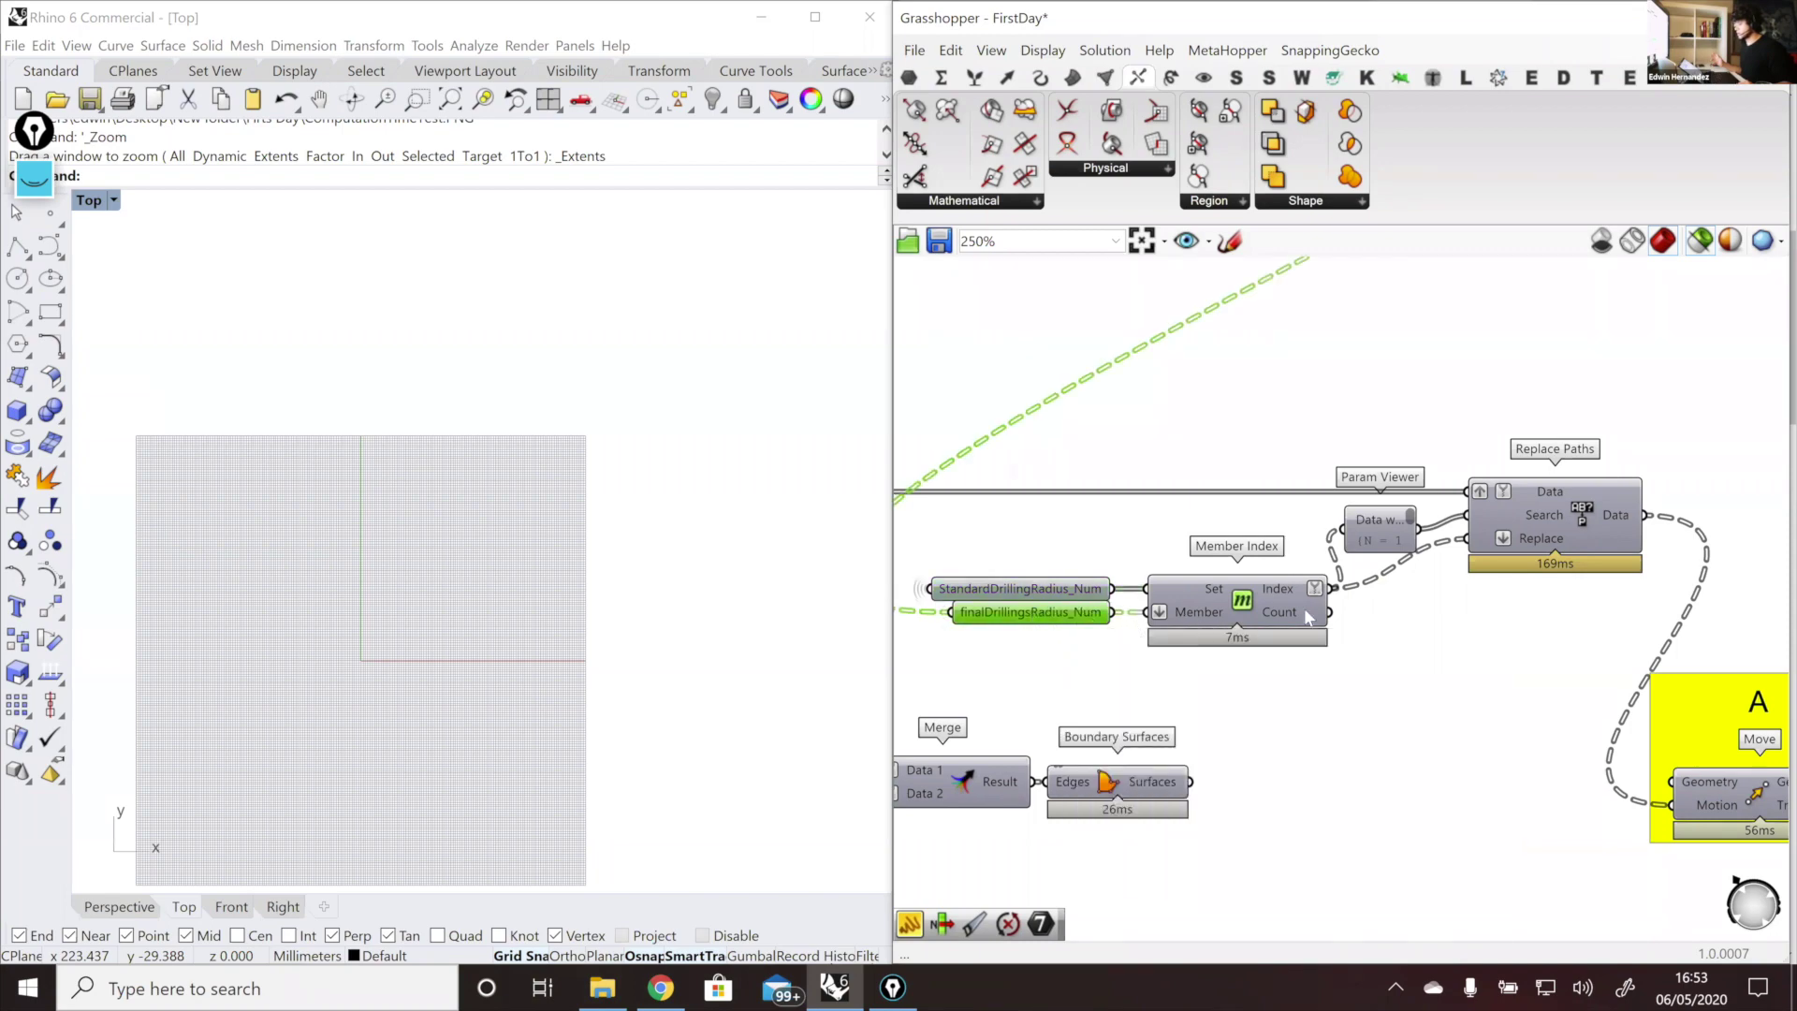
{"action": "mouse_move", "coordinate": [1301, 607]}
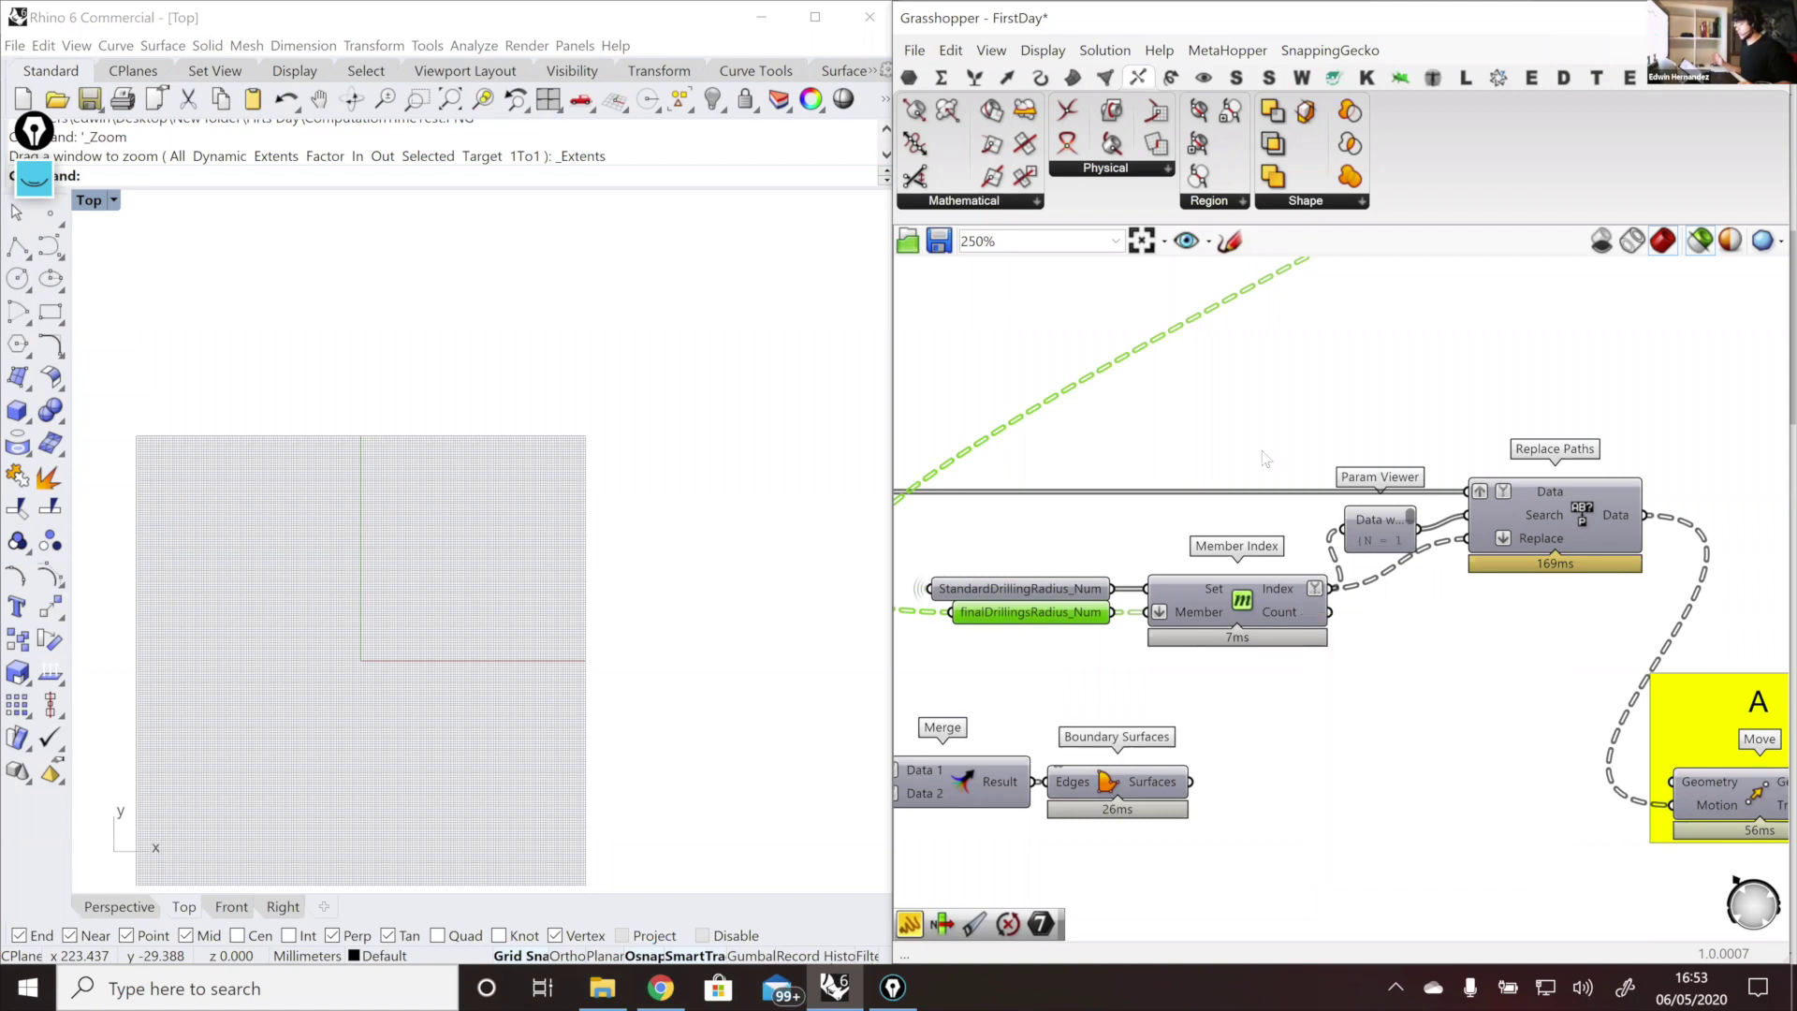
{"action": "right_click_drag", "start_coordinate": [1265, 458], "coordinate": [1173, 361]}
{"action": "mouse_move", "coordinate": [1202, 488]}
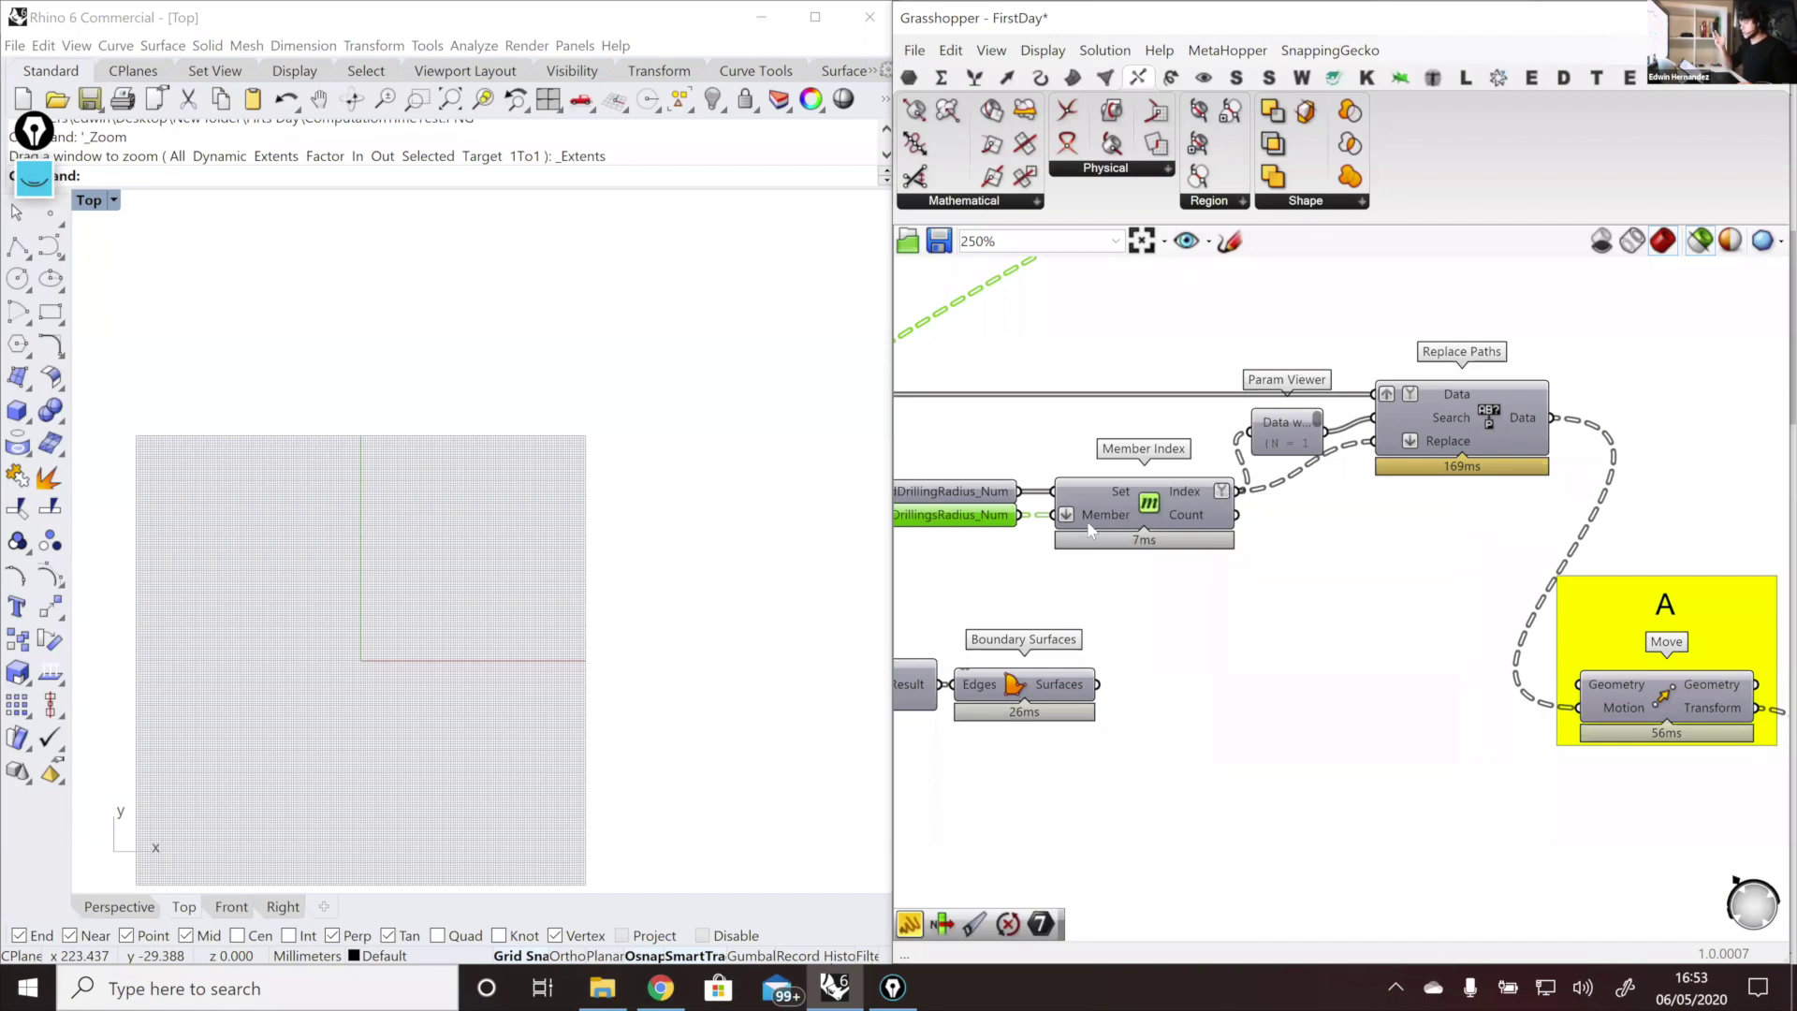
{"action": "mouse_move", "coordinate": [1089, 530]}
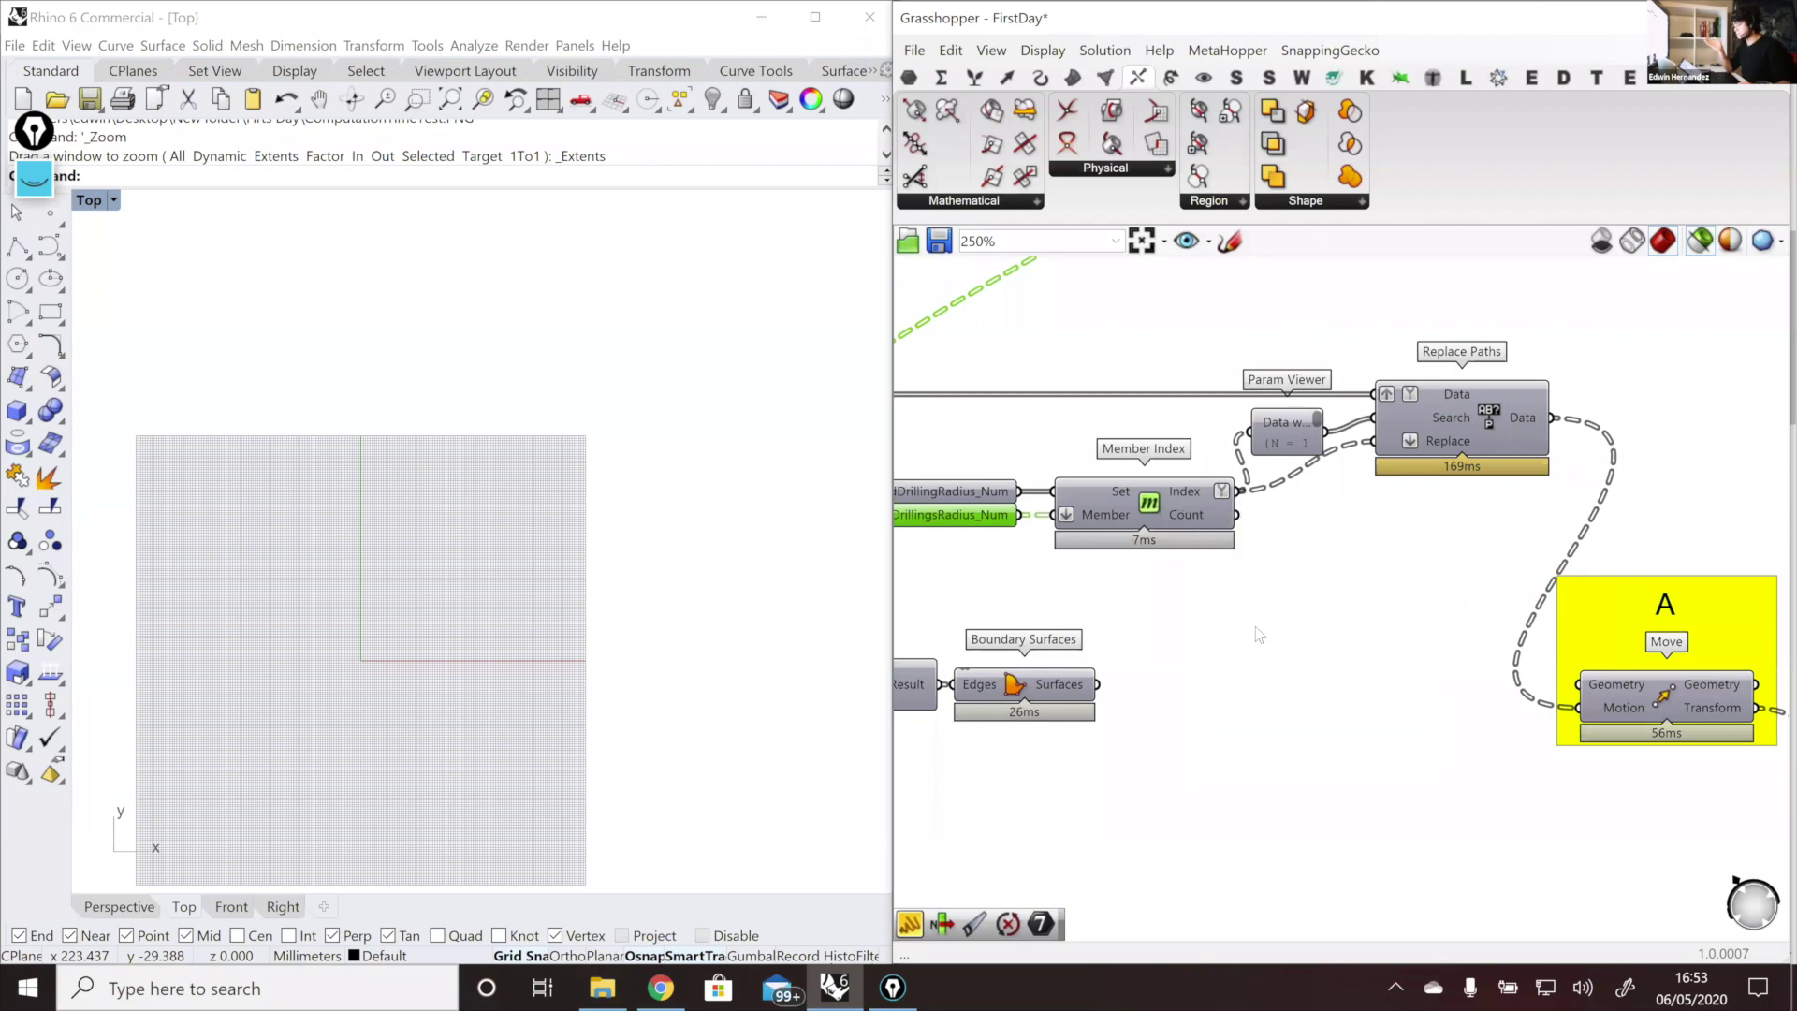
Step: Inspect the Replace Paths data input, and preview the Construct Point grid that supplies it
{"action": "right_click_drag", "start_coordinate": [1249, 635], "coordinate": [1183, 772]}
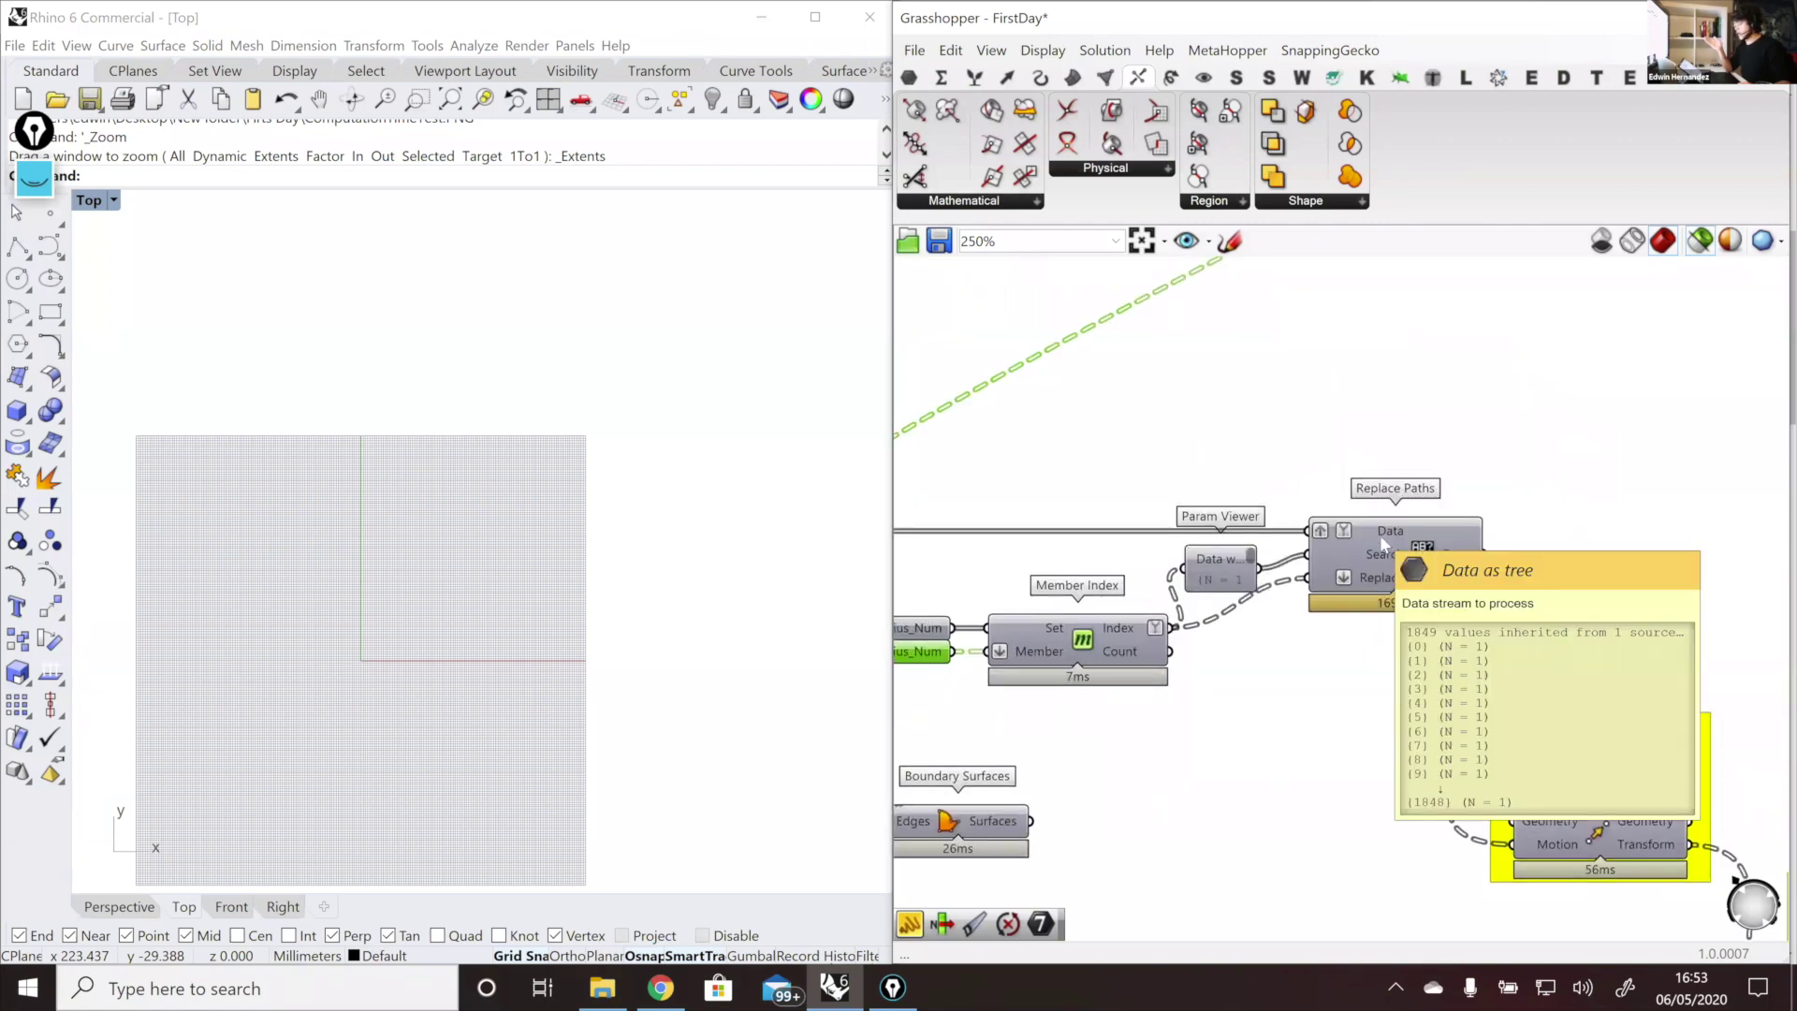
{"action": "scroll", "coordinate": [1183, 553], "scroll_direction": "down", "scroll_amount": 5}
{"action": "scroll", "coordinate": [1183, 553], "scroll_direction": "up", "scroll_amount": 3}
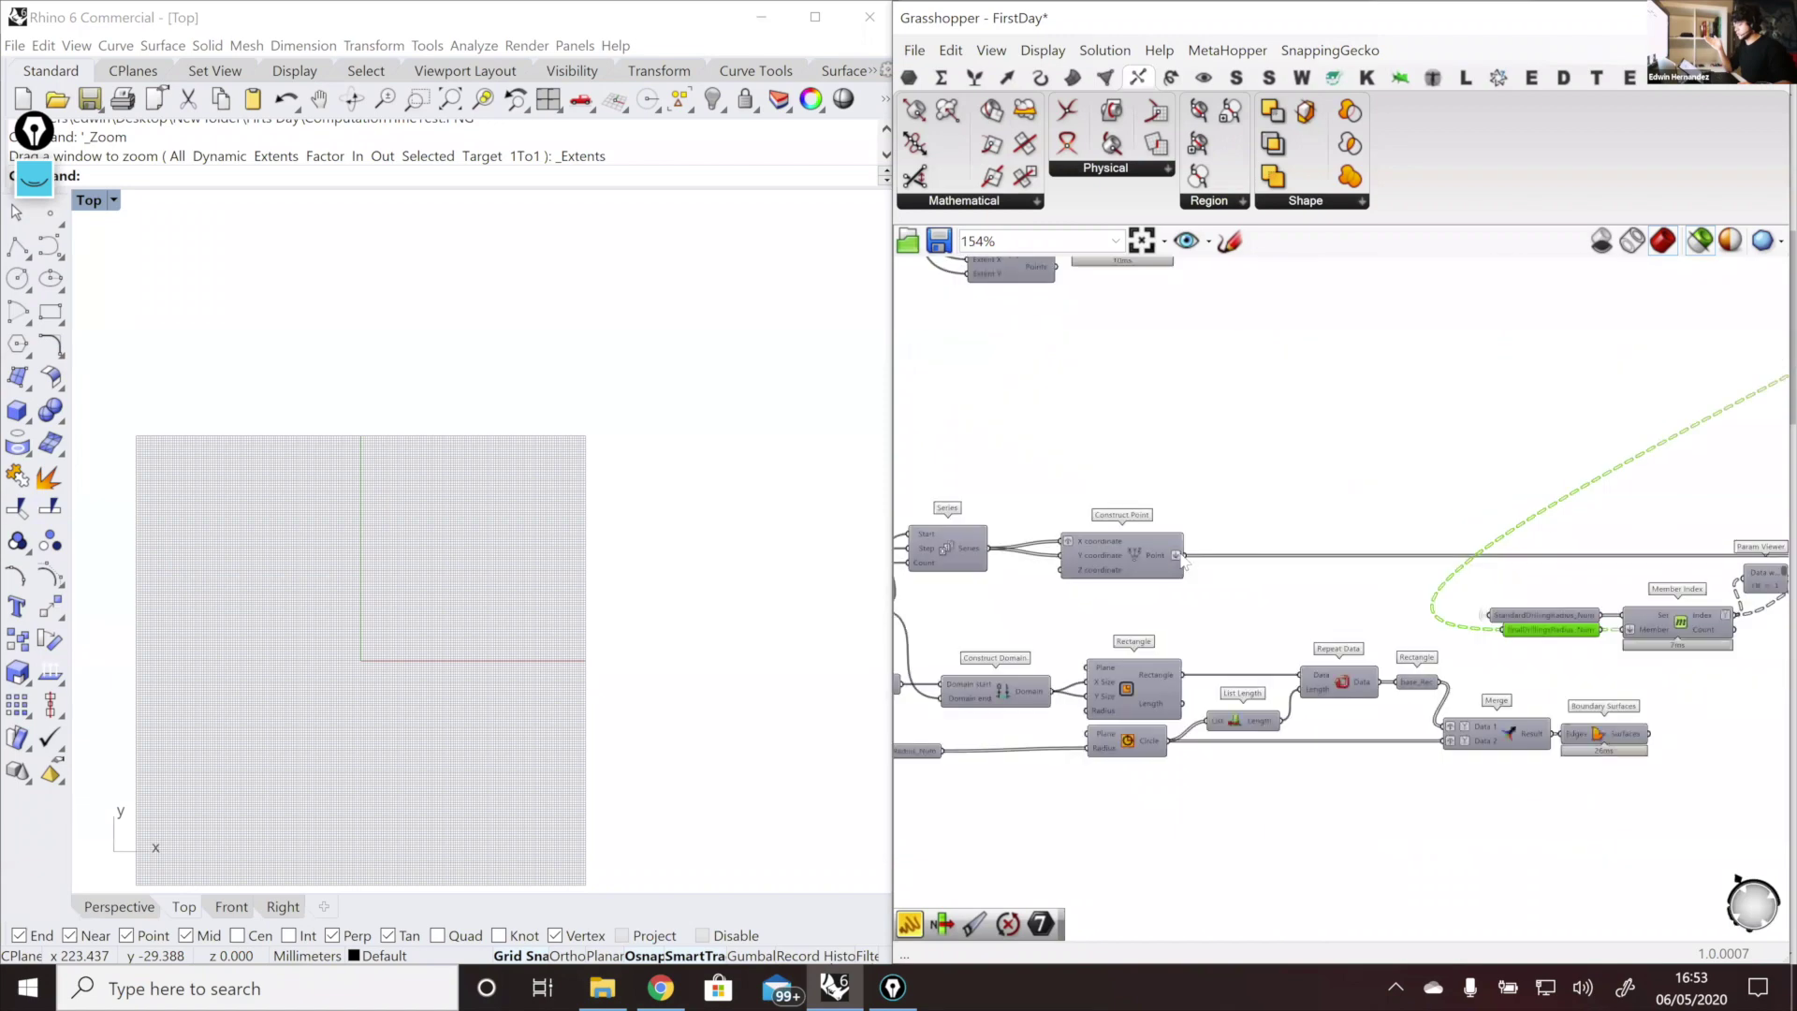
{"action": "left_click", "coordinate": [1165, 552]}
{"action": "right_click_drag", "start_coordinate": [1059, 493], "coordinate": [938, 493]}
{"action": "right_click_drag", "start_coordinate": [1709, 493], "coordinate": [1353, 507]}
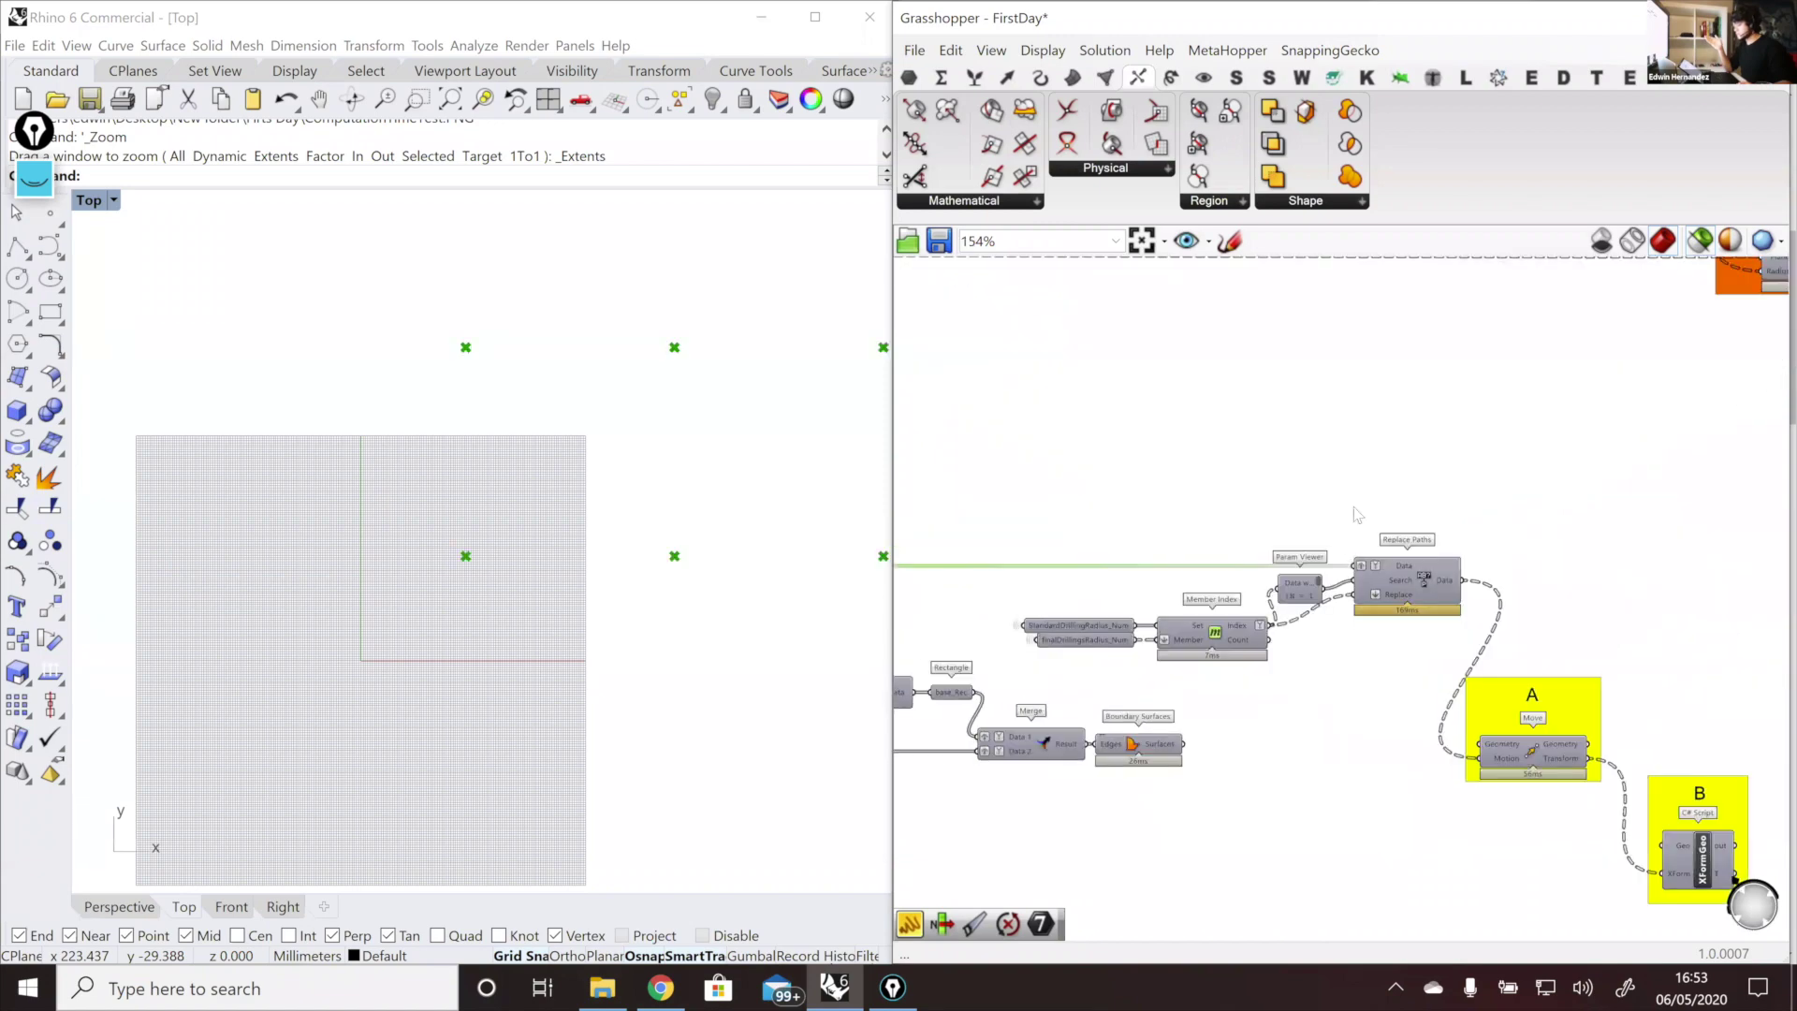
{"action": "scroll", "coordinate": [1353, 524], "scroll_direction": "up", "scroll_amount": 3}
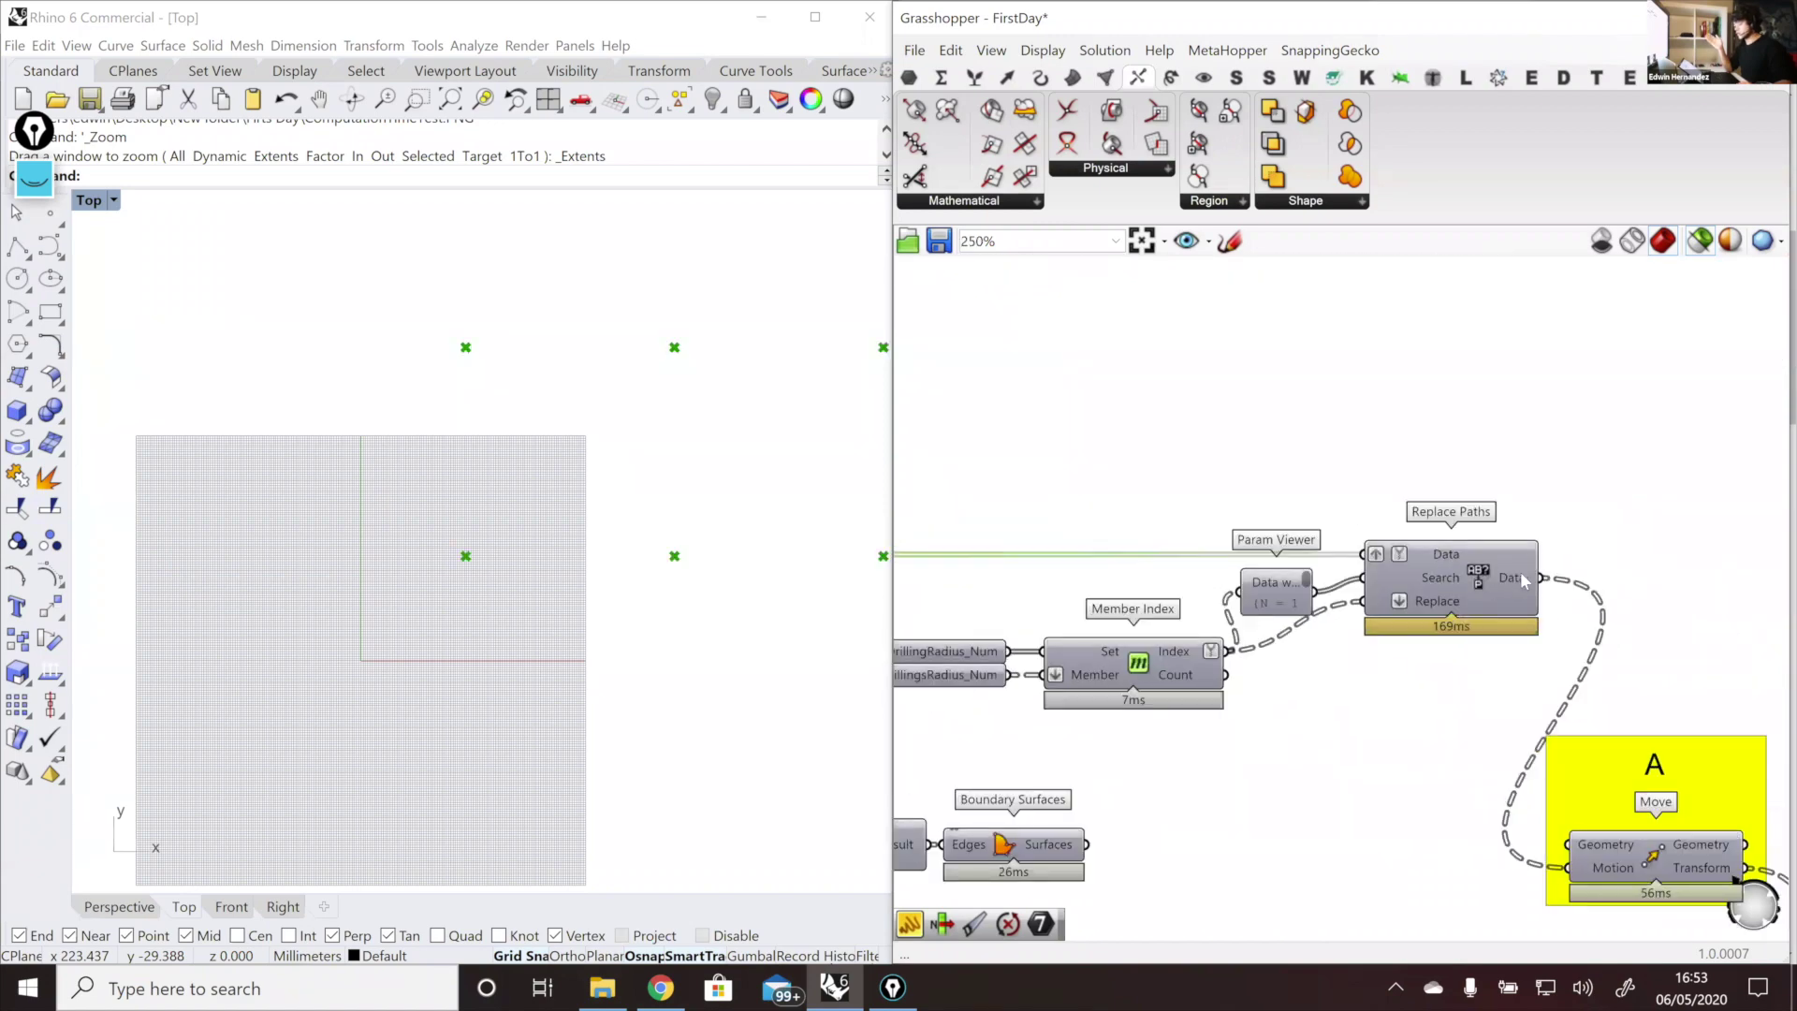
Step: Compare the Replace Paths output tree with the StandardDrillingRadius_Num values that define its branches
{"action": "mouse_move", "coordinate": [1520, 578]}
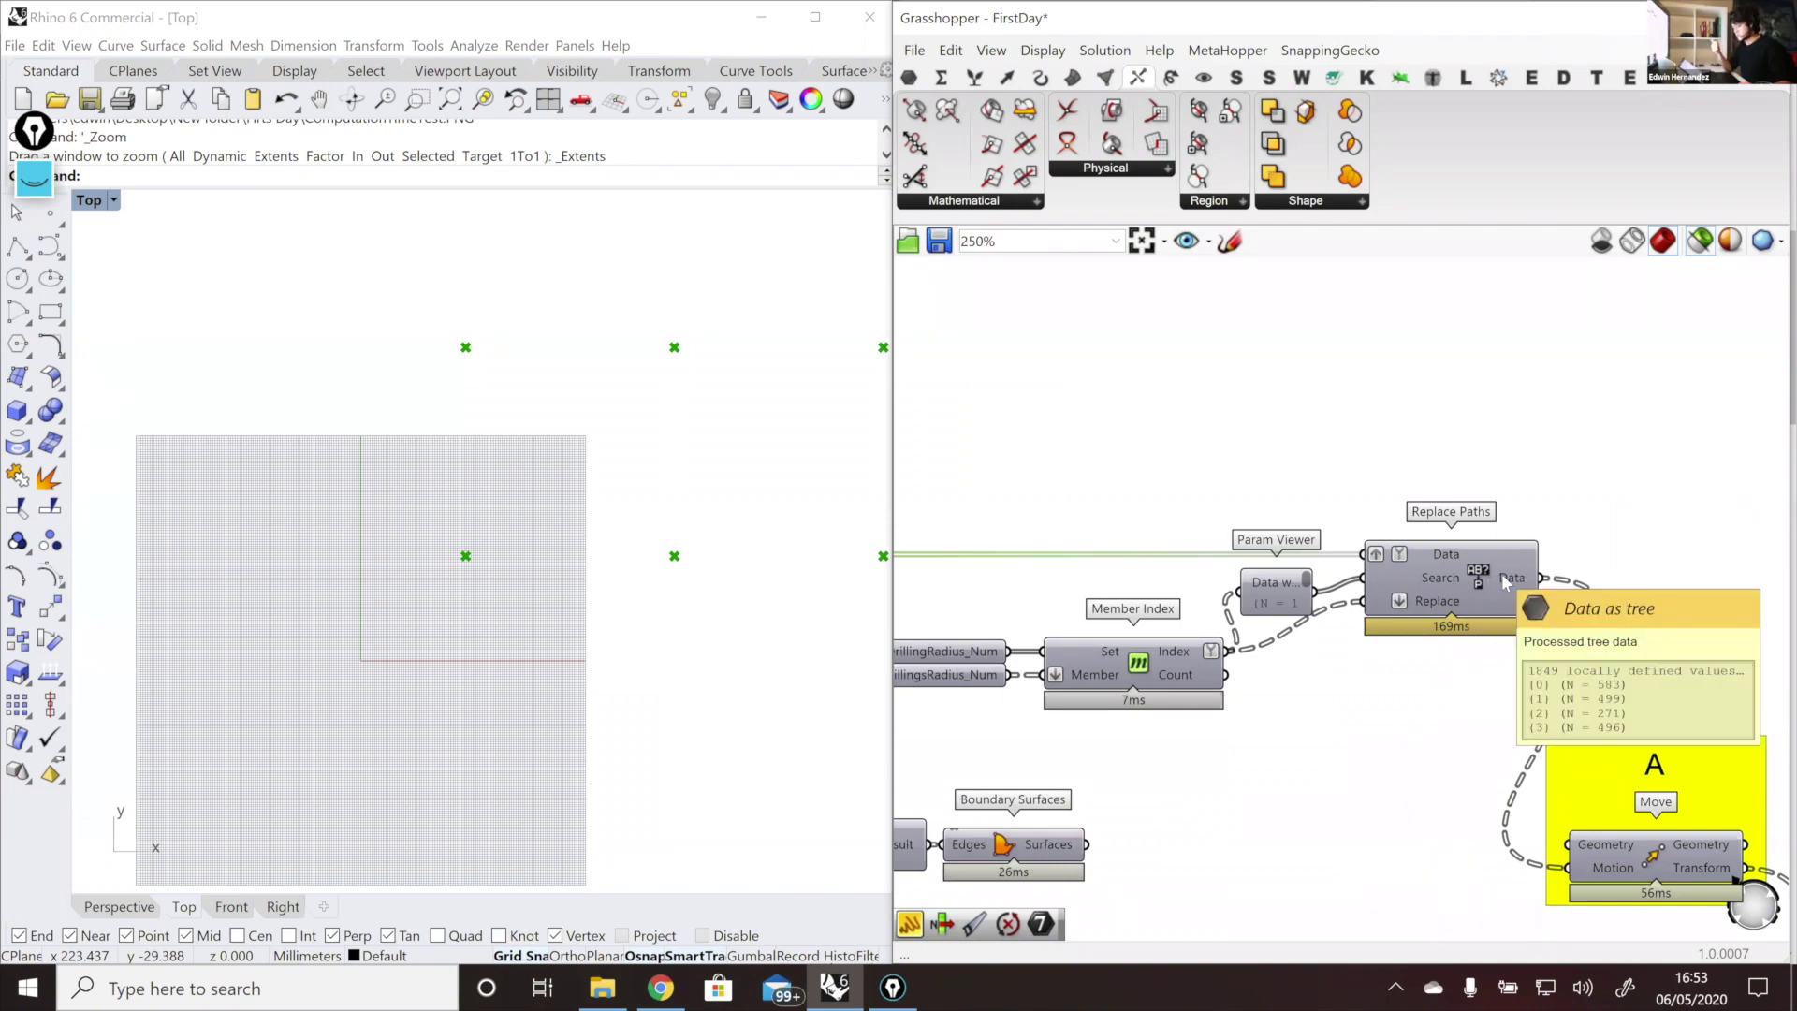
{"action": "right_click_drag", "start_coordinate": [978, 653], "coordinate": [1167, 652]}
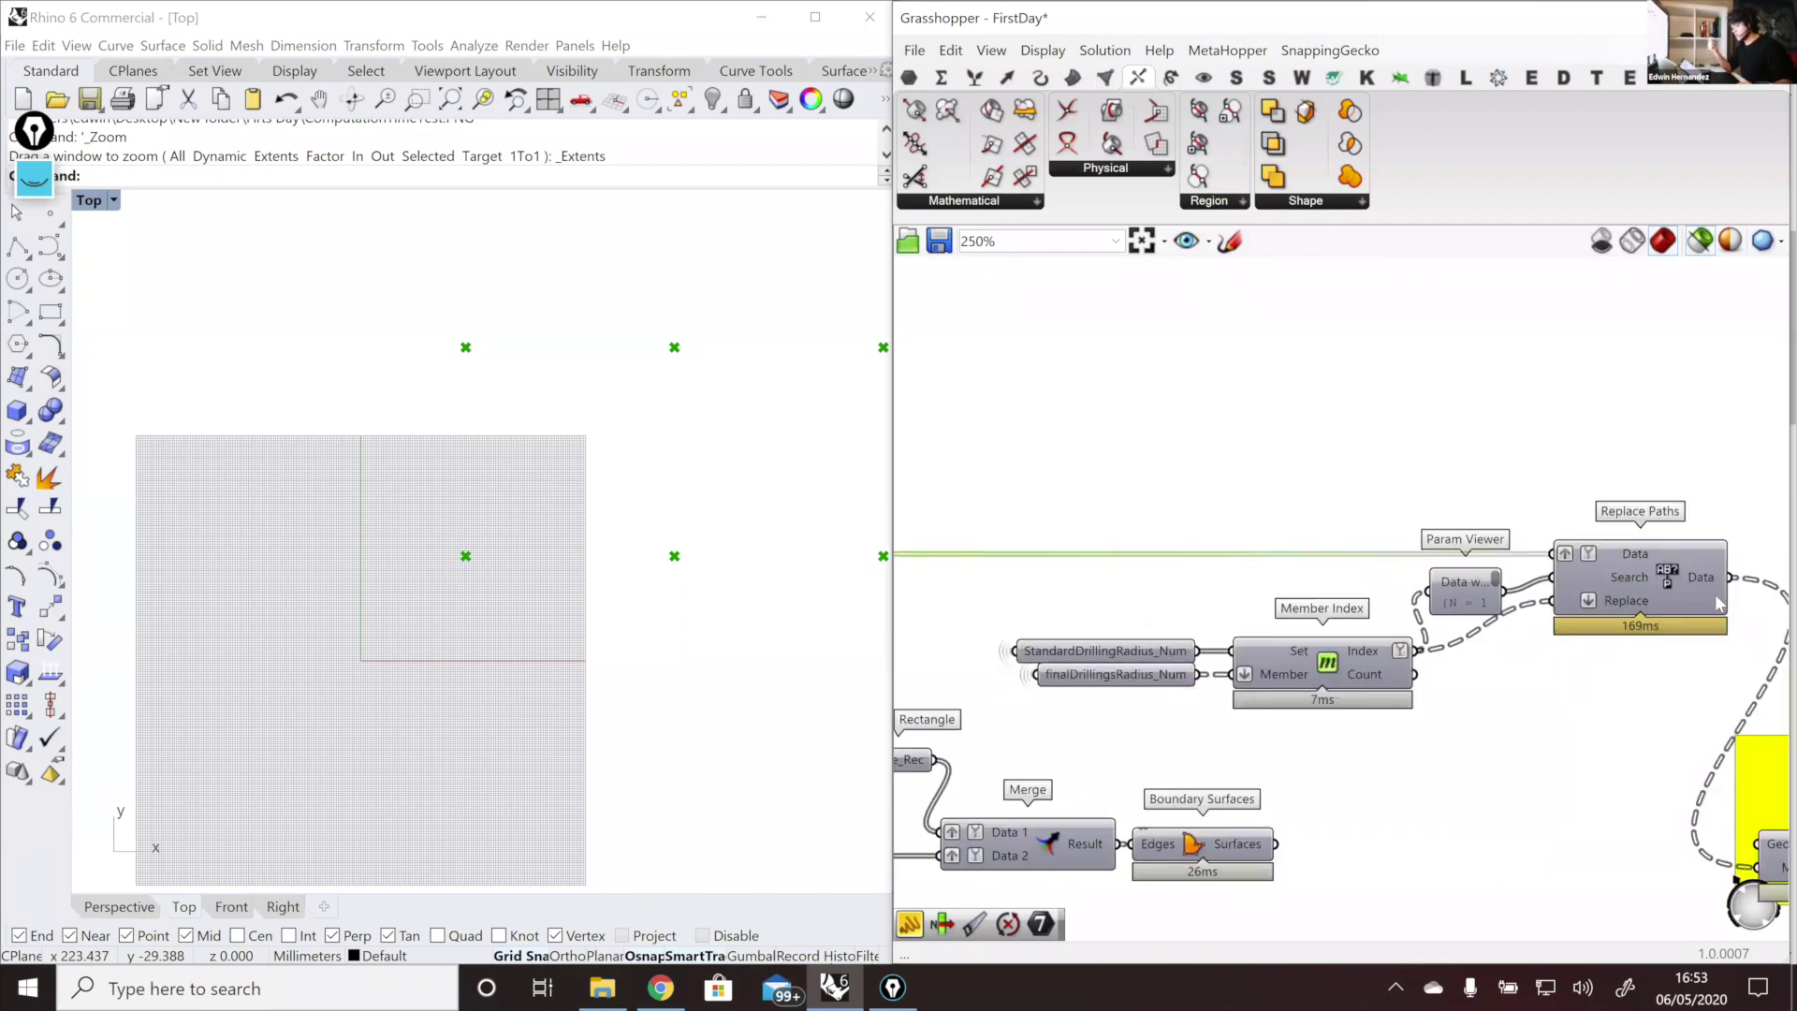
{"action": "mouse_move", "coordinate": [1697, 588]}
{"action": "mouse_move", "coordinate": [1150, 661]}
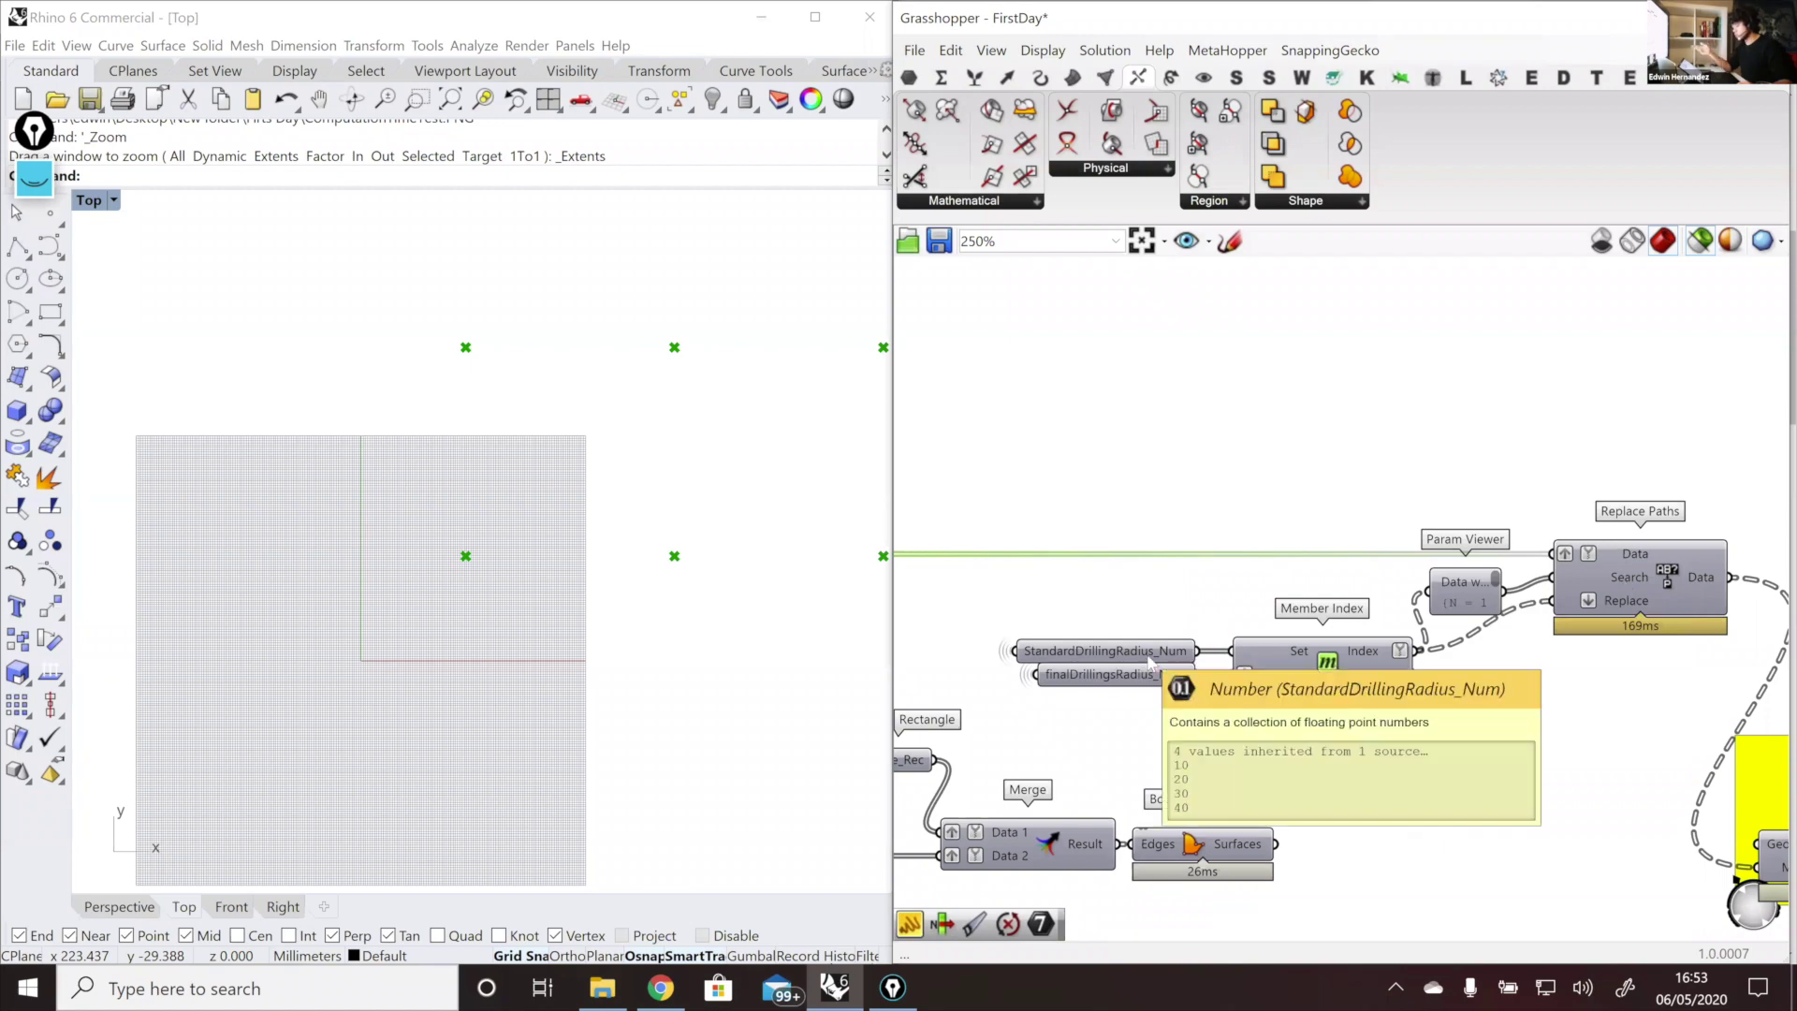
{"action": "left_click", "coordinate": [1709, 579]}
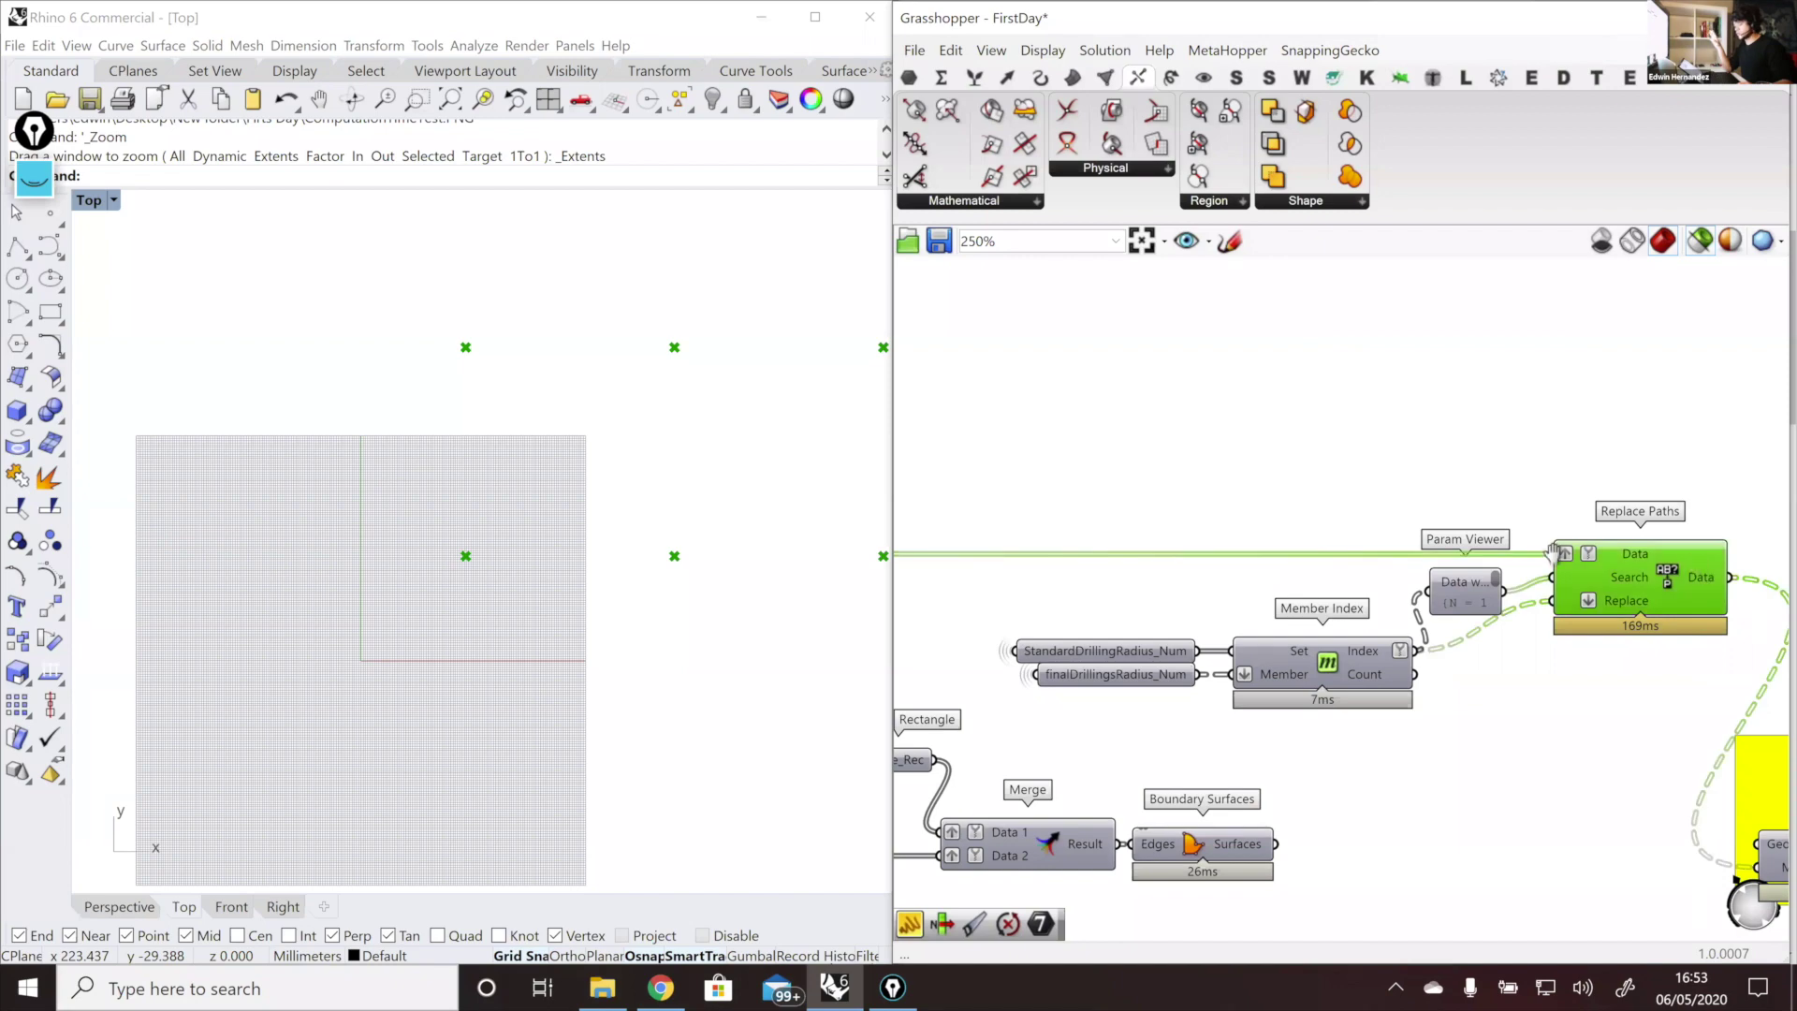
Step: Connect the Surfaces output of the upper Boundary Surfaces component to the Geometry input of Move in group A
{"action": "scroll", "coordinate": [1495, 600], "scroll_direction": "down", "scroll_amount": 3}
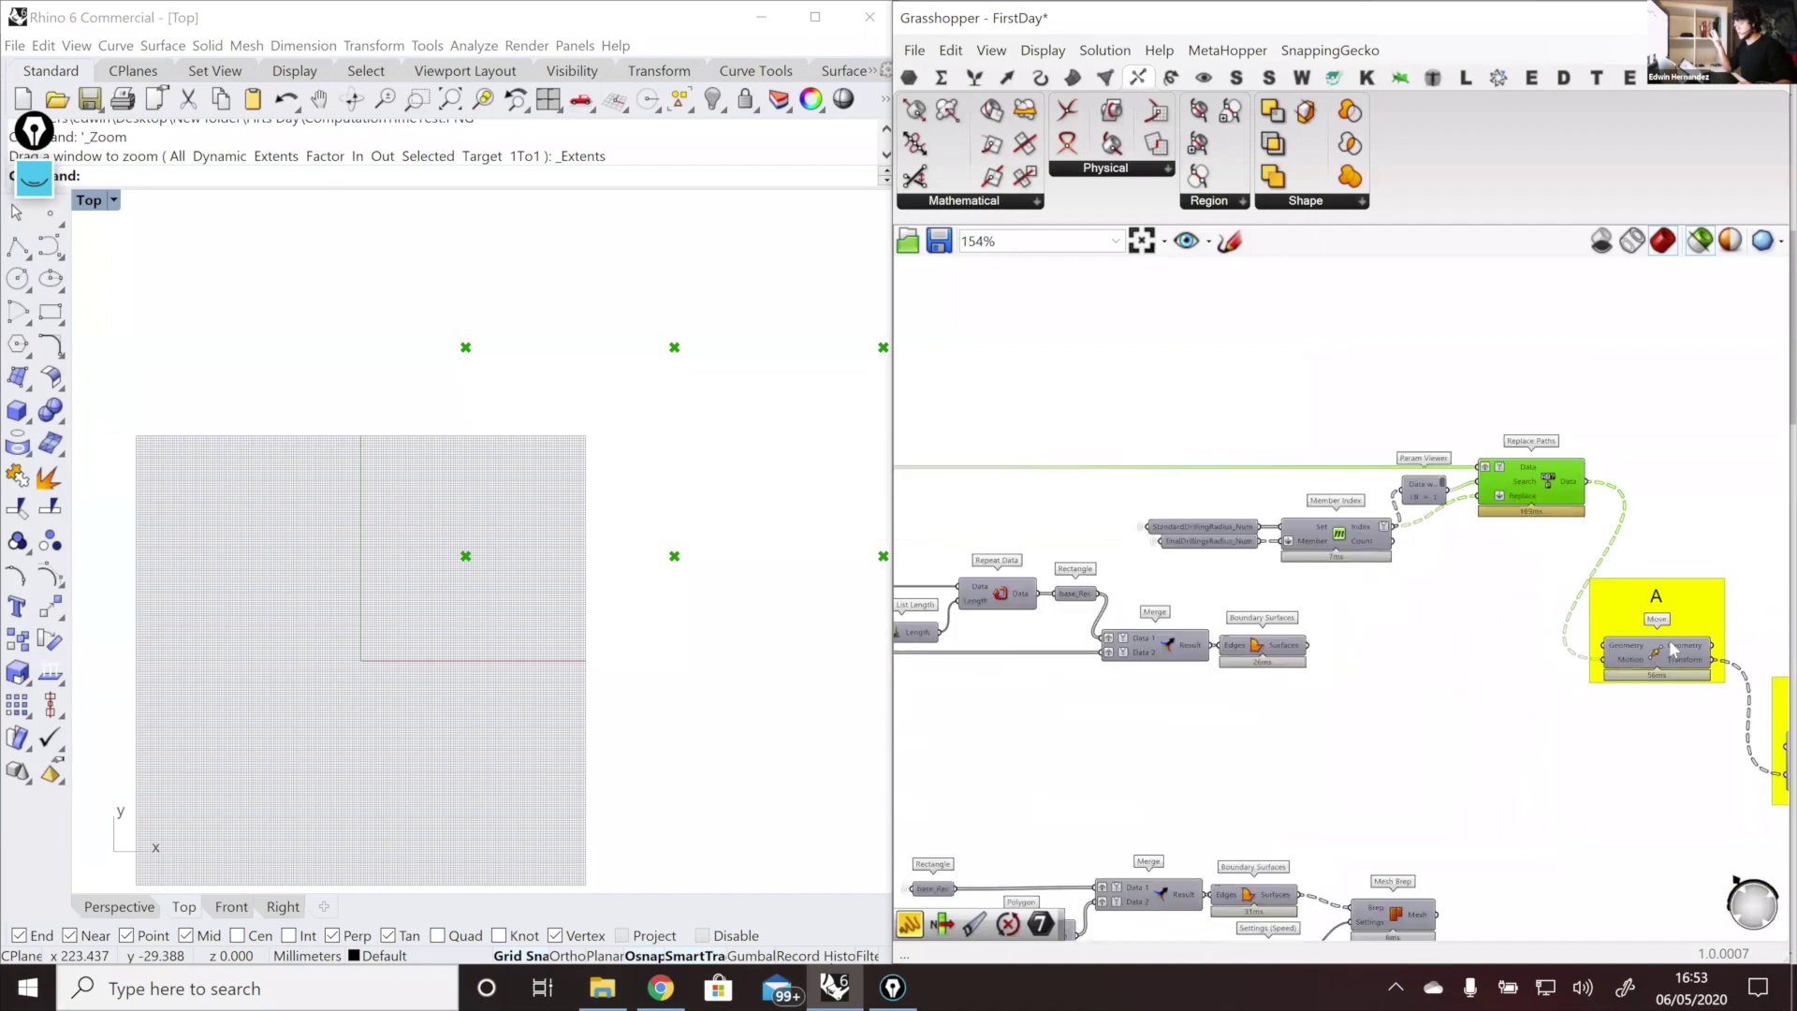
{"action": "left_click", "coordinate": [1264, 644]}
{"action": "mouse_move", "coordinate": [1296, 648]}
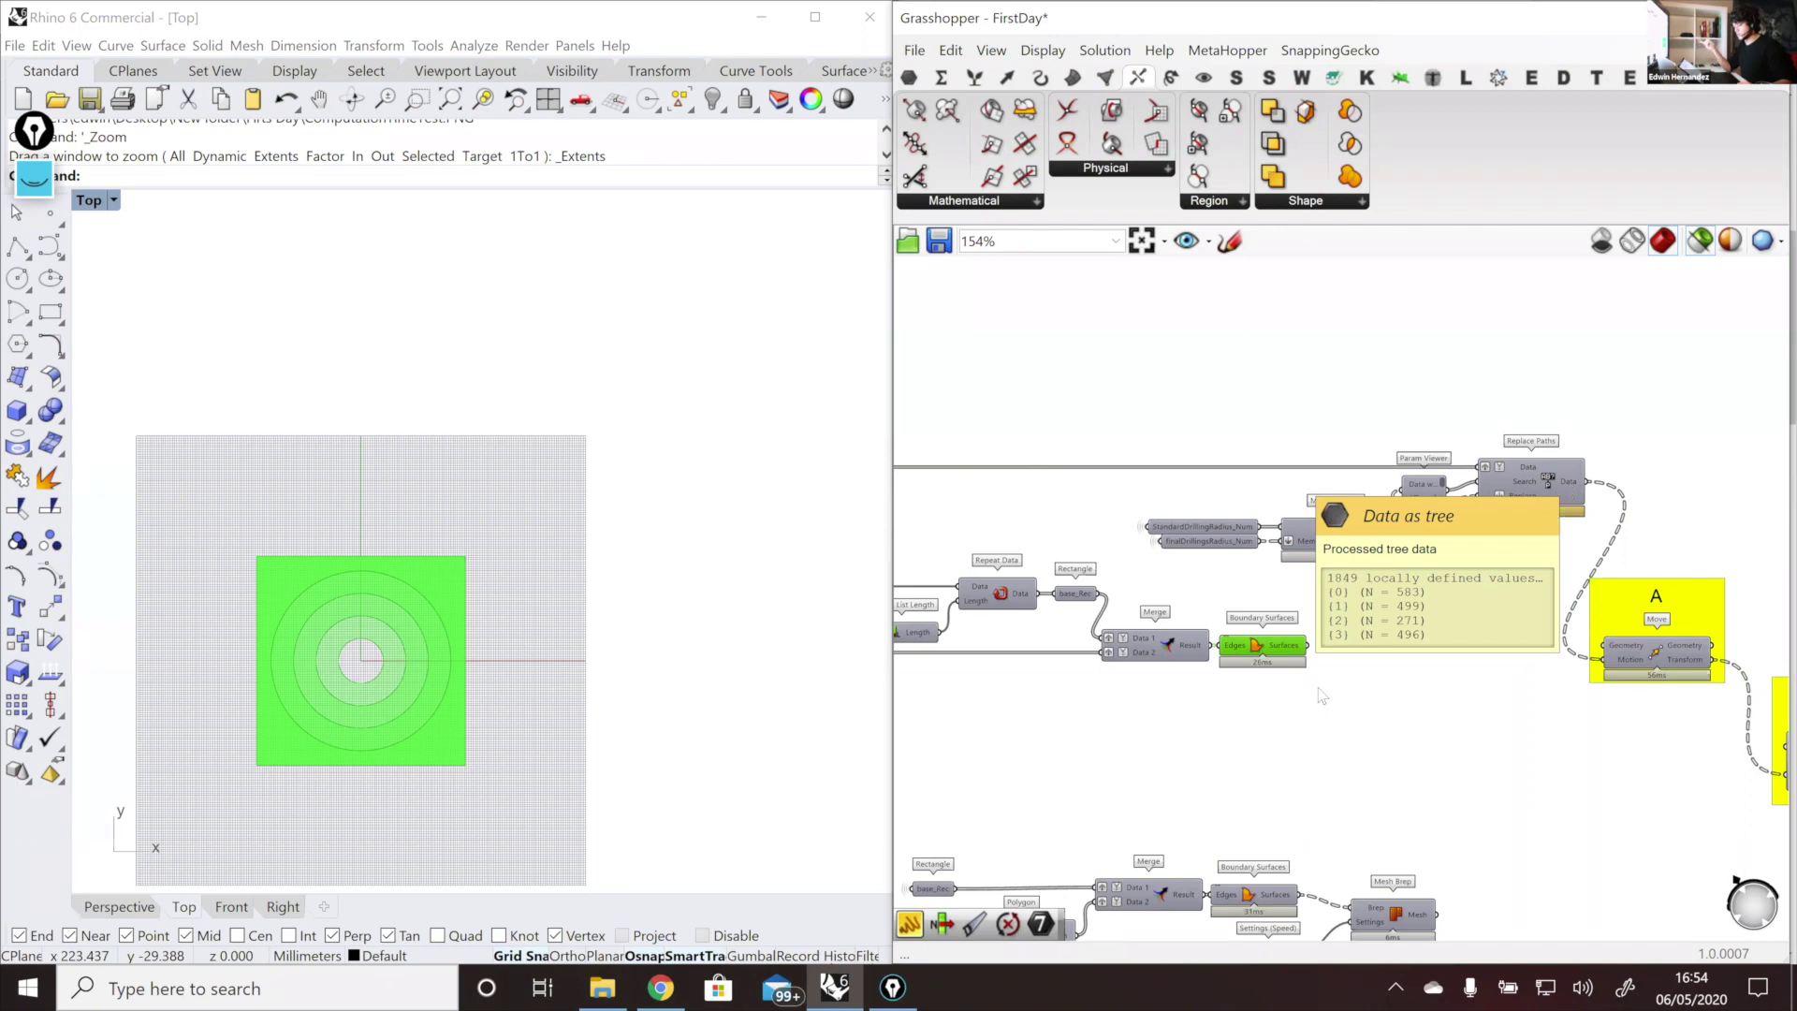
{"action": "left_click_drag", "start_coordinate": [1307, 646], "coordinate": [1606, 652]}
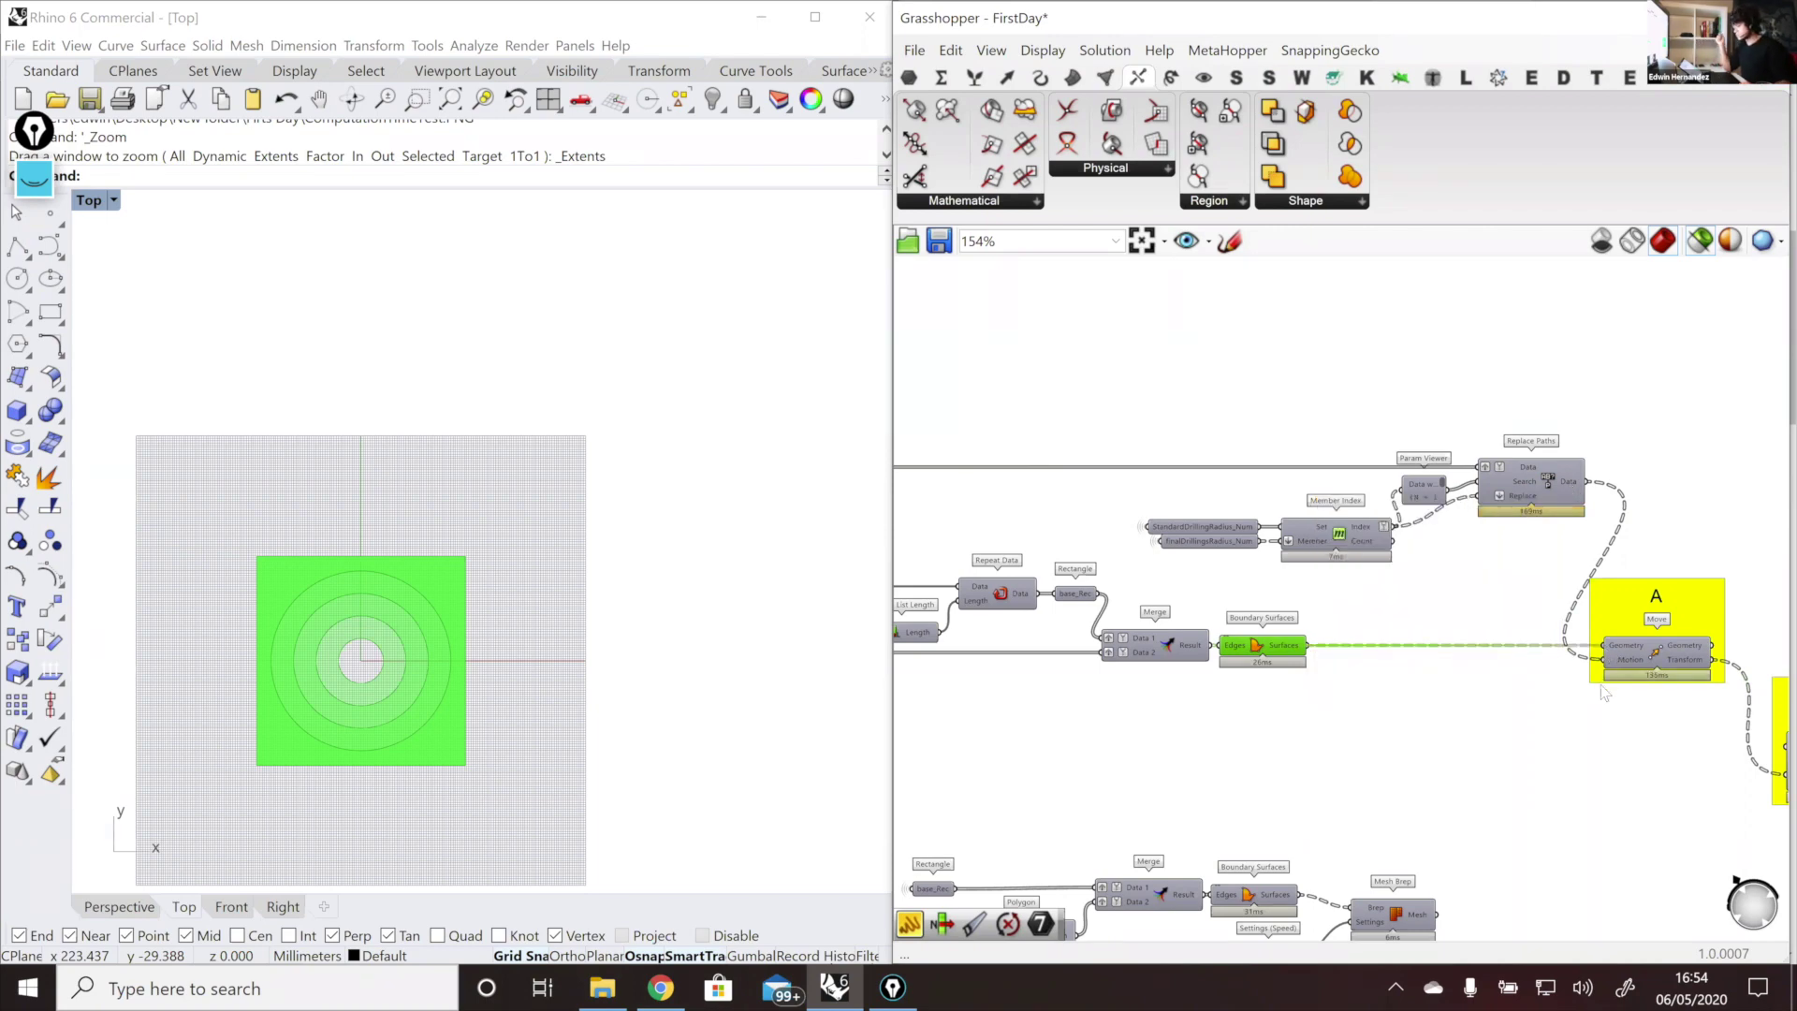
Step: Preview the panels placed by the Move component in group A across the whole wall in the Top viewport
{"action": "scroll", "coordinate": [1588, 725], "scroll_direction": "down", "scroll_amount": 2}
{"action": "right_click_drag", "start_coordinate": [1588, 724], "coordinate": [1509, 730]}
{"action": "scroll", "coordinate": [1509, 730], "scroll_direction": "up", "scroll_amount": 2}
{"action": "left_click", "coordinate": [1562, 668]}
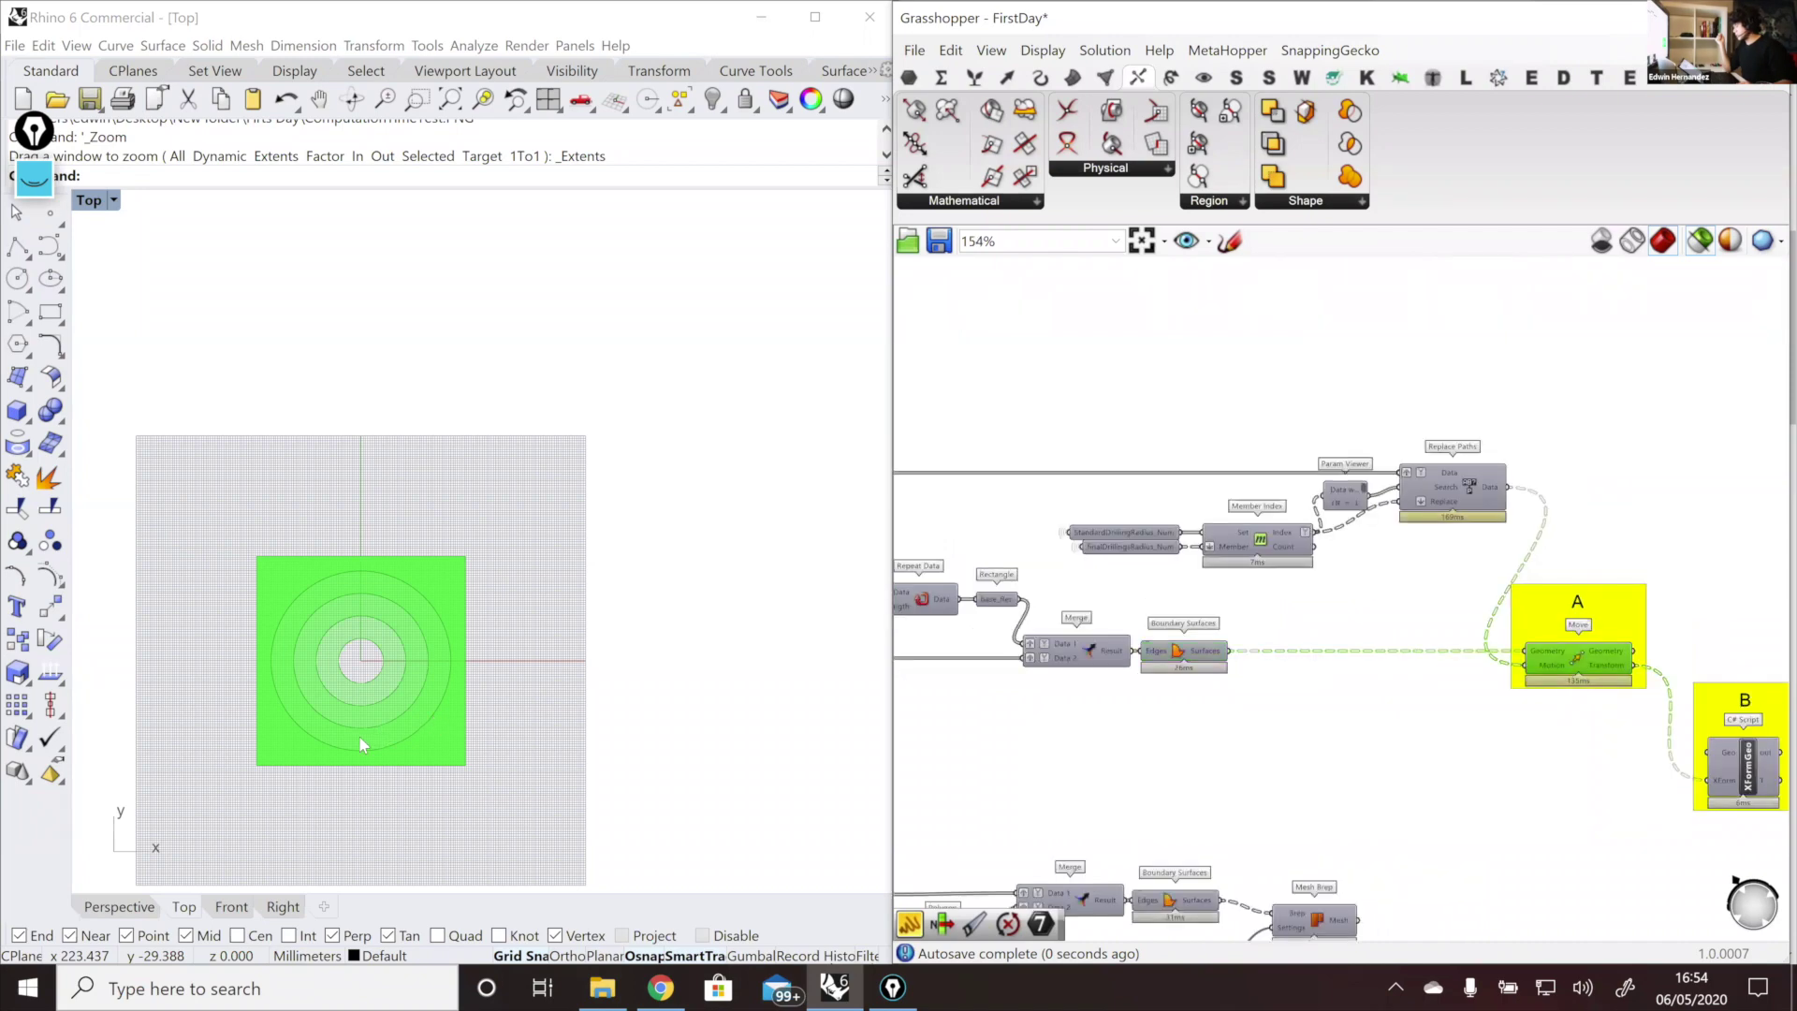
{"action": "scroll", "coordinate": [360, 749], "scroll_direction": "down", "scroll_amount": 5}
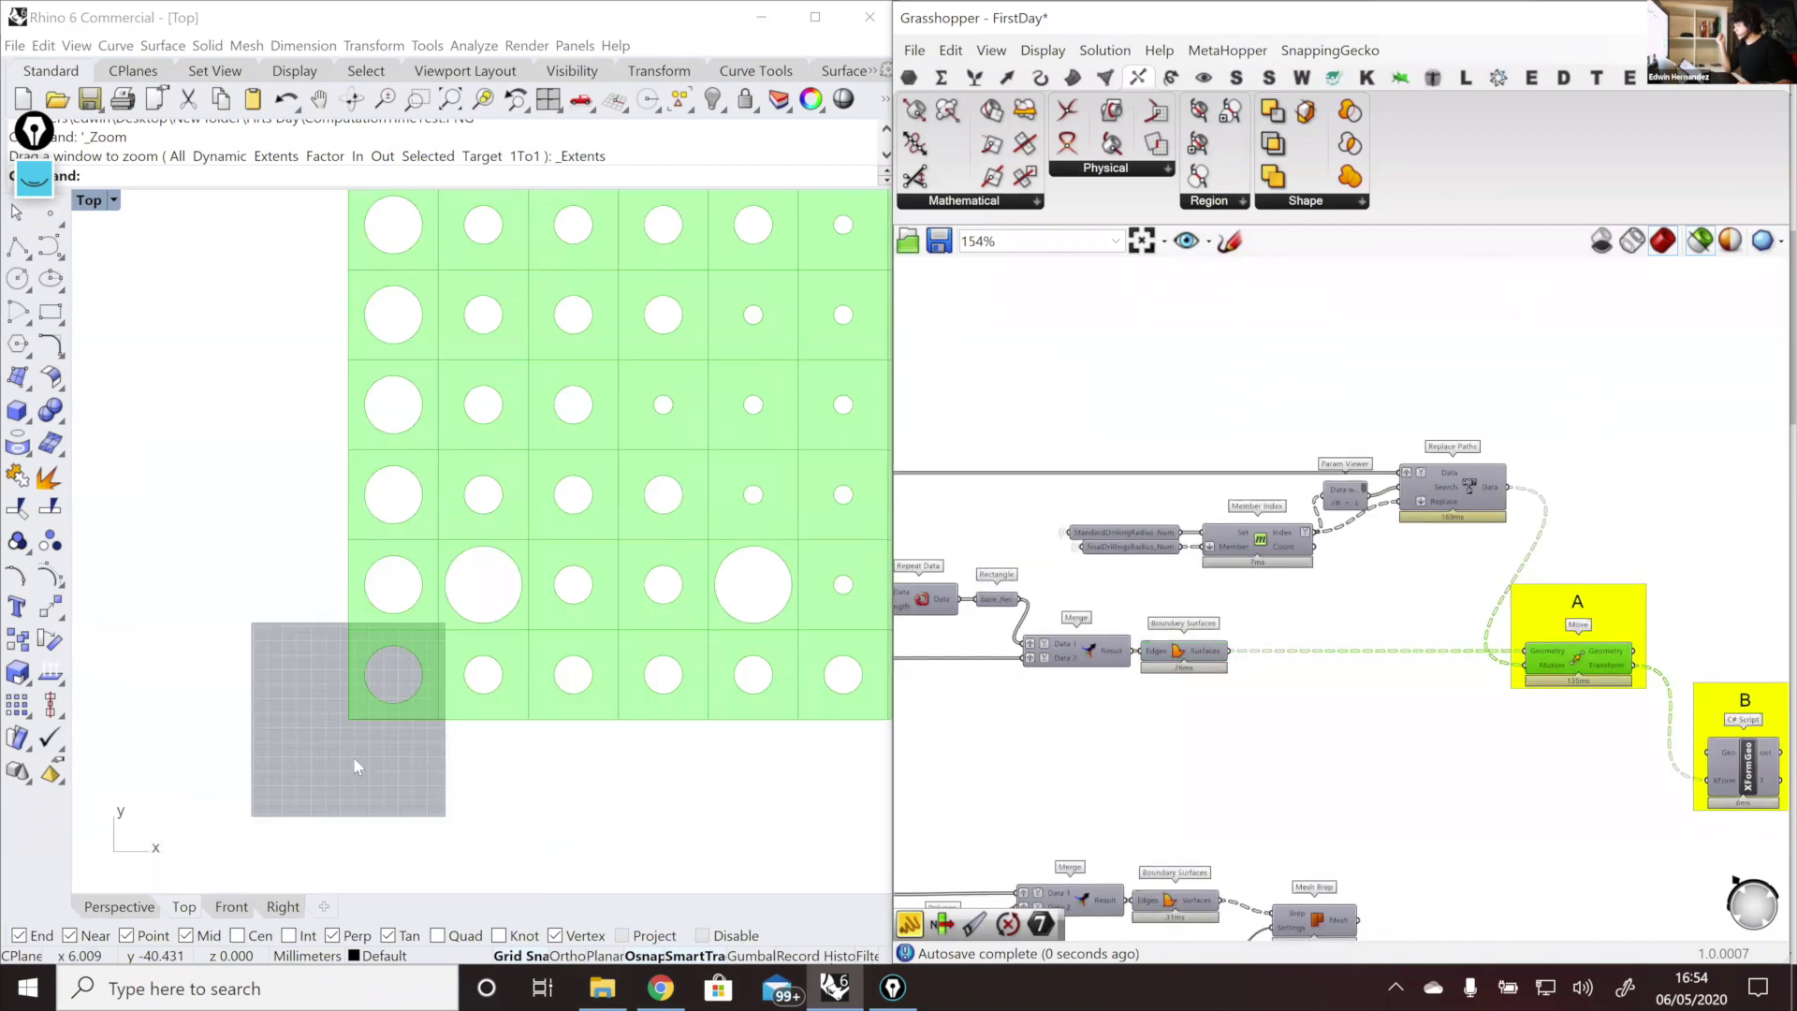
{"action": "scroll", "coordinate": [386, 744], "scroll_direction": "down", "scroll_amount": 10}
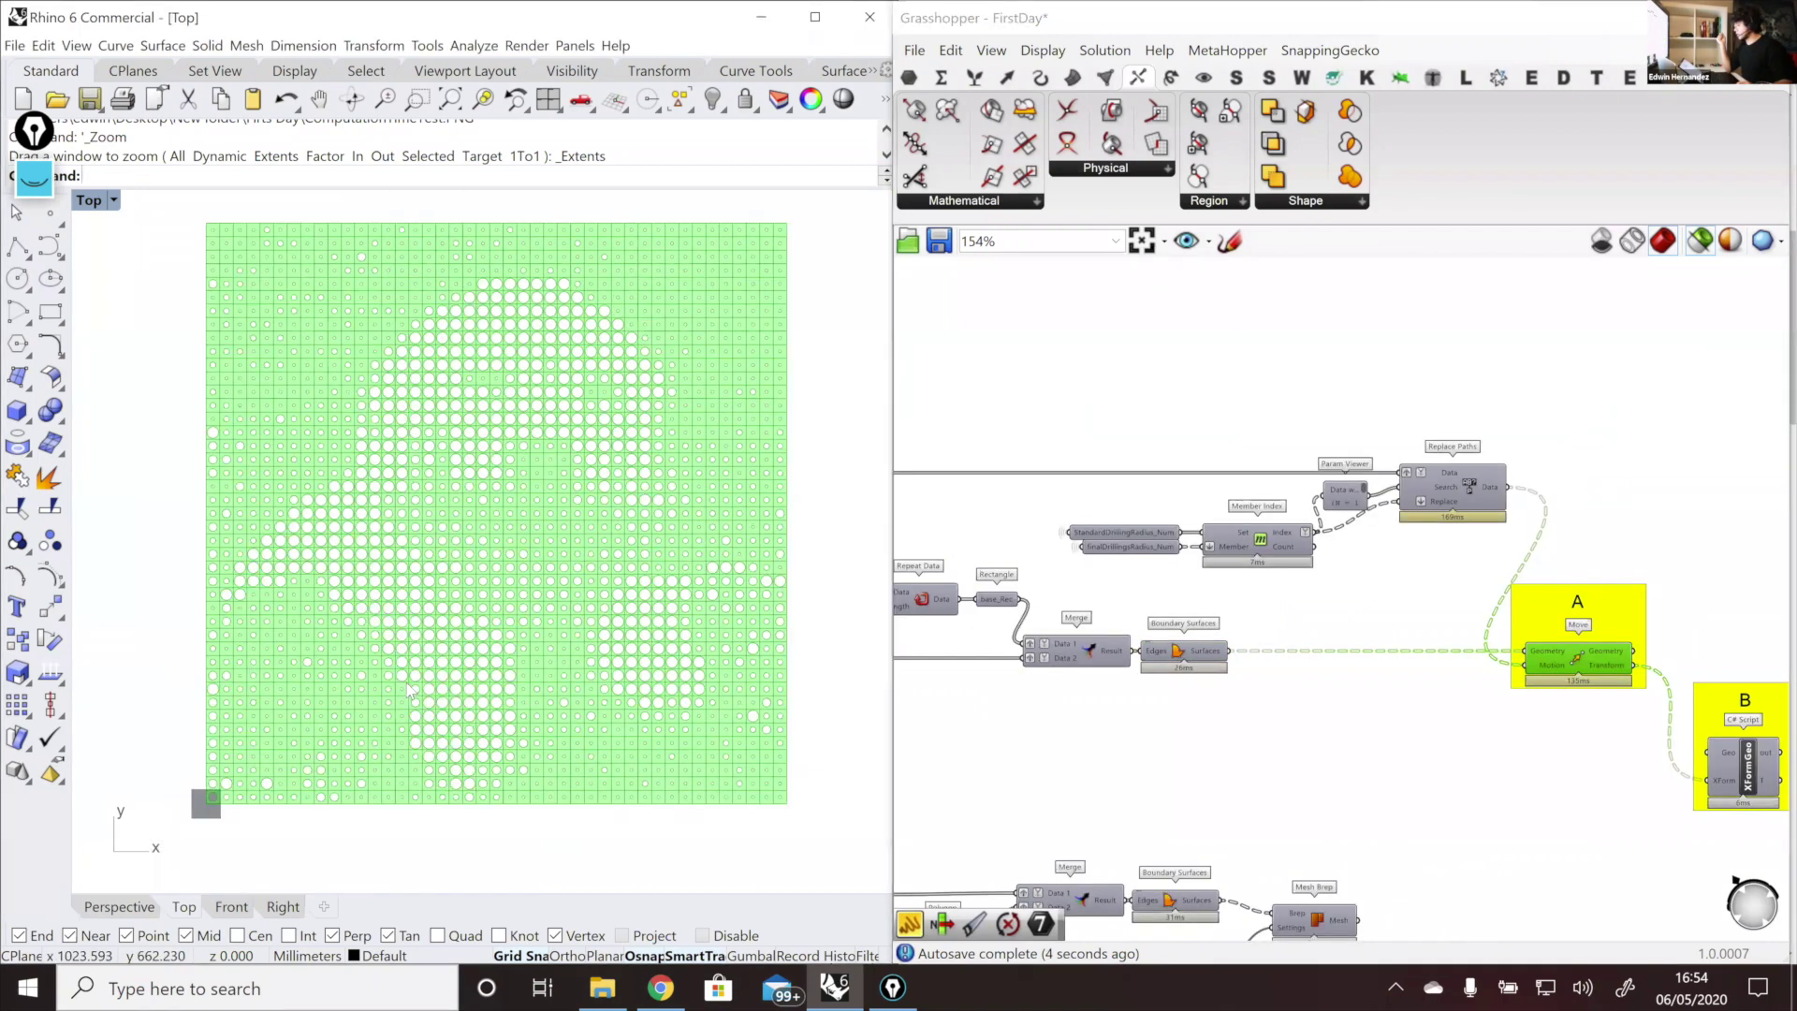
Step: Compare the computation time of Move with that of the earlier Surface Split and Boundary Surfaces, and examine the panels in the Top viewport
{"action": "scroll", "coordinate": [412, 674], "scroll_direction": "up", "scroll_amount": 8}
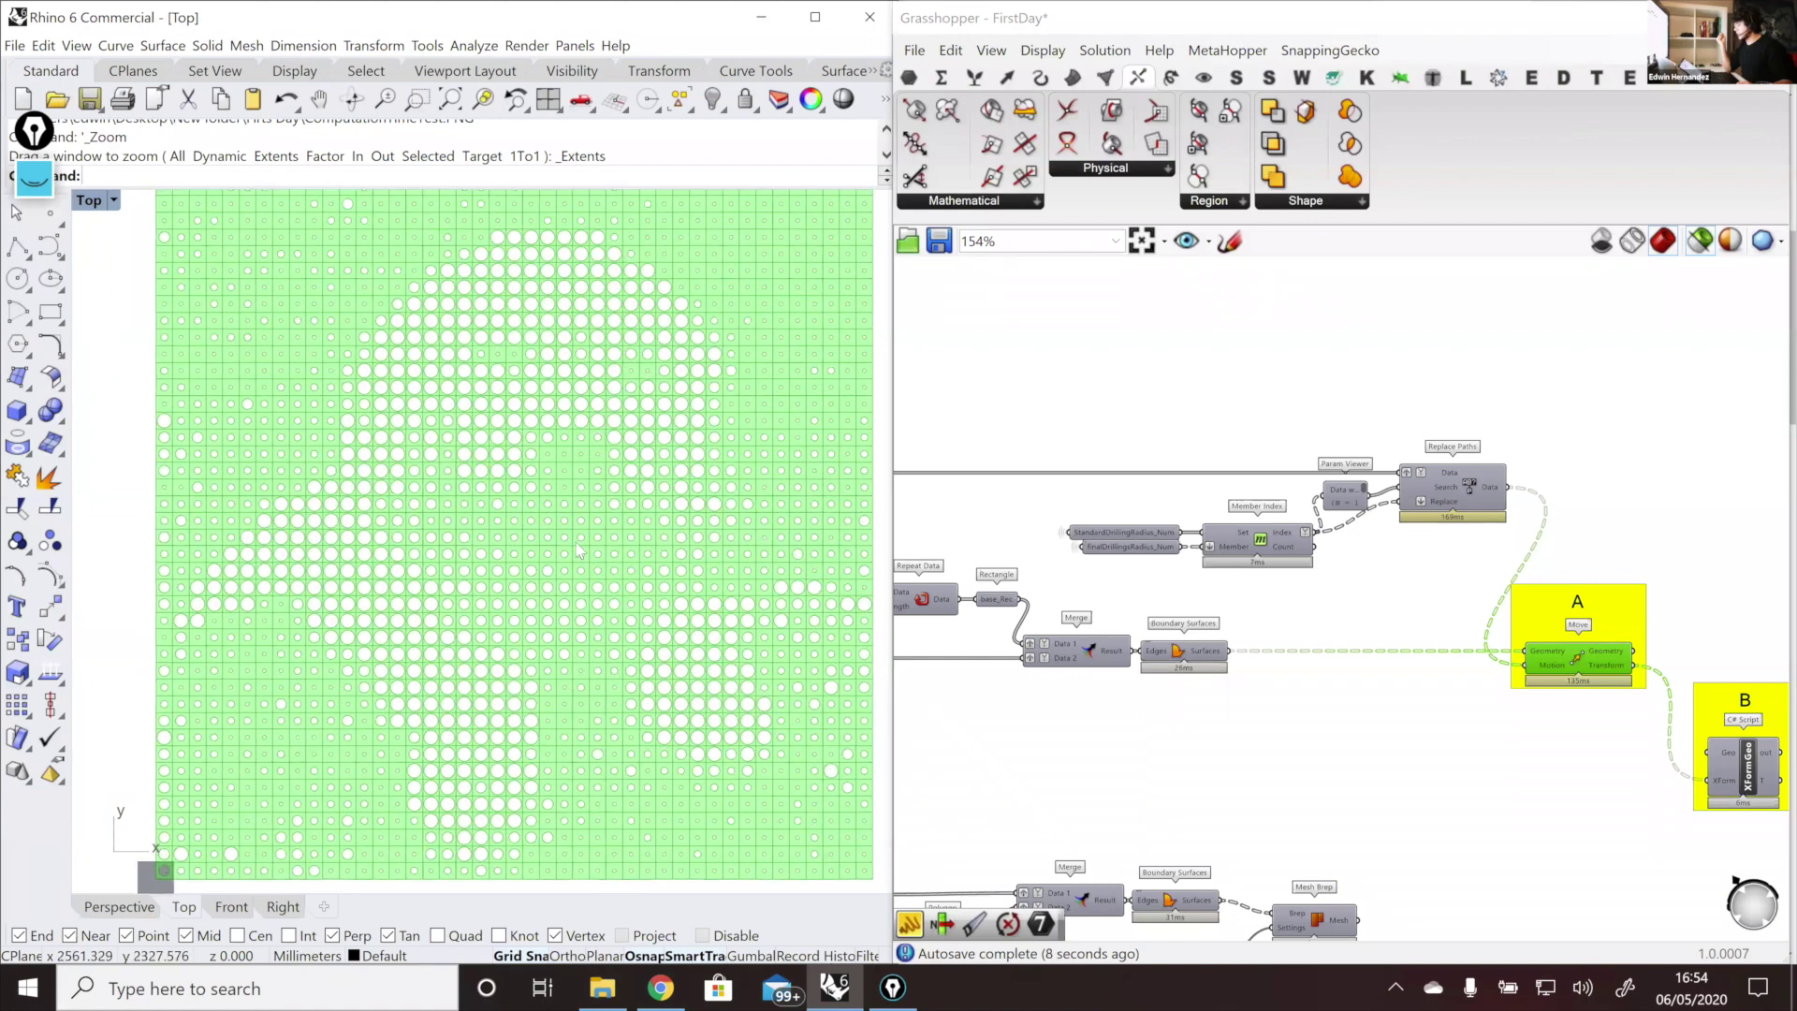
{"action": "scroll", "coordinate": [1553, 735], "scroll_direction": "up", "scroll_amount": 4}
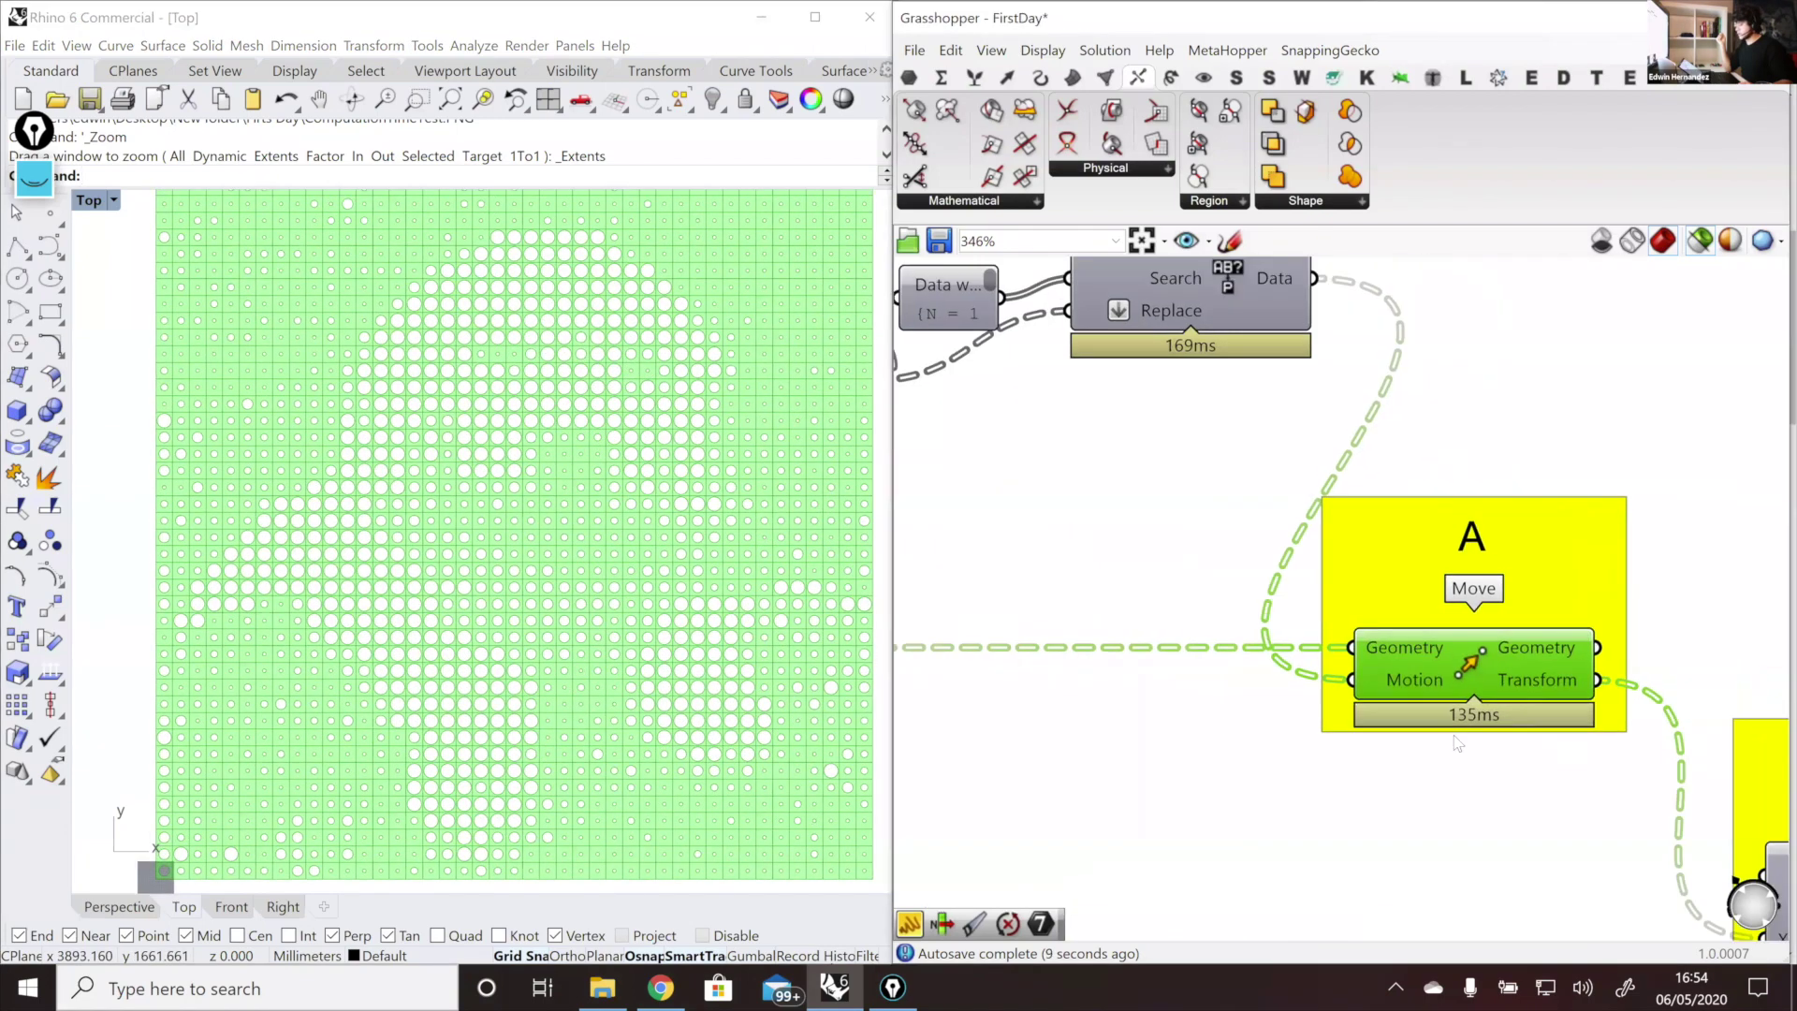
{"action": "scroll", "coordinate": [1268, 700], "scroll_direction": "down", "scroll_amount": 7}
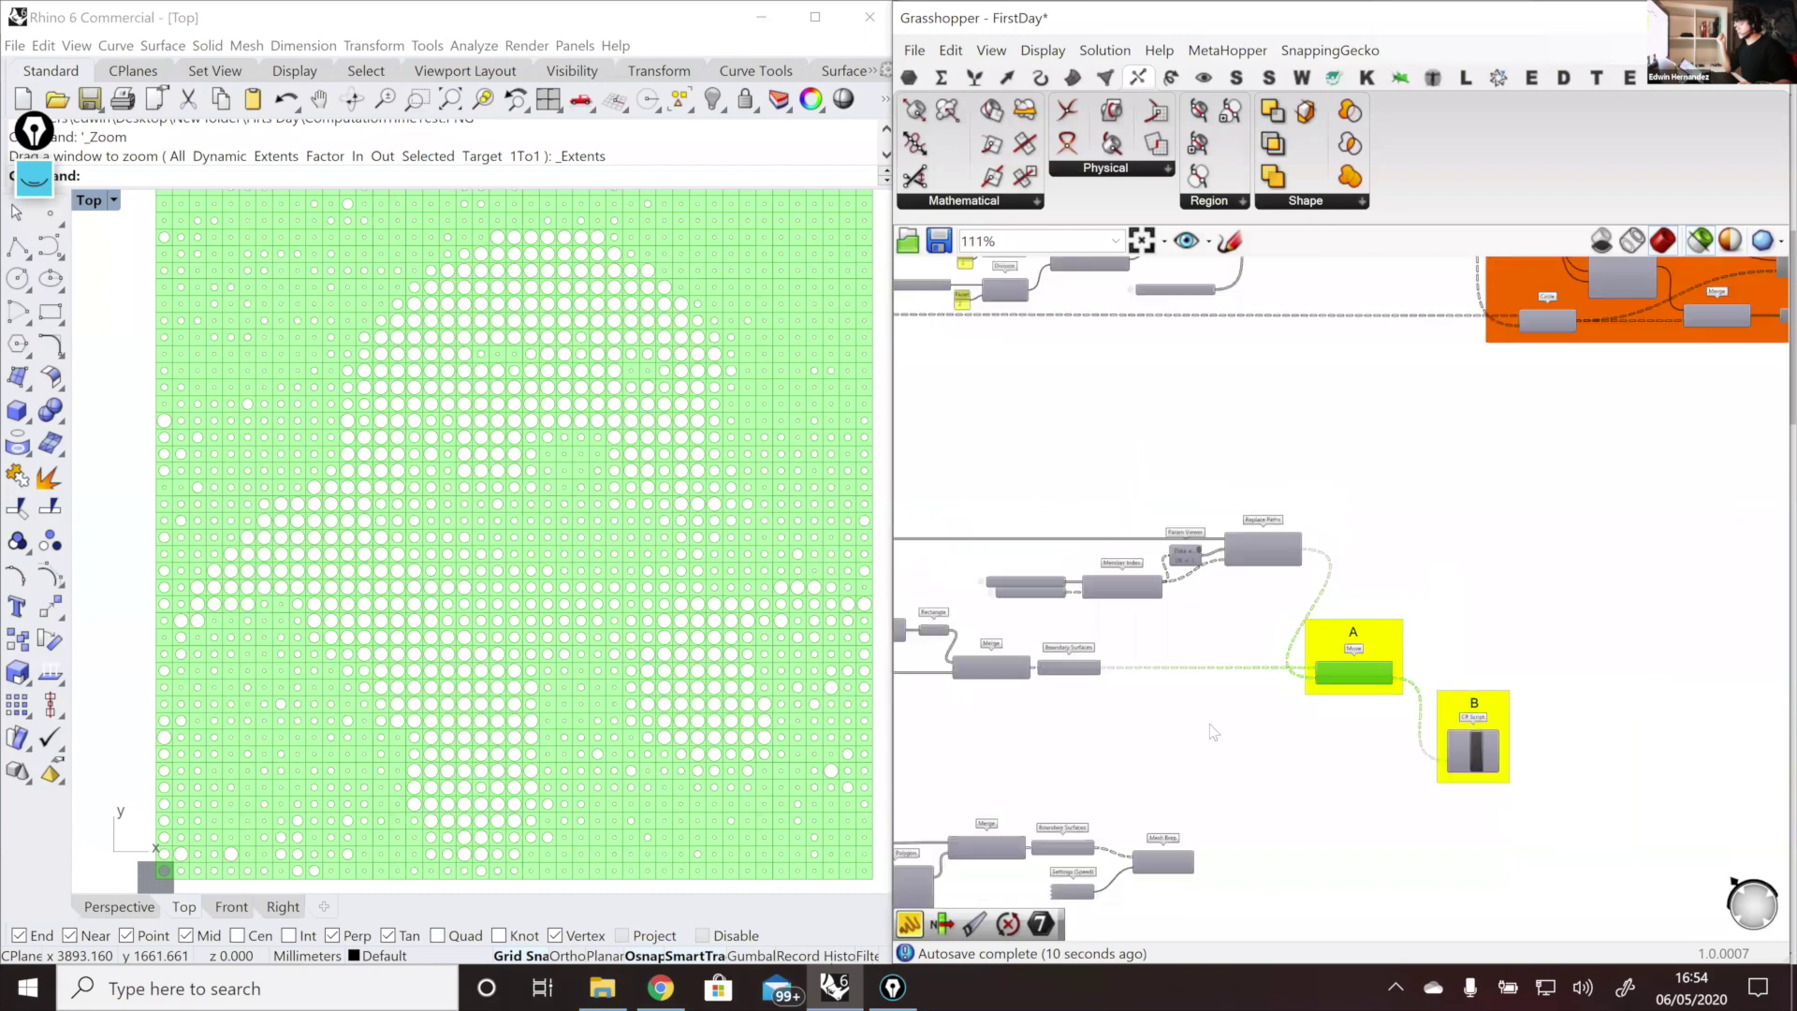
{"action": "right_click_drag", "start_coordinate": [1467, 350], "coordinate": [1240, 522]}
{"action": "right_click_drag", "start_coordinate": [1544, 527], "coordinate": [1131, 543]}
{"action": "scroll", "coordinate": [1526, 524], "scroll_direction": "up", "scroll_amount": 3}
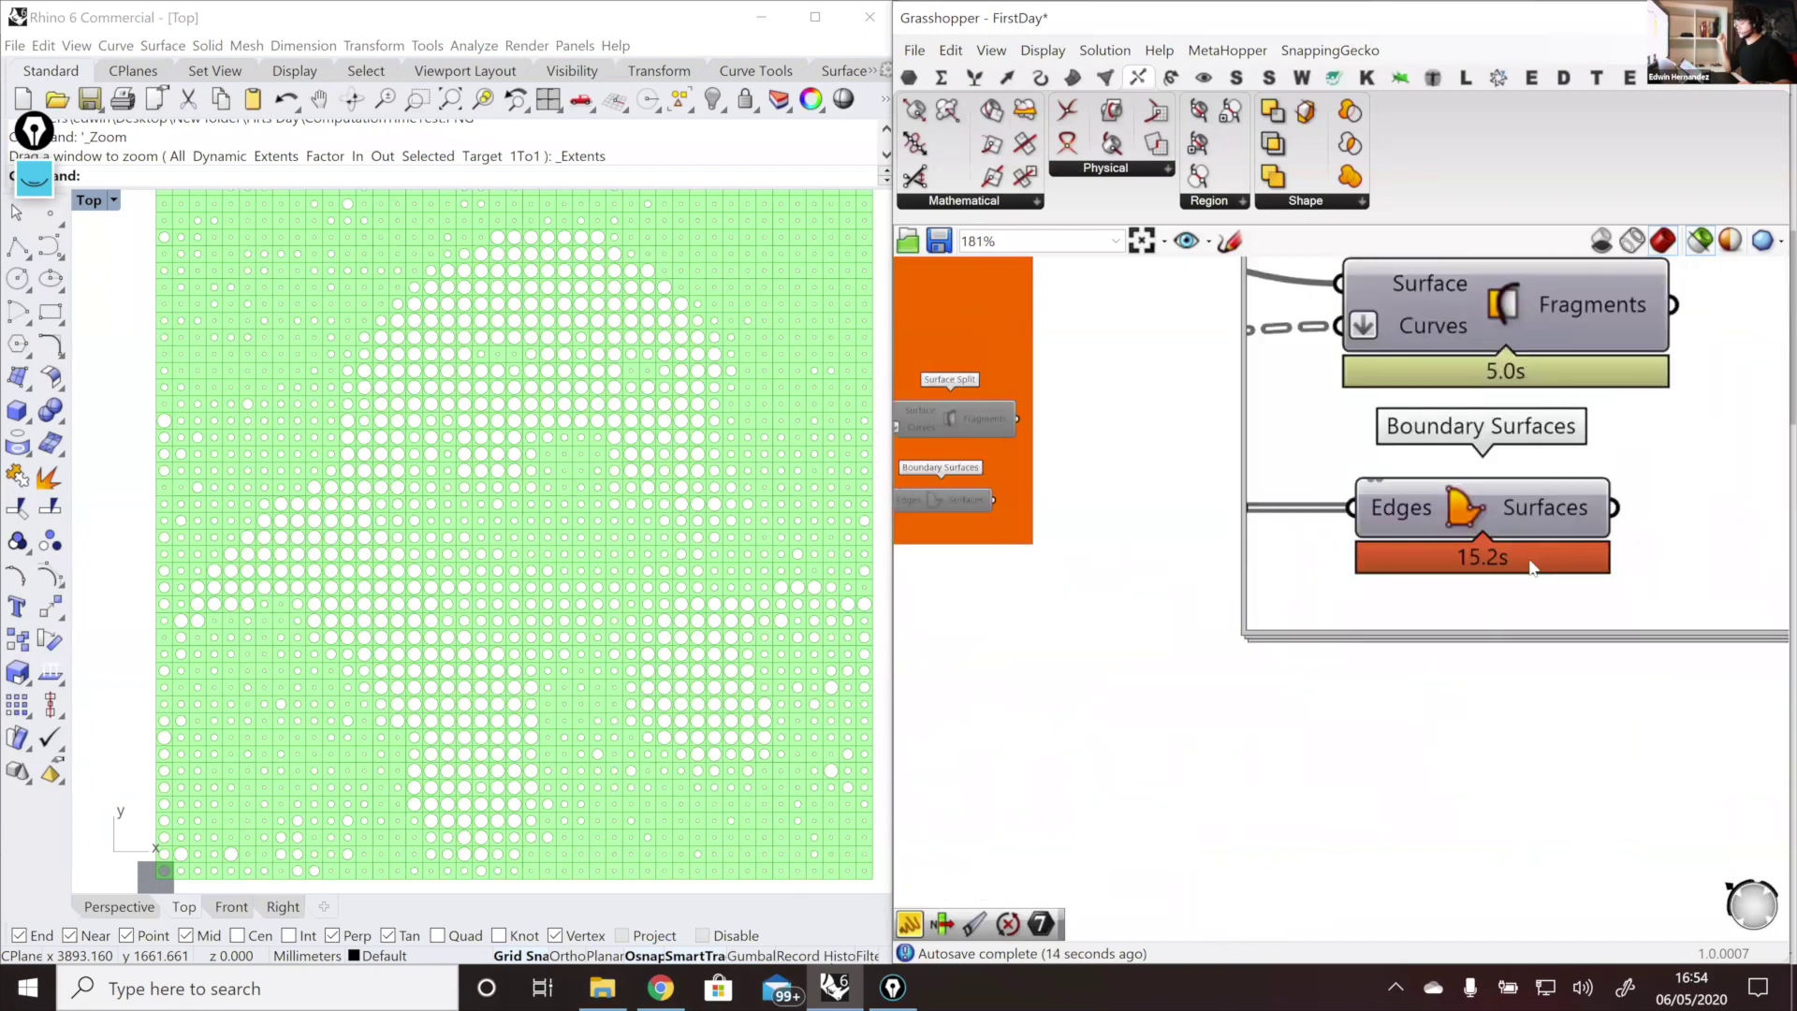
{"action": "scroll", "coordinate": [1579, 428], "scroll_direction": "down", "scroll_amount": 8}
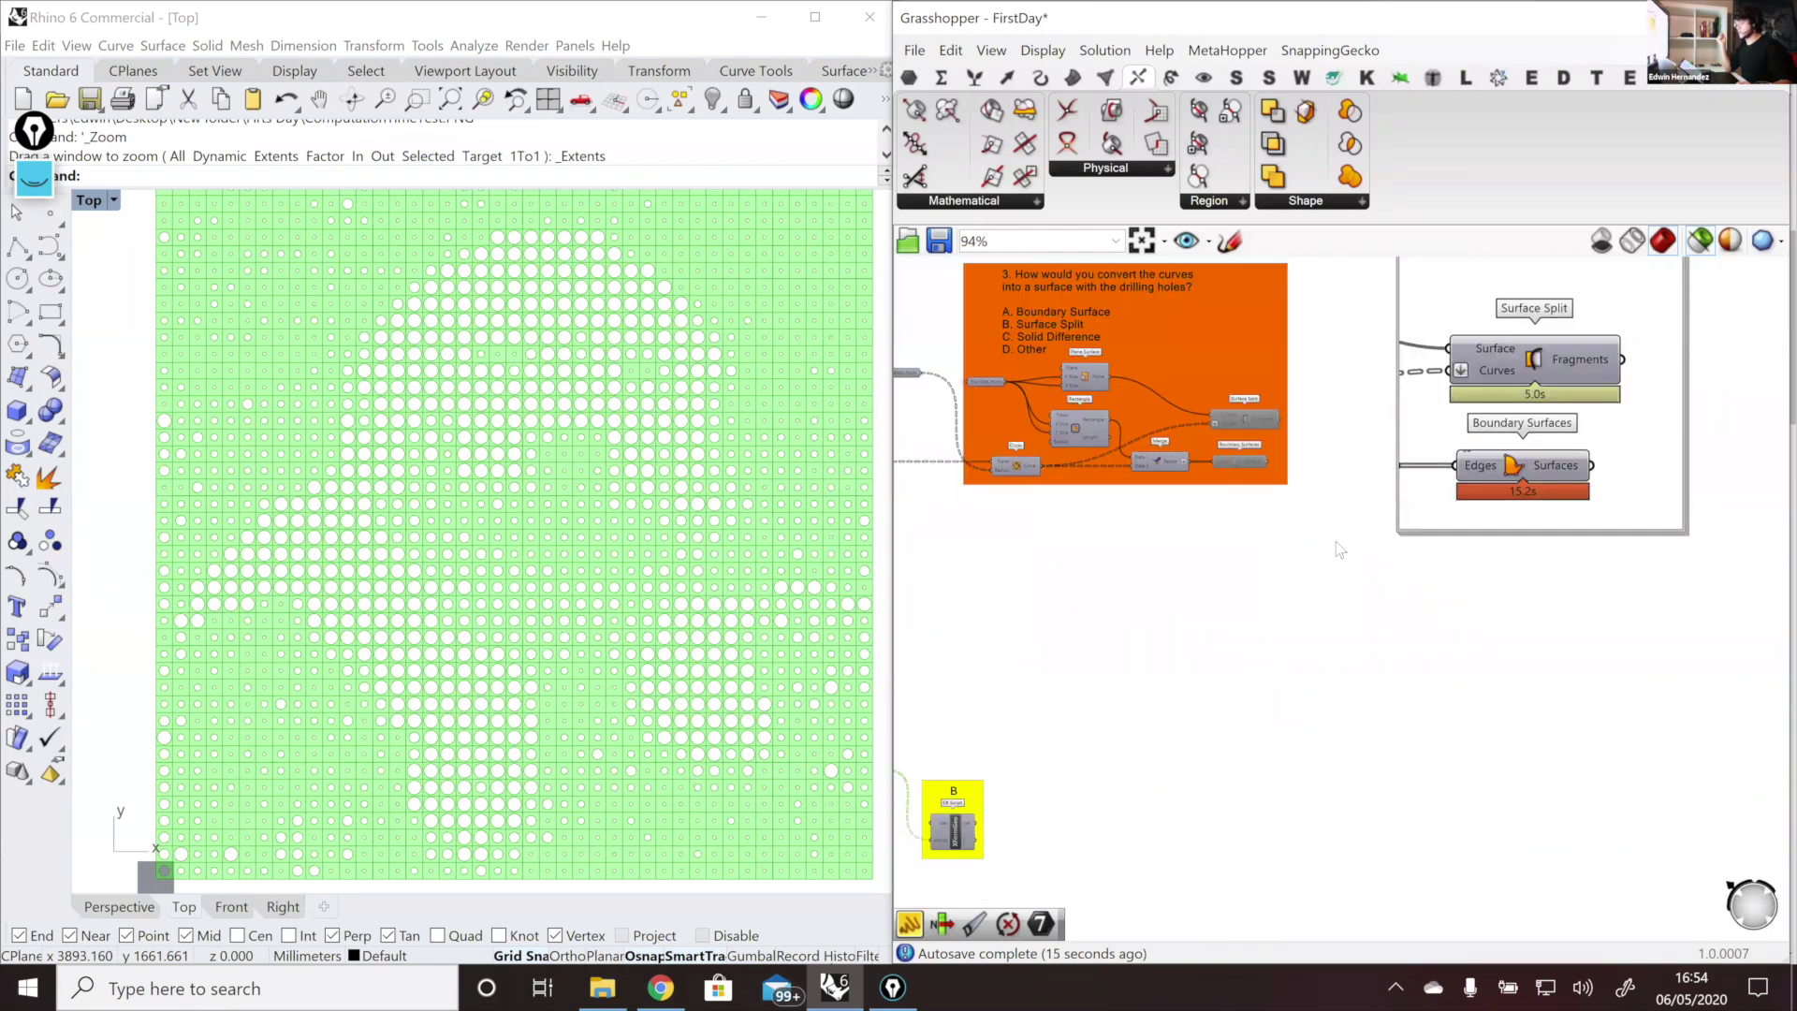
{"action": "scroll", "coordinate": [1320, 547], "scroll_direction": "up", "scroll_amount": 8}
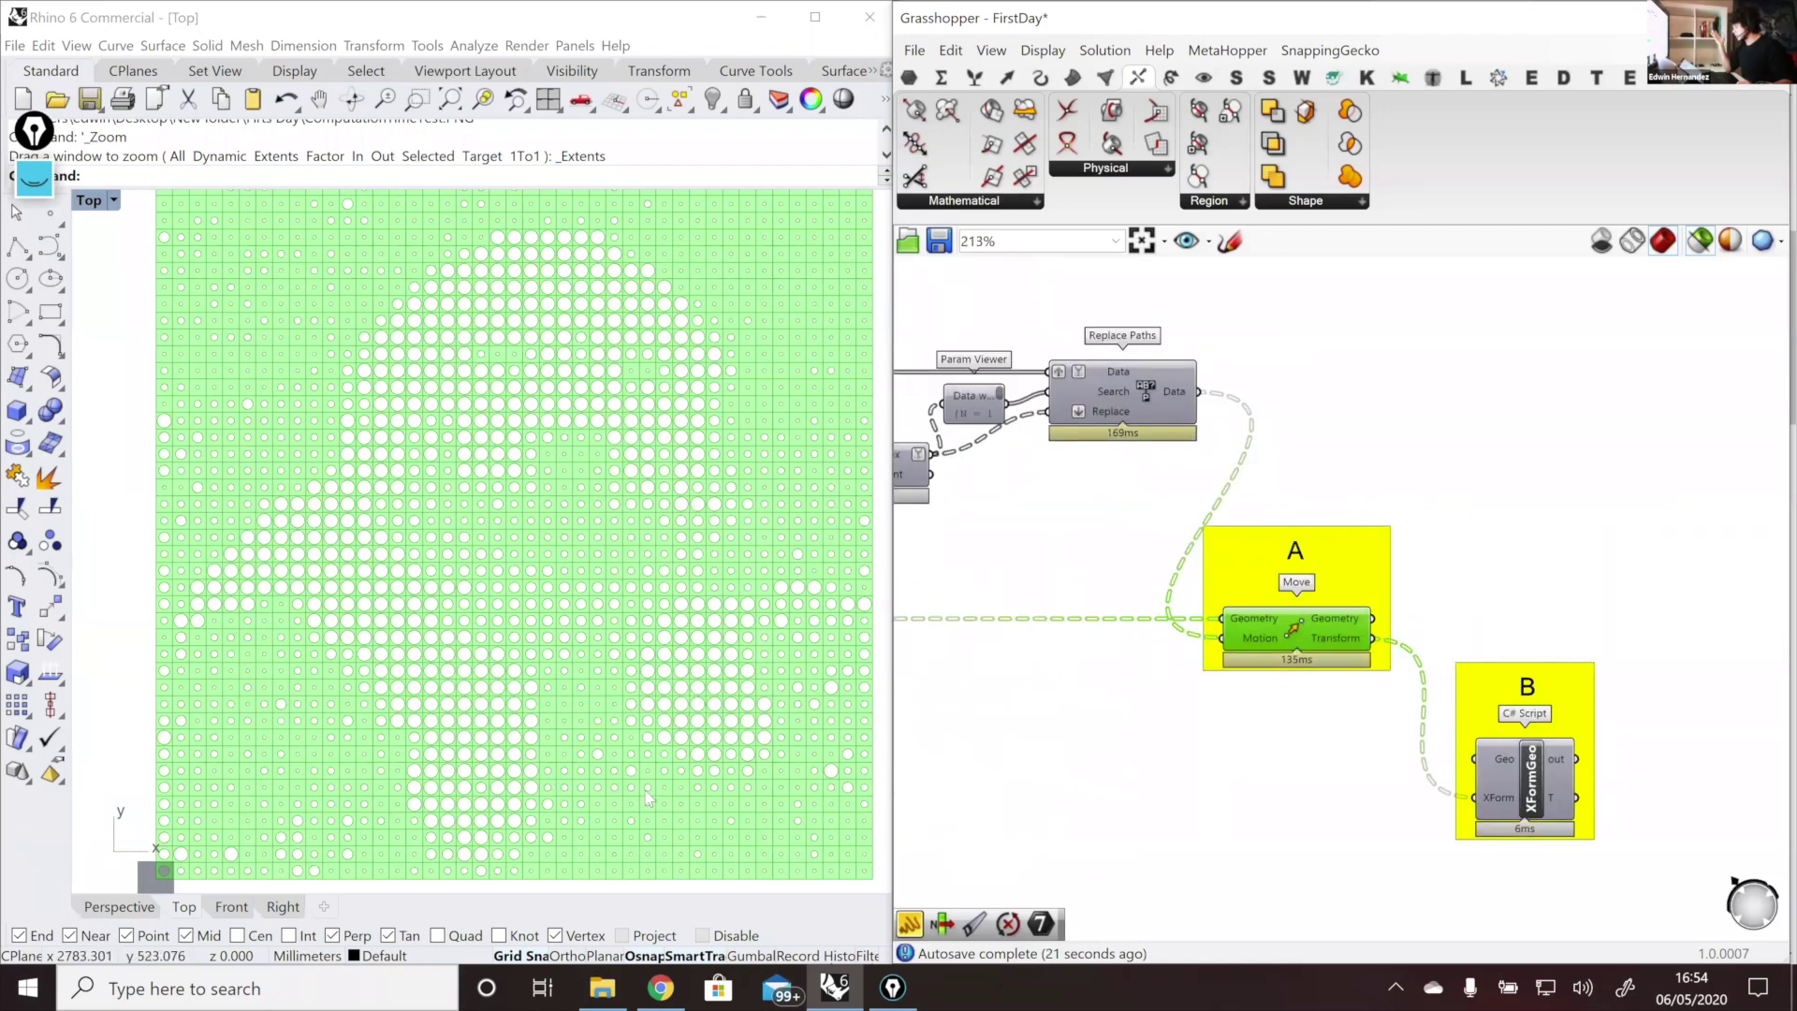
{"action": "scroll", "coordinate": [552, 886], "scroll_direction": "up", "scroll_amount": 5}
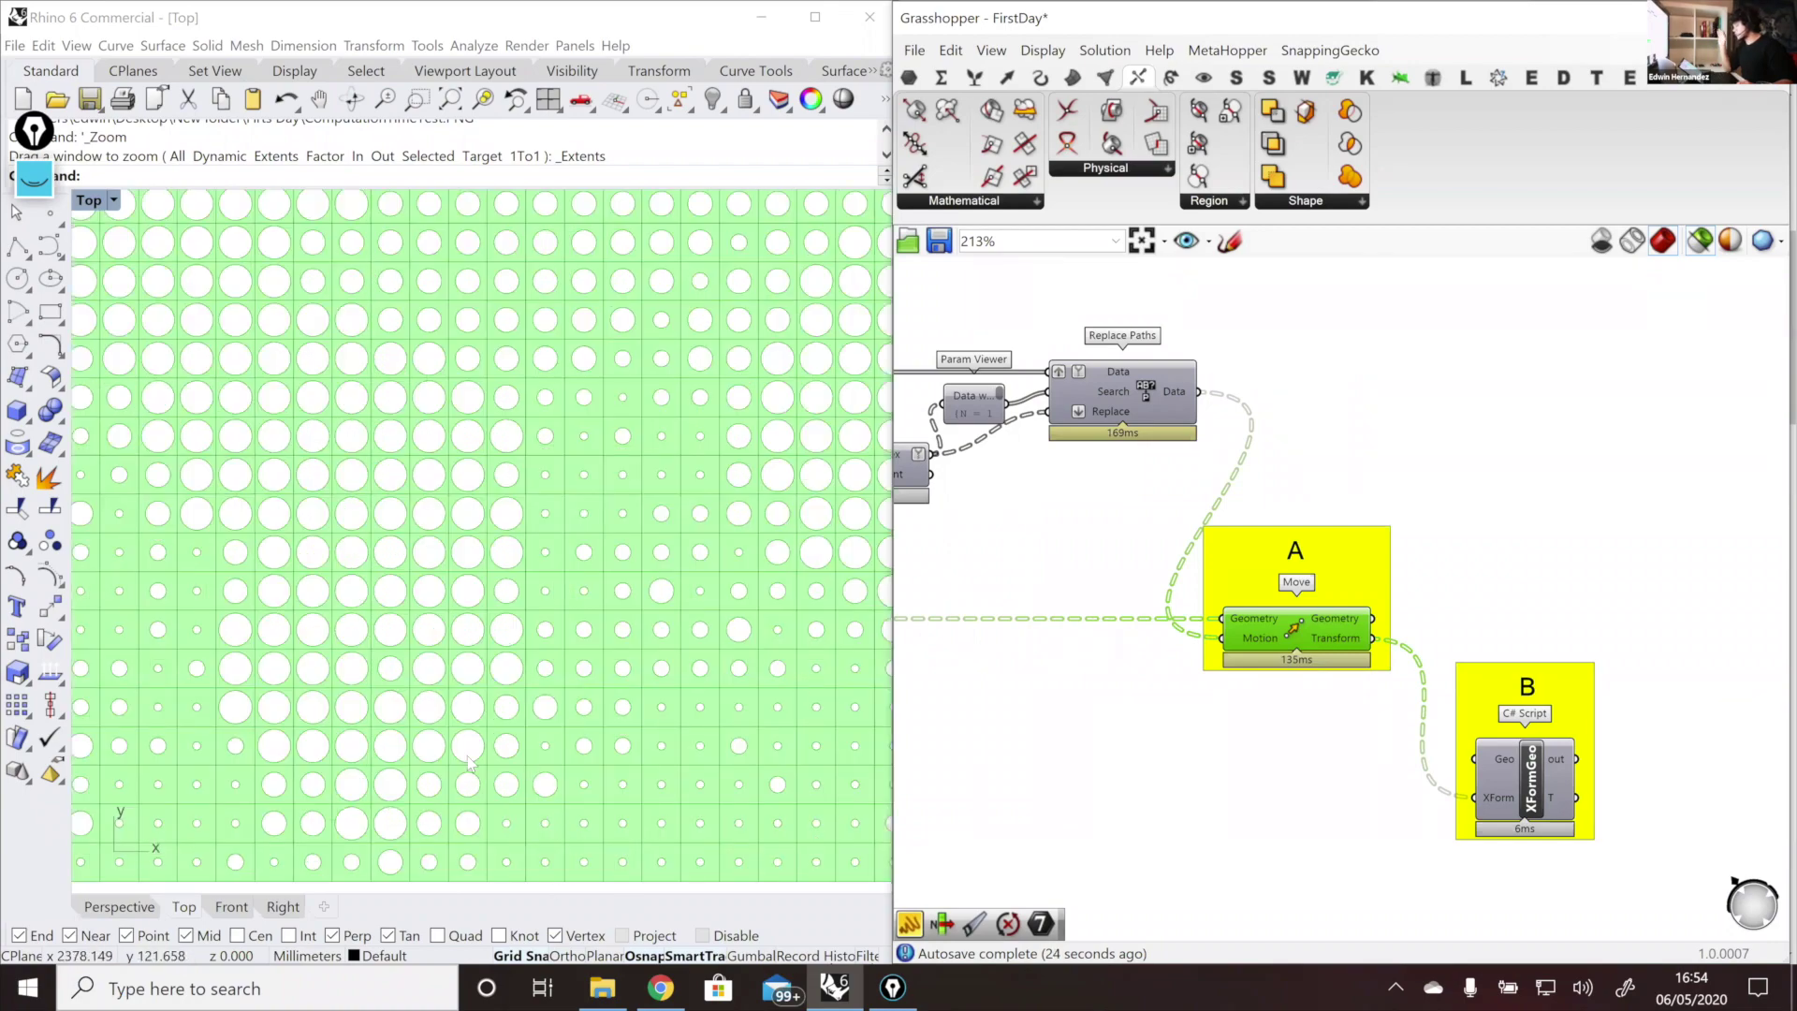
{"action": "scroll", "coordinate": [468, 763], "scroll_direction": "down", "scroll_amount": 5}
{"action": "scroll", "coordinate": [492, 749], "scroll_direction": "down", "scroll_amount": 1}
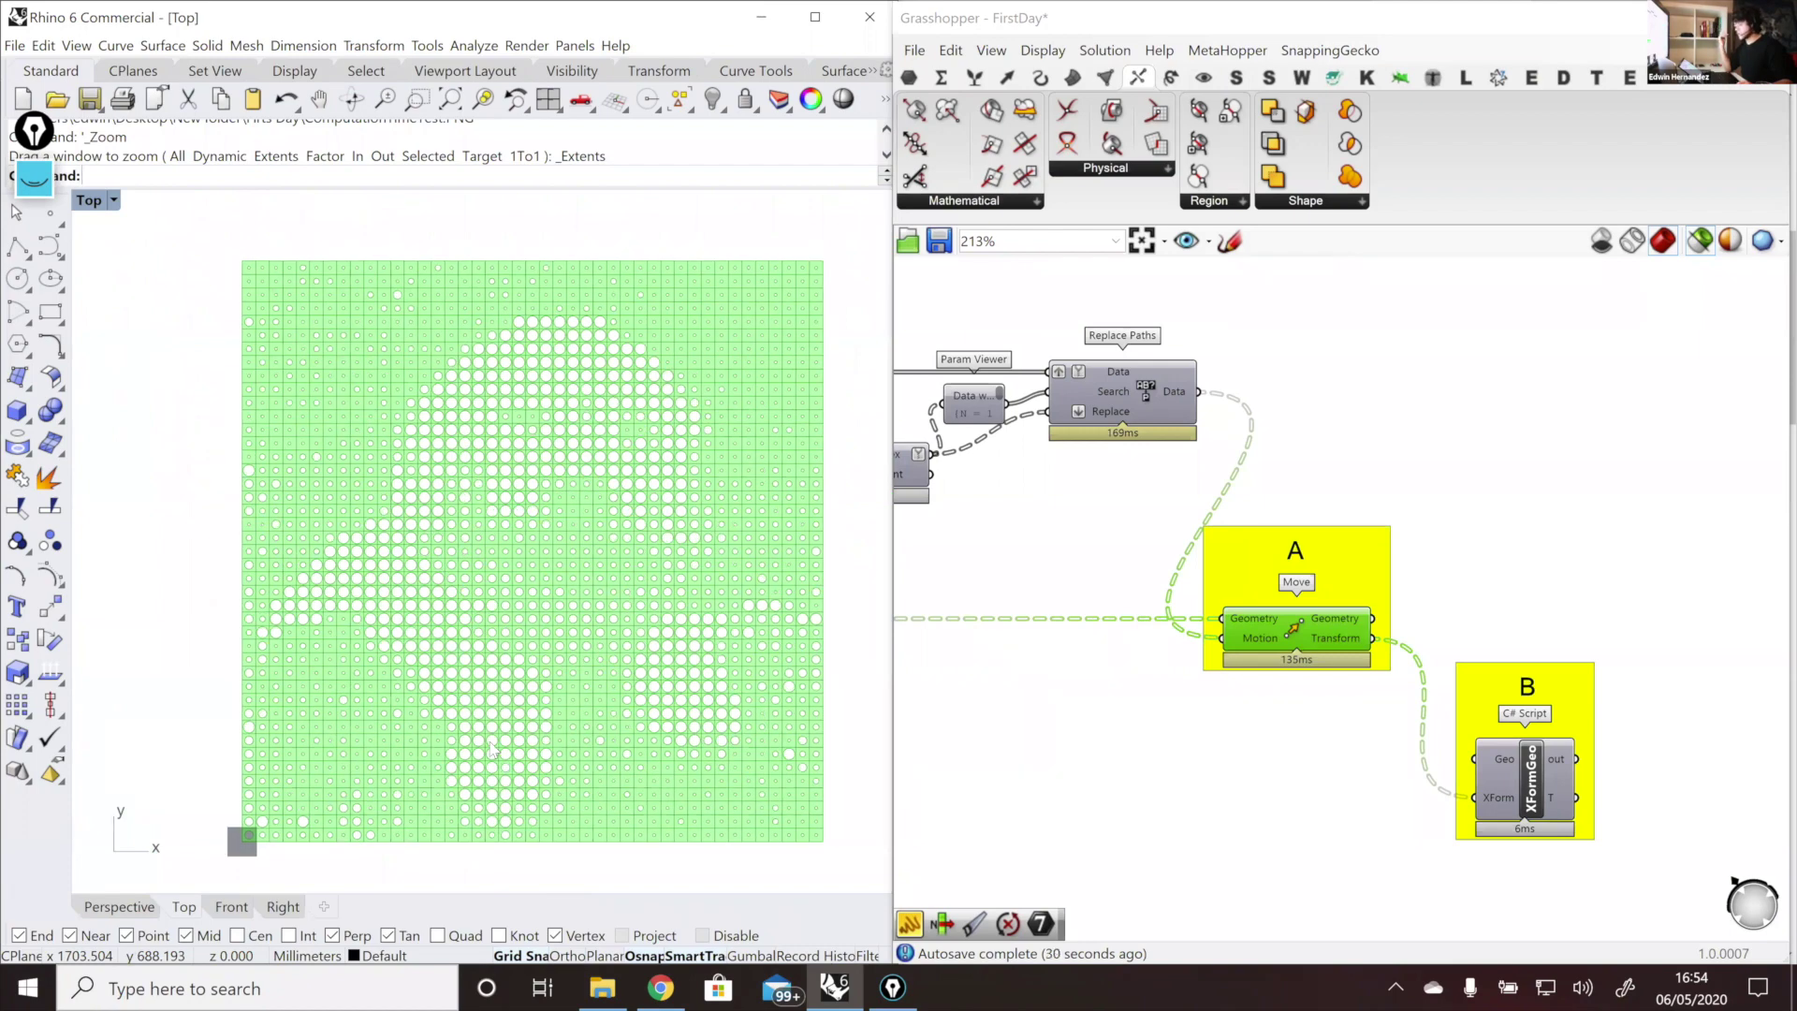
{"action": "double_click", "coordinate": [1566, 560]}
{"action": "type", "text": "join"}
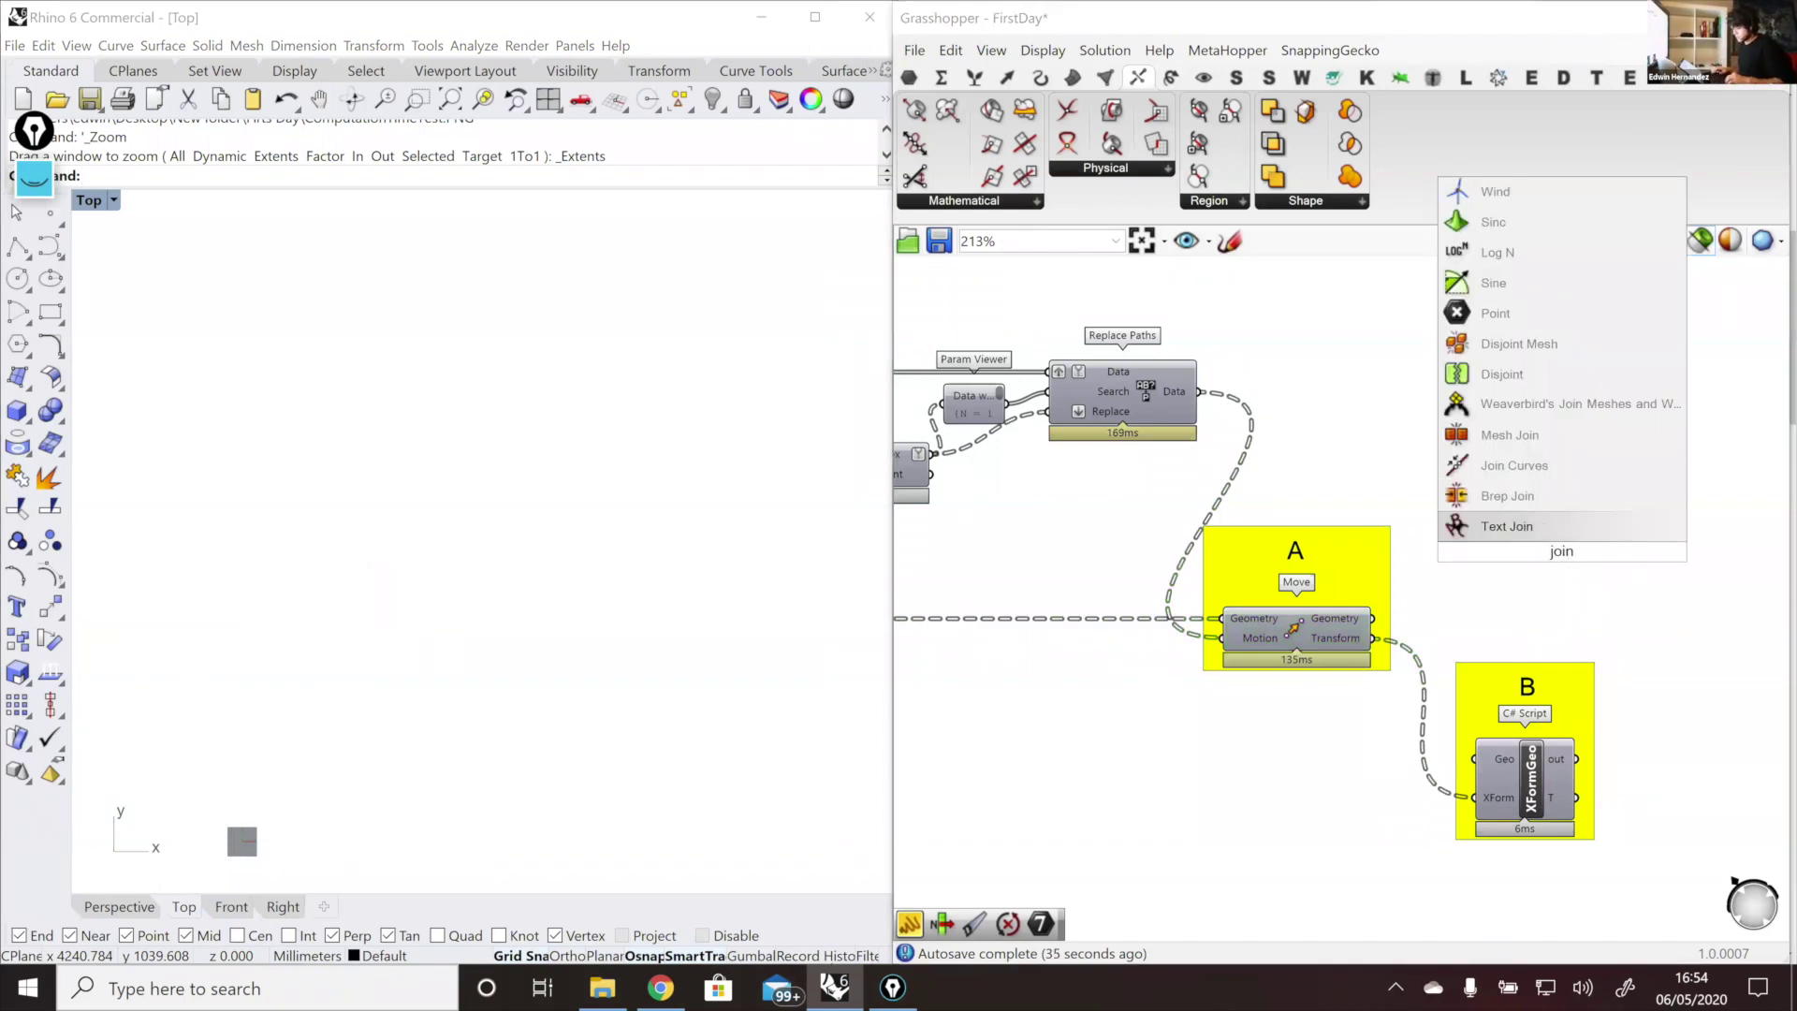
{"action": "key", "text": "Up"}
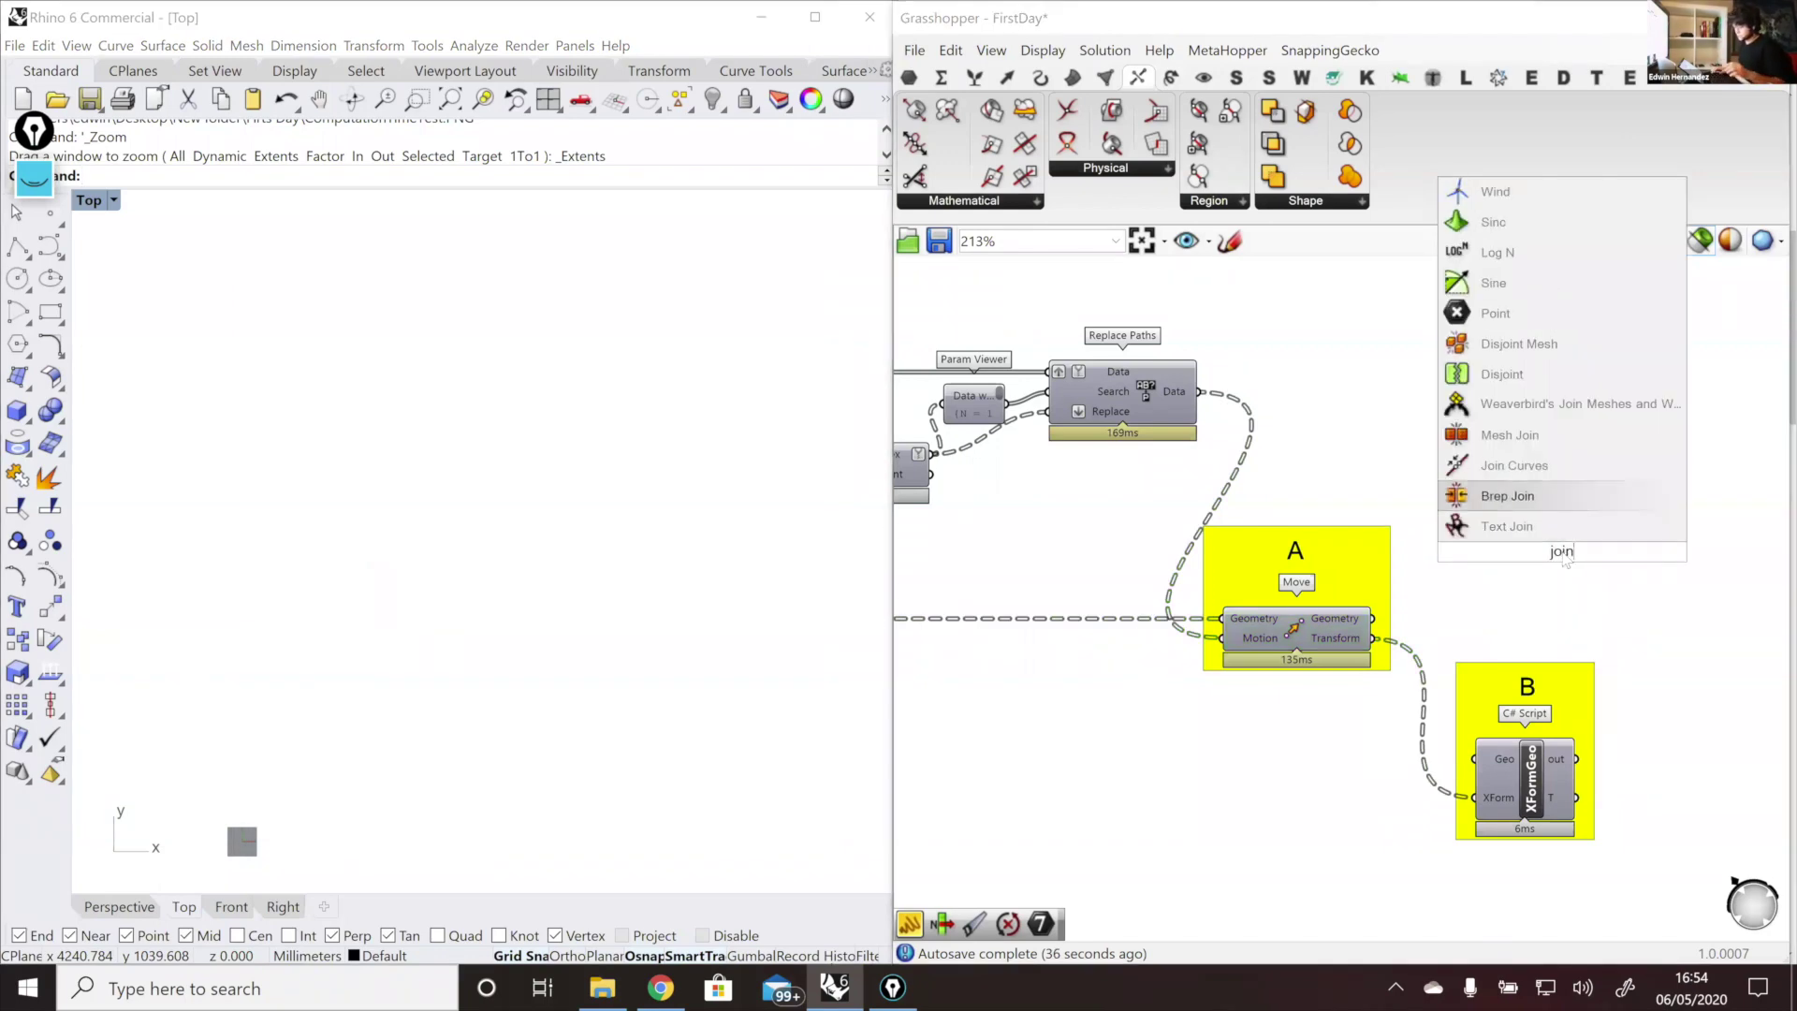
{"action": "key", "text": "Return"}
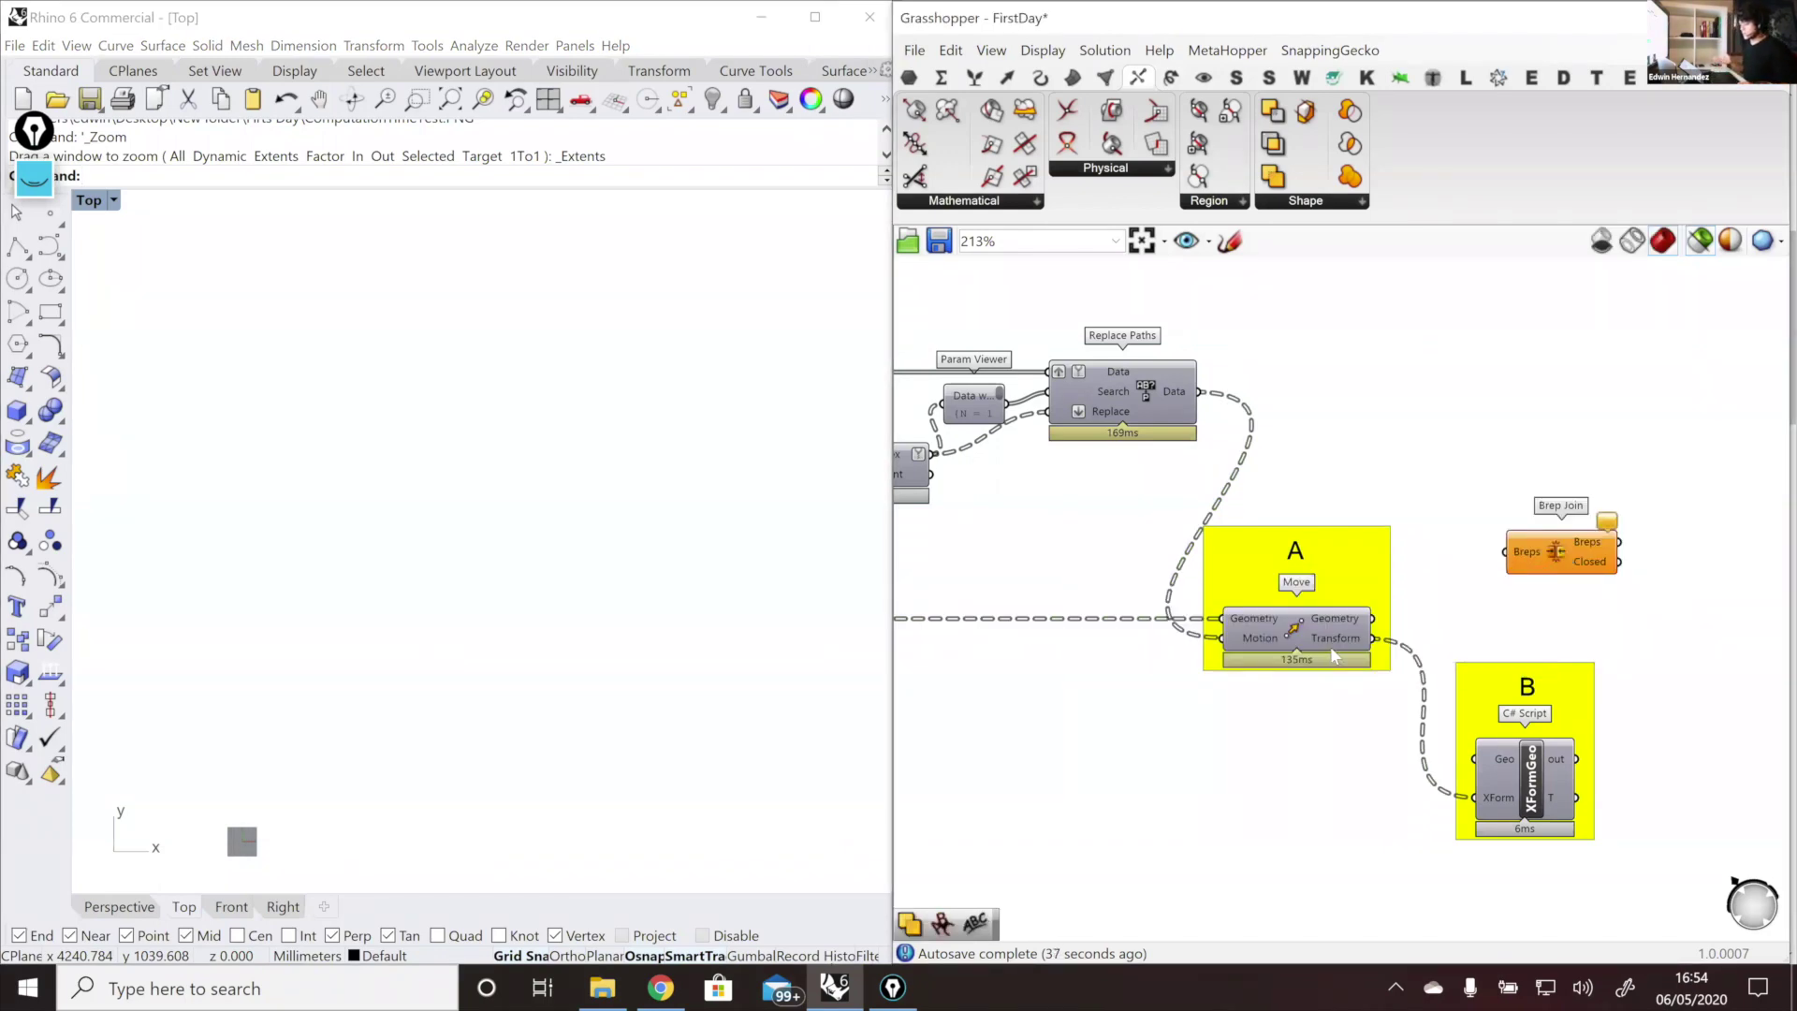
{"action": "left_click", "coordinate": [1329, 646]}
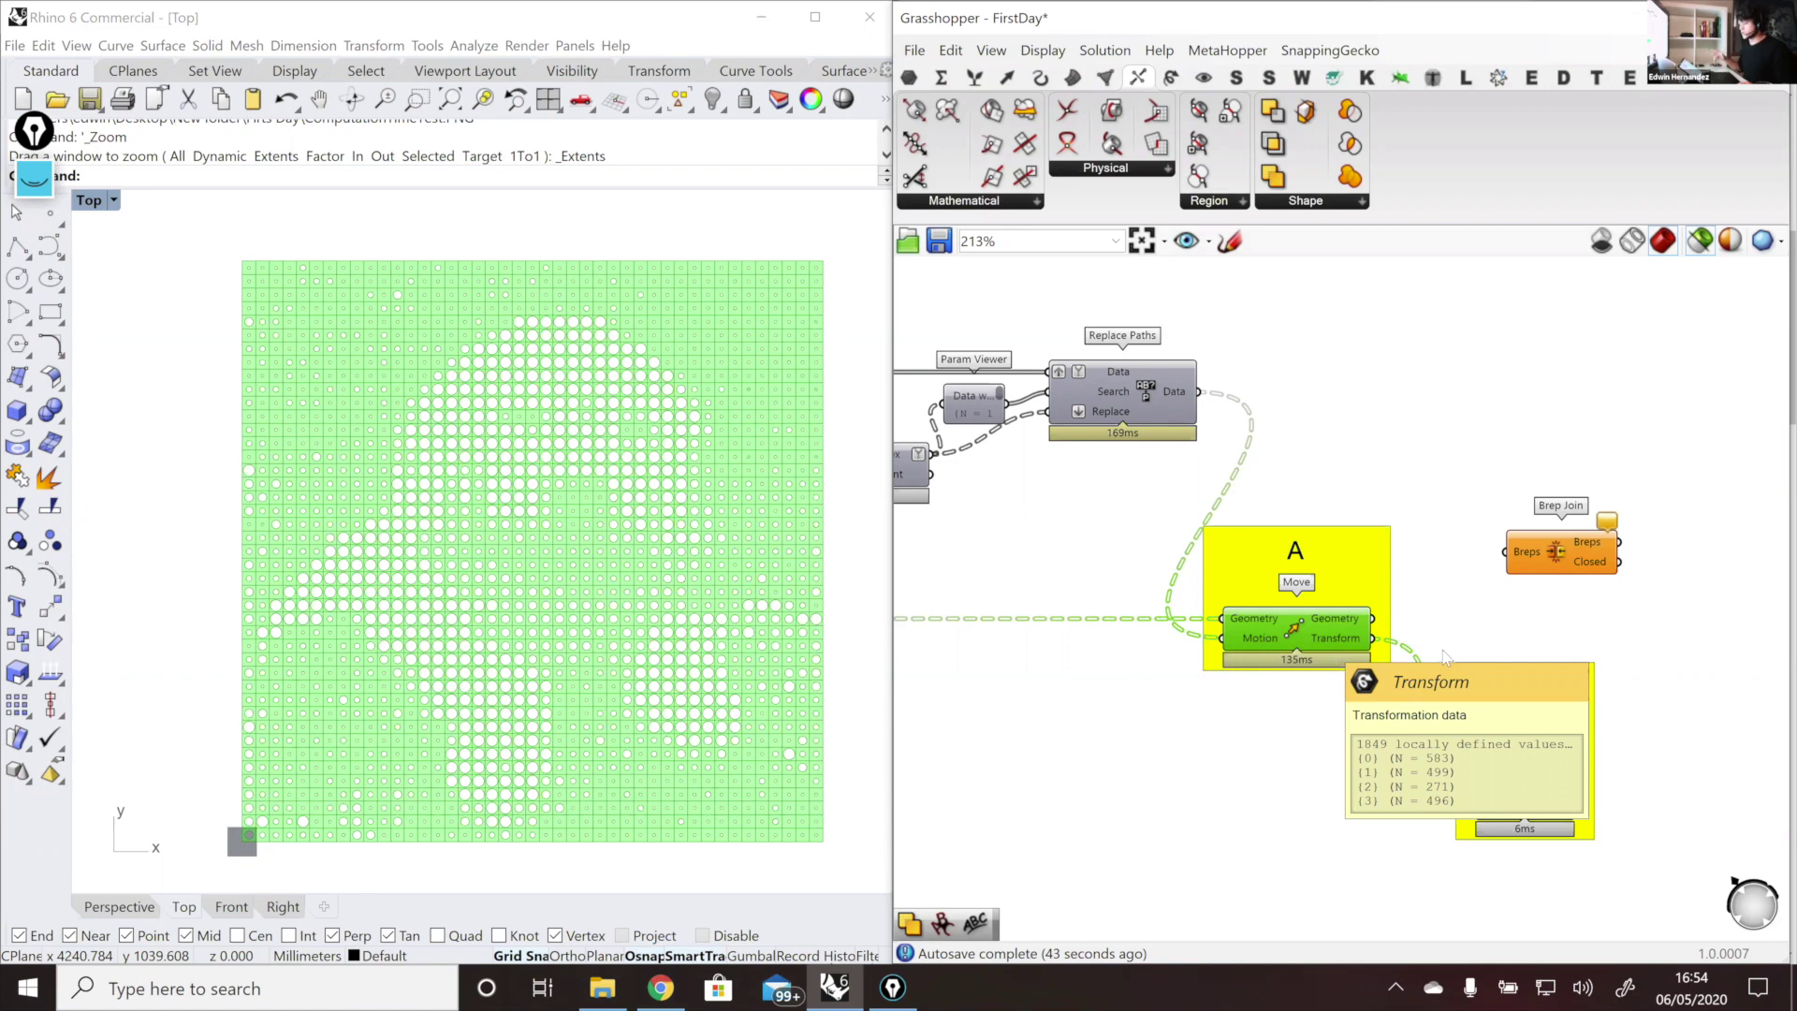
{"action": "right_click_drag", "start_coordinate": [1446, 634], "coordinate": [1401, 618]}
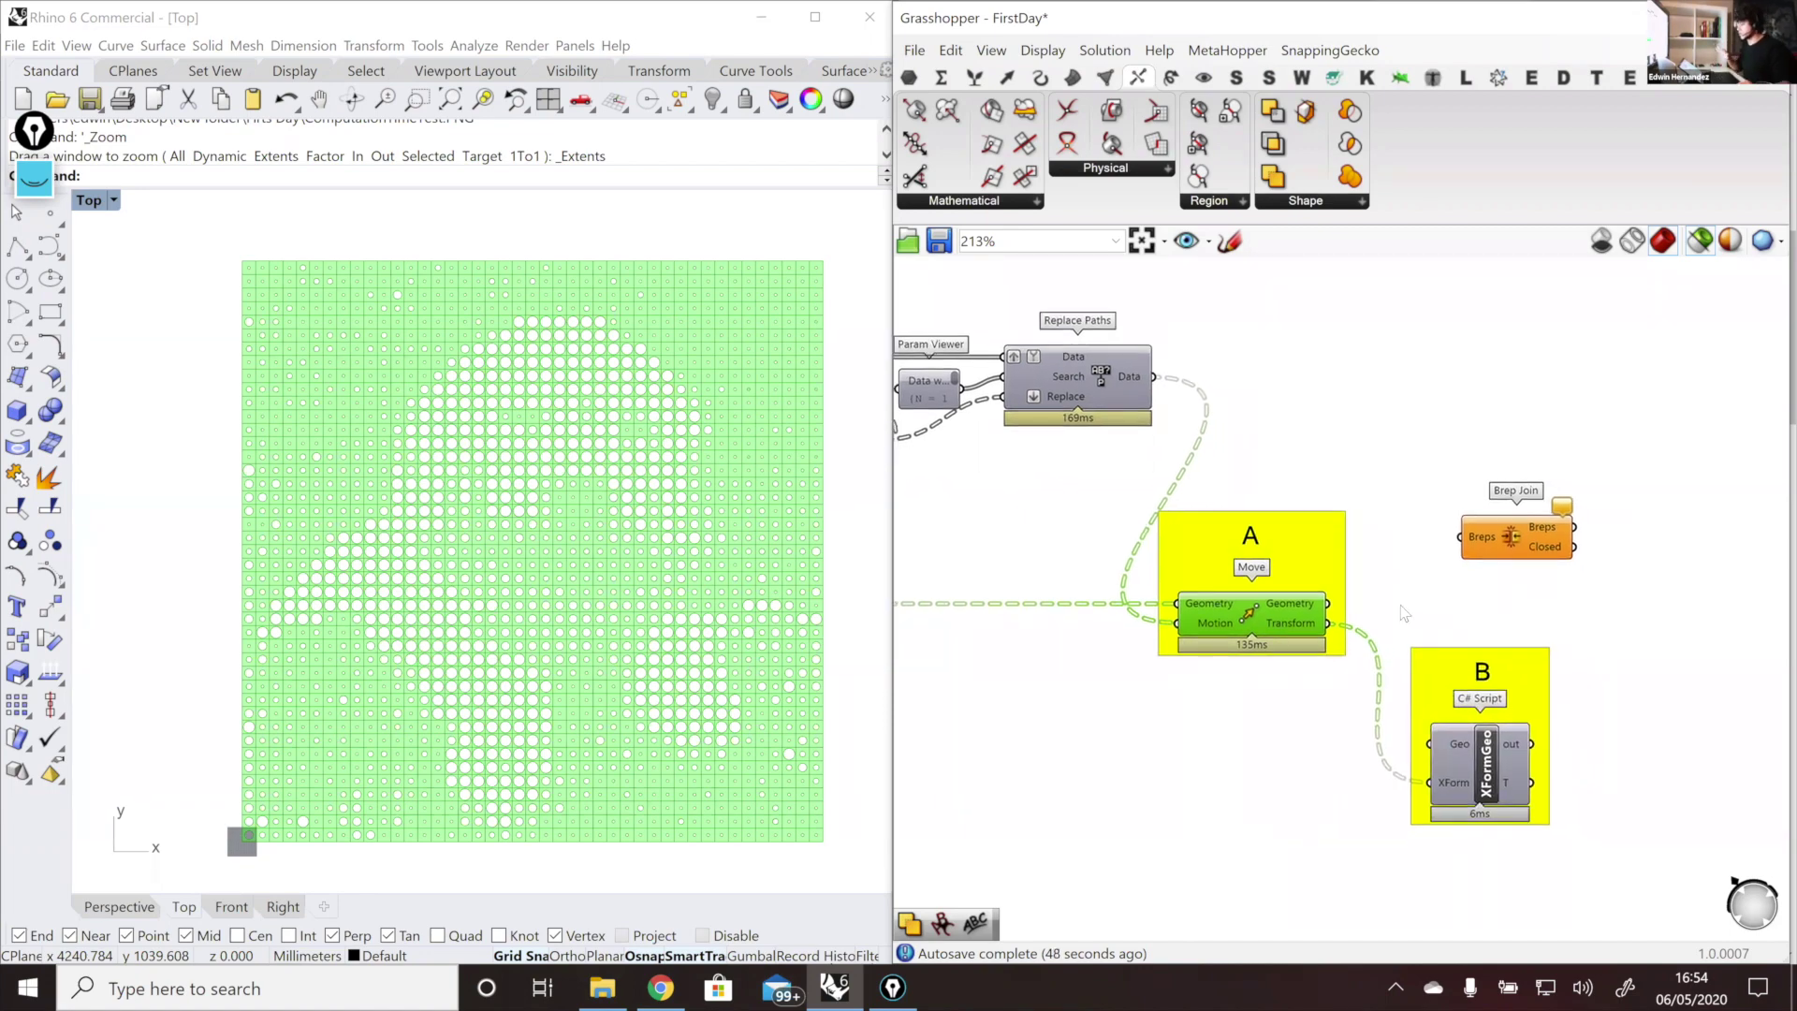
{"action": "left_click", "coordinate": [1504, 539]}
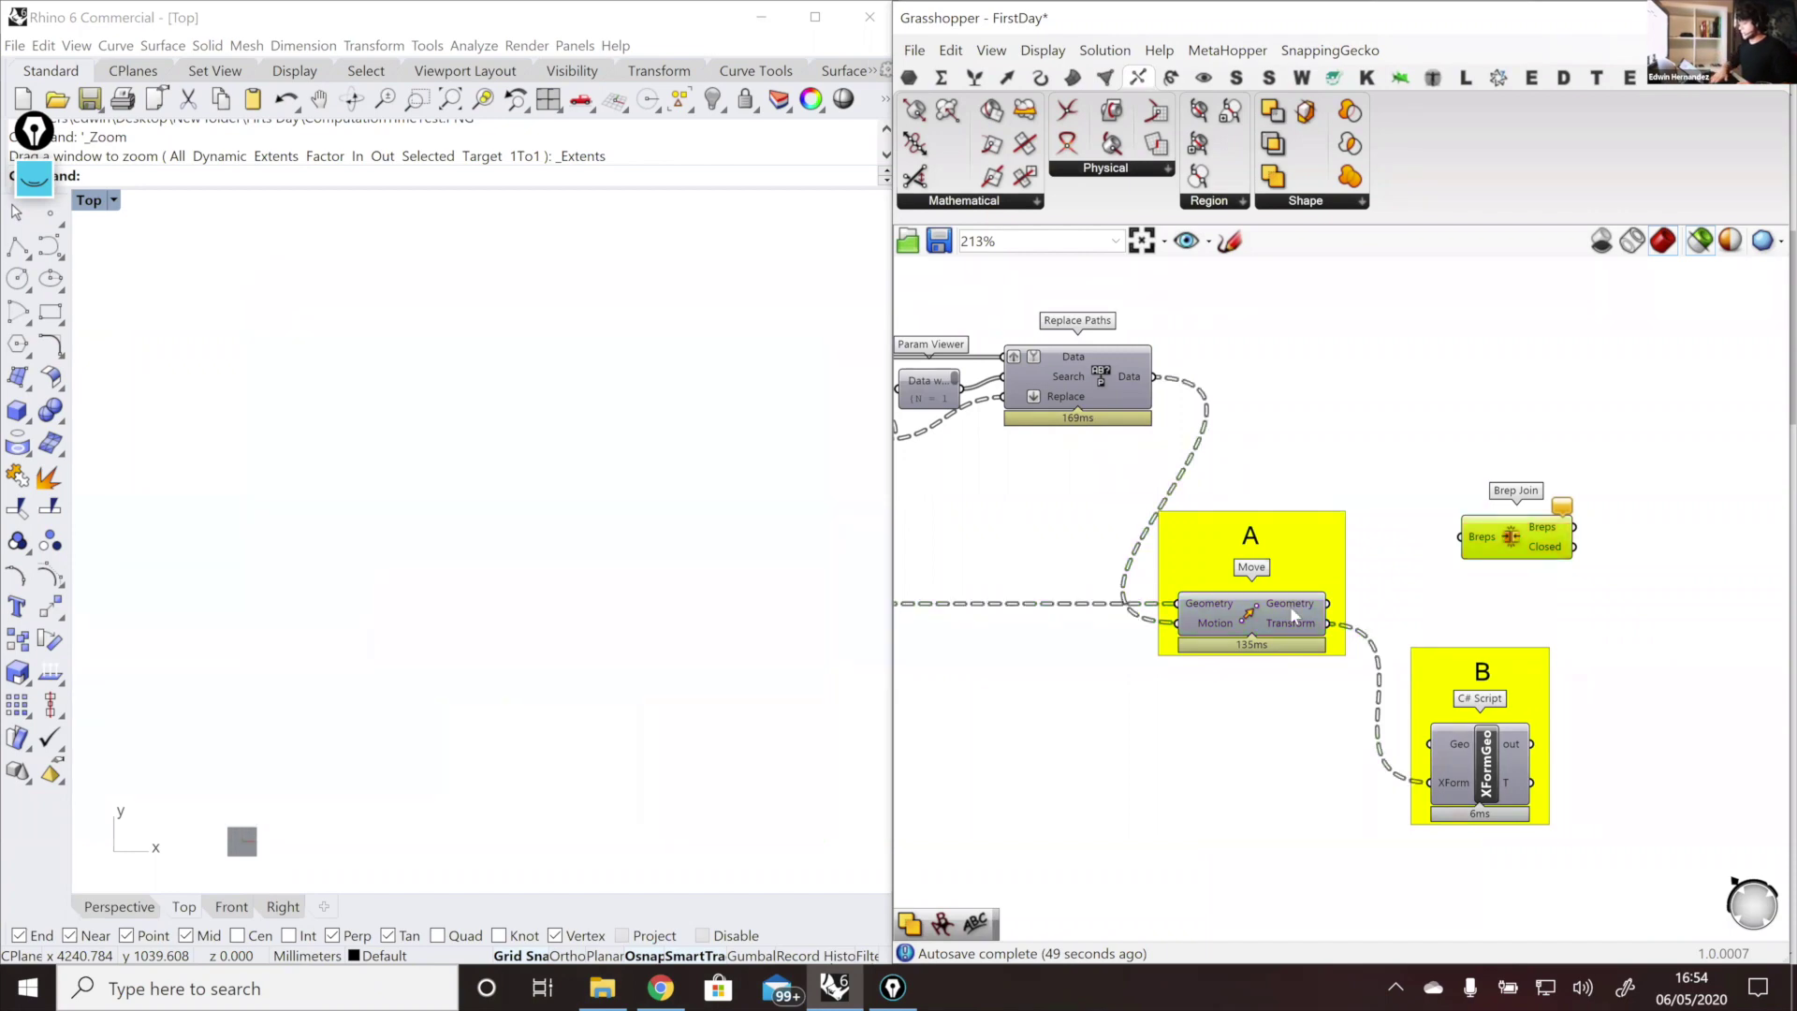
{"action": "left_click", "coordinate": [1290, 605]}
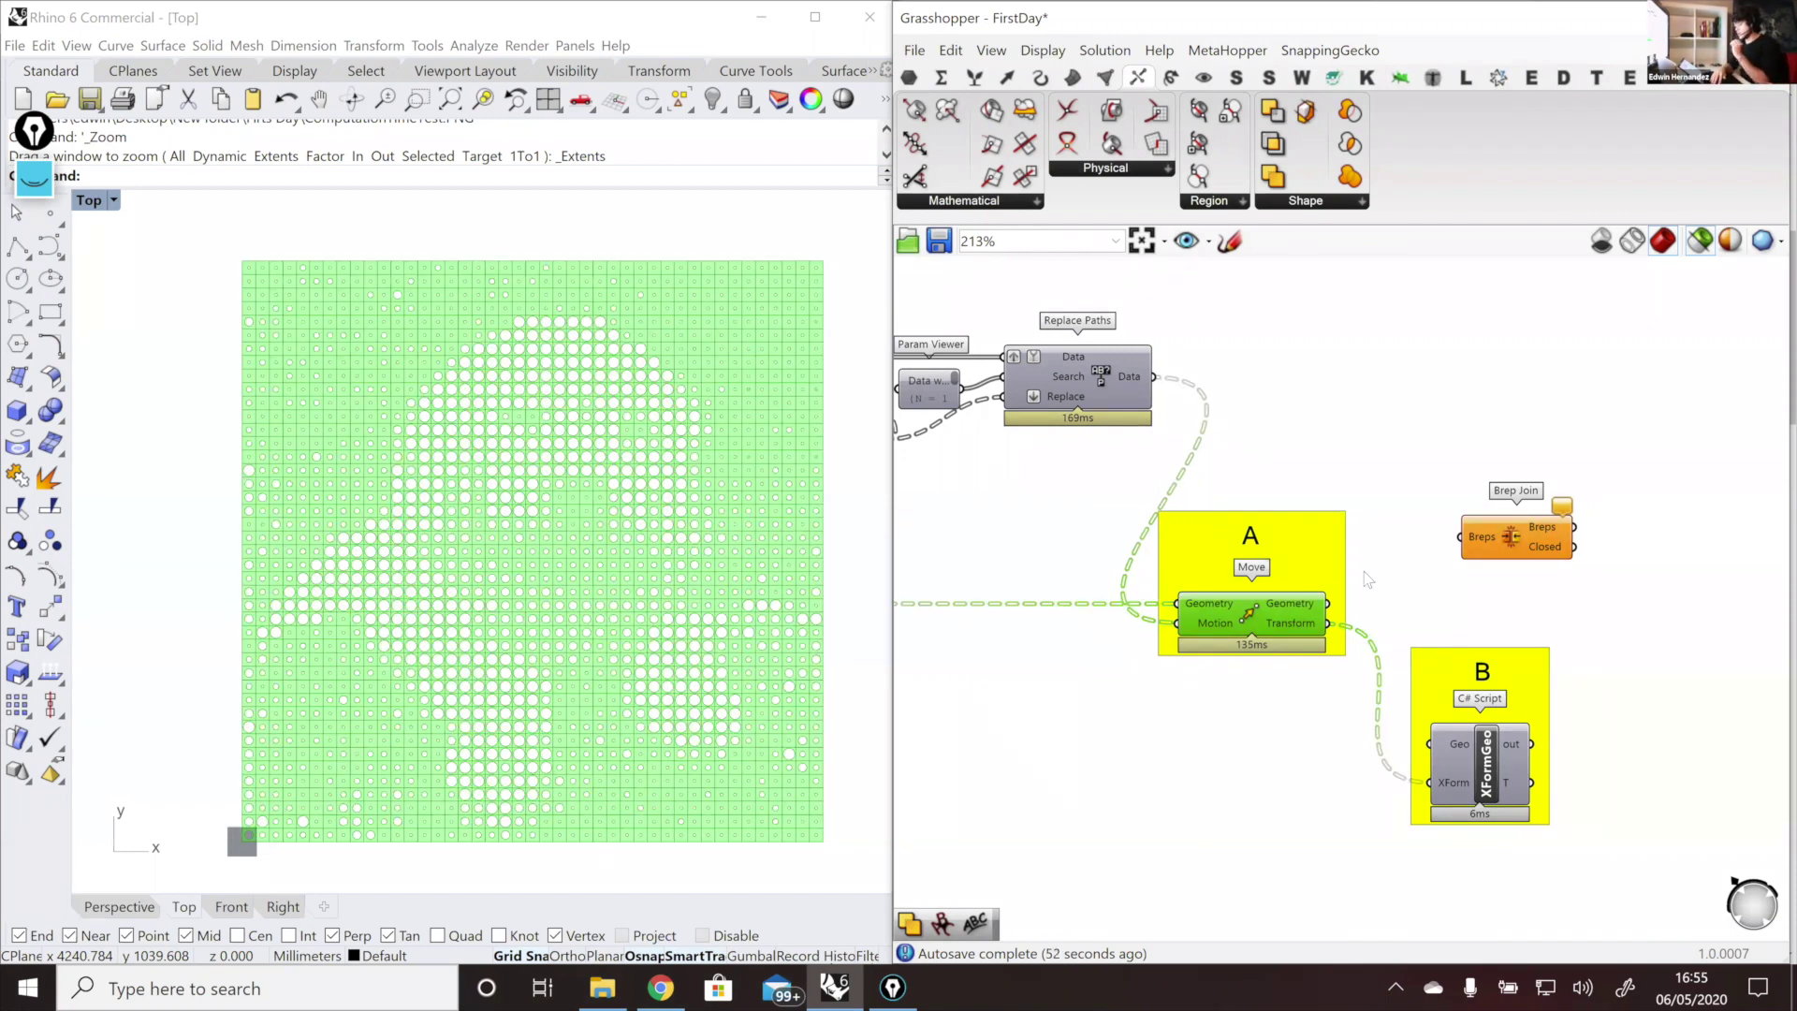
{"action": "left_click", "coordinate": [1513, 536]}
{"action": "key", "text": "Delete"}
Step: Review the Move component in group A and its Transform connection to the C# Script in group B
{"action": "left_click", "coordinate": [1247, 605]}
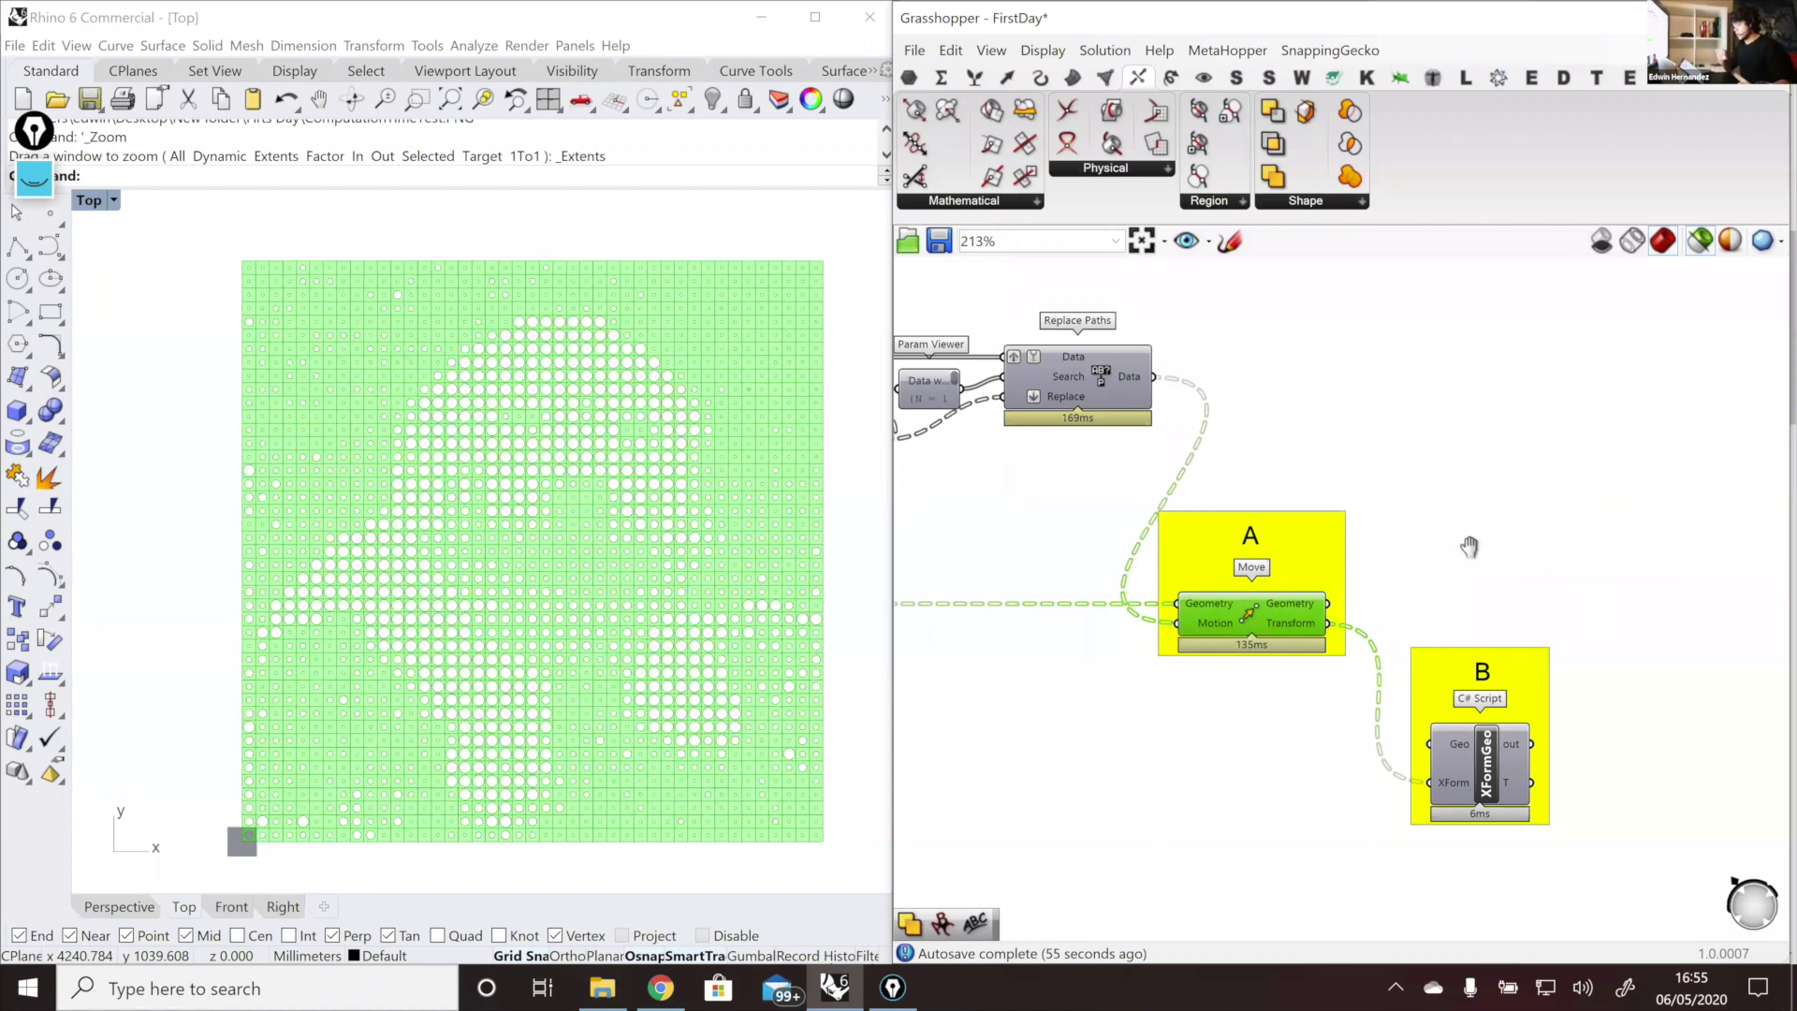
{"action": "right_click_drag", "start_coordinate": [1471, 552], "coordinate": [1494, 560]}
{"action": "scroll", "coordinate": [1503, 558], "scroll_direction": "down", "scroll_amount": 4}
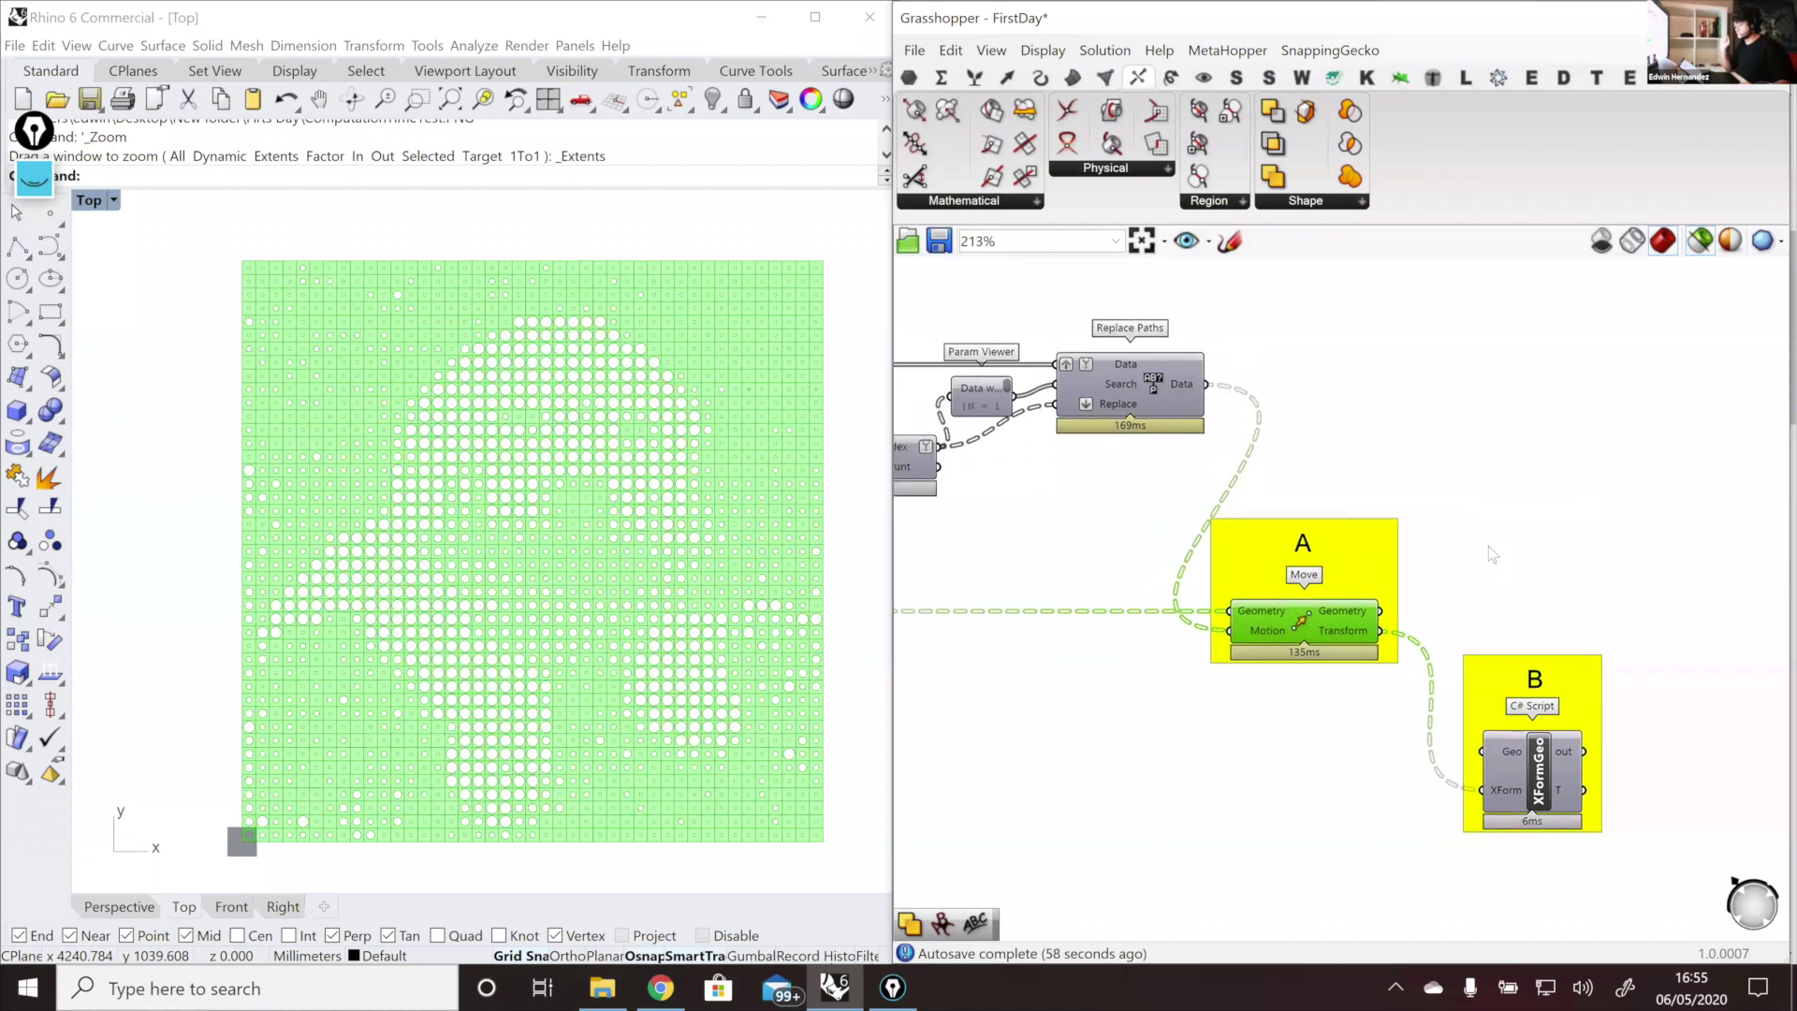
{"action": "scroll", "coordinate": [1598, 616], "scroll_direction": "up", "scroll_amount": 5}
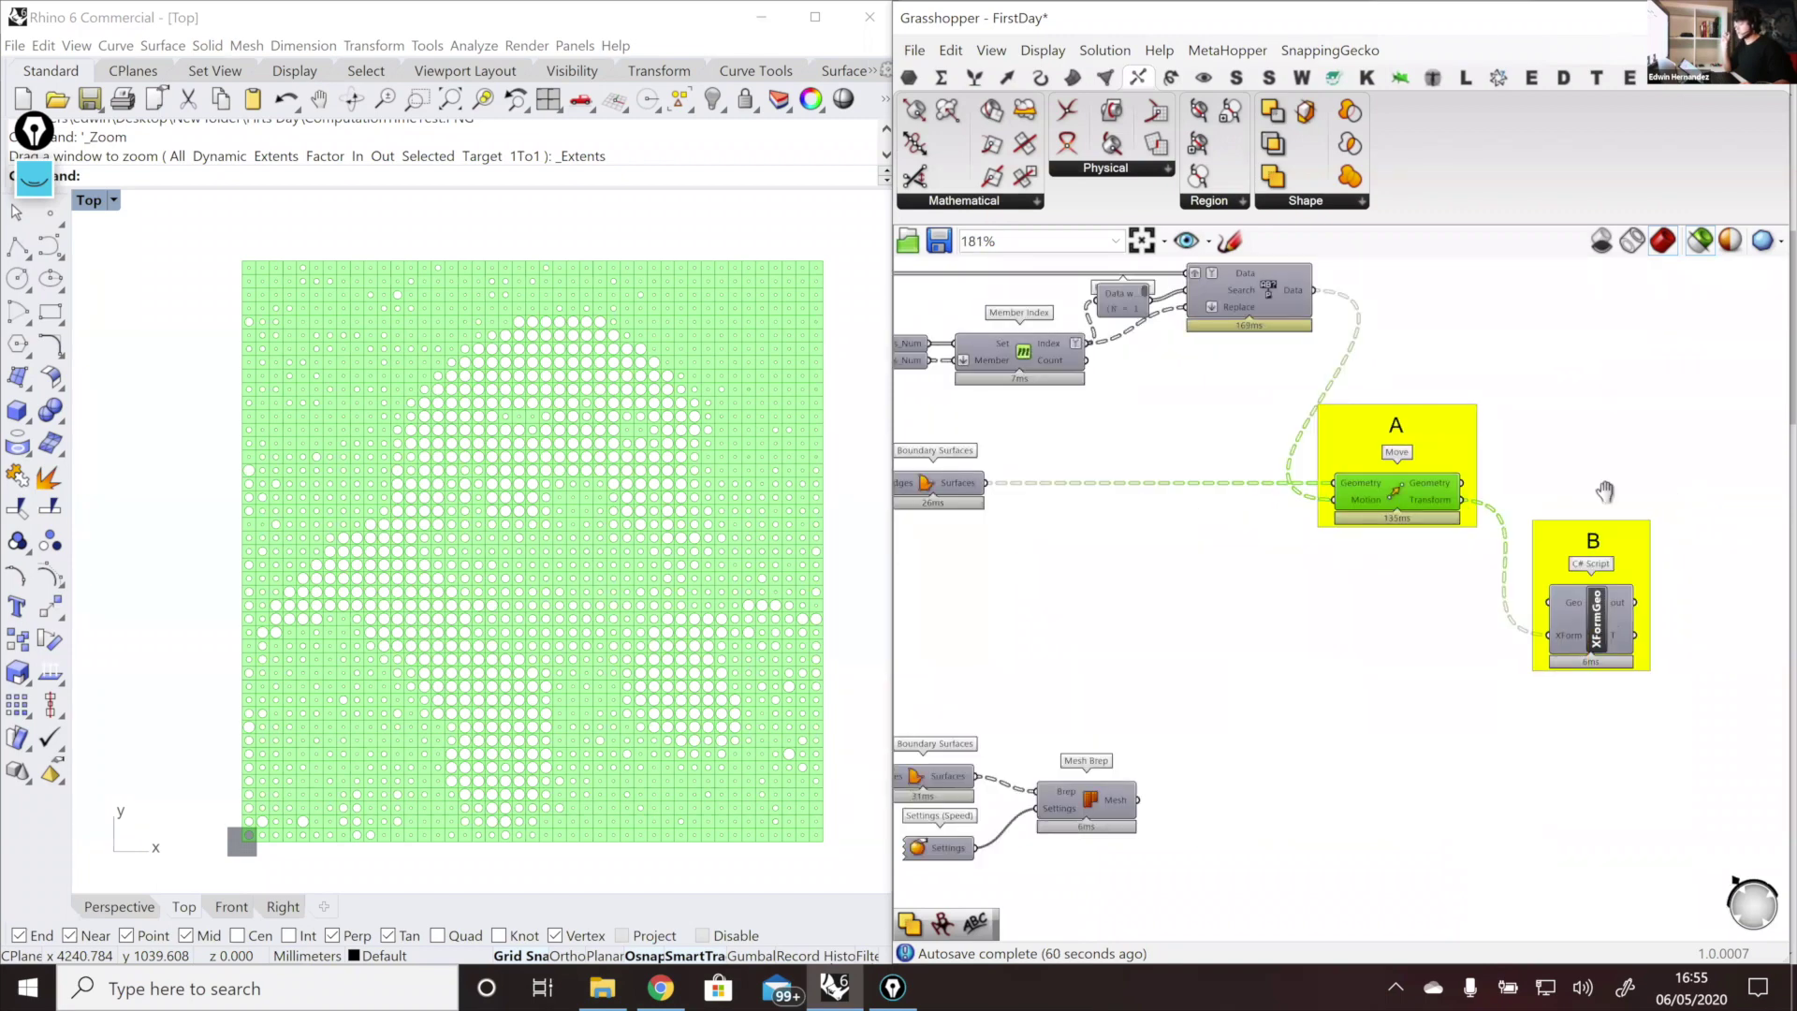
{"action": "right_click_drag", "start_coordinate": [1591, 496], "coordinate": [1507, 505]}
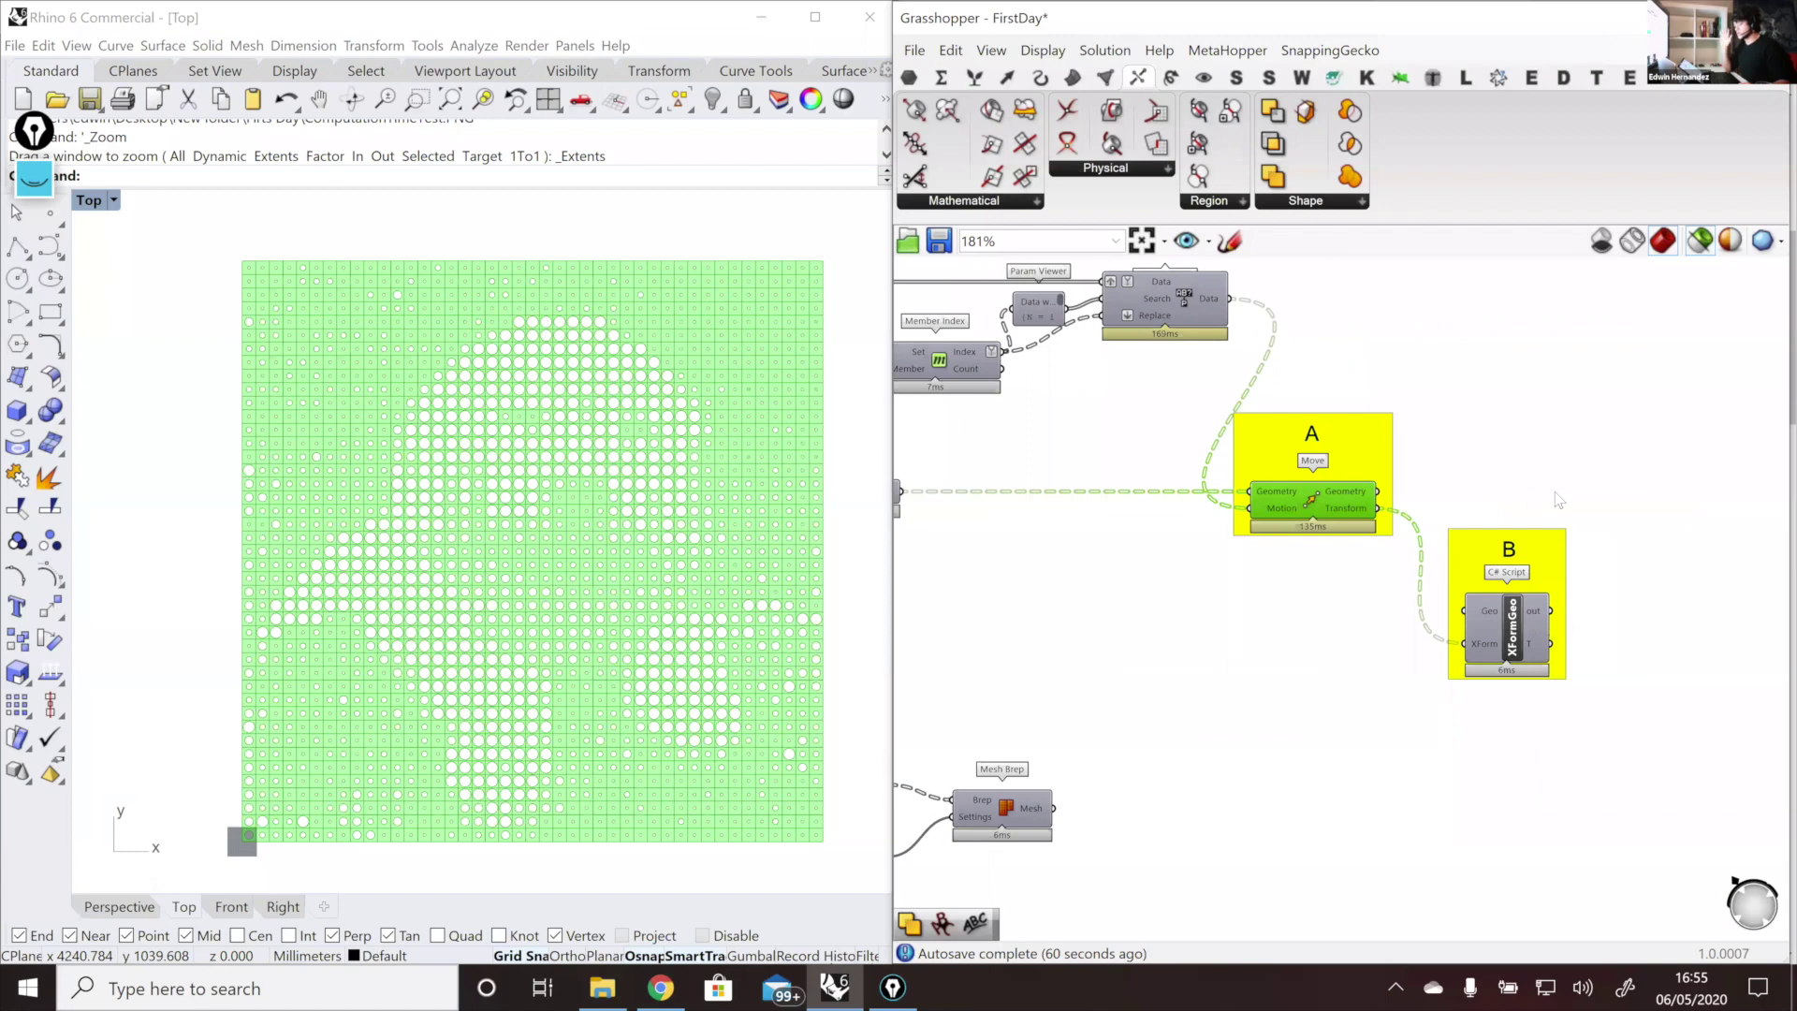
{"action": "scroll", "coordinate": [1558, 500], "scroll_direction": "up", "scroll_amount": 2}
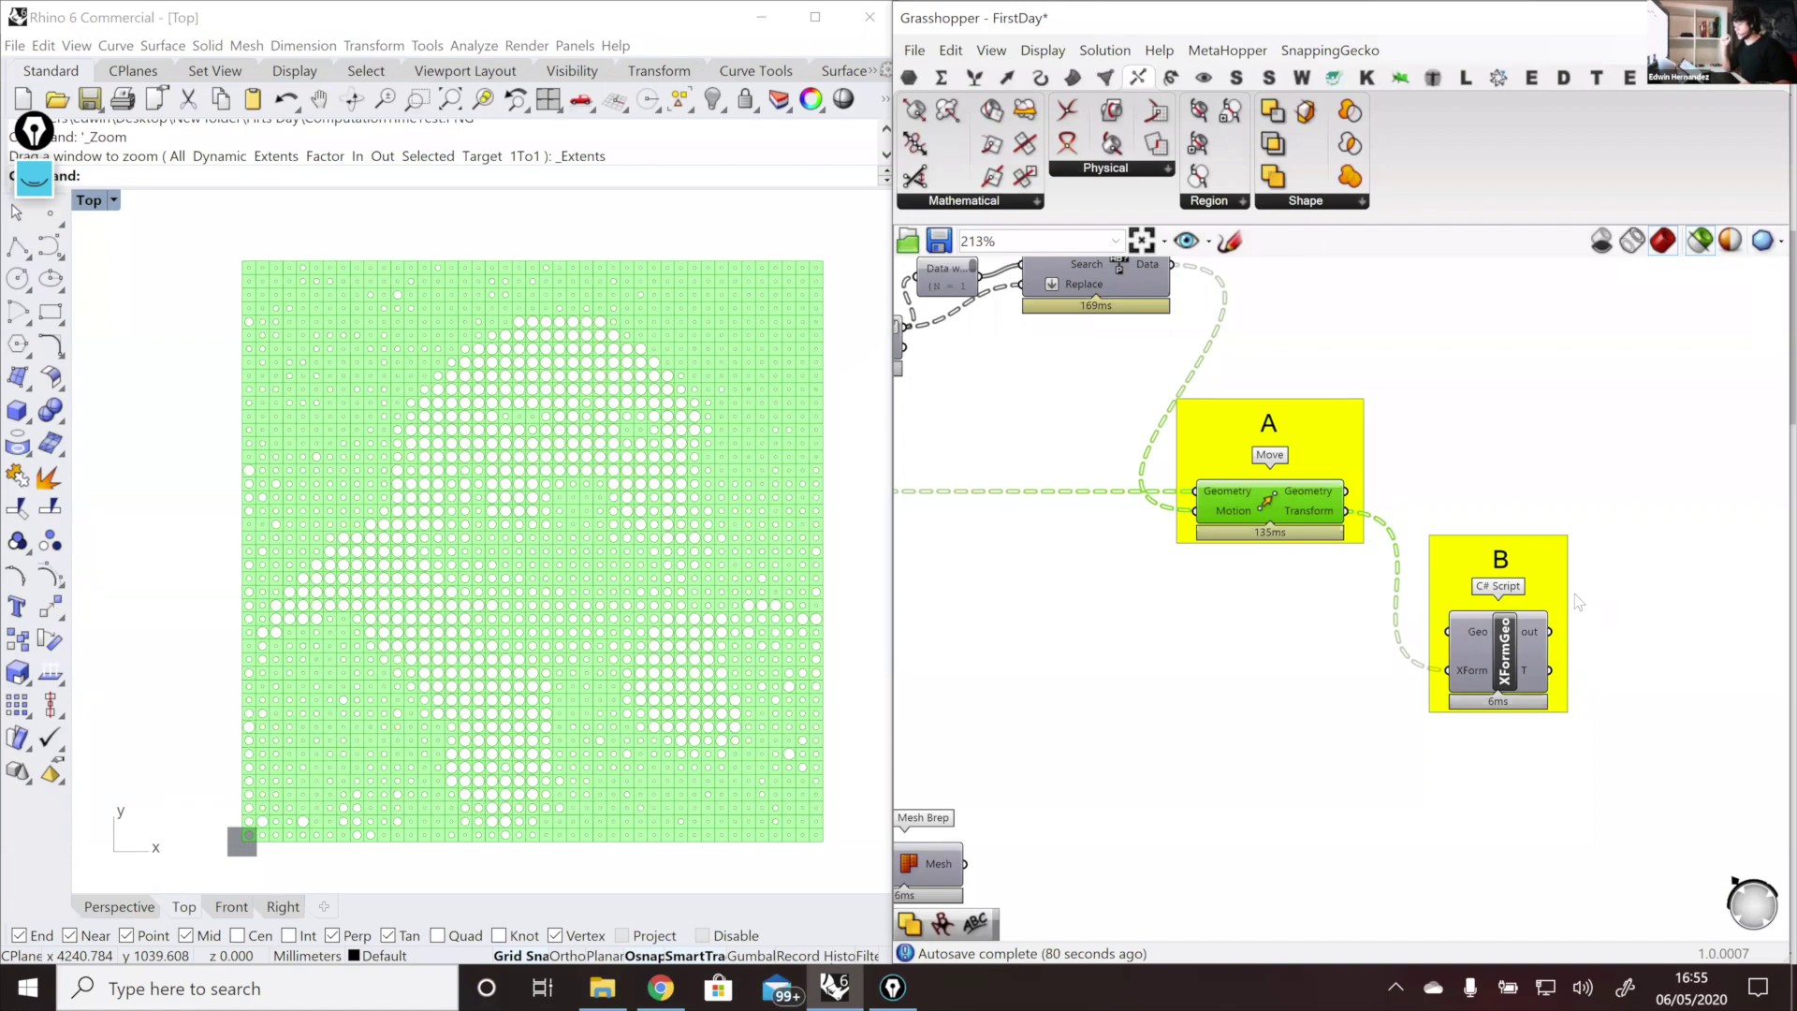
{"action": "scroll", "coordinate": [1579, 601], "scroll_direction": "down", "scroll_amount": 5}
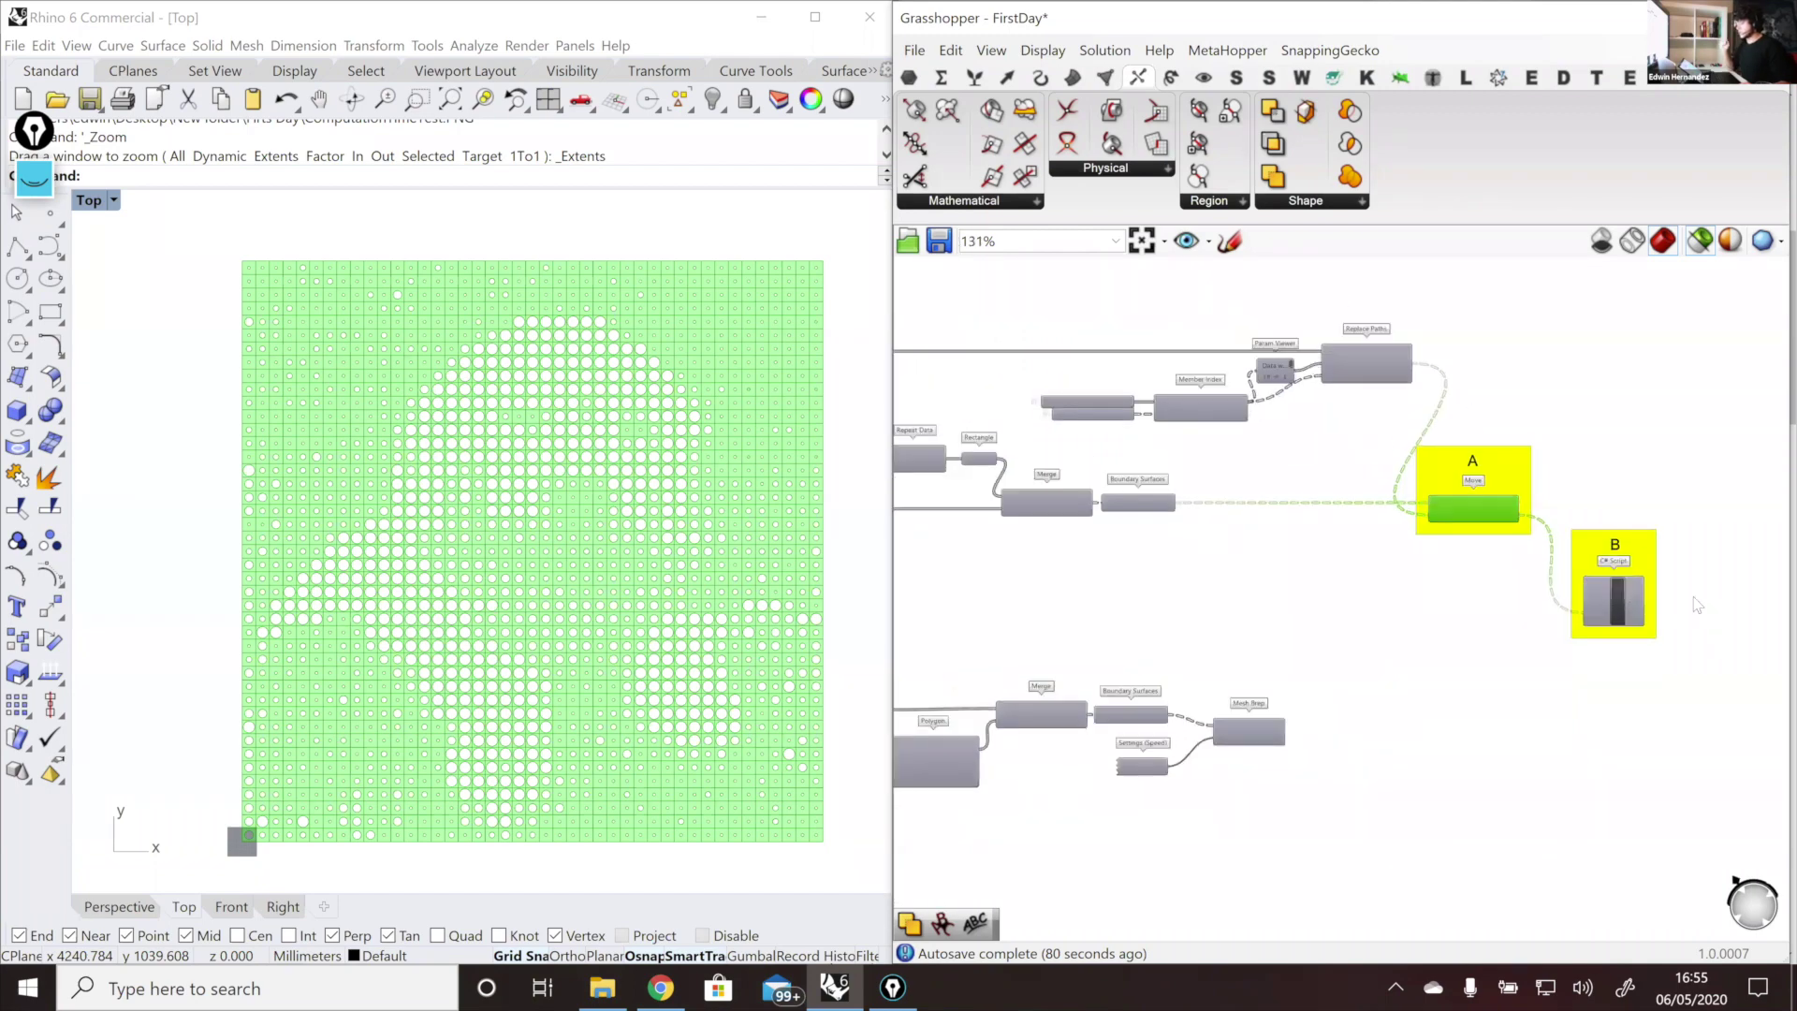
{"action": "scroll", "coordinate": [1542, 601], "scroll_direction": "up", "scroll_amount": 3}
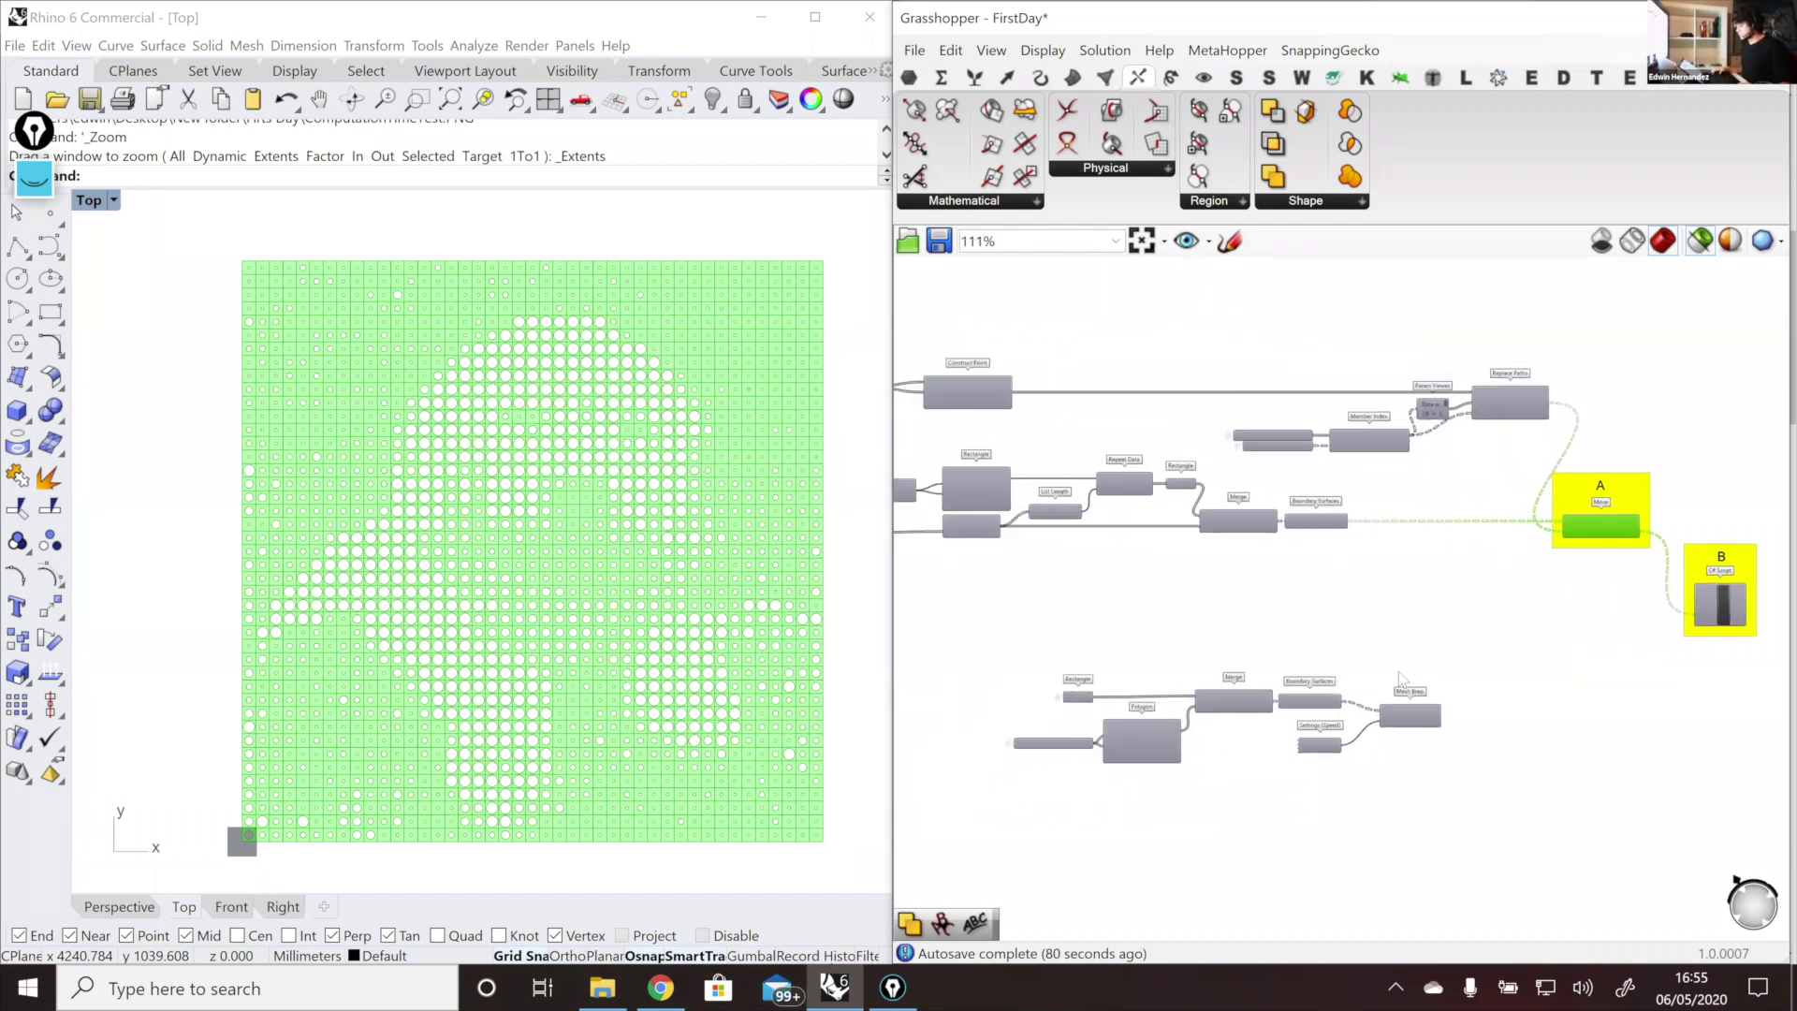
Step: Connect the Surfaces output of the upper Boundary Surfaces component to the Geo input of the C# Script in group B
{"action": "scroll", "coordinate": [1423, 649], "scroll_direction": "up", "scroll_amount": 3}
{"action": "left_click", "coordinate": [1174, 568]}
{"action": "right_click_drag", "start_coordinate": [1195, 597], "coordinate": [1053, 643]}
{"action": "right_click_drag", "start_coordinate": [1589, 700], "coordinate": [1598, 701]}
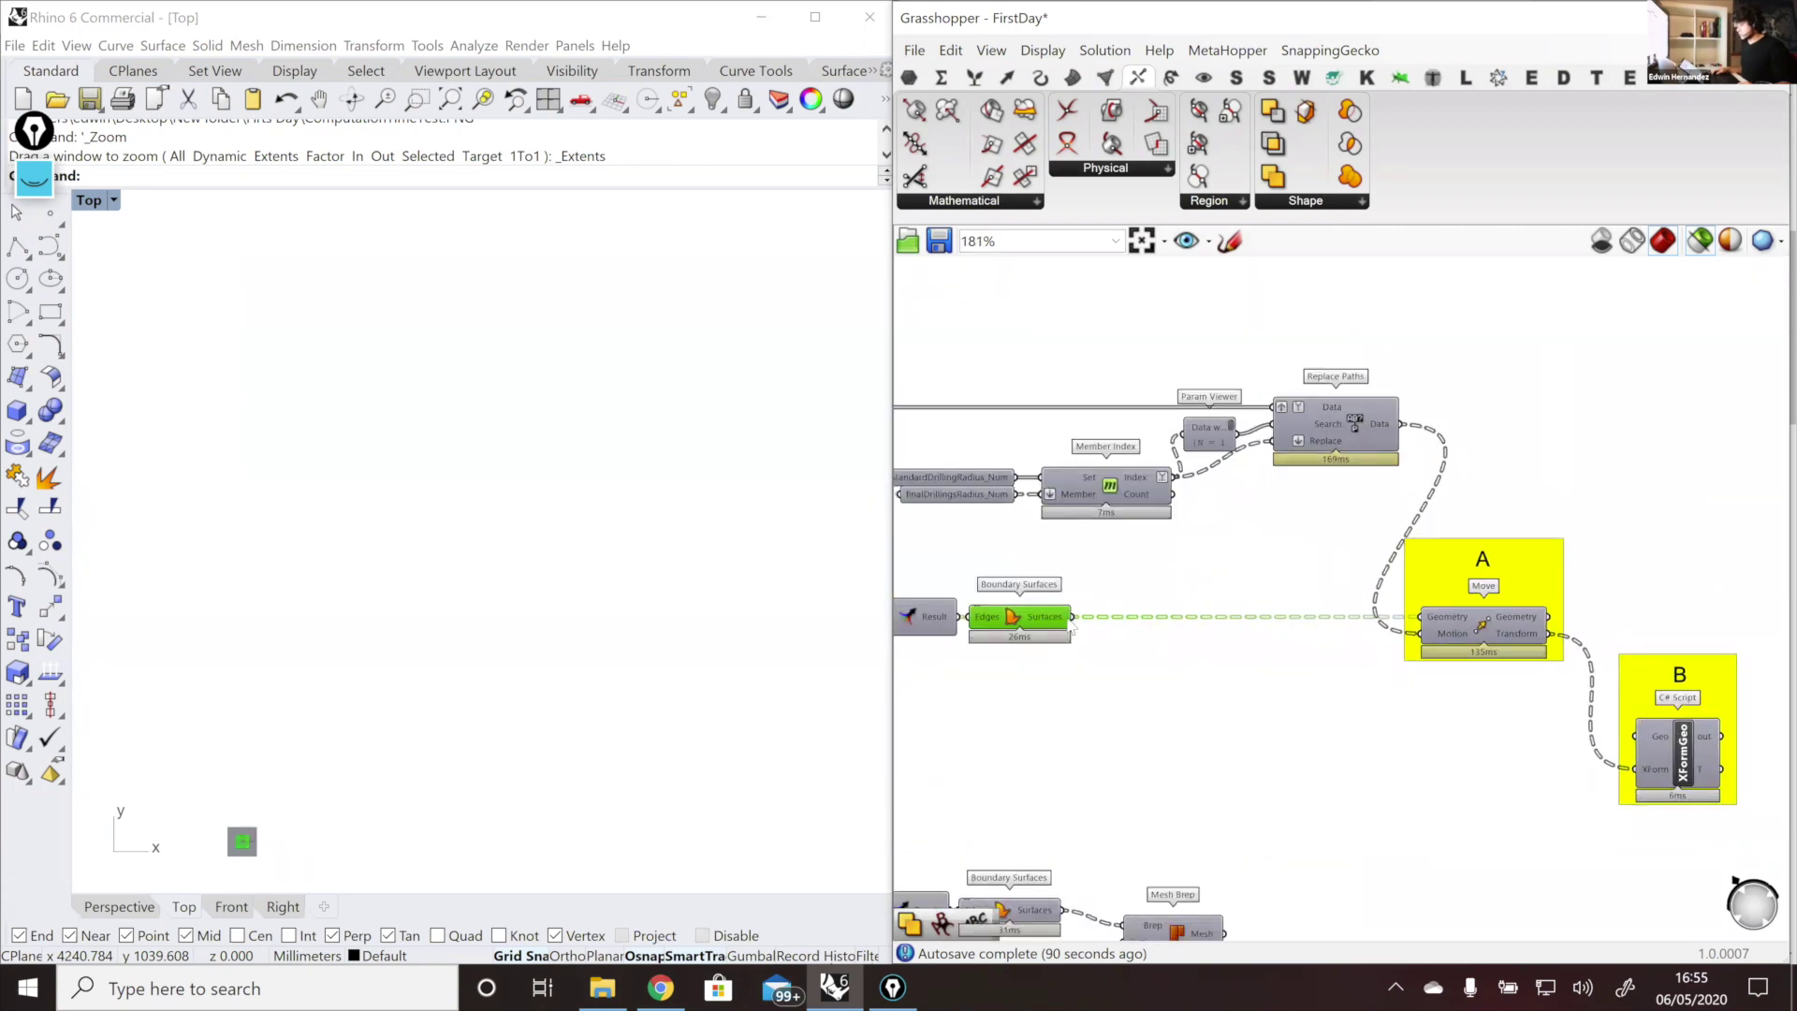
{"action": "left_click_drag", "start_coordinate": [1073, 618], "coordinate": [1636, 736]}
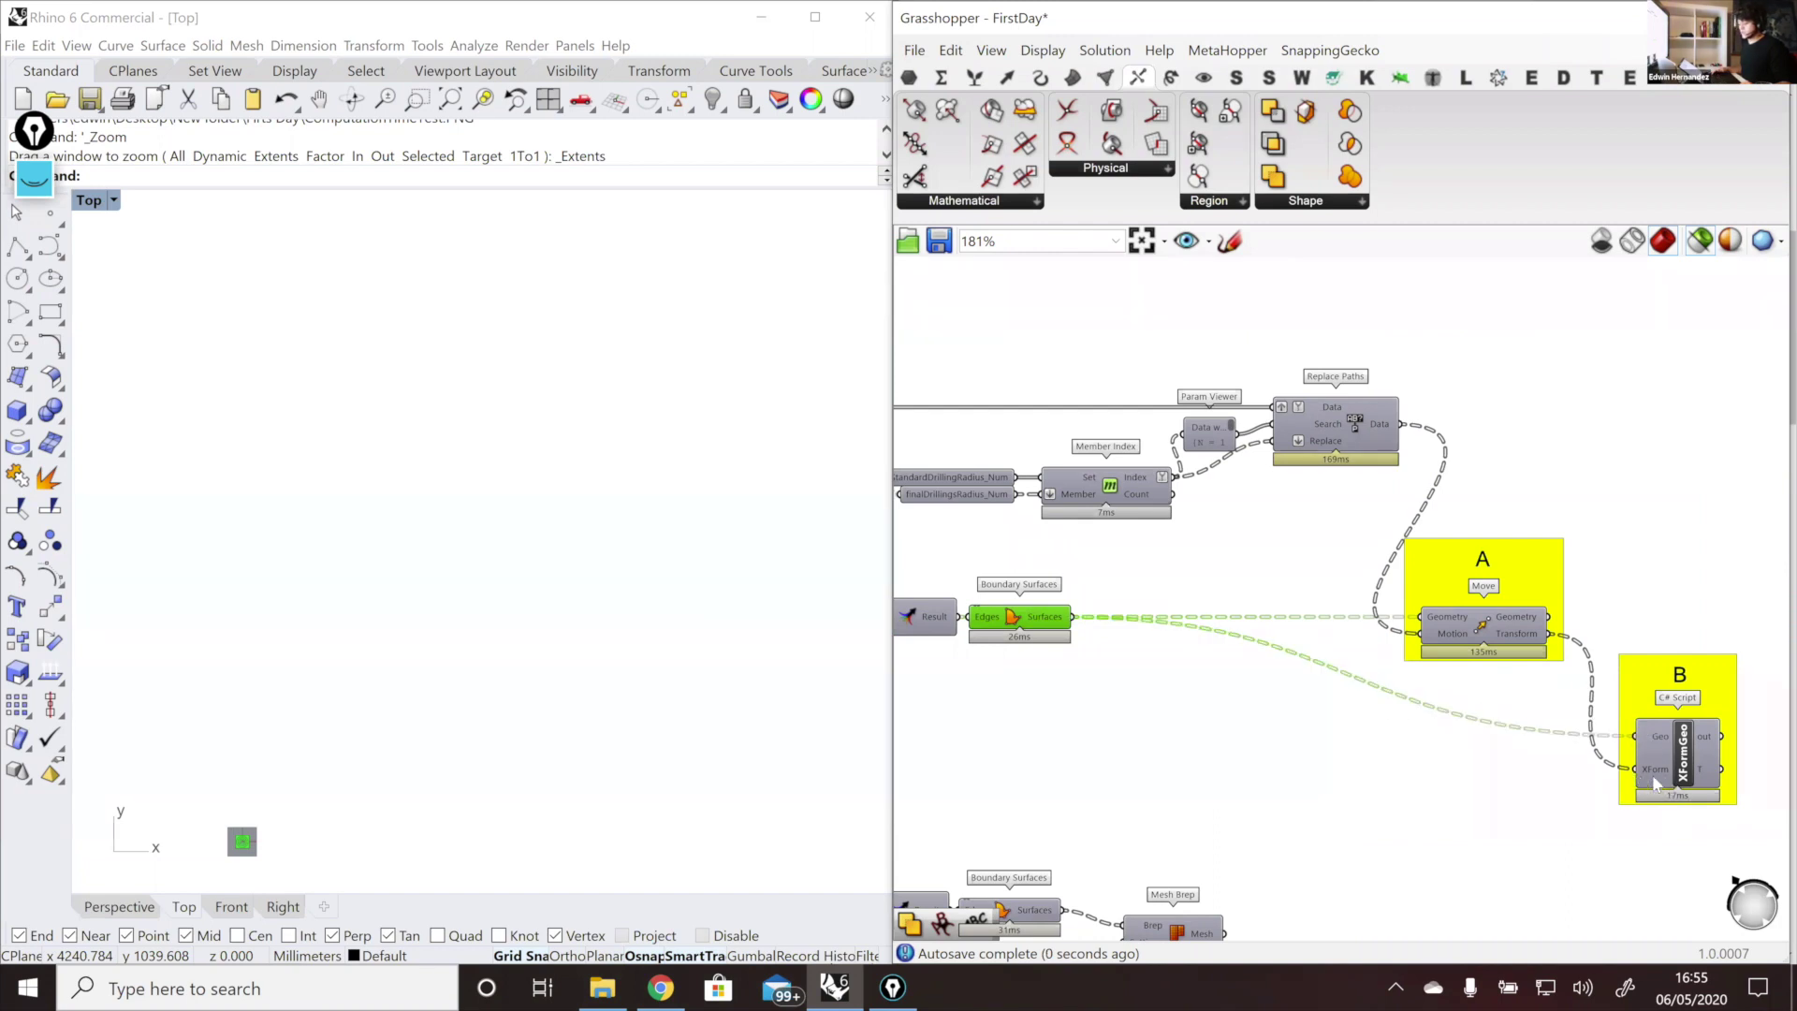
Step: Disconnect the Boundary Surfaces output from the Geometry input of Move in group A
{"action": "right_click_drag", "start_coordinate": [1660, 780], "coordinate": [1645, 775]}
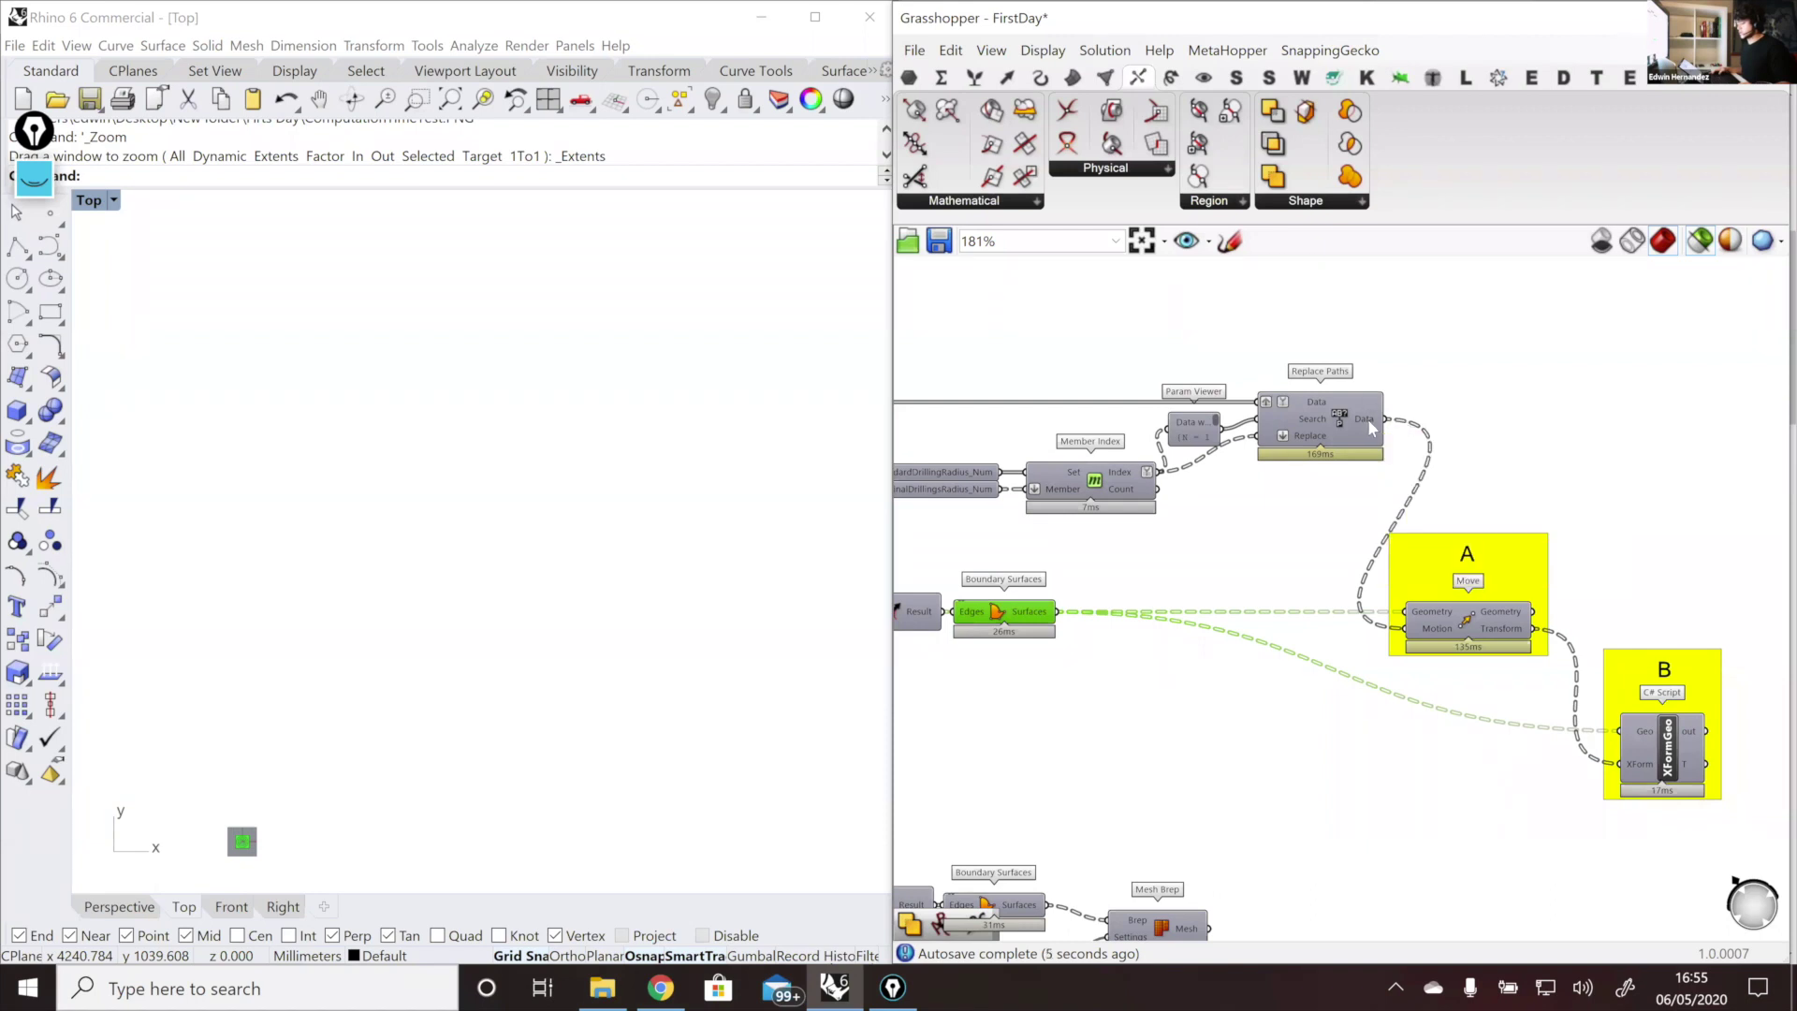
{"action": "mouse_move", "coordinate": [1383, 419]}
{"action": "left_mouse_down"}
{"action": "mouse_move", "coordinate": [1479, 520]}
{"action": "mouse_move", "coordinate": [1379, 433]}
{"action": "left_mouse_up"}
{"action": "left_click_drag", "start_coordinate": [1058, 612], "coordinate": [1403, 618], "text": "ctrl"}
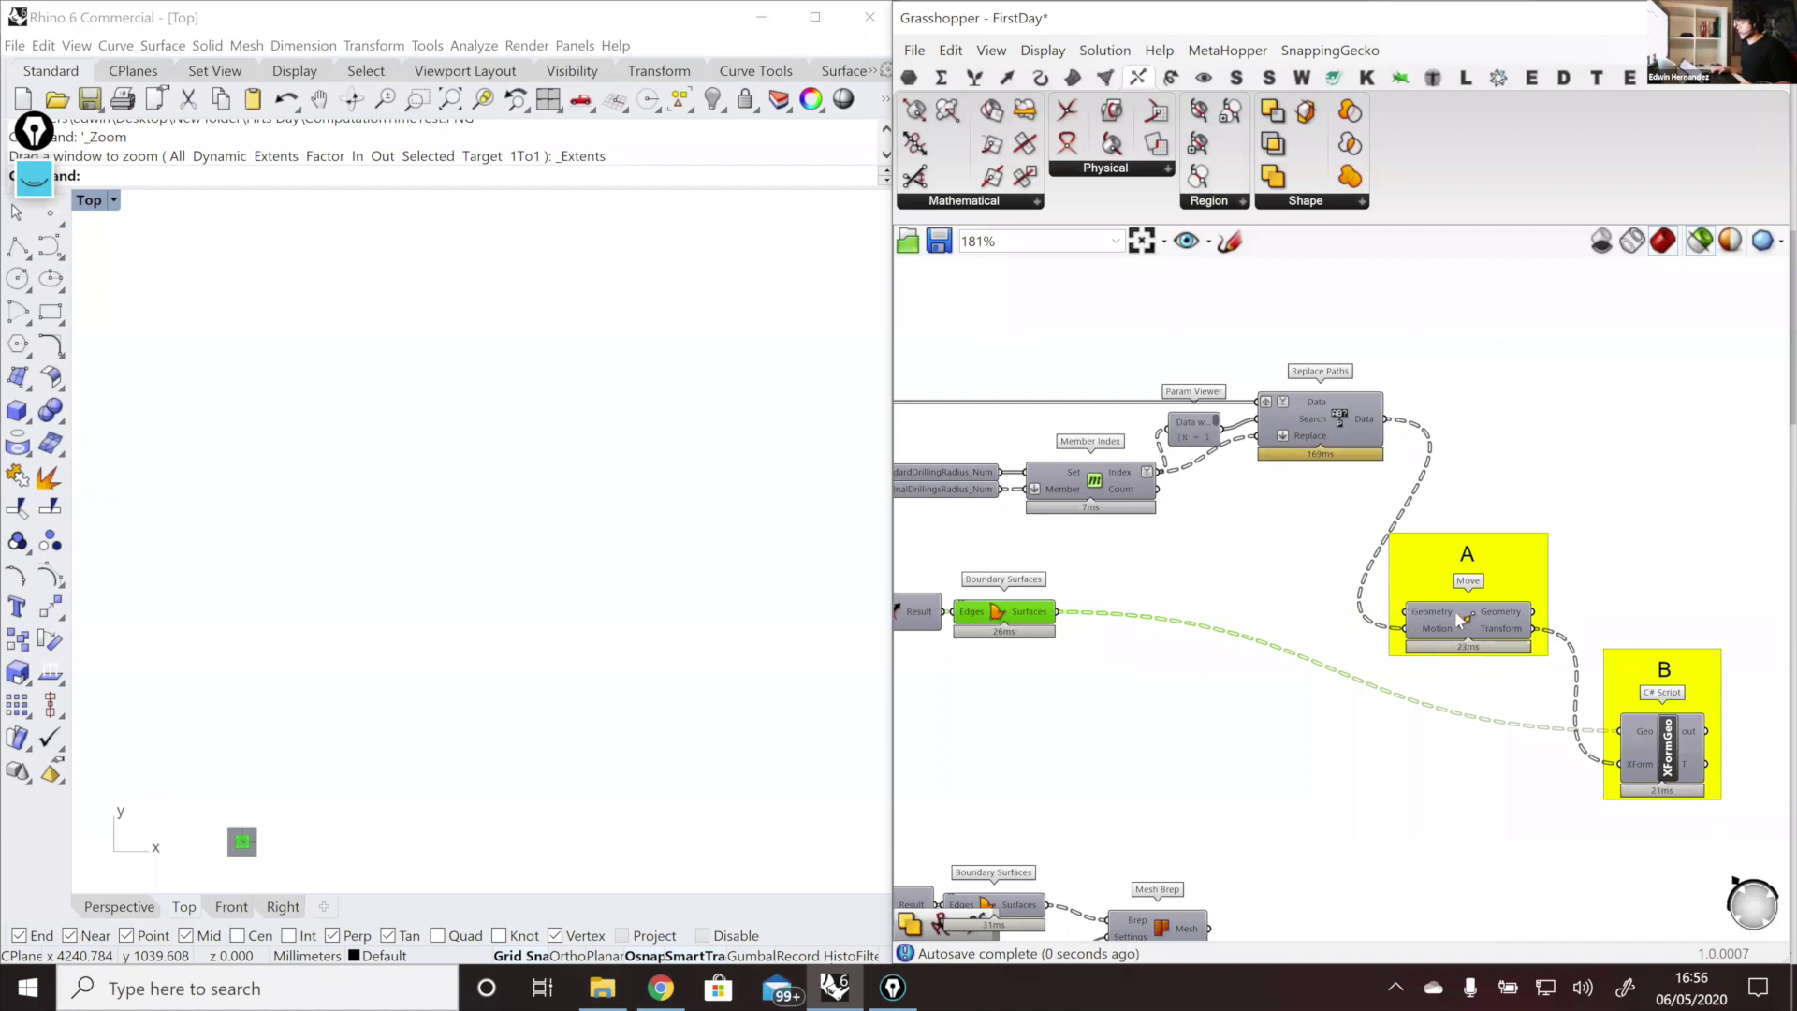
Step: Reposition group A together with its Move component higher on the canvas, beside Replace Paths
{"action": "left_click", "coordinate": [1455, 615]}
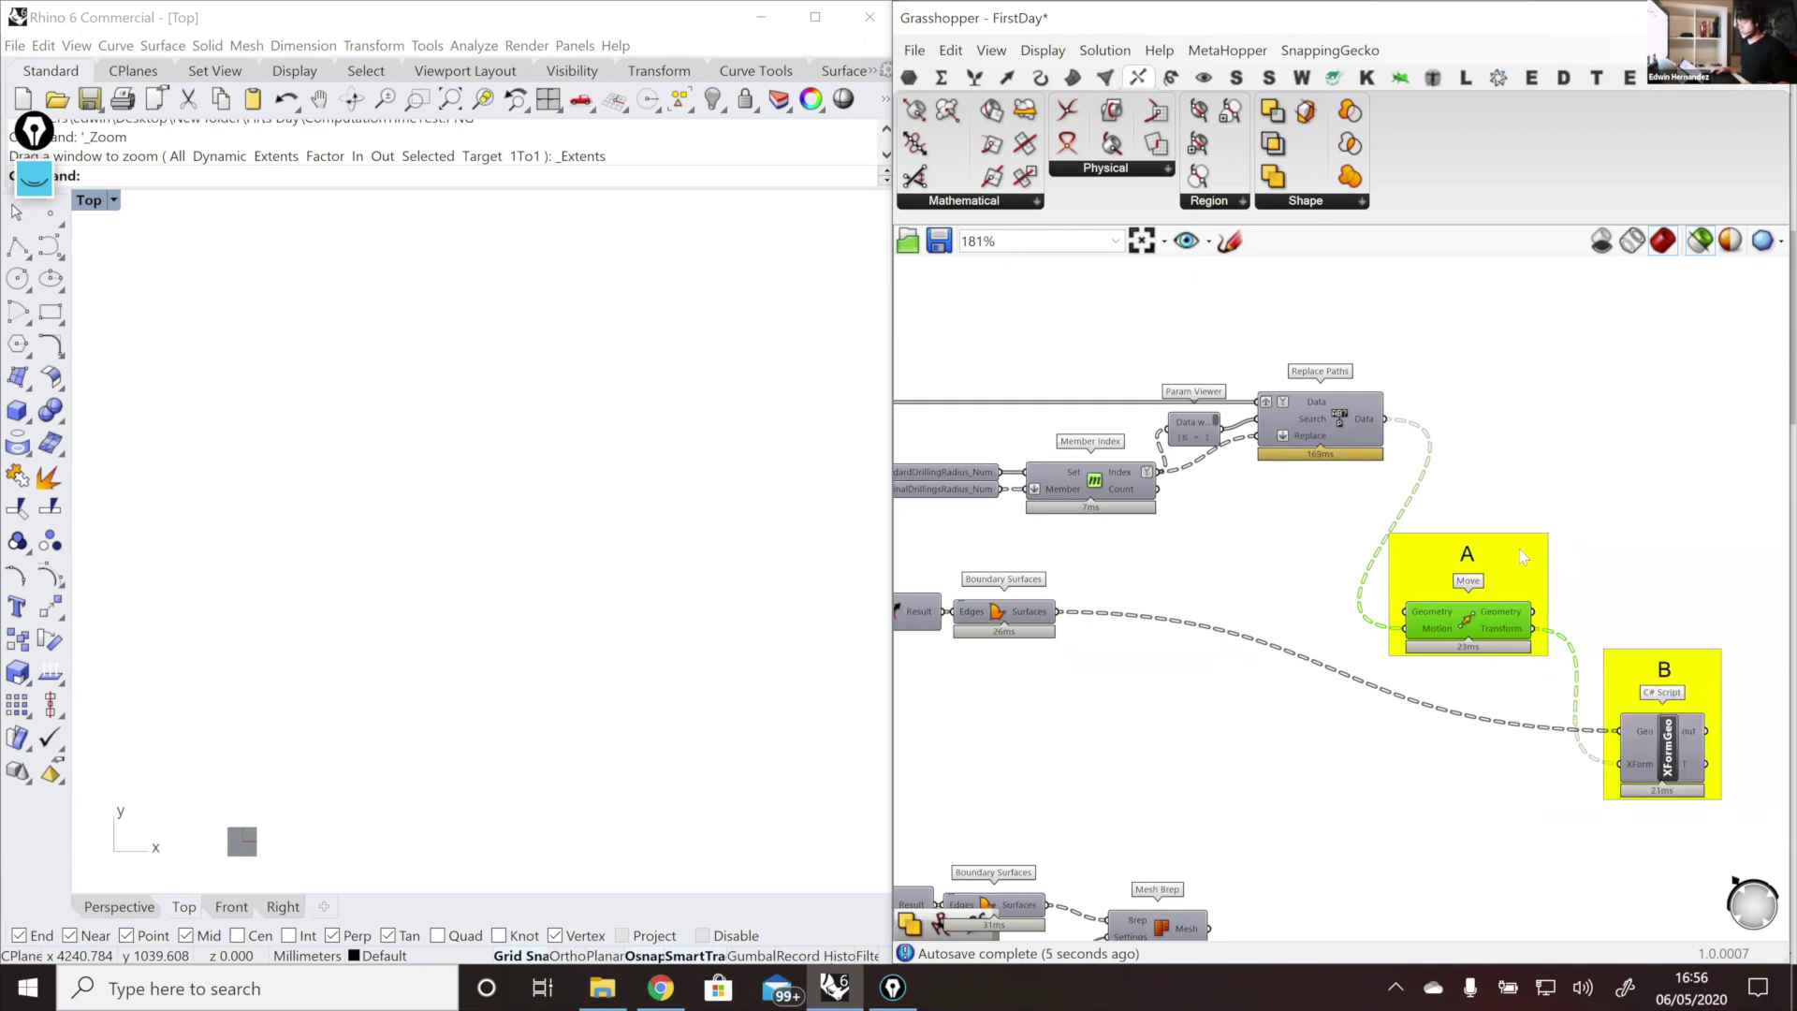
{"action": "left_click_drag", "start_coordinate": [1521, 639], "coordinate": [1509, 564]}
{"action": "key", "text": "ctrl+z"}
{"action": "left_click", "coordinate": [1511, 591]}
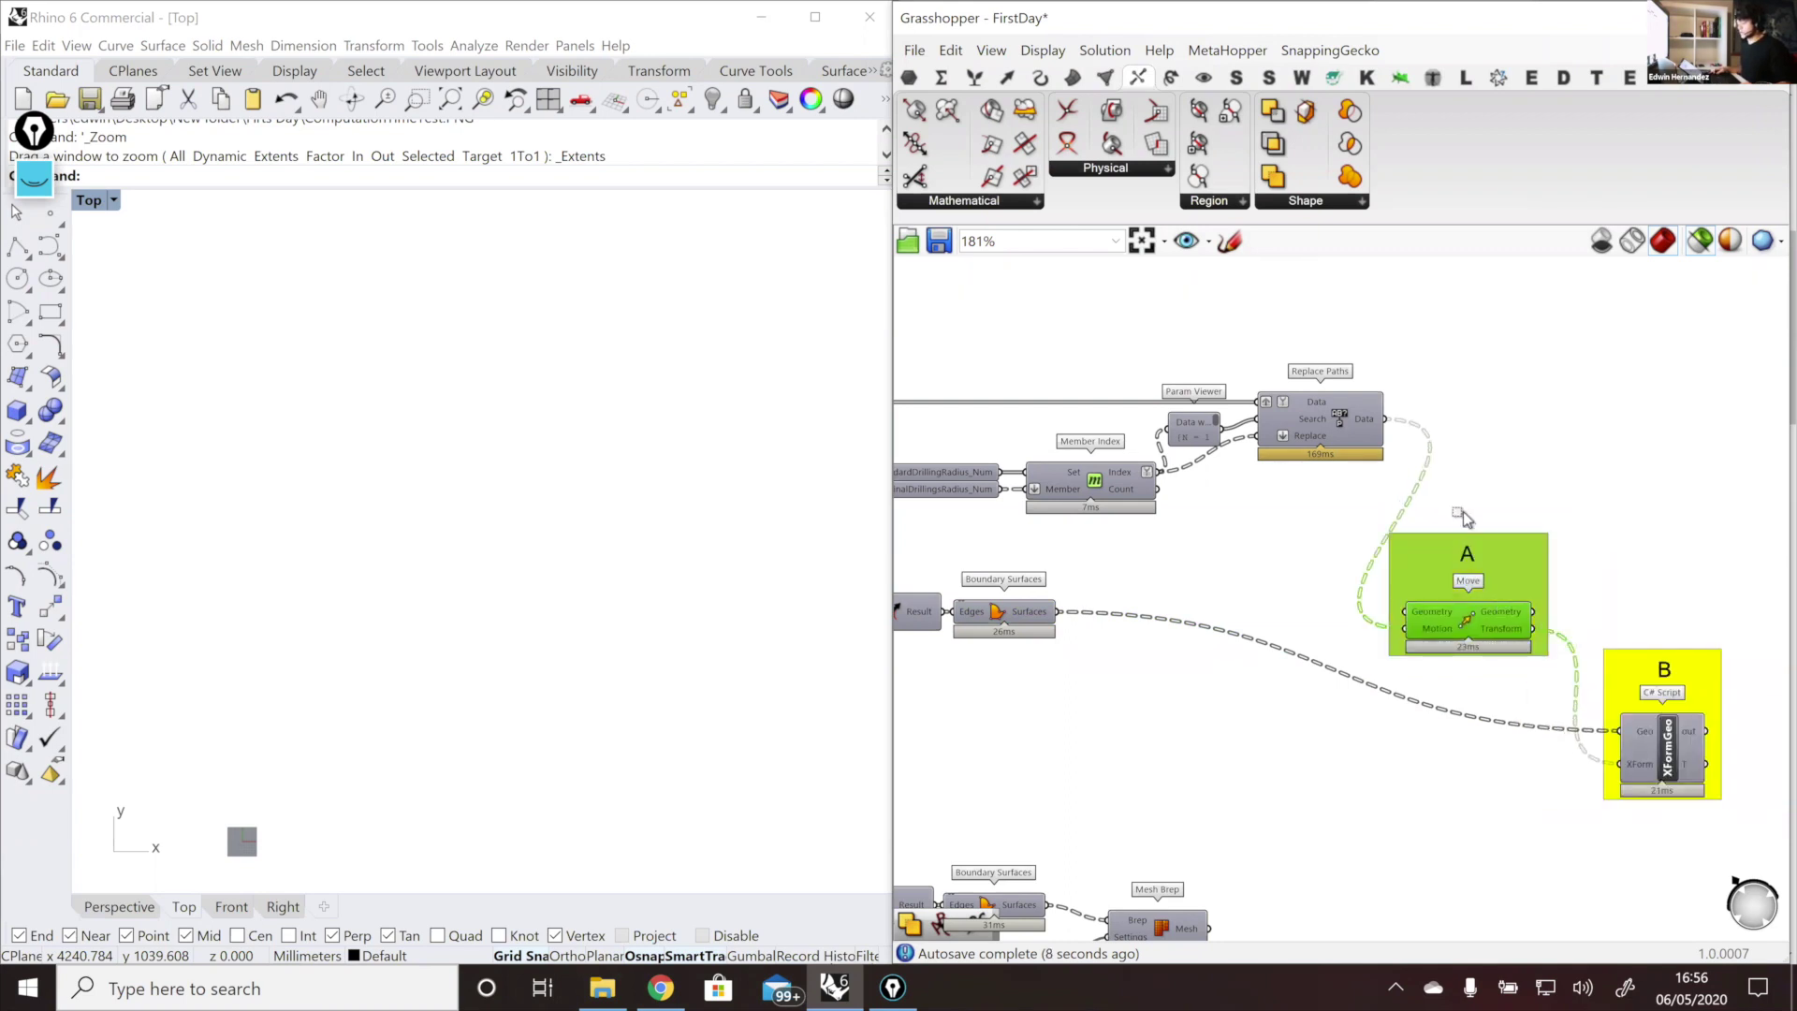
{"action": "left_click", "coordinate": [1463, 512]}
{"action": "left_click", "coordinate": [1497, 573]}
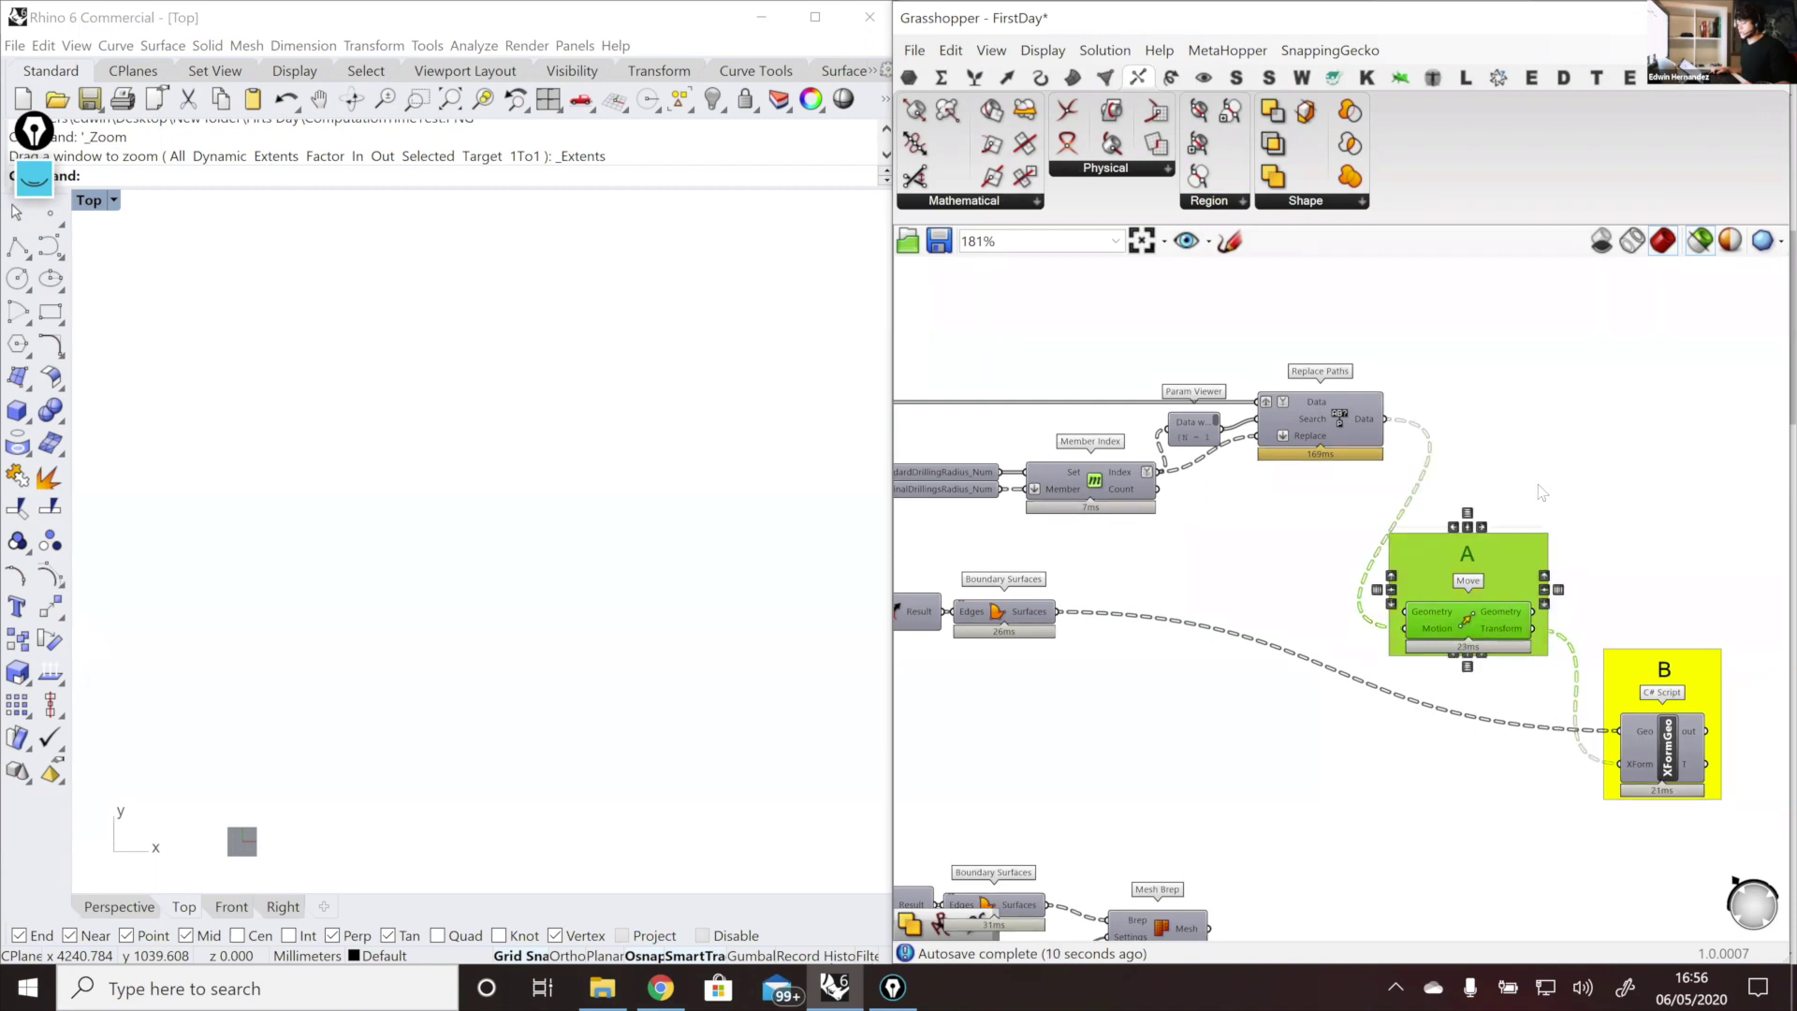
{"action": "left_click_drag", "start_coordinate": [1502, 601], "coordinate": [1568, 486]}
Step: Align the C# Script's Geo input with the Boundary Surfaces output, and place the B label above the script
{"action": "left_click", "coordinate": [1028, 613]}
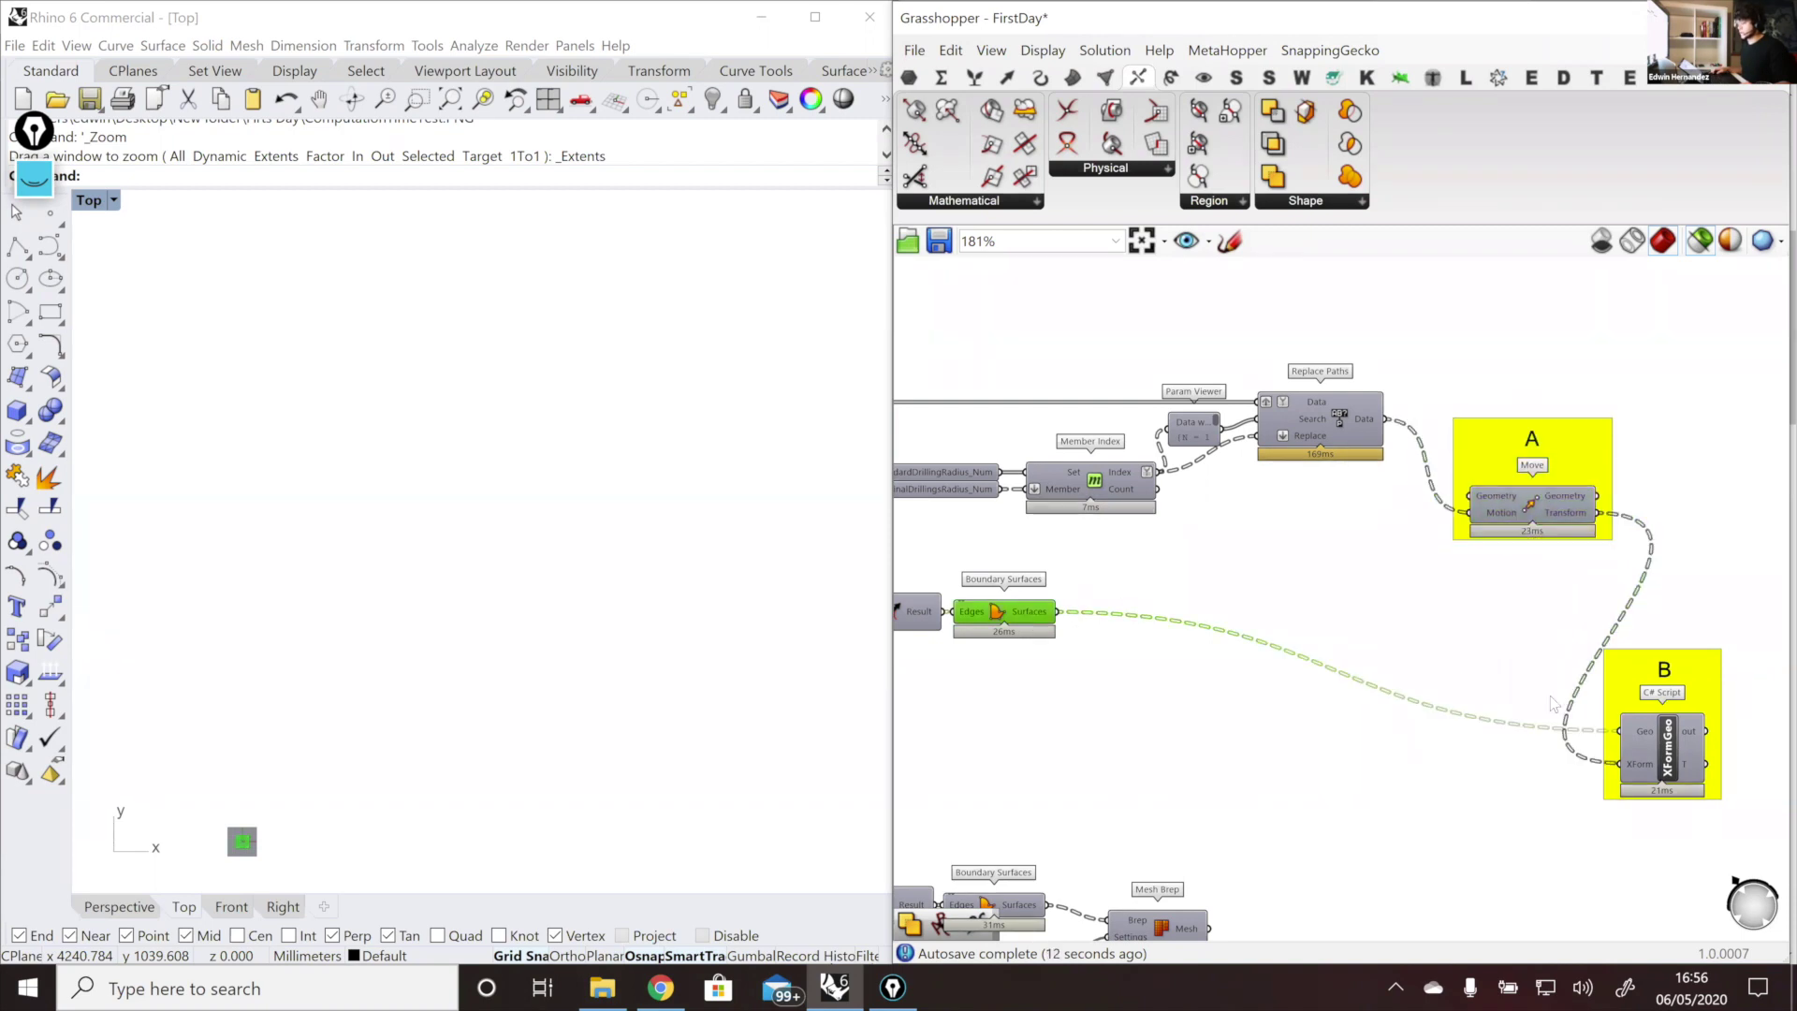
{"action": "left_click_drag", "start_coordinate": [1658, 753], "coordinate": [1668, 625]}
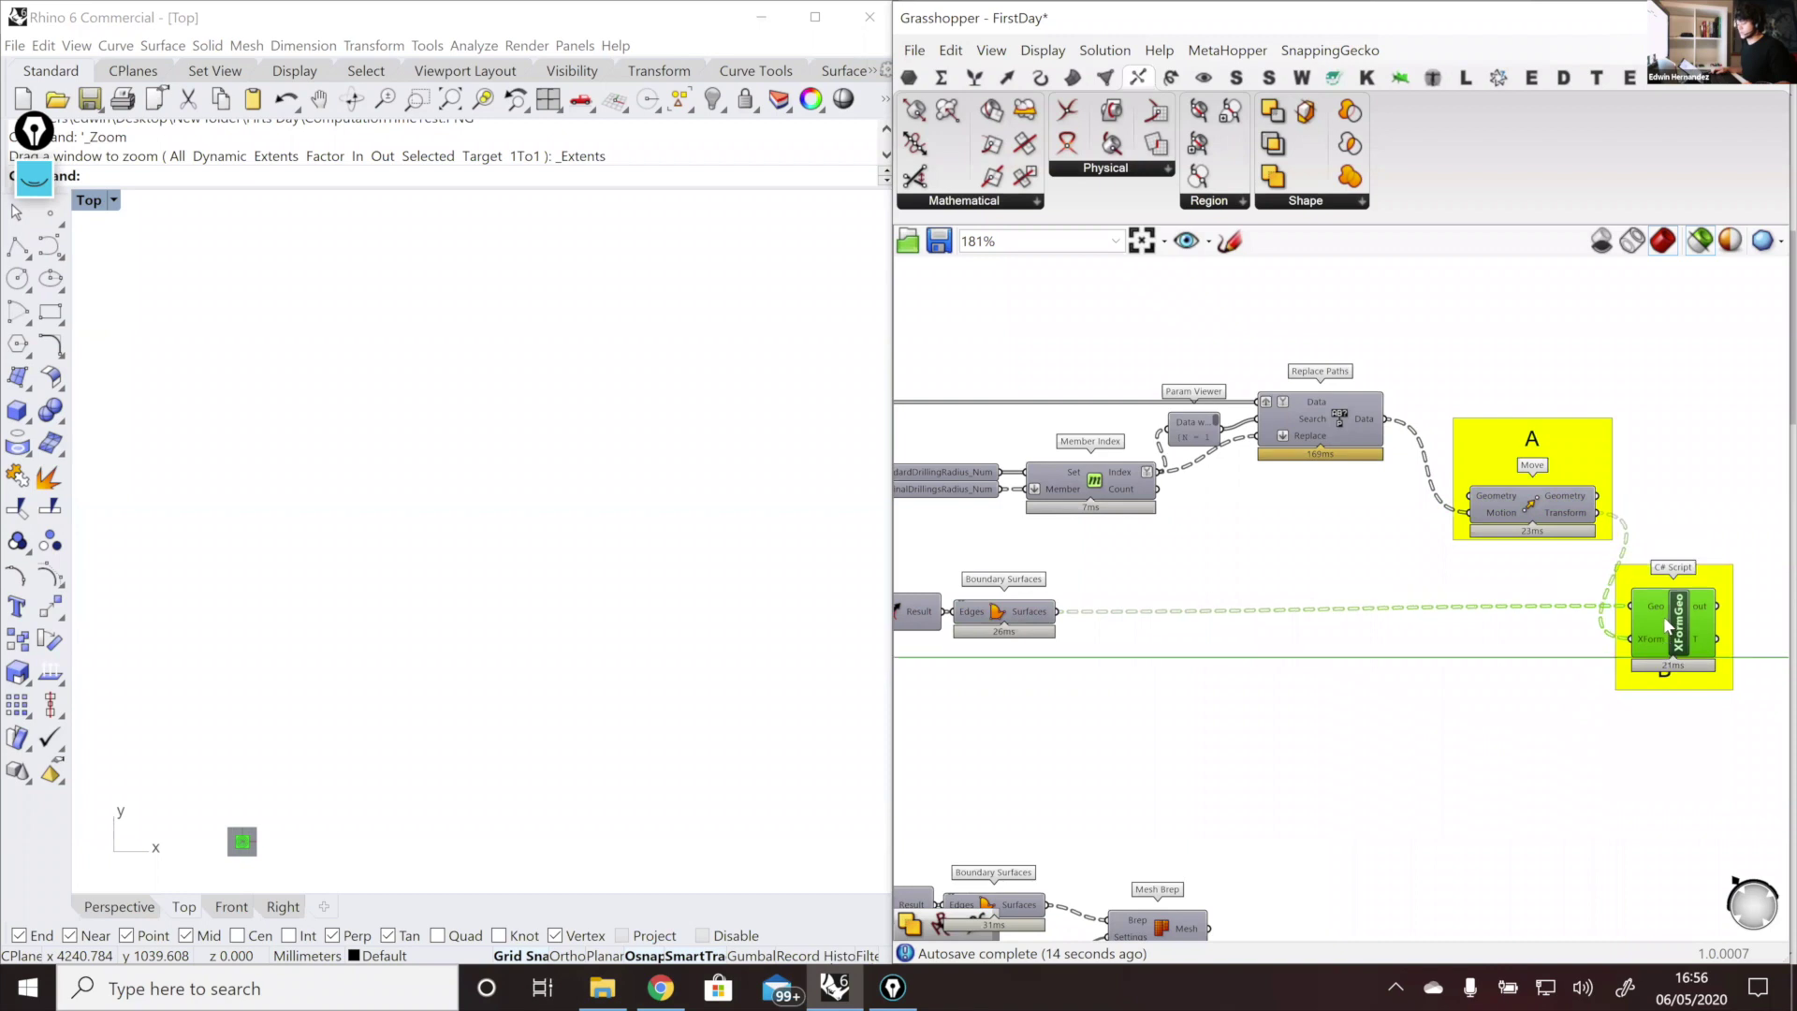
{"action": "scroll", "coordinate": [1664, 616], "scroll_direction": "up", "scroll_amount": 3}
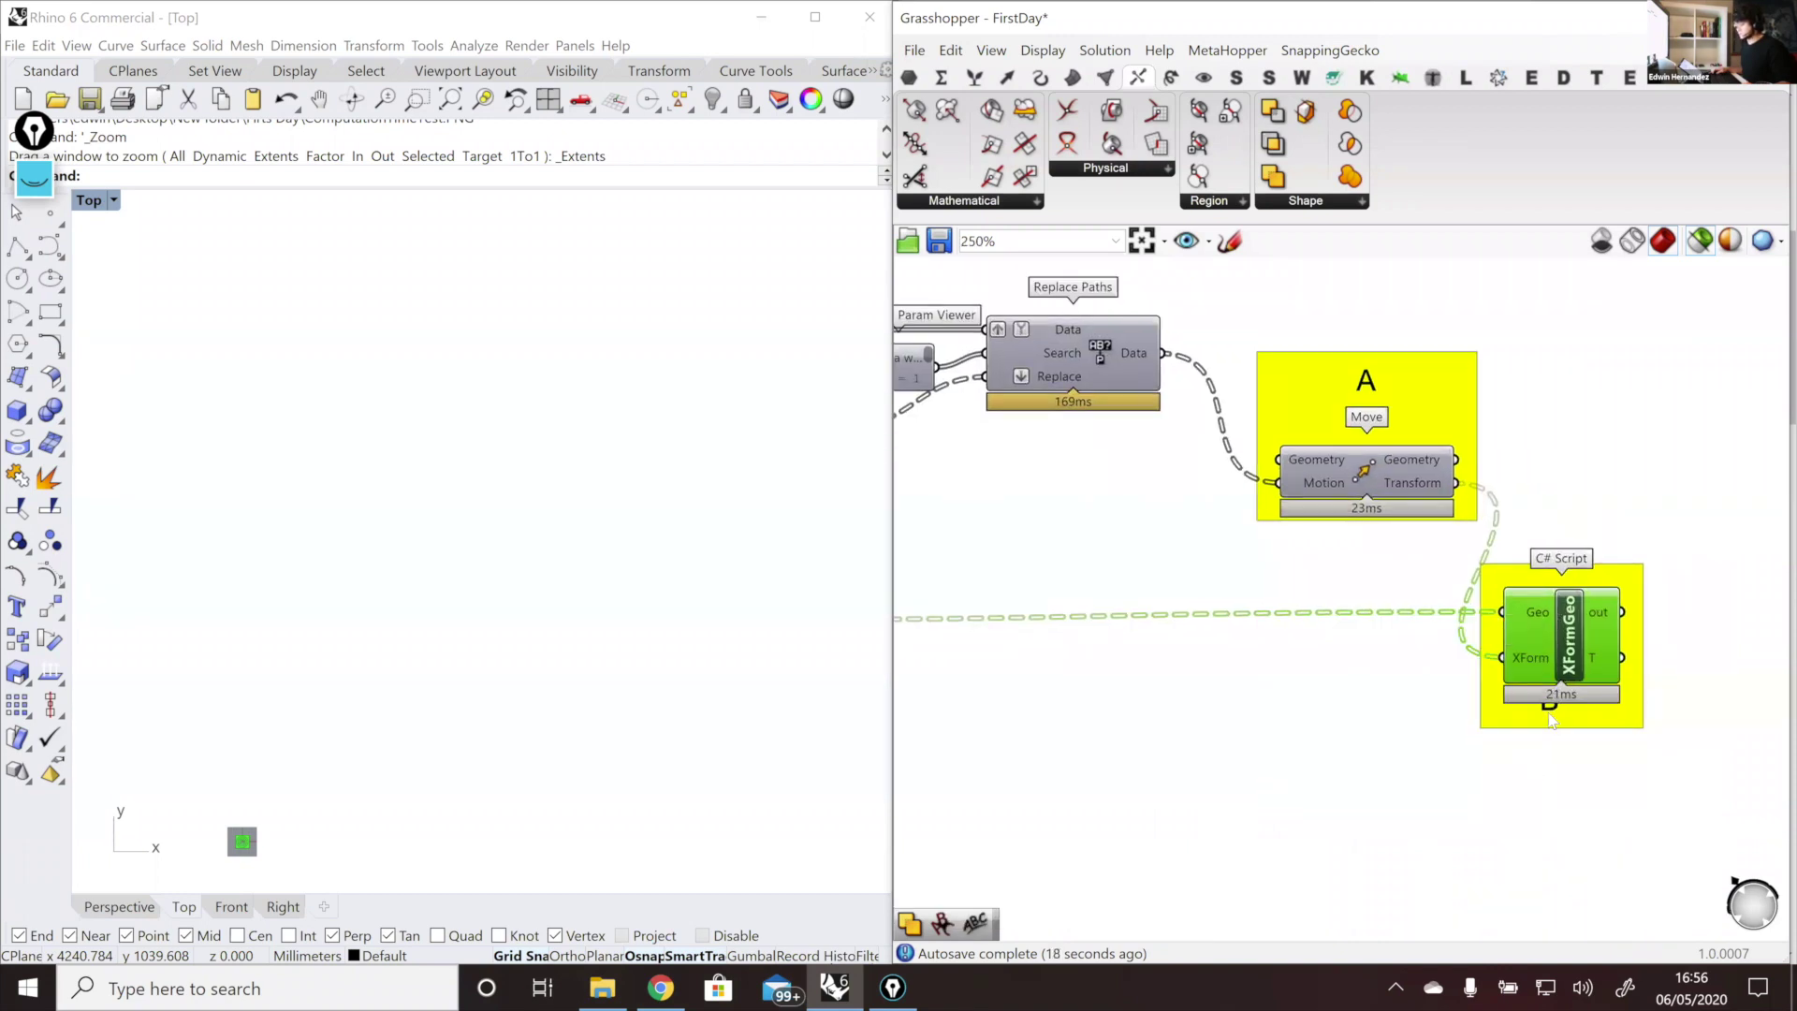
{"action": "mouse_move", "coordinate": [1550, 708]}
{"action": "left_mouse_down"}
{"action": "mouse_move", "coordinate": [1632, 576]}
{"action": "mouse_move", "coordinate": [1625, 530]}
{"action": "left_mouse_up"}
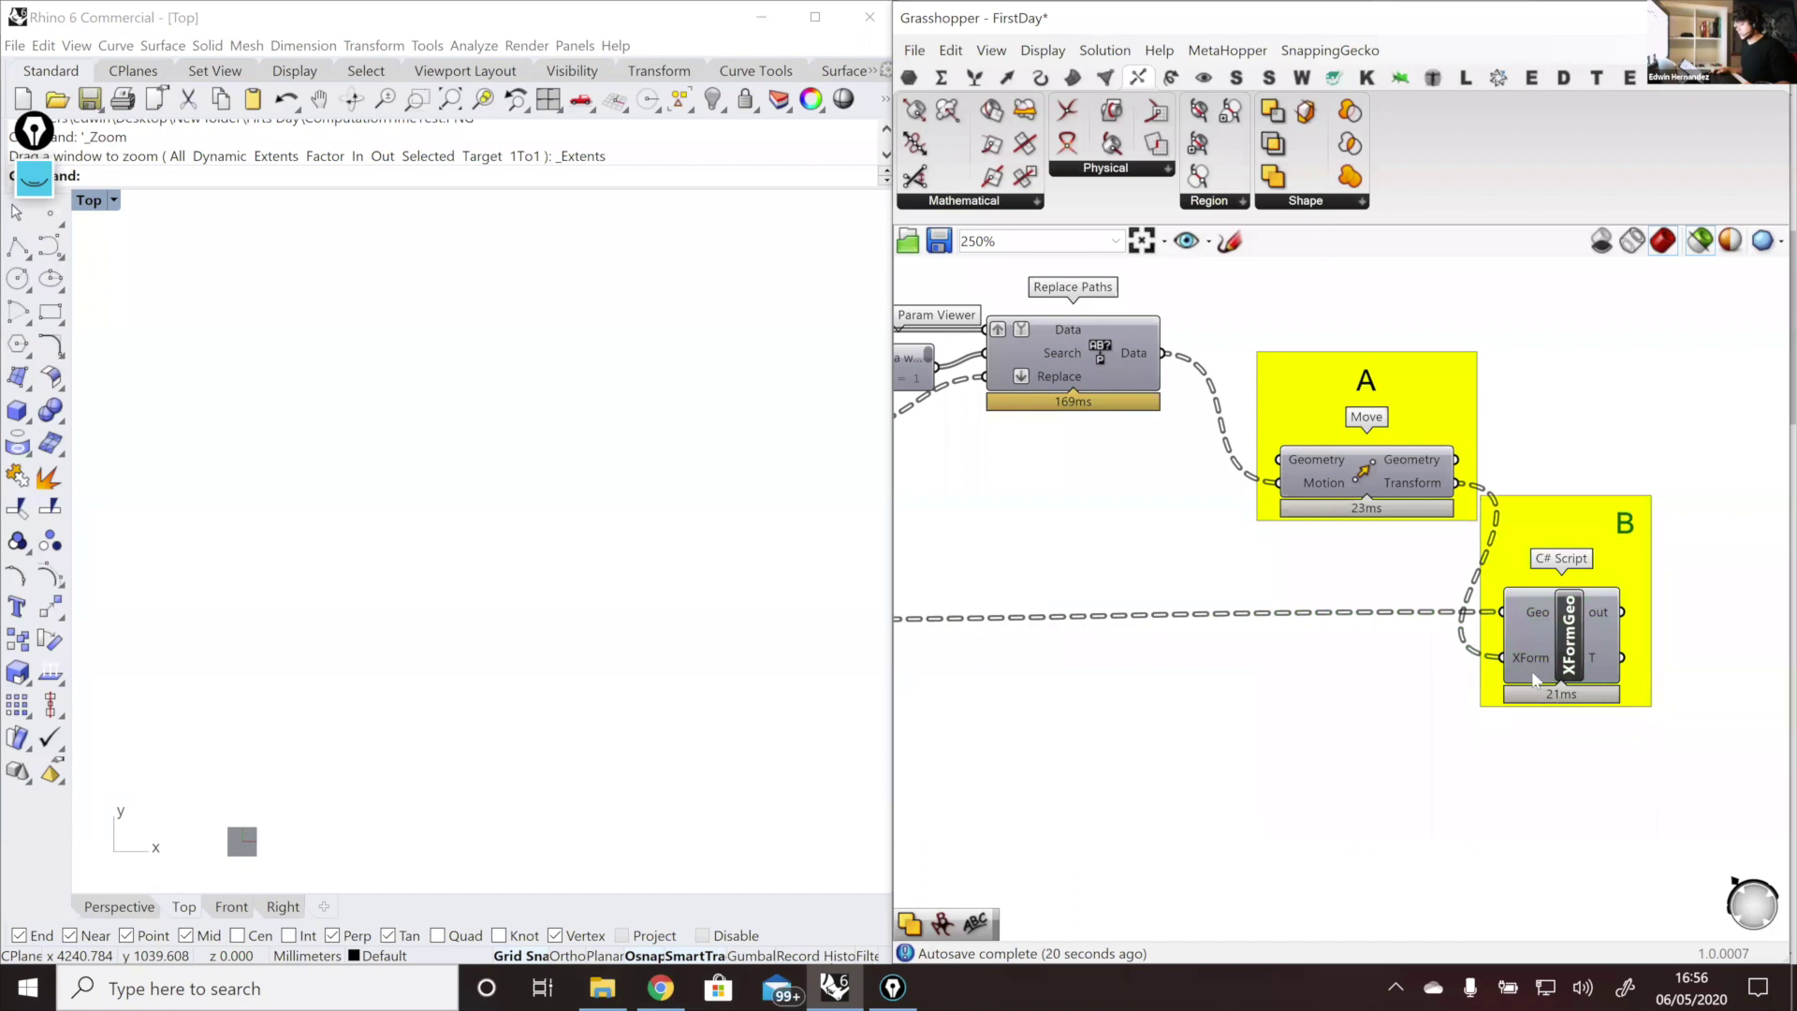
Step: Inspect the data tree supplied to the XForm input of the C# Script
{"action": "mouse_move", "coordinate": [1535, 681]}
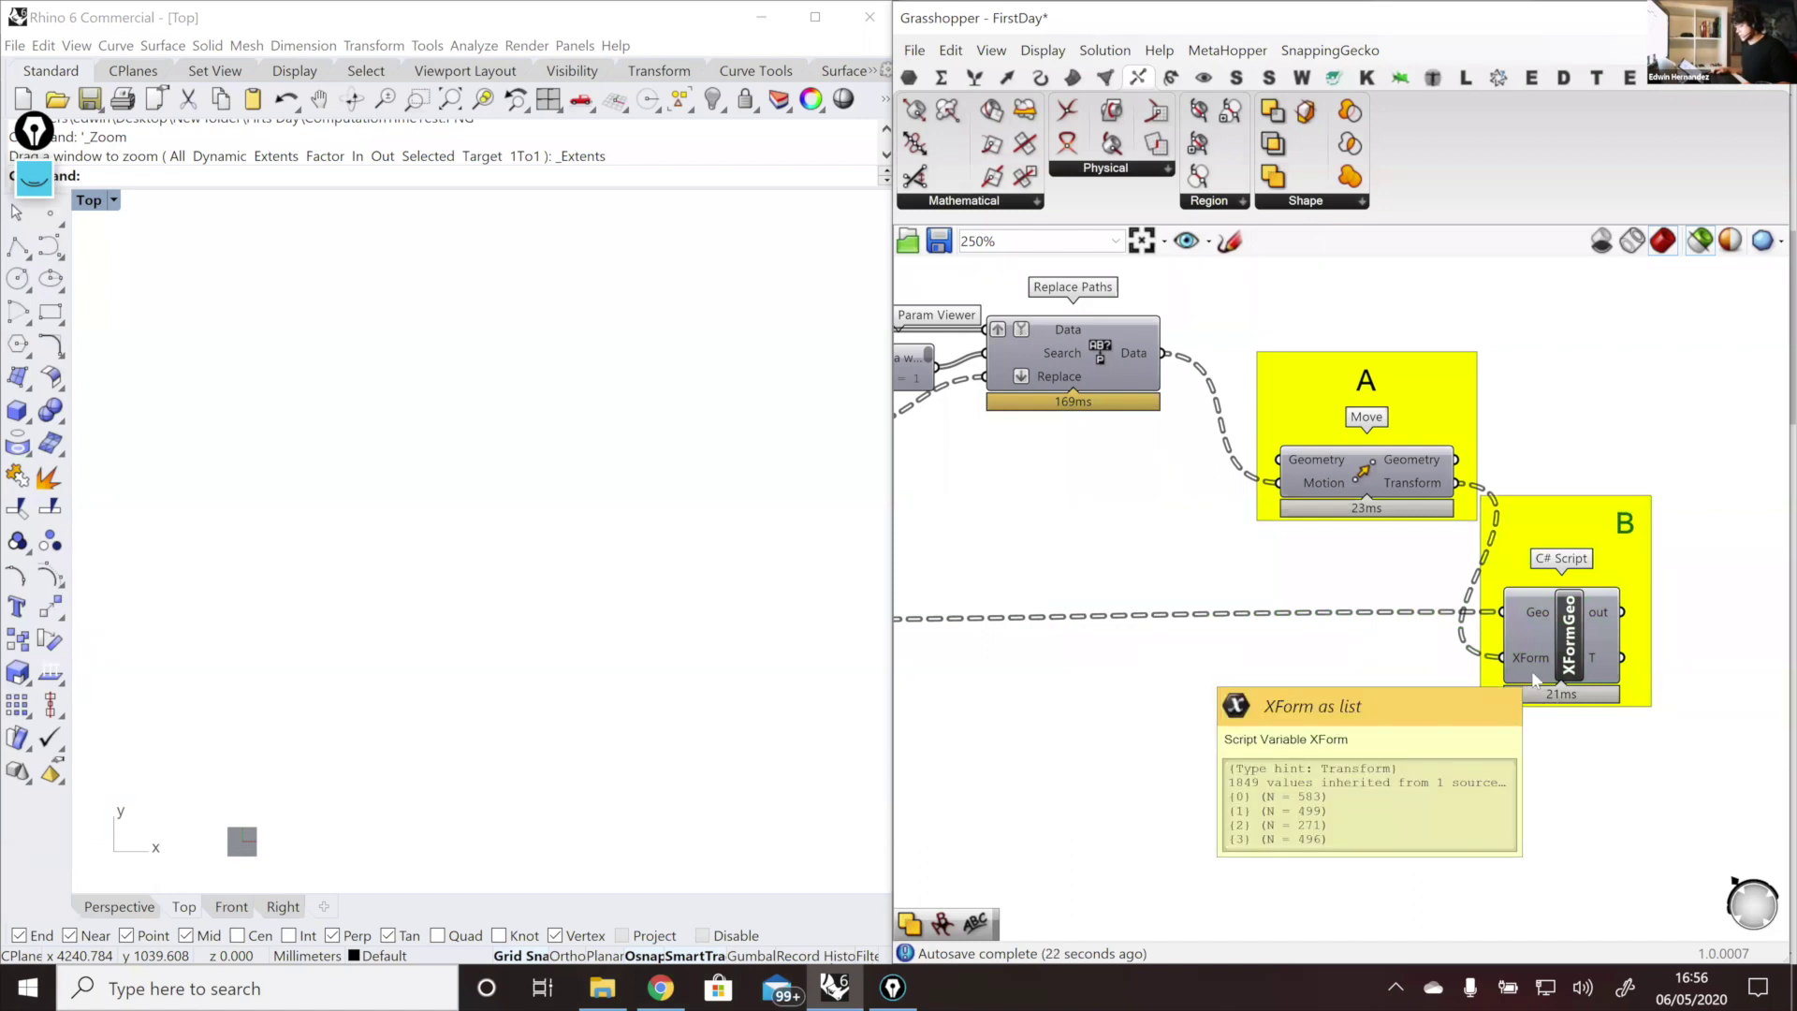
{"action": "scroll", "coordinate": [1619, 658], "scroll_direction": "down", "scroll_amount": 2}
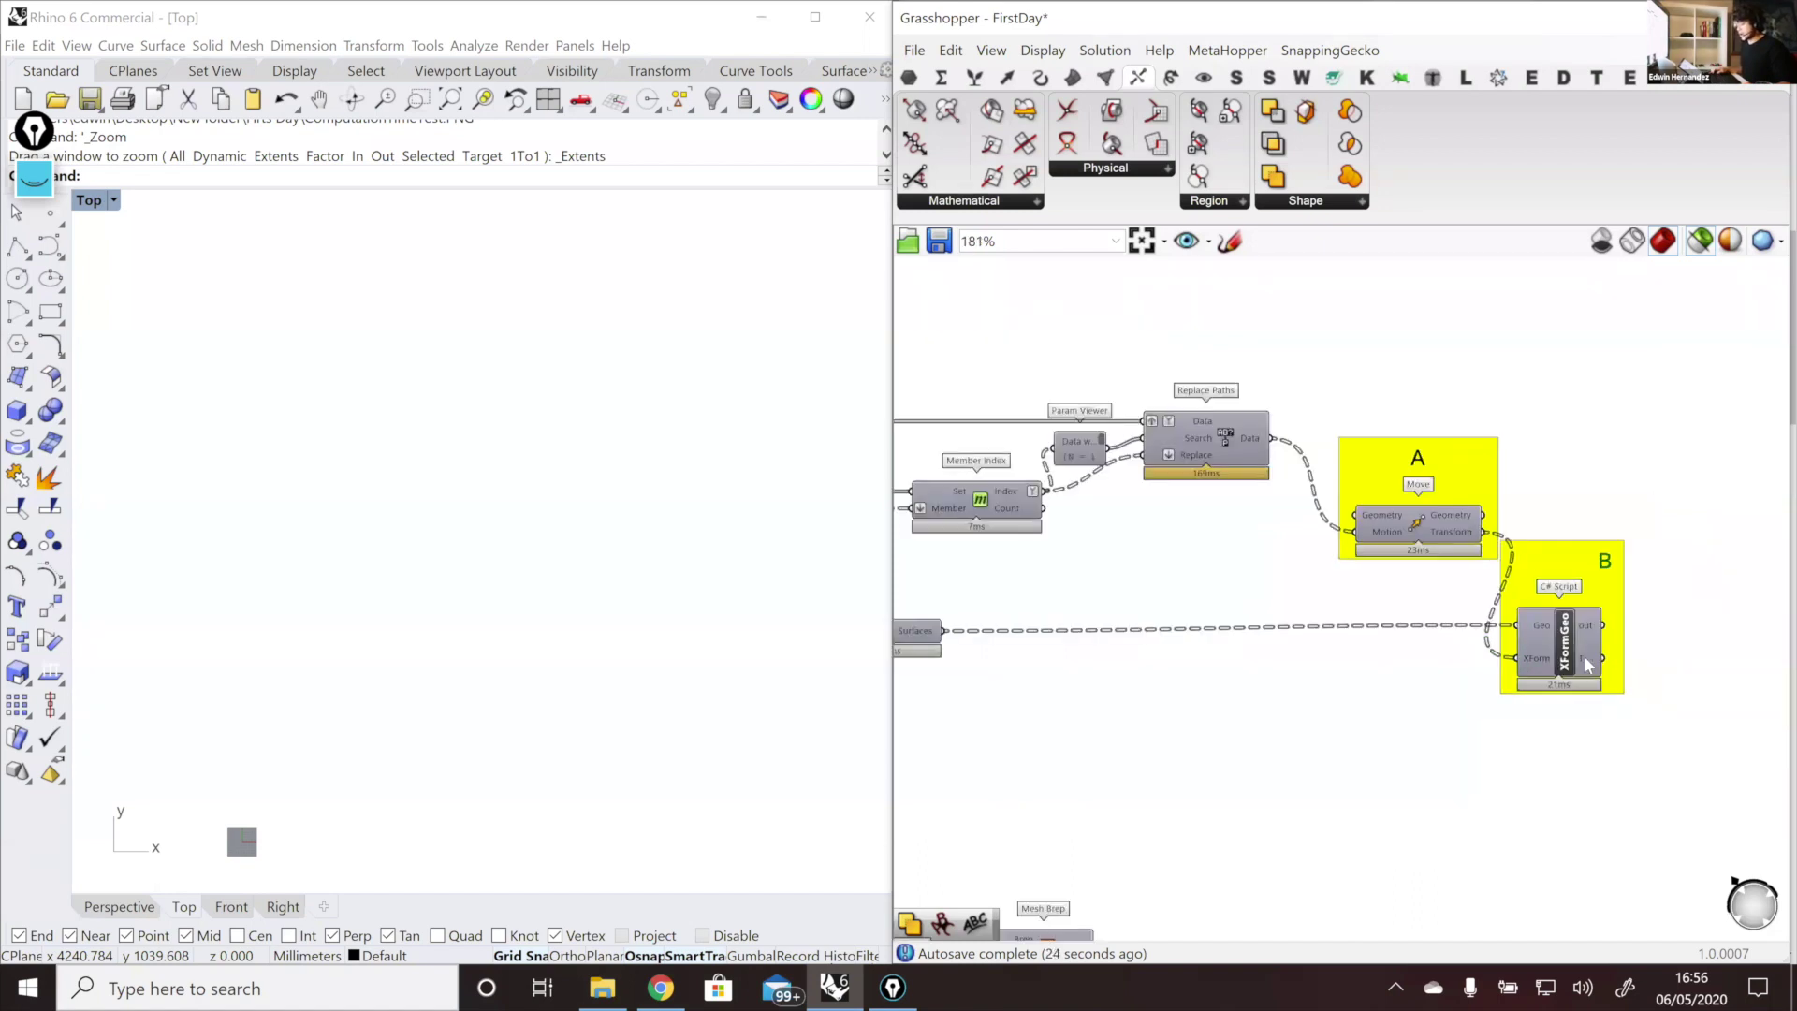
Step: Connect the Boundary Surfaces output to Move's Geometry input in group A and preview the moved panels in the Rhino viewport
{"action": "right_click_drag", "start_coordinate": [978, 650], "coordinate": [1026, 667]}
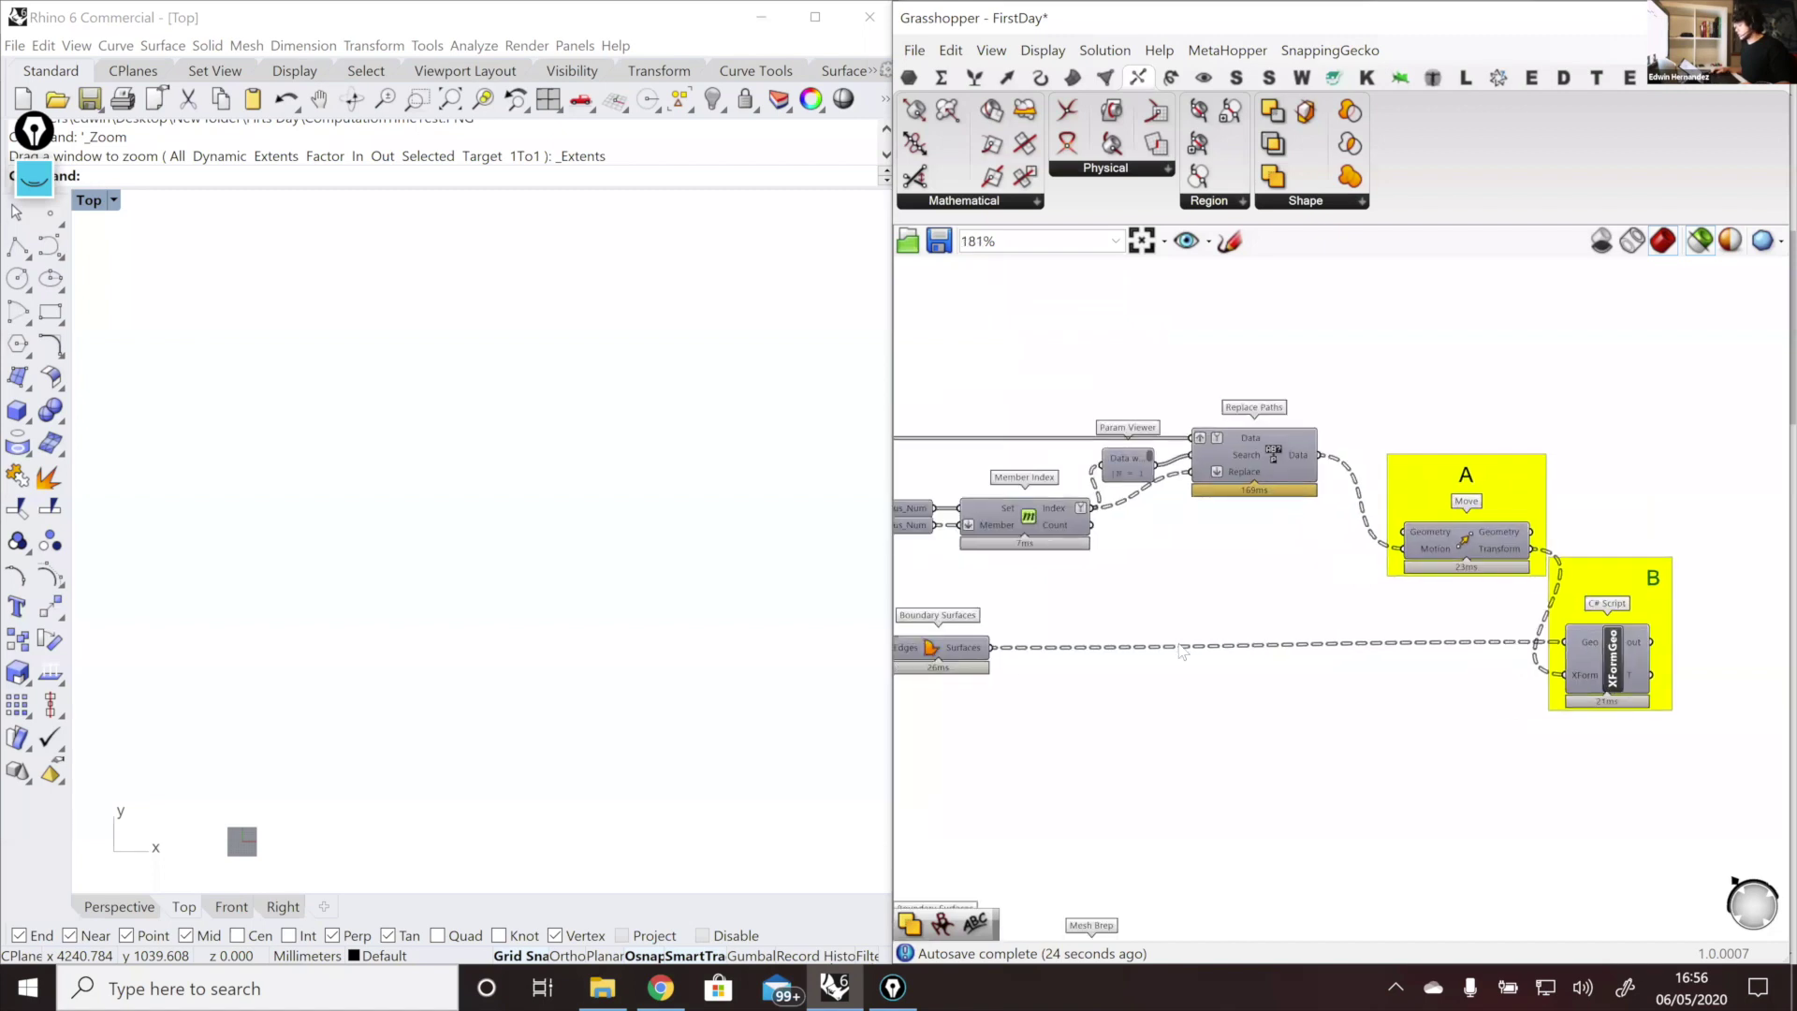
{"action": "left_click_drag", "start_coordinate": [994, 647], "coordinate": [1404, 532]}
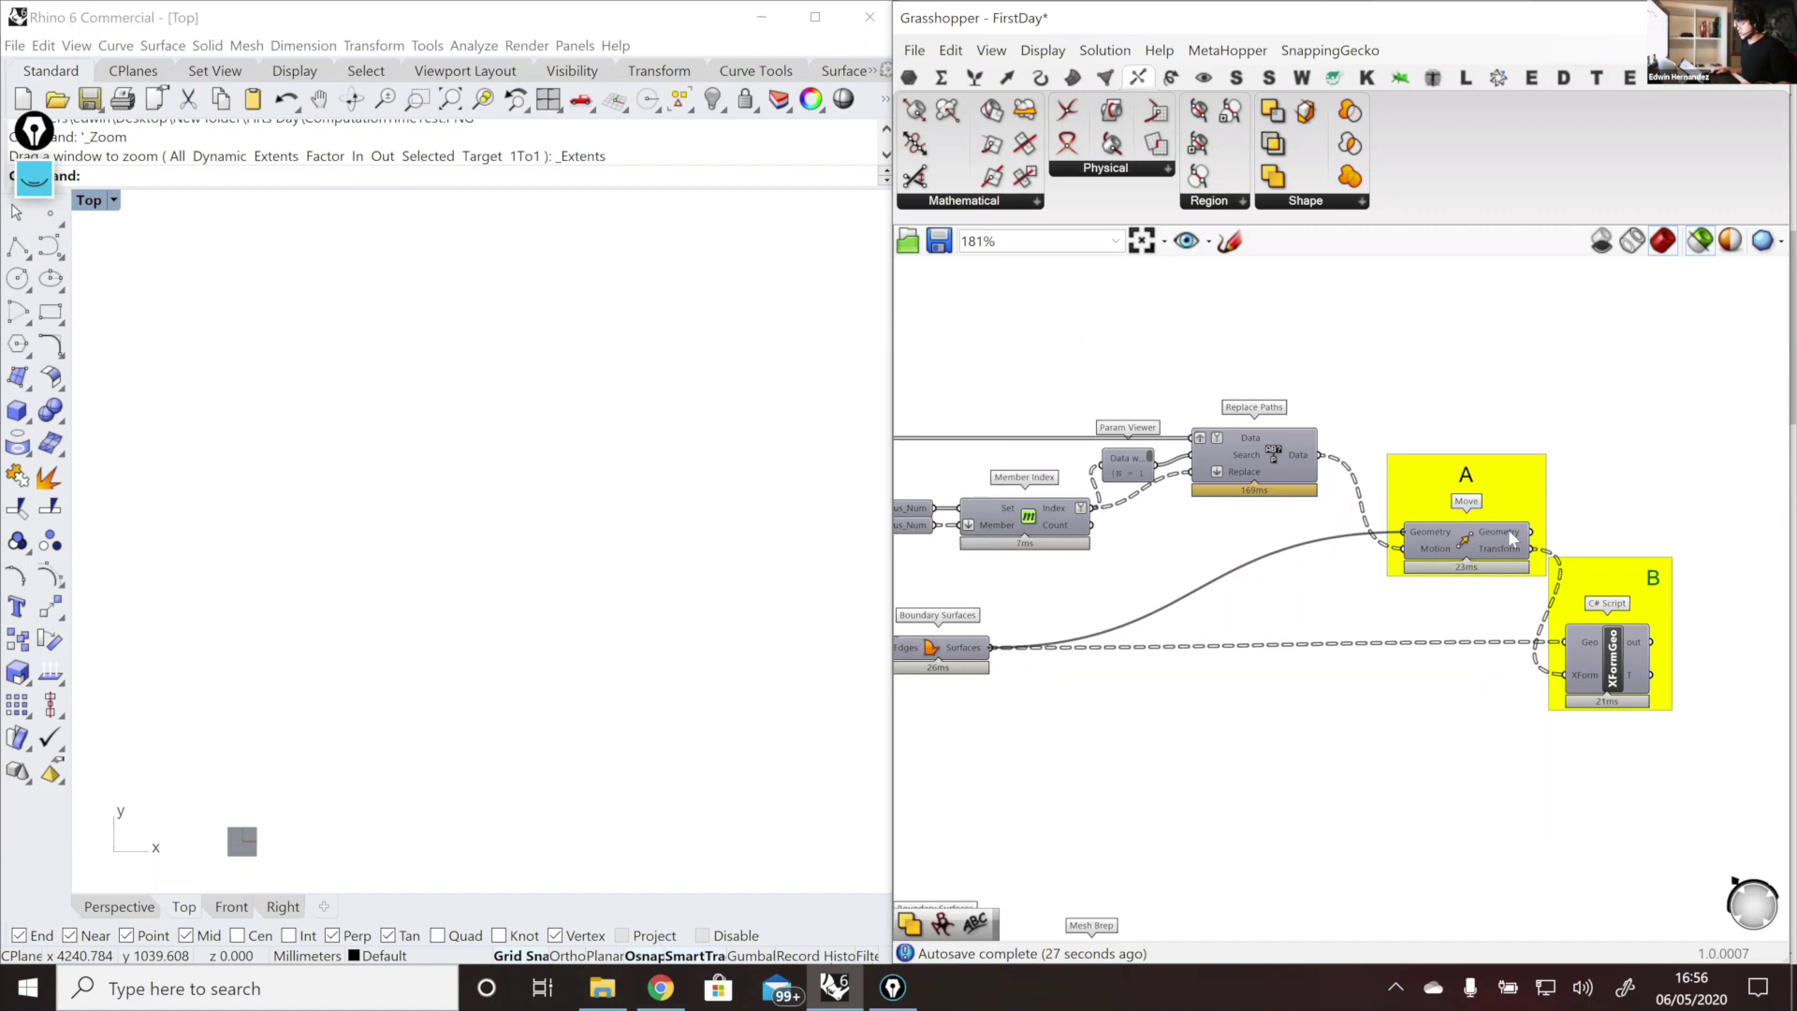
{"action": "scroll", "coordinate": [1514, 538], "scroll_direction": "up", "scroll_amount": 1}
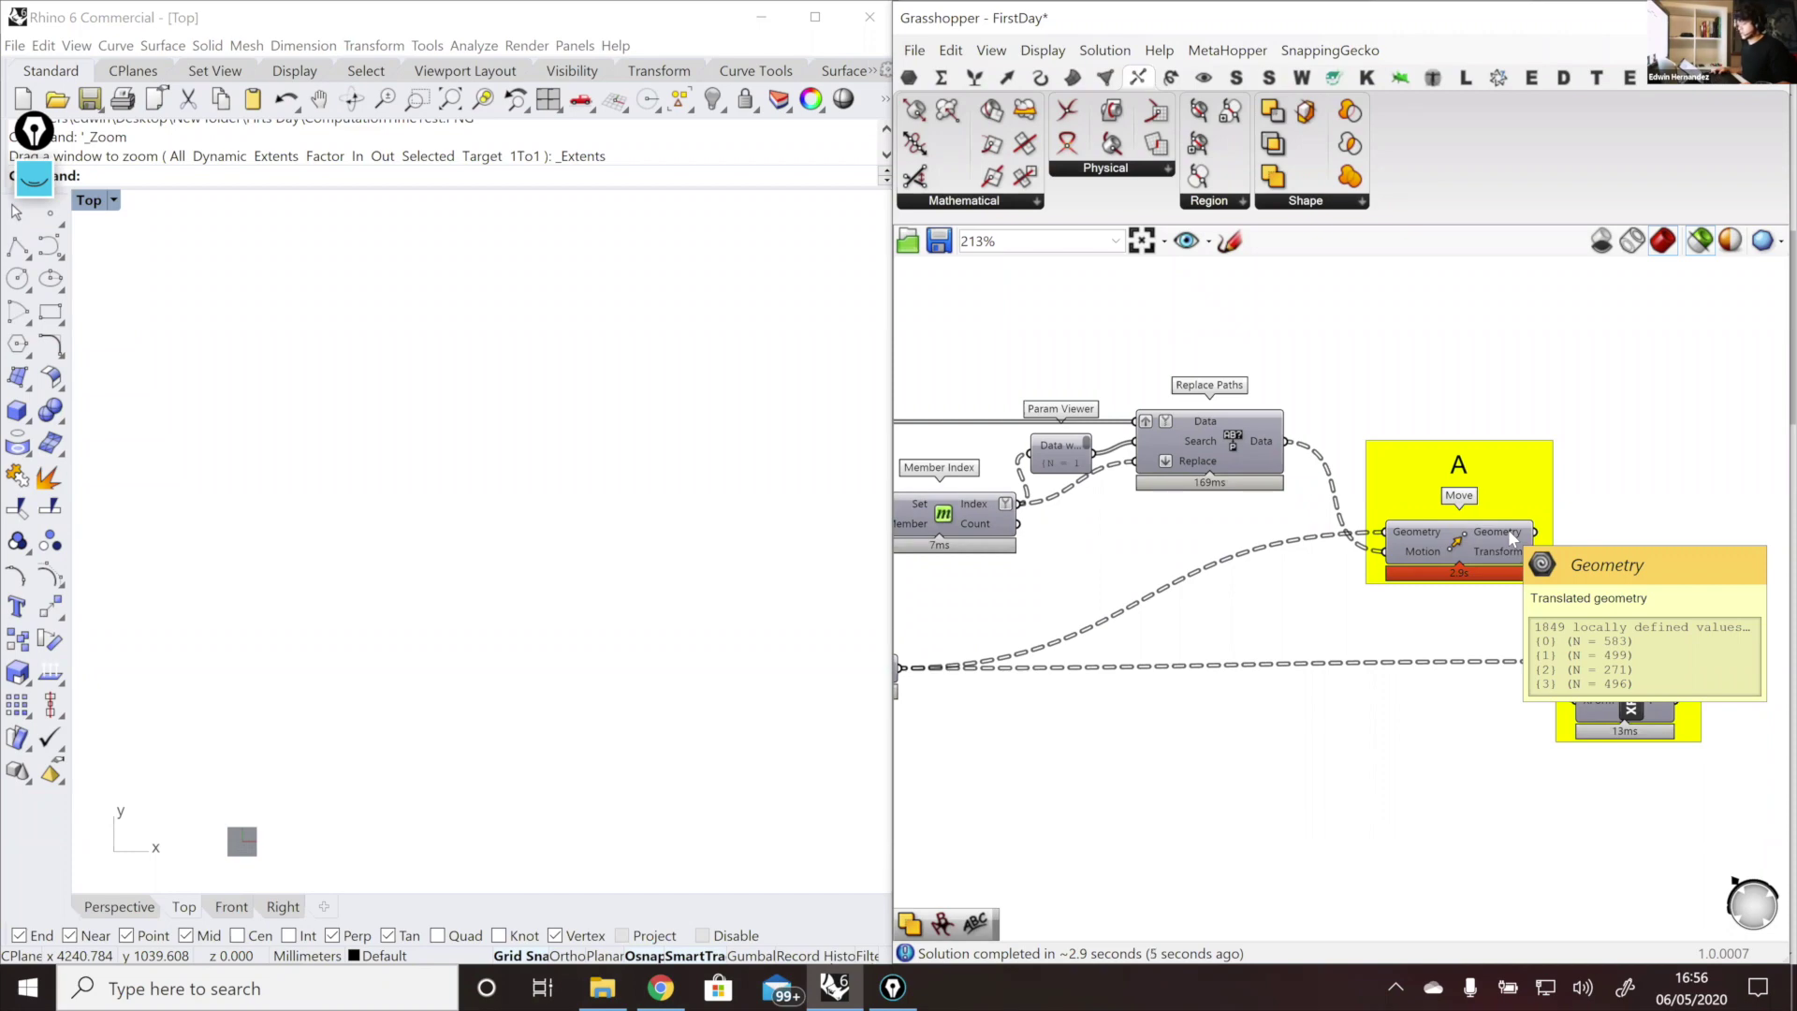
{"action": "left_click", "coordinate": [1502, 540]}
{"action": "right_click_drag", "start_coordinate": [1513, 538], "coordinate": [1379, 531]}
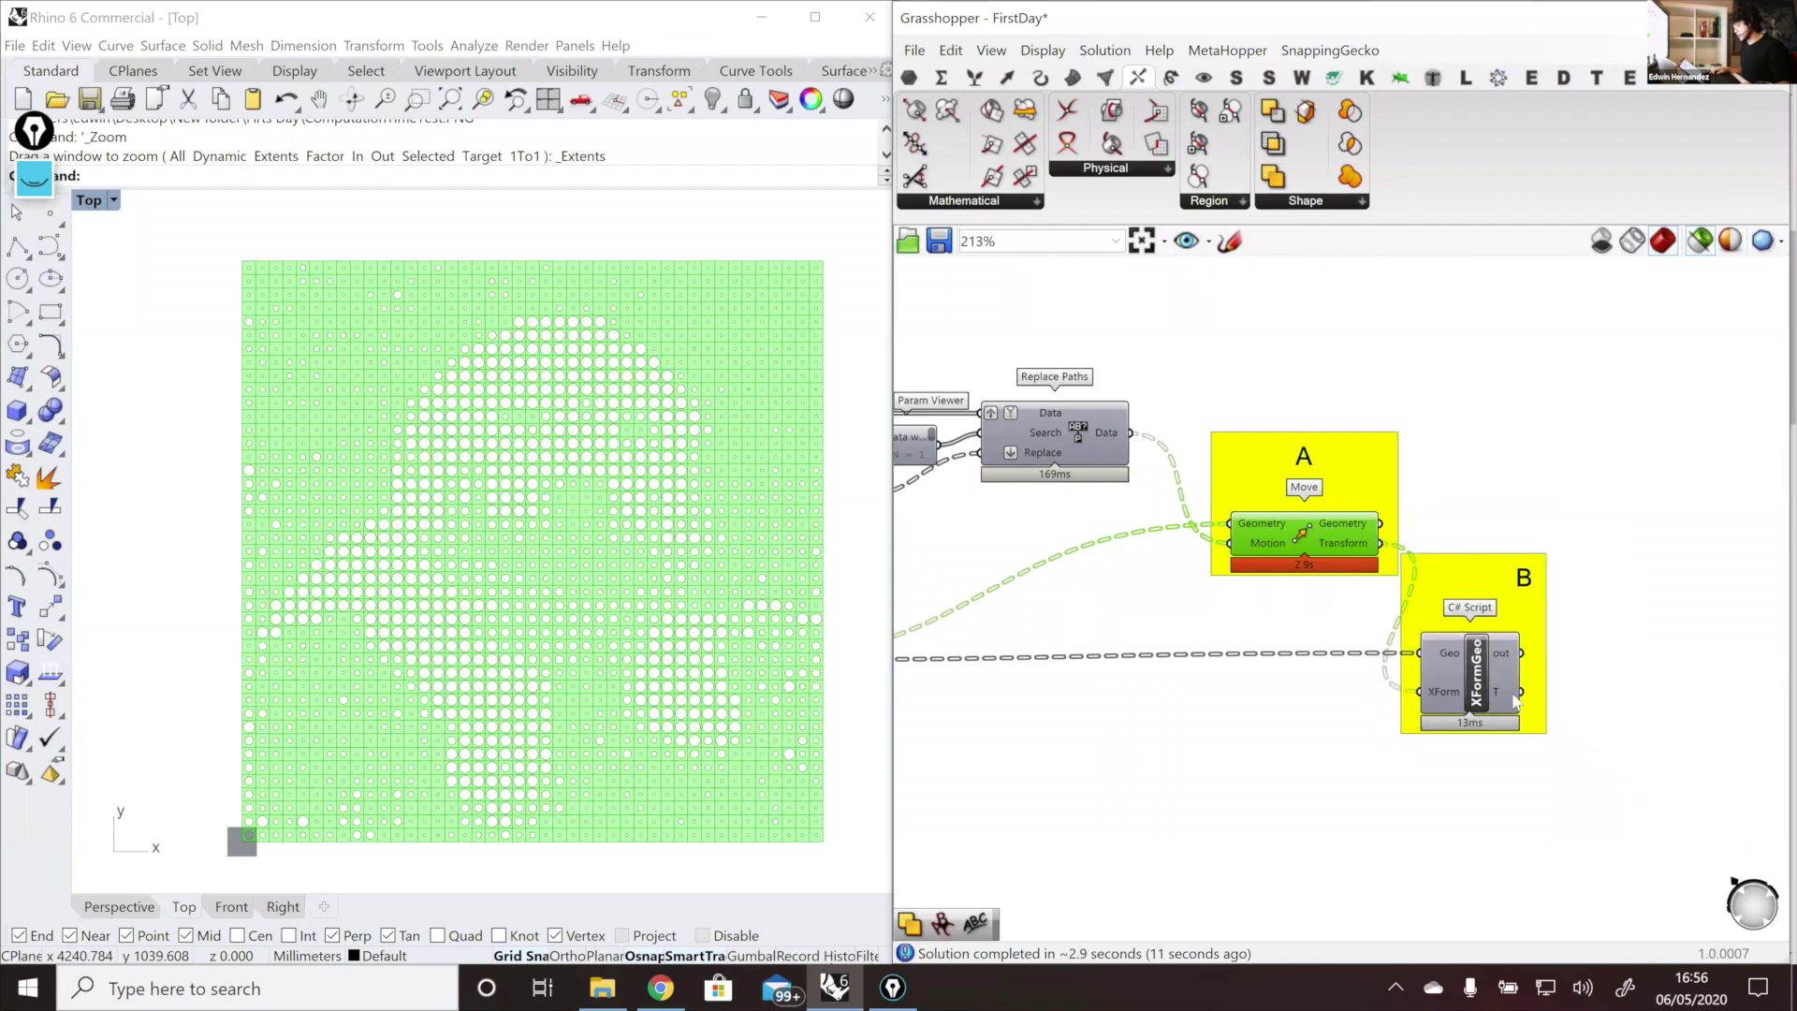
Step: Preview the C# Script's output in the Rhino viewport and examine the base panels around the origin
{"action": "scroll", "coordinate": [1502, 645], "scroll_direction": "down", "scroll_amount": 3}
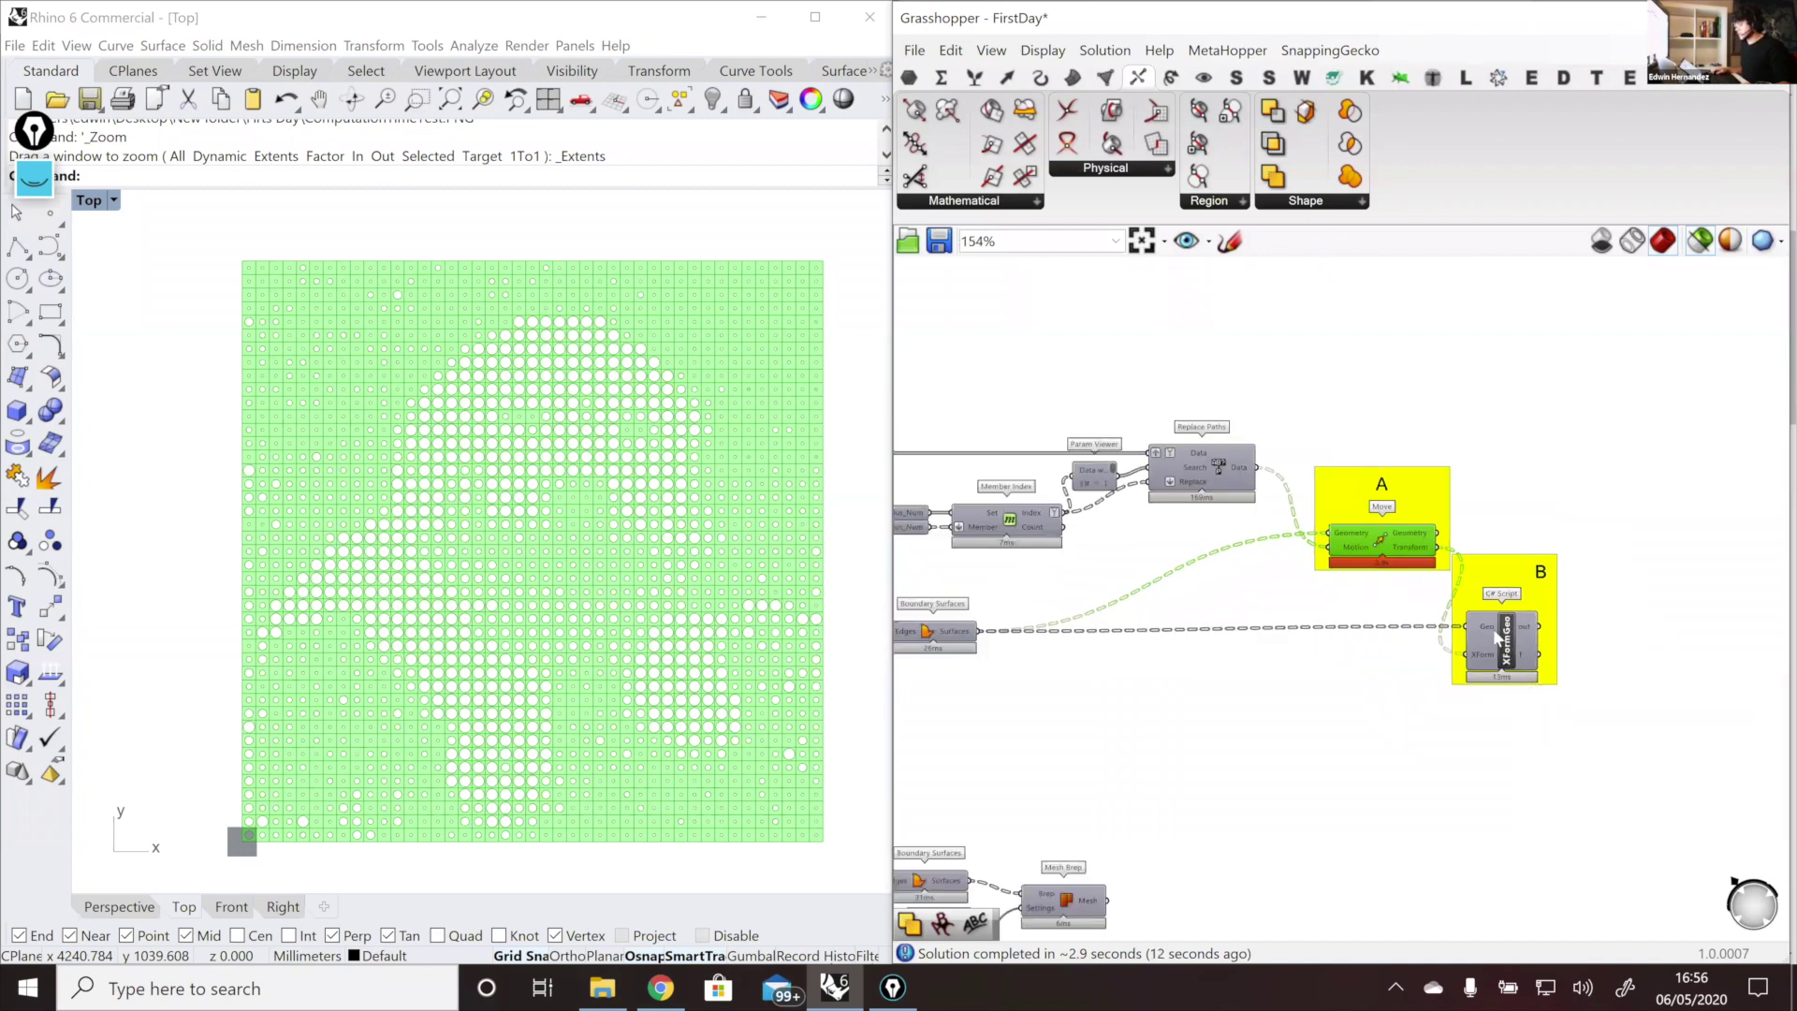
{"action": "scroll", "coordinate": [1498, 637], "scroll_direction": "up", "scroll_amount": 2}
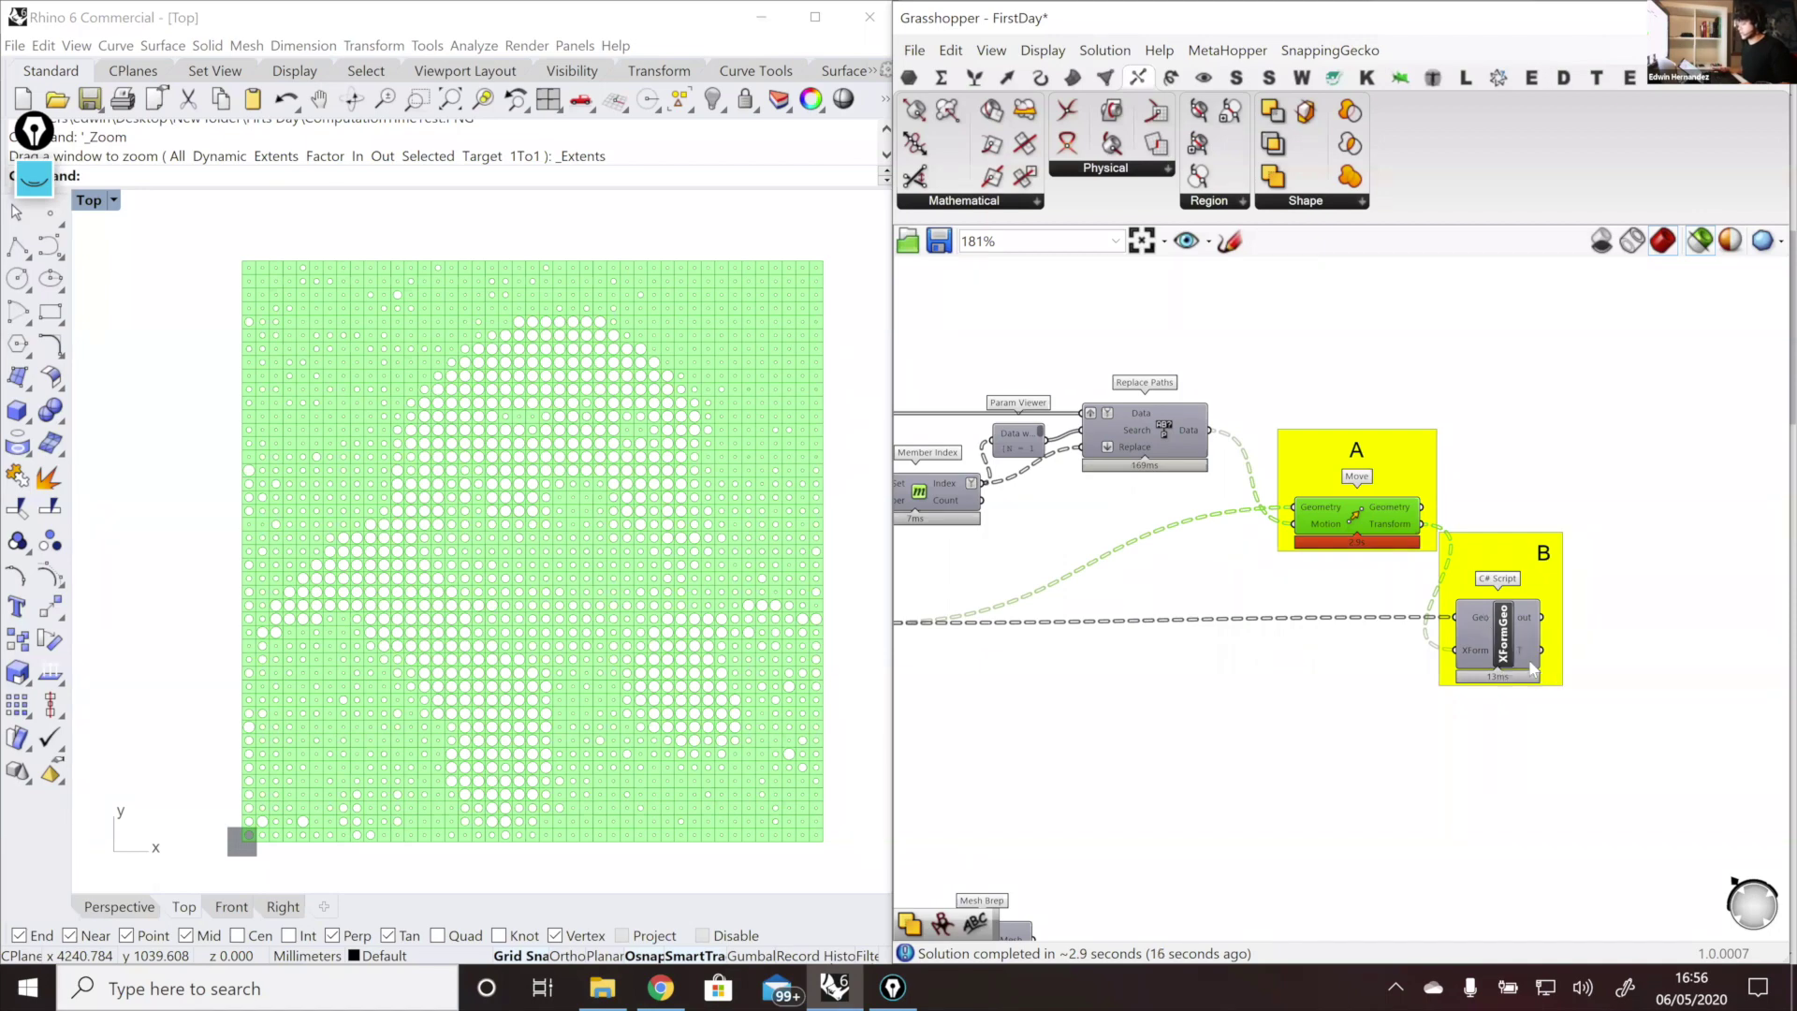
{"action": "left_click", "coordinate": [1518, 658]}
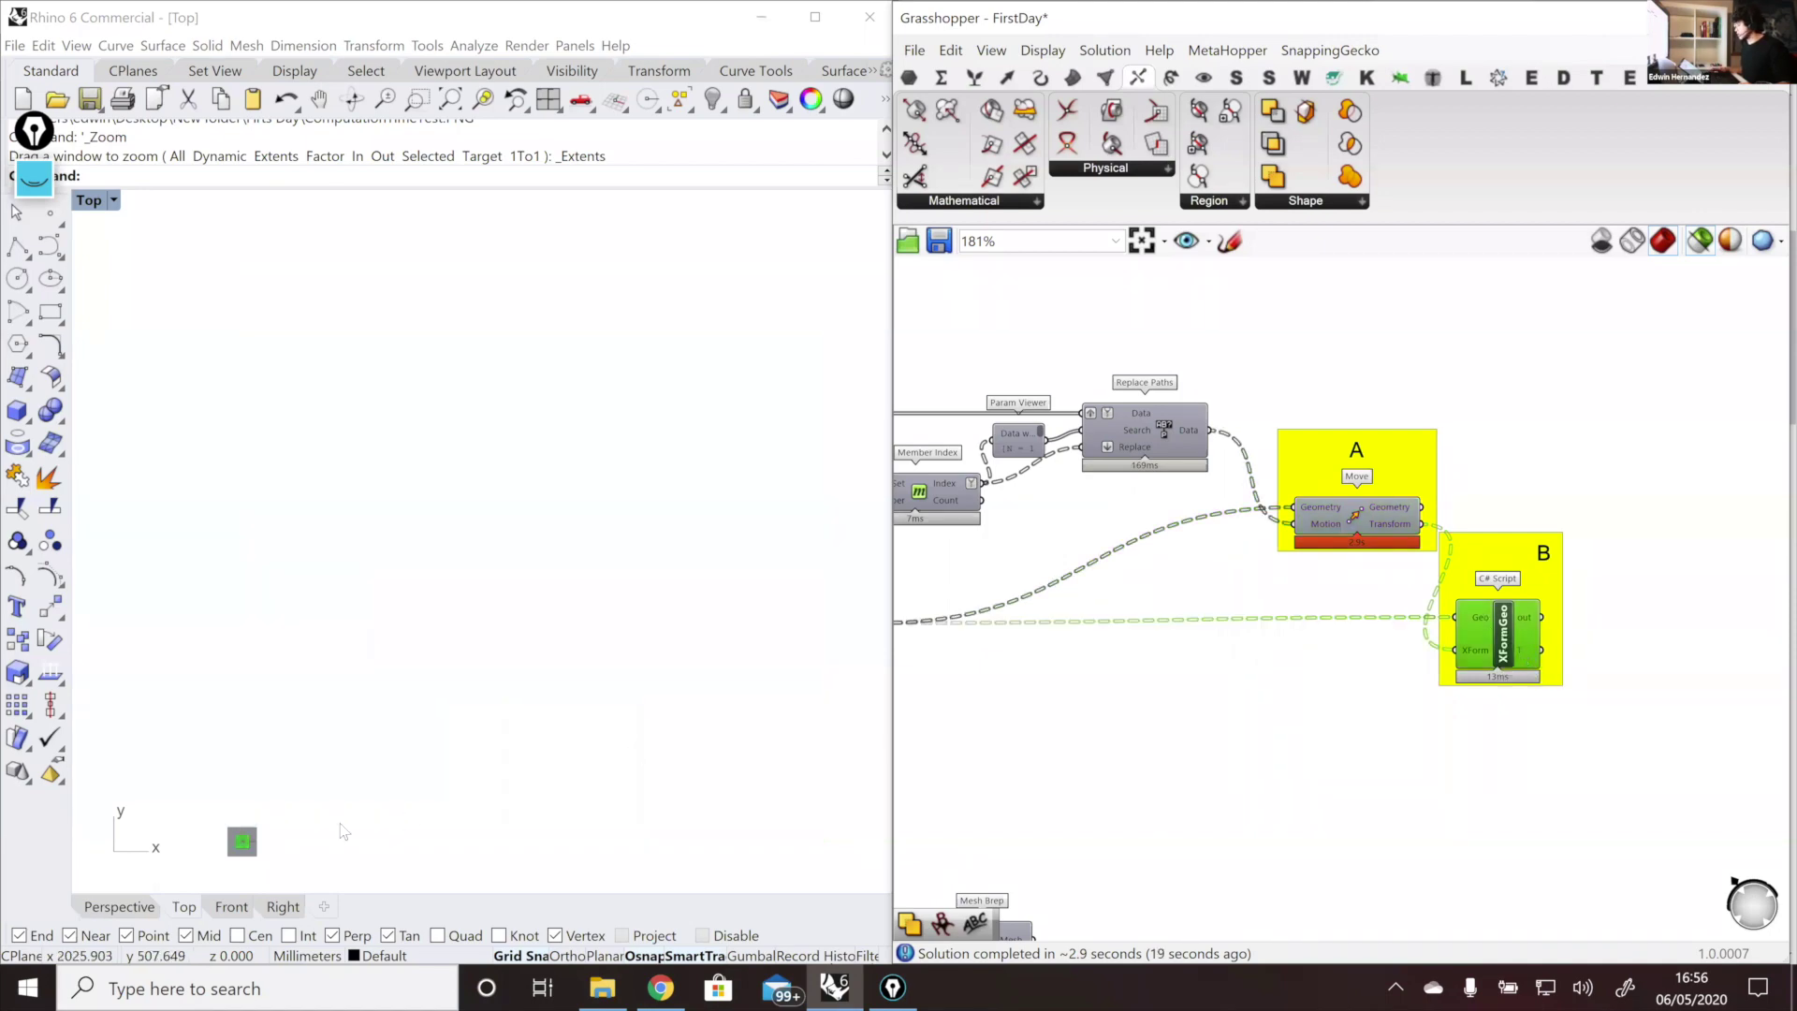
{"action": "scroll", "coordinate": [246, 843], "scroll_direction": "up", "scroll_amount": 5}
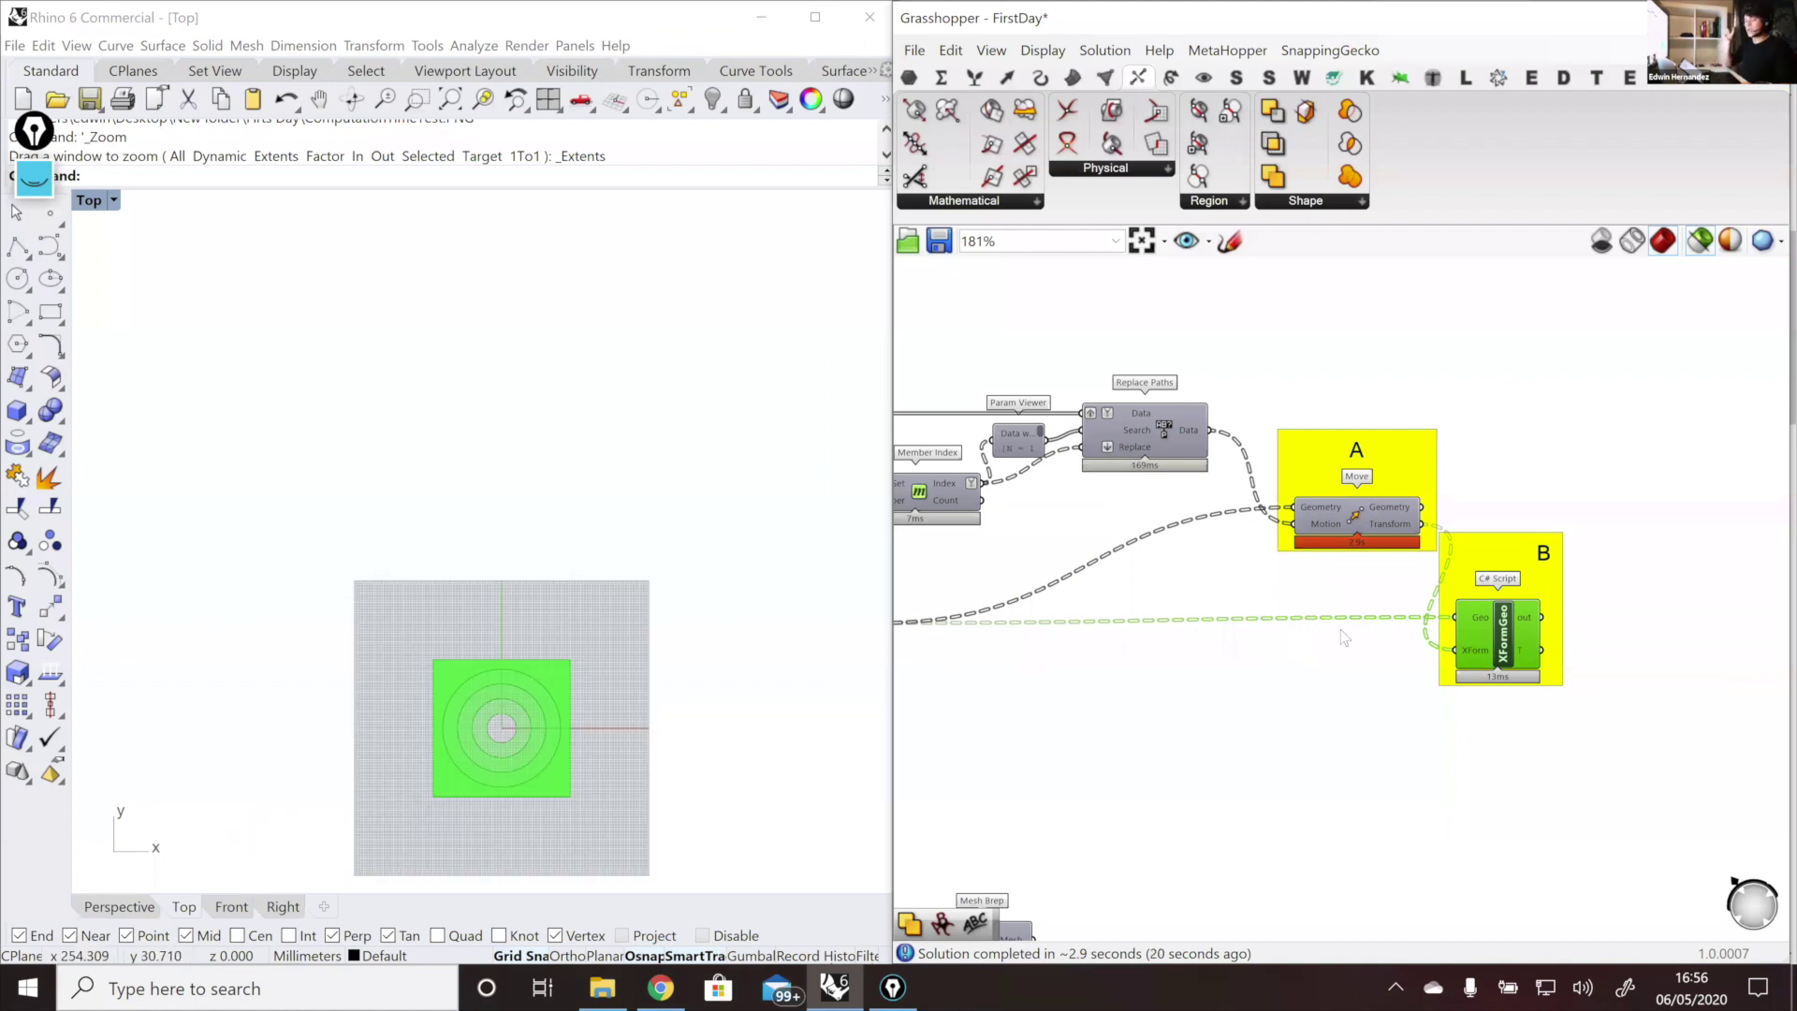
{"action": "scroll", "coordinate": [1484, 618], "scroll_direction": "down", "scroll_amount": 1}
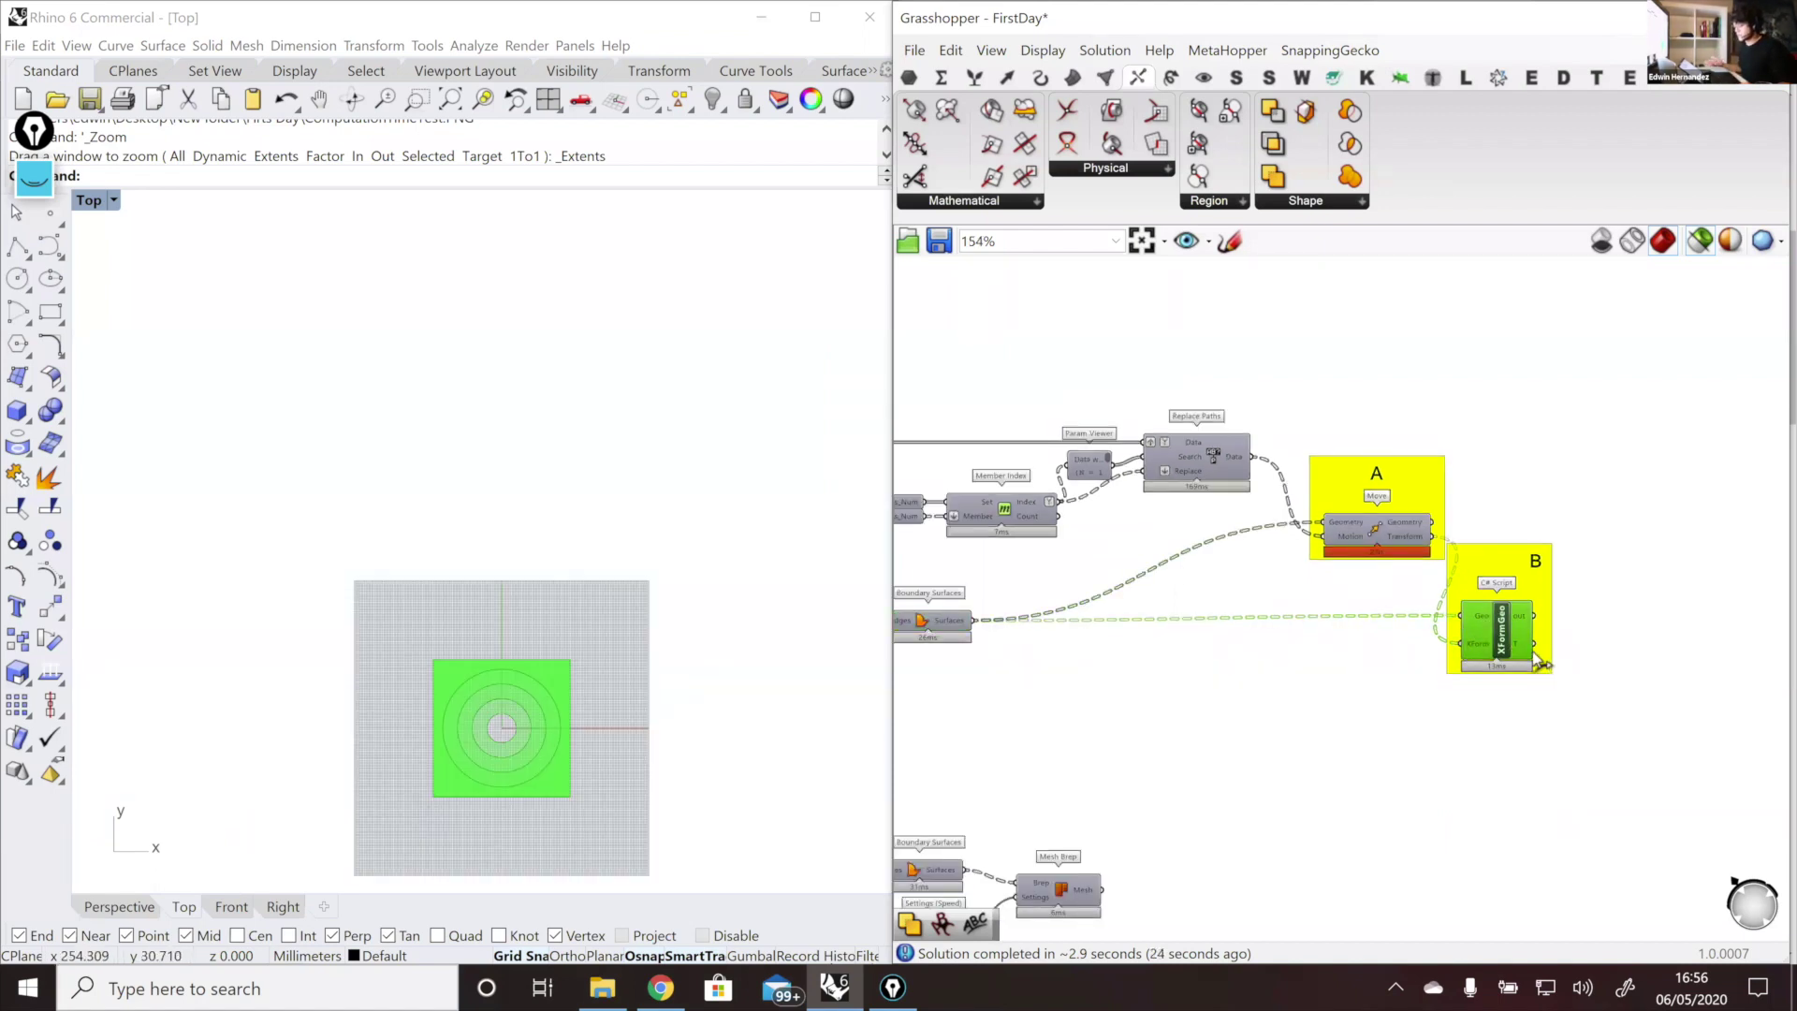
Step: Add a Panel beside group B, feed it from the C# Script's T output, and enlarge it to show the full list
{"action": "left_click", "coordinate": [1604, 655]}
{"action": "double_click", "coordinate": [1604, 654]}
{"action": "type", "text": "//"}
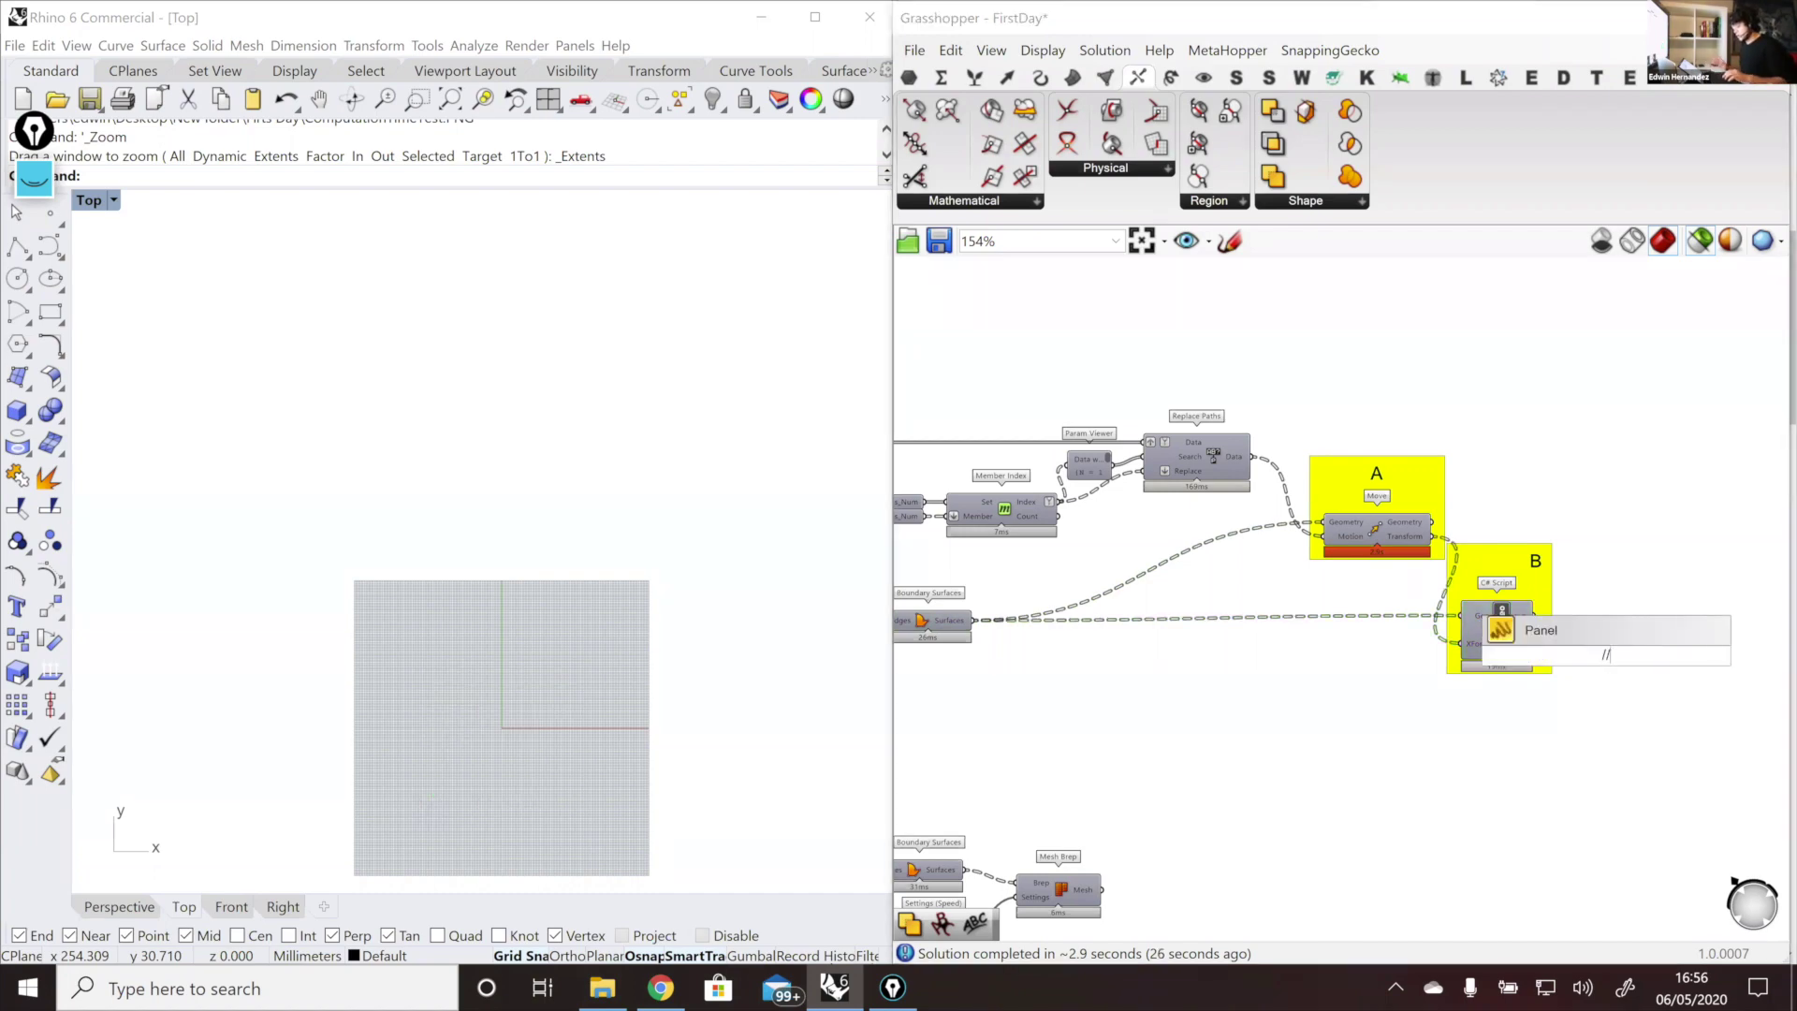
{"action": "key", "text": "Return"}
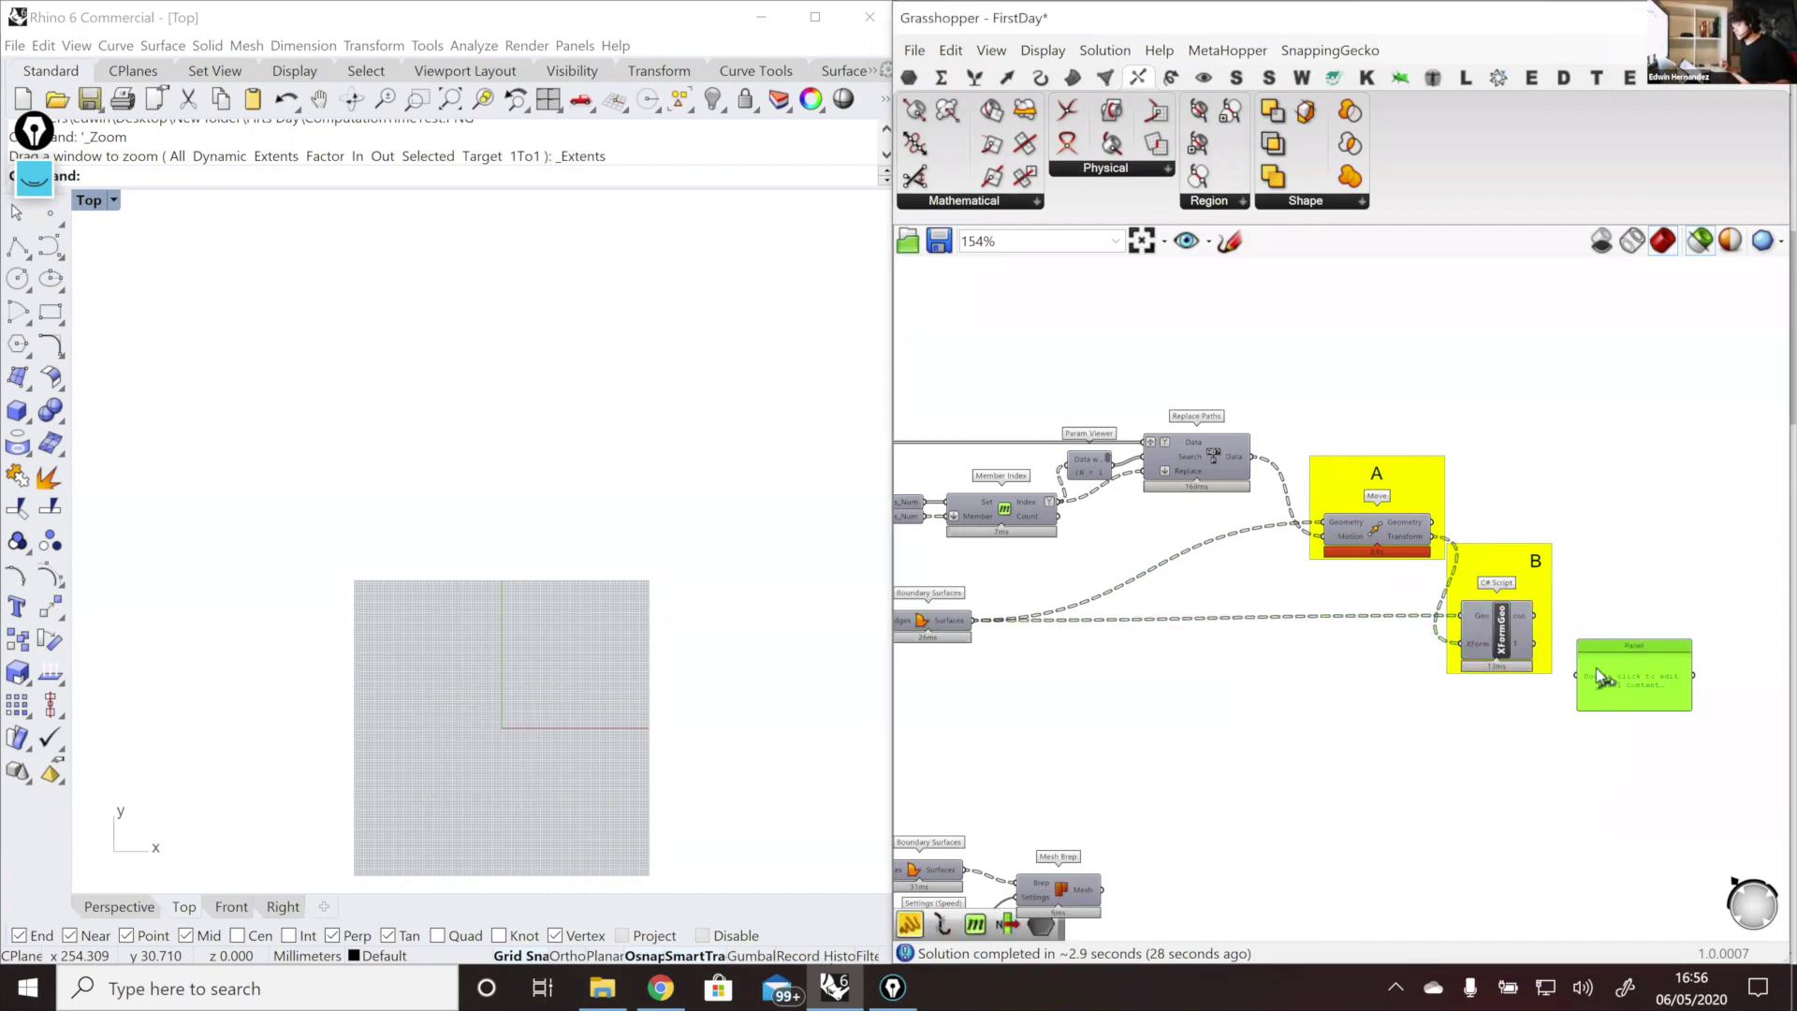
{"action": "left_click_drag", "start_coordinate": [1578, 674], "coordinate": [1535, 644]}
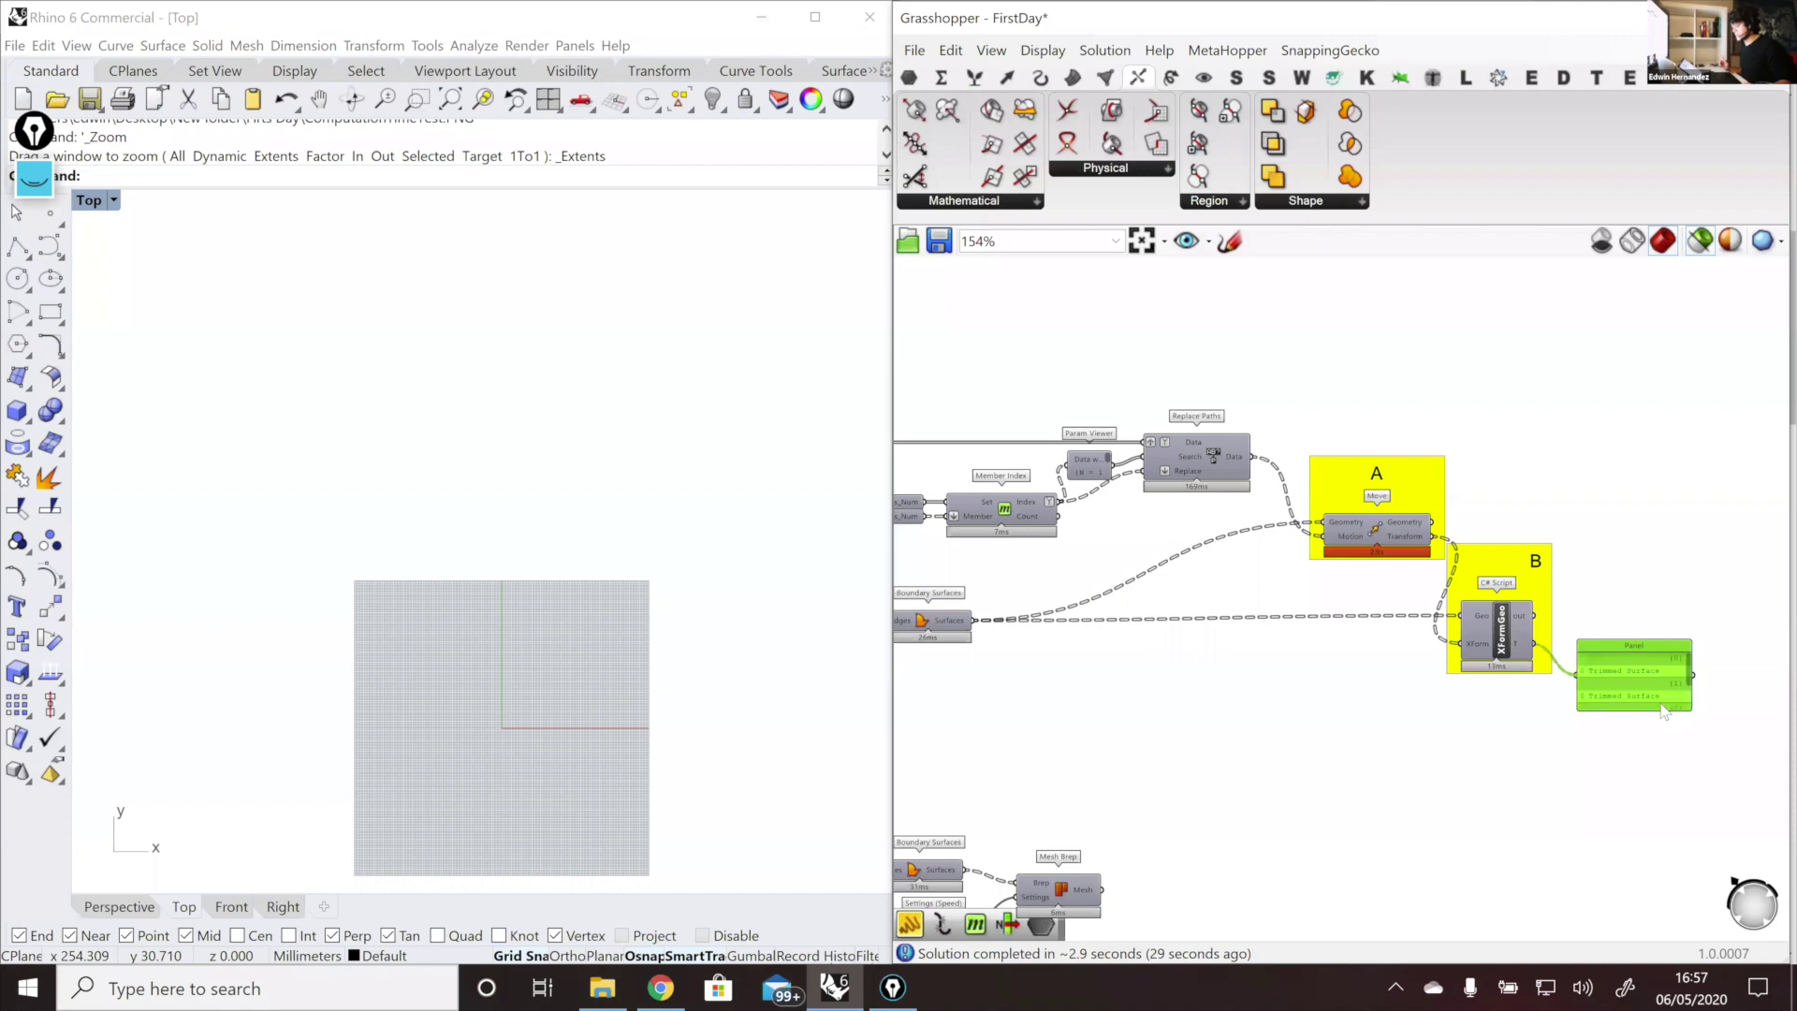
{"action": "left_click_drag", "start_coordinate": [1662, 709], "coordinate": [1647, 663]}
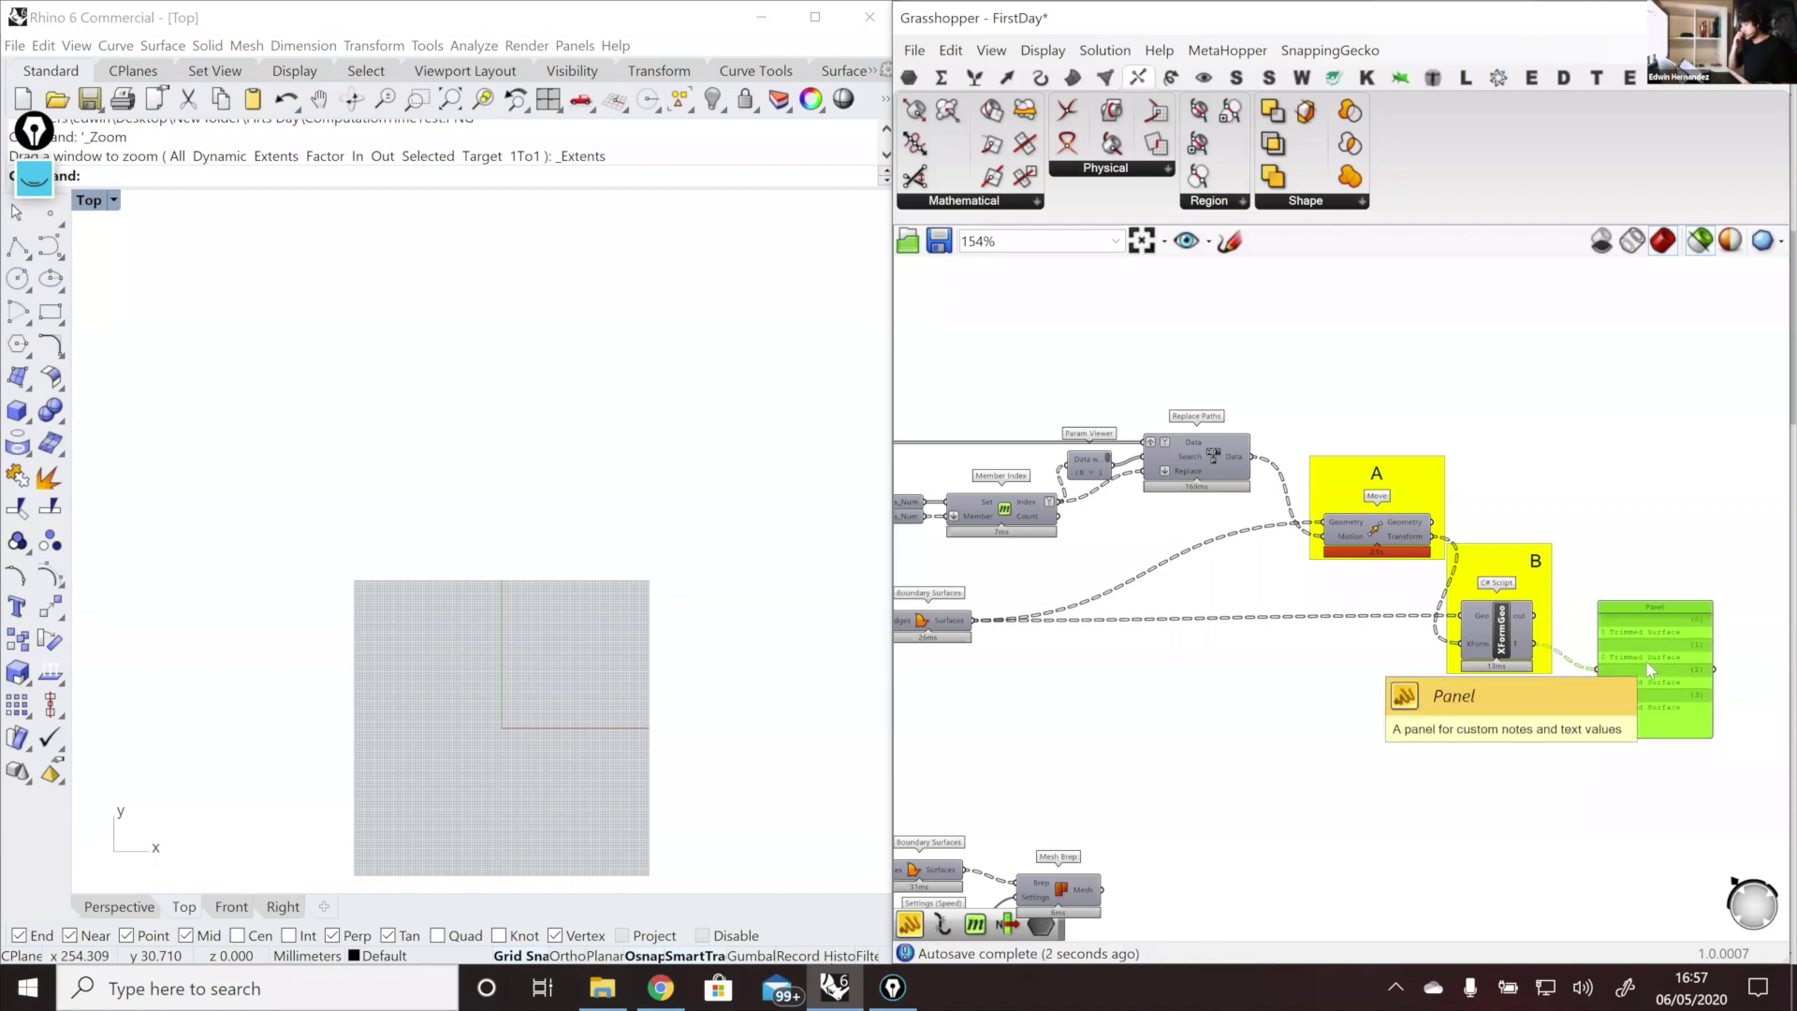
Step: Adjust the C# Script's position slightly and place a ShapeDiverDisplayGeometry component beside group B, above the Panel
{"action": "left_click", "coordinate": [1513, 646]}
{"action": "left_click_drag", "start_coordinate": [1514, 645], "coordinate": [1514, 651]}
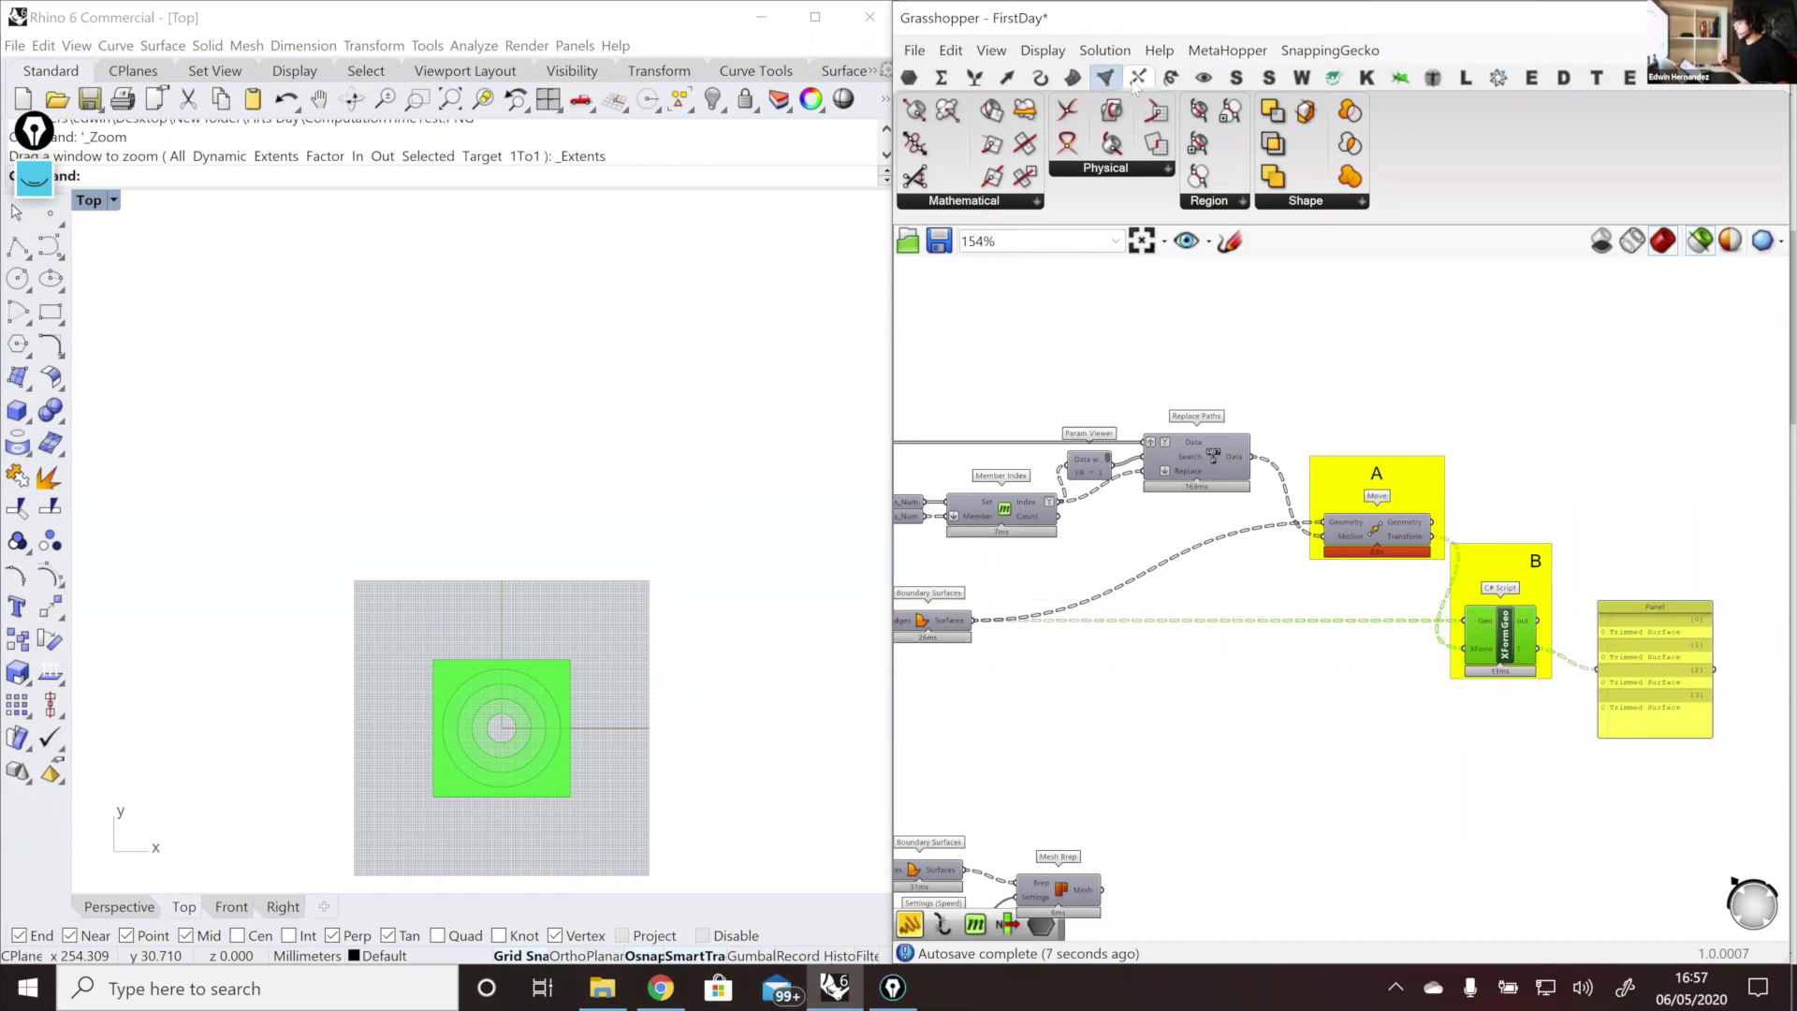
{"action": "left_click", "coordinate": [1245, 77]}
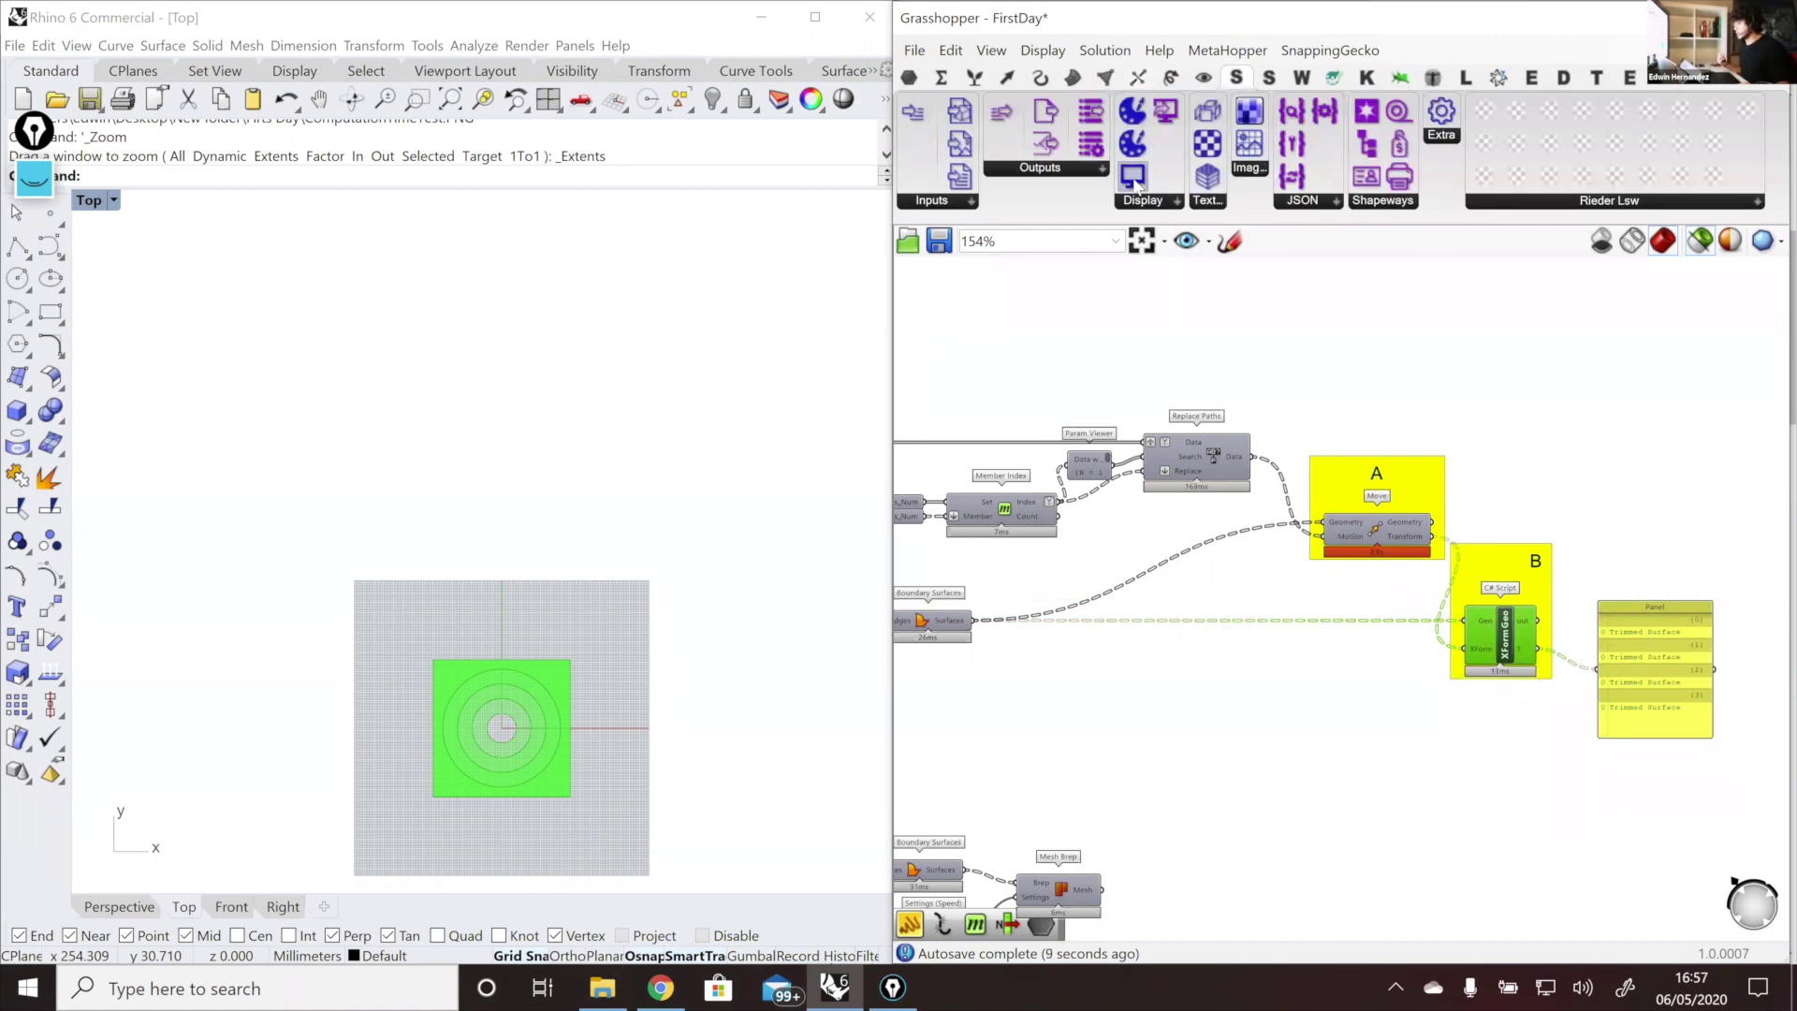
{"action": "left_click_drag", "start_coordinate": [1134, 178], "coordinate": [1691, 571]}
{"action": "scroll", "coordinate": [1719, 559], "scroll_direction": "up", "scroll_amount": 2}
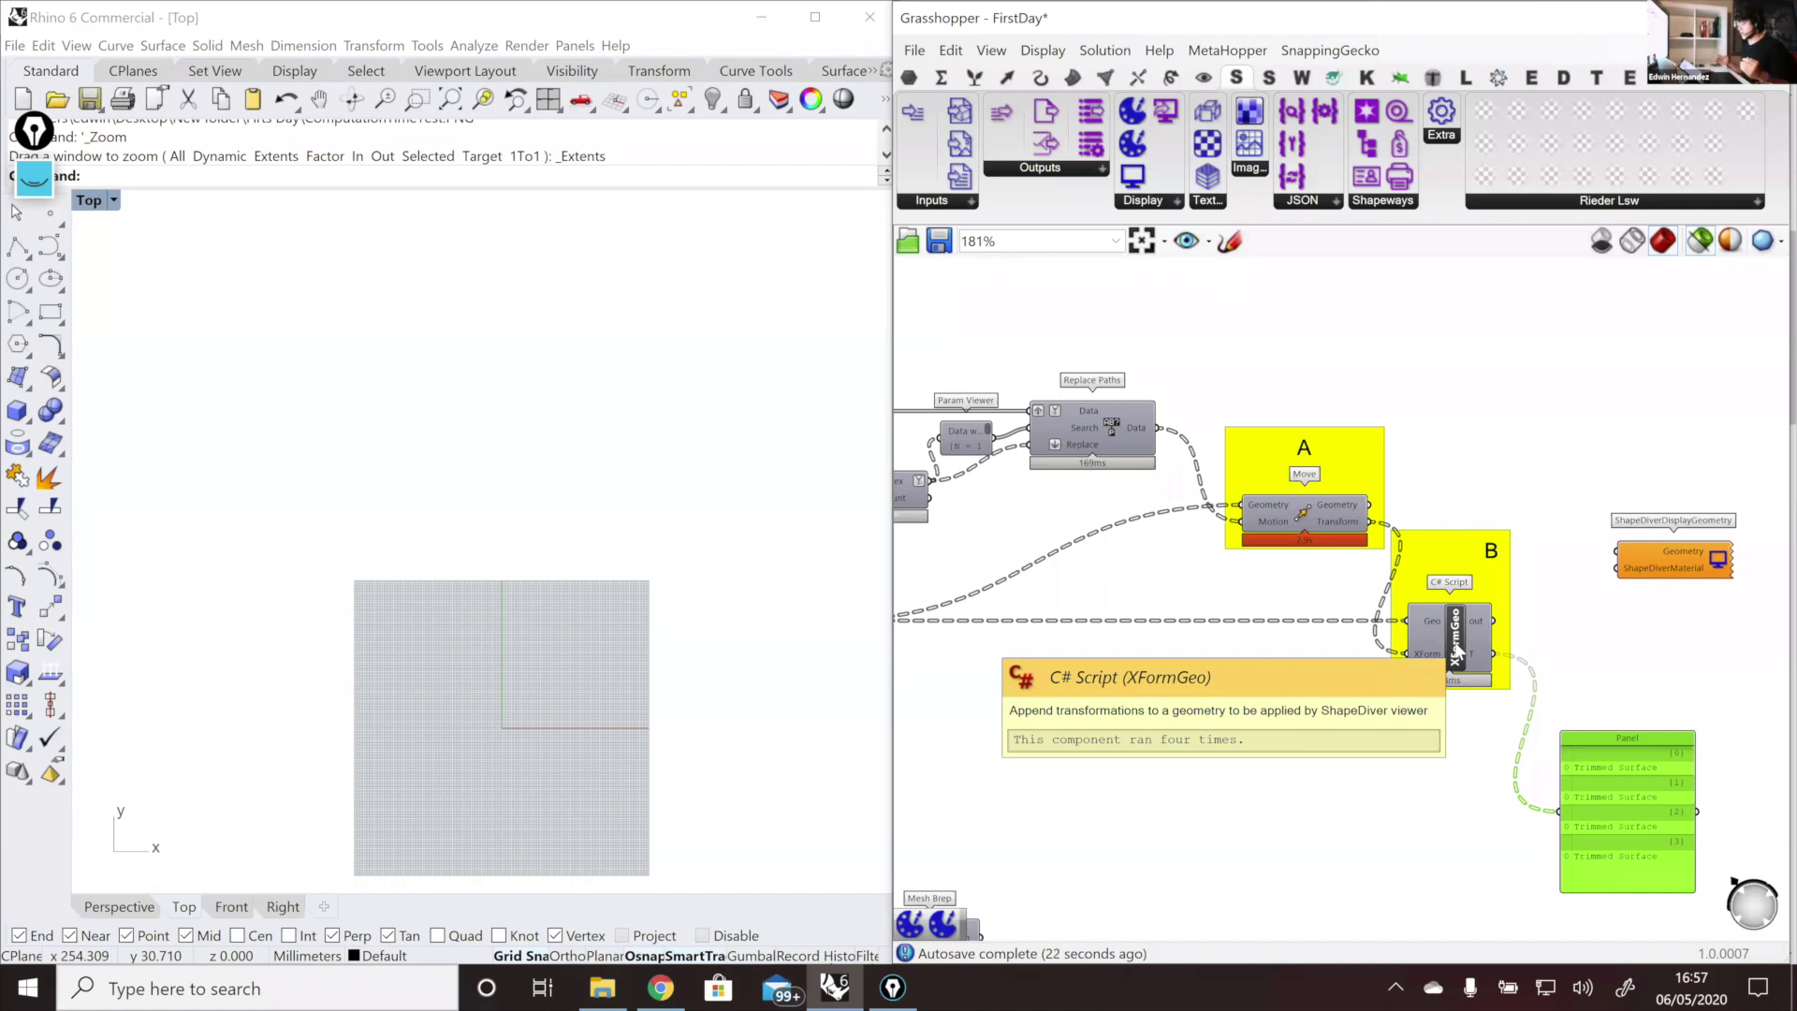
Step: Connect the C# Script's T output to the Geometry input of ShapeDiverDisplayGeometry and view the whole perforated wall in Rhino
{"action": "left_click", "coordinate": [1484, 653]}
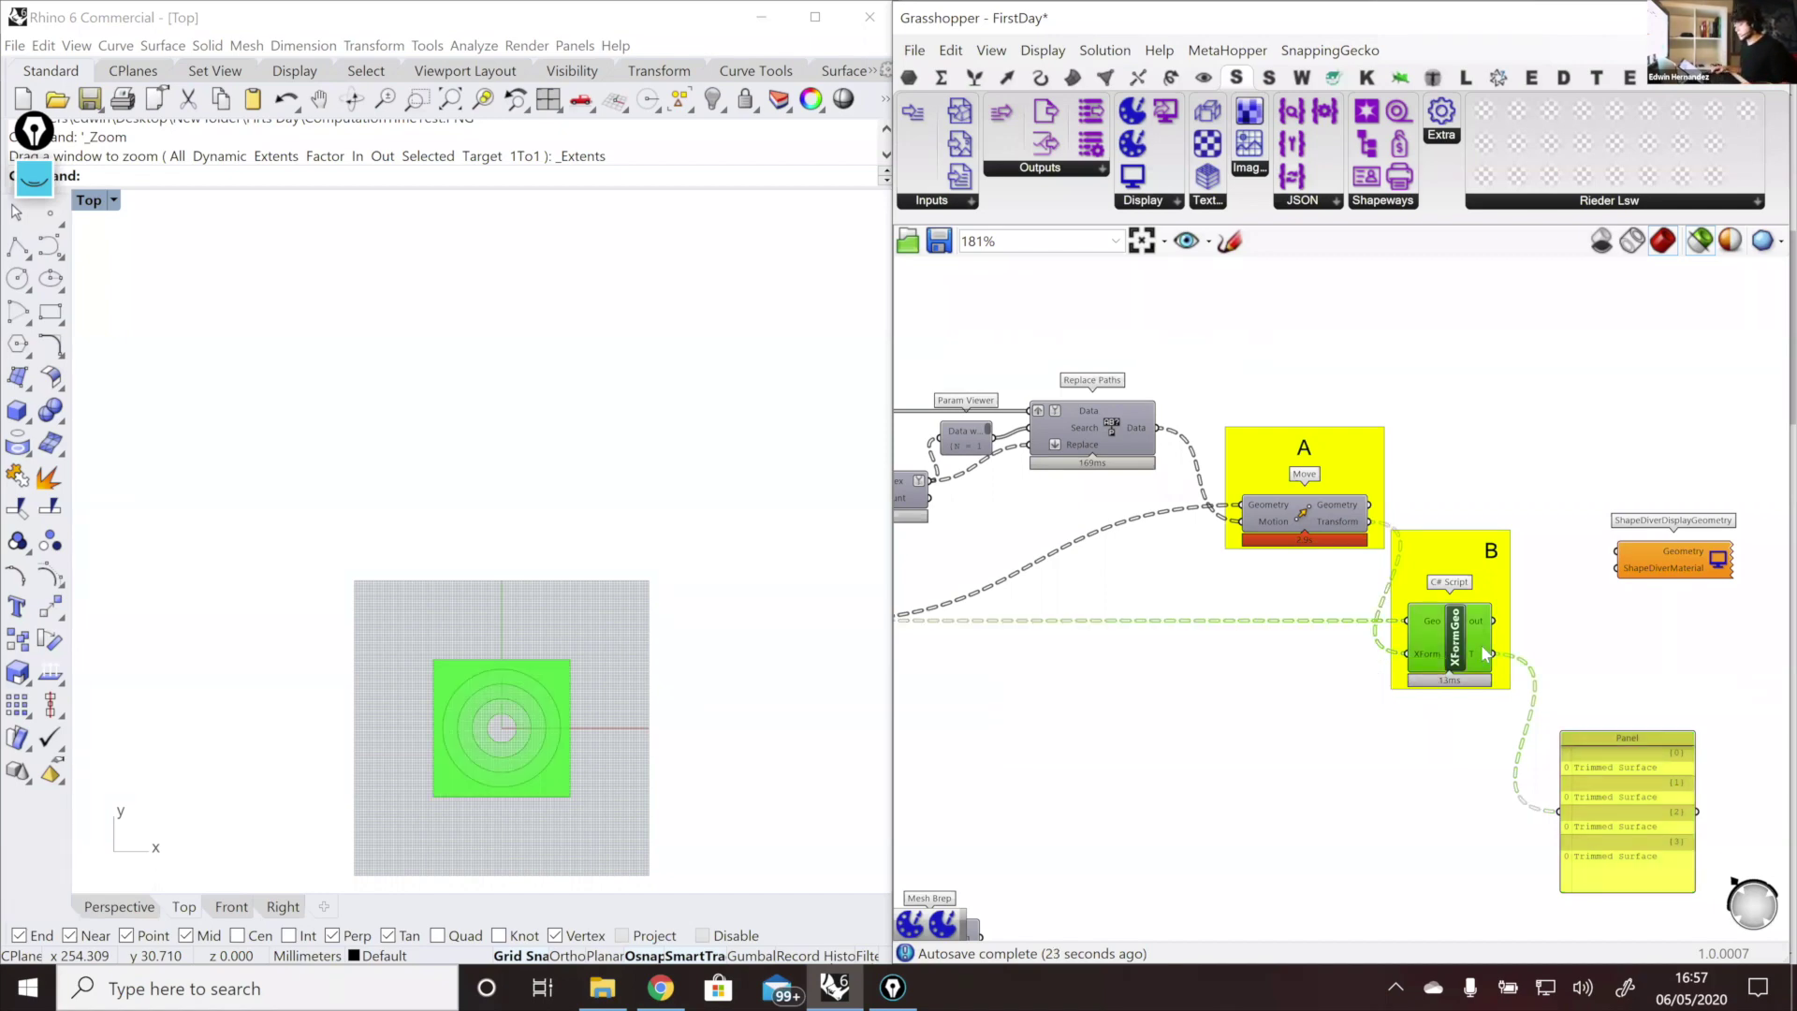
{"action": "left_click_drag", "start_coordinate": [1482, 647], "coordinate": [1627, 553]}
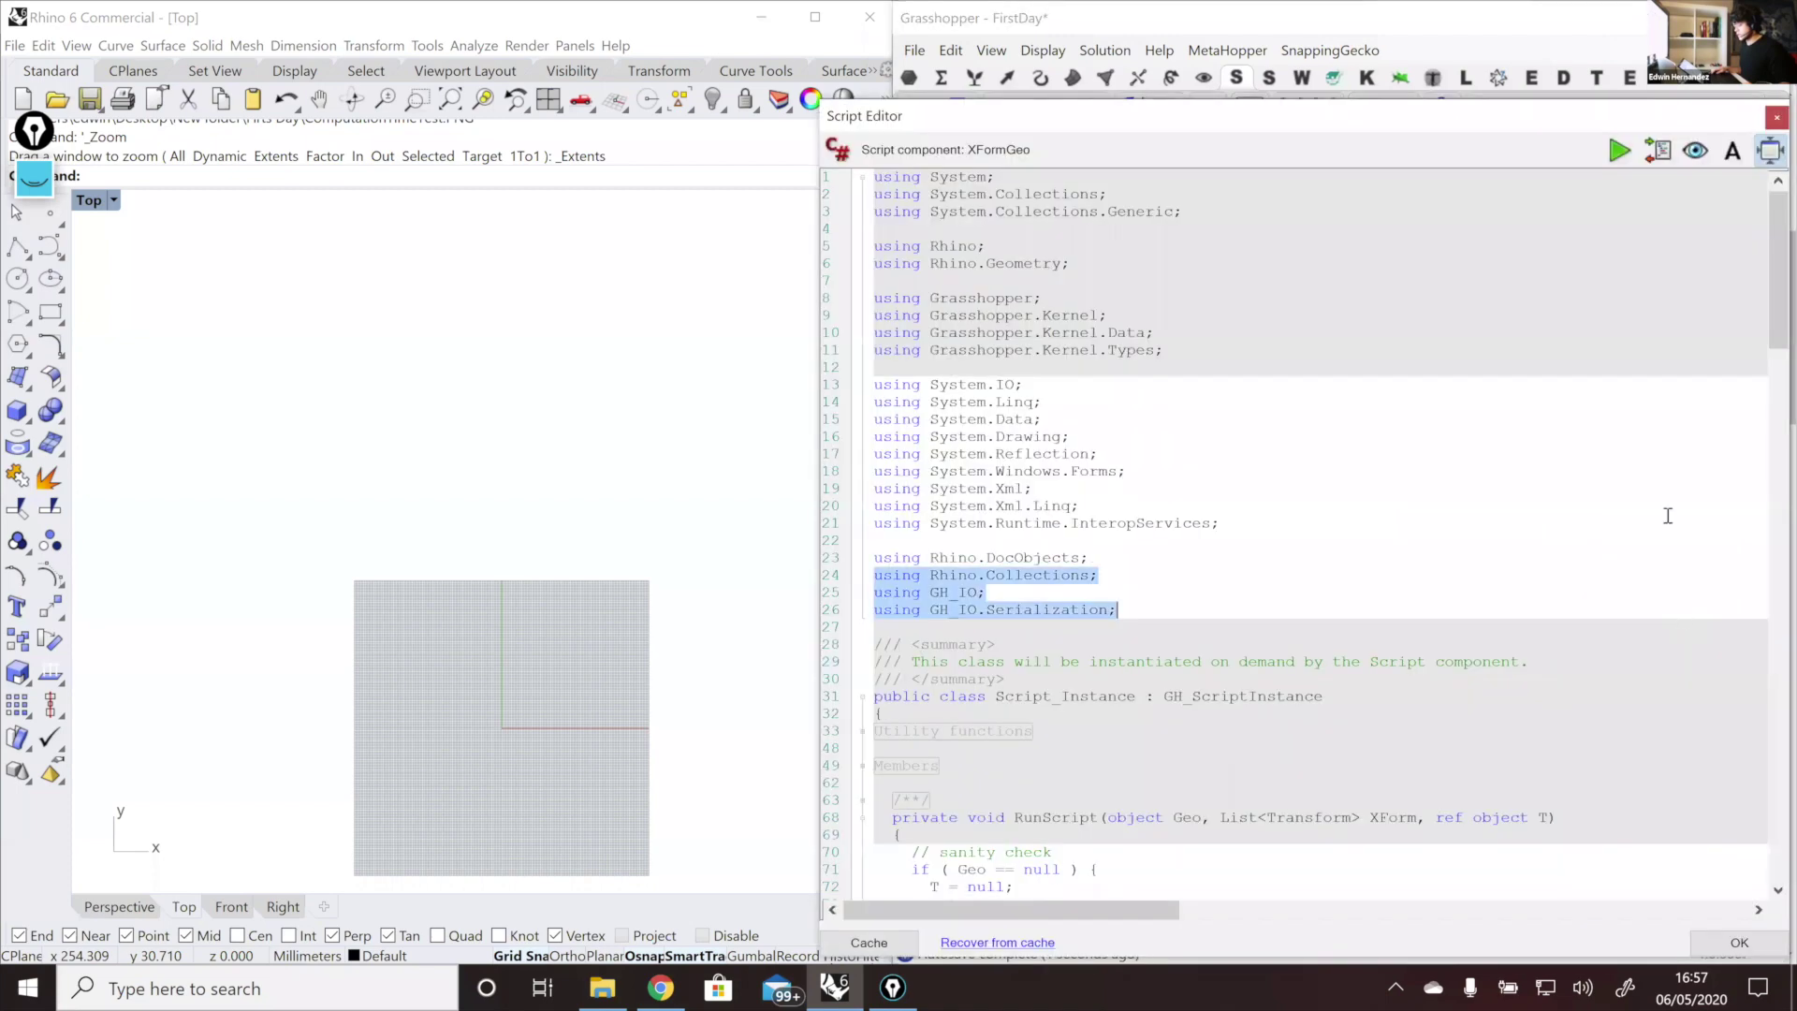
{"action": "left_click", "coordinate": [1774, 118]}
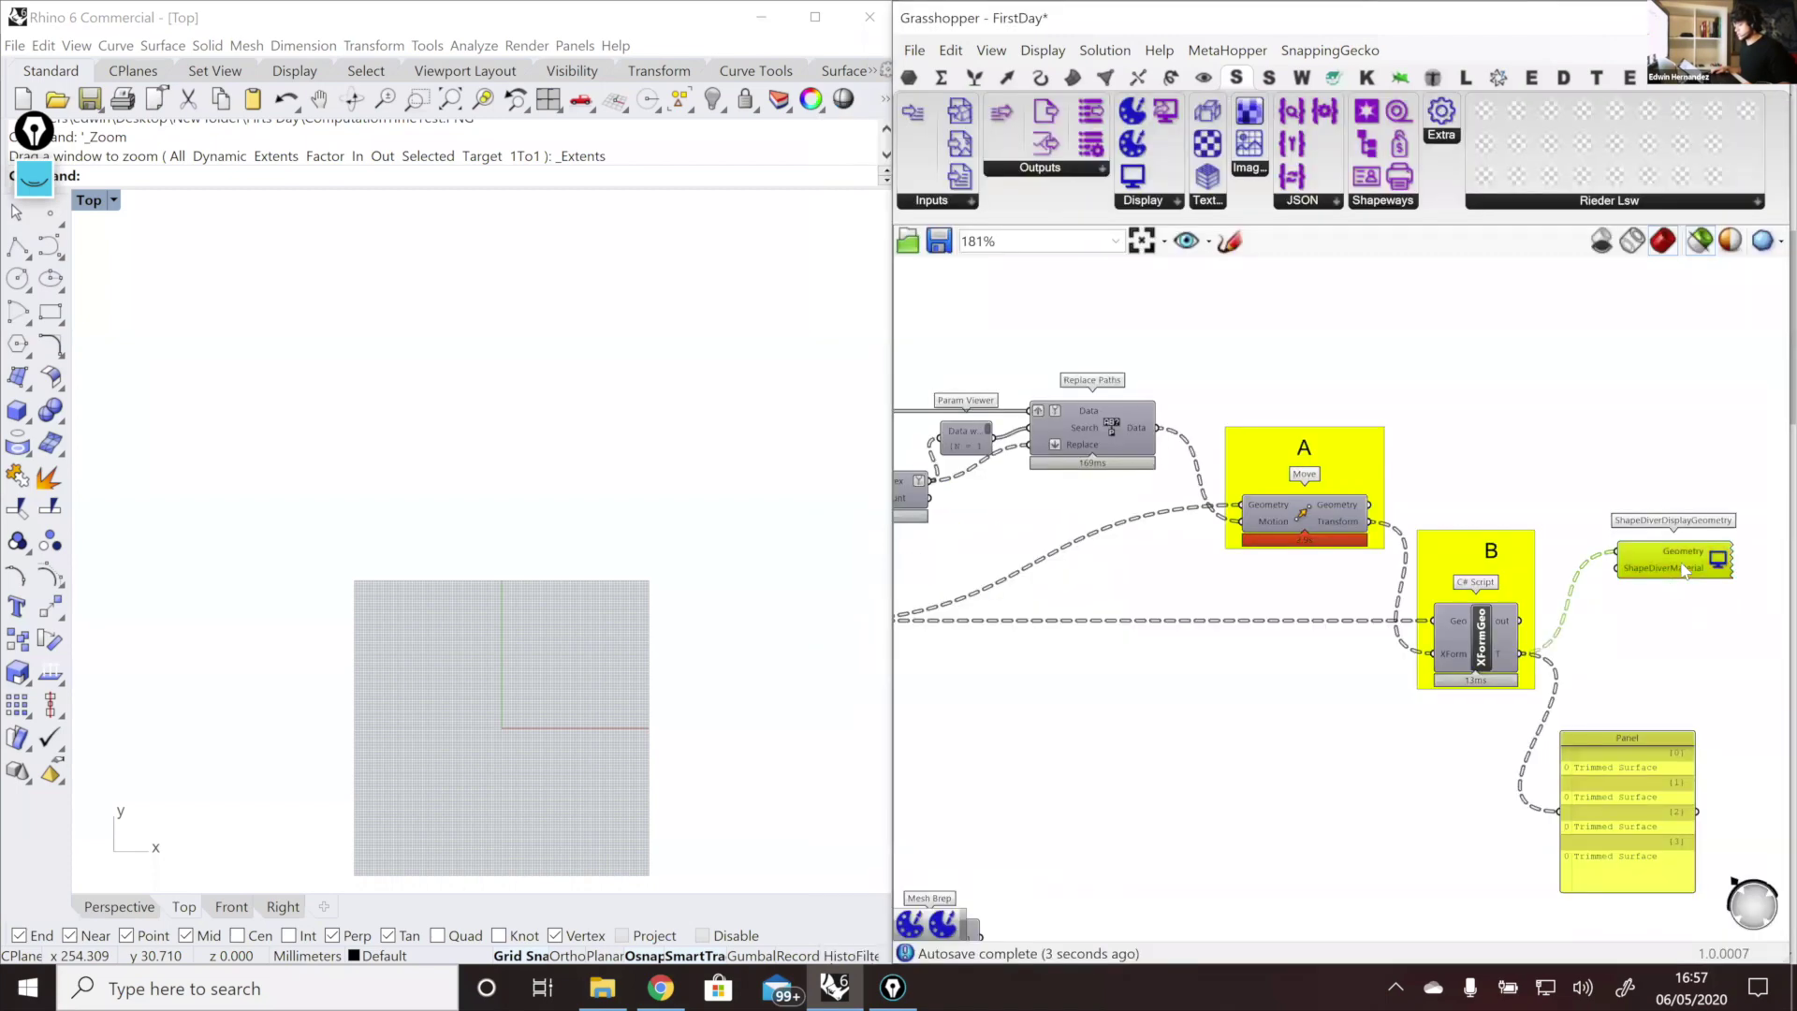
{"action": "scroll", "coordinate": [287, 724], "scroll_direction": "down", "scroll_amount": 10}
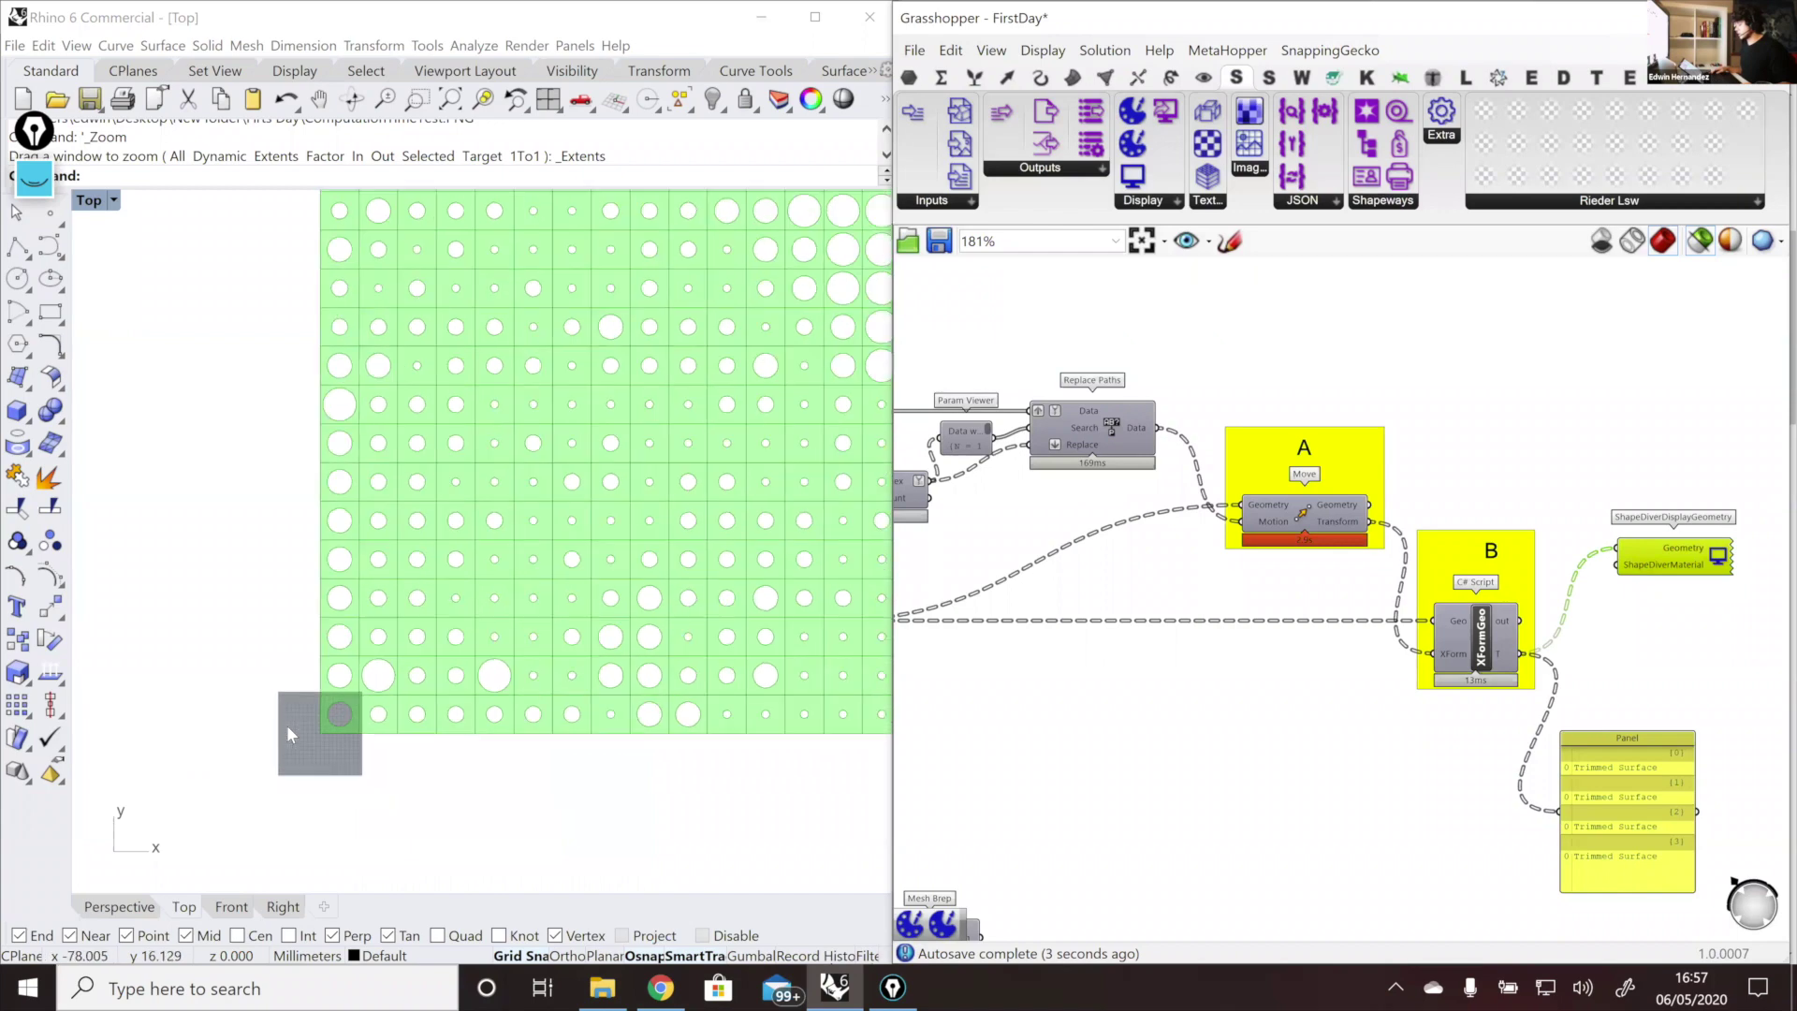
{"action": "scroll", "coordinate": [286, 725], "scroll_direction": "down", "scroll_amount": 5}
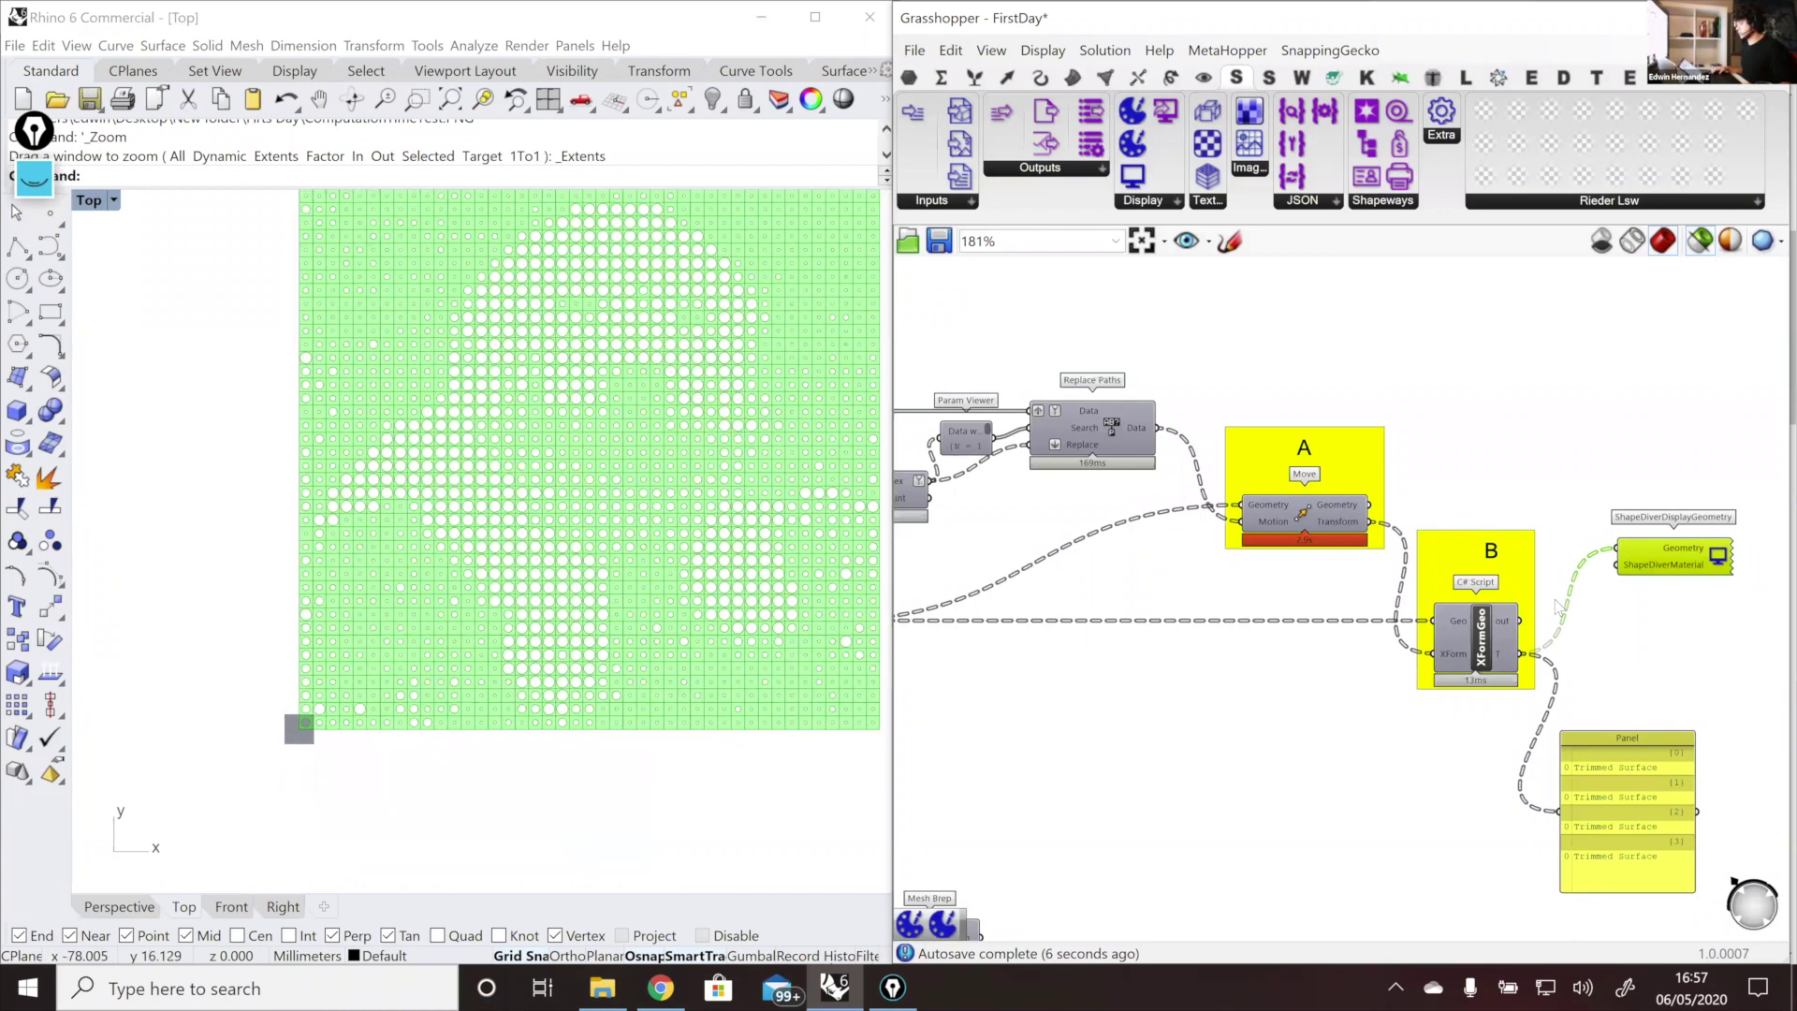
{"action": "scroll", "coordinate": [1295, 513], "scroll_direction": "down", "scroll_amount": 2}
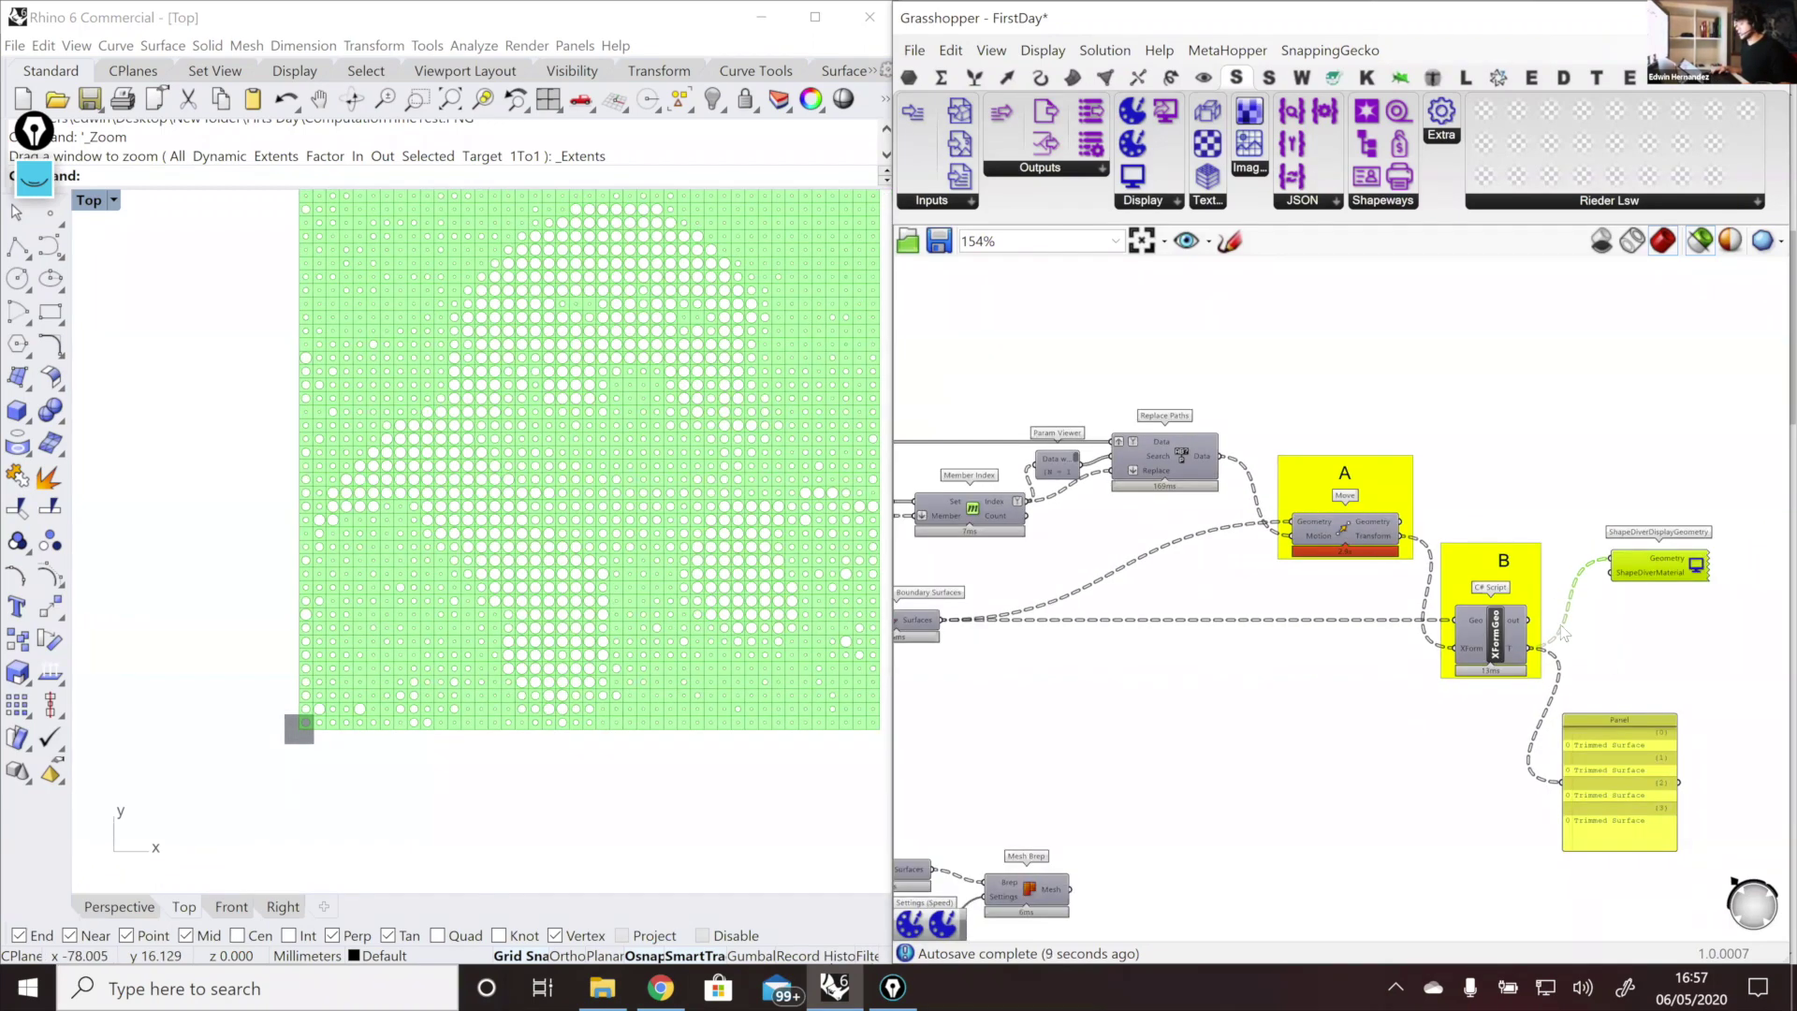
Step: Undo the connection from Boundary Surfaces to the Geometry input of Move in group A
{"action": "left_click_drag", "start_coordinate": [936, 619], "coordinate": [1301, 524]}
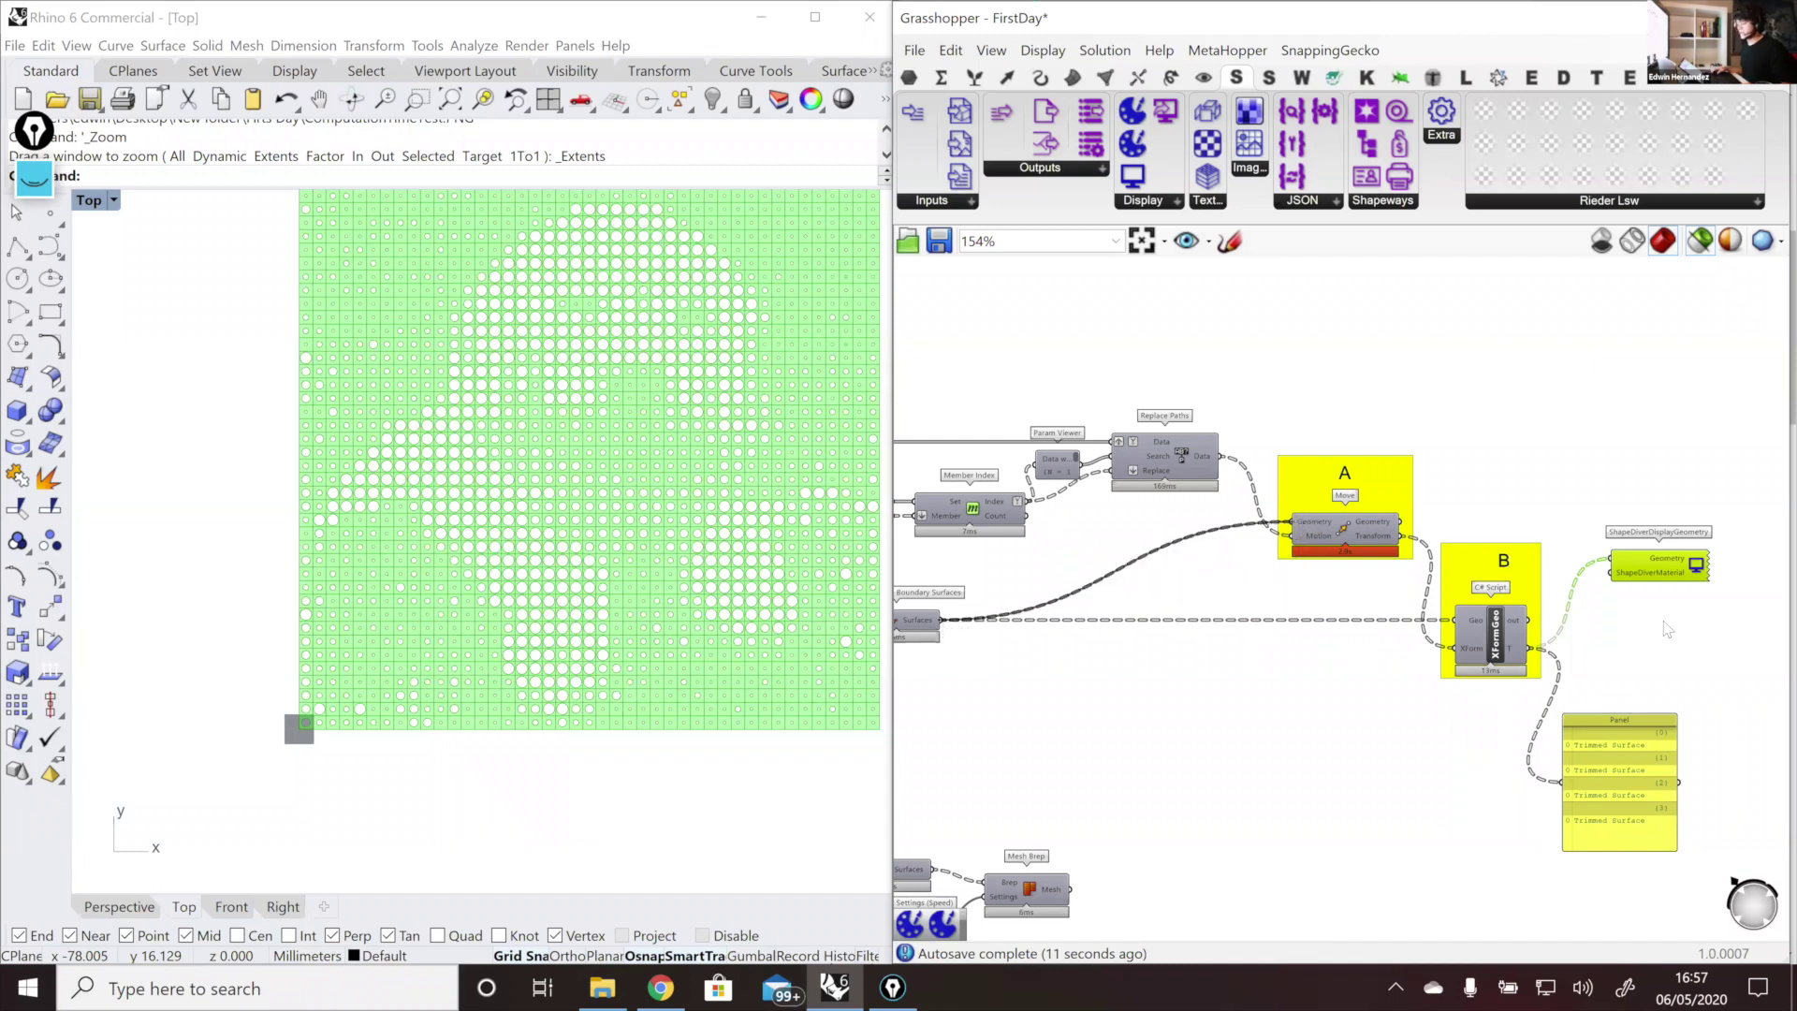
{"action": "key", "text": "ctrl+z"}
{"action": "scroll", "coordinate": [1685, 591], "scroll_direction": "up", "scroll_amount": 1}
Step: Reposition ShapeDiverDisplayGeometry level with the C# Script's T output and inspect the data tree at its Geometry input
{"action": "left_click_drag", "start_coordinate": [1662, 565], "coordinate": [1639, 674]}
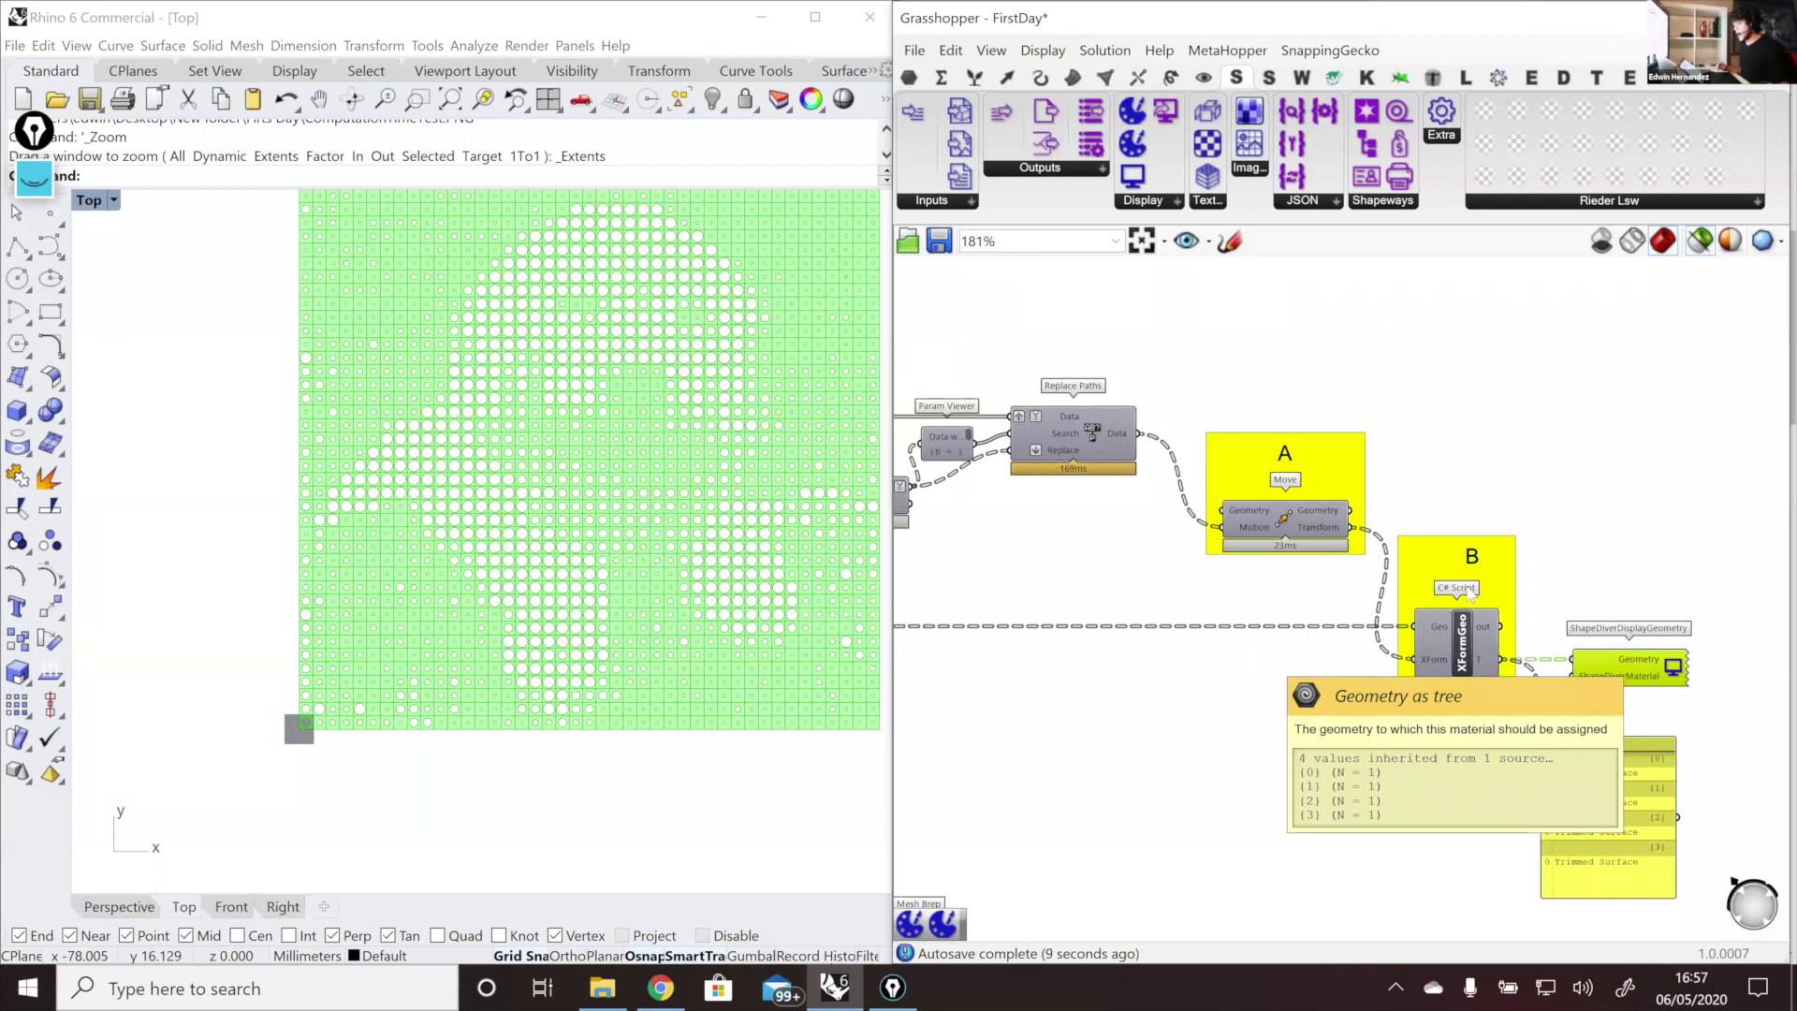
{"action": "right_click_drag", "start_coordinate": [1548, 593], "coordinate": [1290, 547]}
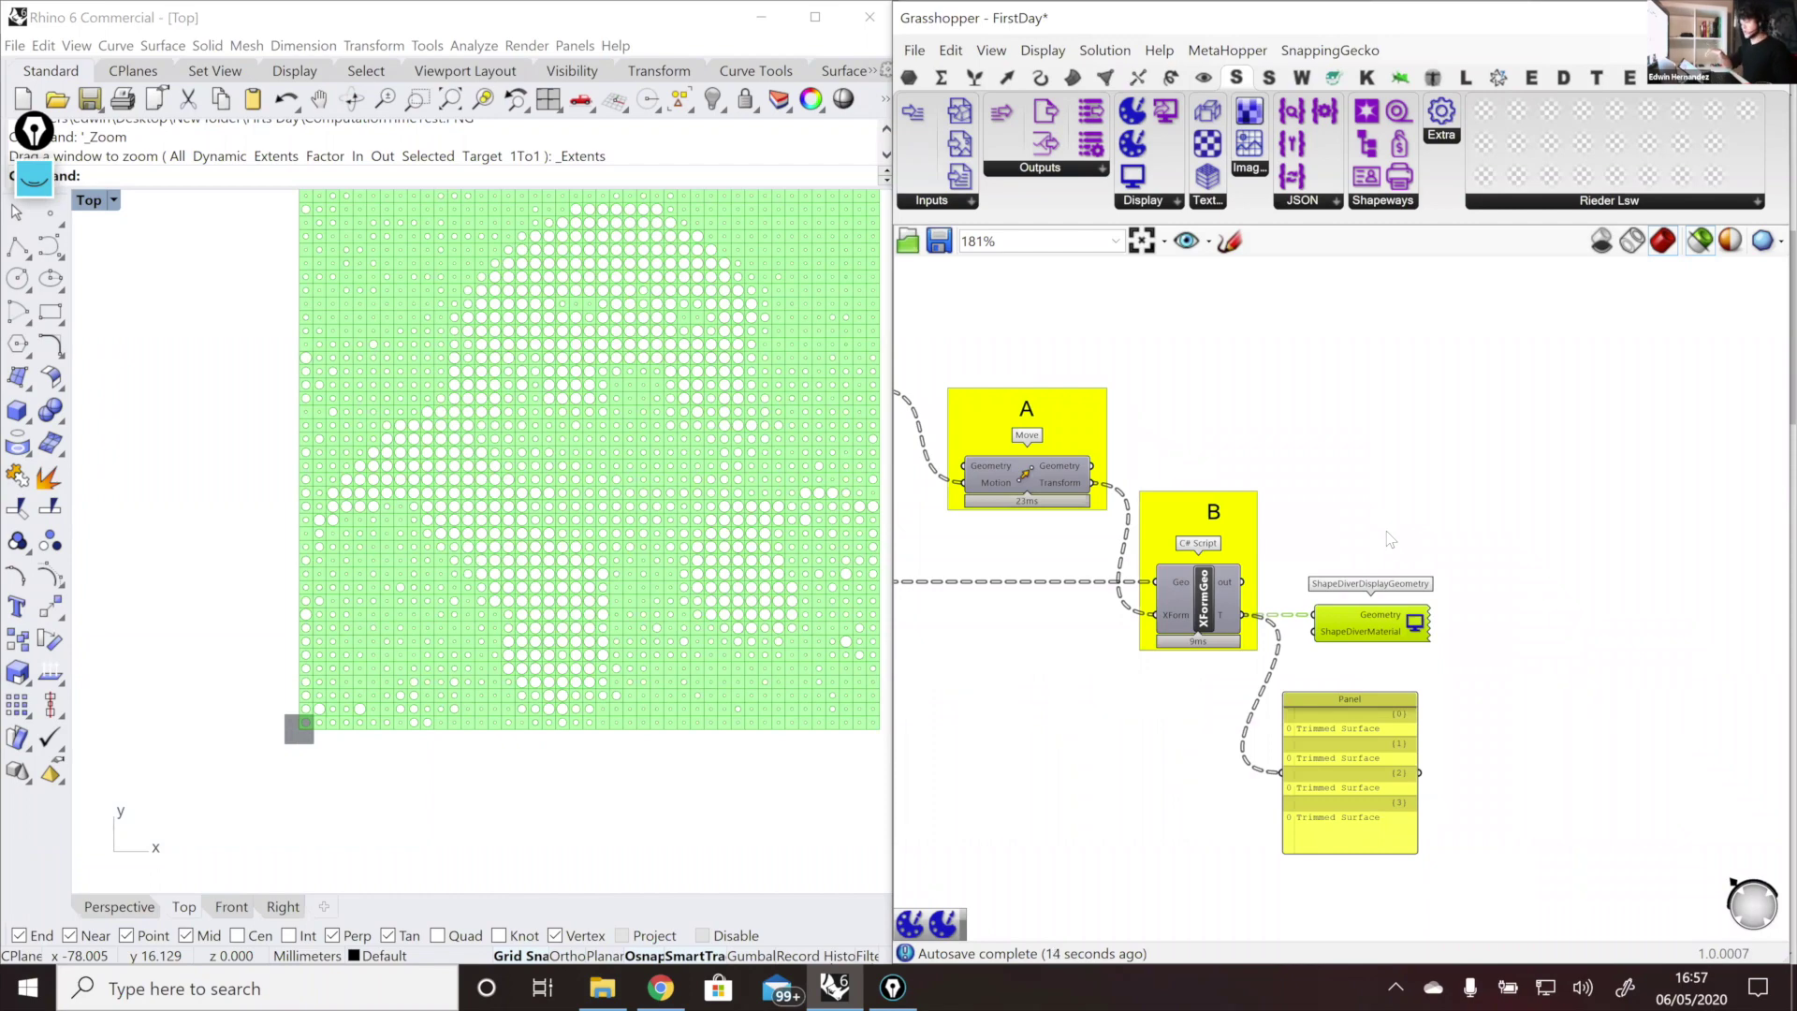
{"action": "mouse_move", "coordinate": [1064, 469]}
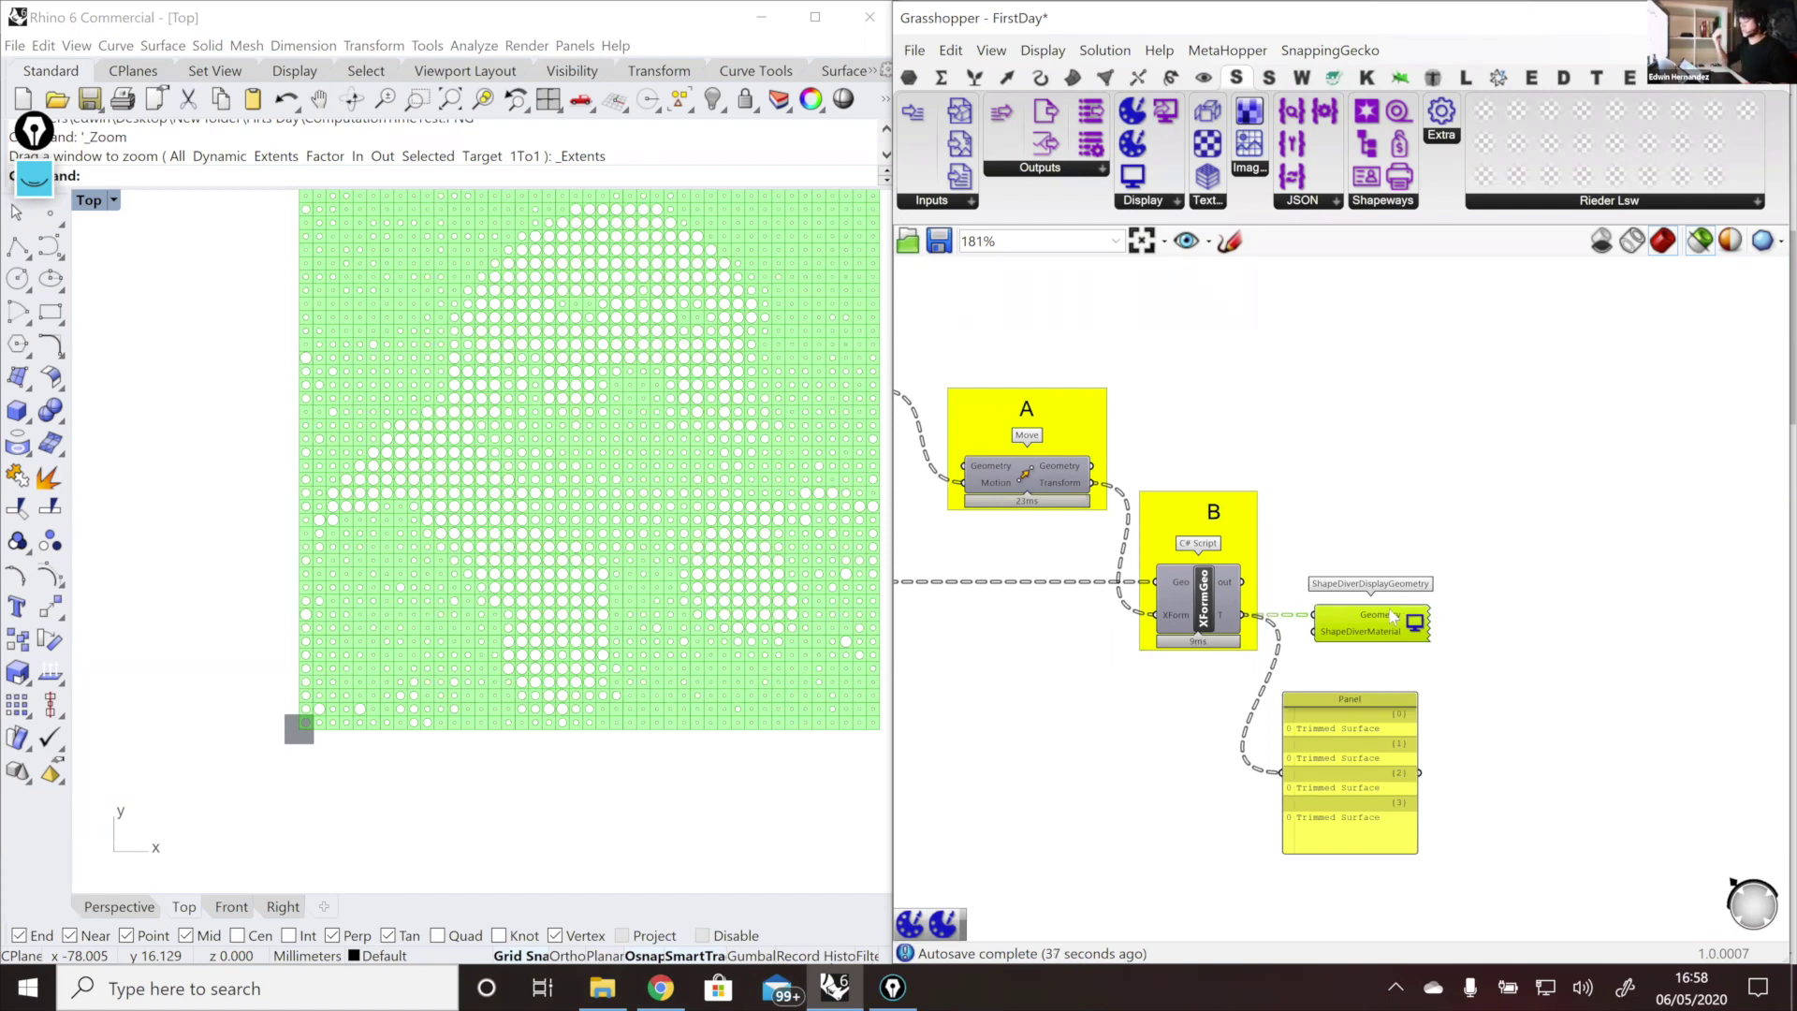
{"action": "mouse_move", "coordinate": [1391, 615]}
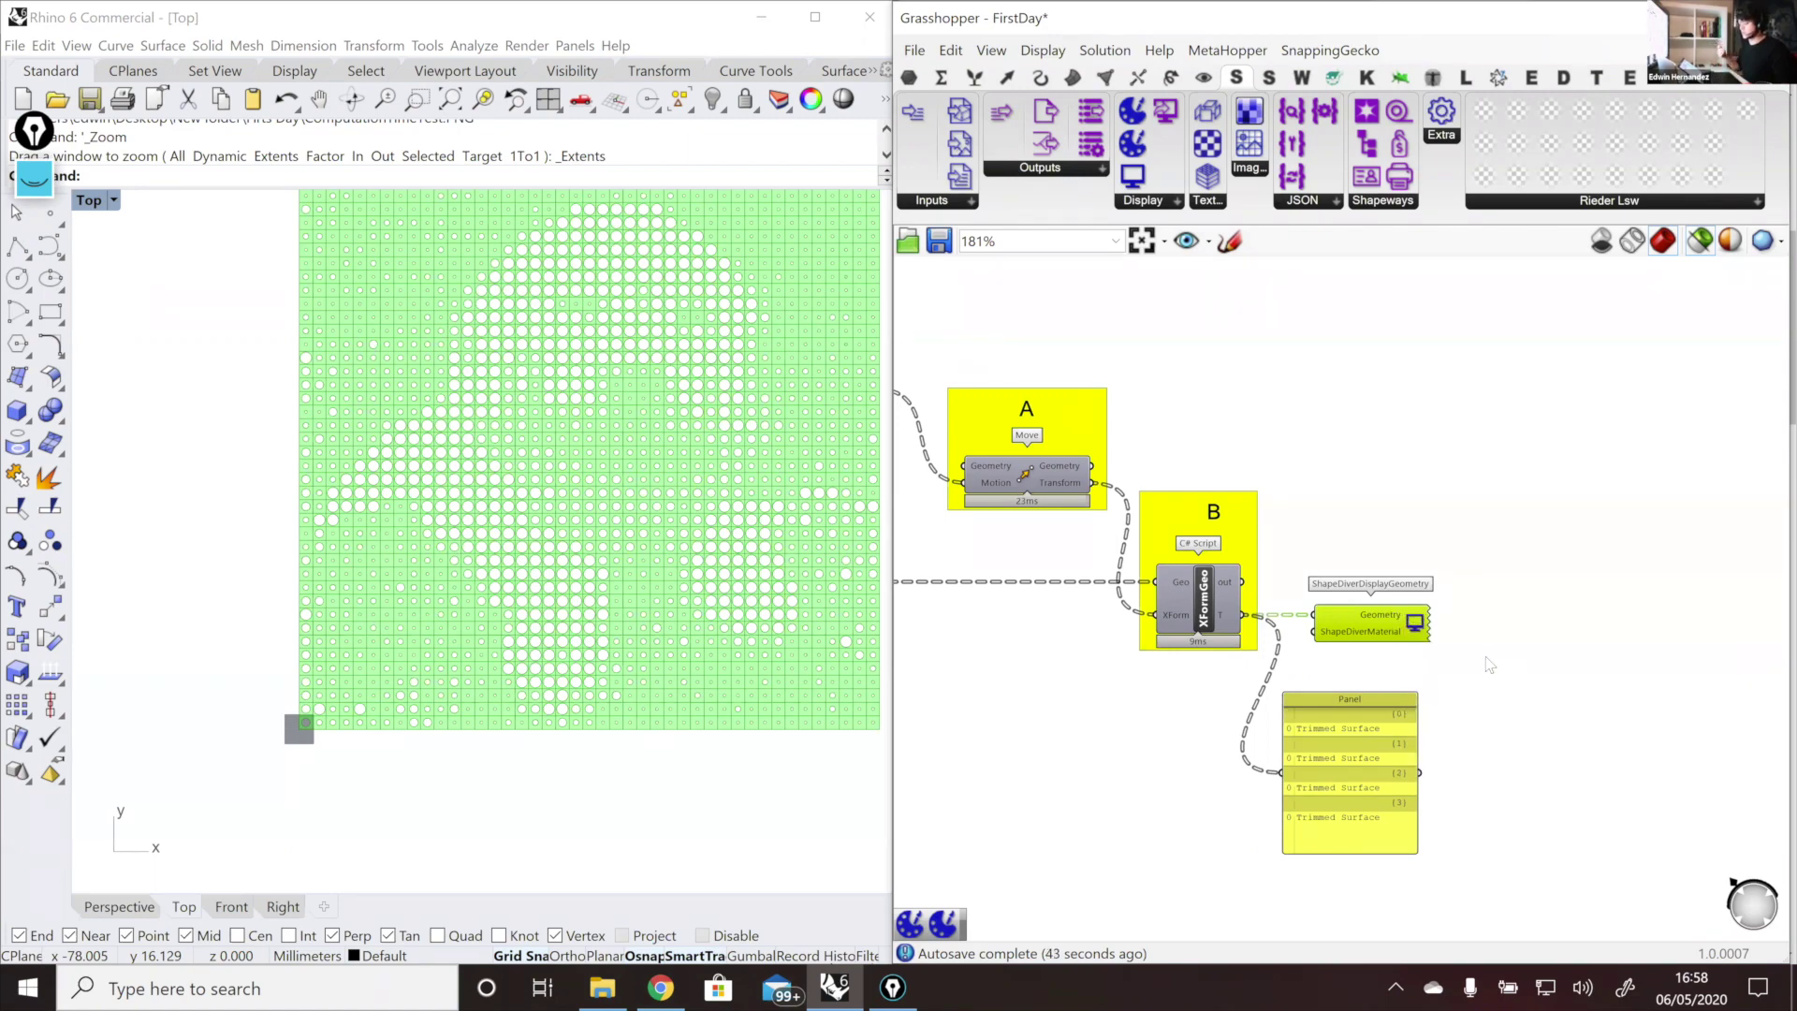
{"action": "right_click_drag", "start_coordinate": [1440, 688], "coordinate": [1503, 643]}
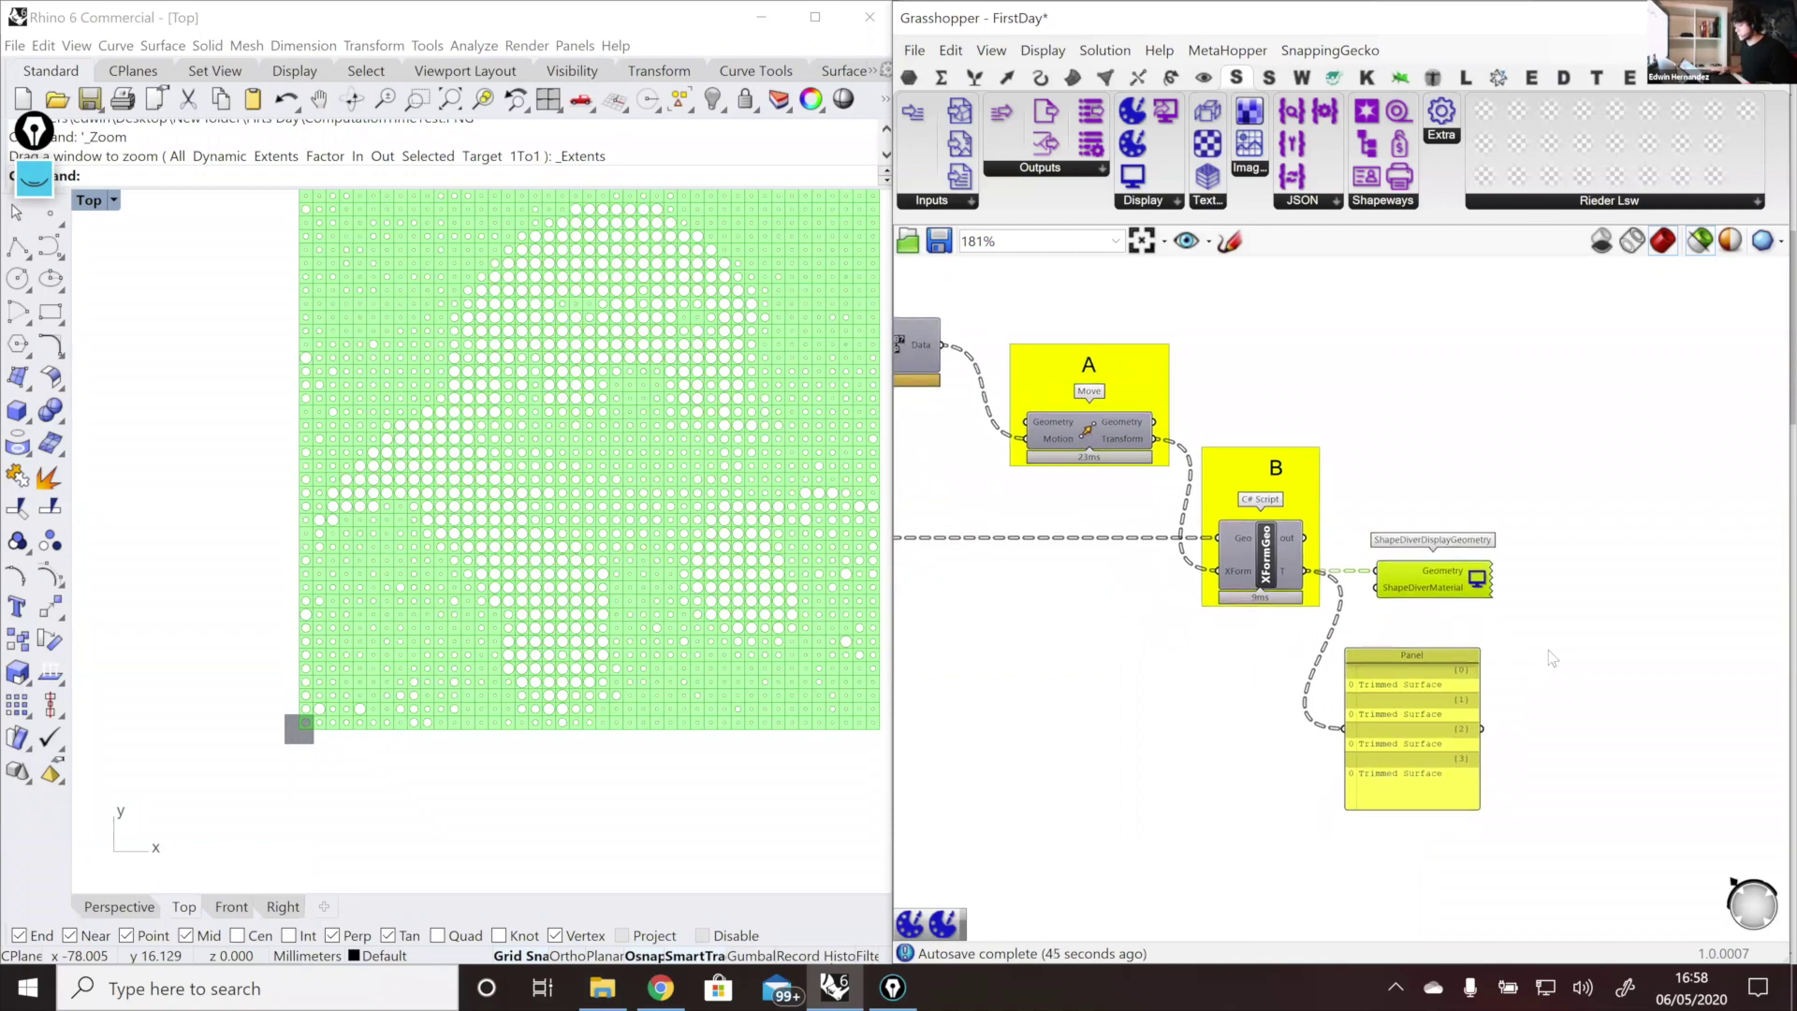
Step: Compare the viewport previews of the C# Script and ShapeDiverDisplayGeometry, and review the components feeding groups A and B
{"action": "left_click", "coordinate": [1266, 564]}
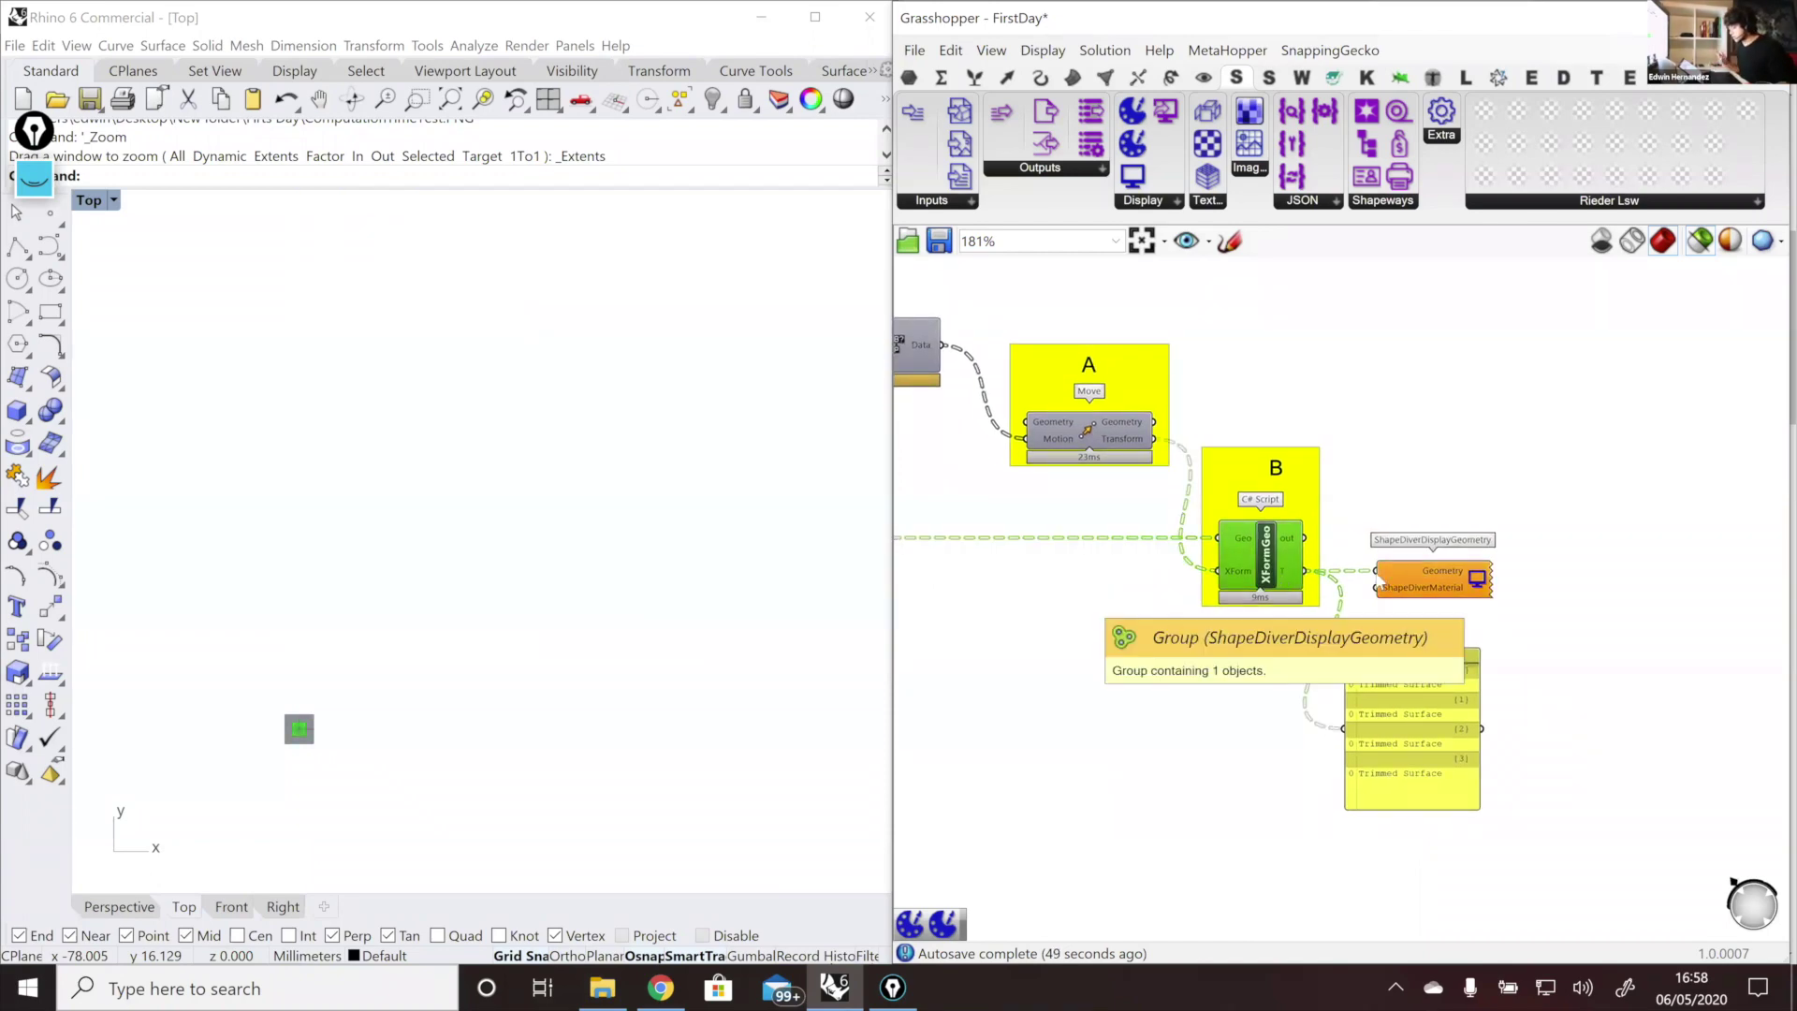
{"action": "right_click_drag", "start_coordinate": [1114, 632], "coordinate": [1134, 672]}
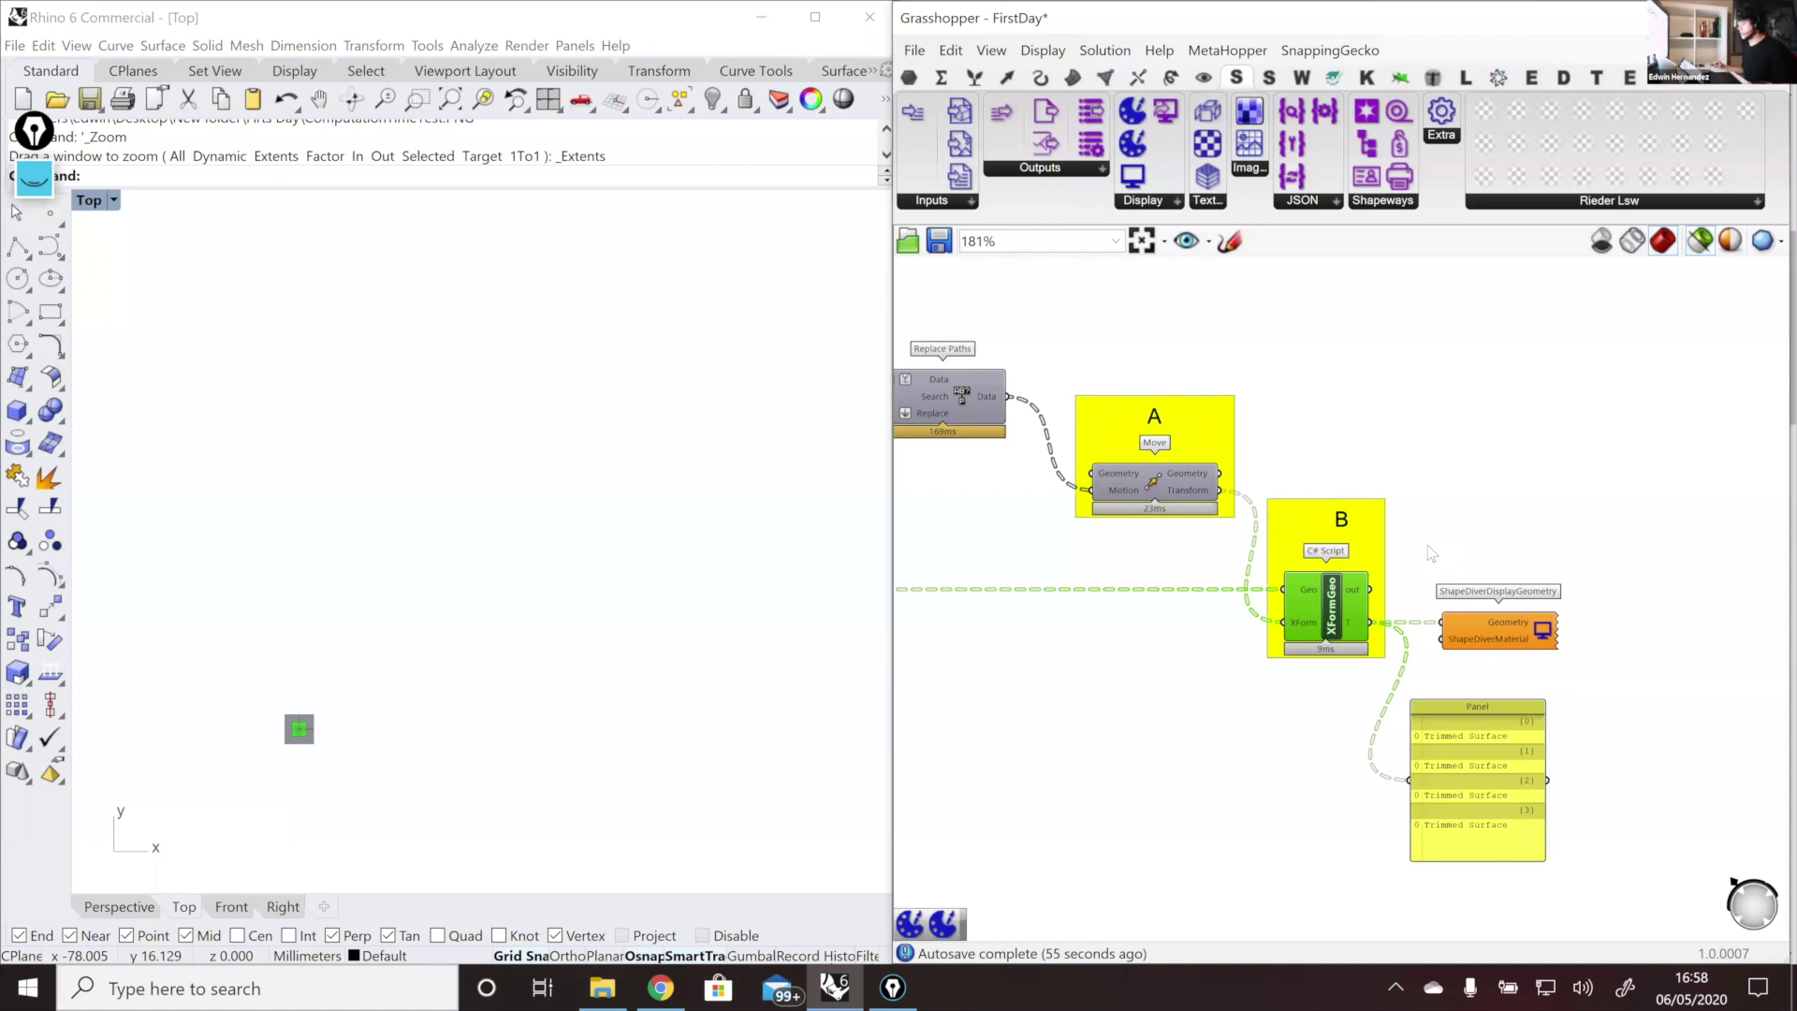
{"action": "scroll", "coordinate": [1427, 559], "scroll_direction": "down", "scroll_amount": 5}
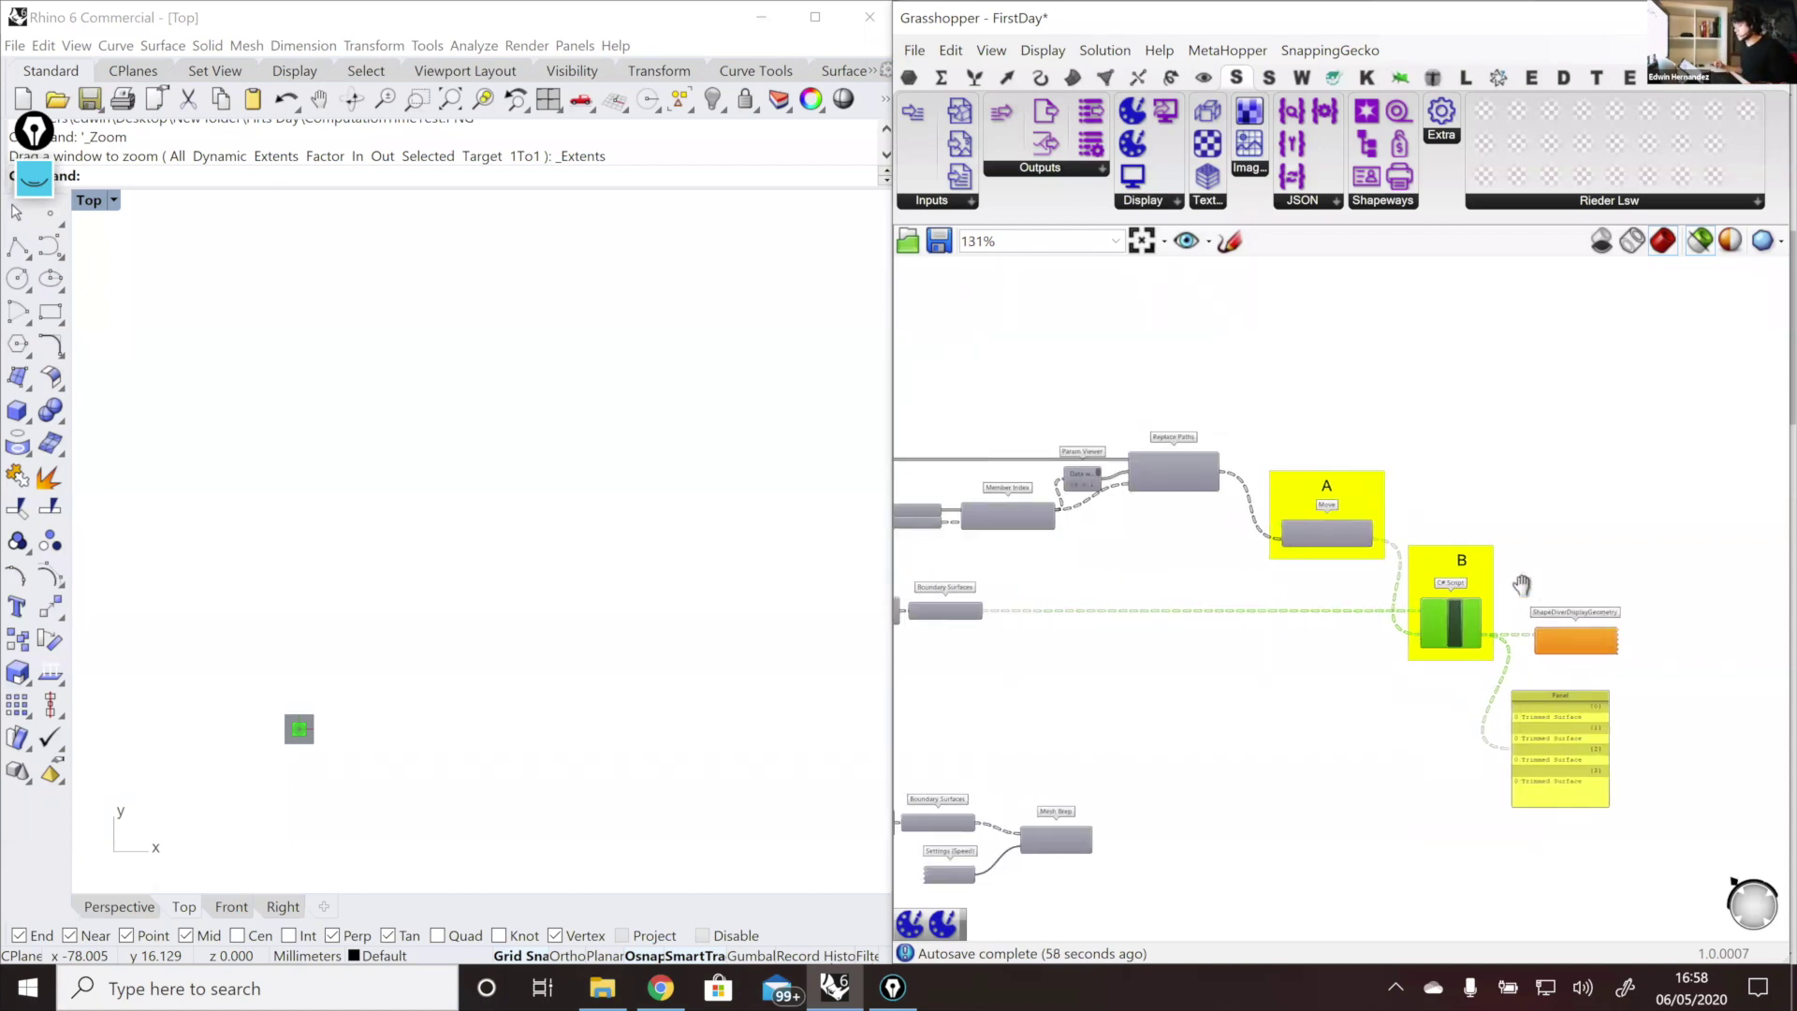
{"action": "scroll", "coordinate": [1524, 597], "scroll_direction": "up", "scroll_amount": 2}
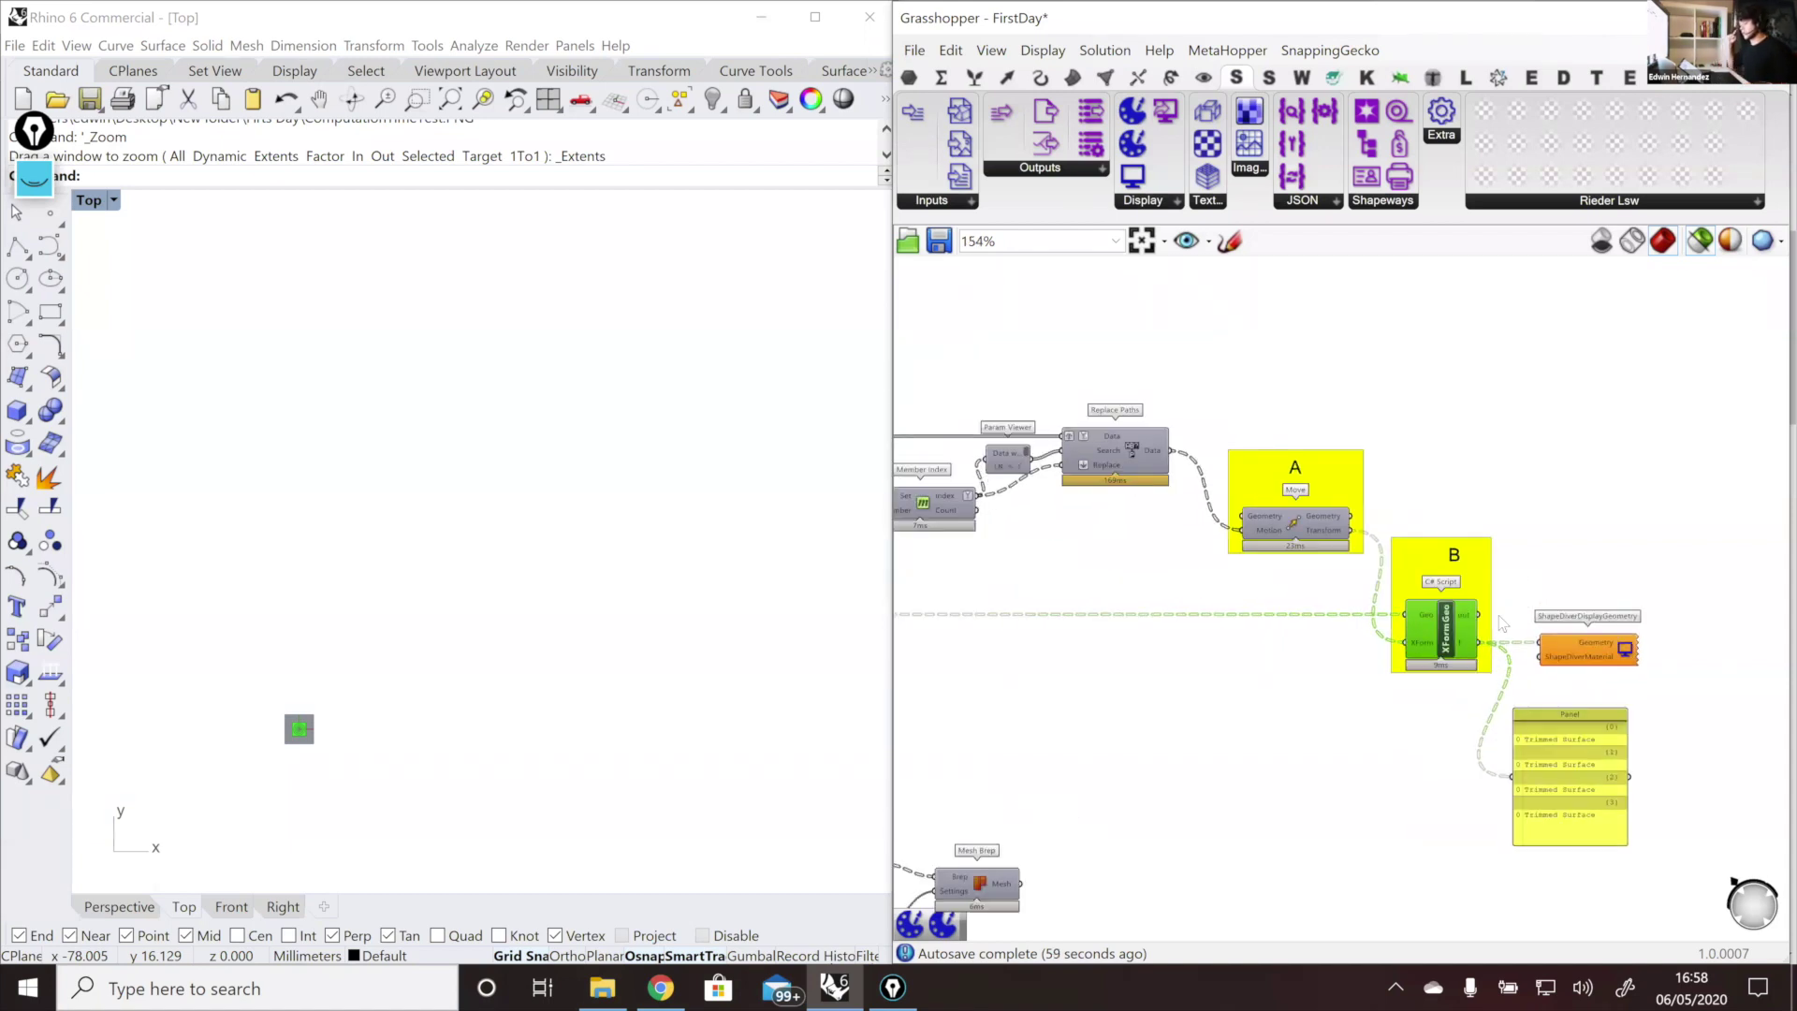
{"action": "left_click", "coordinate": [1572, 658]}
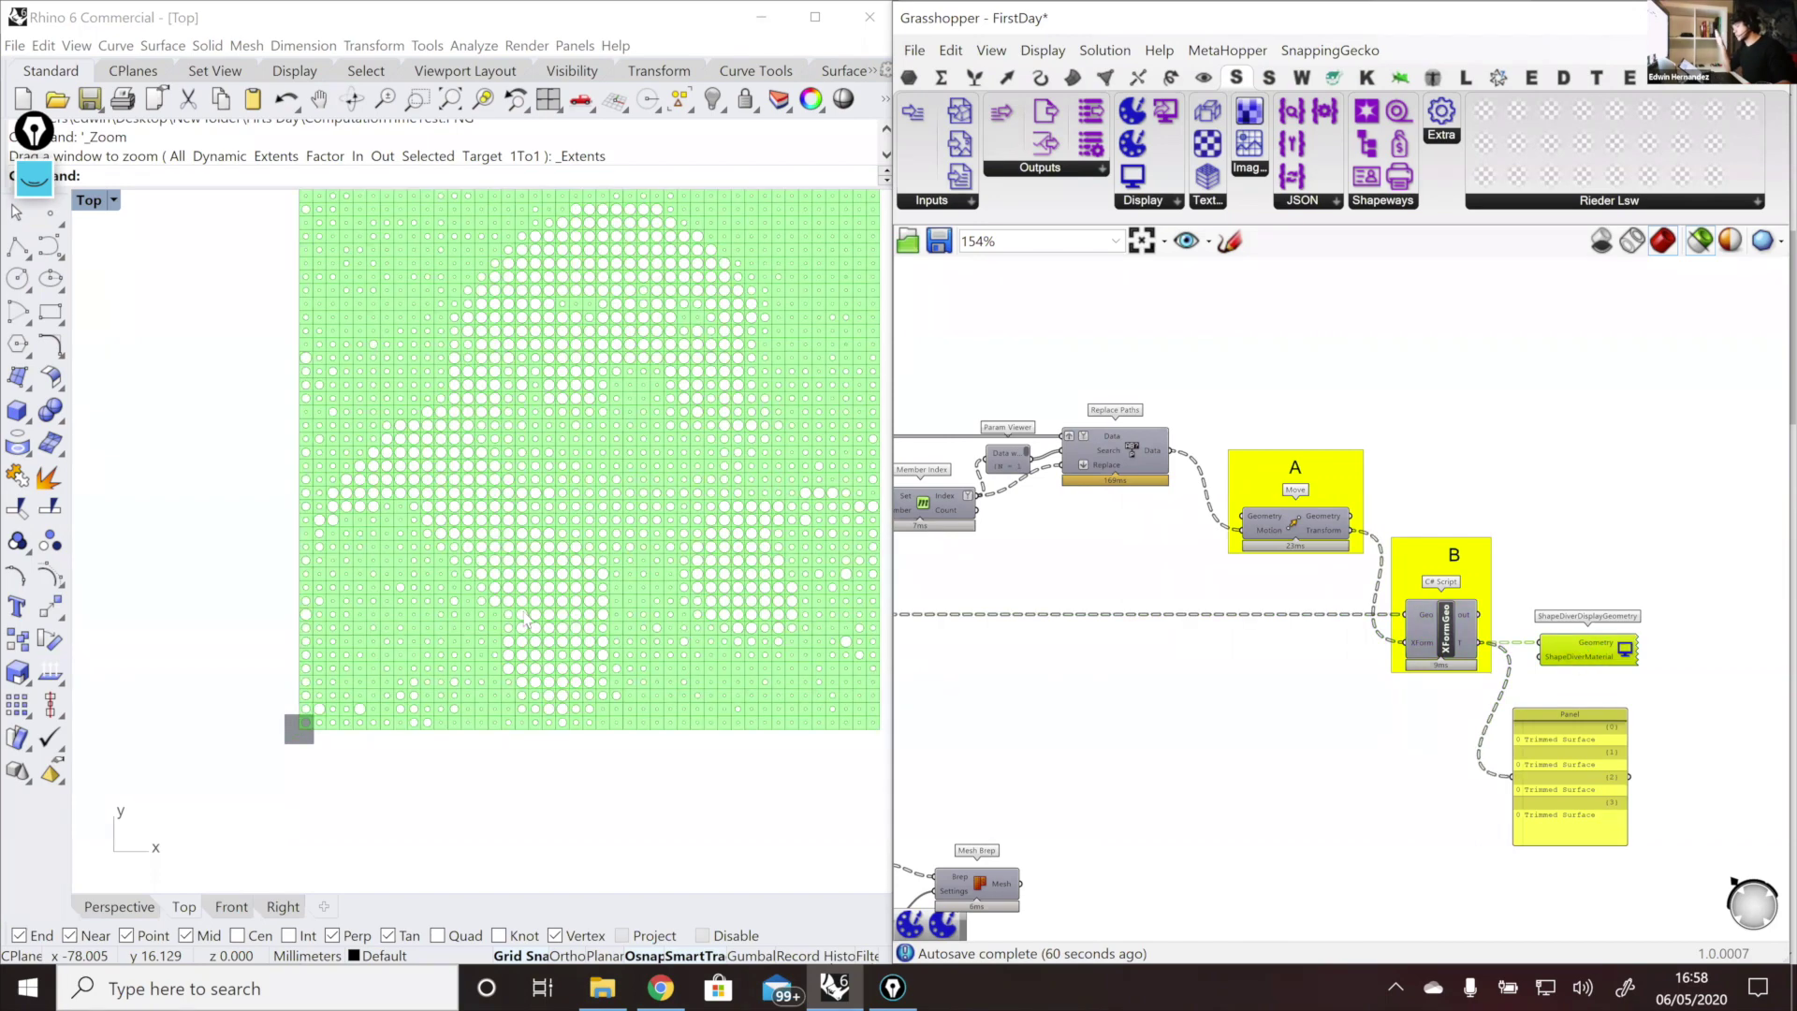
{"action": "right_click_drag", "start_coordinate": [458, 682], "coordinate": [387, 738]}
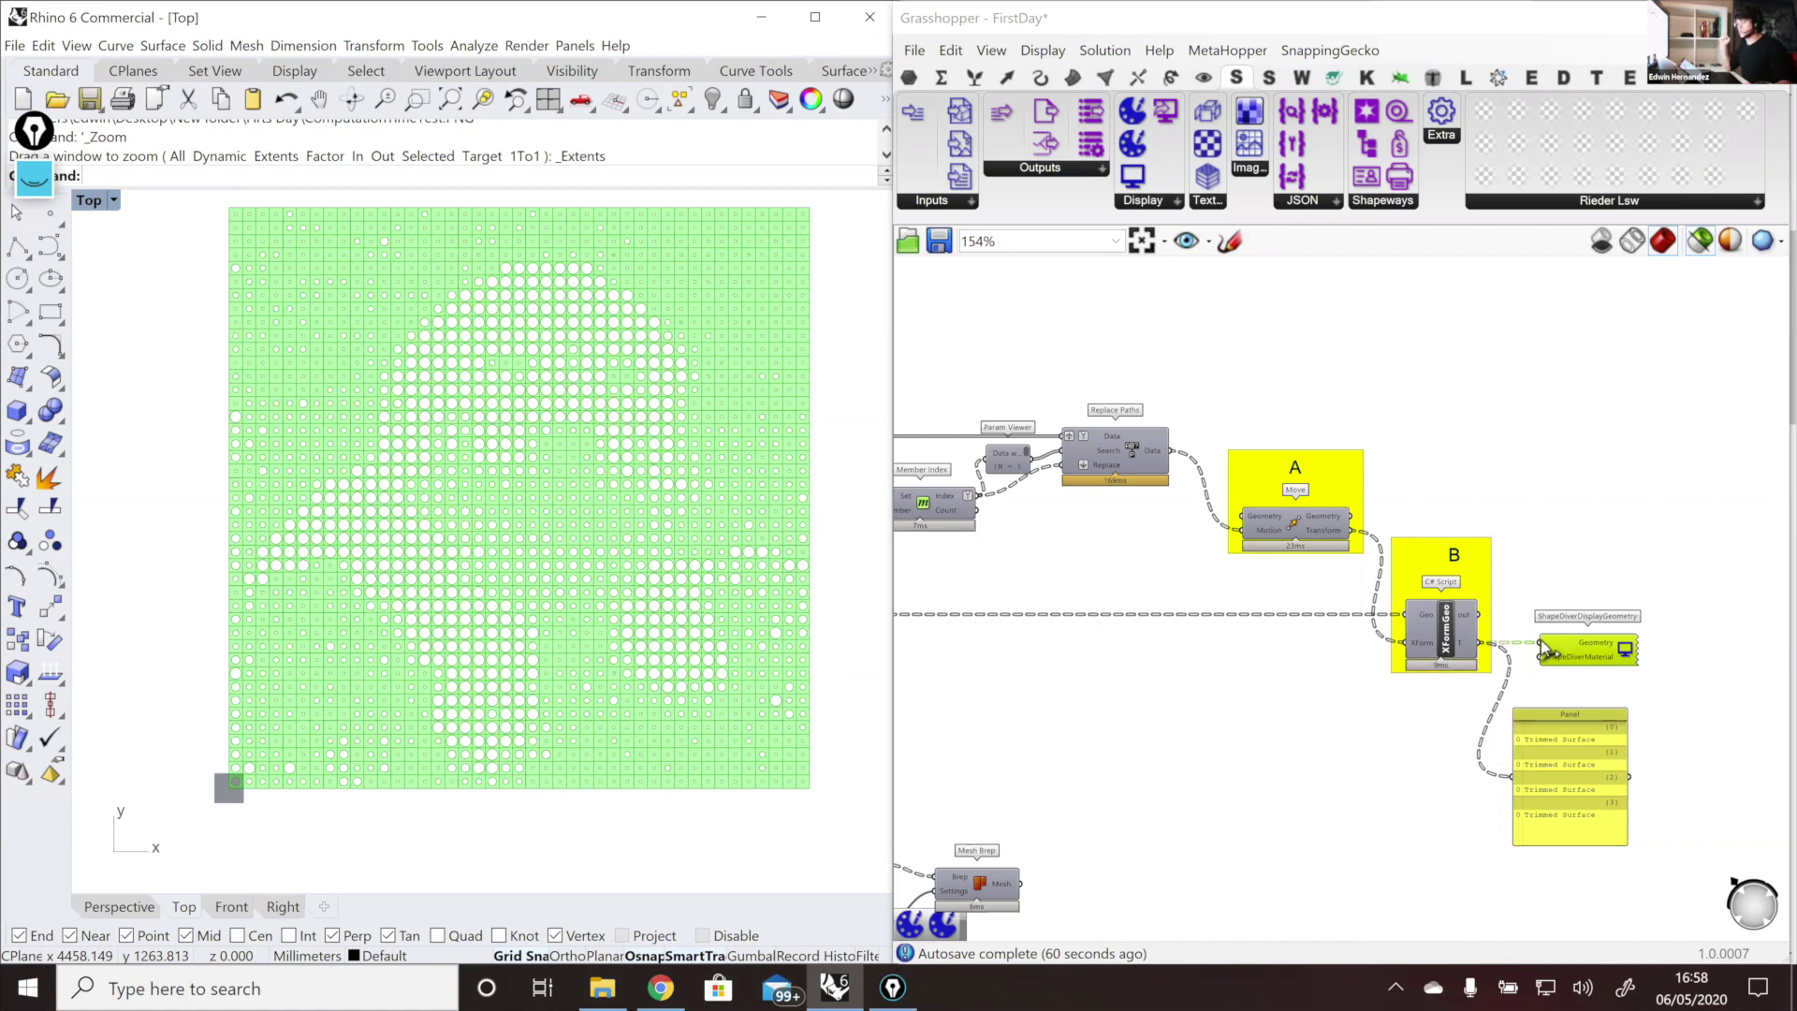
{"action": "right_click_drag", "start_coordinate": [1535, 531], "coordinate": [1657, 555]}
{"action": "right_click_drag", "start_coordinate": [1333, 532], "coordinate": [1427, 522]}
{"action": "right_click_drag", "start_coordinate": [1048, 582], "coordinate": [1235, 599]}
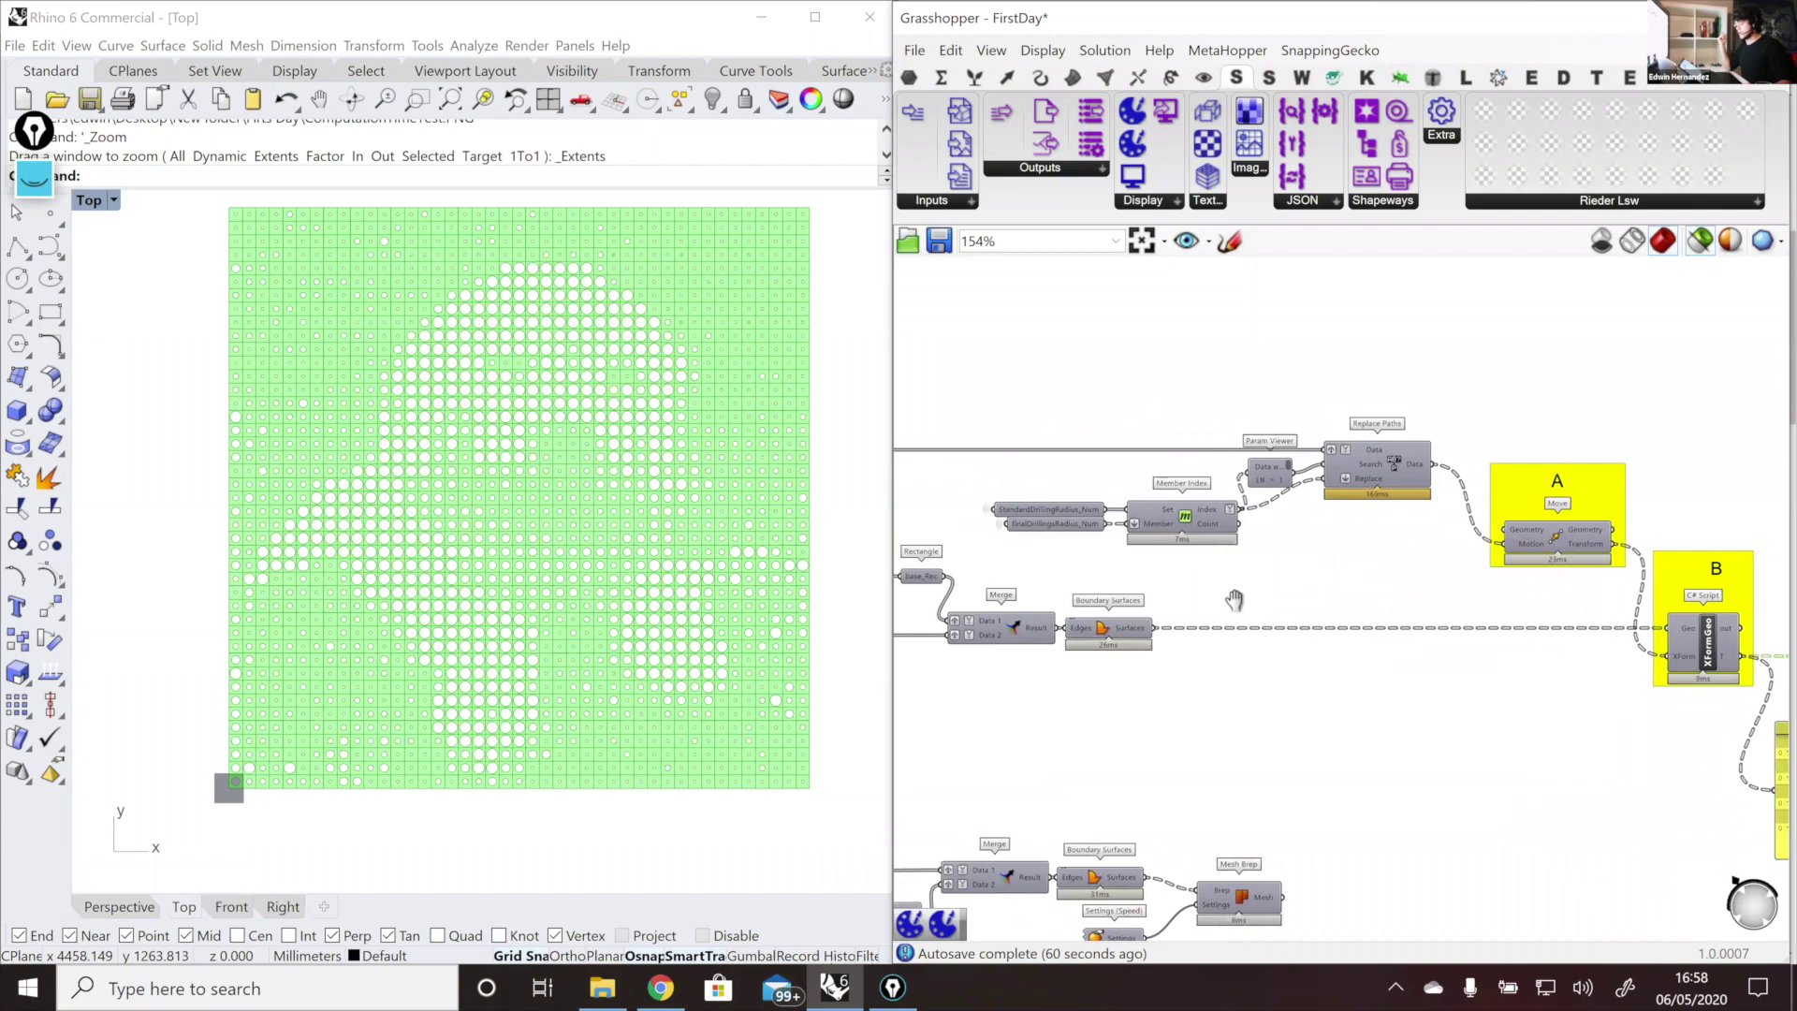
Step: Compare the Rhino previews of the Circle component in the orange question group and ShapeDiverDisplayGeometry beside group B
{"action": "scroll", "coordinate": [1259, 604], "scroll_direction": "down", "scroll_amount": 5}
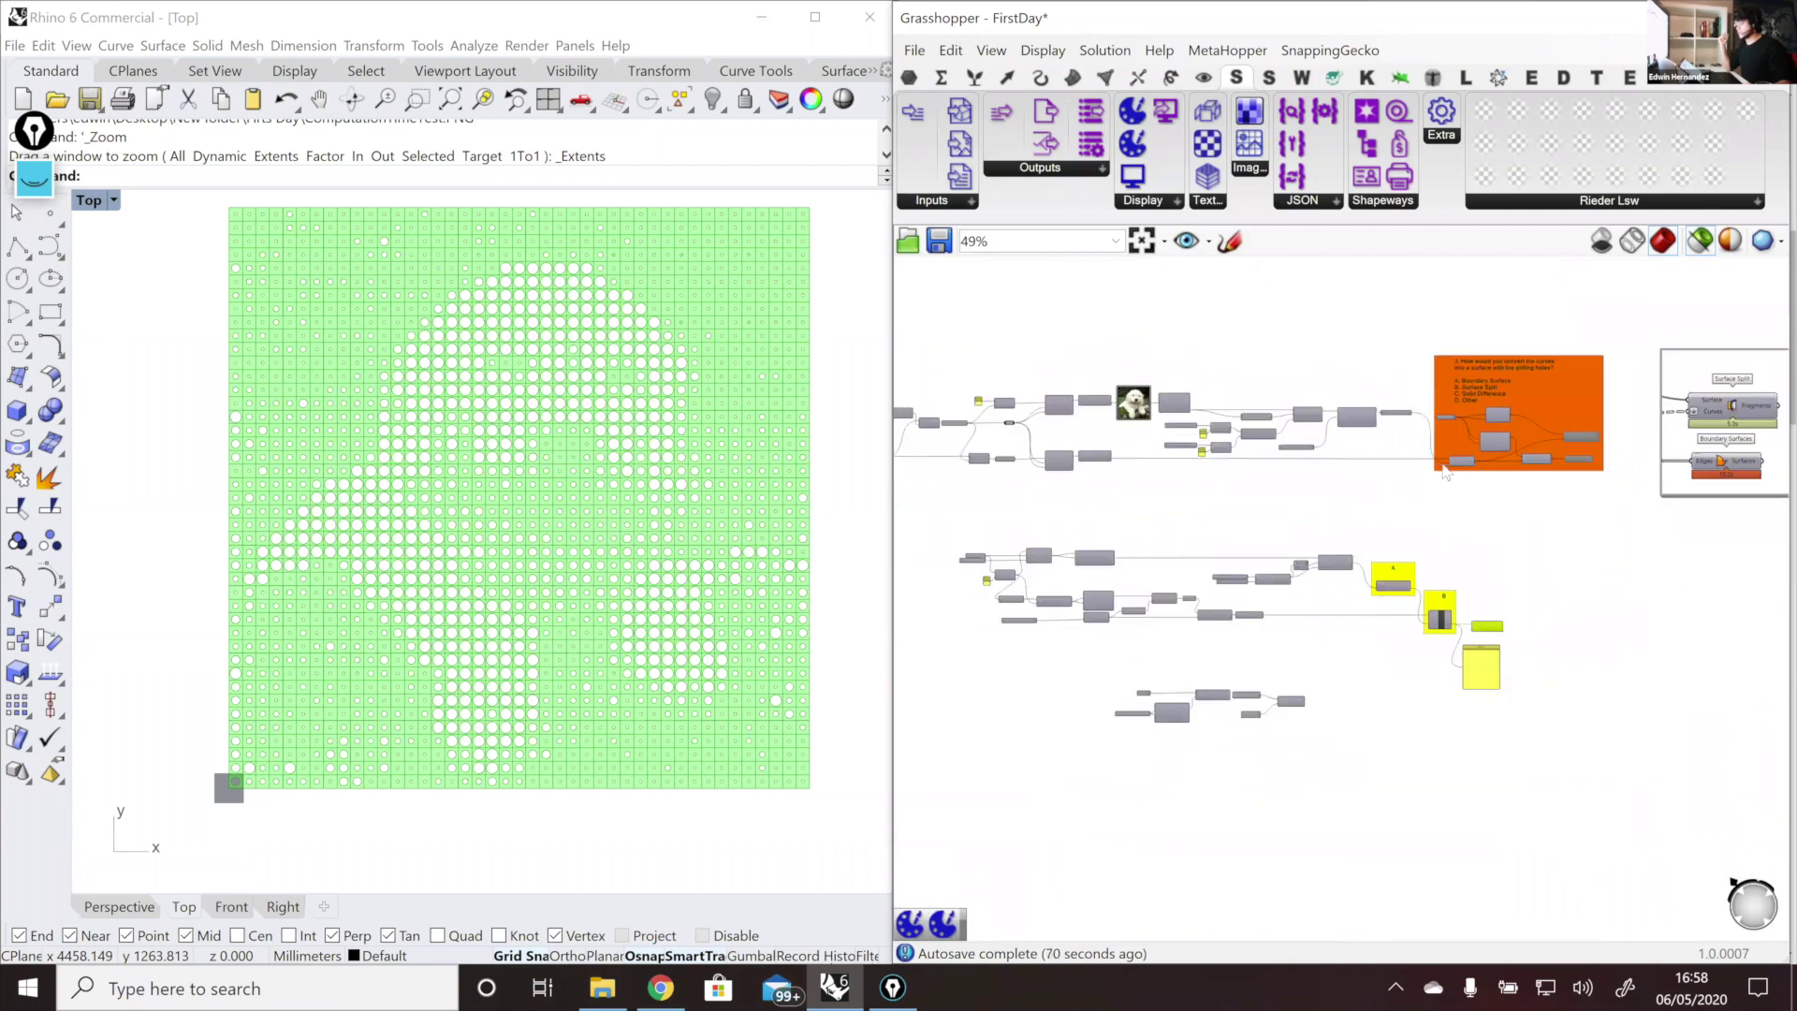
{"action": "scroll", "coordinate": [1348, 480], "scroll_direction": "up", "scroll_amount": 5}
{"action": "left_click", "coordinate": [1244, 467]}
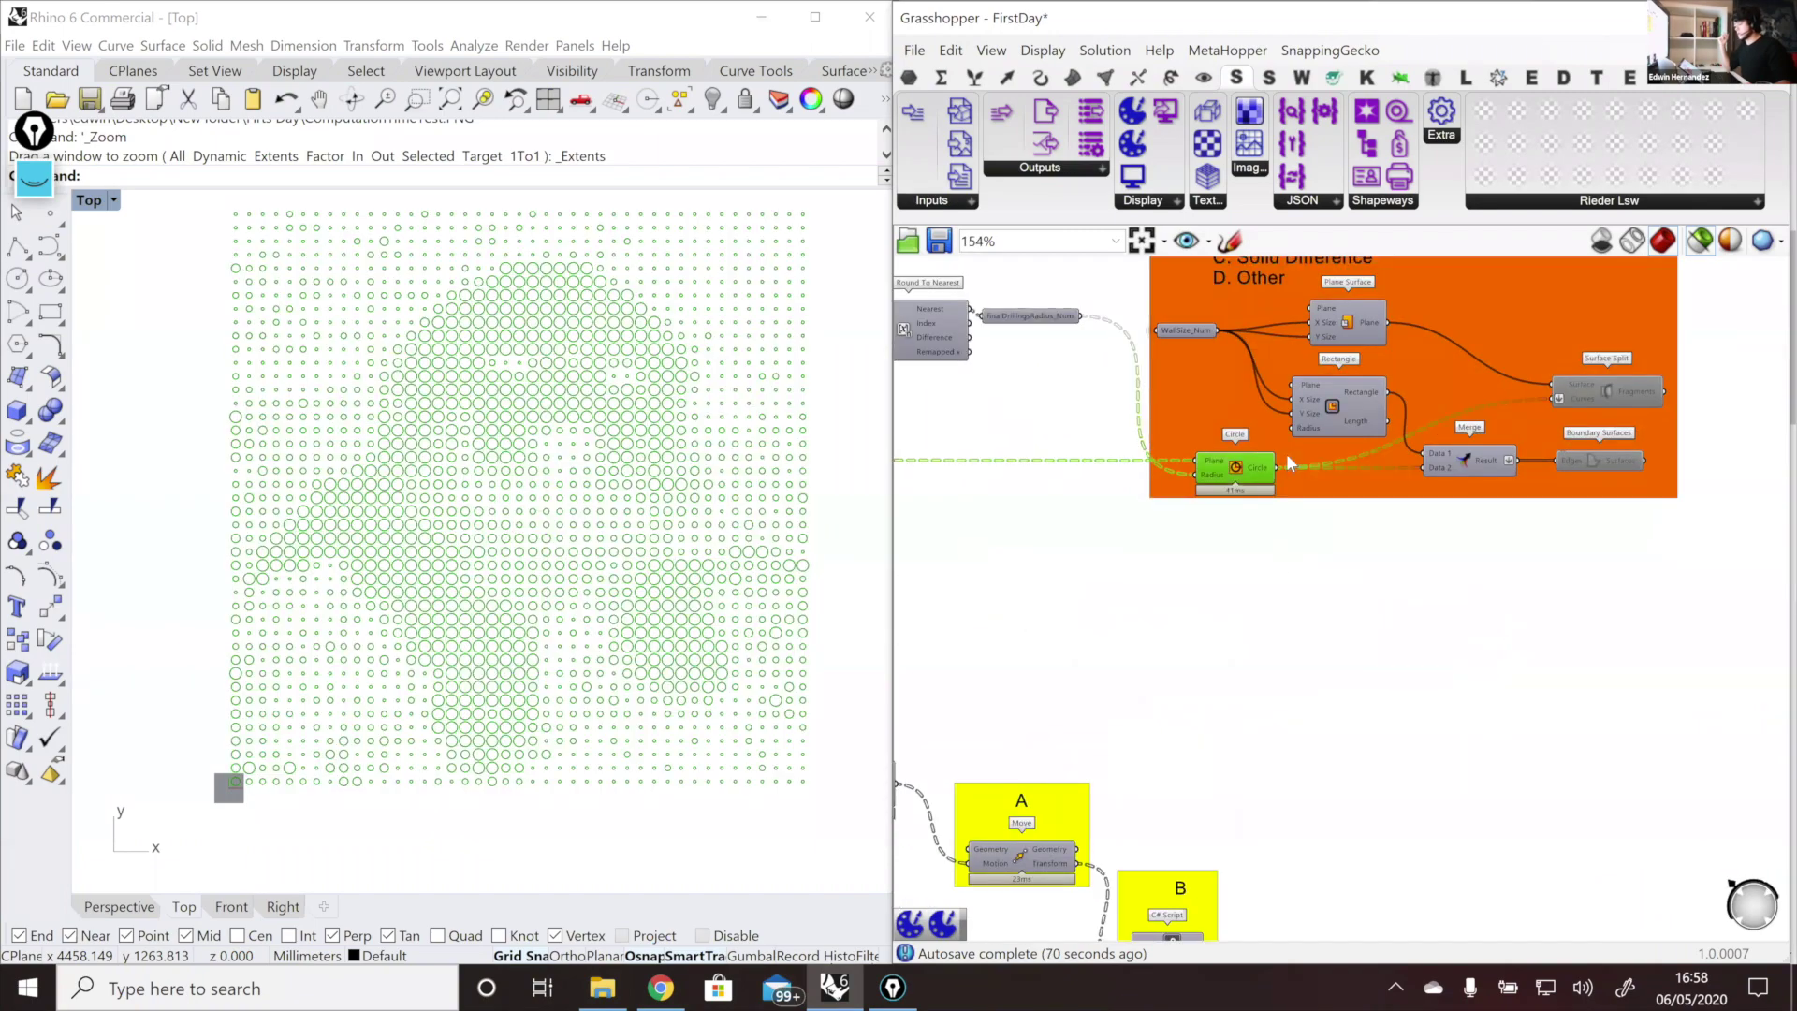
{"action": "scroll", "coordinate": [1283, 501], "scroll_direction": "down", "scroll_amount": 3}
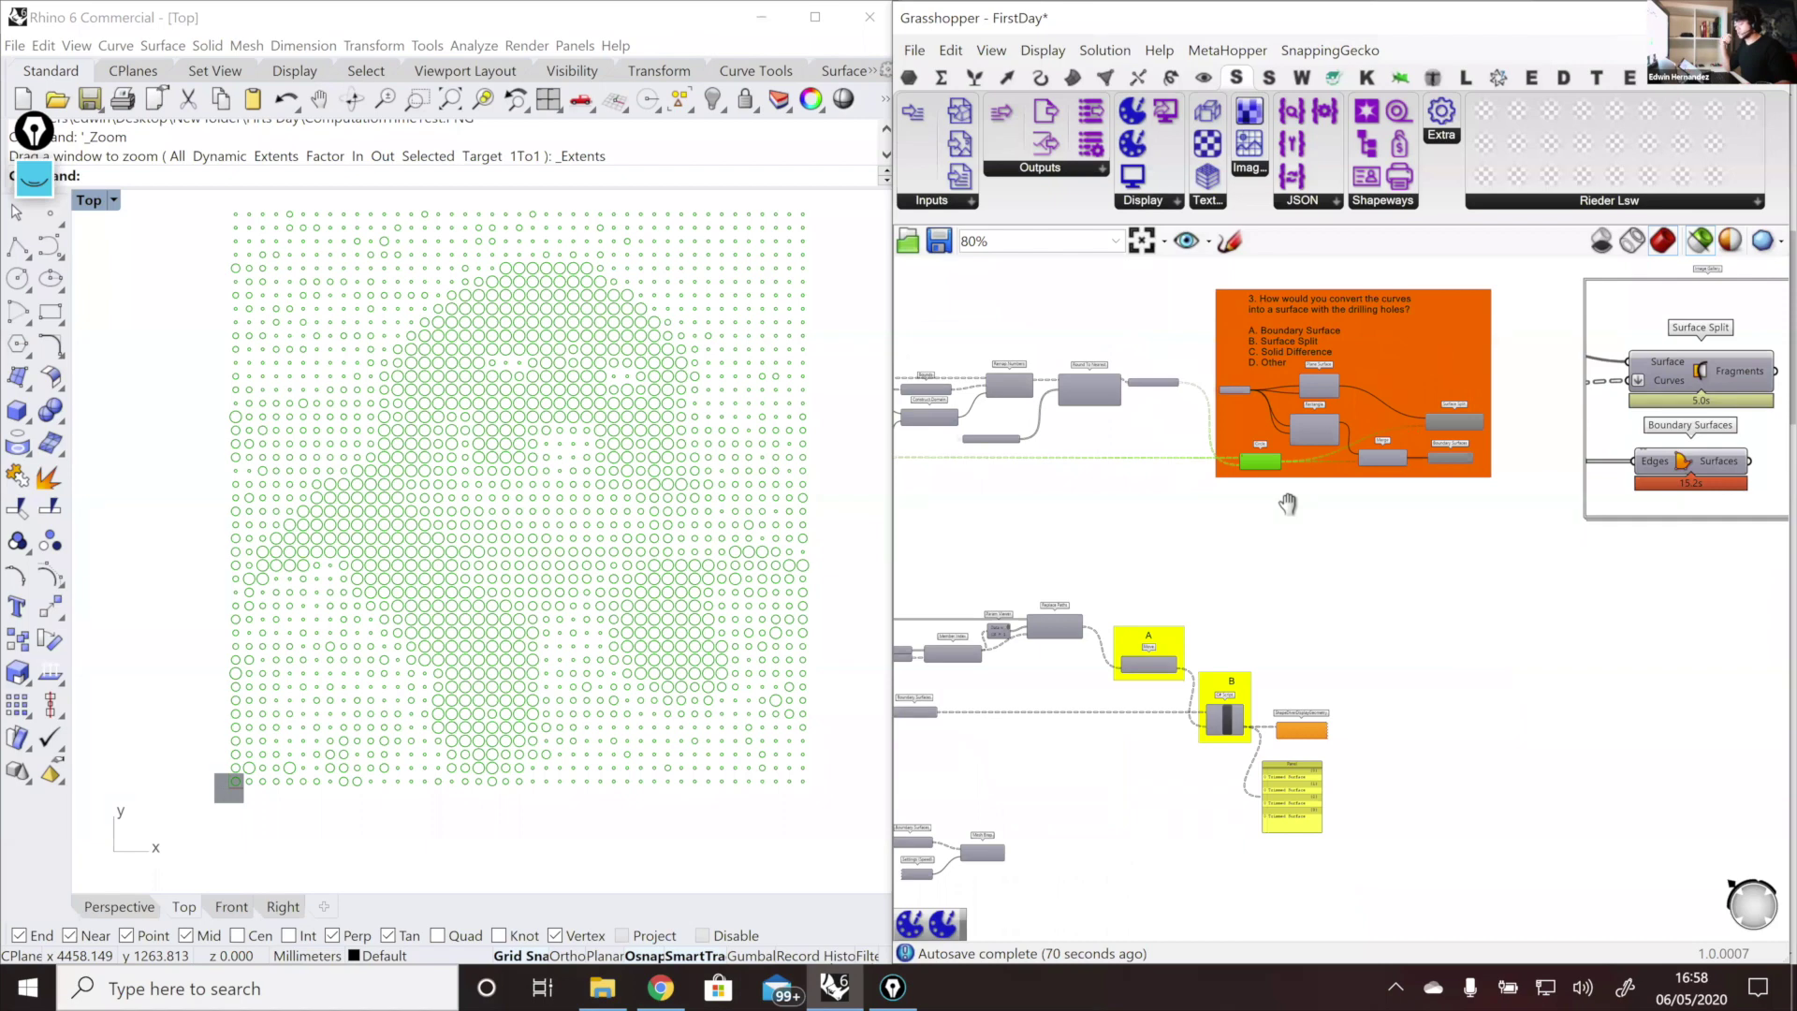
{"action": "scroll", "coordinate": [1349, 674], "scroll_direction": "up", "scroll_amount": 4}
{"action": "left_click", "coordinate": [1349, 672]}
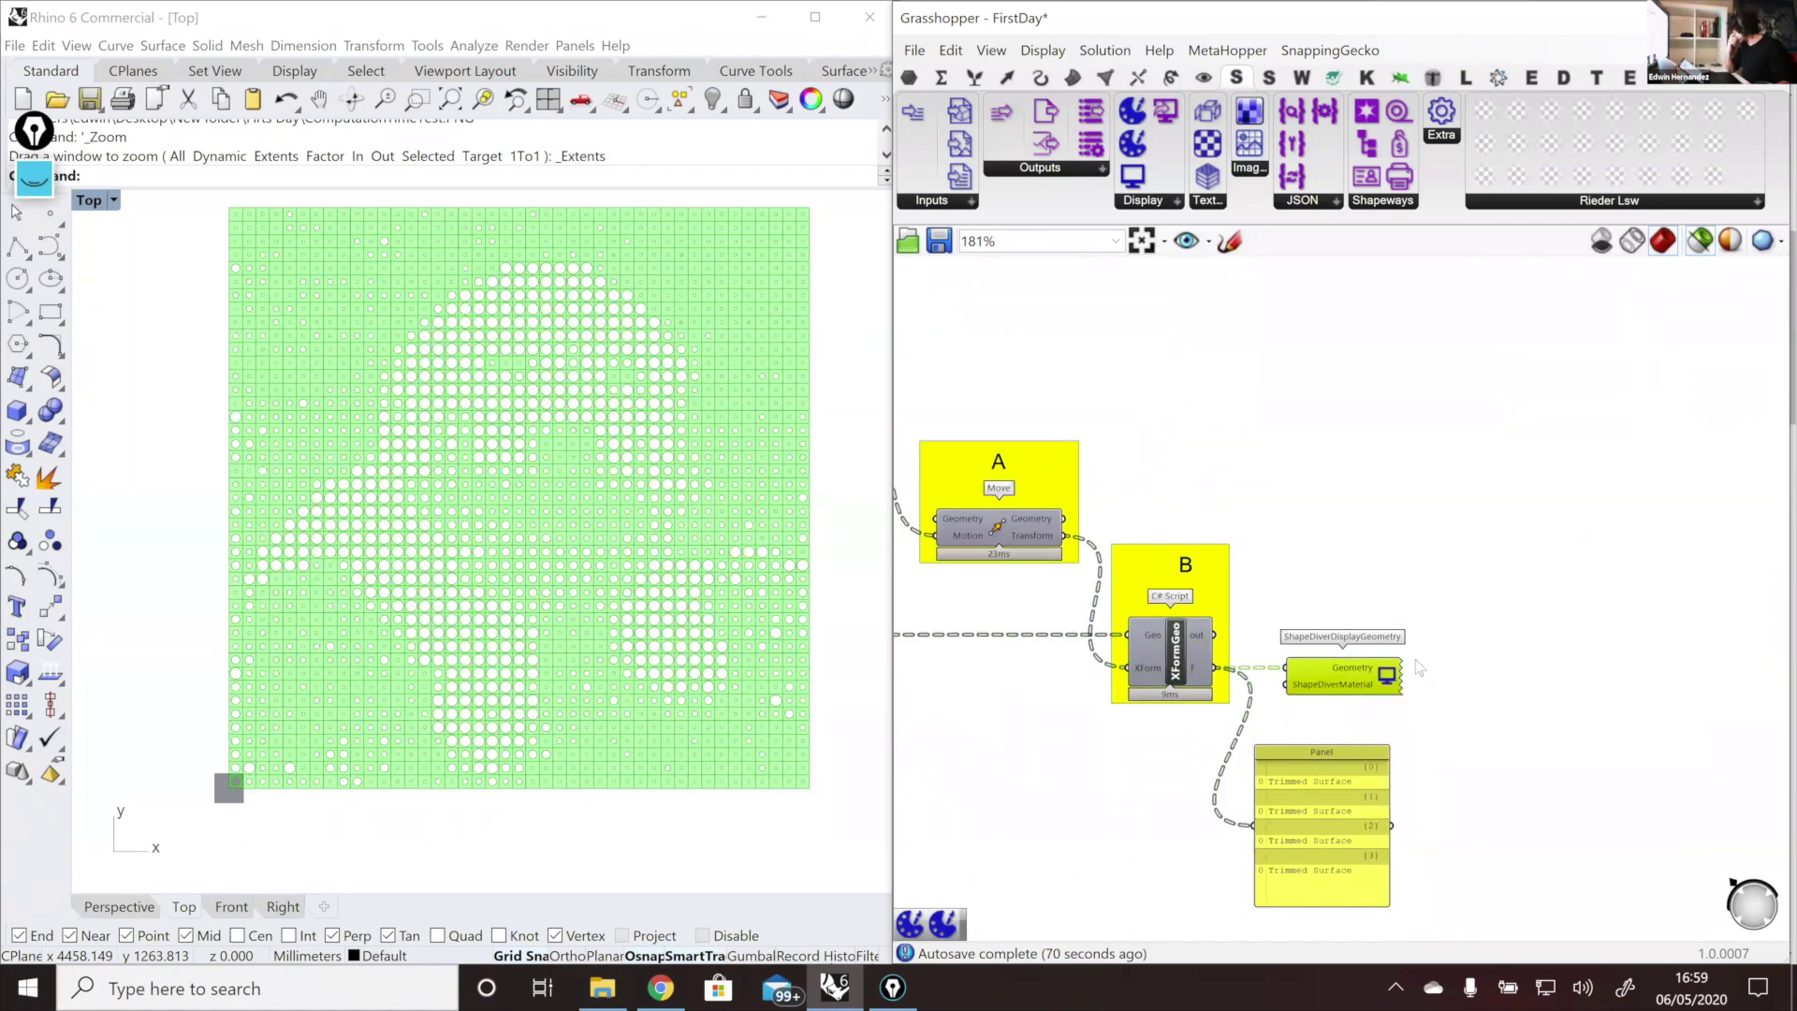
{"action": "scroll", "coordinate": [1349, 693], "scroll_direction": "down", "scroll_amount": 3}
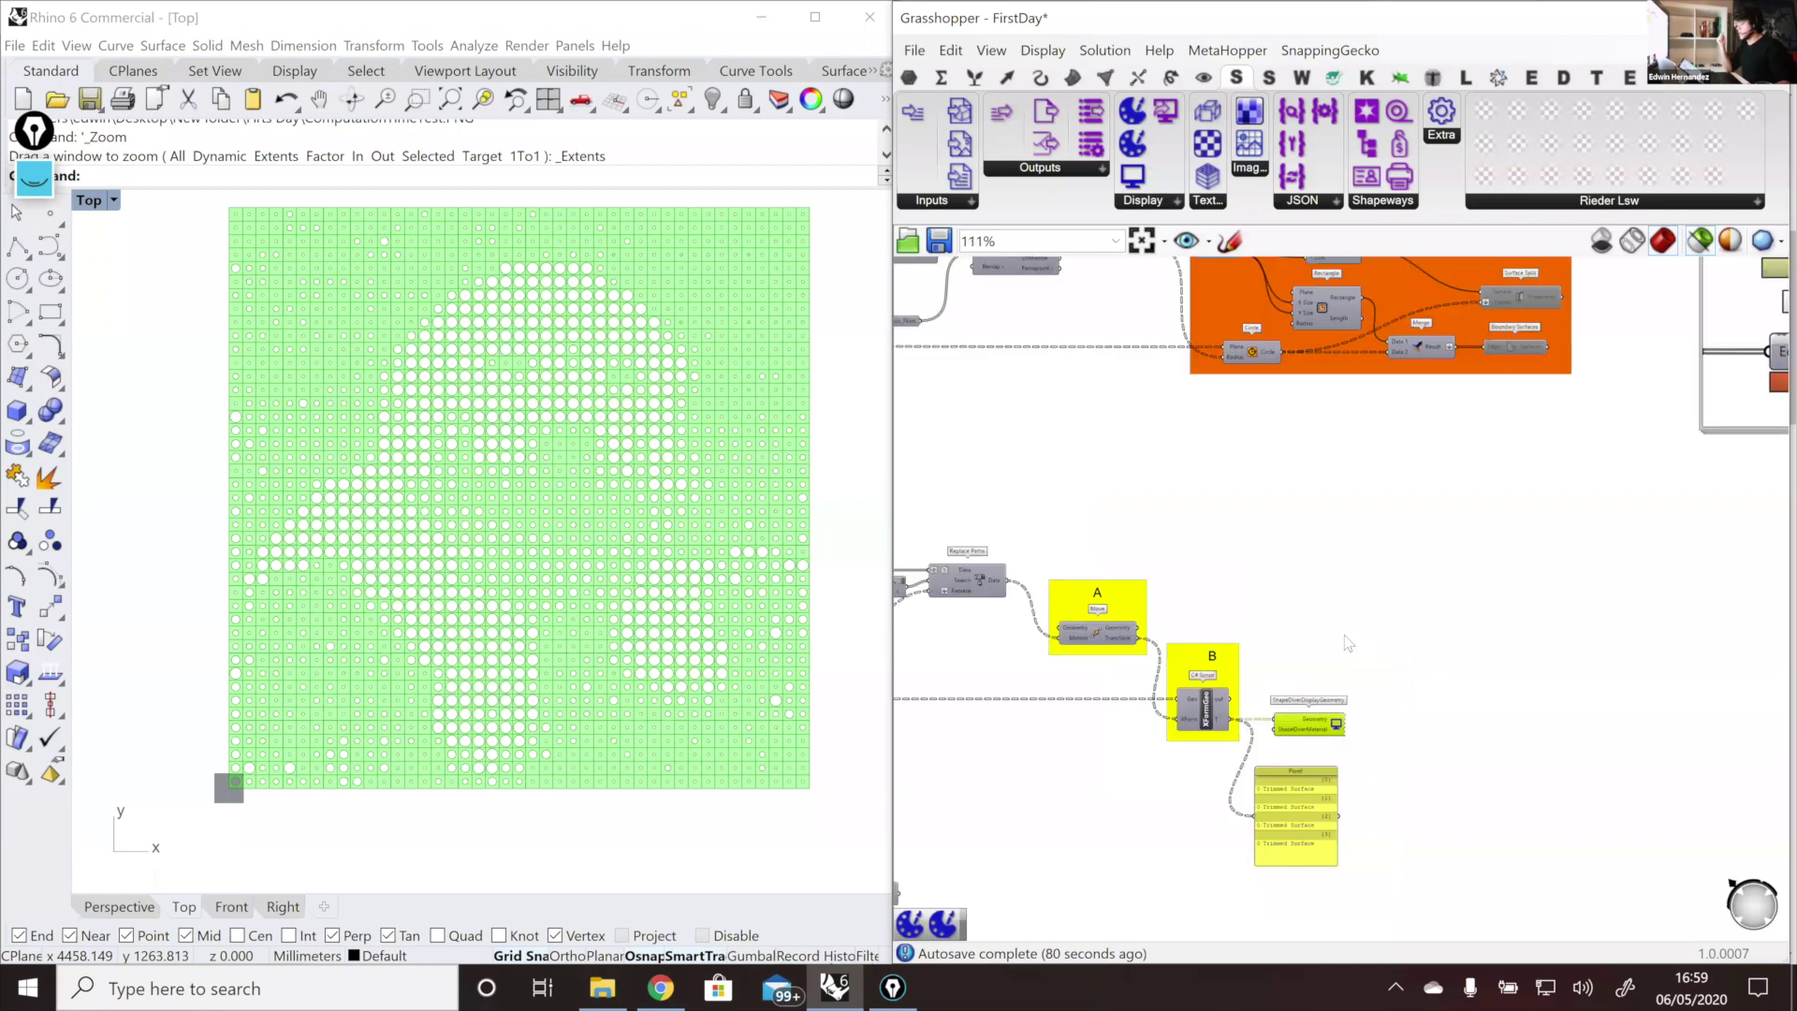
{"action": "scroll", "coordinate": [1234, 376], "scroll_direction": "up", "scroll_amount": 3}
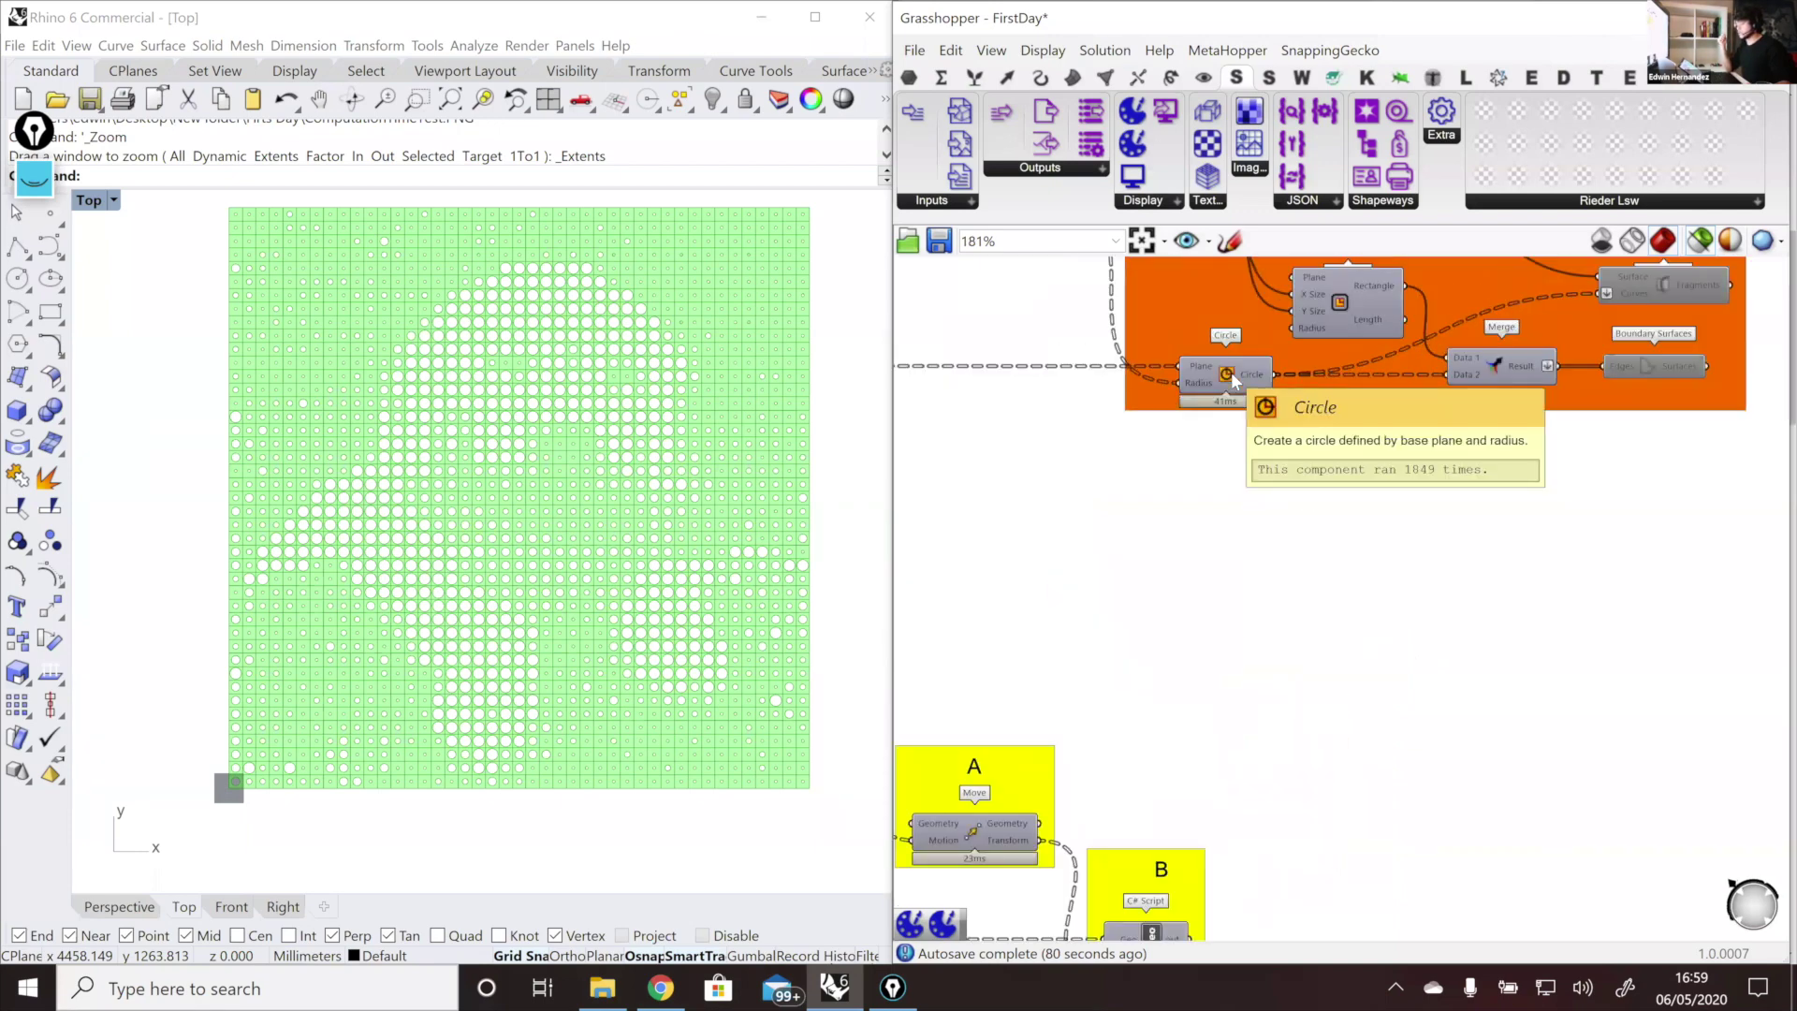
{"action": "left_click", "coordinate": [1263, 389]}
{"action": "mouse_move", "coordinate": [1264, 388]}
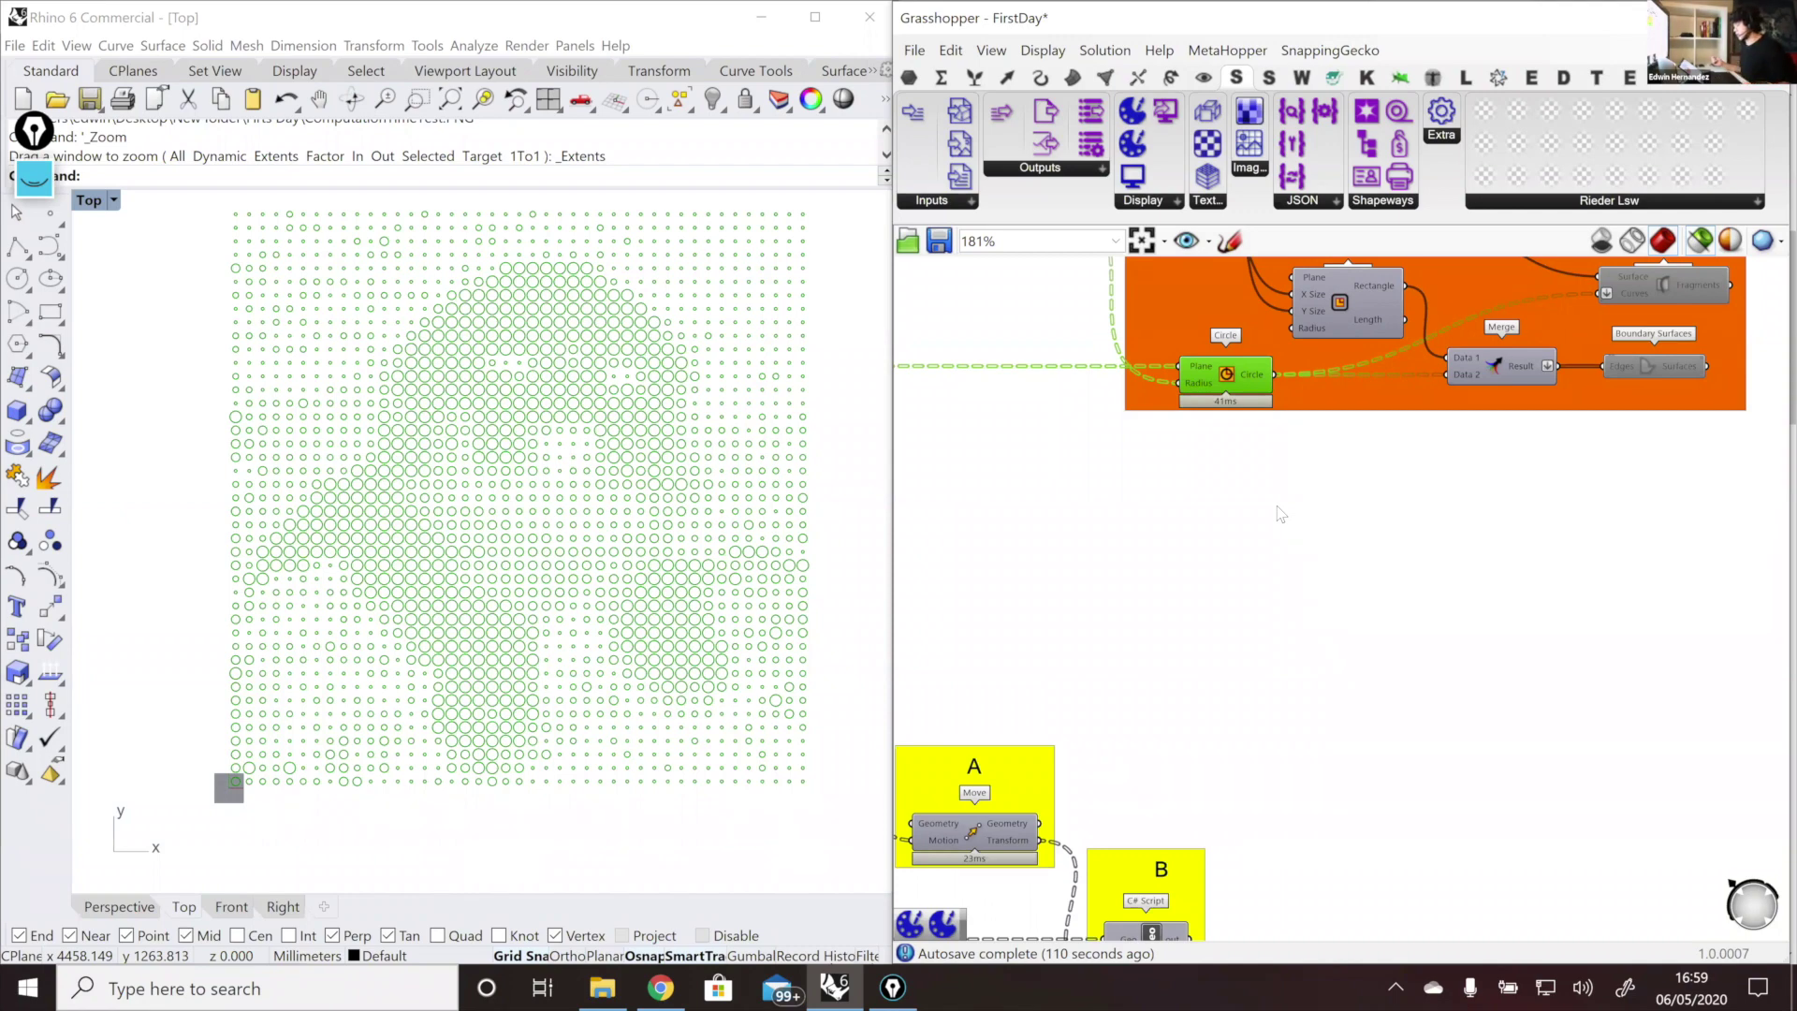
{"action": "scroll", "coordinate": [1259, 626], "scroll_direction": "down", "scroll_amount": 3}
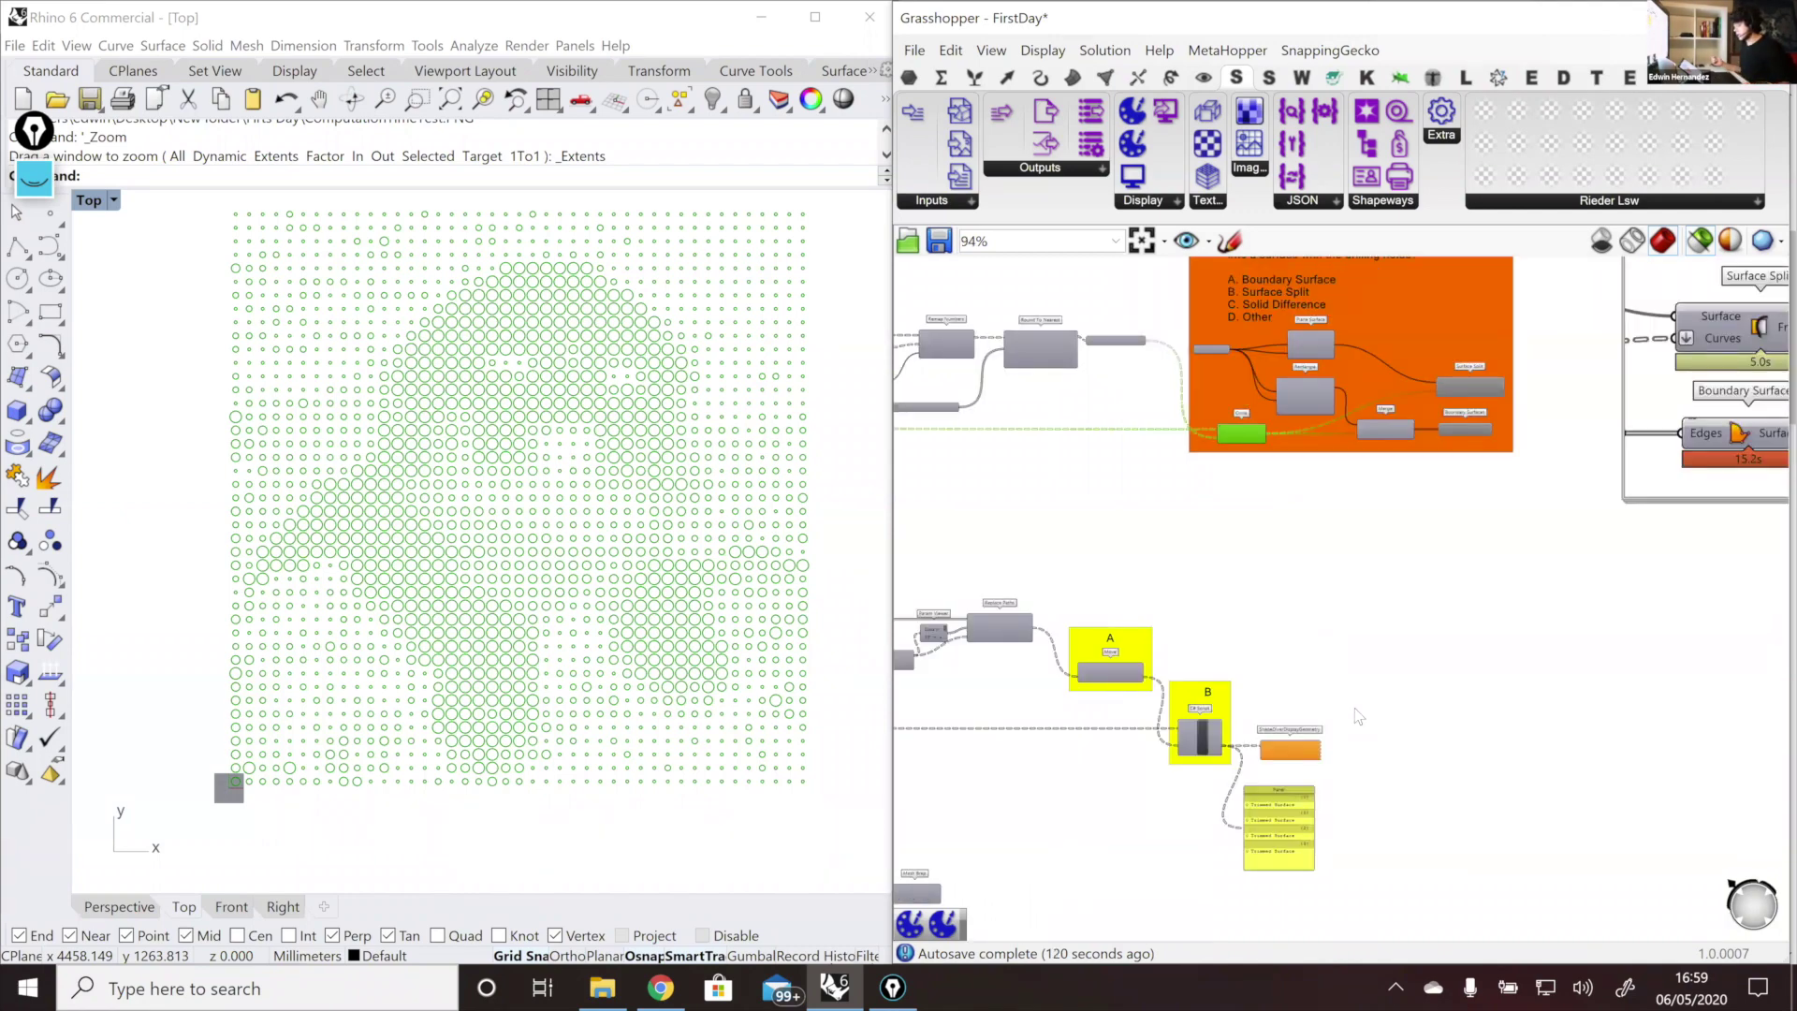
Step: Delete ShapeDiverDisplayGeometry and the panel attached to the C# Script's T output in group B
{"action": "scroll", "coordinate": [1359, 707], "scroll_direction": "up", "scroll_amount": 2}
{"action": "left_click_drag", "start_coordinate": [1356, 765], "coordinate": [1275, 632]}
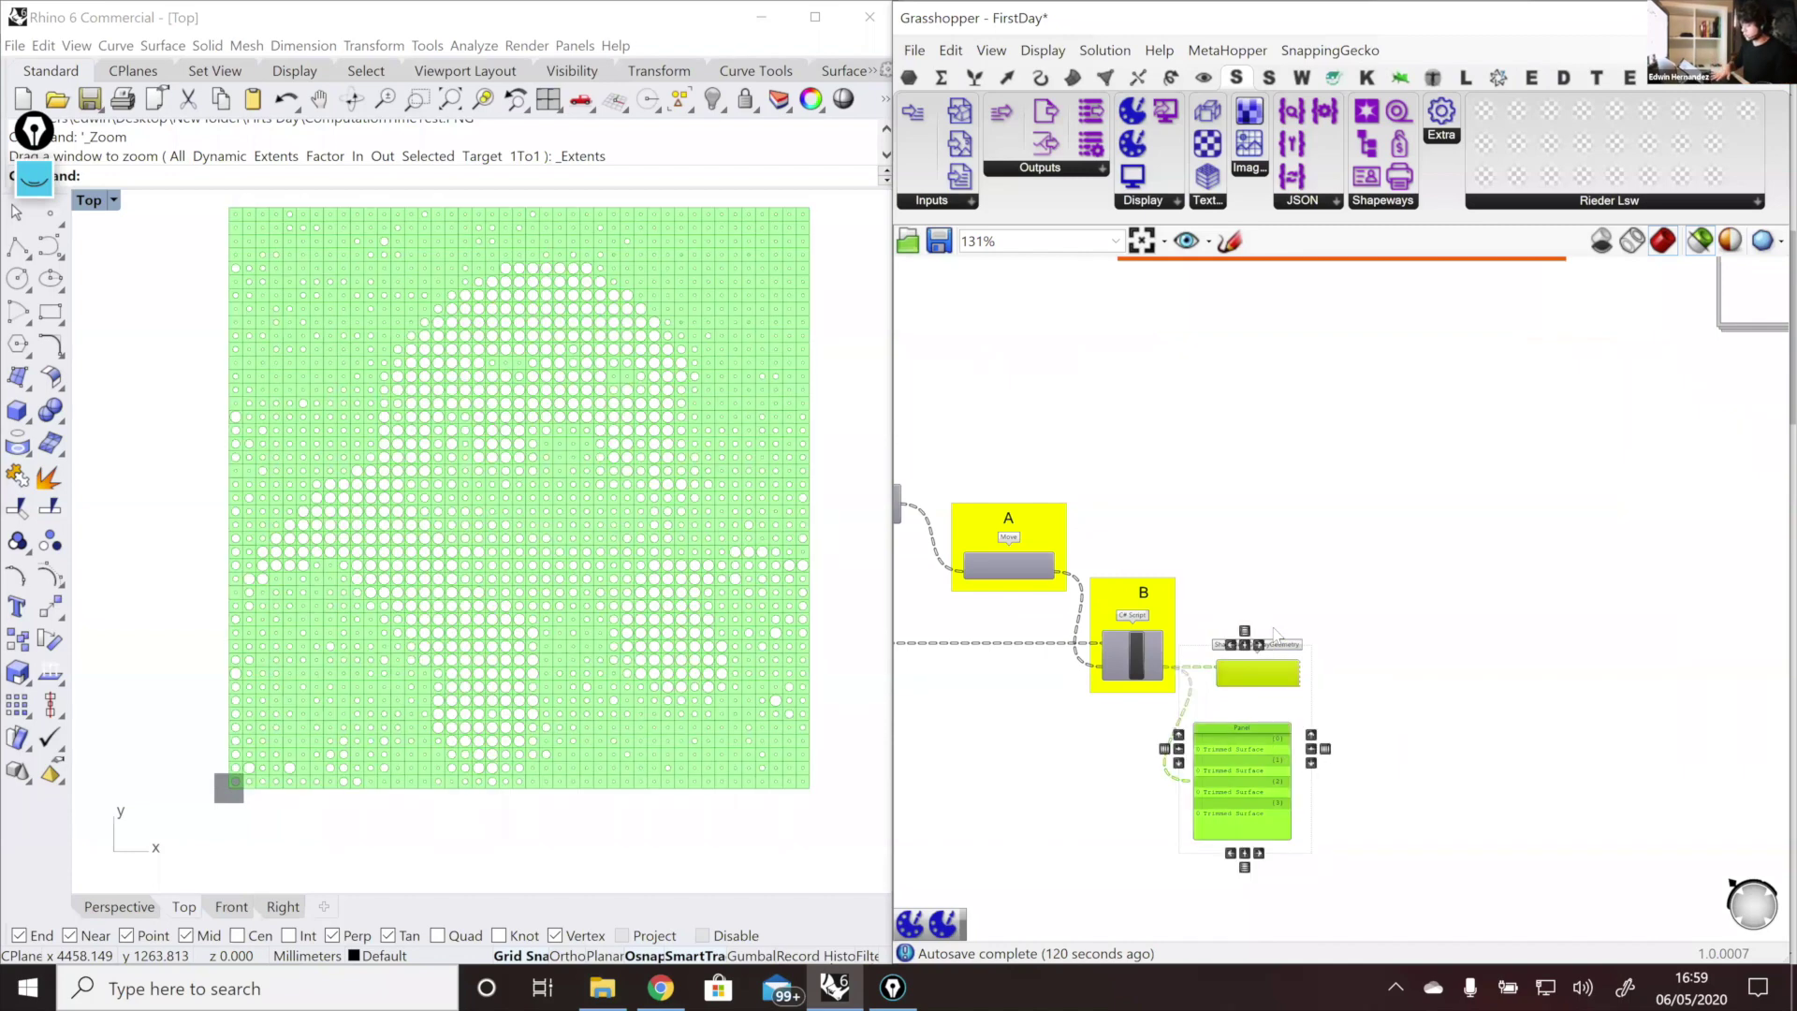
{"action": "key", "text": "Delete"}
{"action": "scroll", "coordinate": [1287, 635], "scroll_direction": "down", "scroll_amount": 5}
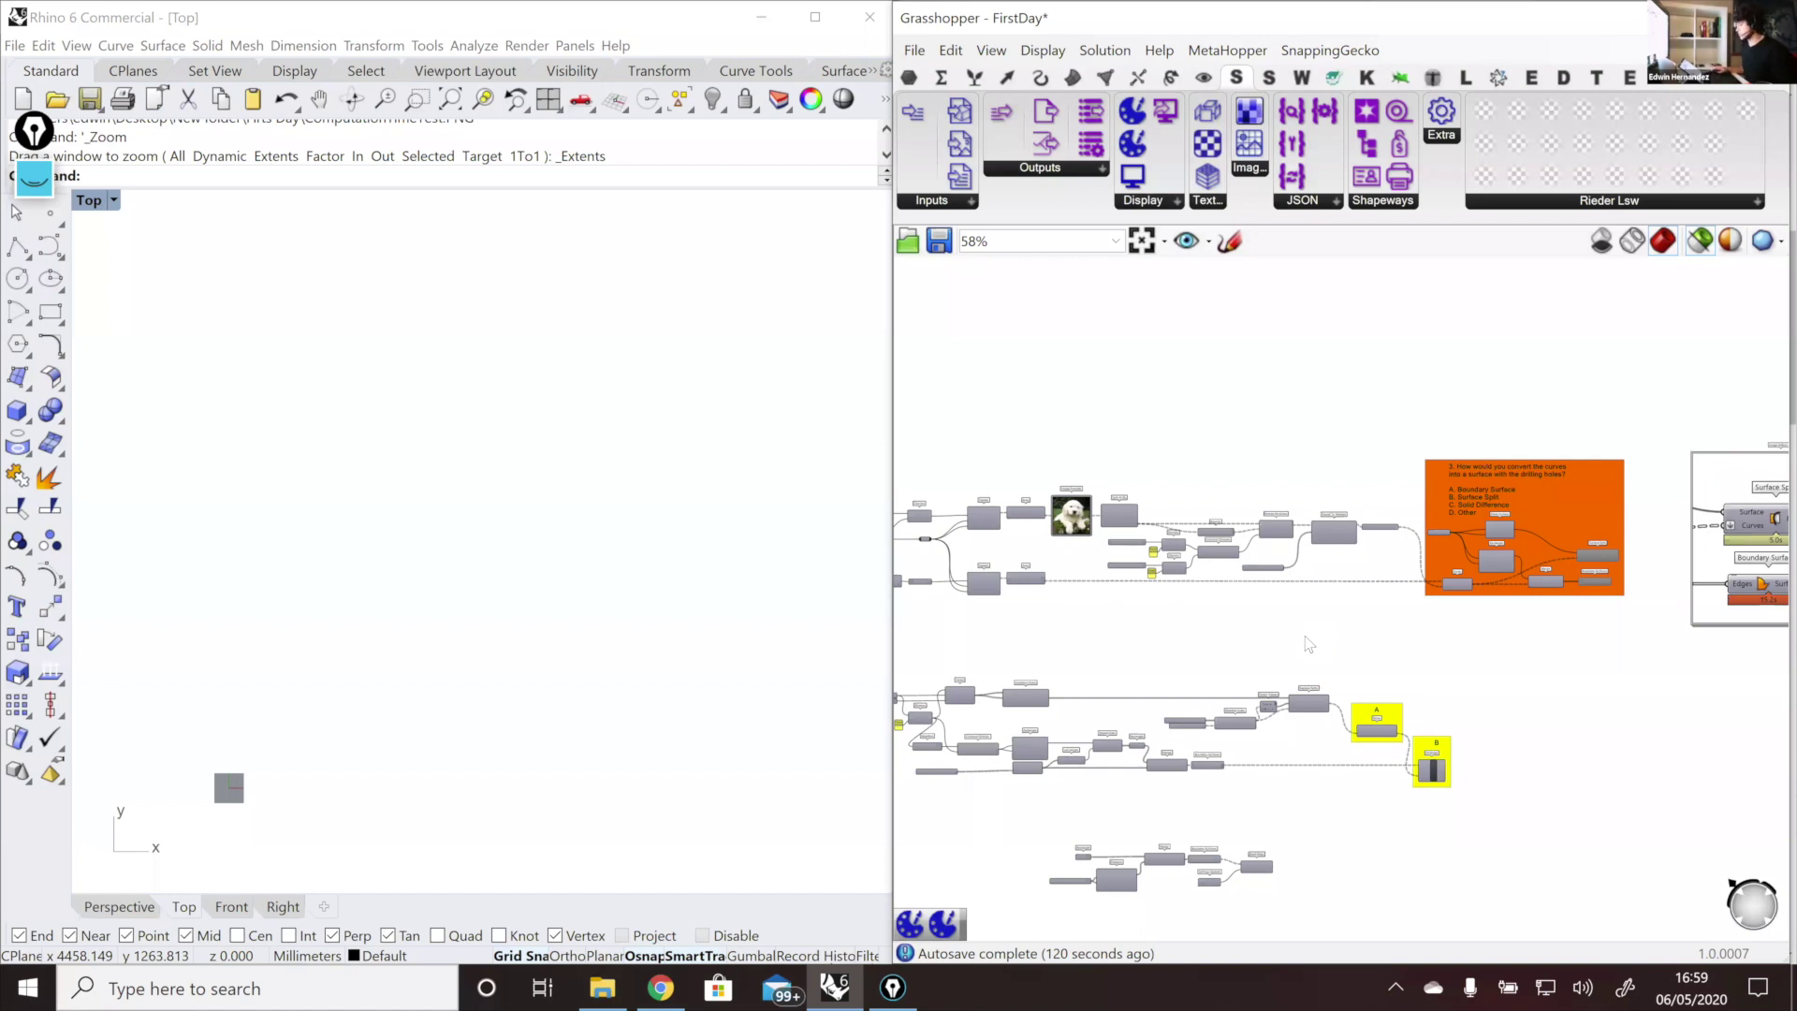
{"action": "scroll", "coordinate": [1376, 666], "scroll_direction": "down", "scroll_amount": 2}
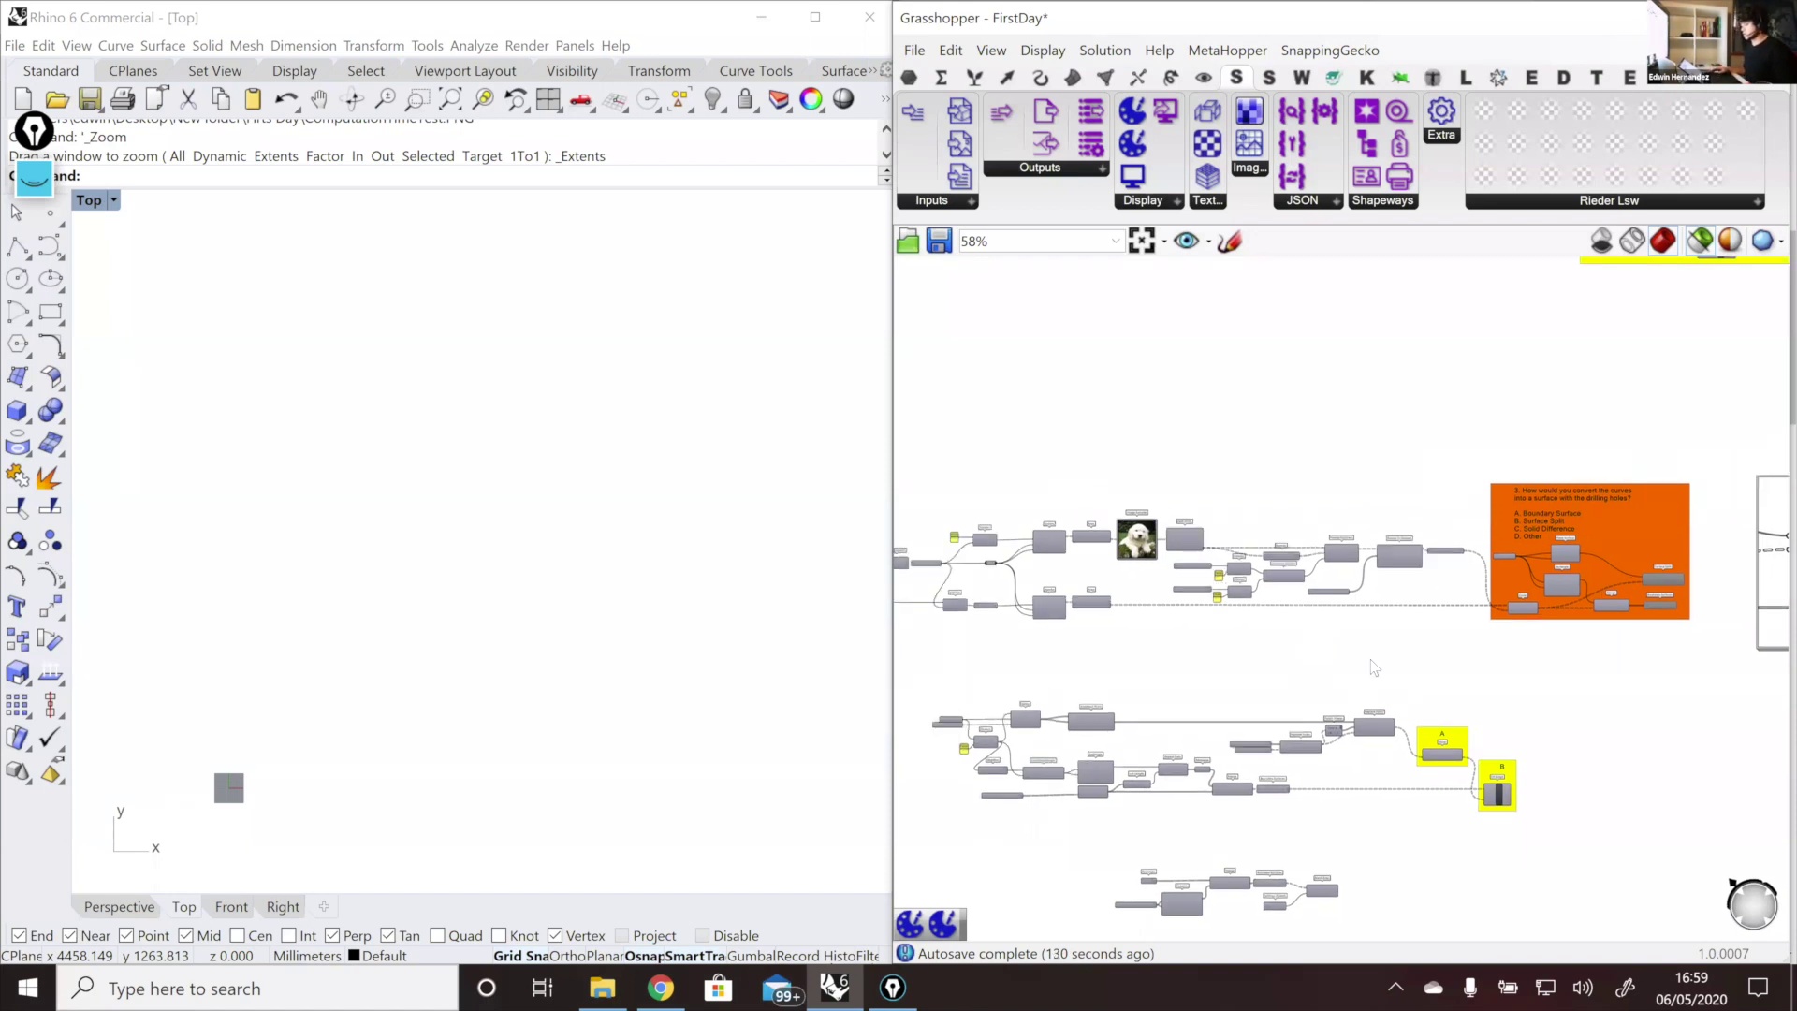
Step: Preview the Weave component's curves in the mesh example section and examine the Loft and Mesh Brep definition above it
{"action": "right_click_drag", "start_coordinate": [1376, 666], "coordinate": [1431, 683]}
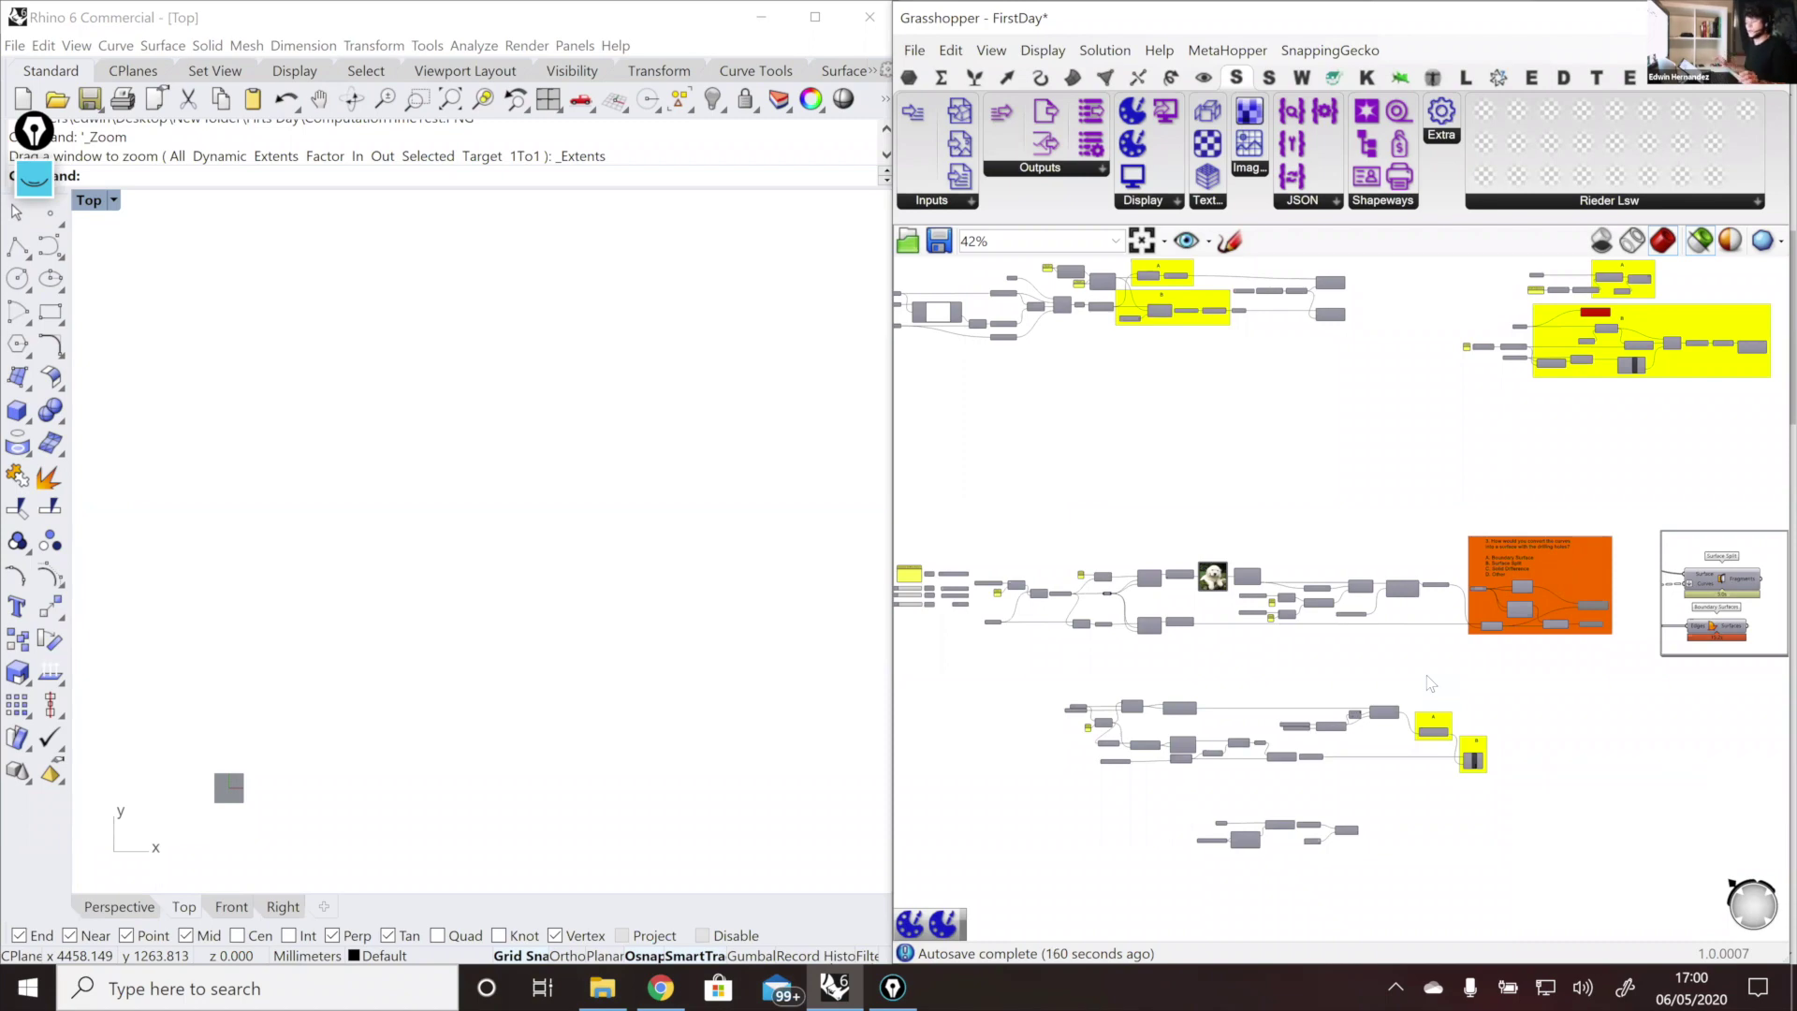
{"action": "right_click_drag", "start_coordinate": [1536, 624], "coordinate": [1484, 622]}
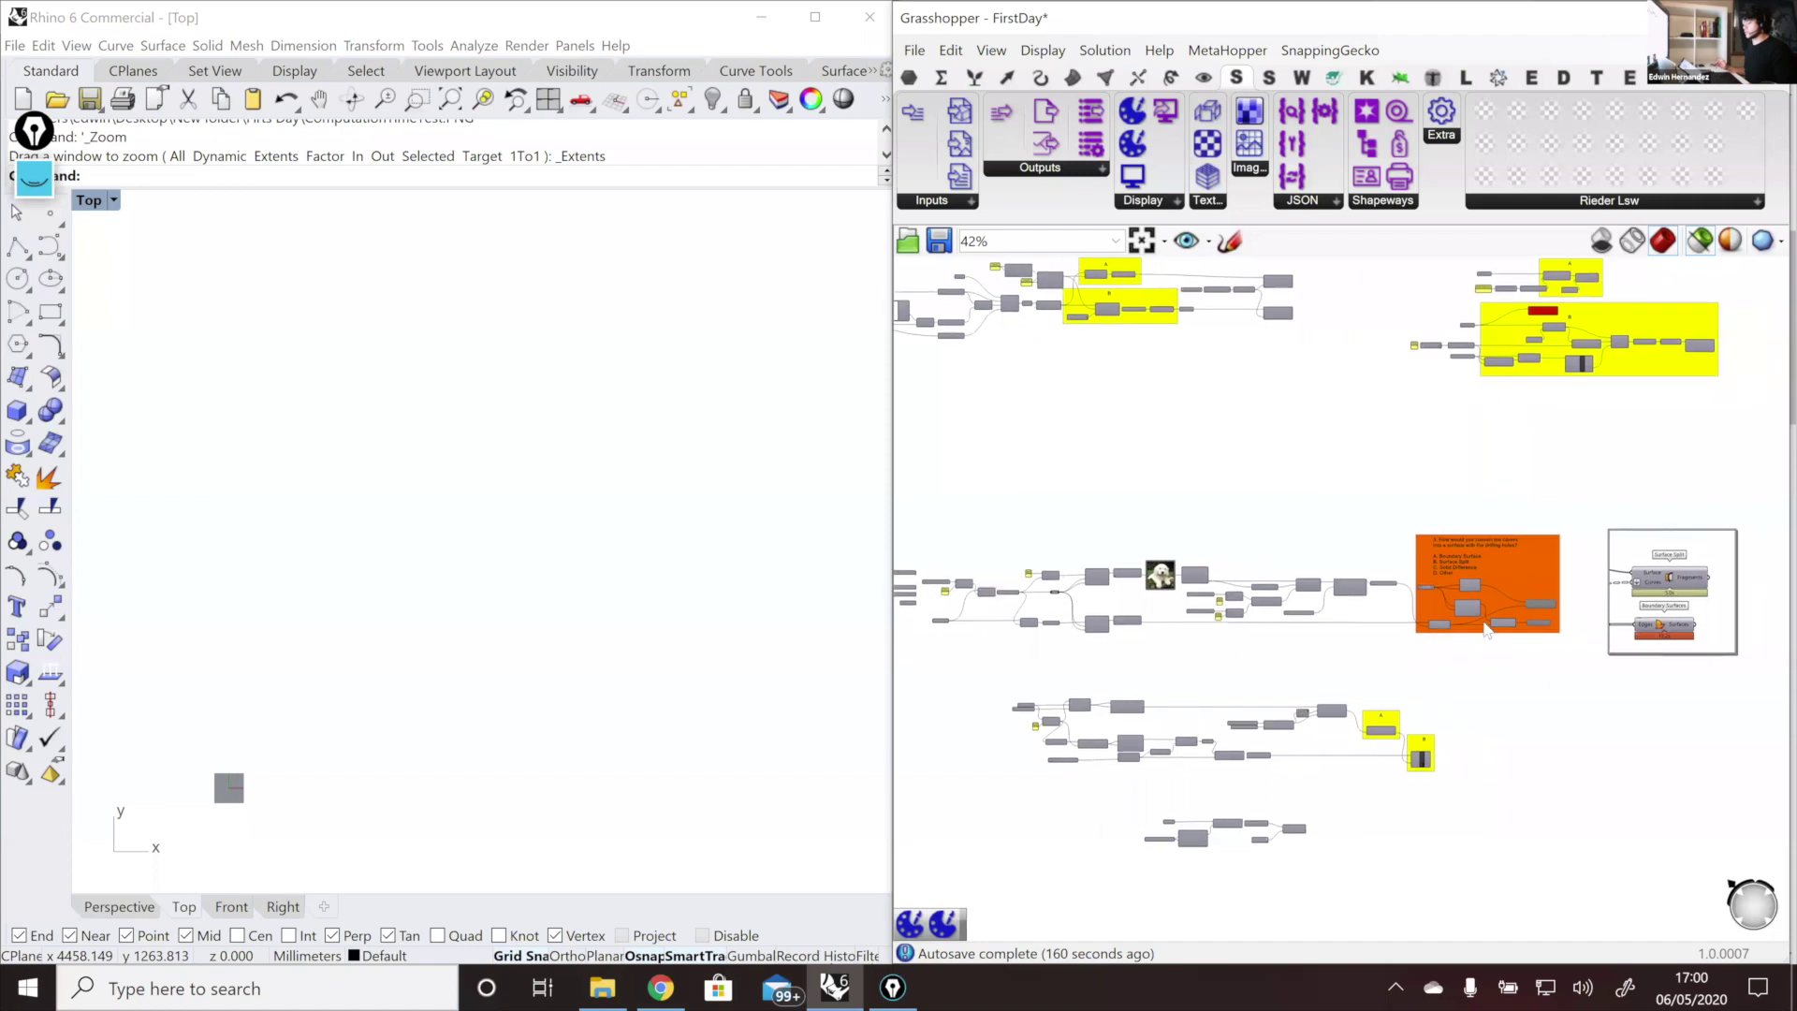
{"action": "scroll", "coordinate": [1487, 630], "scroll_direction": "up", "scroll_amount": 1}
{"action": "scroll", "coordinate": [1160, 702], "scroll_direction": "down", "scroll_amount": 1}
{"action": "right_click_drag", "start_coordinate": [1579, 488], "coordinate": [1263, 601]}
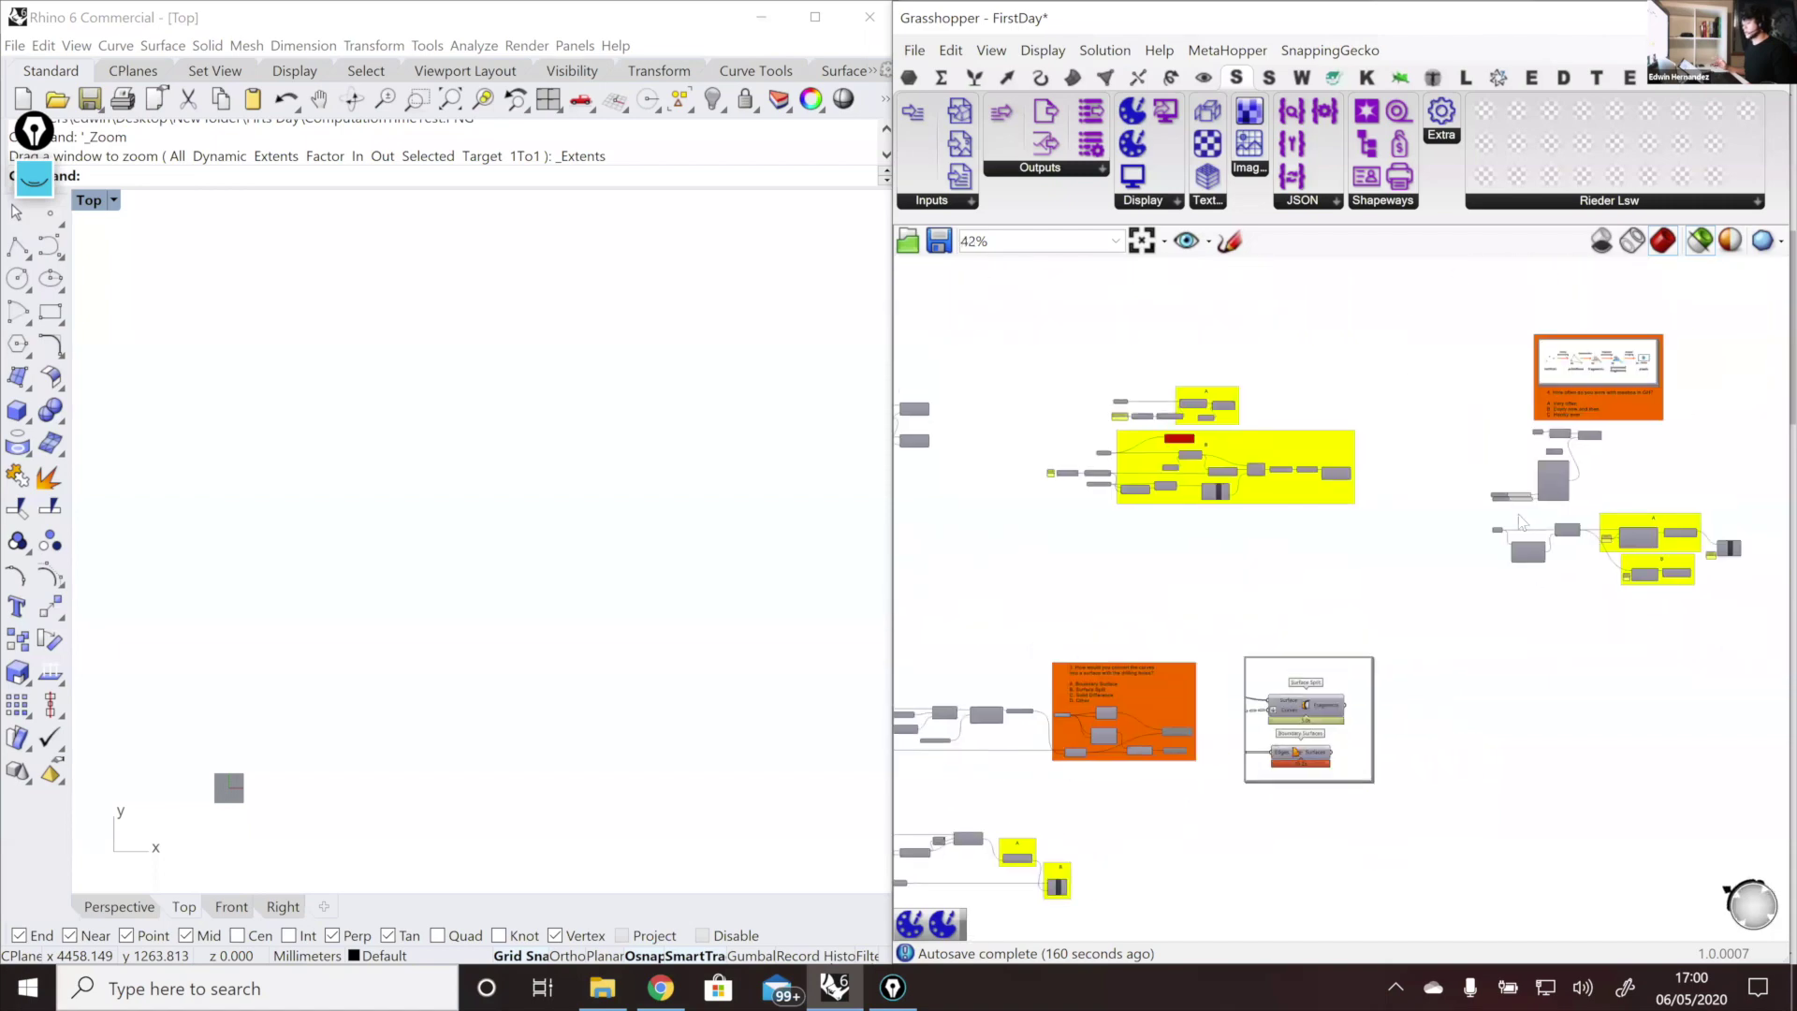
{"action": "scroll", "coordinate": [1520, 521], "scroll_direction": "up", "scroll_amount": 3}
{"action": "left_click", "coordinate": [1553, 553]}
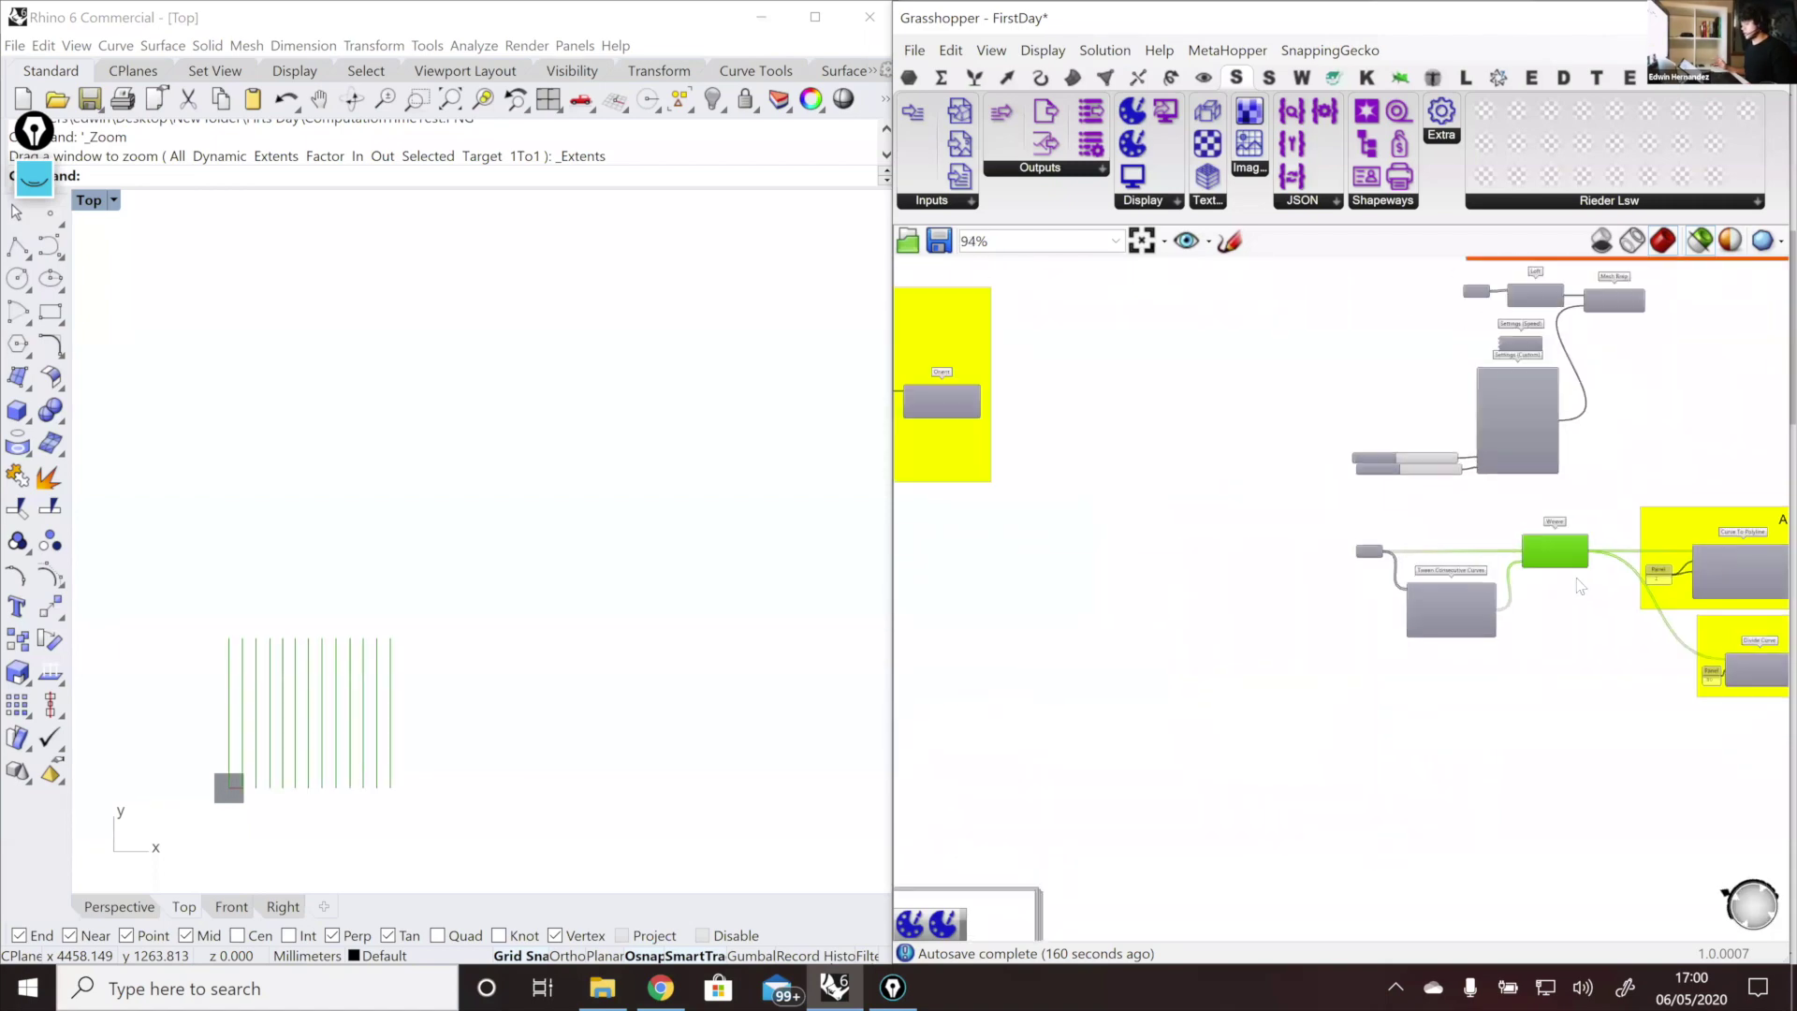
{"action": "scroll", "coordinate": [1544, 580], "scroll_direction": "down", "scroll_amount": 2}
{"action": "right_click_drag", "start_coordinate": [1396, 365], "coordinate": [1243, 338]}
{"action": "scroll", "coordinate": [1404, 349], "scroll_direction": "up", "scroll_amount": 5}
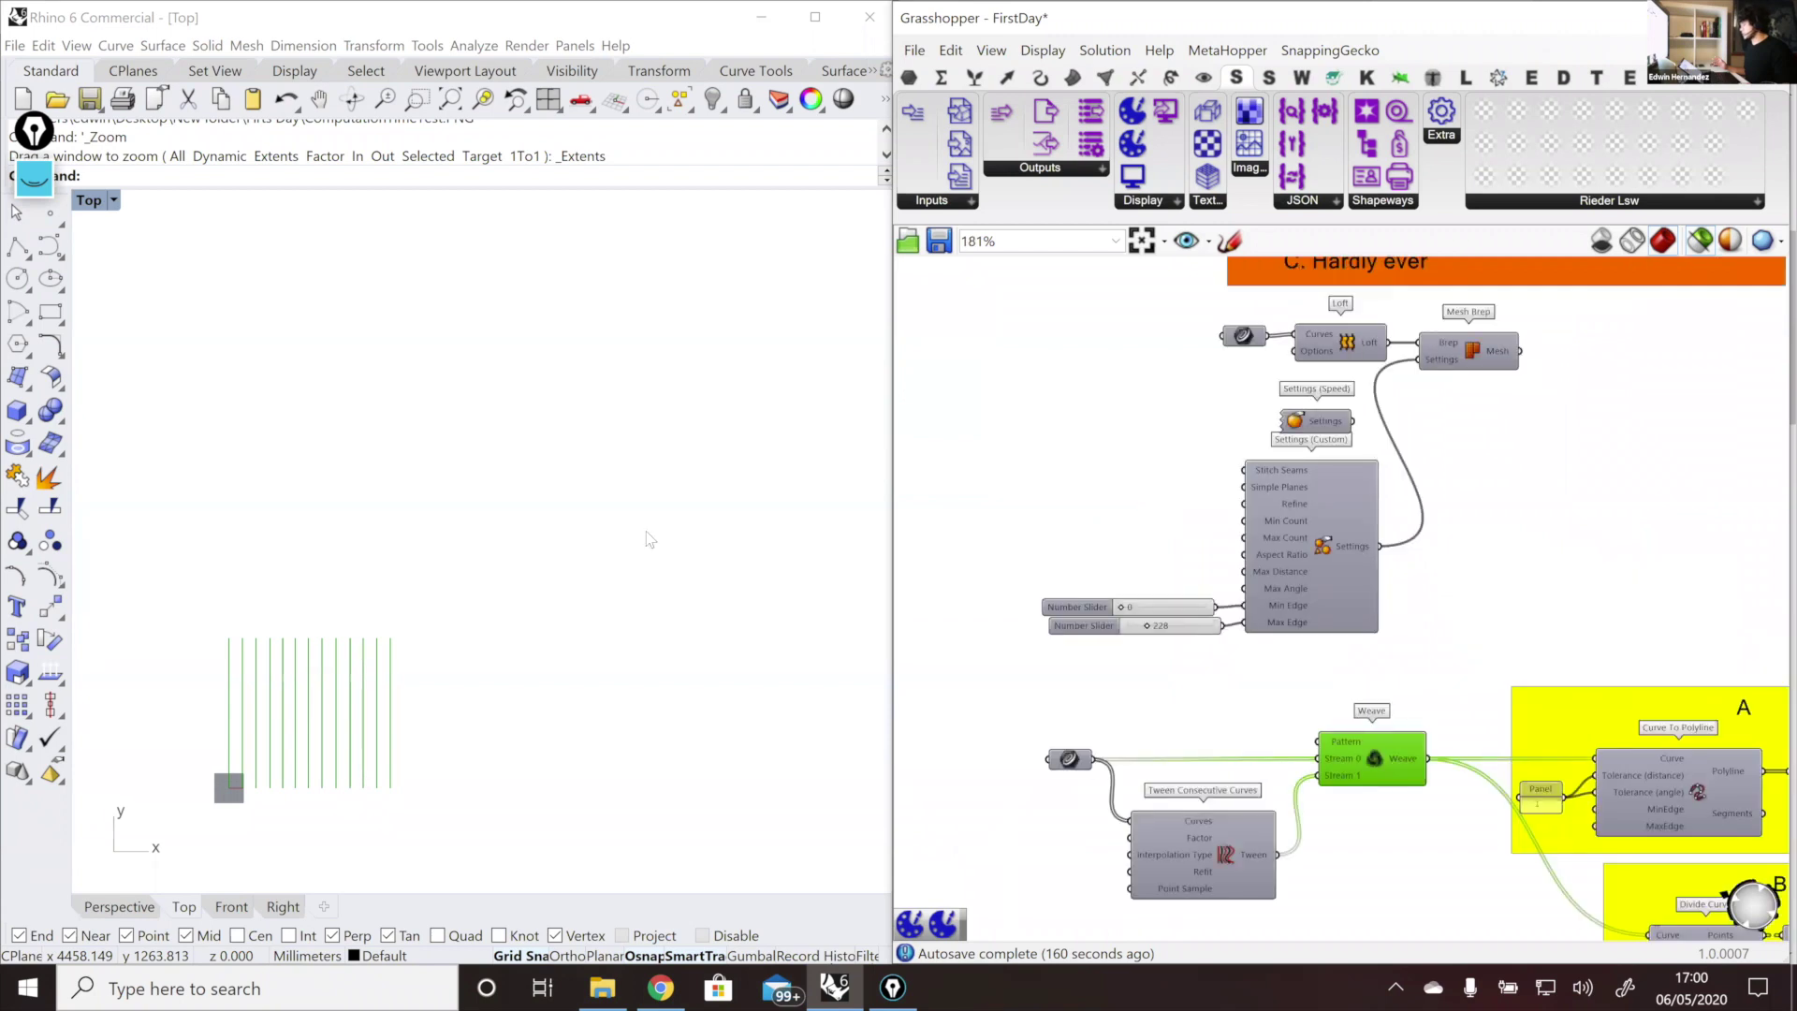
Step: Preview the Loft surface in a maximized Perspective viewport and inspect its shape from several angles
{"action": "double_click", "coordinate": [93, 203]}
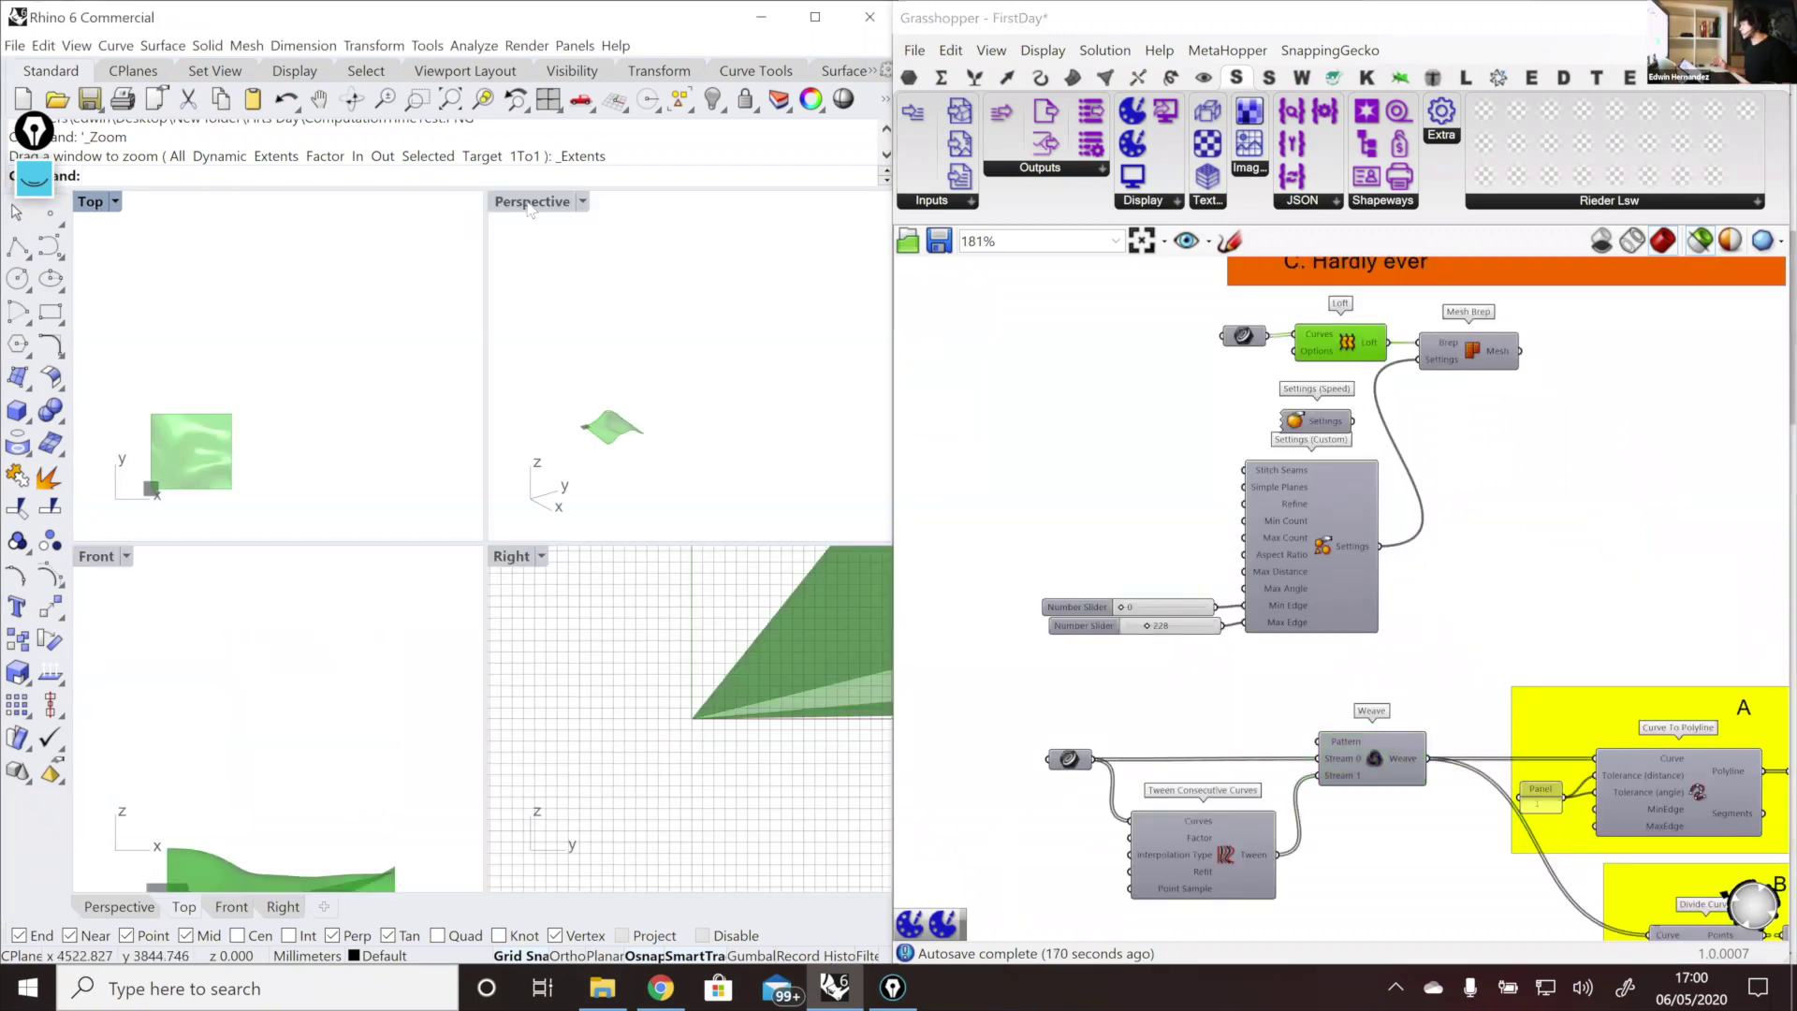
{"action": "double_click", "coordinate": [531, 202]}
{"action": "scroll", "coordinate": [533, 663], "scroll_direction": "up", "scroll_amount": 5}
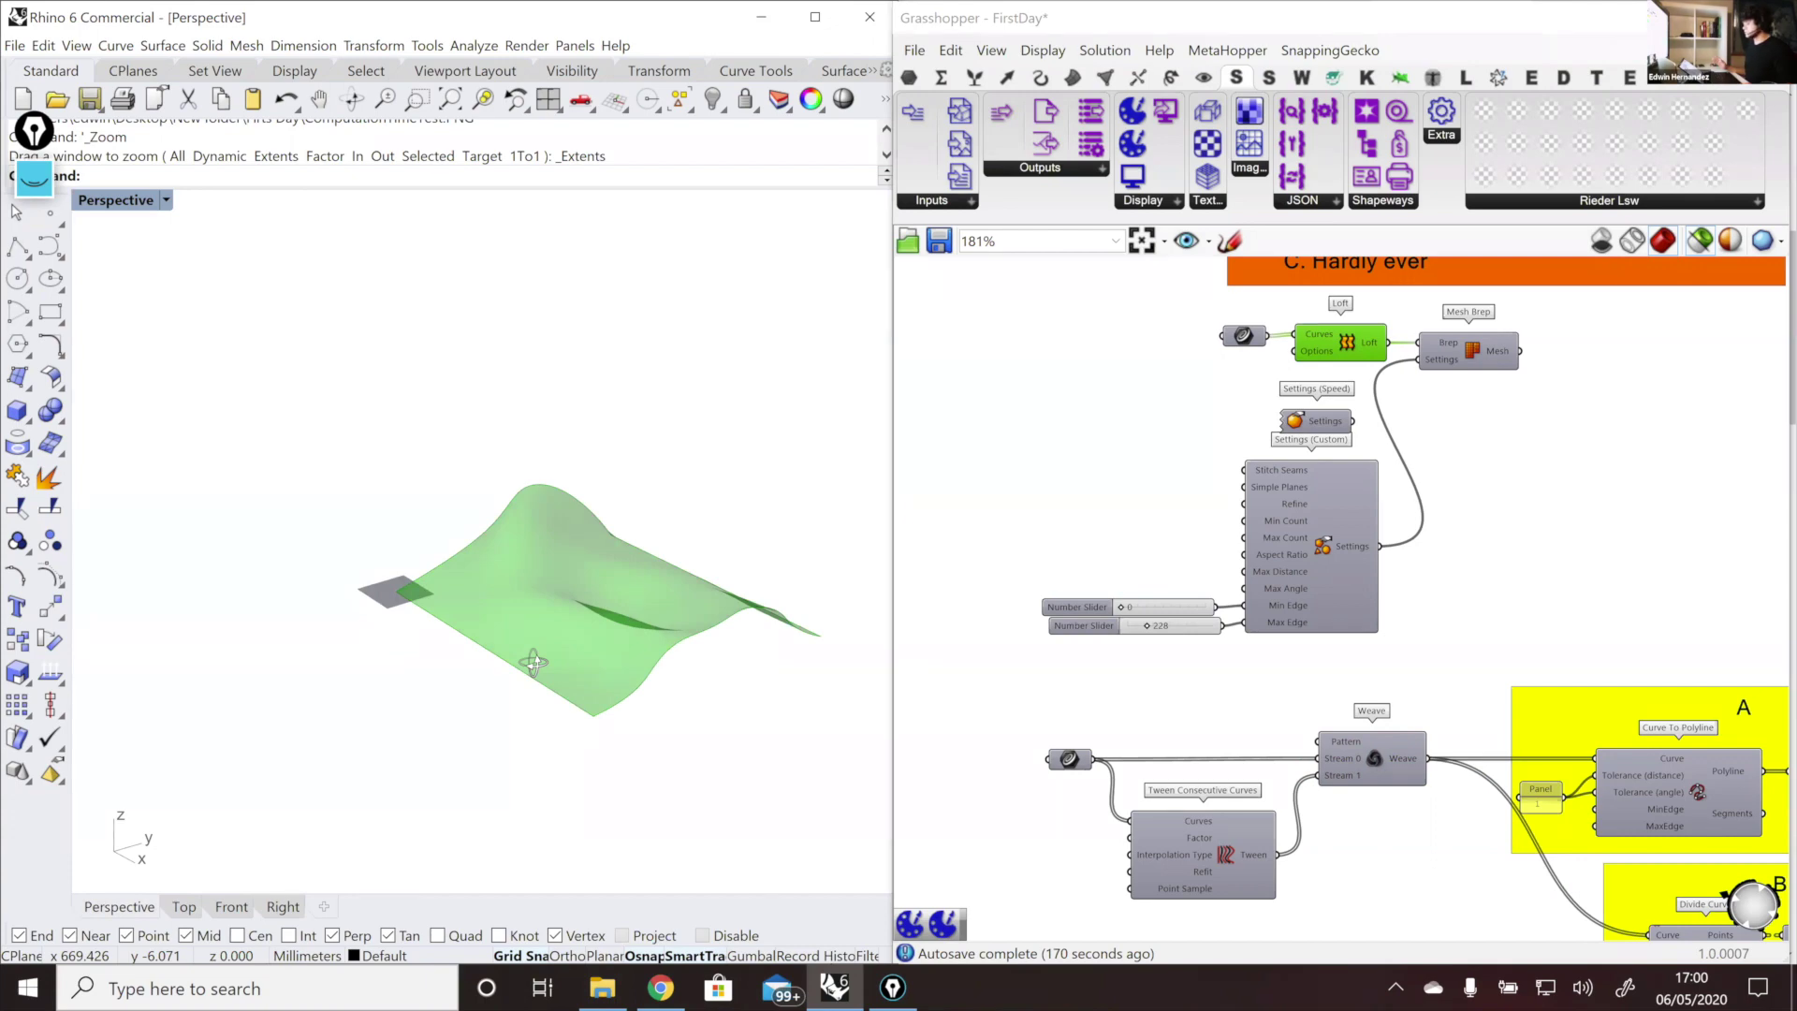
{"action": "right_click_drag", "start_coordinate": [534, 663], "coordinate": [325, 739]}
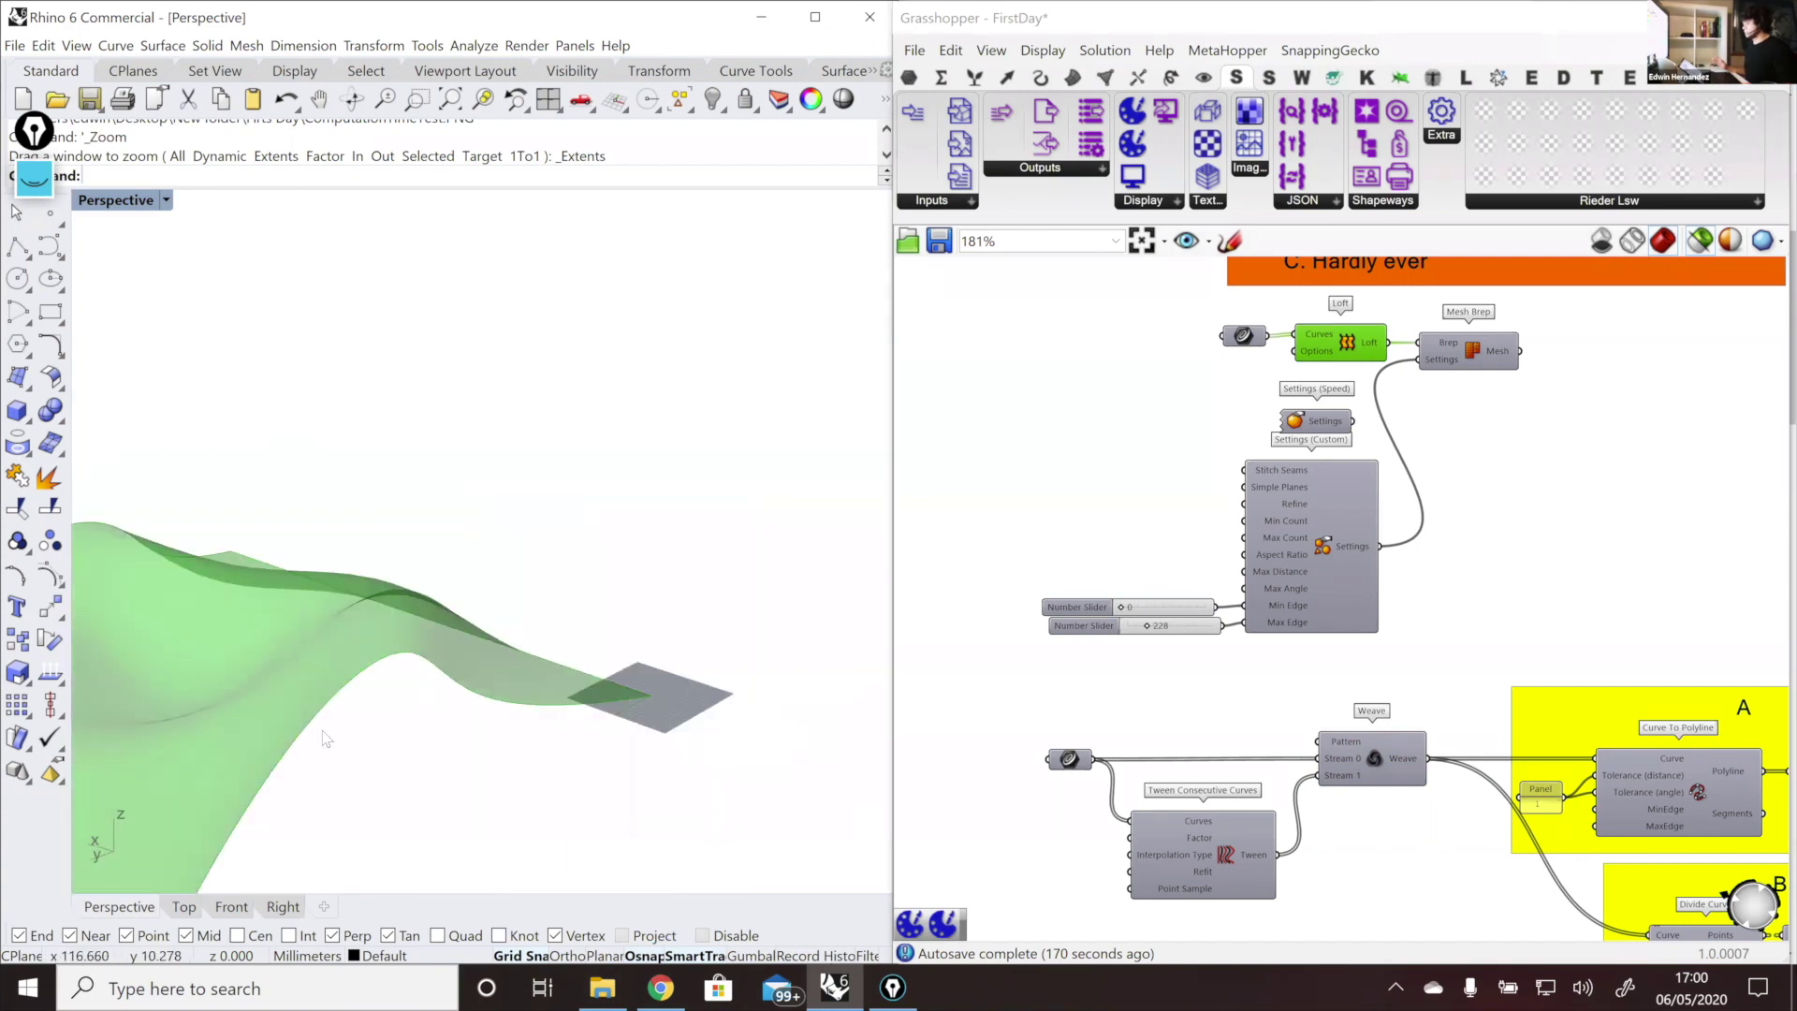
{"action": "scroll", "coordinate": [604, 730], "scroll_direction": "down", "scroll_amount": 7}
{"action": "scroll", "coordinate": [393, 760], "scroll_direction": "up", "scroll_amount": 3}
{"action": "right_click_drag", "start_coordinate": [481, 792], "coordinate": [462, 686]}
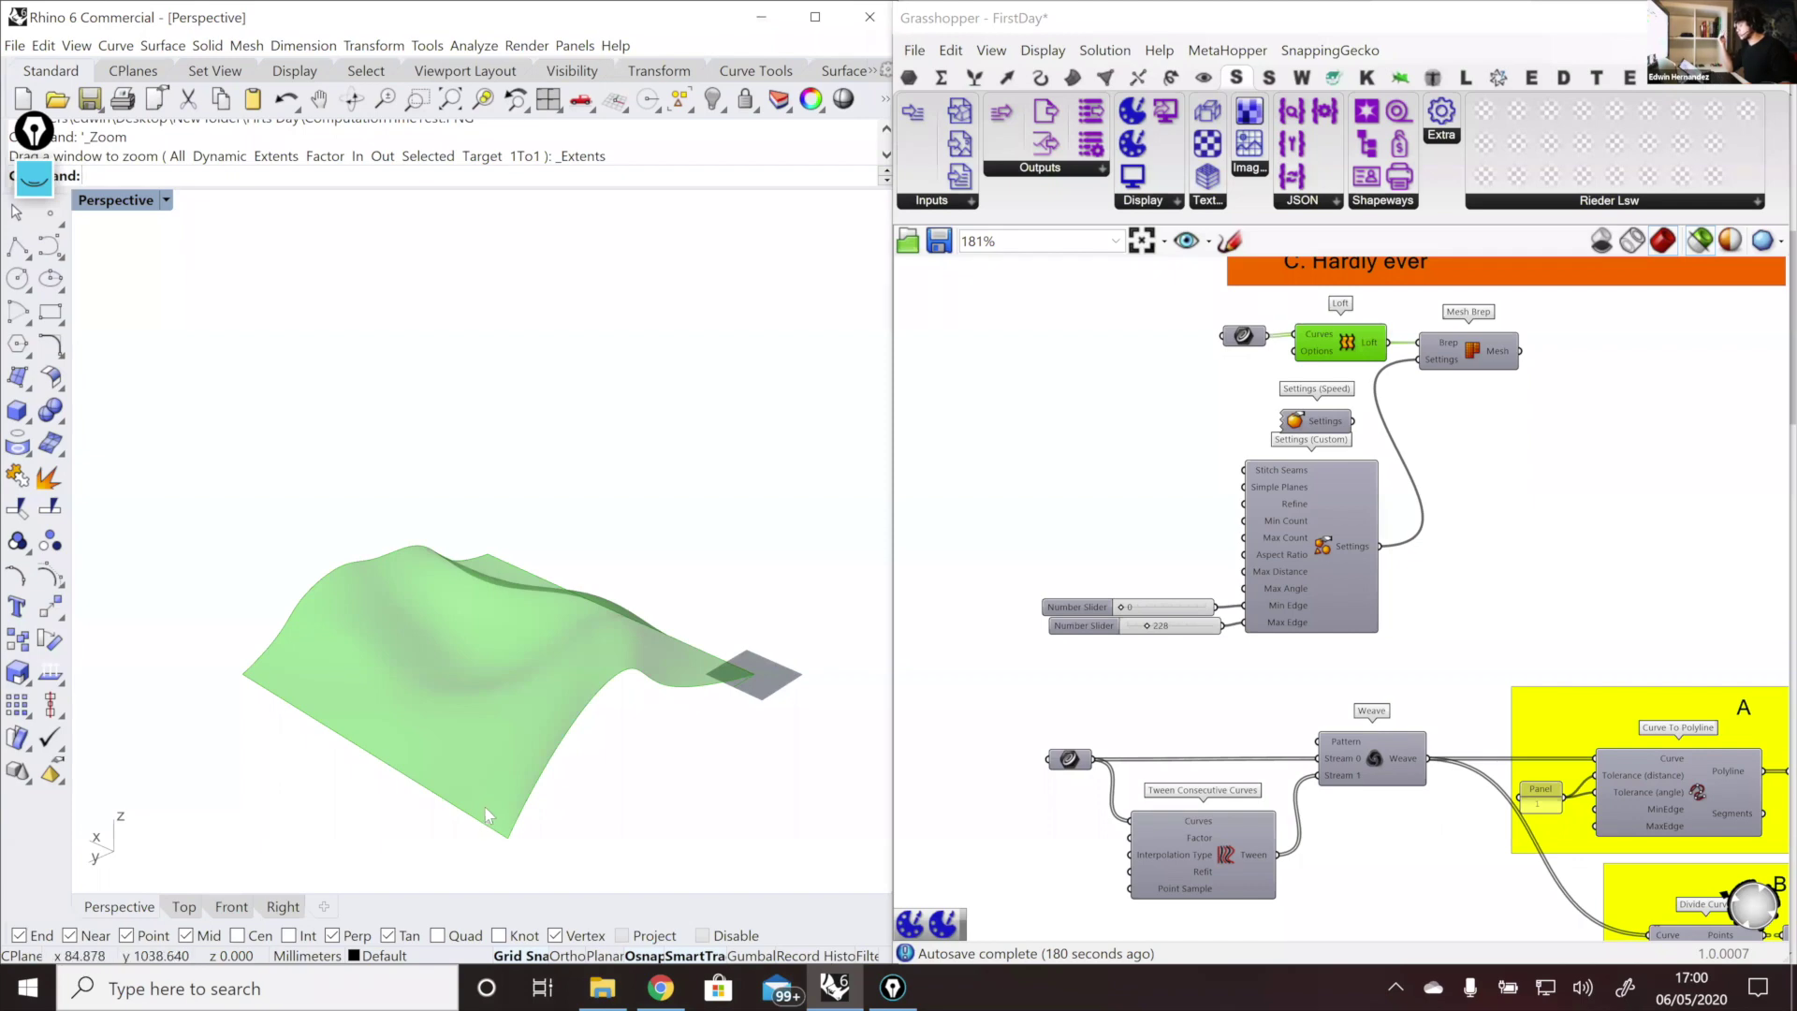
Step: Show the Loft surface enlarged in a maximized Top viewport
{"action": "double_click", "coordinate": [143, 200]}
{"action": "double_click", "coordinate": [90, 201]}
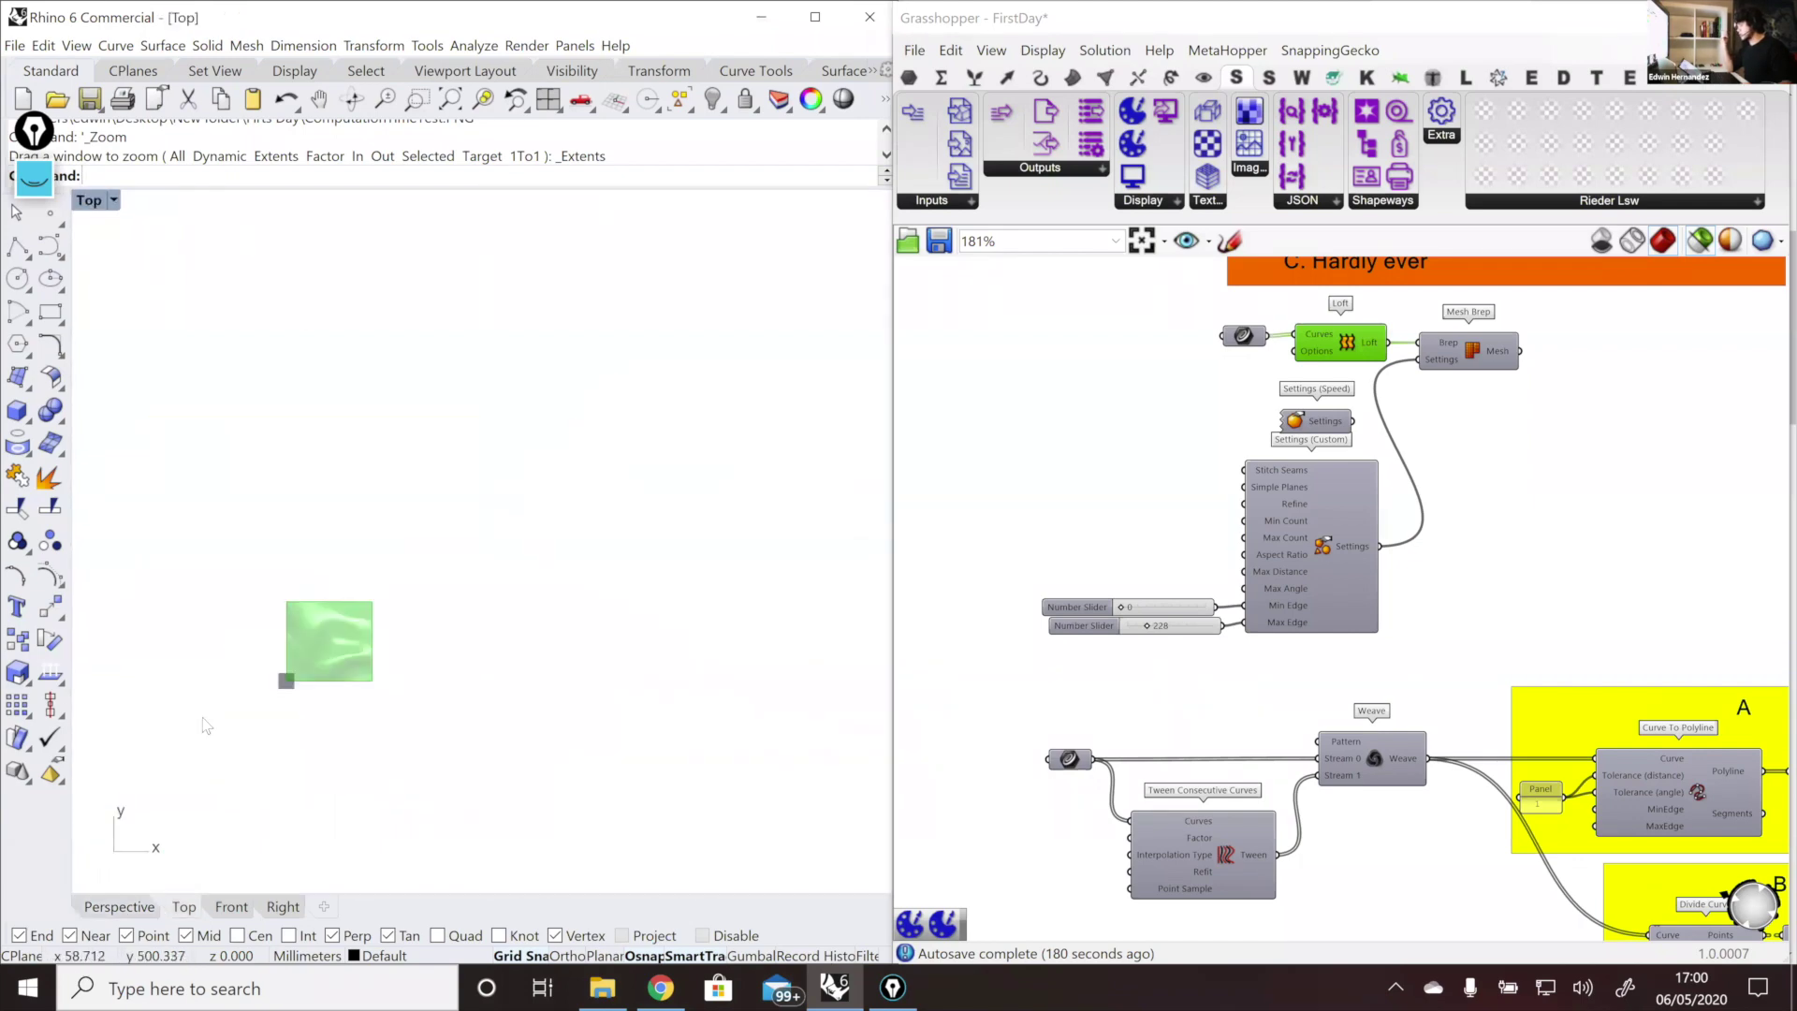
{"action": "key", "text": "ctrl+shift+e"}
{"action": "scroll", "coordinate": [574, 488], "scroll_direction": "up", "scroll_amount": 5}
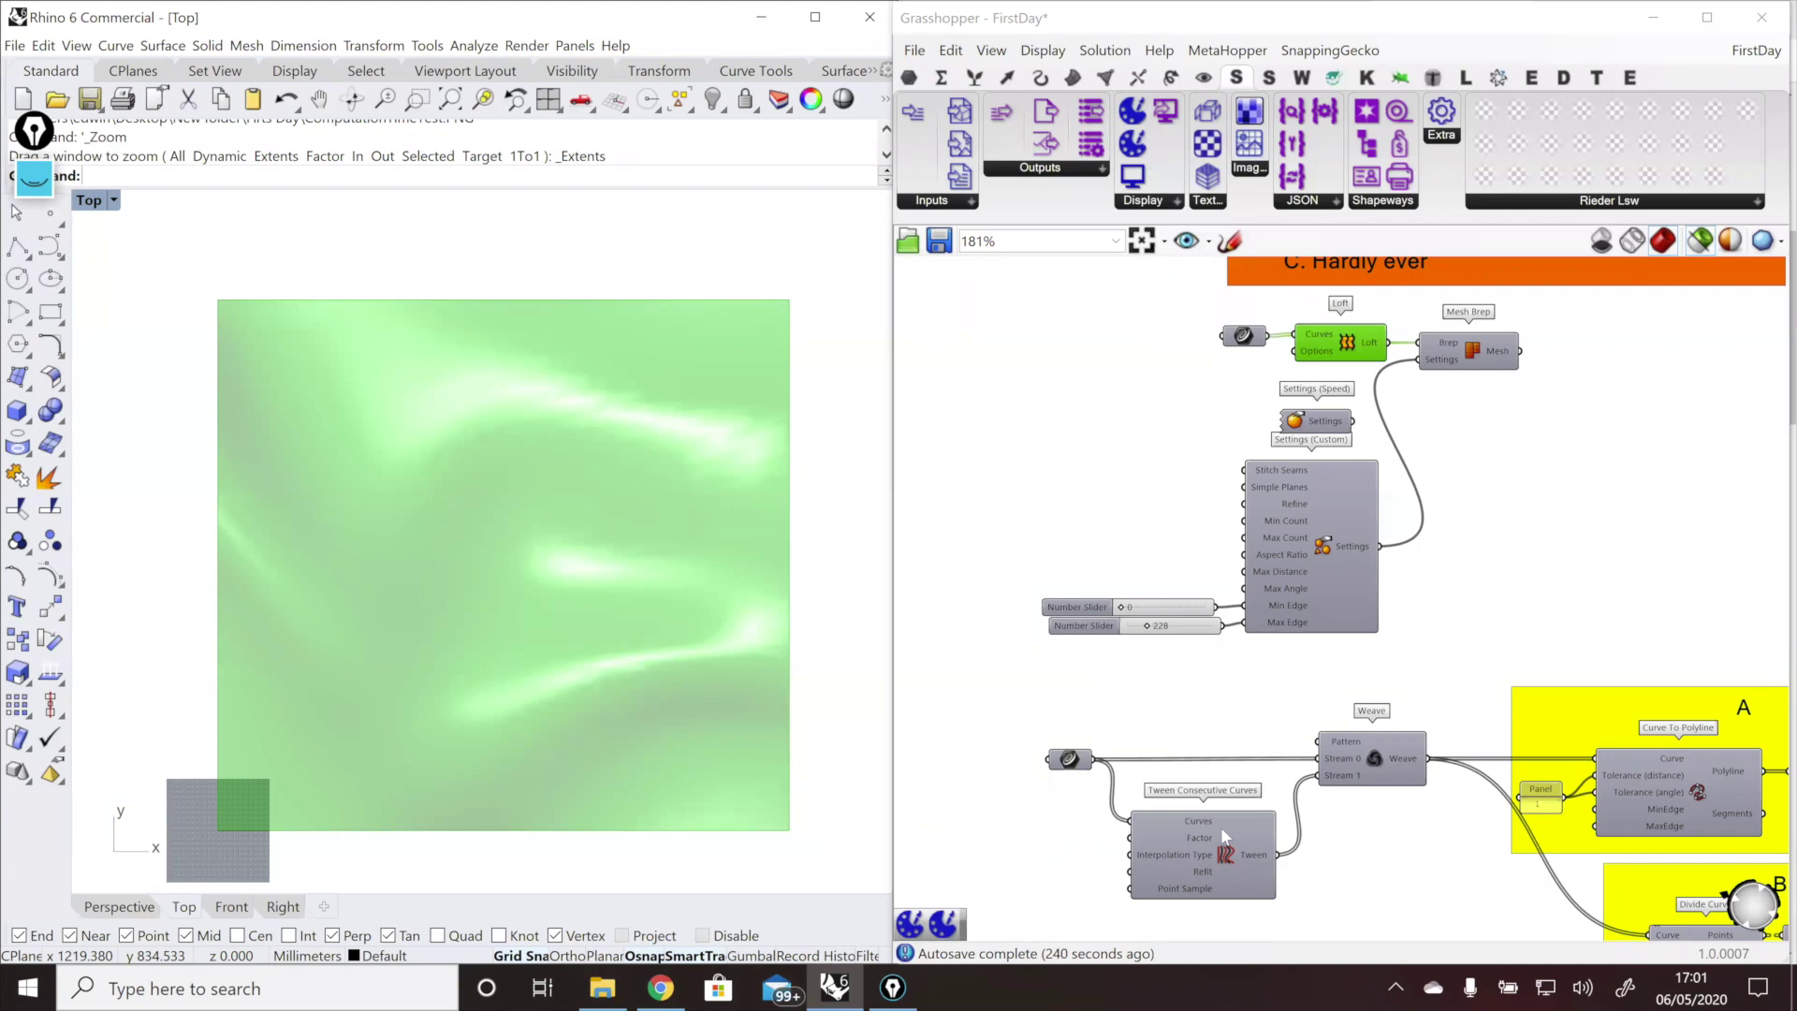
Step: Review the Boundary Surfaces connection to the C# Script and the components feeding groups A and B
{"action": "scroll", "coordinate": [1427, 483], "scroll_direction": "down", "scroll_amount": 10}
{"action": "scroll", "coordinate": [995, 627], "scroll_direction": "up", "scroll_amount": 10}
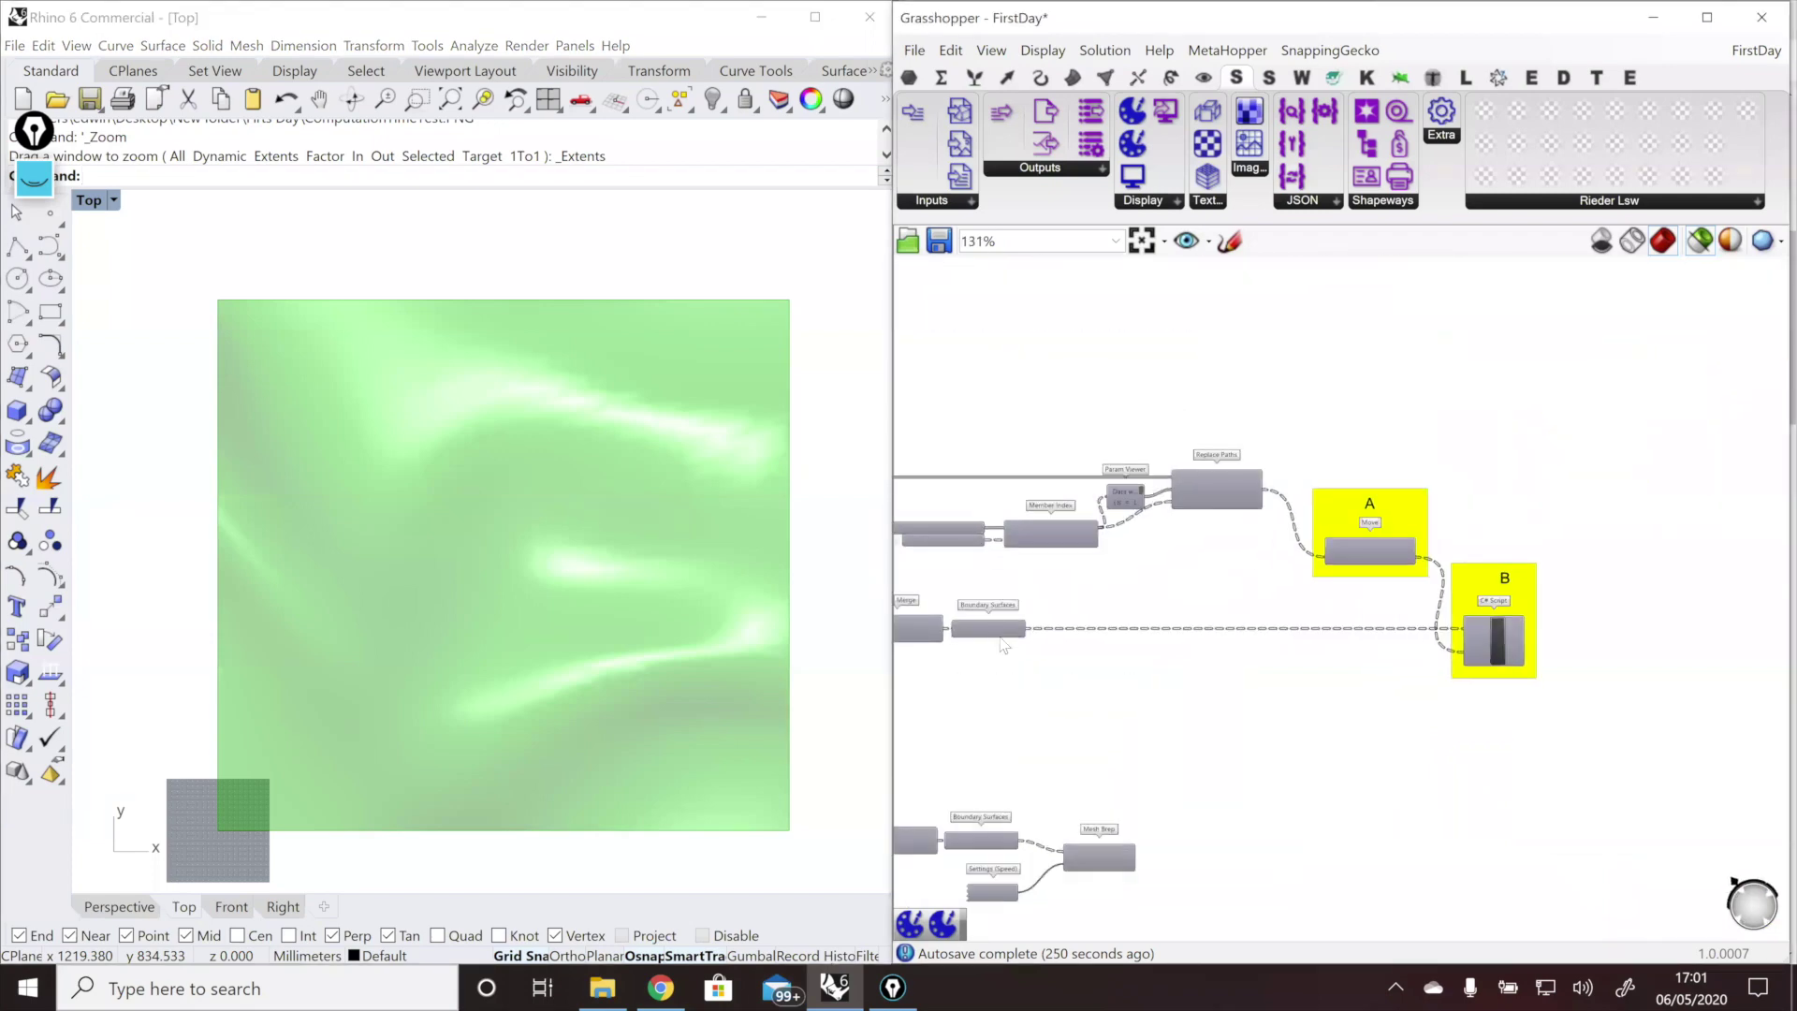
{"action": "scroll", "coordinate": [1001, 644], "scroll_direction": "up", "scroll_amount": 1}
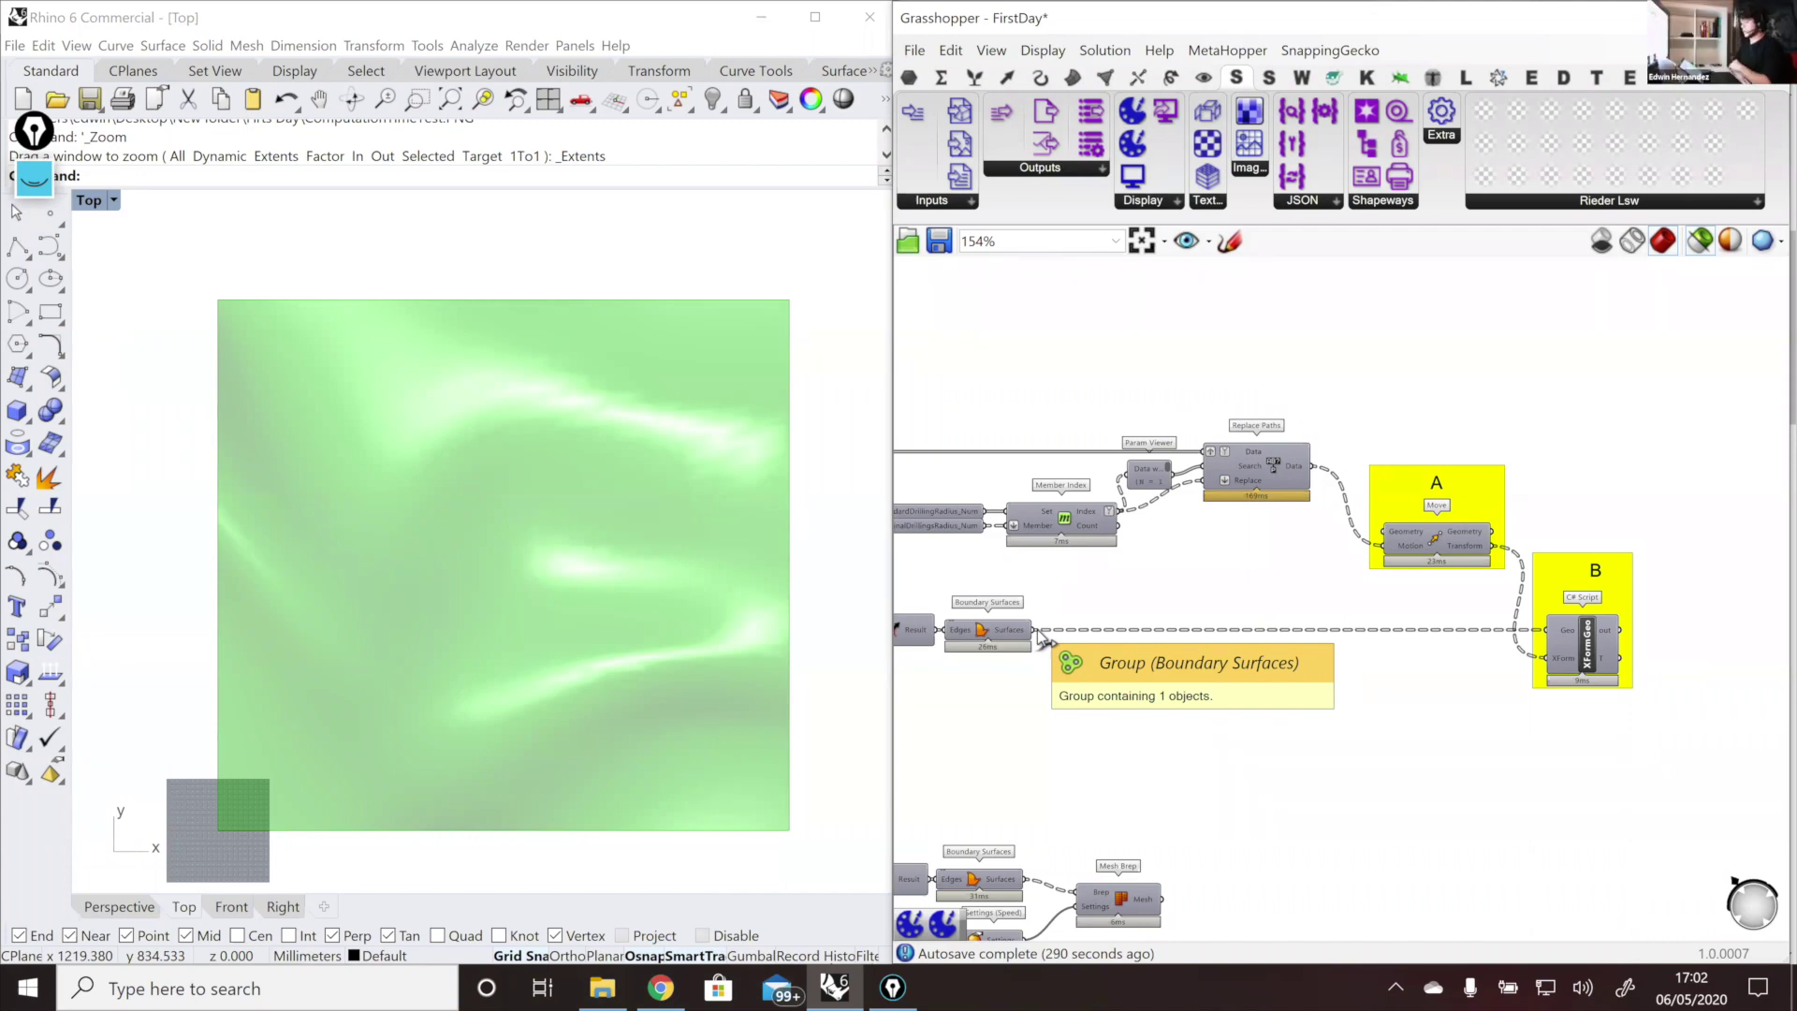
Step: Reposition Mesh Brep slightly lower and farther from Loft in the mesh question section
{"action": "scroll", "coordinate": [1041, 636], "scroll_direction": "down", "scroll_amount": 5}
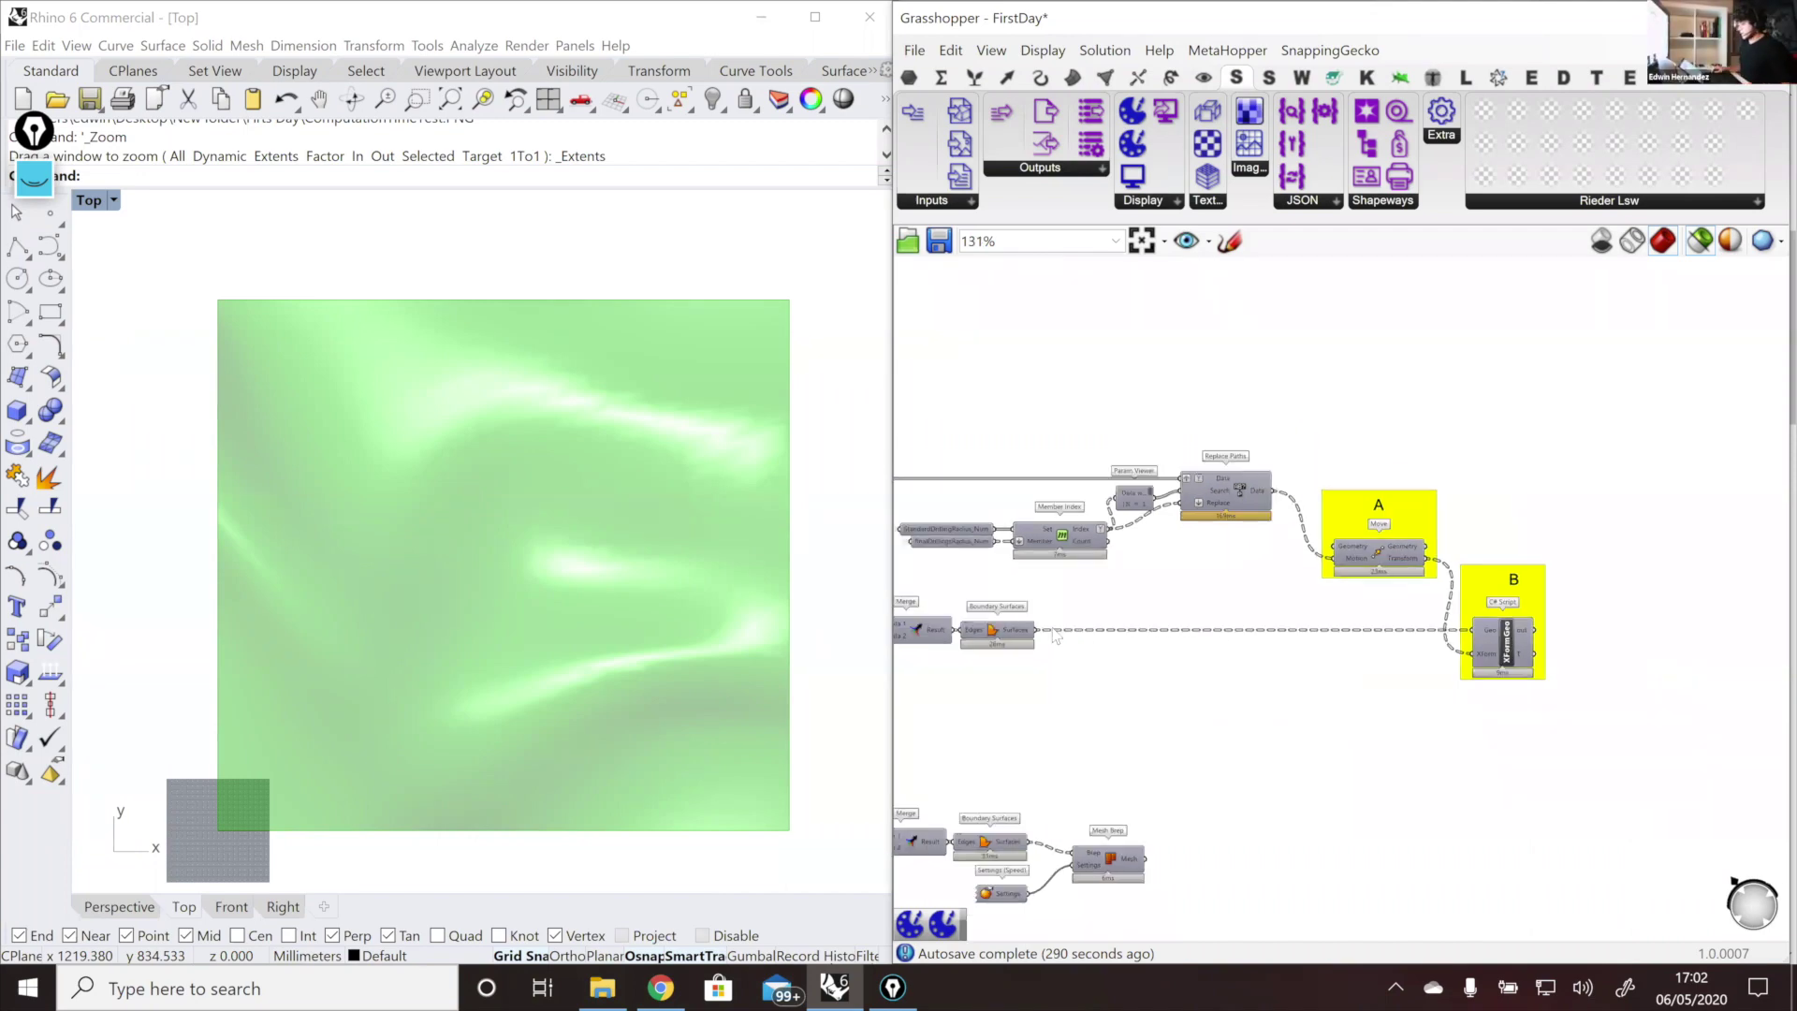
{"action": "scroll", "coordinate": [1215, 577], "scroll_direction": "down", "scroll_amount": 3}
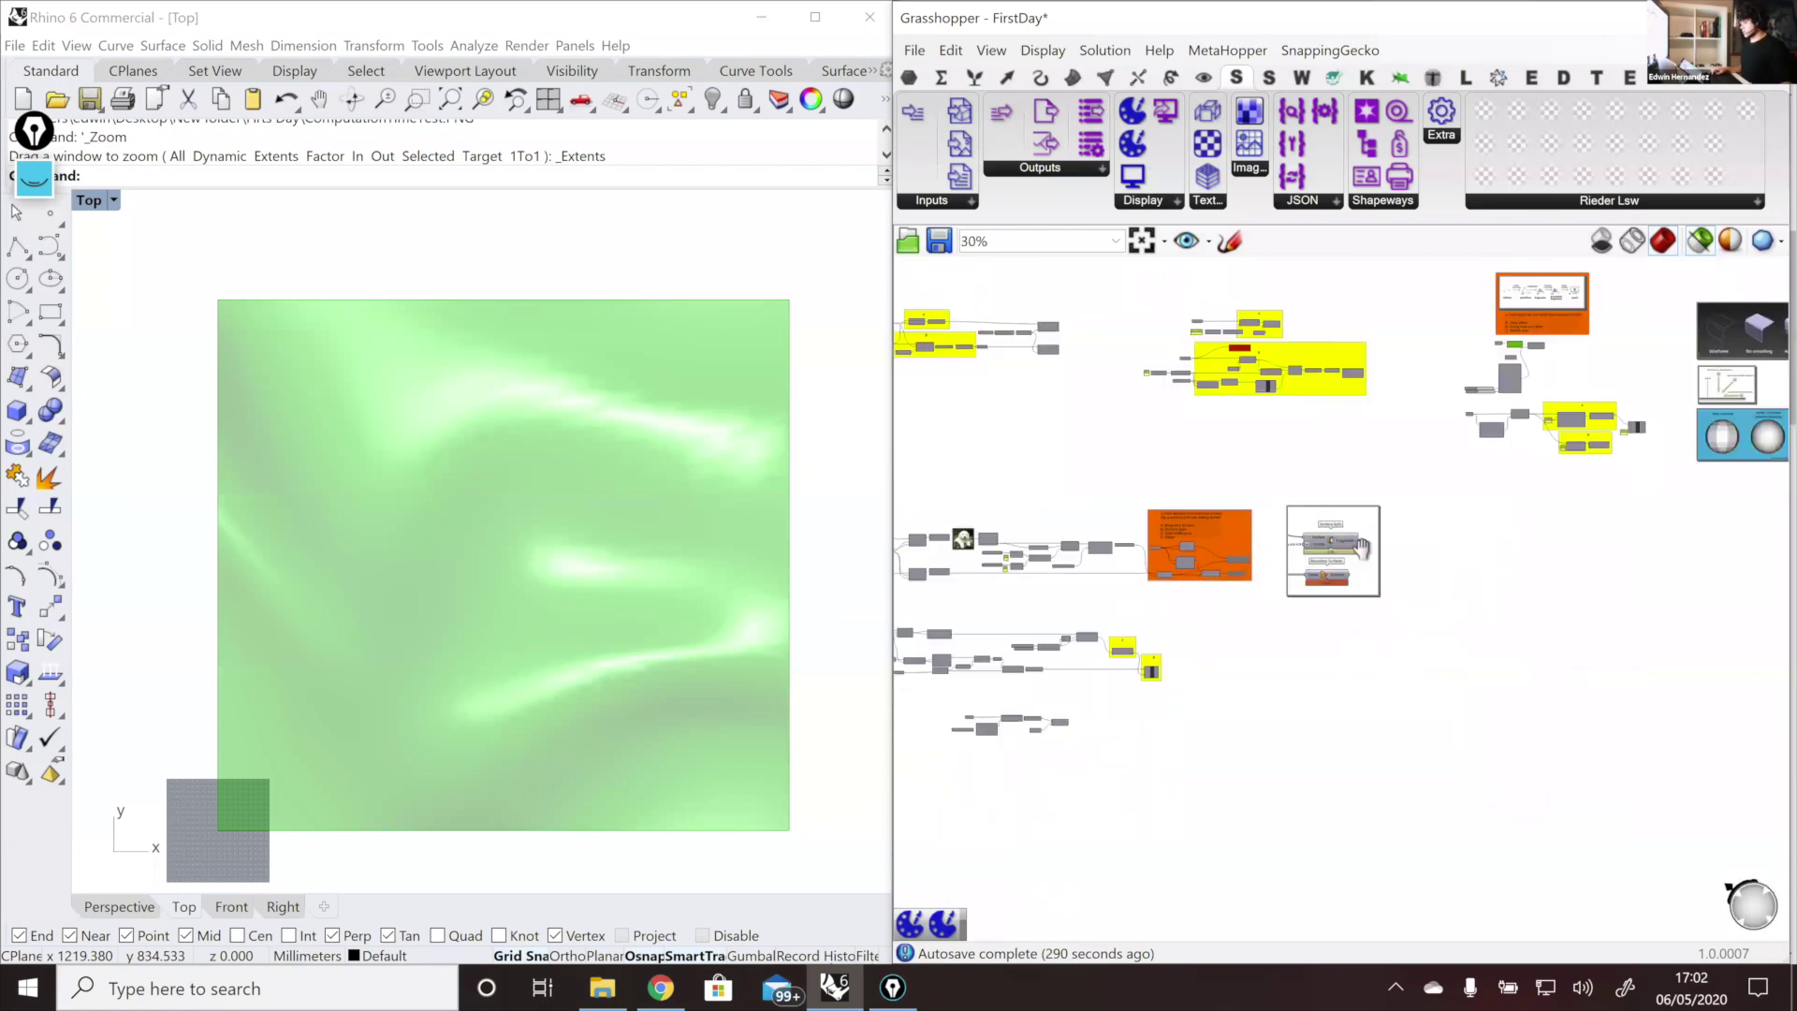
{"action": "scroll", "coordinate": [1330, 633], "scroll_direction": "down", "scroll_amount": 1}
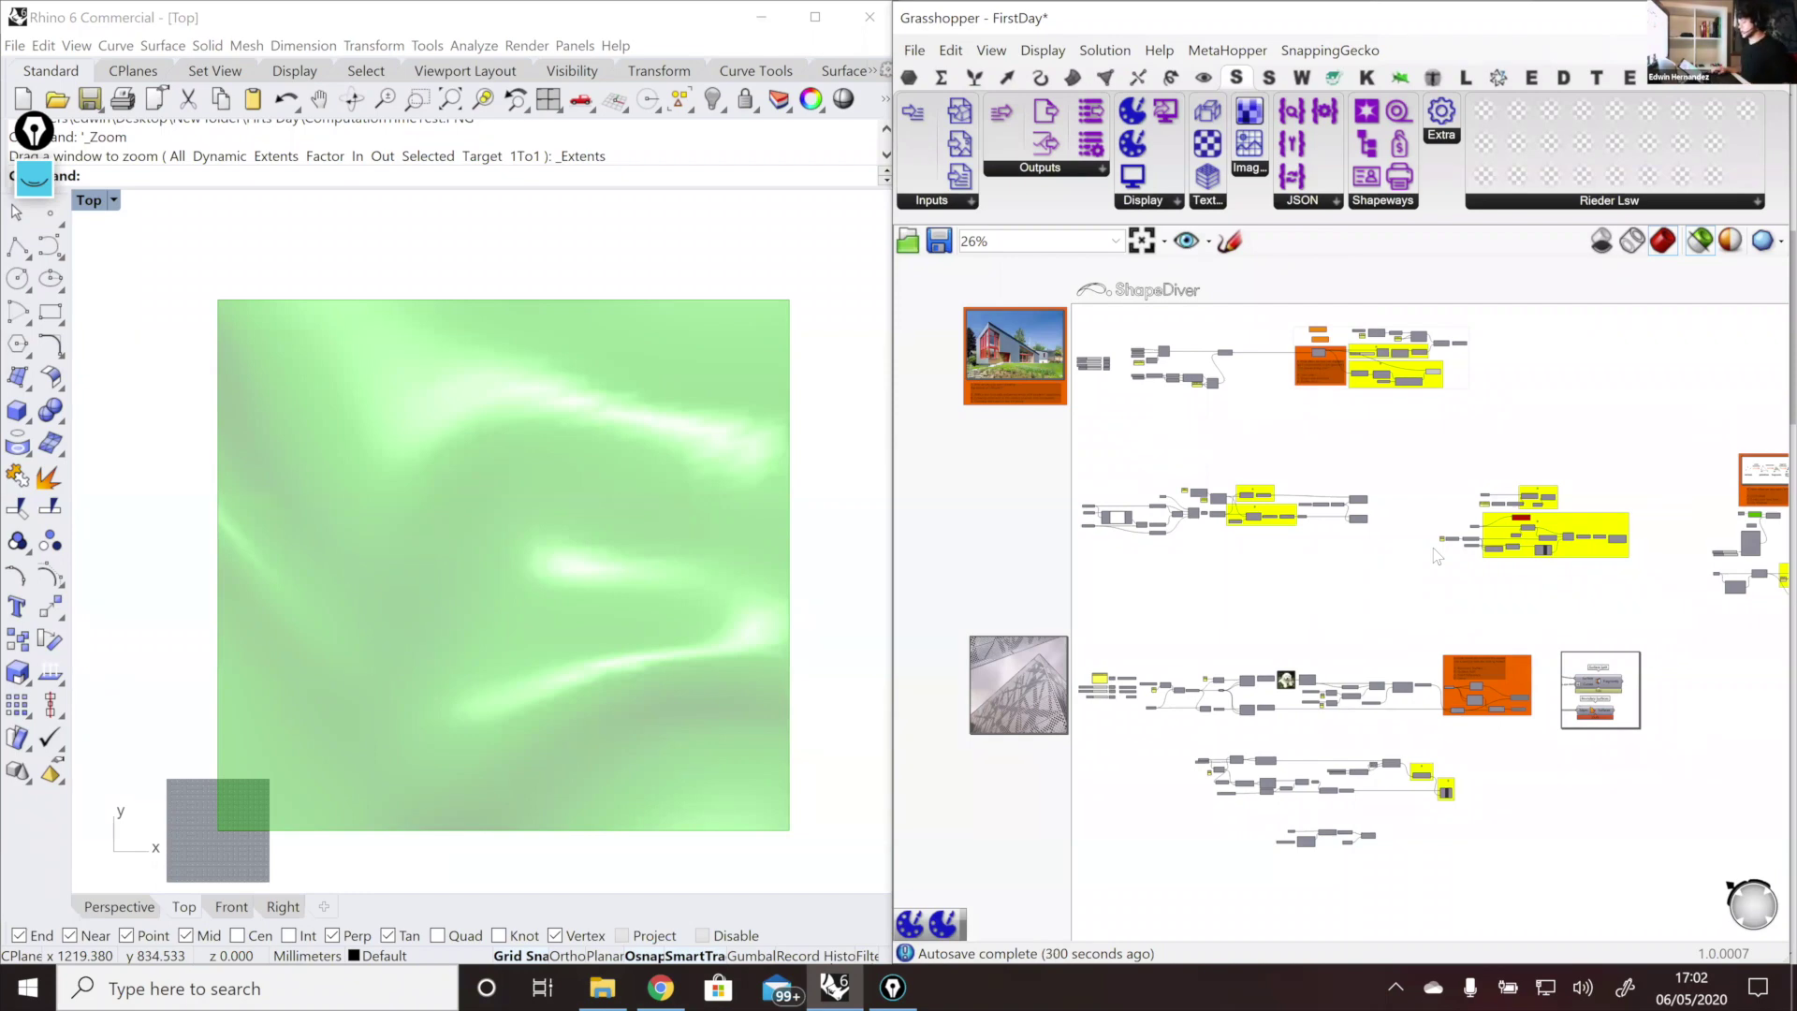
{"action": "right_click_drag", "start_coordinate": [1409, 563], "coordinate": [1172, 568]}
{"action": "scroll", "coordinate": [1544, 524], "scroll_direction": "up", "scroll_amount": 4}
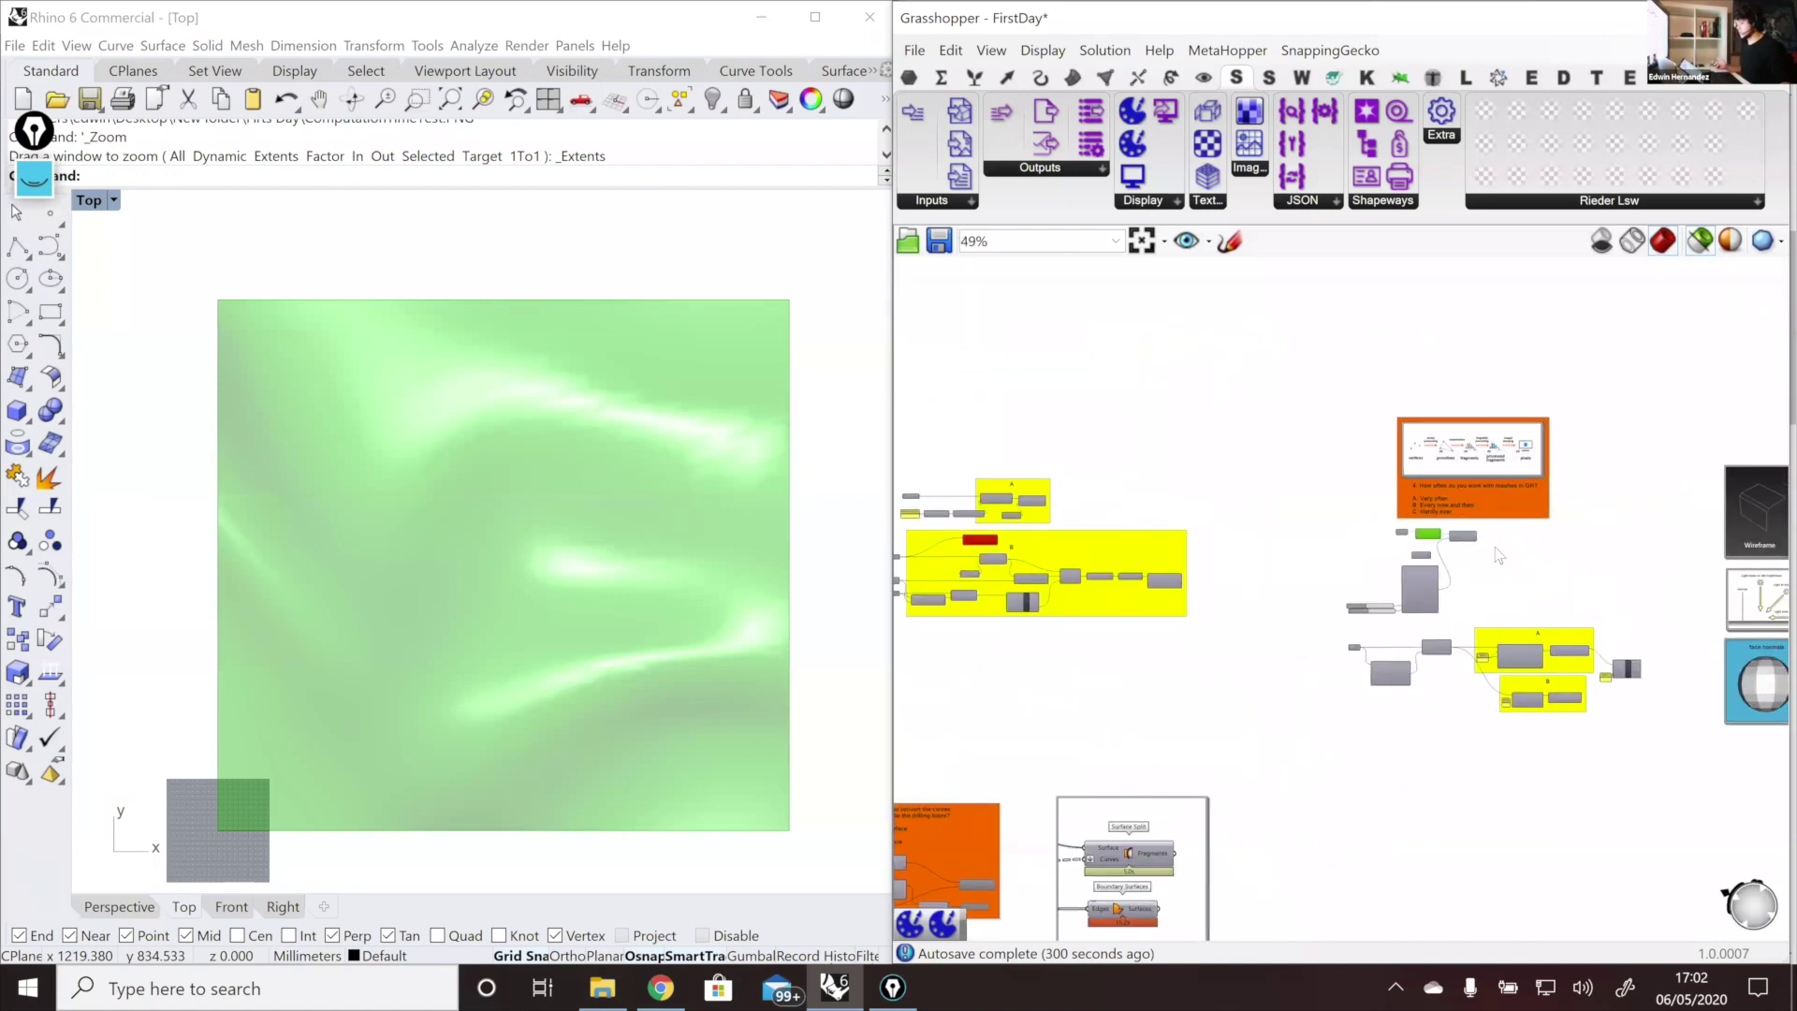
{"action": "scroll", "coordinate": [1446, 538], "scroll_direction": "up", "scroll_amount": 8}
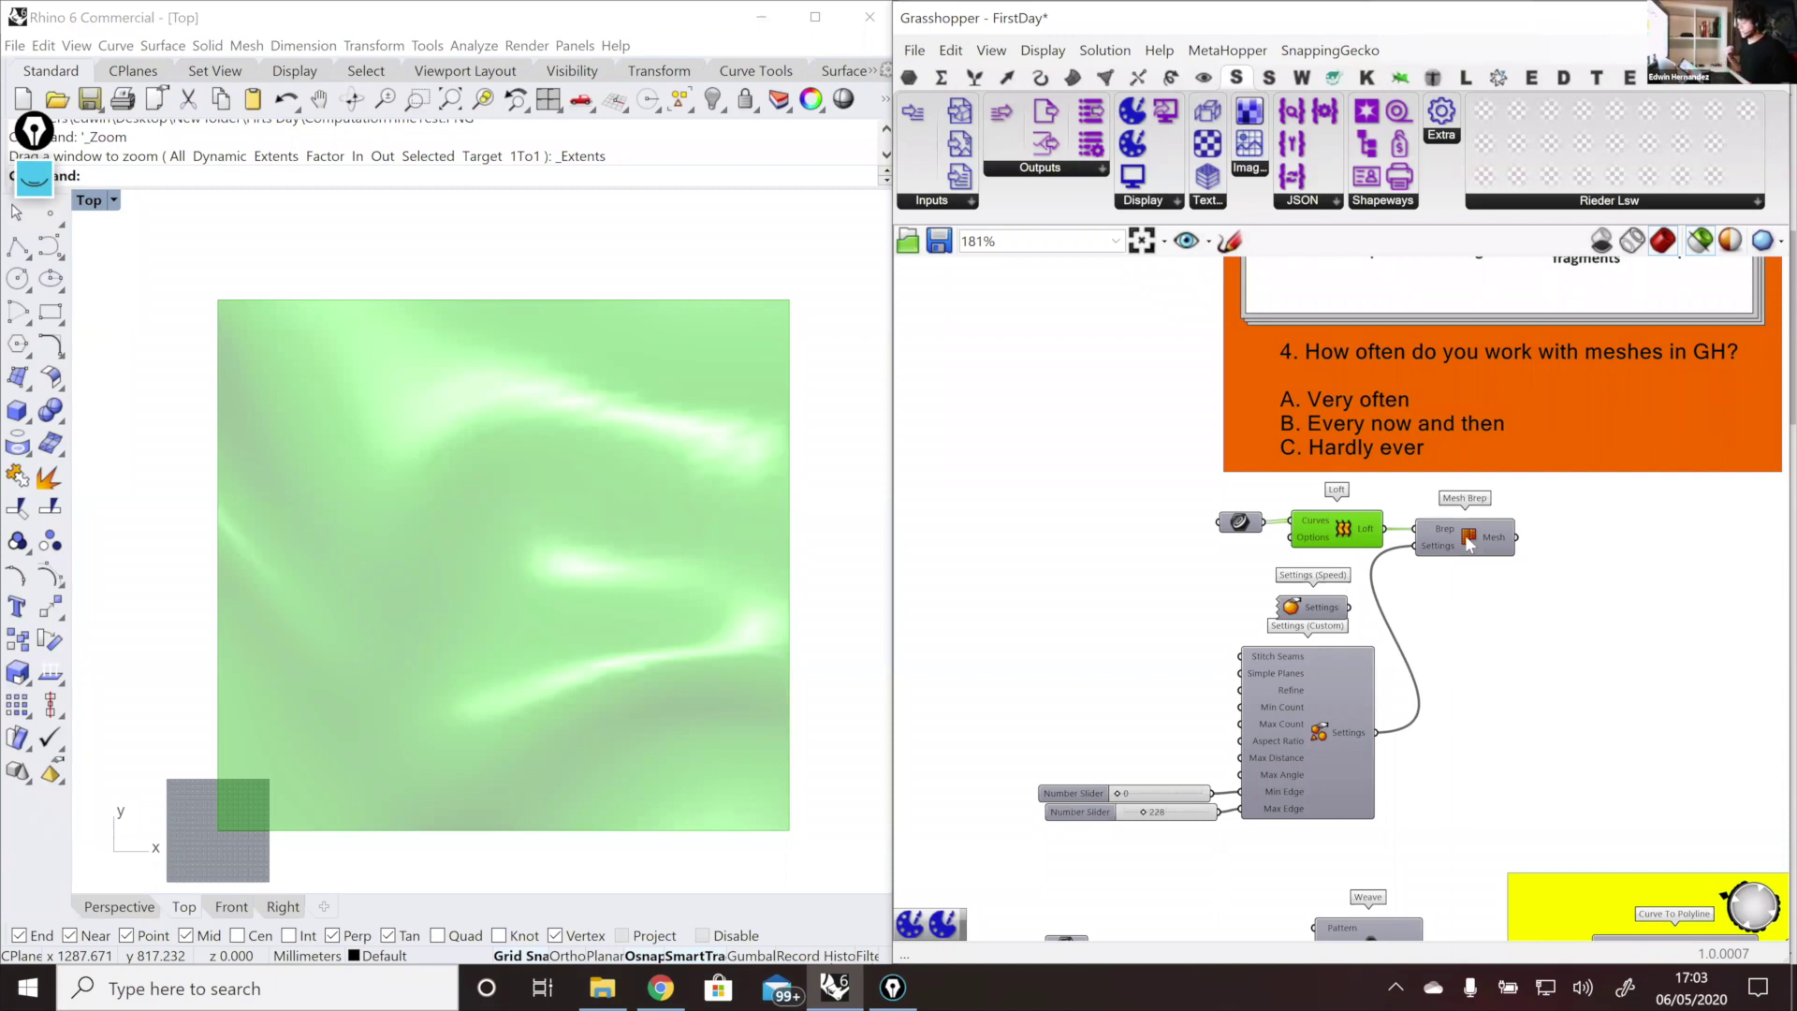
{"action": "left_click_drag", "start_coordinate": [1488, 568], "coordinate": [1512, 608]}
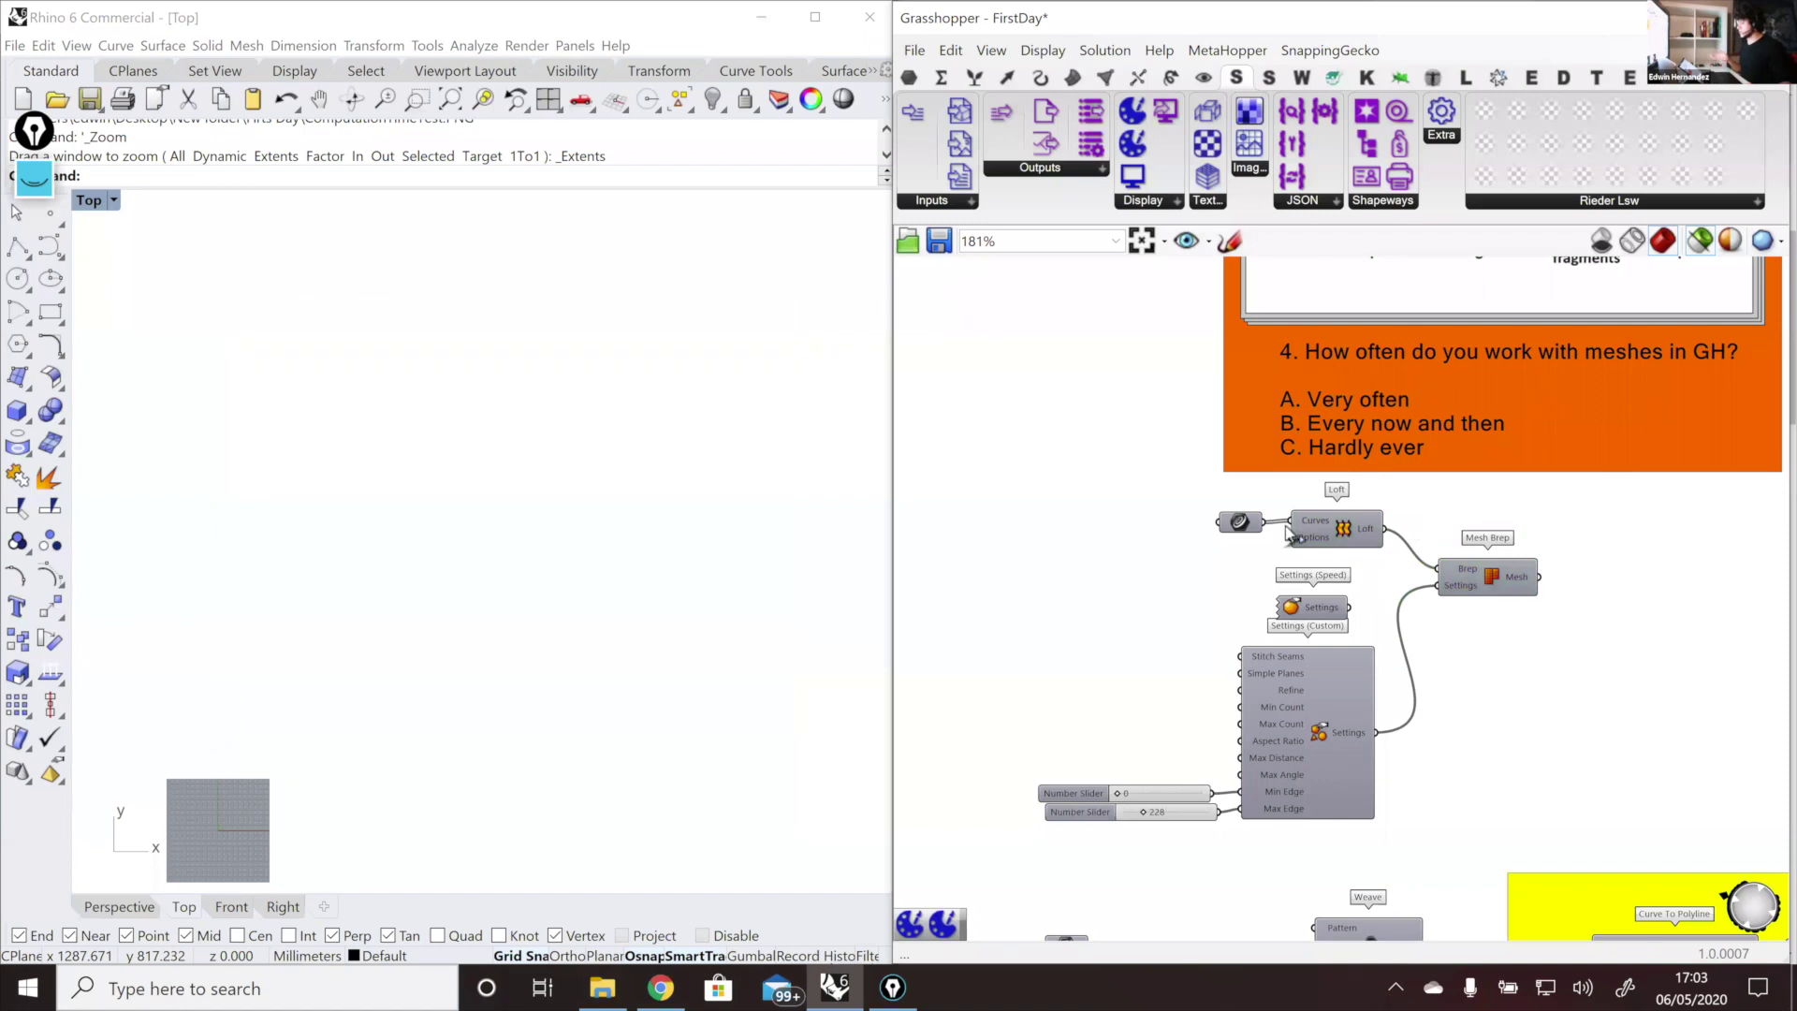
Step: Preview the Curve parameter feeding Loft in a maximized Perspective viewport
{"action": "left_click", "coordinate": [1241, 521]}
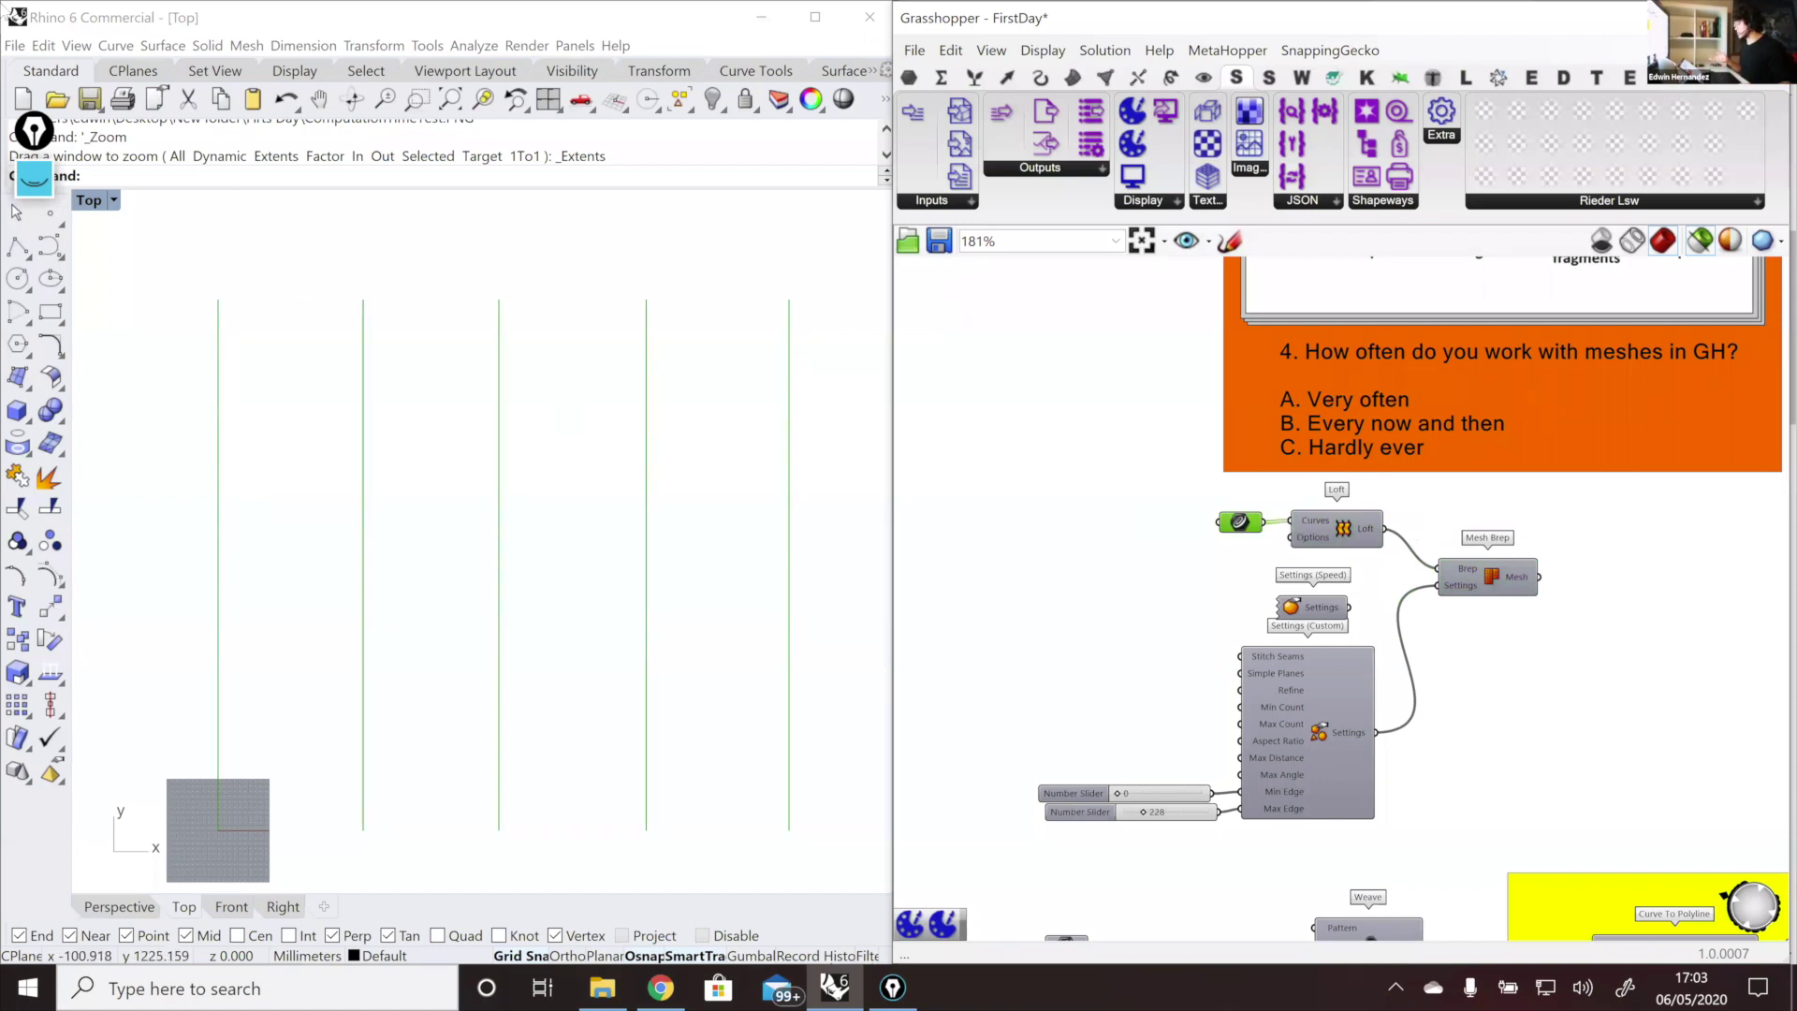
{"action": "double_click", "coordinate": [86, 201]}
{"action": "left_click", "coordinate": [557, 220]}
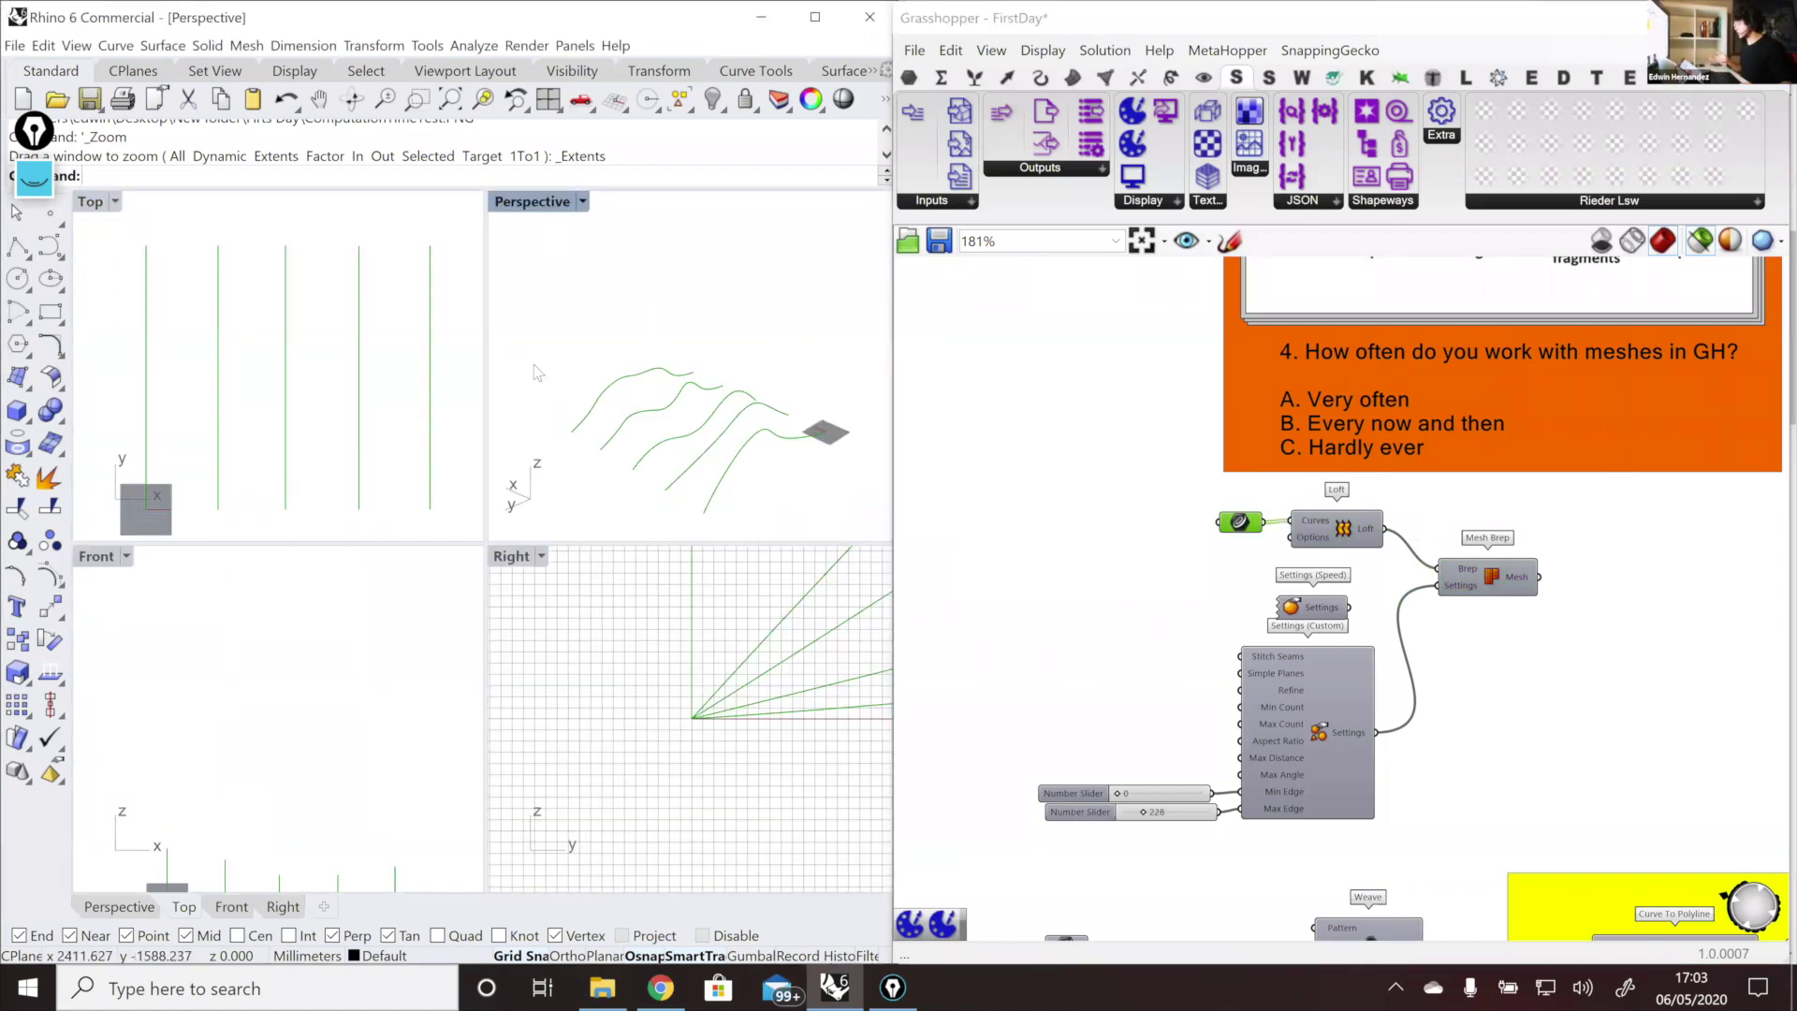
{"action": "right_click_drag", "start_coordinate": [448, 410], "coordinate": [451, 413]}
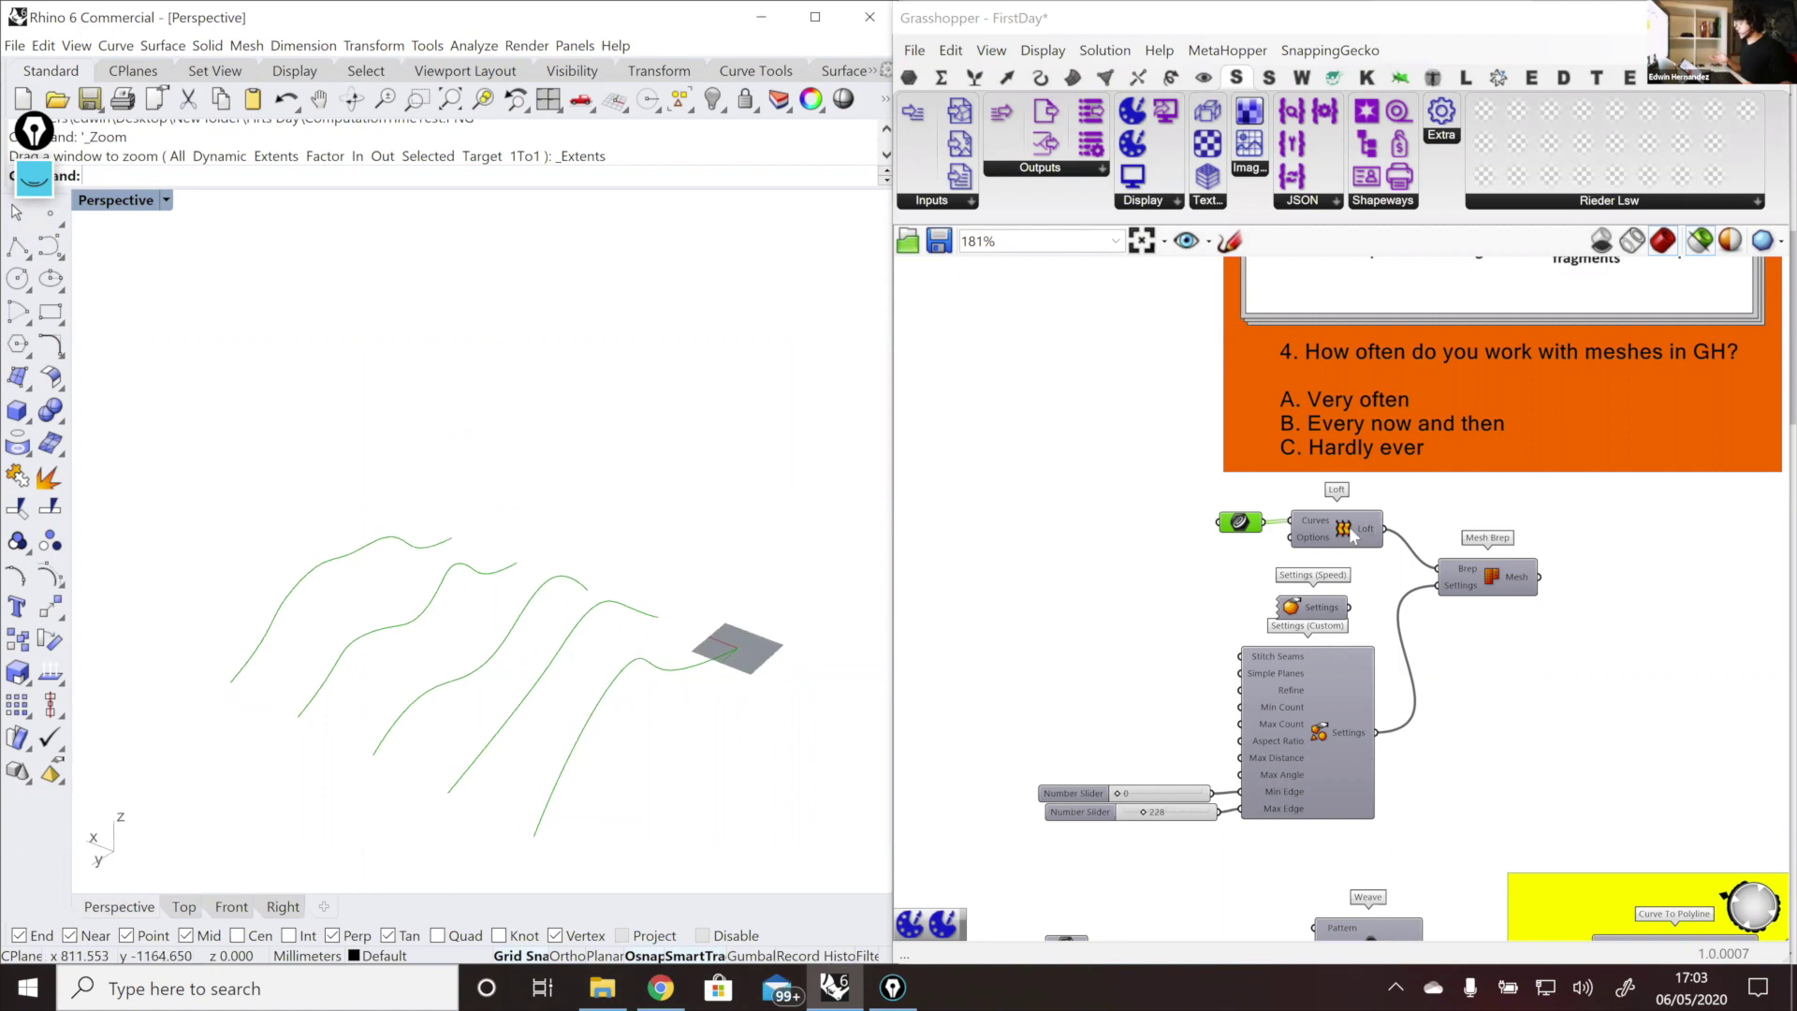
Step: Bake the Loft surface into Rhino with the default attributes
{"action": "left_click", "coordinate": [1349, 534]}
{"action": "right_click", "coordinate": [1372, 531]}
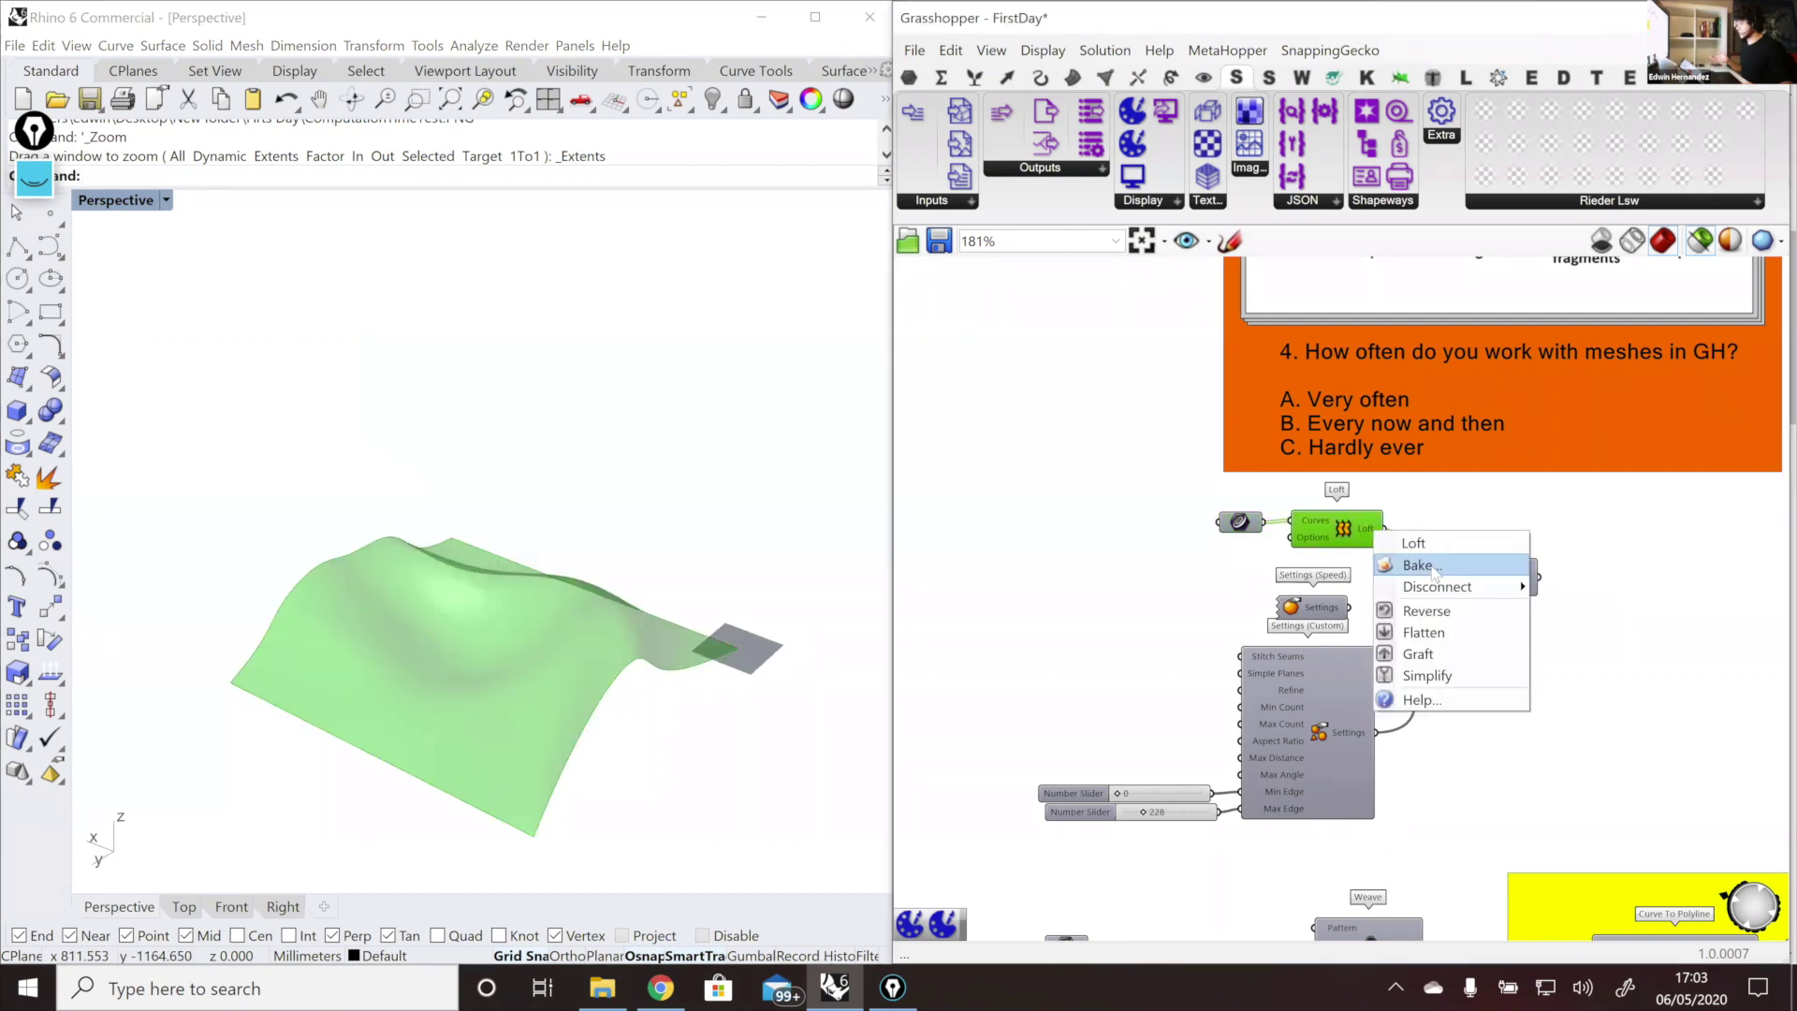
{"action": "left_click", "coordinate": [1435, 568]}
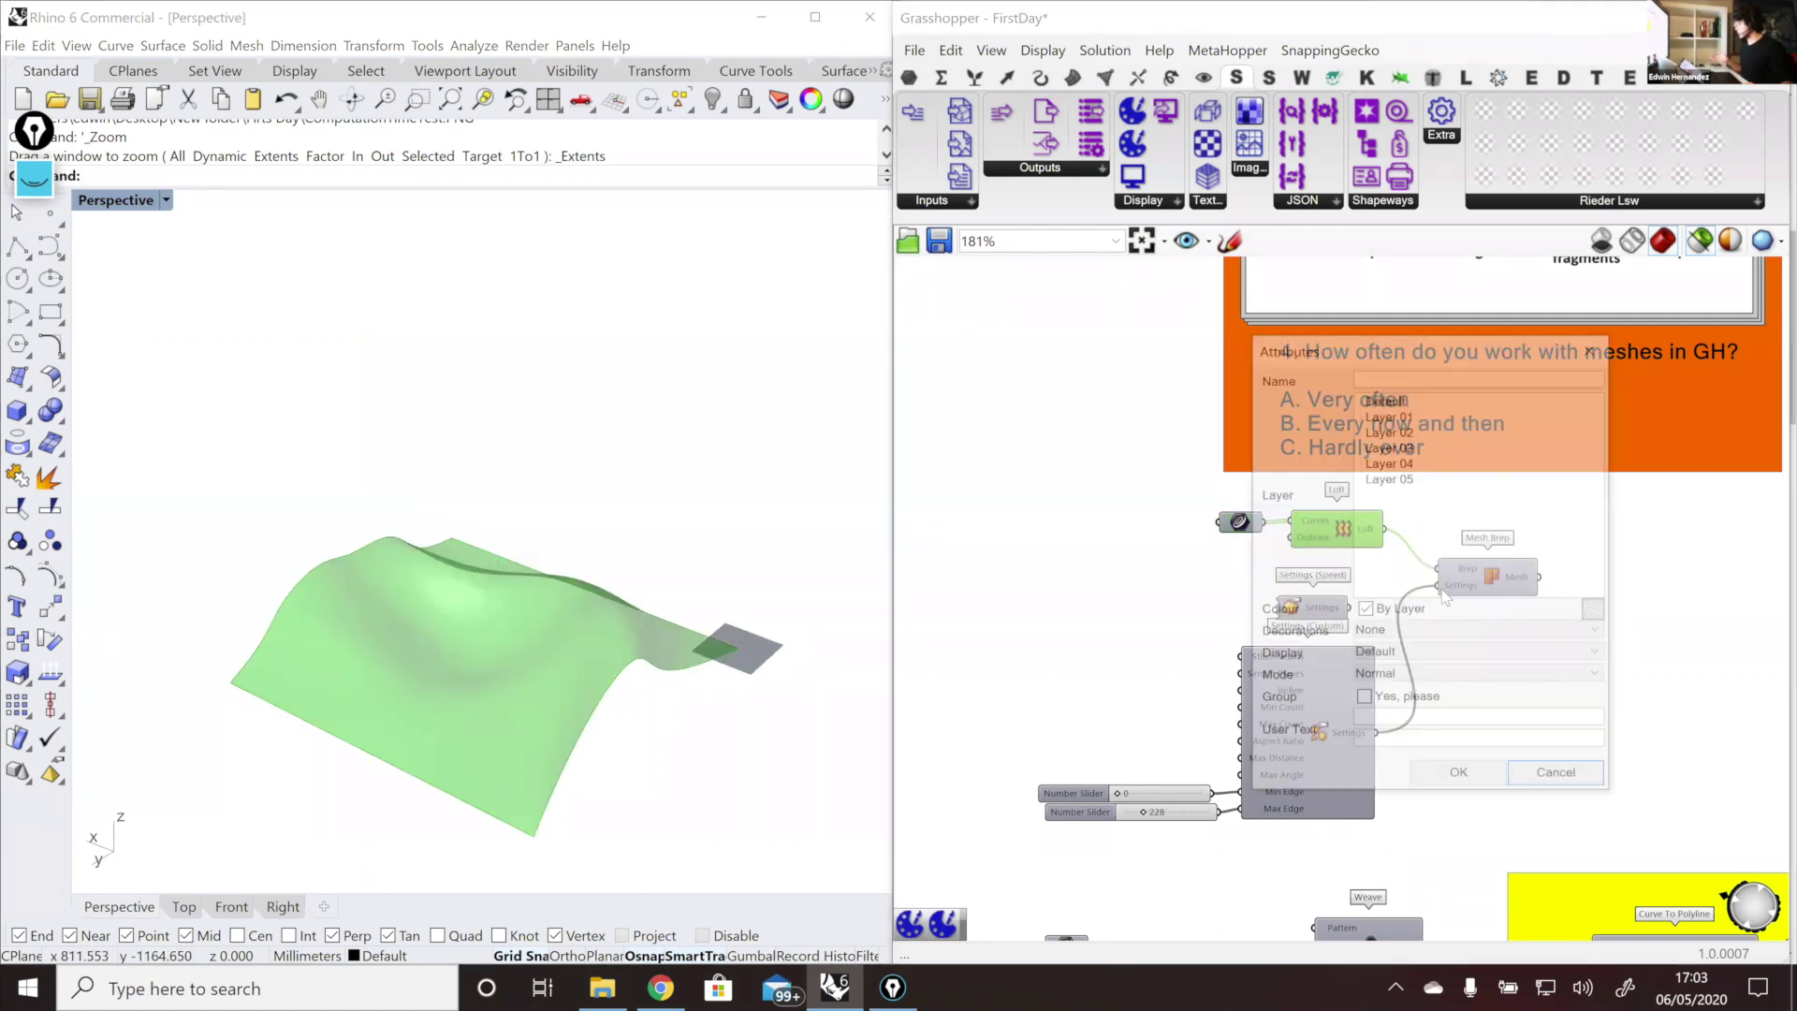
{"action": "key", "text": "Return"}
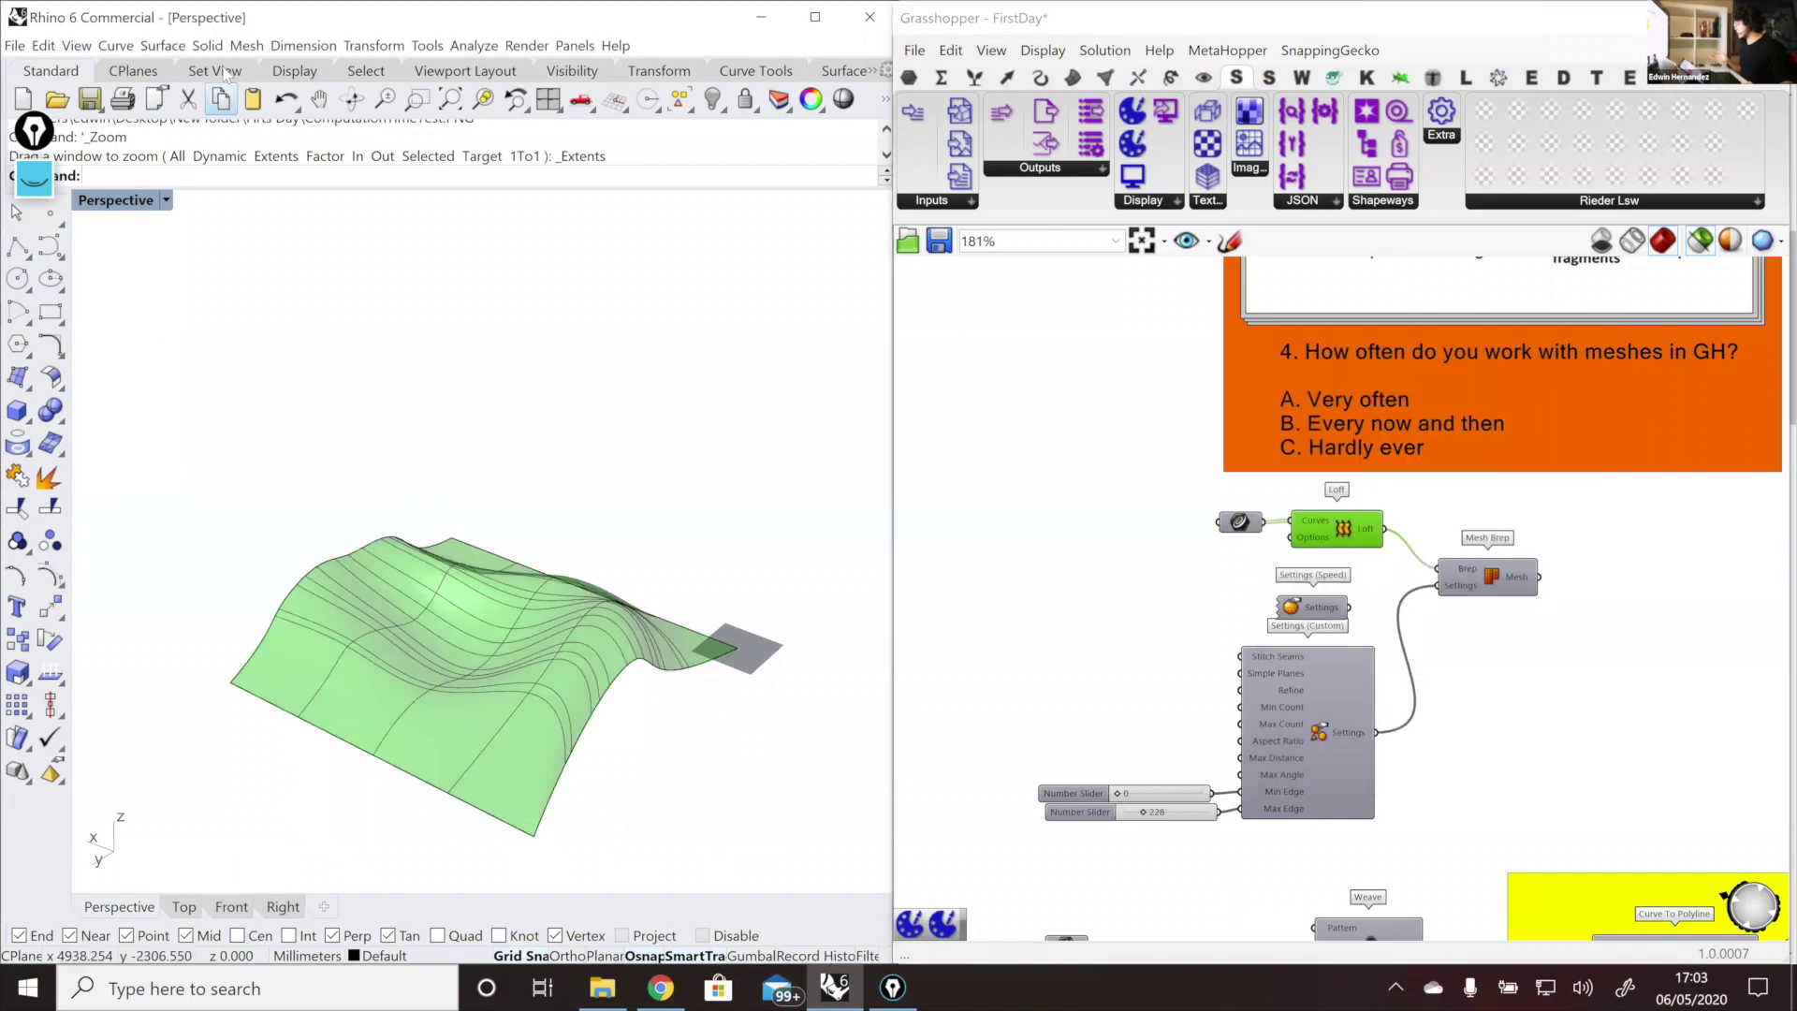
Step: Switch the Perspective viewport to Rendered display mode
{"action": "left_click", "coordinate": [226, 73]}
{"action": "left_click", "coordinate": [298, 72]}
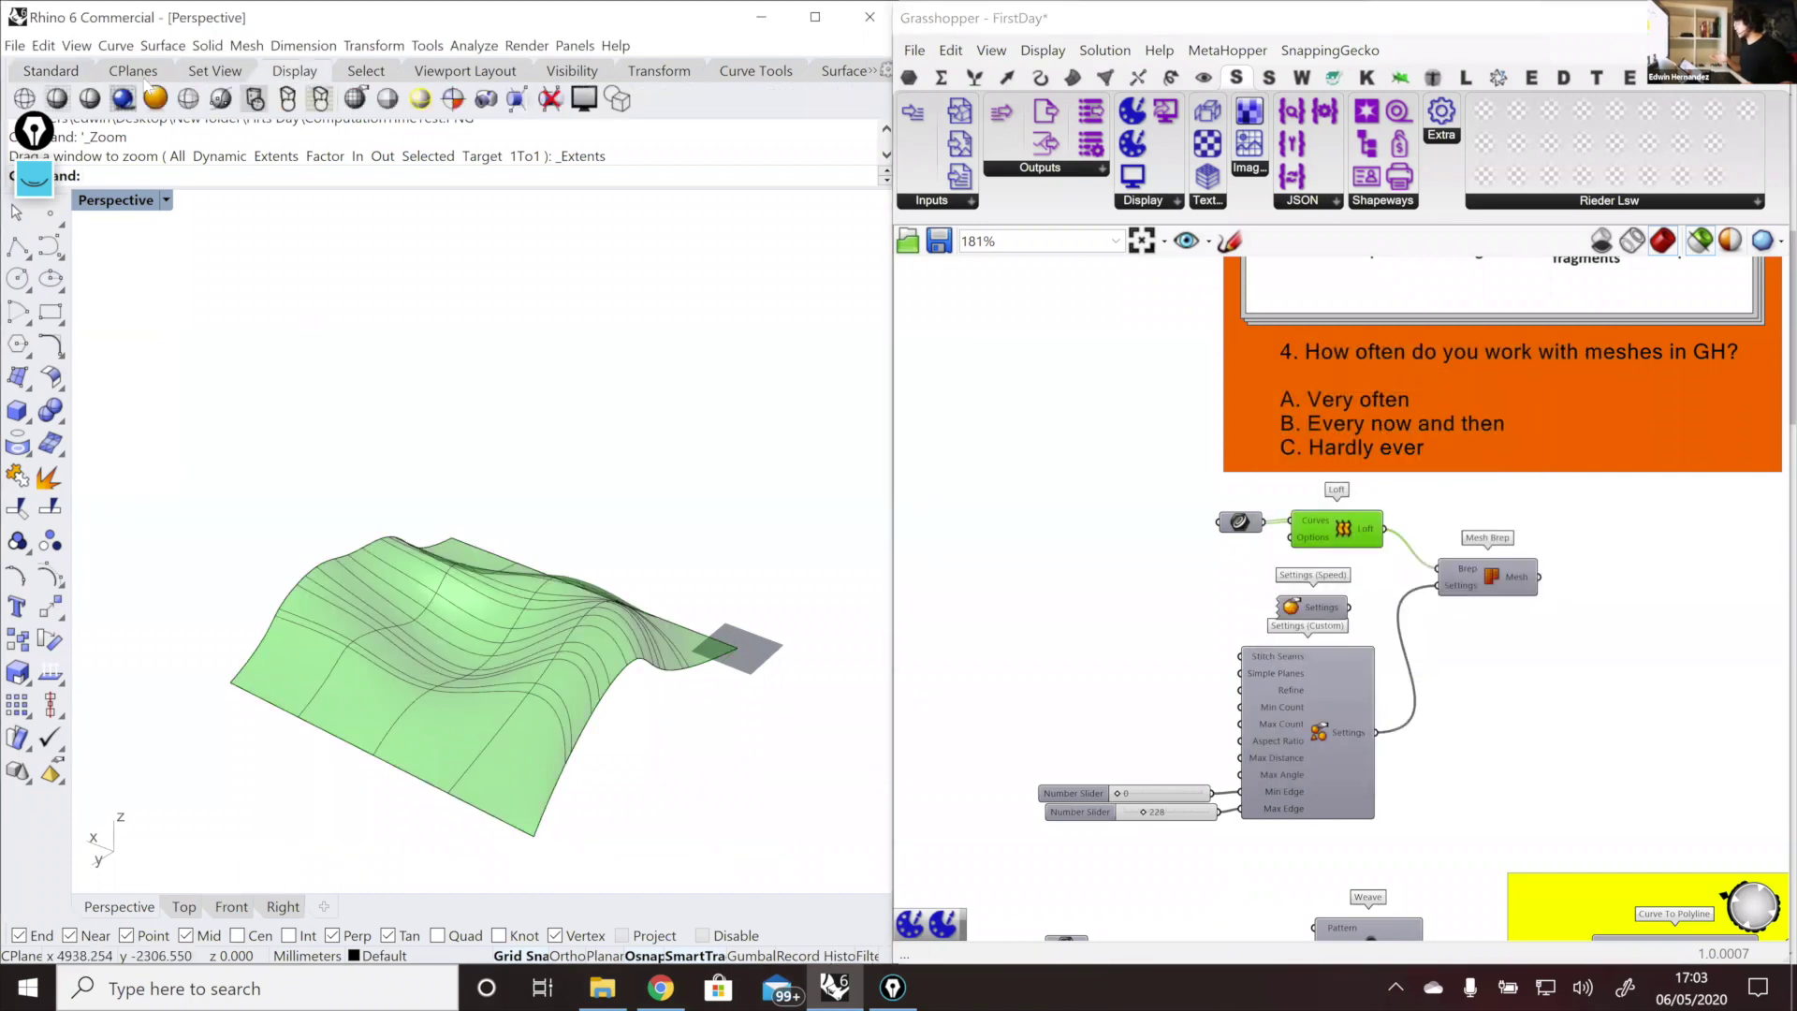
{"action": "left_click", "coordinate": [122, 98]}
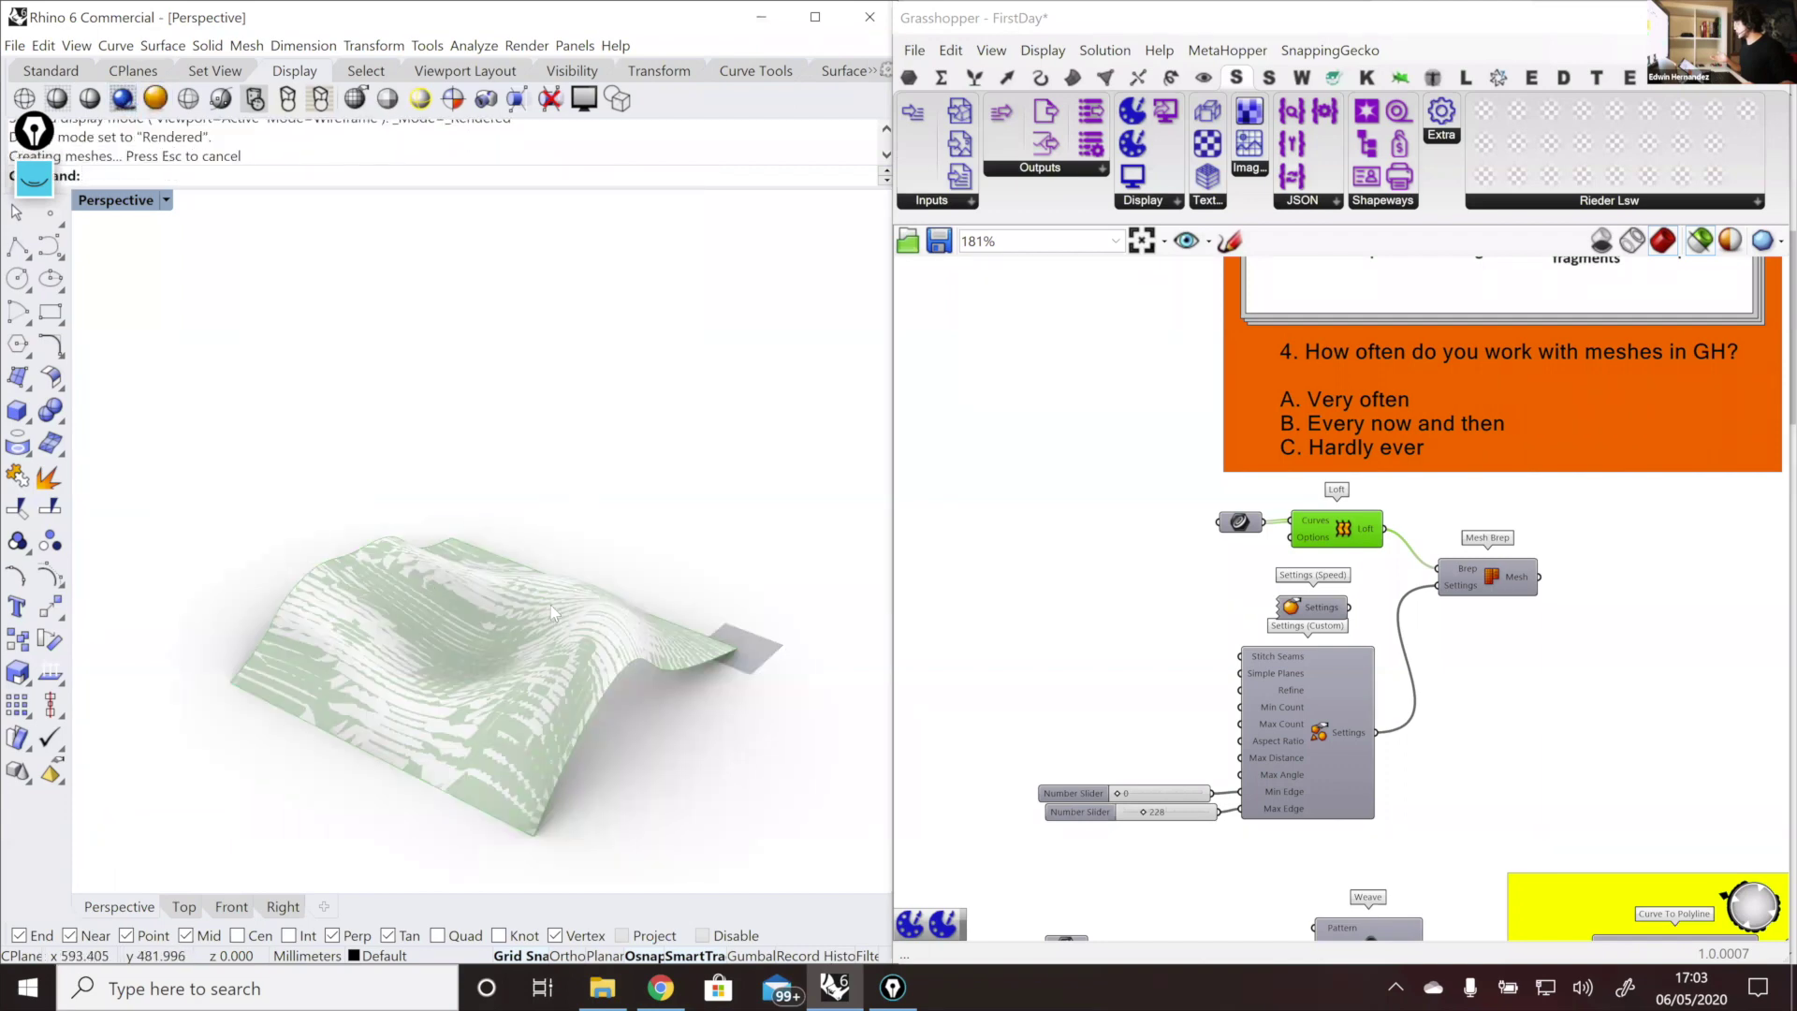
Step: Run the What command on the baked surface and place its Object Description window over the Perspective viewport
{"action": "left_click", "coordinate": [568, 565]}
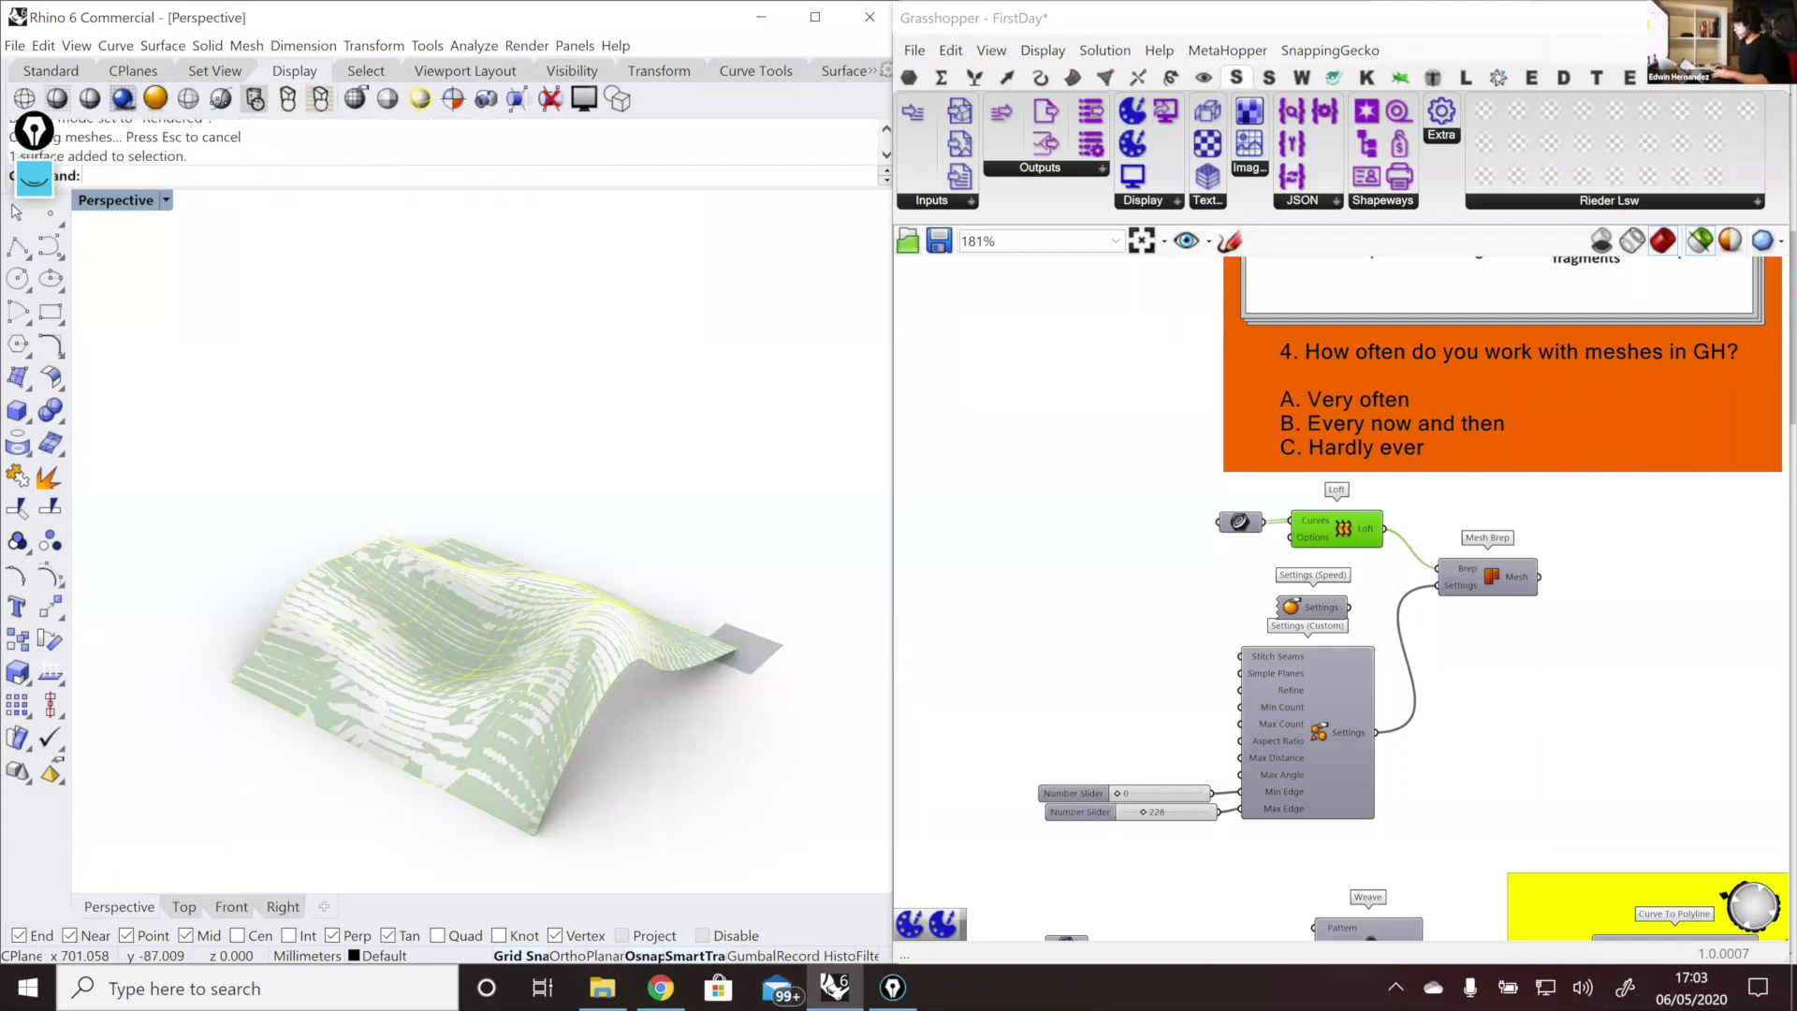
{"action": "type", "text": "What"}
{"action": "key", "text": "Return"}
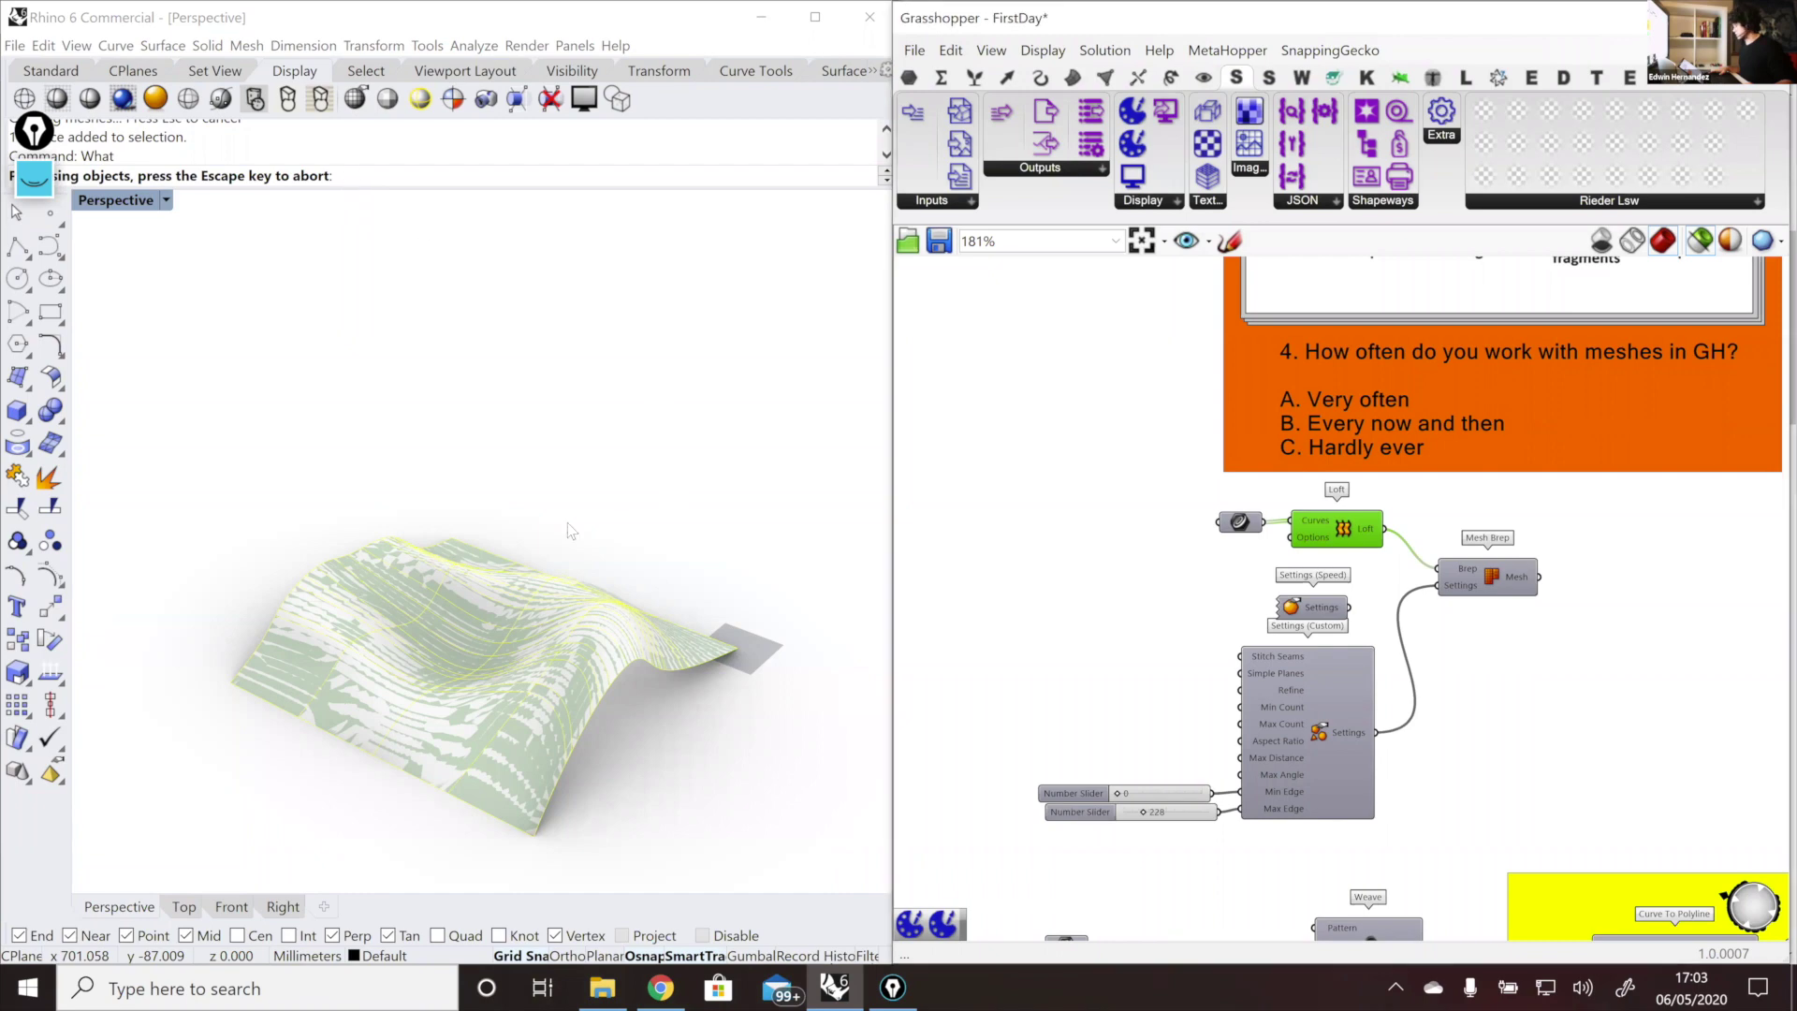
{"action": "left_click", "coordinate": [1170, 586]}
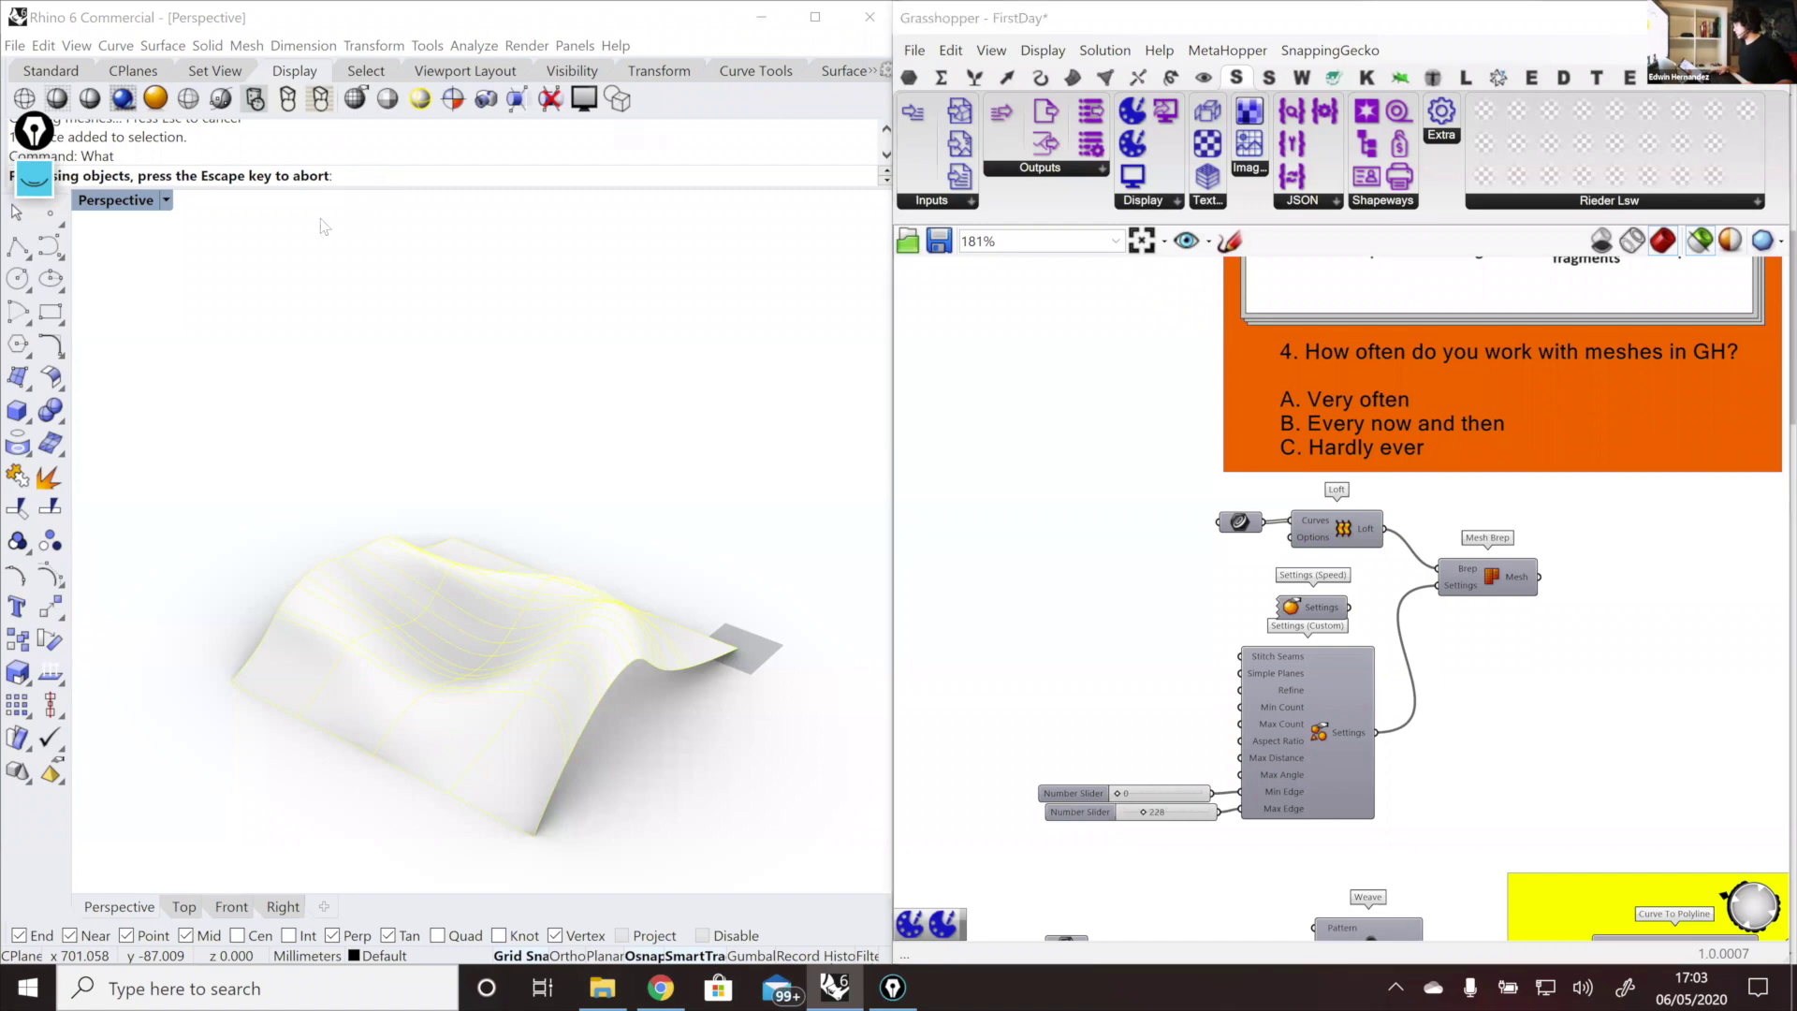
{"action": "left_click_drag", "start_coordinate": [649, 23], "coordinate": [367, 219]}
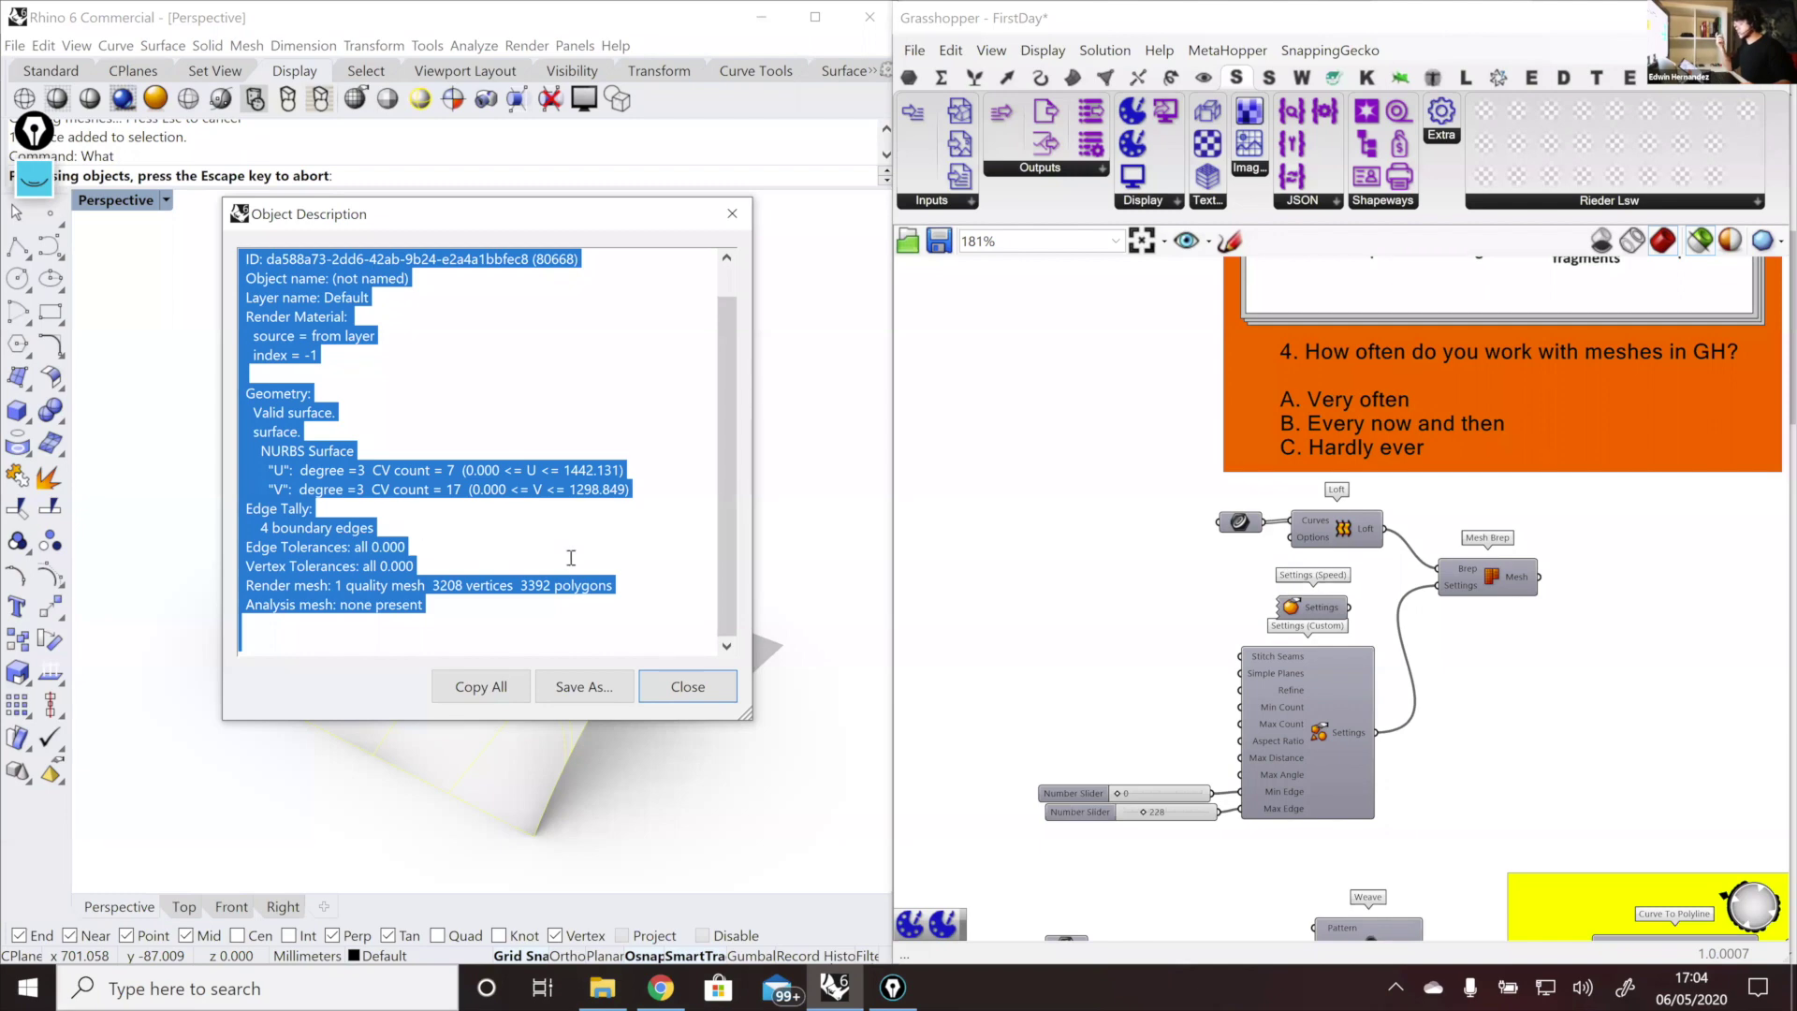
Step: Examine the Image Gallery diagram of the rendering pipeline from vertices to pixels above the mesh question
{"action": "scroll", "coordinate": [1253, 577], "scroll_direction": "down", "scroll_amount": 3}
{"action": "scroll", "coordinate": [1344, 363], "scroll_direction": "up", "scroll_amount": 3}
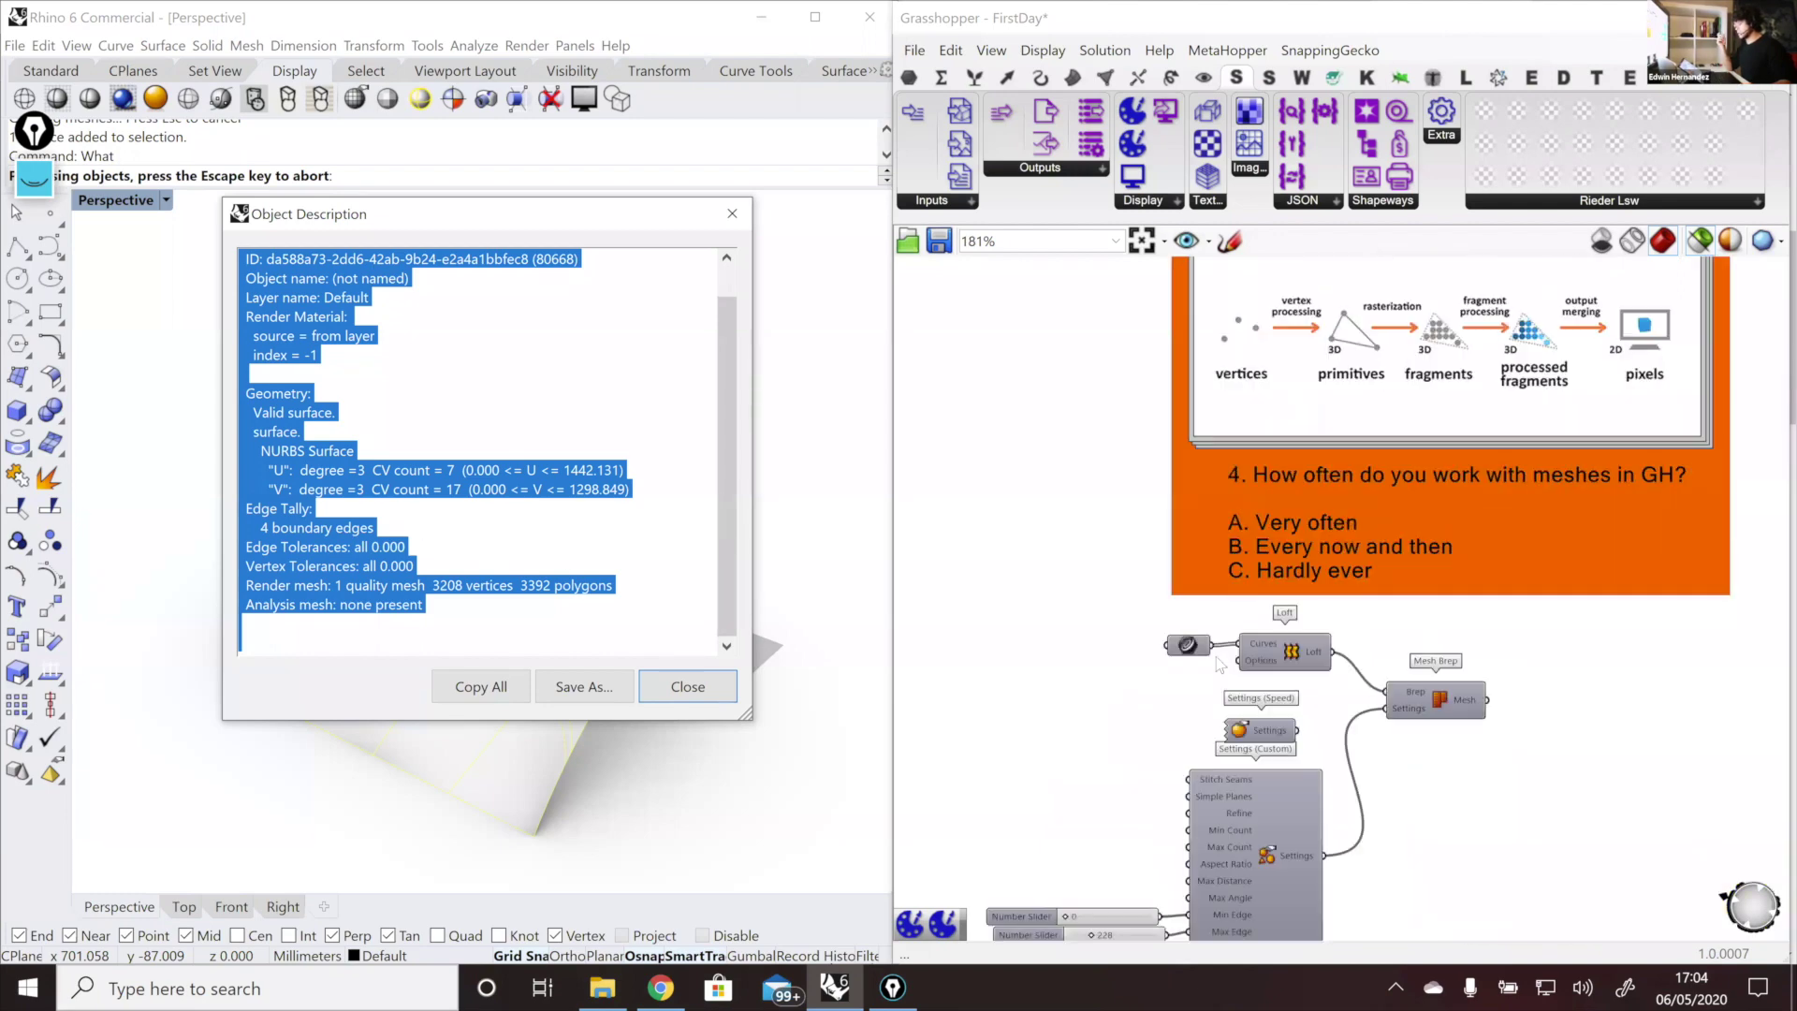
{"action": "scroll", "coordinate": [1366, 410], "scroll_direction": "up", "scroll_amount": 4}
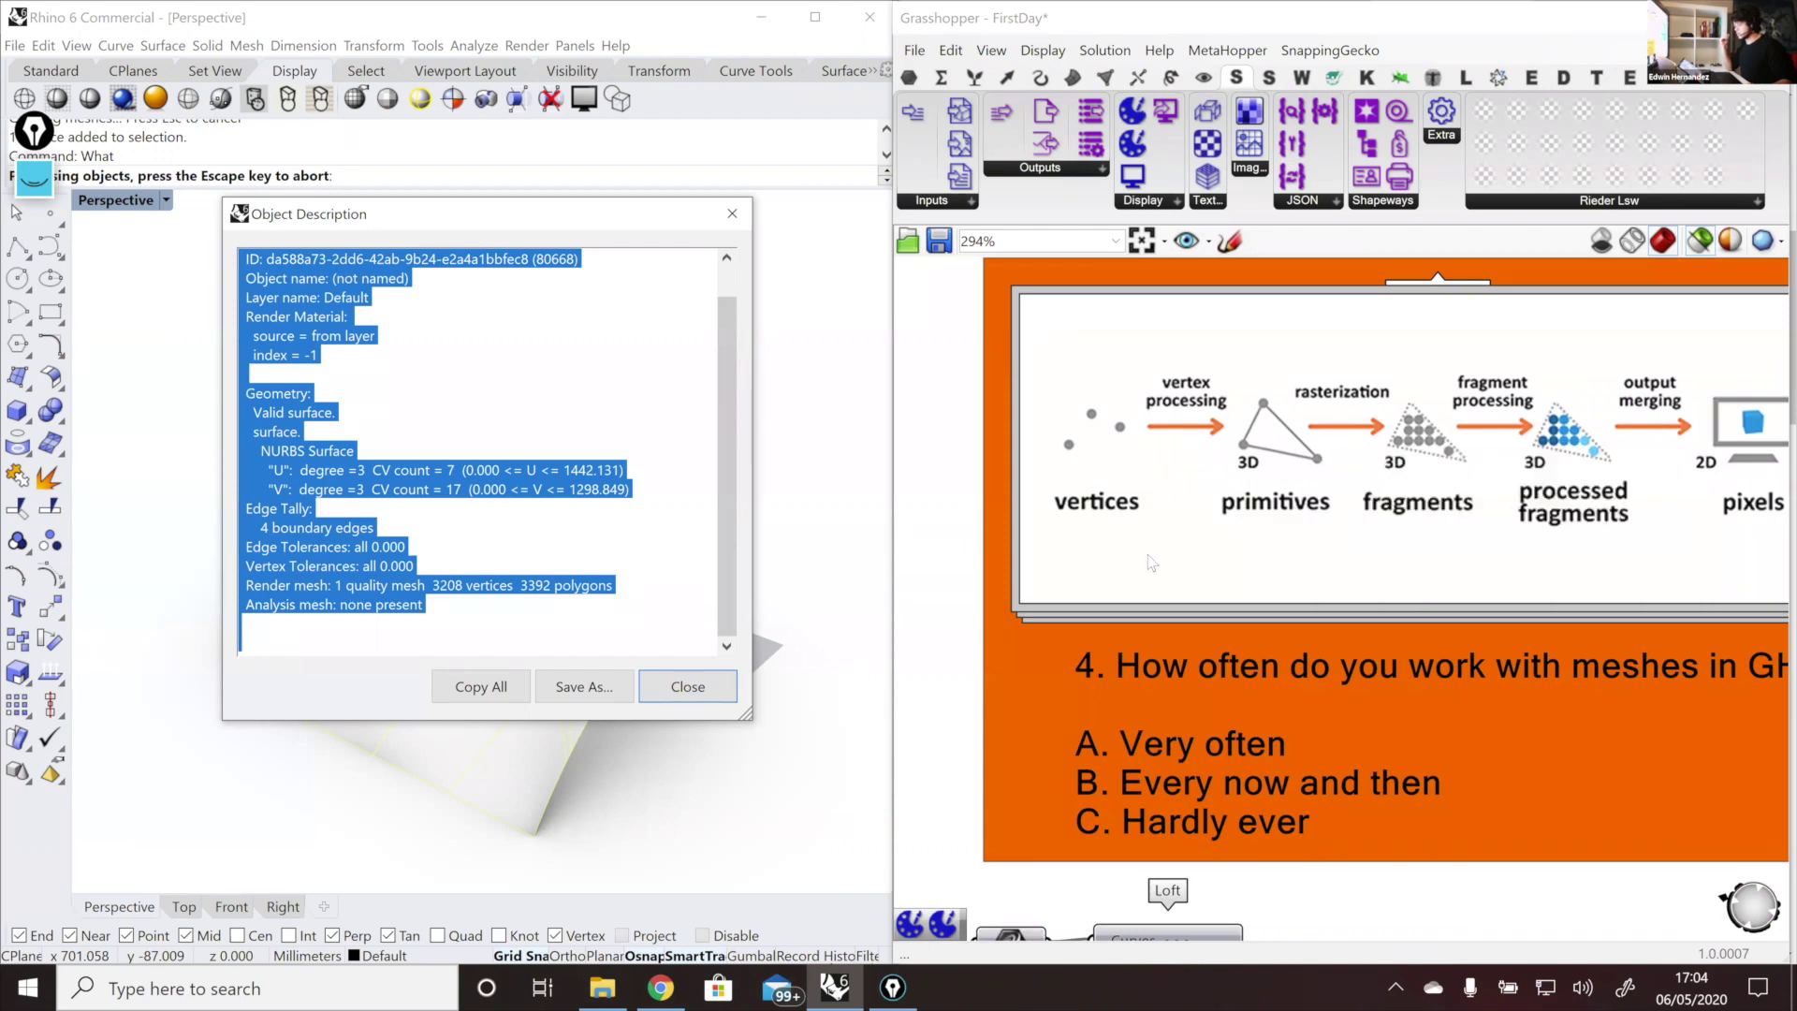
{"action": "scroll", "coordinate": [1151, 561], "scroll_direction": "down", "scroll_amount": 2}
{"action": "right_click_drag", "start_coordinate": [1238, 362], "coordinate": [1221, 361]}
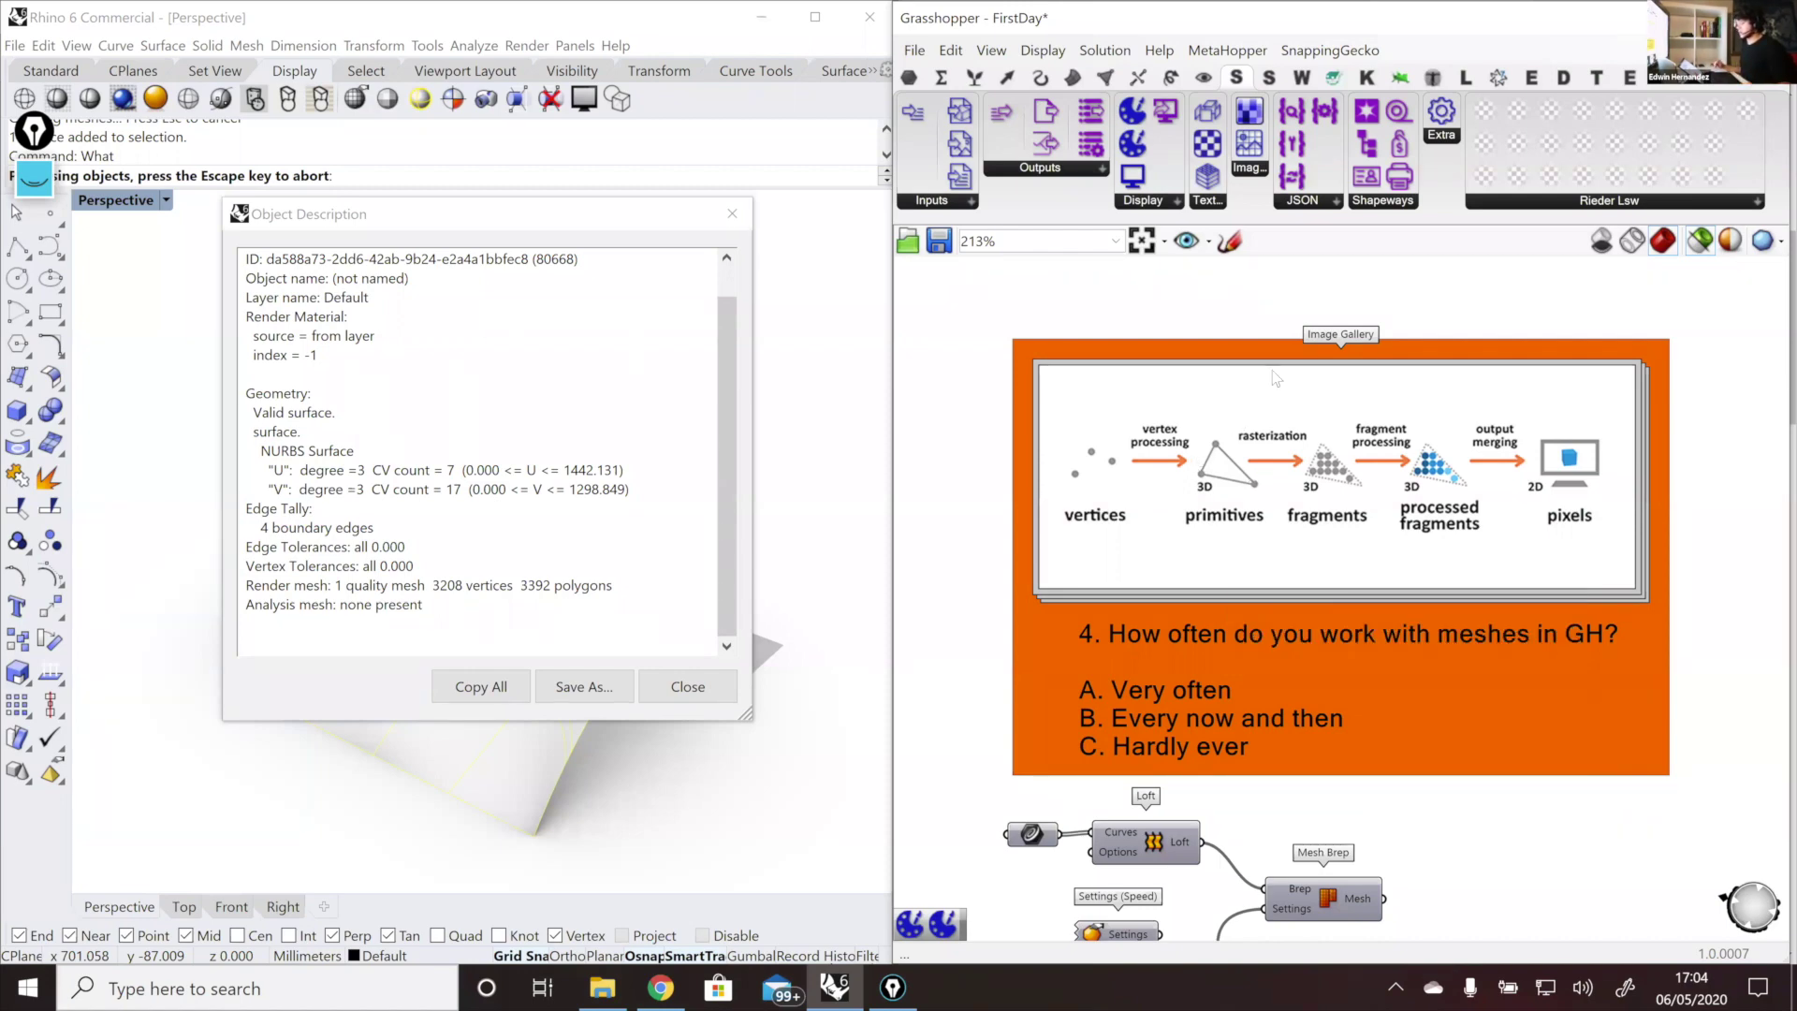
{"action": "right_click_drag", "start_coordinate": [1257, 320], "coordinate": [1221, 312]}
{"action": "scroll", "coordinate": [1225, 316], "scroll_direction": "up", "scroll_amount": 1}
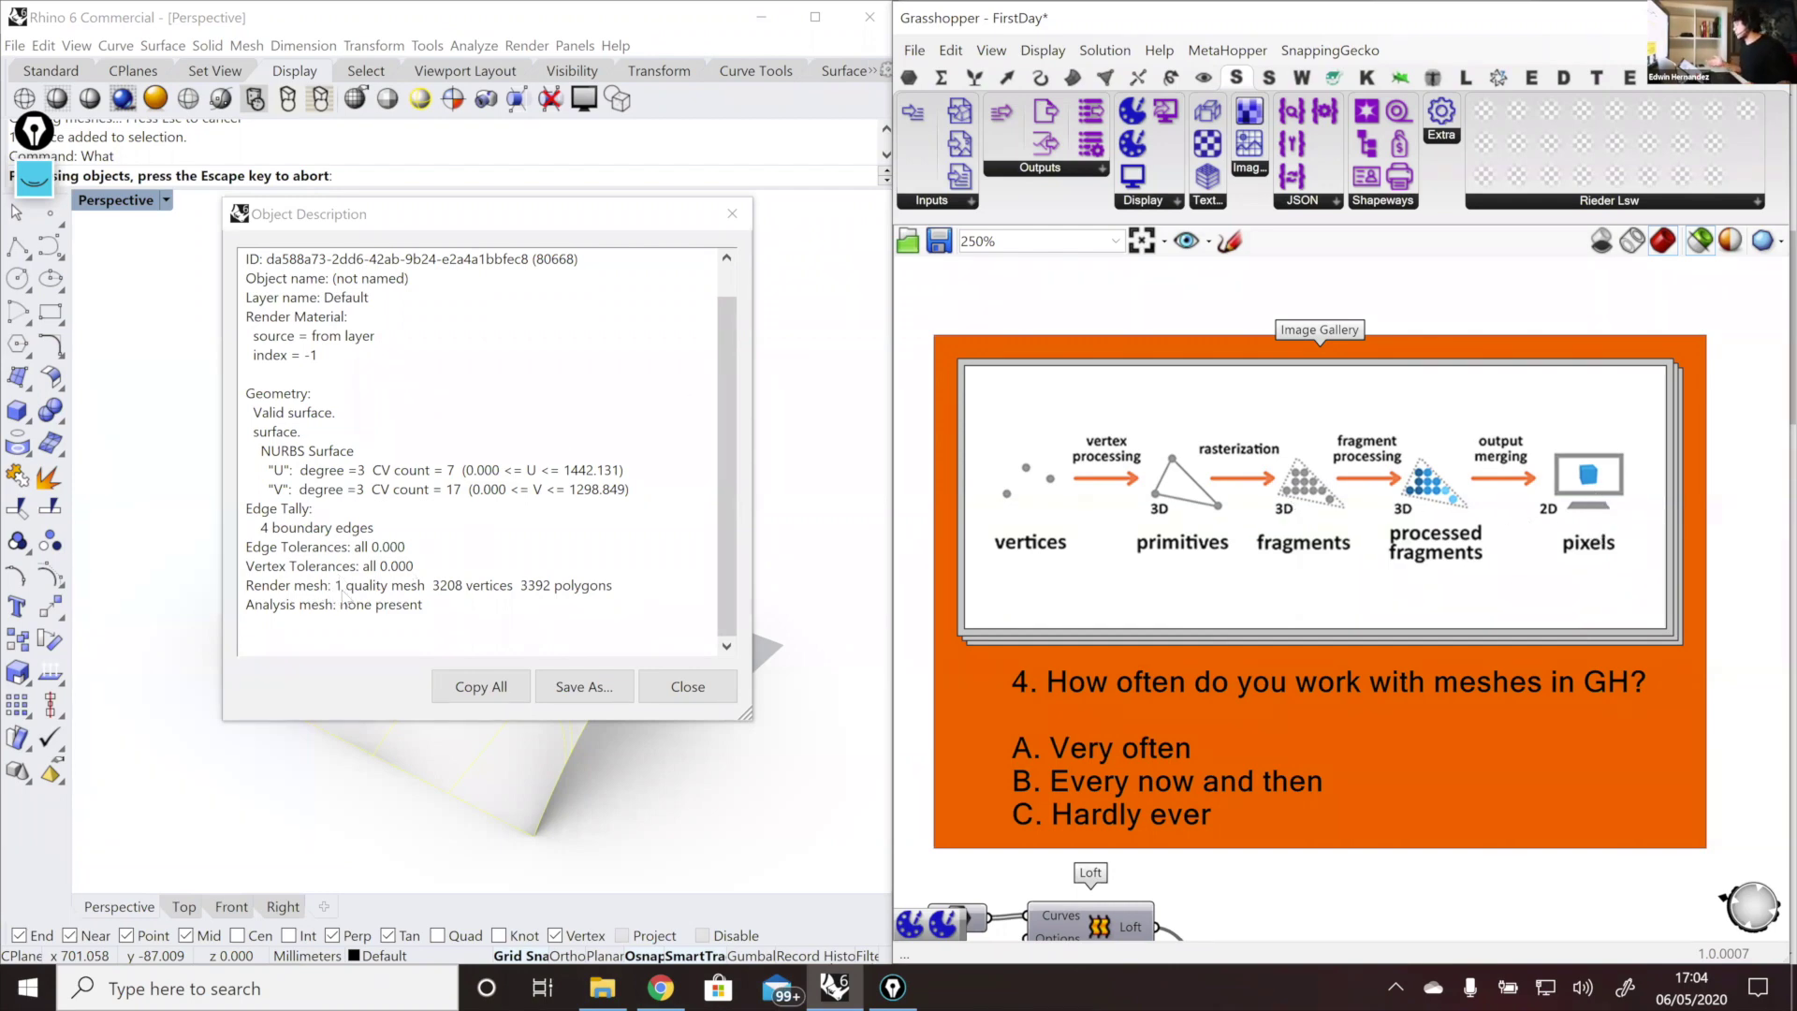
Step: Read the render mesh entry in the object description, highlighting its mesh, vertex and polygon values
{"action": "left_click", "coordinate": [339, 589]}
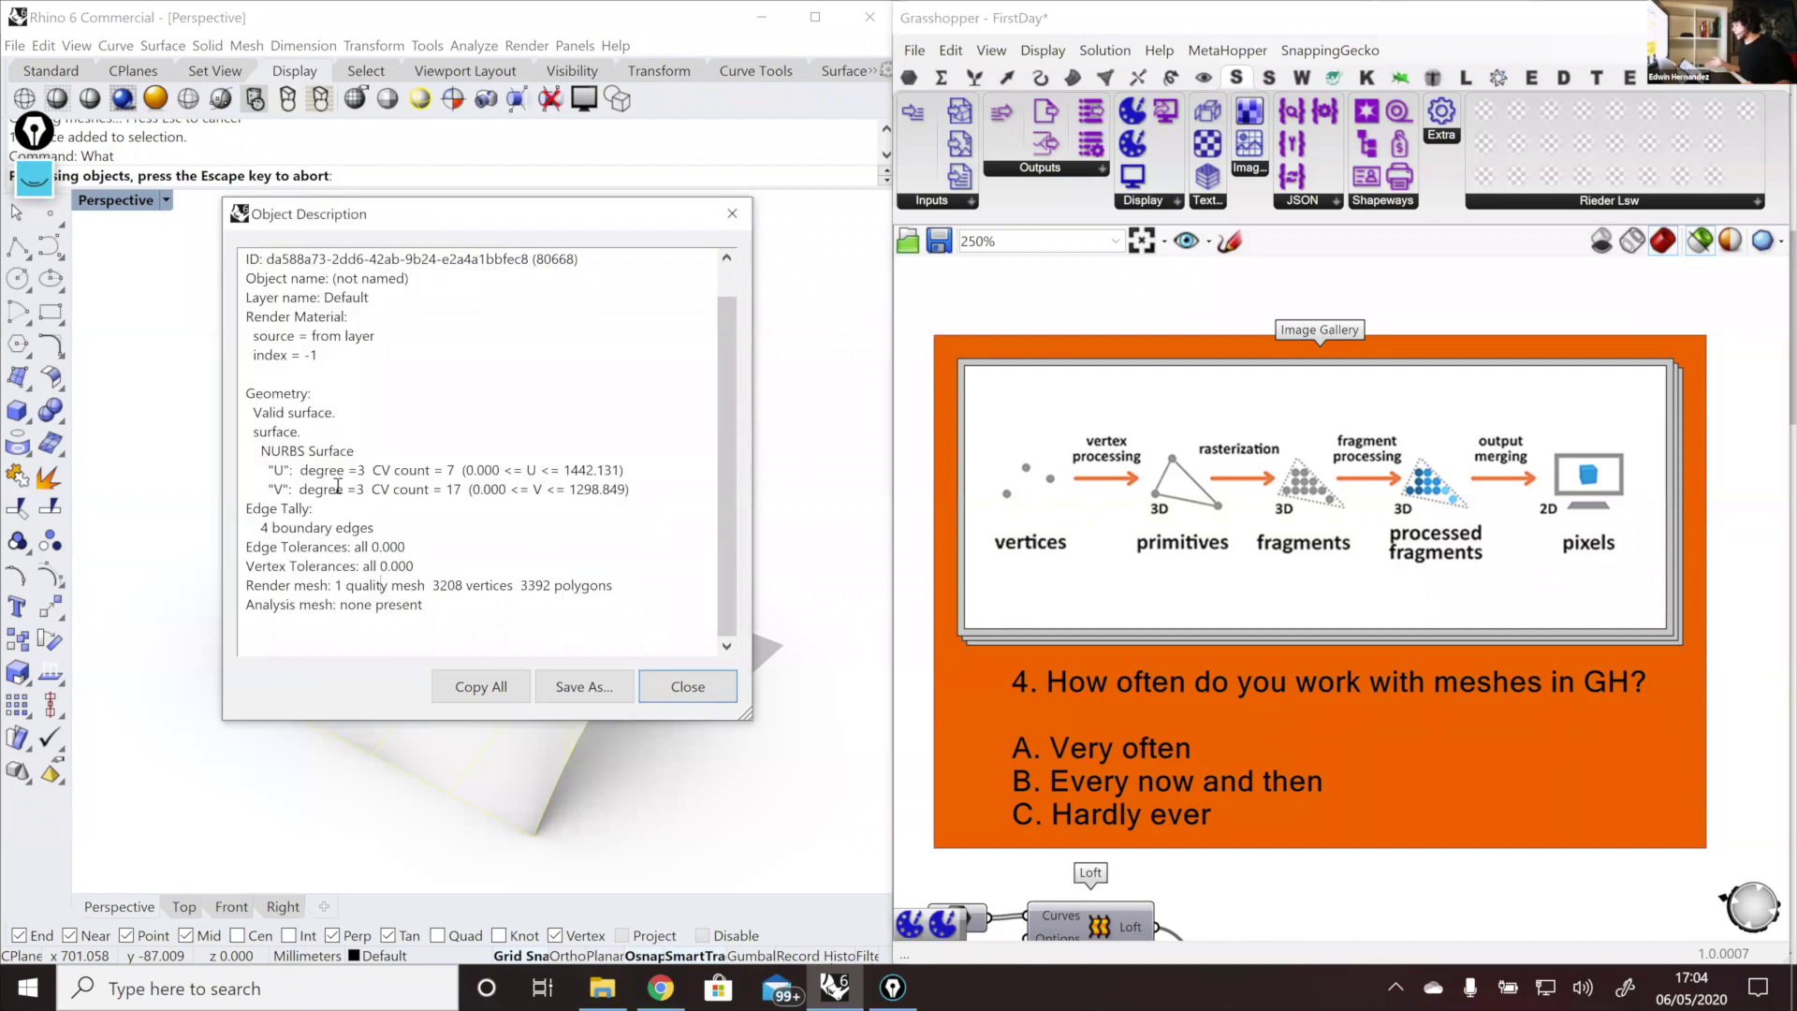
{"action": "left_click_drag", "start_coordinate": [338, 585], "coordinate": [422, 590]}
{"action": "double_click", "coordinate": [453, 585]}
{"action": "double_click", "coordinate": [541, 586]}
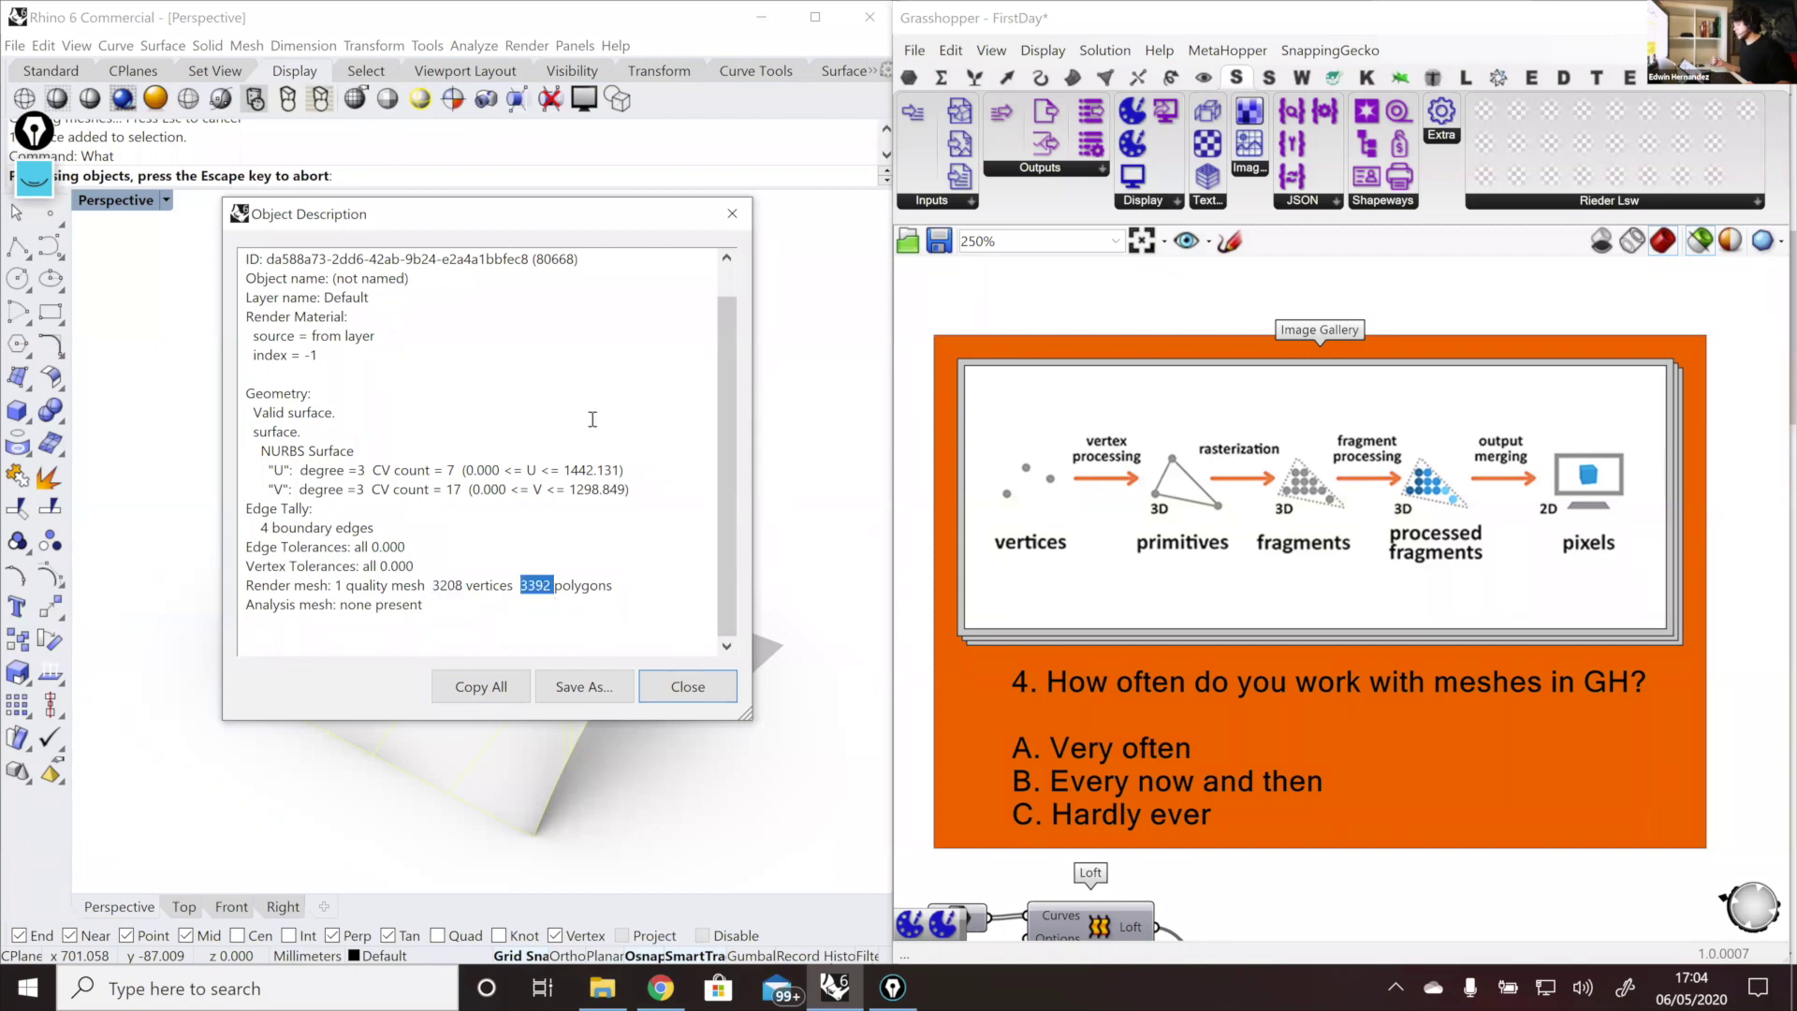
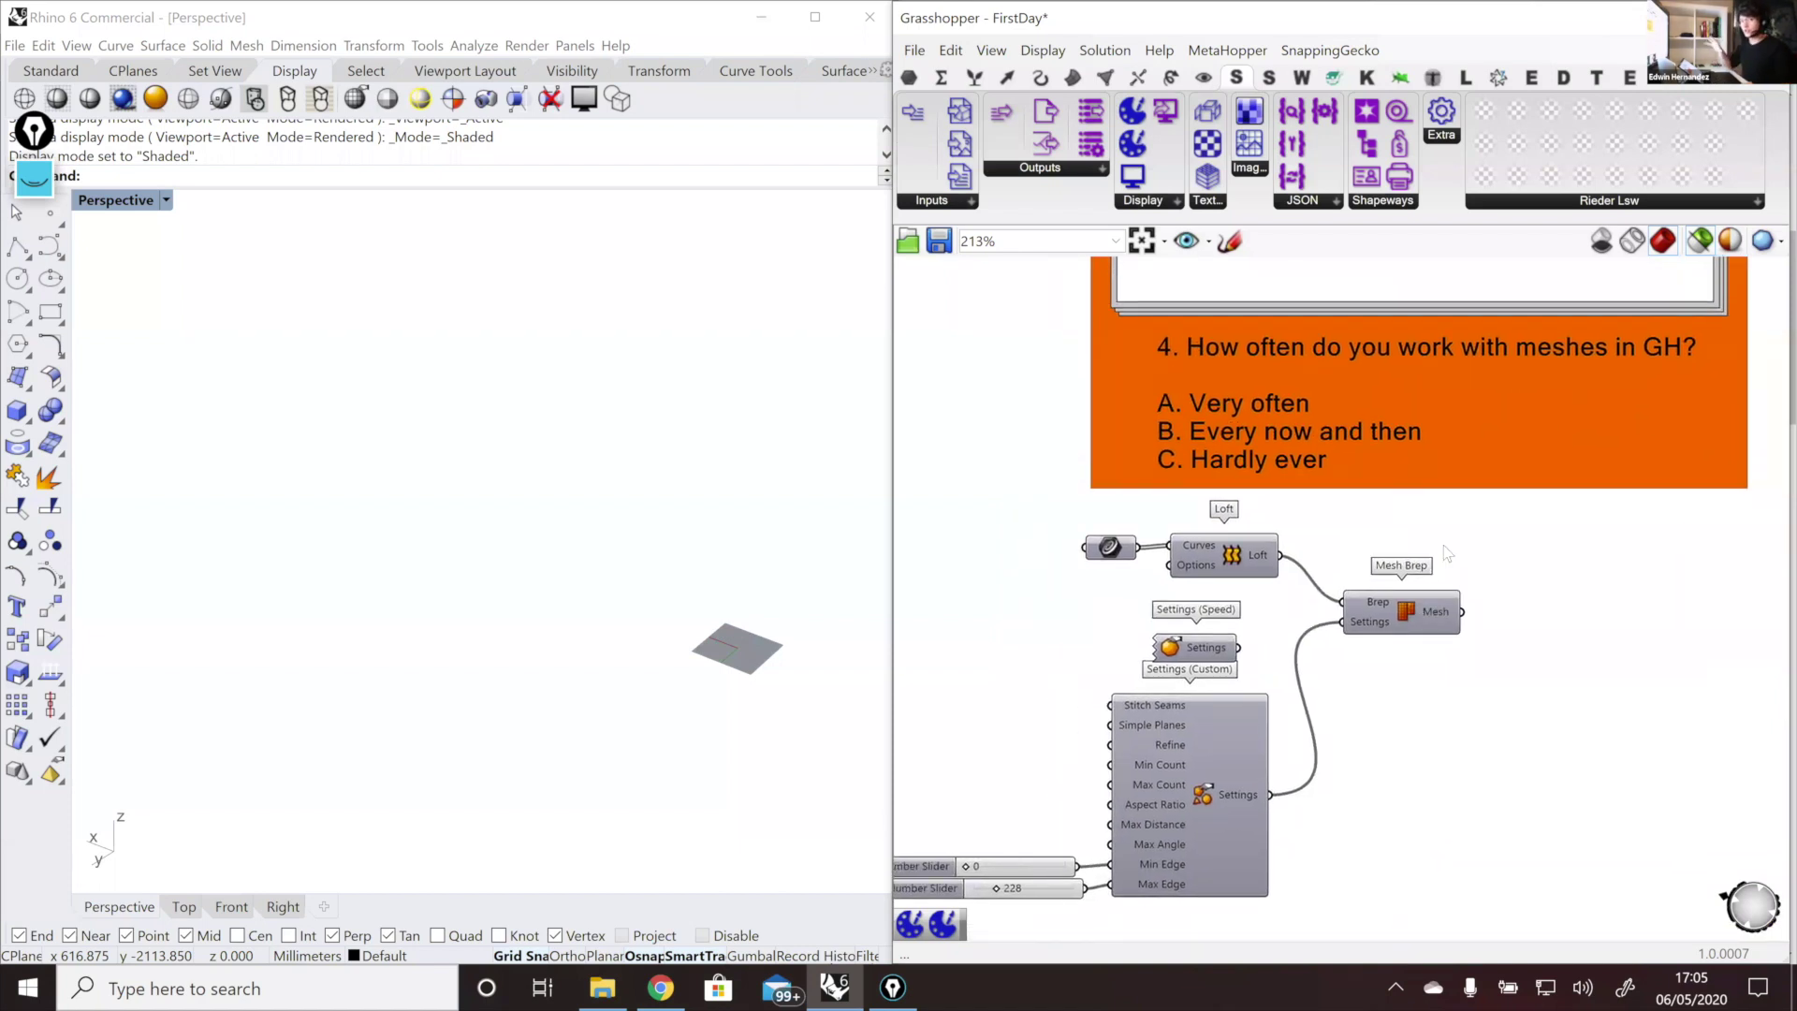
Step: Show the mesh component category, preview the Loft surface and shift Loft slightly closer to its Curve parameter
{"action": "left_click", "coordinate": [1303, 78]}
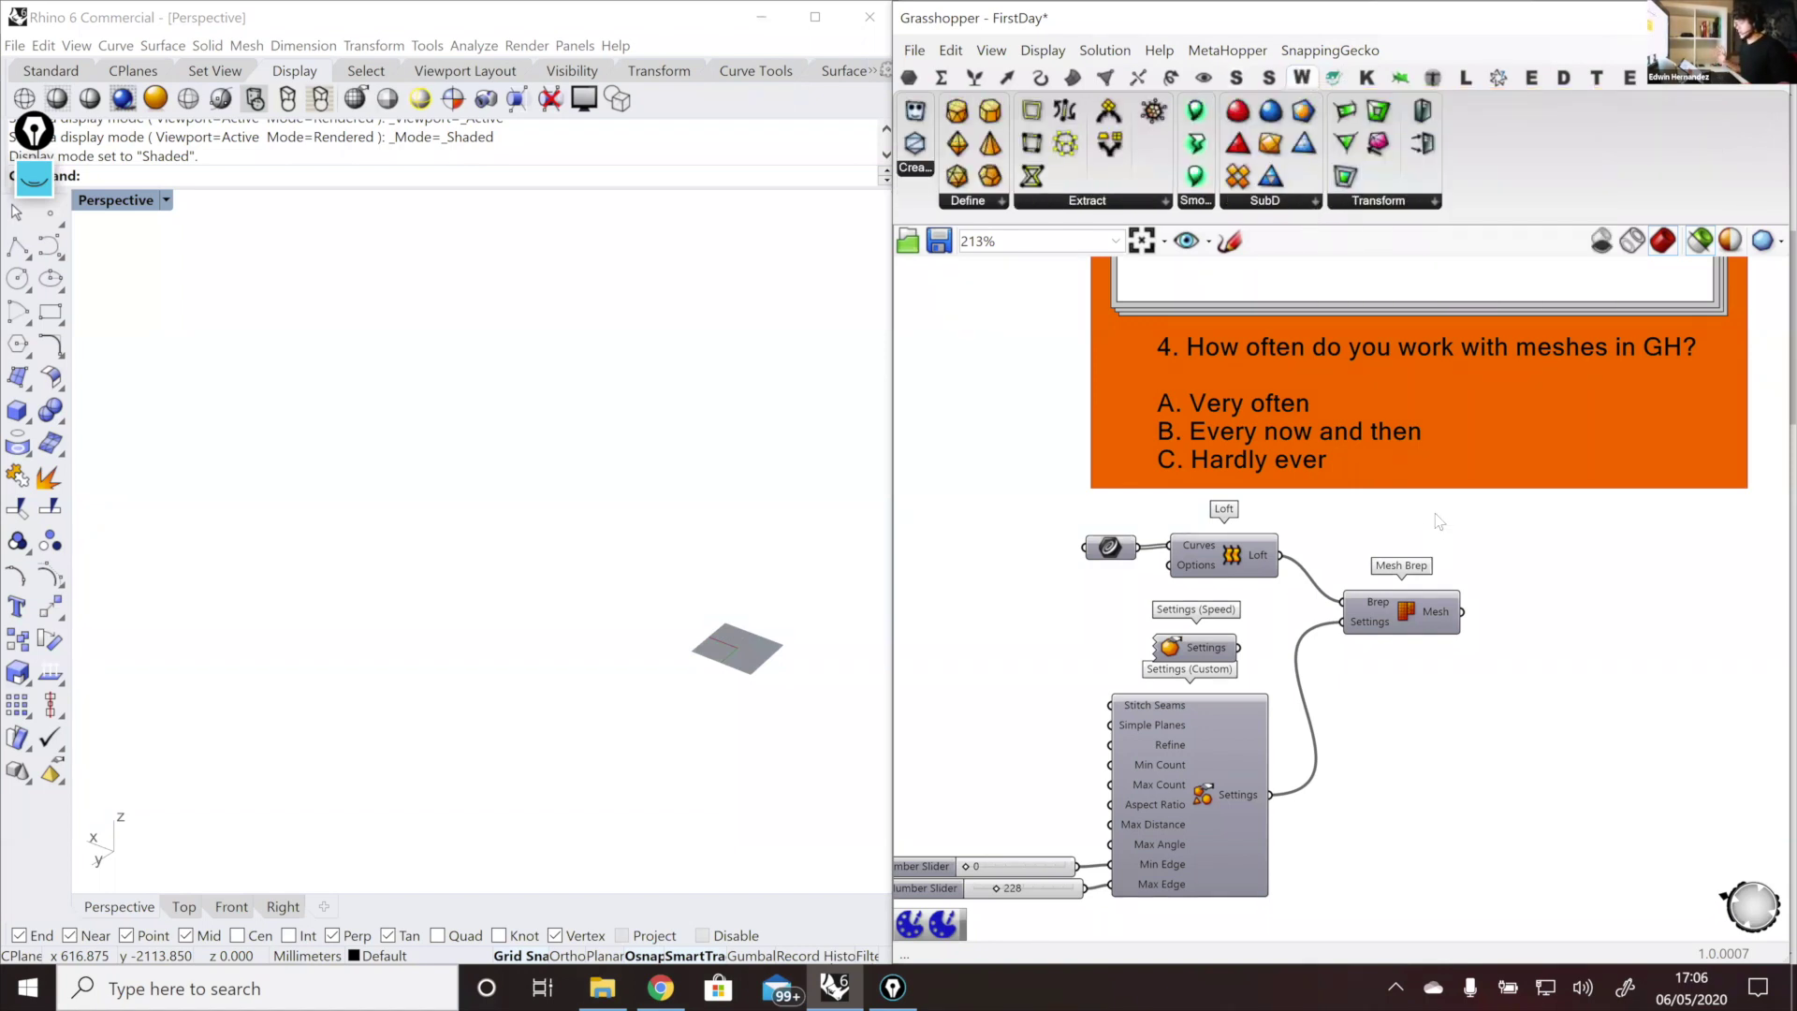
{"action": "right_click_drag", "start_coordinate": [1434, 513], "coordinate": [1432, 543]}
{"action": "left_click", "coordinate": [1225, 595]}
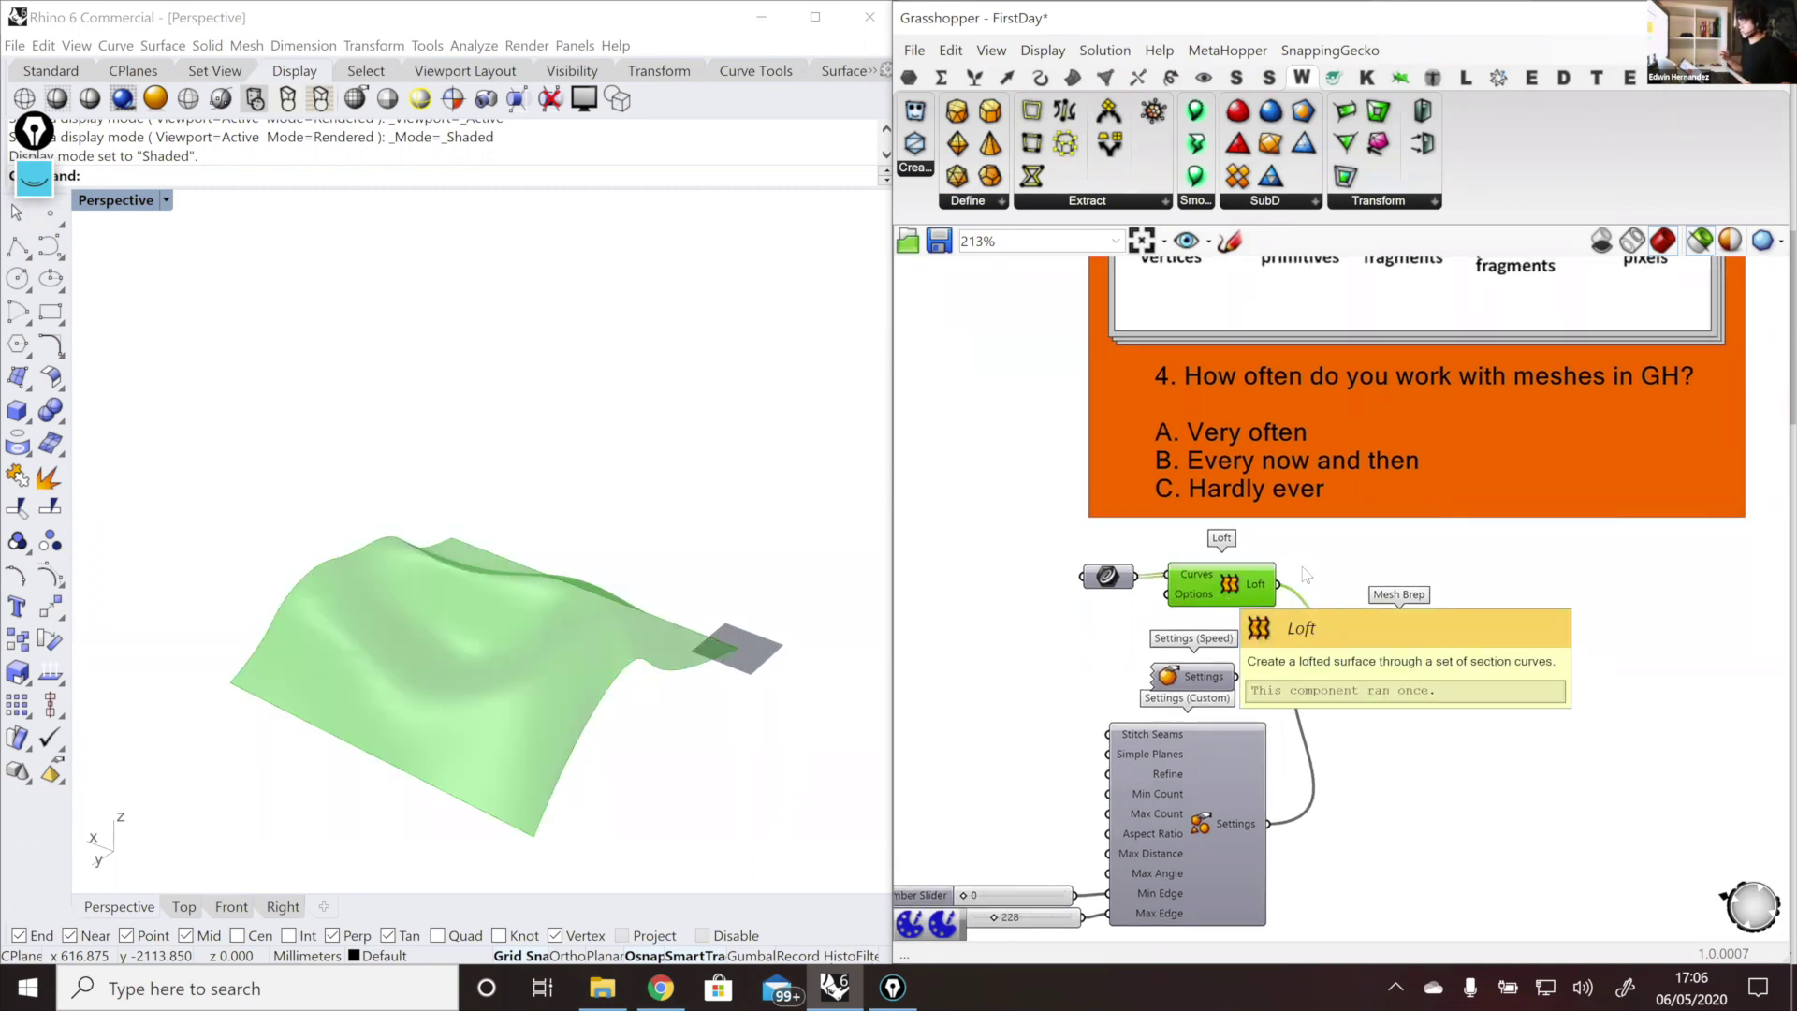
{"action": "right_click_drag", "start_coordinate": [1311, 570], "coordinate": [1422, 432]}
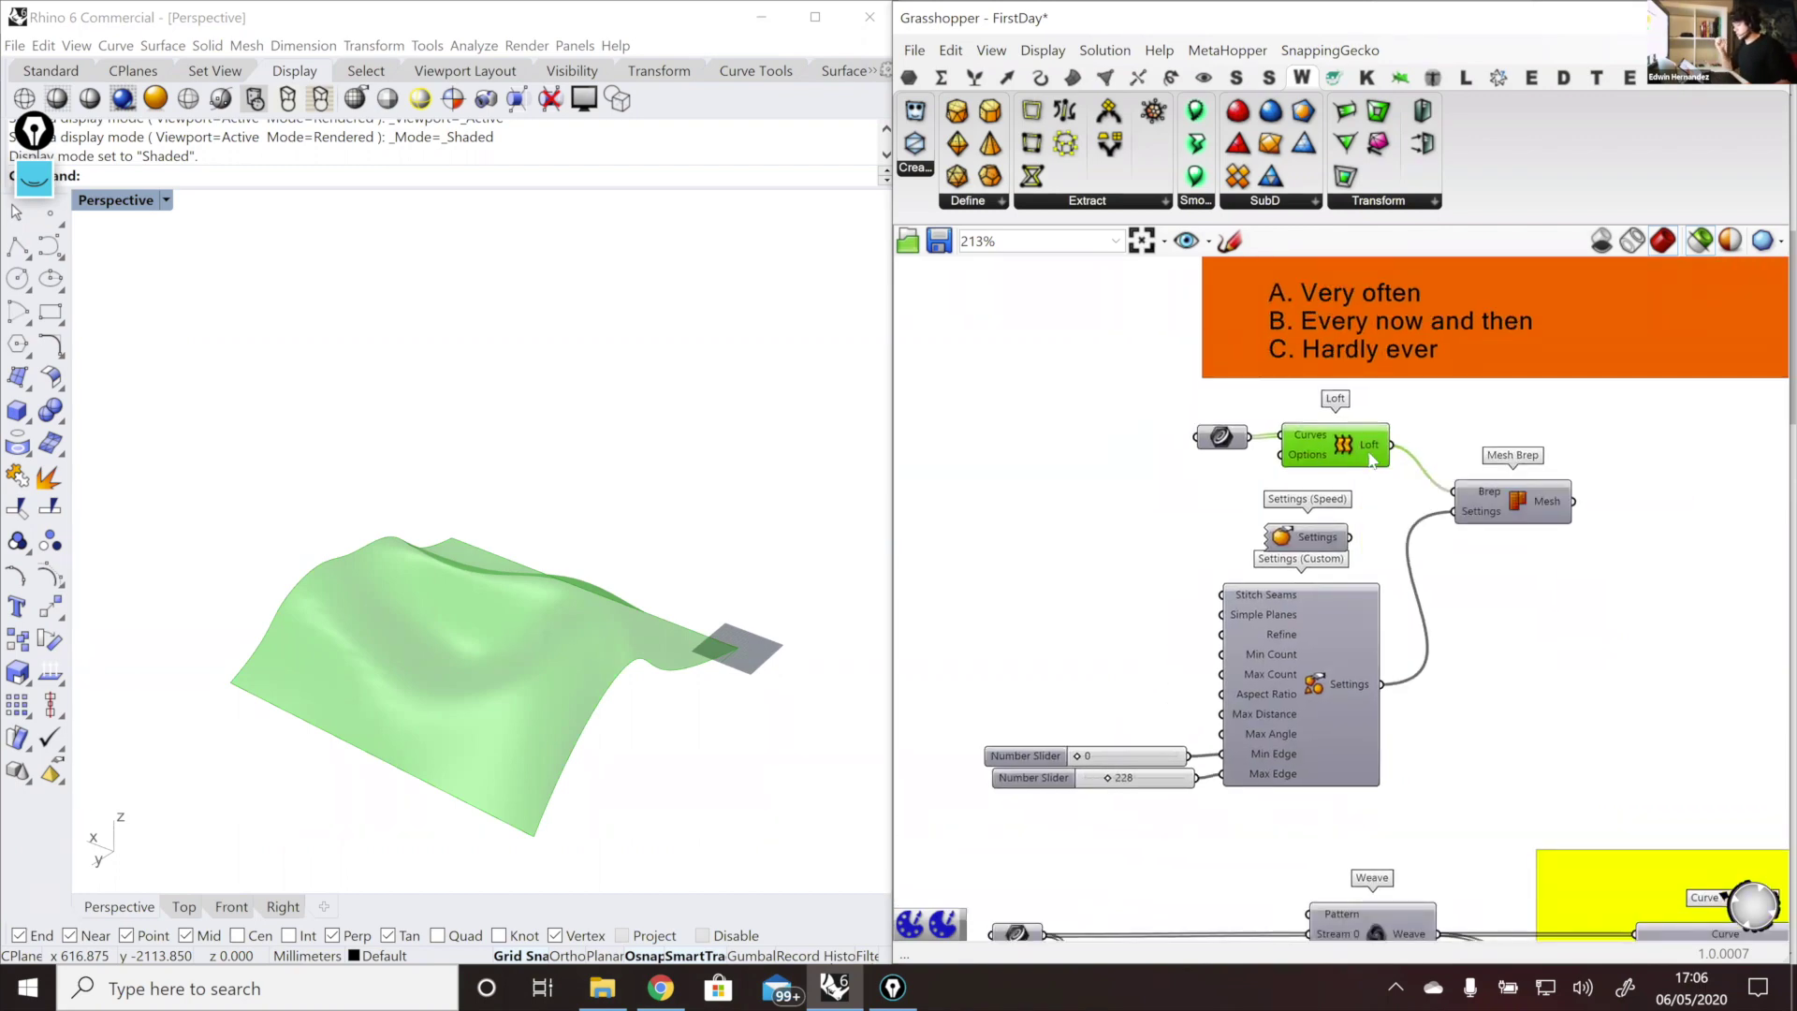
{"action": "left_click_drag", "start_coordinate": [1344, 448], "coordinate": [1342, 450]}
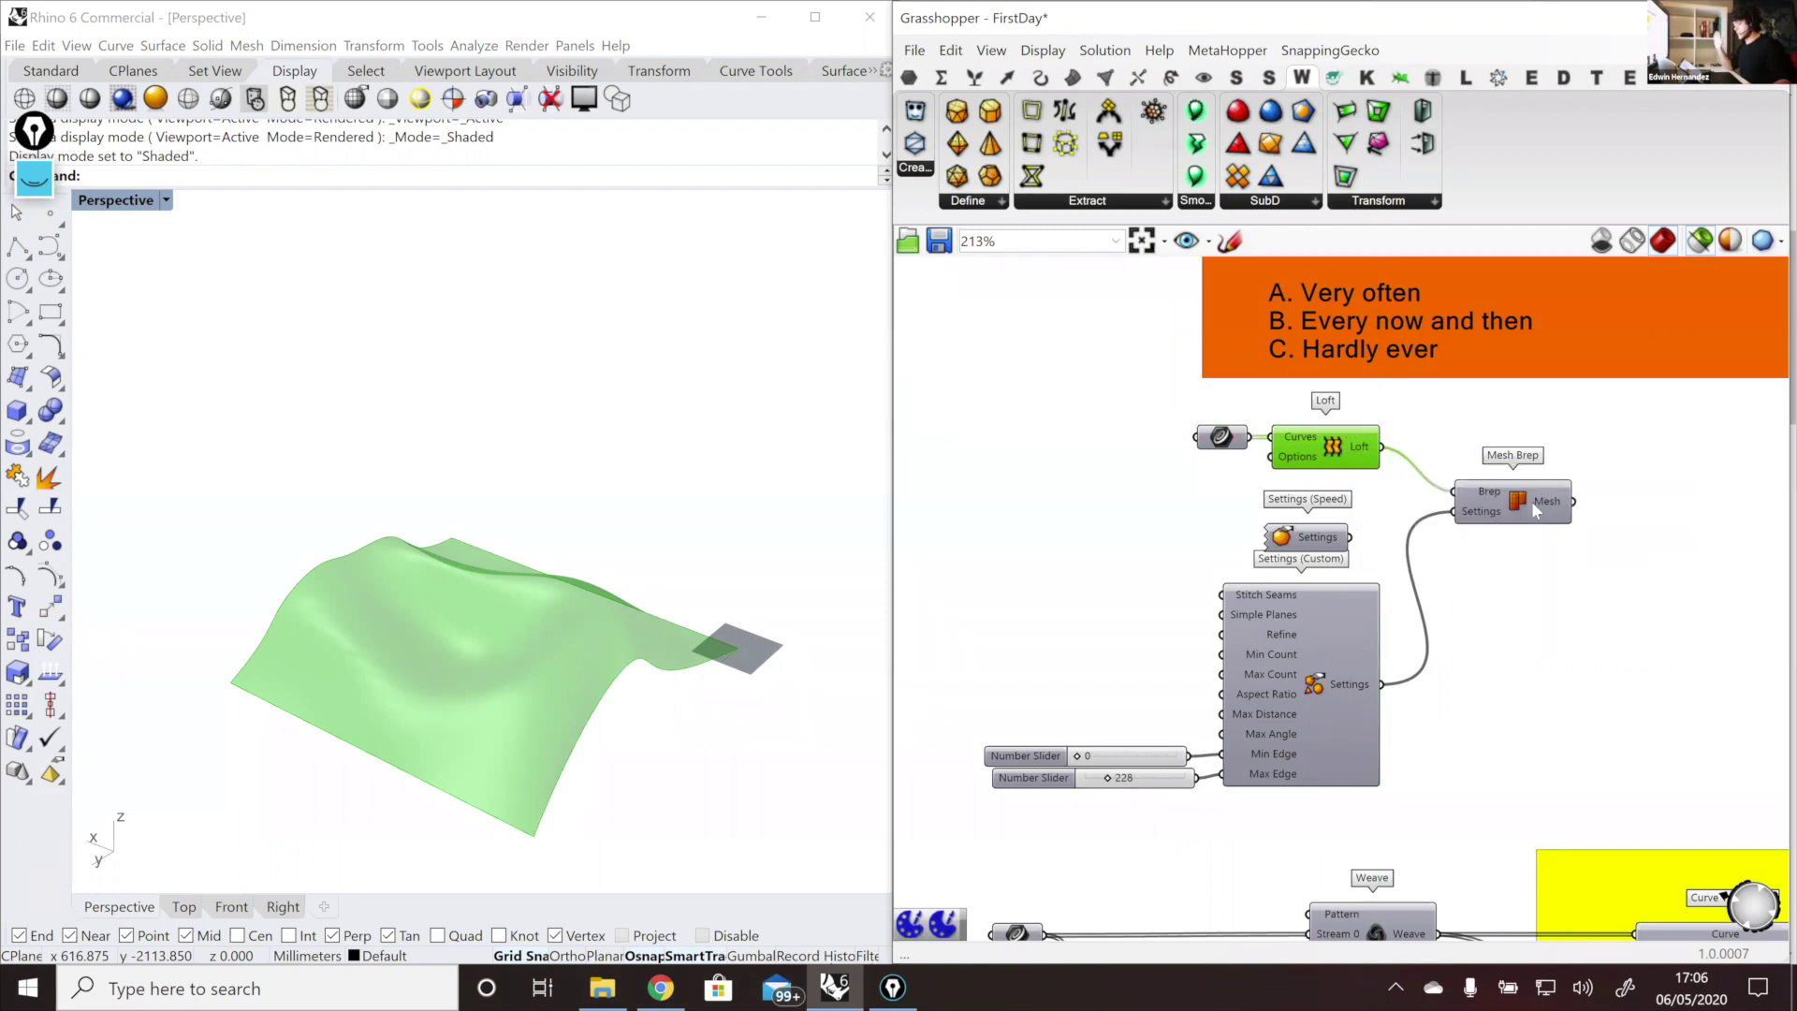
Step: Connect Settings (Speed) to the Settings input of Mesh Brep in place of Settings (Custom), and right-align it with Loft
{"action": "left_click", "coordinate": [1308, 545]}
{"action": "left_click_drag", "start_coordinate": [1309, 545], "coordinate": [1336, 542]}
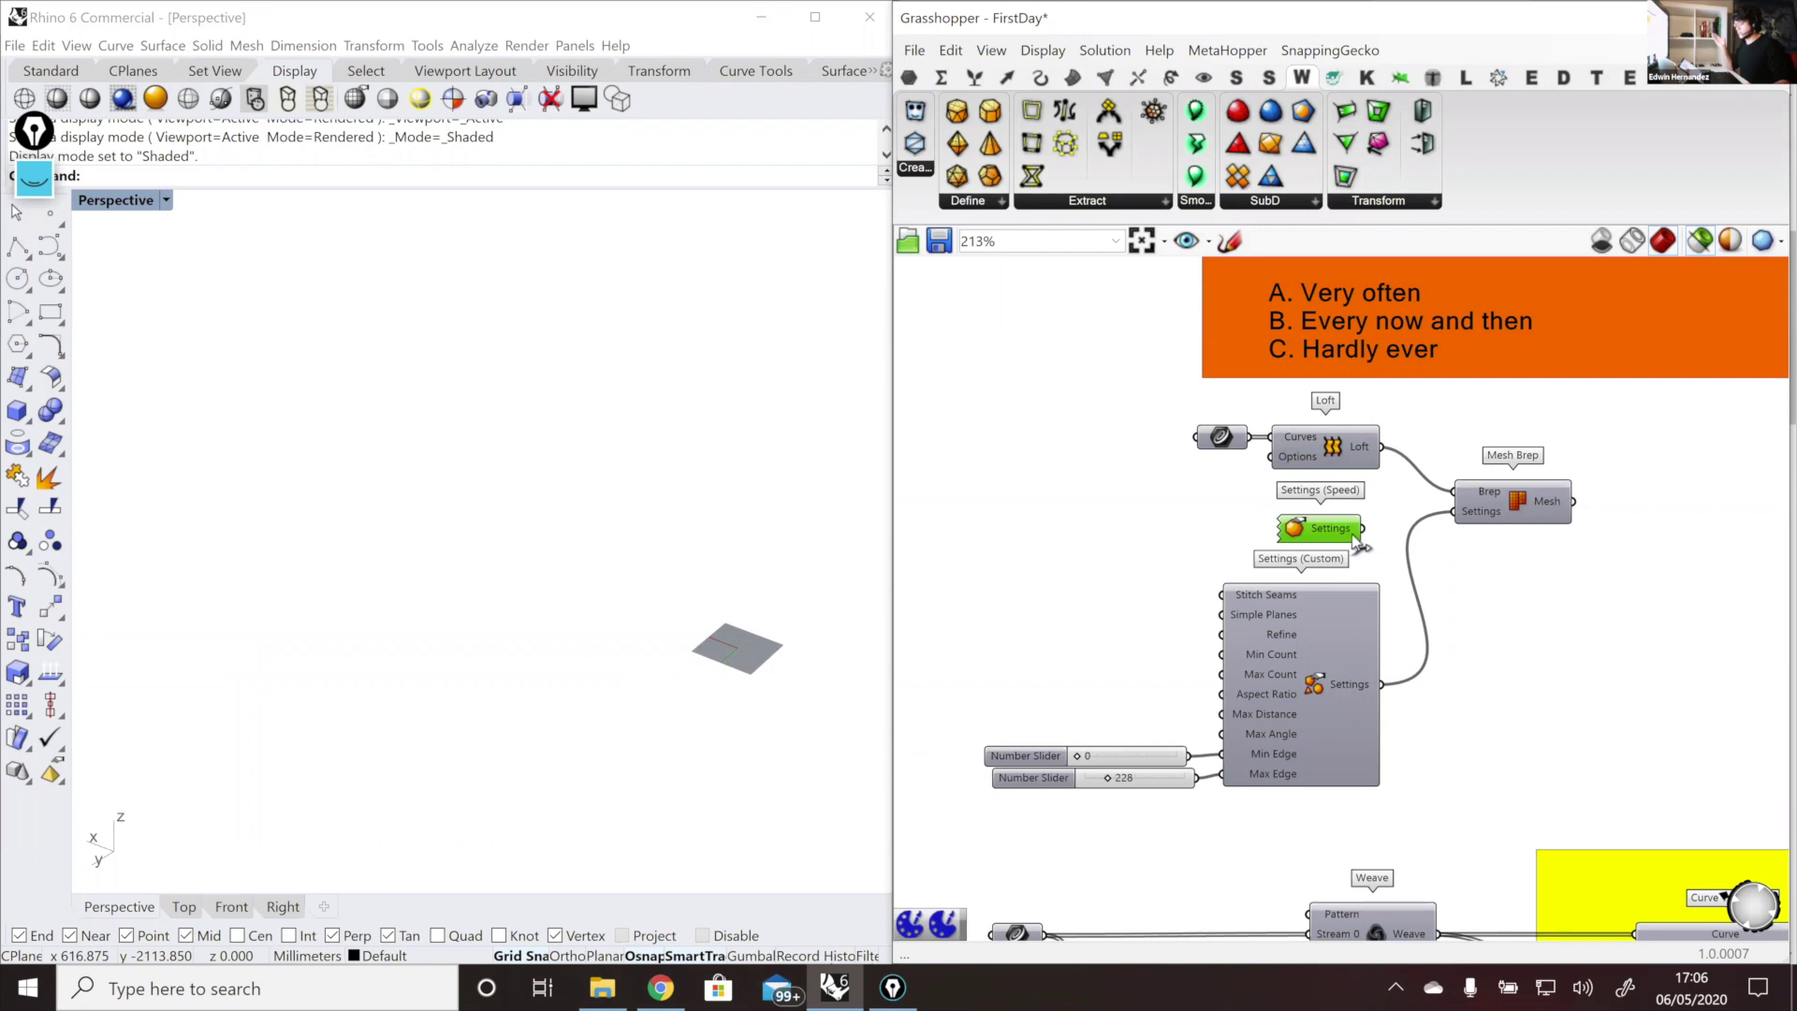
{"action": "left_click_drag", "start_coordinate": [1362, 536], "coordinate": [1323, 441]}
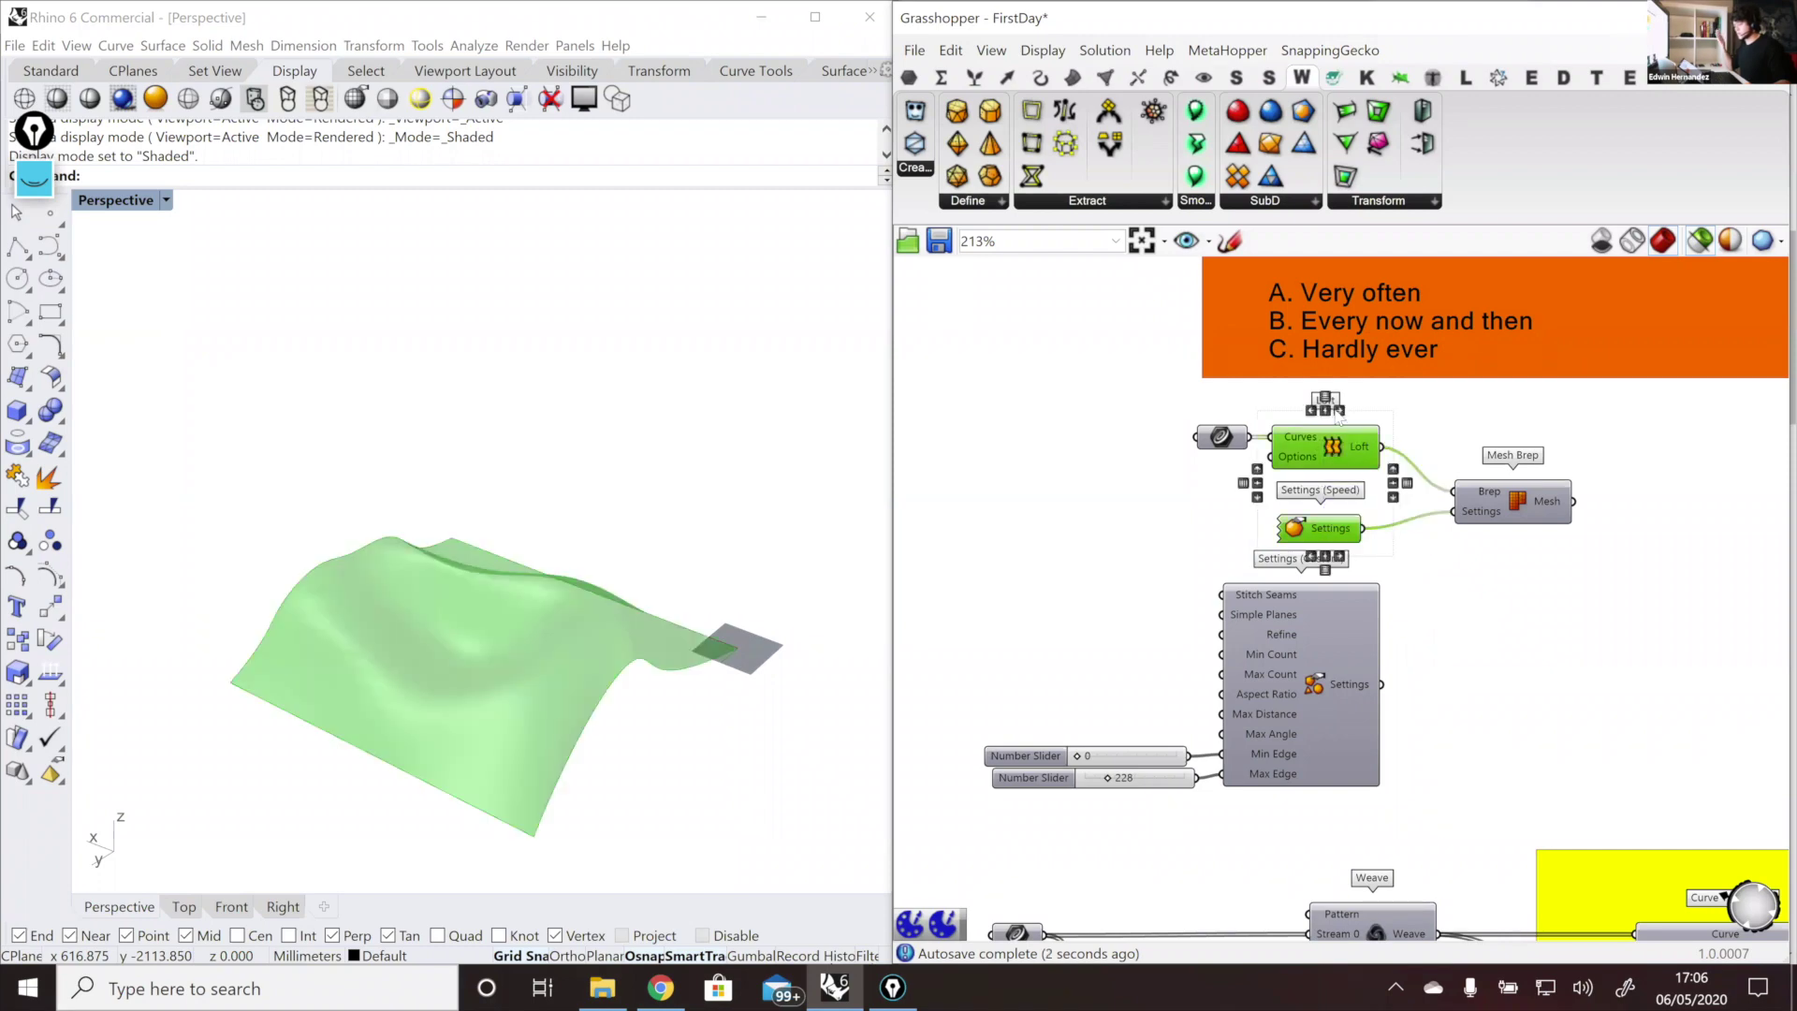
{"action": "left_click", "coordinate": [1339, 412]}
Step: Move Mesh Brep slightly higher and preview its mesh closer and from another angle in the Perspective viewport
{"action": "left_click_drag", "start_coordinate": [1514, 499], "coordinate": [1519, 484]}
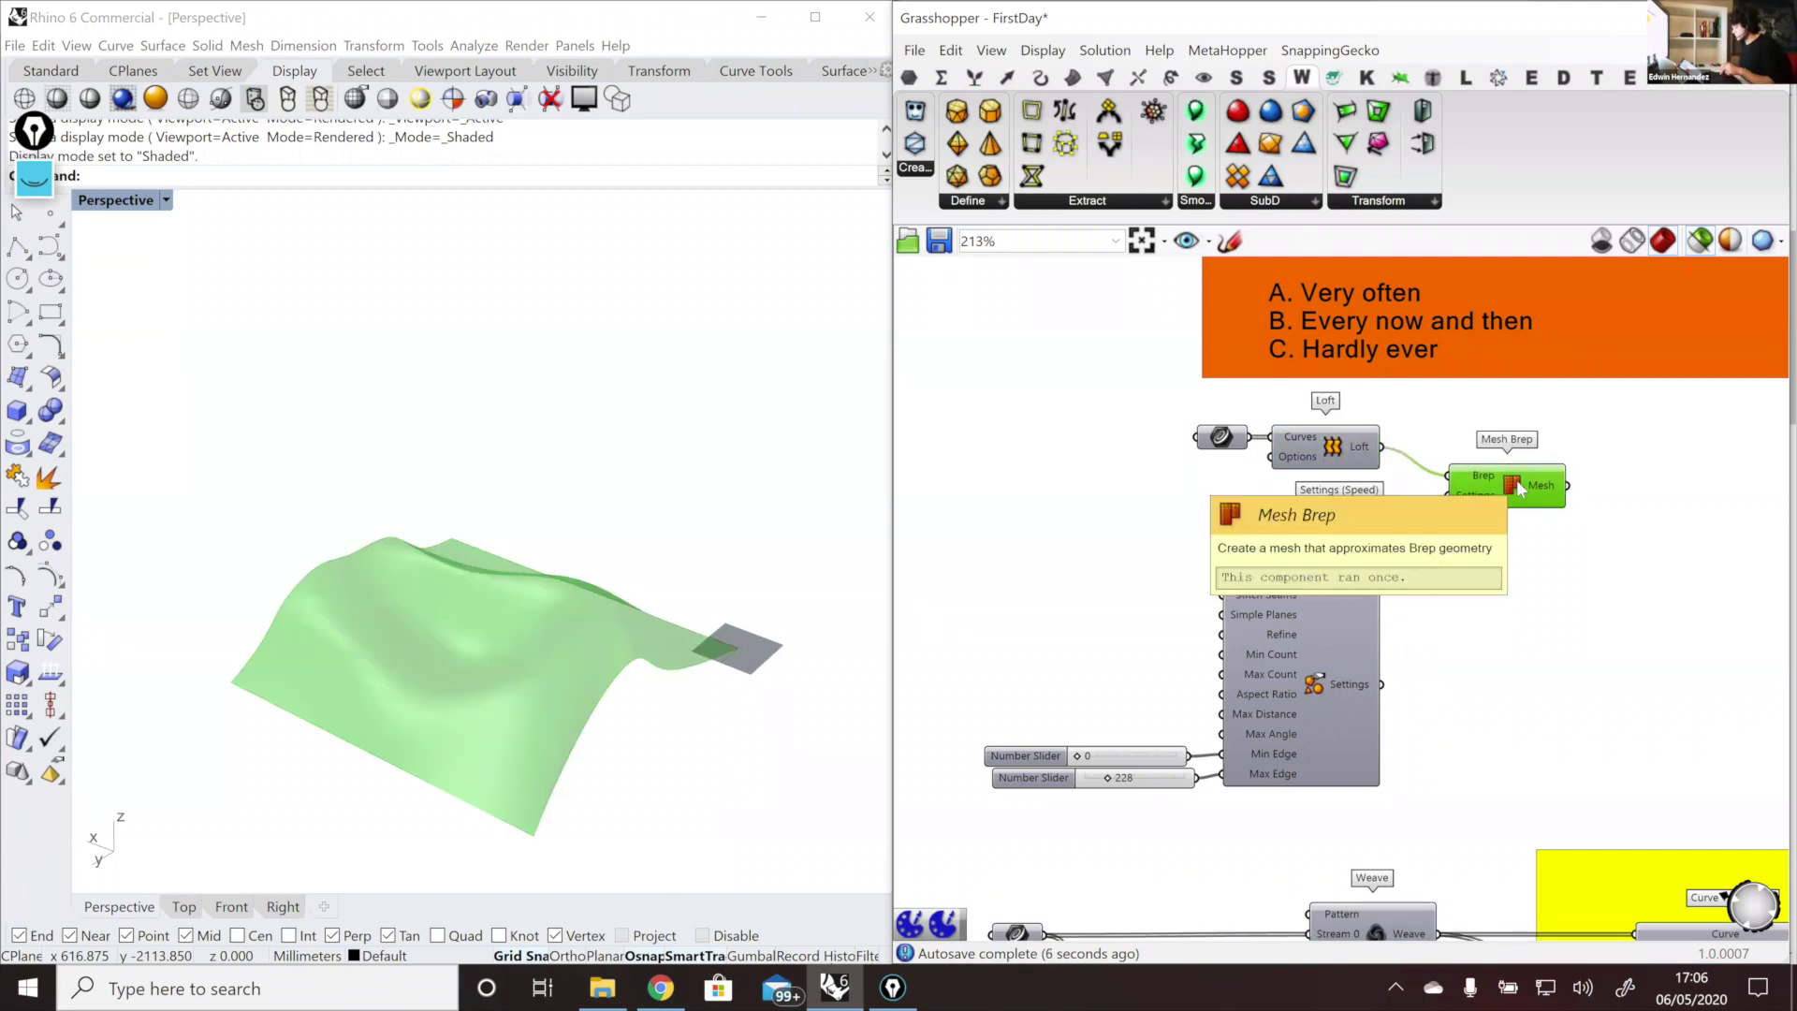
{"action": "right_click_drag", "start_coordinate": [570, 654], "coordinate": [692, 617]}
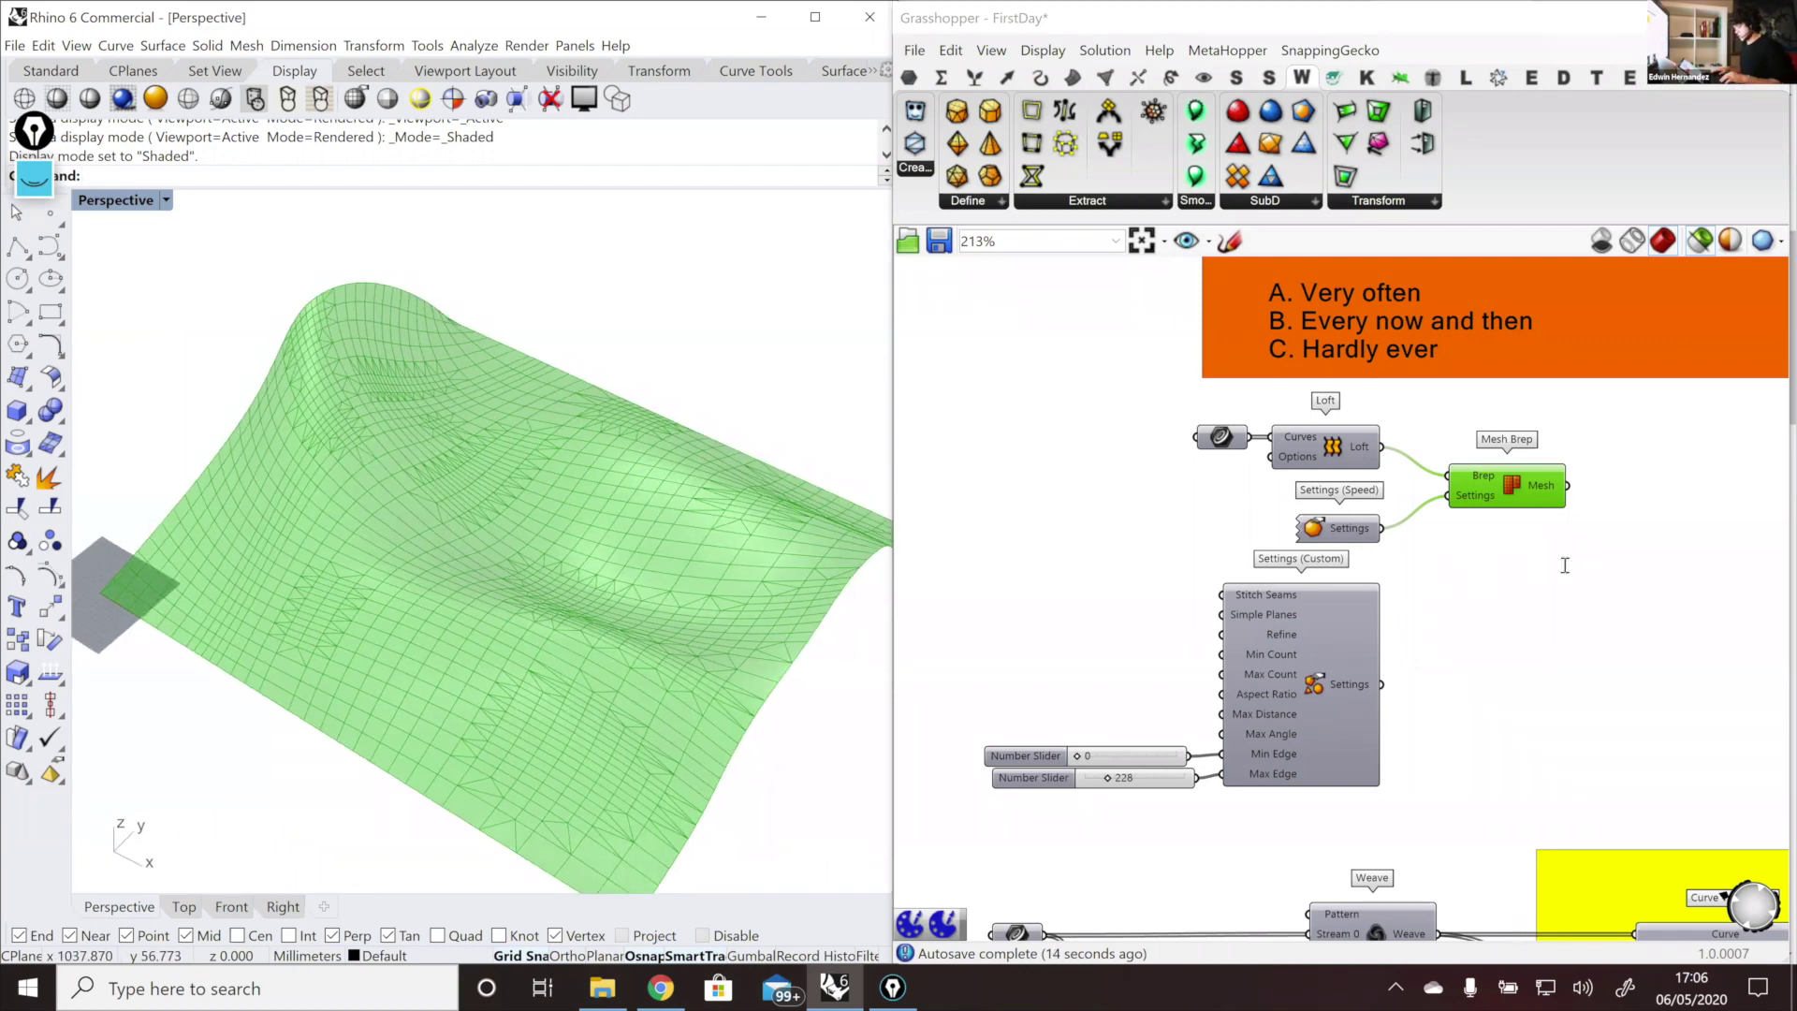
Step: Add a panel connected to the Mesh output of Mesh Brep and enlarge it to fit the mesh description on one line
{"action": "double_click", "coordinate": [1567, 573]}
{"action": "left_click_drag", "start_coordinate": [1567, 573], "coordinate": [1747, 542]}
{"action": "left_click_drag", "start_coordinate": [1568, 485], "coordinate": [1663, 533]}
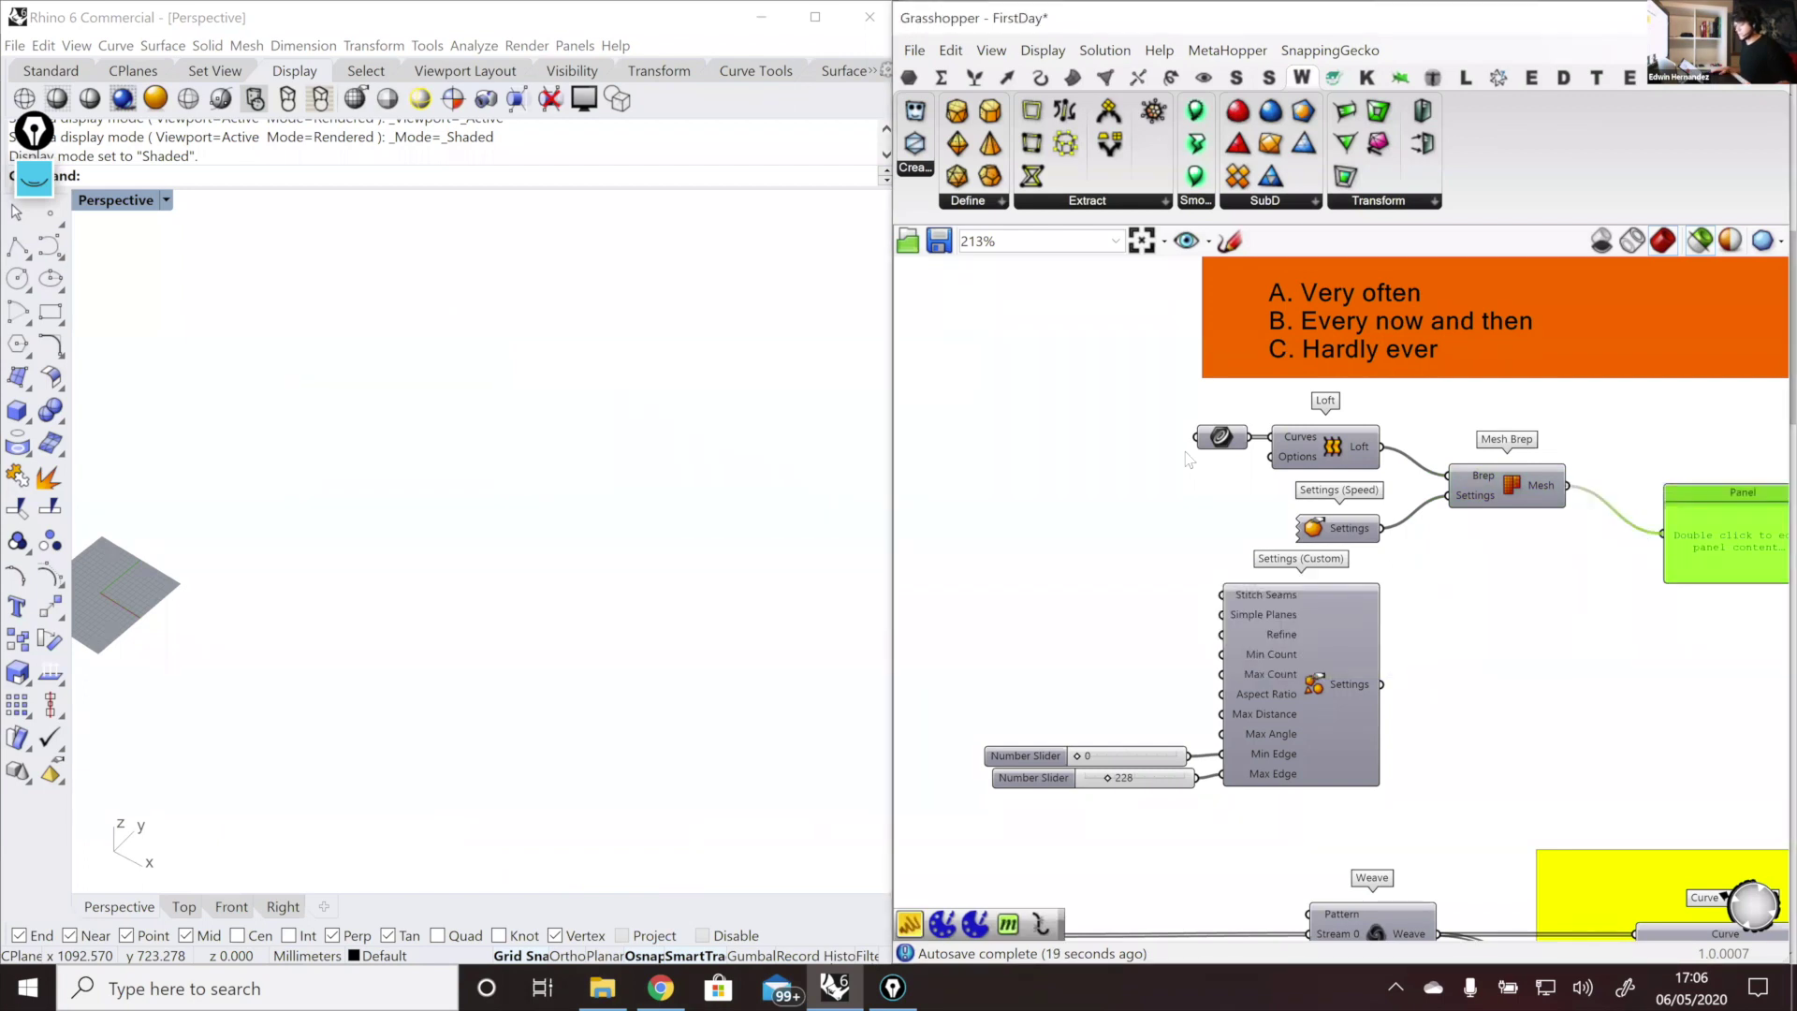
{"action": "scroll", "coordinate": [1542, 520], "scroll_direction": "down", "scroll_amount": 2}
{"action": "scroll", "coordinate": [1606, 538], "scroll_direction": "up", "scroll_amount": 3}
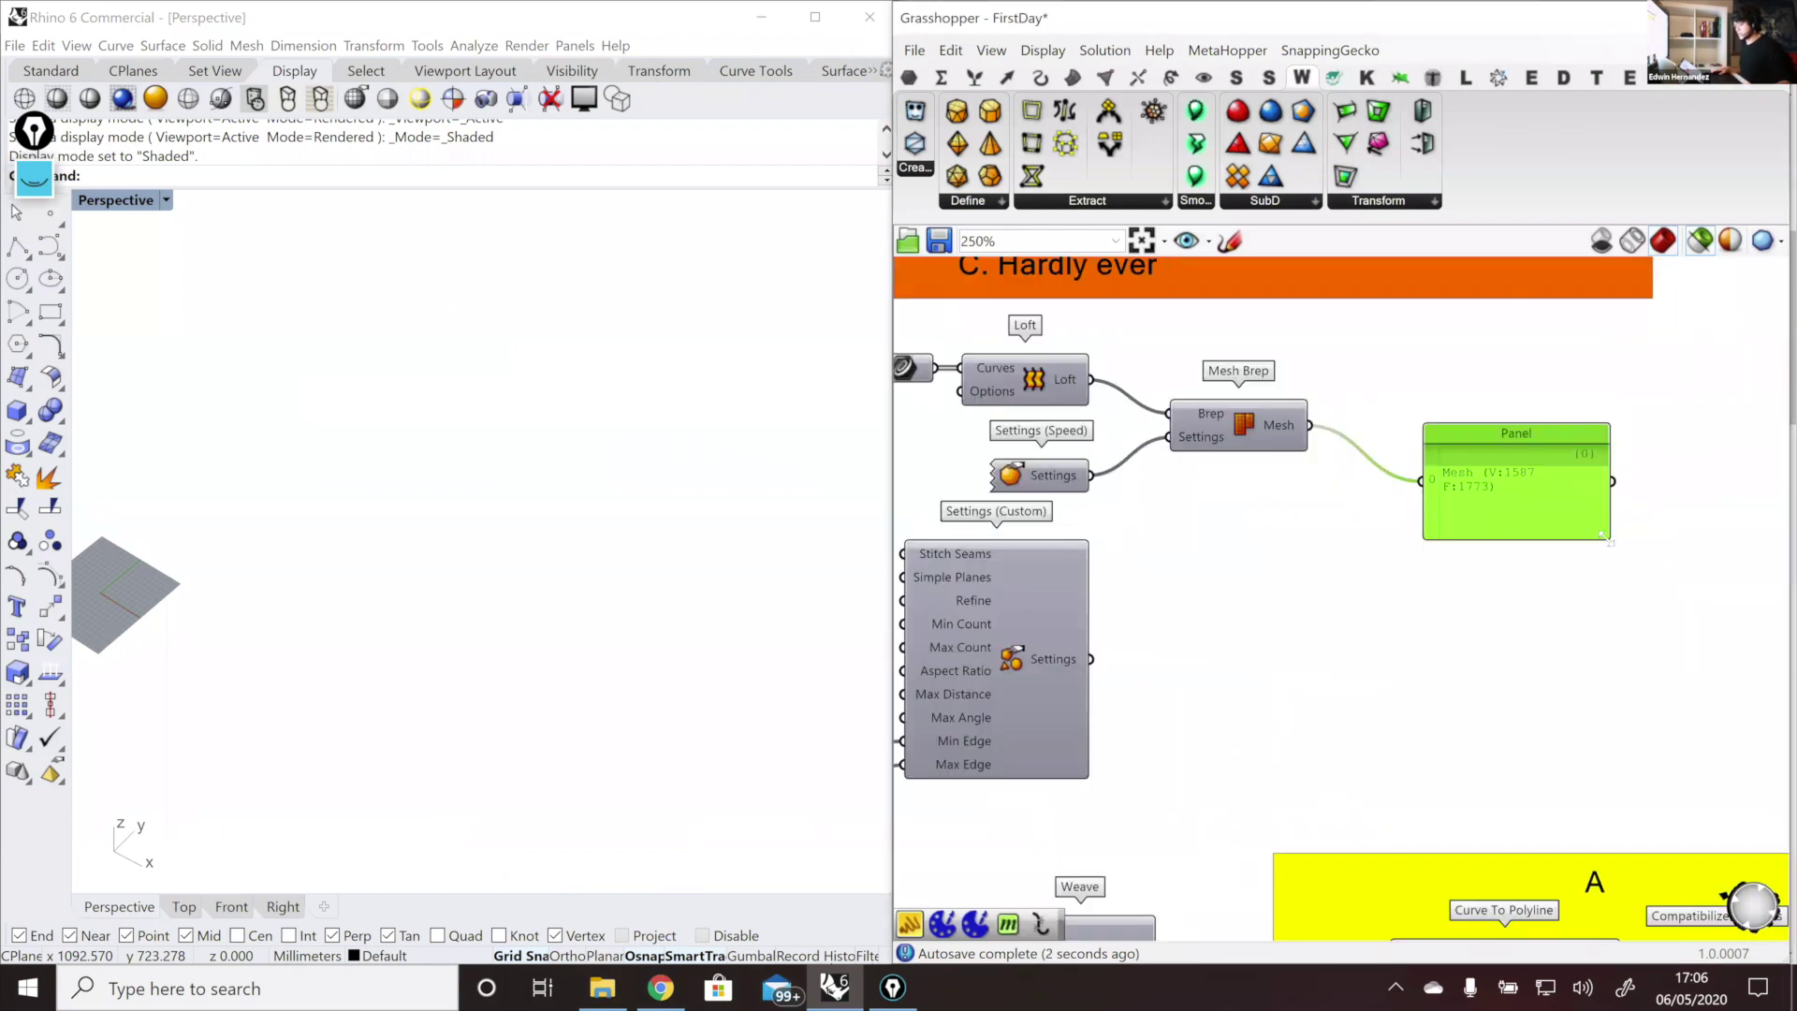
{"action": "left_click_drag", "start_coordinate": [1606, 532], "coordinate": [1750, 604]}
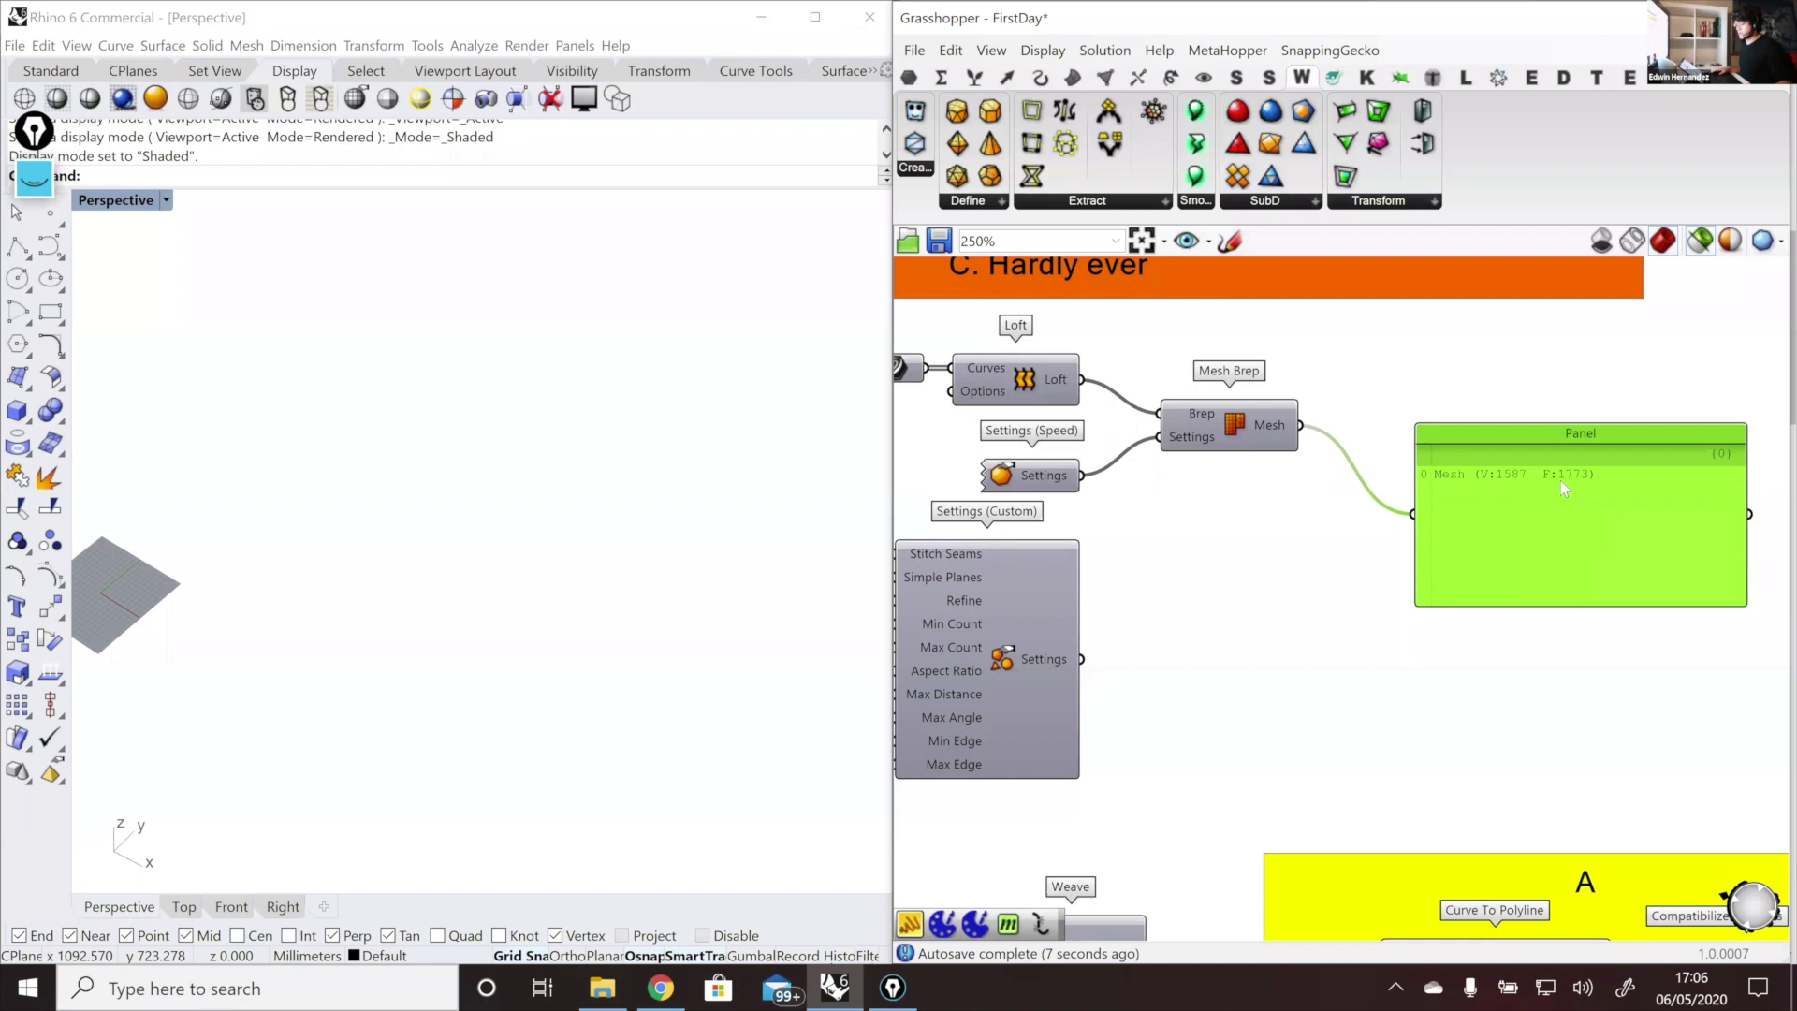
Step: Preview the mesh that Mesh Brep generates with Settings (Speed)
{"action": "scroll", "coordinate": [1671, 525], "scroll_direction": "down", "scroll_amount": 1}
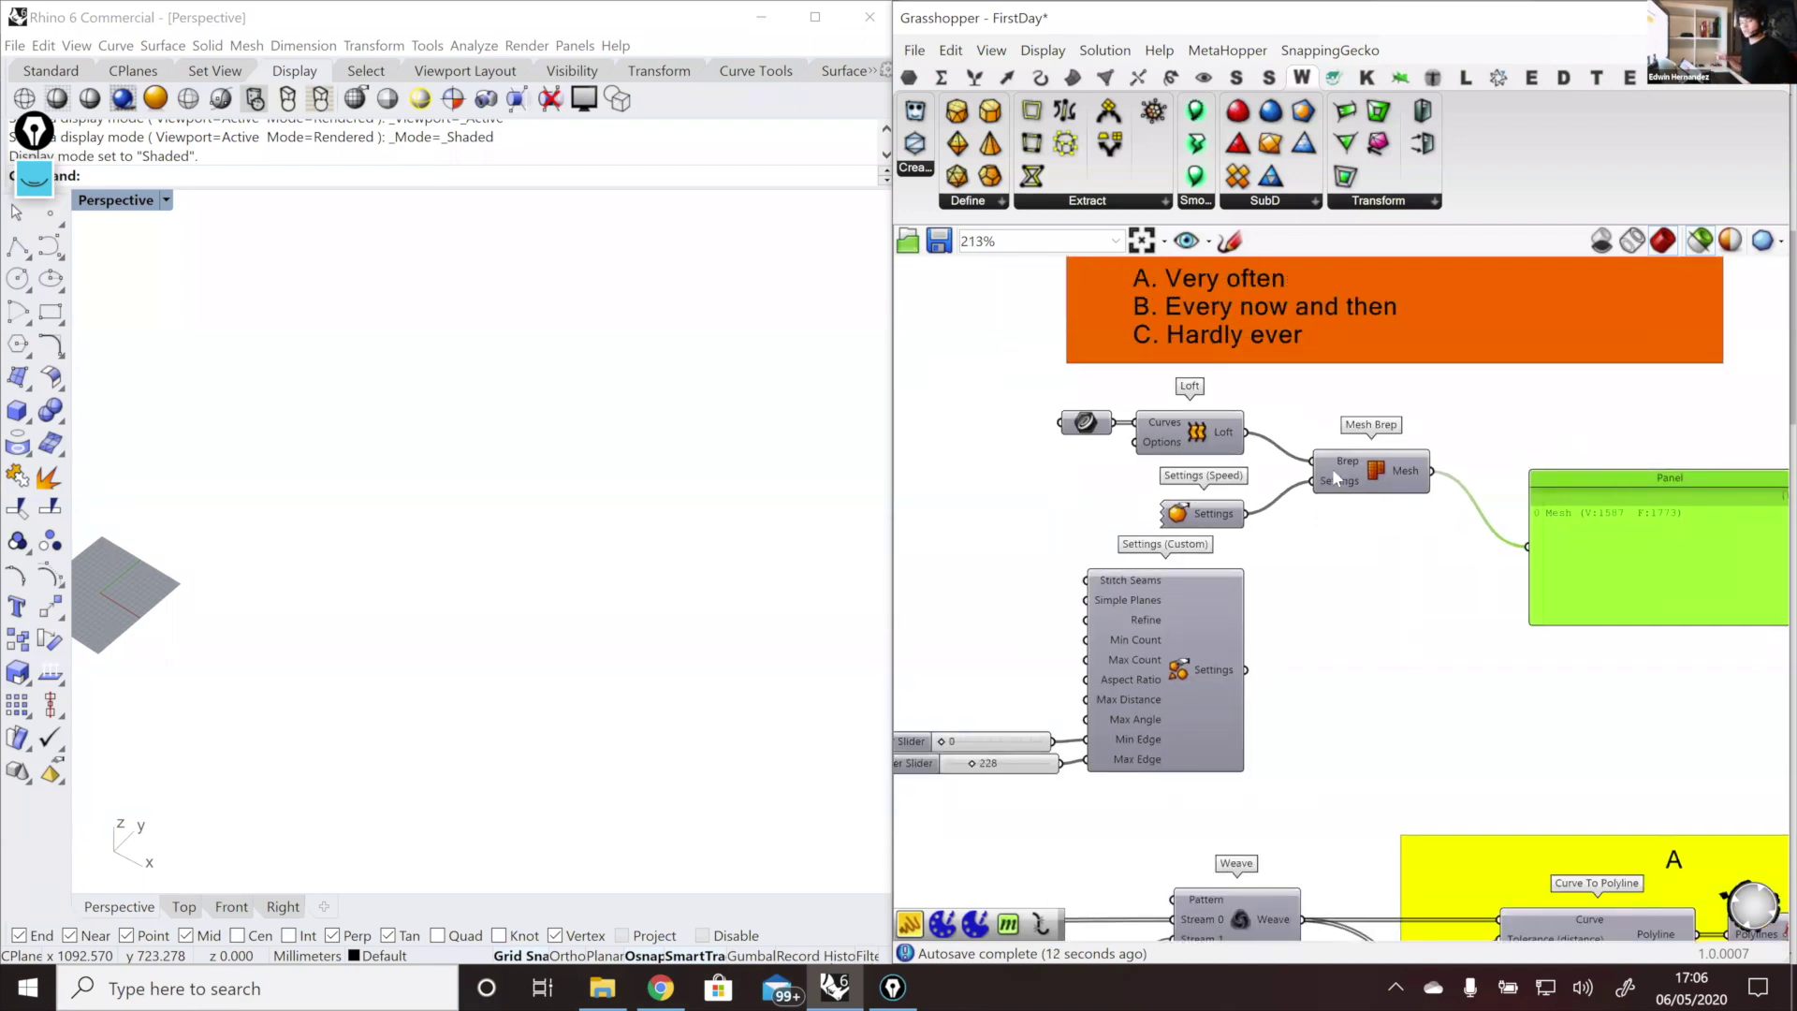
{"action": "mouse_move", "coordinate": [1320, 479]}
{"action": "left_click", "coordinate": [1370, 472]}
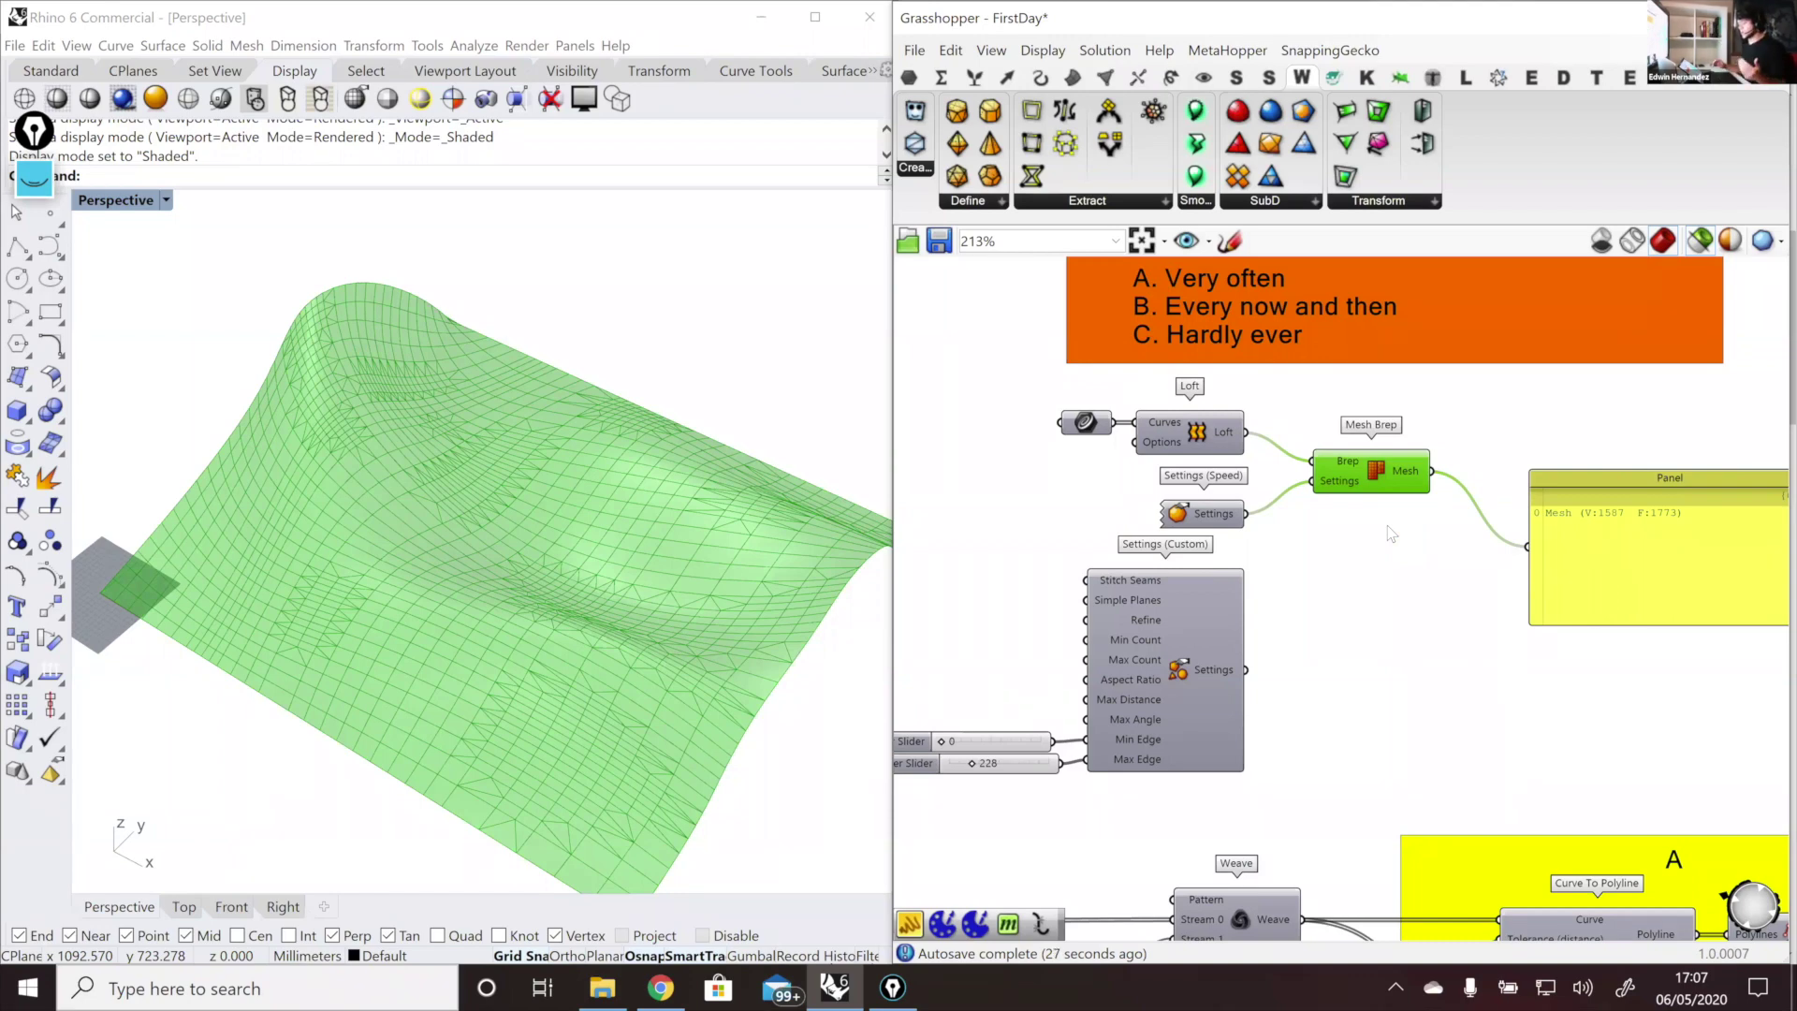
{"action": "right_click_drag", "start_coordinate": [1343, 517], "coordinate": [1411, 493]}
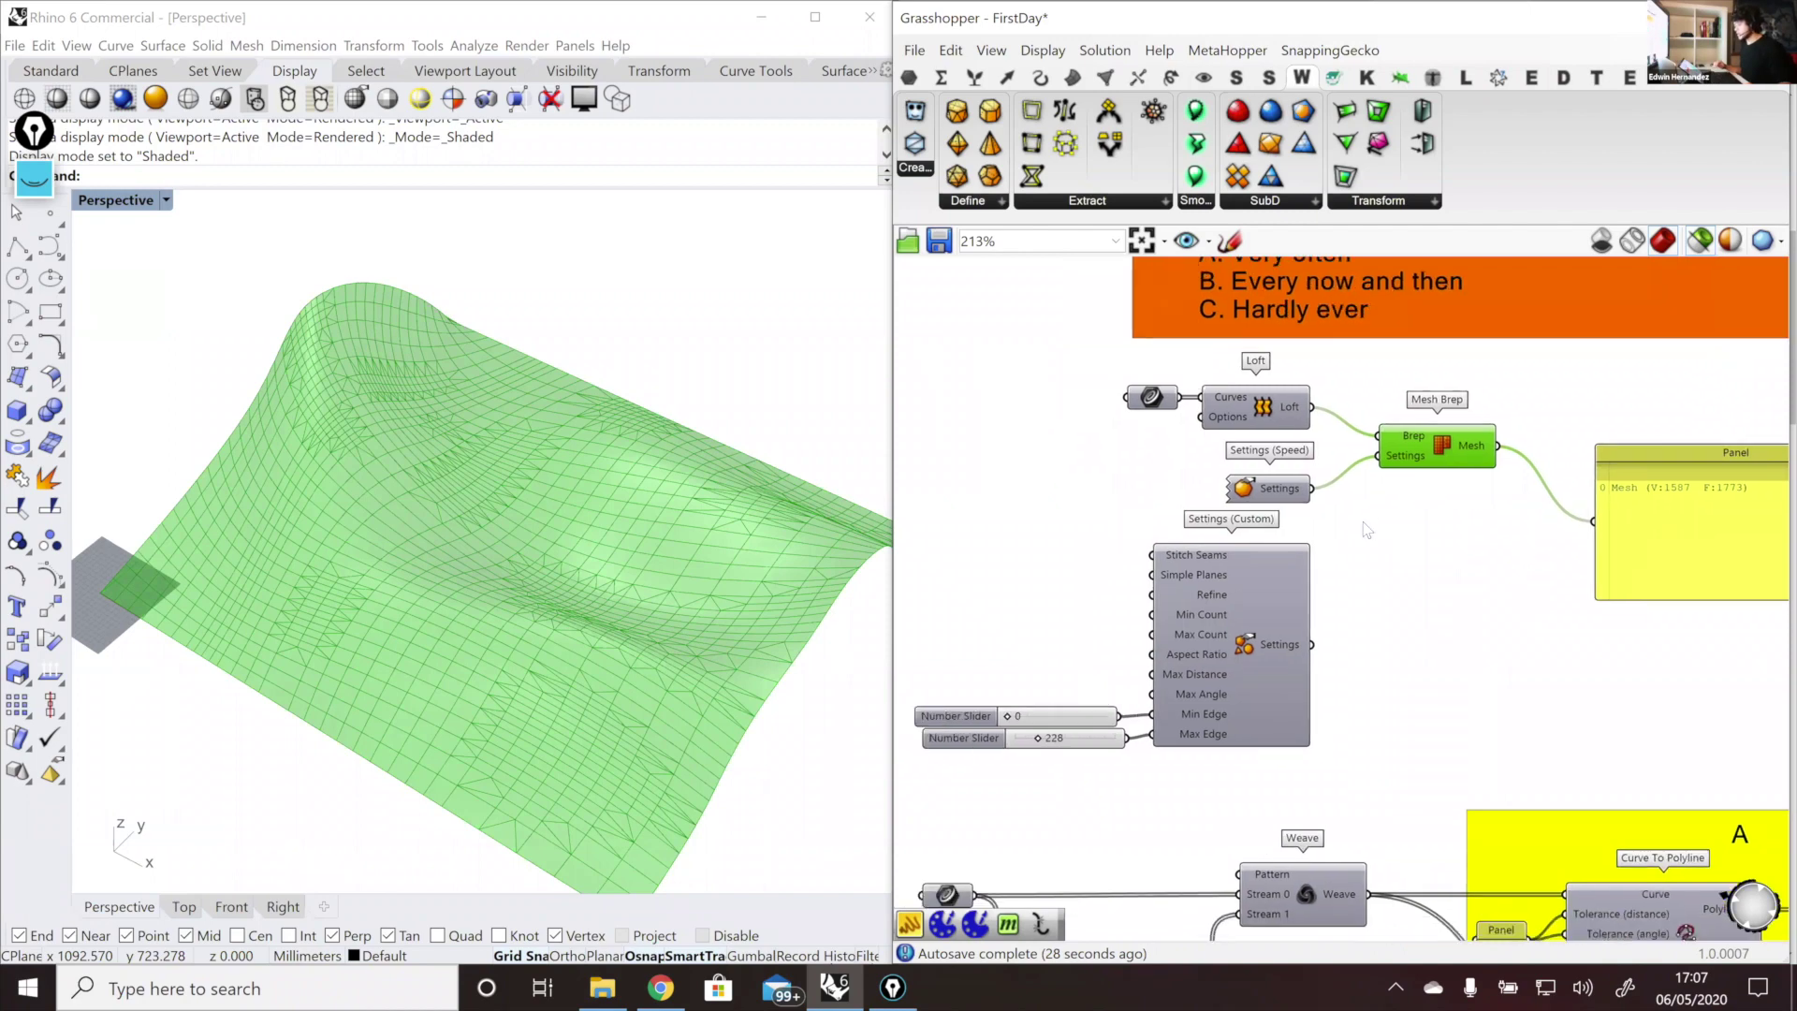
Step: Connect Settings (Custom) to the Settings input of Mesh Brep in place of Settings (Speed), and preview the mesh
{"action": "left_click", "coordinate": [1307, 599]}
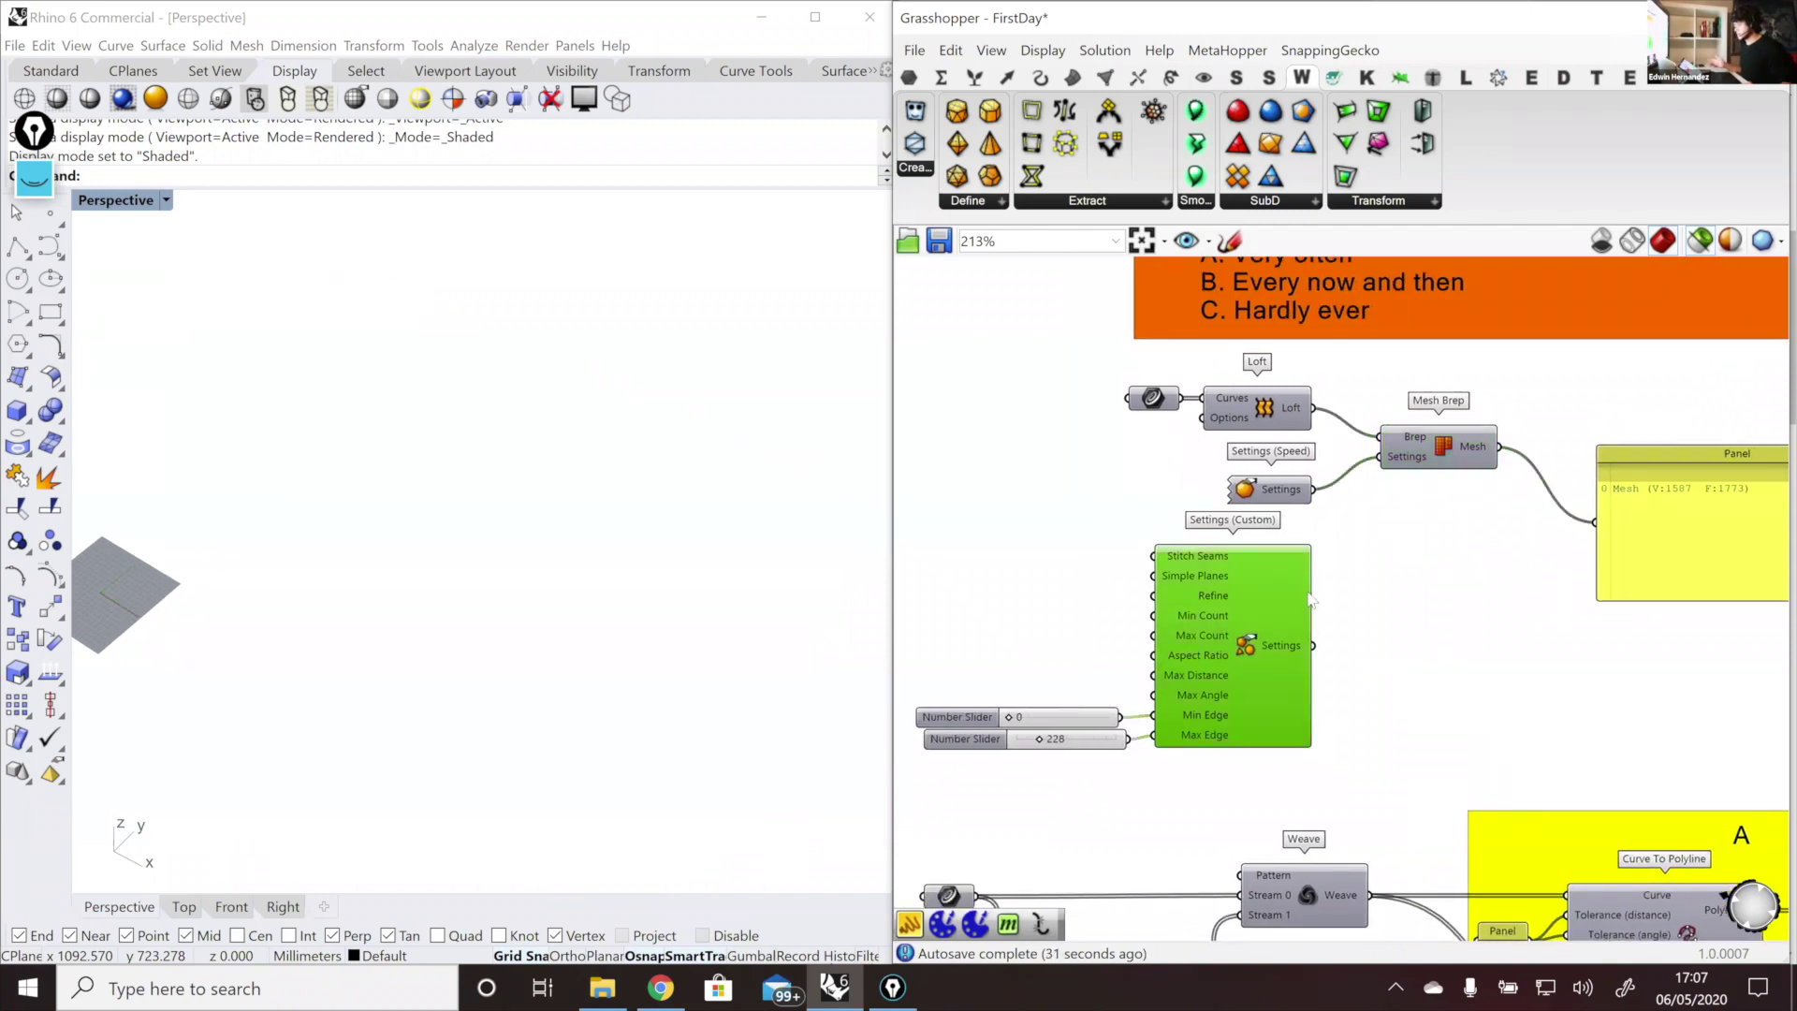
{"action": "left_click_drag", "start_coordinate": [1313, 645], "coordinate": [1387, 473]}
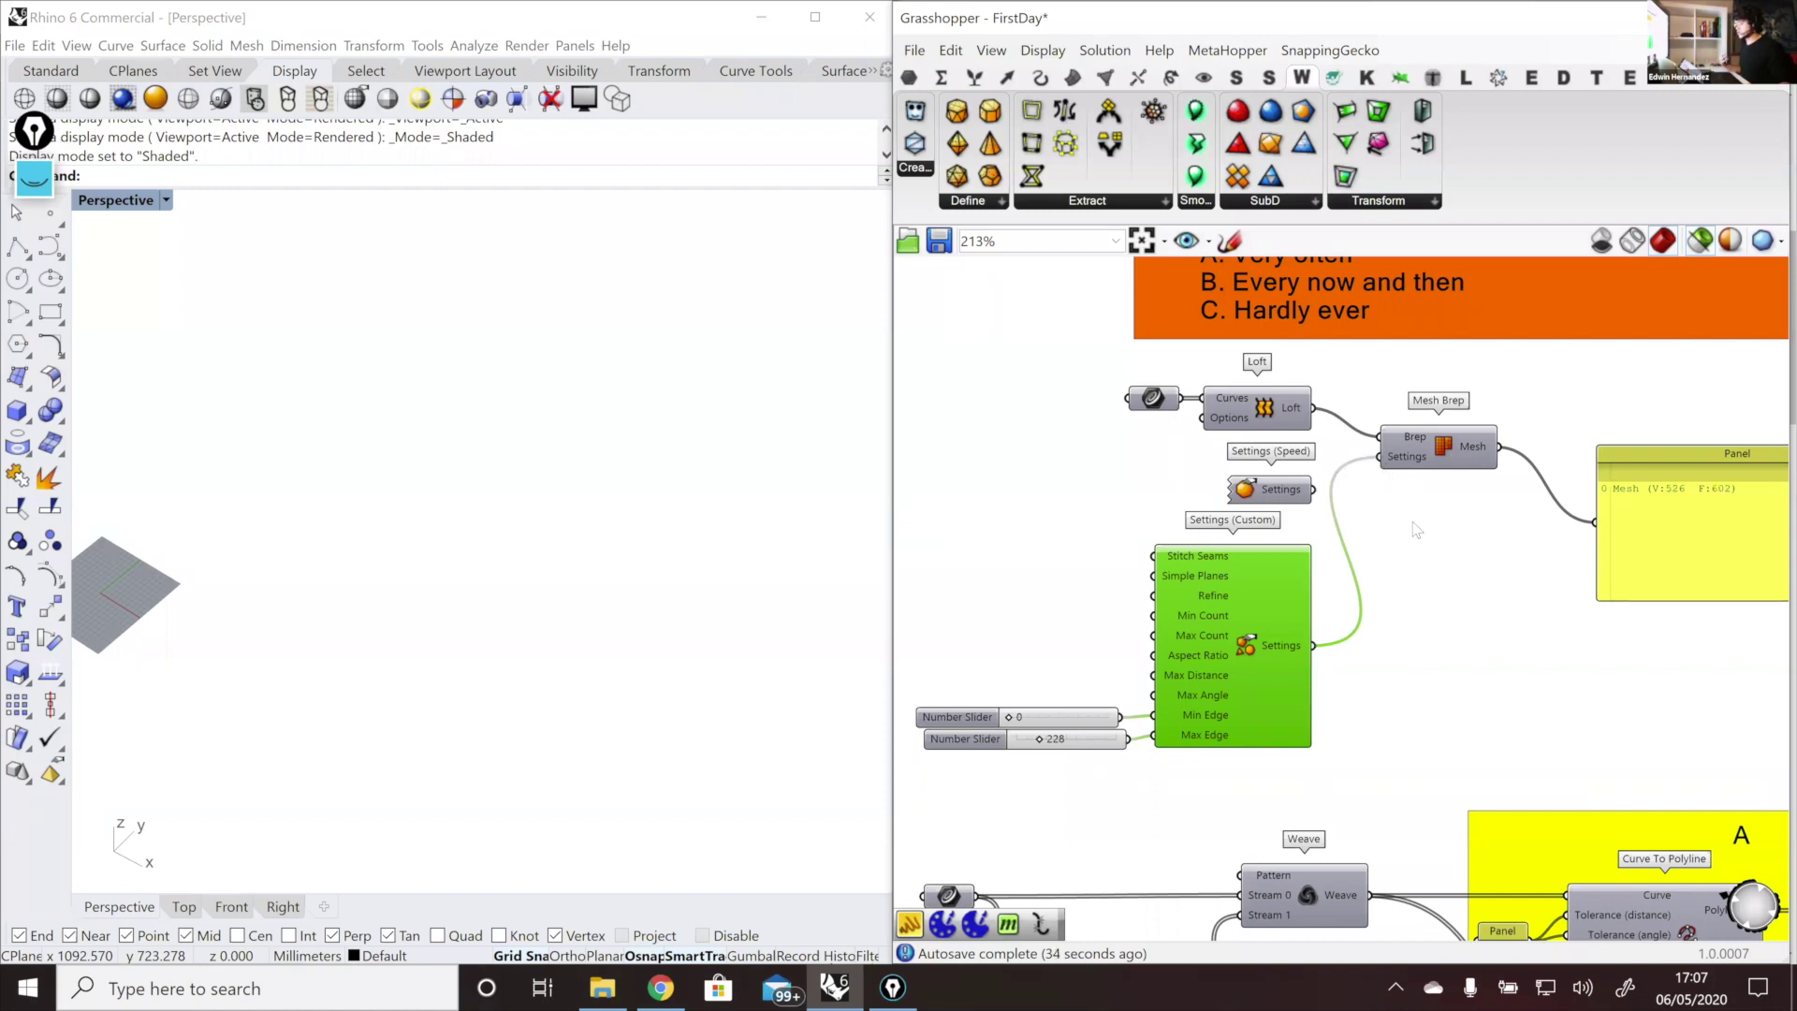
{"action": "left_click", "coordinate": [1442, 456]}
{"action": "left_click_drag", "start_coordinate": [1318, 497], "coordinate": [1395, 468], "text": "shift"}
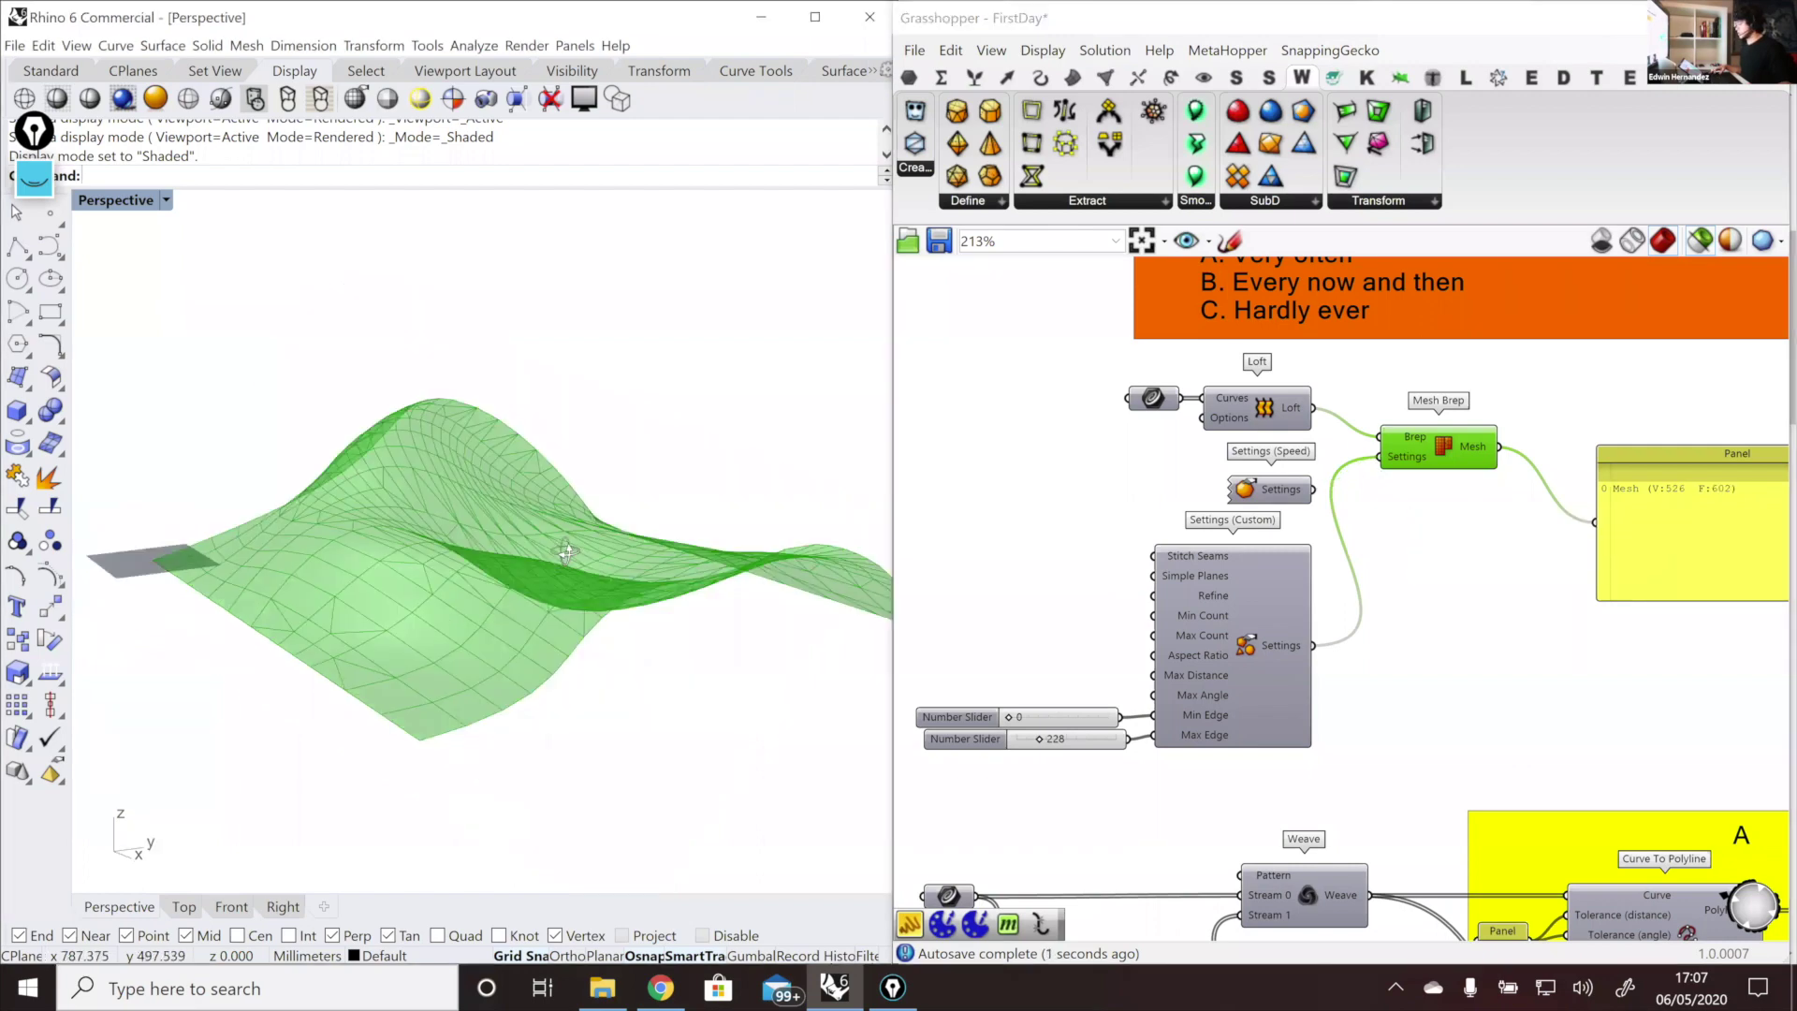
Step: Inspect the custom-settings mesh from several angles and compare it with the smooth Loft surface
{"action": "right_click_drag", "start_coordinate": [573, 555], "coordinate": [609, 596]}
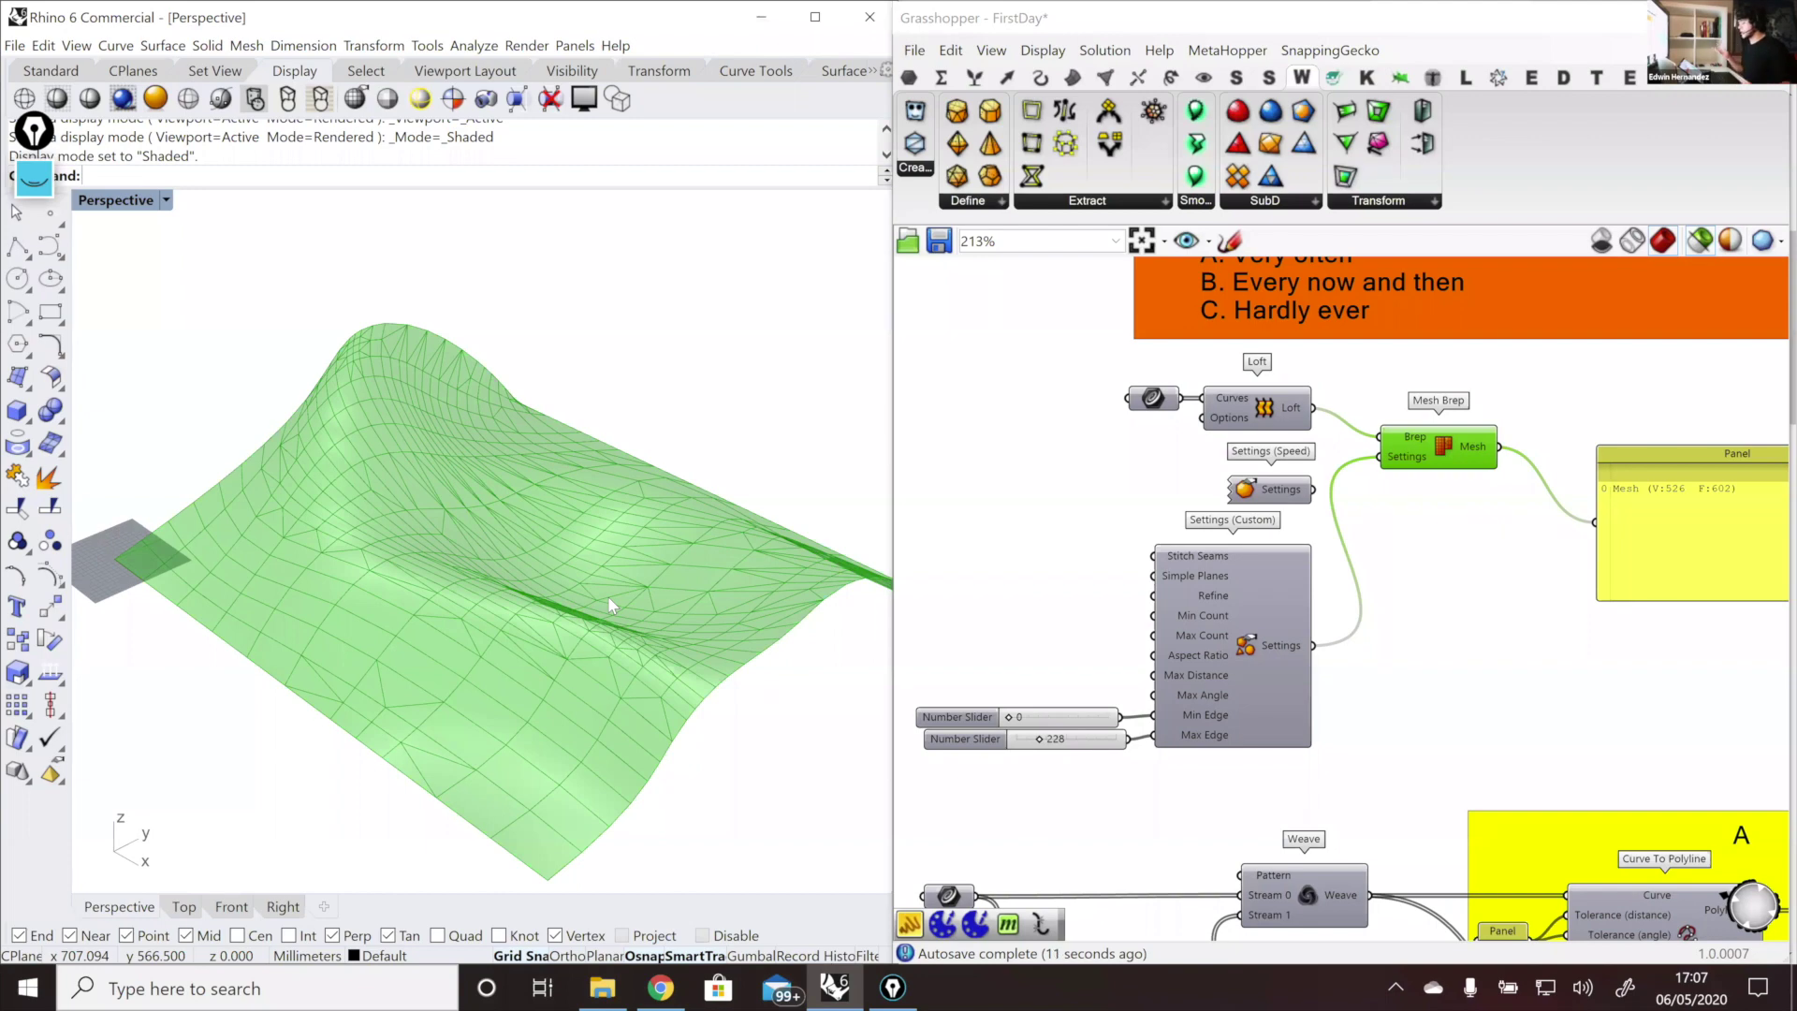
{"action": "left_click", "coordinate": [1259, 405]}
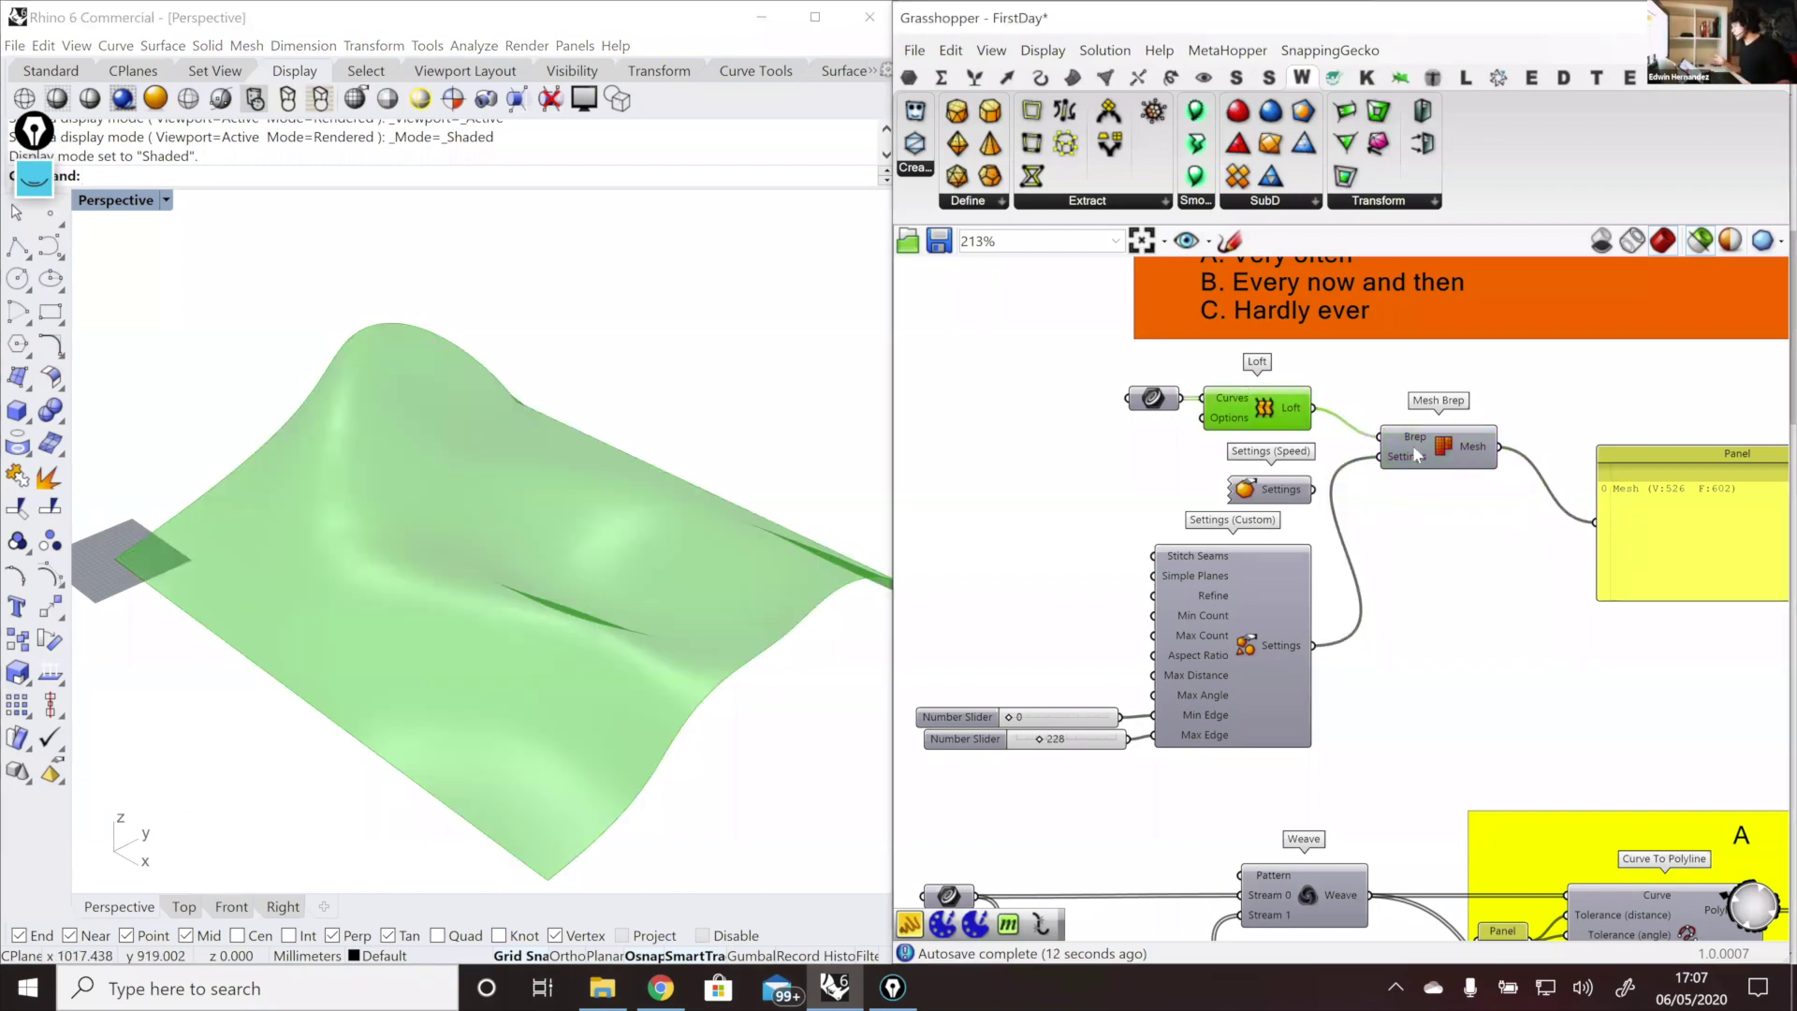
Step: Compare the previews of the Loft surface and the Mesh Brep mesh, and examine the mesh from another angle
{"action": "left_click", "coordinate": [1439, 456]}
{"action": "left_click", "coordinate": [1265, 418]}
{"action": "left_click", "coordinate": [1433, 465]}
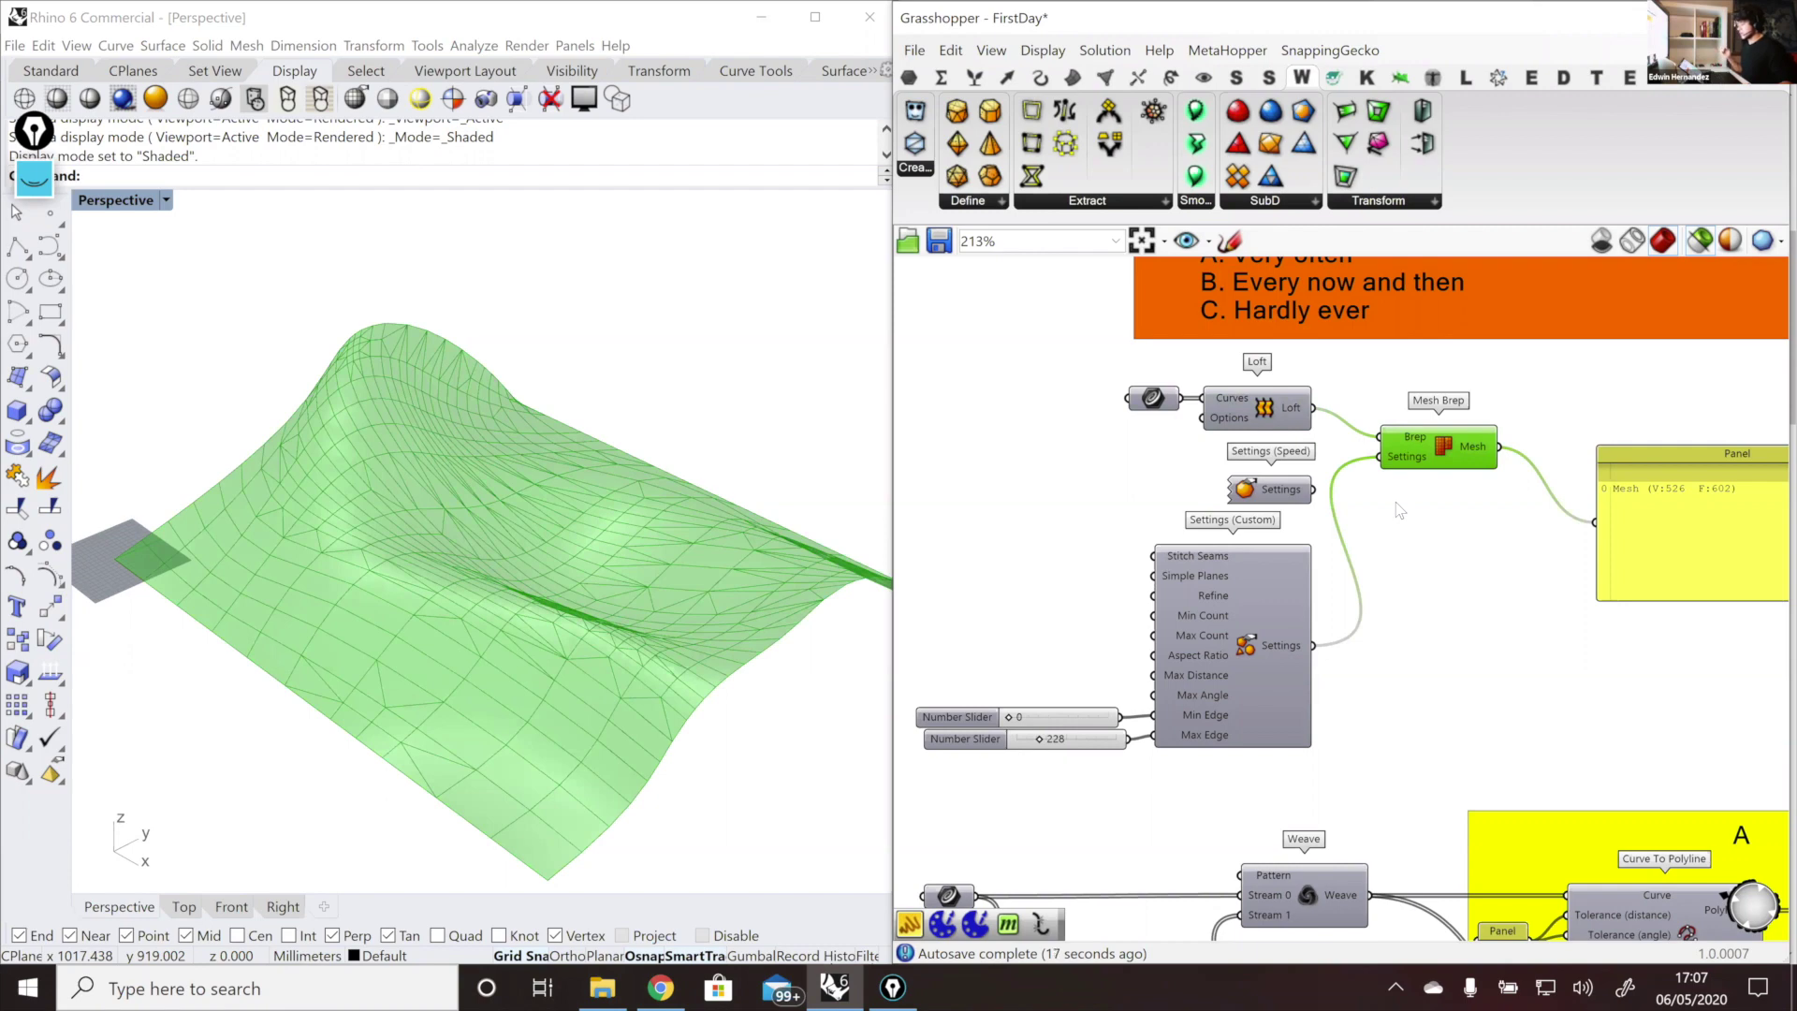
{"action": "right_click_drag", "start_coordinate": [571, 613], "coordinate": [588, 629]}
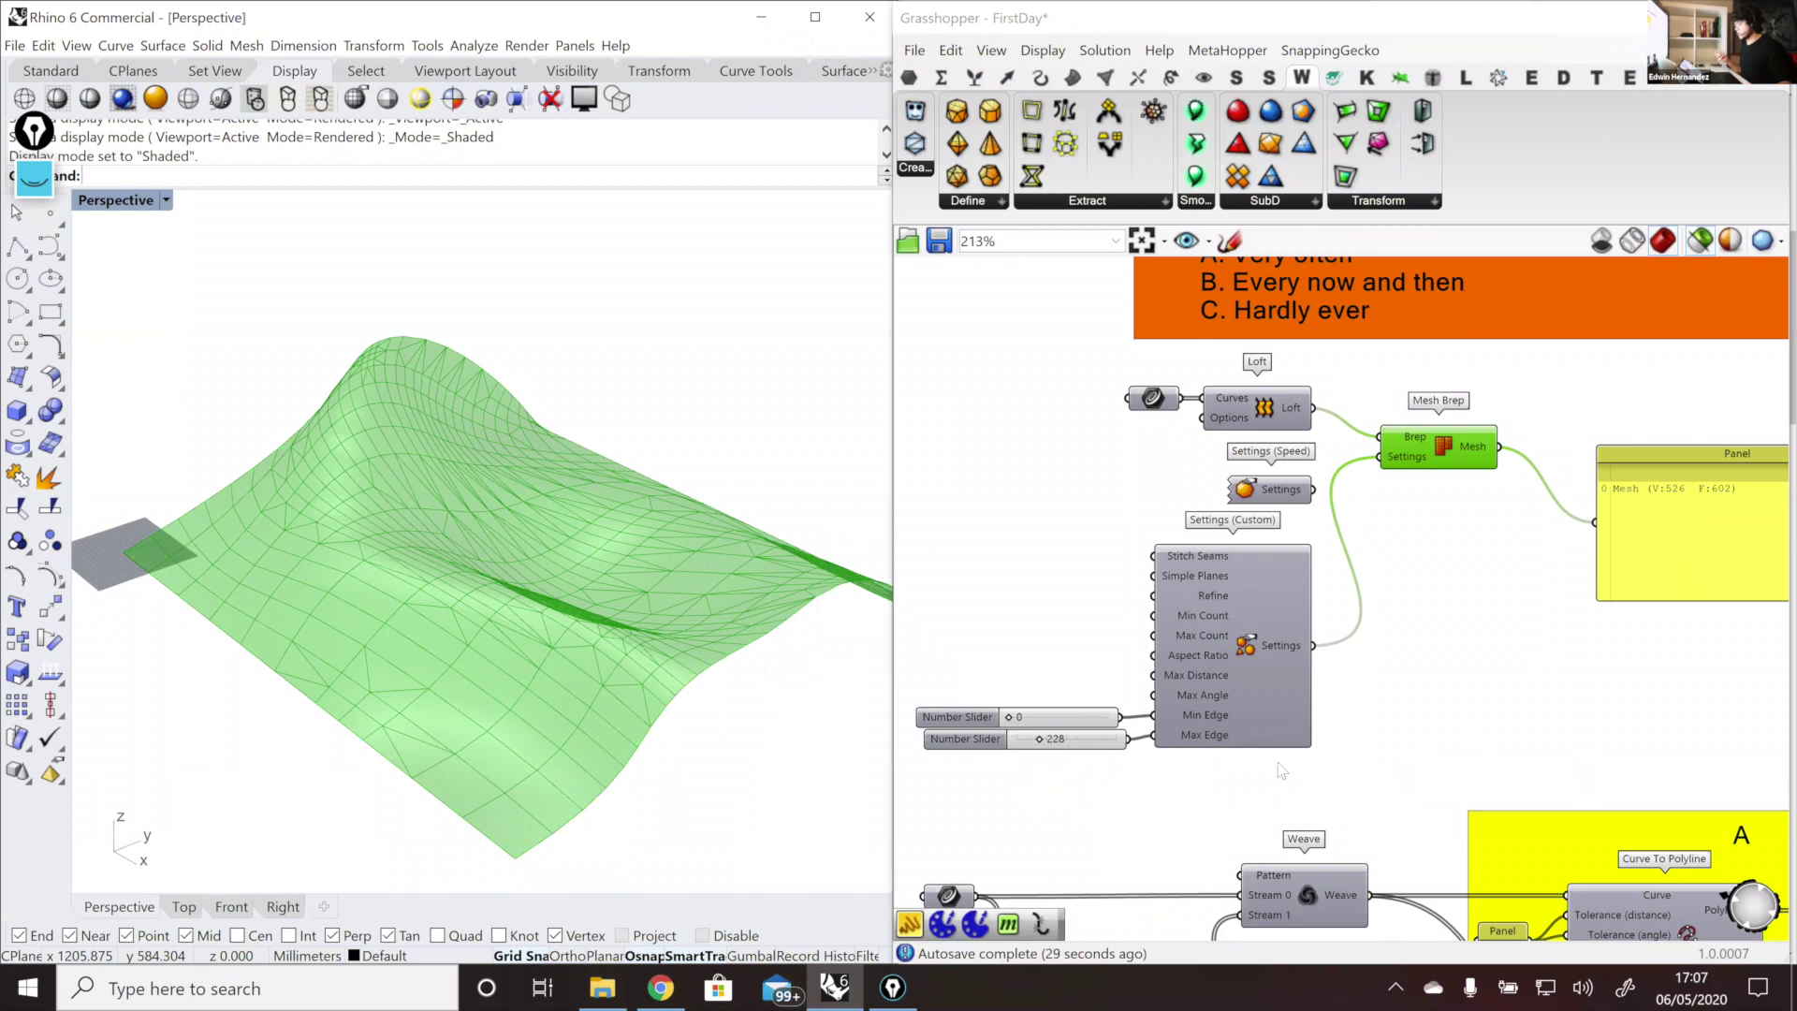
Step: Set the Max Edge slider to 484 and the Min Edge slider to 124 for Settings (Custom), and inspect the coarser mesh
{"action": "scroll", "coordinate": [1446, 740], "scroll_direction": "down", "scroll_amount": 1}
{"action": "scroll", "coordinate": [1160, 778], "scroll_direction": "up", "scroll_amount": 1}
{"action": "scroll", "coordinate": [1078, 730], "scroll_direction": "up", "scroll_amount": 1}
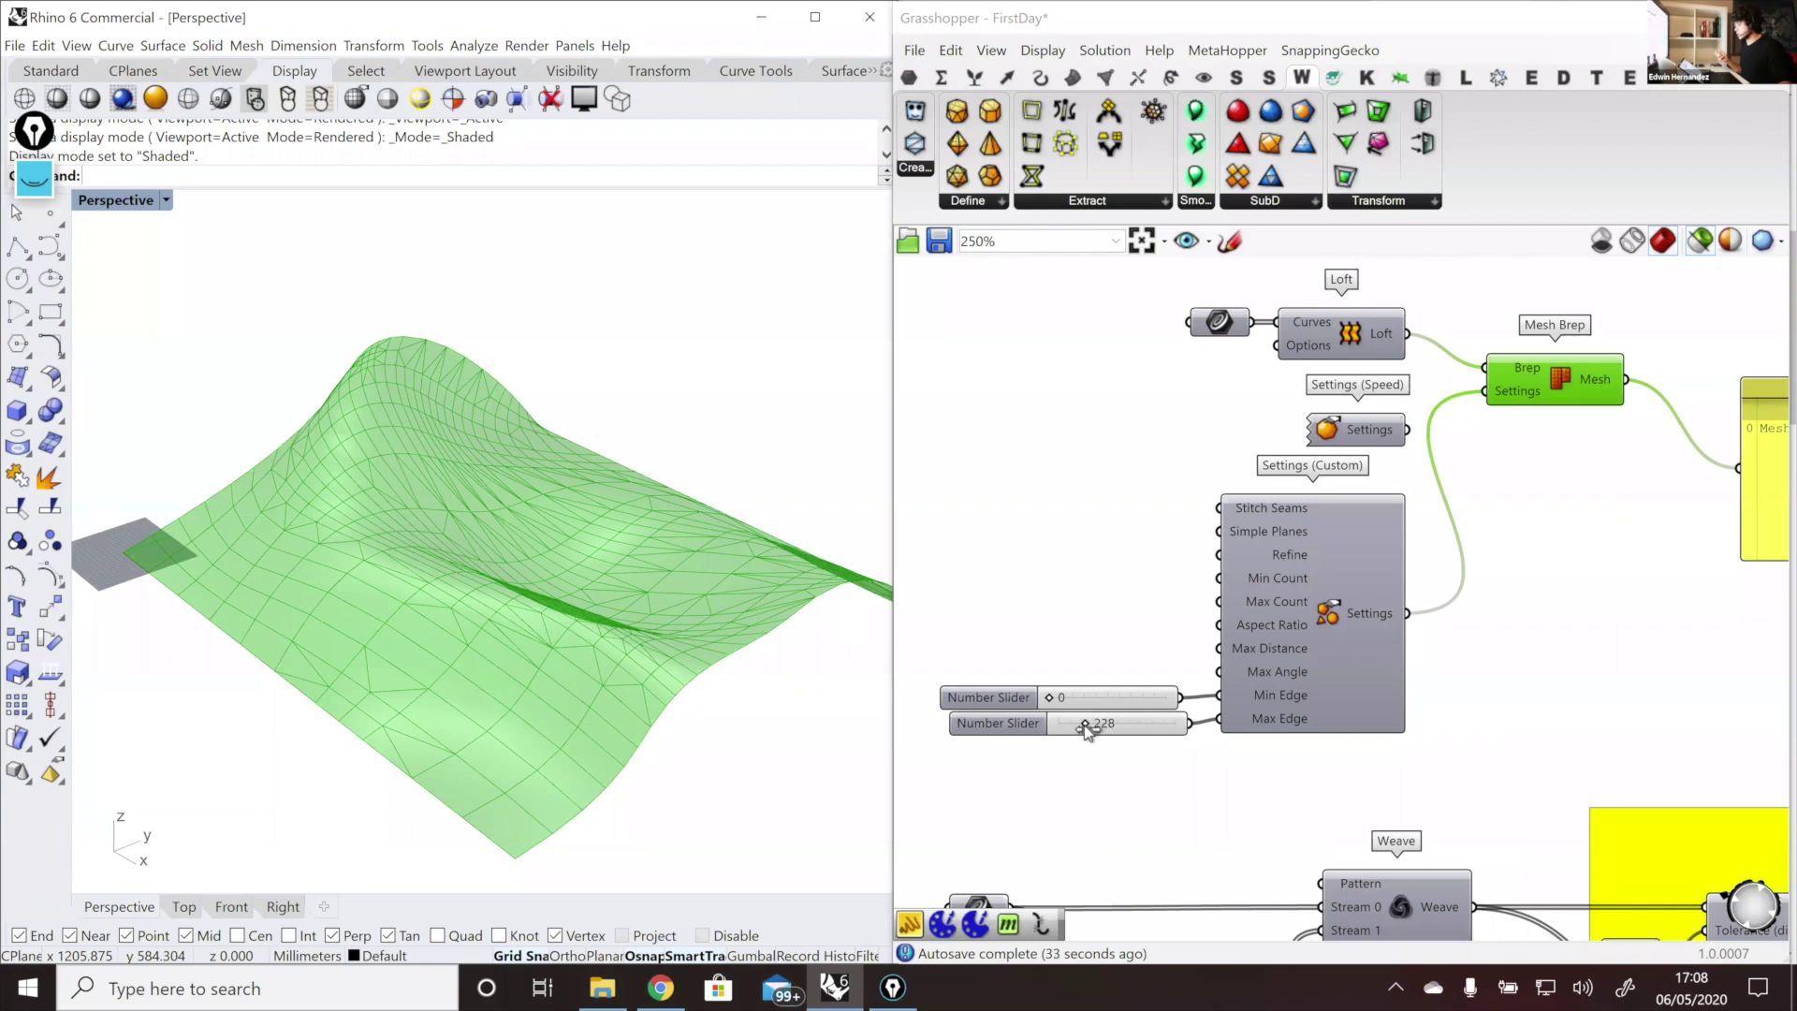
{"action": "mouse_move", "coordinate": [1086, 724]}
{"action": "left_mouse_down"}
{"action": "mouse_move", "coordinate": [1126, 737]}
{"action": "mouse_move", "coordinate": [1069, 709]}
{"action": "left_mouse_up"}
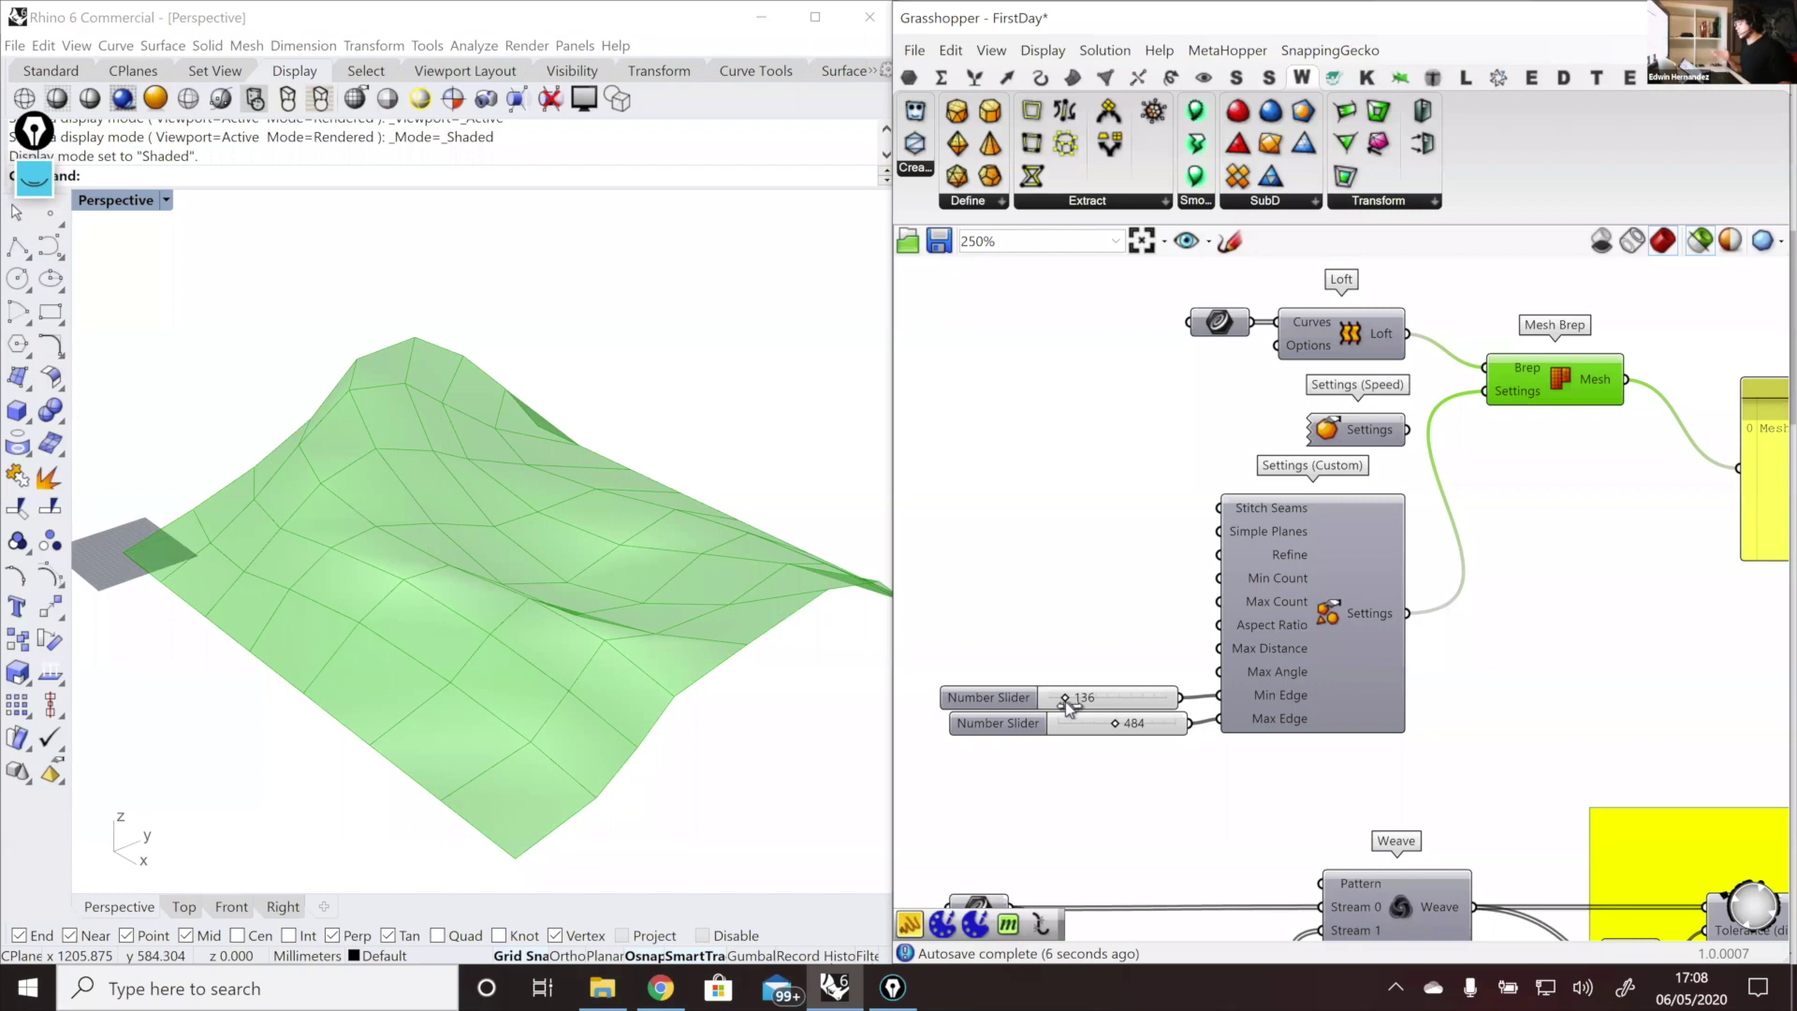
{"action": "left_click_drag", "start_coordinate": [1067, 708], "coordinate": [1065, 709]}
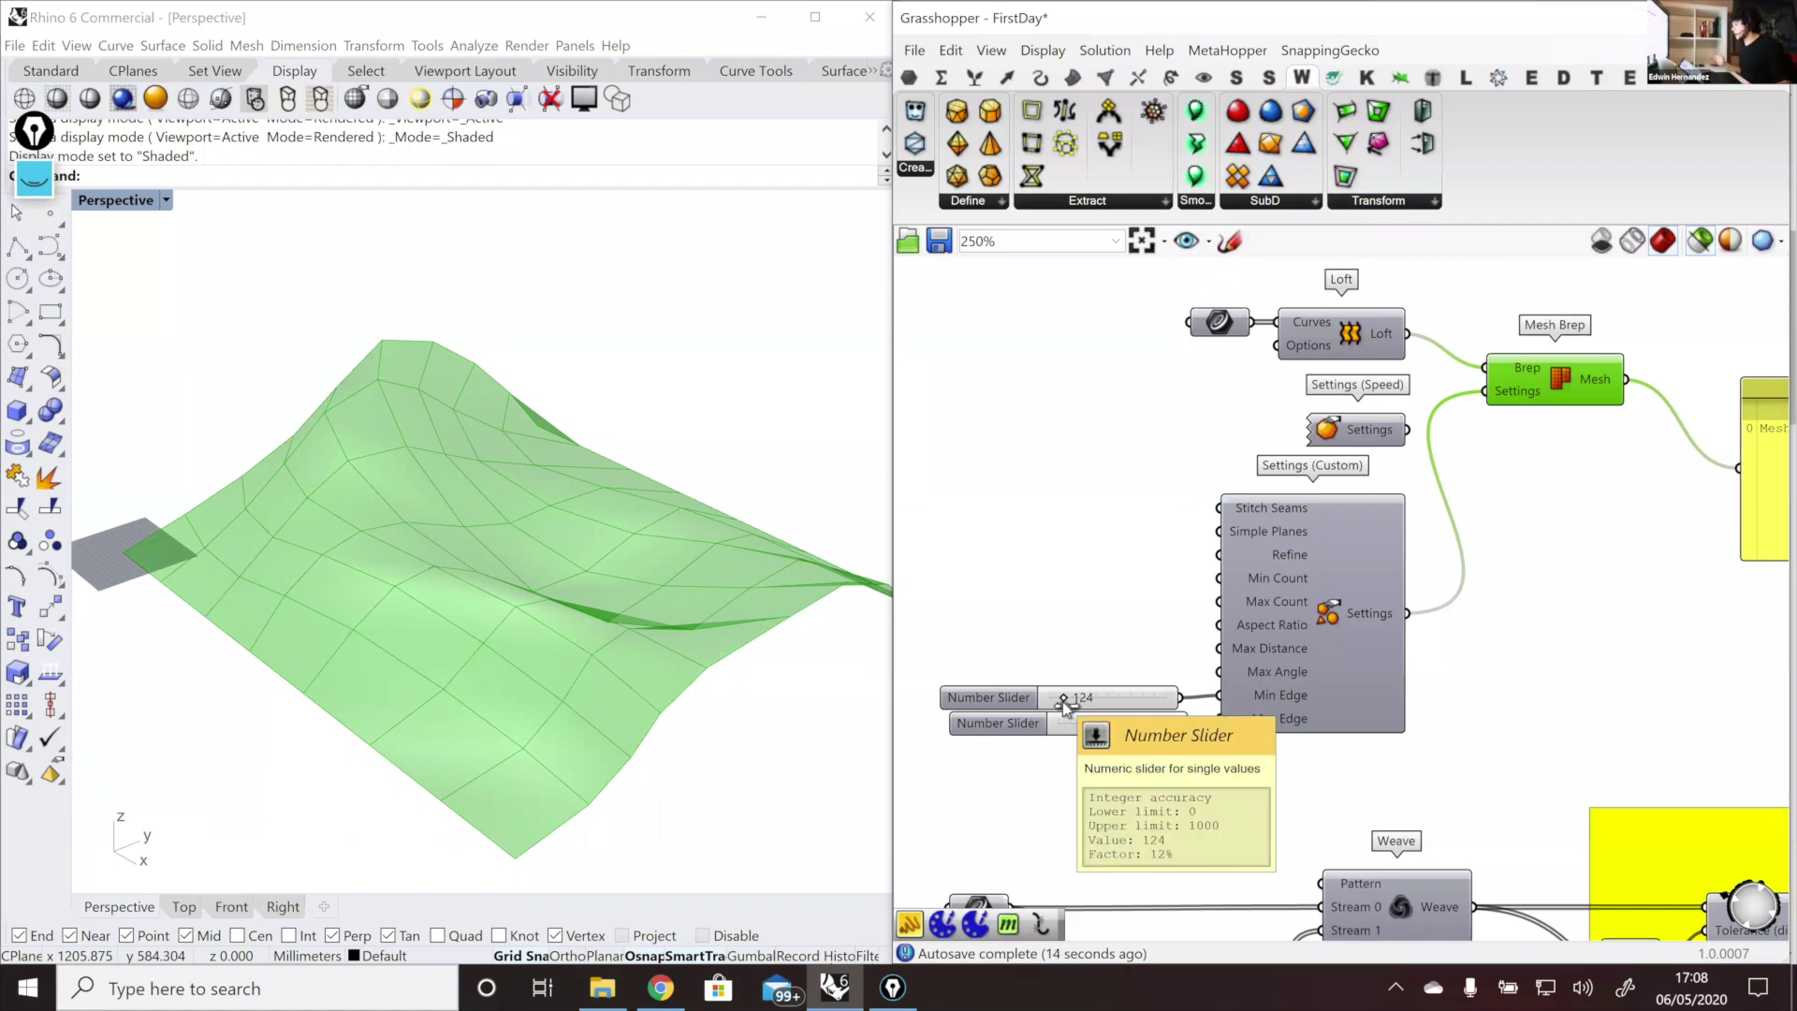
{"action": "scroll", "coordinate": [1065, 706], "scroll_direction": "down", "scroll_amount": 1}
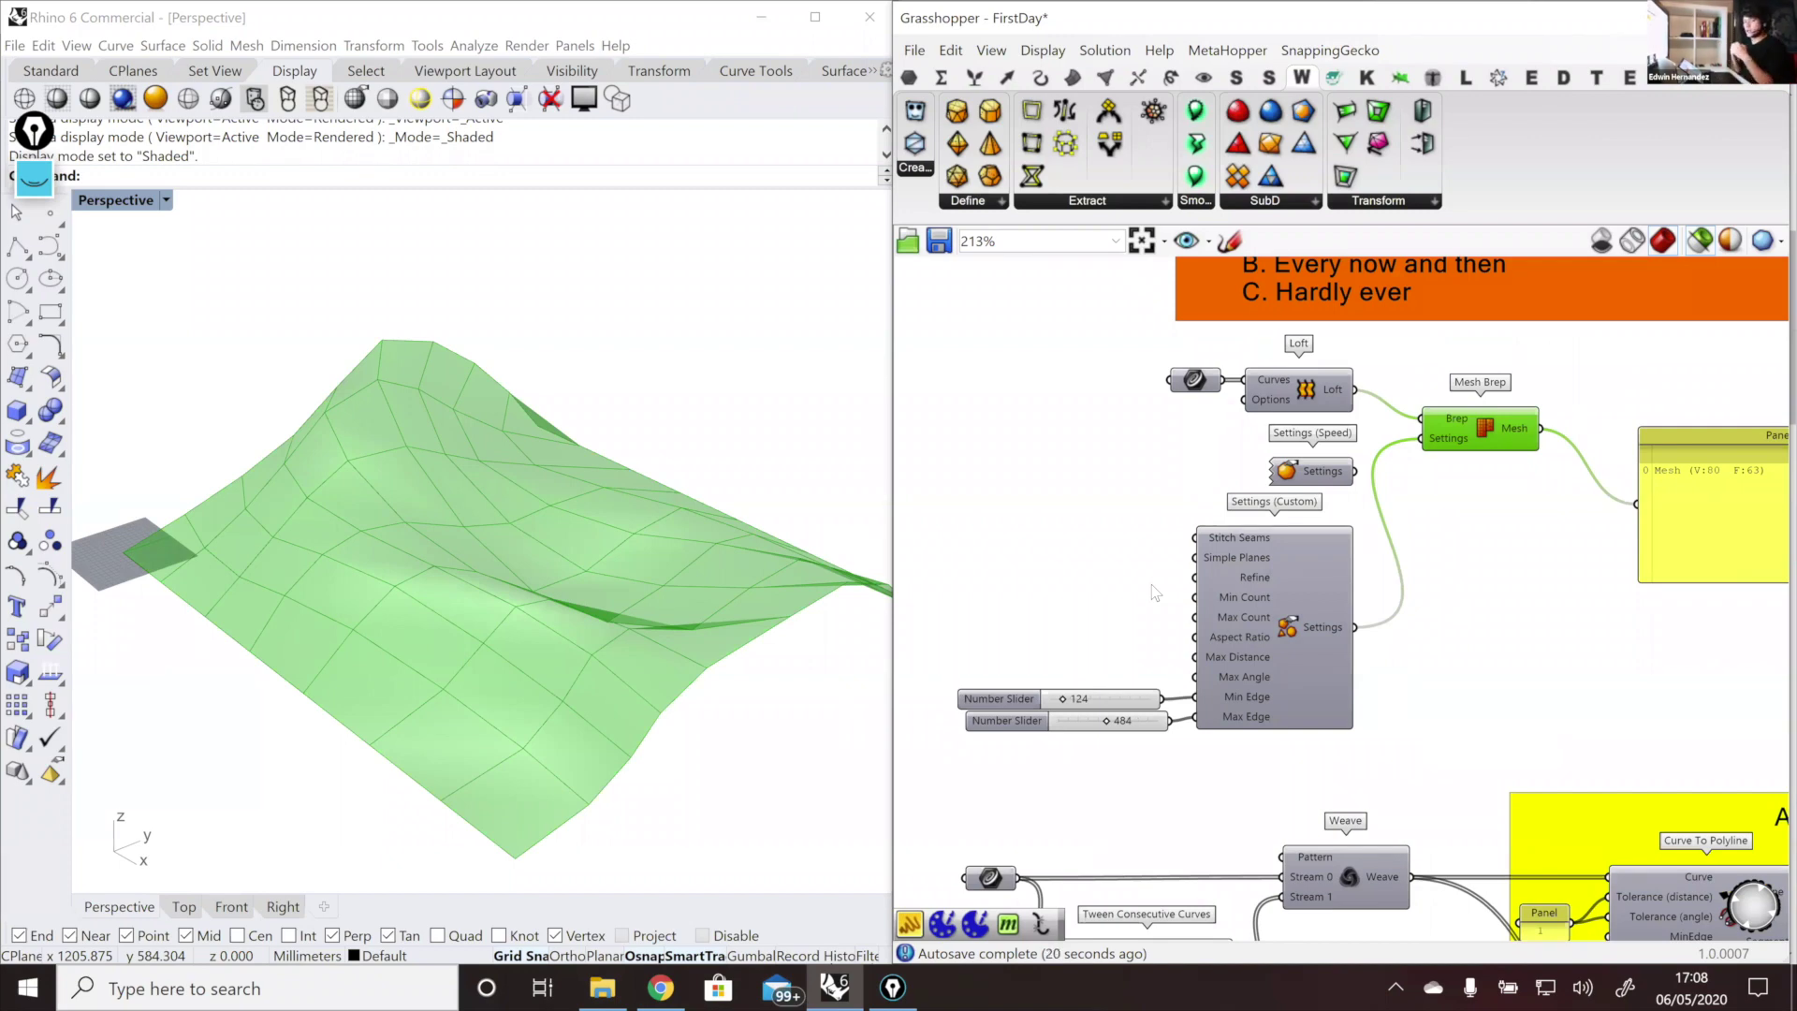
{"action": "scroll", "coordinate": [1184, 597], "scroll_direction": "up", "scroll_amount": 1}
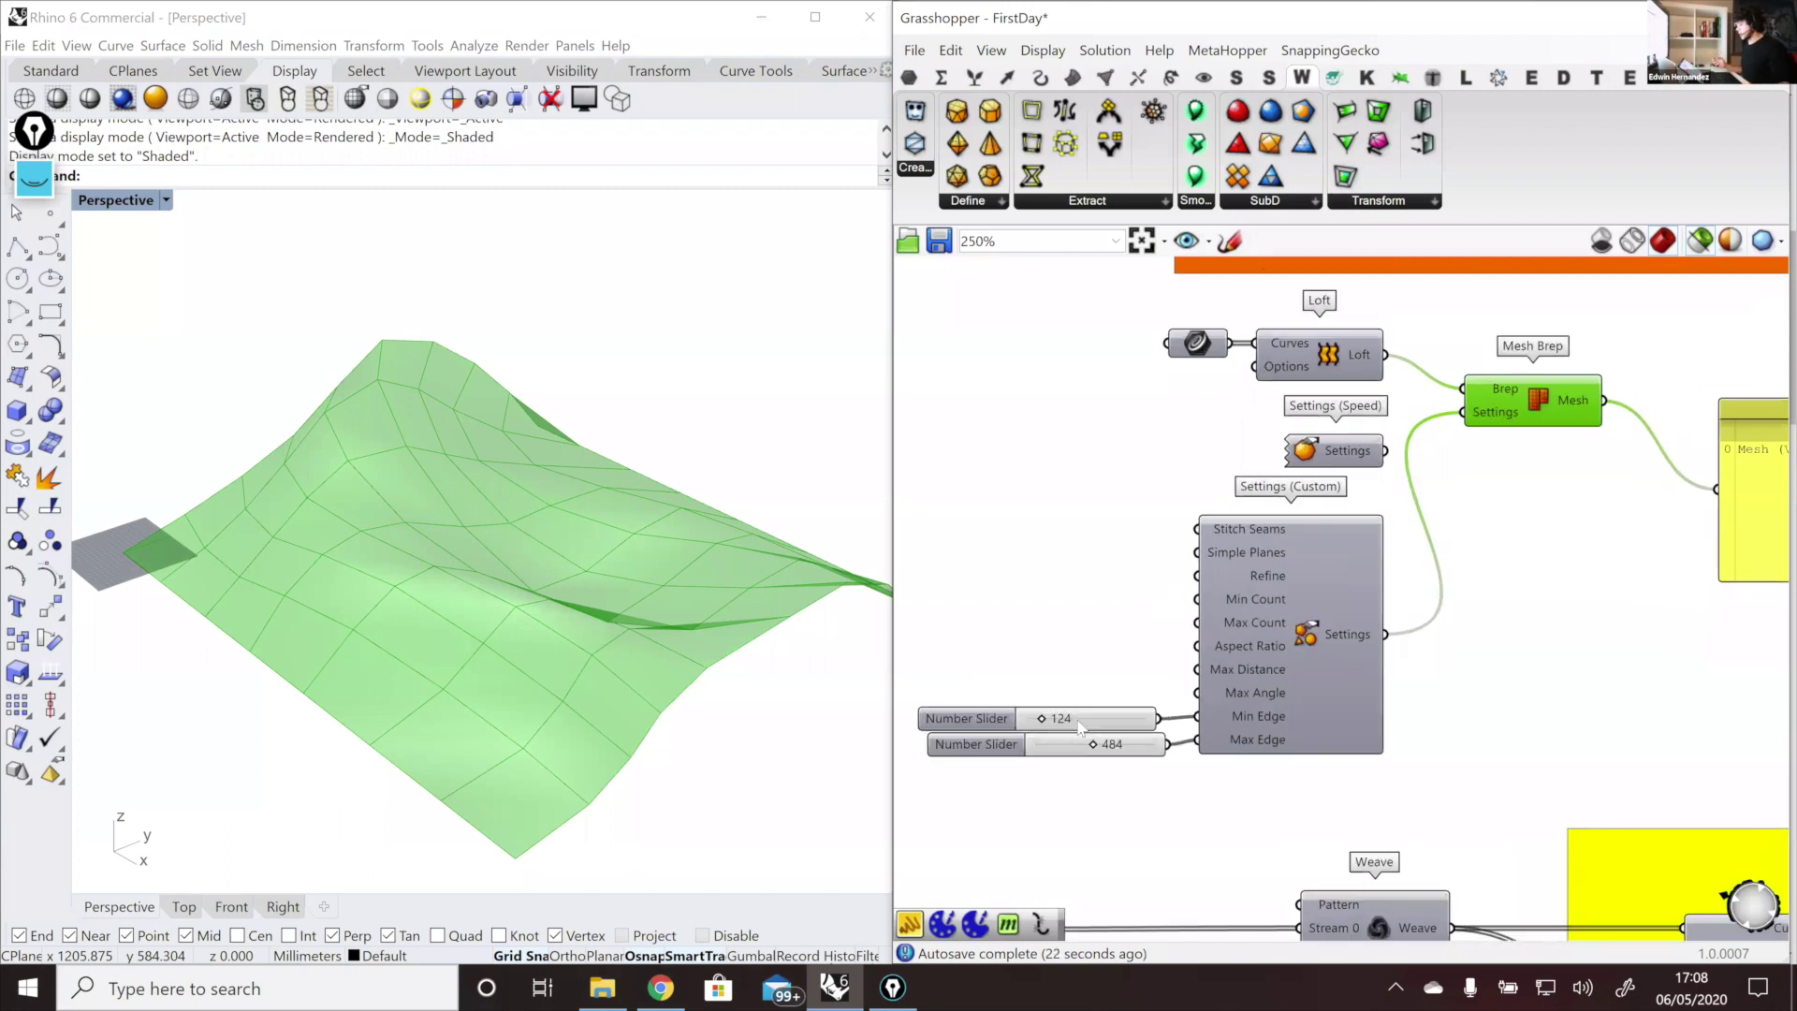
{"action": "right_click_drag", "start_coordinate": [340, 562], "coordinate": [496, 582]}
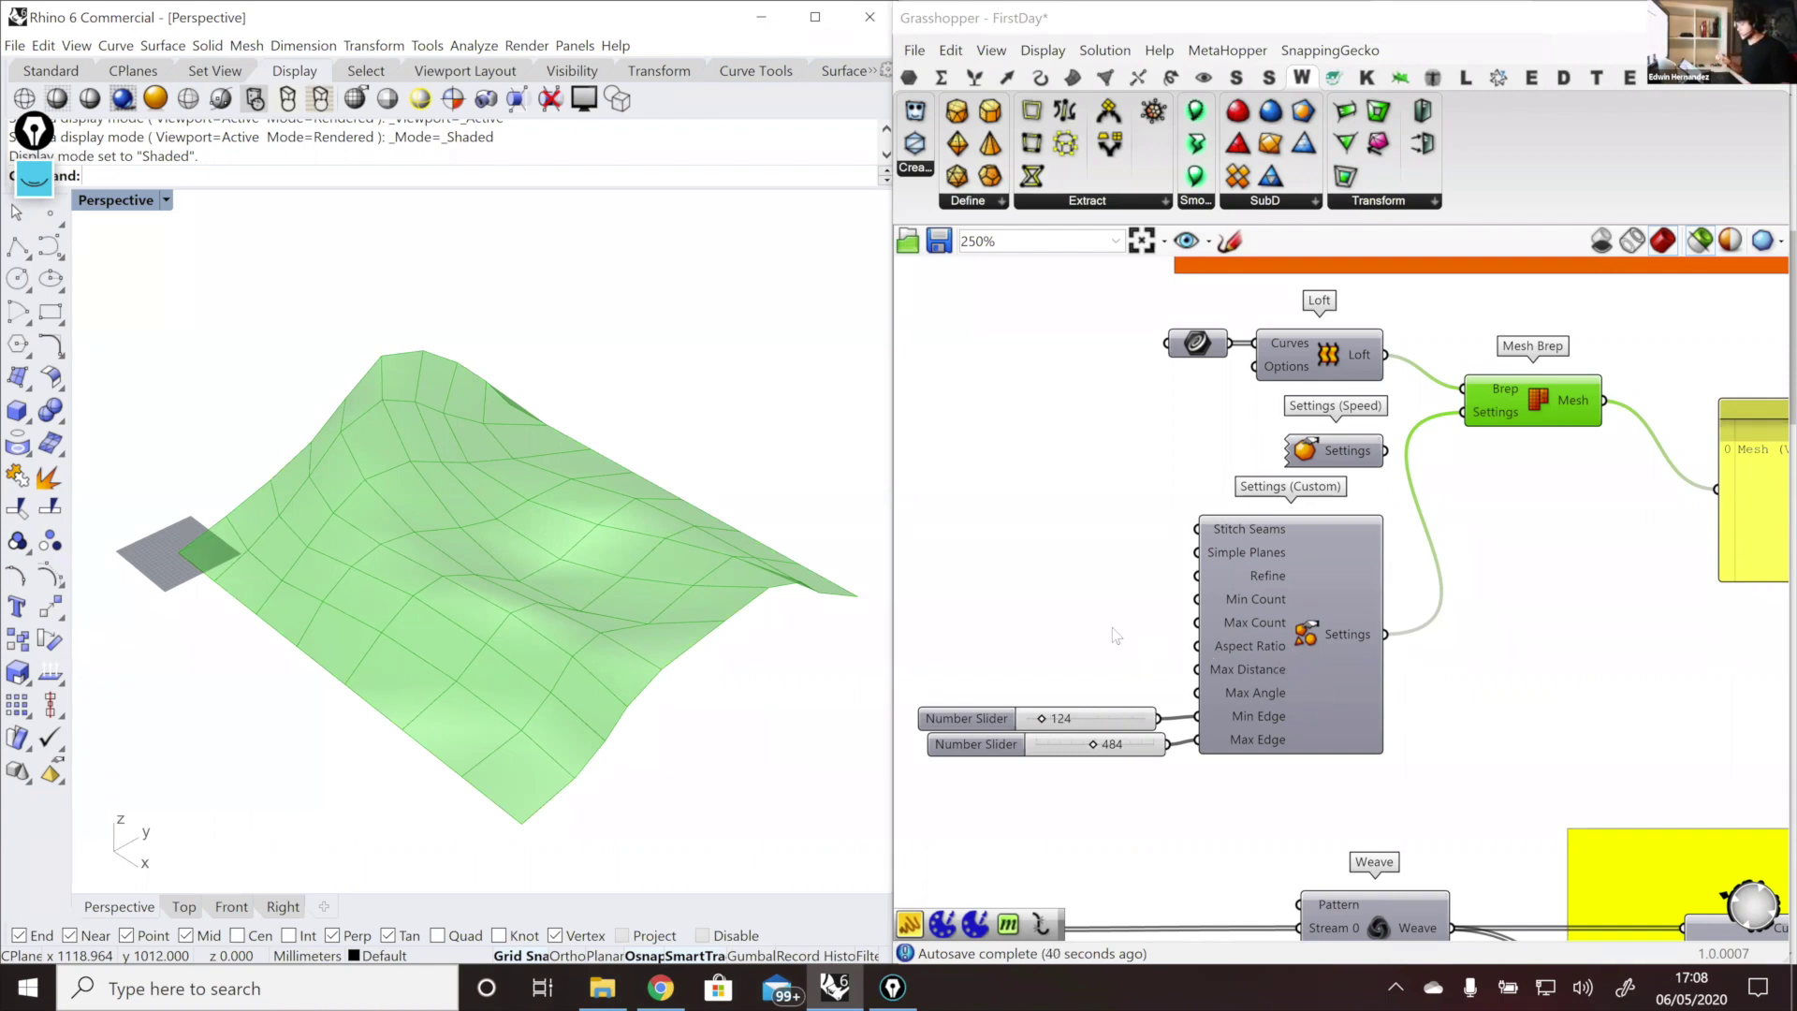
Step: Preview the Loft Mesh script's mesh and look over the Weave component and groups A and B that lead to it
{"action": "scroll", "coordinate": [1116, 636], "scroll_direction": "down", "scroll_amount": 1}
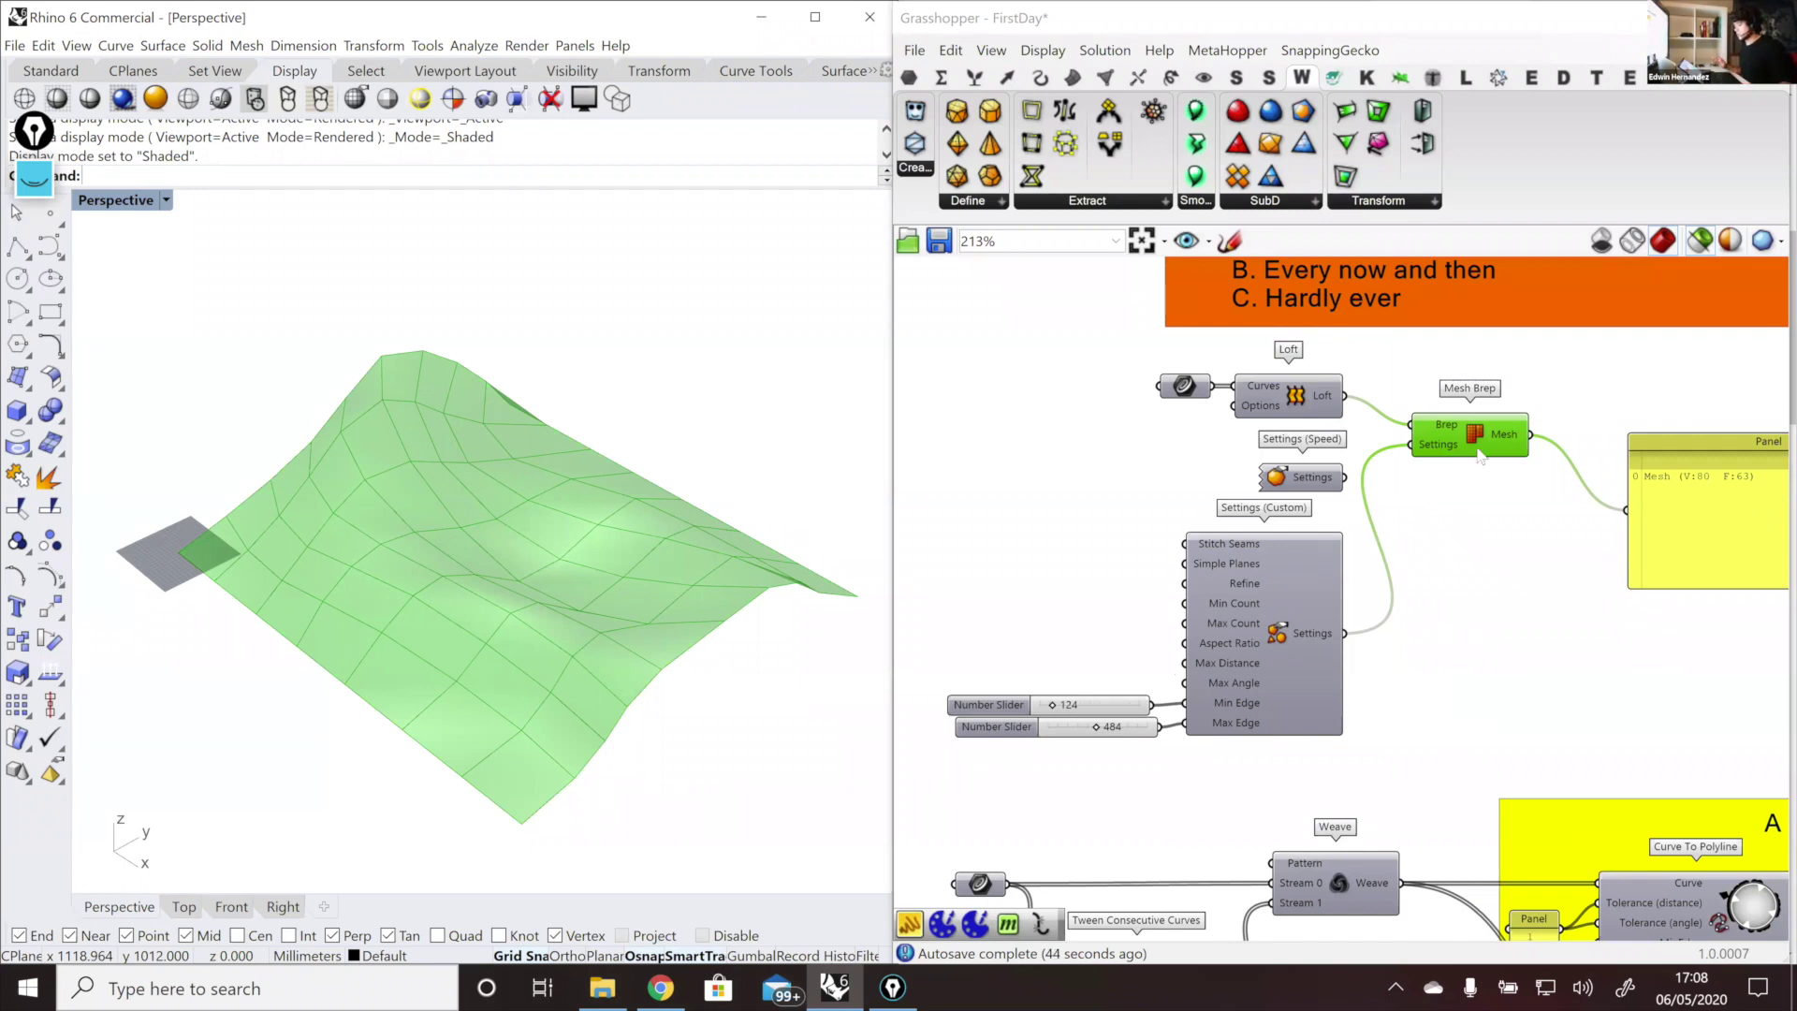
{"action": "right_click_drag", "start_coordinate": [1435, 581], "coordinate": [1421, 609]}
{"action": "scroll", "coordinate": [1356, 400], "scroll_direction": "down", "scroll_amount": 2}
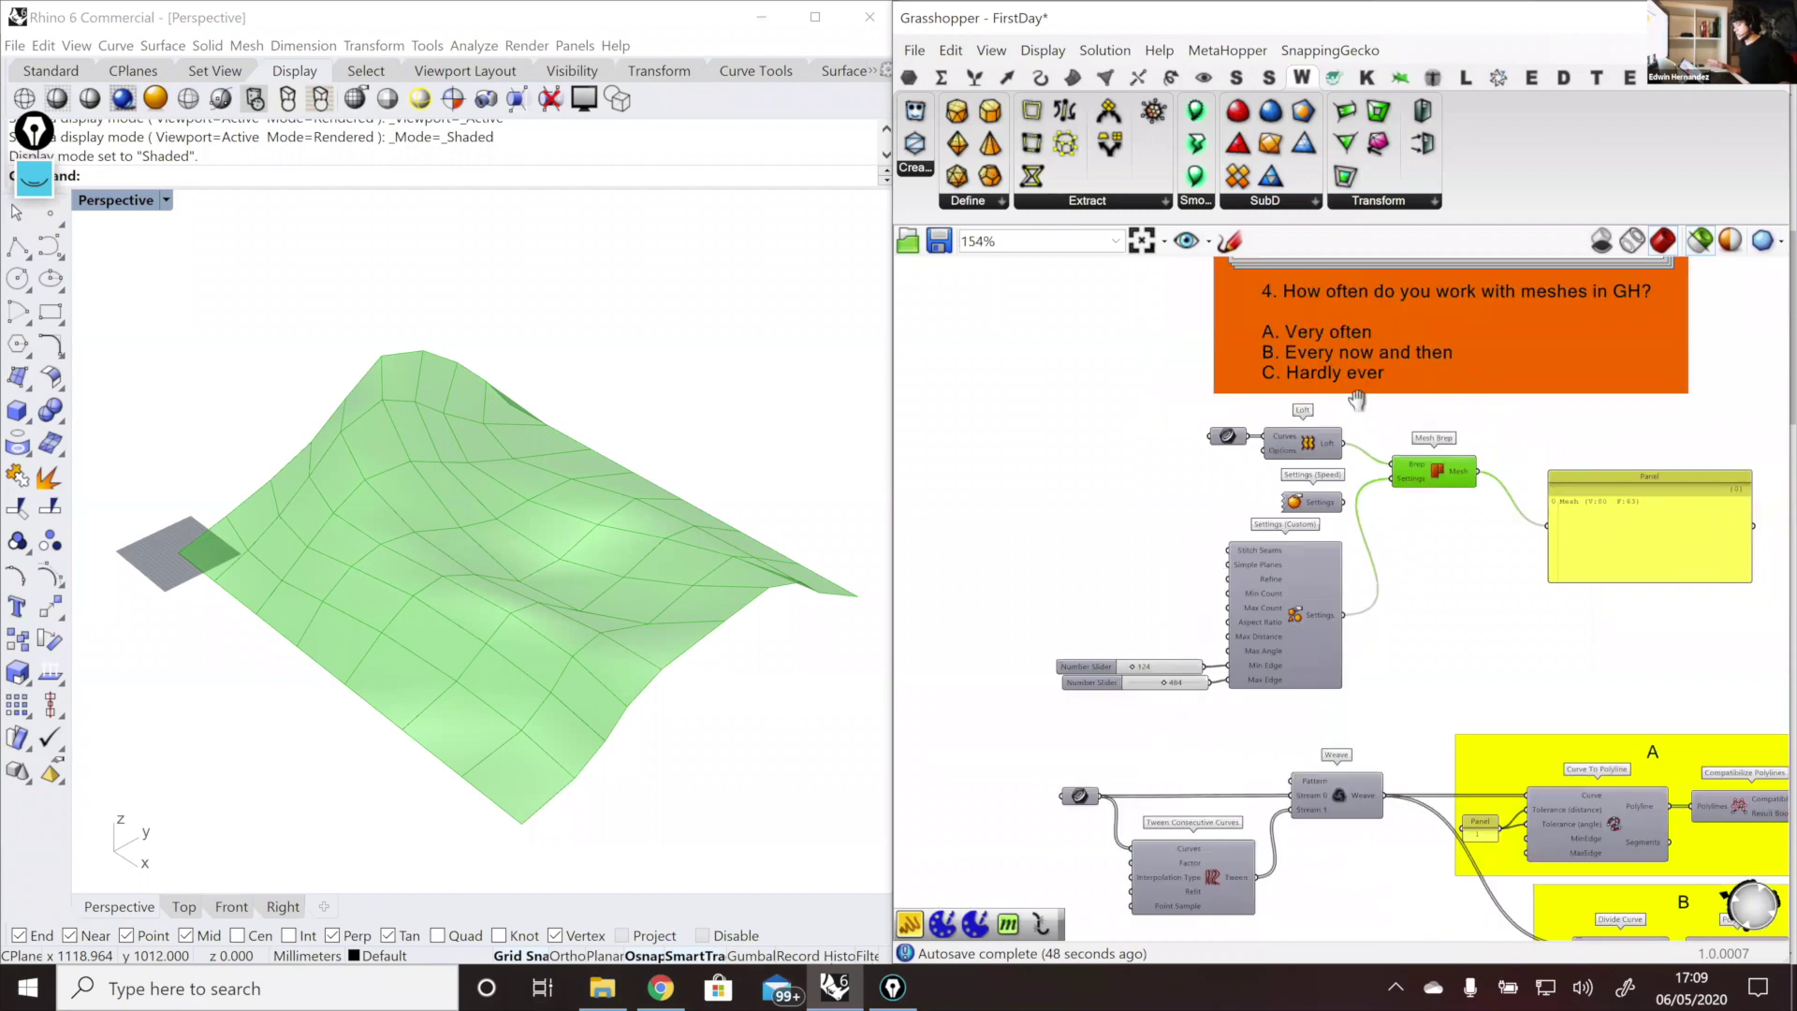
{"action": "right_click_drag", "start_coordinate": [1366, 445], "coordinate": [1357, 401]}
{"action": "right_click_drag", "start_coordinate": [1355, 656], "coordinate": [1343, 474]}
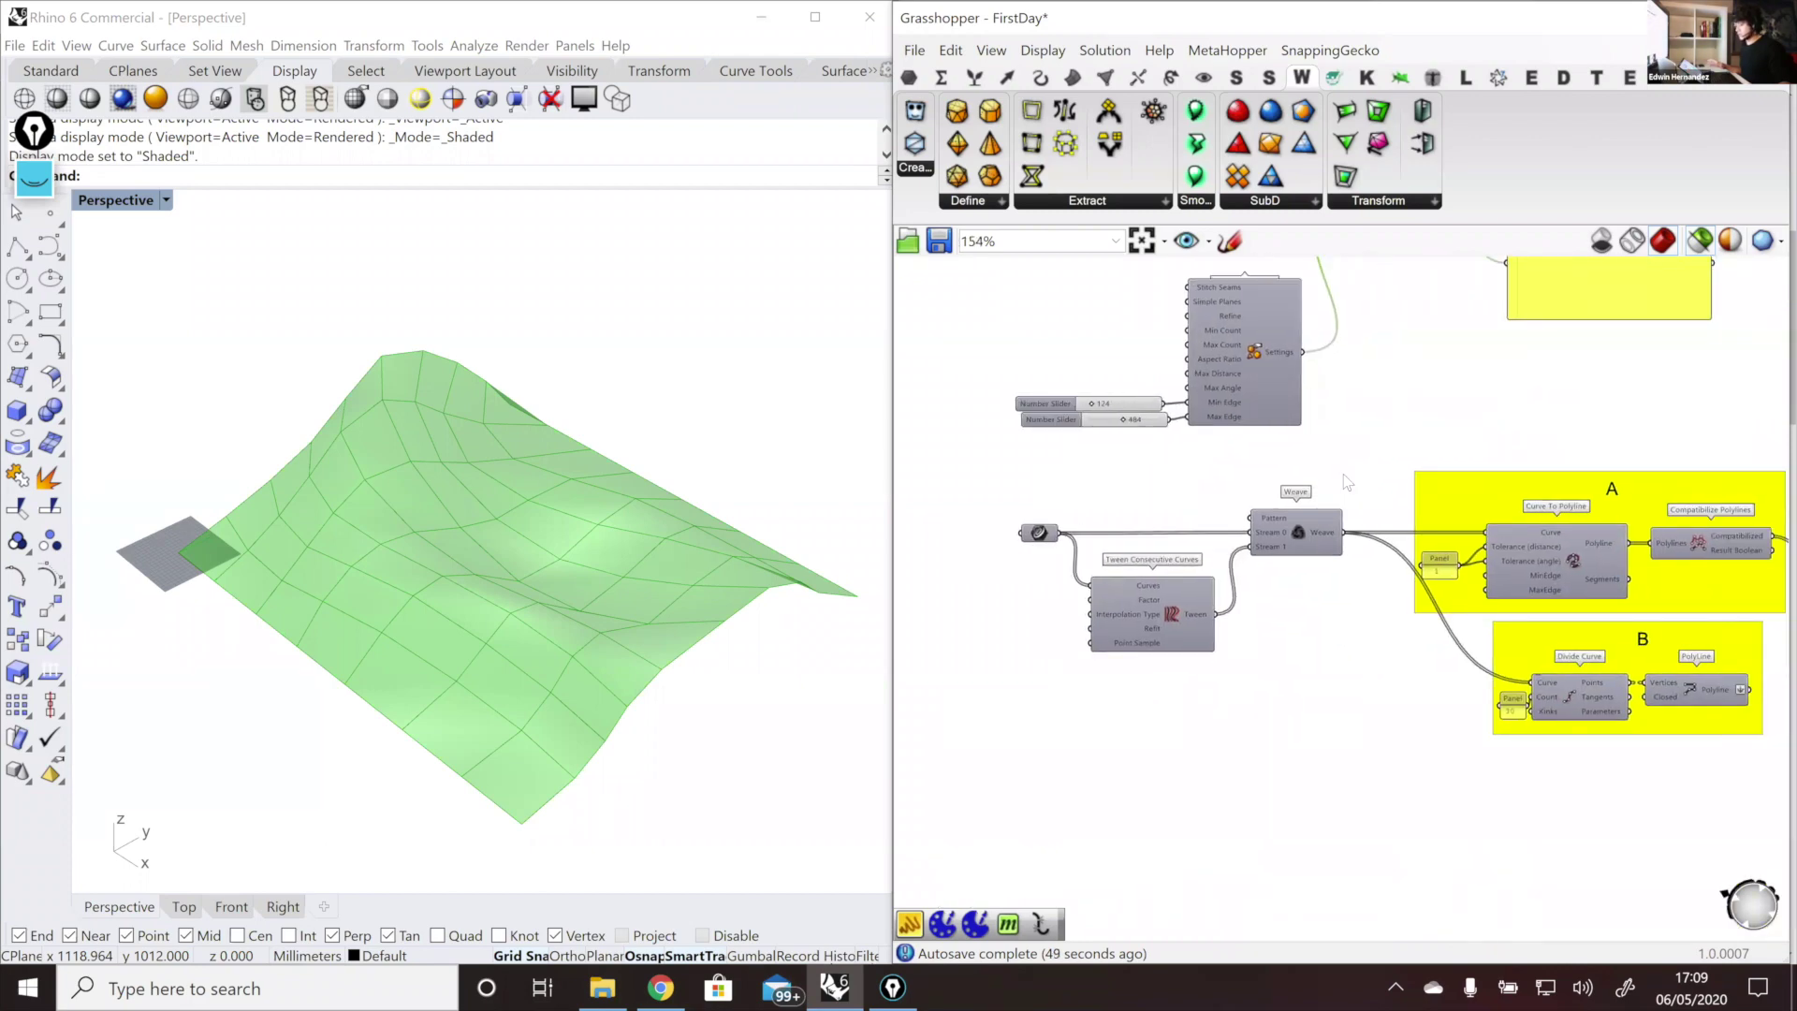
{"action": "right_click_drag", "start_coordinate": [1705, 573], "coordinate": [1496, 545]}
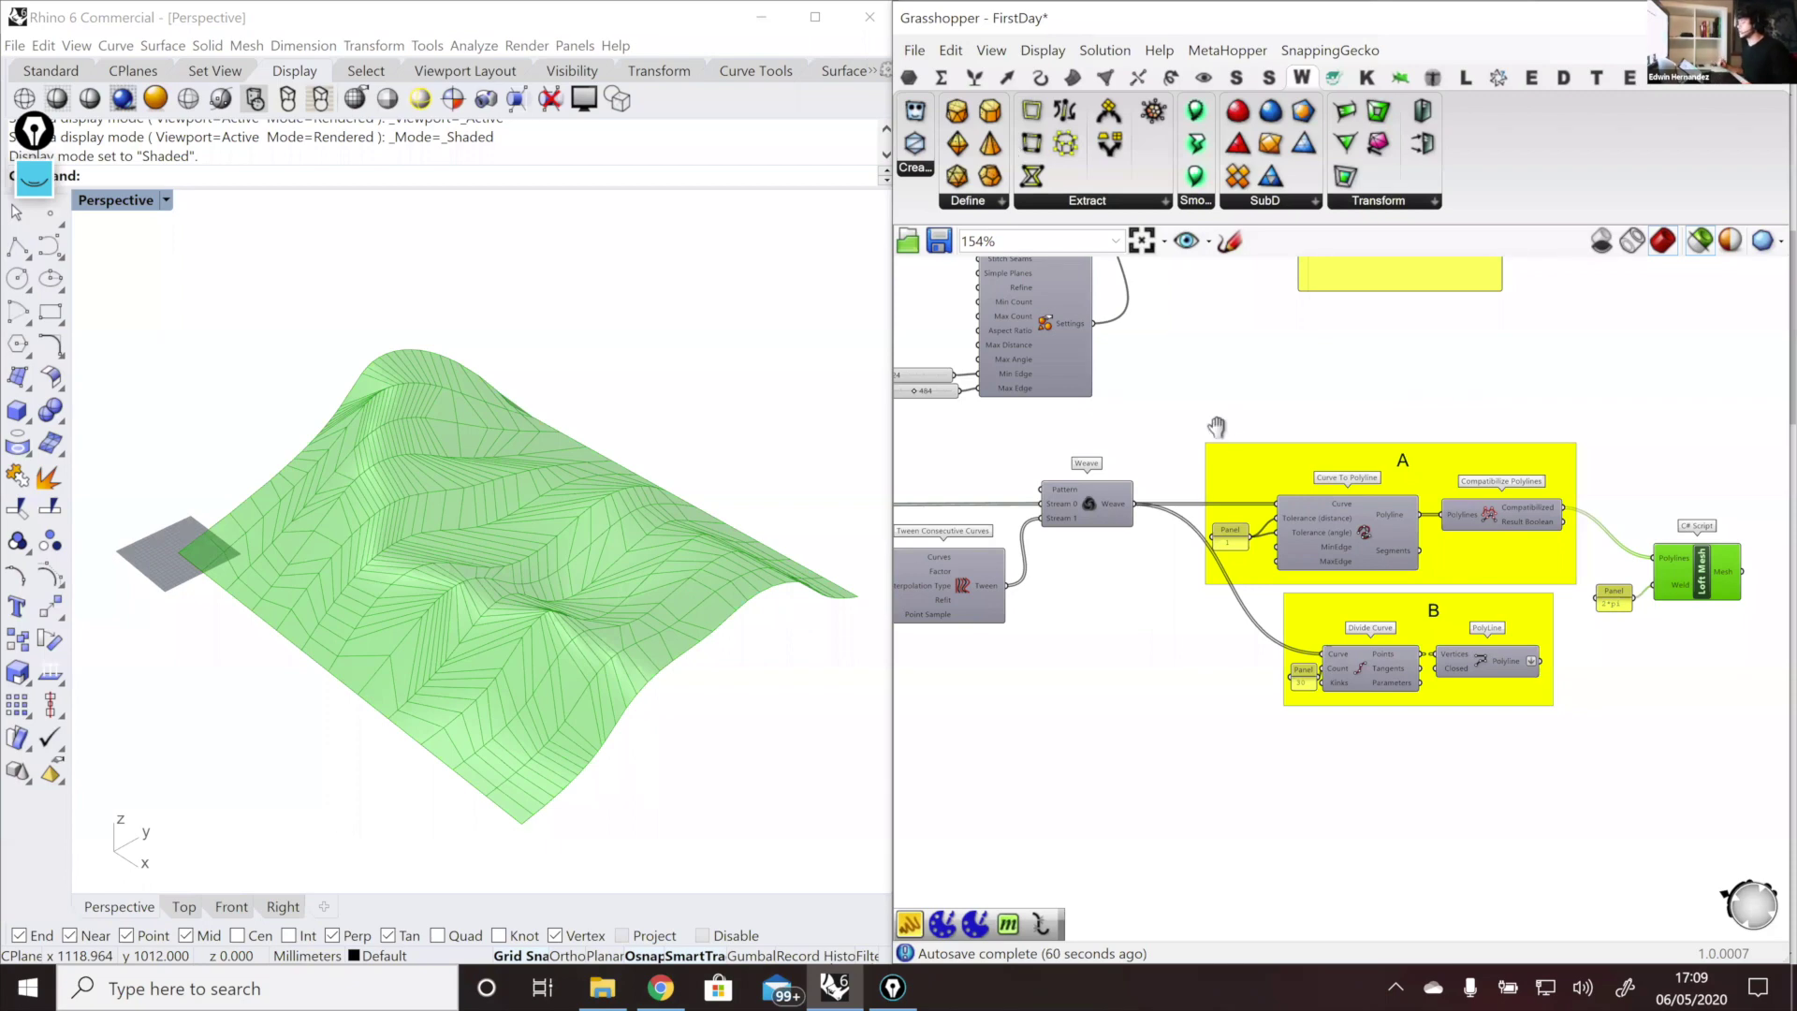
{"action": "mouse_move", "coordinate": [1215, 426]}
{"action": "right_mouse_down"}
{"action": "mouse_move", "coordinate": [1271, 425]}
{"action": "mouse_move", "coordinate": [1232, 412]}
{"action": "right_mouse_up"}
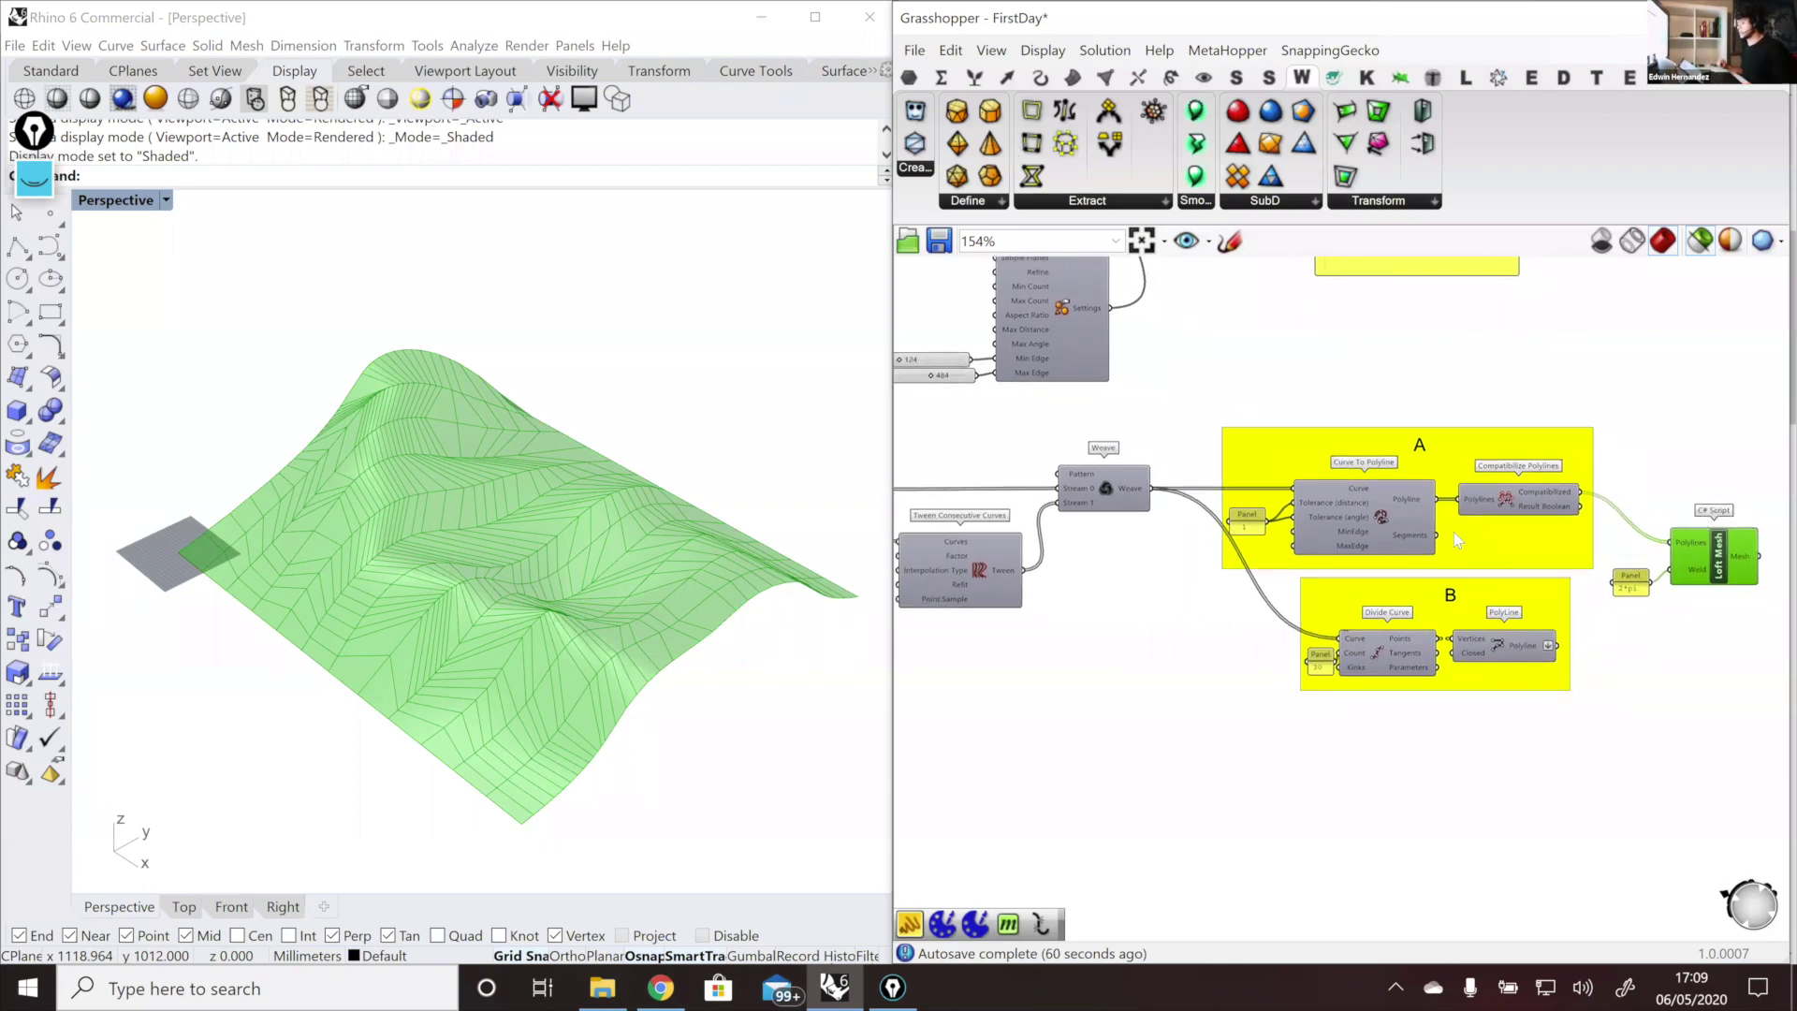
{"action": "mouse_move", "coordinate": [1454, 533]}
{"action": "right_mouse_down"}
{"action": "mouse_move", "coordinate": [1520, 553]}
{"action": "mouse_move", "coordinate": [1474, 540]}
{"action": "right_mouse_up"}
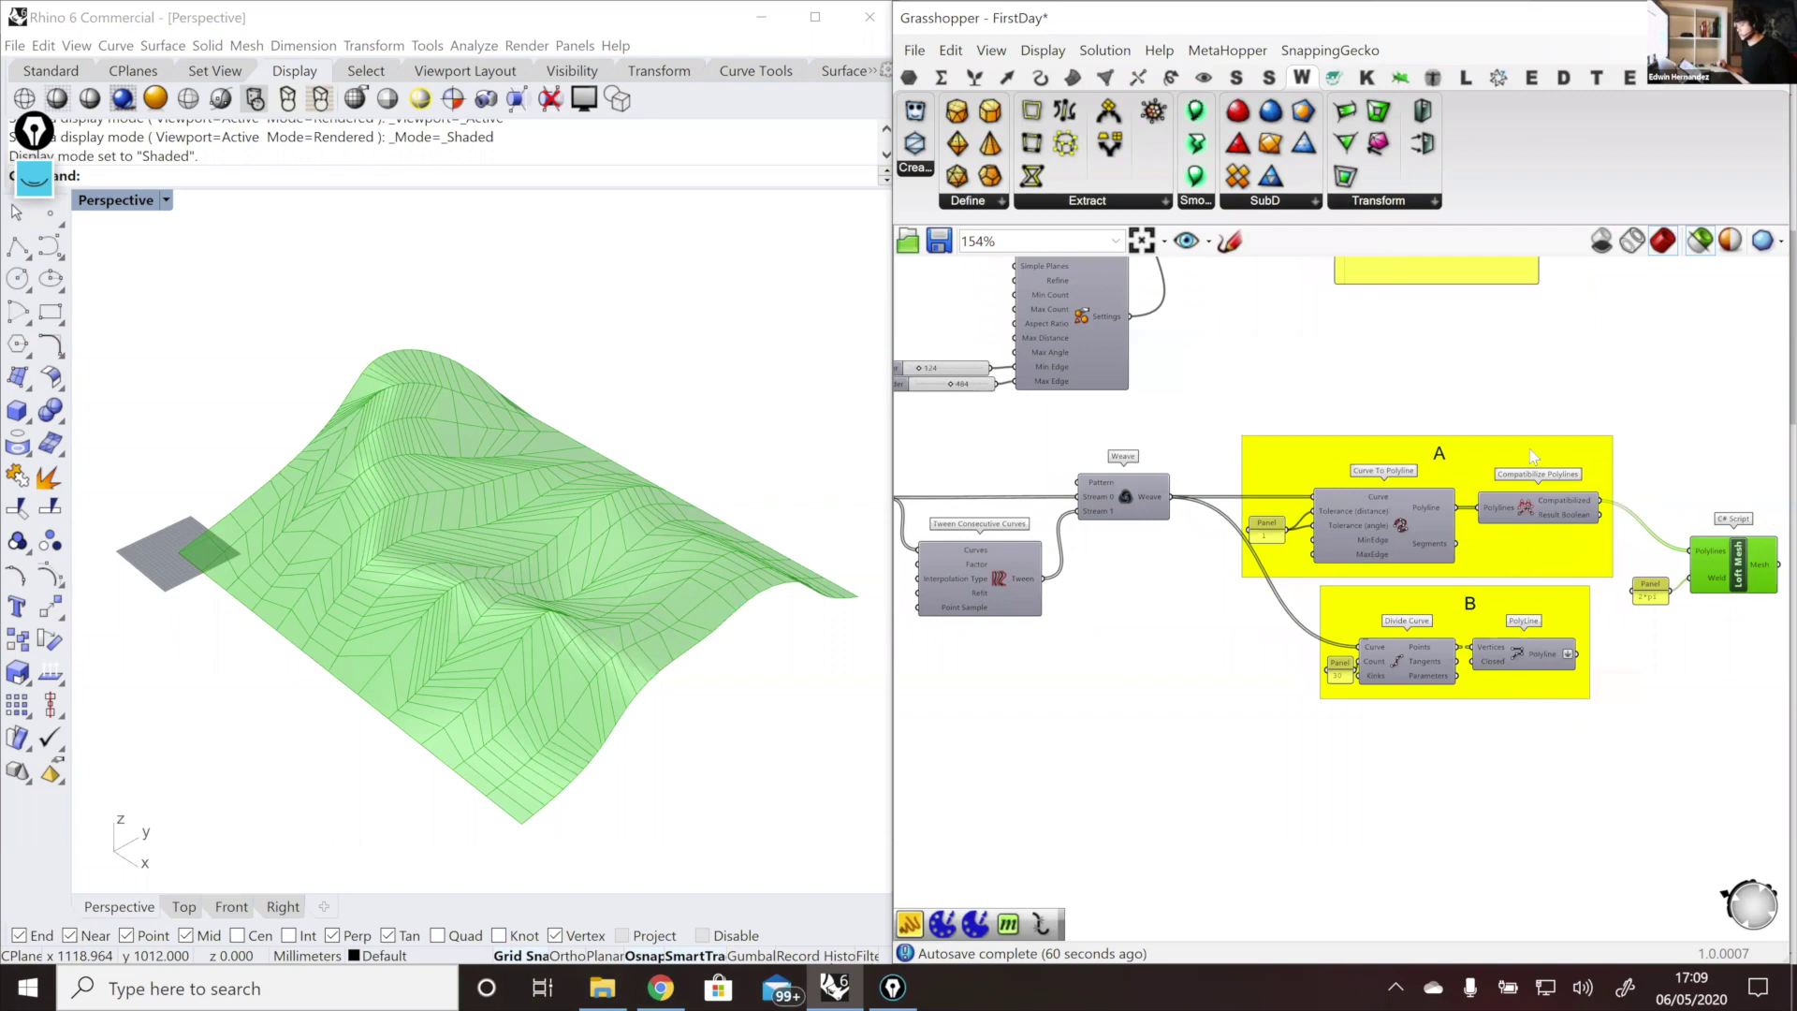
{"action": "right_click_drag", "start_coordinate": [1321, 469], "coordinate": [1389, 478]}
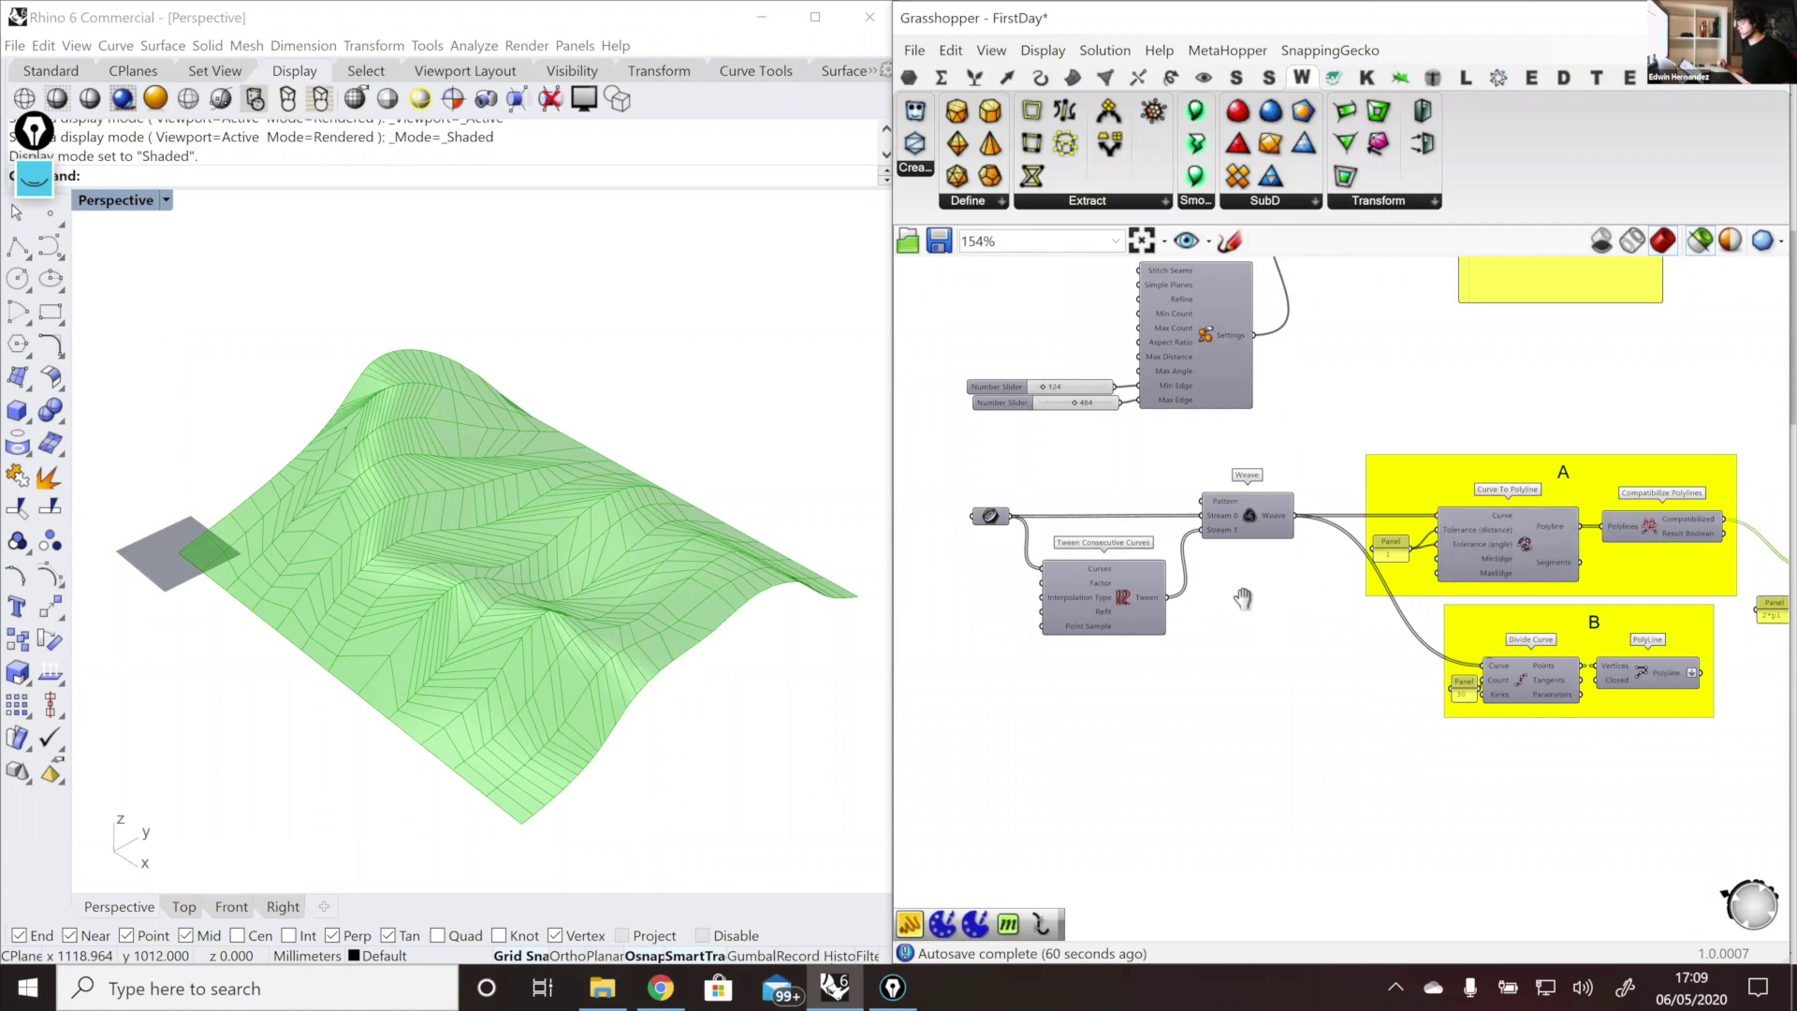
Step: Preview in turn the source curves, the Tween Consecutive Curves result and the Weave result
{"action": "scroll", "coordinate": [1060, 598], "scroll_direction": "up", "scroll_amount": 3}
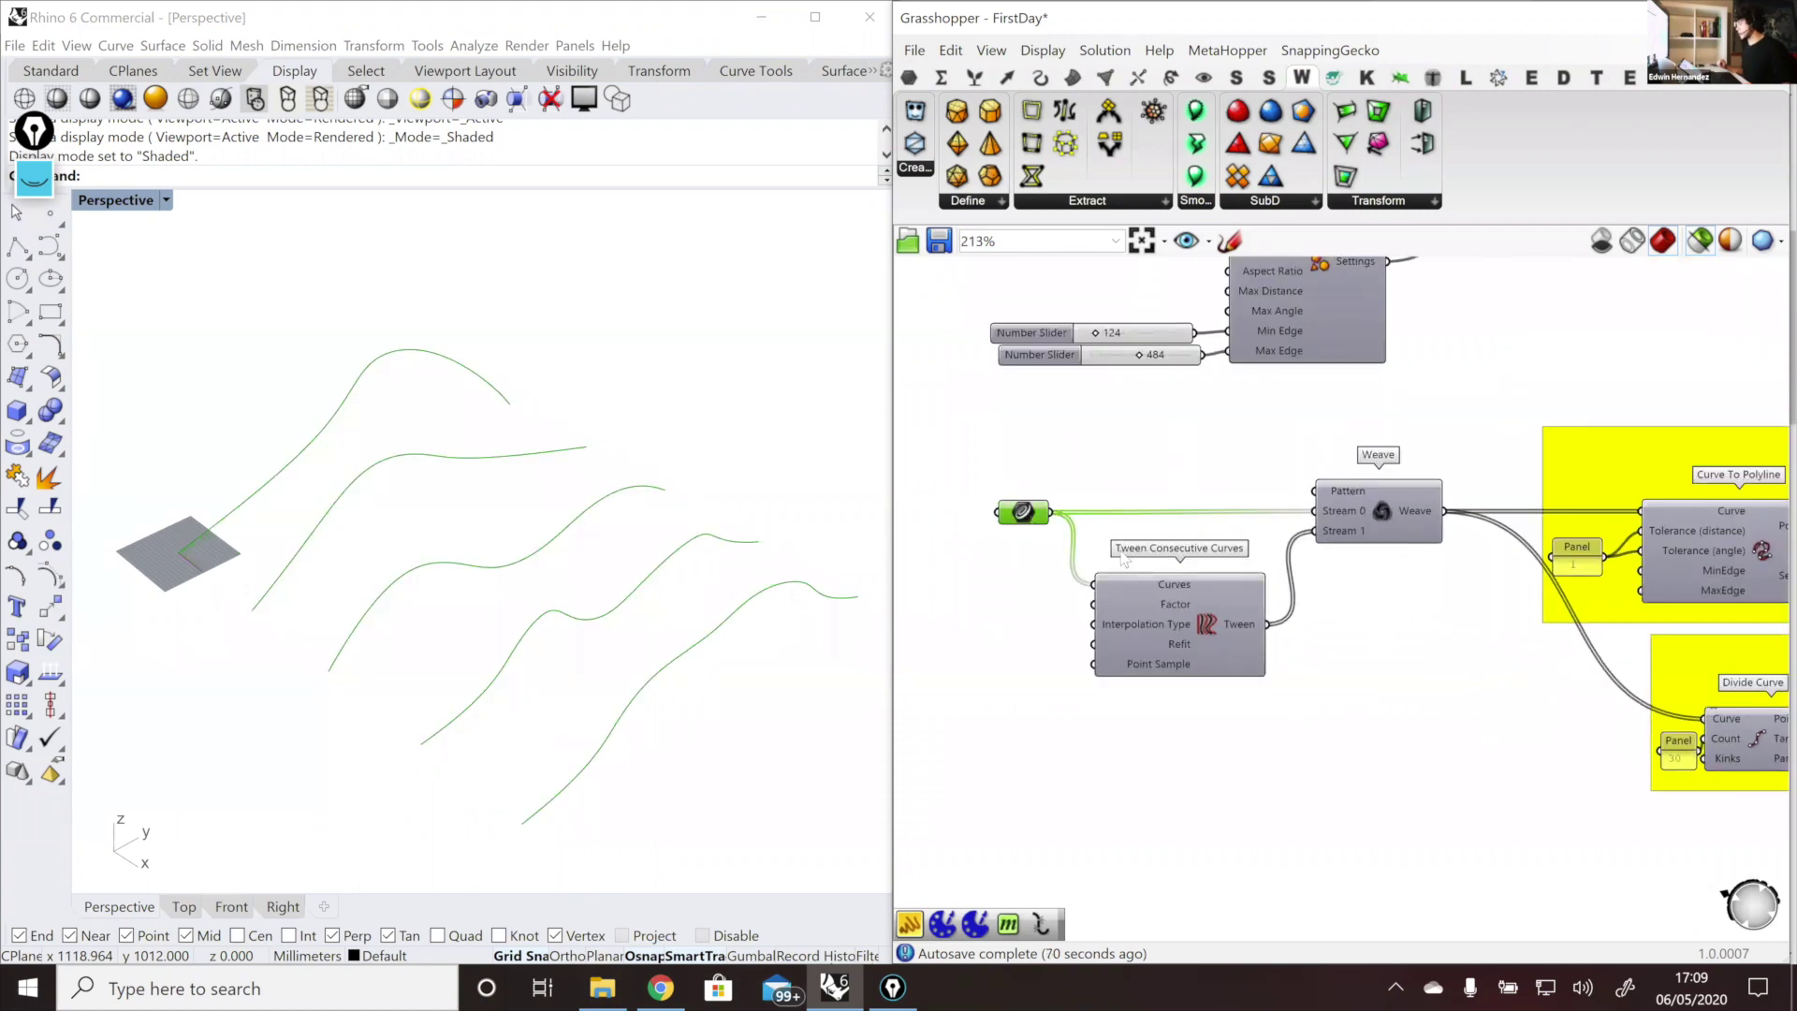
{"action": "scroll", "coordinate": [1210, 622], "scroll_direction": "down", "scroll_amount": 3}
{"action": "scroll", "coordinate": [1195, 604], "scroll_direction": "up", "scroll_amount": 3}
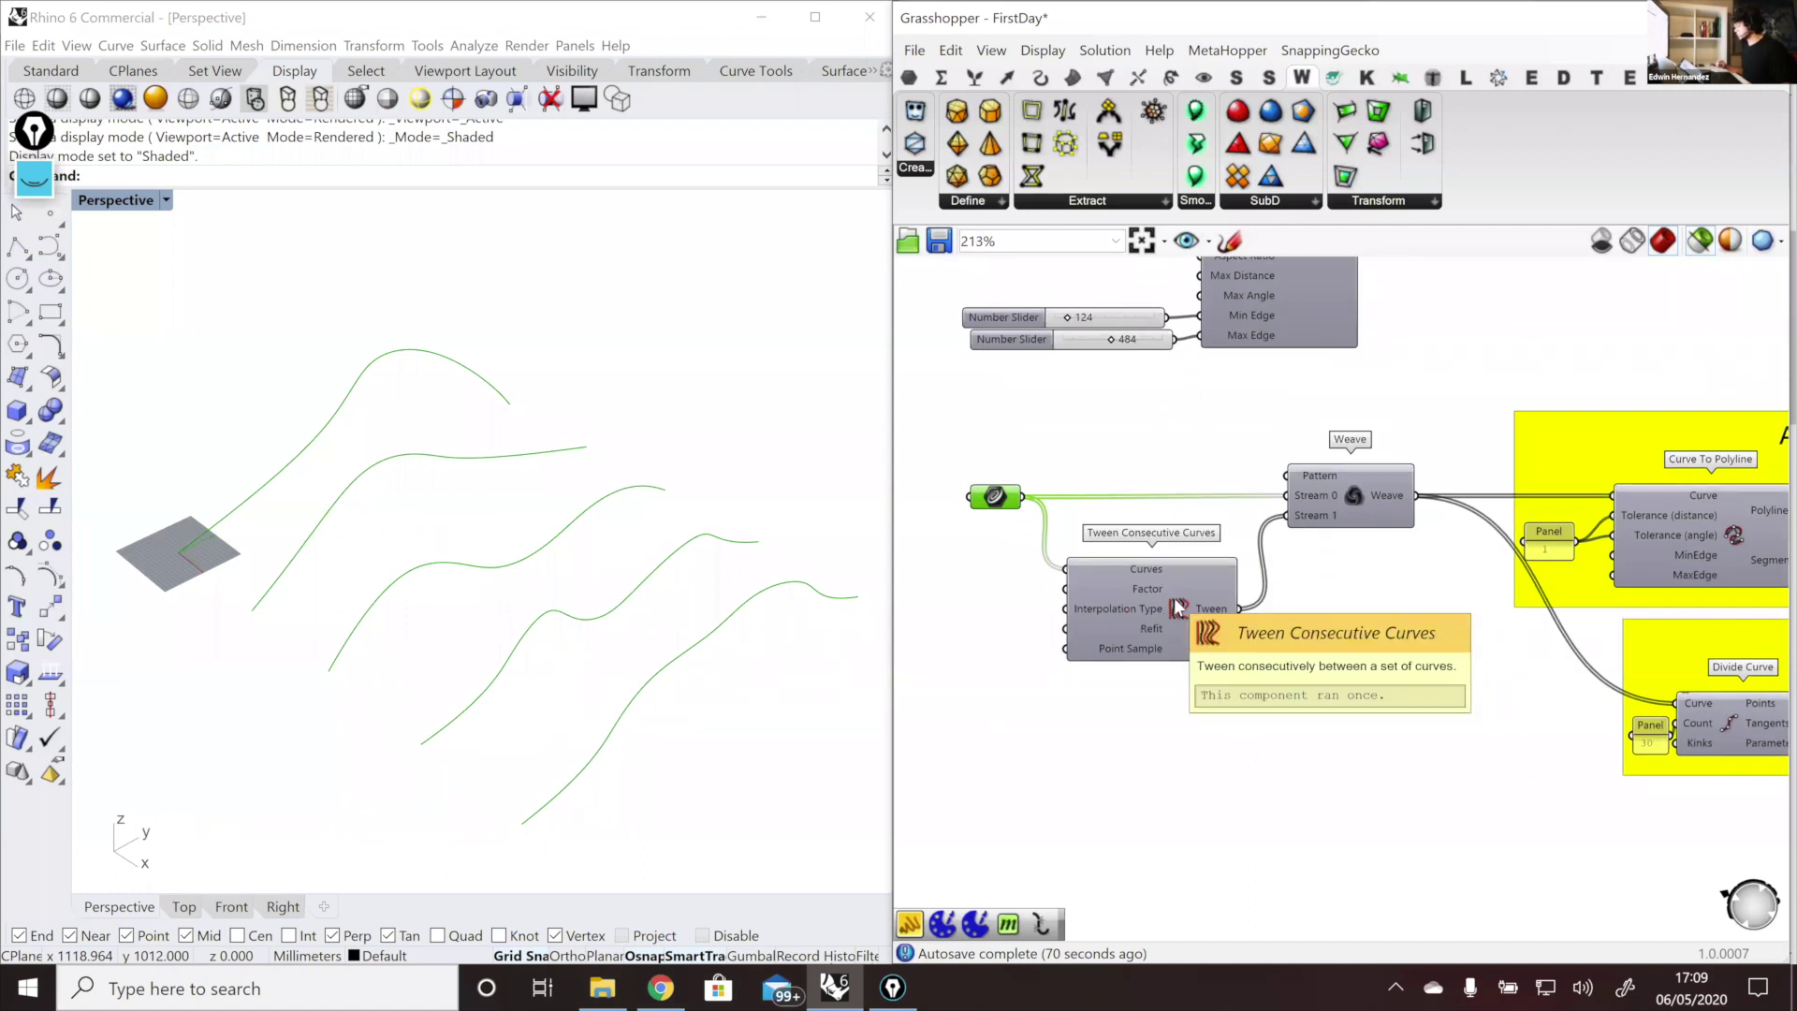
{"action": "right_click_drag", "start_coordinate": [1247, 540], "coordinate": [1244, 540]}
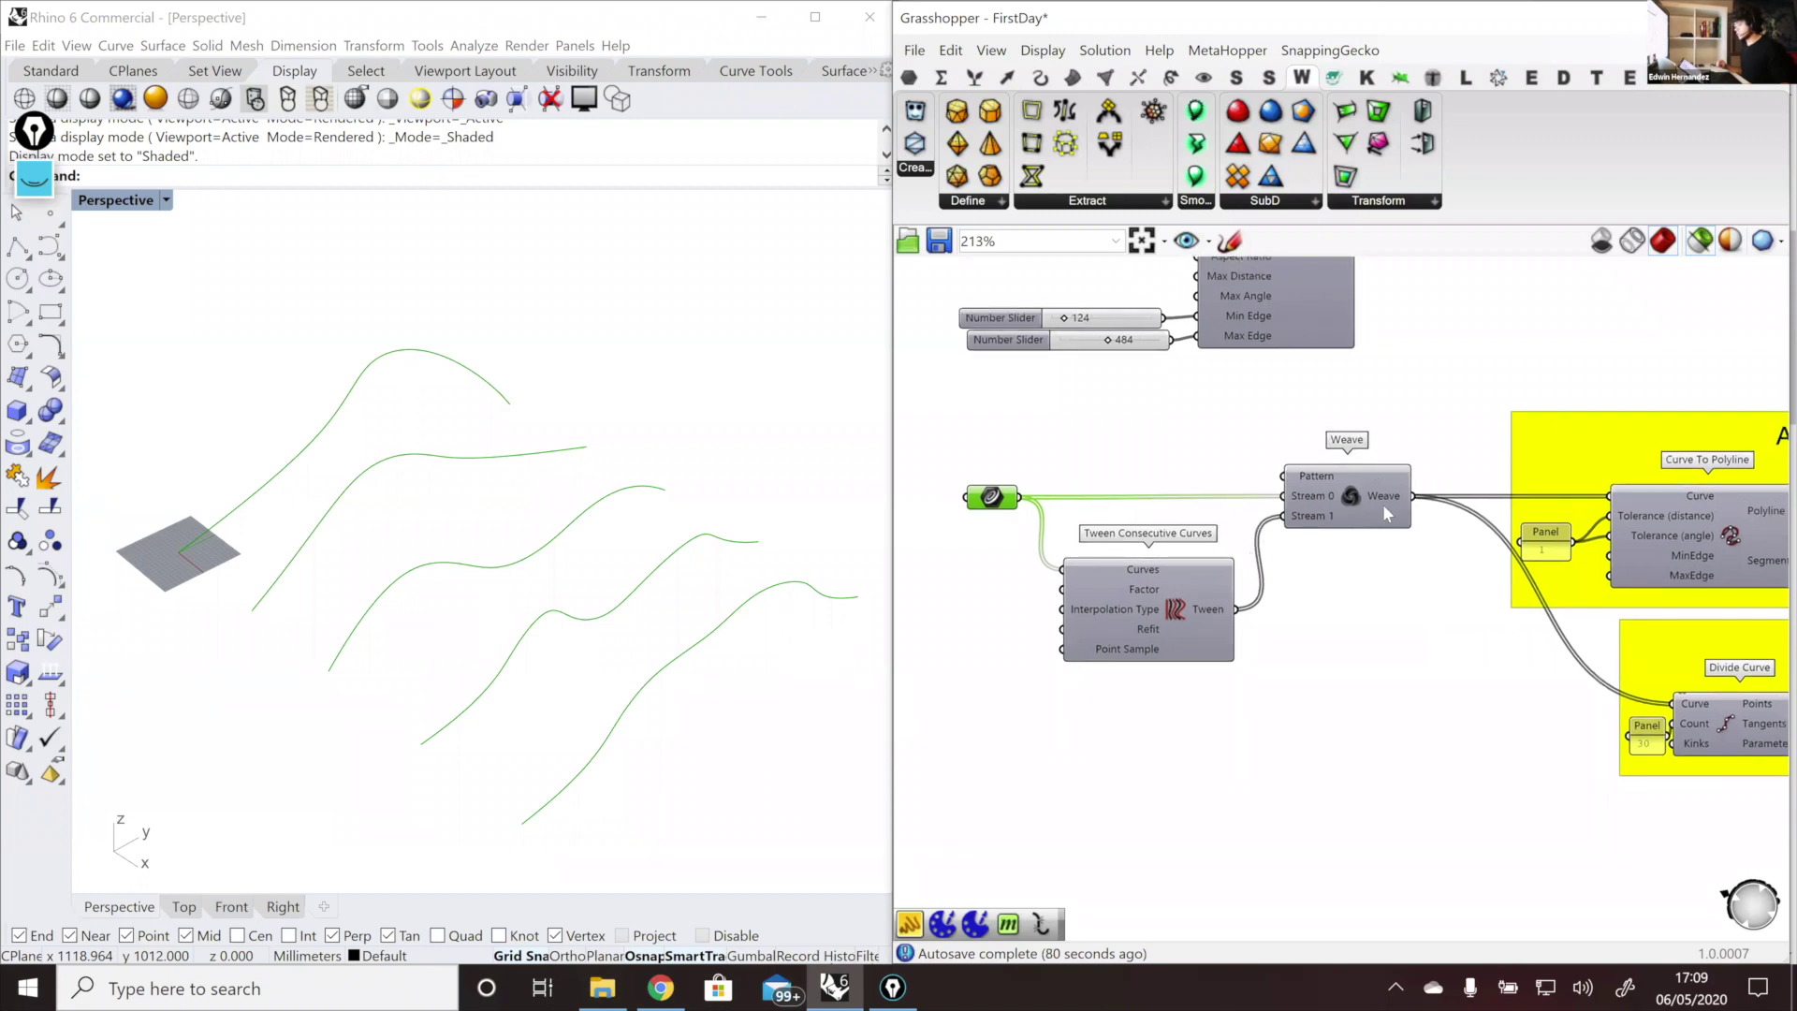
{"action": "left_click", "coordinate": [1111, 613]}
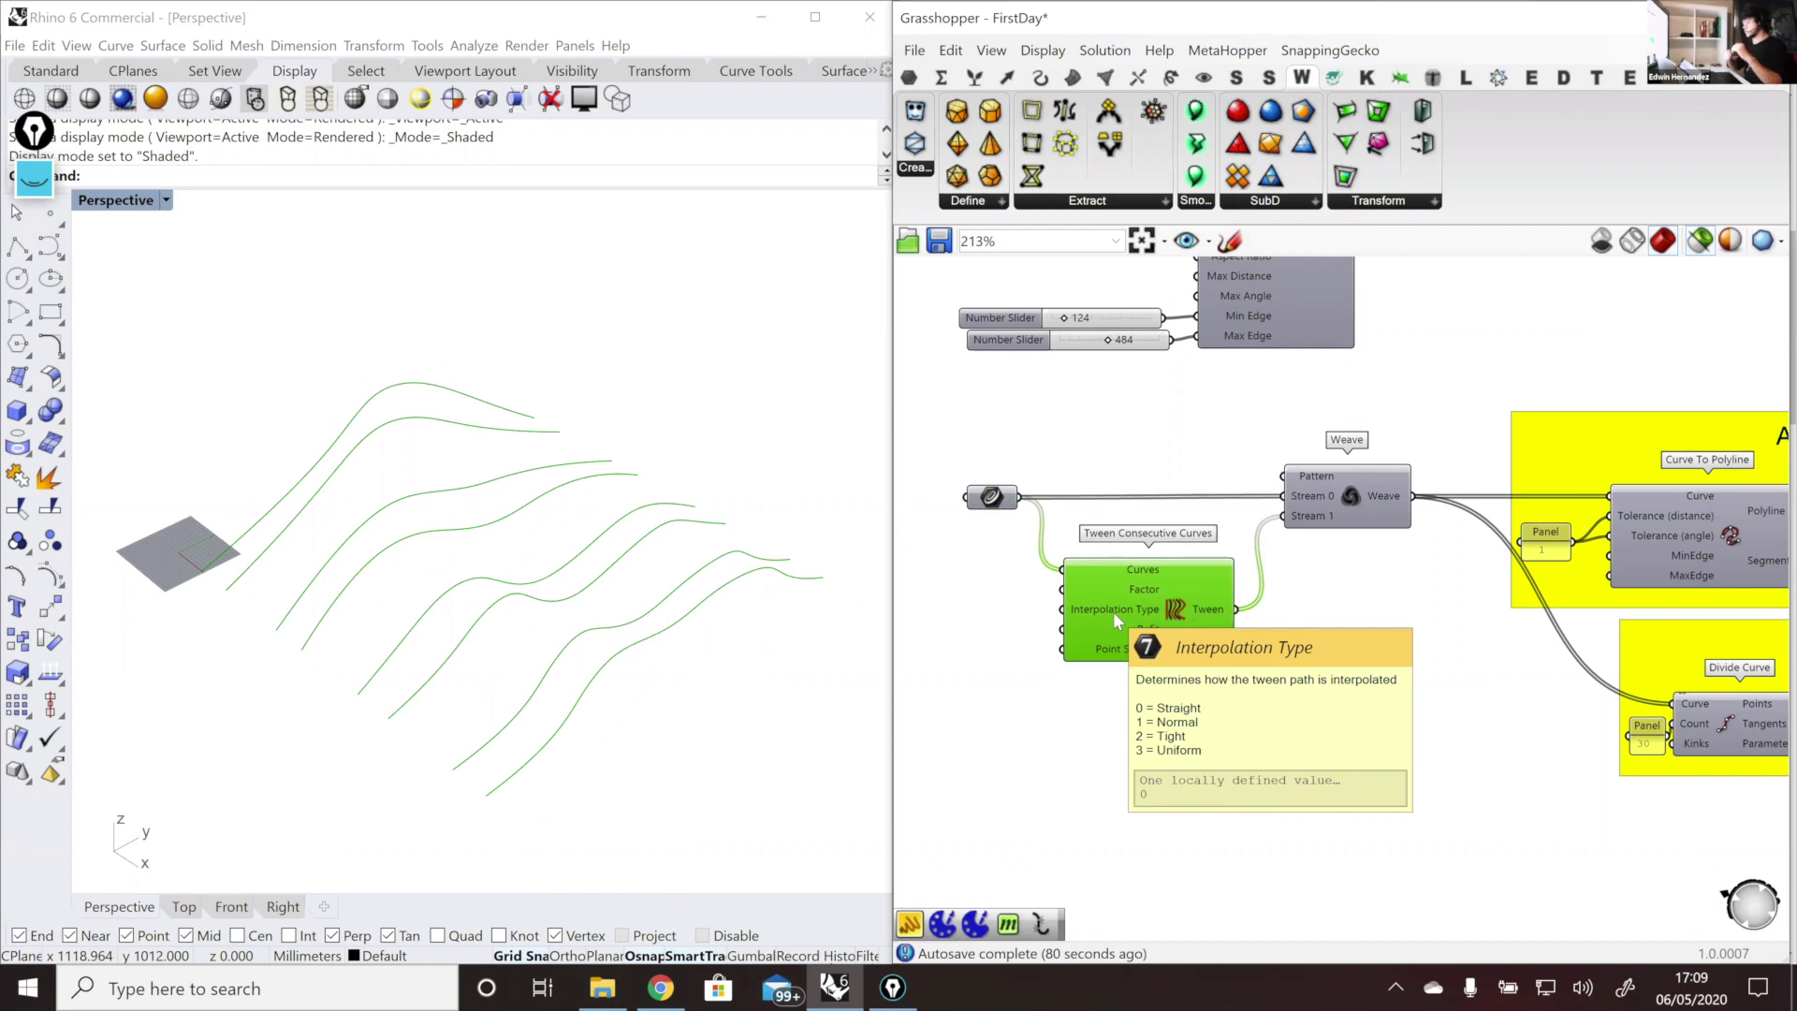
{"action": "left_click", "coordinate": [1385, 497]}
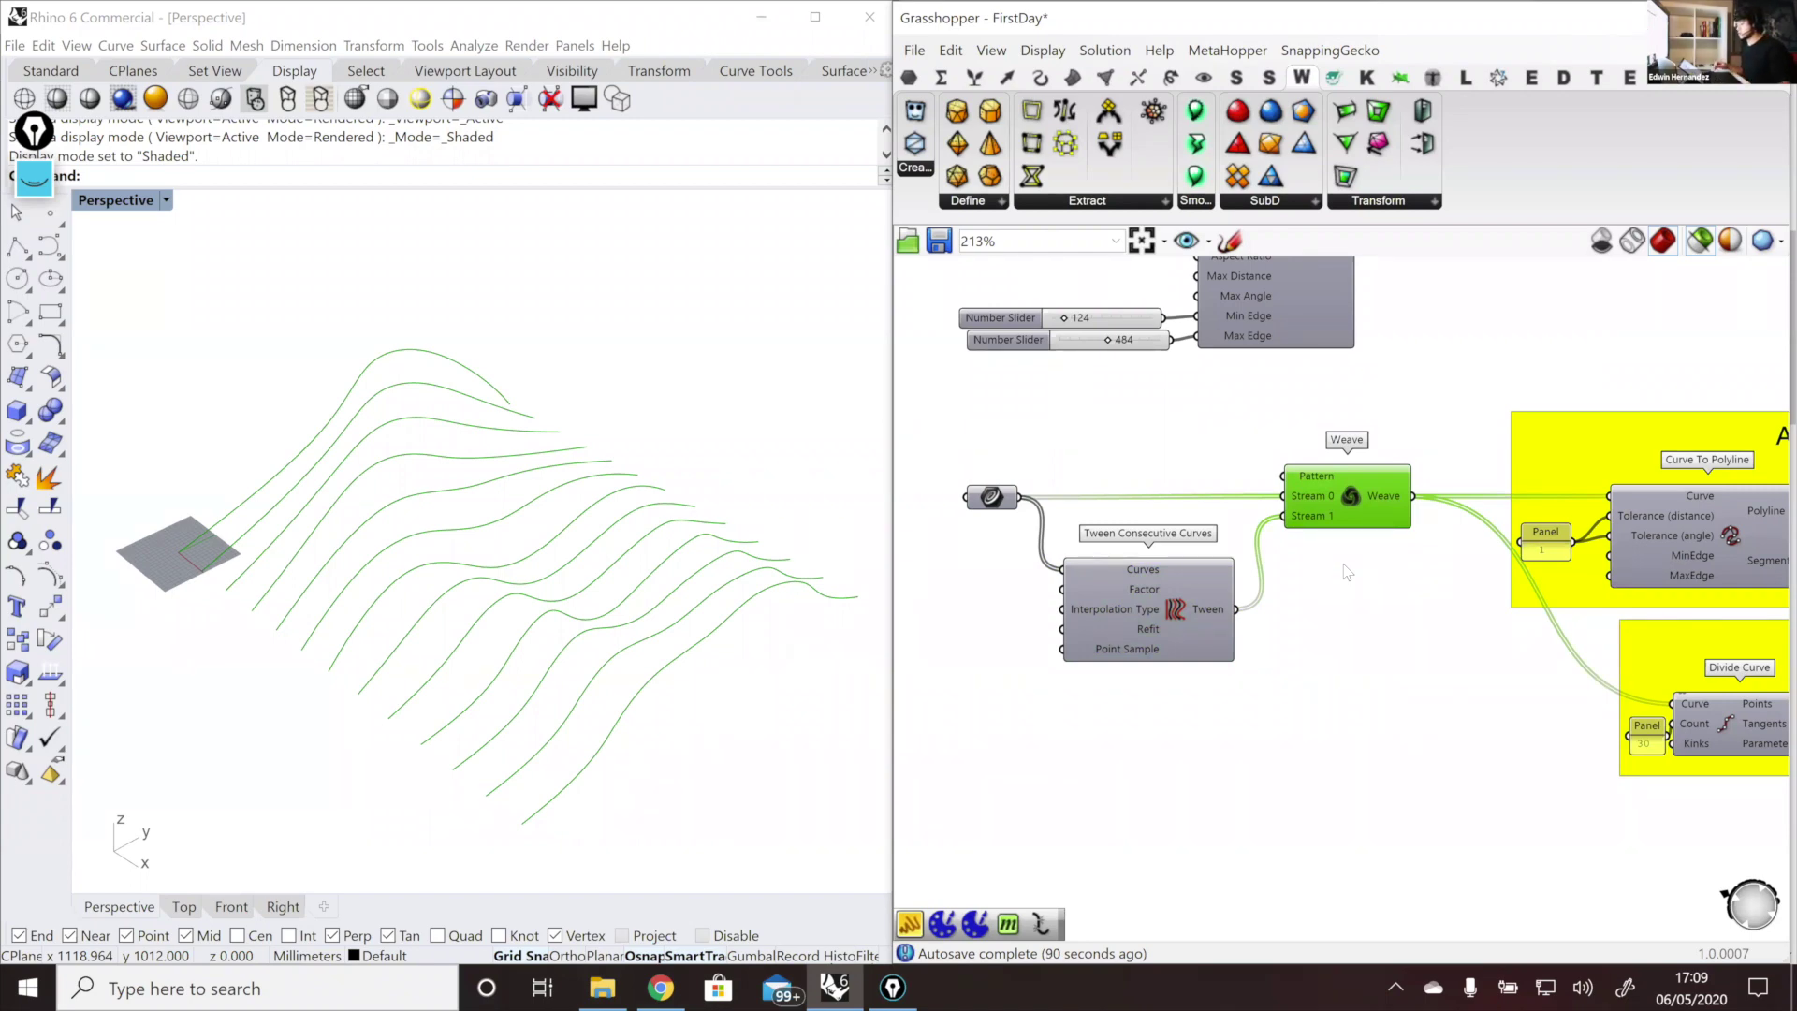
Step: Compare the Mesh Brep mesh with the woven curves and examine the curve list in Weave's output
{"action": "scroll", "coordinate": [1312, 498], "scroll_direction": "down", "scroll_amount": 8}
{"action": "scroll", "coordinate": [1336, 423], "scroll_direction": "up", "scroll_amount": 5}
{"action": "left_click", "coordinate": [1333, 422]}
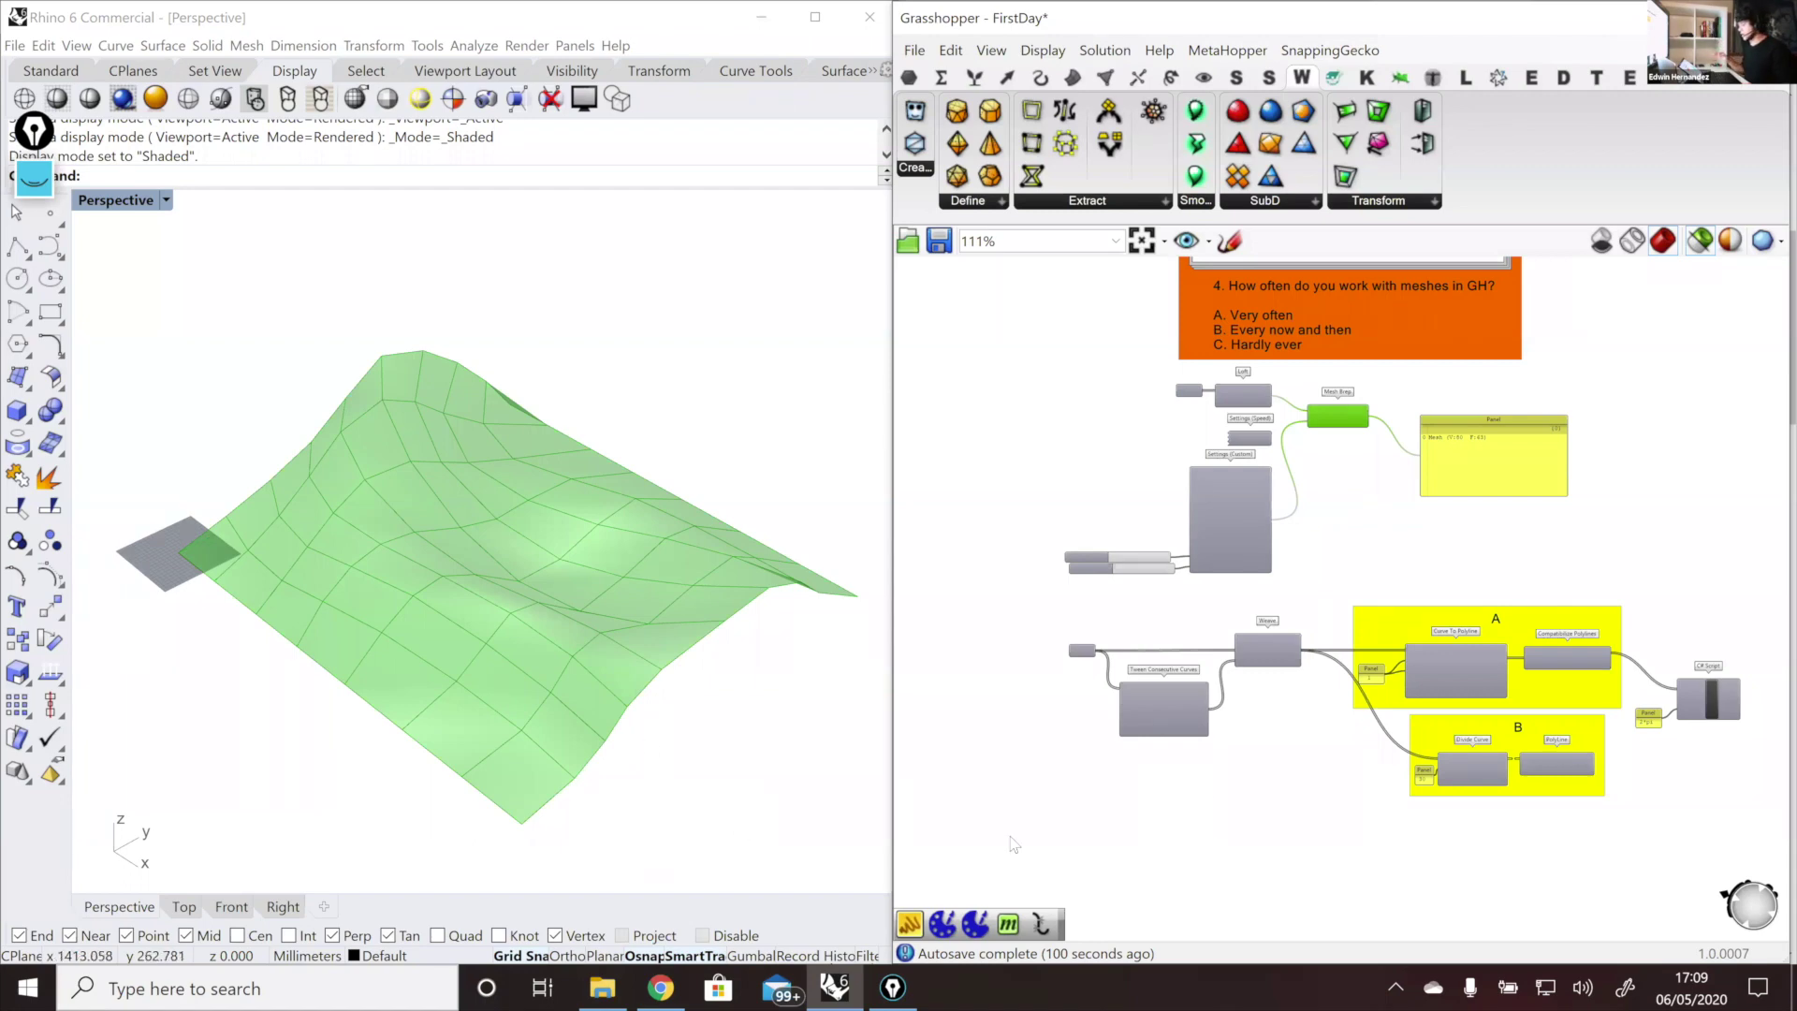
{"action": "left_click", "coordinate": [1267, 649]}
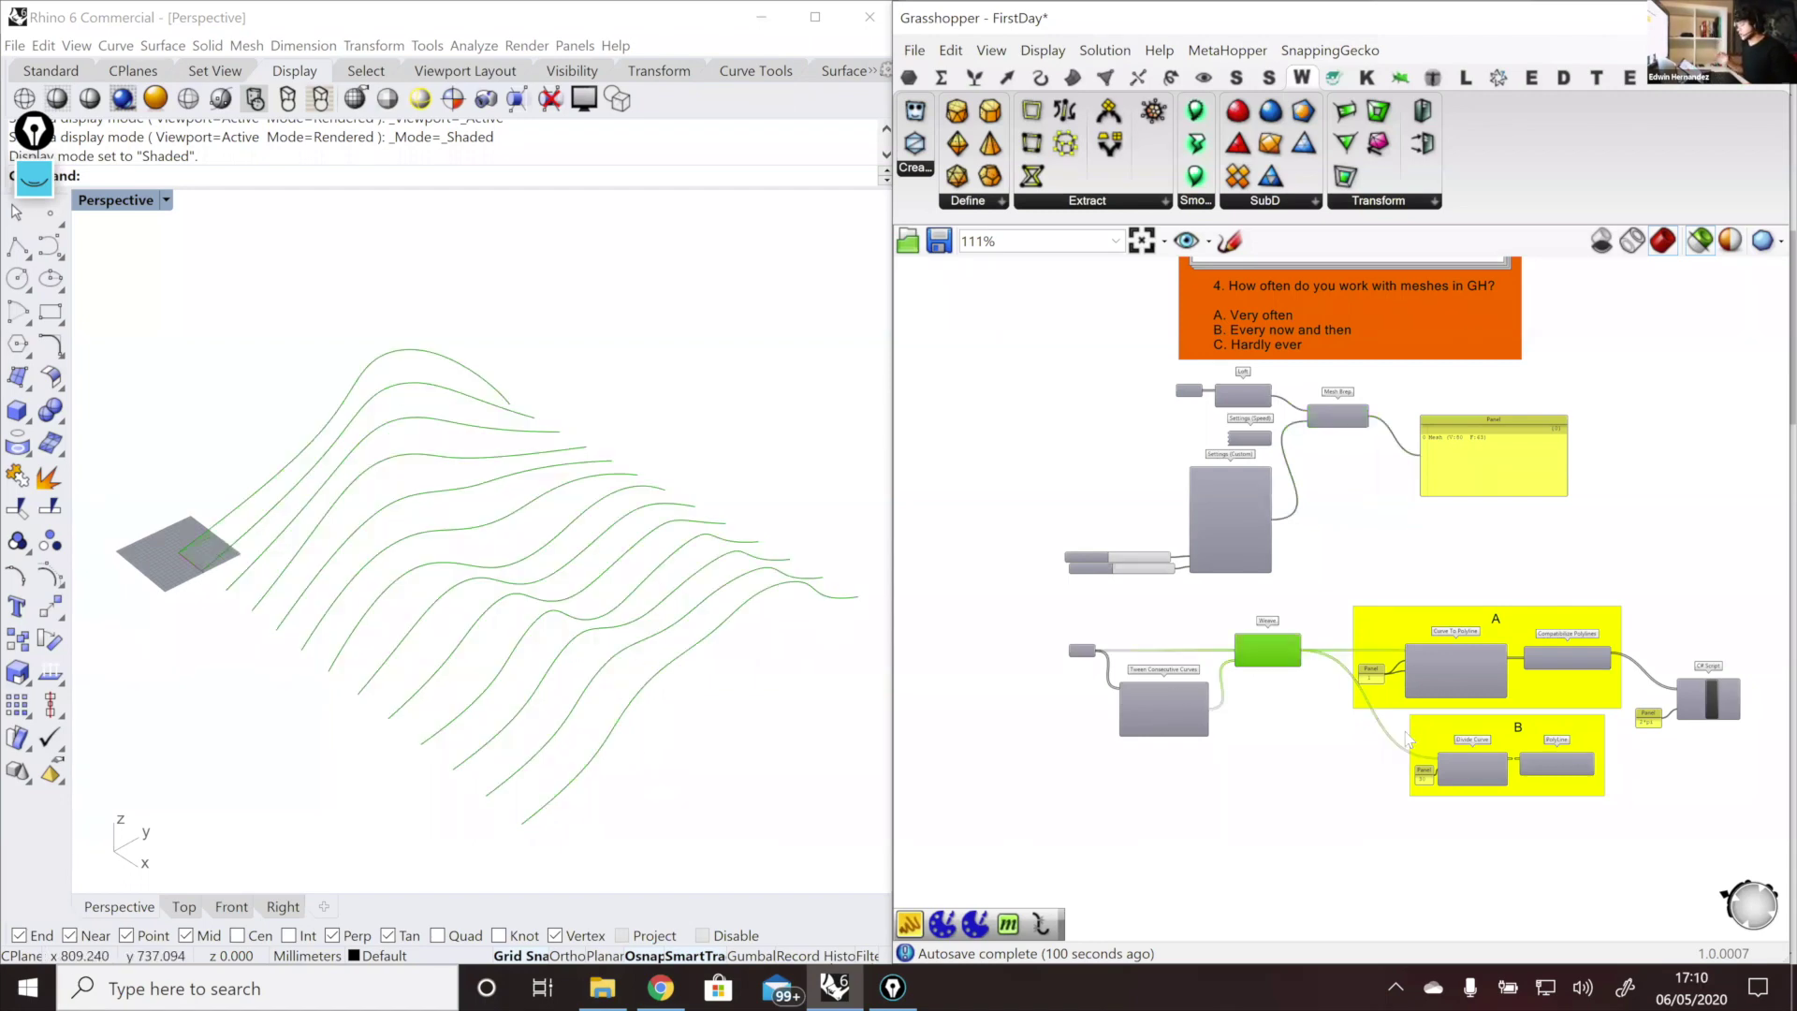
{"action": "scroll", "coordinate": [1401, 722], "scroll_direction": "up", "scroll_amount": 3}
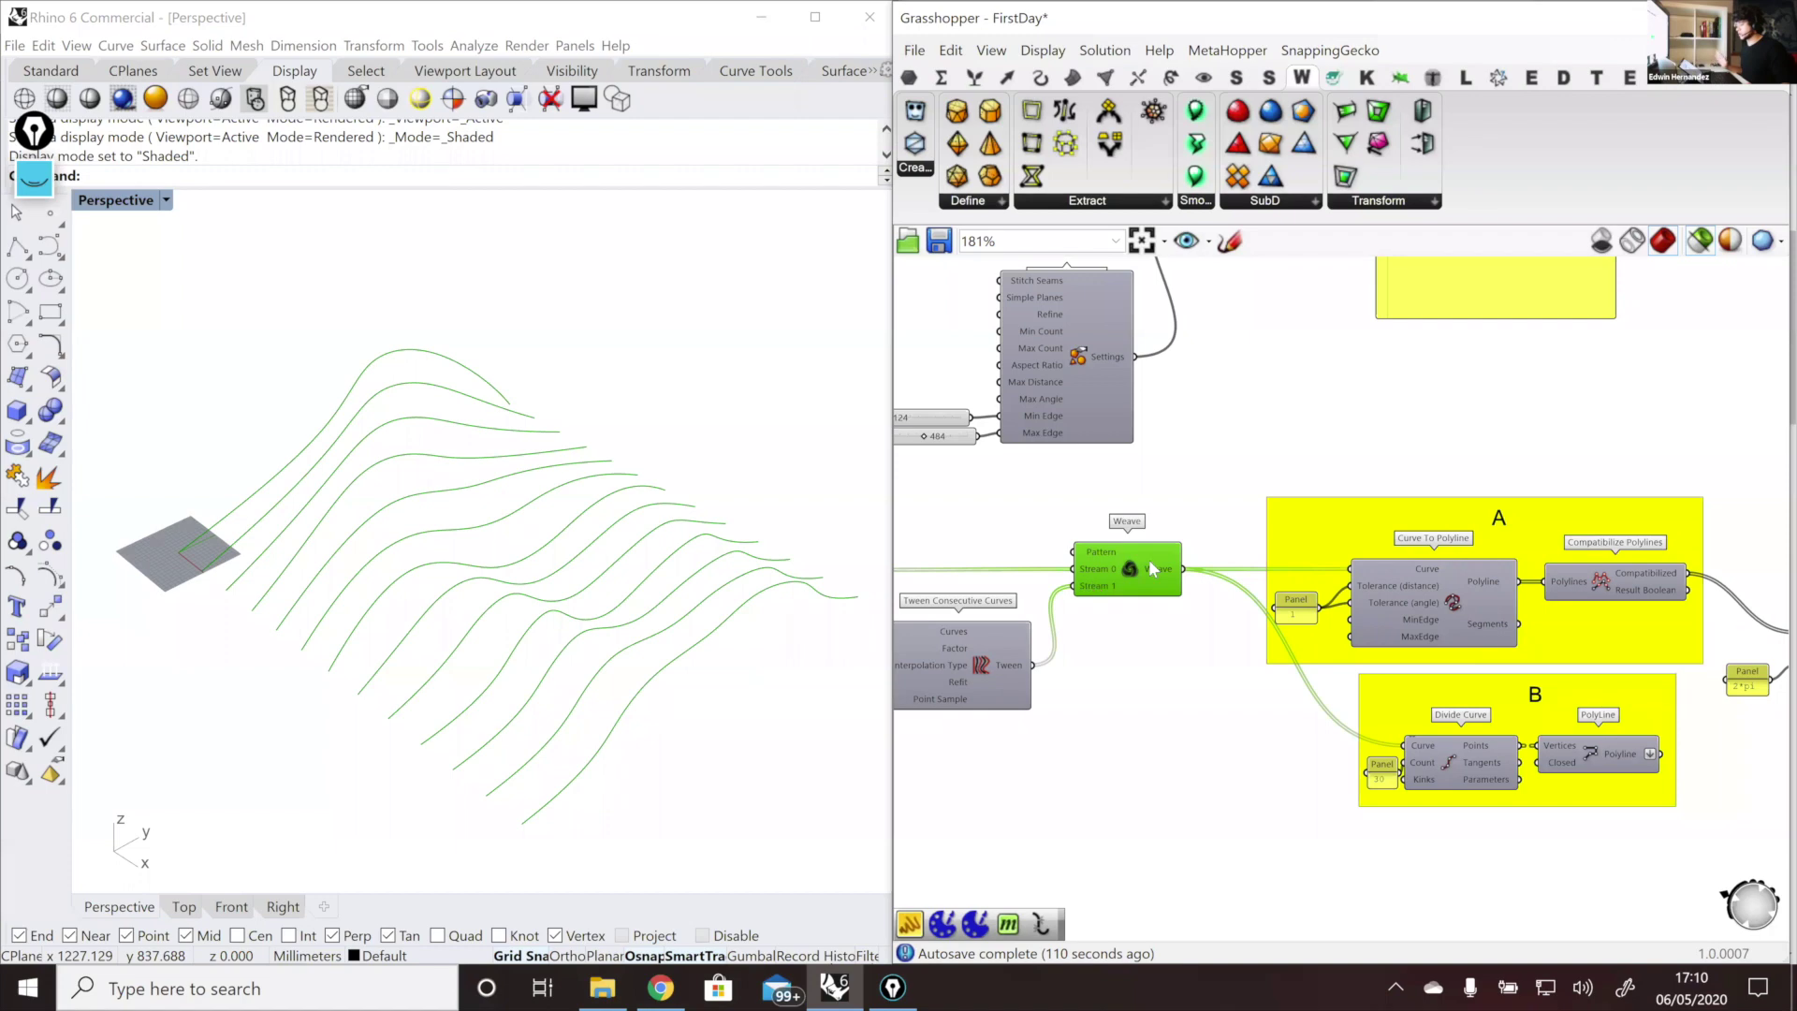
{"action": "mouse_move", "coordinate": [1151, 571]}
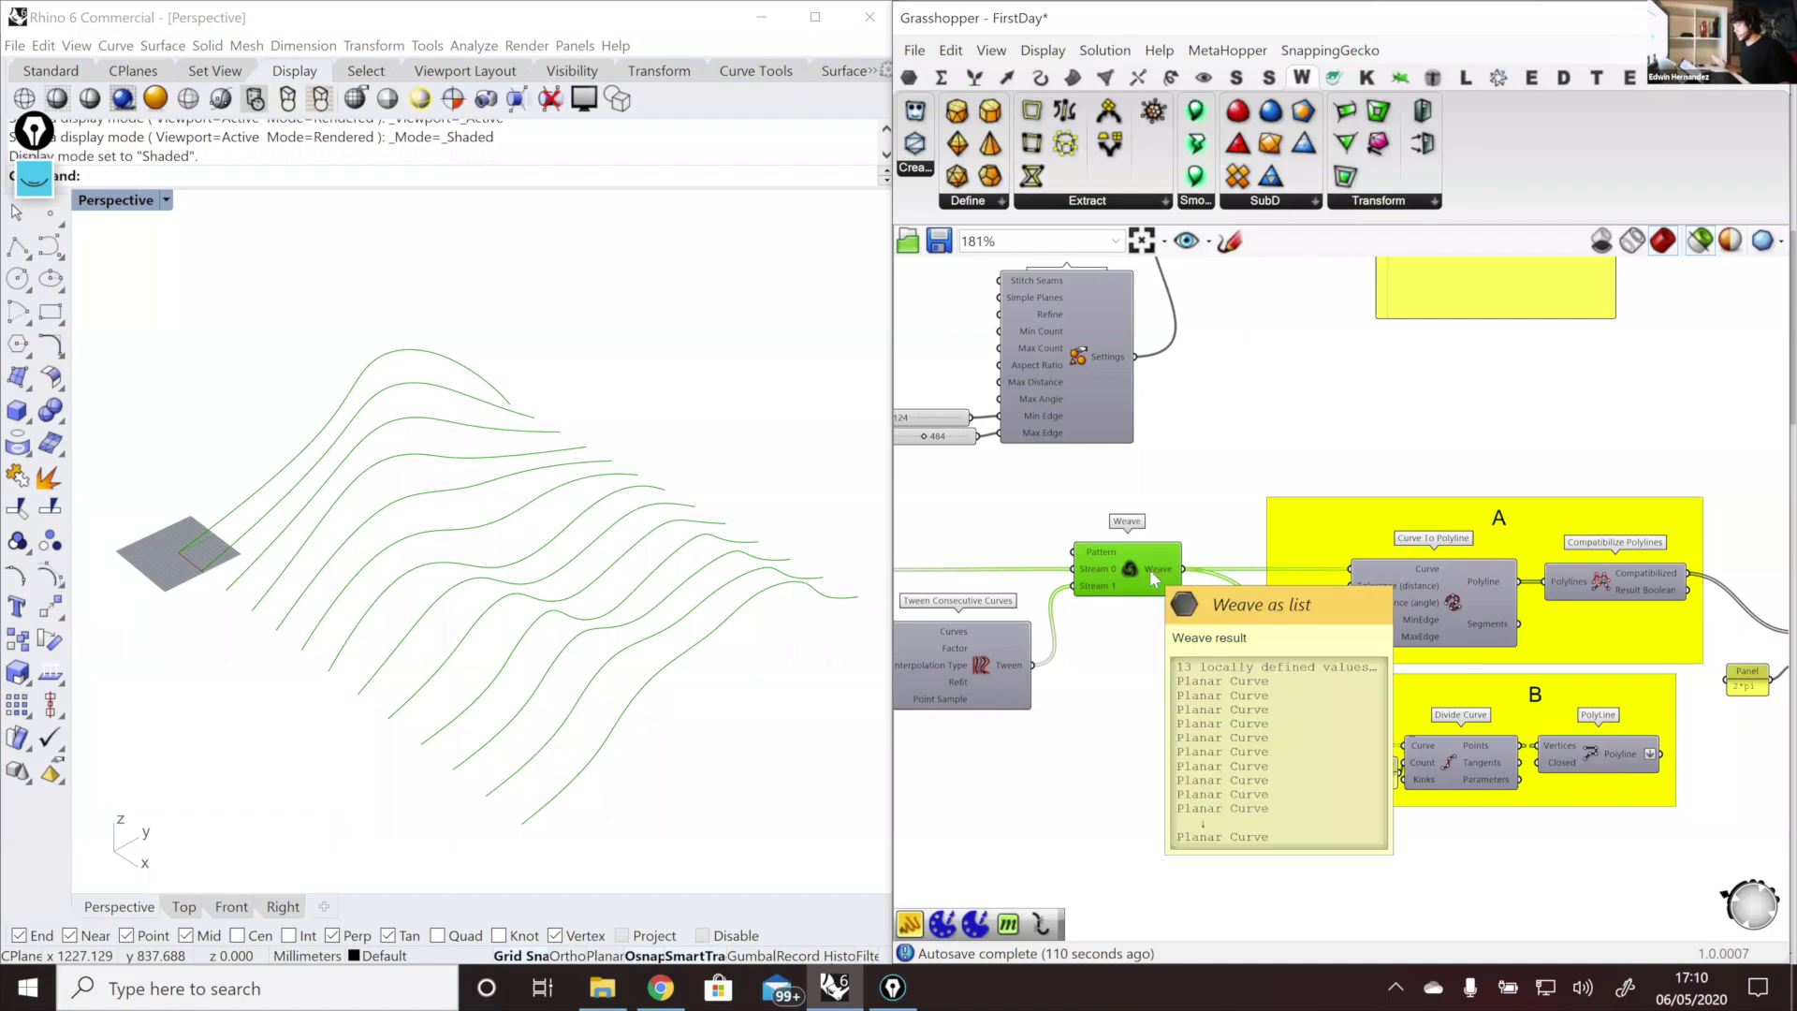
Step: Preview Curve To Polyline in group A and examine its Polyline output
{"action": "left_click", "coordinate": [1452, 590]}
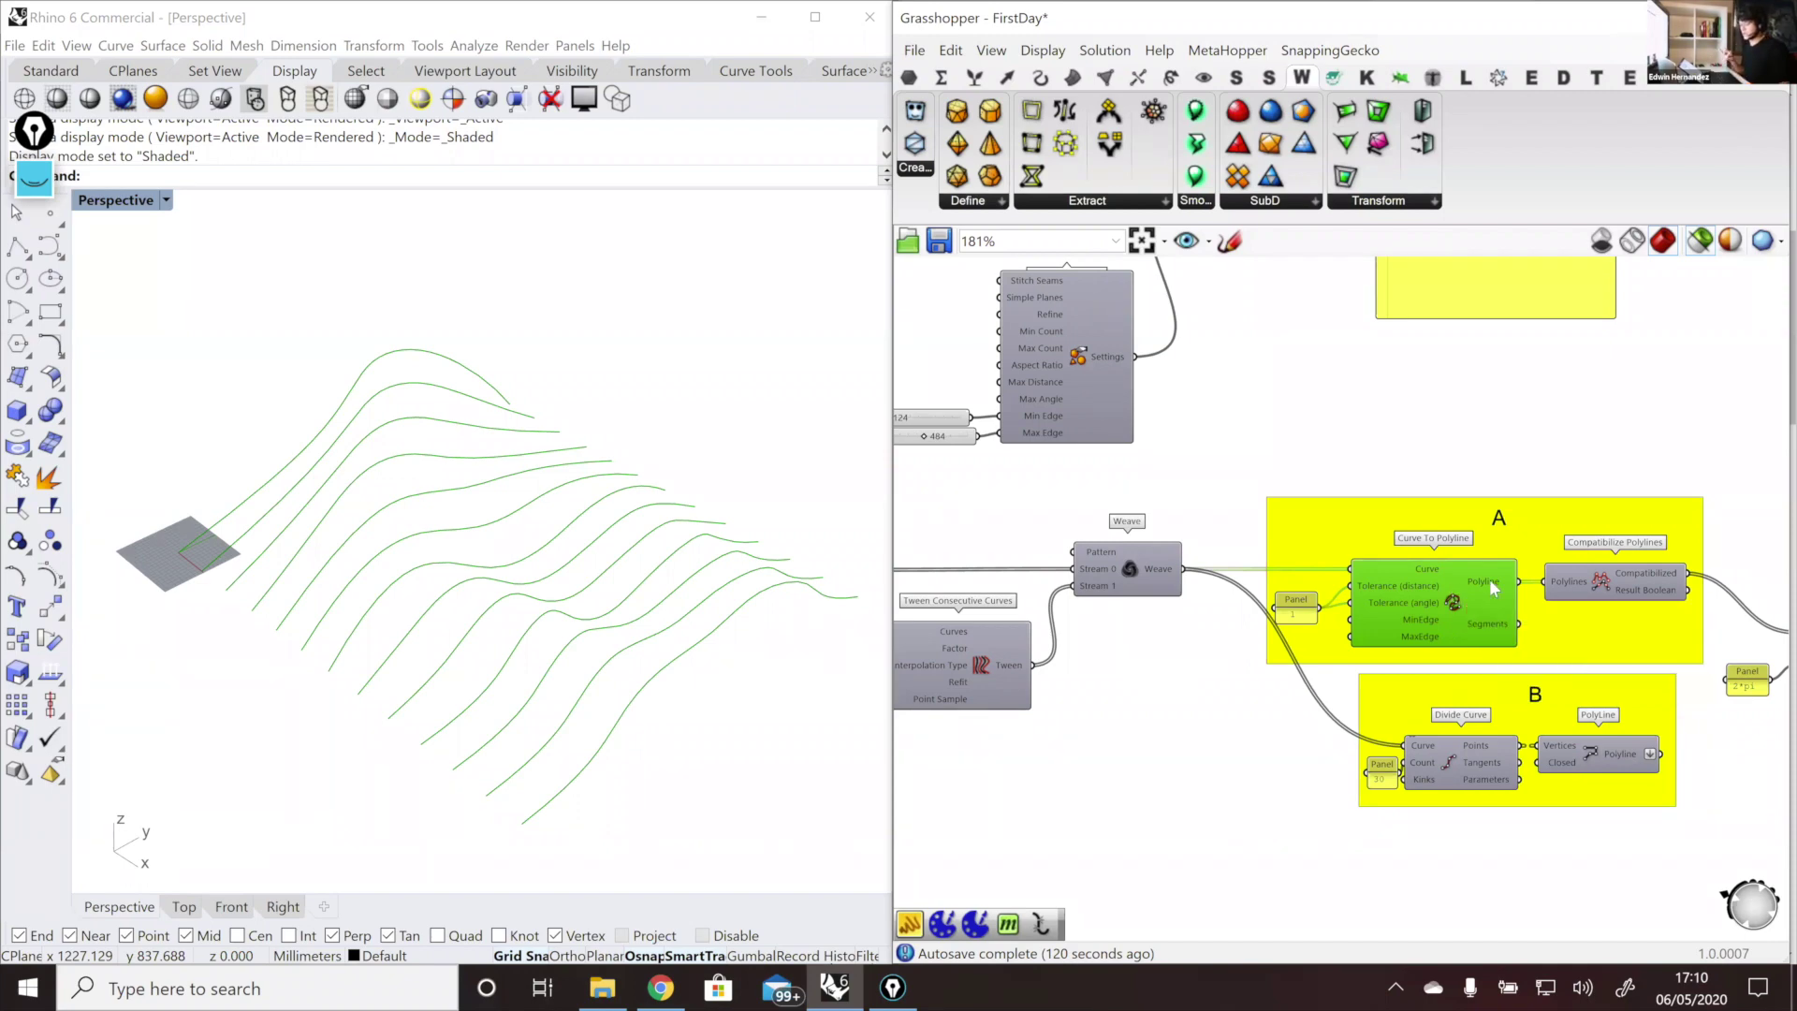
{"action": "mouse_move", "coordinate": [1490, 578]}
{"action": "right_click_drag", "start_coordinate": [1470, 595], "coordinate": [1227, 592]}
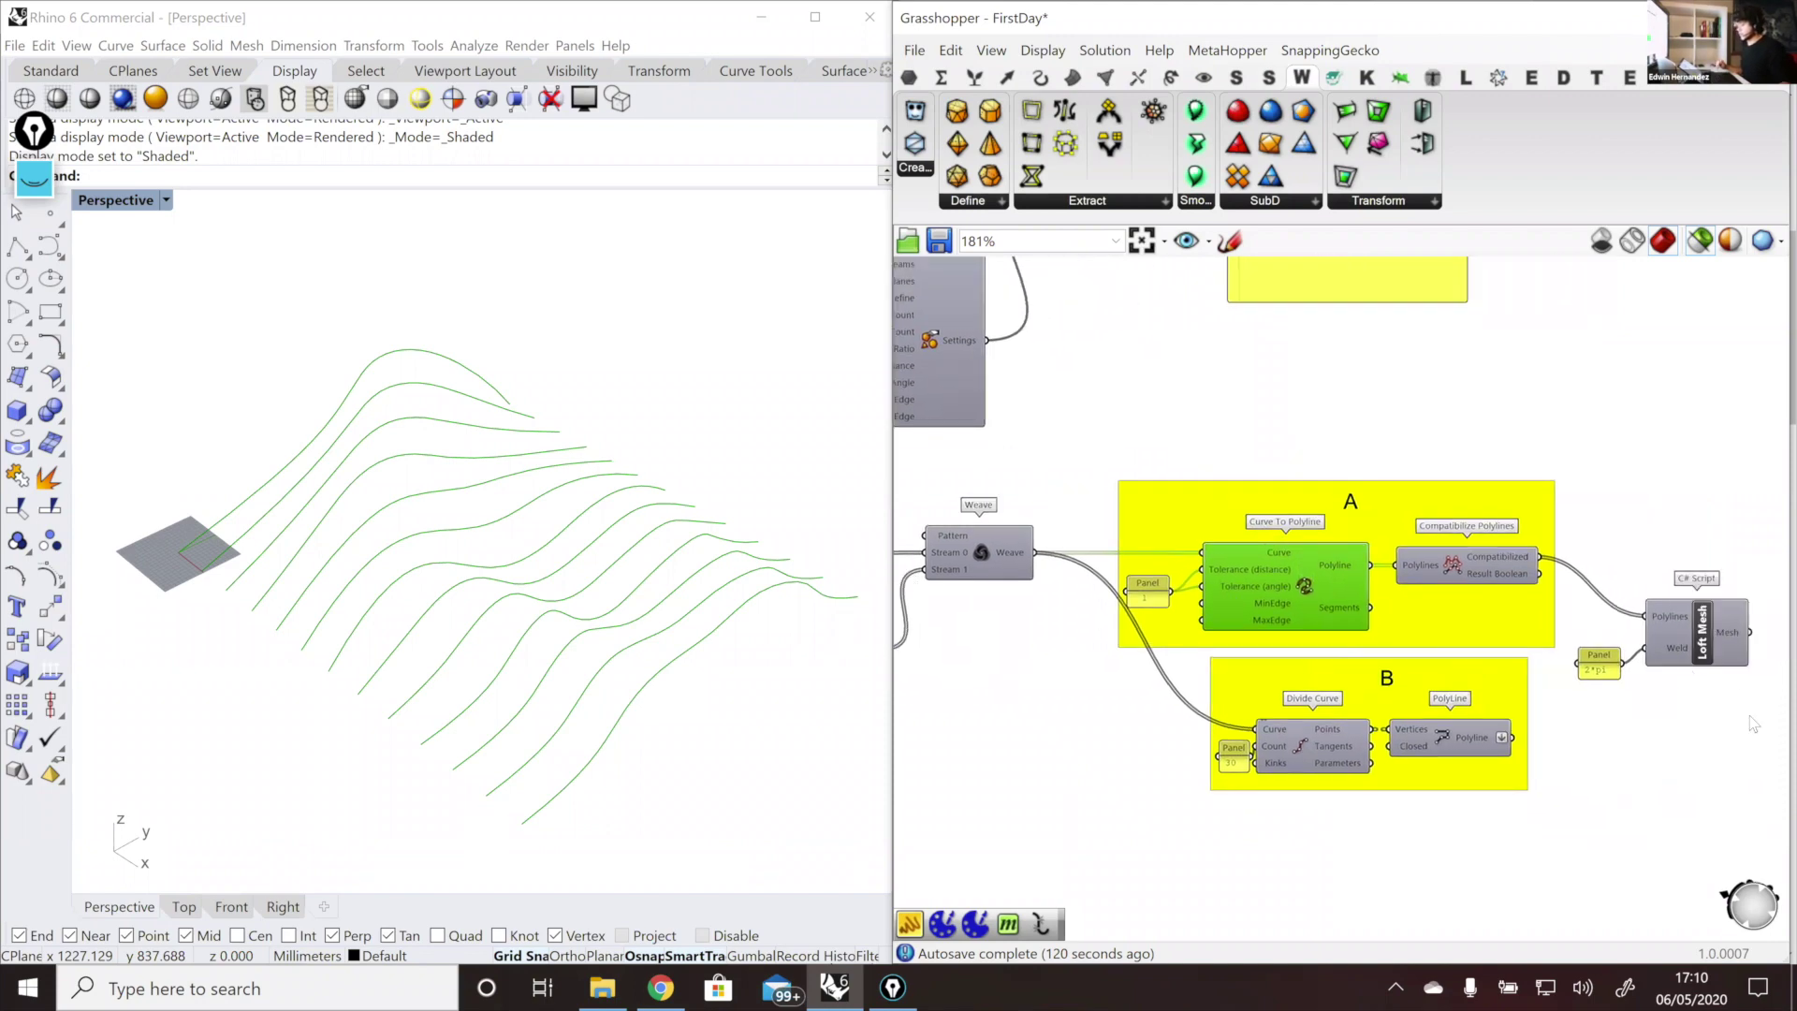
{"action": "left_click_drag", "start_coordinate": [1752, 719], "coordinate": [1637, 582]}
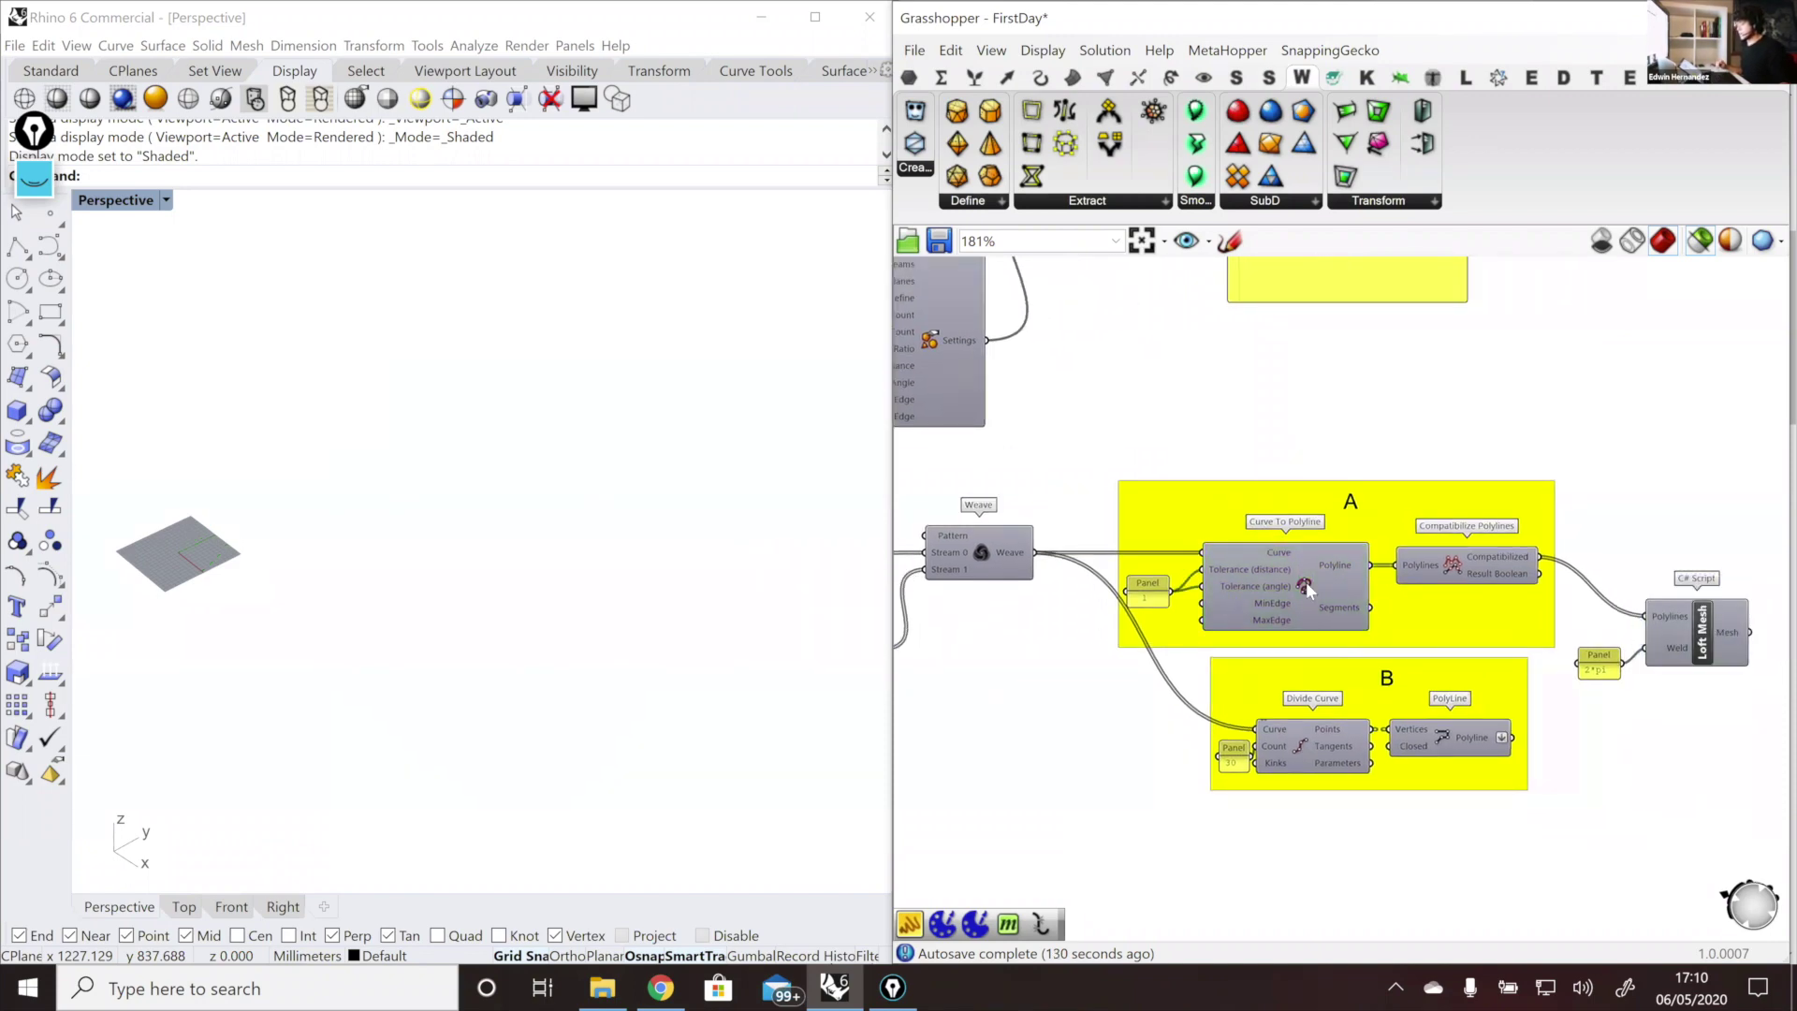
{"action": "left_click", "coordinate": [1338, 552]}
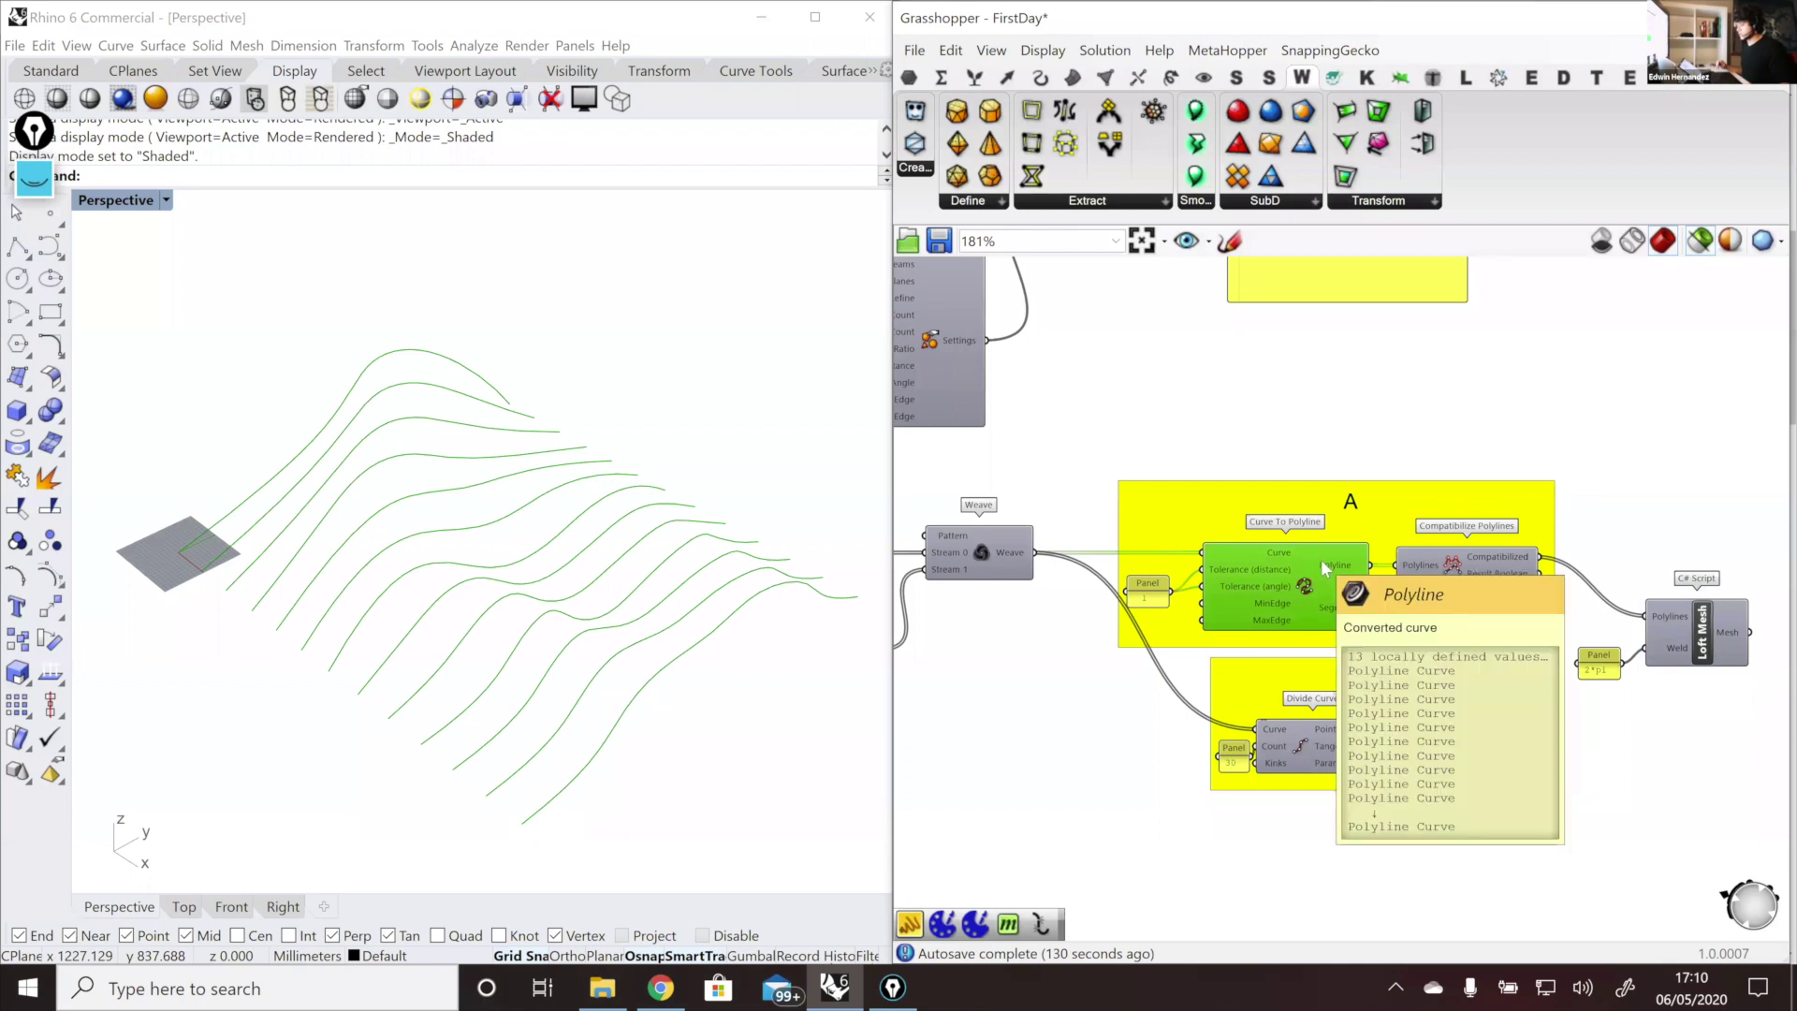
Step: Add an Explode component above group A, connect Curve To Polyline's Polyline output to its Curve input, and inspect the polyline vertices
{"action": "double_click", "coordinate": [1423, 426]}
{"action": "type", "text": "explode"}
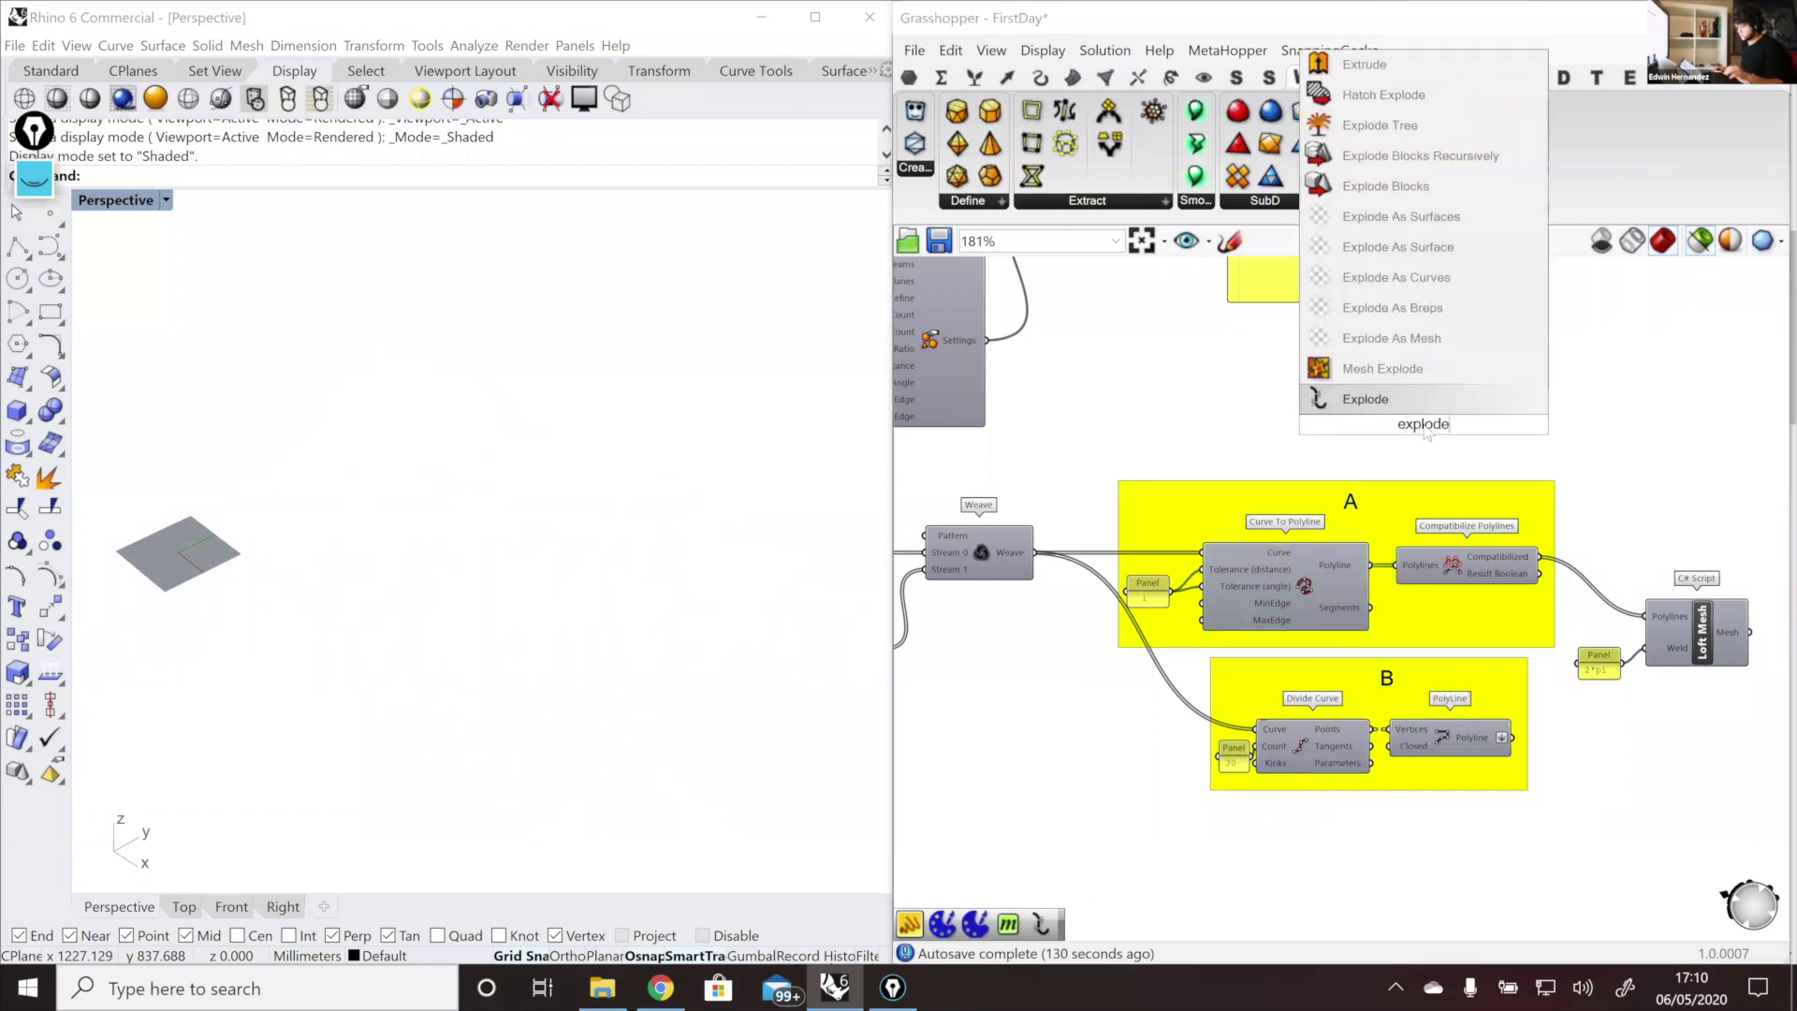
{"action": "key", "text": "Return"}
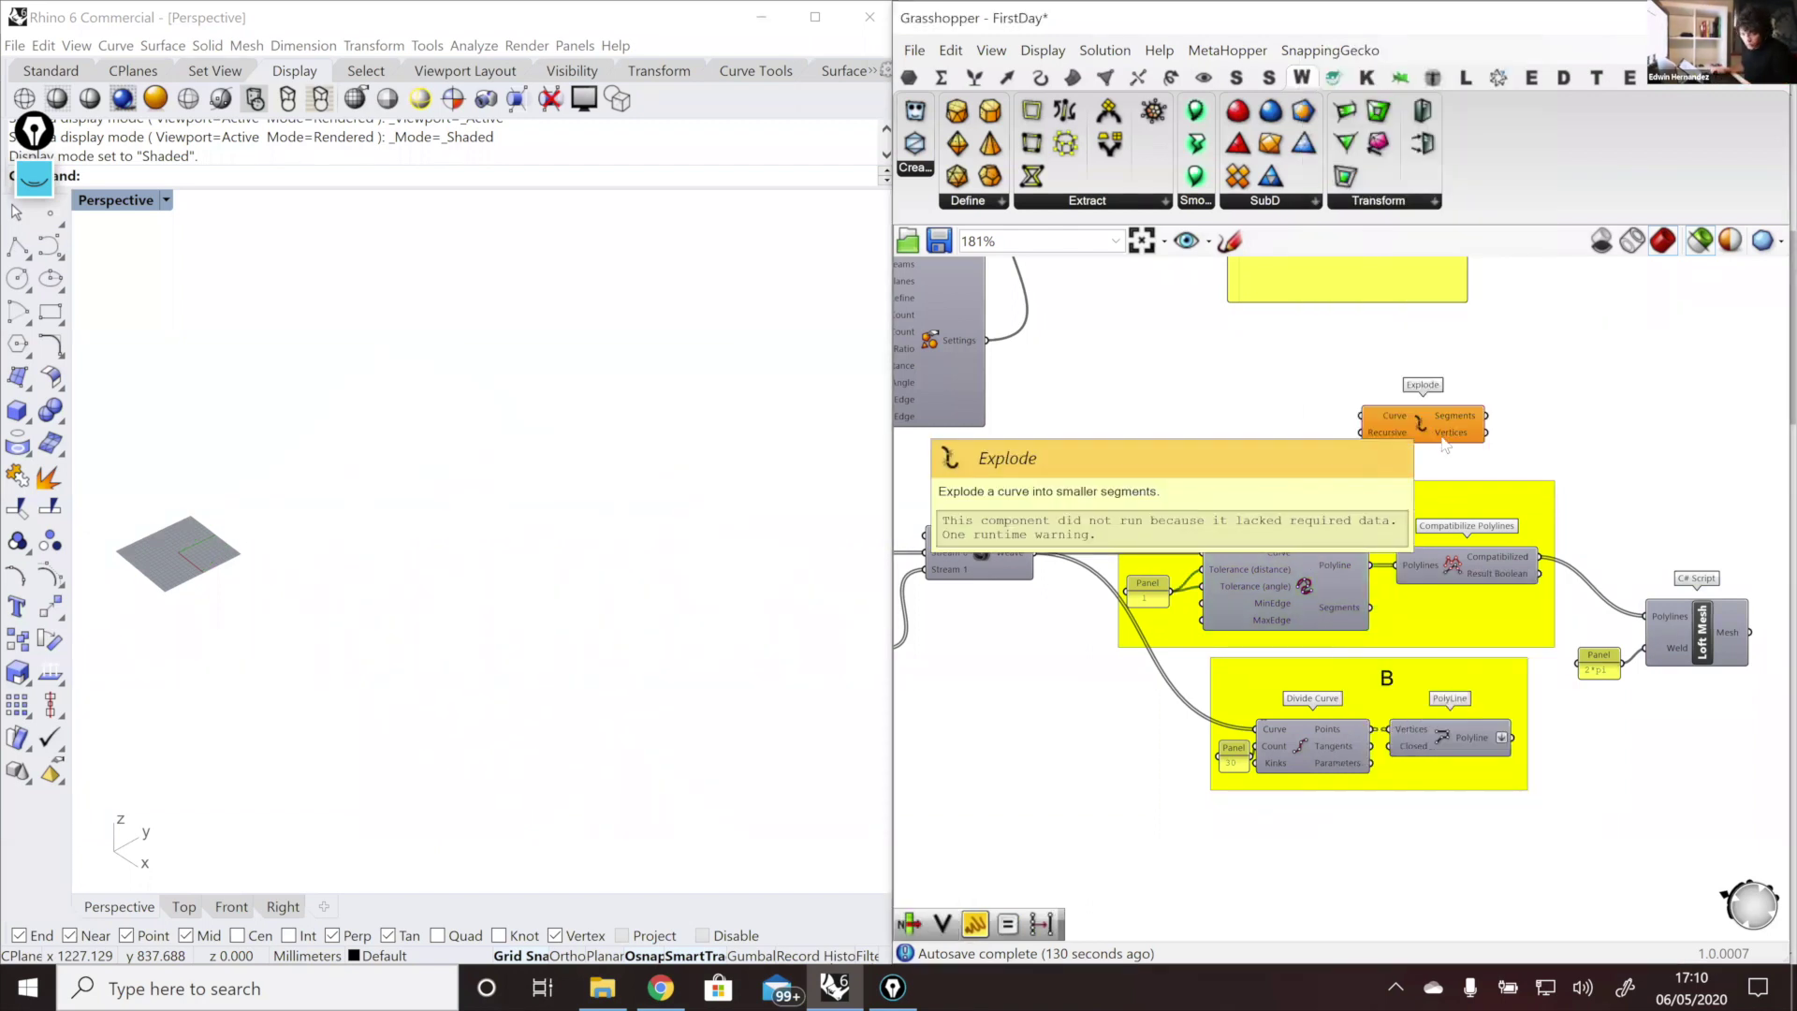
{"action": "left_click_drag", "start_coordinate": [1426, 430], "coordinate": [1447, 443]}
{"action": "left_click_drag", "start_coordinate": [1372, 565], "coordinate": [1404, 433]}
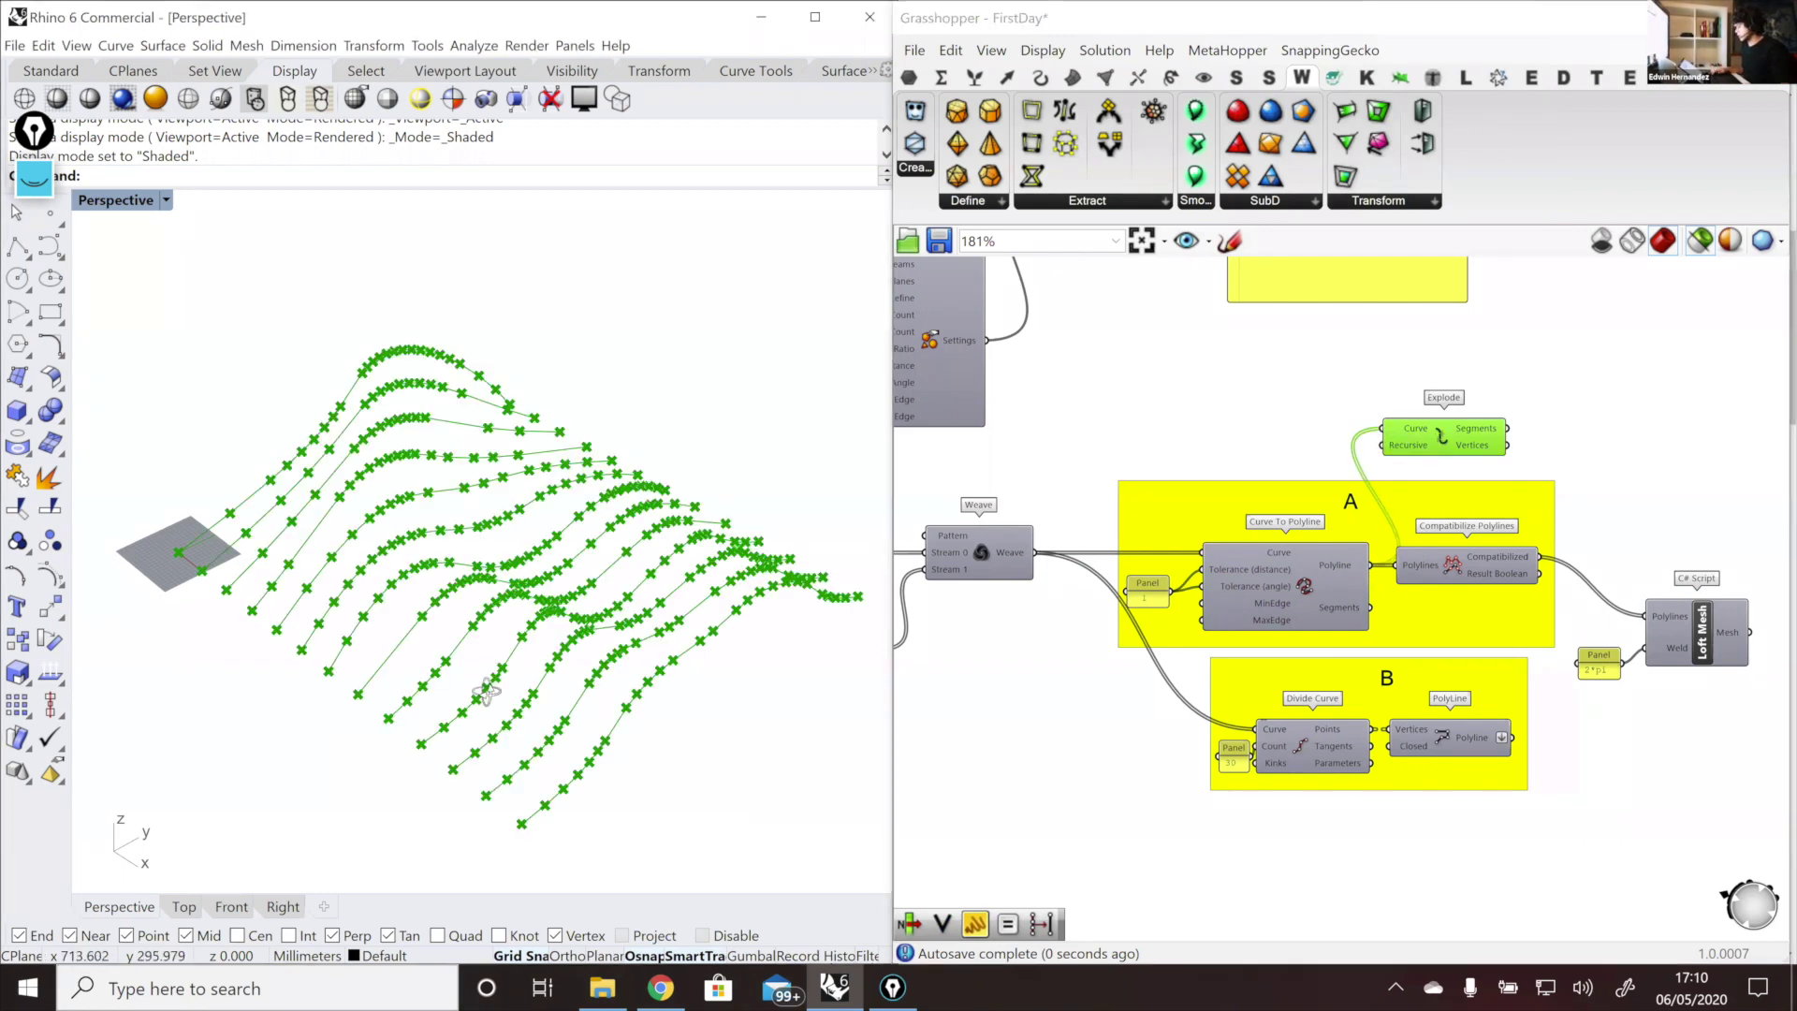
{"action": "right_click_drag", "start_coordinate": [485, 689], "coordinate": [534, 674]}
{"action": "mouse_move", "coordinate": [1466, 450]}
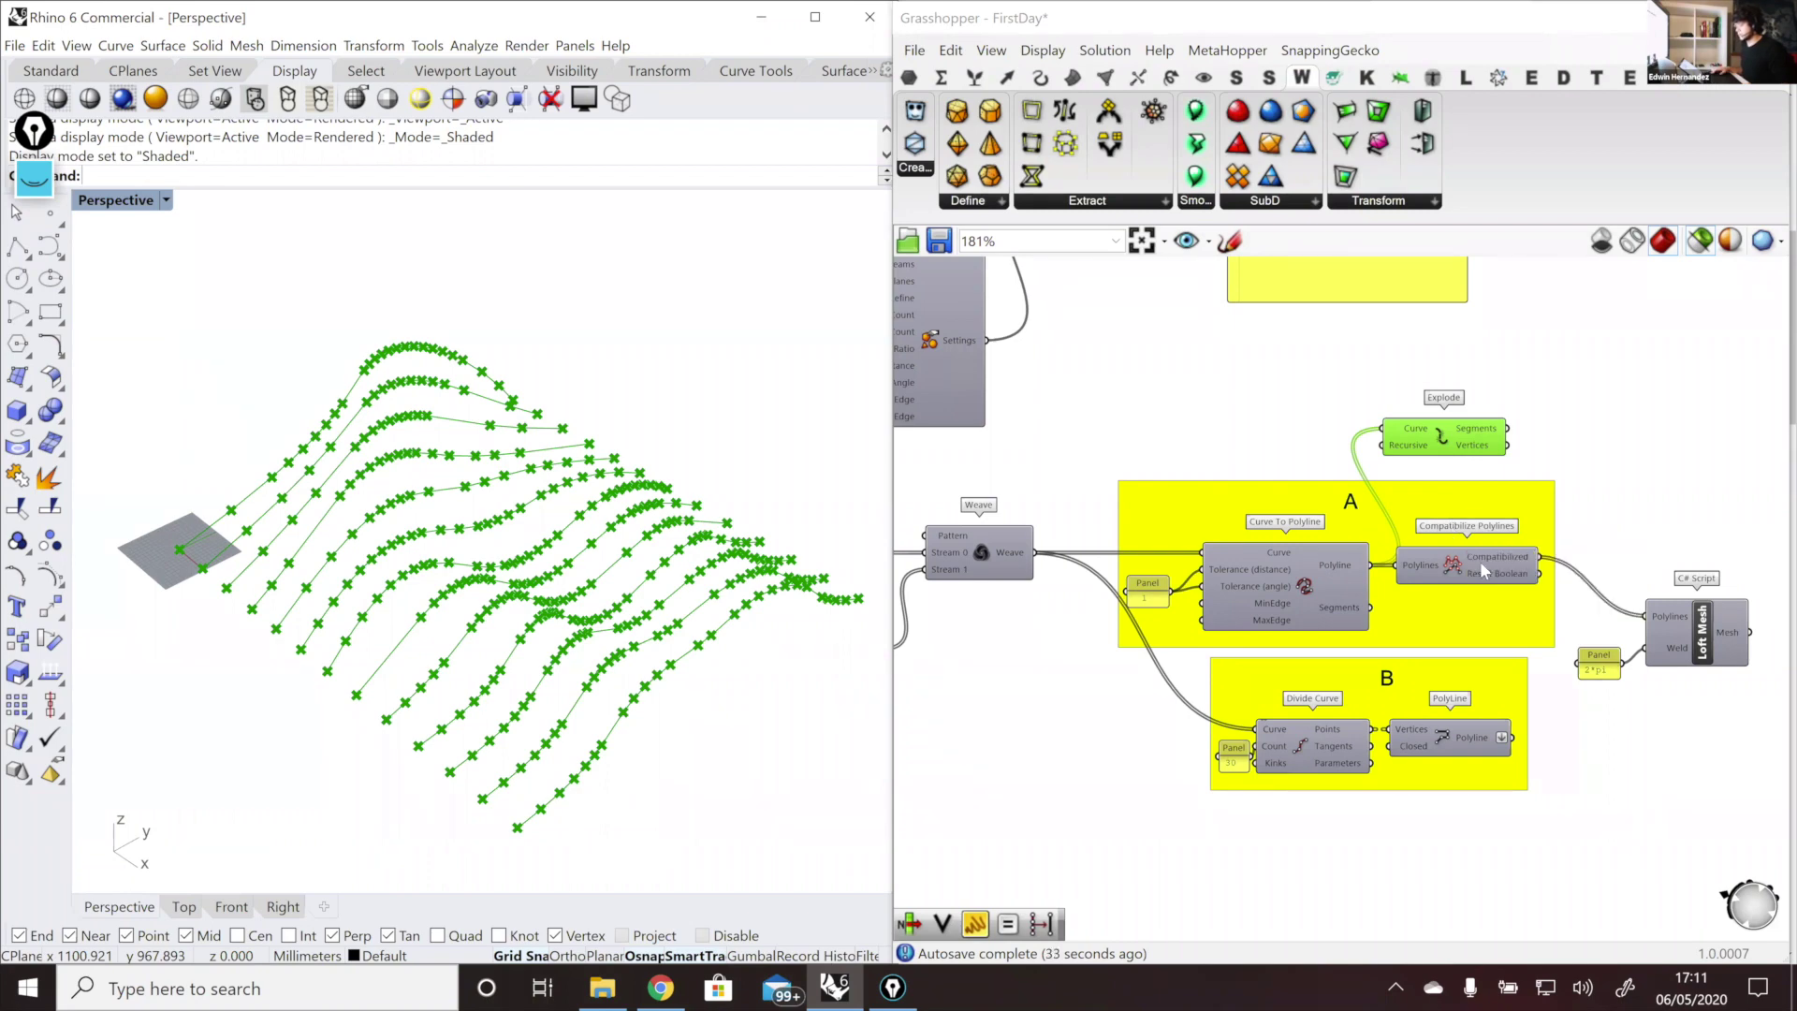
Step: Preview Compatibilize Polylines and connect its Compatibilized output to Explode's Curve input in place of the Curve To Polyline result
{"action": "left_click", "coordinate": [1466, 573]}
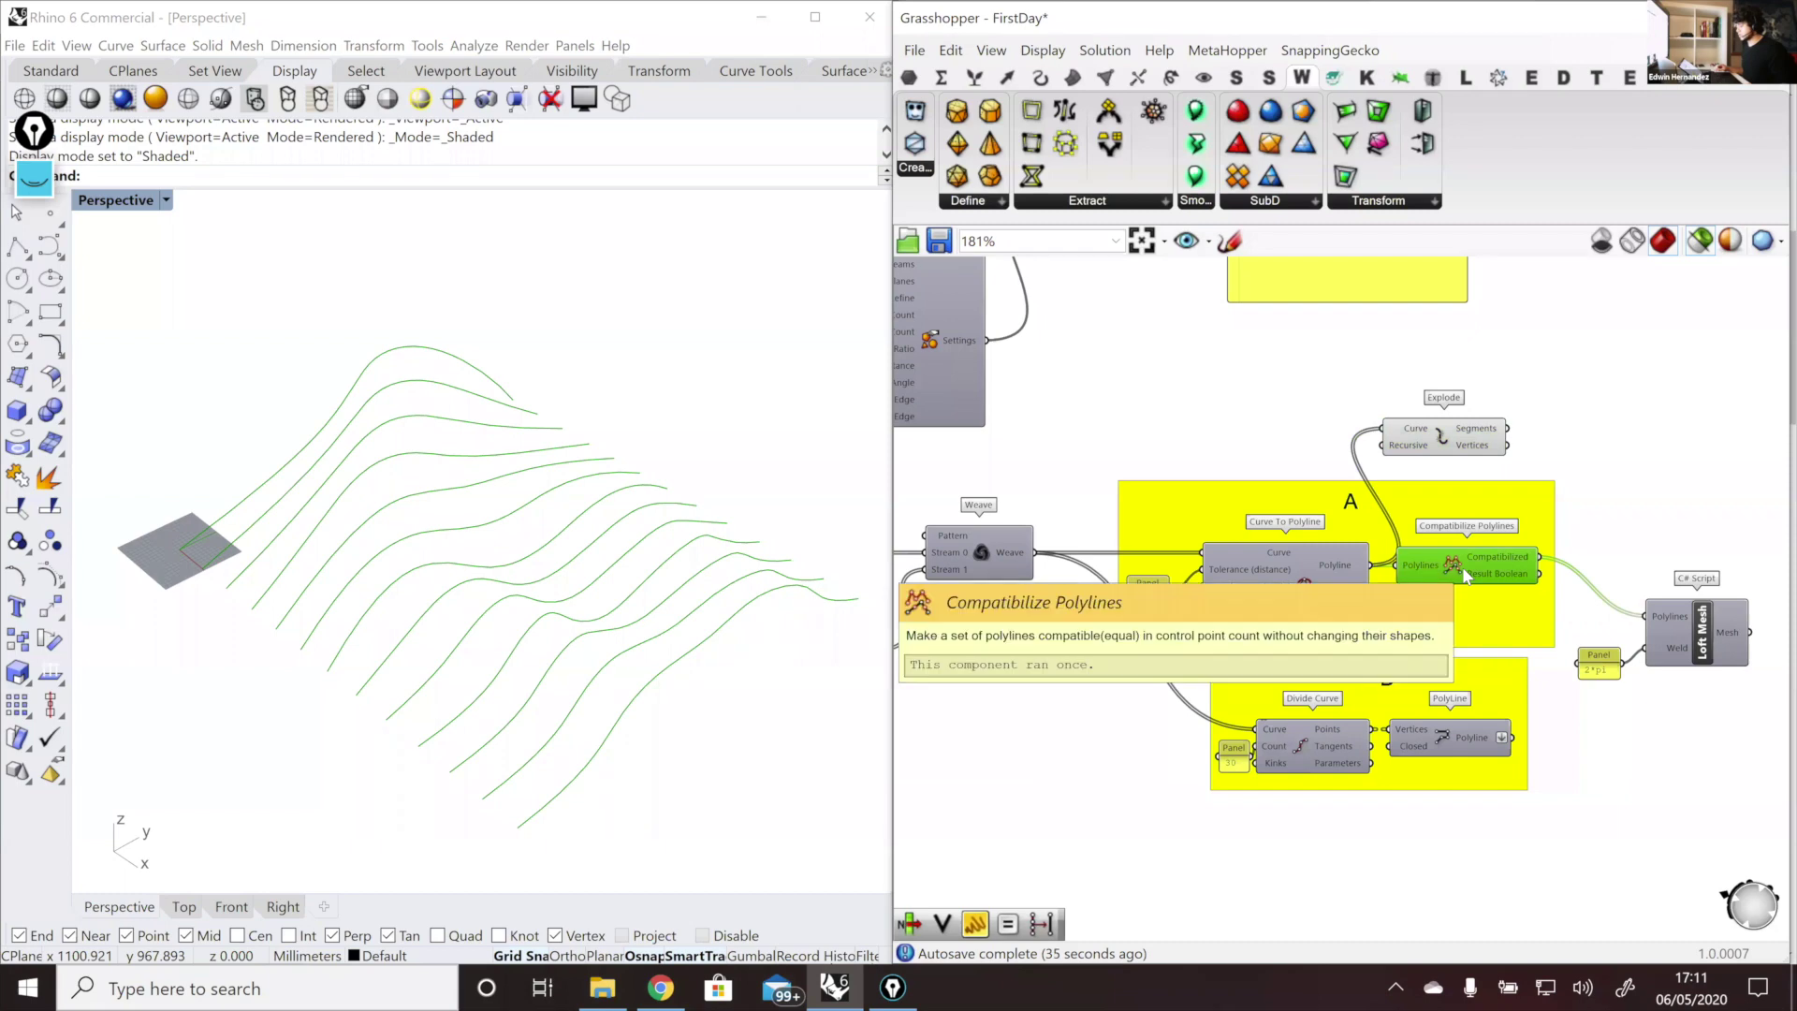
{"action": "left_click", "coordinate": [1456, 566], "text": "ctrl+alt"}
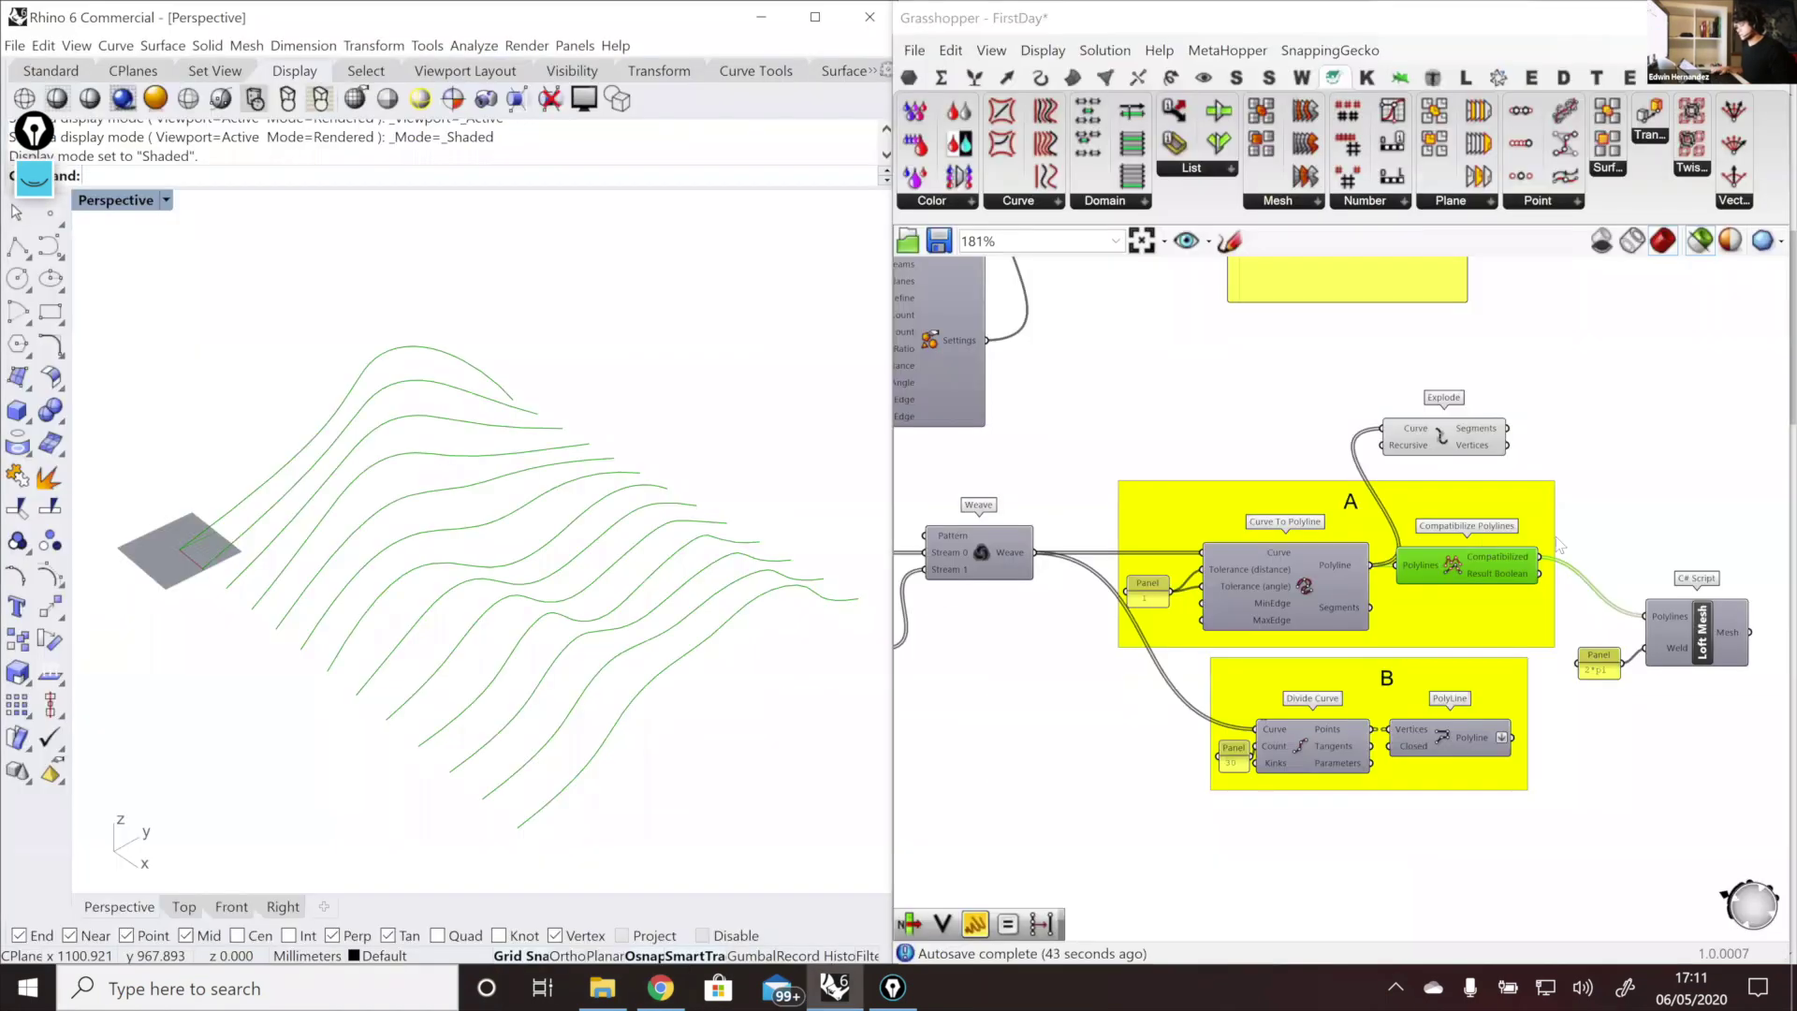
{"action": "scroll", "coordinate": [1533, 530], "scroll_direction": "down", "scroll_amount": 1}
{"action": "right_click_drag", "start_coordinate": [1533, 552], "coordinate": [1483, 541]}
{"action": "left_click_drag", "start_coordinate": [1481, 543], "coordinate": [1527, 443]}
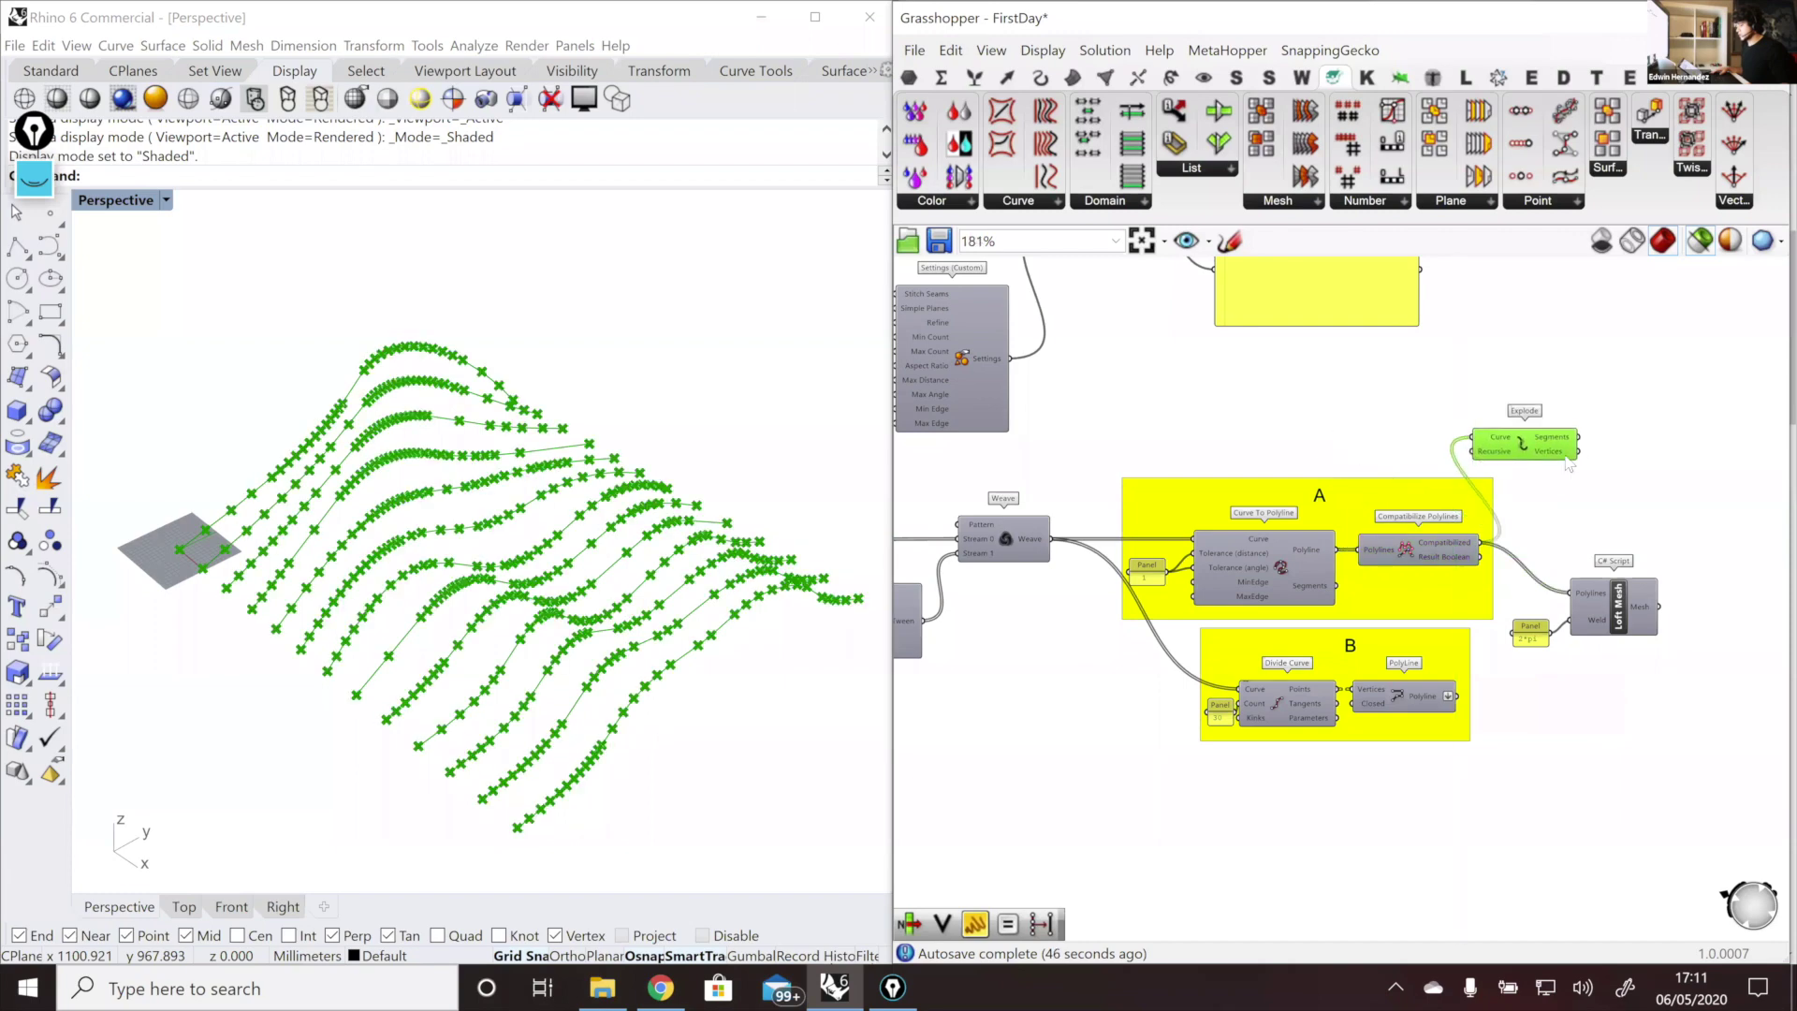
Step: Preview the Loft Mesh built from Compatibilize Polylines and examine its face layout from several angles and up close
{"action": "scroll", "coordinate": [1558, 445], "scroll_direction": "up", "scroll_amount": 2}
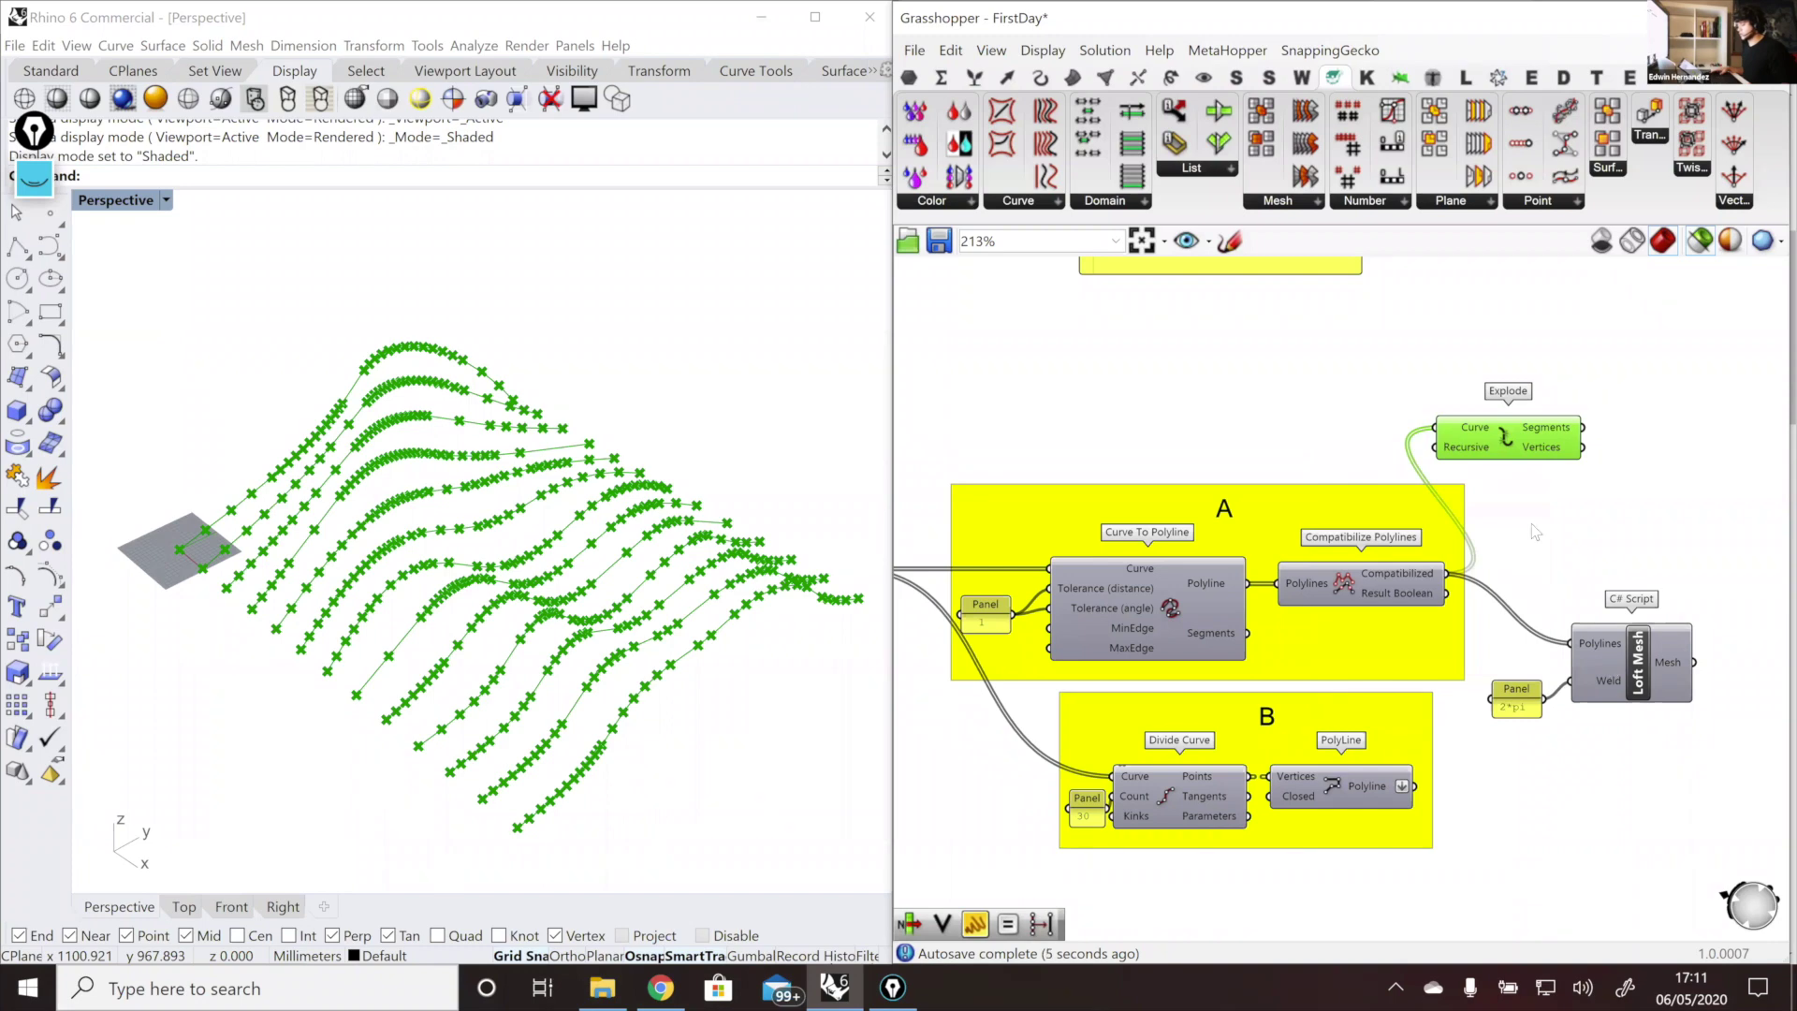
{"action": "right_click_drag", "start_coordinate": [1531, 524], "coordinate": [1539, 473]}
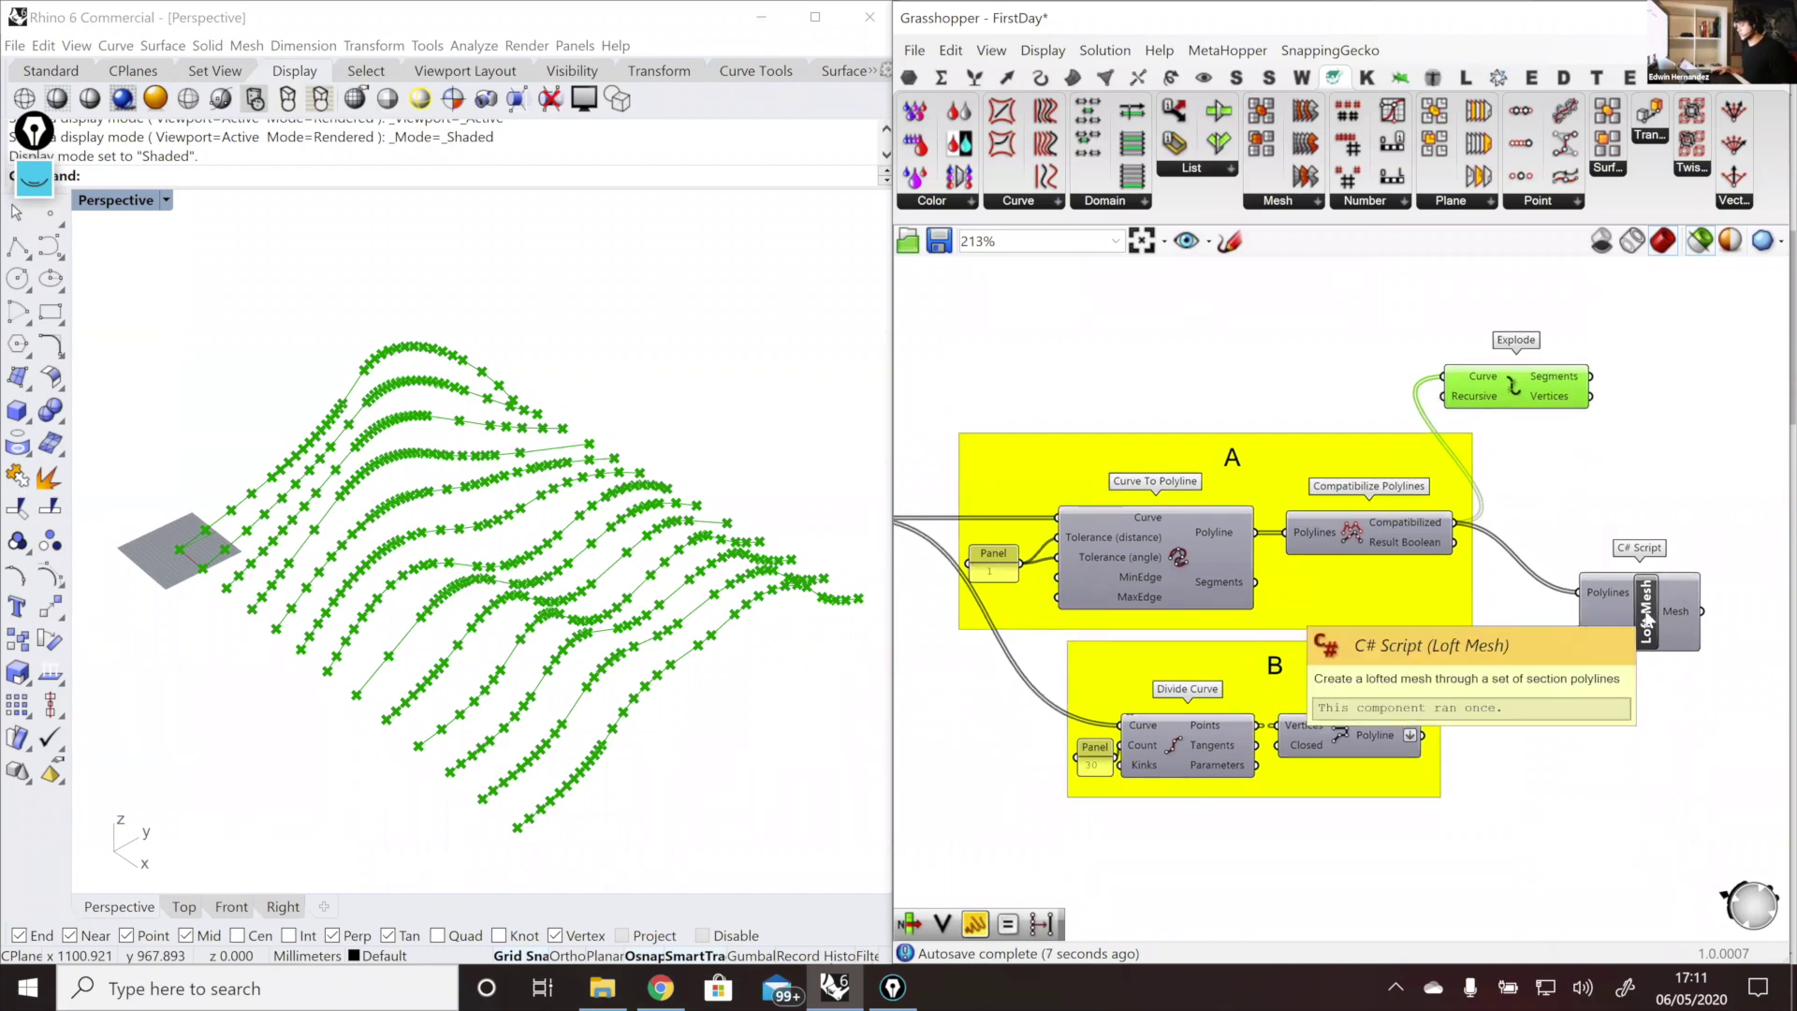
{"action": "left_click", "coordinate": [1644, 619]}
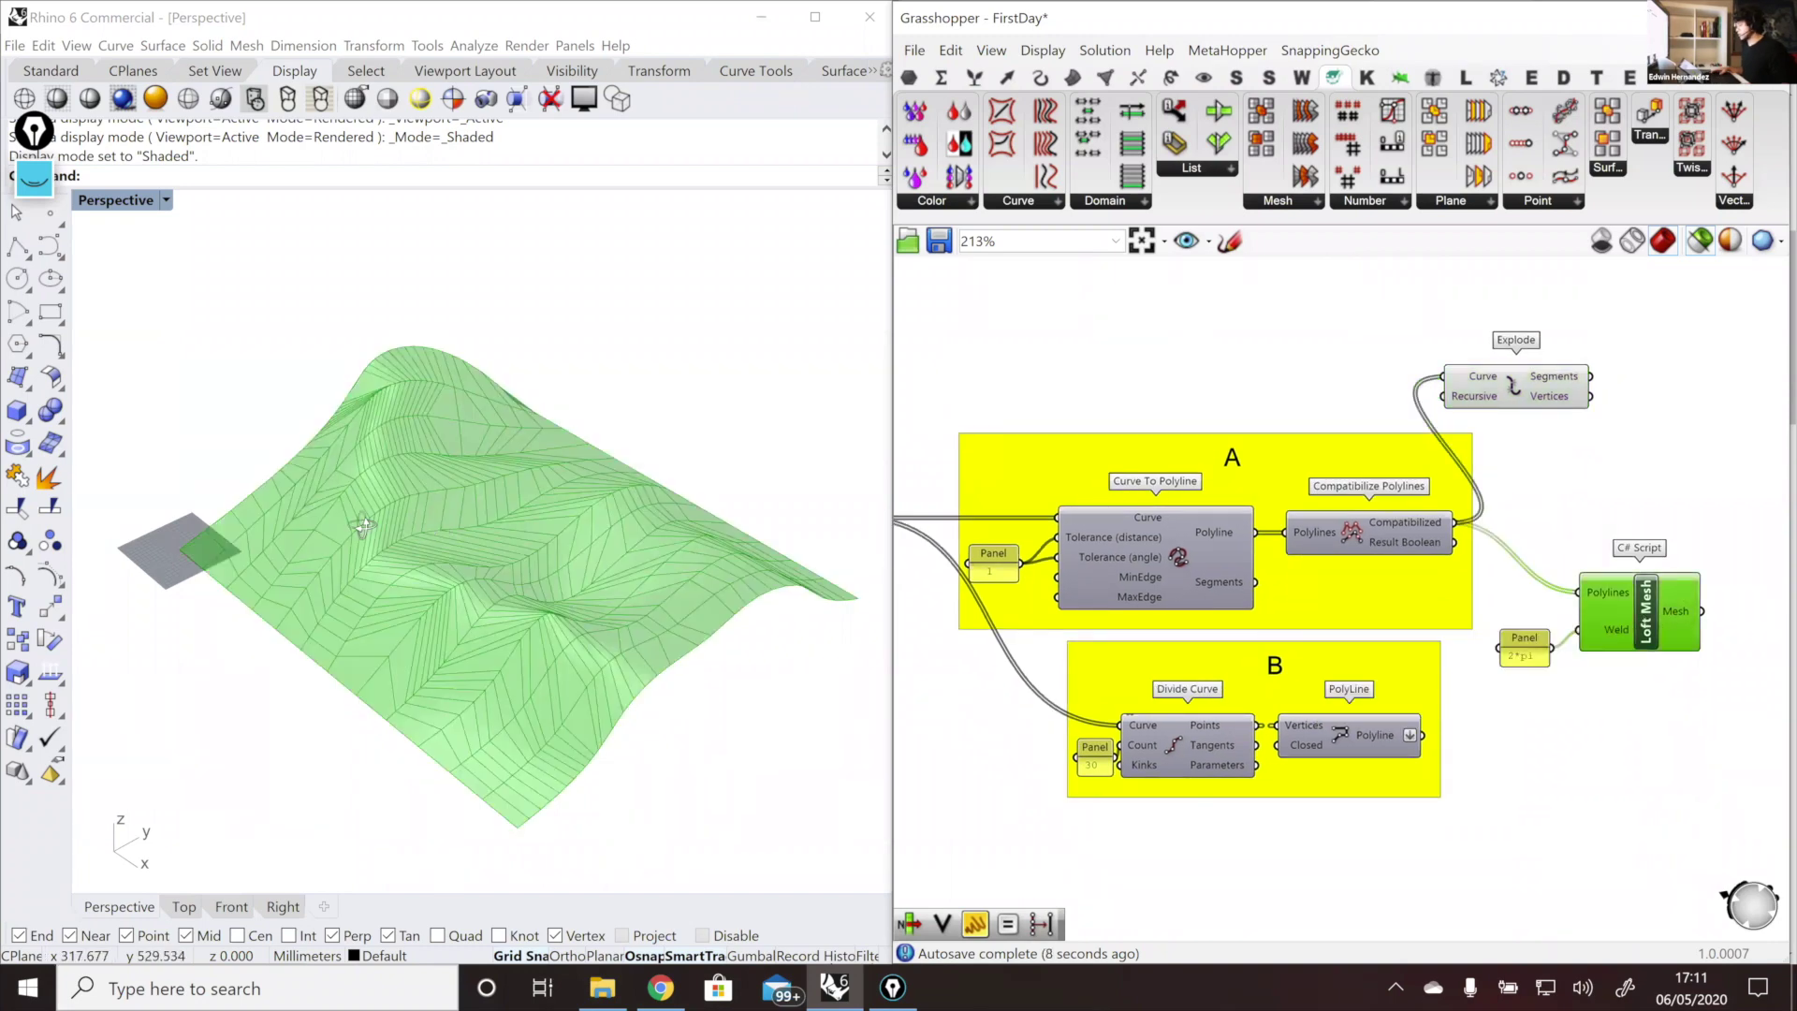
{"action": "right_click_drag", "start_coordinate": [327, 503], "coordinate": [319, 500]}
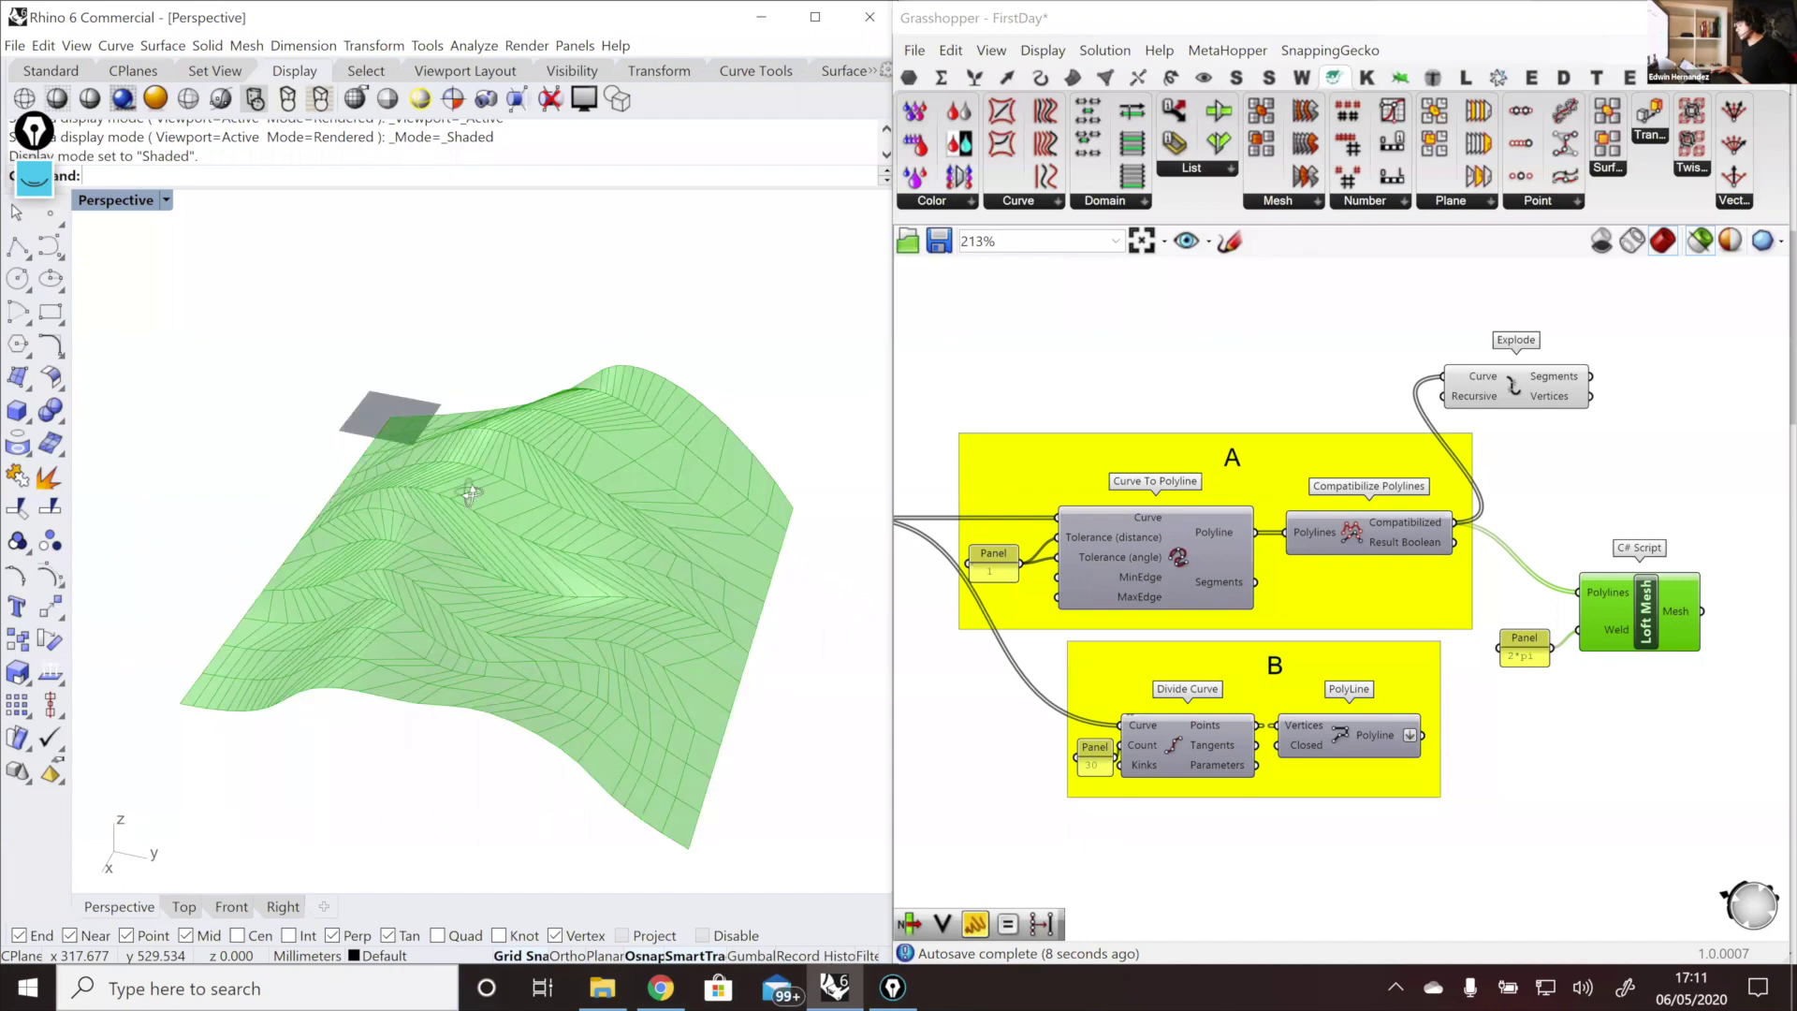
{"action": "right_click_drag", "start_coordinate": [468, 494], "coordinate": [503, 535]}
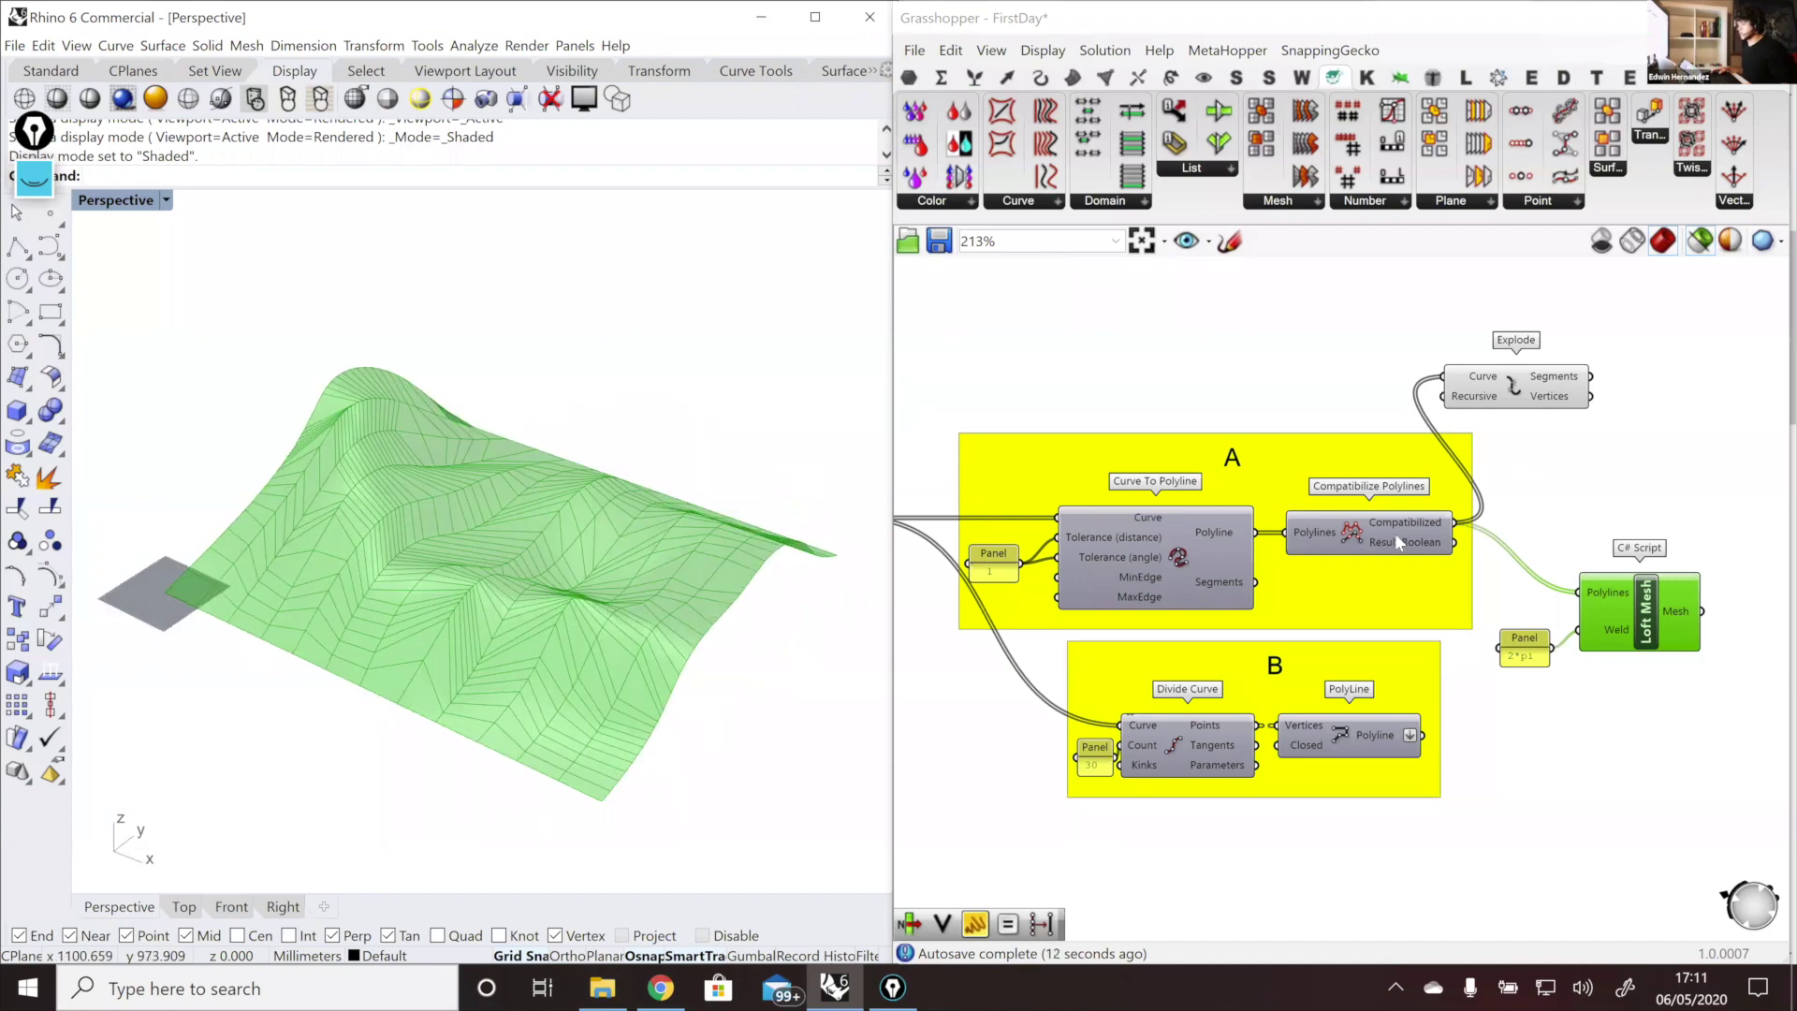
{"action": "left_click", "coordinate": [1396, 539]}
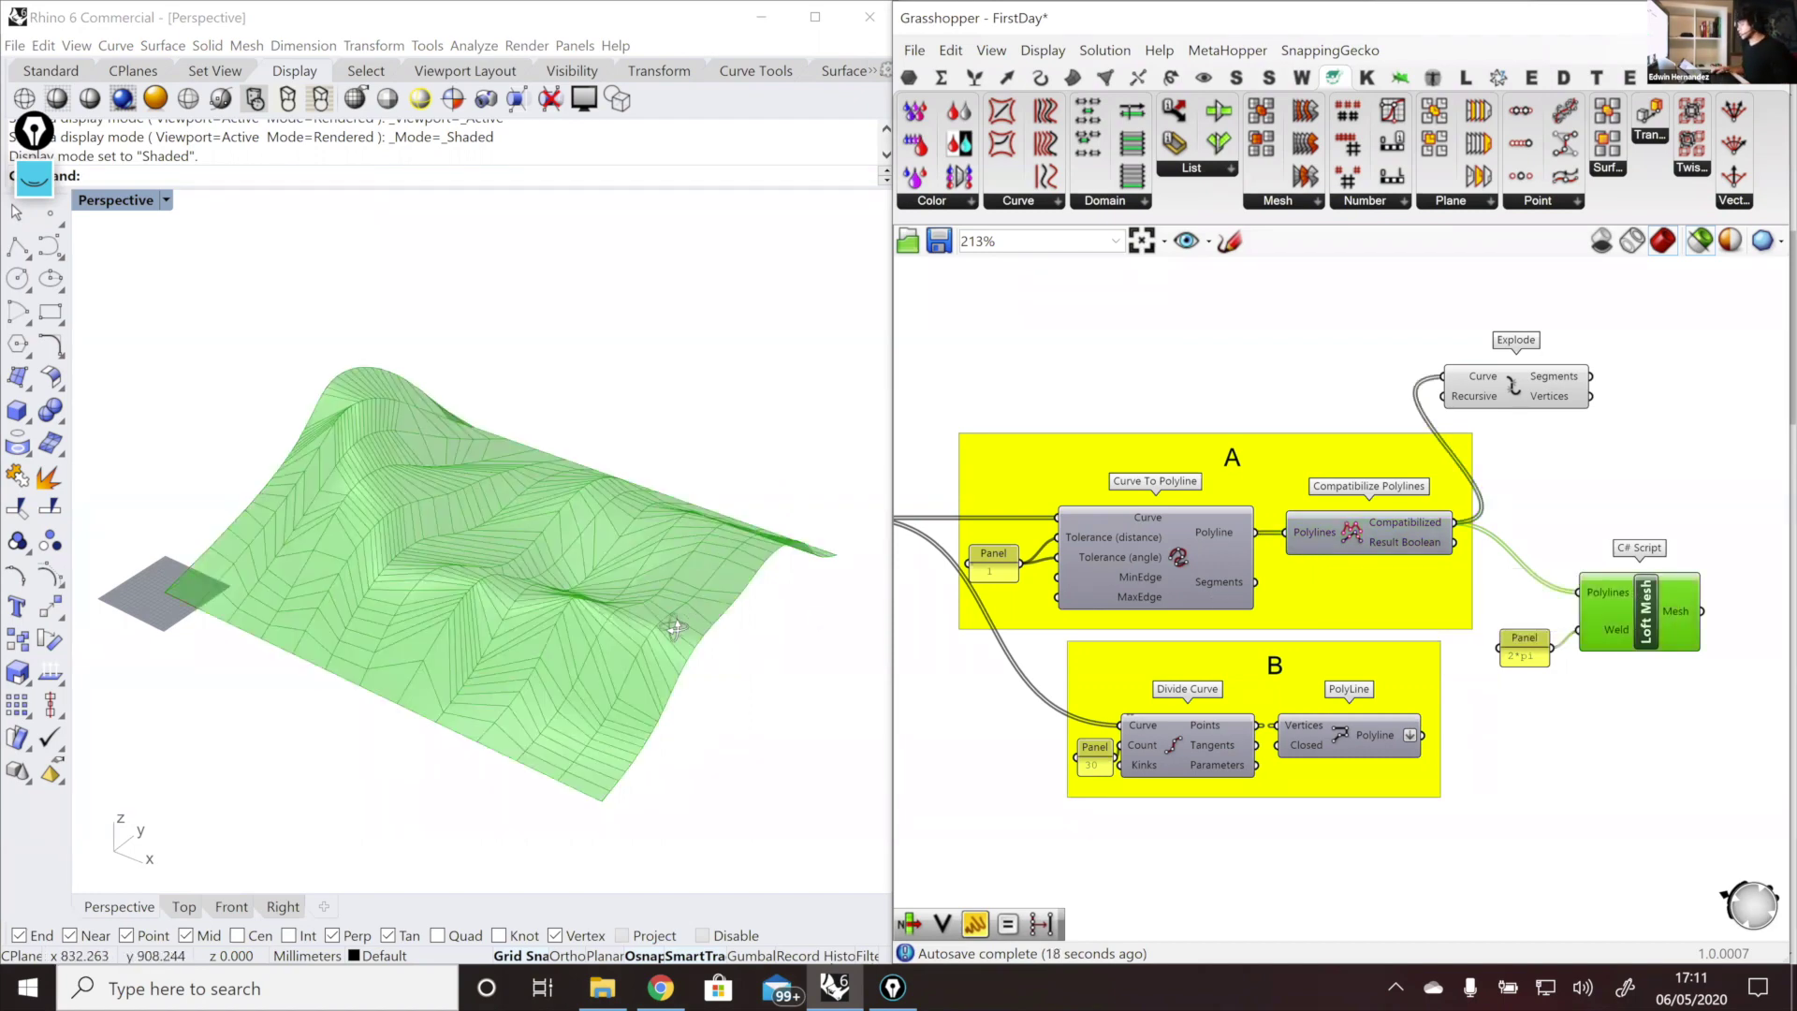
{"action": "right_click_drag", "start_coordinate": [676, 621], "coordinate": [338, 498]}
{"action": "right_click_drag", "start_coordinate": [254, 620], "coordinate": [328, 643]}
{"action": "scroll", "coordinate": [410, 522], "scroll_direction": "up", "scroll_amount": 5}
{"action": "right_click_drag", "start_coordinate": [410, 523], "coordinate": [355, 517]}
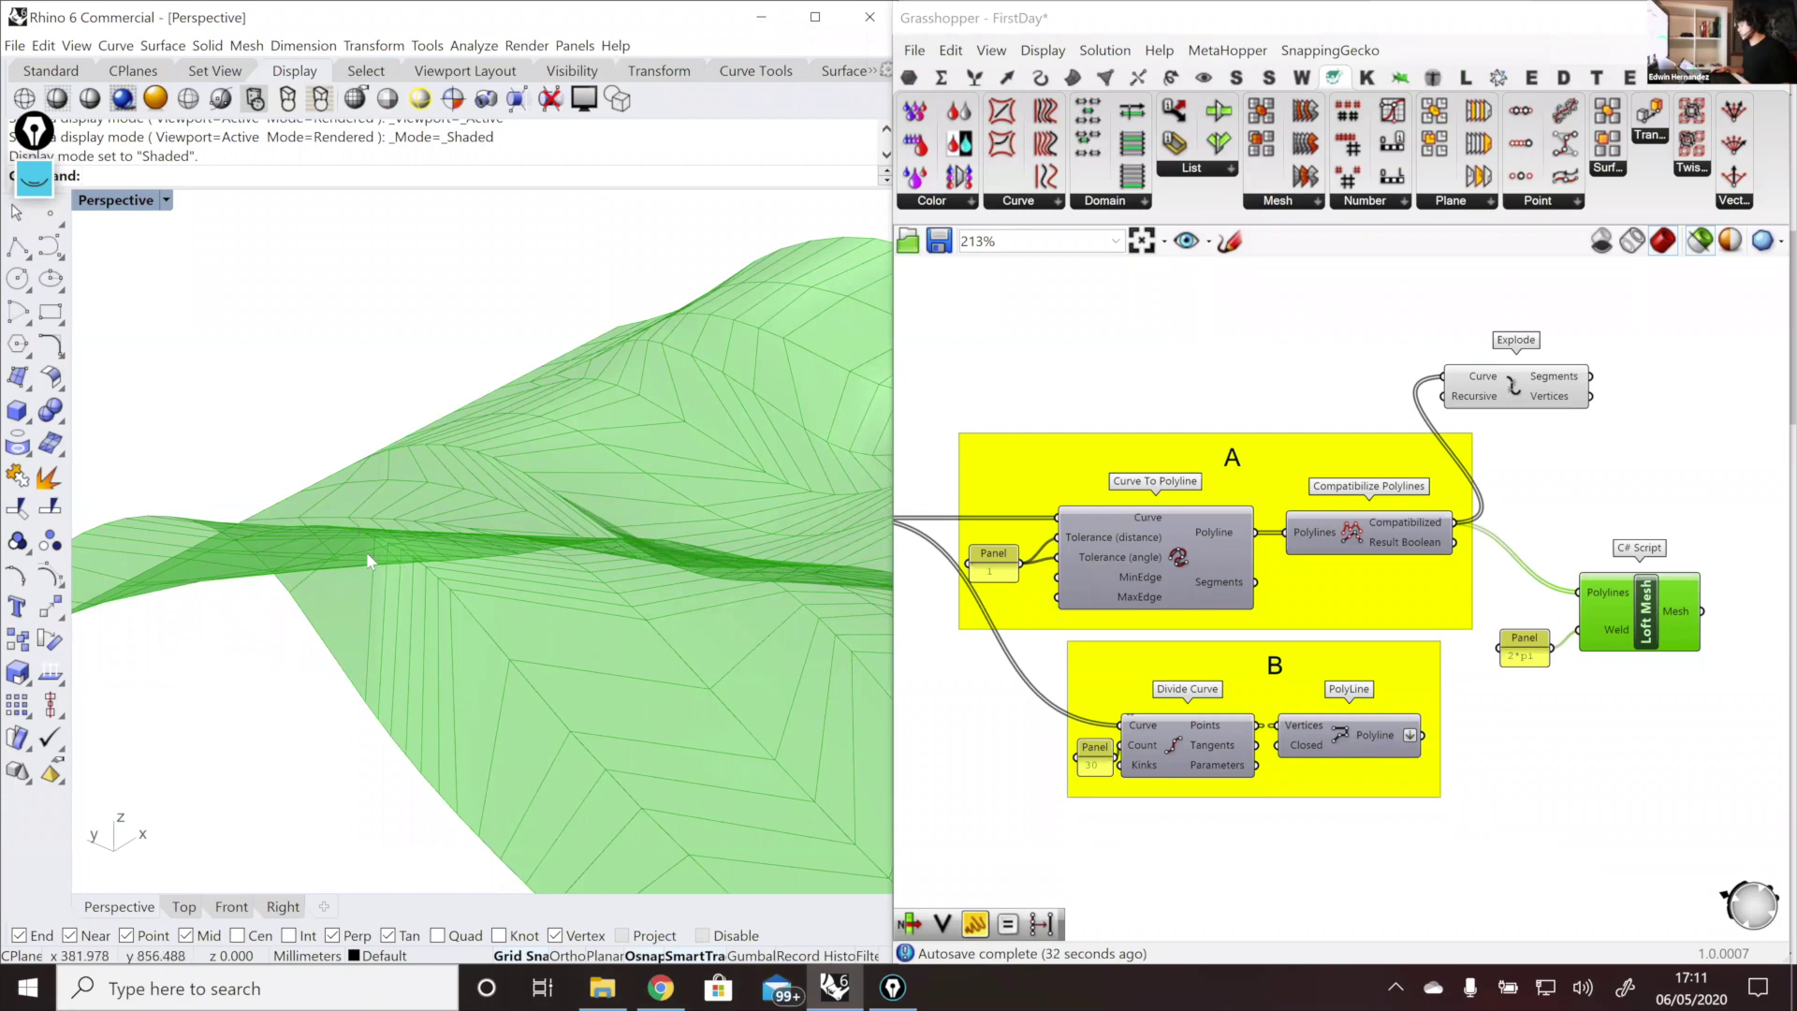
{"action": "right_click_drag", "start_coordinate": [449, 531], "coordinate": [431, 437]}
{"action": "scroll", "coordinate": [430, 436], "scroll_direction": "down", "scroll_amount": 8}
{"action": "scroll", "coordinate": [431, 436], "scroll_direction": "up", "scroll_amount": 2}
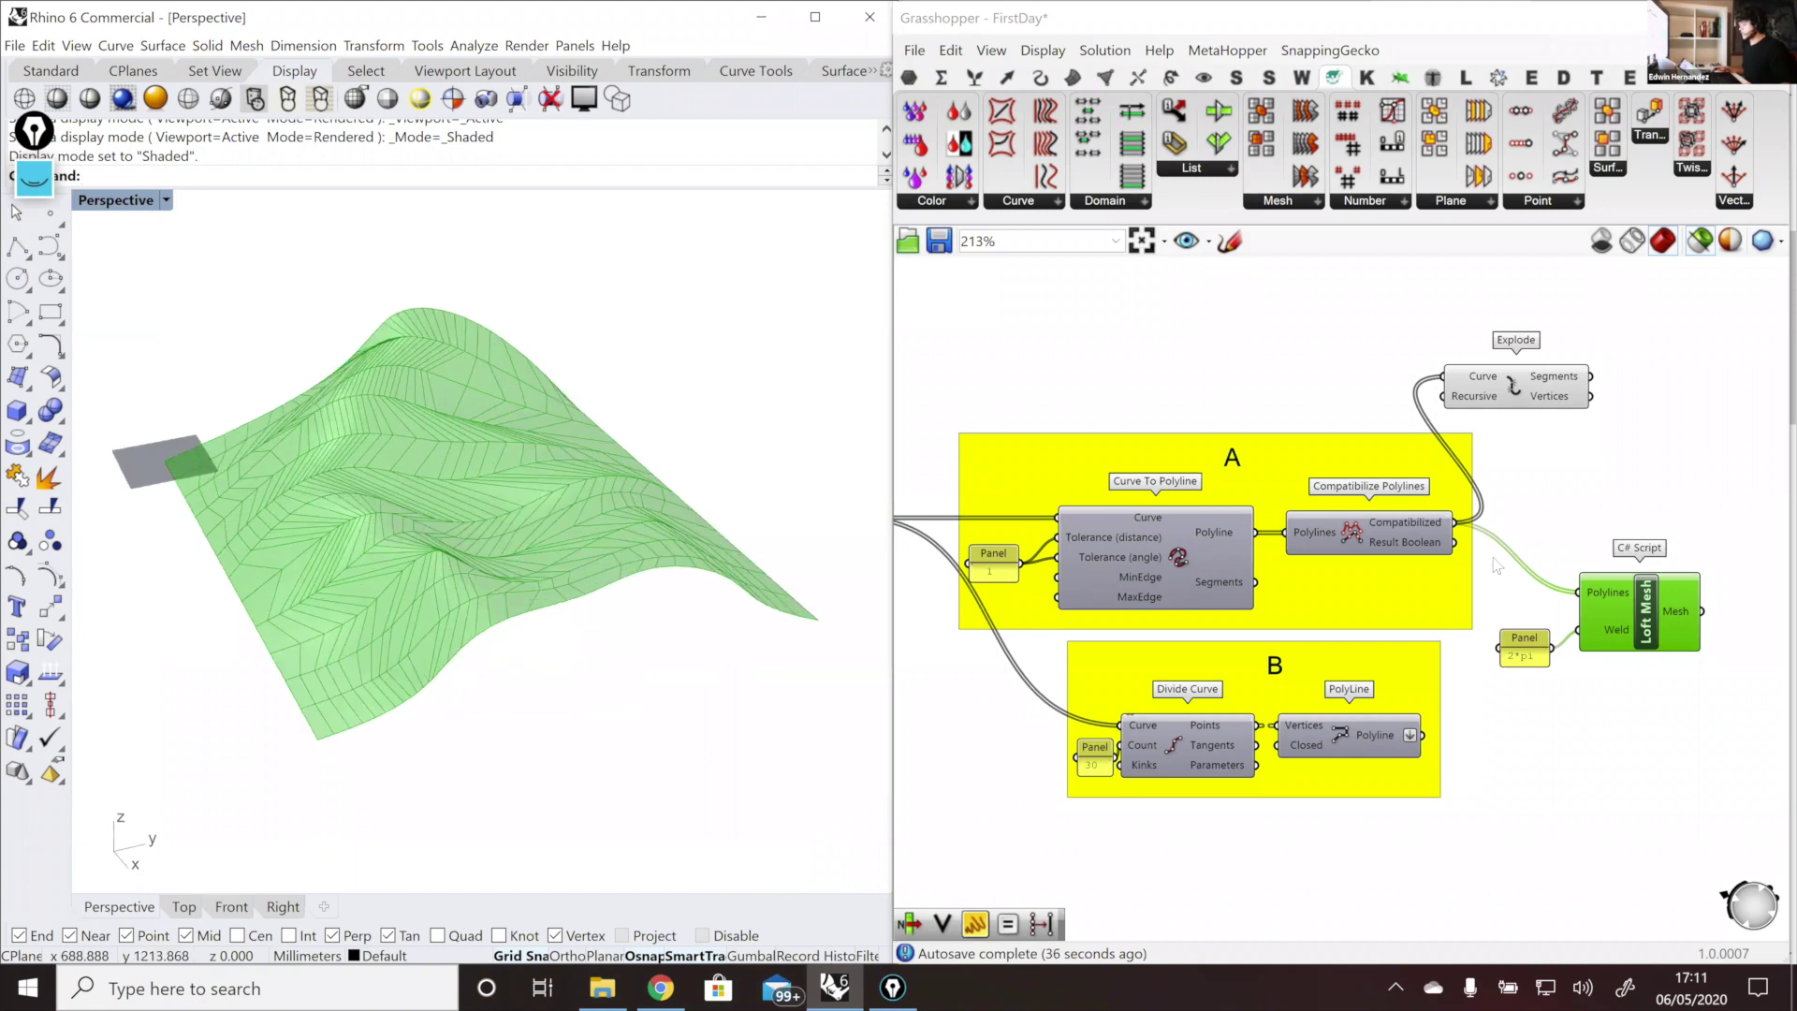
{"action": "scroll", "coordinate": [1260, 679], "scroll_direction": "down", "scroll_amount": 1}
{"action": "scroll", "coordinate": [1259, 677], "scroll_direction": "up", "scroll_amount": 1}
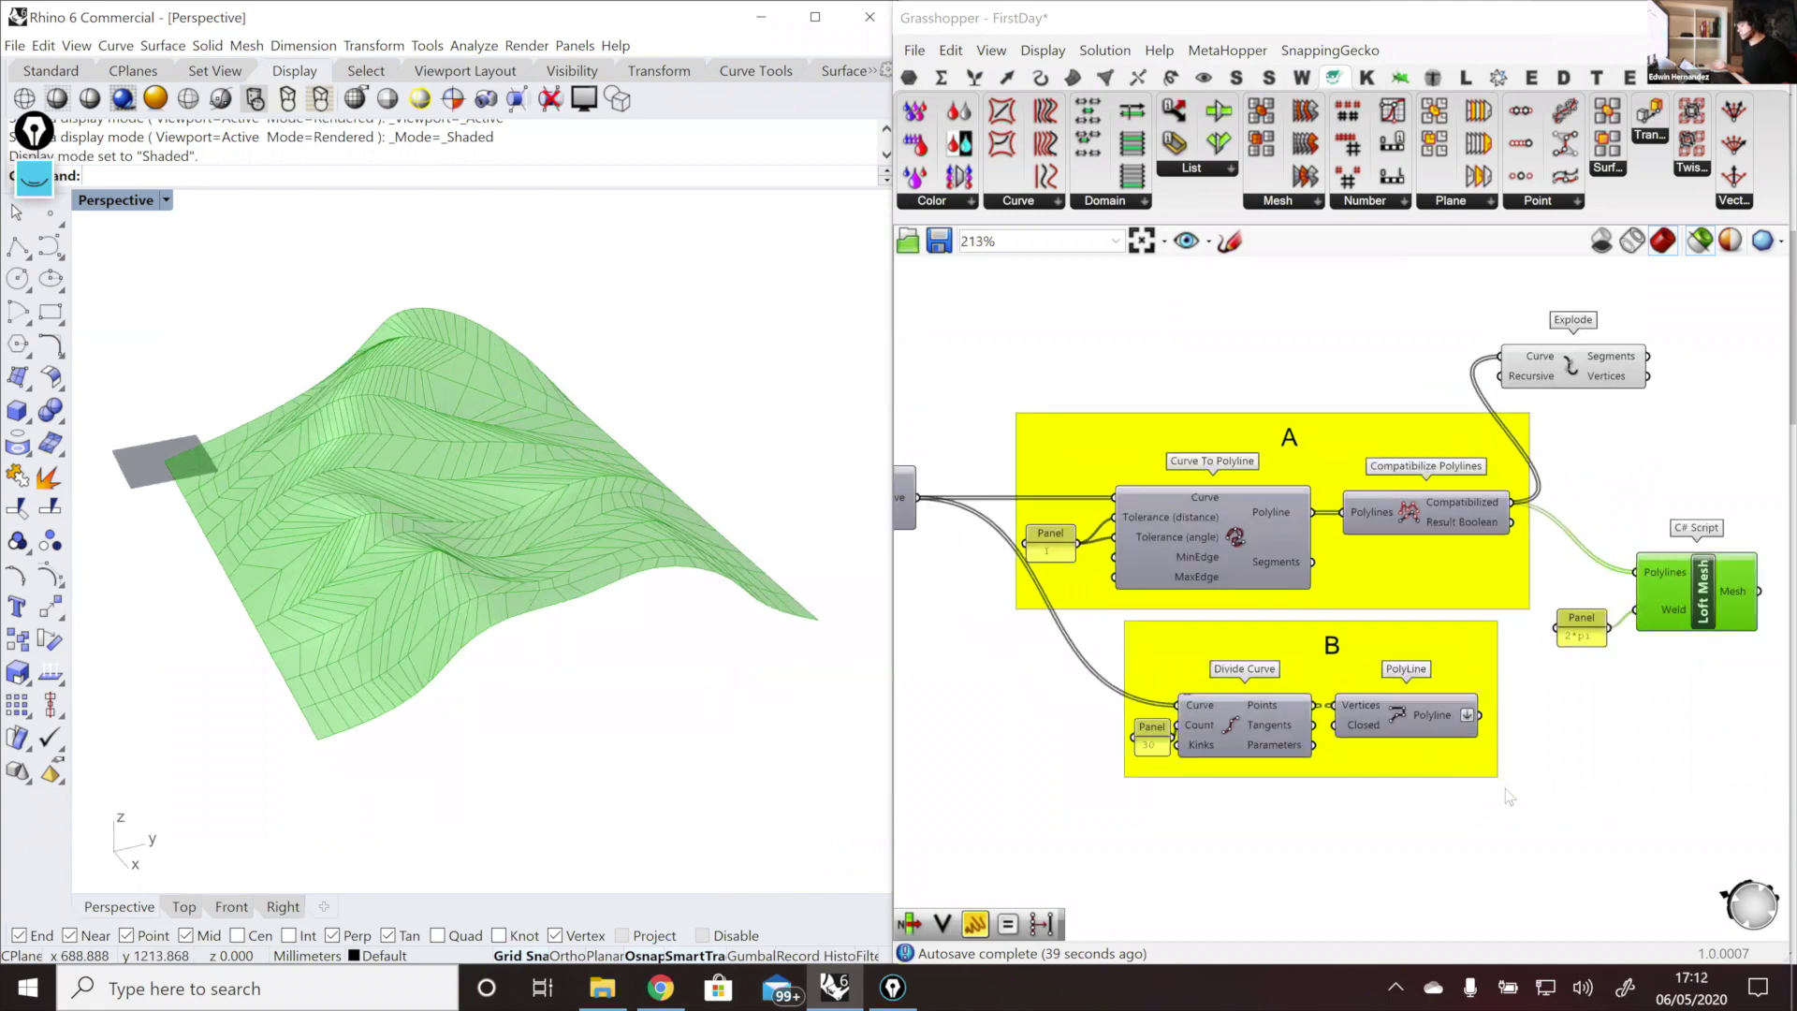
Step: Move group B slightly away from group A and shift its count panel farther from Divide Curve
{"action": "left_click_drag", "start_coordinate": [1027, 789], "coordinate": [1508, 637]}
{"action": "left_click_drag", "start_coordinate": [1247, 701], "coordinate": [1220, 720]}
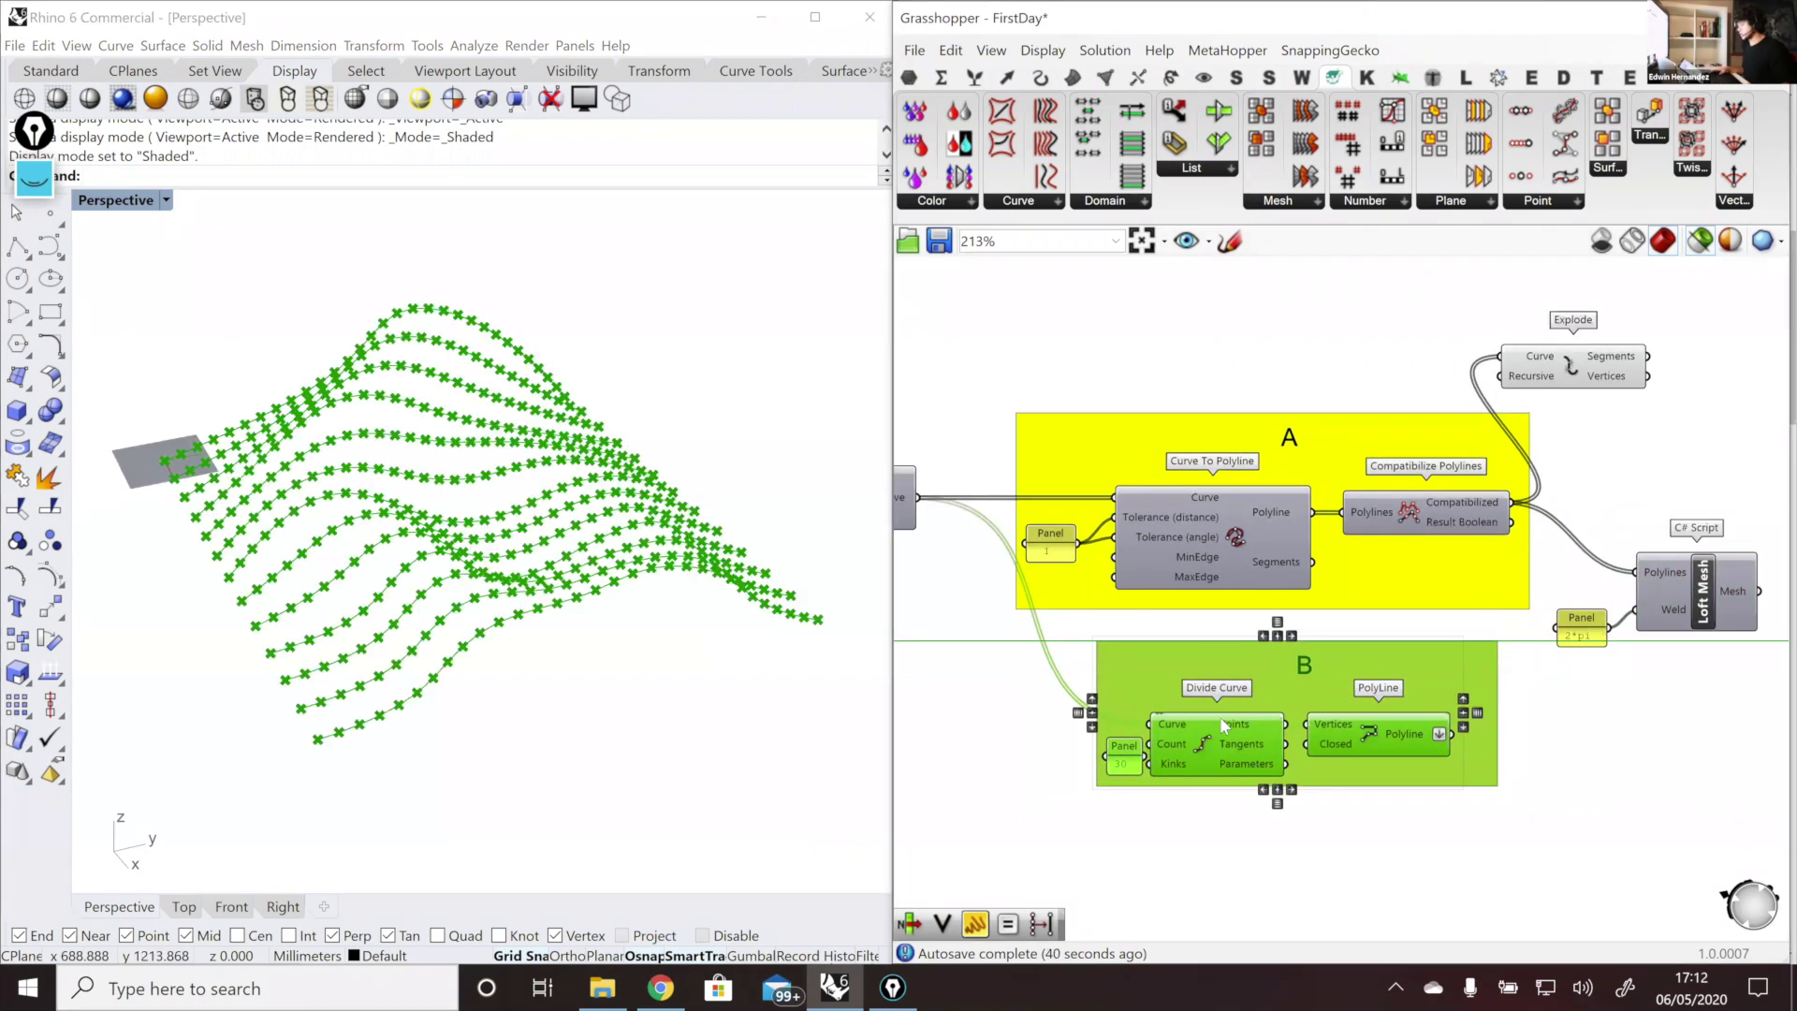
{"action": "left_click", "coordinate": [1198, 813]}
{"action": "right_click_drag", "start_coordinate": [1198, 812], "coordinate": [1271, 750]}
{"action": "scroll", "coordinate": [1271, 694], "scroll_direction": "down", "scroll_amount": 1}
{"action": "scroll", "coordinate": [1220, 688], "scroll_direction": "up", "scroll_amount": 1}
{"action": "left_click_drag", "start_coordinate": [1221, 693], "coordinate": [1189, 694]}
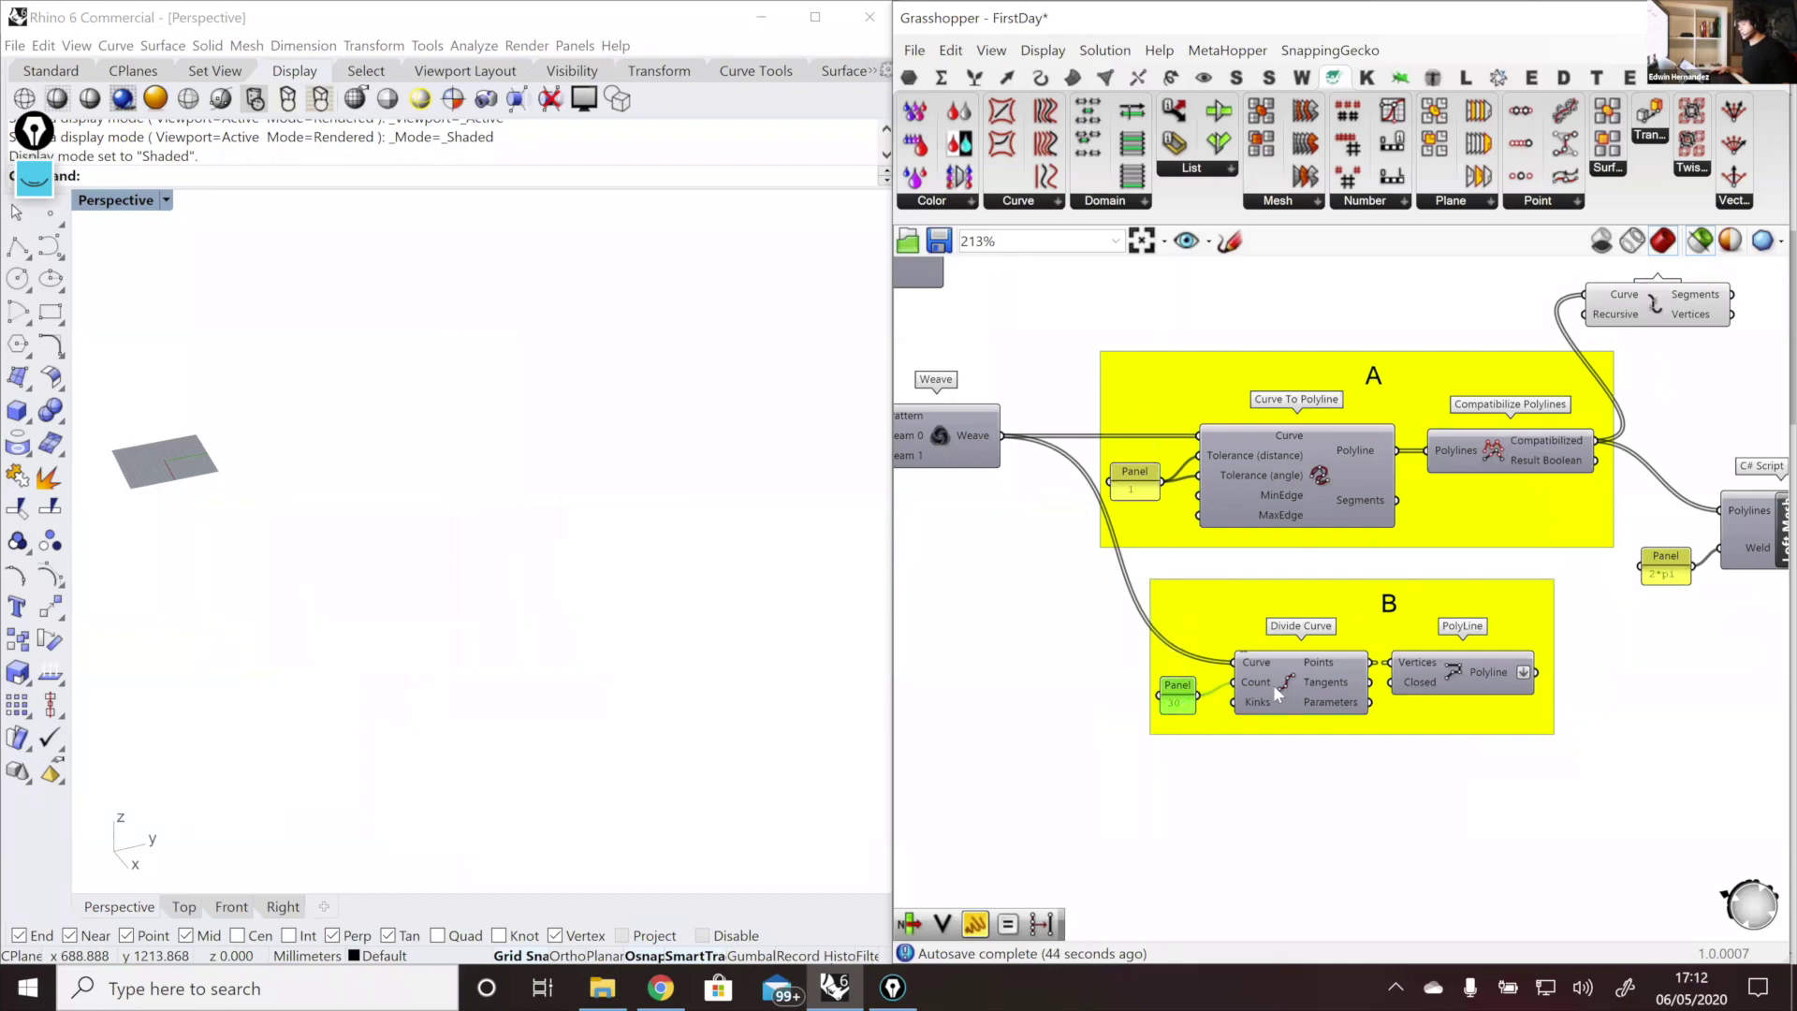
Step: Preview Divide Curve's points and compare Compatibilize Polylines' curves with those from group B's PolyLine
{"action": "left_click", "coordinate": [1289, 681]}
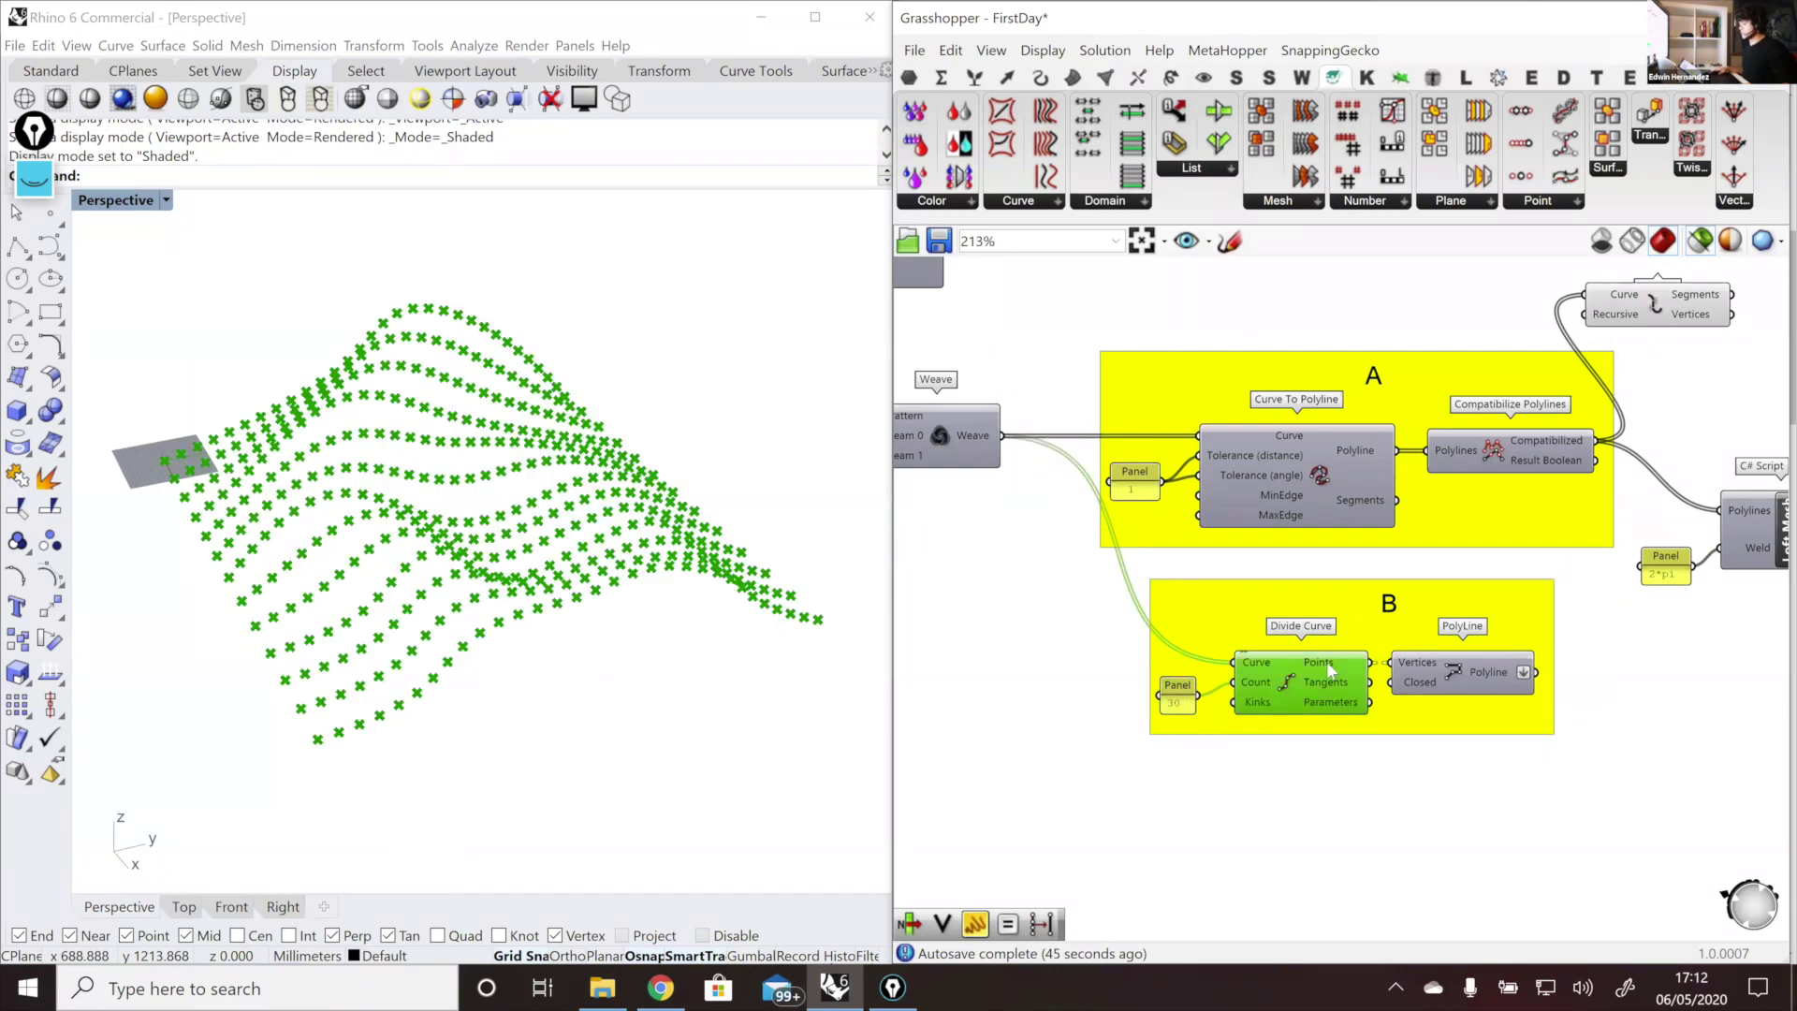
{"action": "mouse_move", "coordinate": [1340, 655]}
{"action": "left_click", "coordinate": [1479, 449]}
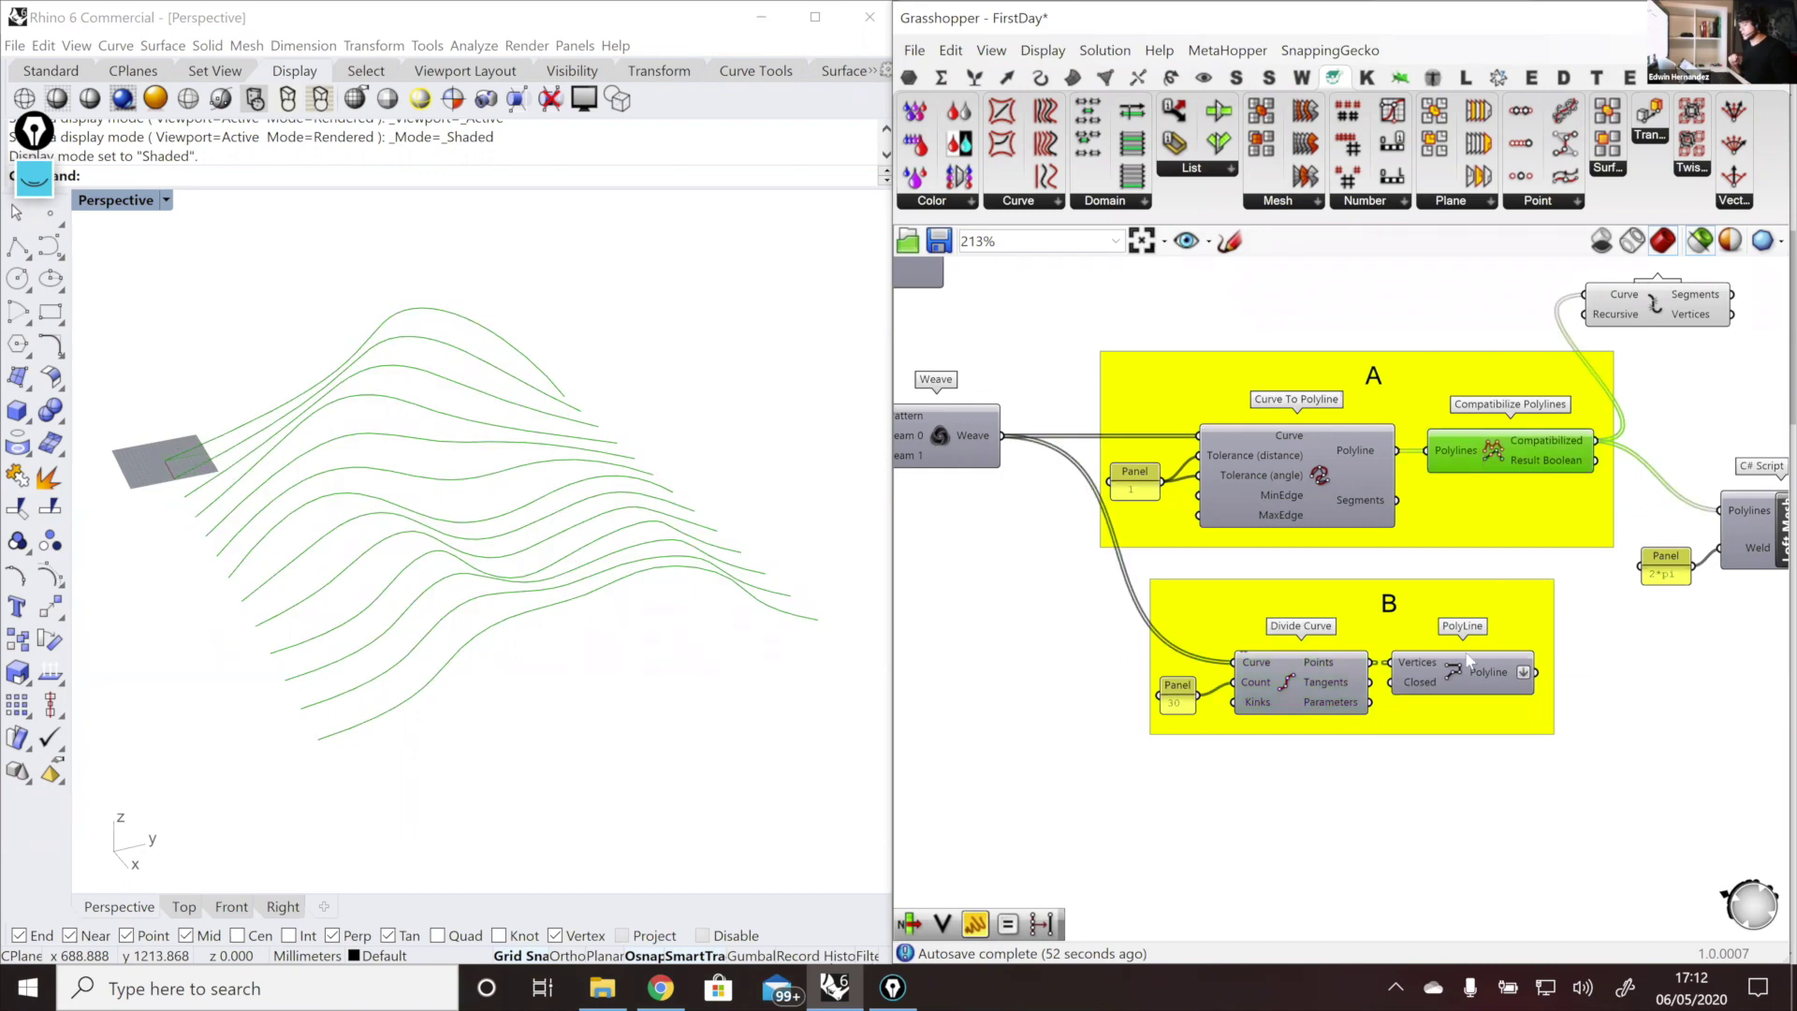
{"action": "left_click", "coordinate": [1468, 674]}
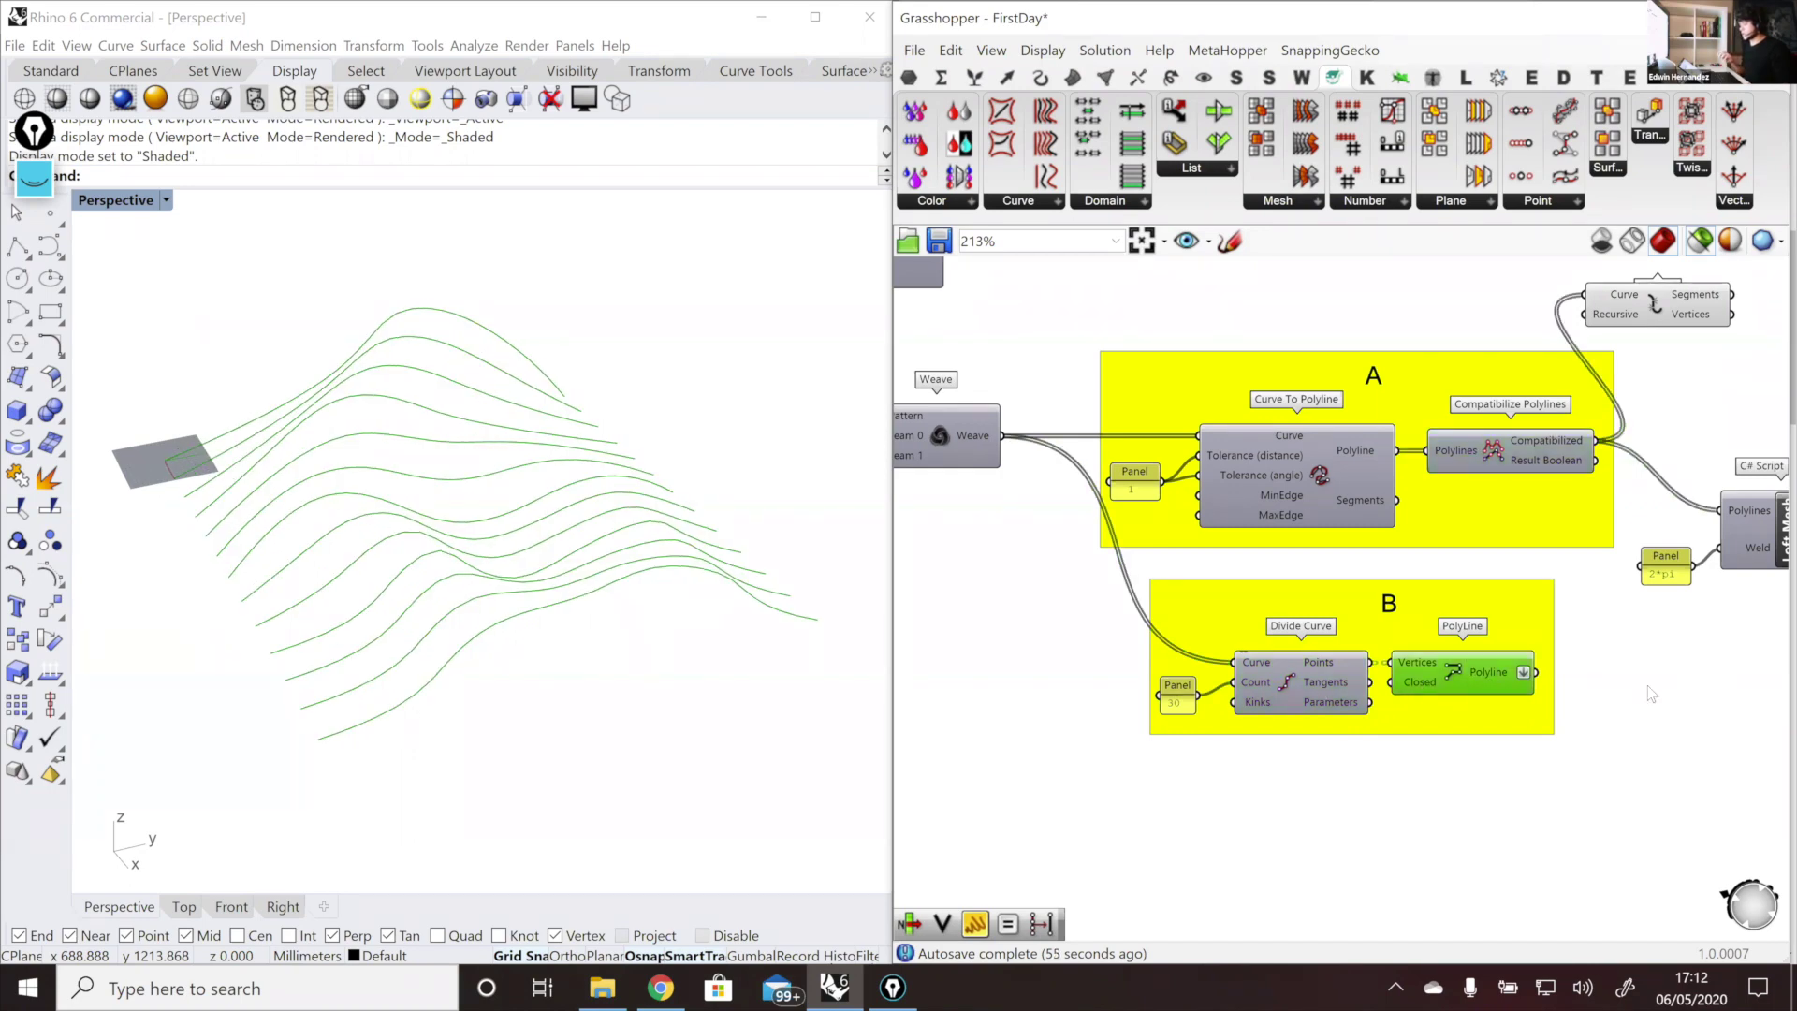
Step: Connect PolyLine's Polyline output to Loft Mesh's Polylines input in place of group A's result, and move Loft Mesh beside group B
{"action": "scroll", "coordinate": [1471, 681], "scroll_direction": "down", "scroll_amount": 2}
{"action": "scroll", "coordinate": [1475, 692], "scroll_direction": "up", "scroll_amount": 2}
{"action": "left_click_drag", "start_coordinate": [1474, 676], "coordinate": [1732, 682]}
{"action": "left_click_drag", "start_coordinate": [1653, 525], "coordinate": [1640, 638]}
{"action": "left_click", "coordinate": [1326, 672]}
Step: Examine group B's polylines and the Loft Mesh built from them in the perspective viewport
{"action": "right_click_drag", "start_coordinate": [396, 622], "coordinate": [433, 646]}
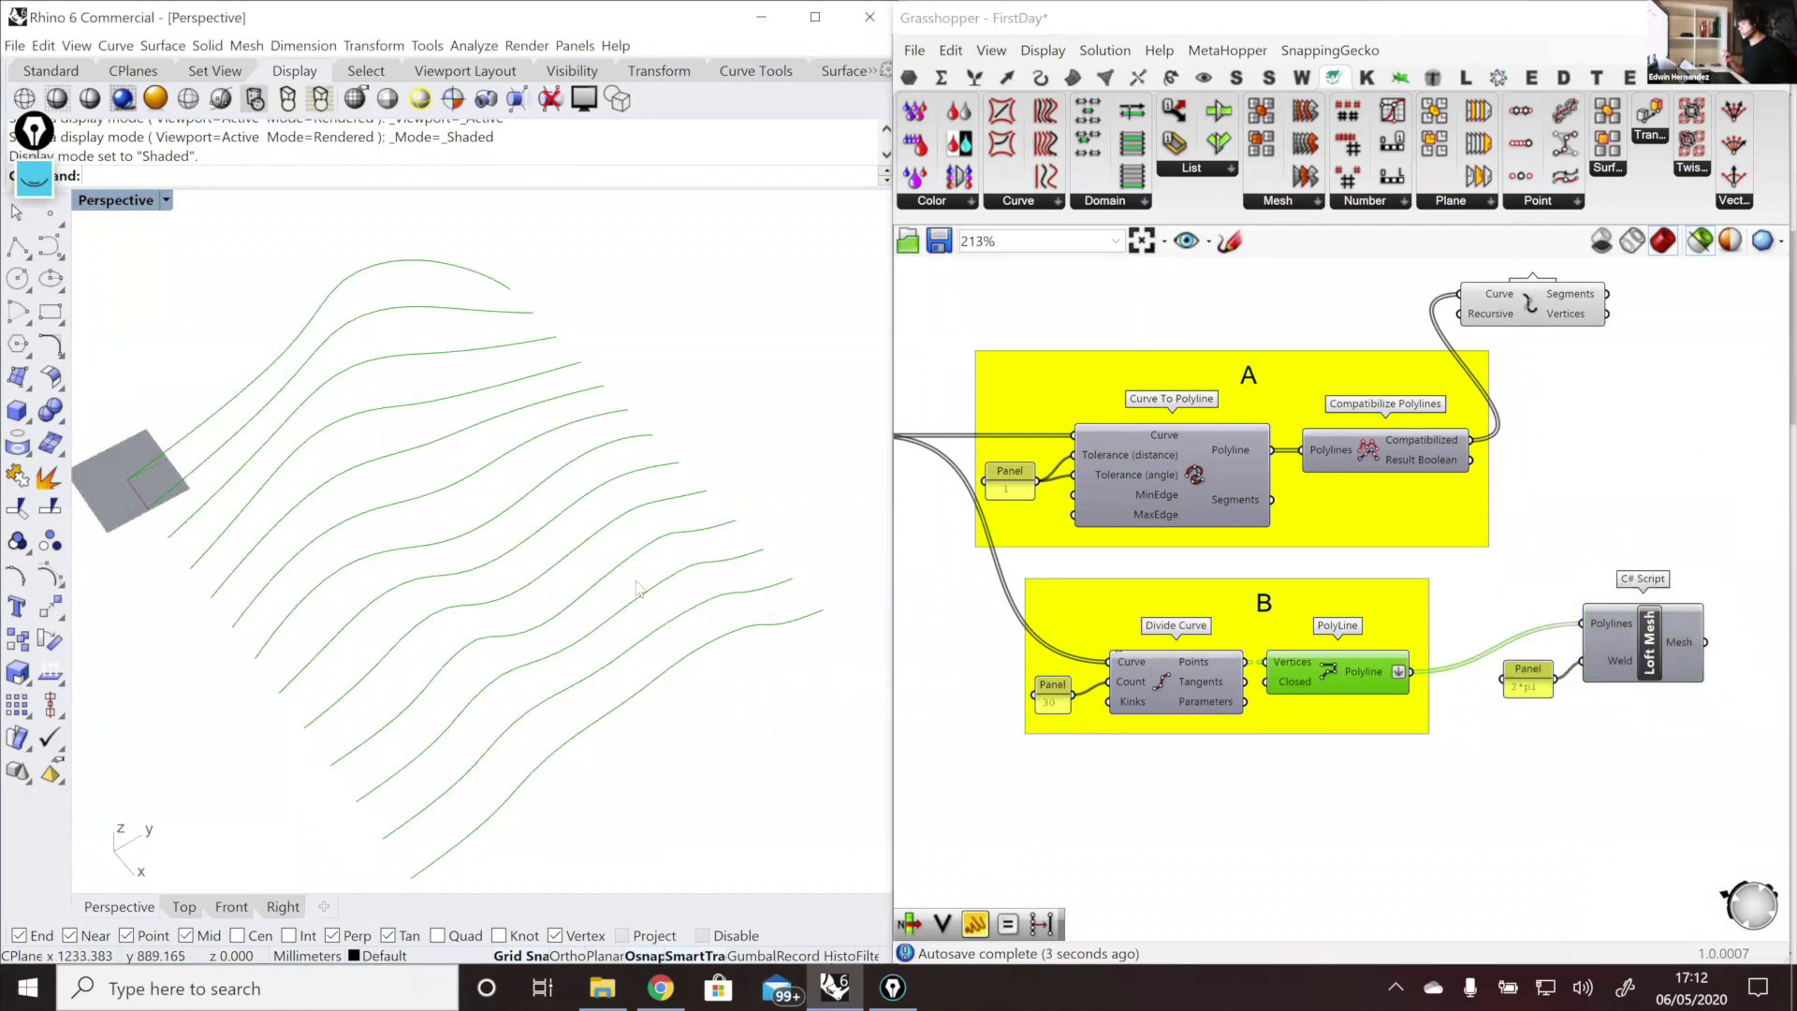
{"action": "right_click_drag", "start_coordinate": [683, 514], "coordinate": [609, 531]}
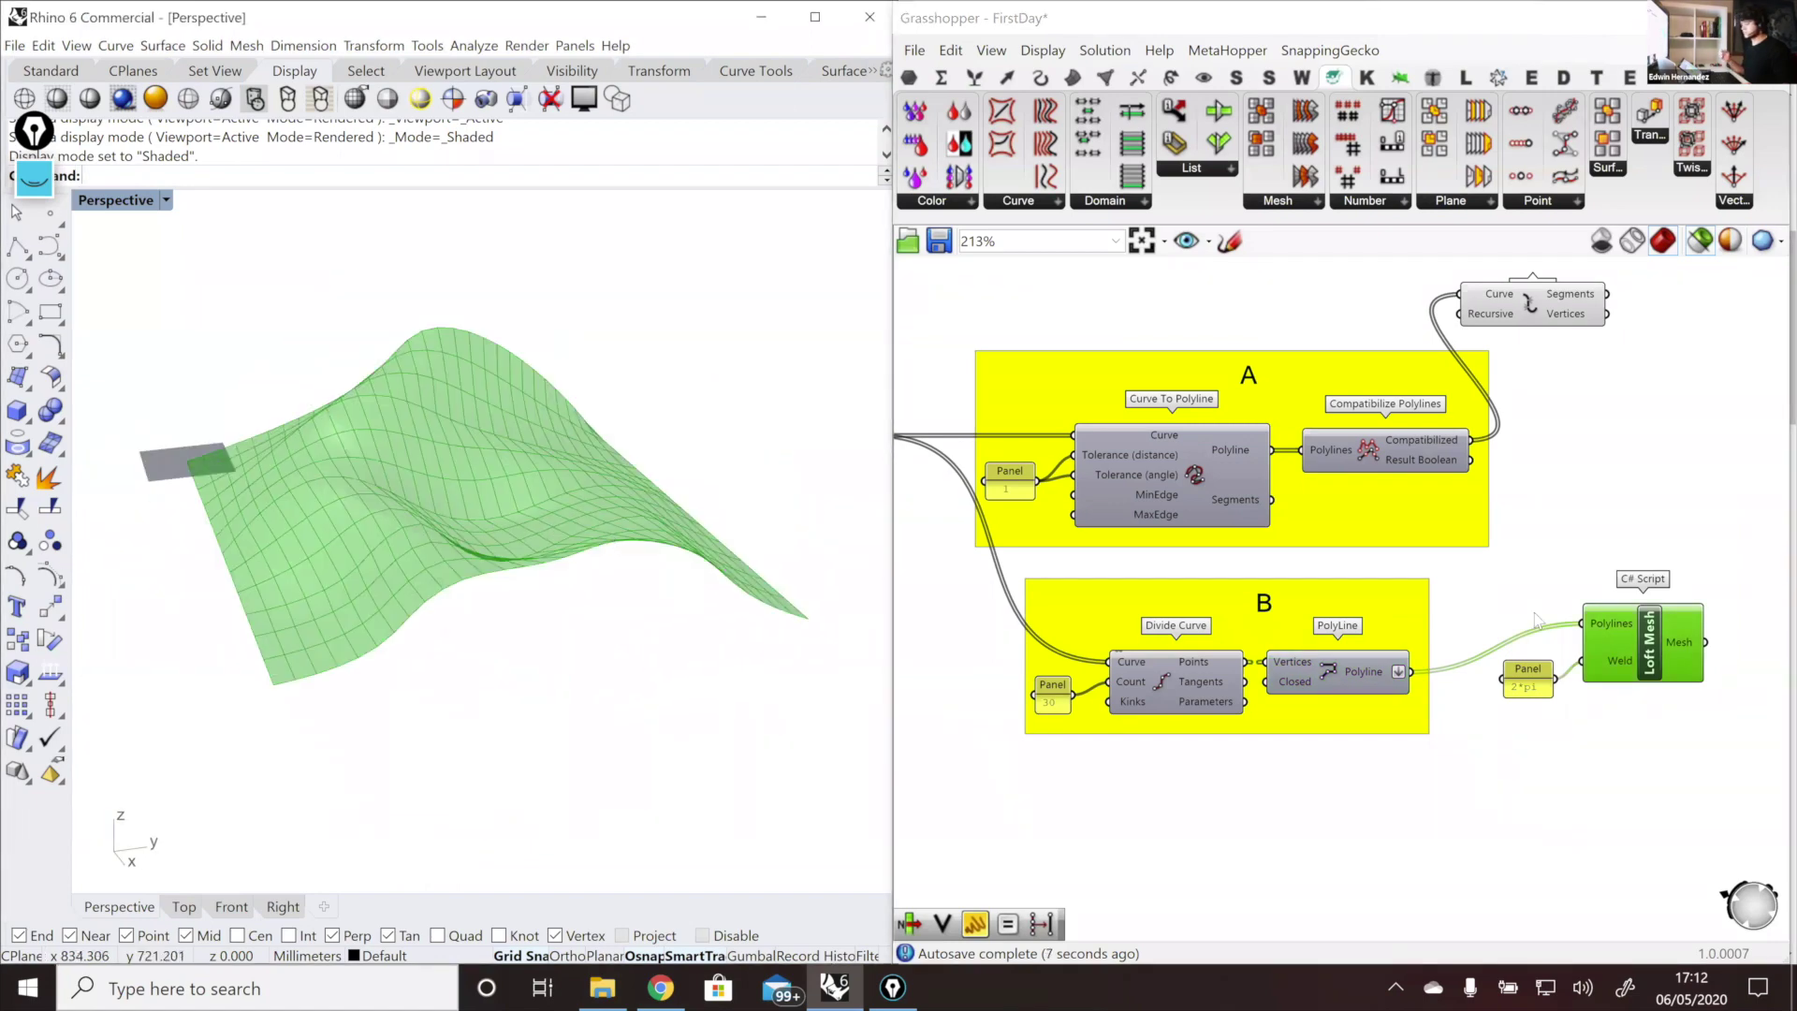
{"action": "scroll", "coordinate": [1536, 620], "scroll_direction": "down", "scroll_amount": 2}
{"action": "mouse_move", "coordinate": [1640, 640]}
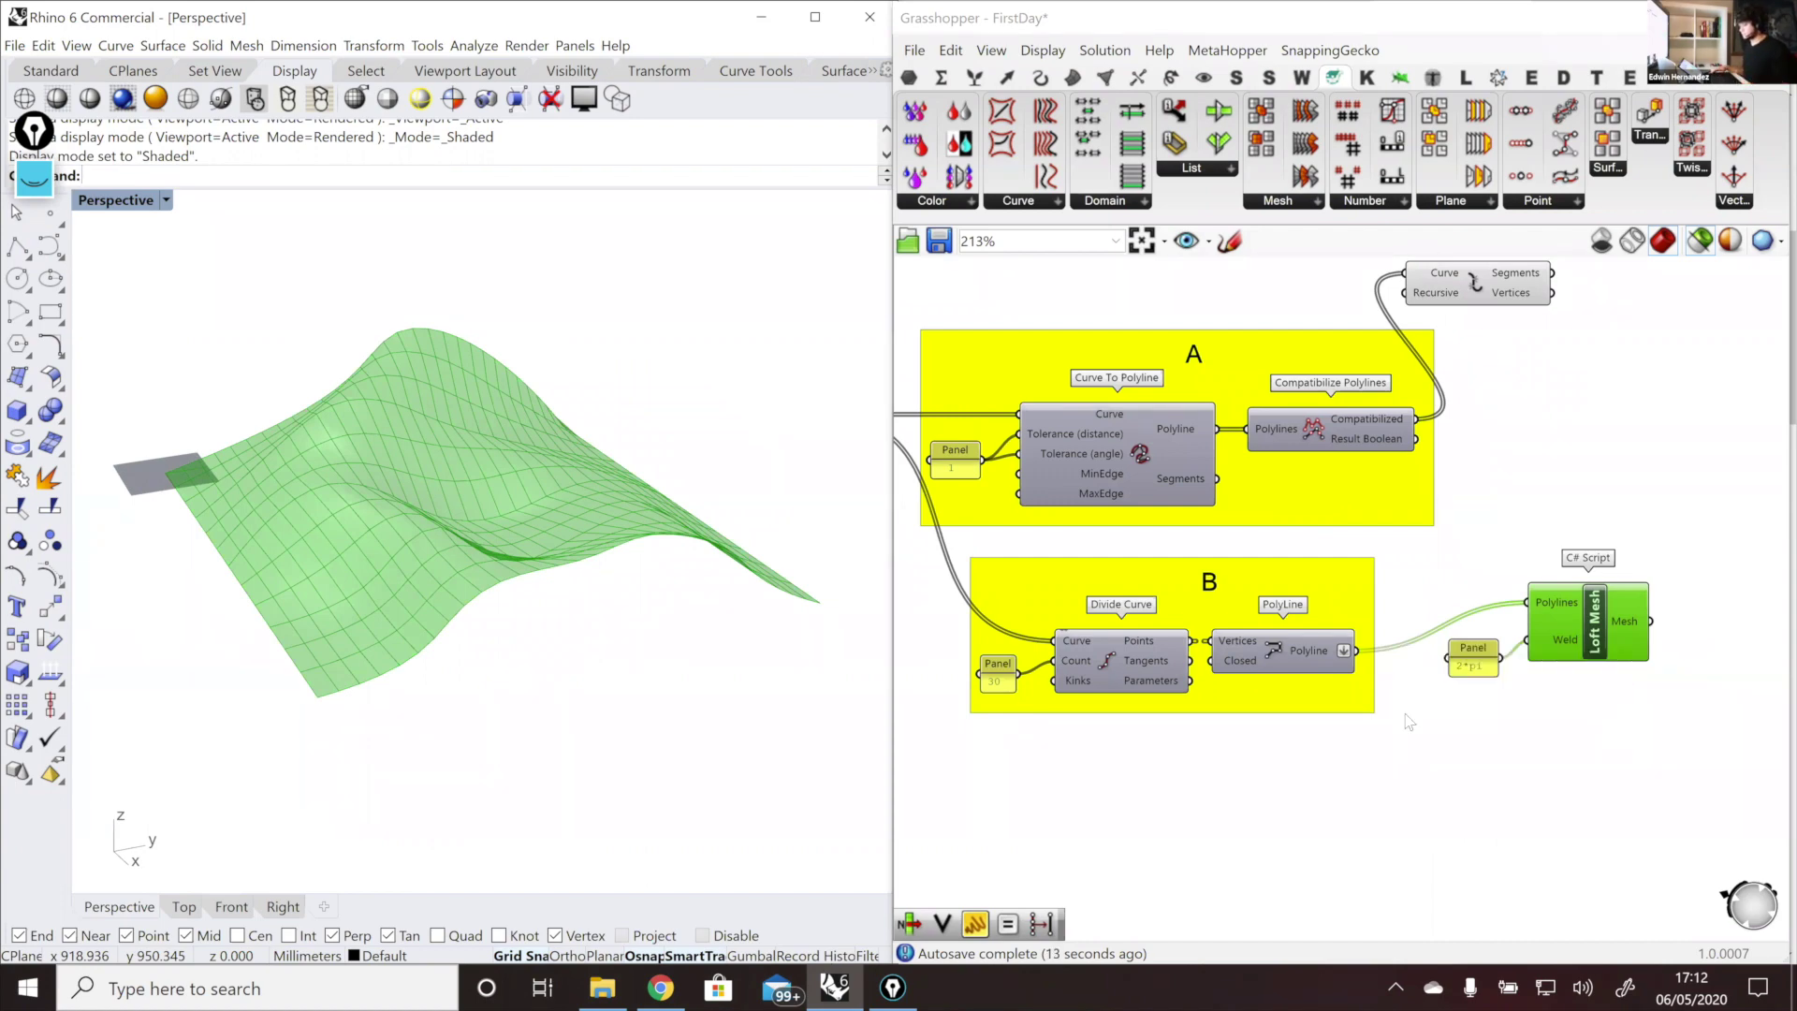
{"action": "scroll", "coordinate": [1601, 709], "scroll_direction": "down", "scroll_amount": 1}
Step: Preview Weave's curves and trace how they feed groups A and B
{"action": "right_click_drag", "start_coordinate": [1125, 653], "coordinate": [1232, 664]}
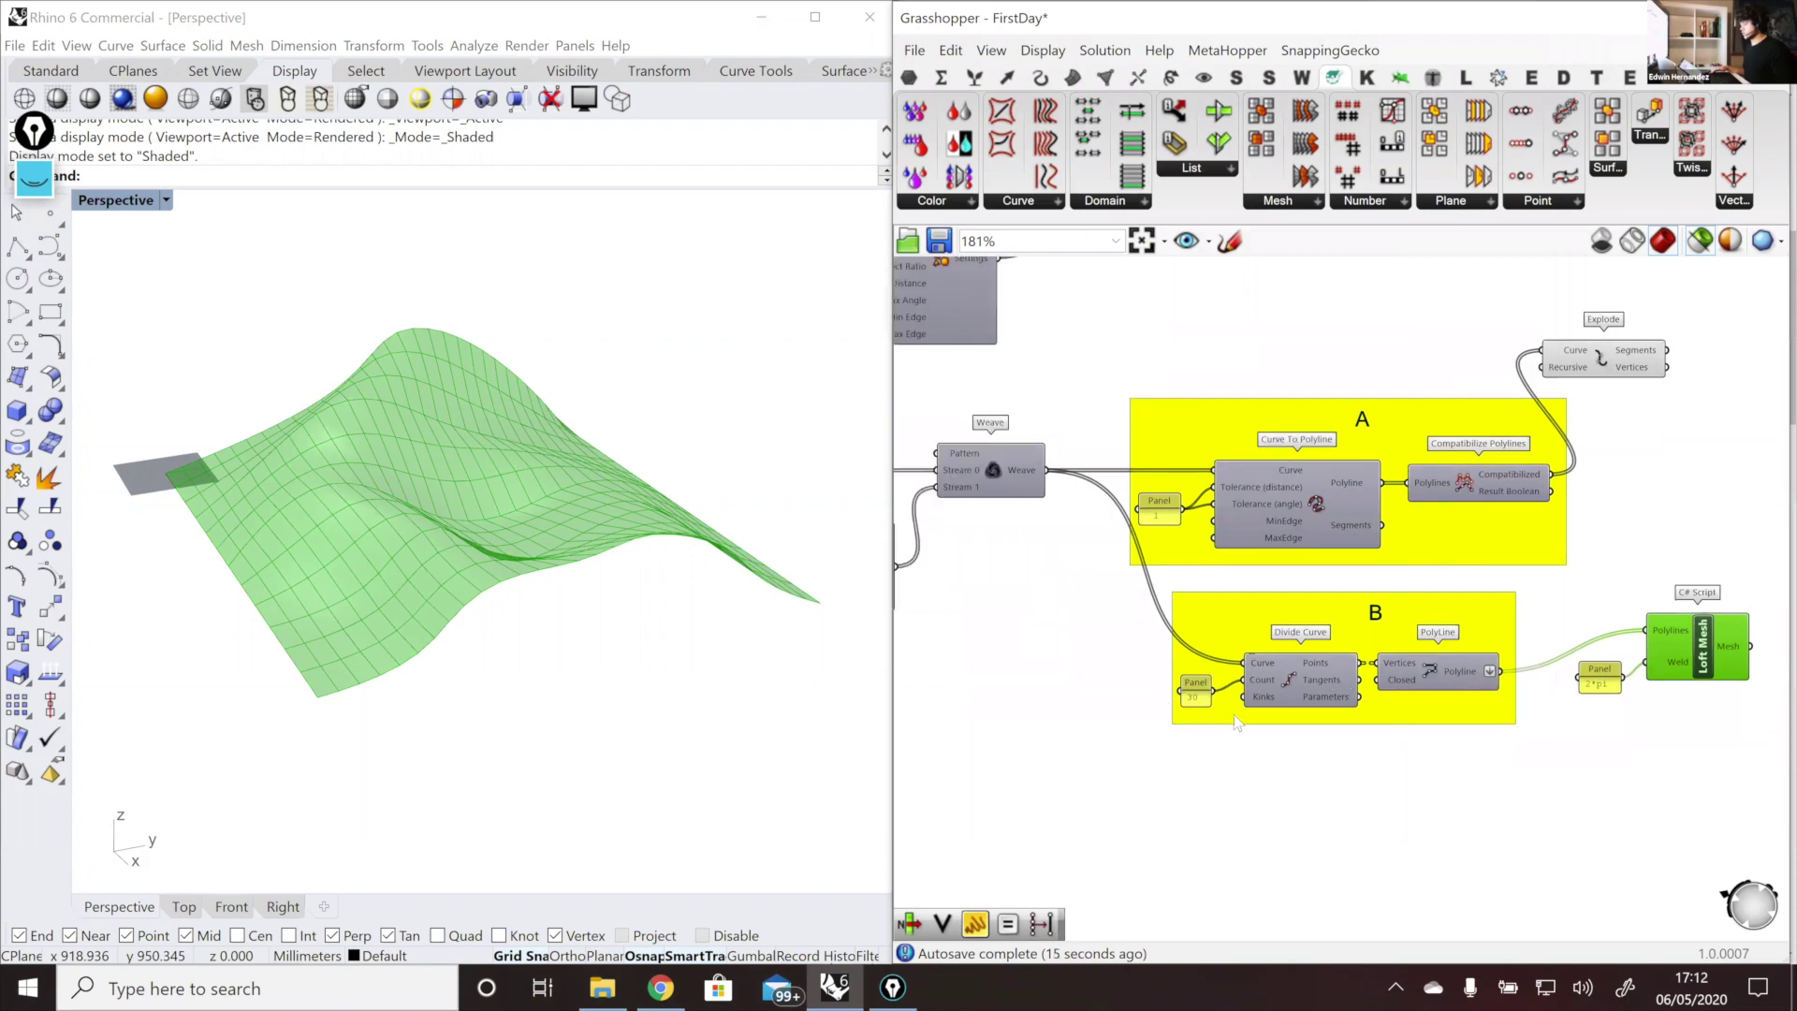
{"action": "right_click_drag", "start_coordinate": [1420, 750], "coordinate": [1704, 814]}
{"action": "left_click", "coordinate": [1276, 554]}
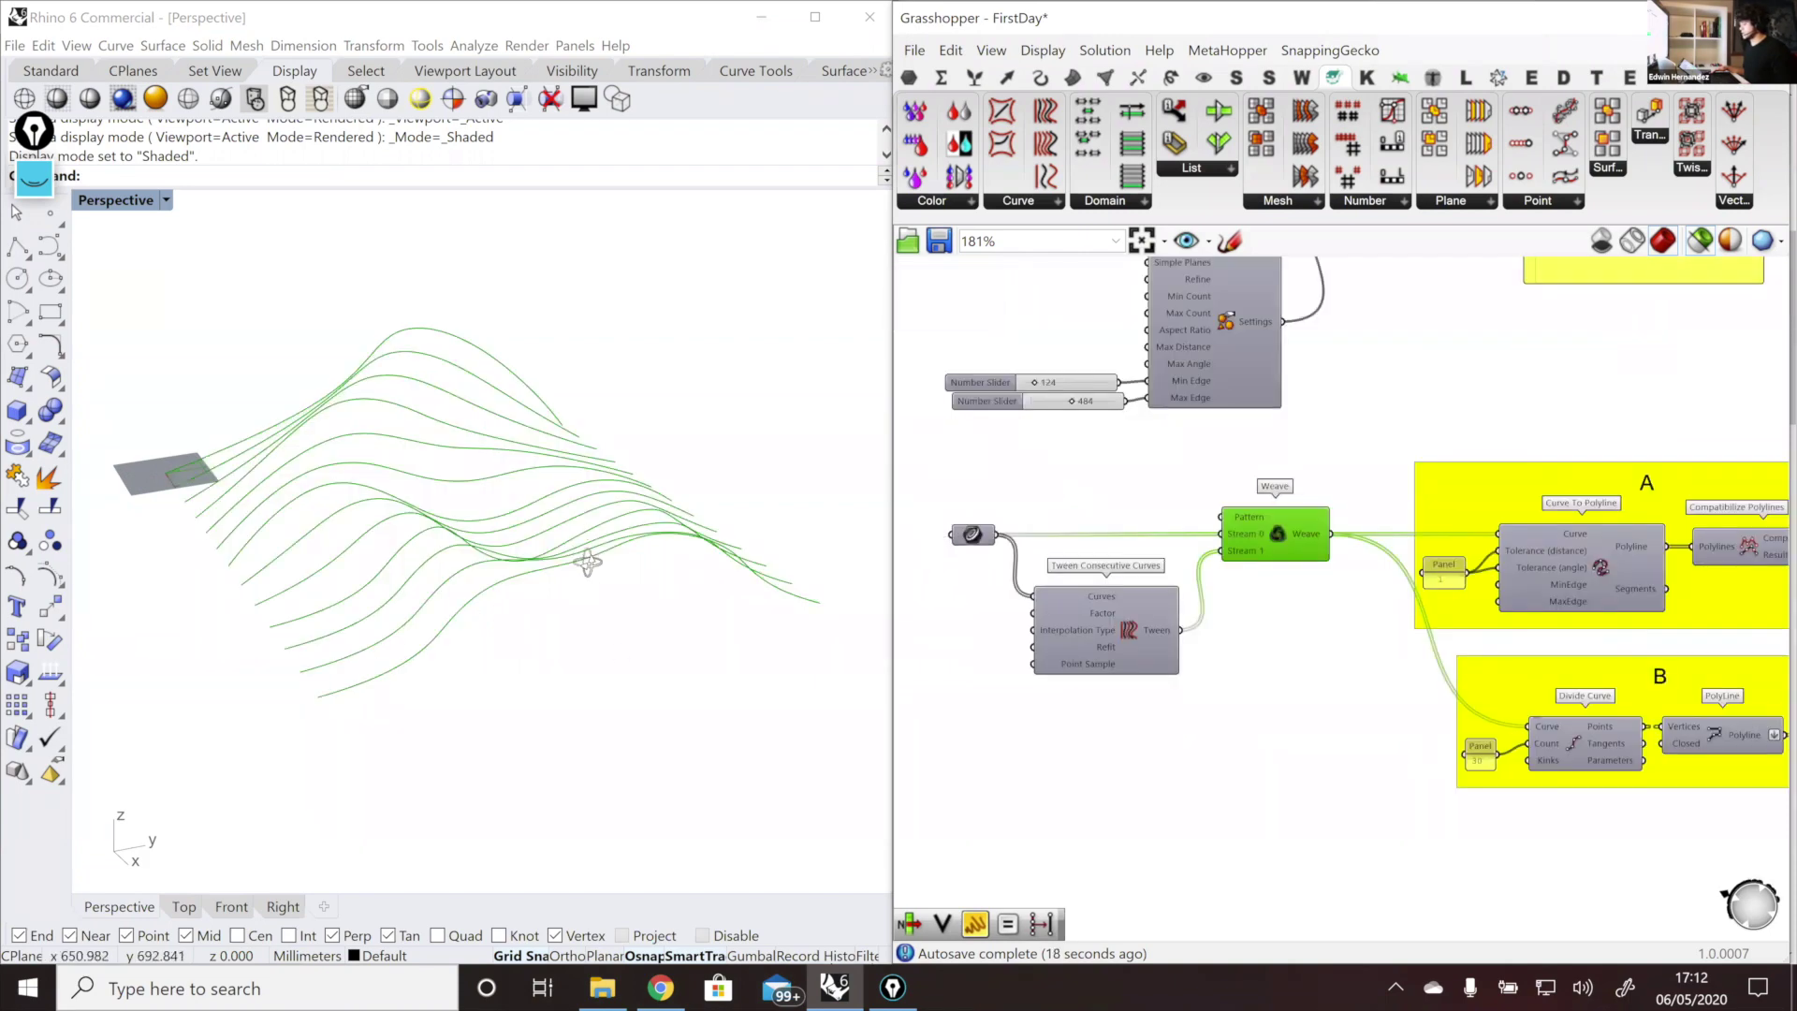
{"action": "right_click_drag", "start_coordinate": [587, 561], "coordinate": [522, 625]}
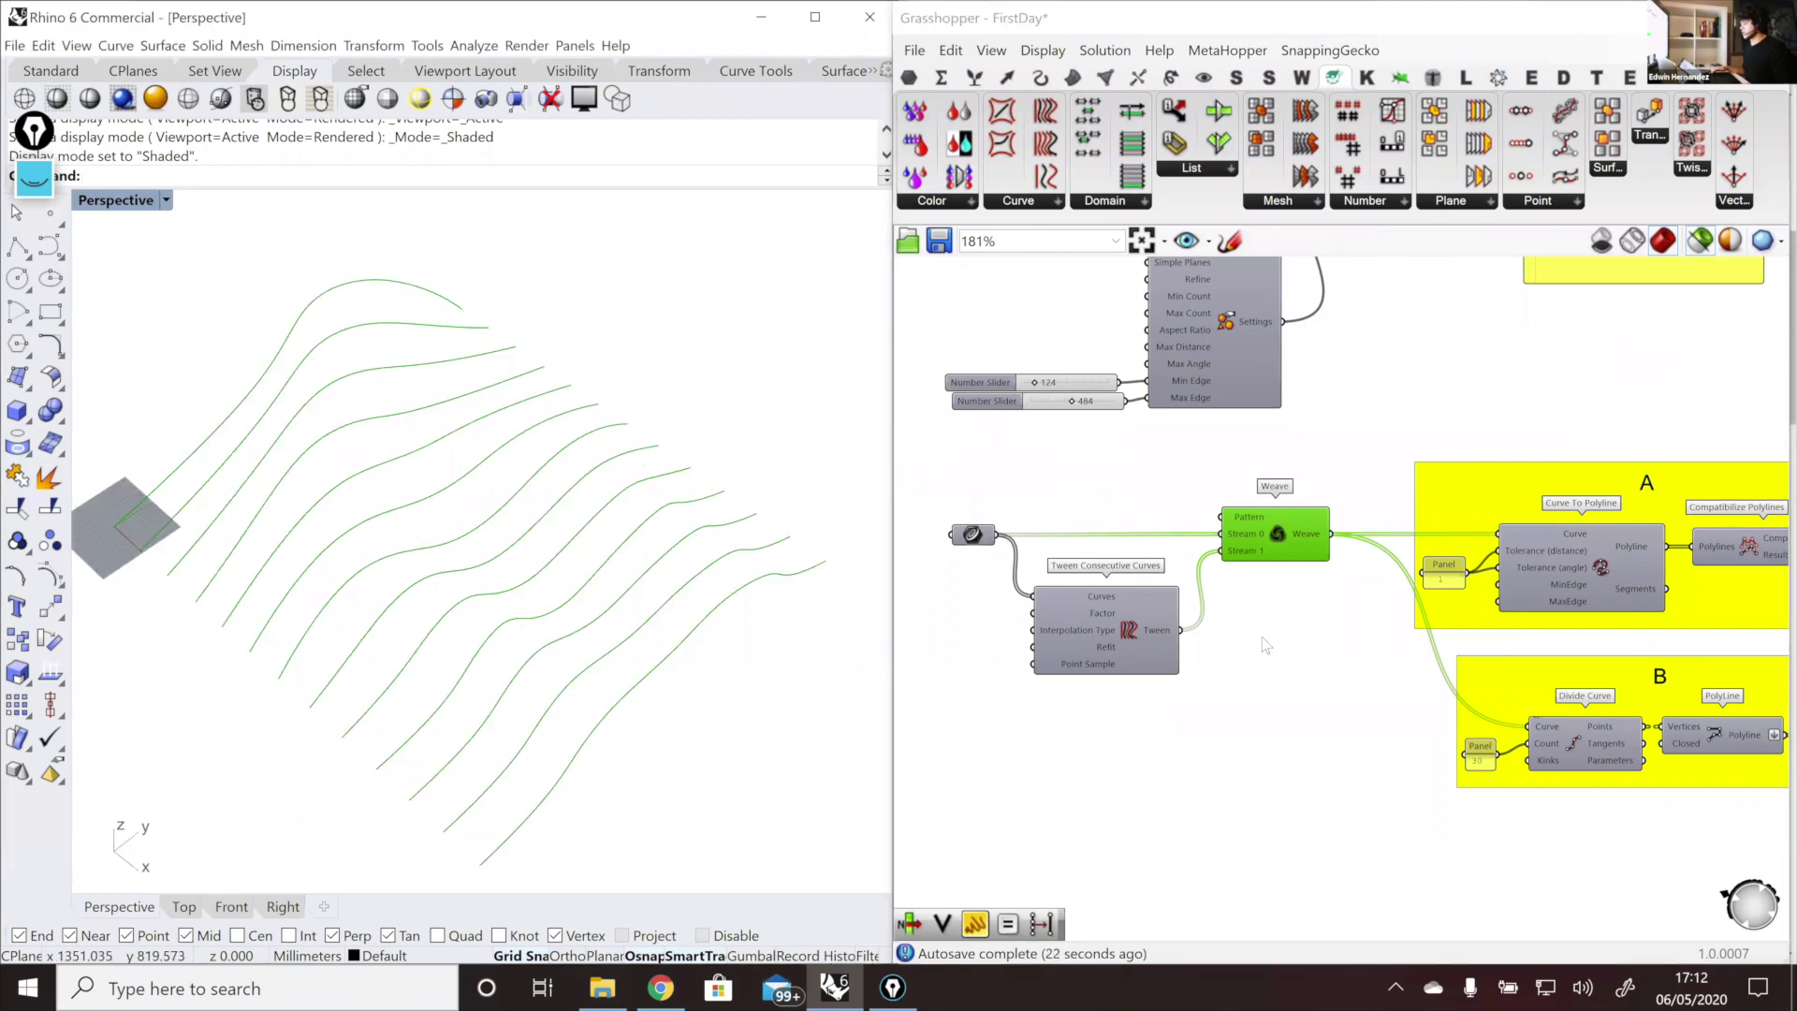
{"action": "right_click_drag", "start_coordinate": [1260, 621], "coordinate": [1078, 517]}
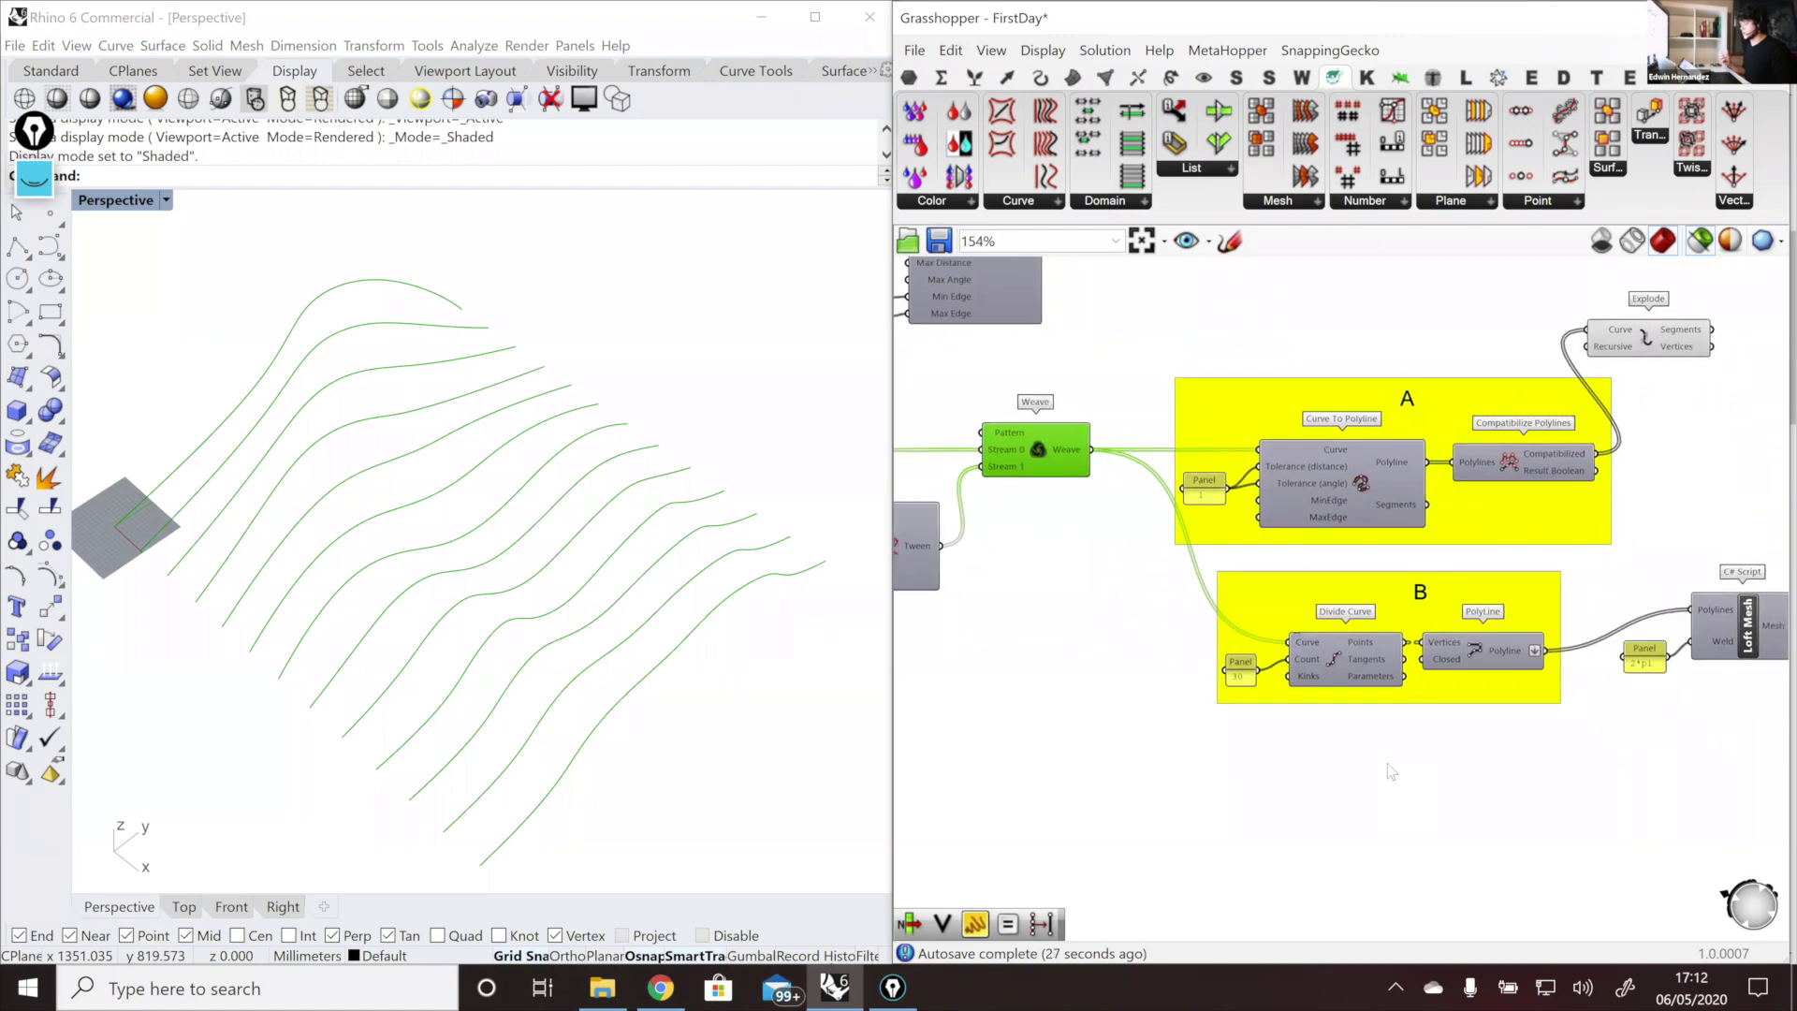
Step: Preview the Mesh Brep mesh, and compare it with group B's division points and polylines
{"action": "scroll", "coordinate": [1392, 771], "scroll_direction": "down", "scroll_amount": 4}
{"action": "scroll", "coordinate": [1243, 393], "scroll_direction": "up", "scroll_amount": 3}
{"action": "left_click", "coordinate": [1240, 373]}
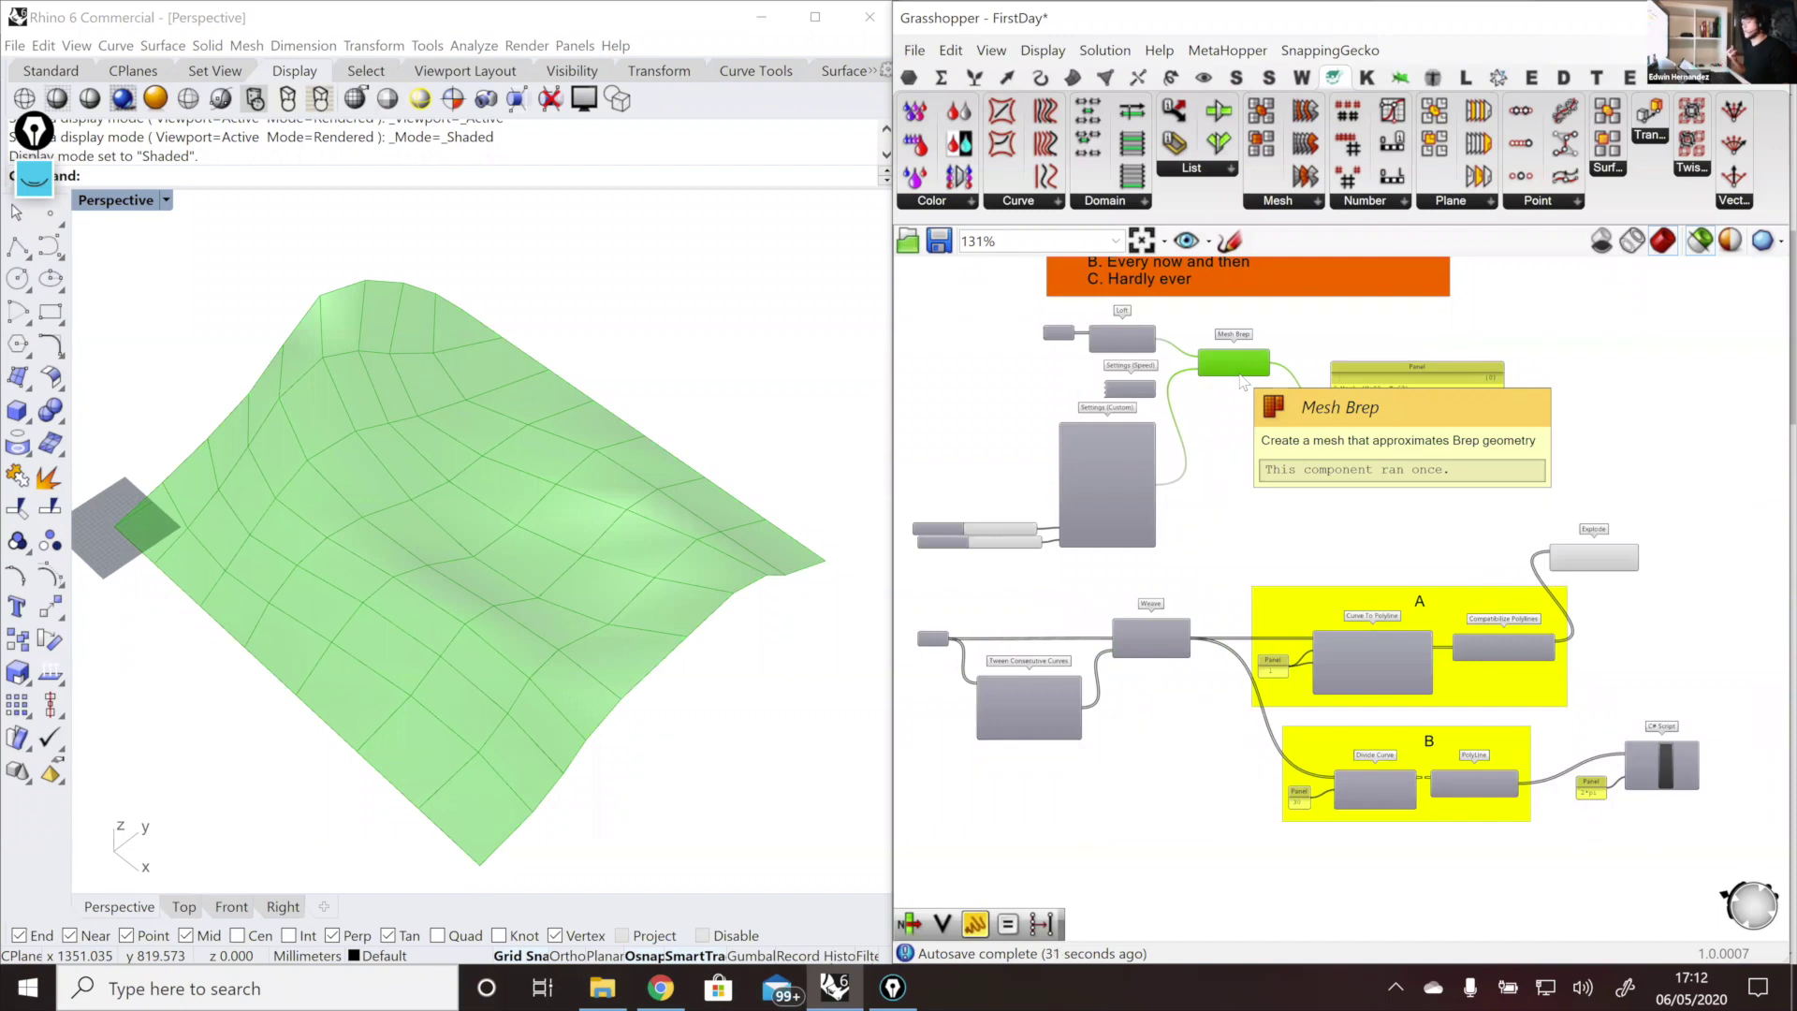
{"action": "scroll", "coordinate": [1207, 561], "scroll_direction": "up", "scroll_amount": 3}
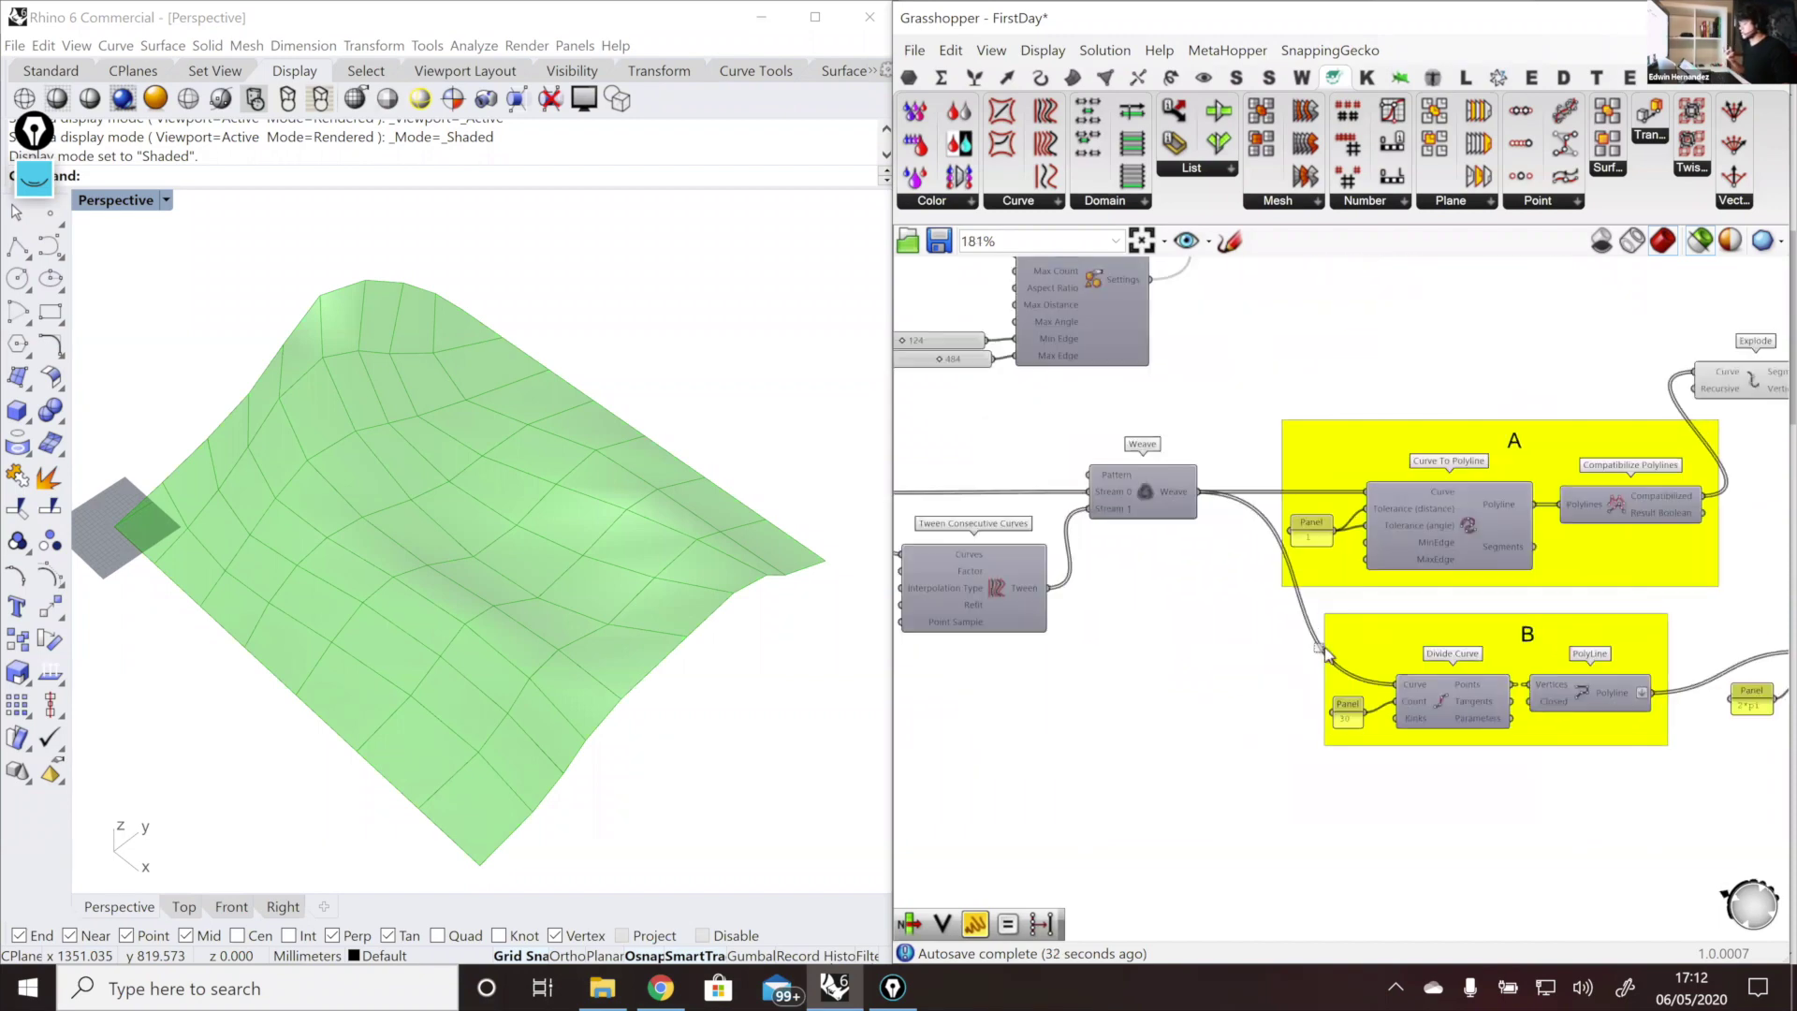
{"action": "left_click_drag", "start_coordinate": [1290, 634], "coordinate": [1684, 805]}
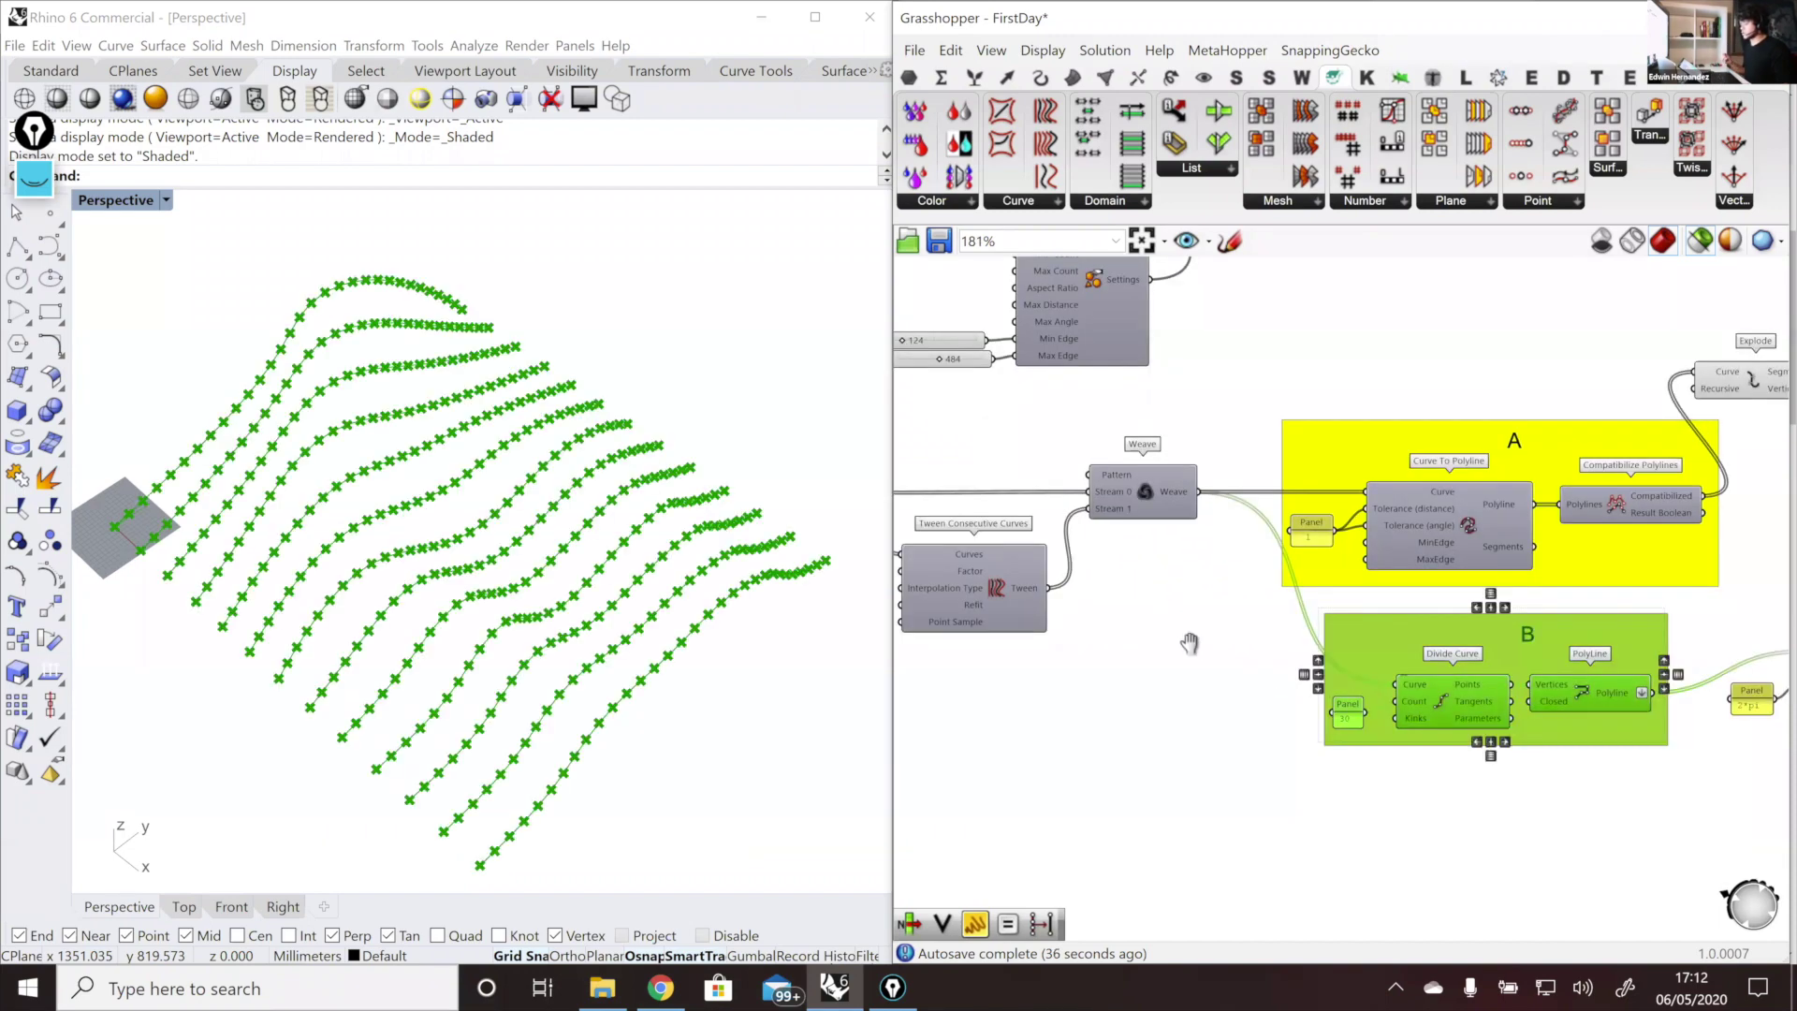
{"action": "right_click_drag", "start_coordinate": [1188, 642], "coordinate": [1016, 581]}
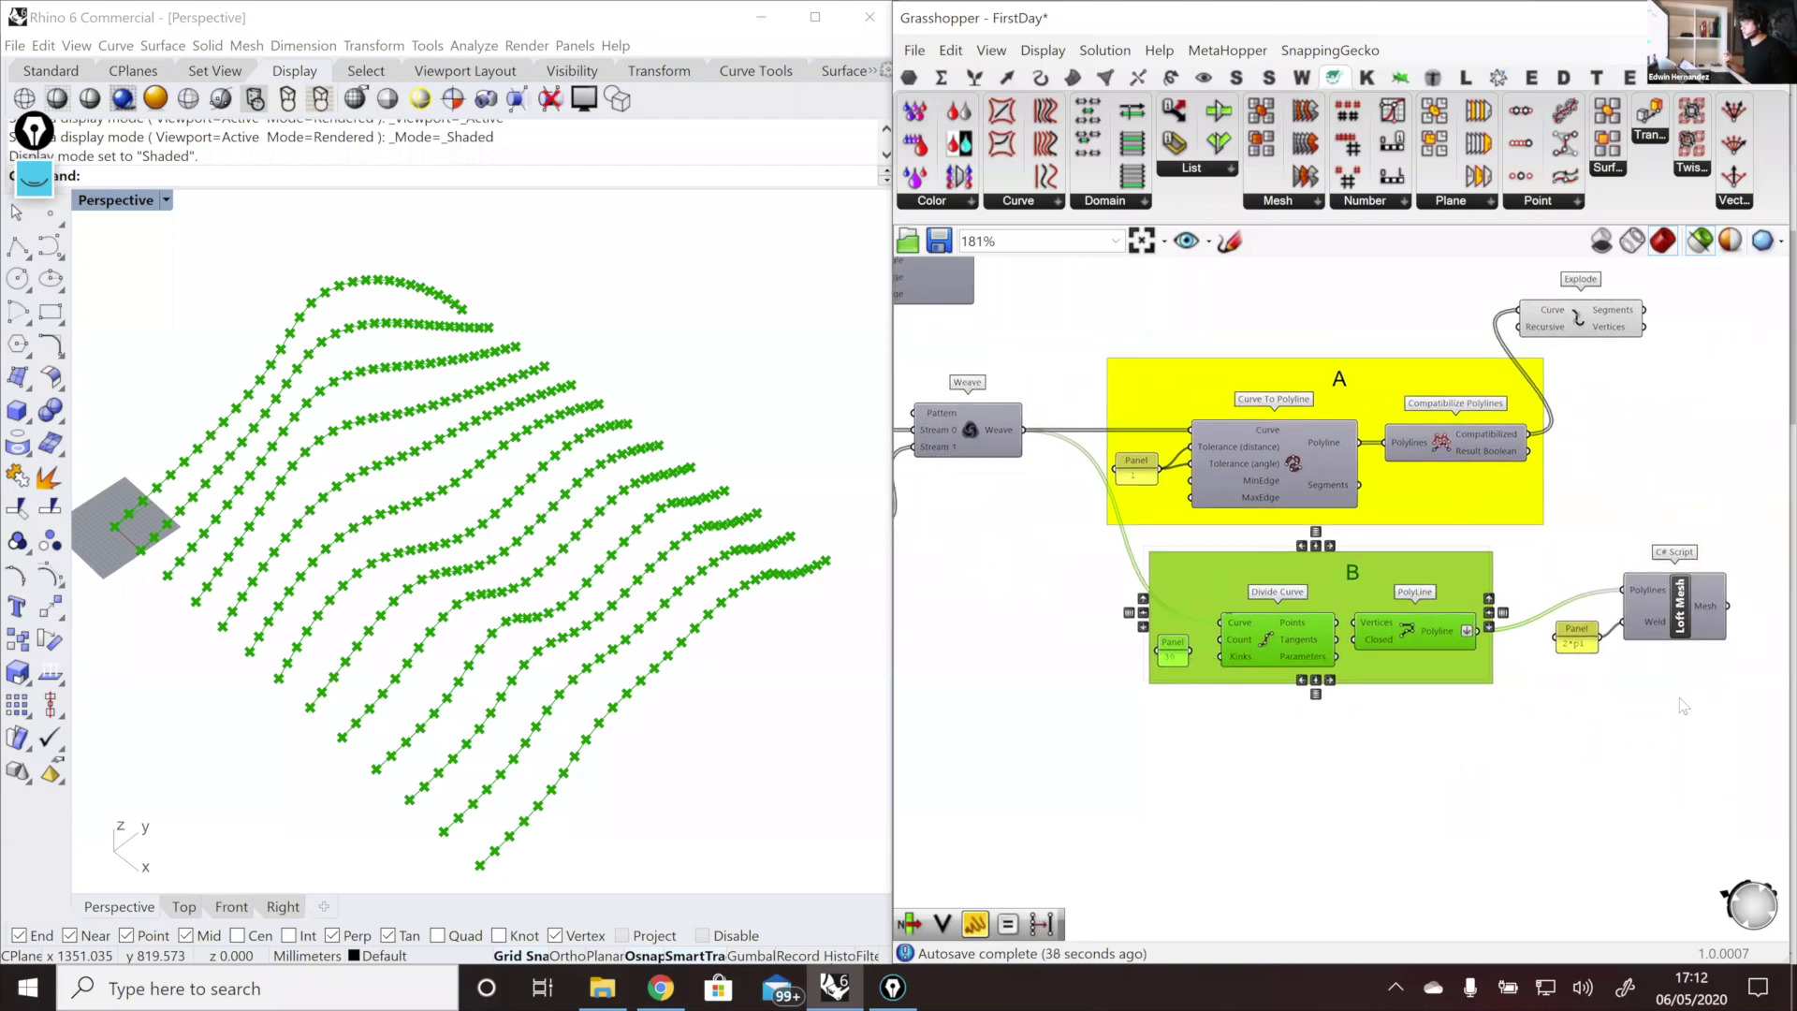
Step: Align the 2*pi panel with Loft Mesh's Weld input and inspect the value that input receives
{"action": "left_click_drag", "start_coordinate": [1536, 553], "coordinate": [1448, 675]}
{"action": "scroll", "coordinate": [1618, 725], "scroll_direction": "up", "scroll_amount": 2}
{"action": "left_click", "coordinate": [1544, 666]}
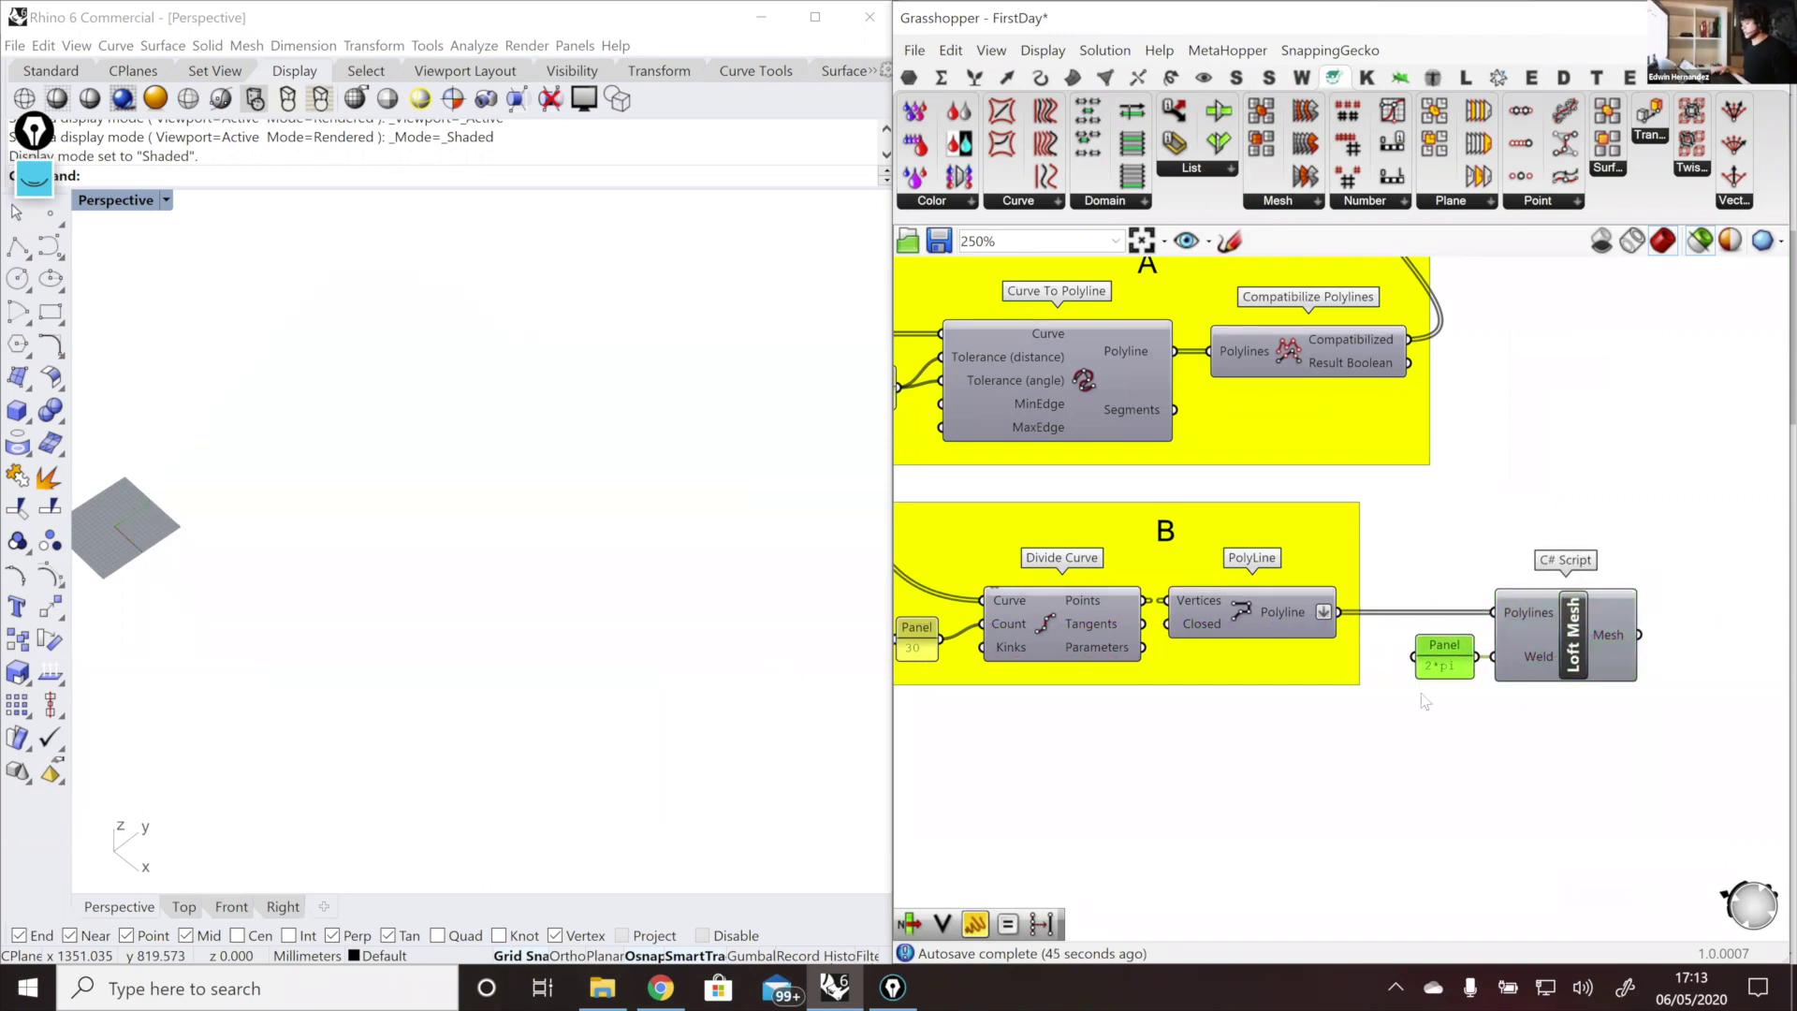
{"action": "scroll", "coordinate": [1419, 706], "scroll_direction": "right", "scroll_amount": 3}
{"action": "mouse_move", "coordinate": [1484, 680]}
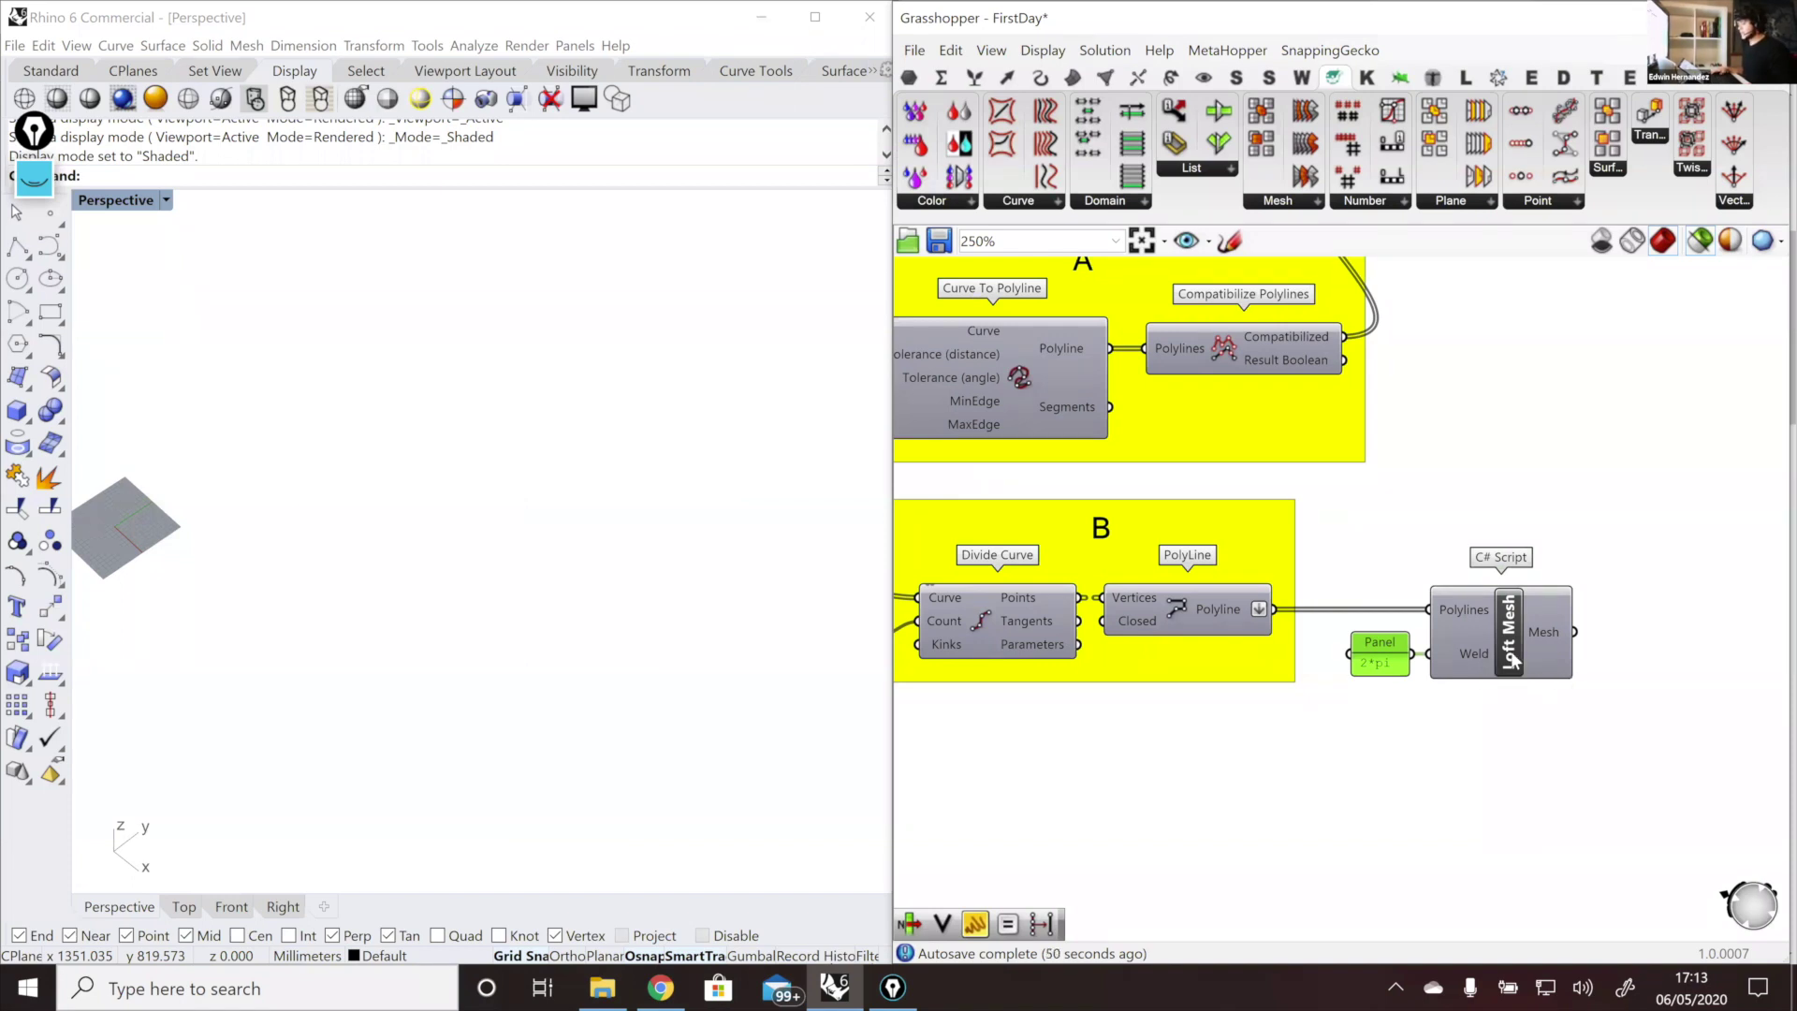
{"action": "left_click", "coordinate": [1469, 659]}
{"action": "mouse_move", "coordinate": [1468, 657]}
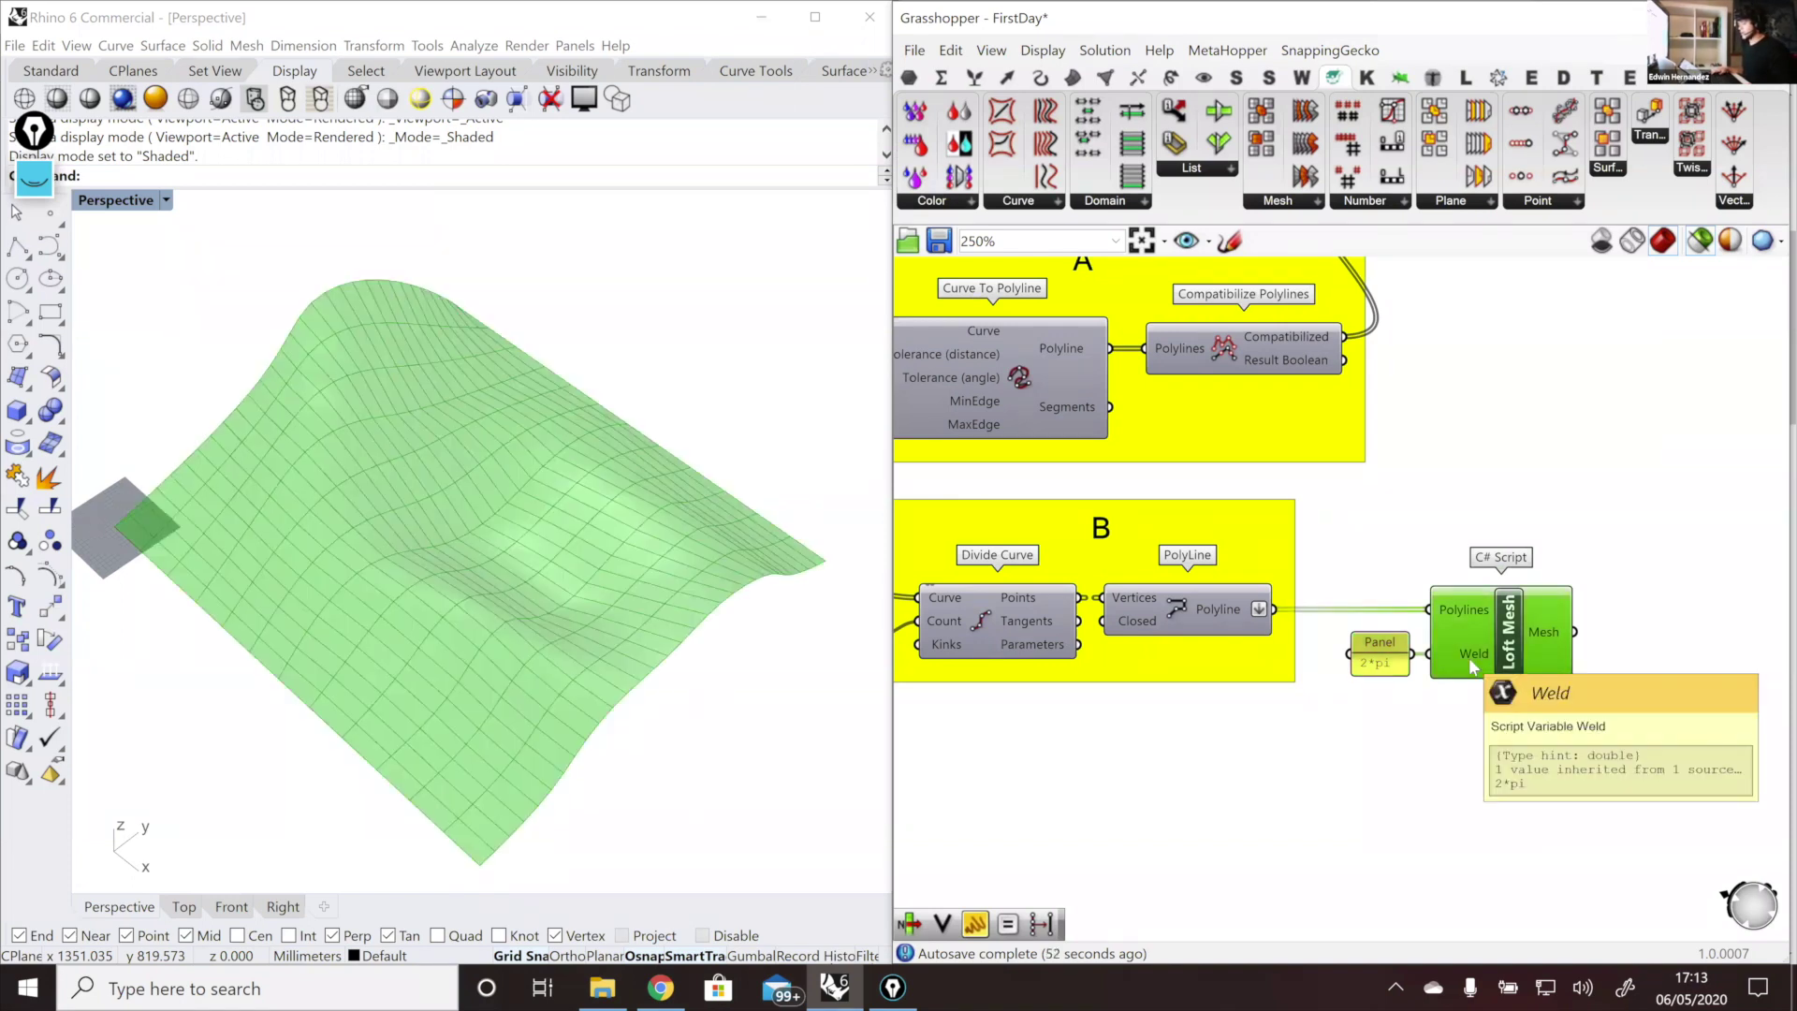
Step: Examine the reference images on smoothing, light angle, and face versus vertex normals alongside a close-up of the Loft Mesh's shading
{"action": "scroll", "coordinate": [1468, 657], "scroll_direction": "down", "scroll_amount": 5}
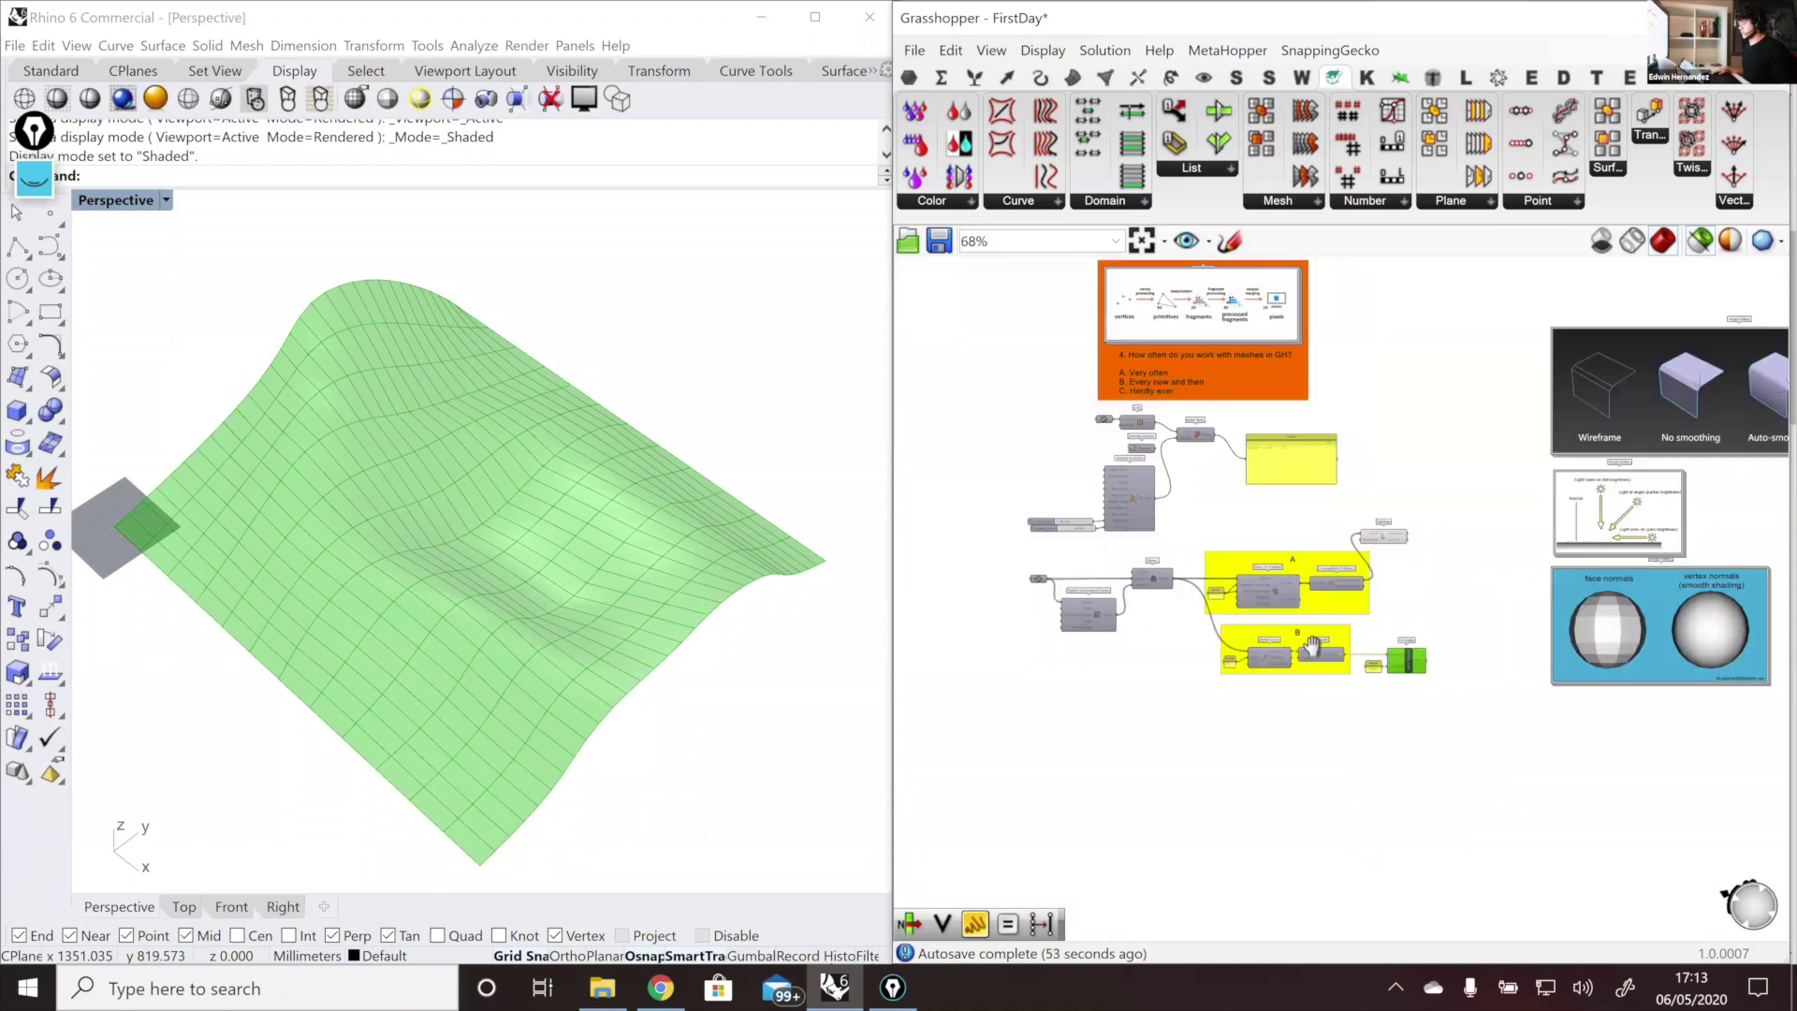
{"action": "right_click_drag", "start_coordinate": [1475, 637], "coordinate": [1442, 642]}
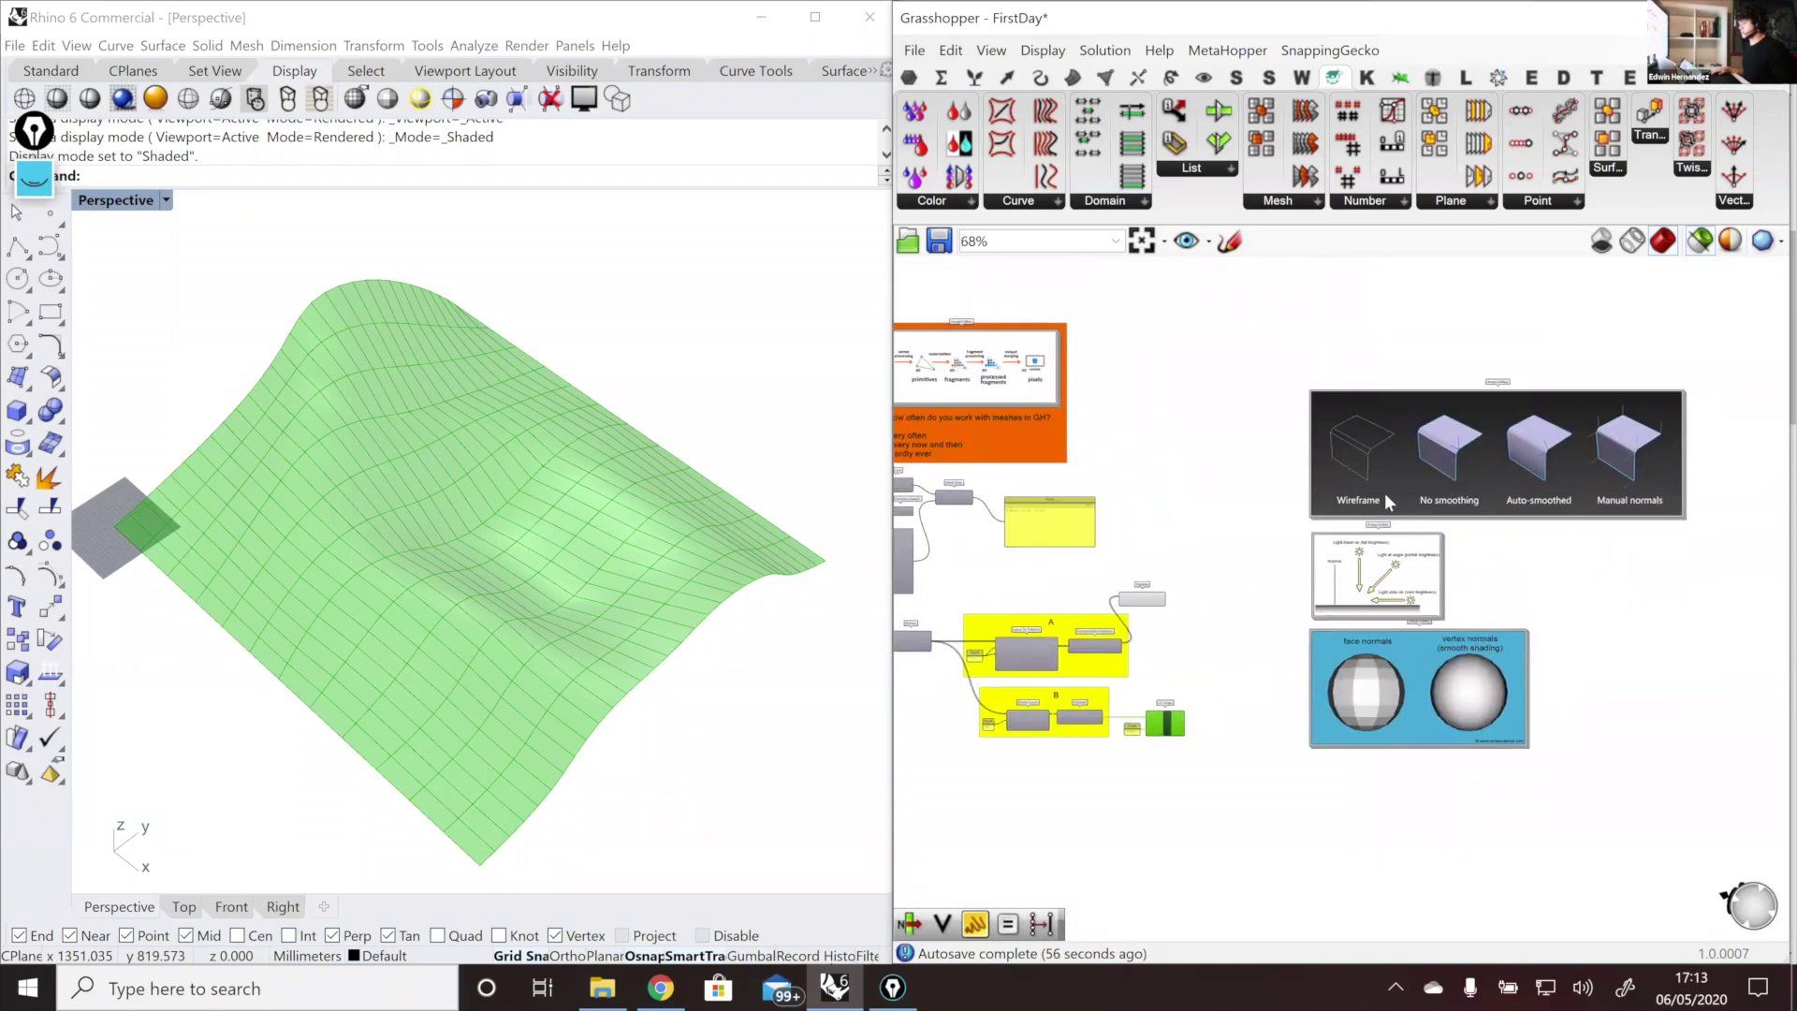
{"action": "scroll", "coordinate": [1449, 508], "scroll_direction": "up", "scroll_amount": 1}
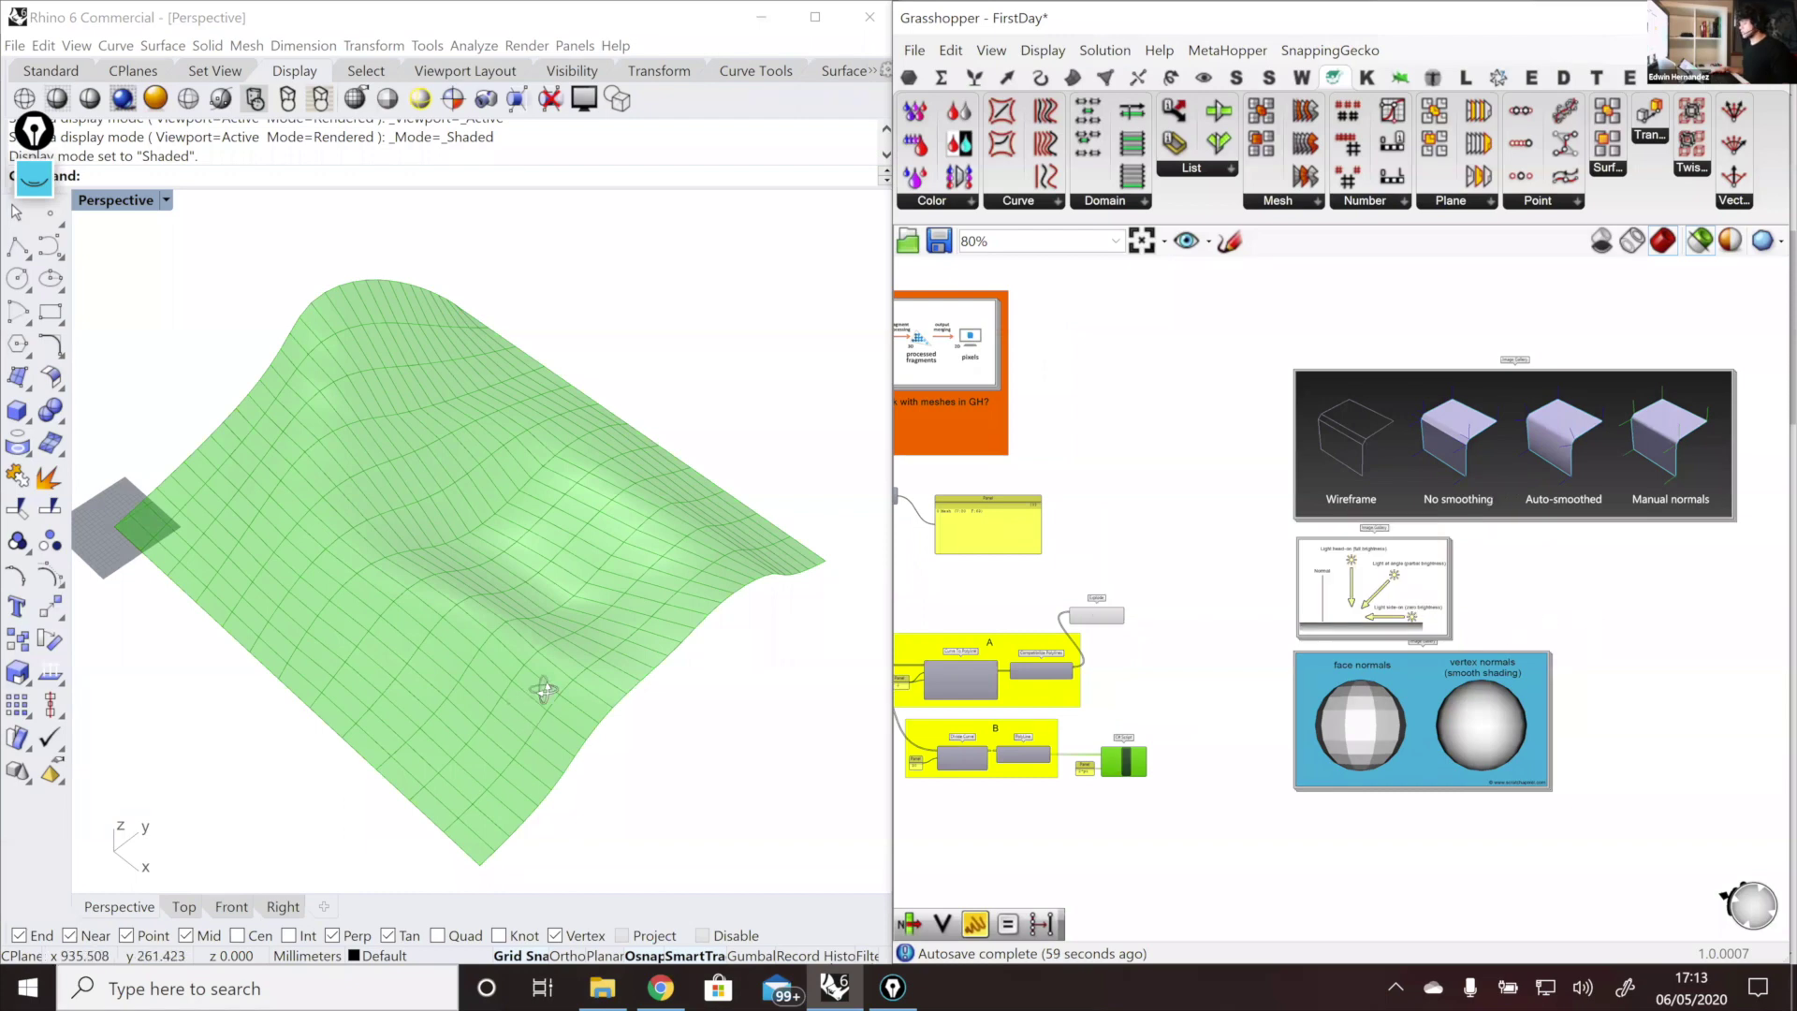
{"action": "right_click_drag", "start_coordinate": [542, 691], "coordinate": [670, 720]}
{"action": "scroll", "coordinate": [672, 721], "scroll_direction": "up", "scroll_amount": 2}
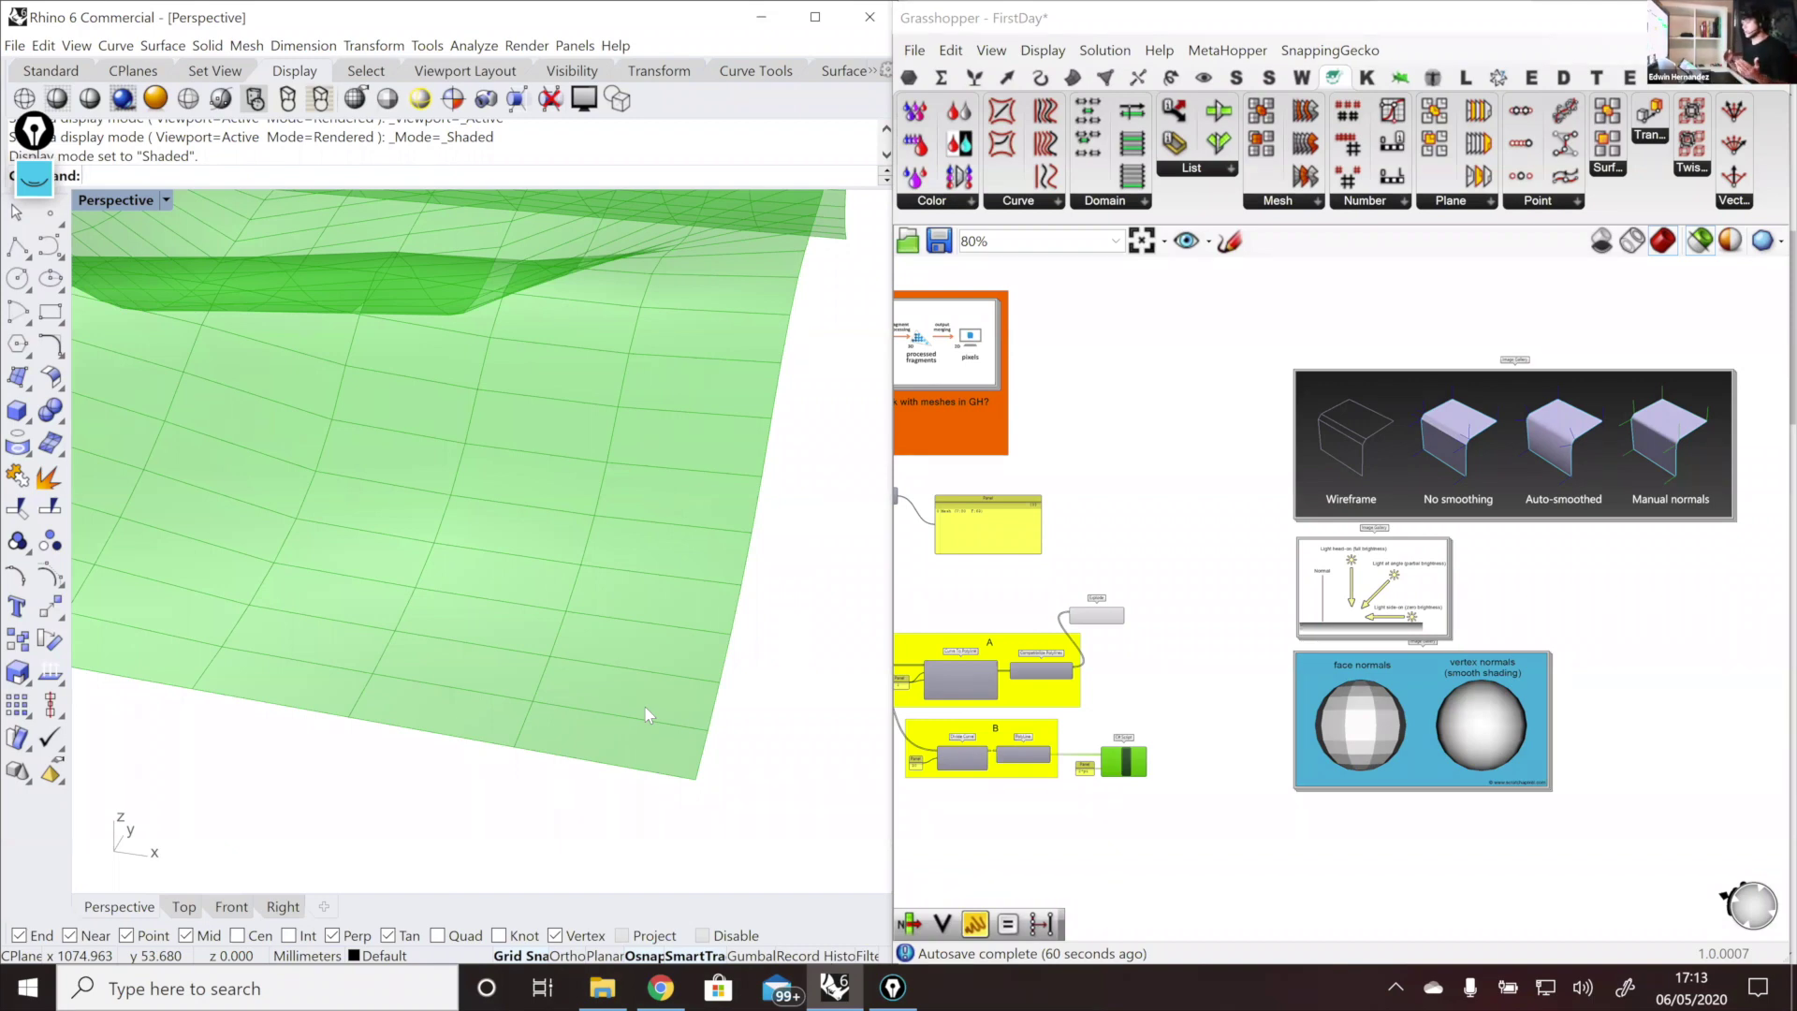
{"action": "scroll", "coordinate": [531, 654], "scroll_direction": "up", "scroll_amount": 2}
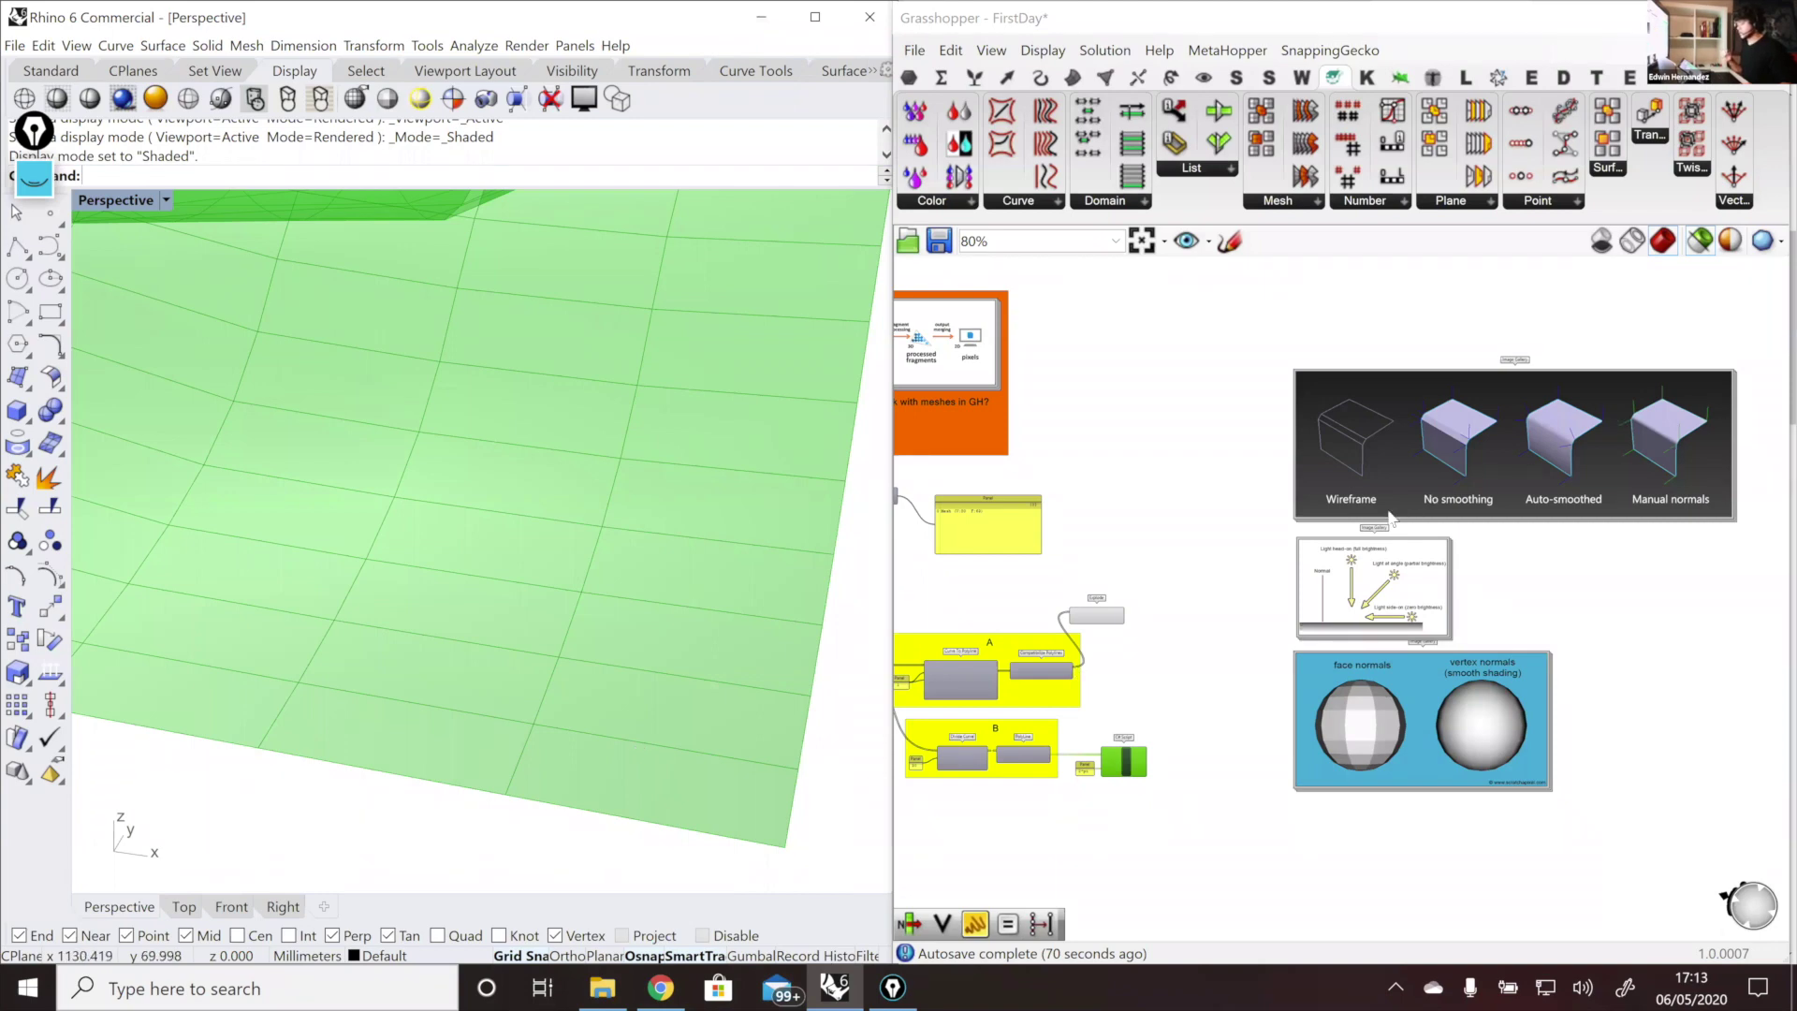
{"action": "scroll", "coordinate": [1071, 771], "scroll_direction": "up", "scroll_amount": 4}
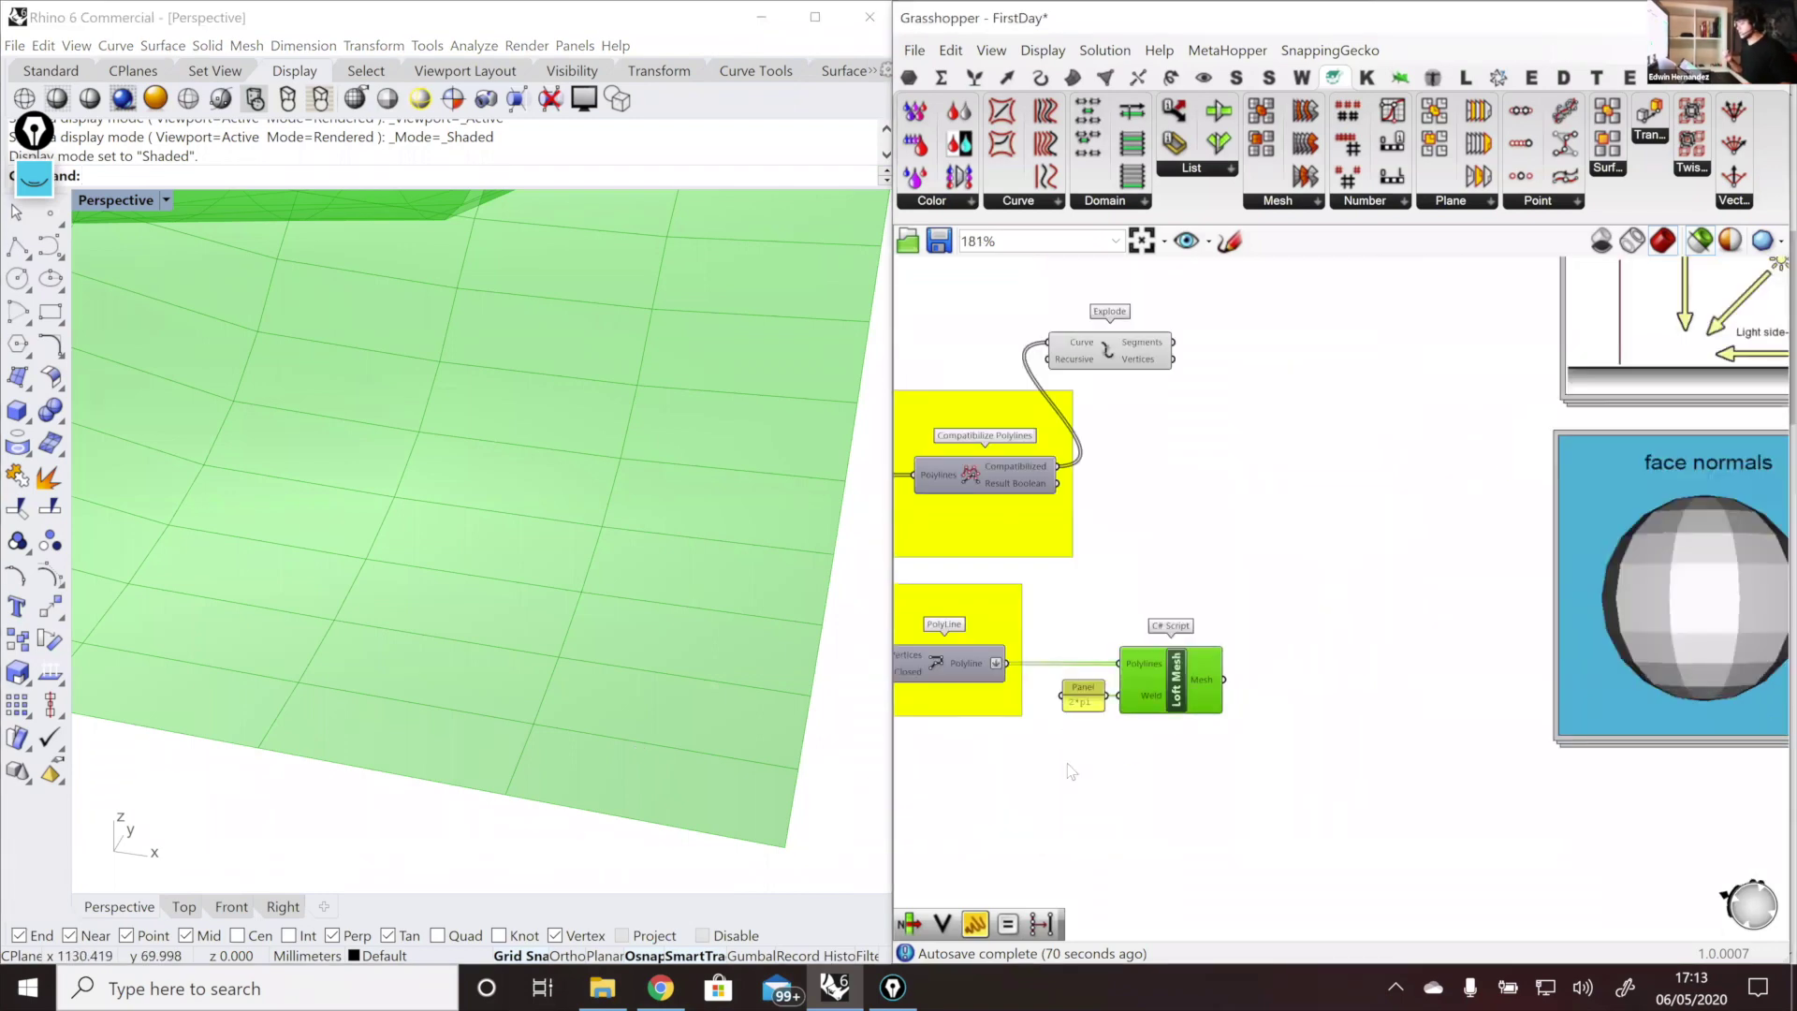
{"action": "scroll", "coordinate": [1170, 716], "scroll_direction": "down", "scroll_amount": 3}
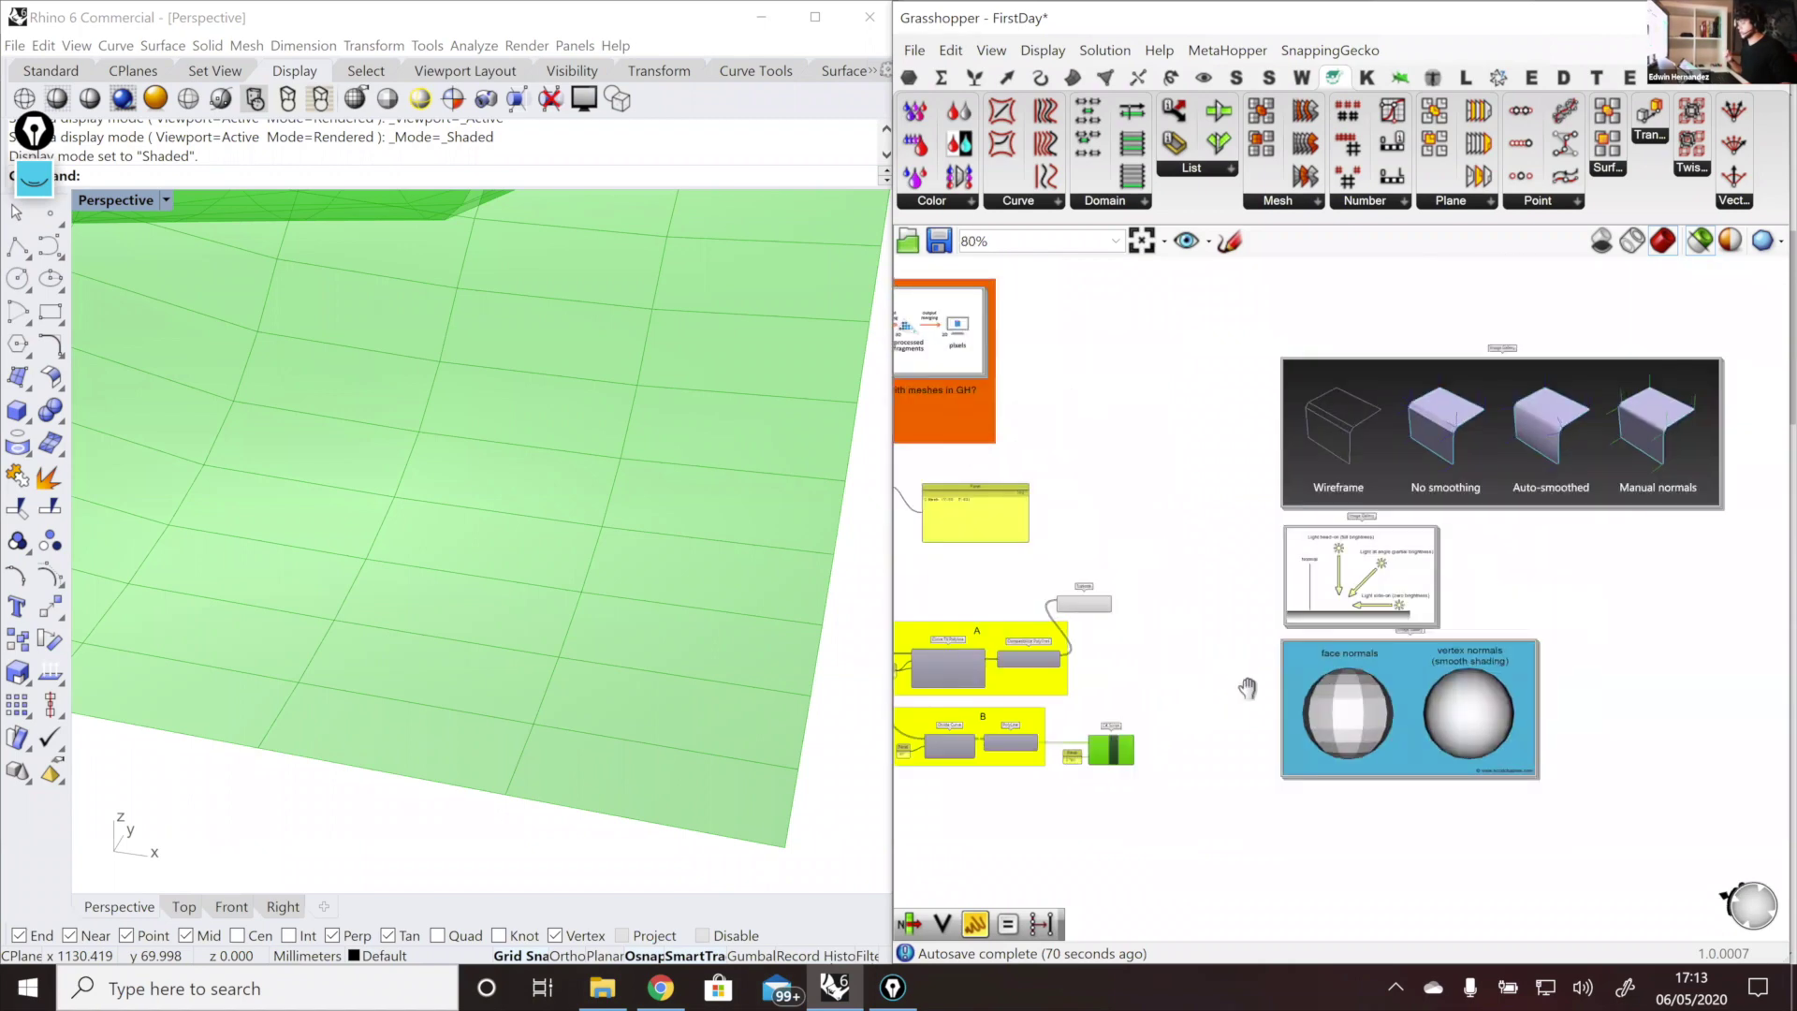
Step: Examine the whole lofted mesh in perspective alongside the Loft Mesh component and its Polylines and Weld inputs
{"action": "scroll", "coordinate": [1204, 695], "scroll_direction": "up", "scroll_amount": 5}
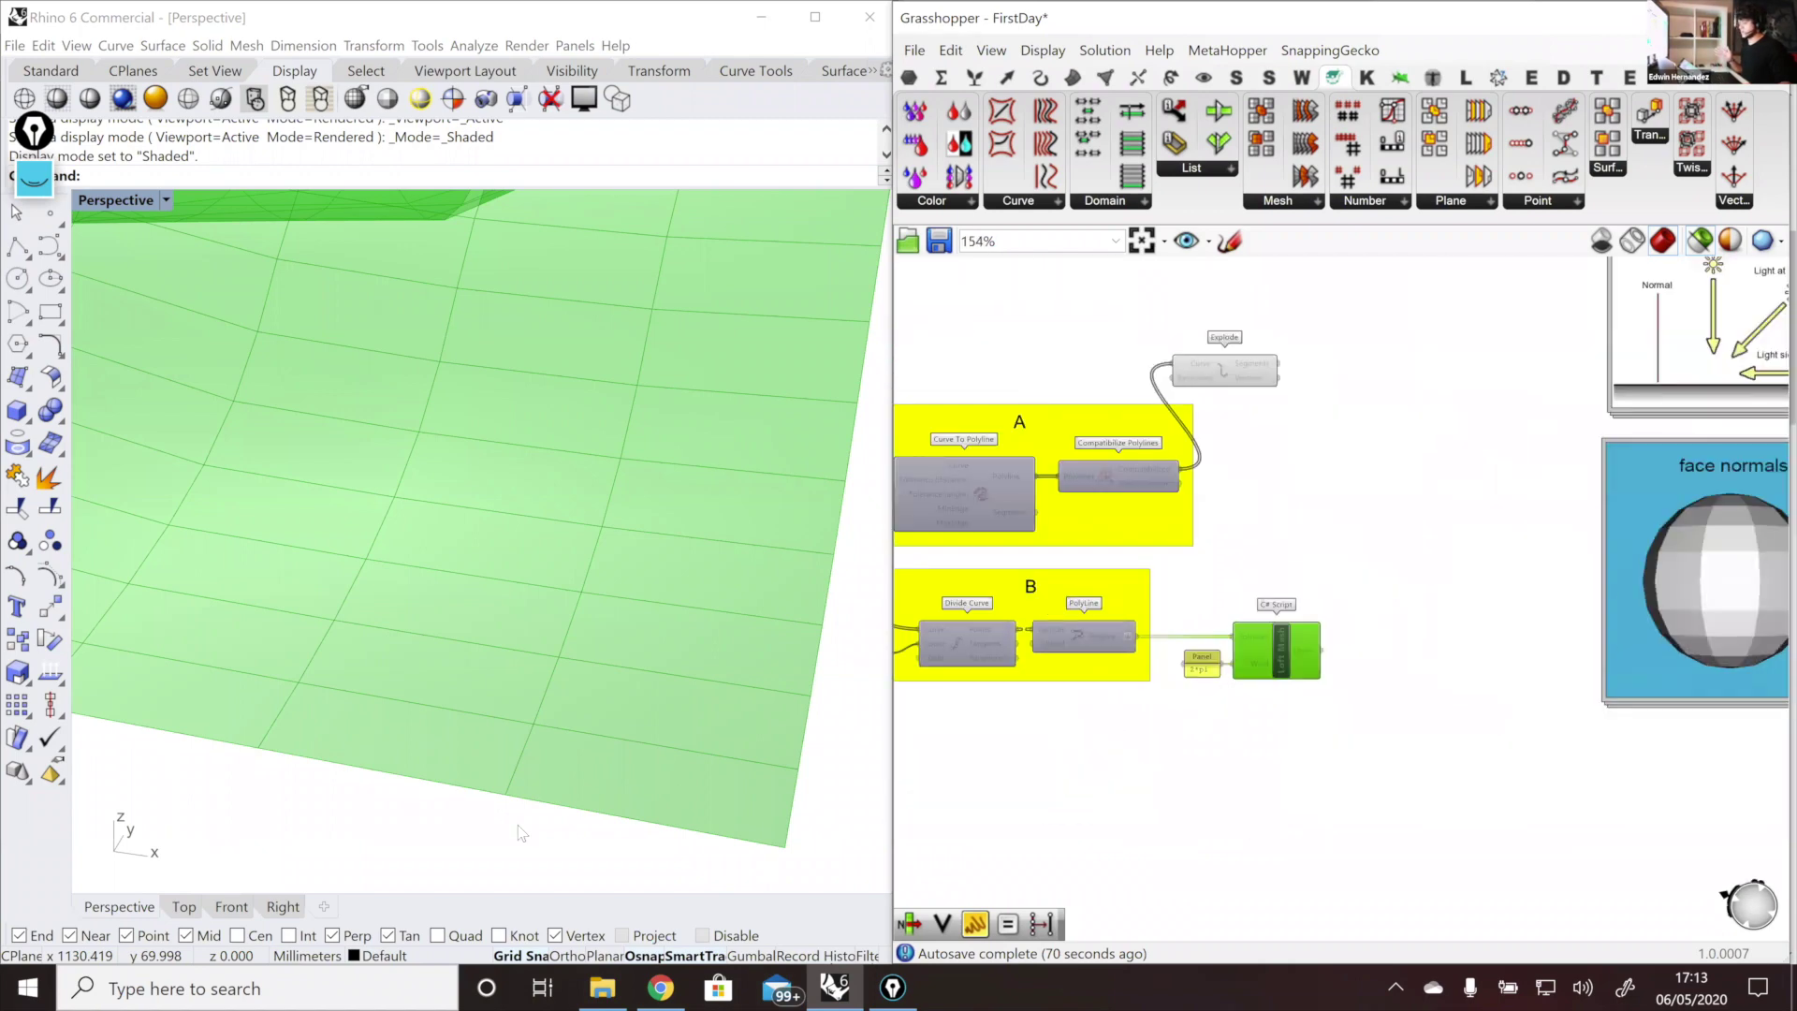
{"action": "right_click_drag", "start_coordinate": [528, 789], "coordinate": [421, 779]}
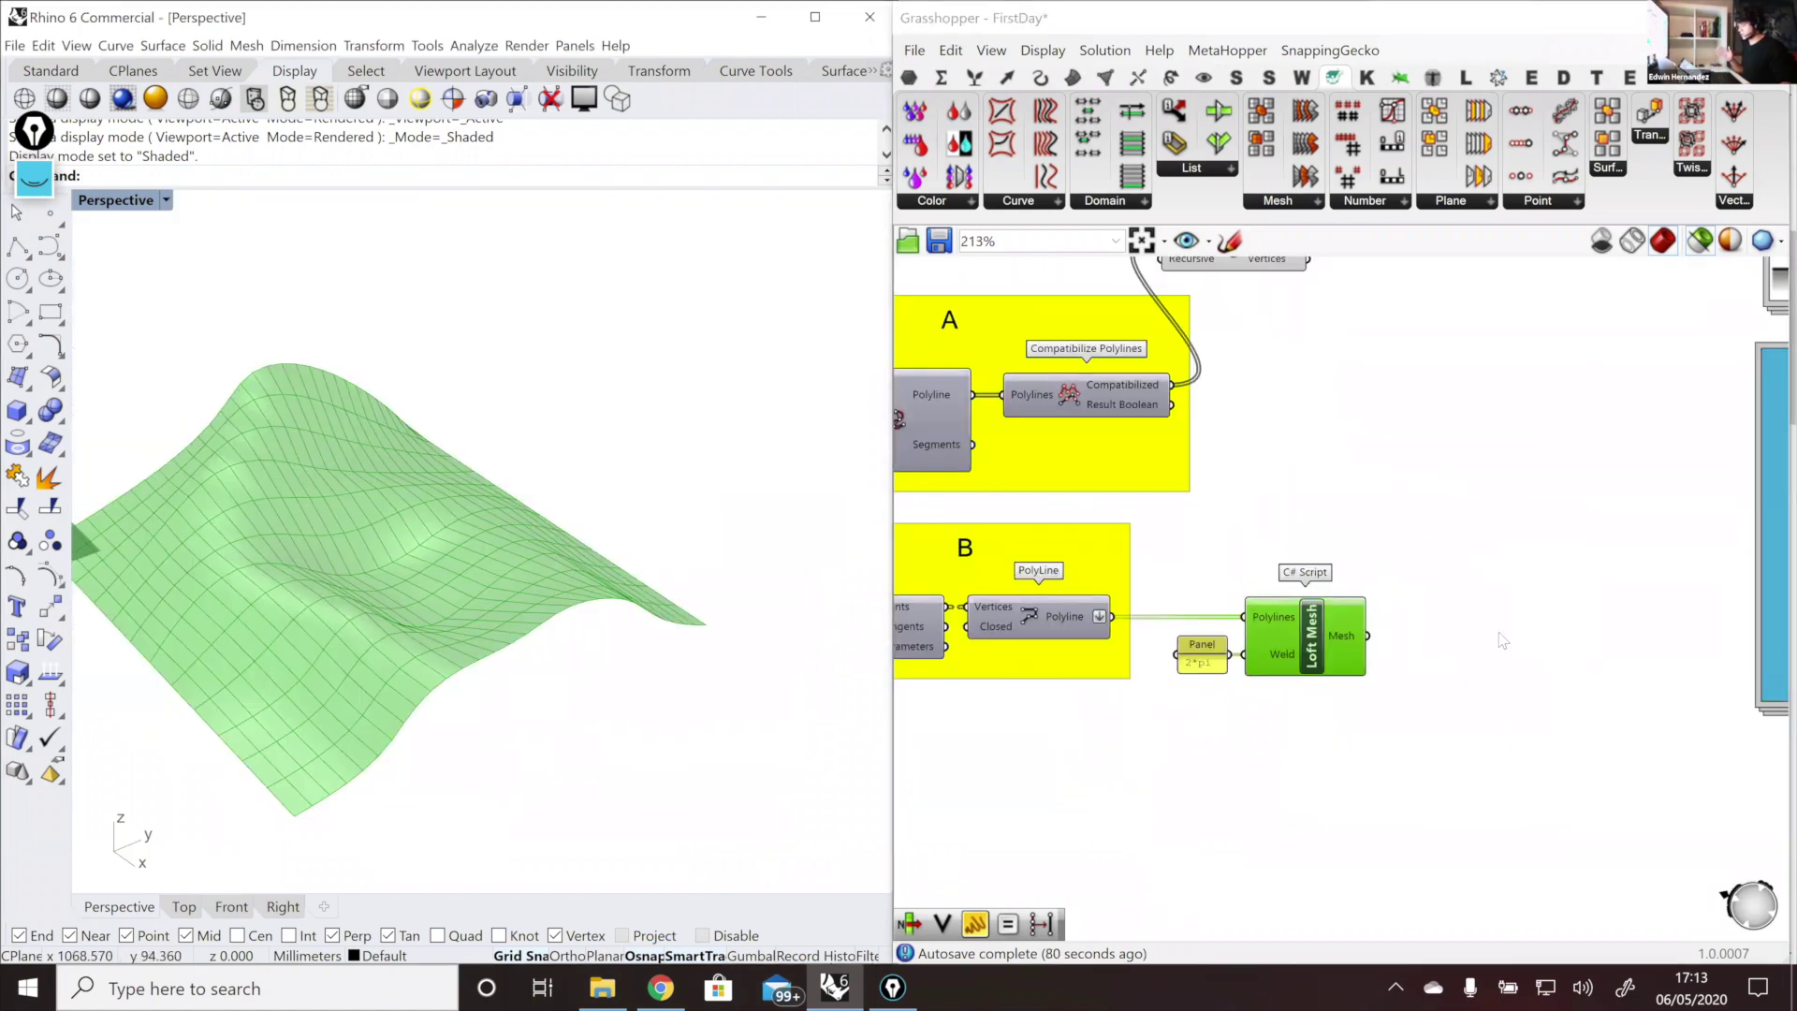
{"action": "scroll", "coordinate": [1546, 445], "scroll_direction": "down", "scroll_amount": 4}
Step: Examine the reference image comparing wireframe, no smoothing, auto-smoothed and manual normals, together with the light-angle diagram
{"action": "scroll", "coordinate": [1359, 547], "scroll_direction": "up", "scroll_amount": 5}
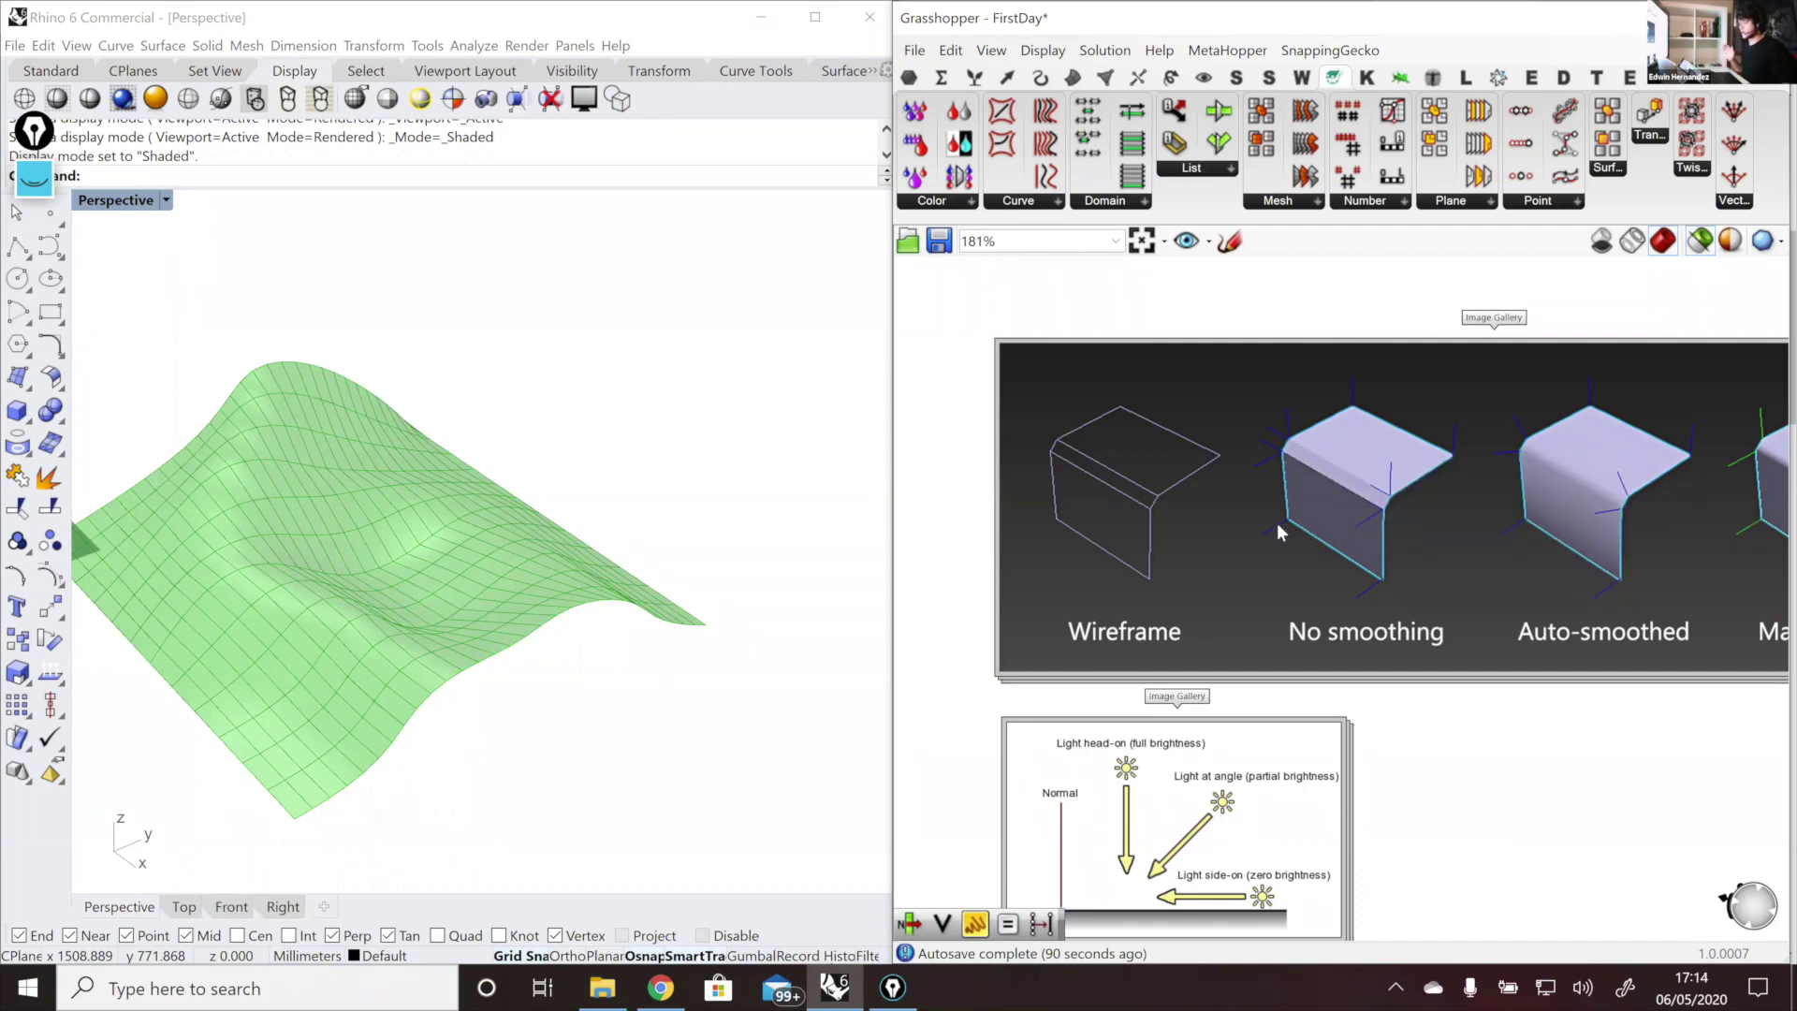
{"action": "scroll", "coordinate": [1277, 522], "scroll_direction": "down", "scroll_amount": 2}
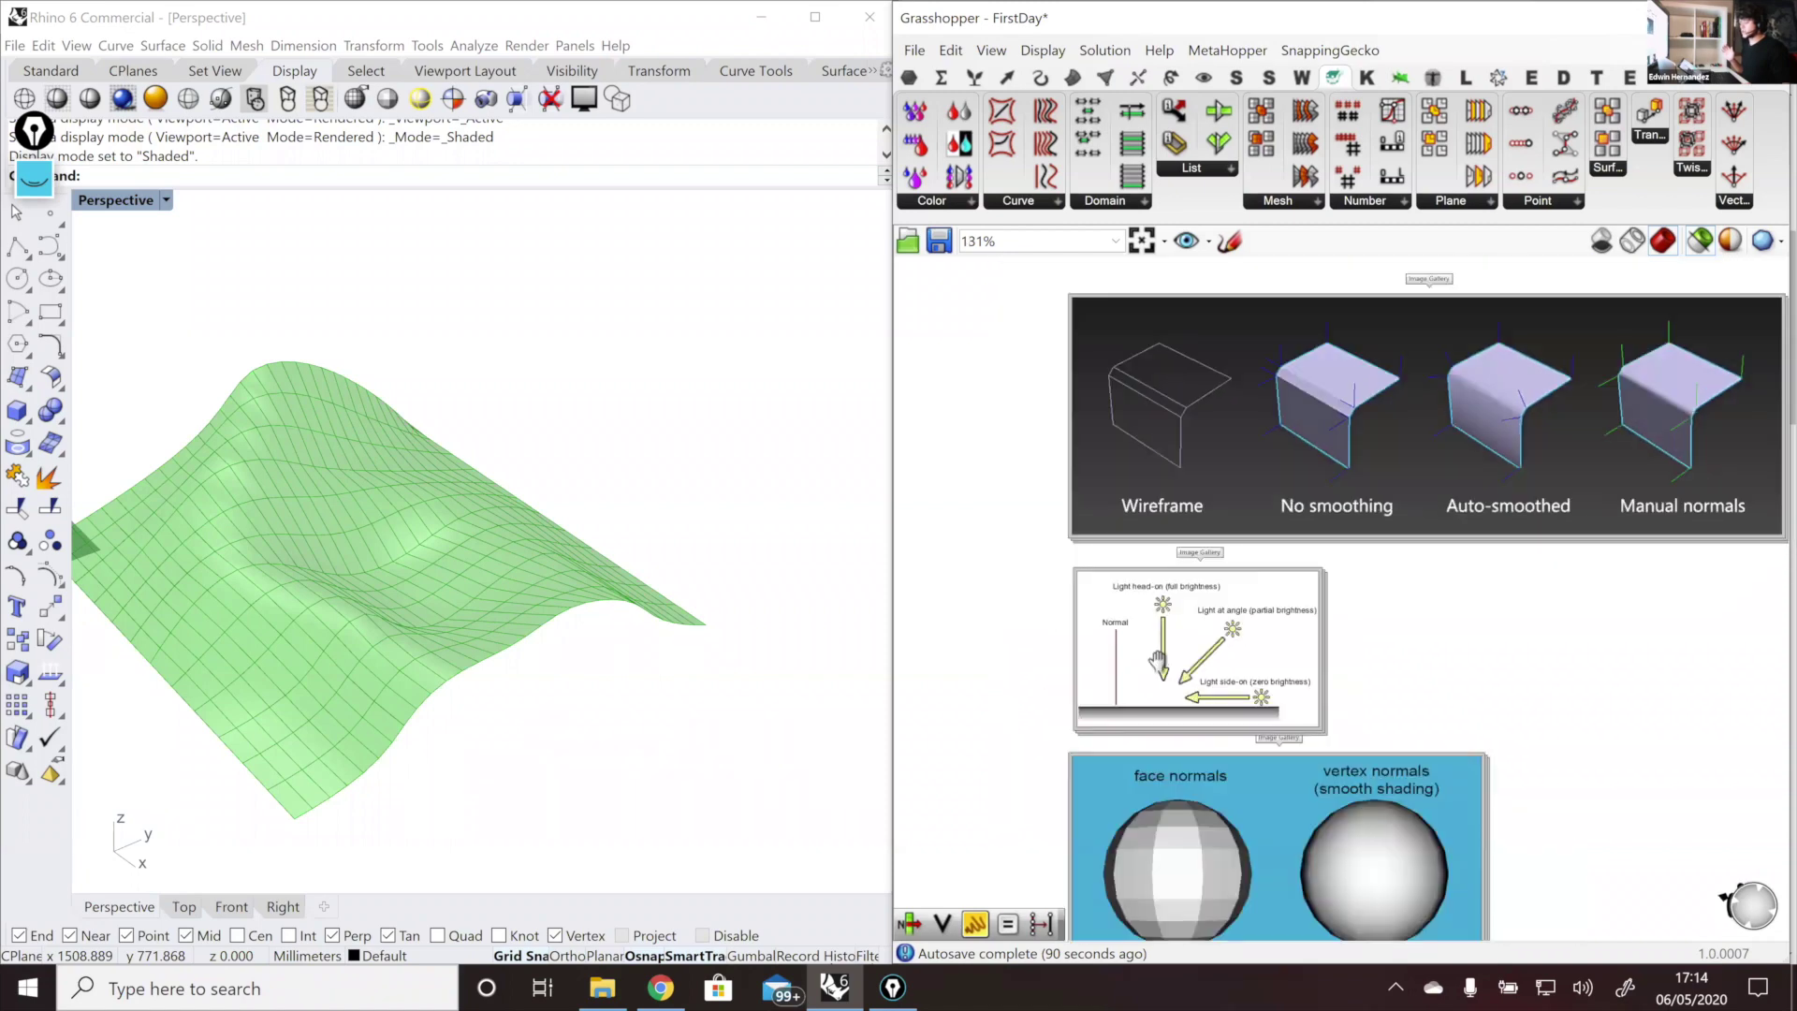
{"action": "scroll", "coordinate": [1355, 368], "scroll_direction": "up", "scroll_amount": 1}
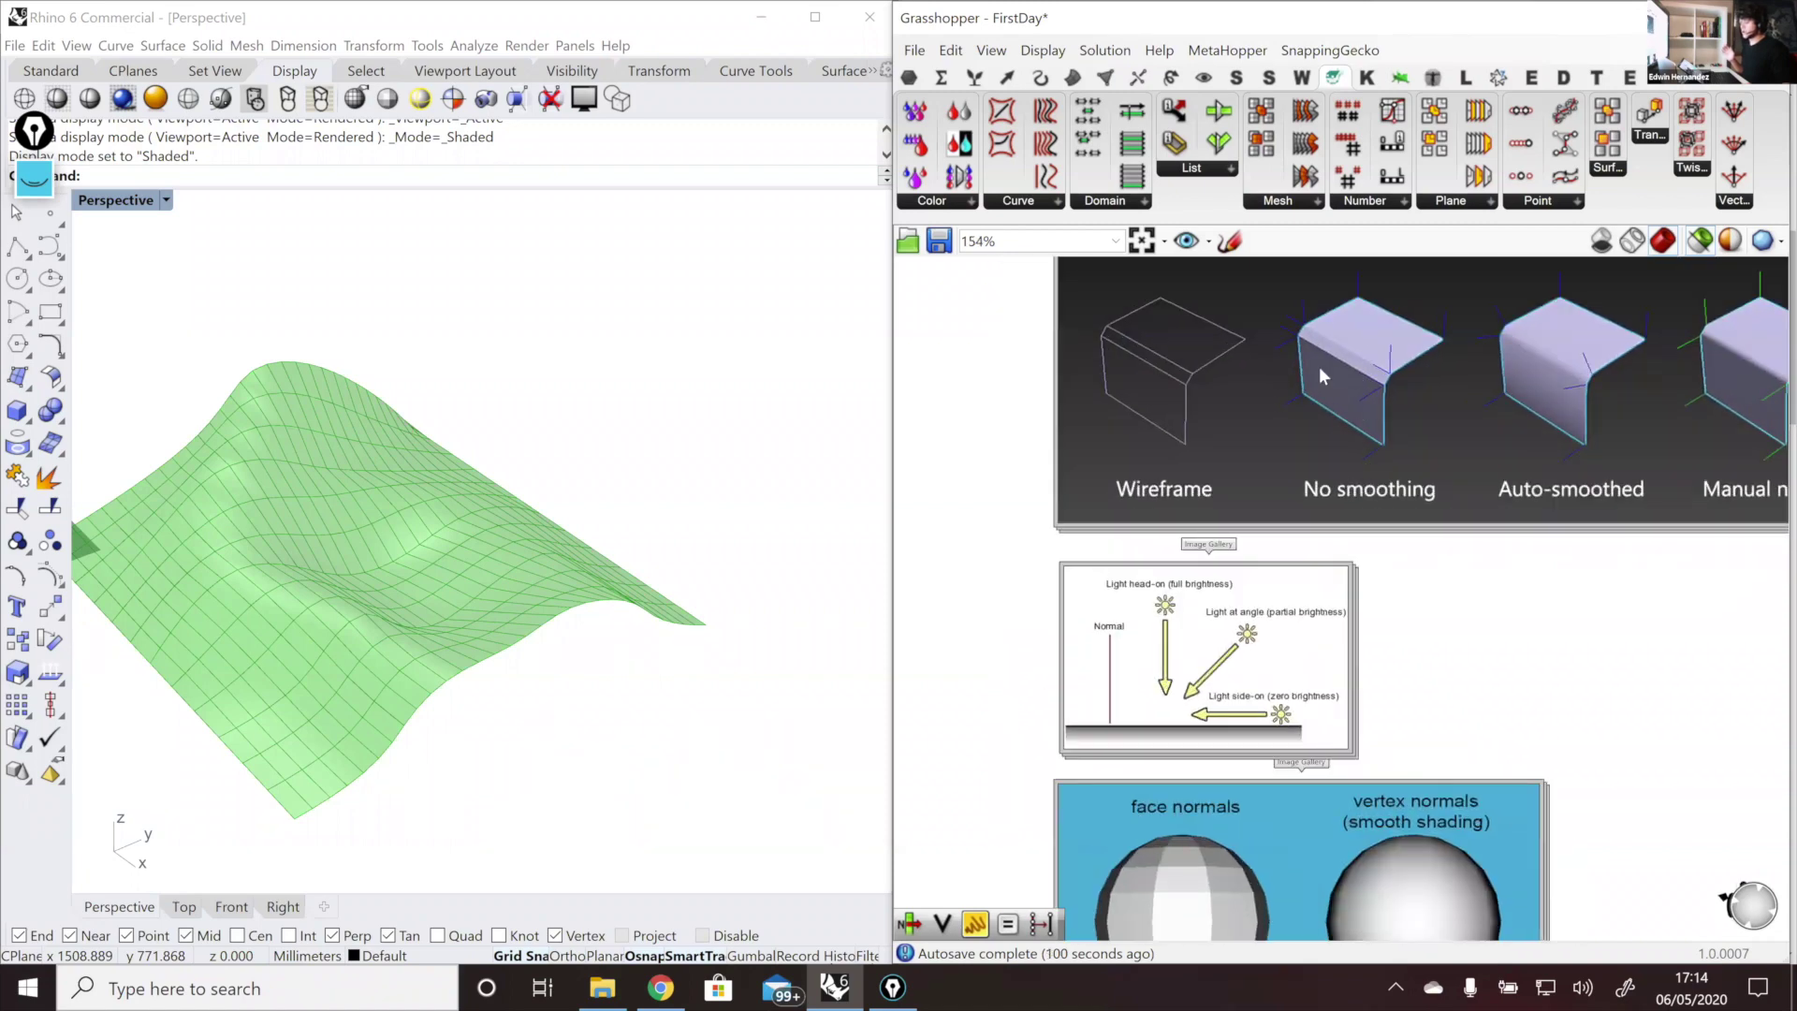
{"action": "right_click_drag", "start_coordinate": [1396, 367], "coordinate": [1374, 367]}
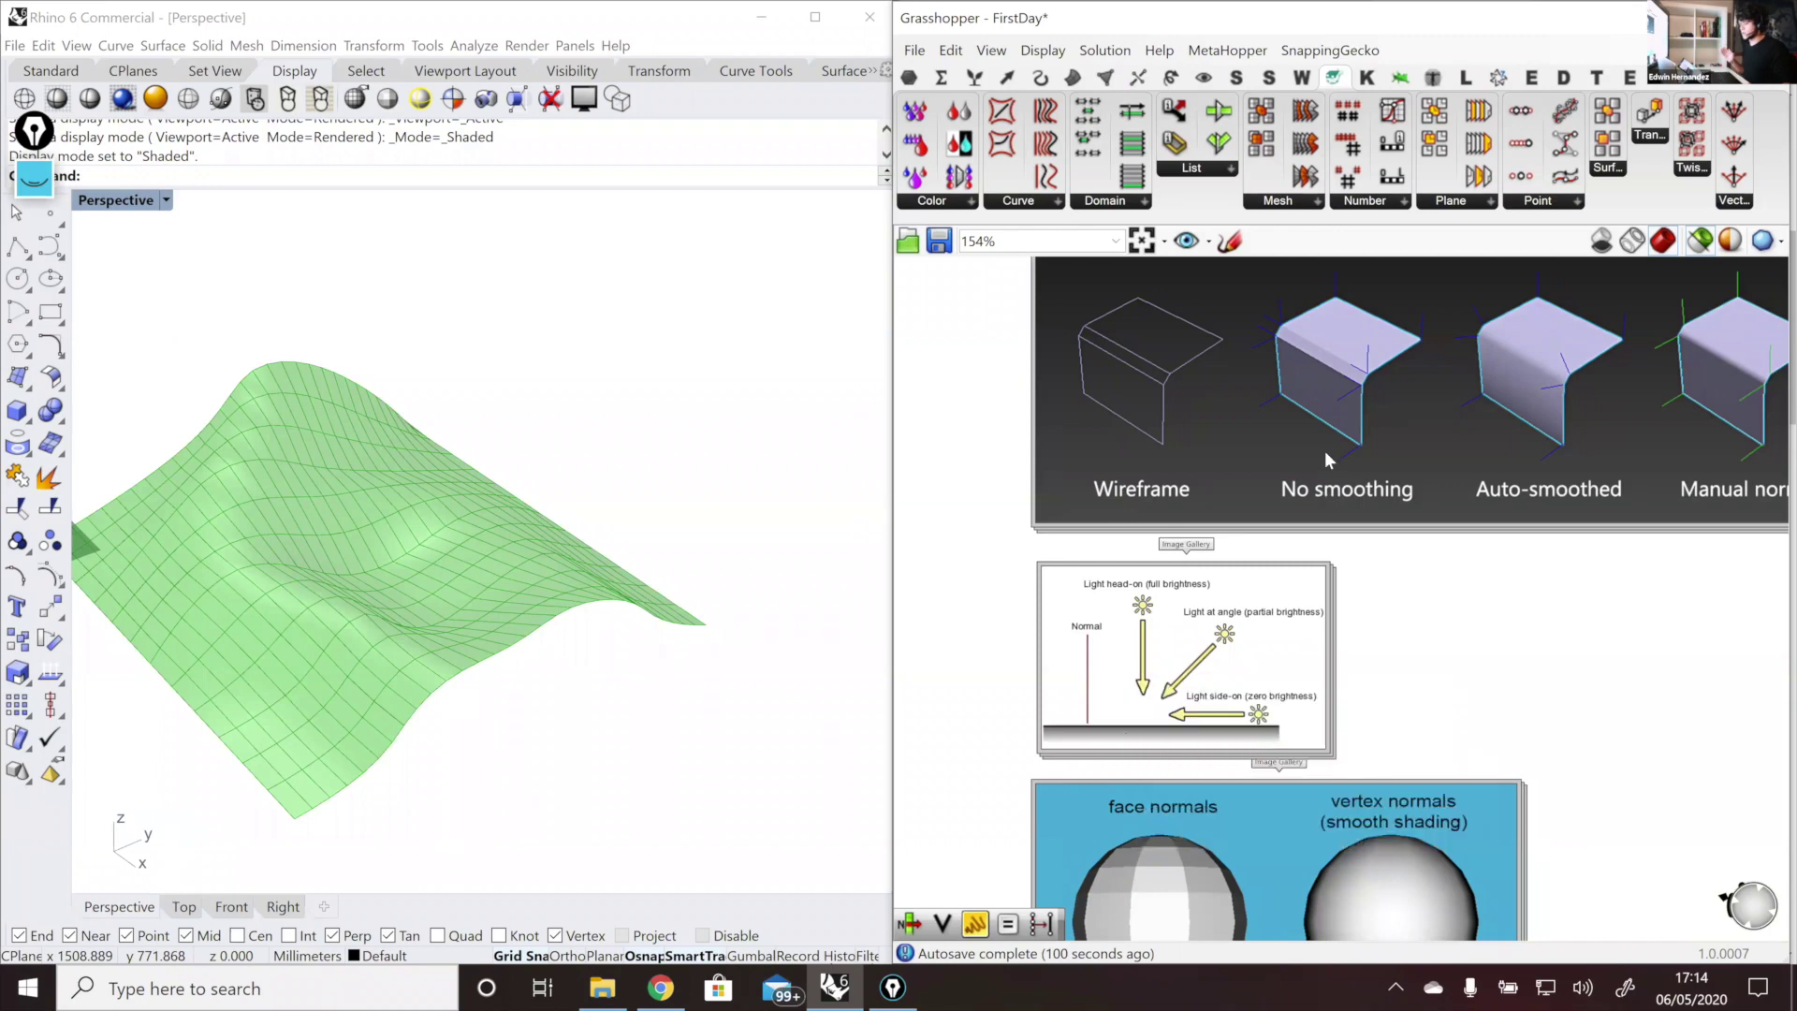
{"action": "right_click_drag", "start_coordinate": [1299, 377], "coordinate": [1246, 409]}
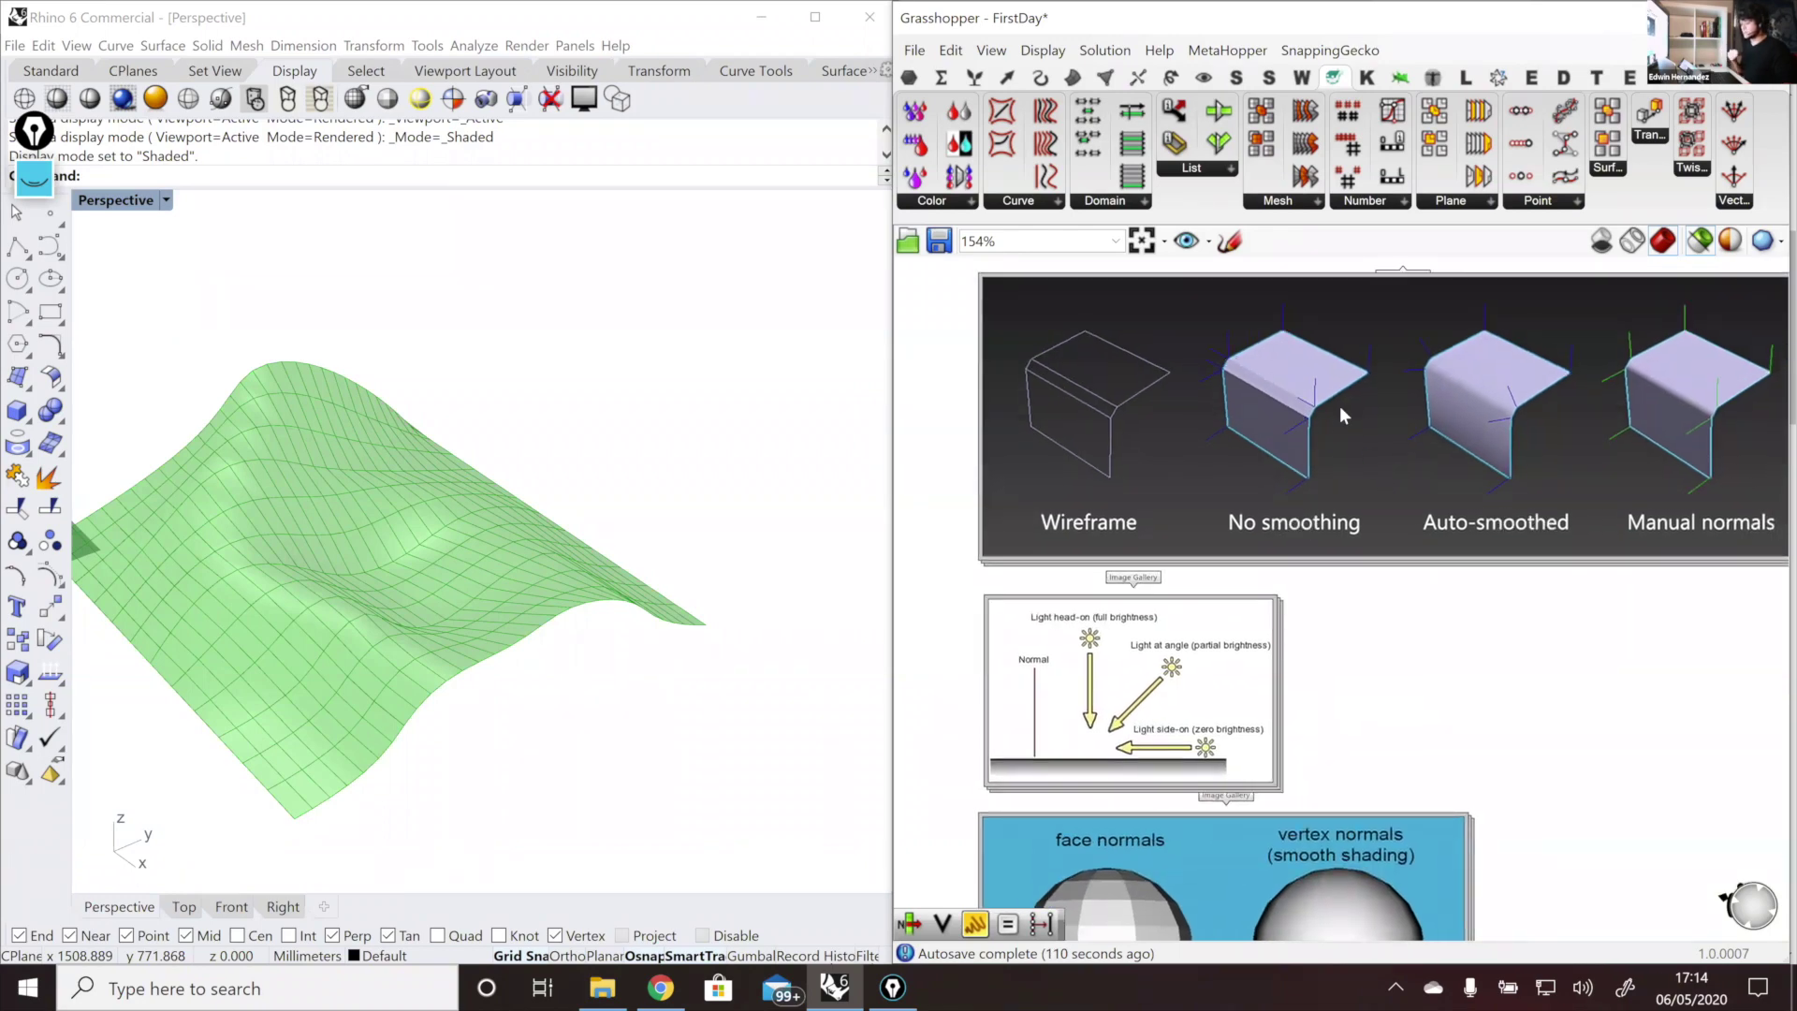
{"action": "right_click_drag", "start_coordinate": [1369, 421], "coordinate": [1320, 443]}
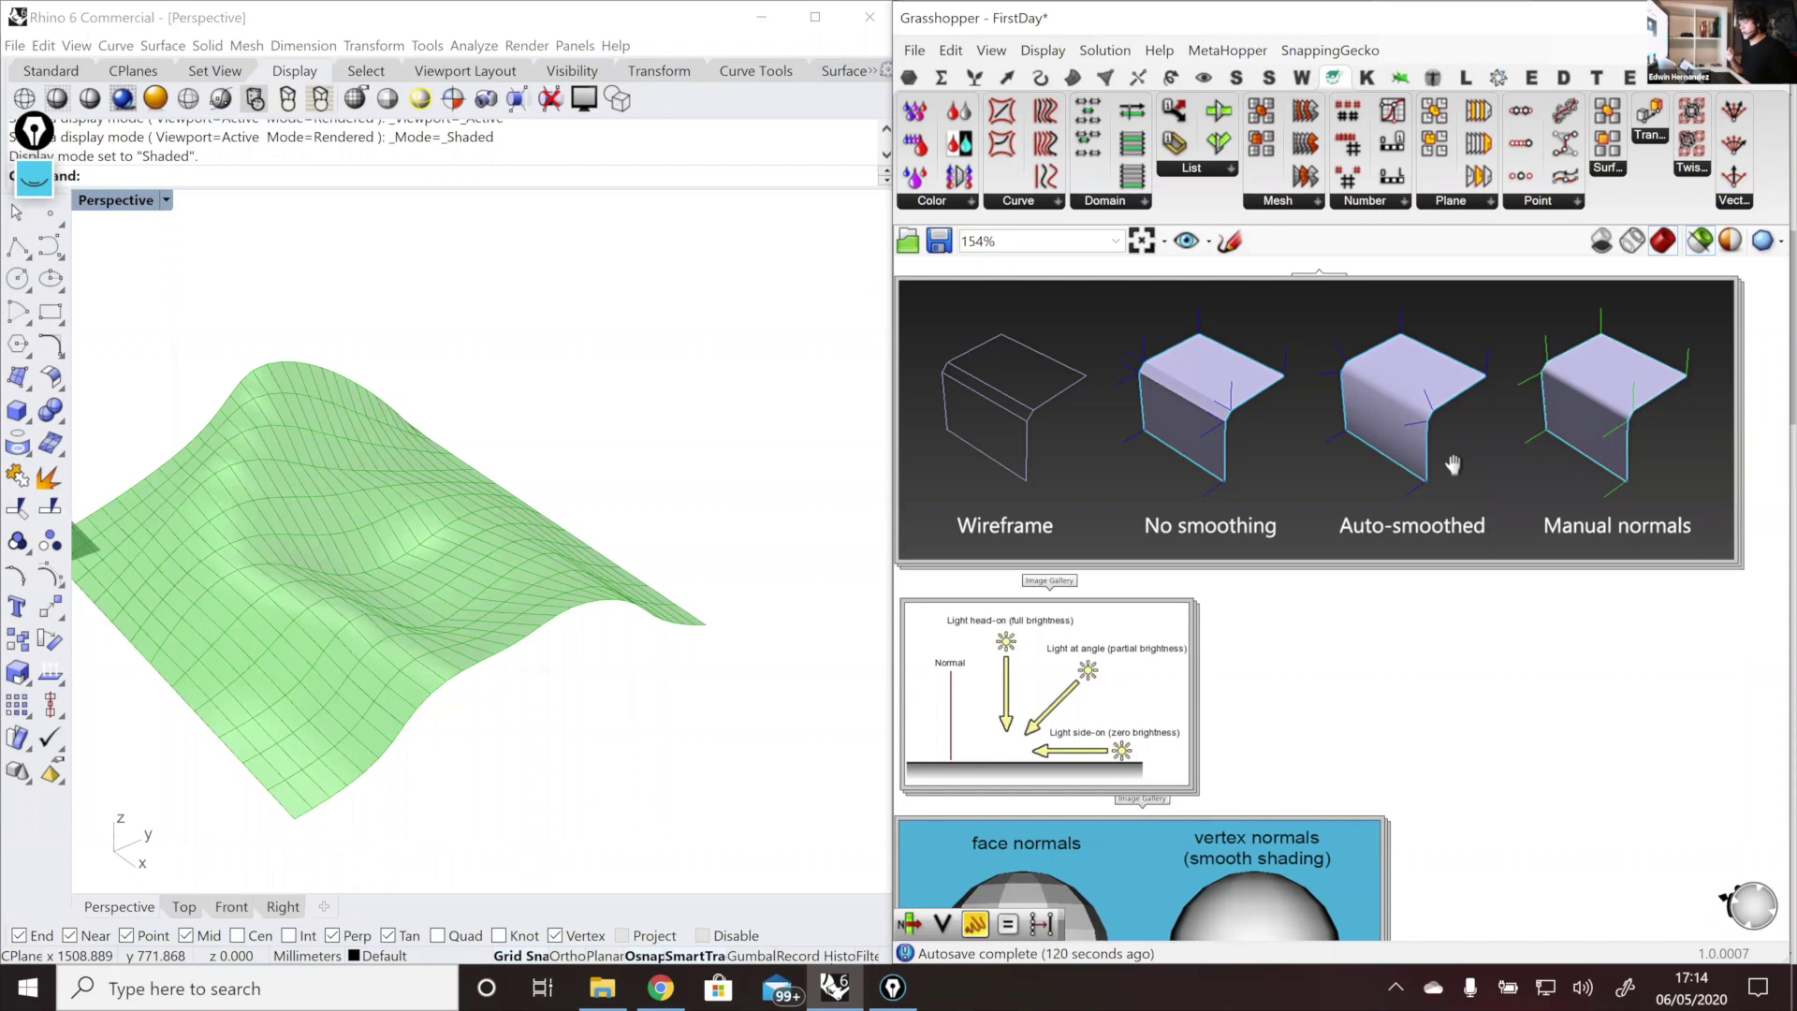
{"action": "right_click_drag", "start_coordinate": [1452, 465], "coordinate": [1475, 473]}
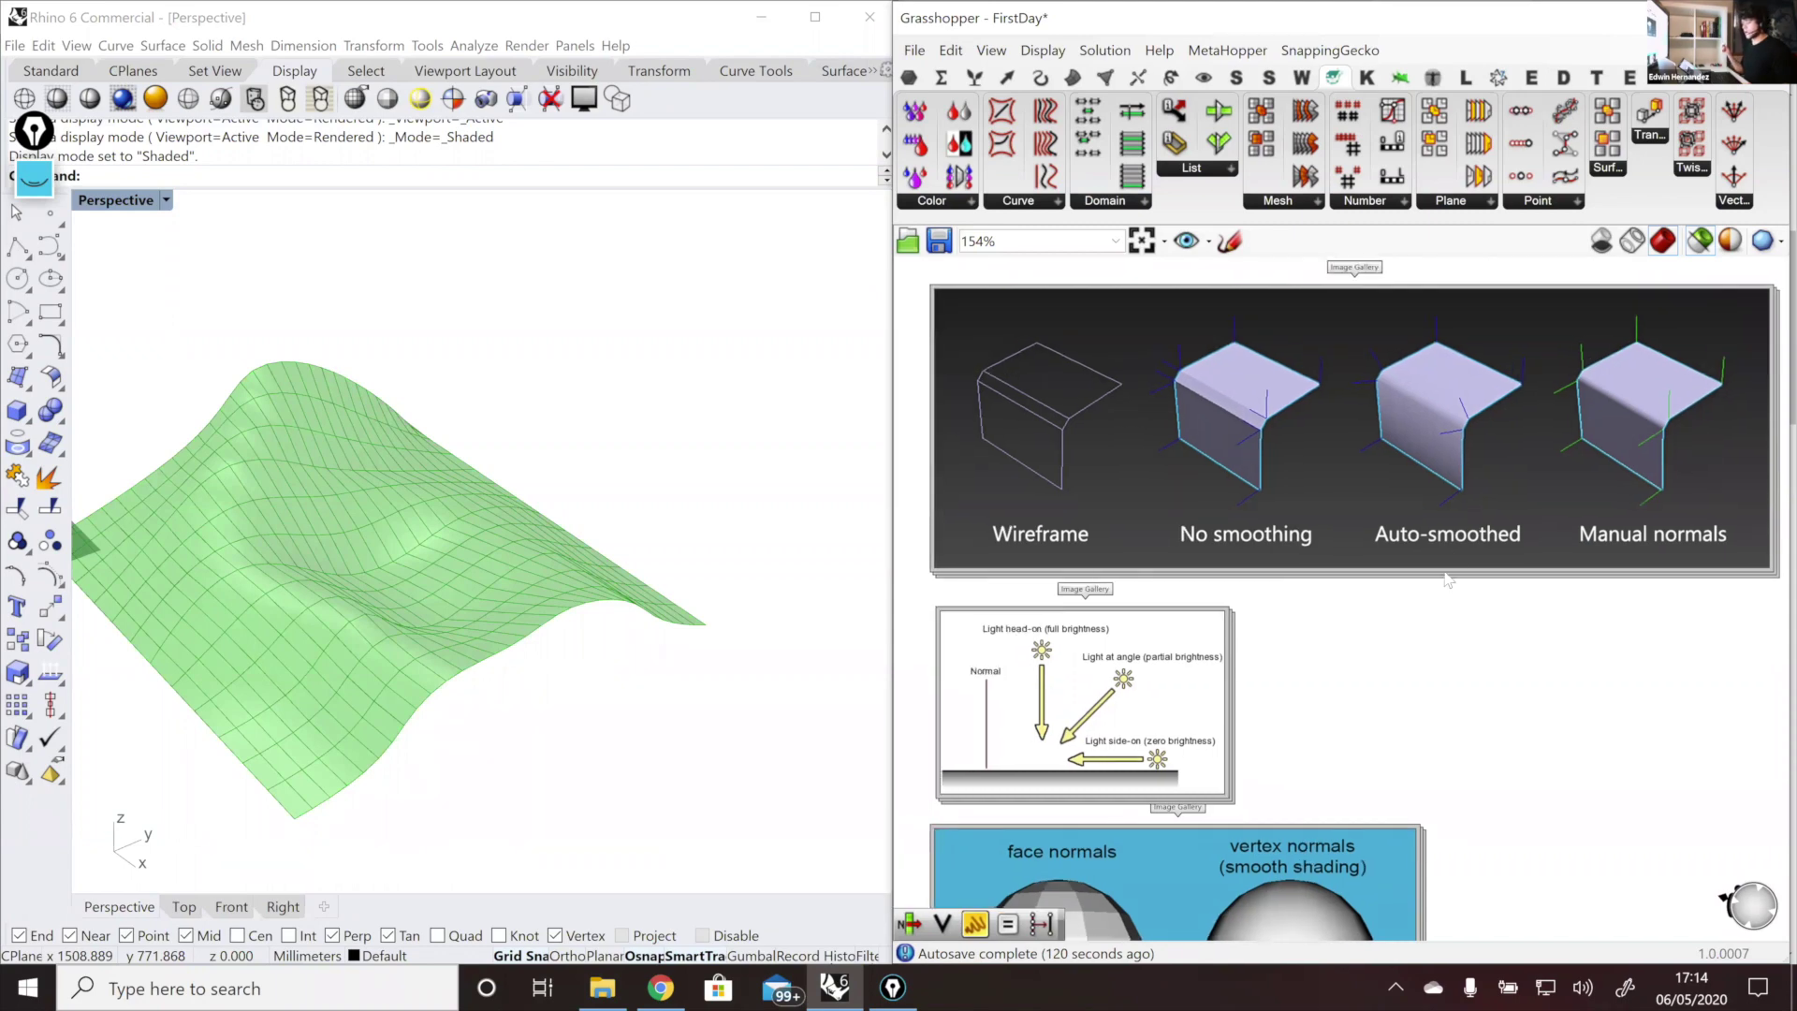
{"action": "right_click_drag", "start_coordinate": [1177, 672], "coordinate": [1200, 668]}
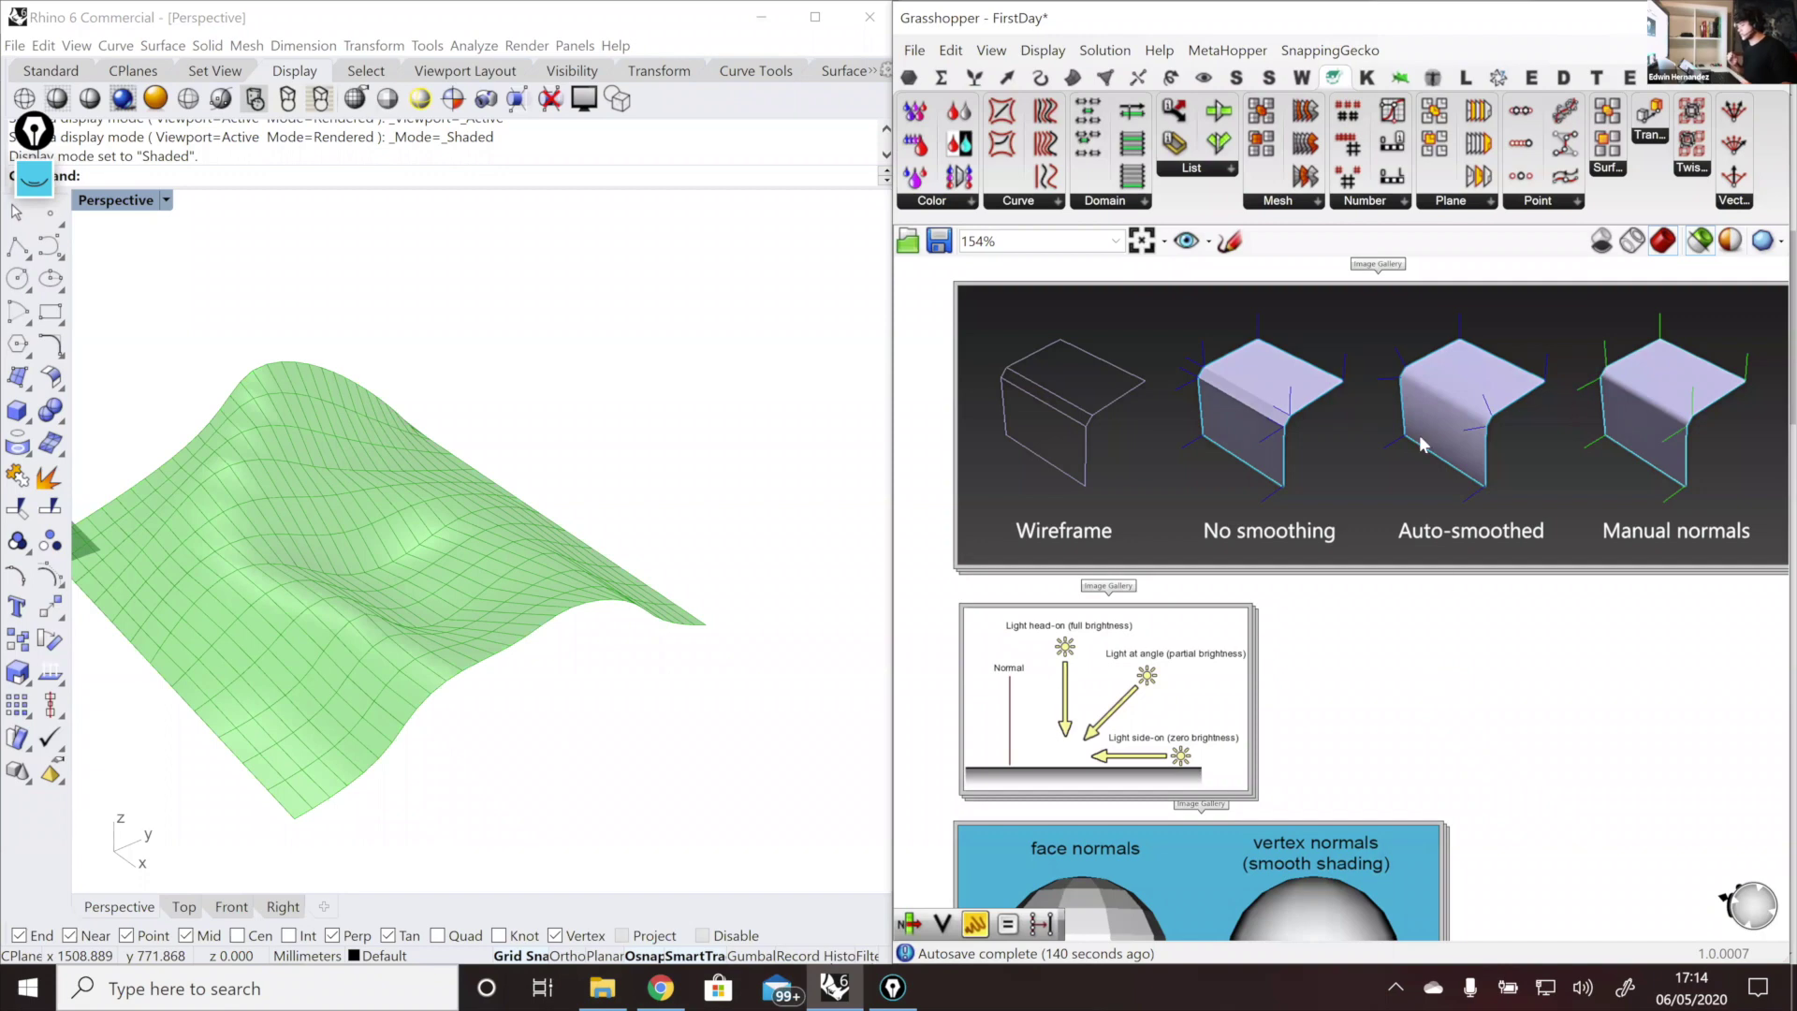
{"action": "scroll", "coordinate": [1423, 443], "scroll_direction": "up", "scroll_amount": 2}
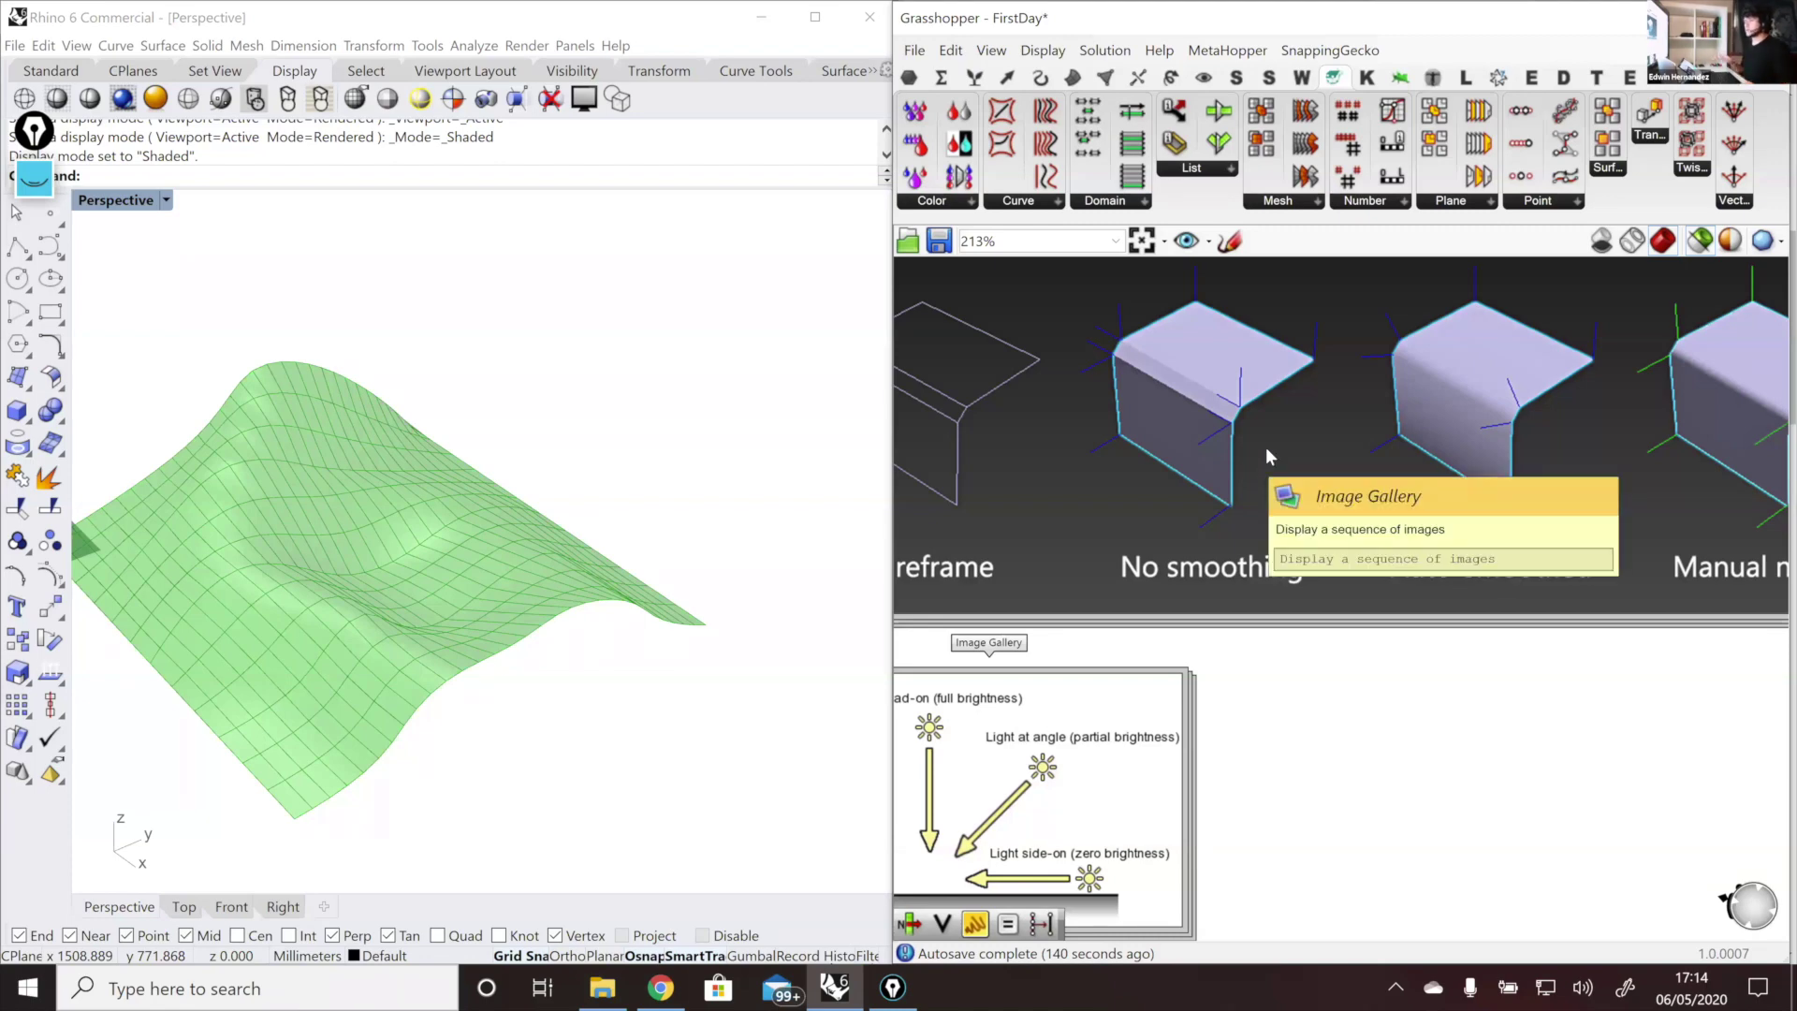
{"action": "scroll", "coordinate": [1312, 461], "scroll_direction": "down", "scroll_amount": 1}
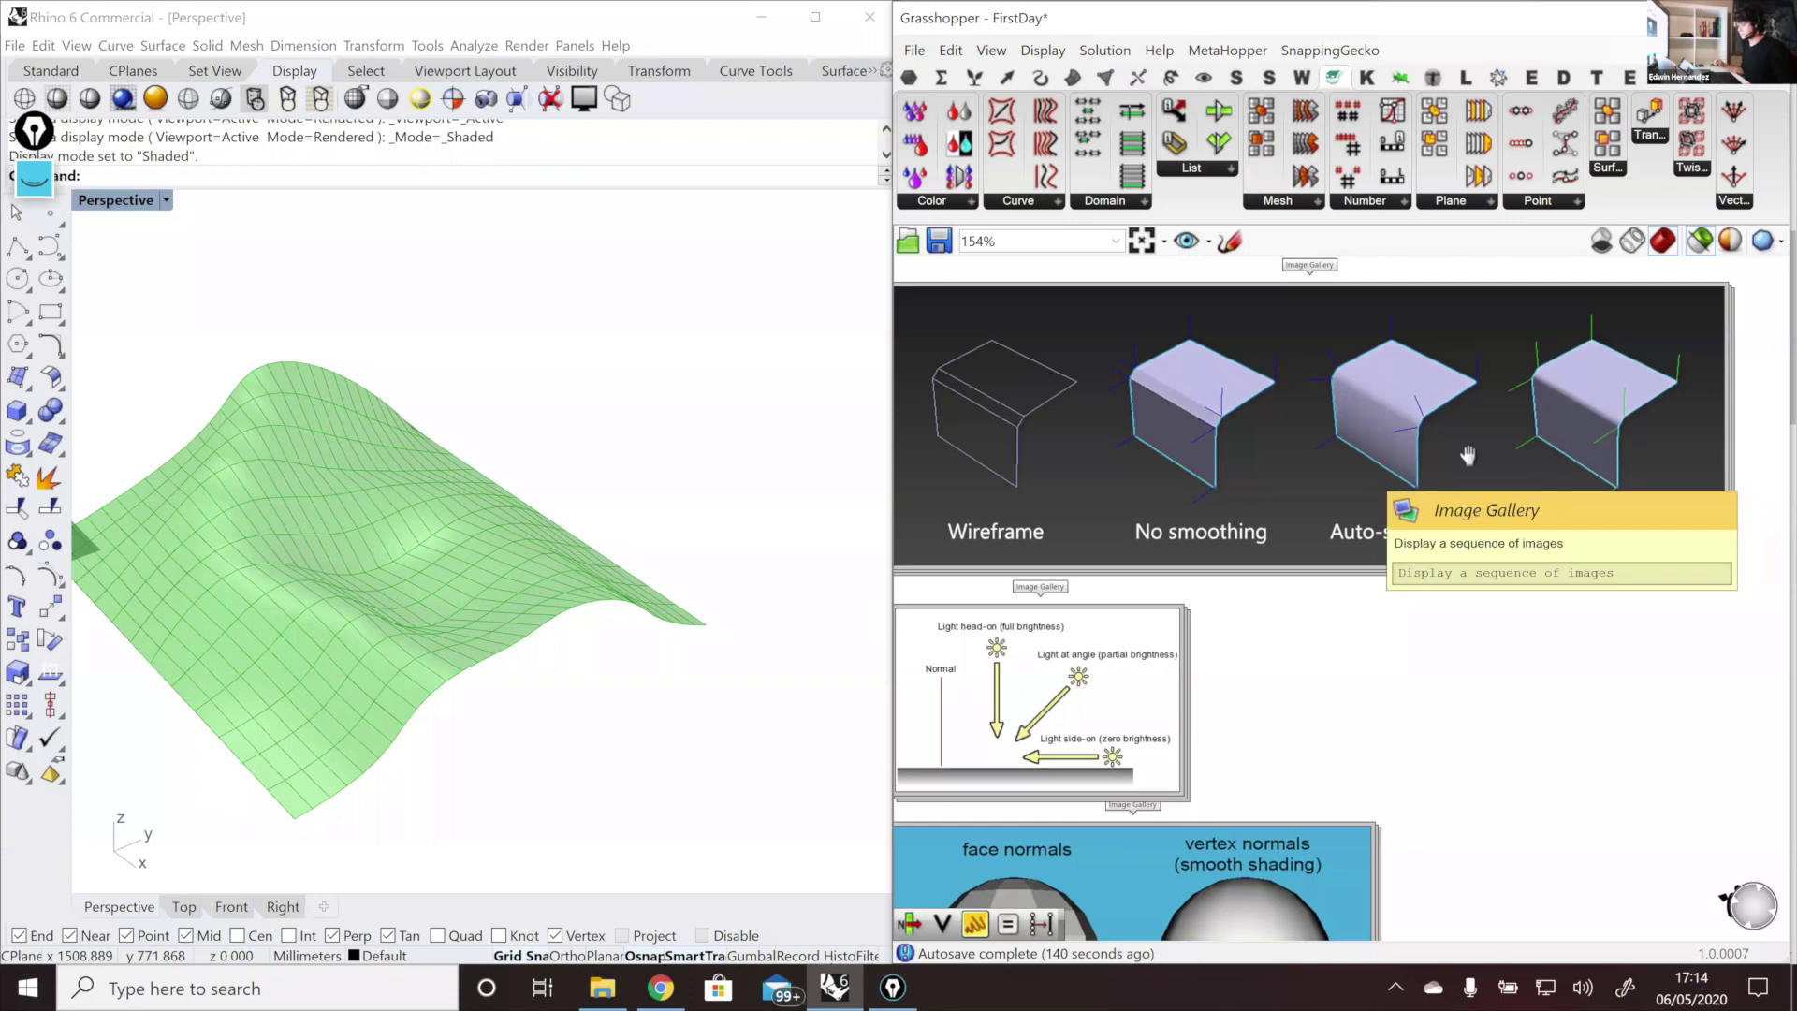
{"action": "right_click_drag", "start_coordinate": [1372, 474], "coordinate": [1467, 455]}
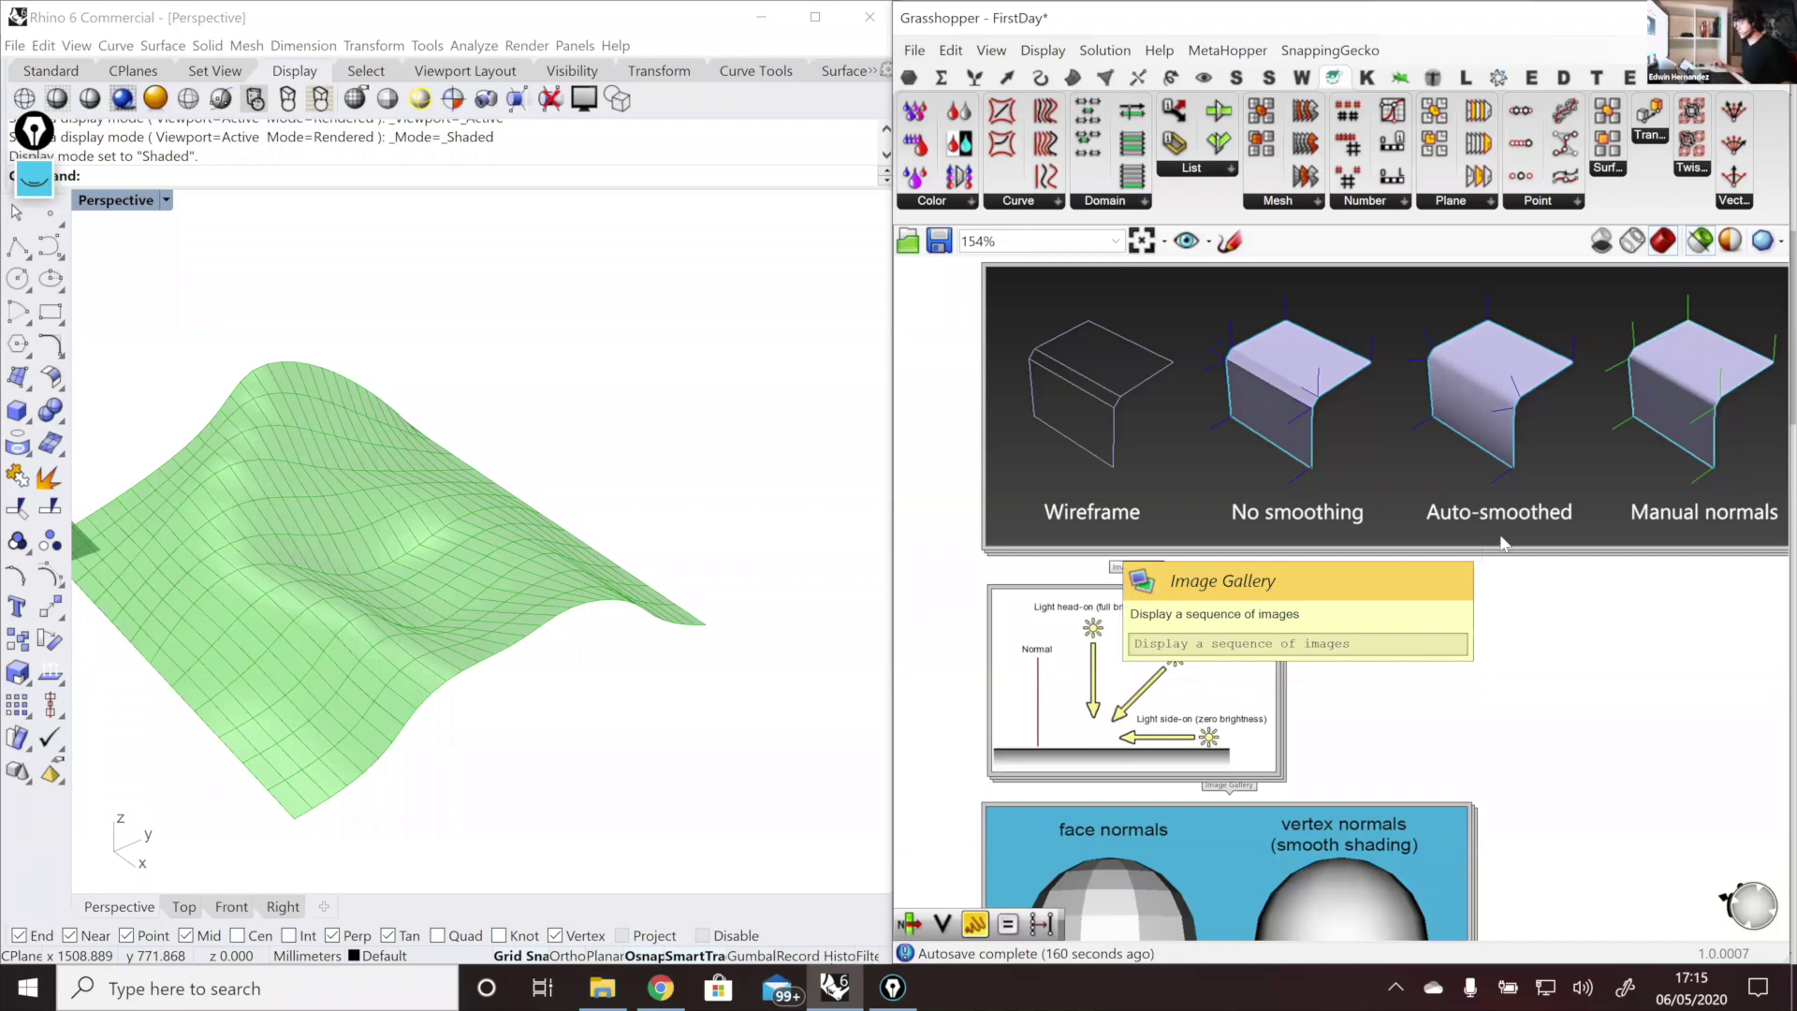
Step: Compare the face normals sphere with the vertex normals (smooth shading) sphere in the reference image
{"action": "scroll", "coordinate": [1498, 468], "scroll_direction": "down", "scroll_amount": 3}
{"action": "scroll", "coordinate": [1333, 430], "scroll_direction": "up", "scroll_amount": 2}
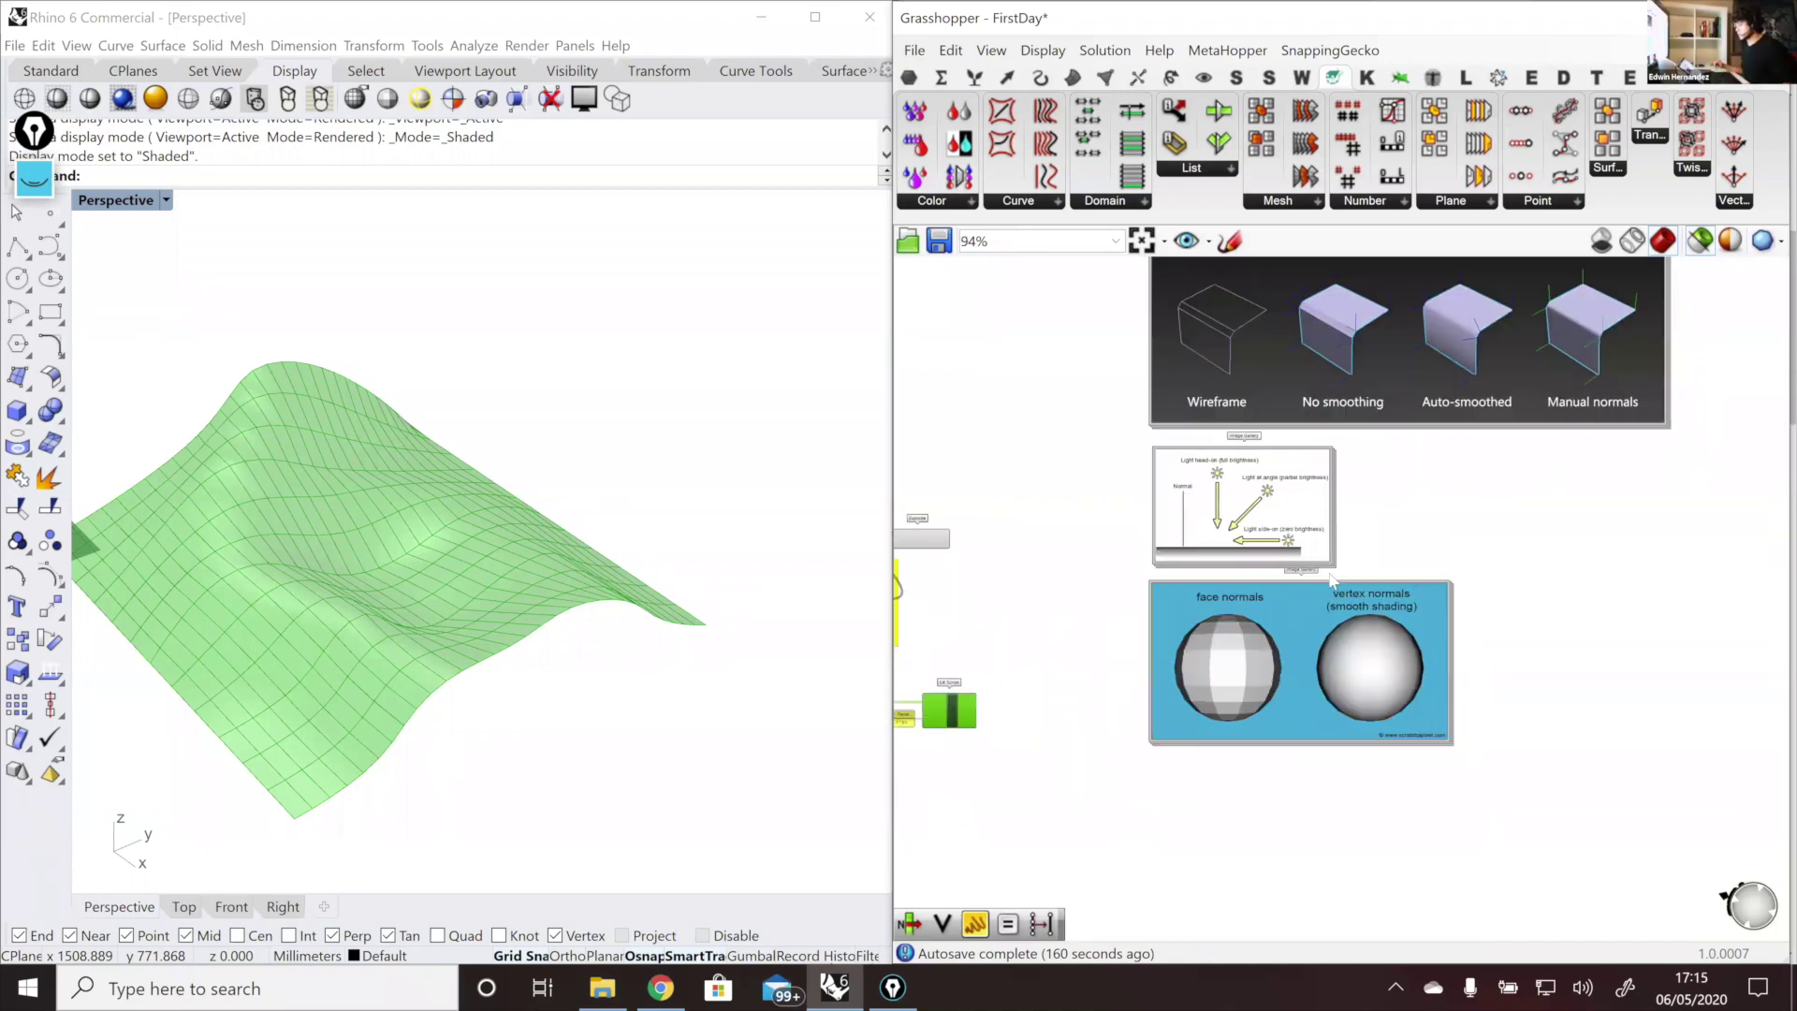
{"action": "scroll", "coordinate": [1344, 587], "scroll_direction": "up", "scroll_amount": 2}
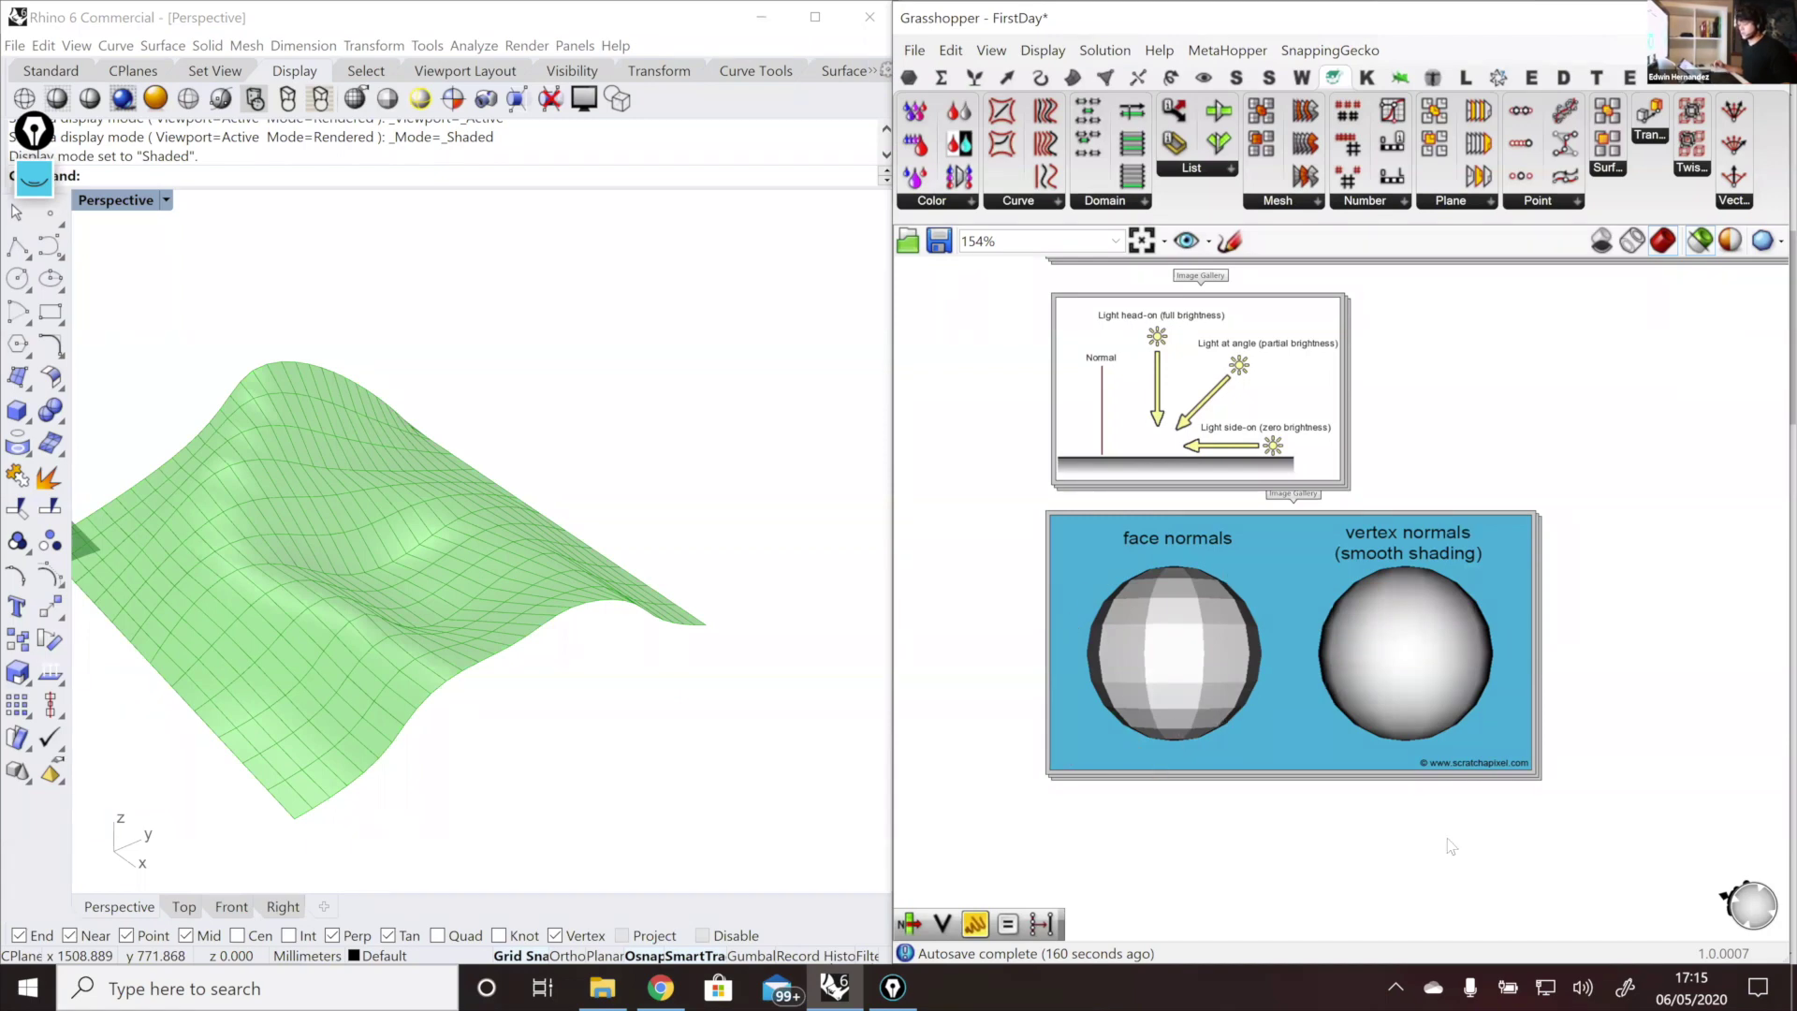
Step: Survey the definition's groups and examine the rendering pipeline diagram with poll question 4 on working with meshes in GH
{"action": "scroll", "coordinate": [1476, 600], "scroll_direction": "down", "scroll_amount": 6}
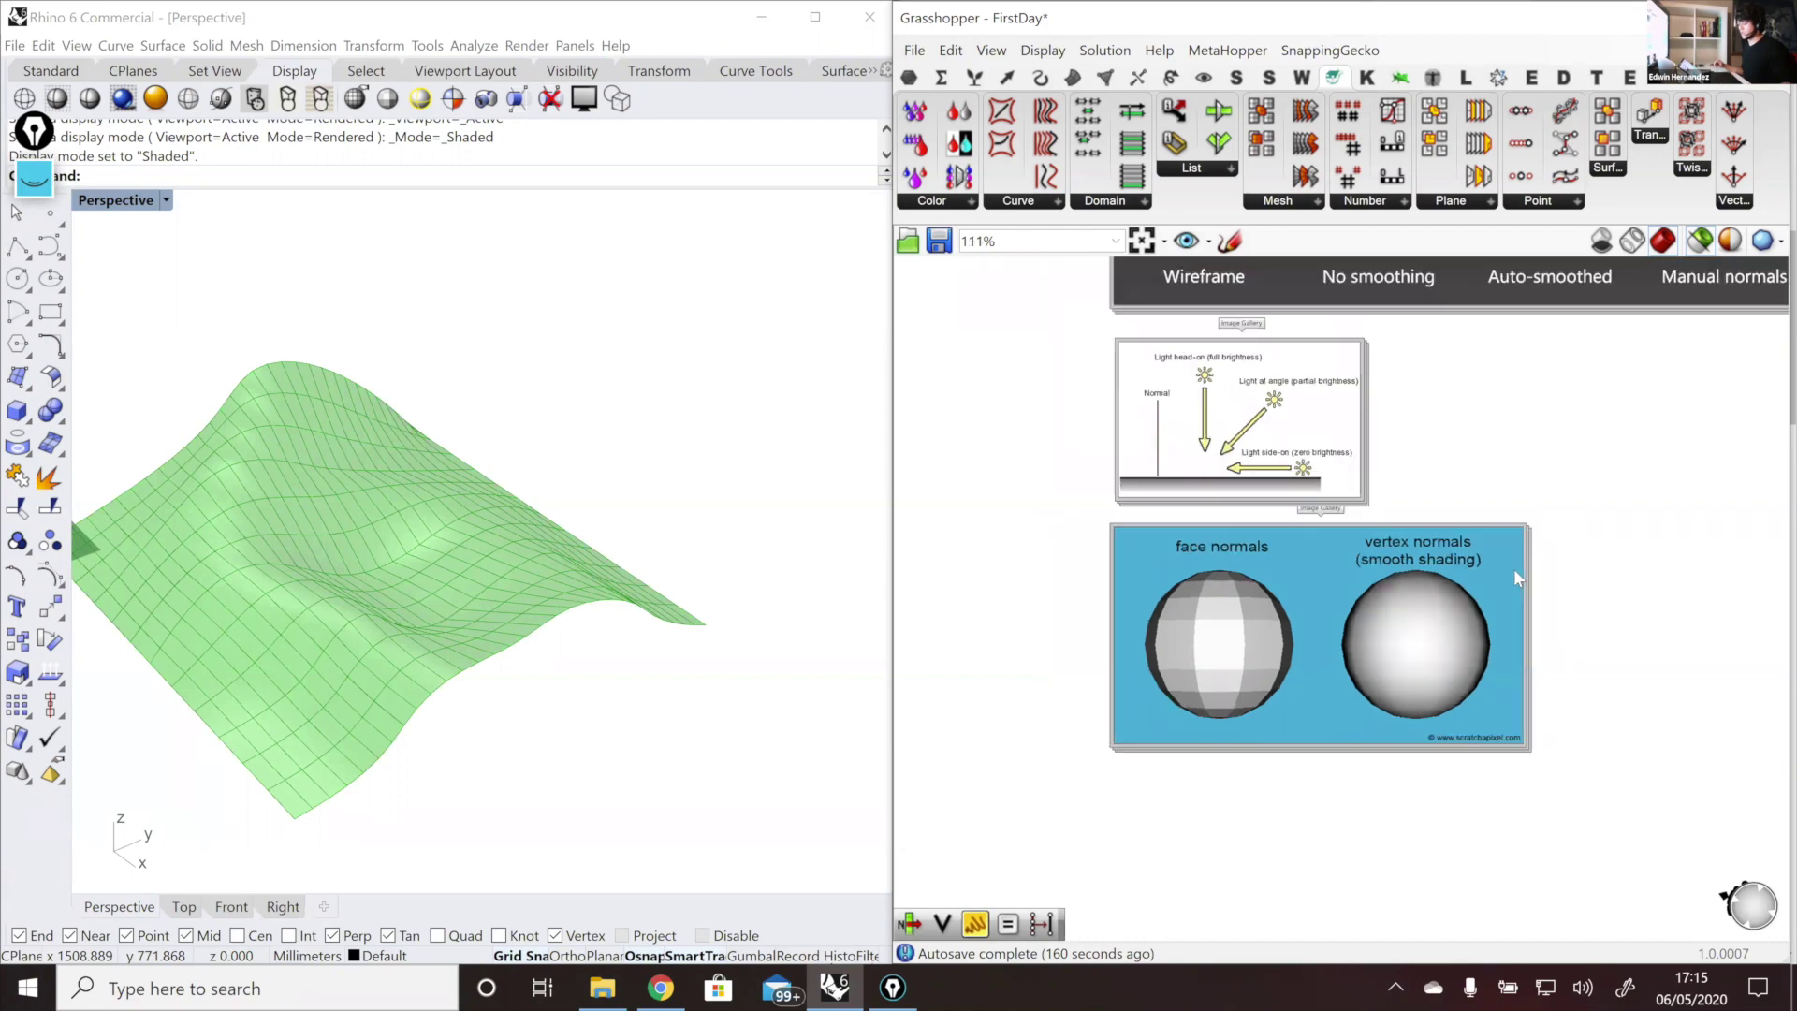
{"action": "scroll", "coordinate": [1229, 562], "scroll_direction": "down", "scroll_amount": 3}
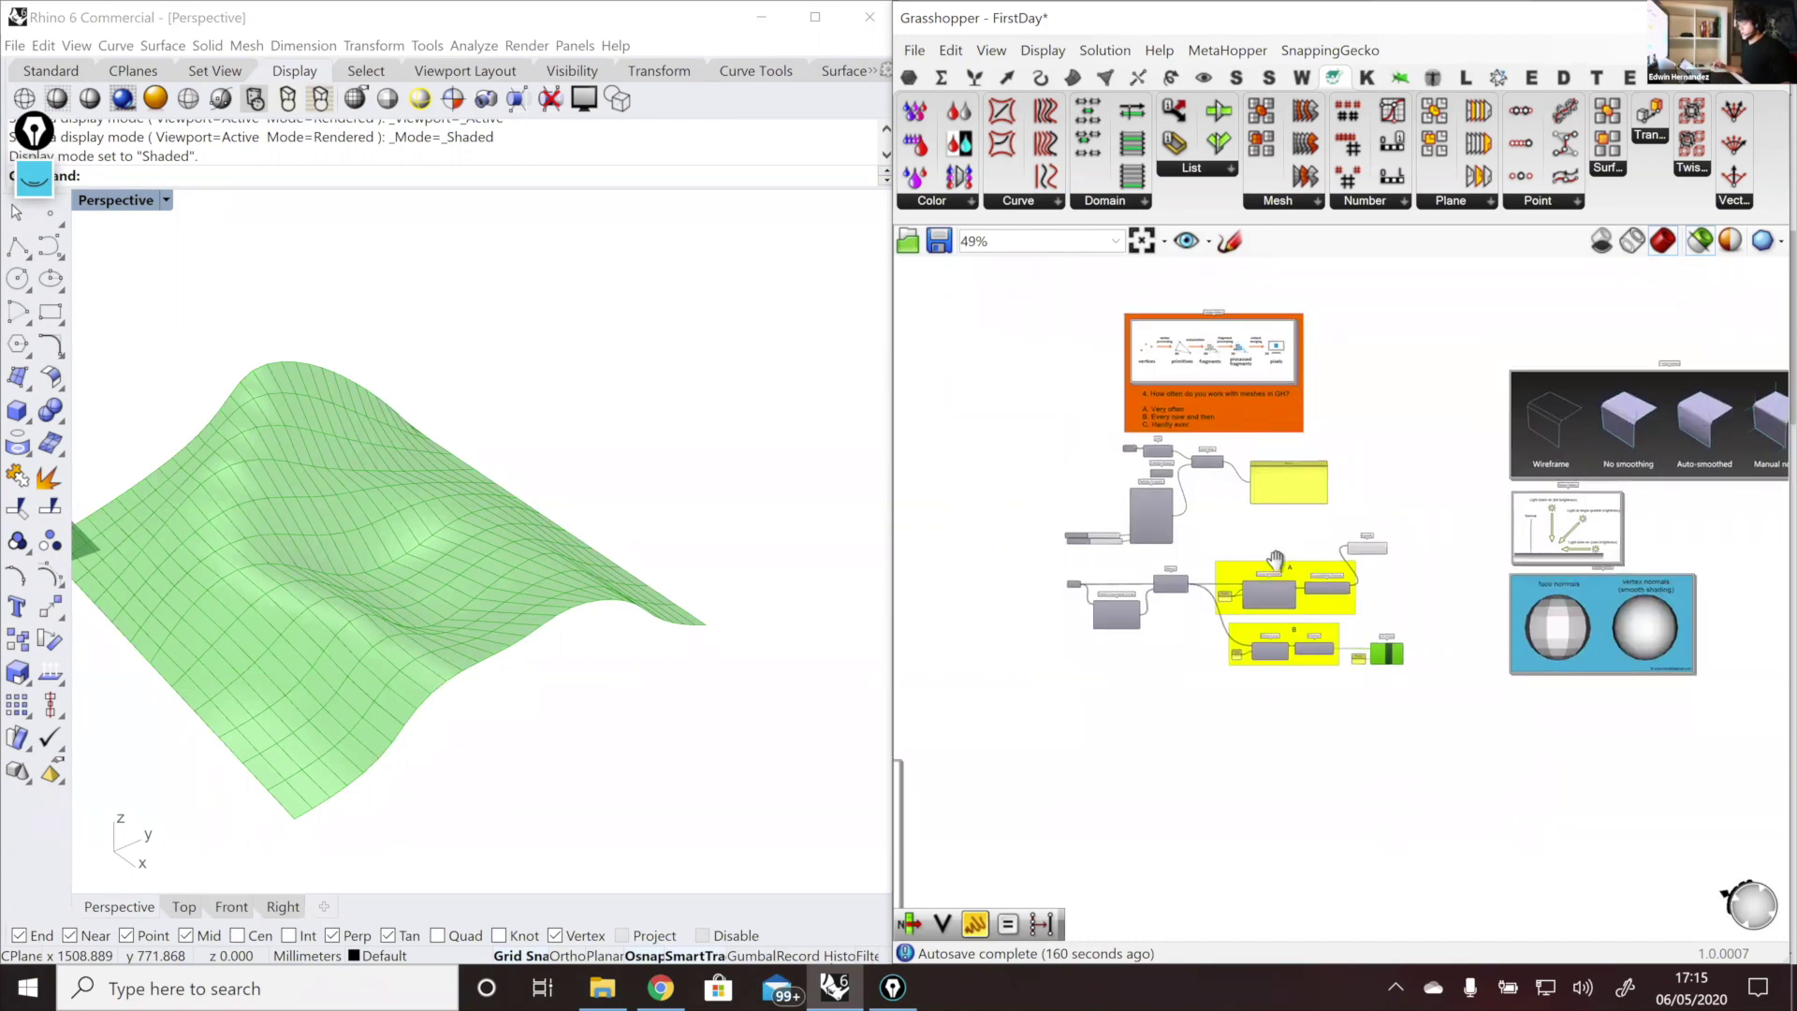
{"action": "scroll", "coordinate": [1323, 566], "scroll_direction": "down", "scroll_amount": 1}
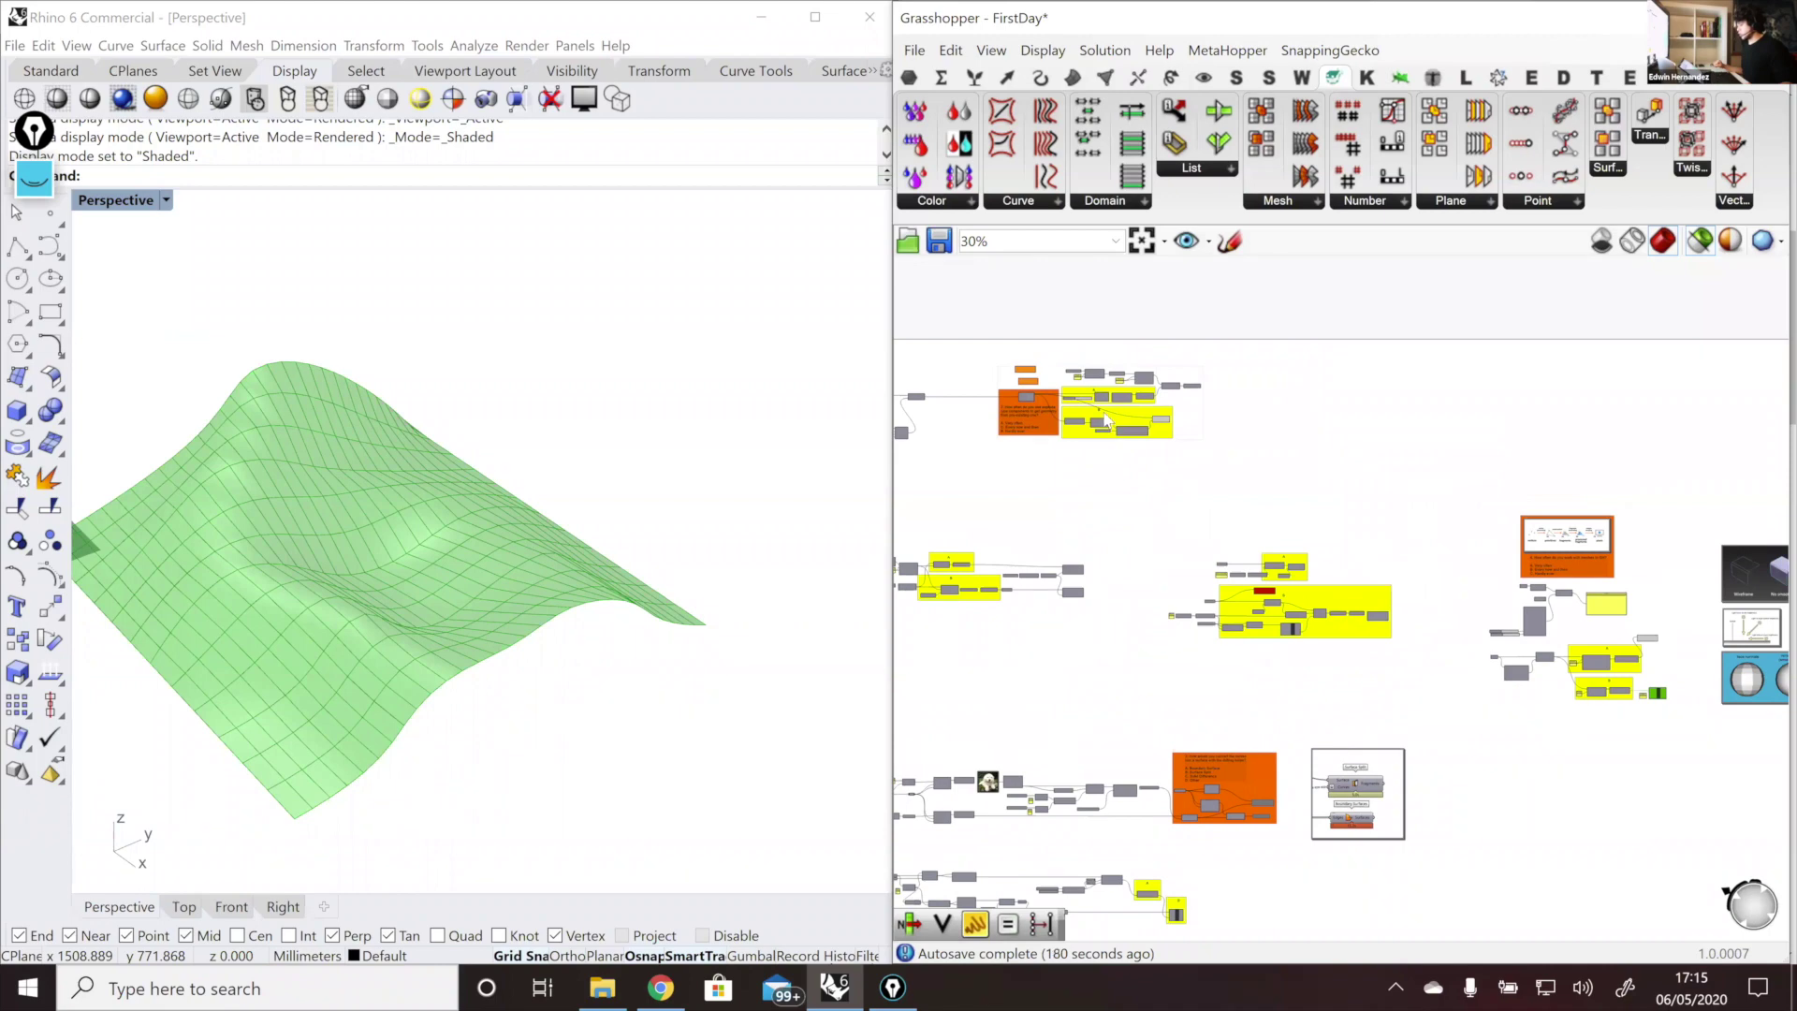
{"action": "right_click_drag", "start_coordinate": [1008, 375], "coordinate": [1161, 371]}
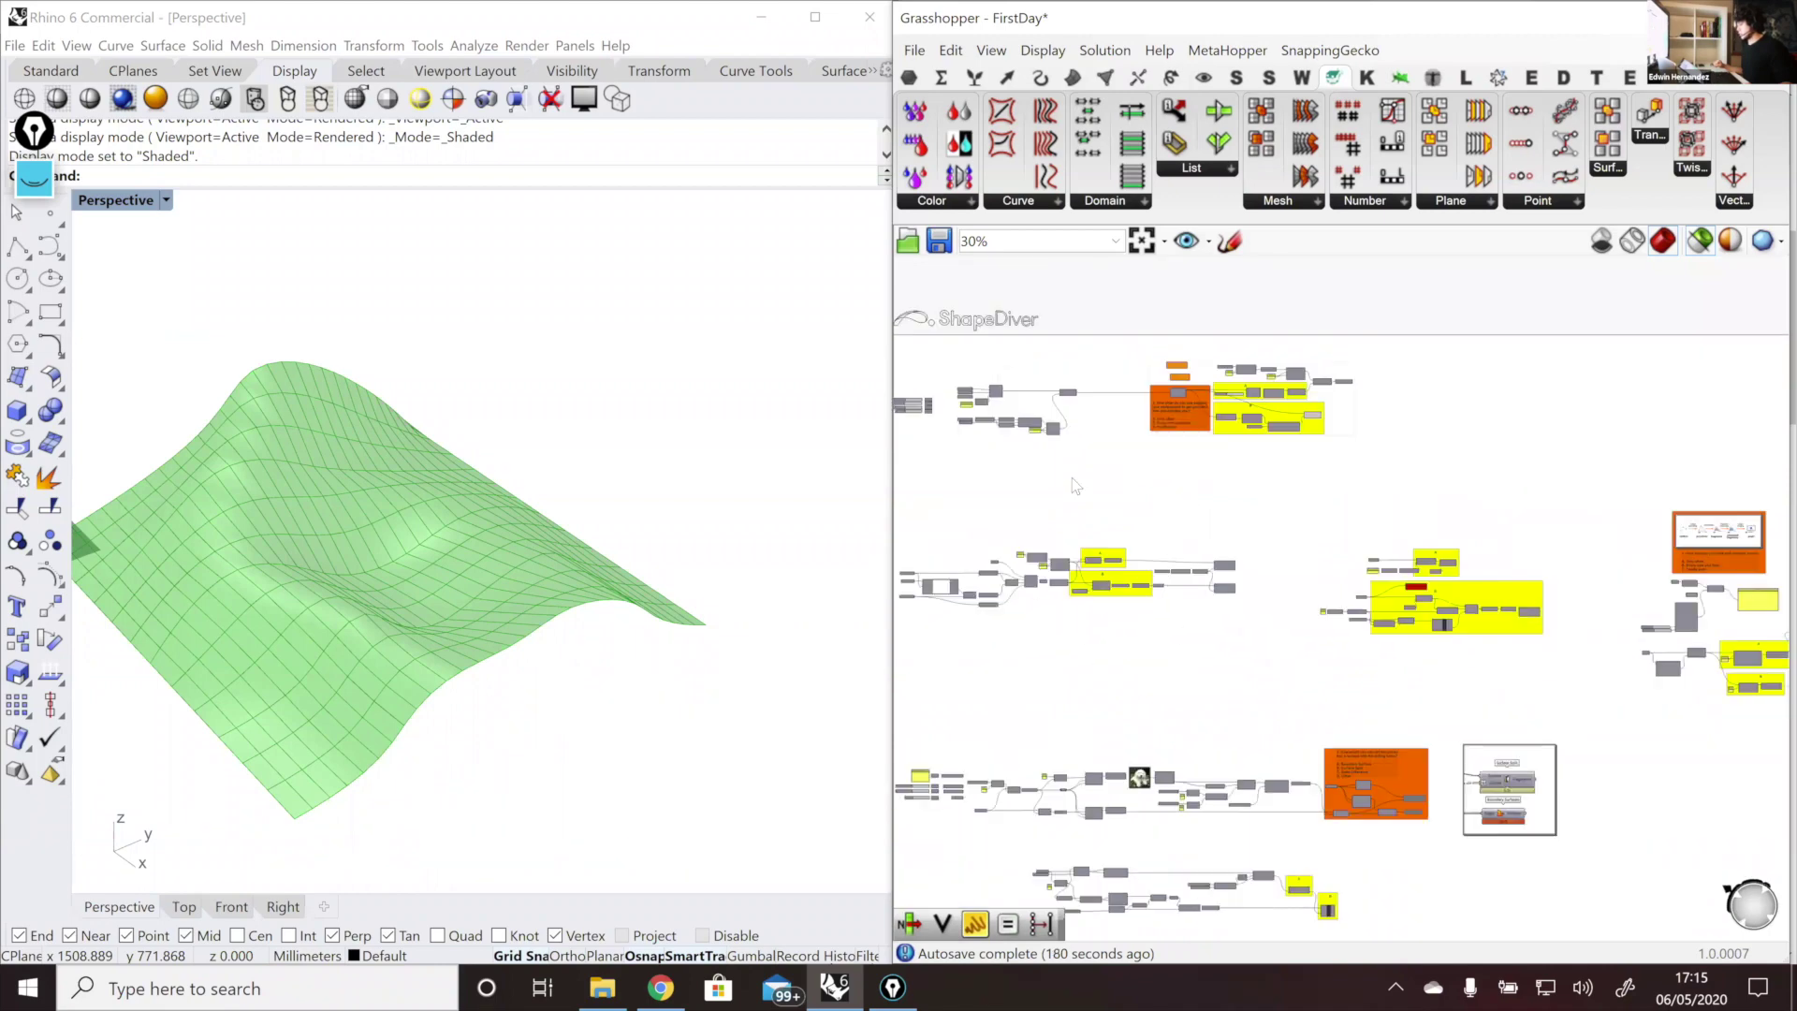
{"action": "right_click_drag", "start_coordinate": [1196, 521], "coordinate": [1023, 429]}
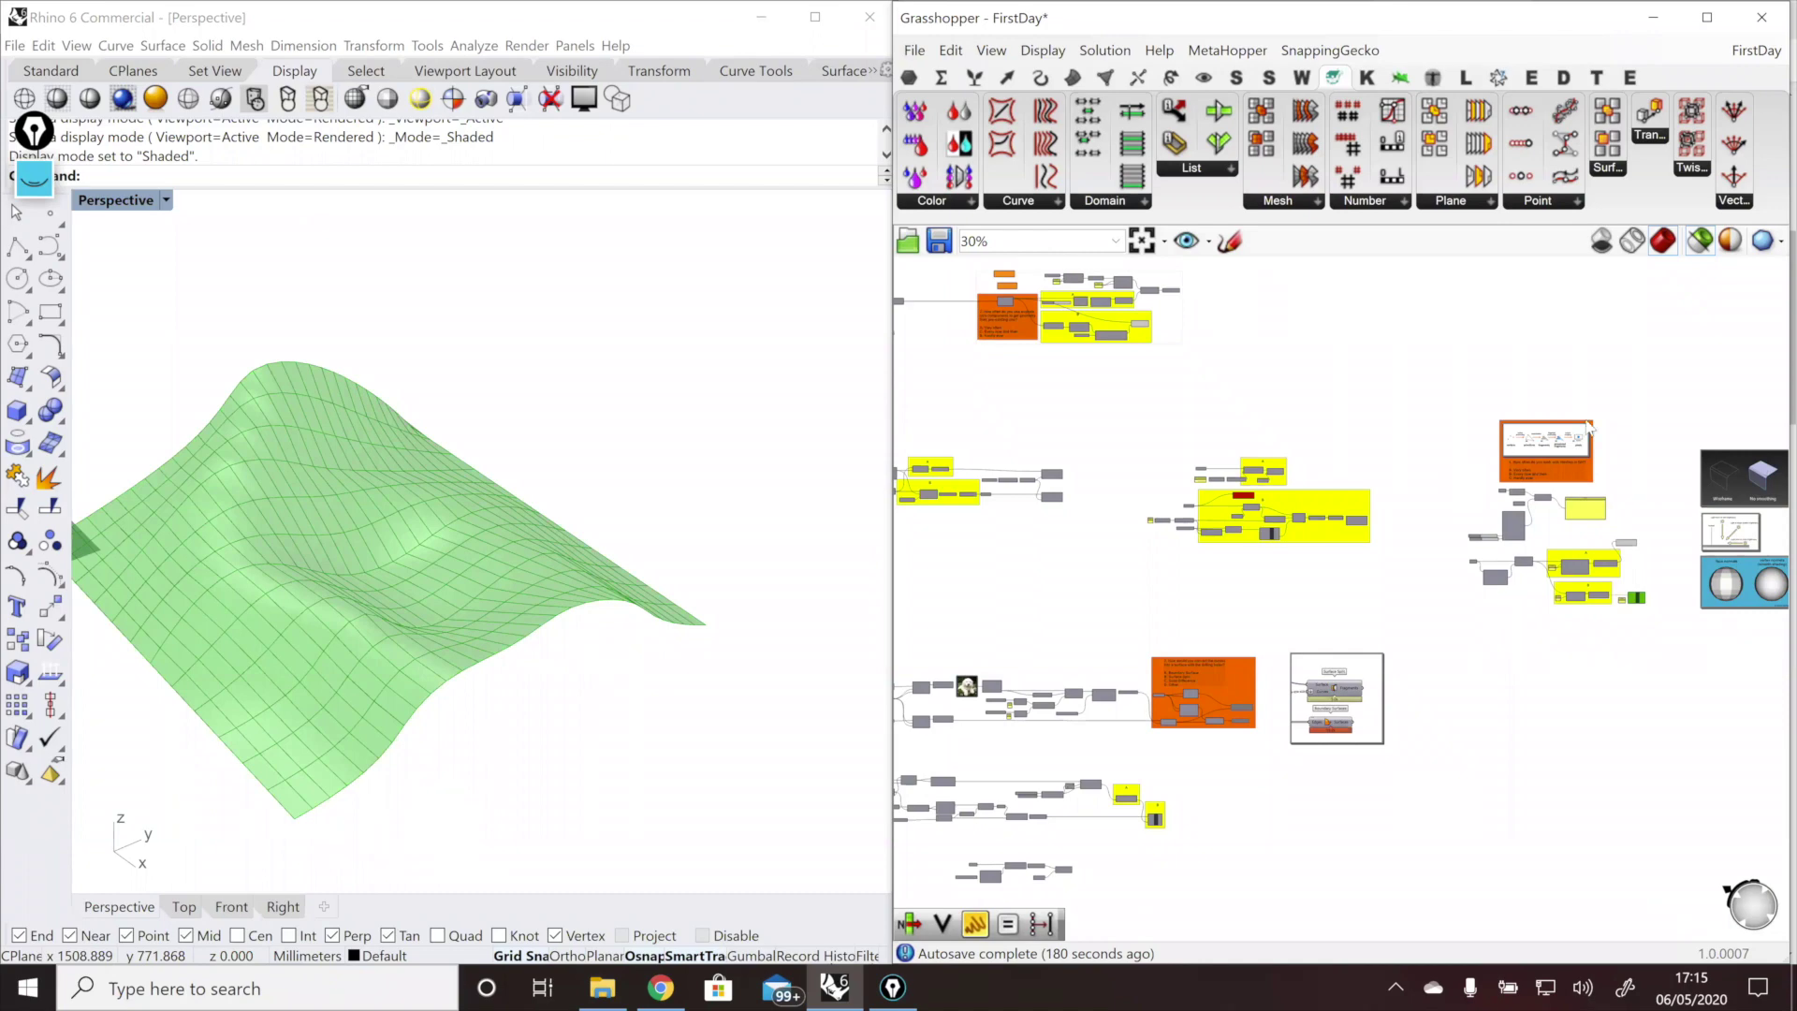
{"action": "scroll", "coordinate": [1589, 426], "scroll_direction": "up", "scroll_amount": 8}
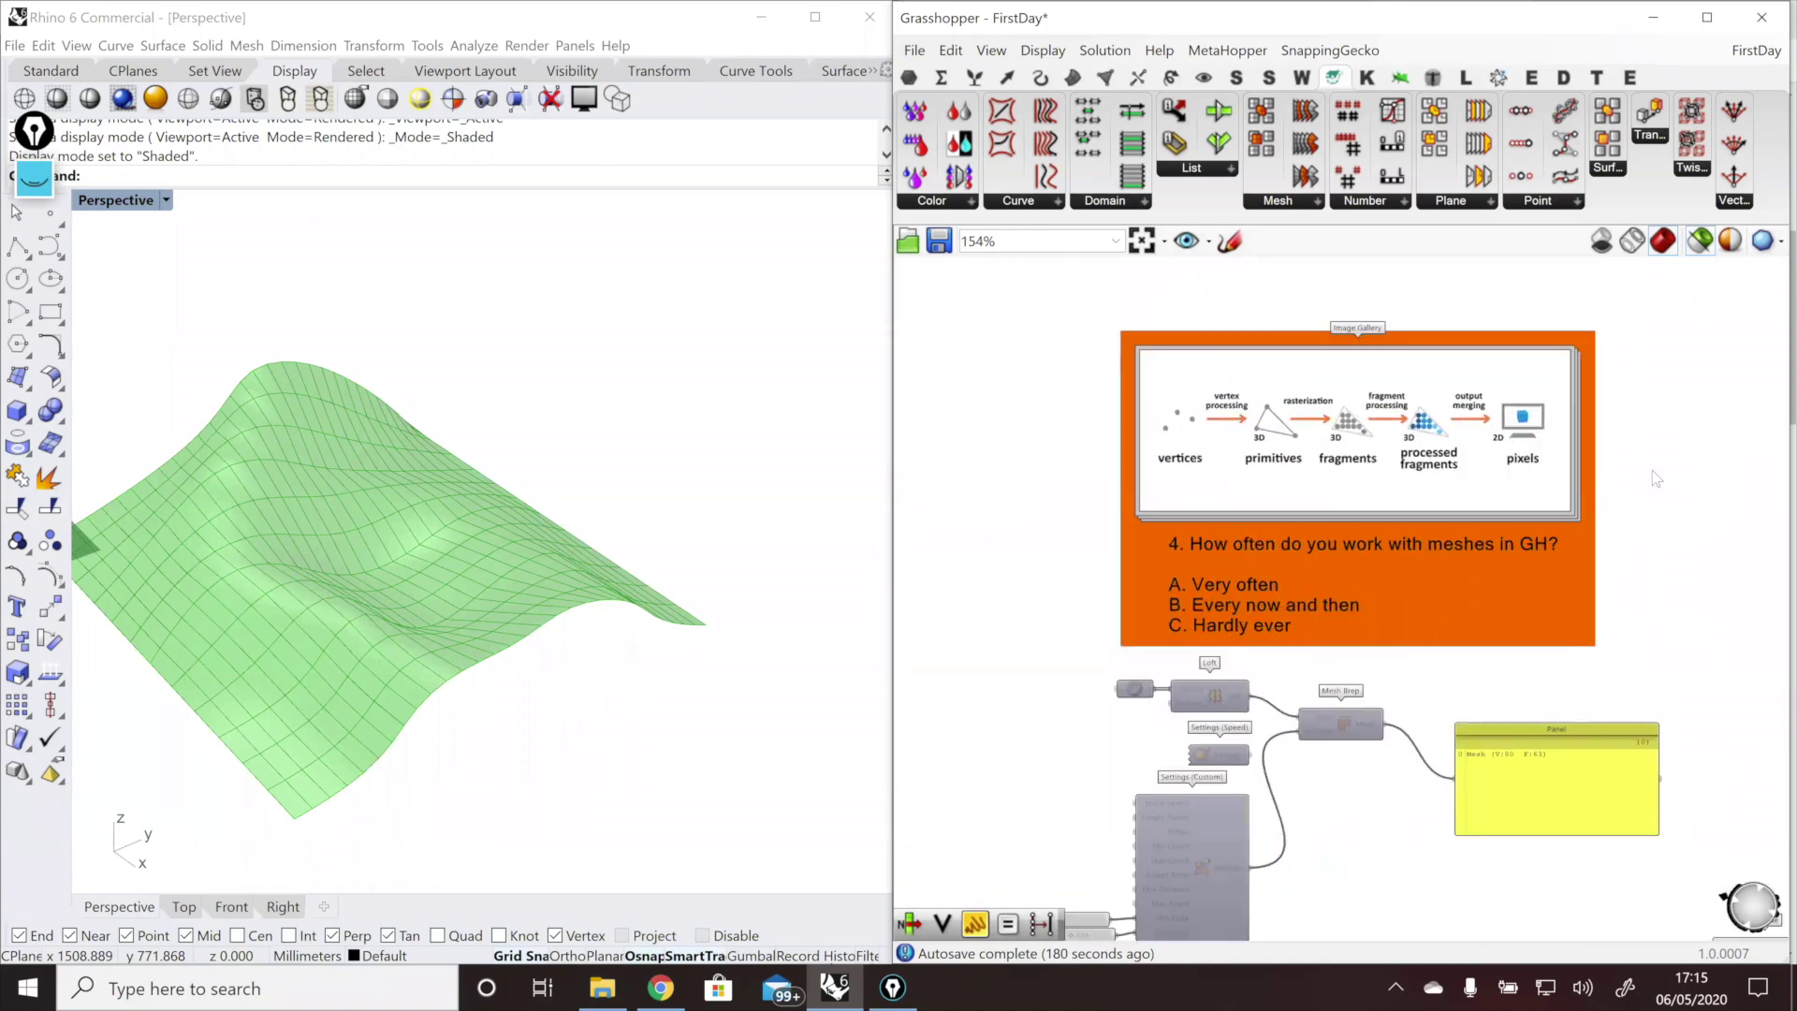
{"action": "scroll", "coordinate": [1647, 490], "scroll_direction": "up", "scroll_amount": 1}
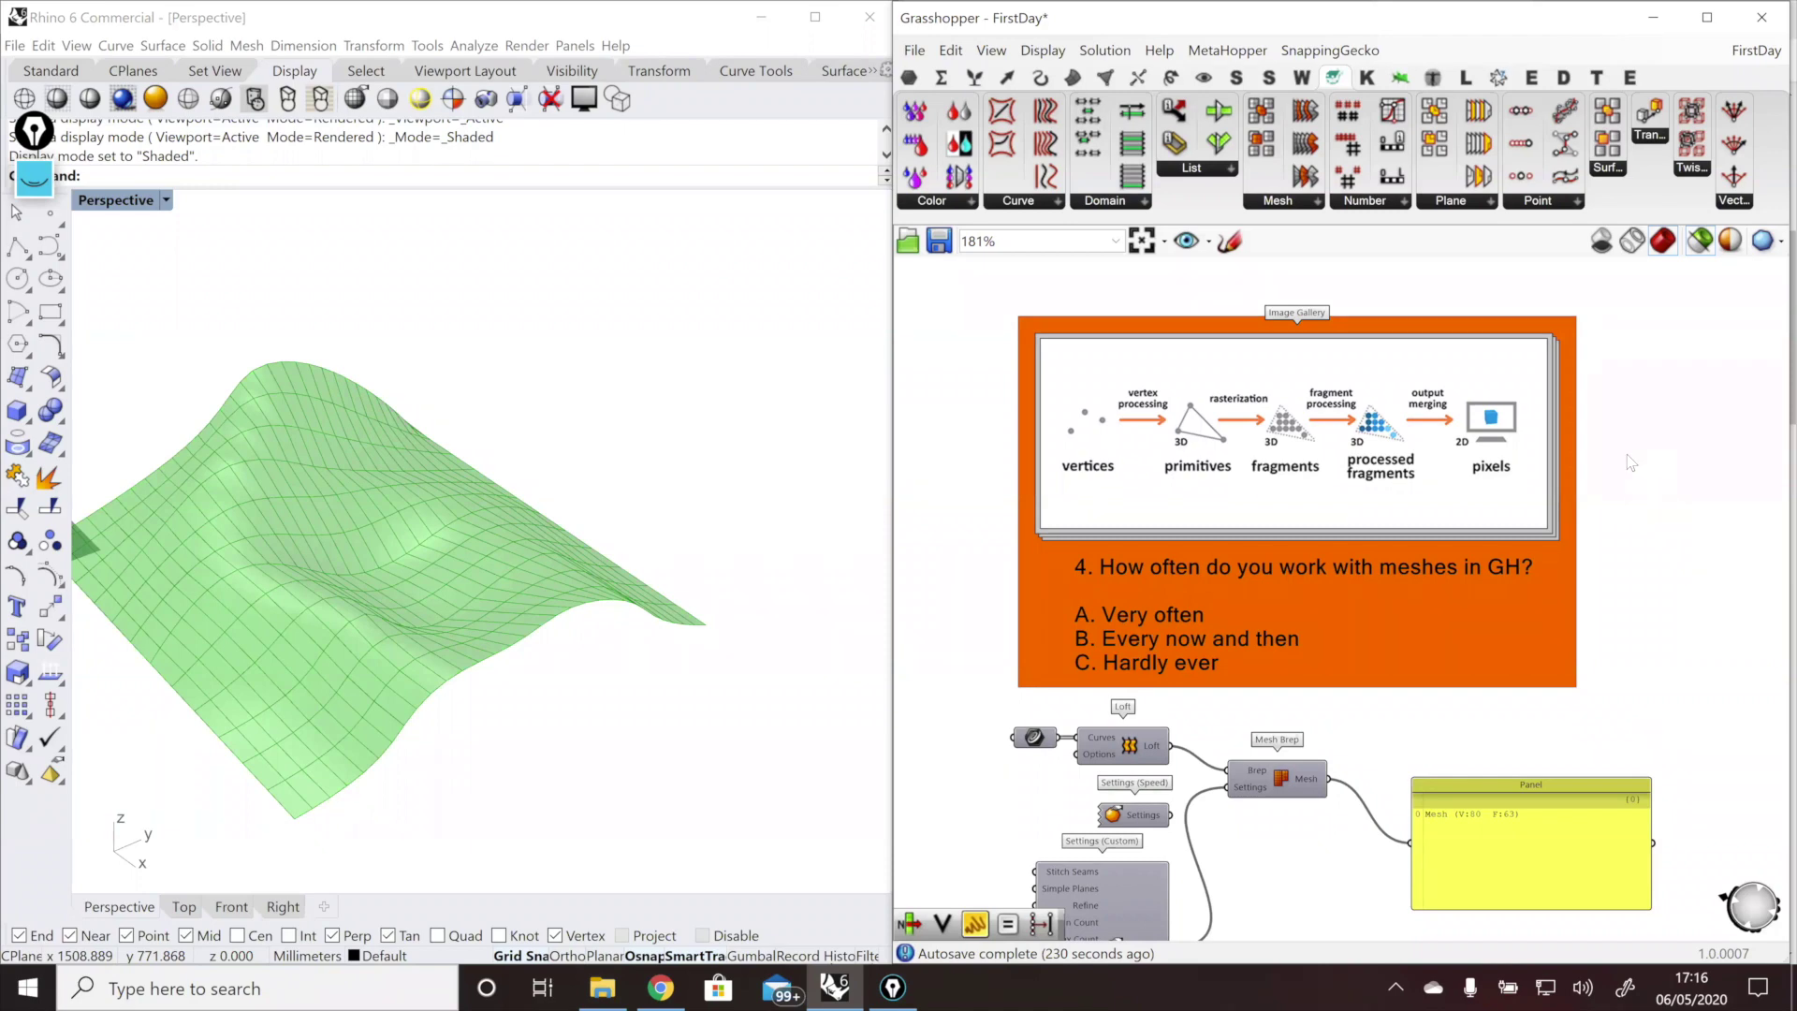
{"action": "scroll", "coordinate": [1436, 474], "scroll_direction": "down", "scroll_amount": 2}
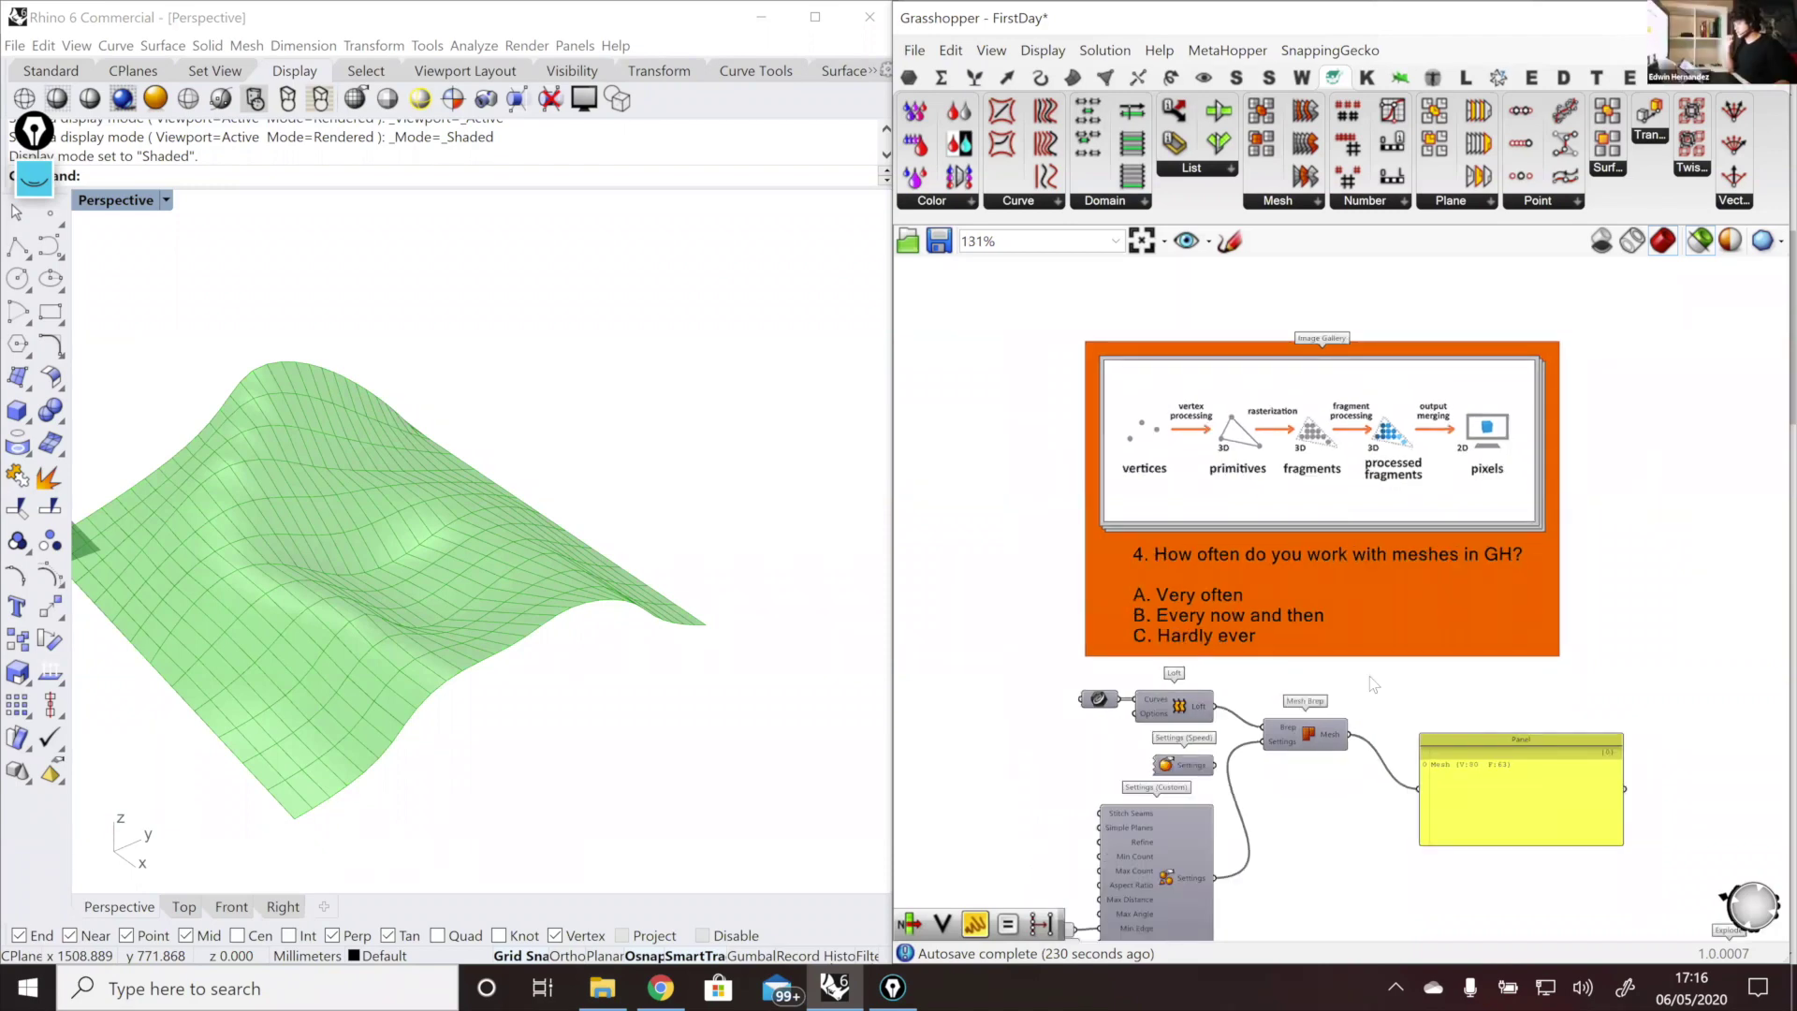
Step: Preview the Mesh Brep result by selecting that component together with its output panel, then clear the selection
{"action": "scroll", "coordinate": [1361, 683], "scroll_direction": "up", "scroll_amount": 3}
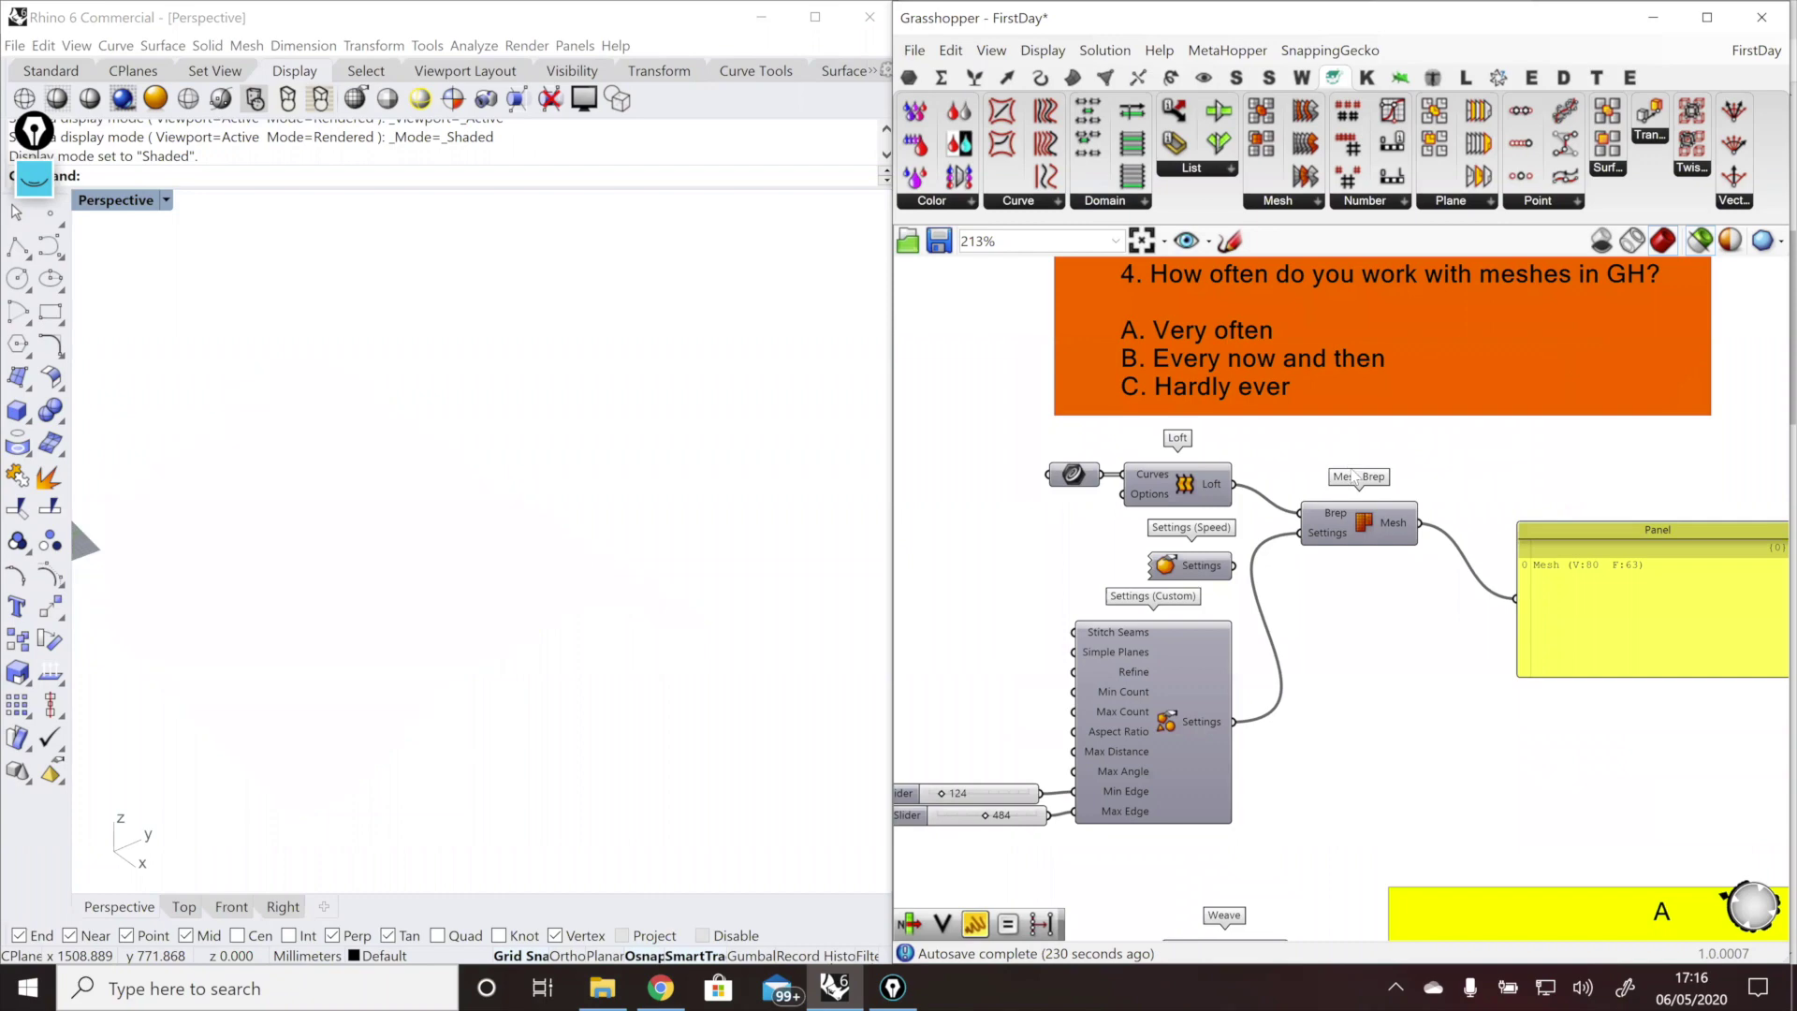
{"action": "left_click_drag", "start_coordinate": [1549, 758], "coordinate": [1354, 463]}
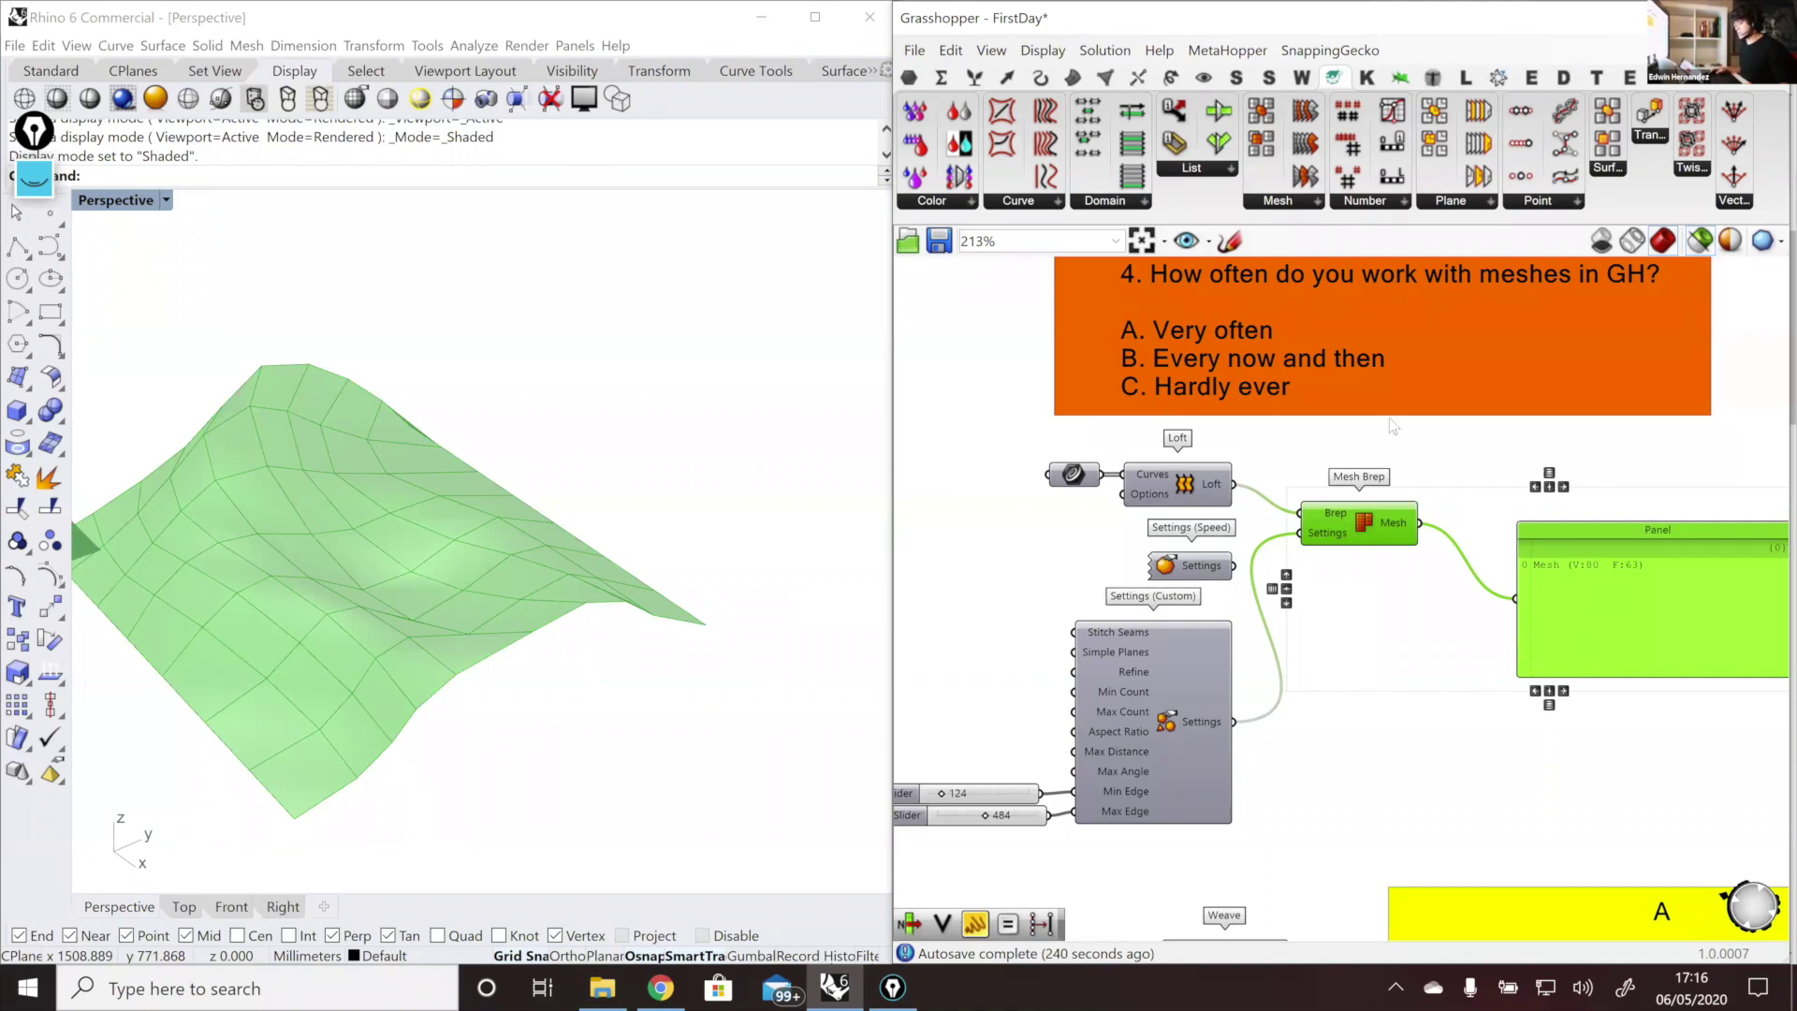
{"action": "left_click", "coordinate": [1004, 386]}
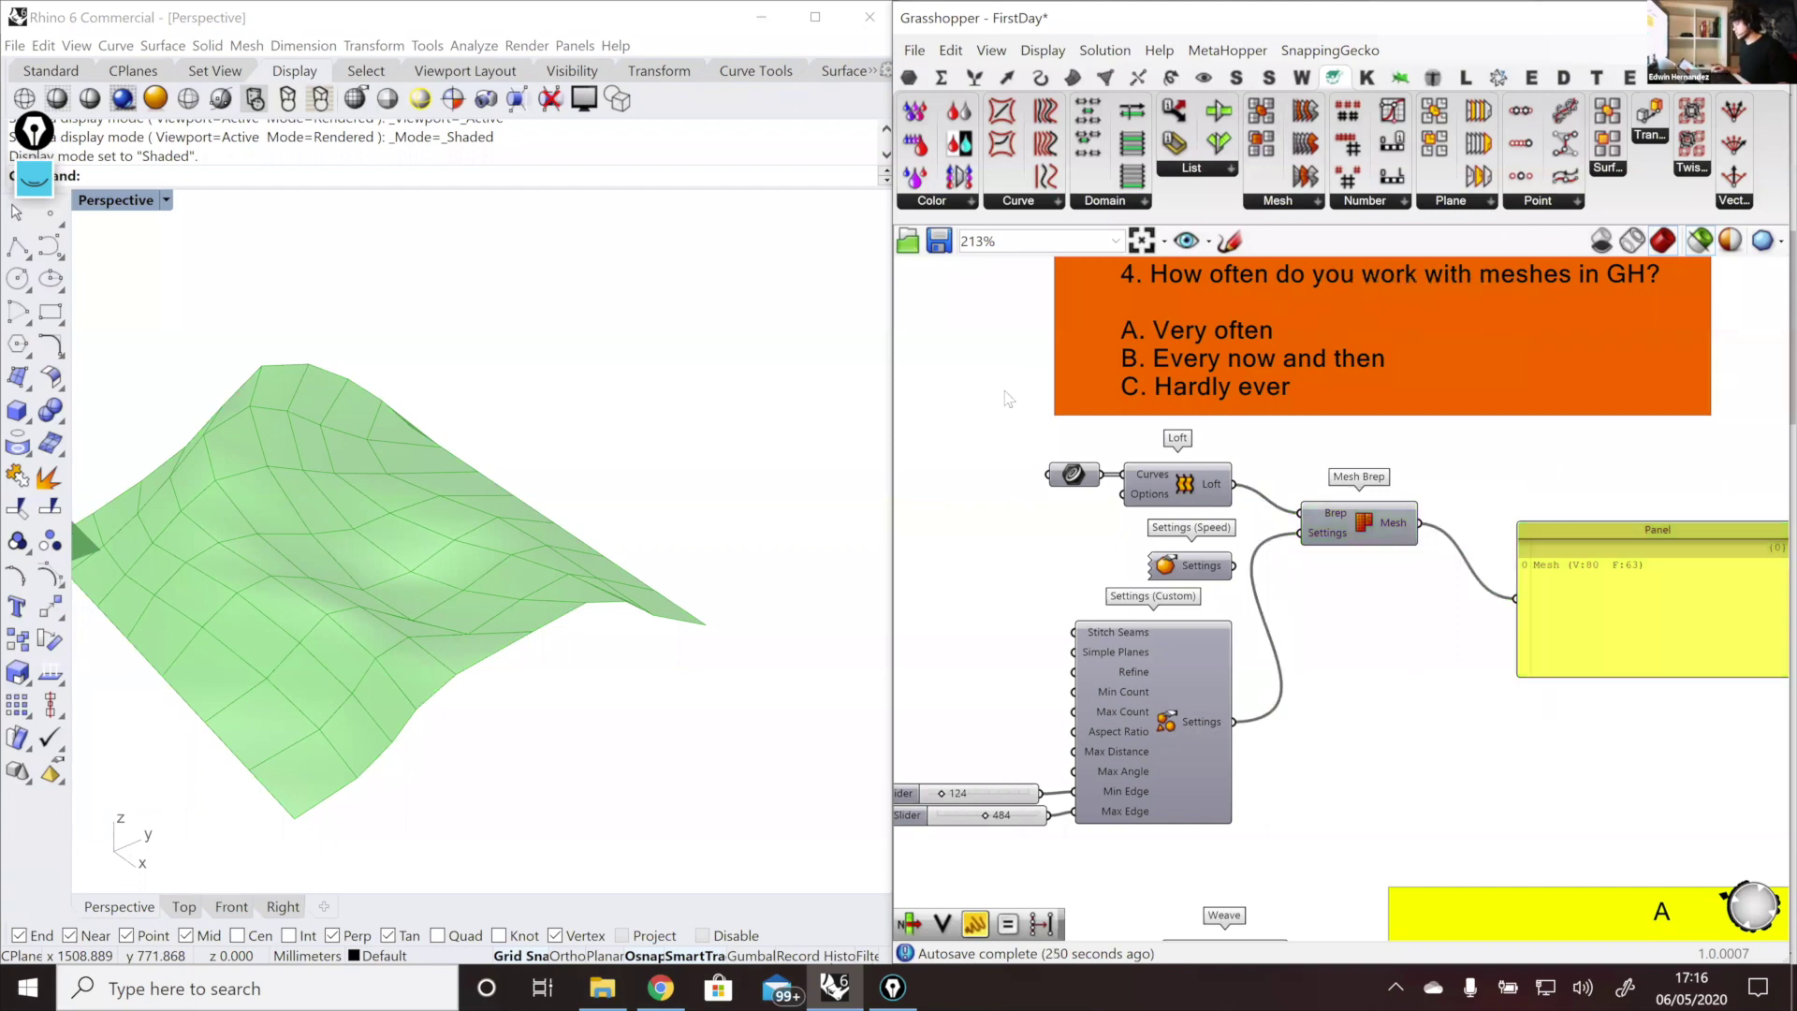
{"action": "double_click", "coordinate": [1004, 388]}
{"action": "type", "text": "reb"}
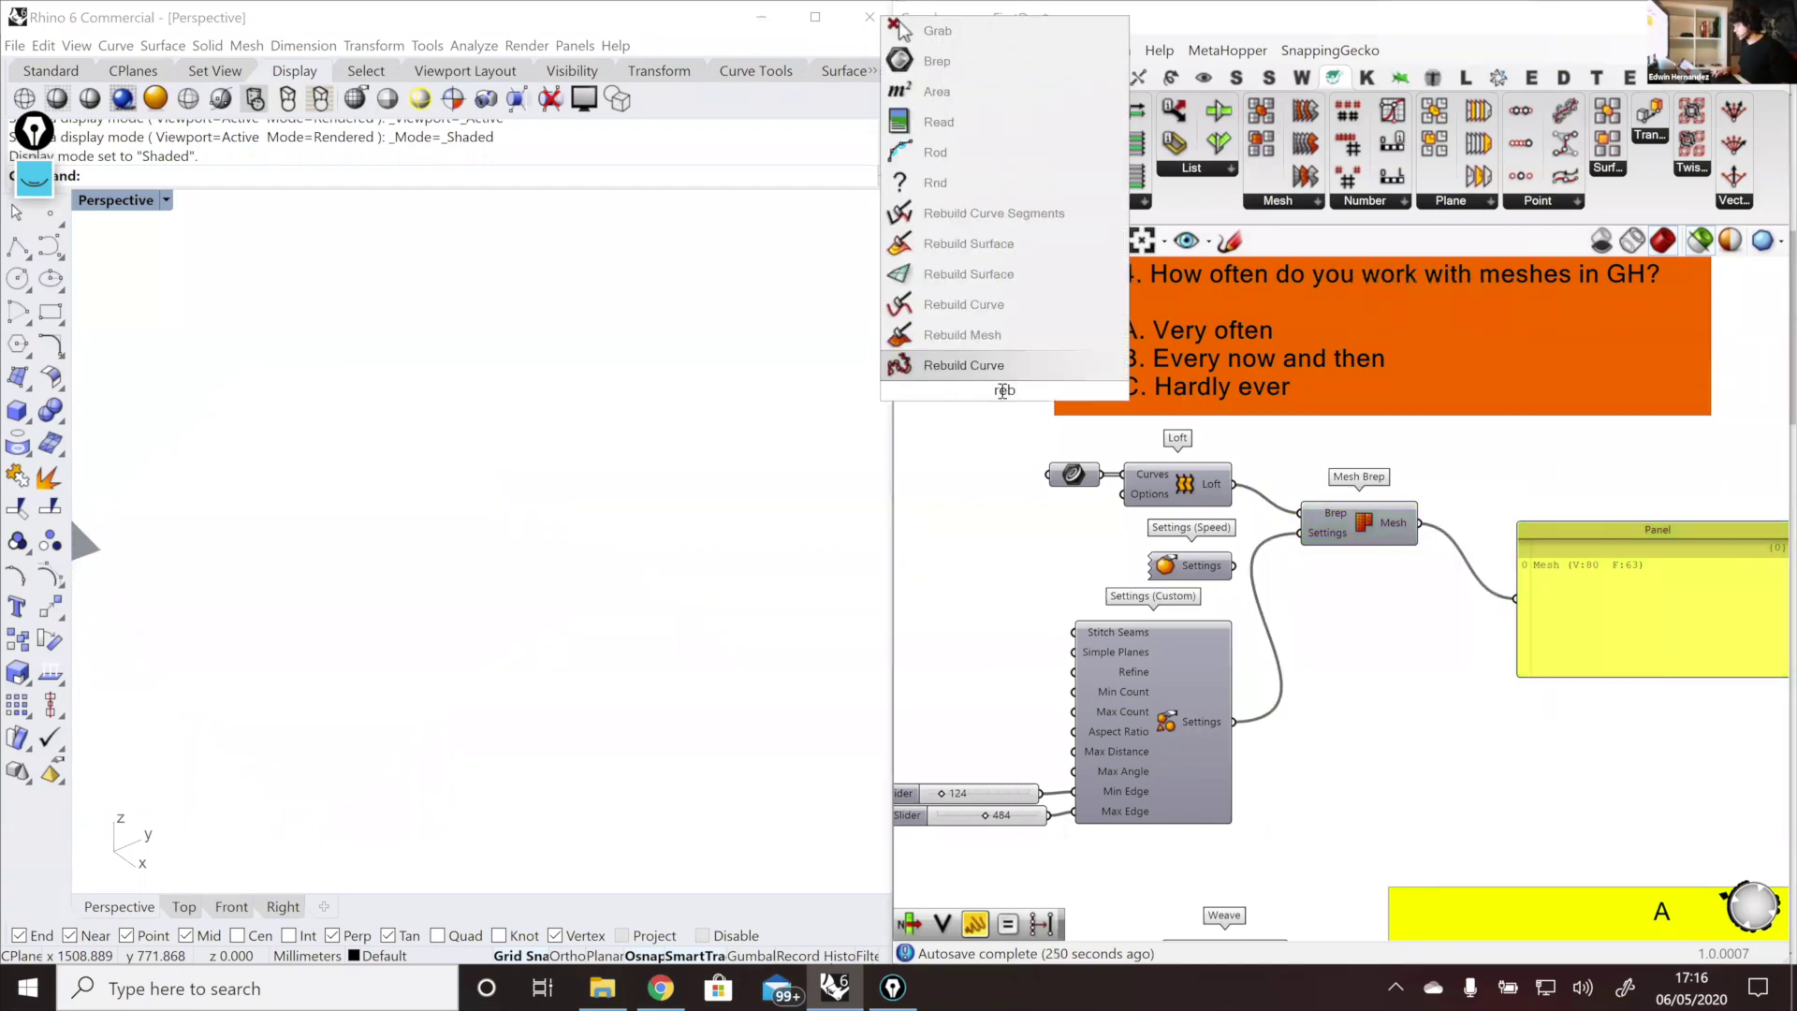
{"action": "key", "text": "Up"}
{"action": "key", "text": "Return"}
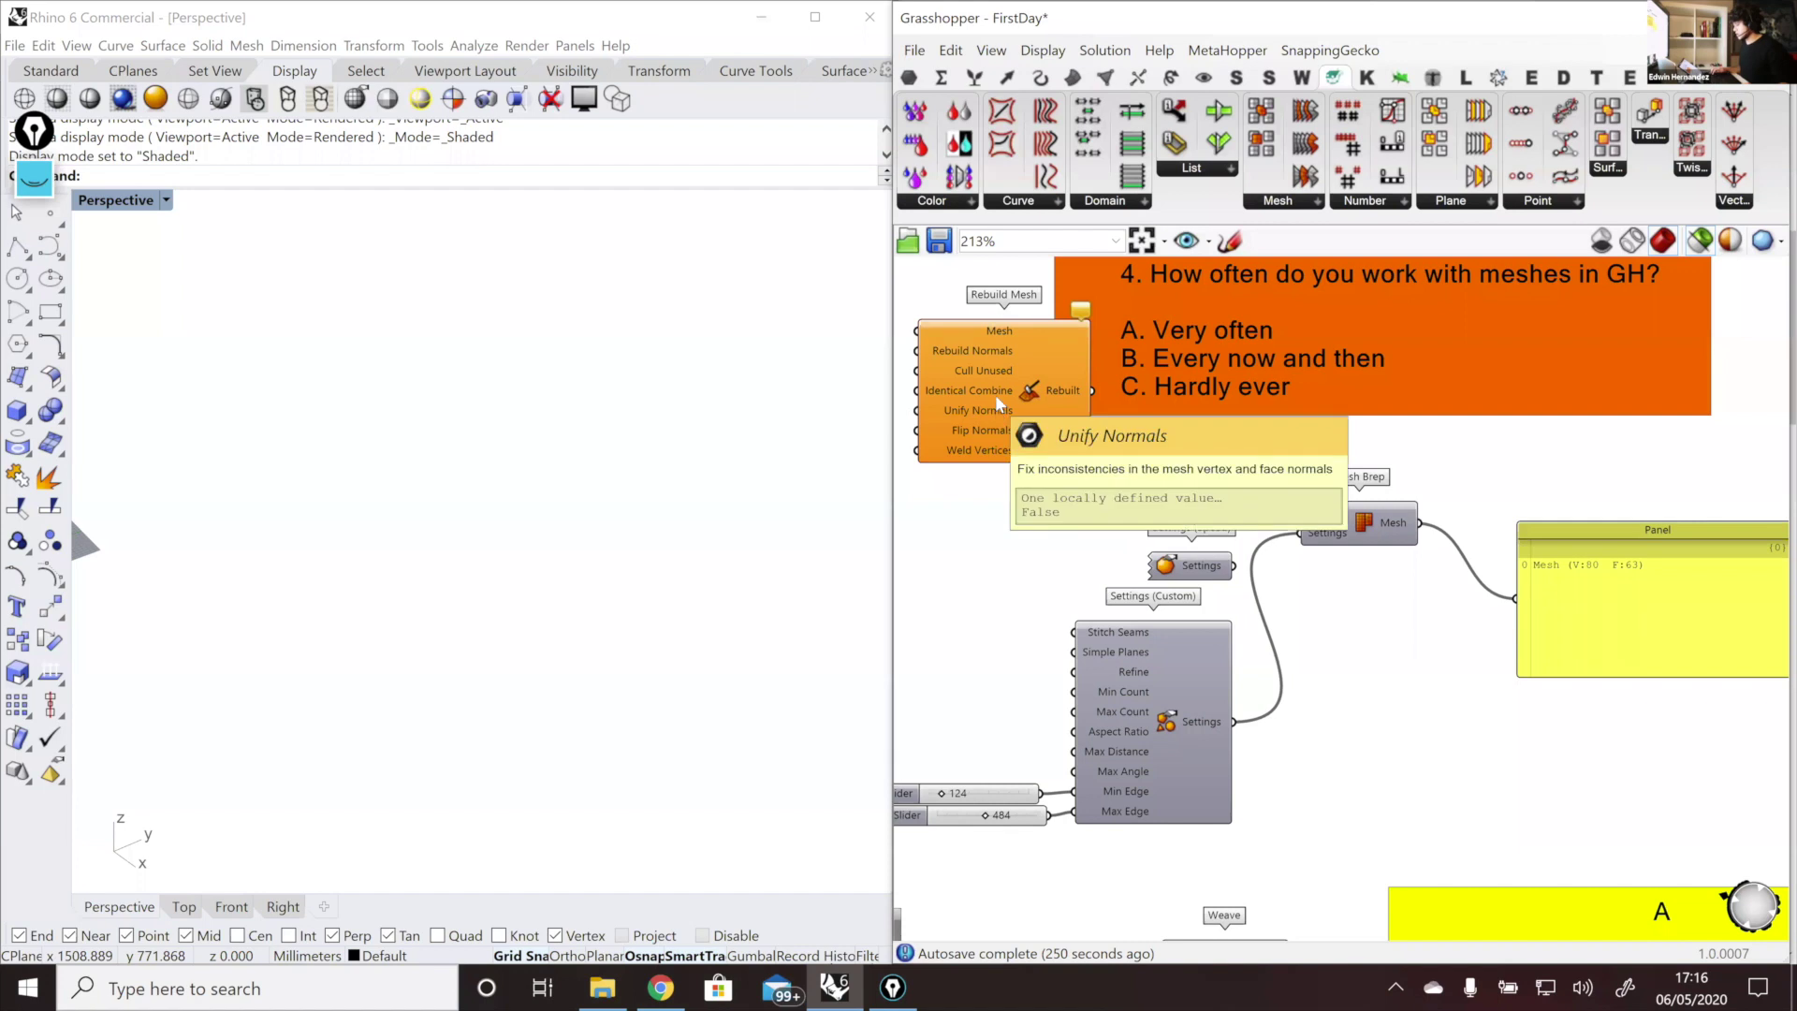
{"action": "left_click", "coordinate": [1003, 389]}
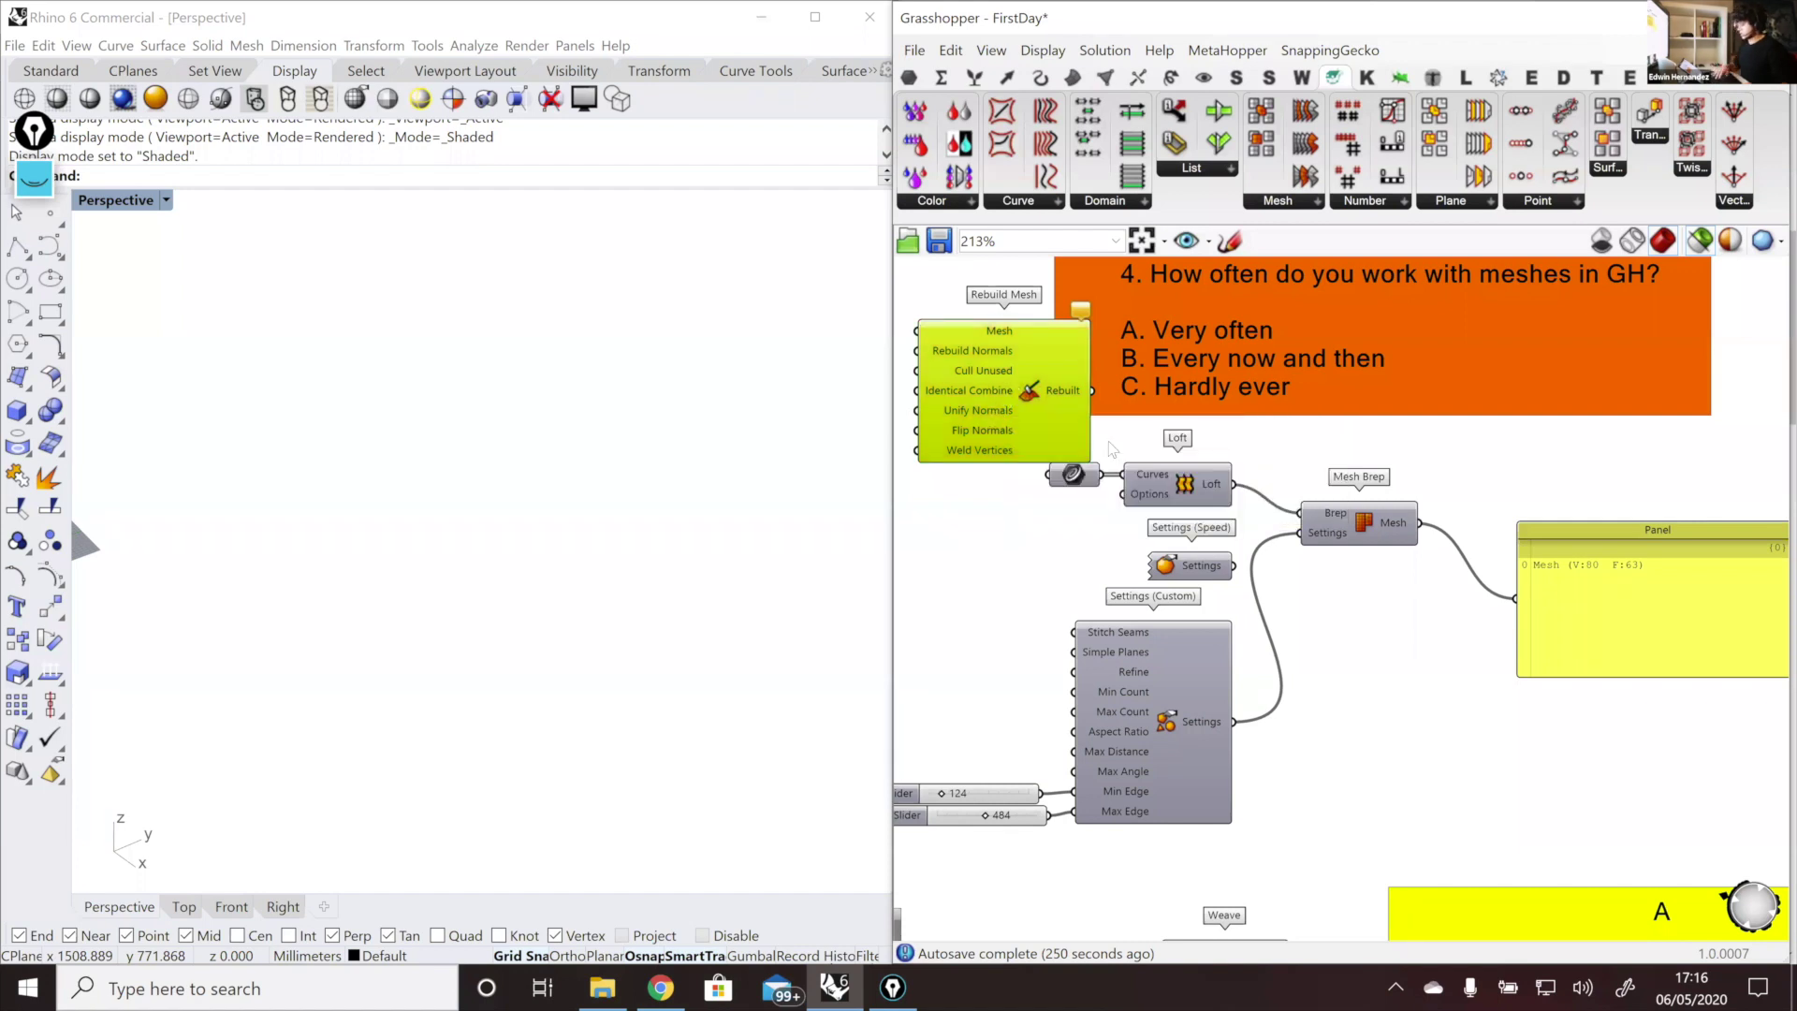
{"action": "key", "text": "Delete"}
Step: Review the mesh boolean operations and the mesh intersection components among the Intersect Shape and Mathematical components
{"action": "scroll", "coordinate": [1329, 520], "scroll_direction": "down", "scroll_amount": 2}
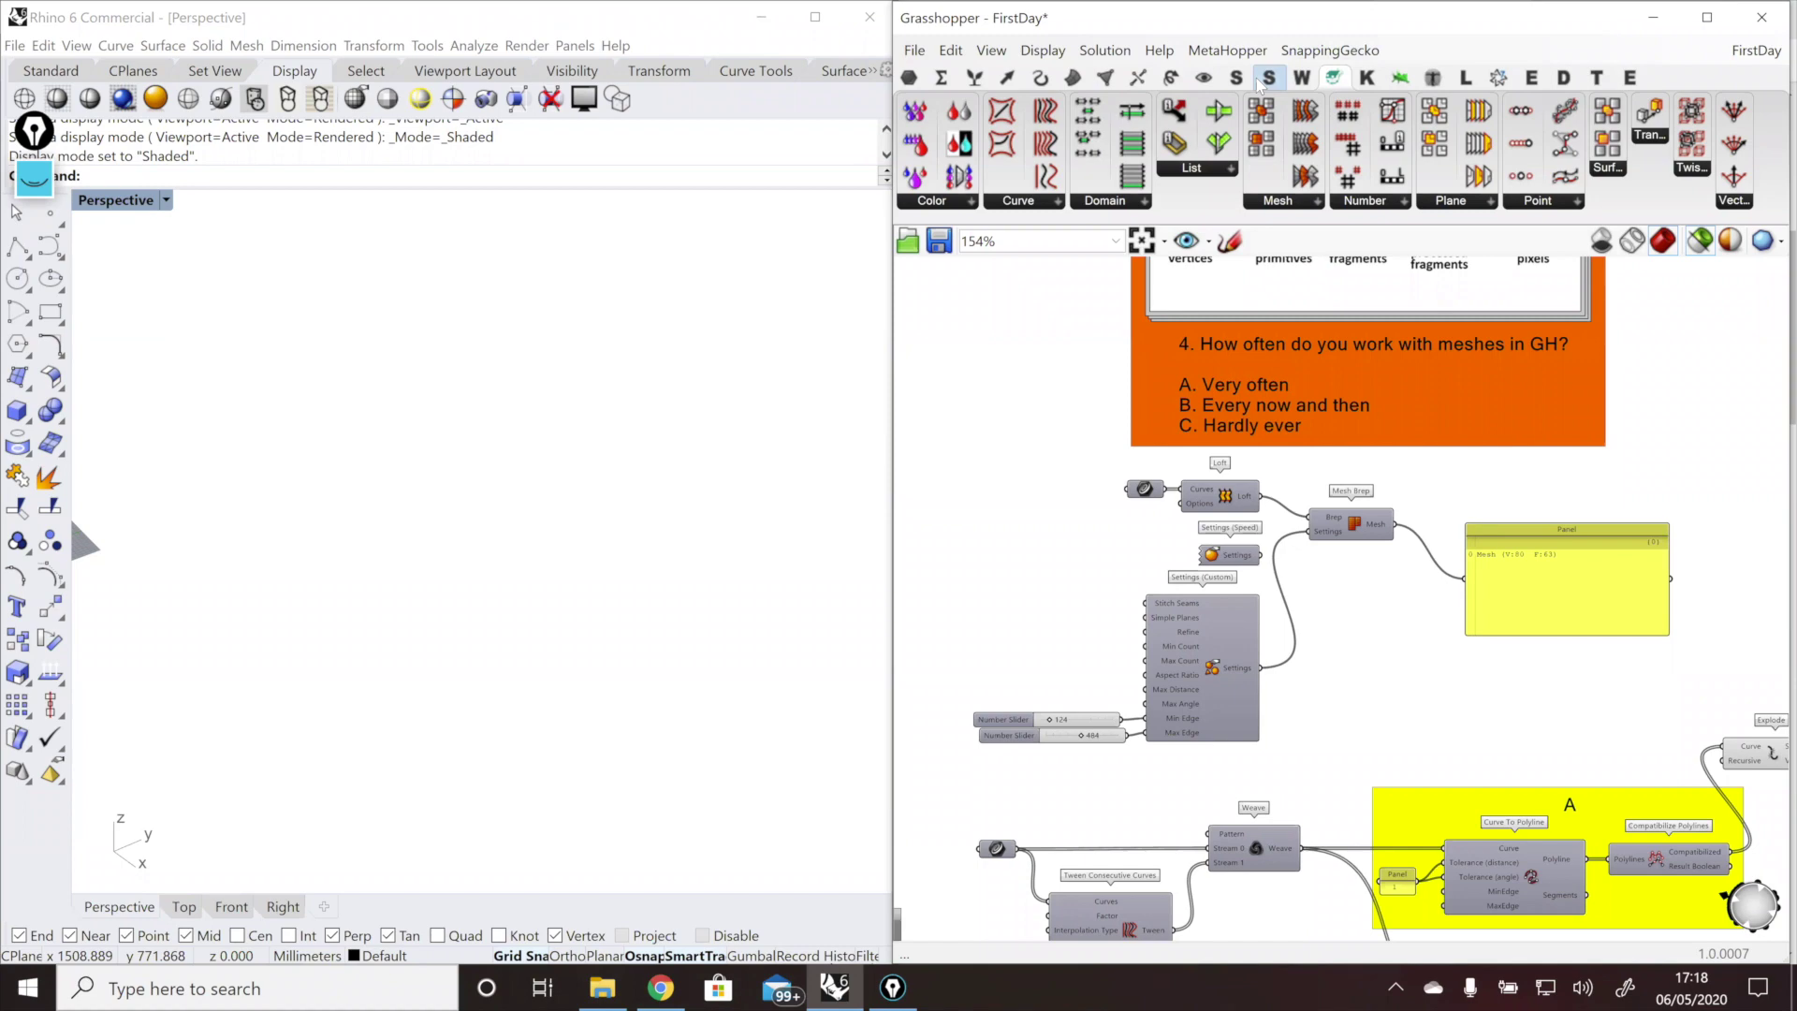
{"action": "scroll", "coordinate": [1258, 84], "scroll_direction": "up", "scroll_amount": 6}
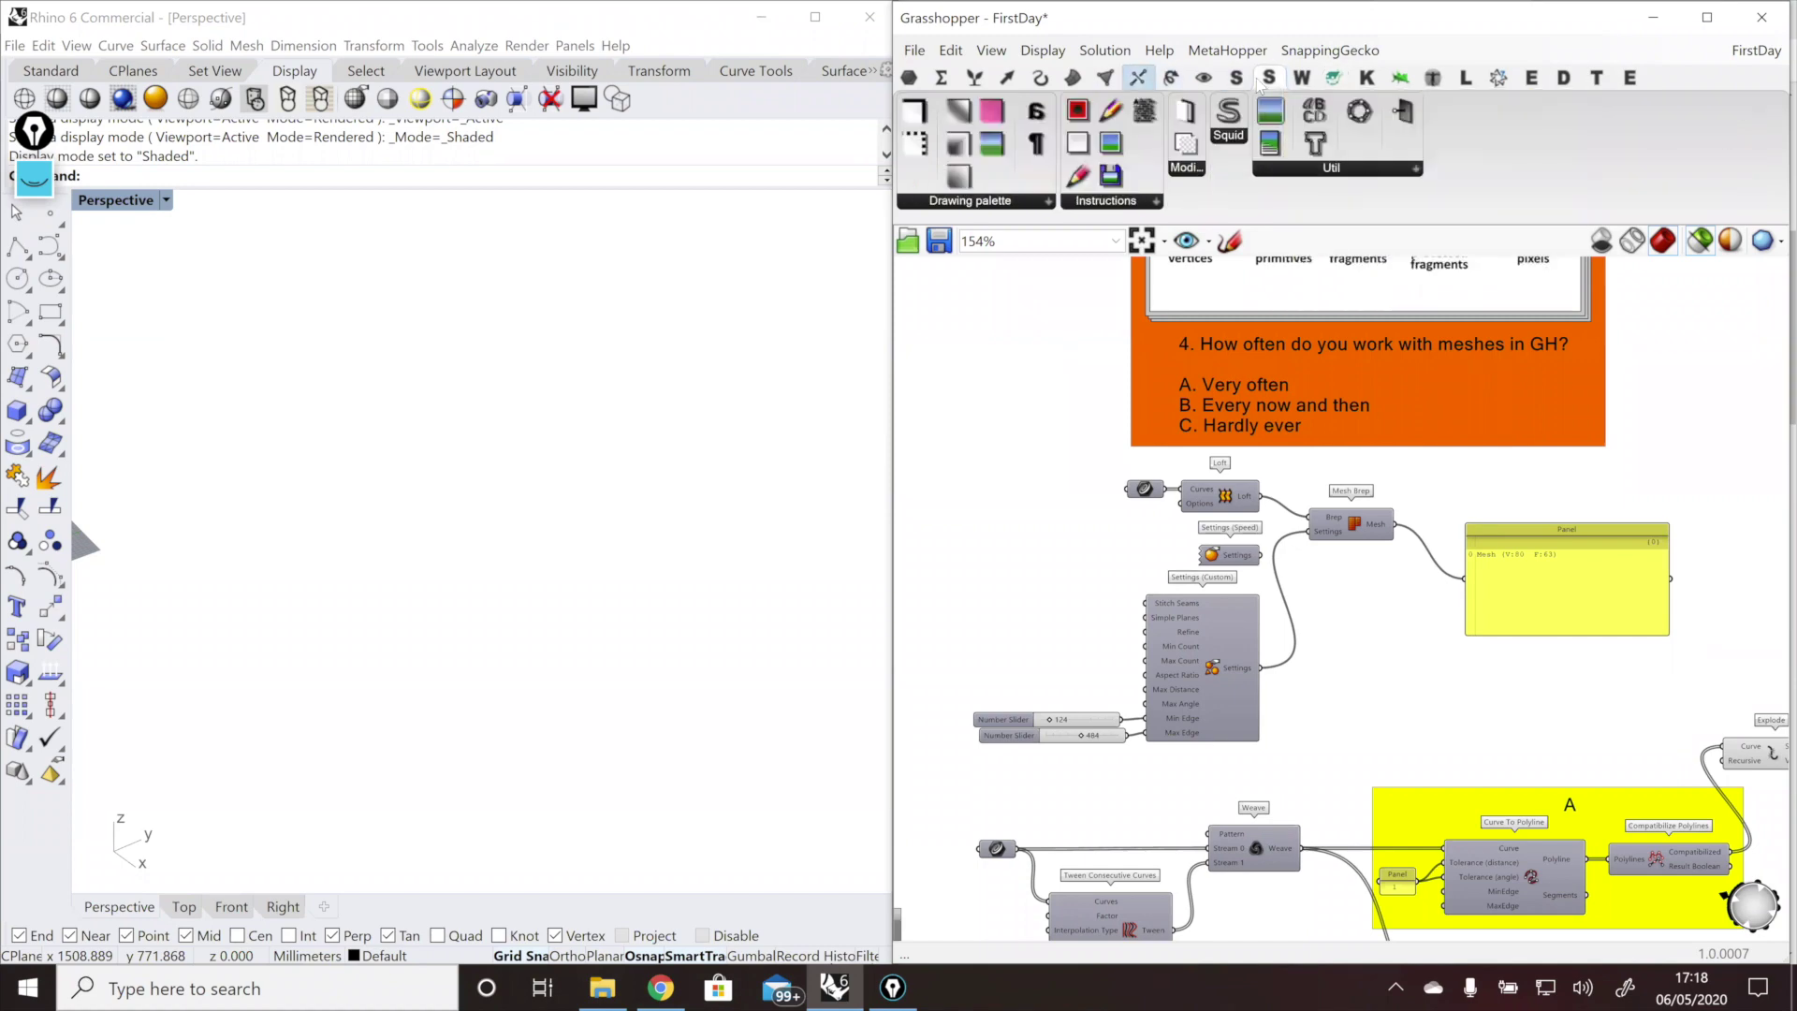
{"action": "scroll", "coordinate": [1259, 84], "scroll_direction": "up", "scroll_amount": 1}
{"action": "left_click", "coordinate": [1337, 206]}
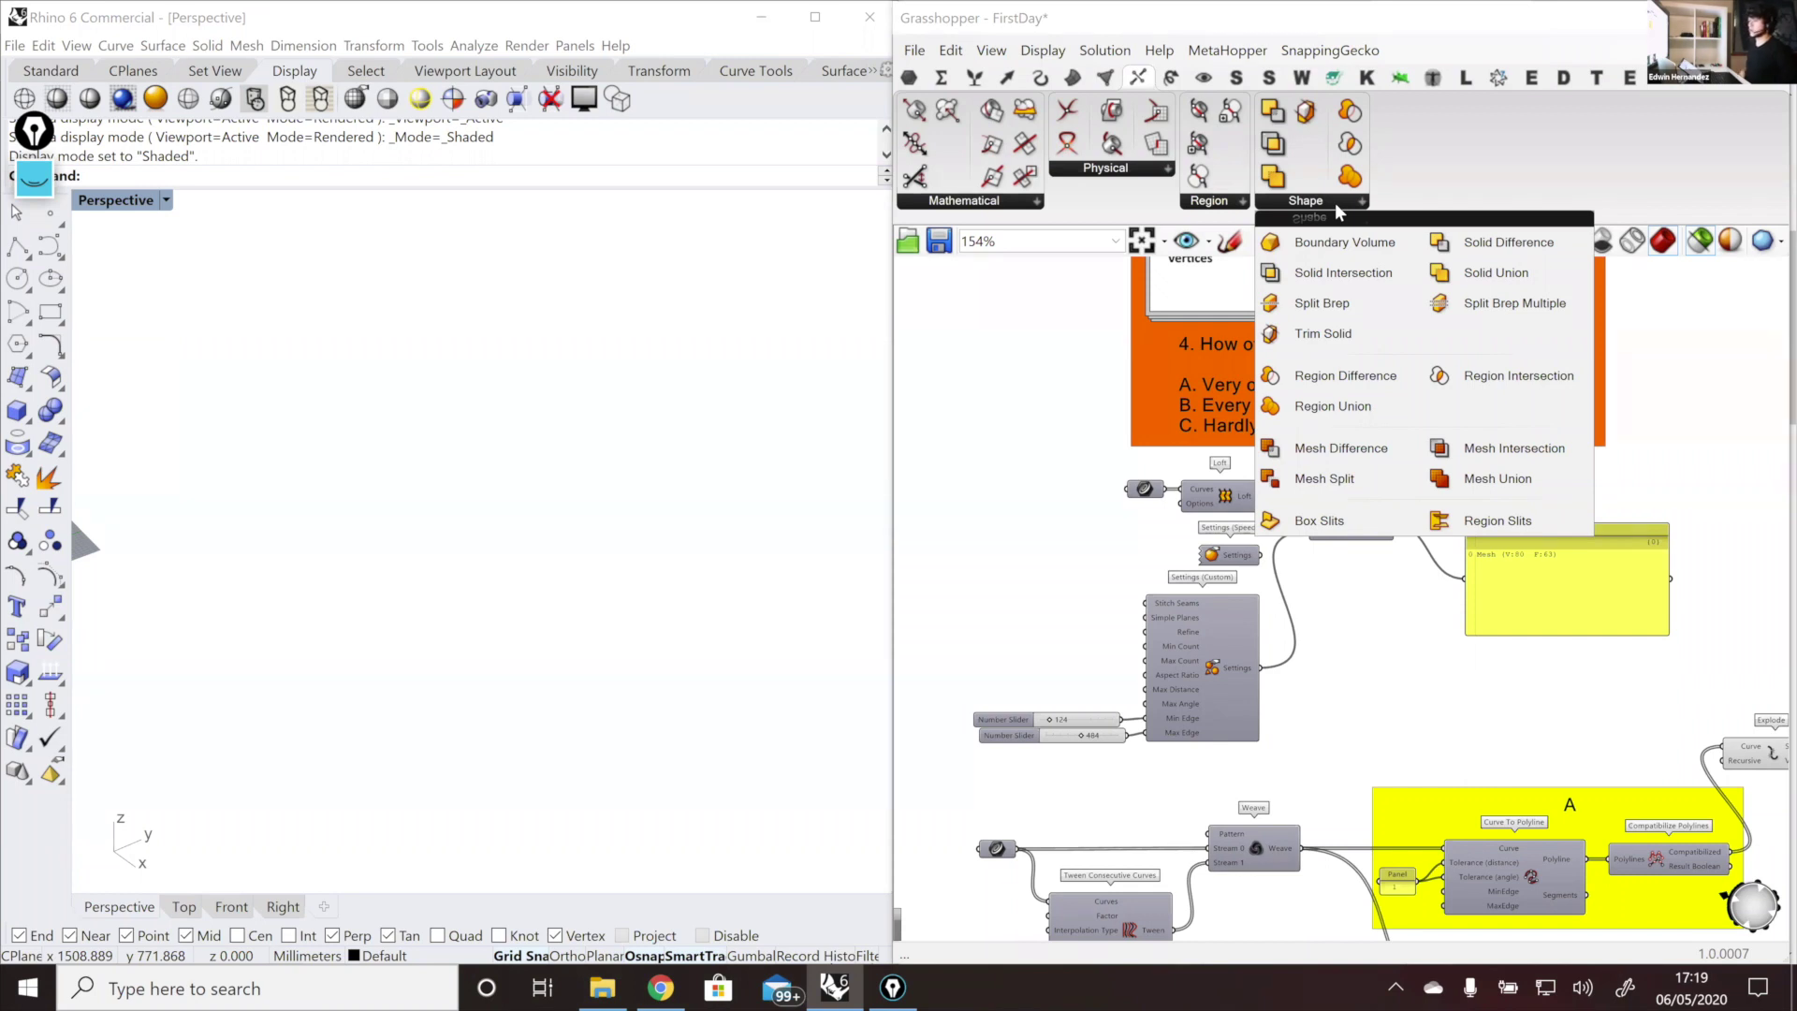
{"action": "left_click", "coordinate": [1013, 208]}
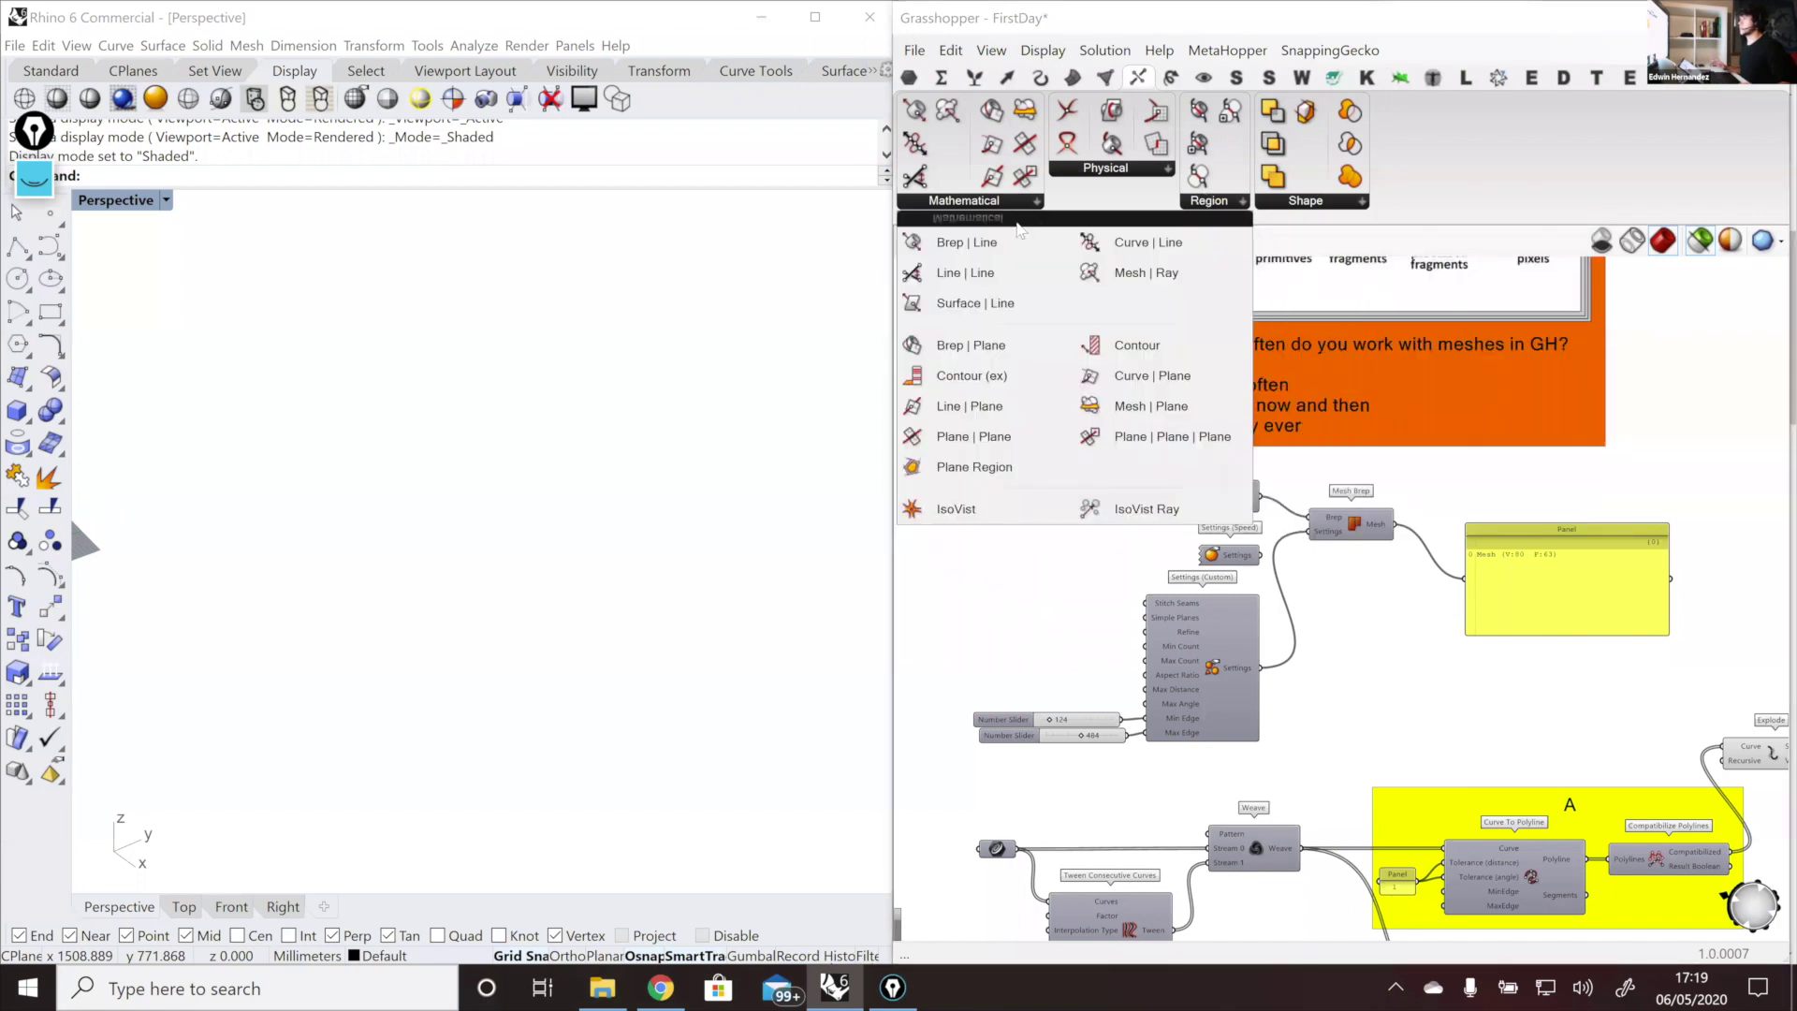
Step: Place a Mesh Split Plane component from the Mesh Util components below the Mesh Brep output panel and inspect its Plane input
{"action": "left_click", "coordinate": [1106, 77]}
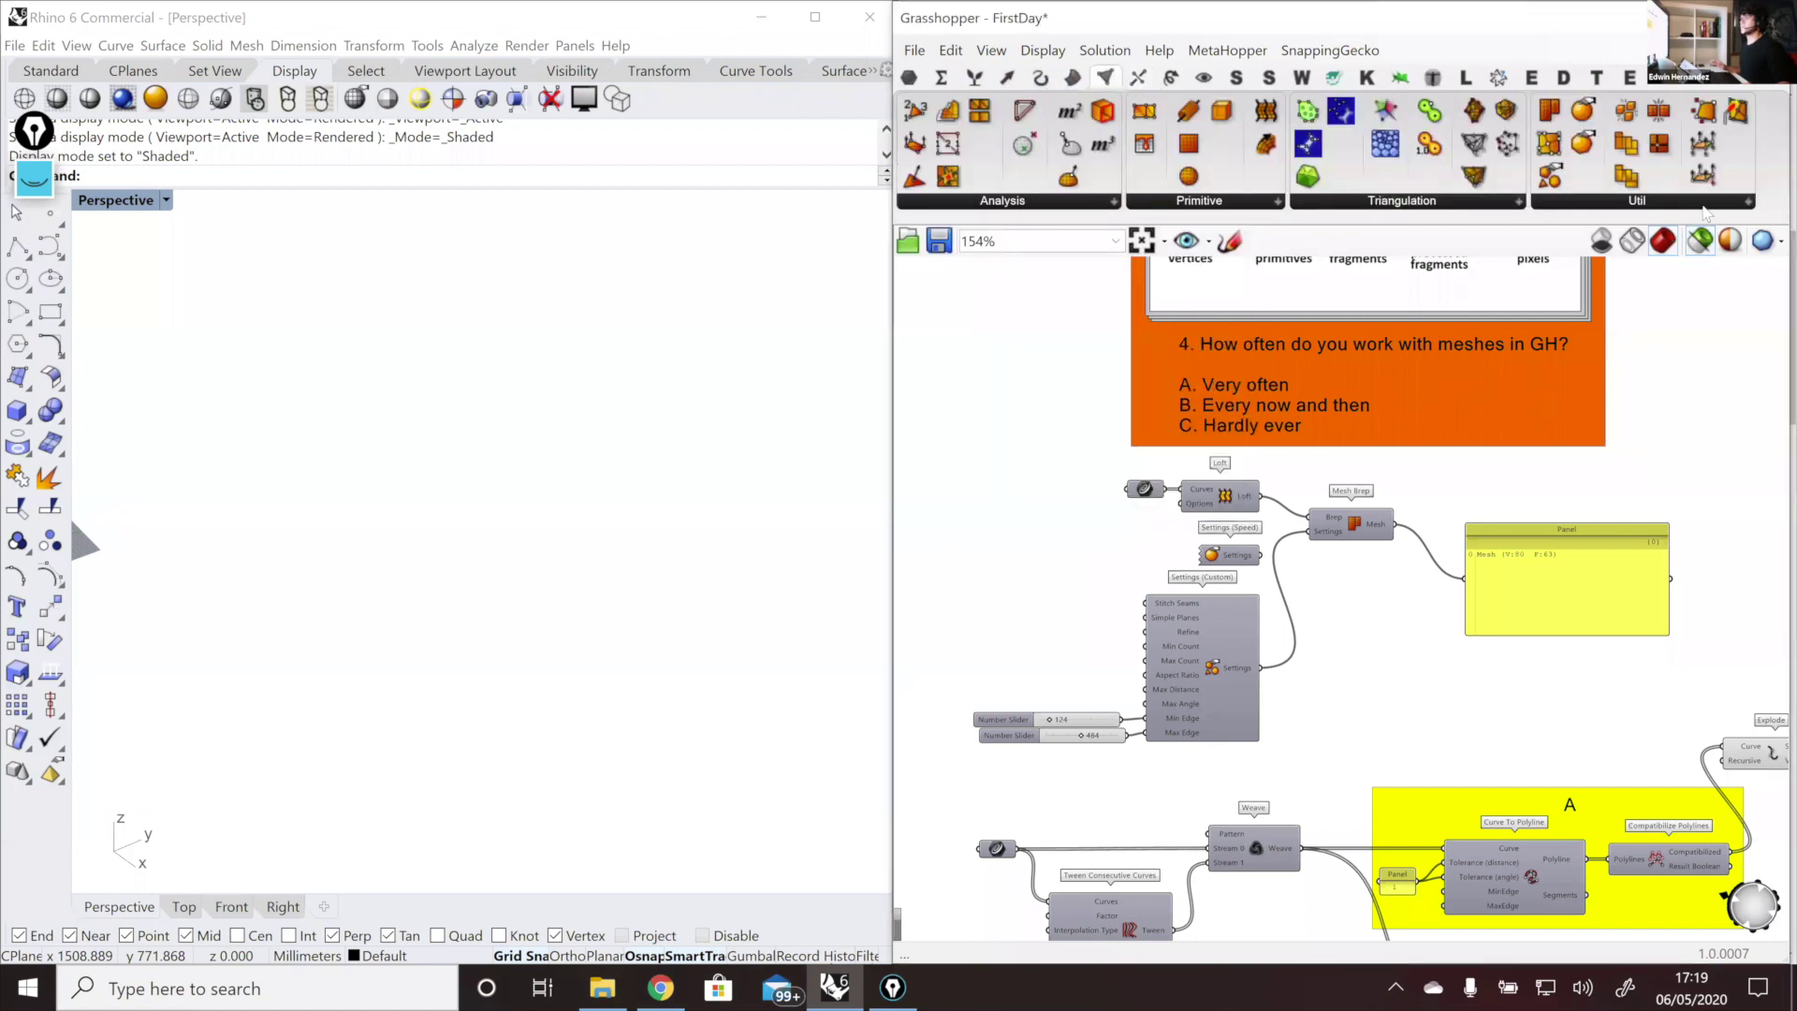
{"action": "left_click", "coordinate": [1703, 204]}
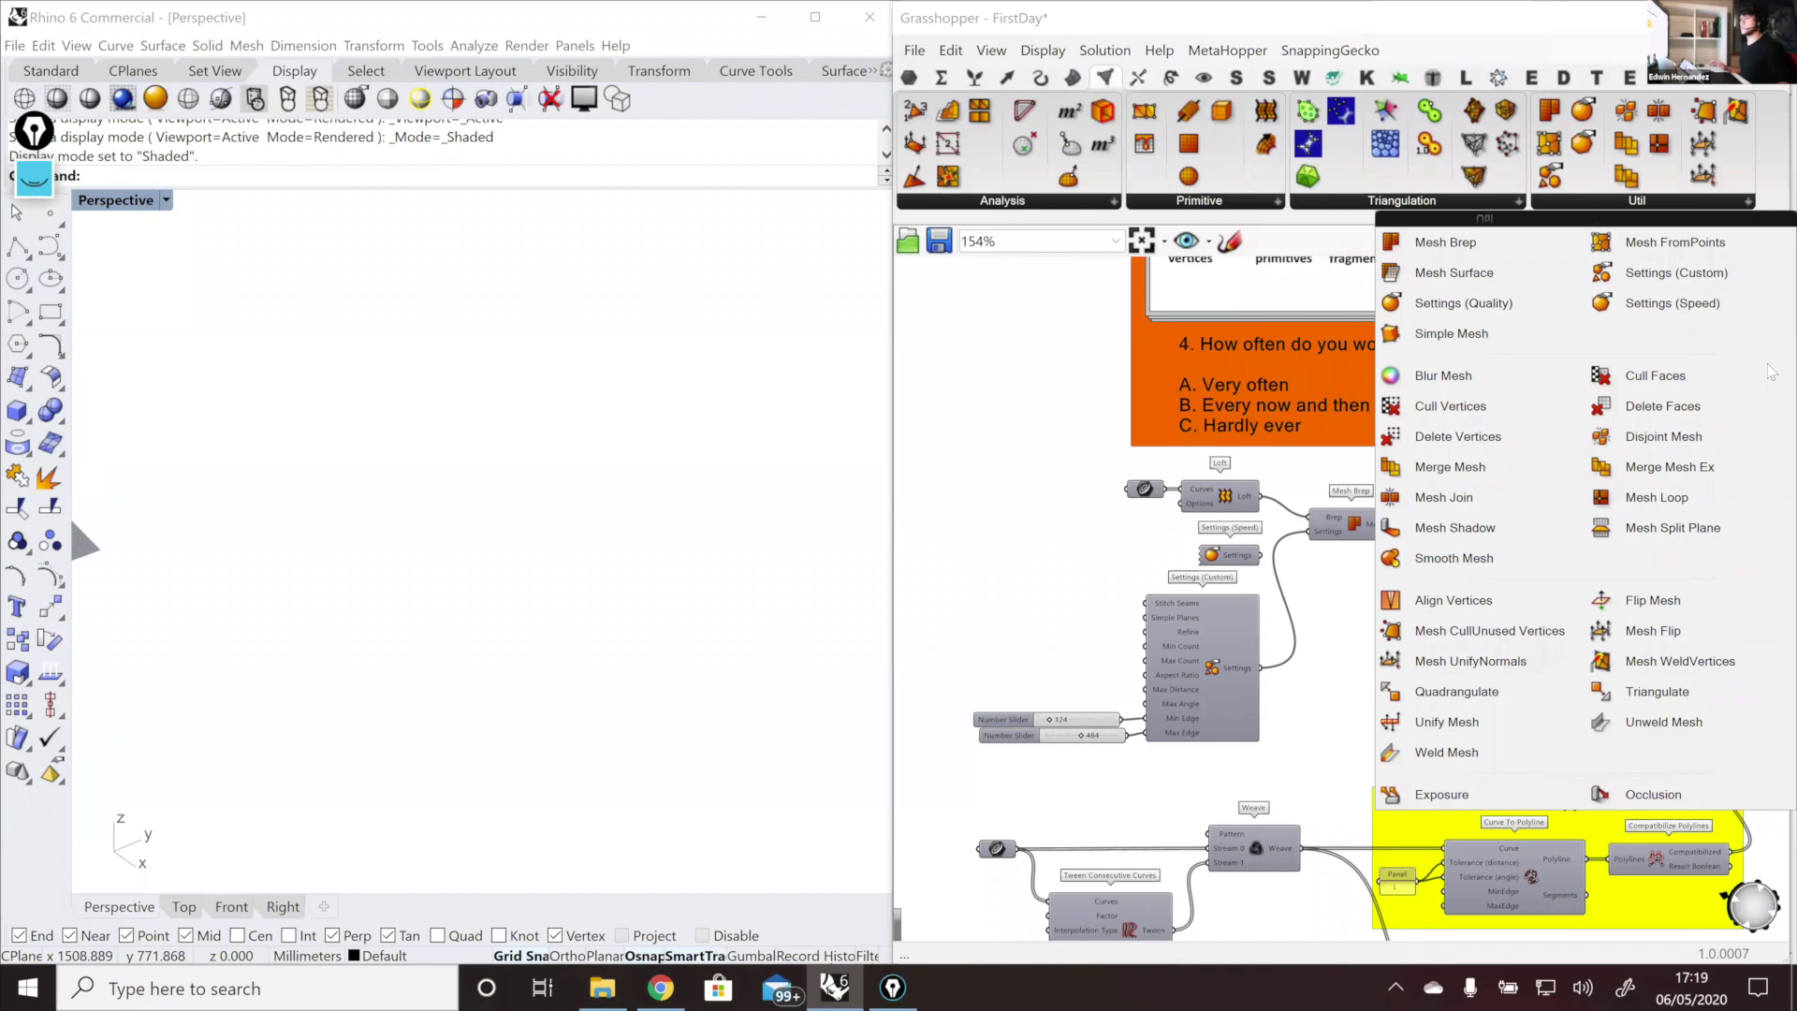
{"action": "left_click", "coordinate": [1662, 536]}
{"action": "scroll", "coordinate": [1622, 749], "scroll_direction": "up", "scroll_amount": 3}
{"action": "left_click", "coordinate": [1589, 713]}
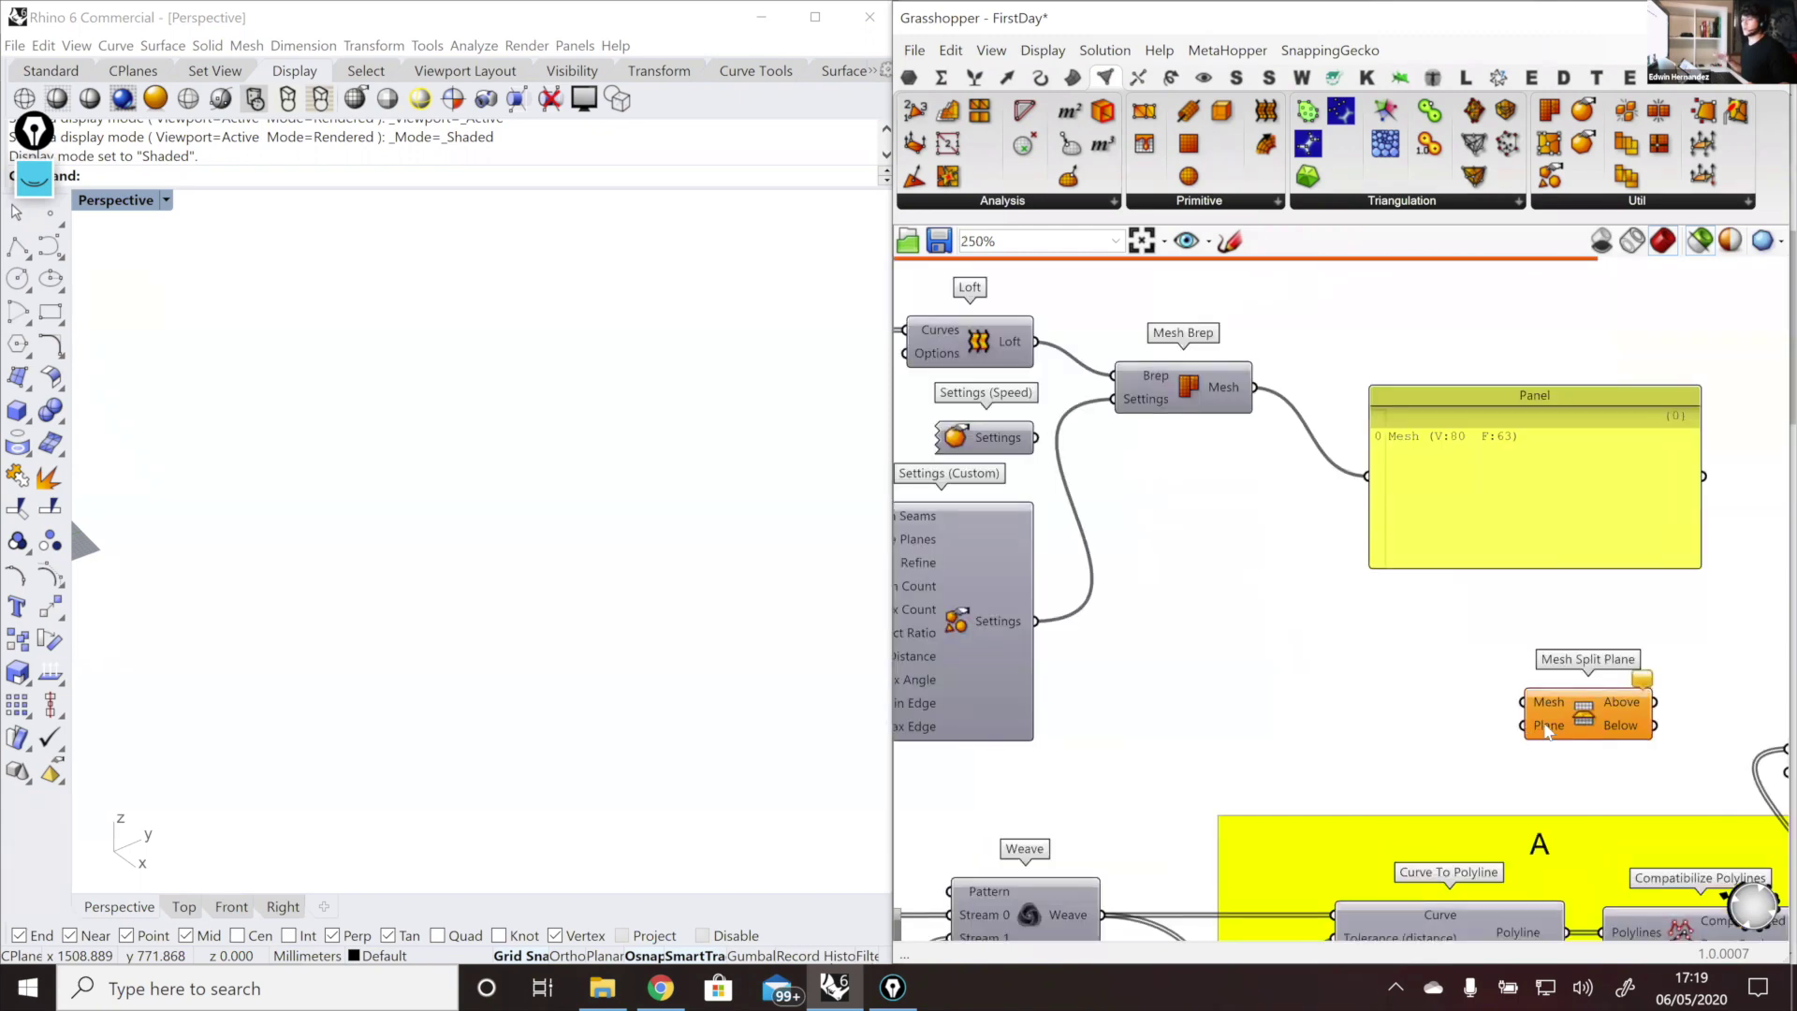
{"action": "left_click", "coordinate": [1557, 727]}
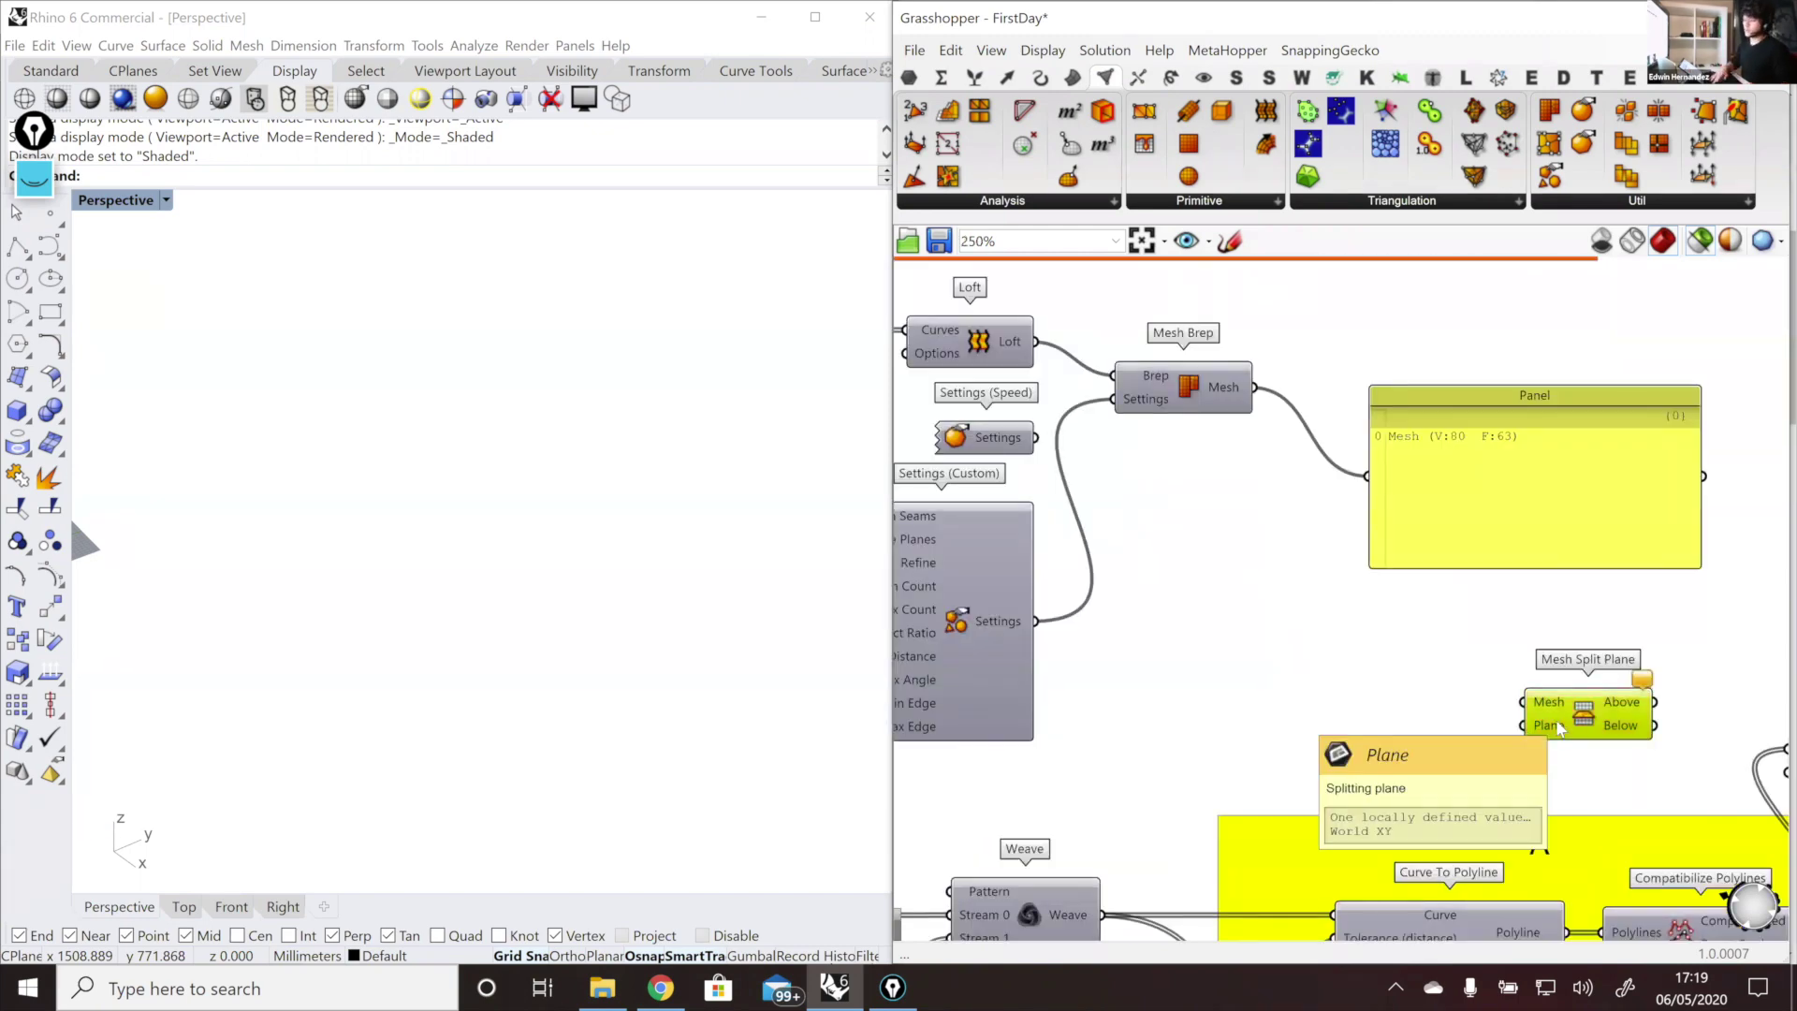
Step: Delete the Mesh Split Plane component from the FirstDay definition
{"action": "key", "text": "Delete"}
{"action": "scroll", "coordinate": [1426, 639], "scroll_direction": "down", "scroll_amount": 2}
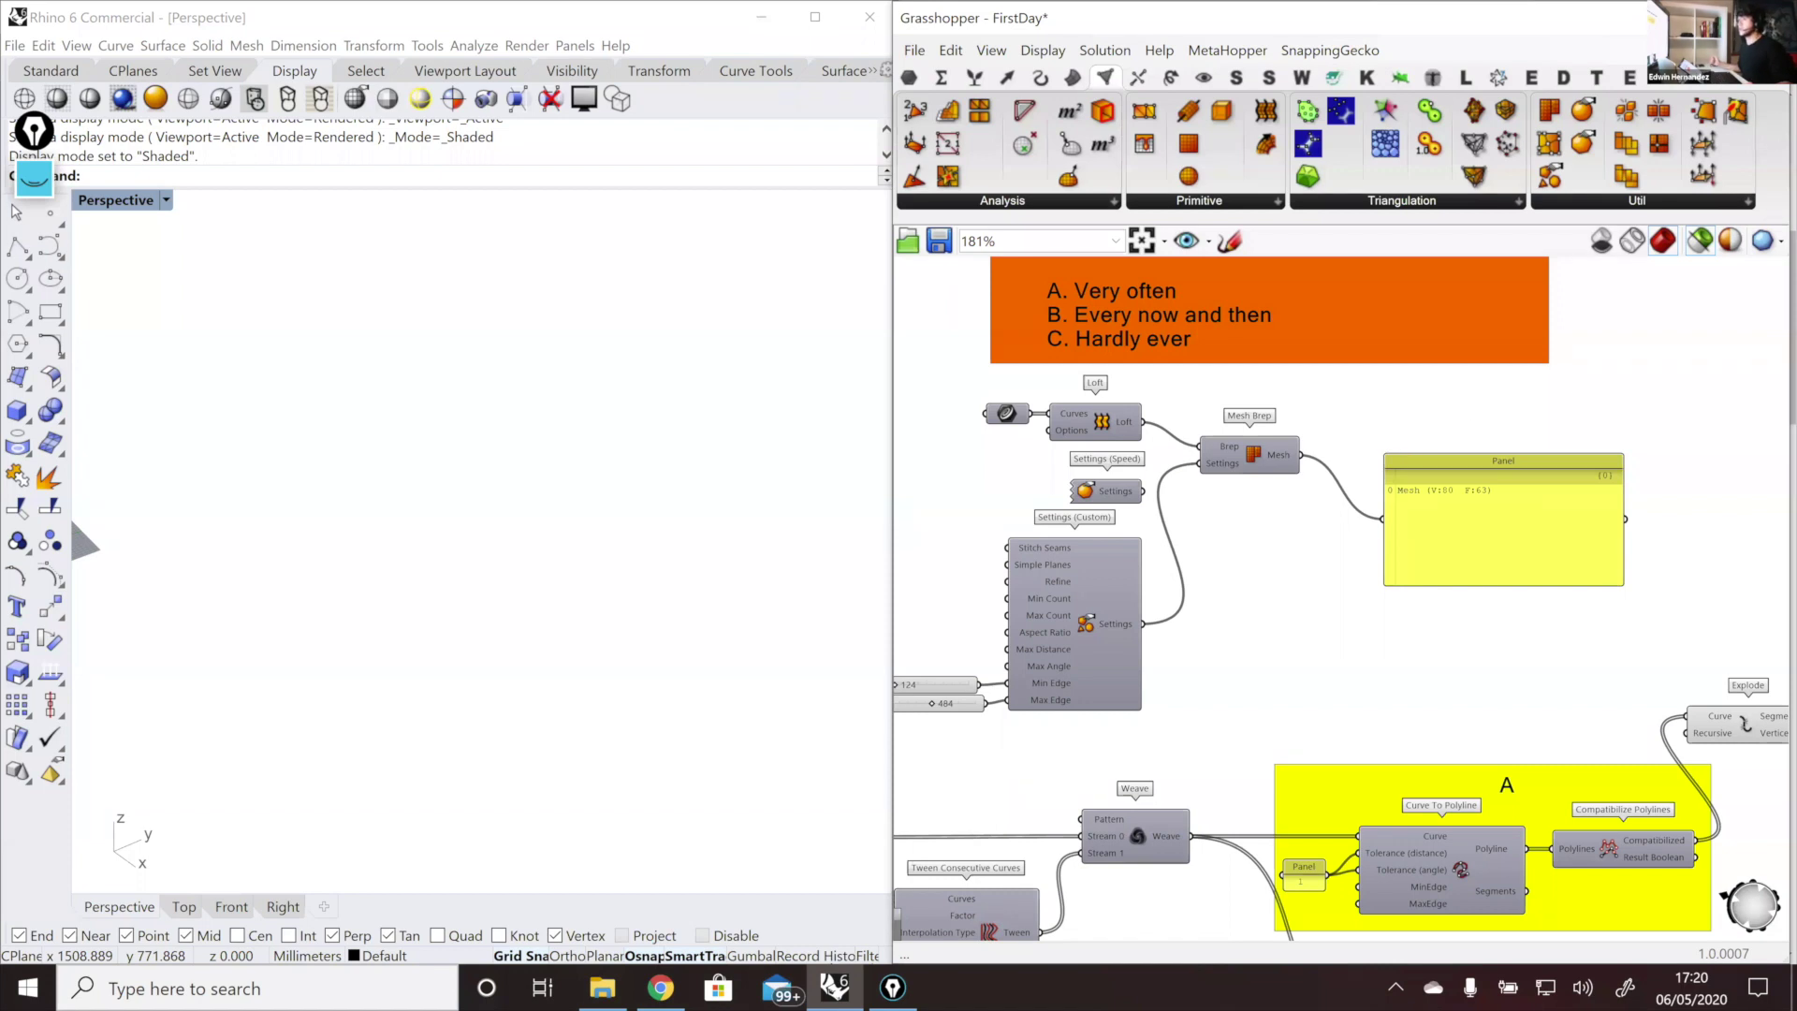
Step: Switch to the C#MasterFile definition and examine the inputs and outputs of its MeshSplitPlanes script component
{"action": "mouse_move", "coordinate": [1741, 99]}
{"action": "scroll", "coordinate": [1411, 566], "scroll_direction": "down", "scroll_amount": 3}
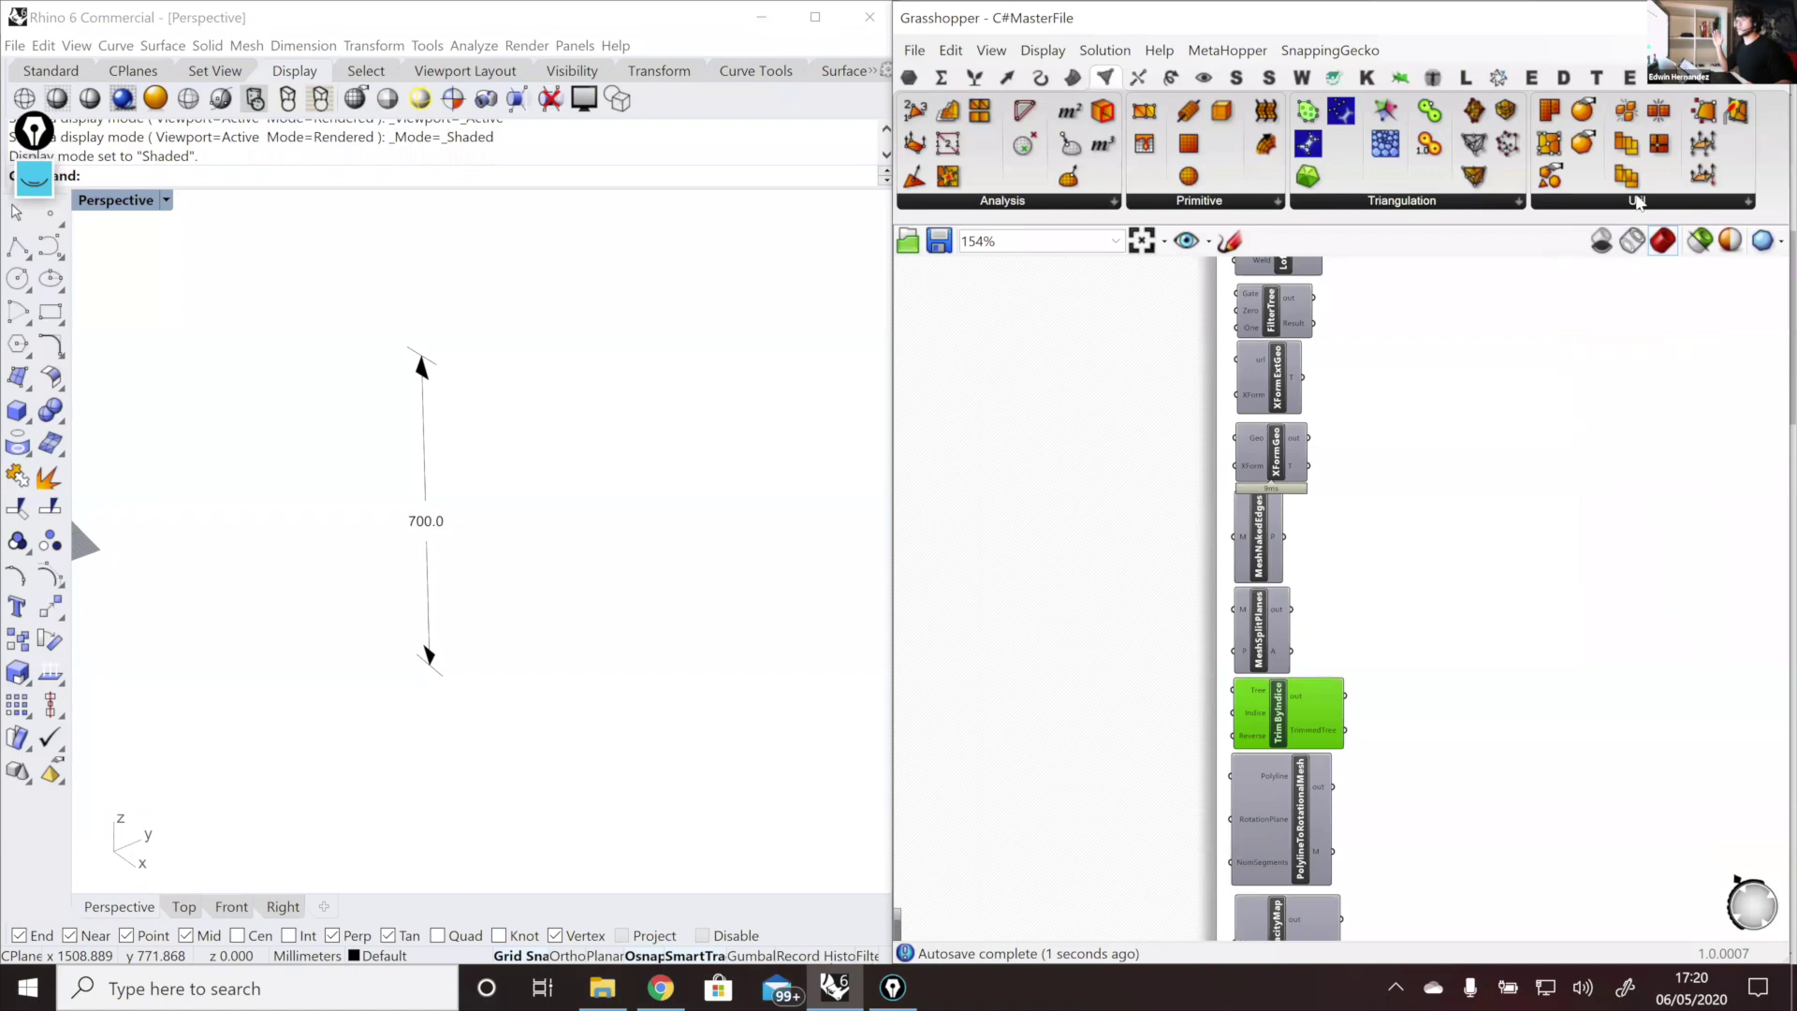
{"action": "left_click", "coordinate": [1637, 202]}
{"action": "scroll", "coordinate": [1145, 595], "scroll_direction": "down", "scroll_amount": 2}
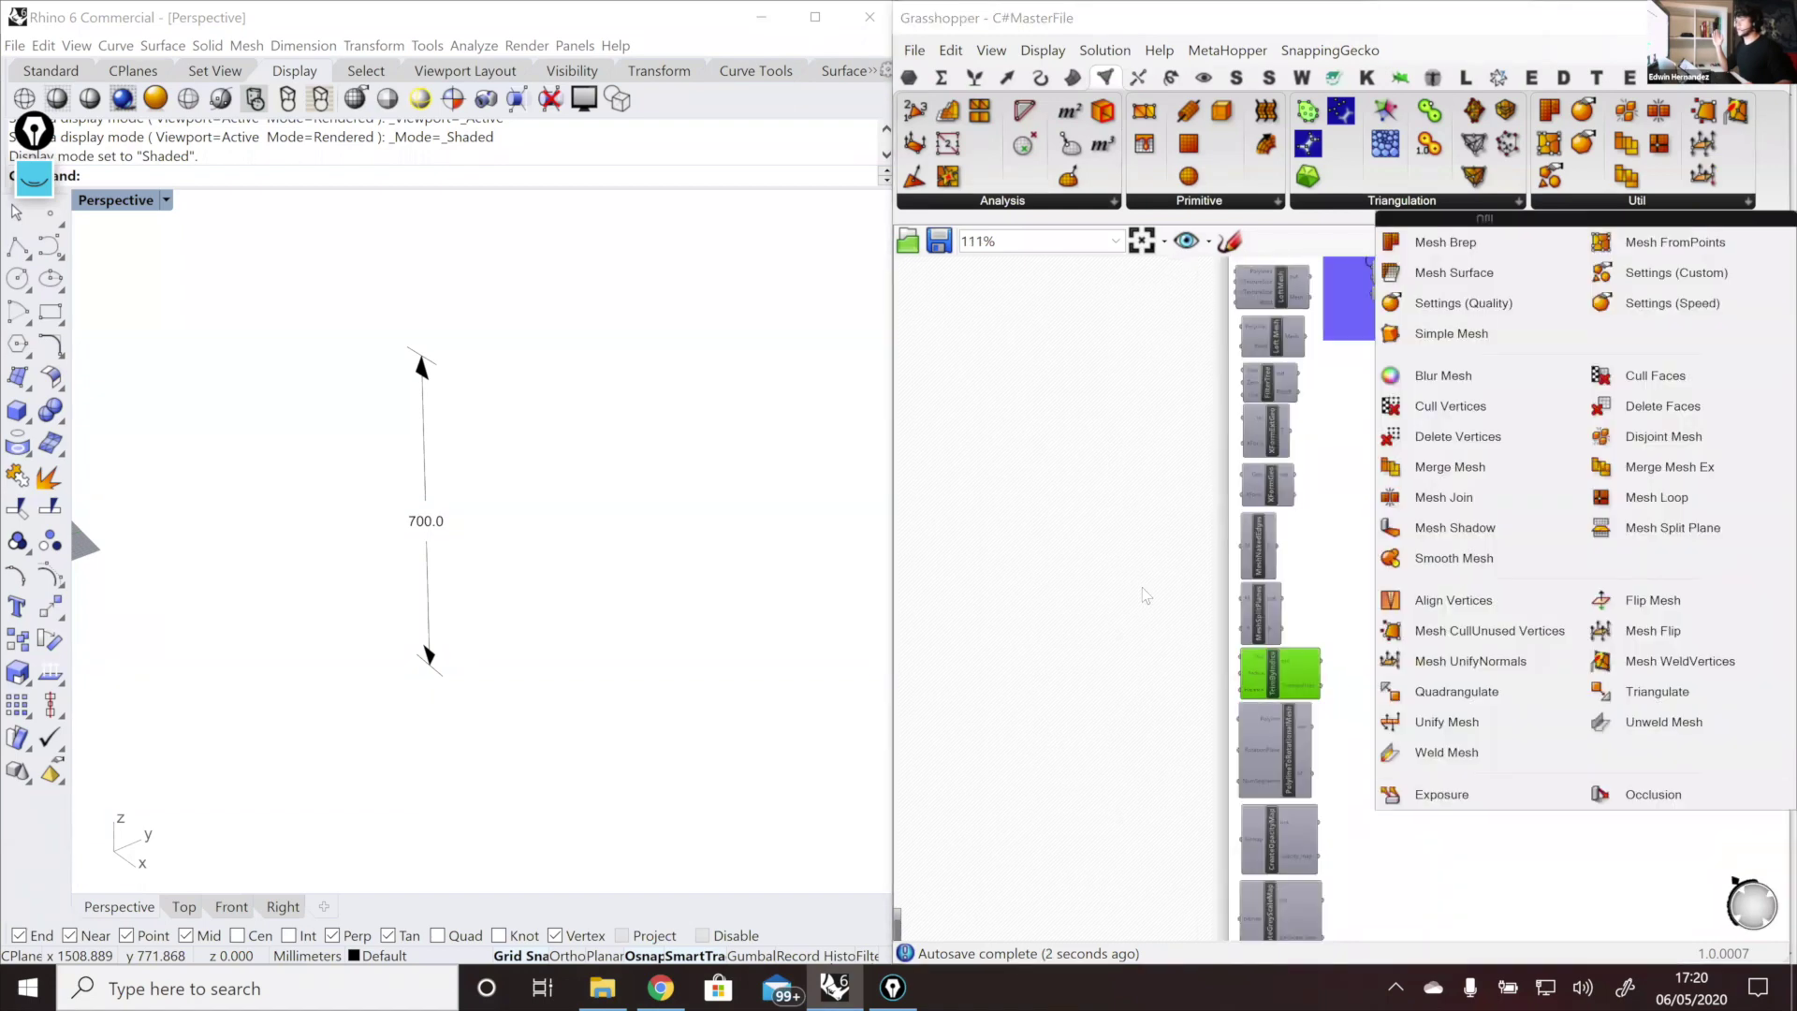
{"action": "scroll", "coordinate": [1261, 644], "scroll_direction": "up", "scroll_amount": 3}
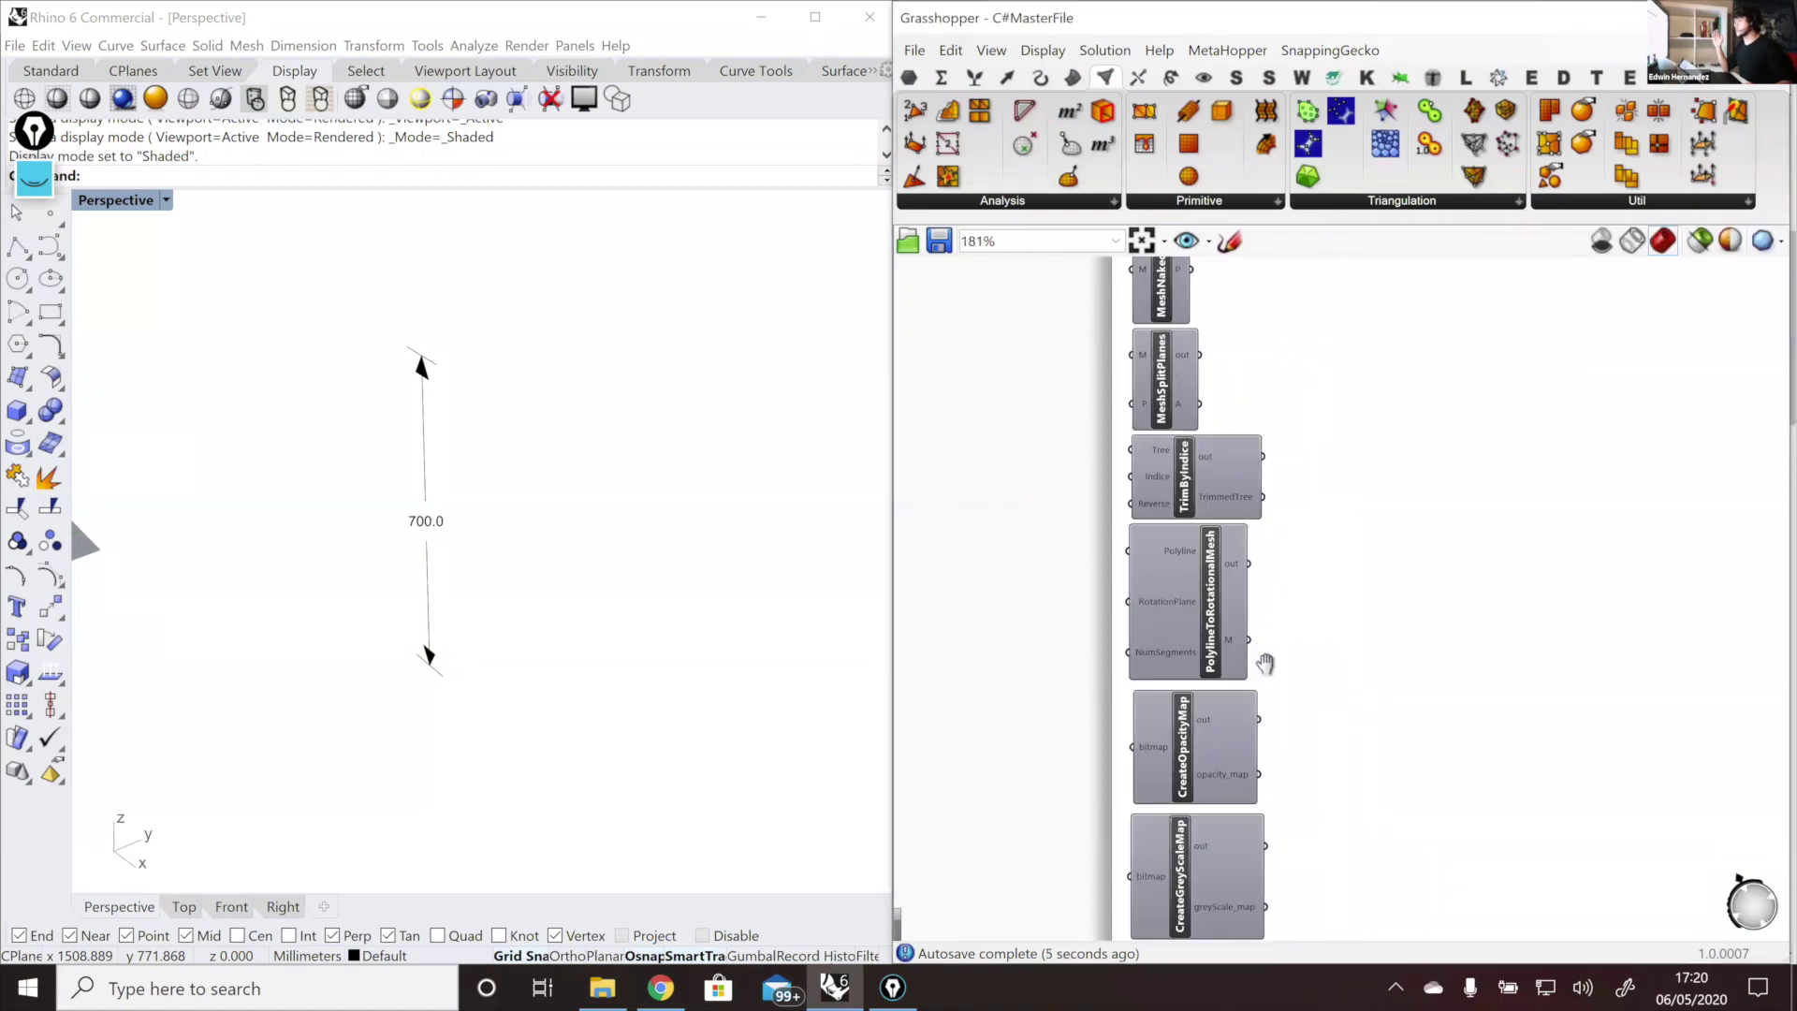
{"action": "scroll", "coordinate": [1214, 553], "scroll_direction": "down", "scroll_amount": 2}
{"action": "scroll", "coordinate": [1296, 562], "scroll_direction": "up", "scroll_amount": 3}
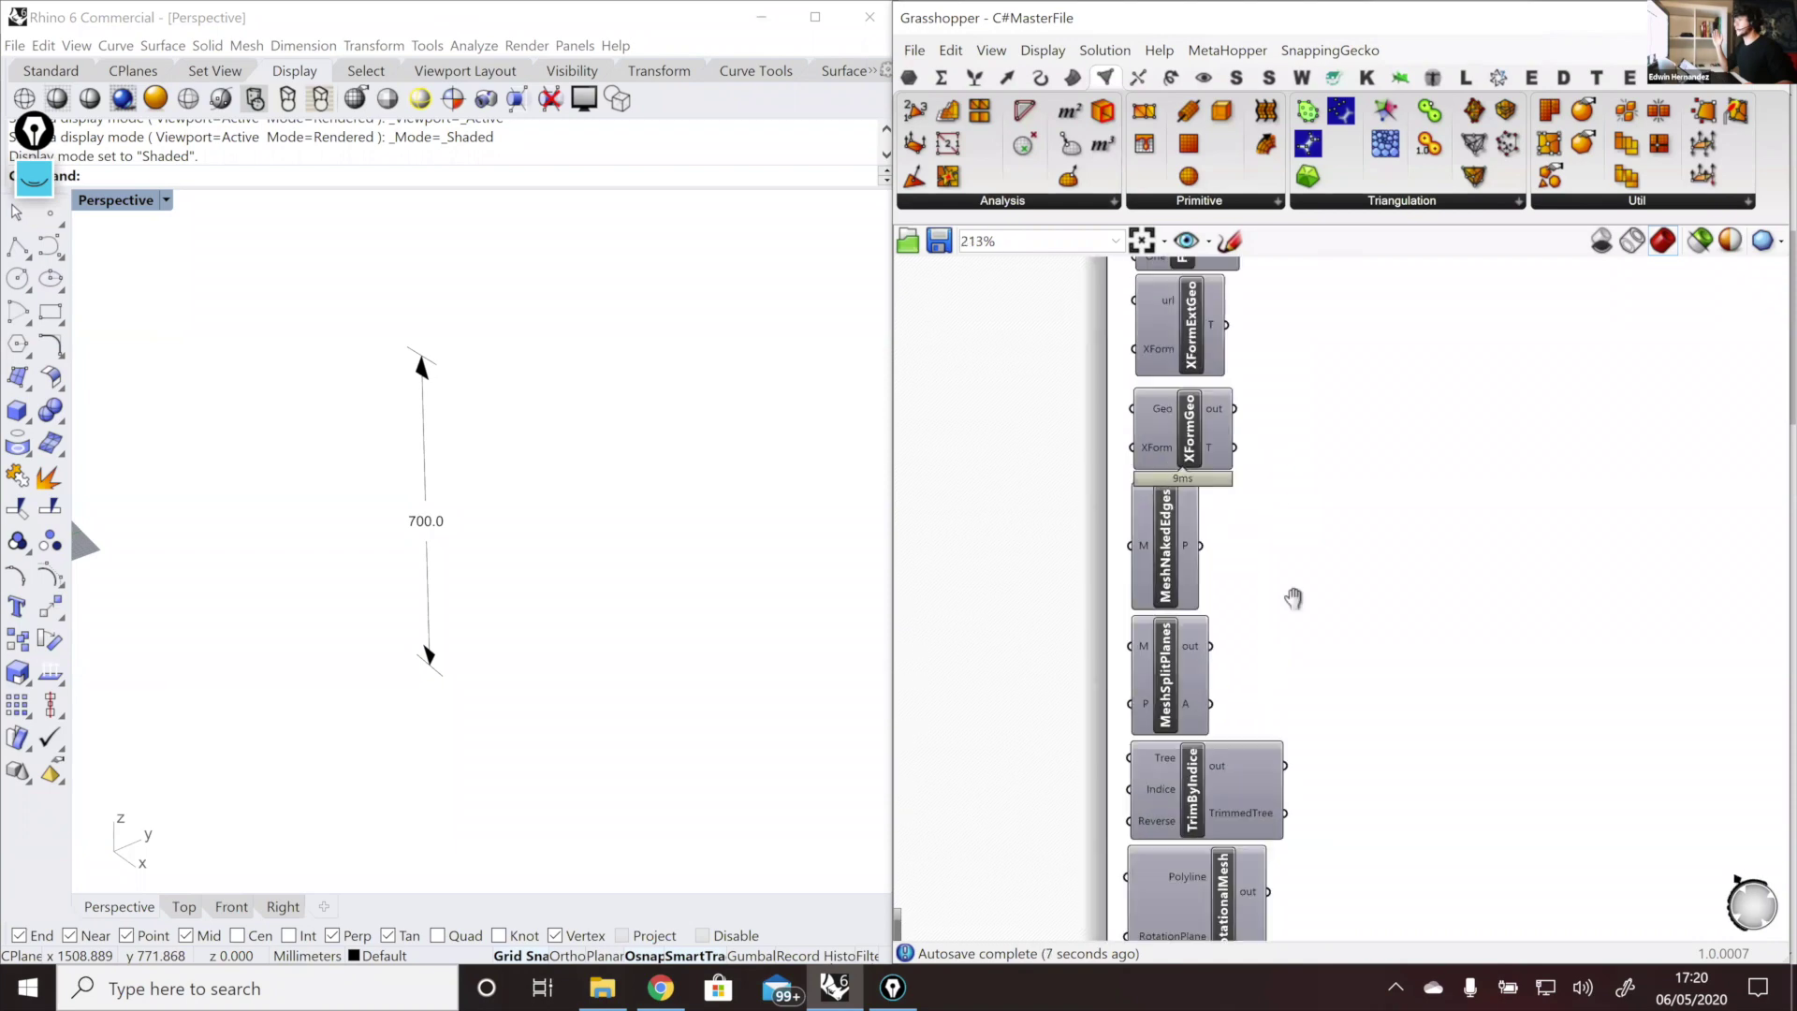
{"action": "right_click_drag", "start_coordinate": [1286, 445], "coordinate": [1282, 603]}
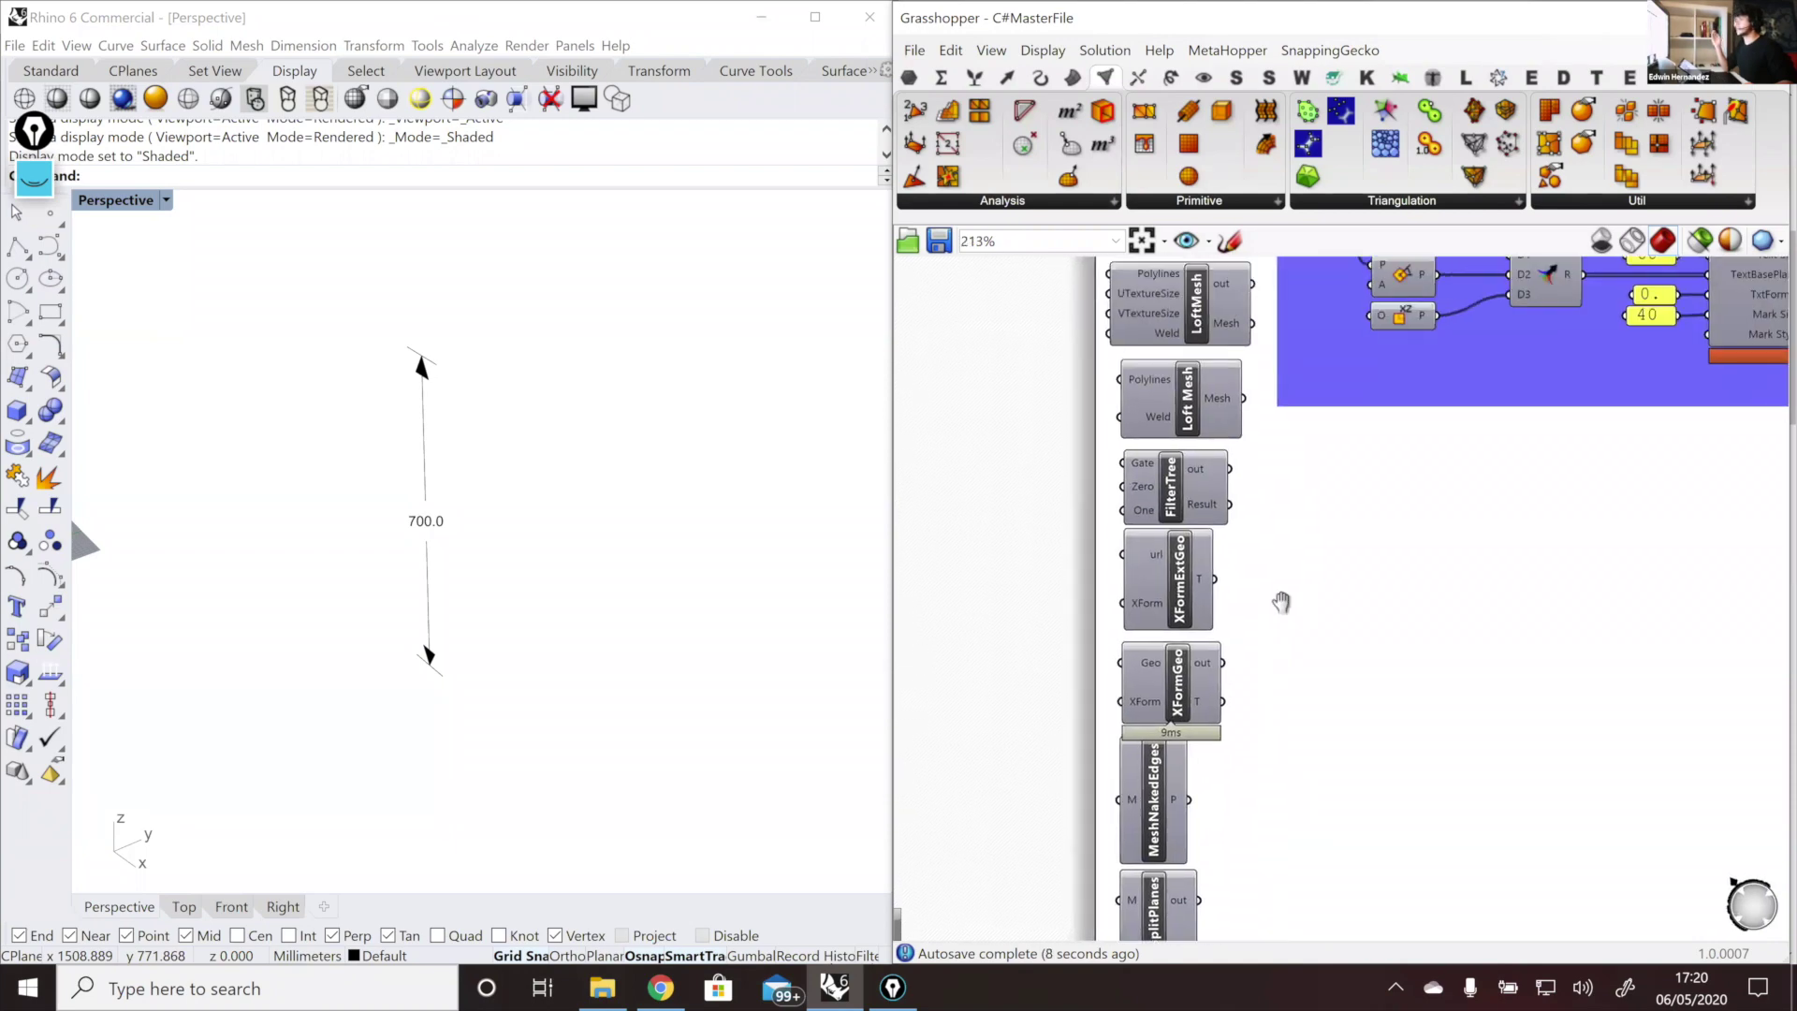
{"action": "scroll", "coordinate": [1296, 622], "scroll_direction": "down", "scroll_amount": 3}
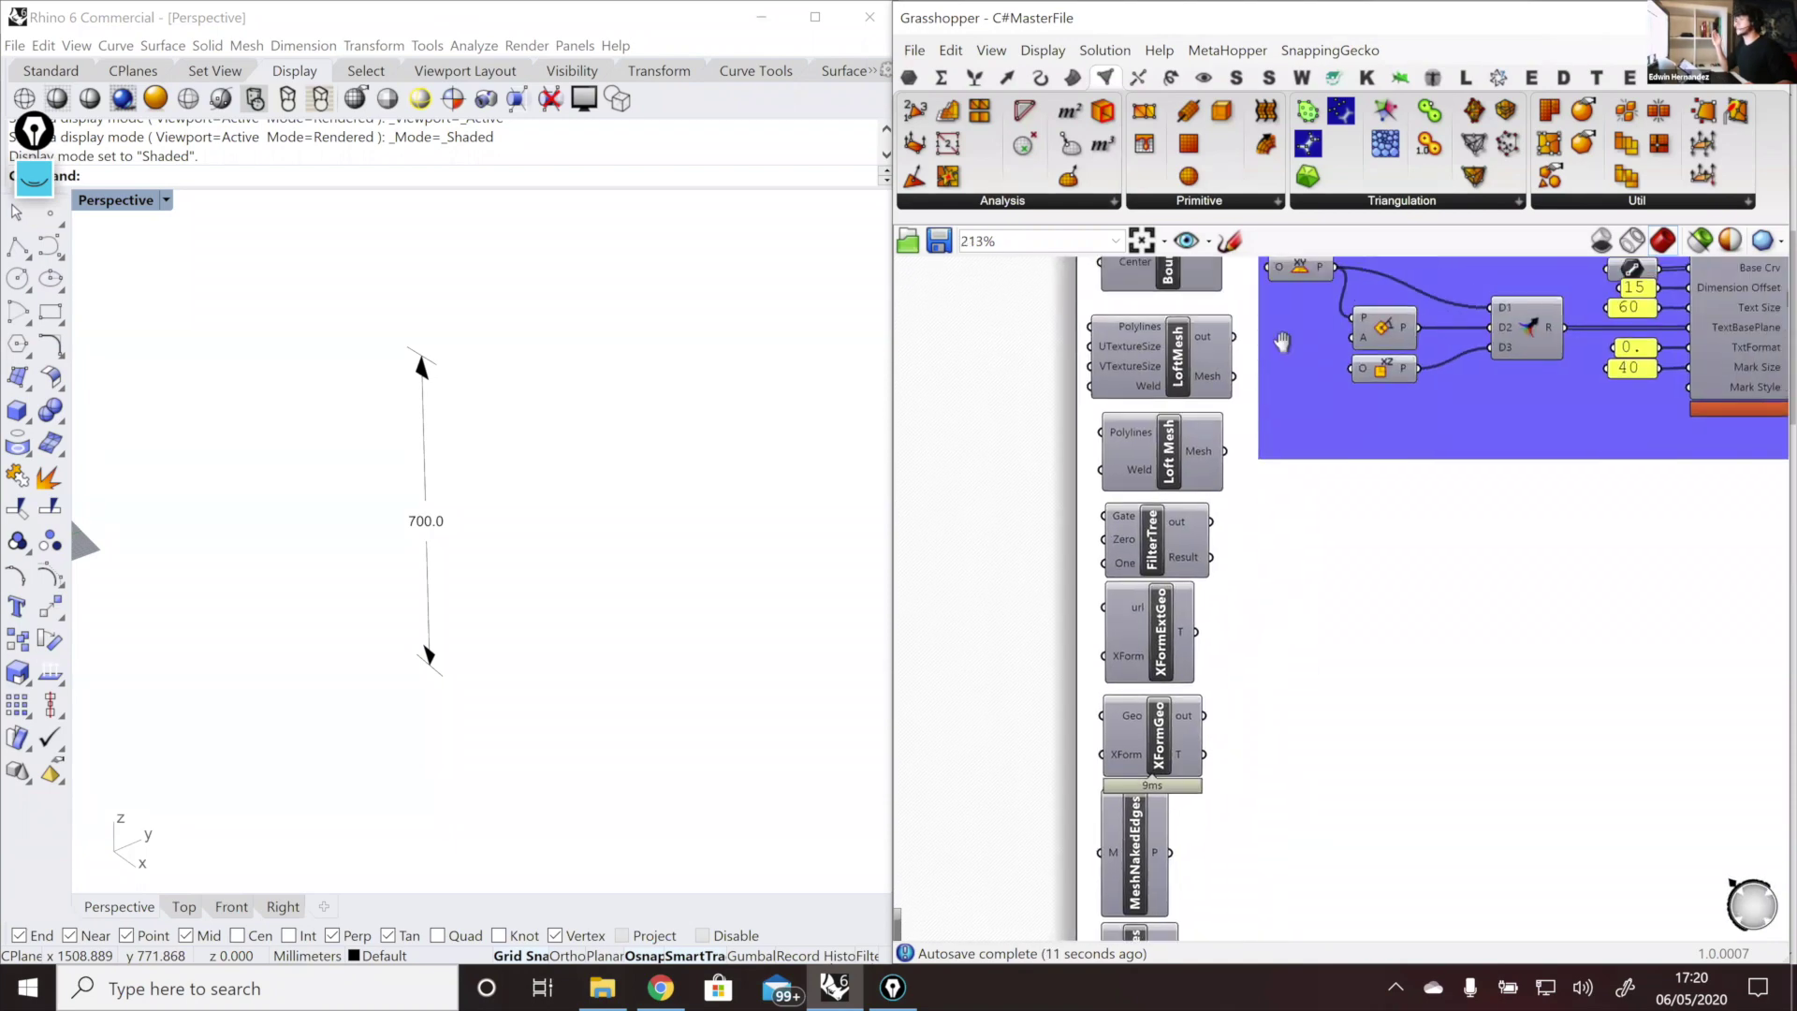
{"action": "scroll", "coordinate": [1311, 597], "scroll_direction": "up", "scroll_amount": 5}
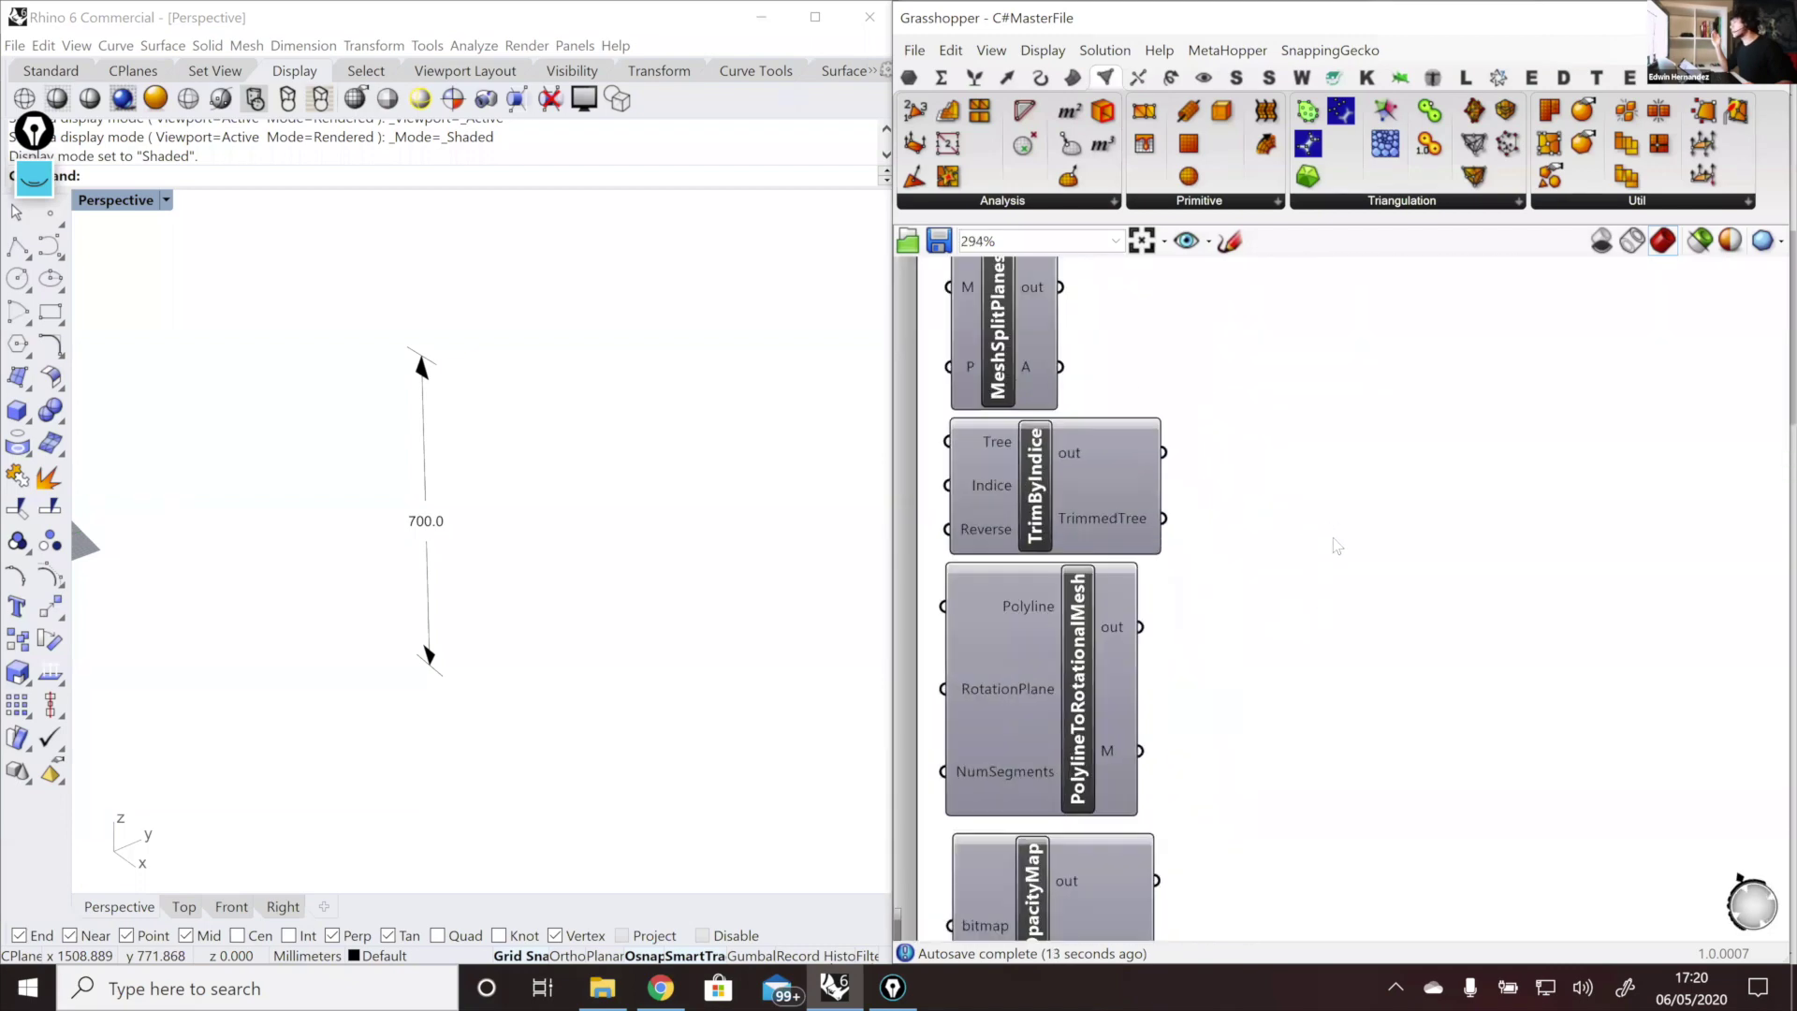
{"action": "right_click_drag", "start_coordinate": [1336, 619], "coordinate": [1332, 502]}
{"action": "scroll", "coordinate": [1334, 460], "scroll_direction": "down", "scroll_amount": 2}
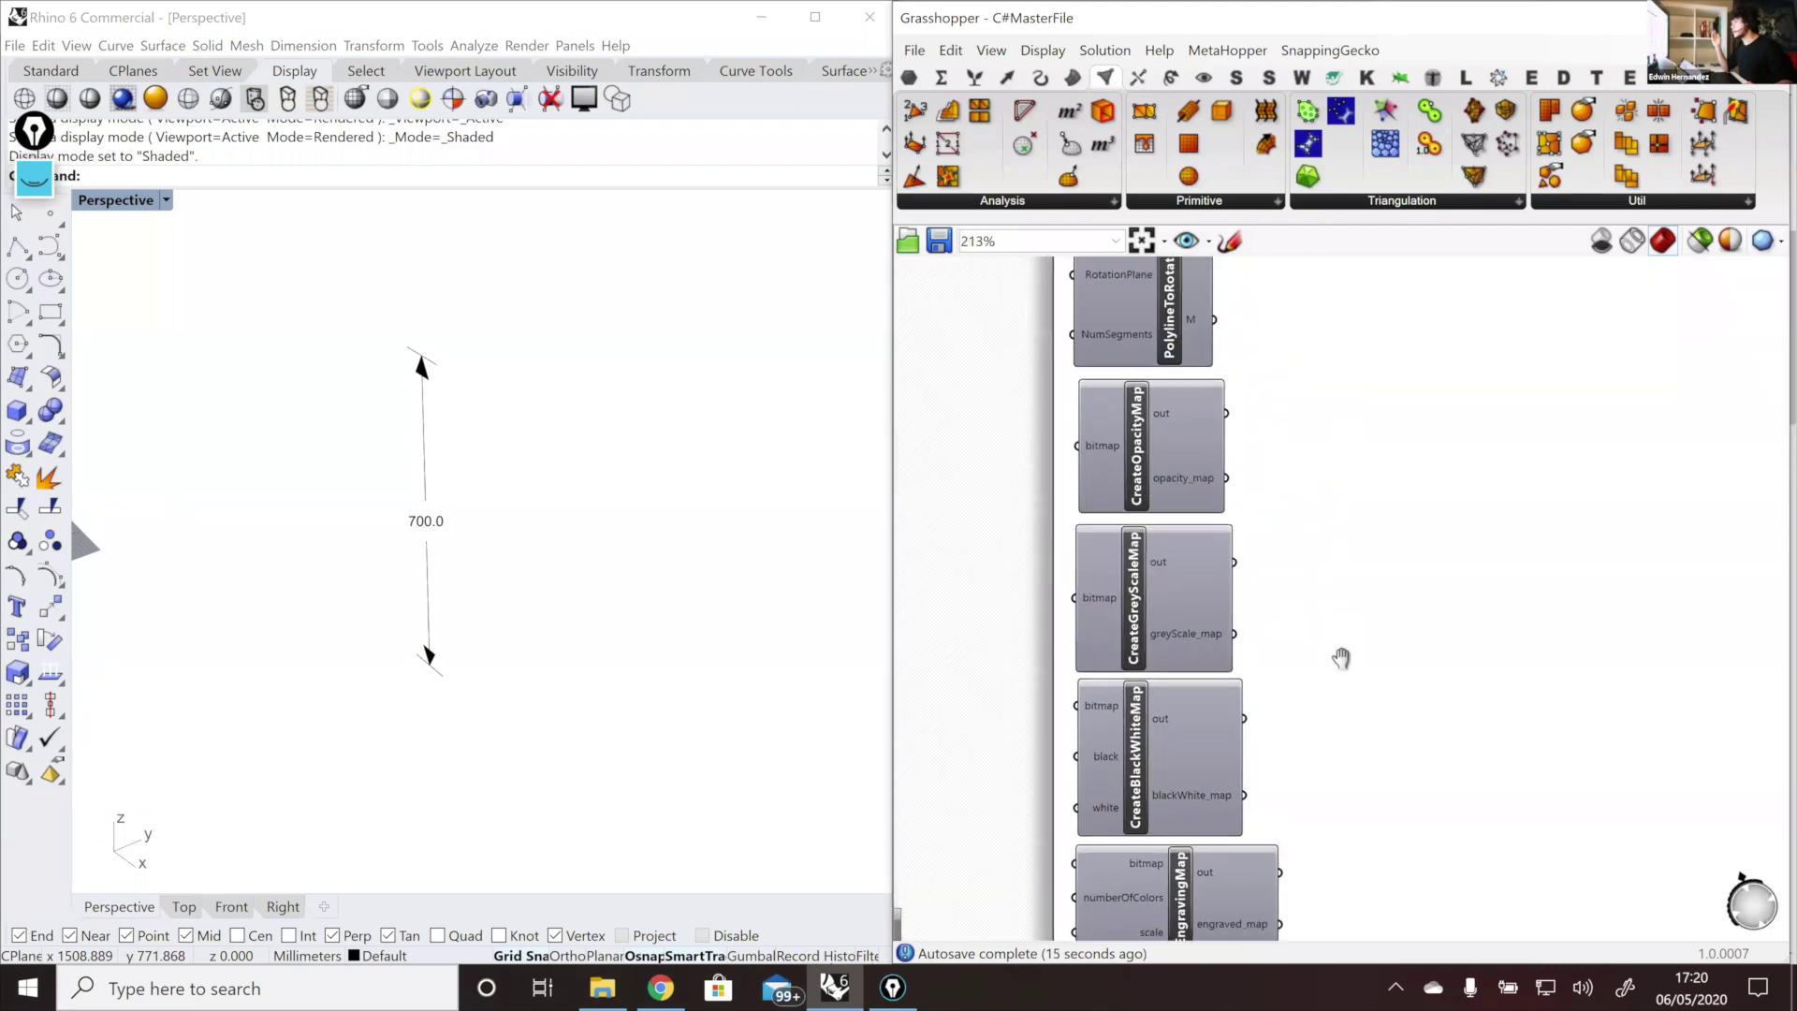
{"action": "scroll", "coordinate": [1146, 517], "scroll_direction": "up", "scroll_amount": 3}
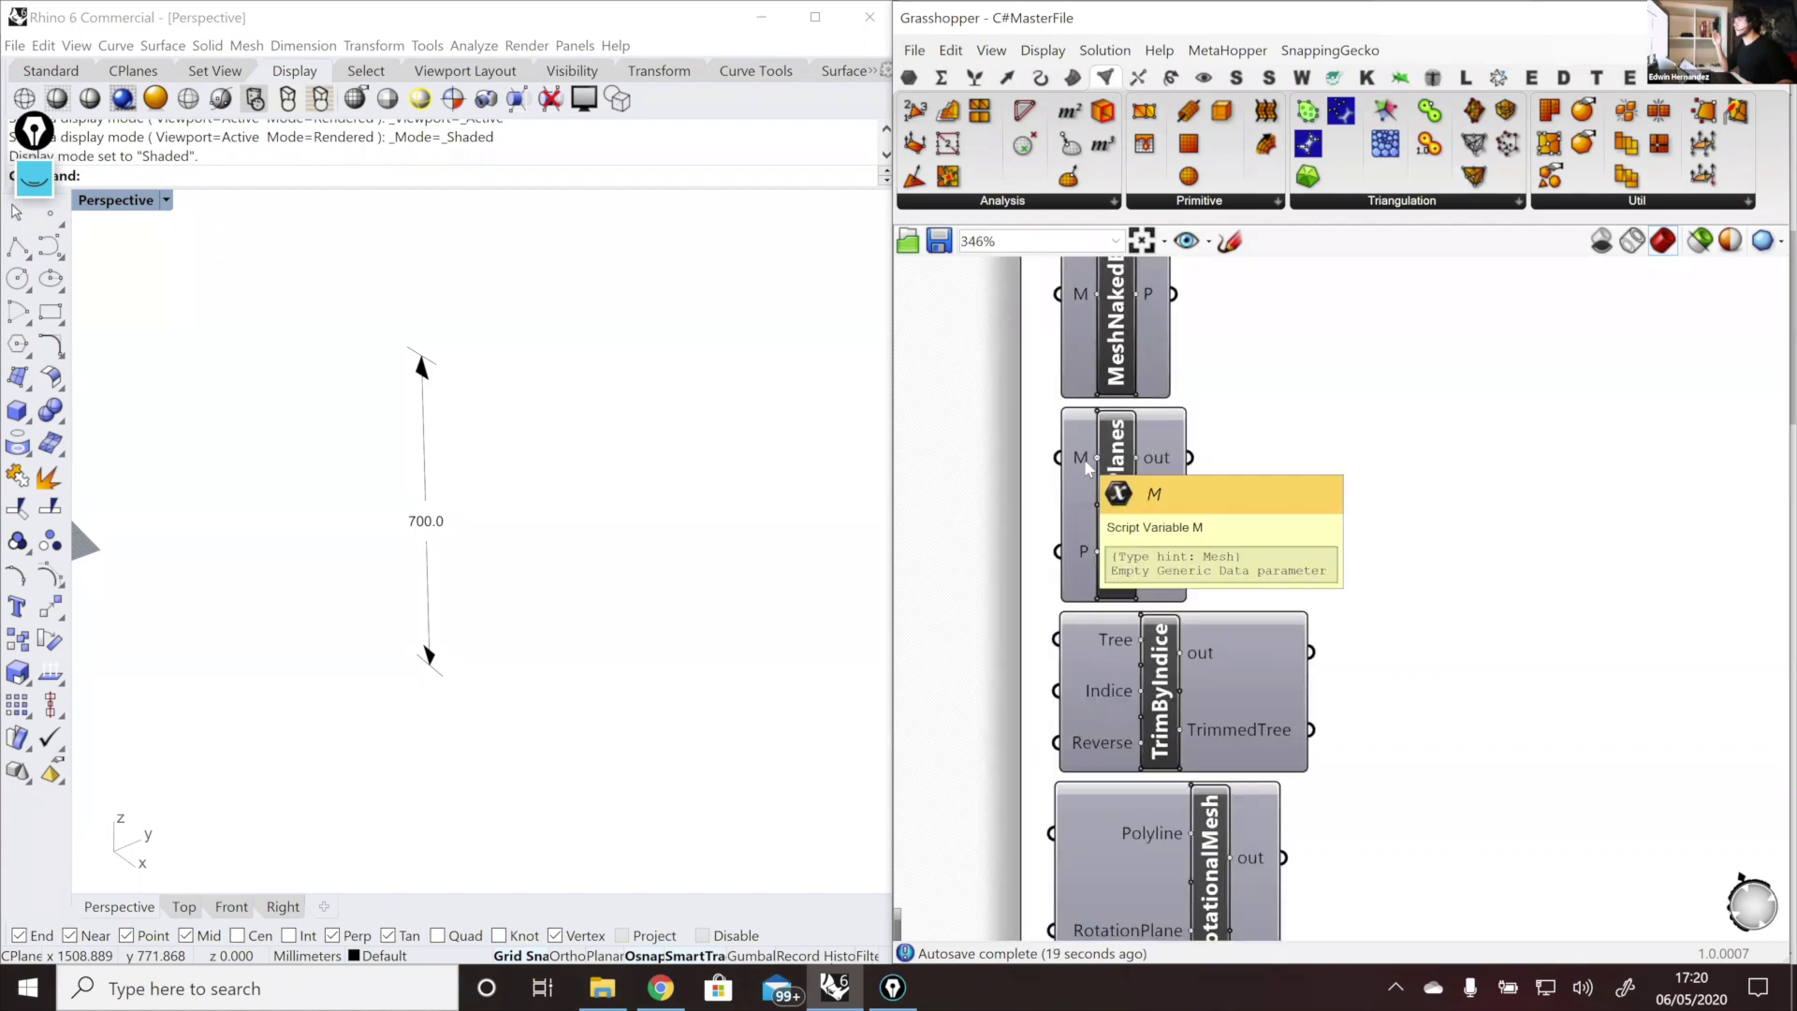
{"action": "mouse_move", "coordinate": [1086, 558]}
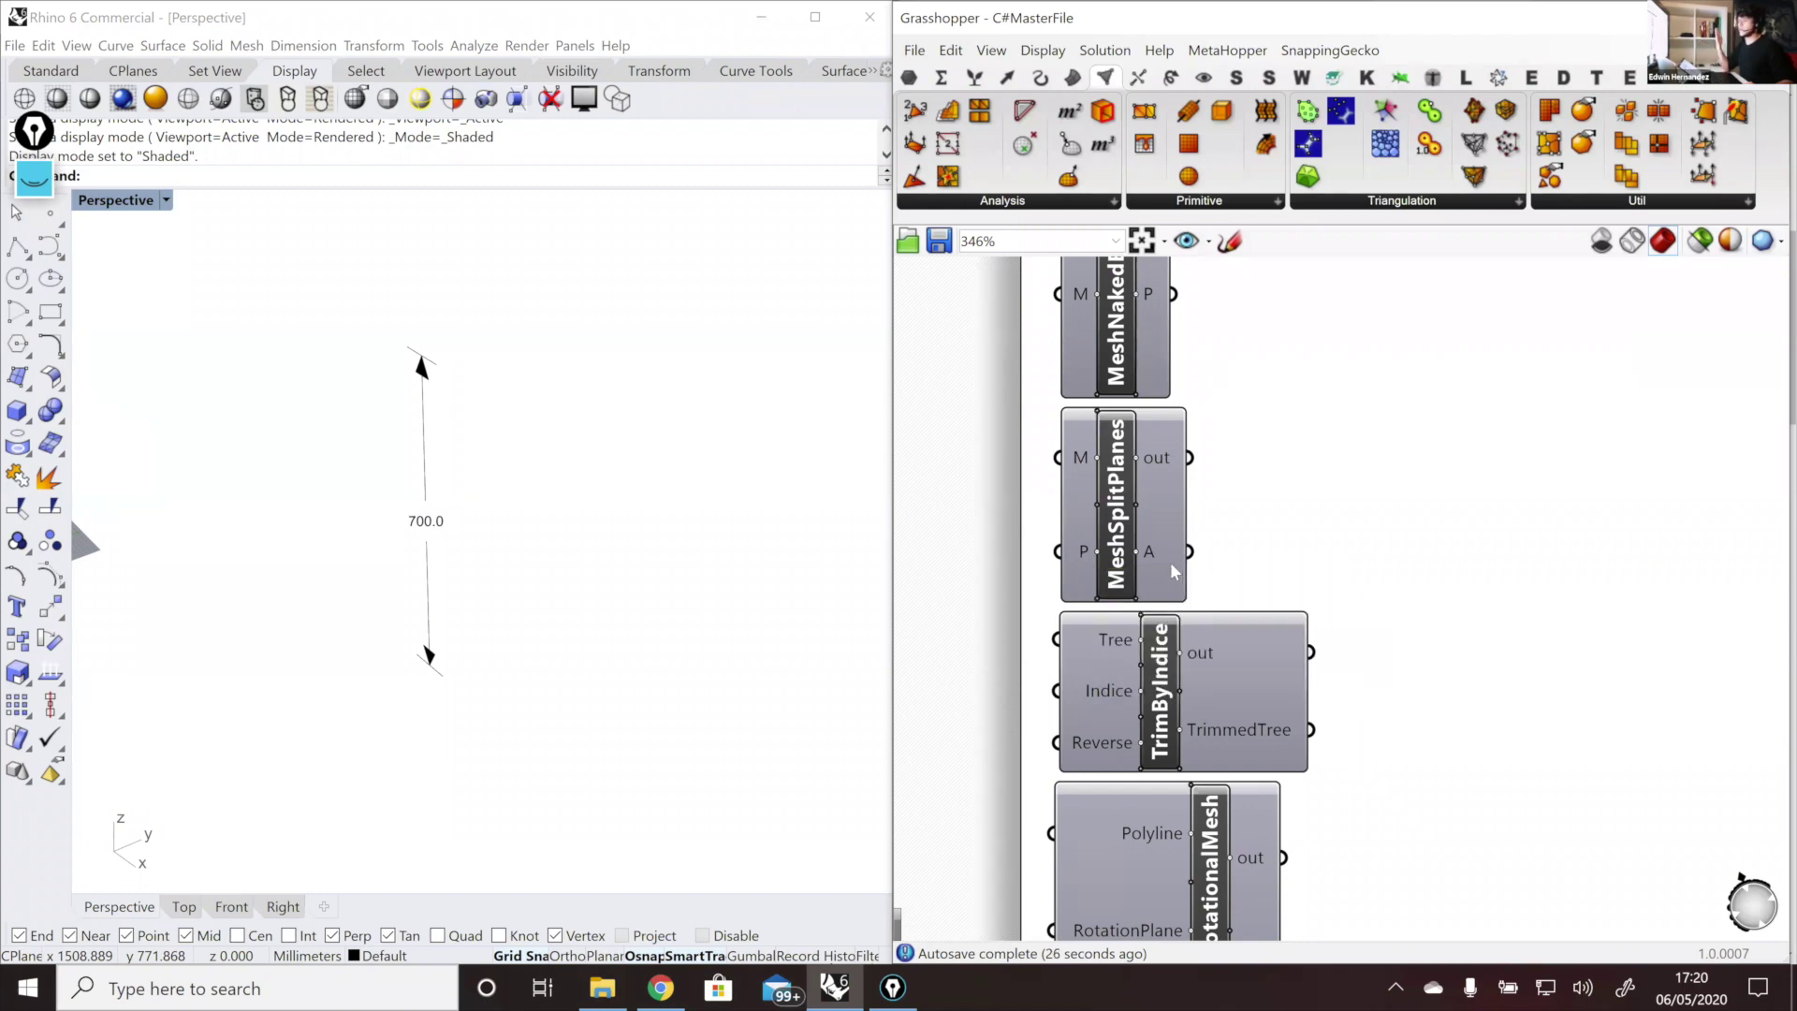
{"action": "mouse_move", "coordinate": [1172, 558]}
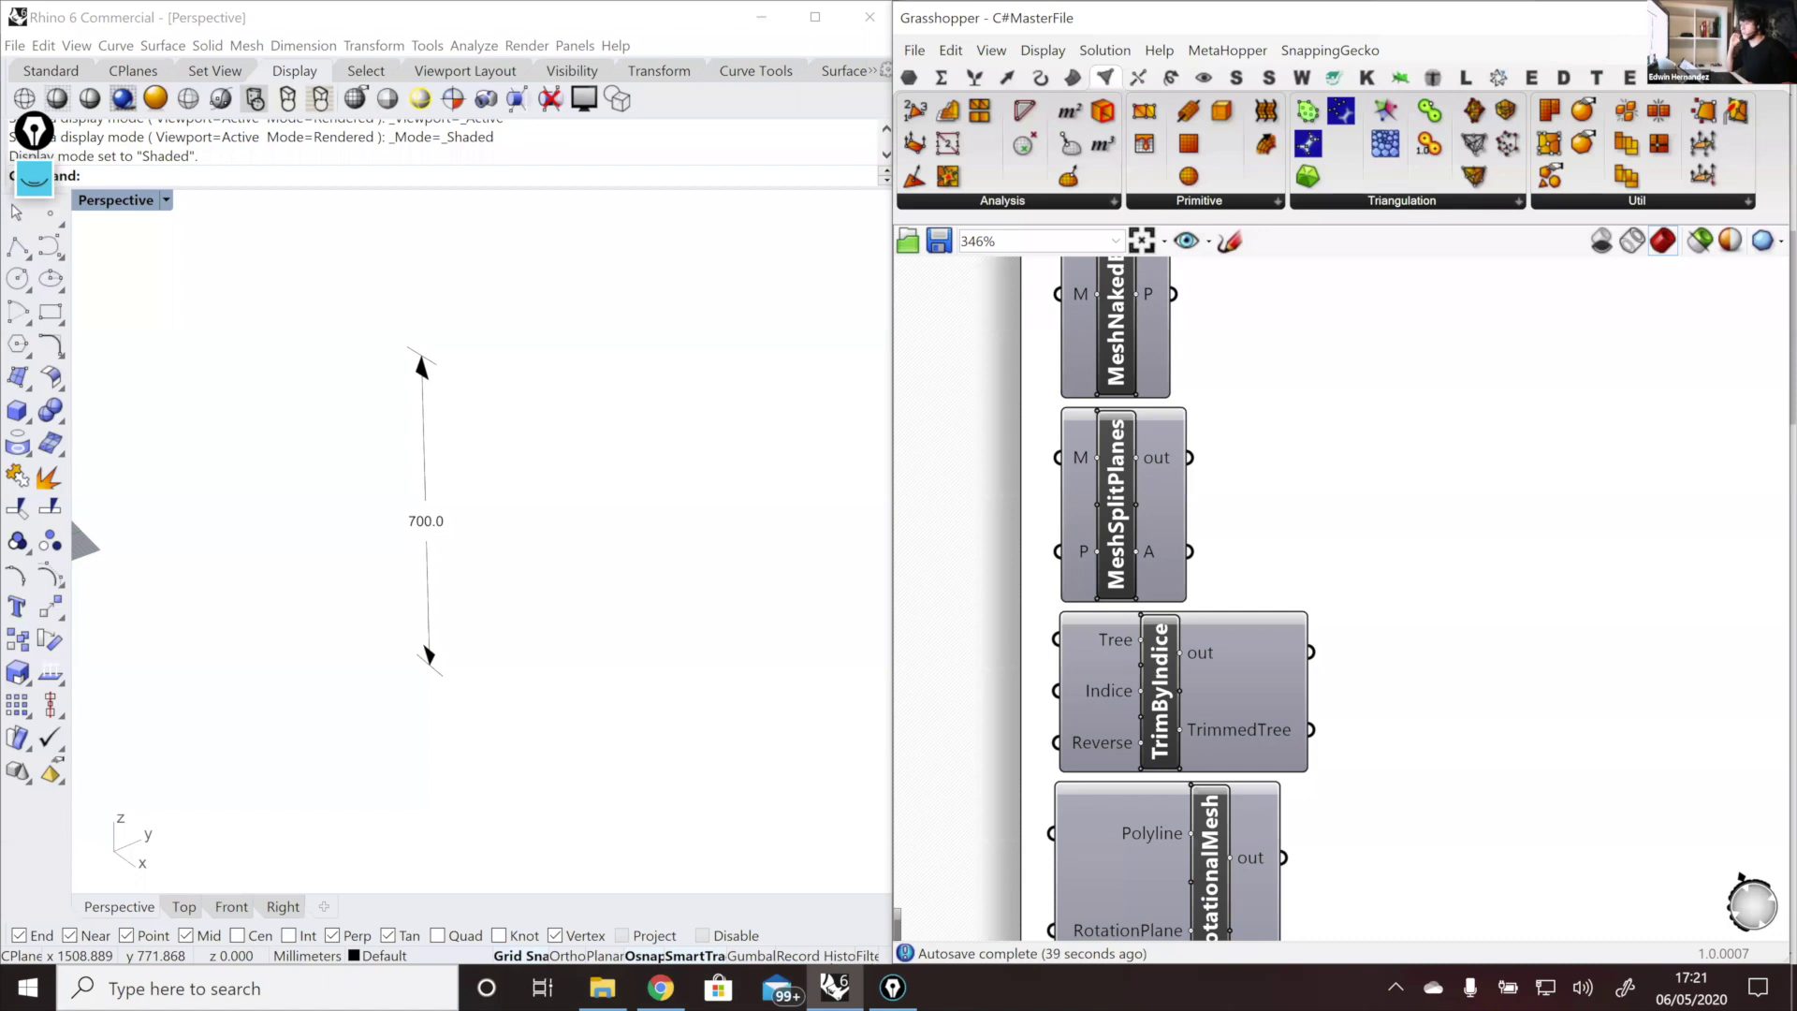
Step: Return to the FirstDay definition and look over its component groups to find the wall extrusion options A and B
{"action": "left_click", "coordinate": [1745, 54]}
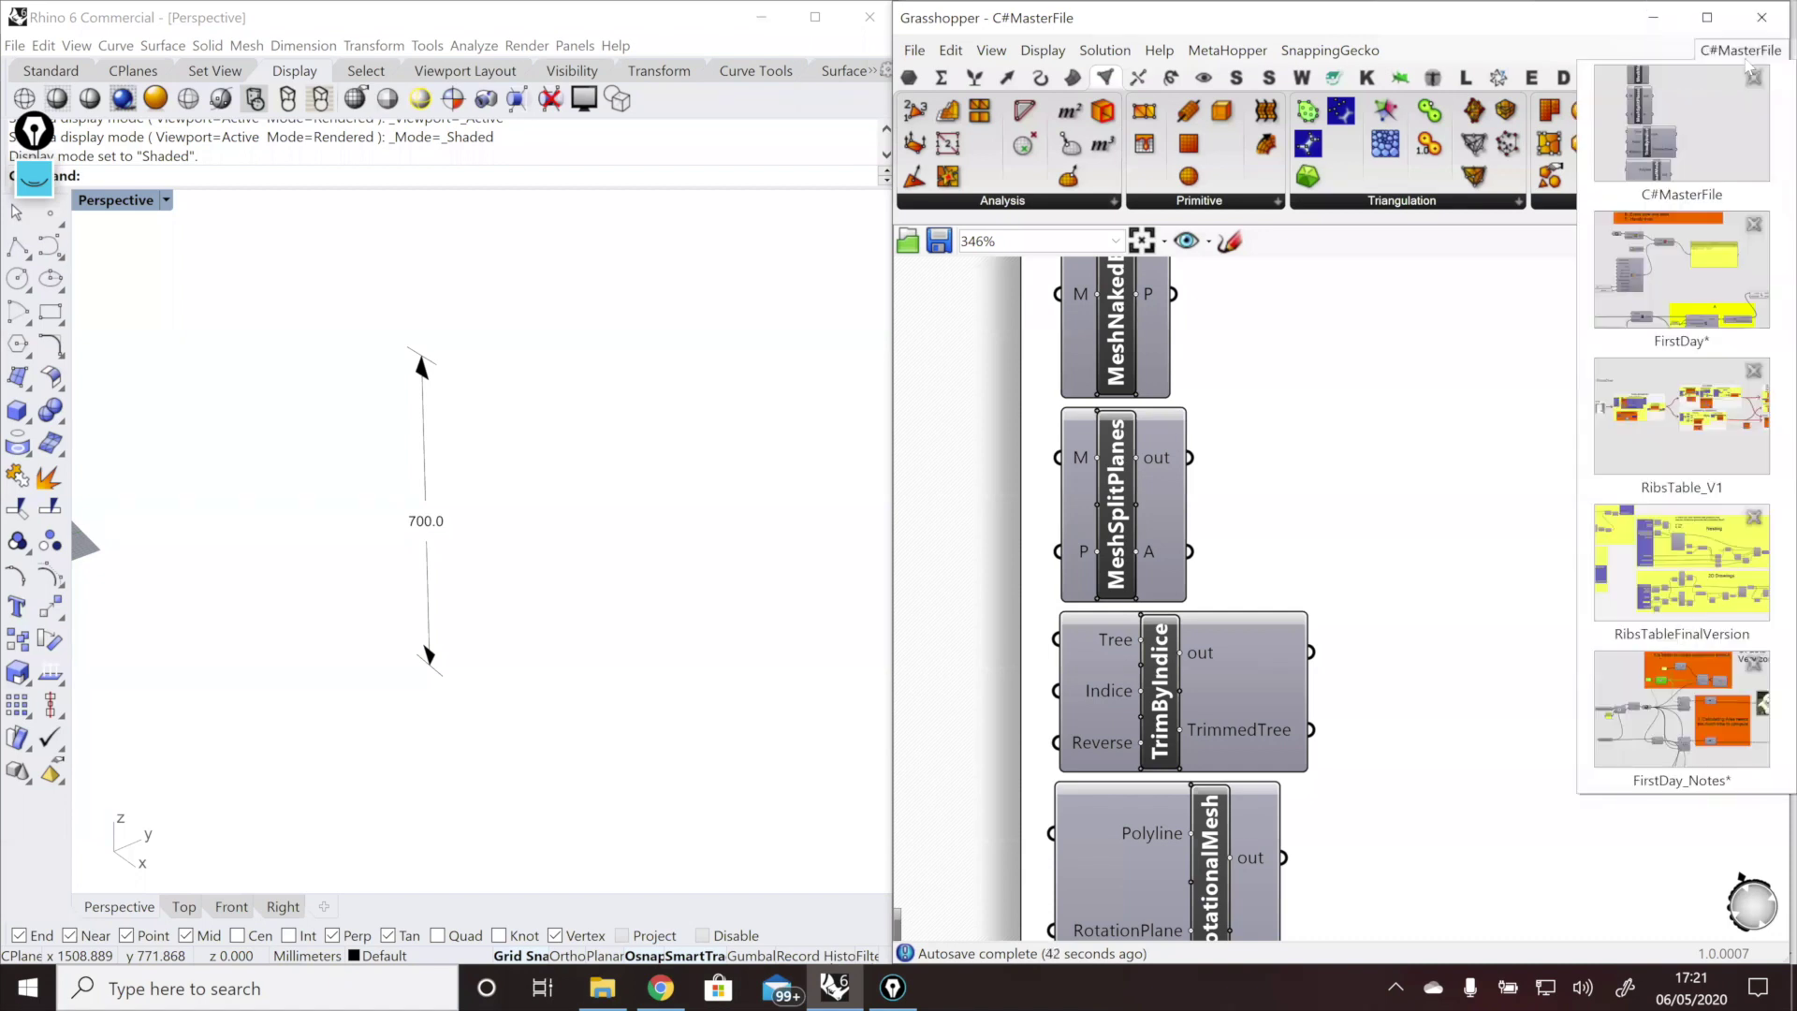
{"action": "left_click", "coordinate": [1697, 305]}
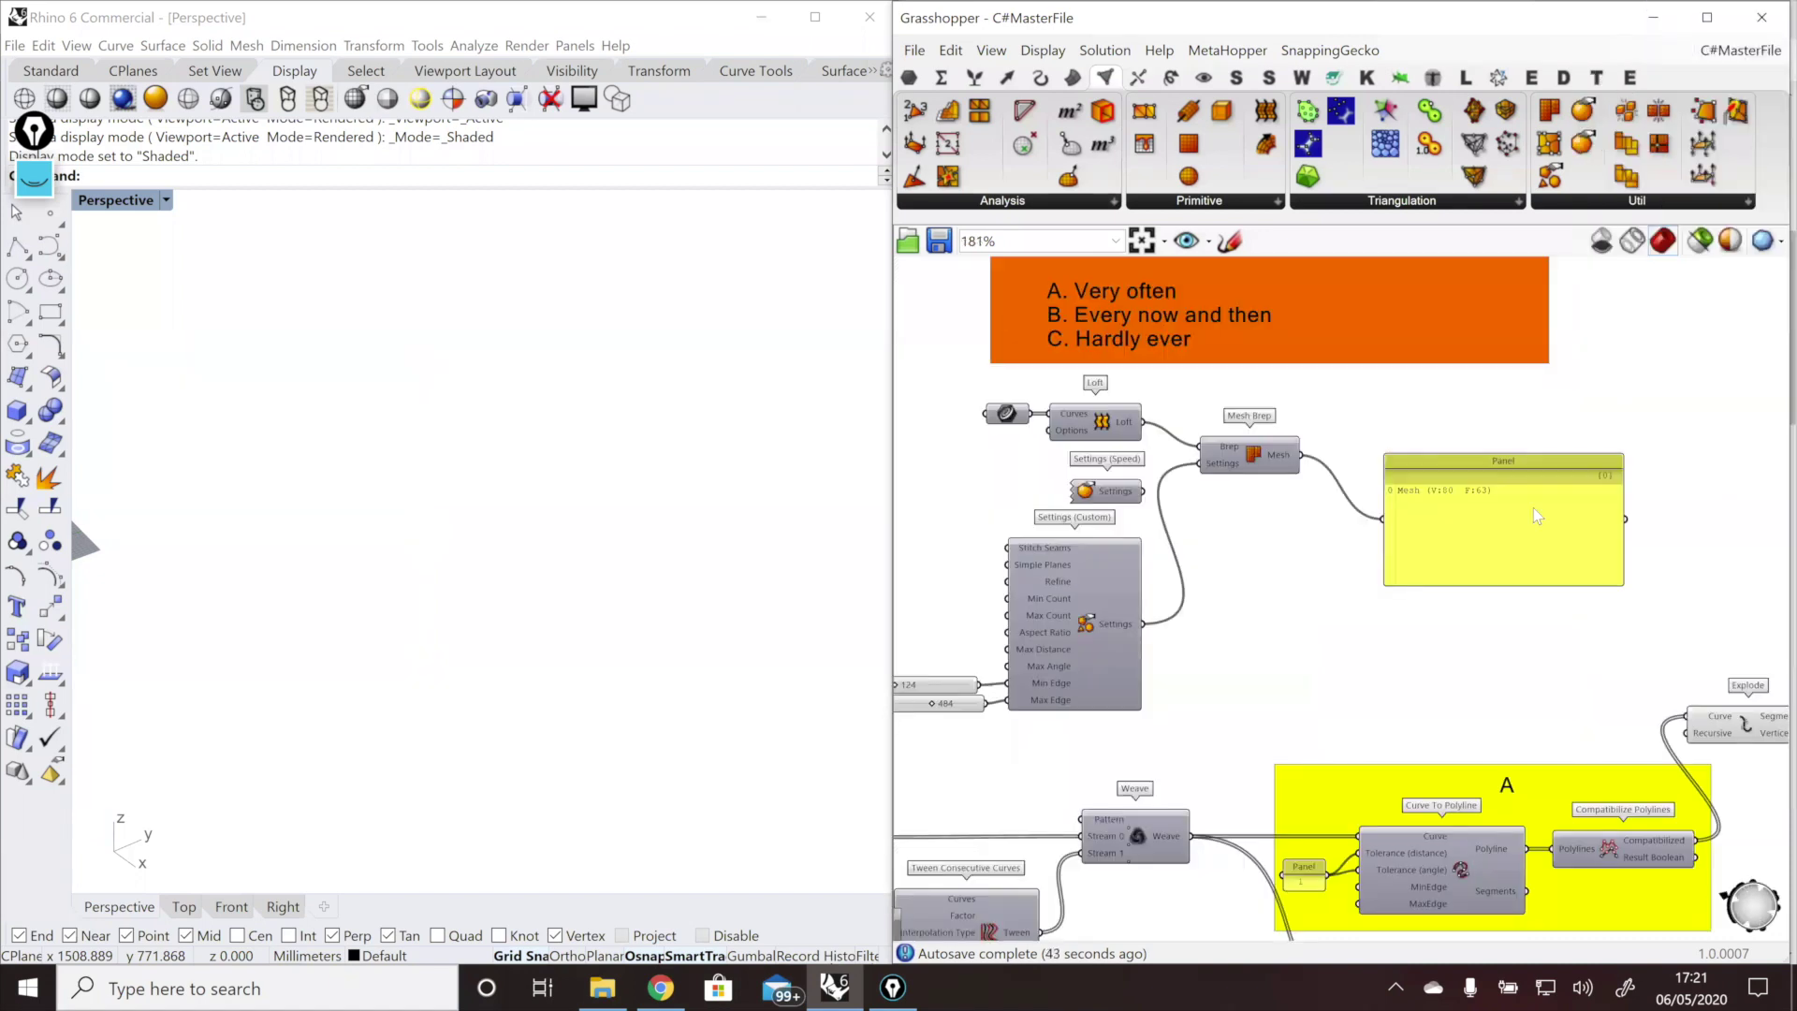
{"action": "scroll", "coordinate": [1508, 503], "scroll_direction": "down", "scroll_amount": 6}
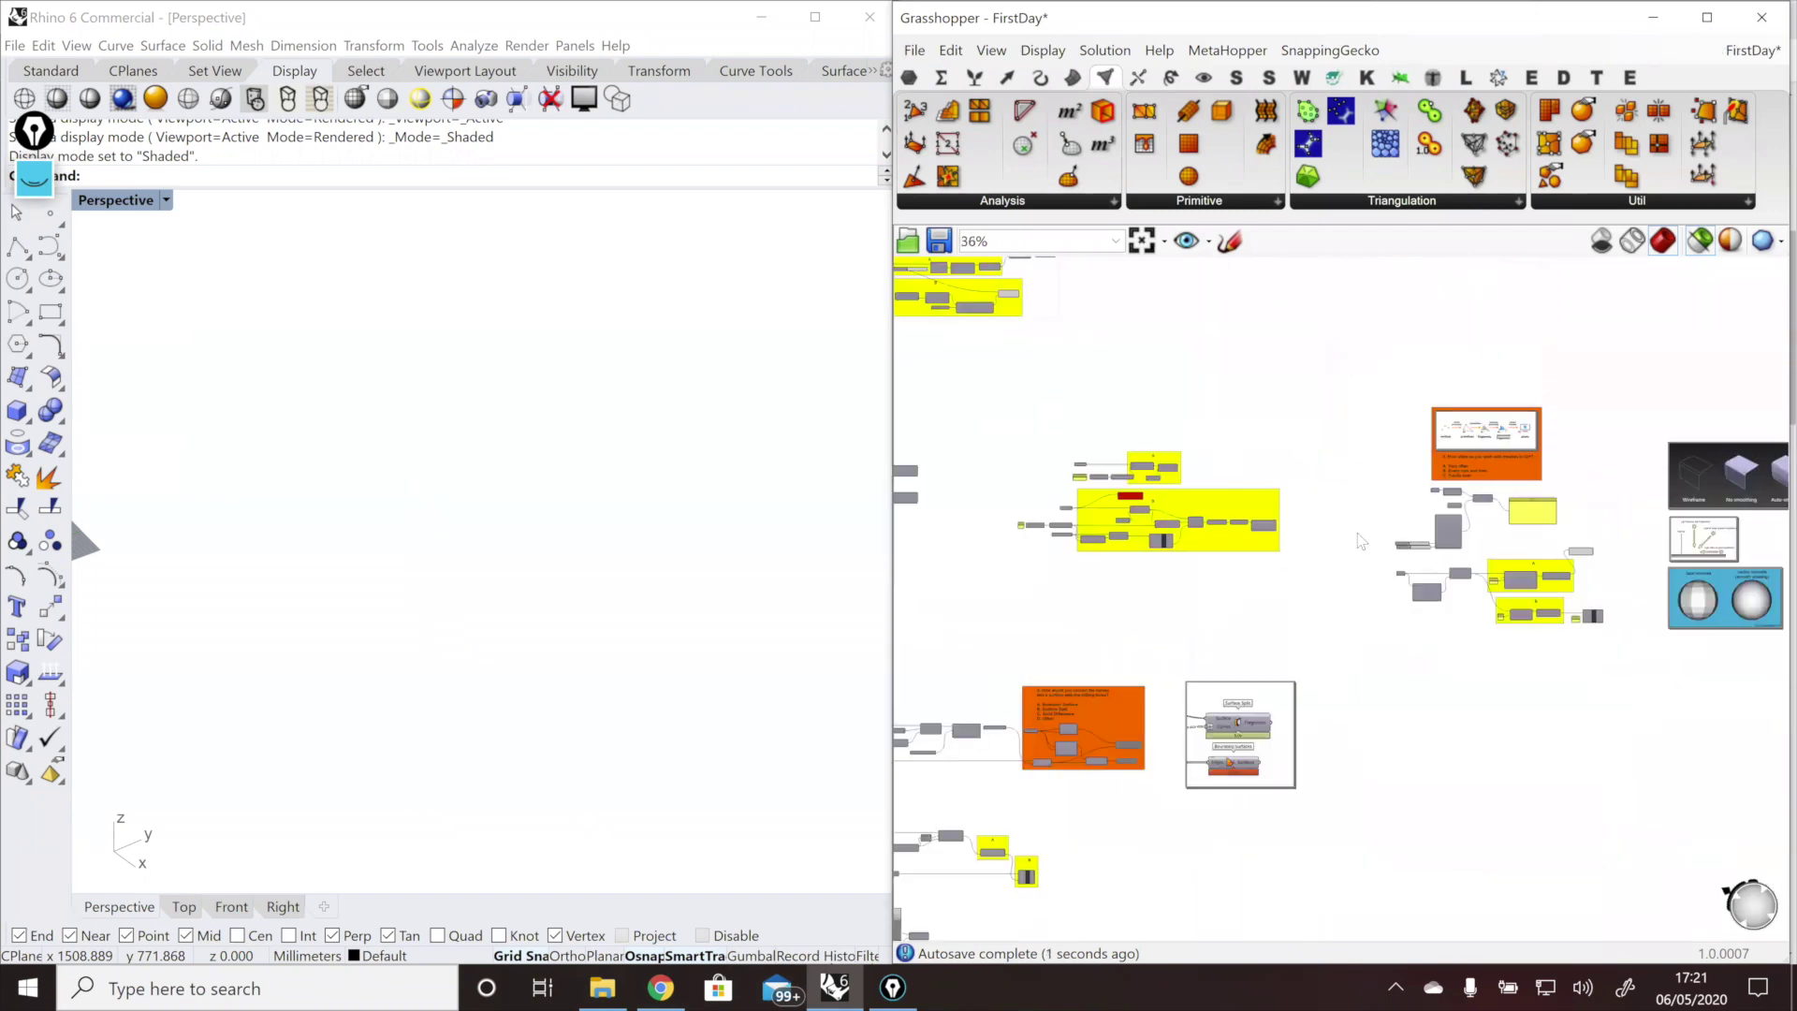
{"action": "right_click_drag", "start_coordinate": [1319, 589], "coordinate": [1509, 716]}
{"action": "scroll", "coordinate": [1012, 450], "scroll_direction": "up", "scroll_amount": 7}
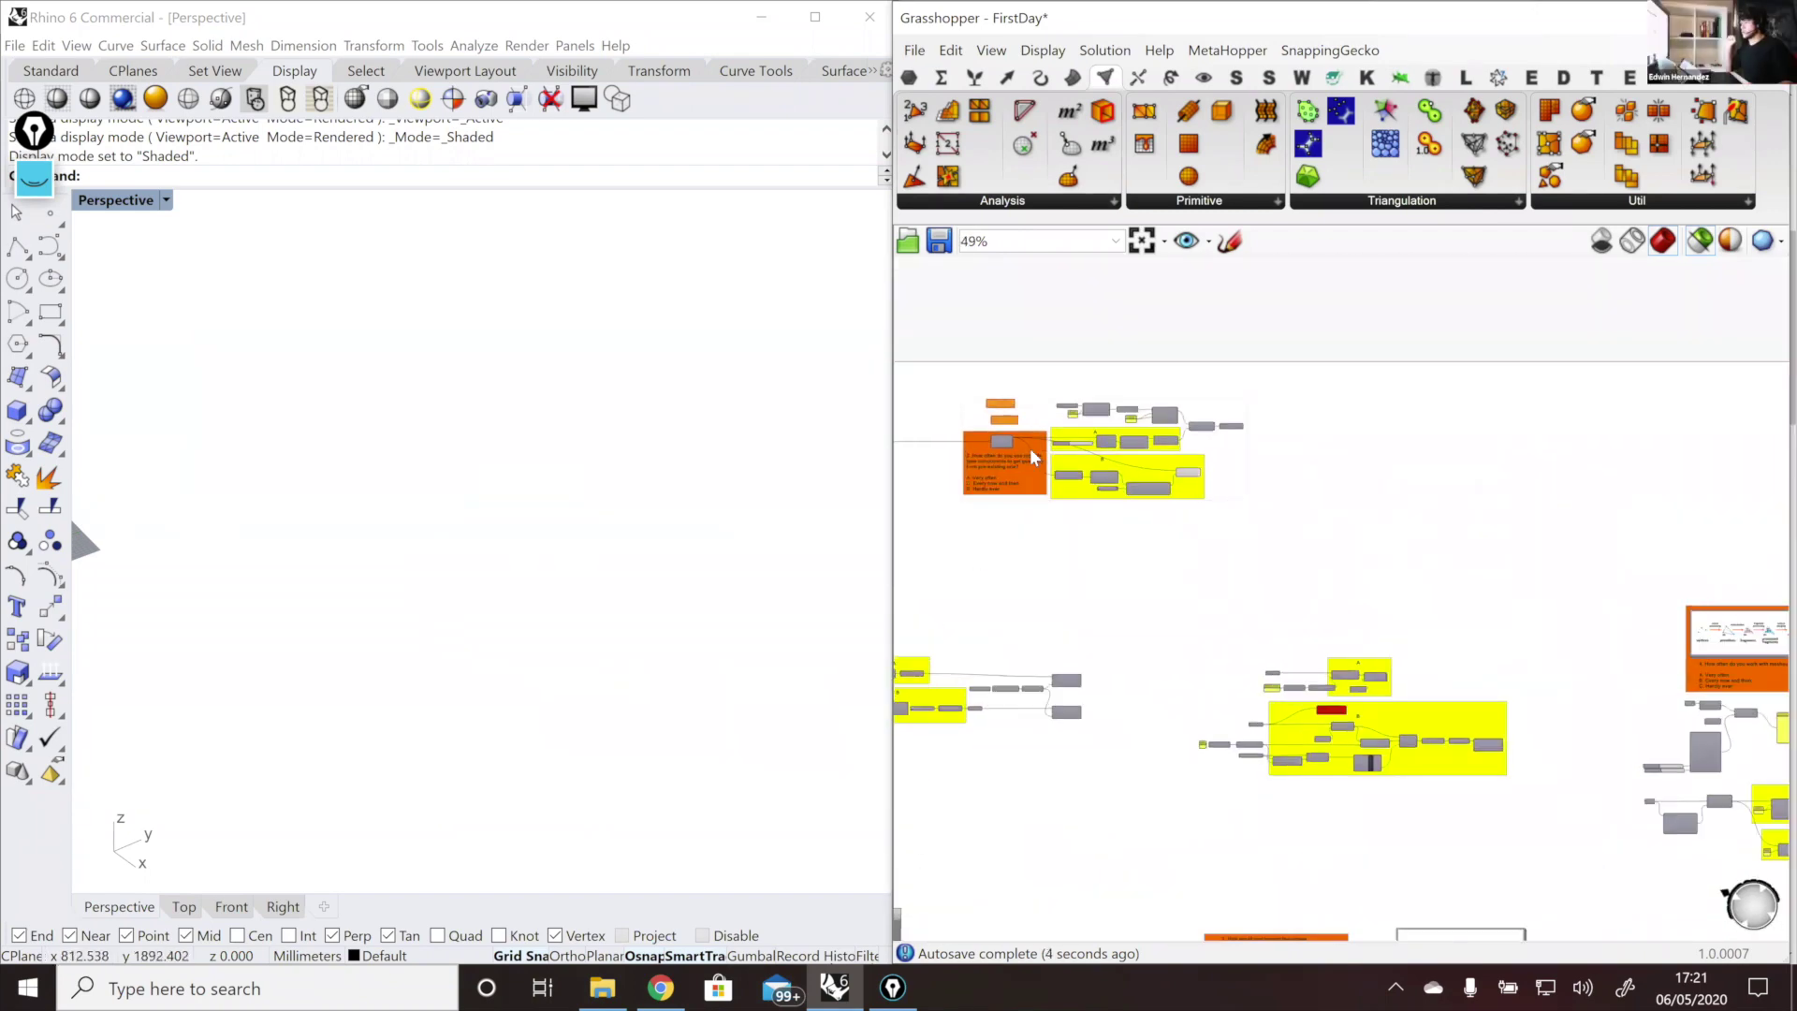
{"action": "right_click_drag", "start_coordinate": [1030, 450], "coordinate": [1296, 332]}
{"action": "scroll", "coordinate": [1532, 468], "scroll_direction": "up", "scroll_amount": 1}
{"action": "scroll", "coordinate": [1348, 437], "scroll_direction": "down", "scroll_amount": 4}
{"action": "scroll", "coordinate": [1291, 619], "scroll_direction": "up", "scroll_amount": 3}
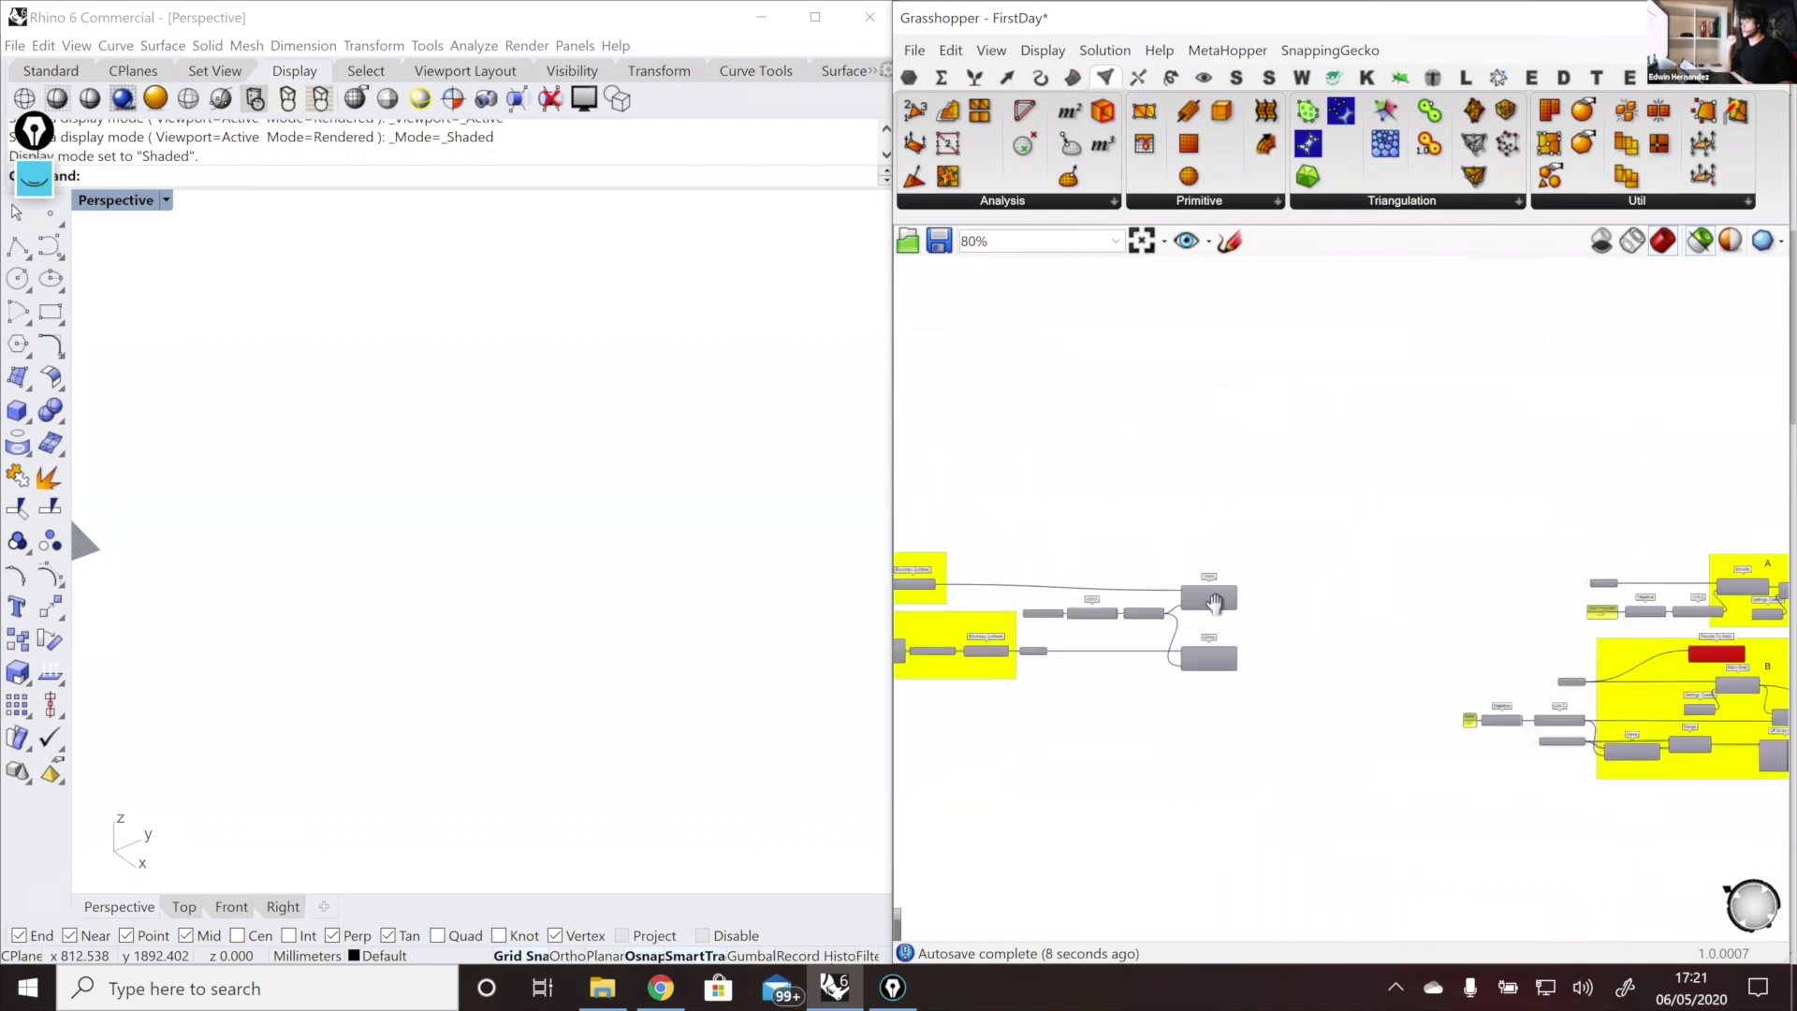
{"action": "right_click_drag", "start_coordinate": [1215, 604], "coordinate": [888, 535]}
{"action": "right_click_drag", "start_coordinate": [1692, 575], "coordinate": [1339, 522]}
{"action": "scroll", "coordinate": [1338, 522], "scroll_direction": "down", "scroll_amount": 5}
{"action": "right_click_drag", "start_coordinate": [1623, 616], "coordinate": [1446, 617]}
{"action": "scroll", "coordinate": [1621, 599], "scroll_direction": "up", "scroll_amount": 7}
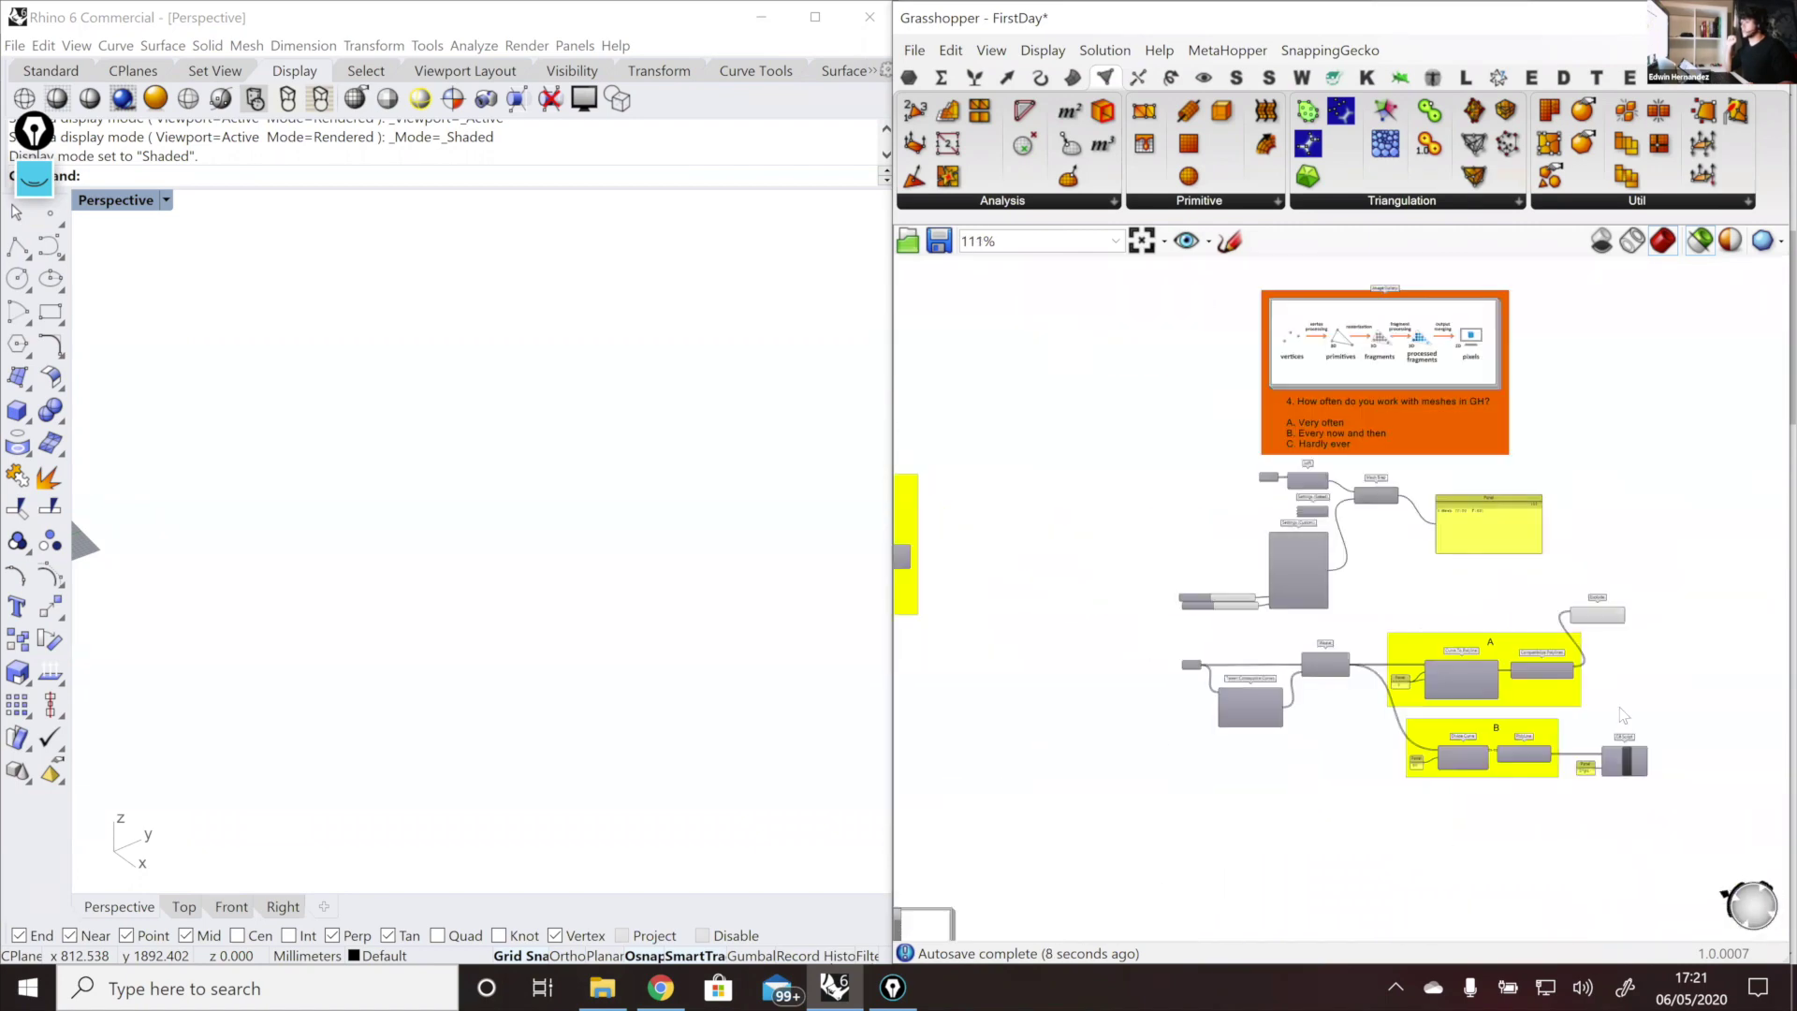
{"action": "scroll", "coordinate": [1656, 821], "scroll_direction": "down", "scroll_amount": 1}
{"action": "mouse_move", "coordinate": [1659, 827]}
{"action": "left_mouse_down"}
{"action": "mouse_move", "coordinate": [1753, 713]}
{"action": "mouse_move", "coordinate": [1718, 722]}
{"action": "left_mouse_up"}
{"action": "scroll", "coordinate": [1713, 718], "scroll_direction": "down", "scroll_amount": 4}
{"action": "right_click_drag", "start_coordinate": [1184, 622], "coordinate": [1501, 606]}
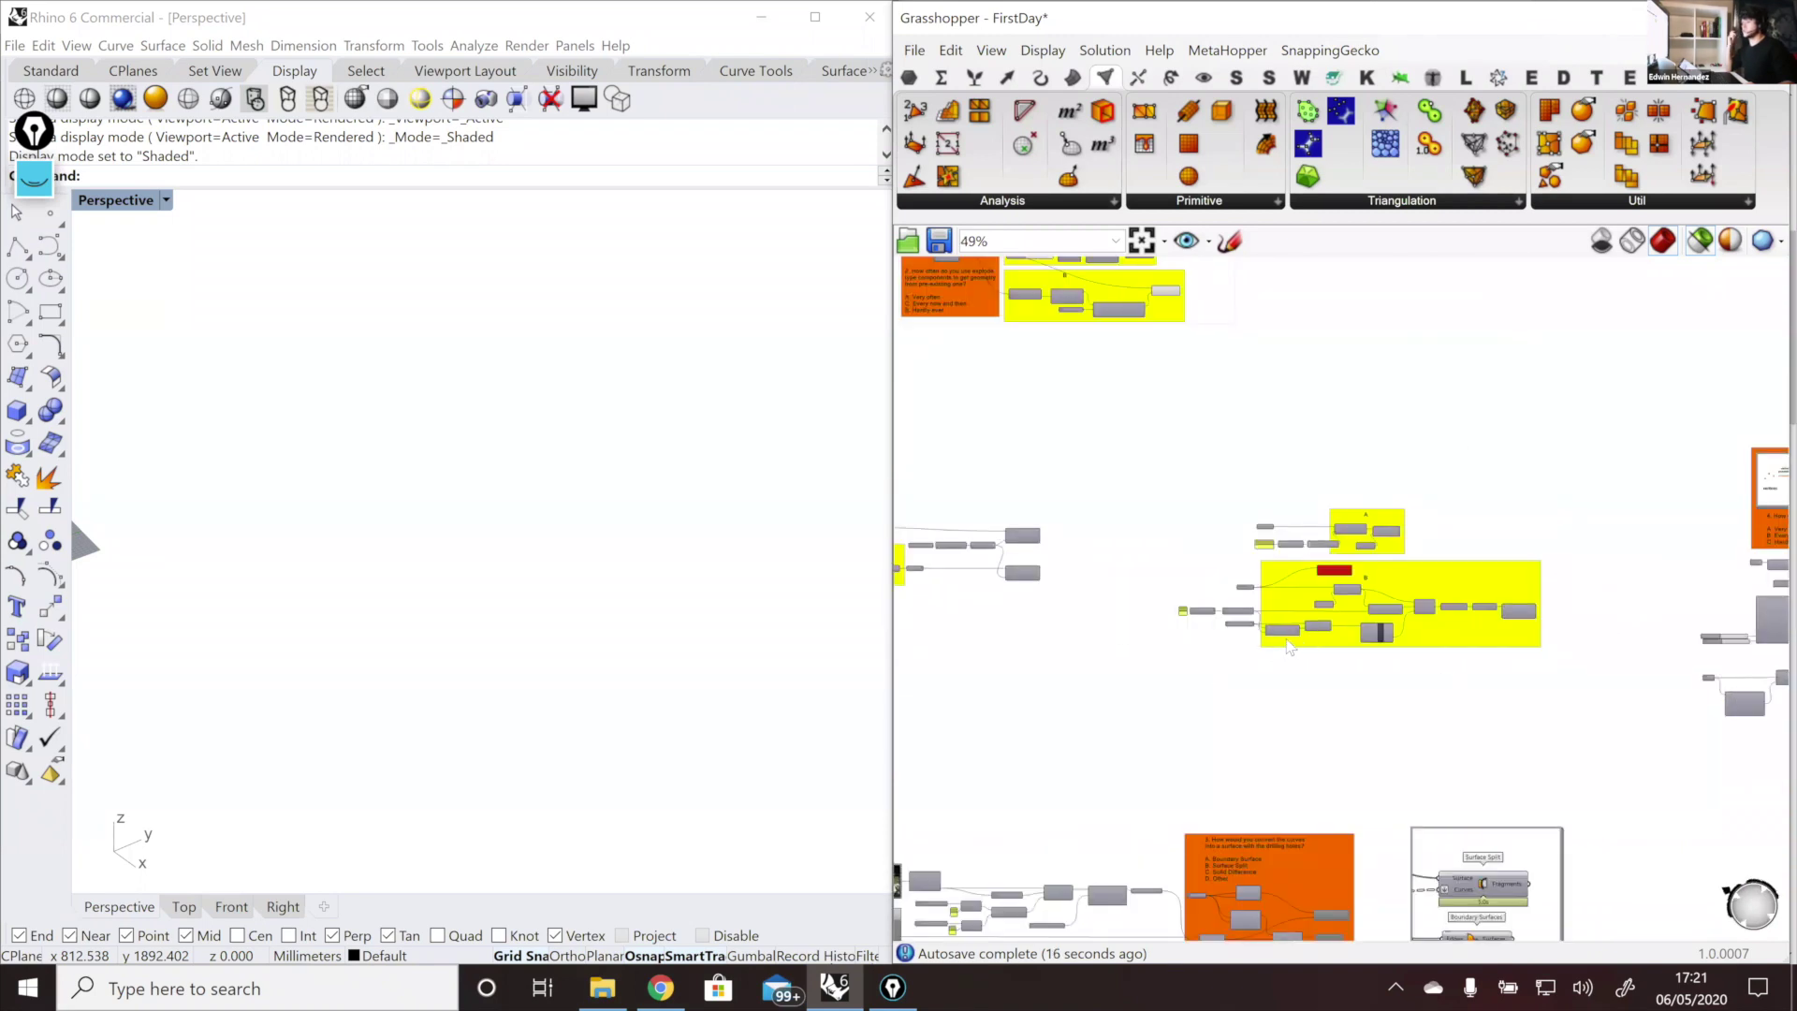
Step: Highlight the finalWall_Srf parameter feeding group A and inspect its surface in the Perspective viewport
{"action": "scroll", "coordinate": [1289, 649], "scroll_direction": "up", "scroll_amount": 6}
{"action": "scroll", "coordinate": [1290, 654], "scroll_direction": "up", "scroll_amount": 1}
{"action": "right_click_drag", "start_coordinate": [1290, 655], "coordinate": [1318, 735]}
{"action": "left_click", "coordinate": [1244, 386]}
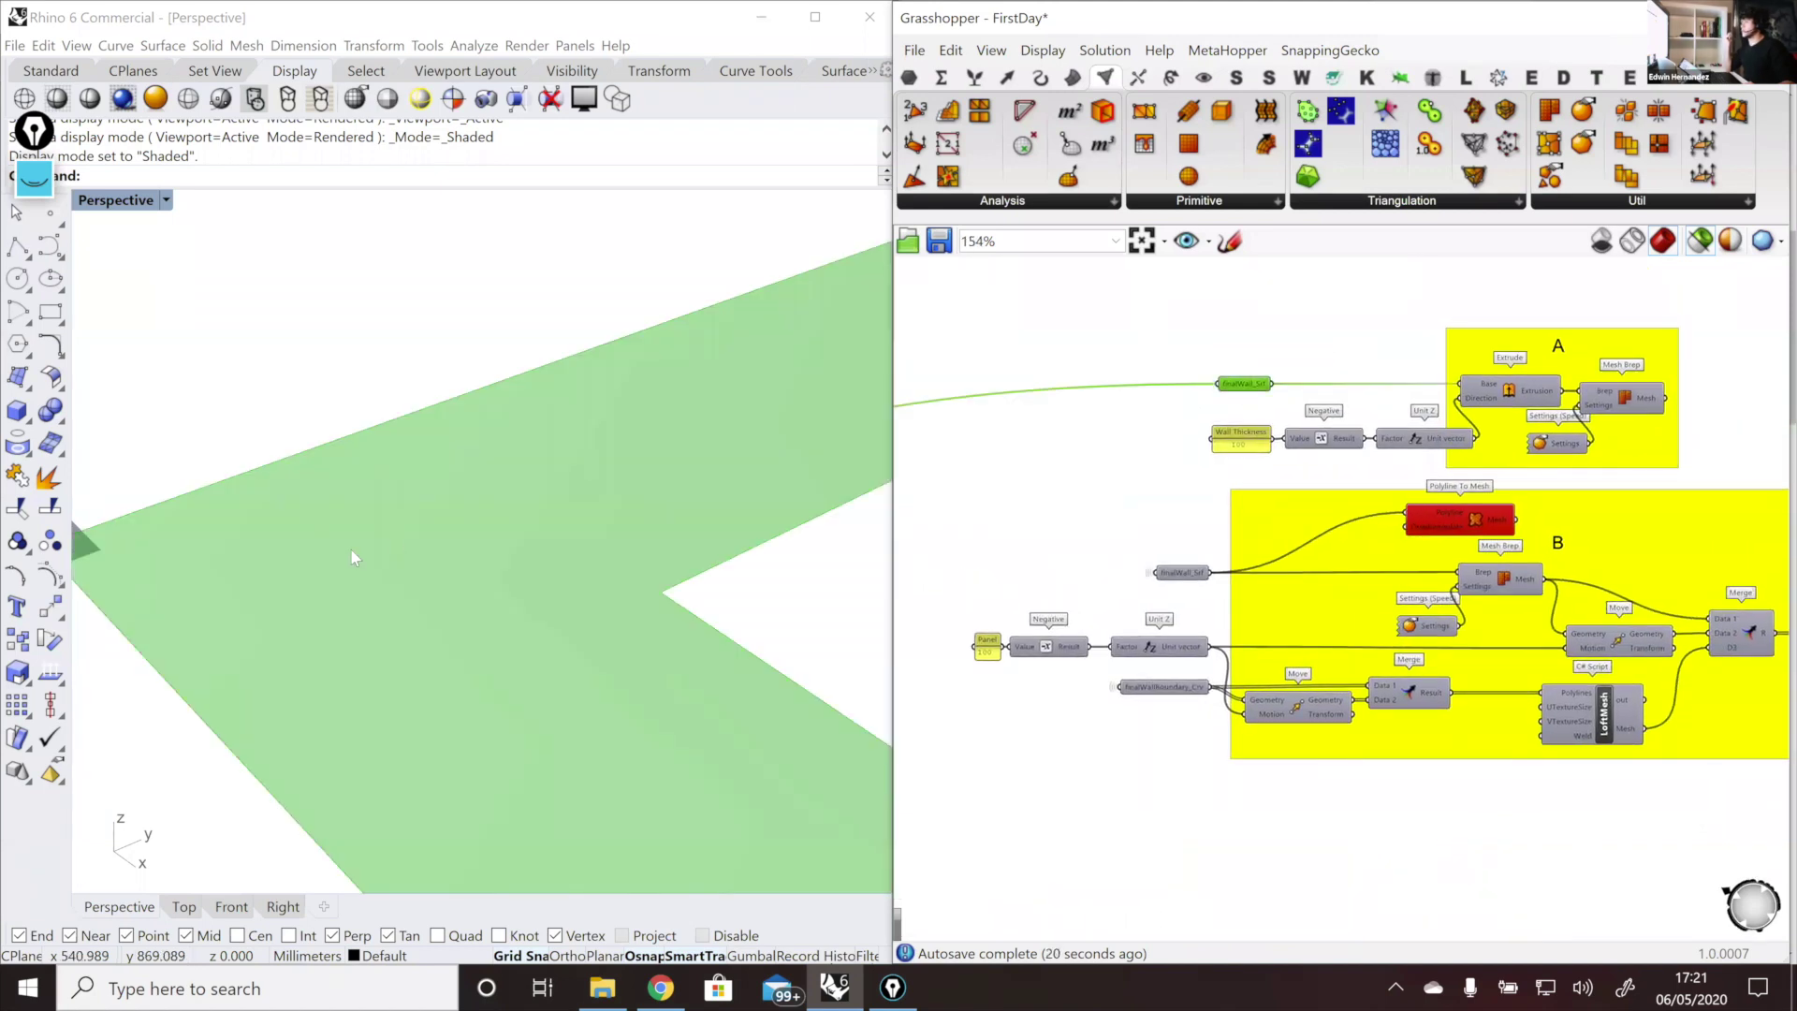
{"action": "scroll", "coordinate": [353, 559], "scroll_direction": "down", "scroll_amount": 8}
{"action": "right_click_drag", "start_coordinate": [385, 581], "coordinate": [546, 566]}
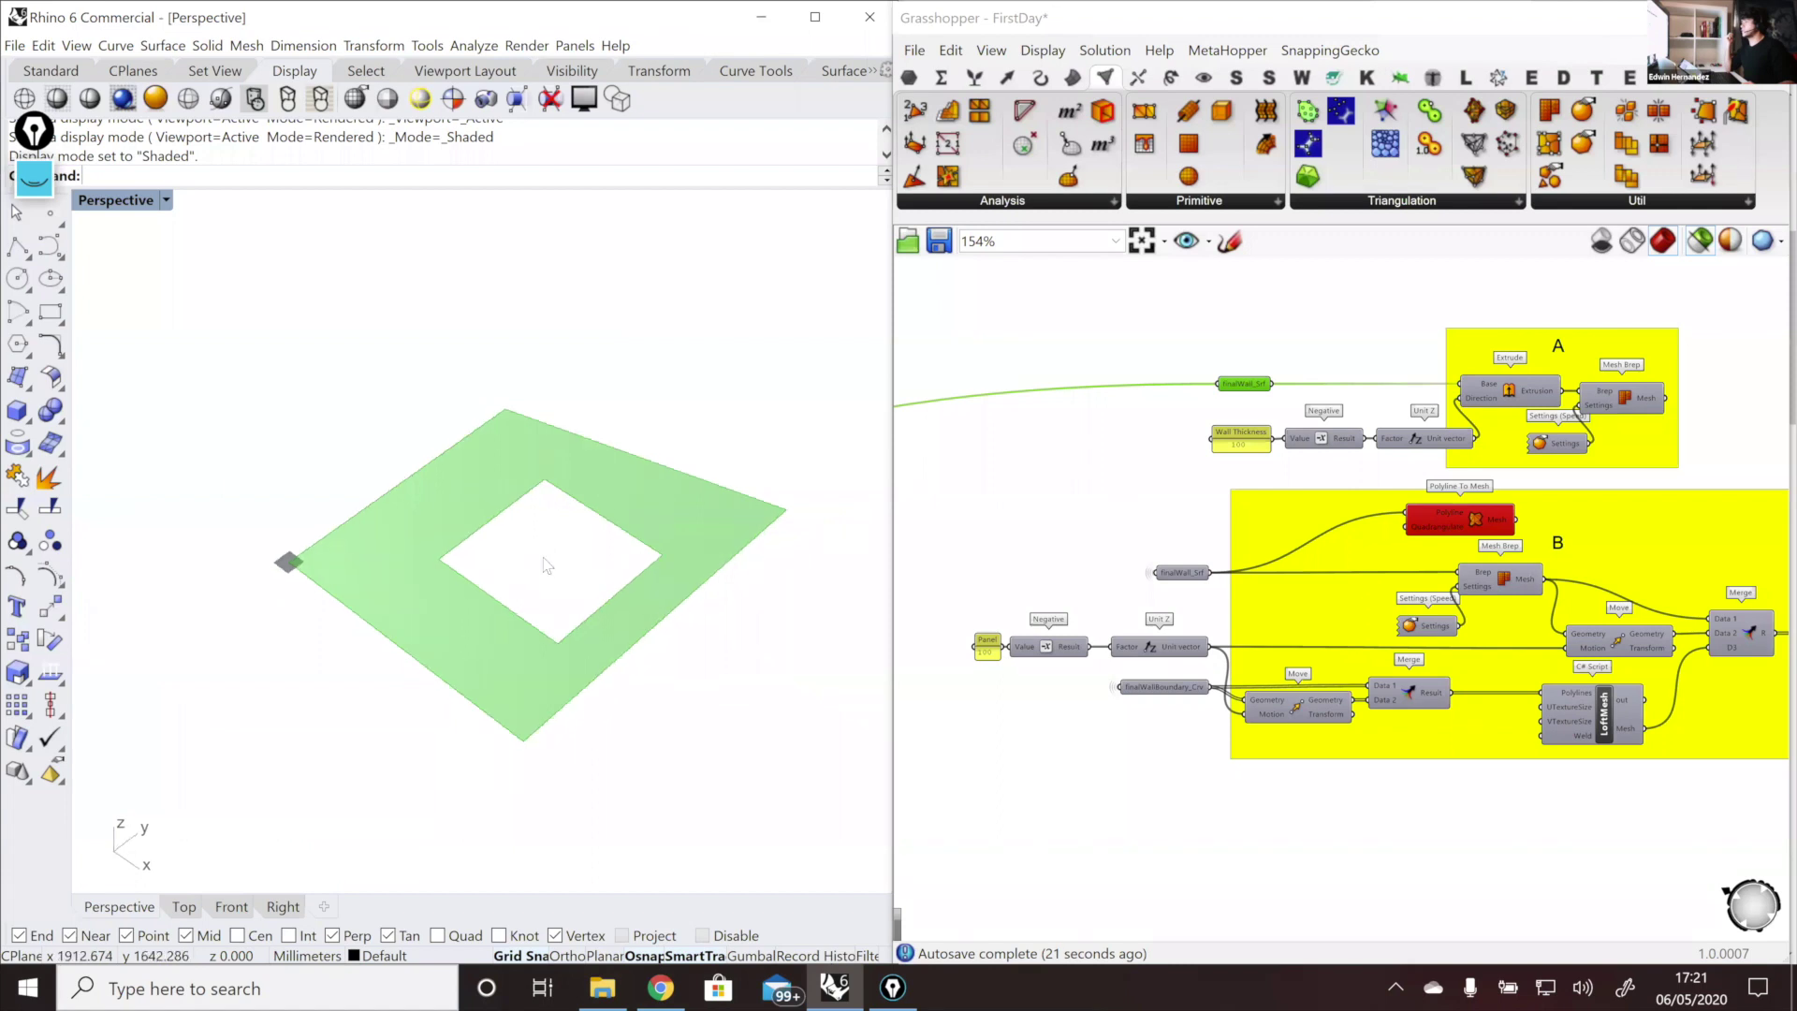
Step: Highlight the lower end component of the preceding wall chain and view its surface from a lower angle
{"action": "scroll", "coordinate": [1770, 599], "scroll_direction": "down", "scroll_amount": 3}
{"action": "scroll", "coordinate": [1249, 586], "scroll_direction": "down", "scroll_amount": 3}
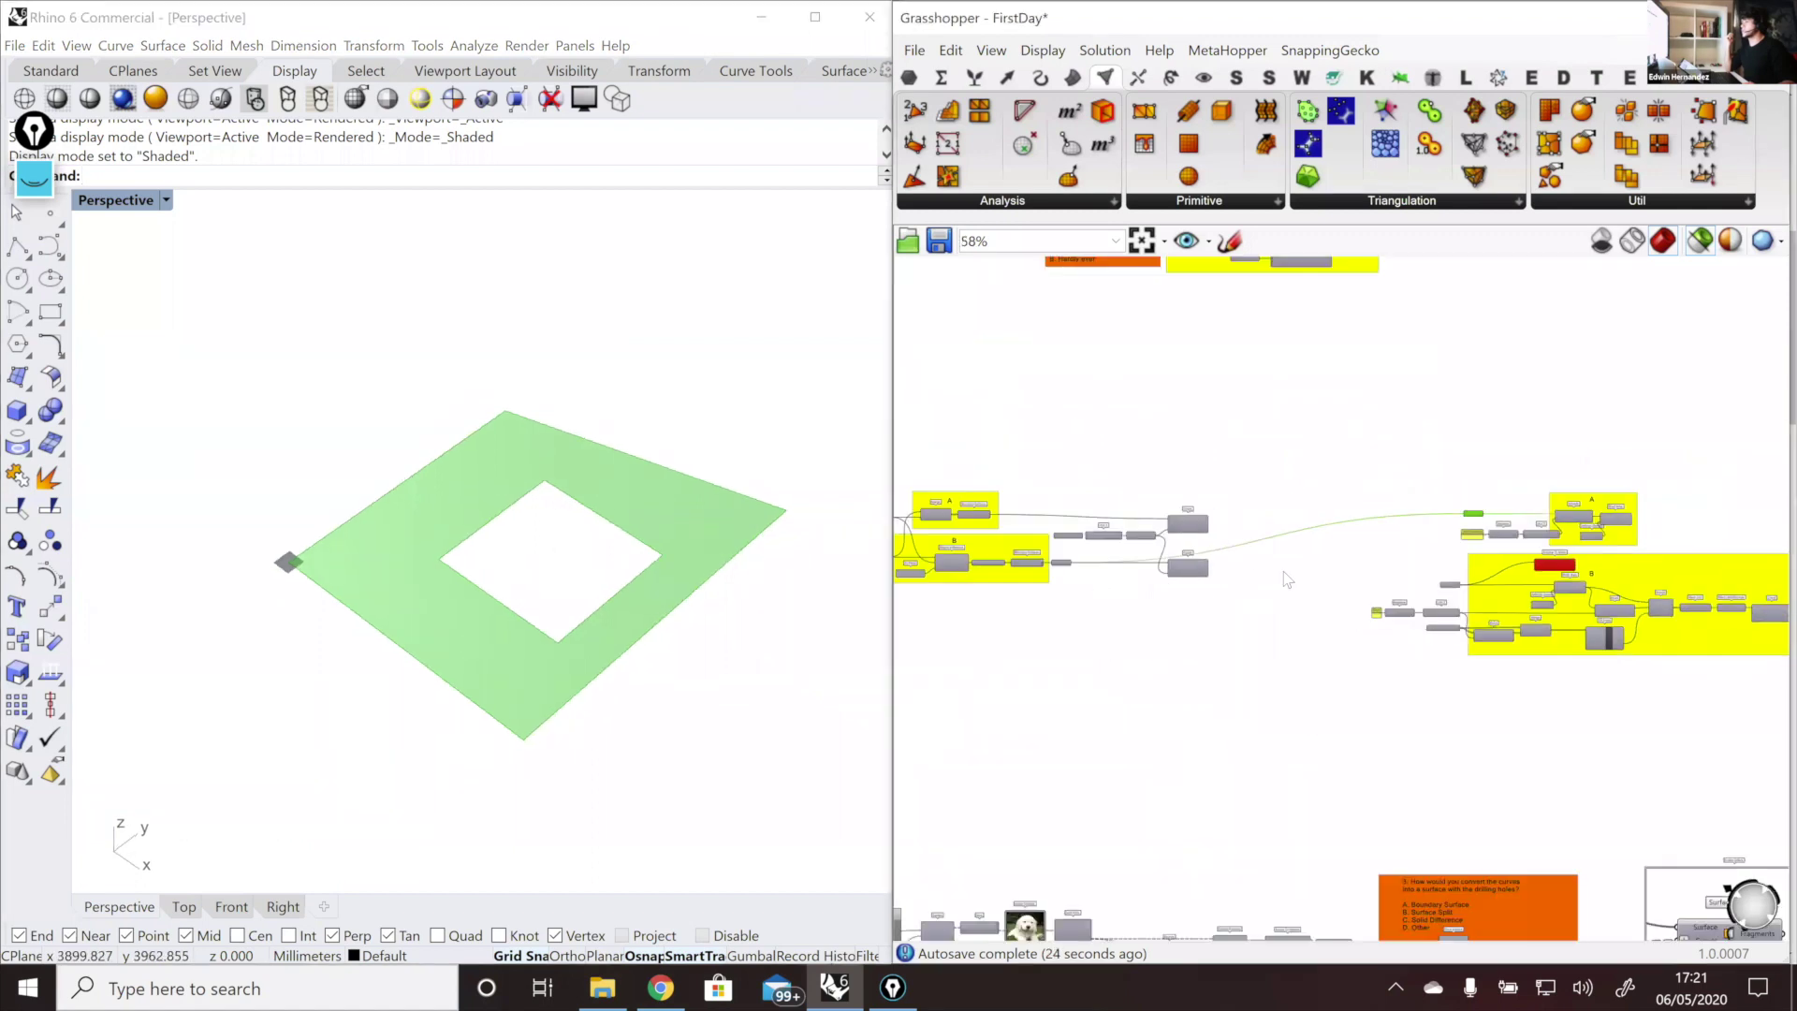
{"action": "left_click", "coordinate": [1271, 571]}
{"action": "right_click_drag", "start_coordinate": [368, 660], "coordinate": [356, 533]}
{"action": "scroll", "coordinate": [383, 412], "scroll_direction": "up", "scroll_amount": 2}
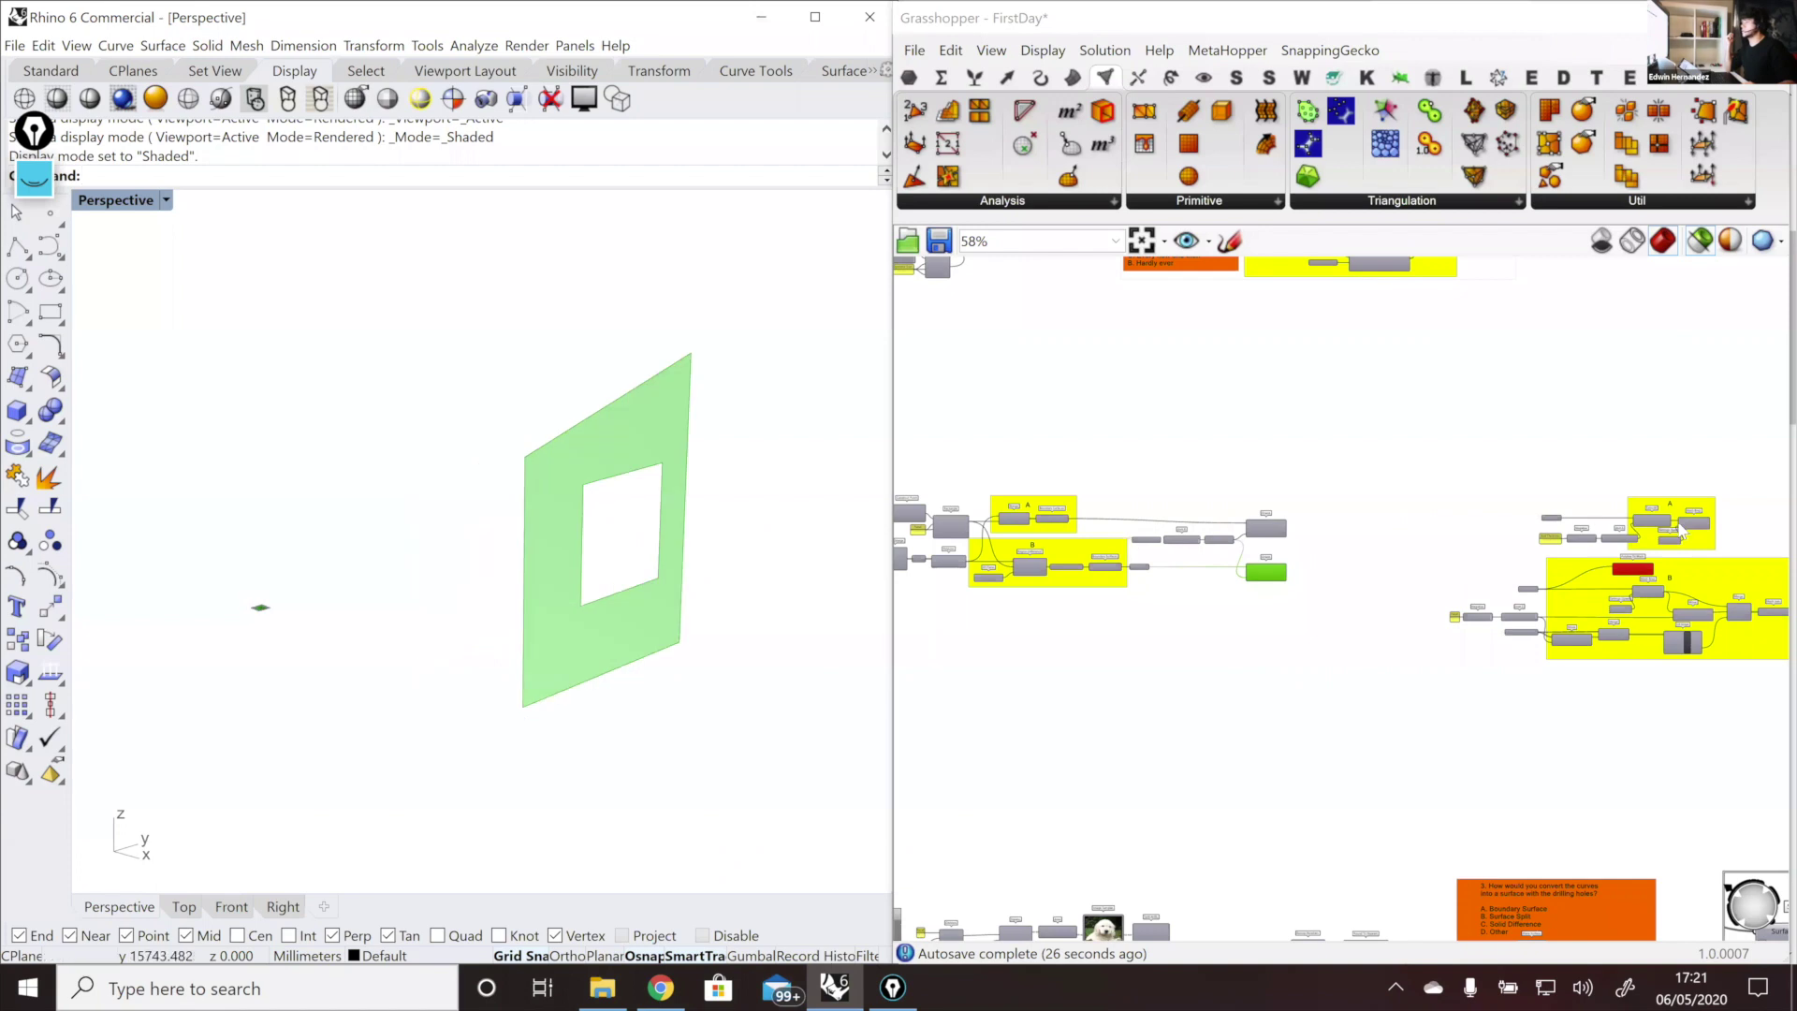
Step: Go back to group A's finalWall_Srf parameter and compare its wall surface with the preceding chain's output
{"action": "scroll", "coordinate": [1717, 582], "scroll_direction": "up", "scroll_amount": 3}
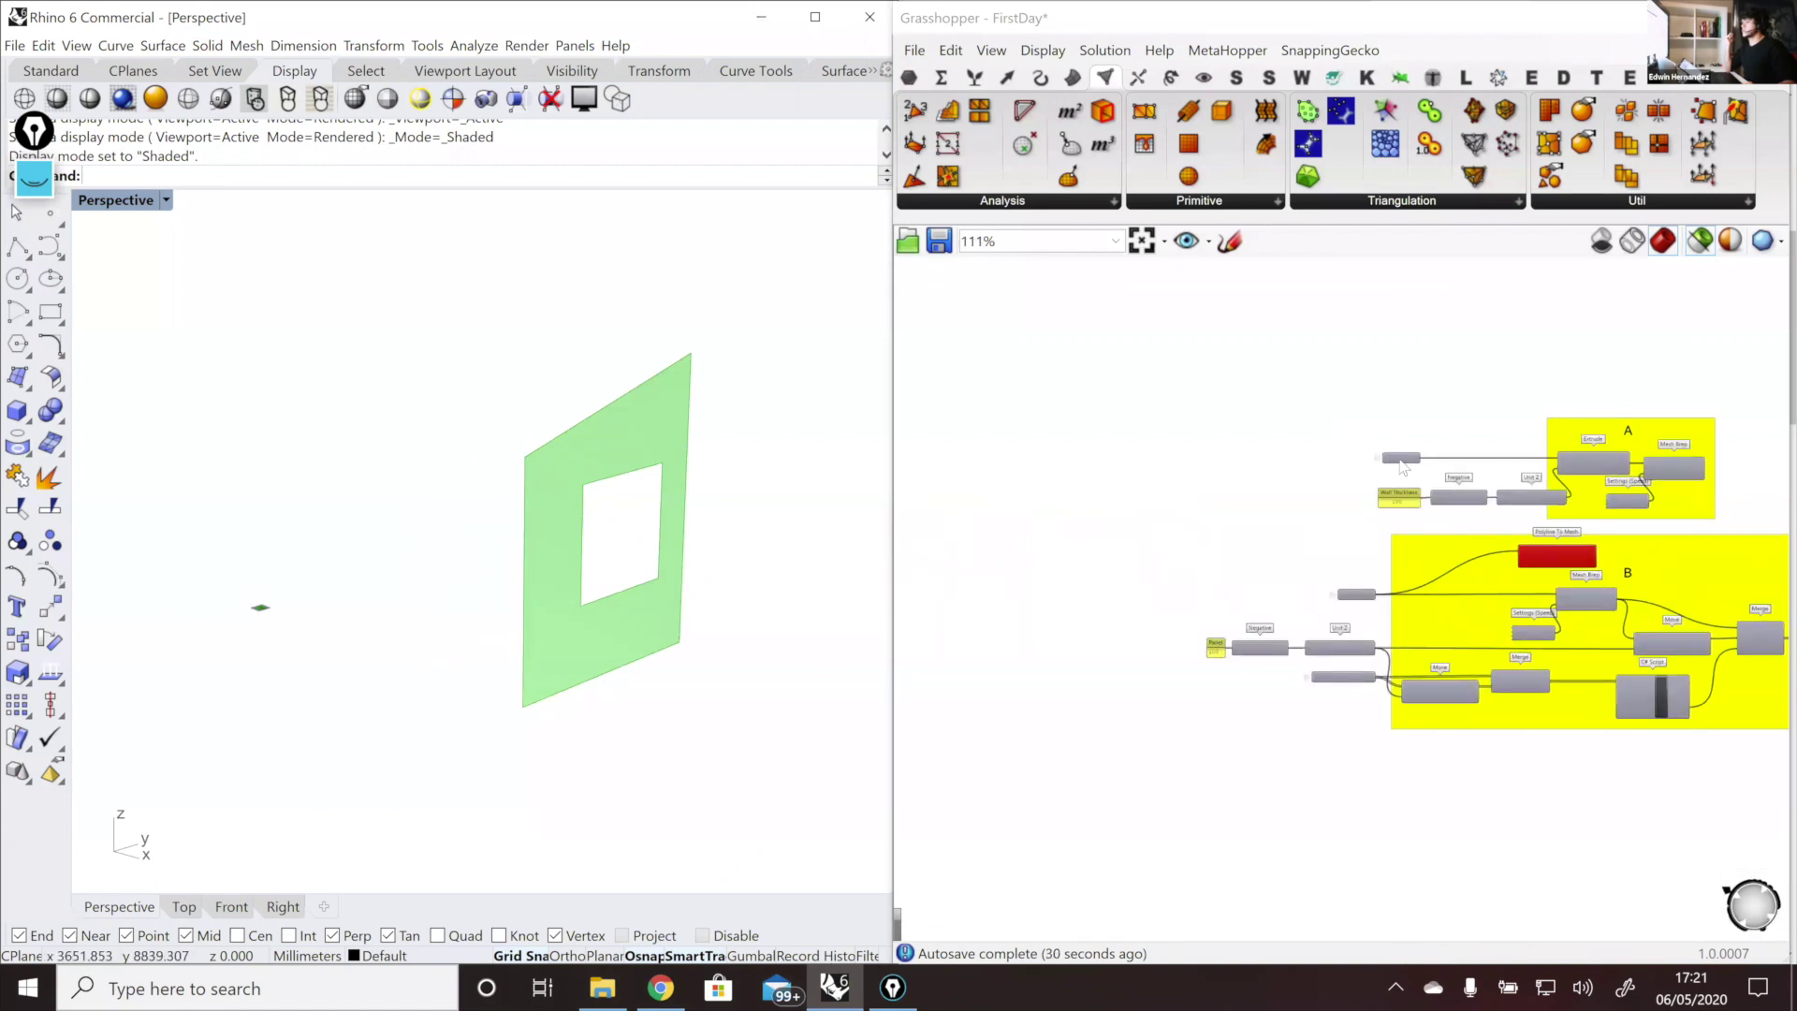
{"action": "left_click", "coordinate": [1394, 459]}
{"action": "scroll", "coordinate": [1474, 554], "scroll_direction": "down", "scroll_amount": 2}
{"action": "scroll", "coordinate": [1474, 554], "scroll_direction": "up", "scroll_amount": 4}
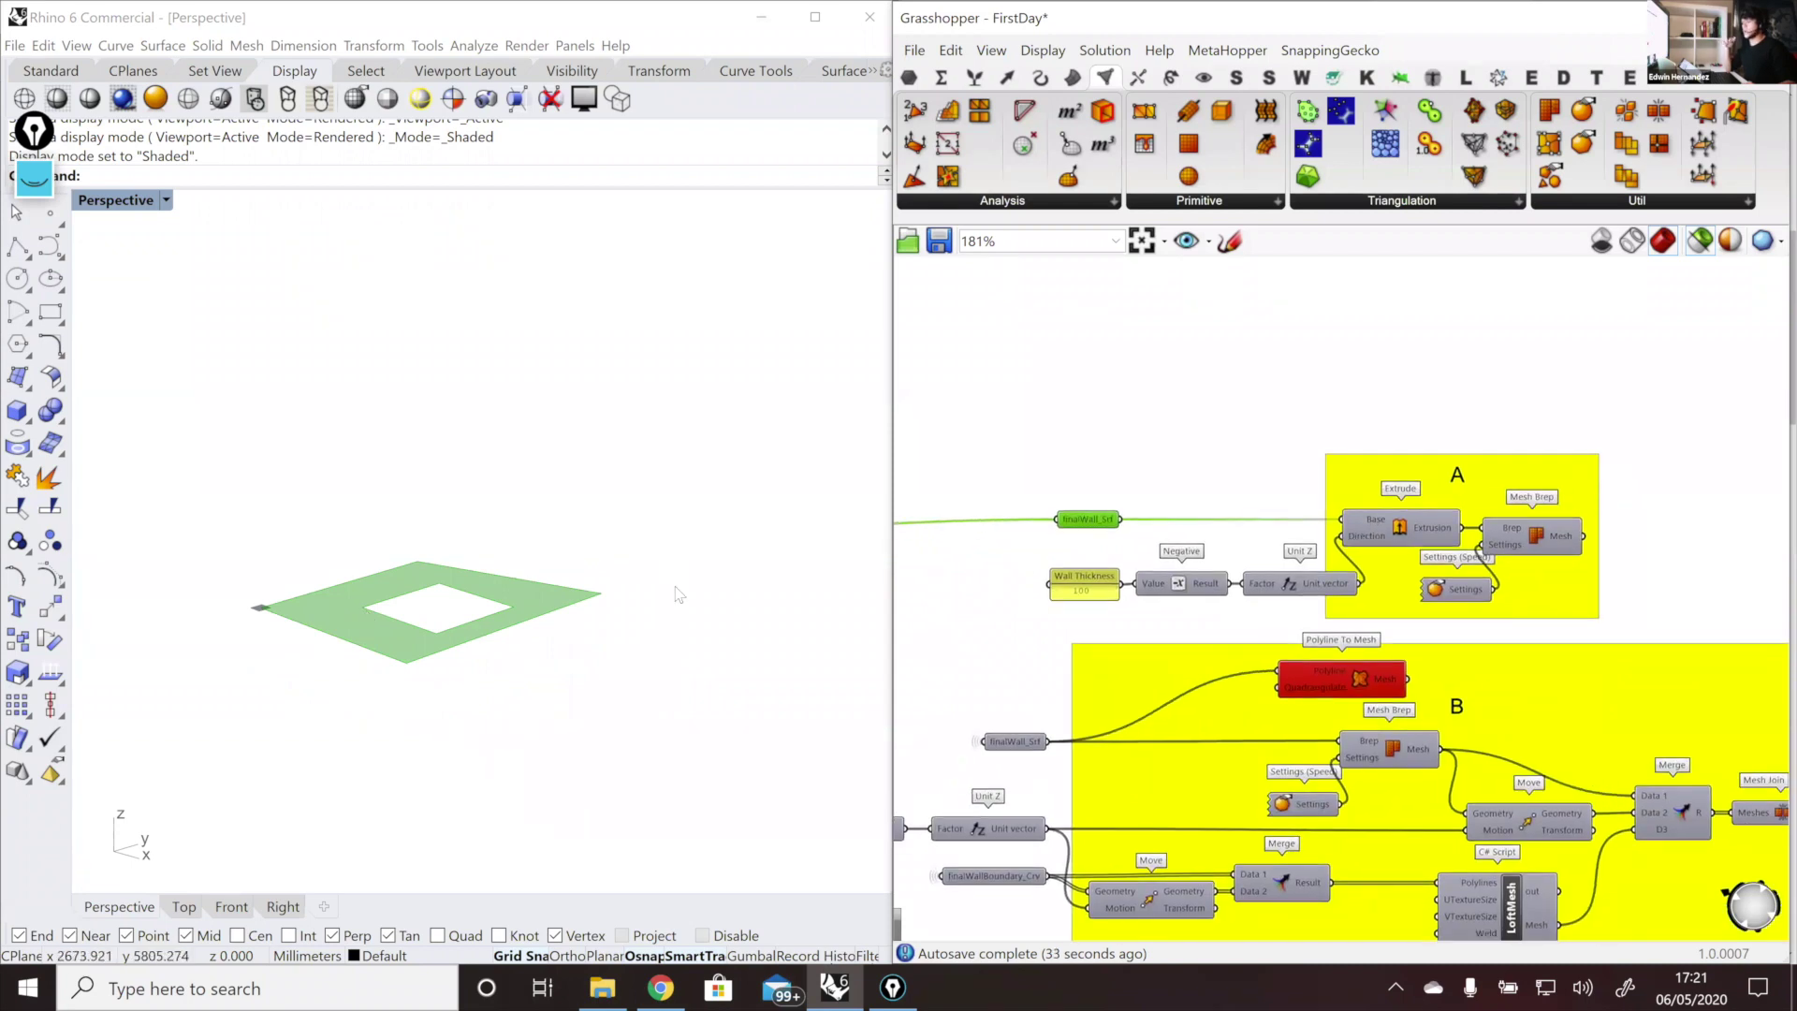
{"action": "right_click_drag", "start_coordinate": [675, 585], "coordinate": [693, 646]}
Step: Highlight group A's Extrude component and inspect the thickened wall geometry around its opening
{"action": "left_click", "coordinate": [1401, 529]}
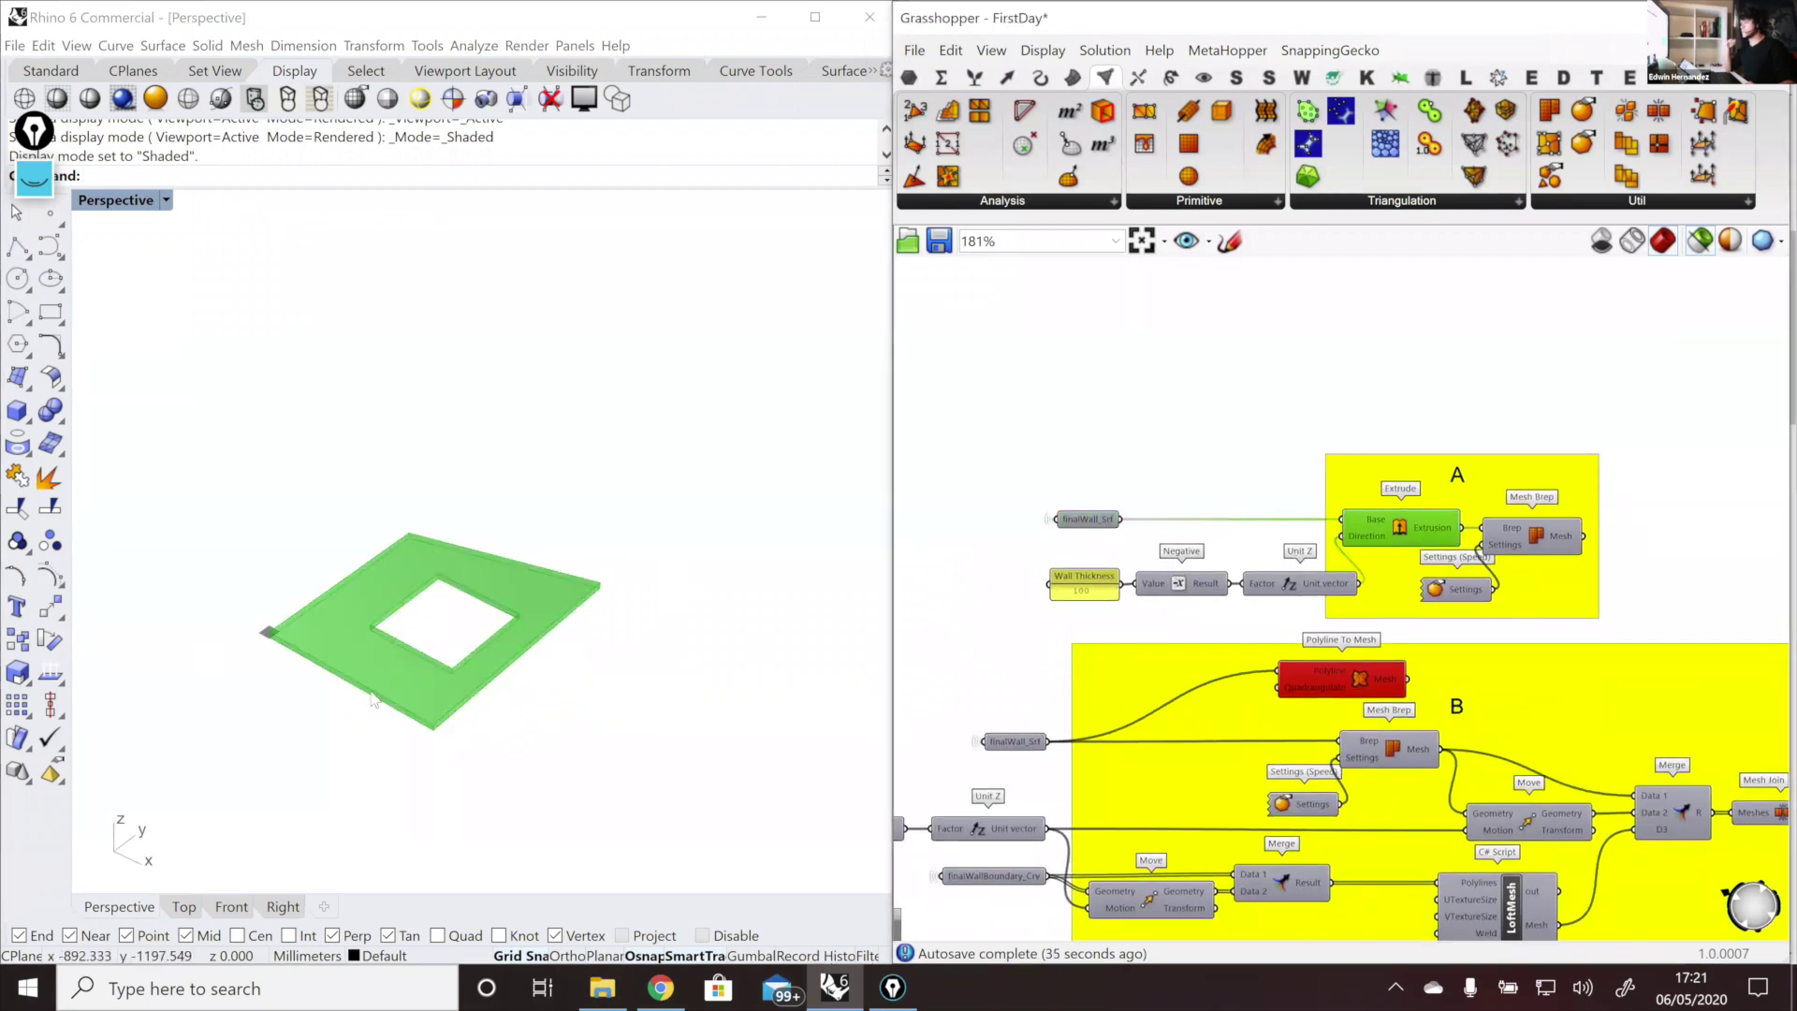
{"action": "right_click_drag", "start_coordinate": [384, 721], "coordinate": [366, 678]}
{"action": "scroll", "coordinate": [366, 678], "scroll_direction": "up", "scroll_amount": 4}
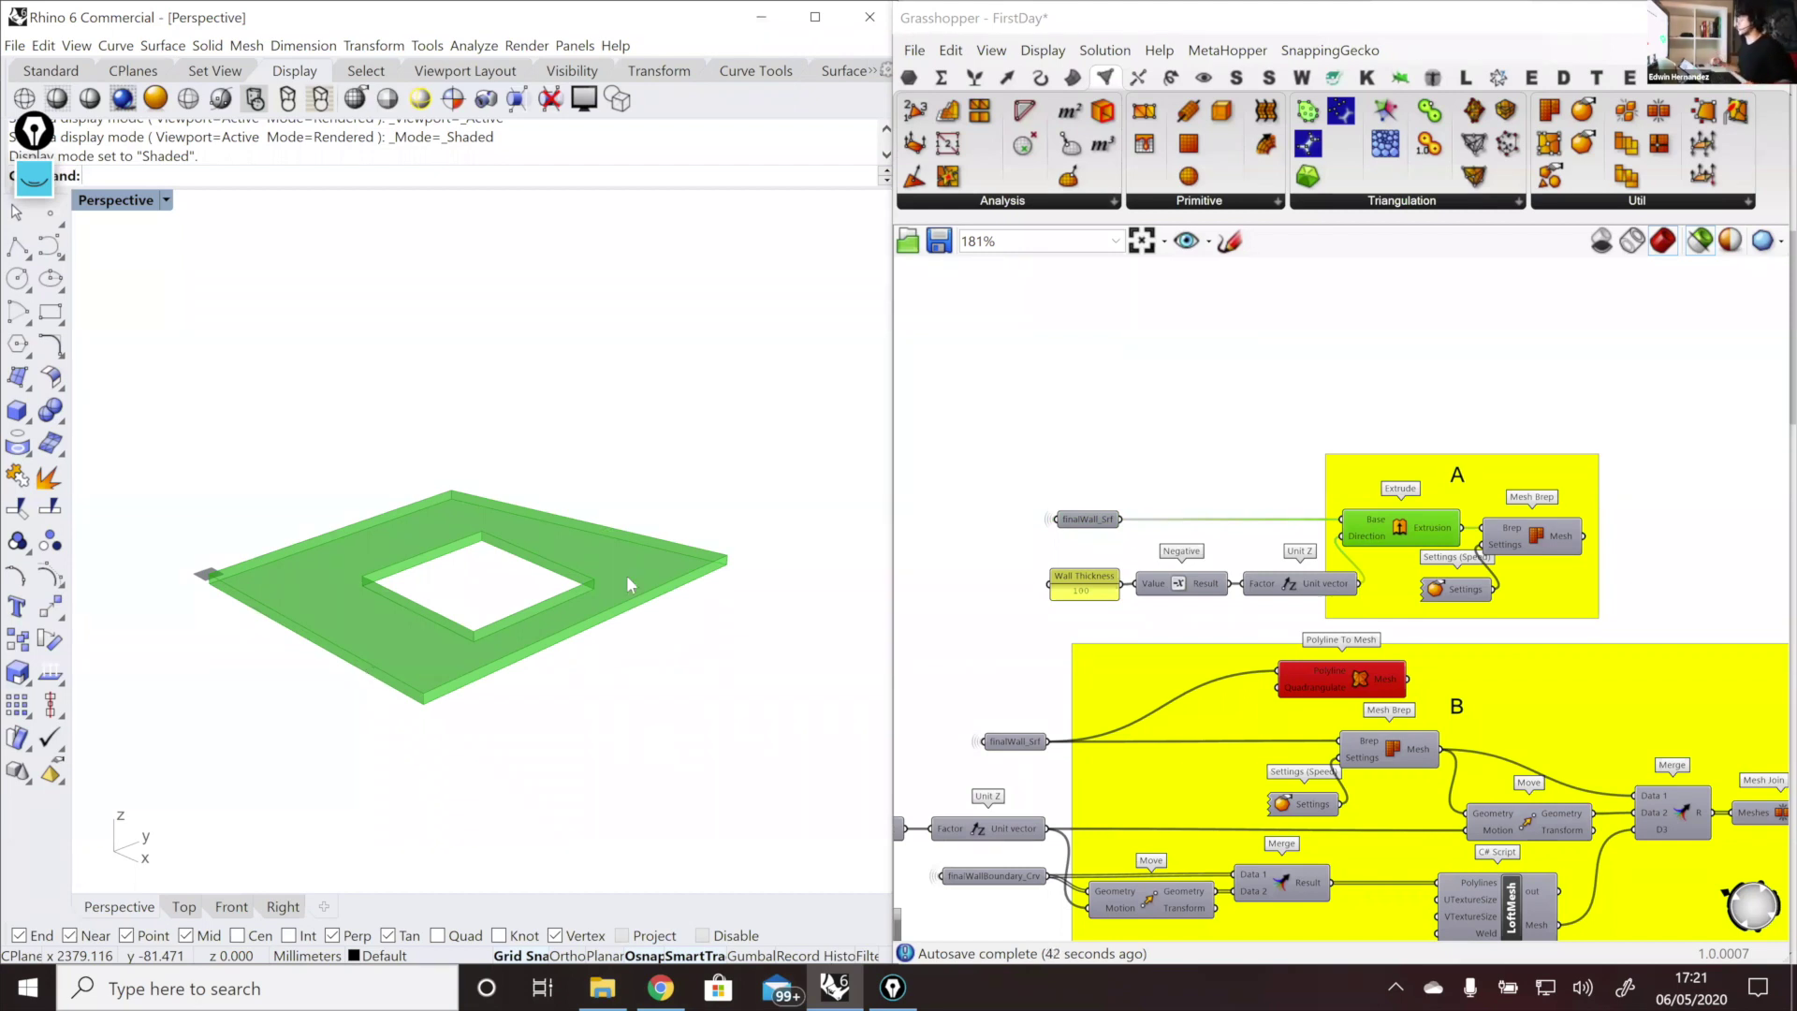
{"action": "scroll", "coordinate": [1441, 488], "scroll_direction": "up", "scroll_amount": 1}
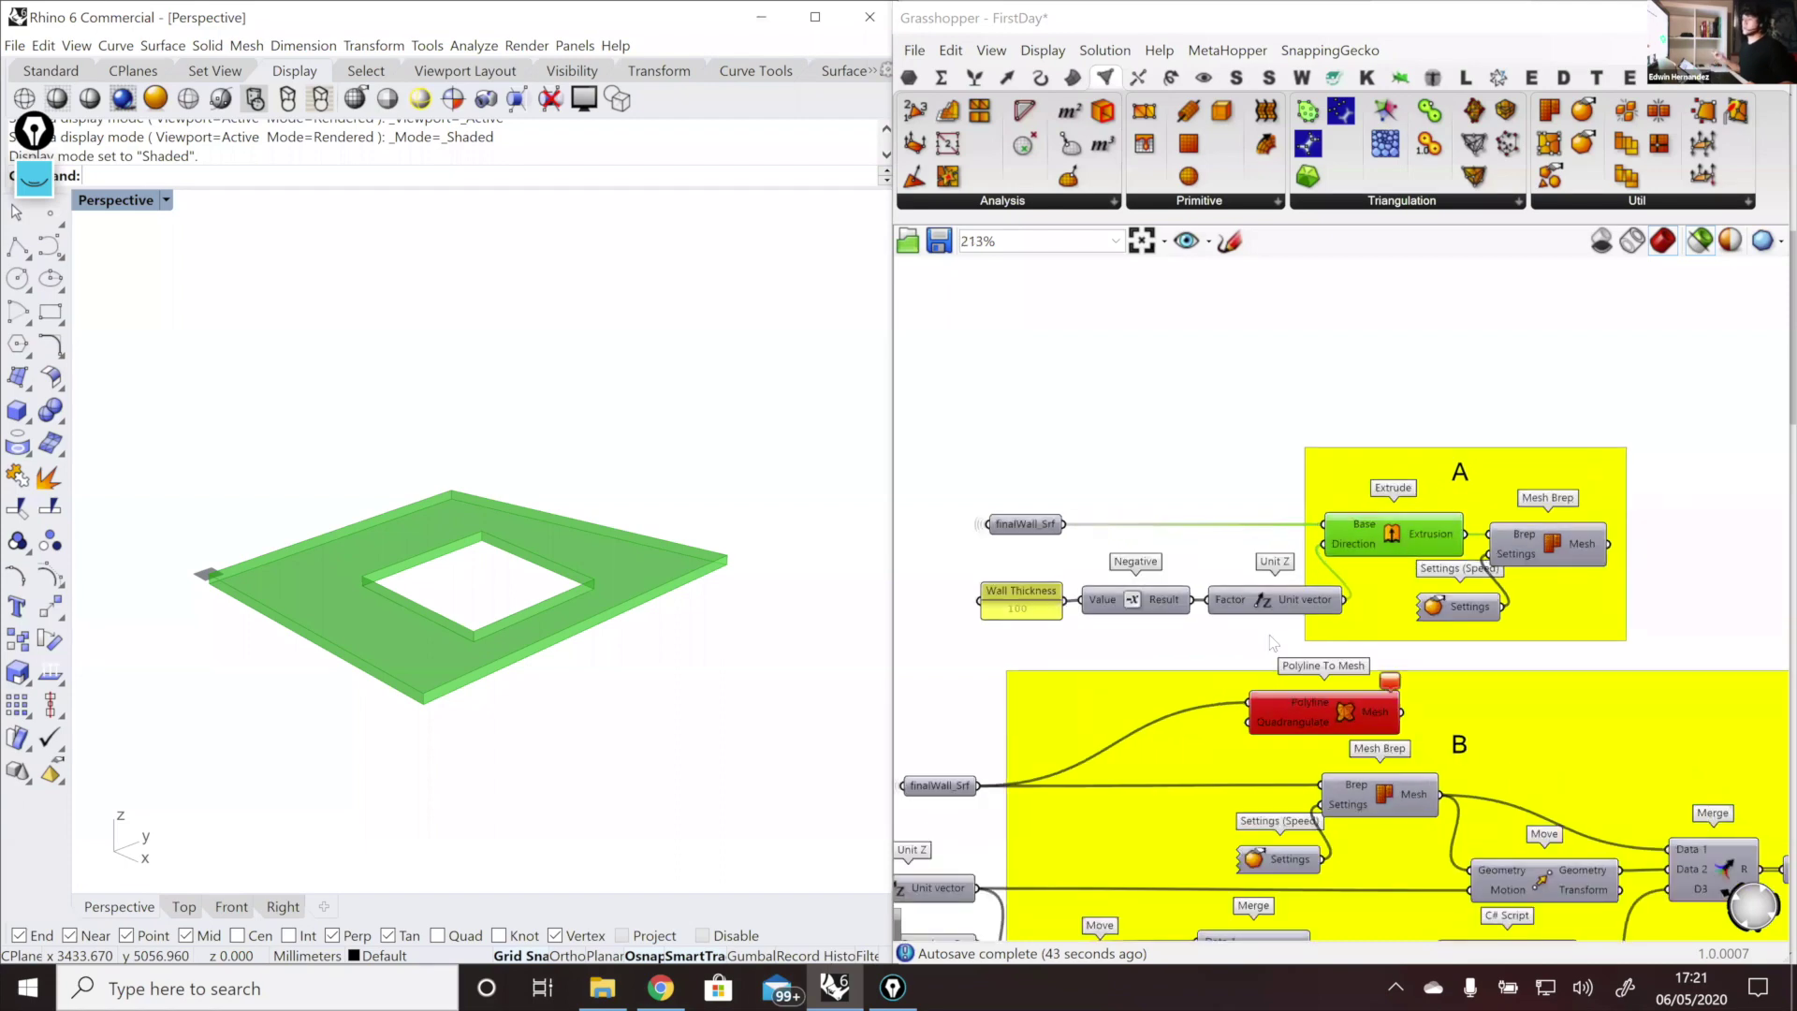
Step: Move the finalWall_Srf, Wall Thickness, Negative and Unit Z components together slightly farther from group A
{"action": "left_click_drag", "start_coordinate": [1268, 641], "coordinate": [947, 526]}
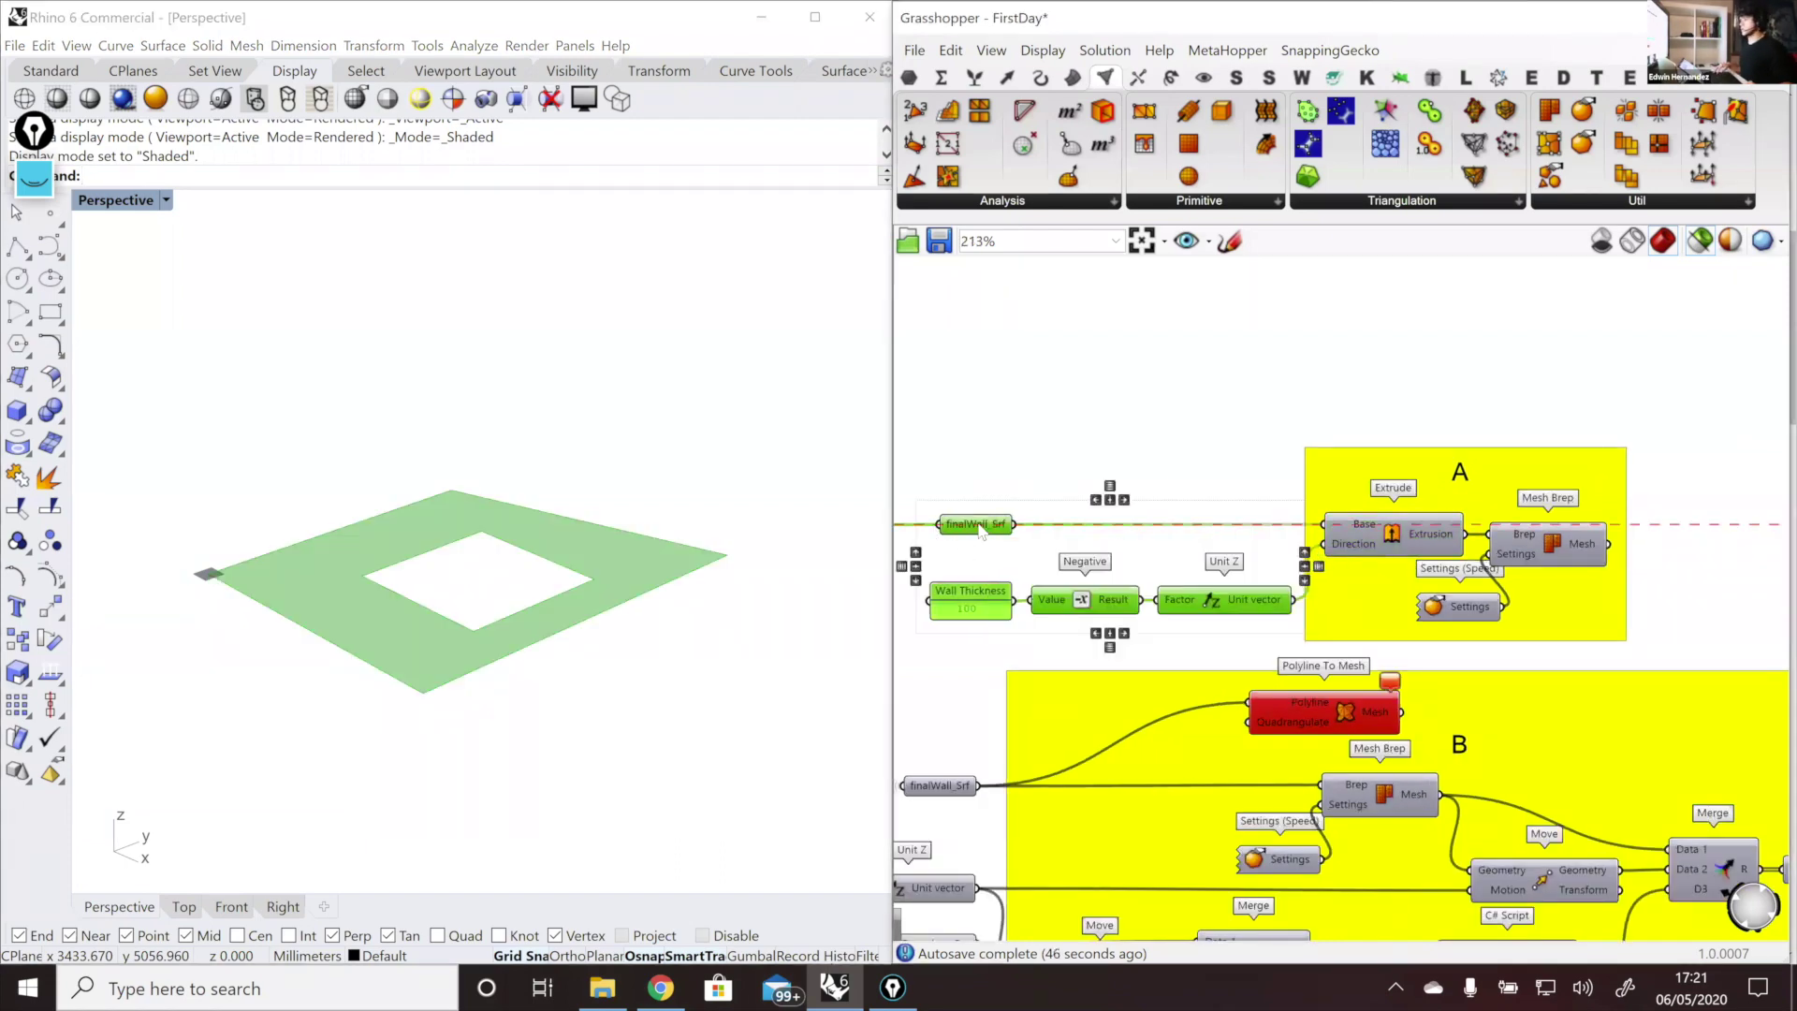
{"action": "left_click", "coordinate": [1261, 575]}
Step: Compare group A's Extrude result with its Mesh Brep result, examining the mesh faces from several angles
{"action": "left_click", "coordinate": [1435, 549]}
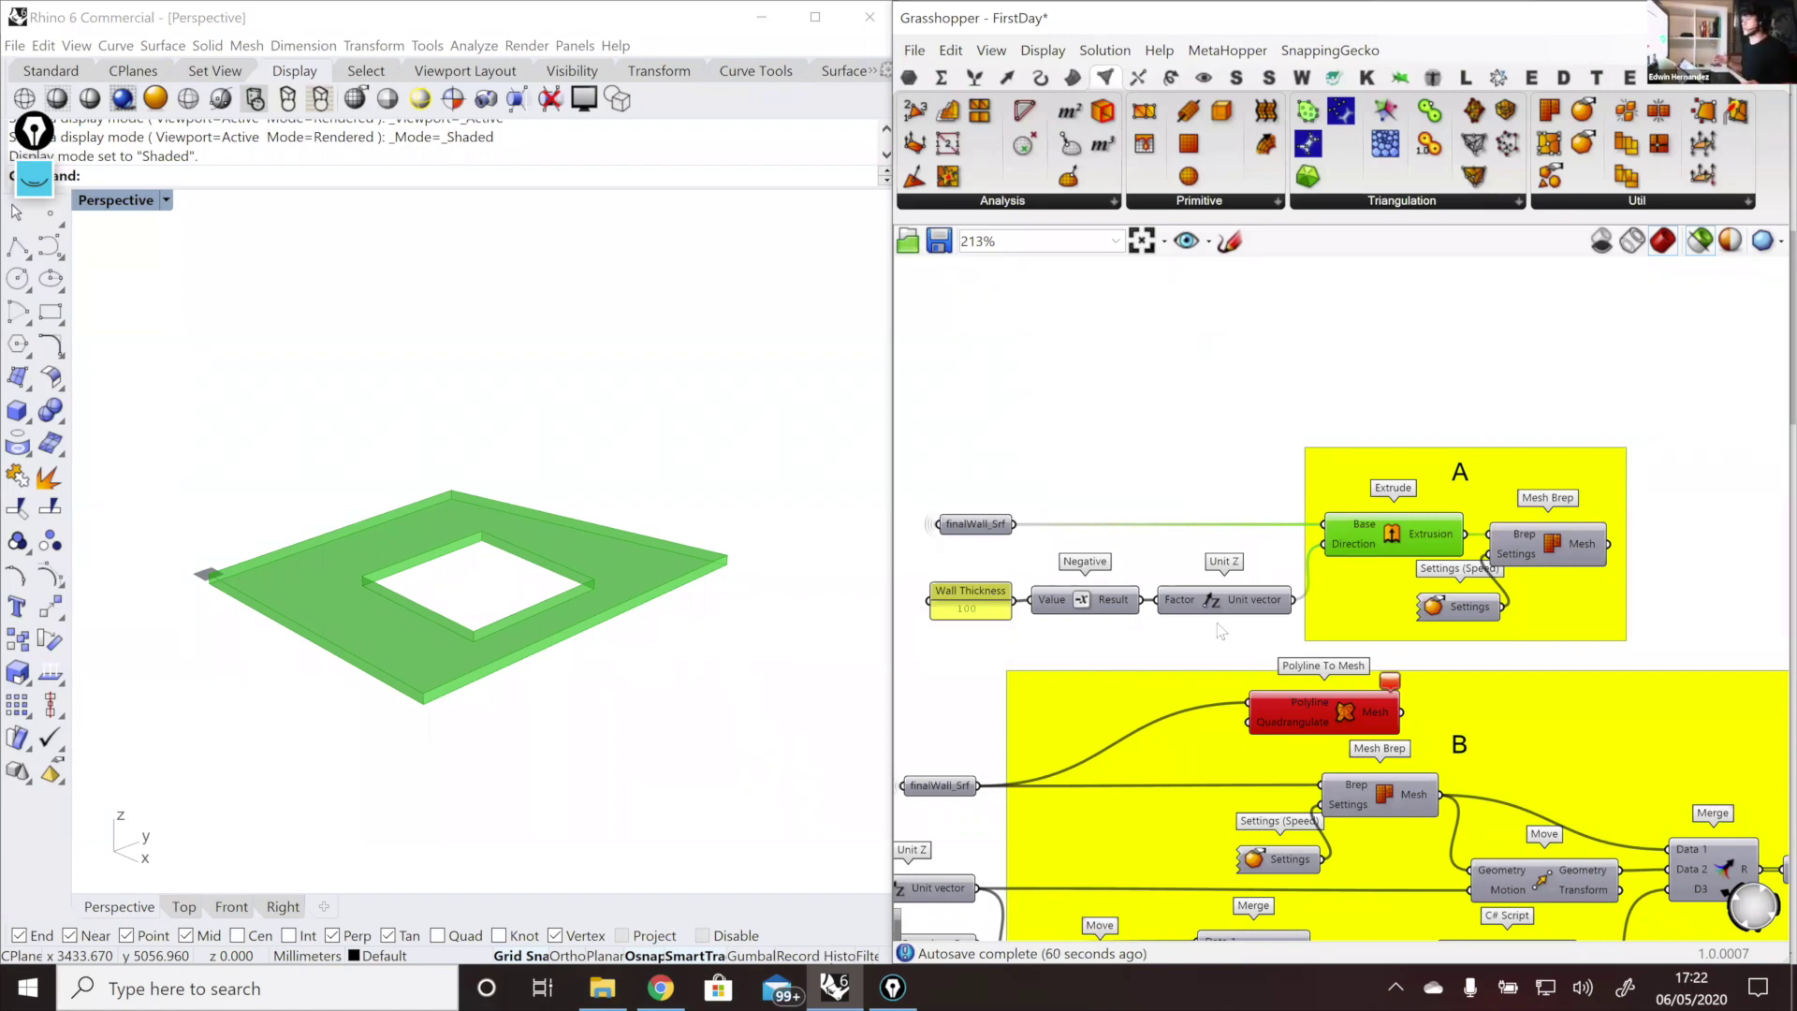
{"action": "left_click", "coordinate": [1557, 563]}
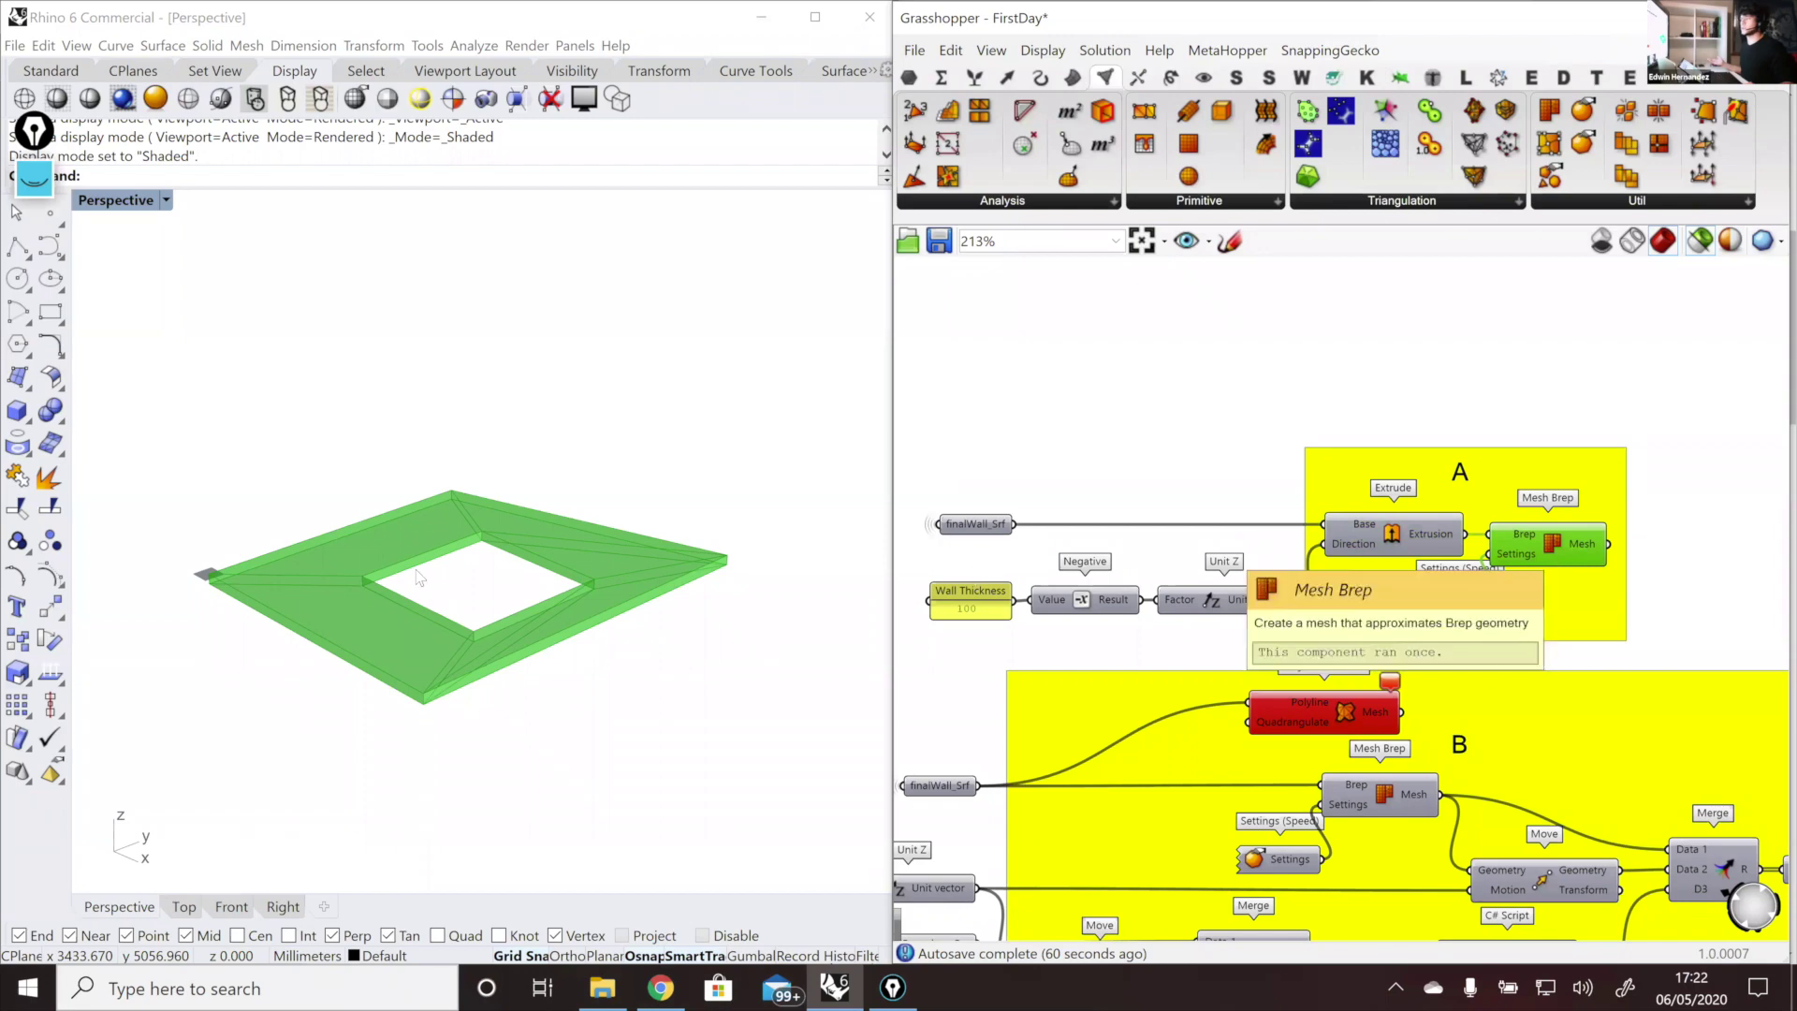
{"action": "scroll", "coordinate": [402, 590], "scroll_direction": "up", "scroll_amount": 1}
{"action": "right_click_drag", "start_coordinate": [402, 590], "coordinate": [664, 697]}
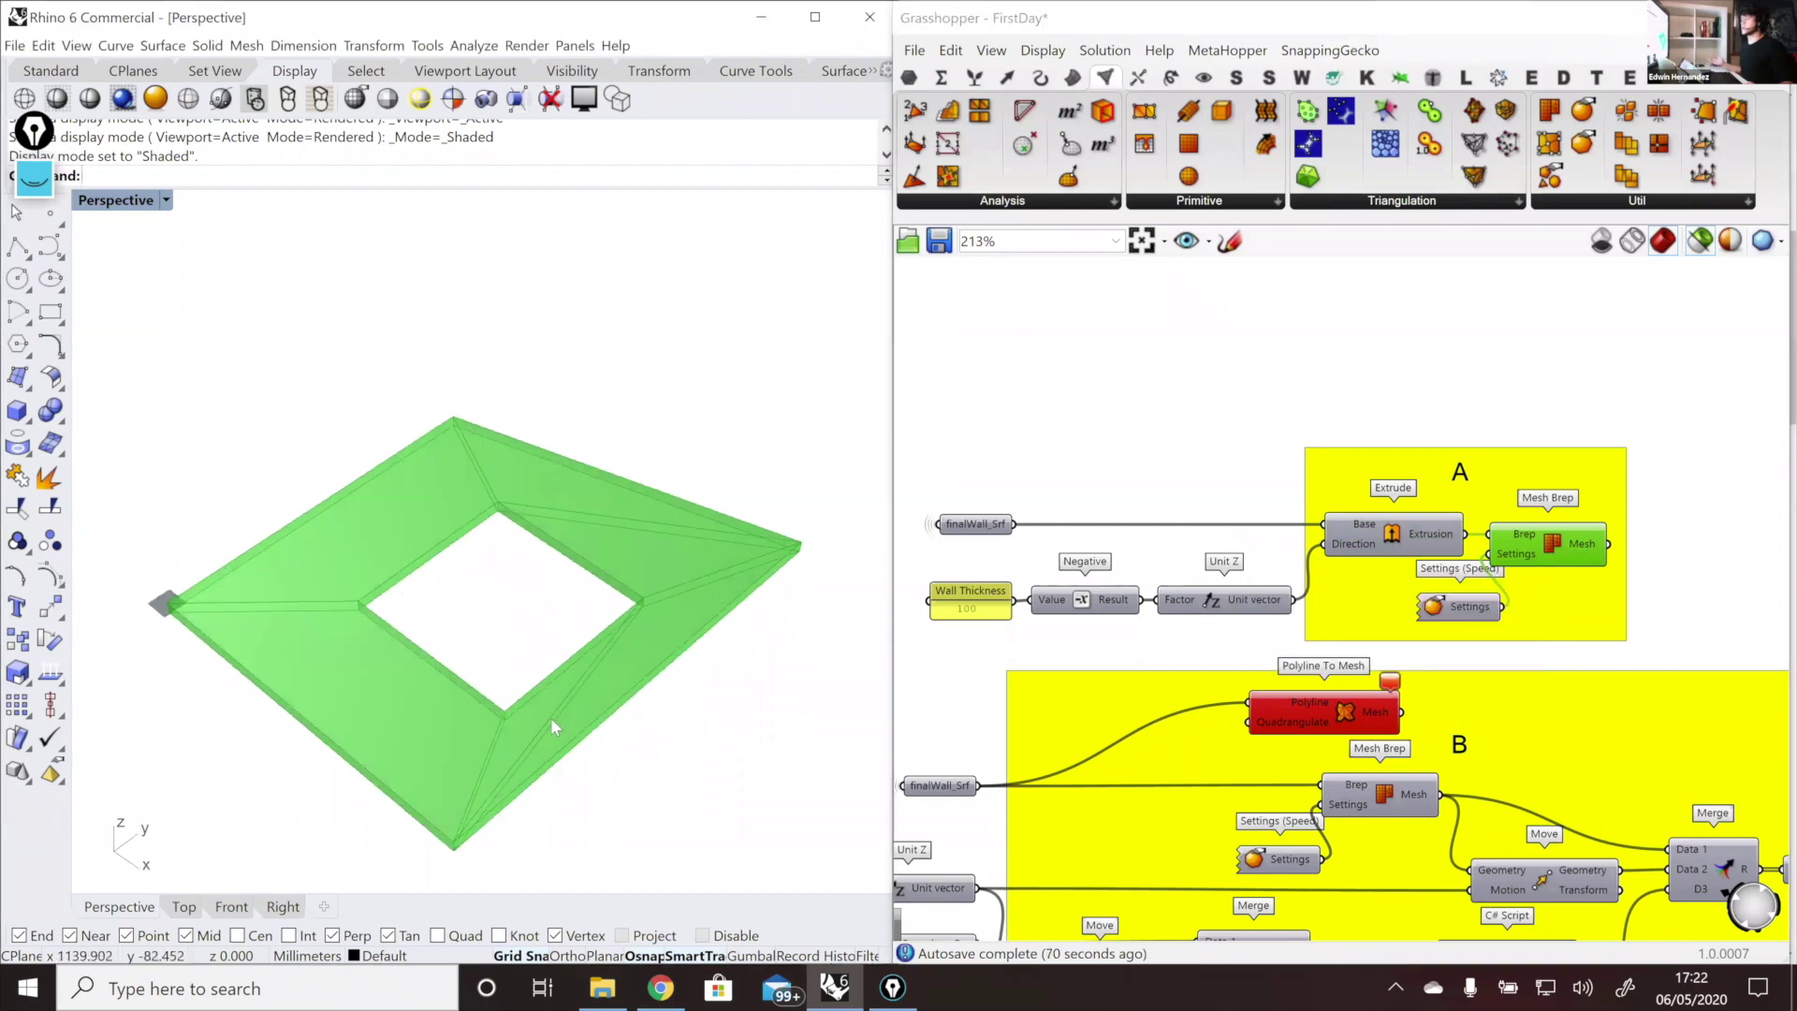
{"action": "right_click_drag", "start_coordinate": [522, 640], "coordinate": [561, 618]}
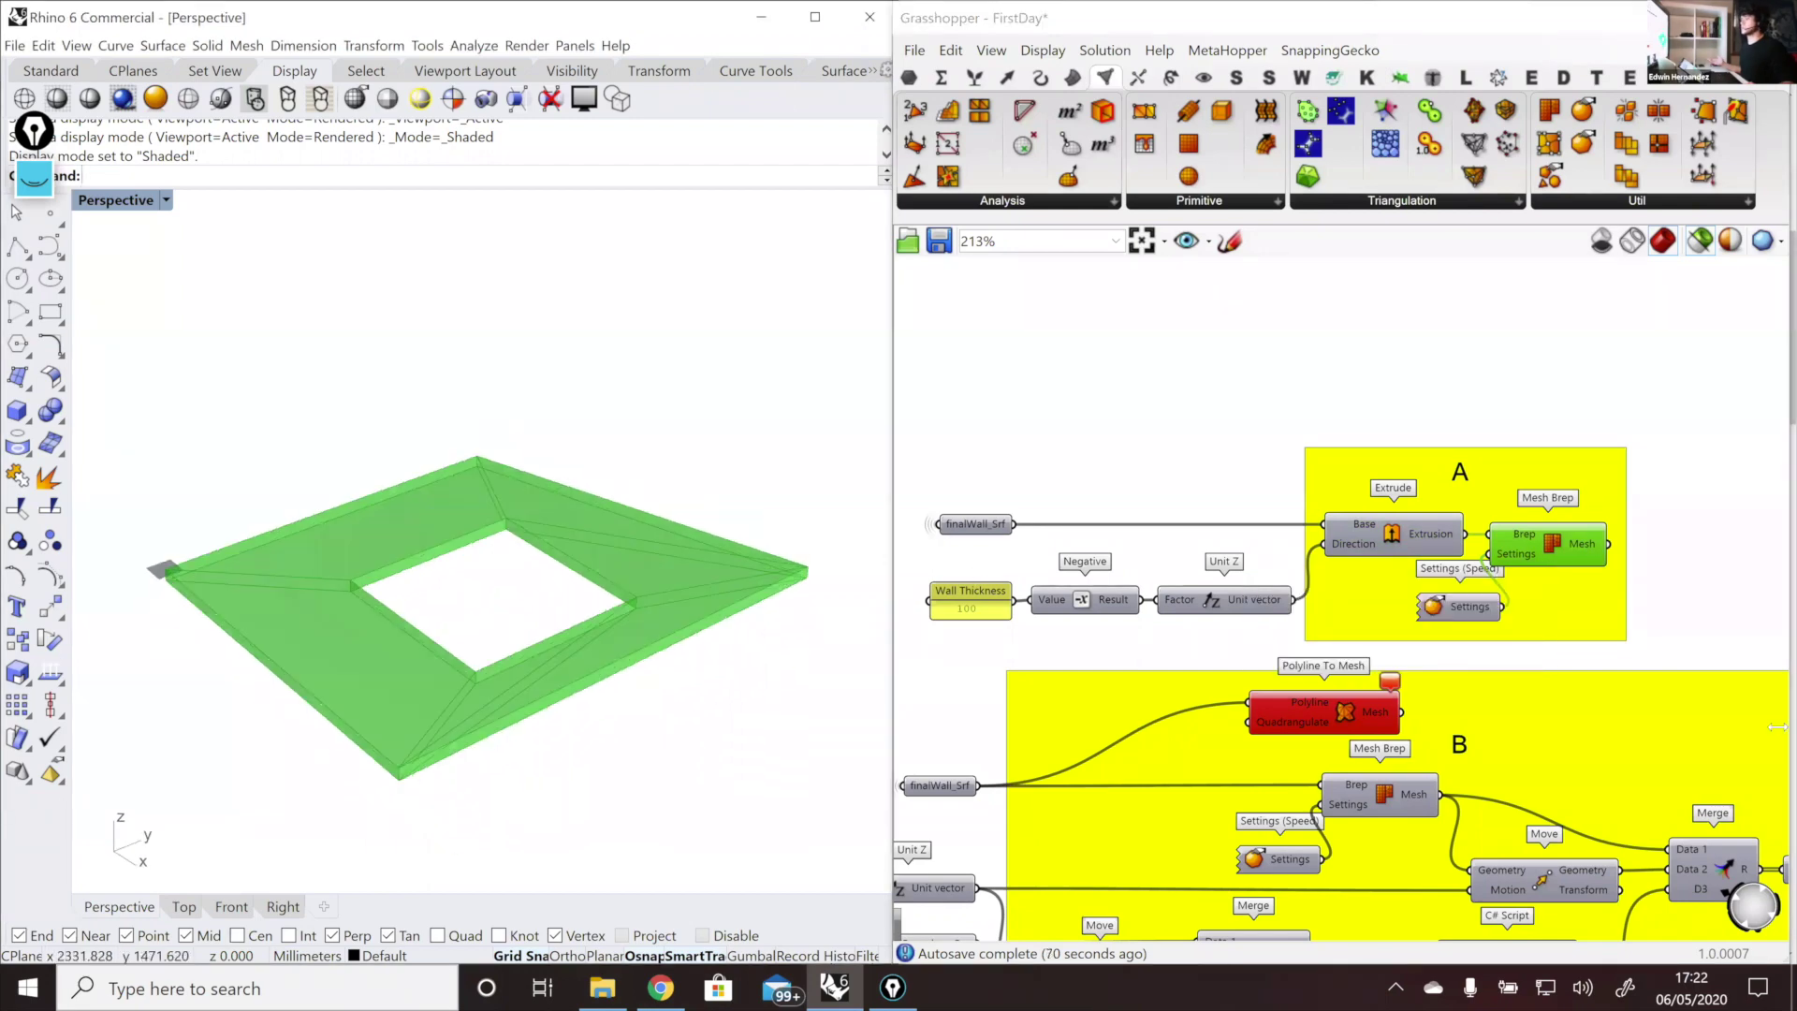
{"action": "mouse_move", "coordinate": [1579, 570]}
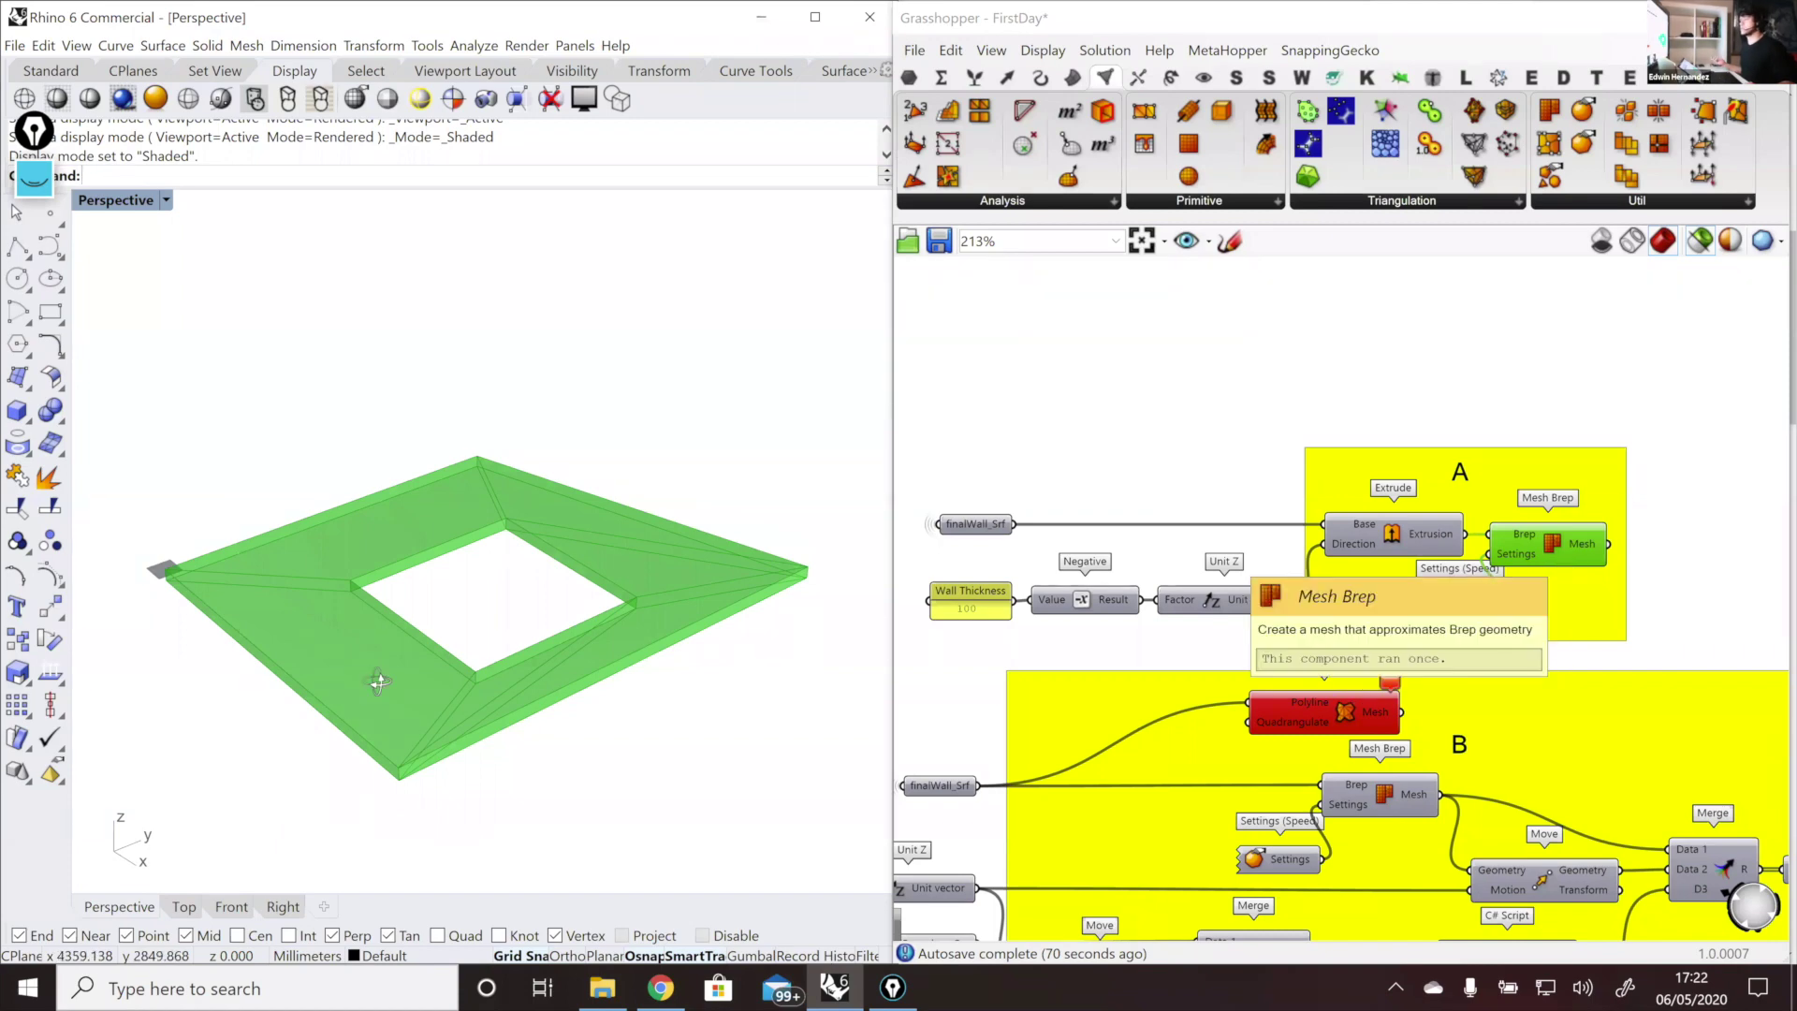
{"action": "right_click_drag", "start_coordinate": [379, 682], "coordinate": [599, 621]}
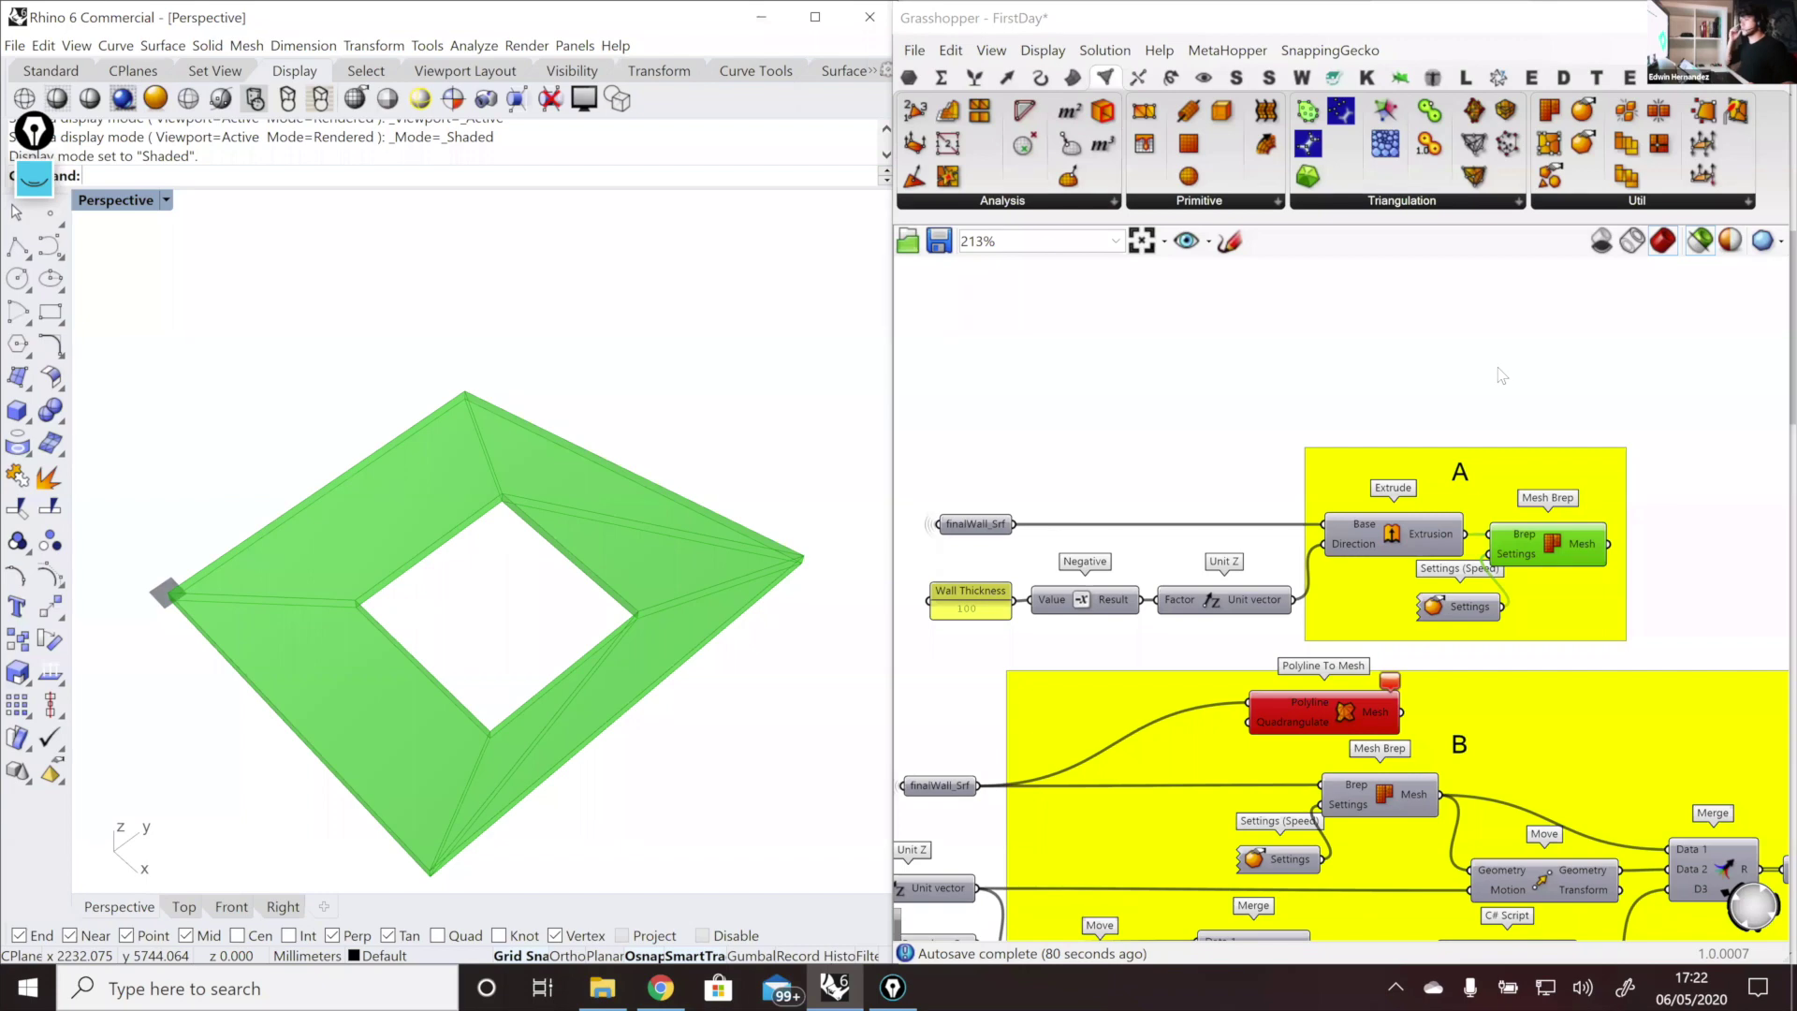
Step: Highlight group B's finalWall_Srf parameter and inspect its flat wall surface from a lower angle
{"action": "scroll", "coordinate": [1501, 374], "scroll_direction": "down", "scroll_amount": 2}
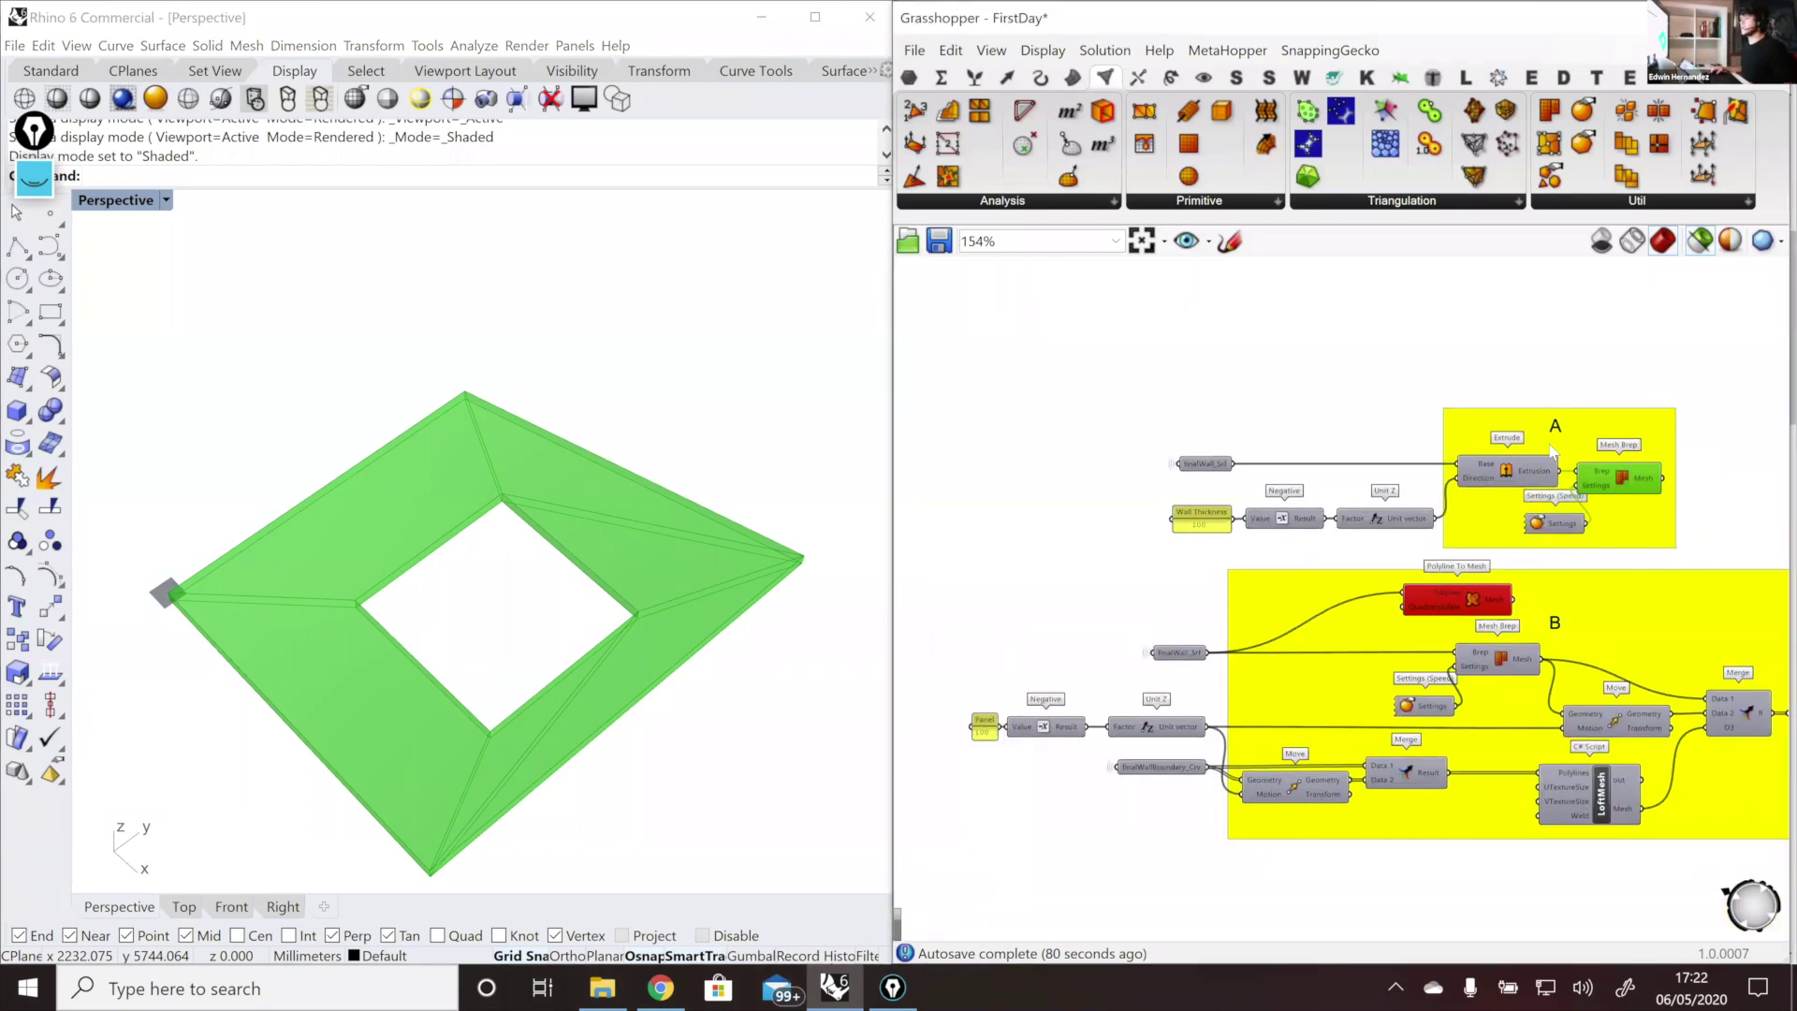
{"action": "scroll", "coordinate": [1189, 654], "scroll_direction": "up", "scroll_amount": 2}
{"action": "right_click_drag", "start_coordinate": [1189, 654], "coordinate": [1346, 618]}
{"action": "left_click", "coordinate": [1346, 617]}
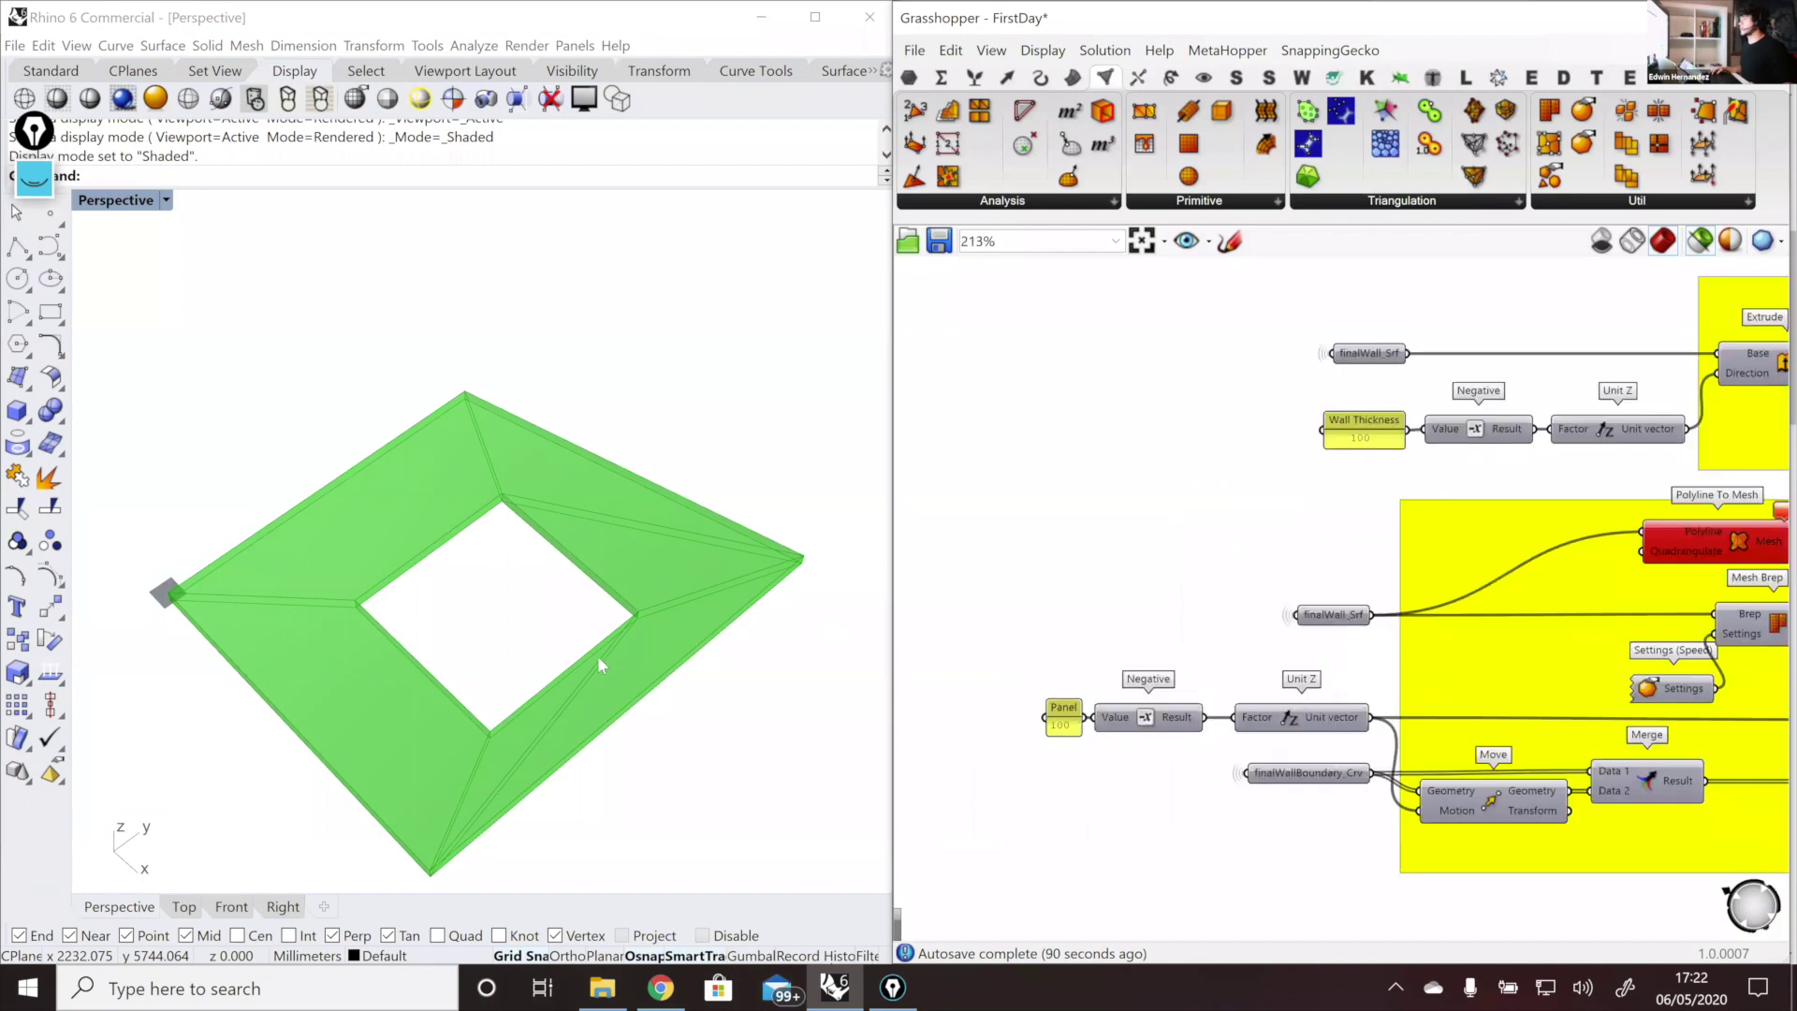
{"action": "right_click_drag", "start_coordinate": [531, 643], "coordinate": [522, 599]}
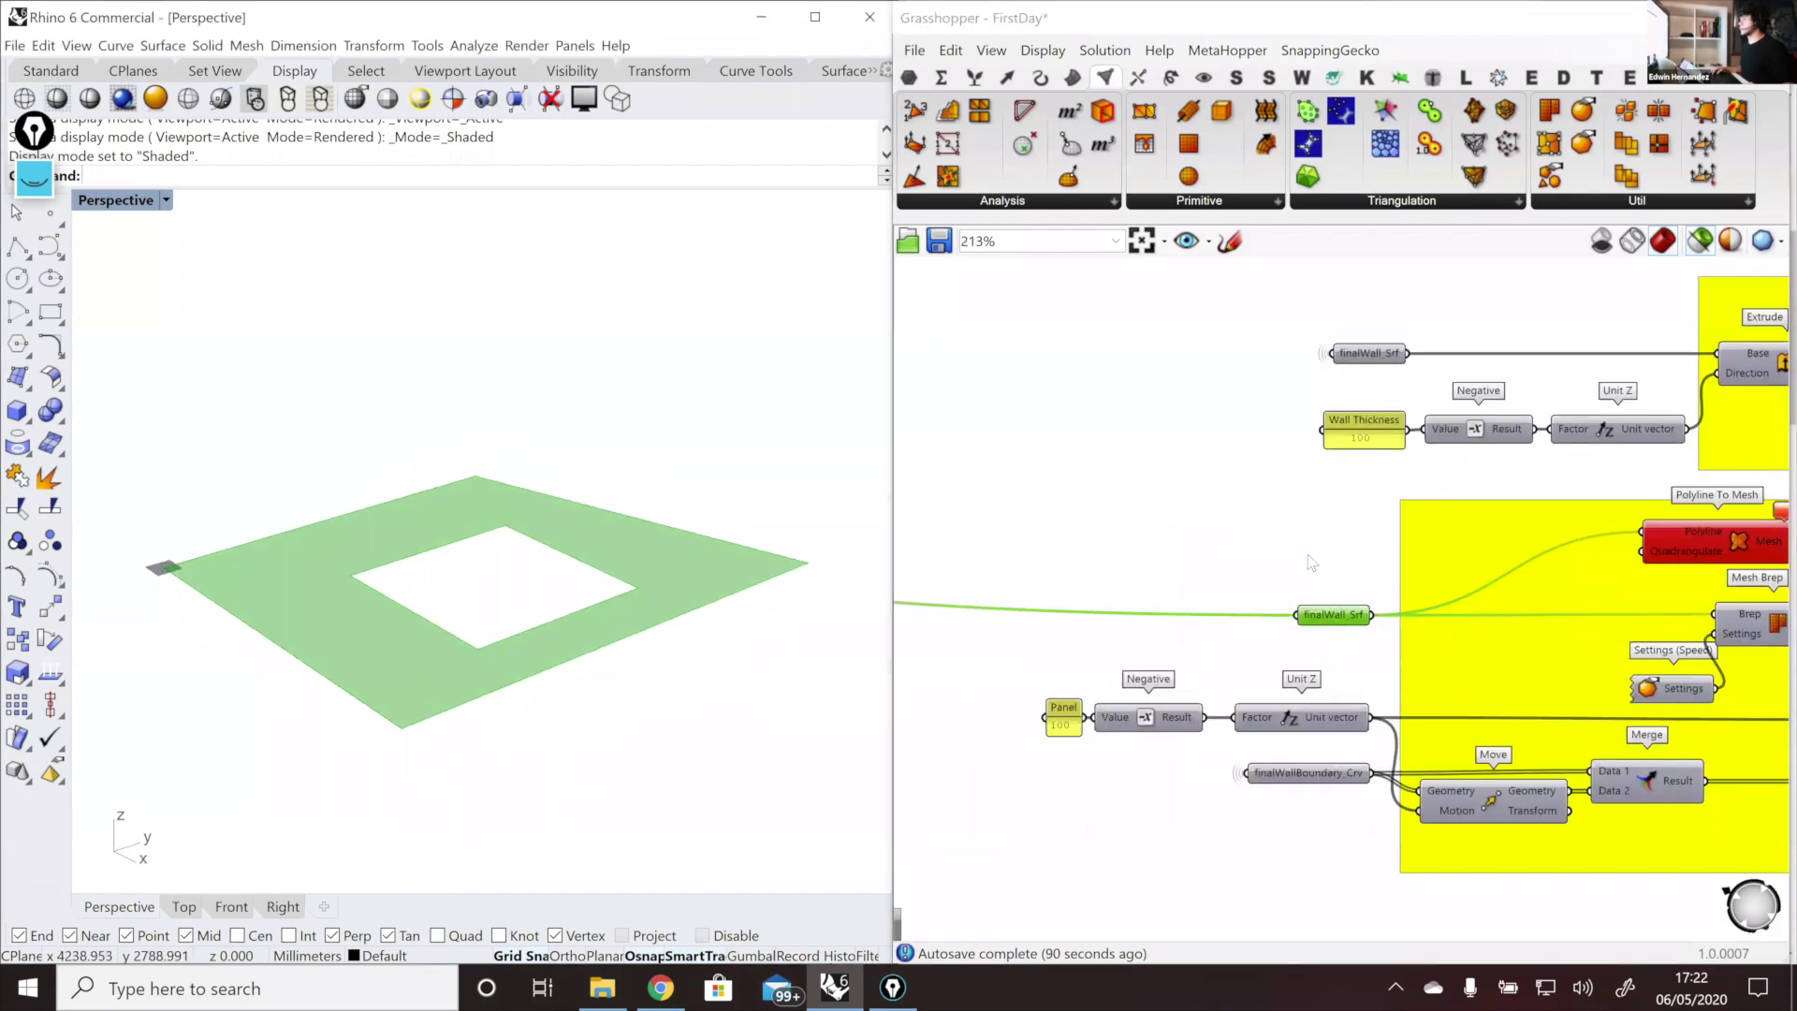
{"action": "scroll", "coordinate": [1327, 546], "scroll_direction": "down", "scroll_amount": 1}
{"action": "right_click_drag", "start_coordinate": [1430, 596], "coordinate": [1232, 467]}
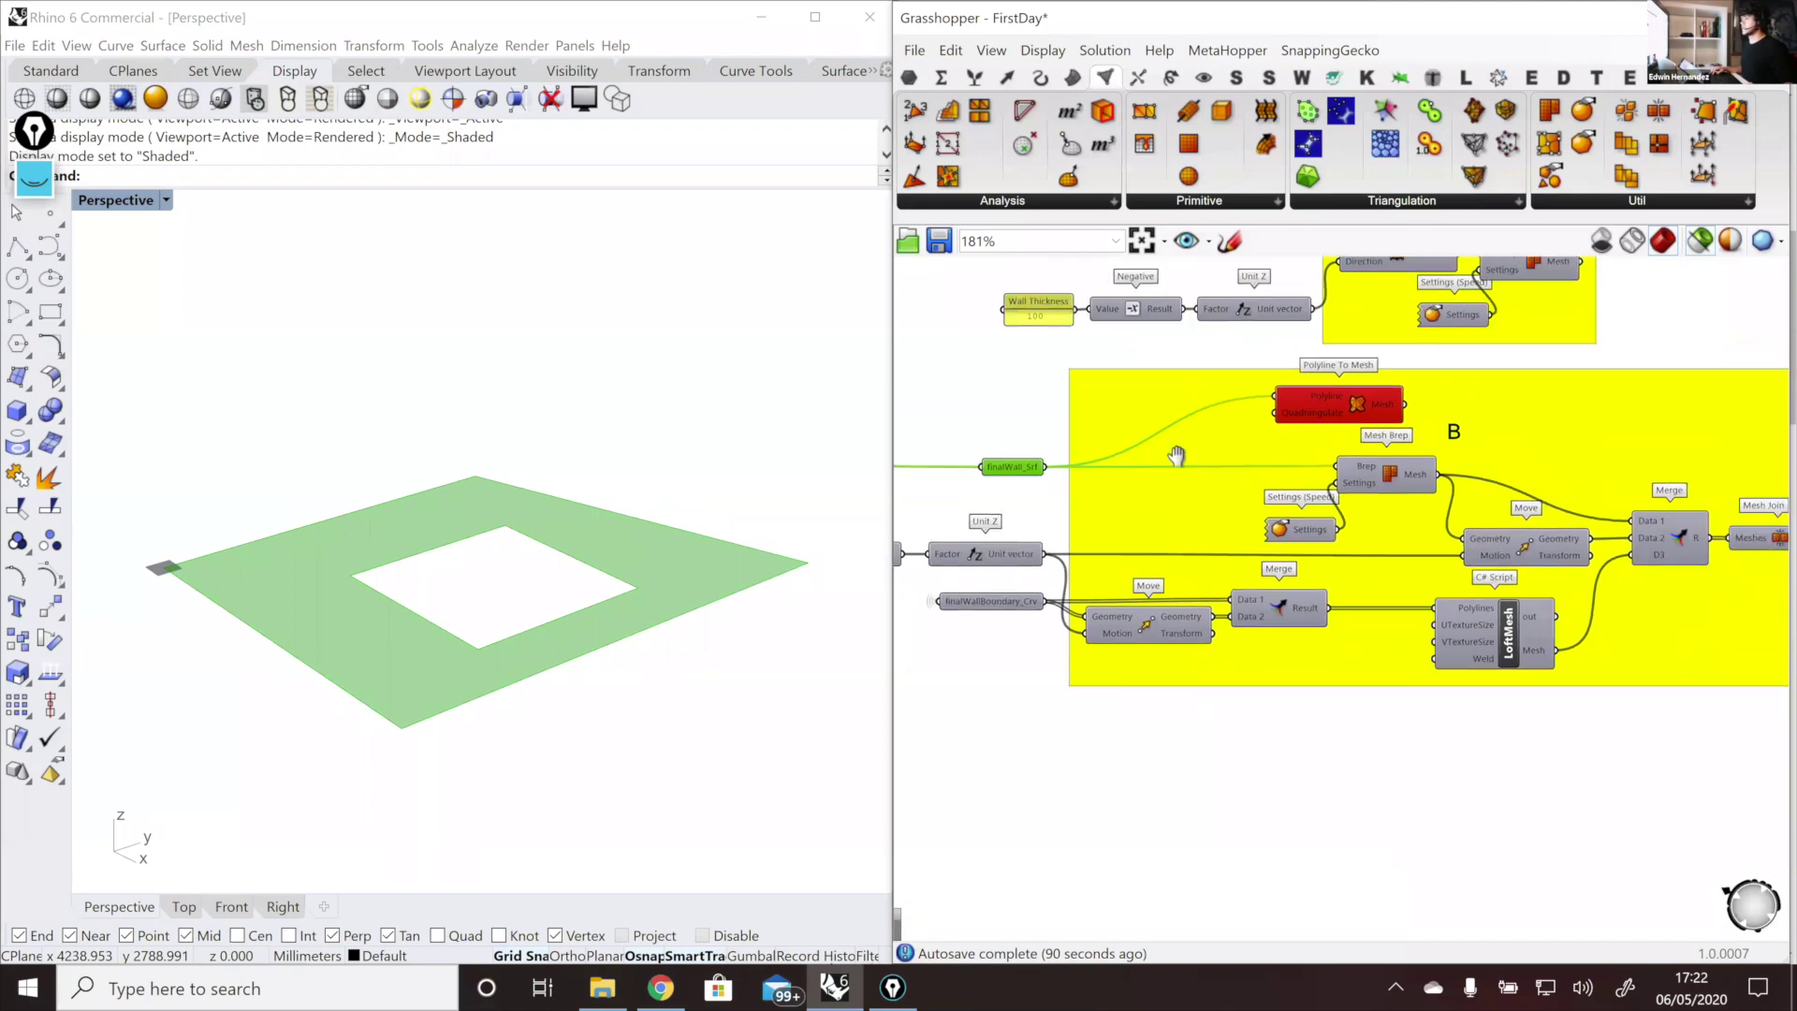
Step: Trace the wall input back to the upstream chain and highlight the finalWallBoundary_Crv parameter after Region Difference
{"action": "right_click_drag", "start_coordinate": [1060, 415], "coordinate": [1423, 514]}
{"action": "scroll", "coordinate": [1423, 515], "scroll_direction": "down", "scroll_amount": 6}
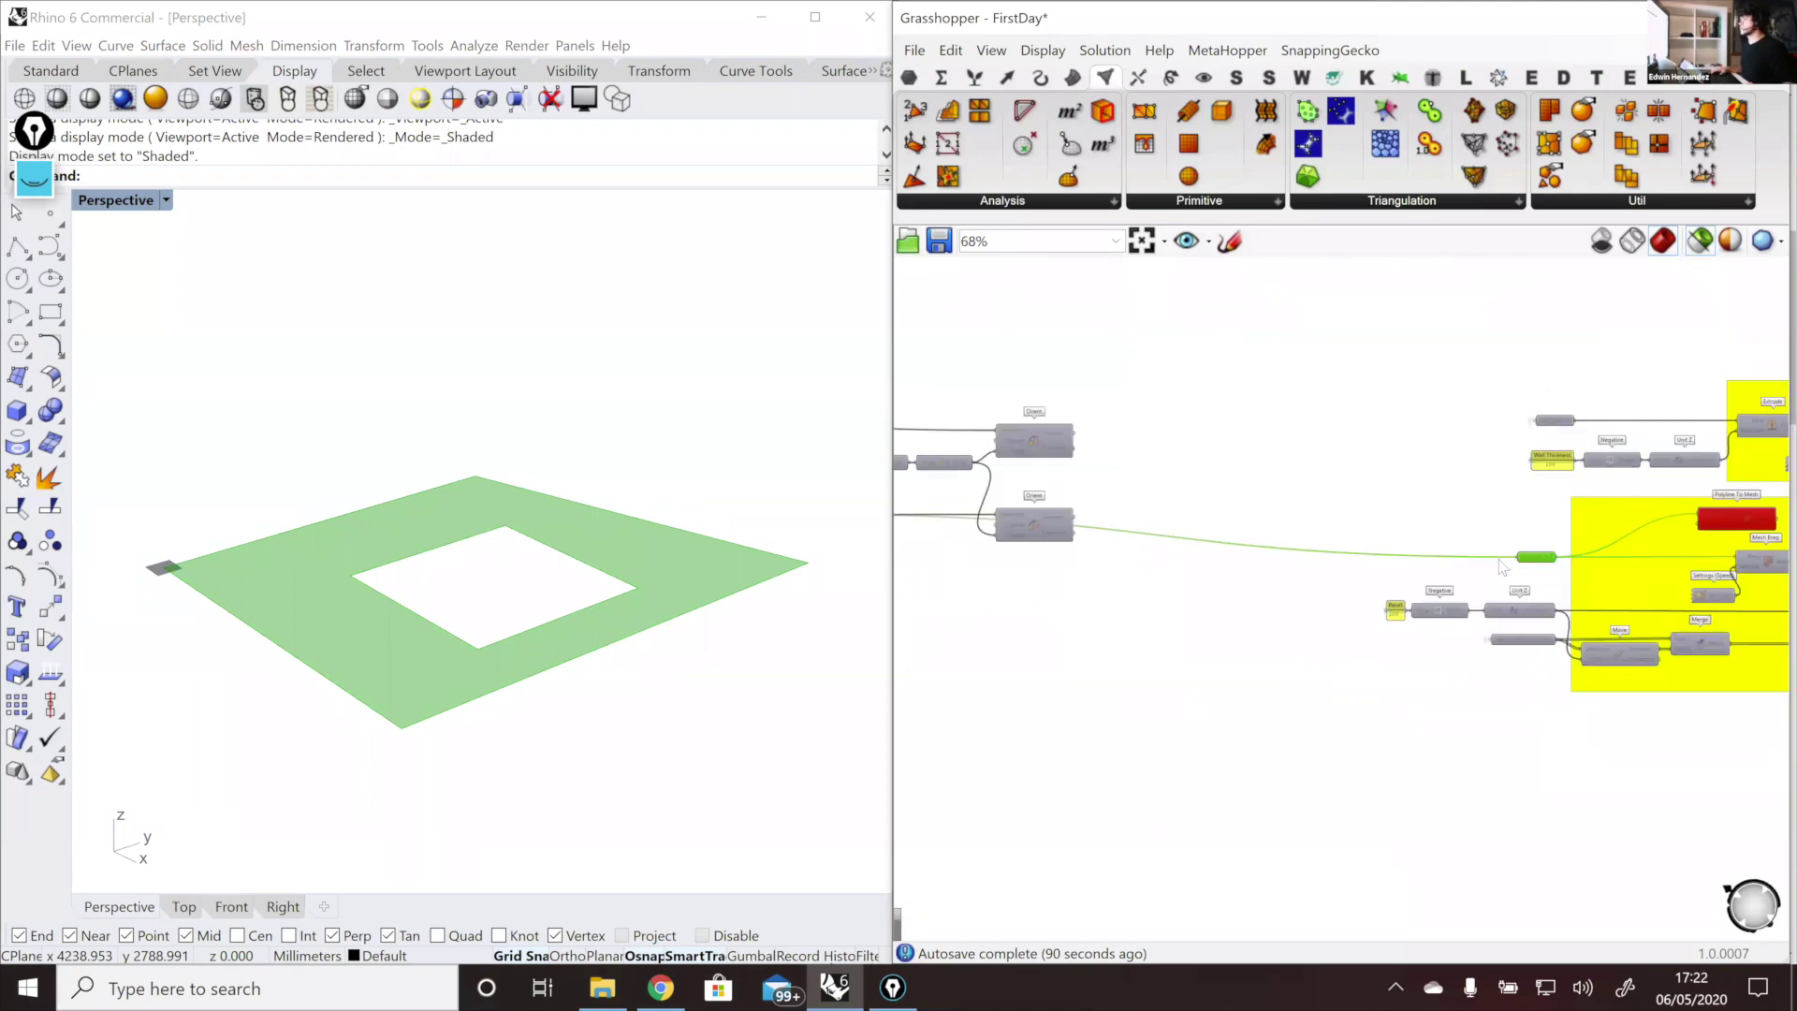
{"action": "right_click_drag", "start_coordinate": [1003, 533], "coordinate": [1183, 573]}
{"action": "scroll", "coordinate": [1090, 563], "scroll_direction": "up", "scroll_amount": 7}
{"action": "left_click", "coordinate": [1107, 547]}
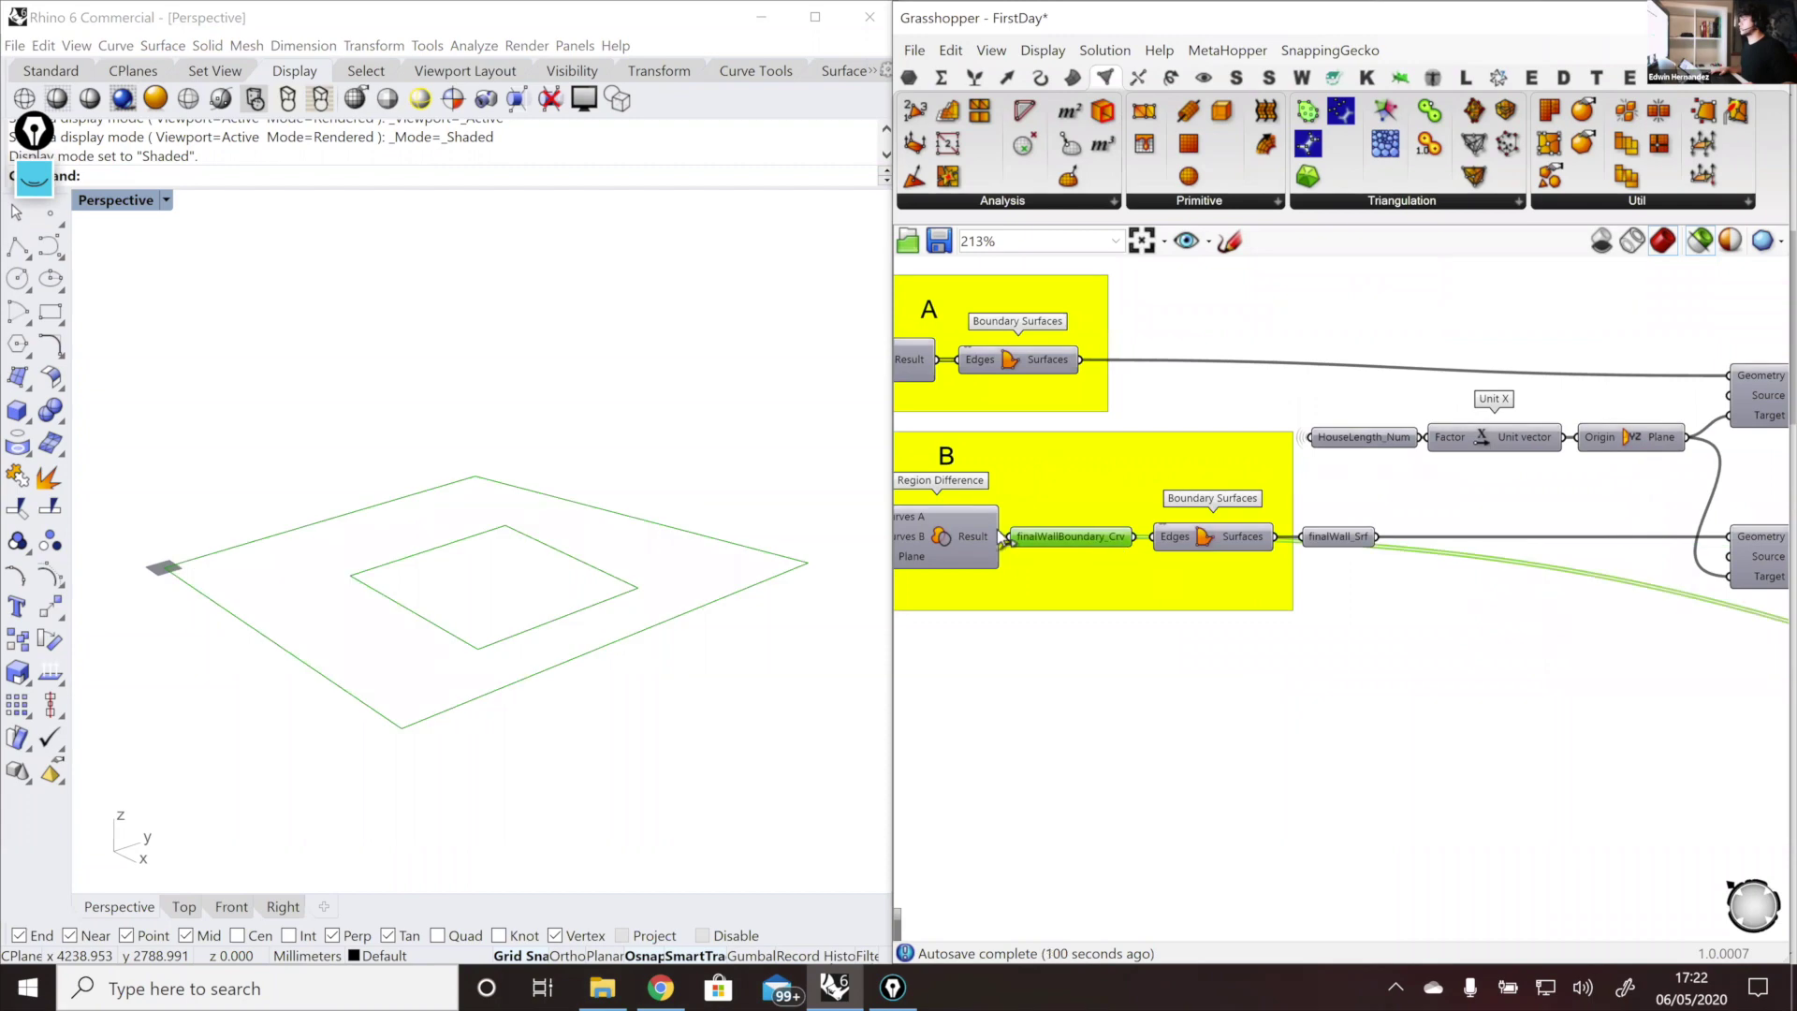
Step: Duplicate the finalWallBoundary_Crv parameter feeding group B's Move component and place the copy above finalWall_Srf
{"action": "scroll", "coordinate": [1107, 546], "scroll_direction": "down", "scroll_amount": 6}
{"action": "scroll", "coordinate": [1327, 615], "scroll_direction": "up", "scroll_amount": 4}
{"action": "scroll", "coordinate": [1548, 575], "scroll_direction": "up", "scroll_amount": 3}
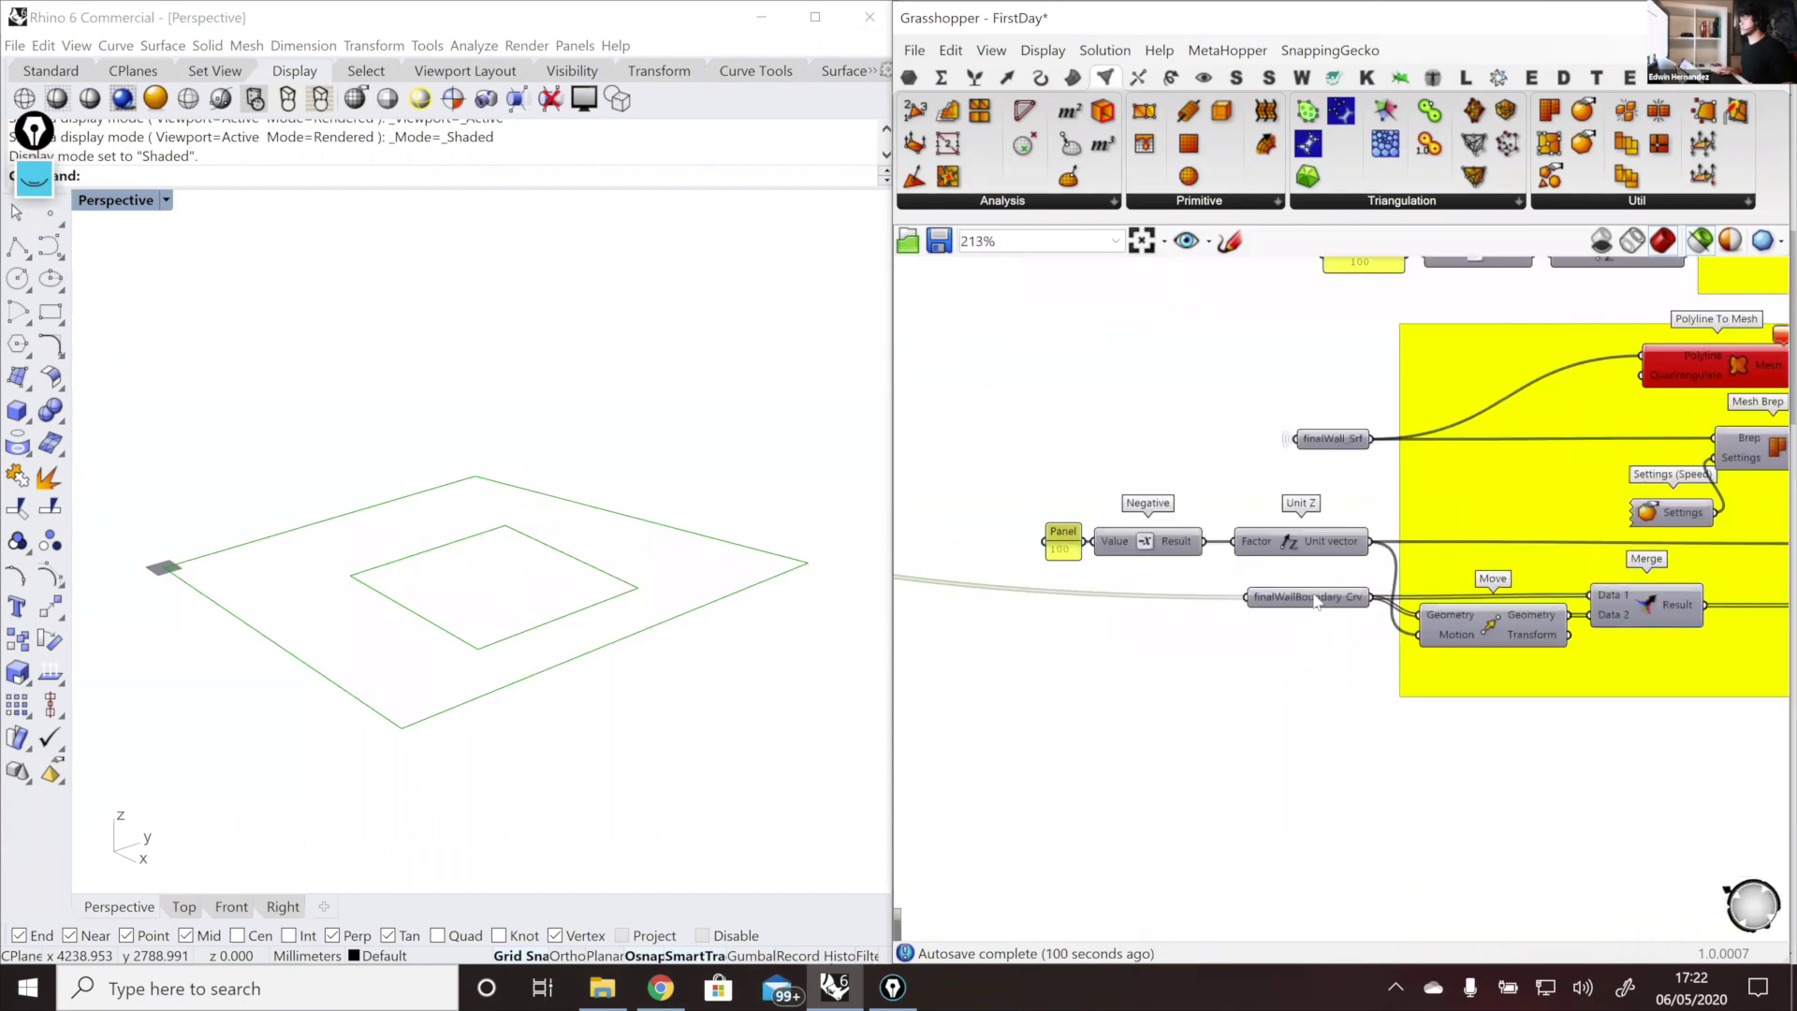
{"action": "left_click", "coordinate": [1312, 602]}
{"action": "left_click_drag", "start_coordinate": [1312, 601], "coordinate": [1212, 552], "text": "alt"}
Step: Feed the copied finalWallBoundary_Crv into Polyline To Mesh's Polyline input instead of finalWall_Srf, and align the component beside the copy
{"action": "scroll", "coordinate": [1296, 710], "scroll_direction": "down", "scroll_amount": 5}
{"action": "scroll", "coordinate": [1273, 618], "scroll_direction": "up", "scroll_amount": 4}
{"action": "scroll", "coordinate": [1597, 596], "scroll_direction": "up", "scroll_amount": 1}
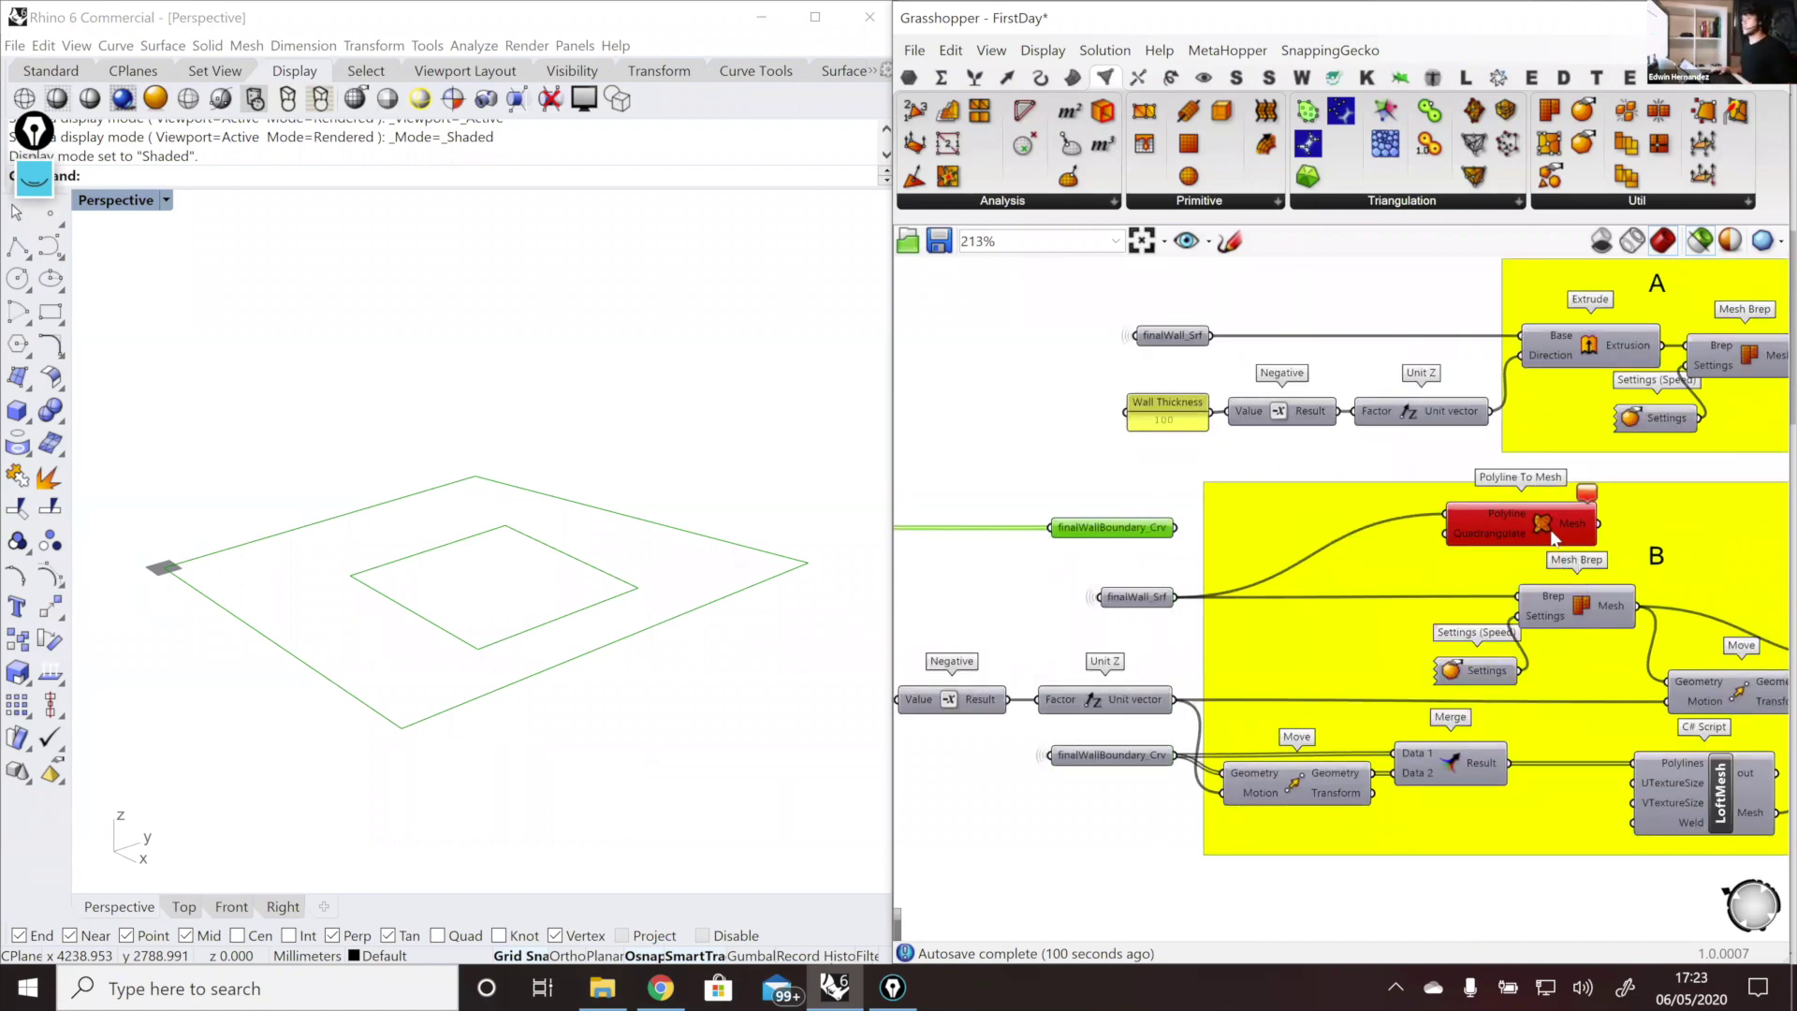
{"action": "mouse_move", "coordinate": [1551, 536]}
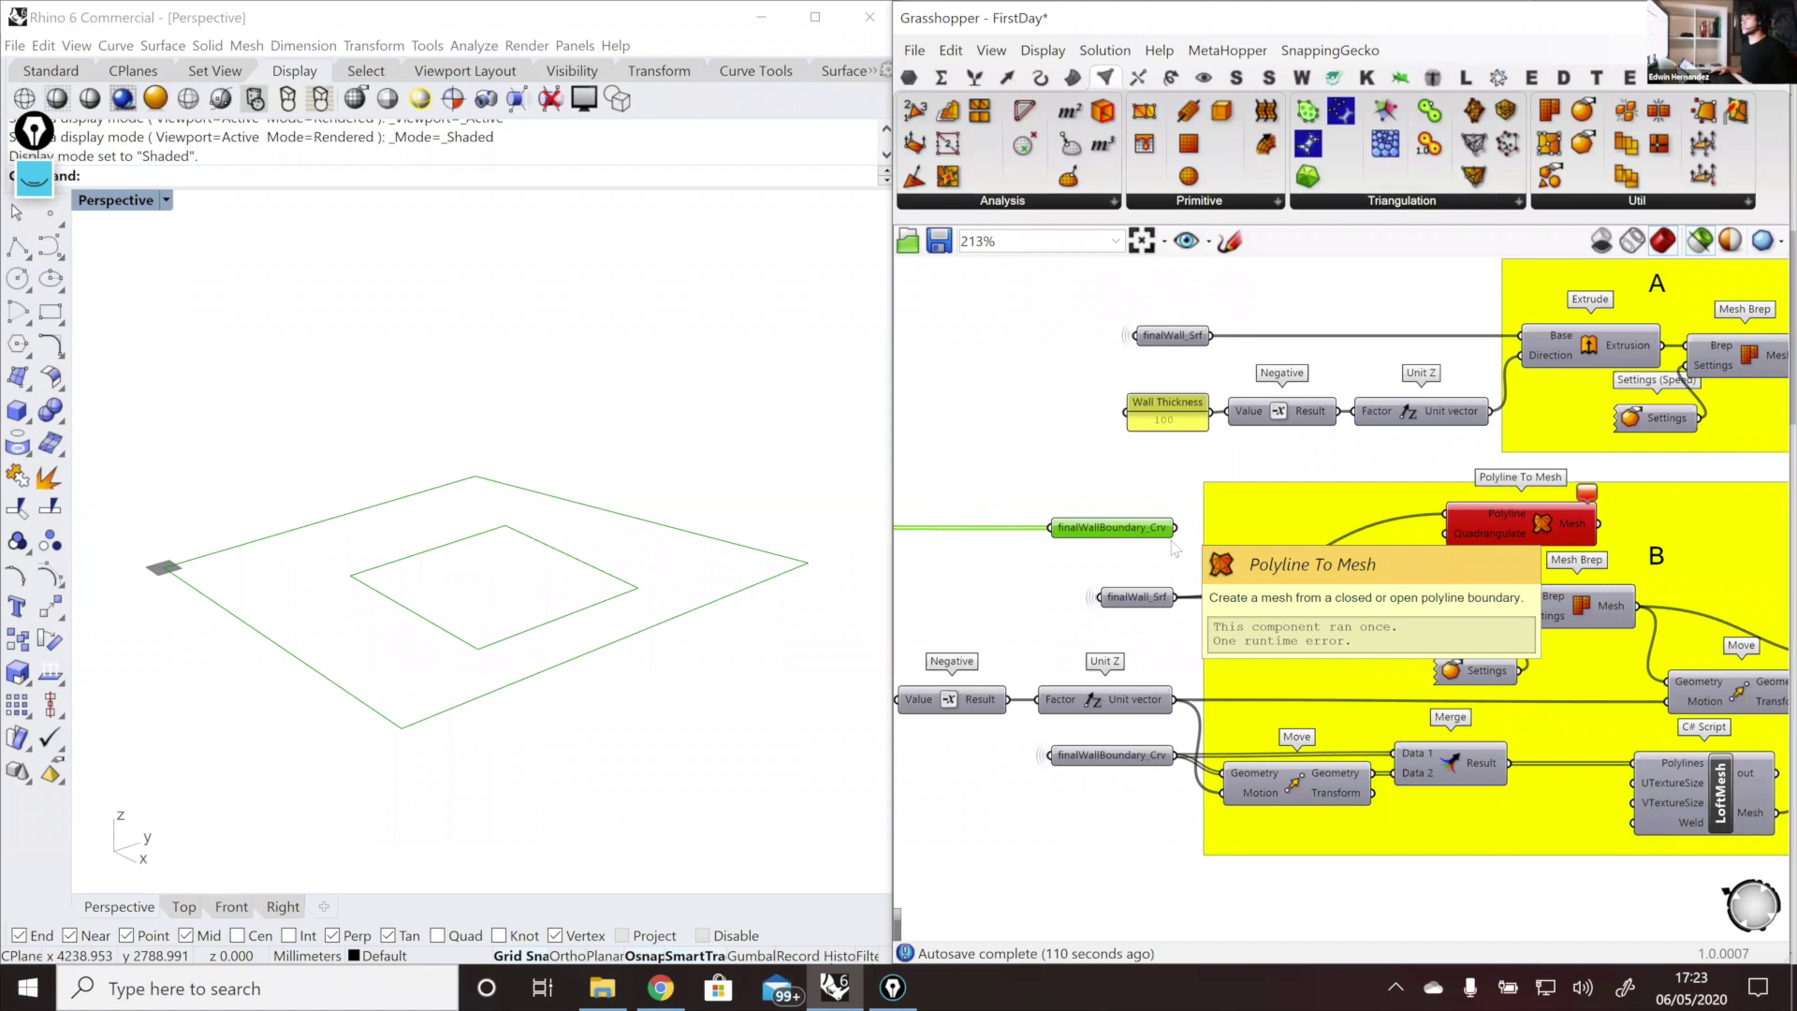
{"action": "left_click_drag", "start_coordinate": [1175, 529], "coordinate": [1319, 537]}
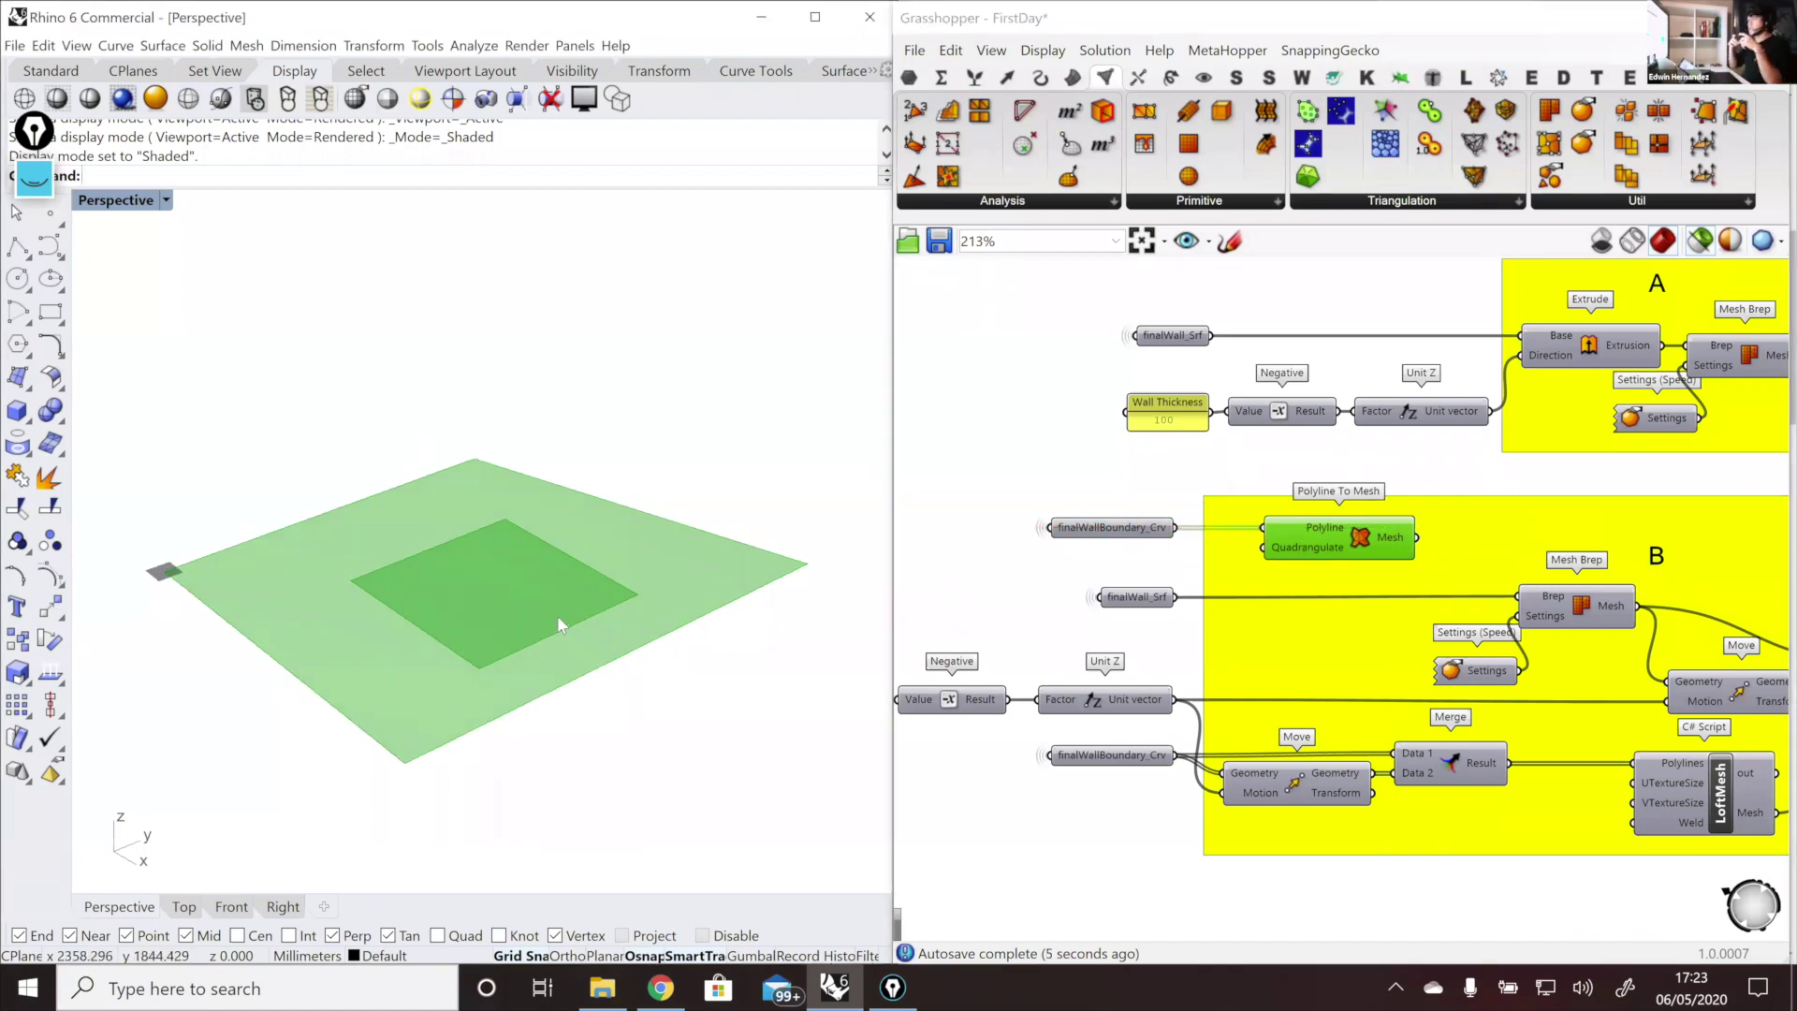
Step: Disconnect the 1000 panel from the Y coordinate of the window rectangle's Construct Point and inspect the wall mesh
{"action": "scroll", "coordinate": [1456, 532], "scroll_direction": "down", "scroll_amount": 5}
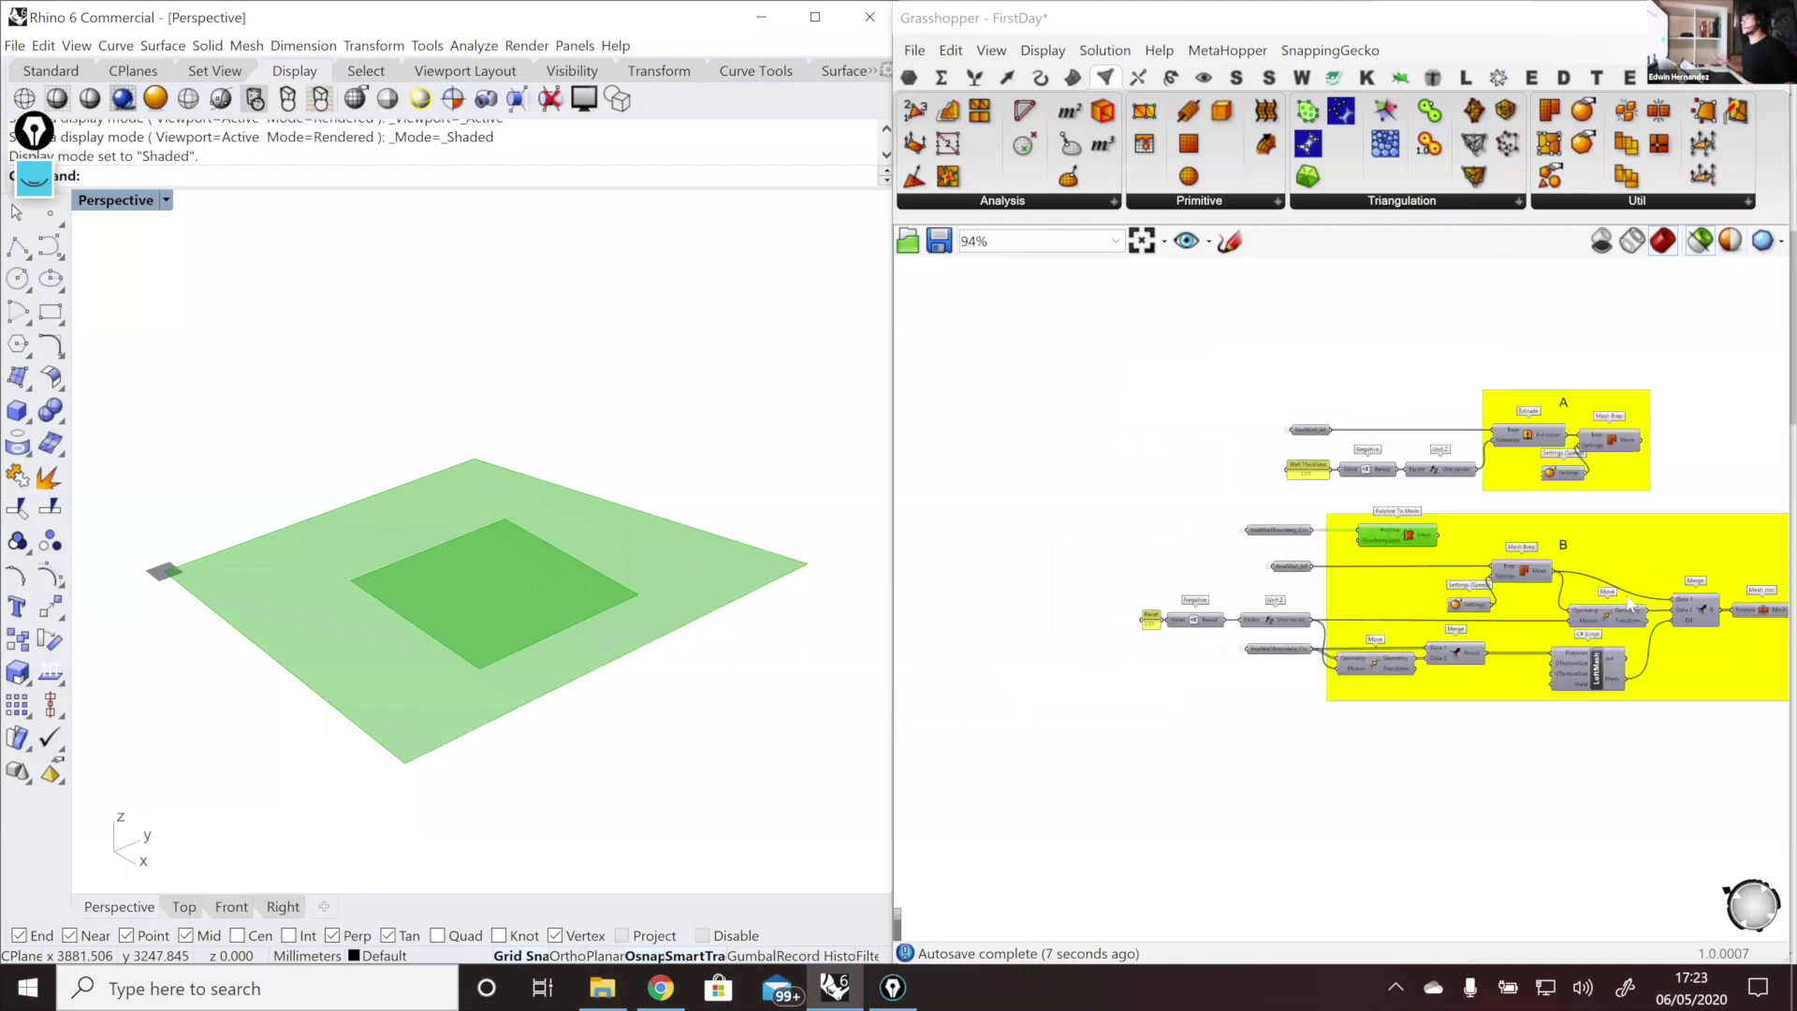
{"action": "scroll", "coordinate": [1113, 454], "scroll_direction": "up", "scroll_amount": 5}
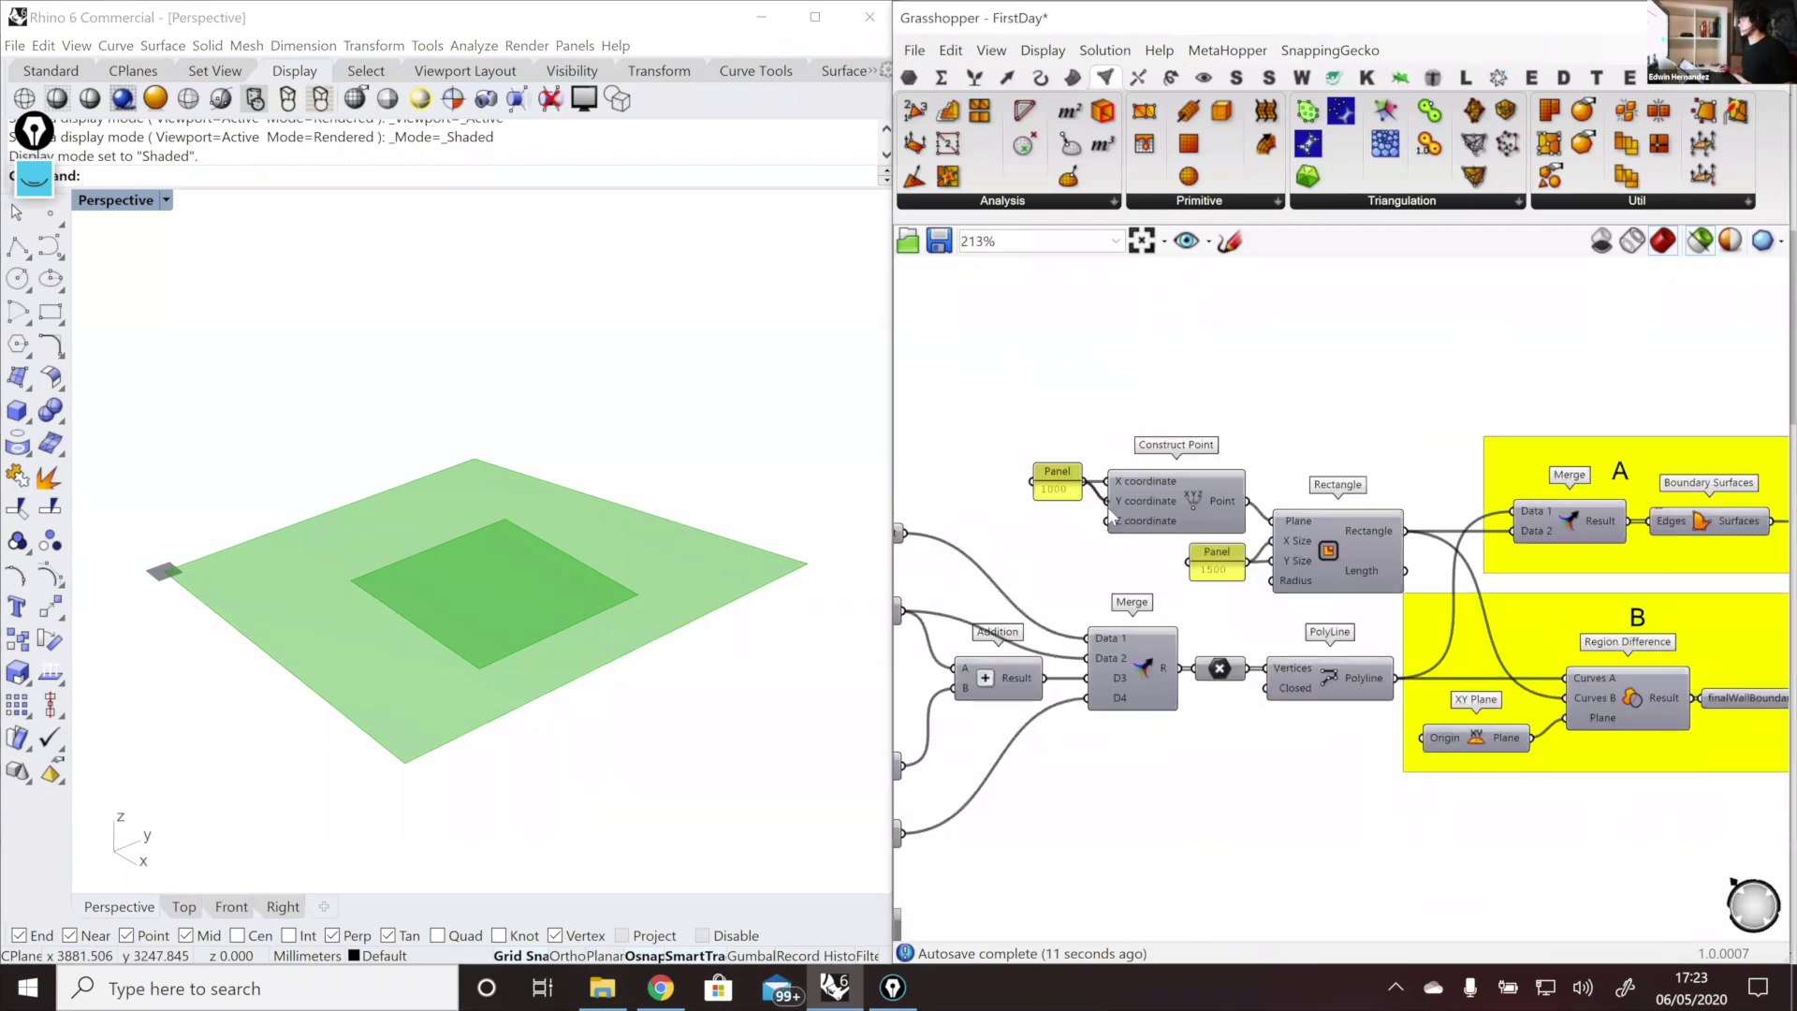
{"action": "left_click_drag", "start_coordinate": [1109, 511], "coordinate": [1108, 505], "text": "ctrl"}
{"action": "right_click_drag", "start_coordinate": [423, 594], "coordinate": [472, 616]}
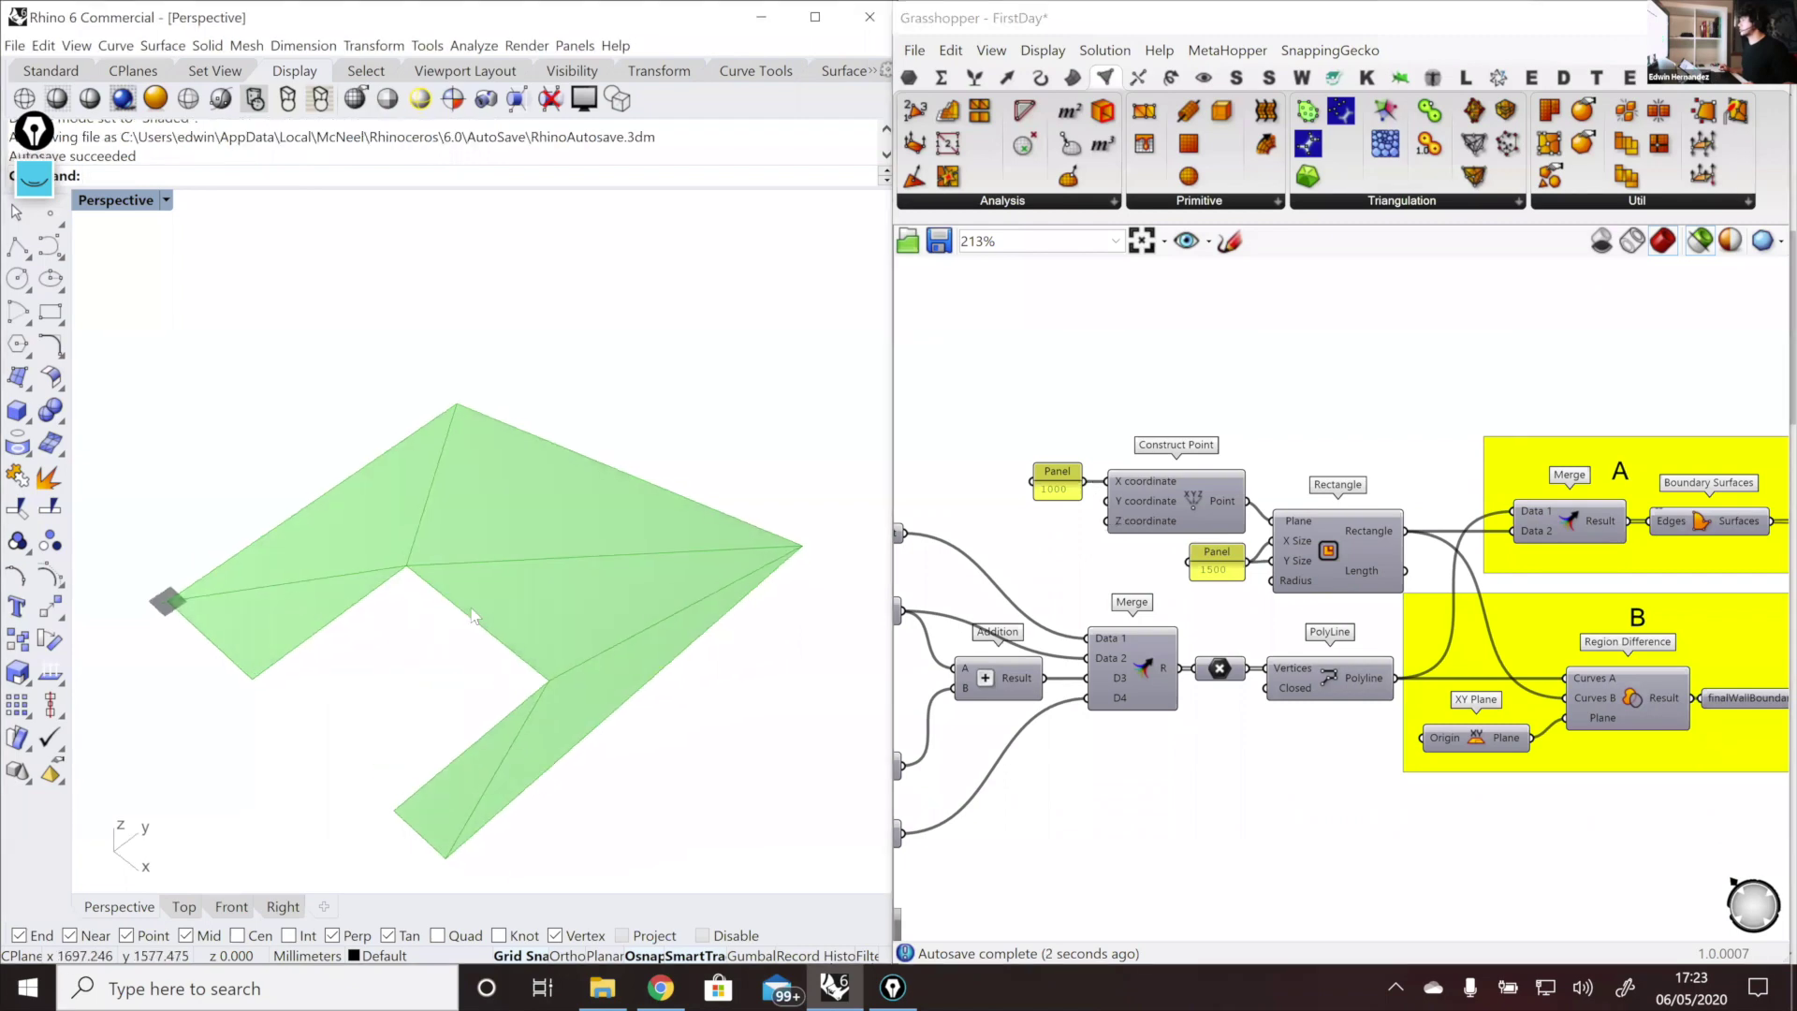
Step: Return to group B's Polyline To Mesh component and check its mesh of the single notched wall outline
{"action": "scroll", "coordinate": [1373, 502], "scroll_direction": "down", "scroll_amount": 15}
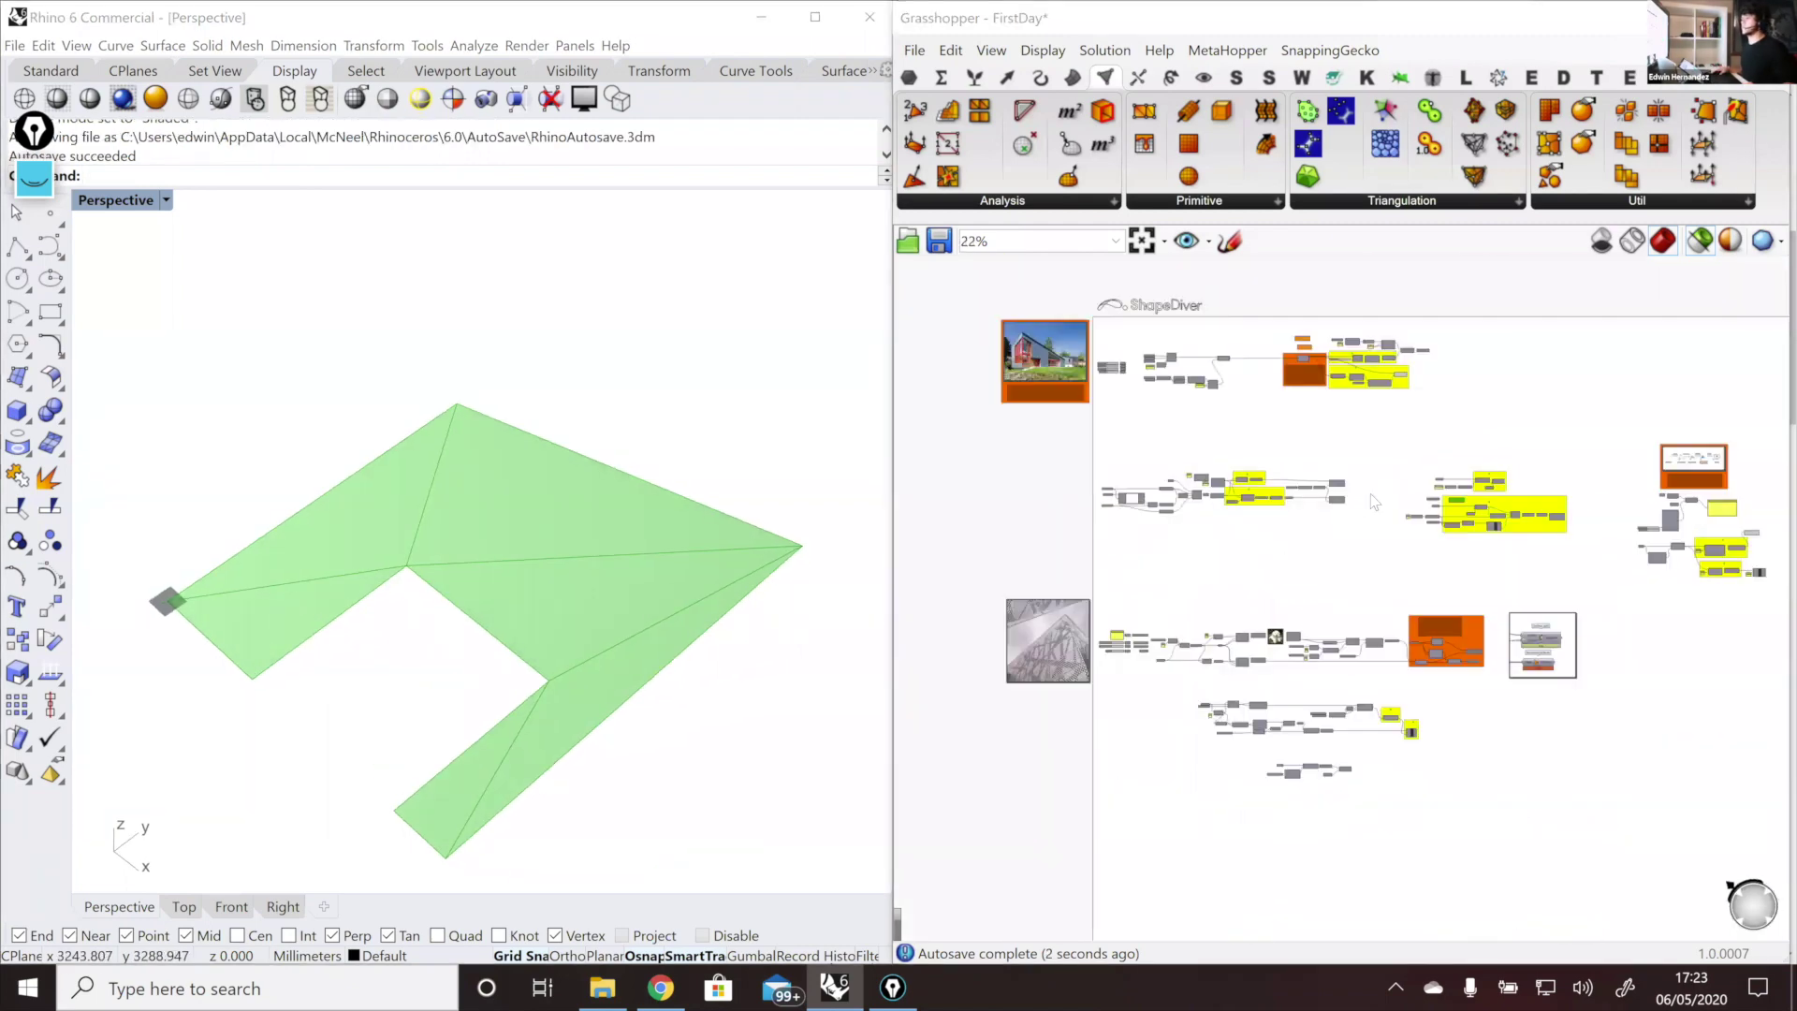
{"action": "scroll", "coordinate": [1176, 508], "scroll_direction": "up", "scroll_amount": 3}
{"action": "scroll", "coordinate": [1262, 509], "scroll_direction": "up", "scroll_amount": 8}
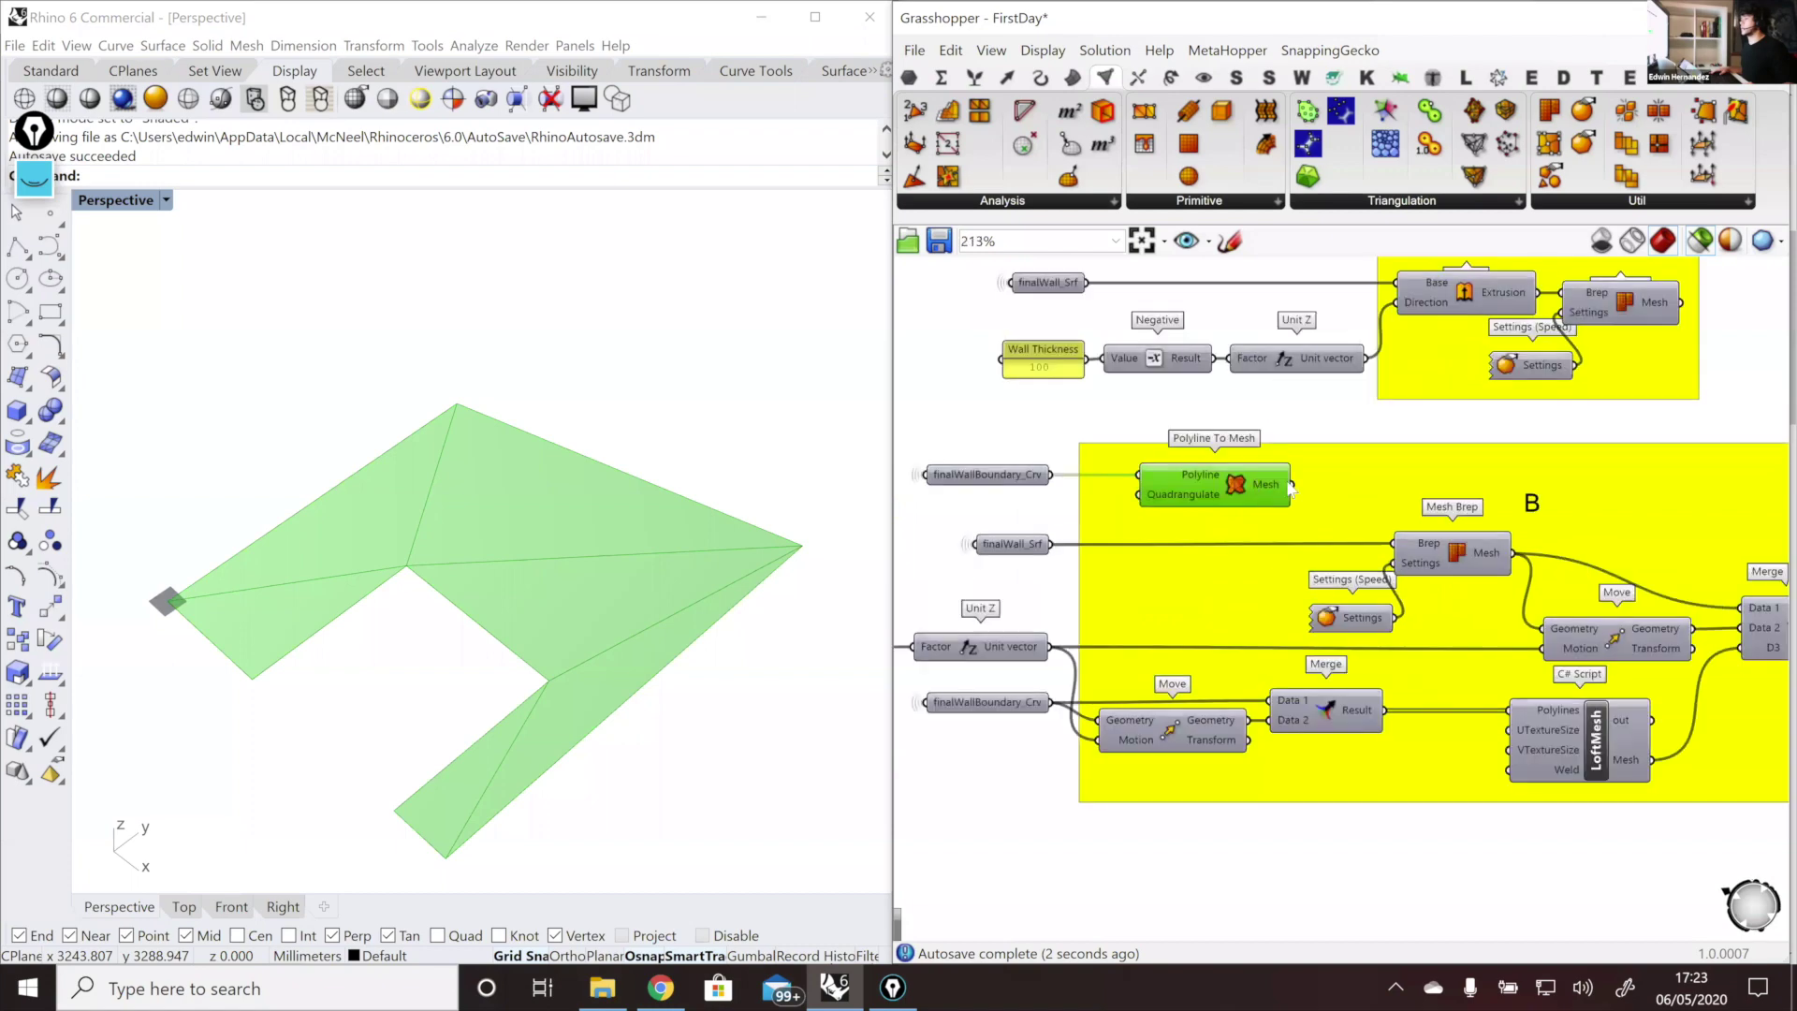
{"action": "mouse_move", "coordinate": [1273, 487]}
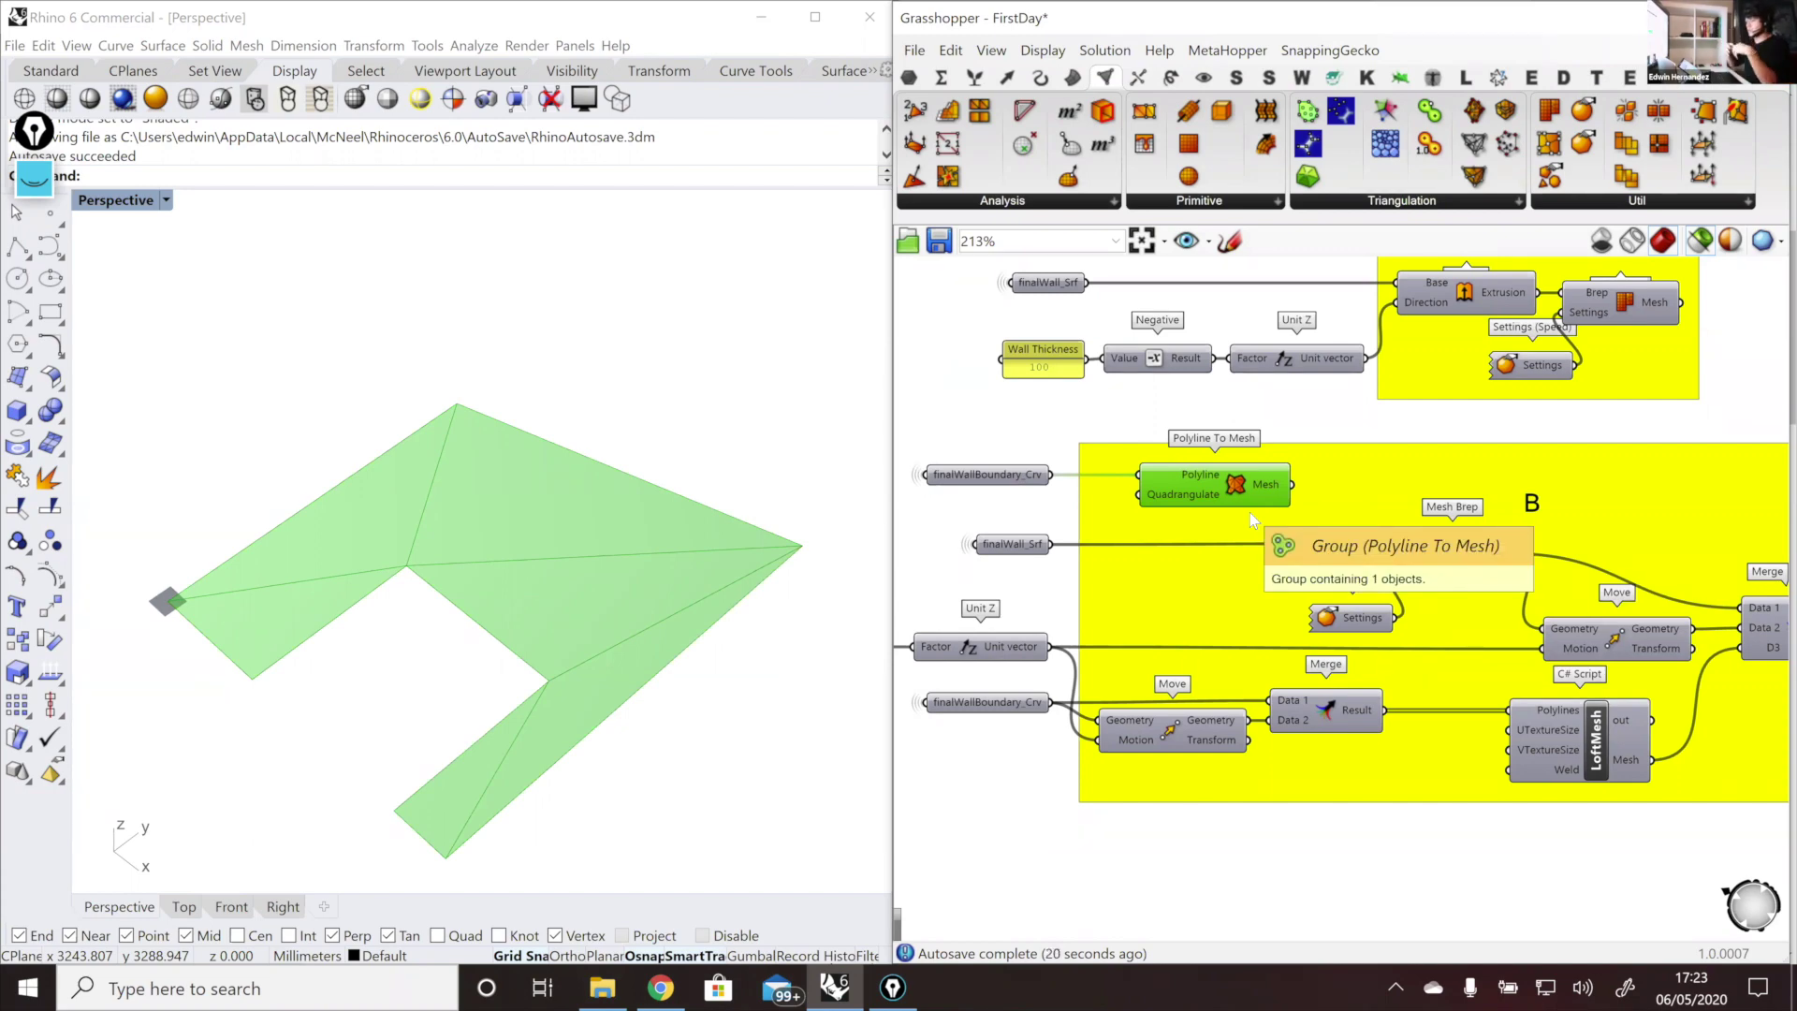
Step: Check group B's Mesh Brep output and move its Settings (Speed) component farther away from it
{"action": "left_click", "coordinate": [1497, 560]}
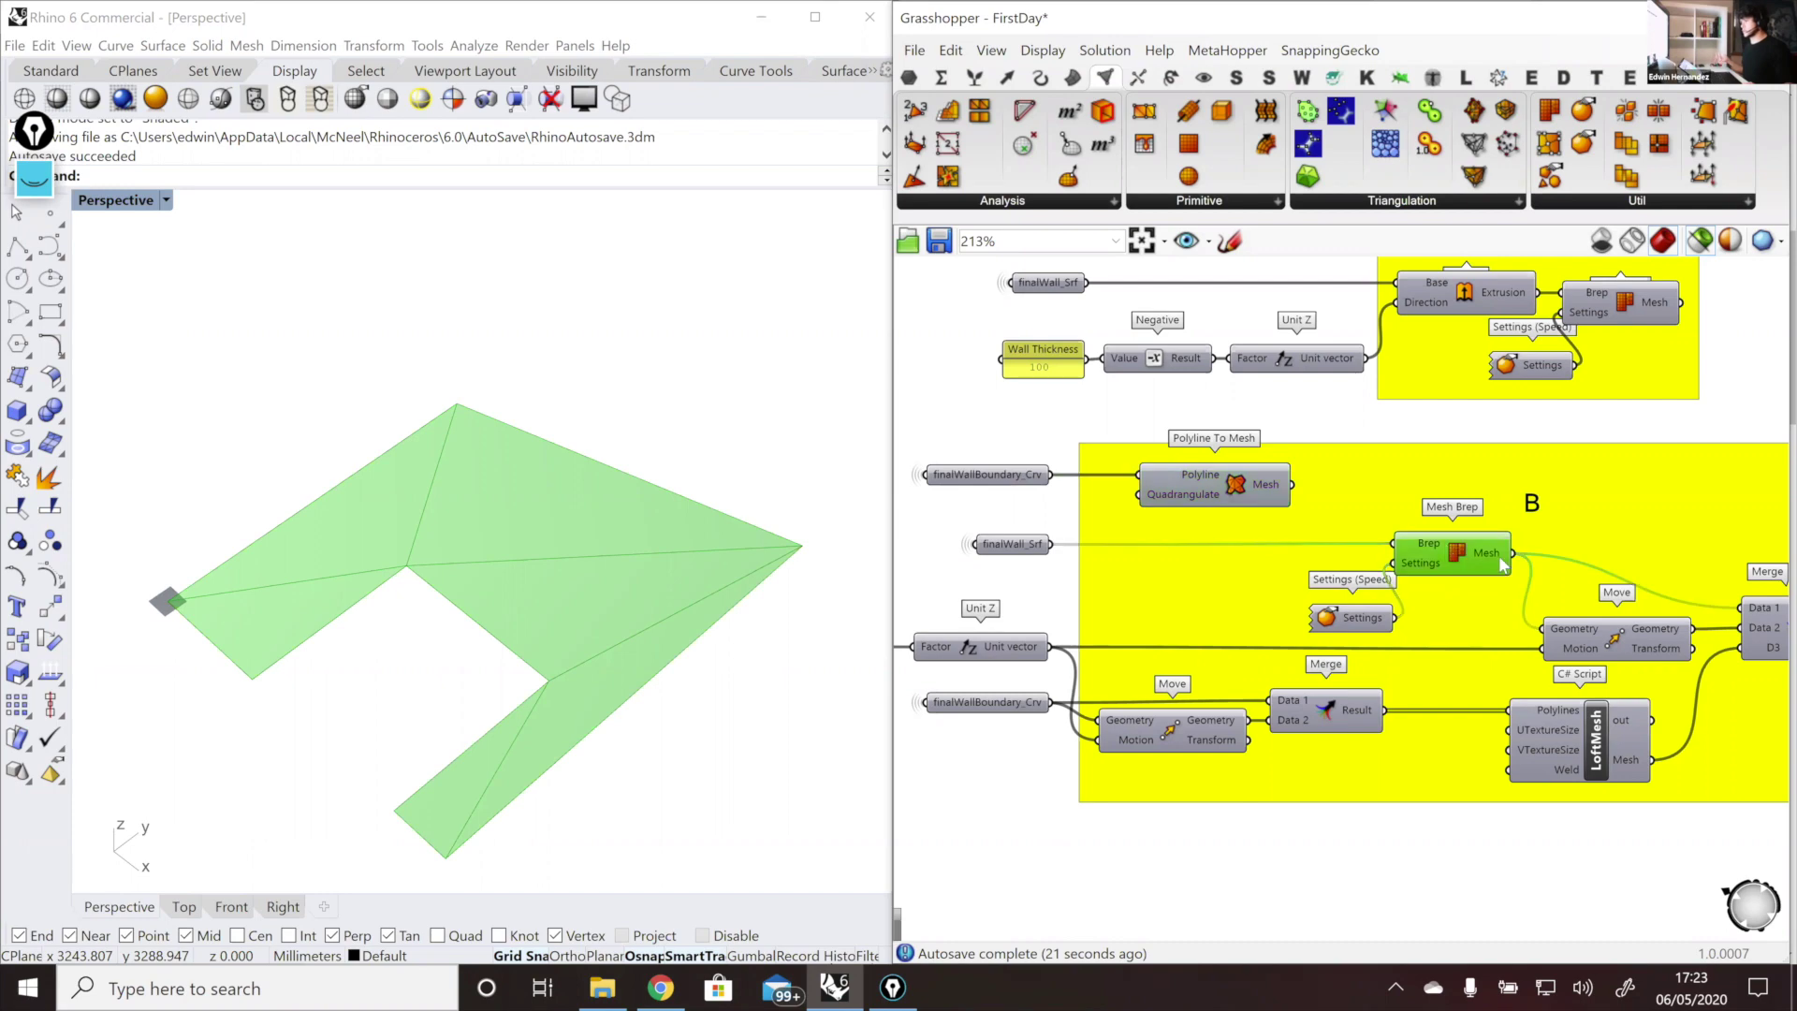
{"action": "mouse_move", "coordinate": [1500, 569]}
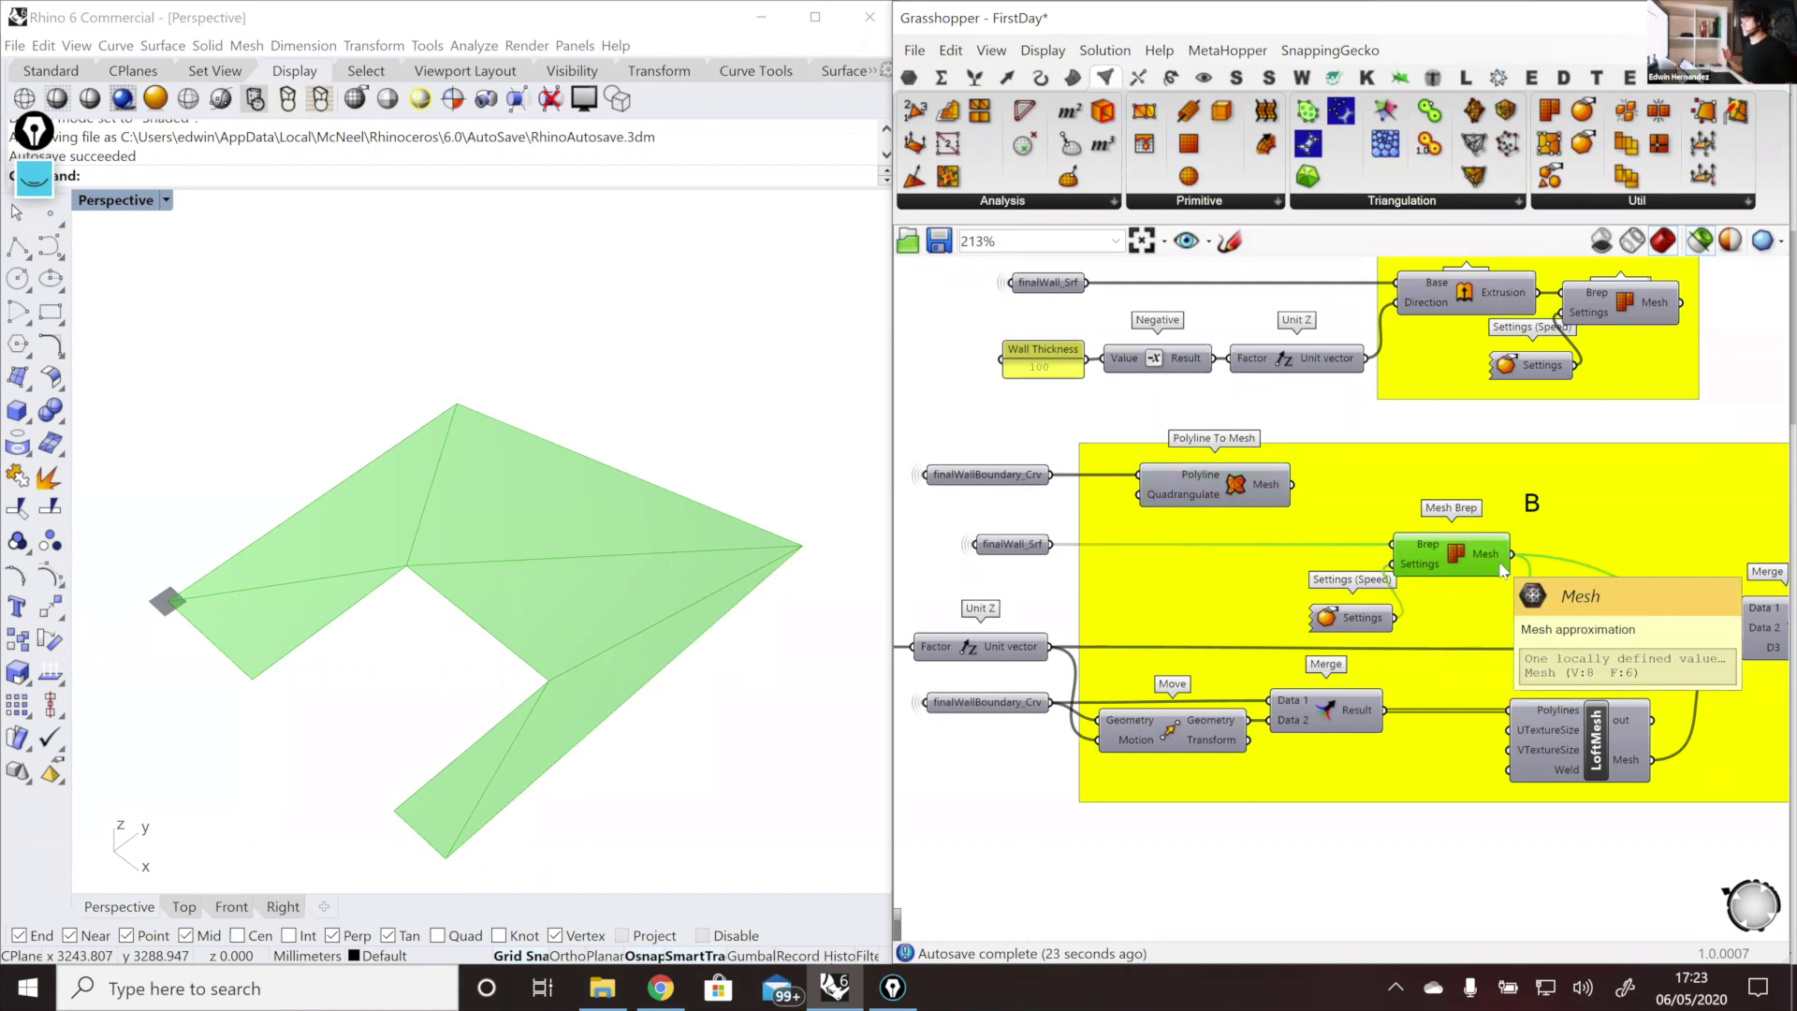
{"action": "left_click_drag", "start_coordinate": [1317, 621], "coordinate": [1268, 613]}
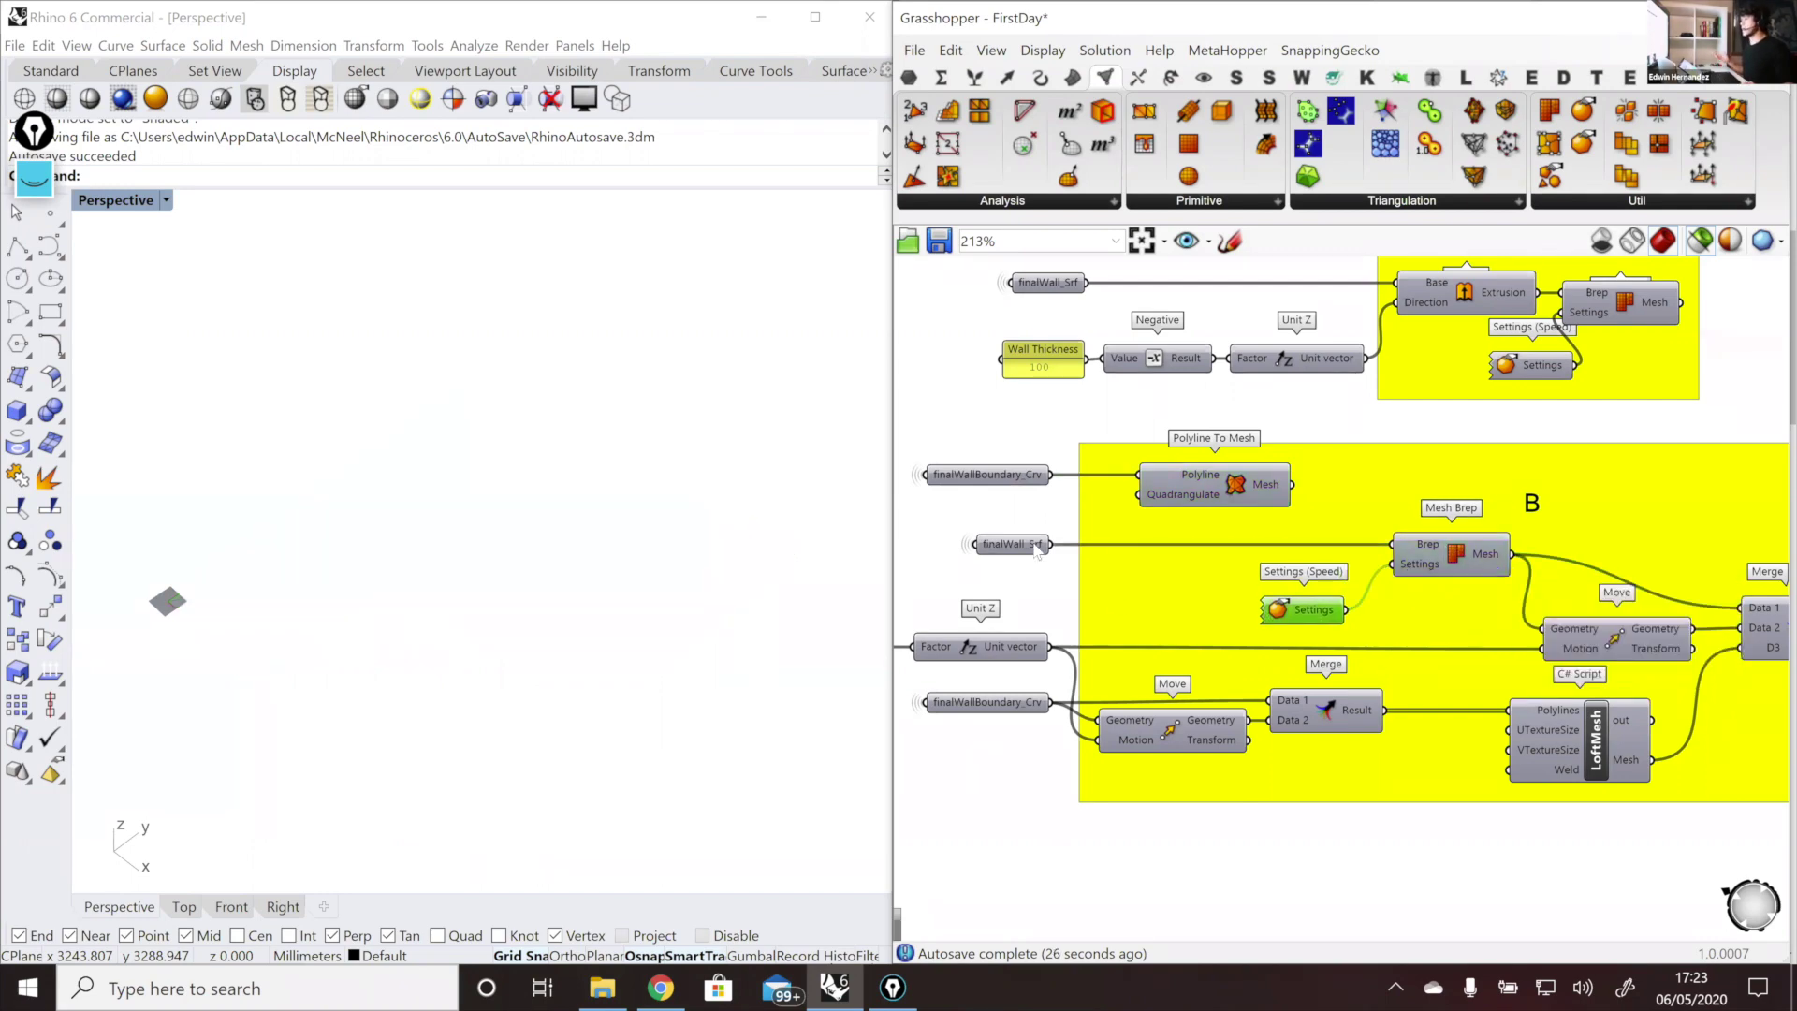
Step: Compare group B's finalWall_Srf surface and Mesh Brep result with group A's extruded wall
{"action": "left_click", "coordinate": [1034, 547]}
{"action": "scroll", "coordinate": [1404, 332], "scroll_direction": "down", "scroll_amount": 1}
{"action": "left_click", "coordinate": [1439, 322]}
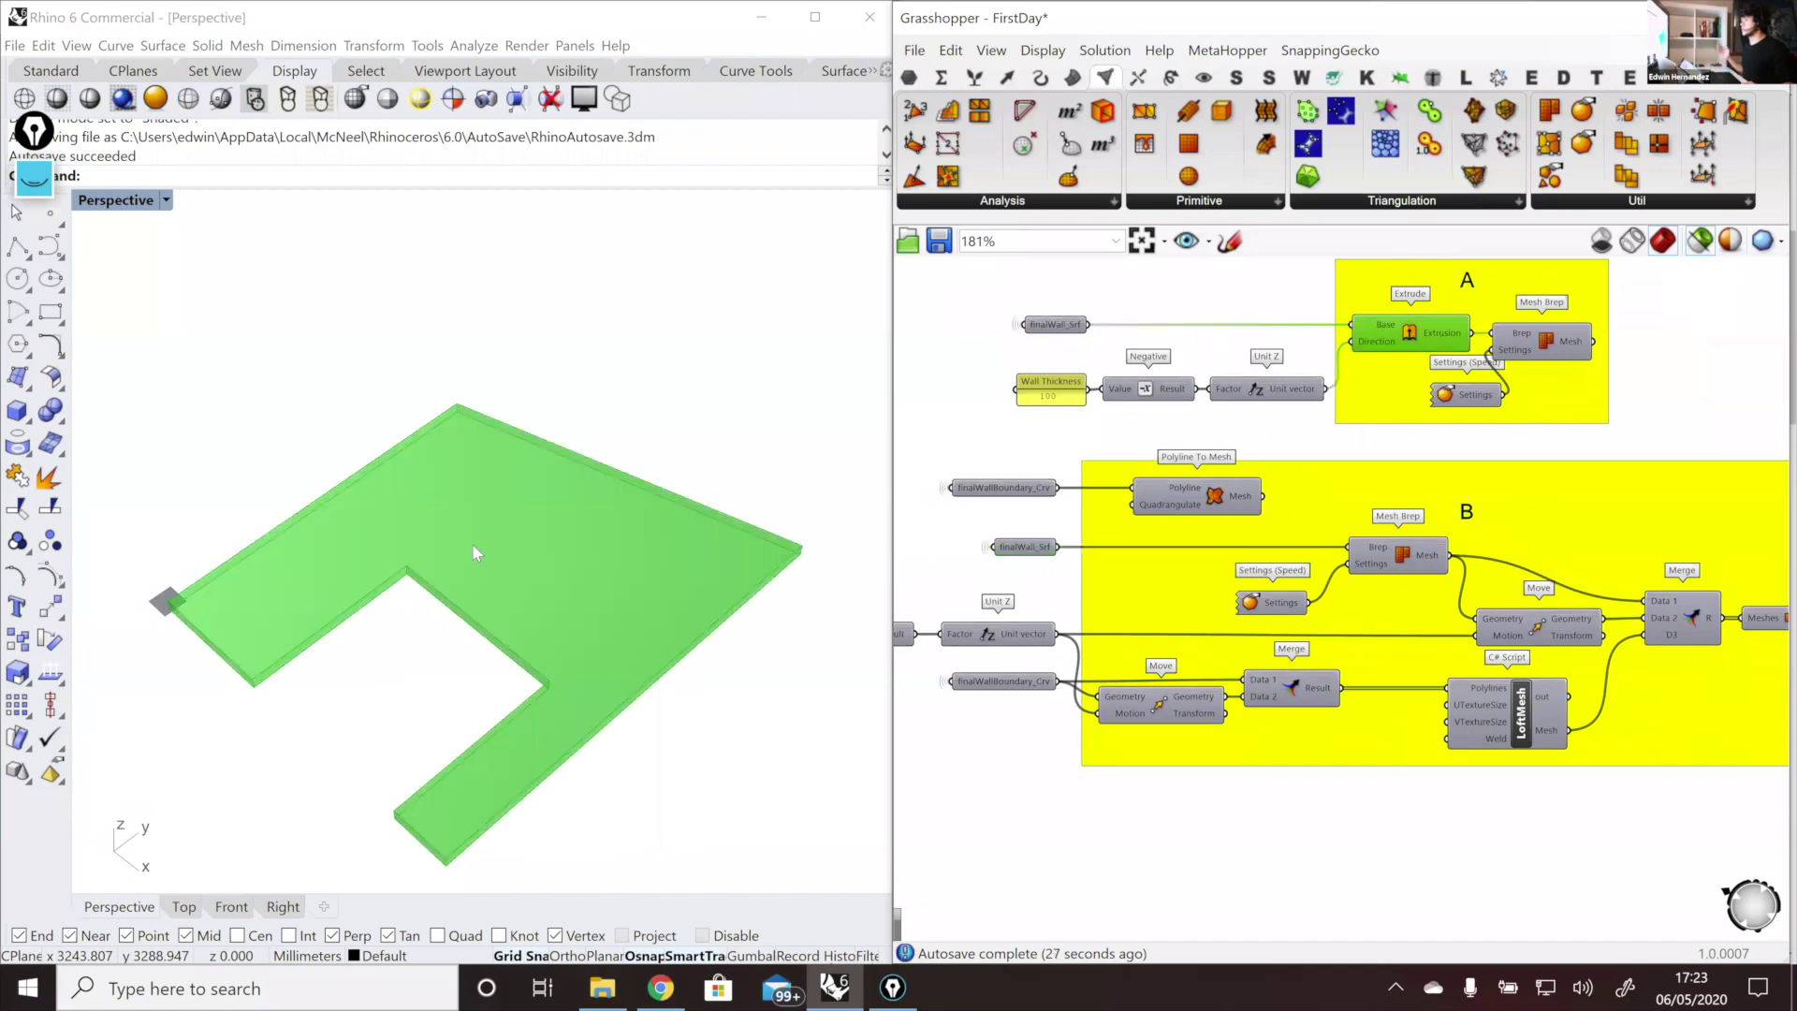
{"action": "right_click_drag", "start_coordinate": [473, 514], "coordinate": [477, 482]}
{"action": "left_click", "coordinate": [1411, 562]}
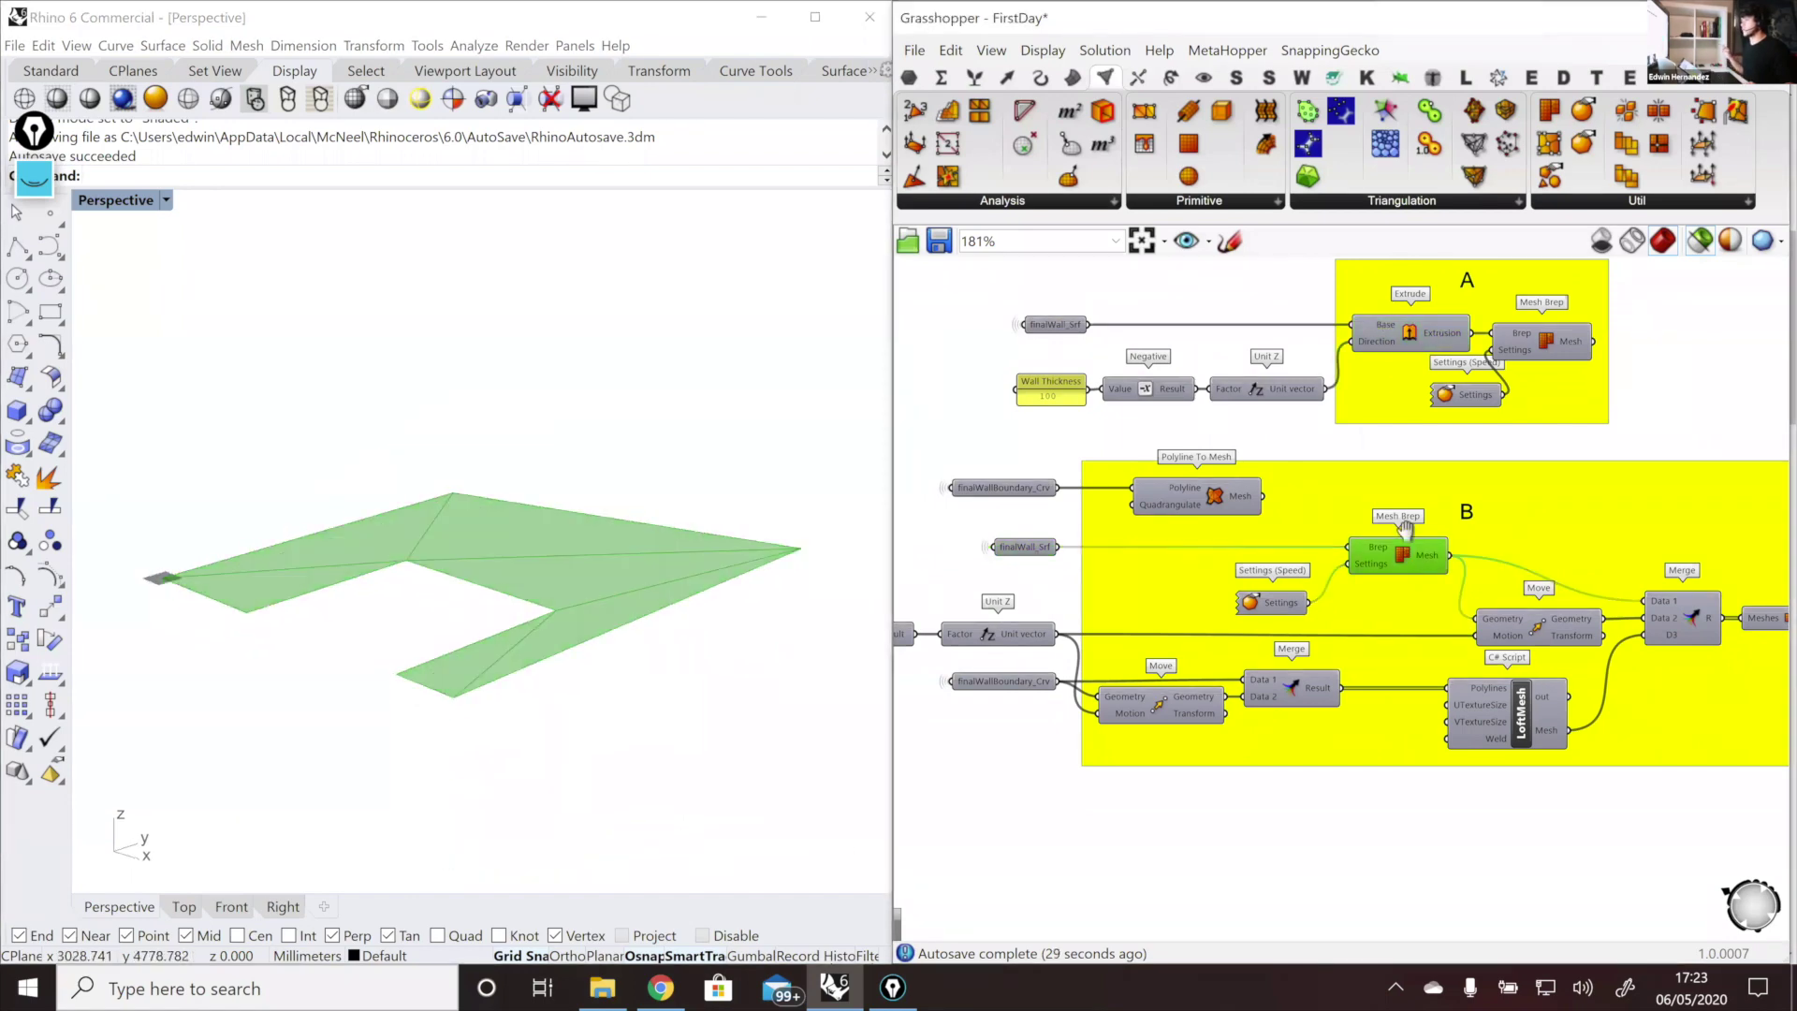
Step: Examine group B's finalWallBoundary_Crv outline together with its moved copy, and the Merge component combining both
{"action": "right_click_drag", "start_coordinate": [1404, 548], "coordinate": [1444, 515]}
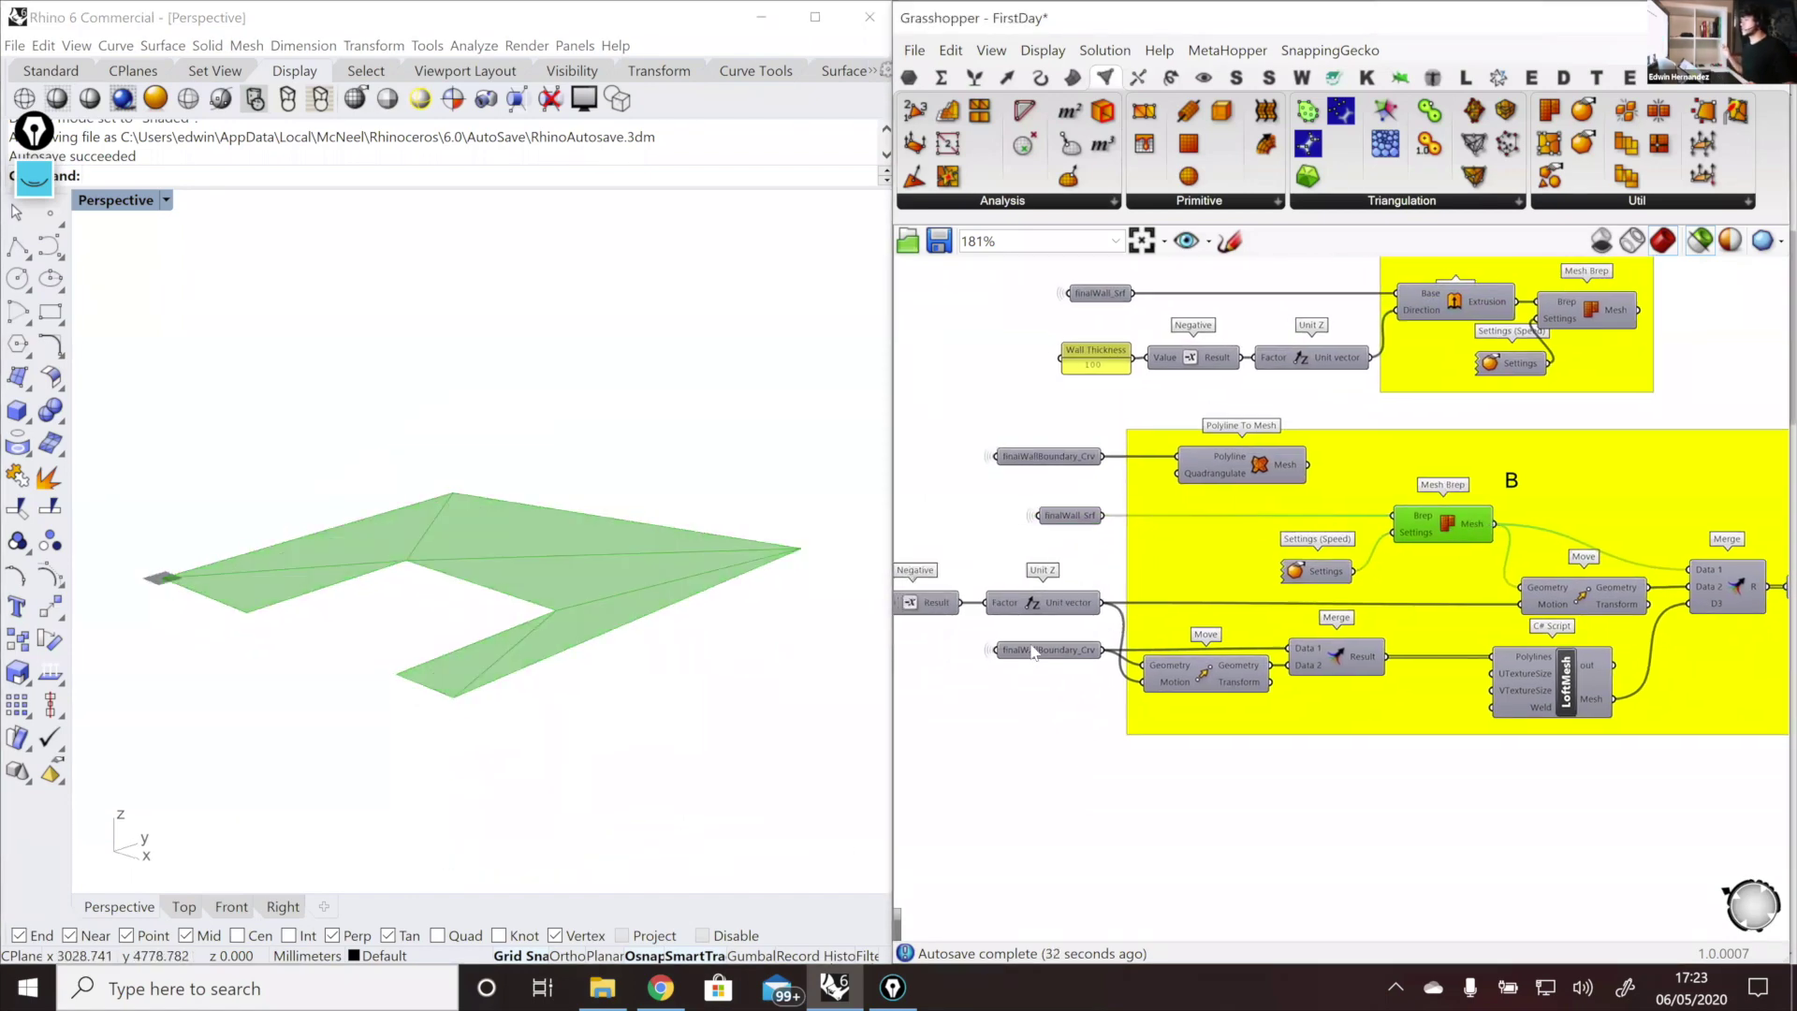
{"action": "left_click", "coordinate": [1039, 647]}
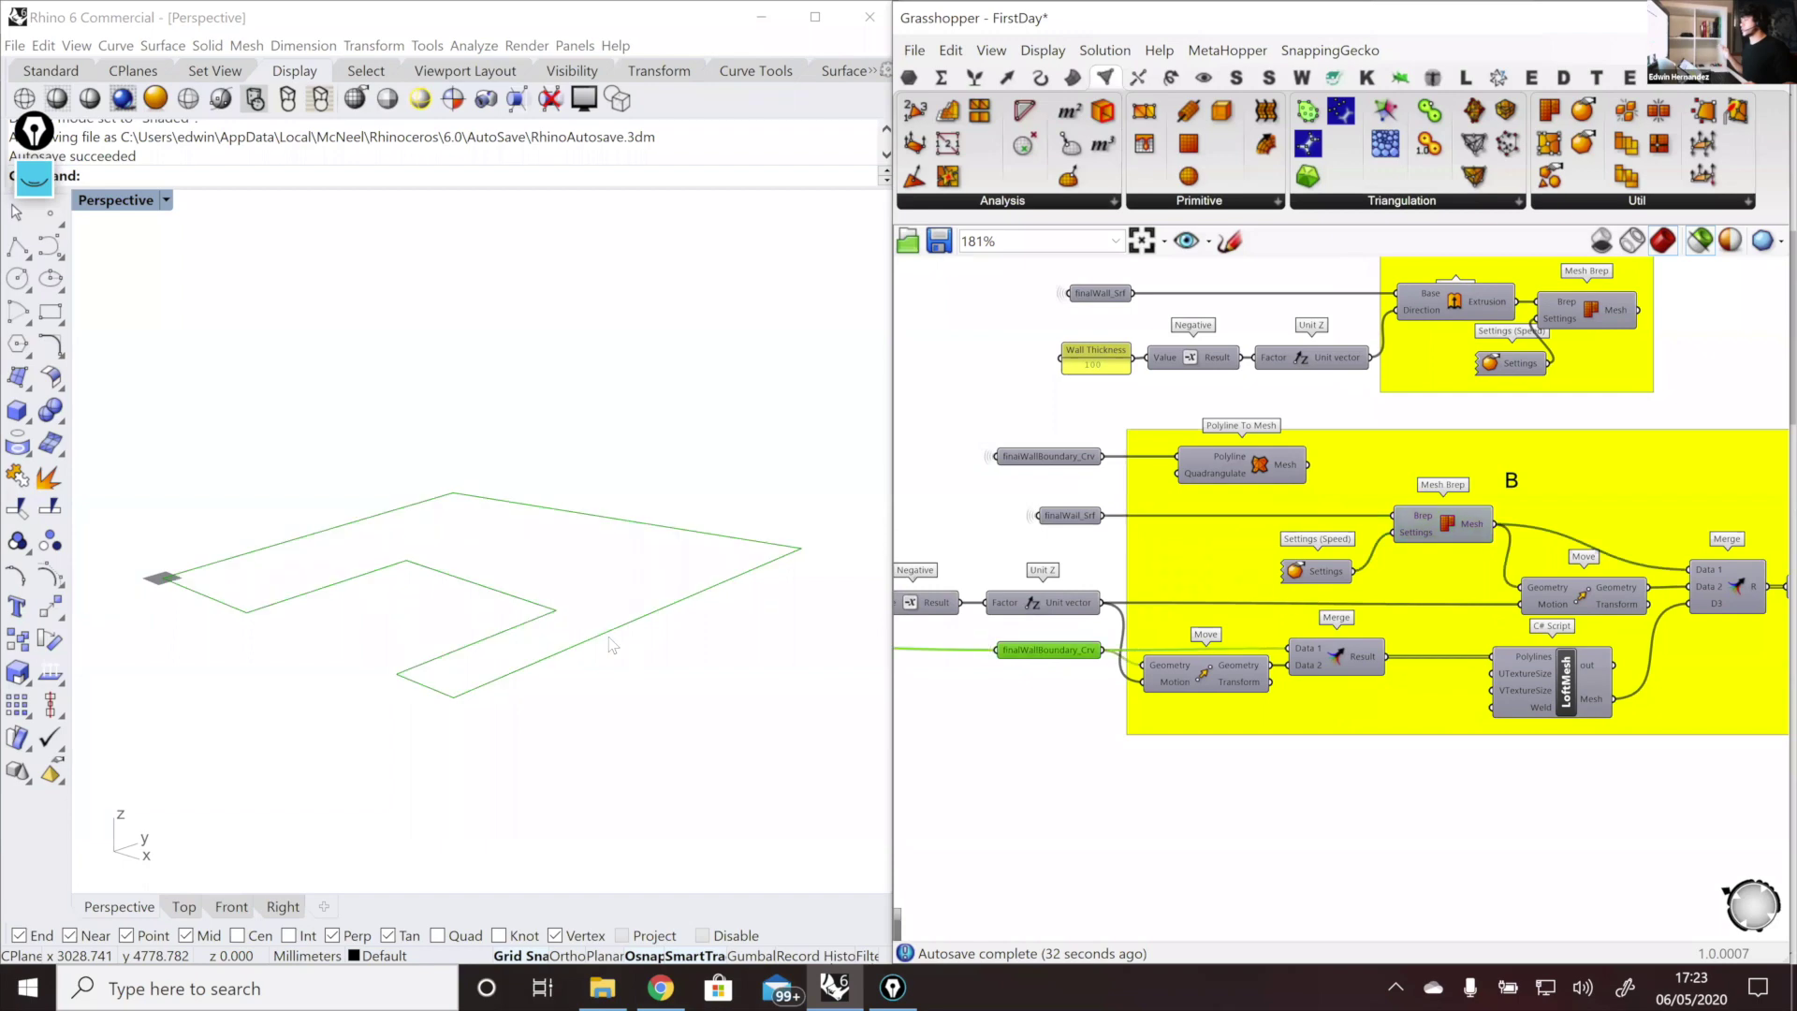
{"action": "left_click", "coordinate": [1212, 679], "text": "shift"}
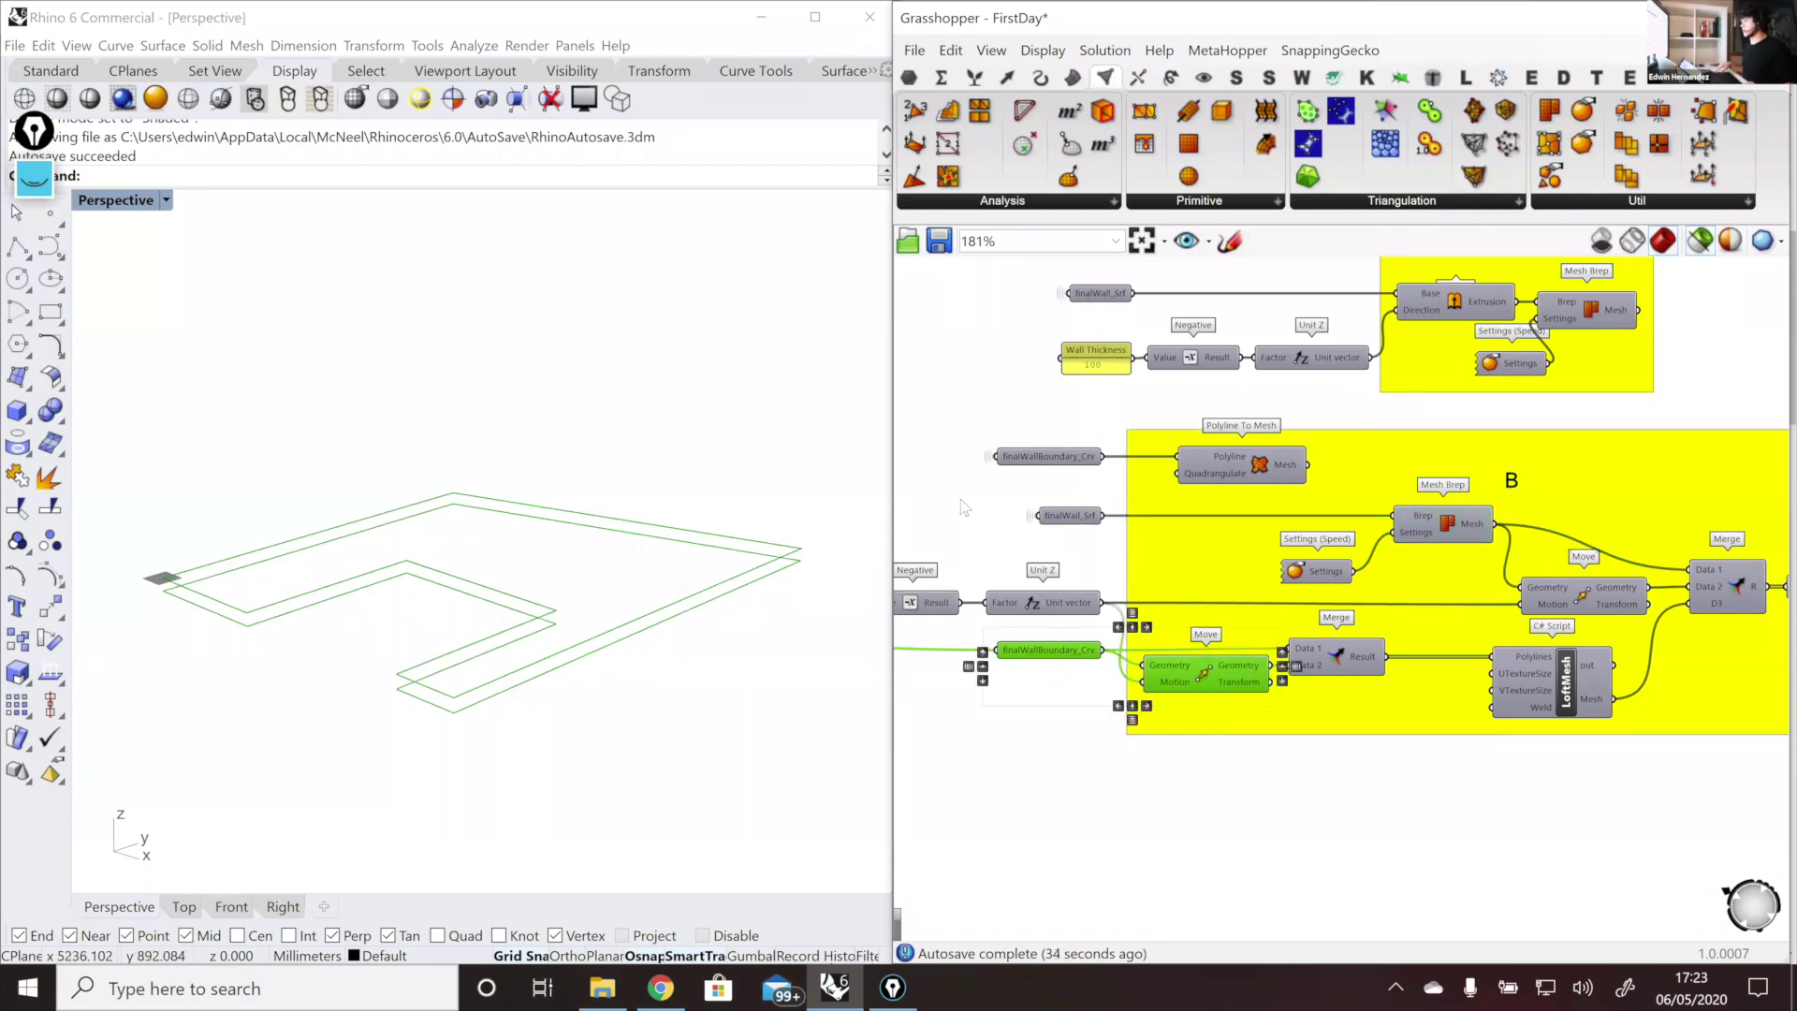
{"action": "right_click_drag", "start_coordinate": [962, 509], "coordinate": [1116, 525]}
{"action": "right_click_drag", "start_coordinate": [1527, 606], "coordinate": [1299, 557]}
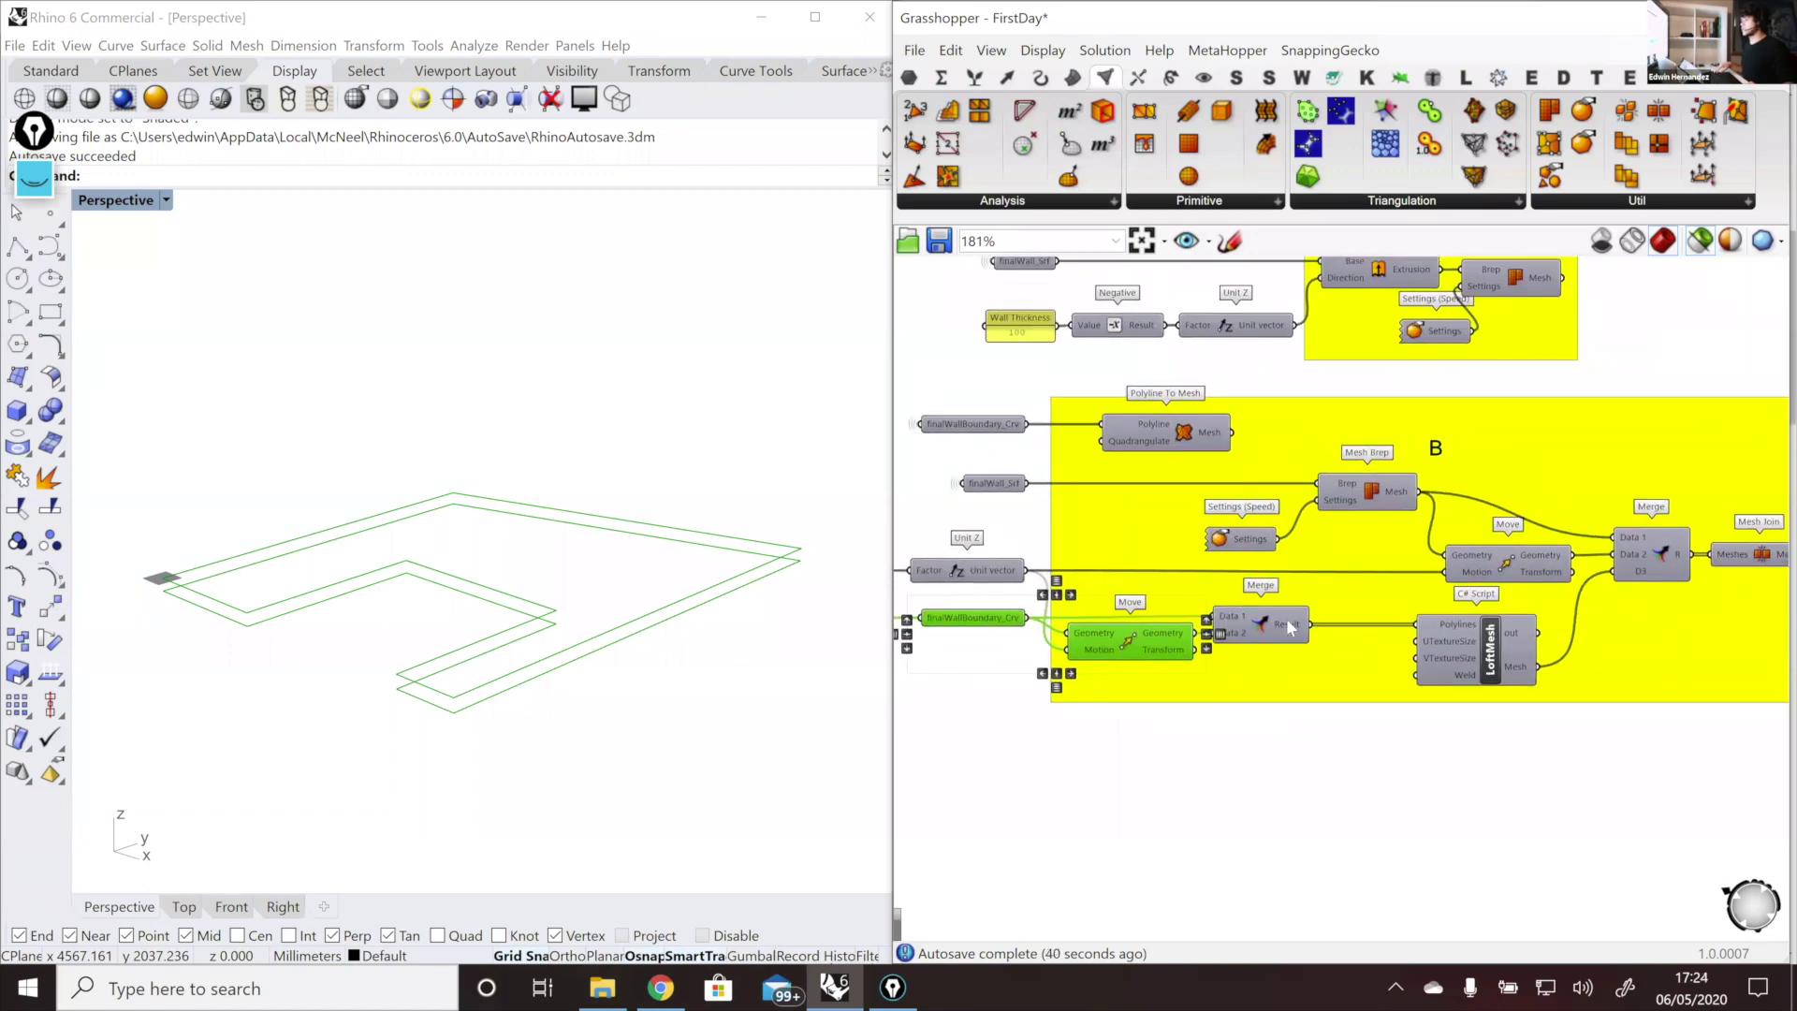
{"action": "left_click", "coordinate": [1268, 639]}
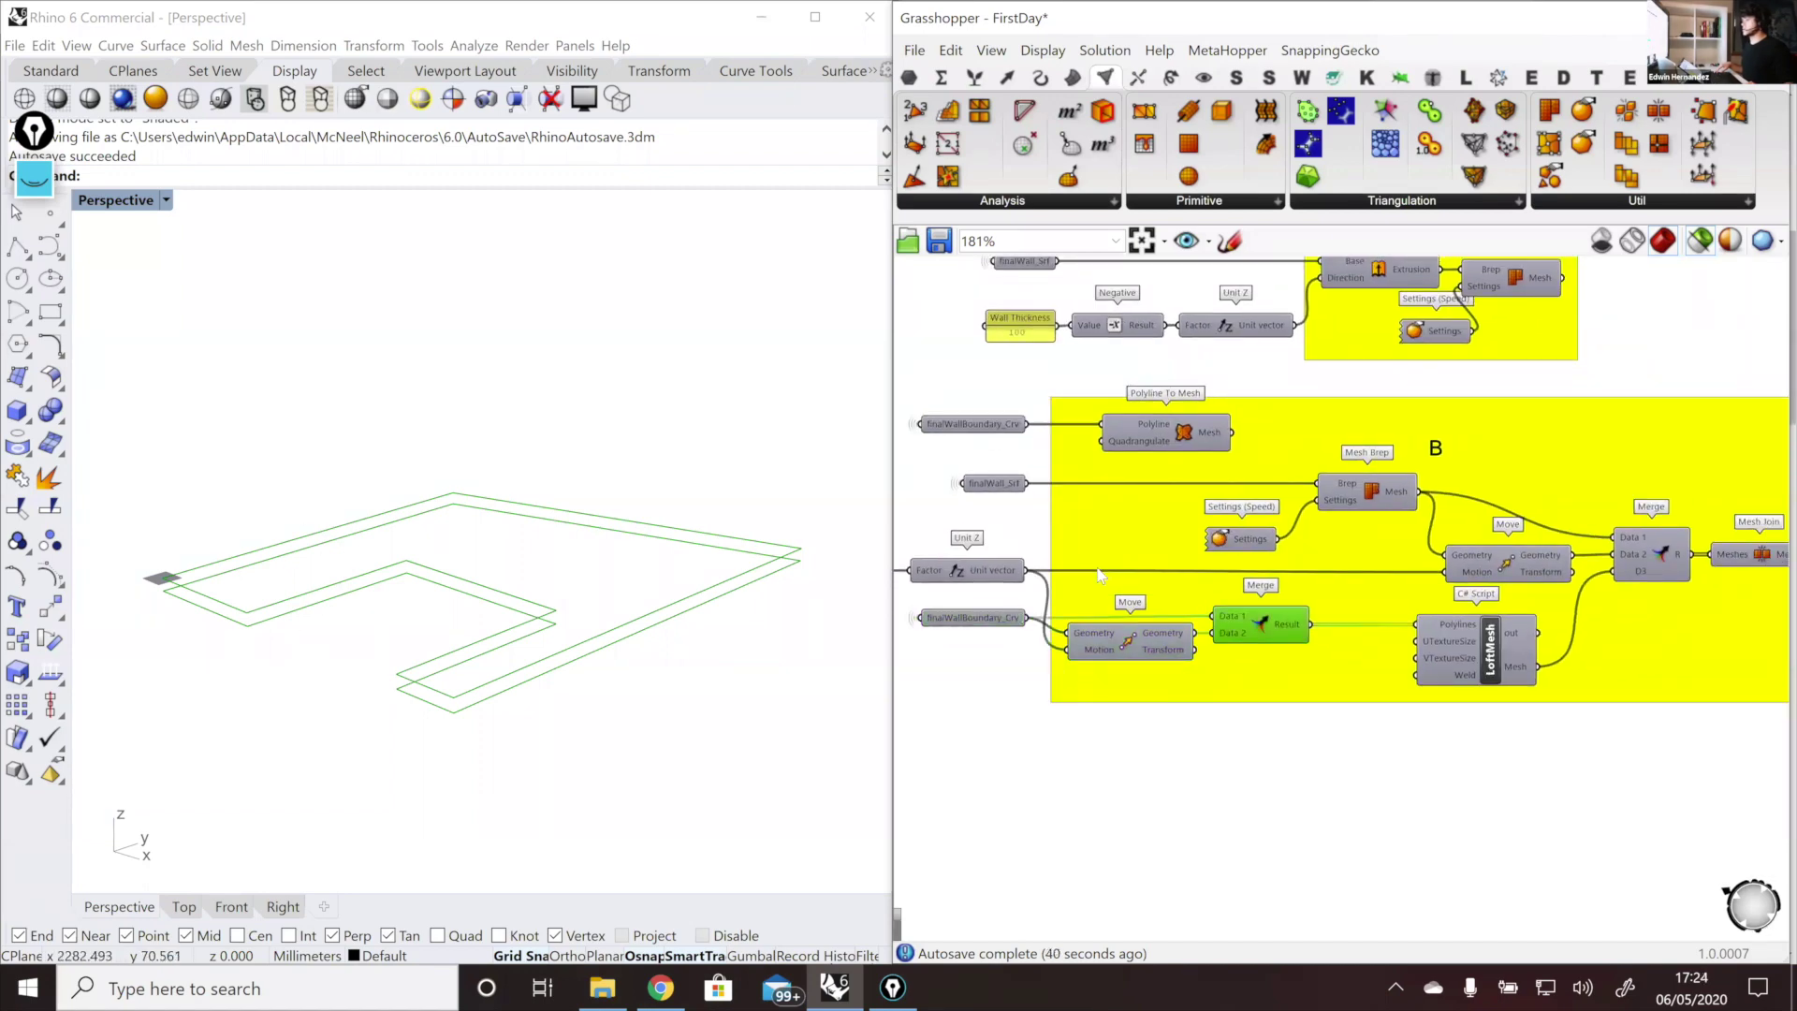
{"action": "scroll", "coordinate": [1006, 594], "scroll_direction": "down", "scroll_amount": 5}
{"action": "right_click_drag", "start_coordinate": [1487, 520], "coordinate": [1170, 506]}
{"action": "scroll", "coordinate": [1170, 506], "scroll_direction": "down", "scroll_amount": 3}
{"action": "scroll", "coordinate": [1488, 655], "scroll_direction": "up", "scroll_amount": 7}
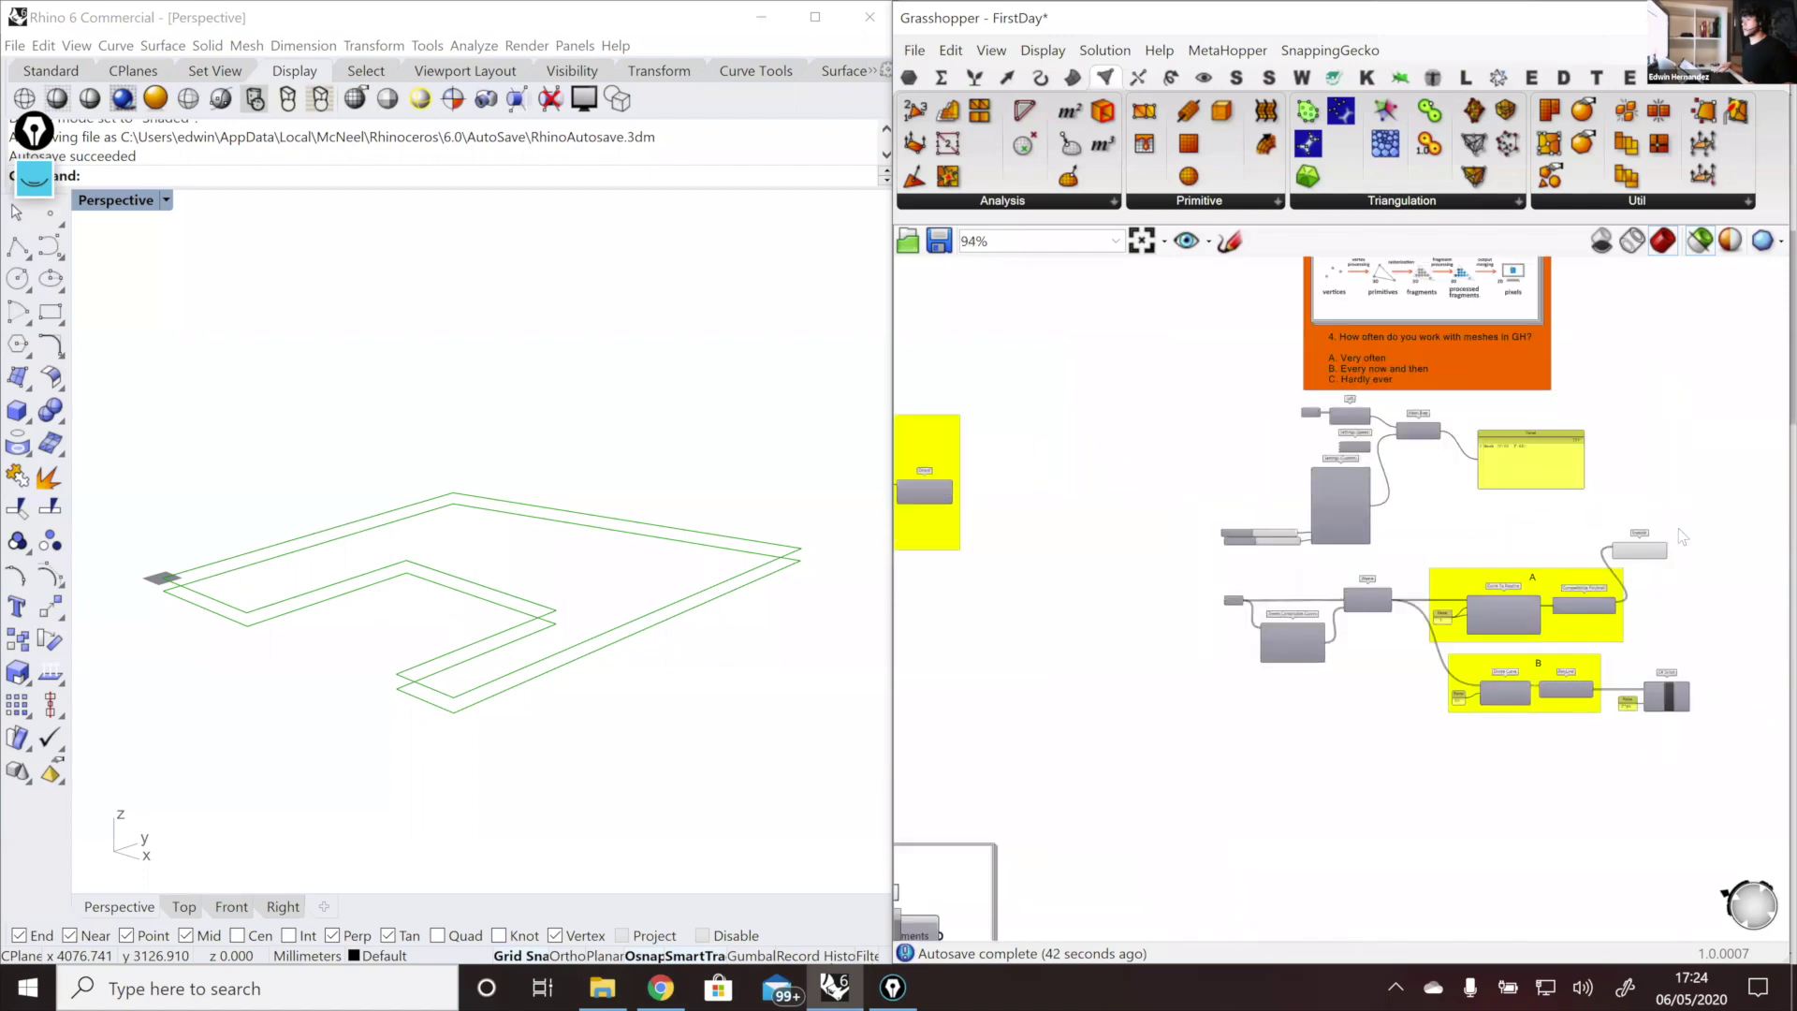
Step: Highlight group B's LoftMesh C# Script and examine the side faces lofted between the two wall outlines
{"action": "scroll", "coordinate": [1553, 642], "scroll_direction": "down", "scroll_amount": 4}
{"action": "right_click_drag", "start_coordinate": [1104, 599], "coordinate": [1643, 643]}
{"action": "scroll", "coordinate": [856, 561], "scroll_direction": "up", "scroll_amount": 3}
{"action": "scroll", "coordinate": [1216, 535], "scroll_direction": "up", "scroll_amount": 3}
{"action": "scroll", "coordinate": [1293, 558], "scroll_direction": "up", "scroll_amount": 3}
{"action": "scroll", "coordinate": [401, 630], "scroll_direction": "down", "scroll_amount": 2}
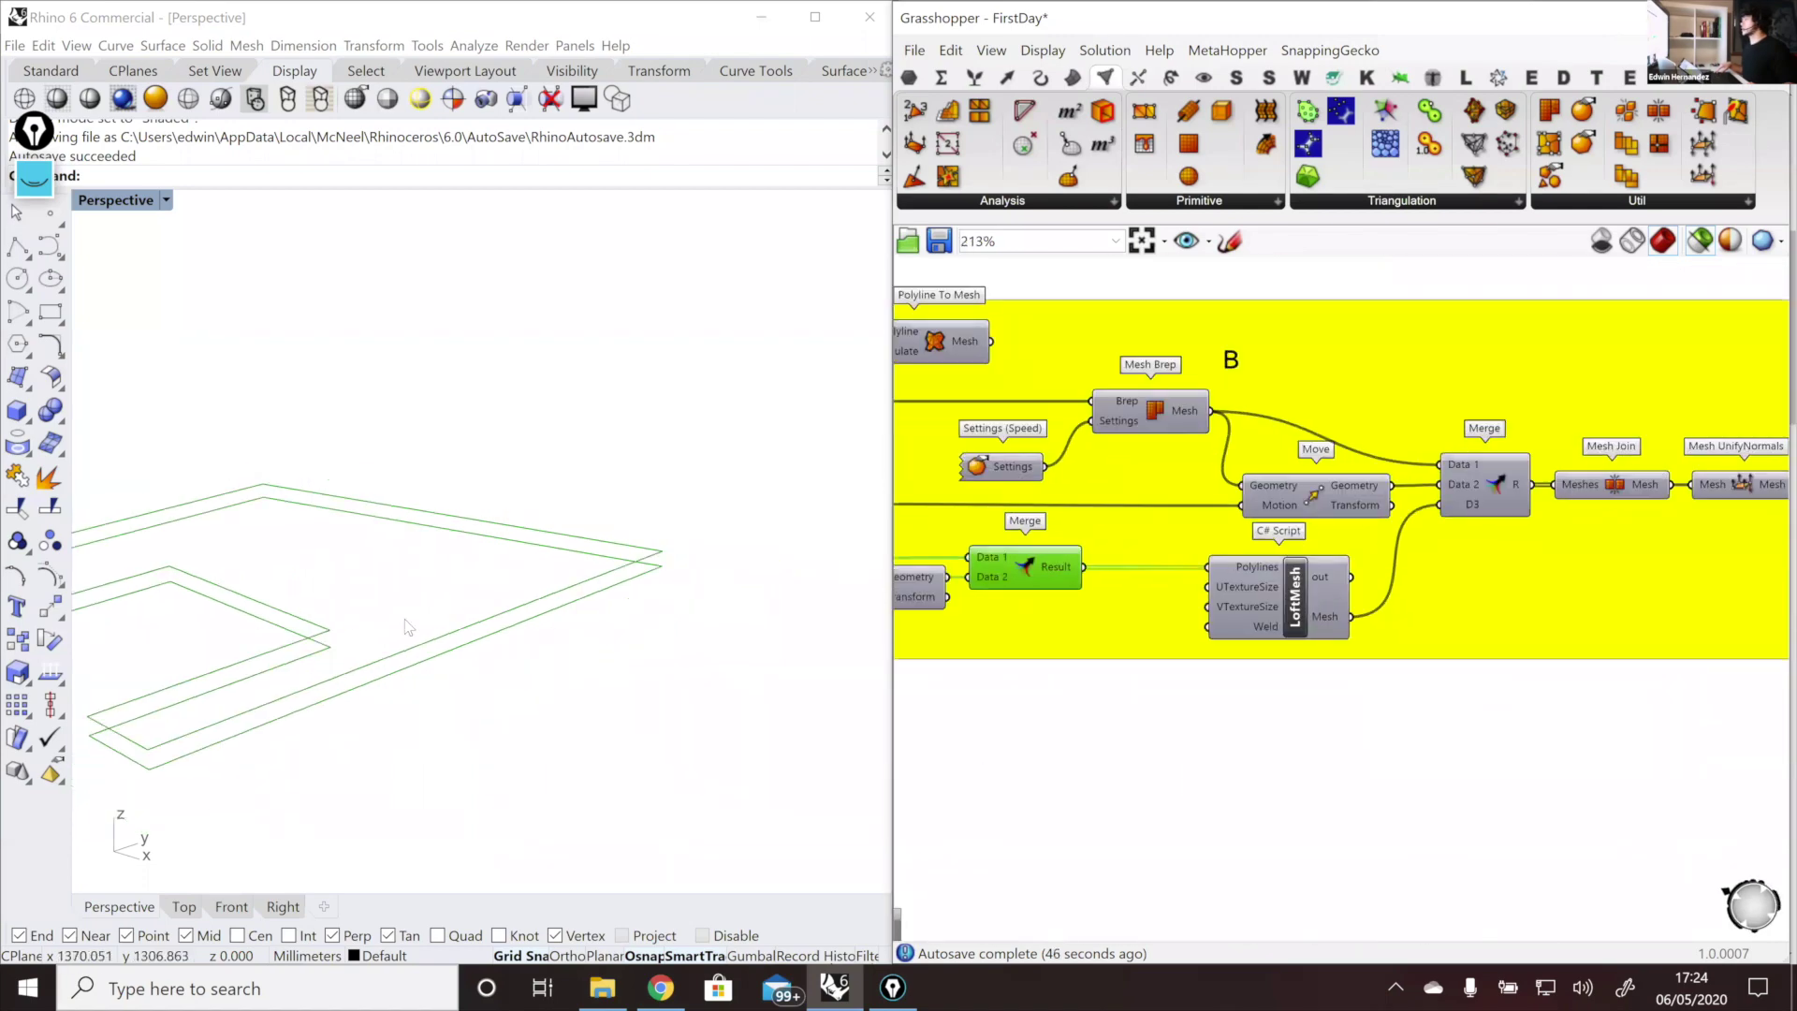
{"action": "scroll", "coordinate": [135, 606], "scroll_direction": "down", "scroll_amount": 2}
{"action": "scroll", "coordinate": [135, 607], "scroll_direction": "up", "scroll_amount": 3}
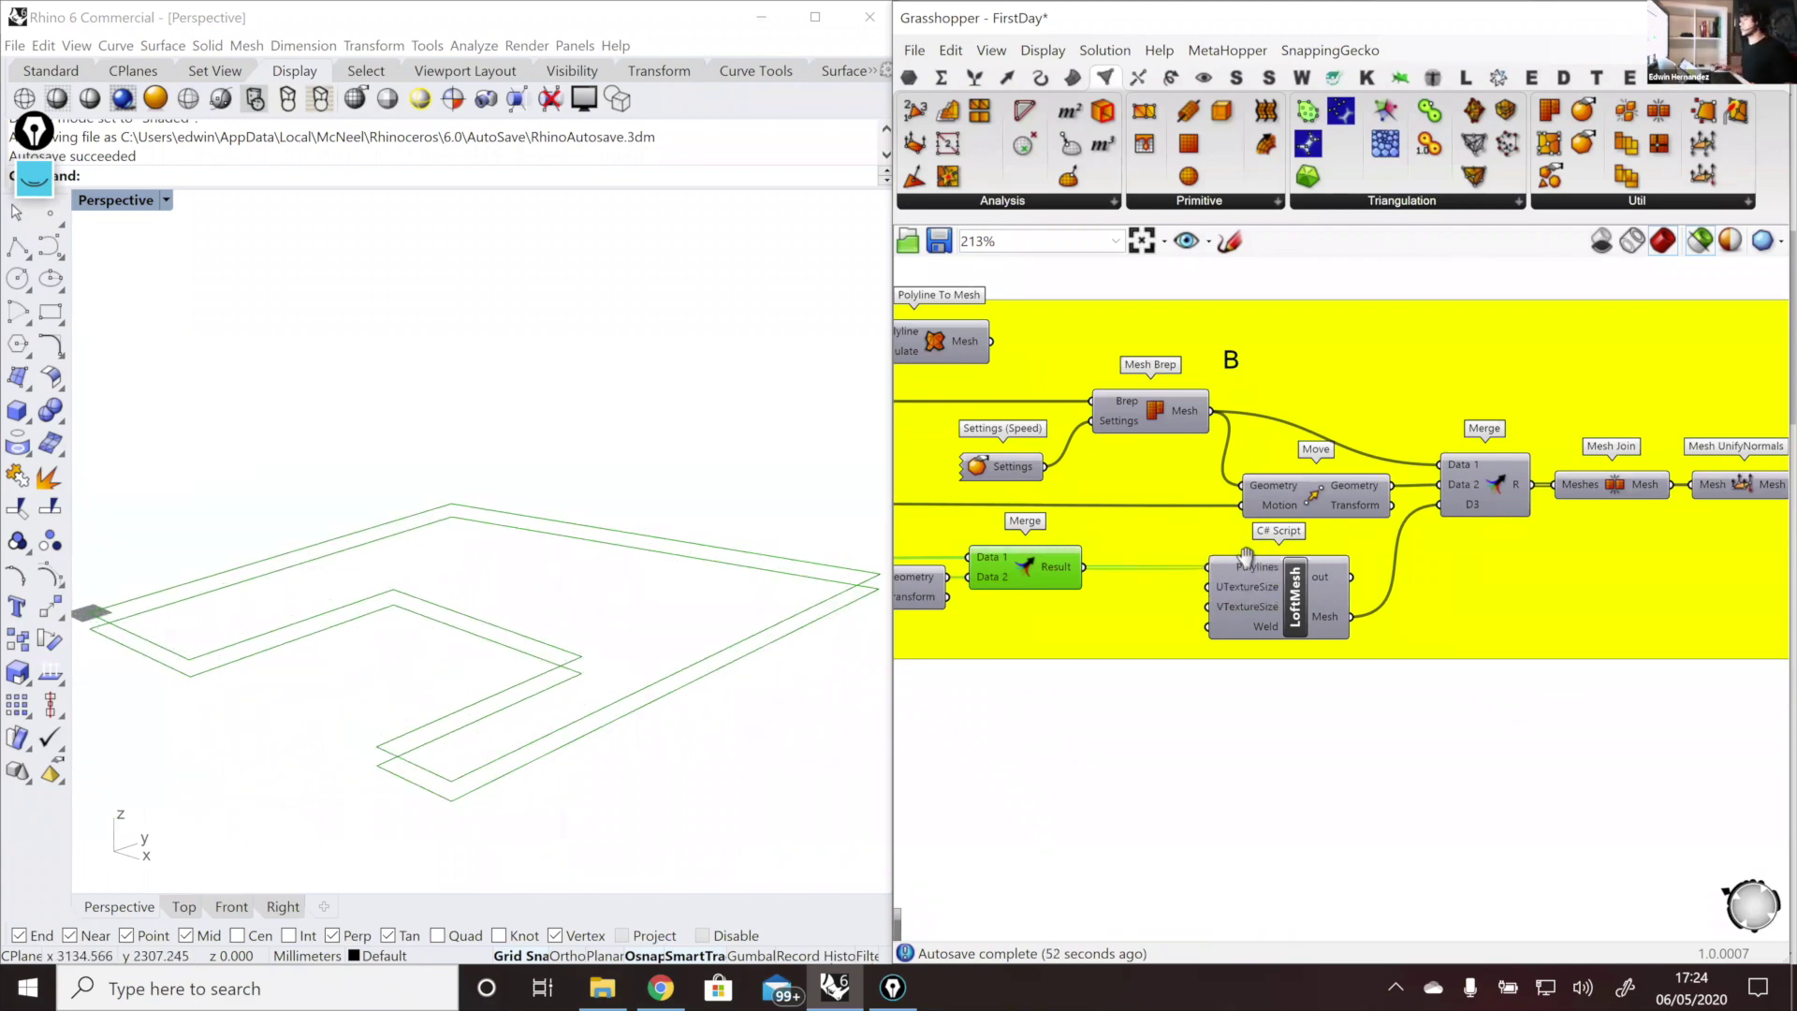
{"action": "right_click_drag", "start_coordinate": [1354, 621], "coordinate": [1497, 625]}
{"action": "left_click", "coordinate": [1441, 617]}
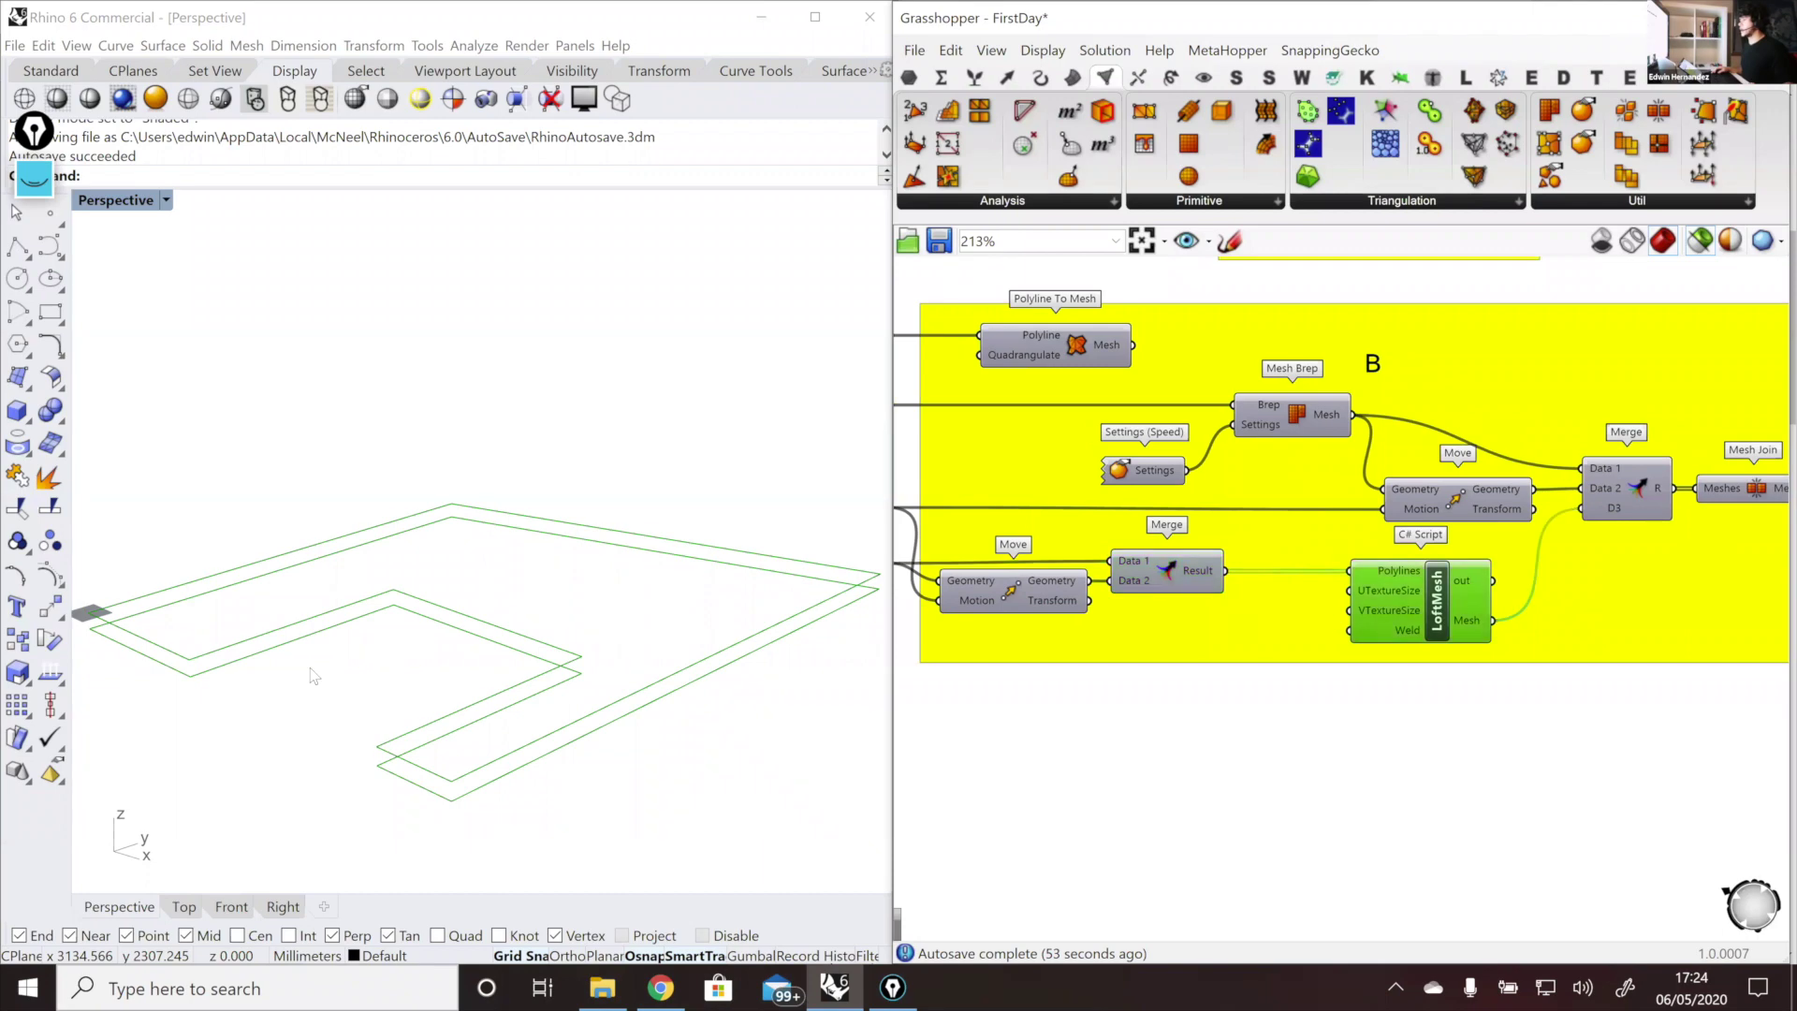
{"action": "right_click_drag", "start_coordinate": [340, 674], "coordinate": [468, 660]}
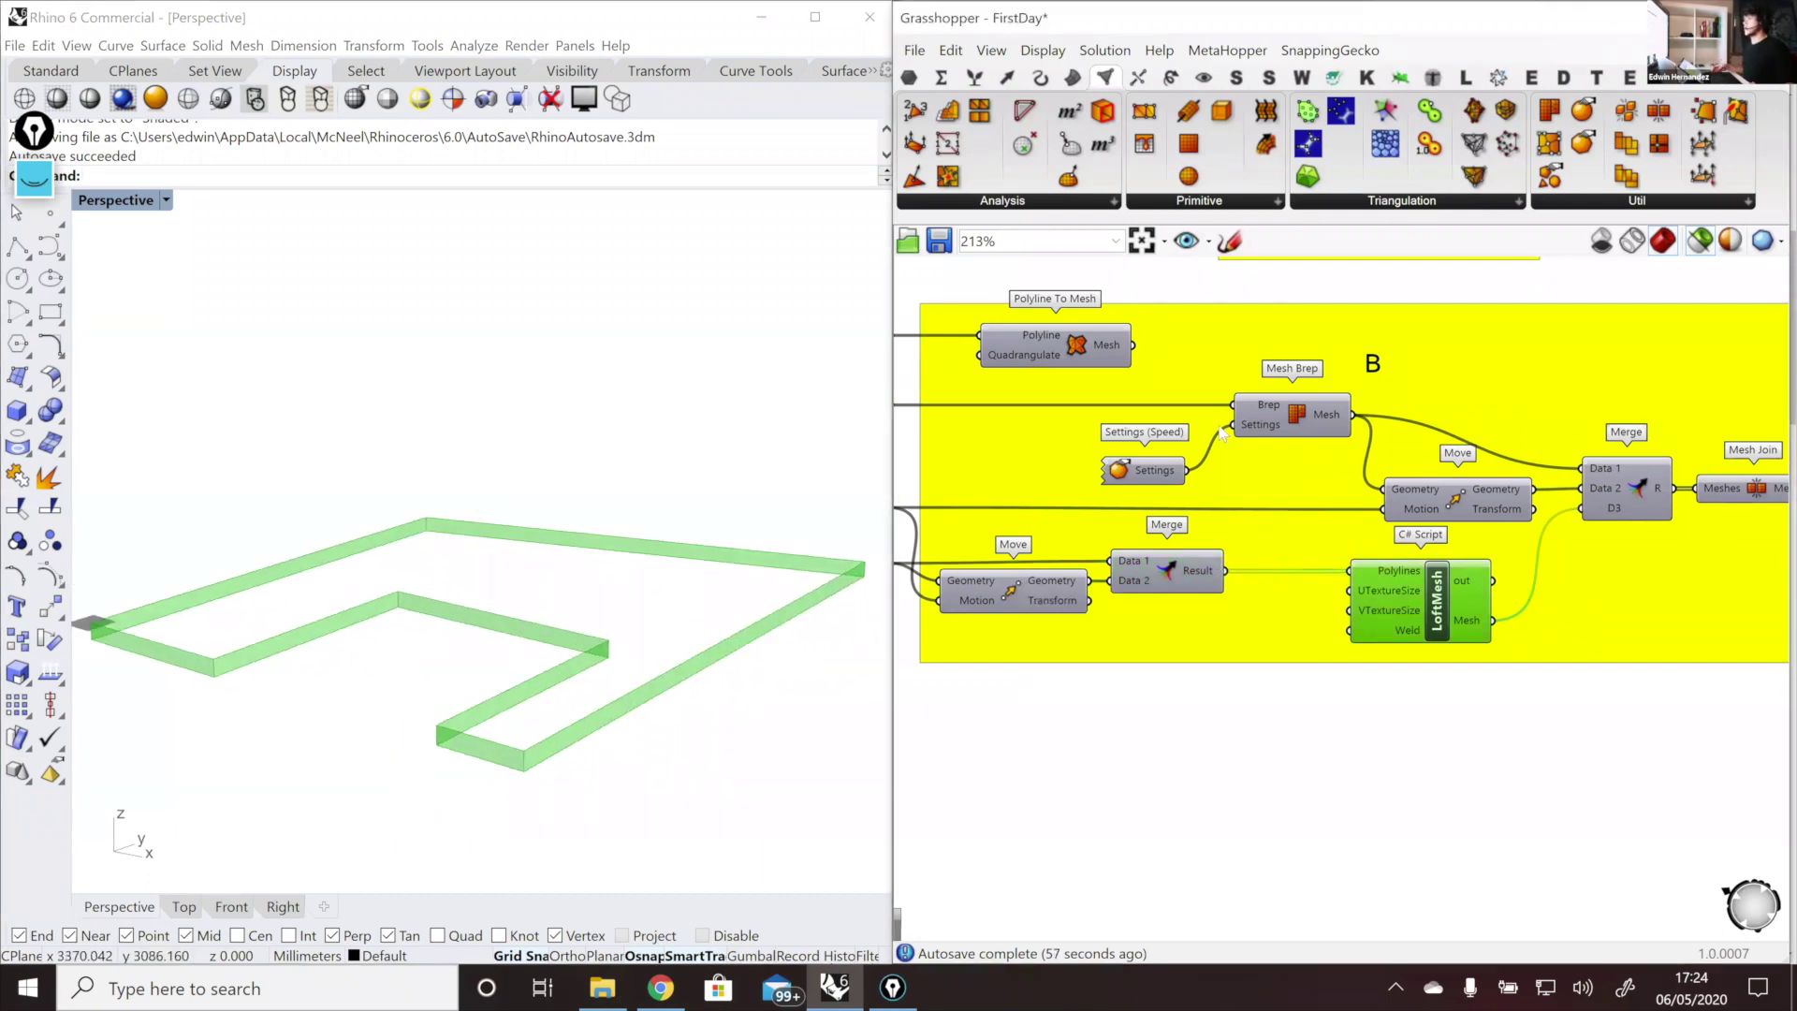
Step: Inspect group B's Mesh Brep, Move and LoftMesh outputs together, and follow them through Merge to Mesh Join
{"action": "right_click_drag", "start_coordinate": [1311, 412], "coordinate": [1263, 437]}
{"action": "left_click", "coordinate": [1264, 435]}
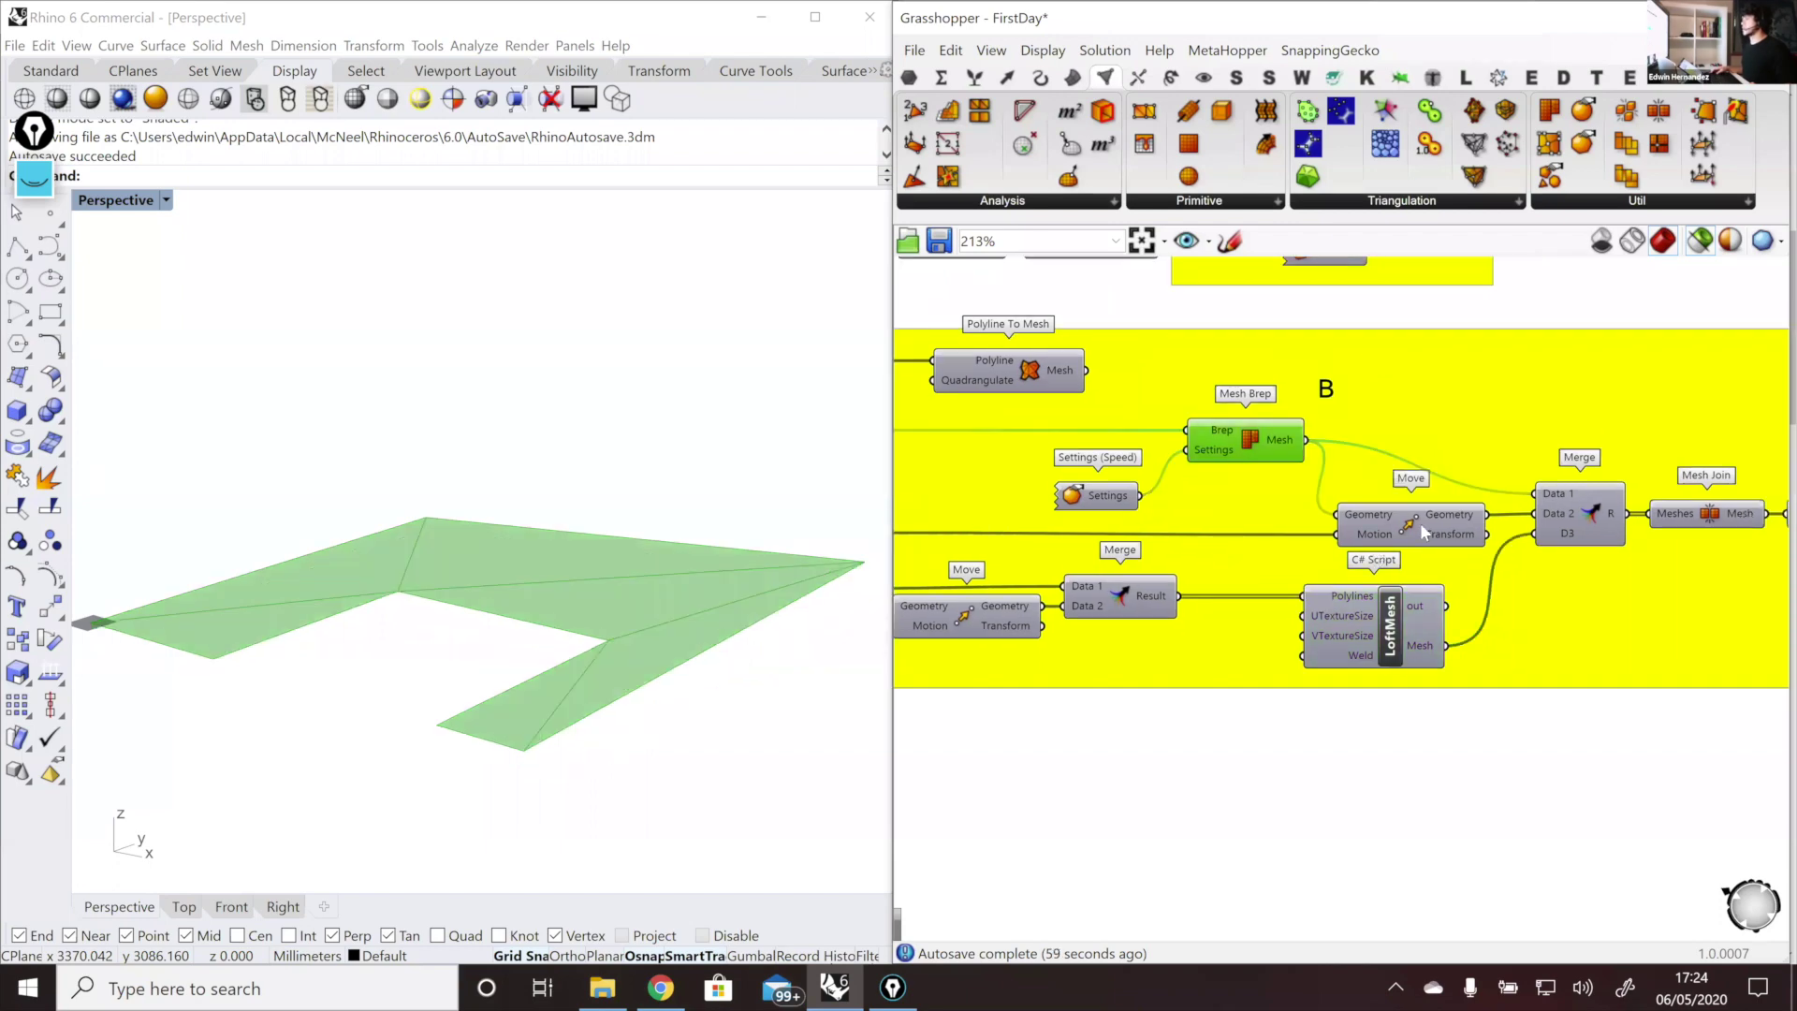
{"action": "left_click", "coordinate": [1424, 529], "text": "shift"}
{"action": "left_click", "coordinate": [1333, 637], "text": "shift"}
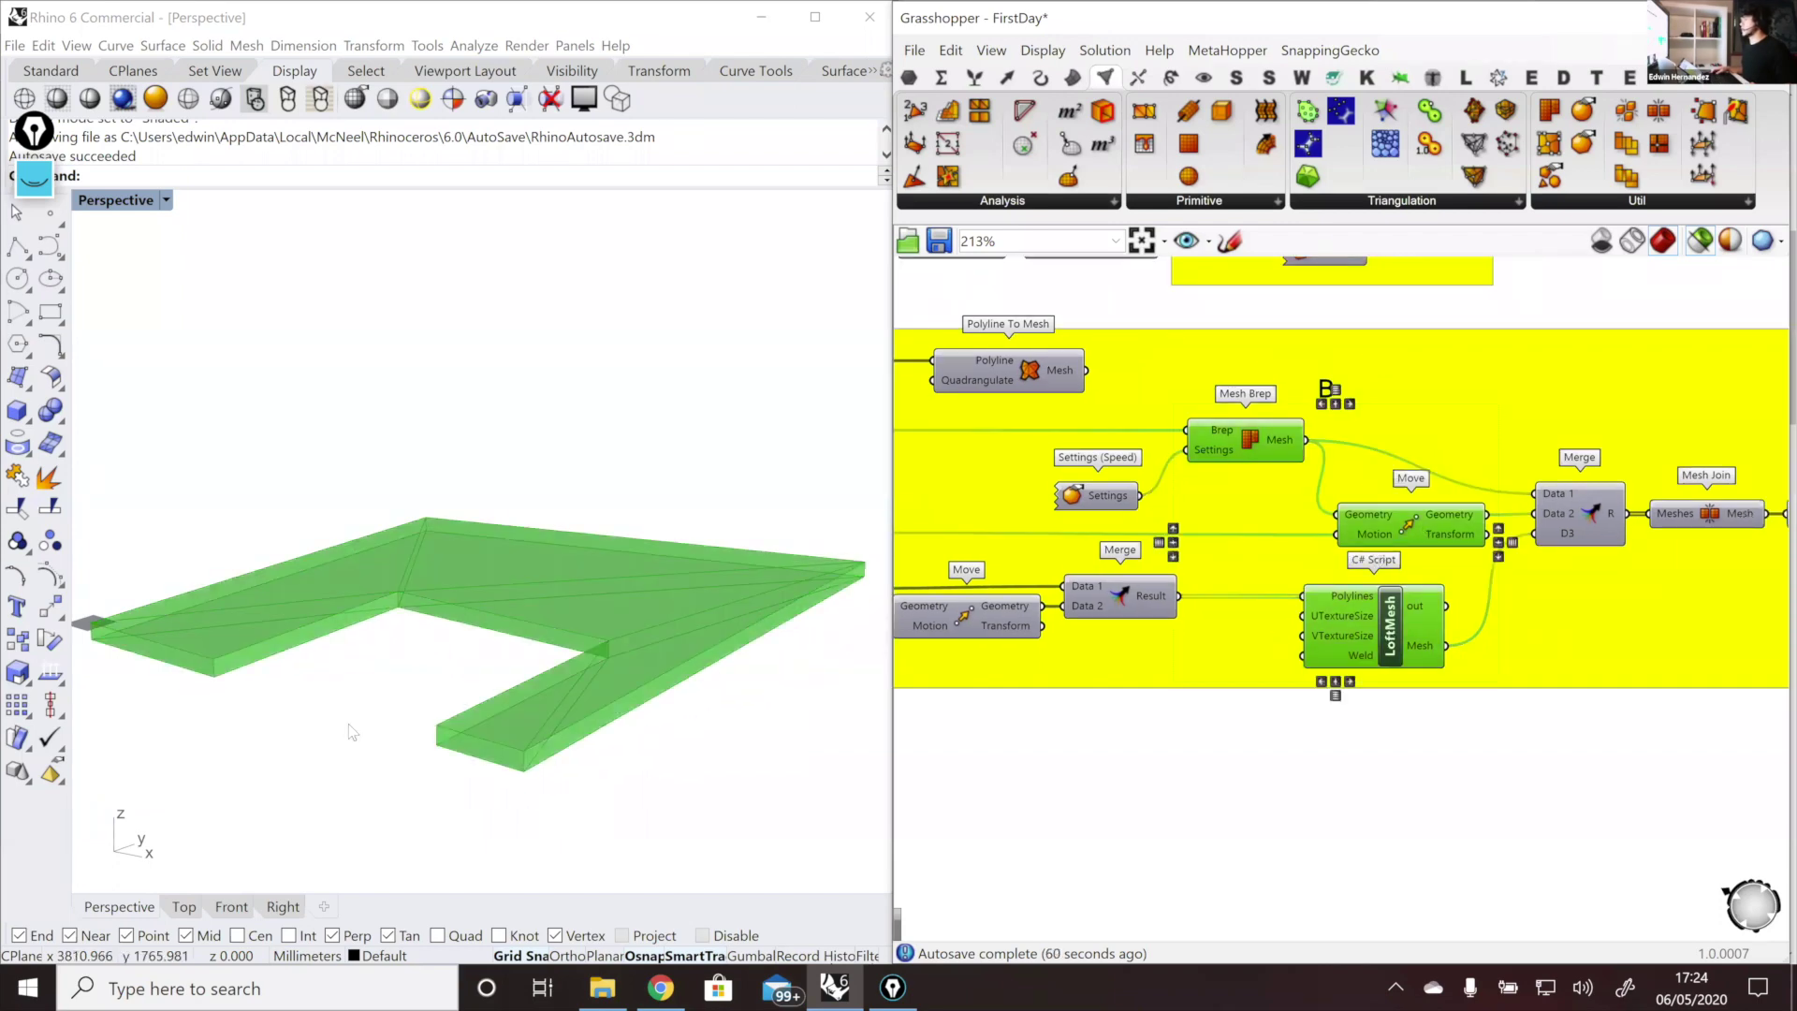
{"action": "left_click", "coordinate": [1622, 538]}
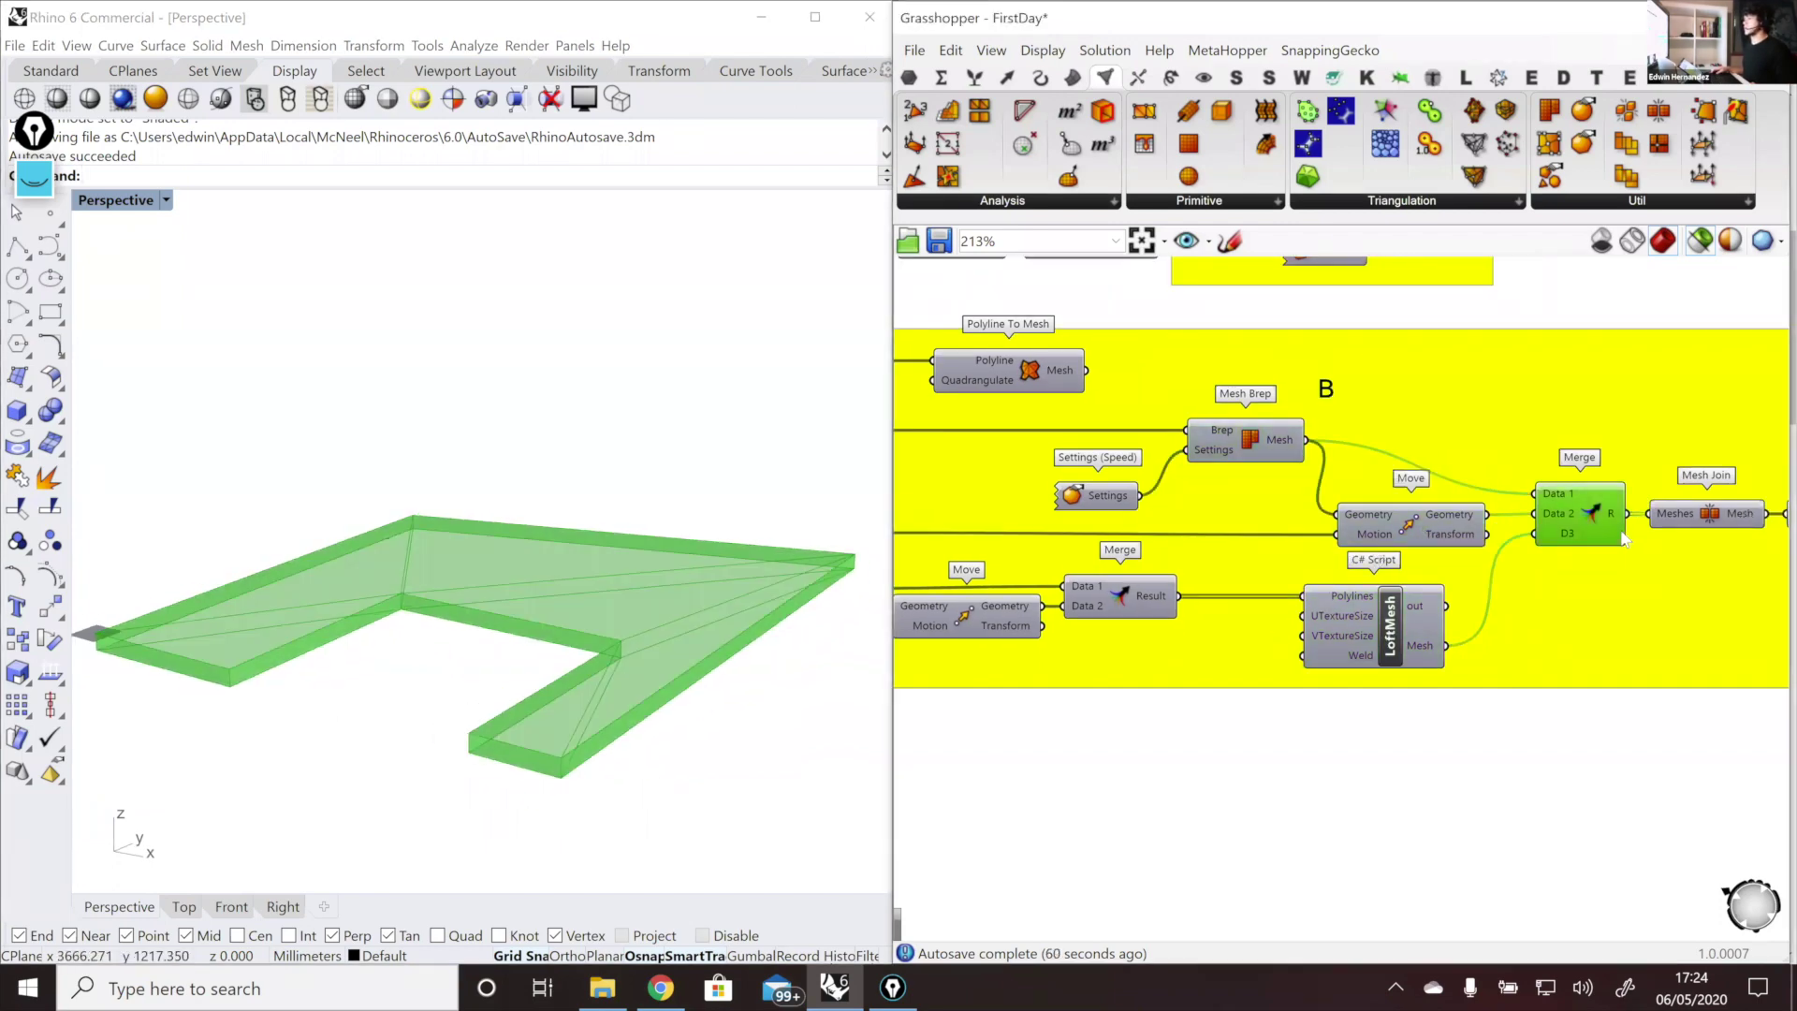
{"action": "right_click_drag", "start_coordinate": [1624, 535], "coordinate": [1400, 546]}
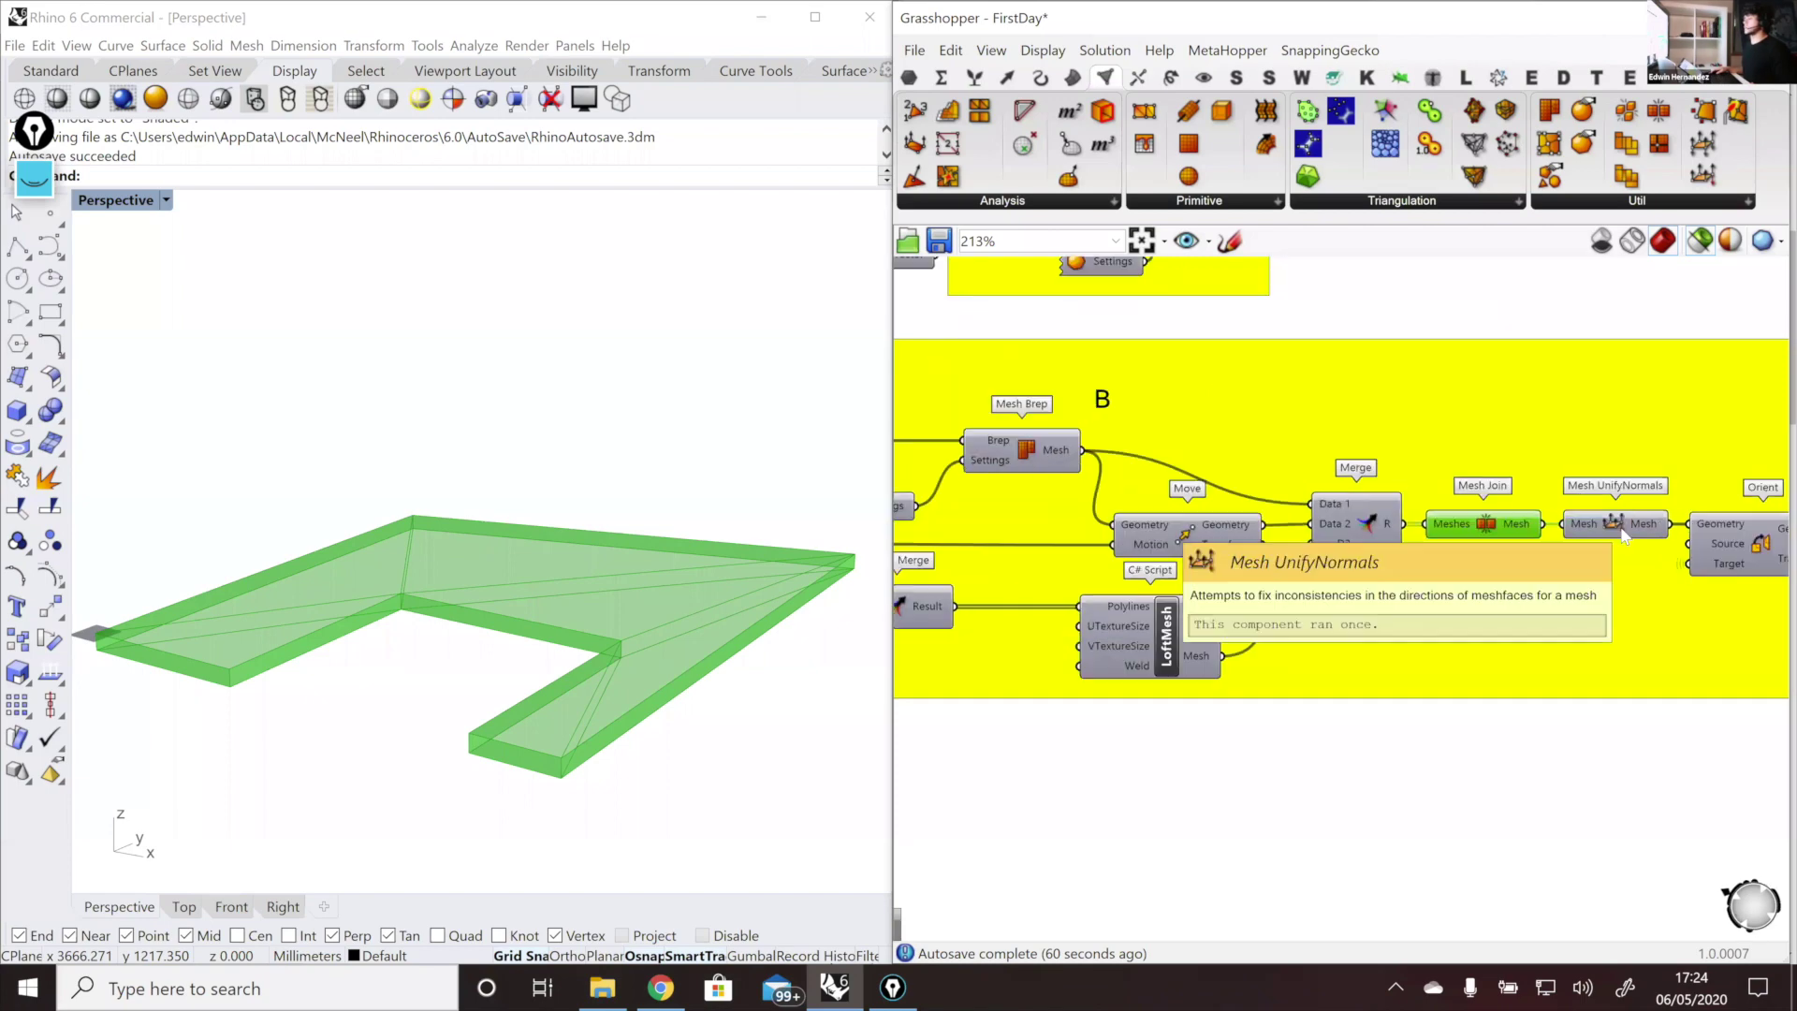
Step: Examine the unified mesh from group B's Mesh UnifyNormals and the upright wall produced by its Orient component
{"action": "left_click", "coordinate": [1615, 524]}
{"action": "right_click_drag", "start_coordinate": [499, 673], "coordinate": [561, 627]}
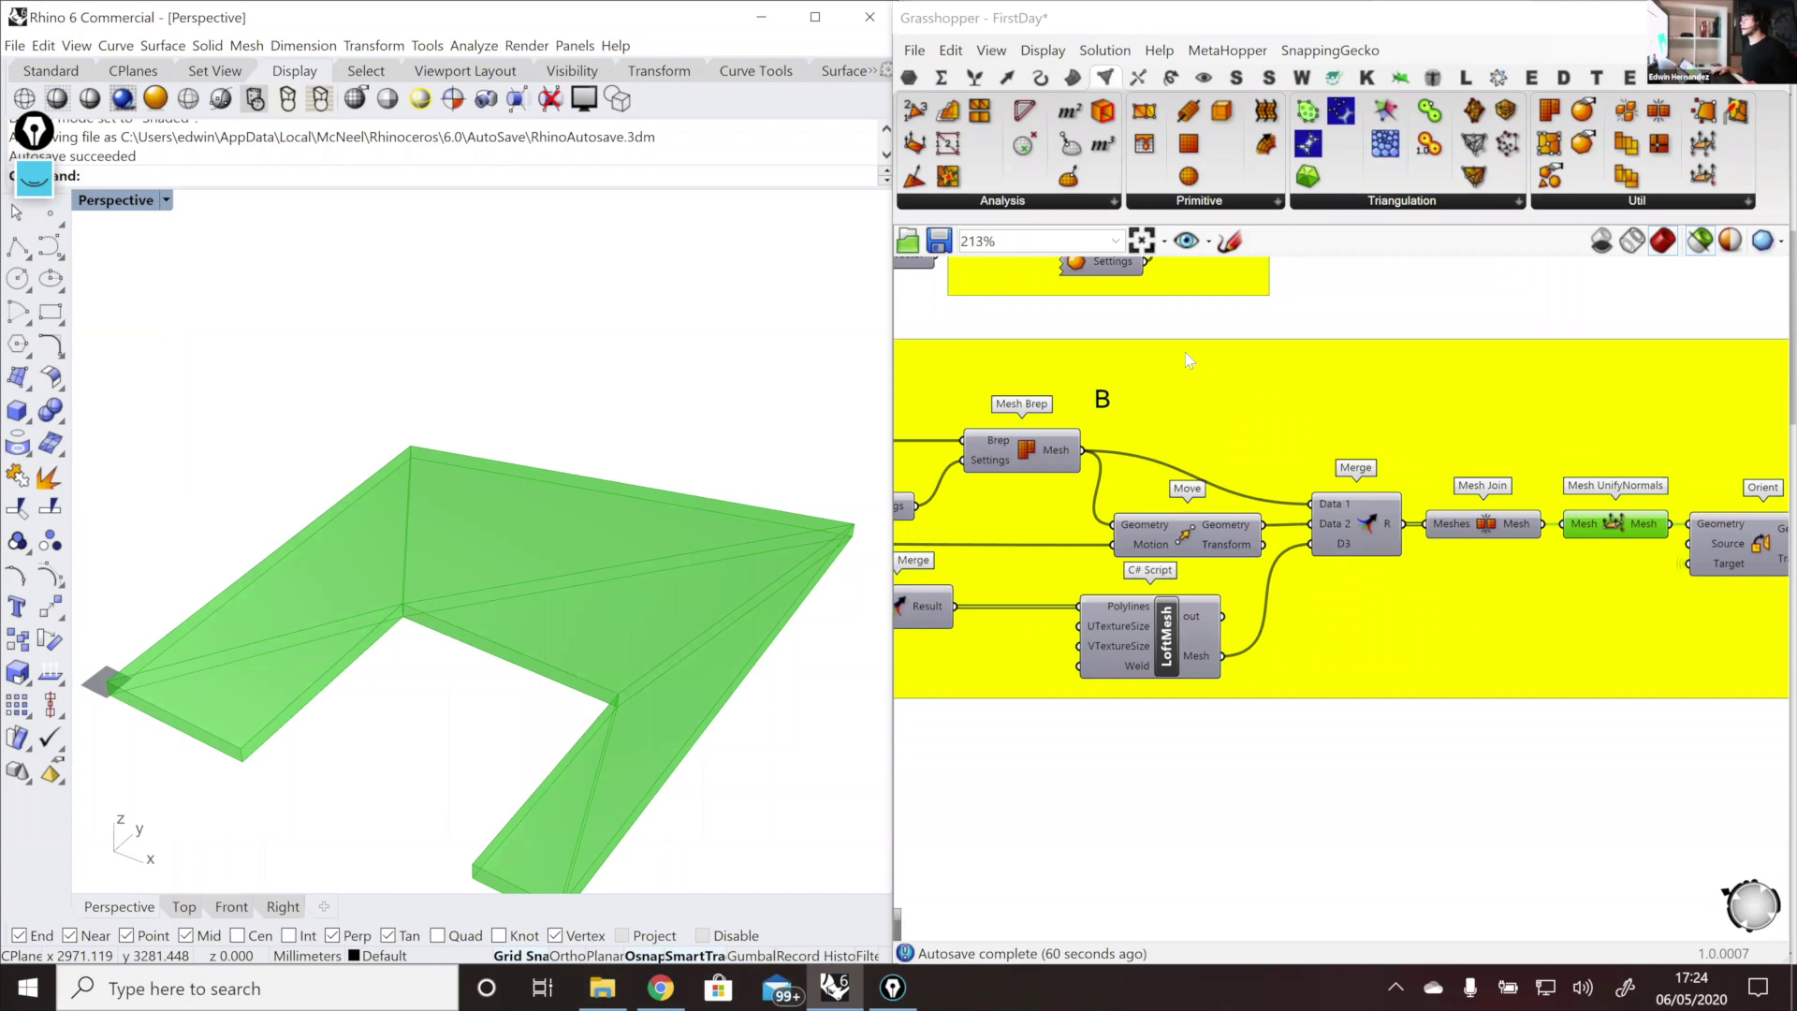
{"action": "scroll", "coordinate": [1719, 521], "scroll_direction": "down", "scroll_amount": 1}
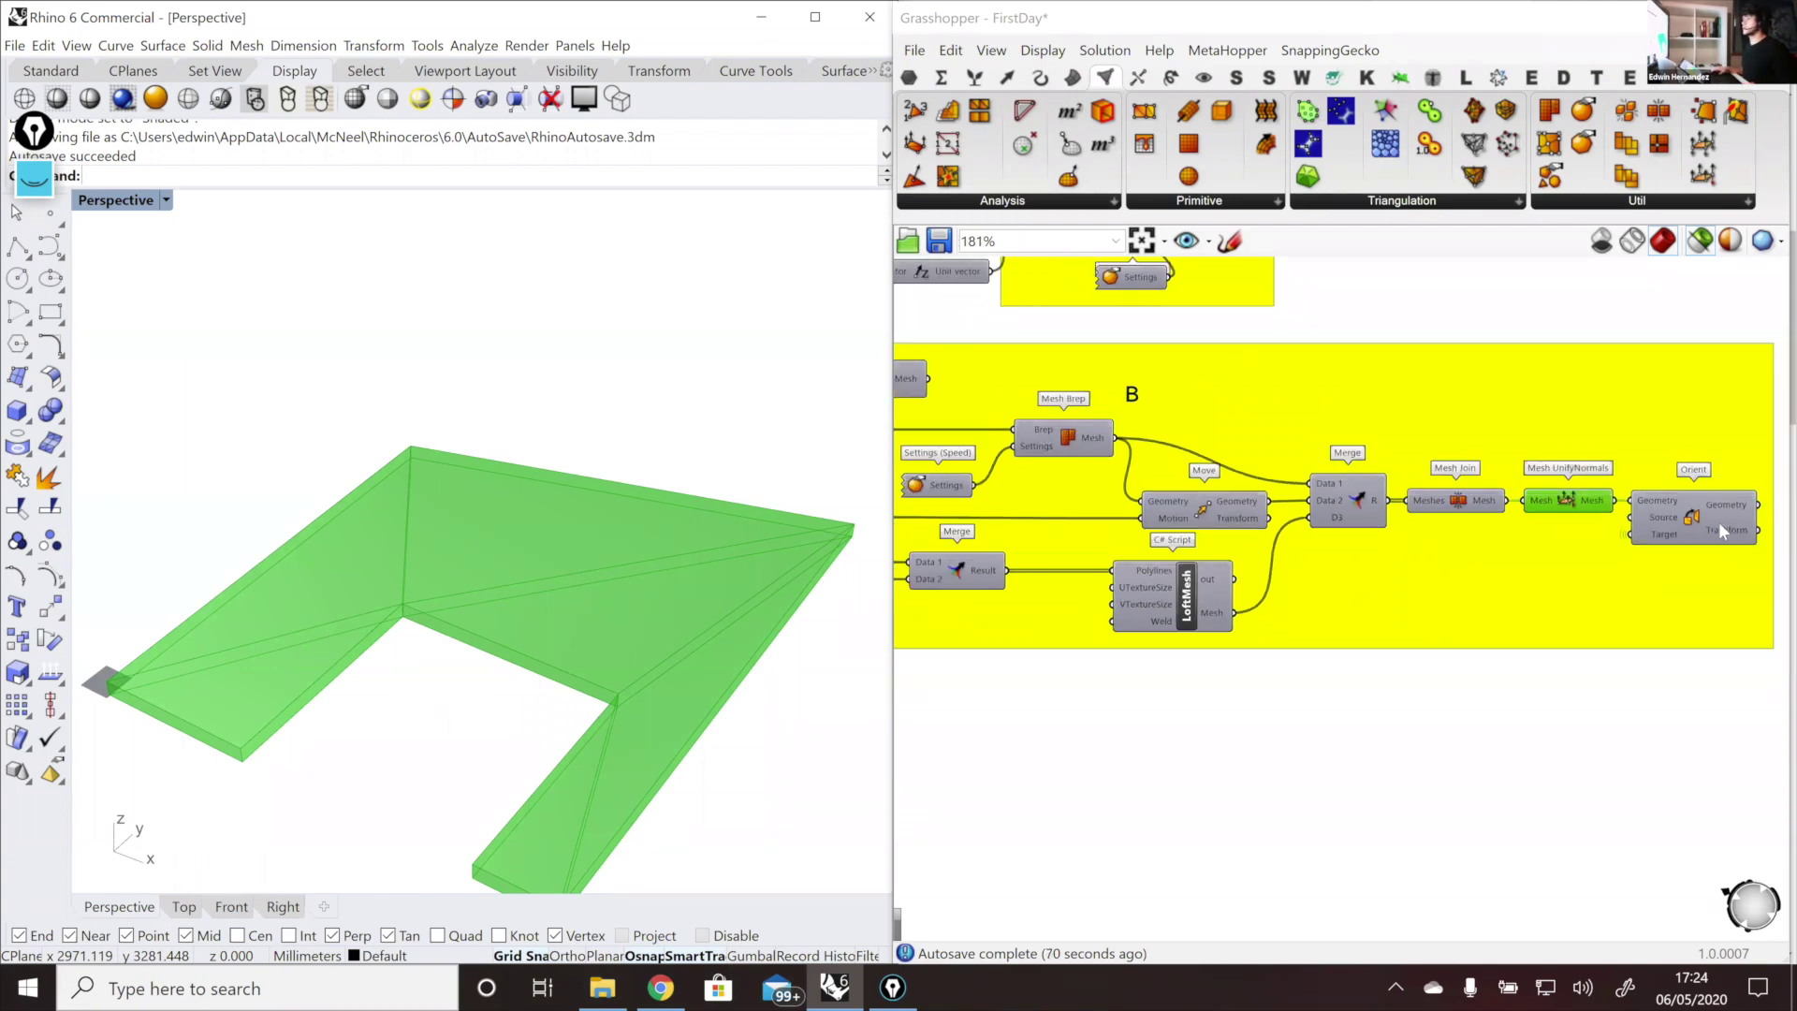
{"action": "scroll", "coordinate": [380, 633], "scroll_direction": "down", "scroll_amount": 6}
{"action": "right_click_drag", "start_coordinate": [380, 632], "coordinate": [408, 625]}
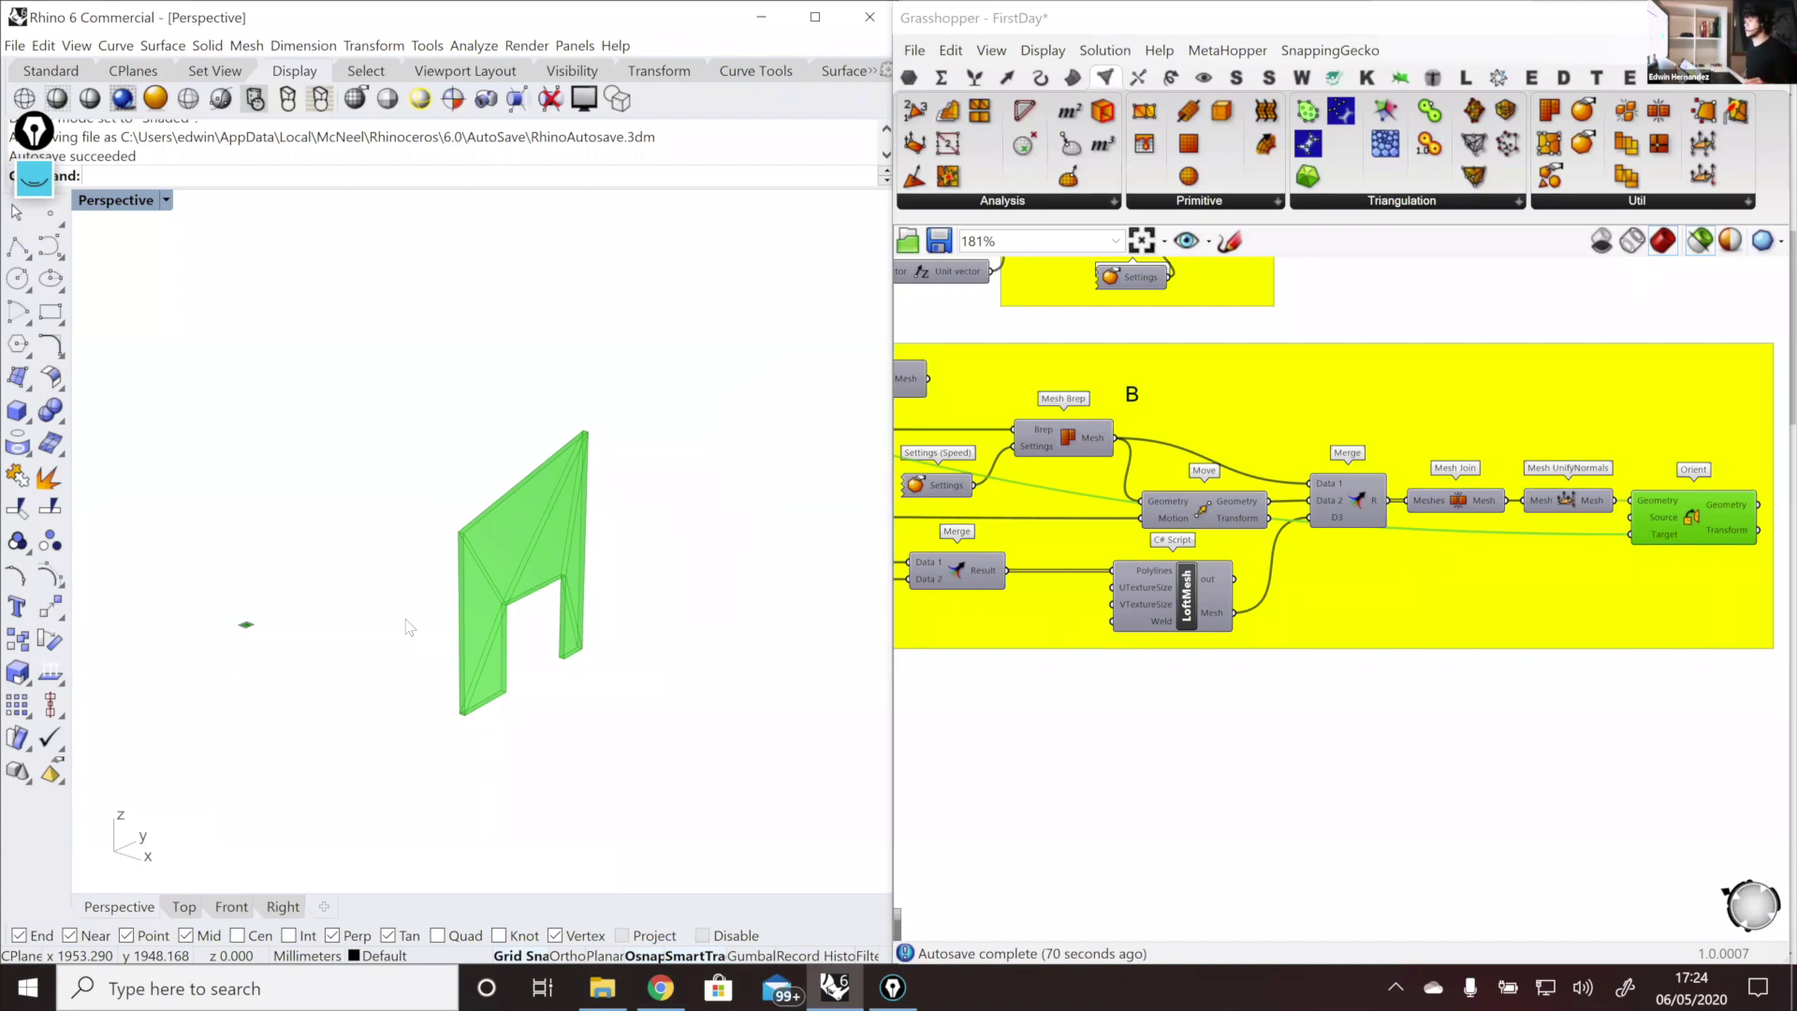
{"action": "scroll", "coordinate": [1610, 565], "scroll_direction": "down", "scroll_amount": 3}
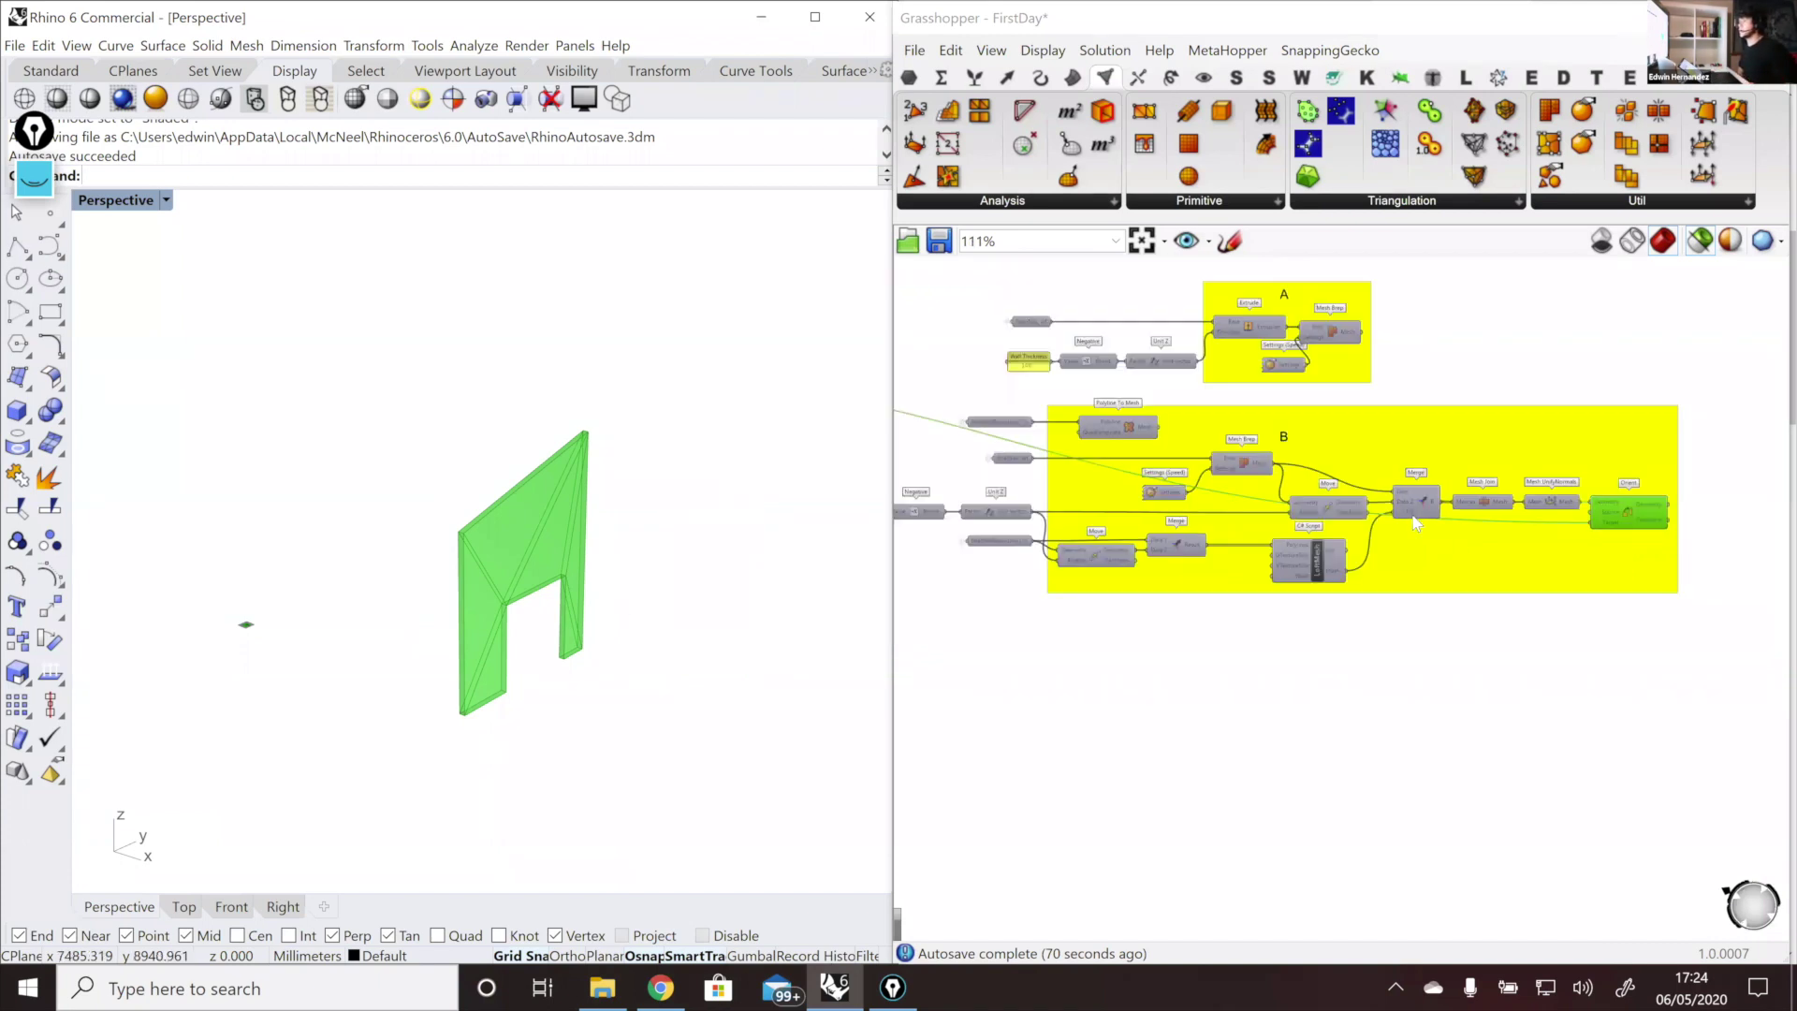
Step: Locate the drilling section of the definition and examine its merged curves and Boundary Surfaces result in the Top view
{"action": "left_click_drag", "start_coordinate": [1704, 667], "coordinate": [1343, 713]}
{"action": "scroll", "coordinate": [1291, 446], "scroll_direction": "down", "scroll_amount": 6}
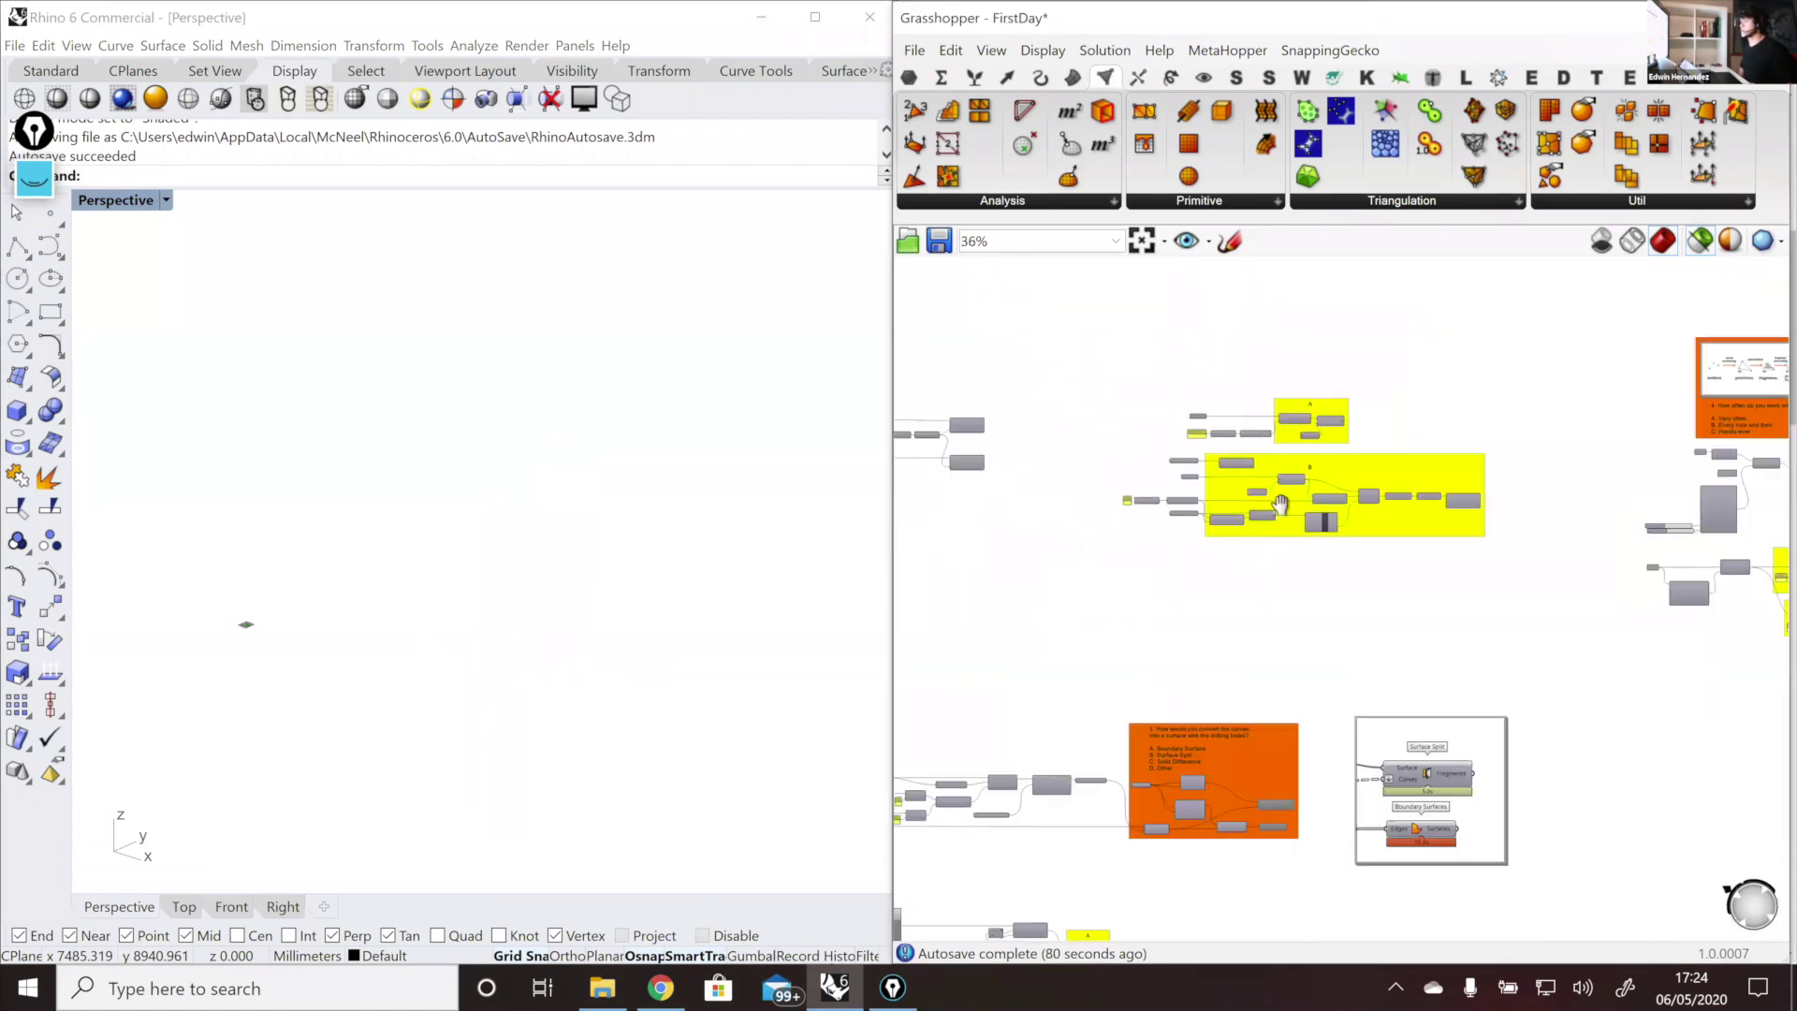
{"action": "right_click_drag", "start_coordinate": [974, 440], "coordinate": [1074, 431]}
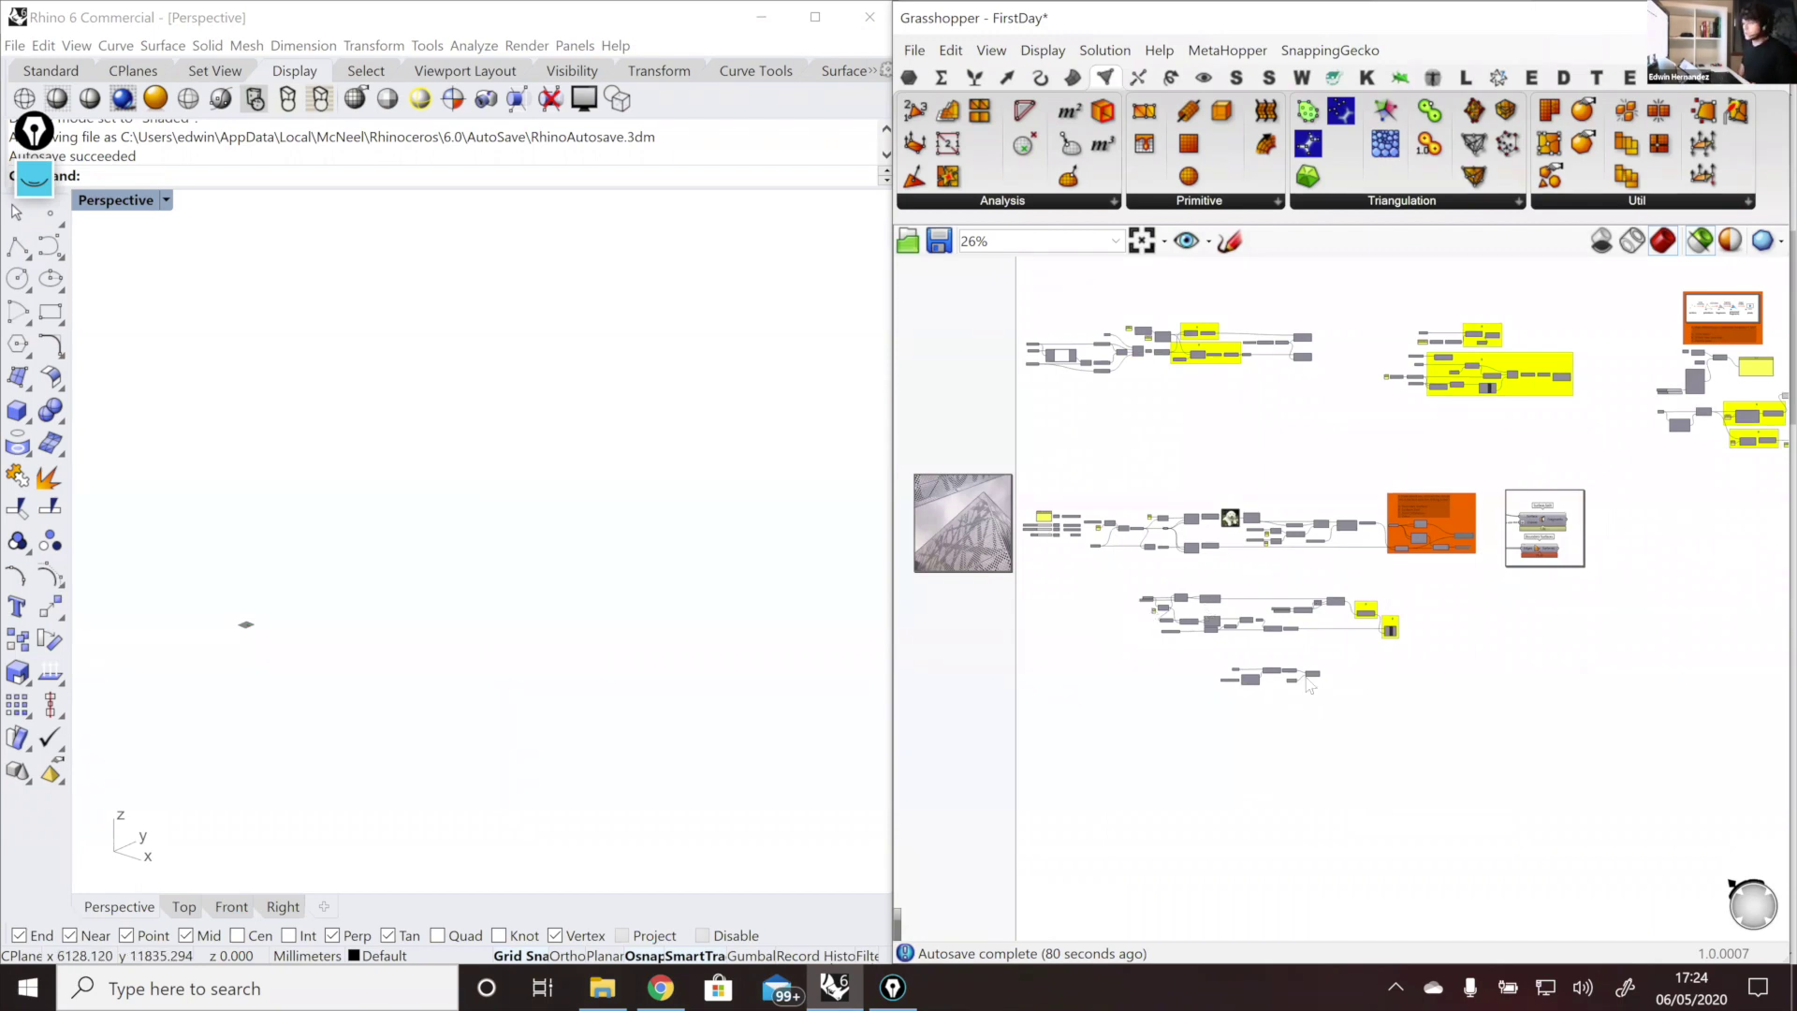
{"action": "scroll", "coordinate": [1286, 621], "scroll_direction": "up", "scroll_amount": 10}
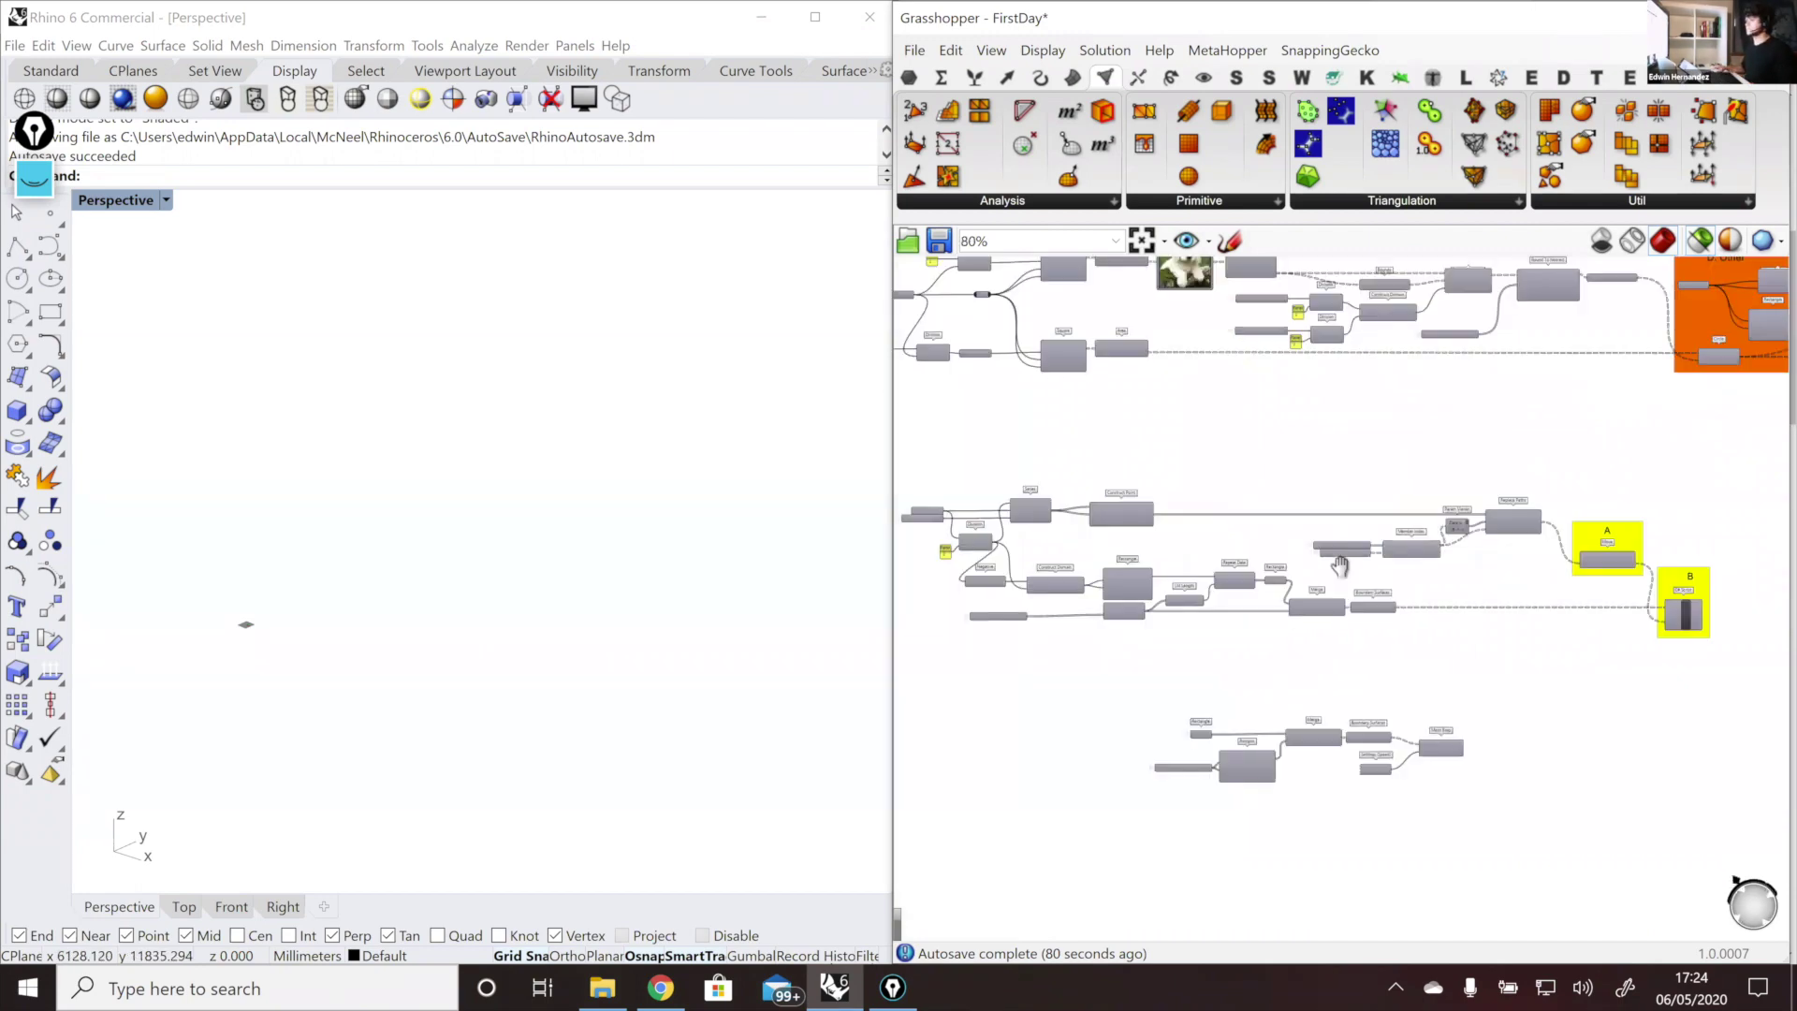
{"action": "left_click", "coordinate": [1205, 632]}
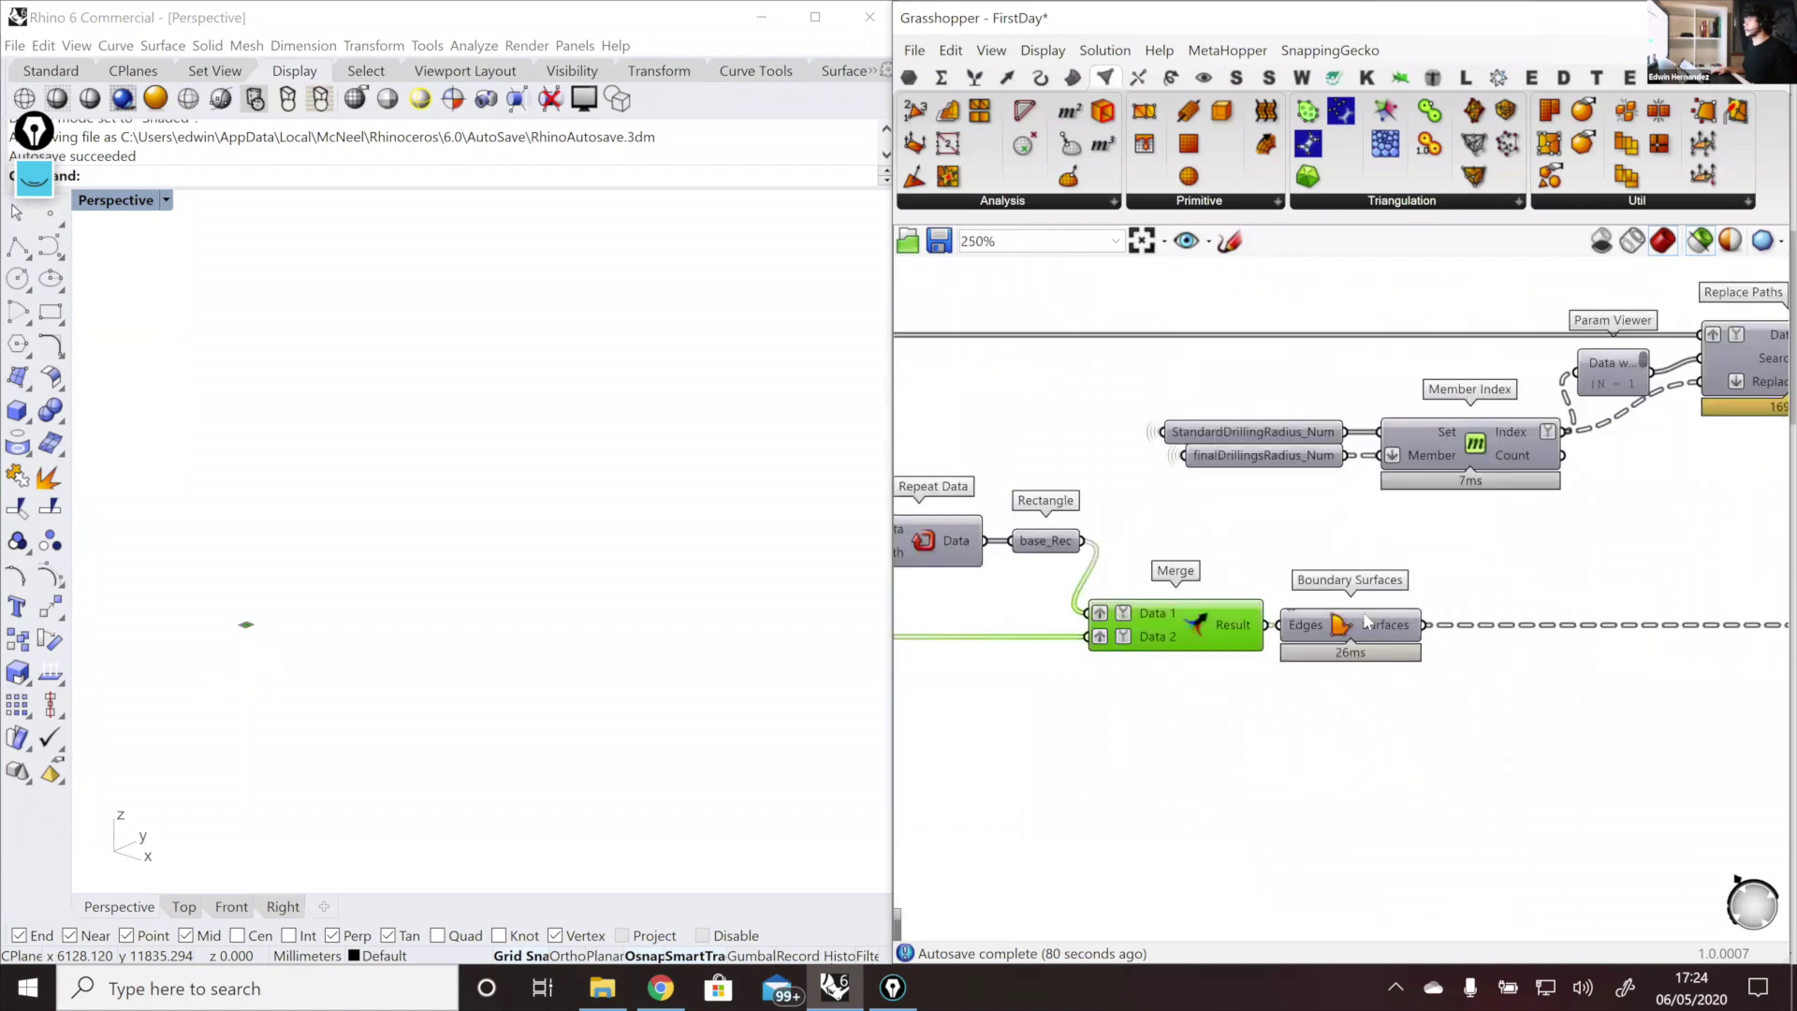
{"action": "left_click", "coordinate": [1368, 623]}
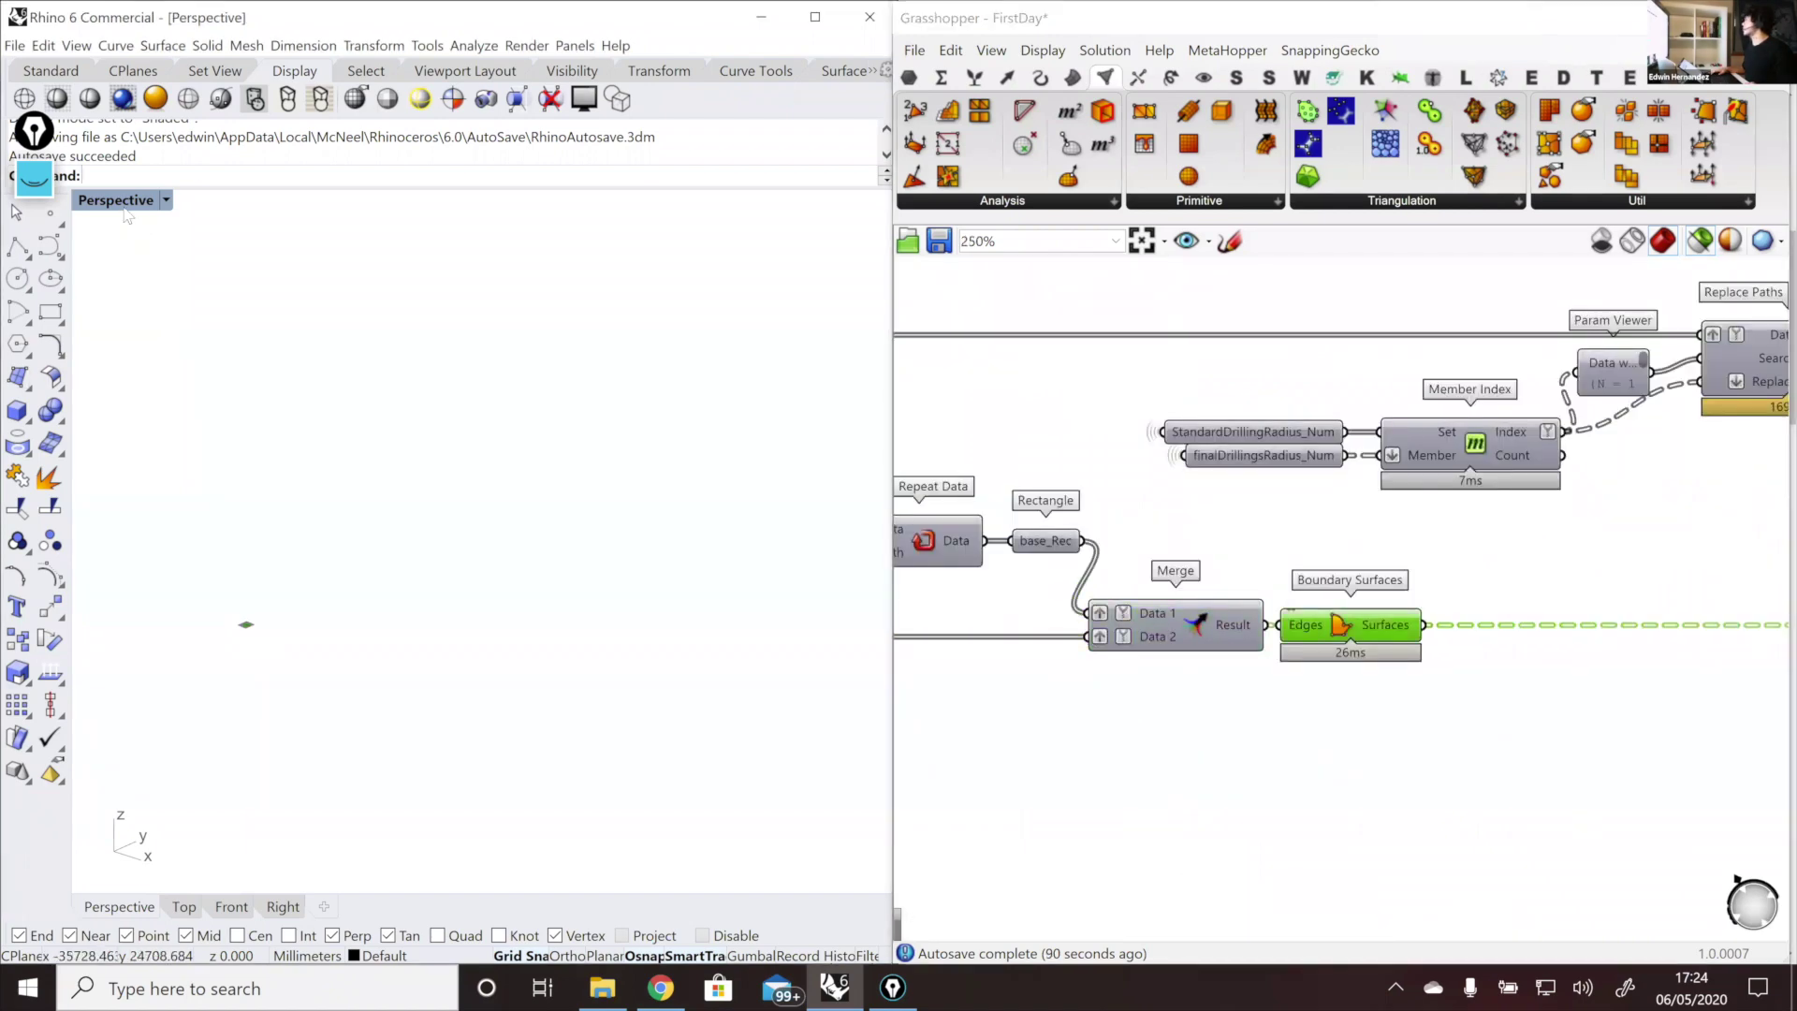
{"action": "key", "text": "ctrl+F1"}
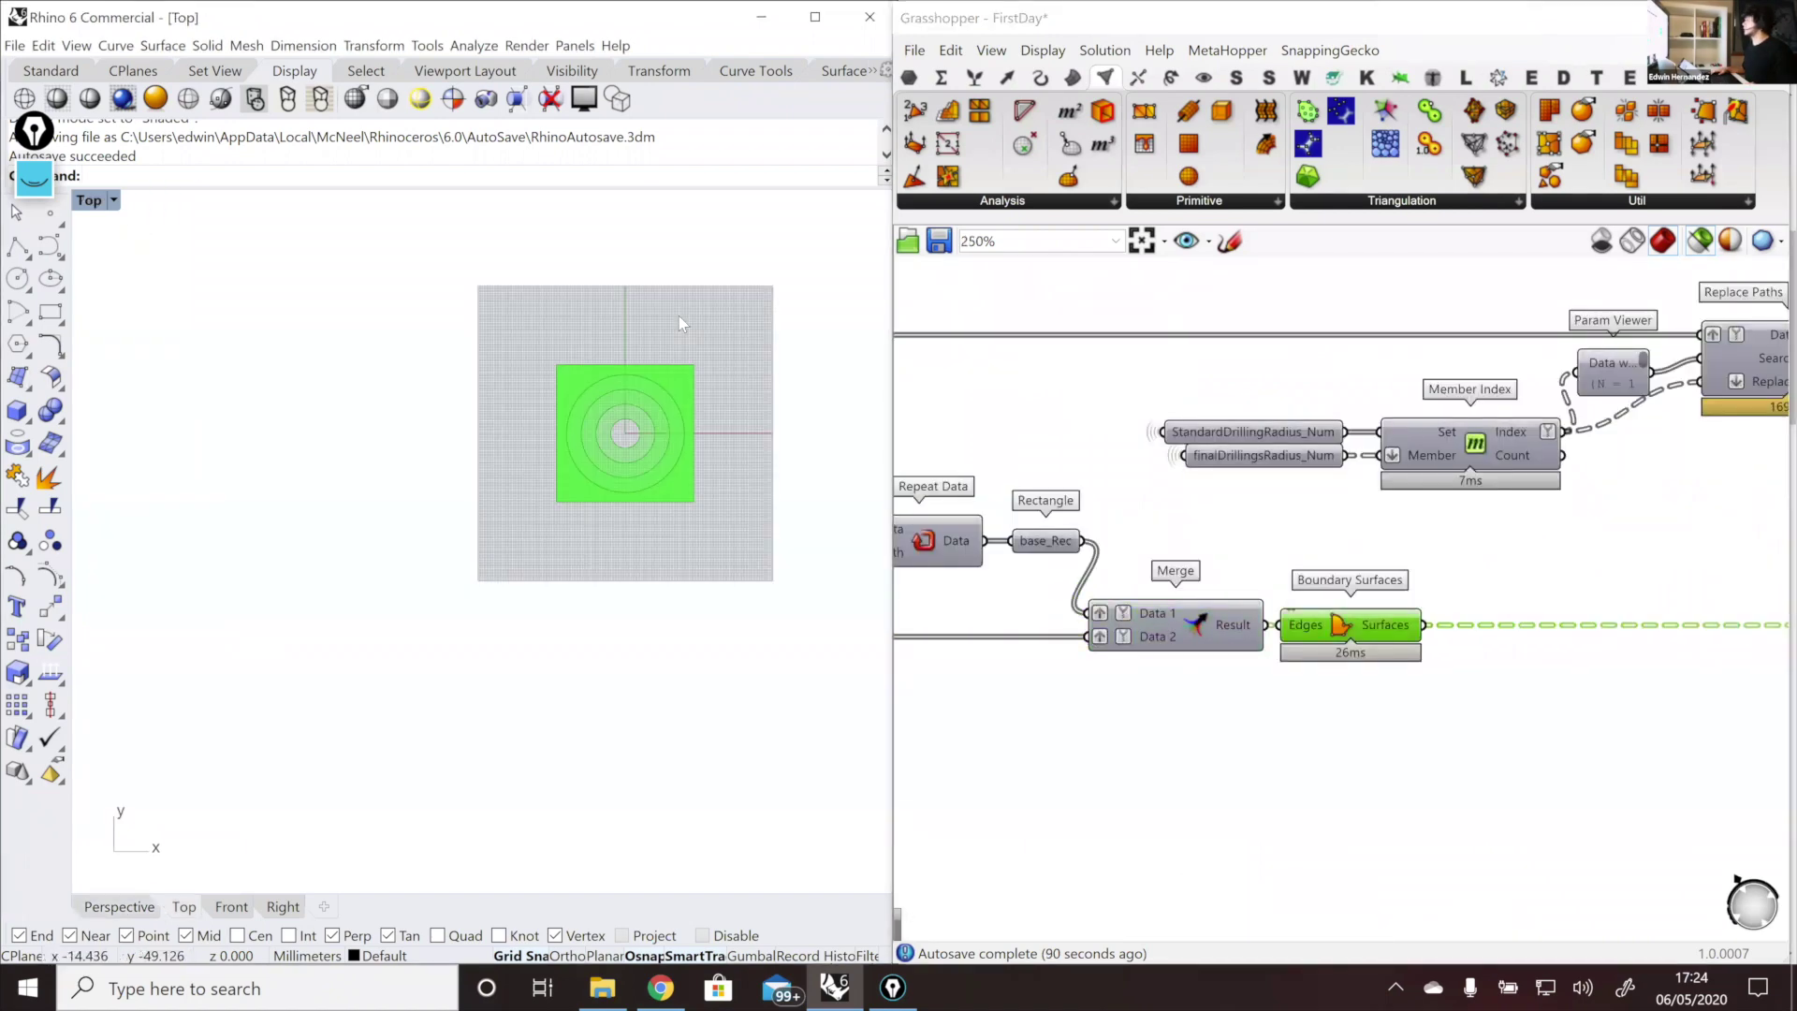
{"action": "scroll", "coordinate": [498, 567], "scroll_direction": "up", "scroll_amount": 1}
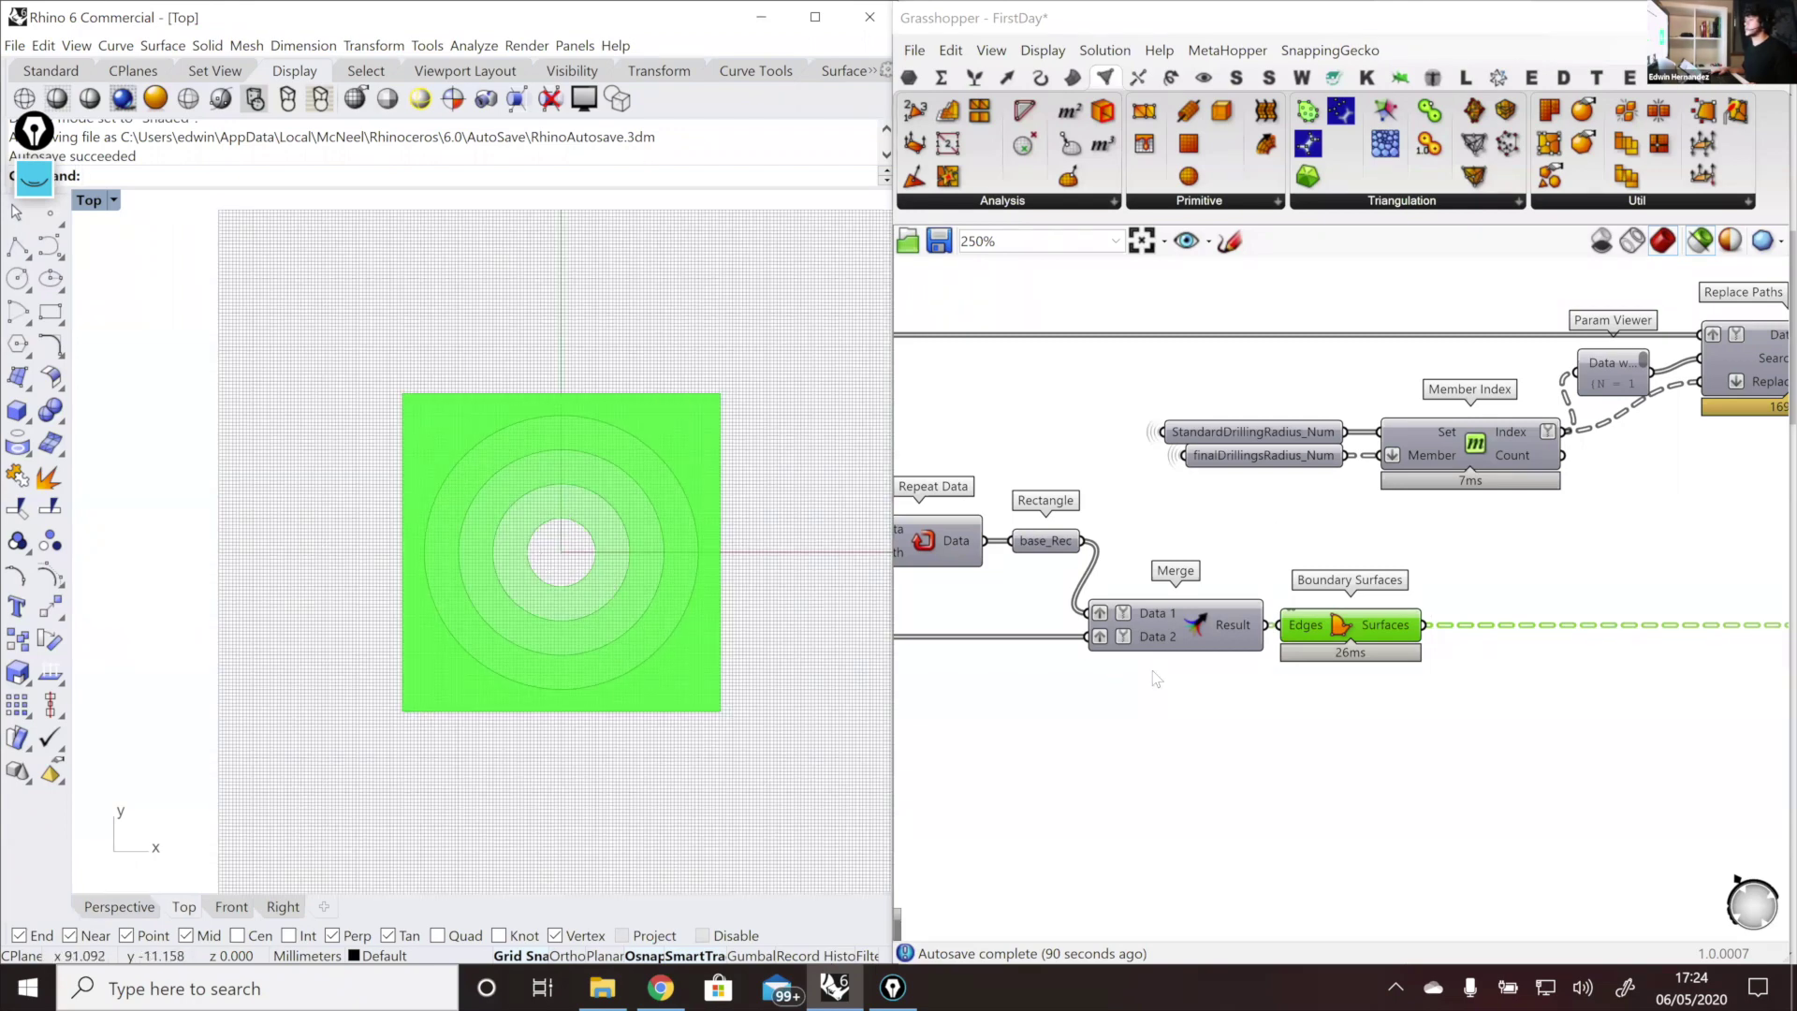
Step: Compare the upper Boundary Surfaces result with the Mesh Brep output of the polygon-based chain below it
{"action": "scroll", "coordinate": [1147, 627], "scroll_direction": "down", "scroll_amount": 3}
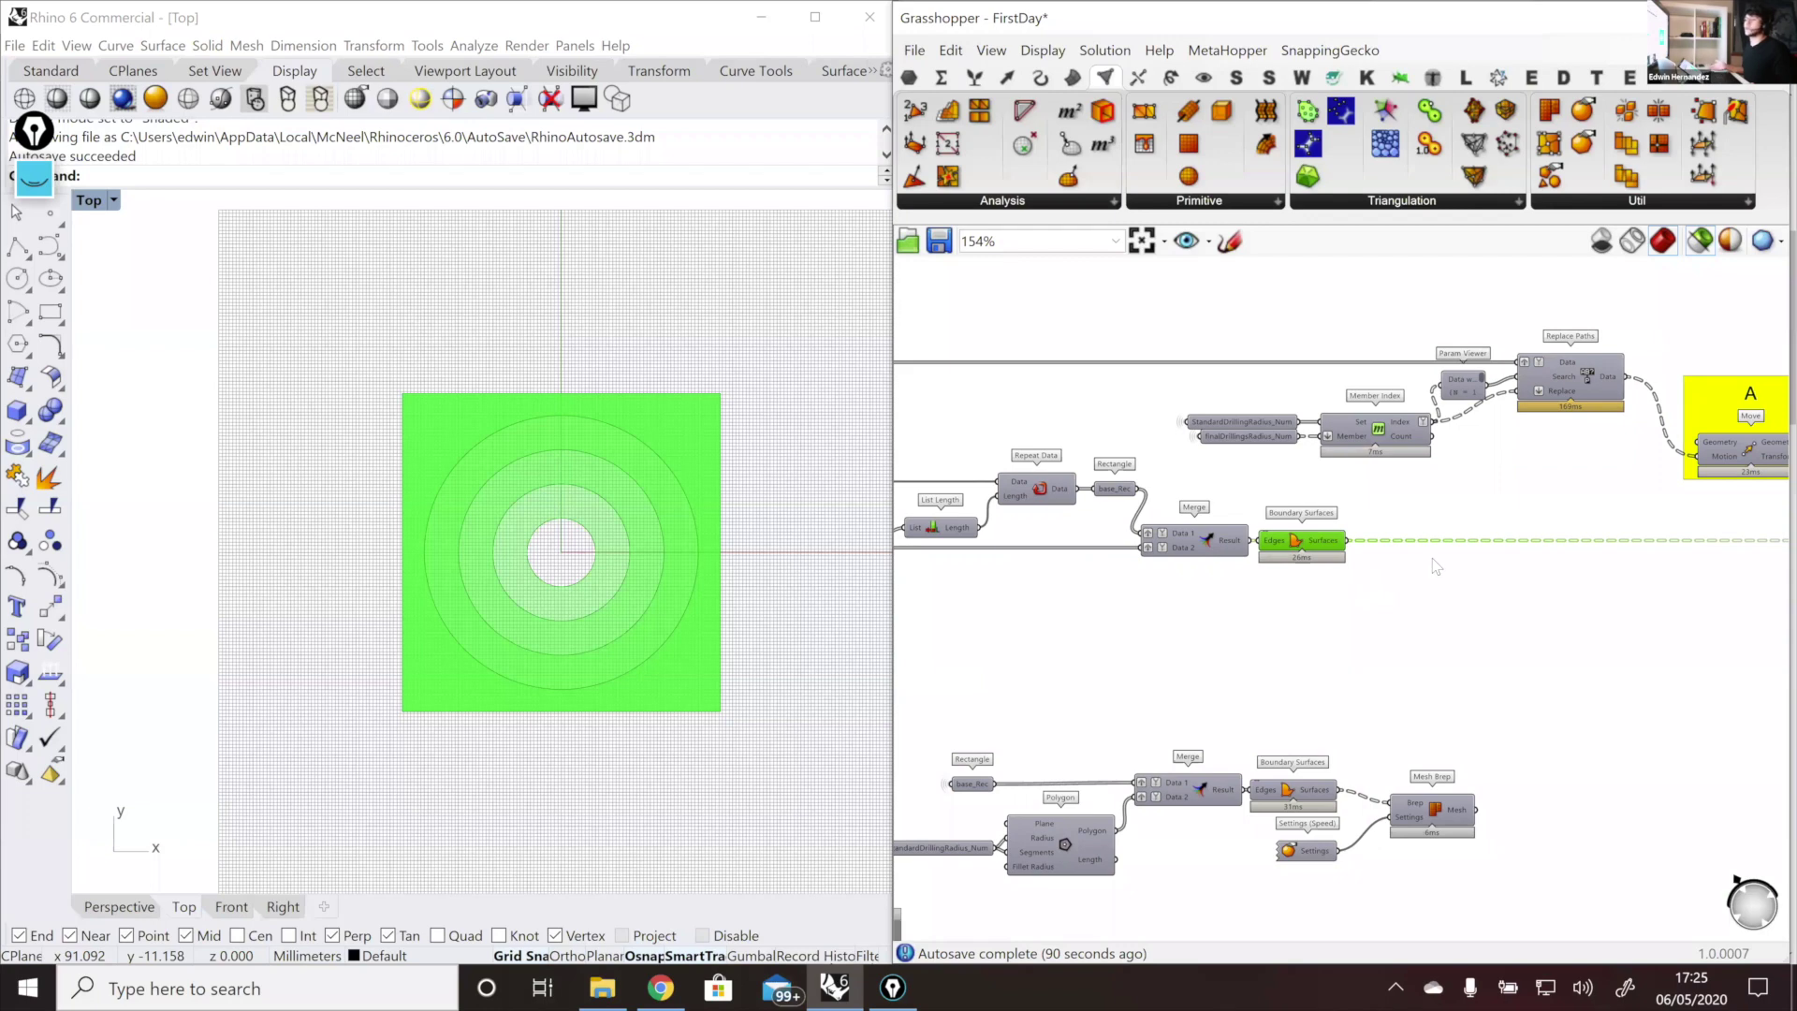
{"action": "right_click_drag", "start_coordinate": [1406, 585], "coordinate": [1396, 509]}
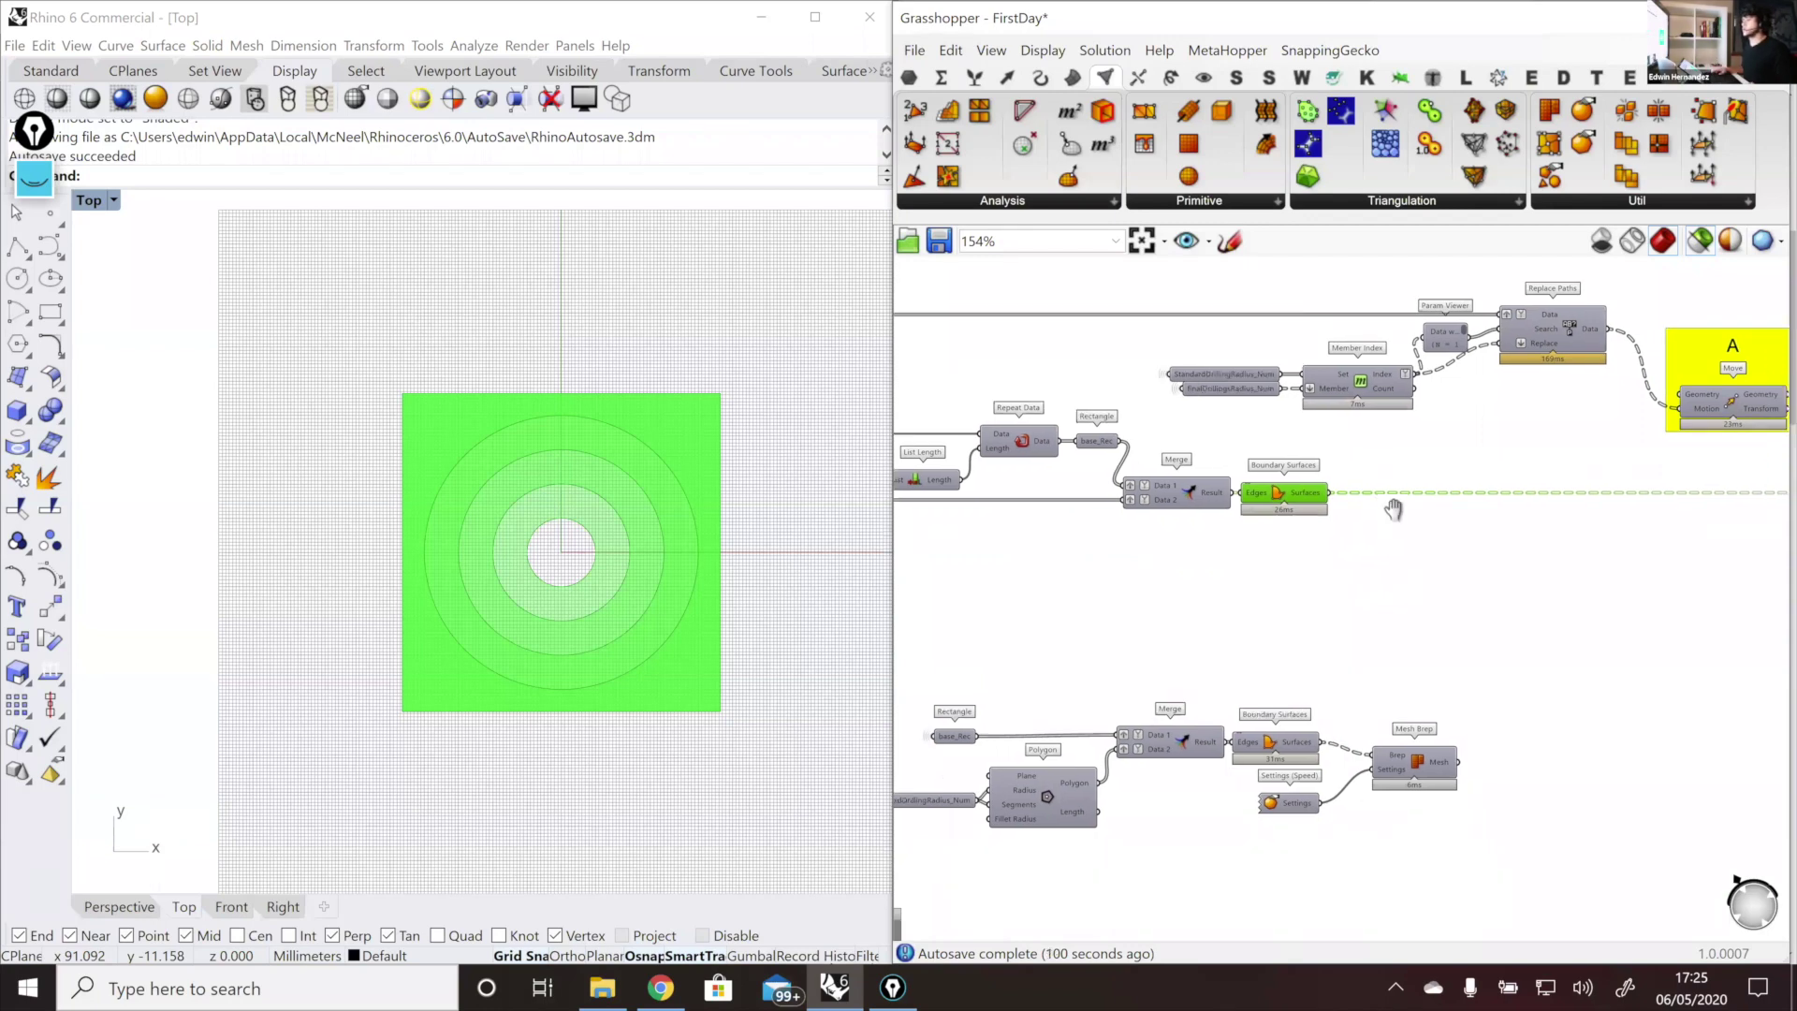
{"action": "left_click", "coordinate": [1427, 735]}
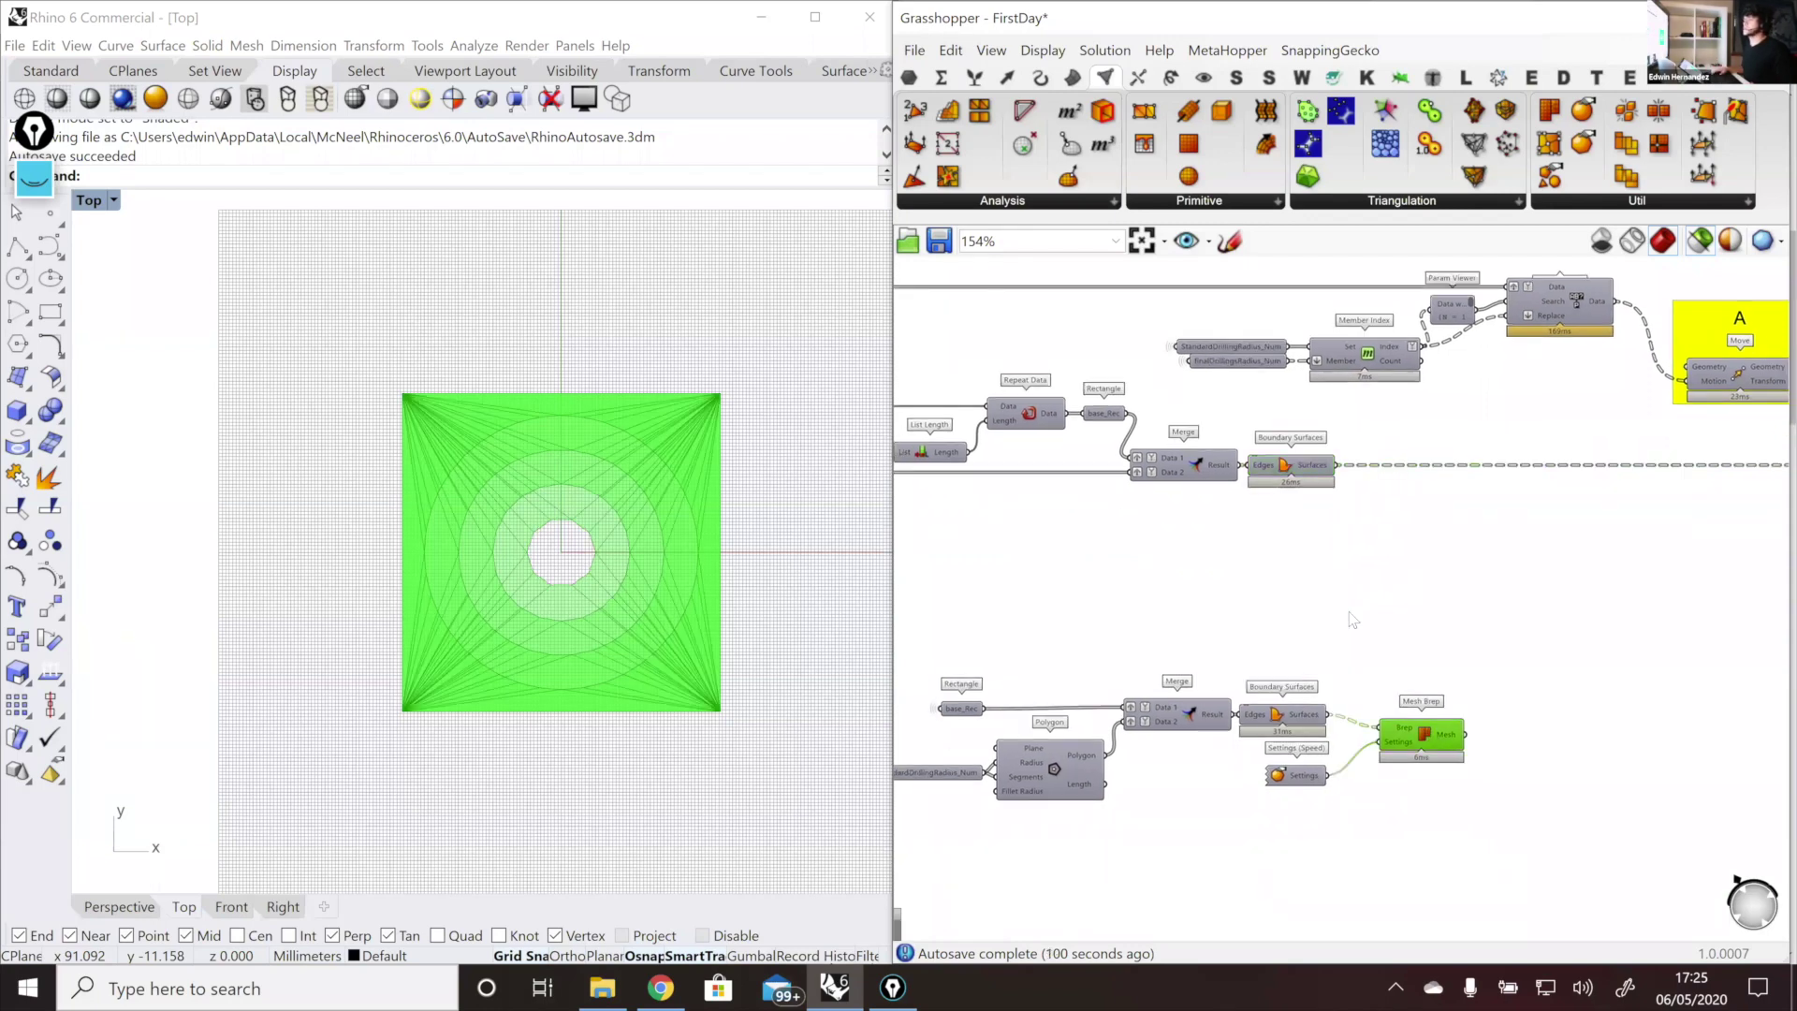
{"action": "left_click", "coordinate": [1297, 465]}
{"action": "left_click", "coordinate": [1393, 721]}
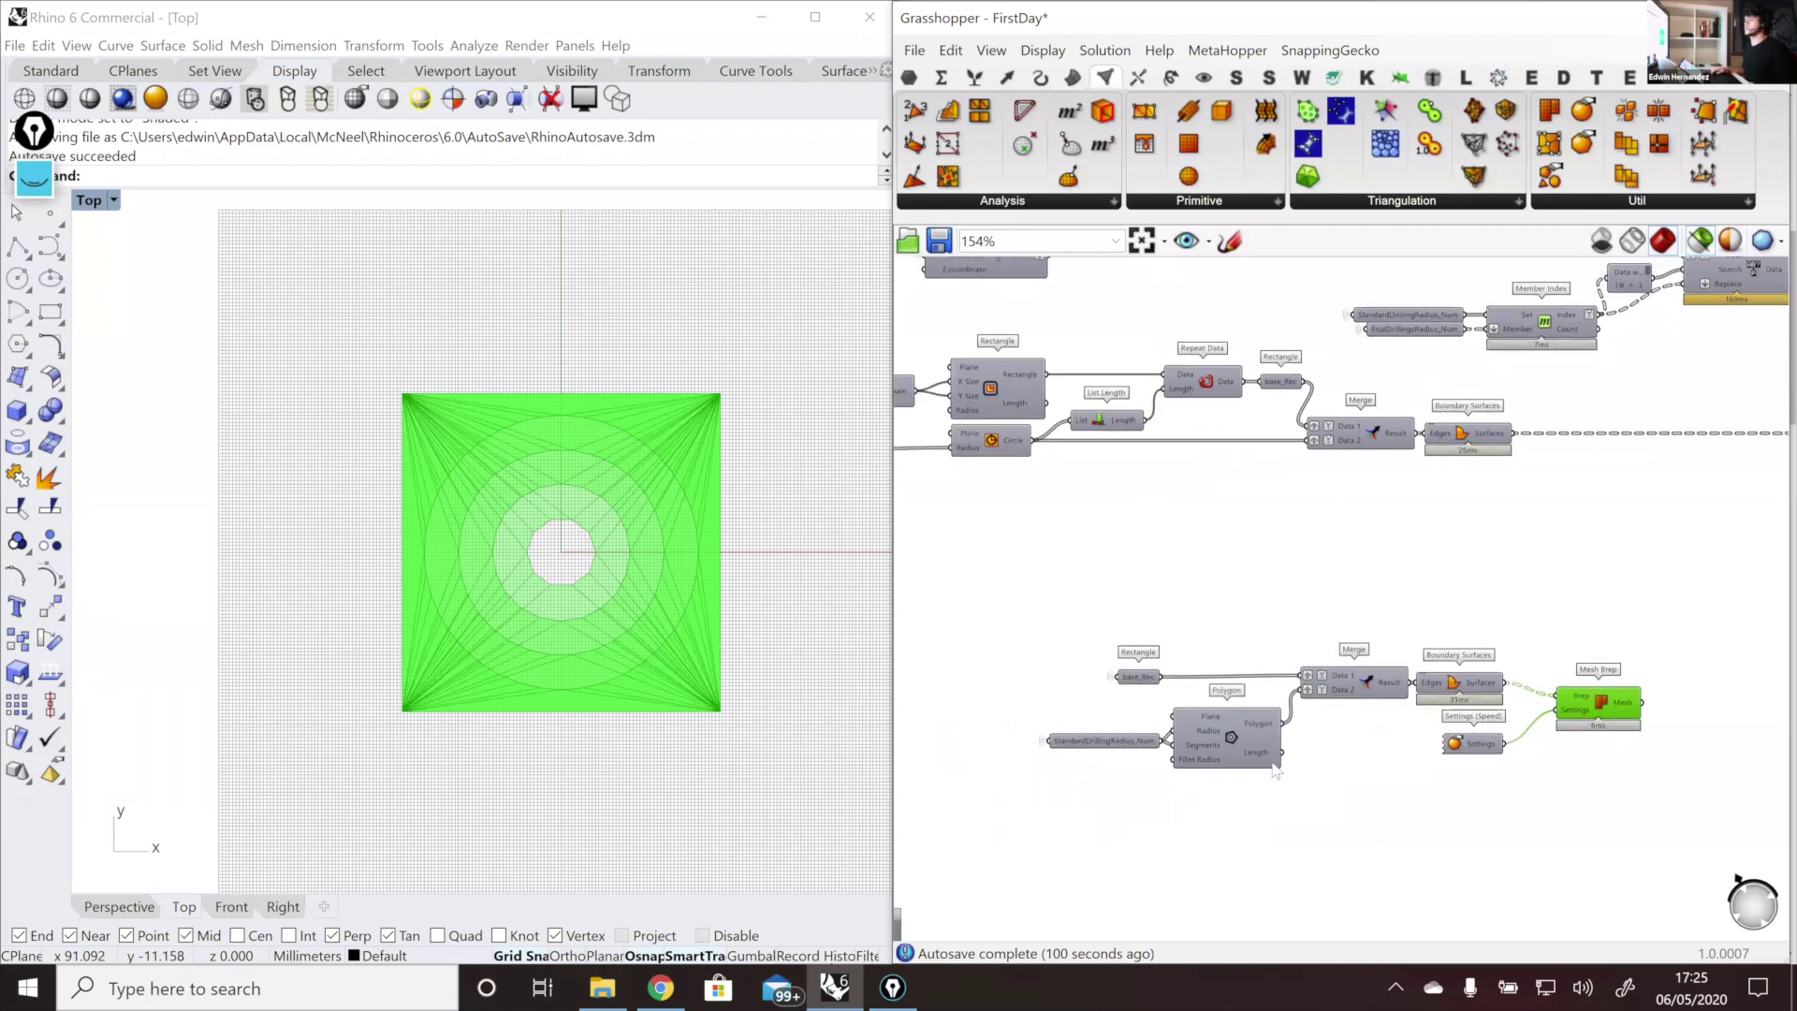
Step: Compare the Circle component's drilling outlines with the polyline outlines from the Polygon component, and inspect the Polygon output data
{"action": "scroll", "coordinate": [1312, 739], "scroll_direction": "up", "scroll_amount": 2}
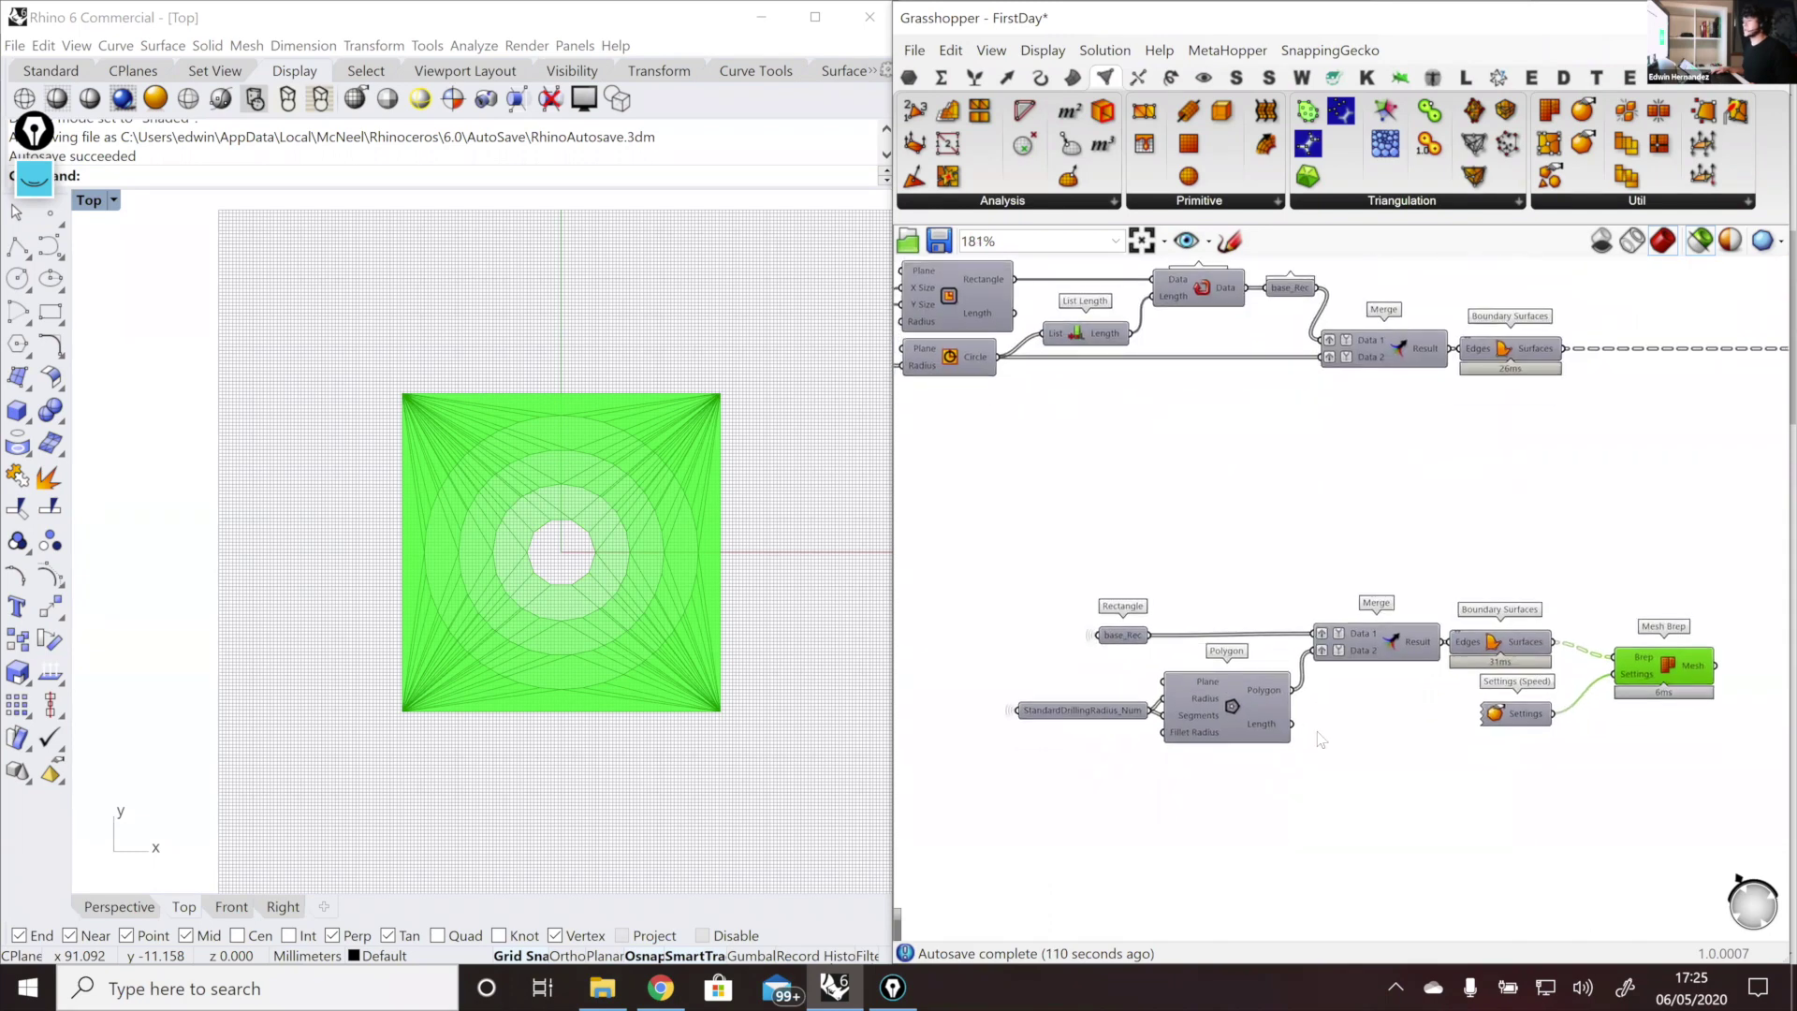
{"action": "scroll", "coordinate": [1320, 740], "scroll_direction": "up", "scroll_amount": 2}
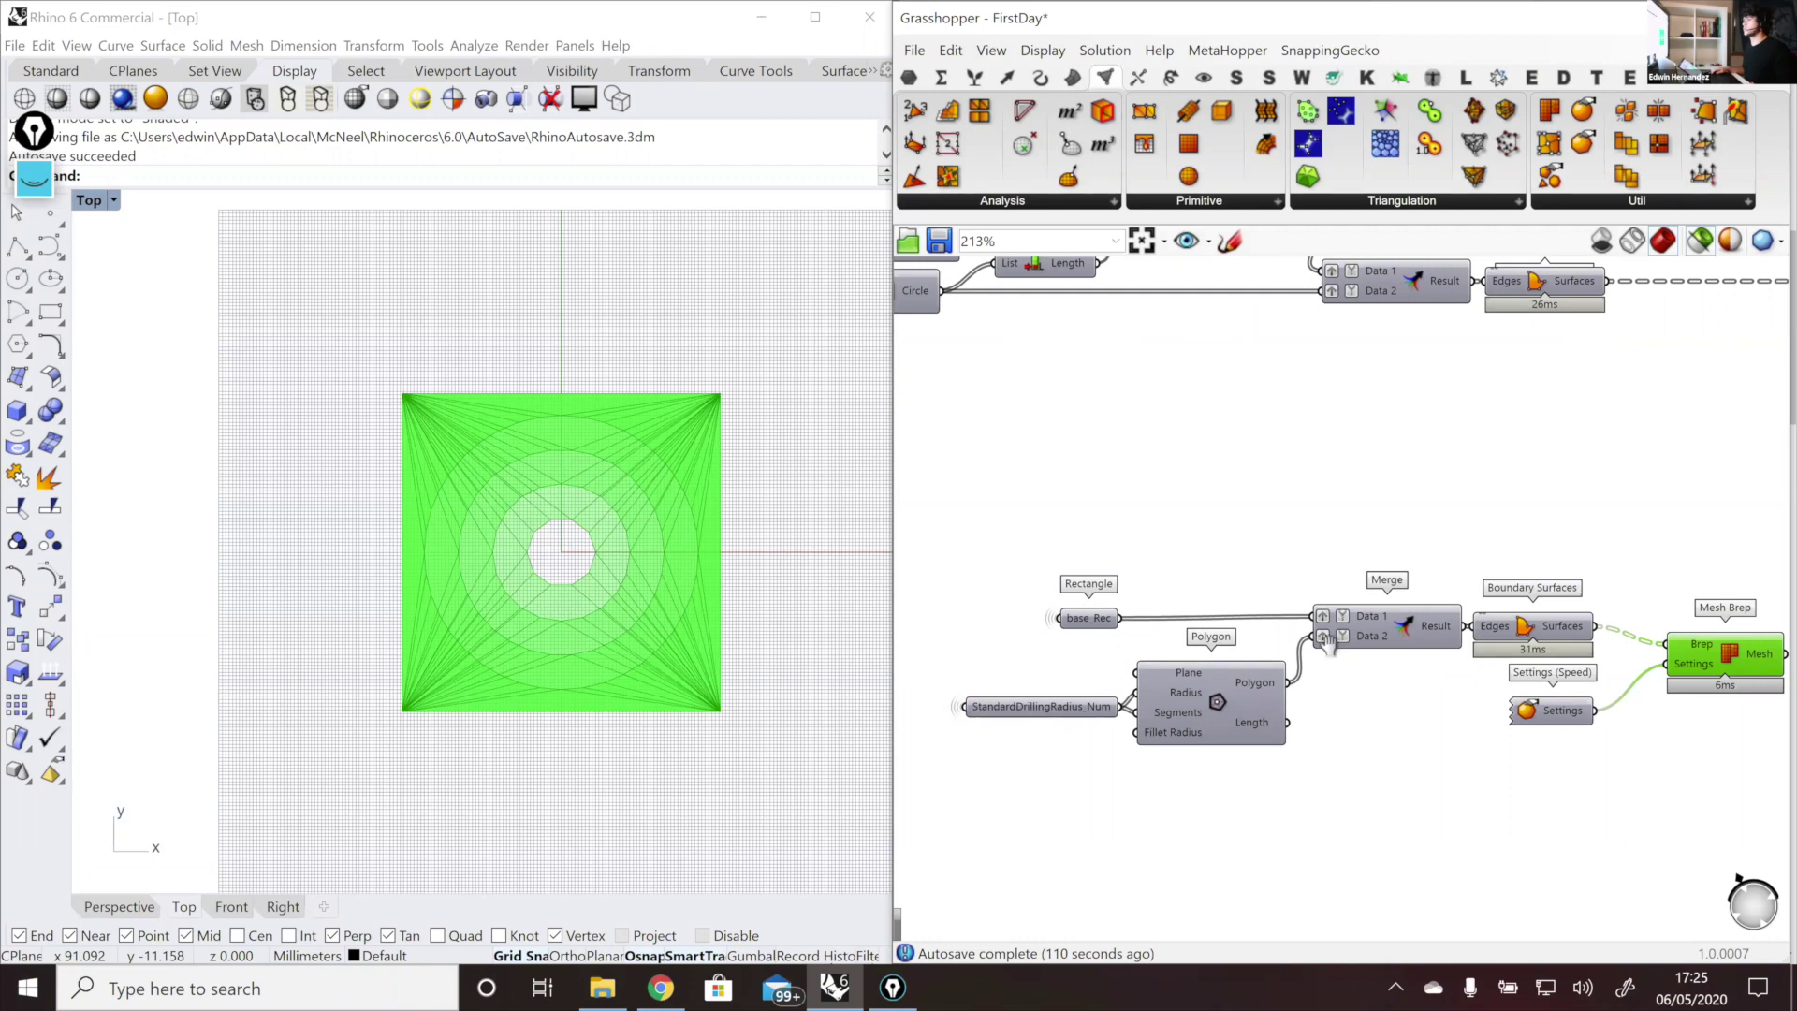
{"action": "scroll", "coordinate": [1329, 646], "scroll_direction": "down", "scroll_amount": 2}
{"action": "left_click", "coordinate": [1109, 440]}
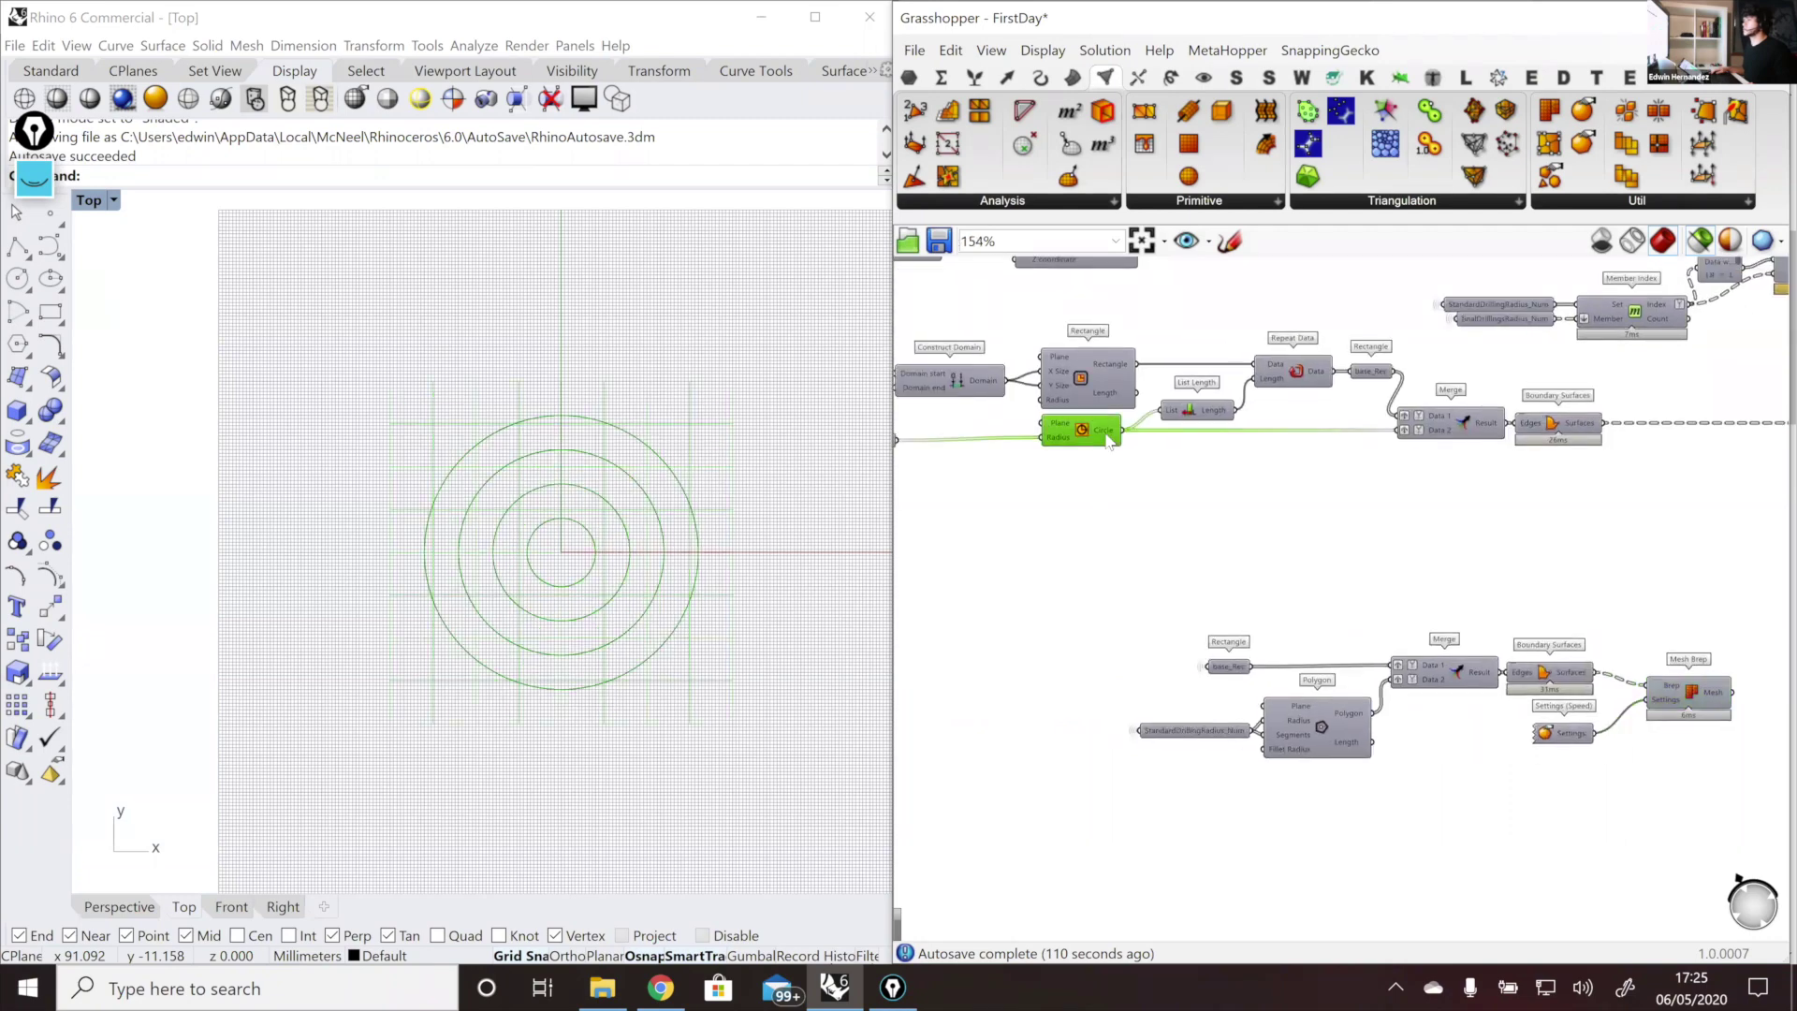
{"action": "scroll", "coordinate": [1332, 710], "scroll_direction": "up", "scroll_amount": 2}
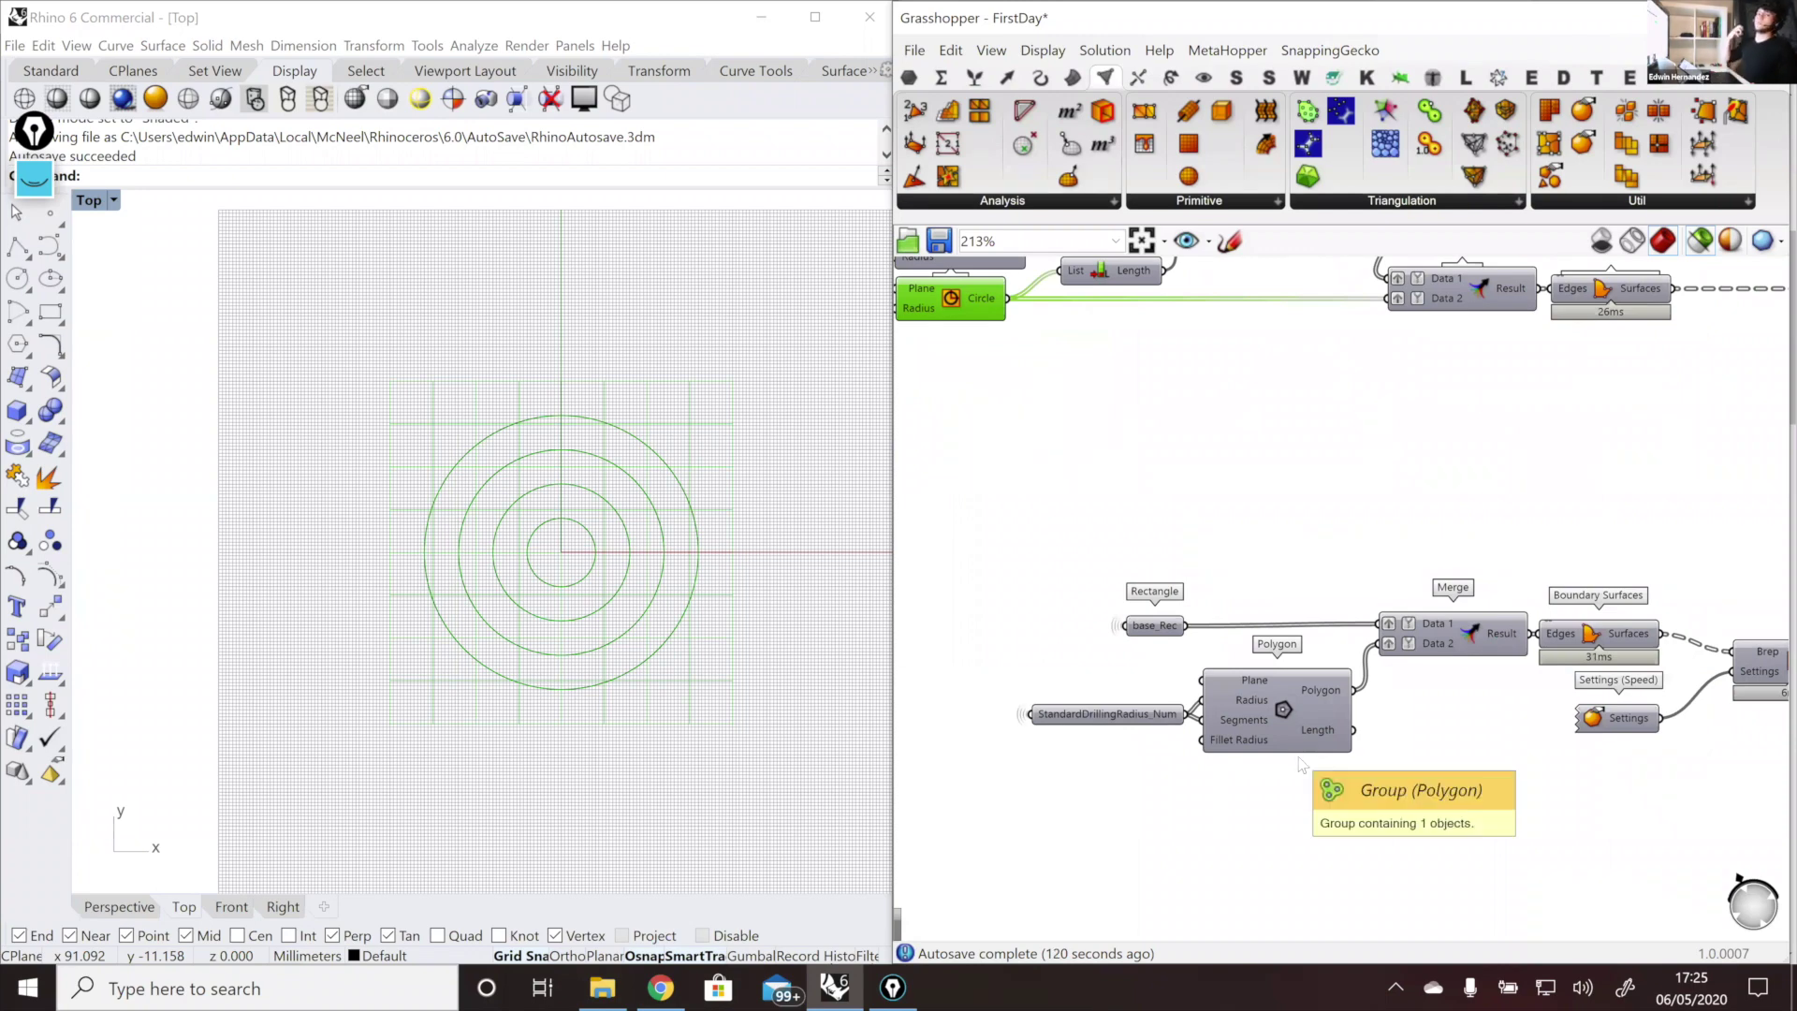
{"action": "left_click", "coordinate": [1293, 709]}
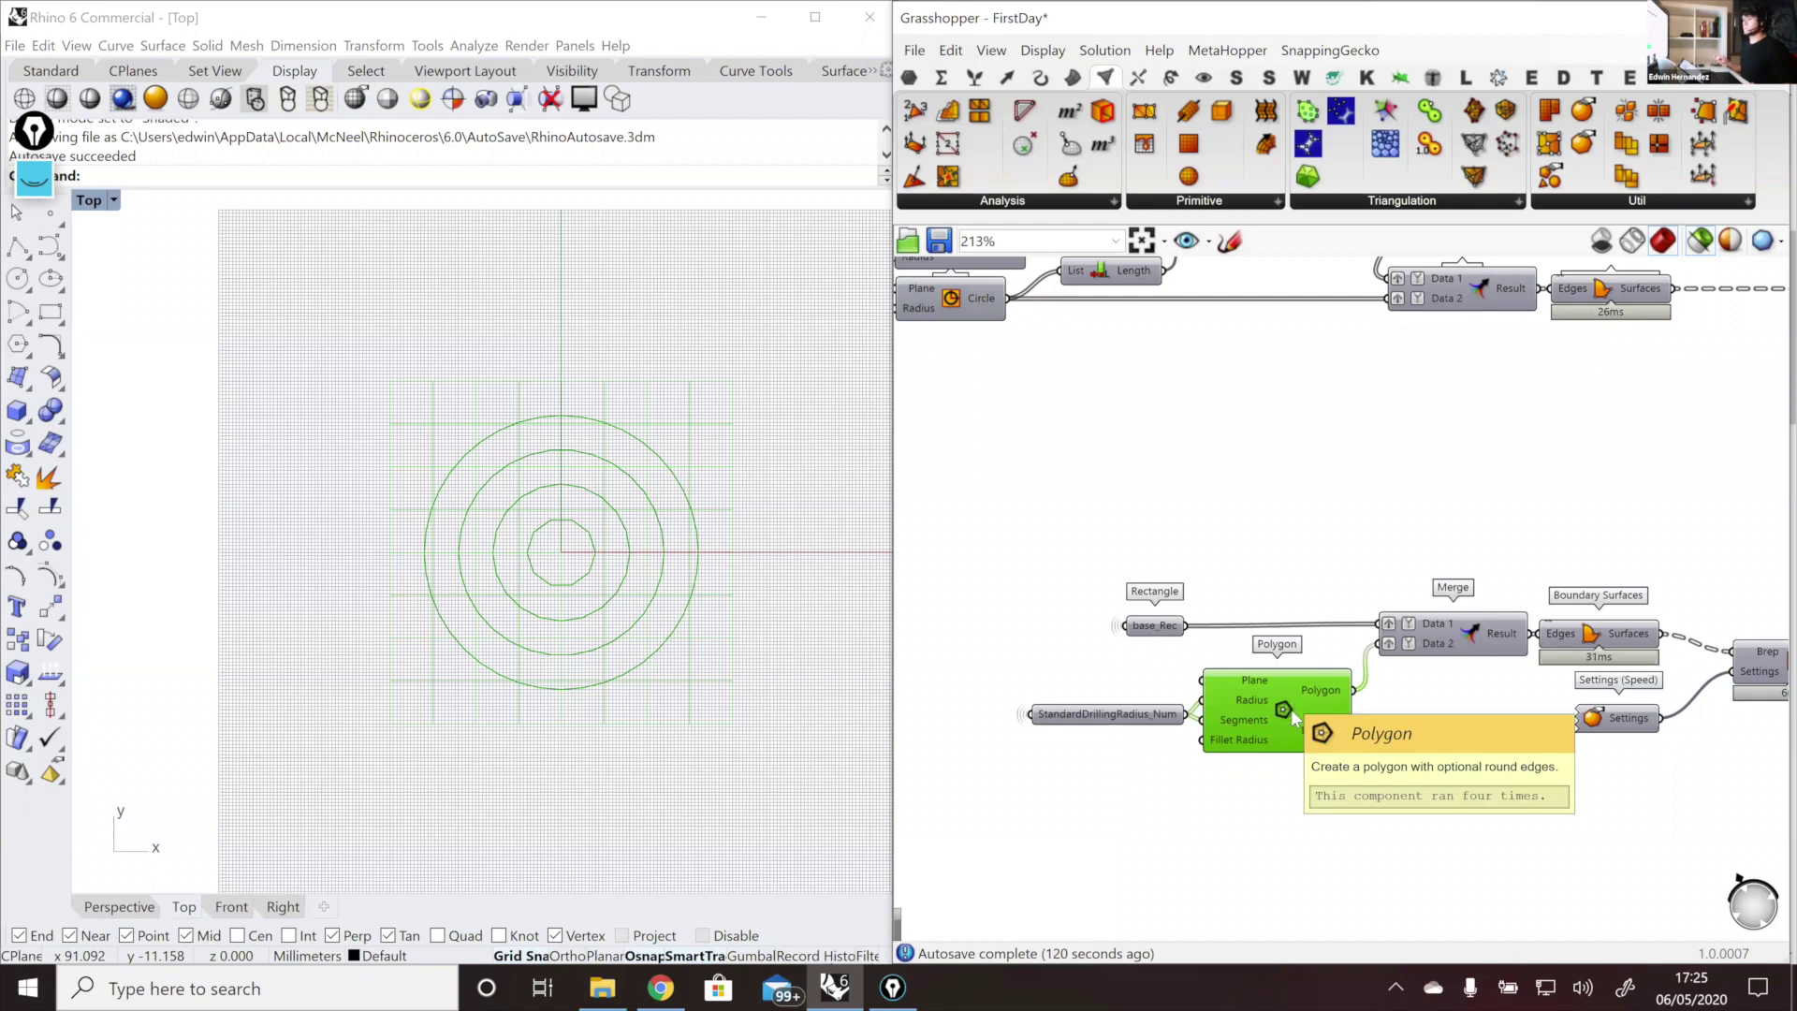
{"action": "scroll", "coordinate": [1290, 709], "scroll_direction": "up", "scroll_amount": 1}
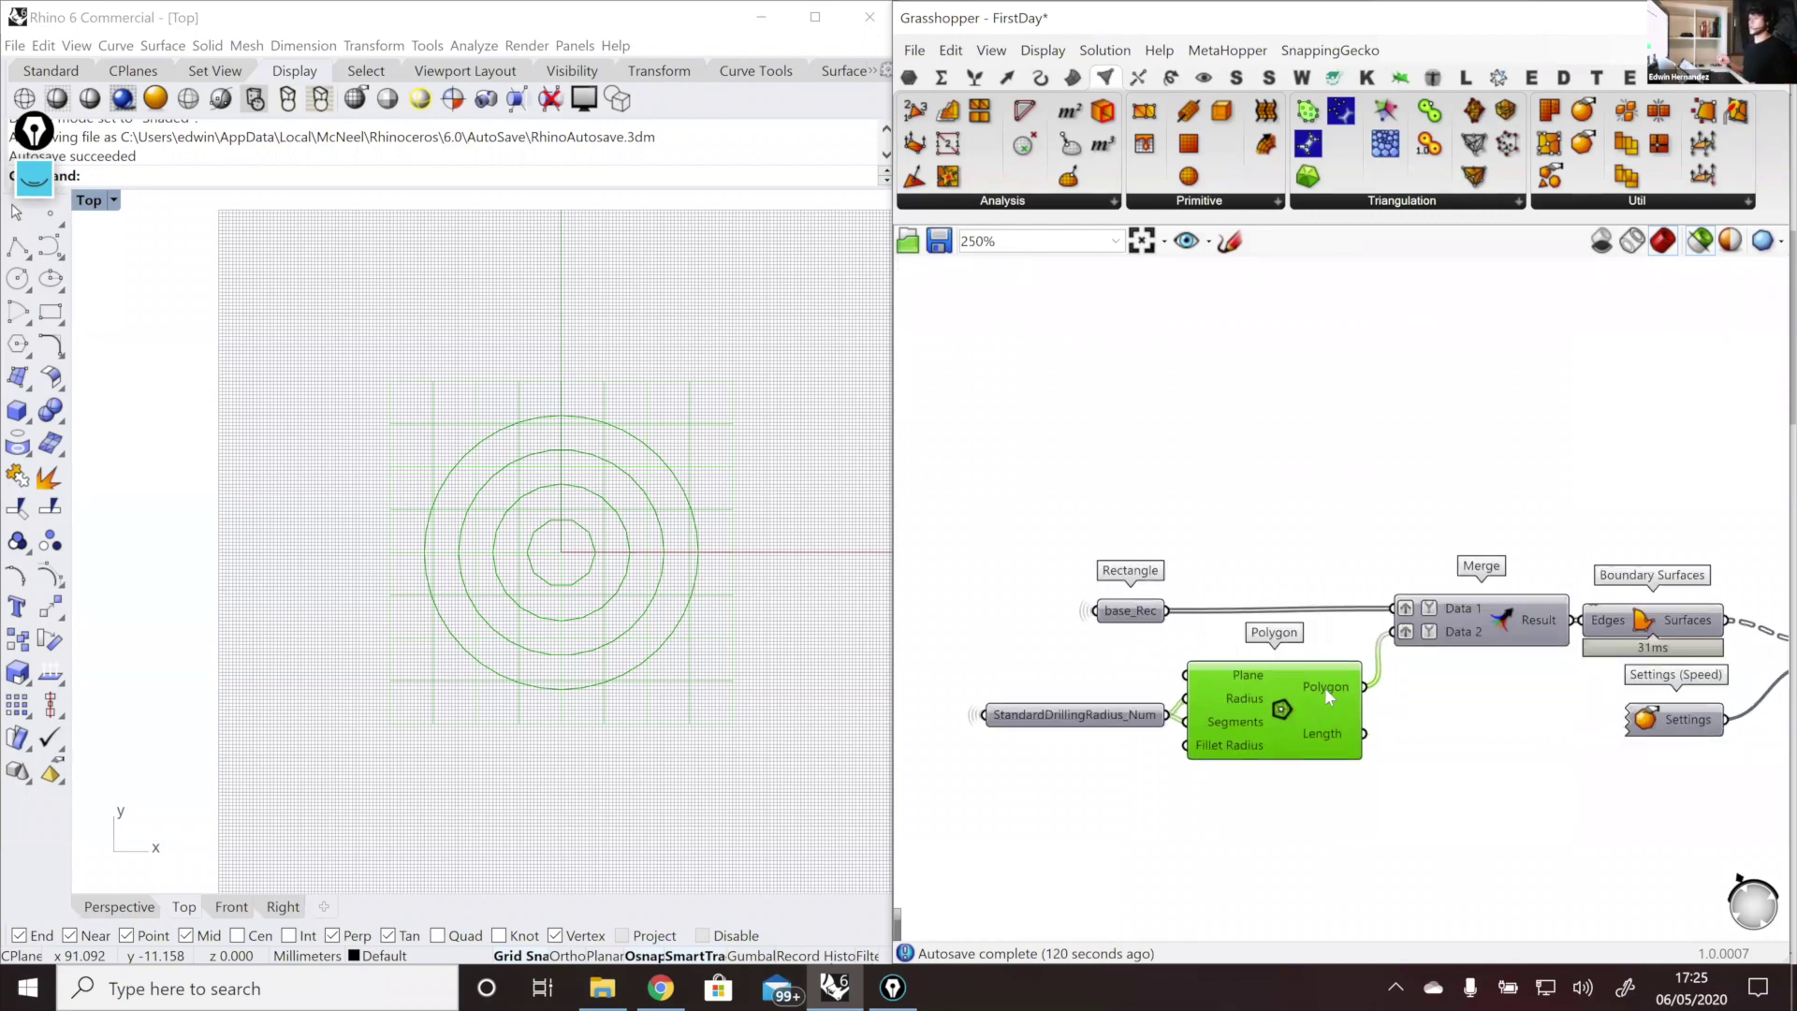
{"action": "mouse_move", "coordinate": [1325, 690]}
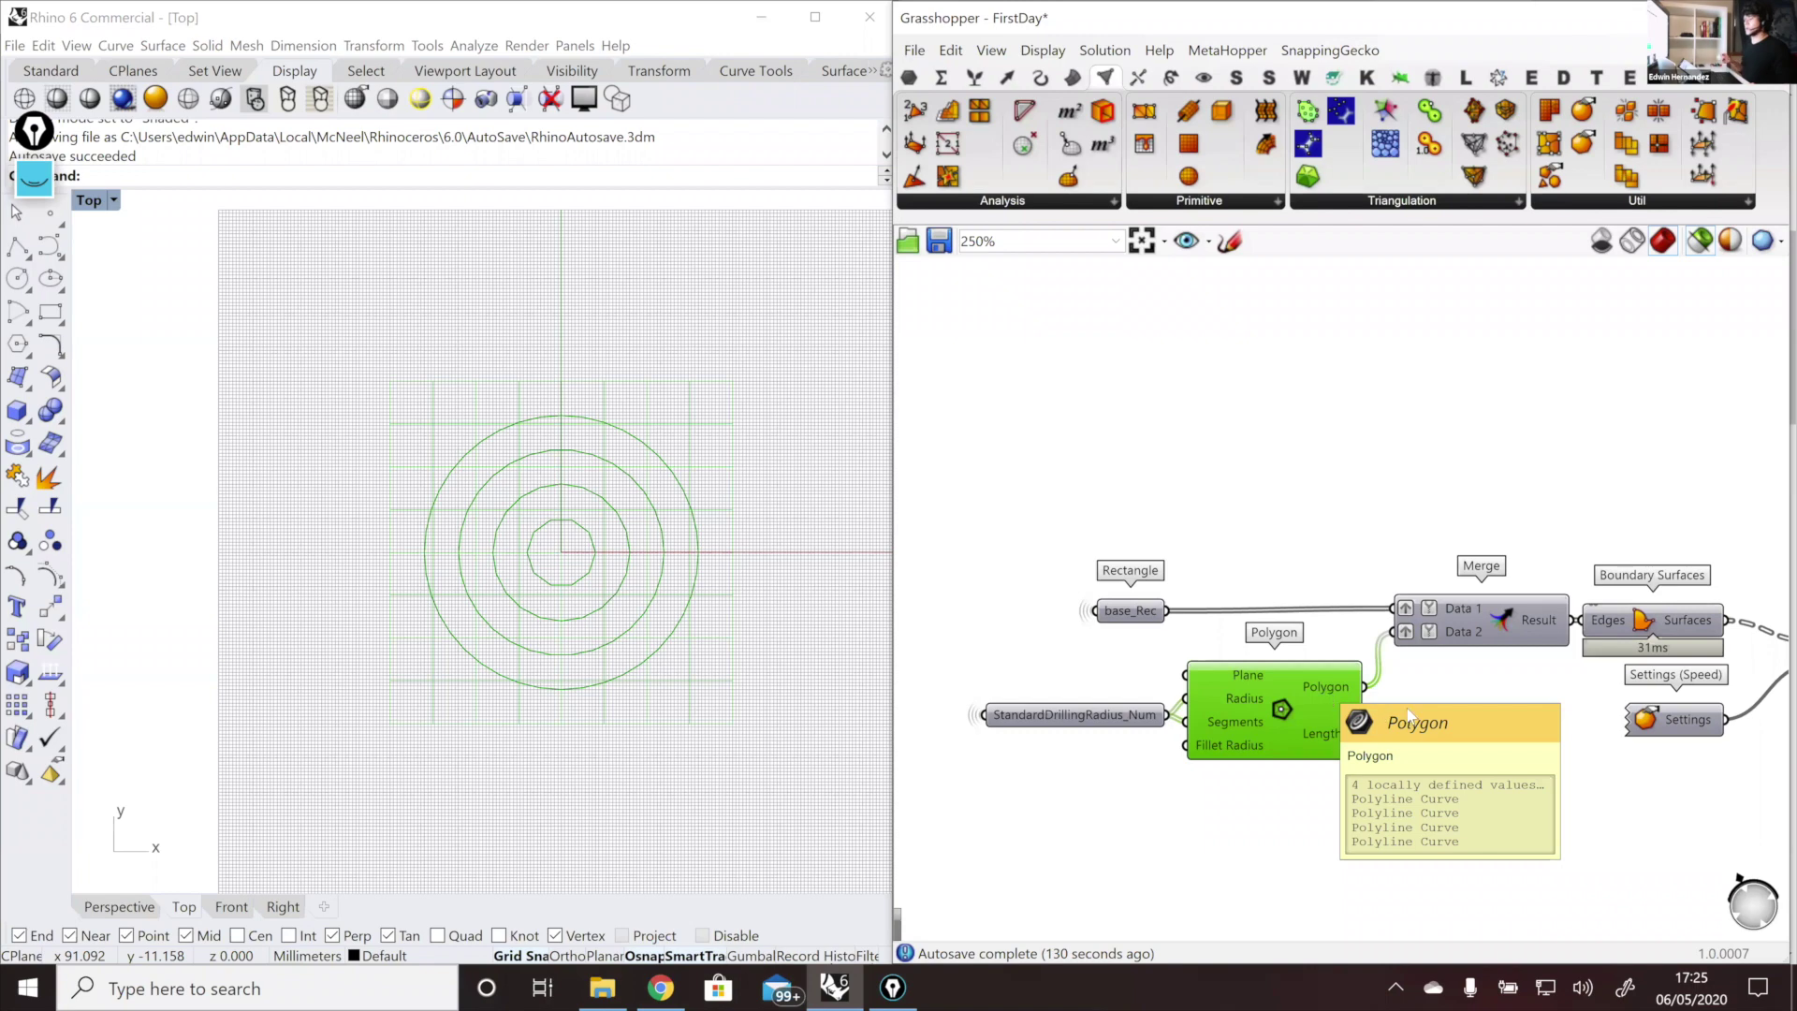
{"action": "right_click_drag", "start_coordinate": [1325, 690], "coordinate": [1225, 636]}
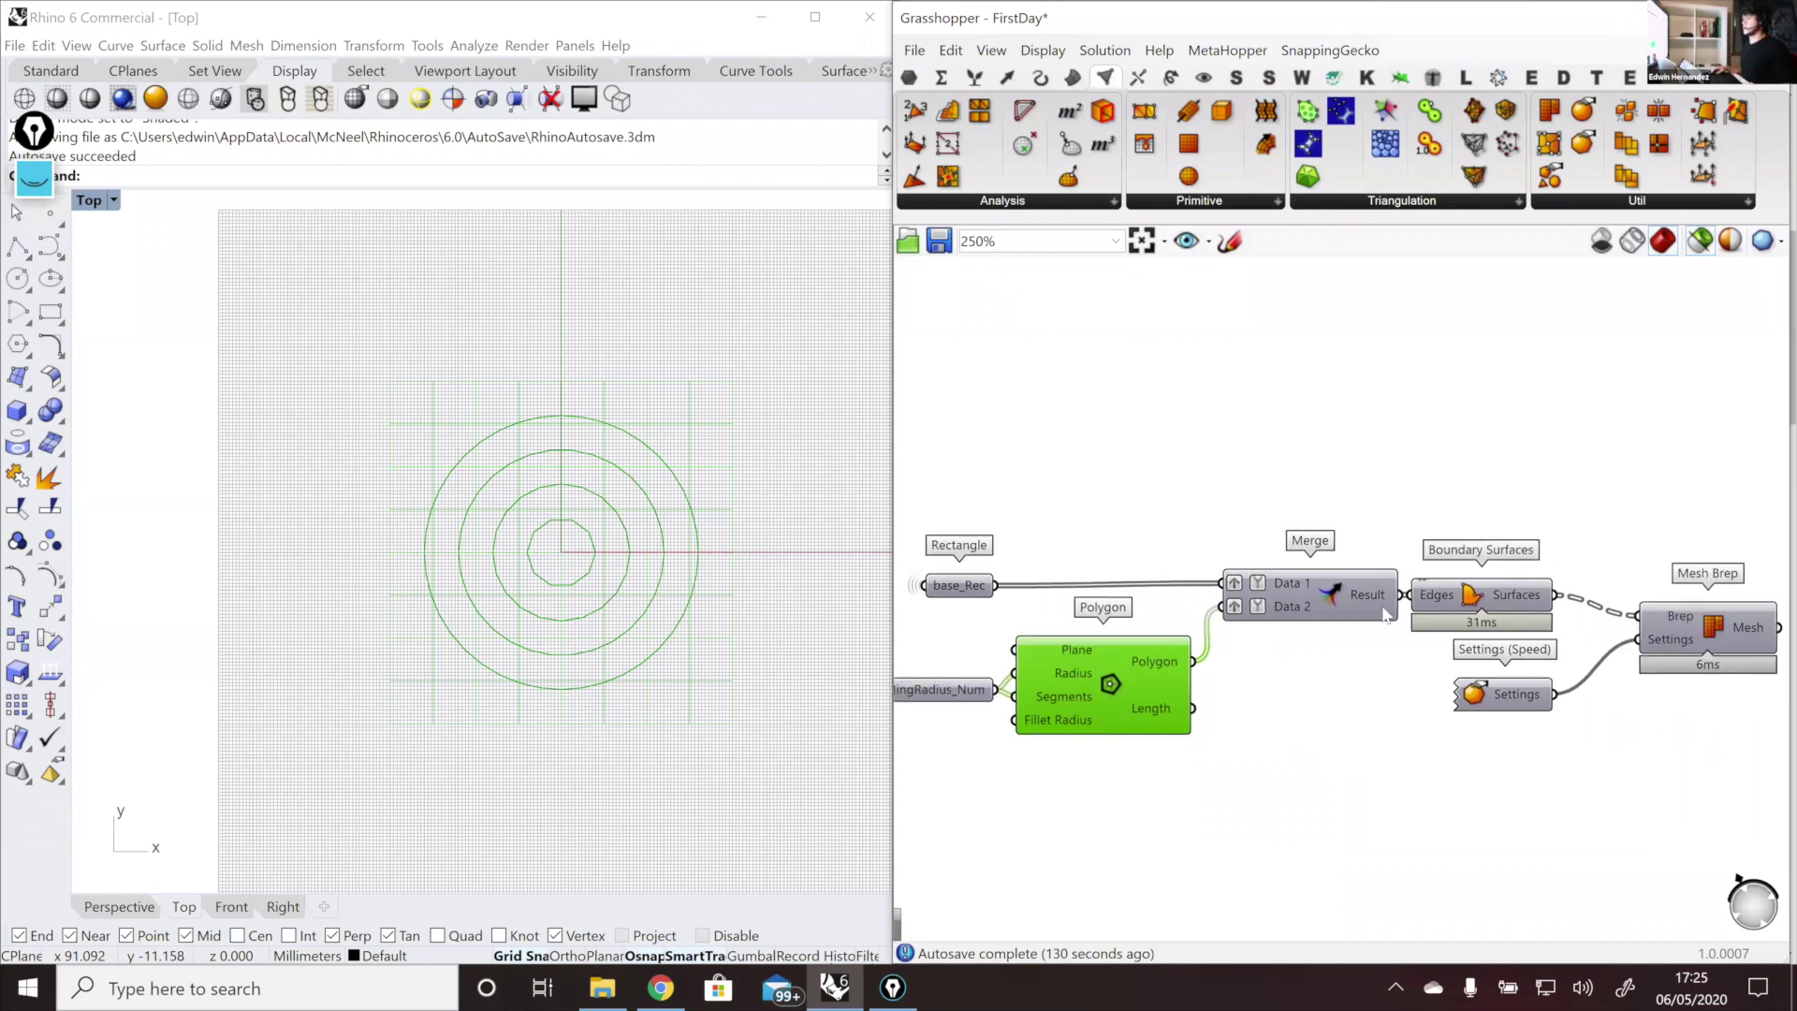
Step: Follow the polygon chain through Boundary Surfaces to Mesh Brep and examine the mesh faces around the drilling holes up close
{"action": "left_click", "coordinate": [1486, 595]}
{"action": "right_click_drag", "start_coordinate": [1550, 559], "coordinate": [1416, 543]}
{"action": "left_click", "coordinate": [1578, 606]}
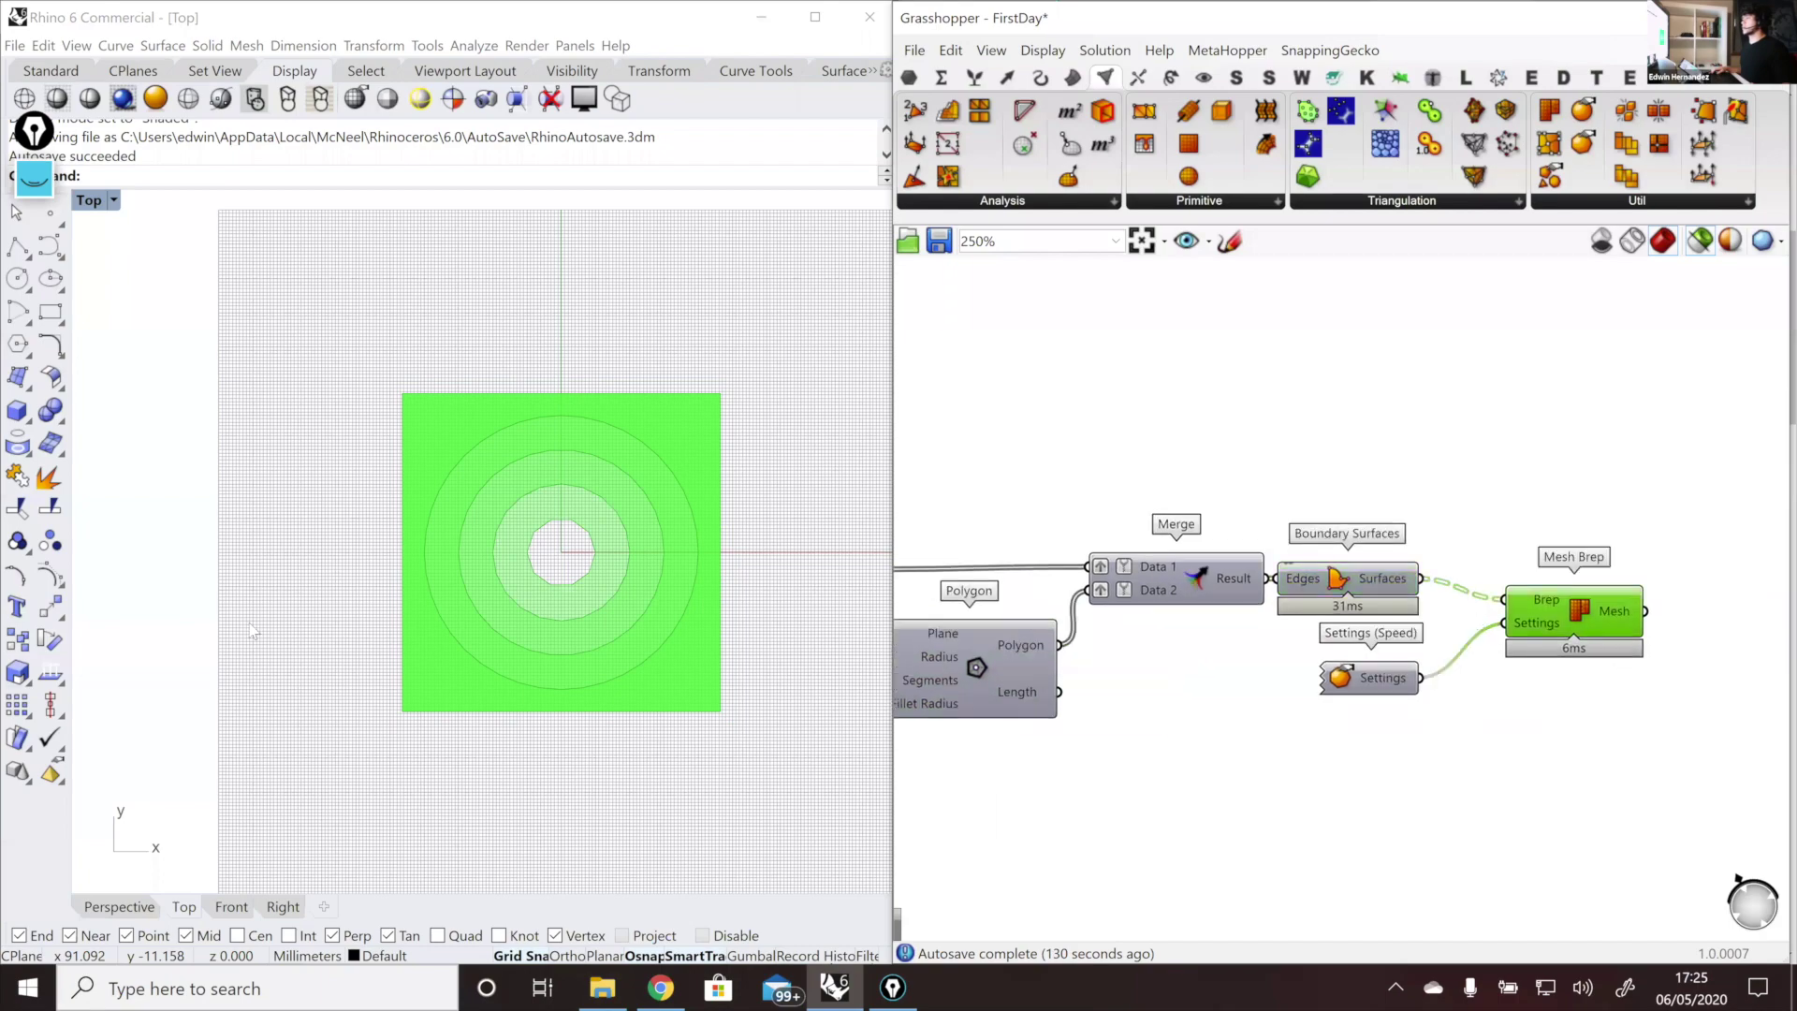
{"action": "scroll", "coordinate": [634, 571], "scroll_direction": "up", "scroll_amount": 2}
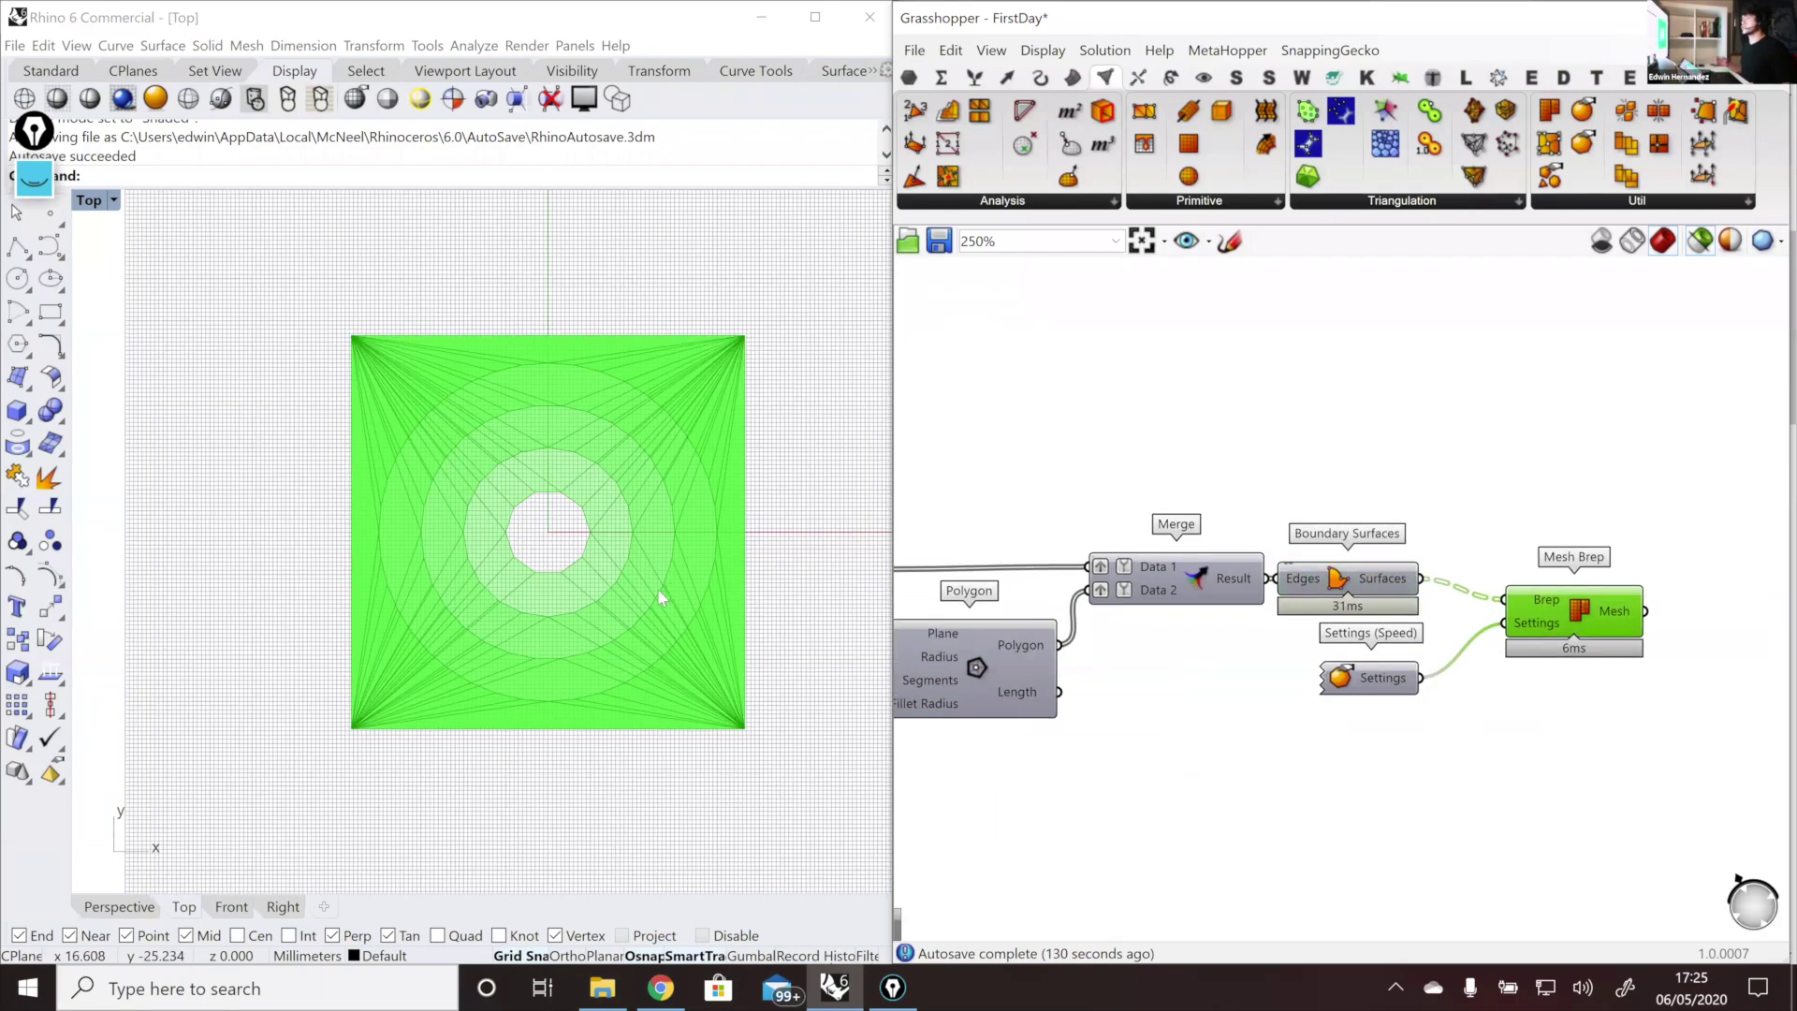
{"action": "scroll", "coordinate": [638, 620], "scroll_direction": "up", "scroll_amount": 4}
{"action": "right_click_drag", "start_coordinate": [626, 639], "coordinate": [654, 667]}
{"action": "right_click_drag", "start_coordinate": [975, 666], "coordinate": [1321, 696]}
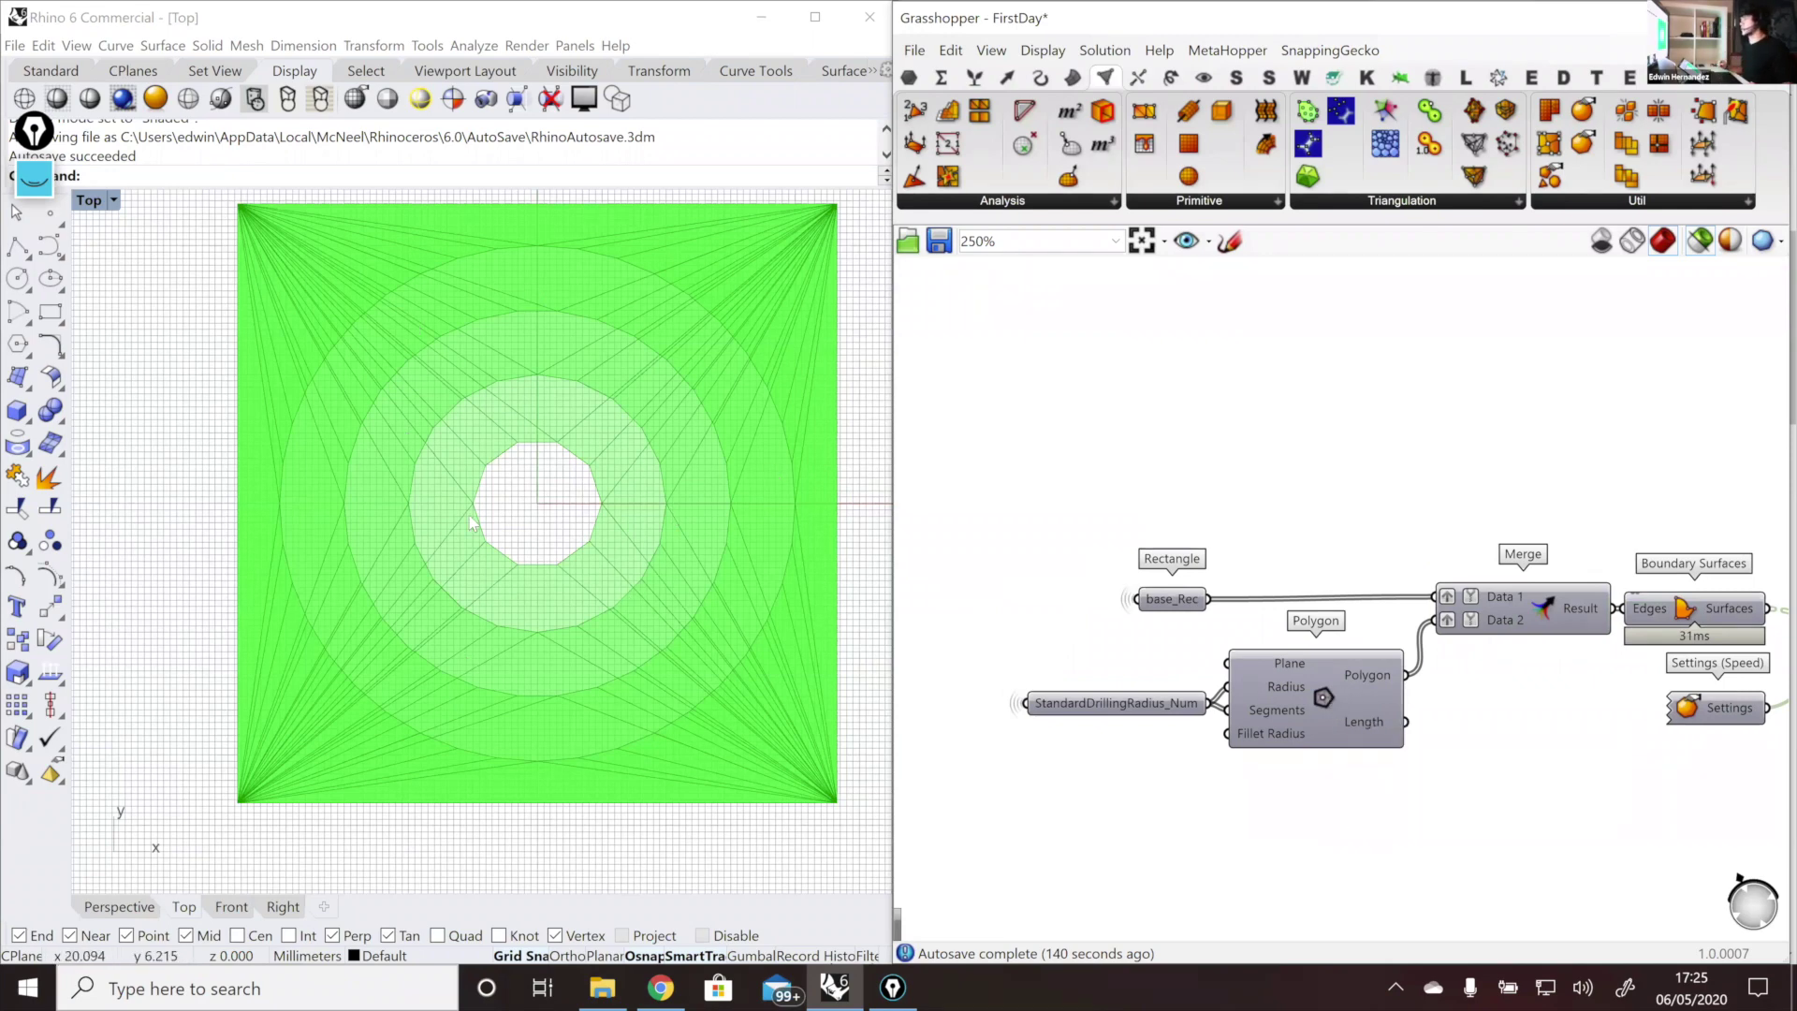
Step: Apply the expression x/2 to the Polygon component's Segments input, which is fed by StandardDrillingRadius_Num
{"action": "scroll", "coordinate": [1278, 546], "scroll_direction": "up", "scroll_amount": 1}
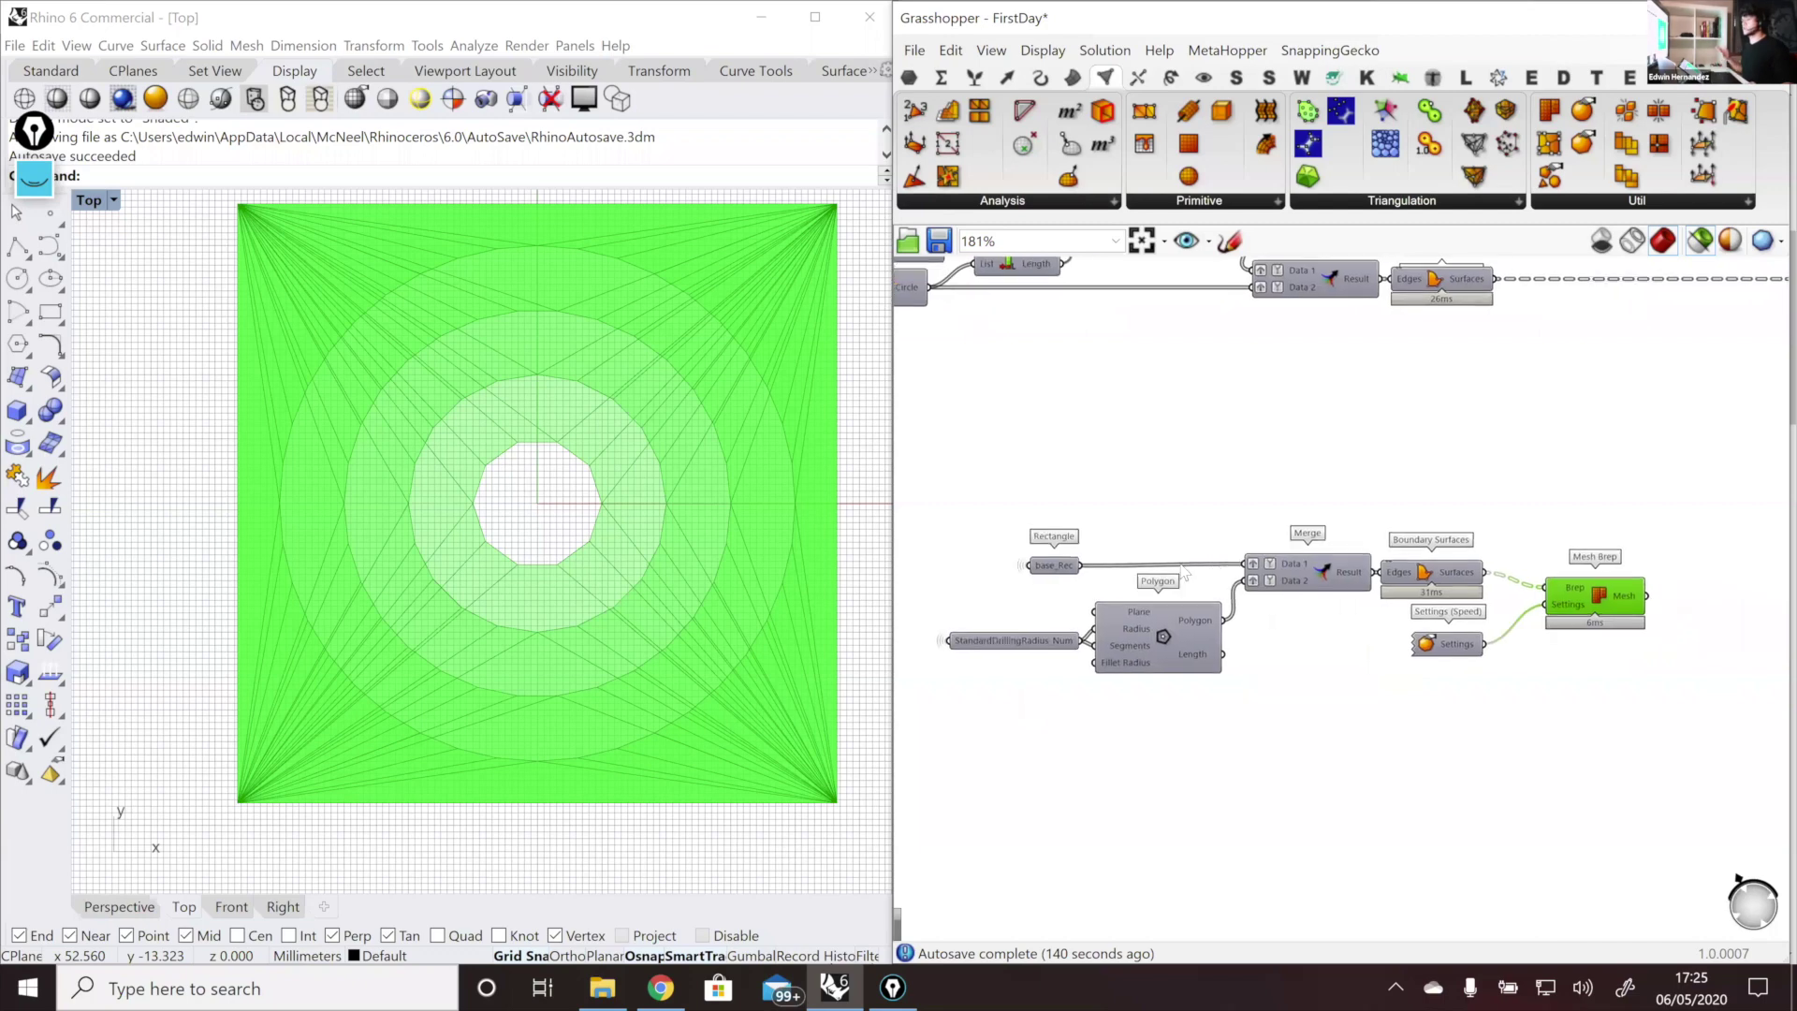
{"action": "scroll", "coordinate": [1221, 640], "scroll_direction": "up", "scroll_amount": 1}
{"action": "scroll", "coordinate": [1222, 640], "scroll_direction": "up", "scroll_amount": 1}
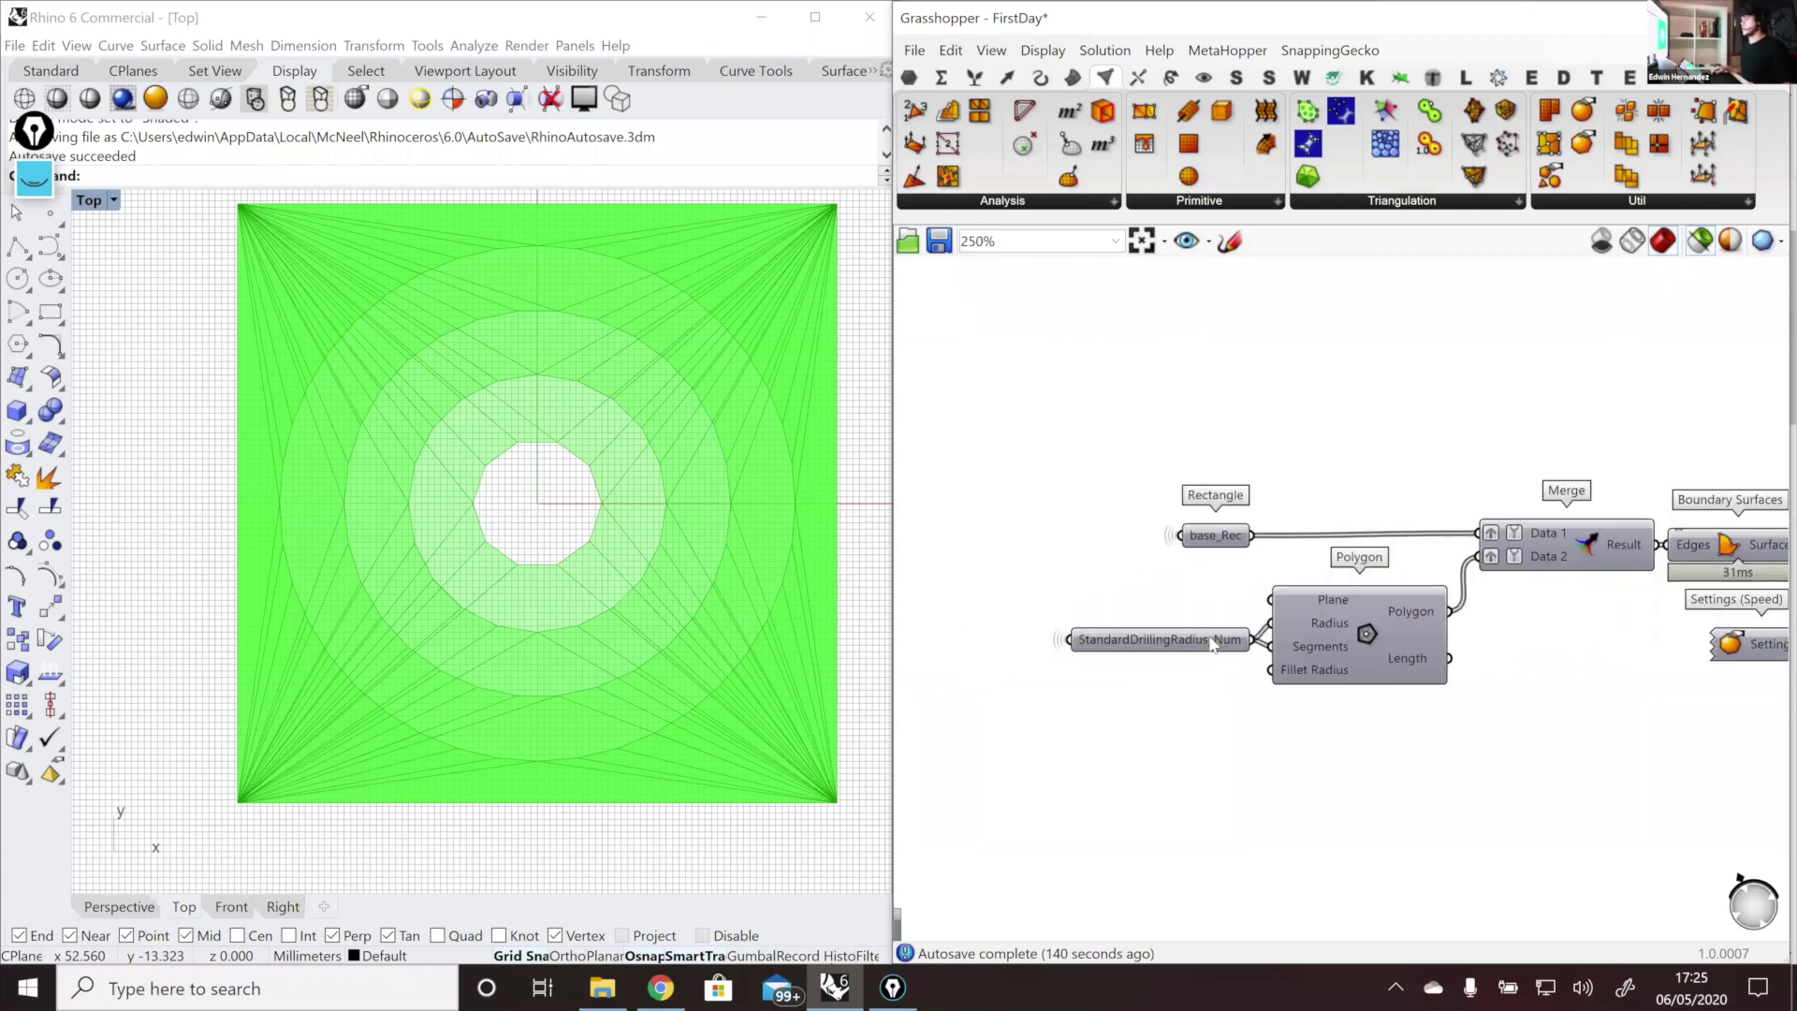
{"action": "left_click", "coordinate": [1213, 643]}
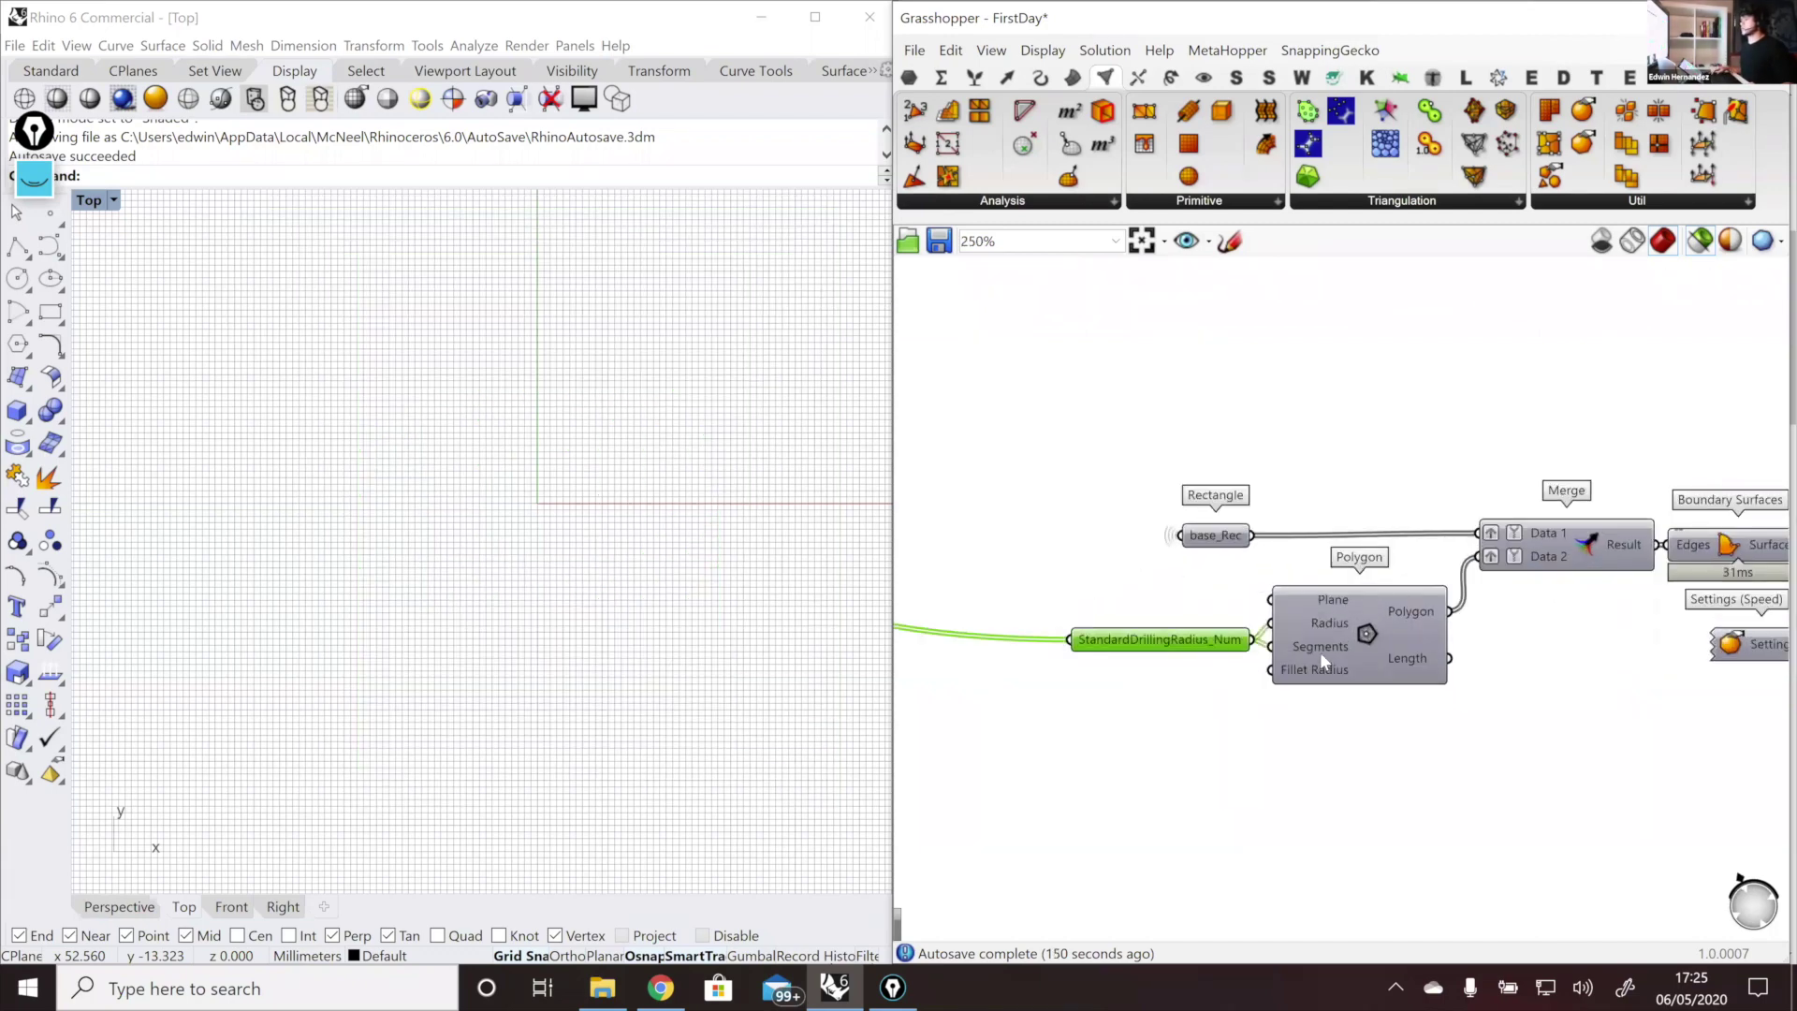
{"action": "left_click", "coordinate": [1327, 646]}
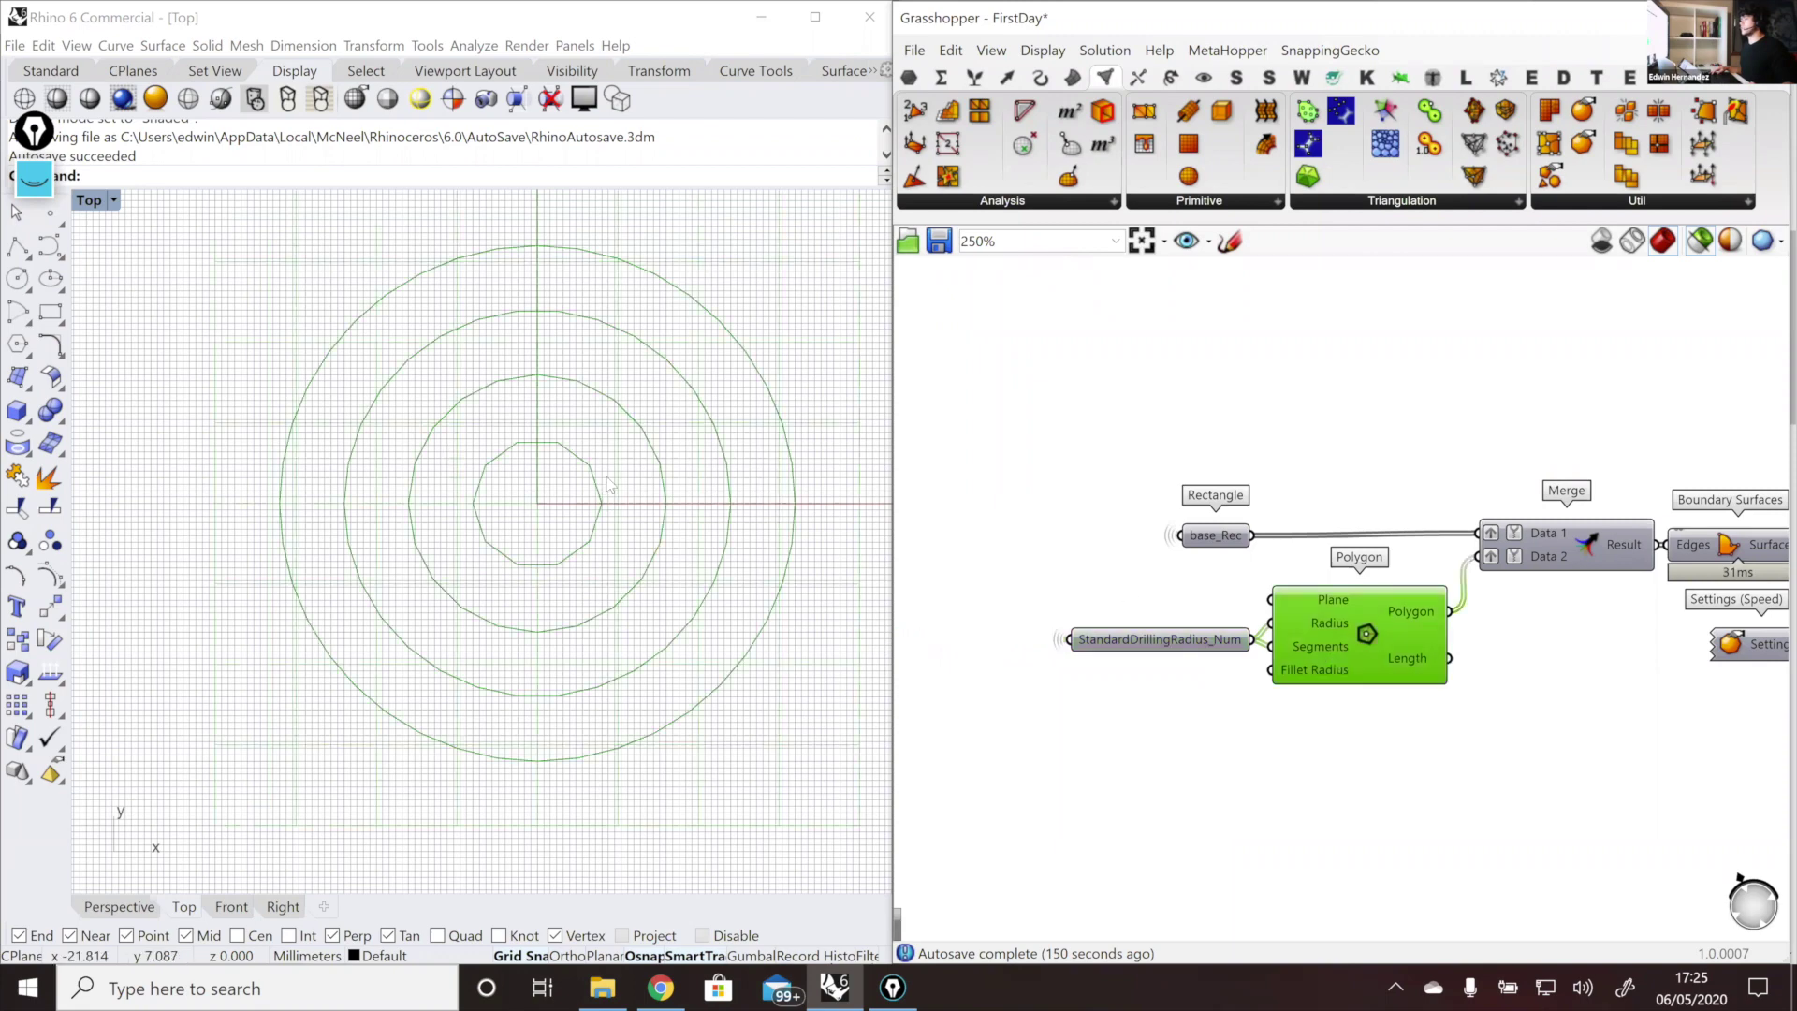
{"action": "right_click", "coordinate": [1329, 644]}
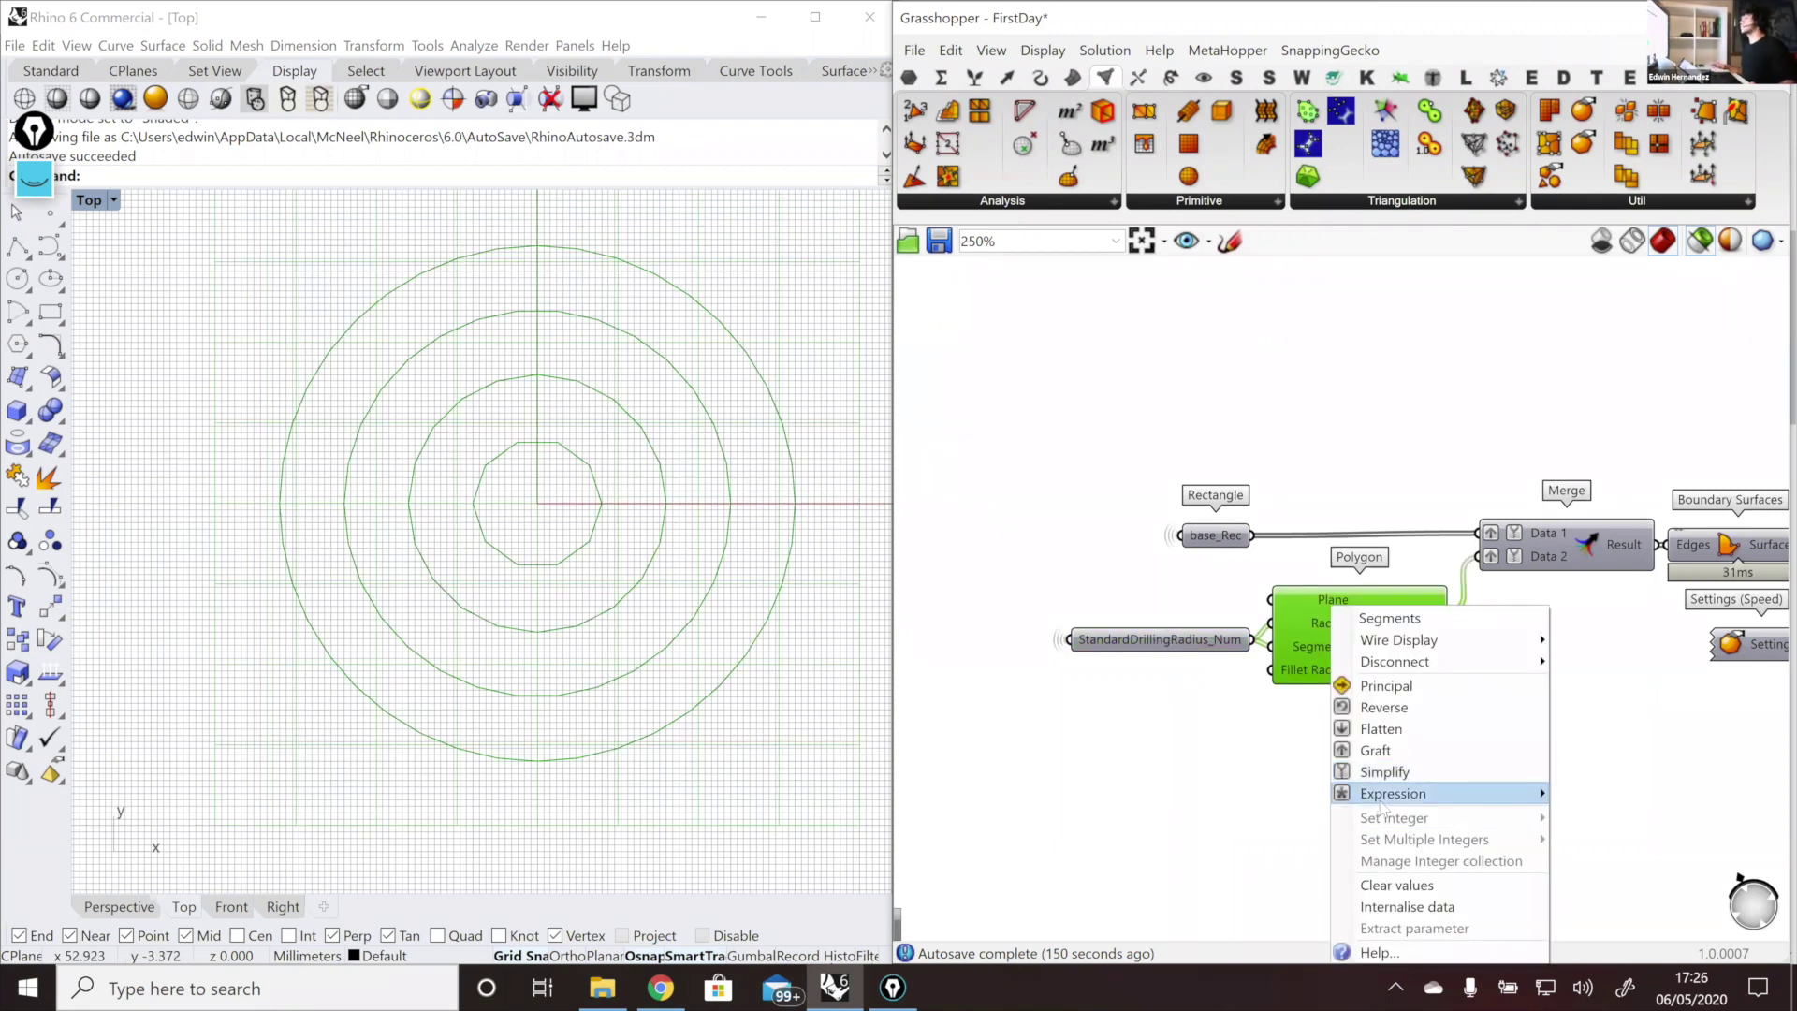
{"action": "mouse_move", "coordinate": [1384, 795]}
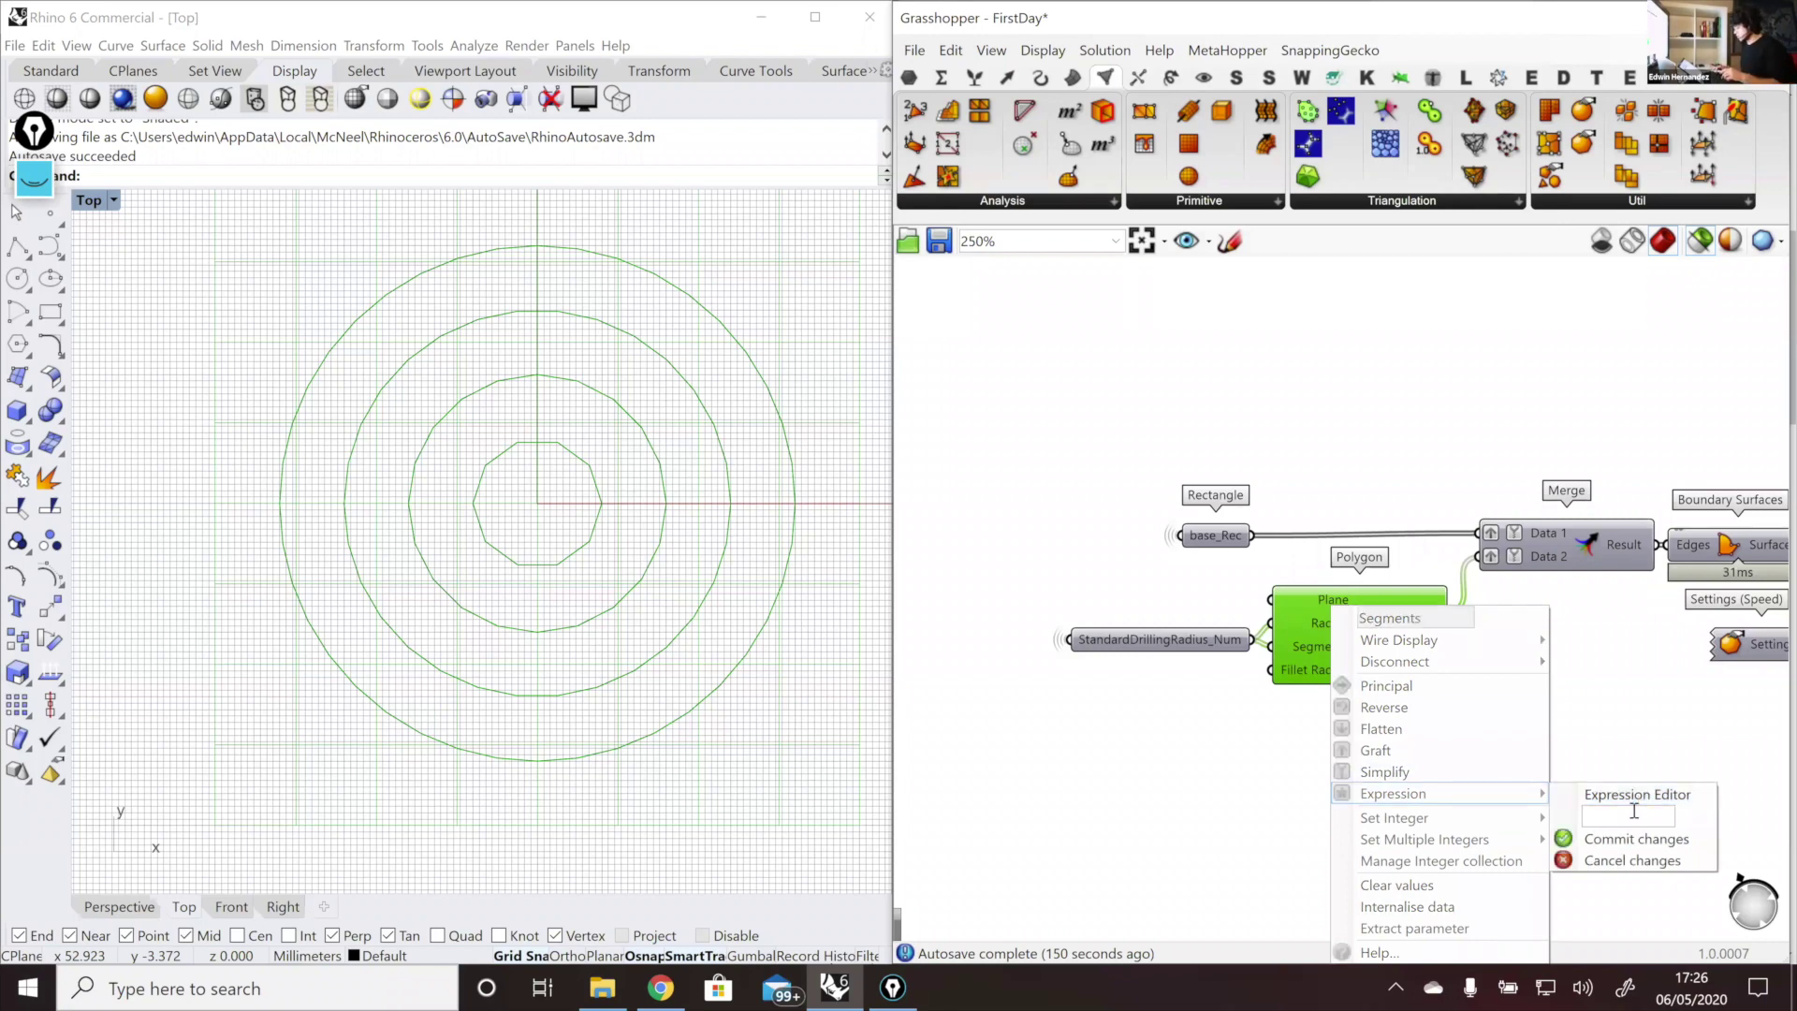
{"action": "type", "text": "x/2"}
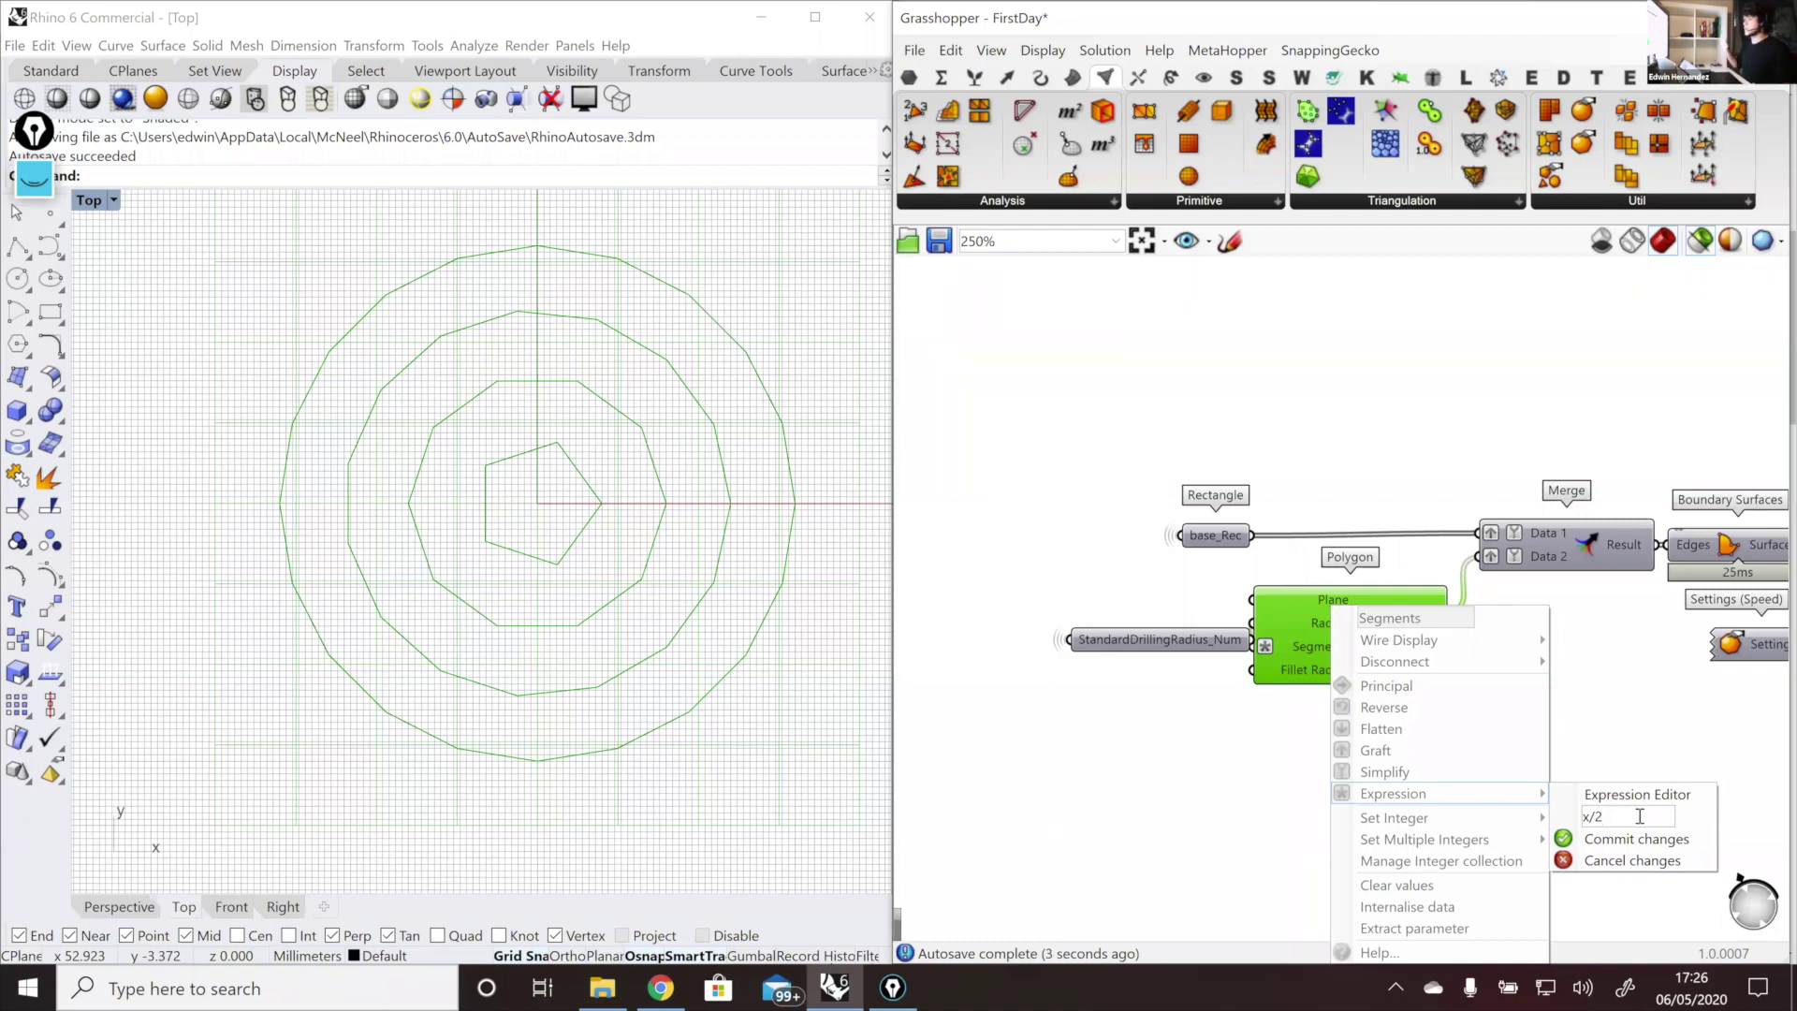
{"action": "left_click", "coordinate": [1633, 840]}
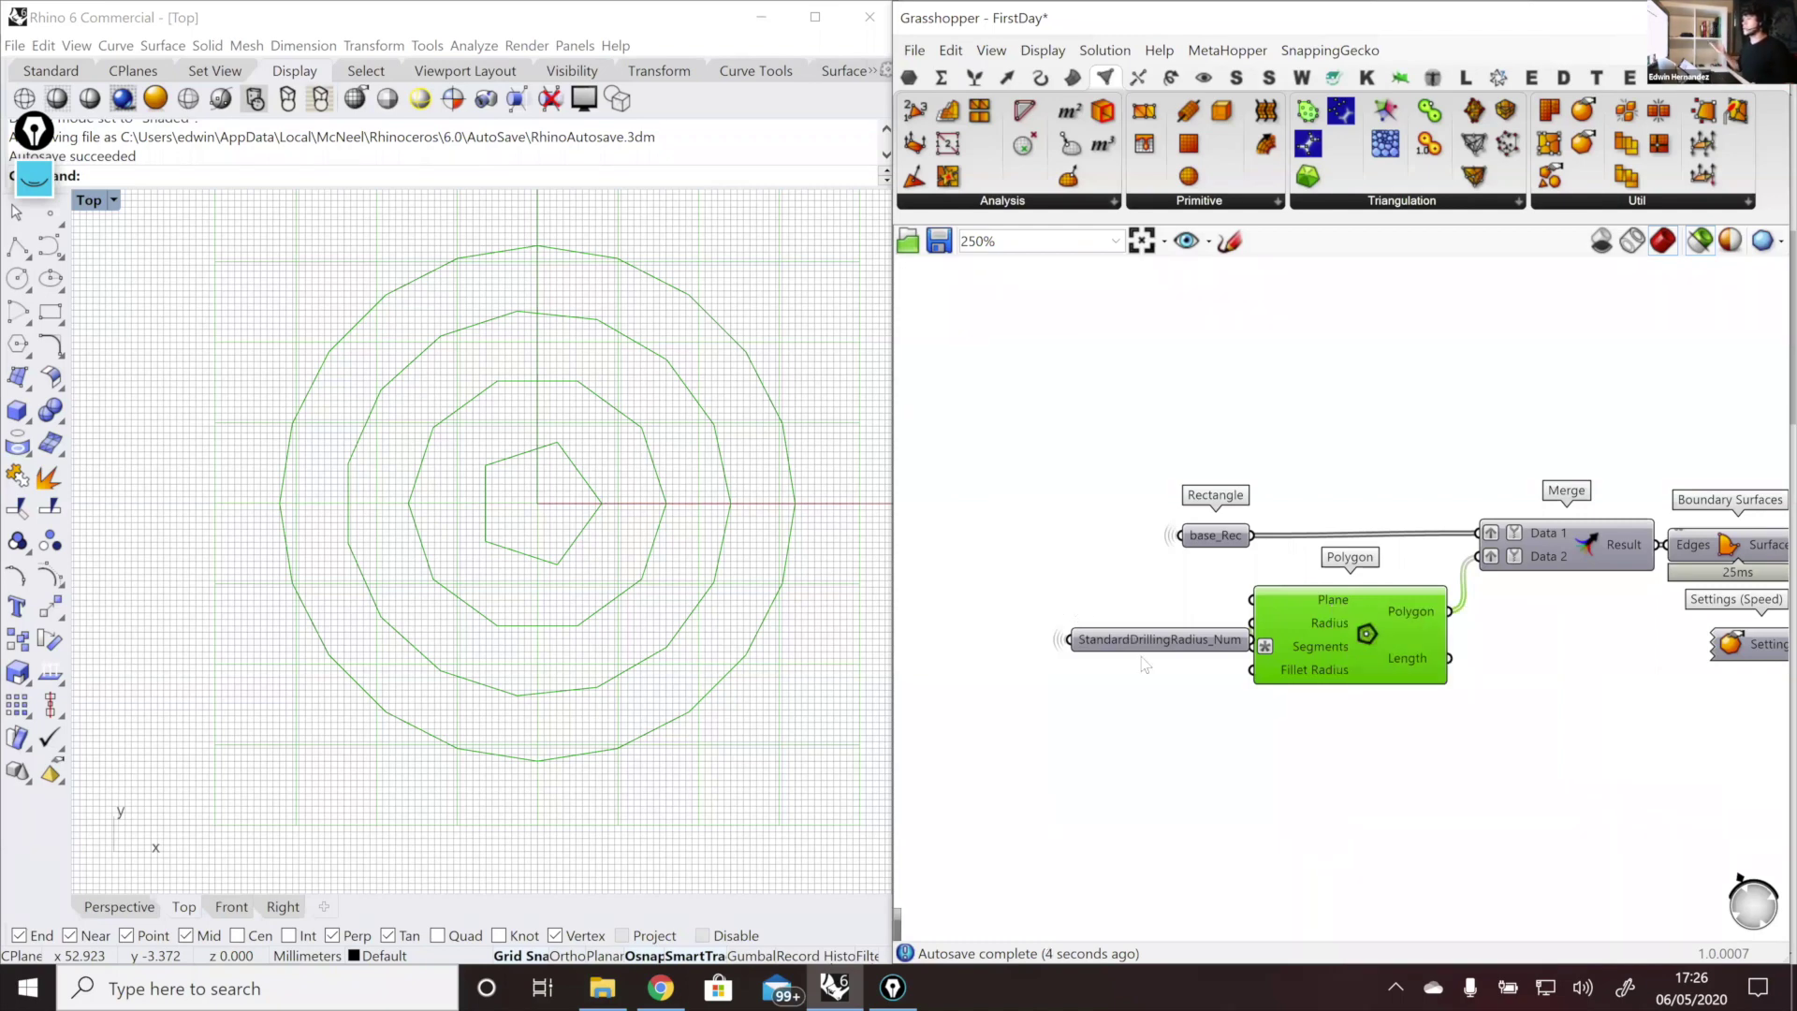
Step: Check the rectangle and drilling radius parameters of the polygon chain and preview its Mesh Brep output
{"action": "scroll", "coordinate": [1054, 603], "scroll_direction": "down", "scroll_amount": 5}
{"action": "left_click_drag", "start_coordinate": [1118, 666], "coordinate": [1091, 539]}
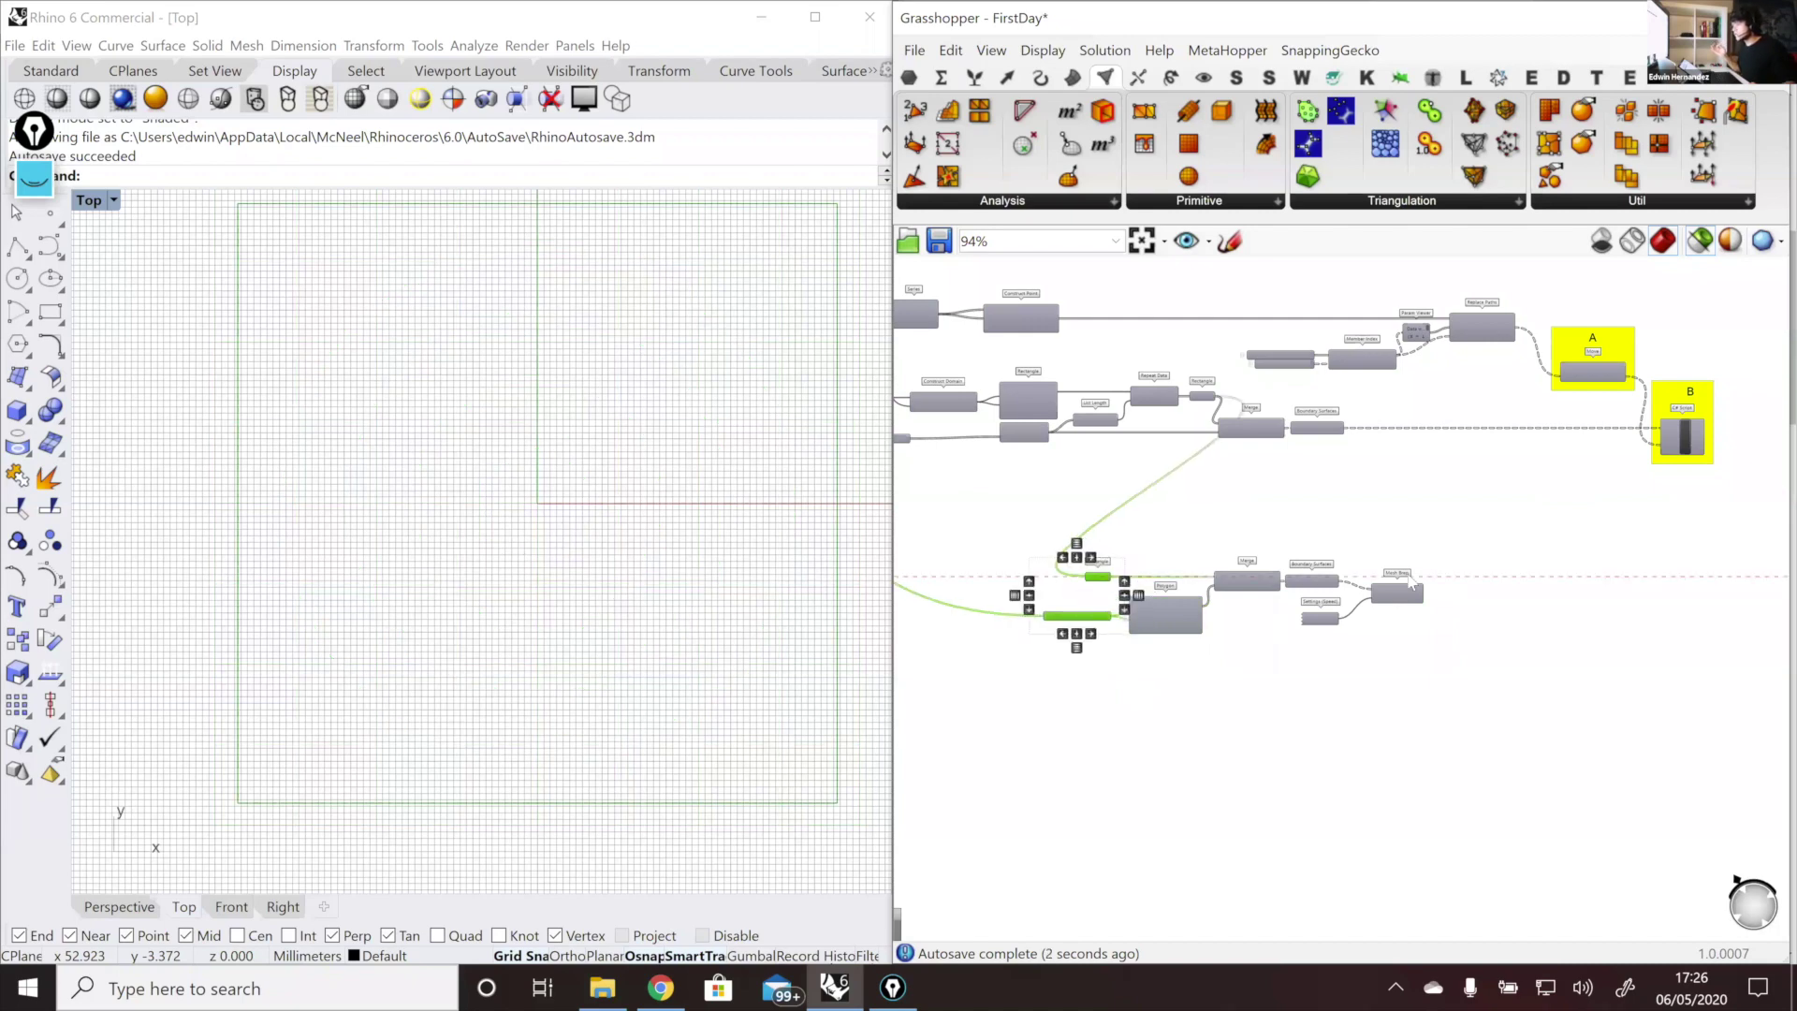
{"action": "scroll", "coordinate": [1361, 619], "scroll_direction": "up", "scroll_amount": 5}
{"action": "left_click", "coordinate": [1330, 595]}
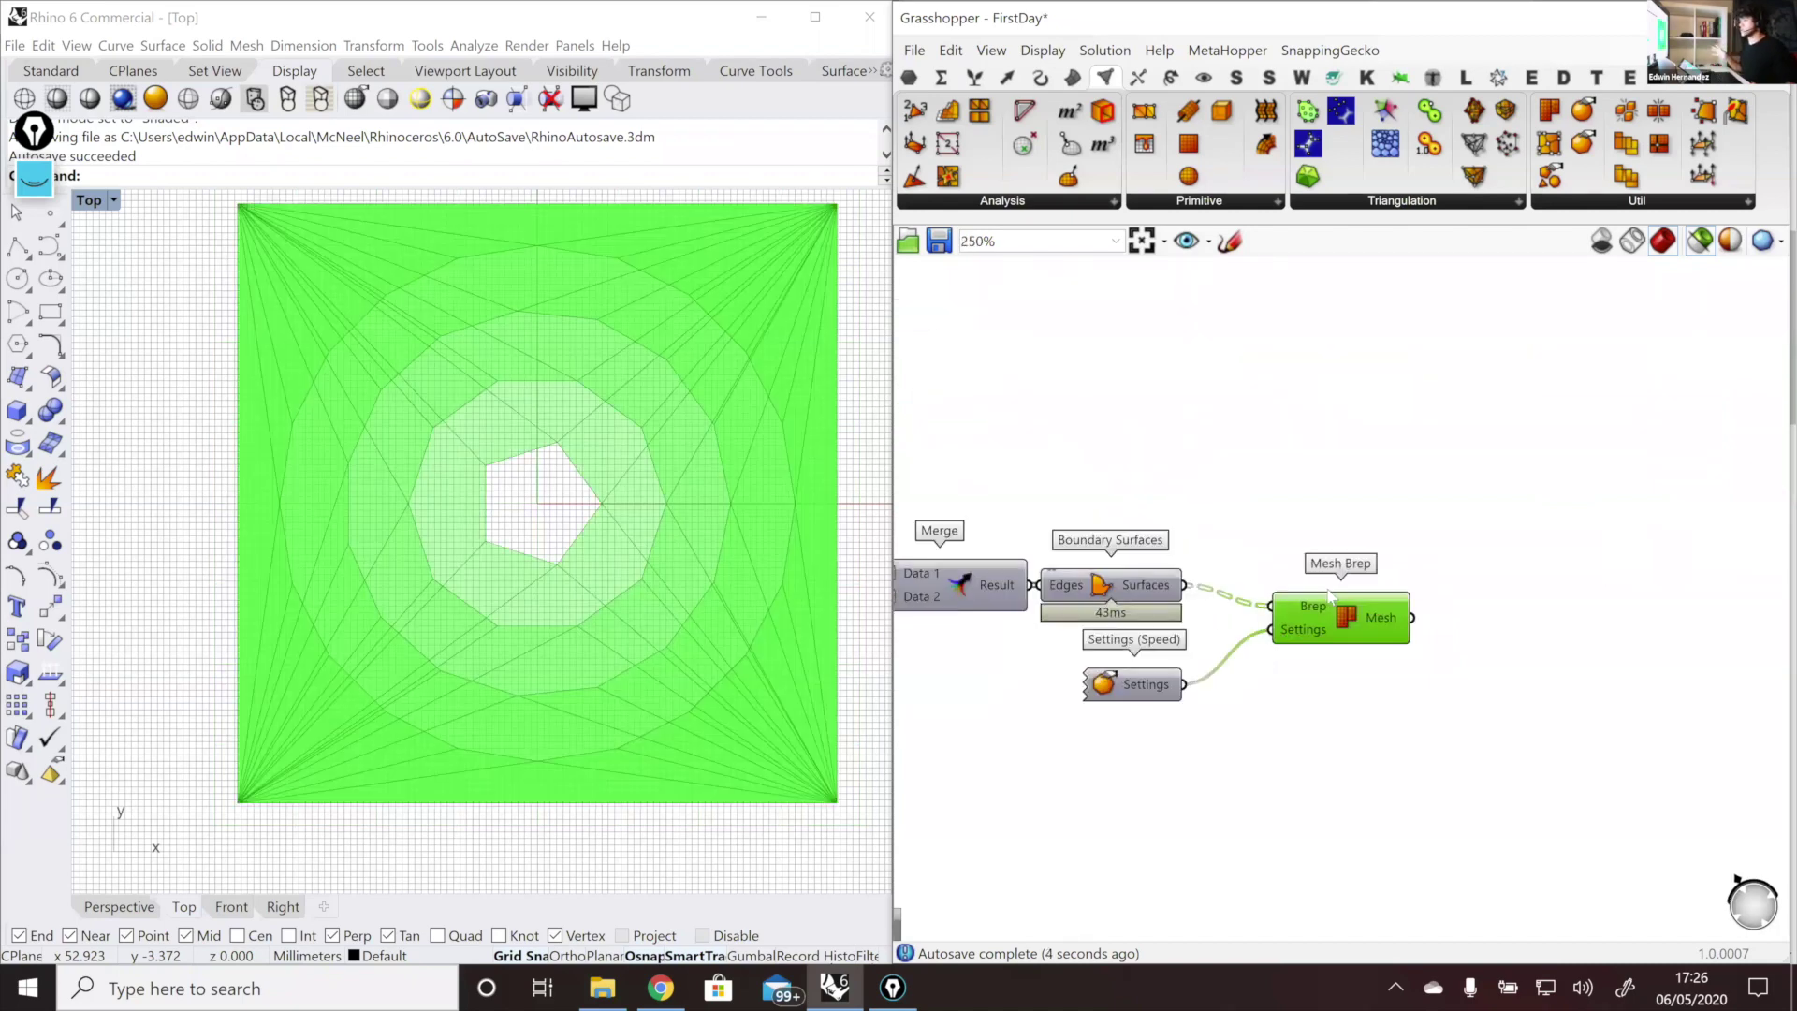
Step: Connect the polygon chain's Mesh Brep output to the Geo input of the XFormGeo C# Script in group B
{"action": "scroll", "coordinate": [1278, 604], "scroll_direction": "down", "scroll_amount": 4}
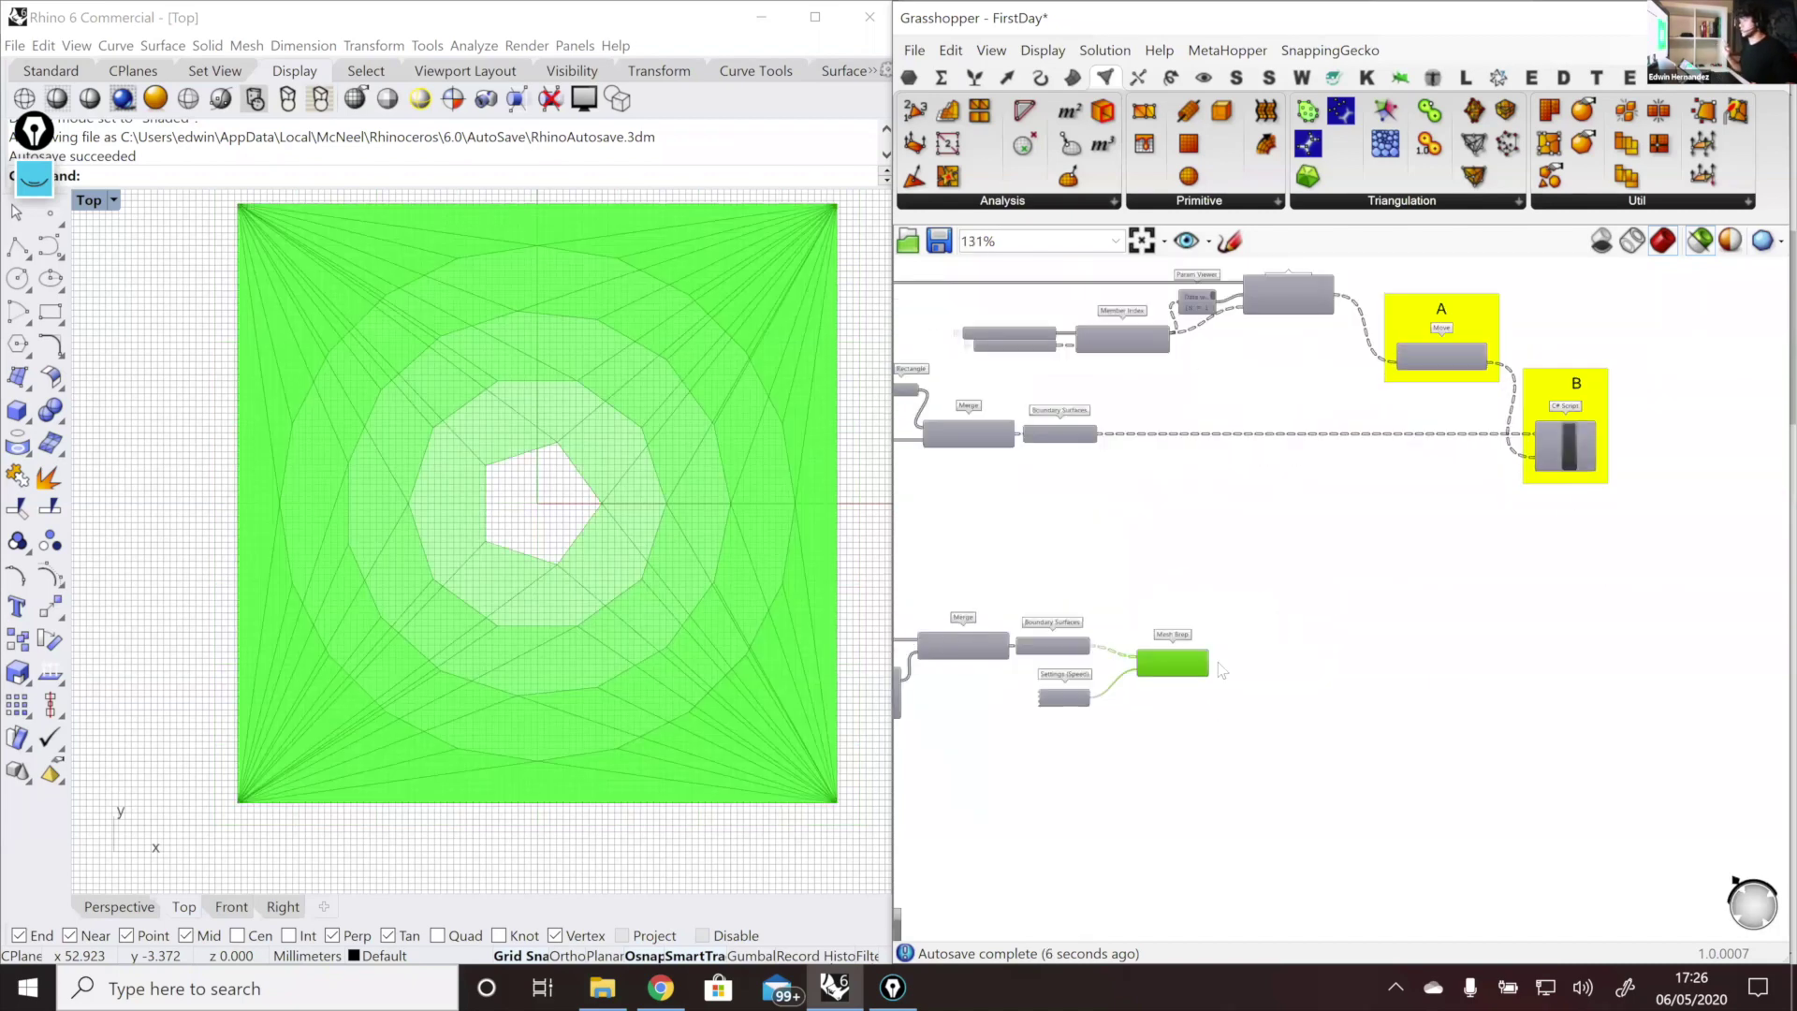
{"action": "left_click_drag", "start_coordinate": [1217, 672], "coordinate": [1497, 483]}
{"action": "scroll", "coordinate": [1543, 485], "scroll_direction": "up", "scroll_amount": 3}
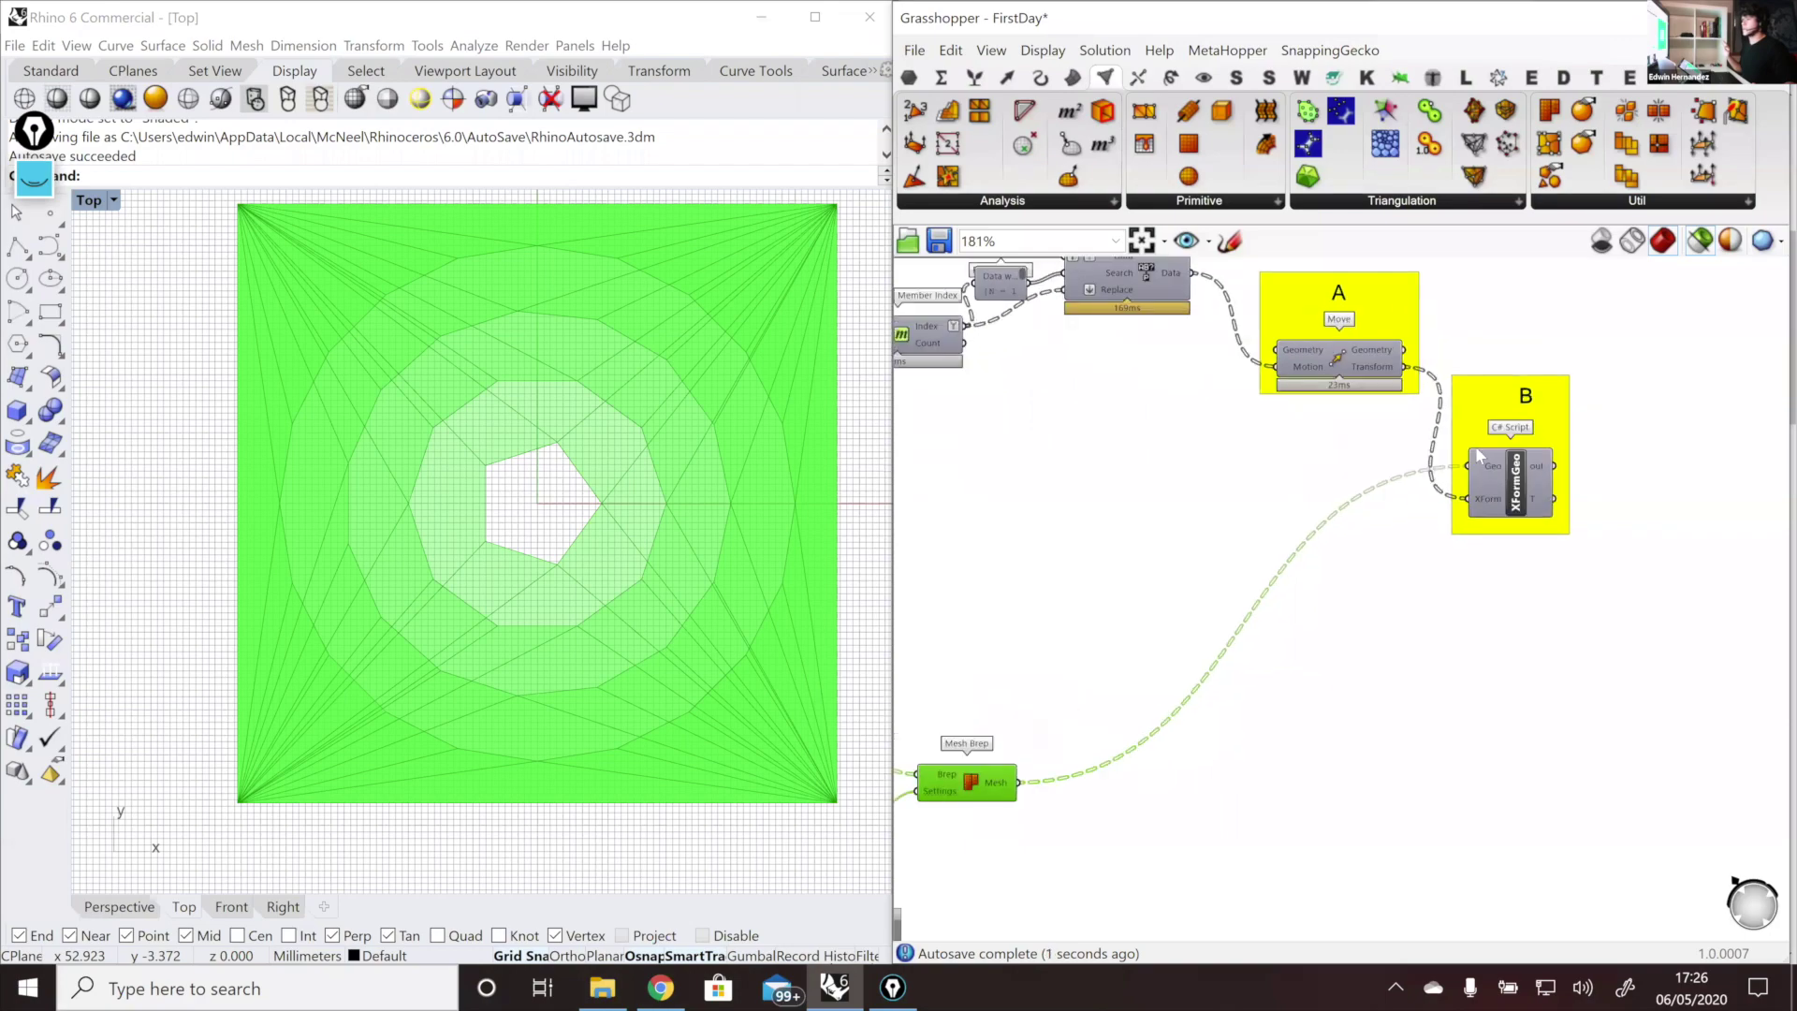
{"action": "left_click_drag", "start_coordinate": [1644, 652], "coordinate": [1463, 382]}
{"action": "left_click", "coordinate": [1602, 386]}
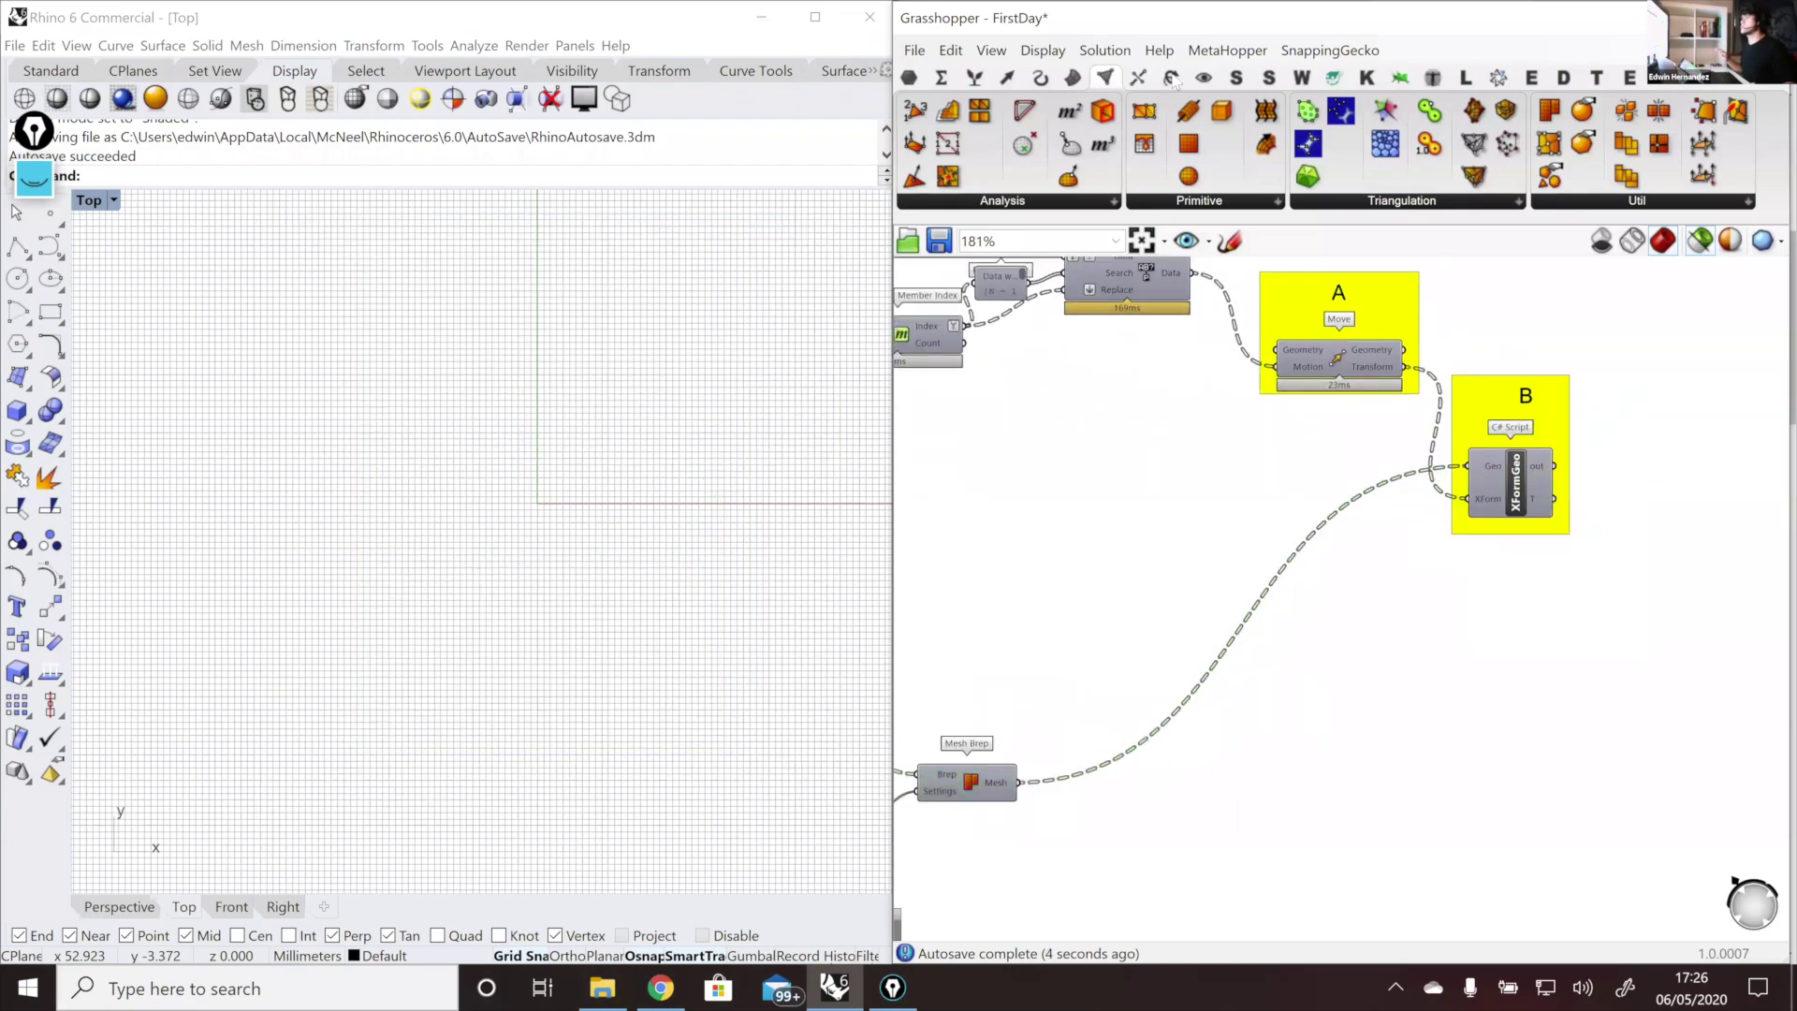
Step: Add a ShapeDiverDisplayGeometry component beside group B and feed its Geometry input from the C# Script's T output
{"action": "left_click", "coordinate": [1236, 77]}
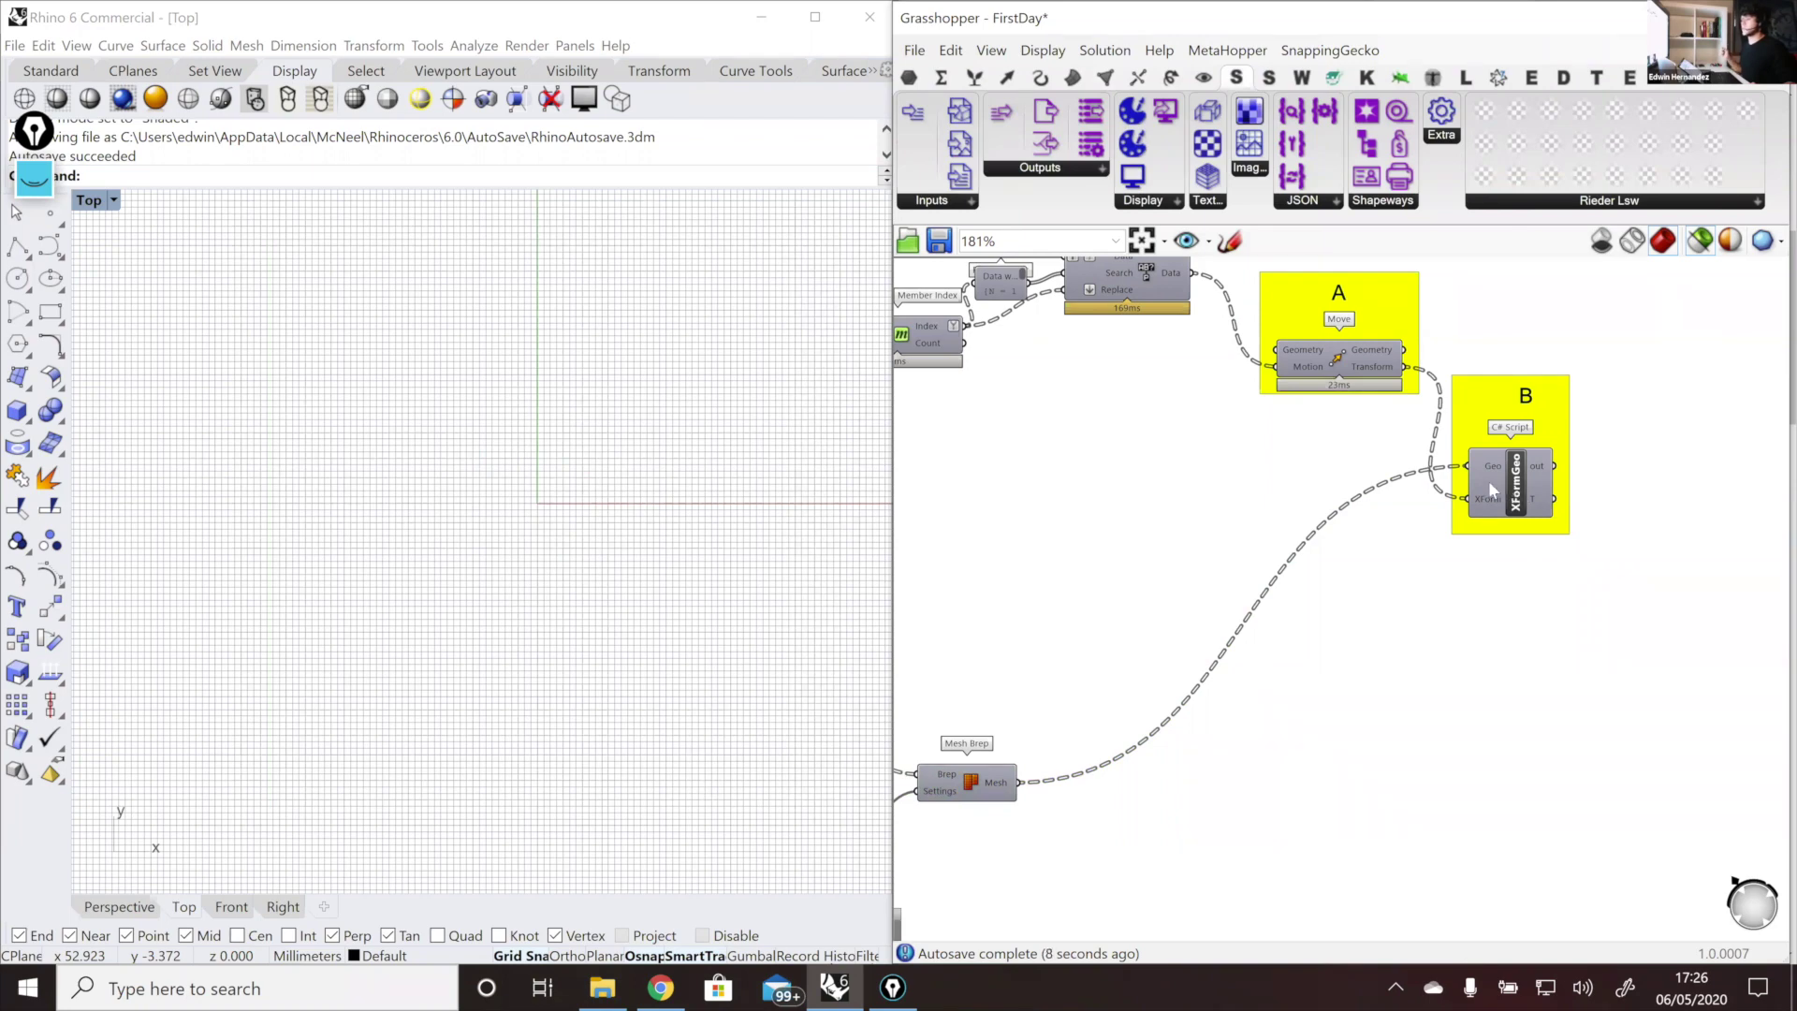
{"action": "mouse_move", "coordinate": [1488, 480]}
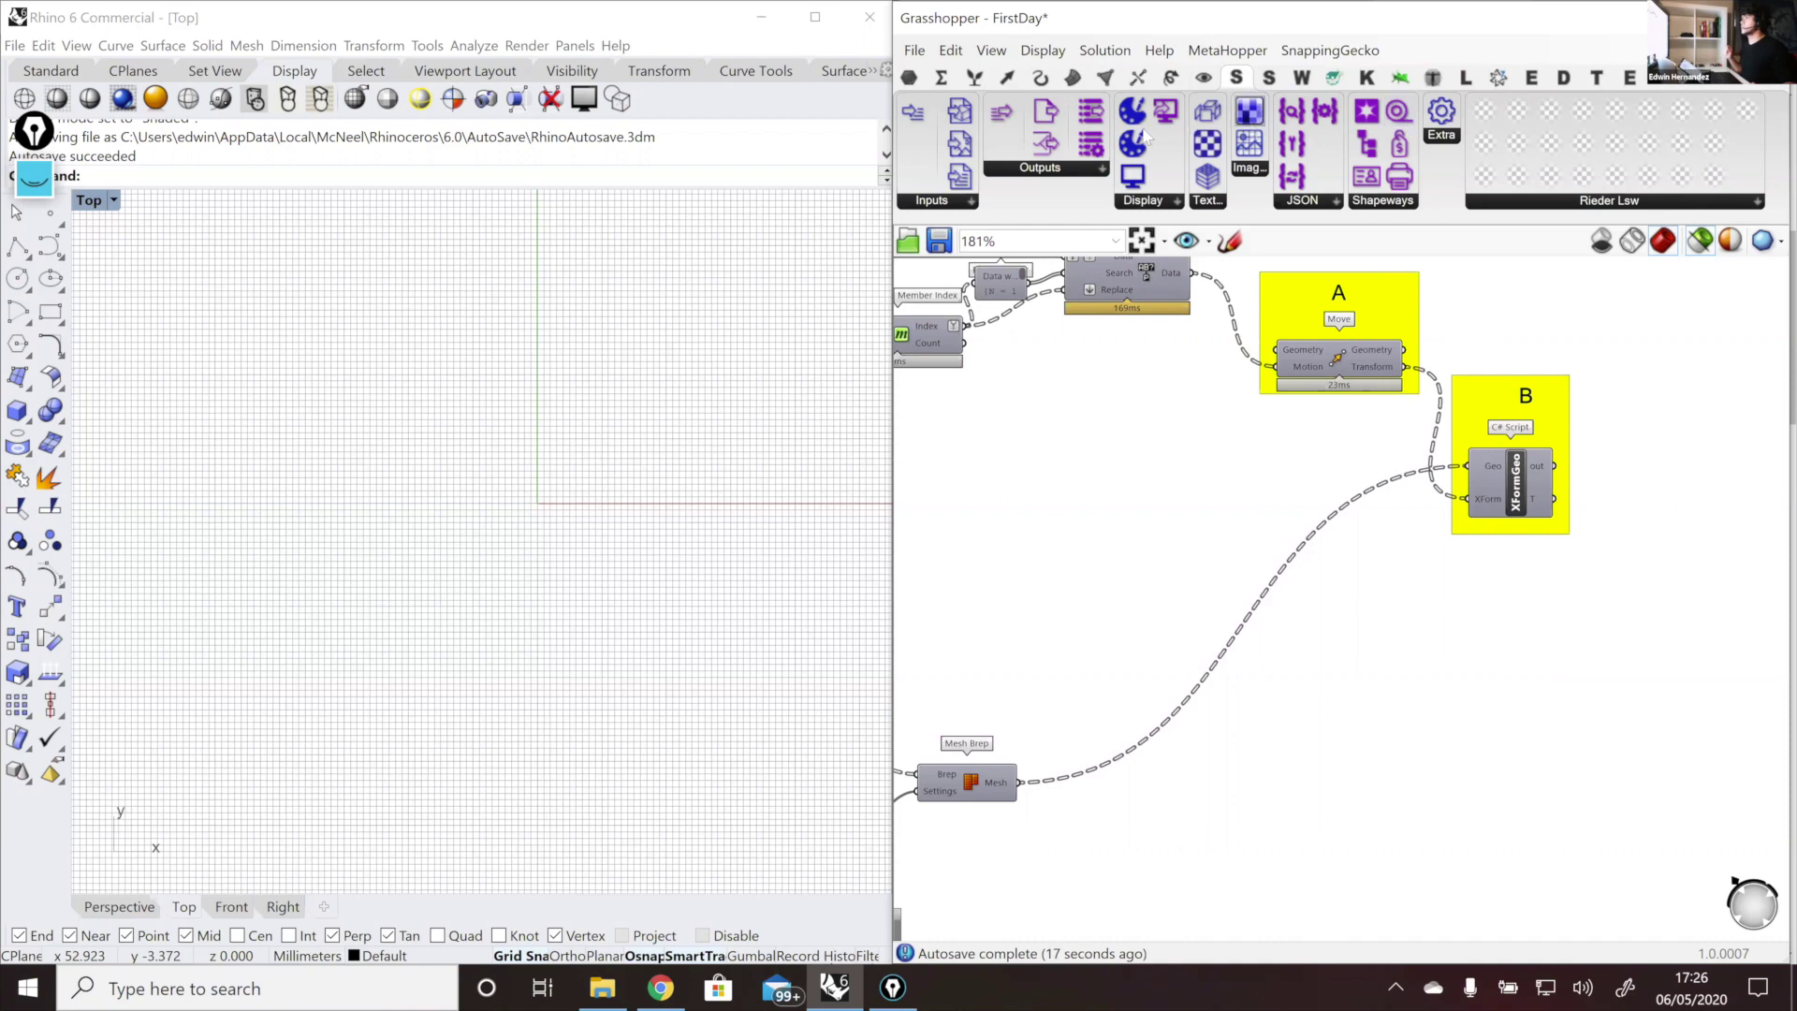
{"action": "left_click", "coordinate": [1660, 498]}
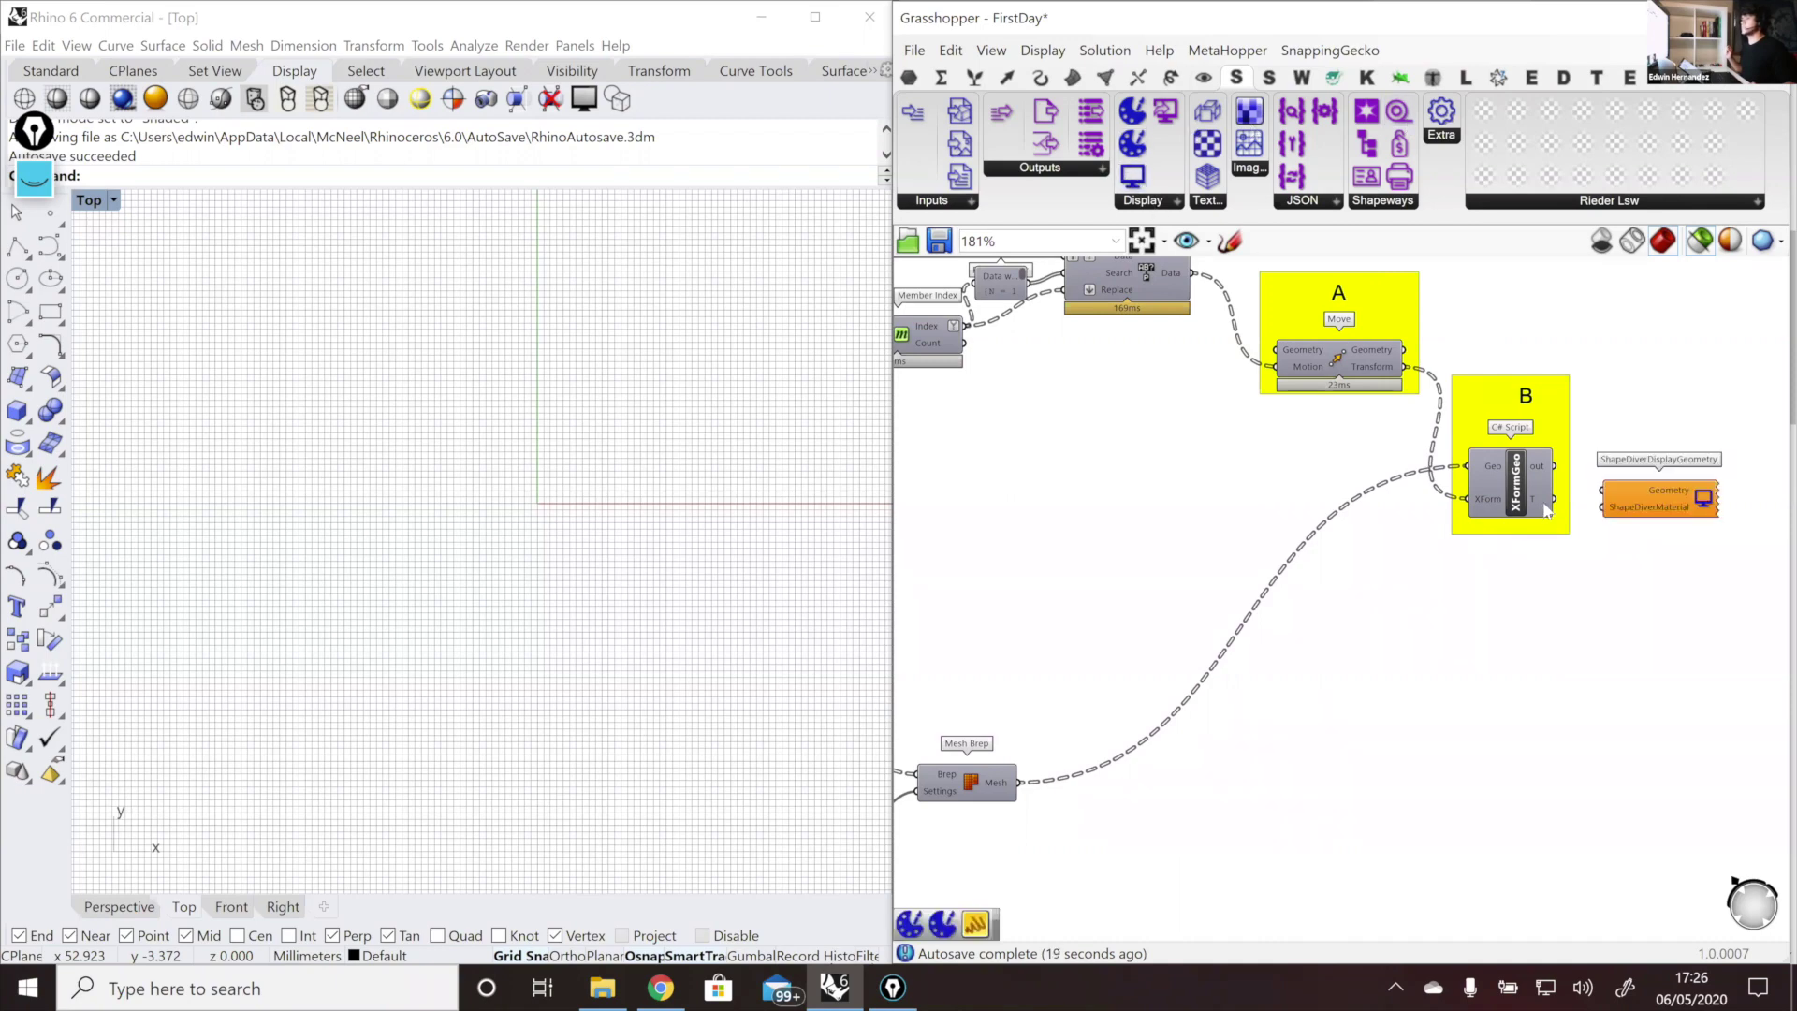
{"action": "left_click_drag", "start_coordinate": [1553, 502], "coordinate": [1668, 517]}
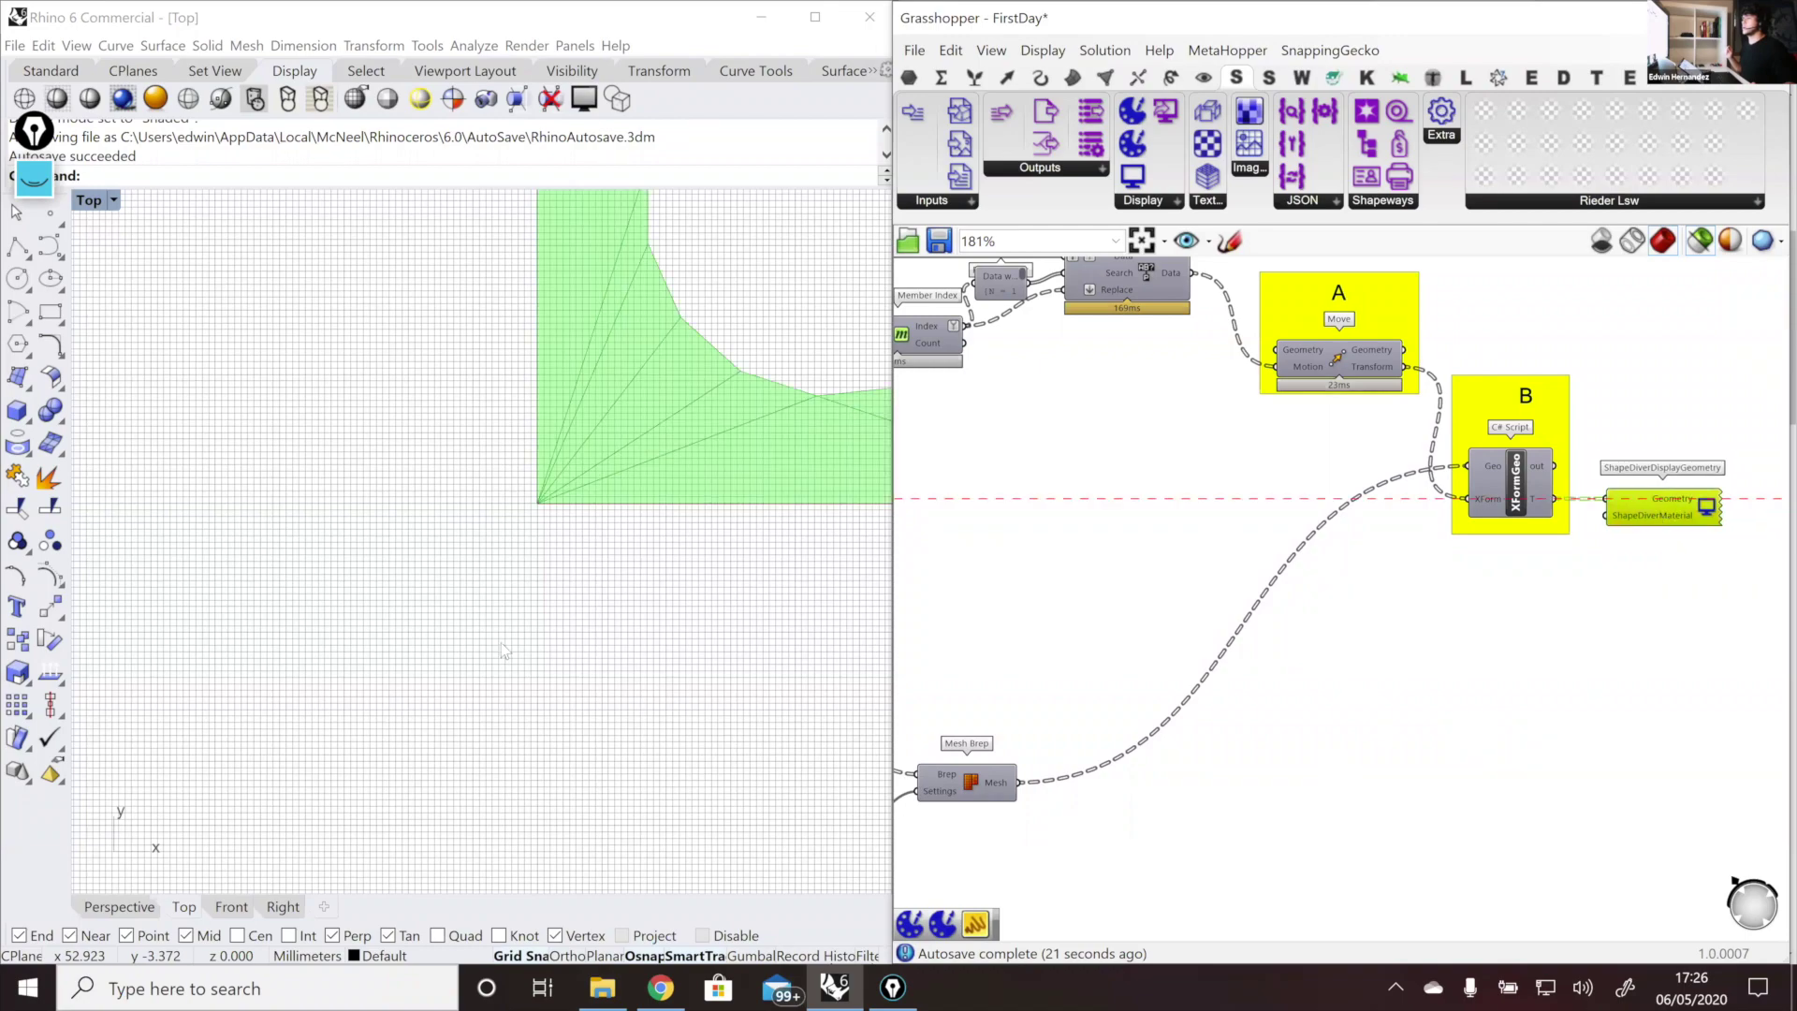
Step: Examine the drilled mesh panels in the Top view, from the individual polygon holes out to the whole facade image
{"action": "scroll", "coordinate": [459, 672], "scroll_direction": "down", "scroll_amount": 5}
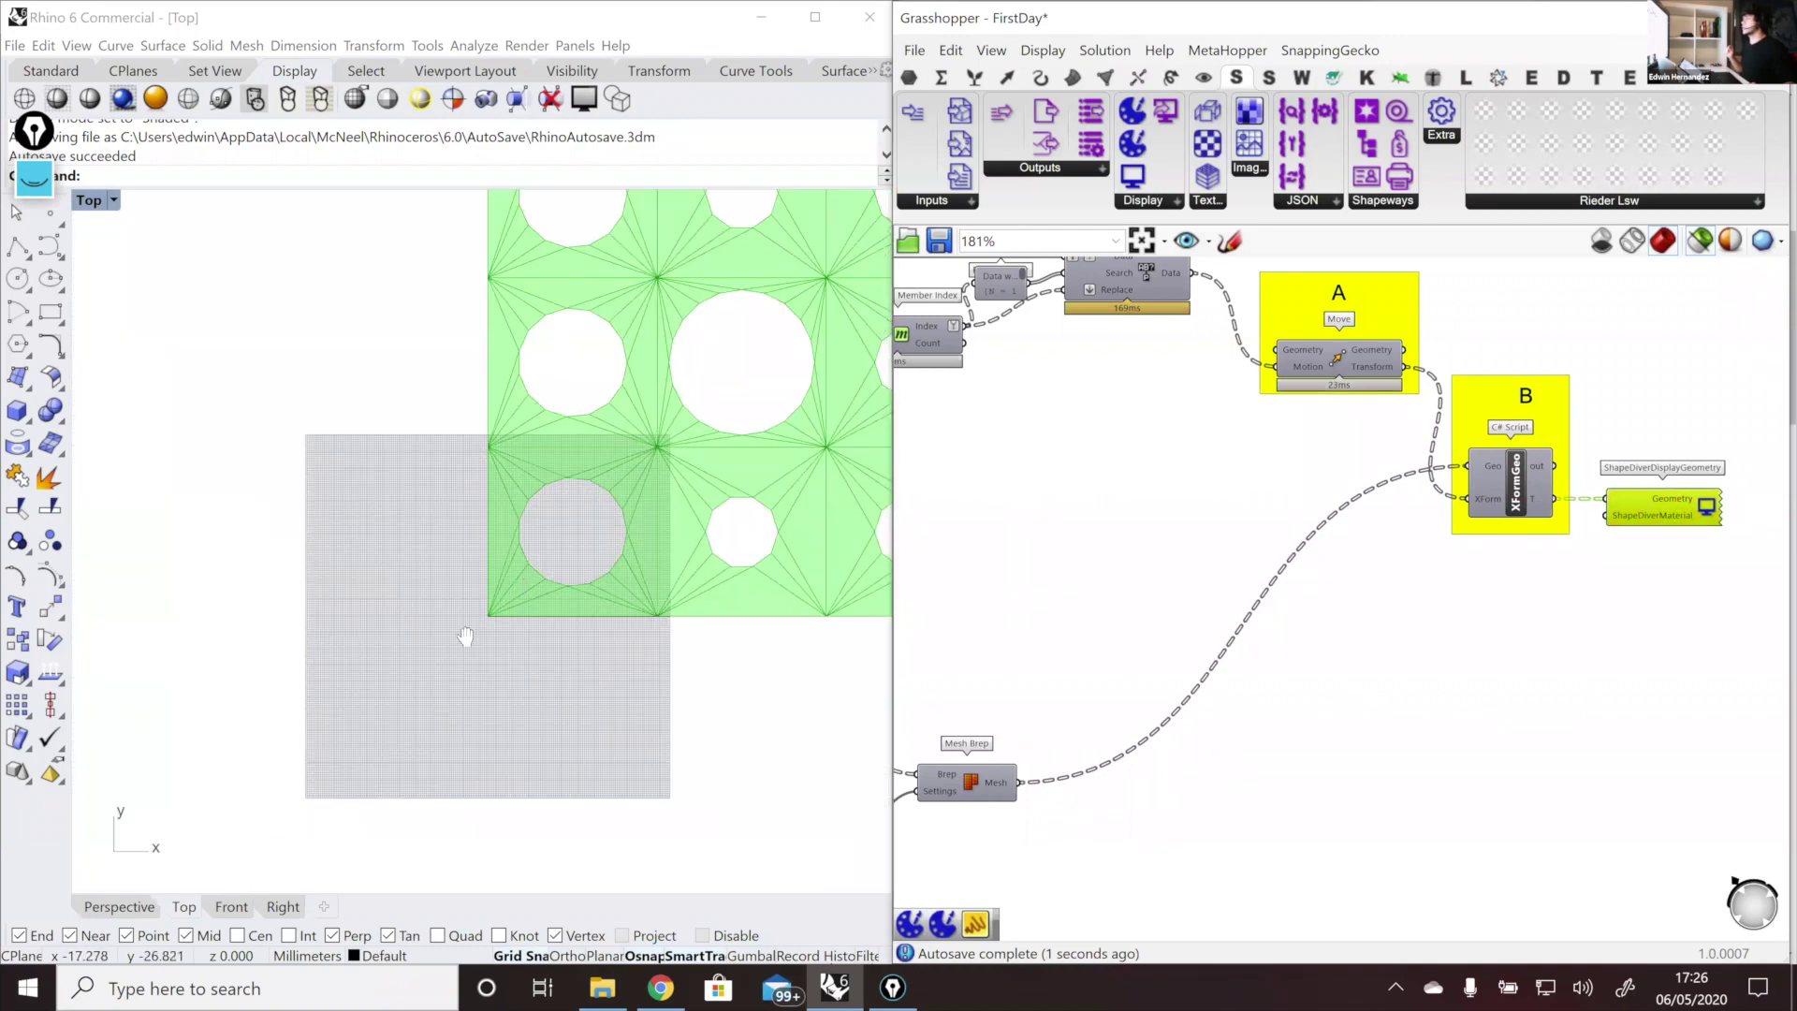
{"action": "scroll", "coordinate": [435, 648], "scroll_direction": "down", "scroll_amount": 4}
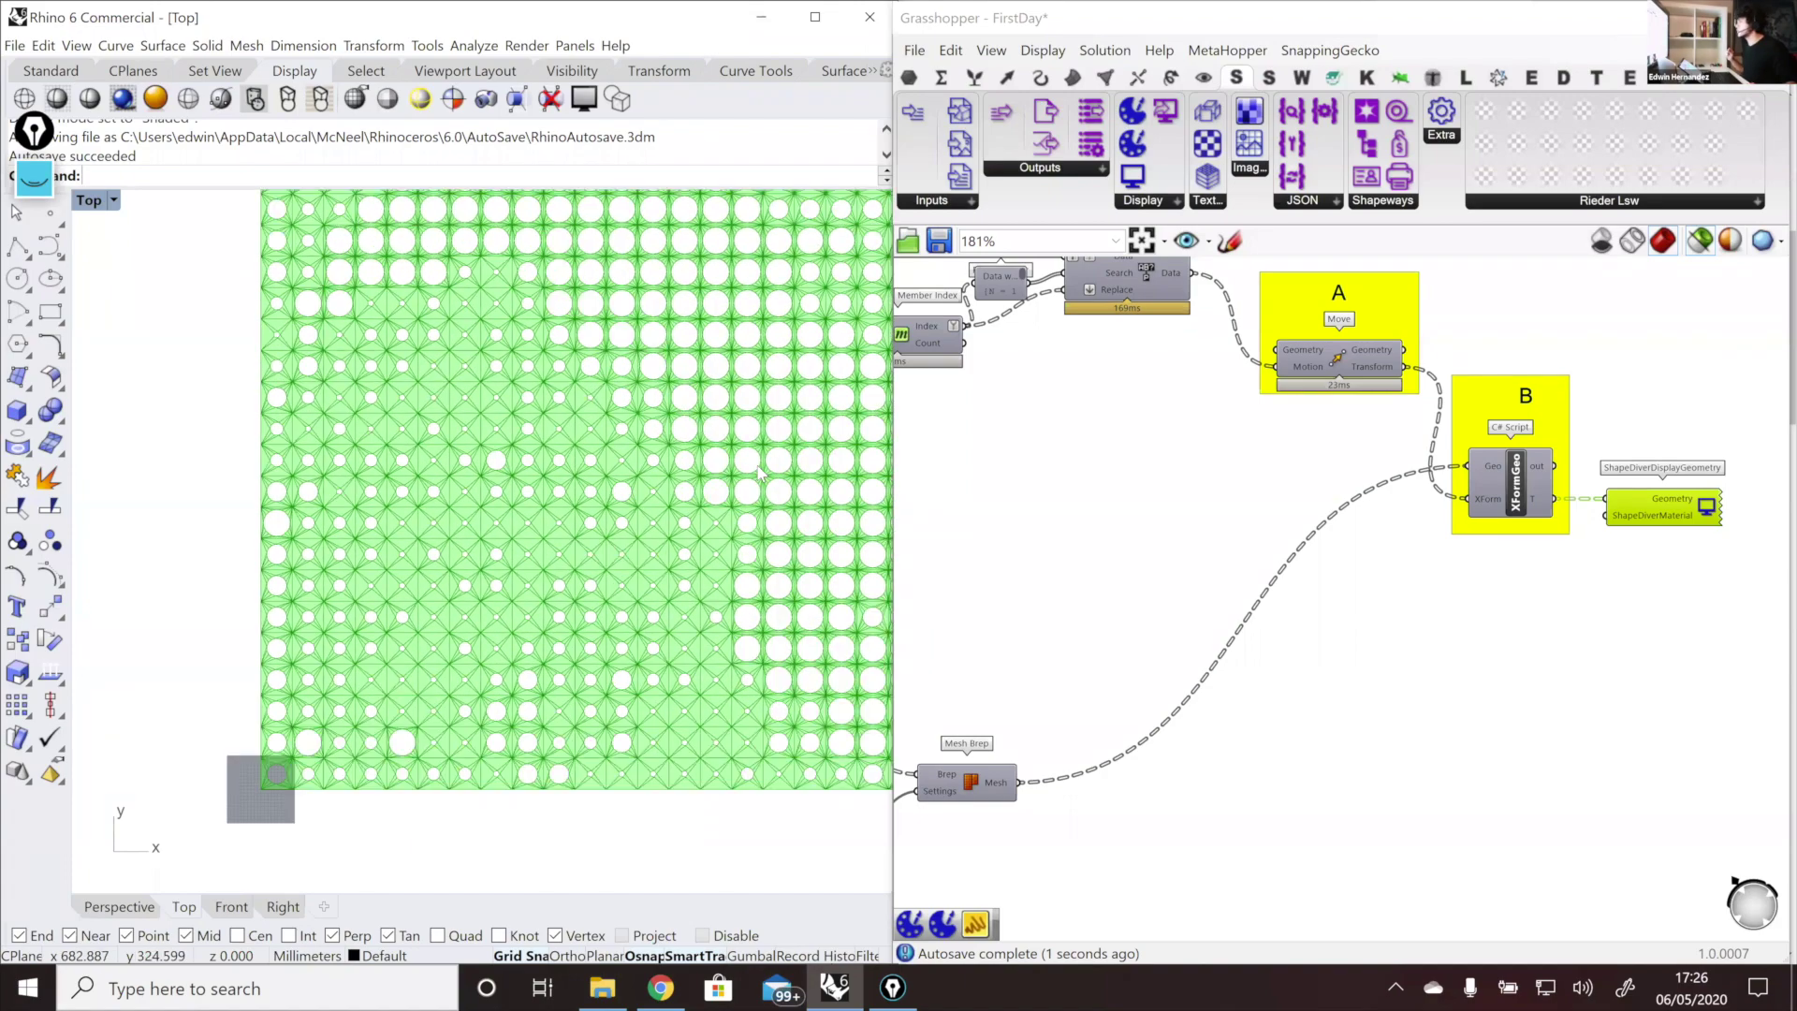
{"action": "scroll", "coordinate": [652, 599], "scroll_direction": "up", "scroll_amount": 5}
{"action": "scroll", "coordinate": [720, 445], "scroll_direction": "up", "scroll_amount": 4}
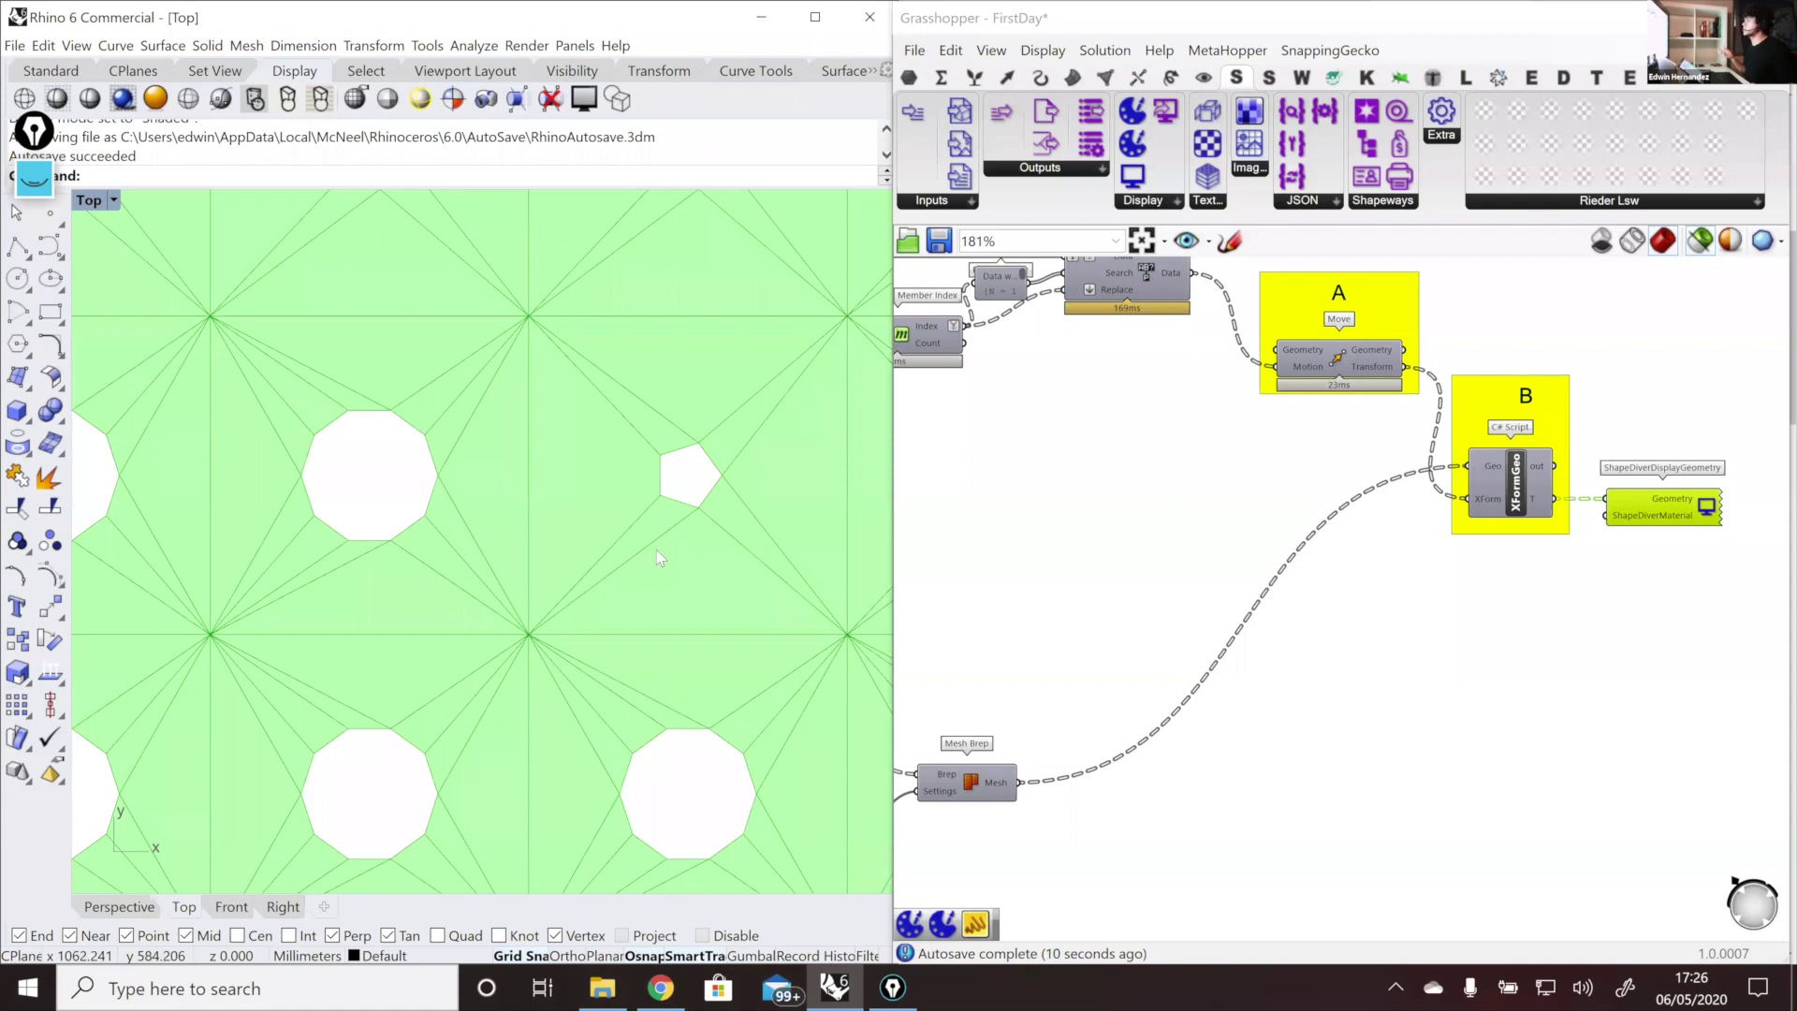
{"action": "scroll", "coordinate": [580, 610], "scroll_direction": "down", "scroll_amount": 8}
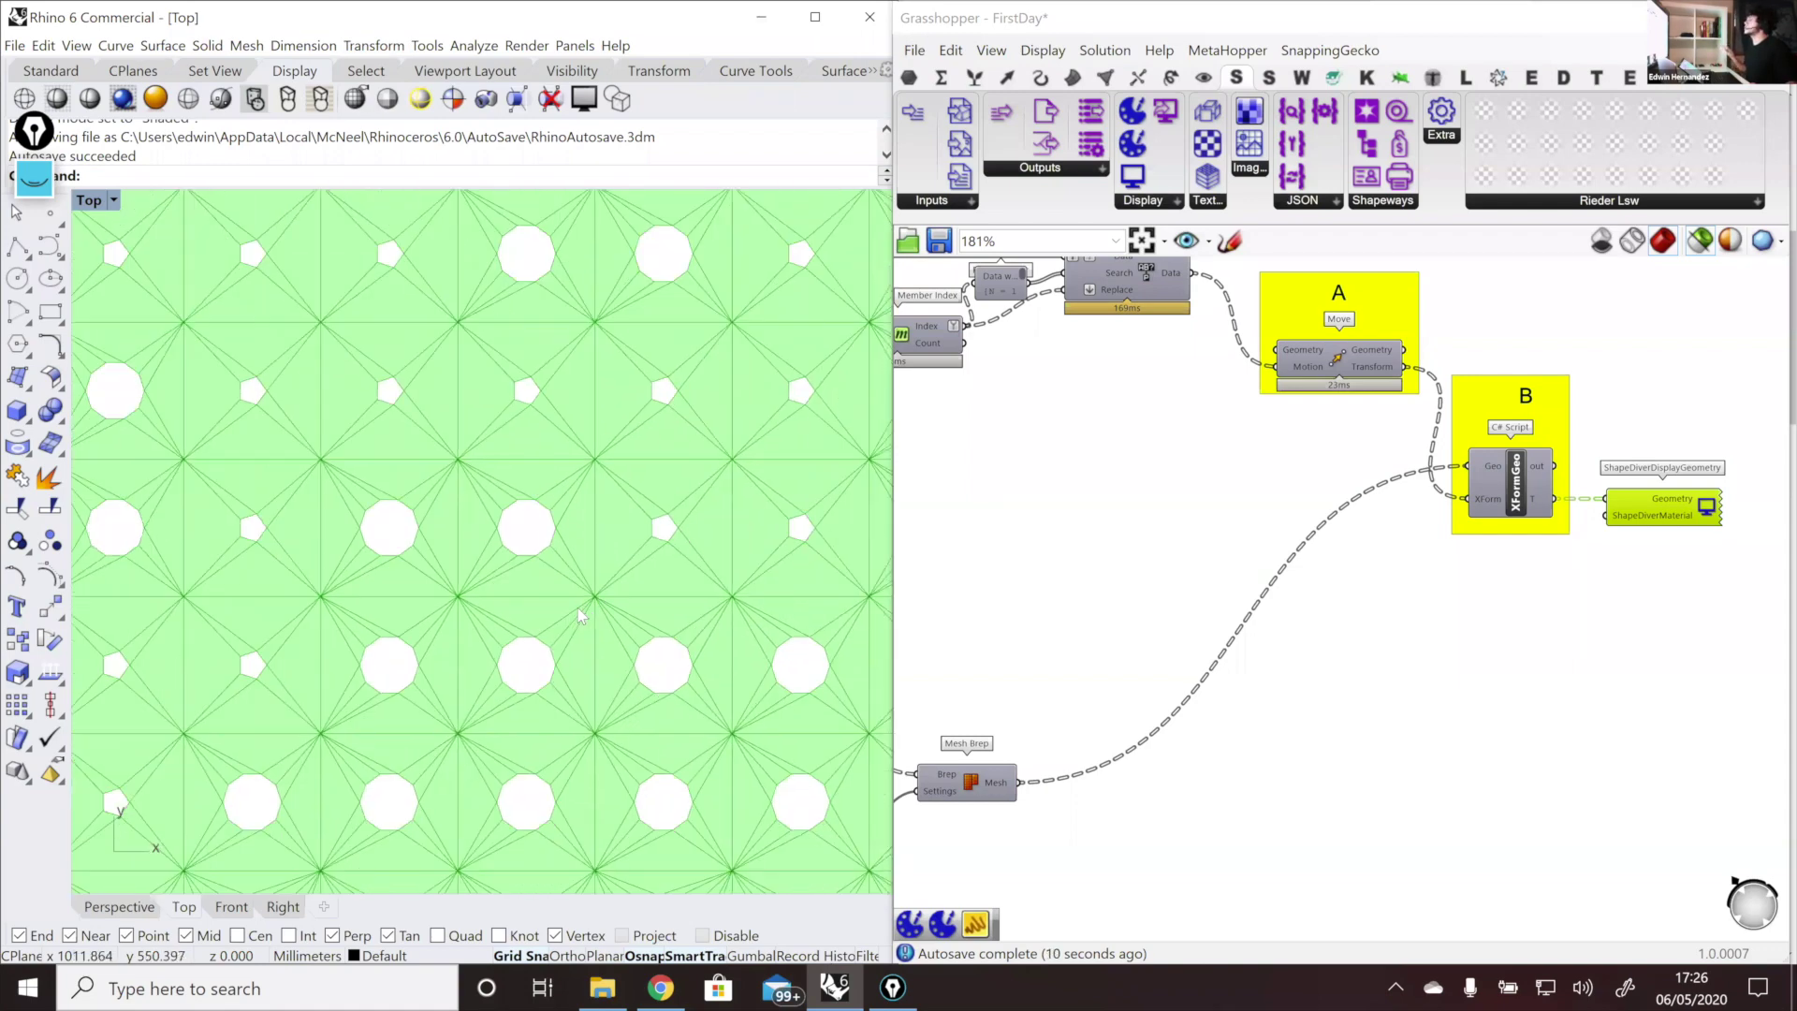
{"action": "scroll", "coordinate": [580, 614], "scroll_direction": "down", "scroll_amount": 3}
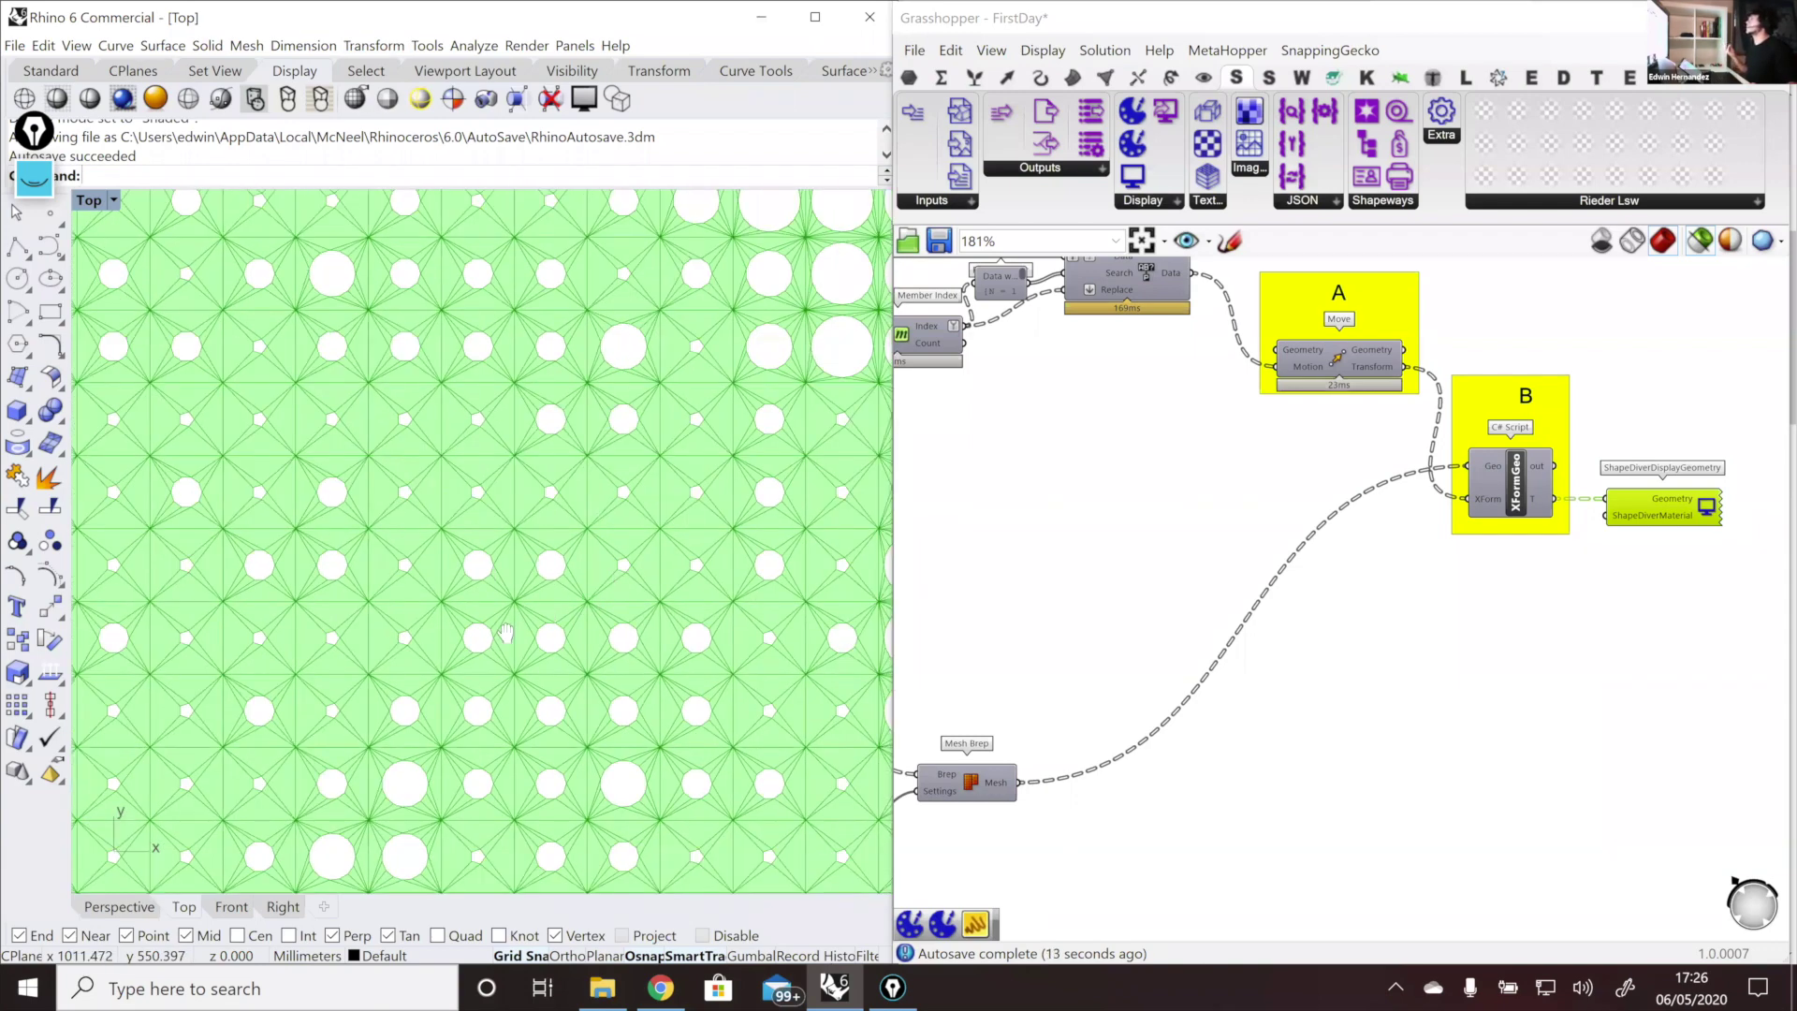
{"action": "scroll", "coordinate": [498, 633], "scroll_direction": "down", "scroll_amount": 10}
{"action": "mouse_move", "coordinate": [474, 650]}
{"action": "right_mouse_down"}
{"action": "mouse_move", "coordinate": [497, 624]}
{"action": "mouse_move", "coordinate": [487, 638]}
{"action": "right_mouse_up"}
{"action": "scroll", "coordinate": [491, 639], "scroll_direction": "up", "scroll_amount": 2}
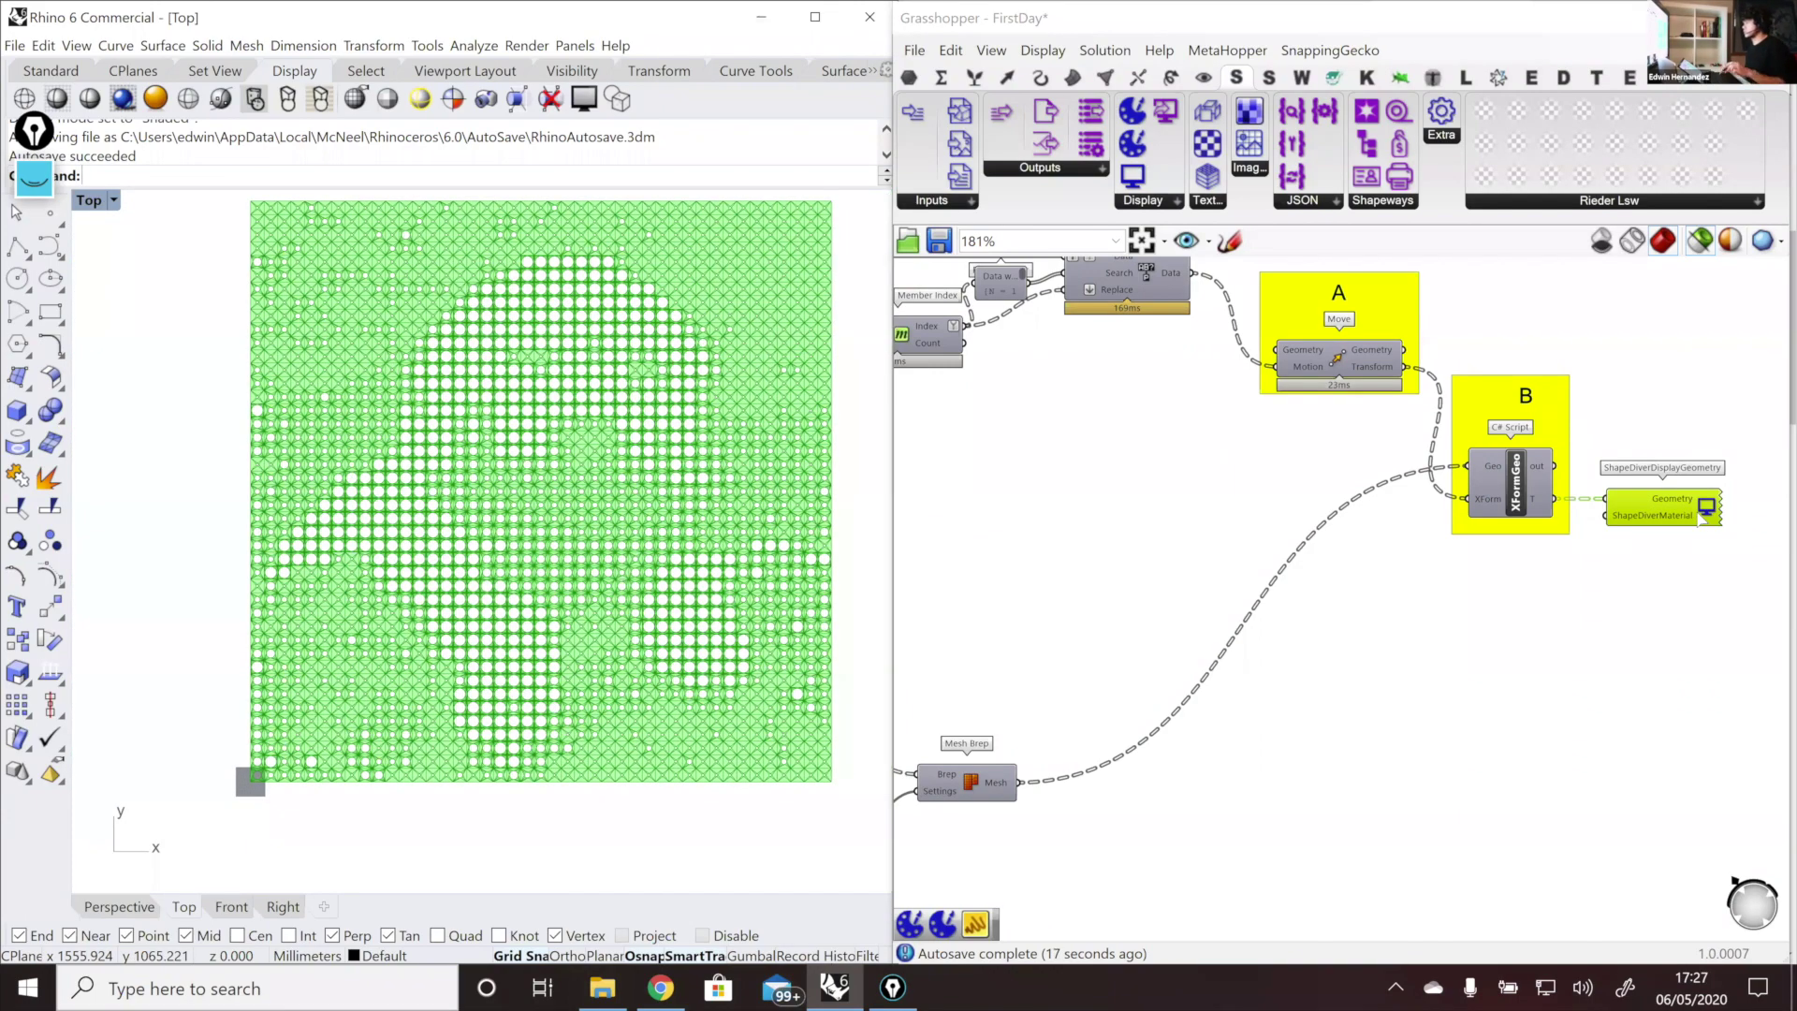
Step: Check the panel field in the four-viewport layout, return to the maximized Top view and inspect the overall hole pattern
{"action": "key", "text": "ctrl+m"}
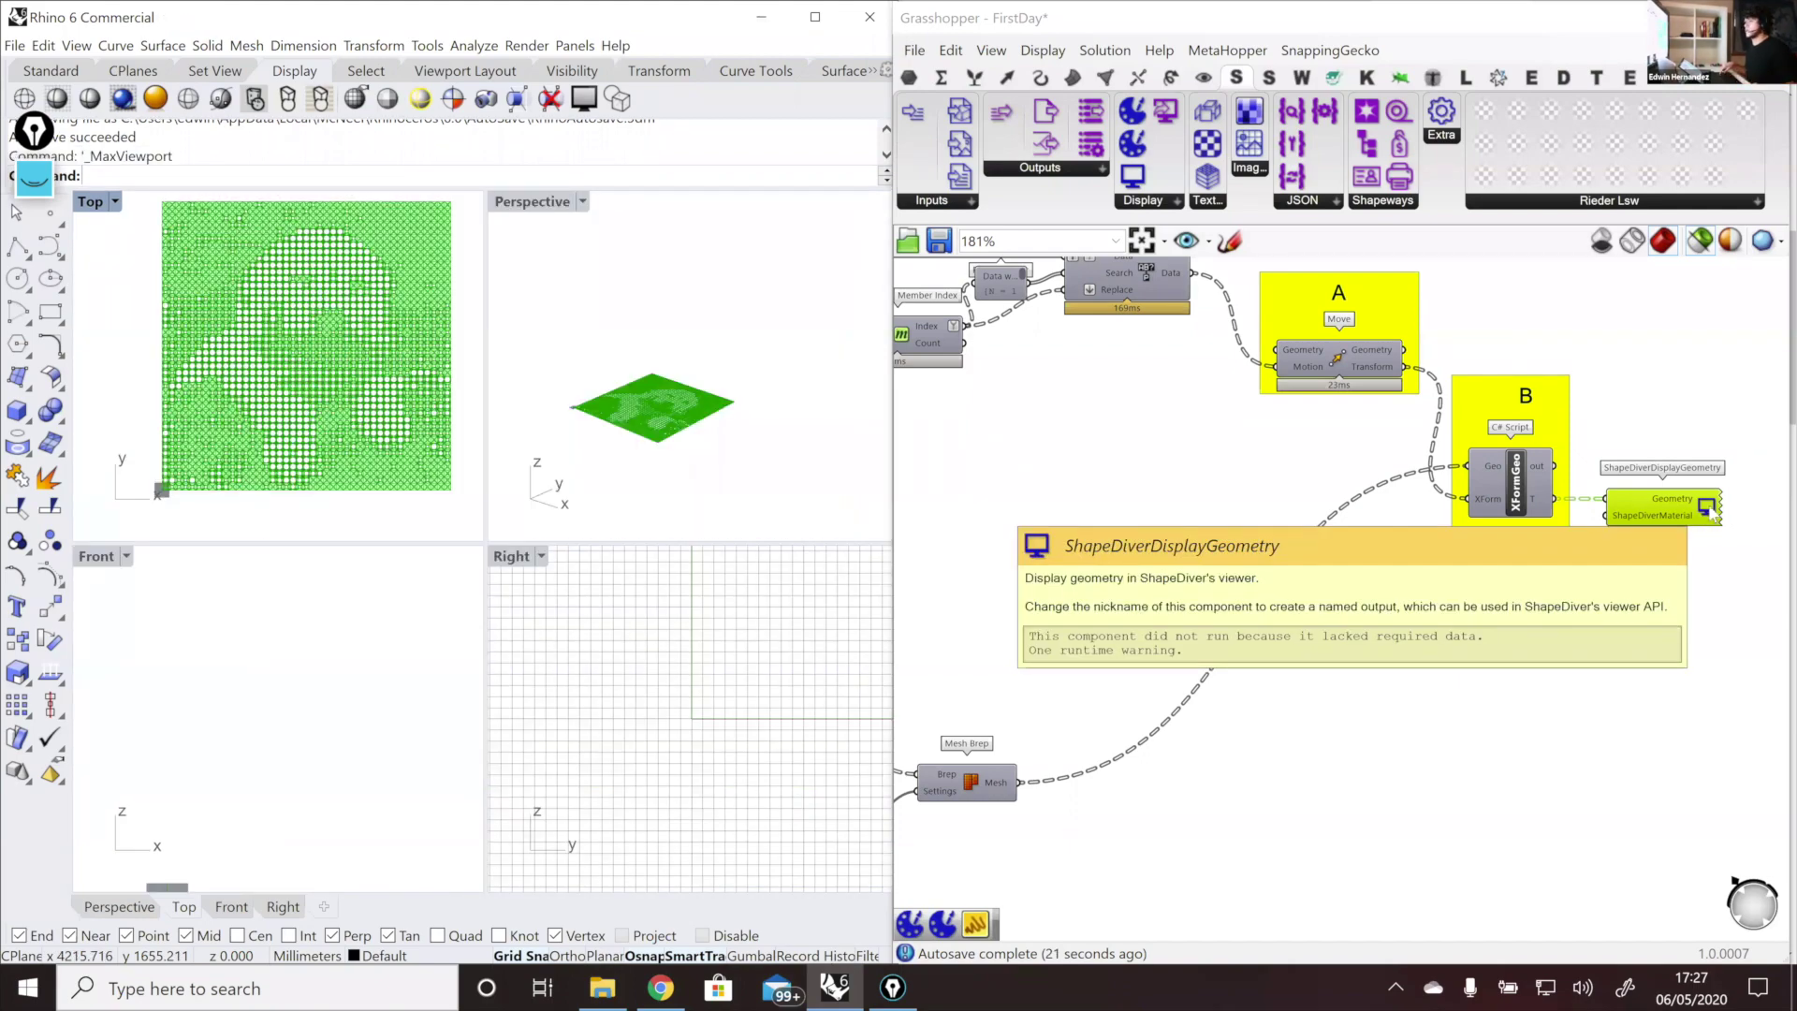
{"action": "key", "text": "ctrl+m"}
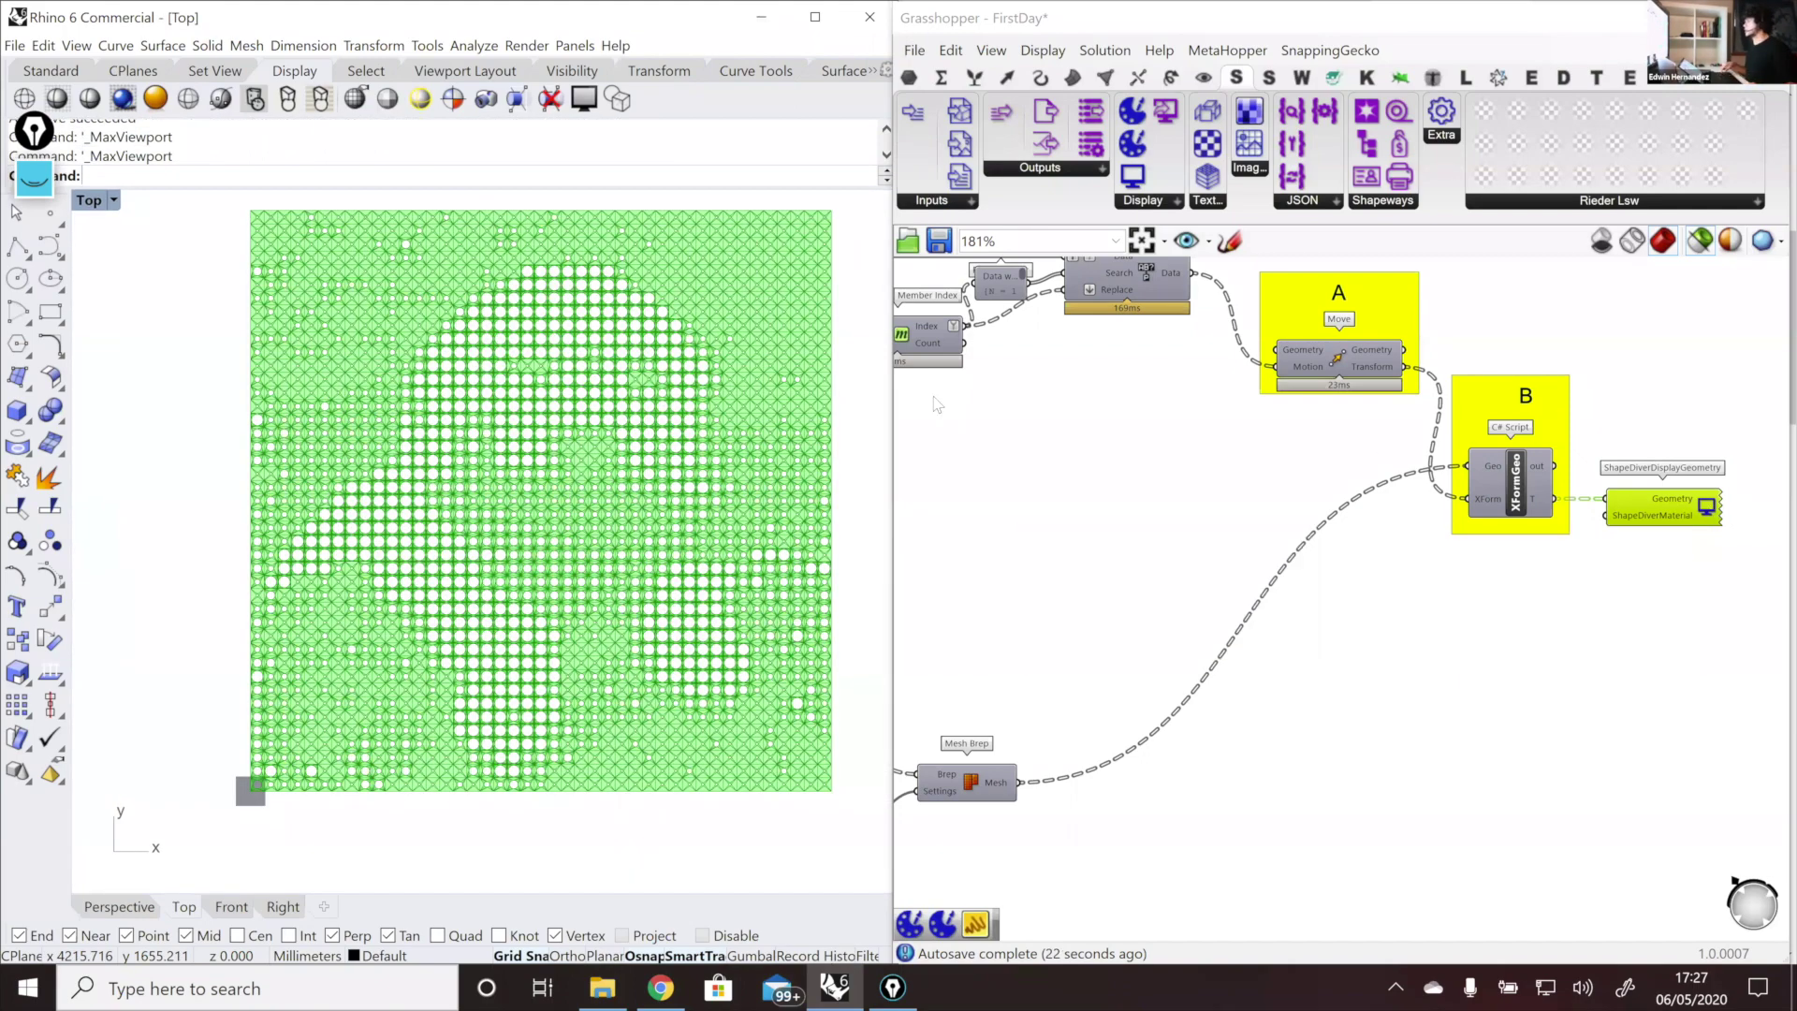
{"action": "scroll", "coordinate": [716, 310], "scroll_direction": "up", "scroll_amount": 5}
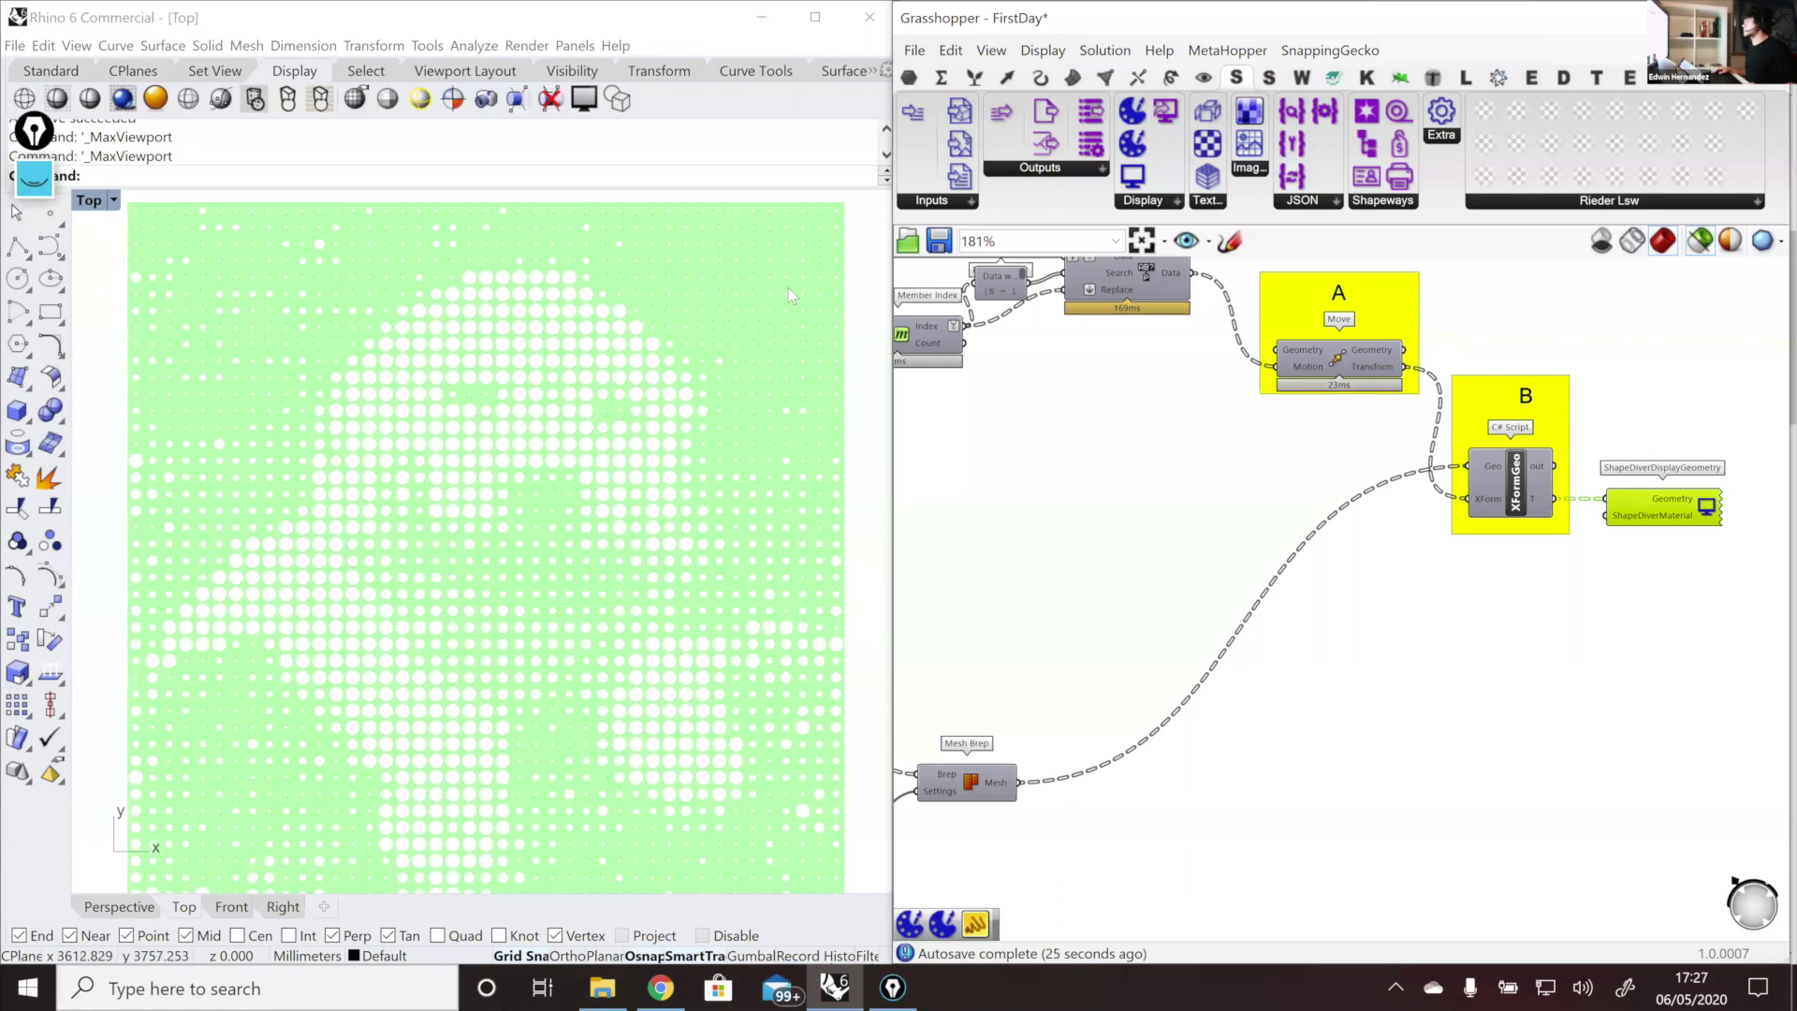
{"action": "scroll", "coordinate": [730, 321], "scroll_direction": "down", "scroll_amount": 4}
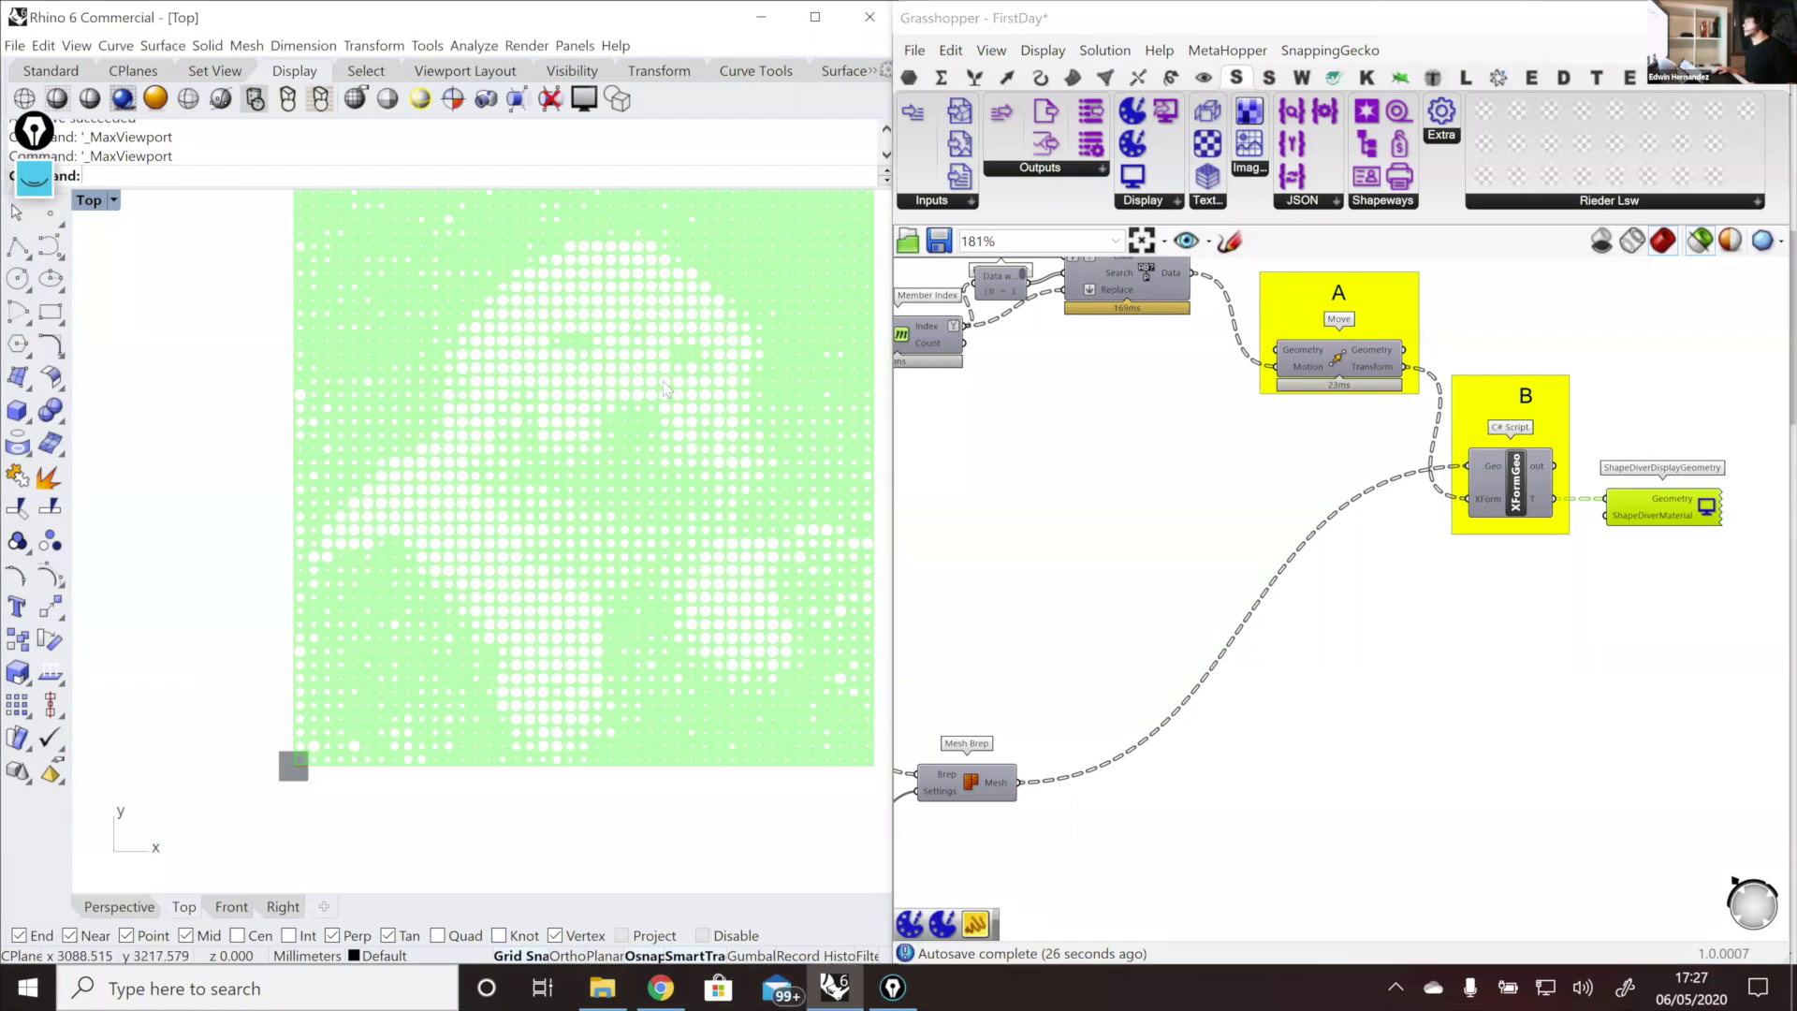
{"action": "right_click_drag", "start_coordinate": [668, 389], "coordinate": [649, 402]}
{"action": "scroll", "coordinate": [646, 403], "scroll_direction": "up", "scroll_amount": 2}
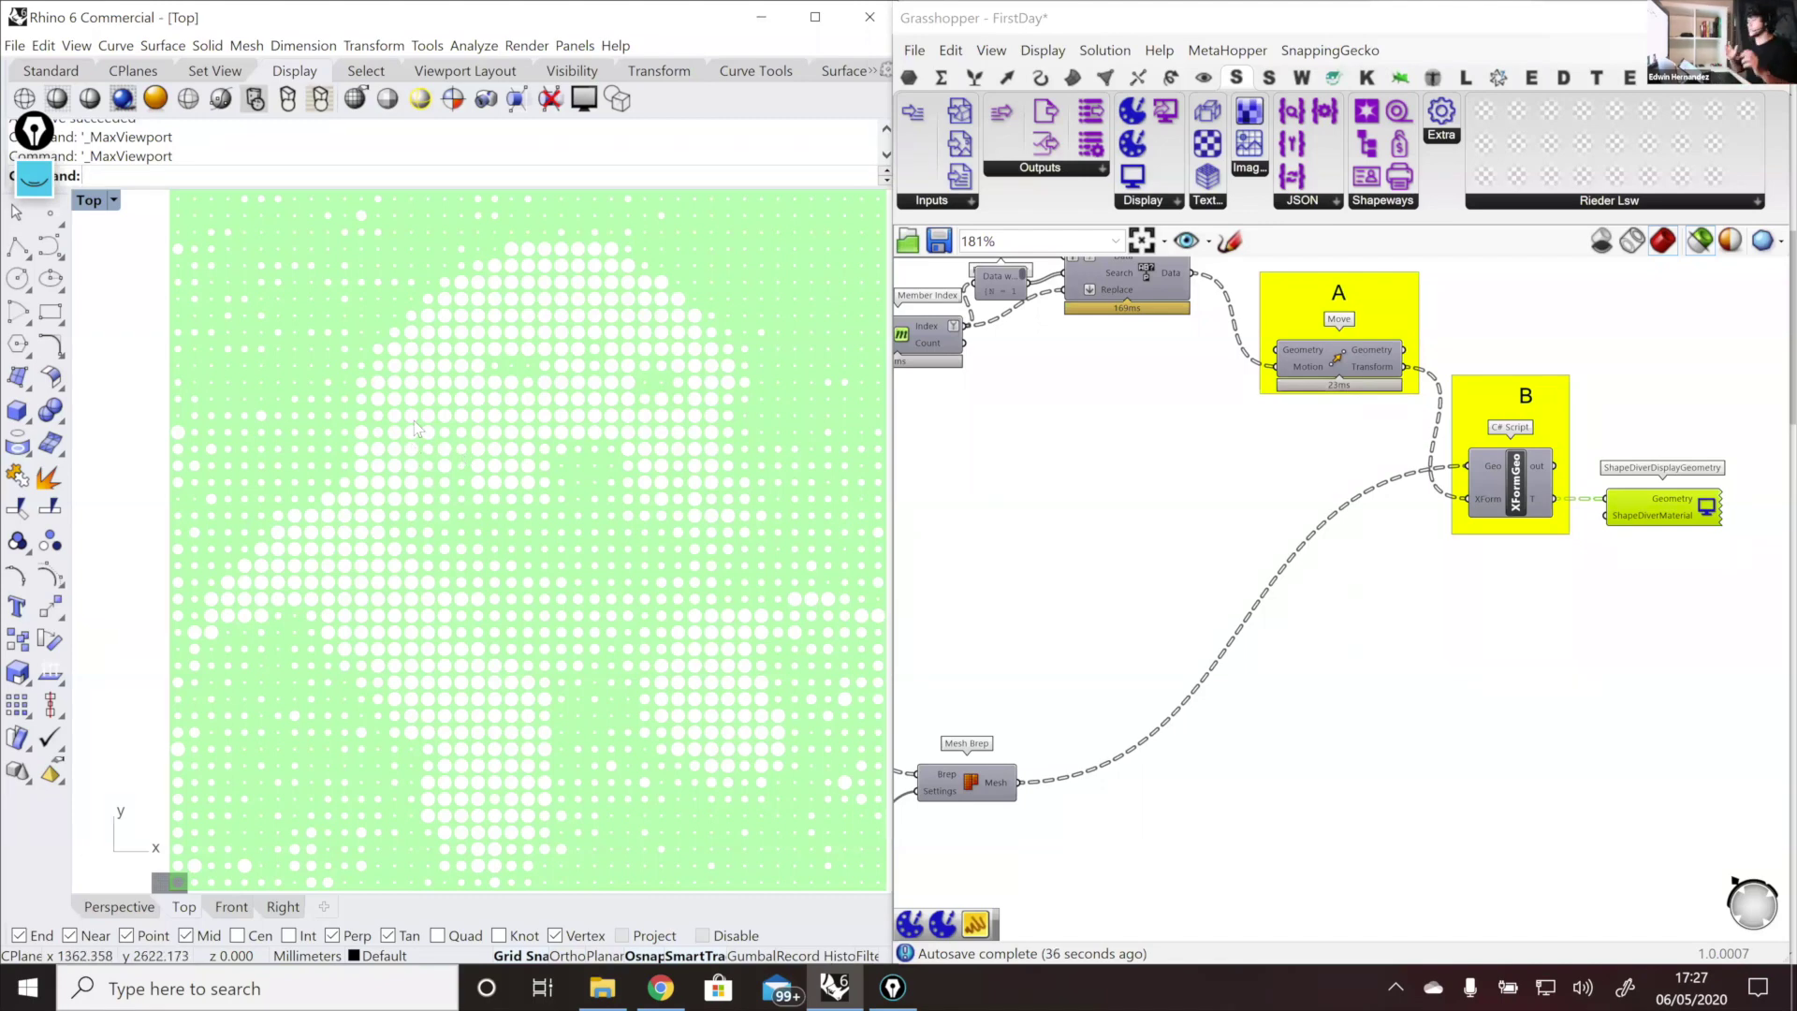
Step: Connect the circle-based chain's Boundary Surfaces output to the Geometry input of the Move component in group A
{"action": "left_click", "coordinate": [1364, 360]}
{"action": "scroll", "coordinate": [1381, 419], "scroll_direction": "down", "scroll_amount": 4}
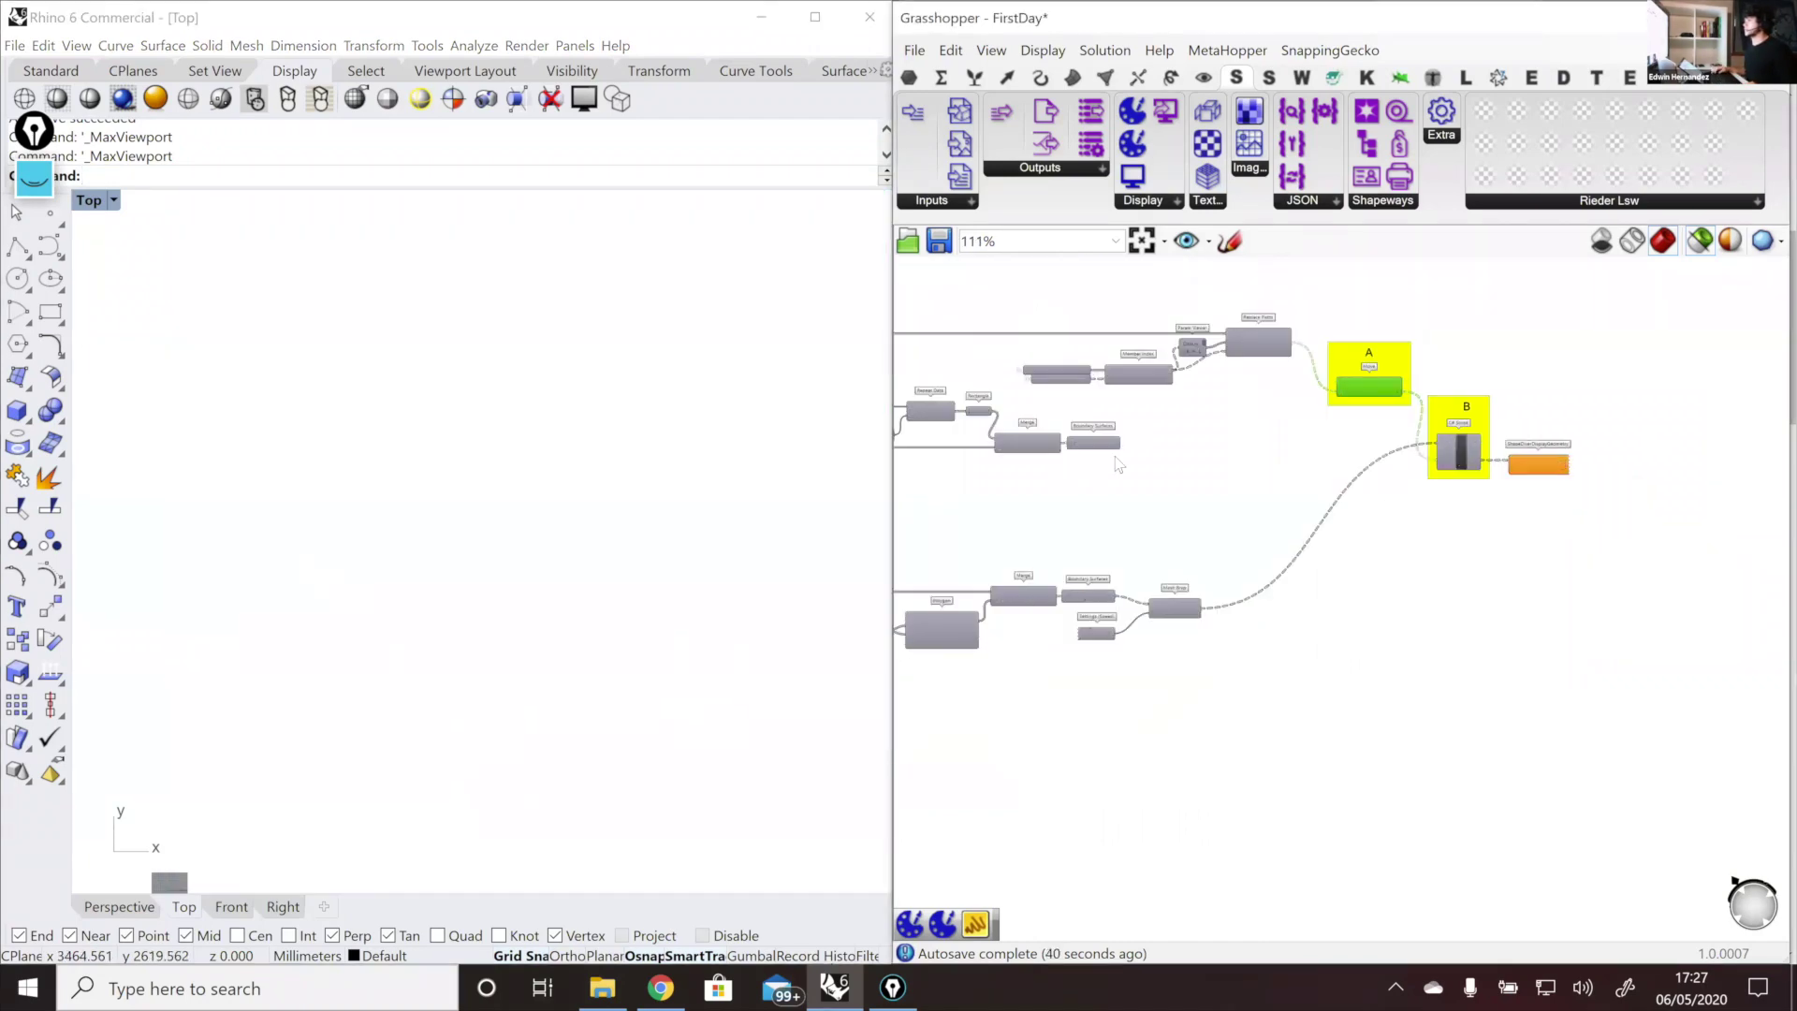
{"action": "scroll", "coordinate": [1130, 456], "scroll_direction": "up", "scroll_amount": 2}
{"action": "left_click_drag", "start_coordinate": [1129, 449], "coordinate": [1426, 368]}
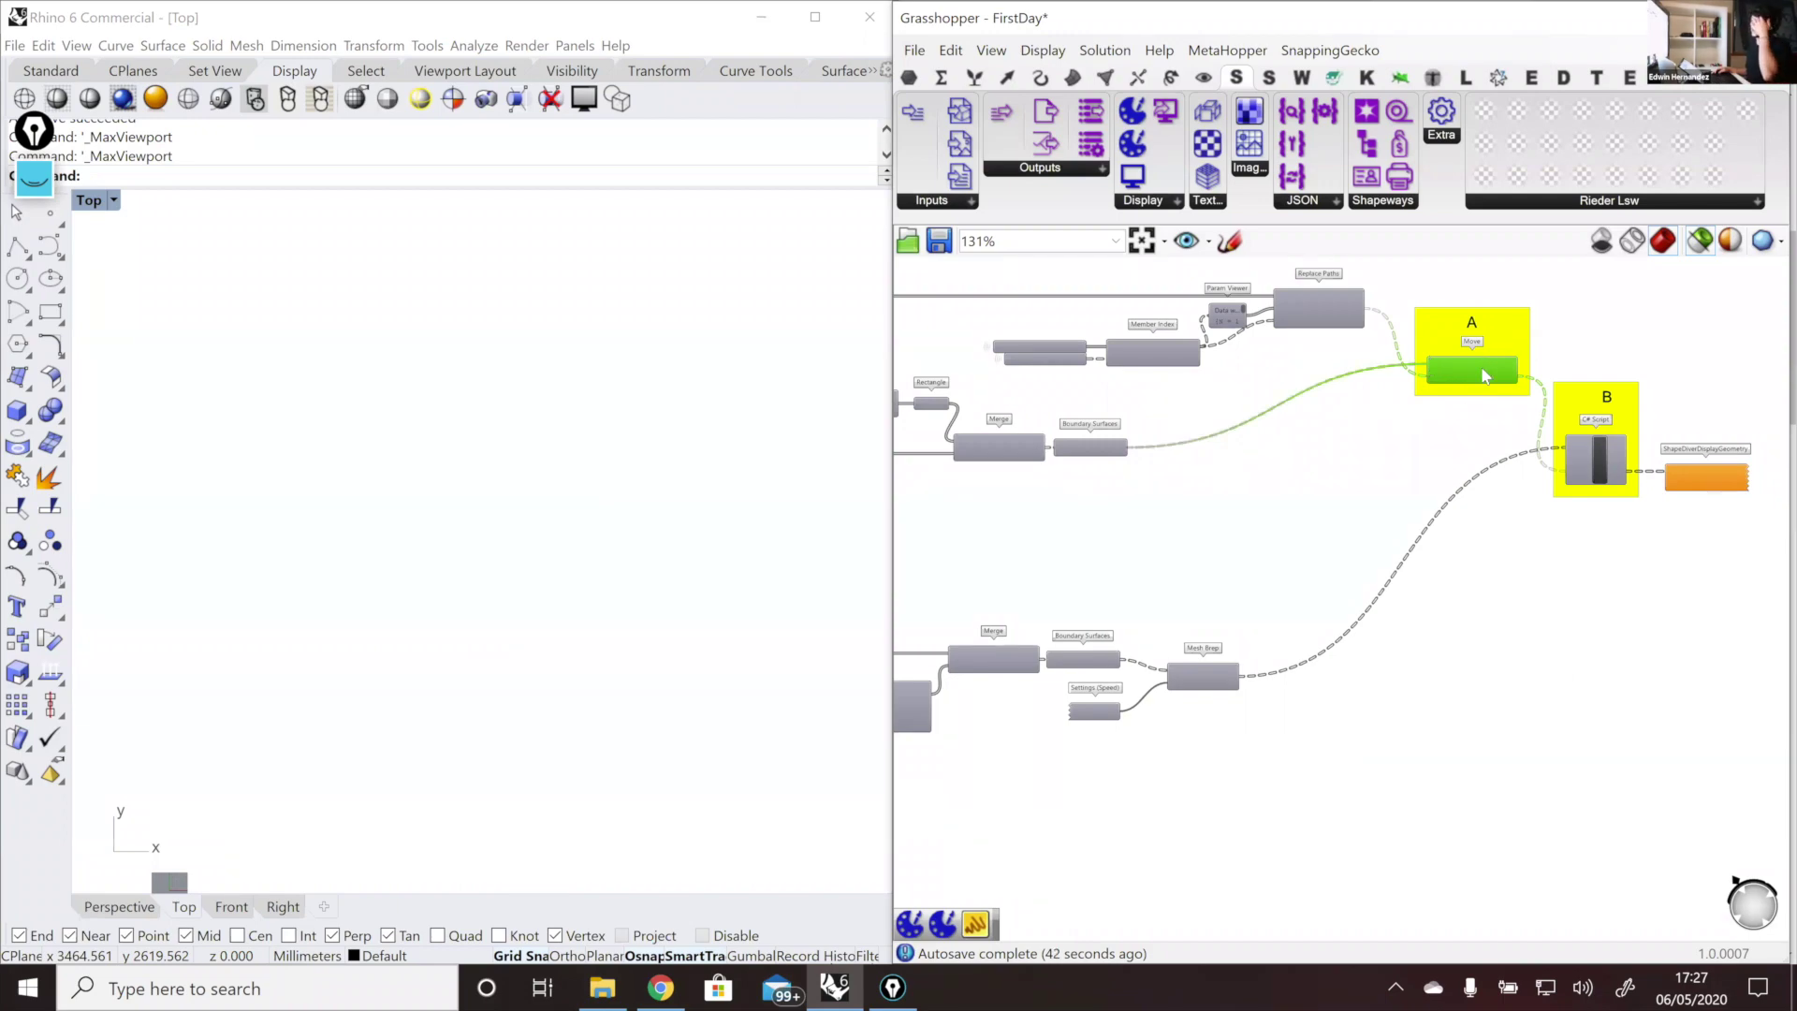
Step: Compare the Move component's surface result and run time with the C# Script's mesh preview, and review the question 3 group above
{"action": "scroll", "coordinate": [1484, 375], "scroll_direction": "up", "scroll_amount": 2}
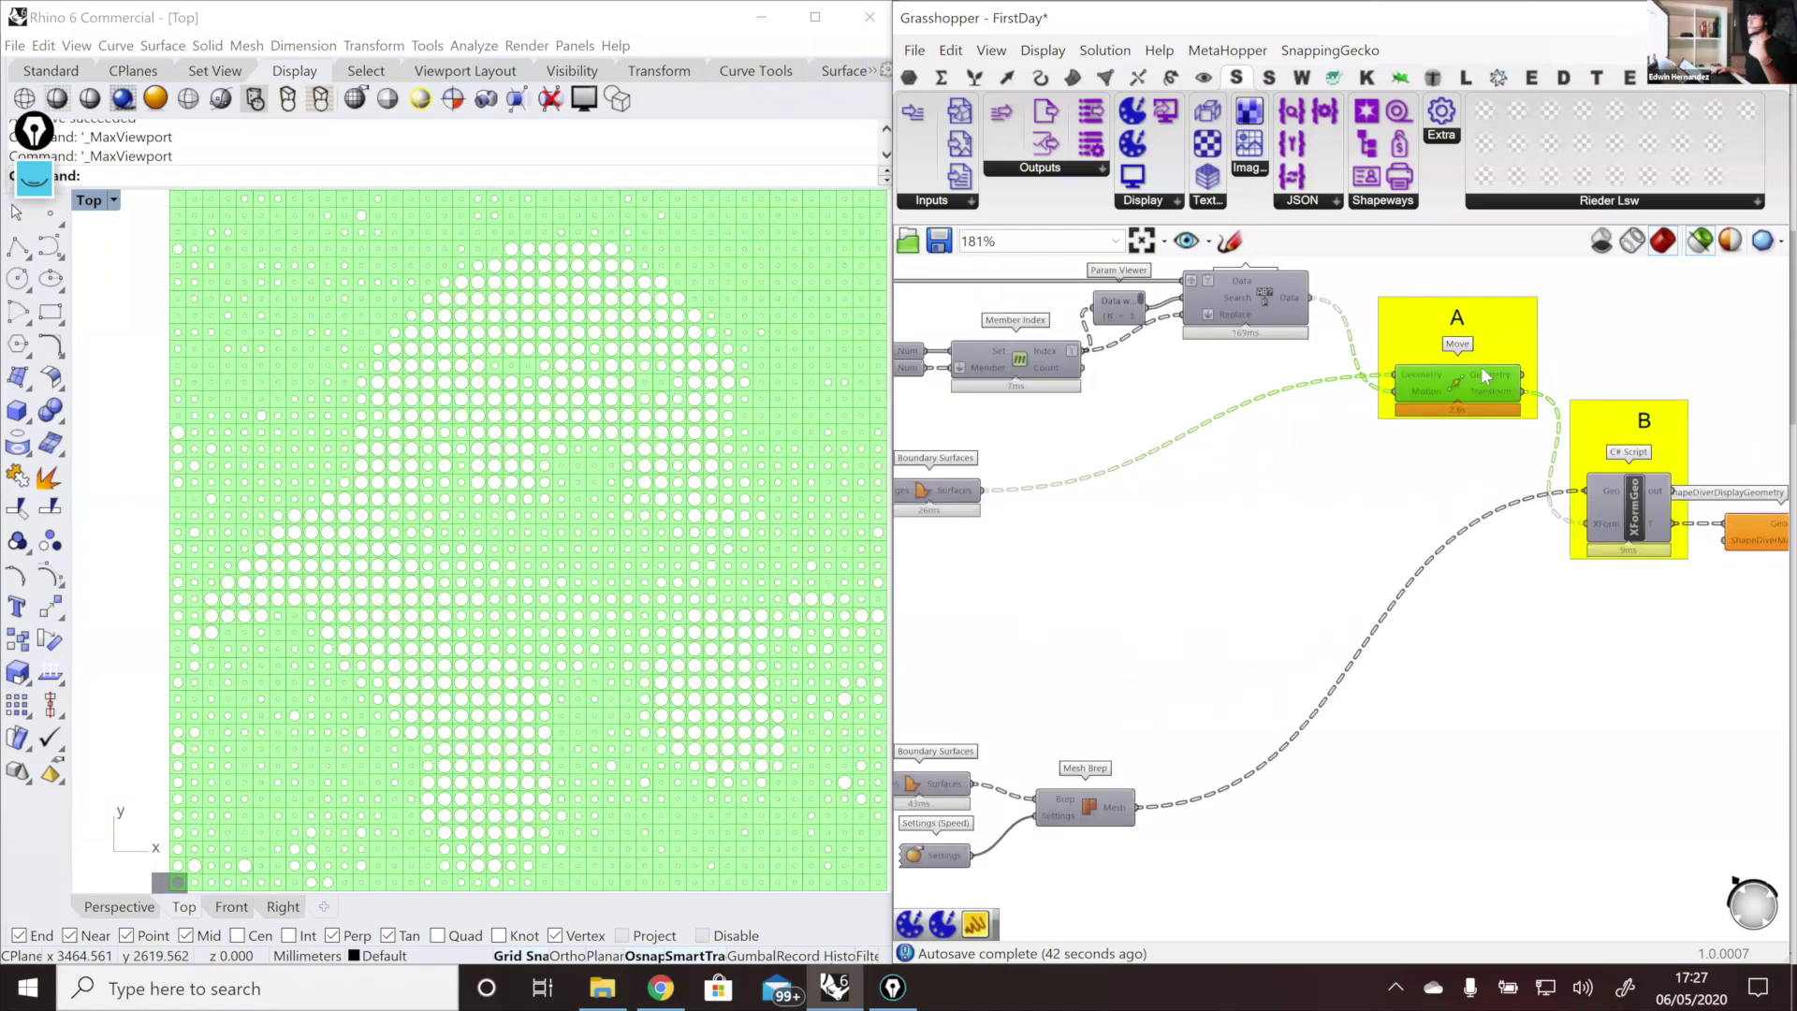
{"action": "scroll", "coordinate": [1404, 482], "scroll_direction": "down", "scroll_amount": 1}
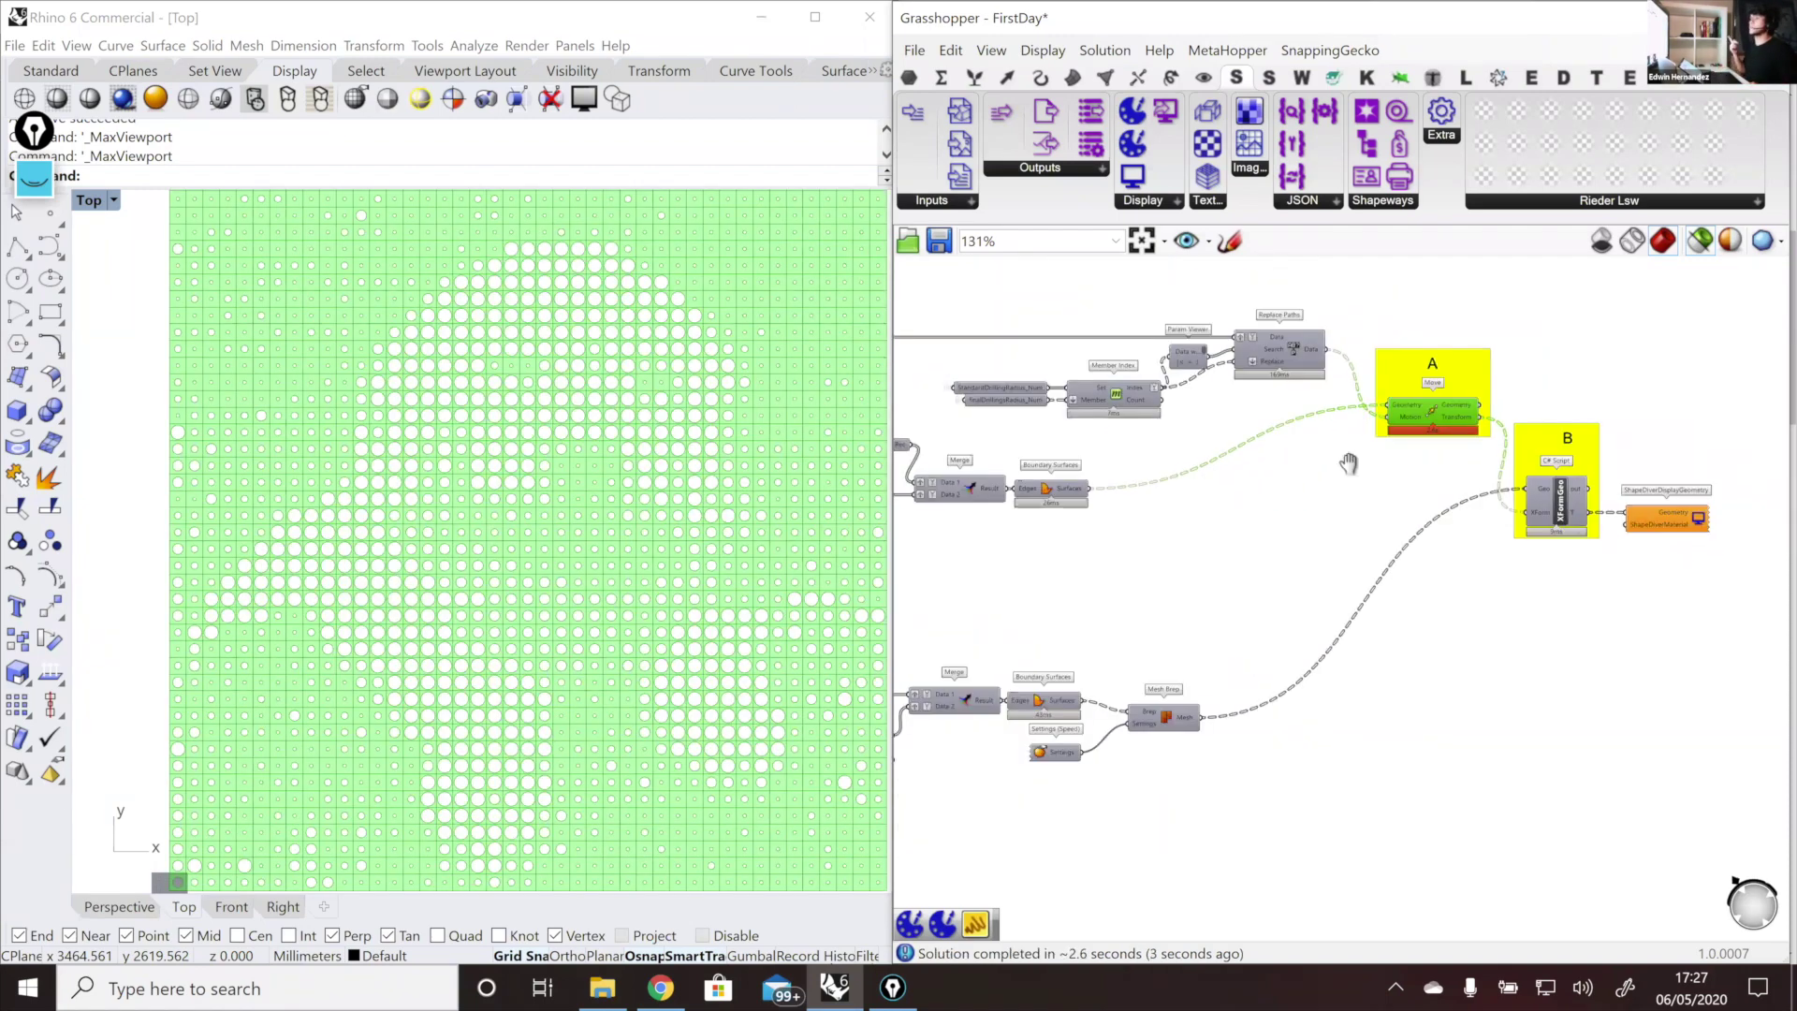
{"action": "scroll", "coordinate": [1663, 456], "scroll_direction": "up", "scroll_amount": 1}
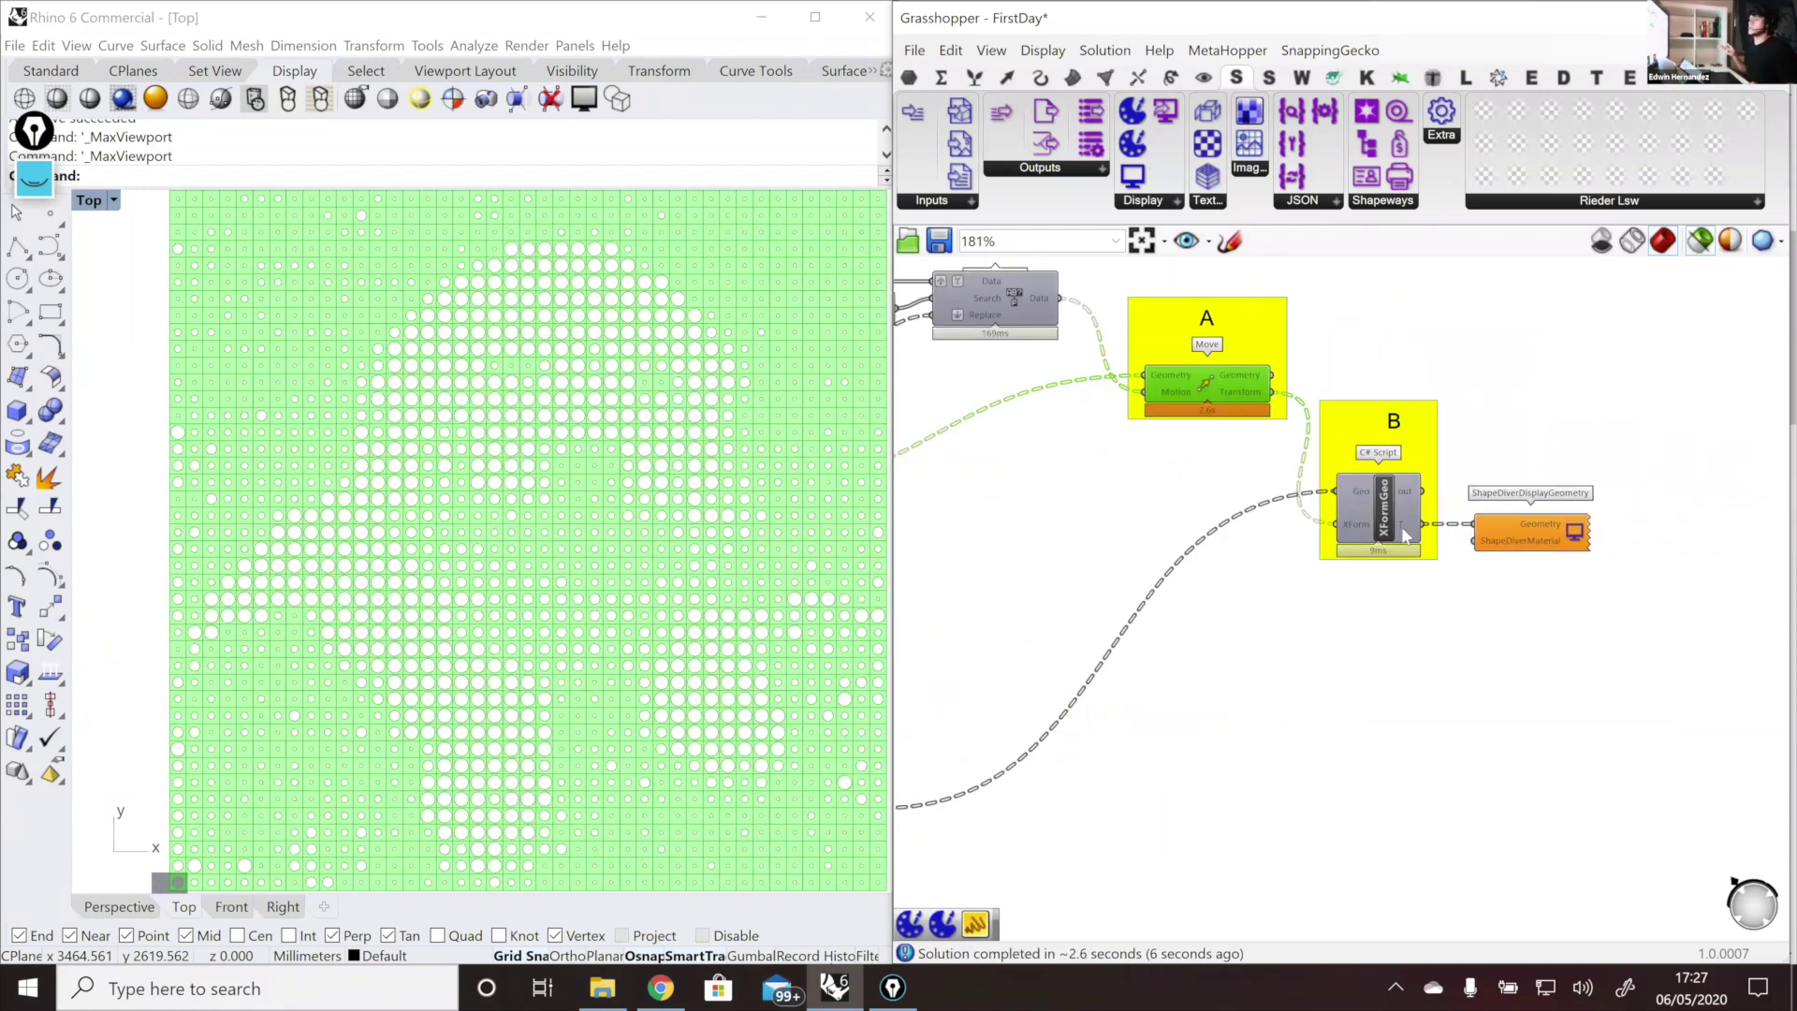
{"action": "scroll", "coordinate": [1379, 554], "scroll_direction": "up", "scroll_amount": 1}
{"action": "left_click", "coordinate": [1524, 558]}
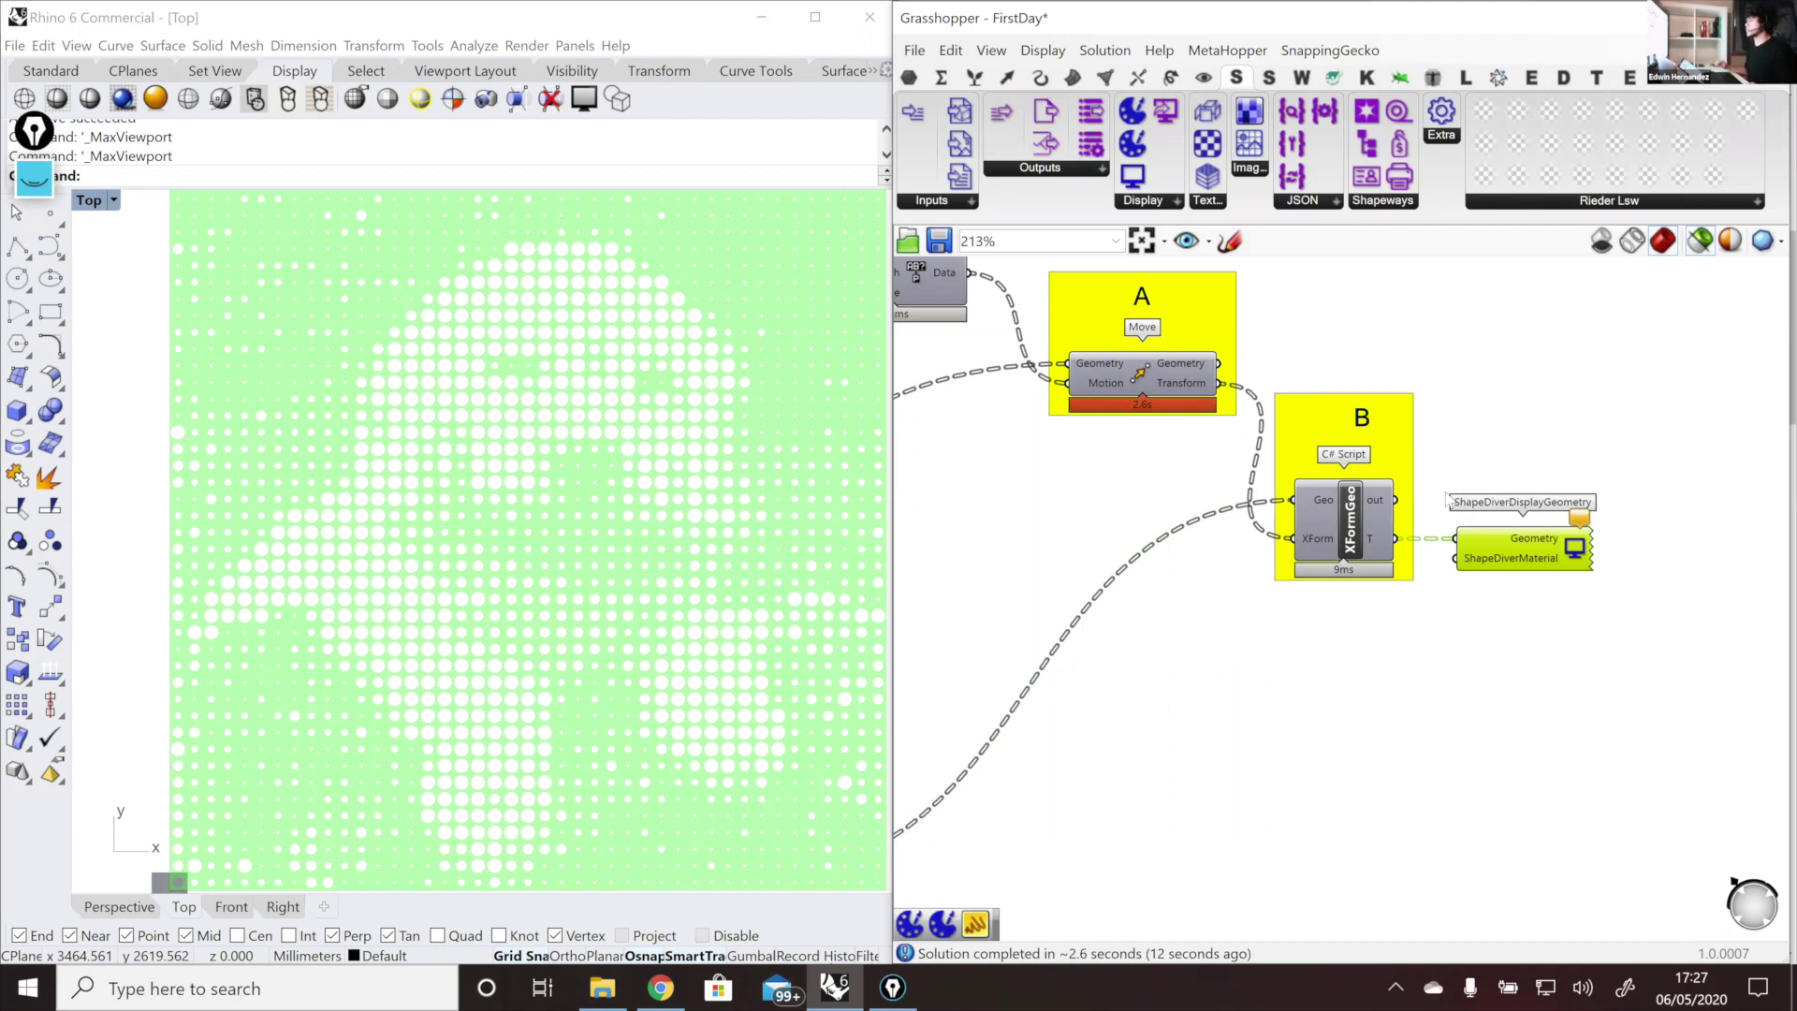
{"action": "scroll", "coordinate": [1524, 524], "scroll_direction": "down", "scroll_amount": 5}
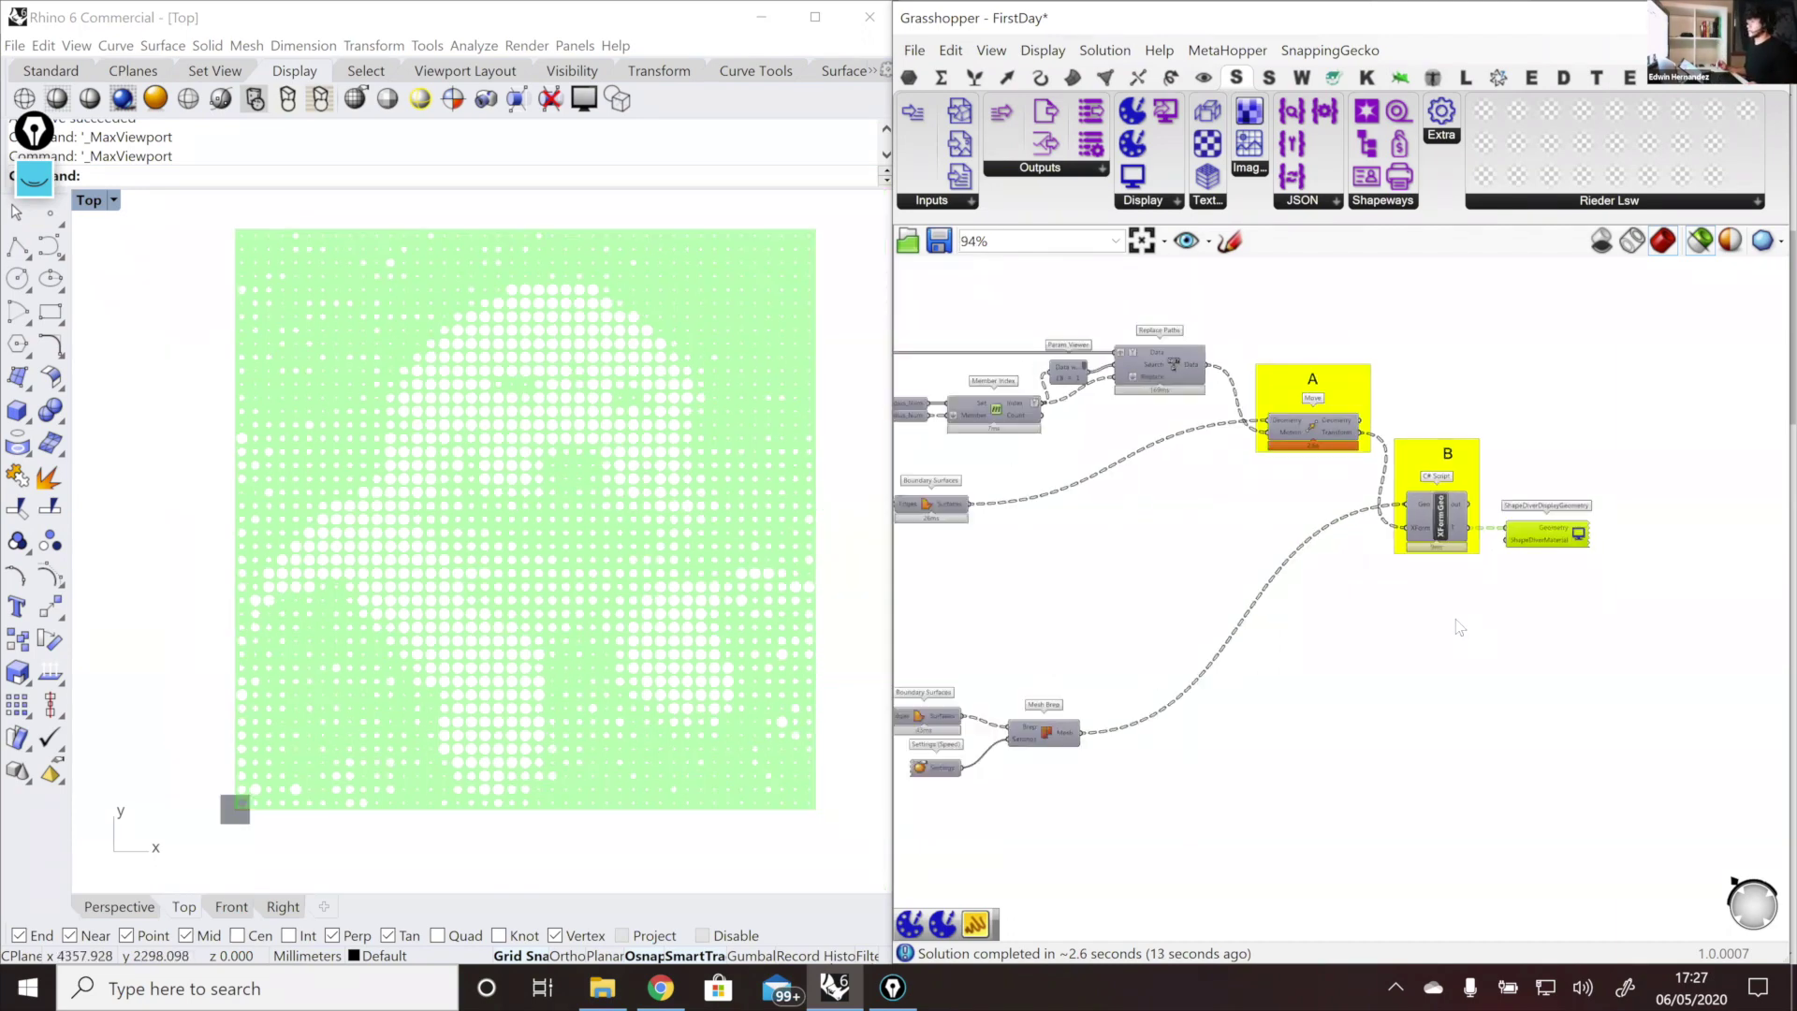
{"action": "right_click_drag", "start_coordinate": [1505, 343], "coordinate": [1338, 564]}
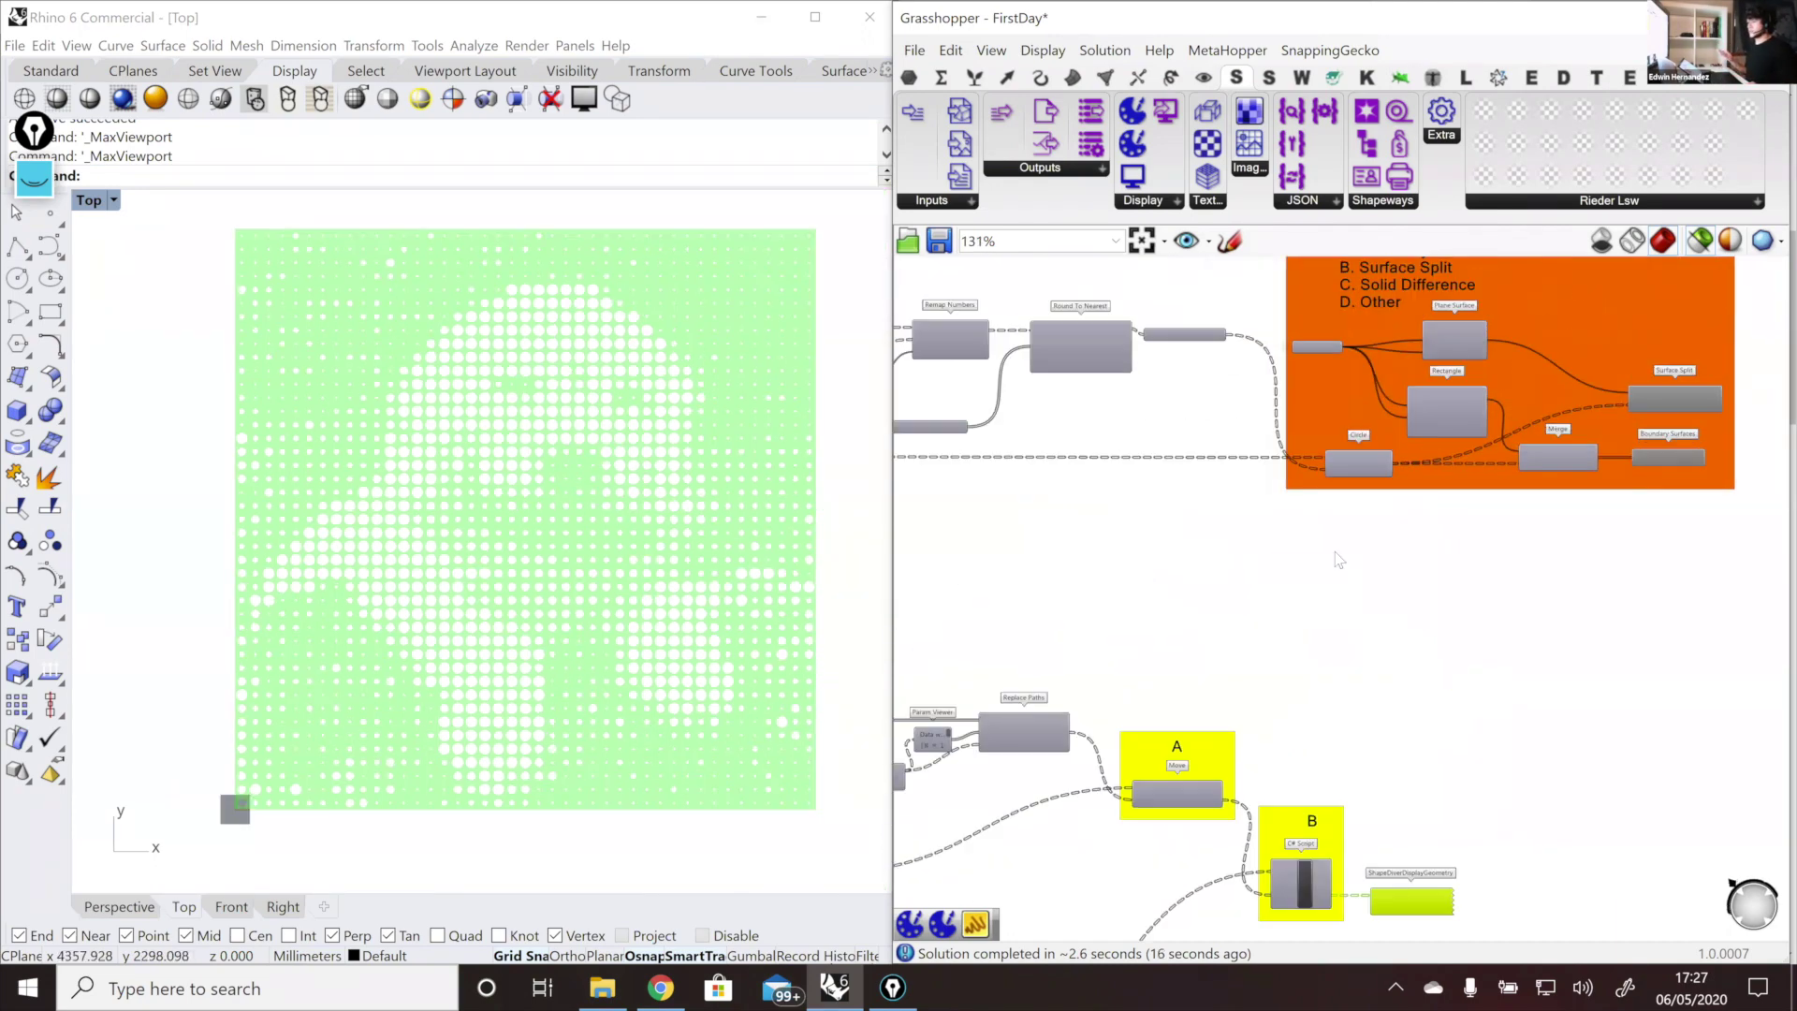
{"action": "scroll", "coordinate": [1346, 524], "scroll_direction": "up", "scroll_amount": 1}
{"action": "scroll", "coordinate": [1348, 543], "scroll_direction": "down", "scroll_amount": 2}
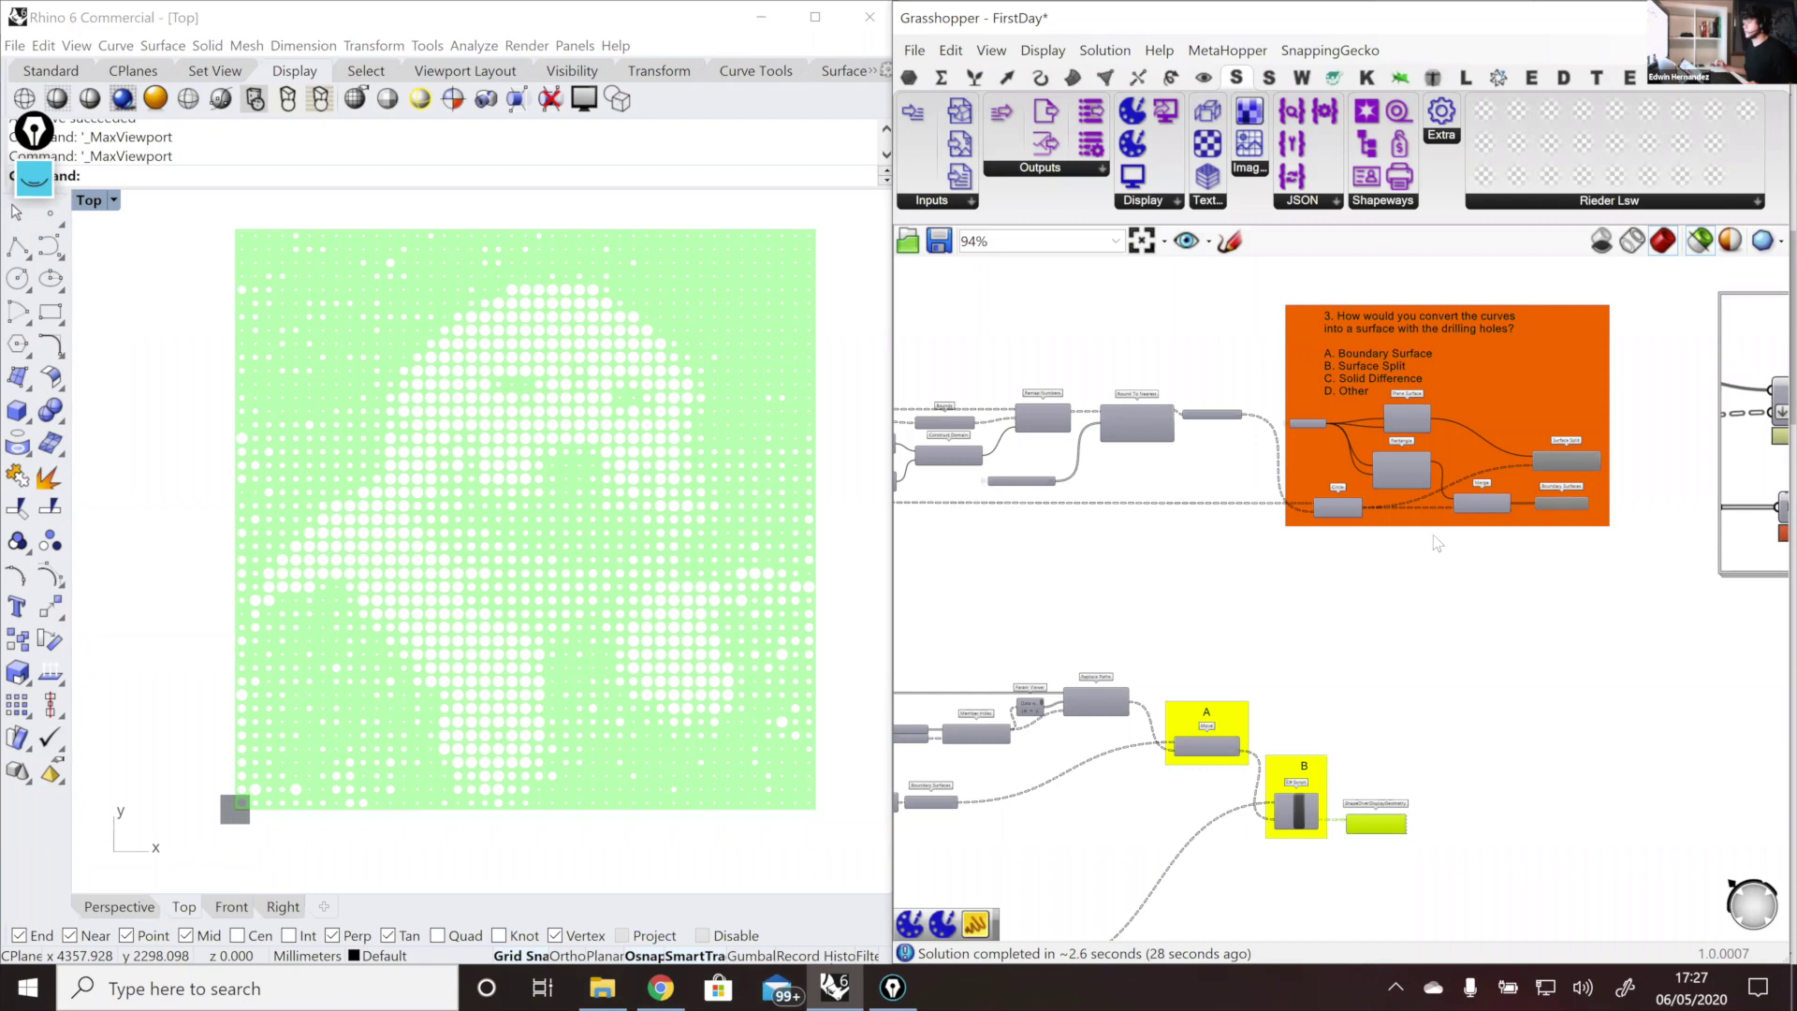
Step: Delete the ShapeDiverDisplayGeometry component beside group B
{"action": "scroll", "coordinate": [1437, 553], "scroll_direction": "down", "scroll_amount": 3}
{"action": "scroll", "coordinate": [1489, 705], "scroll_direction": "up", "scroll_amount": 5}
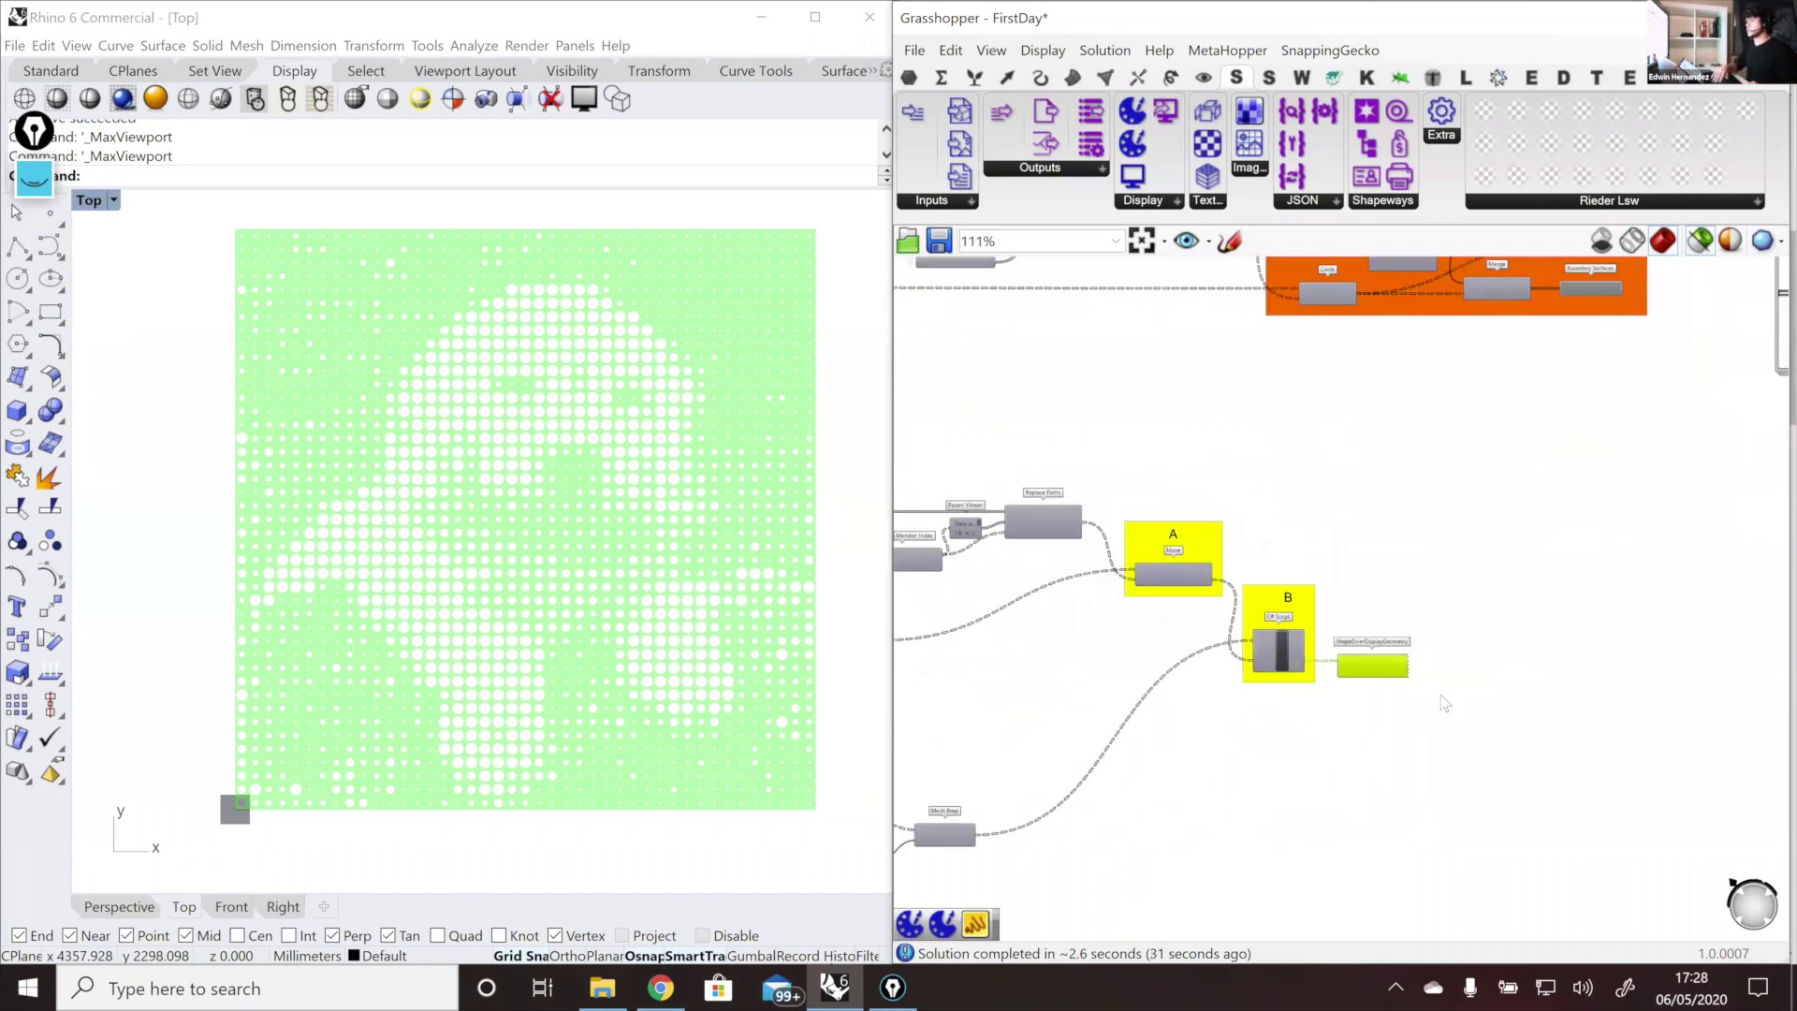
{"action": "left_click", "coordinate": [1394, 655]}
{"action": "key", "text": "Delete"}
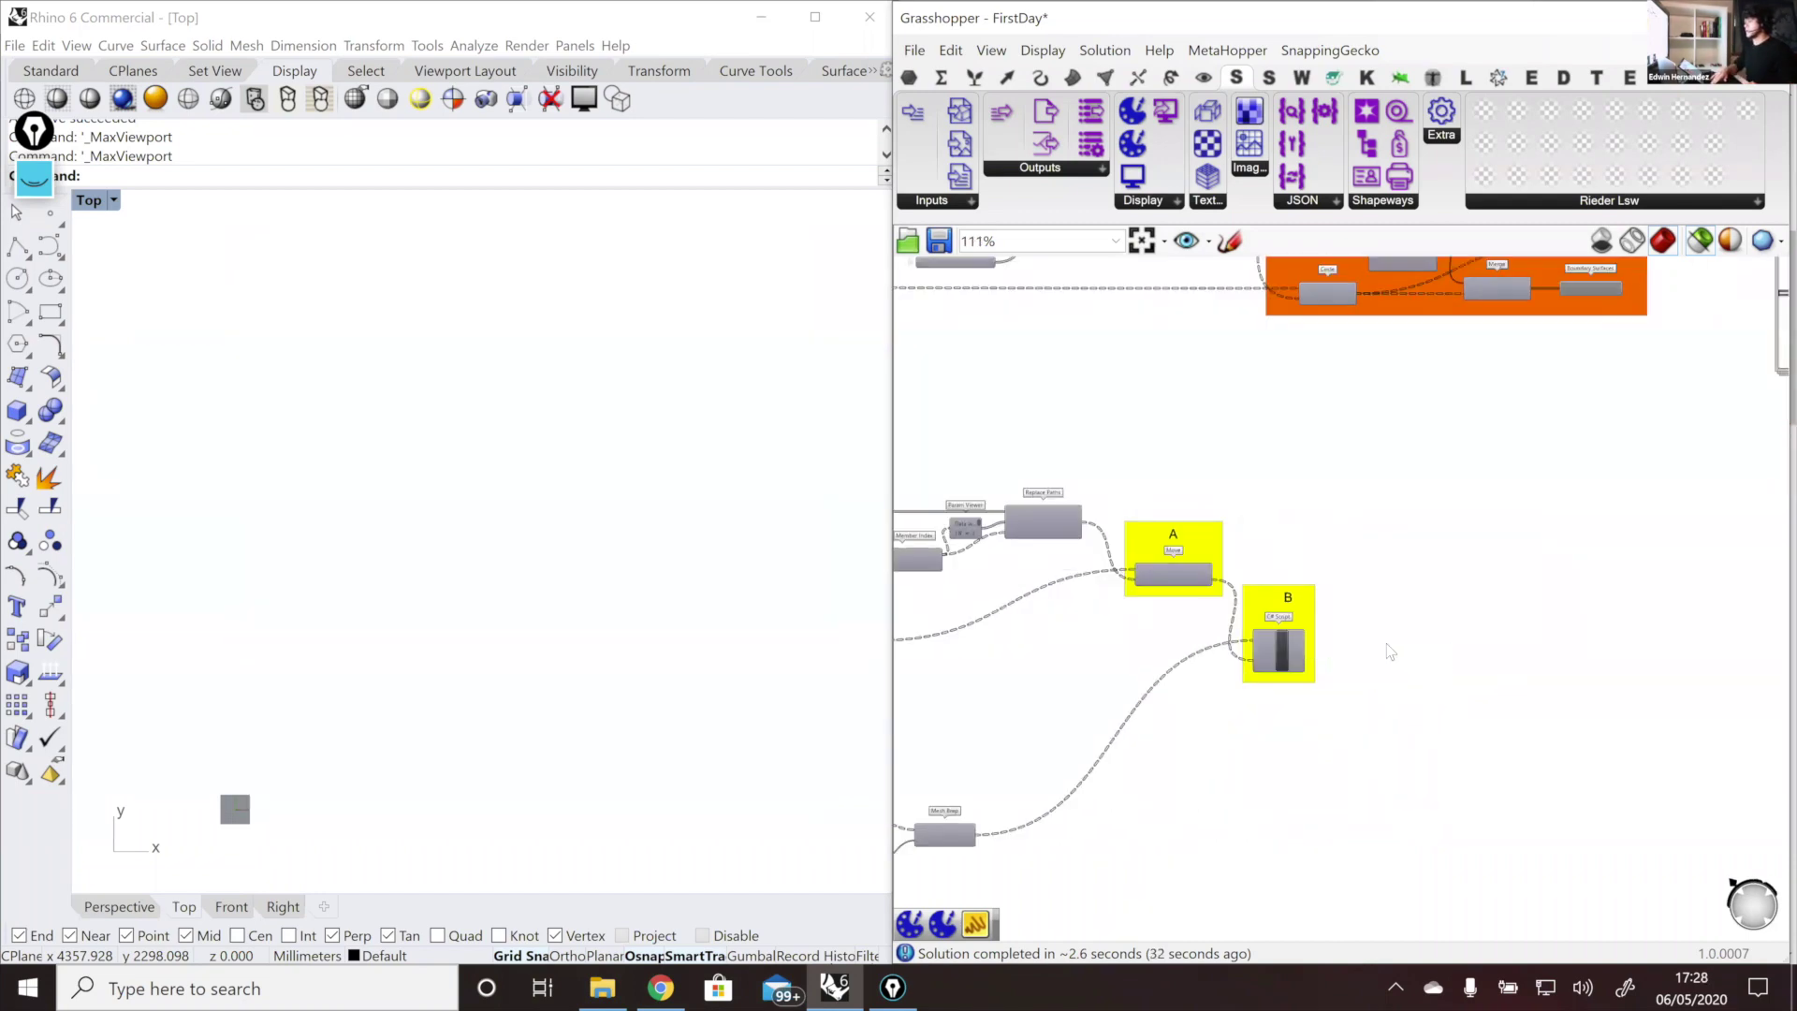
Step: Review the circle-based and polygon-based chains, previewing the upper Boundary Surfaces output, and survey the whole definition
{"action": "scroll", "coordinate": [1393, 636], "scroll_direction": "down", "scroll_amount": 5}
{"action": "scroll", "coordinate": [1391, 637], "scroll_direction": "down", "scroll_amount": 2}
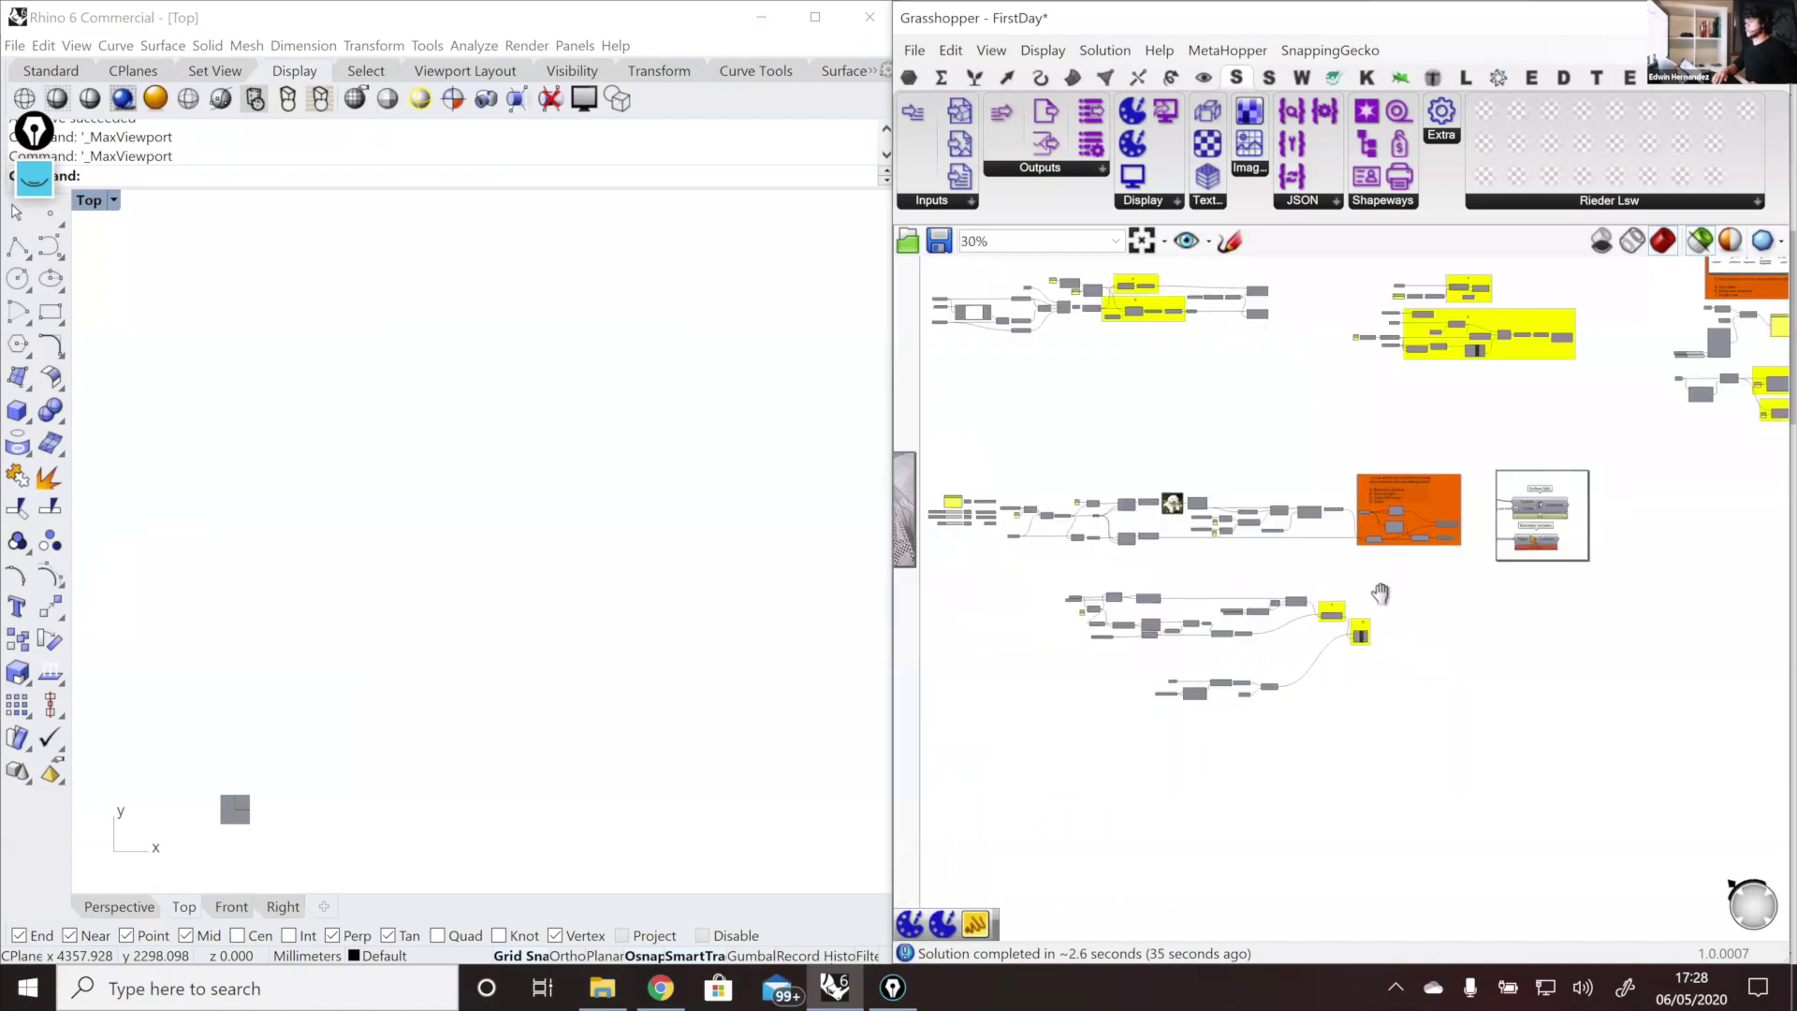
{"action": "scroll", "coordinate": [1227, 732], "scroll_direction": "up", "scroll_amount": 3}
{"action": "left_click_drag", "start_coordinate": [1347, 772], "coordinate": [1379, 819]}
{"action": "scroll", "coordinate": [1217, 622], "scroll_direction": "up", "scroll_amount": 2}
{"action": "left_click", "coordinate": [1215, 620]}
{"action": "scroll", "coordinate": [1283, 683], "scroll_direction": "down", "scroll_amount": 3}
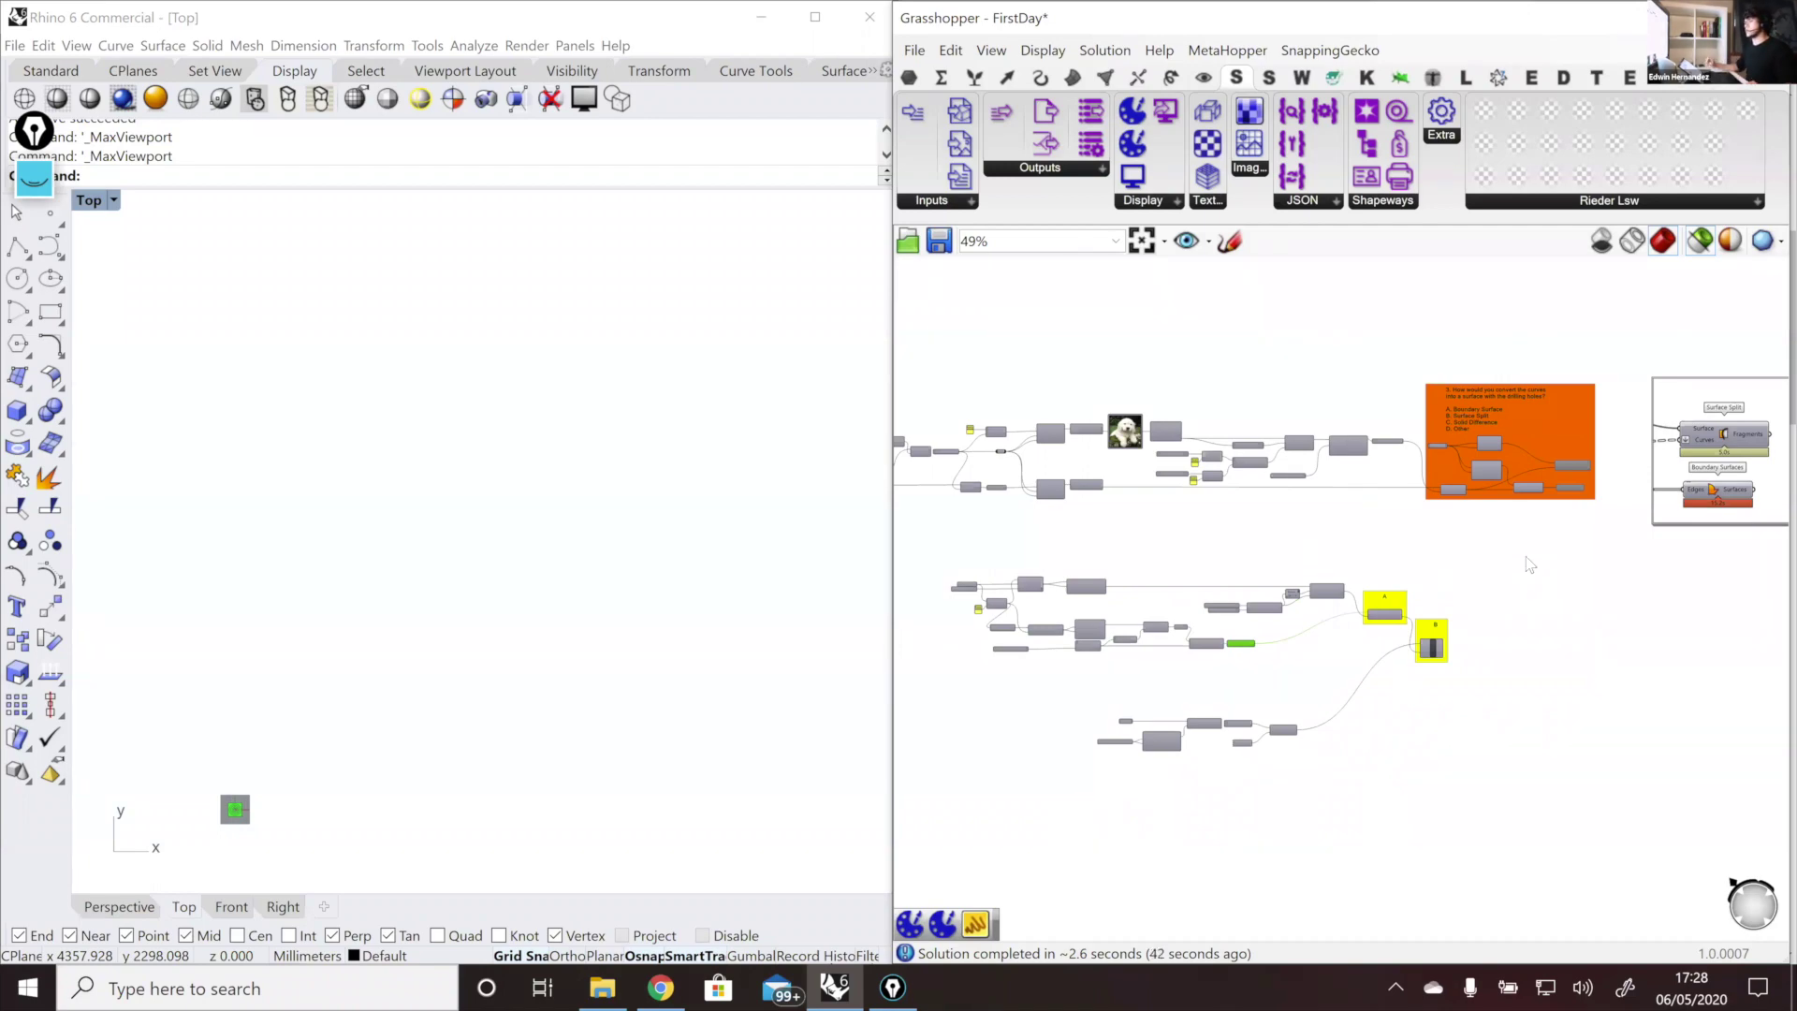
{"action": "scroll", "coordinate": [1395, 557], "scroll_direction": "down", "scroll_amount": 4}
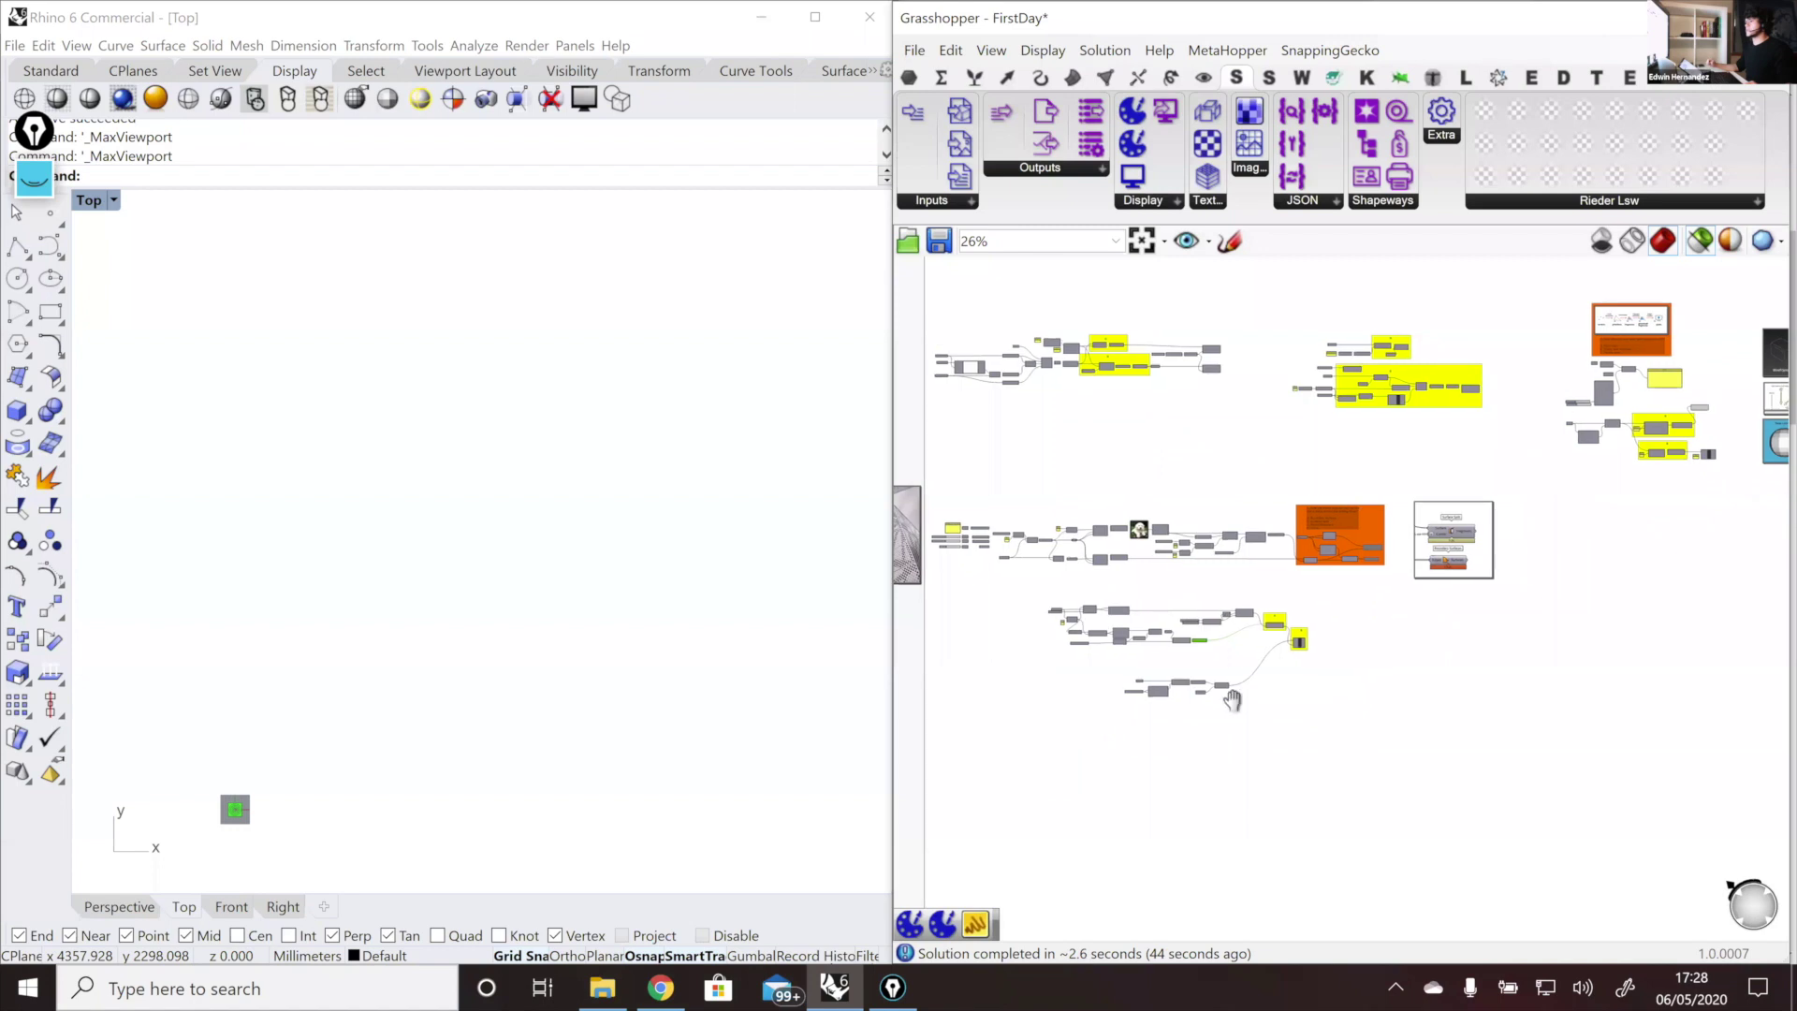
{"action": "scroll", "coordinate": [1206, 456], "scroll_direction": "down", "scroll_amount": 1}
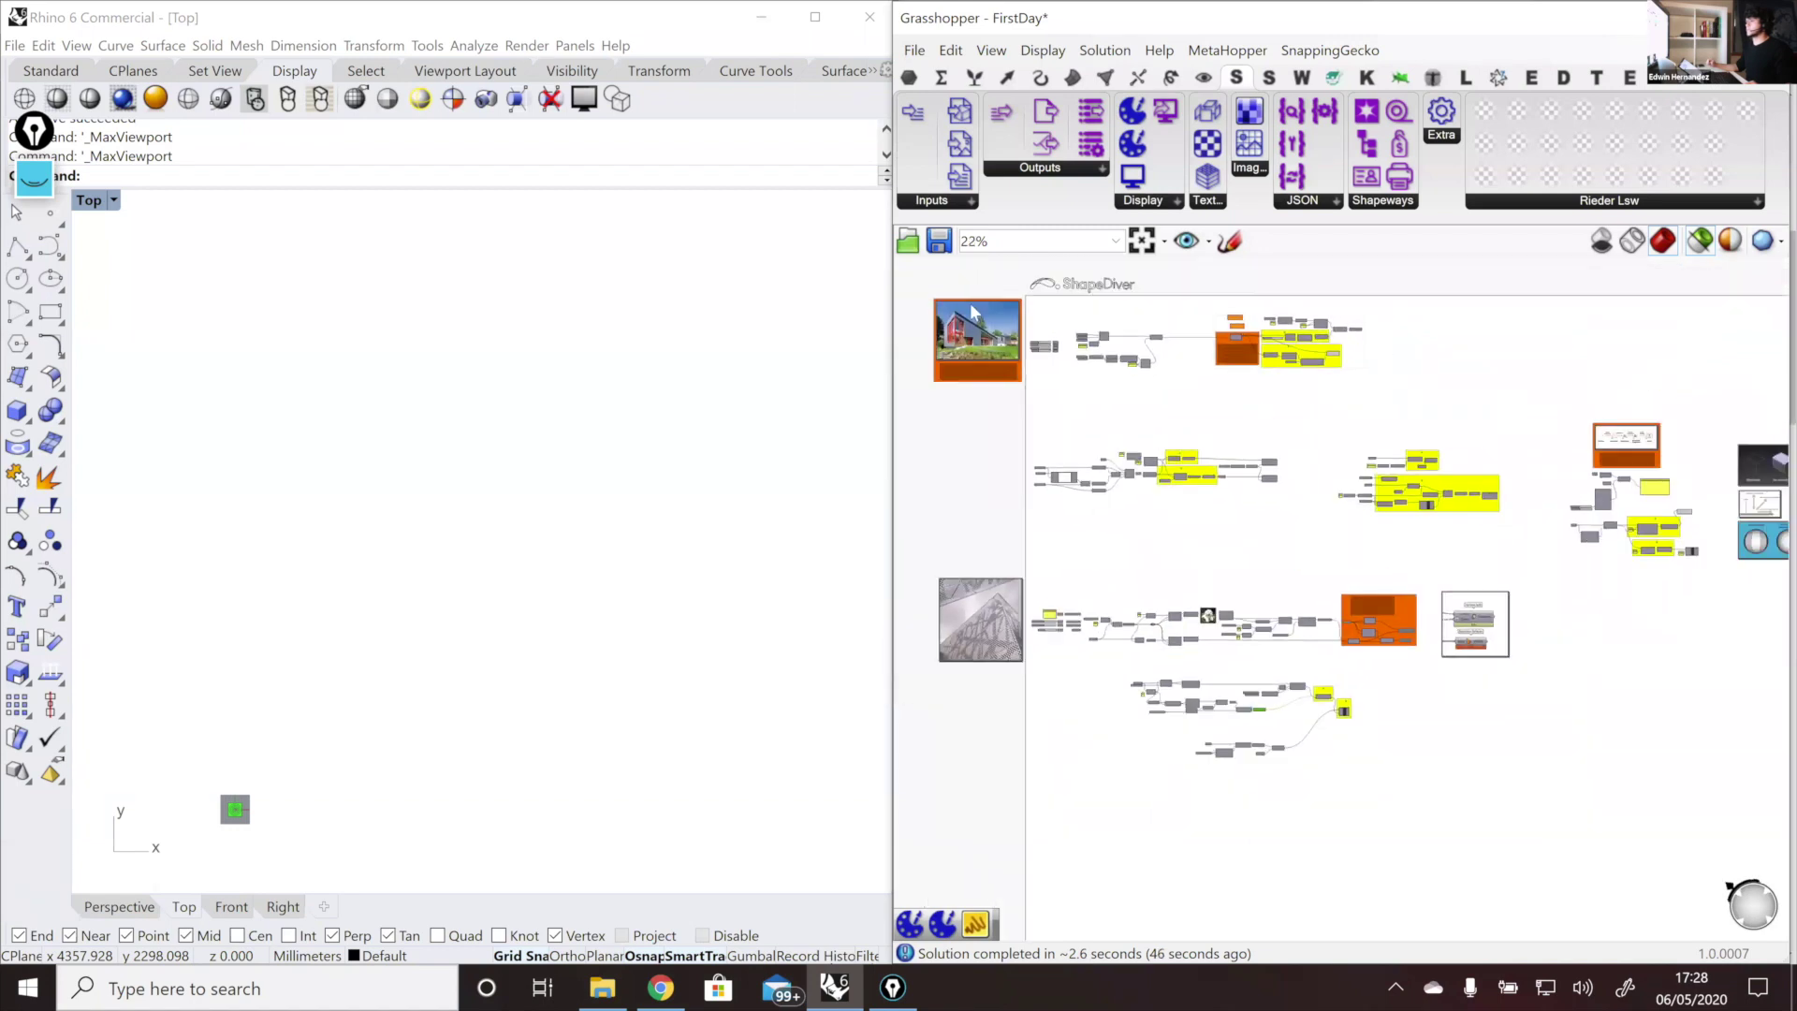
Step: Switch from the FirstDay definition to the open RibsTable_V1 definition
{"action": "right_click_drag", "start_coordinate": [1407, 499], "coordinate": [1344, 489]}
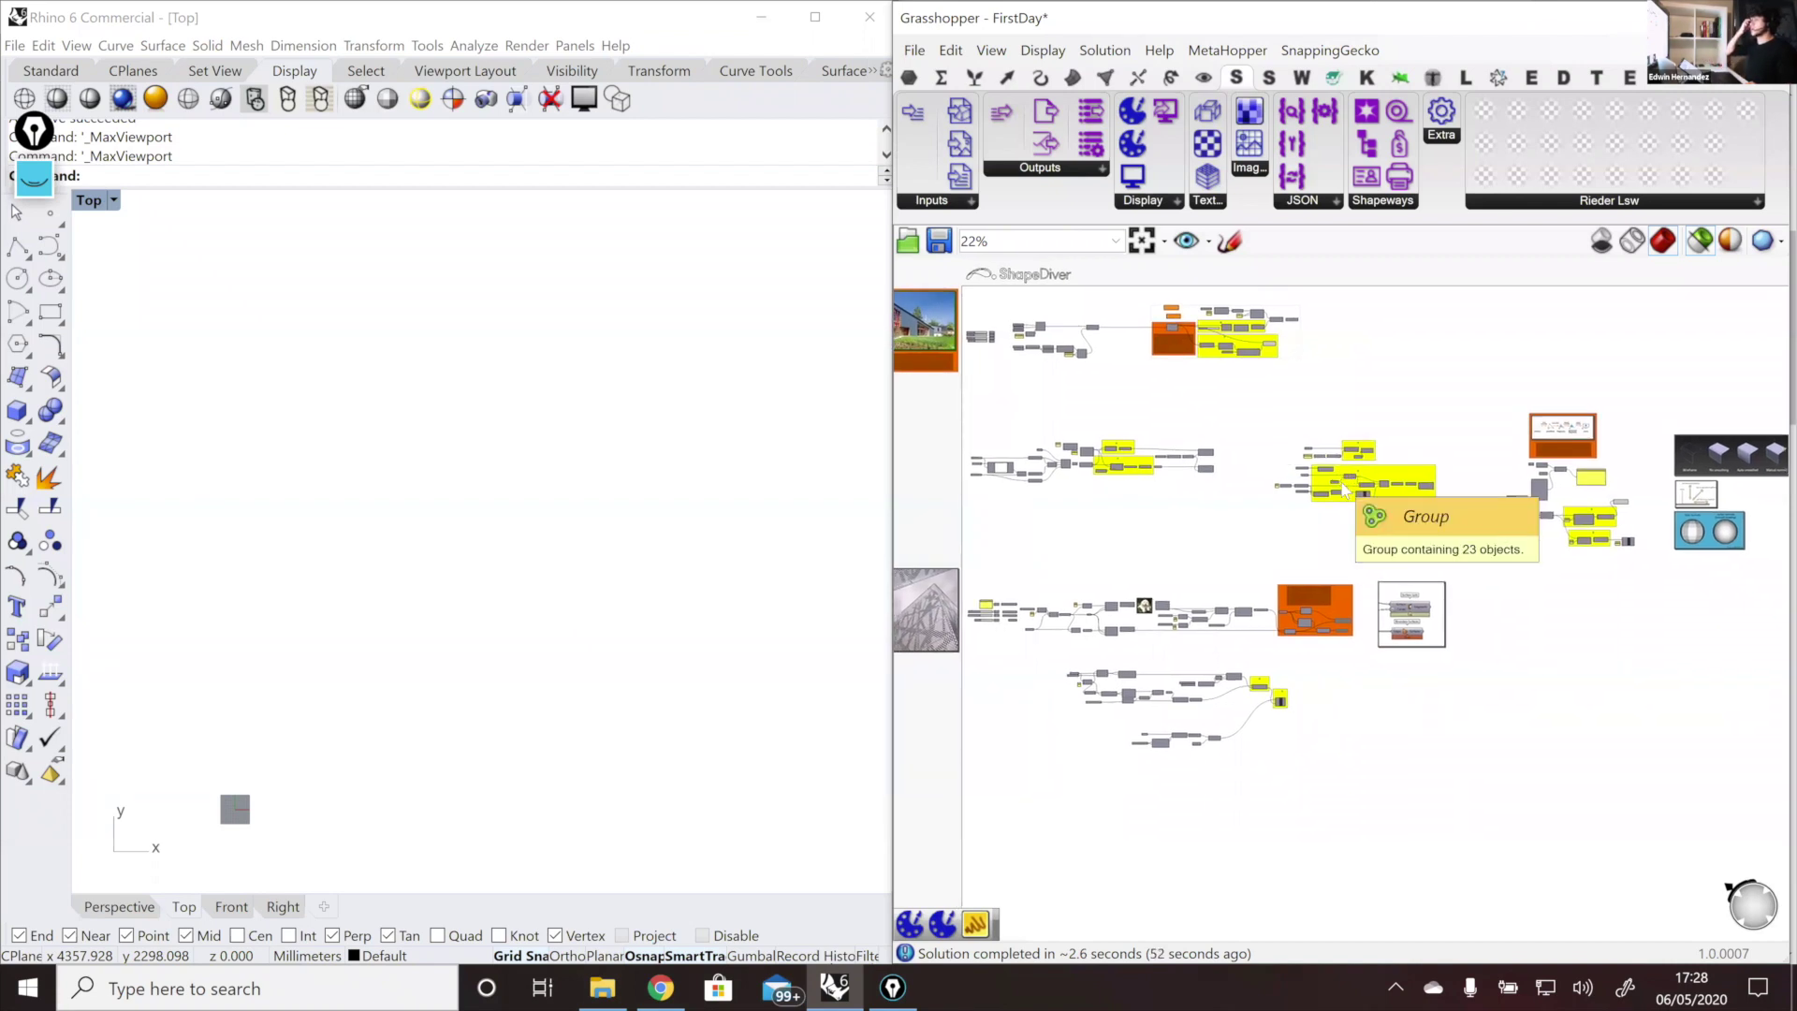
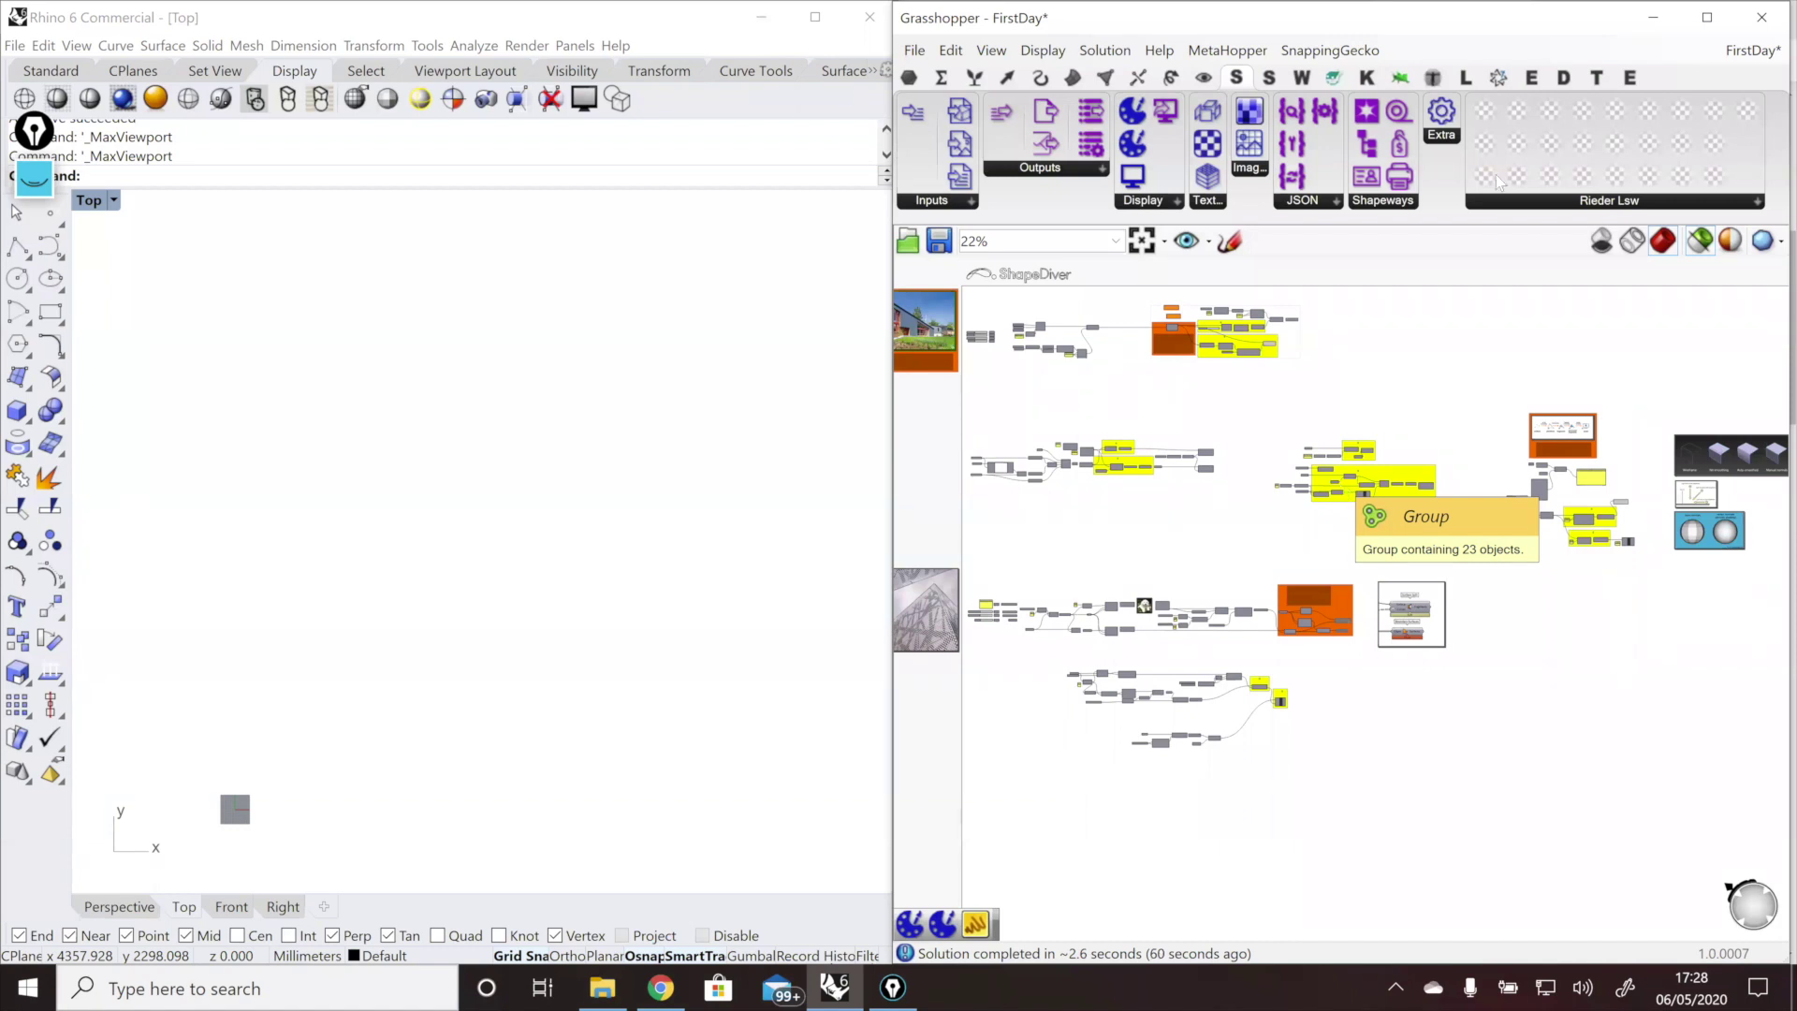
{"action": "left_click", "coordinate": [1753, 50]}
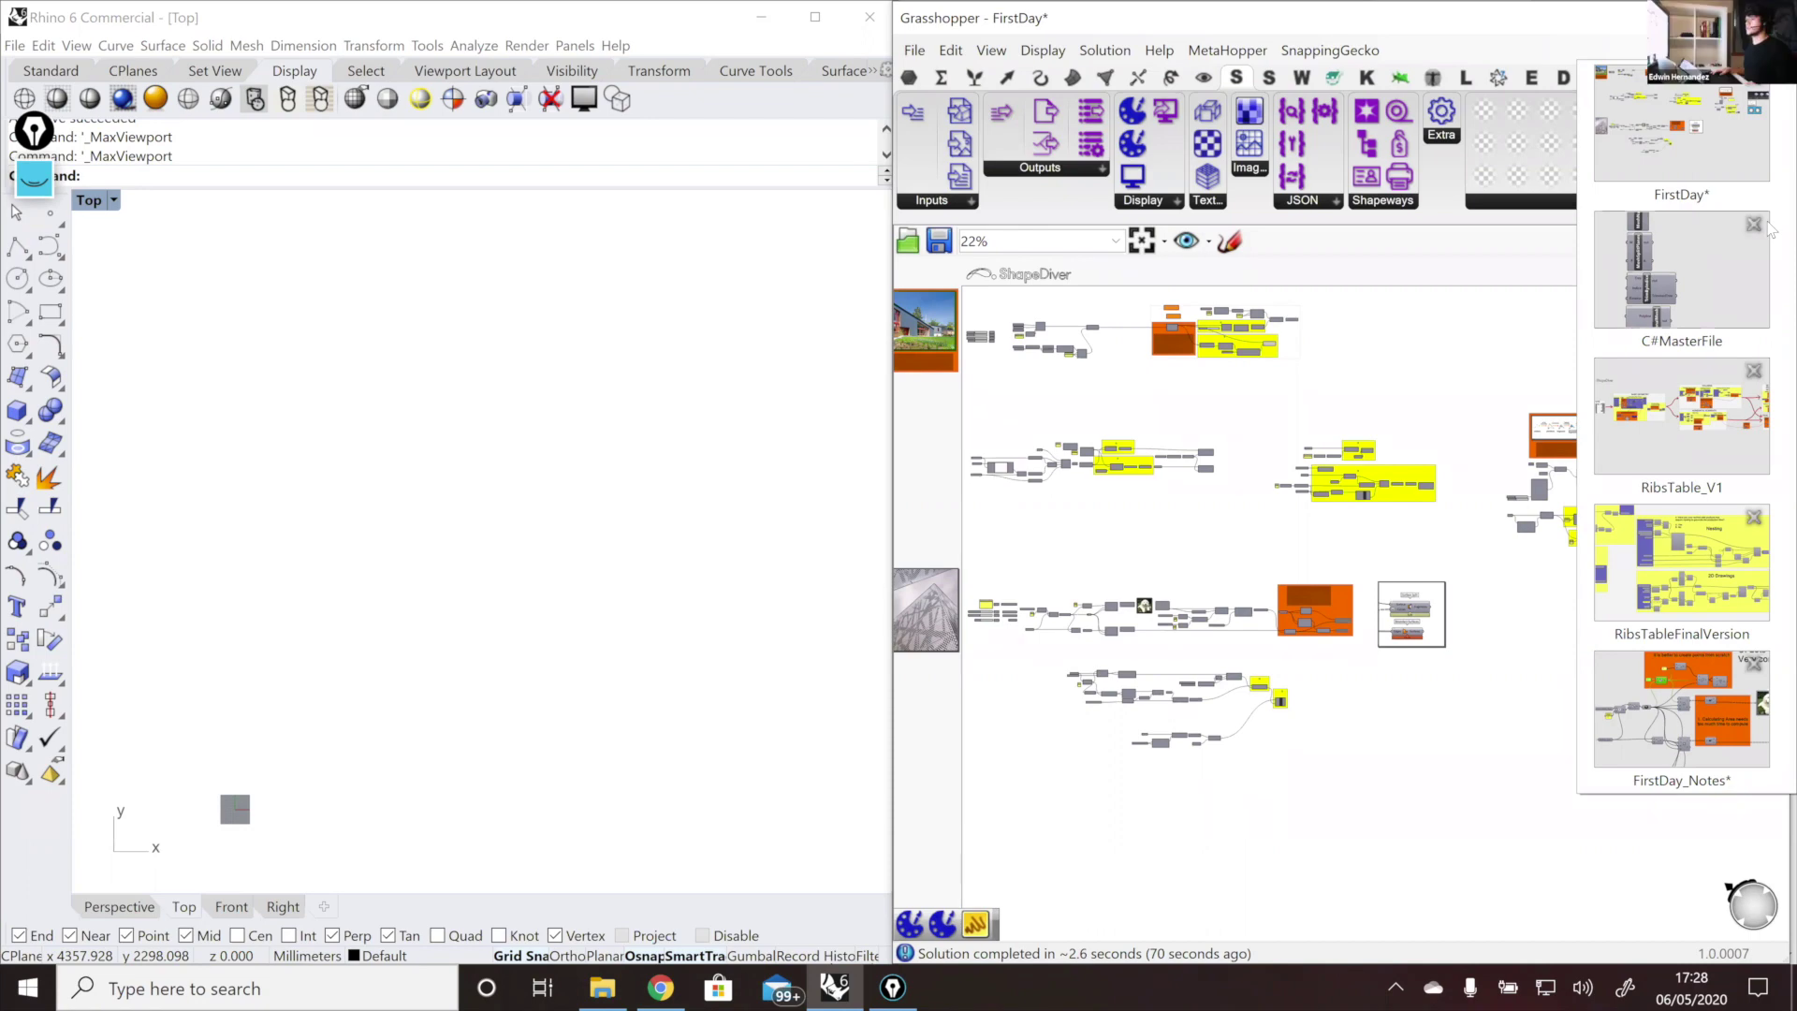
{"action": "left_click", "coordinate": [1667, 403]}
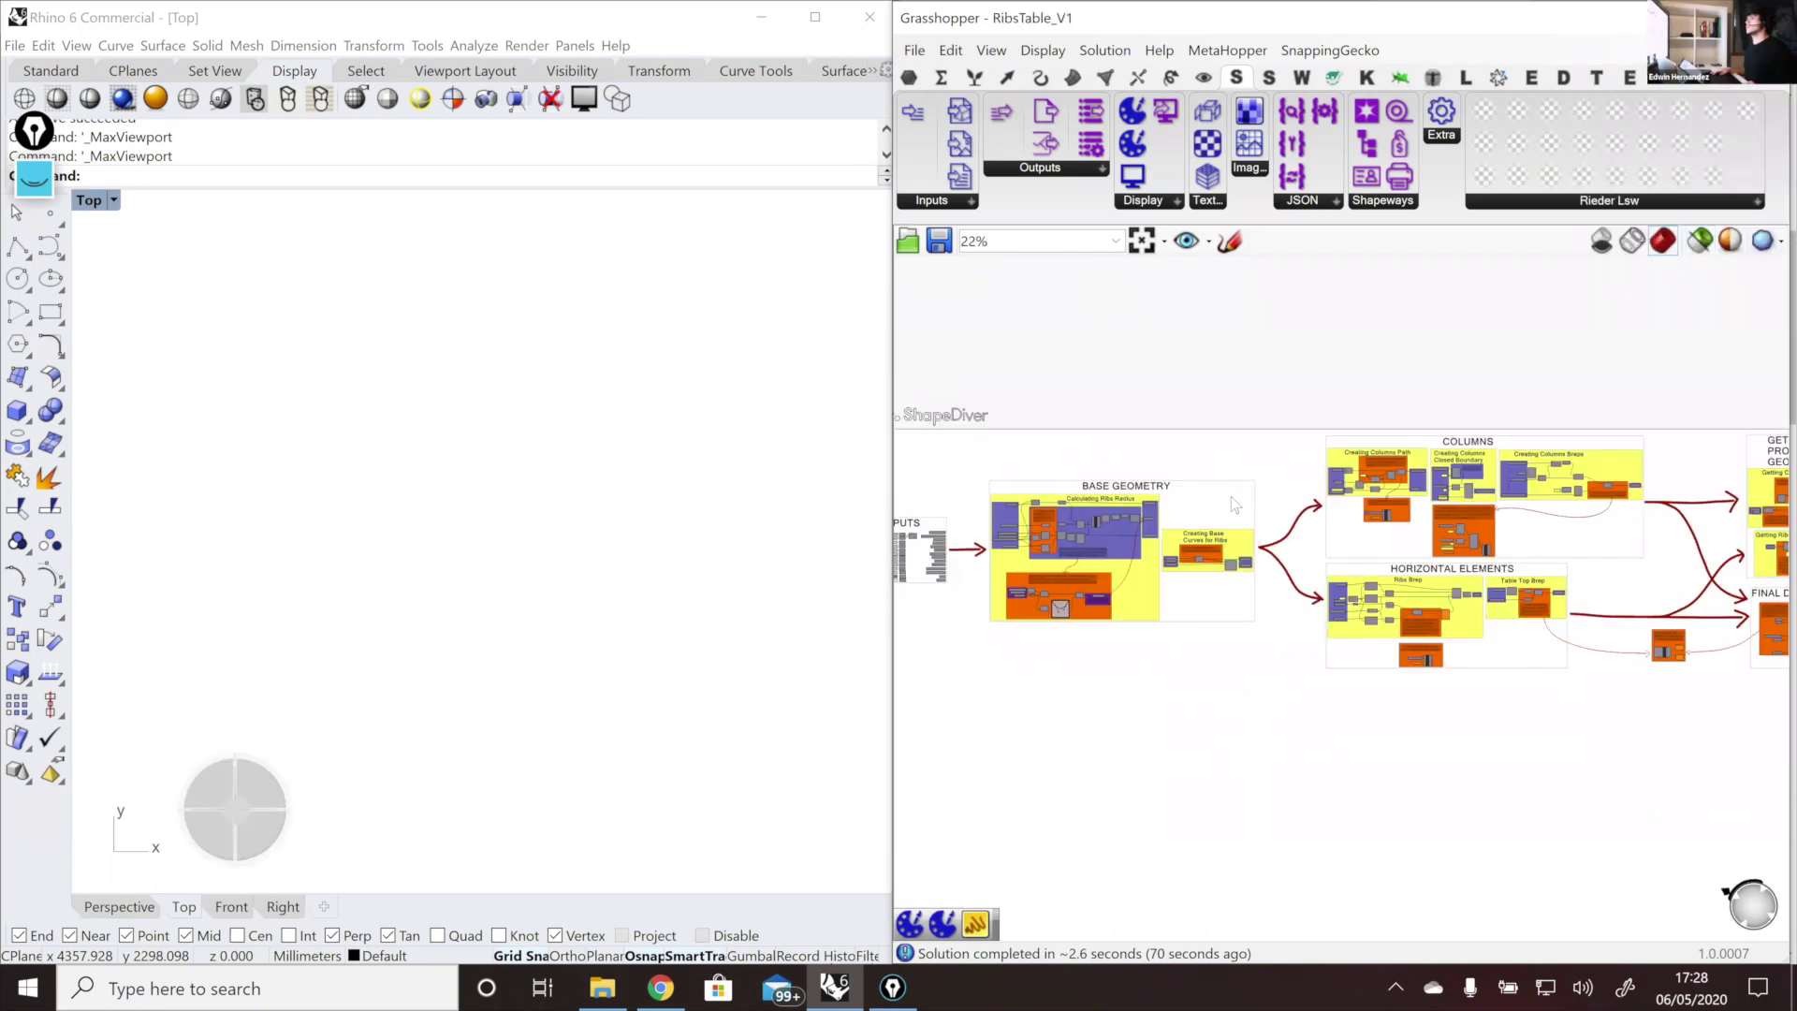
Step: Examine the Solid Difference component and question 1 in the Getting Columns with Notches group, including the component's run time
{"action": "scroll", "coordinate": [1568, 510], "scroll_direction": "down", "scroll_amount": 2}
{"action": "scroll", "coordinate": [1407, 469], "scroll_direction": "up", "scroll_amount": 10}
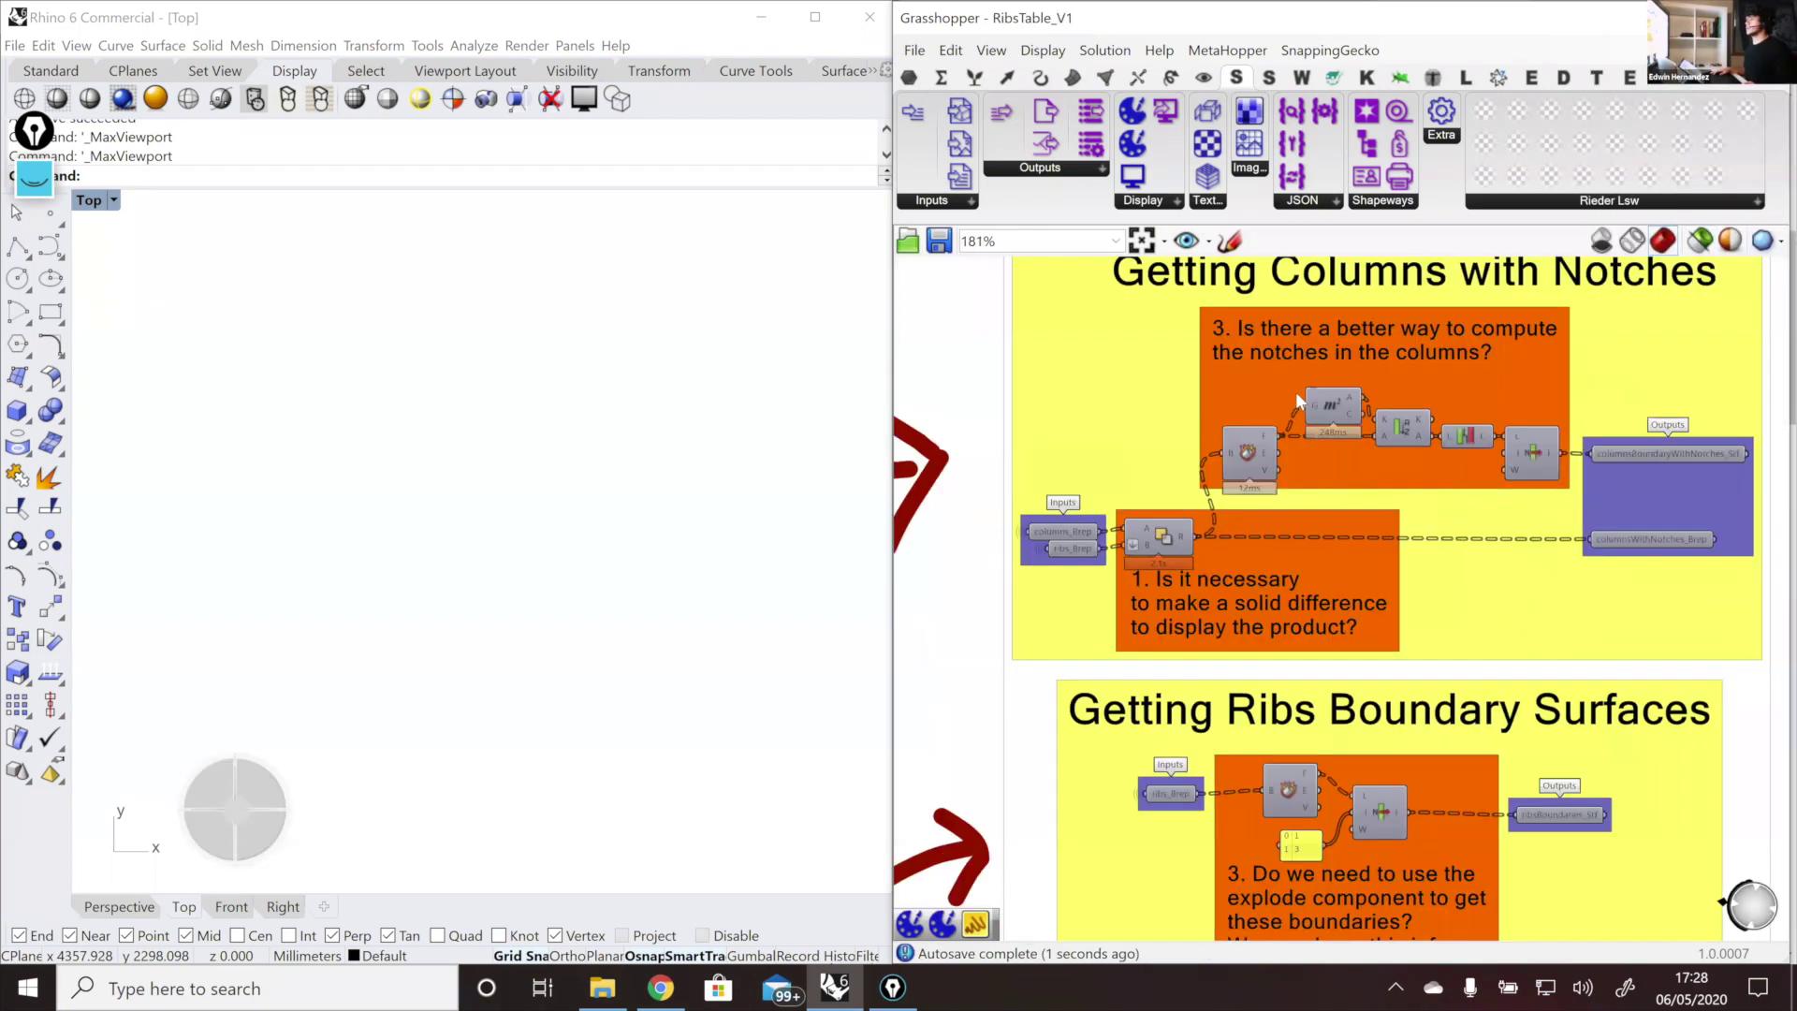
{"action": "right_click_drag", "start_coordinate": [1356, 400], "coordinate": [1431, 363]}
{"action": "scroll", "coordinate": [1267, 552], "scroll_direction": "up", "scroll_amount": 1}
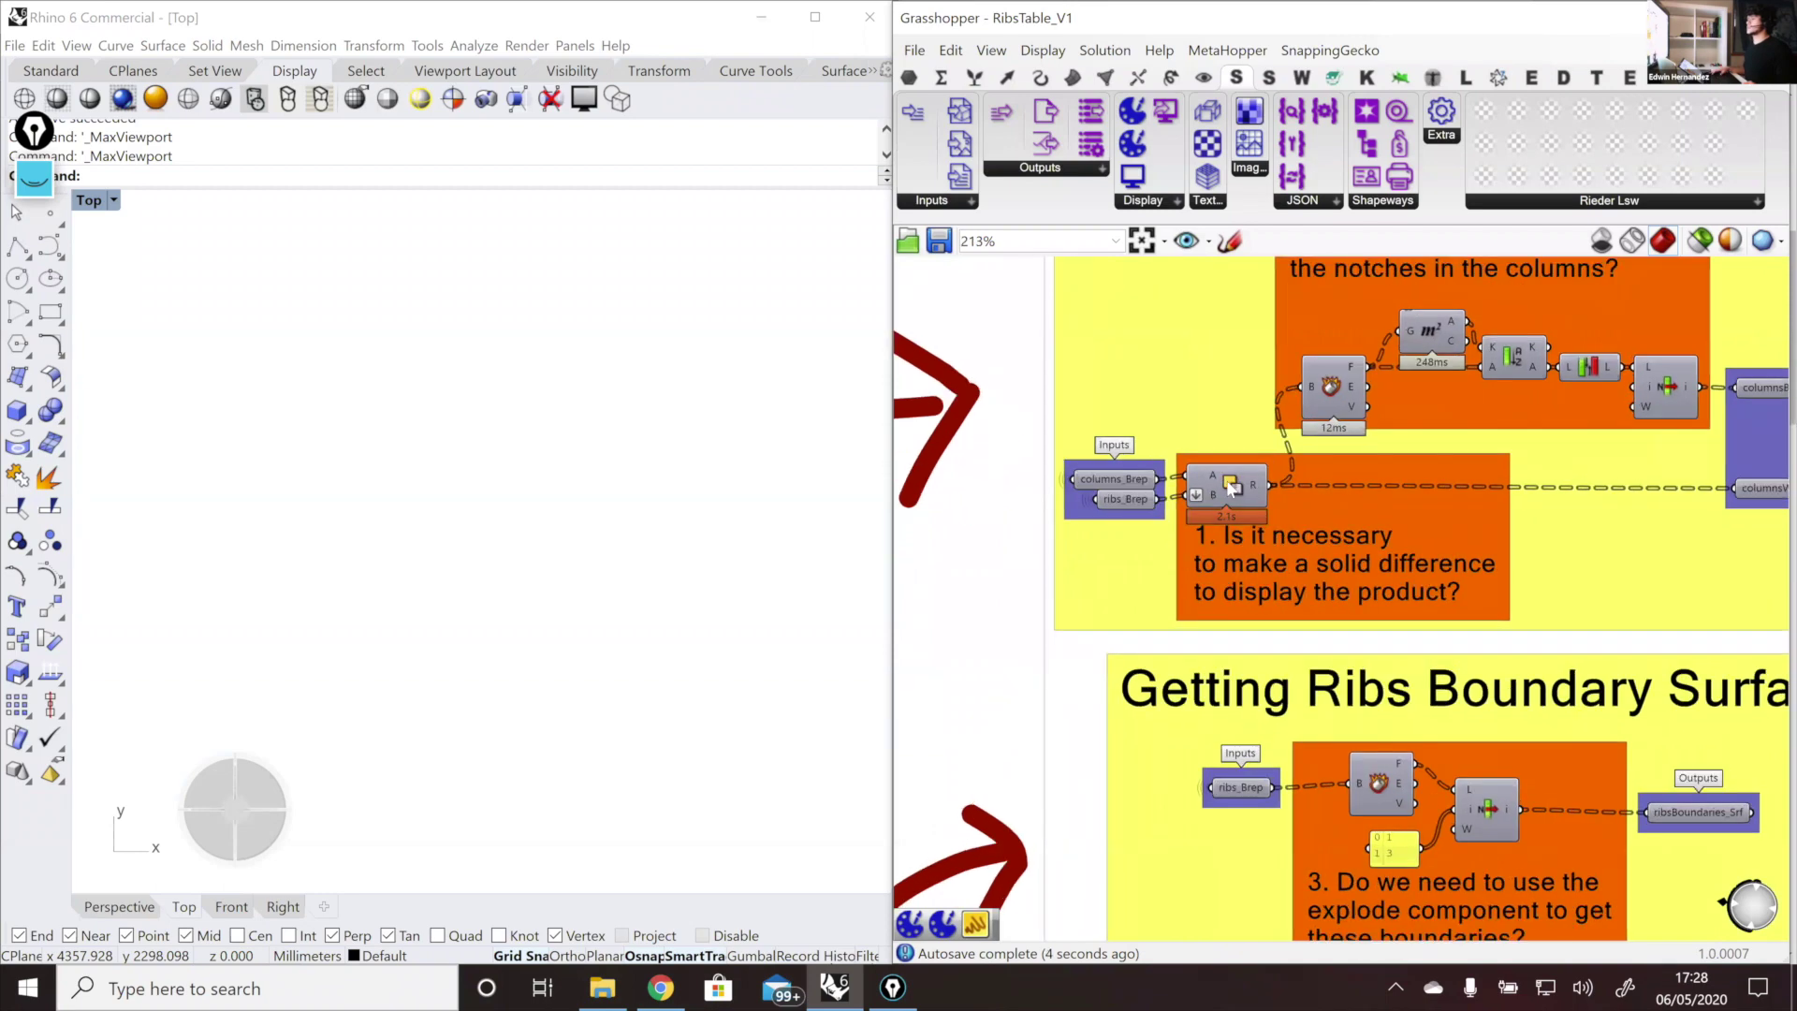
{"action": "left_click", "coordinate": [1260, 517]}
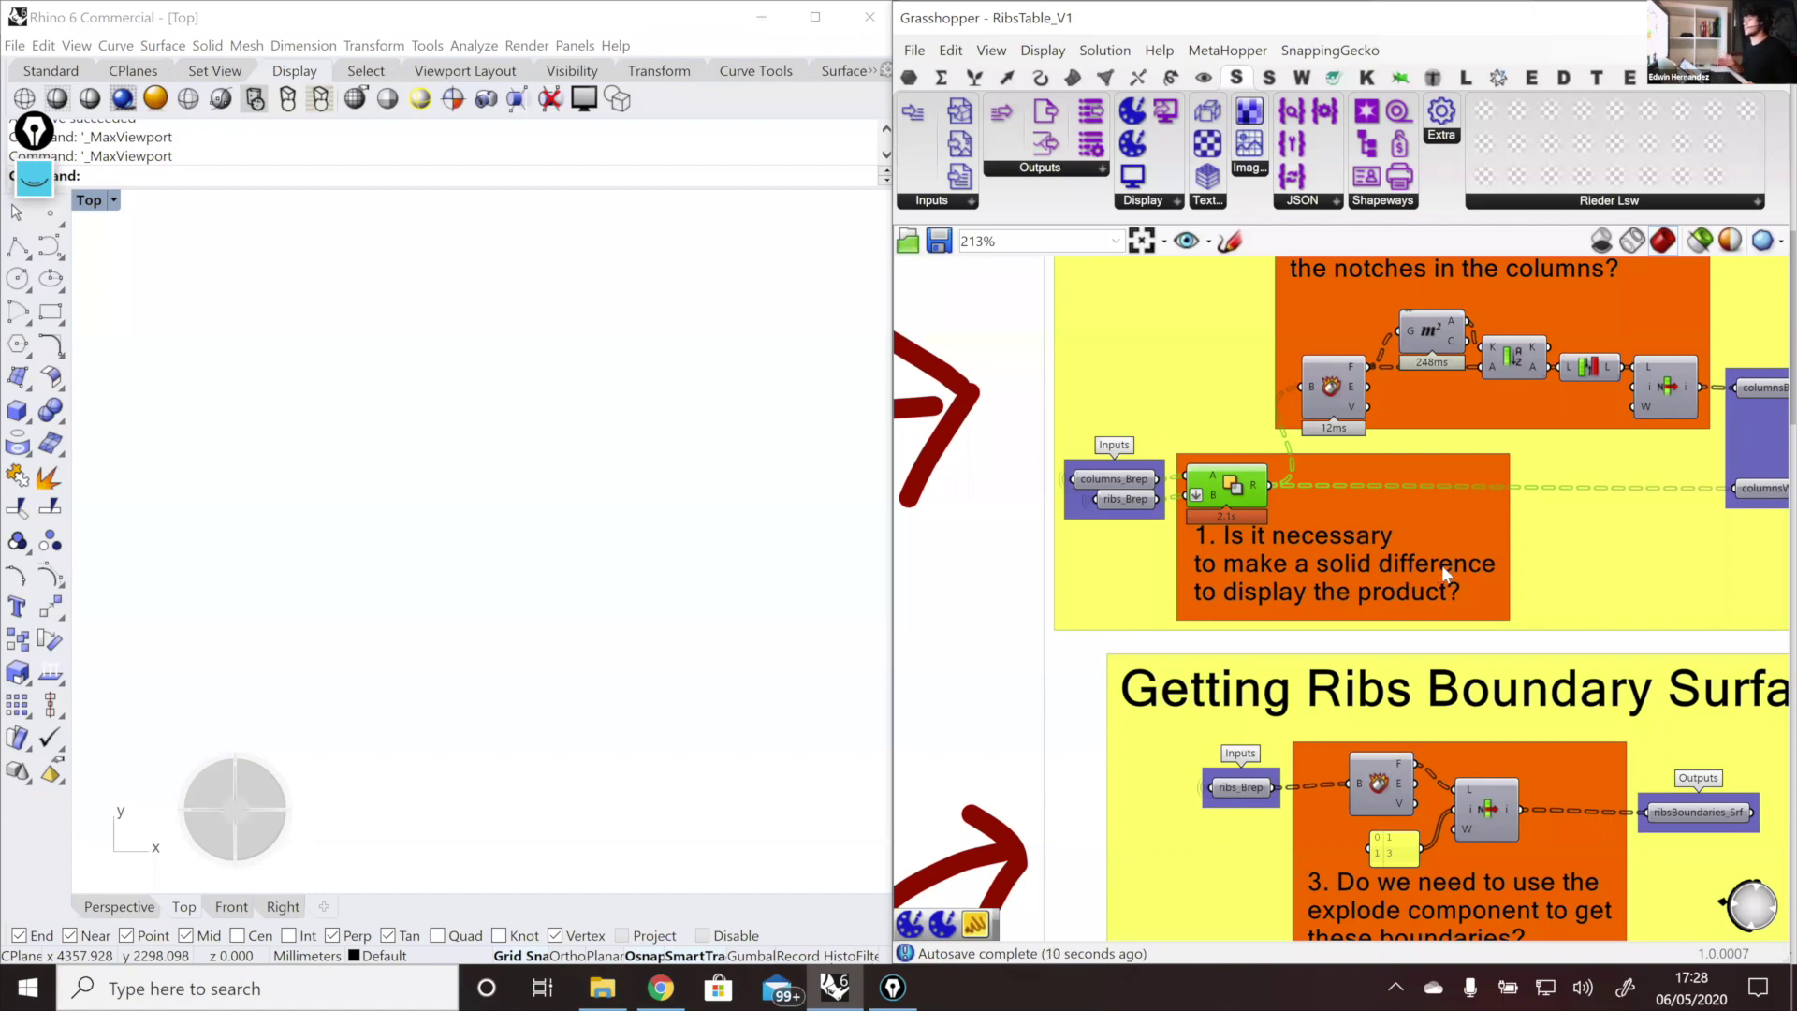
Step: Examine the Solid Intersection component and its efficiency note in the Creating Columns Breps group
{"action": "scroll", "coordinate": [1421, 565], "scroll_direction": "down", "scroll_amount": 3}
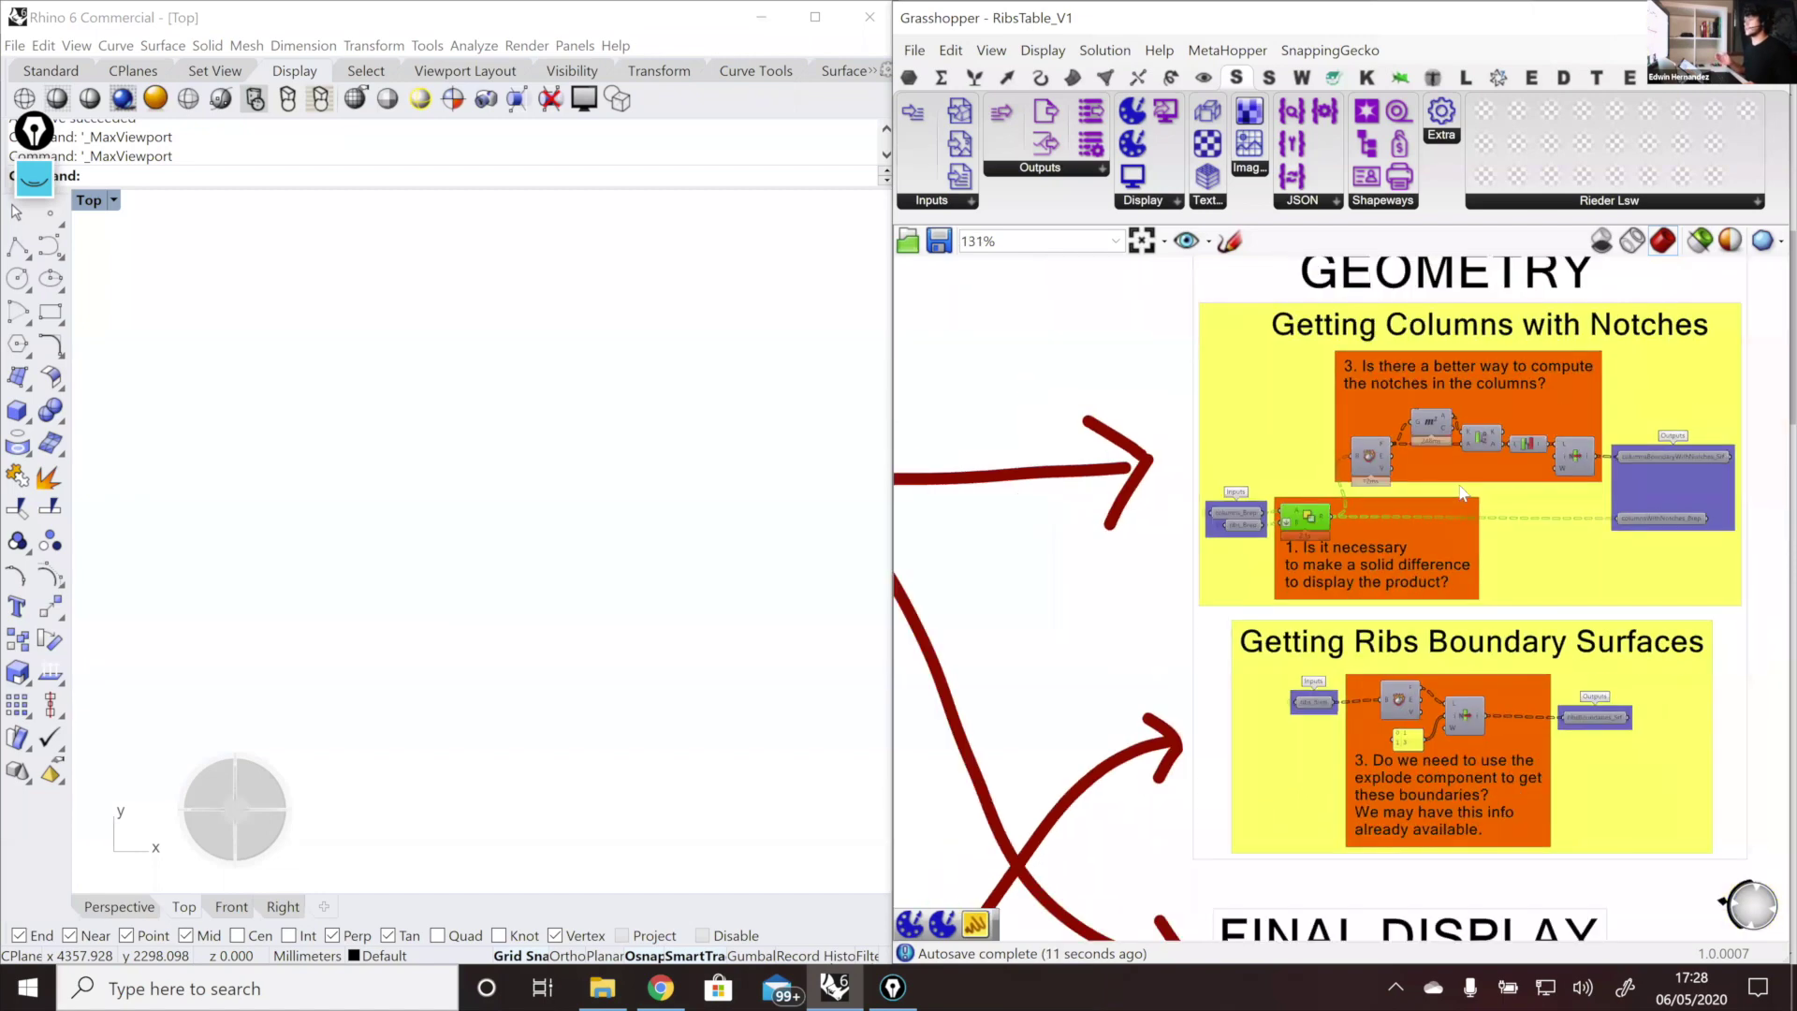
{"action": "scroll", "coordinate": [1380, 520], "scroll_direction": "down", "scroll_amount": 3}
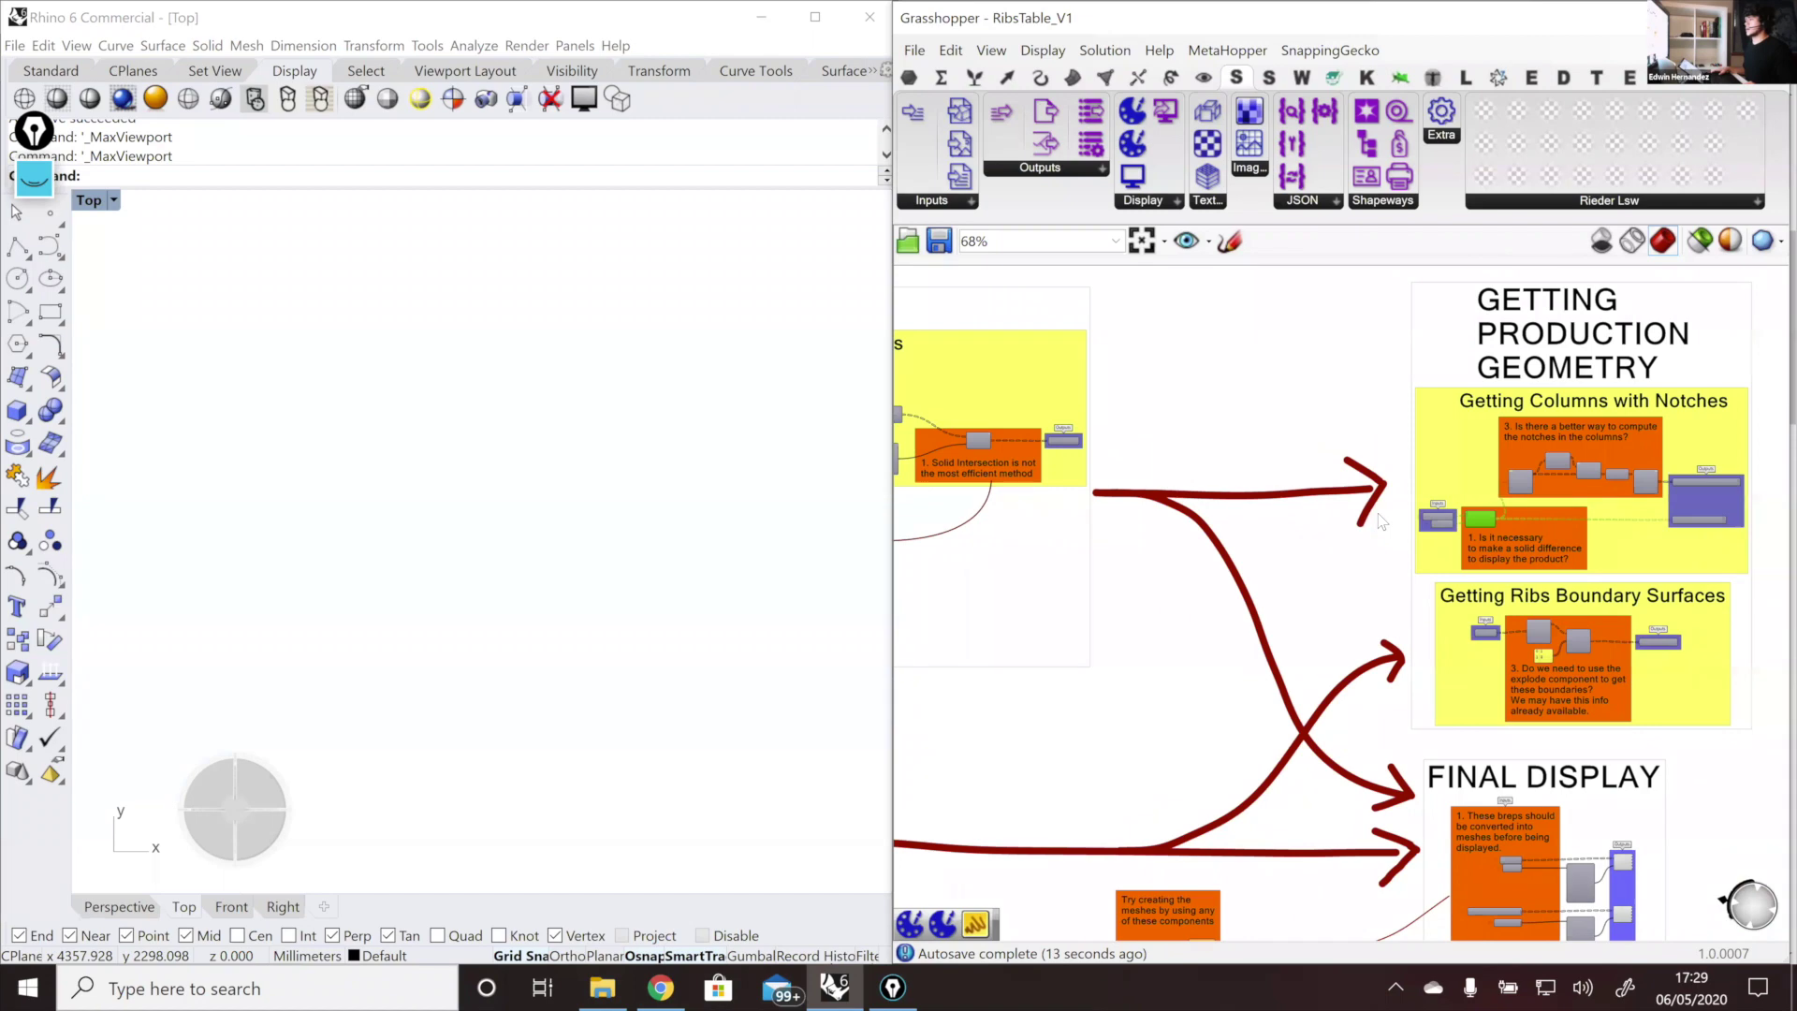
{"action": "scroll", "coordinate": [1413, 477], "scroll_direction": "up", "scroll_amount": 6}
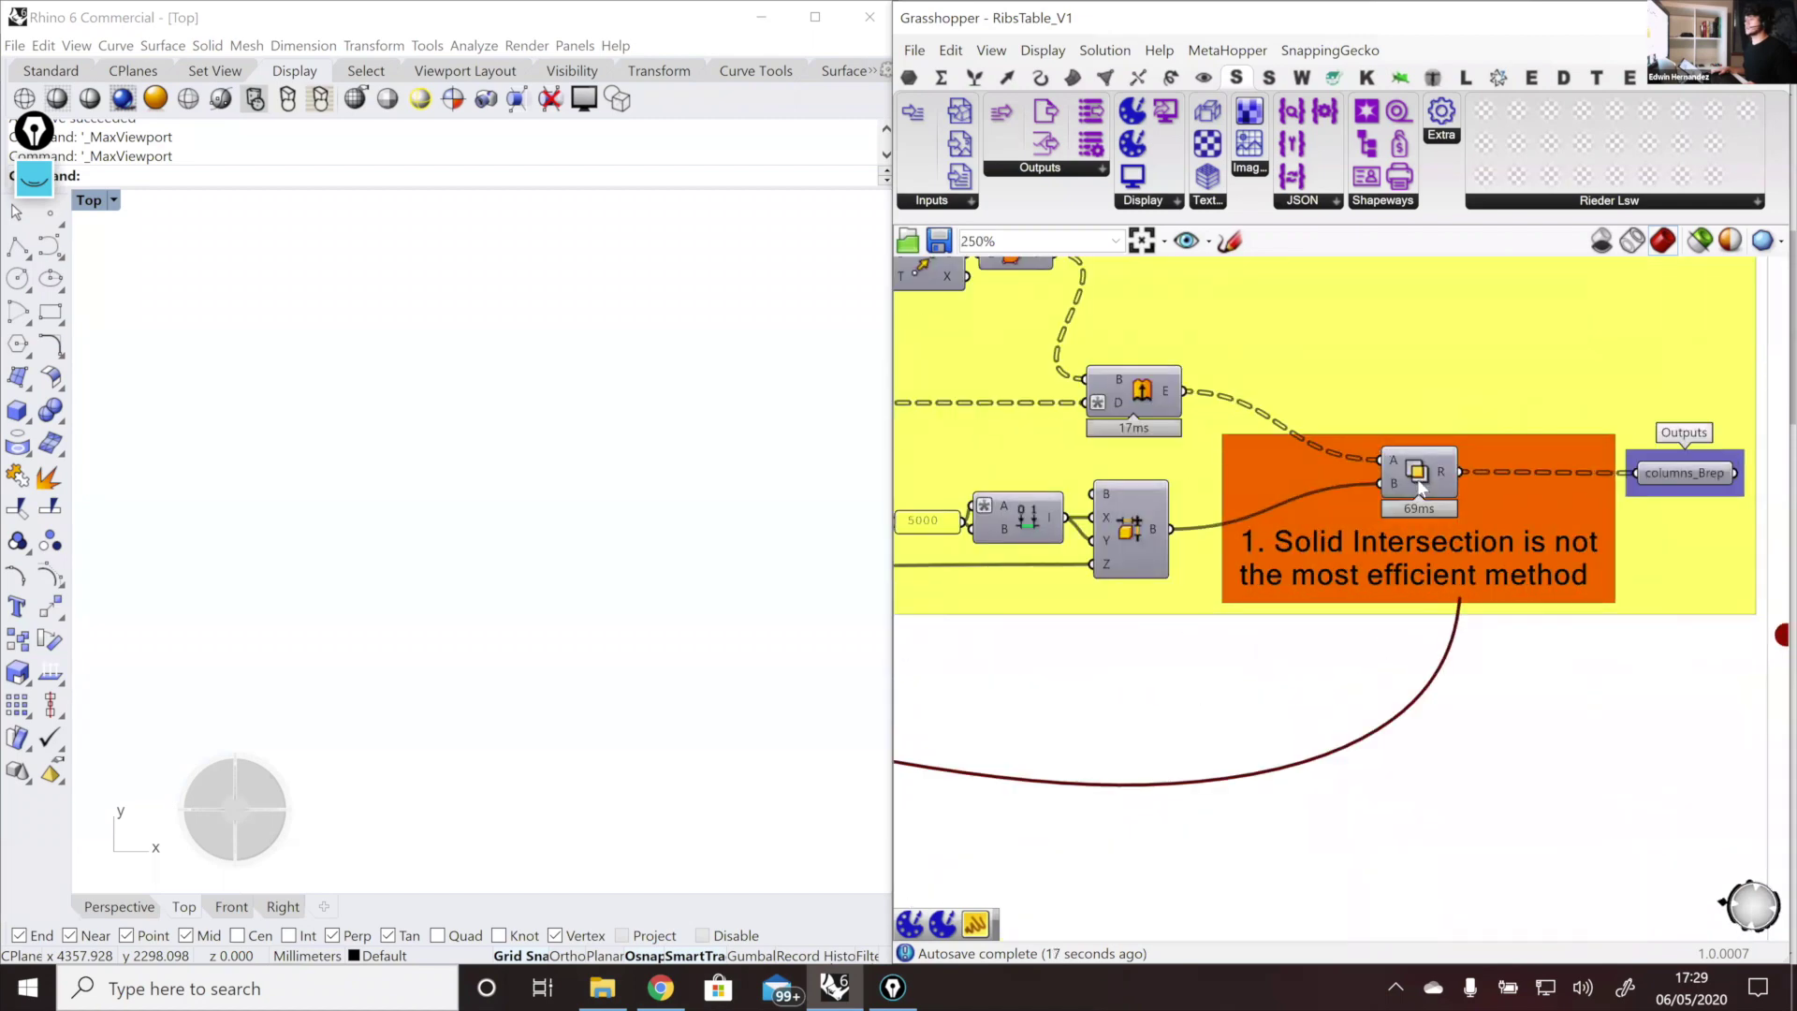
{"action": "scroll", "coordinate": [1497, 468], "scroll_direction": "down", "scroll_amount": 2}
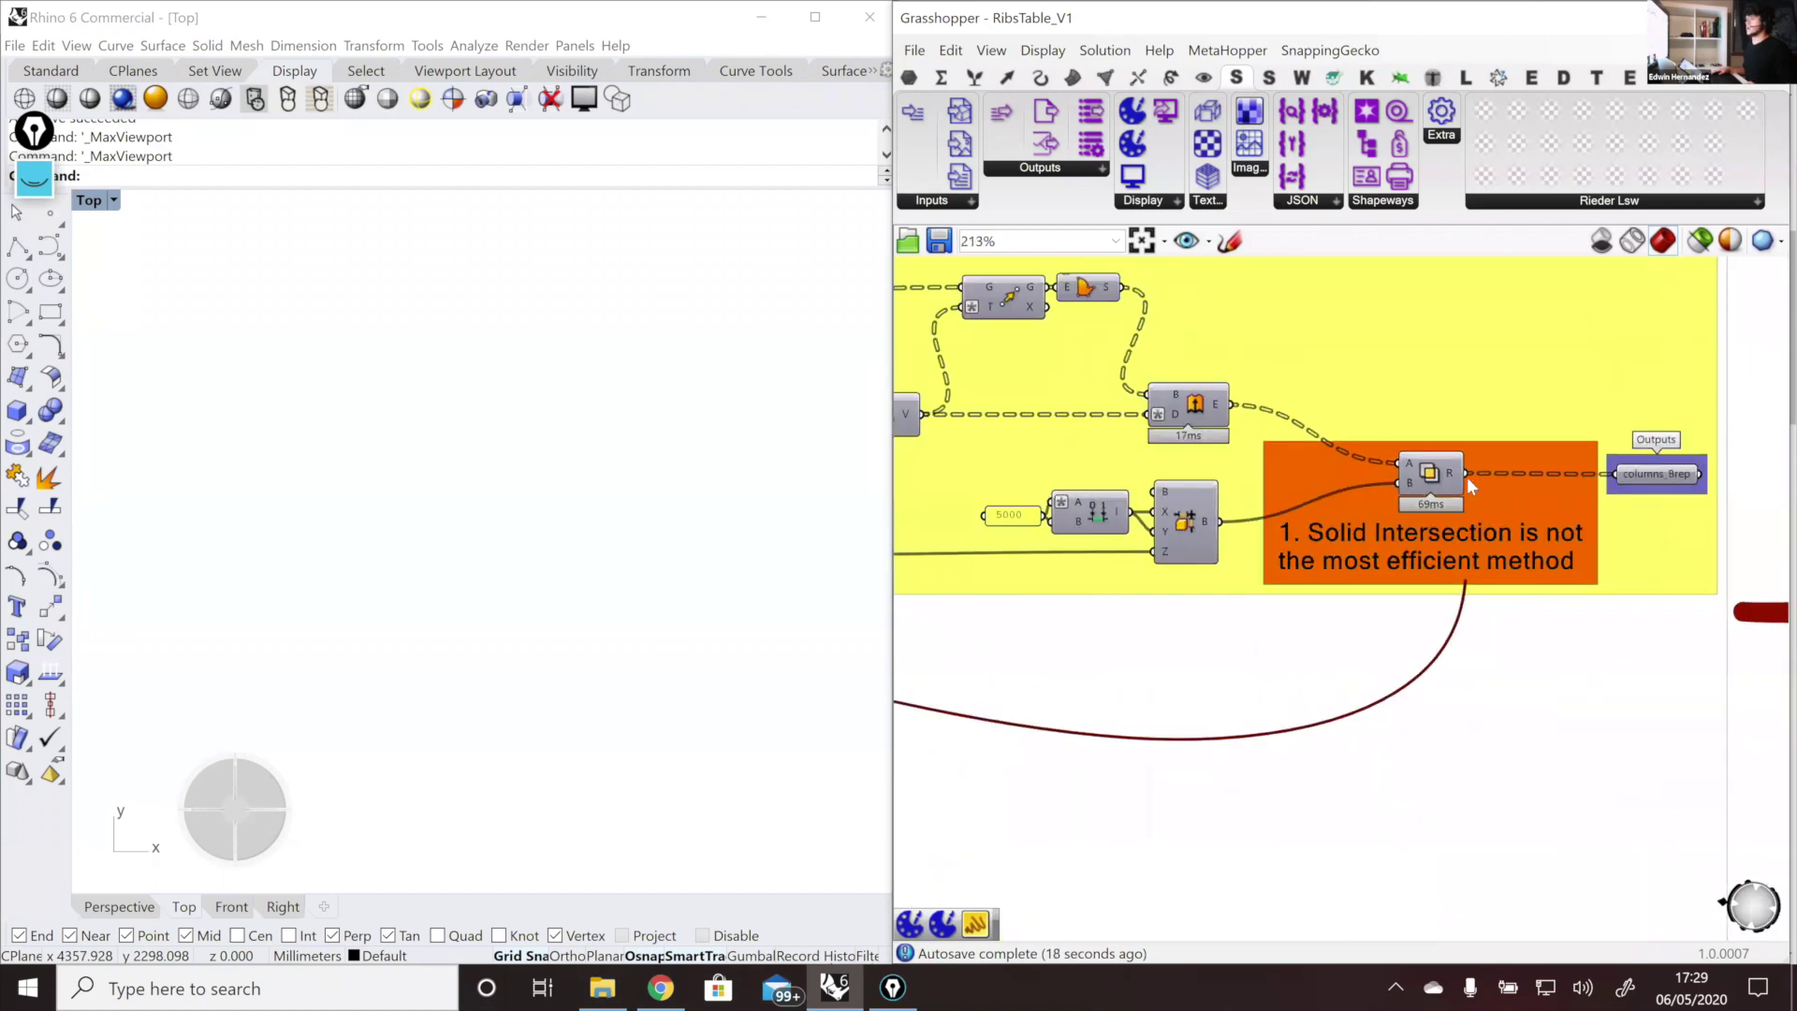
{"action": "scroll", "coordinate": [1469, 508], "scroll_direction": "up", "scroll_amount": 2}
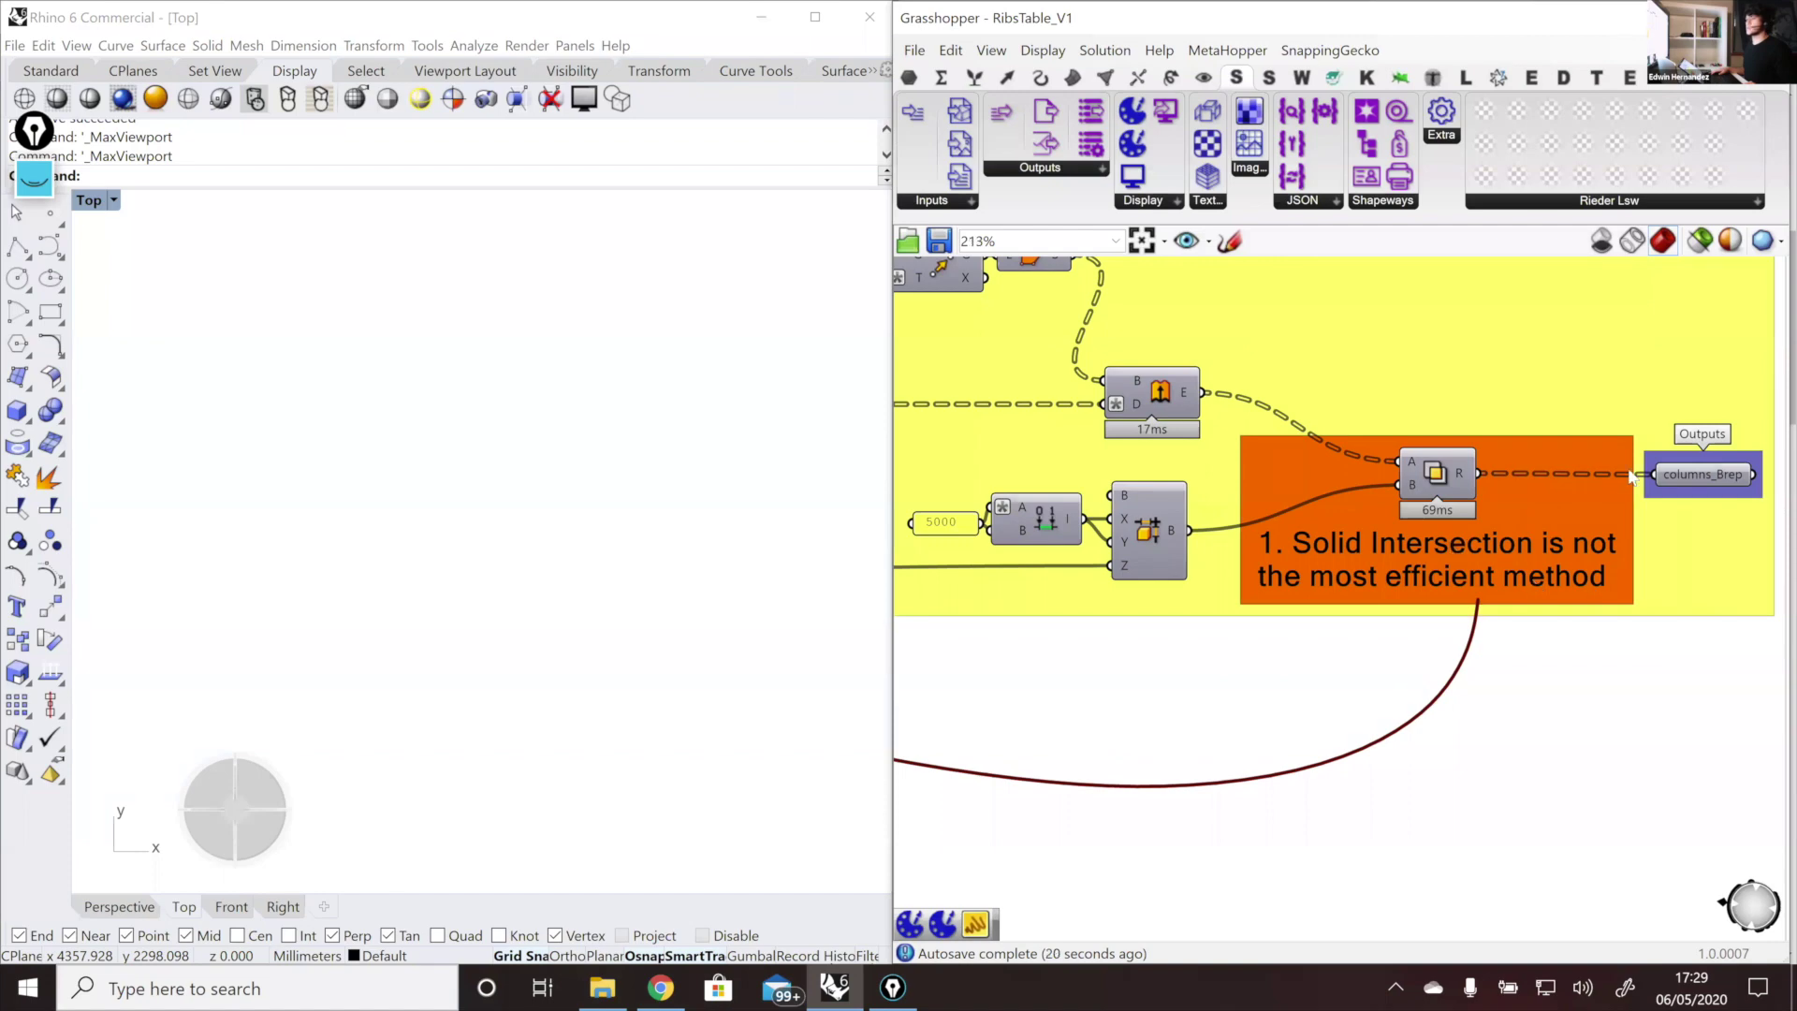
Step: Review the suggested closed boundary curve alternative below the Creating Columns Closed Boundary group, including its Curve | Line component
{"action": "scroll", "coordinate": [1630, 477], "scroll_direction": "down", "scroll_amount": 3}
{"action": "scroll", "coordinate": [1413, 711], "scroll_direction": "up", "scroll_amount": 4}
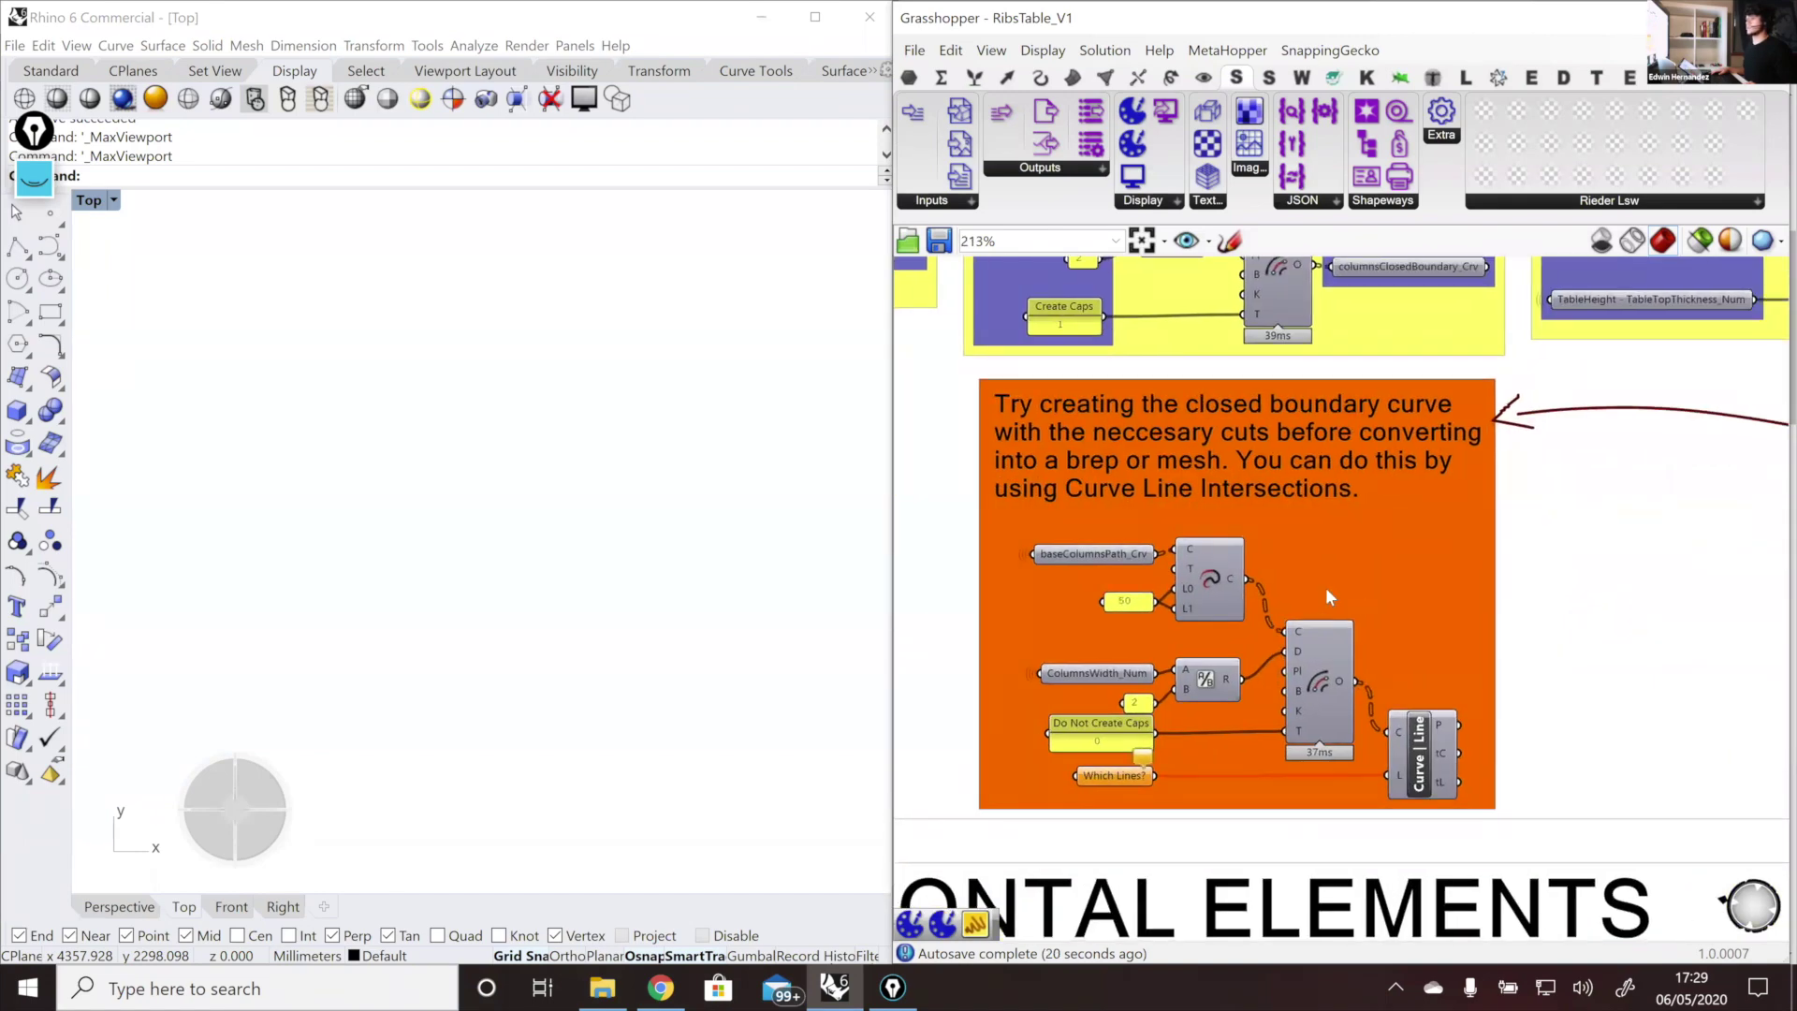
{"action": "scroll", "coordinate": [1325, 587], "scroll_direction": "down", "scroll_amount": 5}
{"action": "scroll", "coordinate": [1702, 489], "scroll_direction": "up", "scroll_amount": 4}
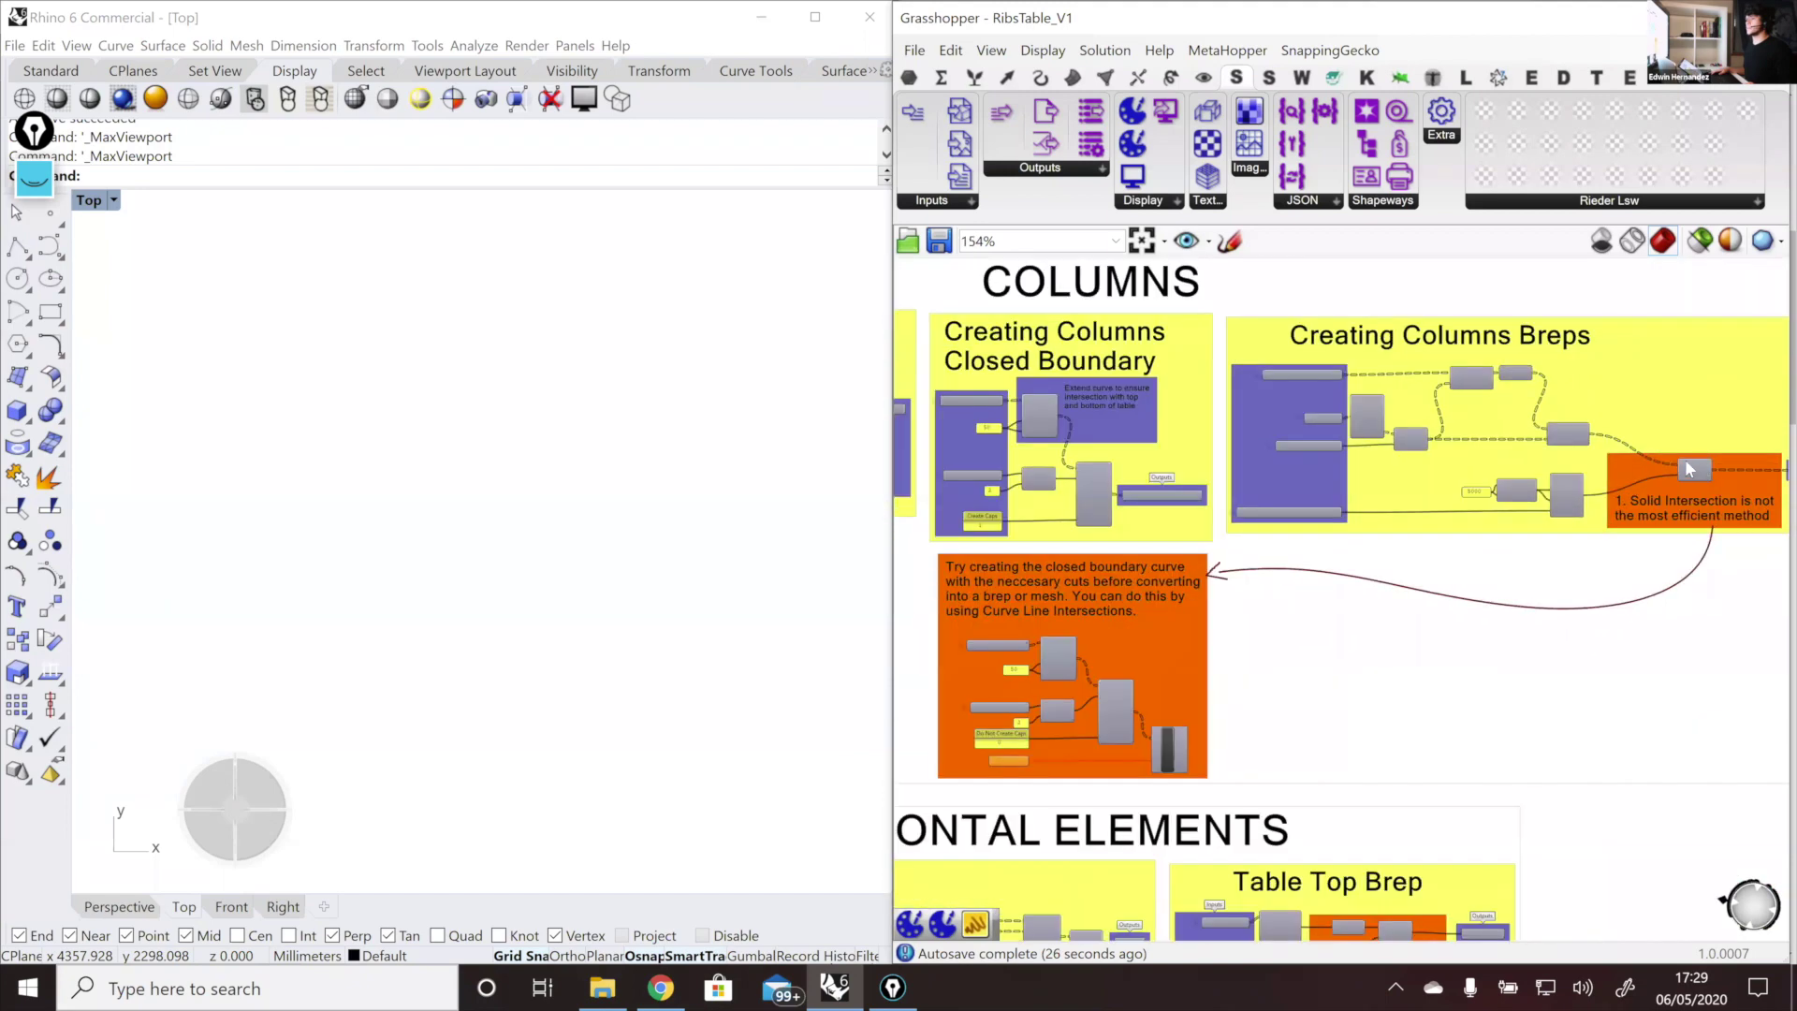
{"action": "scroll", "coordinate": [1680, 491], "scroll_direction": "down", "scroll_amount": 3}
{"action": "scroll", "coordinate": [1171, 674], "scroll_direction": "up", "scroll_amount": 1}
{"action": "scroll", "coordinate": [1112, 635], "scroll_direction": "up", "scroll_amount": 4}
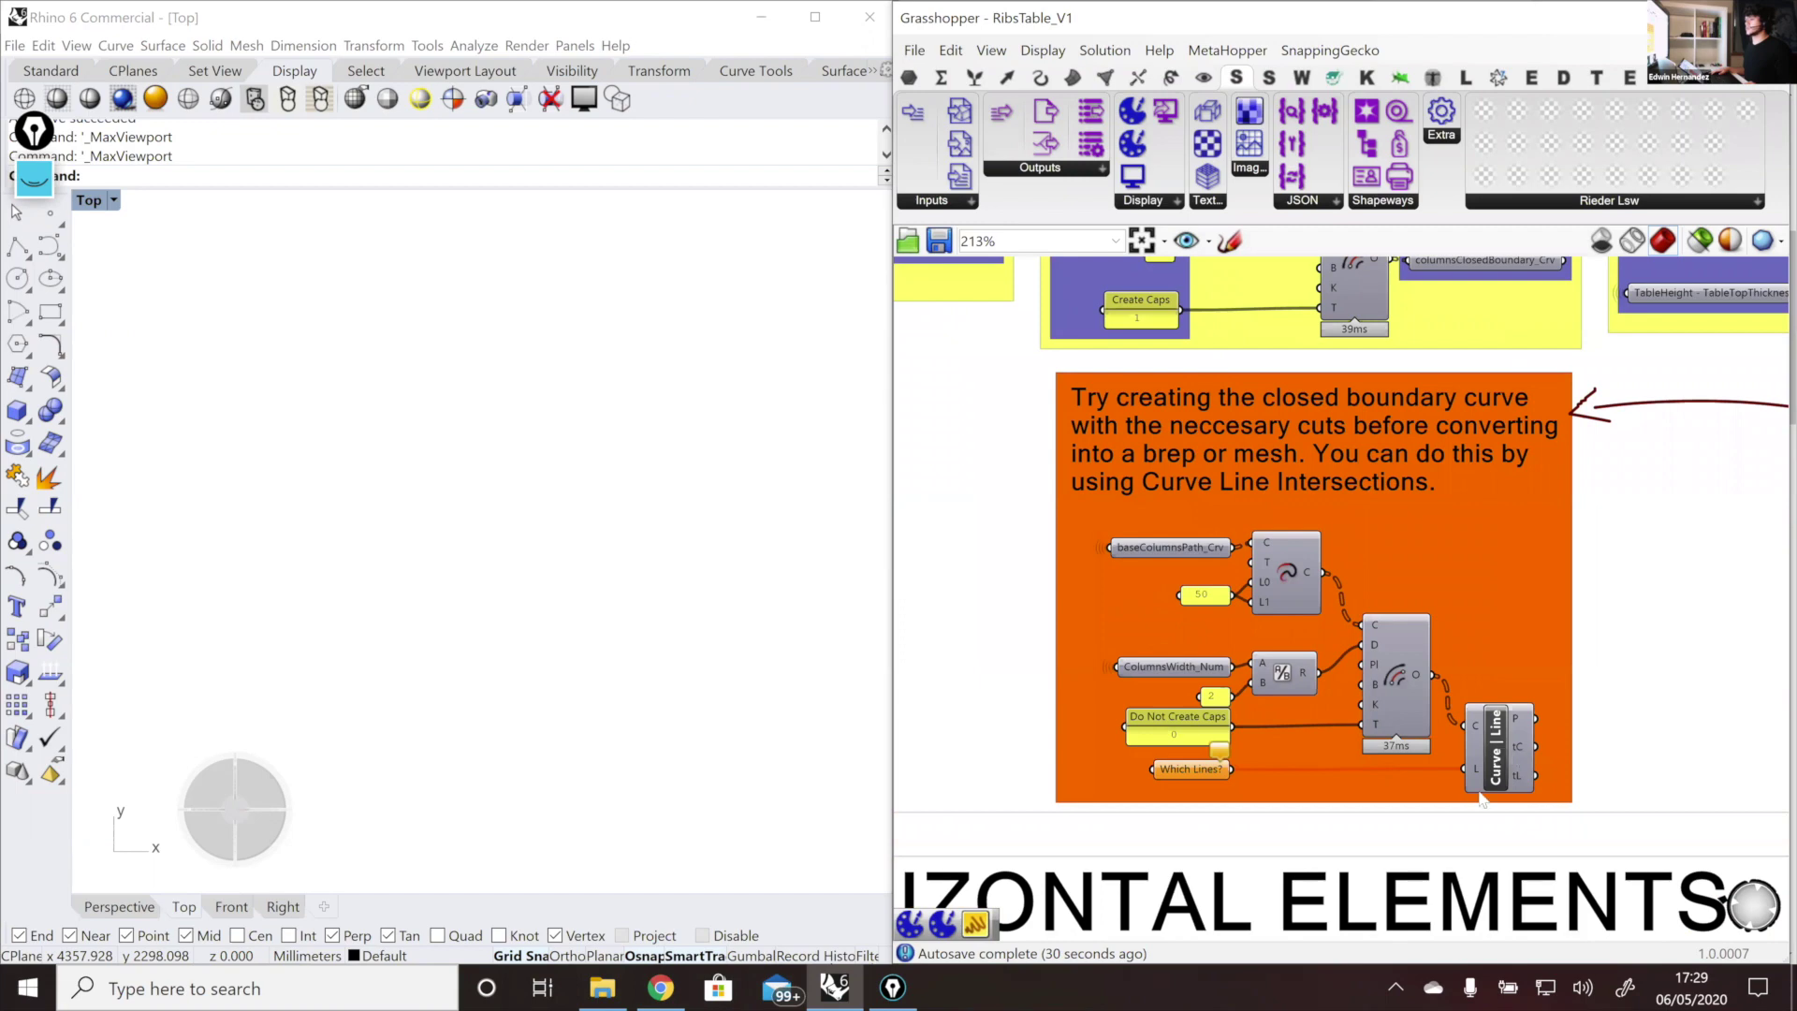
{"action": "left_click", "coordinate": [1497, 733]}
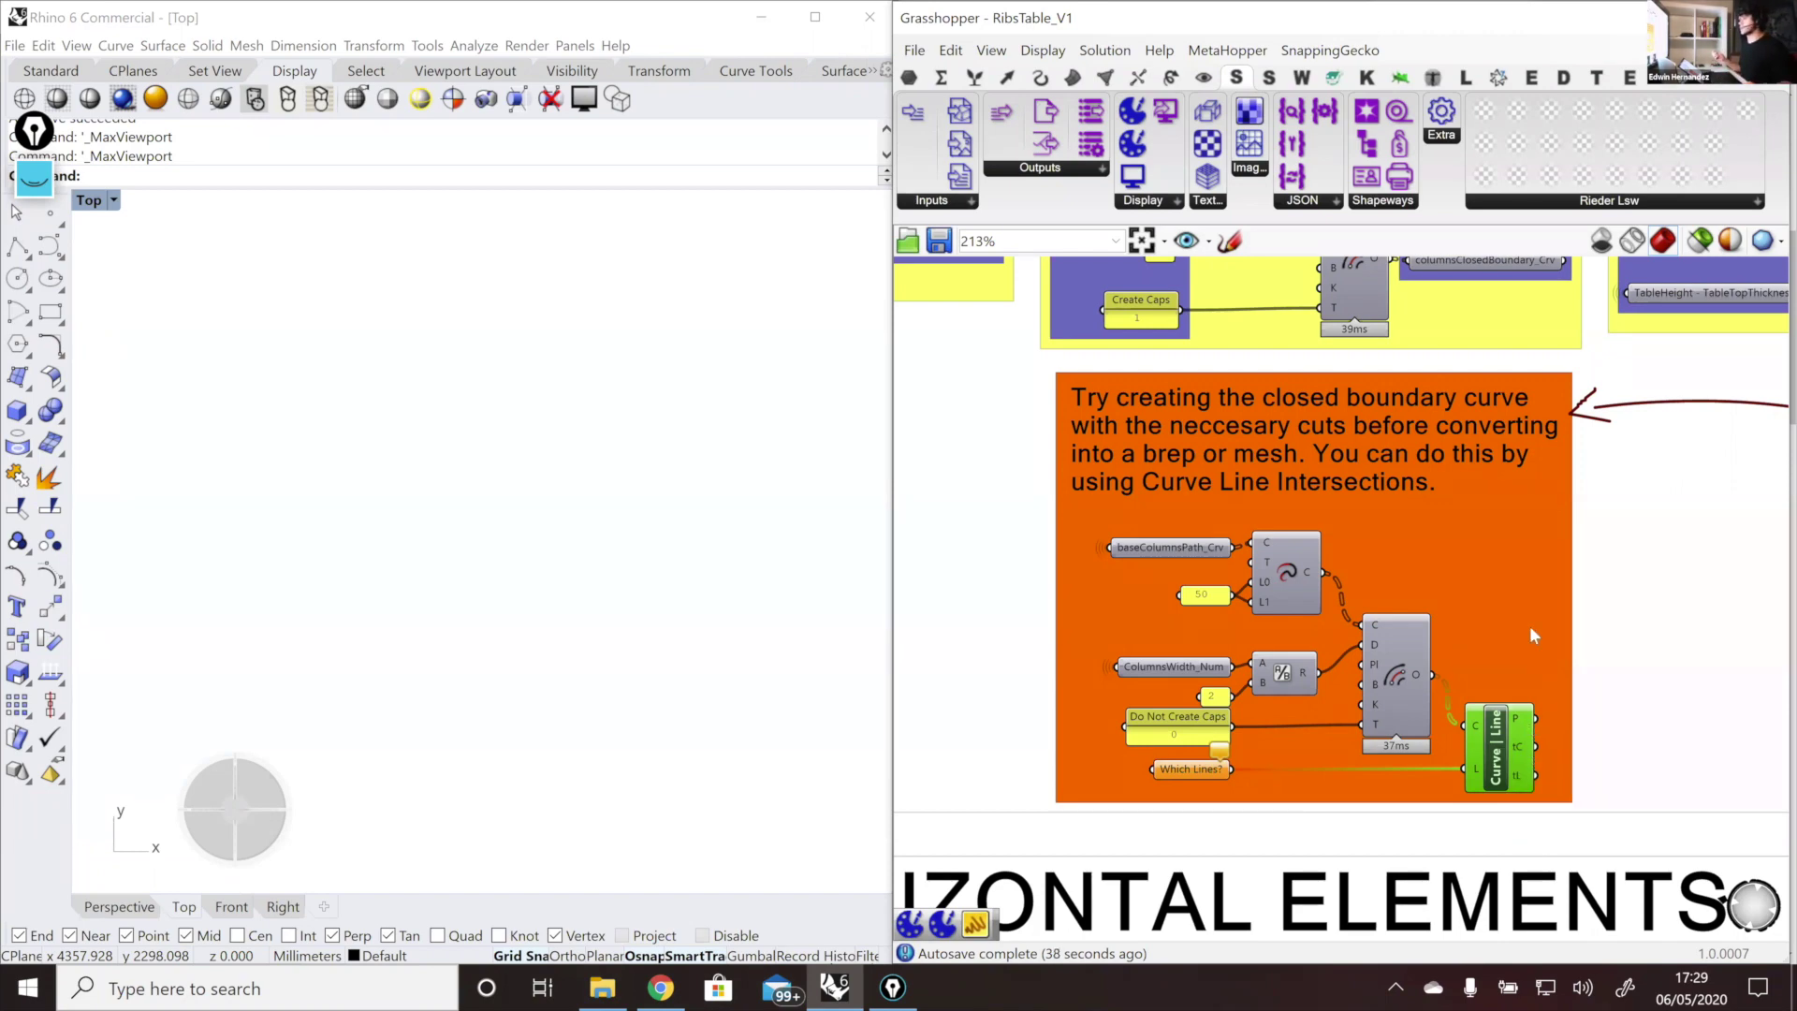
Step: Compare the brep-plane intersection in the Creating Columns Path group with the suggested Curve | Line intersection of the interior ribs curves
{"action": "scroll", "coordinate": [1529, 626], "scroll_direction": "up", "scroll_amount": 1}
{"action": "scroll", "coordinate": [1533, 605], "scroll_direction": "down", "scroll_amount": 2}
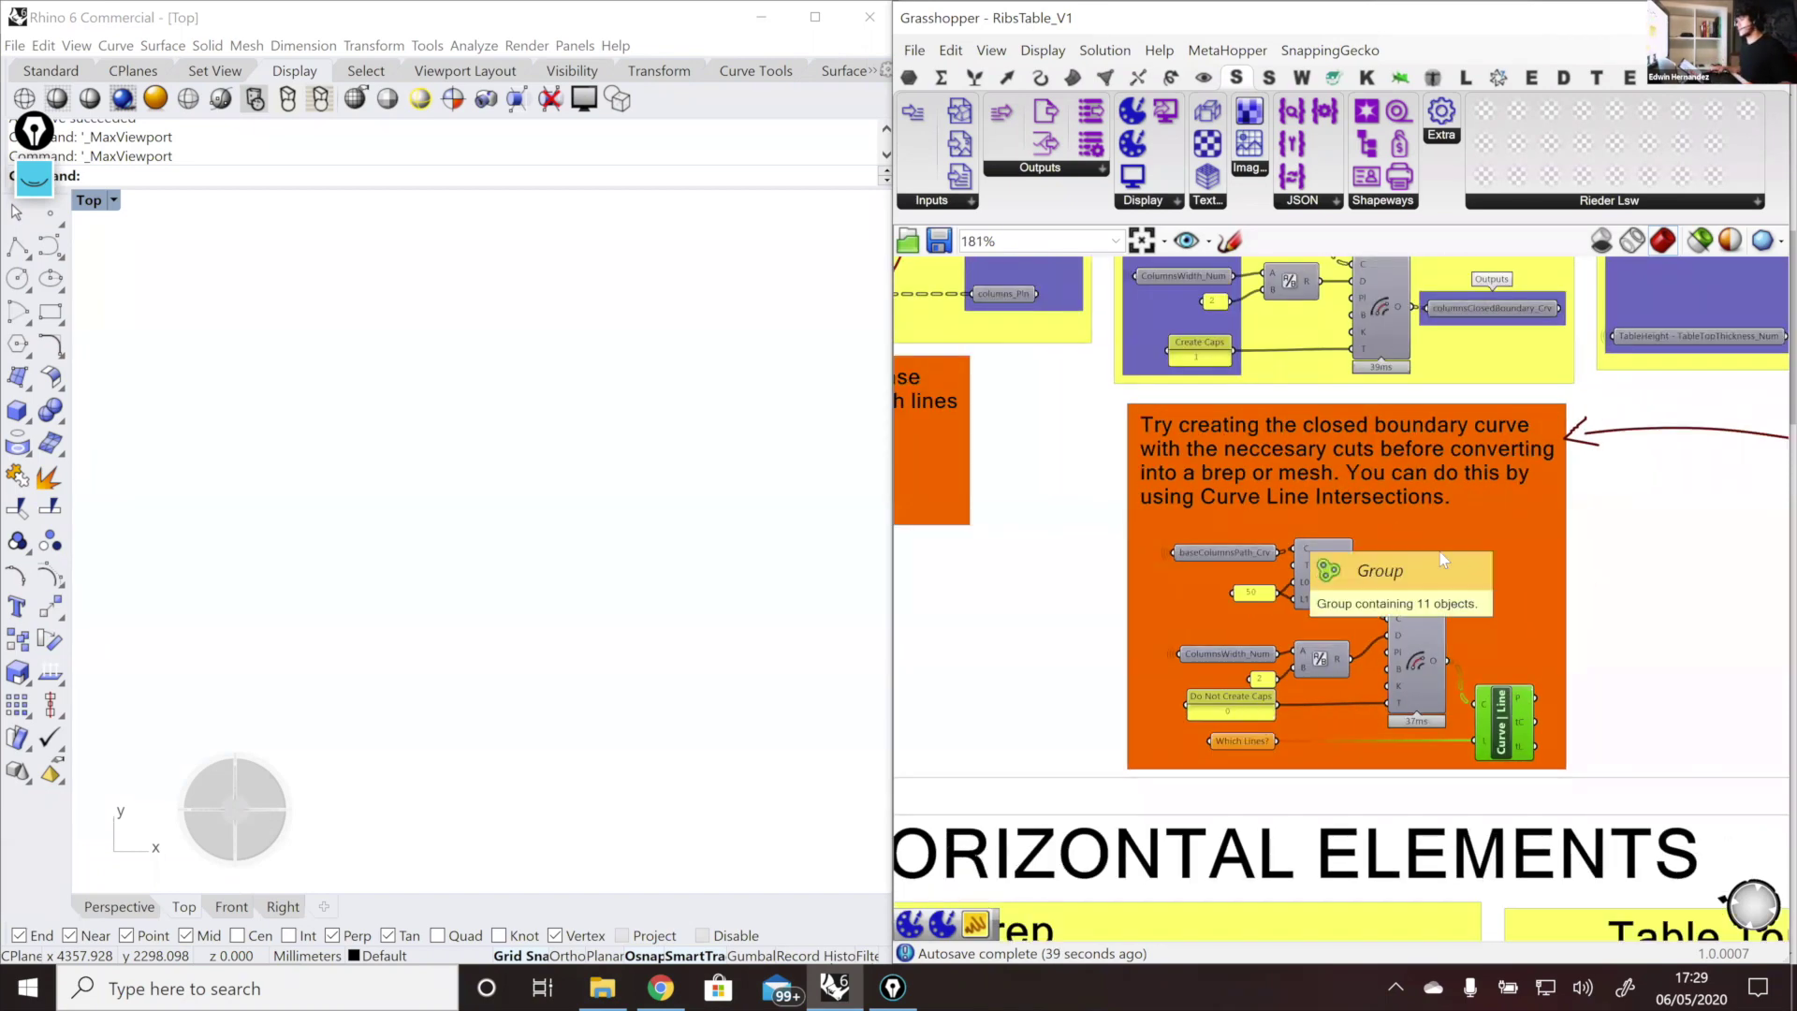
{"action": "right_click_drag", "start_coordinate": [1139, 561], "coordinate": [1468, 605]}
{"action": "scroll", "coordinate": [1525, 613], "scroll_direction": "down", "scroll_amount": 3}
{"action": "scroll", "coordinate": [1422, 384], "scroll_direction": "up", "scroll_amount": 2}
{"action": "scroll", "coordinate": [1421, 382], "scroll_direction": "up", "scroll_amount": 2}
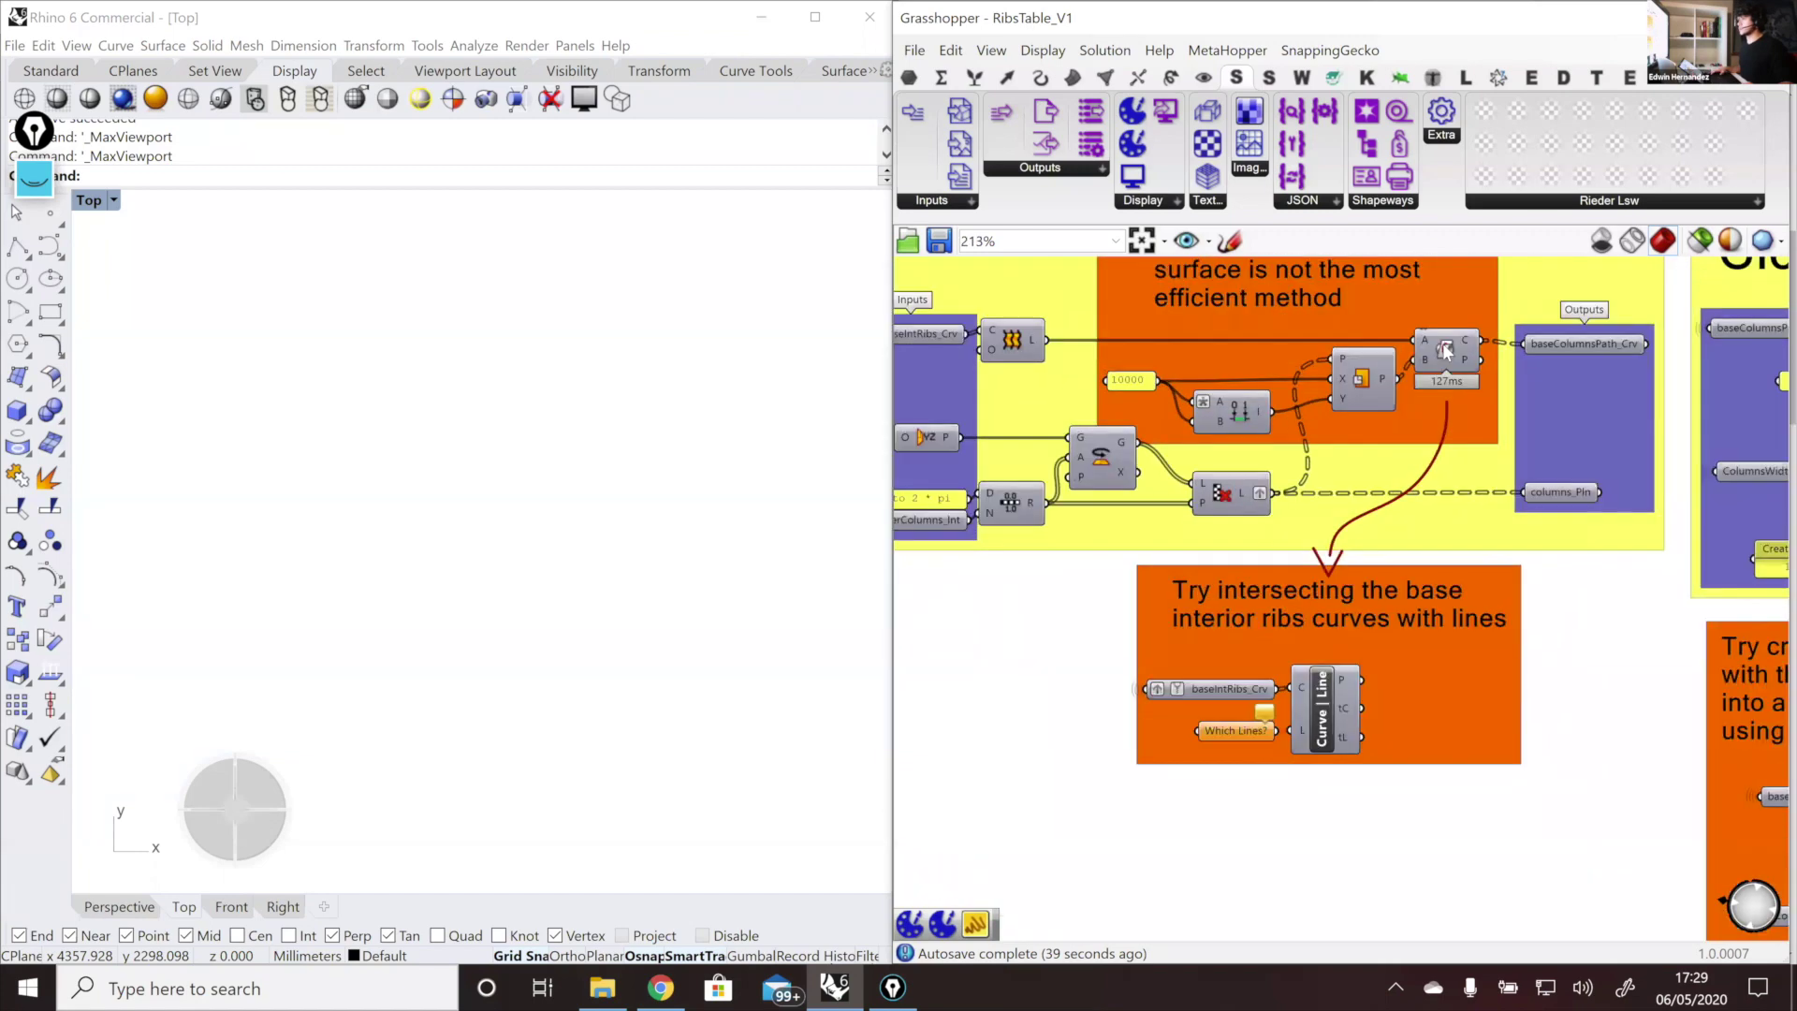
{"action": "left_click", "coordinate": [1444, 349]}
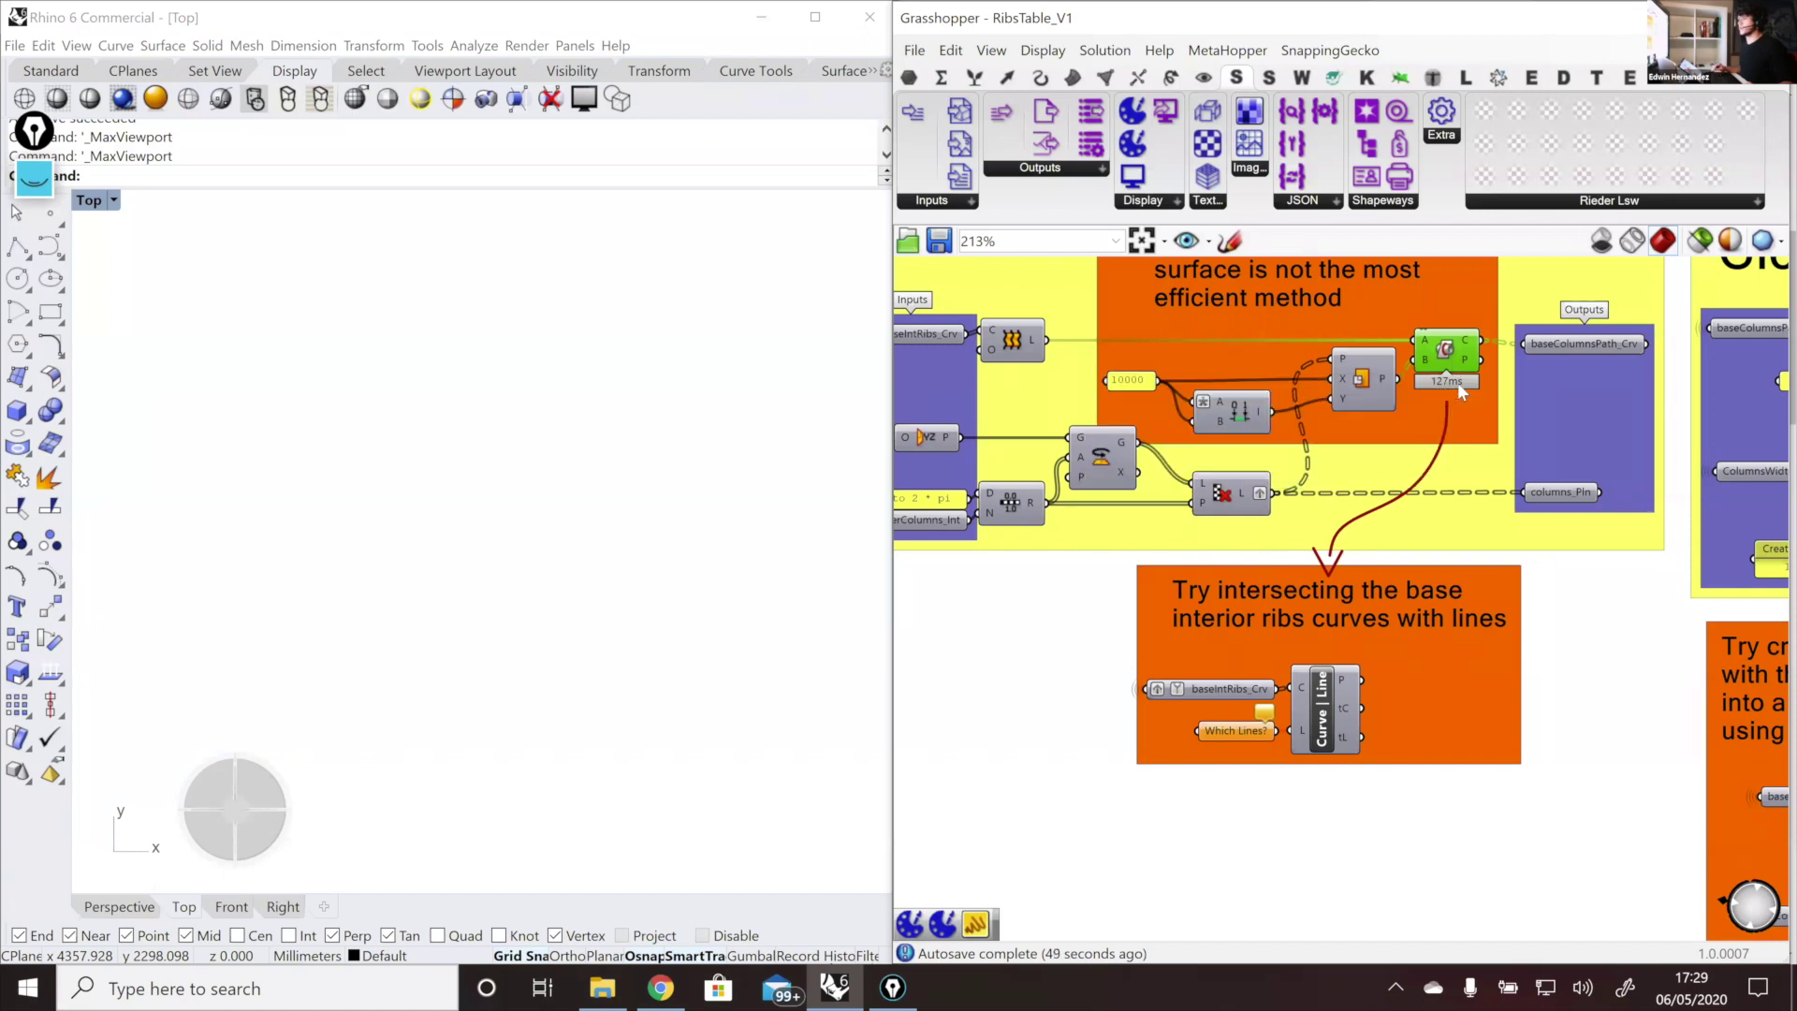
{"action": "left_click", "coordinate": [1330, 711]}
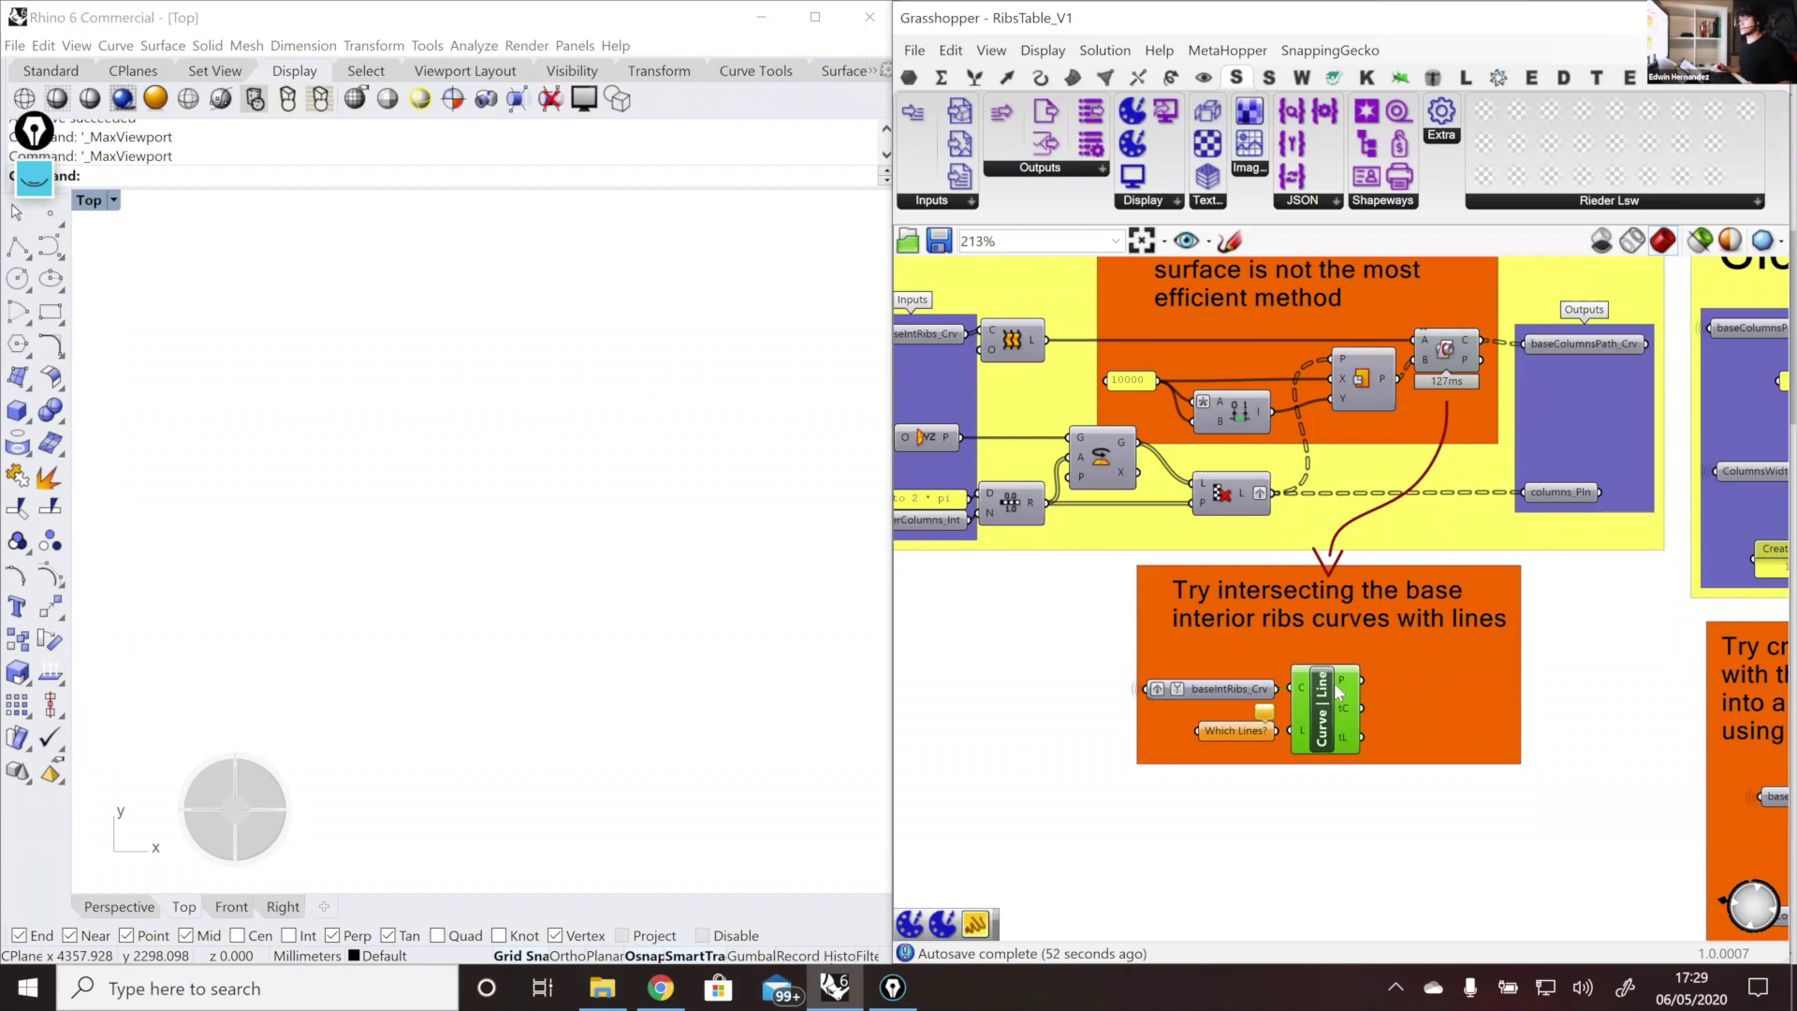
Step: Examine question 3 about using other shapes than circles in the Creating Base Curves for Ribs group
{"action": "scroll", "coordinate": [1432, 582], "scroll_direction": "down", "scroll_amount": 6}
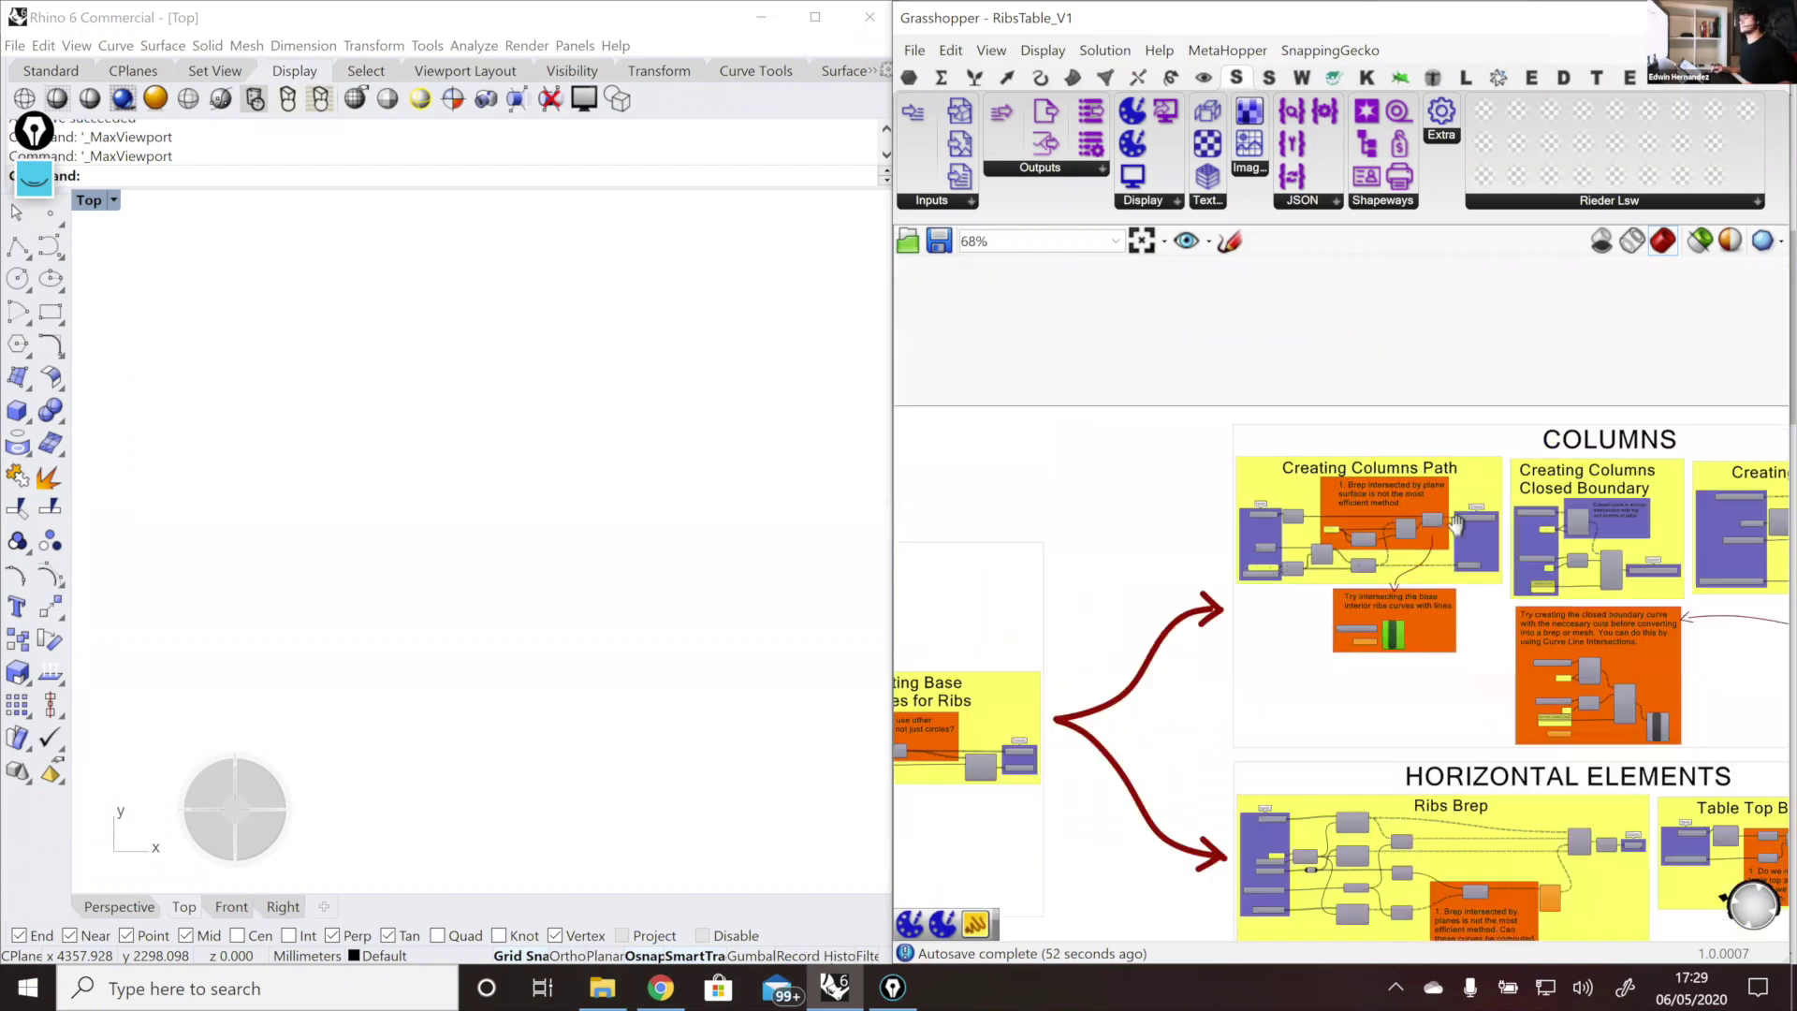
{"action": "right_click_drag", "start_coordinate": [1130, 684], "coordinate": [1322, 526]}
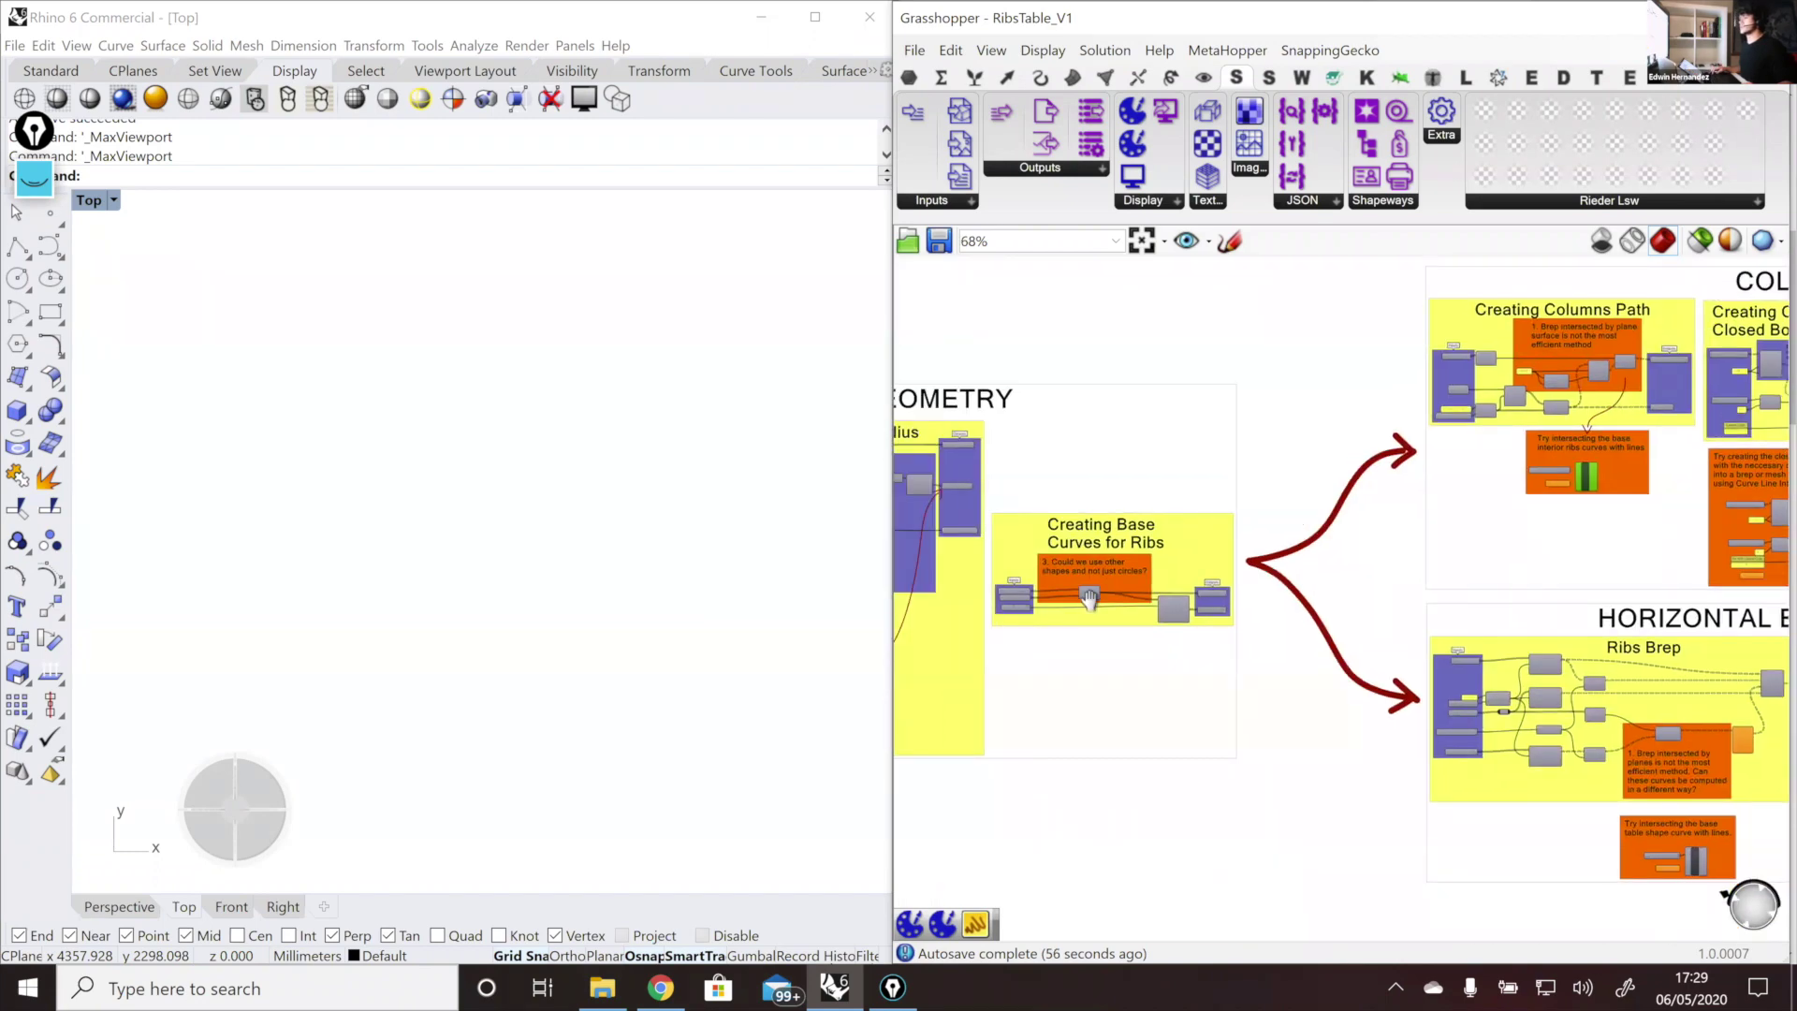
{"action": "right_click_drag", "start_coordinate": [1089, 599], "coordinate": [1170, 586]}
{"action": "scroll", "coordinate": [1114, 586], "scroll_direction": "up", "scroll_amount": 3}
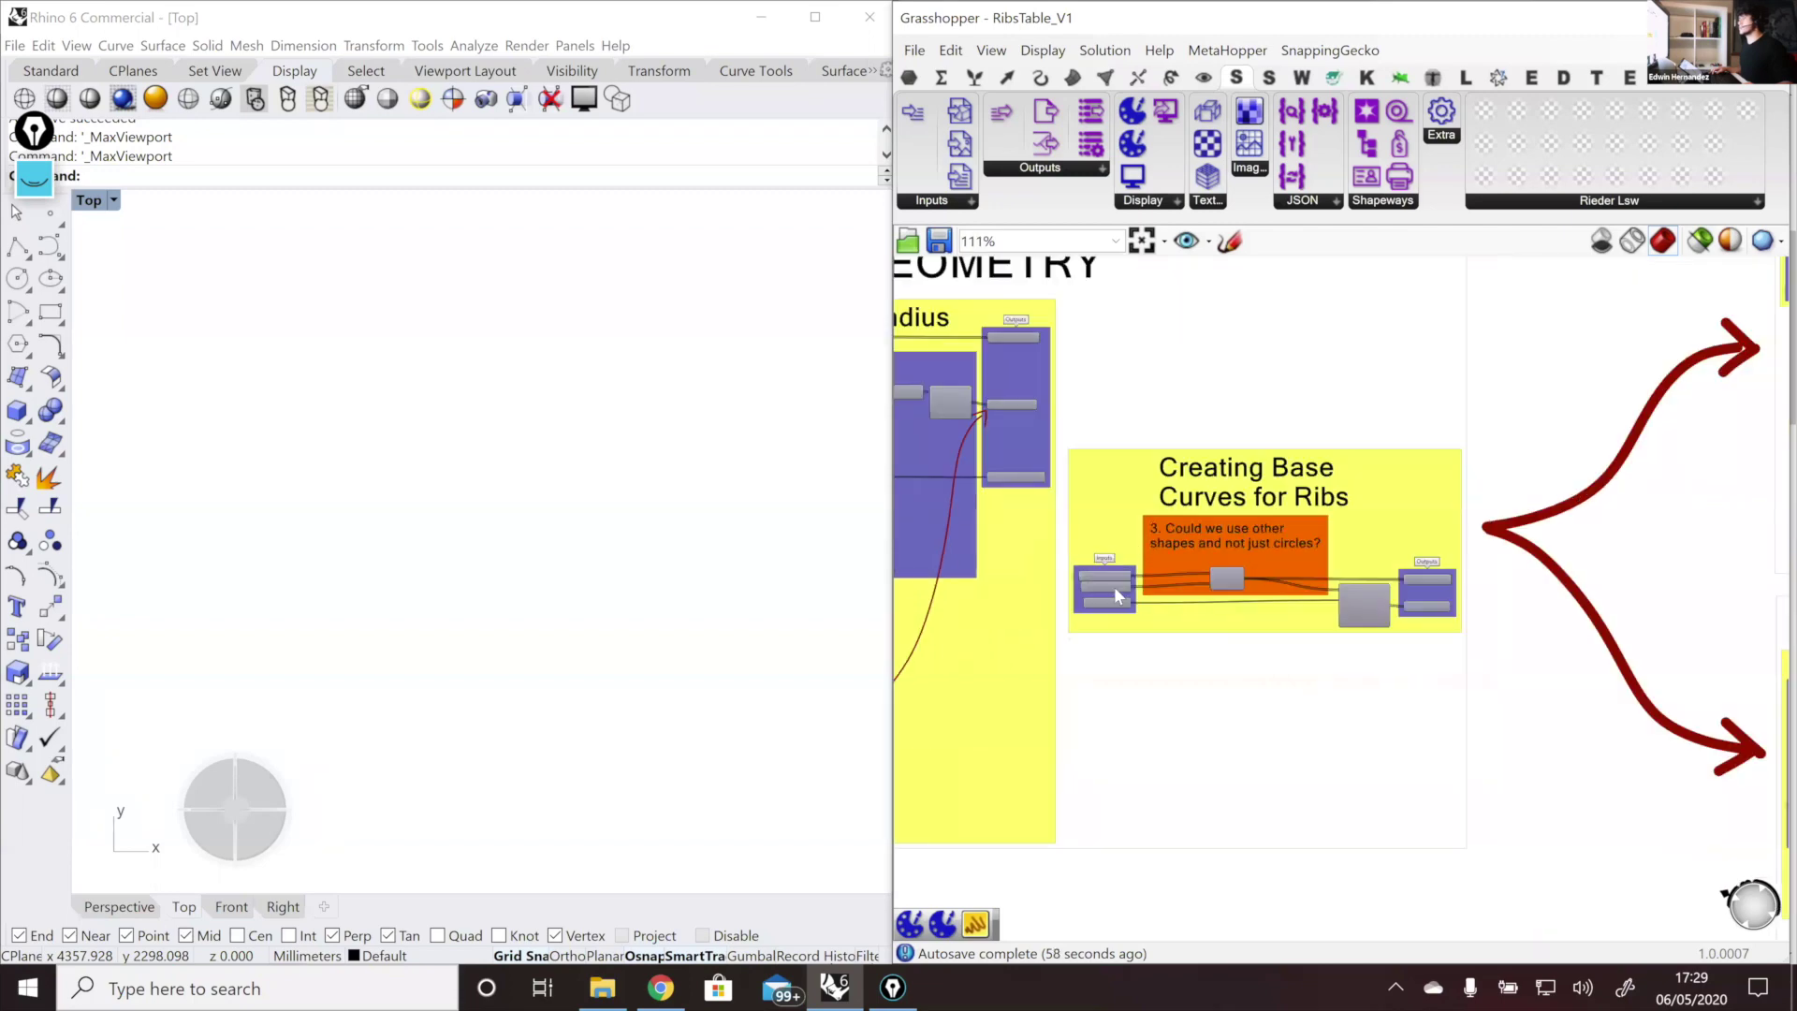
{"action": "scroll", "coordinate": [1114, 586], "scroll_direction": "up", "scroll_amount": 3}
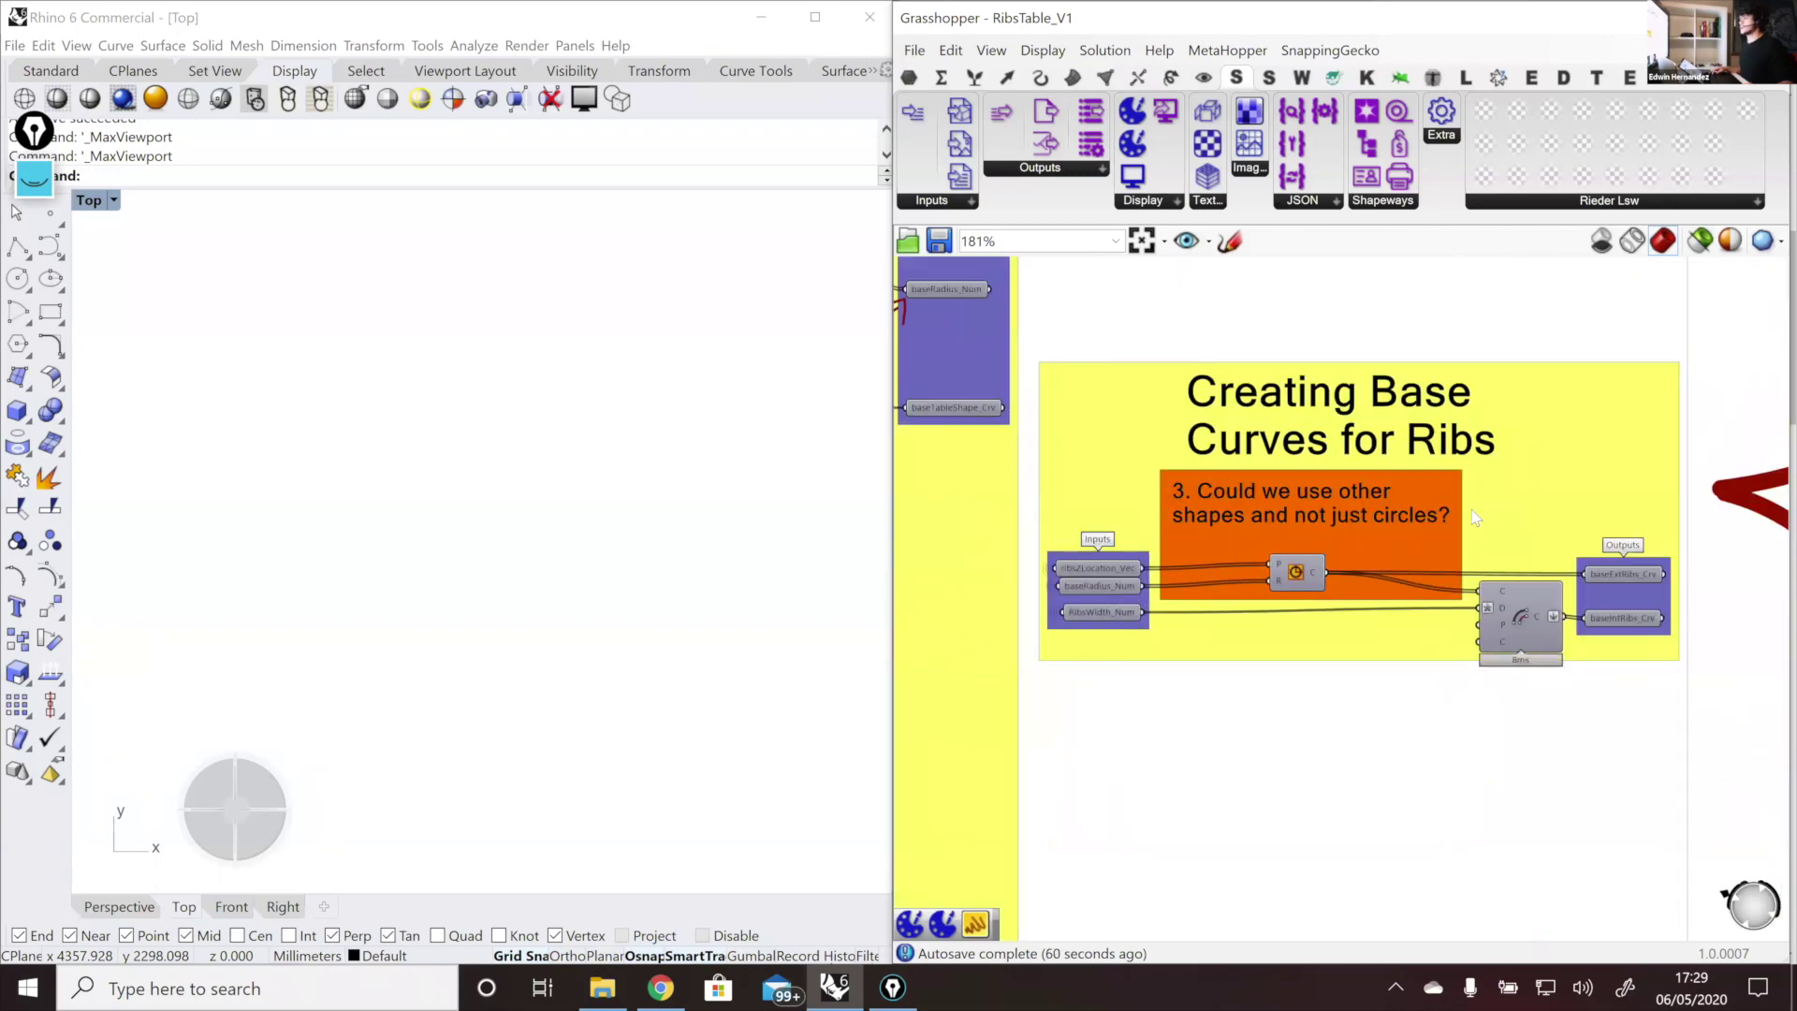
Step: Examine the brep-plane intersection in the Ribs Brep group and the suggested intersection of the base table shape curve with lines
{"action": "scroll", "coordinate": [1473, 512], "scroll_direction": "down", "scroll_amount": 4}
{"action": "scroll", "coordinate": [1015, 447], "scroll_direction": "down", "scroll_amount": 5}
{"action": "scroll", "coordinate": [1525, 606], "scroll_direction": "up", "scroll_amount": 6}
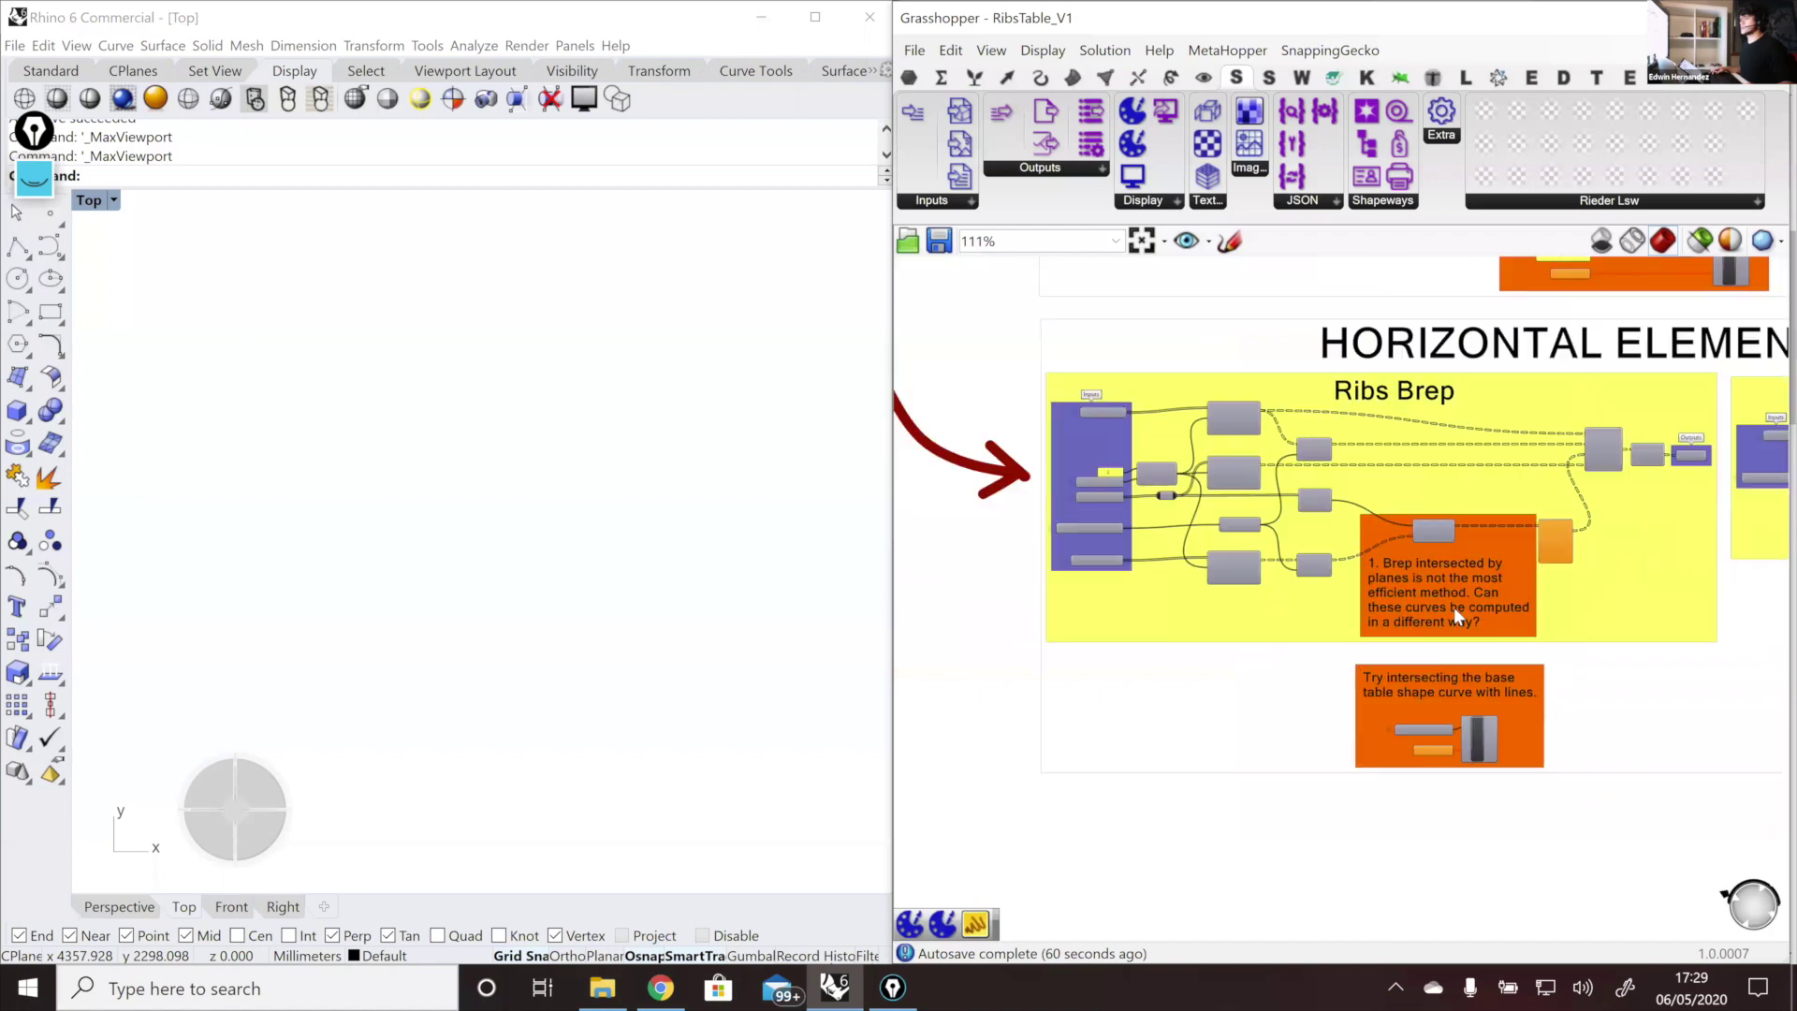
{"action": "scroll", "coordinate": [1456, 606], "scroll_direction": "up", "scroll_amount": 3}
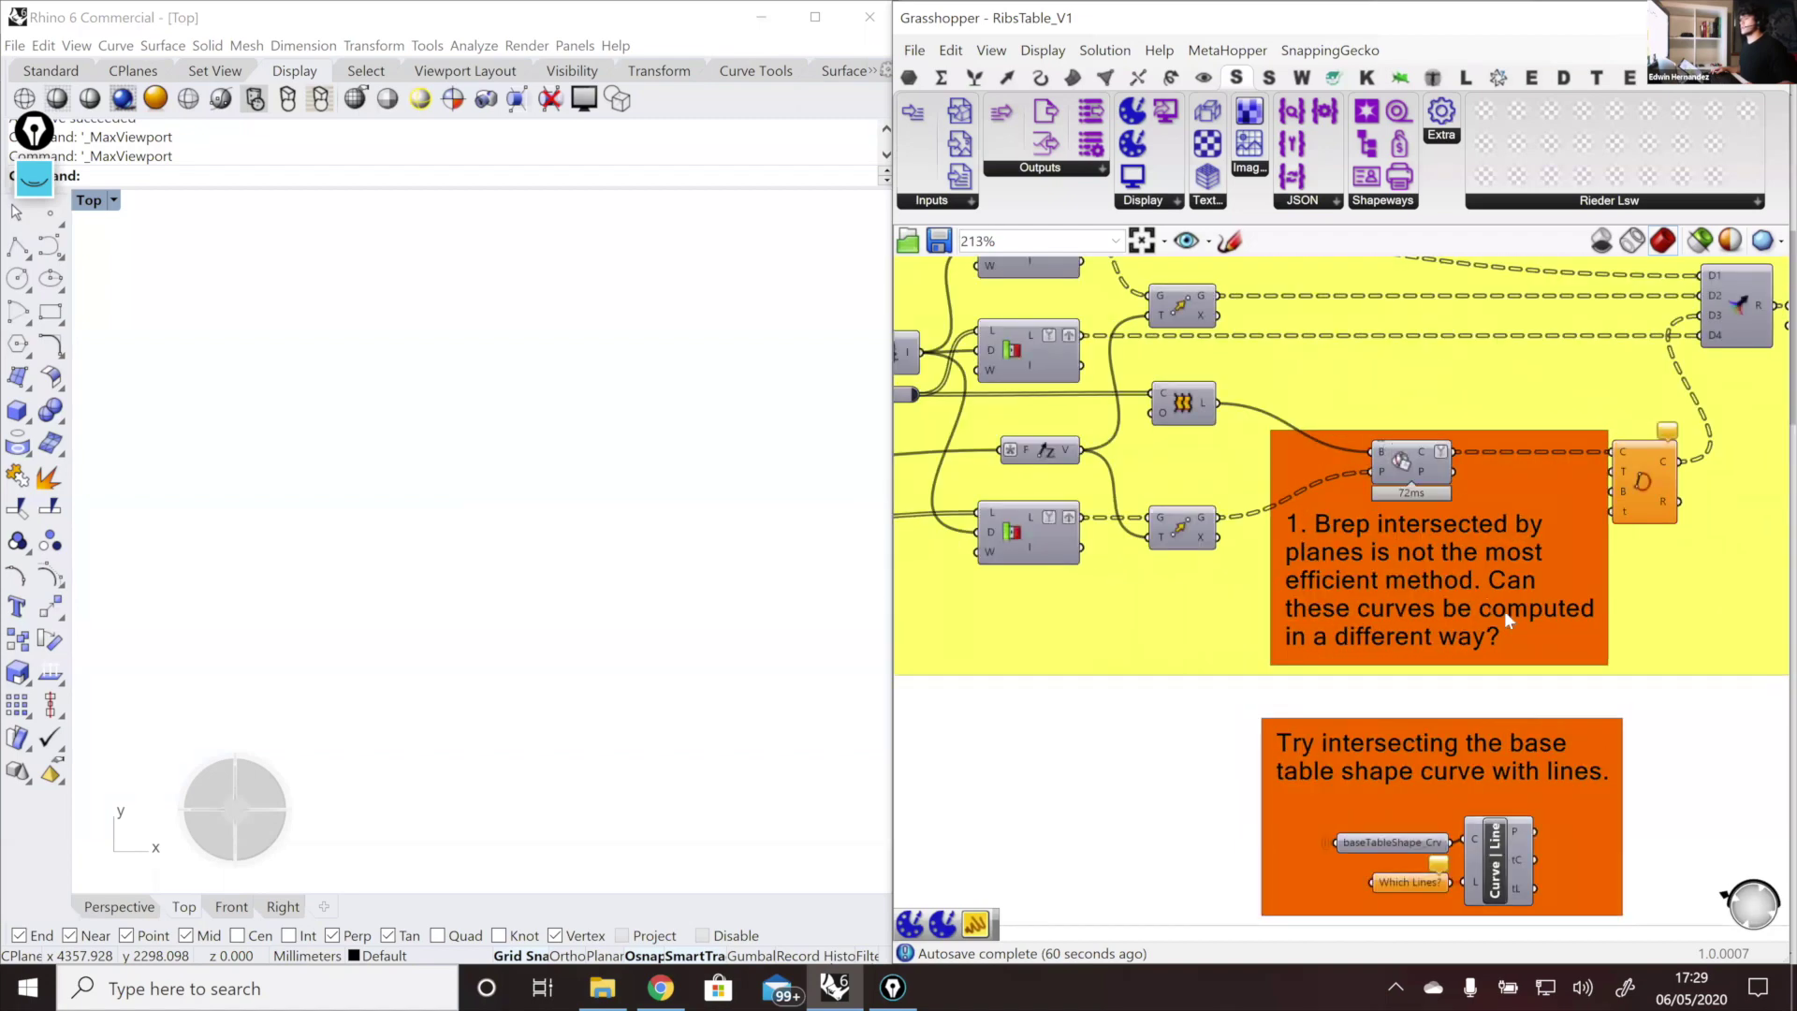
{"action": "scroll", "coordinate": [1503, 611], "scroll_direction": "down", "scroll_amount": 3}
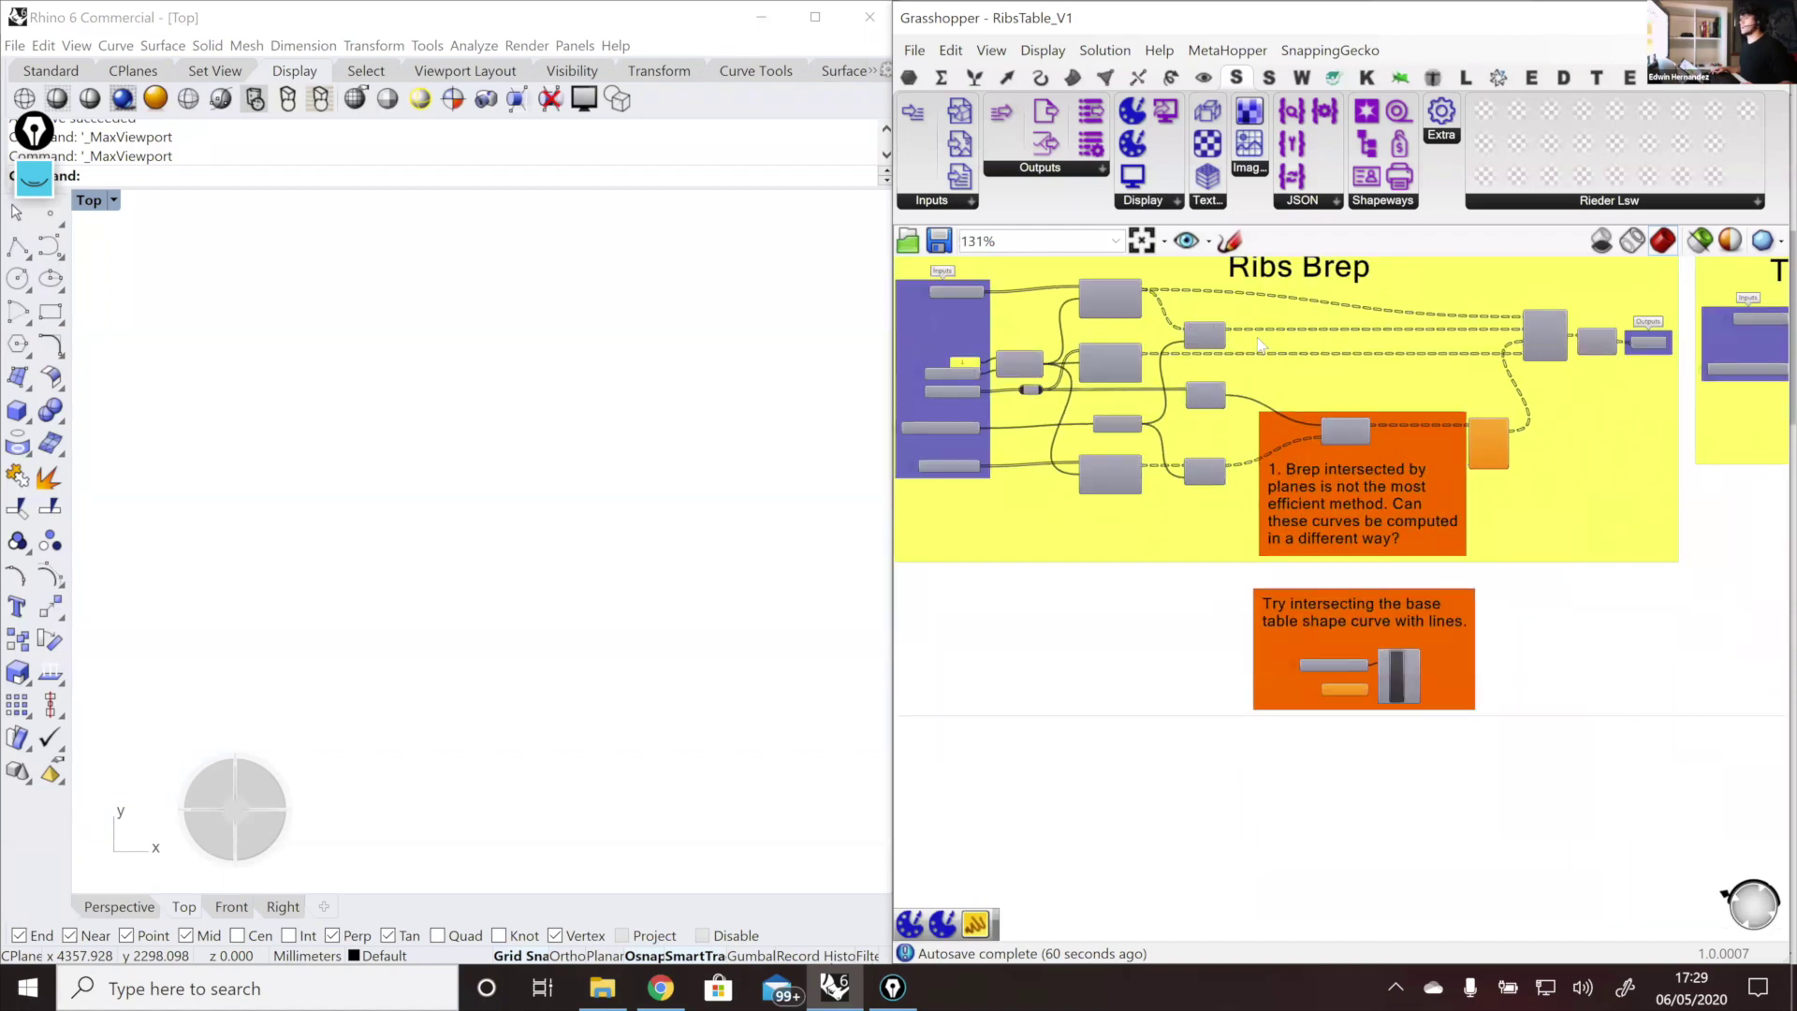
{"action": "scroll", "coordinate": [1414, 561], "scroll_direction": "up", "scroll_amount": 3}
{"action": "scroll", "coordinate": [1413, 644], "scroll_direction": "down", "scroll_amount": 2}
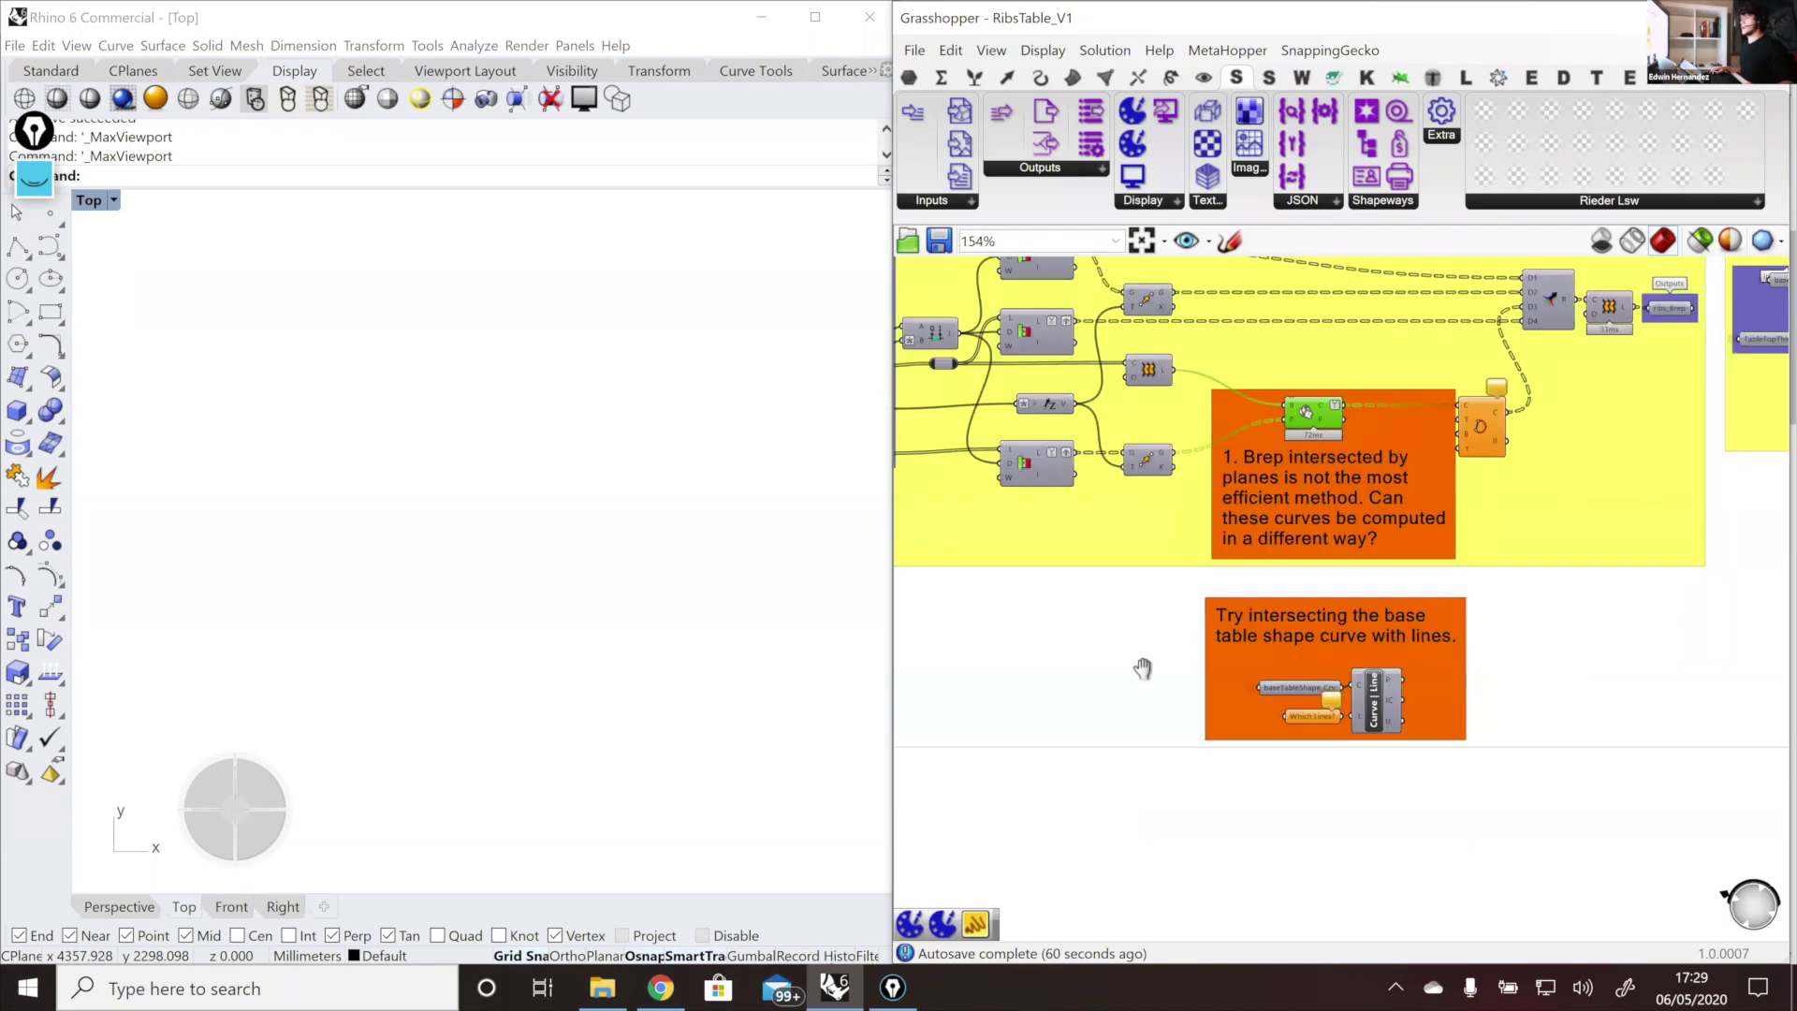
Step: Examine the Table Top Brep group's extrusion, its question 1 about needing only a mesh, and the tableTop_Brep output
{"action": "right_click_drag", "start_coordinate": [1498, 609], "coordinate": [1329, 655]}
{"action": "scroll", "coordinate": [1381, 539], "scroll_direction": "up", "scroll_amount": 3}
{"action": "scroll", "coordinate": [1304, 541], "scroll_direction": "up", "scroll_amount": 2}
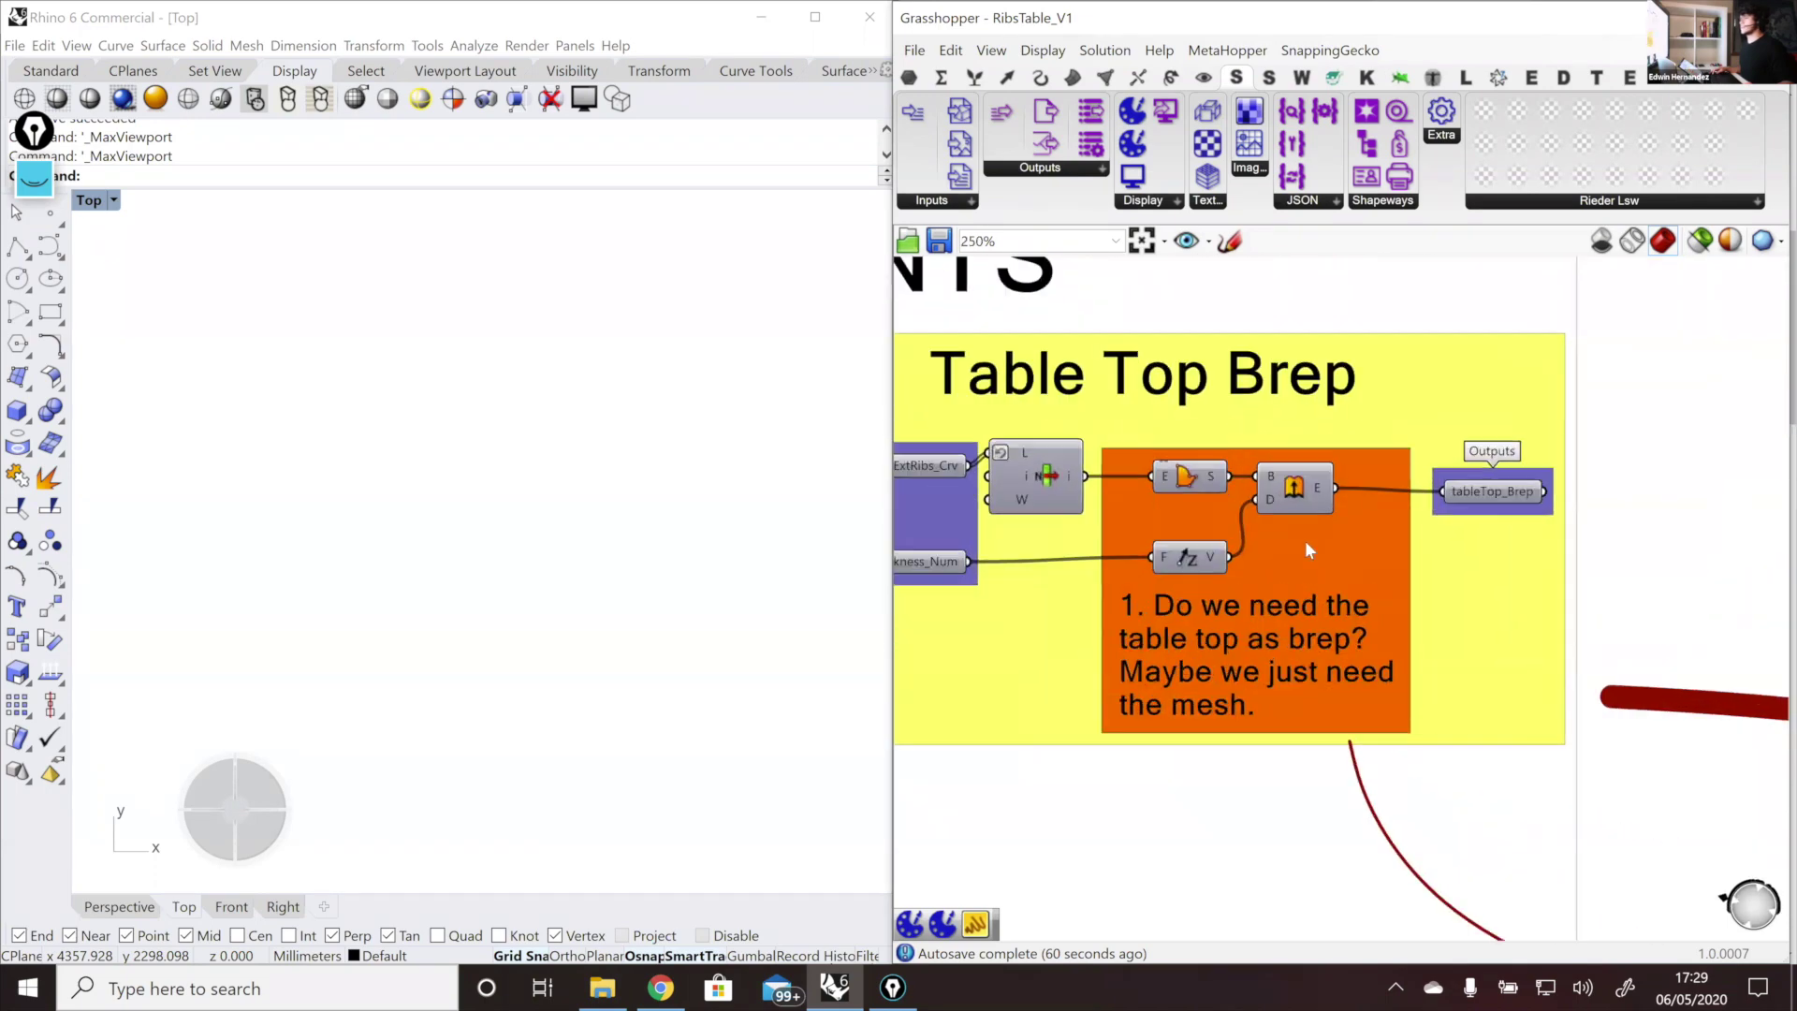
{"action": "scroll", "coordinate": [1304, 541], "scroll_direction": "down", "scroll_amount": 3}
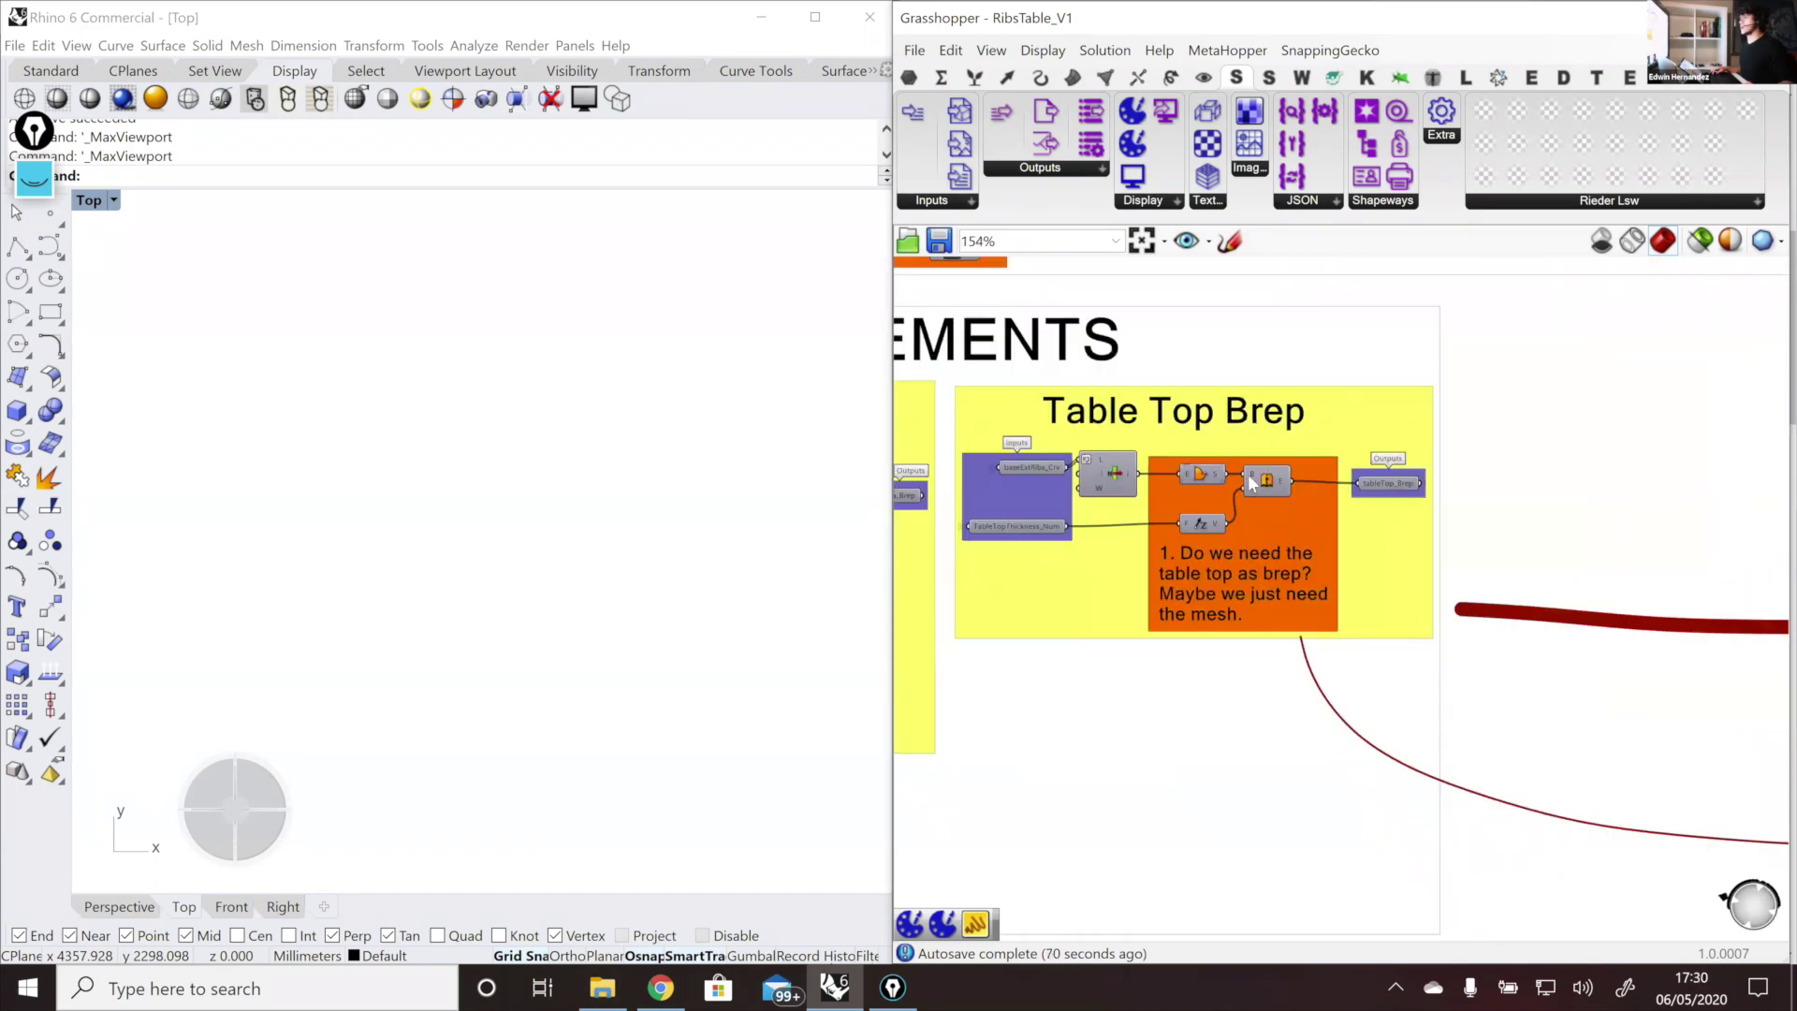
{"action": "left_click", "coordinate": [1268, 480]}
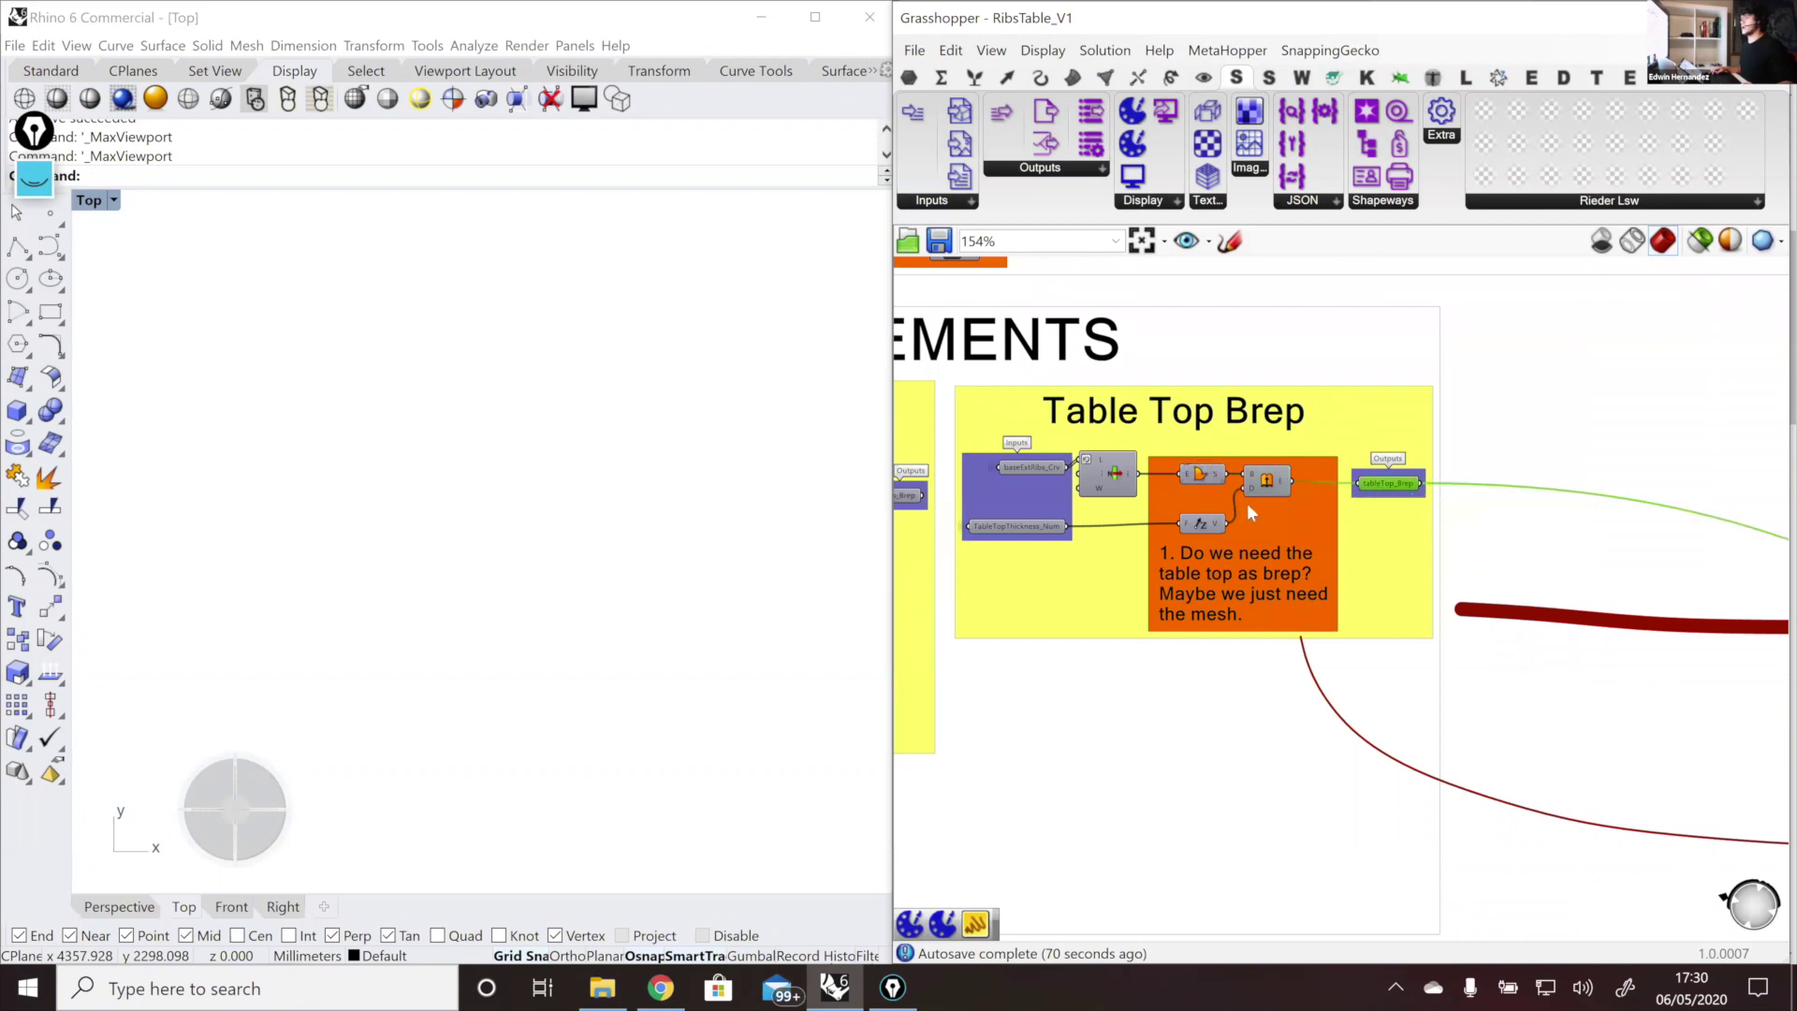
Step: Review the suggested mesh-creation components linked to the Table Top Brep and Final Display groups
{"action": "scroll", "coordinate": [1247, 503], "scroll_direction": "down", "scroll_amount": 3}
{"action": "right_click_drag", "start_coordinate": [1246, 502], "coordinate": [1142, 510]}
{"action": "scroll", "coordinate": [1335, 549], "scroll_direction": "up", "scroll_amount": 2}
{"action": "left_click_drag", "start_coordinate": [1297, 510], "coordinate": [1546, 736]}
{"action": "scroll", "coordinate": [1183, 728], "scroll_direction": "up", "scroll_amount": 3}
{"action": "scroll", "coordinate": [1183, 727], "scroll_direction": "down", "scroll_amount": 4}
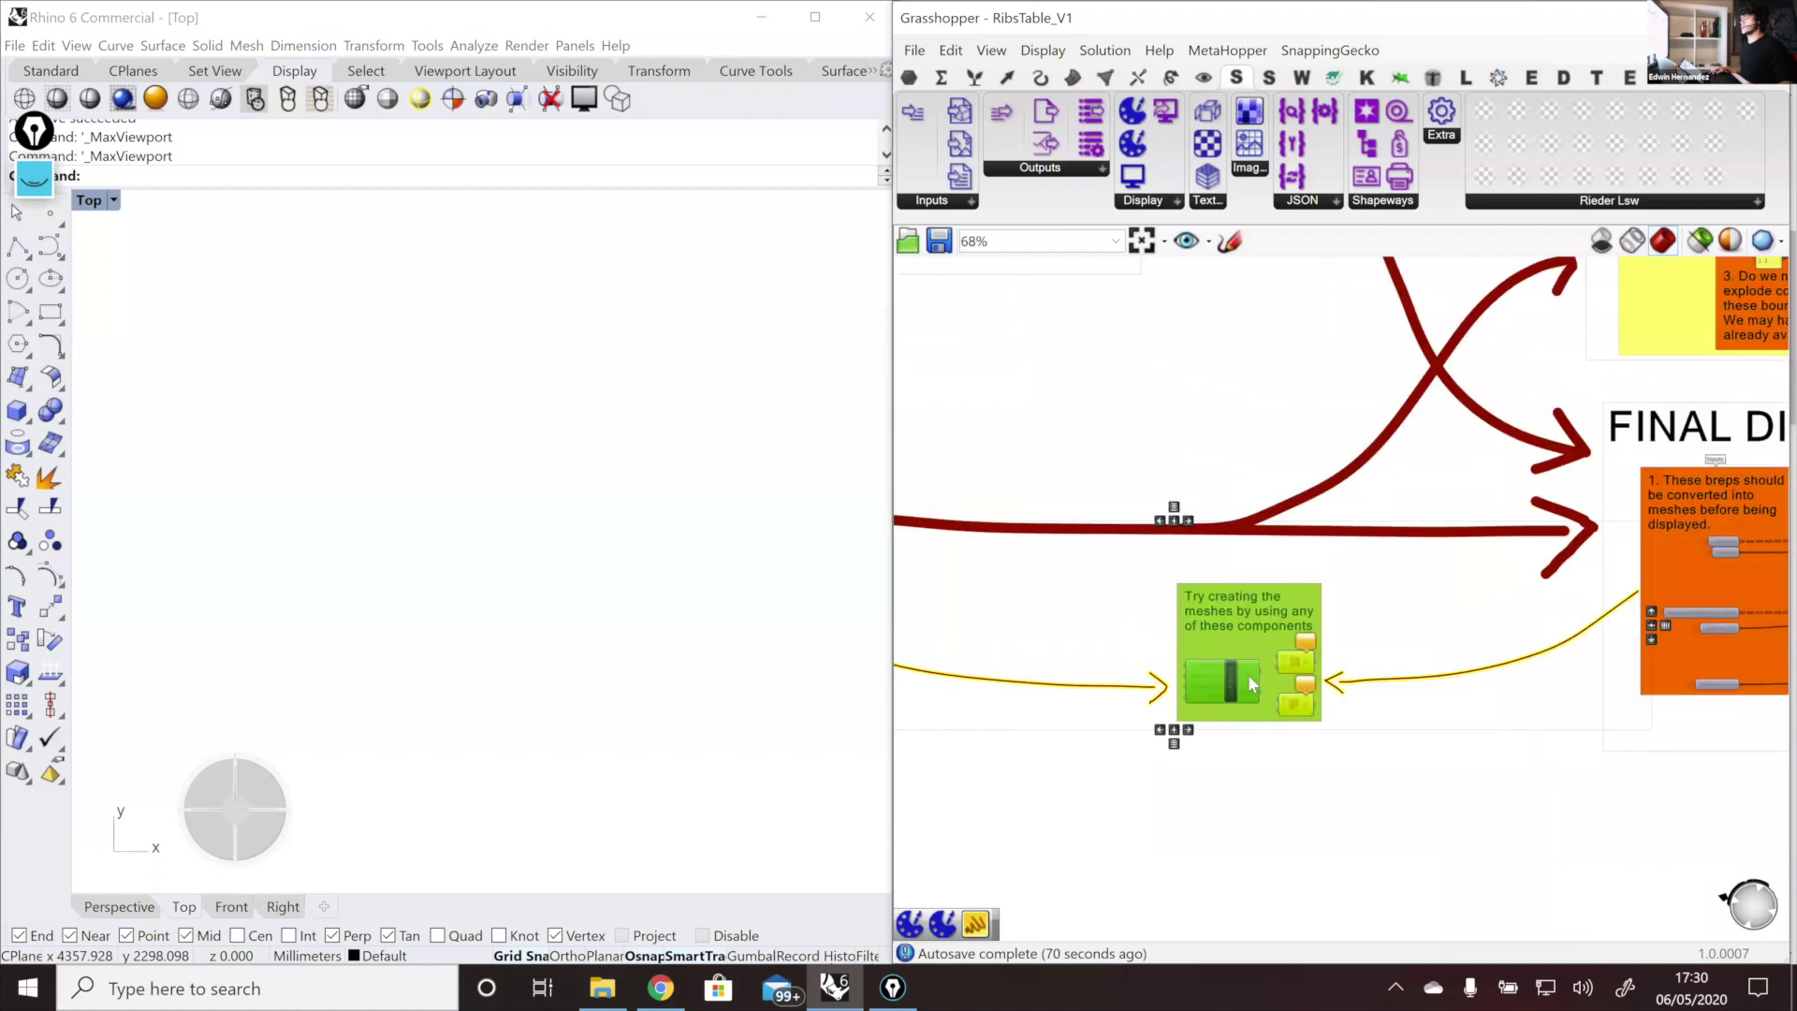
{"action": "scroll", "coordinate": [1404, 693], "scroll_direction": "down", "scroll_amount": 2}
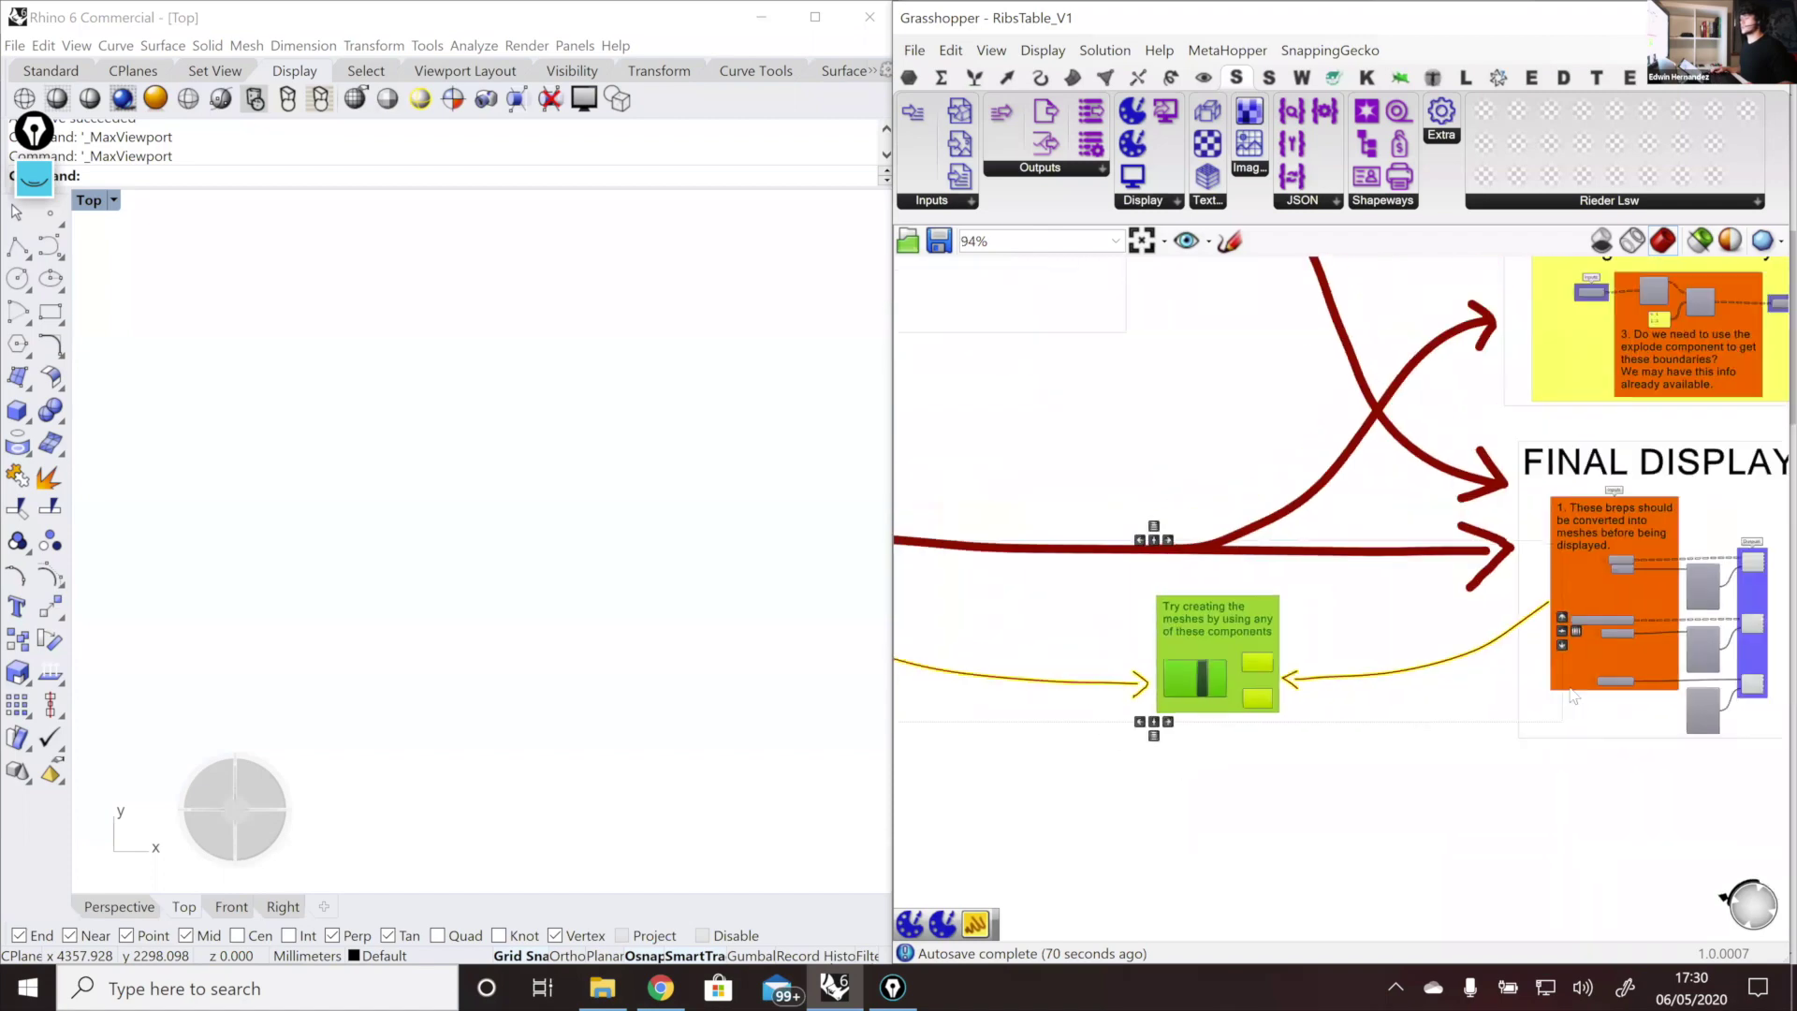
{"action": "left_click", "coordinate": [1401, 682]}
Step: Survey the definition's overall flow back to the Base Geometry section and inspect the table preview in Rhino's Top viewport
{"action": "scroll", "coordinate": [1401, 682], "scroll_direction": "down", "scroll_amount": 2}
{"action": "scroll", "coordinate": [1398, 675], "scroll_direction": "down", "scroll_amount": 2}
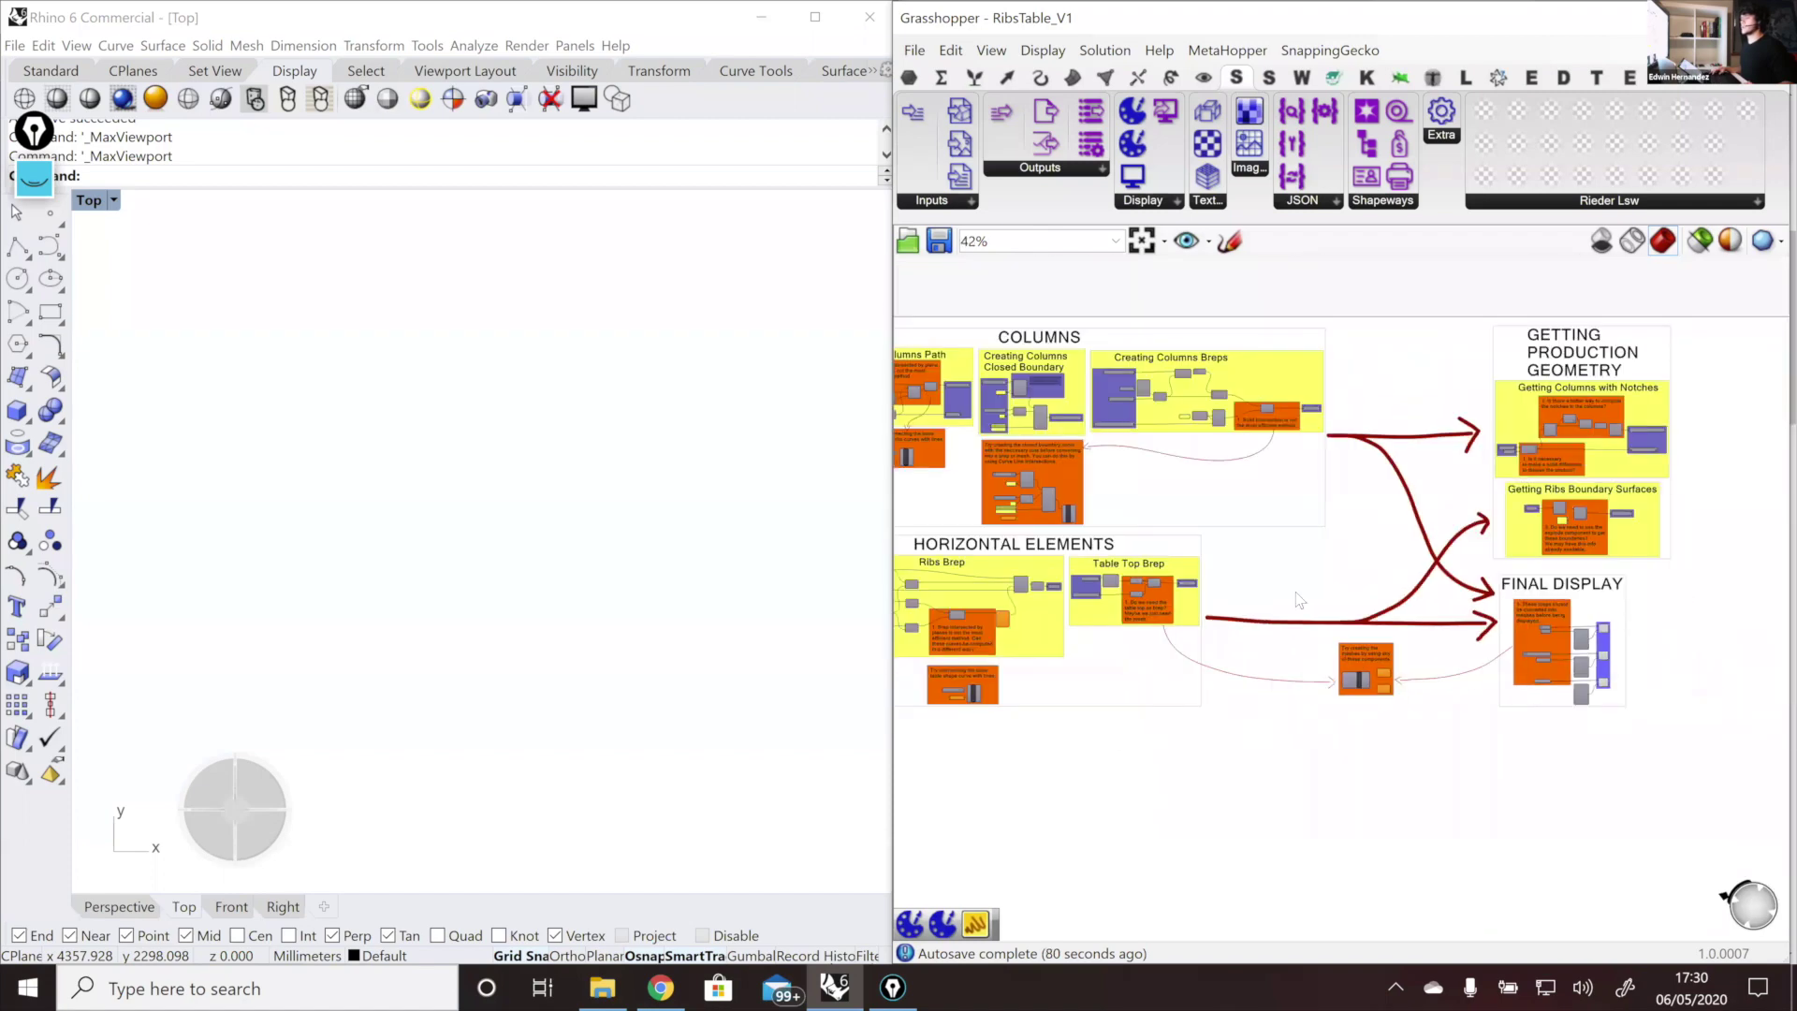
{"action": "right_click_drag", "start_coordinate": [1298, 594], "coordinate": [1674, 606]}
{"action": "right_click_drag", "start_coordinate": [1305, 610], "coordinate": [1569, 613]}
{"action": "scroll", "coordinate": [1568, 613], "scroll_direction": "down", "scroll_amount": 1}
{"action": "scroll", "coordinate": [272, 838], "scroll_direction": "up", "scroll_amount": 9}
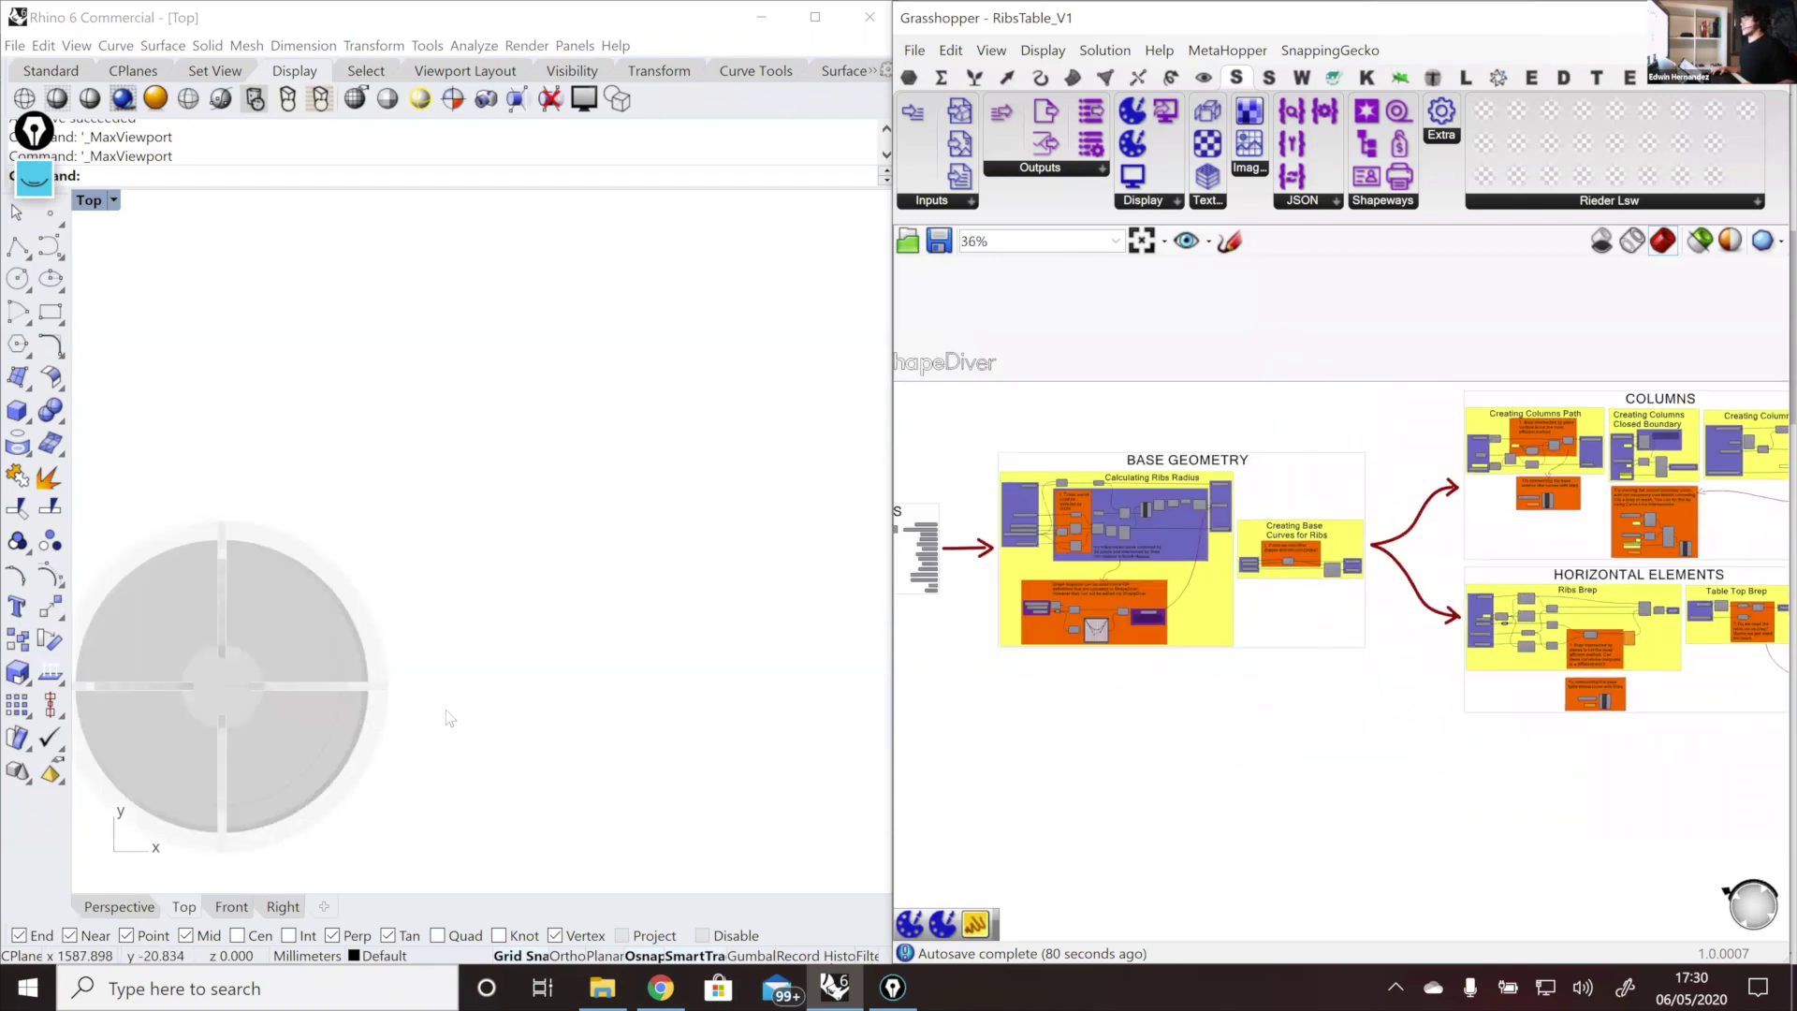
Step: Switch to the browser and open the "[WEBINAR] Day 1 Challenge (28/04/2020)" topic in the Rhinoceros Forums' ShapeDiver category
{"action": "scroll", "coordinate": [316, 716], "scroll_direction": "down", "scroll_amount": 2}
{"action": "scroll", "coordinate": [316, 717], "scroll_direction": "up", "scroll_amount": 6}
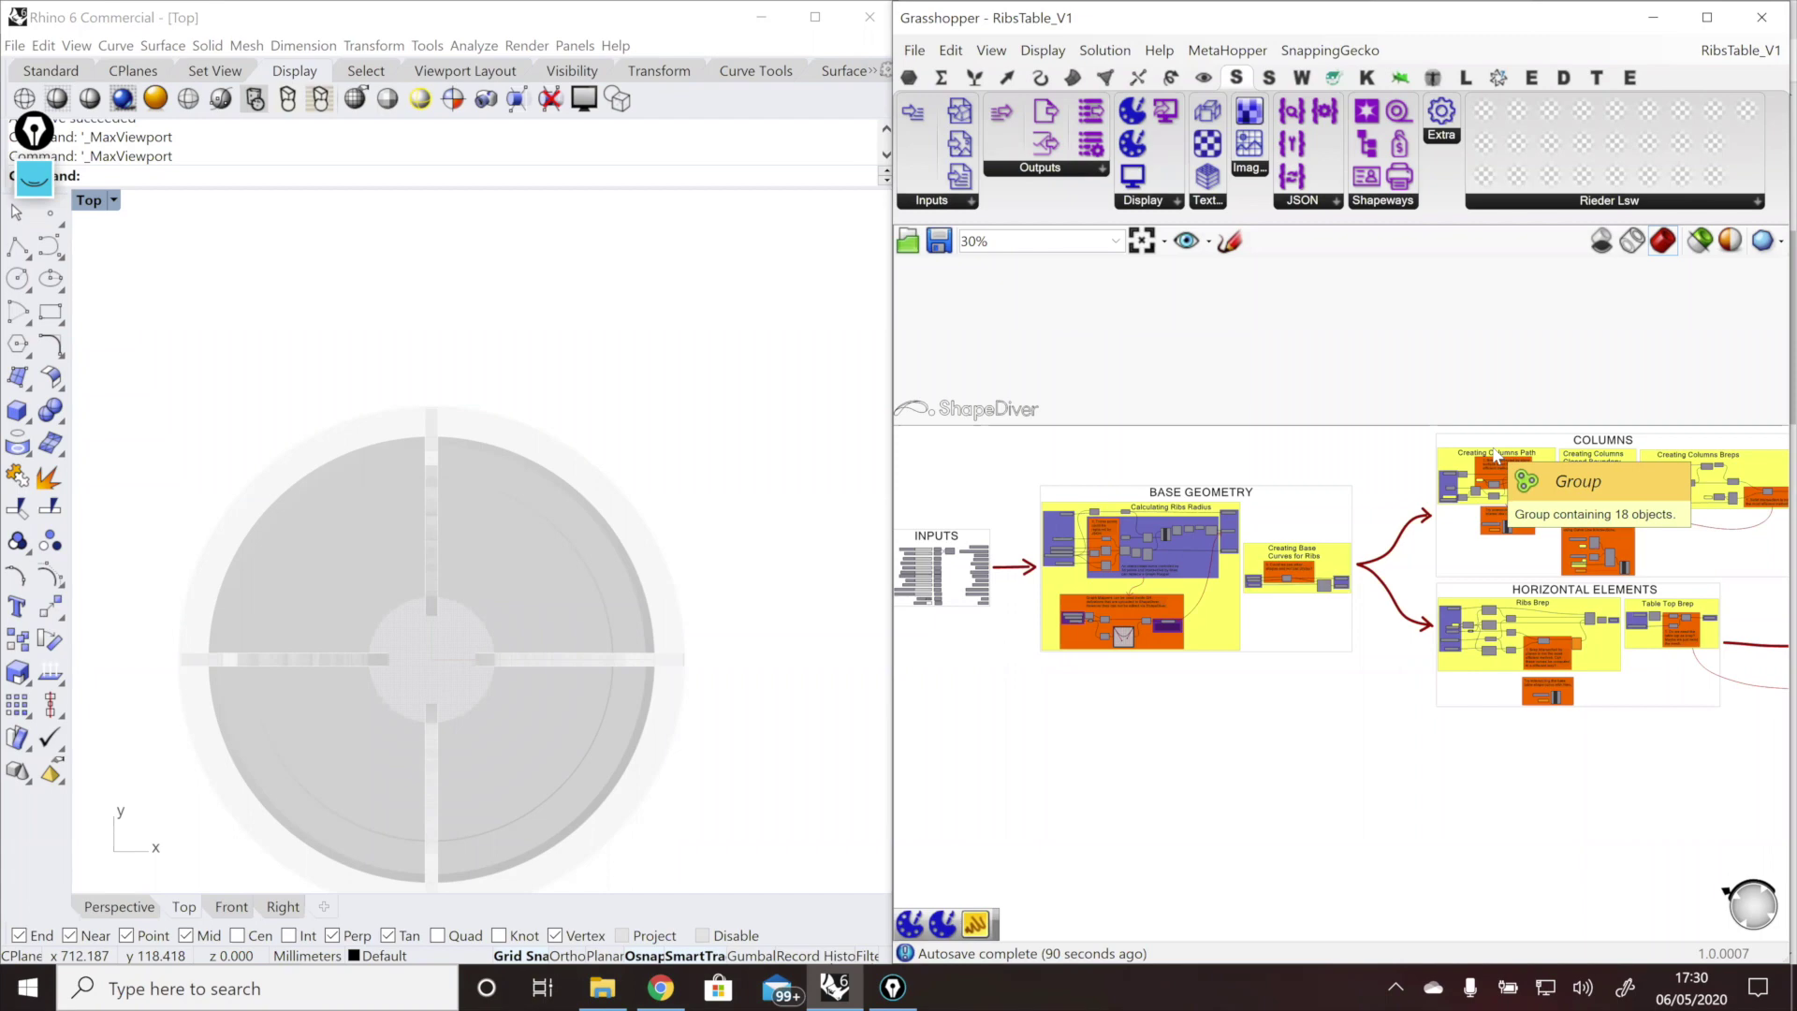
{"action": "left_click", "coordinate": [663, 985]}
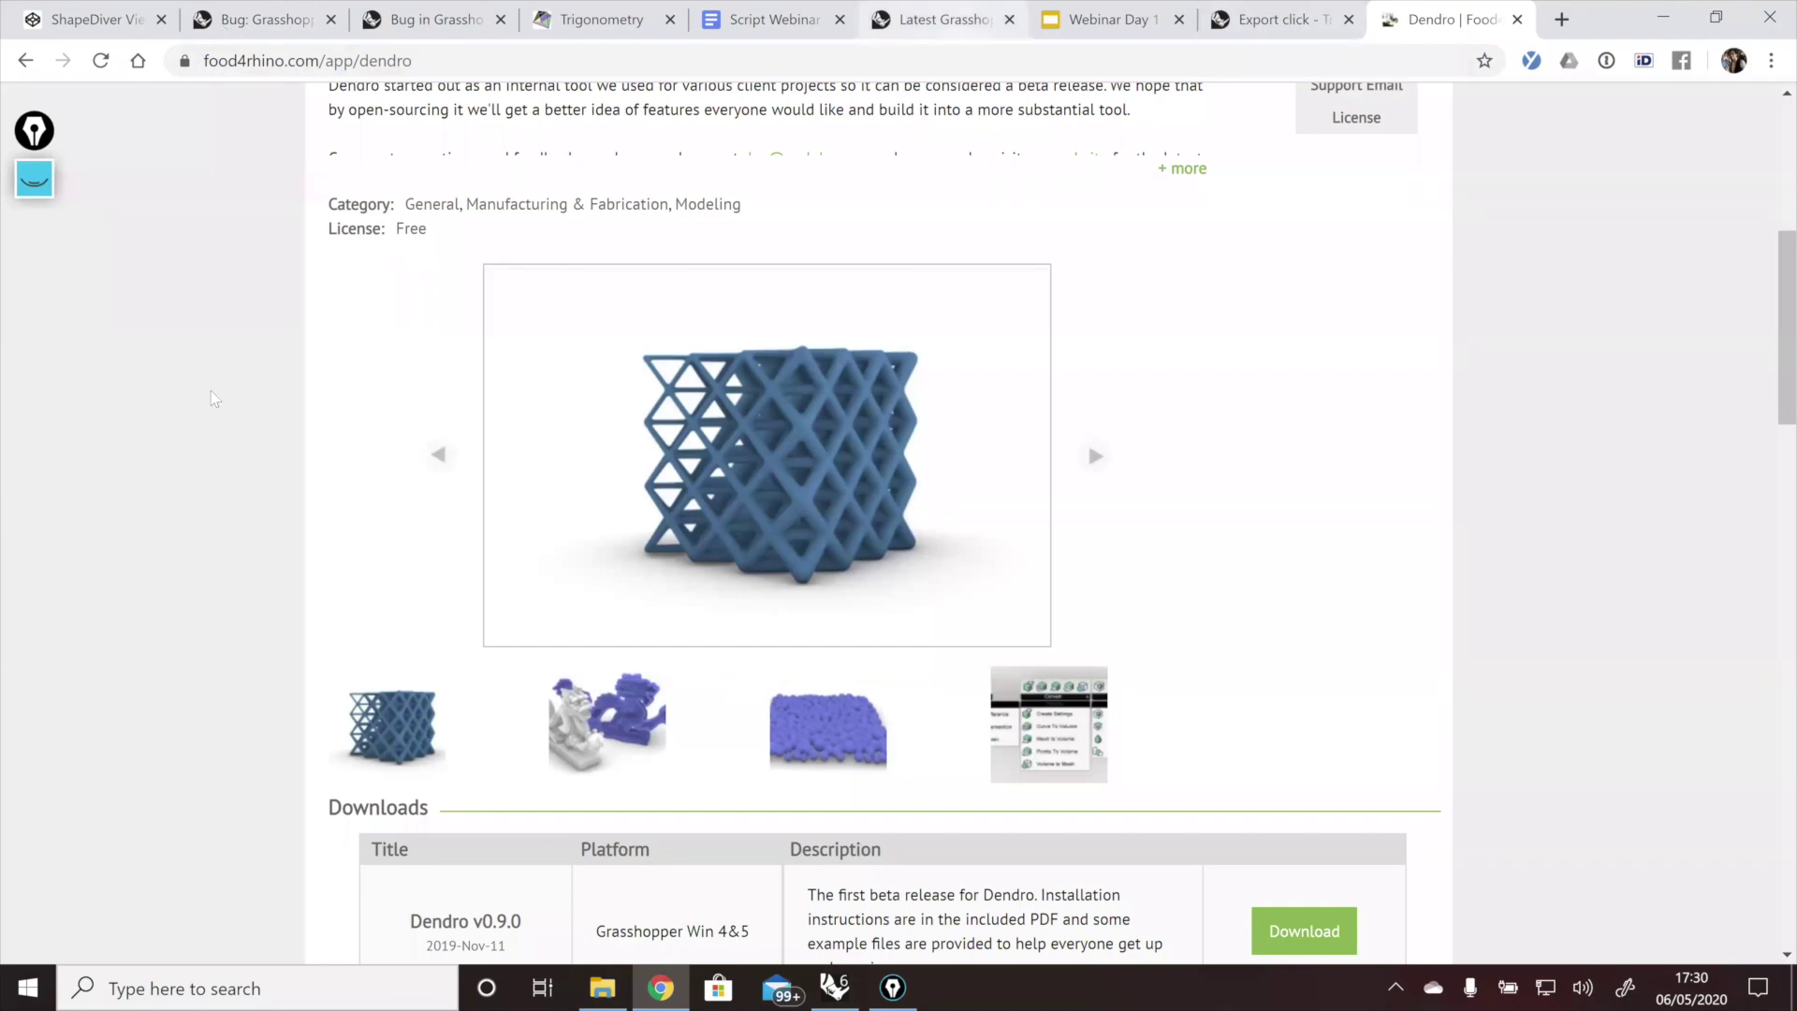
{"action": "key", "text": "ctrl+shift+Tab"}
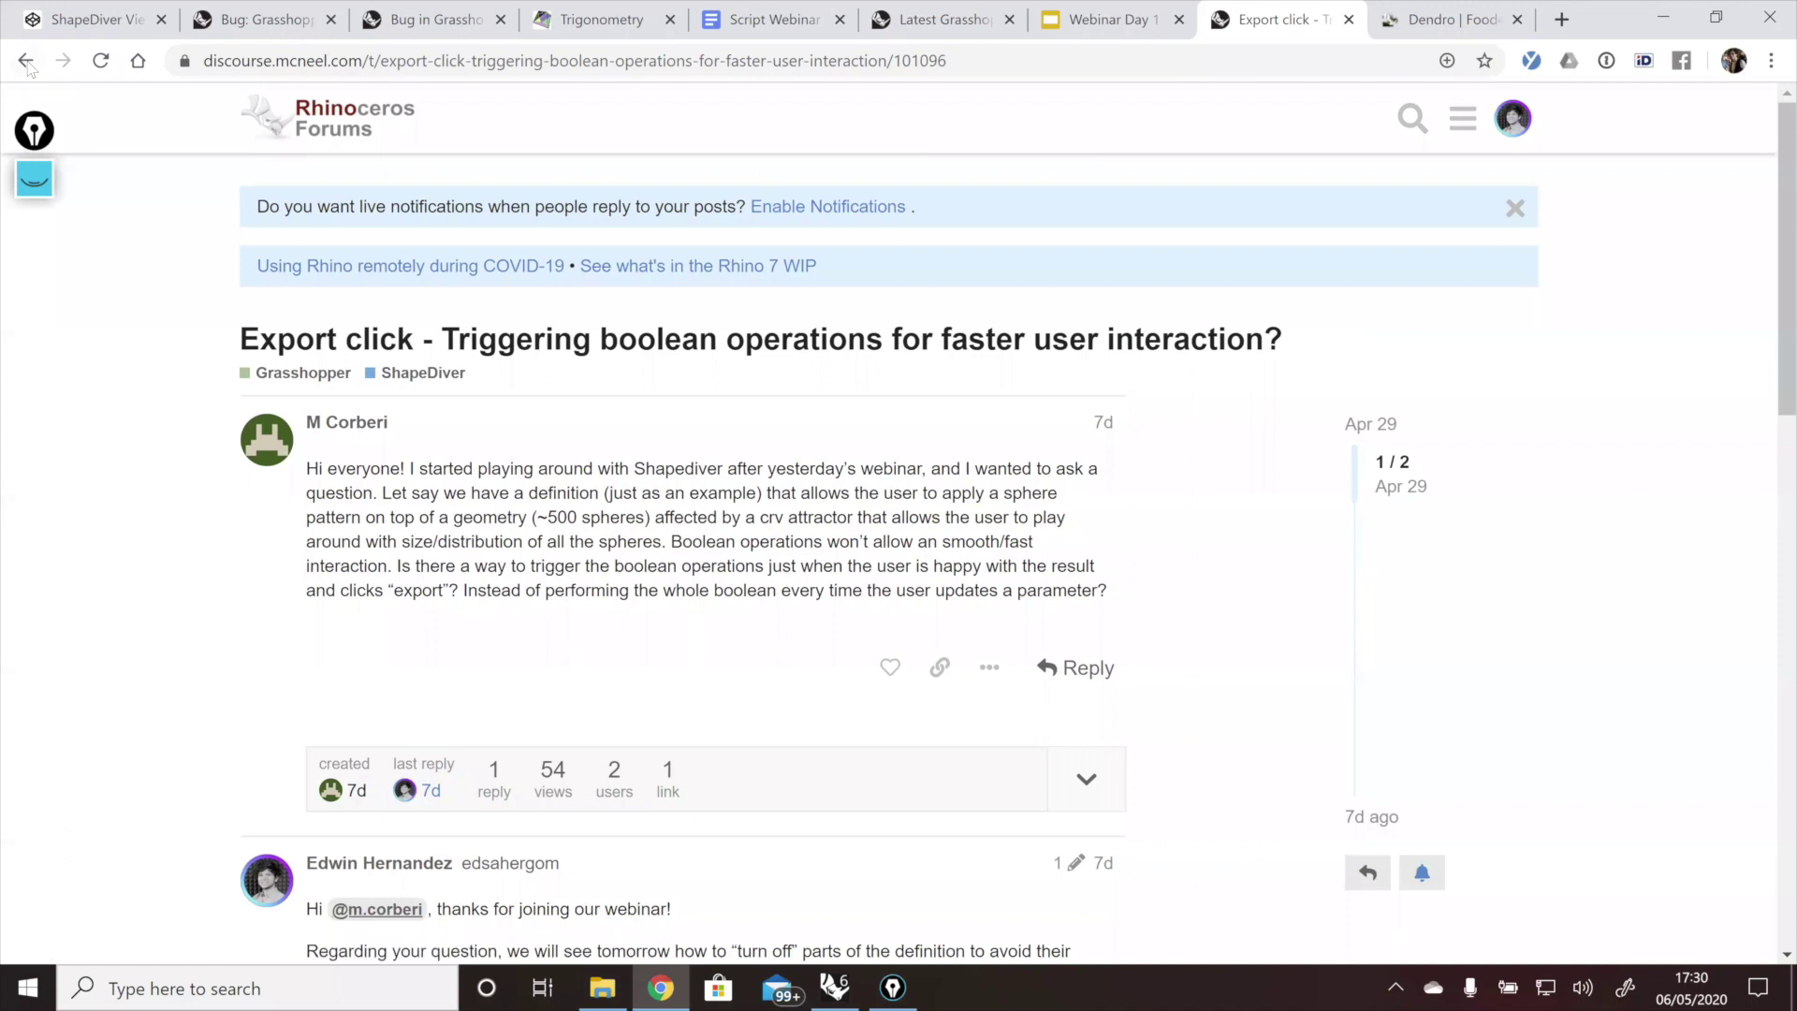
{"action": "left_click", "coordinate": [26, 64]}
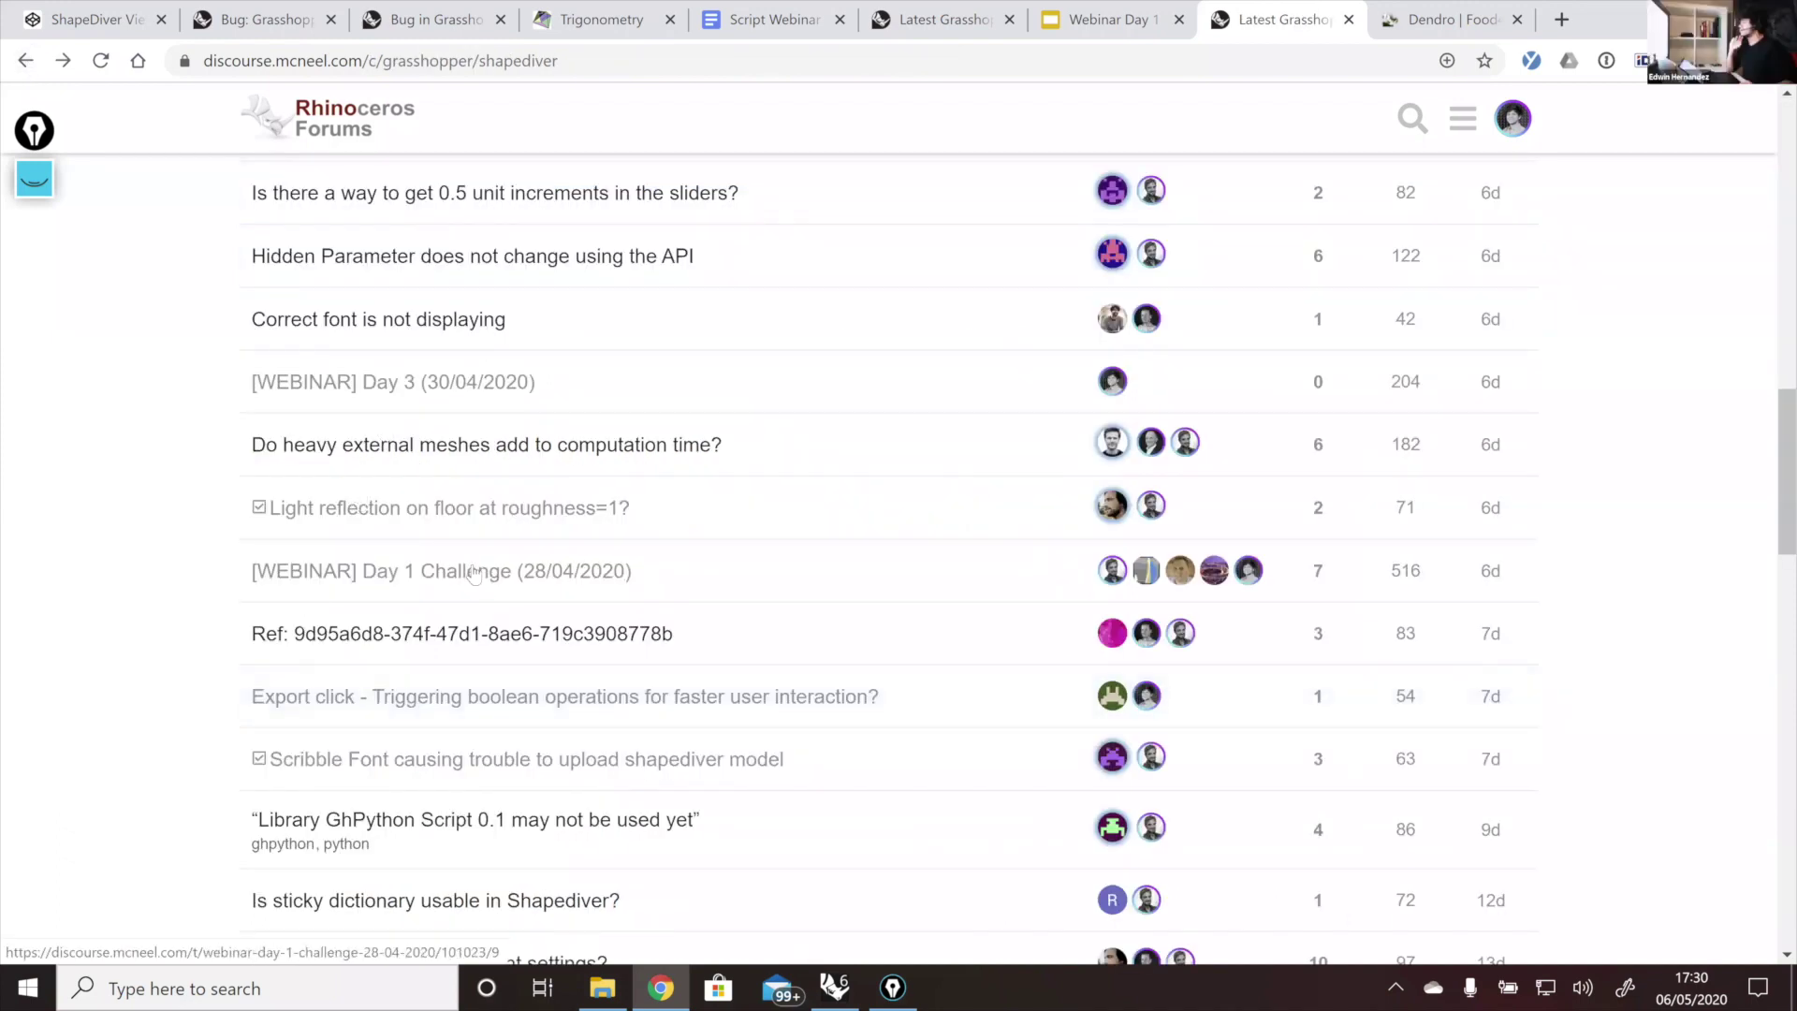
{"action": "left_click", "coordinate": [475, 573]}
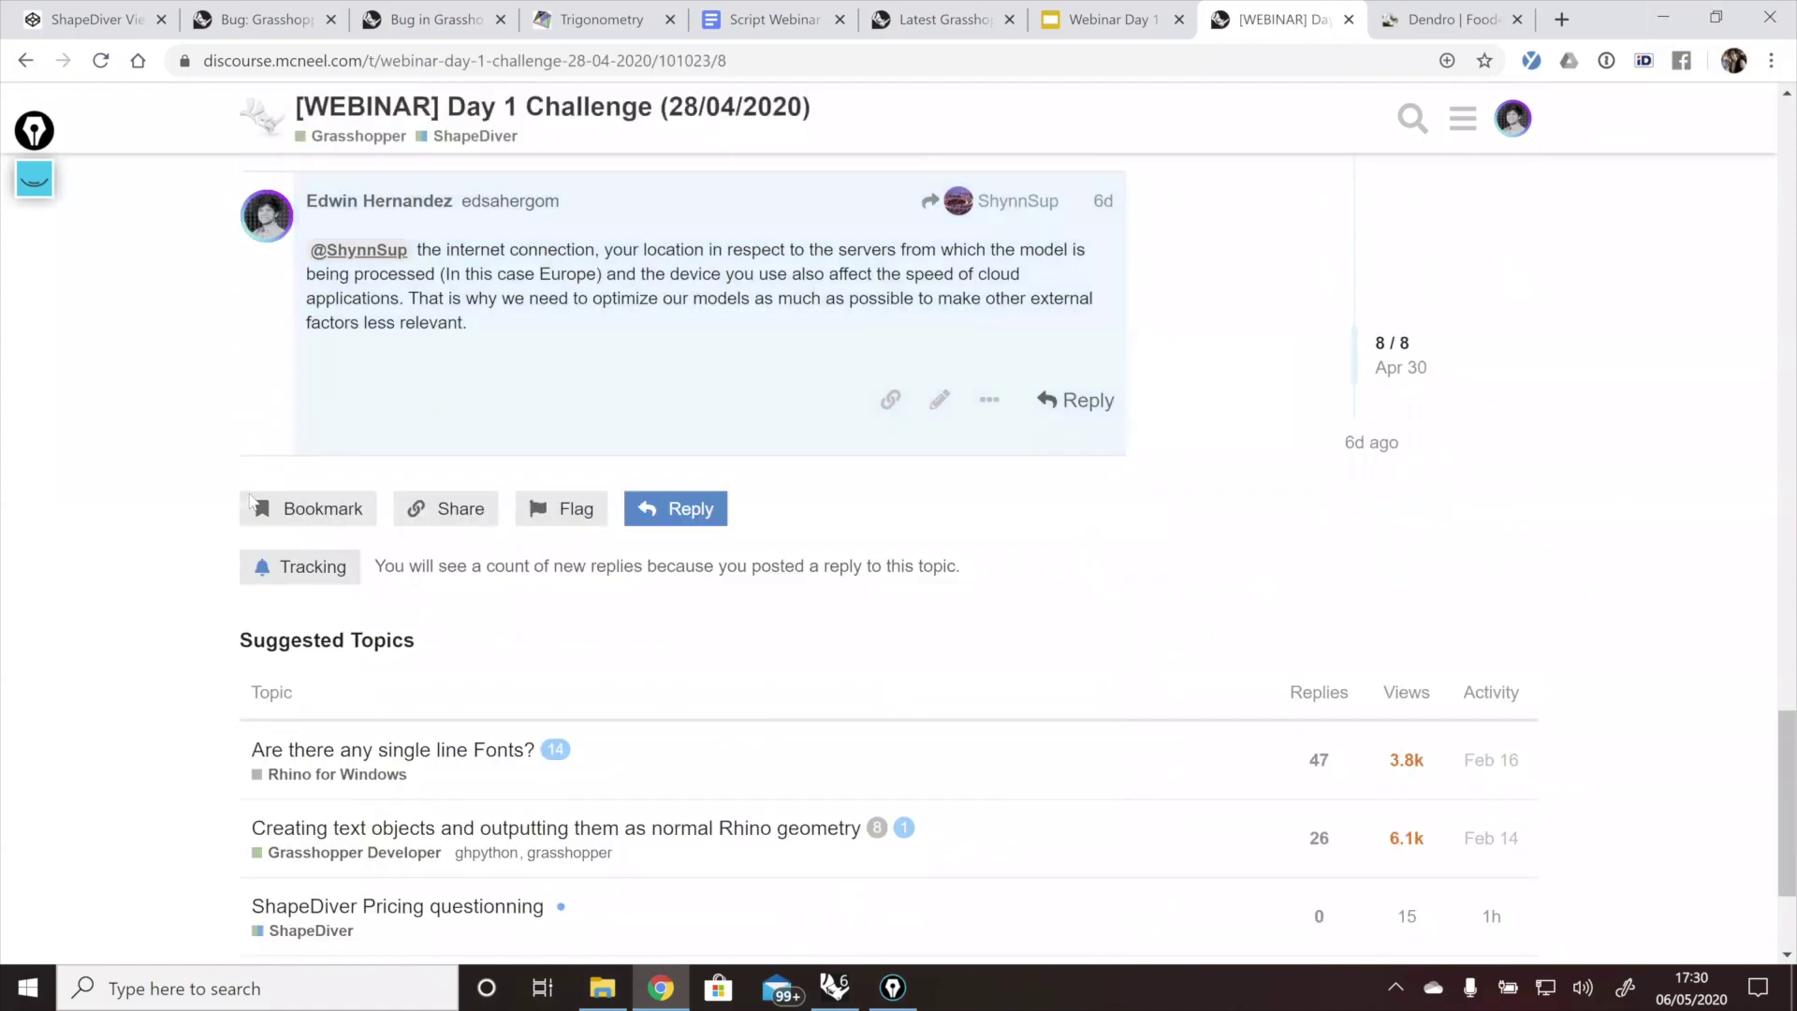
Step: Review the Day 1 Challenge topic's replies, from the newest back to the post sharing the Rhino 5 version of the Ribs Table
{"action": "scroll", "coordinate": [264, 487], "scroll_direction": "up", "scroll_amount": 3}
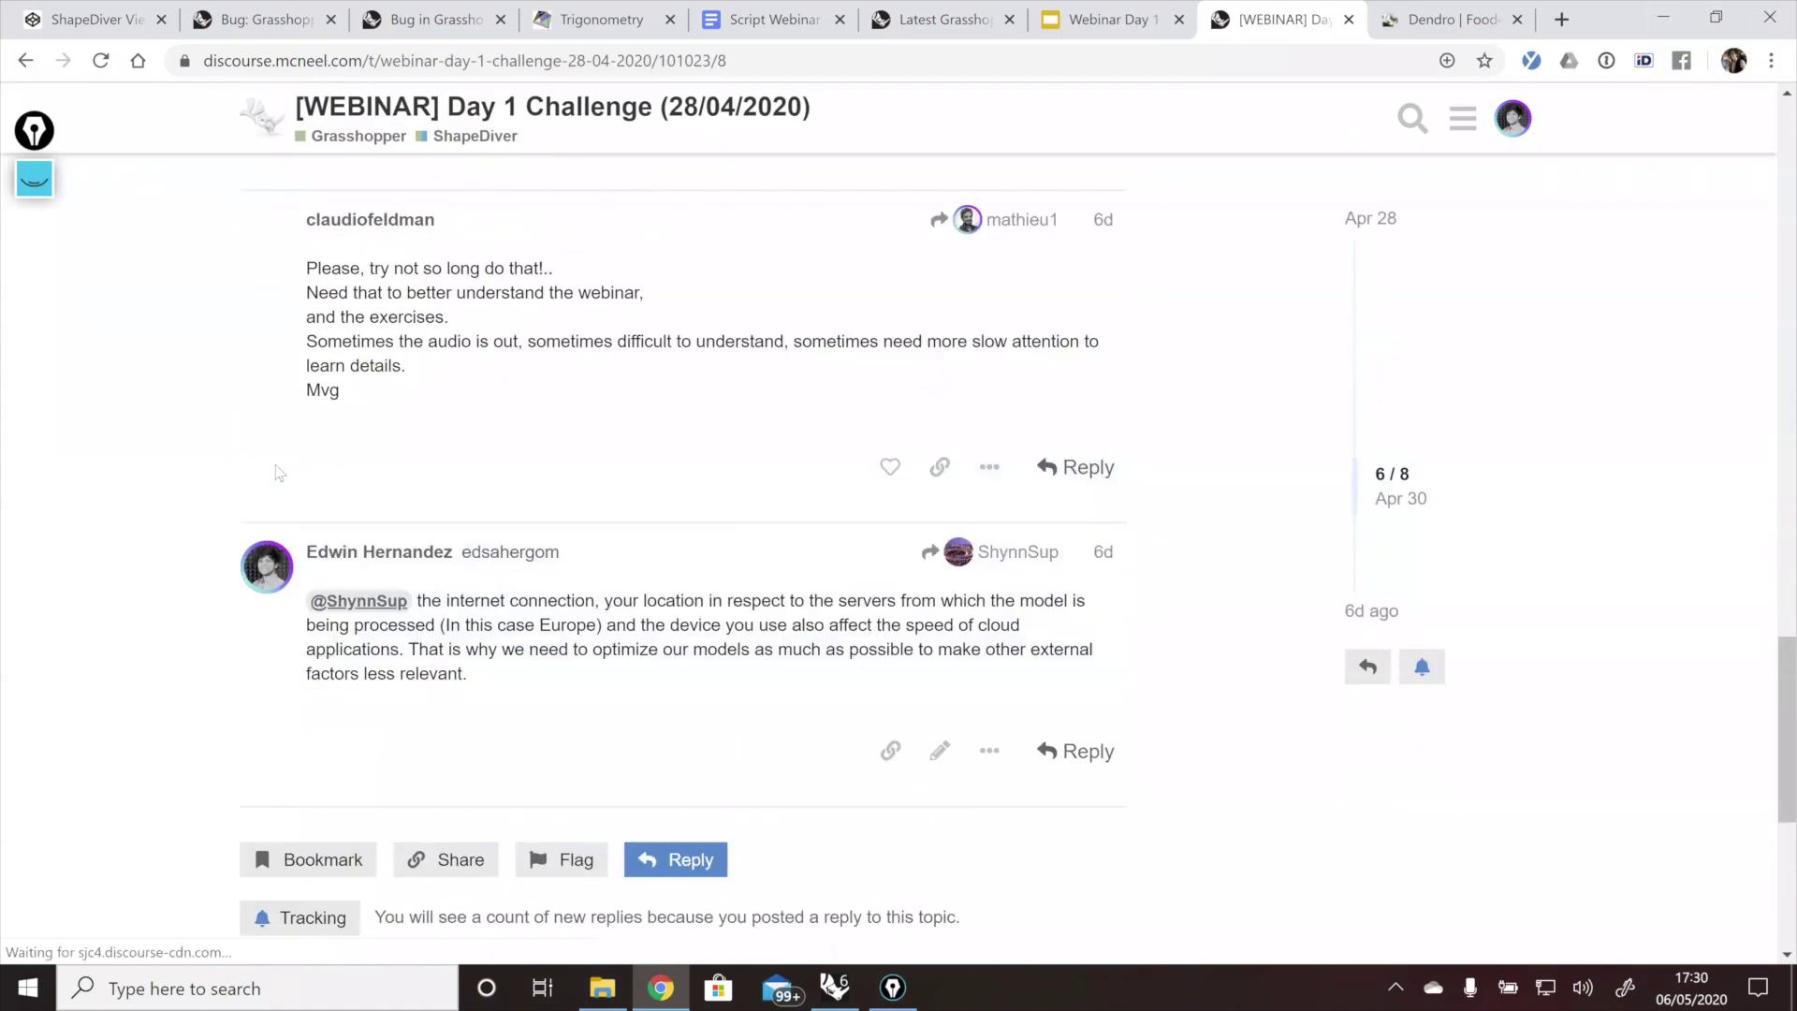
{"action": "scroll", "coordinate": [265, 481], "scroll_direction": "up", "scroll_amount": 1}
{"action": "scroll", "coordinate": [268, 484], "scroll_direction": "up", "scroll_amount": 2}
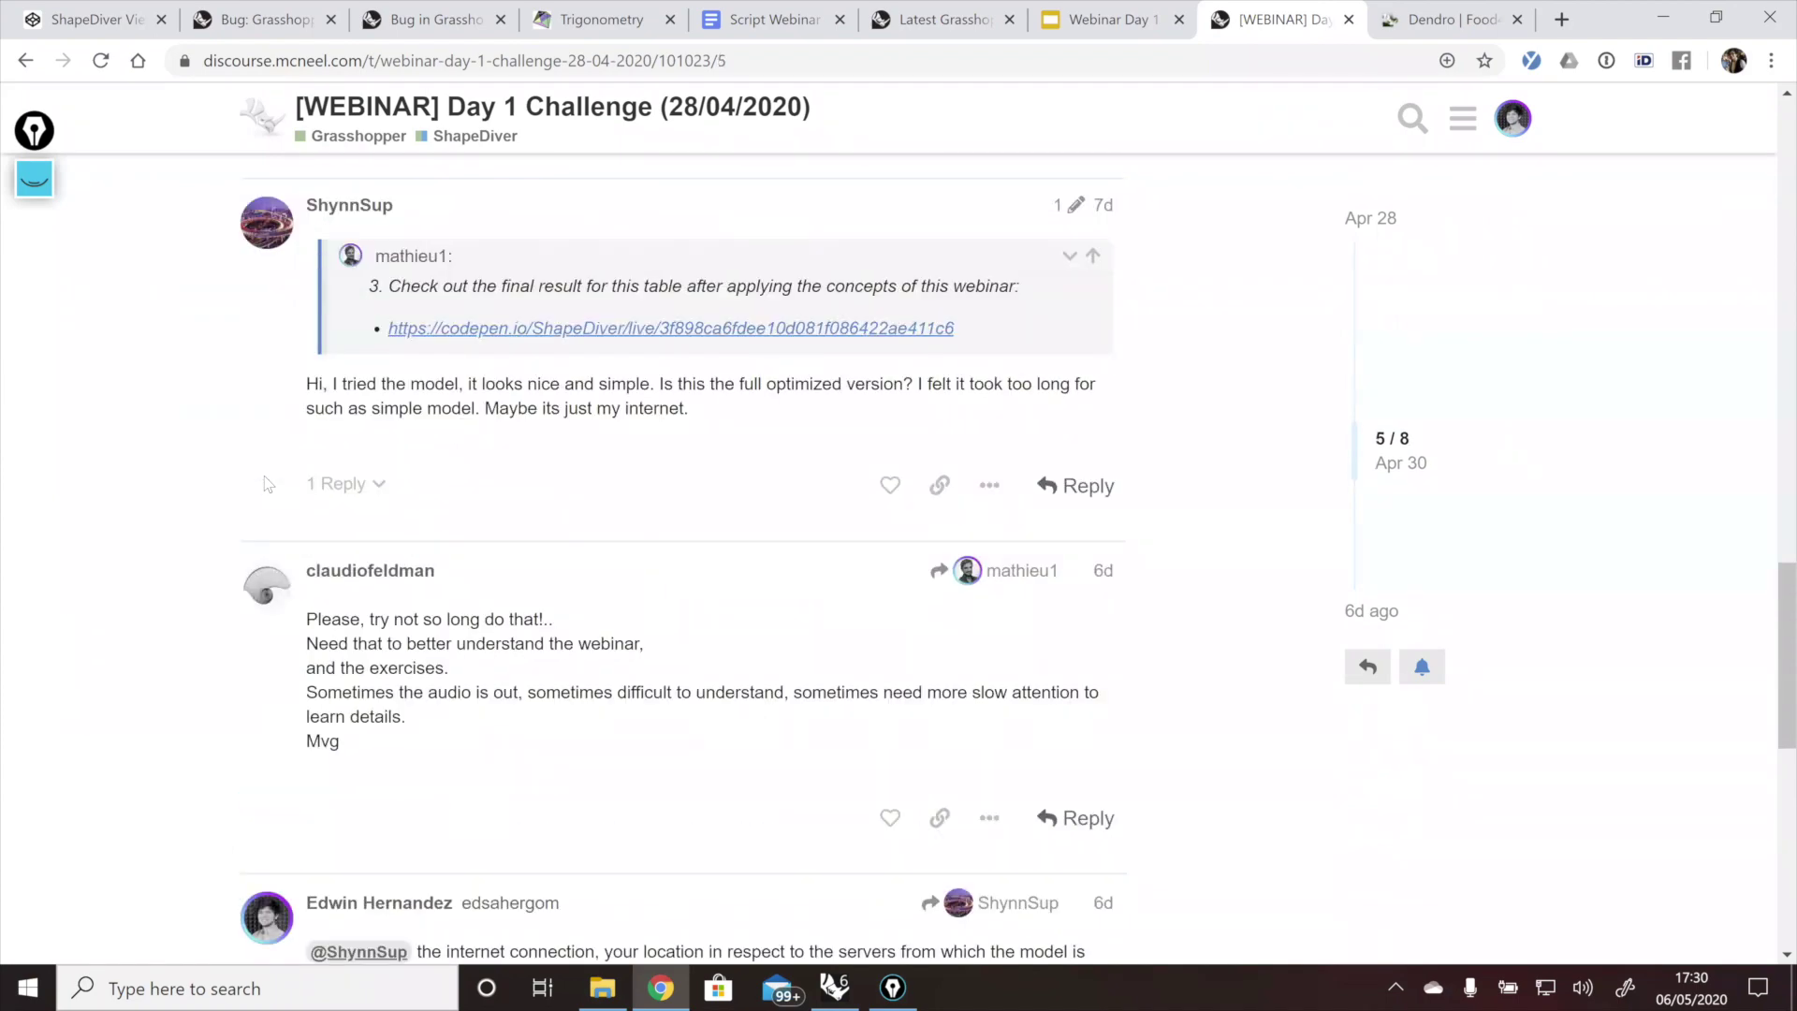
{"action": "scroll", "coordinate": [268, 484], "scroll_direction": "up", "scroll_amount": 1}
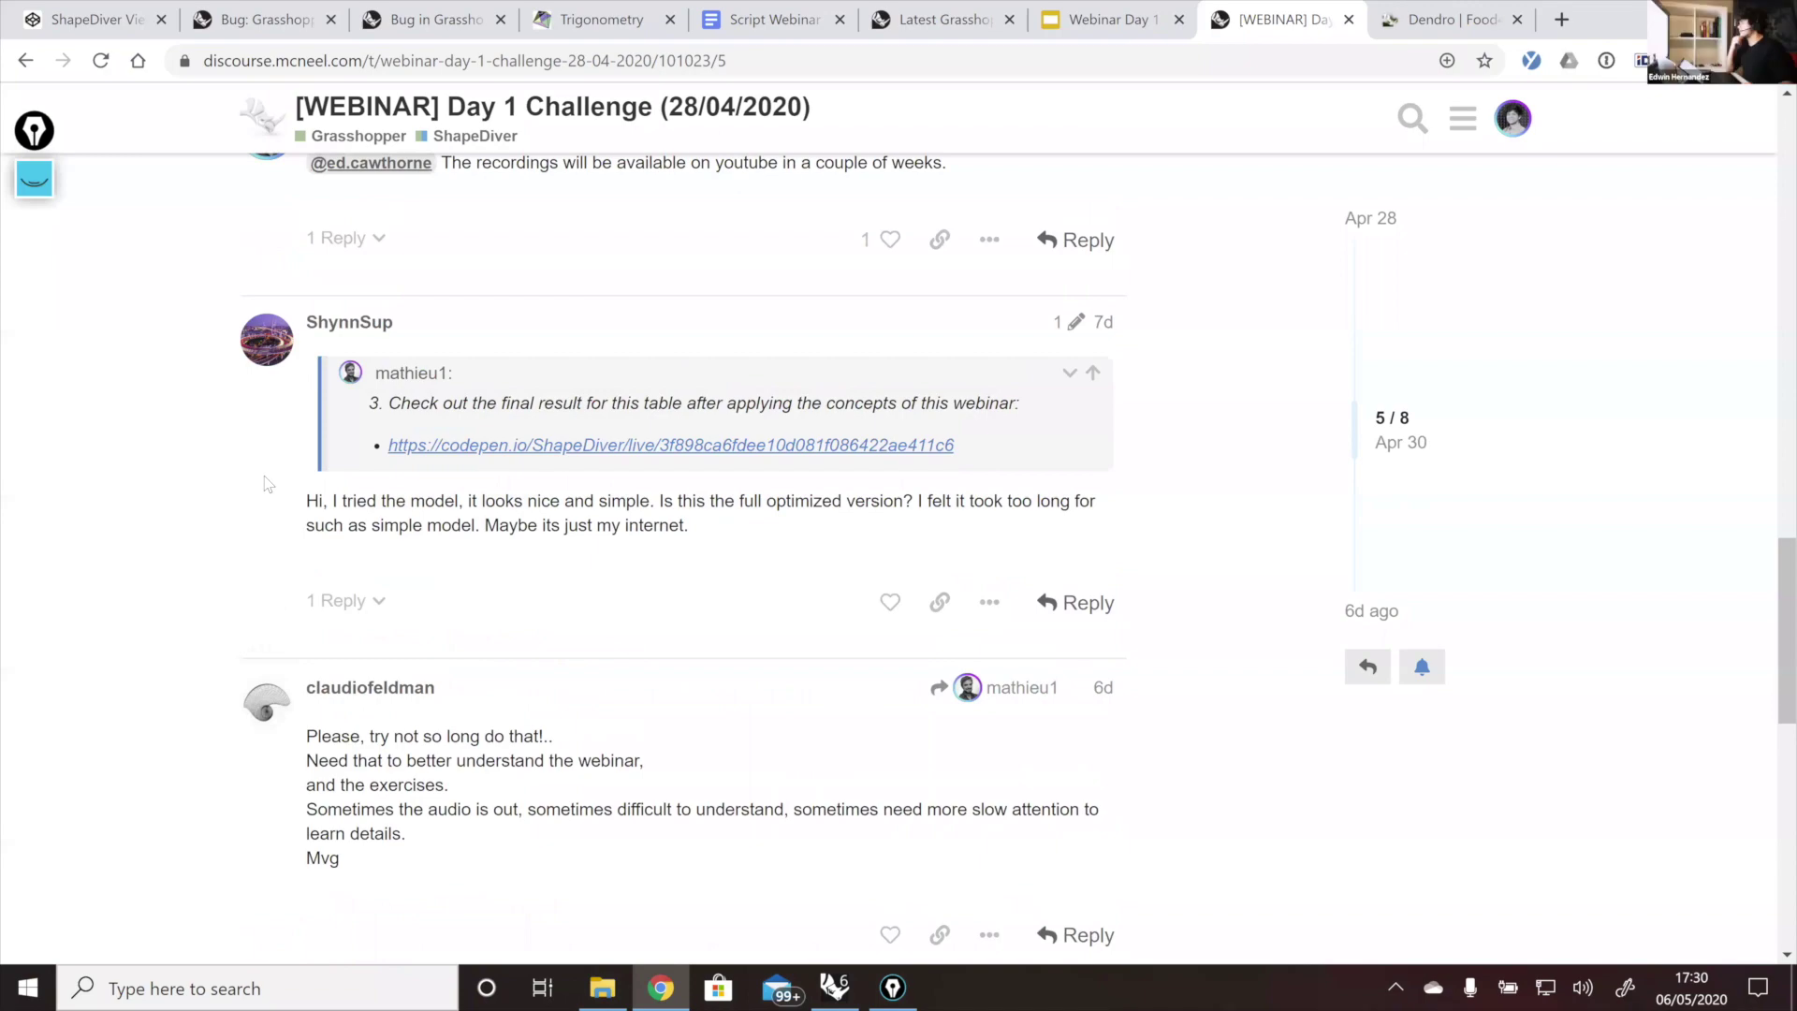
{"action": "scroll", "coordinate": [267, 484], "scroll_direction": "up", "scroll_amount": 1}
{"action": "scroll", "coordinate": [266, 484], "scroll_direction": "up", "scroll_amount": 7}
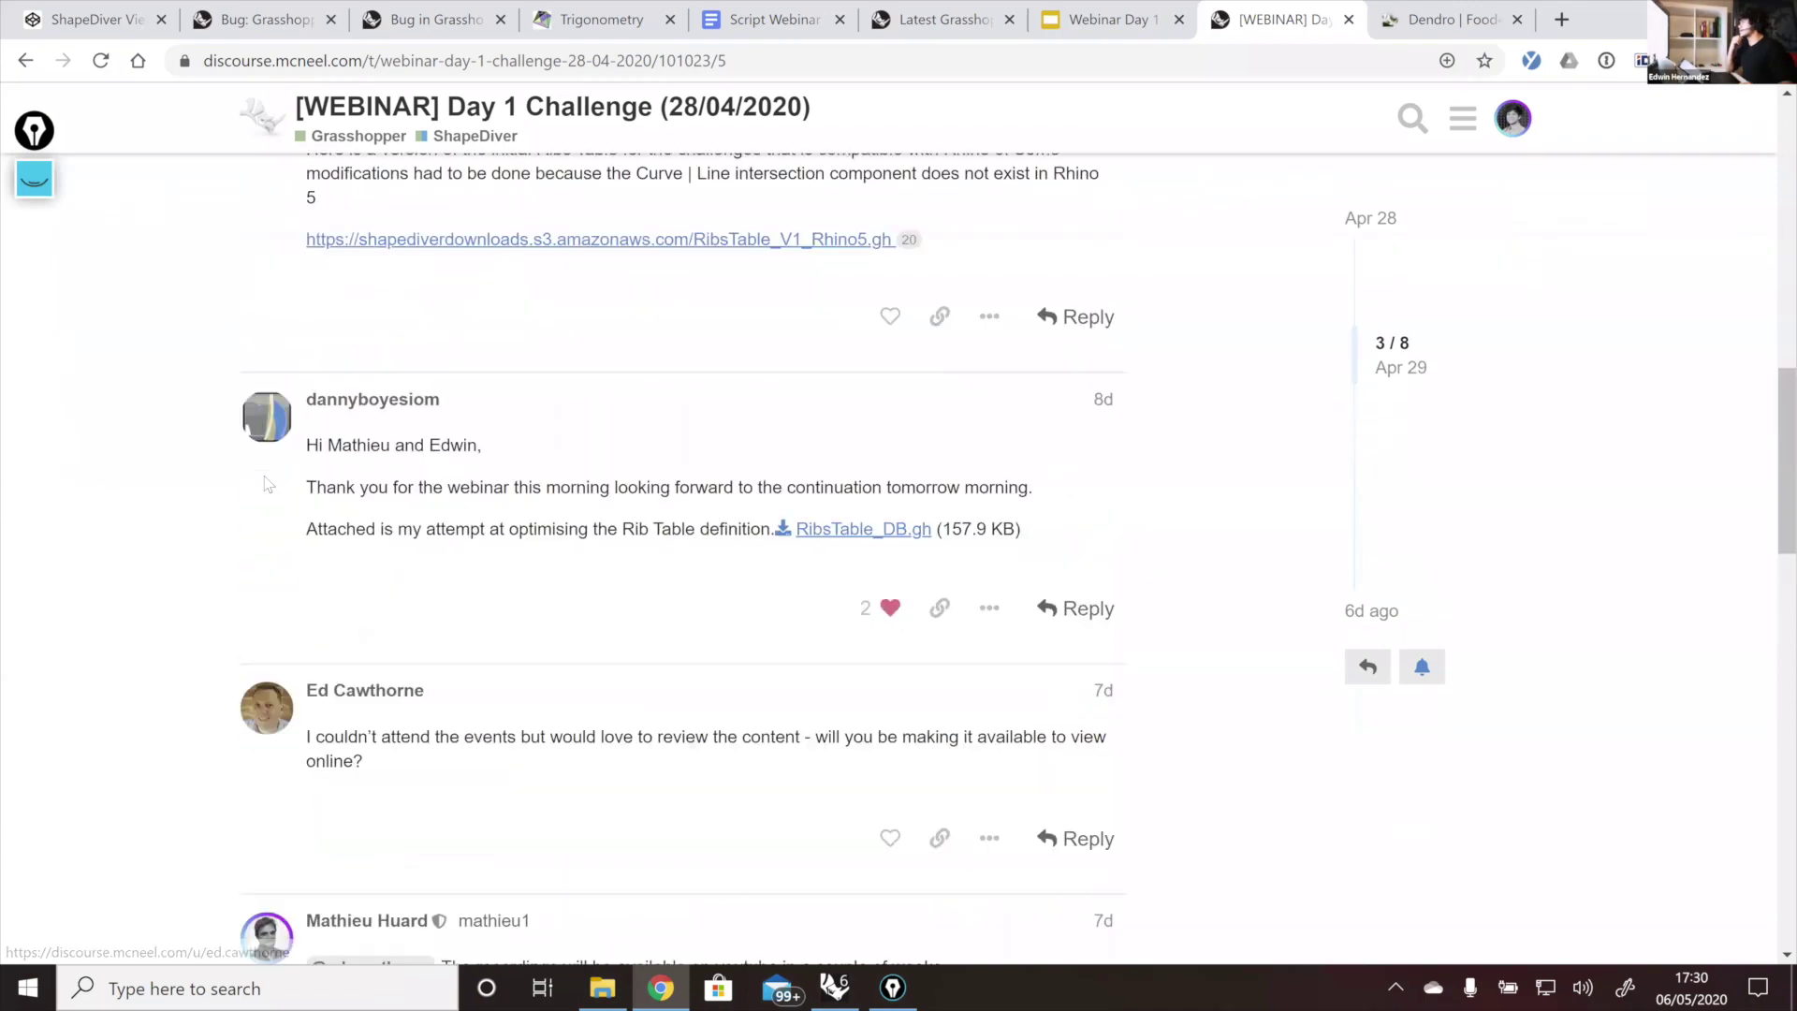
{"action": "scroll", "coordinate": [337, 587], "scroll_direction": "up", "scroll_amount": 1}
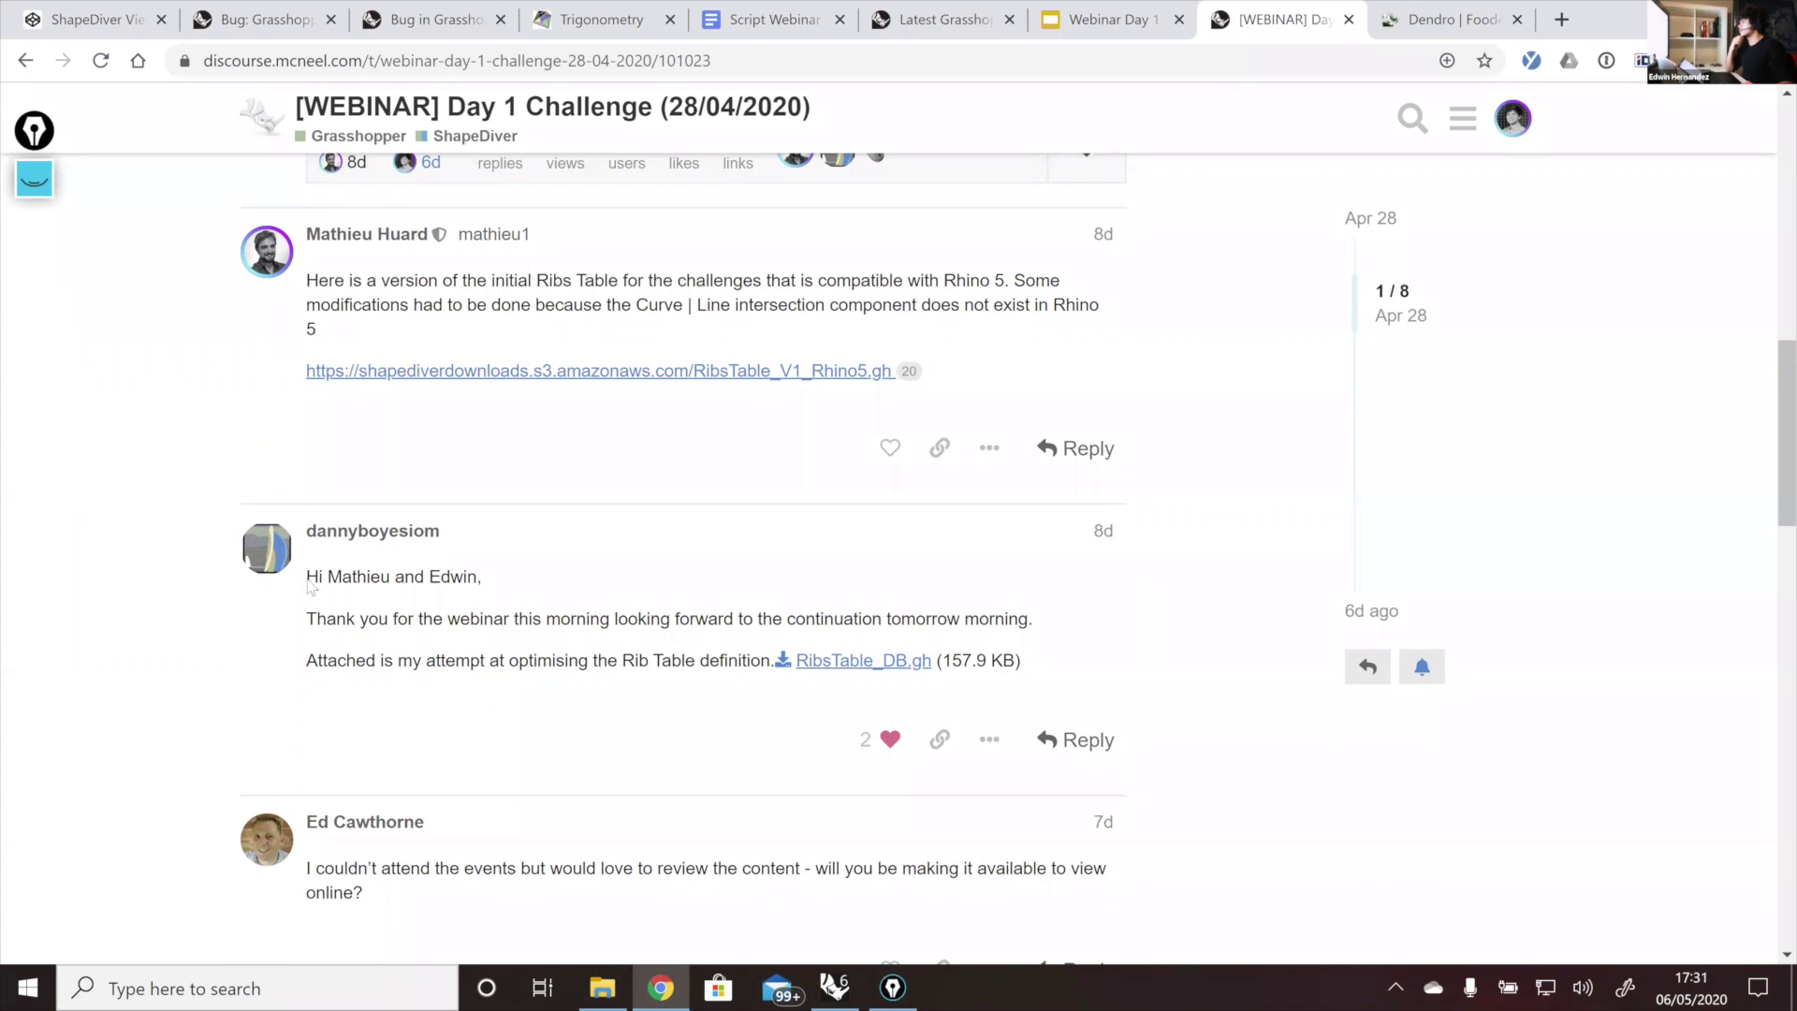
{"action": "scroll", "coordinate": [865, 689], "scroll_direction": "up", "scroll_amount": 1}
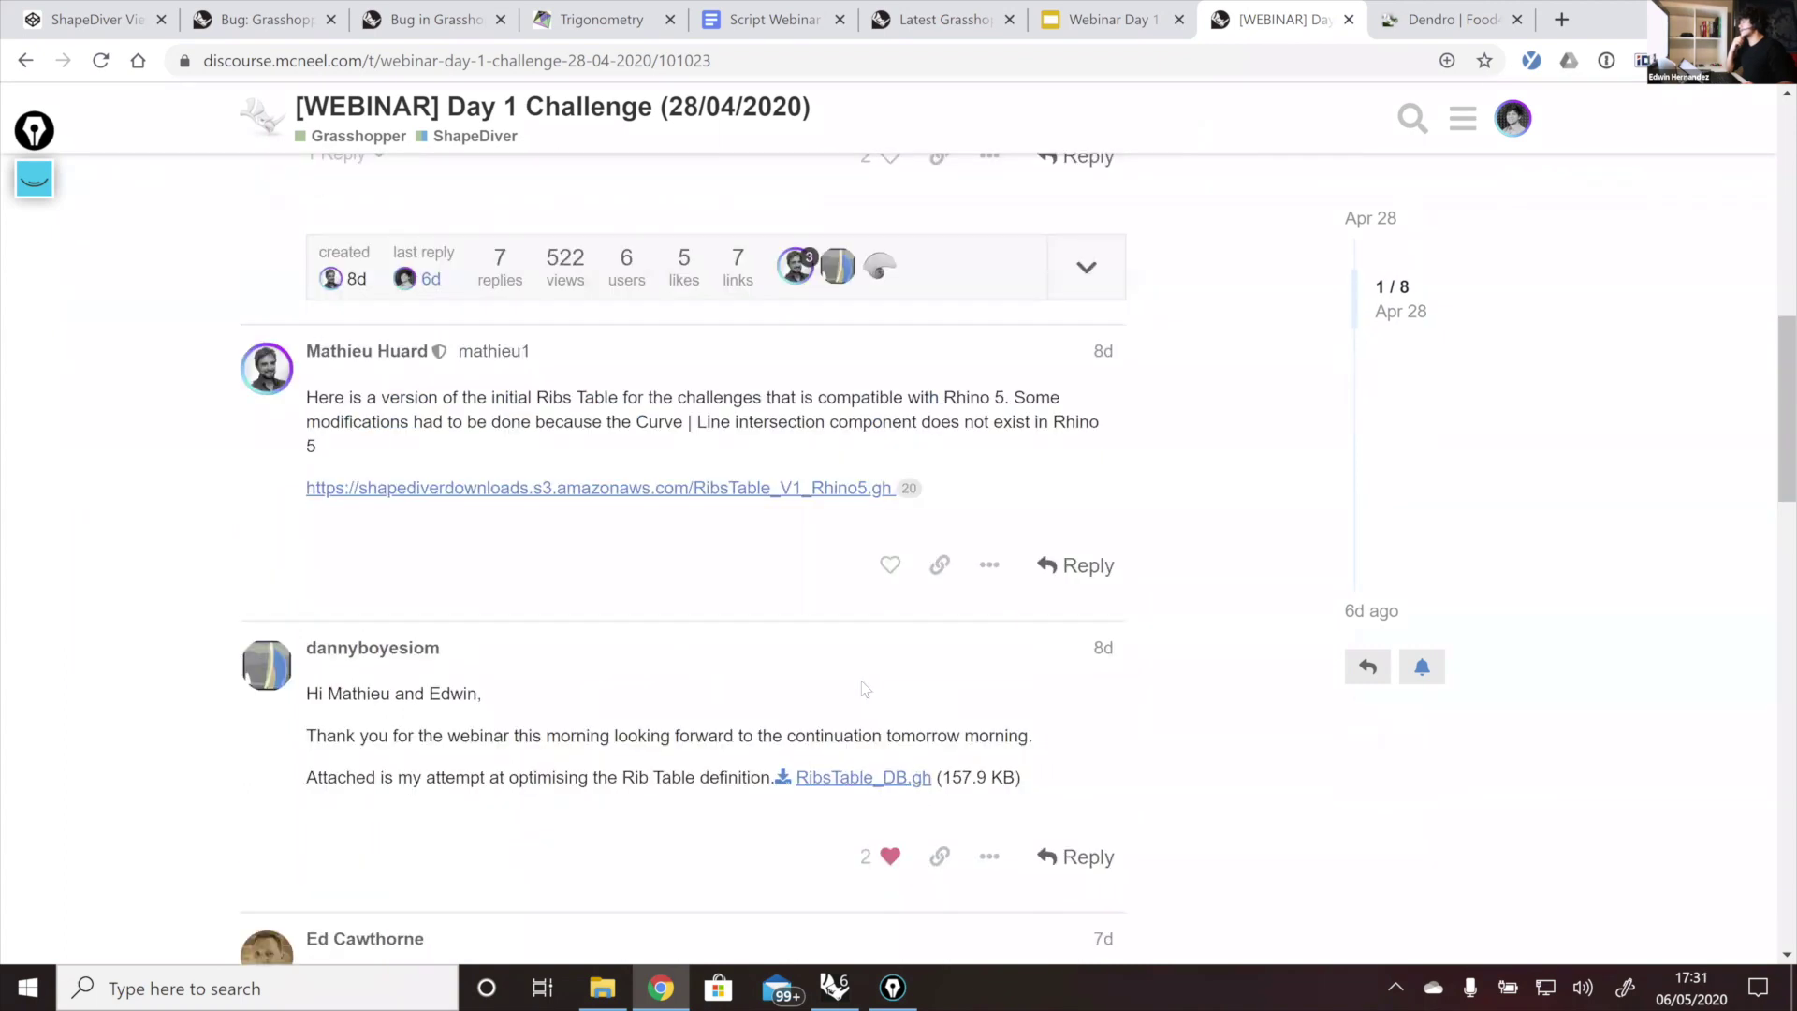
{"action": "scroll", "coordinate": [865, 689], "scroll_direction": "up", "scroll_amount": 1}
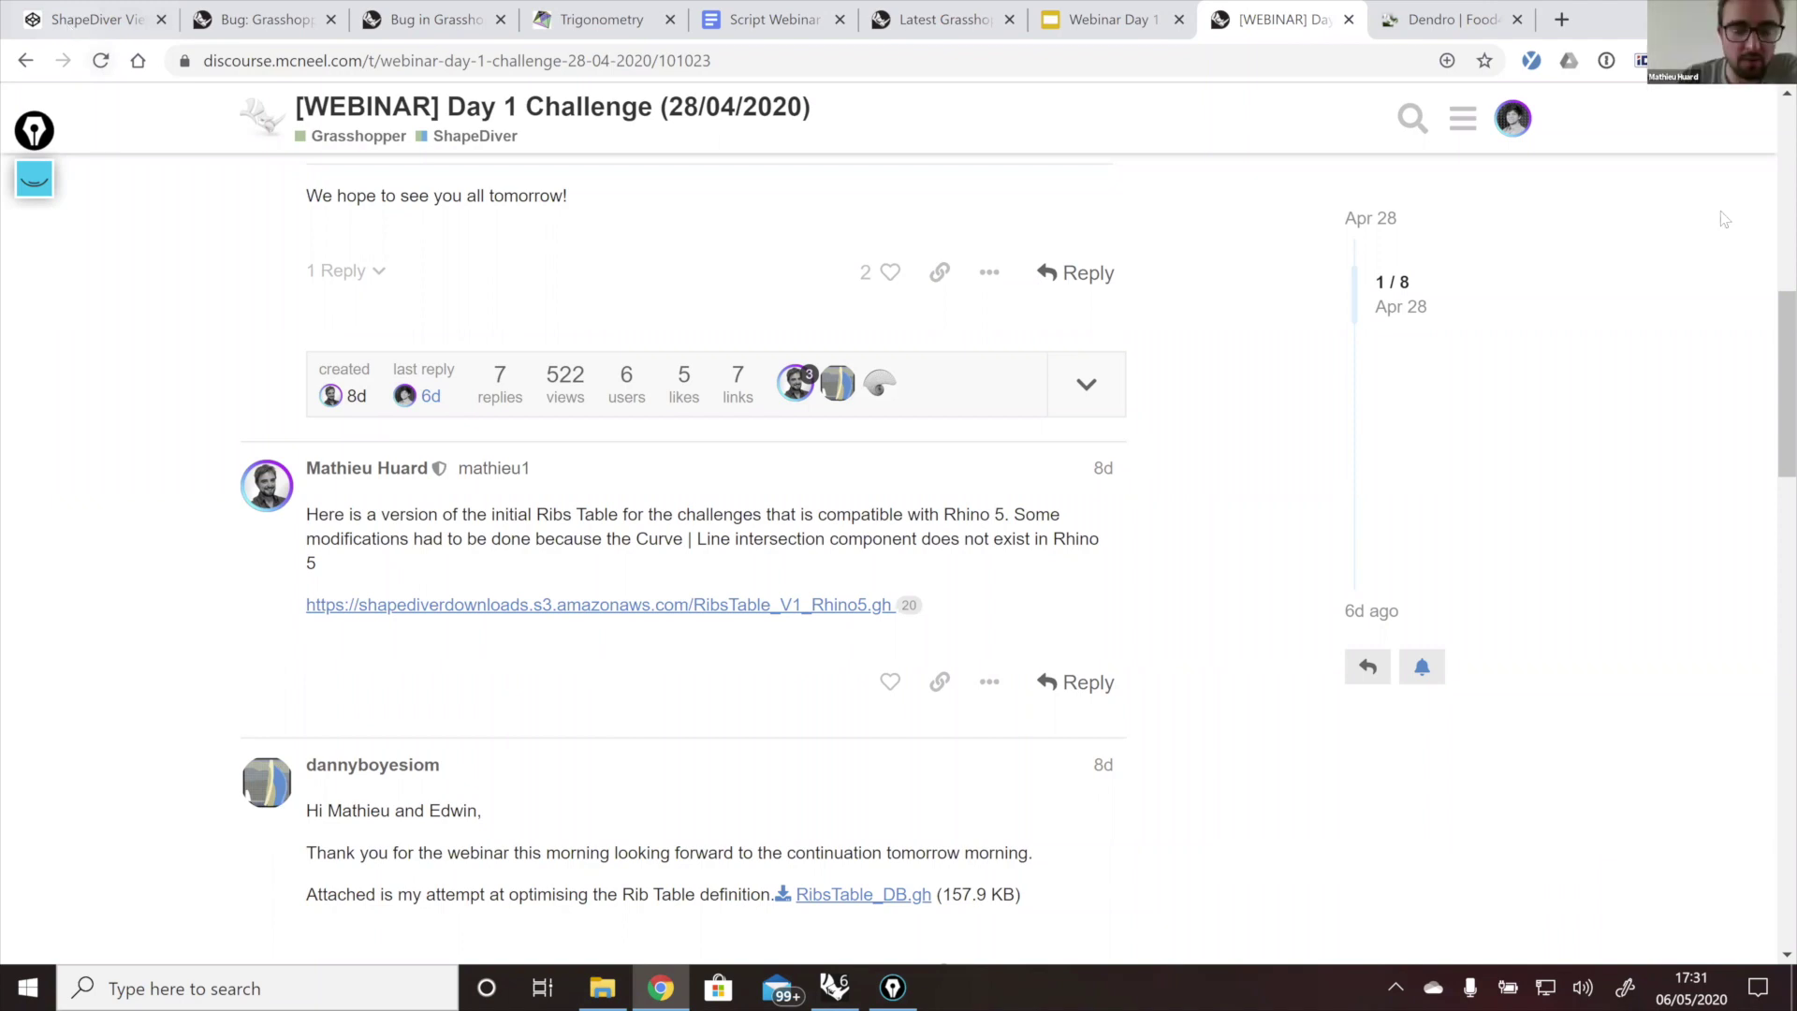
Step: In the ShapeDiver table model on CodePen, remove the imported EXAMPLE_STAR.DXF shape and pull the lowest control point outward to widen the base
{"action": "left_click", "coordinate": [70, 31]}
{"action": "scroll", "coordinate": [1725, 219], "scroll_direction": "up", "scroll_amount": 10}
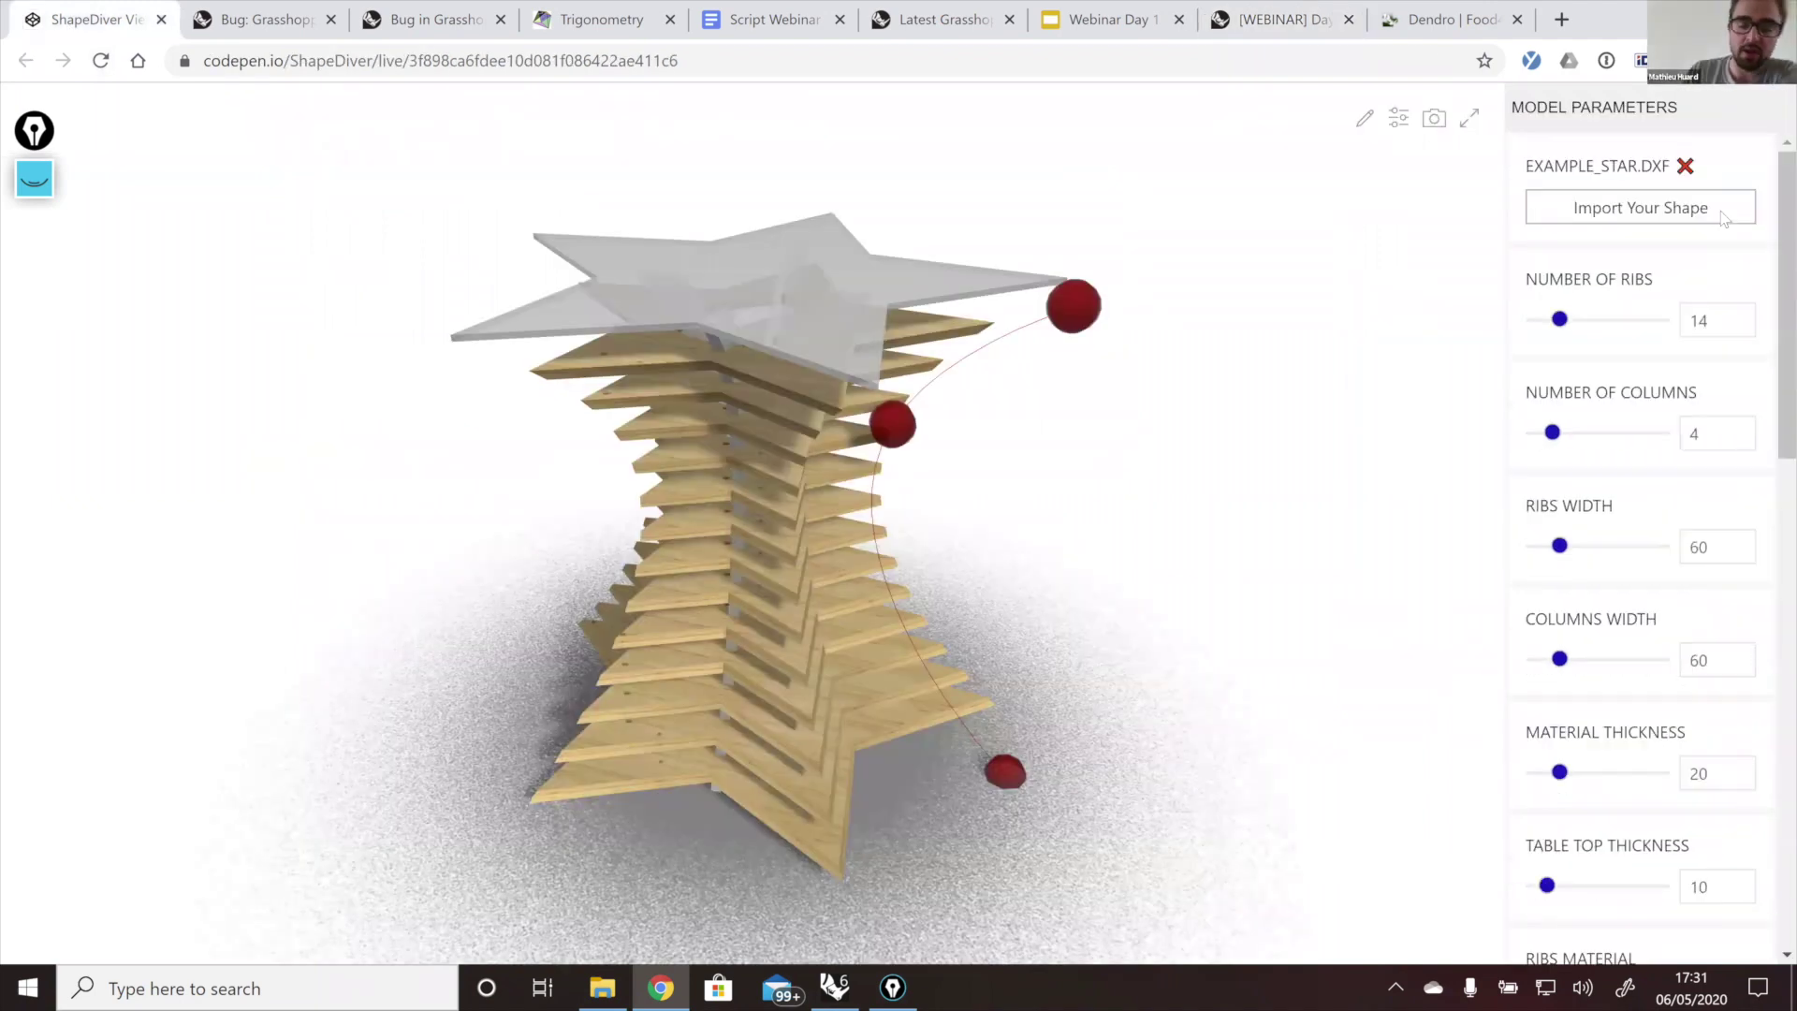
{"action": "left_click", "coordinate": [1686, 167]}
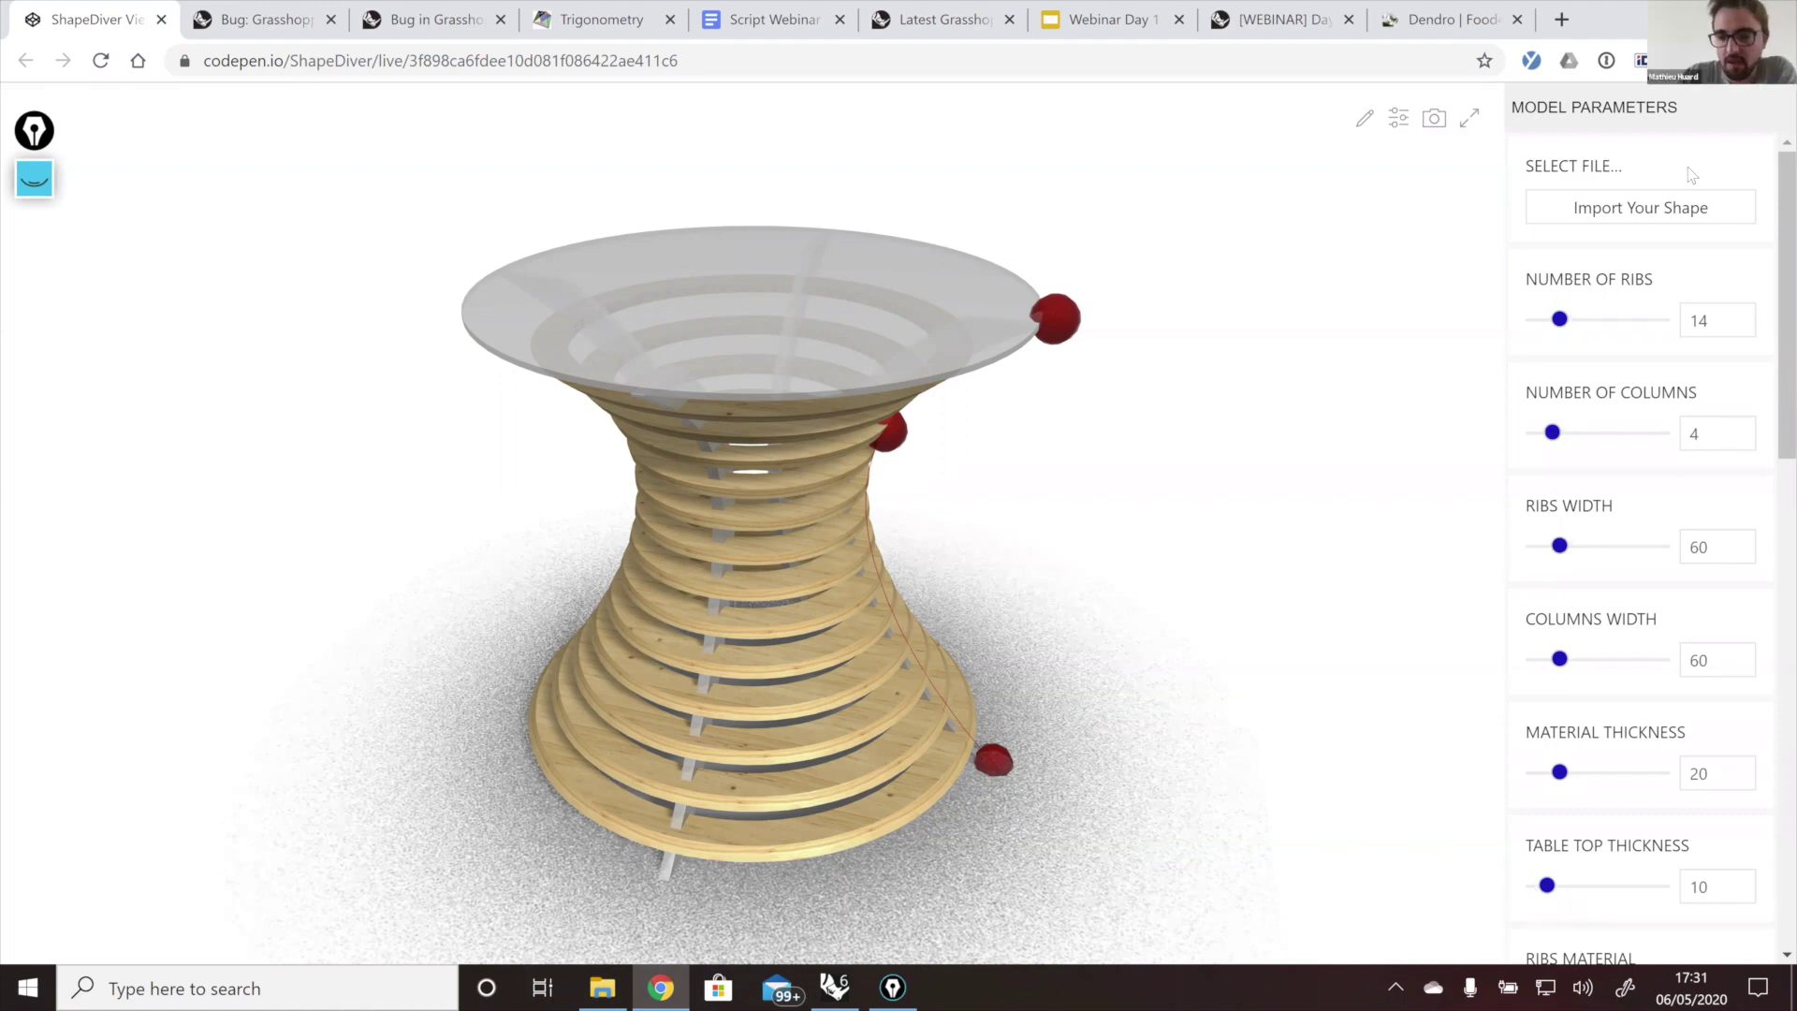
{"action": "left_click_drag", "start_coordinate": [1207, 438], "coordinate": [1183, 397]}
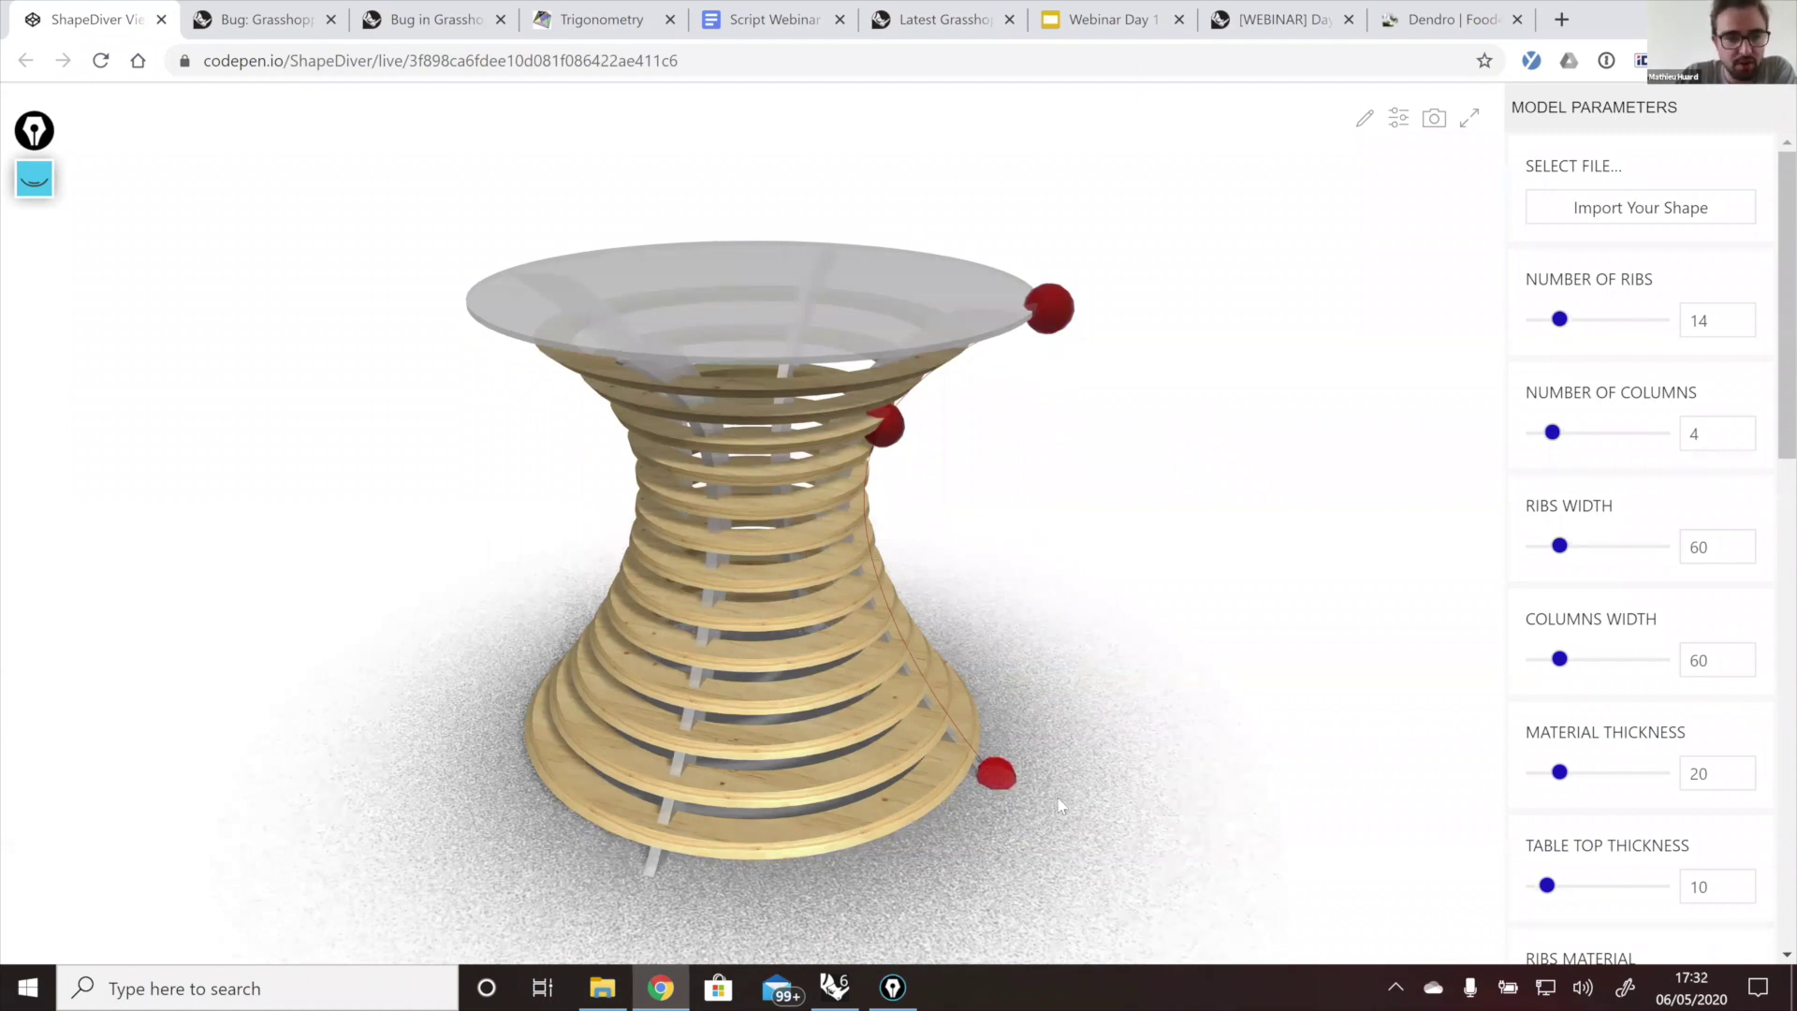
{"action": "left_click_drag", "start_coordinate": [1080, 807], "coordinate": [1088, 809]}
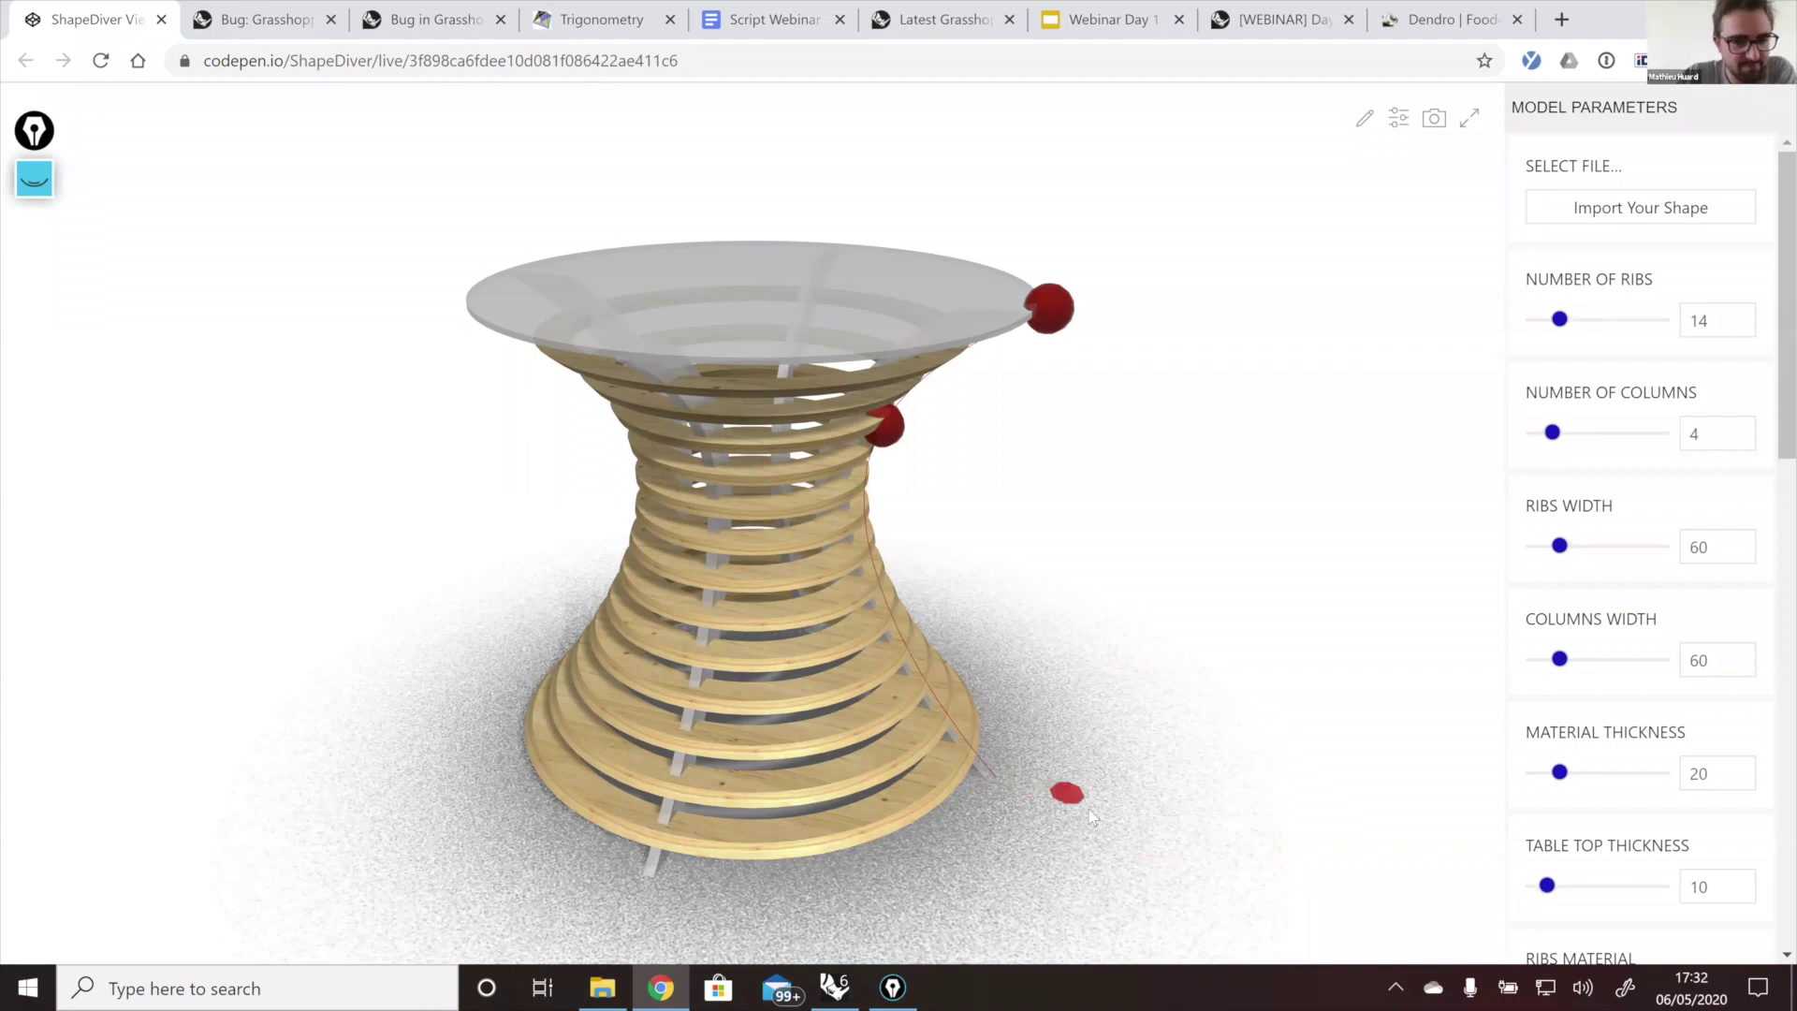
Step: Switch to Grasshopper and examine Weaverbird's Define, SubD, Smooth and Extract components
{"action": "left_click", "coordinate": [863, 987]}
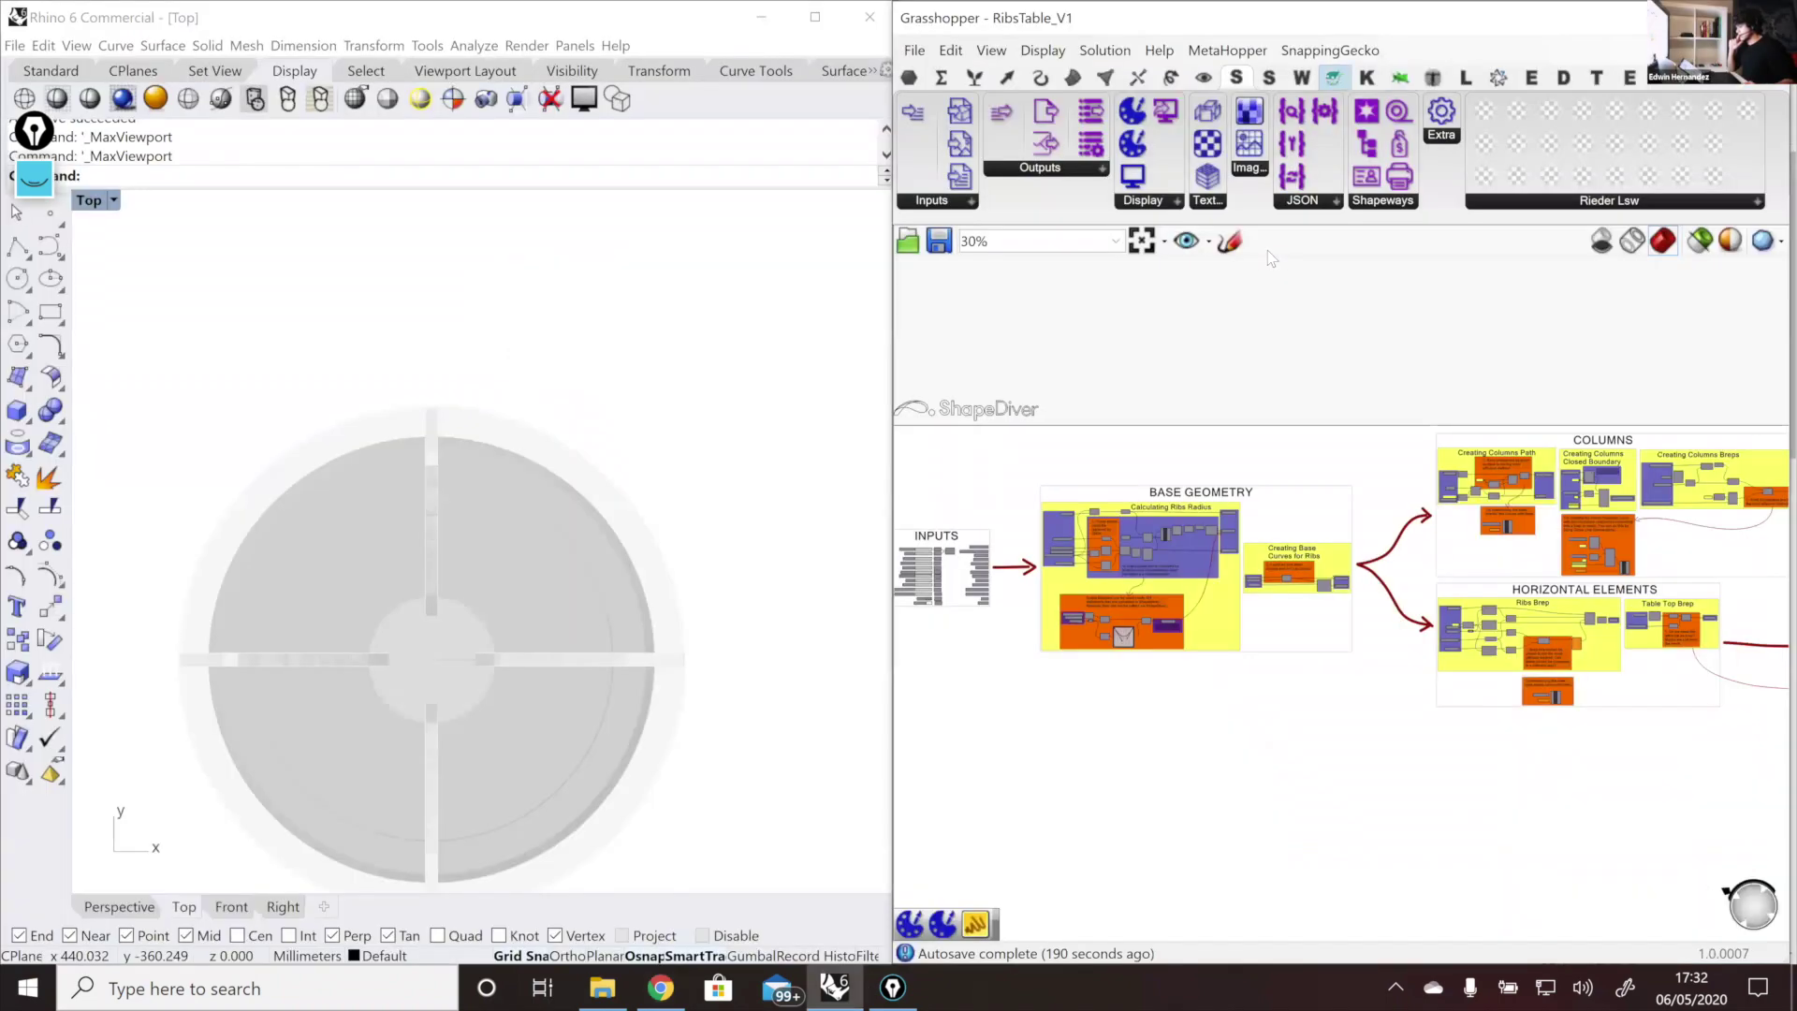
{"action": "left_click", "coordinate": [1301, 77]}
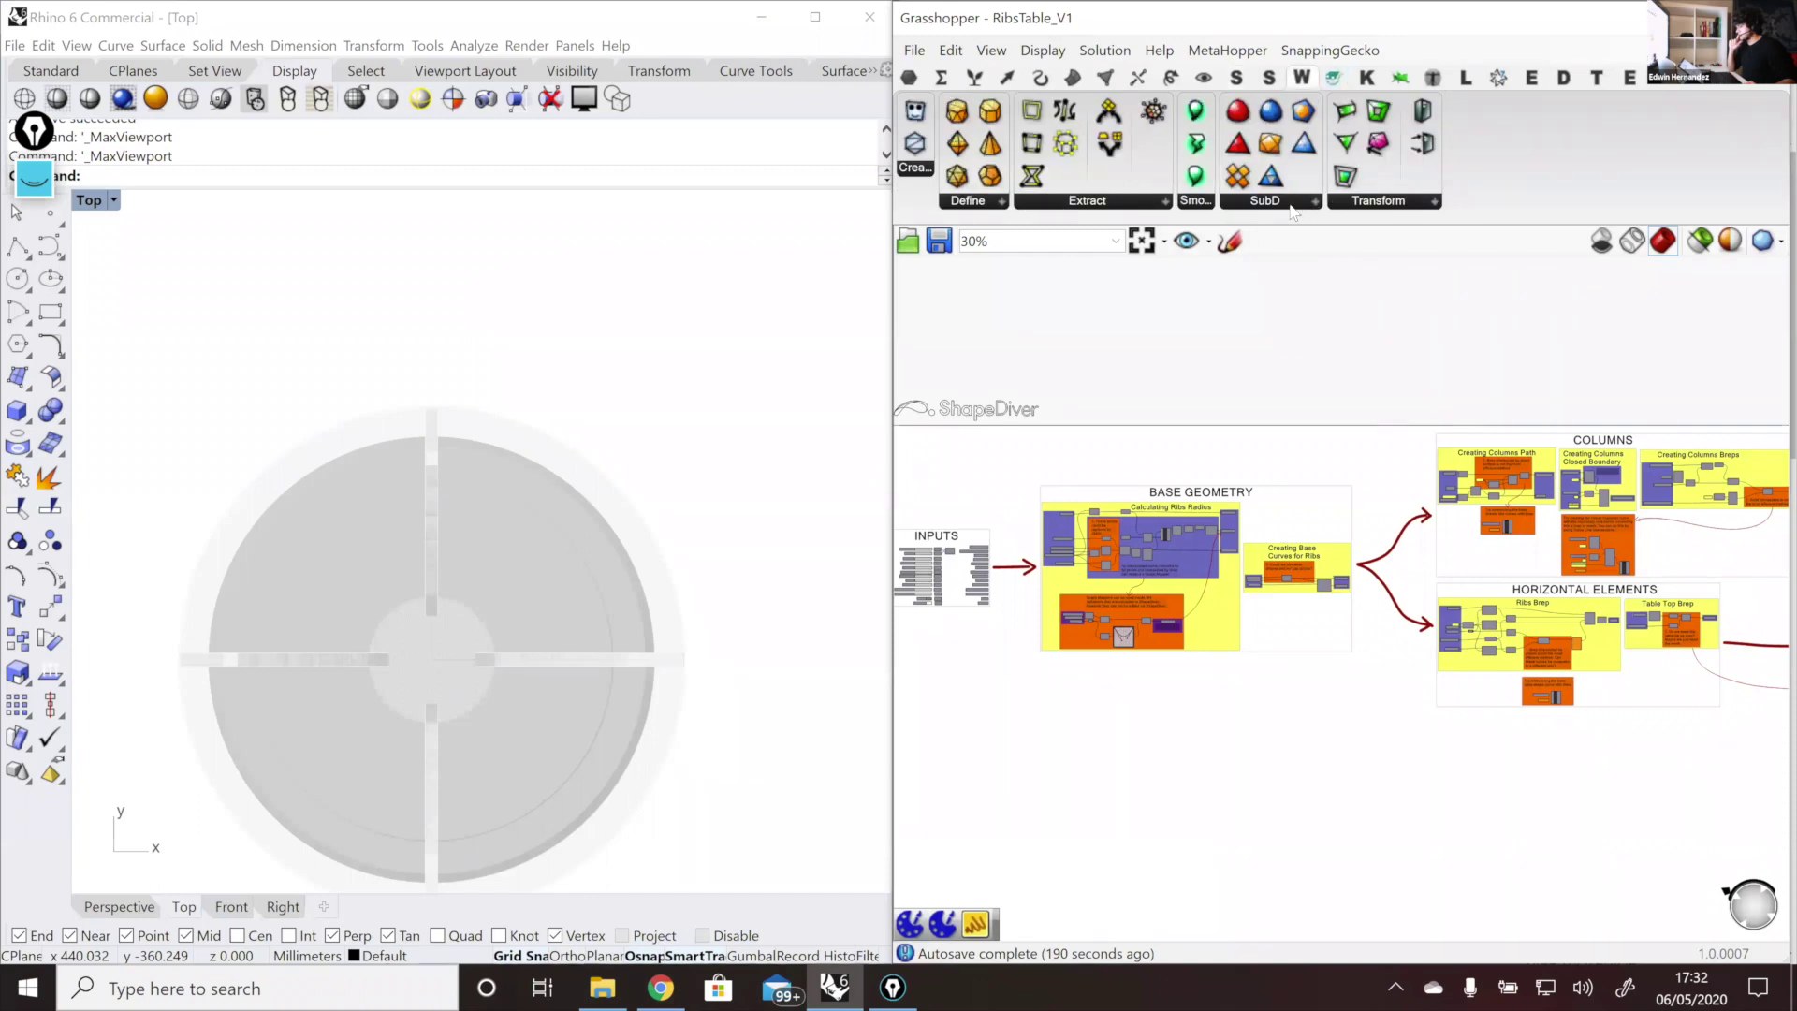
{"action": "left_click", "coordinate": [1002, 208]}
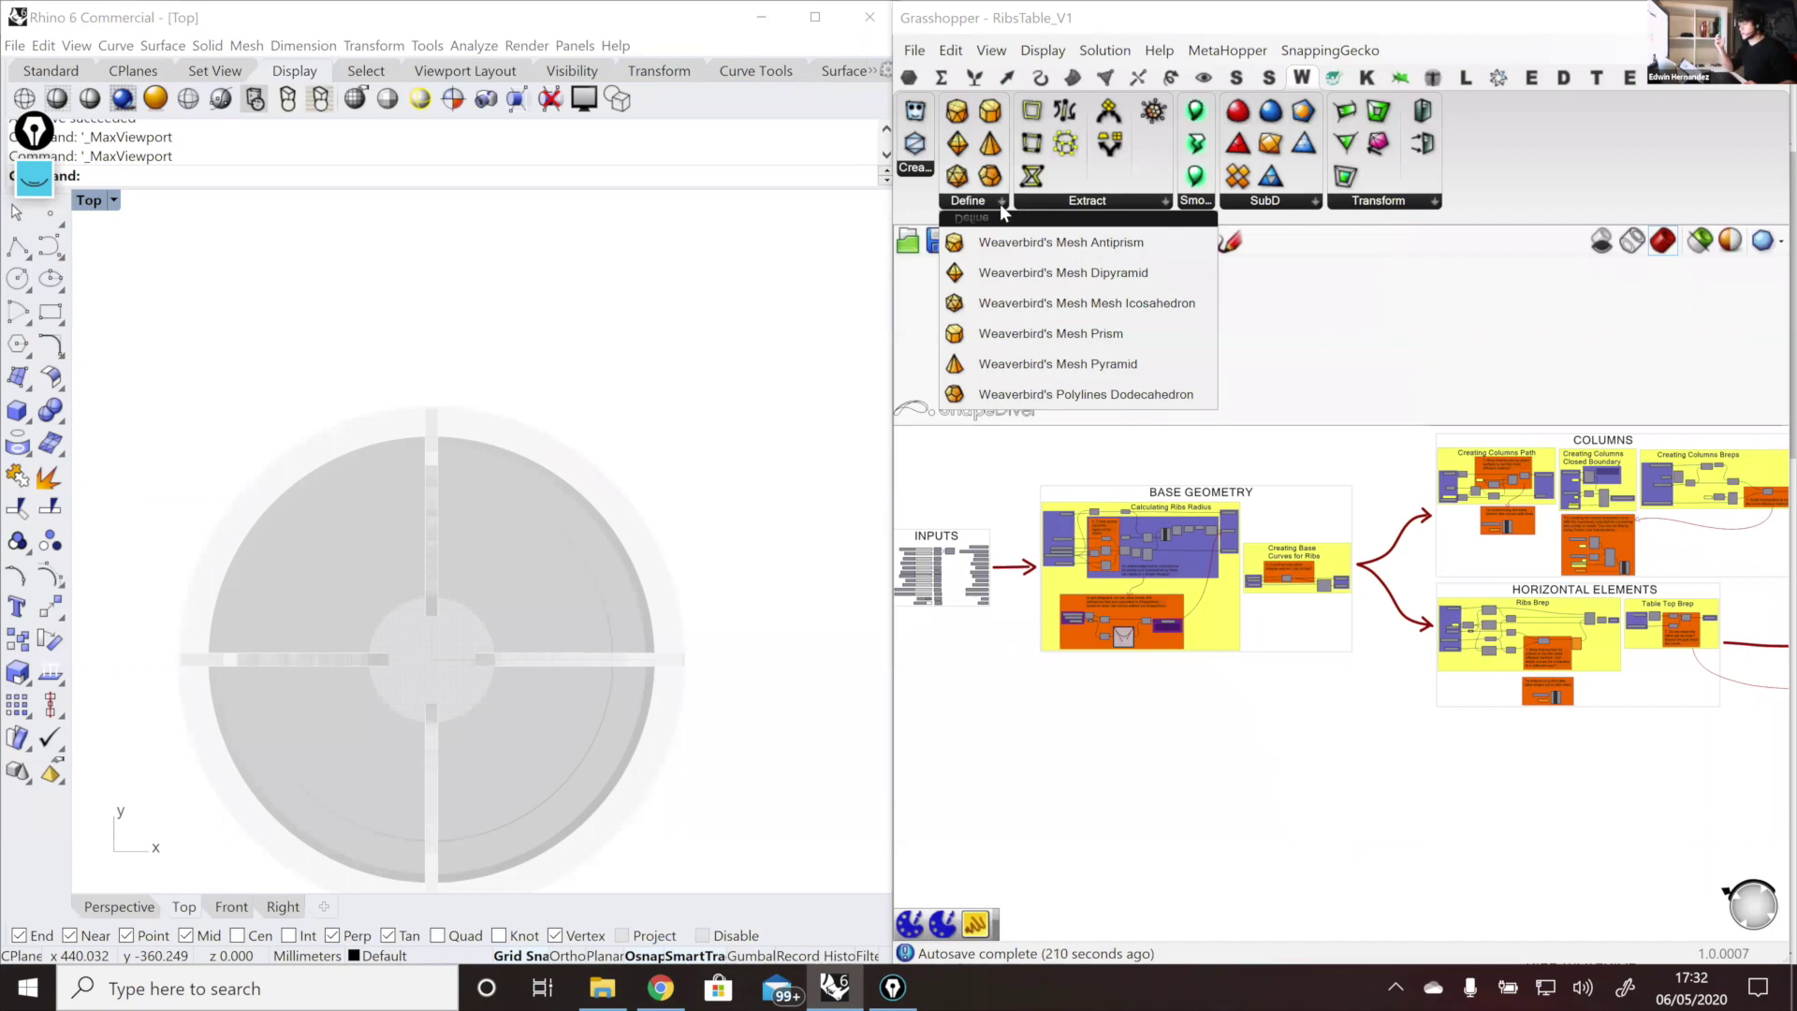
{"action": "left_click", "coordinate": [1263, 204]}
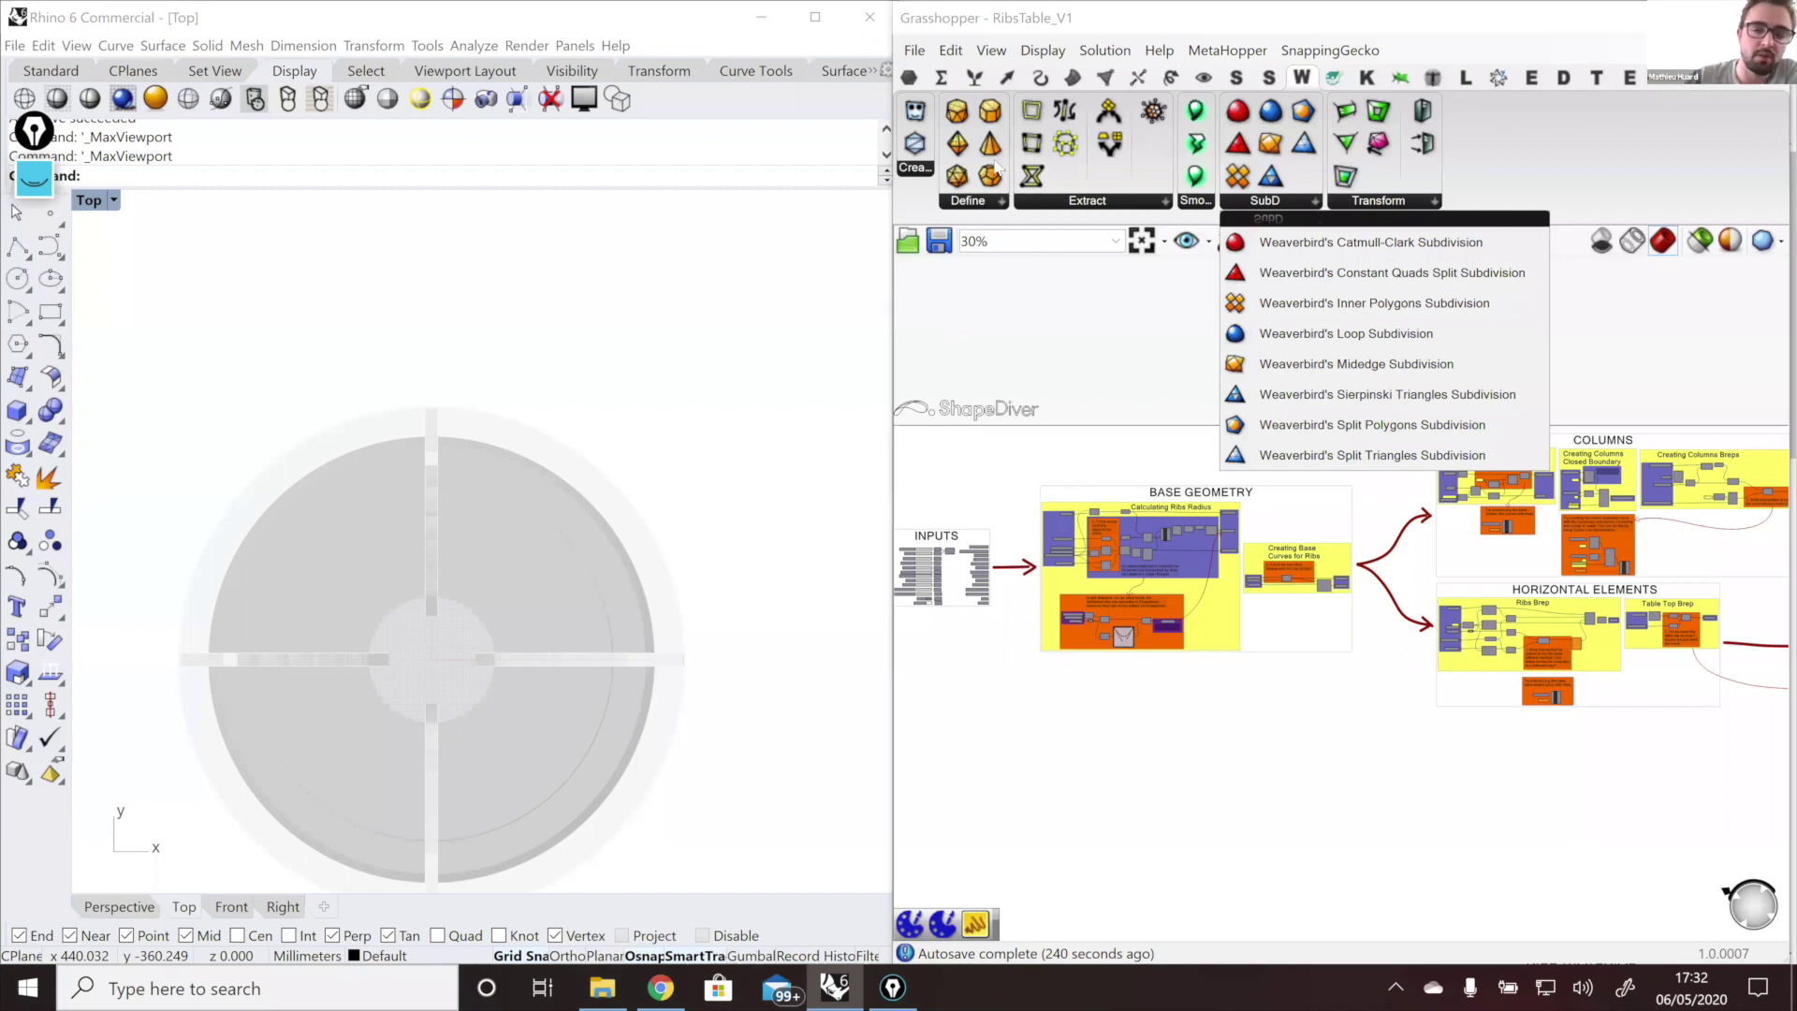
{"action": "left_click", "coordinate": [1186, 204]}
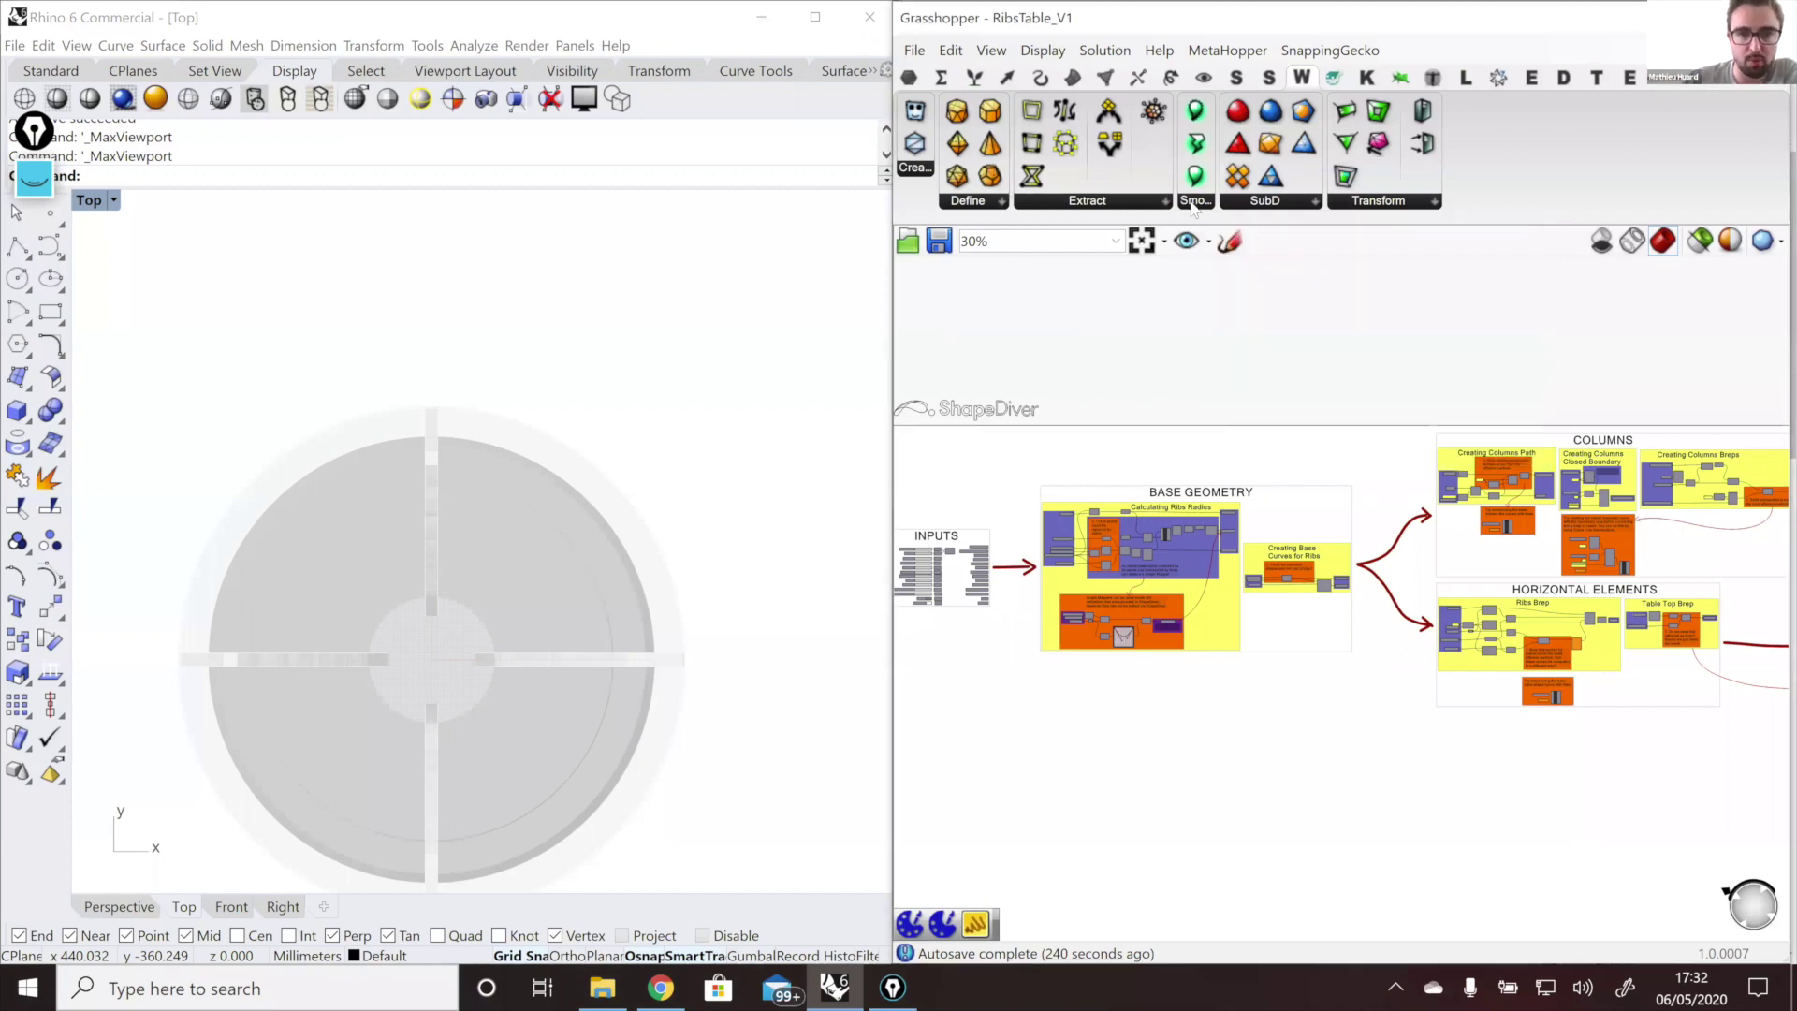
{"action": "left_click", "coordinate": [1191, 204]}
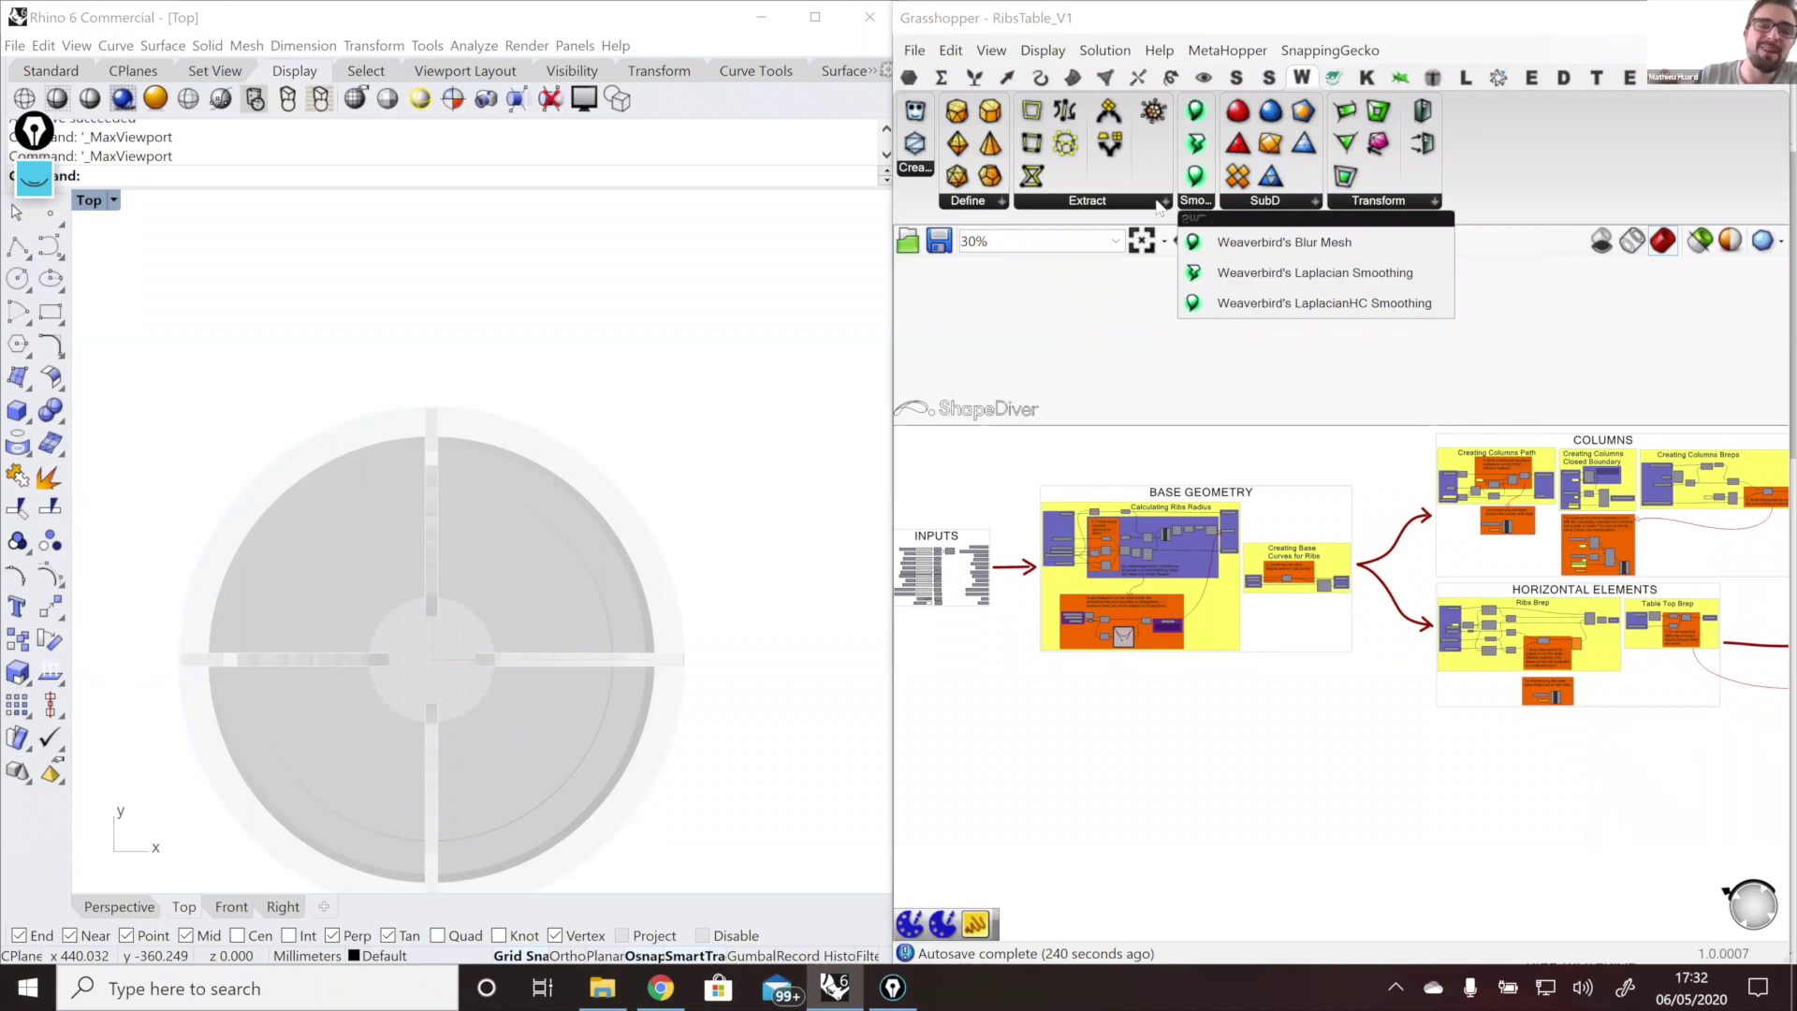
{"action": "left_click", "coordinate": [1158, 202]}
{"action": "left_click", "coordinate": [1158, 202]}
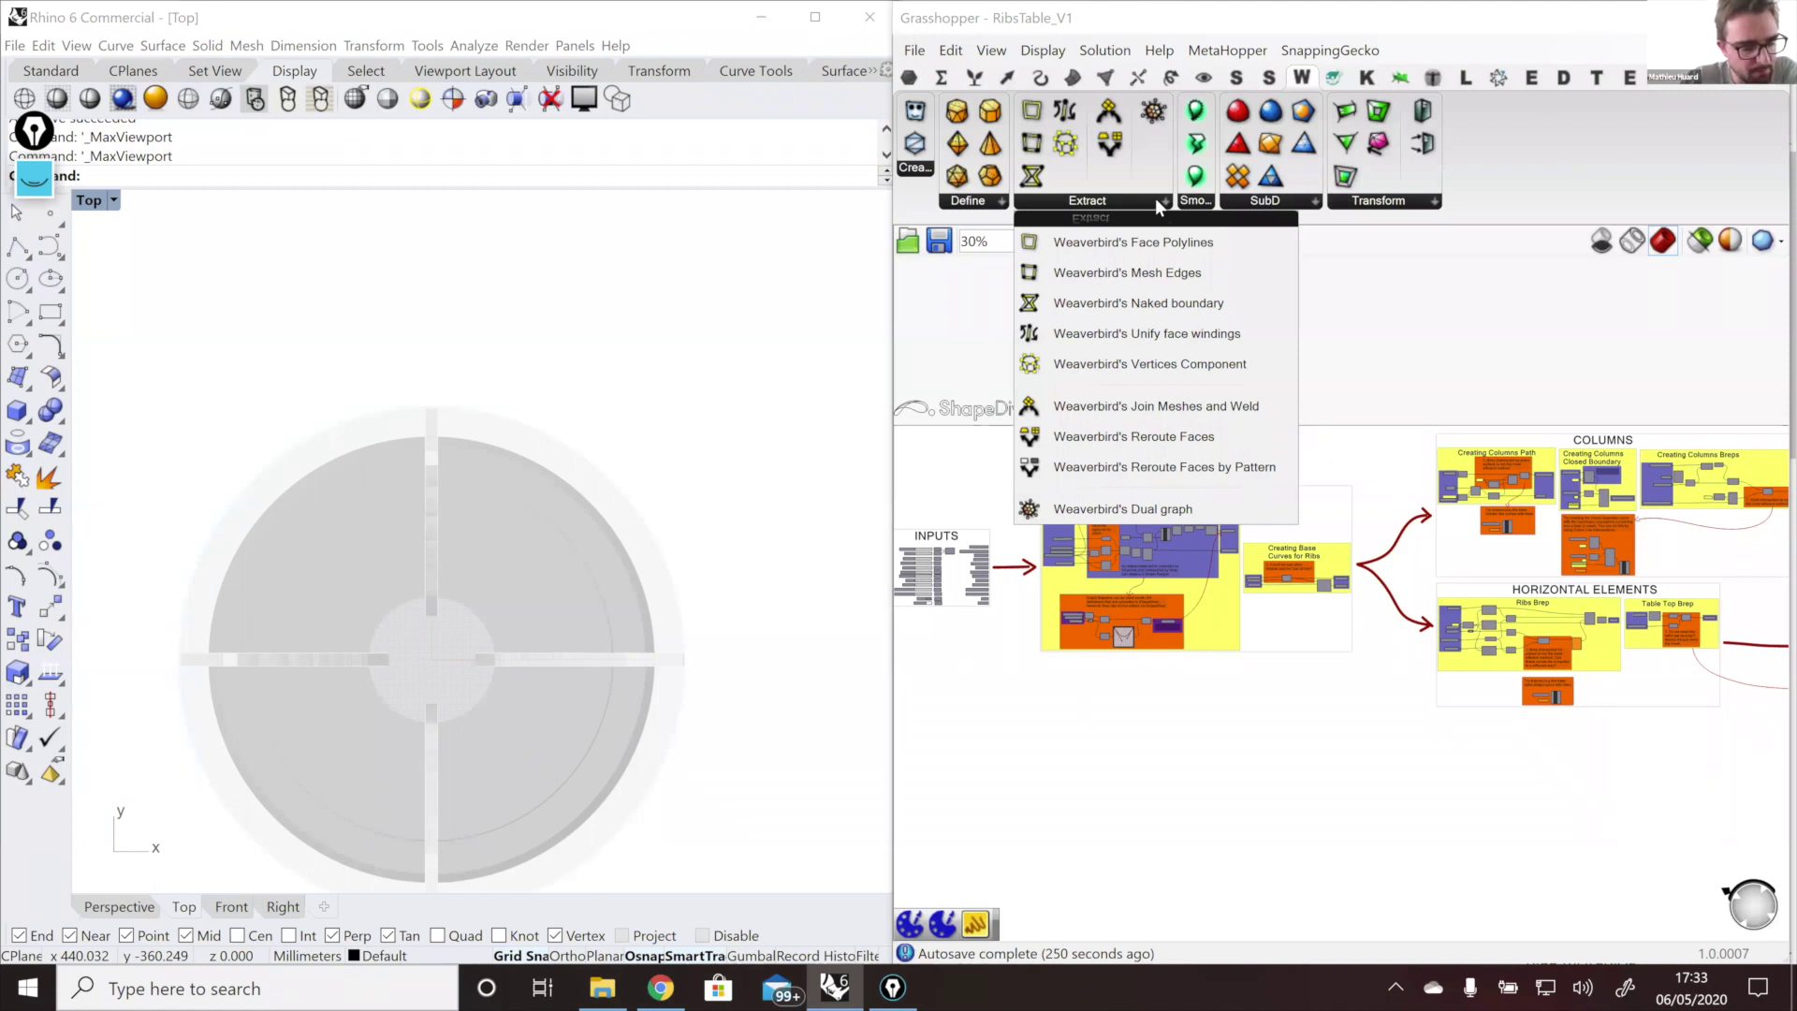
Step: Change Rhino from the Top view to a maximized Perspective view and frame the whole ribs table
{"action": "scroll", "coordinate": [590, 741], "scroll_direction": "down", "scroll_amount": 2}
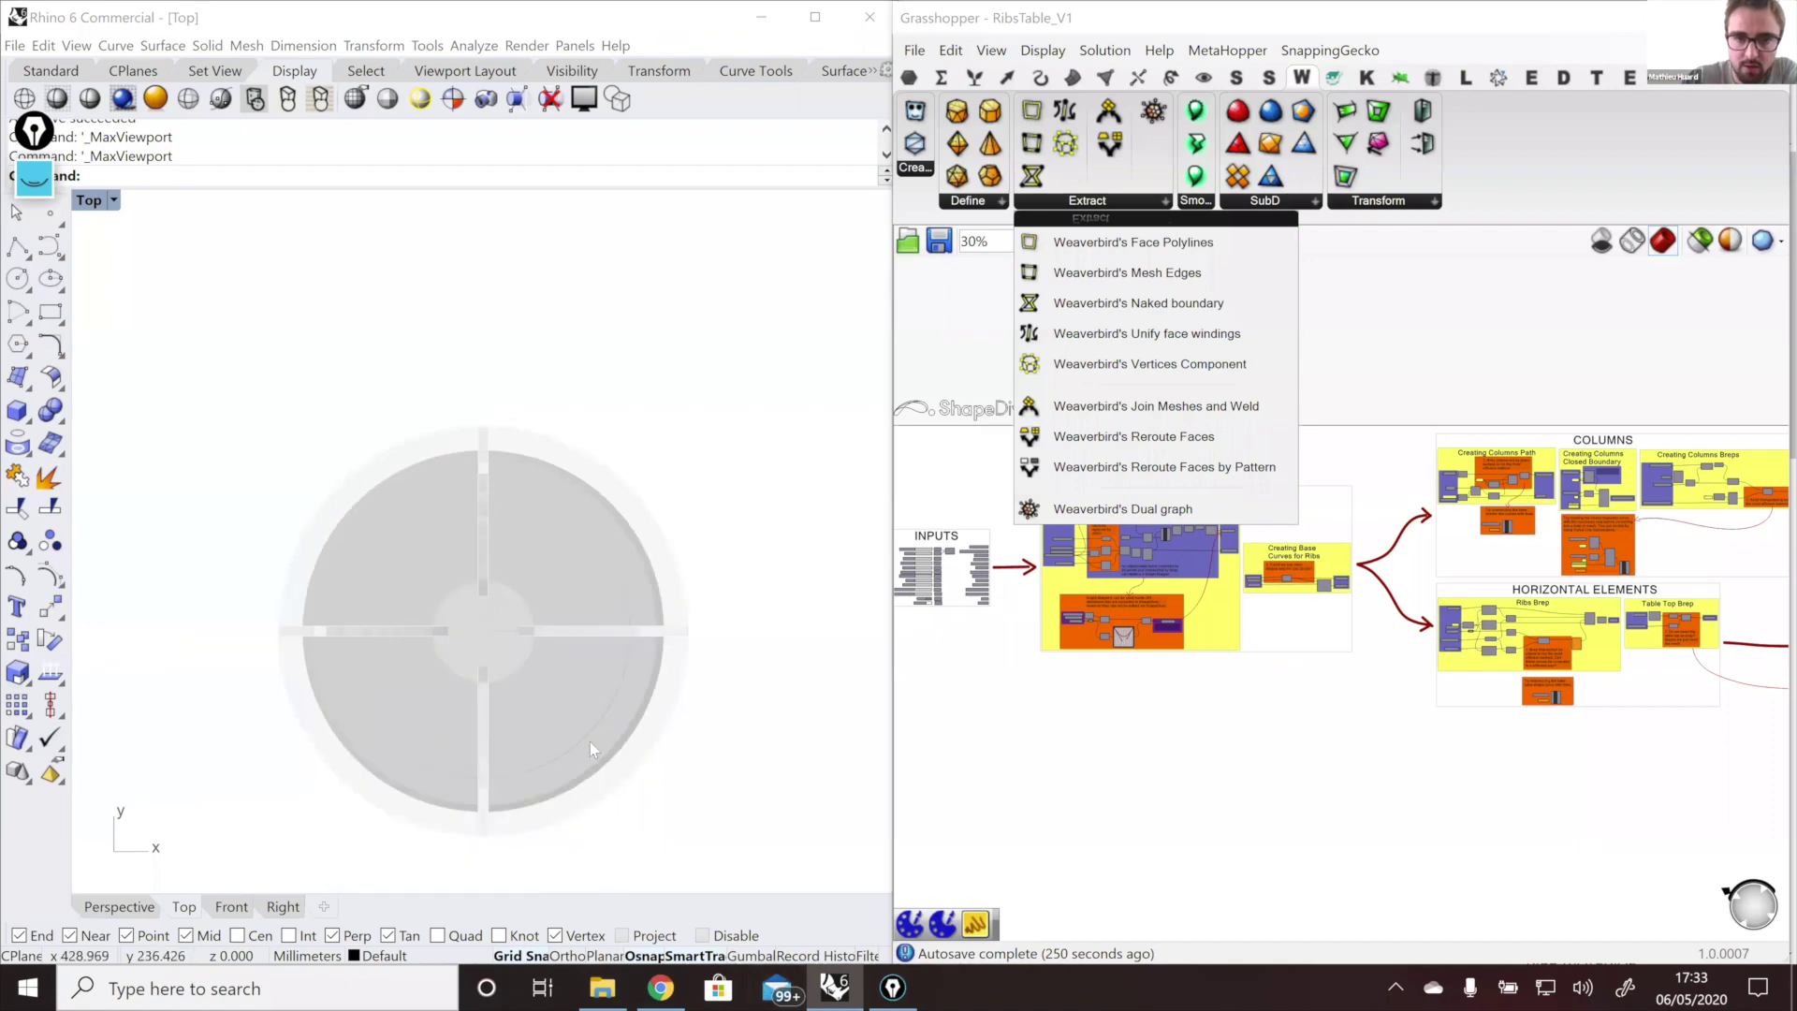
{"action": "scroll", "coordinate": [566, 753], "scroll_direction": "up", "scroll_amount": 2}
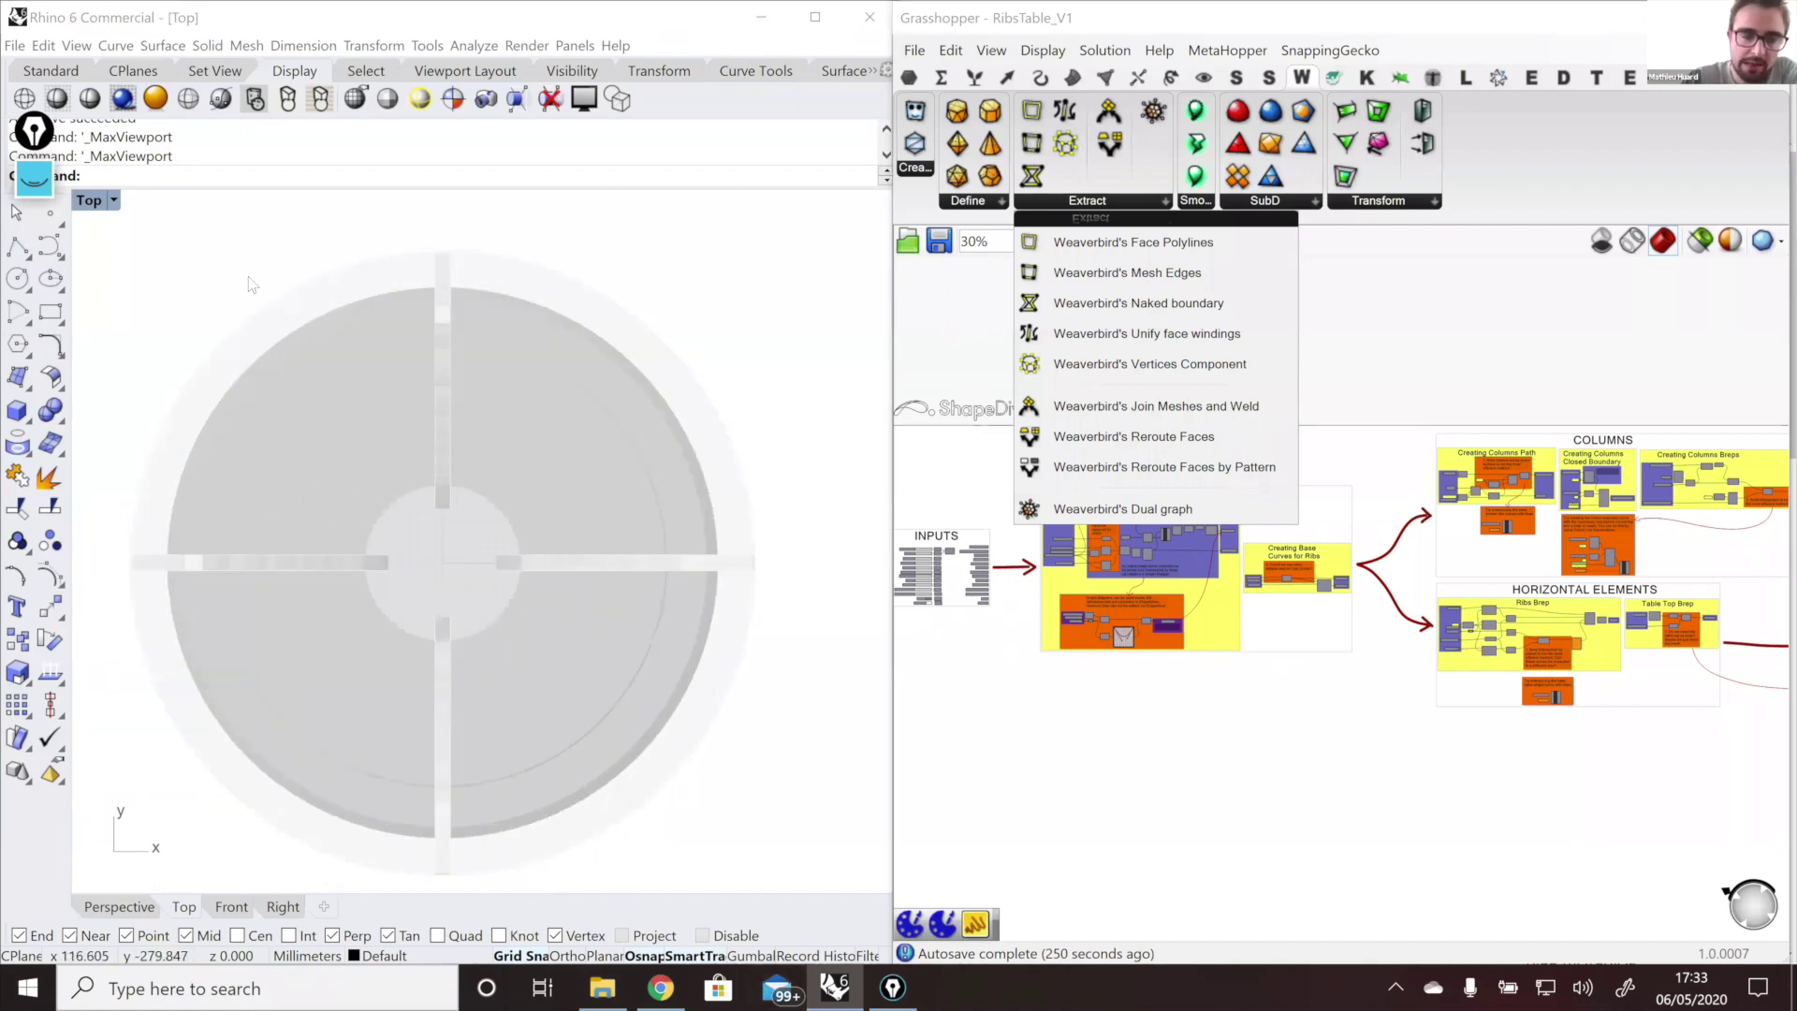
{"action": "double_click", "coordinate": [89, 199]}
{"action": "double_click", "coordinate": [532, 202]}
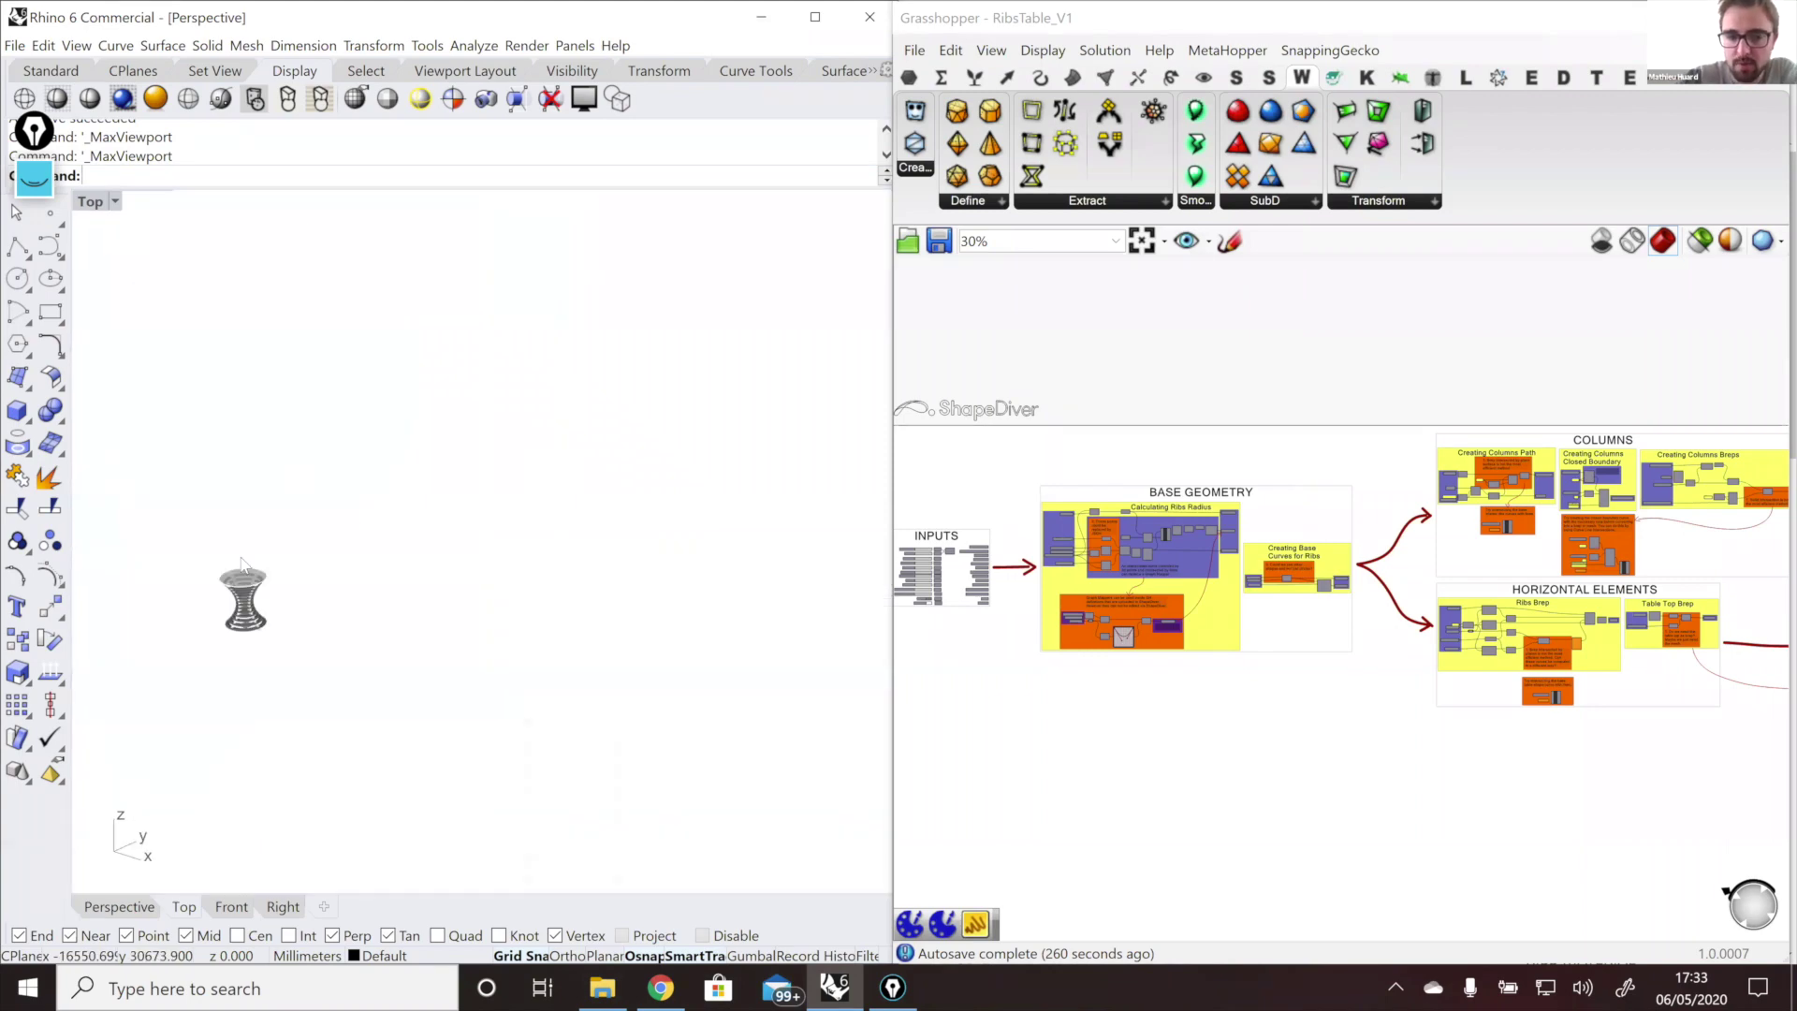
{"action": "right_click_drag", "start_coordinate": [240, 558], "coordinate": [455, 477], "text": "shift"}
{"action": "scroll", "coordinate": [468, 496], "scroll_direction": "up", "scroll_amount": 10}
{"action": "scroll", "coordinate": [496, 648], "scroll_direction": "down", "scroll_amount": 2}
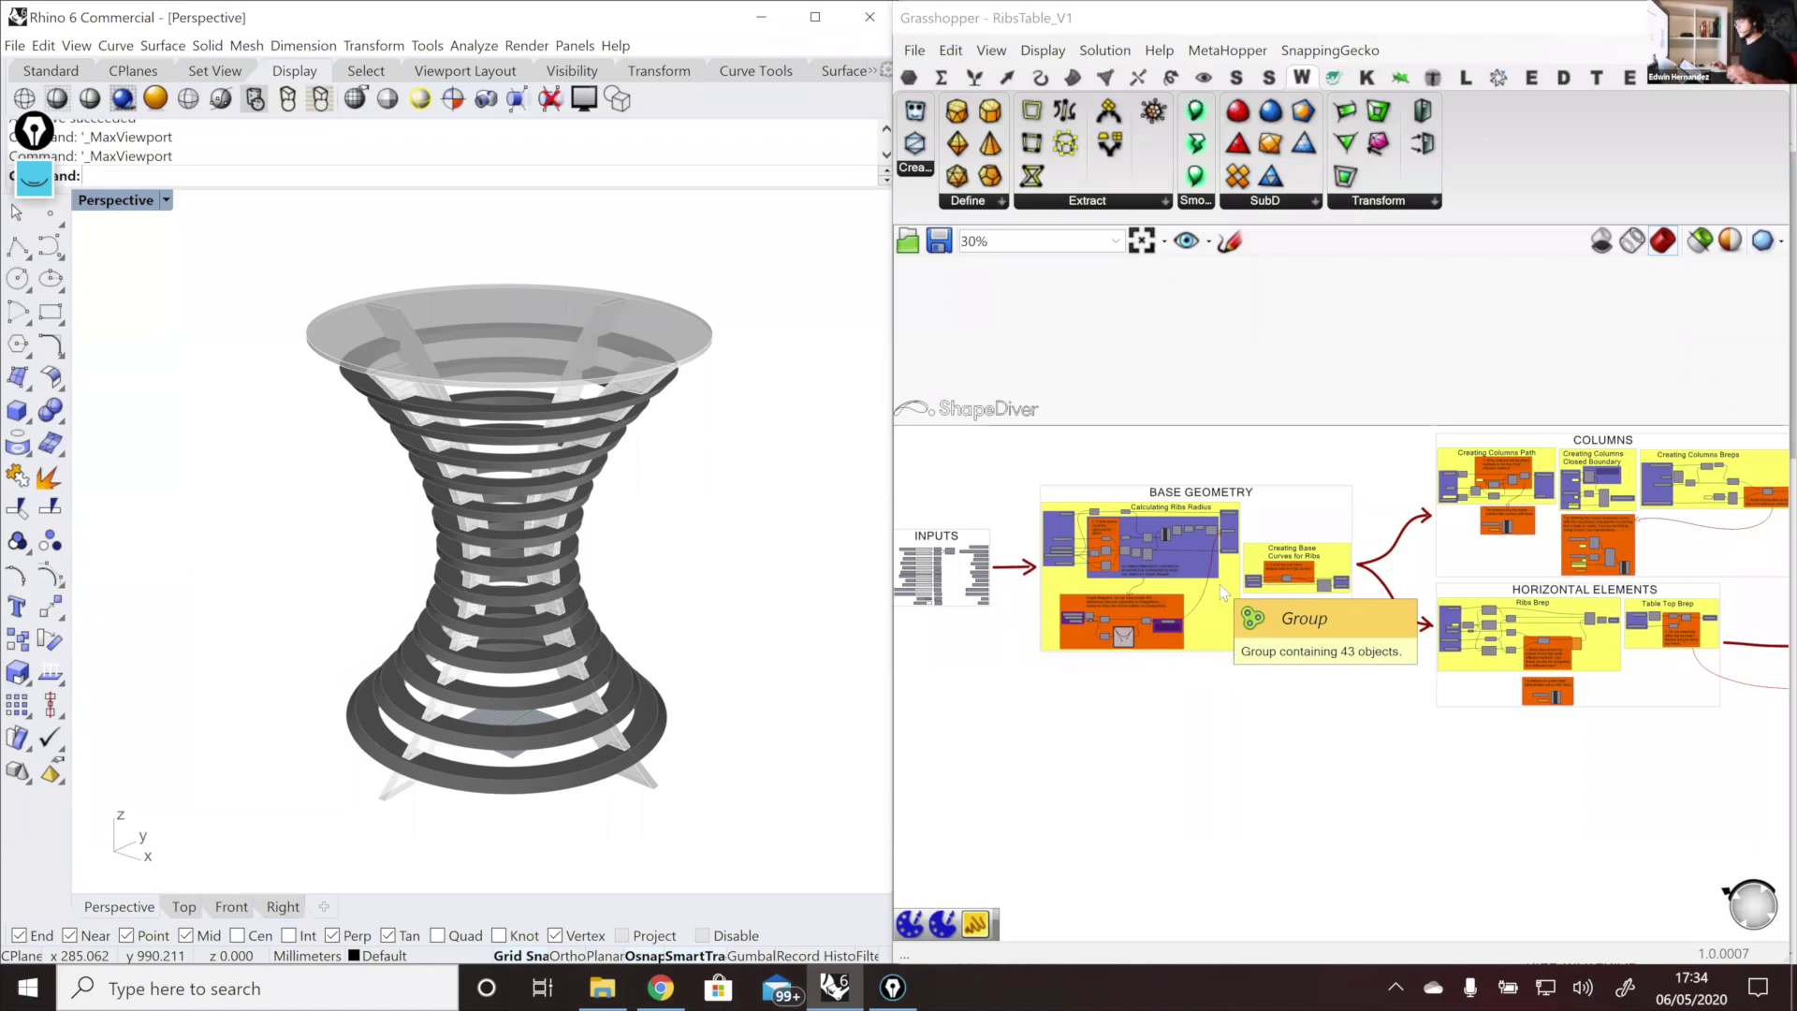
{"action": "left_click", "coordinate": [916, 56]}
{"action": "left_click", "coordinate": [936, 100]}
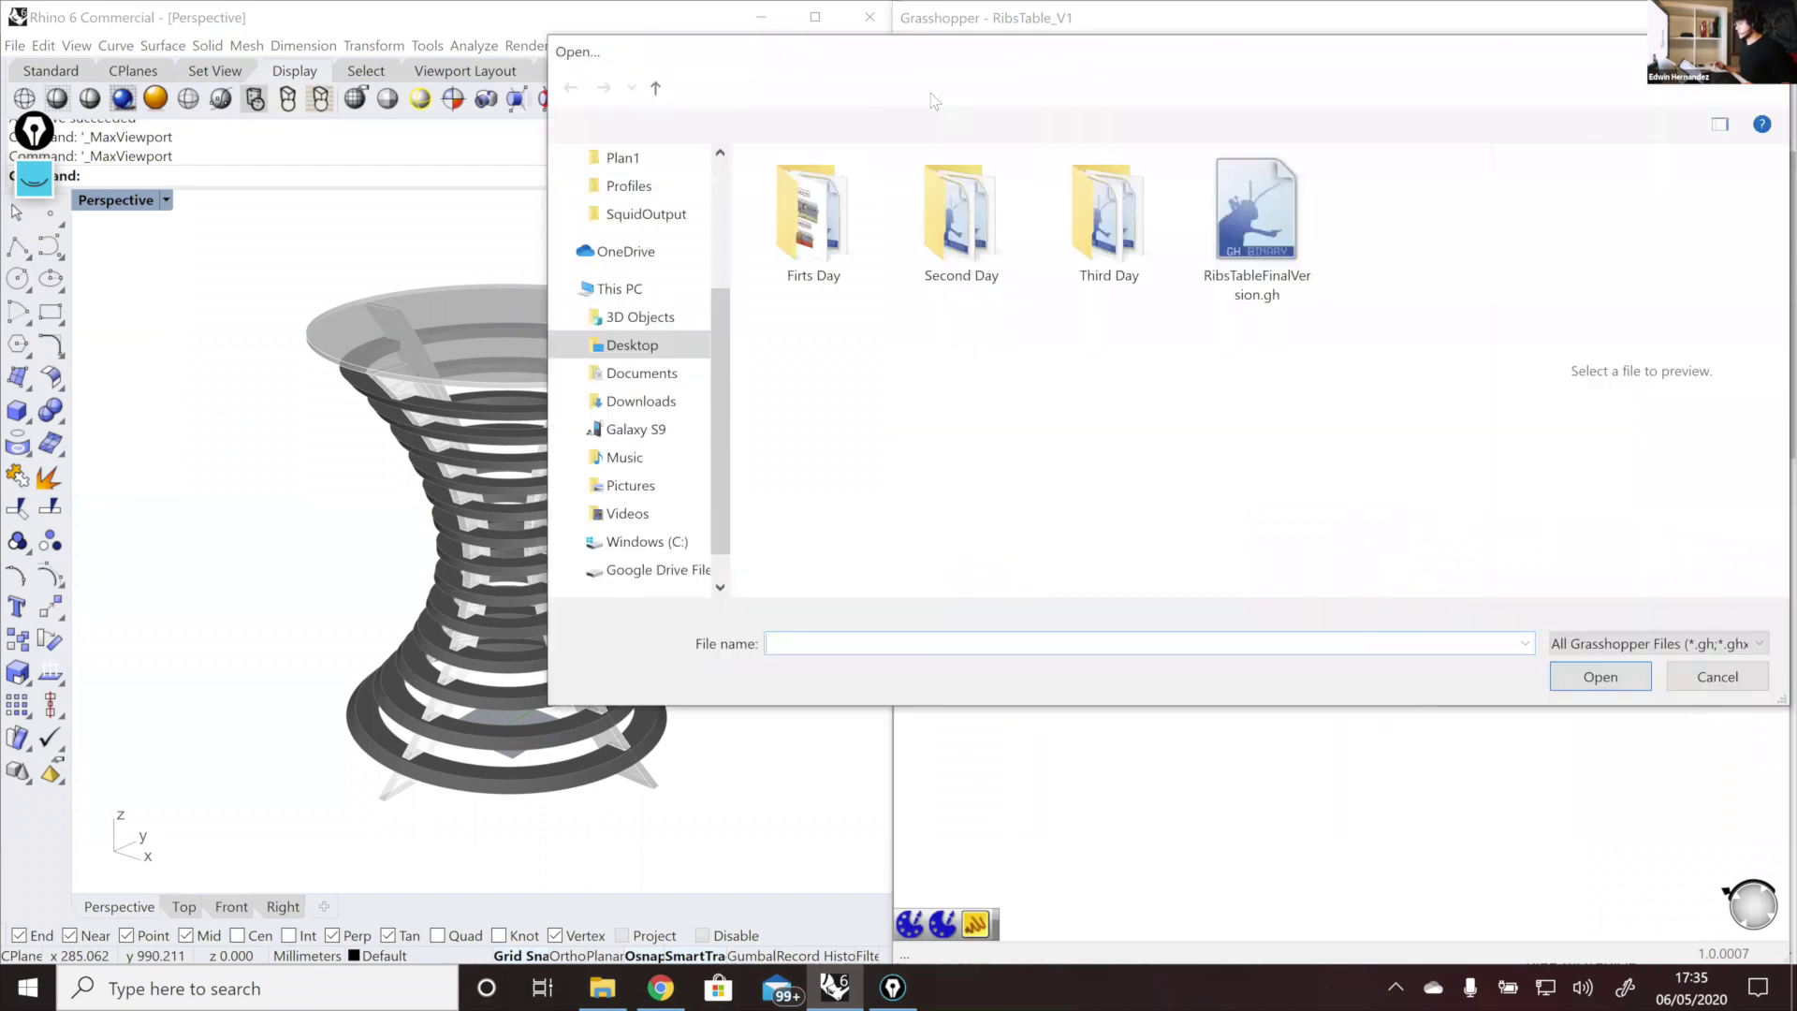
{"action": "scroll", "coordinate": [636, 314], "scroll_direction": "up", "scroll_amount": 2}
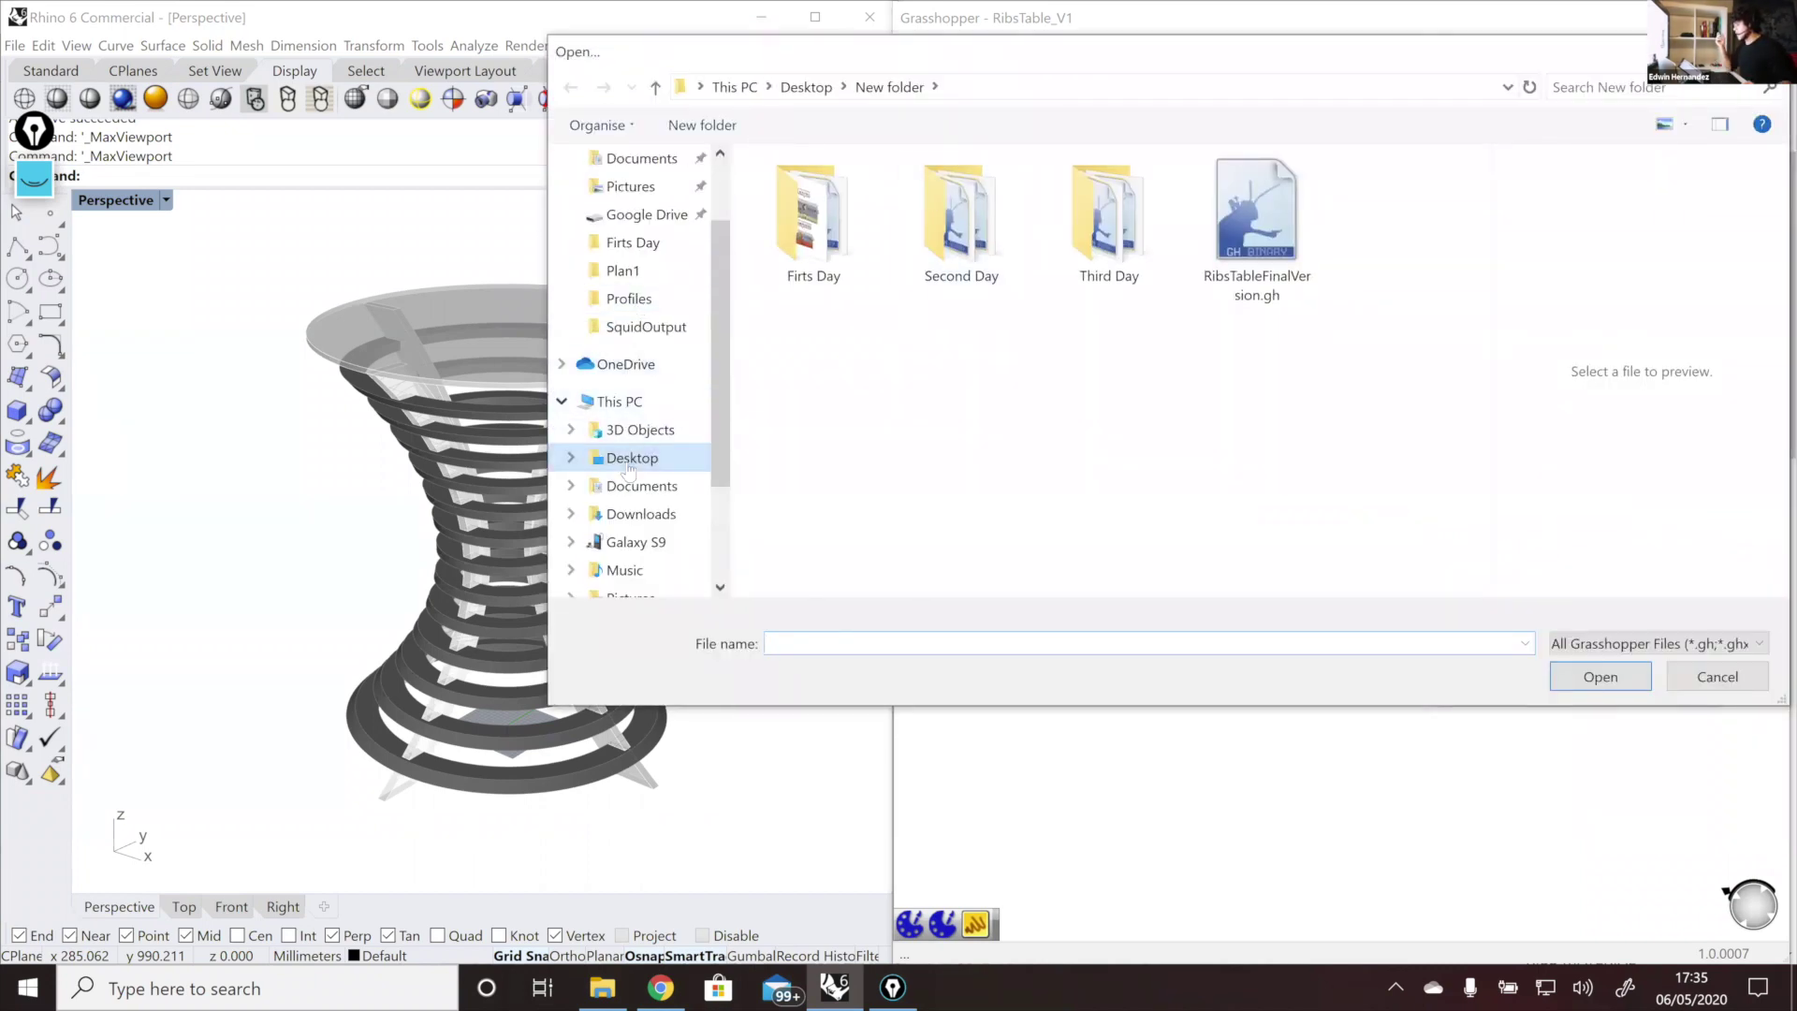
{"action": "scroll", "coordinate": [633, 447], "scroll_direction": "up", "scroll_amount": 2}
{"action": "left_click", "coordinate": [658, 271]}
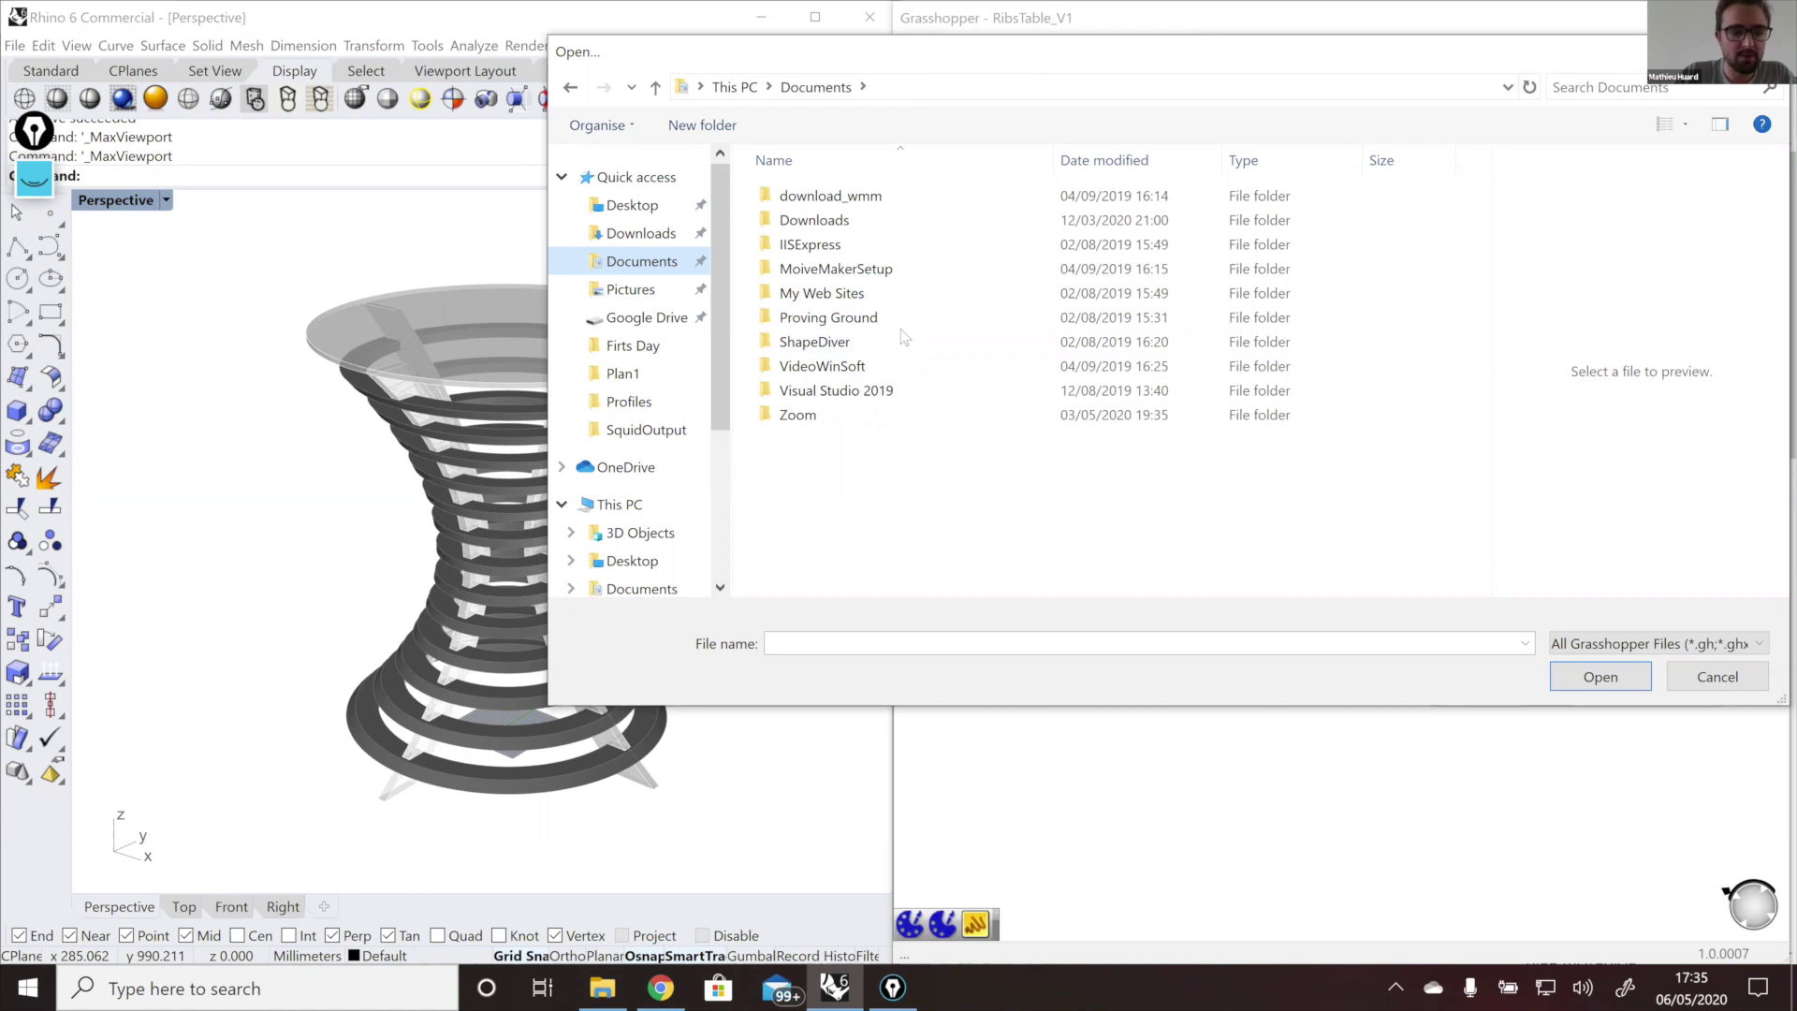
{"action": "left_click", "coordinate": [1719, 675]}
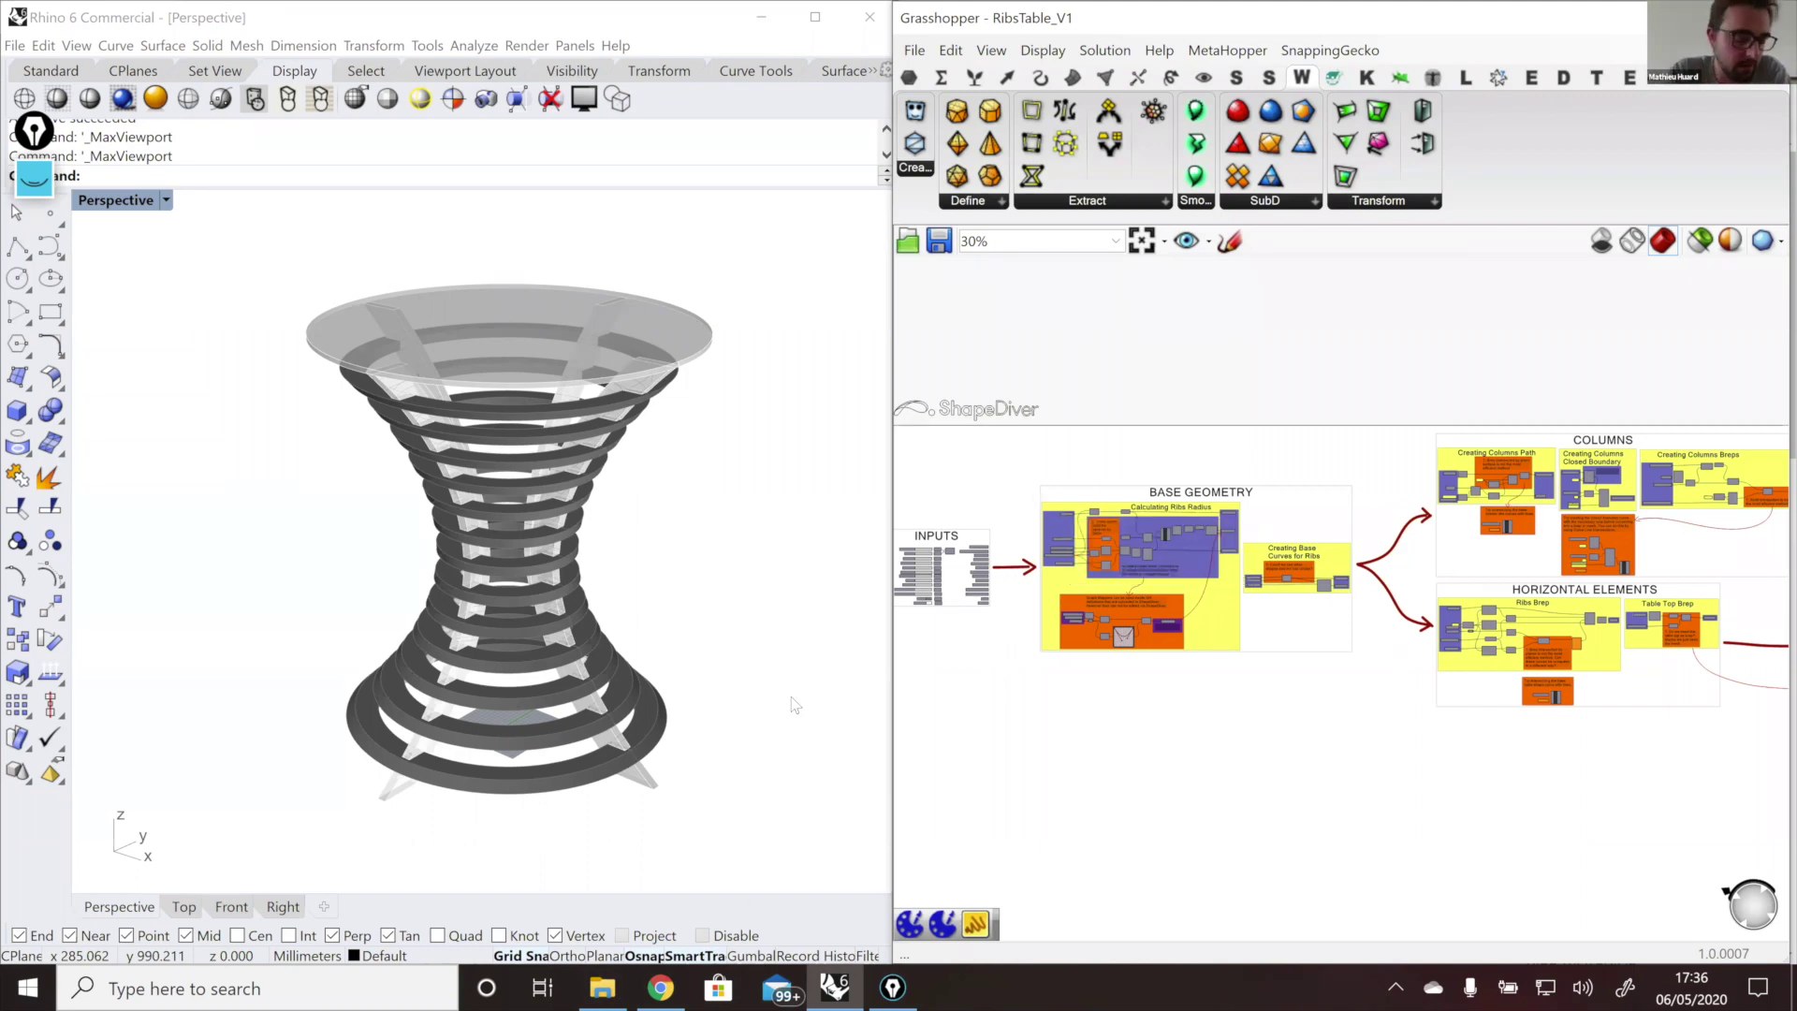
{"action": "left_click", "coordinate": [649, 989]}
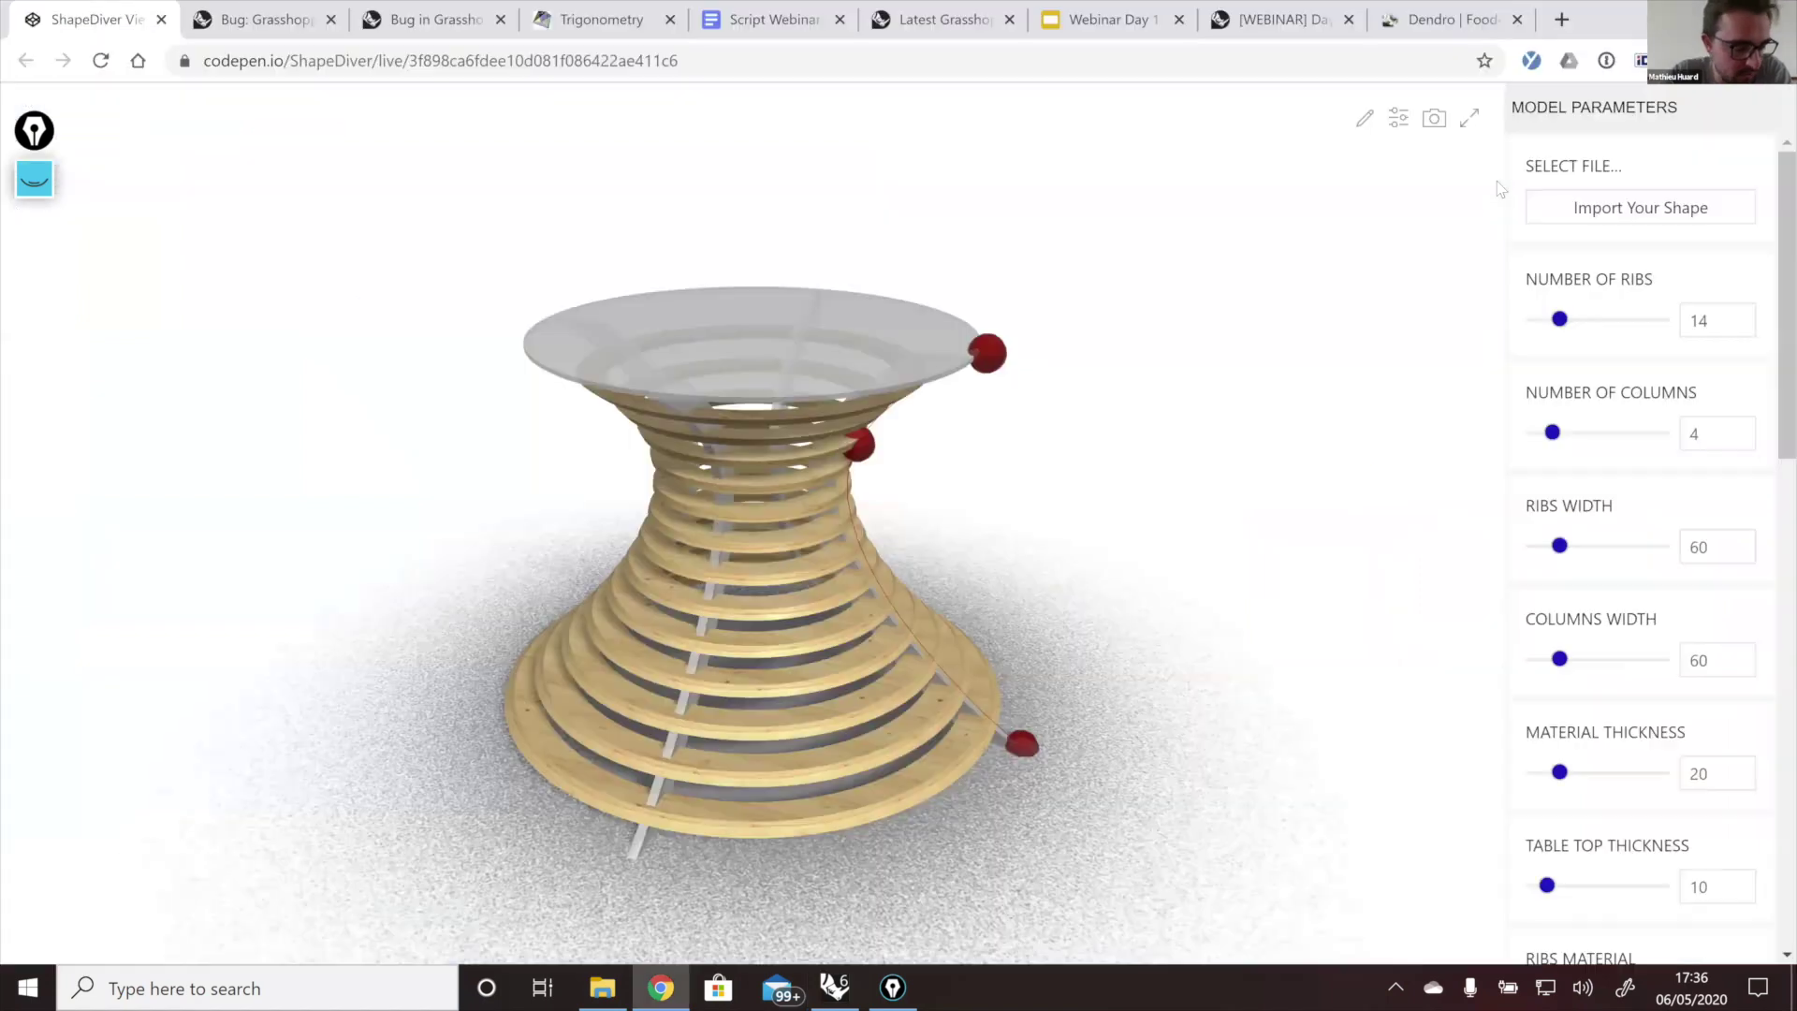
{"action": "left_click", "coordinate": [1558, 20]}
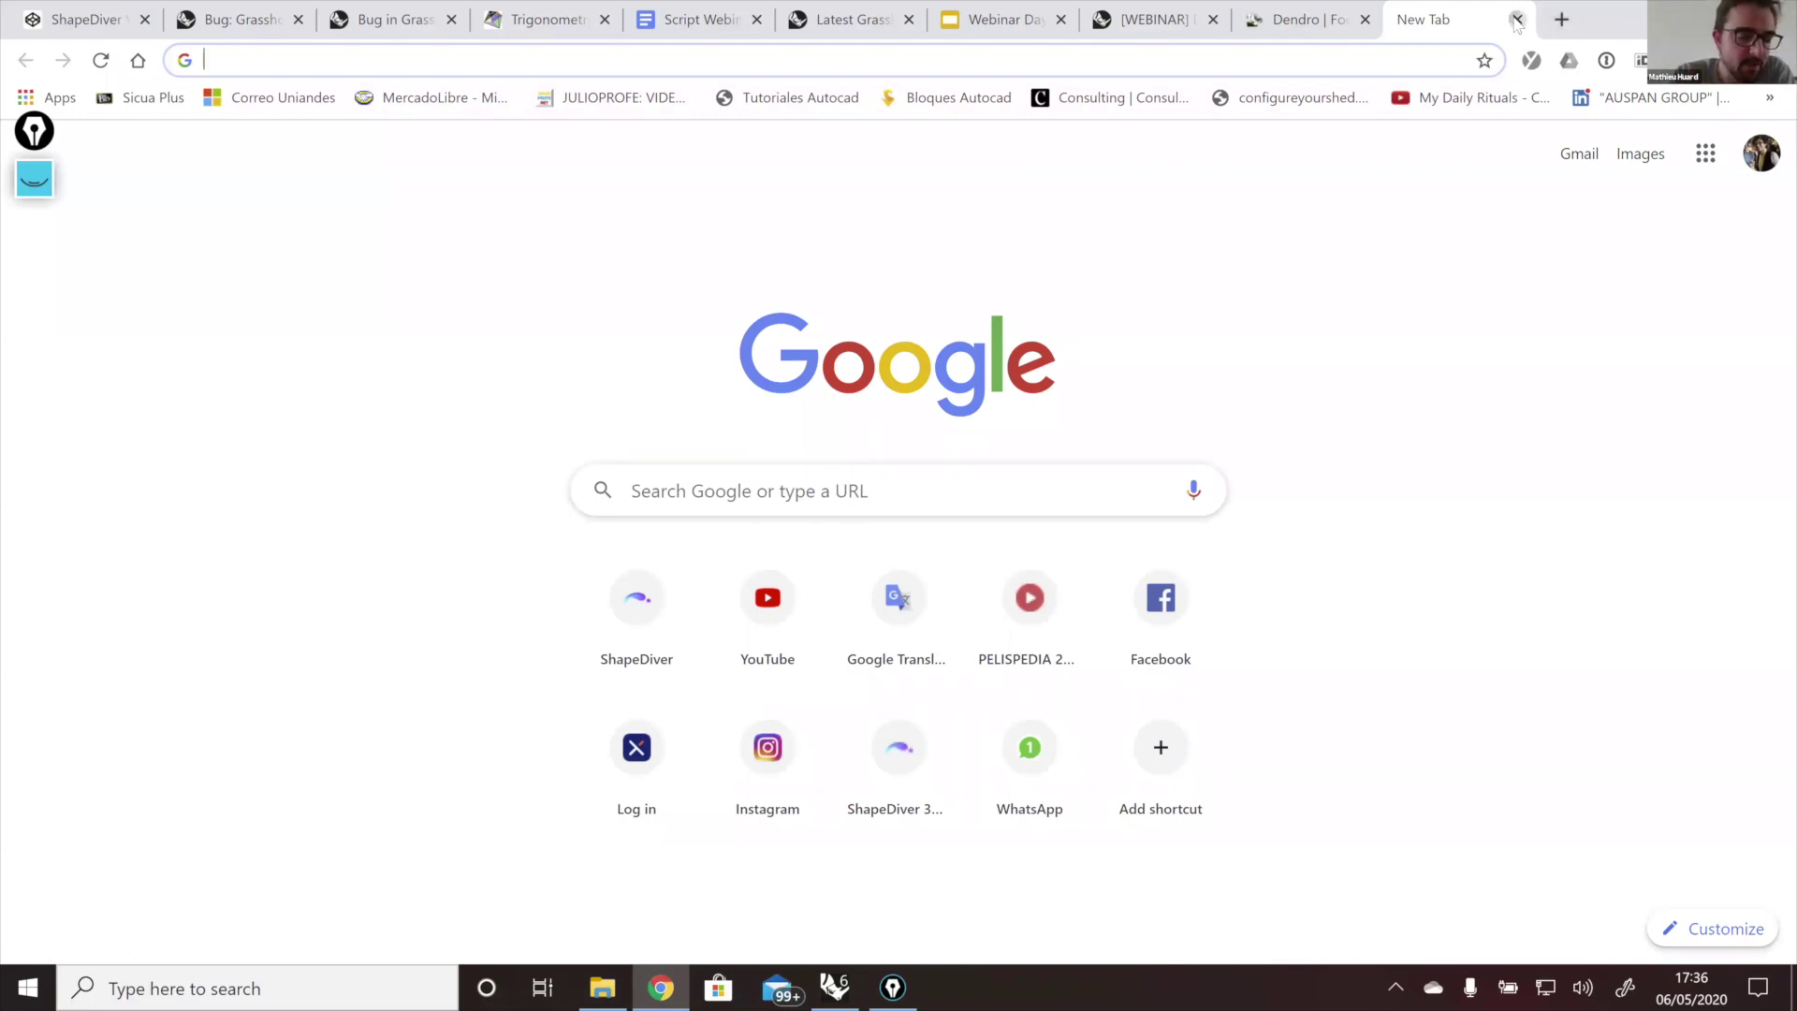
{"action": "left_click", "coordinate": [1516, 19]}
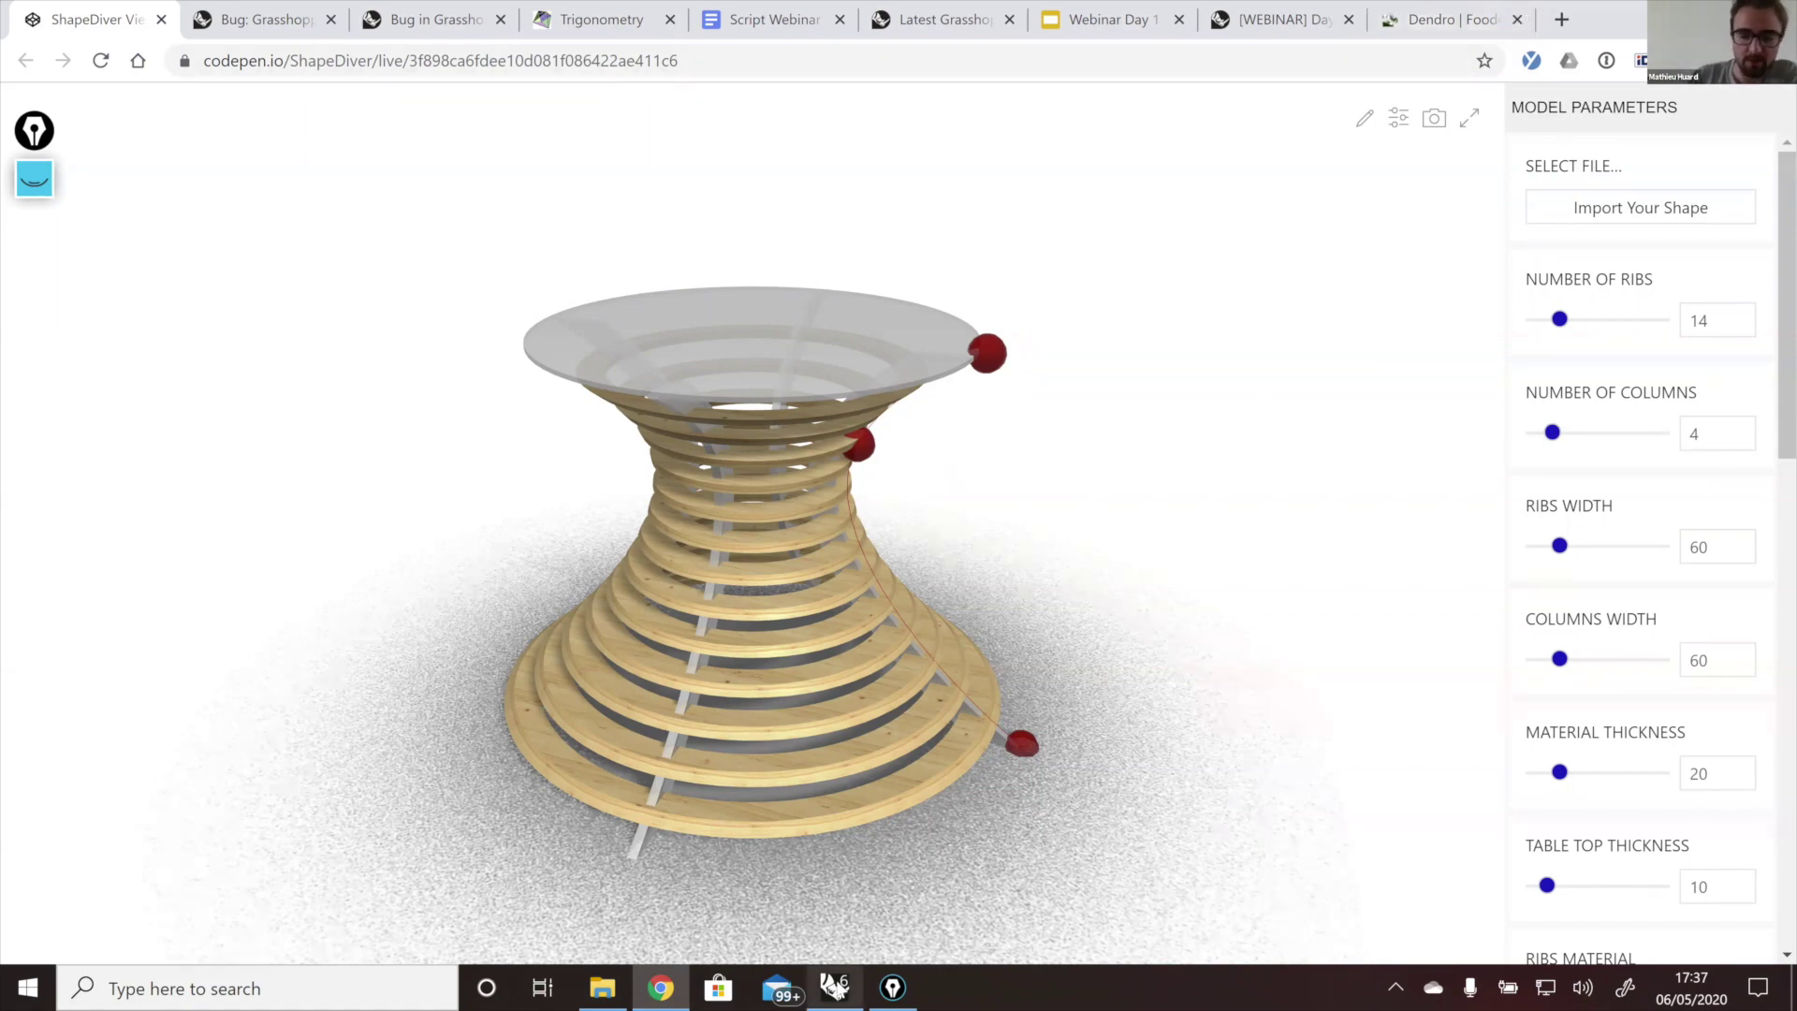
Step: Return to Grasshopper and survey the complete RibsTable_V1 definition from Inputs to Final Display
{"action": "left_click", "coordinate": [834, 987]}
{"action": "scroll", "coordinate": [1321, 645], "scroll_direction": "down", "scroll_amount": 3}
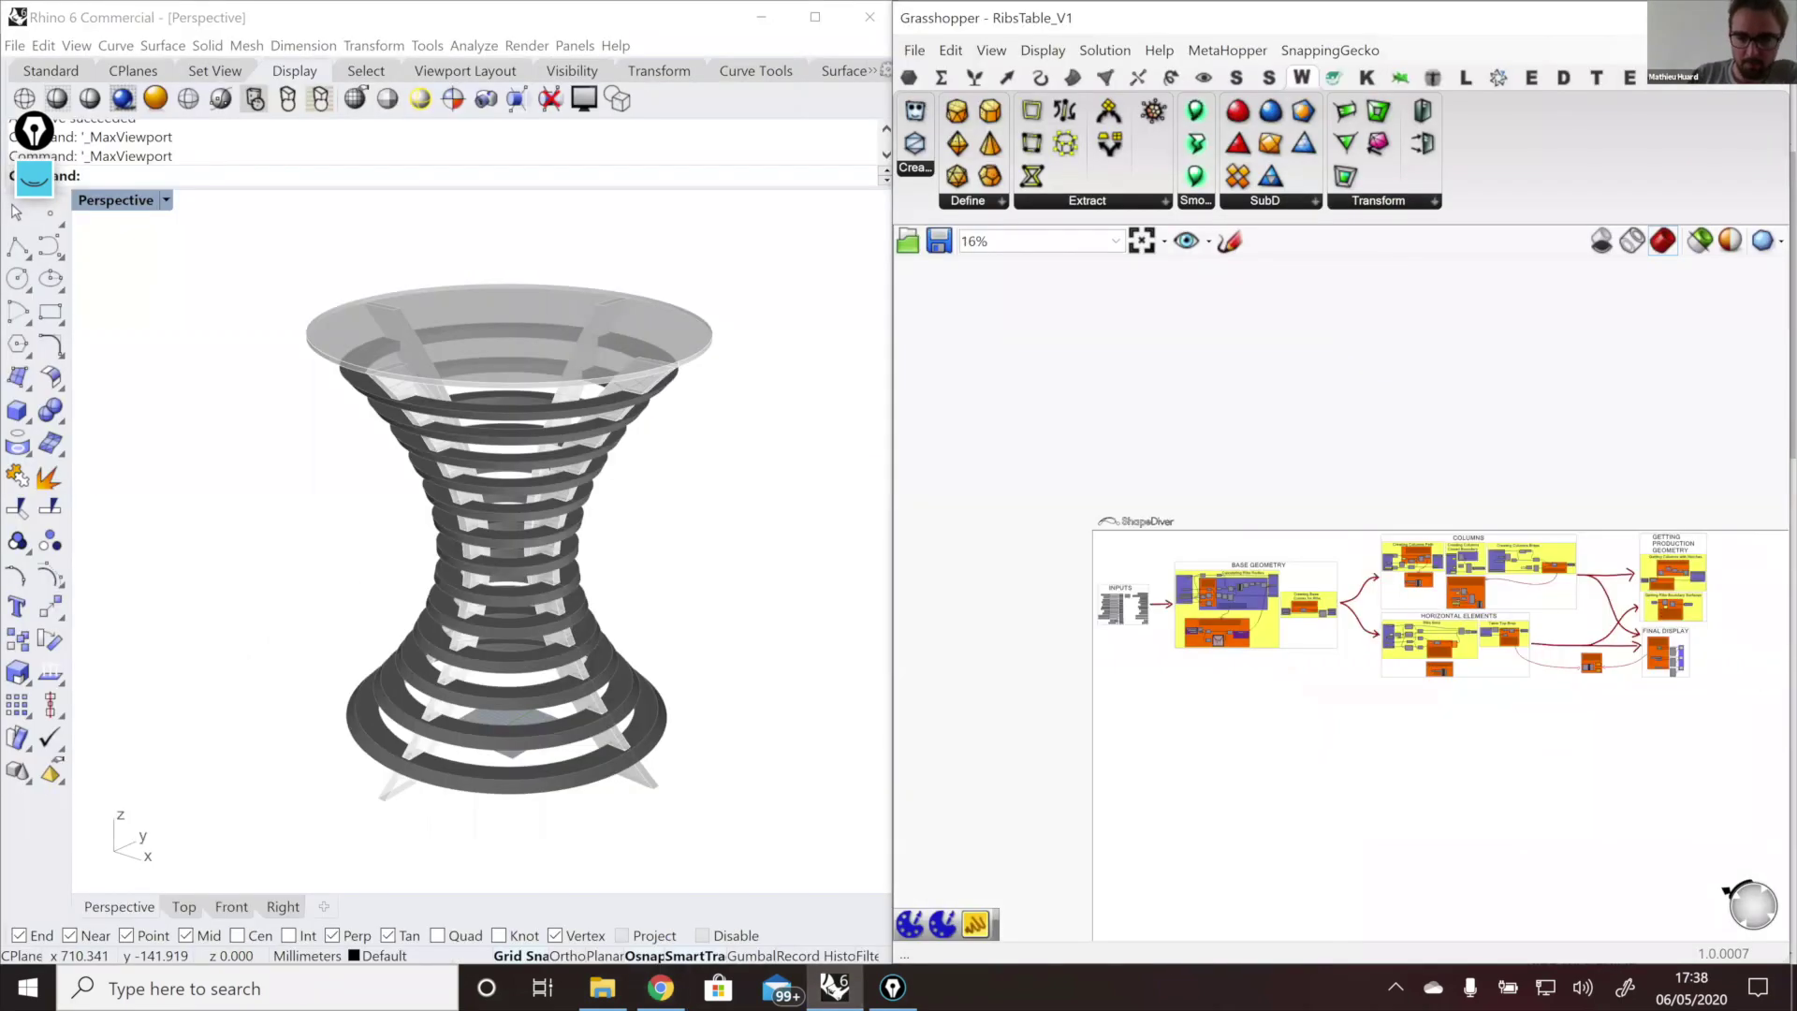
Step: Switch to the FirstDay definition and examine group B with its Mesh Brep, Merge and LoftMesh C# script components
{"action": "left_click", "coordinate": [1726, 280]}
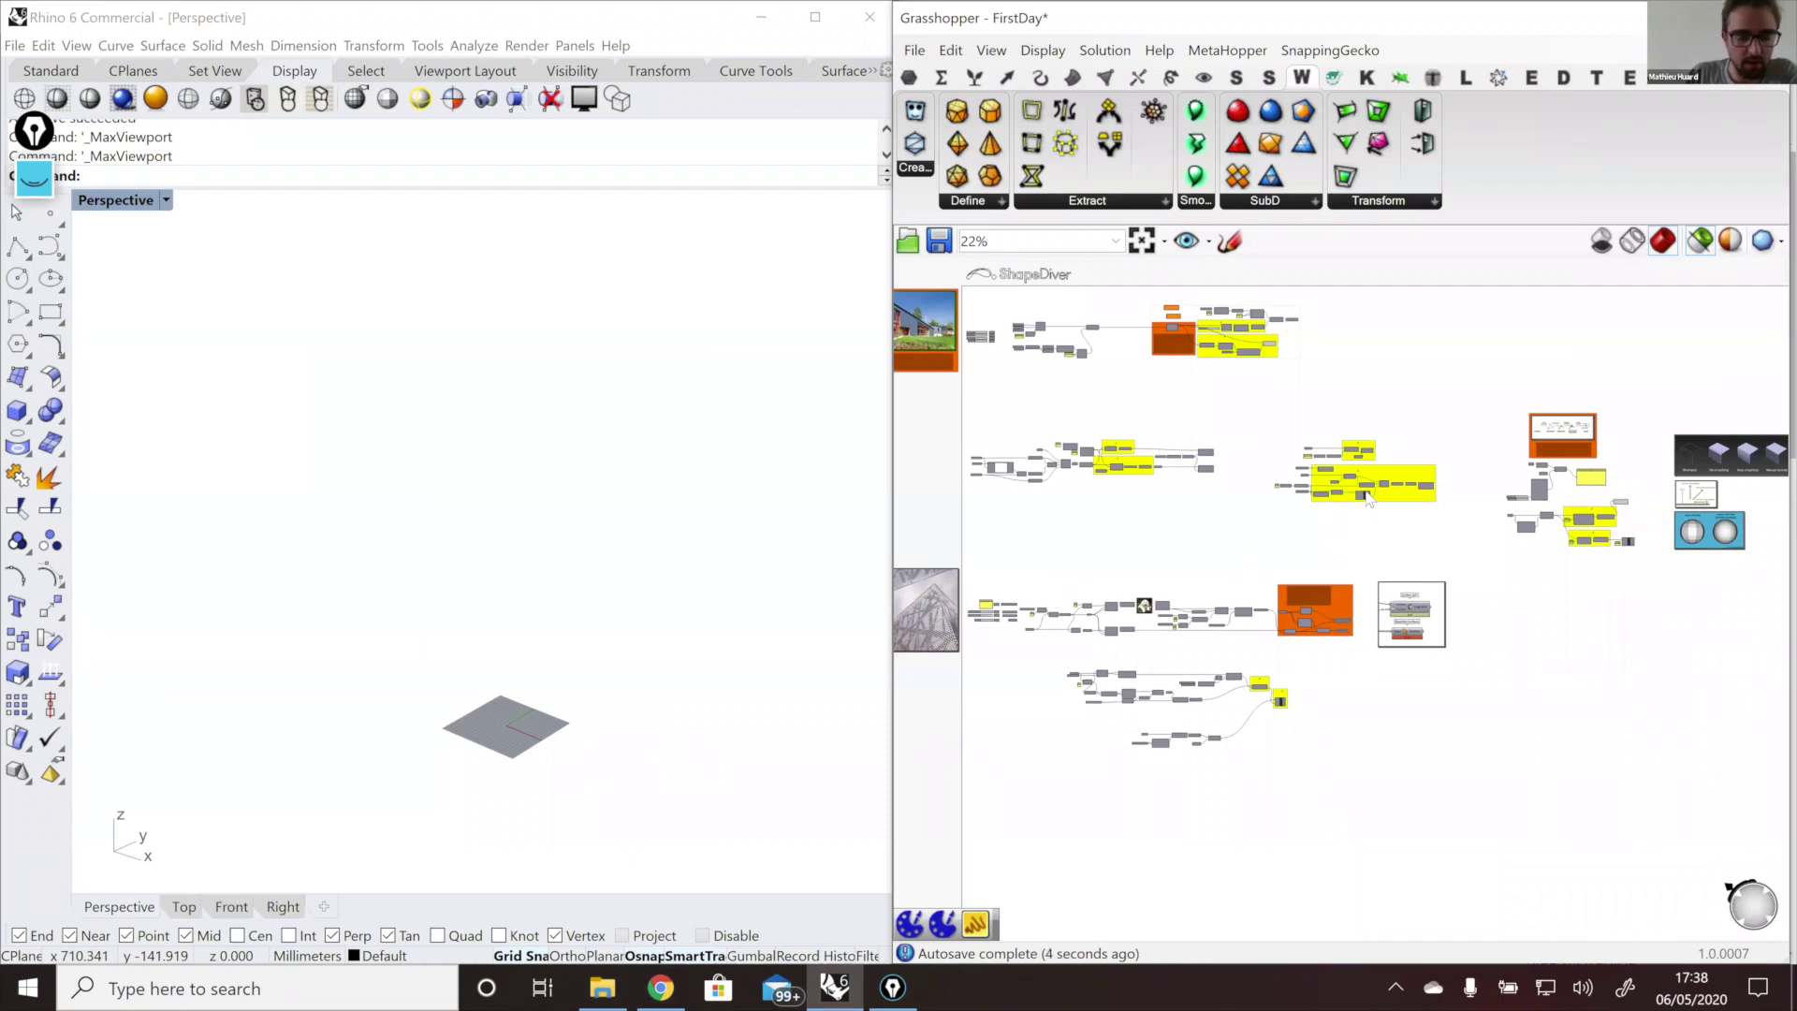
{"action": "scroll", "coordinate": [1367, 498], "scroll_direction": "up", "scroll_amount": 1}
{"action": "scroll", "coordinate": [1368, 498], "scroll_direction": "up", "scroll_amount": 8}
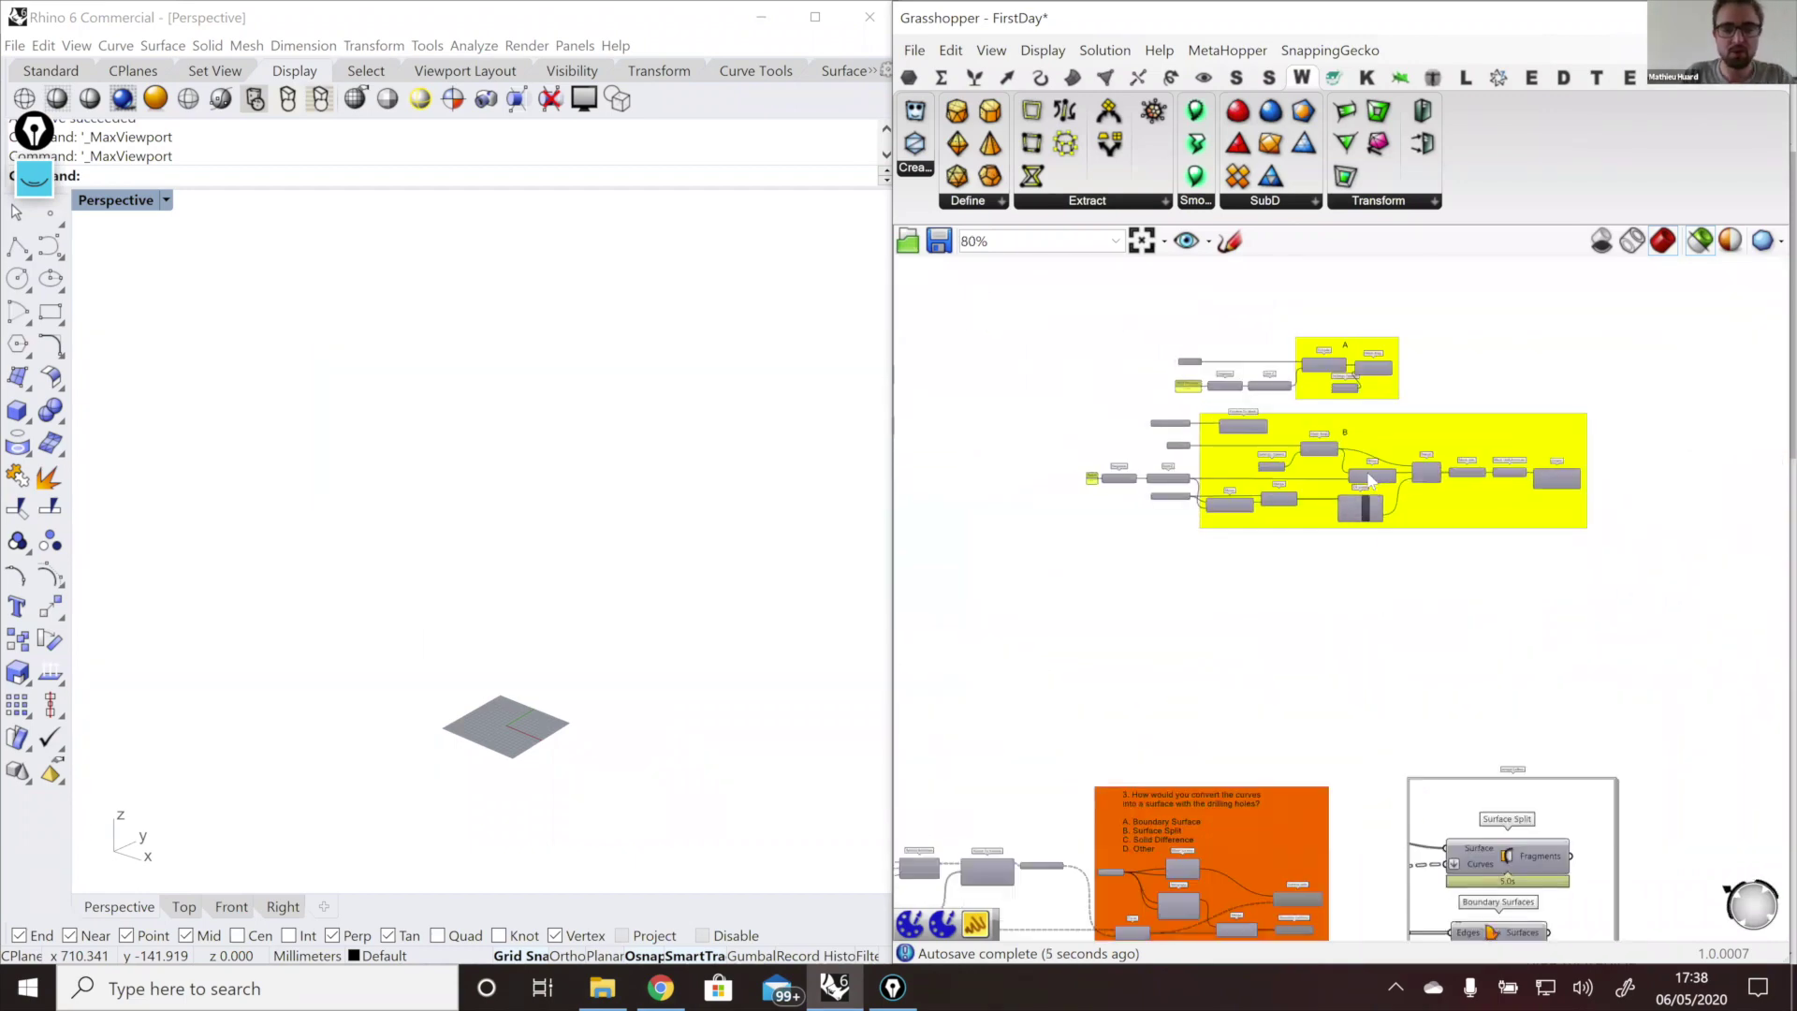
{"action": "scroll", "coordinate": [1344, 501], "scroll_direction": "up", "scroll_amount": 2}
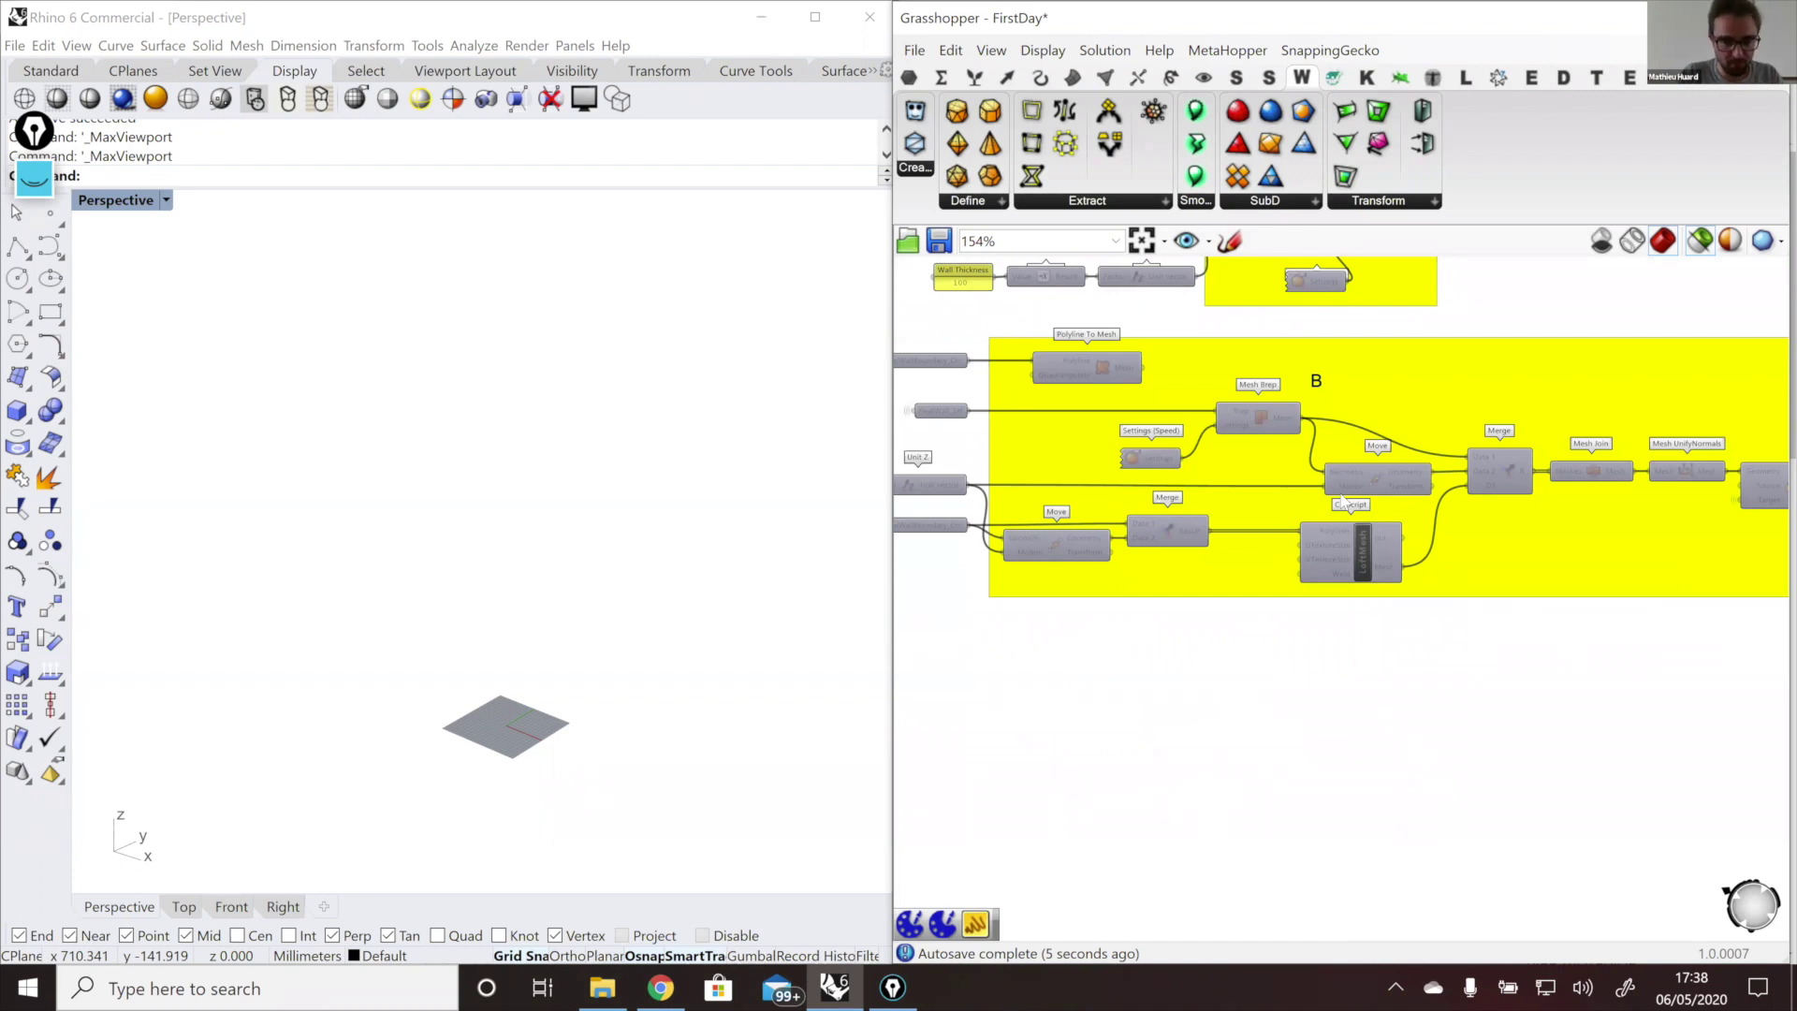
{"action": "scroll", "coordinate": [1318, 524], "scroll_direction": "up", "scroll_amount": 2}
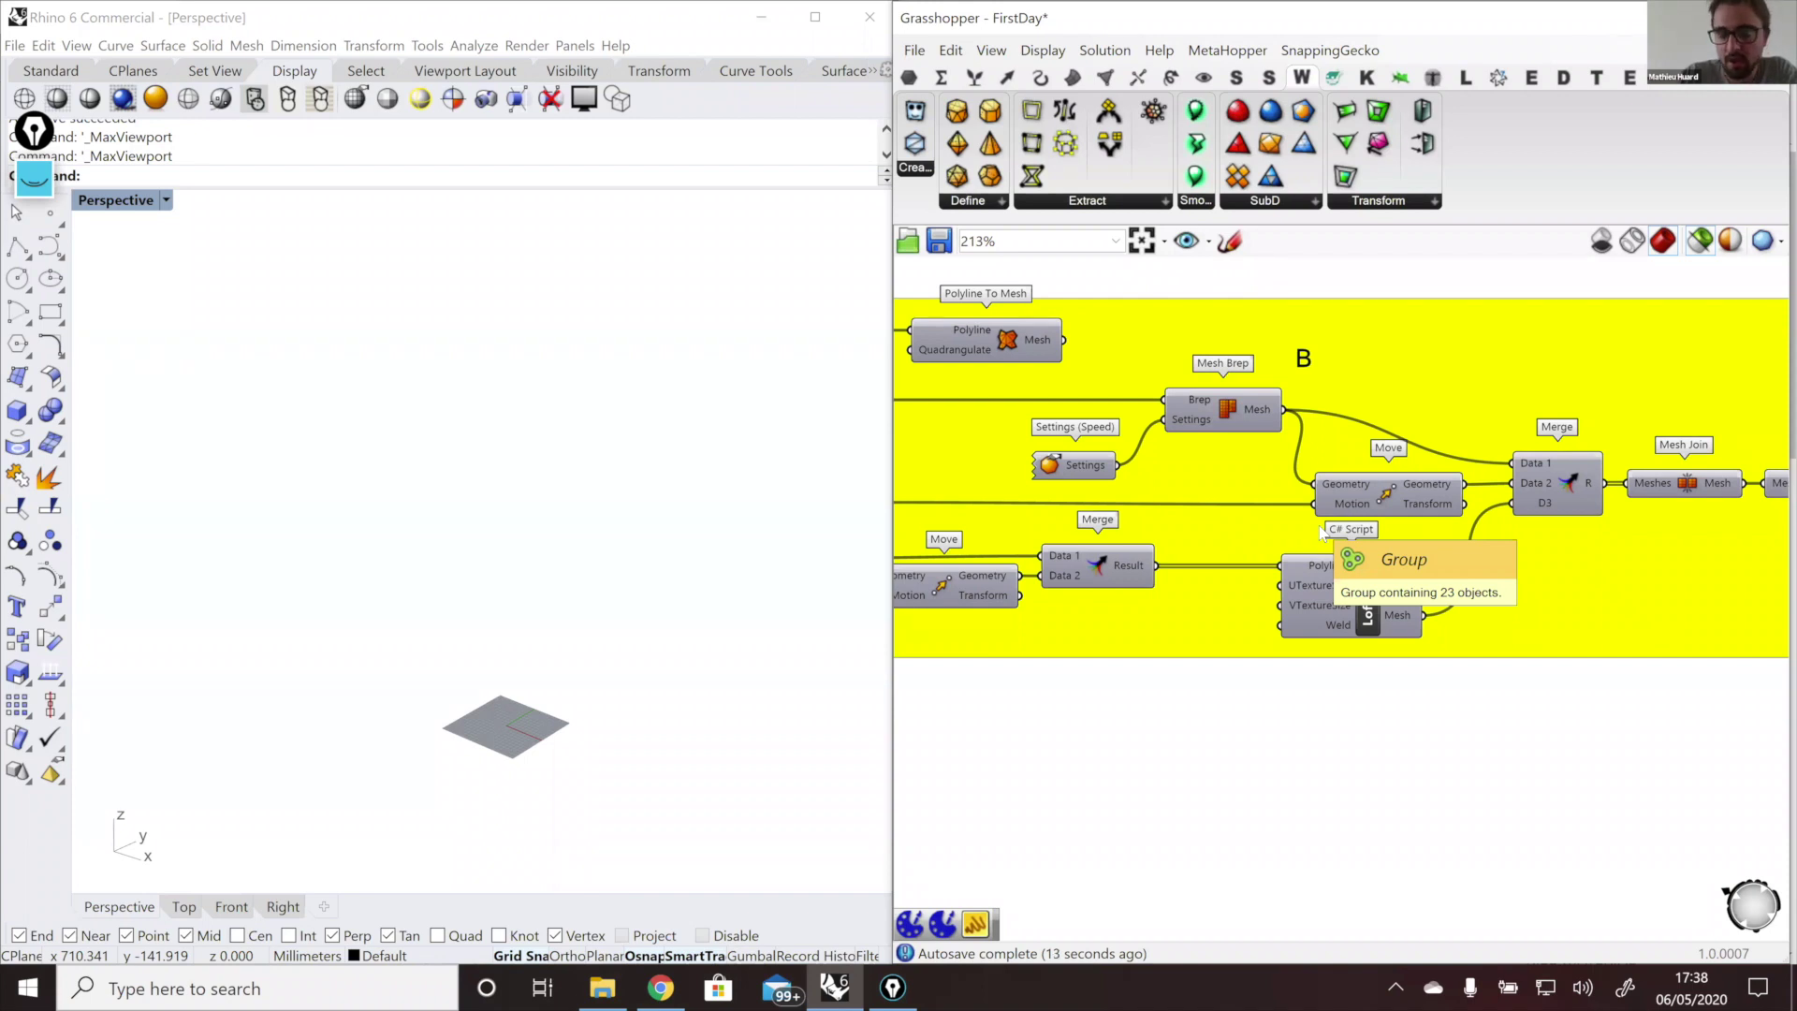
Step: Switch to Chrome, open youtube.com/shapediver in a new tab and copy the channel's web address
{"action": "left_click", "coordinate": [667, 988]}
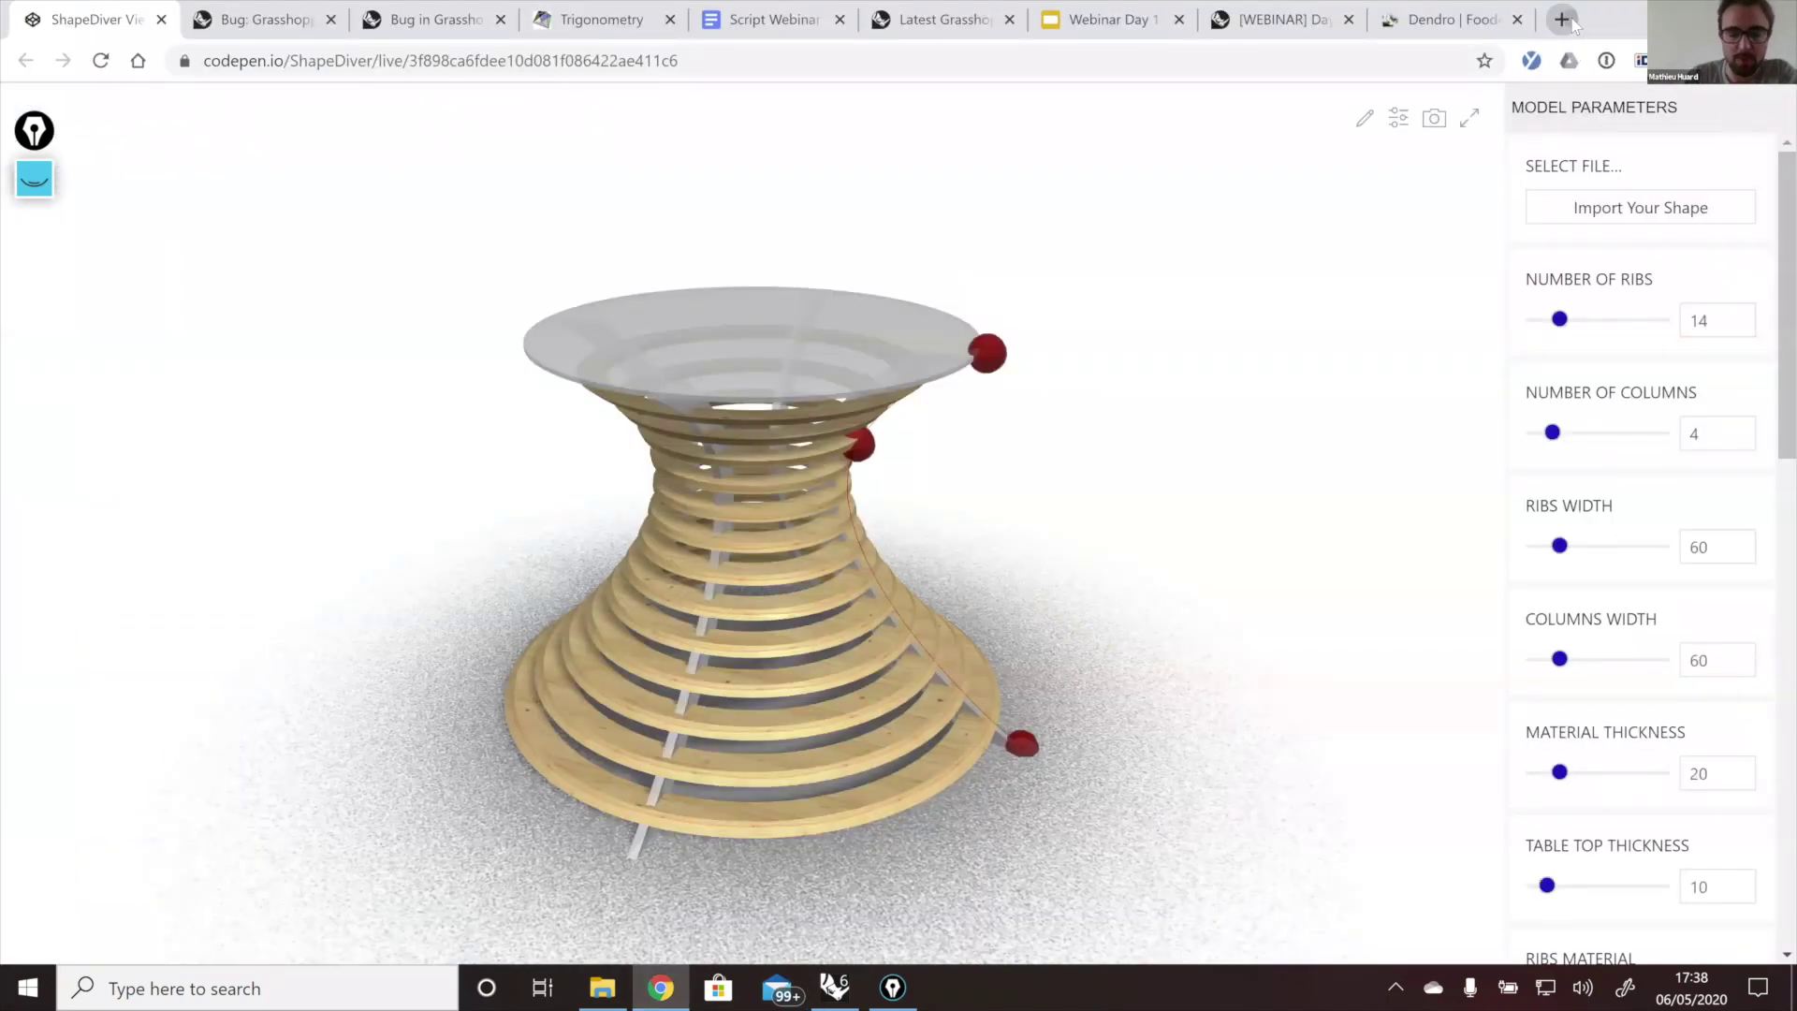
{"action": "left_click", "coordinate": [1562, 19]}
{"action": "type", "text": "youtube"}
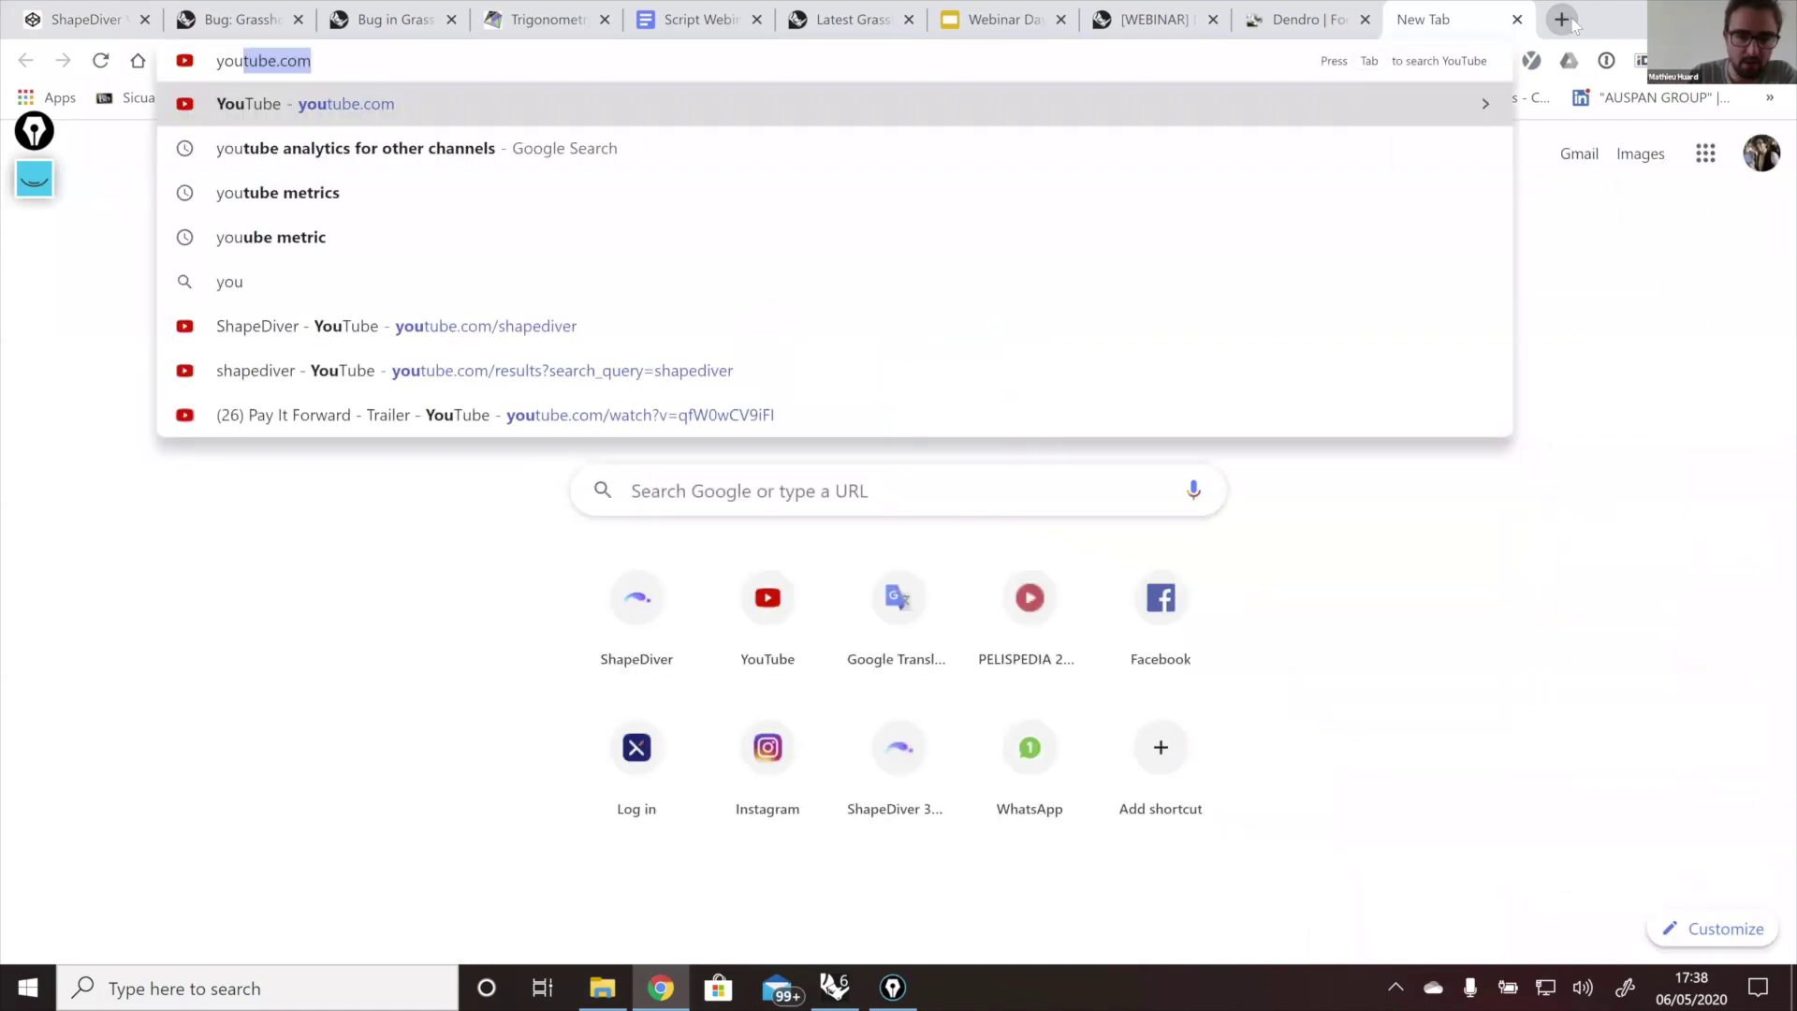
{"action": "type", "text": ".co"}
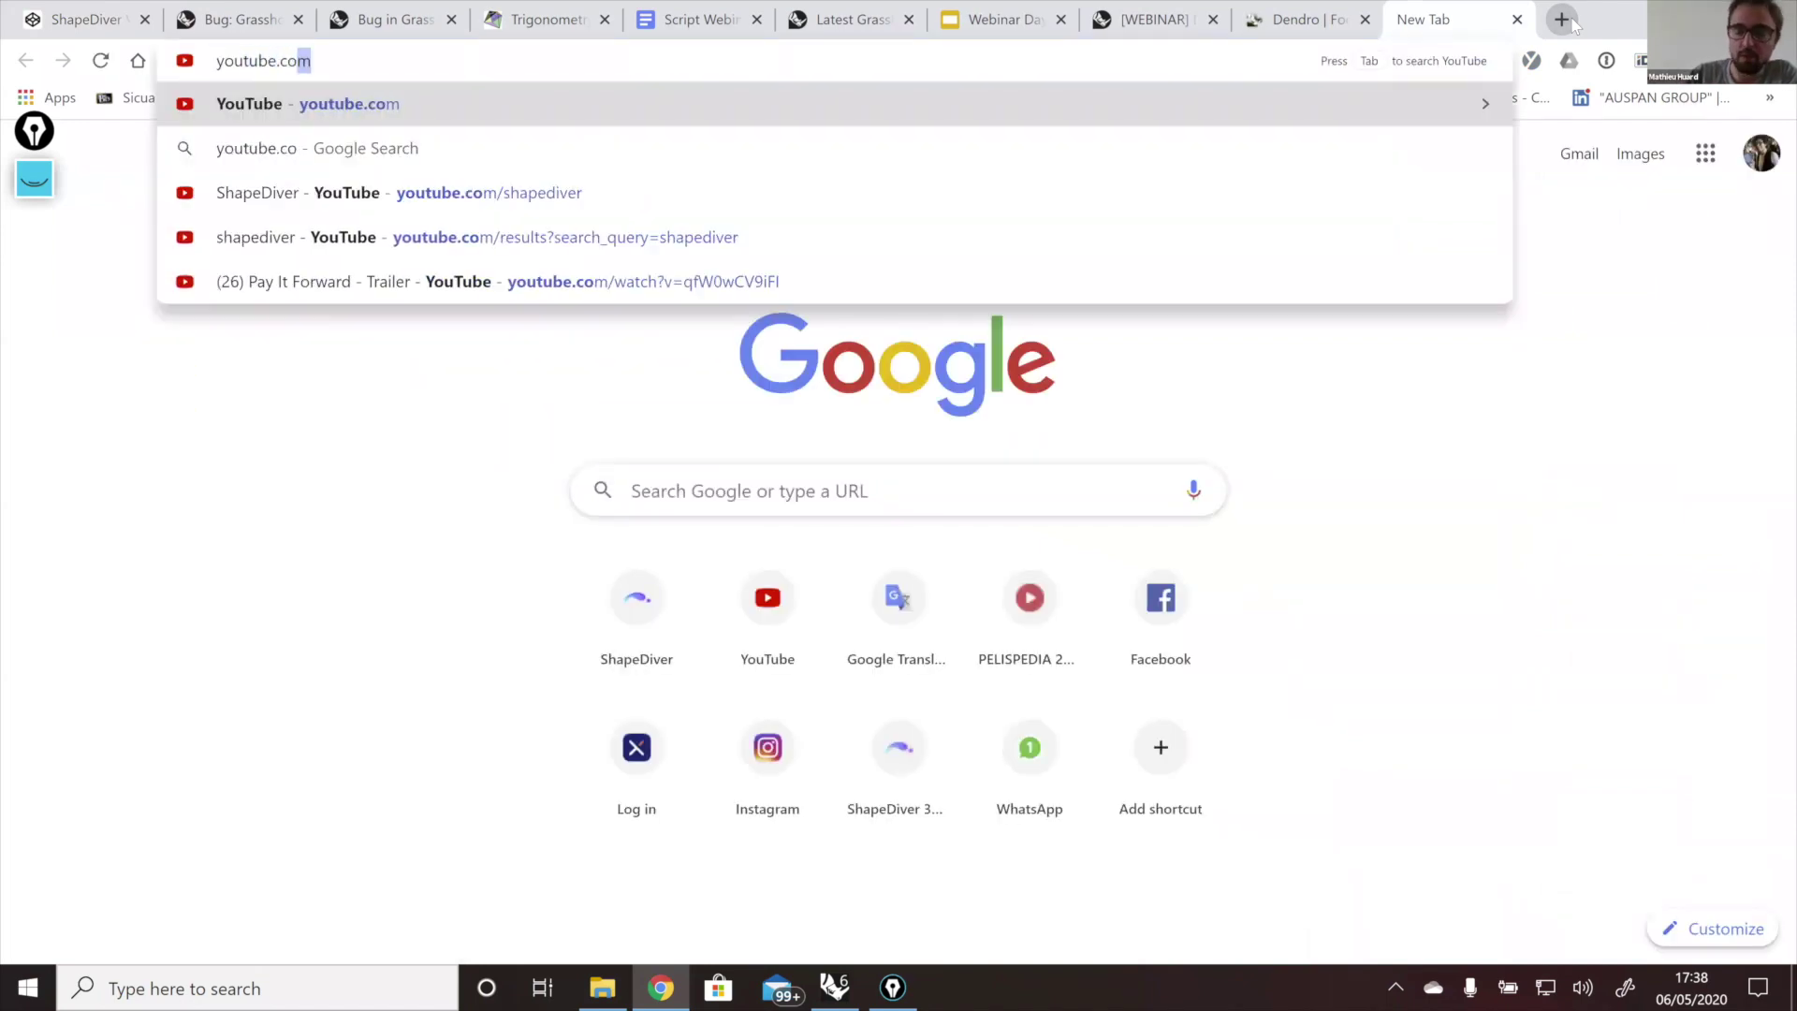
{"action": "type", "text": "m/sha"}
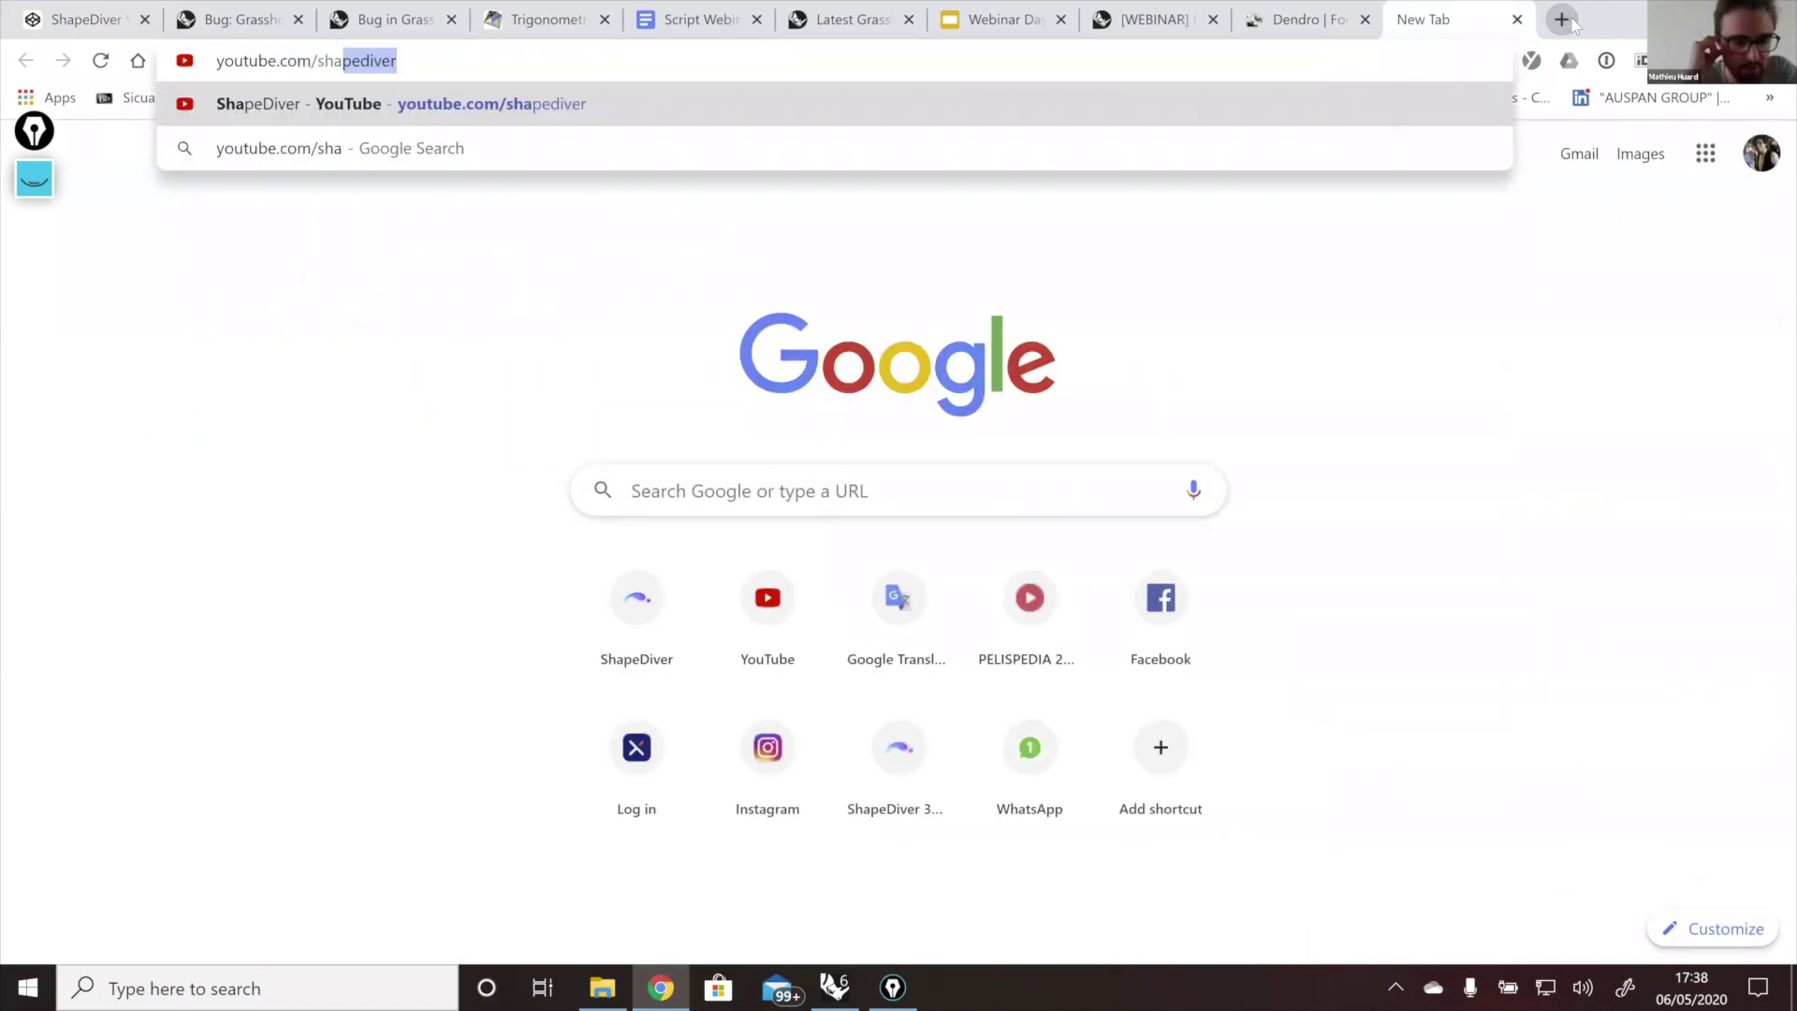
{"action": "key", "text": "Right"}
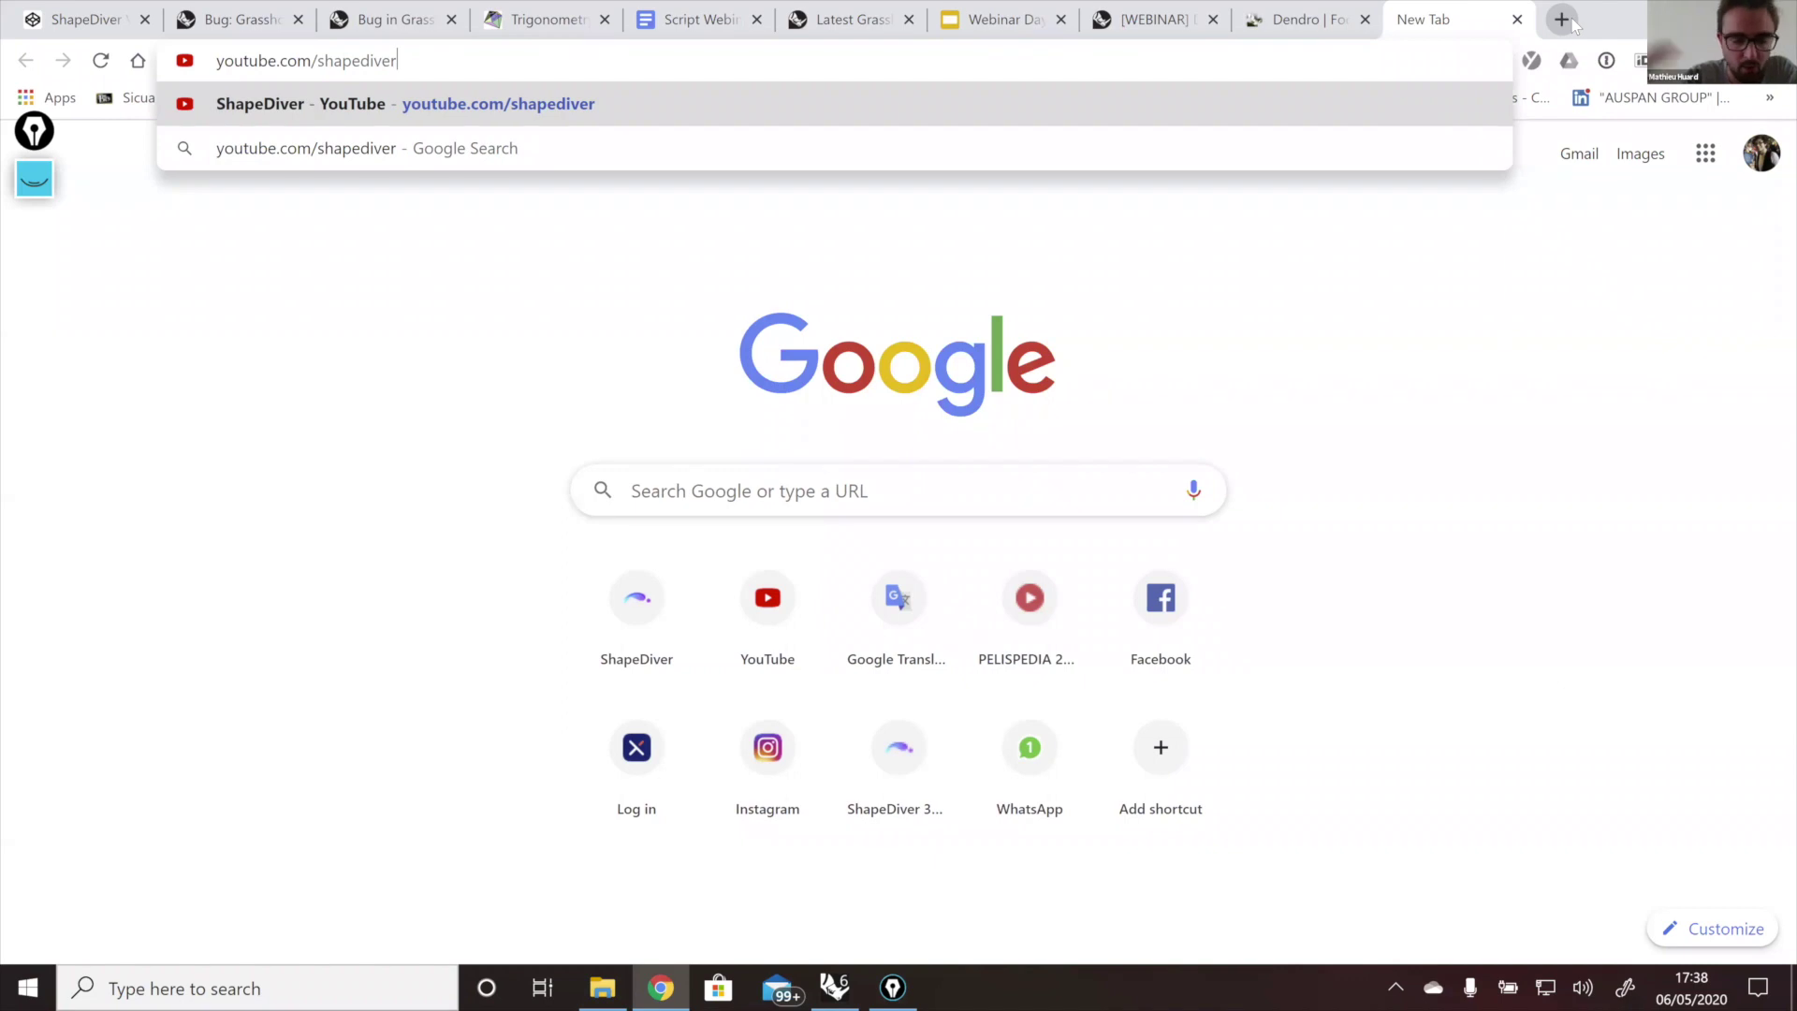
{"action": "key", "text": "Return"}
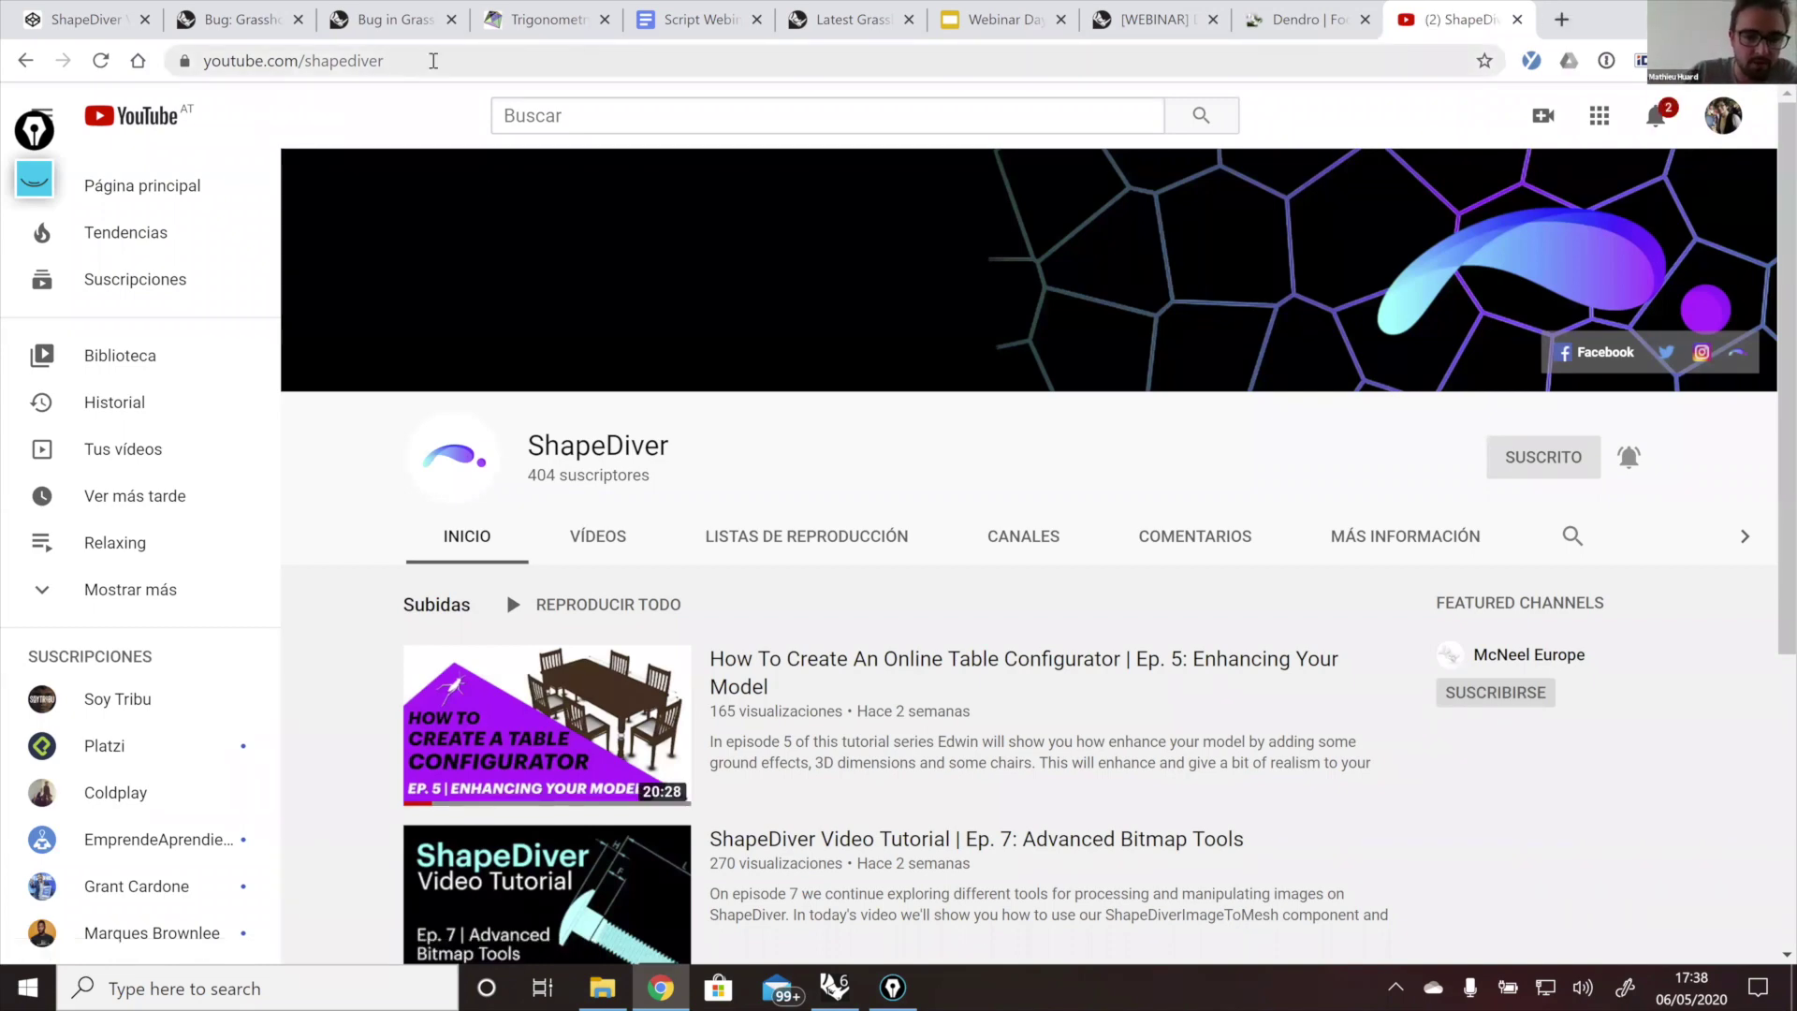
{"action": "left_click", "coordinate": [432, 60]}
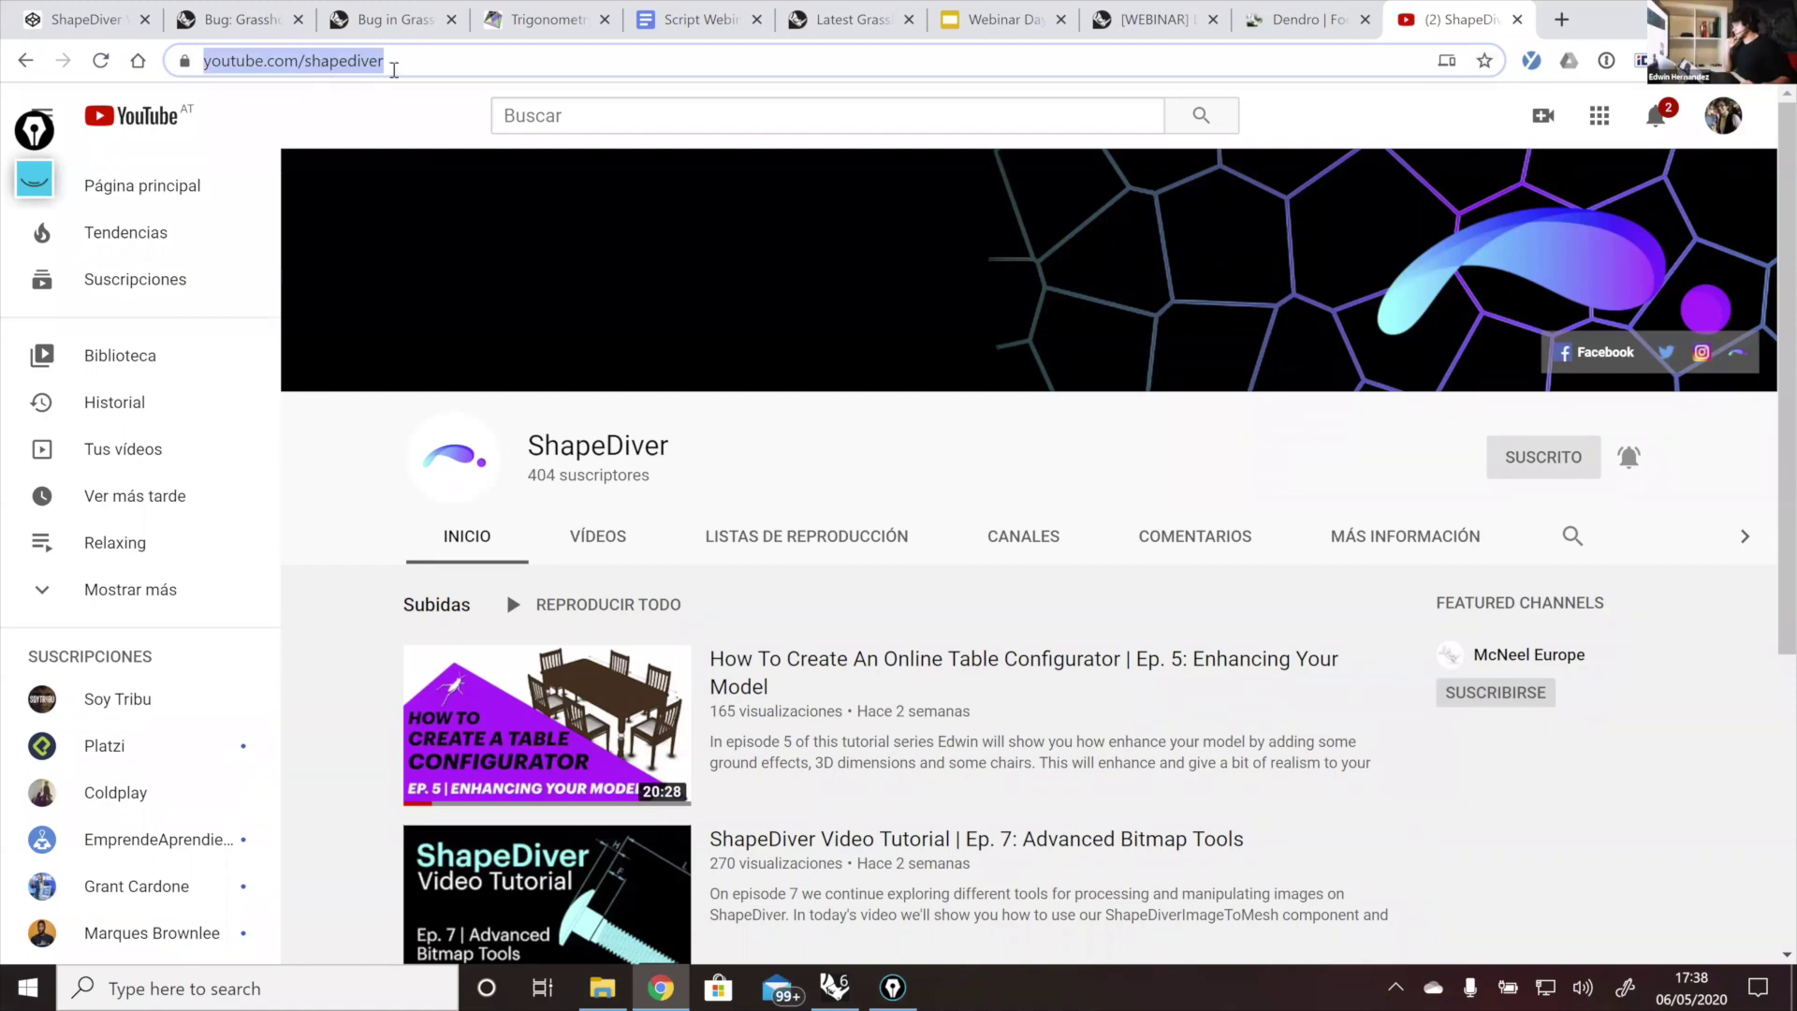
{"action": "key", "text": "ctrl+c"}
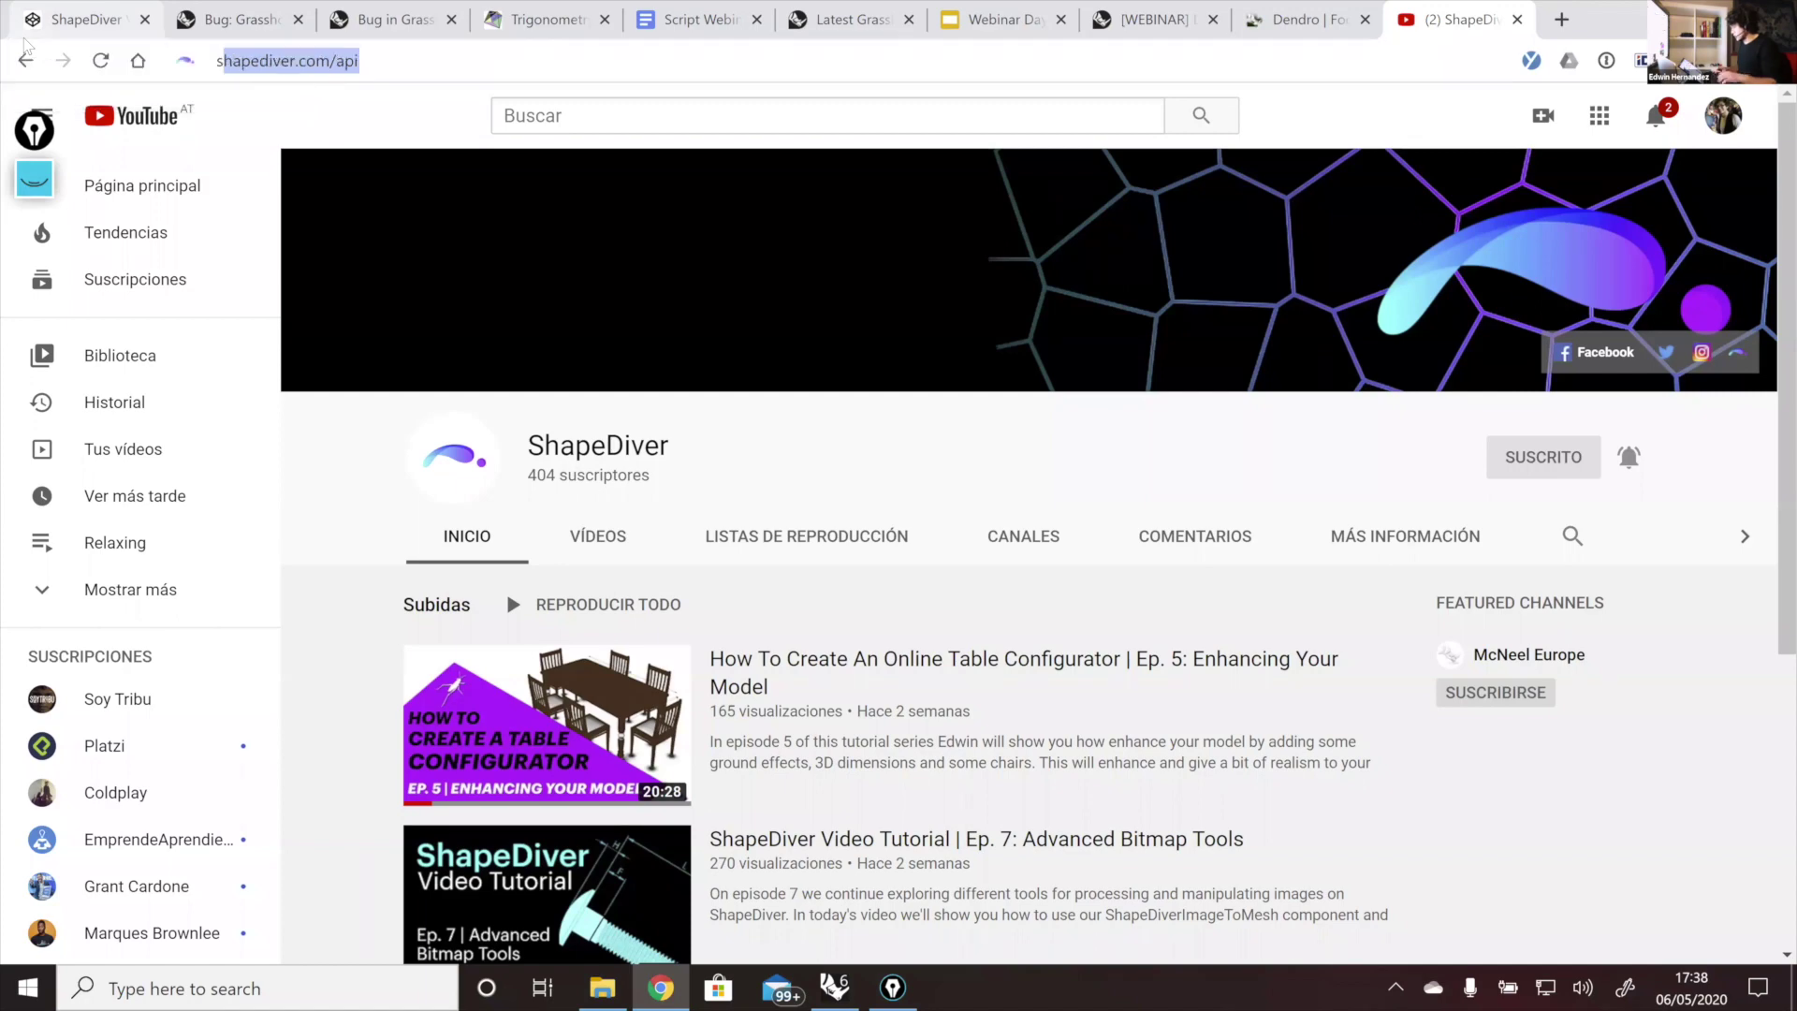
Step: Go to shapediver.com/blog and open the ShapeDiver Basics category
{"action": "type", "text": "shapediver.com/a"}
{"action": "key", "text": "BackSpace"}
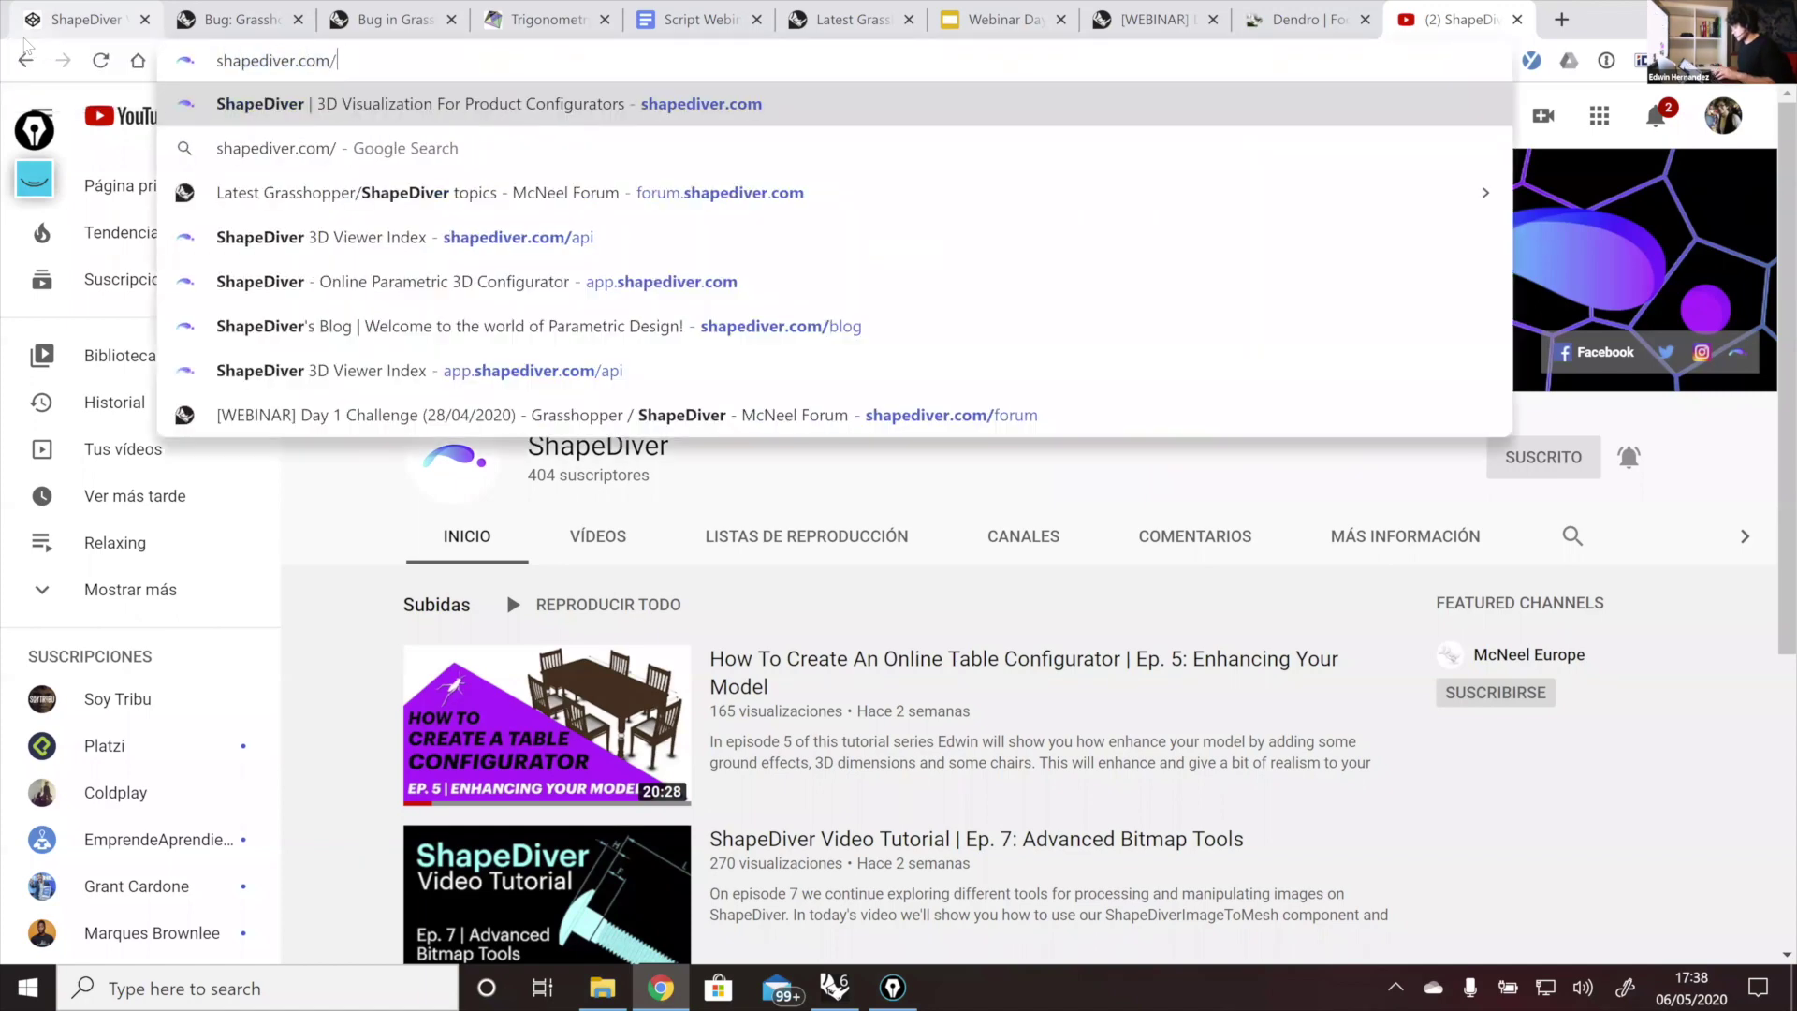
{"action": "type", "text": "blog"}
{"action": "key", "text": "Return"}
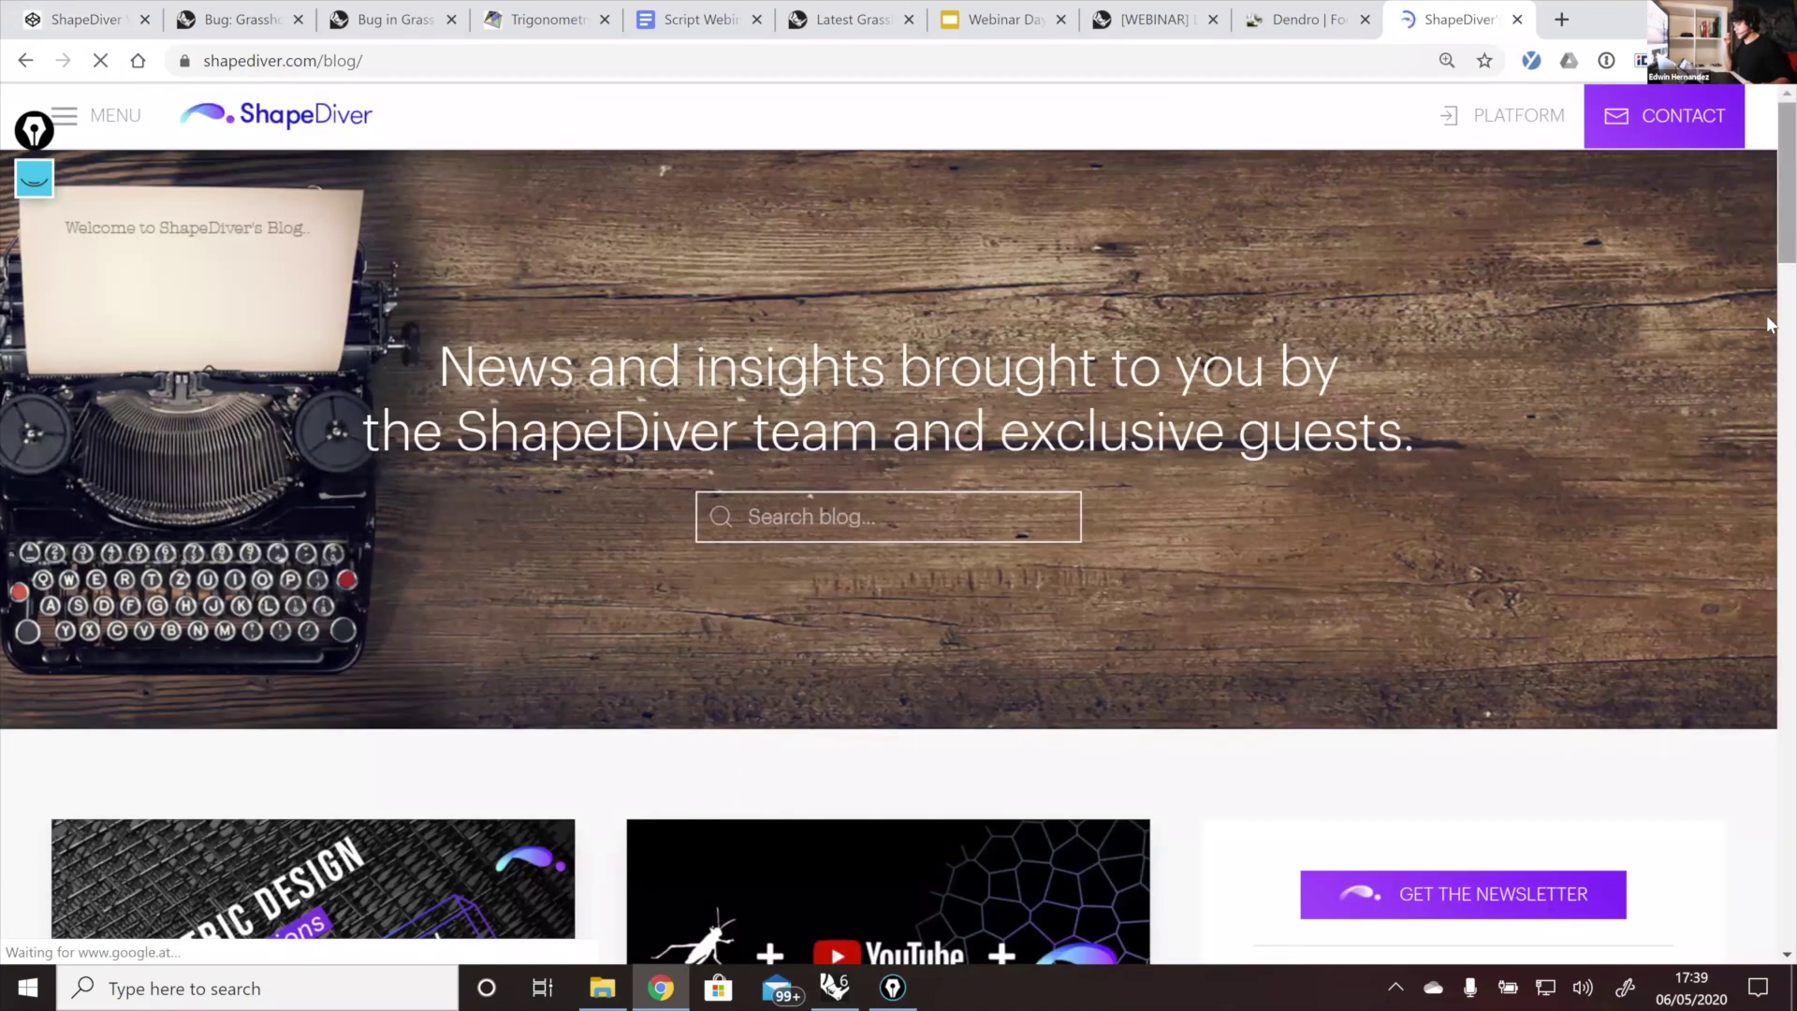
{"action": "scroll", "coordinate": [1771, 411], "scroll_direction": "down", "scroll_amount": 5}
{"action": "scroll", "coordinate": [1771, 602], "scroll_direction": "down", "scroll_amount": 20}
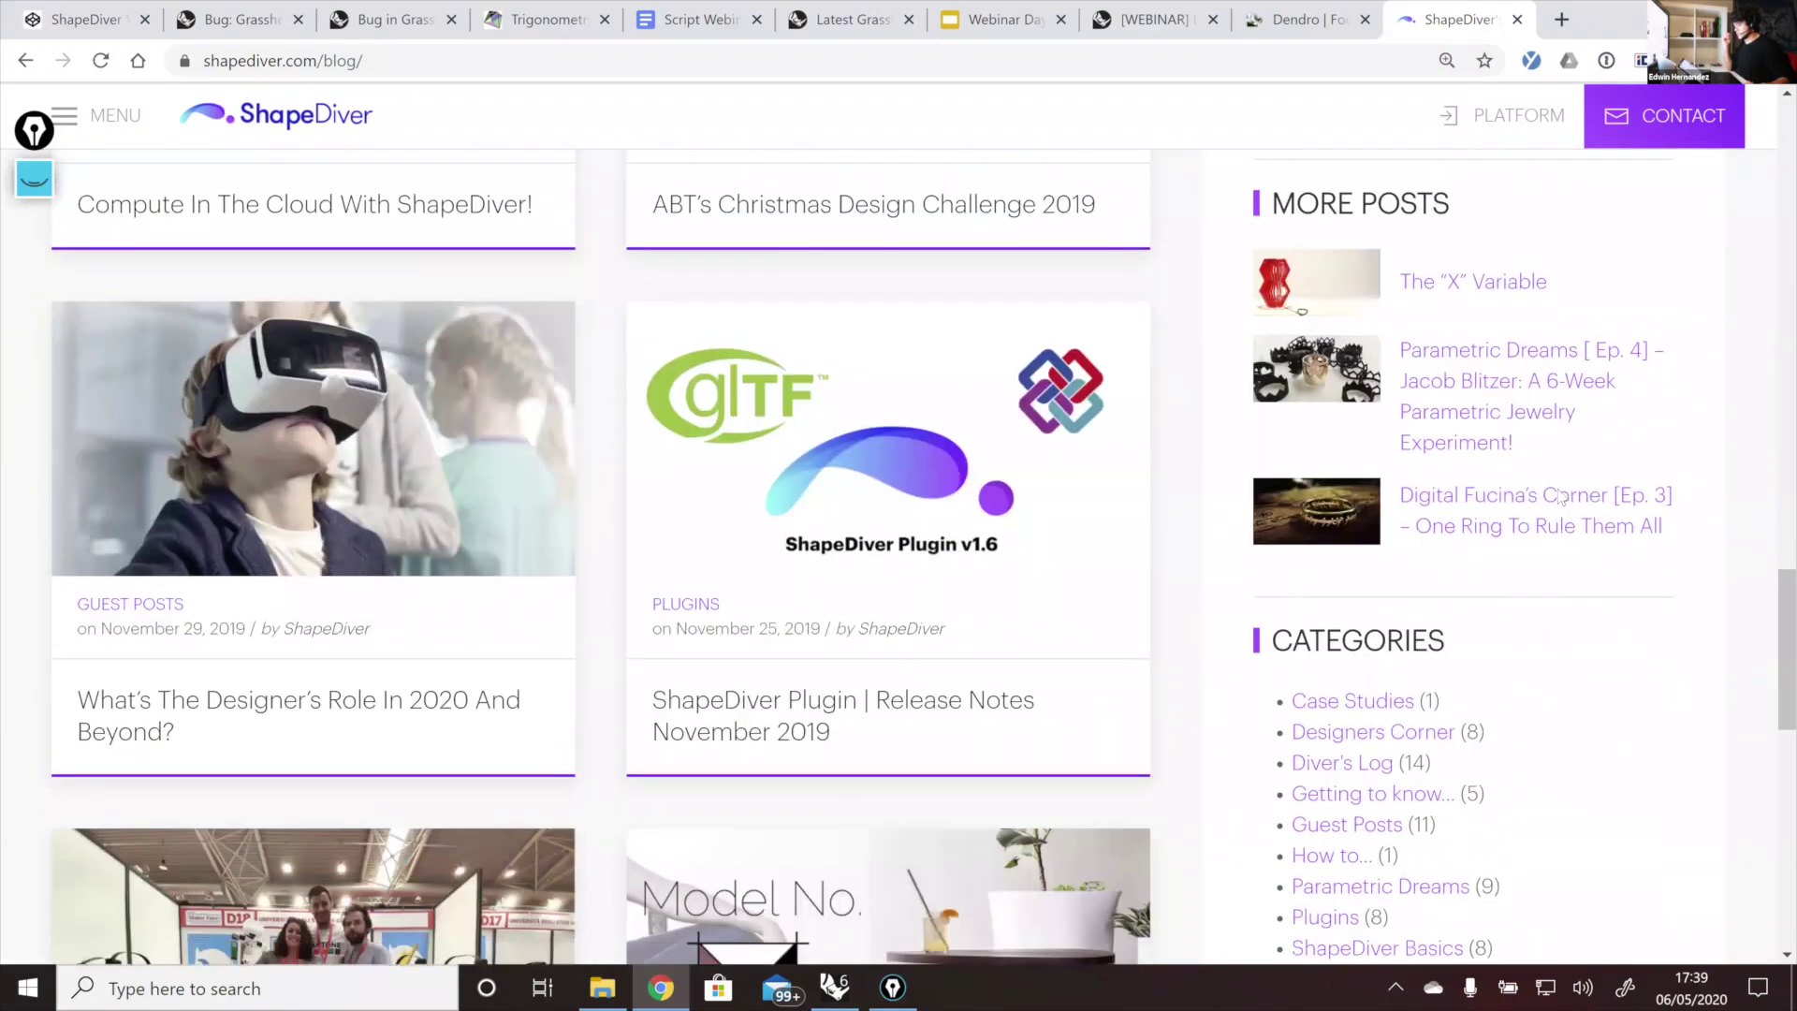
{"action": "scroll", "coordinate": [1560, 496], "scroll_direction": "down", "scroll_amount": 1}
{"action": "scroll", "coordinate": [1384, 674], "scroll_direction": "down", "scroll_amount": 2}
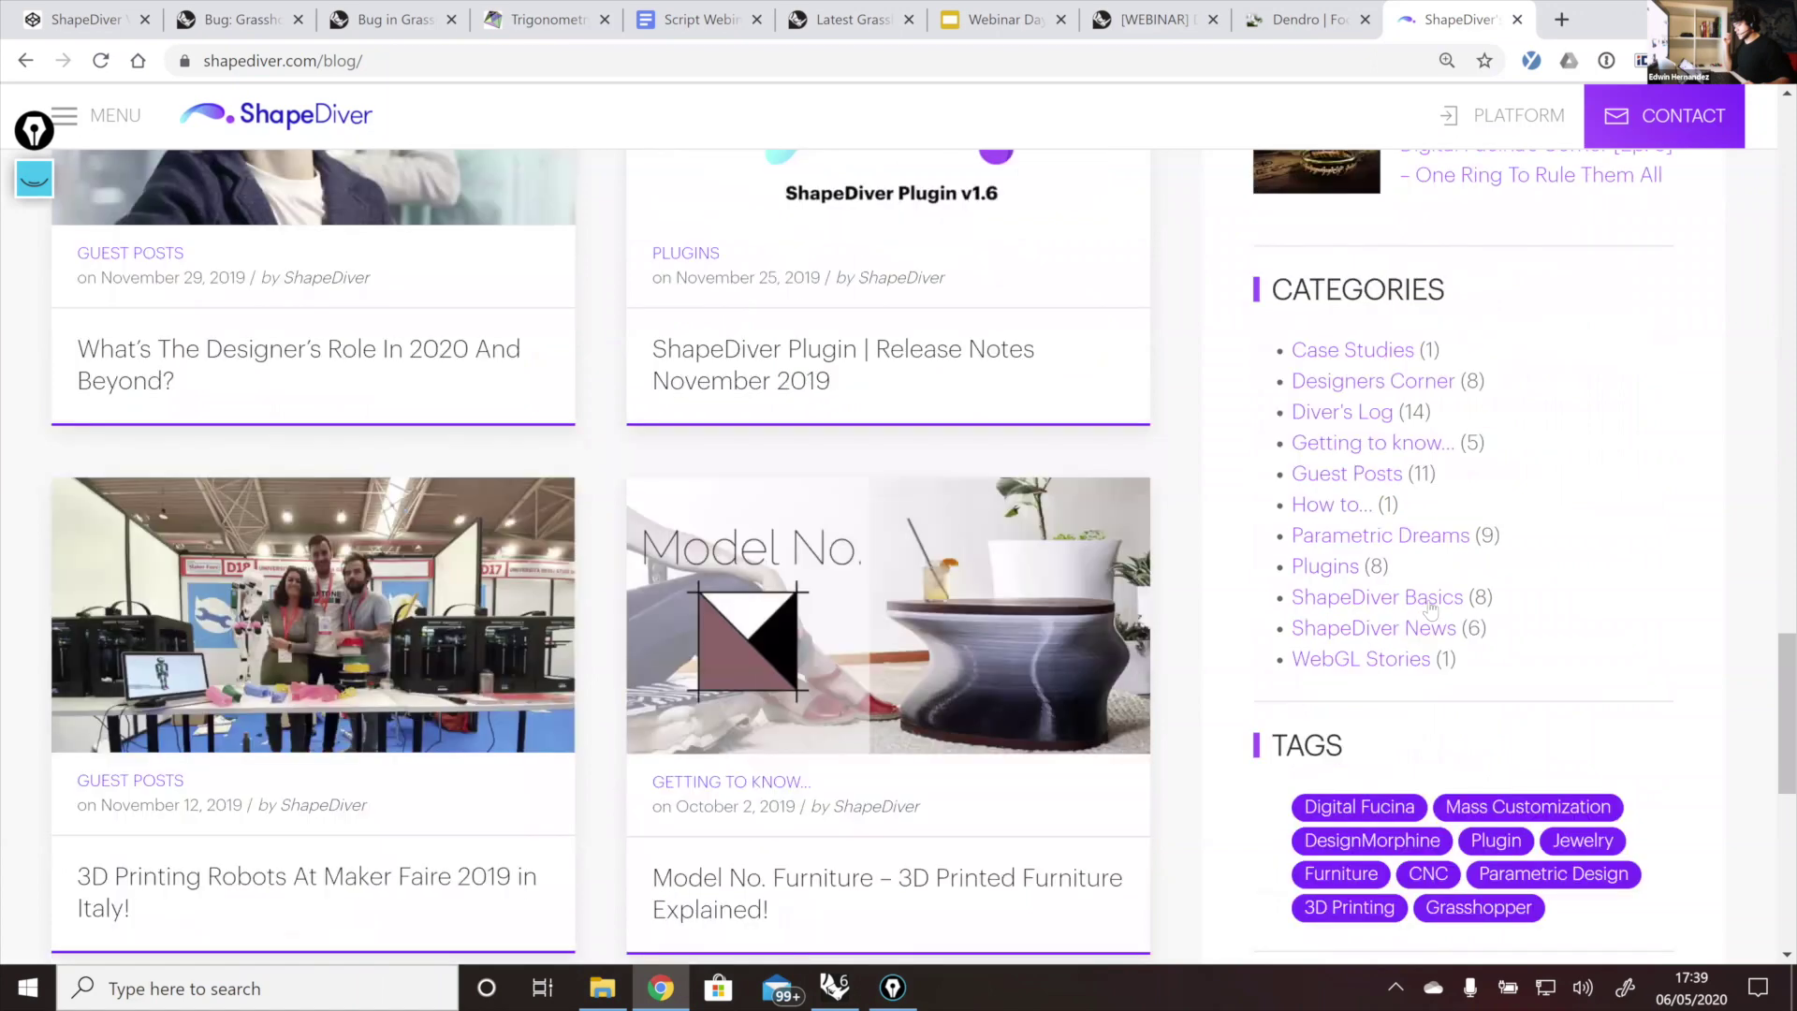
{"action": "left_click", "coordinate": [1430, 604]}
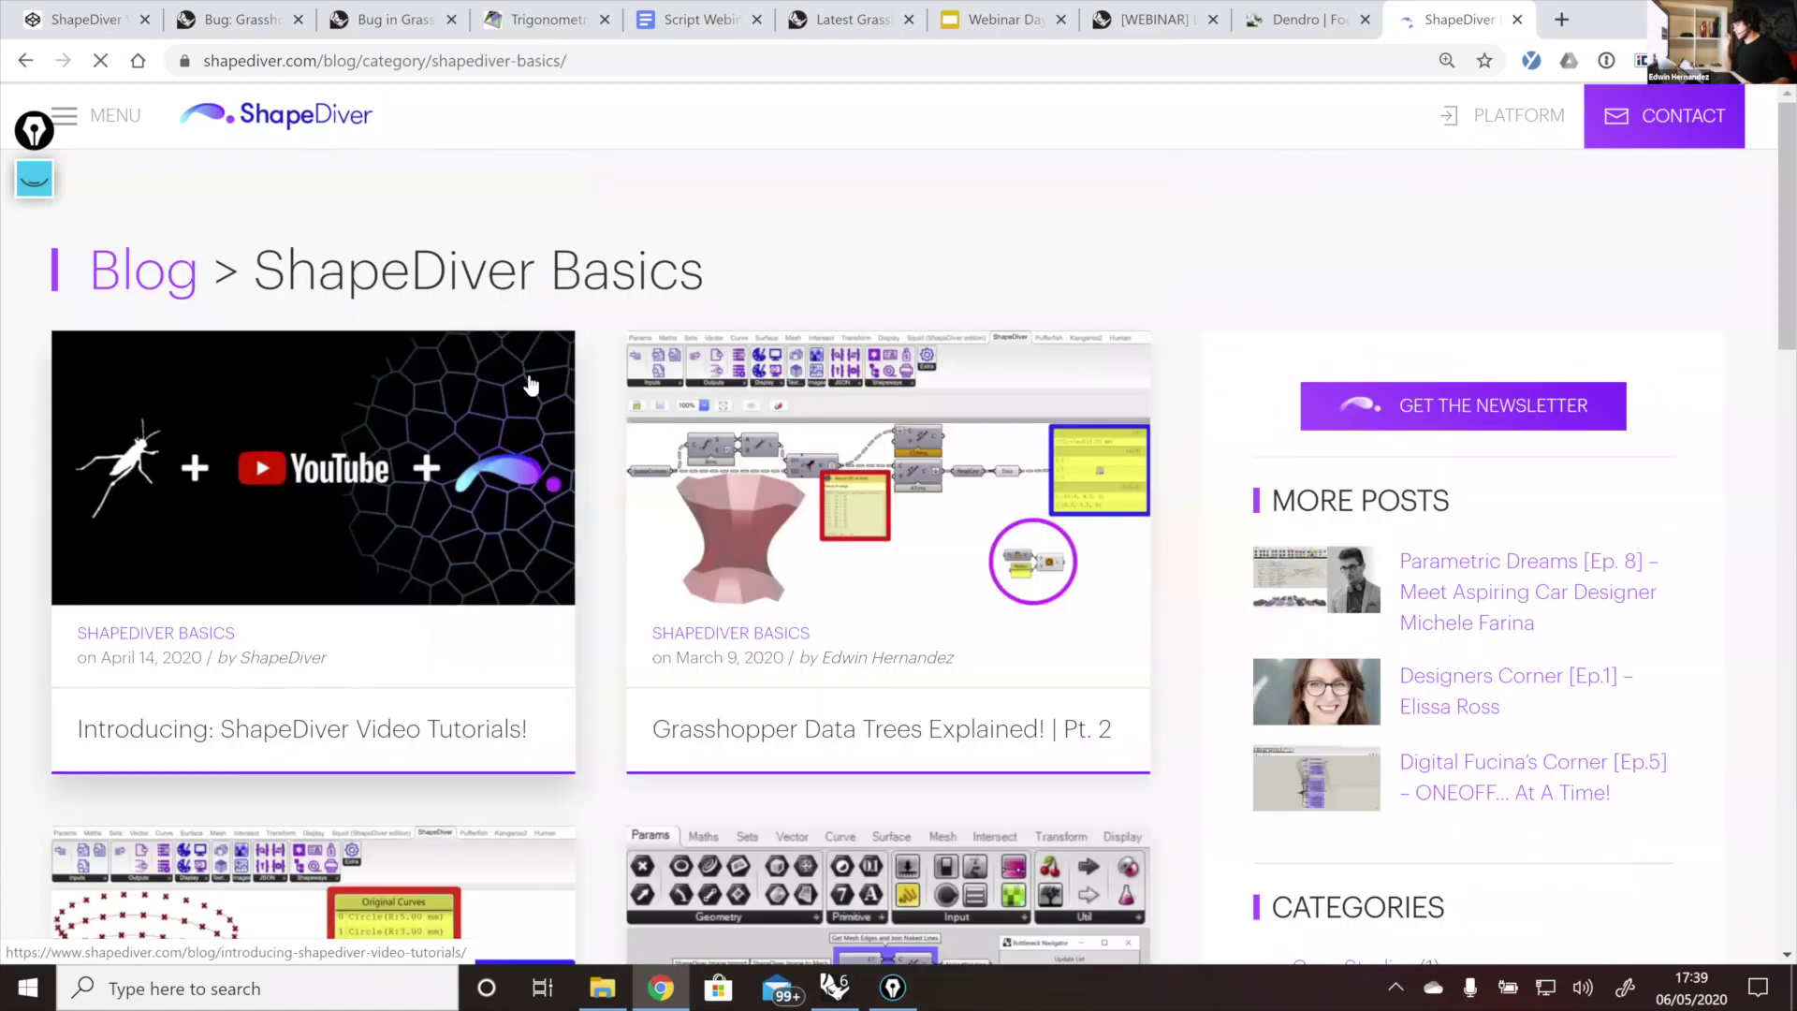
Step: Look through the ShapeDiver Basics articles, from the Data Trees posts down to Texture Mapping Explained
{"action": "scroll", "coordinate": [528, 375], "scroll_direction": "down", "scroll_amount": 1}
{"action": "scroll", "coordinate": [530, 380], "scroll_direction": "down", "scroll_amount": 7}
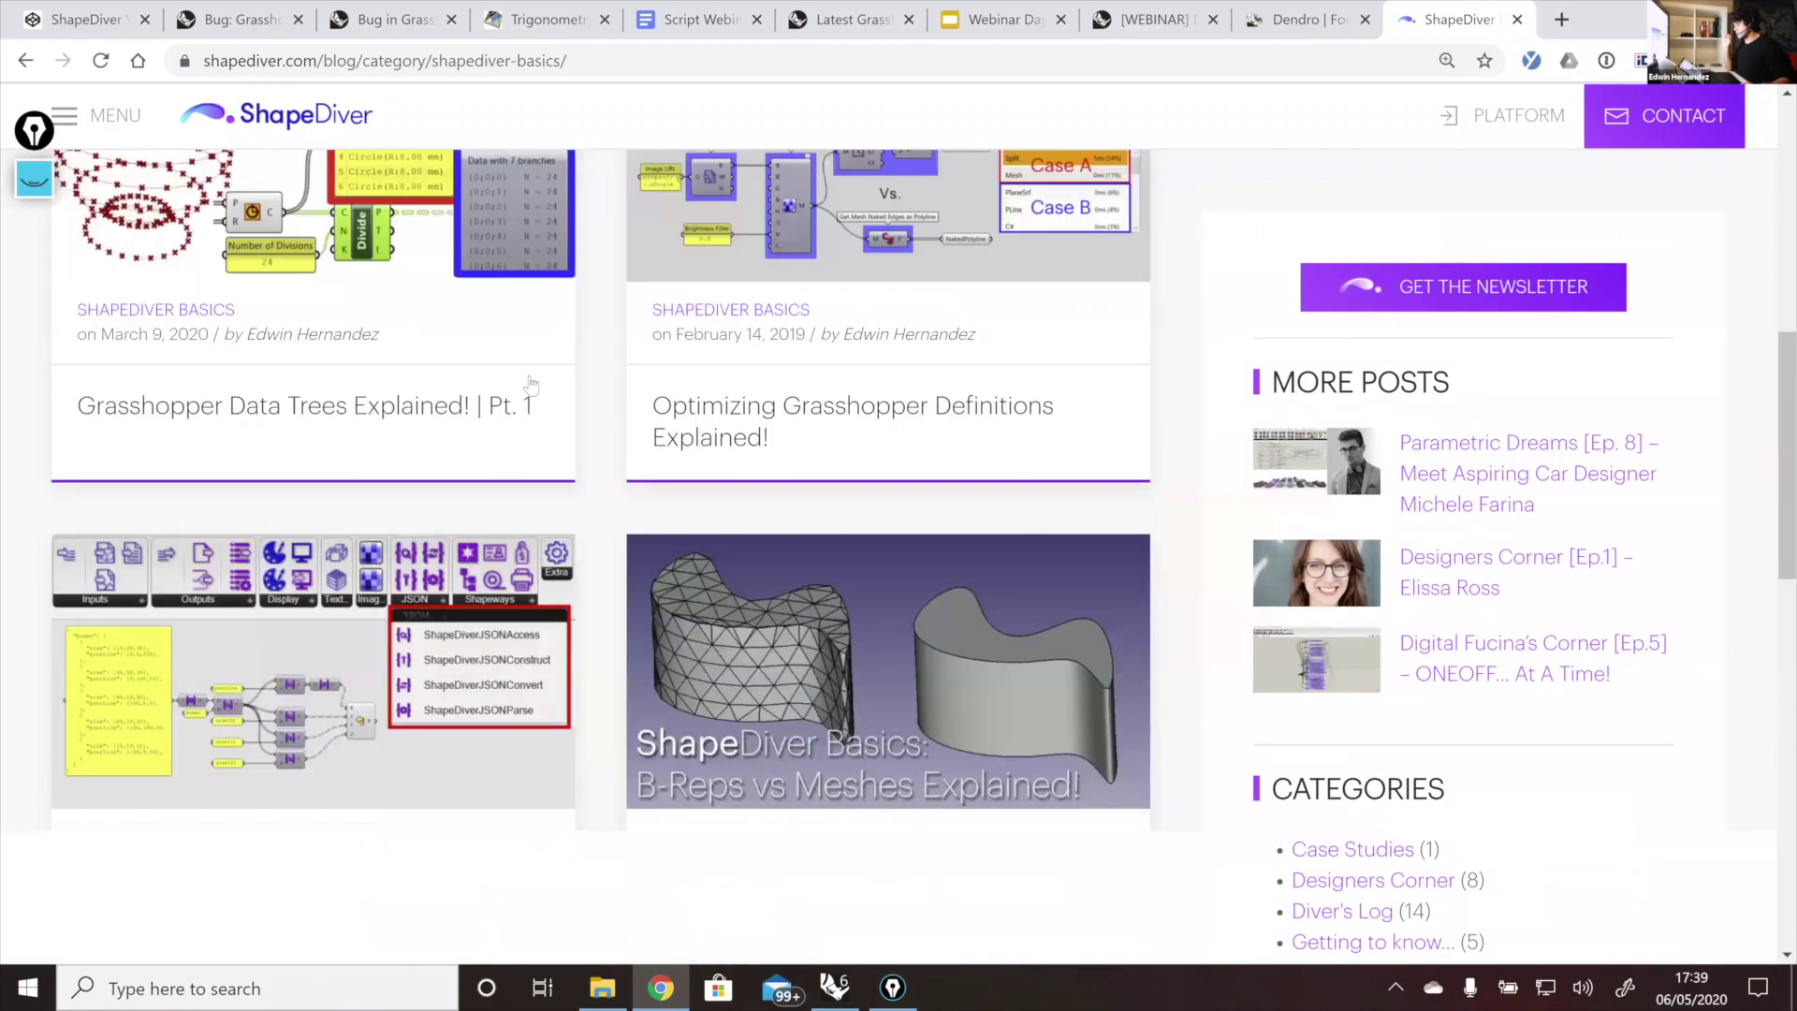
{"action": "scroll", "coordinate": [529, 380], "scroll_direction": "down", "scroll_amount": 2}
{"action": "scroll", "coordinate": [529, 380], "scroll_direction": "down", "scroll_amount": 1}
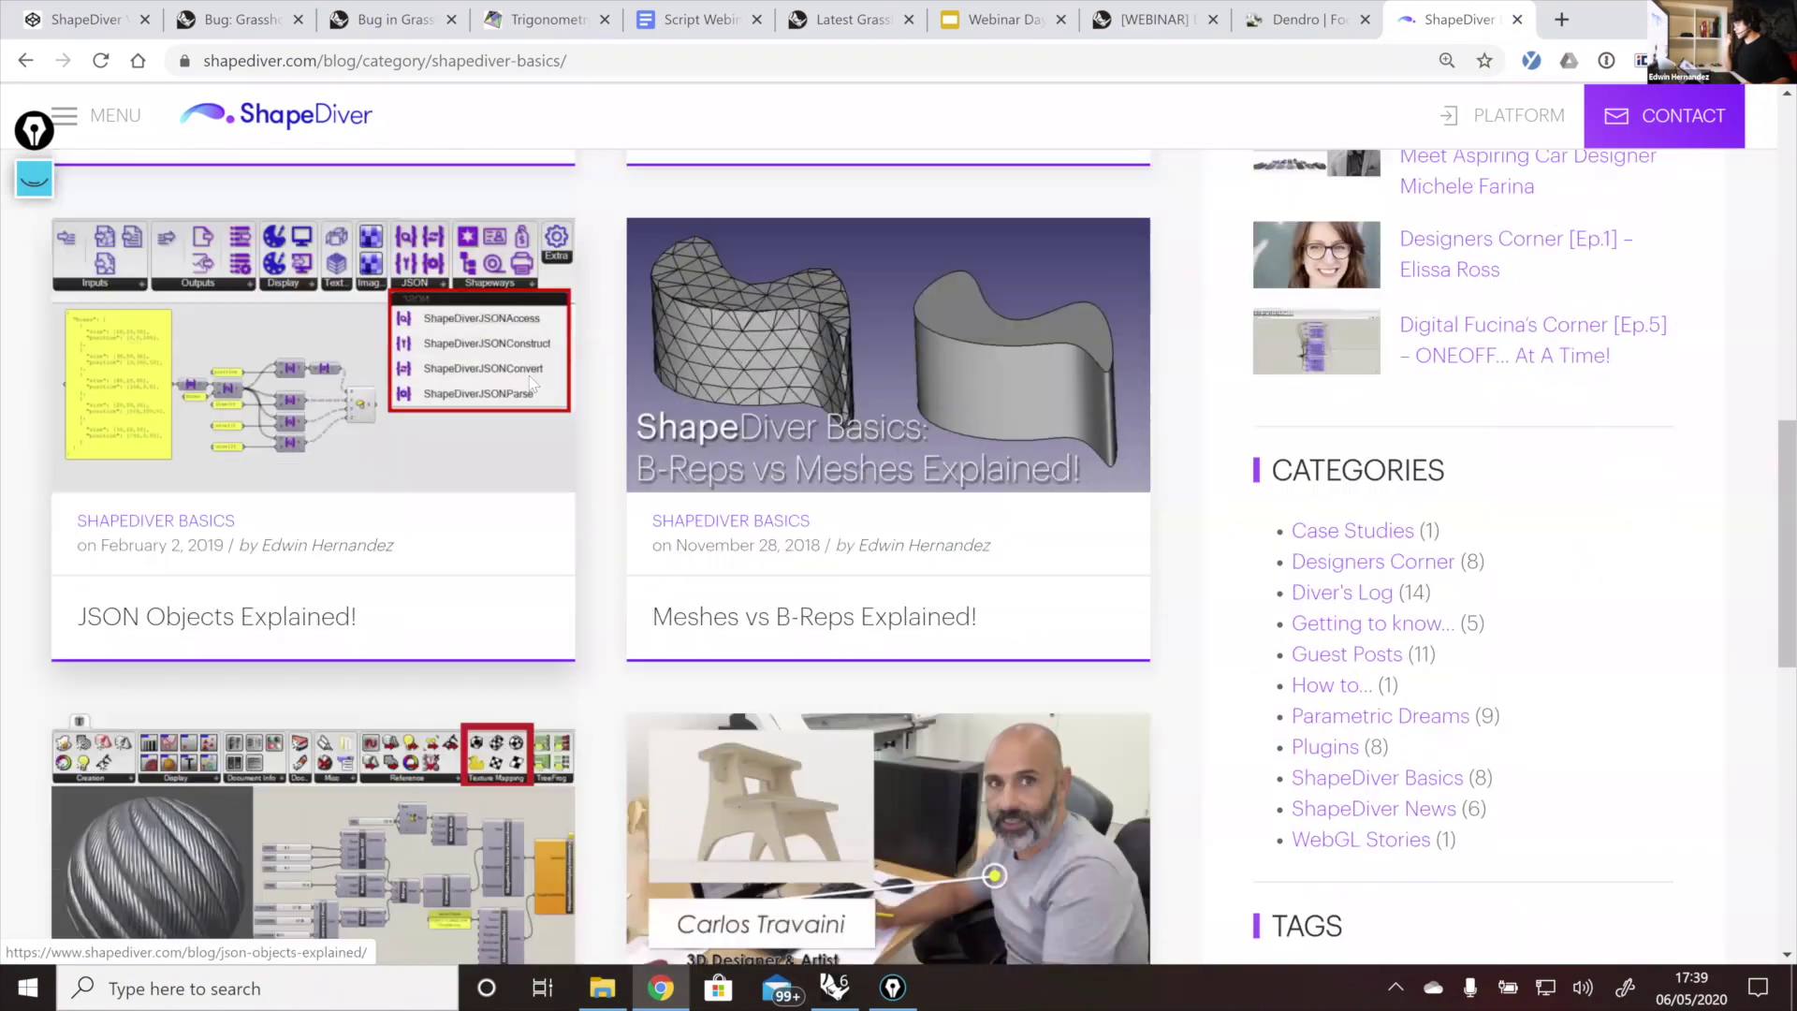
{"action": "scroll", "coordinate": [530, 380], "scroll_direction": "down", "scroll_amount": 4}
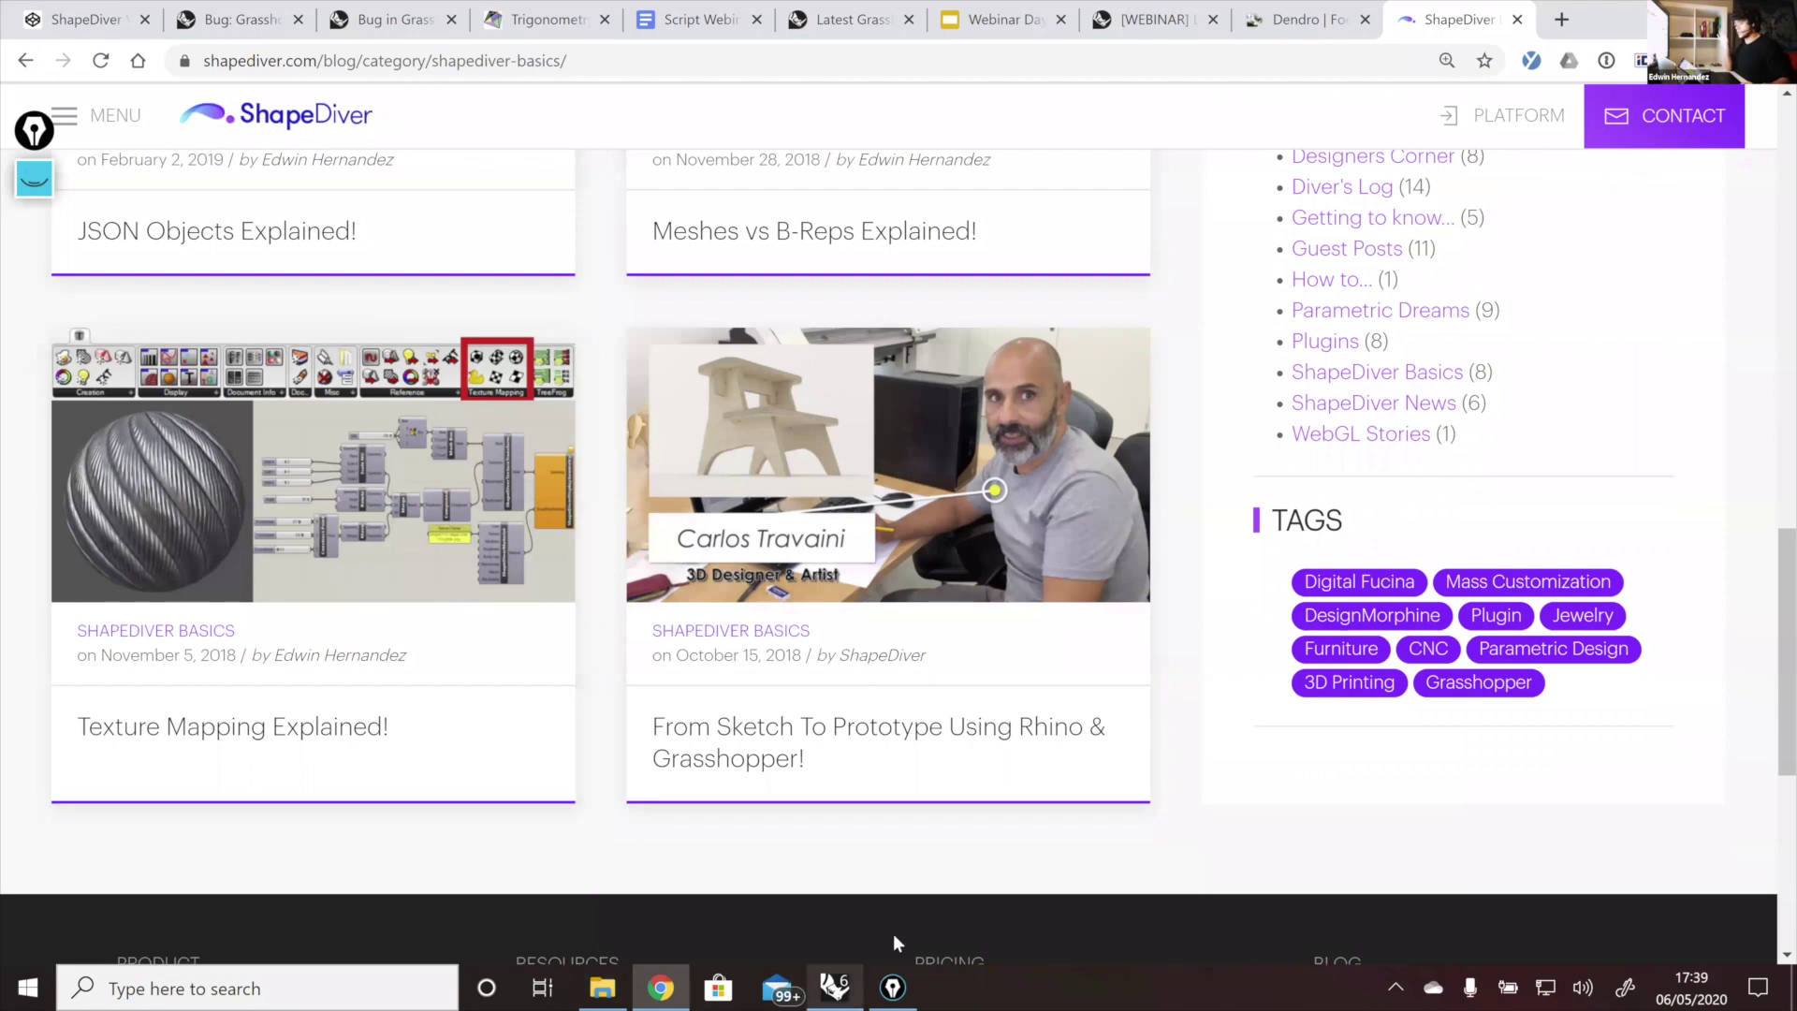
Step: Switch back to Grasshopper, review the texture mapping components and select the LoftMesh C# script in group B
{"action": "left_click", "coordinate": [834, 987]}
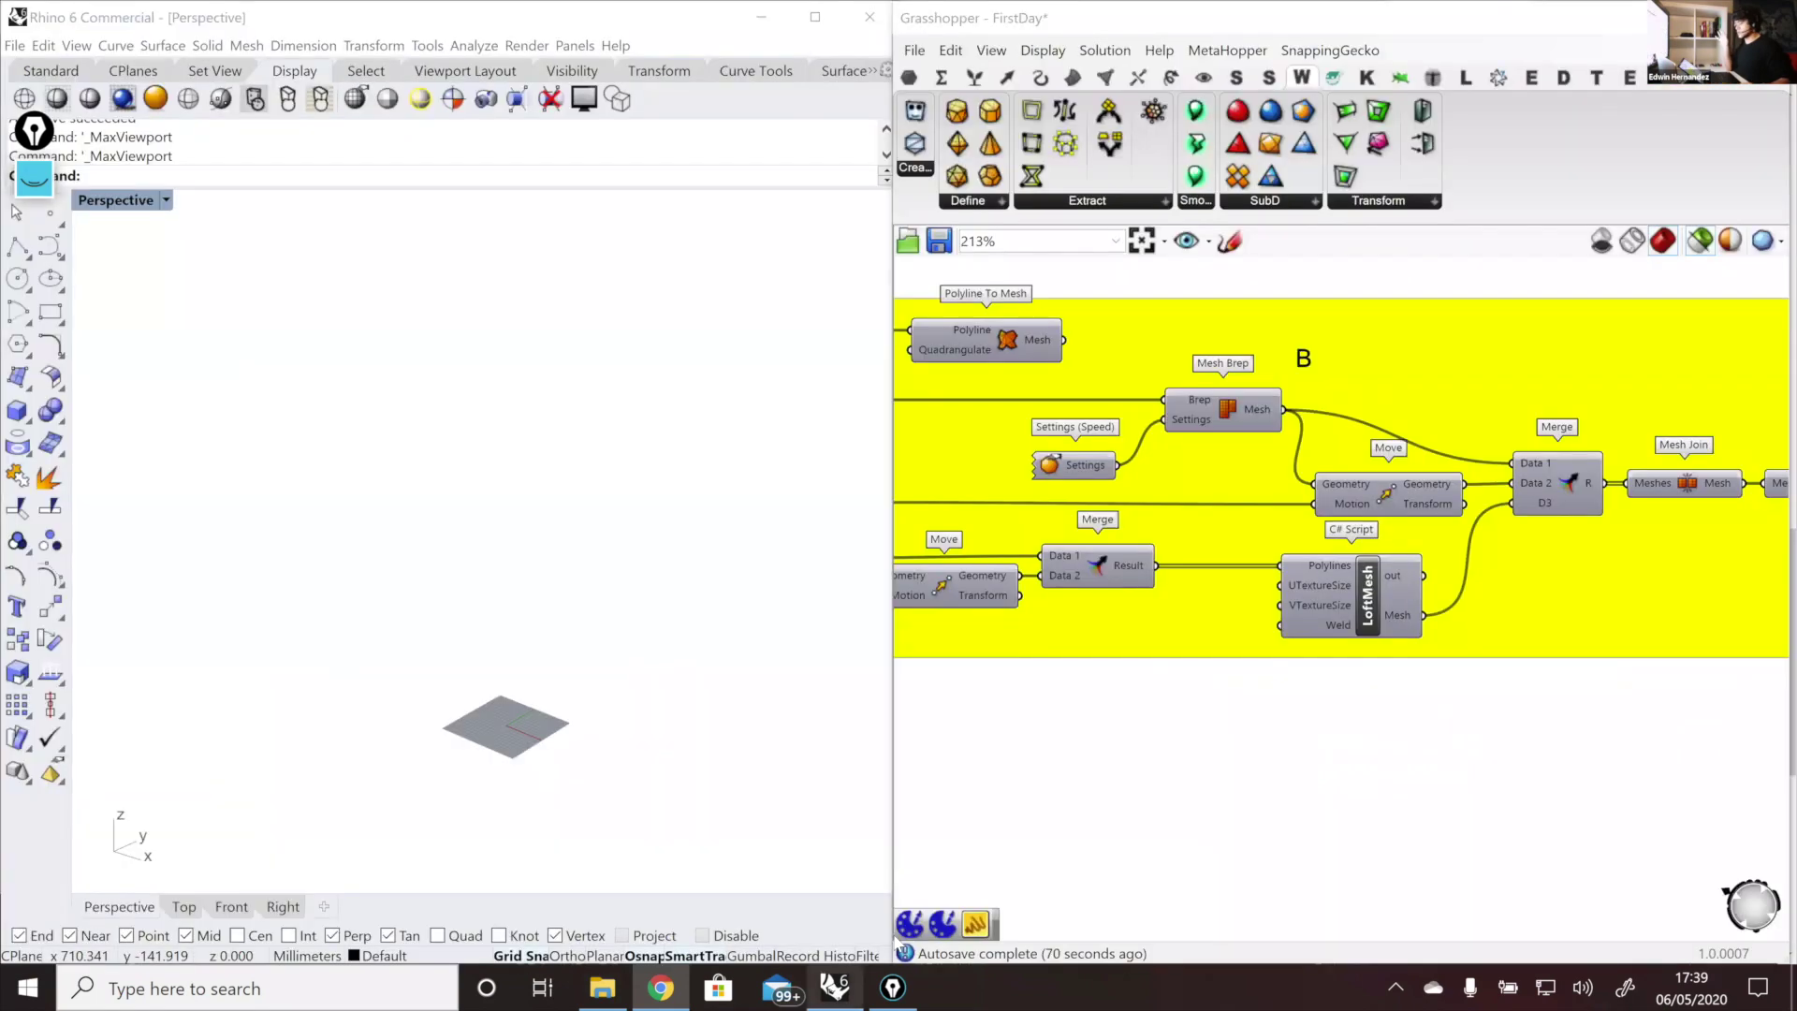
{"action": "left_click", "coordinate": [1433, 78]}
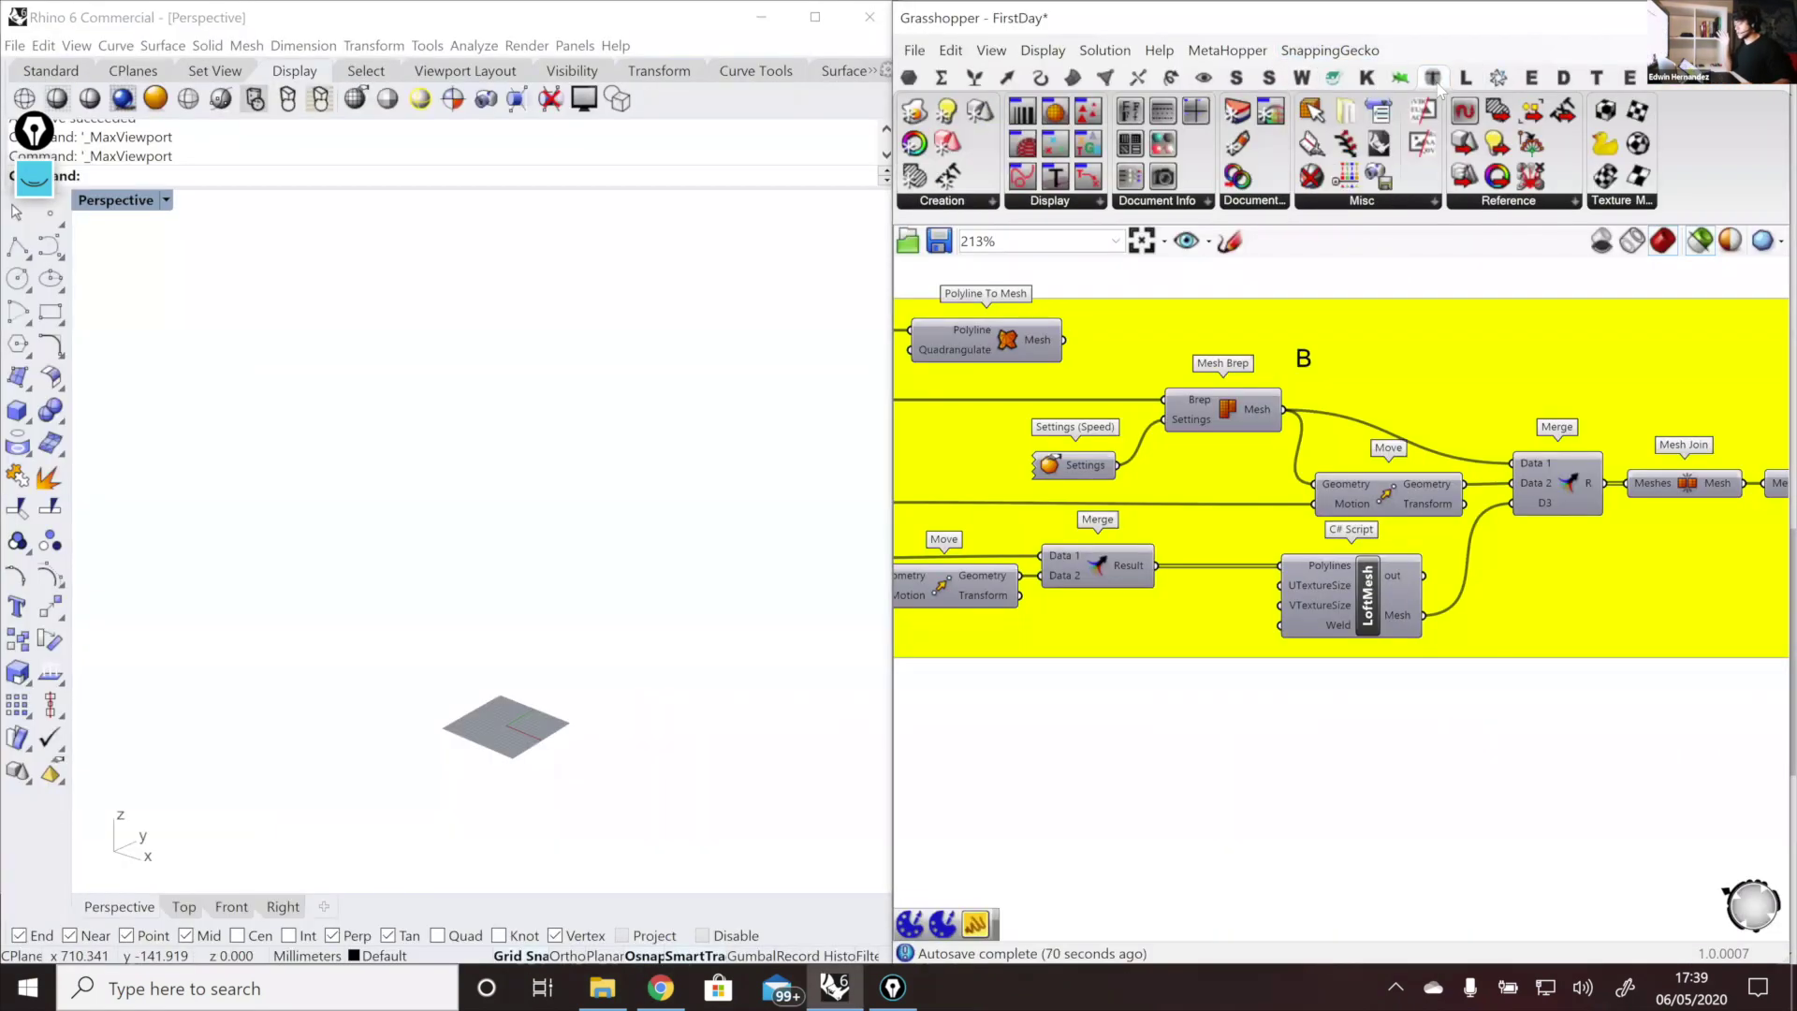
{"action": "left_click", "coordinate": [1620, 203]}
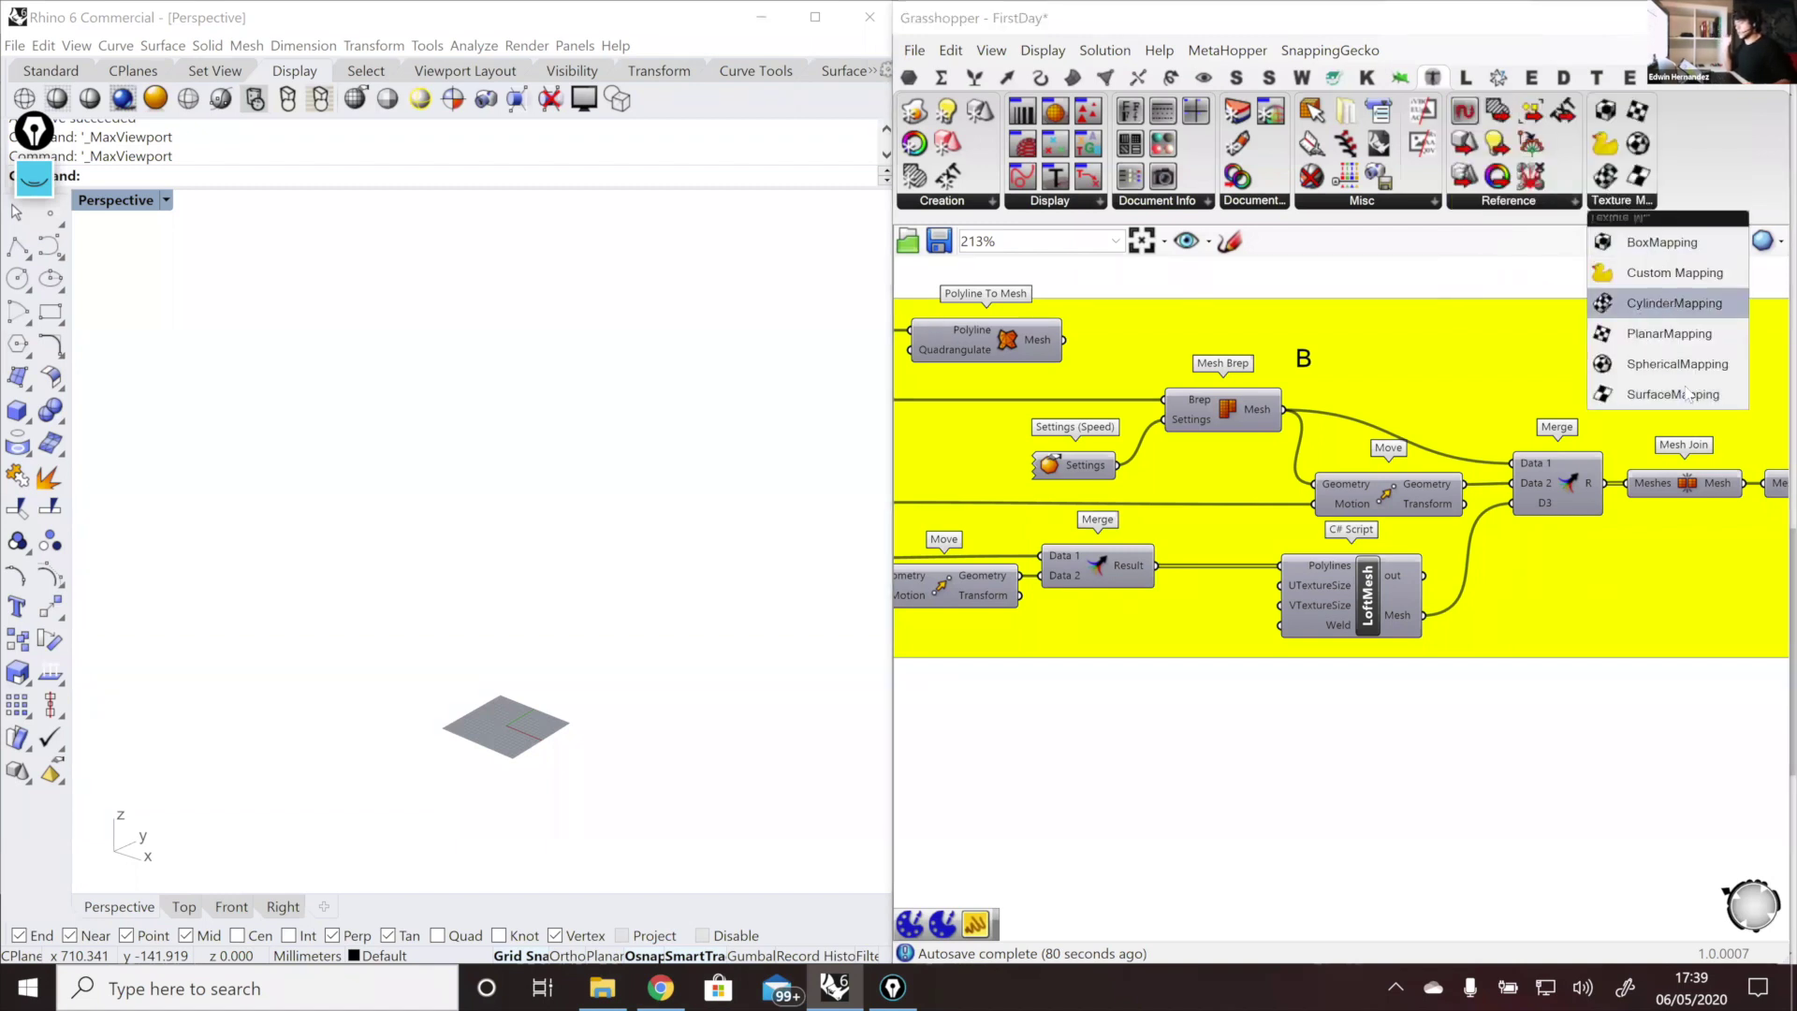
{"action": "left_click", "coordinate": [1329, 599]}
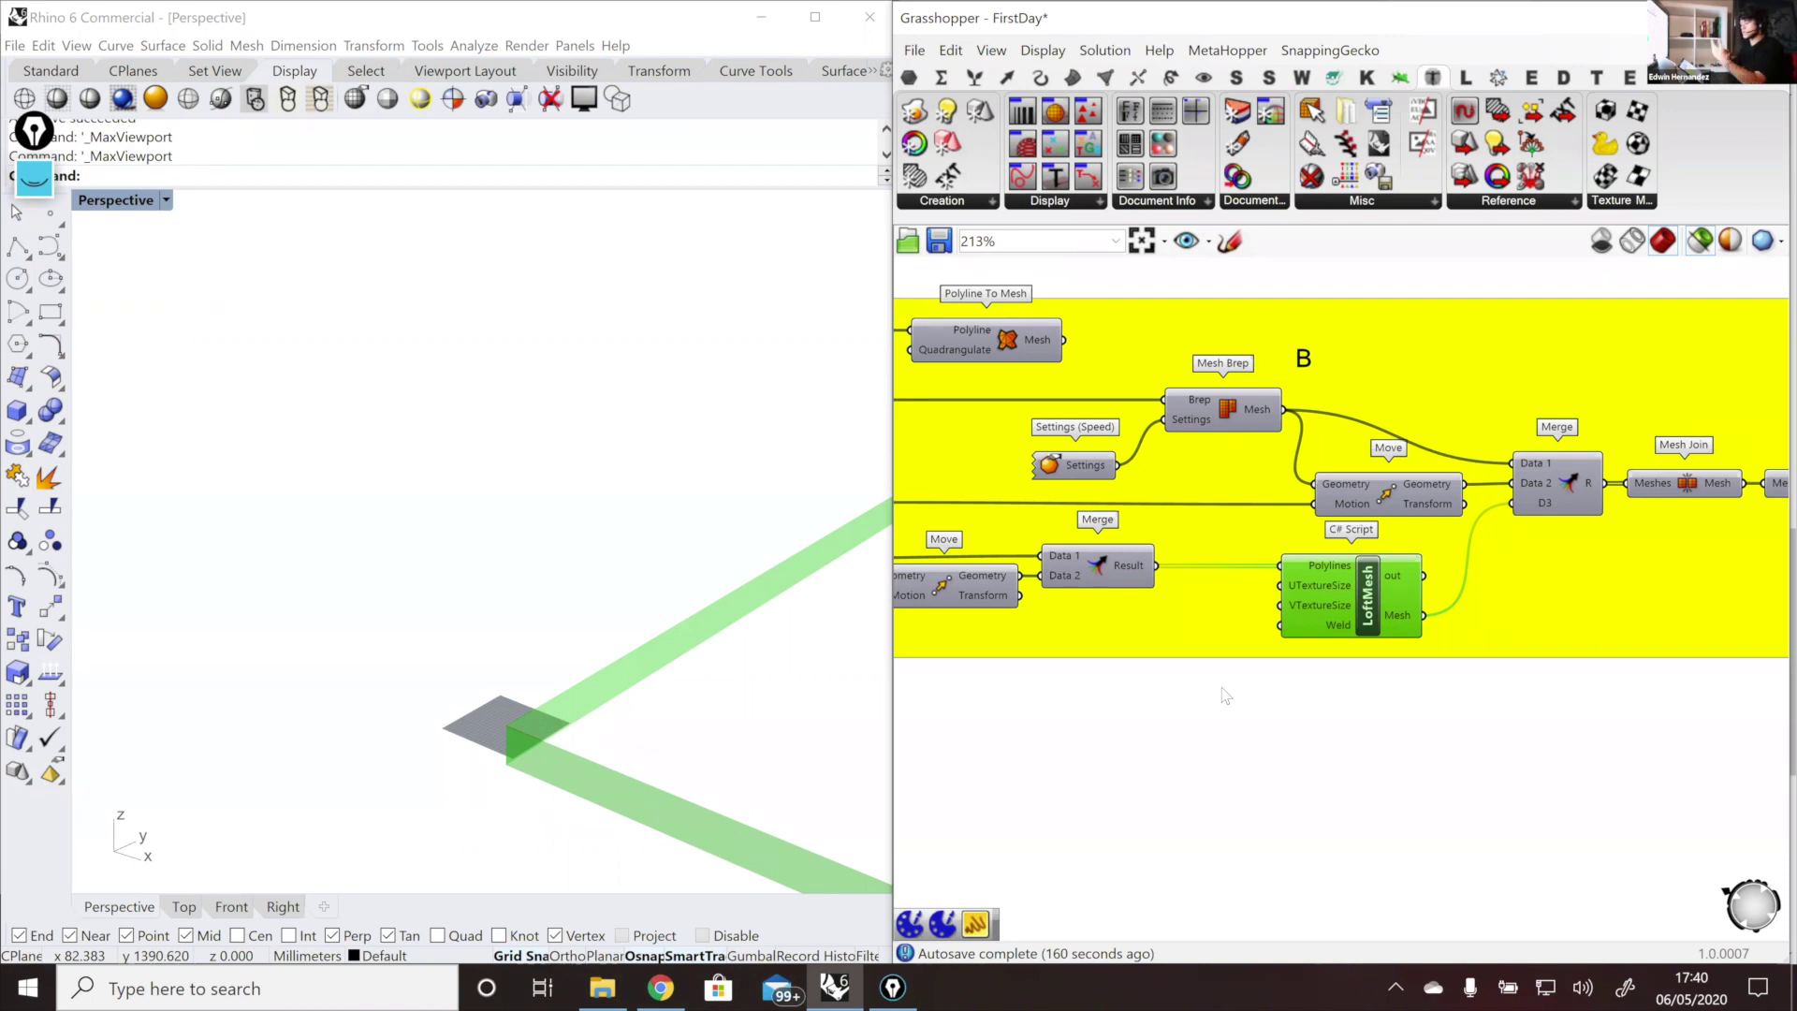
Step: Find the perforated wall example in the FirstDay definition and highlight its drilling radius, perforation size and wall size inputs
{"action": "scroll", "coordinate": [1531, 598], "scroll_direction": "down", "scroll_amount": 5}
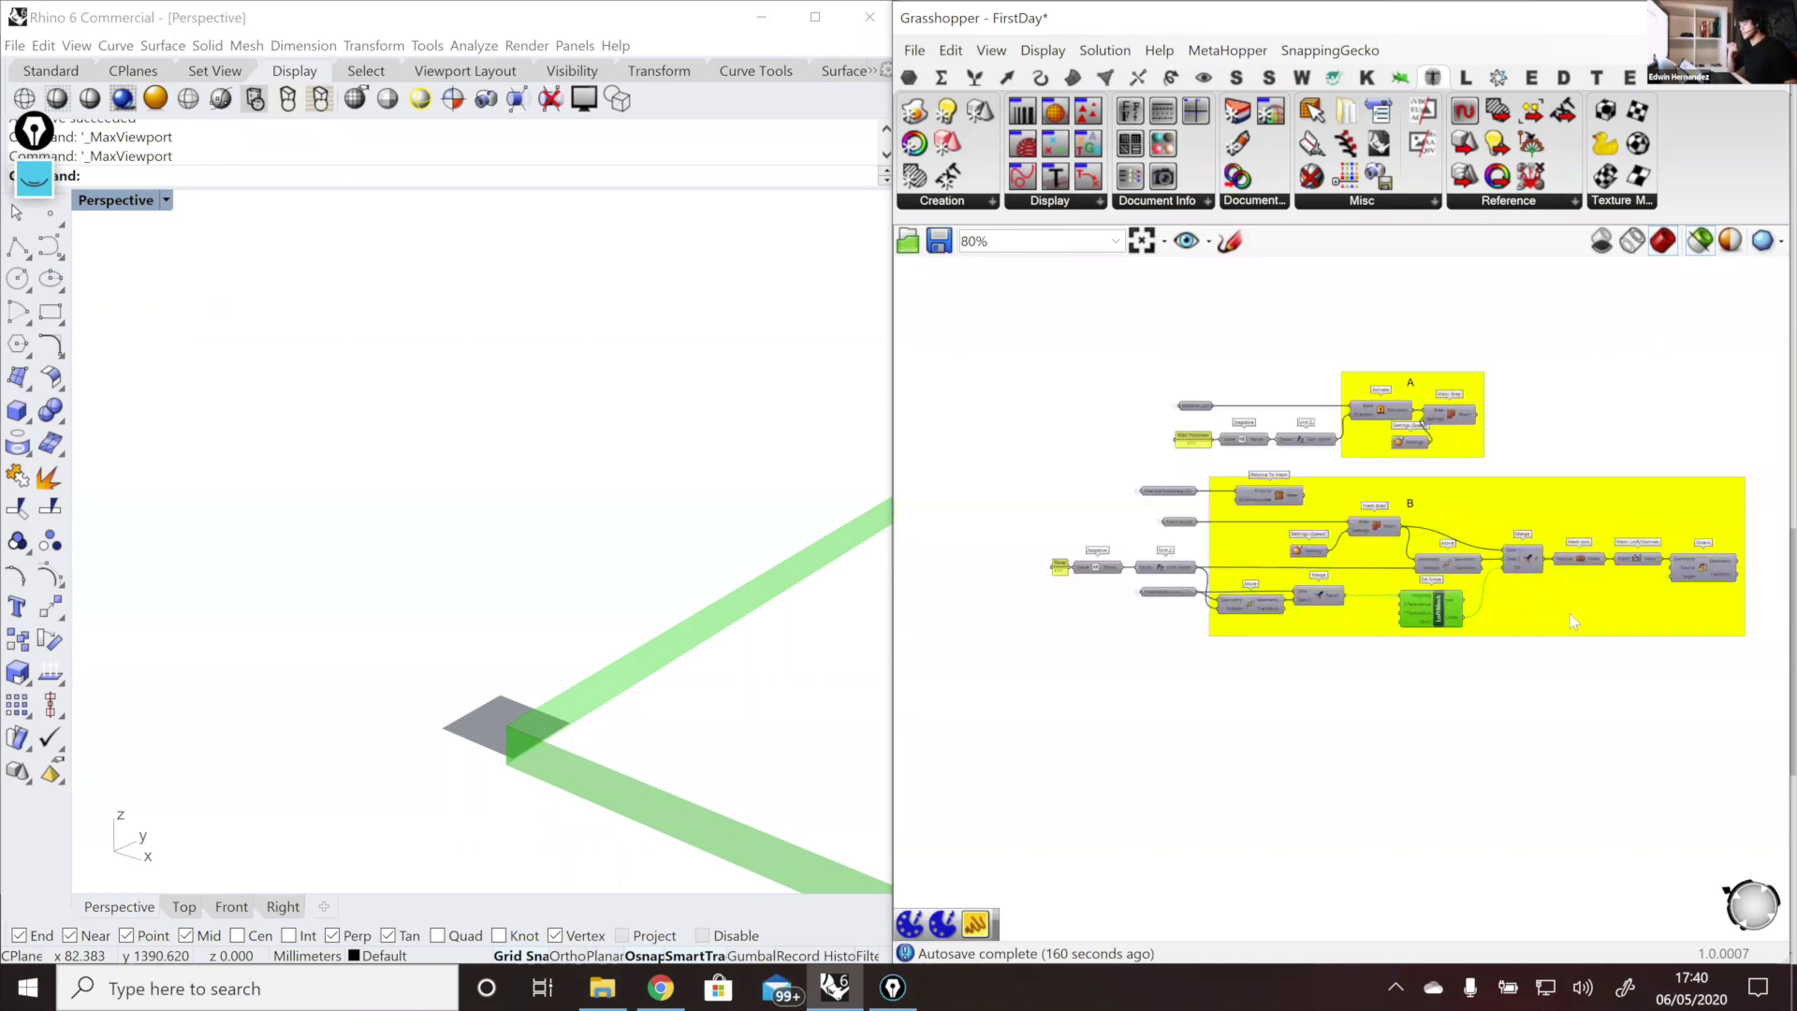
{"action": "scroll", "coordinate": [1581, 632], "scroll_direction": "down", "scroll_amount": 2}
{"action": "right_click_drag", "start_coordinate": [1095, 487], "coordinate": [1344, 513]}
{"action": "scroll", "coordinate": [1344, 514], "scroll_direction": "up", "scroll_amount": 1}
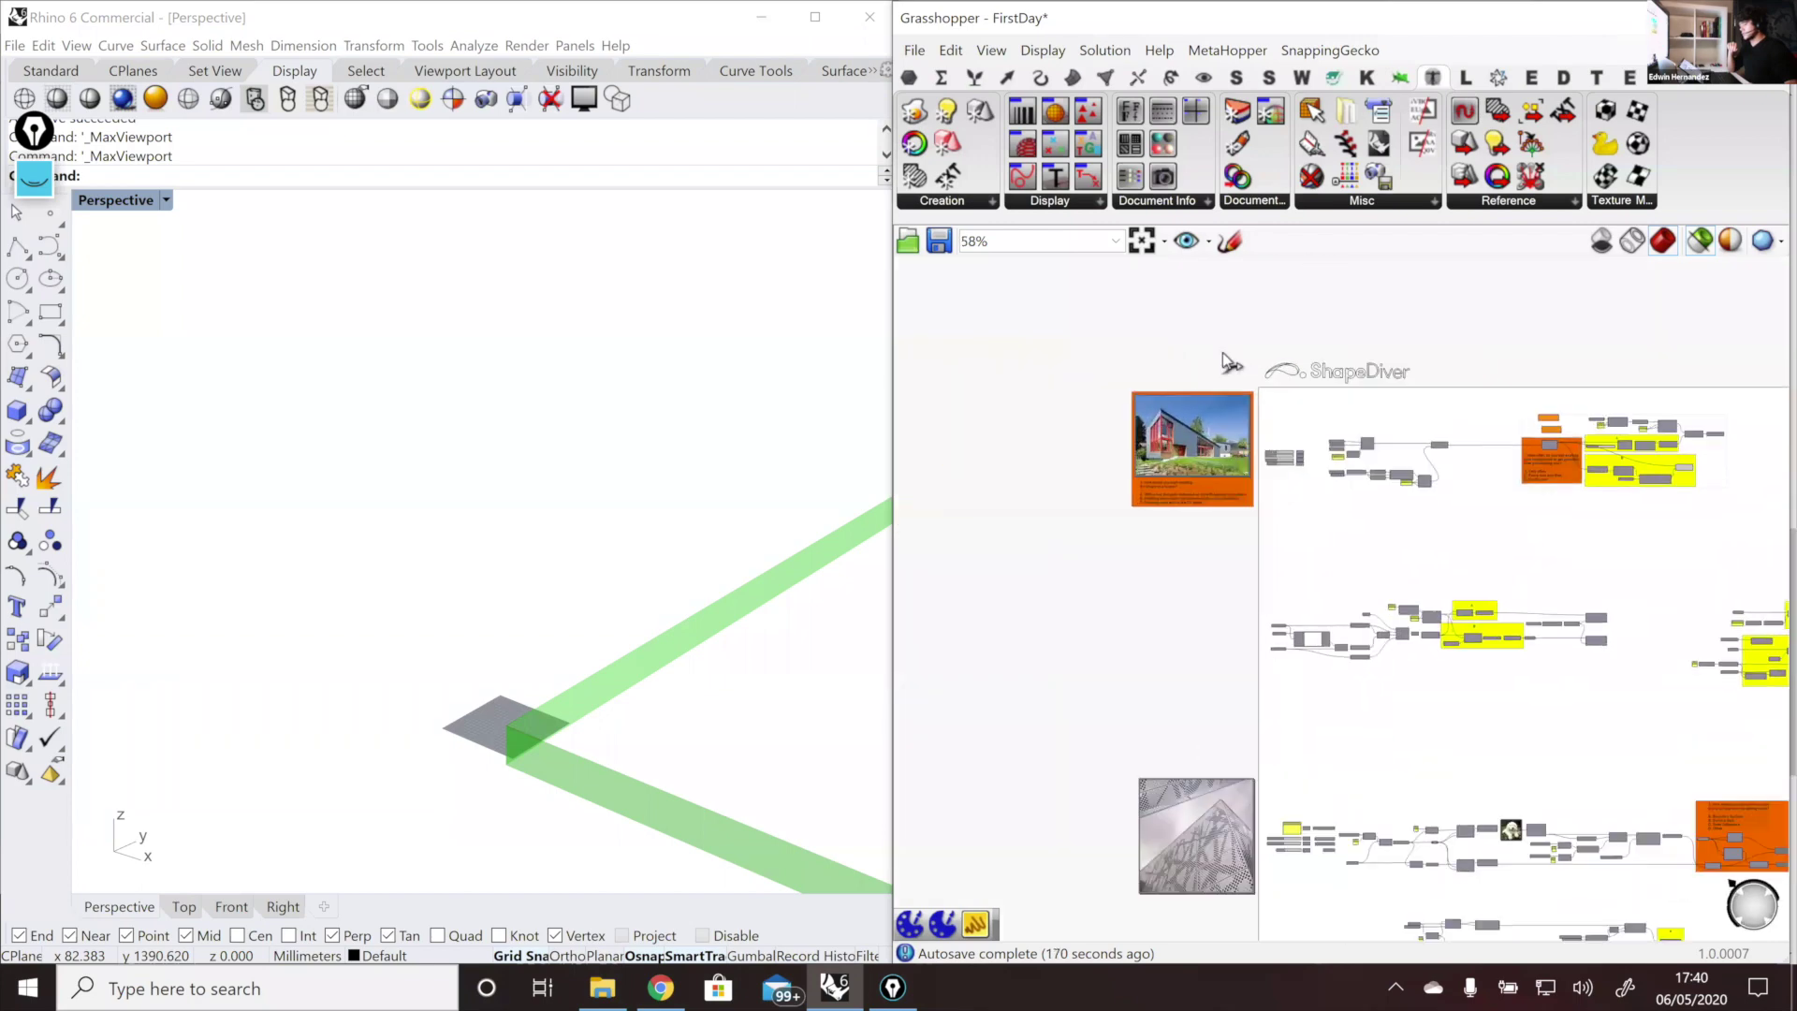
{"action": "scroll", "coordinate": [1222, 354], "scroll_direction": "up", "scroll_amount": 7}
{"action": "scroll", "coordinate": [1338, 440], "scroll_direction": "down", "scroll_amount": 5}
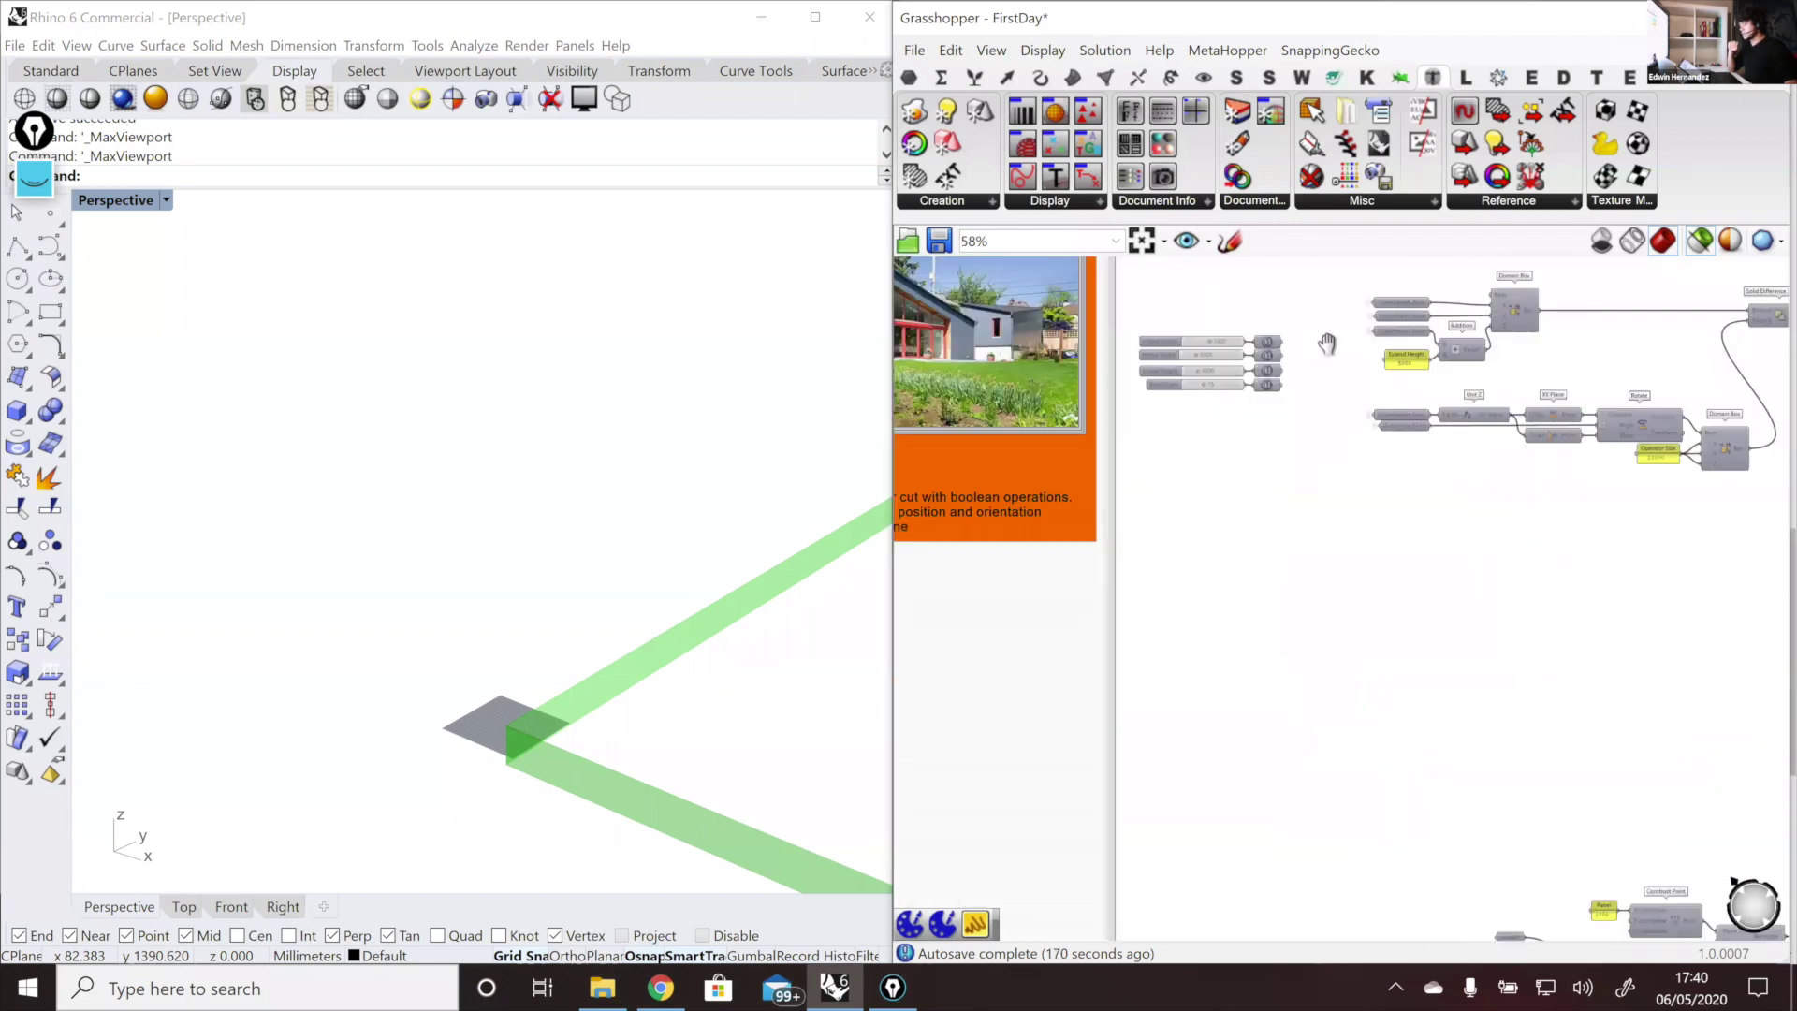
{"action": "scroll", "coordinate": [1337, 440], "scroll_direction": "down", "scroll_amount": 2}
{"action": "scroll", "coordinate": [1336, 484], "scroll_direction": "up", "scroll_amount": 6}
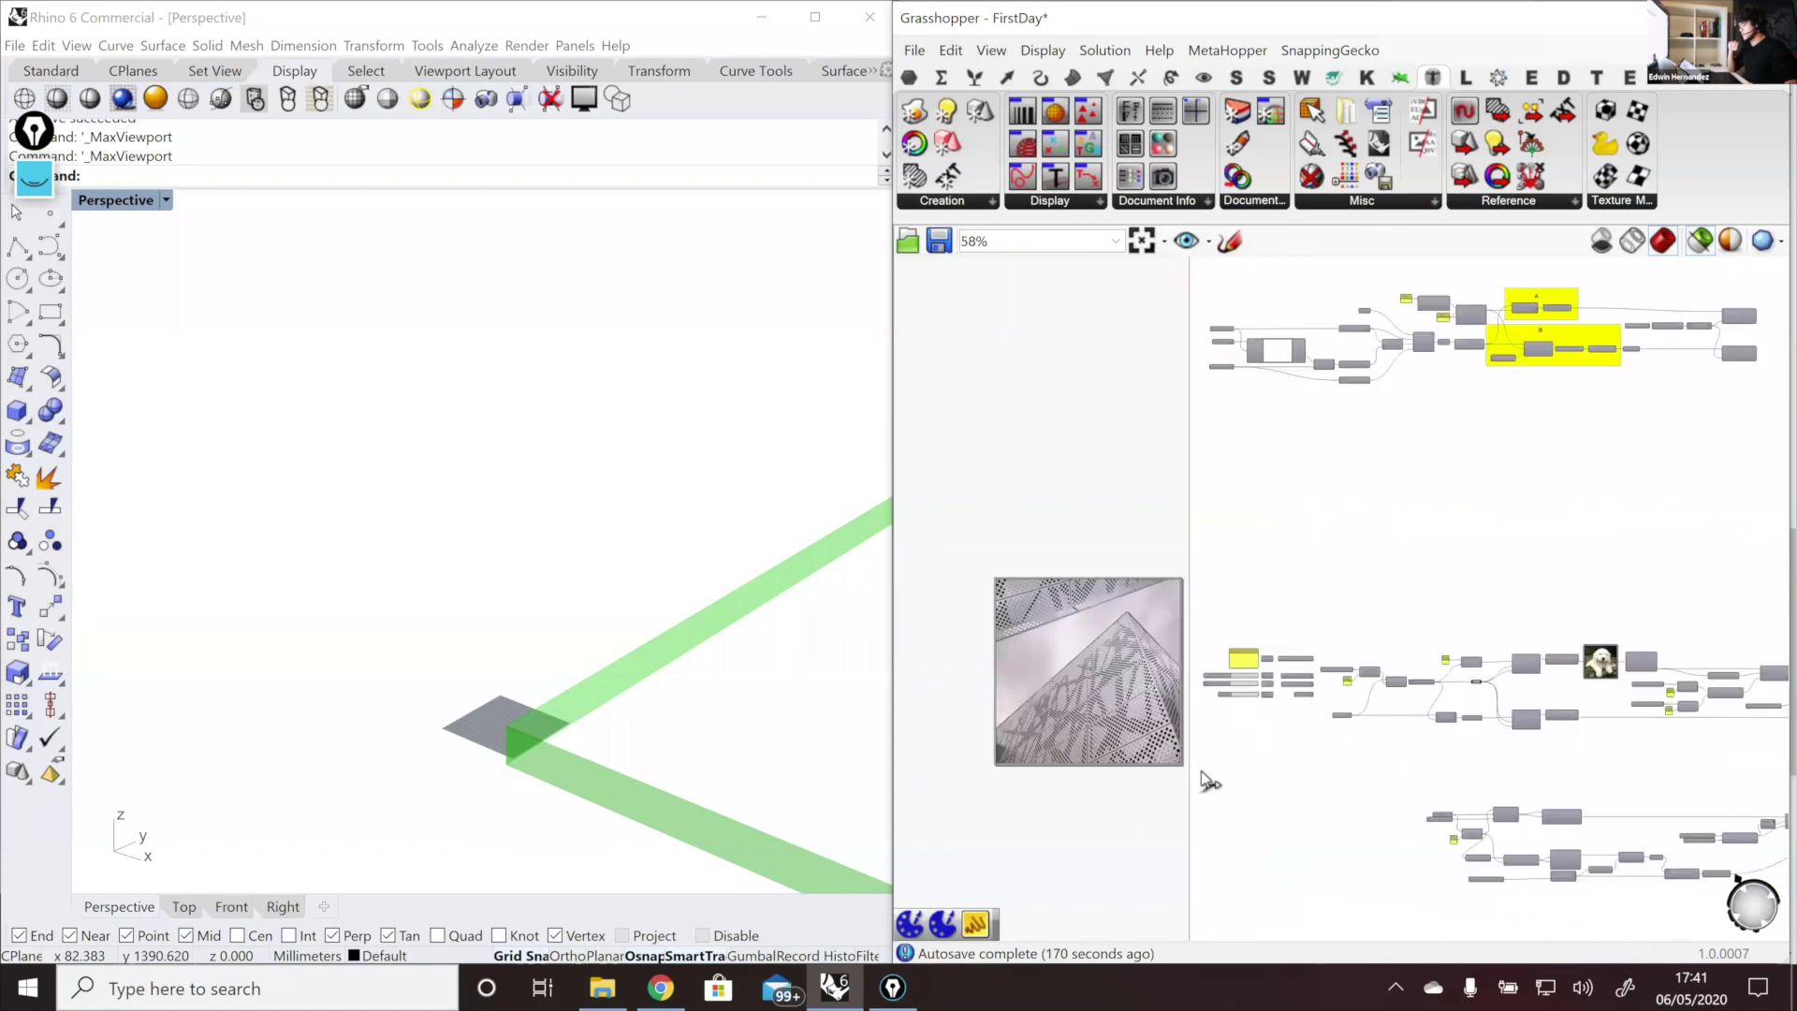
{"action": "scroll", "coordinate": [1195, 792], "scroll_direction": "up", "scroll_amount": 3}
{"action": "left_click_drag", "start_coordinate": [1404, 755], "coordinate": [1229, 499]}
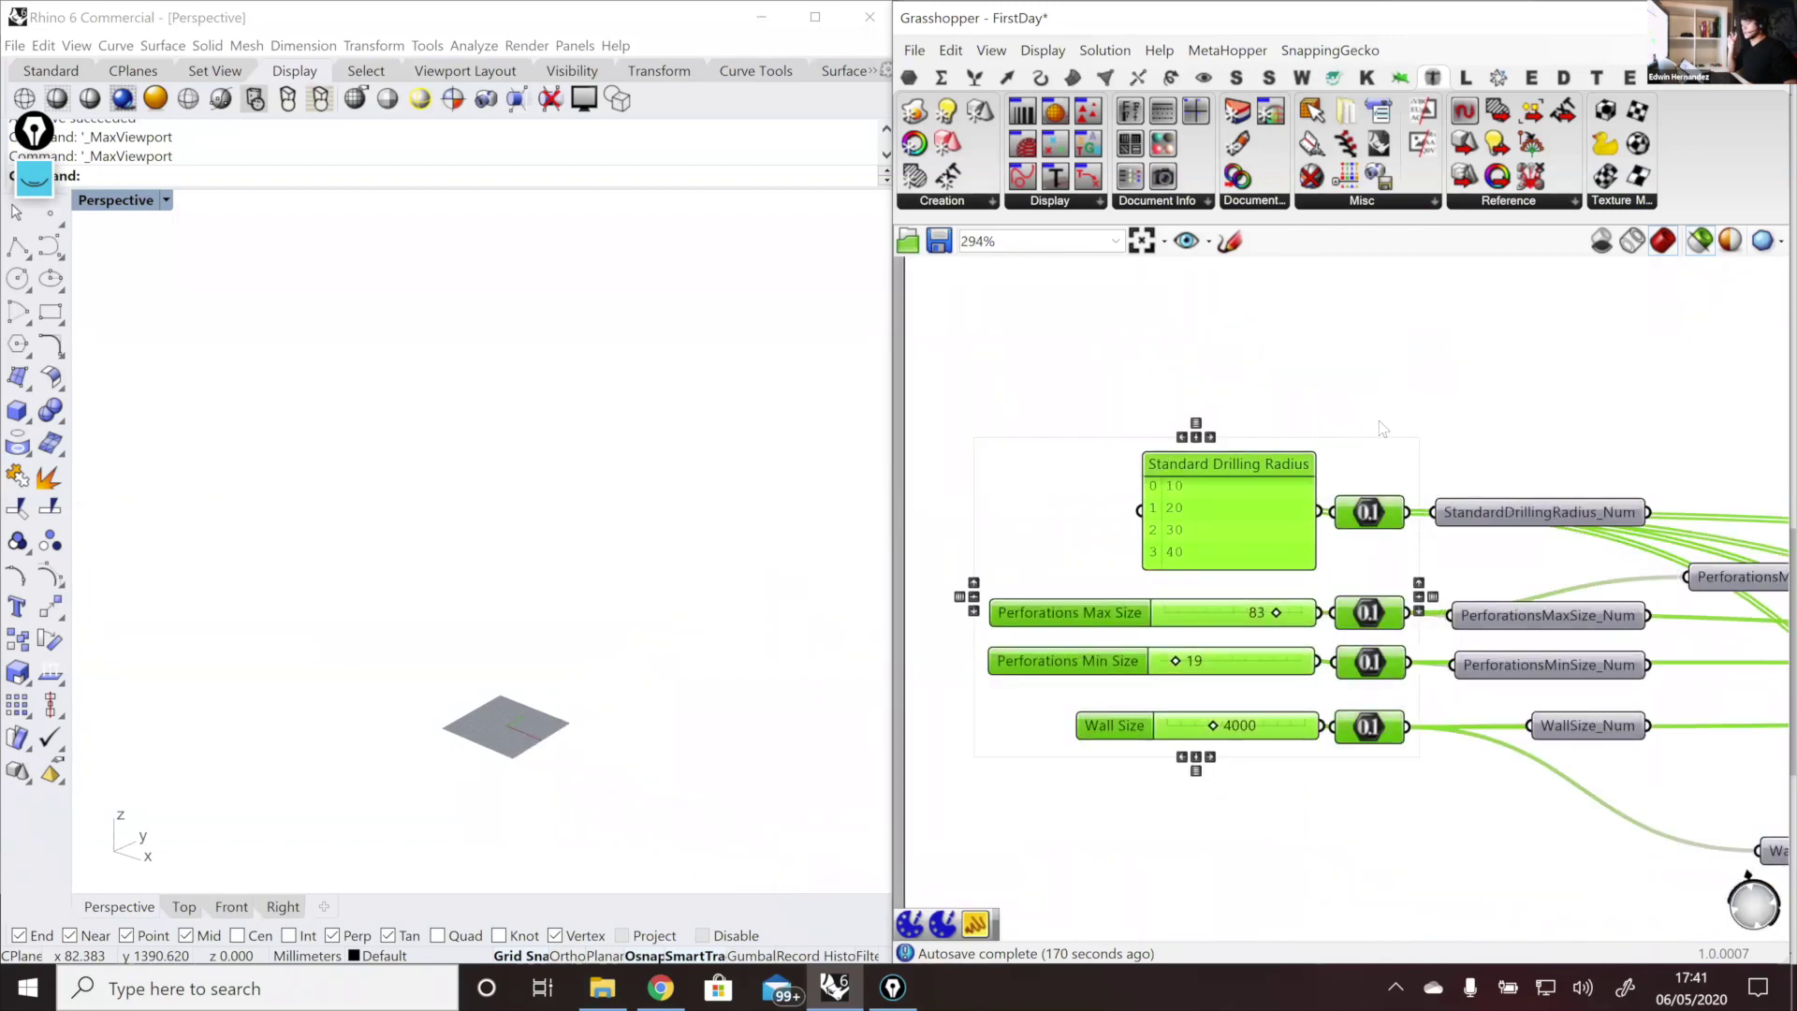
{"action": "left_click", "coordinate": [1435, 431]}
{"action": "right_click_drag", "start_coordinate": [1368, 407], "coordinate": [1283, 372]}
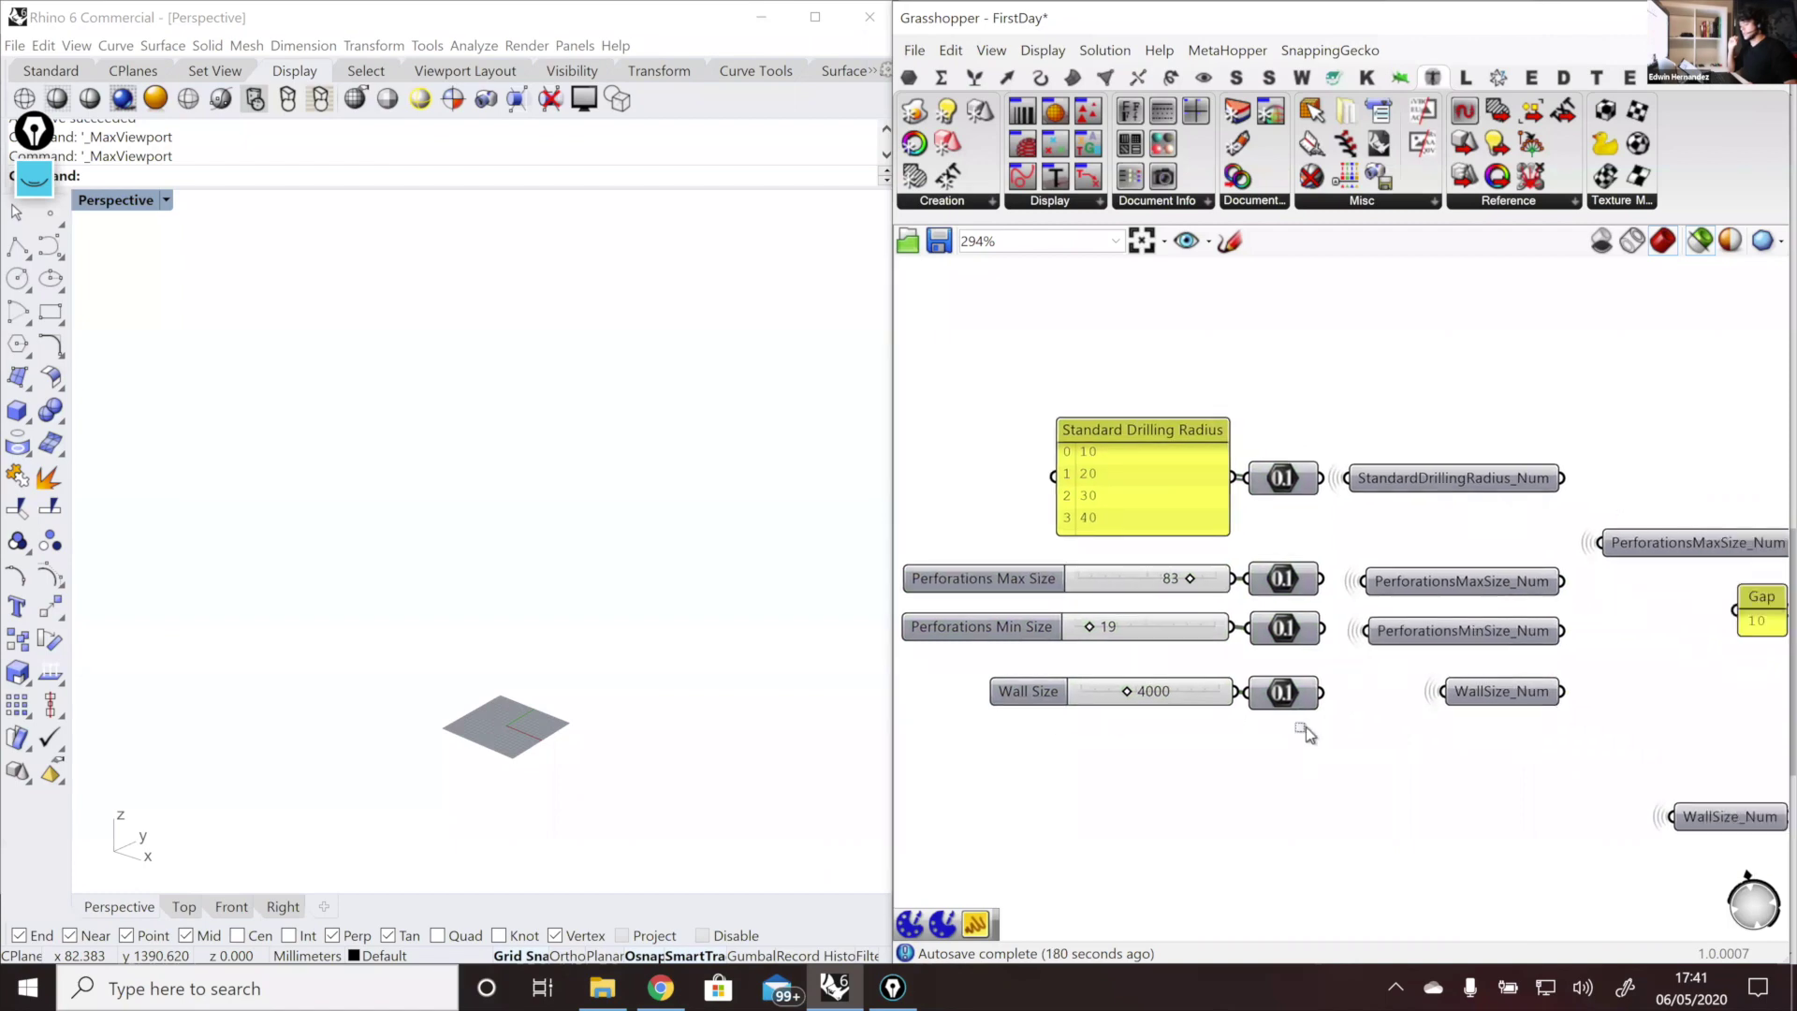
Step: Highlight the Number containers beside the wall inputs and the four named _Num parameters linked to them
{"action": "left_click_drag", "start_coordinate": [1308, 729], "coordinate": [1264, 432]}
{"action": "left_click_drag", "start_coordinate": [1588, 762], "coordinate": [1449, 429]}
{"action": "scroll", "coordinate": [1339, 619], "scroll_direction": "down", "scroll_amount": 4}
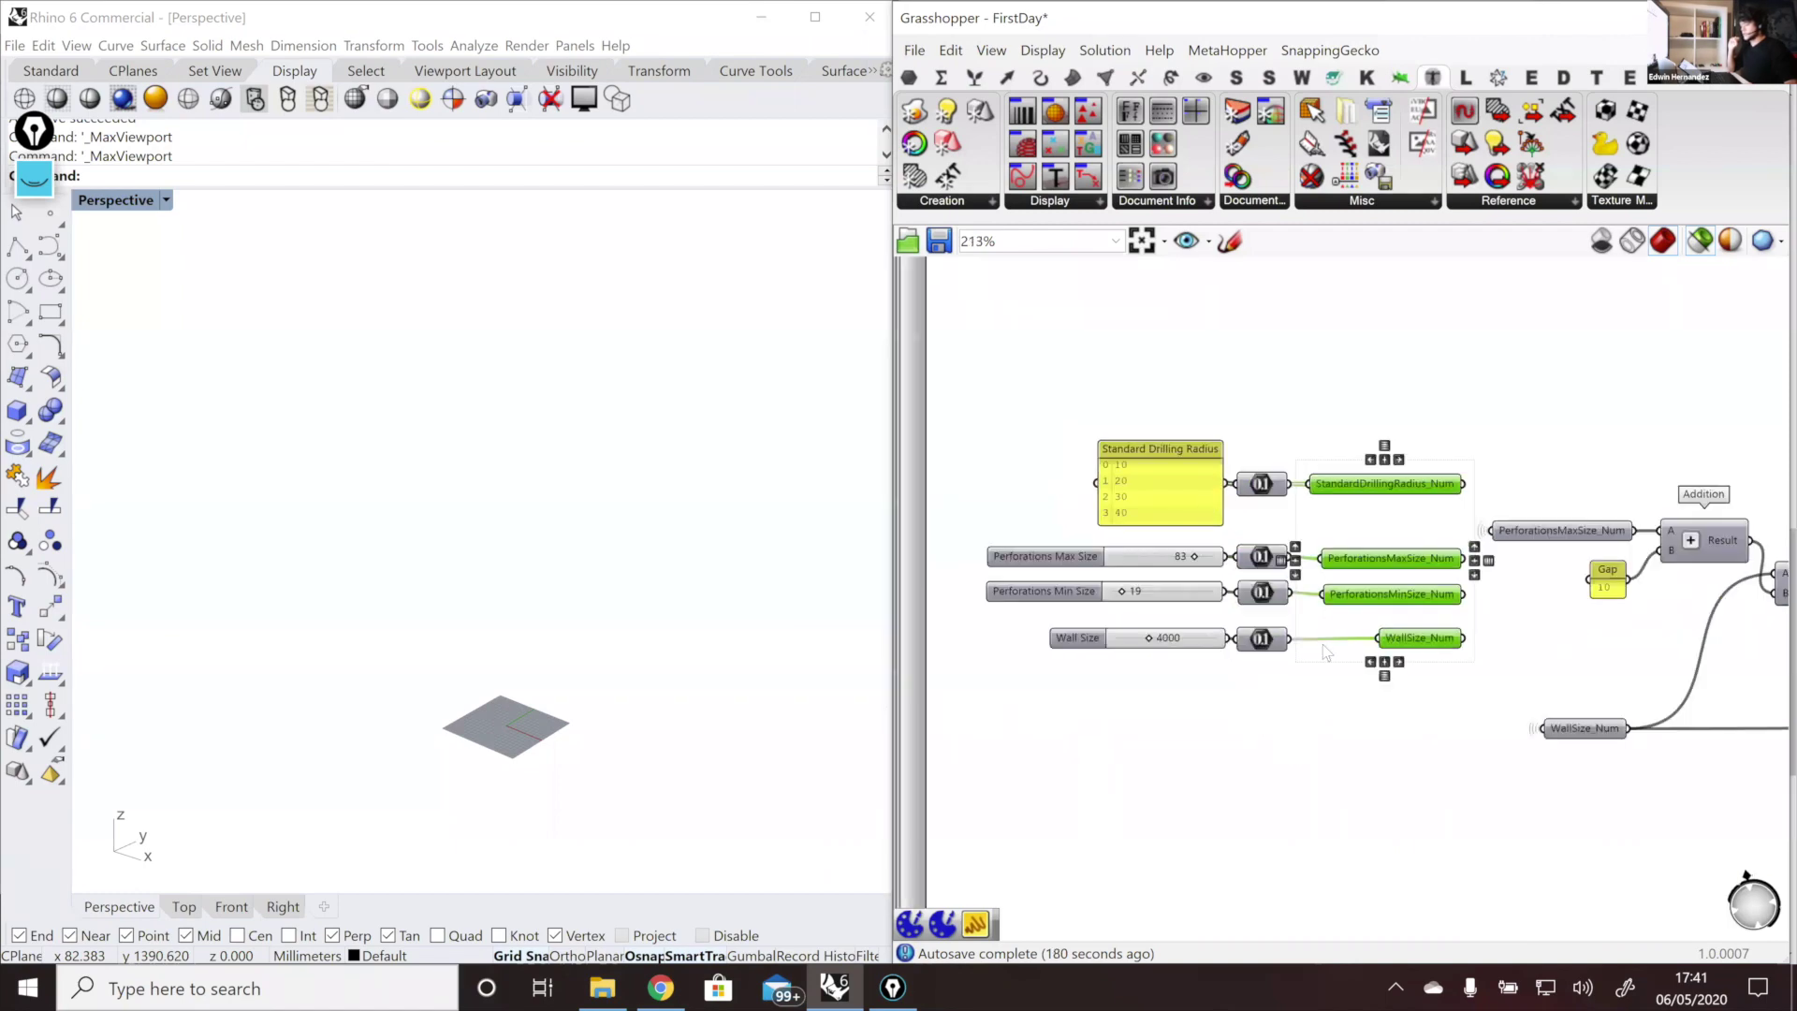
{"action": "scroll", "coordinate": [1351, 605], "scroll_direction": "up", "scroll_amount": 2}
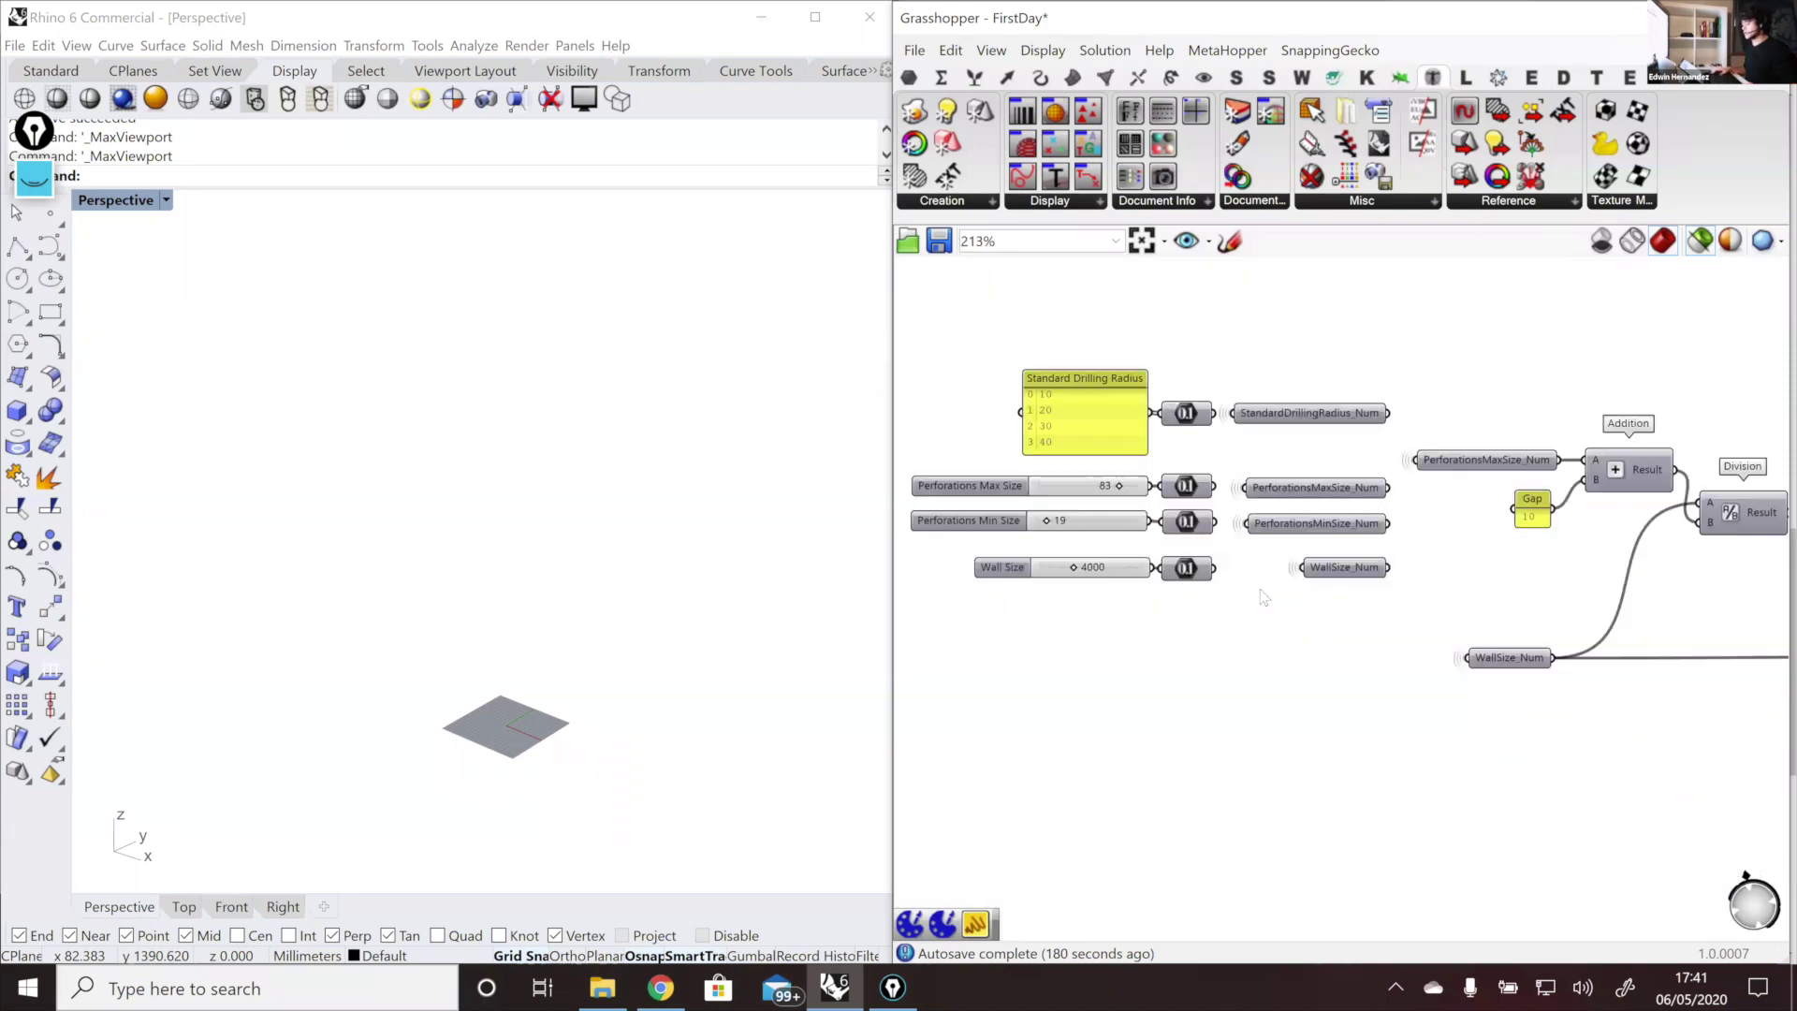
Step: Place a copy of the WallSize_Num parameter in the empty canvas area below the wall example's inputs
{"action": "left_click", "coordinate": [1329, 573]}
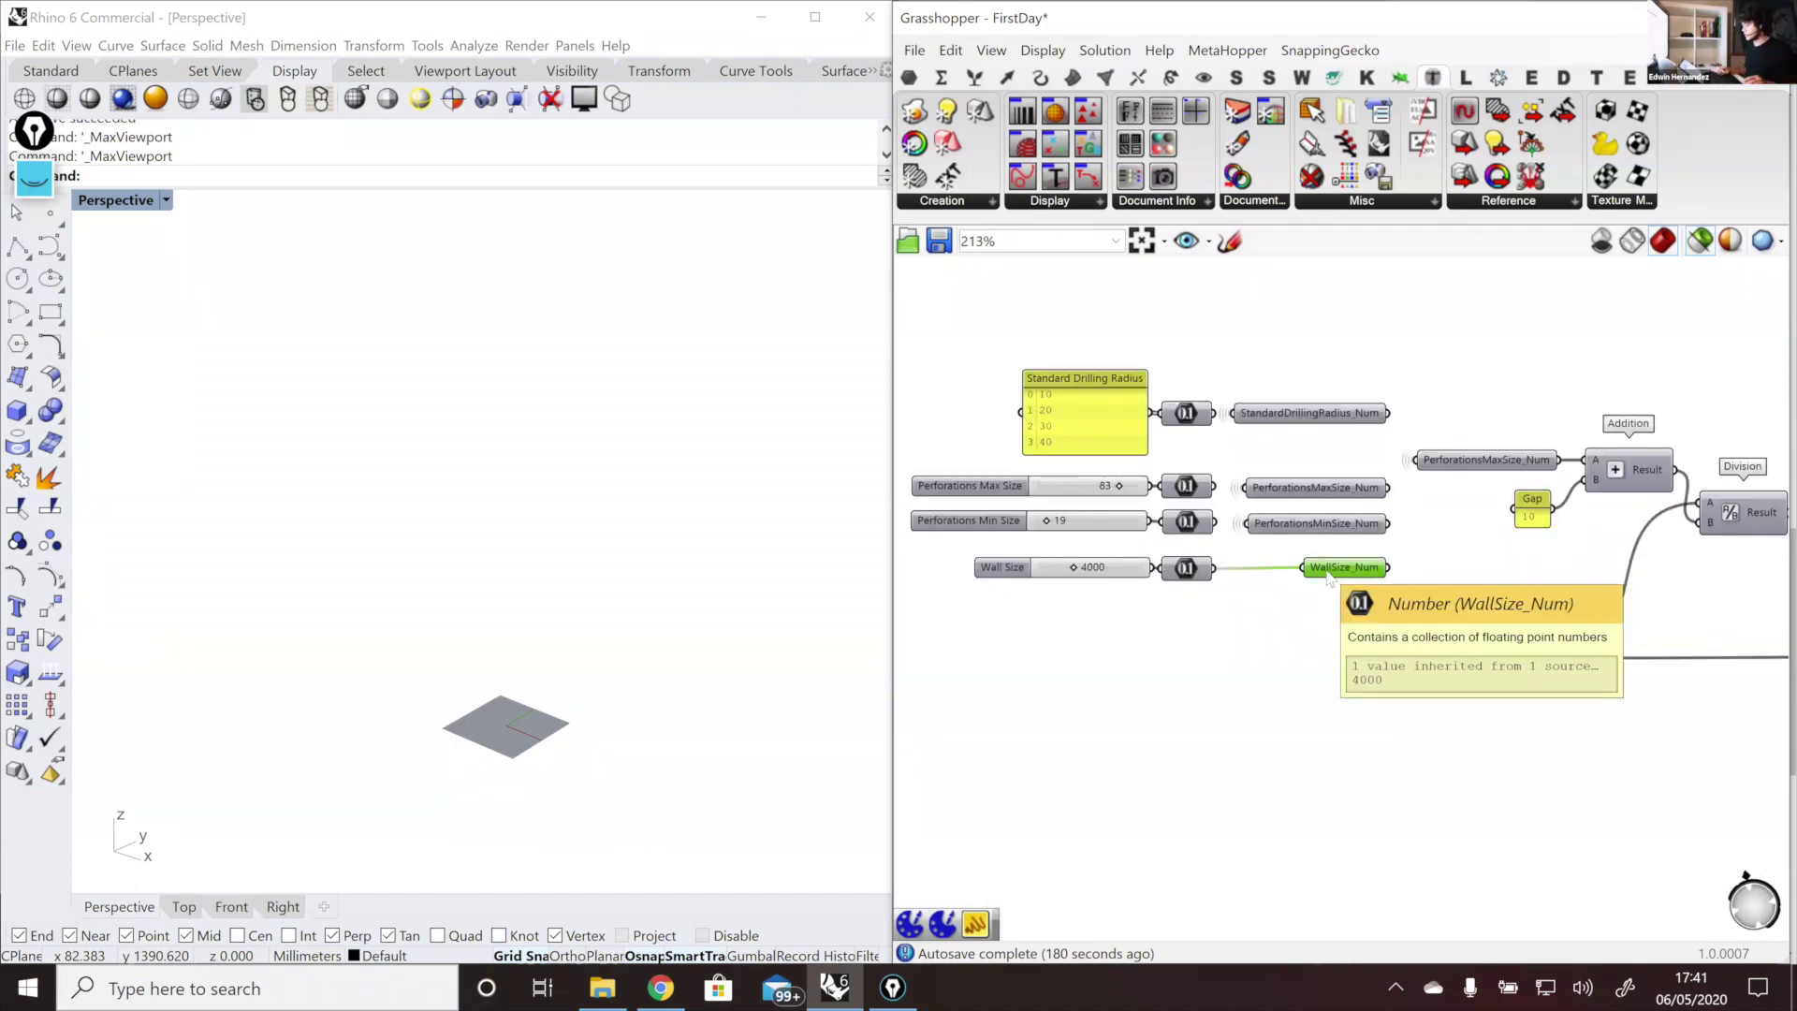
{"action": "left_click_drag", "start_coordinate": [1329, 578], "coordinate": [1409, 758]}
{"action": "scroll", "coordinate": [1280, 465], "scroll_direction": "down", "scroll_amount": 5}
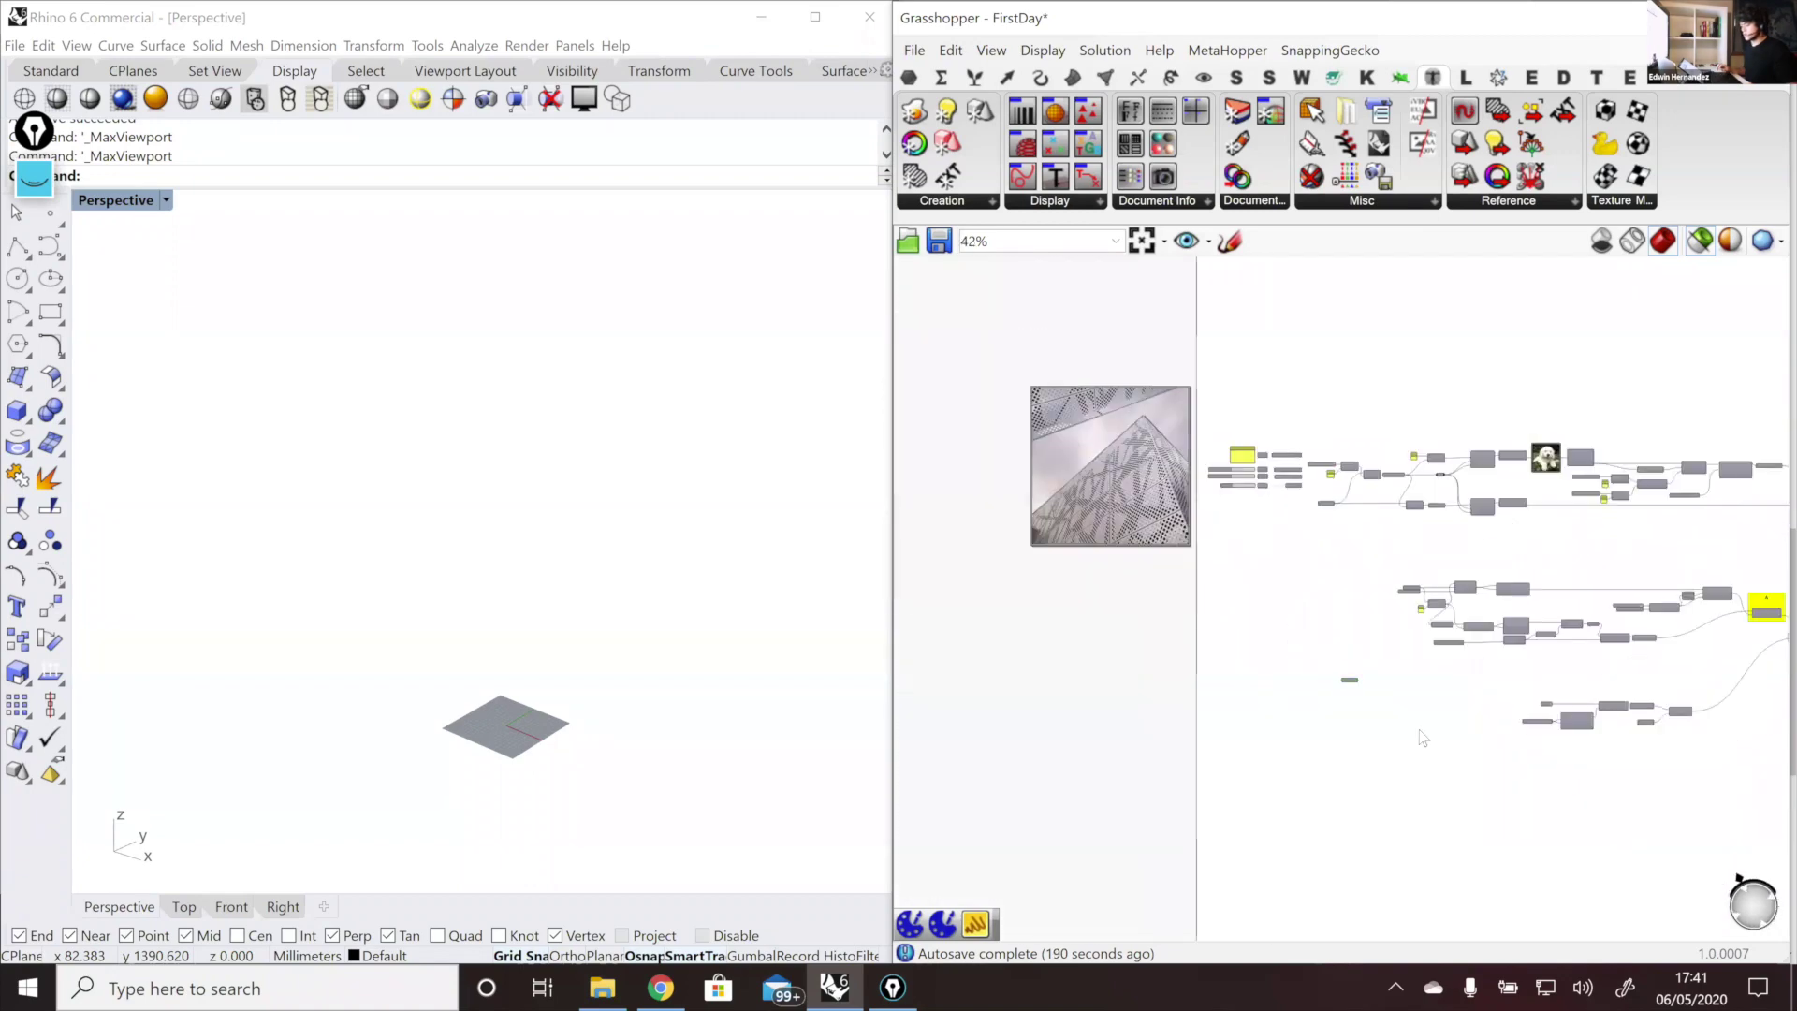
{"action": "scroll", "coordinate": [1250, 462], "scroll_direction": "up", "scroll_amount": 5}
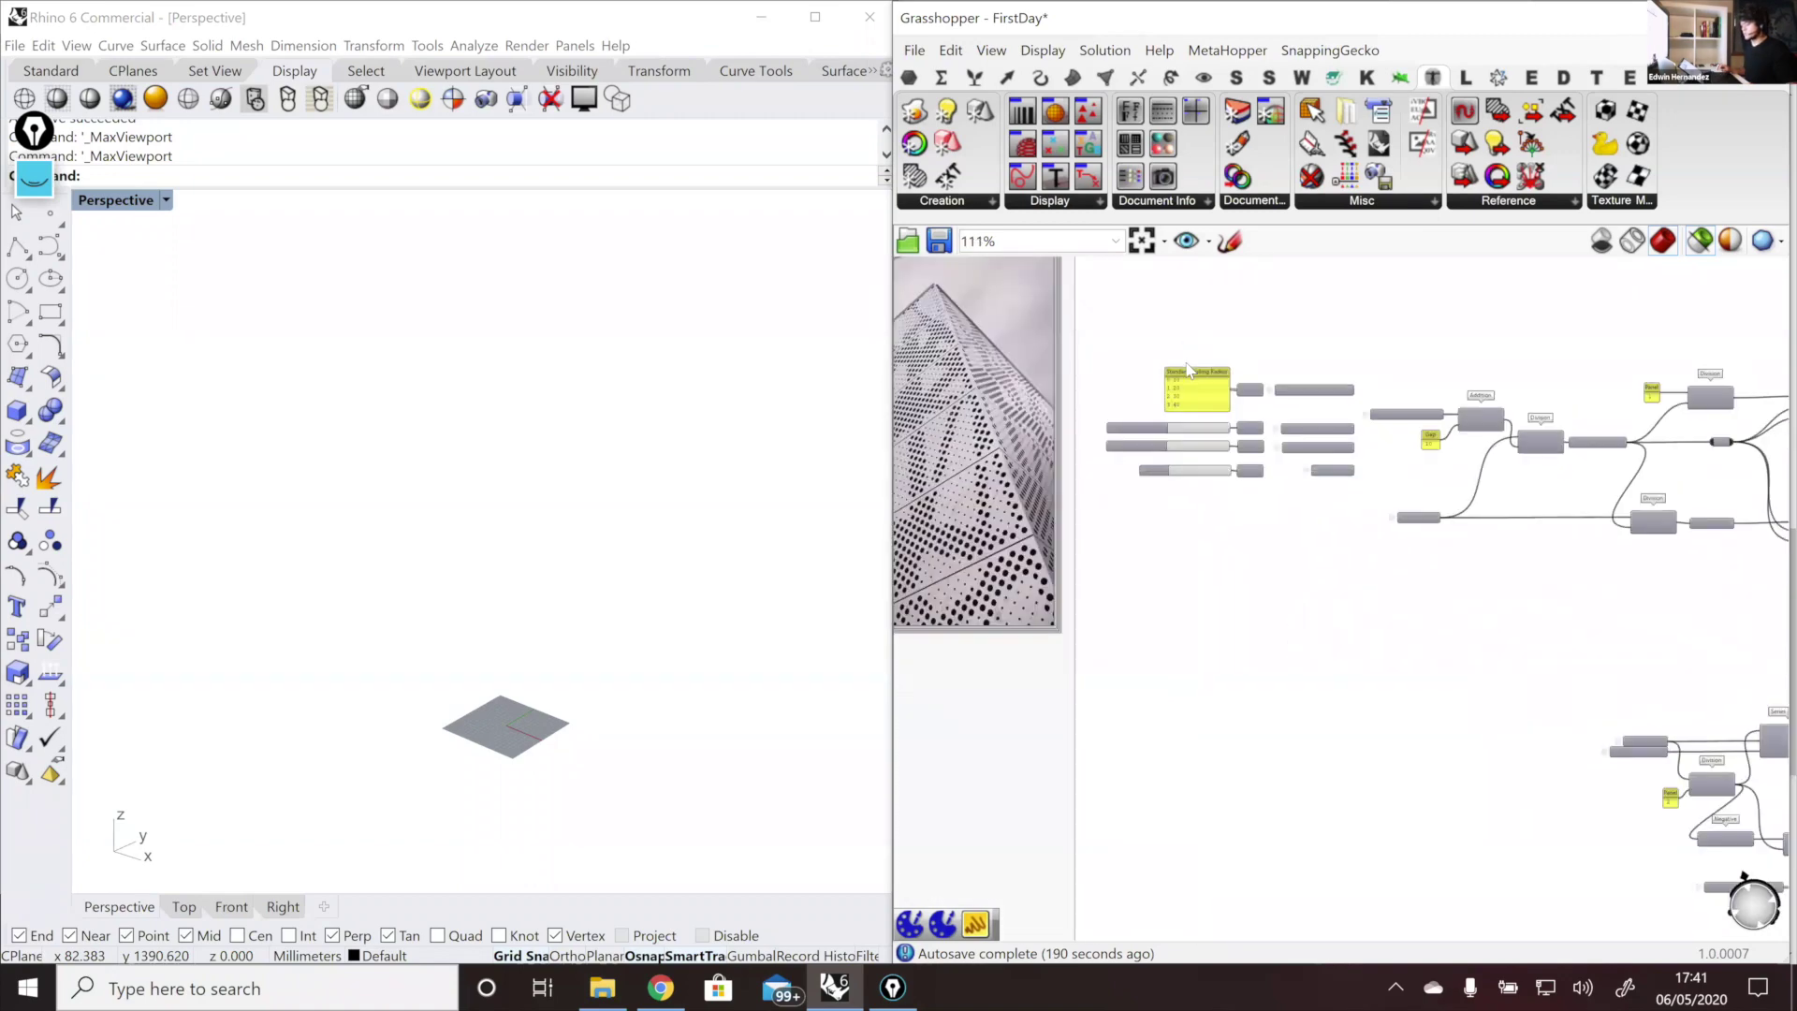
{"action": "scroll", "coordinate": [1176, 458], "scroll_direction": "up", "scroll_amount": 3}
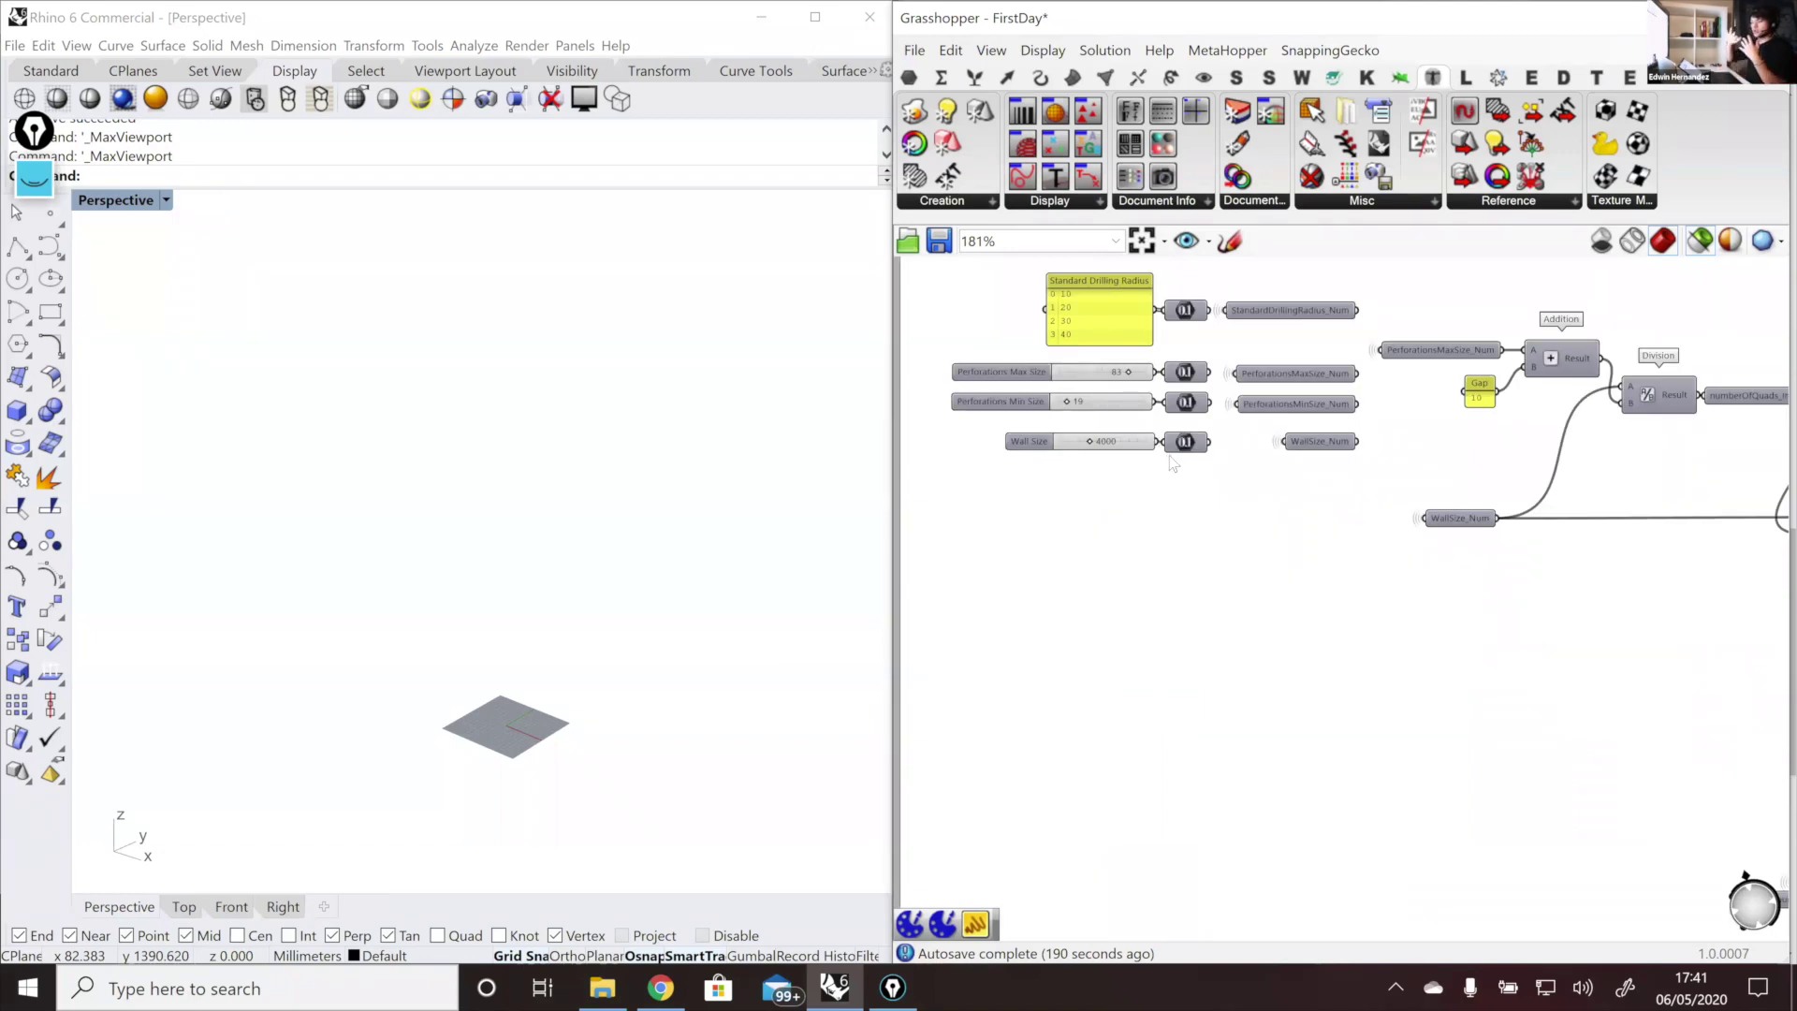
{"action": "scroll", "coordinate": [1209, 447], "scroll_direction": "down", "scroll_amount": 1}
{"action": "scroll", "coordinate": [1209, 448], "scroll_direction": "down", "scroll_amount": 2}
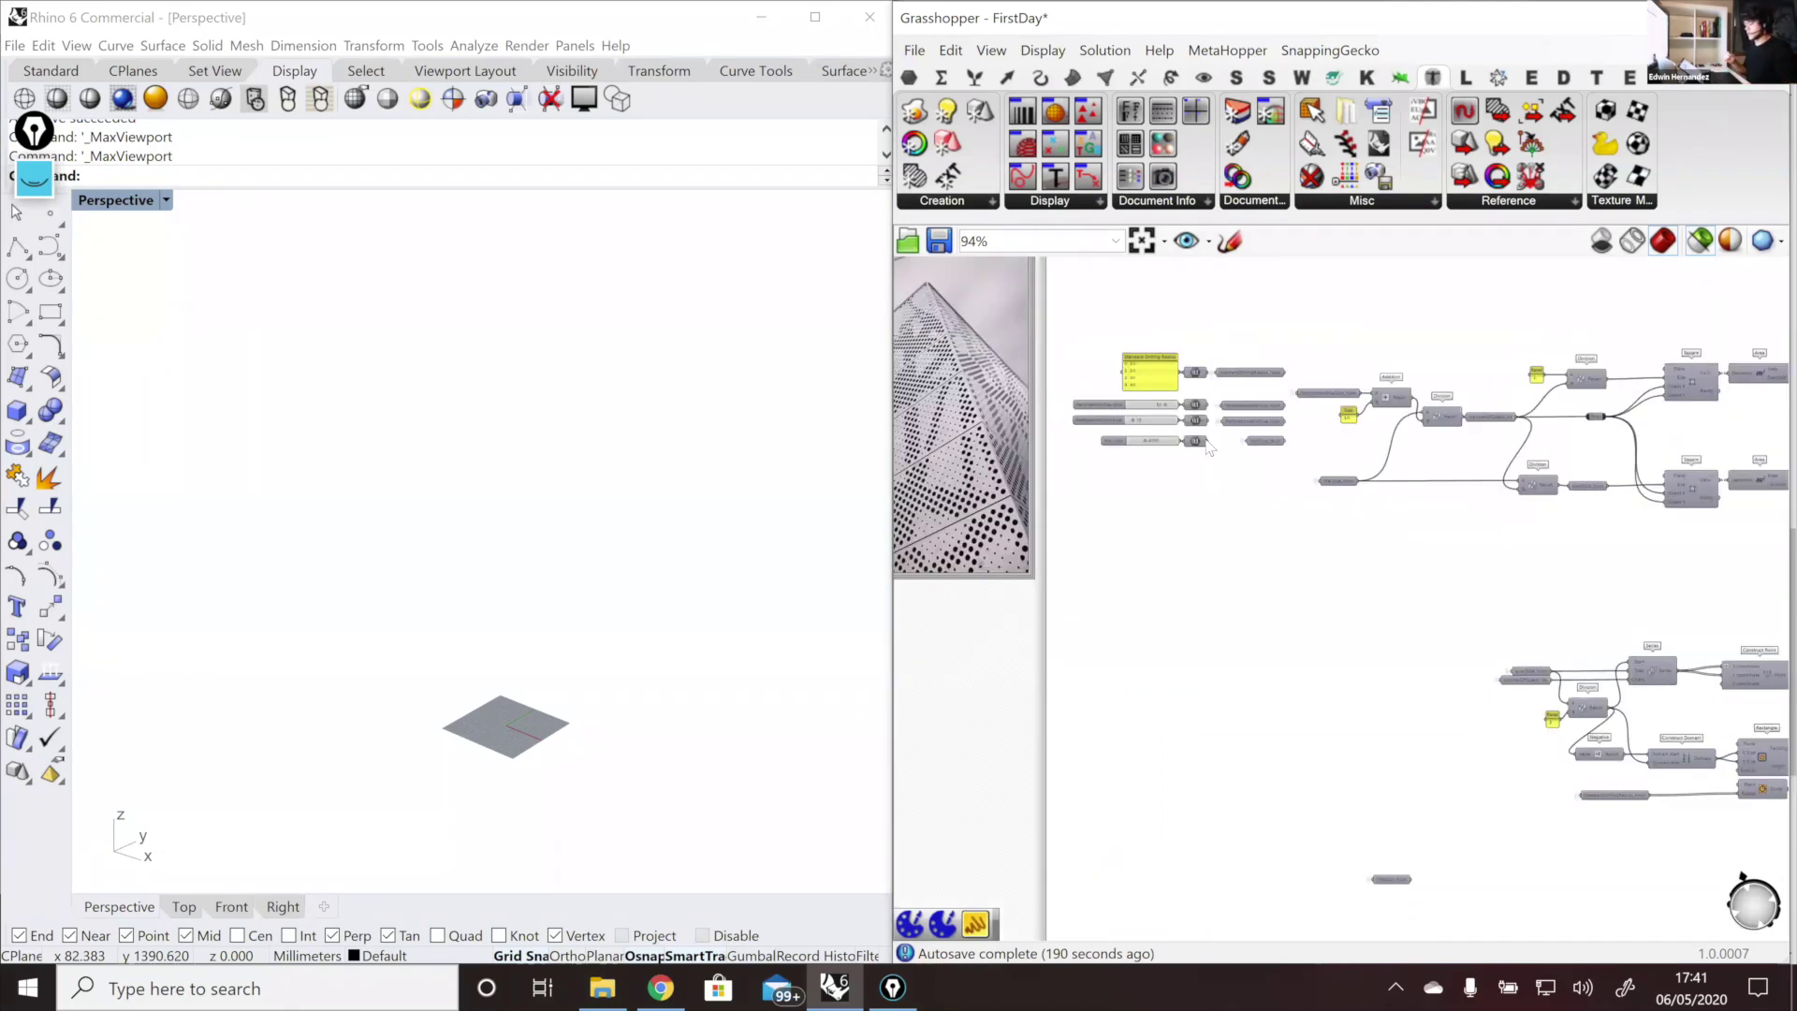
{"action": "scroll", "coordinate": [1209, 447], "scroll_direction": "down", "scroll_amount": 3}
{"action": "left_click_drag", "start_coordinate": [1295, 668], "coordinate": [1343, 736]}
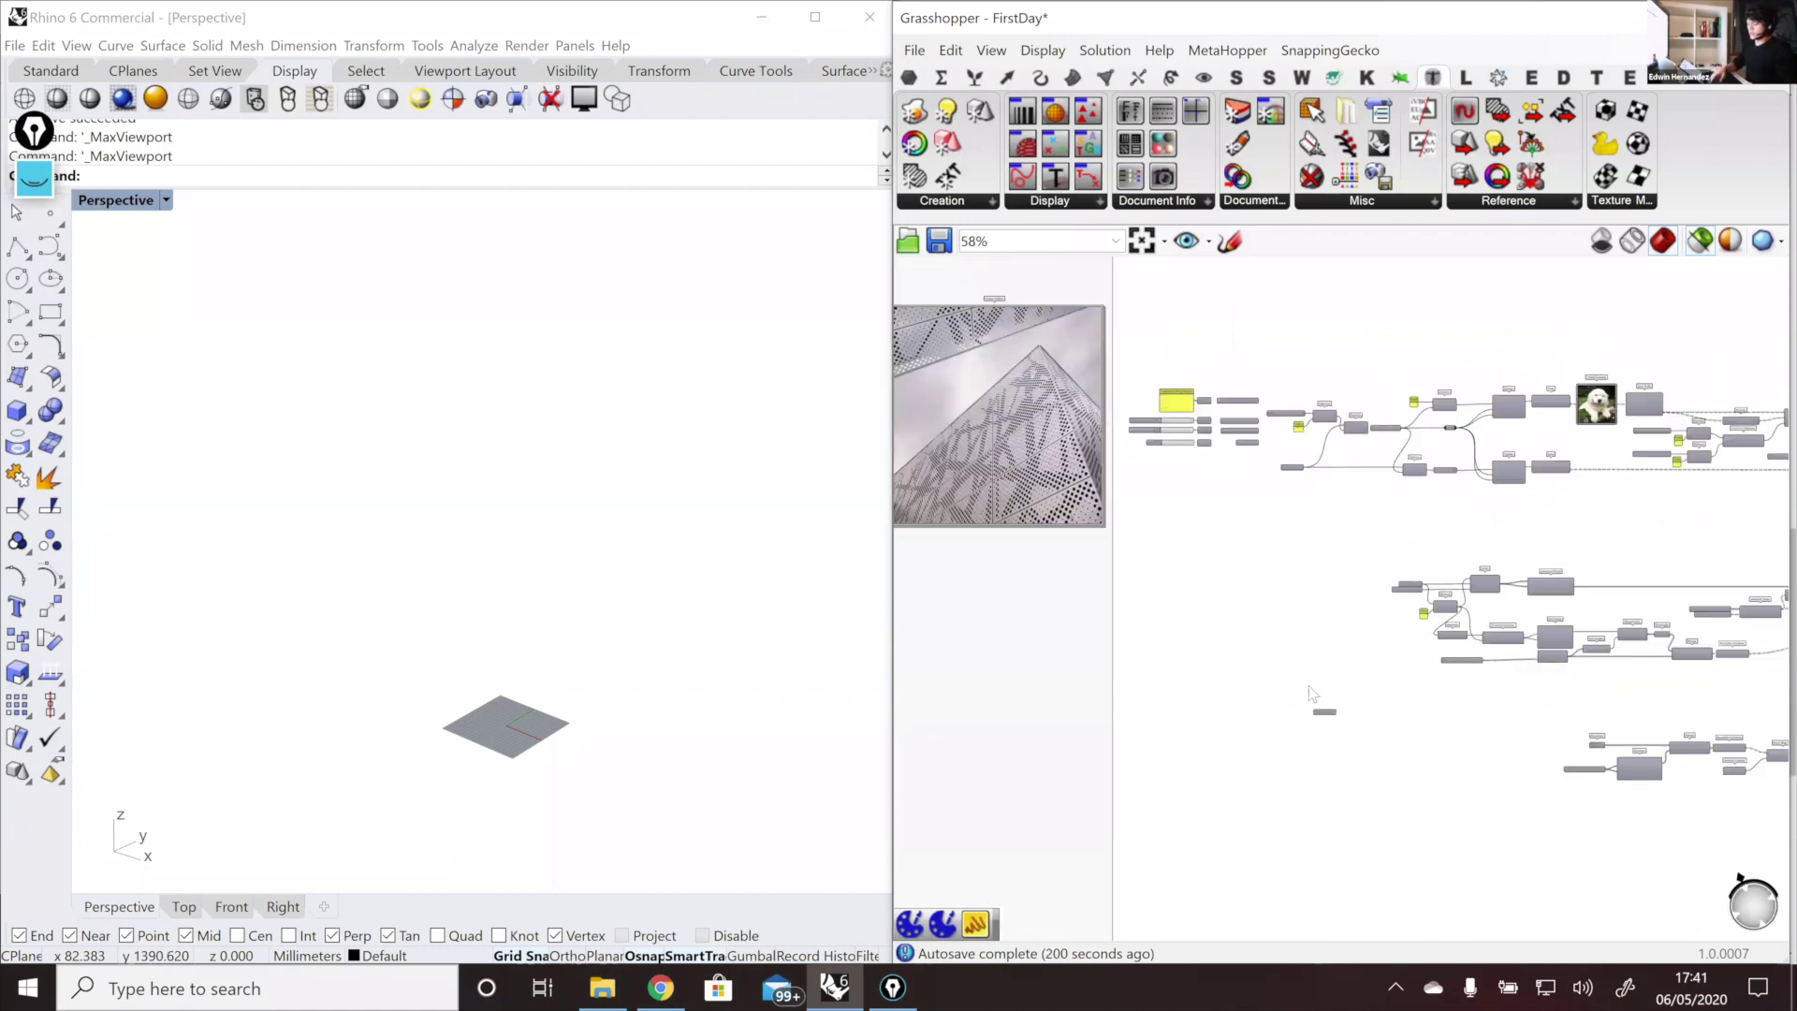
{"action": "scroll", "coordinate": [1216, 408], "scroll_direction": "up", "scroll_amount": 6}
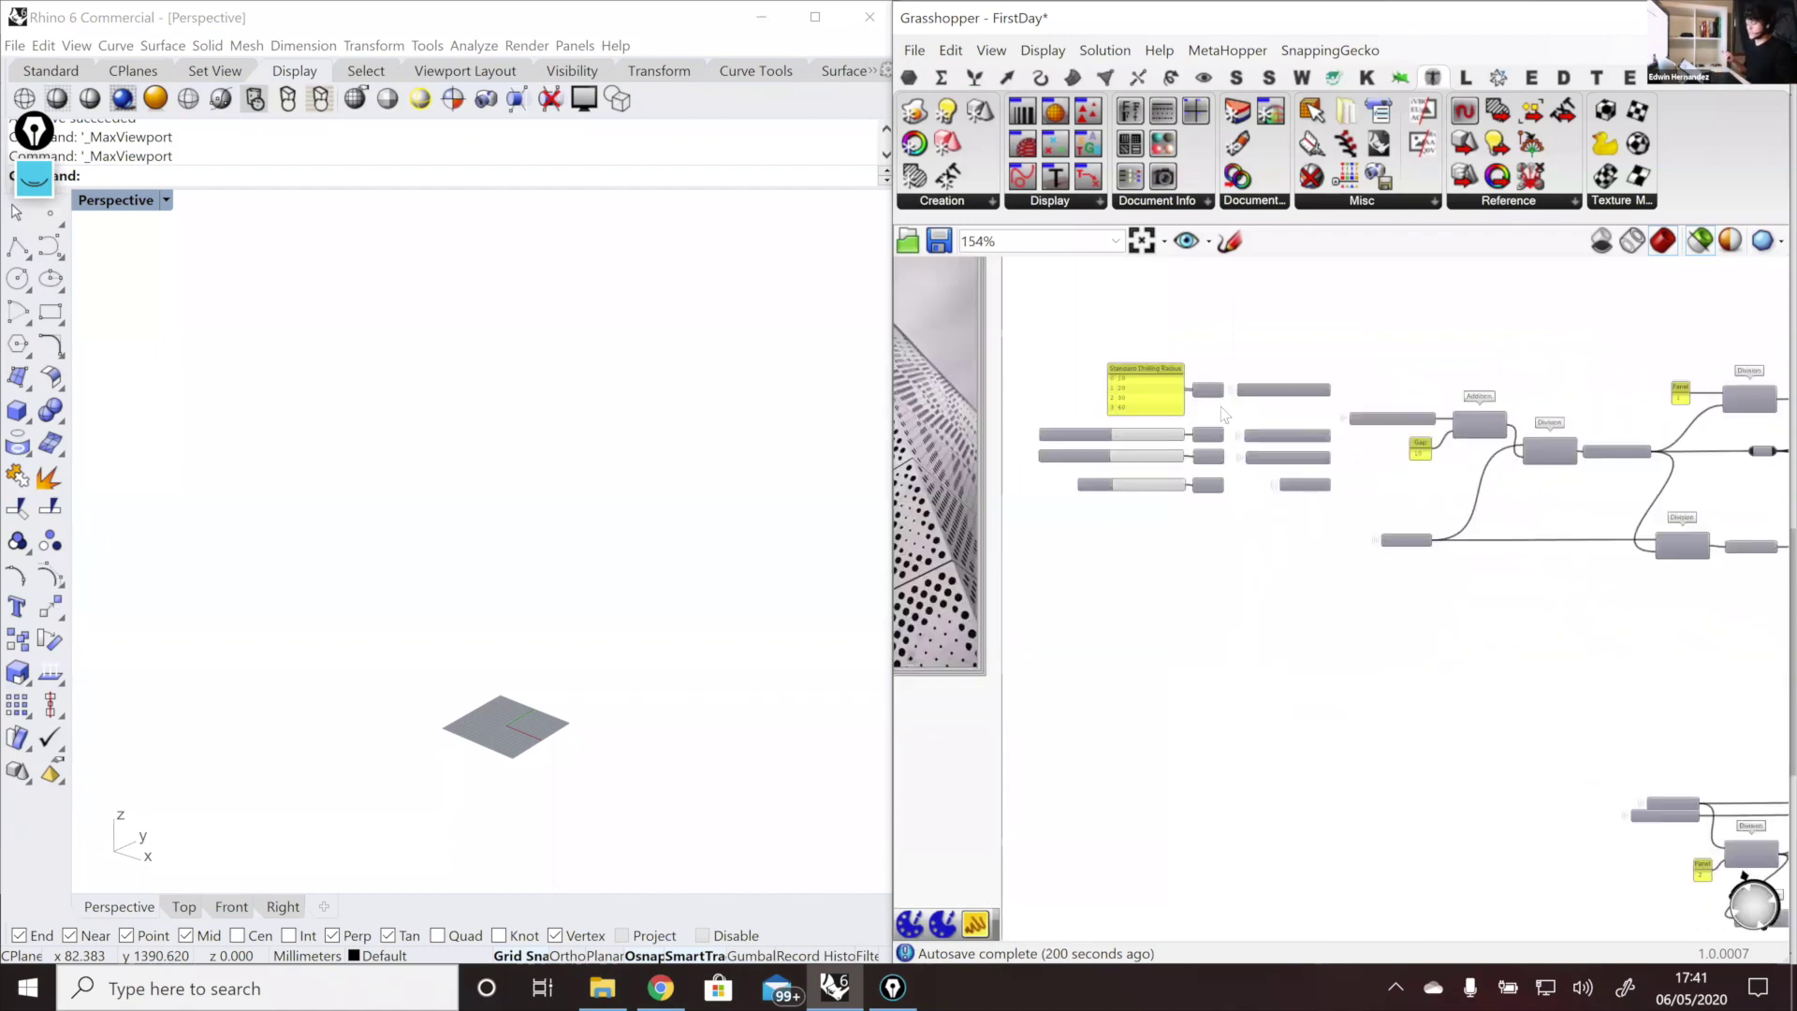
{"action": "scroll", "coordinate": [1284, 469], "scroll_direction": "up", "scroll_amount": 1}
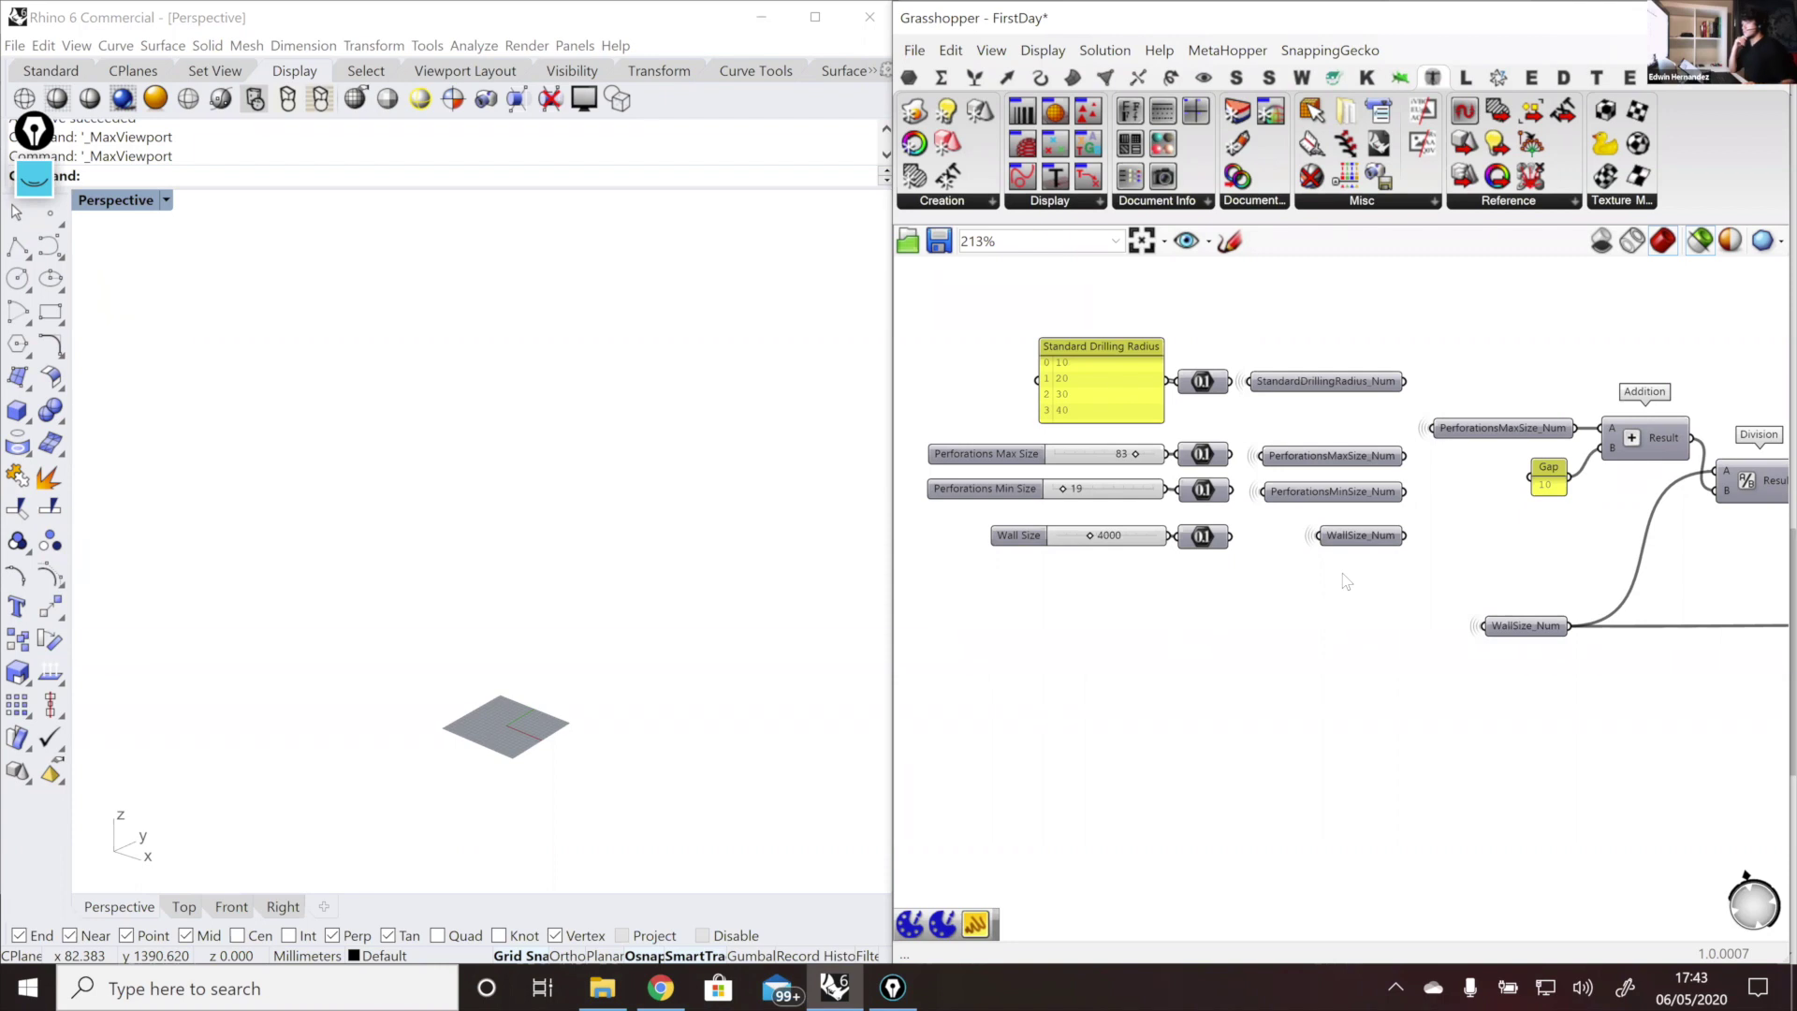
Step: Bring up the Pufferfish component set, switch to Chrome and open the Rhinoceros Forums thread on Rhino 6 Join curves order
{"action": "left_click", "coordinate": [1333, 82]}
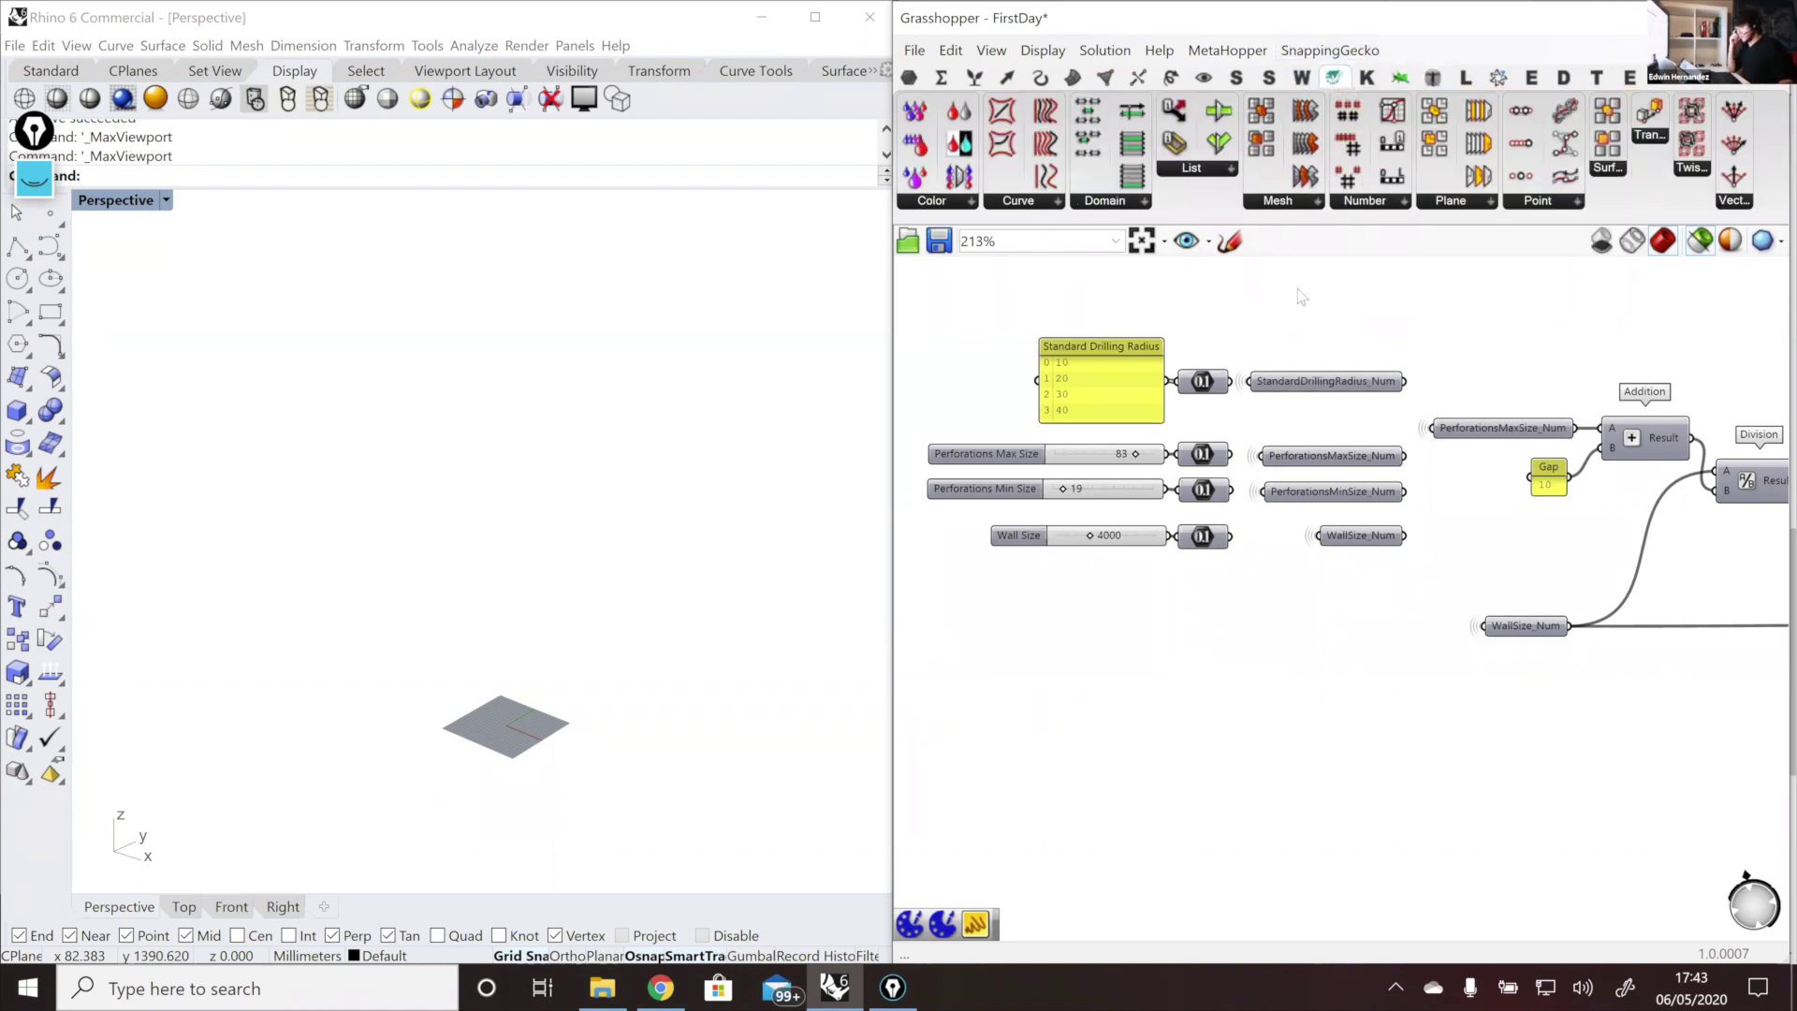
{"action": "left_click", "coordinate": [661, 987]}
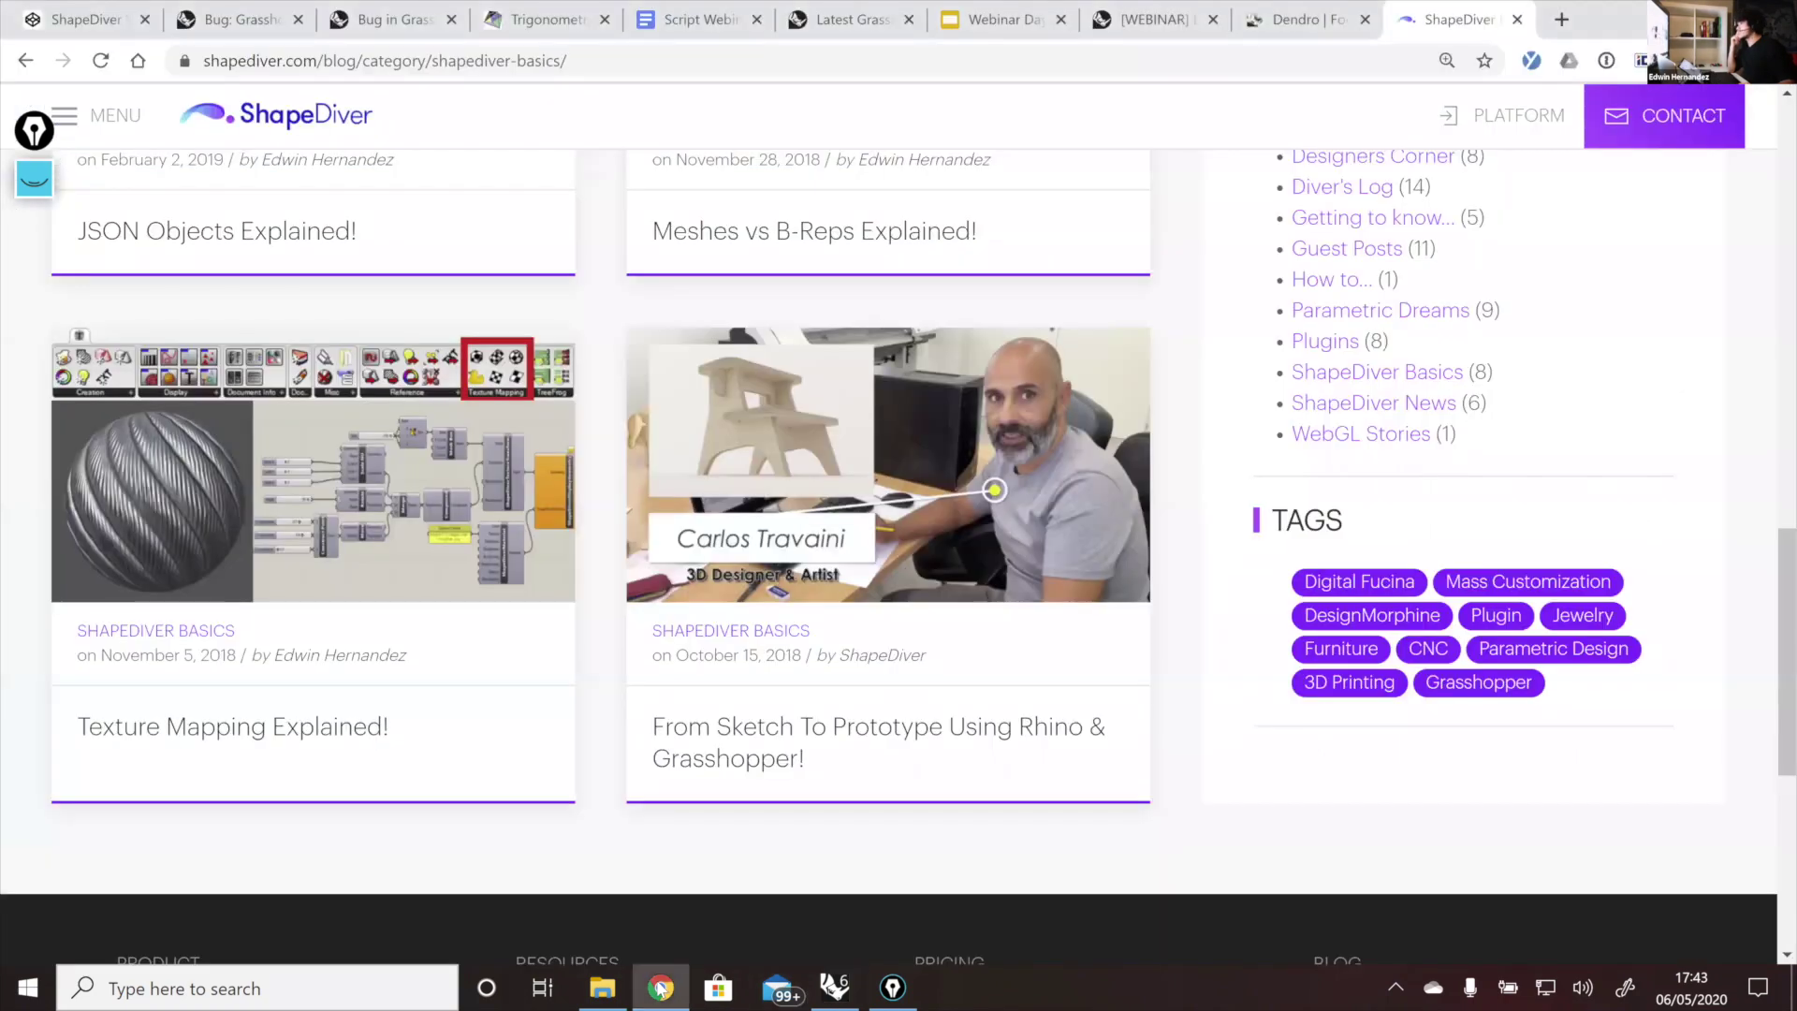
{"action": "left_click", "coordinate": [384, 20]}
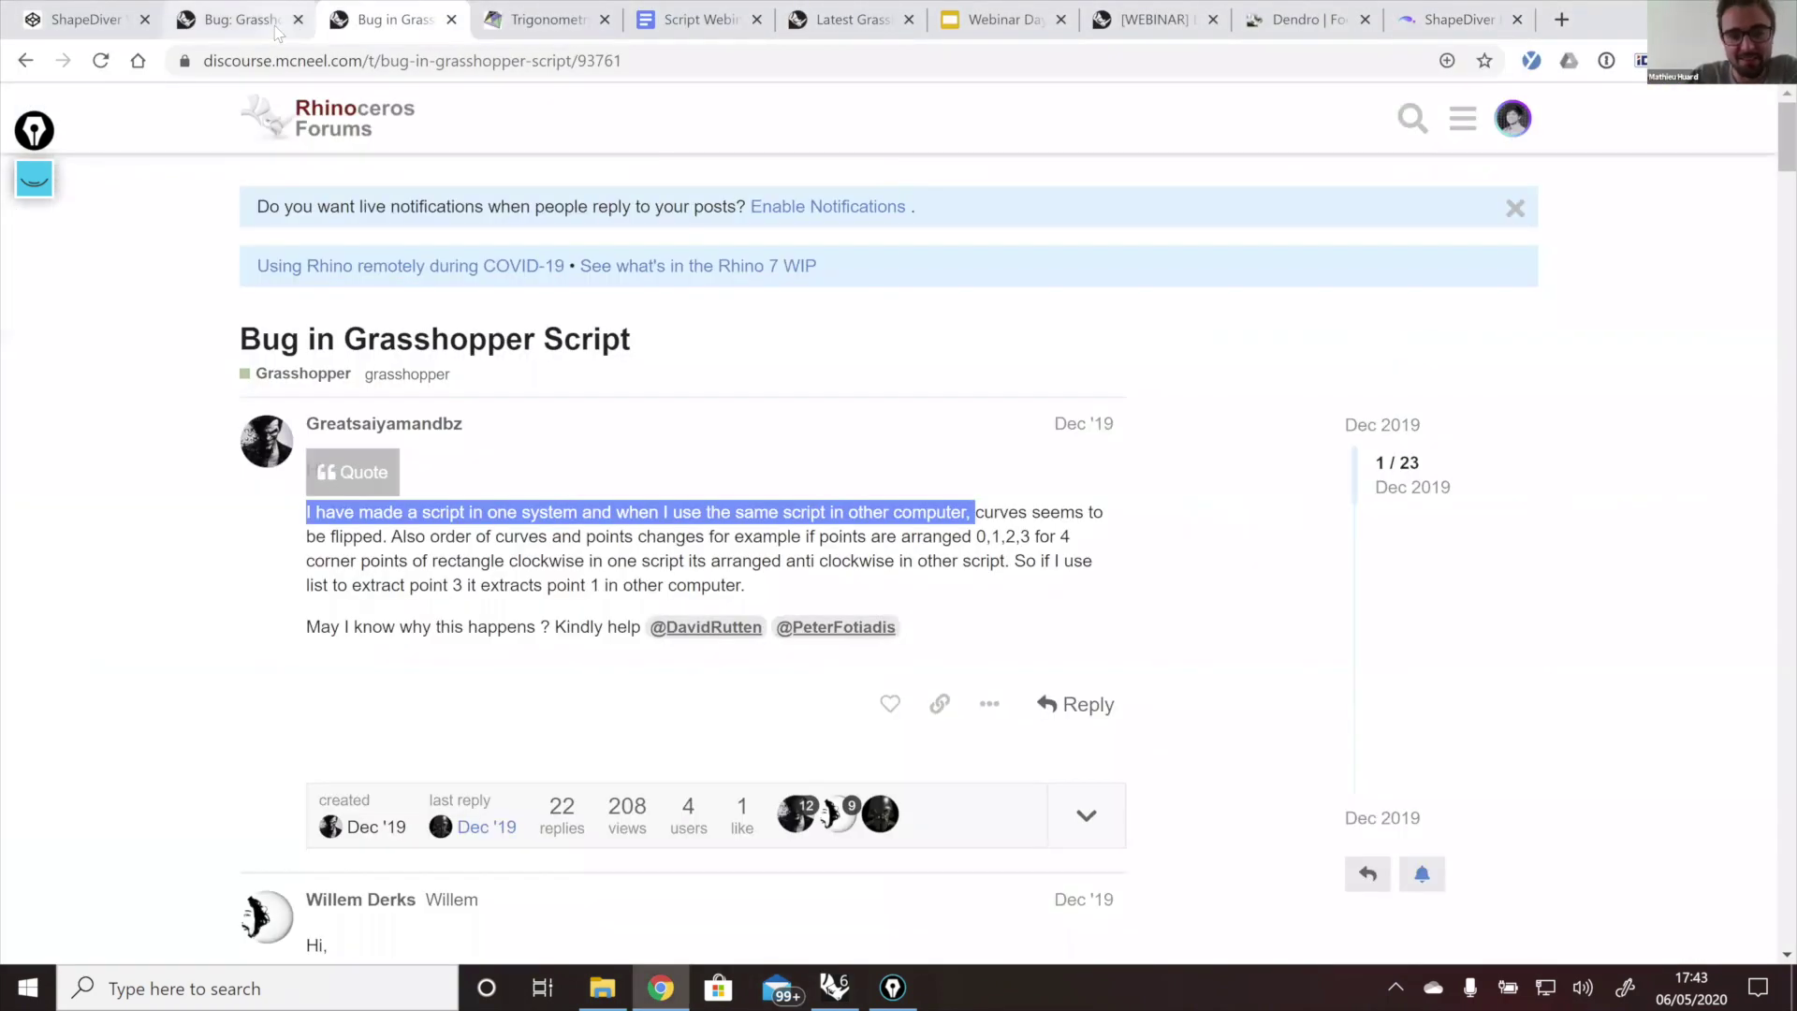
{"action": "key", "text": "ctrl+shift+Tab"}
{"action": "scroll", "coordinate": [379, 373], "scroll_direction": "up", "scroll_amount": 10}
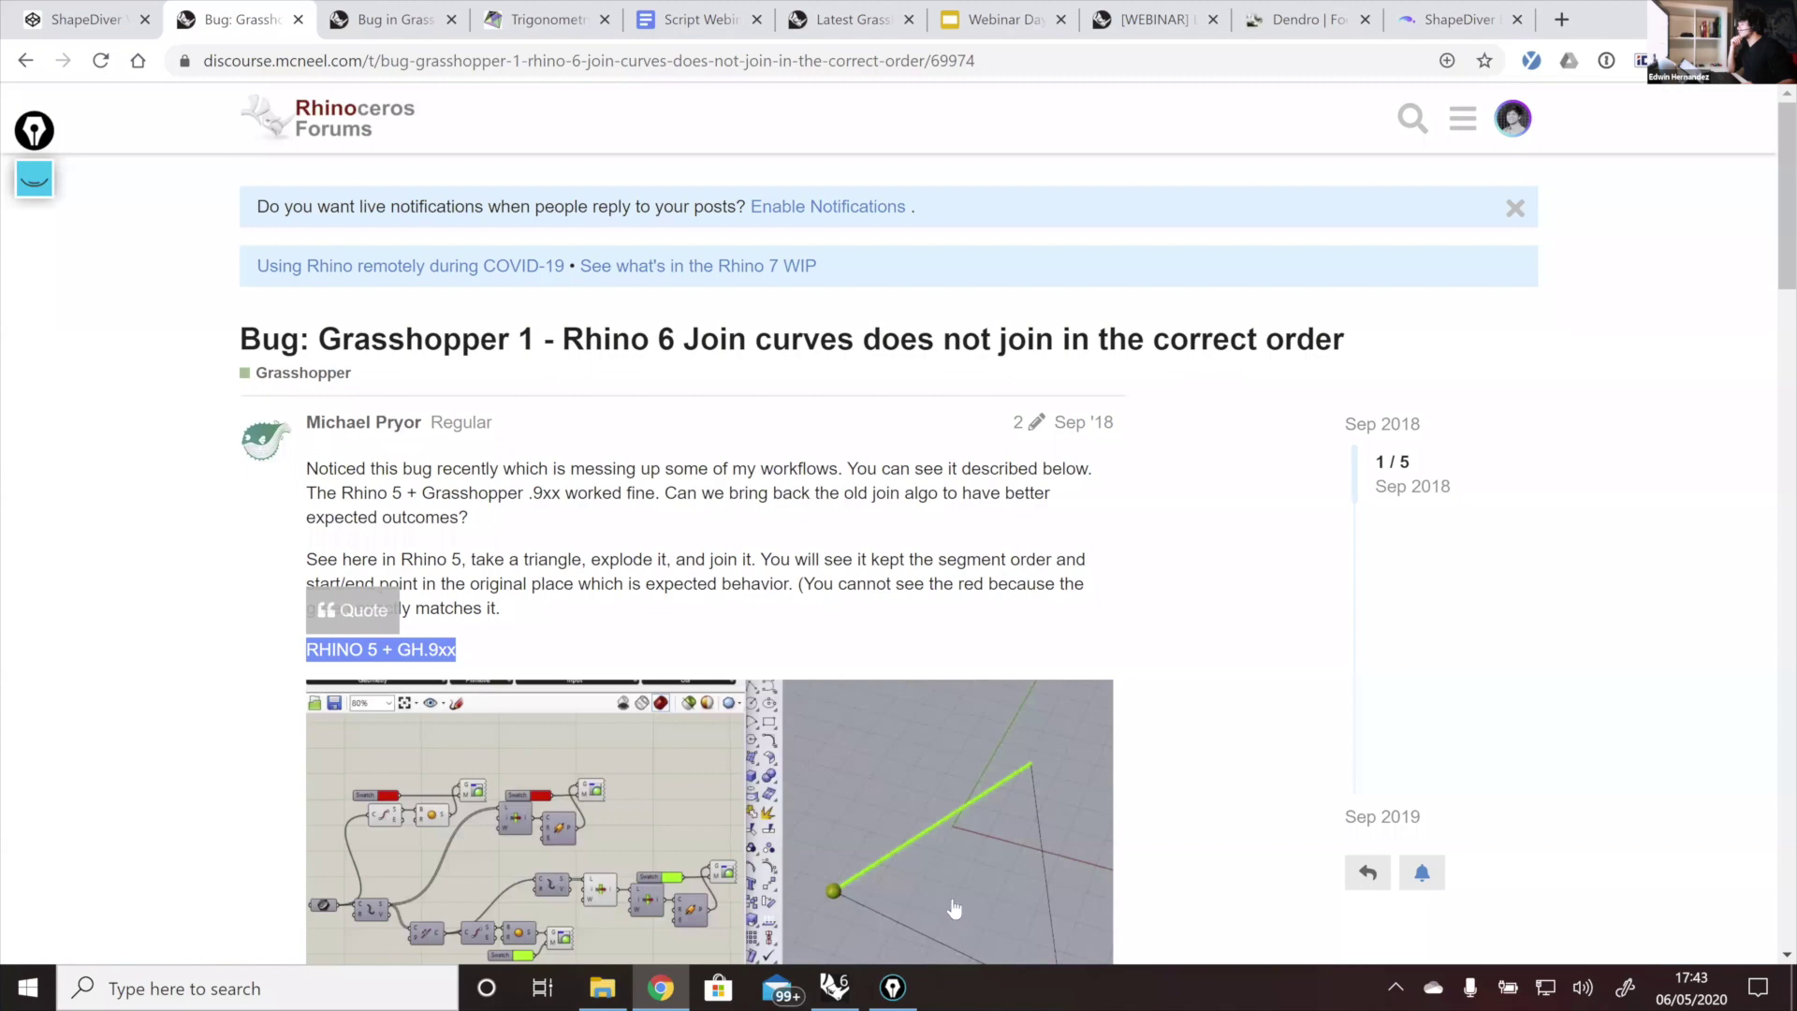
Step: Switch back to Grasshopper and look through Pufferfish's List, Domain, Curve and Mesh component categories
{"action": "mouse_move", "coordinate": [831, 985]}
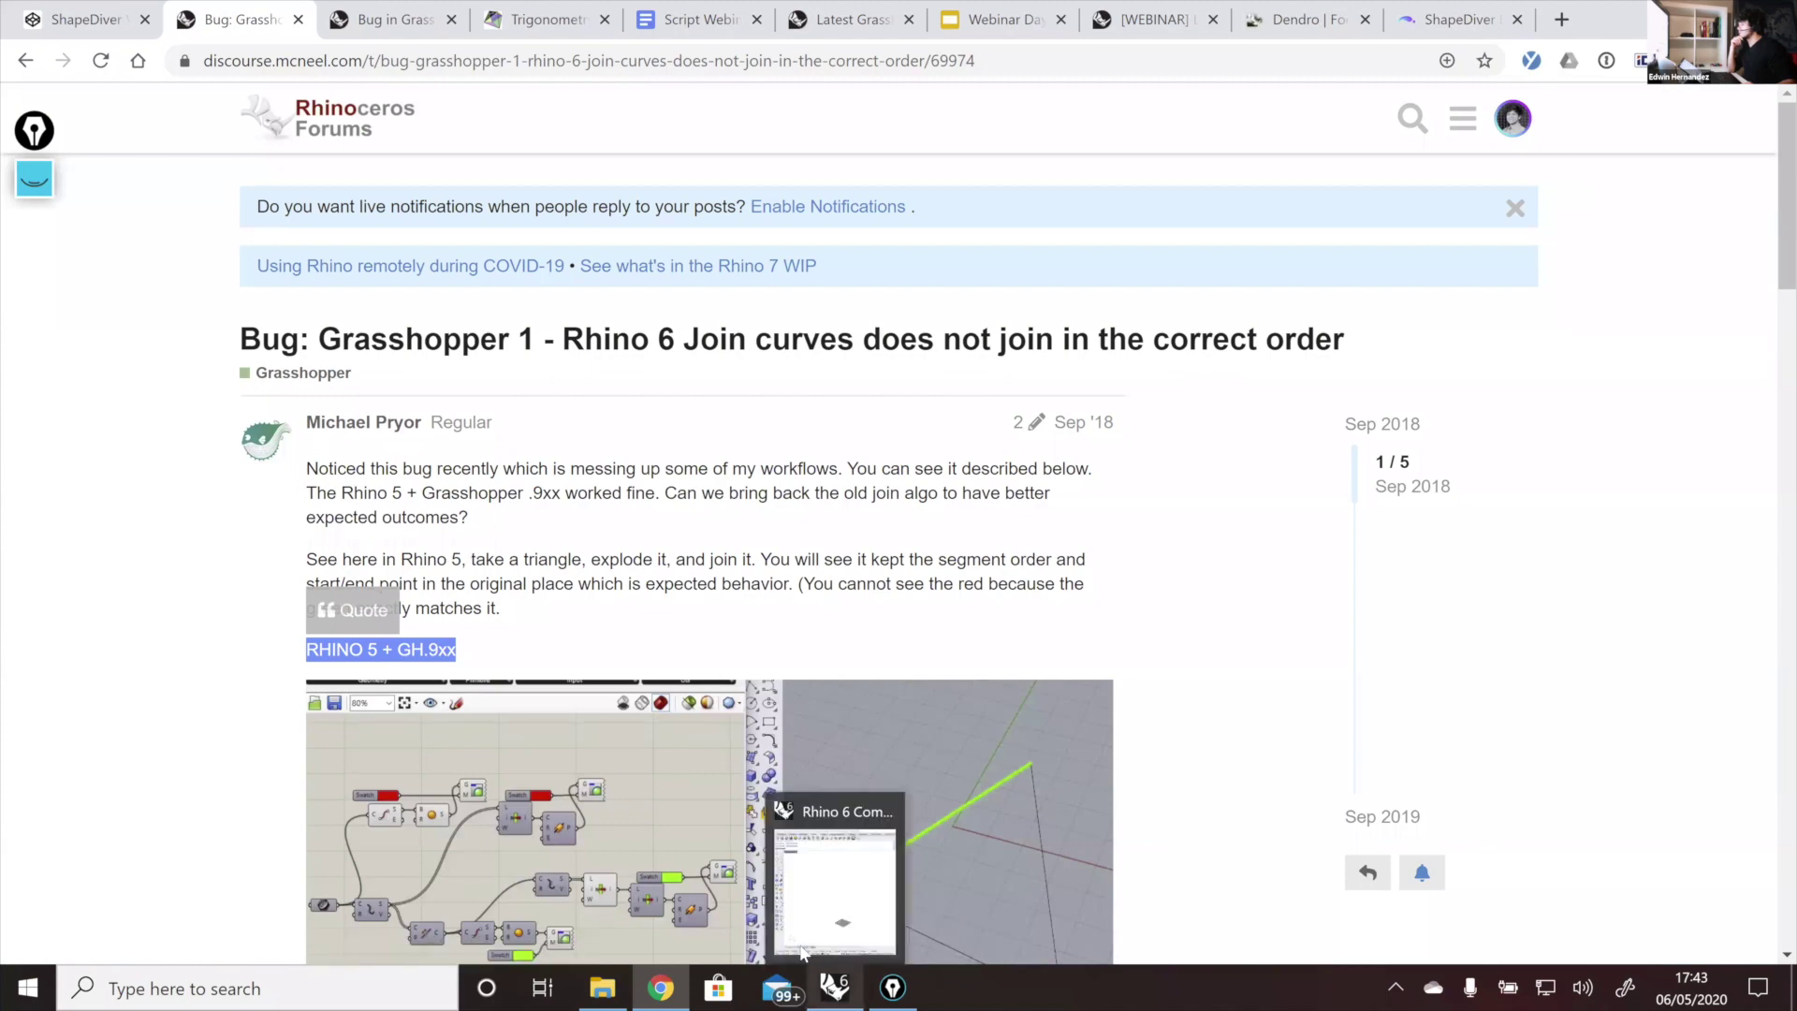
{"action": "left_click", "coordinate": [802, 950]}
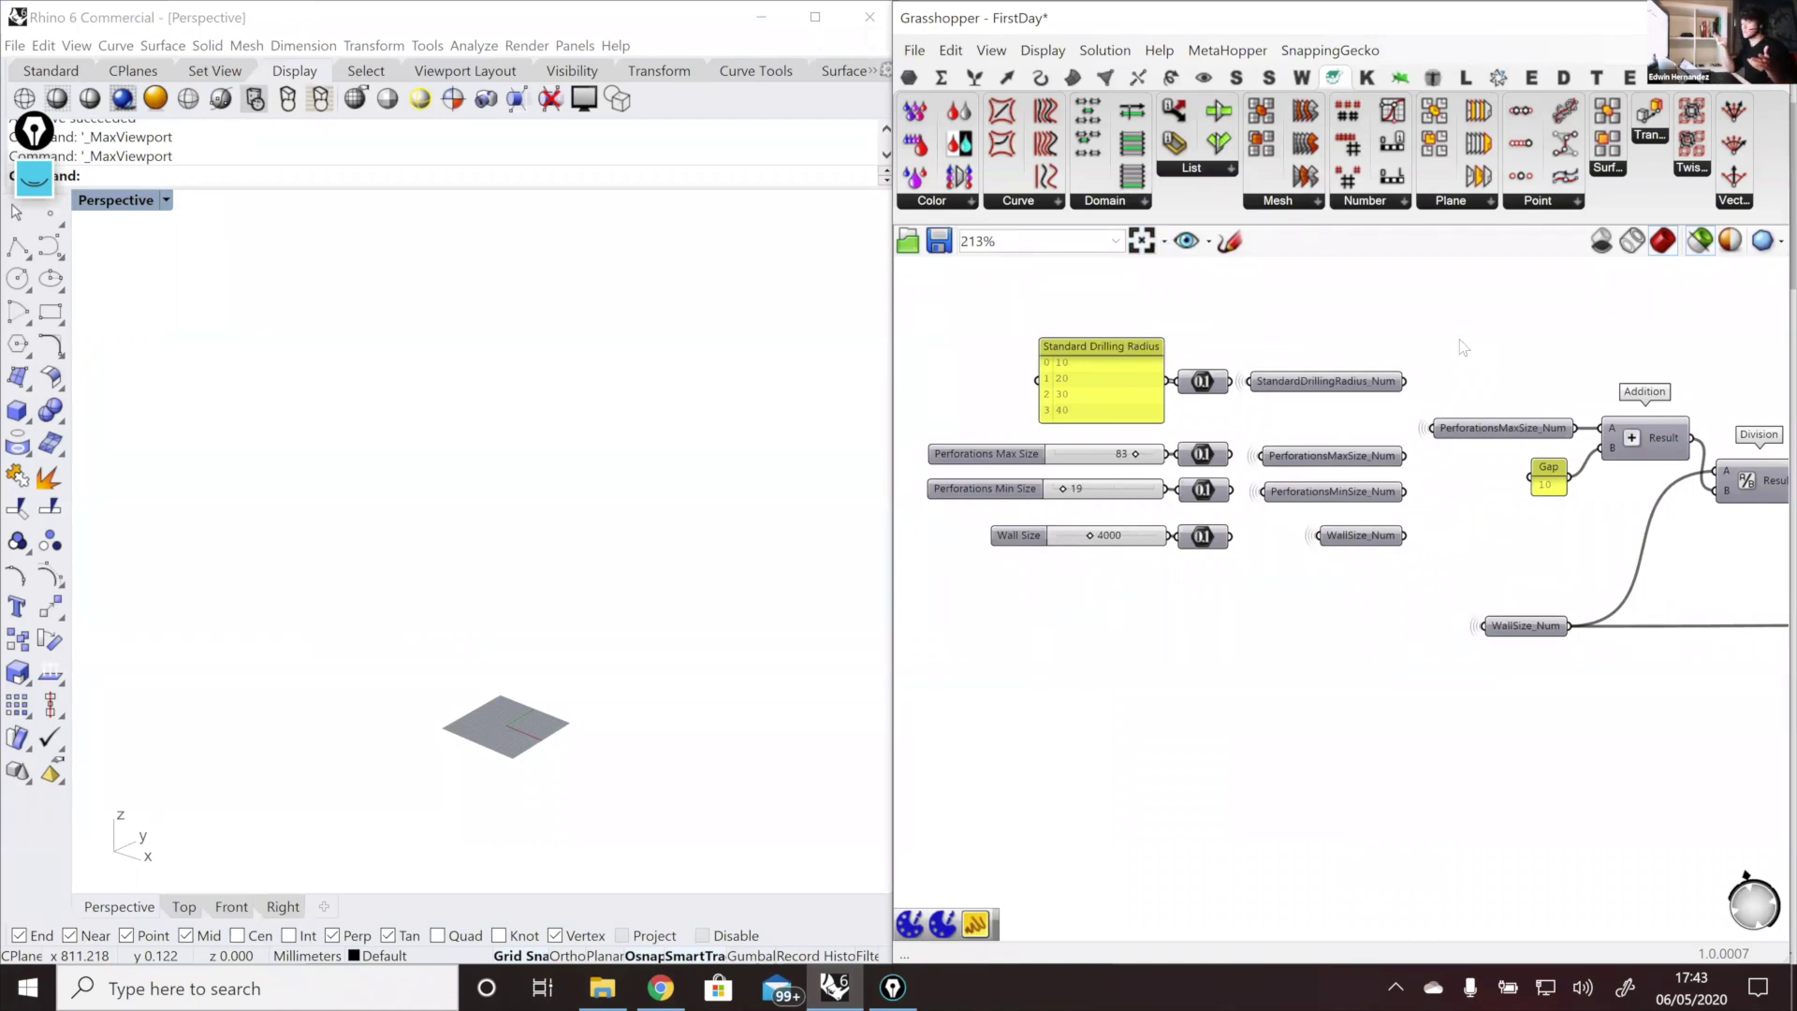
{"action": "left_click", "coordinate": [1190, 169]}
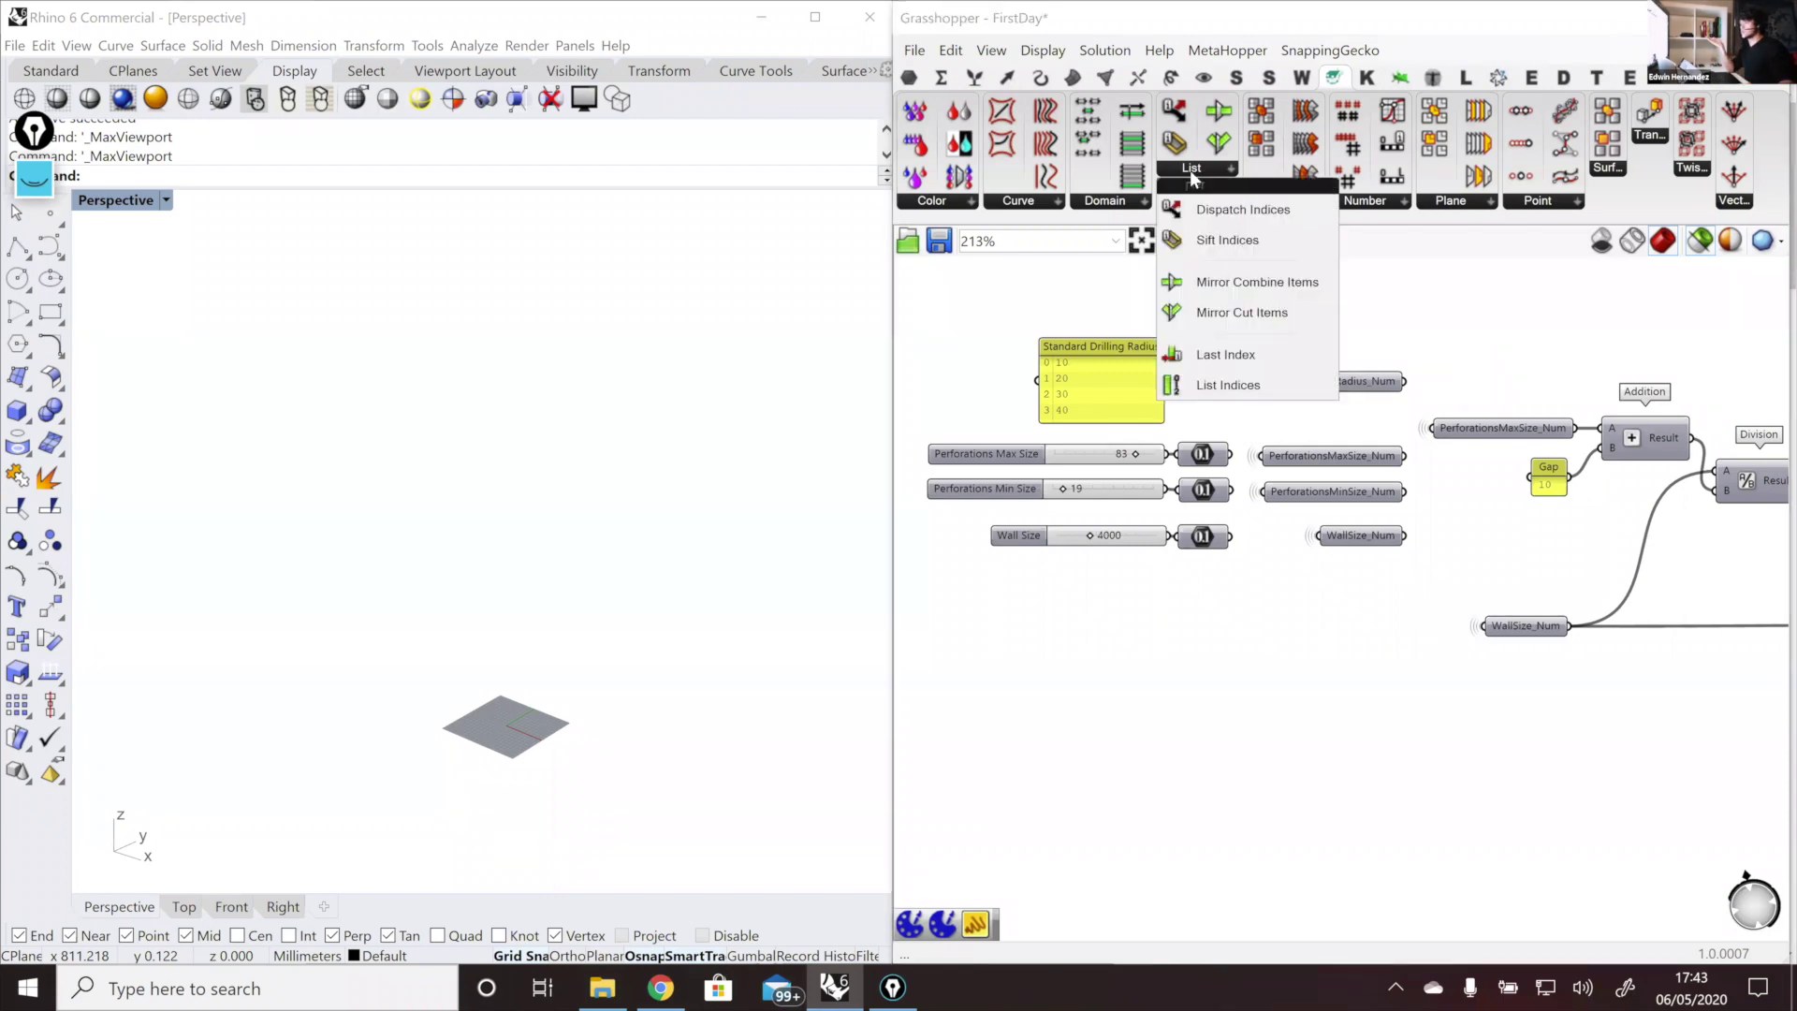
{"action": "left_click", "coordinate": [1112, 202]}
{"action": "left_click", "coordinate": [1039, 200]}
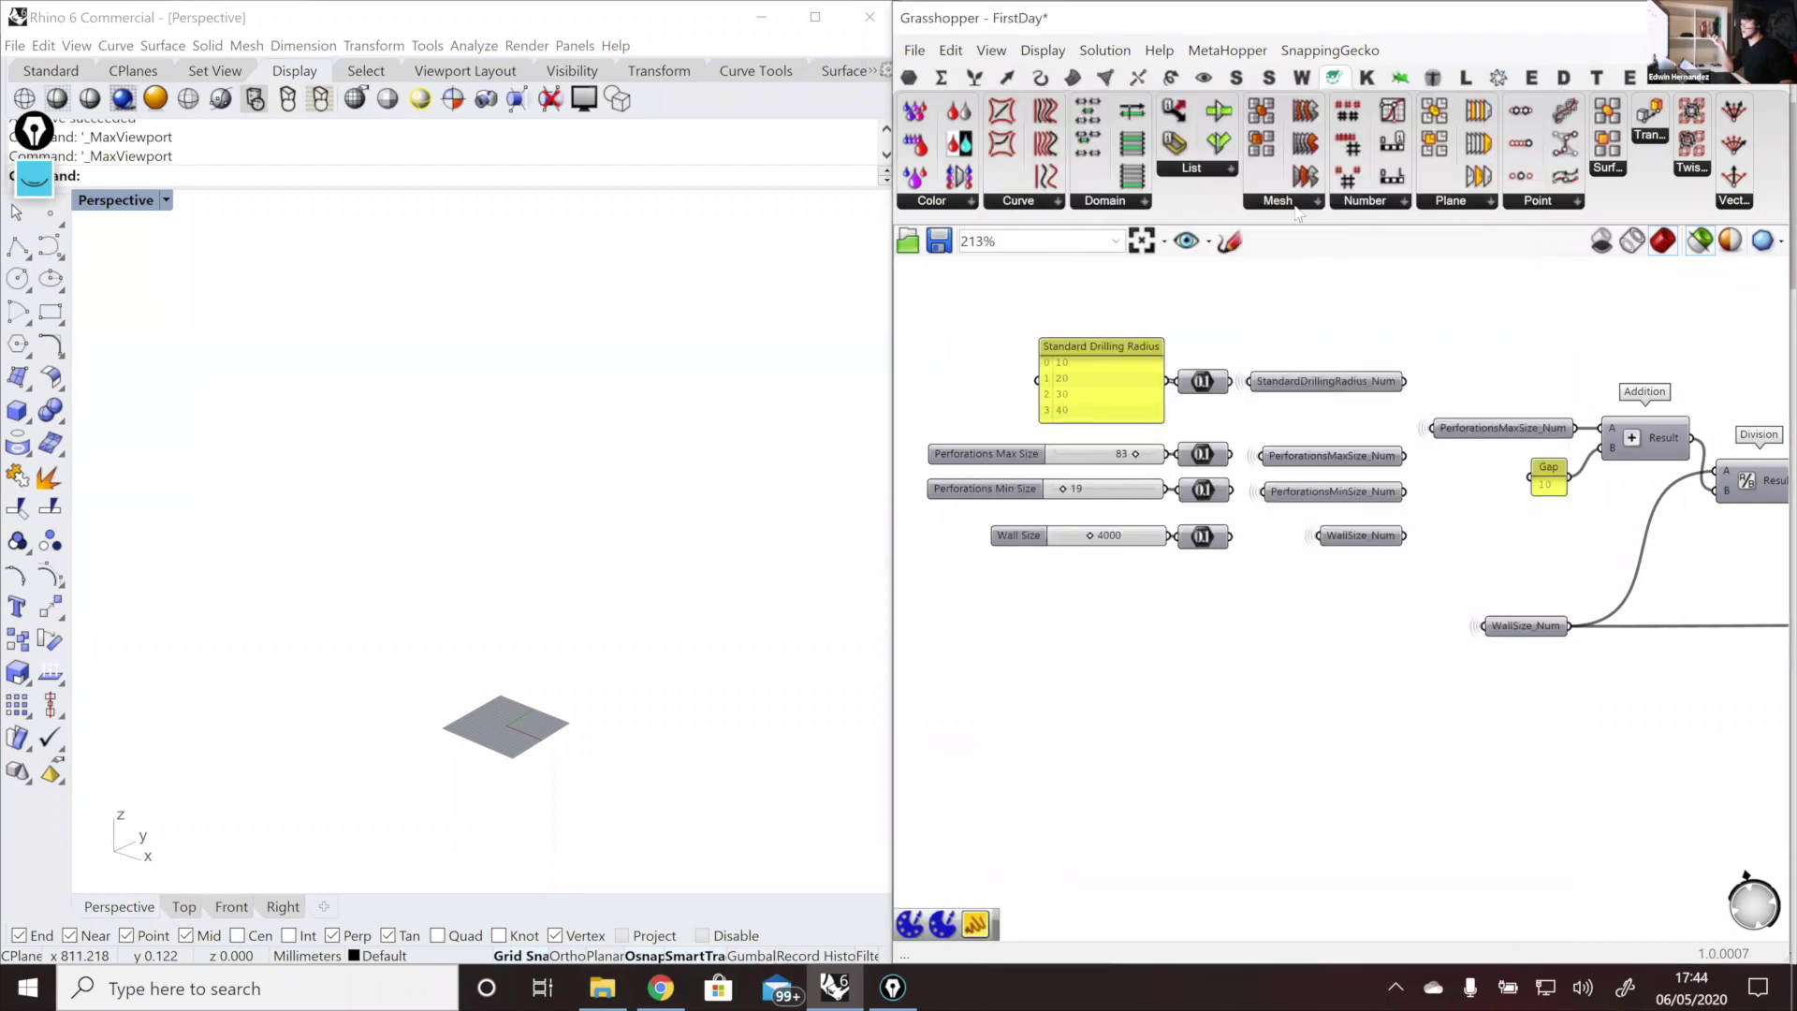
{"action": "left_click", "coordinate": [1292, 205]}
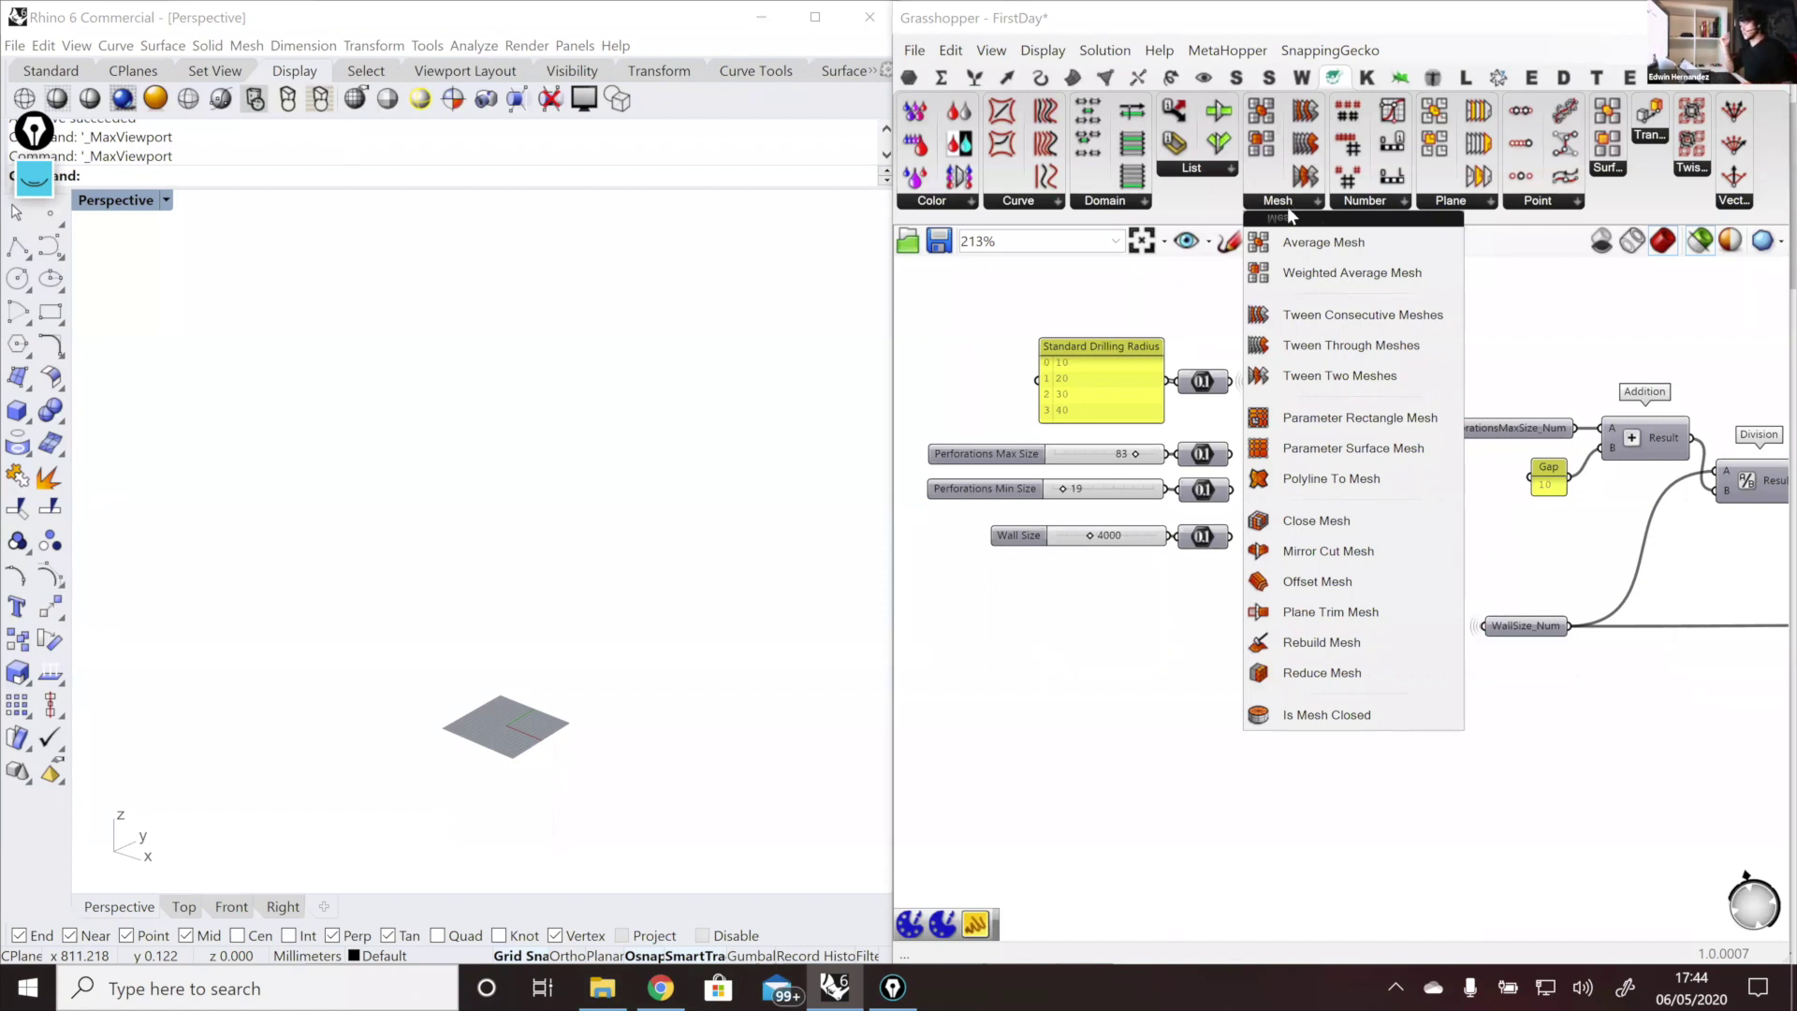
Step: Switch to Chrome and open the ShapeDiver documentation site support.shapediver.com in a new tab
{"action": "left_click", "coordinate": [671, 986]}
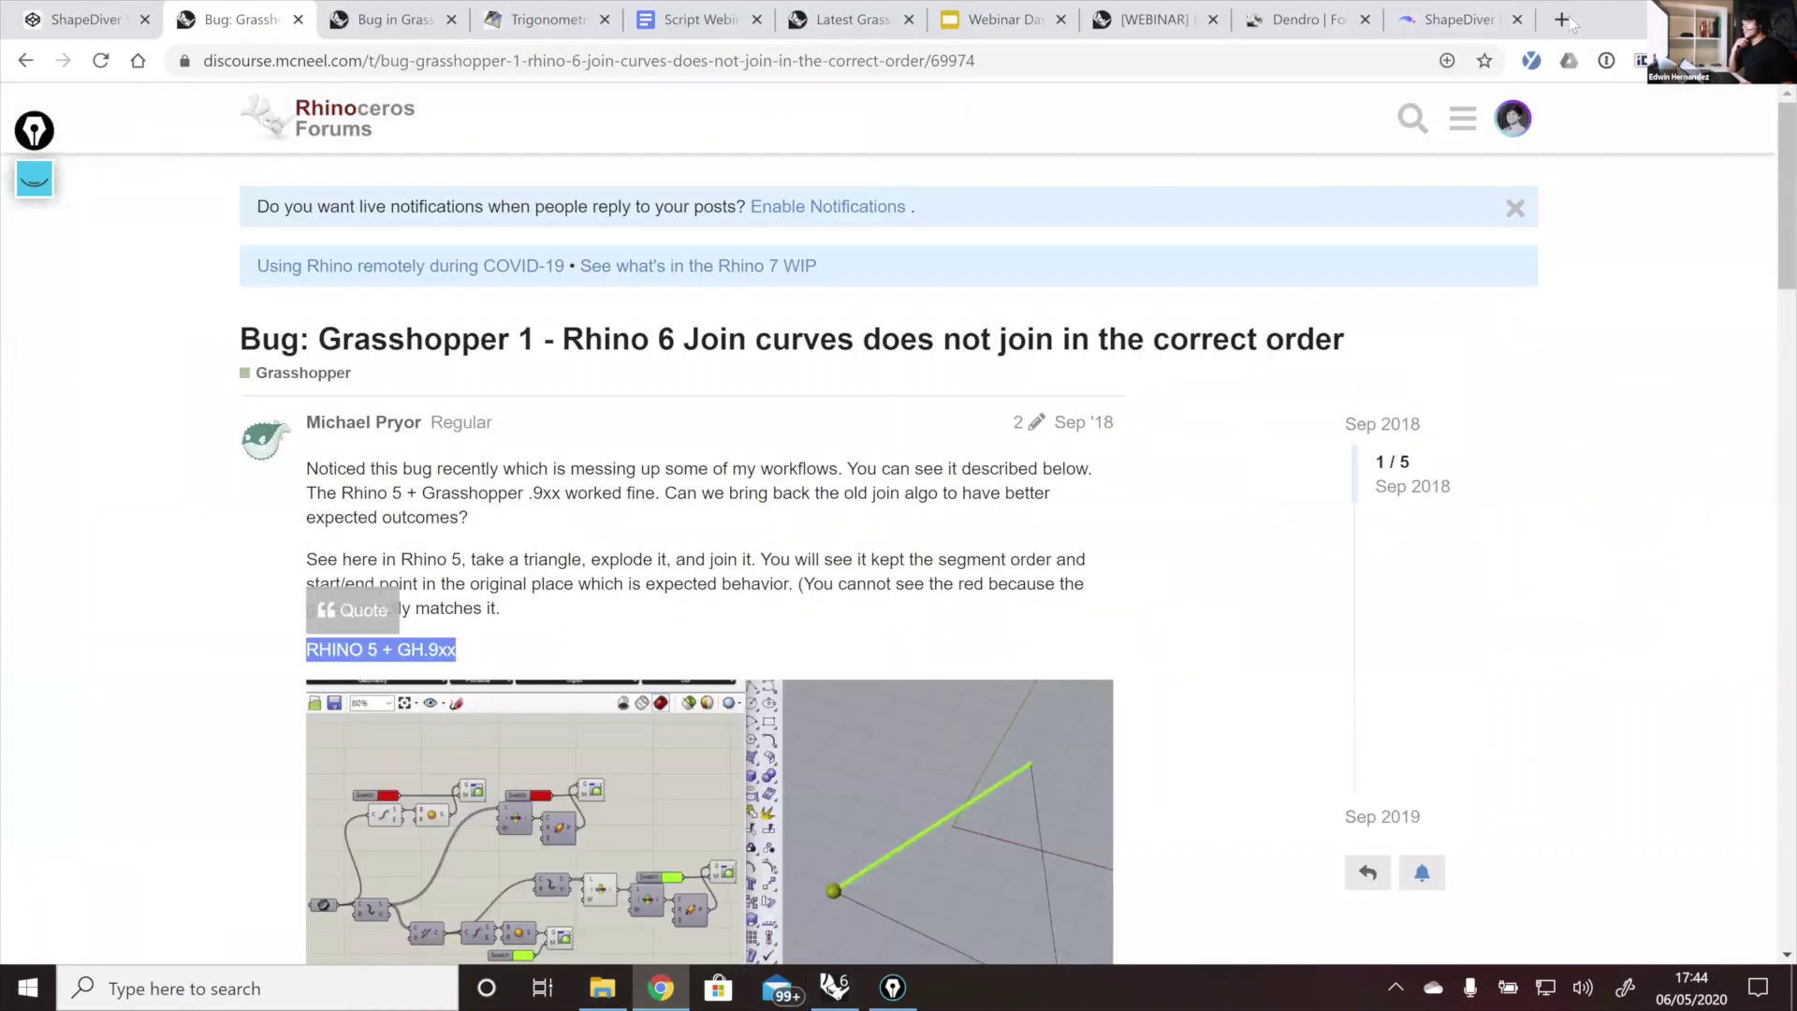
{"action": "left_click", "coordinate": [1561, 19]}
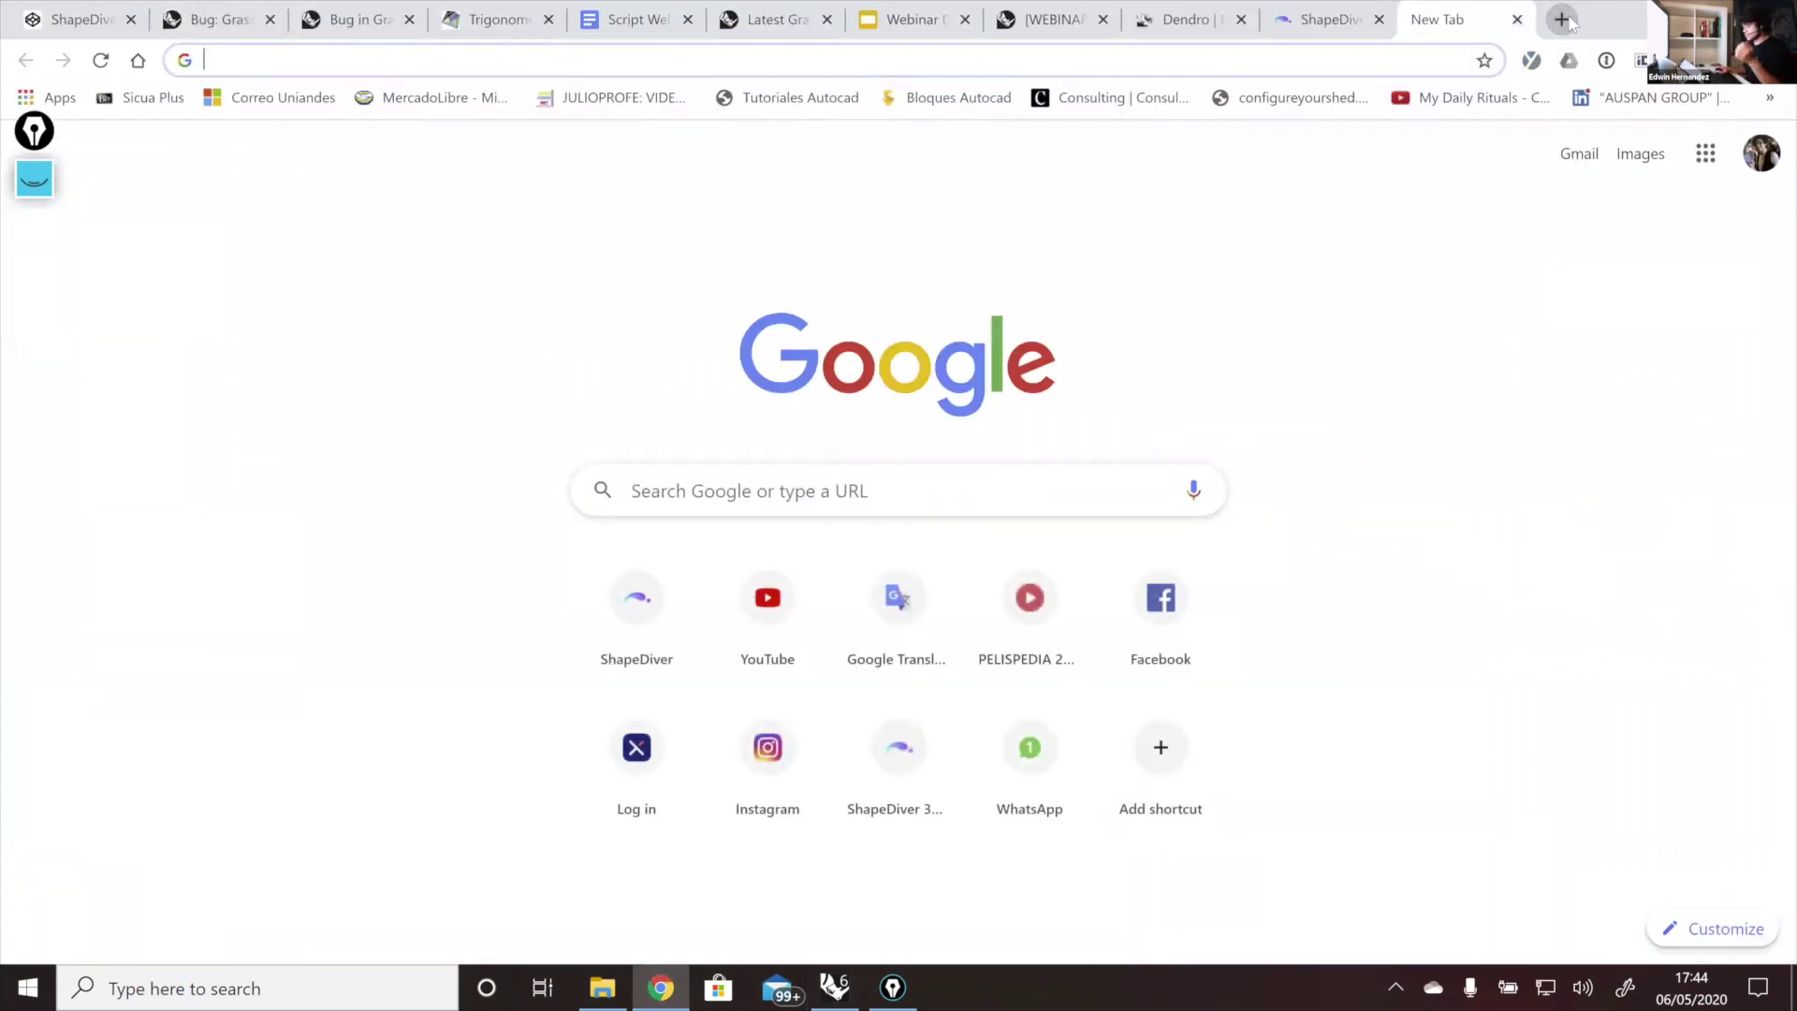
{"action": "type", "text": "su"}
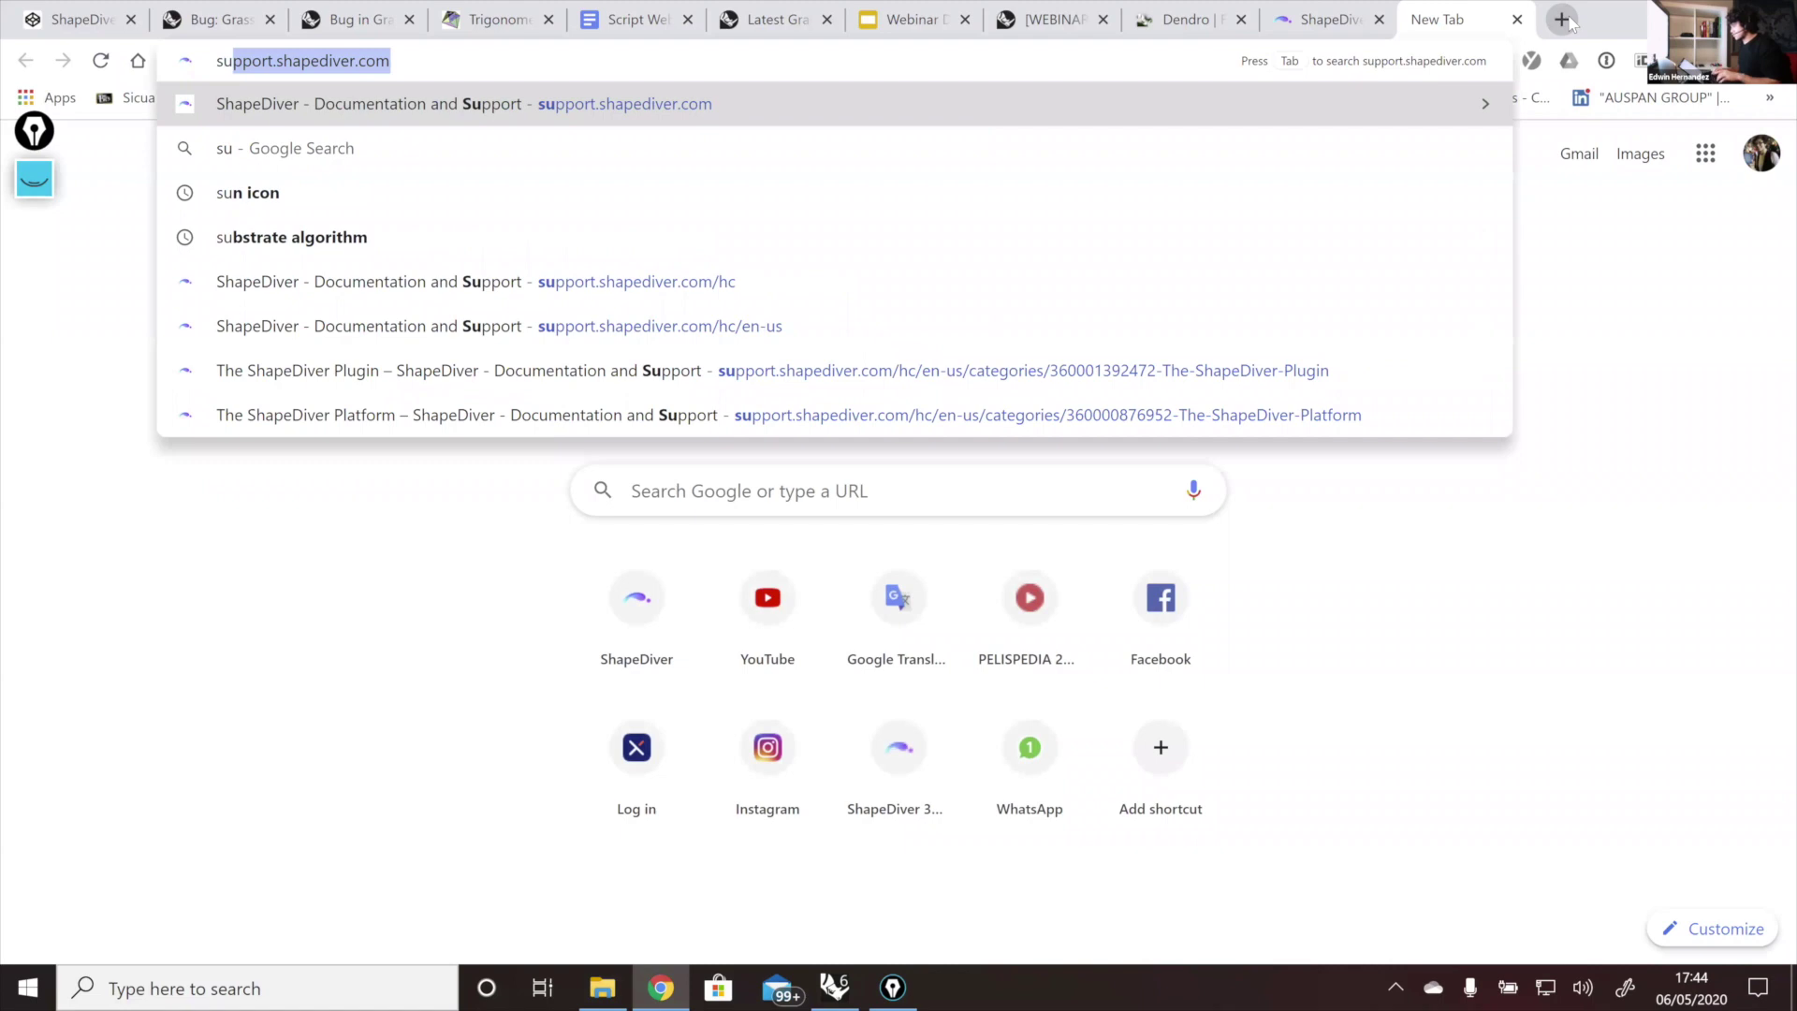
{"action": "type", "text": "p"}
{"action": "key", "text": "Return"}
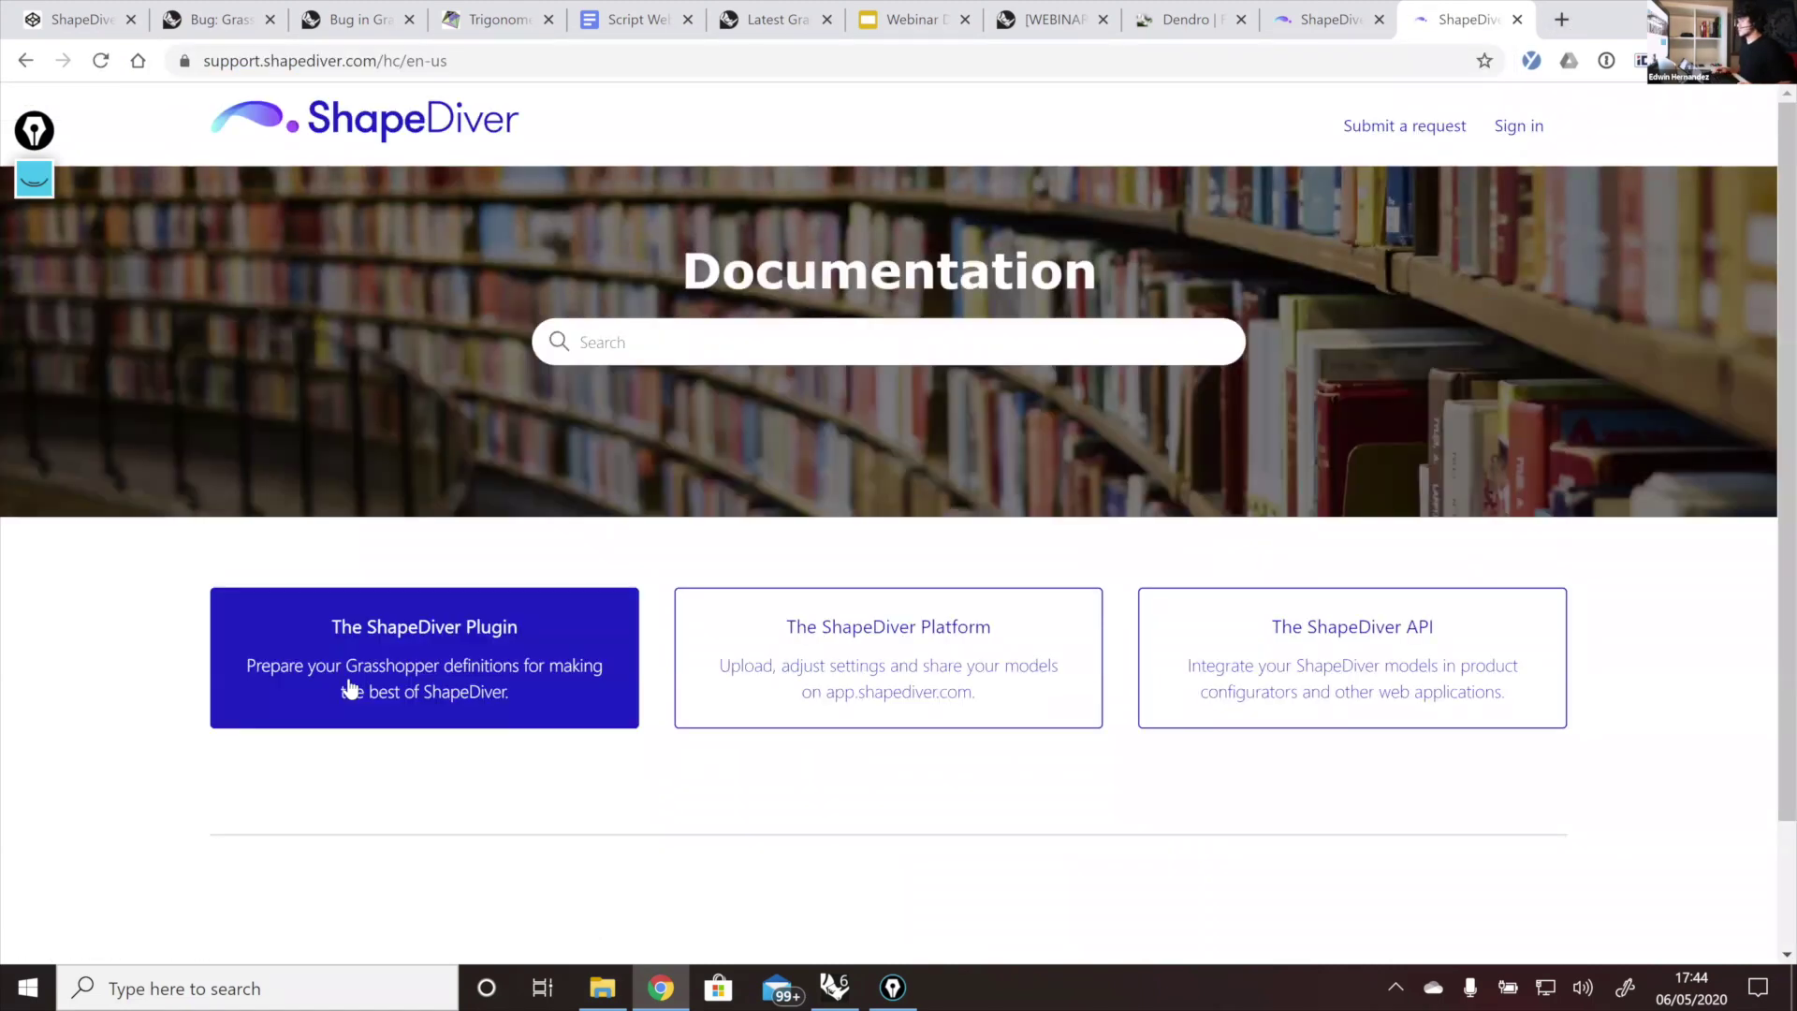
Step: Open the ShapeDiver Plugin documentation and its article "List of supported third-party Grasshopper plugins"
{"action": "left_click", "coordinate": [351, 689]}
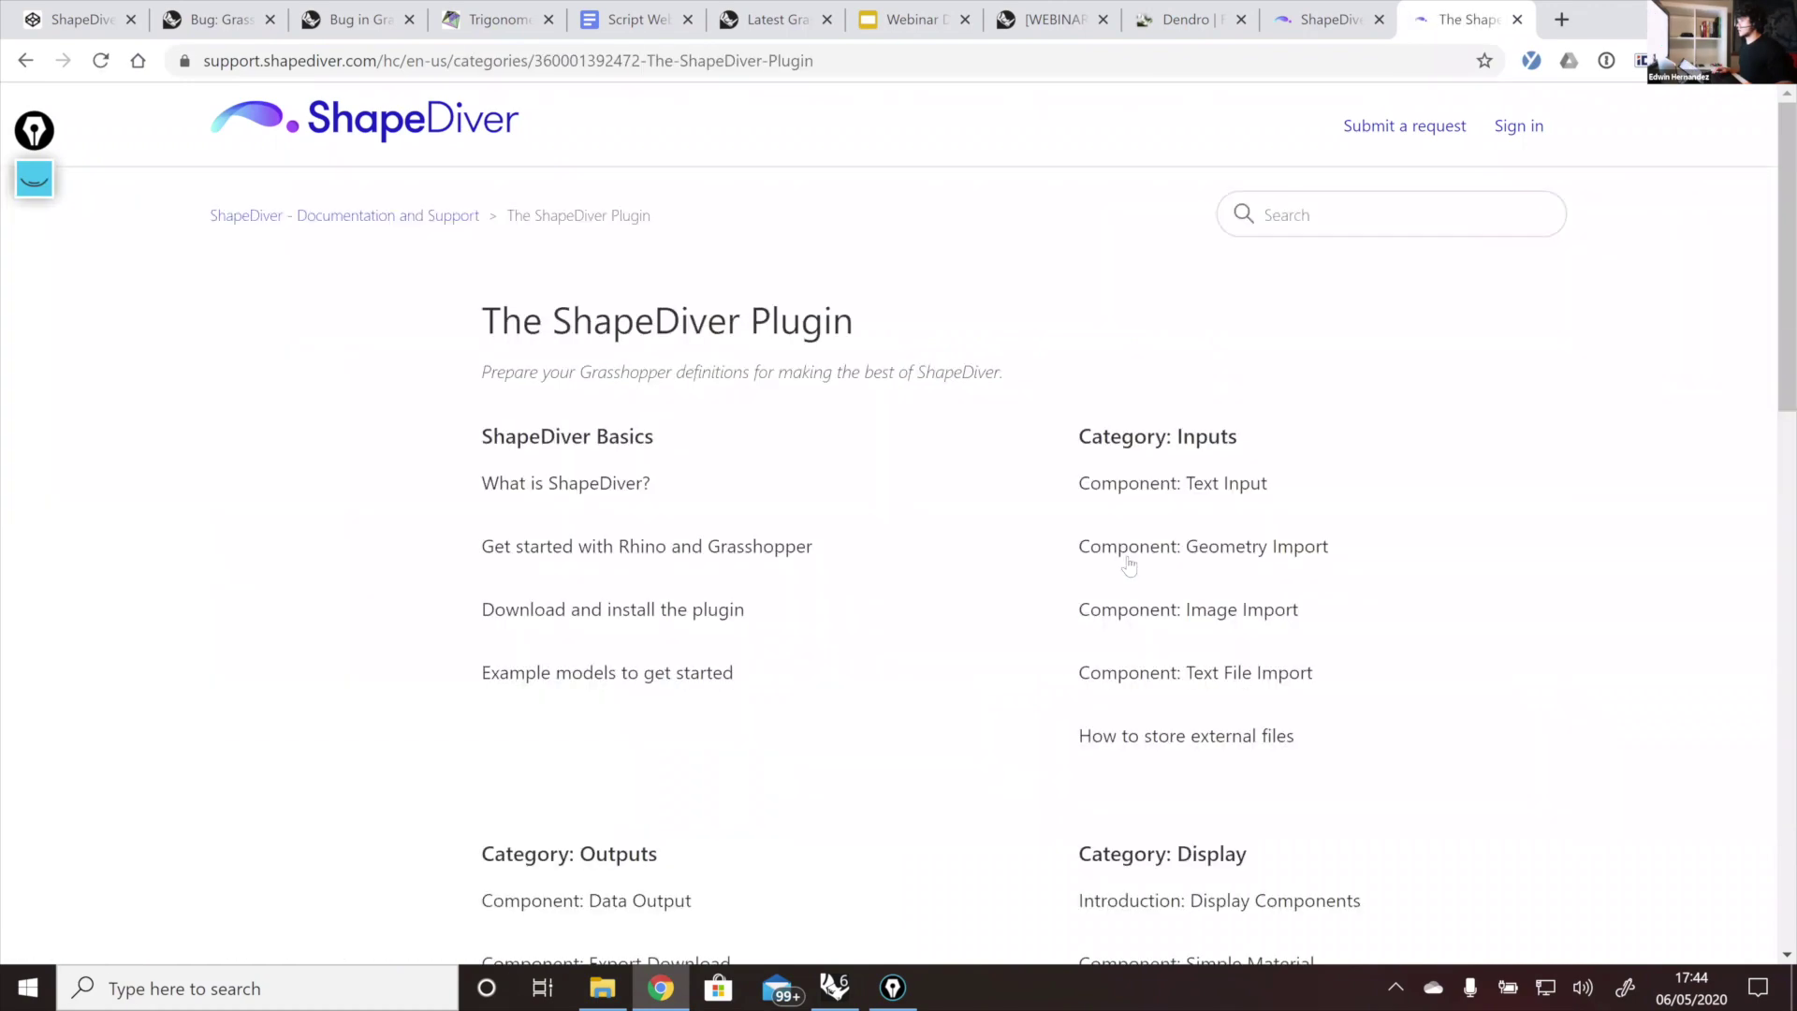
{"action": "scroll", "coordinate": [1076, 514], "scroll_direction": "down", "scroll_amount": 15}
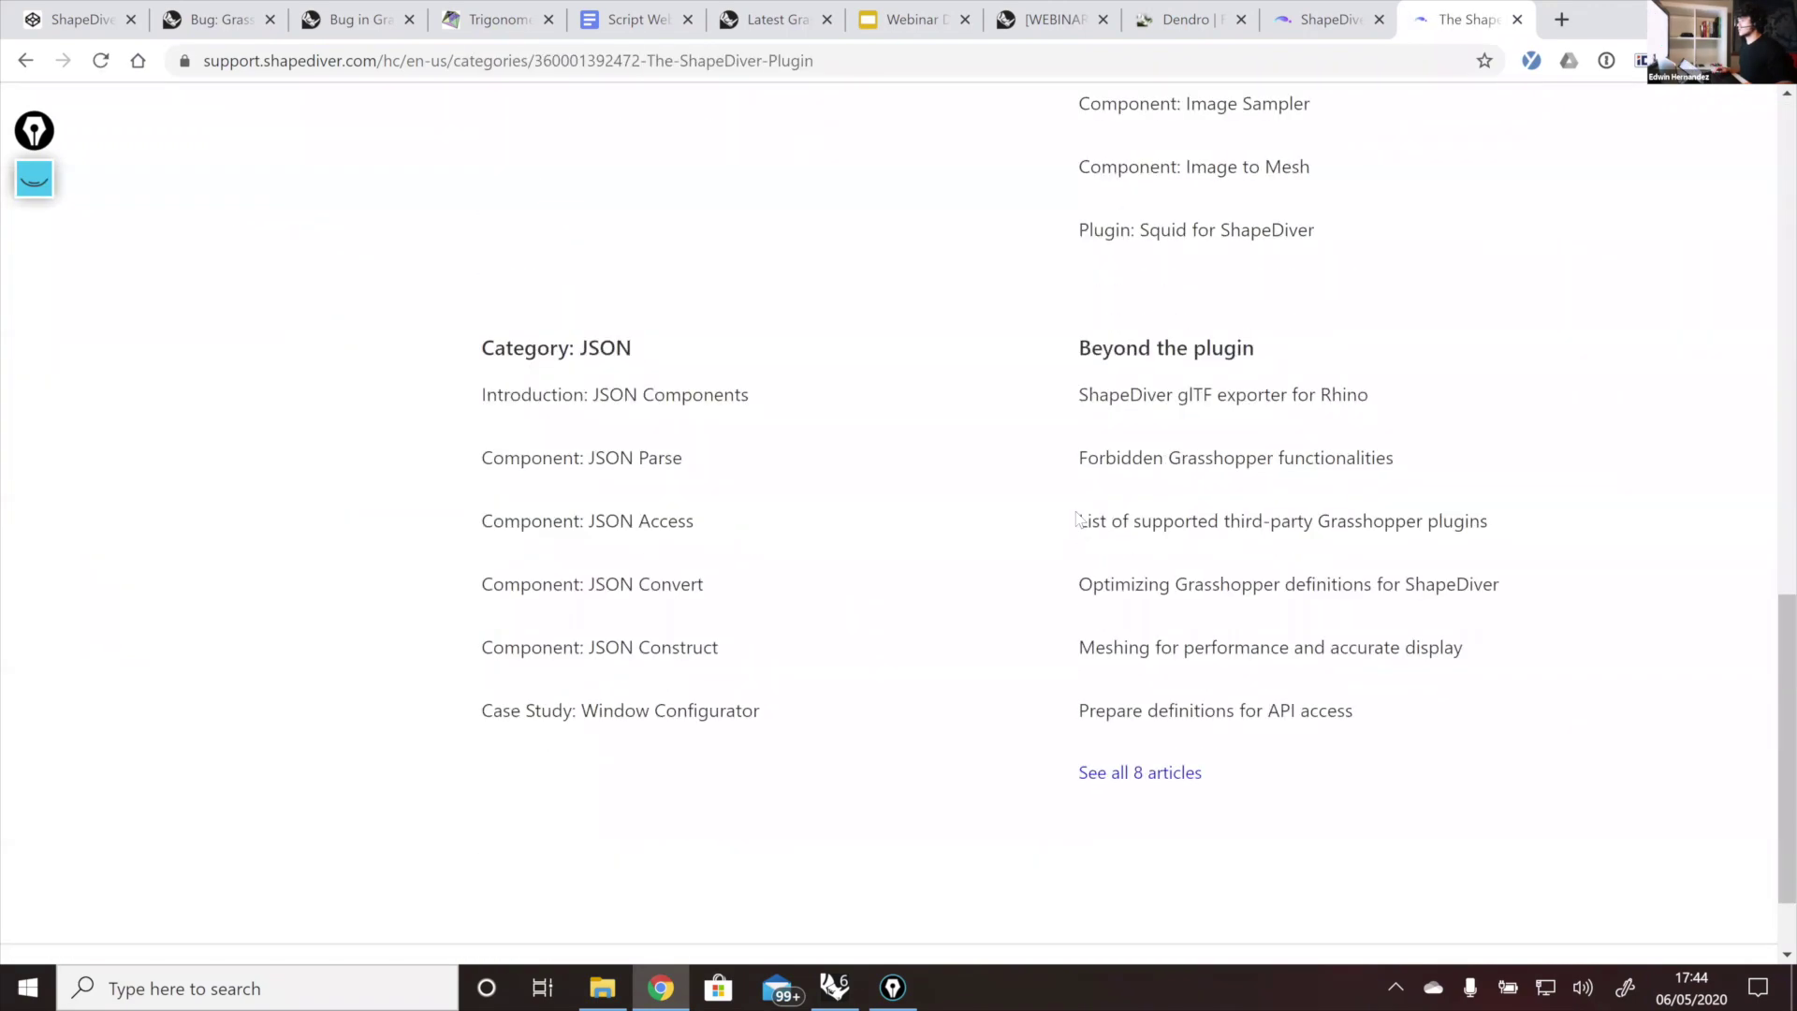
{"action": "left_click", "coordinate": [1228, 524]}
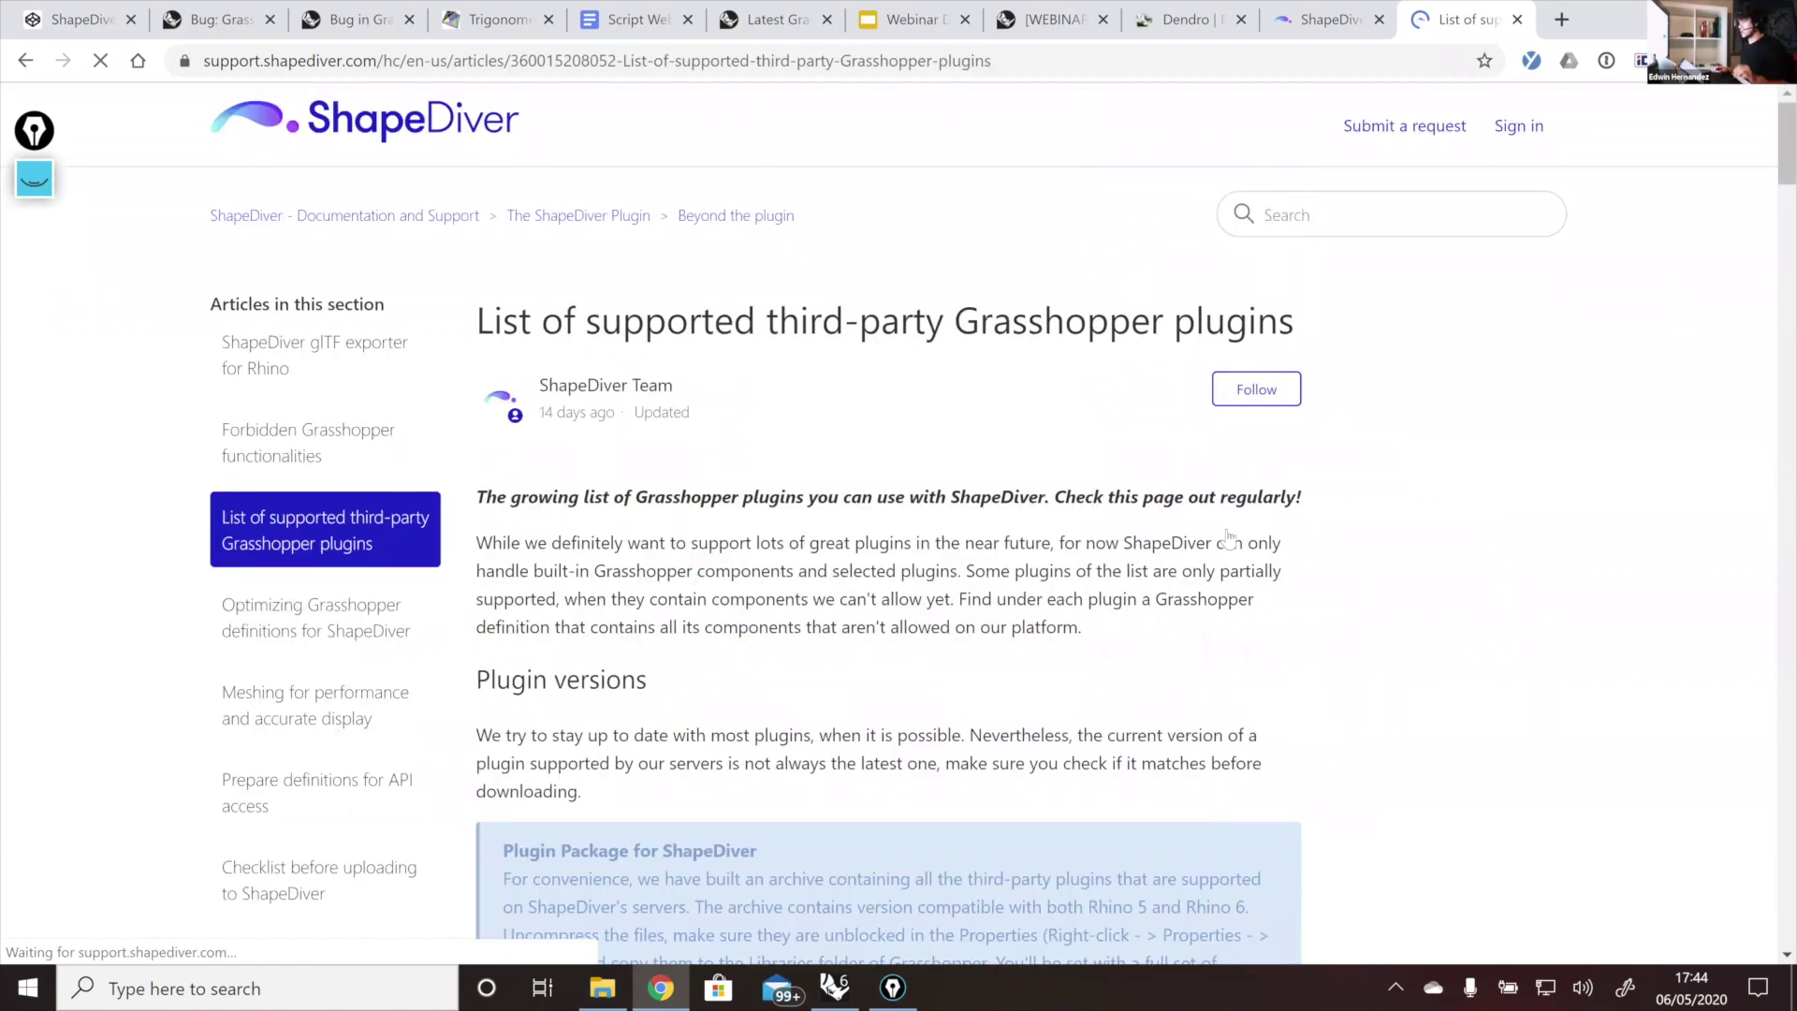
Step: Look through the supported plugins article, from the plugin version notes through Dendro, Human, Kangaroo 2 and MeshEdit to Pufferfish and Shortest Walk
{"action": "scroll", "coordinate": [993, 564], "scroll_direction": "down", "scroll_amount": 3}
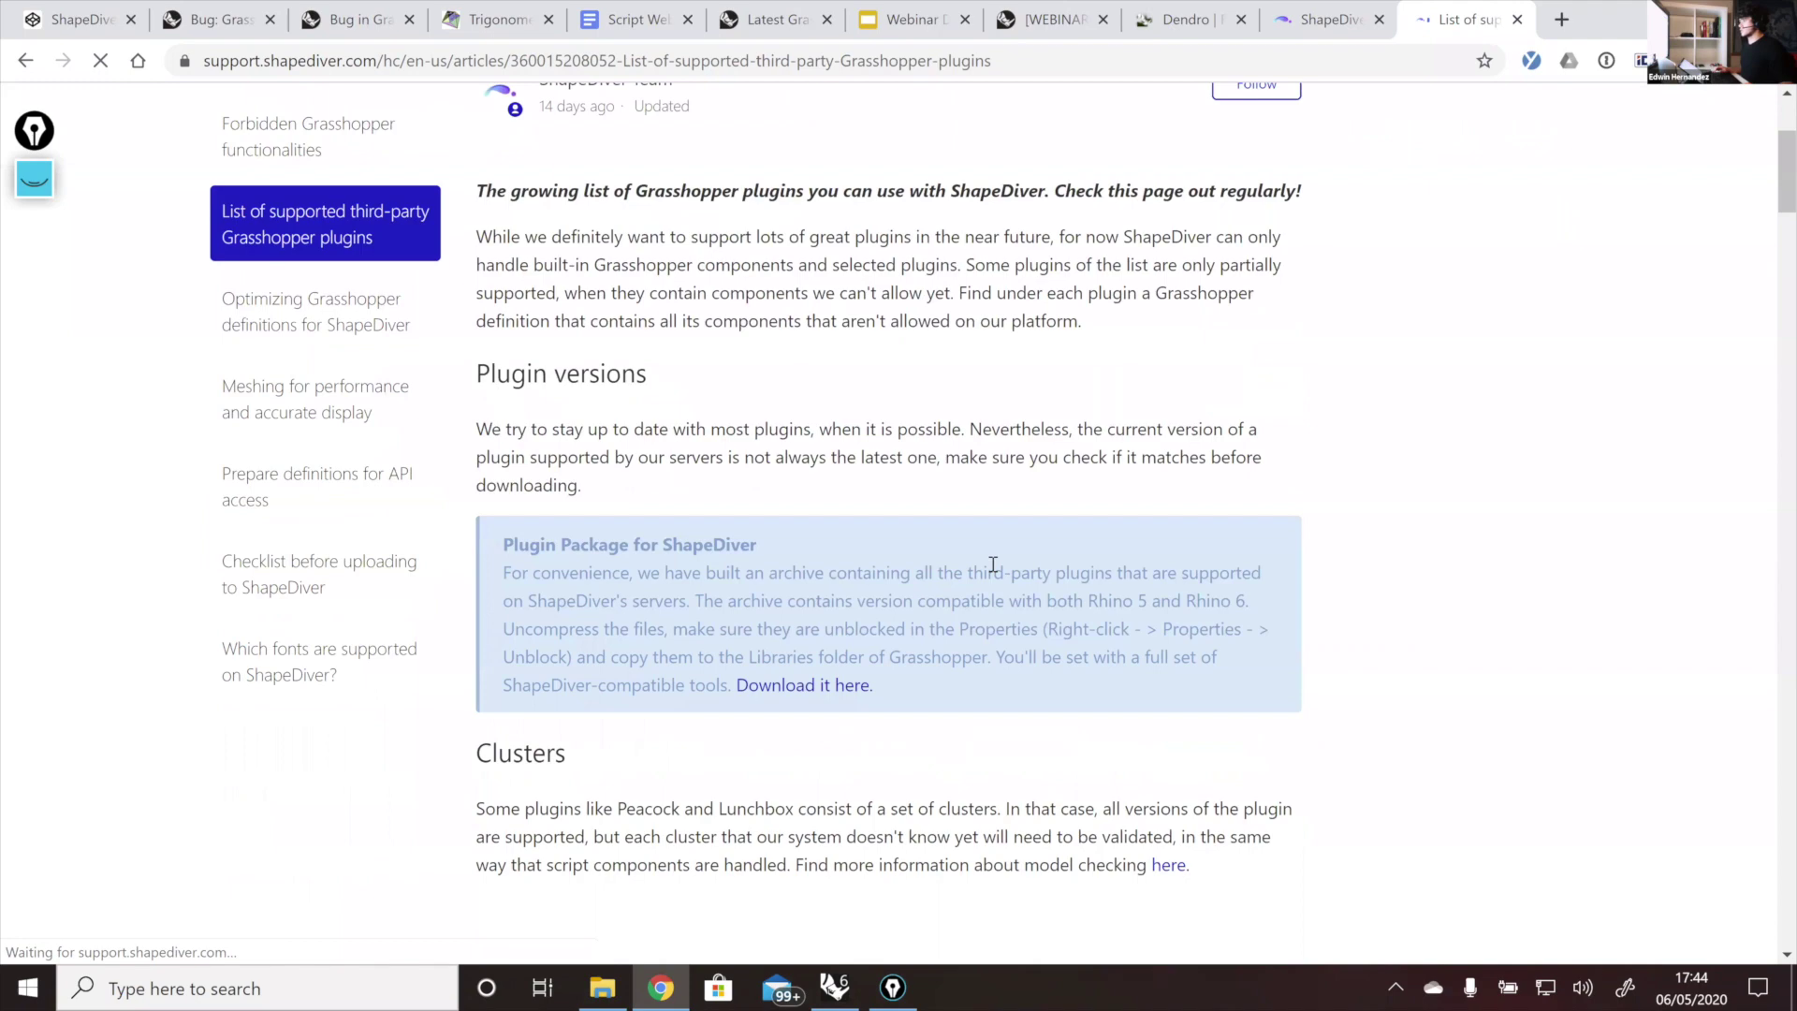
{"action": "scroll", "coordinate": [993, 564], "scroll_direction": "down", "scroll_amount": 9}
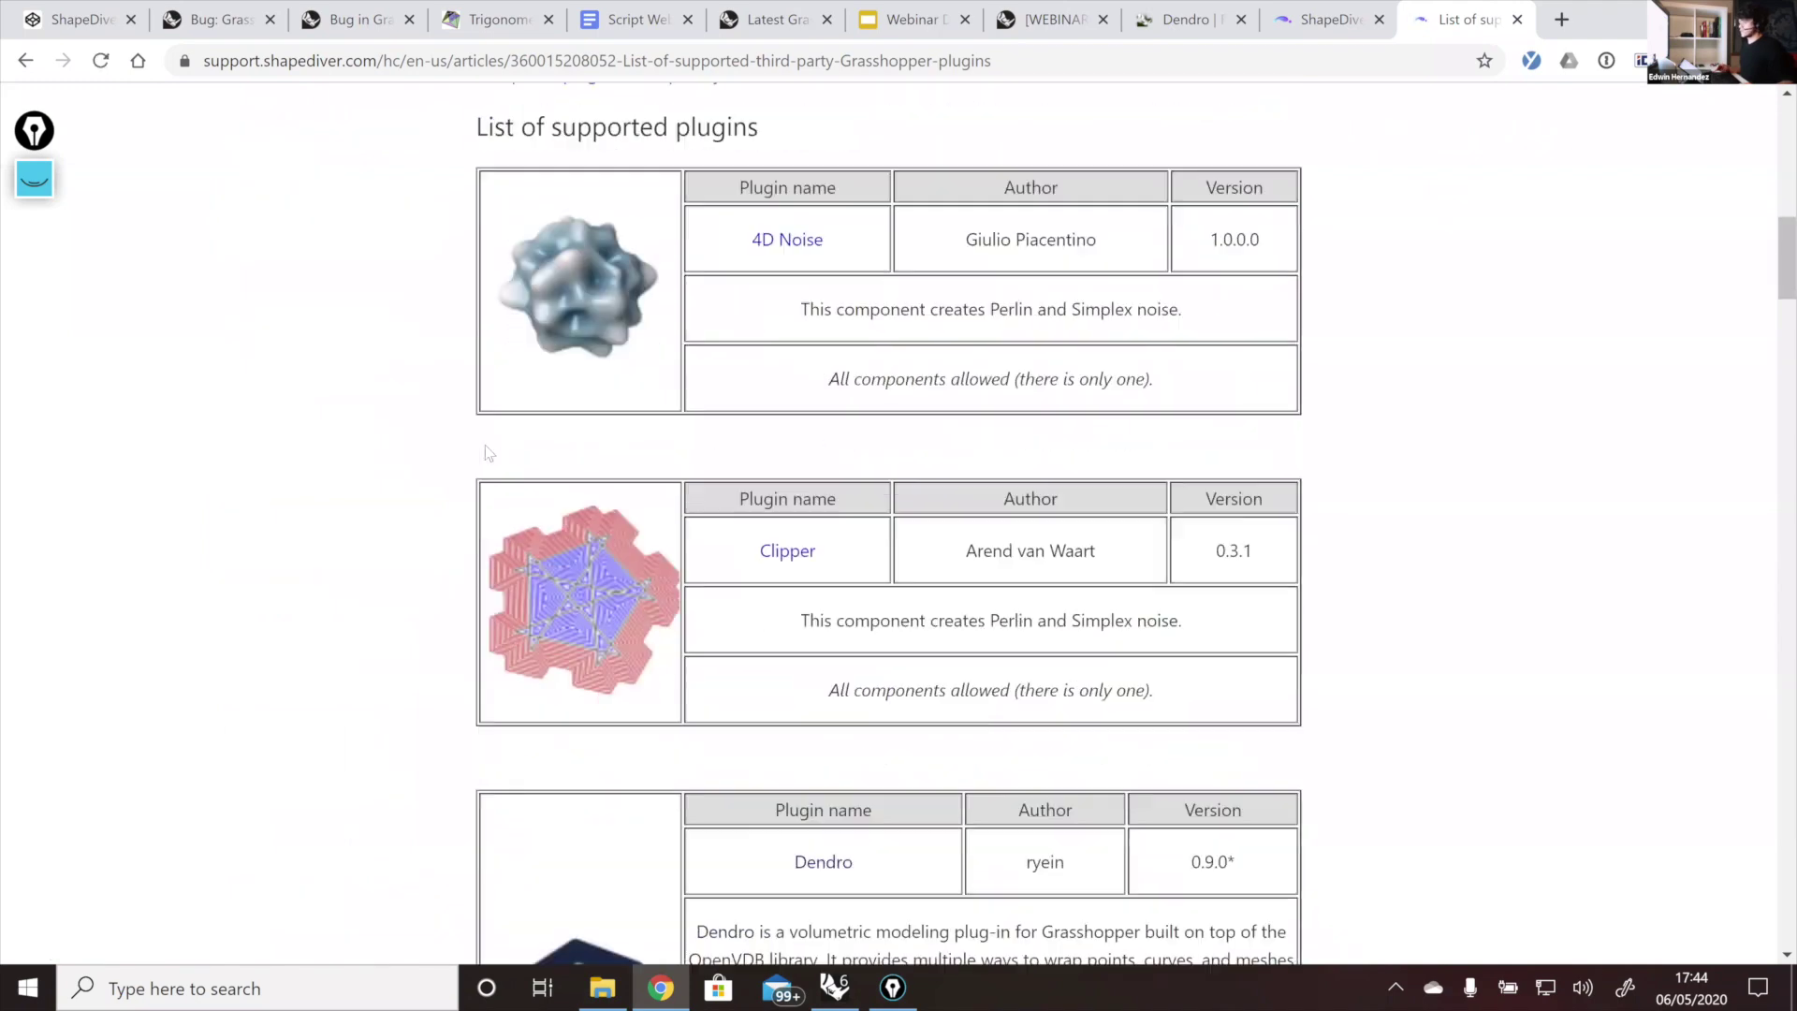
{"action": "scroll", "coordinate": [487, 457], "scroll_direction": "down", "scroll_amount": 5}
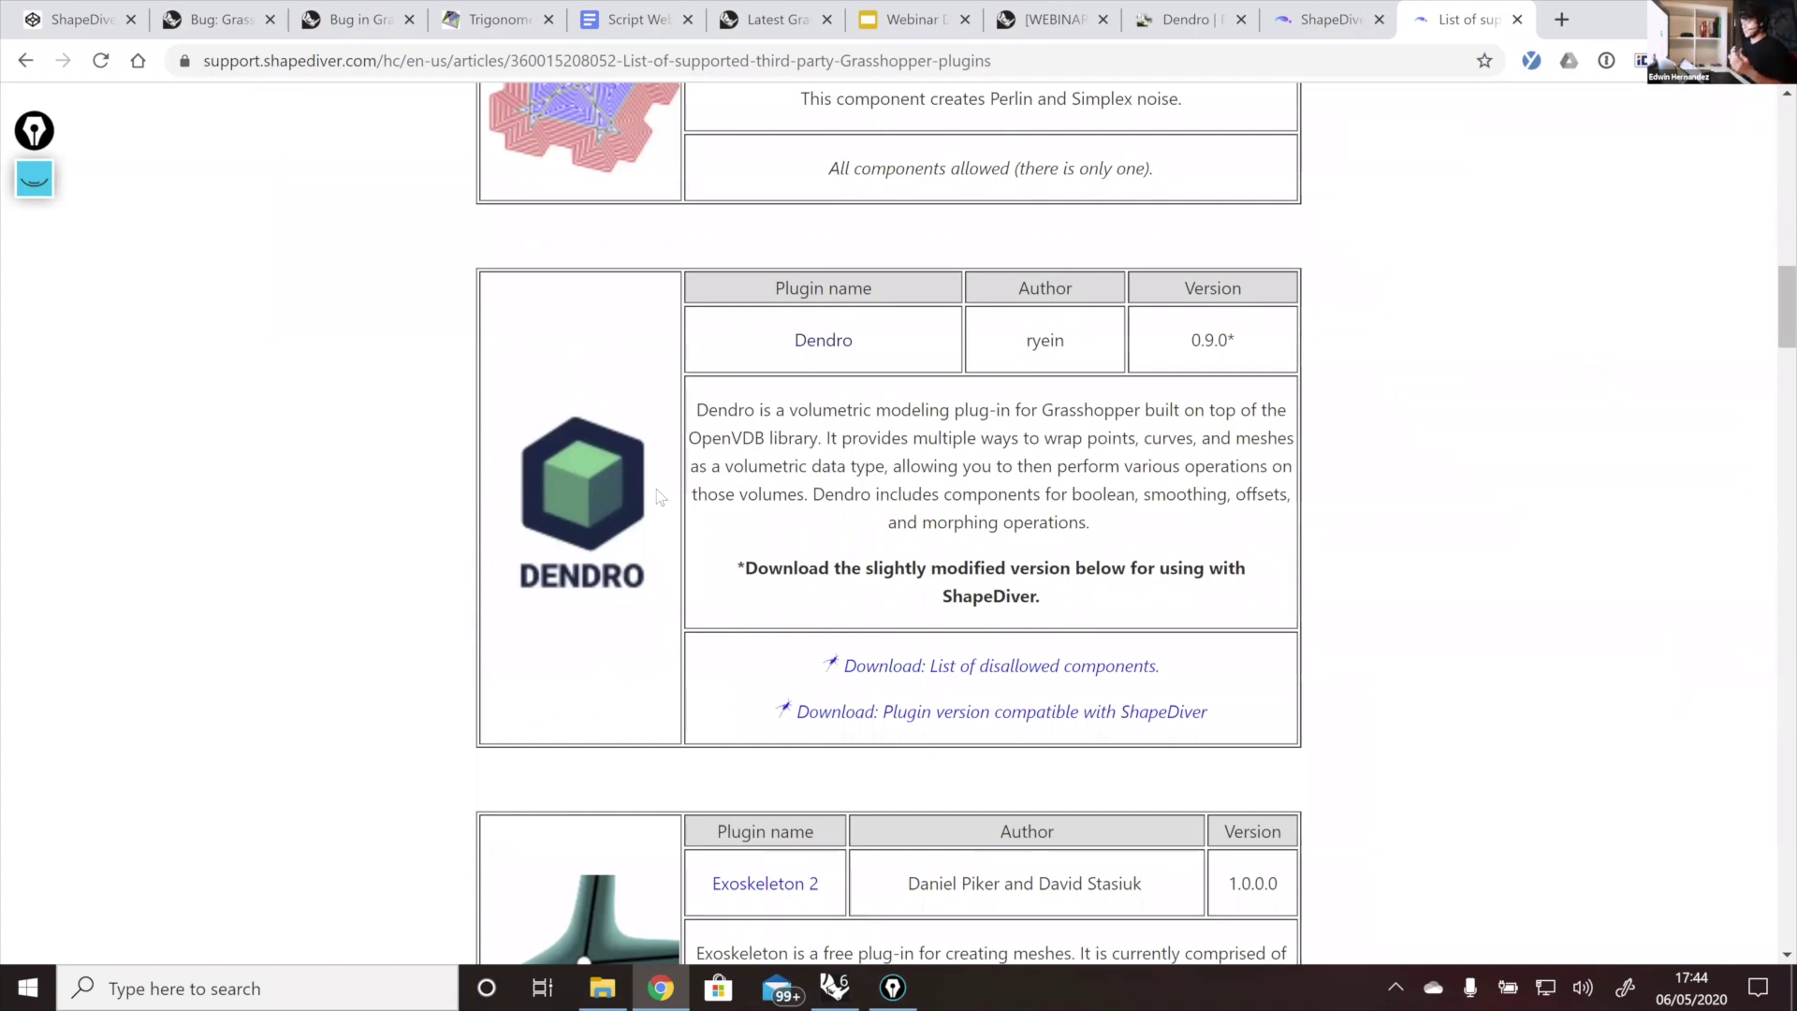
{"action": "scroll", "coordinate": [697, 494], "scroll_direction": "down", "scroll_amount": 7}
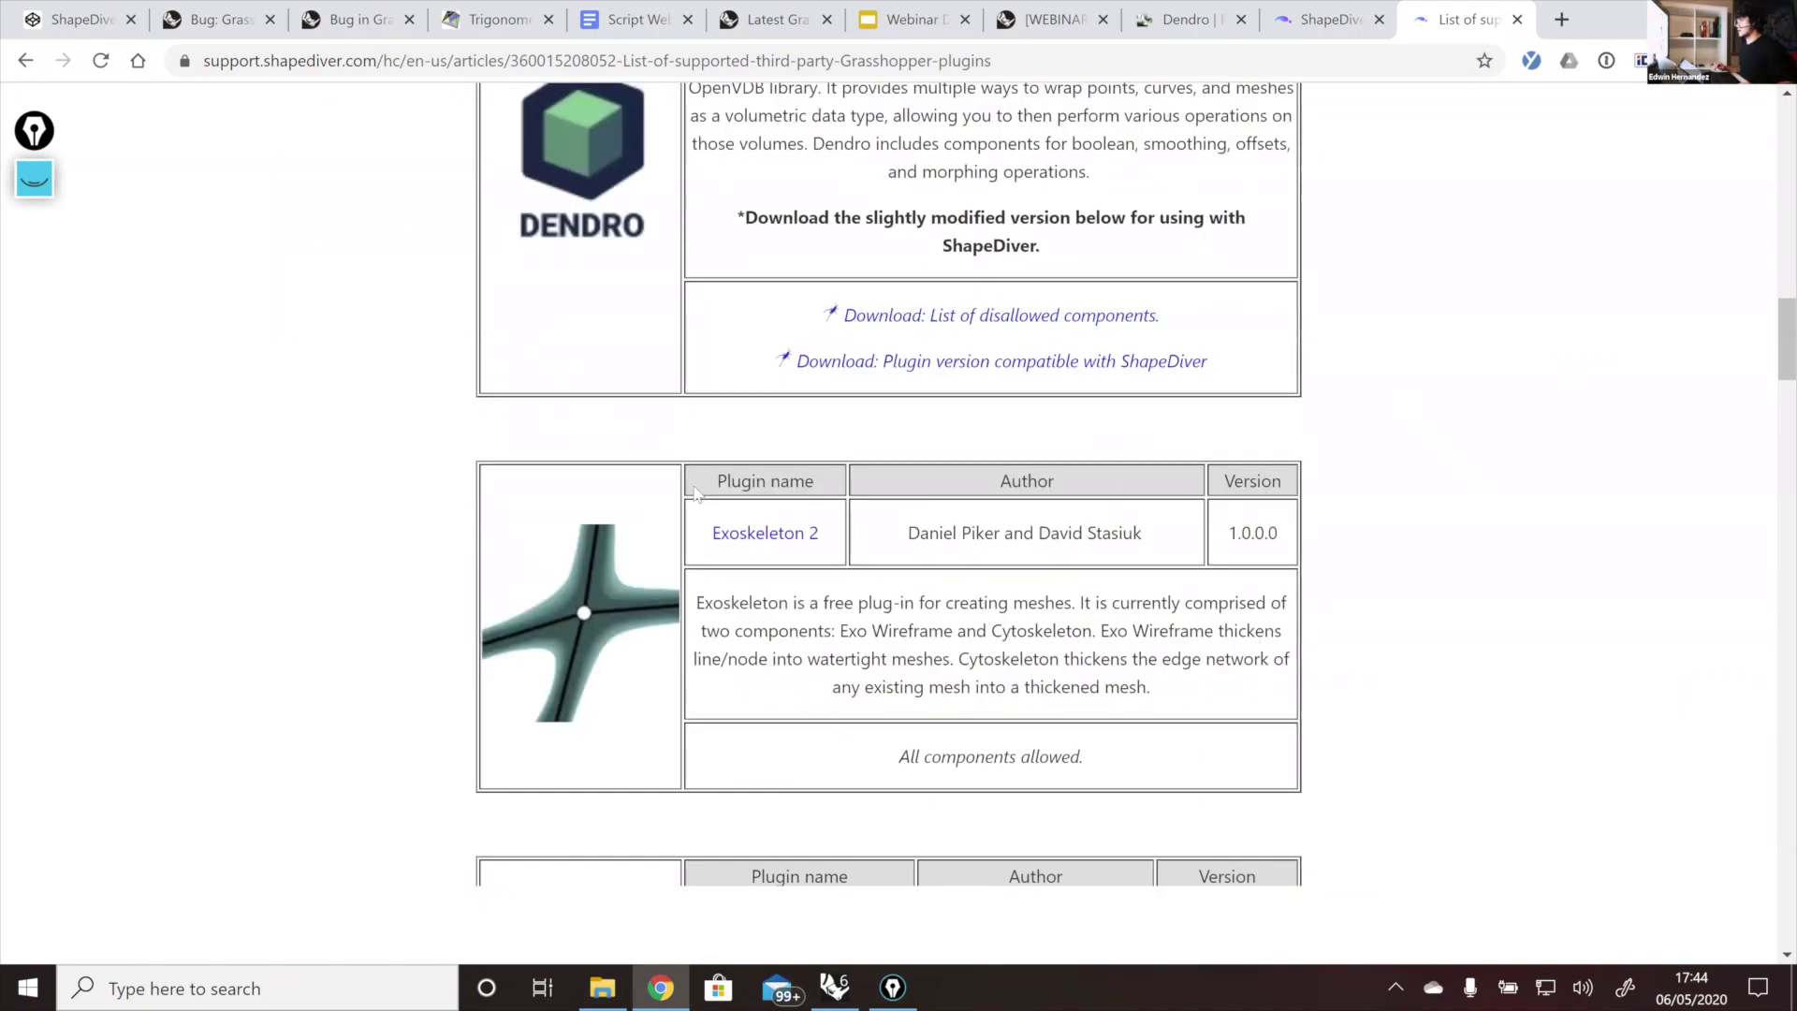
{"action": "scroll", "coordinate": [642, 361], "scroll_direction": "down", "scroll_amount": 1}
{"action": "scroll", "coordinate": [576, 327], "scroll_direction": "down", "scroll_amount": 2}
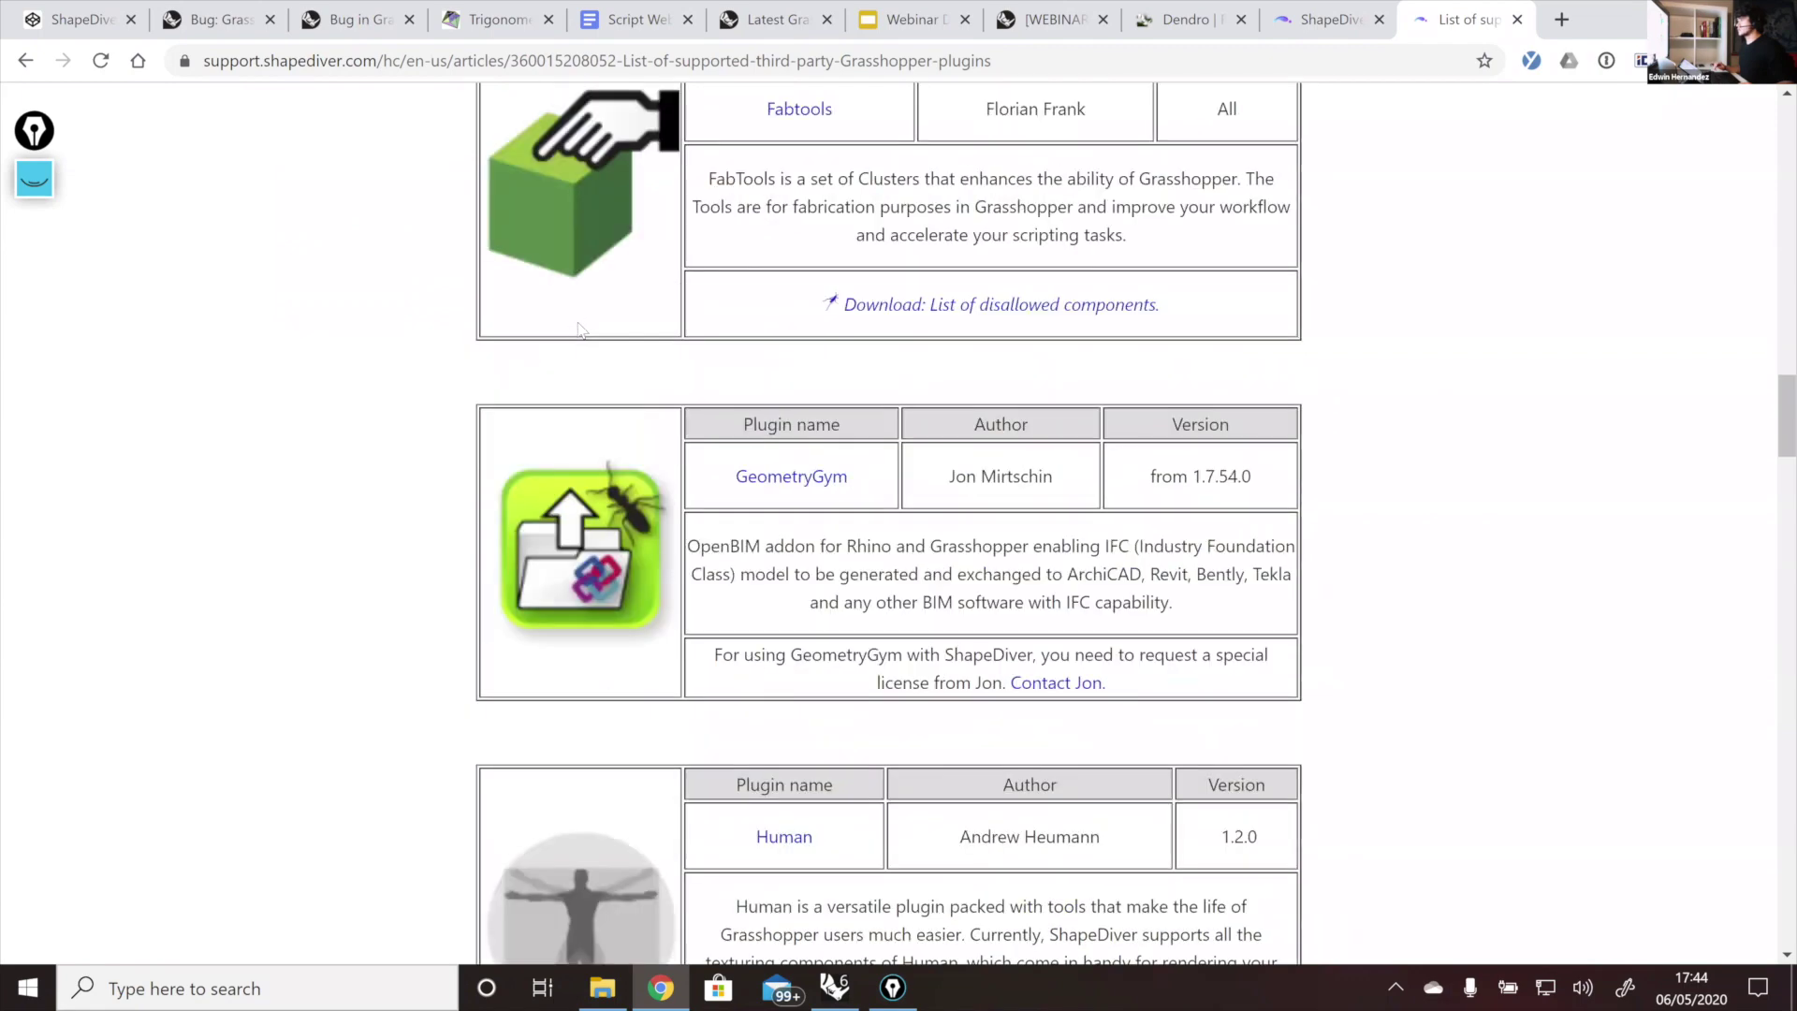
{"action": "scroll", "coordinate": [617, 262], "scroll_direction": "up", "scroll_amount": 1}
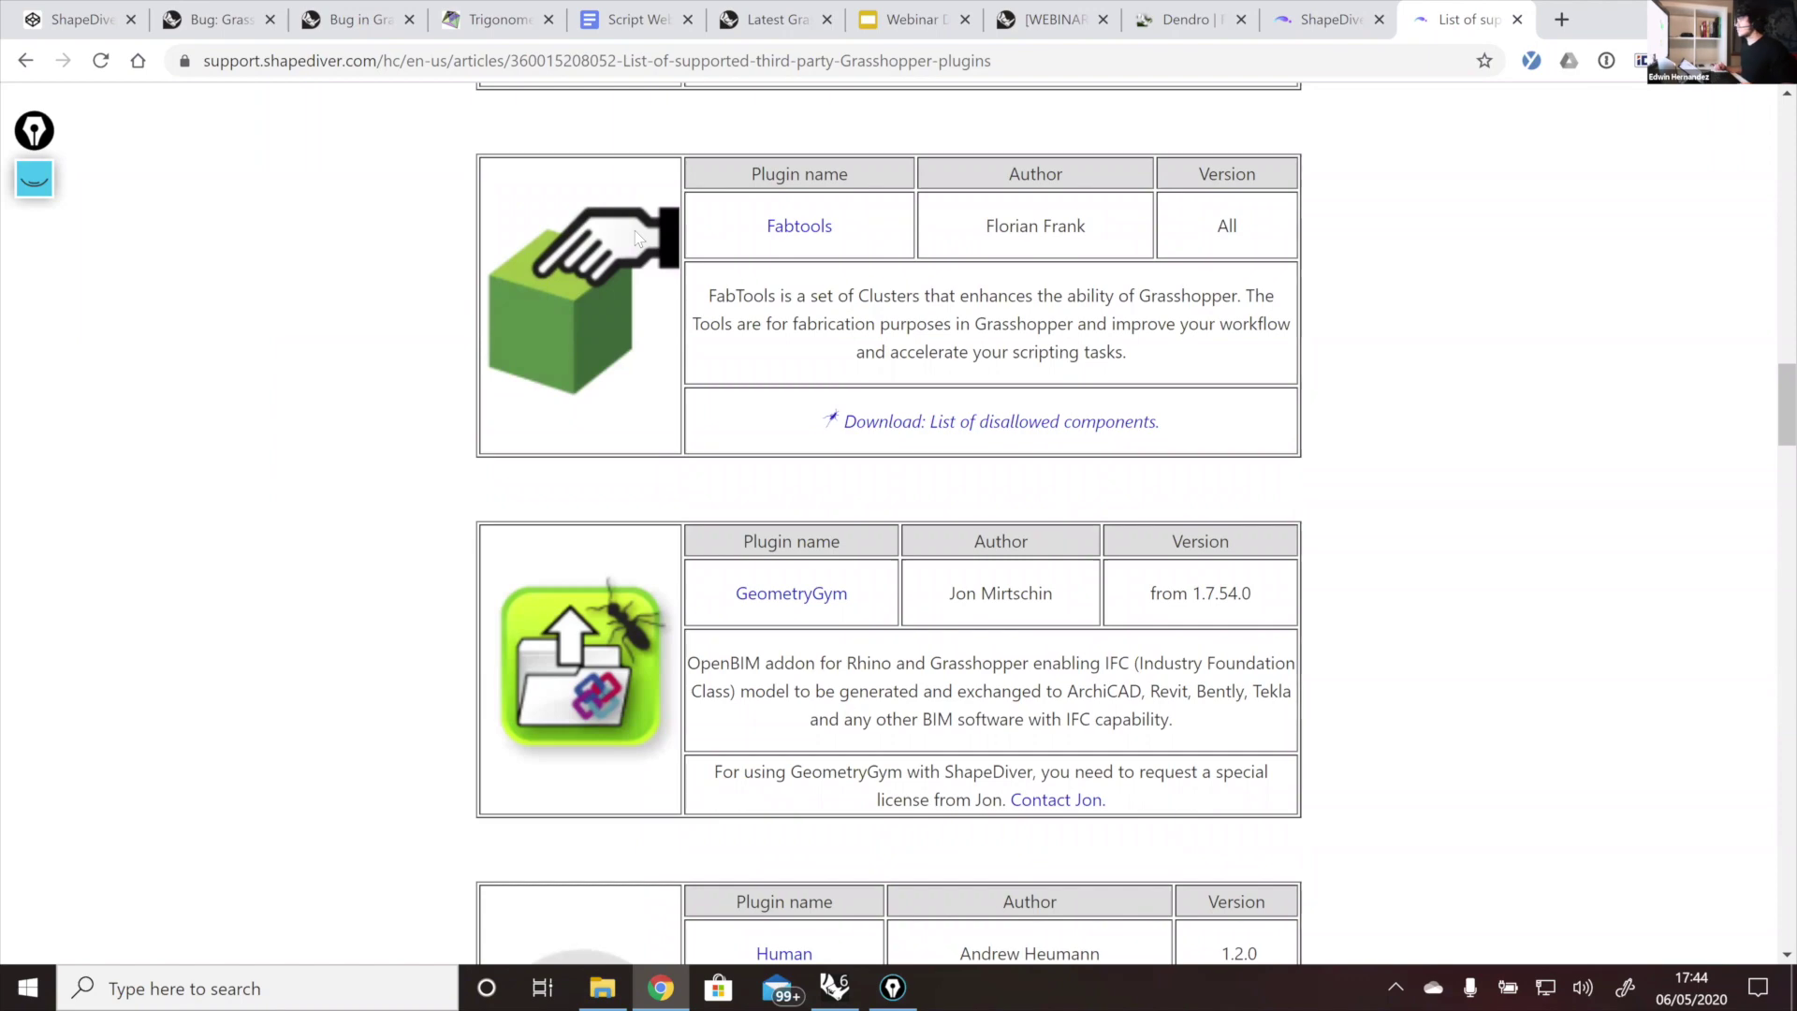
{"action": "scroll", "coordinate": [635, 230], "scroll_direction": "up", "scroll_amount": 7}
{"action": "scroll", "coordinate": [635, 234], "scroll_direction": "down", "scroll_amount": 6}
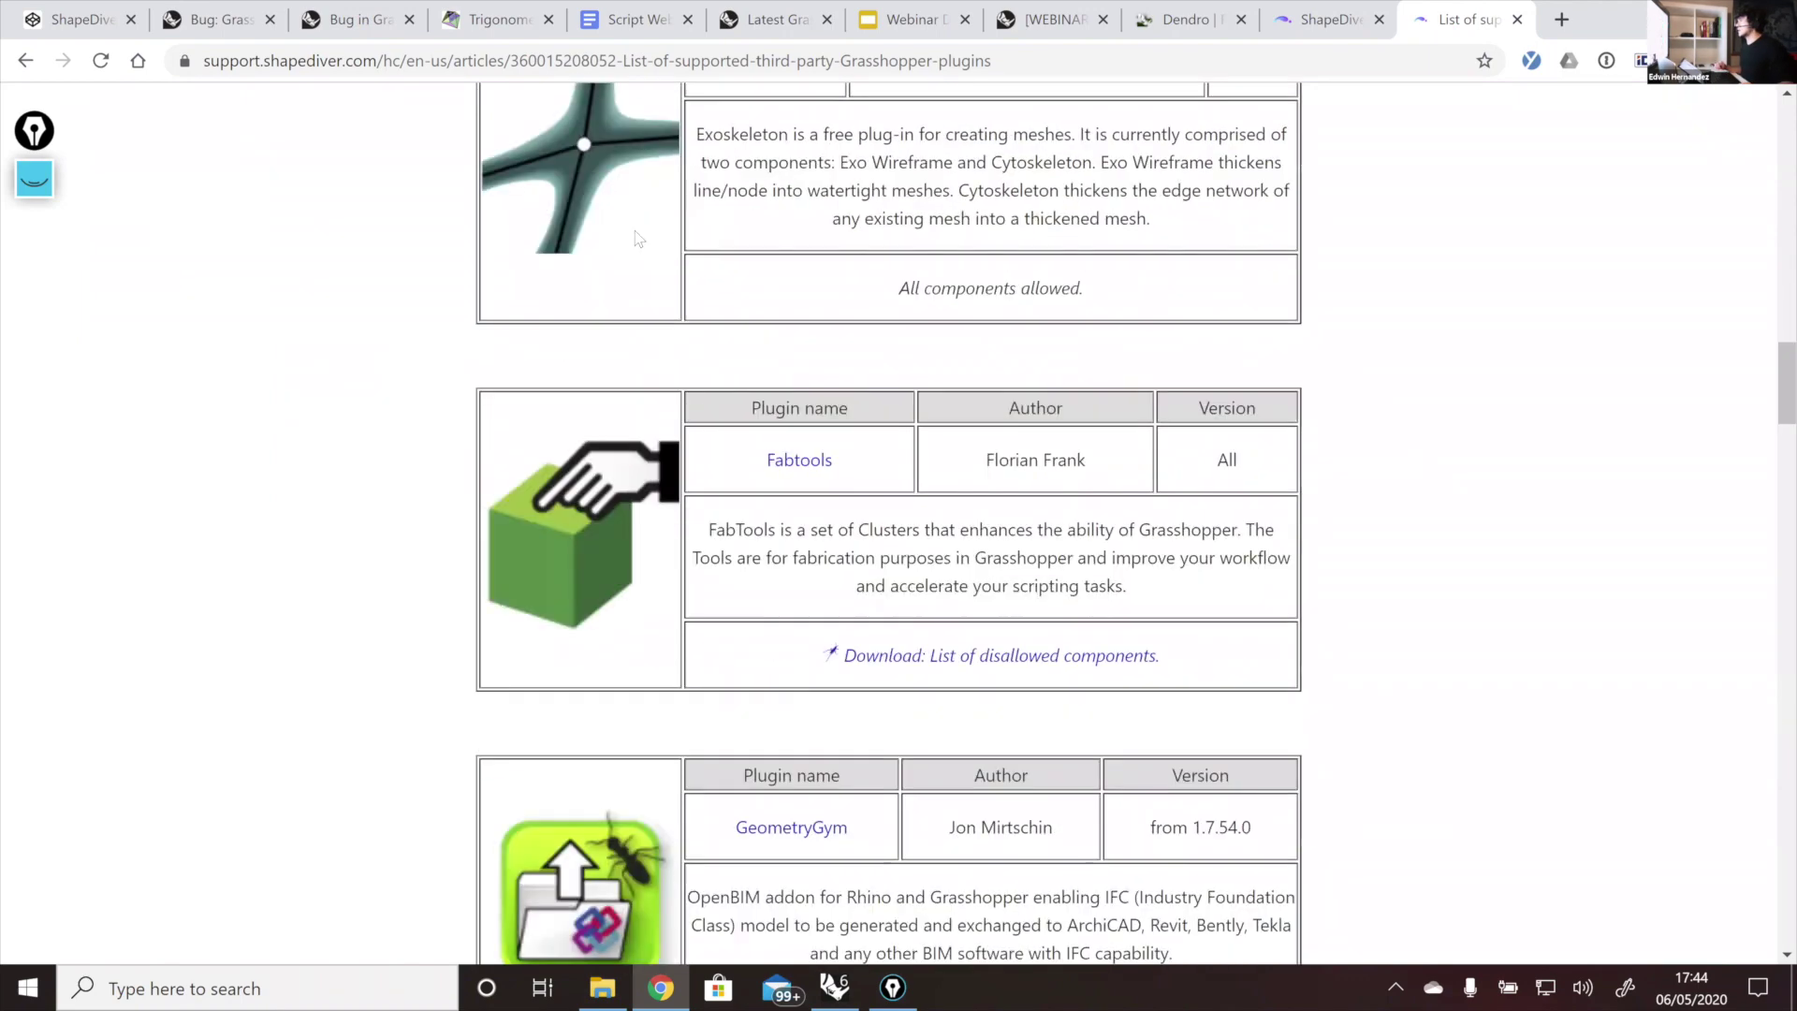
{"action": "scroll", "coordinate": [632, 271], "scroll_direction": "down", "scroll_amount": 9}
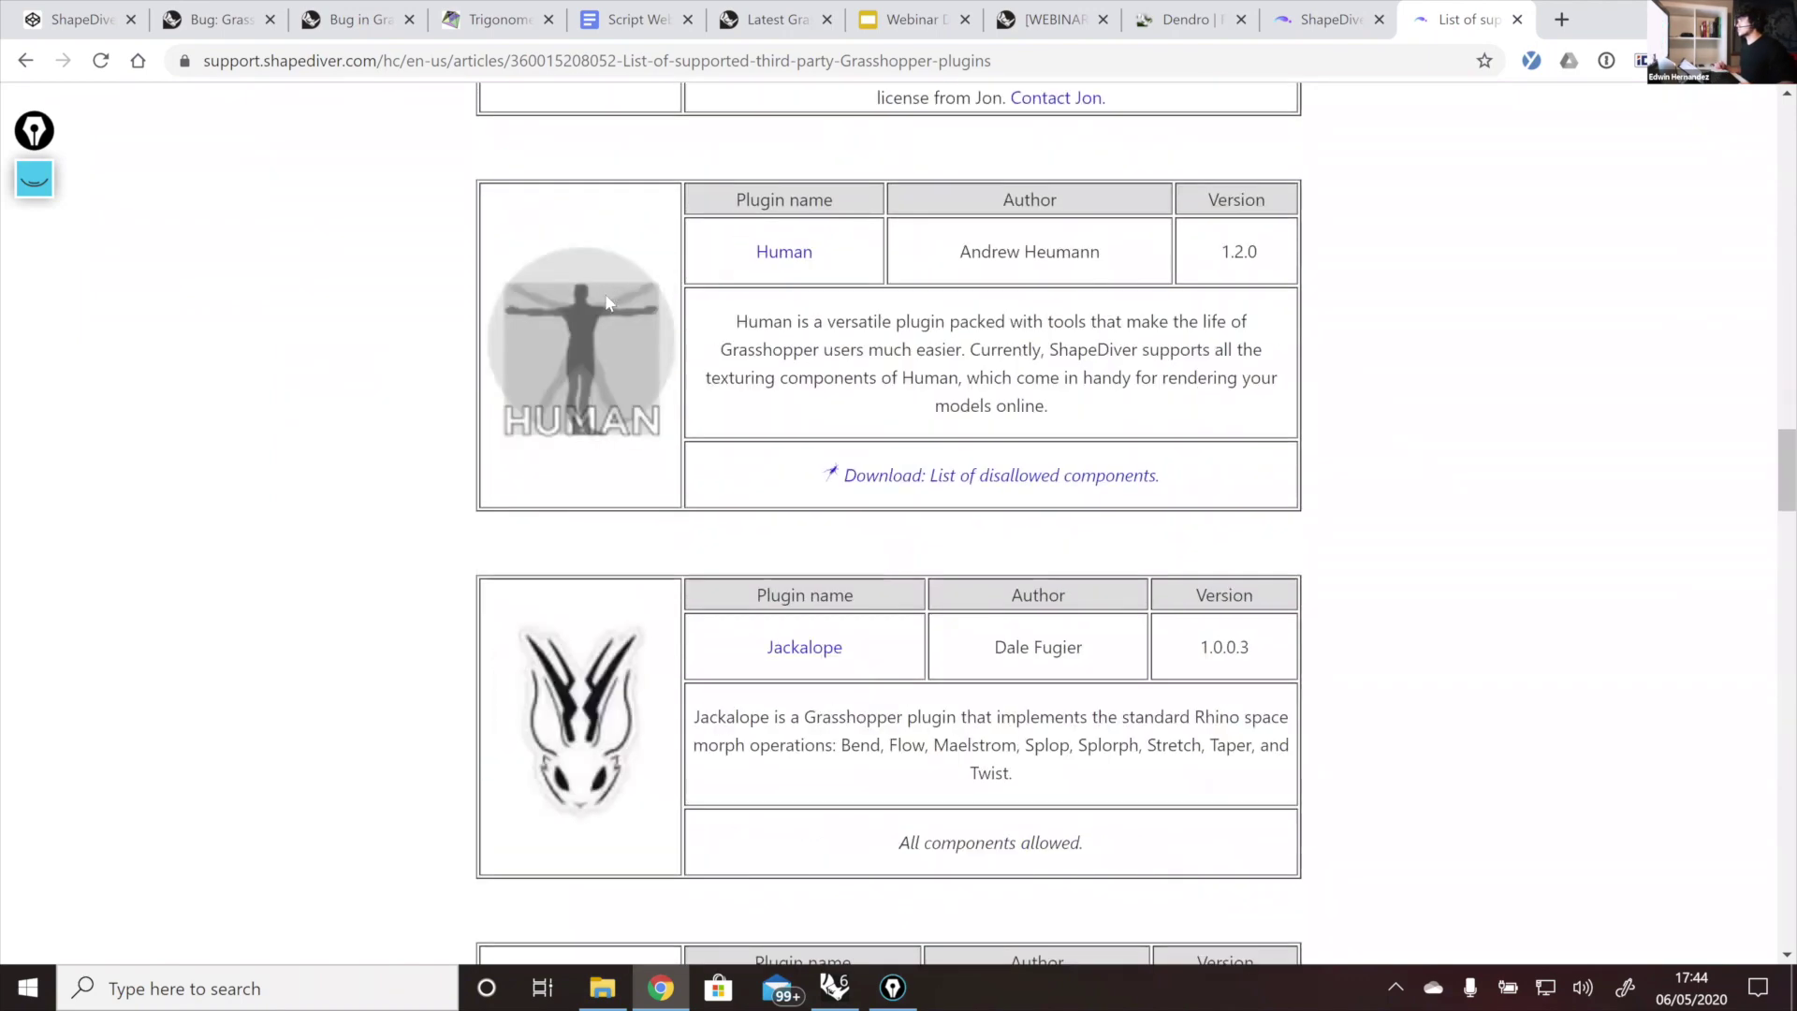
{"action": "scroll", "coordinate": [607, 300], "scroll_direction": "down", "scroll_amount": 7}
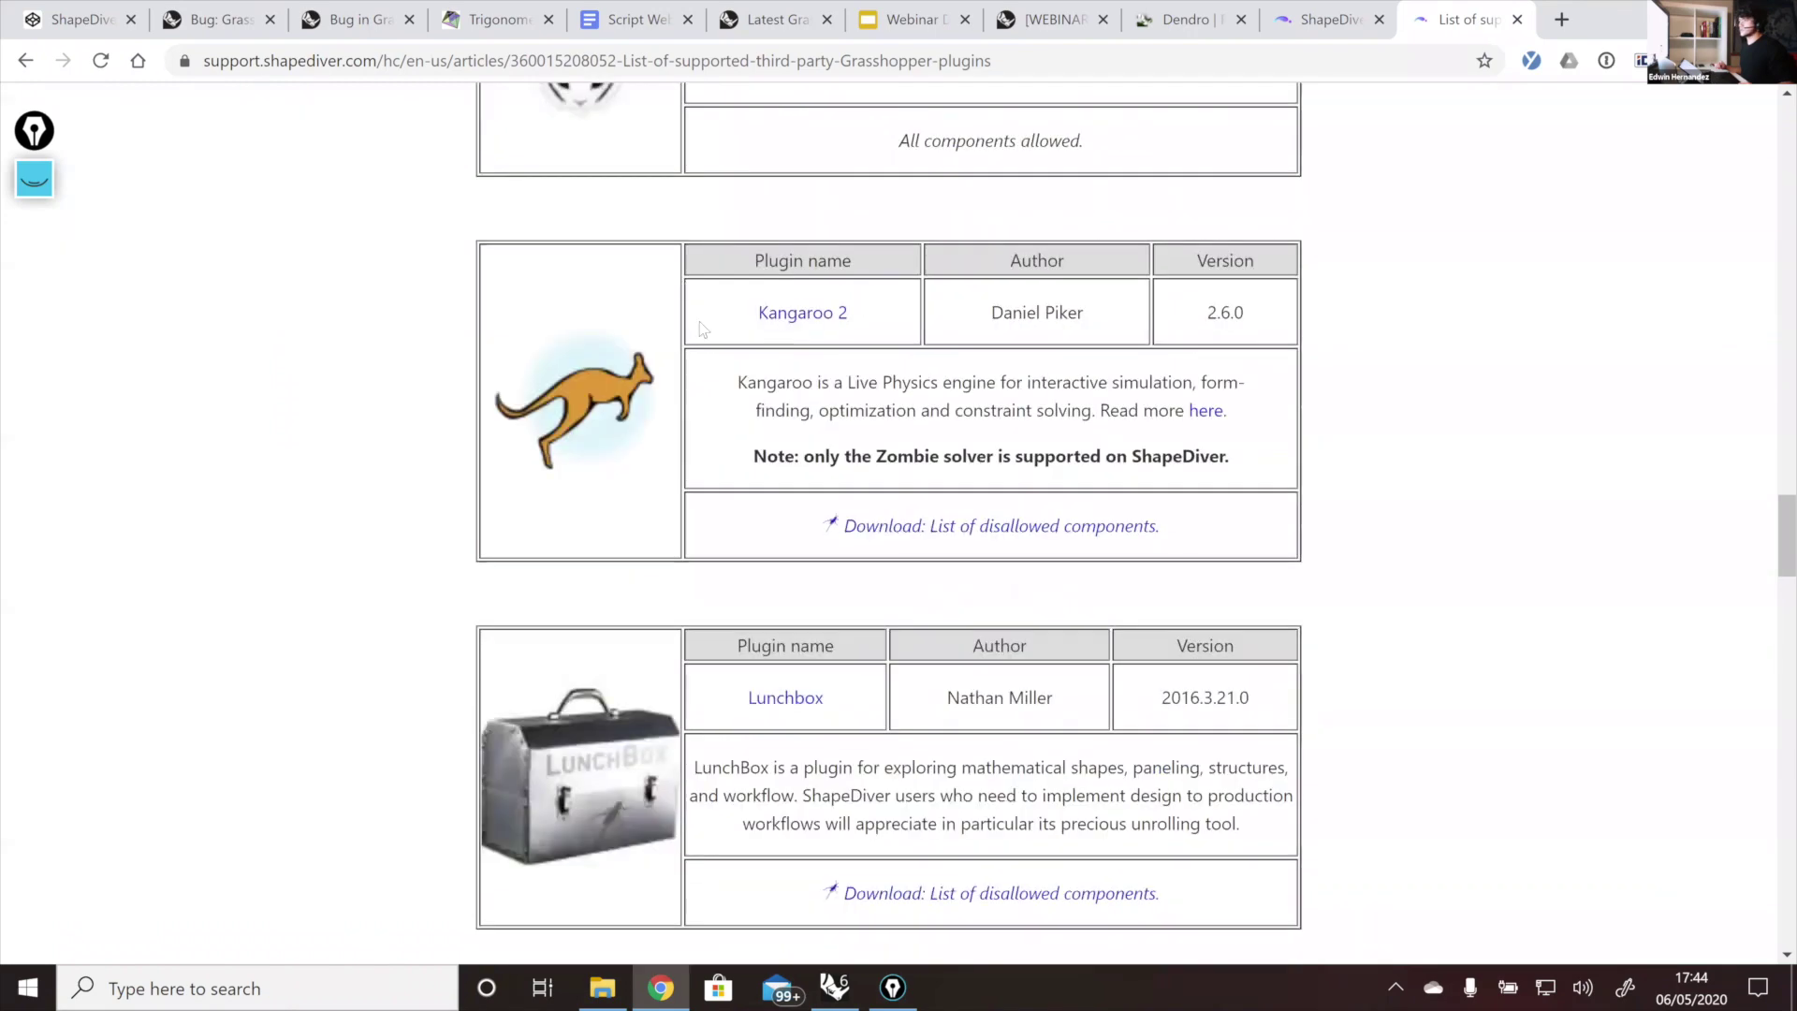
{"action": "scroll", "coordinate": [658, 318], "scroll_direction": "down", "scroll_amount": 1}
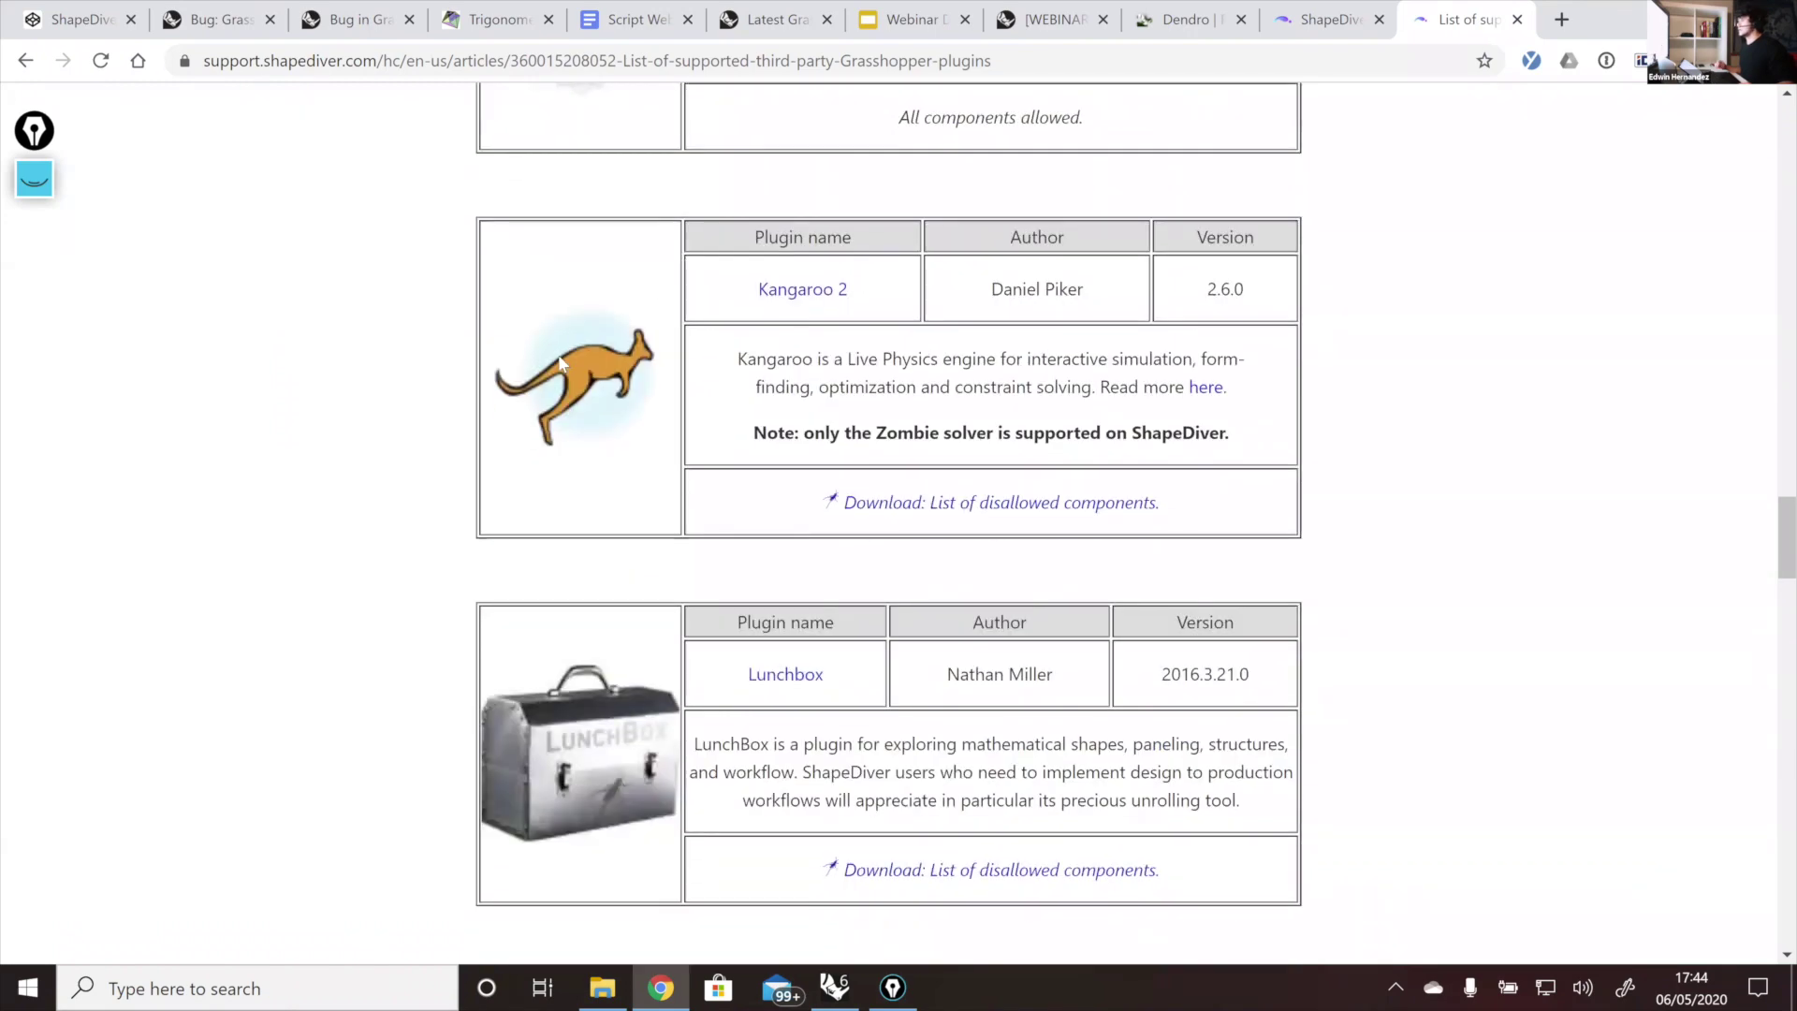
{"action": "scroll", "coordinate": [580, 340], "scroll_direction": "down", "scroll_amount": 5}
{"action": "scroll", "coordinate": [582, 344], "scroll_direction": "down", "scroll_amount": 5}
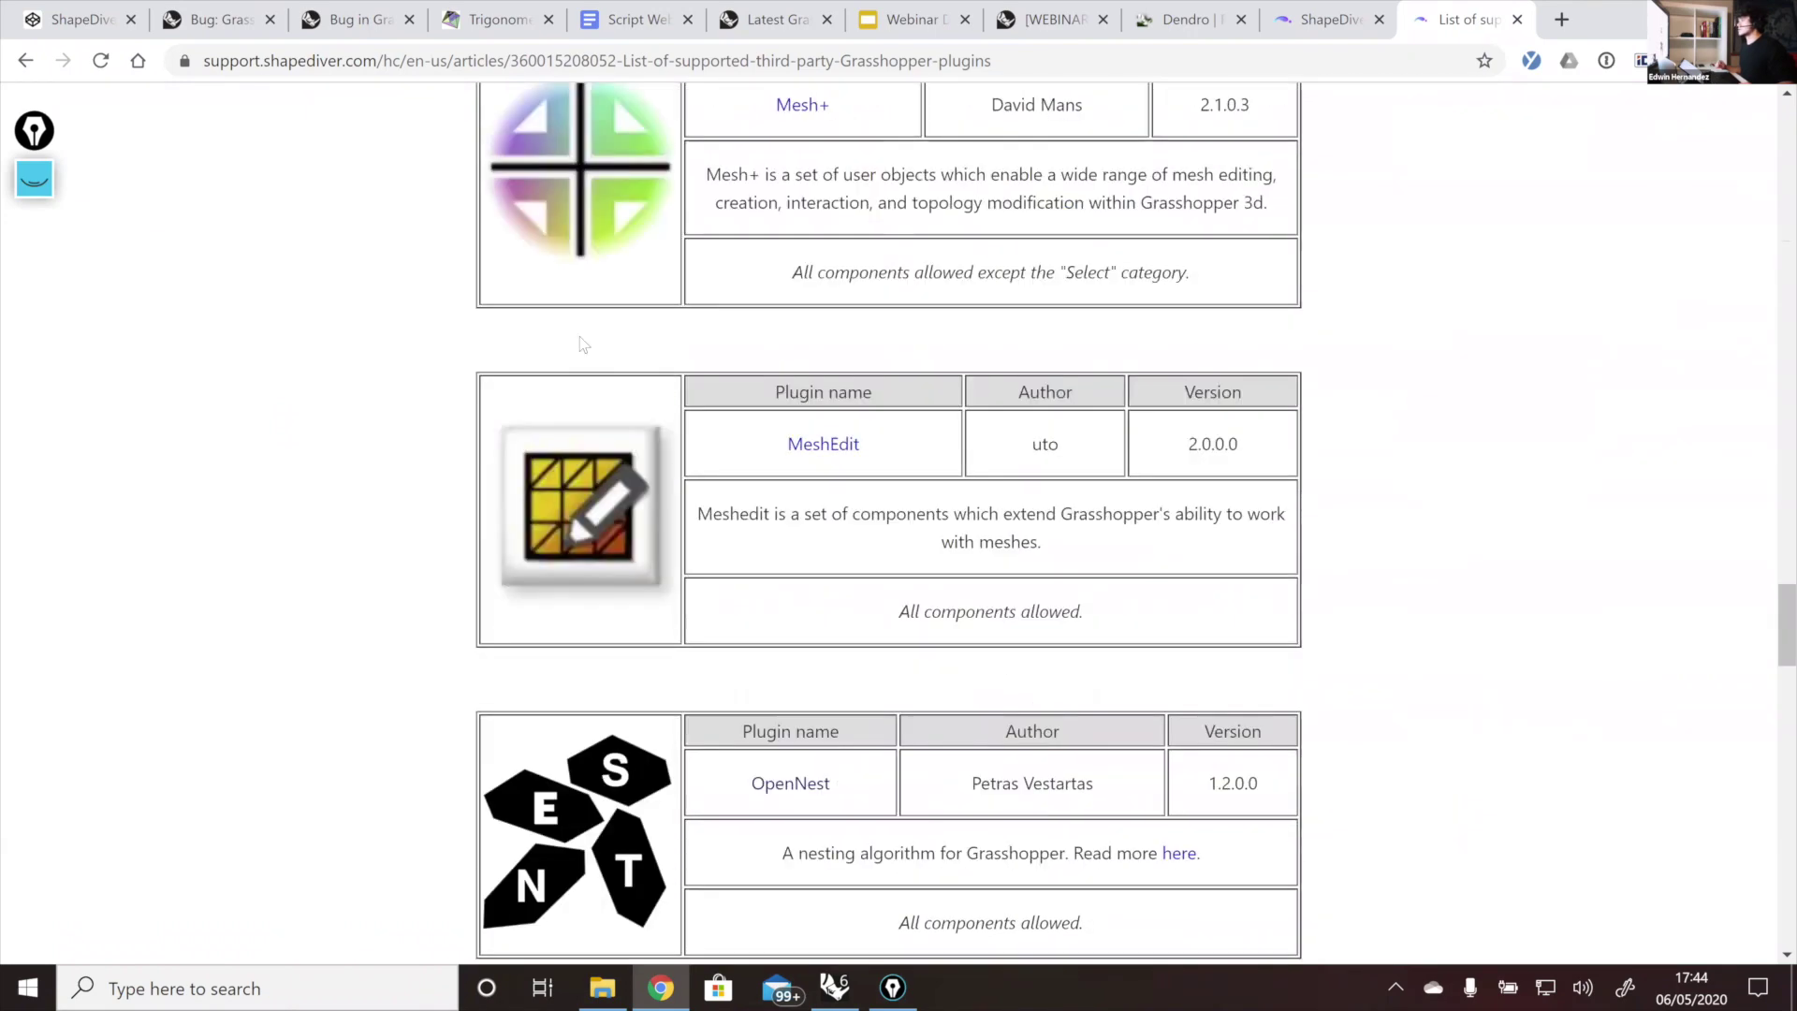
{"action": "scroll", "coordinate": [580, 344], "scroll_direction": "down", "scroll_amount": 3}
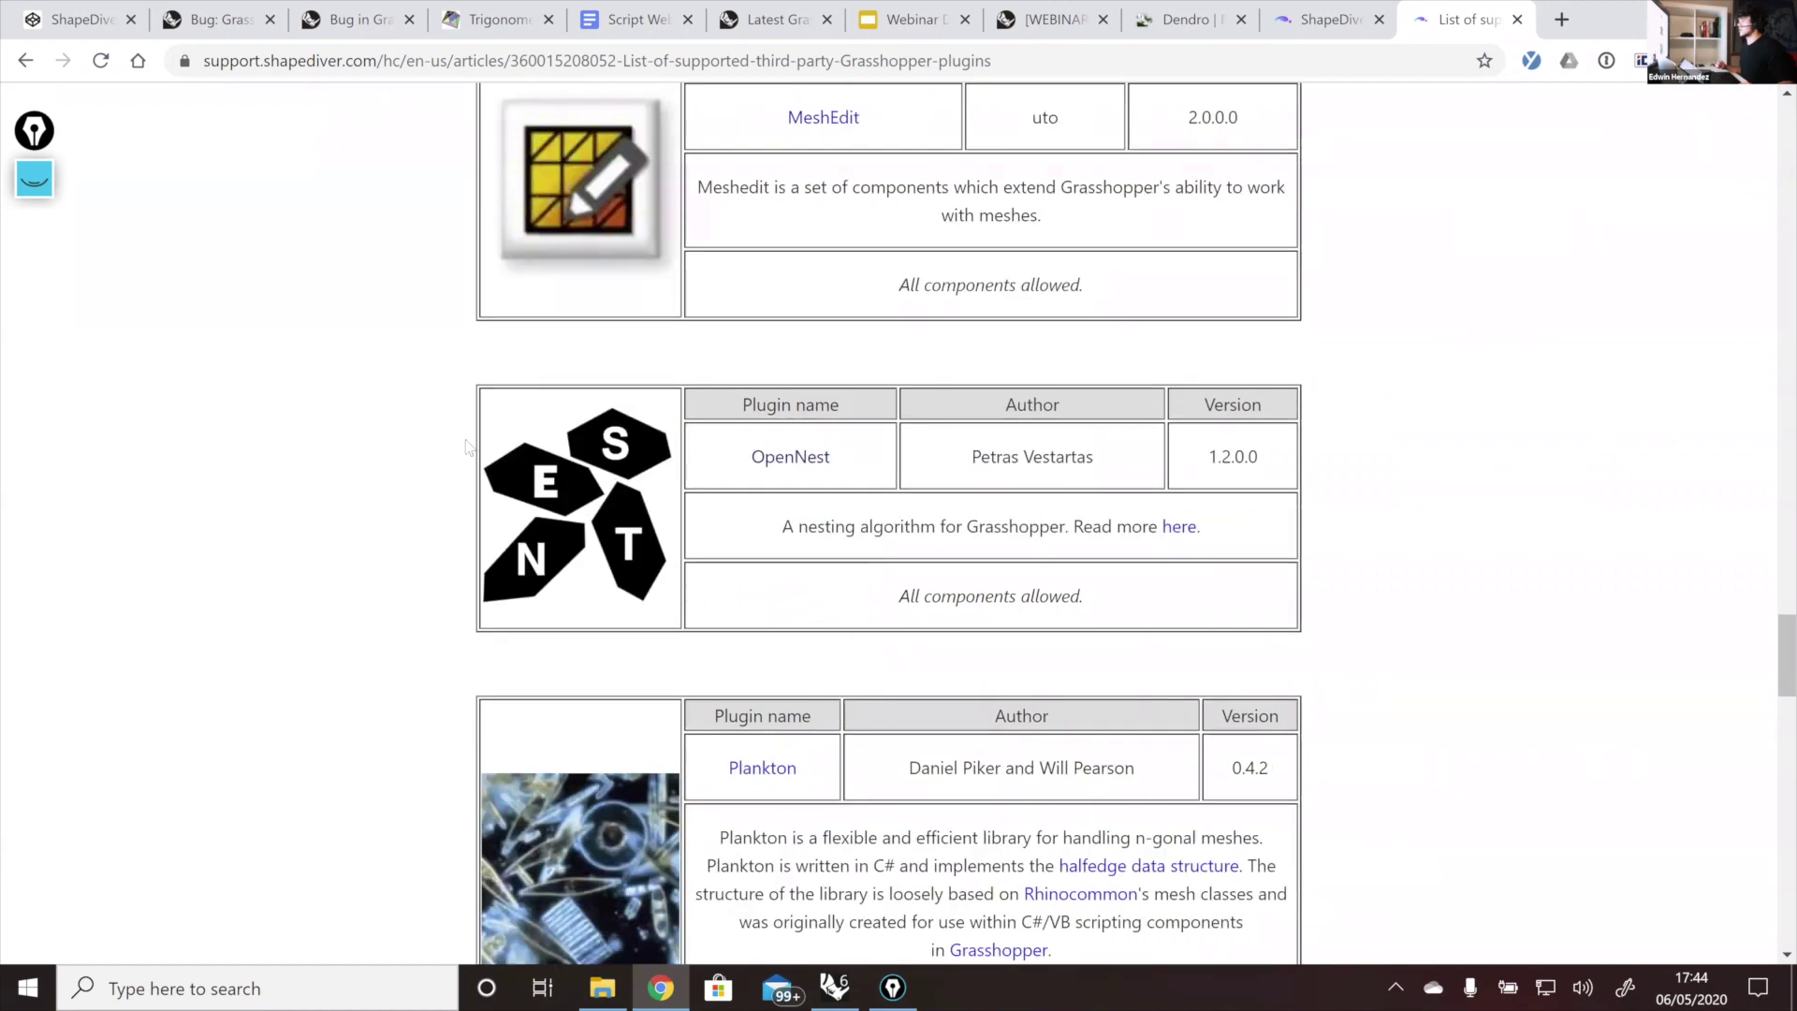
{"action": "scroll", "coordinate": [468, 446], "scroll_direction": "down", "scroll_amount": 5}
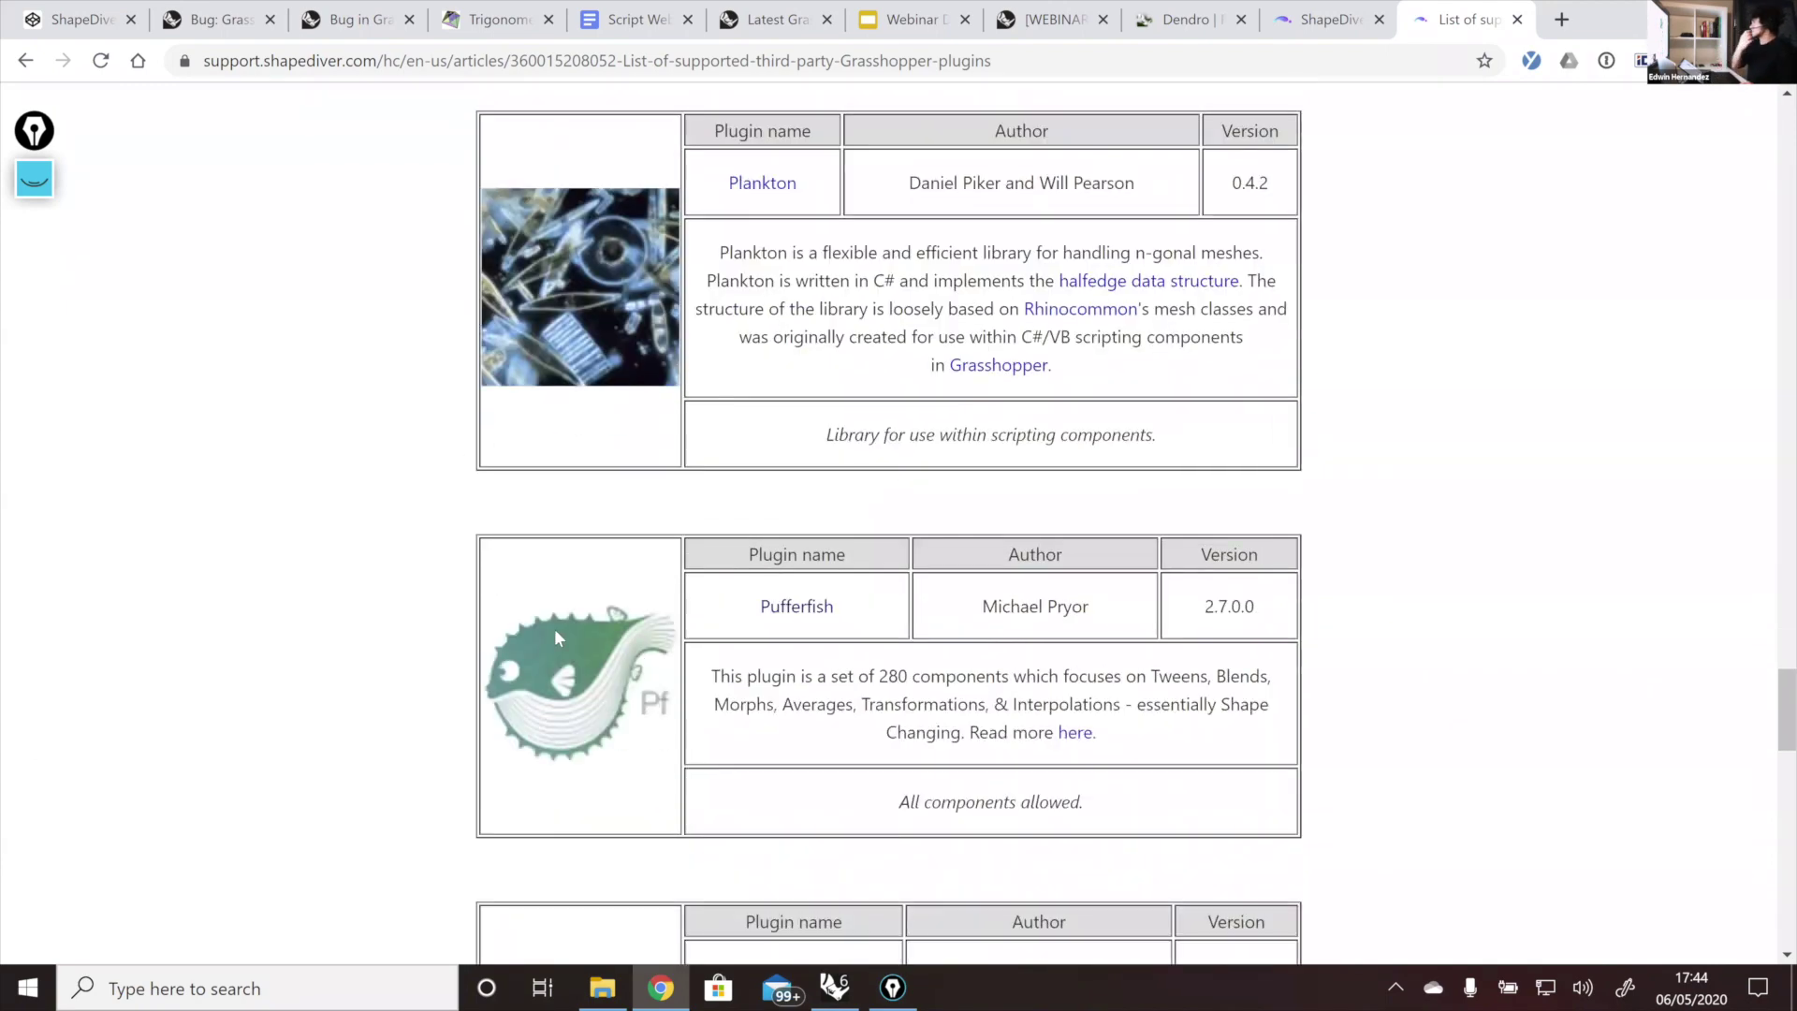
{"action": "scroll", "coordinate": [556, 636], "scroll_direction": "down", "scroll_amount": 3}
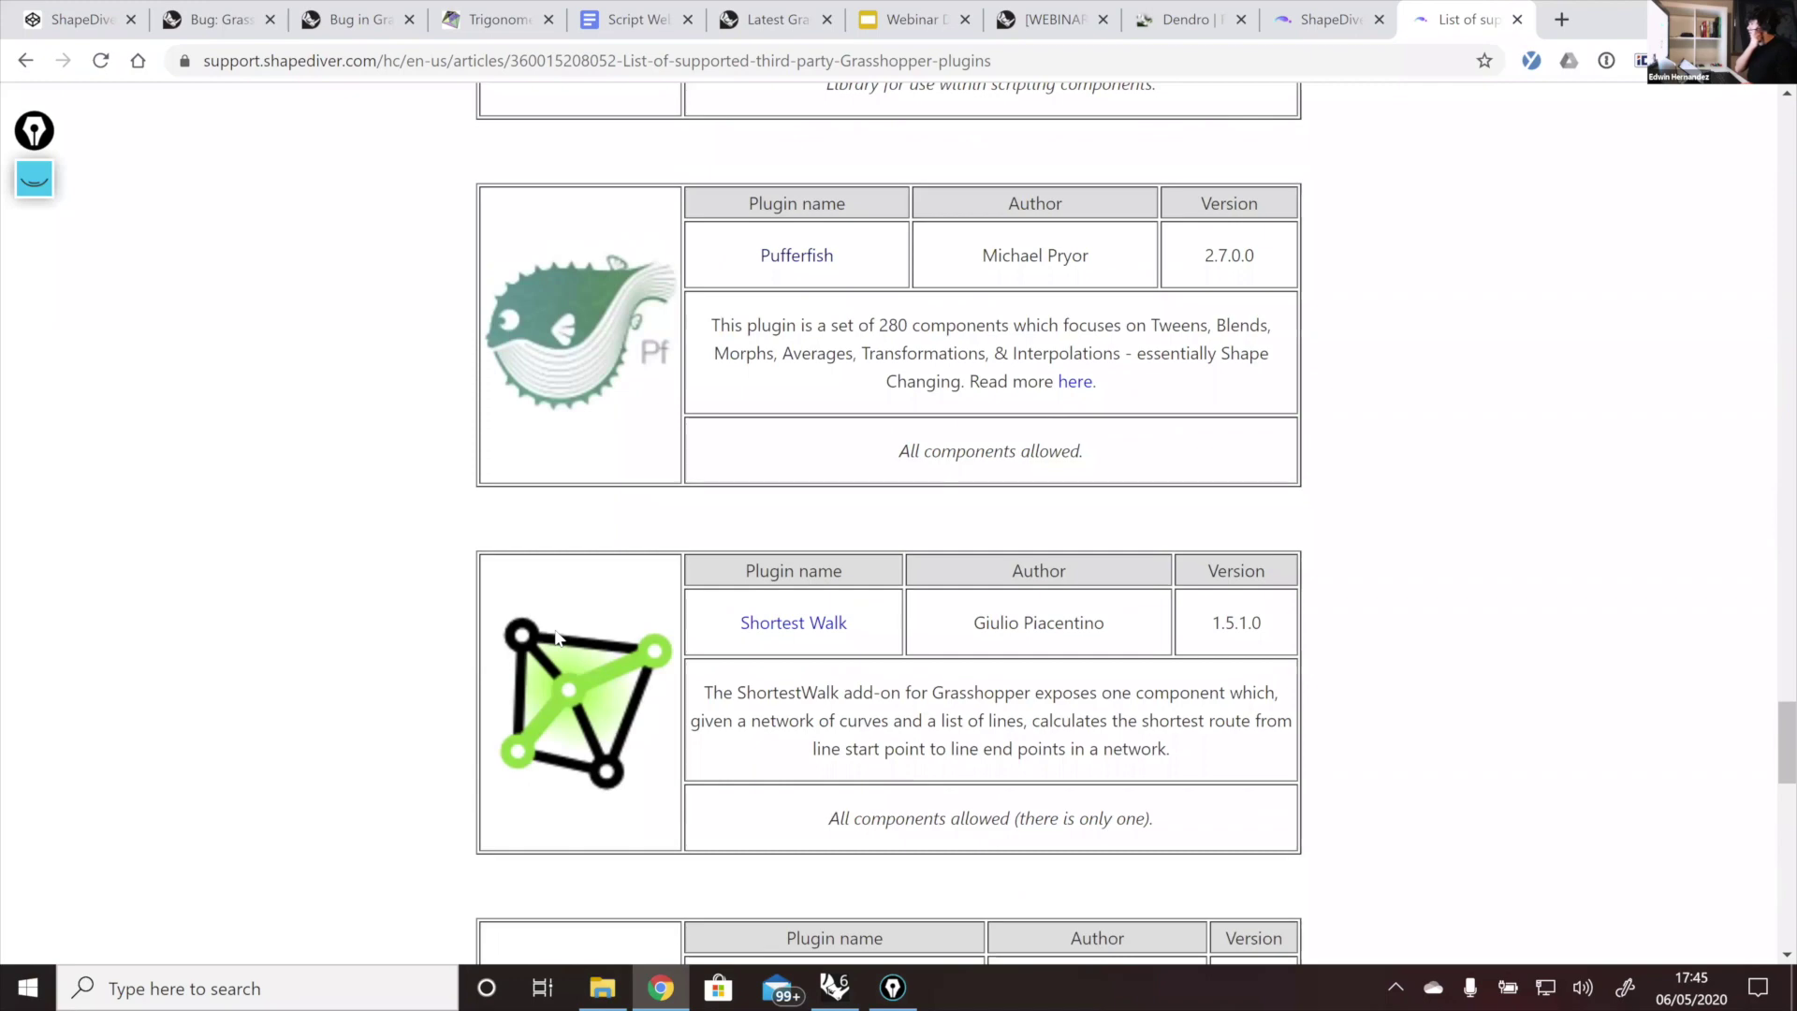
Step: Read the remaining entries of the supported plugins article, Squid (ShapeDiver edition) and Weaverbird
{"action": "scroll", "coordinate": [556, 637], "scroll_direction": "down", "scroll_amount": 1}
{"action": "scroll", "coordinate": [556, 636], "scroll_direction": "down", "scroll_amount": 5}
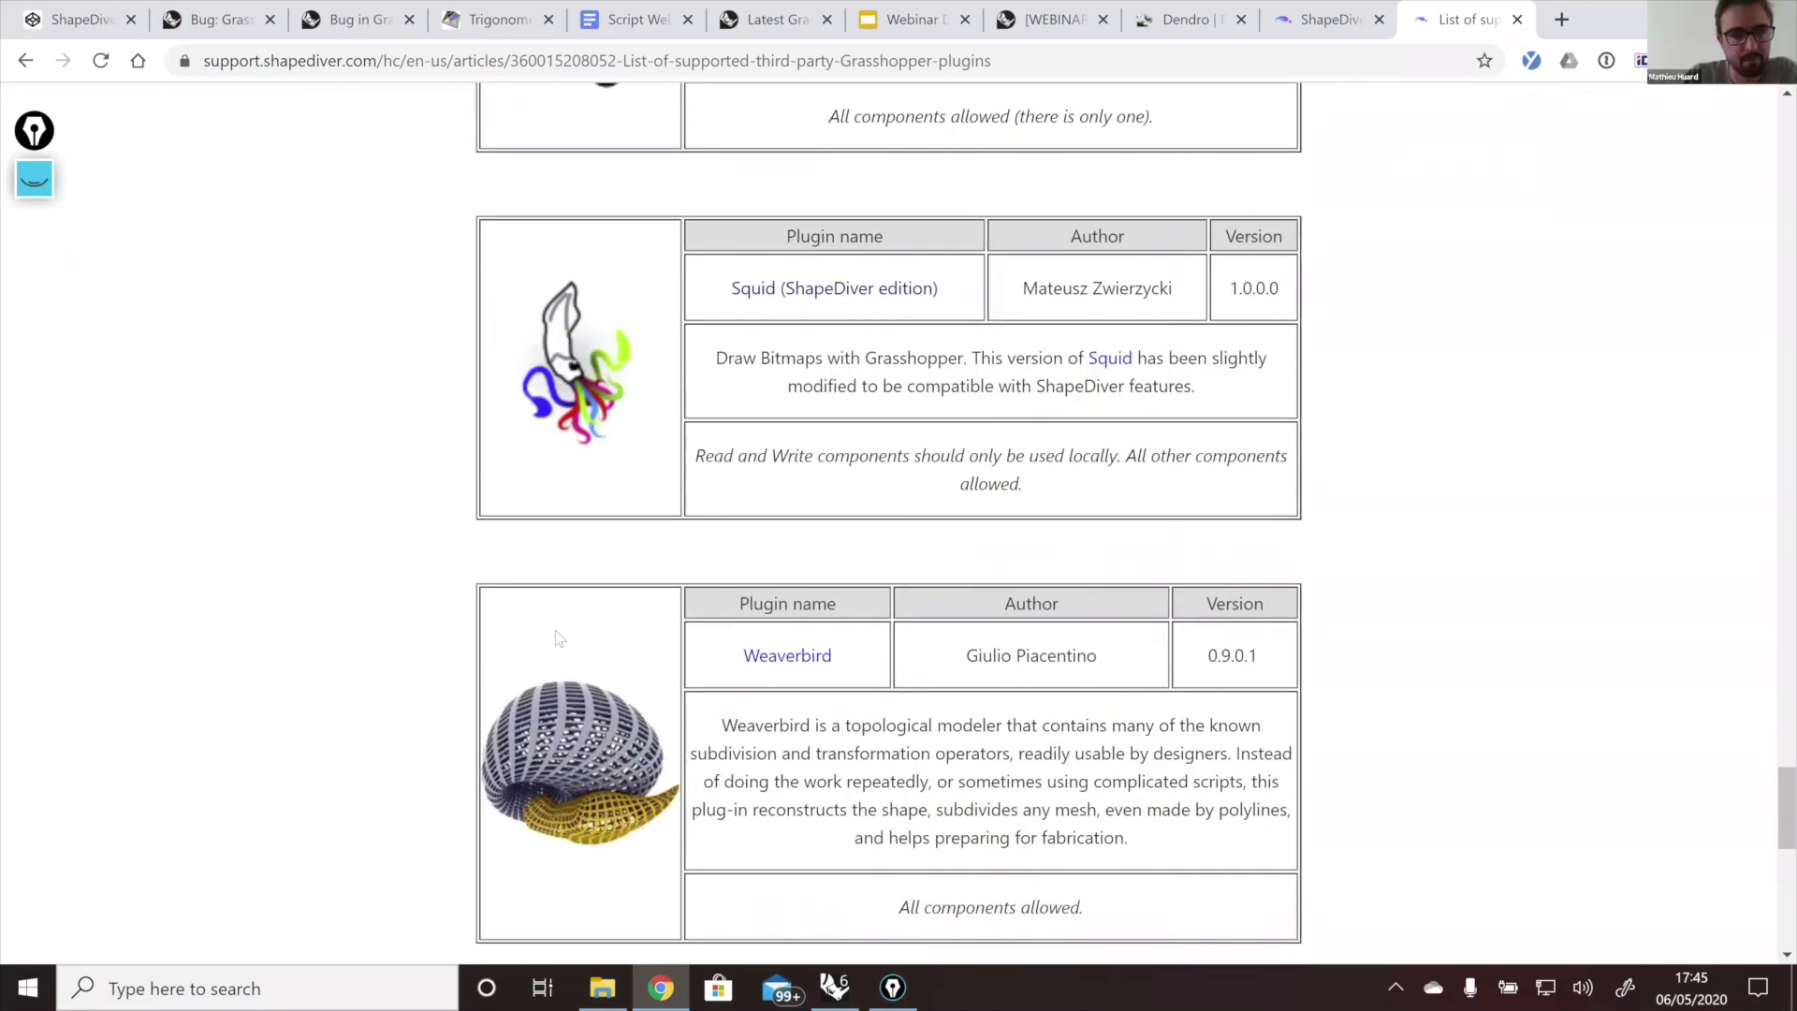
{"action": "scroll", "coordinate": [559, 639], "scroll_direction": "down", "scroll_amount": 1}
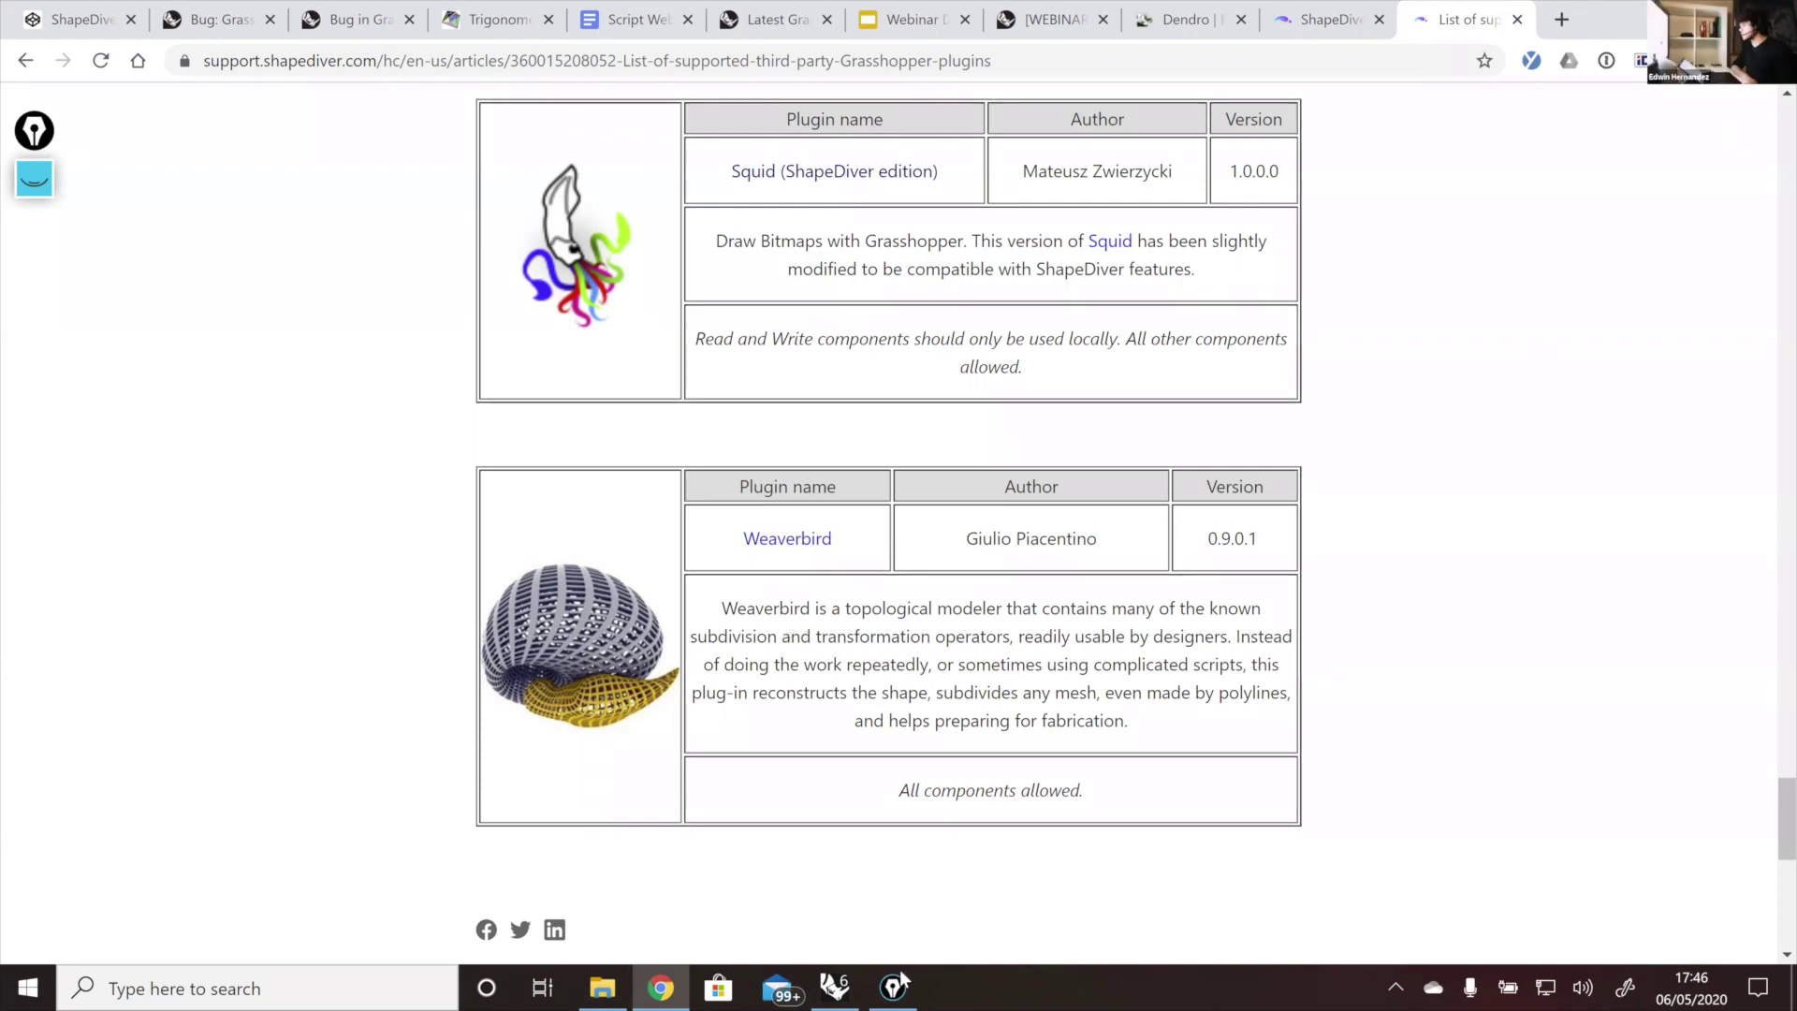
Step: Switch to Grasshopper and inspect the lower Area component and its Square grid in the FirstDay definition by previewing each in Rhino
{"action": "left_click", "coordinate": [834, 987]}
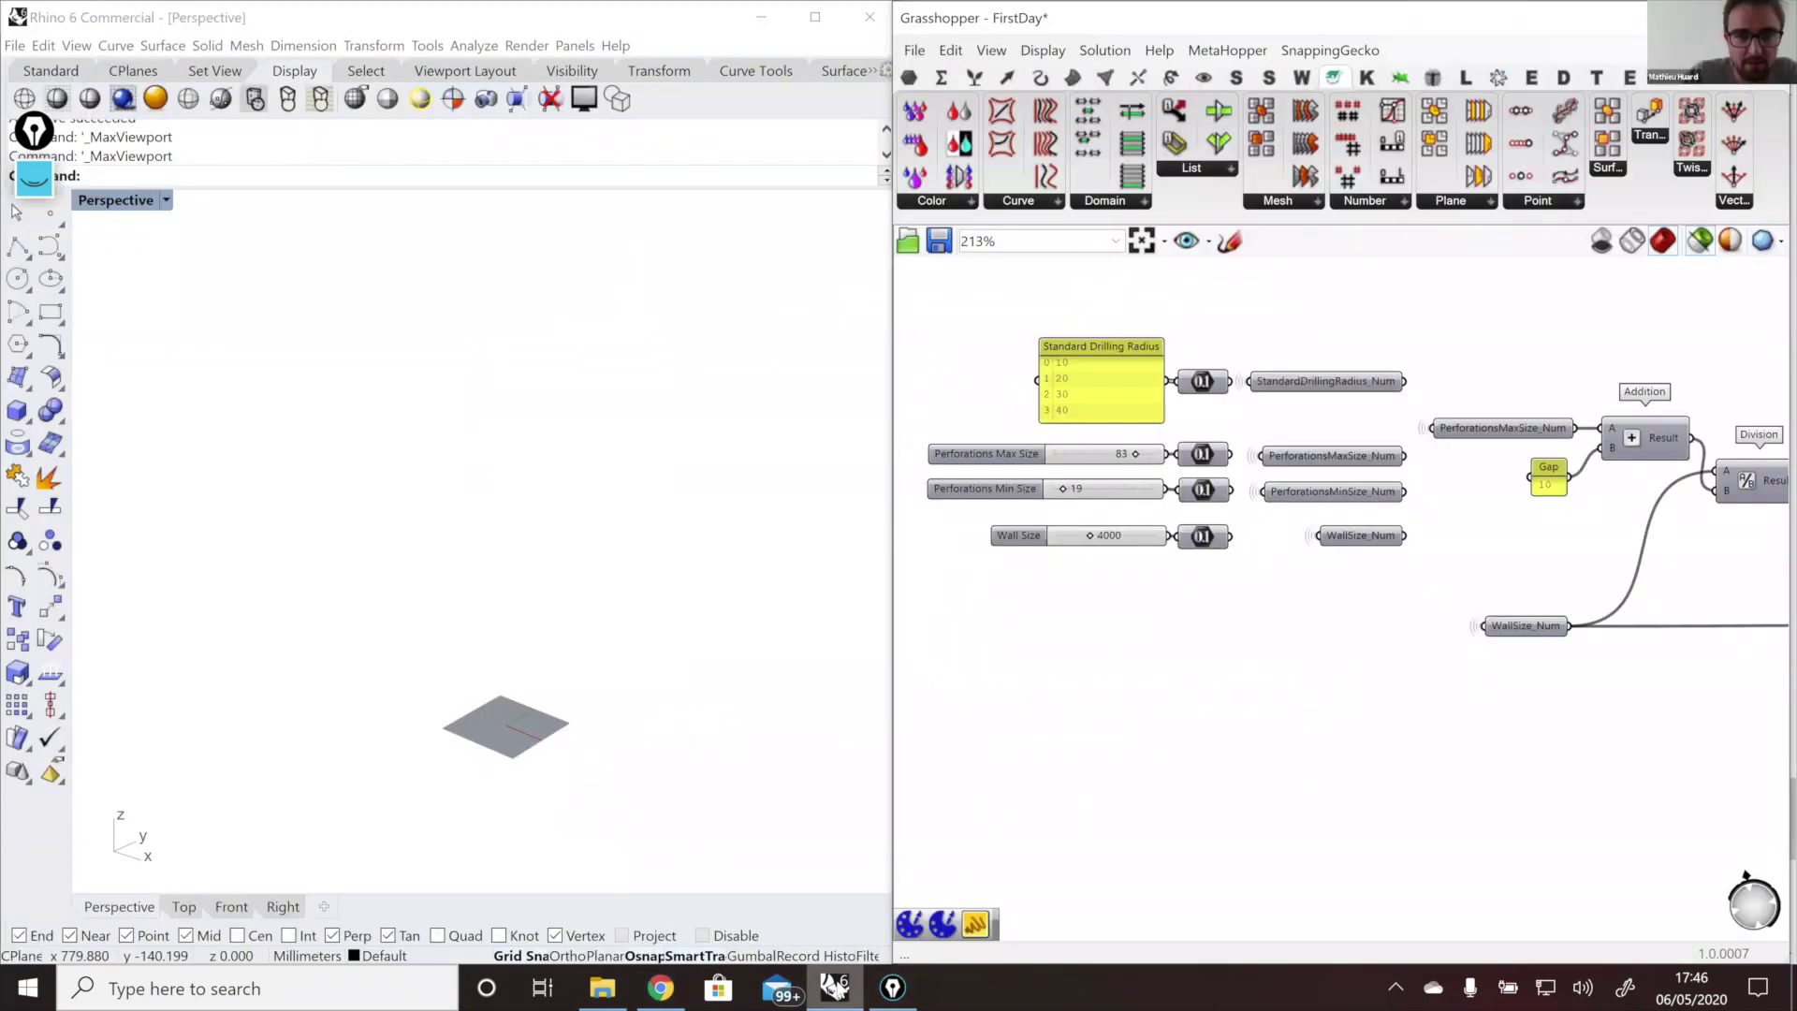
{"action": "scroll", "coordinate": [1122, 653], "scroll_direction": "down", "scroll_amount": 6}
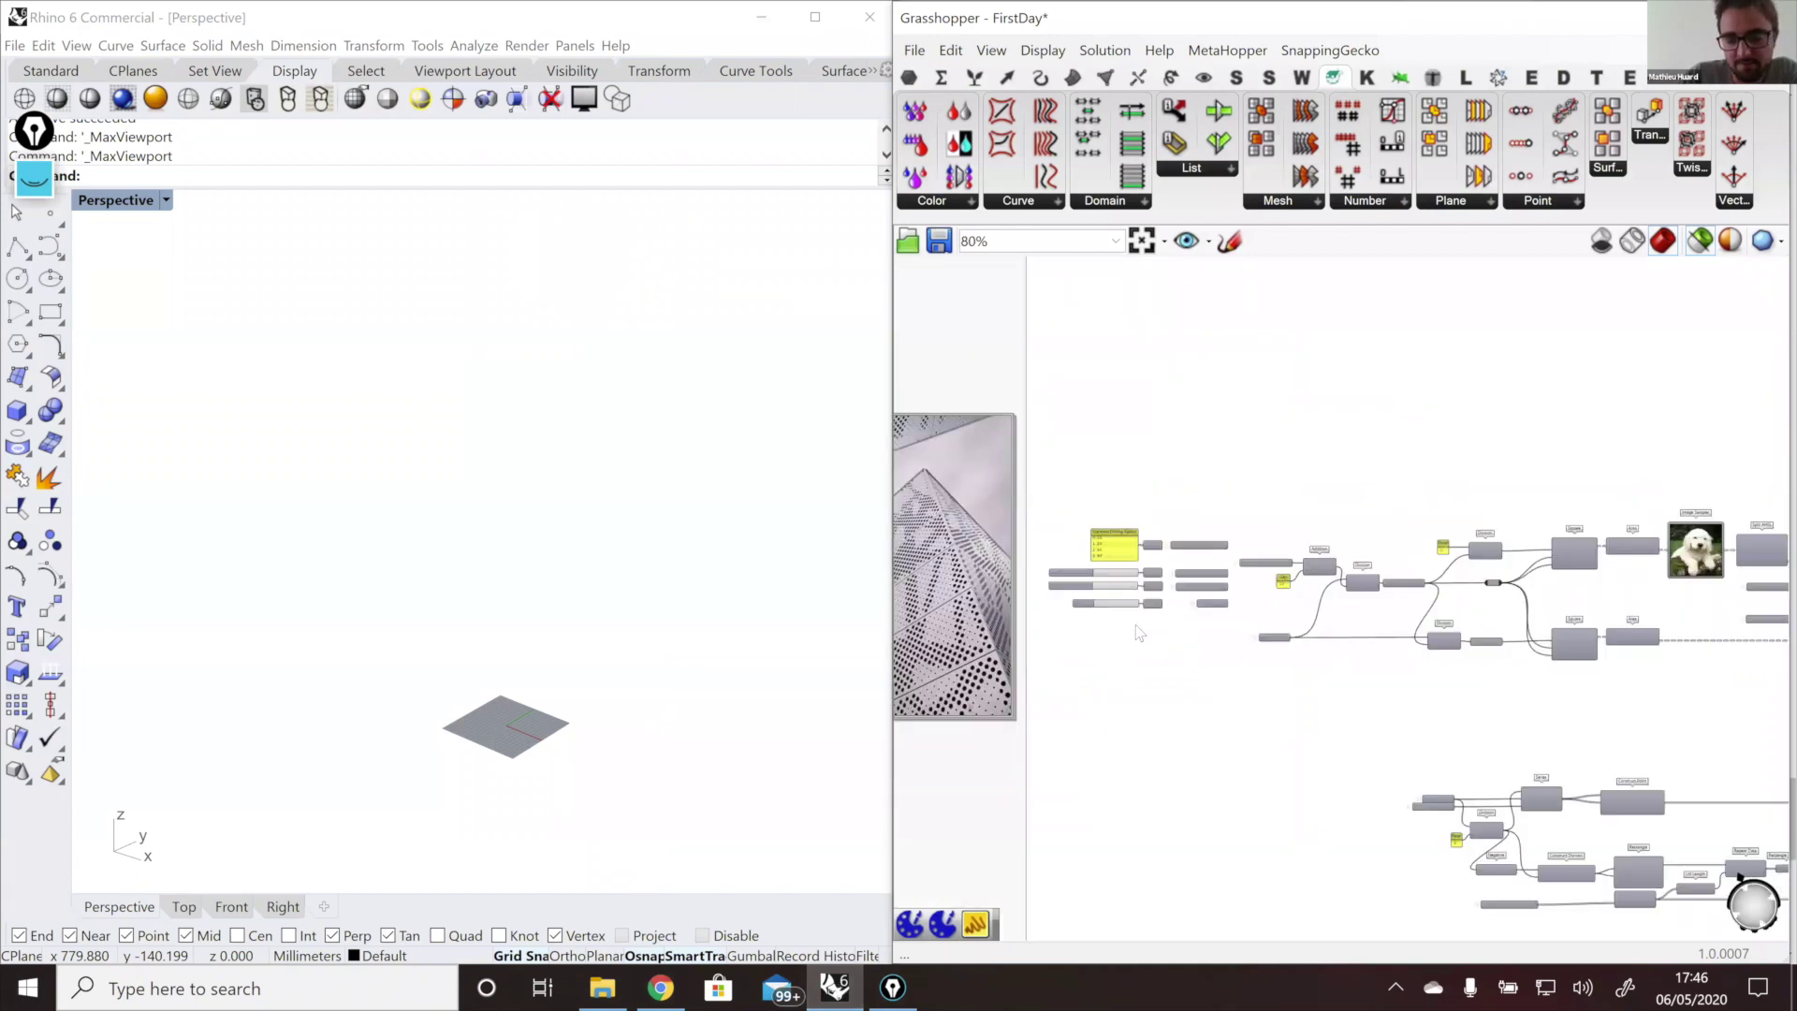
{"action": "scroll", "coordinate": [1272, 631], "scroll_direction": "down", "scroll_amount": 1}
{"action": "right_click_drag", "start_coordinate": [1275, 632], "coordinate": [1161, 612]}
{"action": "scroll", "coordinate": [1363, 631], "scroll_direction": "down", "scroll_amount": 1}
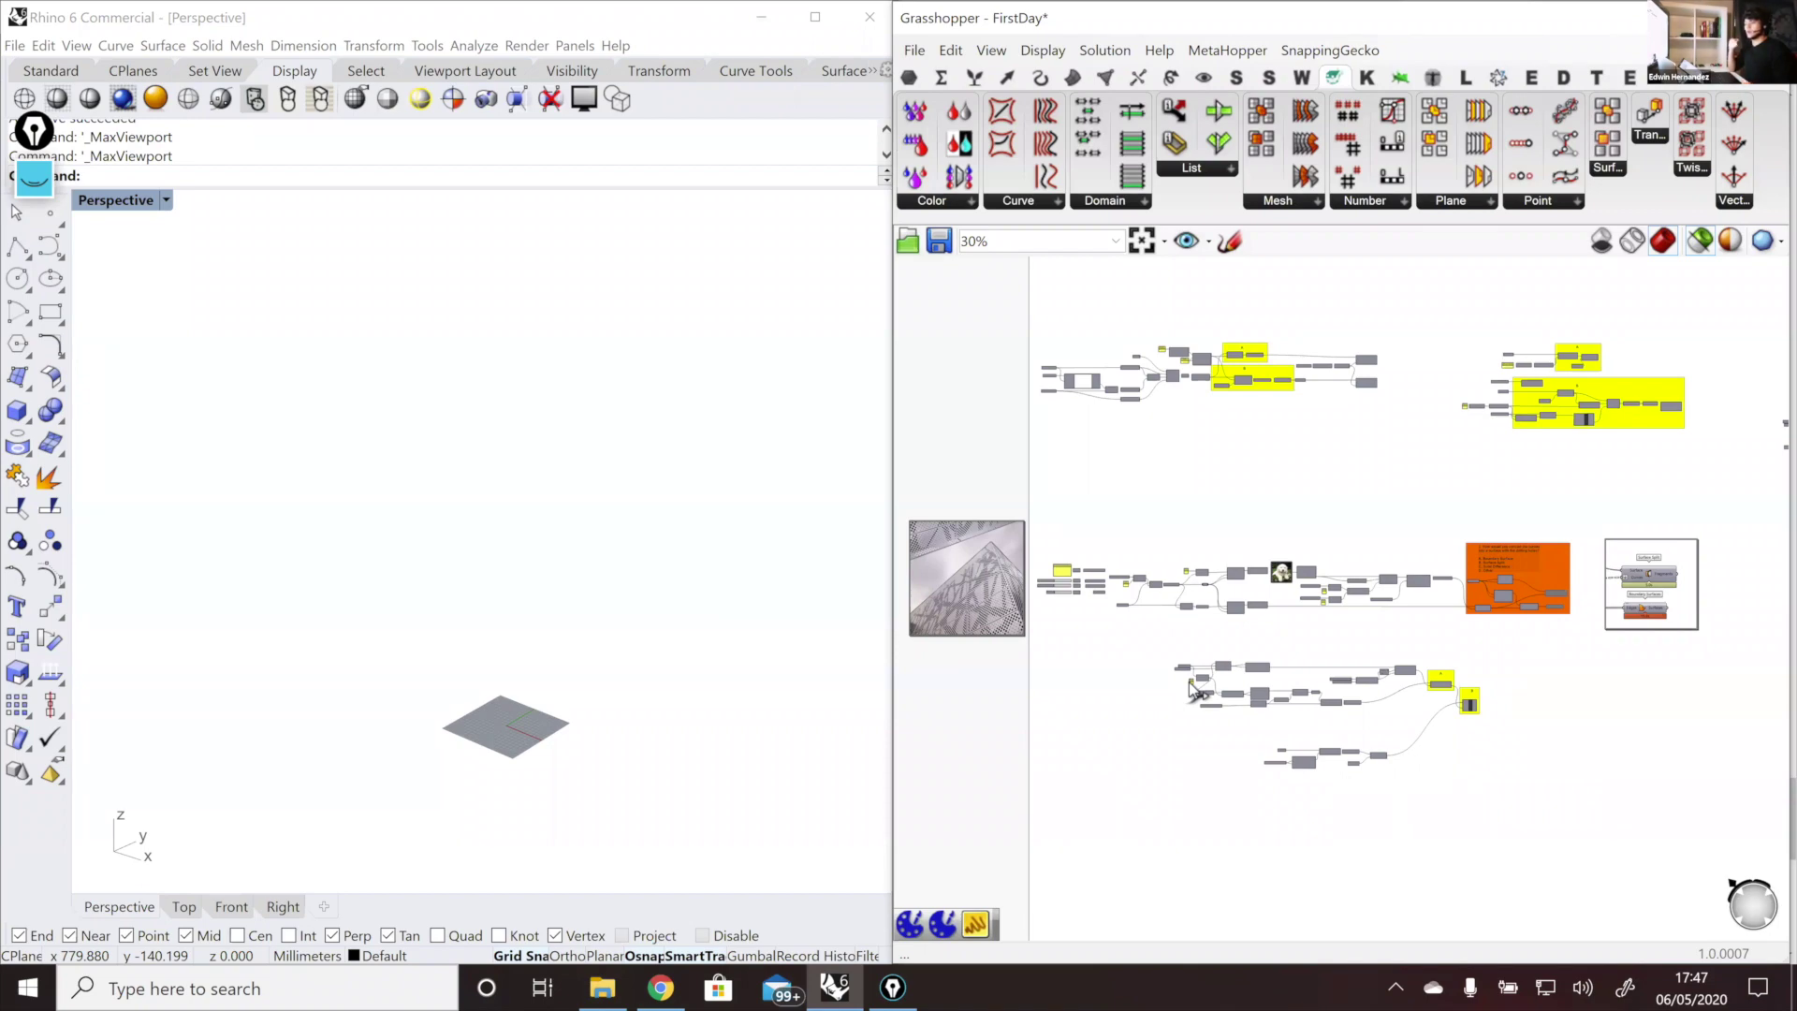
{"action": "scroll", "coordinate": [1254, 620], "scroll_direction": "up", "scroll_amount": 5}
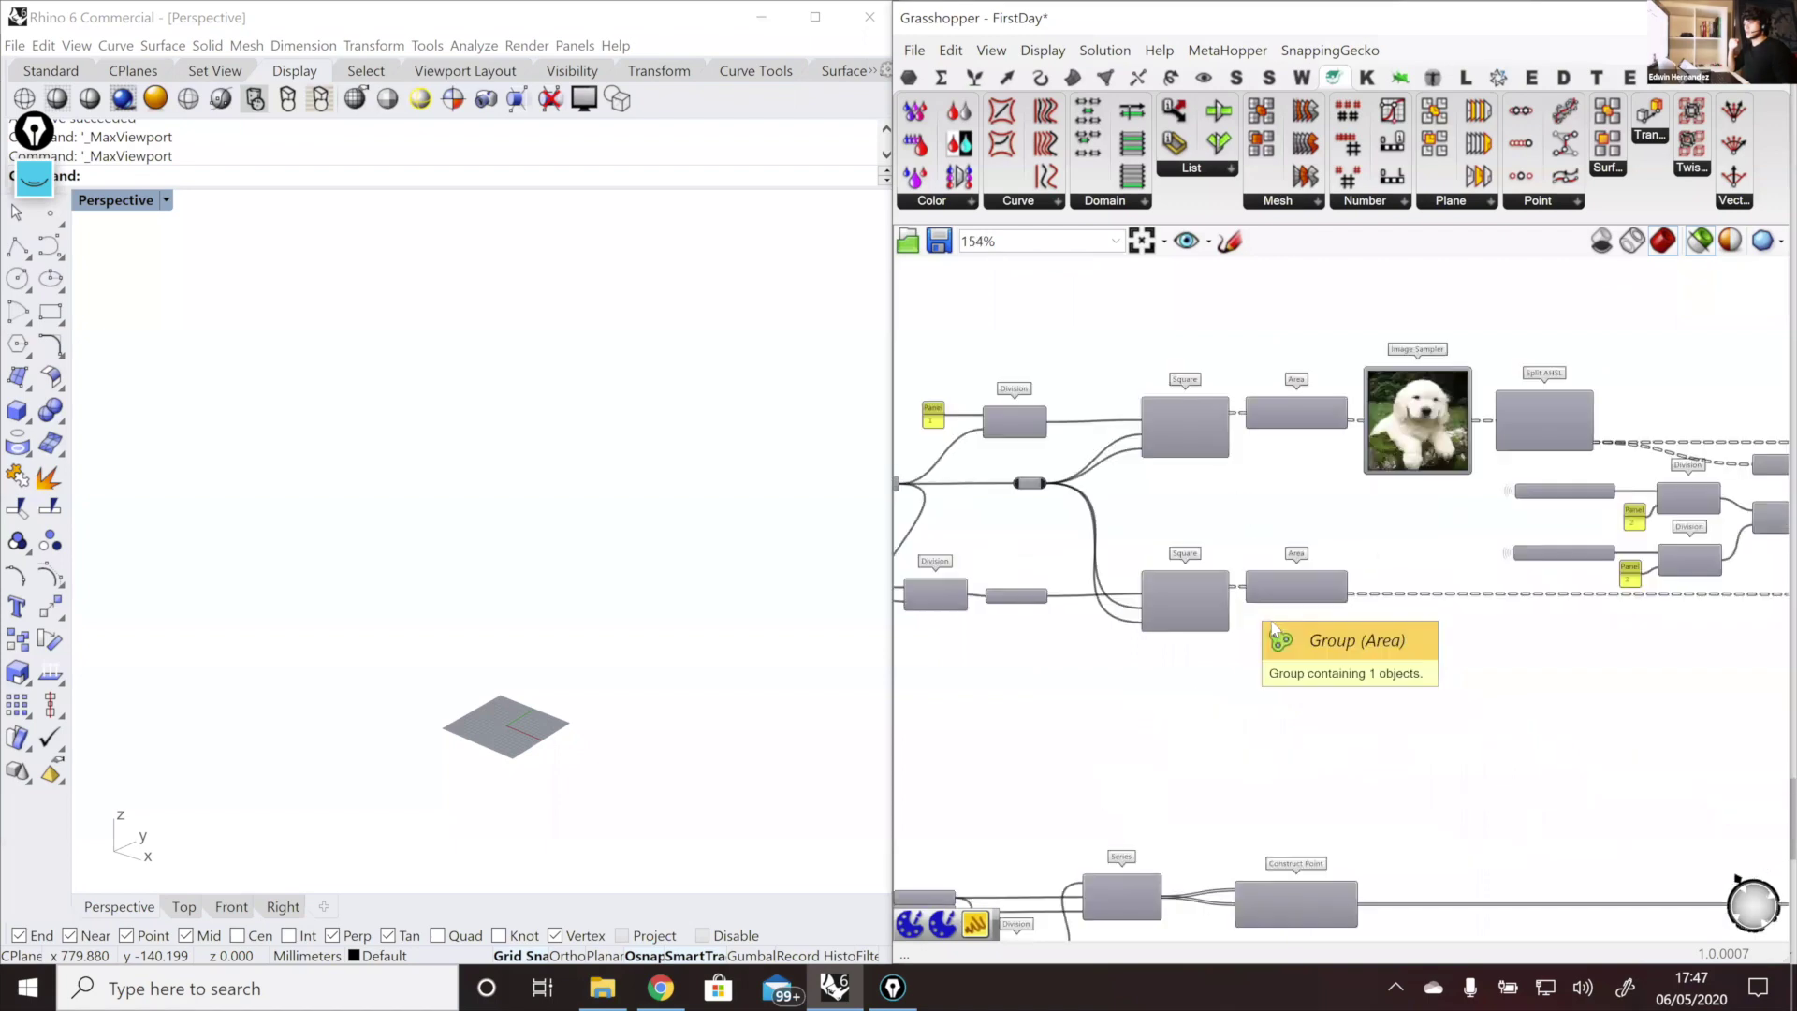
{"action": "scroll", "coordinate": [1315, 585], "scroll_direction": "up", "scroll_amount": 3}
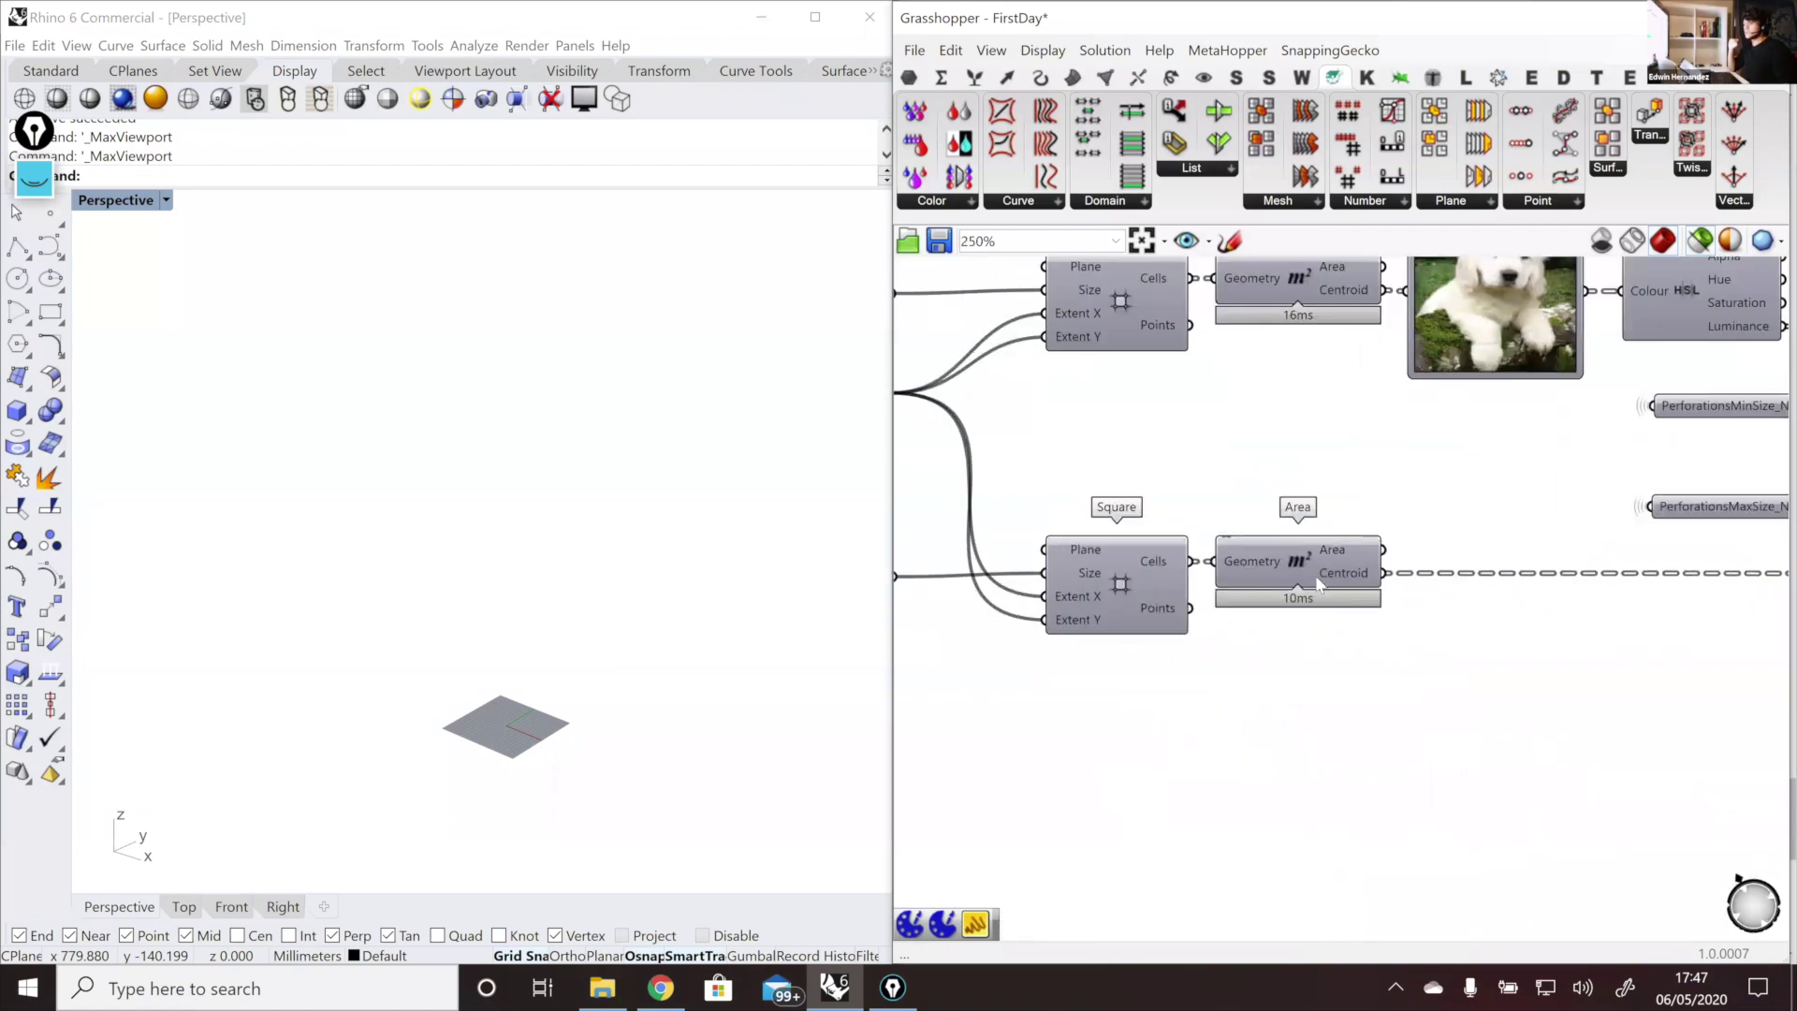
{"action": "left_click", "coordinate": [1319, 583]}
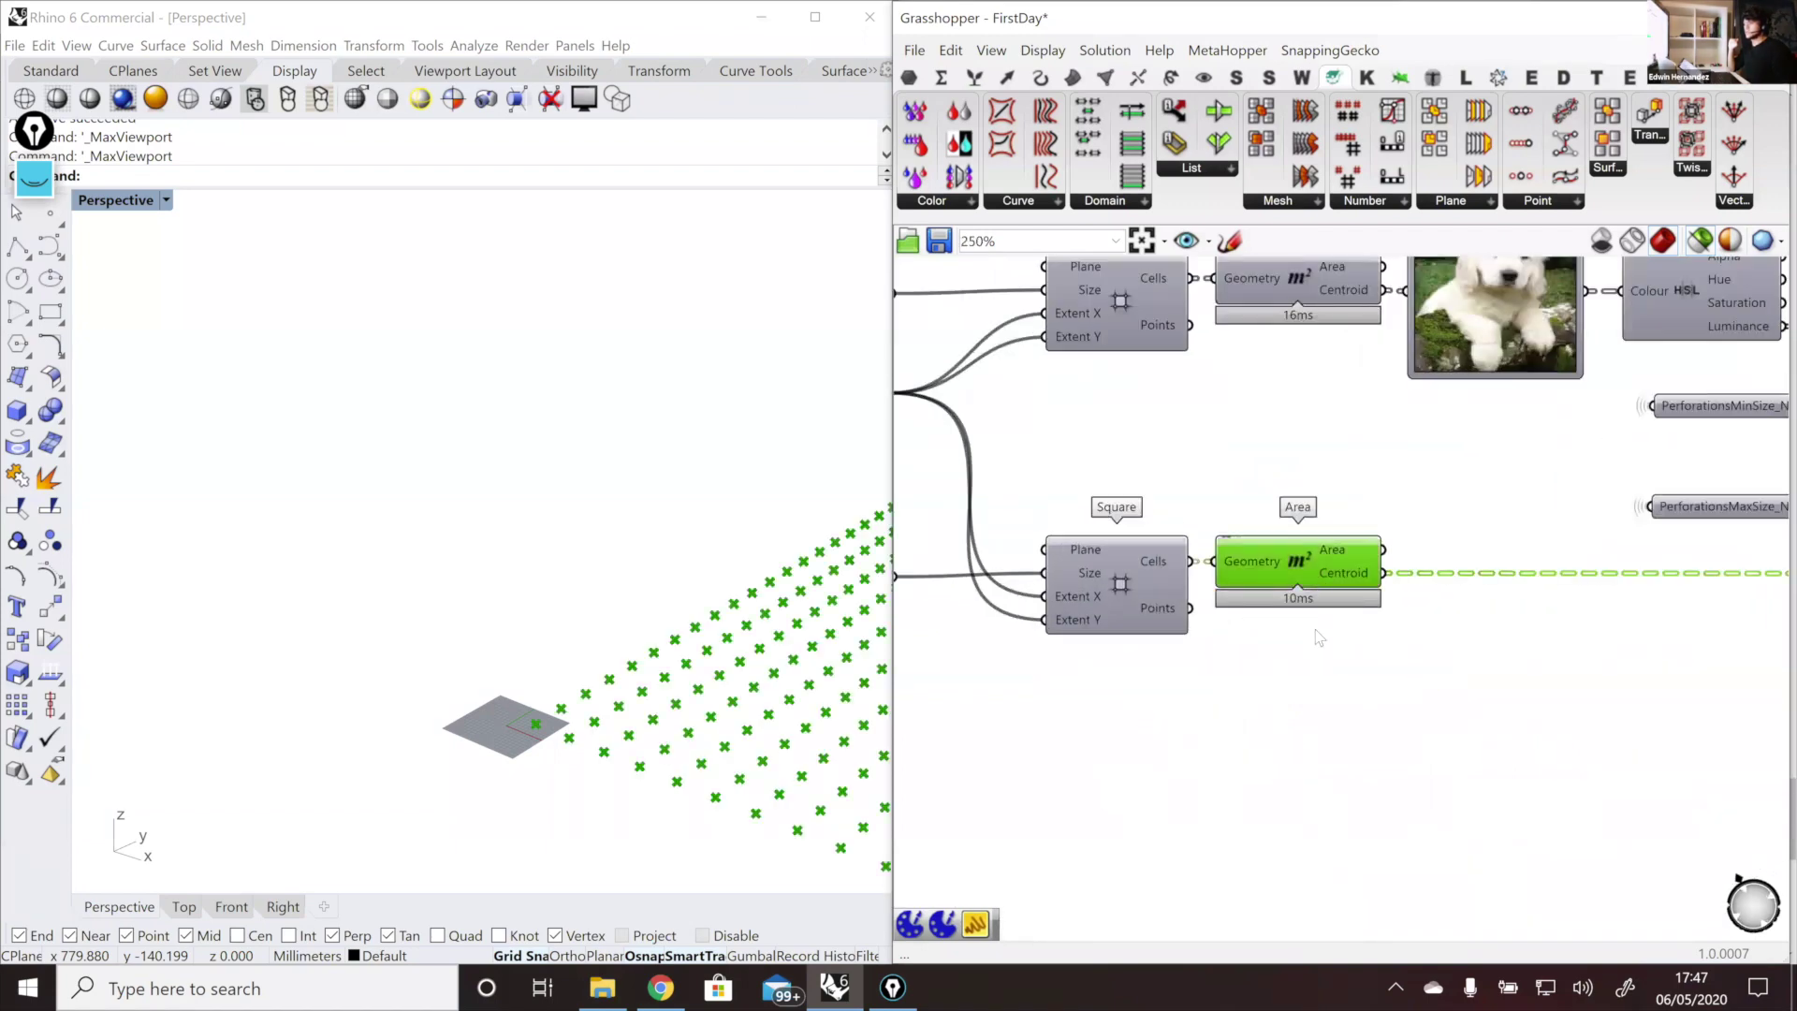
{"action": "left_click", "coordinate": [1147, 546]}
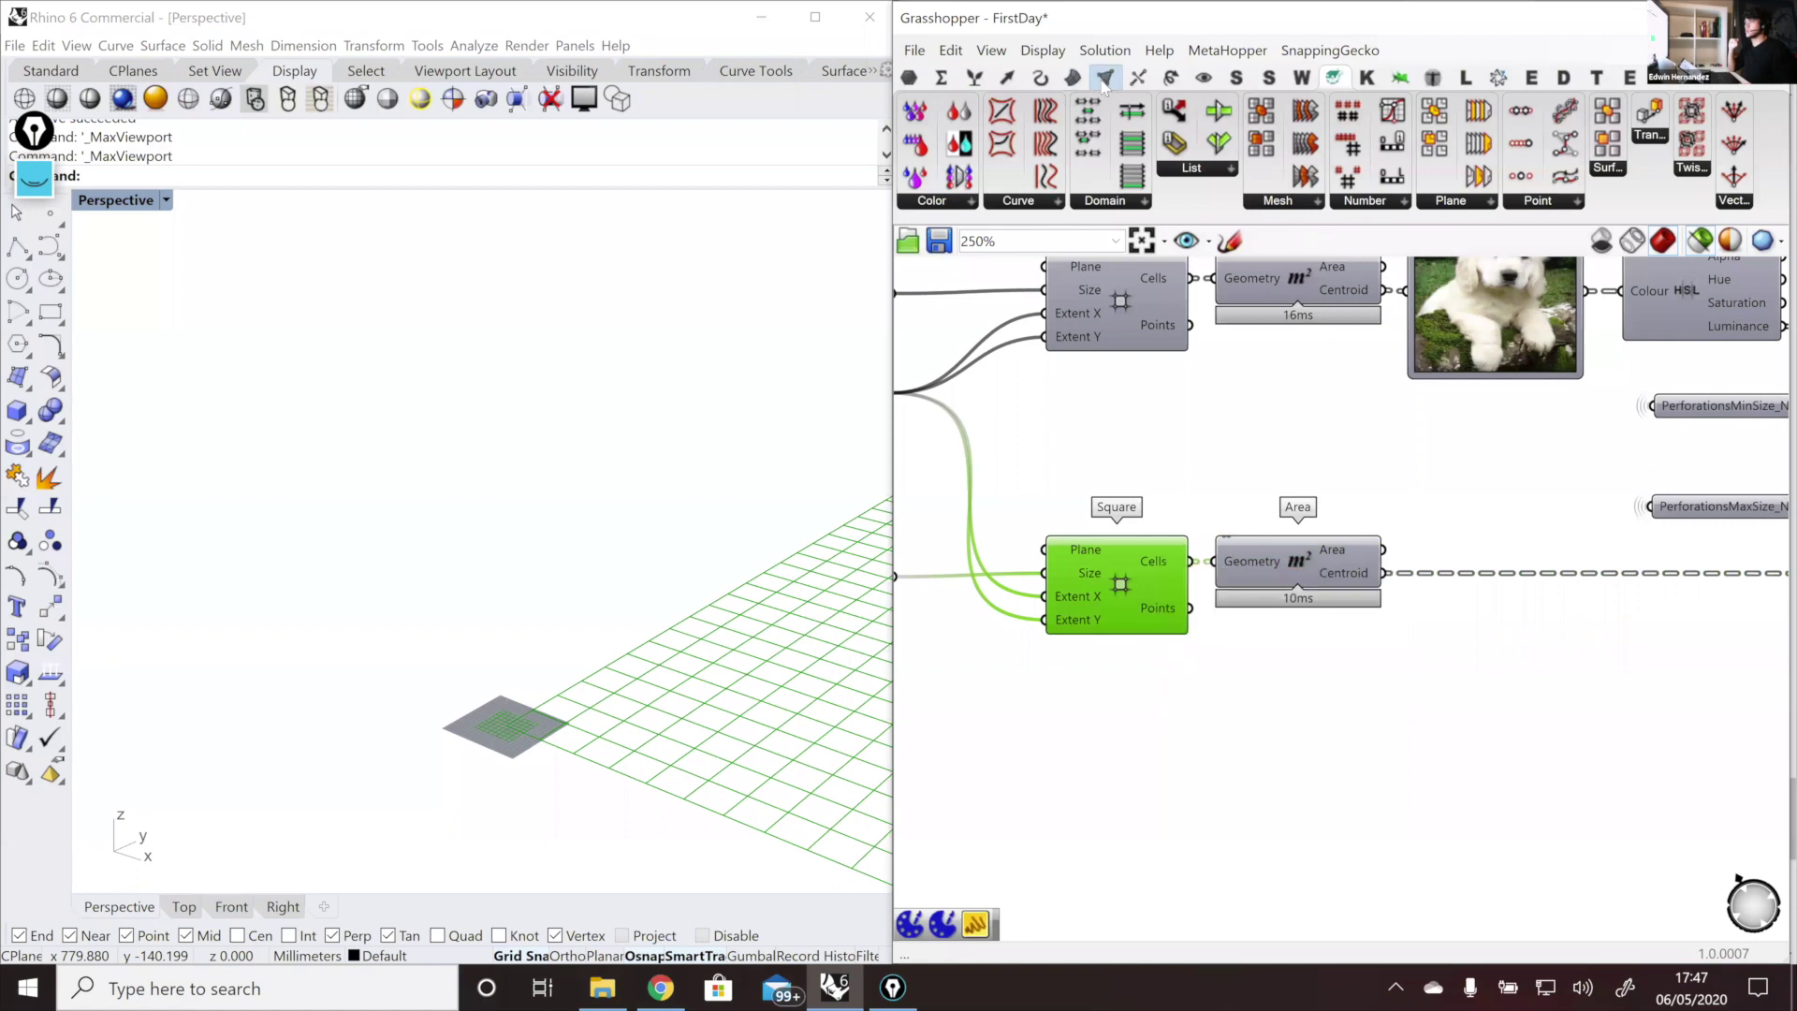
Step: Try a Polygon Center component below Area, fed by the lower Square grid's Cells, and delete it
{"action": "left_click", "coordinate": [1039, 76]}
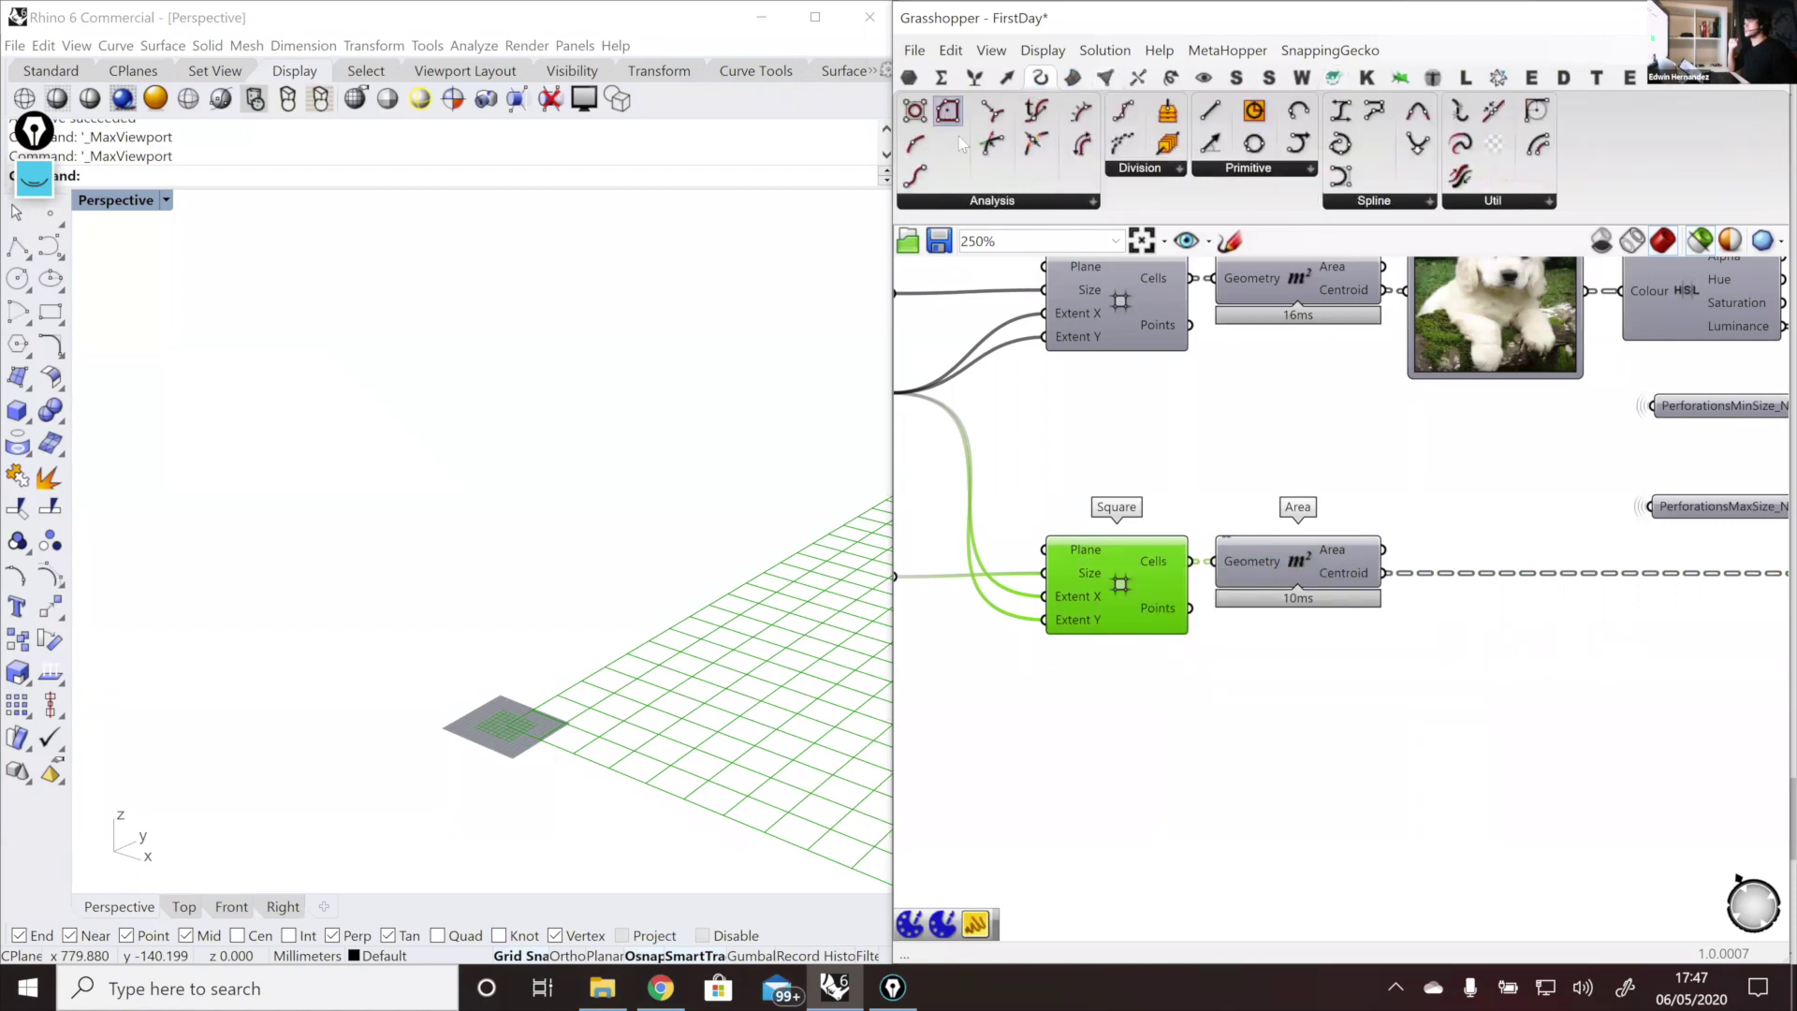
{"action": "left_click_drag", "start_coordinate": [961, 143], "coordinate": [1314, 724]}
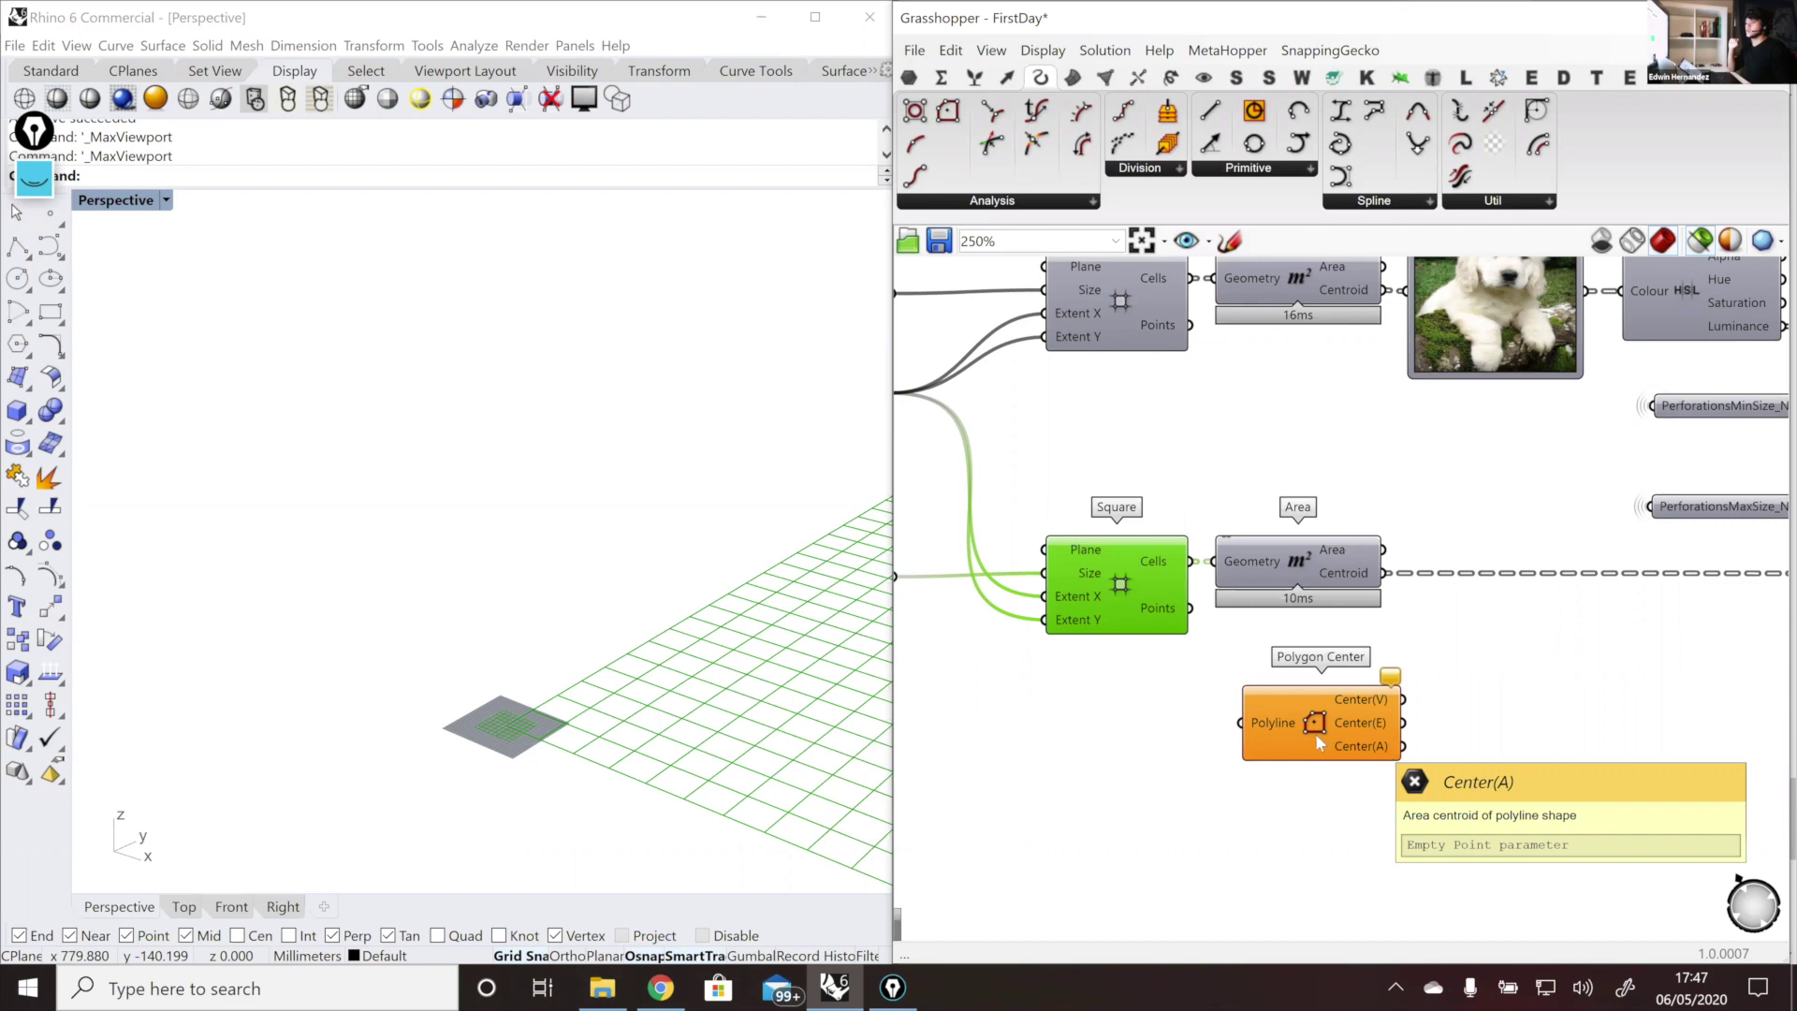
{"action": "left_click_drag", "start_coordinate": [1312, 719], "coordinate": [1304, 692]}
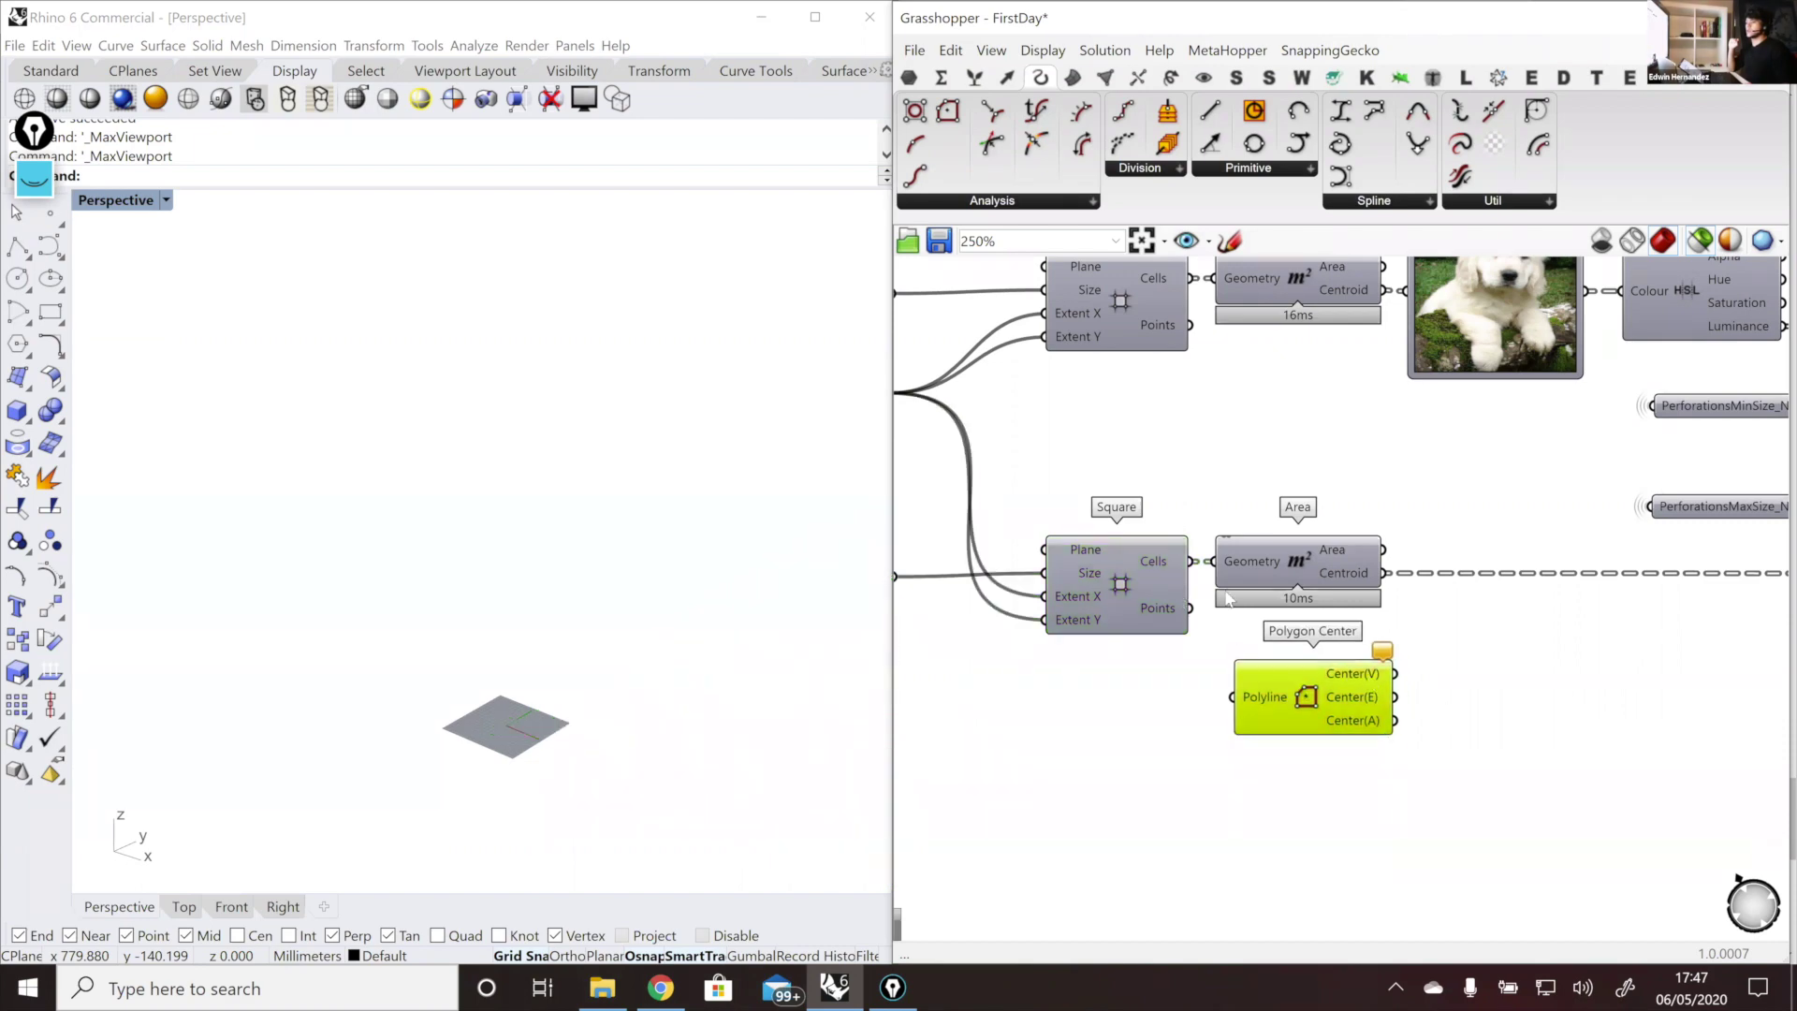
{"action": "scroll", "coordinate": [1326, 644], "scroll_direction": "down", "scroll_amount": 2}
{"action": "scroll", "coordinate": [1257, 526], "scroll_direction": "up", "scroll_amount": 2}
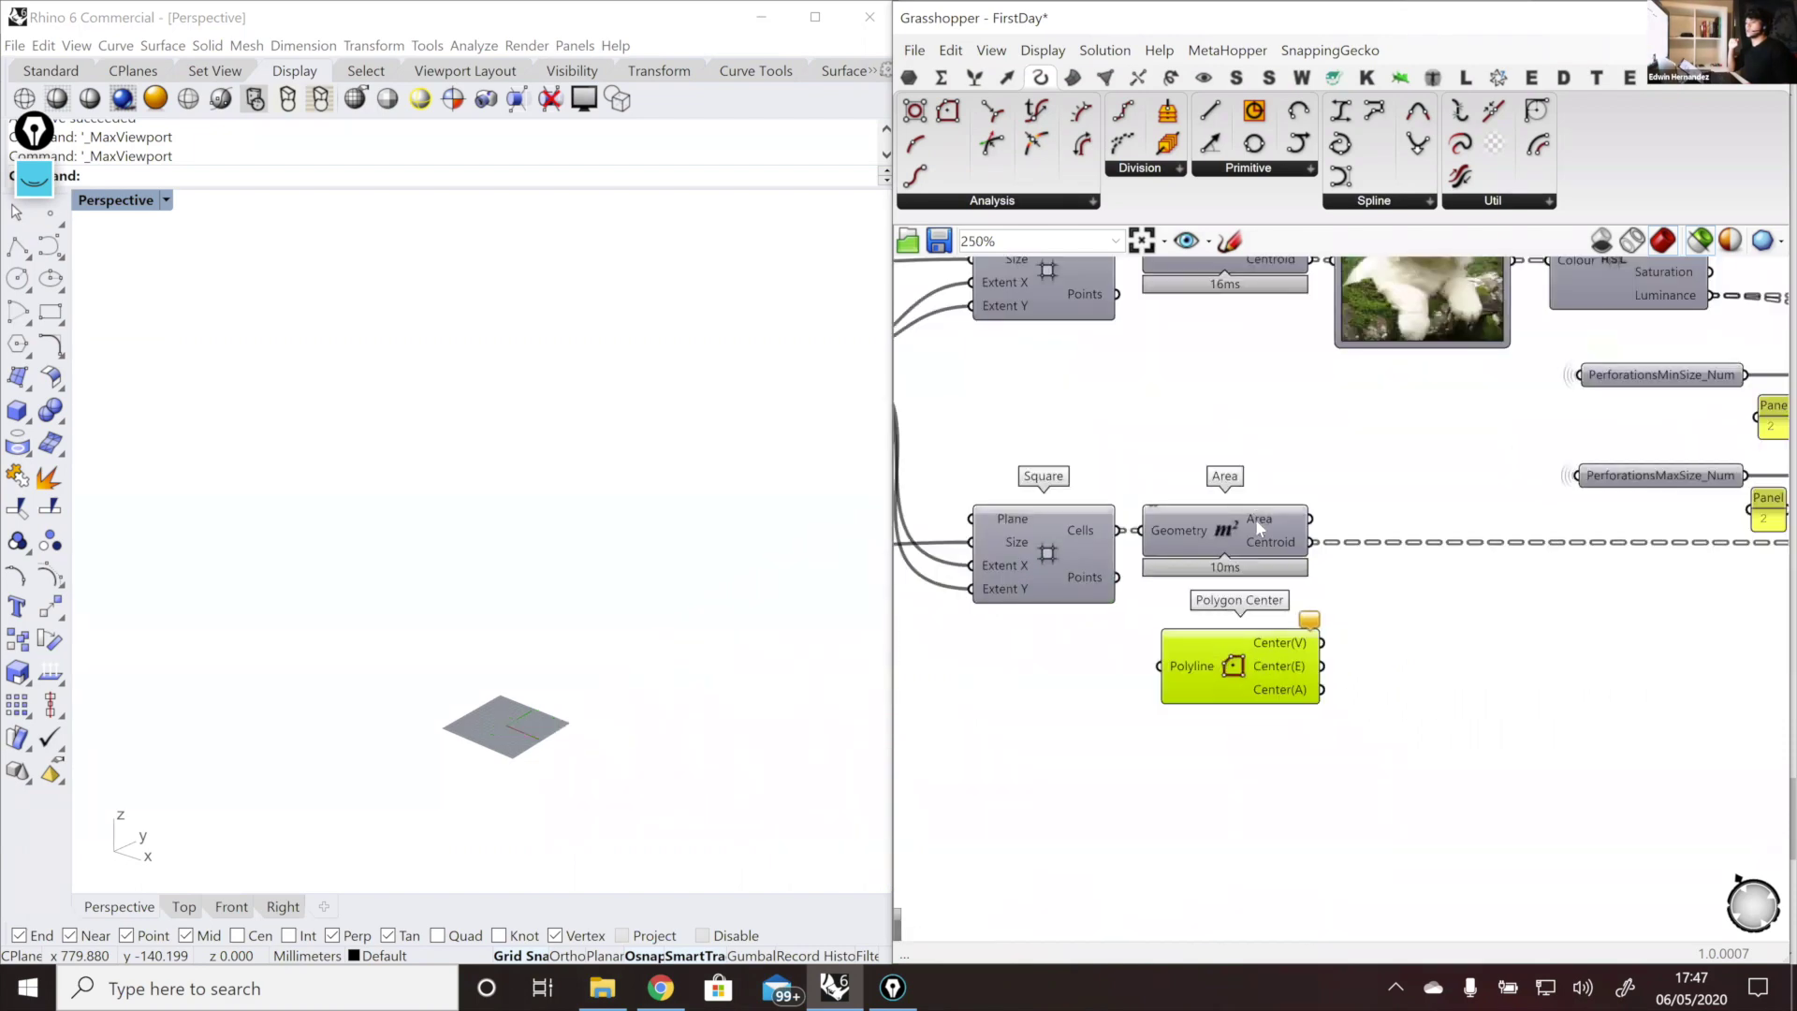
{"action": "left_click_drag", "start_coordinate": [1236, 694], "coordinate": [1228, 691]}
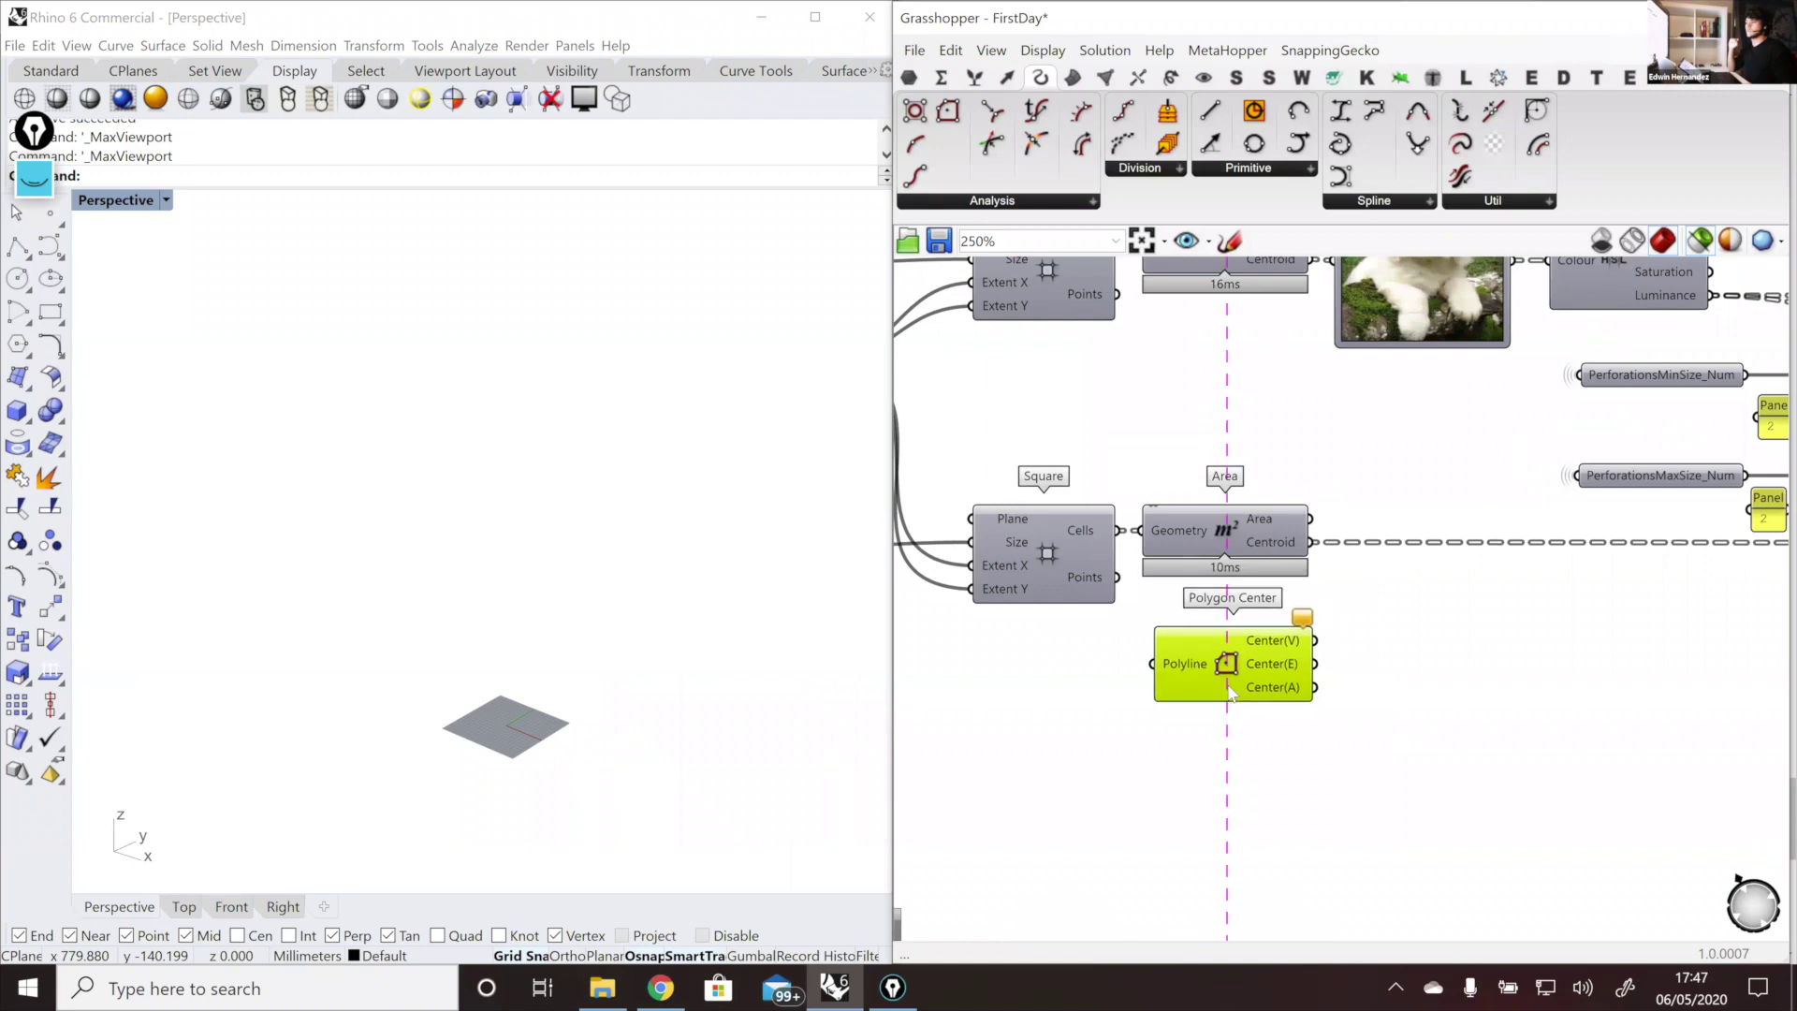
{"action": "left_click_drag", "start_coordinate": [1120, 529], "coordinate": [1153, 664]}
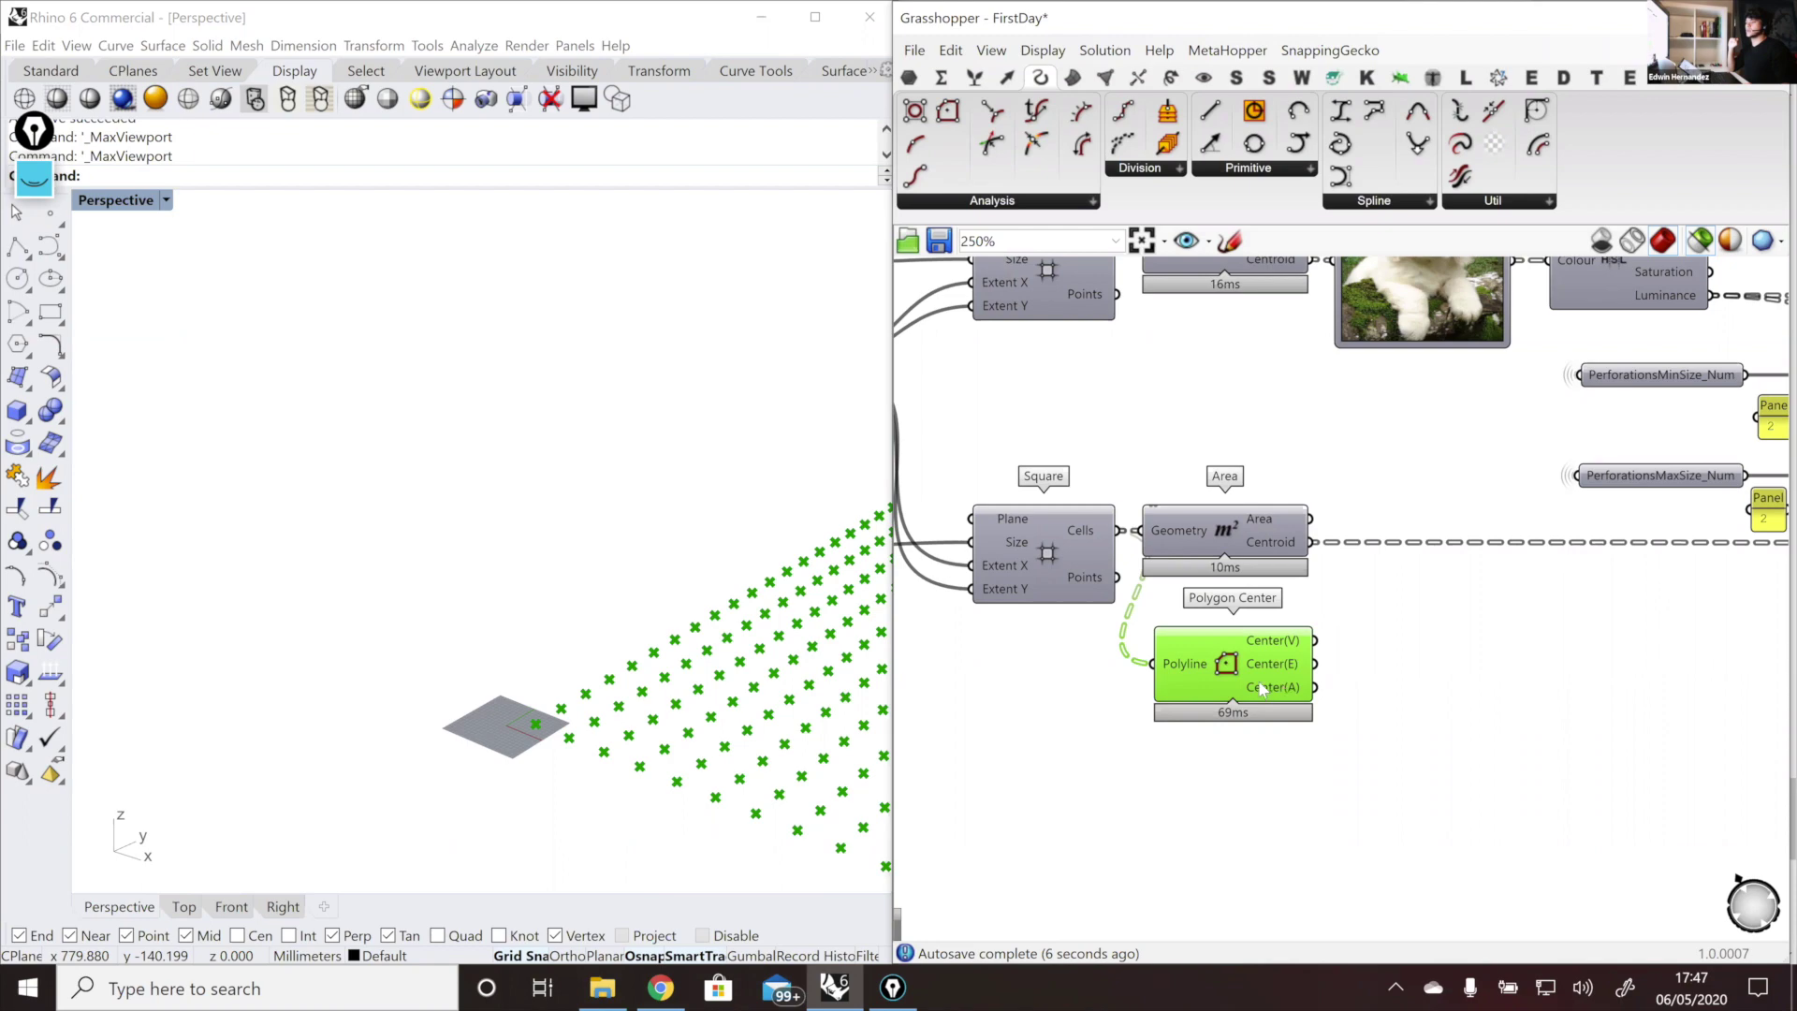
{"action": "key", "text": "Delete"}
Step: Add an Explode component below Area and connect the lower Square grid's Cells to its Curve input
{"action": "left_click", "coordinate": [1091, 548]}
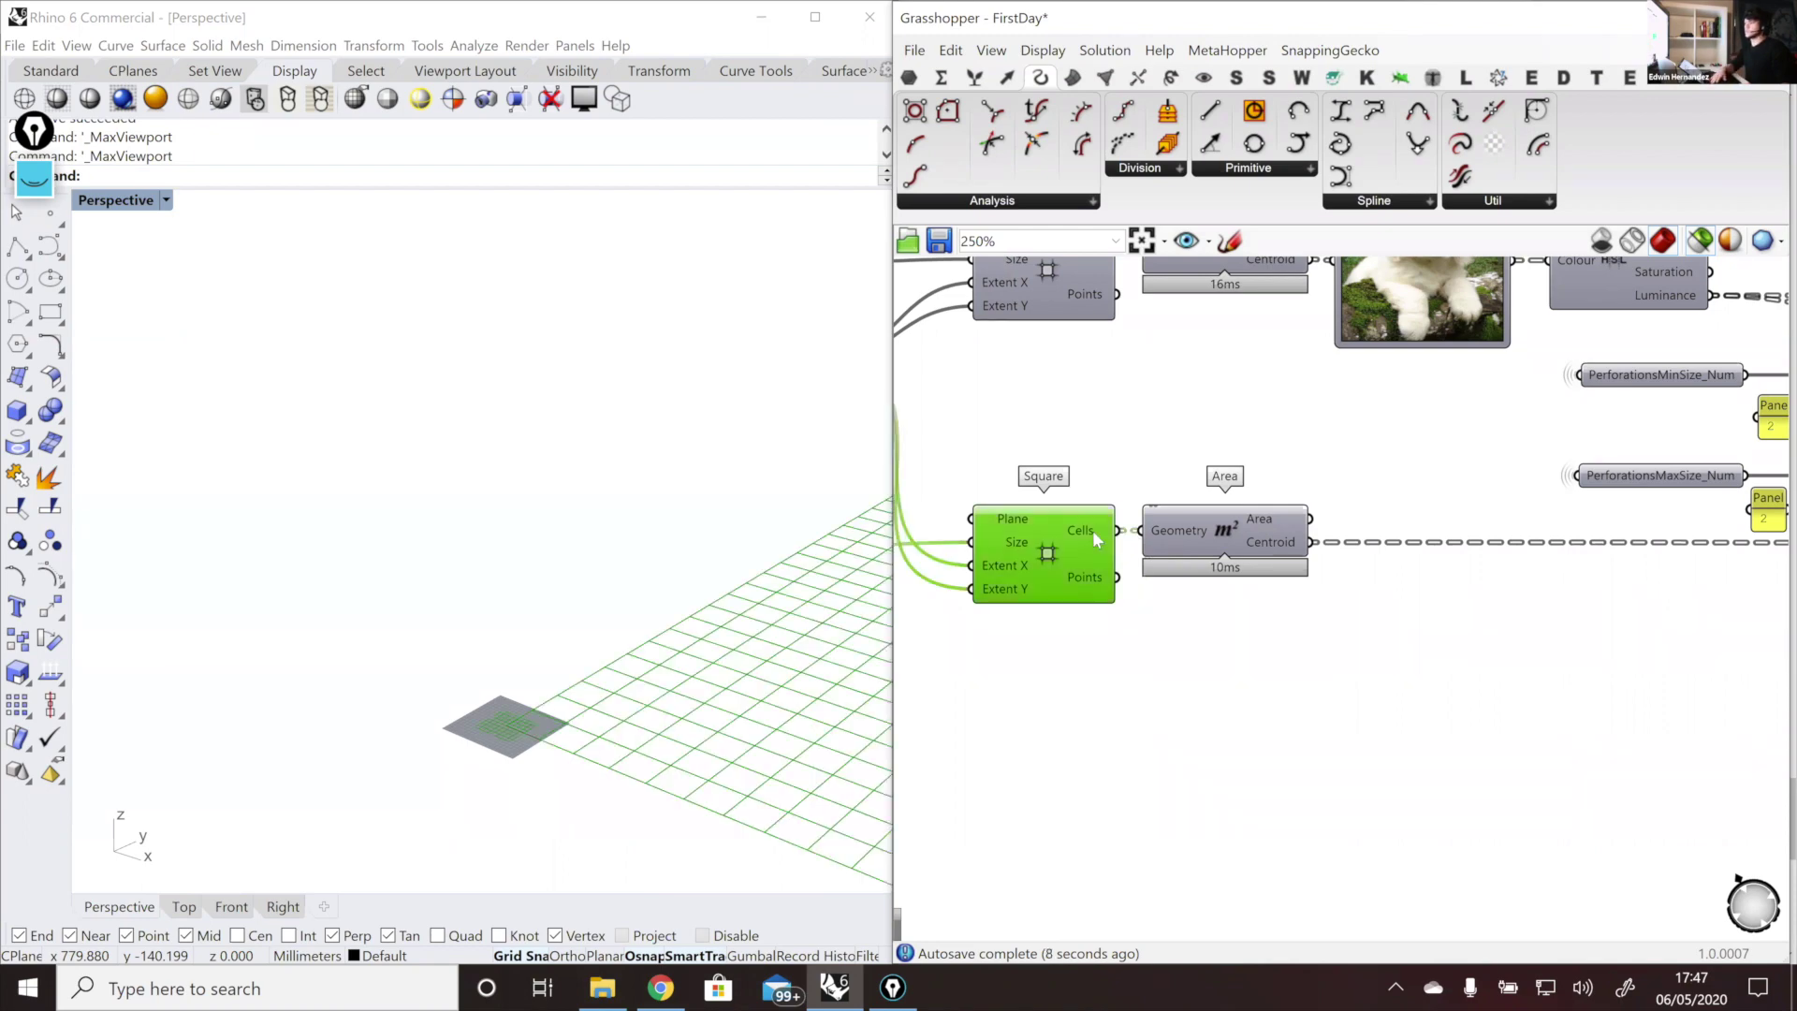
{"action": "double_click", "coordinate": [1254, 667]}
{"action": "type", "text": "ex"}
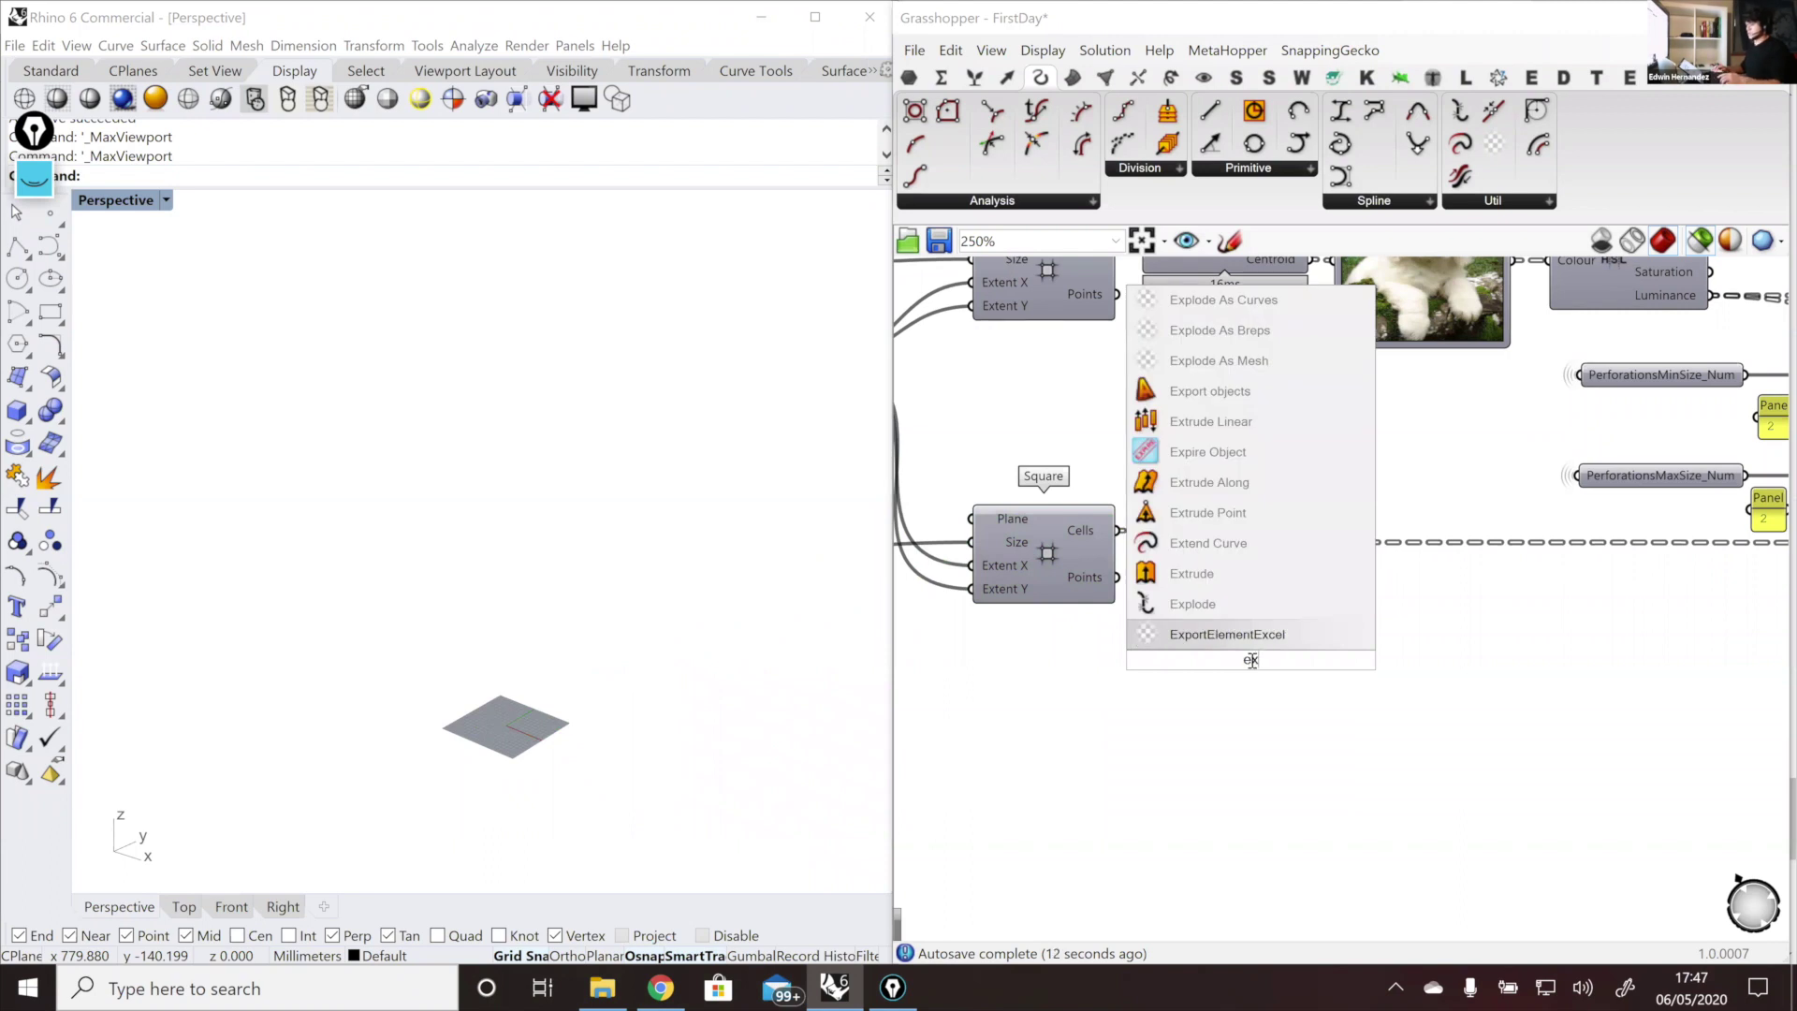
{"action": "key", "text": "Up"}
{"action": "key", "text": "Return"}
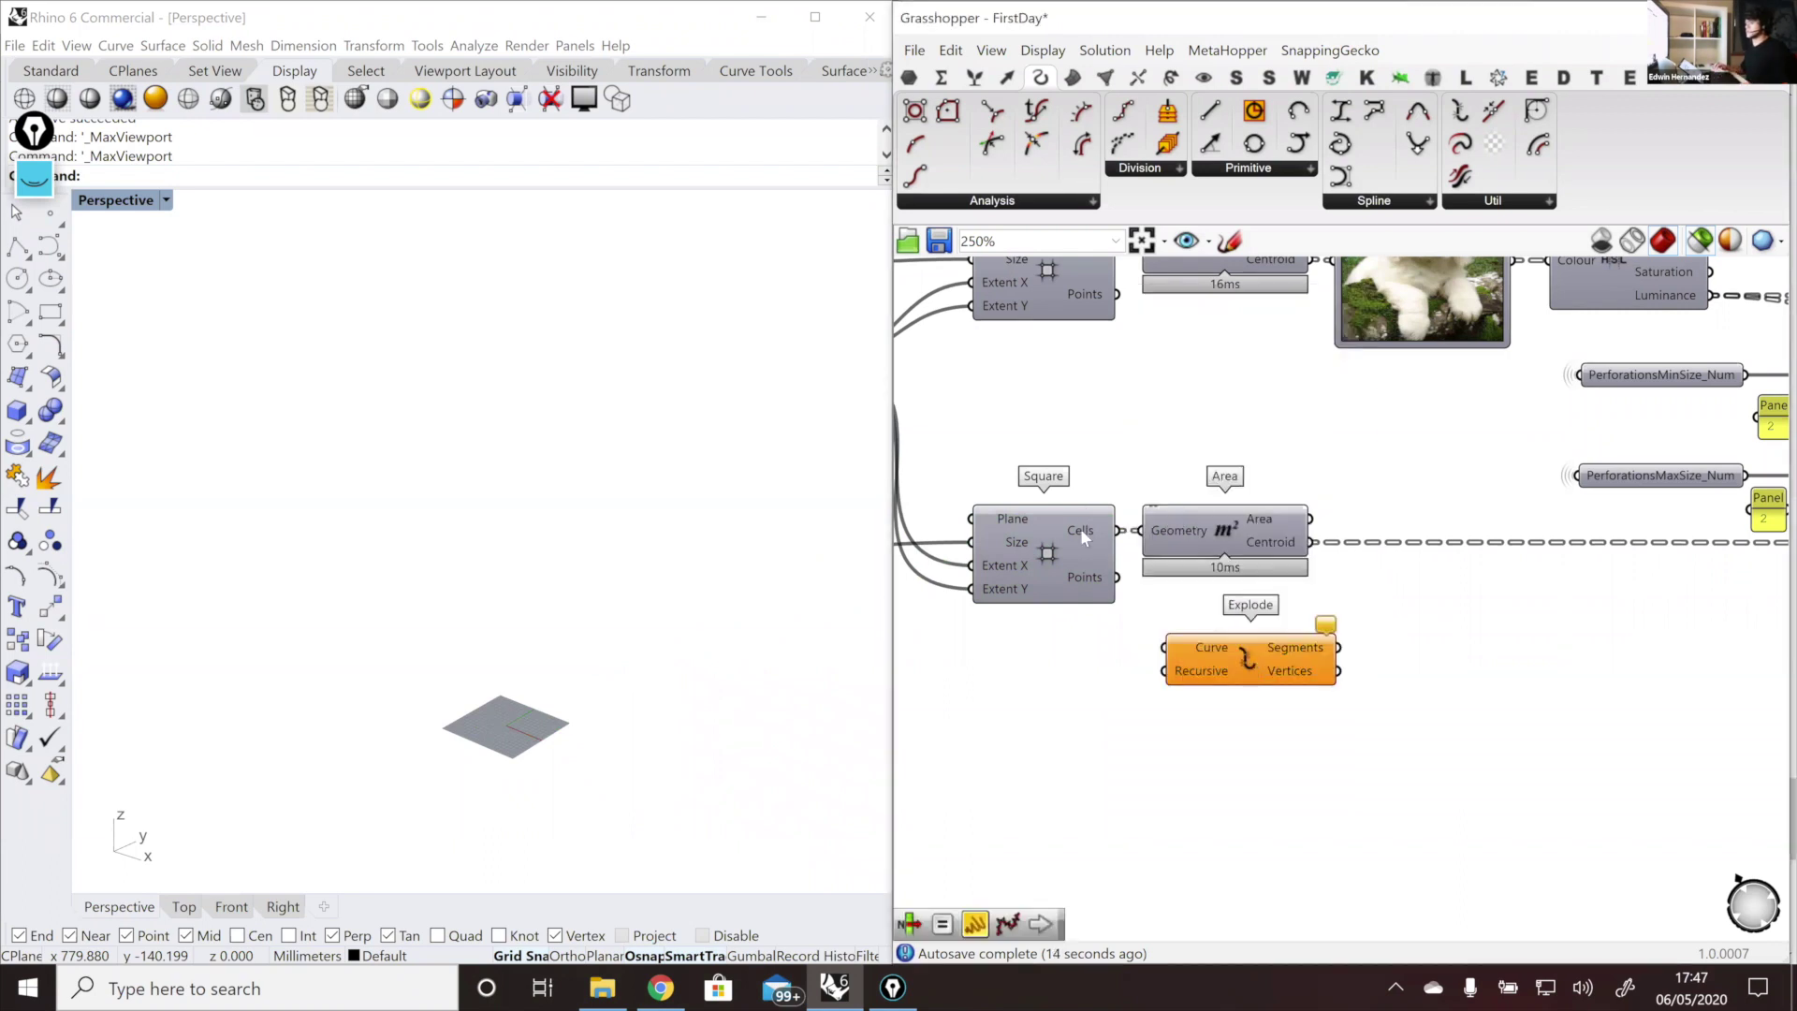
{"action": "left_click_drag", "start_coordinate": [1119, 530], "coordinate": [1166, 653]}
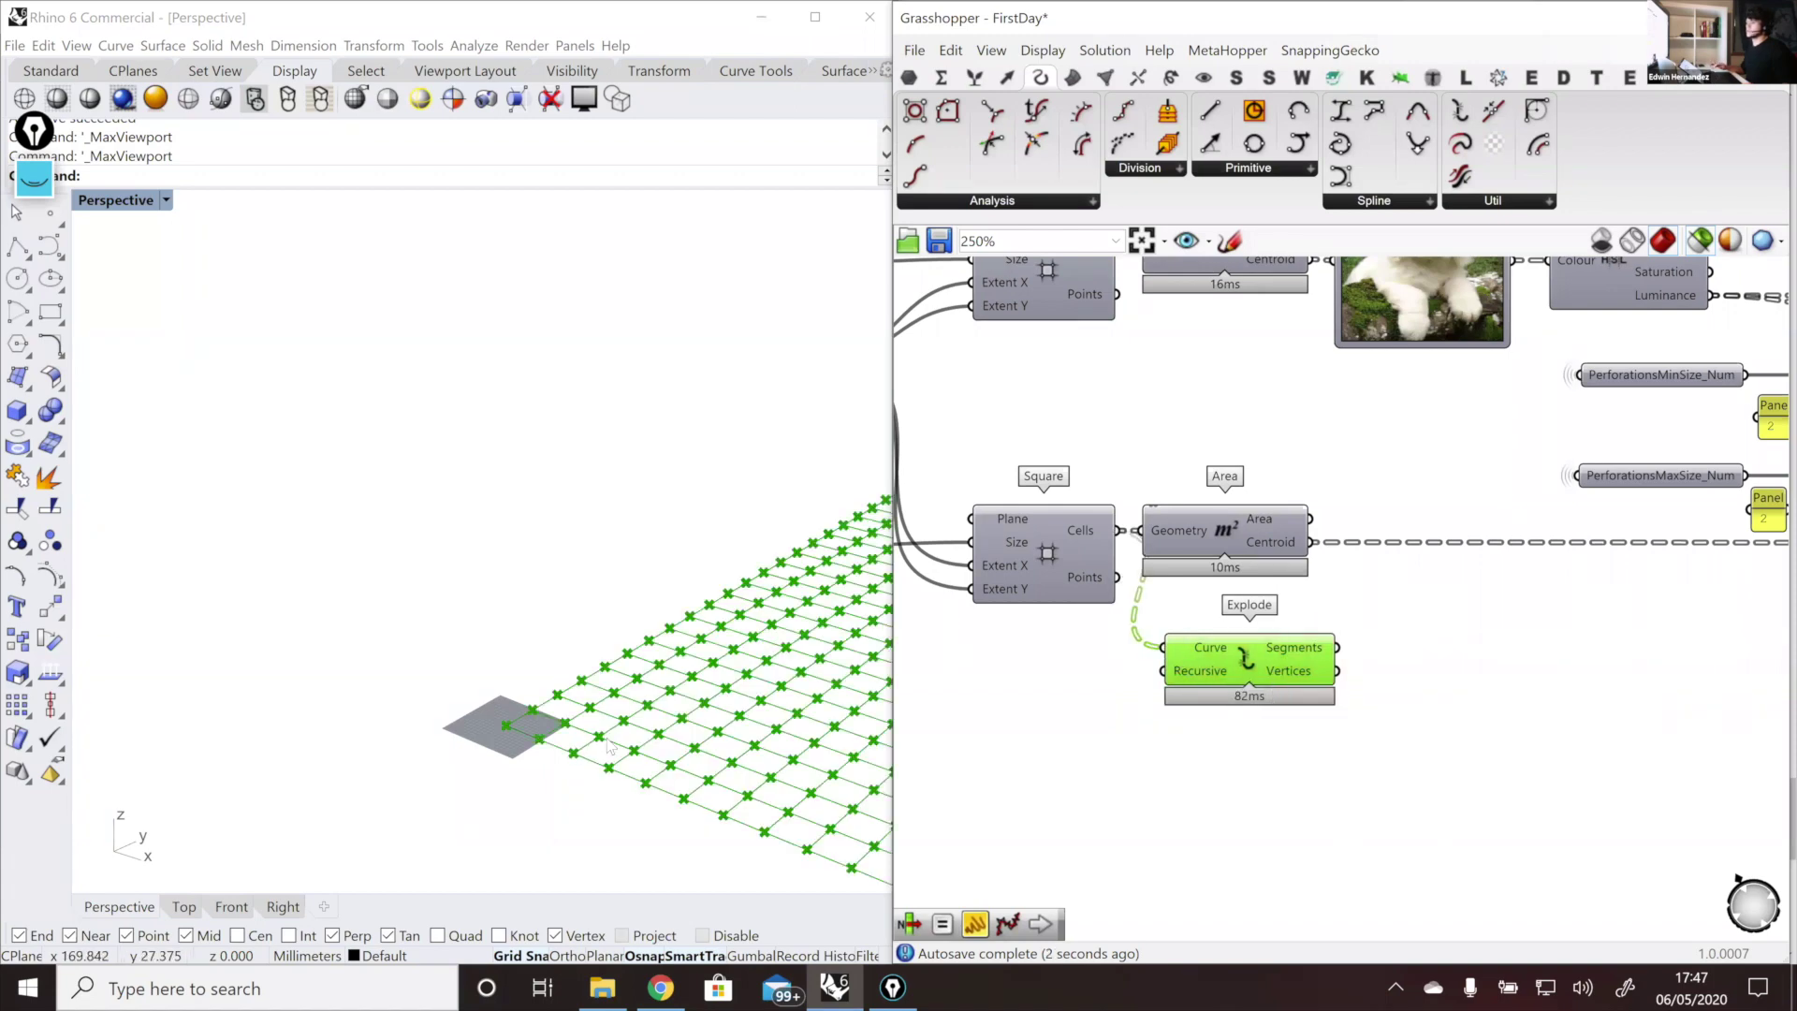
{"action": "scroll", "coordinate": [655, 763], "scroll_direction": "up", "scroll_amount": 2}
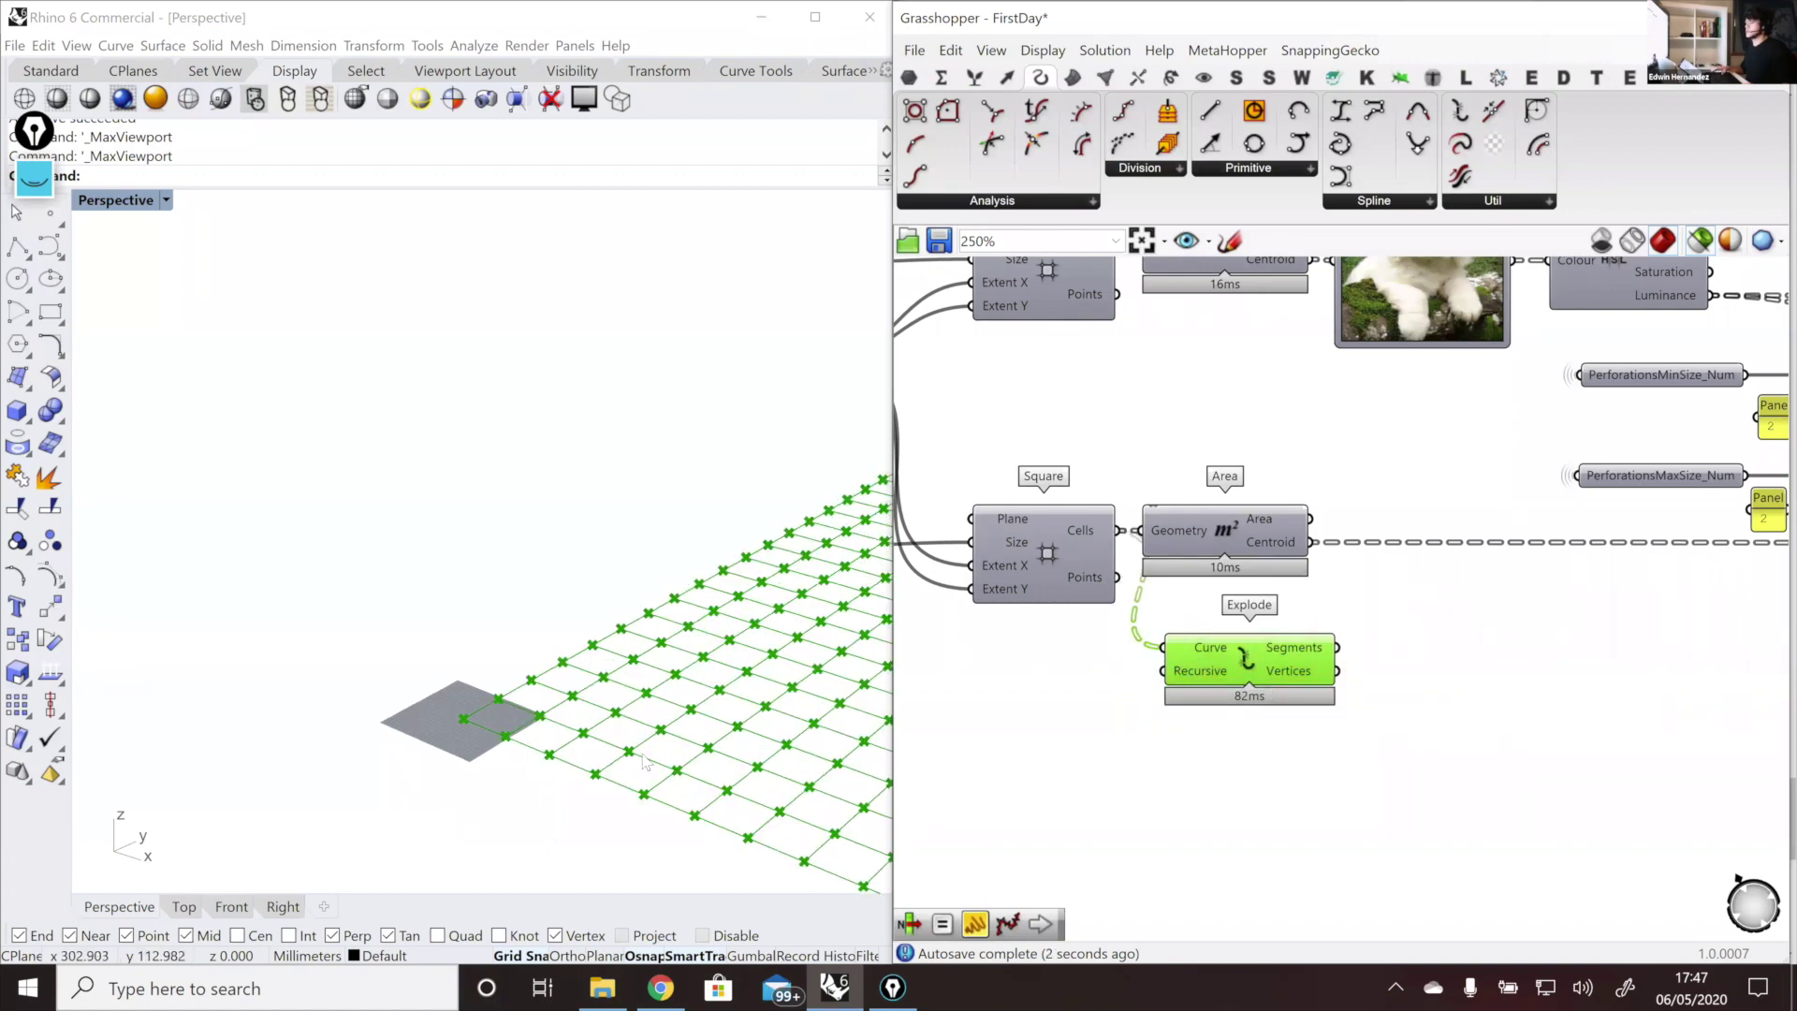
Step: Add an Average component beside Explode and connect Explode's Vertices to its Input
{"action": "double_click", "coordinate": [1463, 594]}
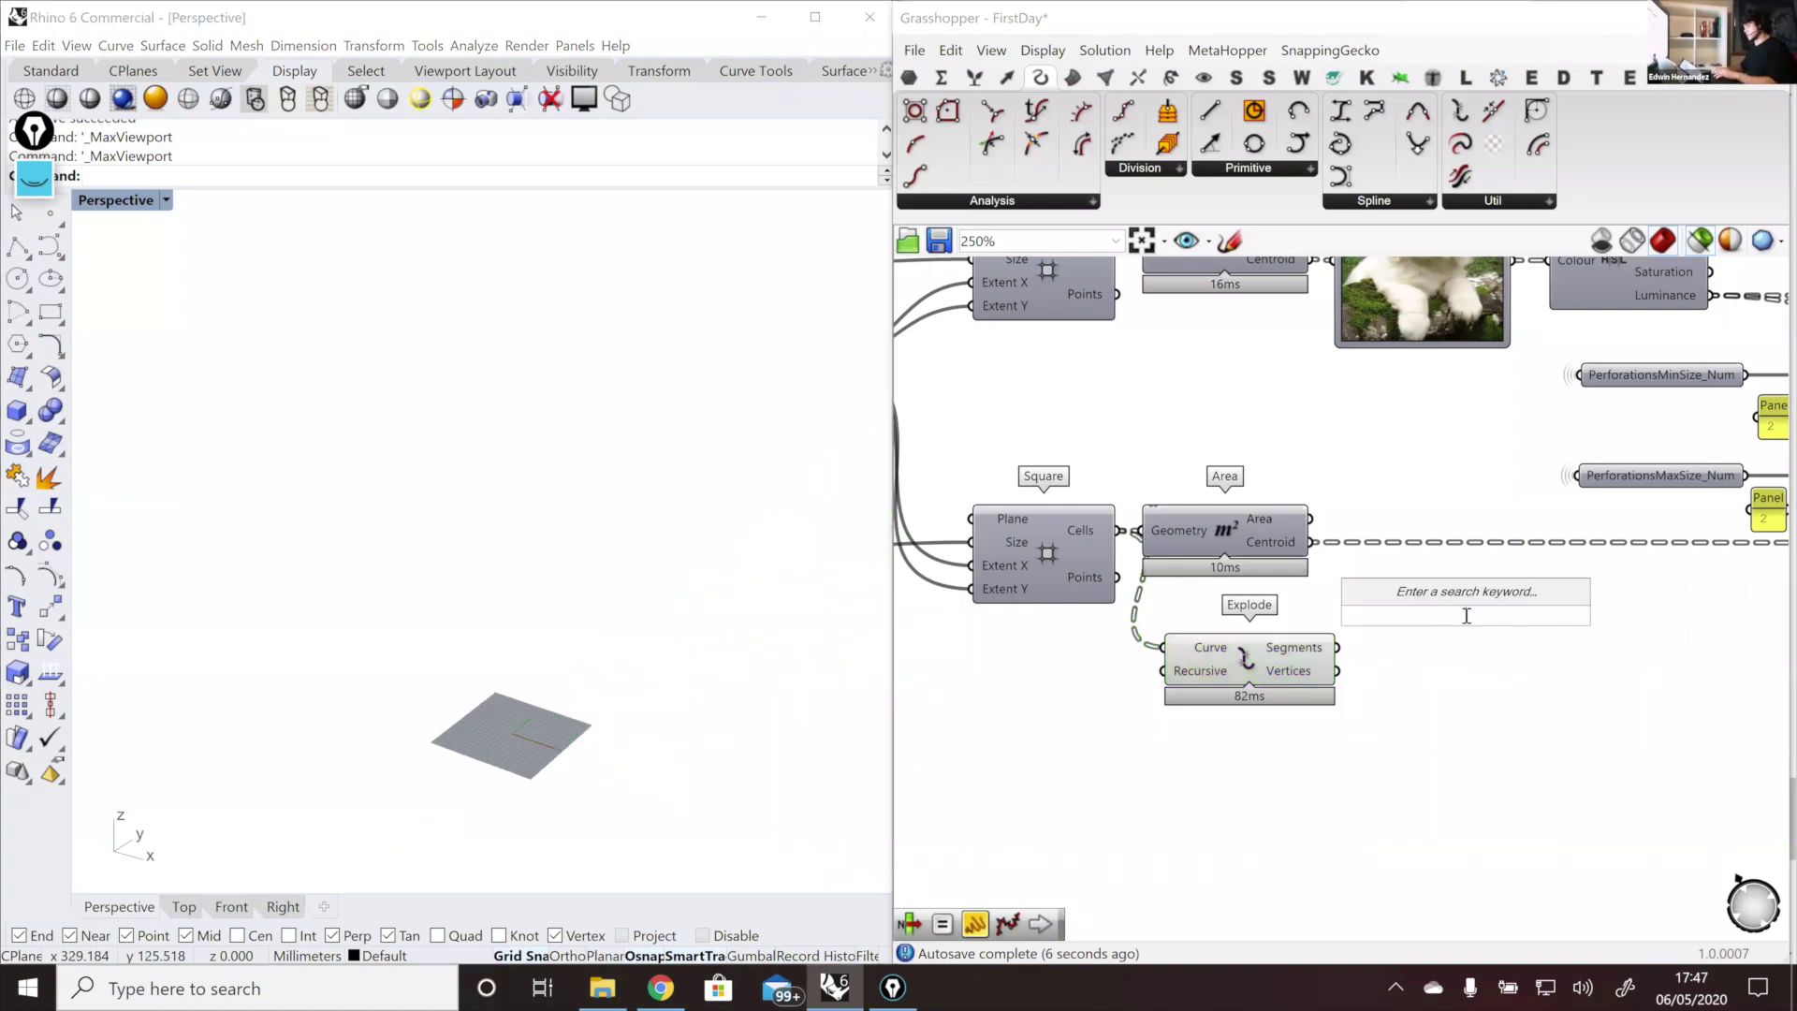
{"action": "type", "text": "overg"}
{"action": "type", "text": "e"}
{"action": "key", "text": "Up"}
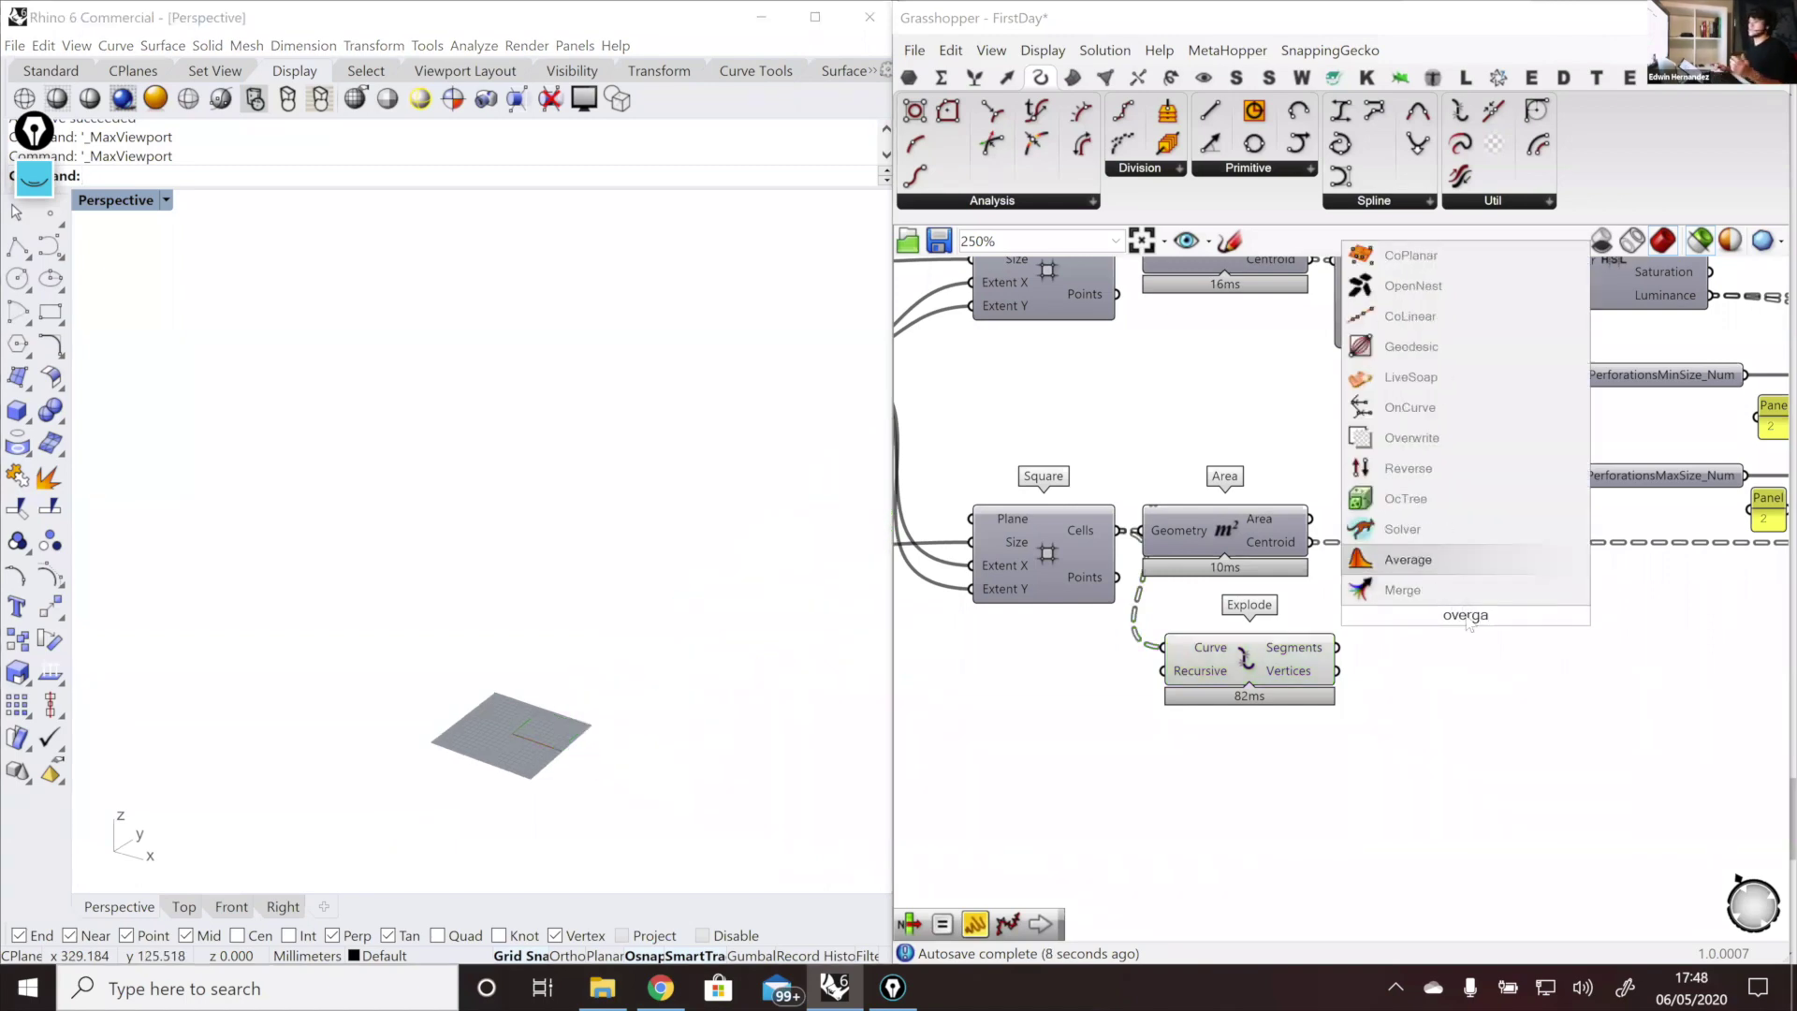
{"action": "key", "text": "Return"}
{"action": "left_click", "coordinate": [1302, 673]}
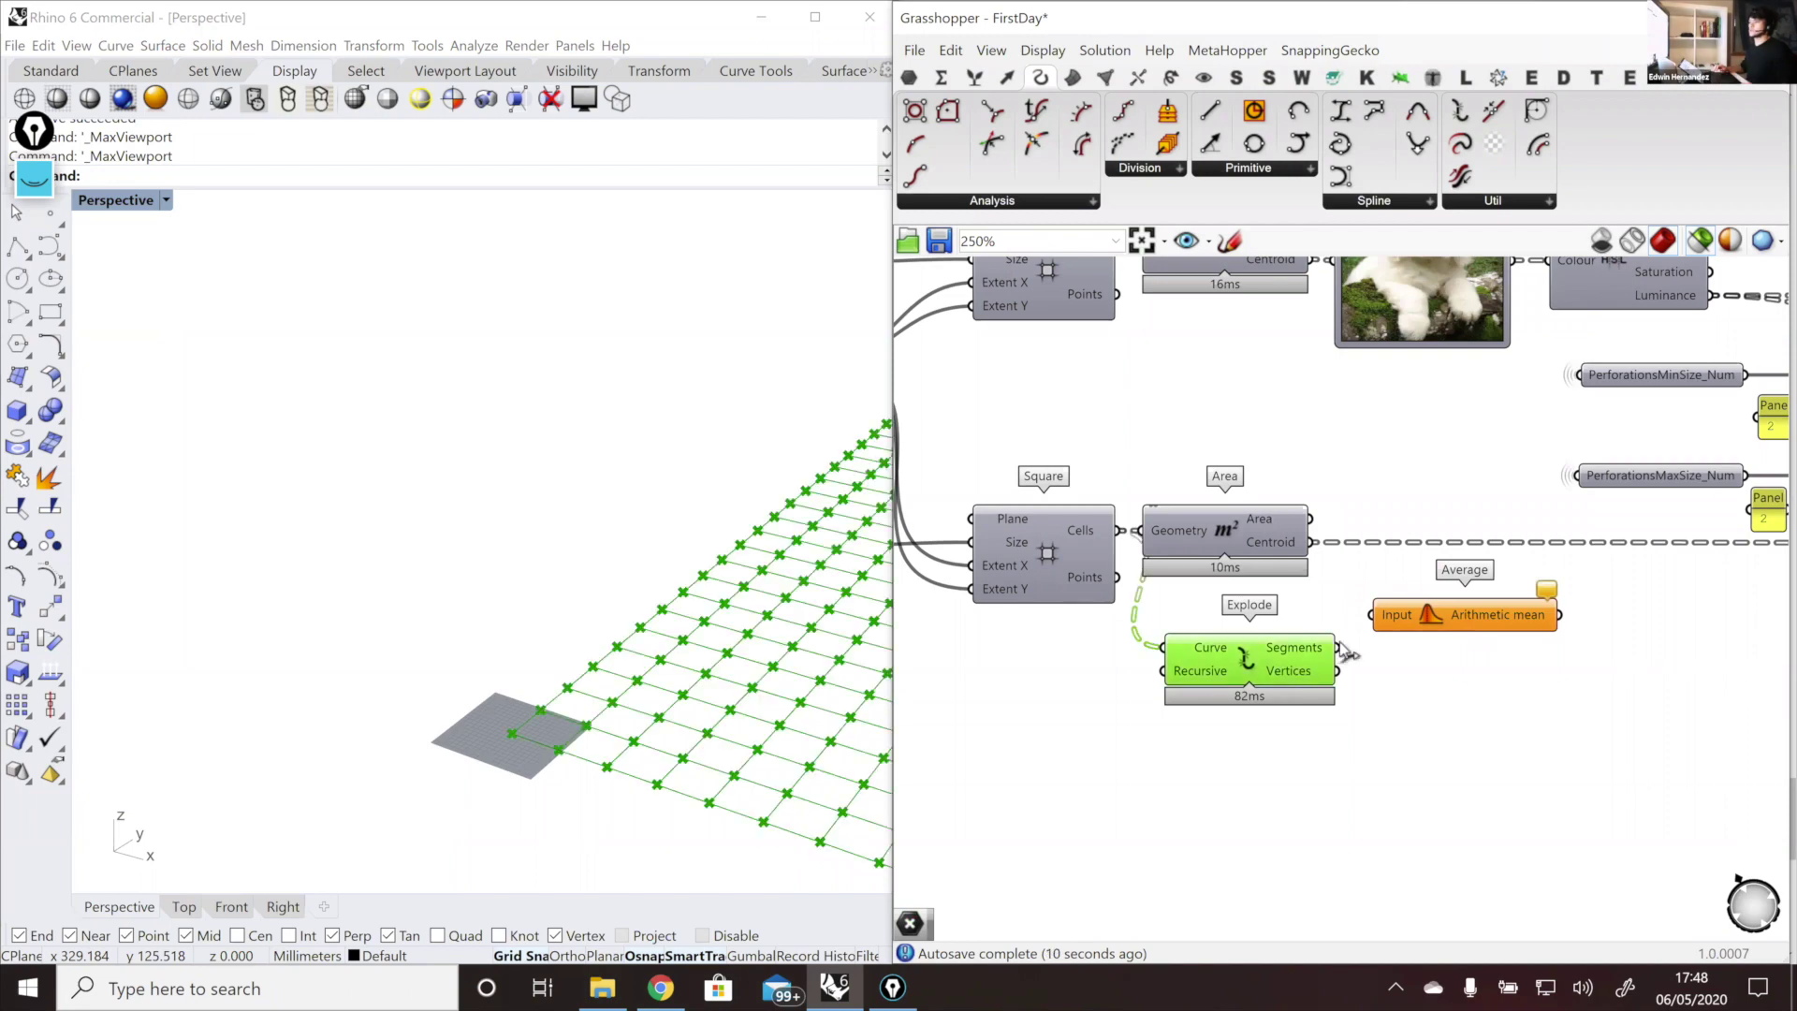
{"action": "left_click_drag", "start_coordinate": [1431, 625], "coordinate": [1459, 687]}
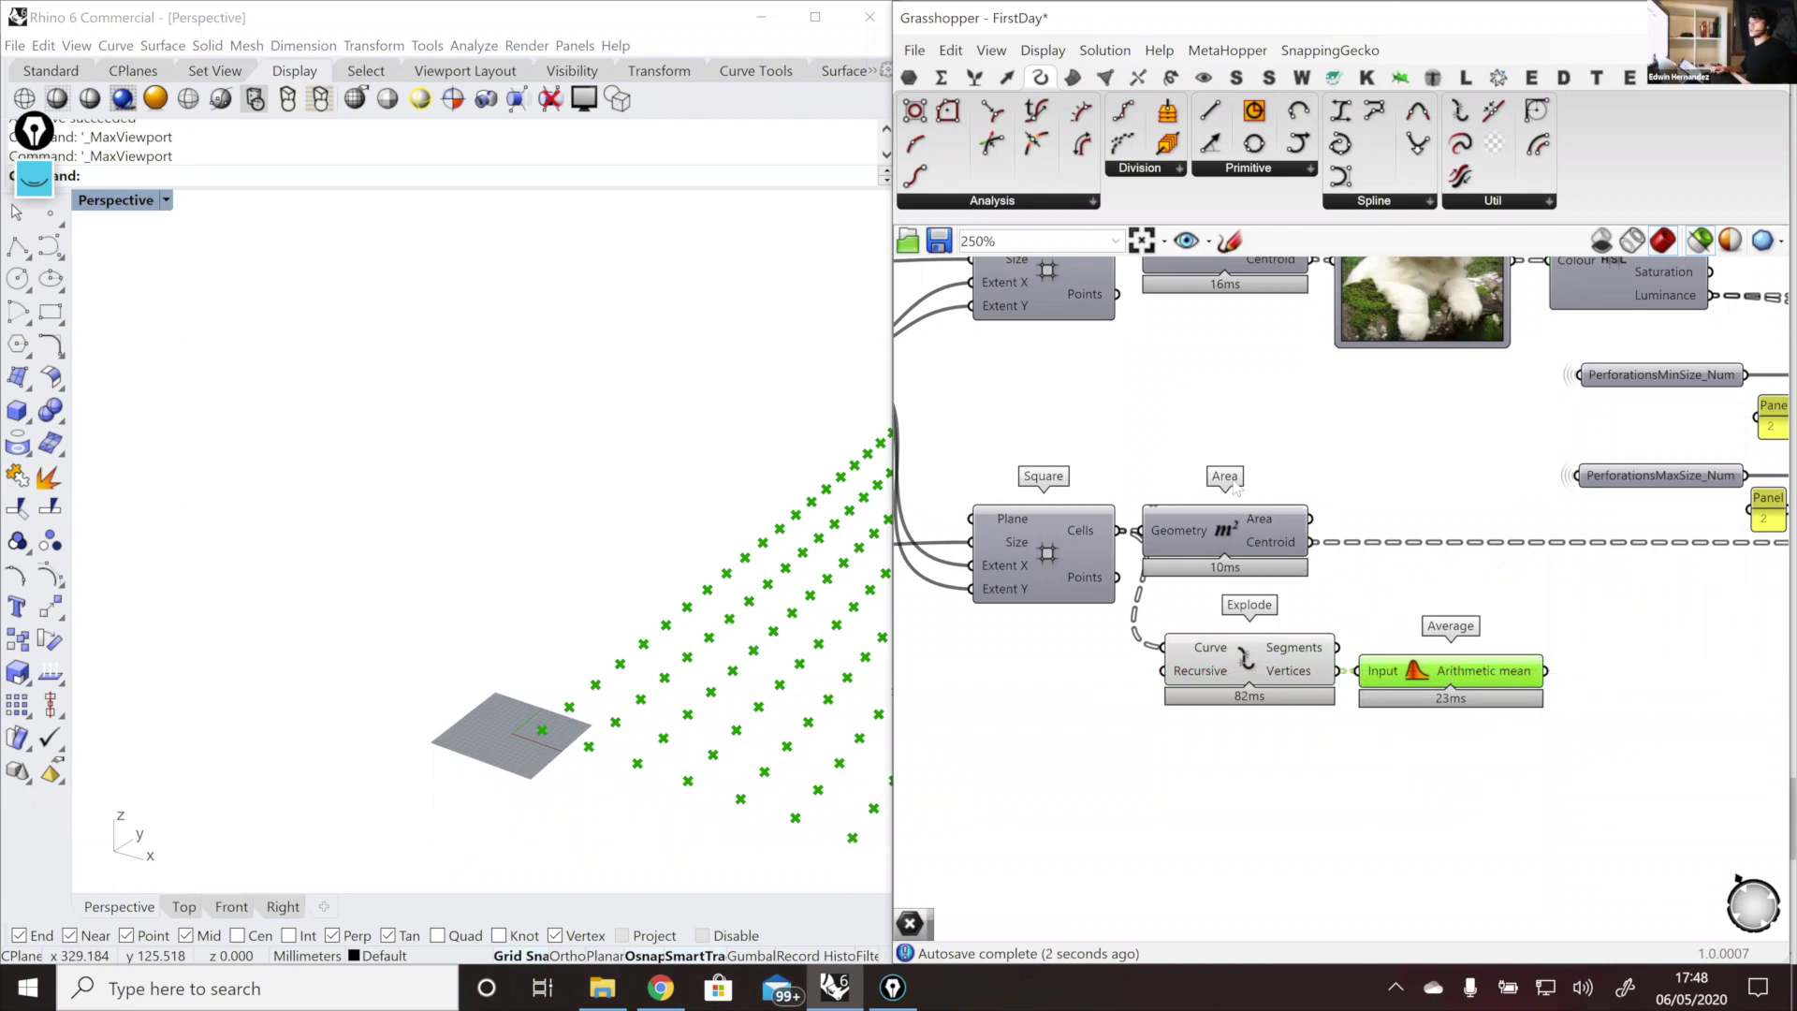
Step: Select the Explode and Average components together and delete them from the canvas
{"action": "left_click_drag", "start_coordinate": [1232, 483], "coordinate": [1250, 600]}
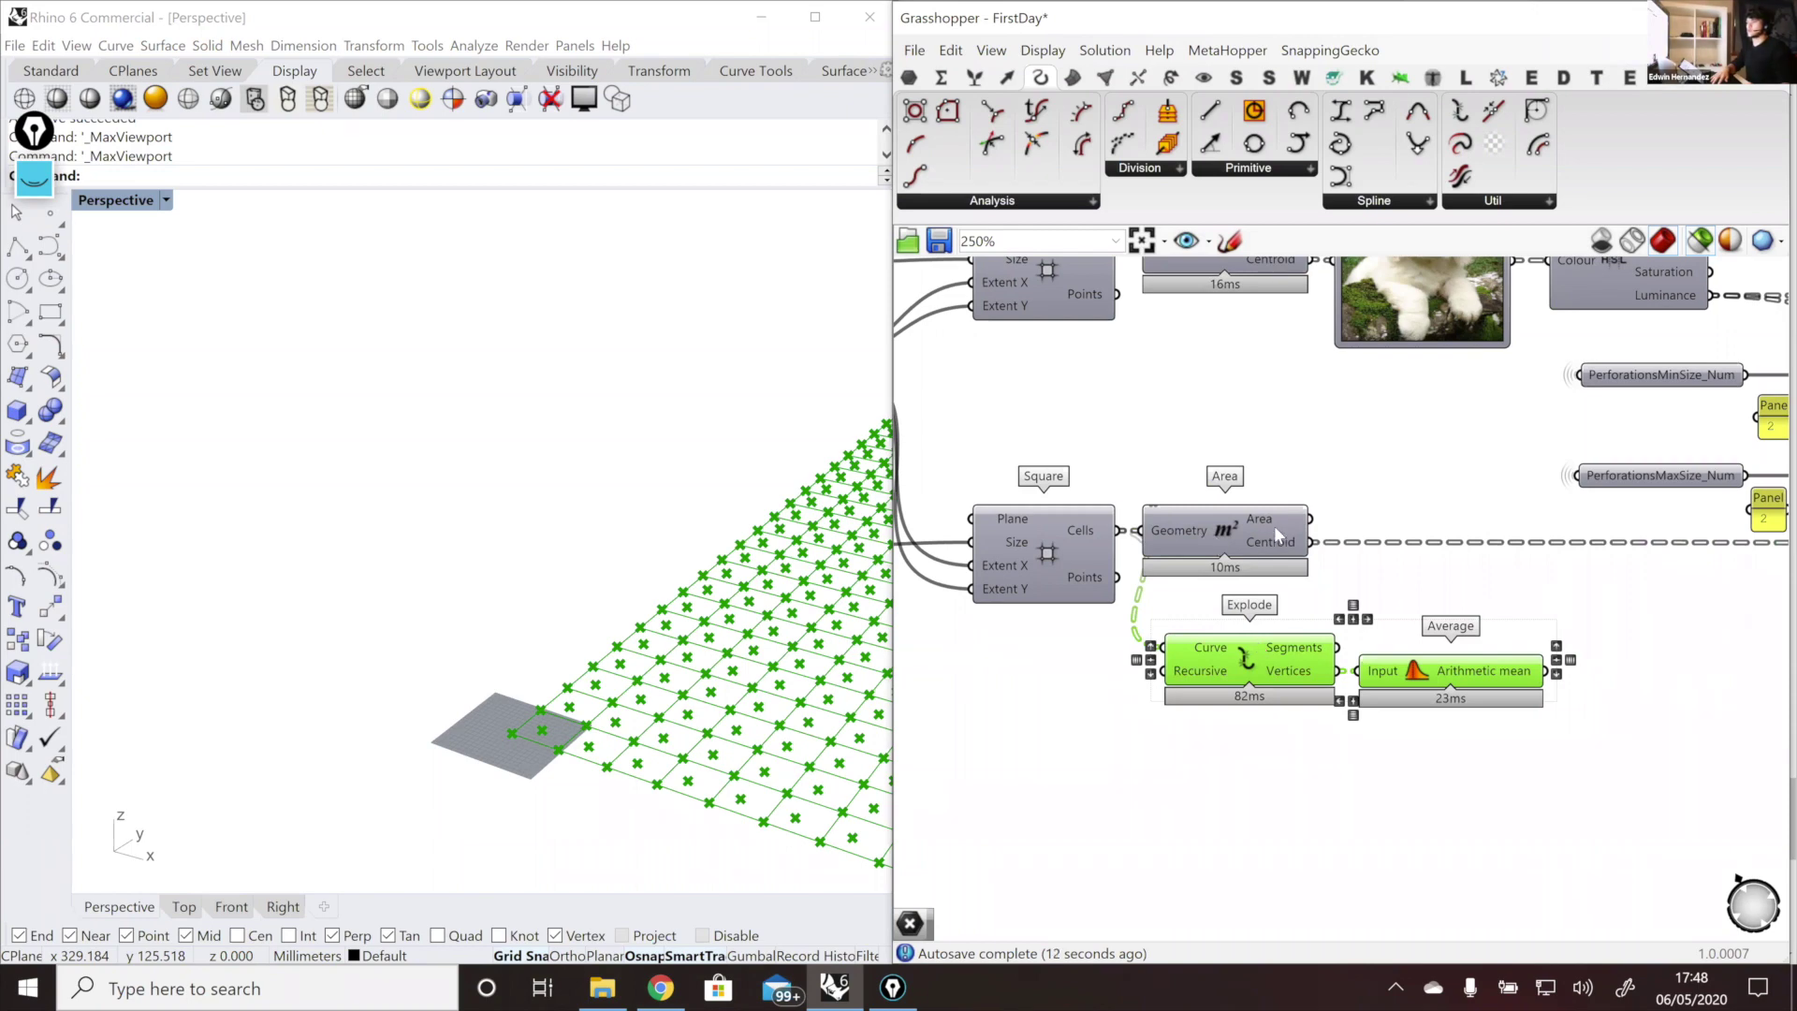
{"action": "scroll", "coordinate": [1256, 510], "scroll_direction": "down", "scroll_amount": 1}
{"action": "scroll", "coordinate": [1268, 514], "scroll_direction": "up", "scroll_amount": 1}
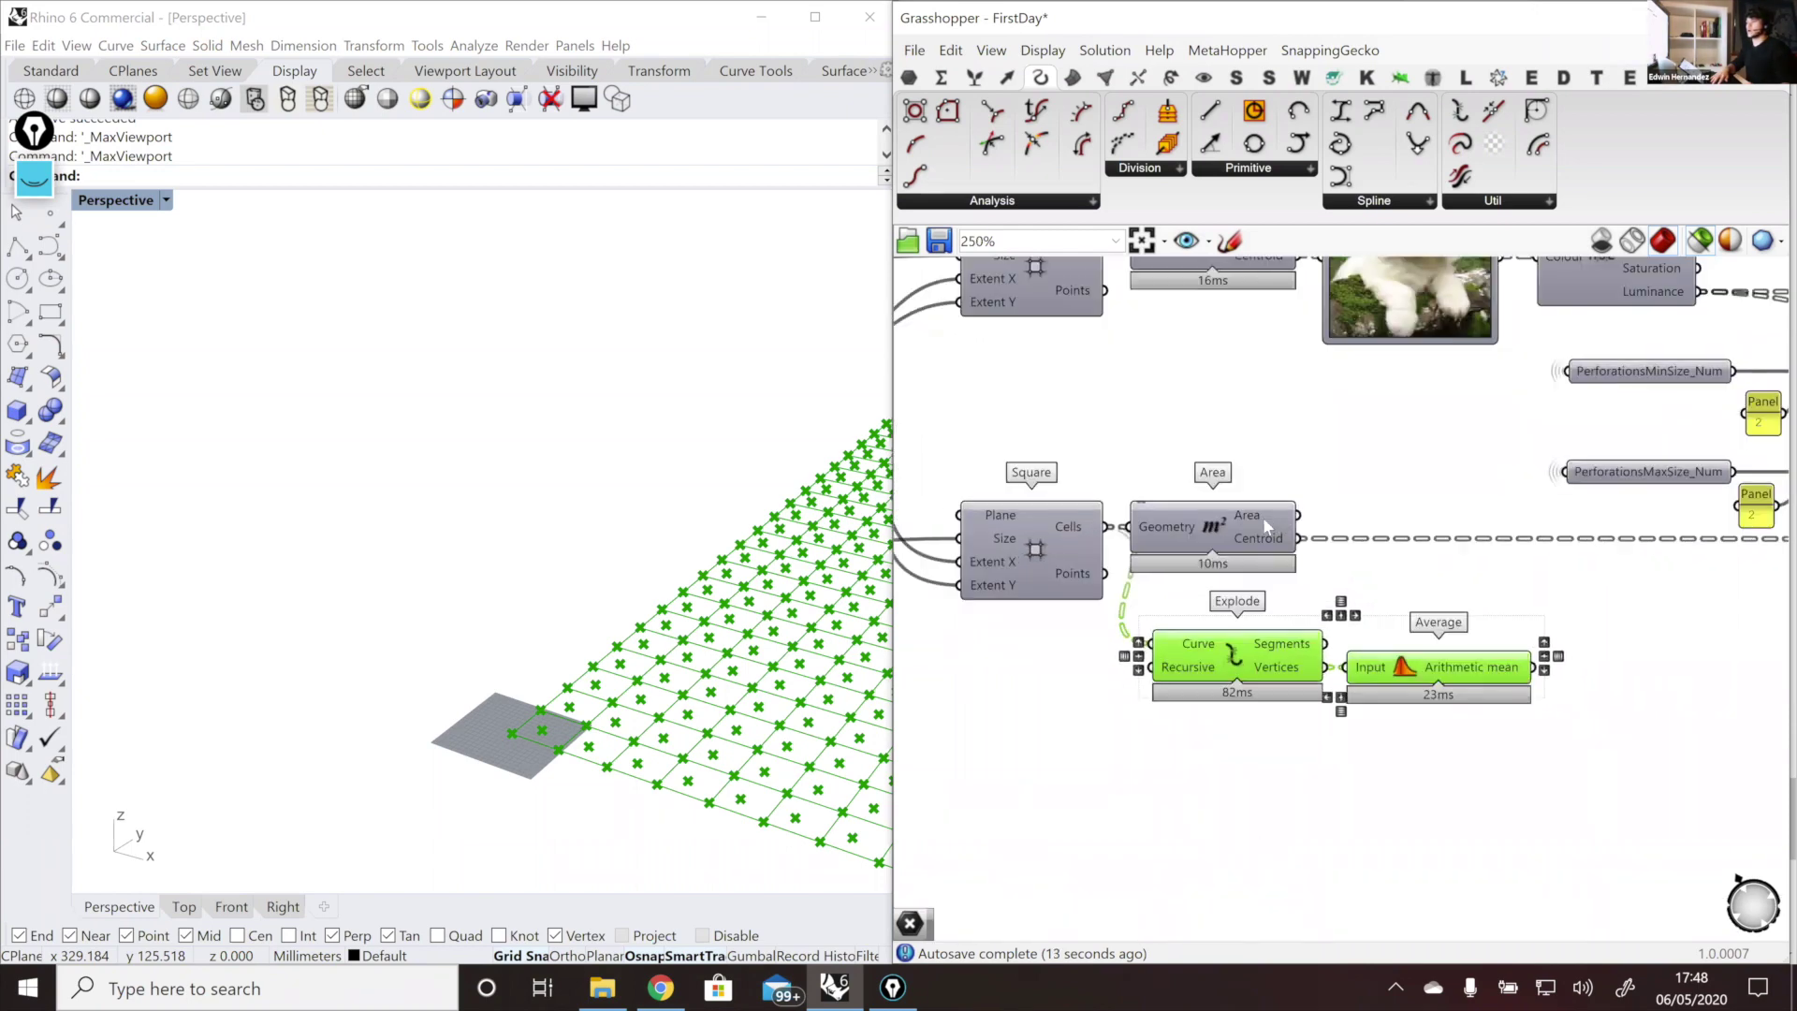
{"action": "left_click_drag", "start_coordinate": [1449, 765], "coordinate": [1221, 662]}
{"action": "key", "text": "Delete"}
Step: Compare the Area component's centroid approach with the Series and Construct Point branch below it
{"action": "left_click", "coordinate": [1250, 529]}
{"action": "scroll", "coordinate": [1264, 459], "scroll_direction": "down", "scroll_amount": 6}
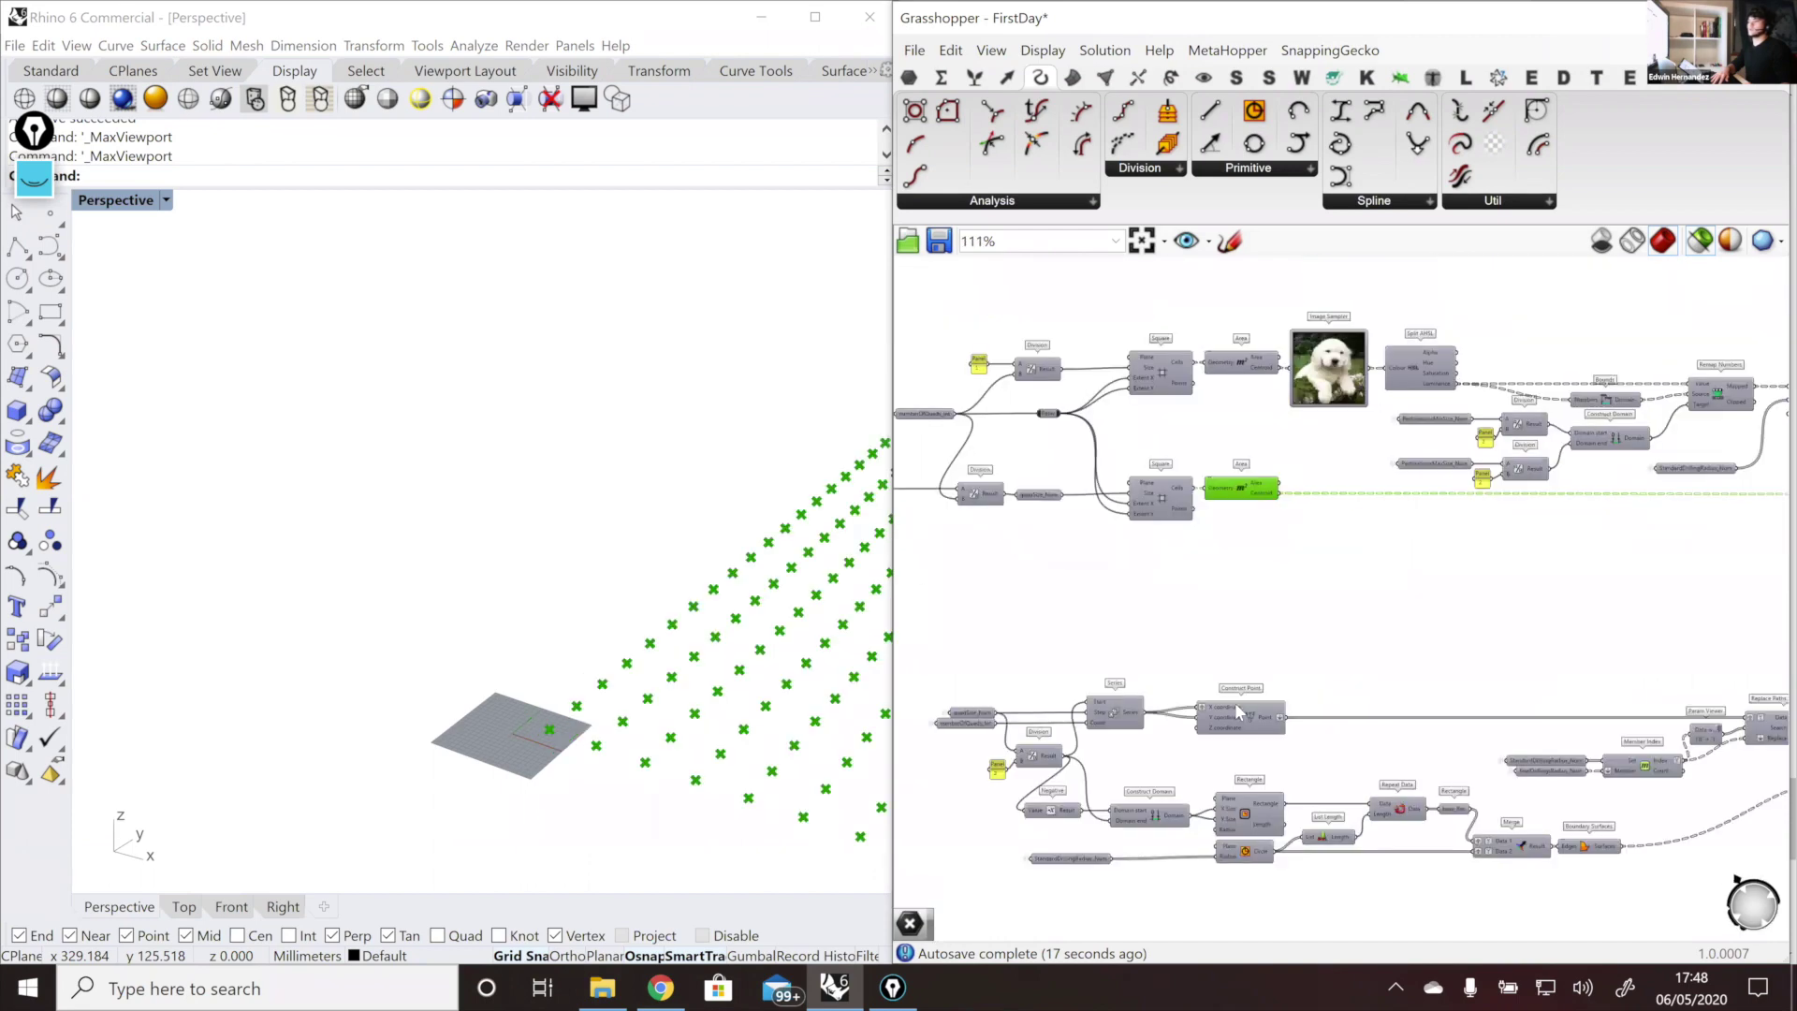
{"action": "scroll", "coordinate": [1233, 709], "scroll_direction": "up", "scroll_amount": 4}
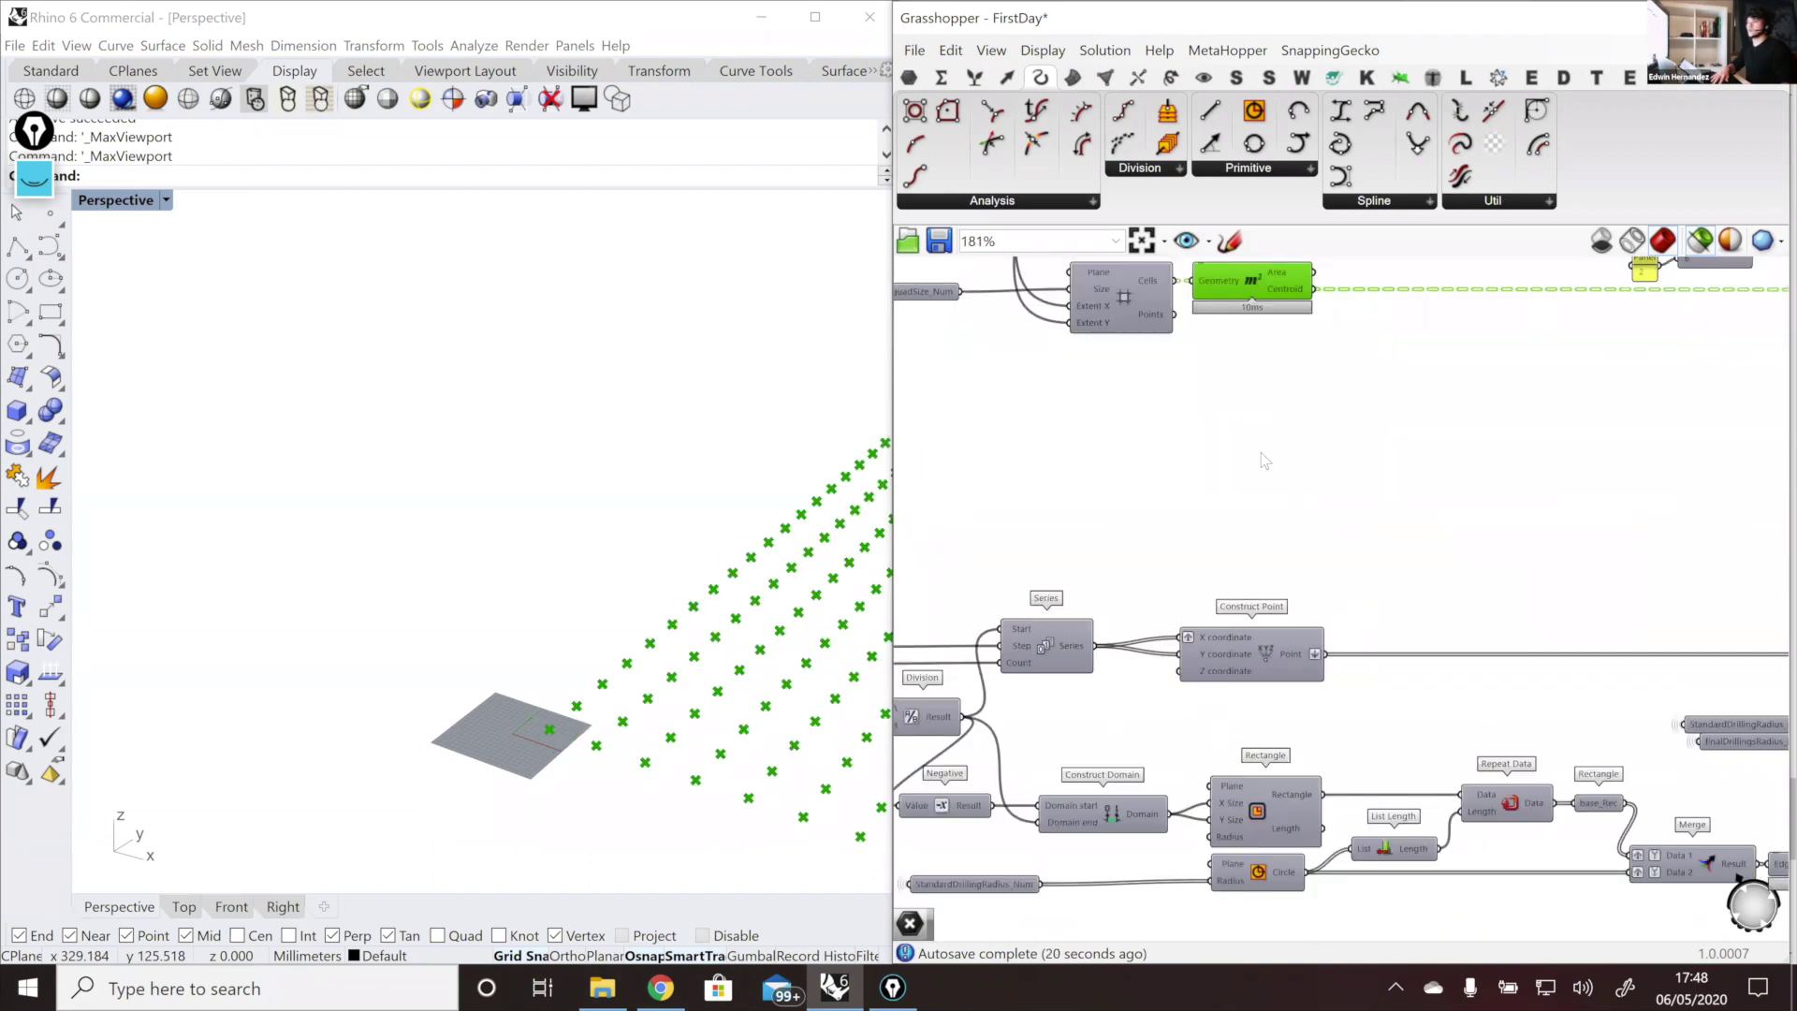
{"action": "scroll", "coordinate": [1223, 728], "scroll_direction": "down", "scroll_amount": 1}
{"action": "scroll", "coordinate": [1218, 307], "scroll_direction": "up", "scroll_amount": 1}
{"action": "scroll", "coordinate": [1235, 341], "scroll_direction": "up", "scroll_amount": 1}
{"action": "mouse_move", "coordinate": [1213, 320]}
{"action": "left_mouse_down"}
{"action": "mouse_move", "coordinate": [1385, 489]}
{"action": "mouse_move", "coordinate": [1213, 318]}
{"action": "left_mouse_up"}
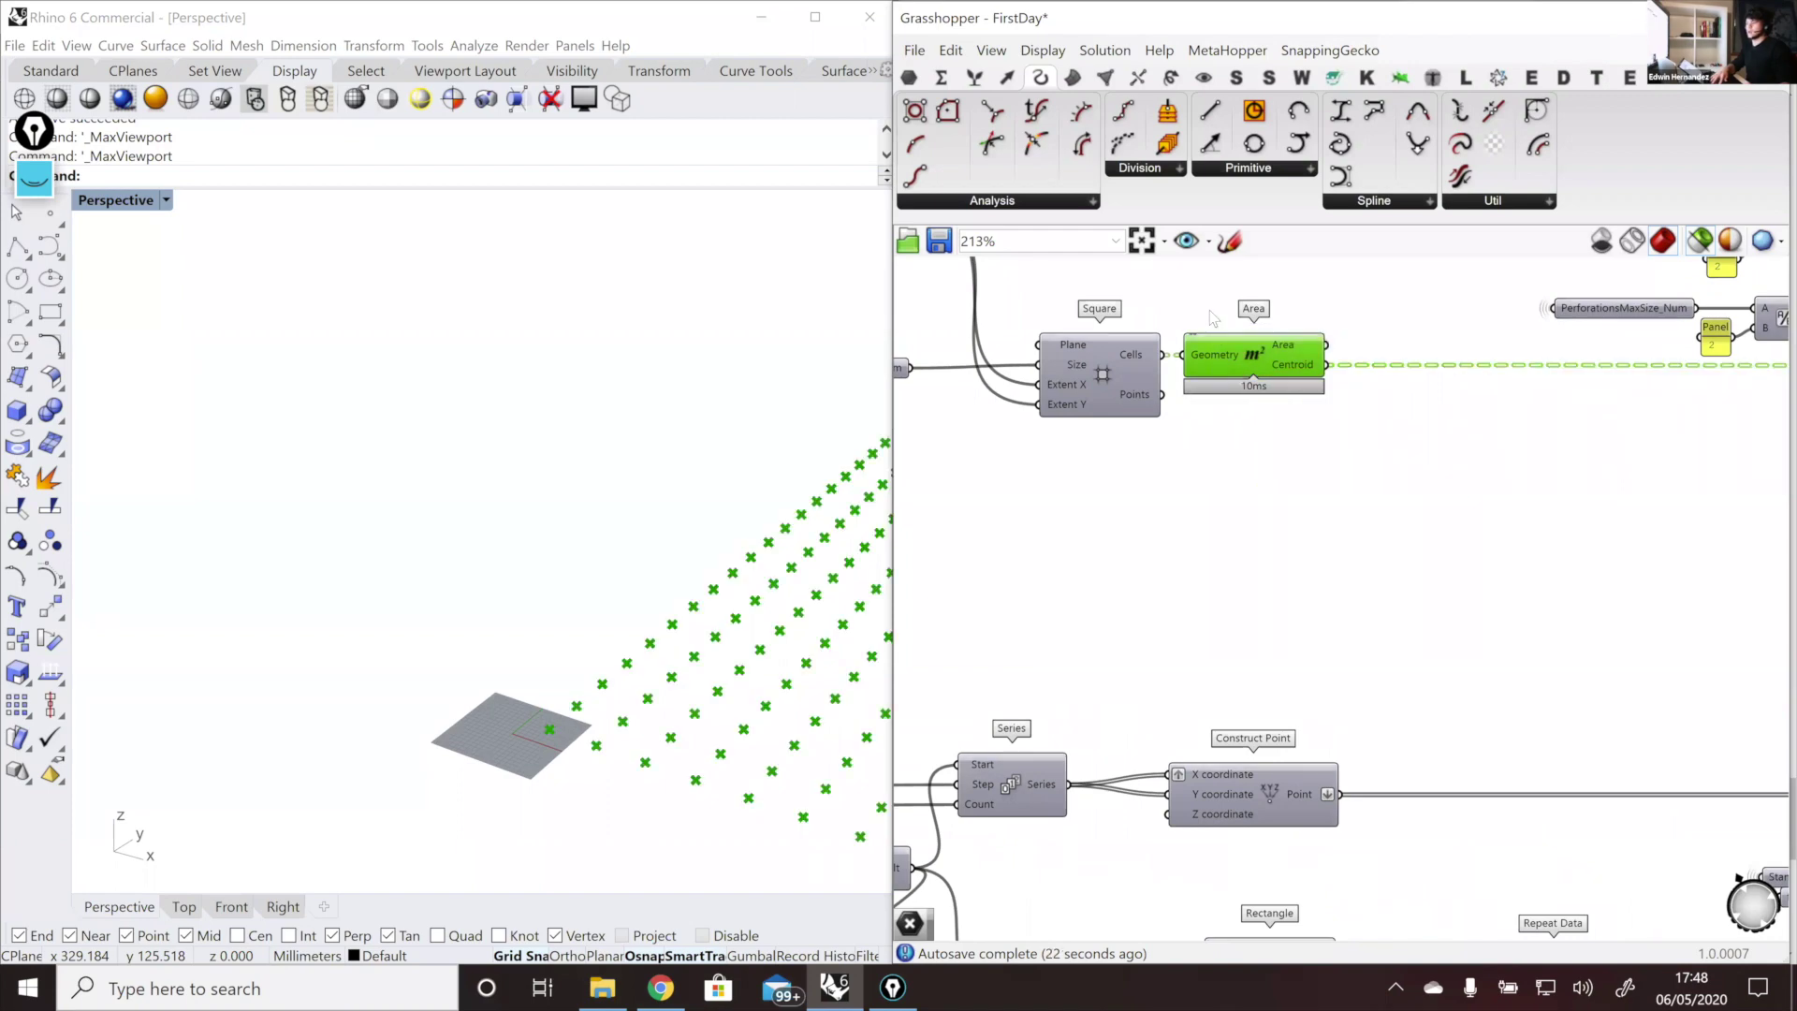
Step: Examine the inputs of the Series and Division components by selecting quadSize_Num, numberOfQuads_Int and the Panel together
{"action": "left_click", "coordinate": [1051, 566]}
{"action": "scroll", "coordinate": [1130, 550], "scroll_direction": "down", "scroll_amount": 2}
{"action": "scroll", "coordinate": [1310, 487], "scroll_direction": "down", "scroll_amount": 1}
{"action": "scroll", "coordinate": [1015, 676], "scroll_direction": "up", "scroll_amount": 2}
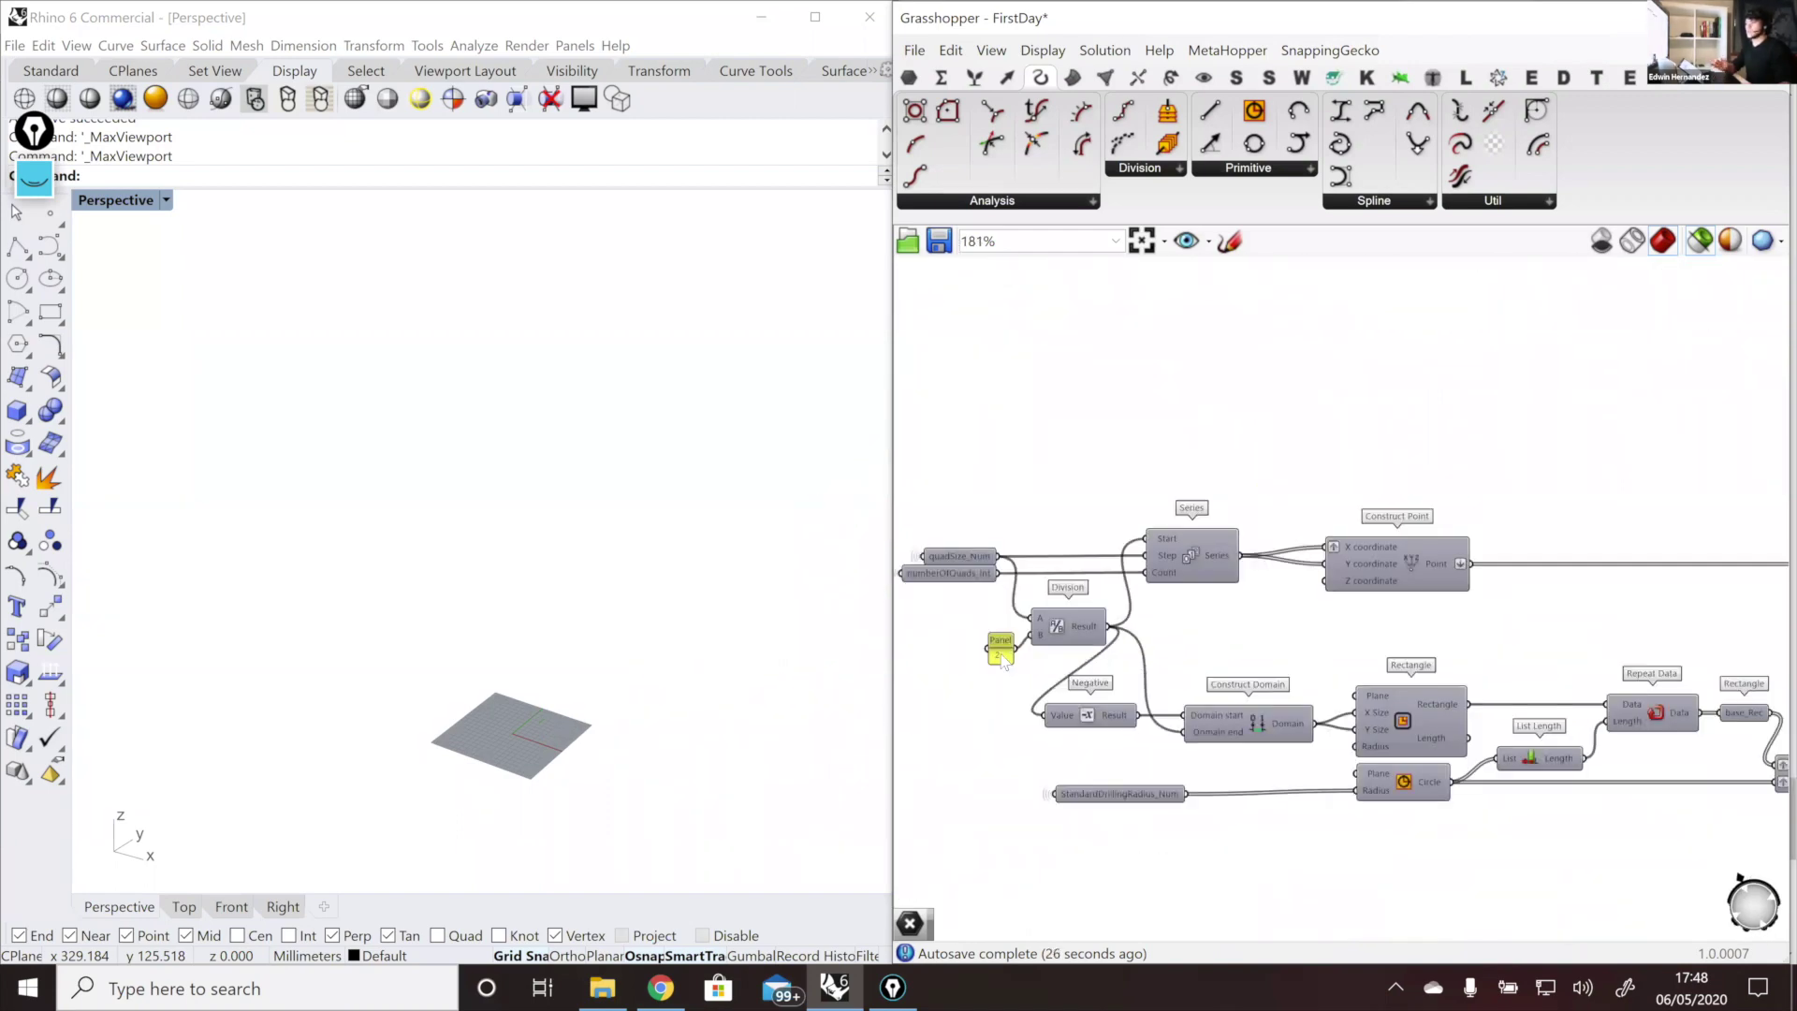
{"action": "left_click_drag", "start_coordinate": [995, 655], "coordinate": [943, 543]}
{"action": "left_click", "coordinate": [962, 533]}
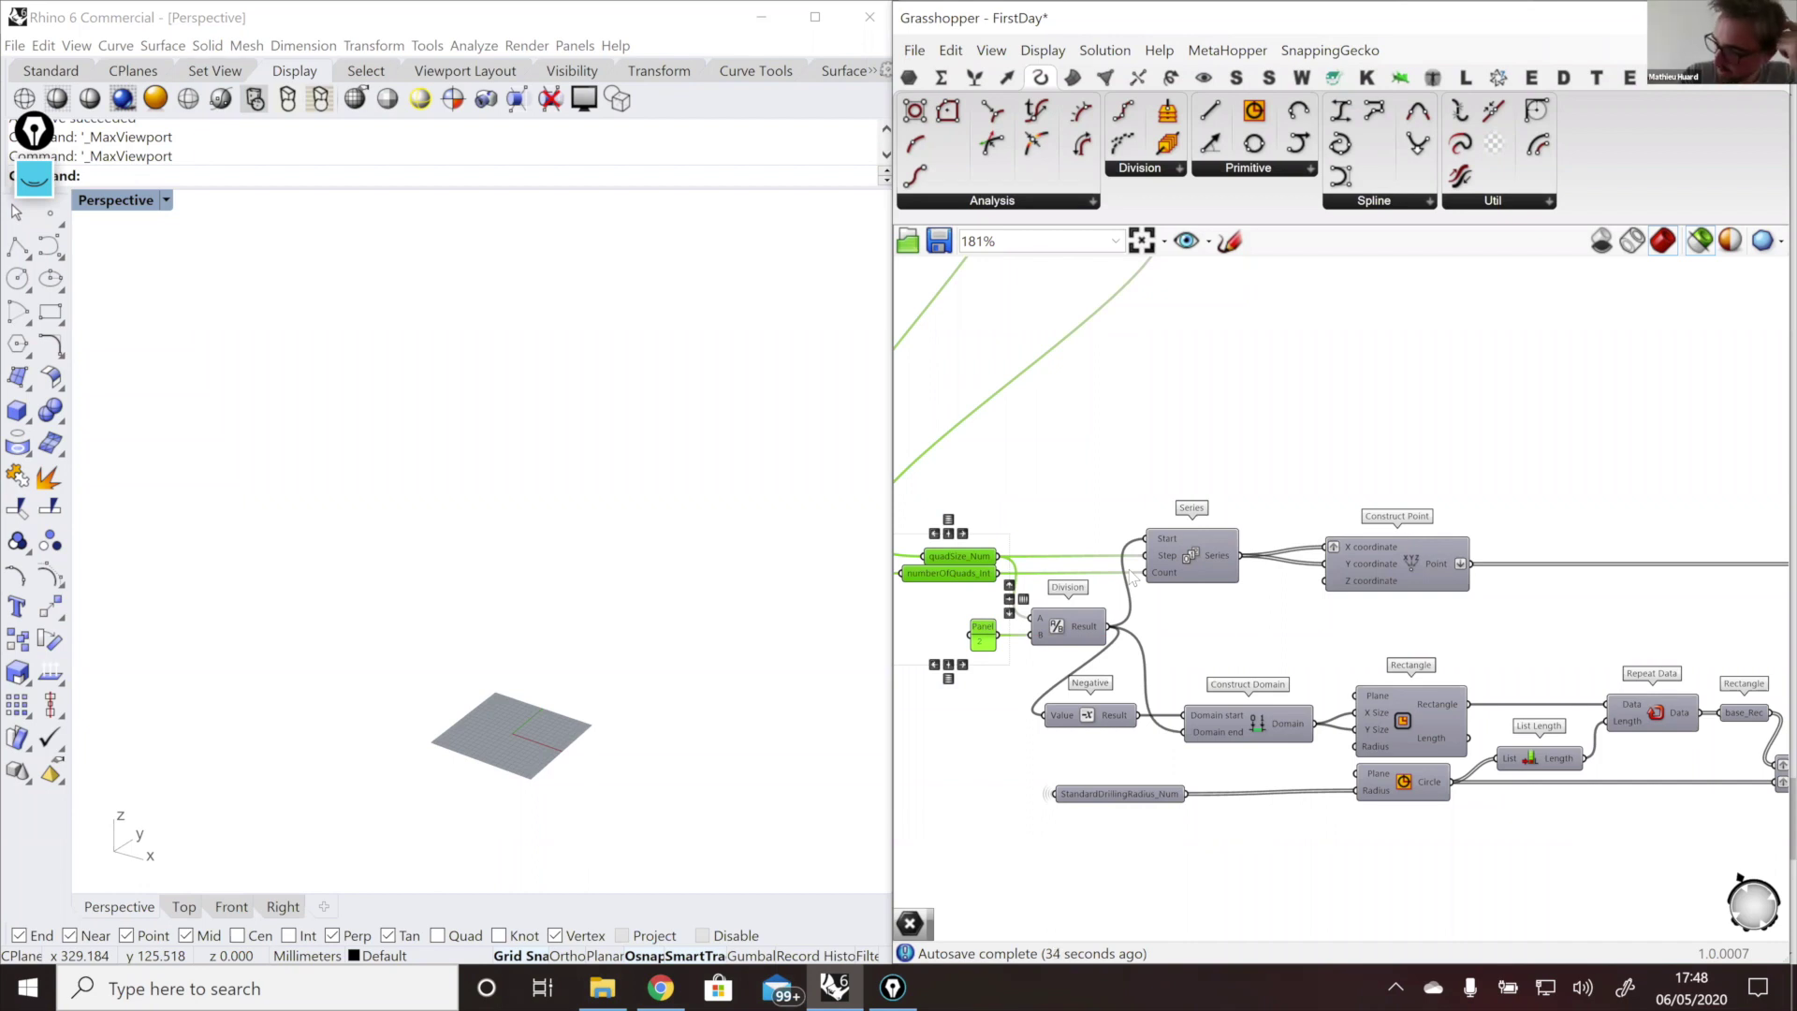
{"action": "left_click", "coordinate": [1176, 467]}
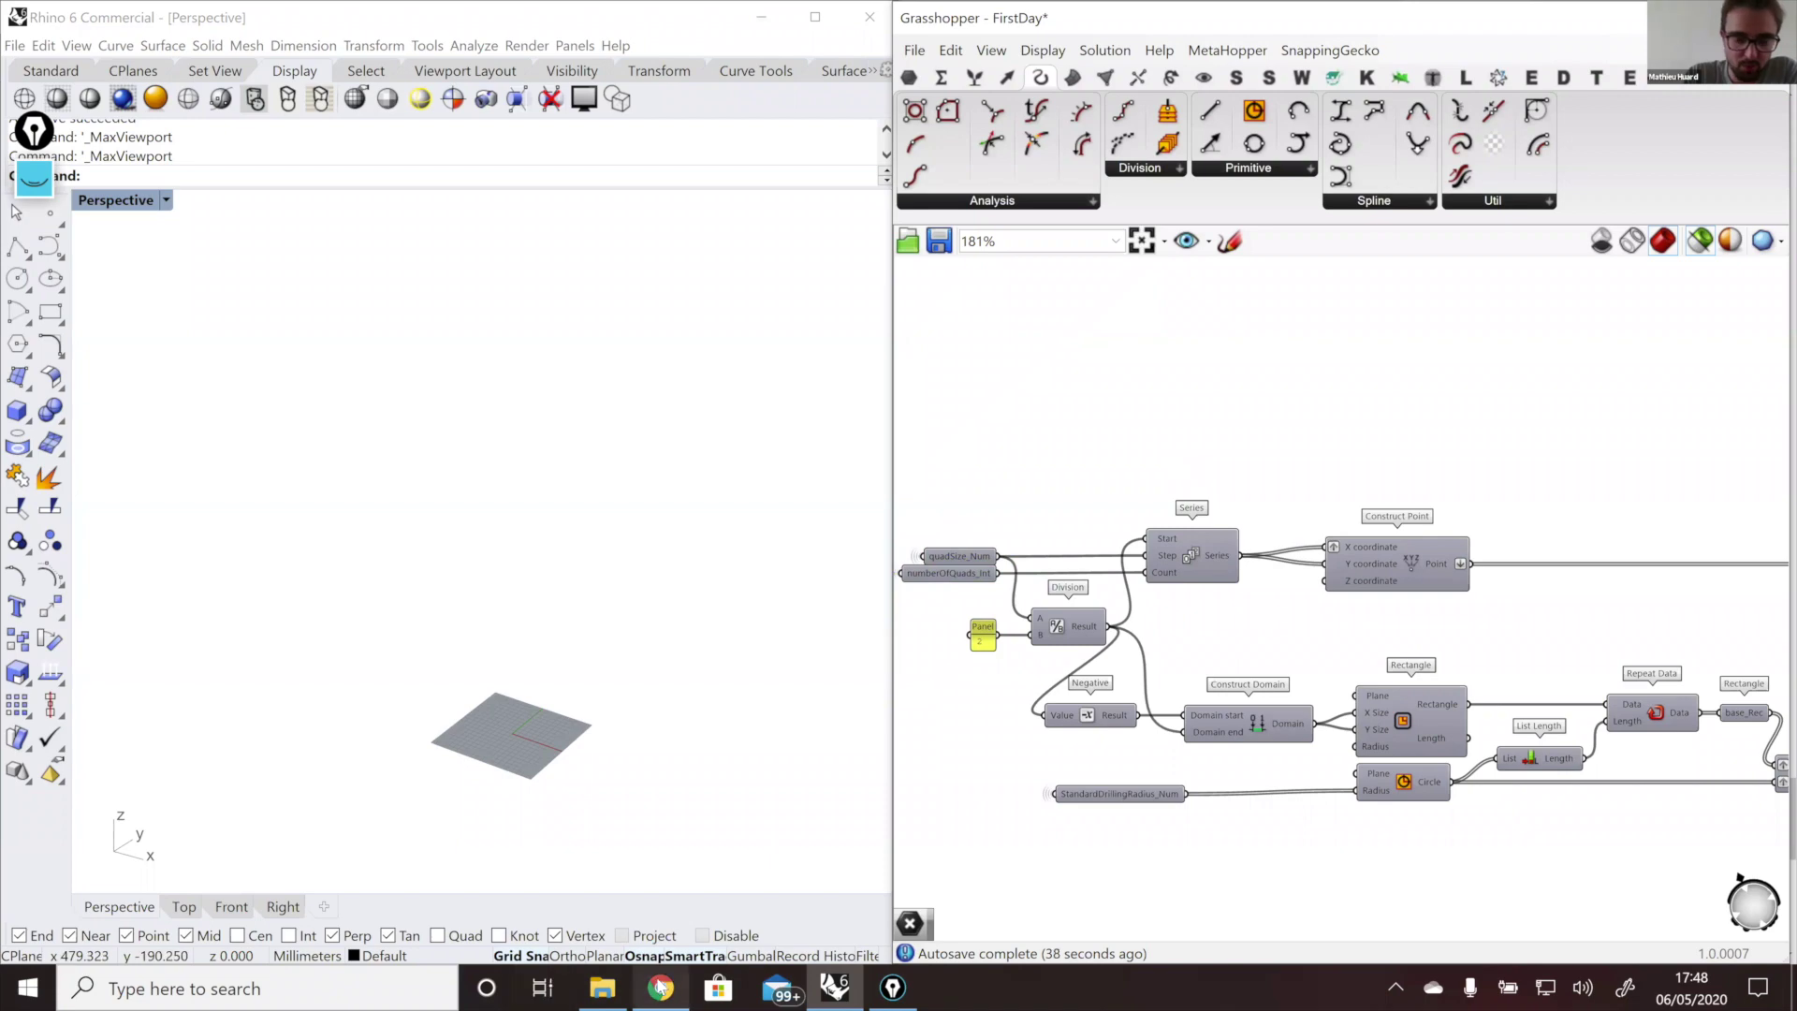
Step: Switch to Chrome and open a new browser tab
{"action": "key", "text": "alt+Tab"}
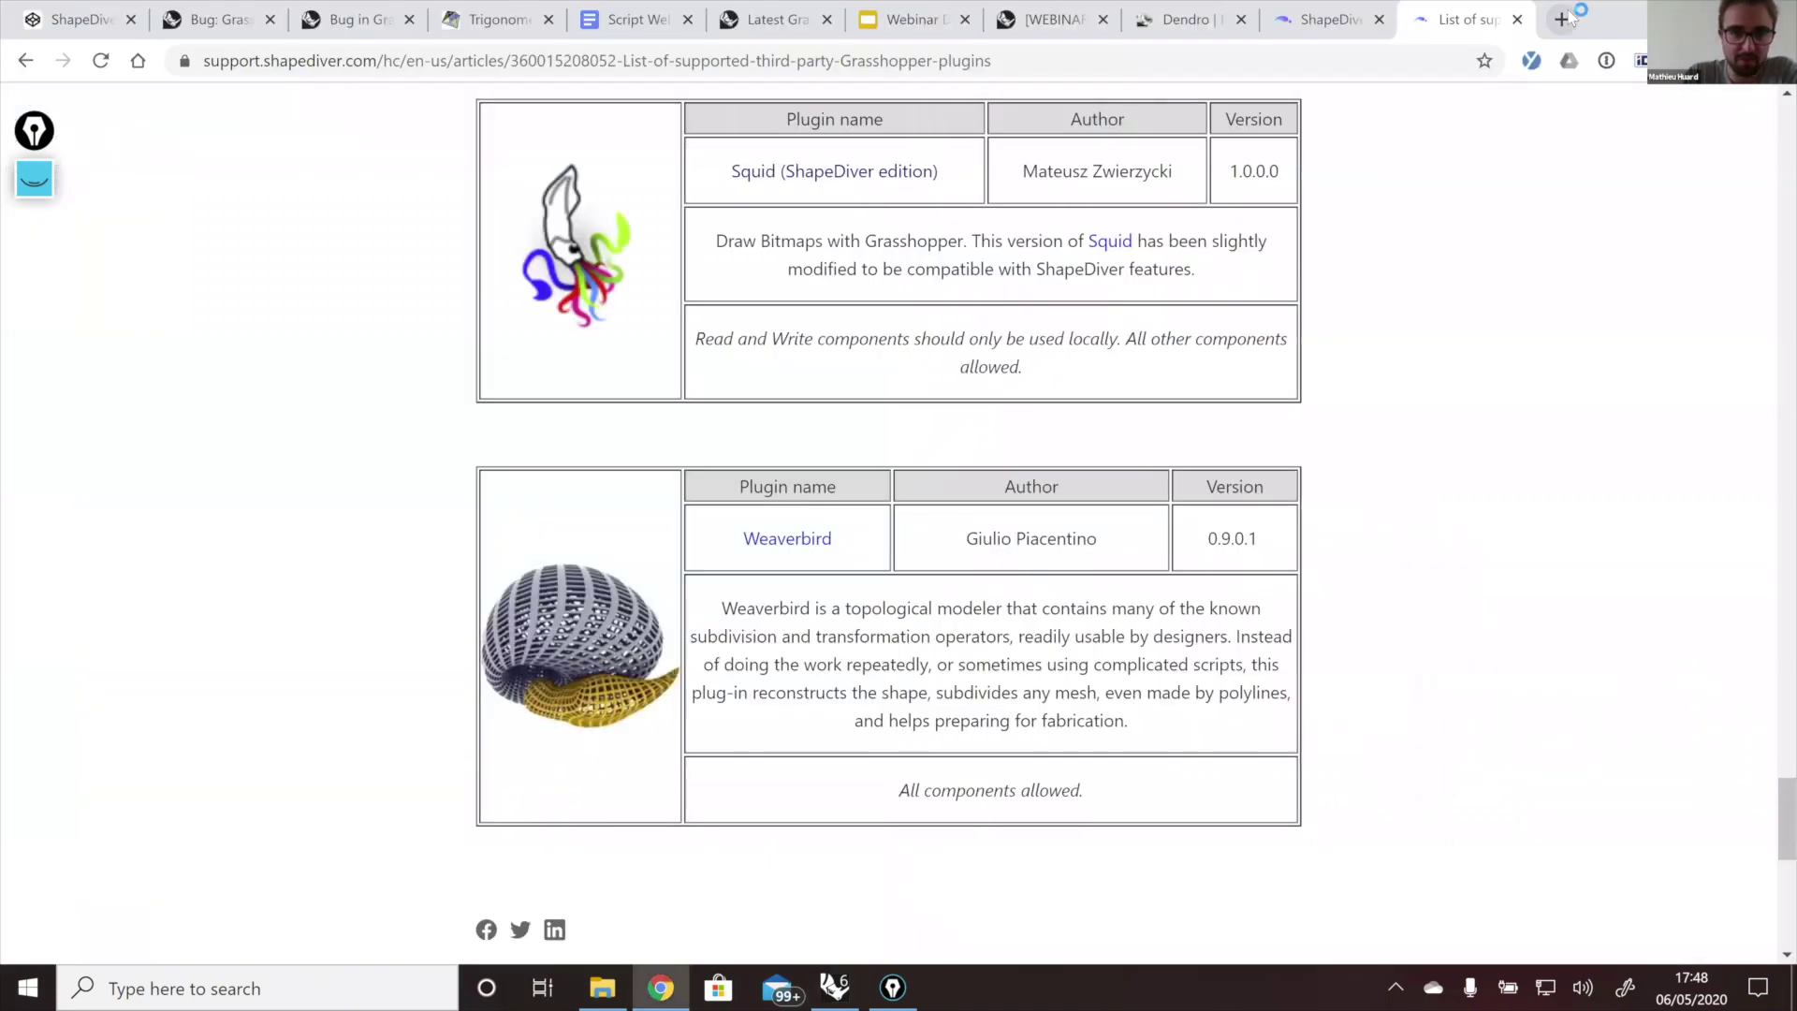
{"action": "left_click", "coordinate": [1561, 19]}
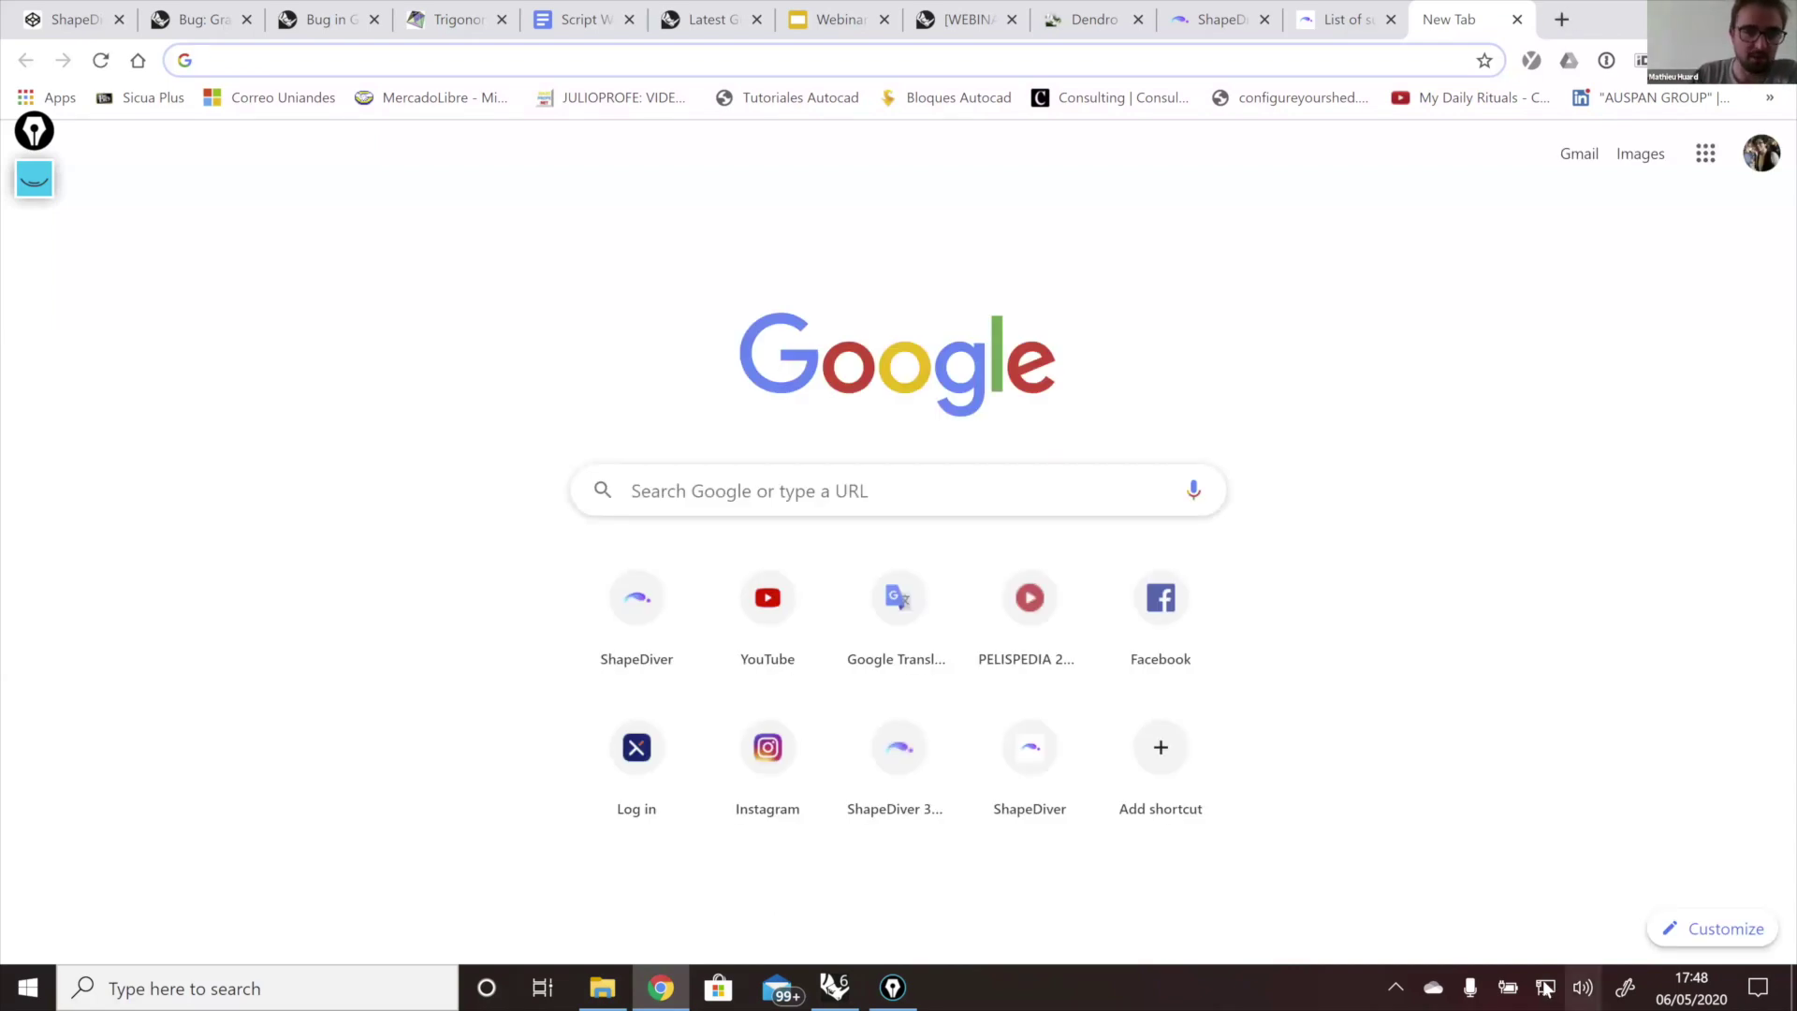
{"action": "mouse_move", "coordinate": [1543, 983]}
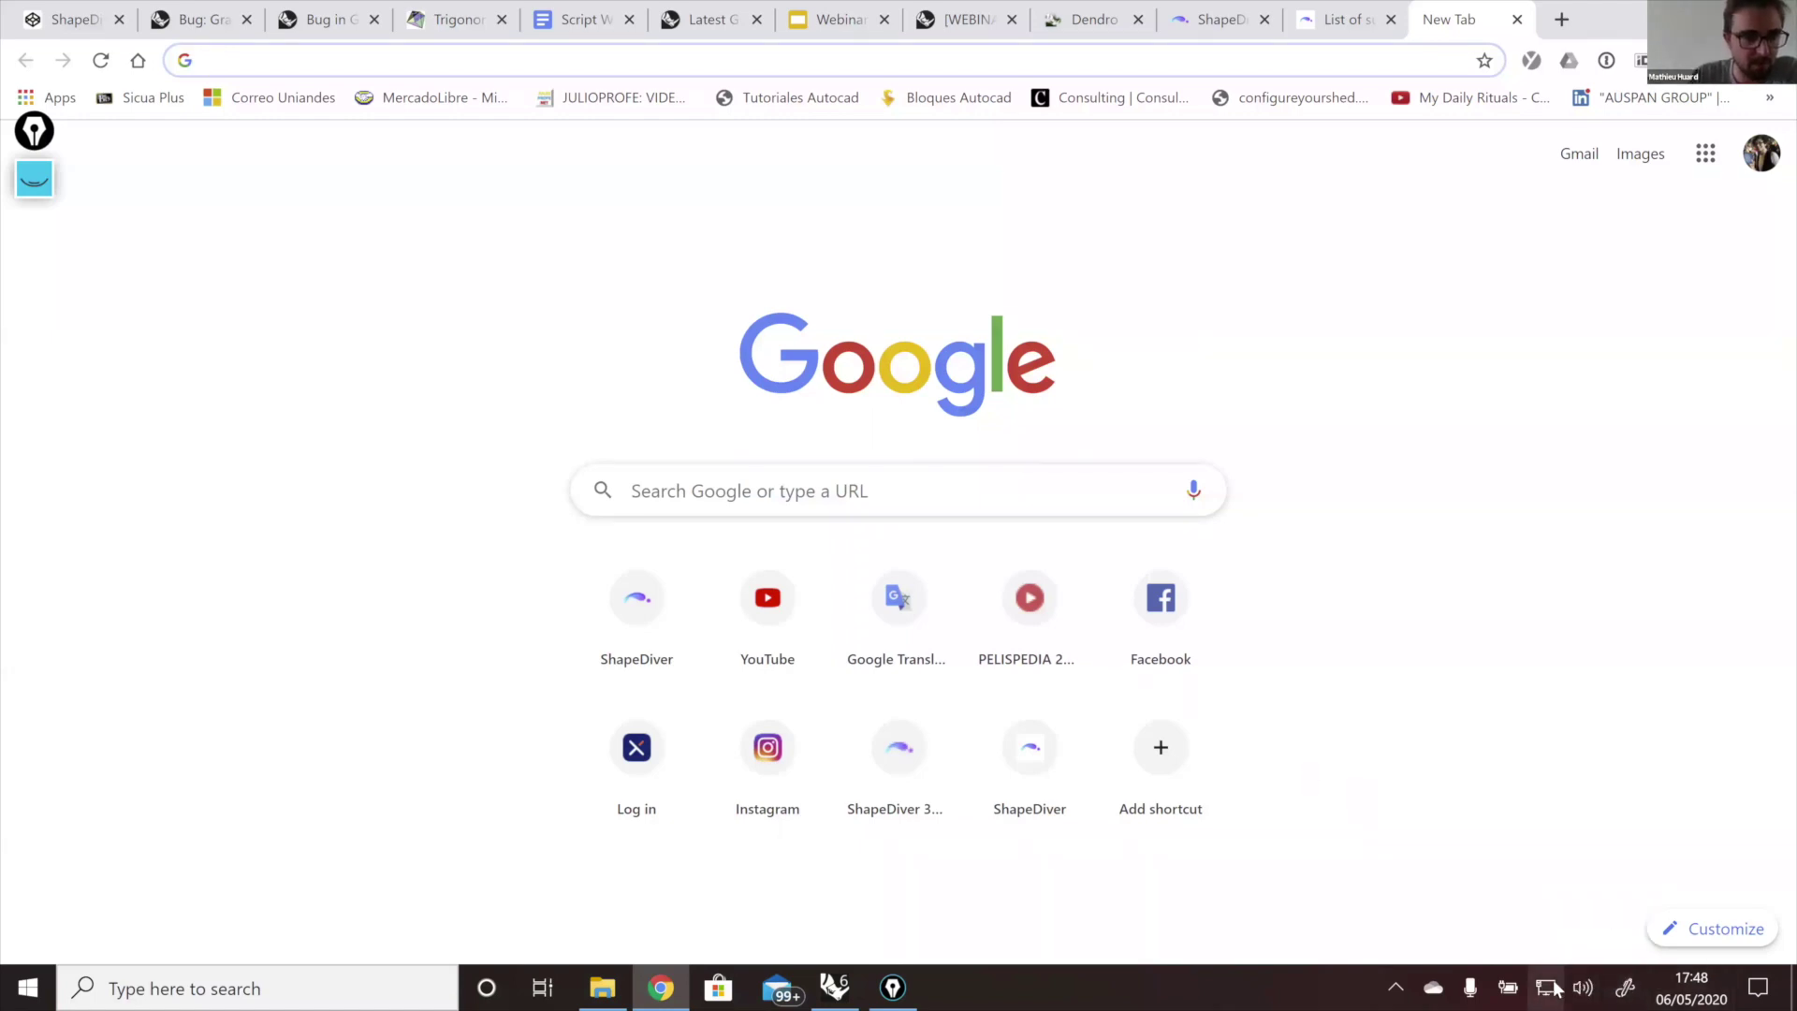
Step: Switch the Wi-Fi connection to the TP-LINK_0050_5G network and close the network list
{"action": "left_click", "coordinate": [1553, 989]}
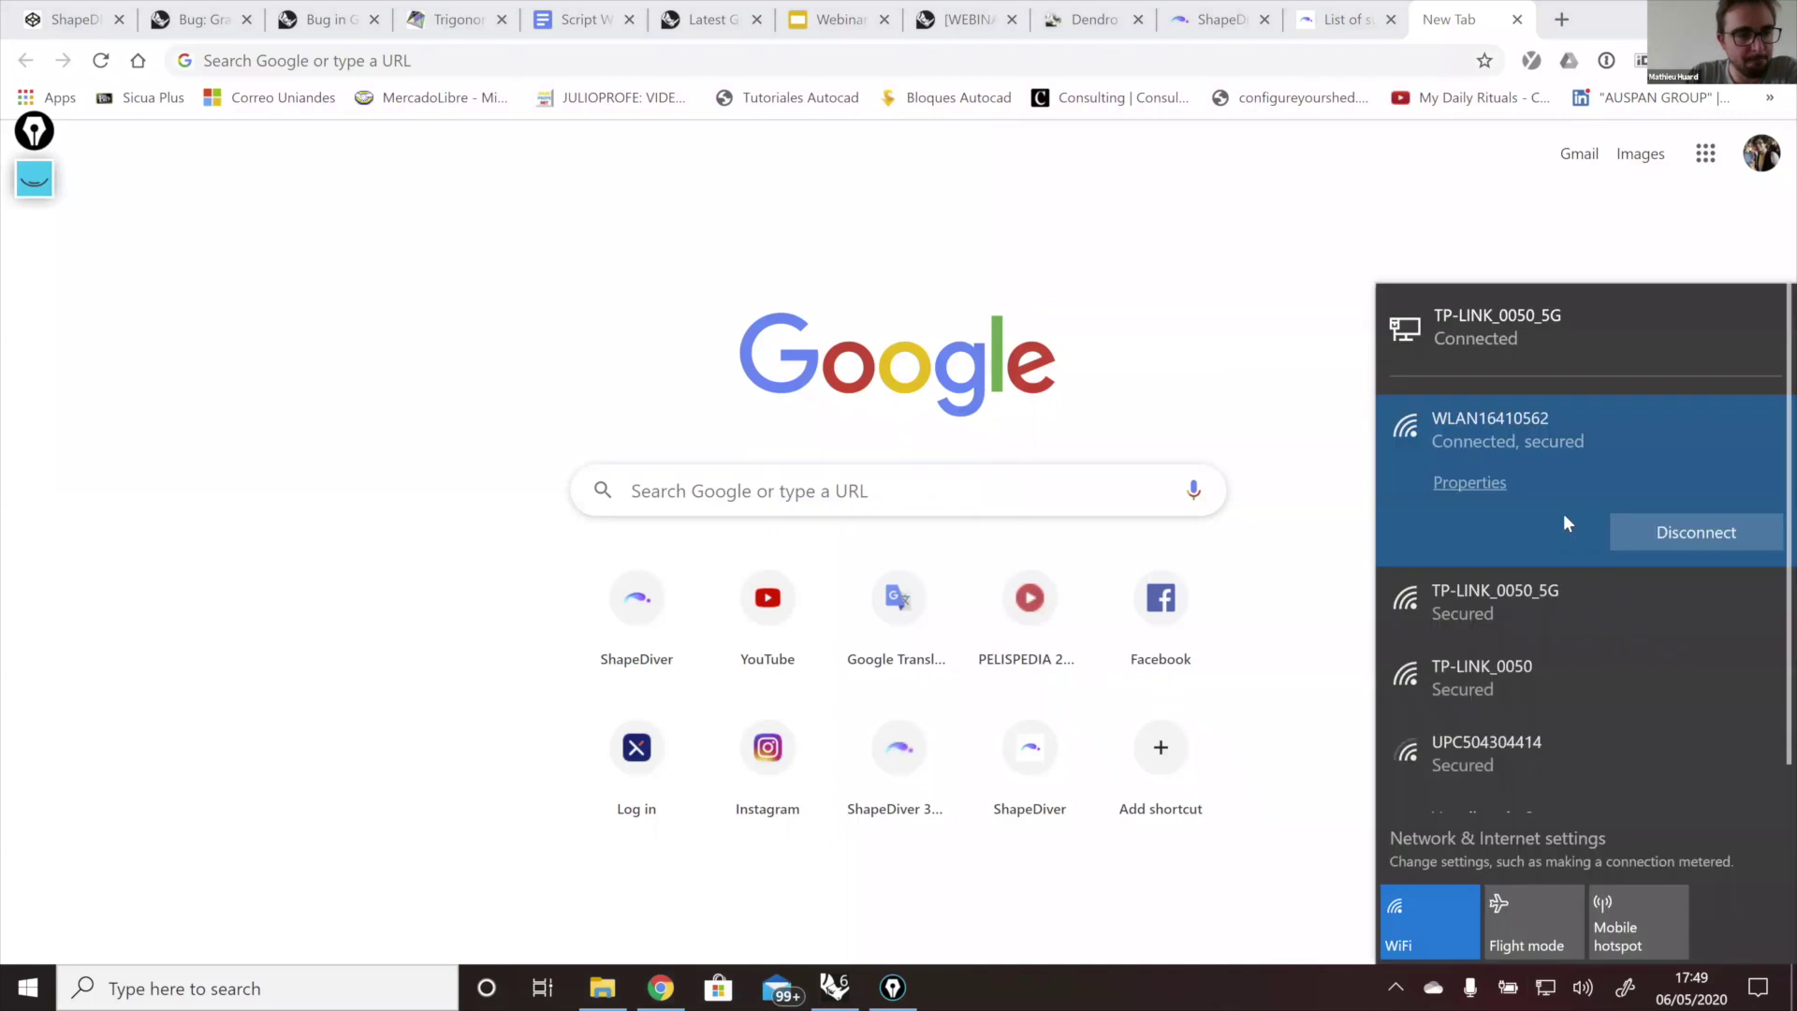
{"action": "left_click", "coordinate": [1544, 622]}
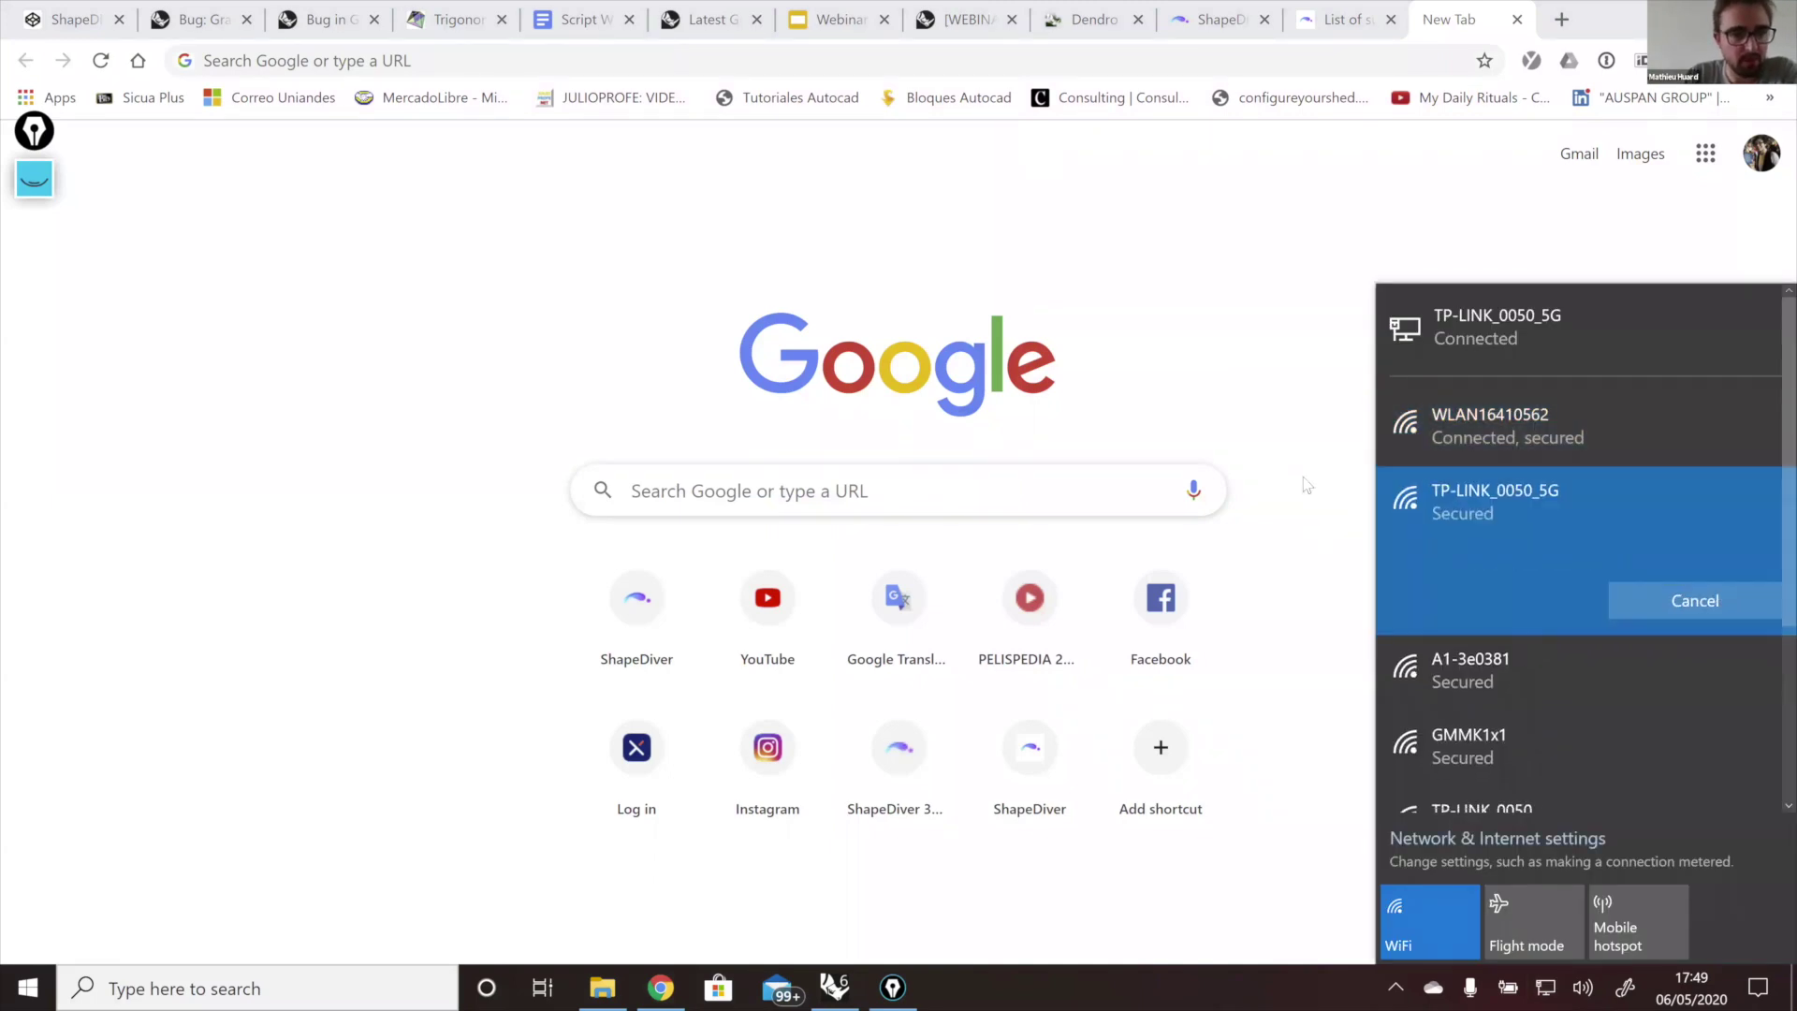
{"action": "left_click", "coordinate": [1354, 423]}
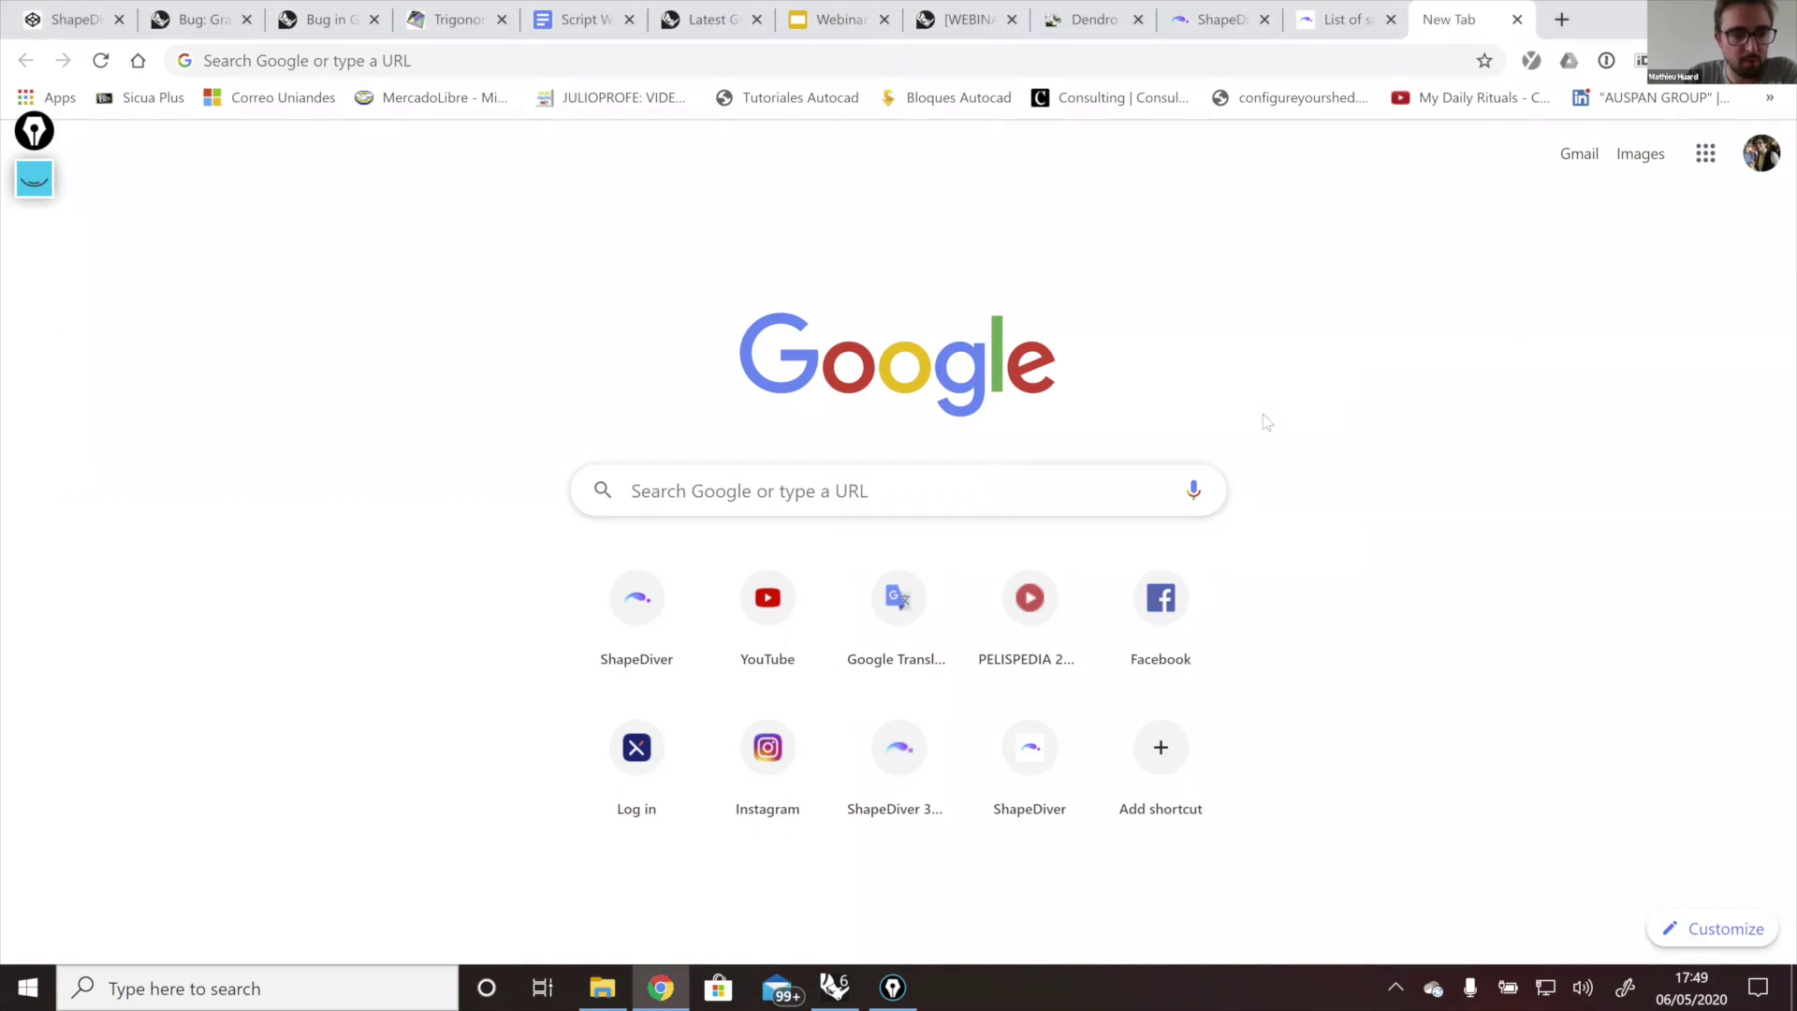
Step: Go to mystuff.makecoolstuff.us and open the Oracle Wall model from its gallery
{"action": "left_click", "coordinate": [539, 58]}
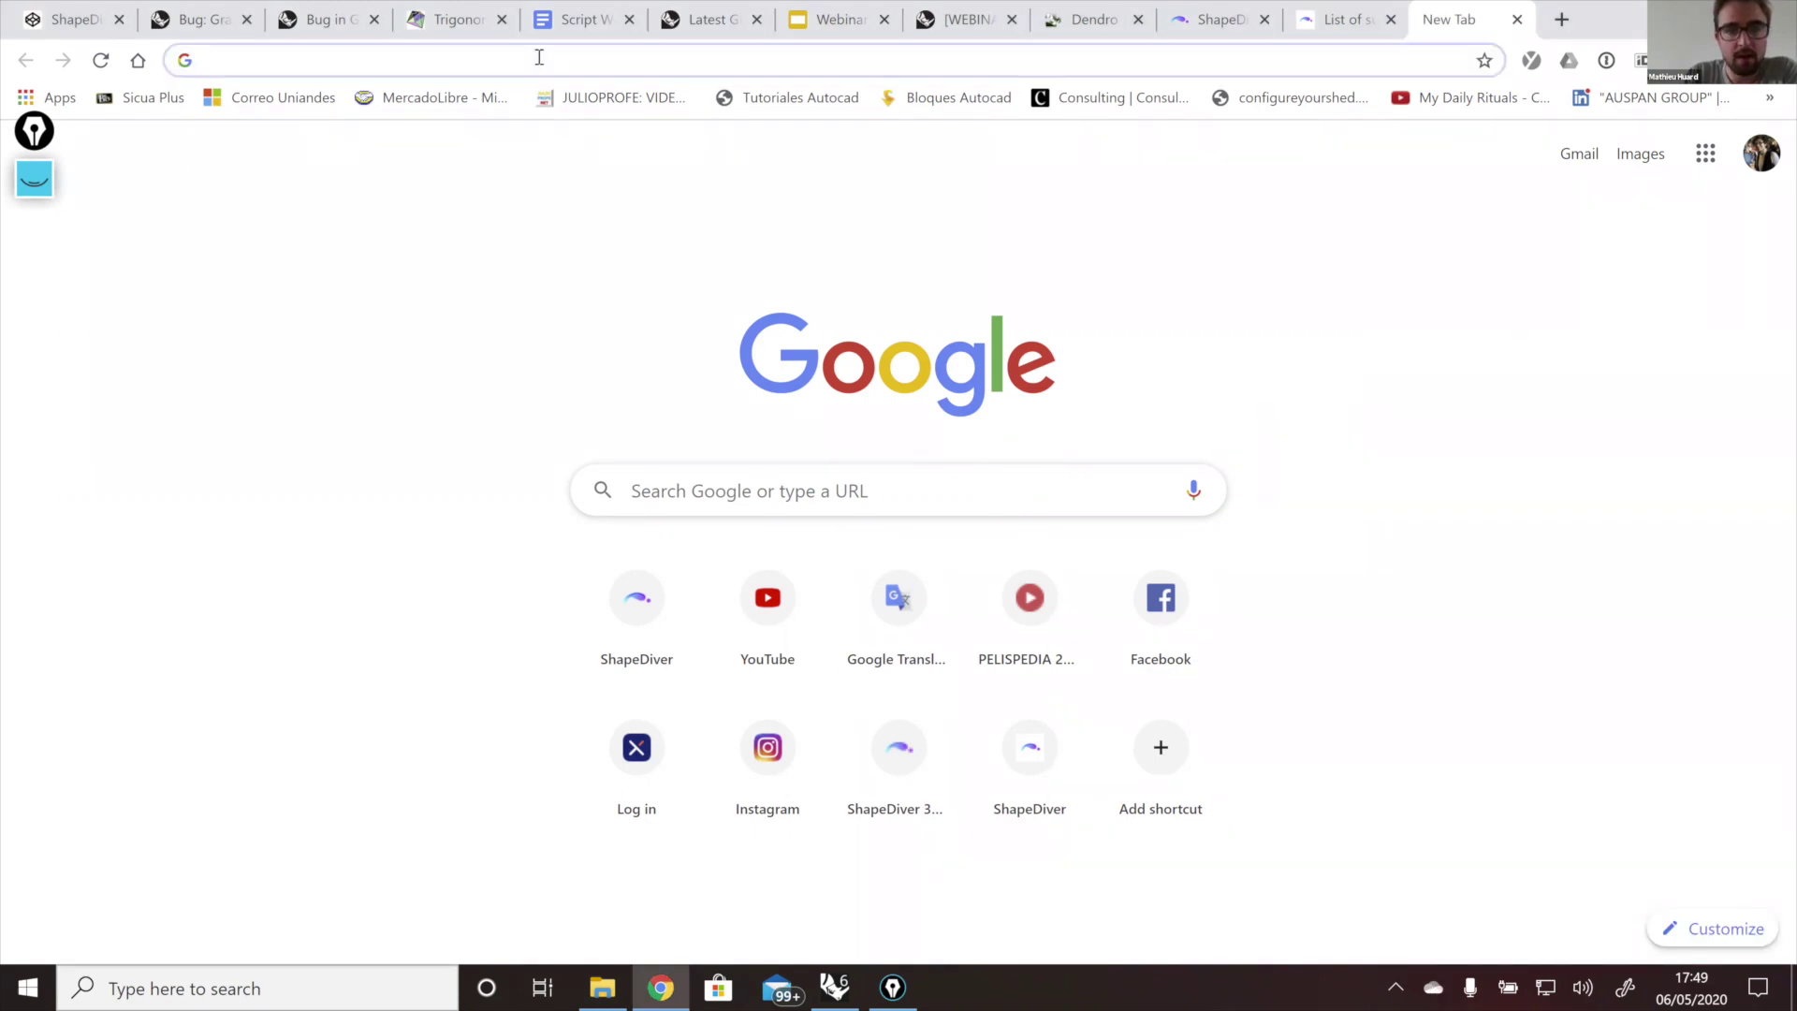
{"action": "type", "text": "mystuff.makecoolstuff.us"}
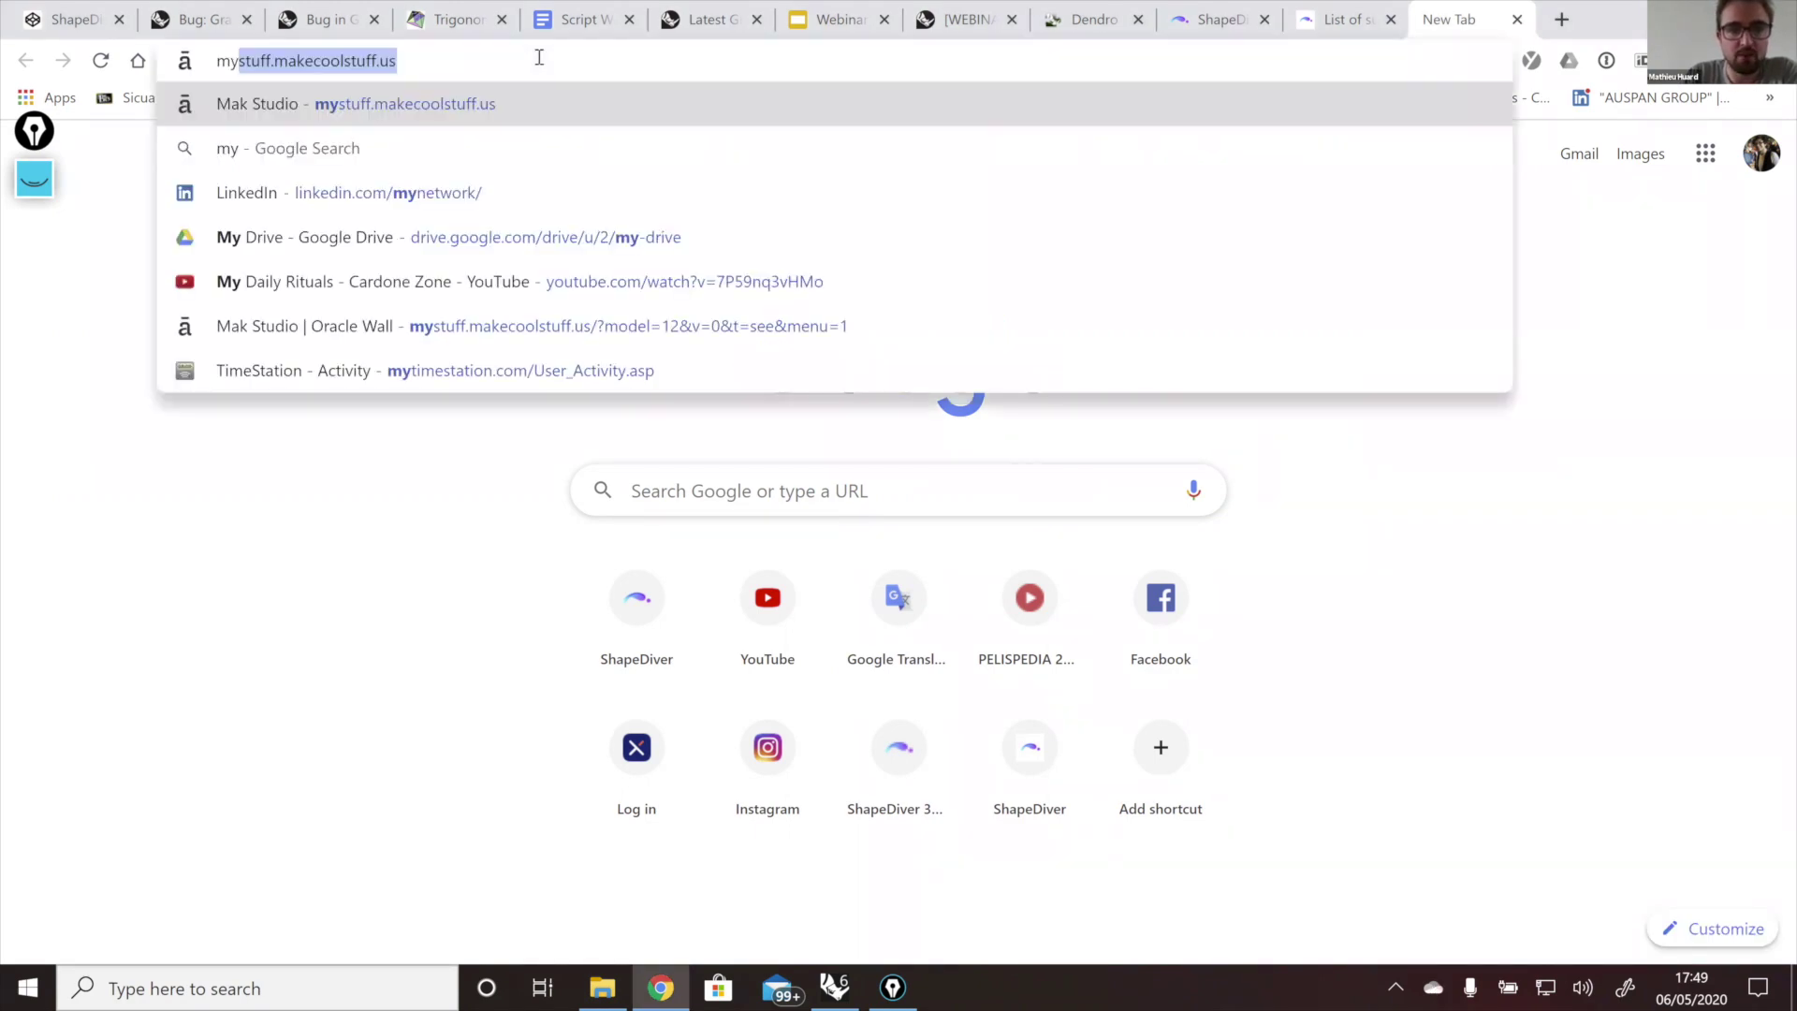
{"action": "key", "text": "Return"}
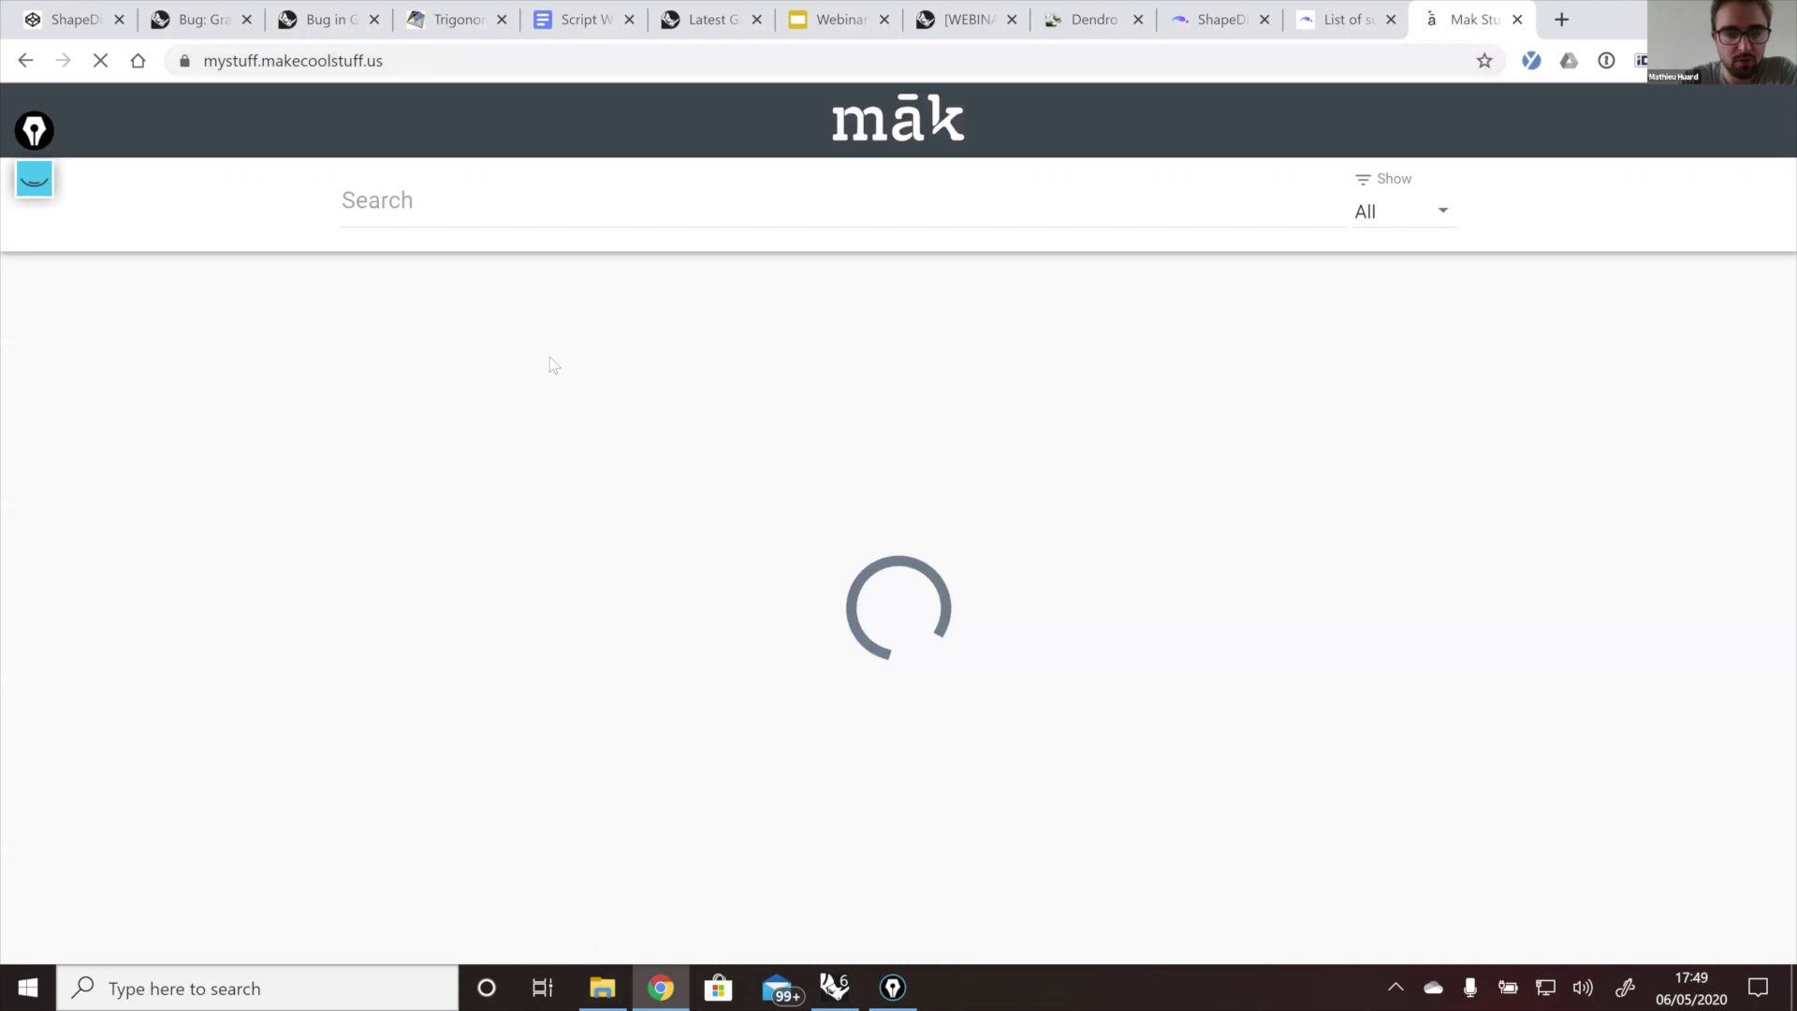
{"action": "left_click", "coordinate": [501, 786]}
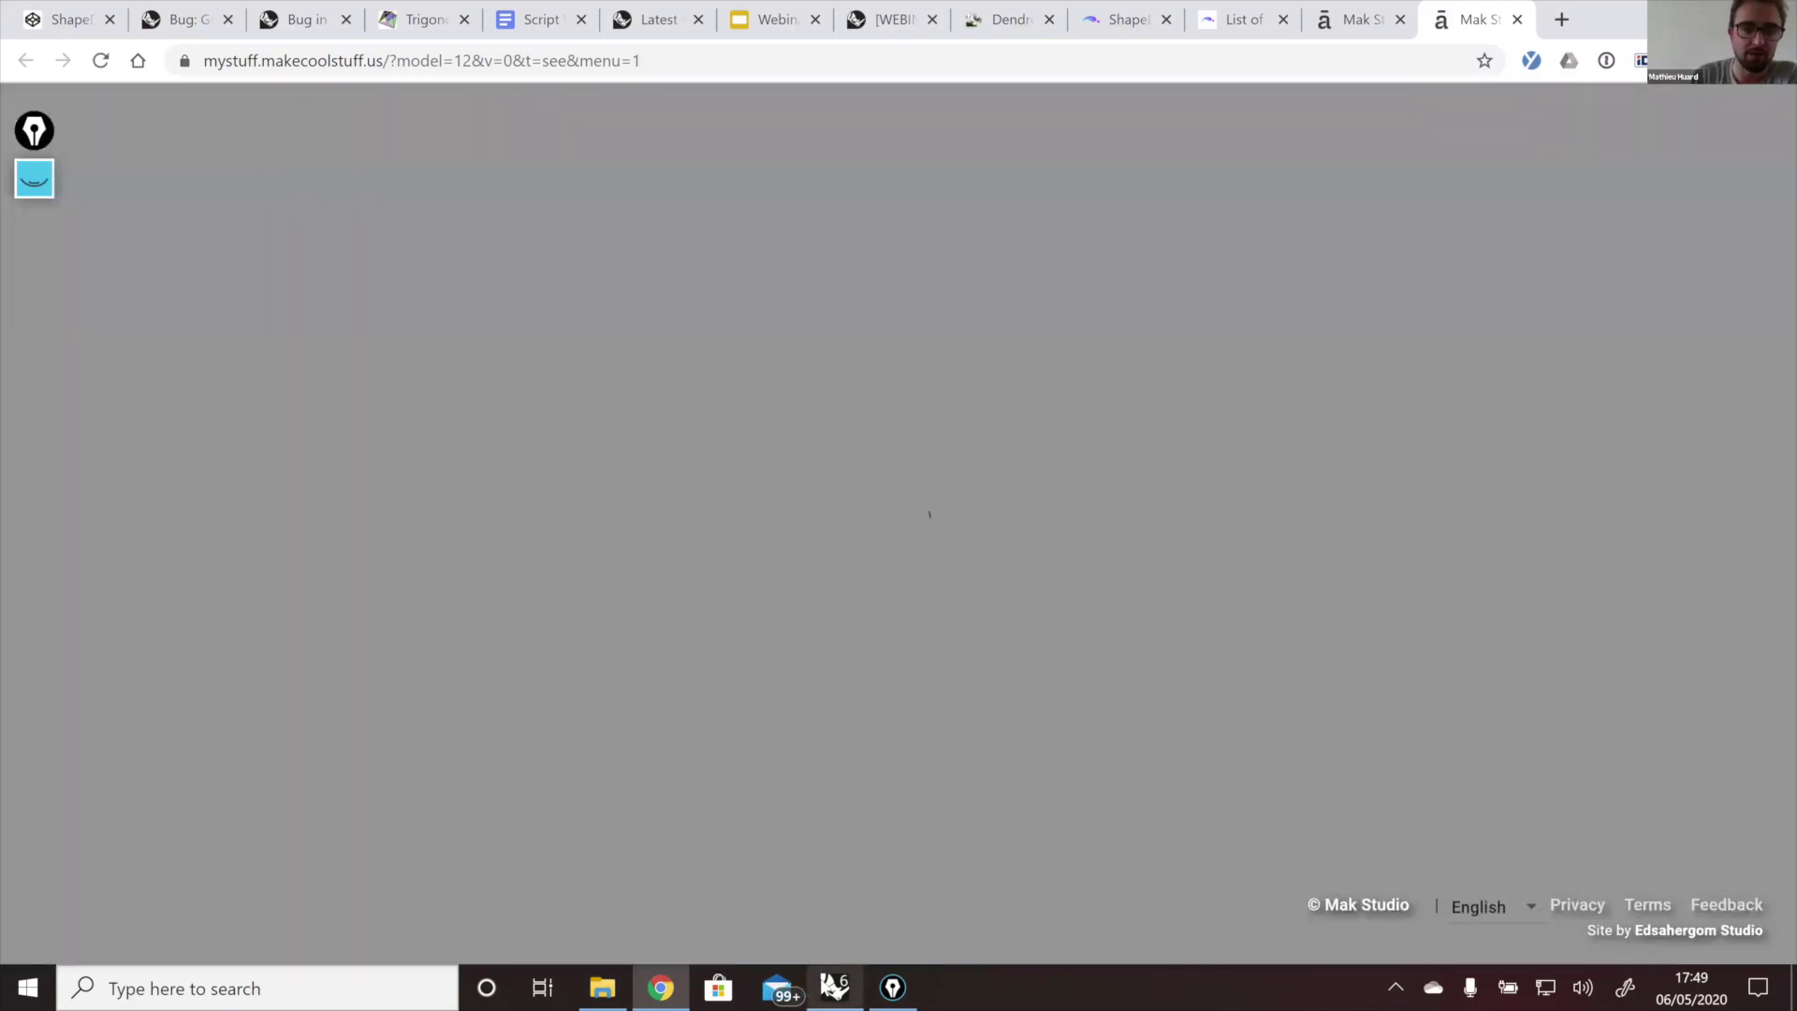
Step: Switch to Rhino and add a Construct Mesh component above group A on the Grasshopper canvas
{"action": "mouse_move", "coordinate": [831, 984]}
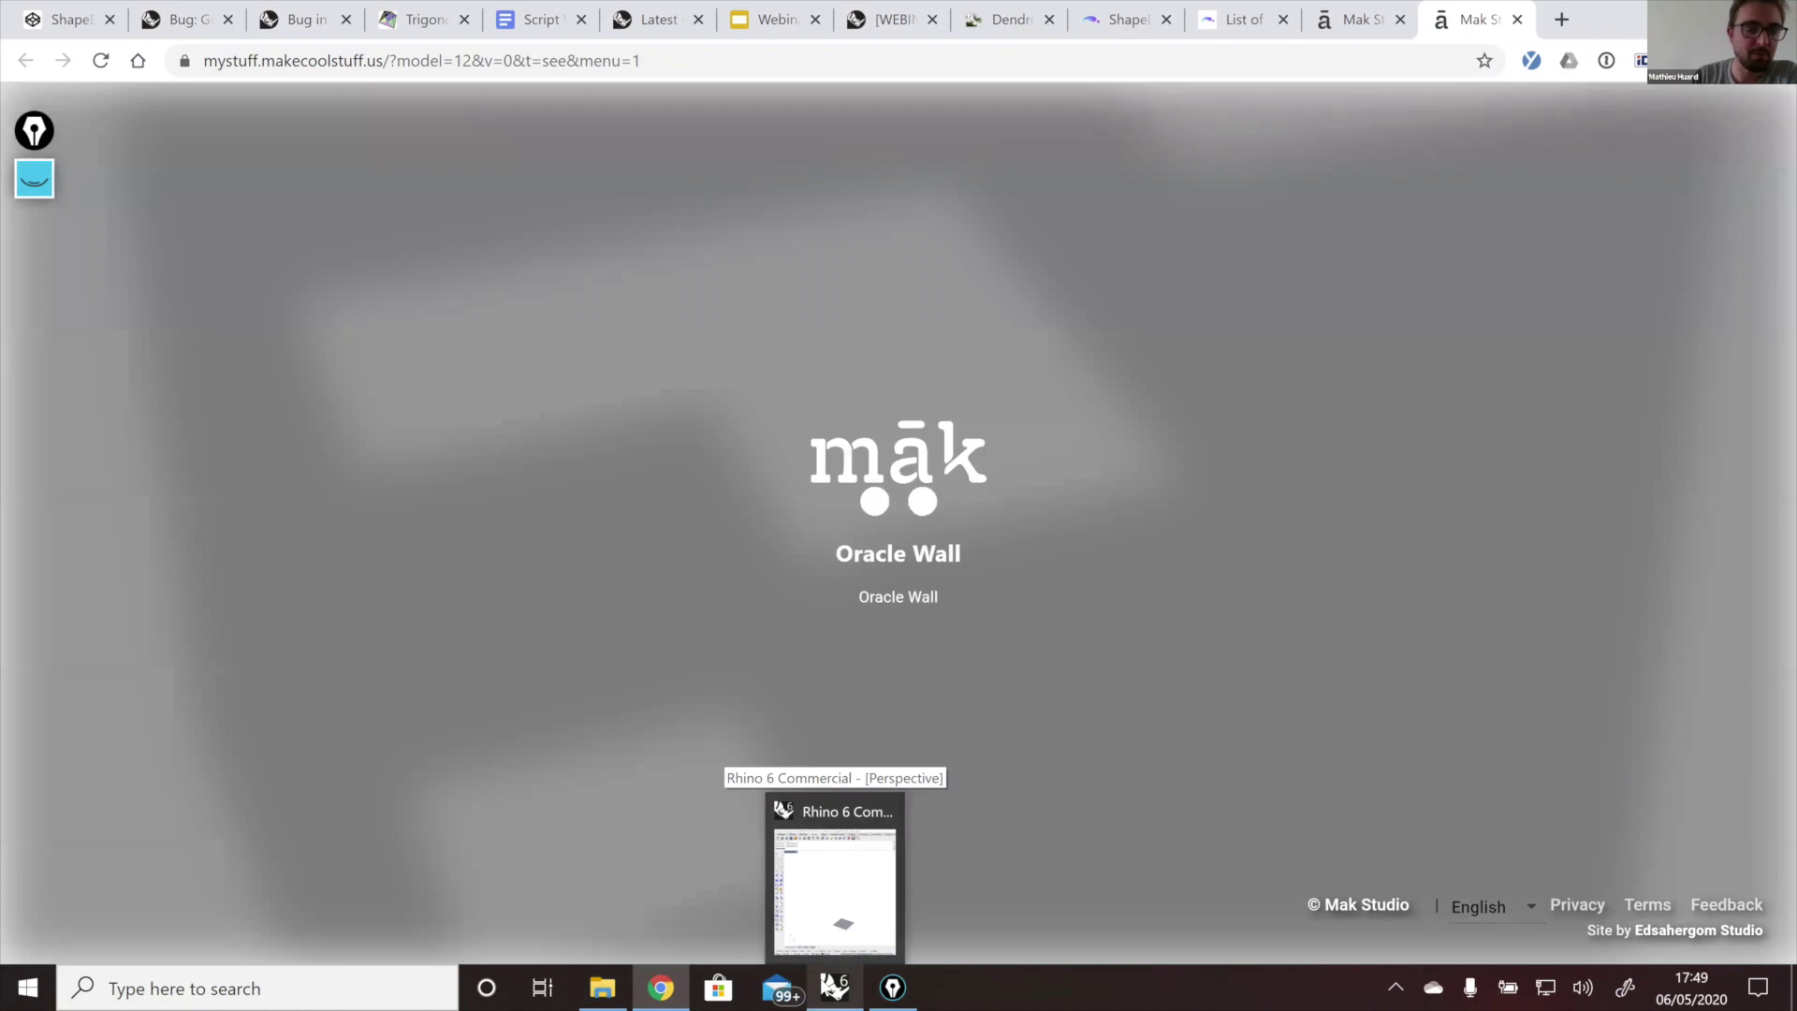
{"action": "left_click", "coordinate": [834, 889]}
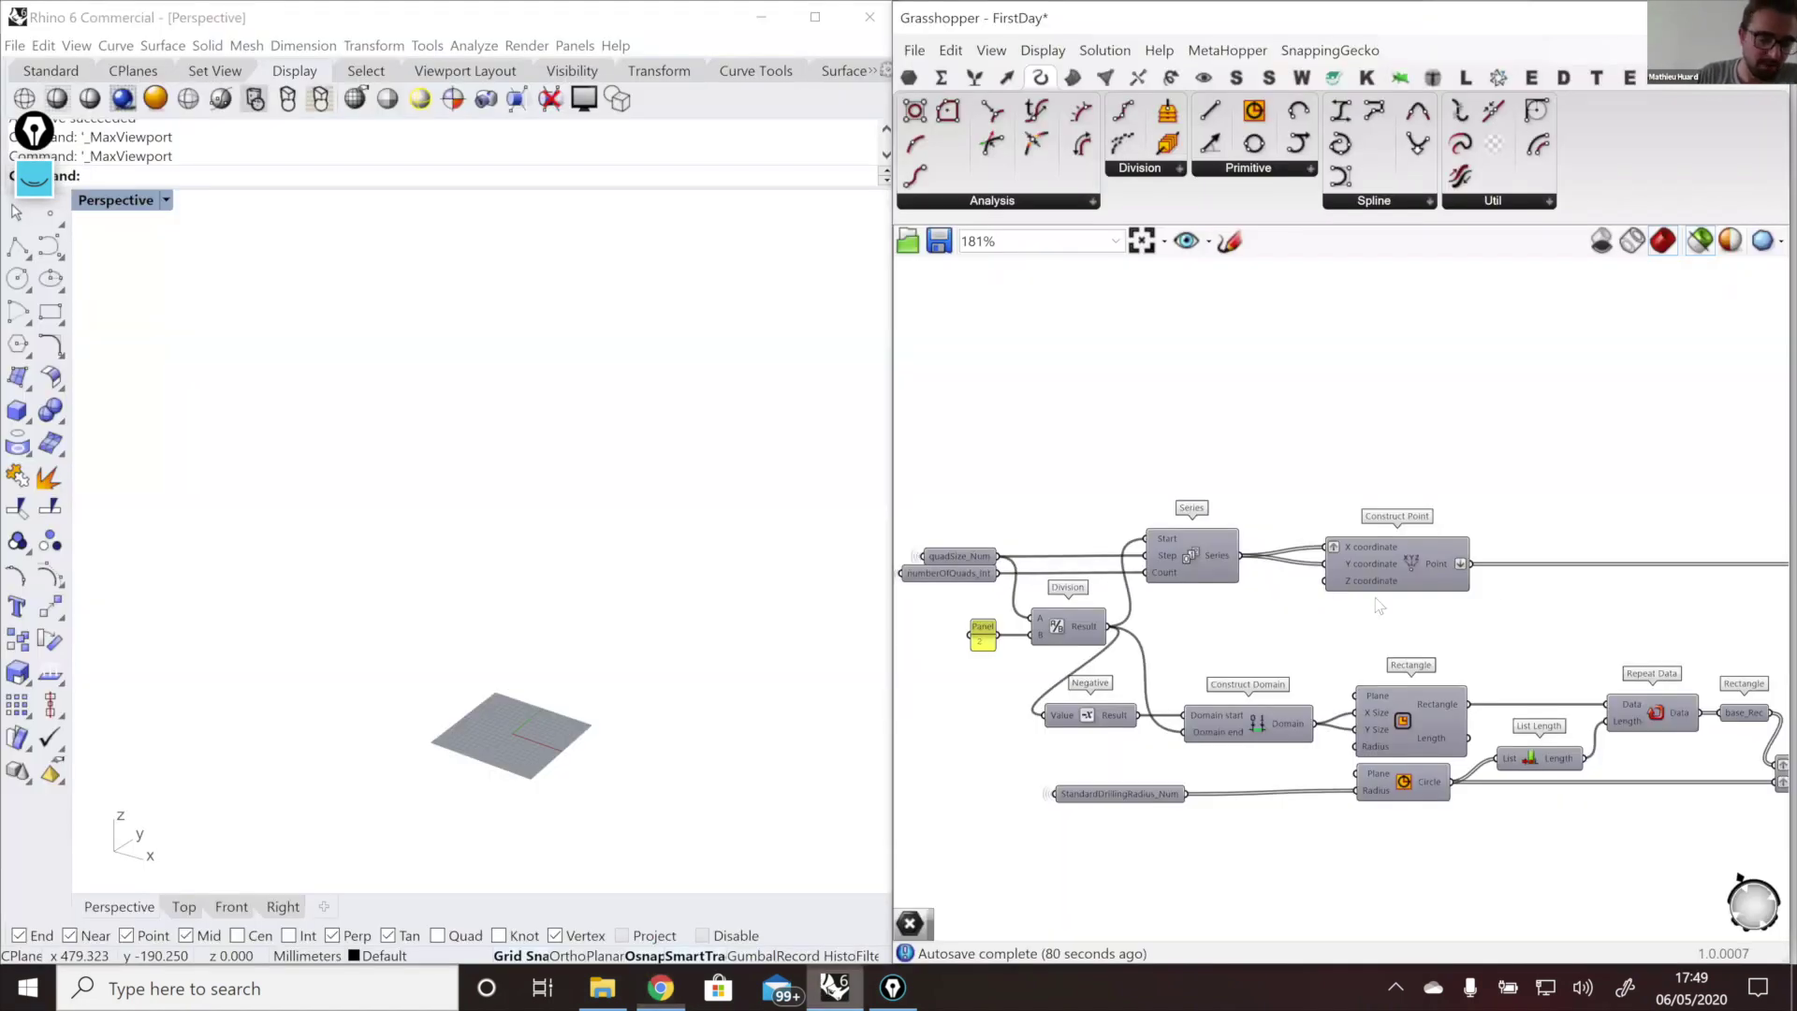
{"action": "scroll", "coordinate": [1376, 604], "scroll_direction": "down", "scroll_amount": 10}
{"action": "scroll", "coordinate": [1172, 447], "scroll_direction": "up", "scroll_amount": 10}
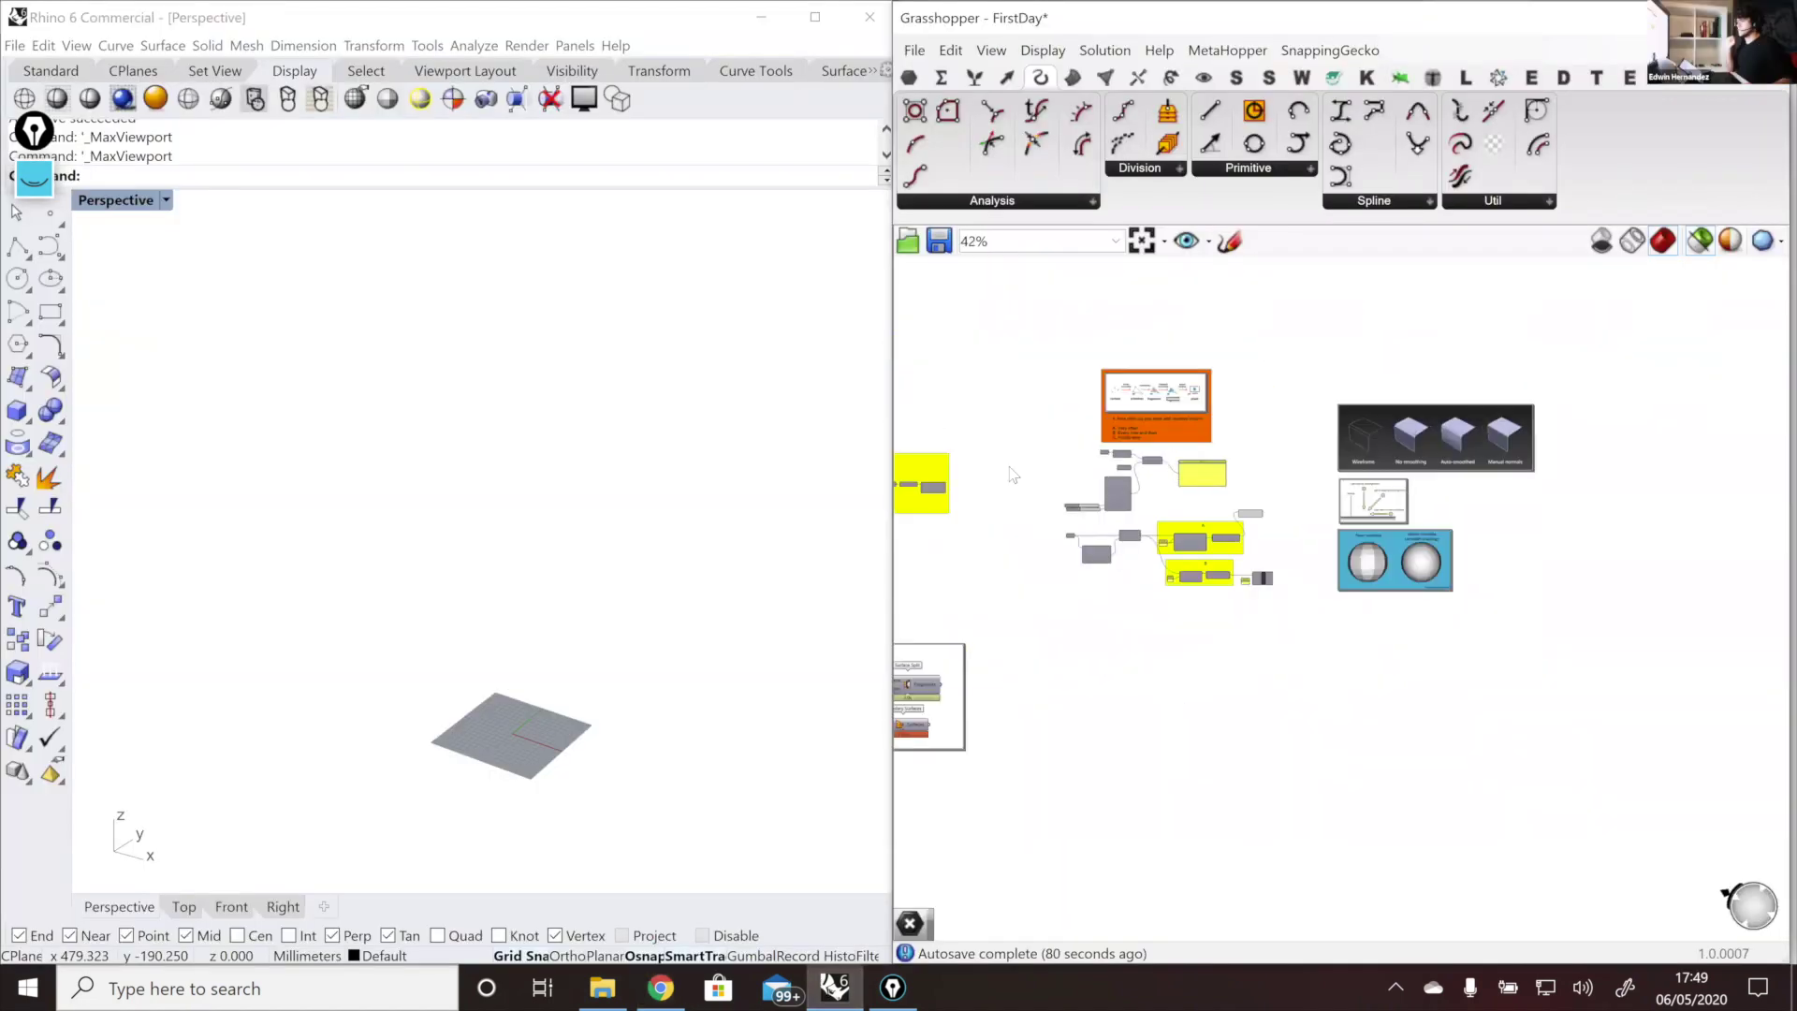
{"action": "right_click_drag", "start_coordinate": [1080, 414], "coordinate": [901, 236]}
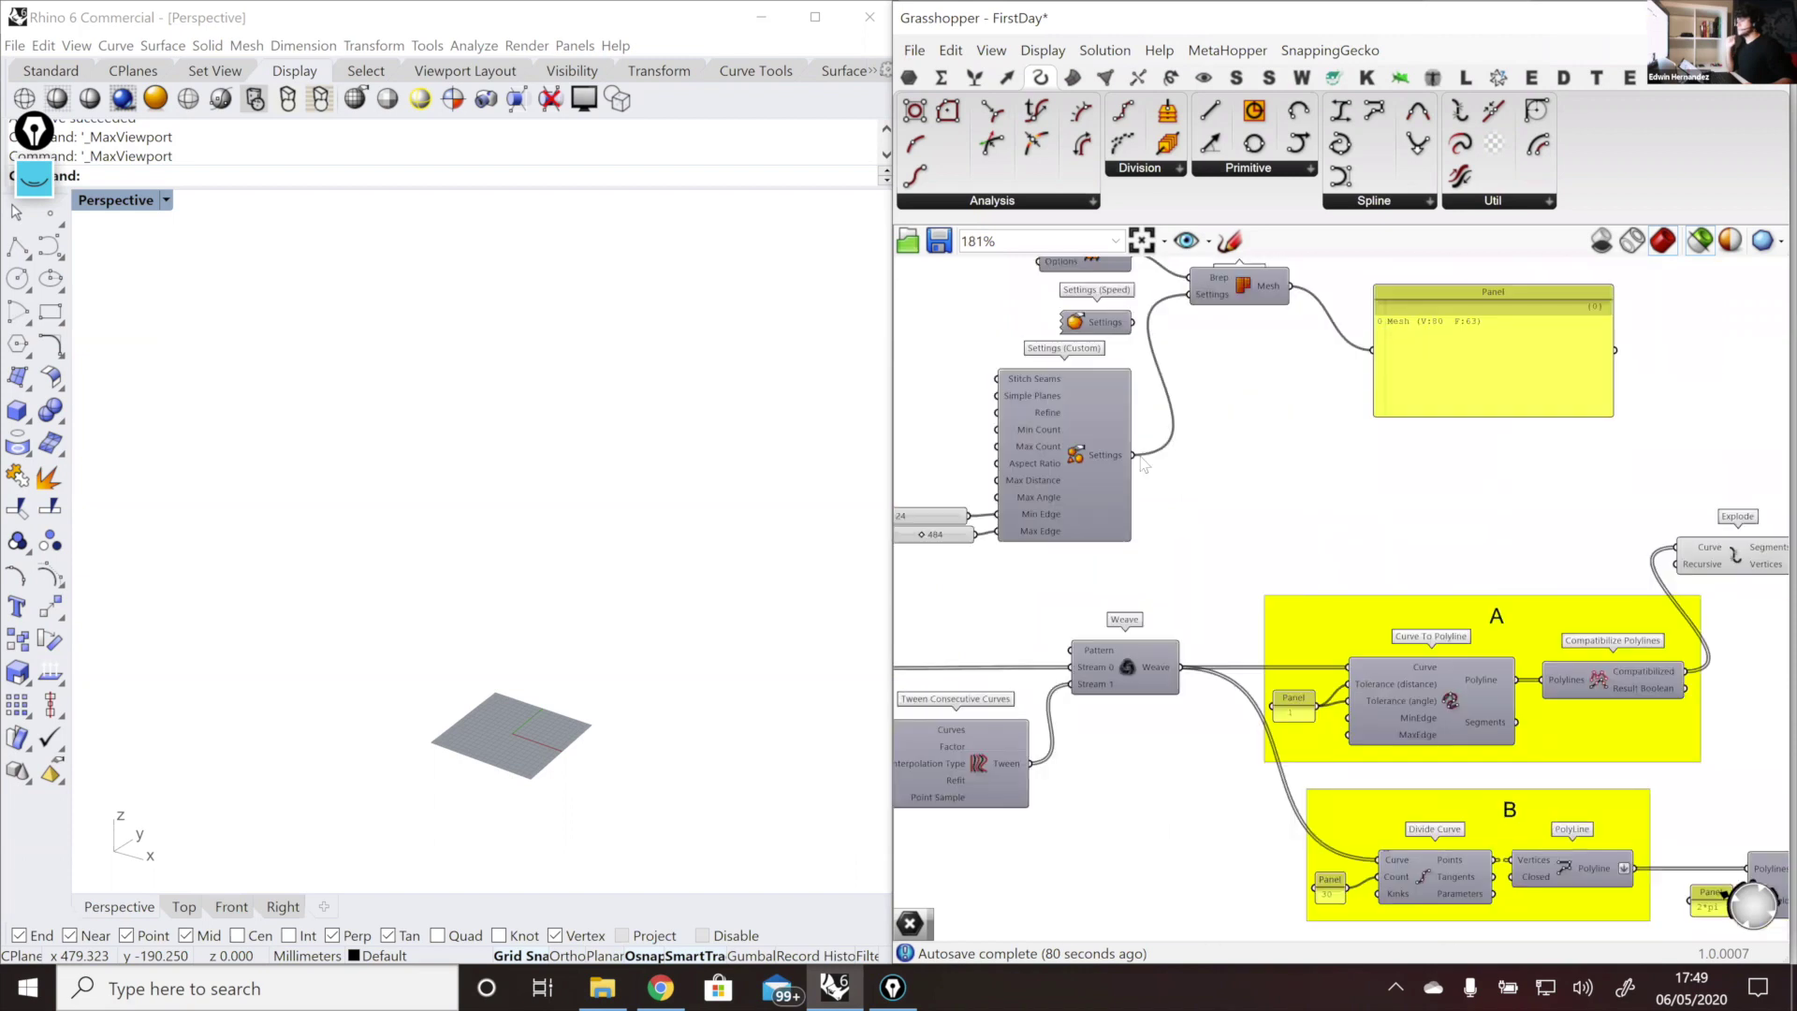
{"action": "scroll", "coordinate": [1183, 450], "scroll_direction": "down", "scroll_amount": 1}
{"action": "right_click_drag", "start_coordinate": [1183, 450], "coordinate": [1196, 377]}
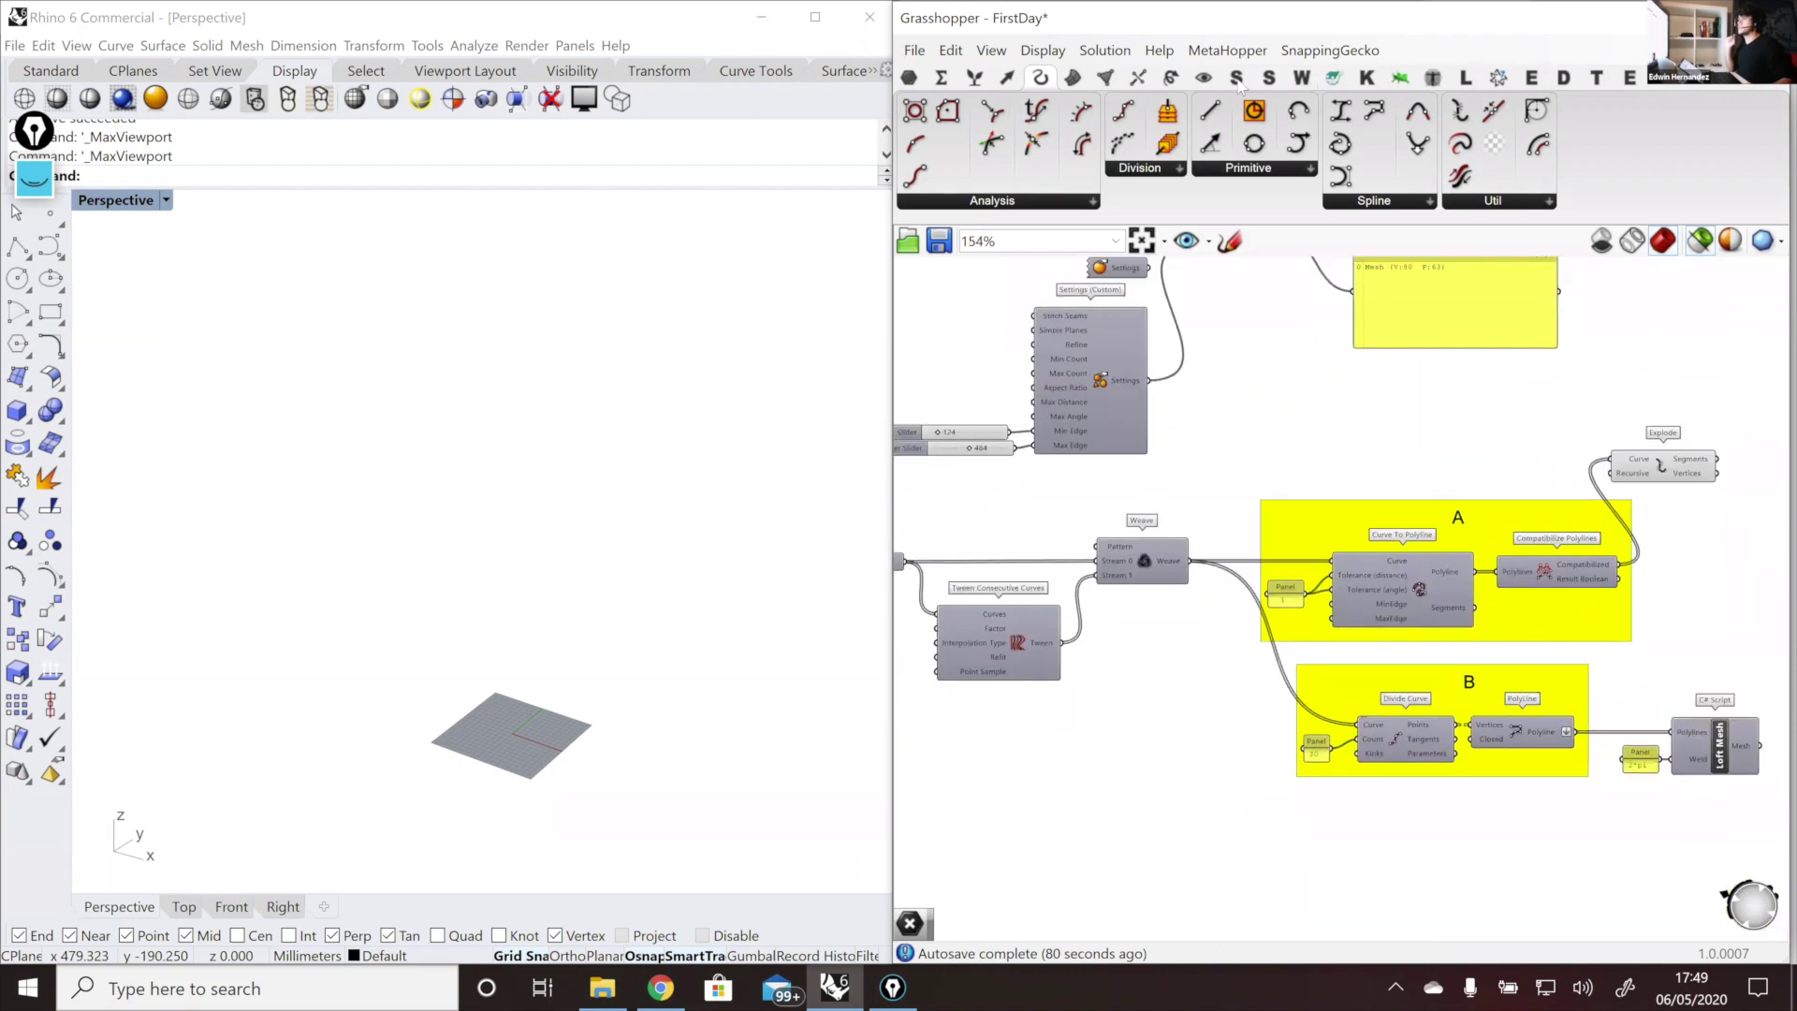
{"action": "left_click", "coordinate": [1106, 78]}
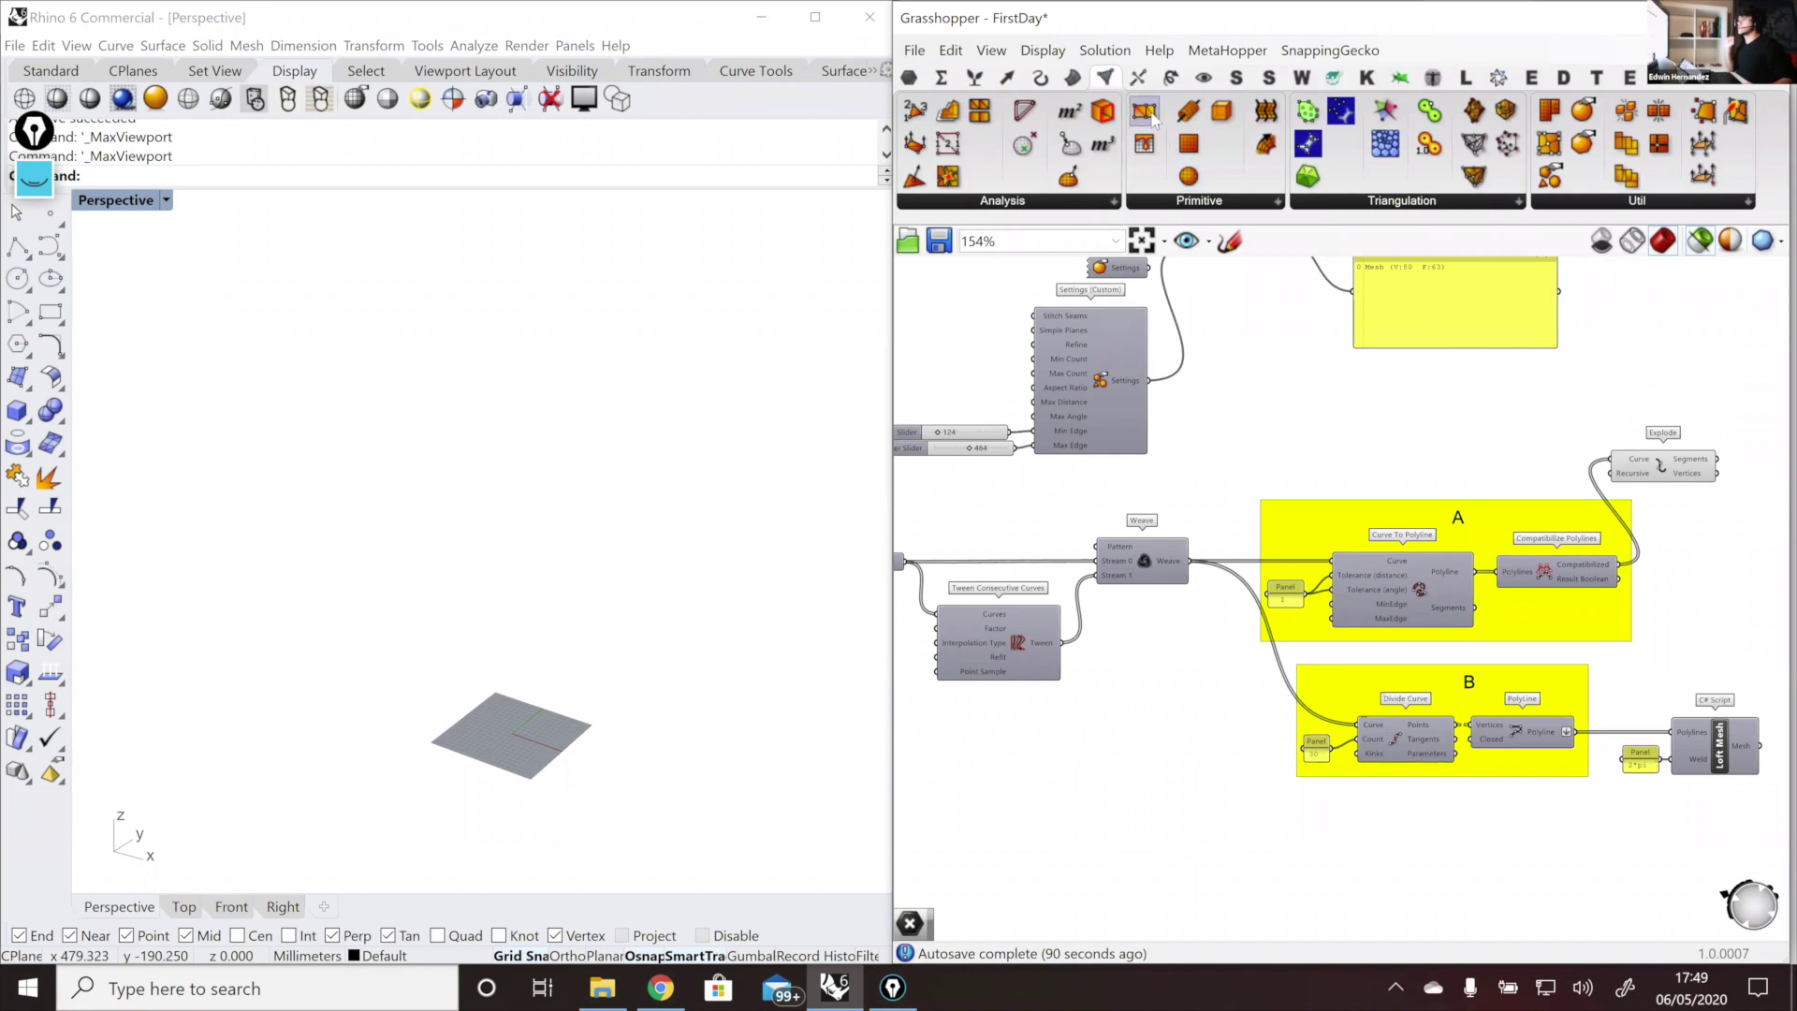
{"action": "left_click_drag", "start_coordinate": [1153, 117], "coordinate": [1396, 417]}
{"action": "scroll", "coordinate": [1397, 418], "scroll_direction": "up", "scroll_amount": 2}
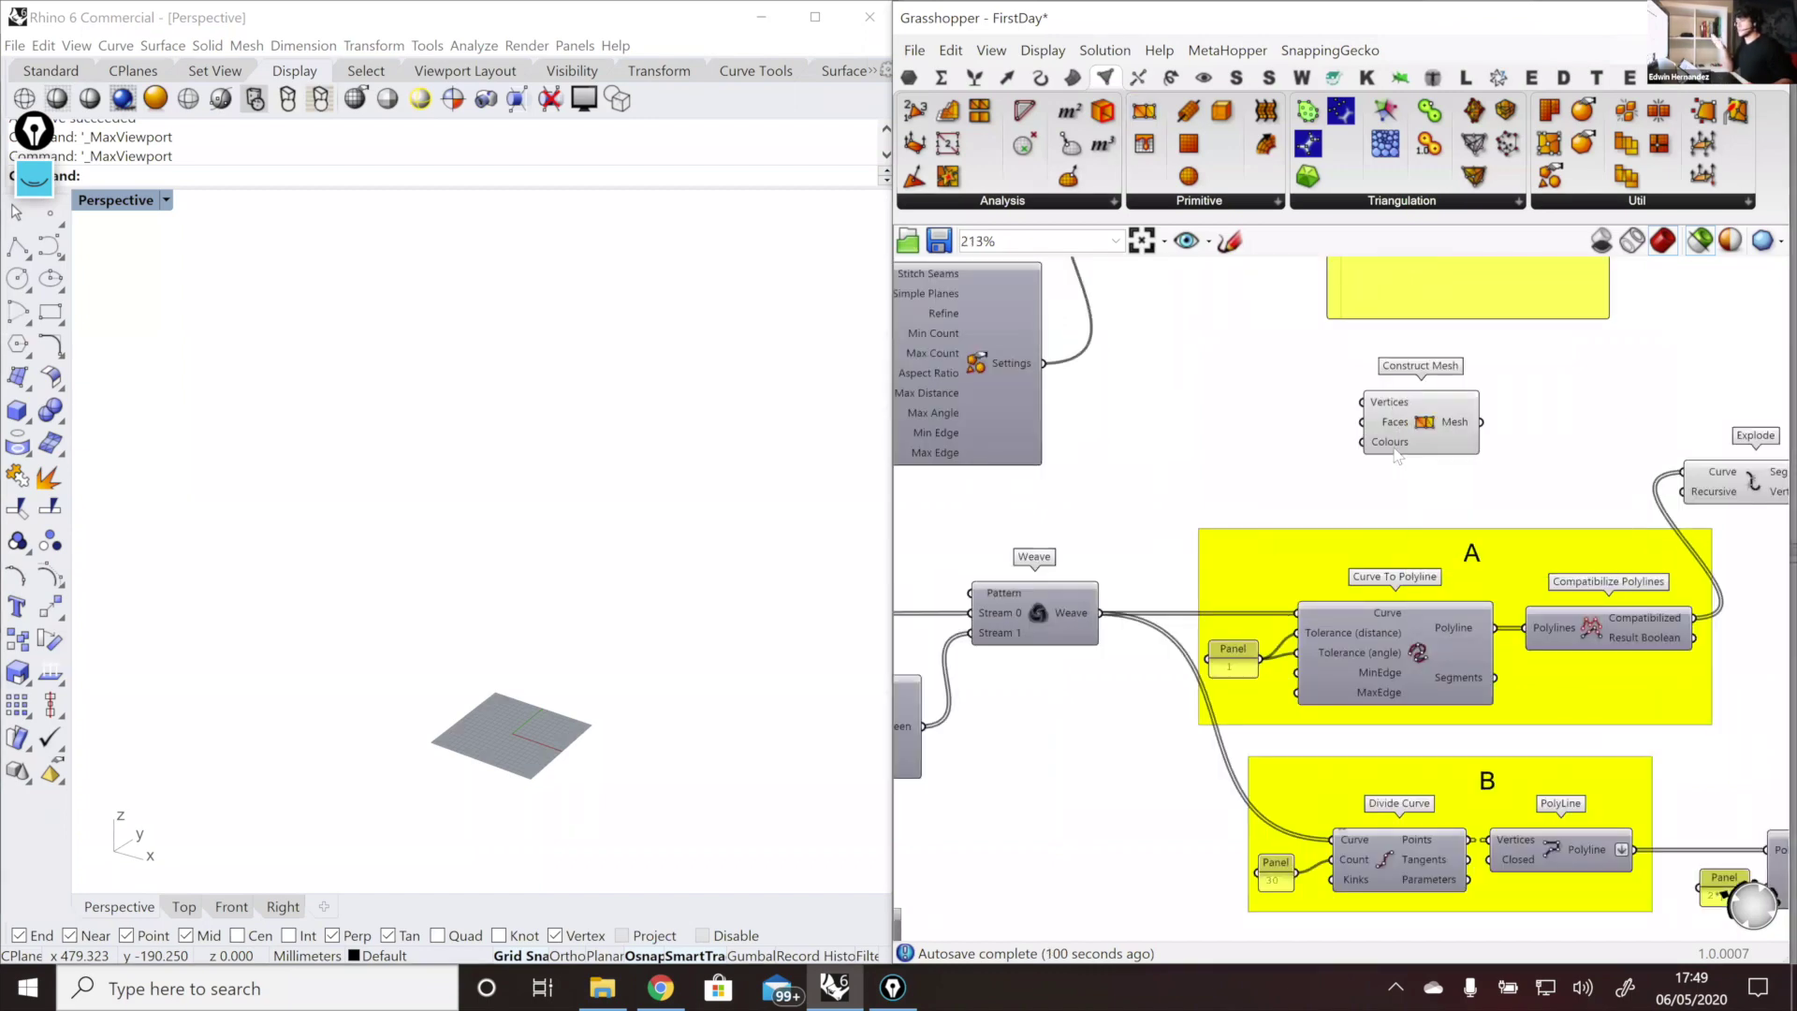
Step: Move the Construct Mesh component beside group A, above the Loft Mesh C# Script
{"action": "scroll", "coordinate": [1401, 468], "scroll_direction": "down", "scroll_amount": 3}
{"action": "scroll", "coordinate": [1402, 470], "scroll_direction": "up", "scroll_amount": 1}
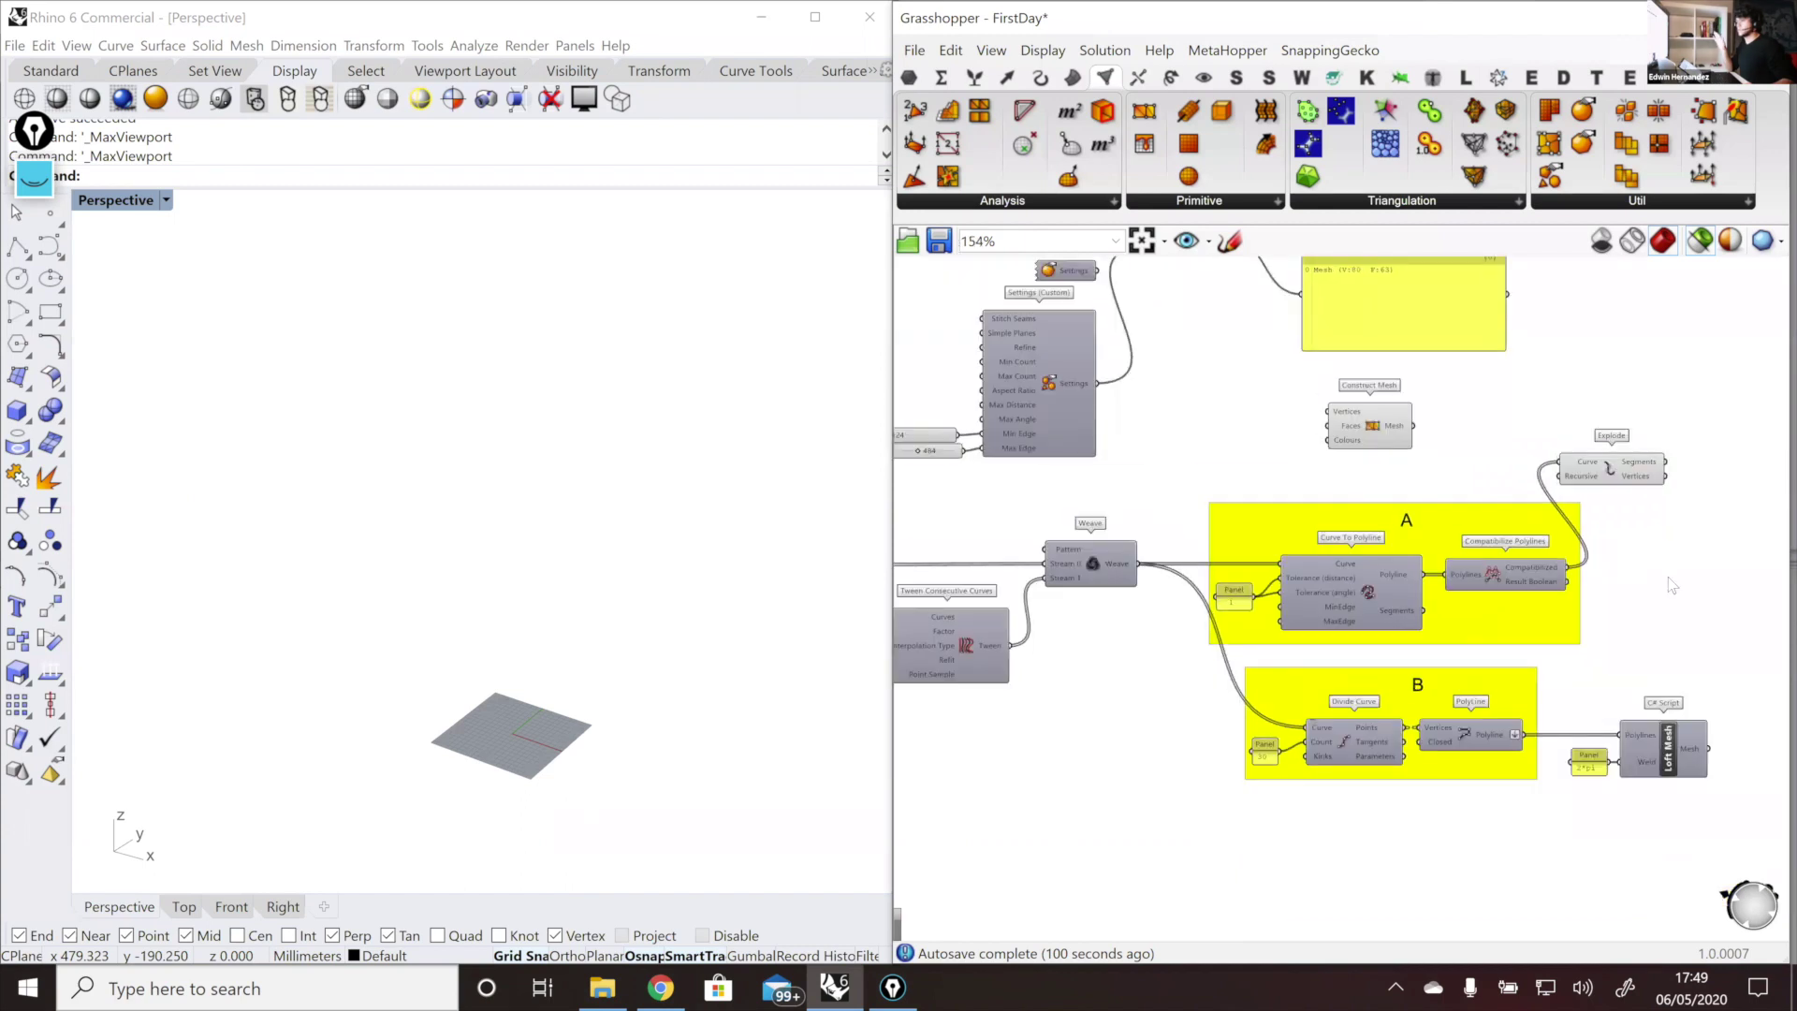
{"action": "left_click_drag", "start_coordinate": [1378, 424], "coordinate": [1671, 579]}
{"action": "scroll", "coordinate": [1480, 557], "scroll_direction": "down", "scroll_amount": 2}
{"action": "scroll", "coordinate": [1544, 608], "scroll_direction": "up", "scroll_amount": 3}
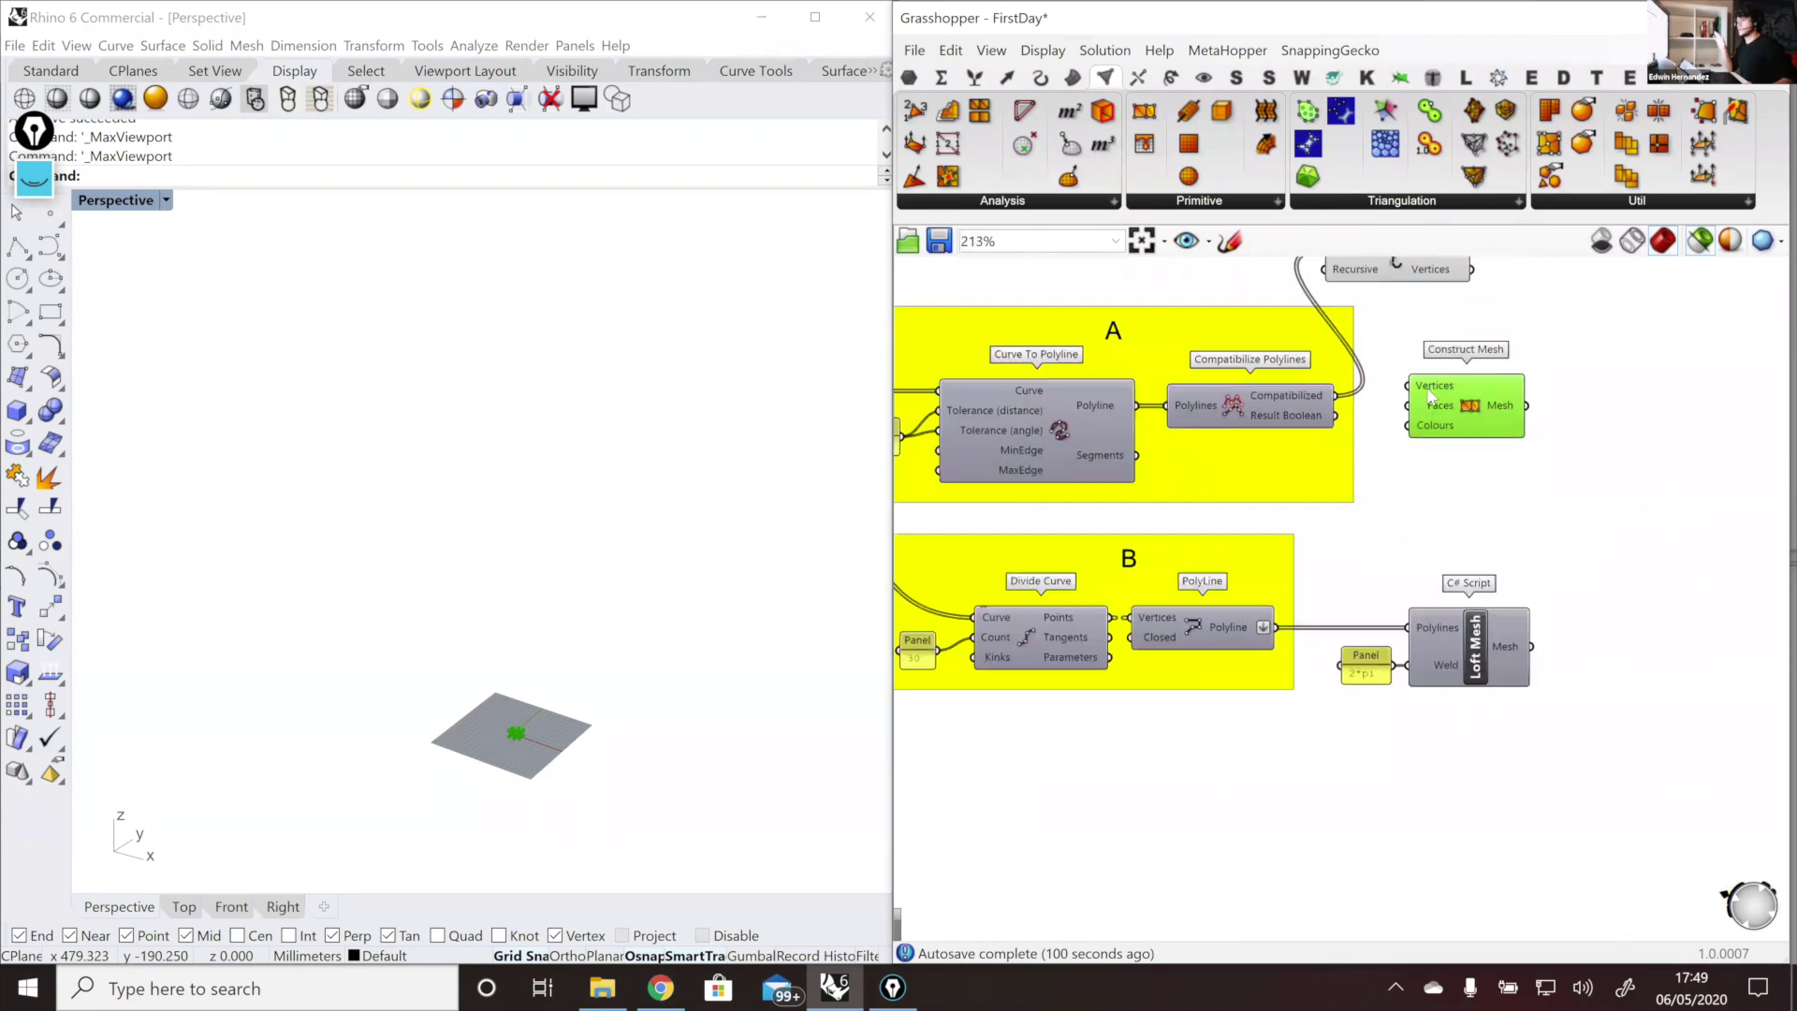
Step: Compare the Construct Mesh component and its inputs with the Loft Mesh C# Script by selecting each in turn
{"action": "left_click", "coordinate": [1488, 660]}
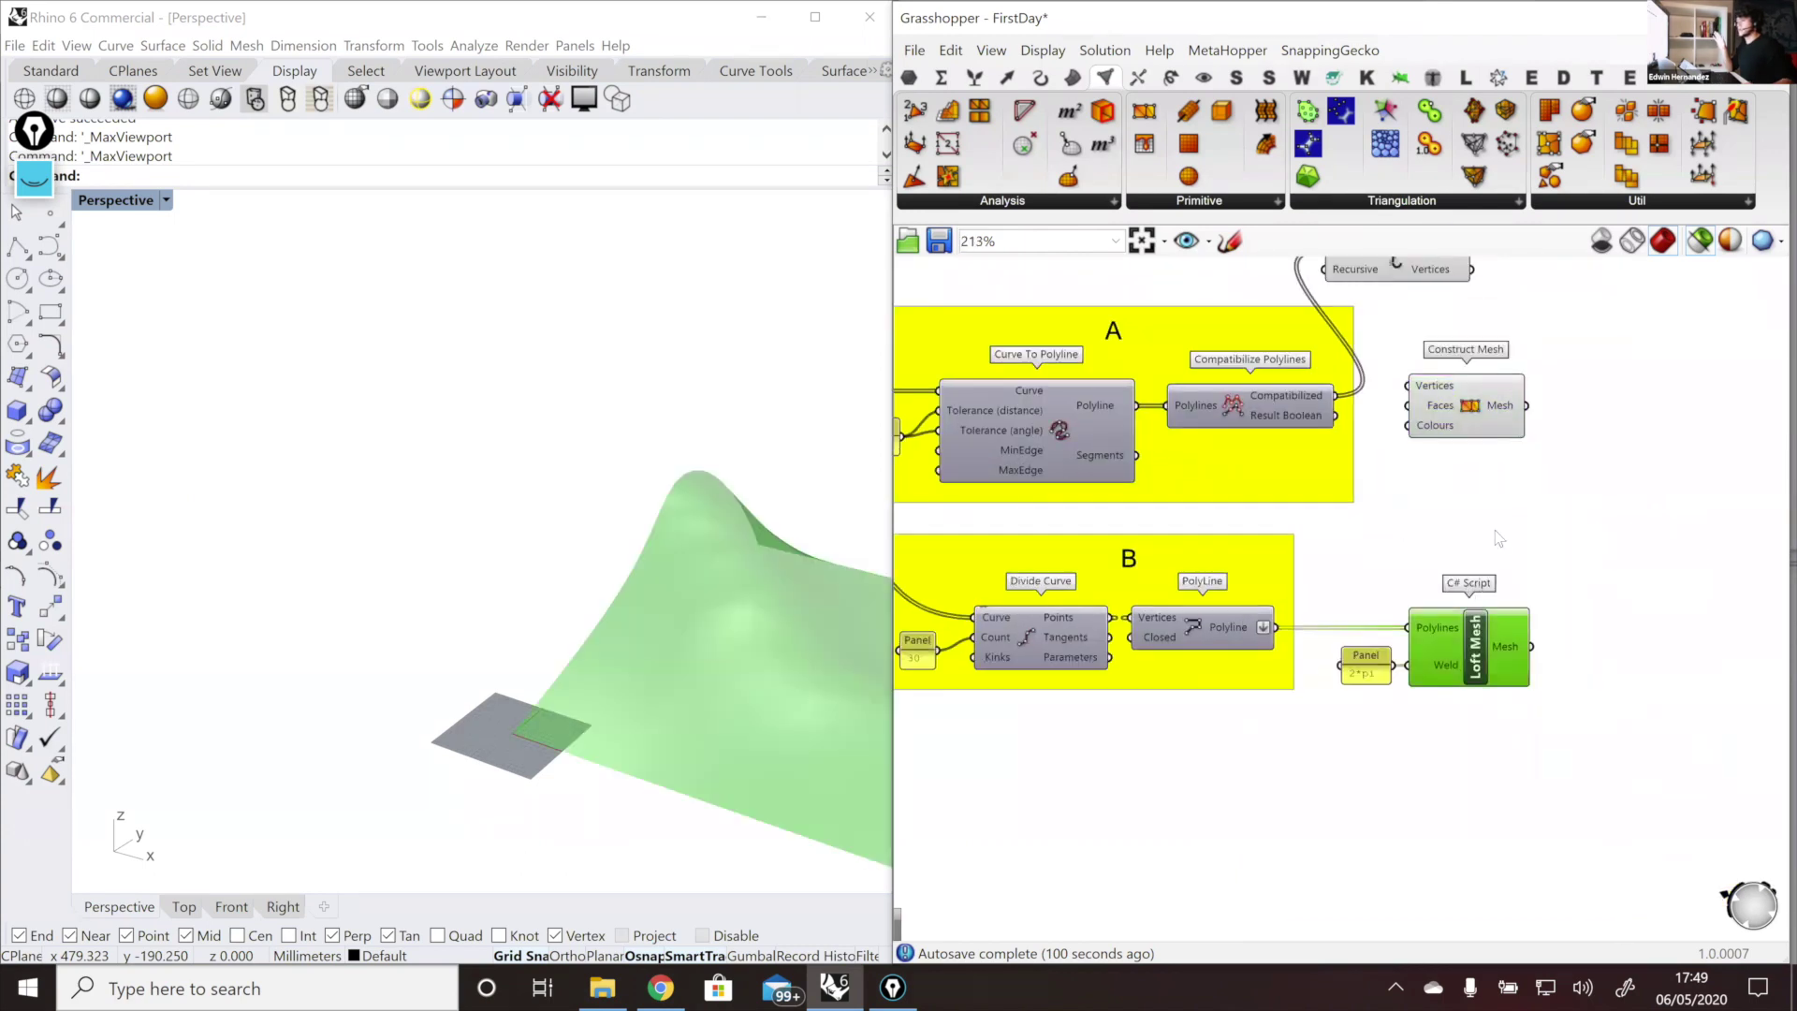
{"action": "left_click", "coordinate": [1493, 694]}
{"action": "left_click", "coordinate": [1472, 676]}
{"action": "mouse_move", "coordinate": [1441, 412]}
{"action": "left_click", "coordinate": [1451, 395]}
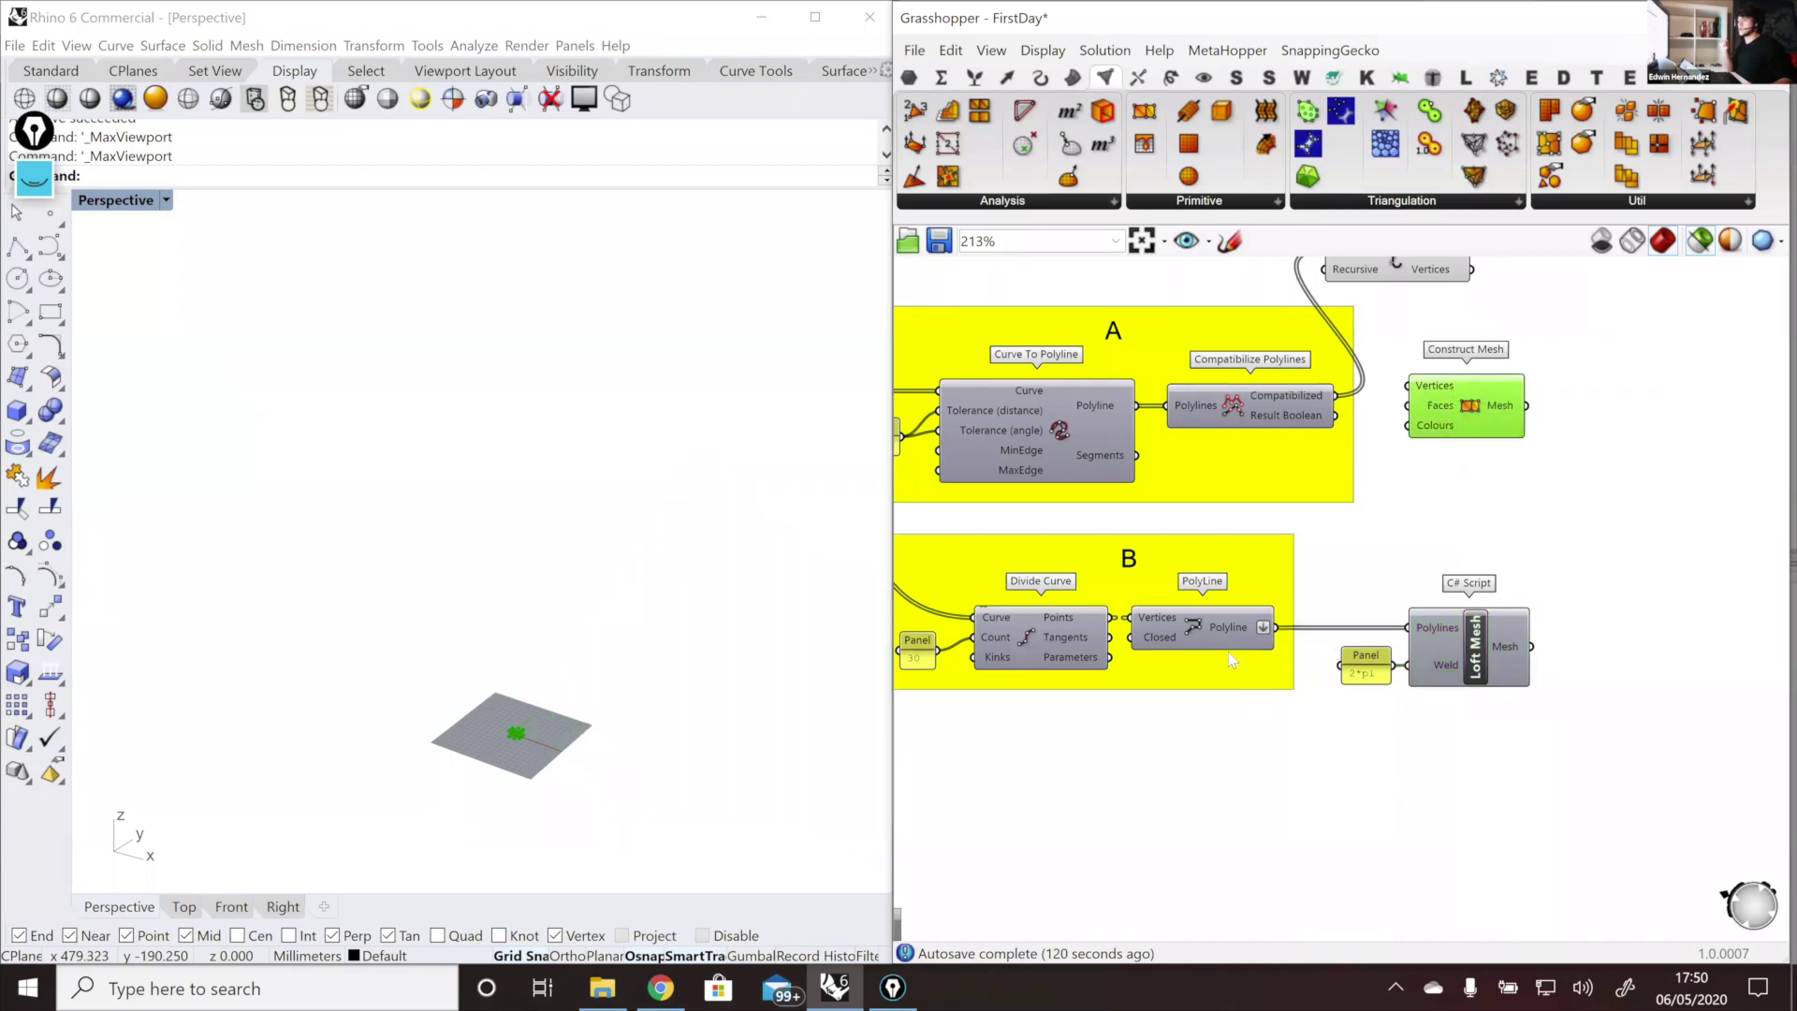
{"action": "mouse_move", "coordinate": [1223, 624]}
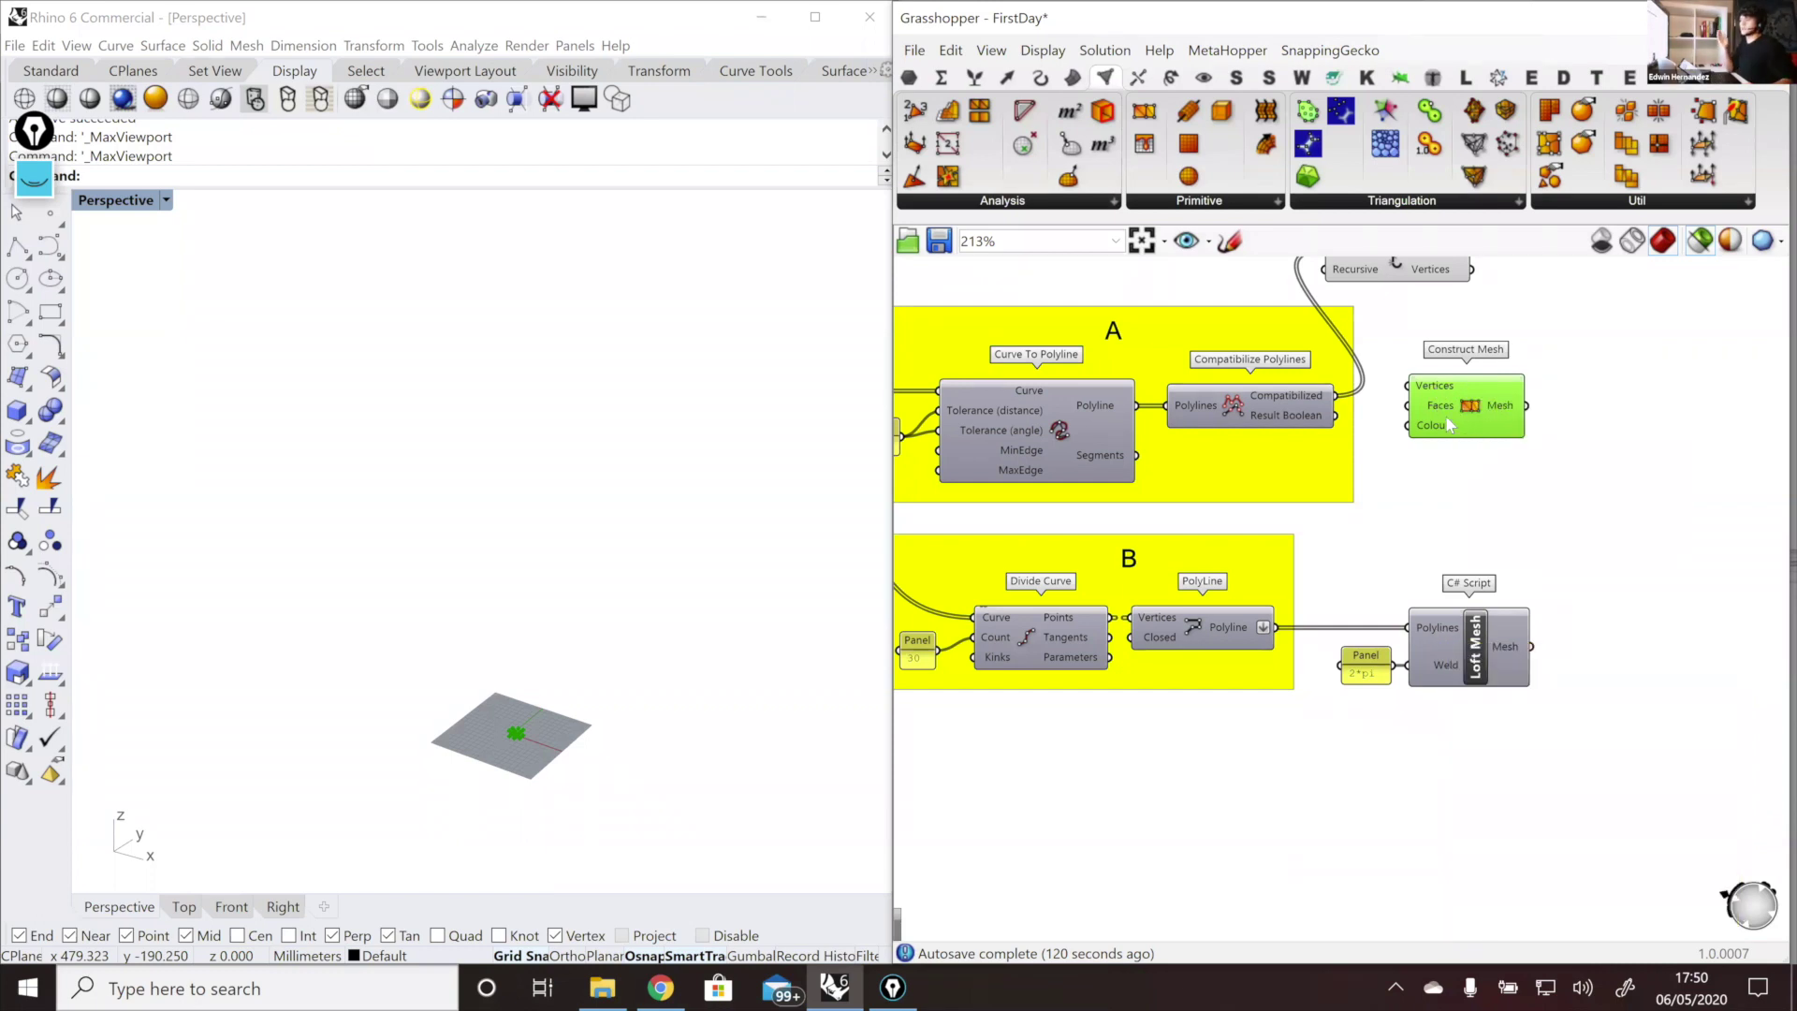
{"action": "mouse_move", "coordinate": [1451, 421]}
{"action": "left_click_drag", "start_coordinate": [1551, 484], "coordinate": [1422, 364]}
Step: Examine the mesh produced by the Loft Mesh C# Script in Rhino's Perspective viewport
{"action": "left_click", "coordinate": [1477, 670]}
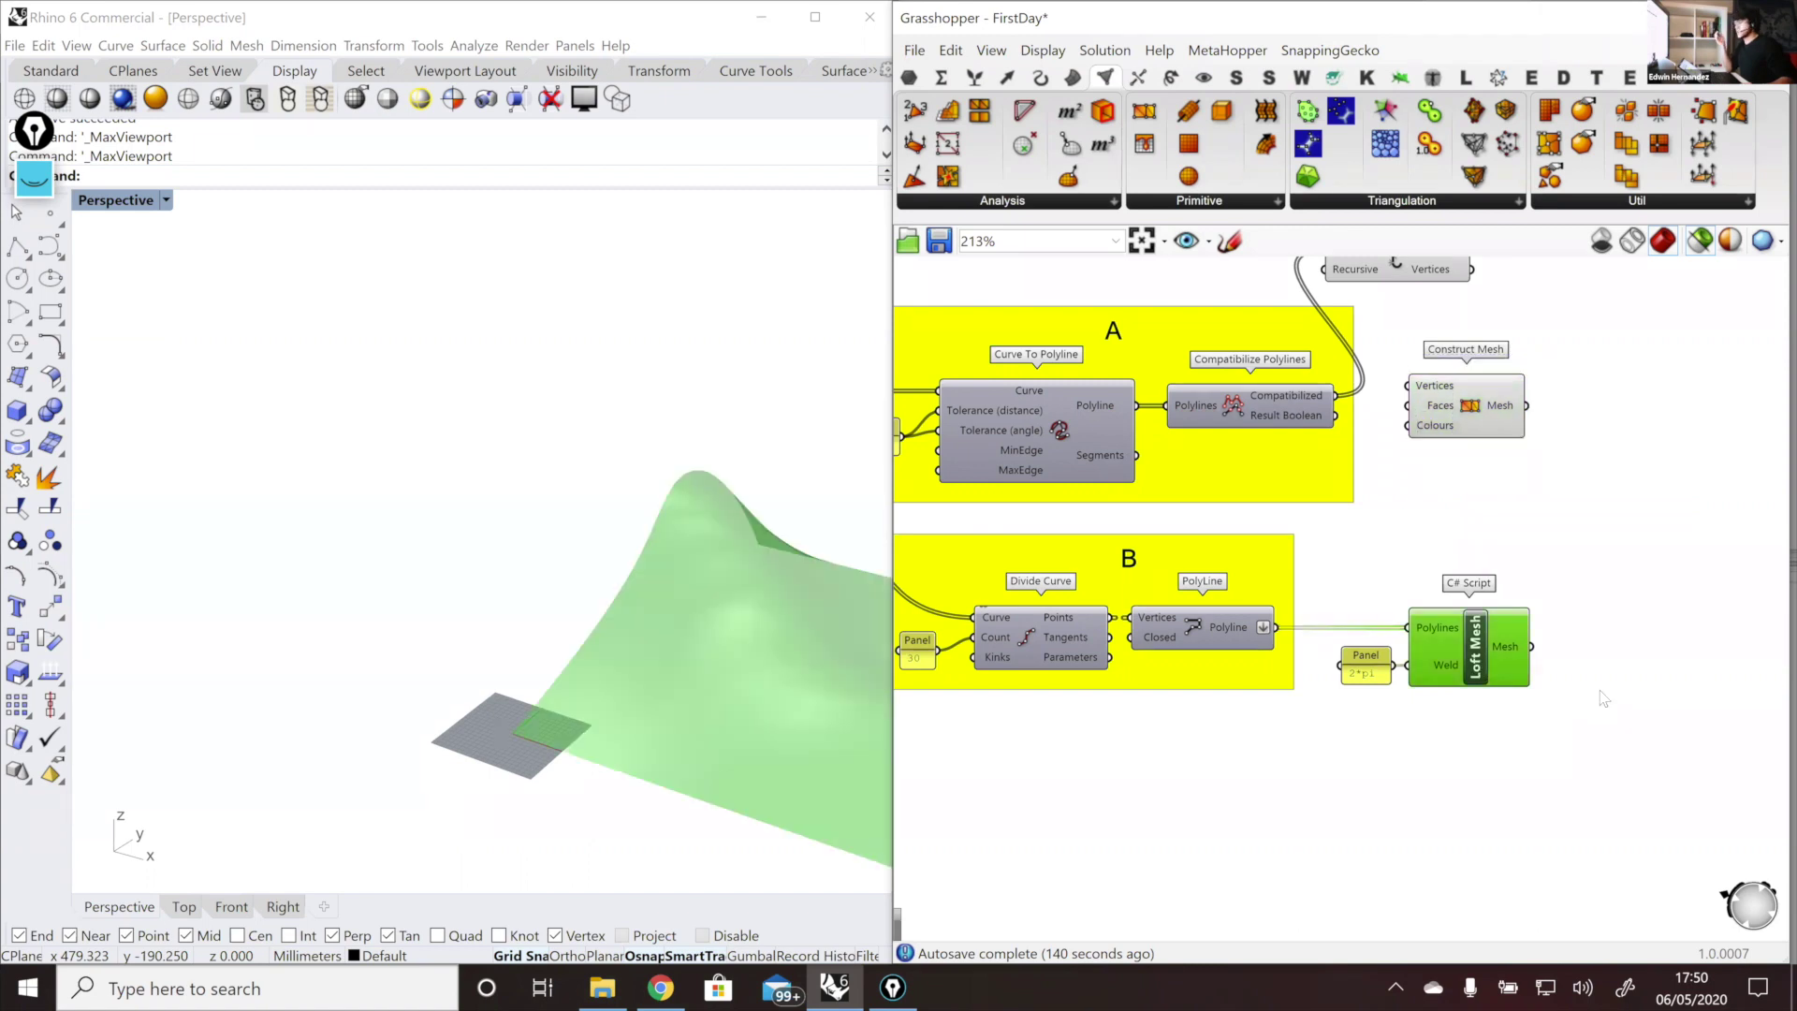
{"action": "scroll", "coordinate": [769, 690], "scroll_direction": "down", "scroll_amount": 5}
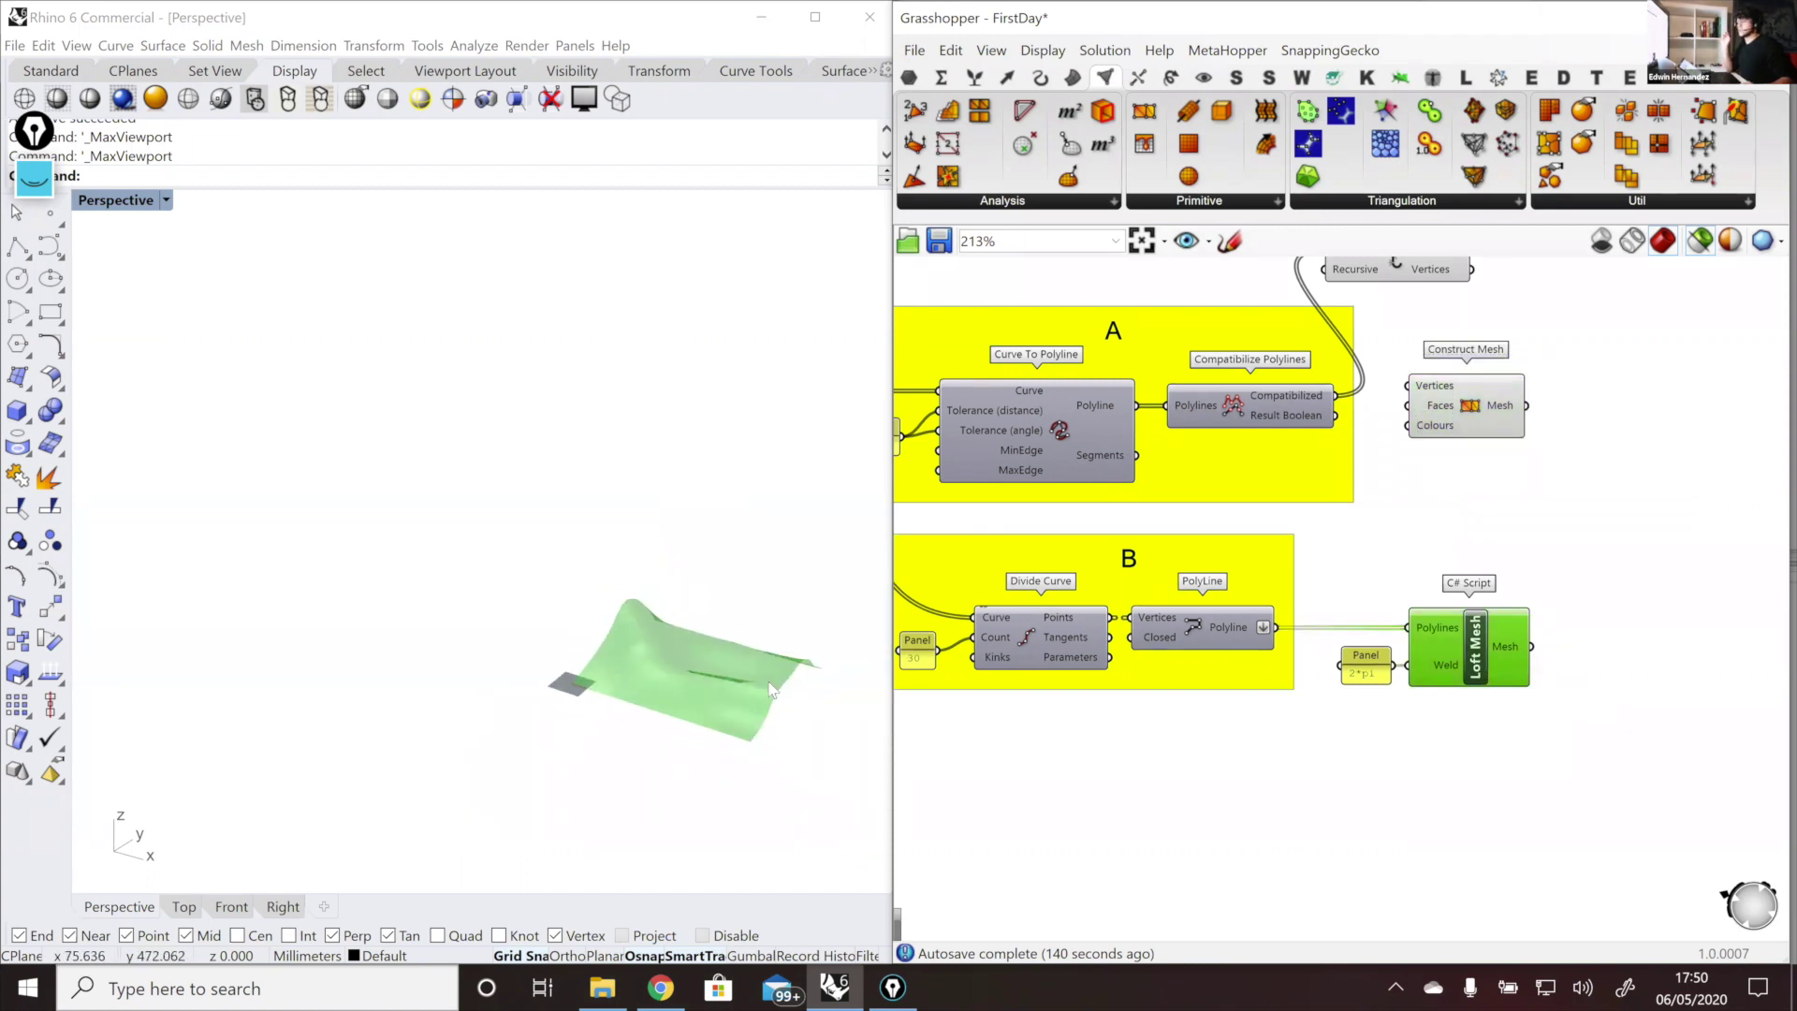
{"action": "scroll", "coordinate": [763, 697], "scroll_direction": "up", "scroll_amount": 5}
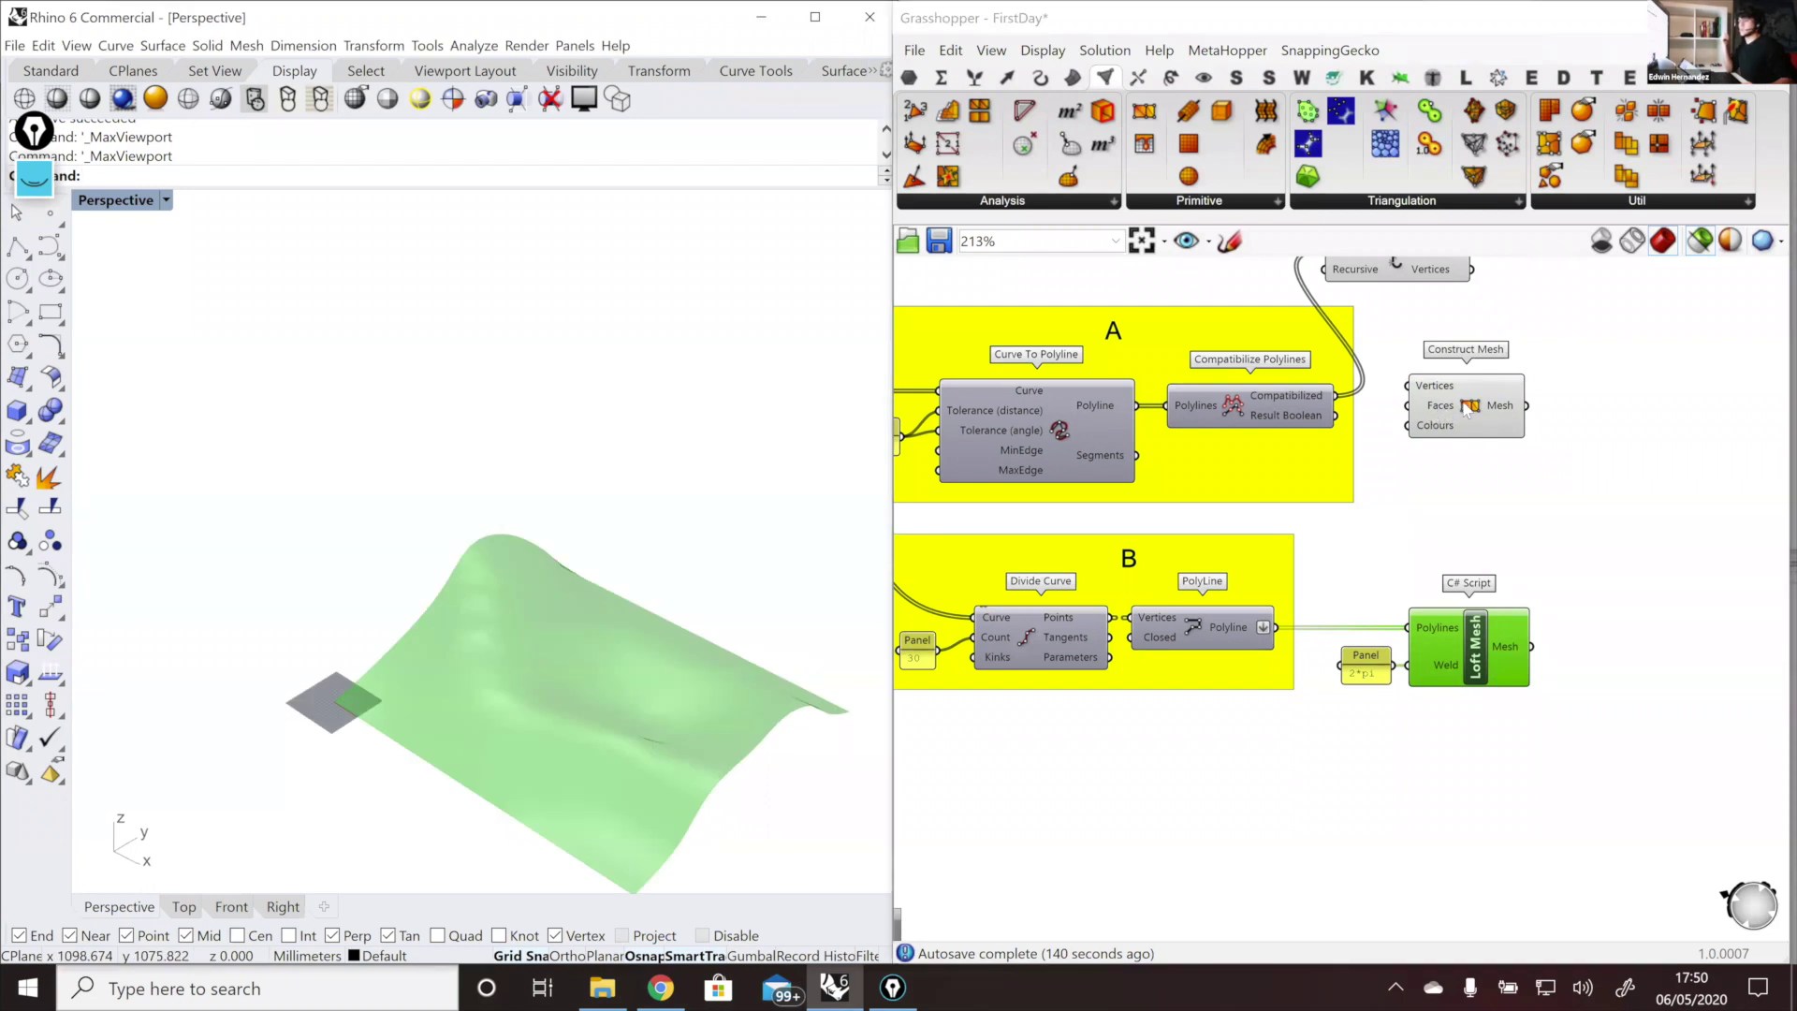
Step: Delete the Construct Mesh component from the canvas
{"action": "left_click", "coordinate": [1449, 388]}
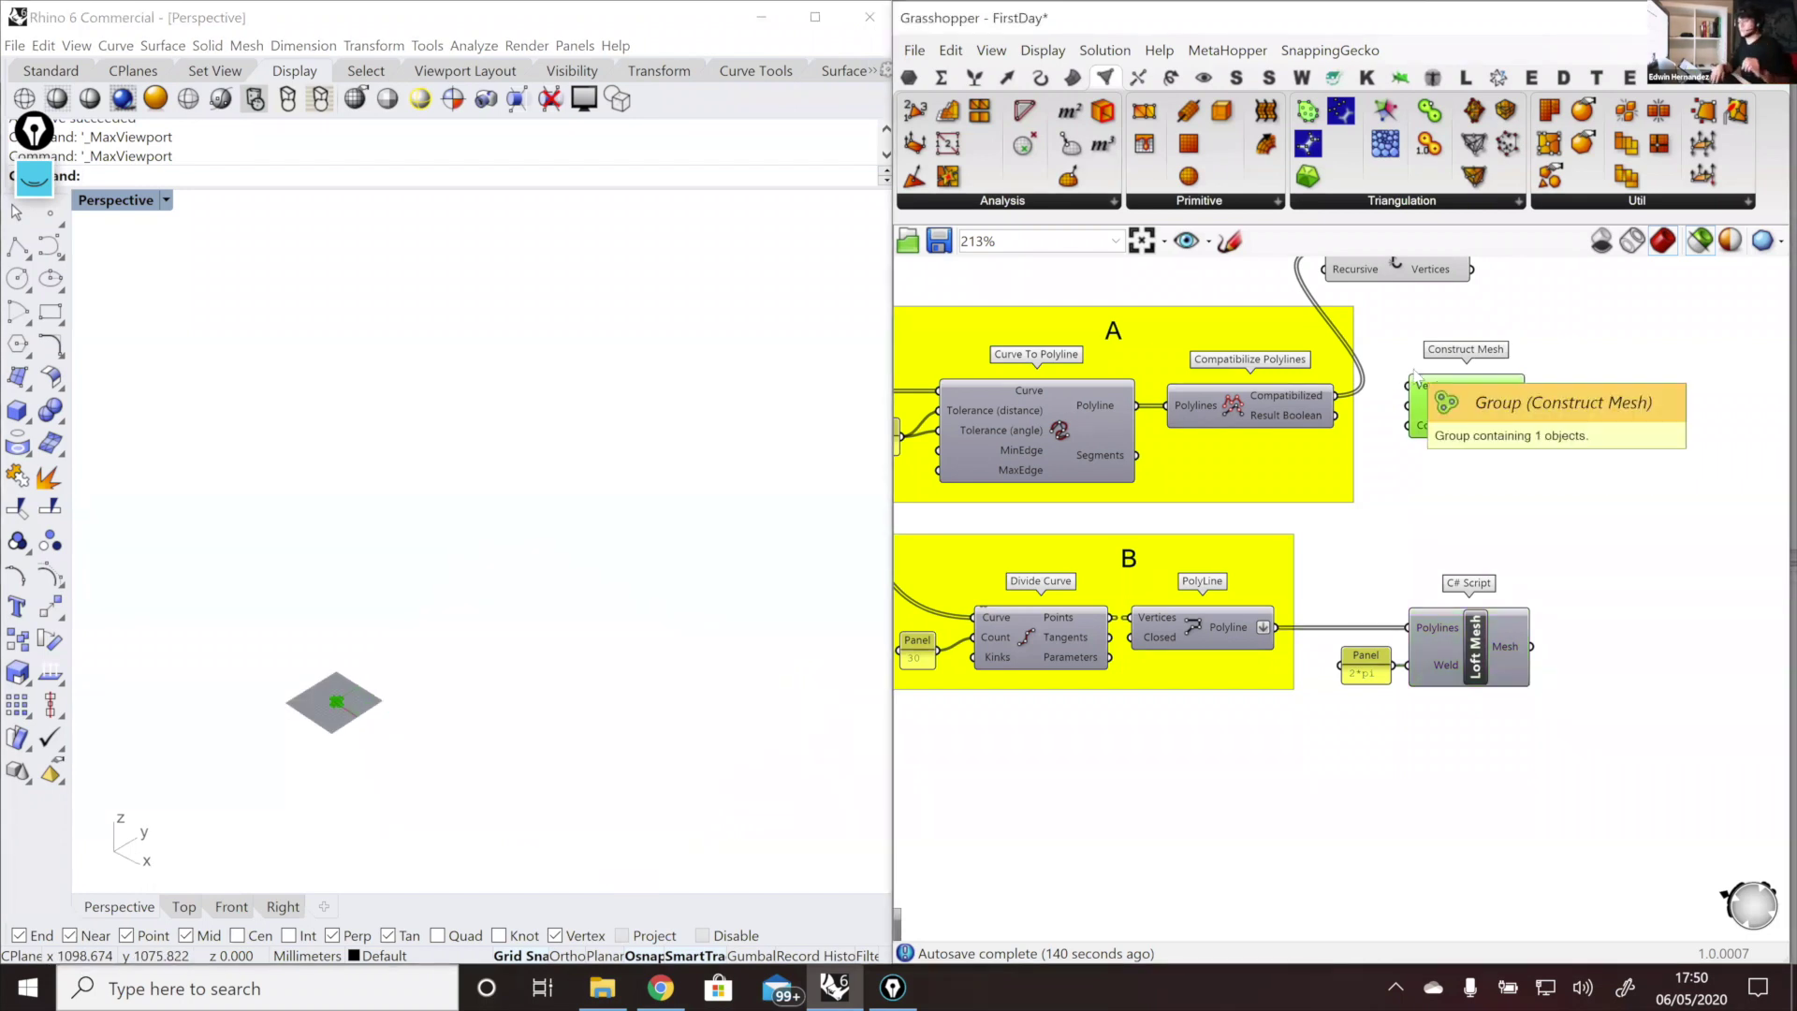
{"action": "key", "text": "Delete"}
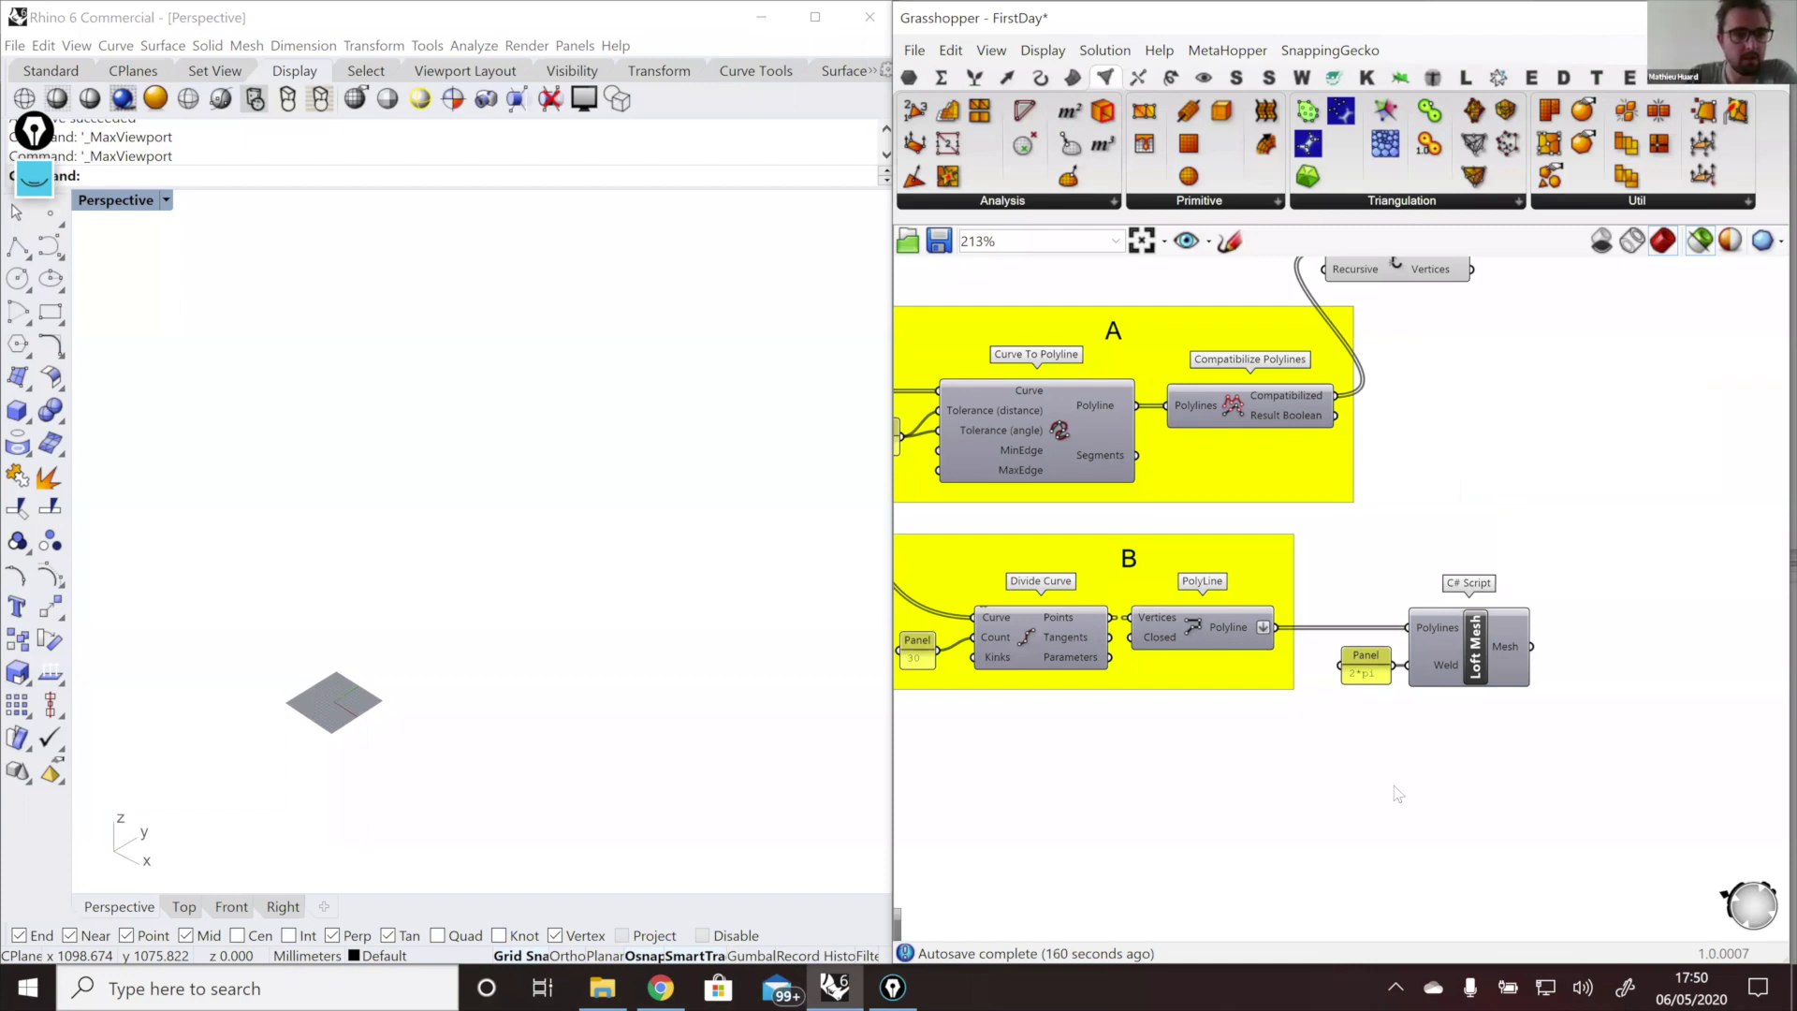
Step: Switch to Chrome and start the Oracle Wall configurator
{"action": "key", "text": "alt+Tab"}
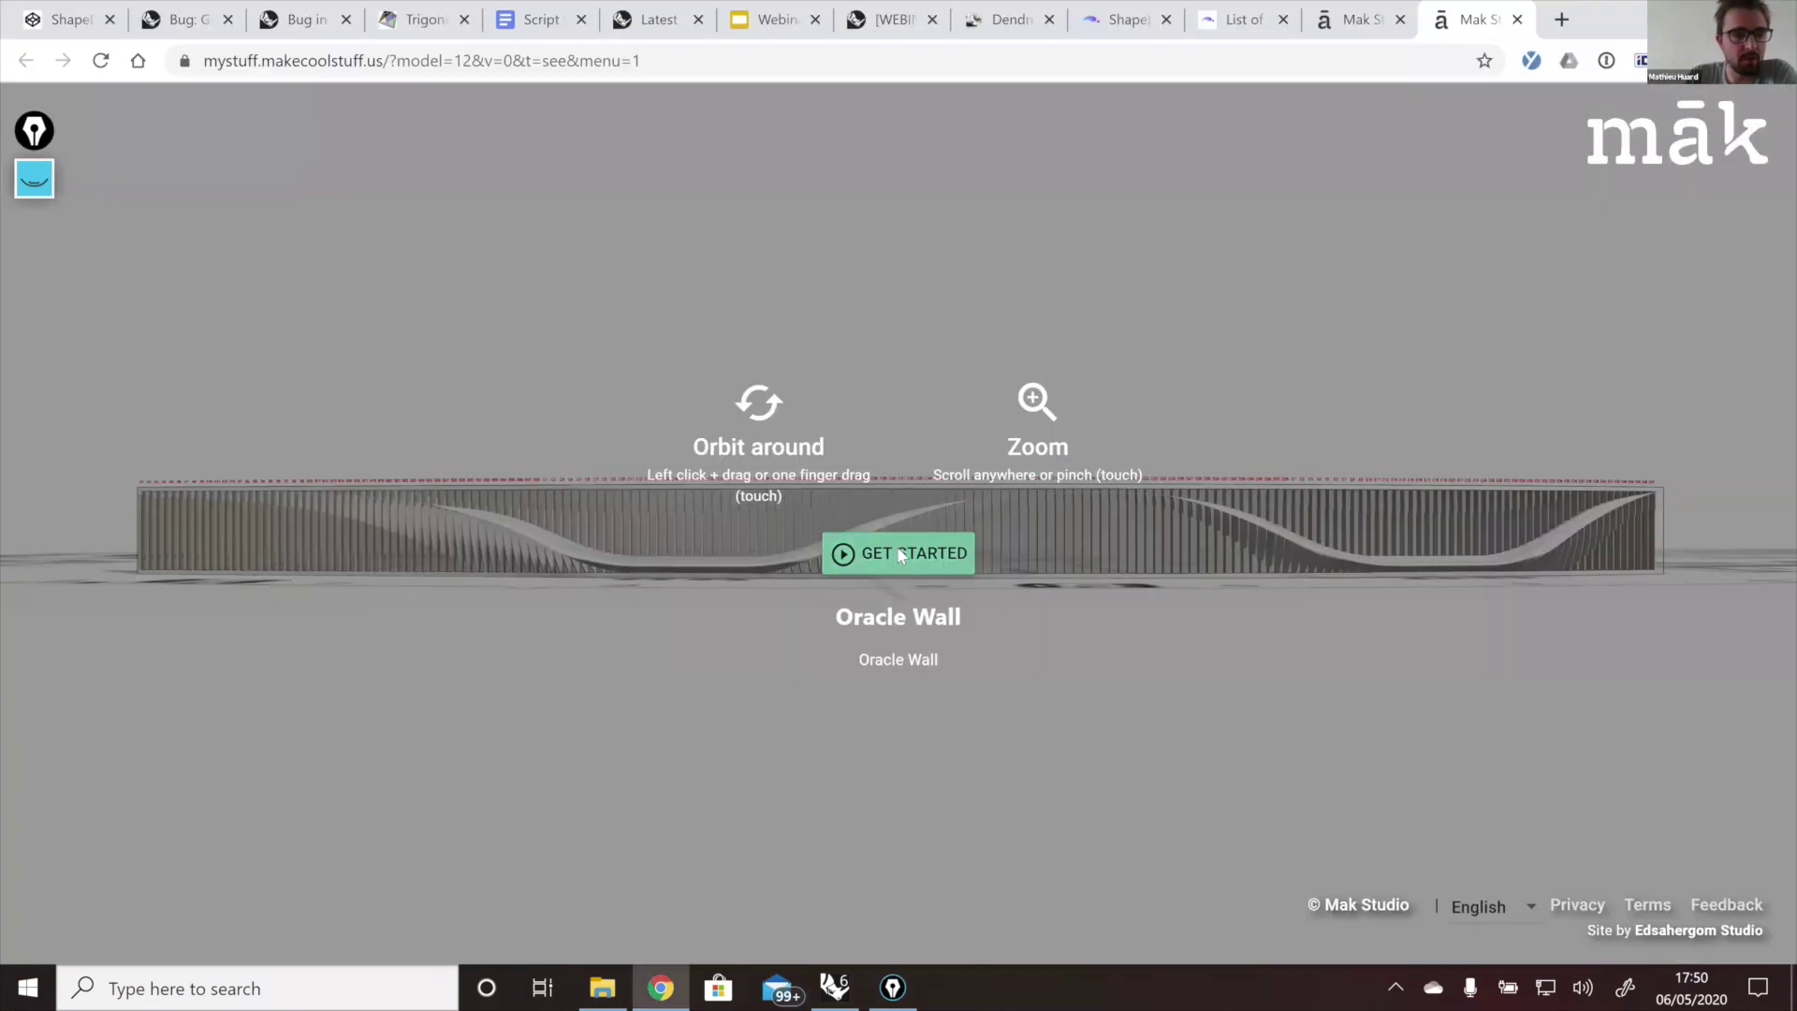
{"action": "left_click", "coordinate": [900, 554]}
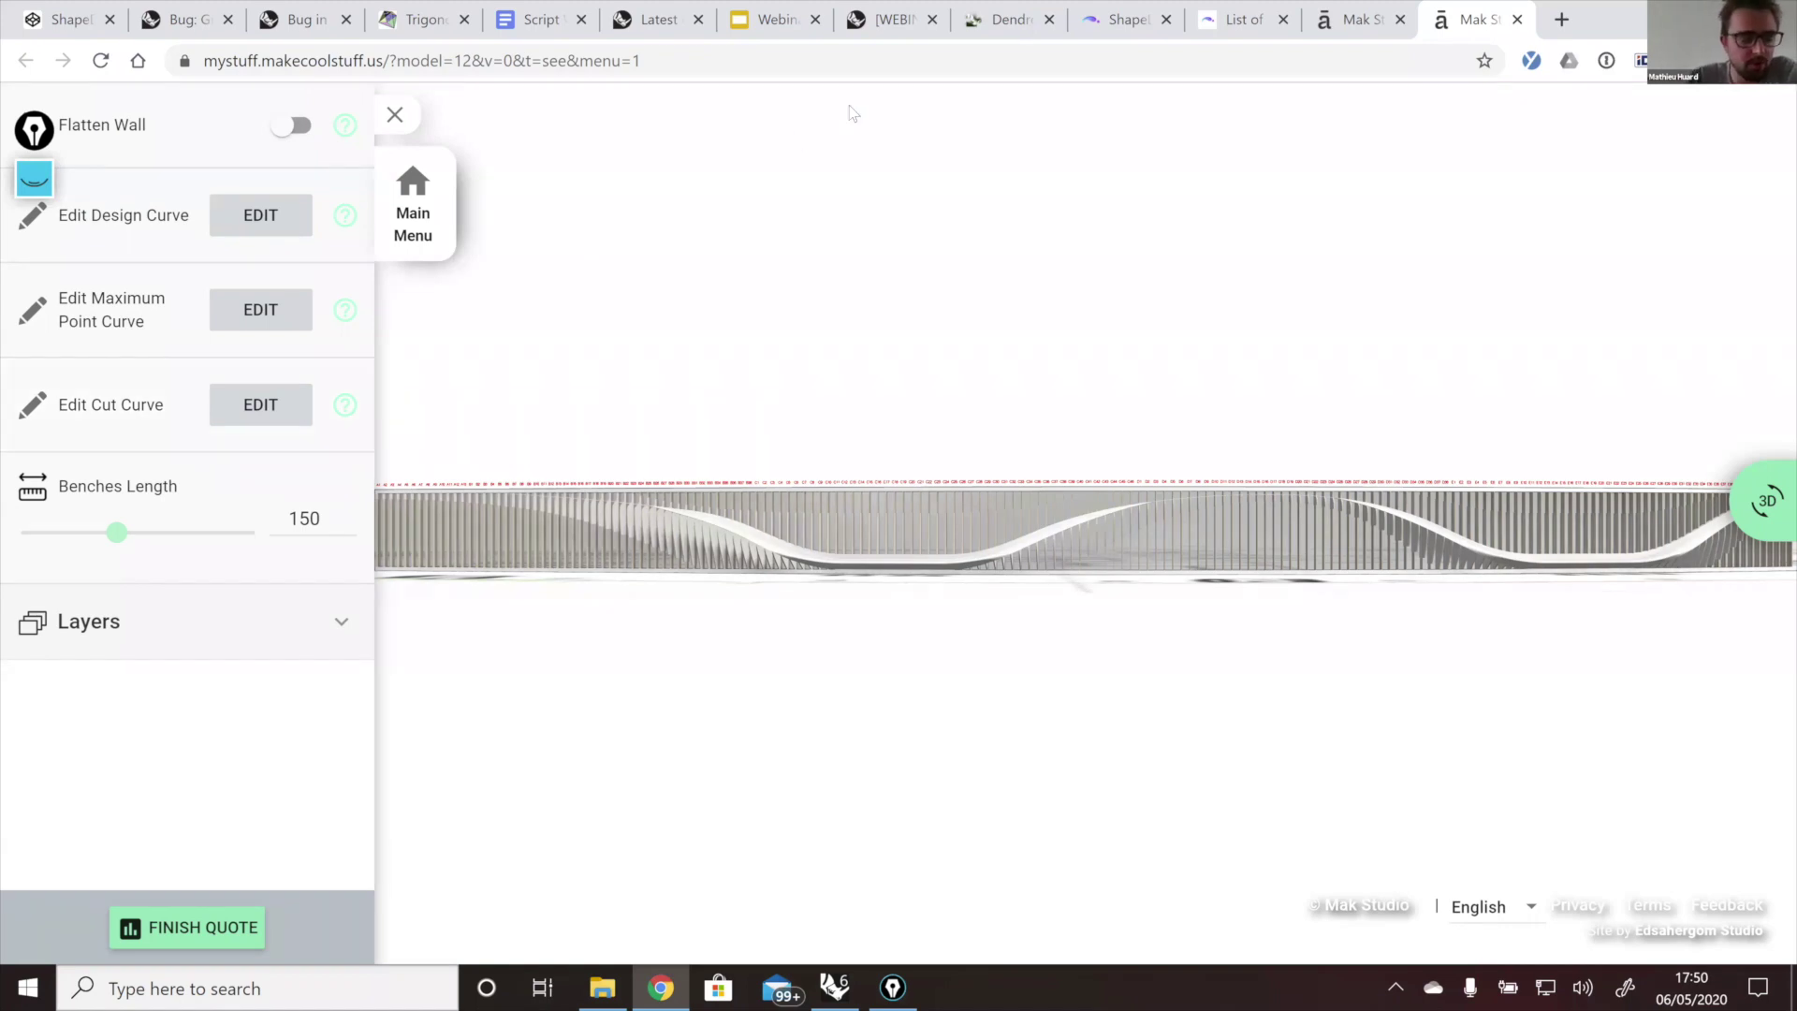
Step: Open the ShapeDiver category of the Rhinoceros Forums from the [WEBINAR] Day 1 Challenge (28/04/2020) topic
{"action": "left_click", "coordinate": [882, 20]}
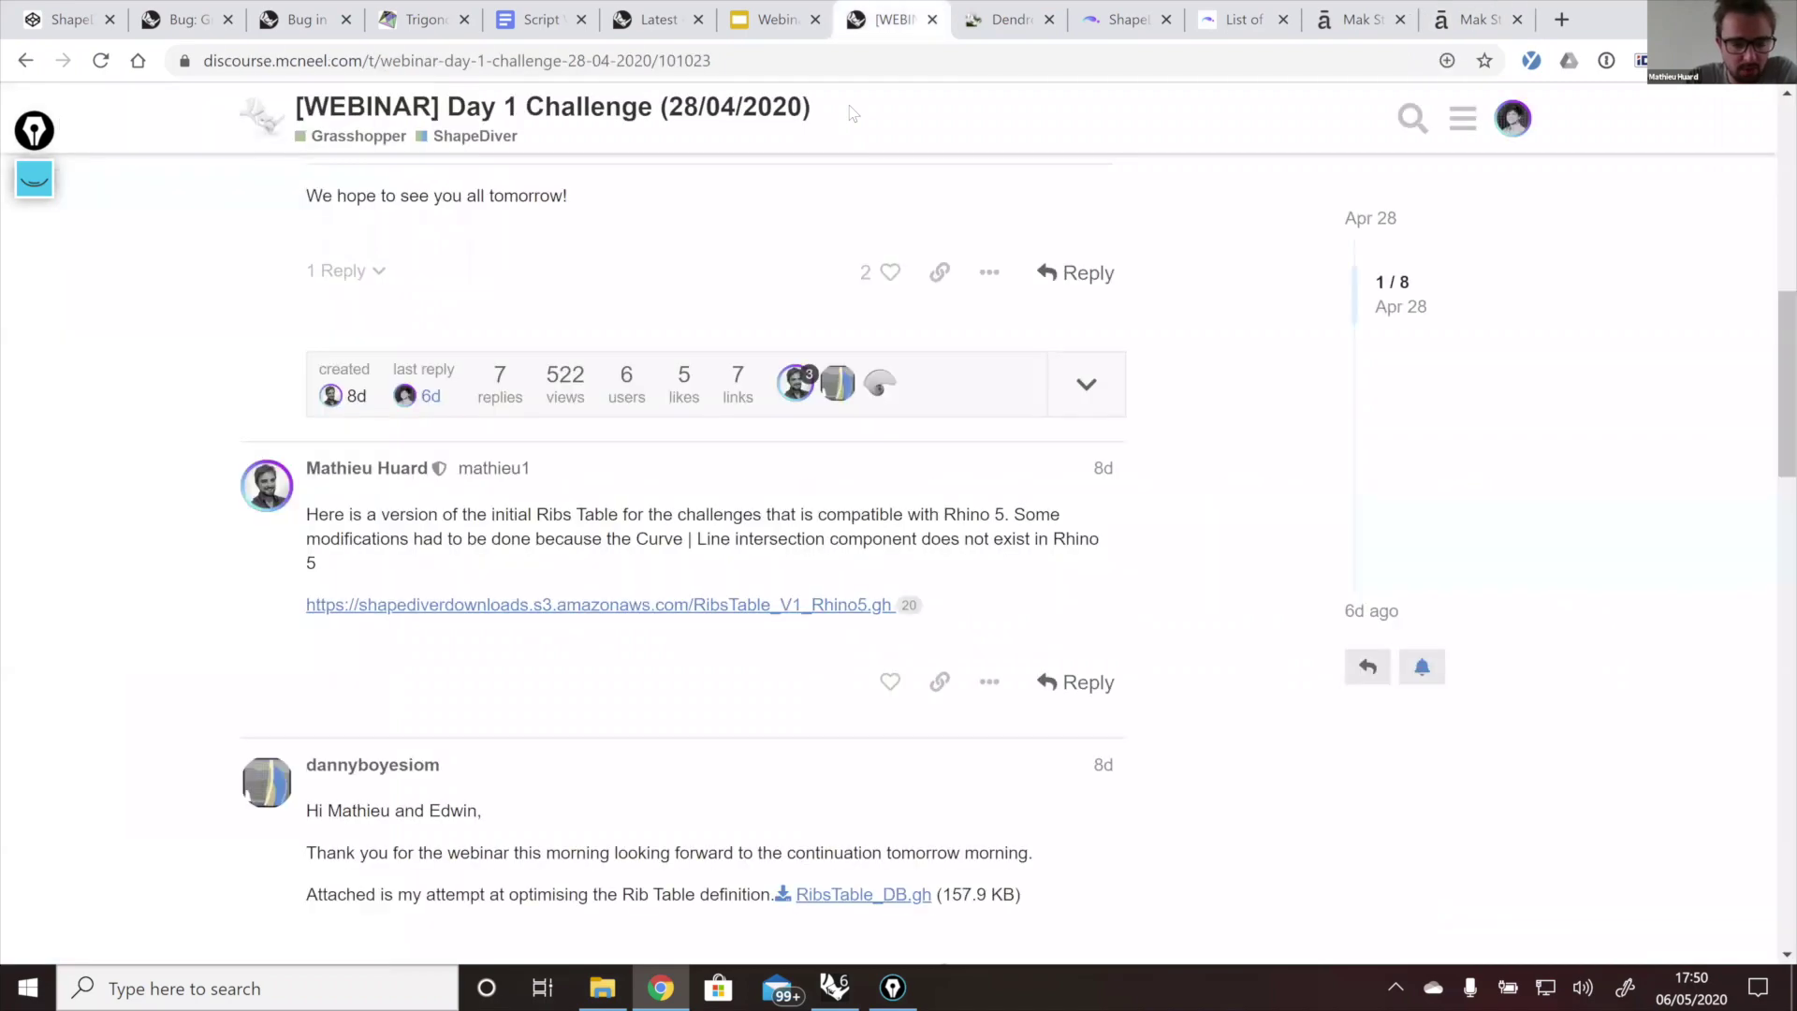
{"action": "scroll", "coordinate": [711, 514], "scroll_direction": "up", "scroll_amount": 4}
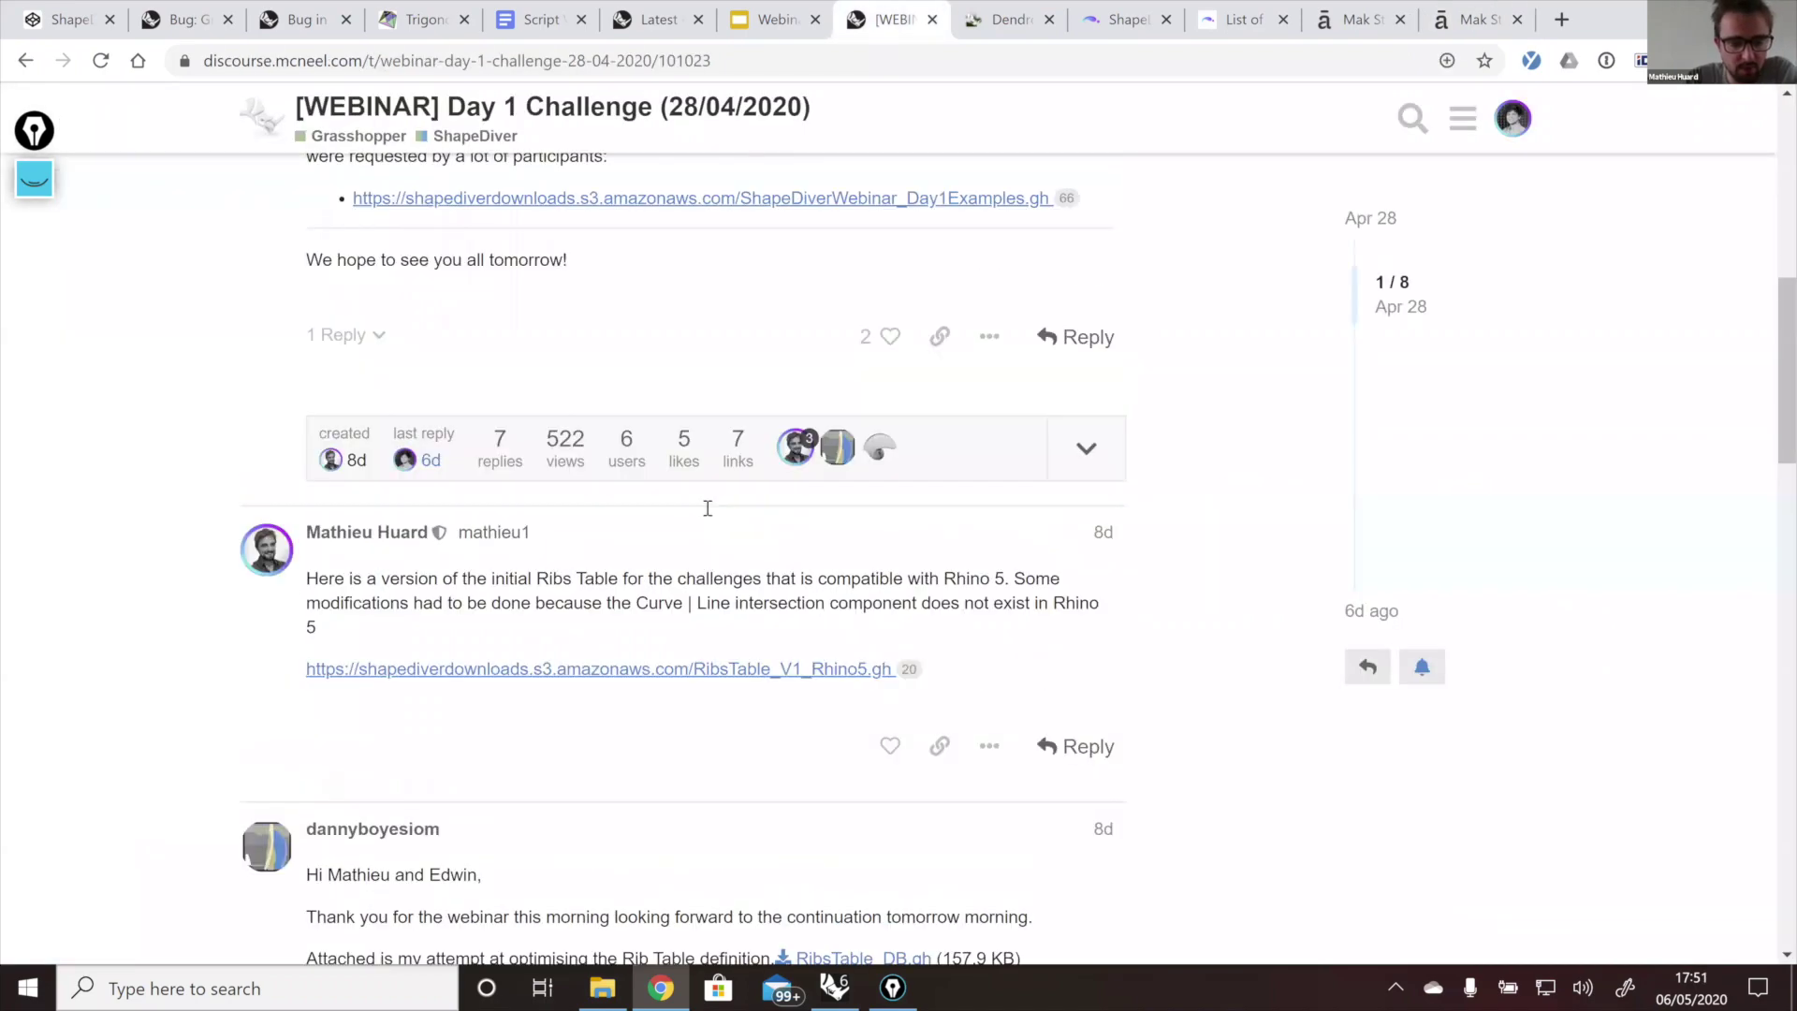
{"action": "scroll", "coordinate": [711, 515], "scroll_direction": "up", "scroll_amount": 6}
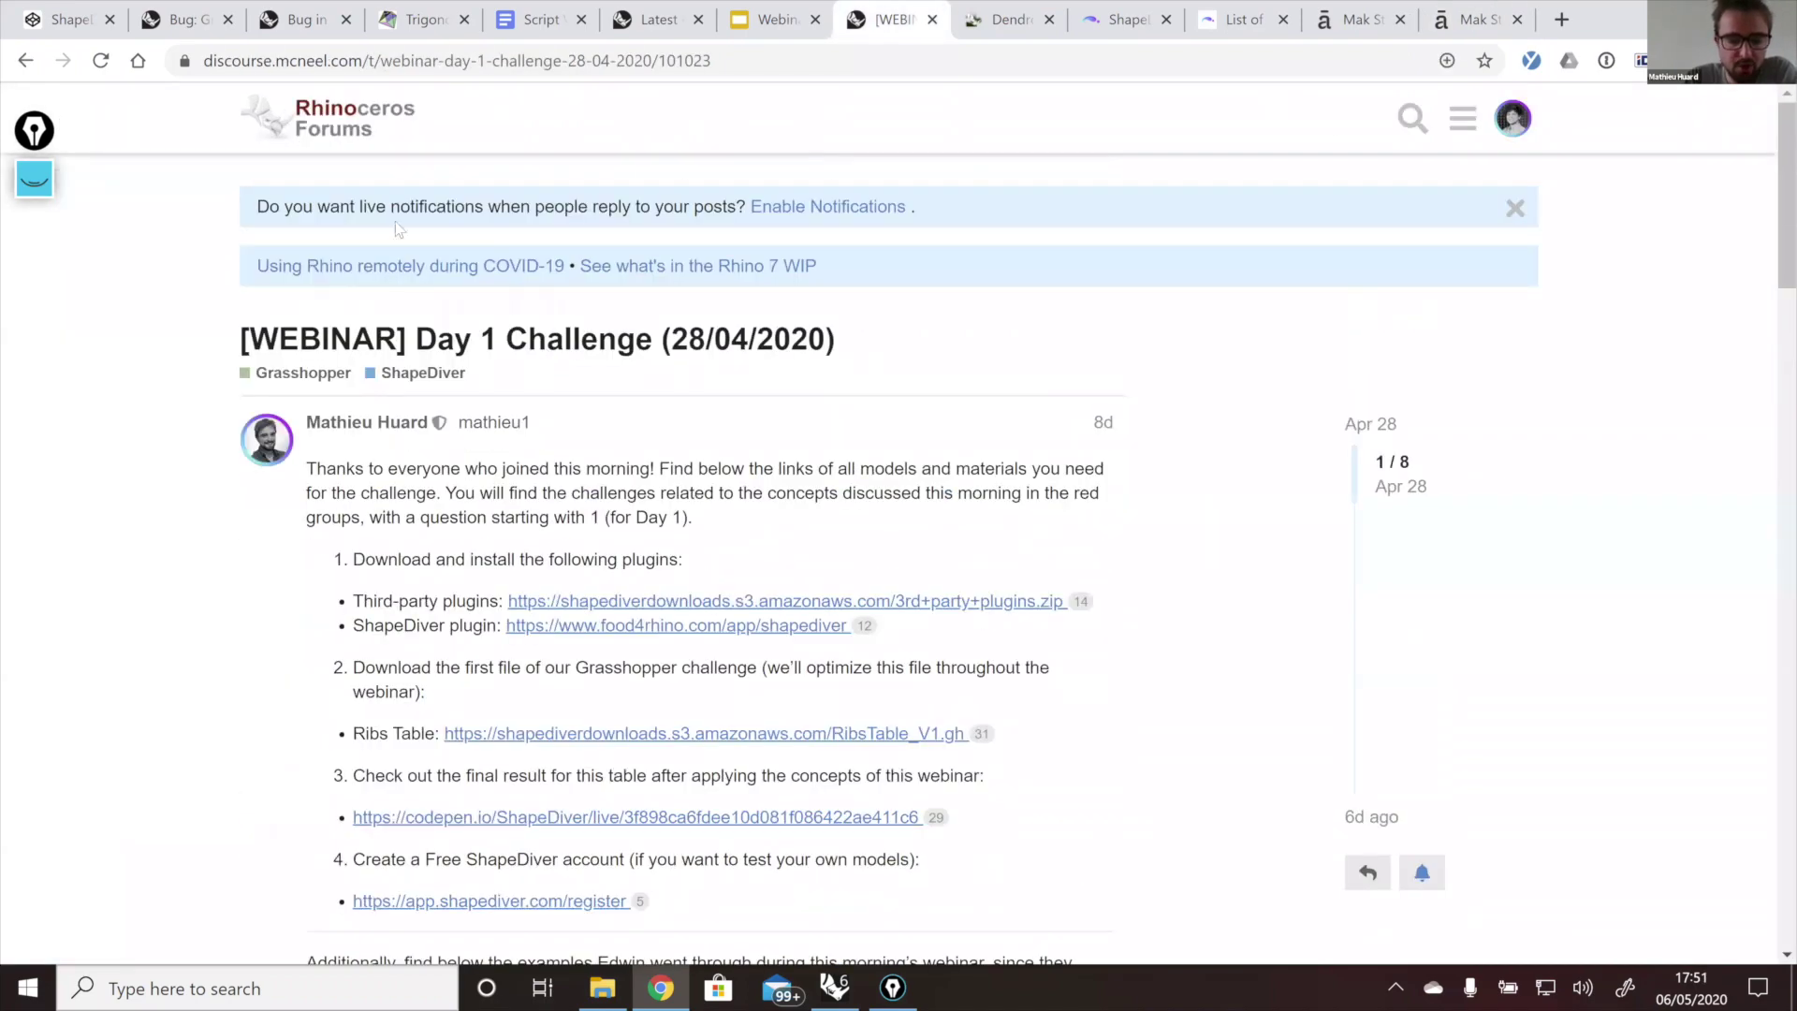
{"action": "left_click", "coordinate": [423, 375]}
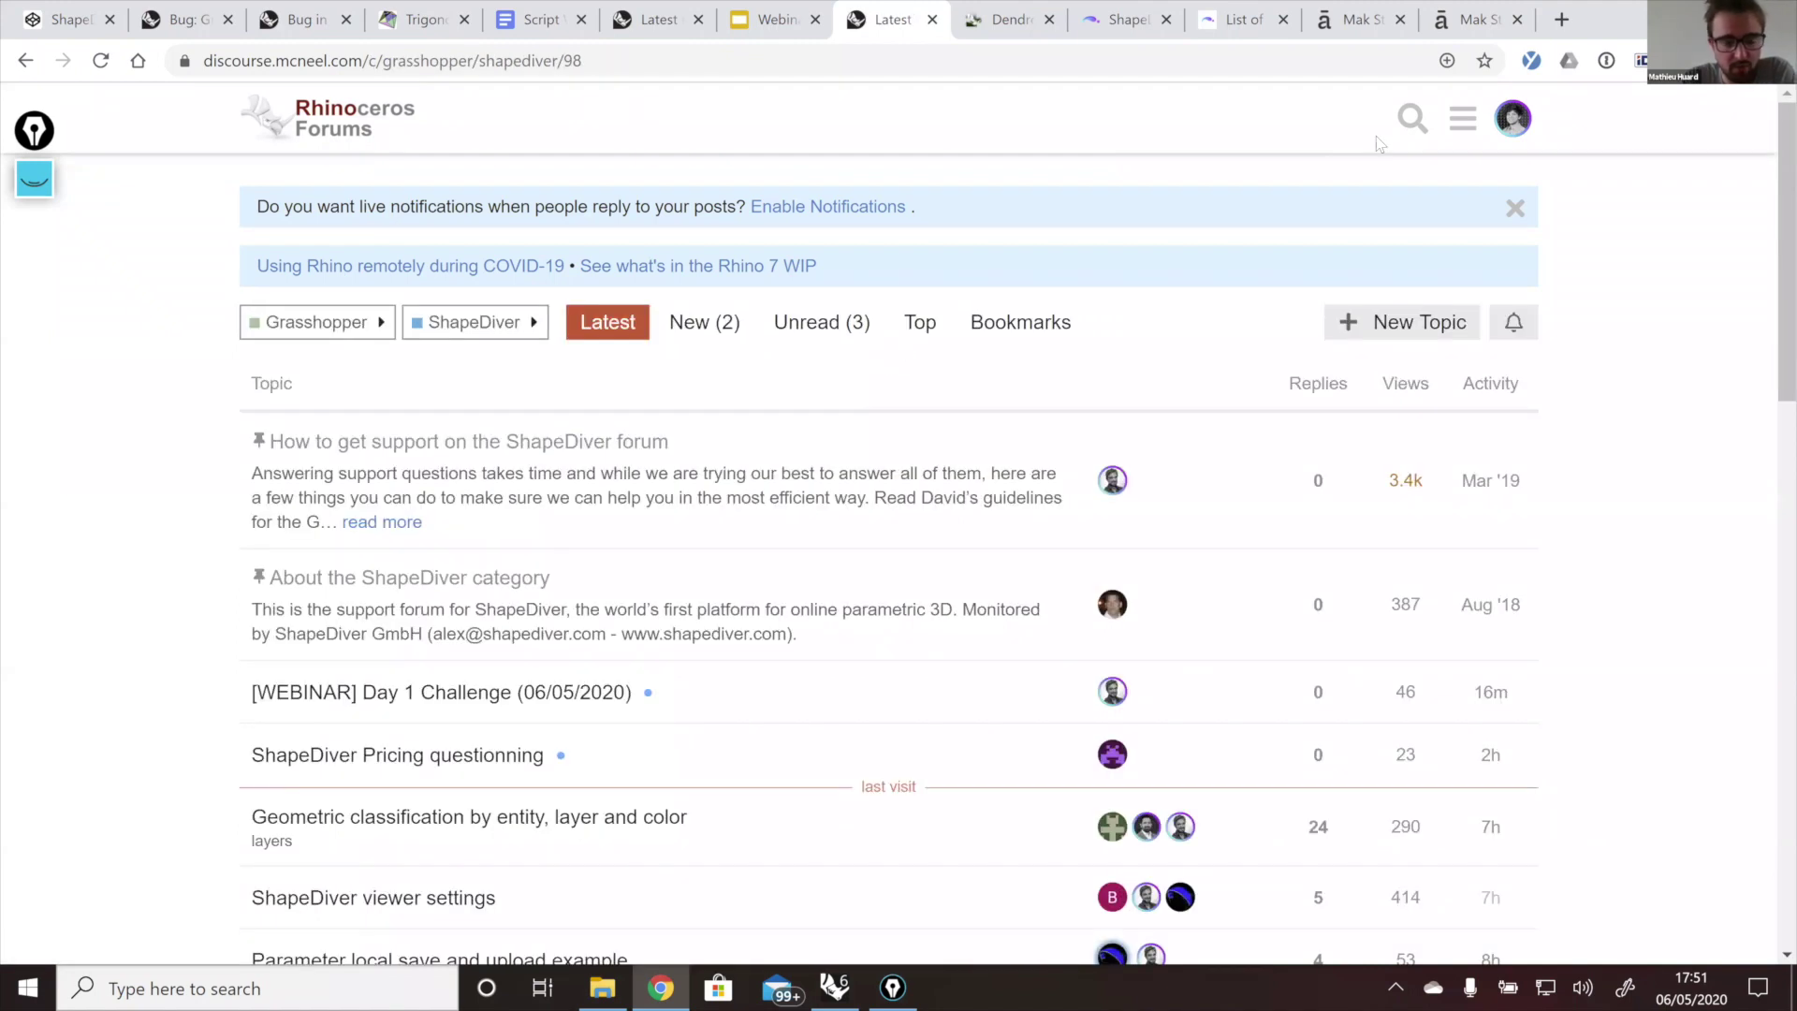
Step: Search the forum's ShapeDiver category for "squid" and look through the matching topics
{"action": "left_click", "coordinate": [1404, 123]}
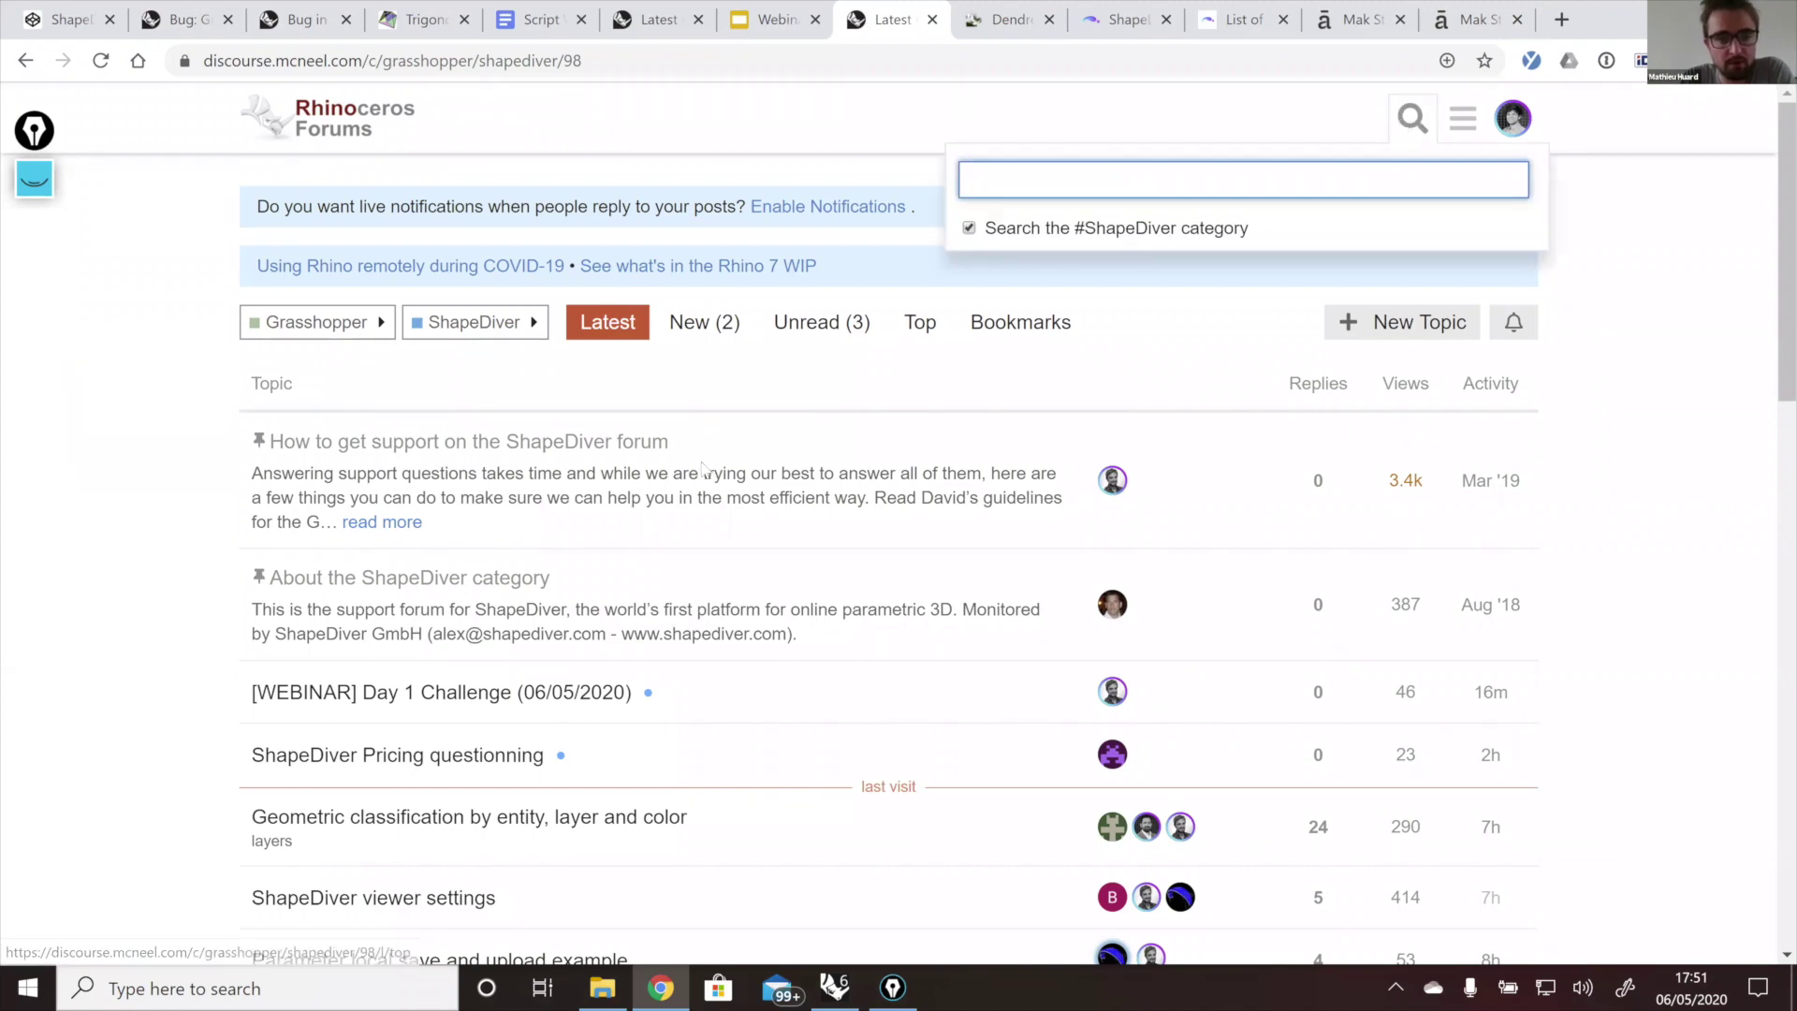
{"action": "scroll", "coordinate": [704, 468], "scroll_direction": "down", "scroll_amount": 2}
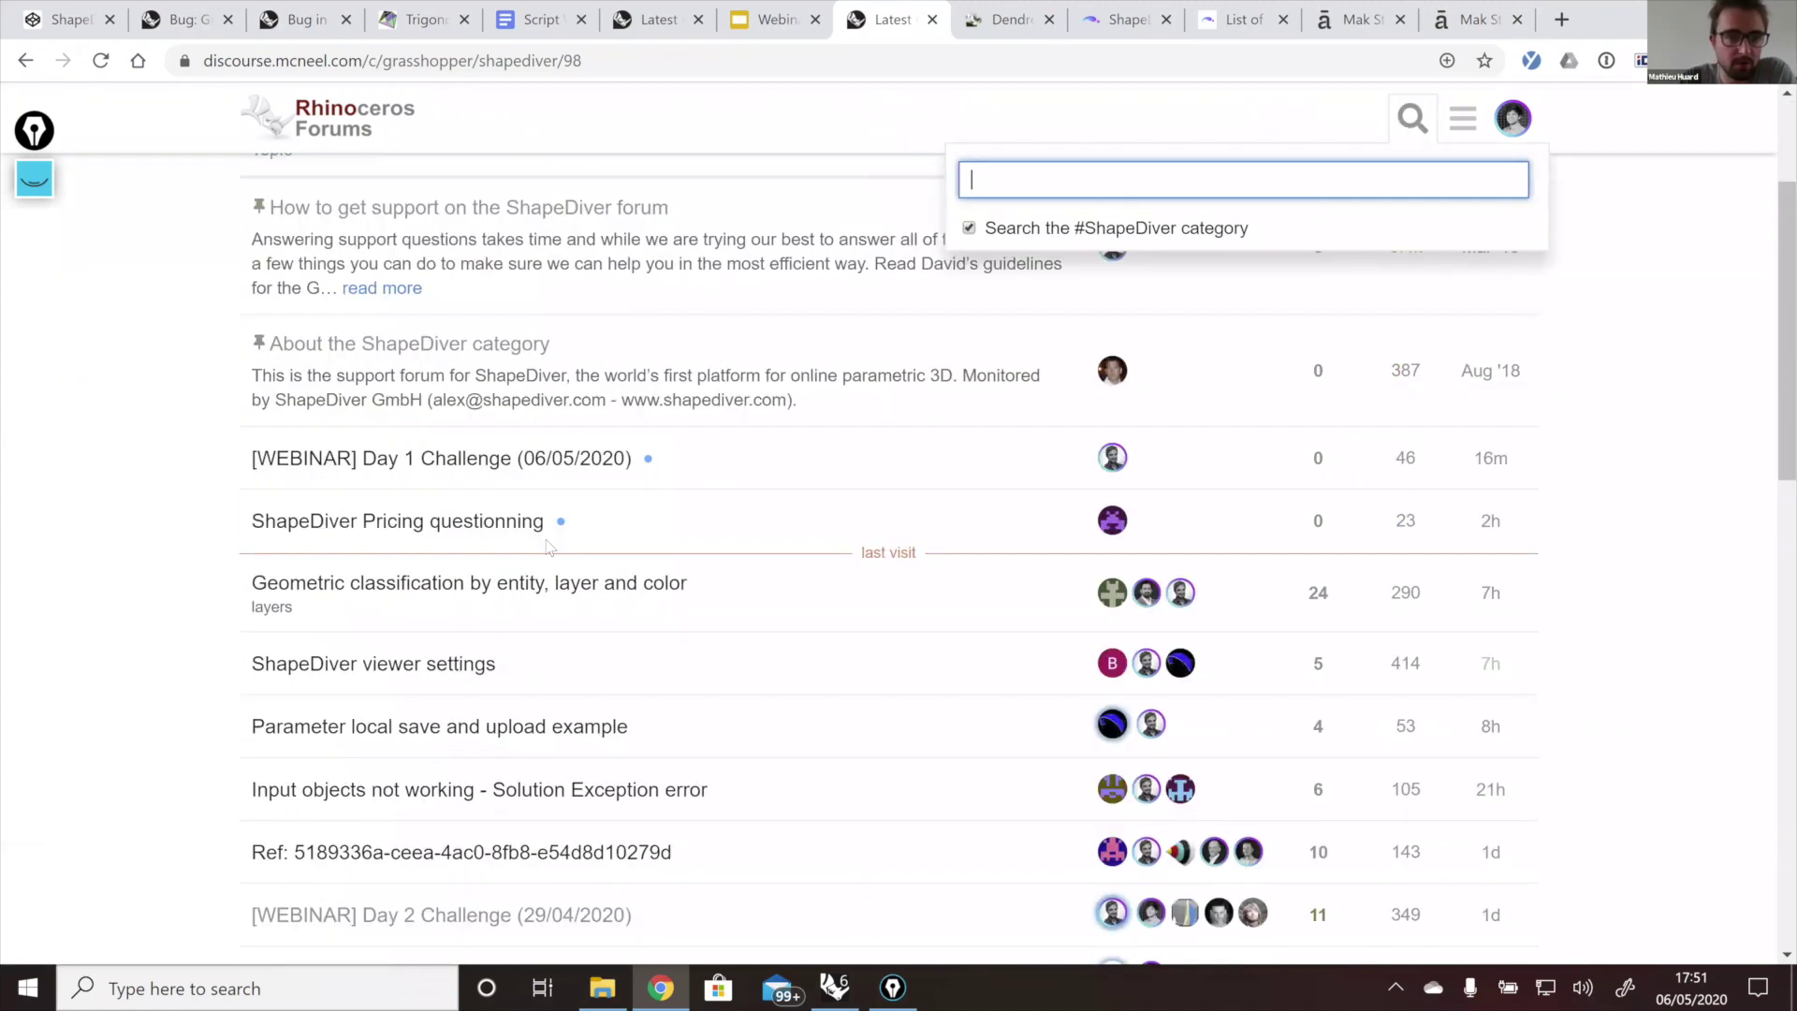
{"action": "type", "text": "squ"}
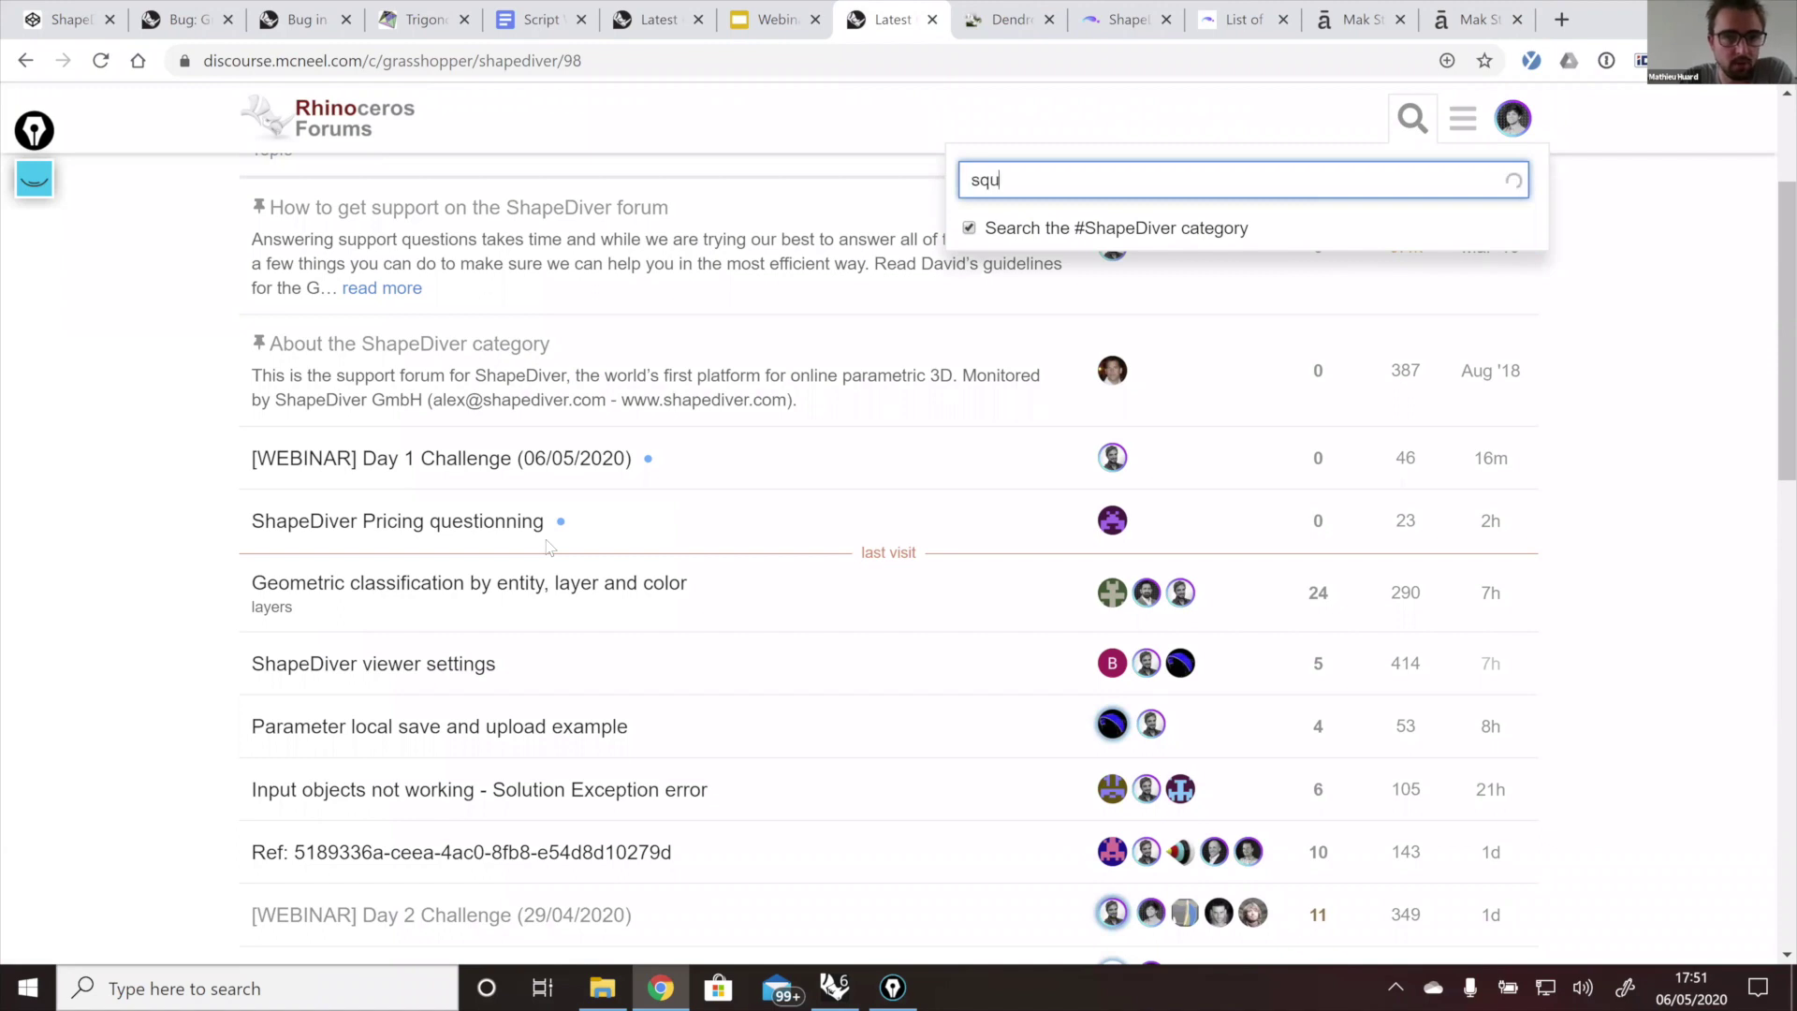
{"action": "type", "text": "id"}
{"action": "key", "text": "Return"}
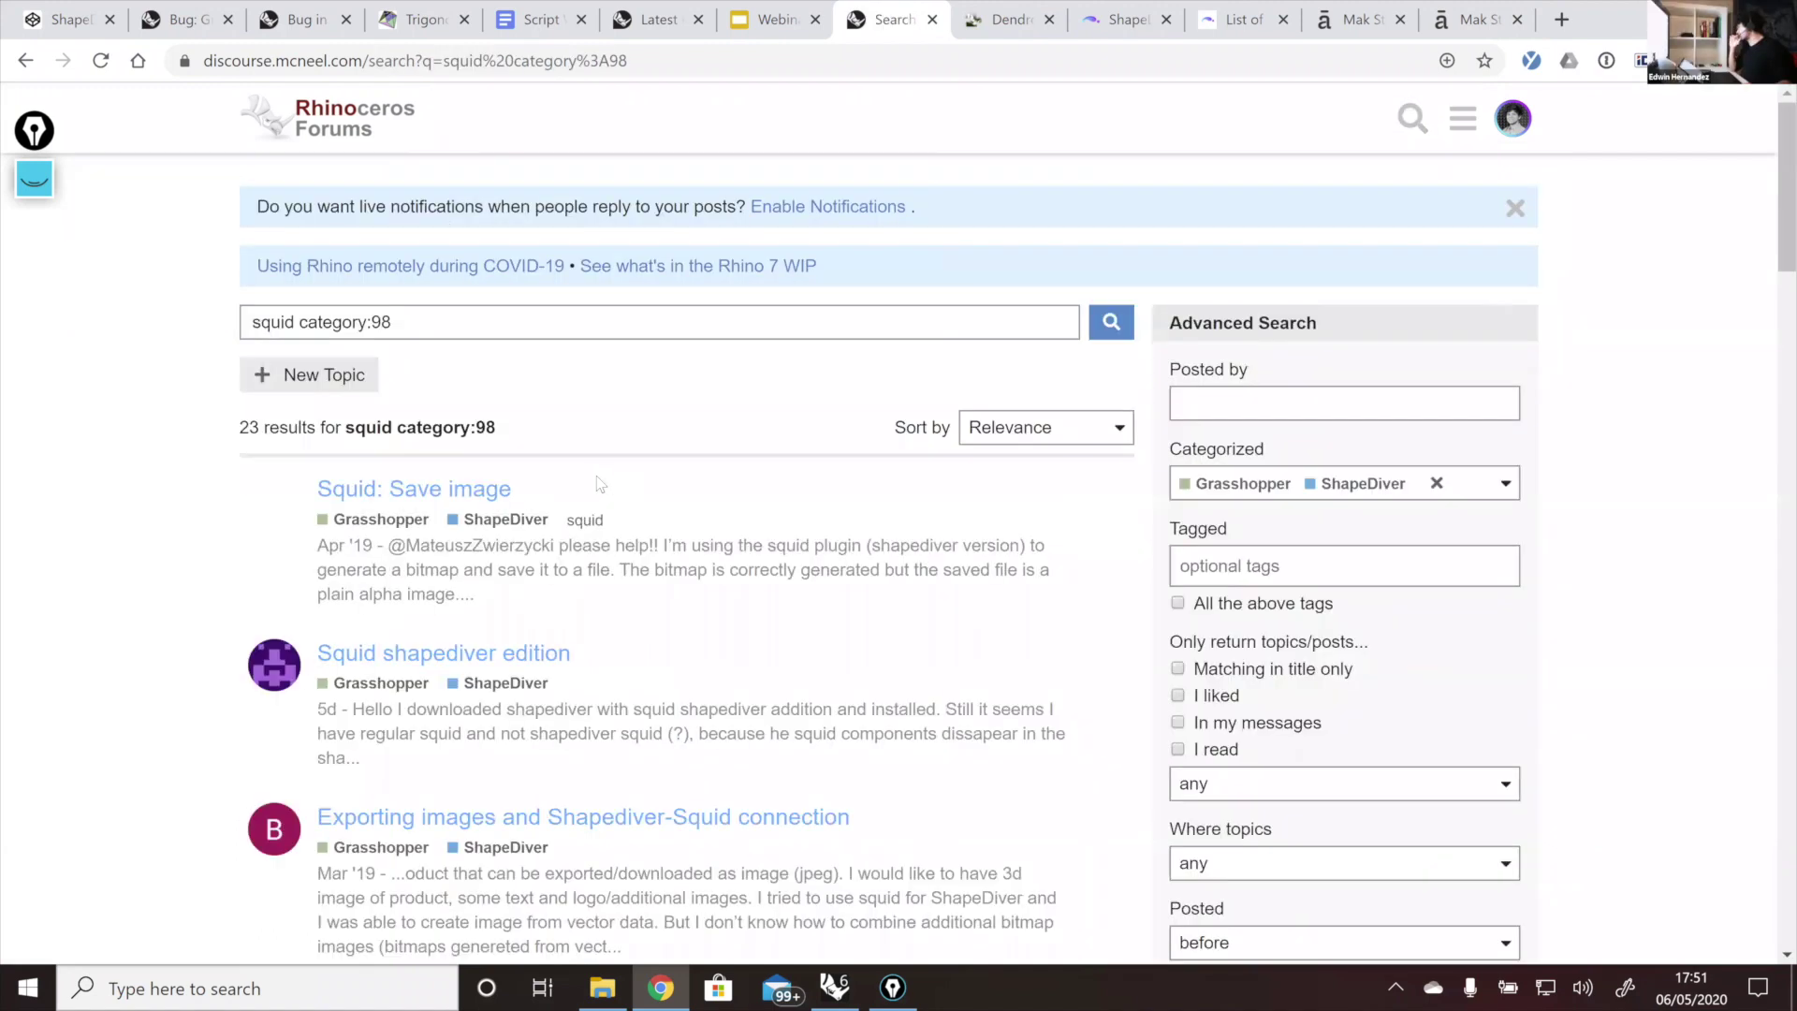
{"action": "scroll", "coordinate": [600, 484], "scroll_direction": "down", "scroll_amount": 2}
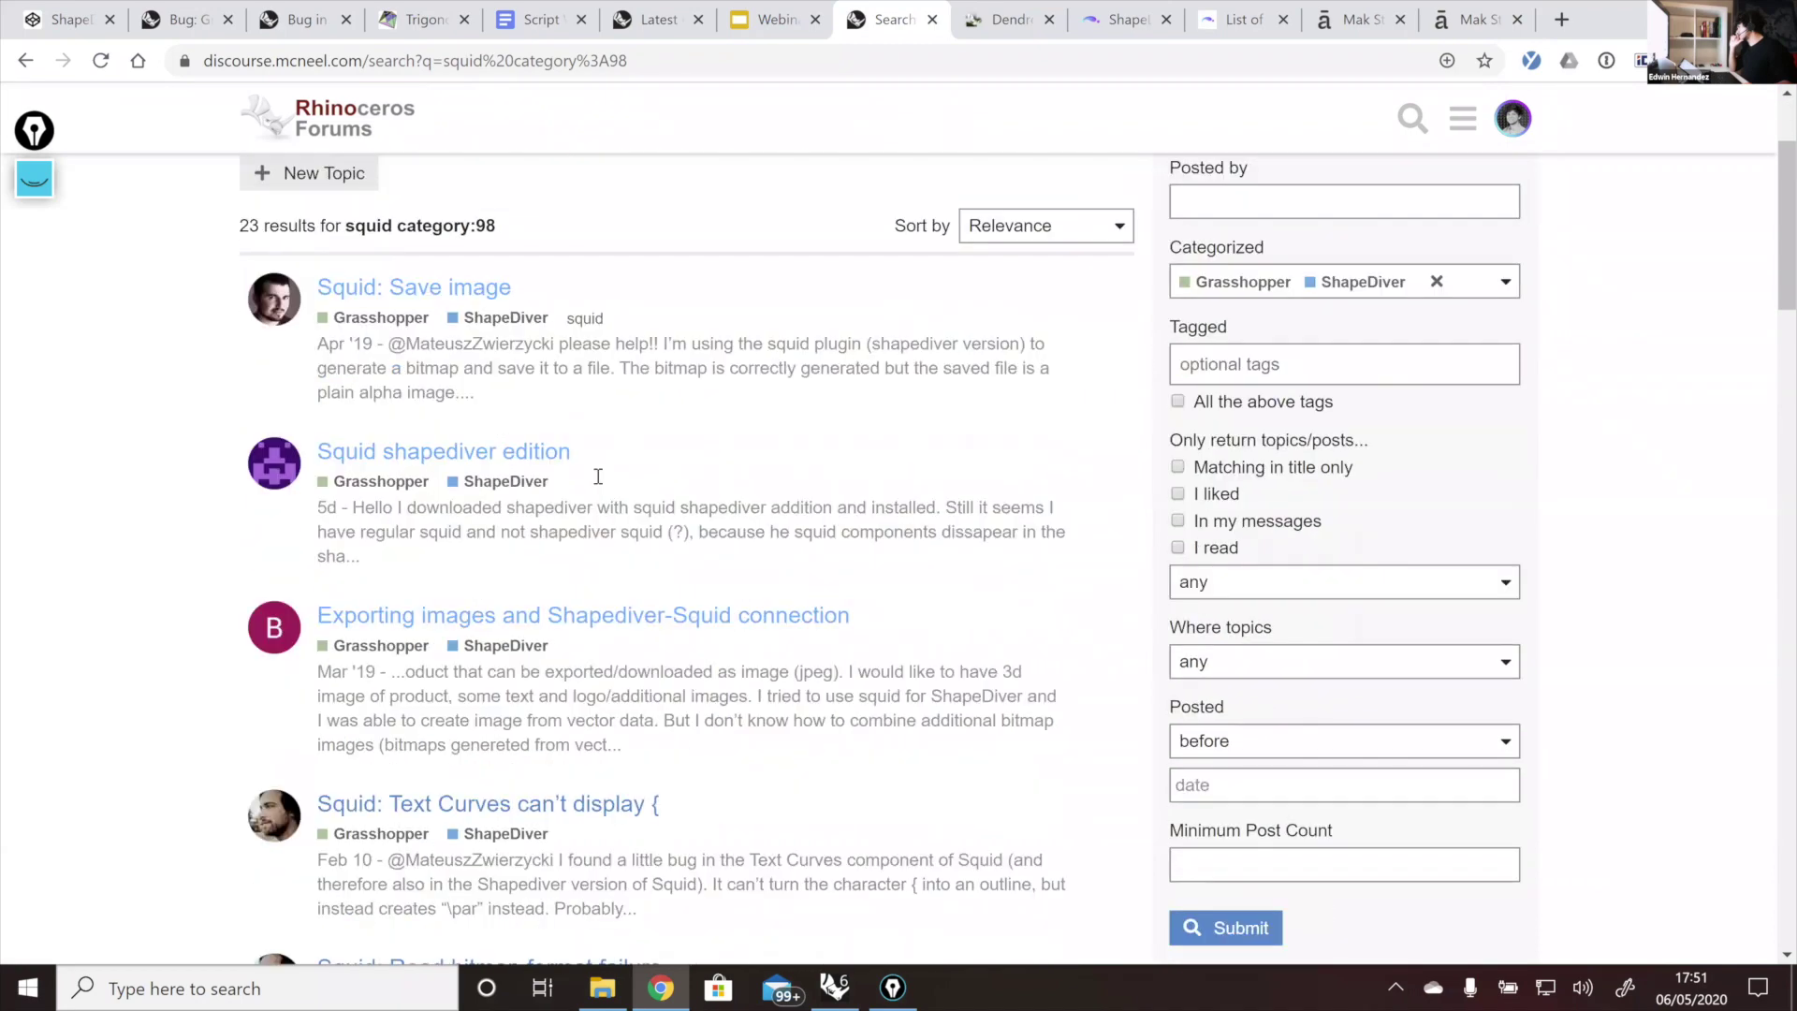
Step: Look through the squid search results and open the "Squid shapediver edition" topic to read its solution reply
{"action": "scroll", "coordinate": [599, 476], "scroll_direction": "down", "scroll_amount": 2}
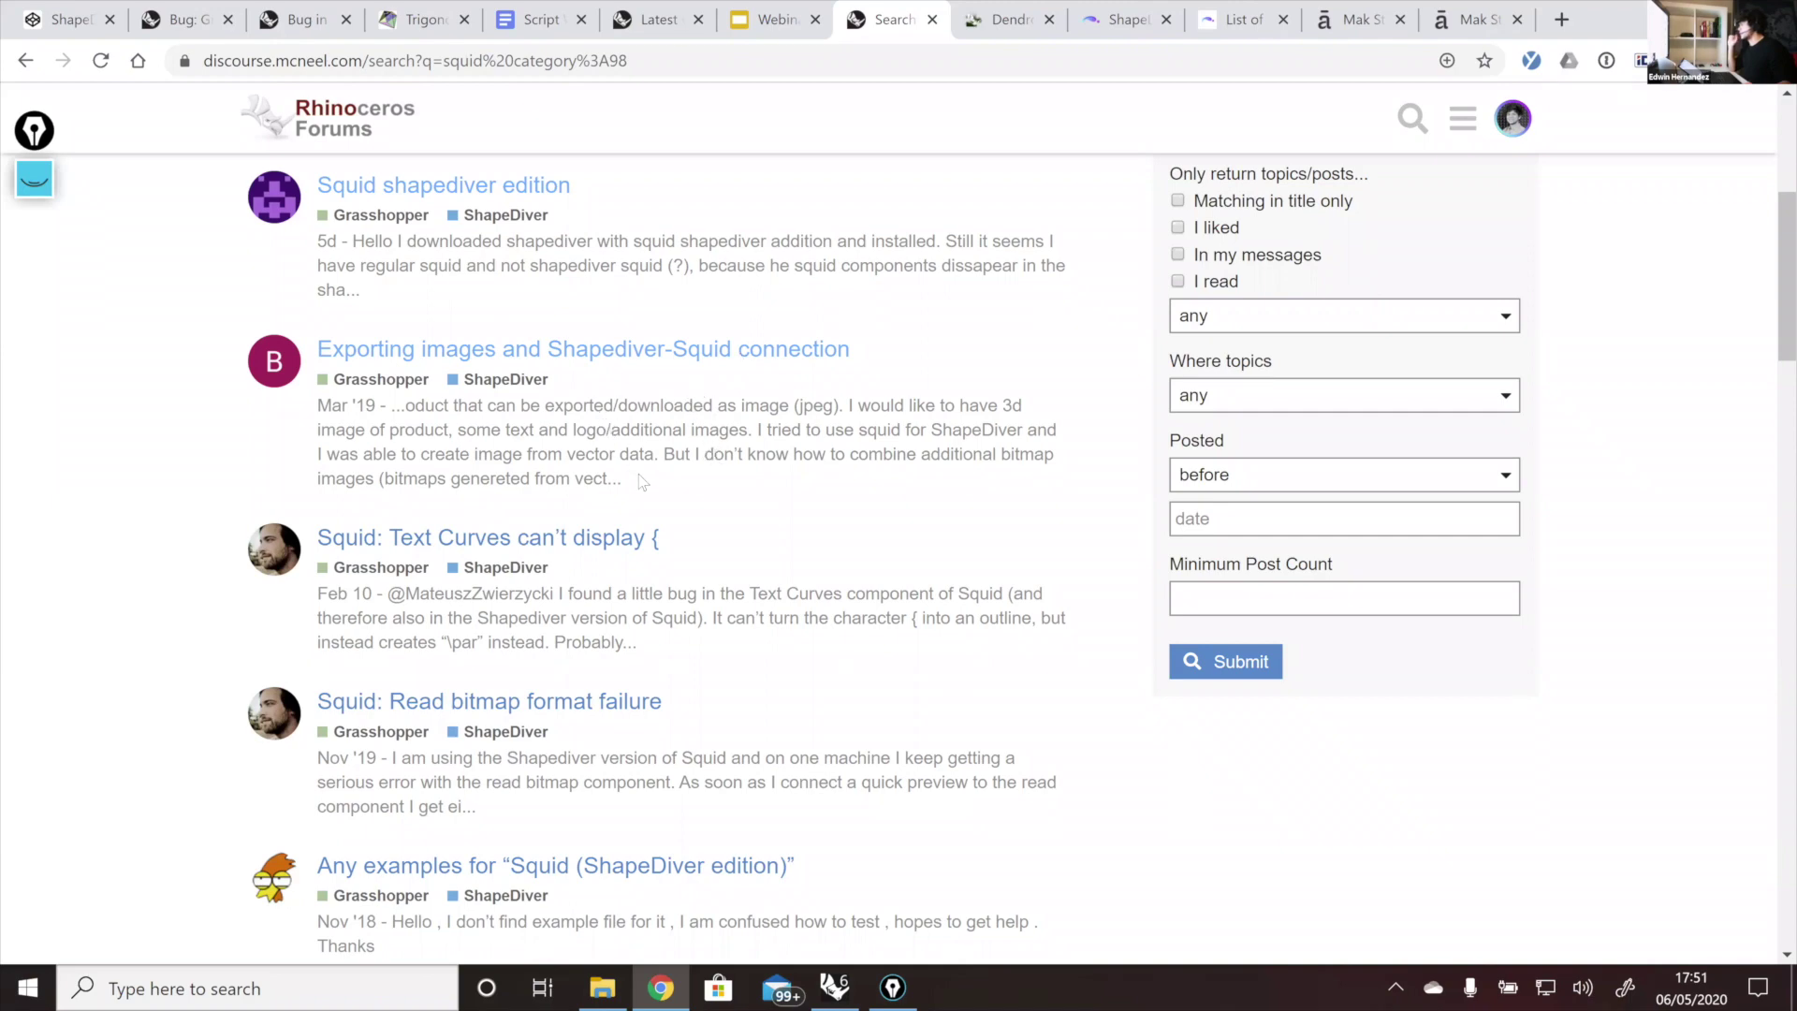
{"action": "scroll", "coordinate": [642, 482], "scroll_direction": "down", "scroll_amount": 1}
{"action": "scroll", "coordinate": [643, 482], "scroll_direction": "down", "scroll_amount": 1}
{"action": "scroll", "coordinate": [643, 482], "scroll_direction": "up", "scroll_amount": 6}
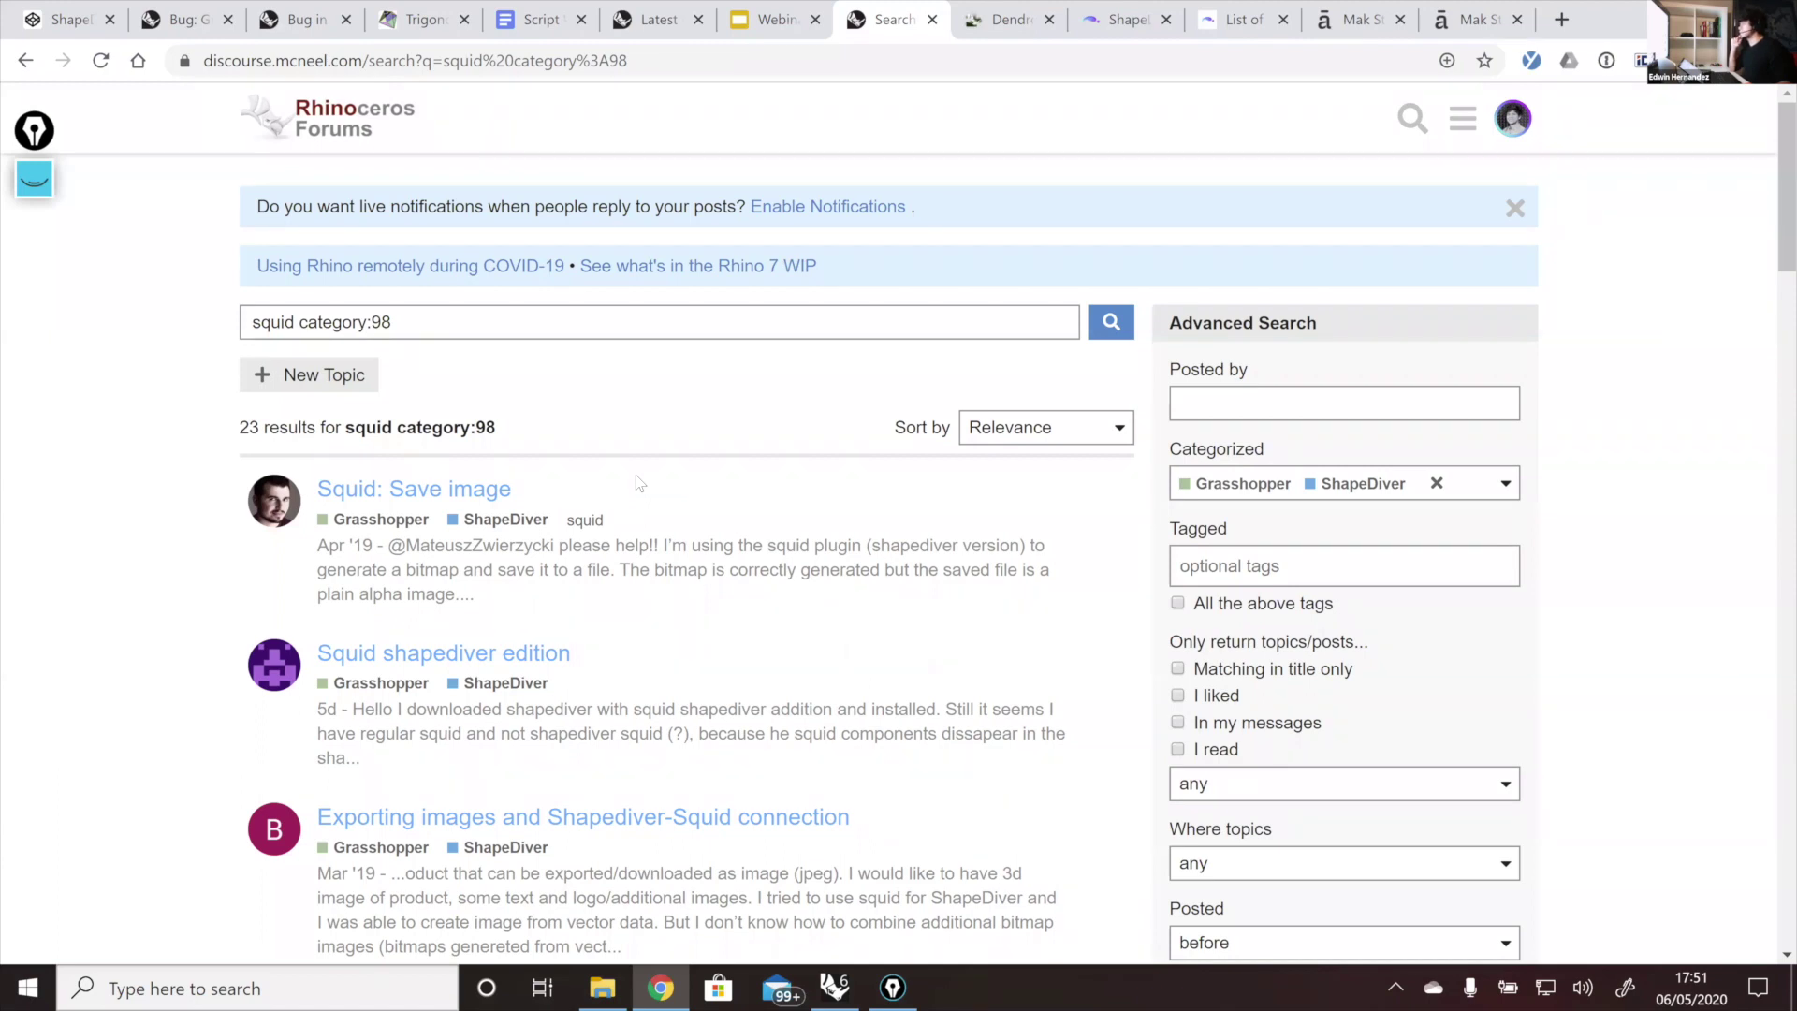
{"action": "scroll", "coordinate": [639, 483], "scroll_direction": "down", "scroll_amount": 1}
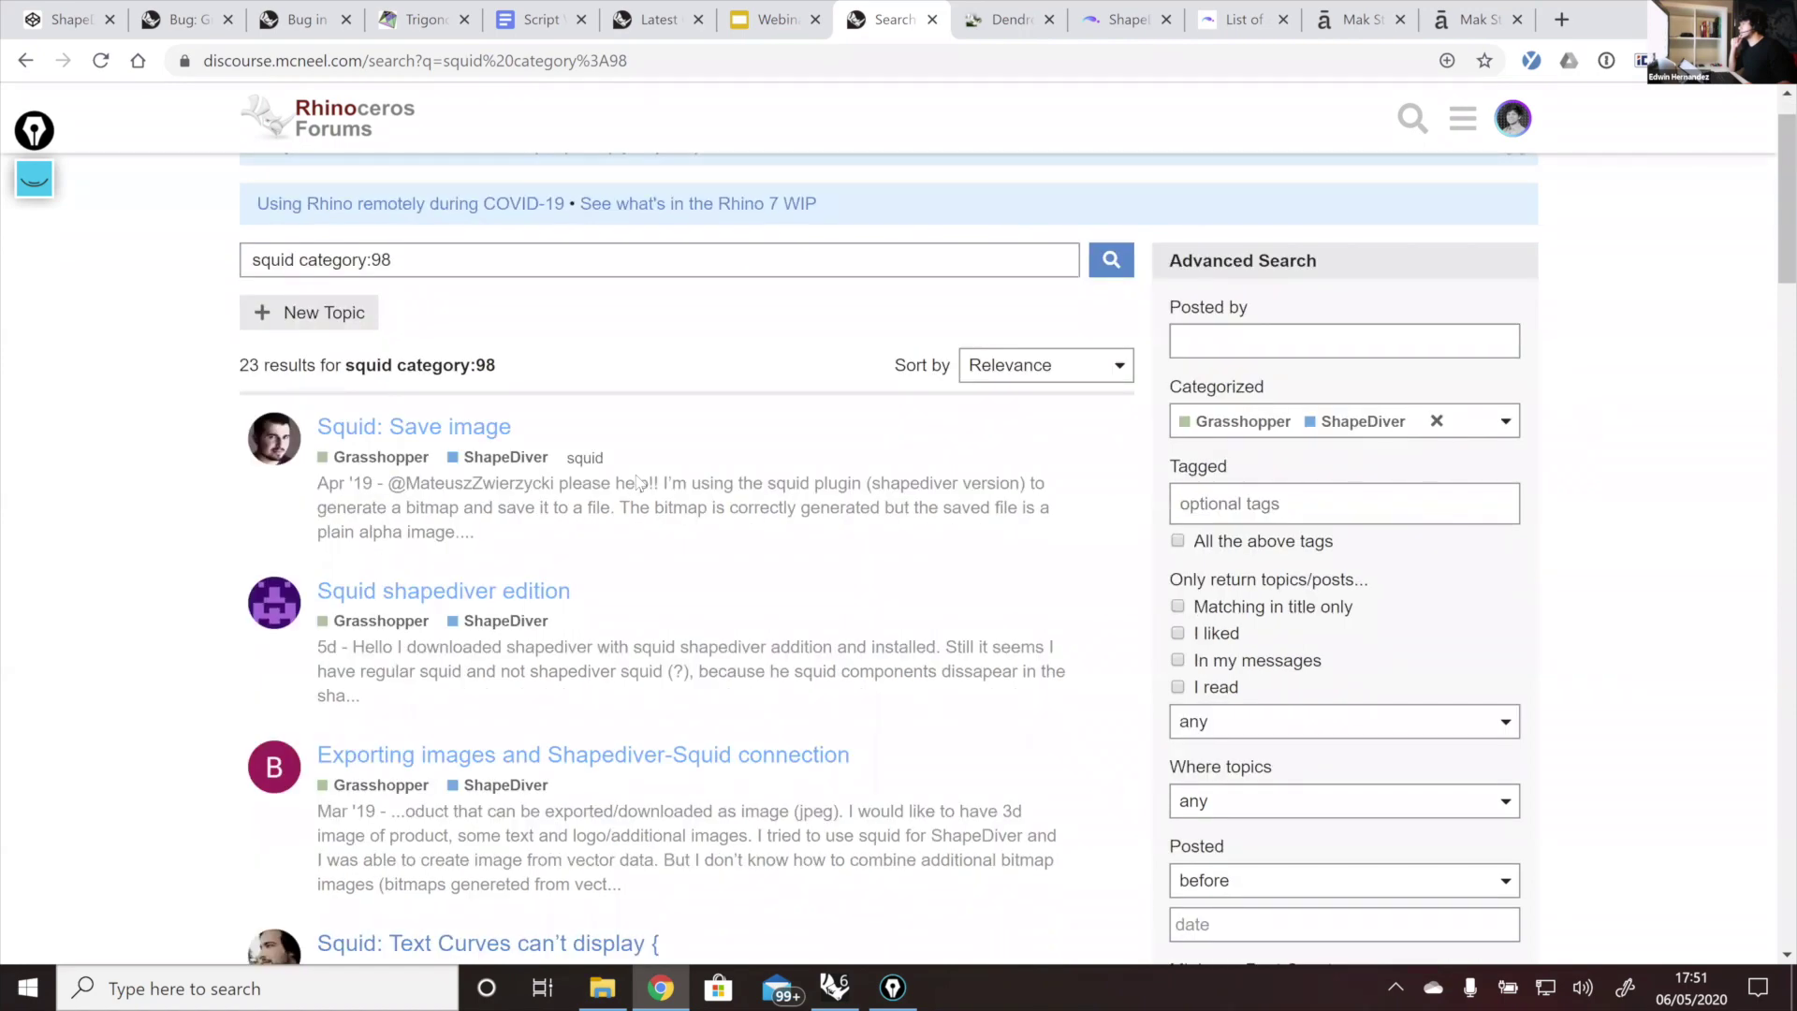
{"action": "scroll", "coordinate": [691, 412], "scroll_direction": "down", "scroll_amount": 2}
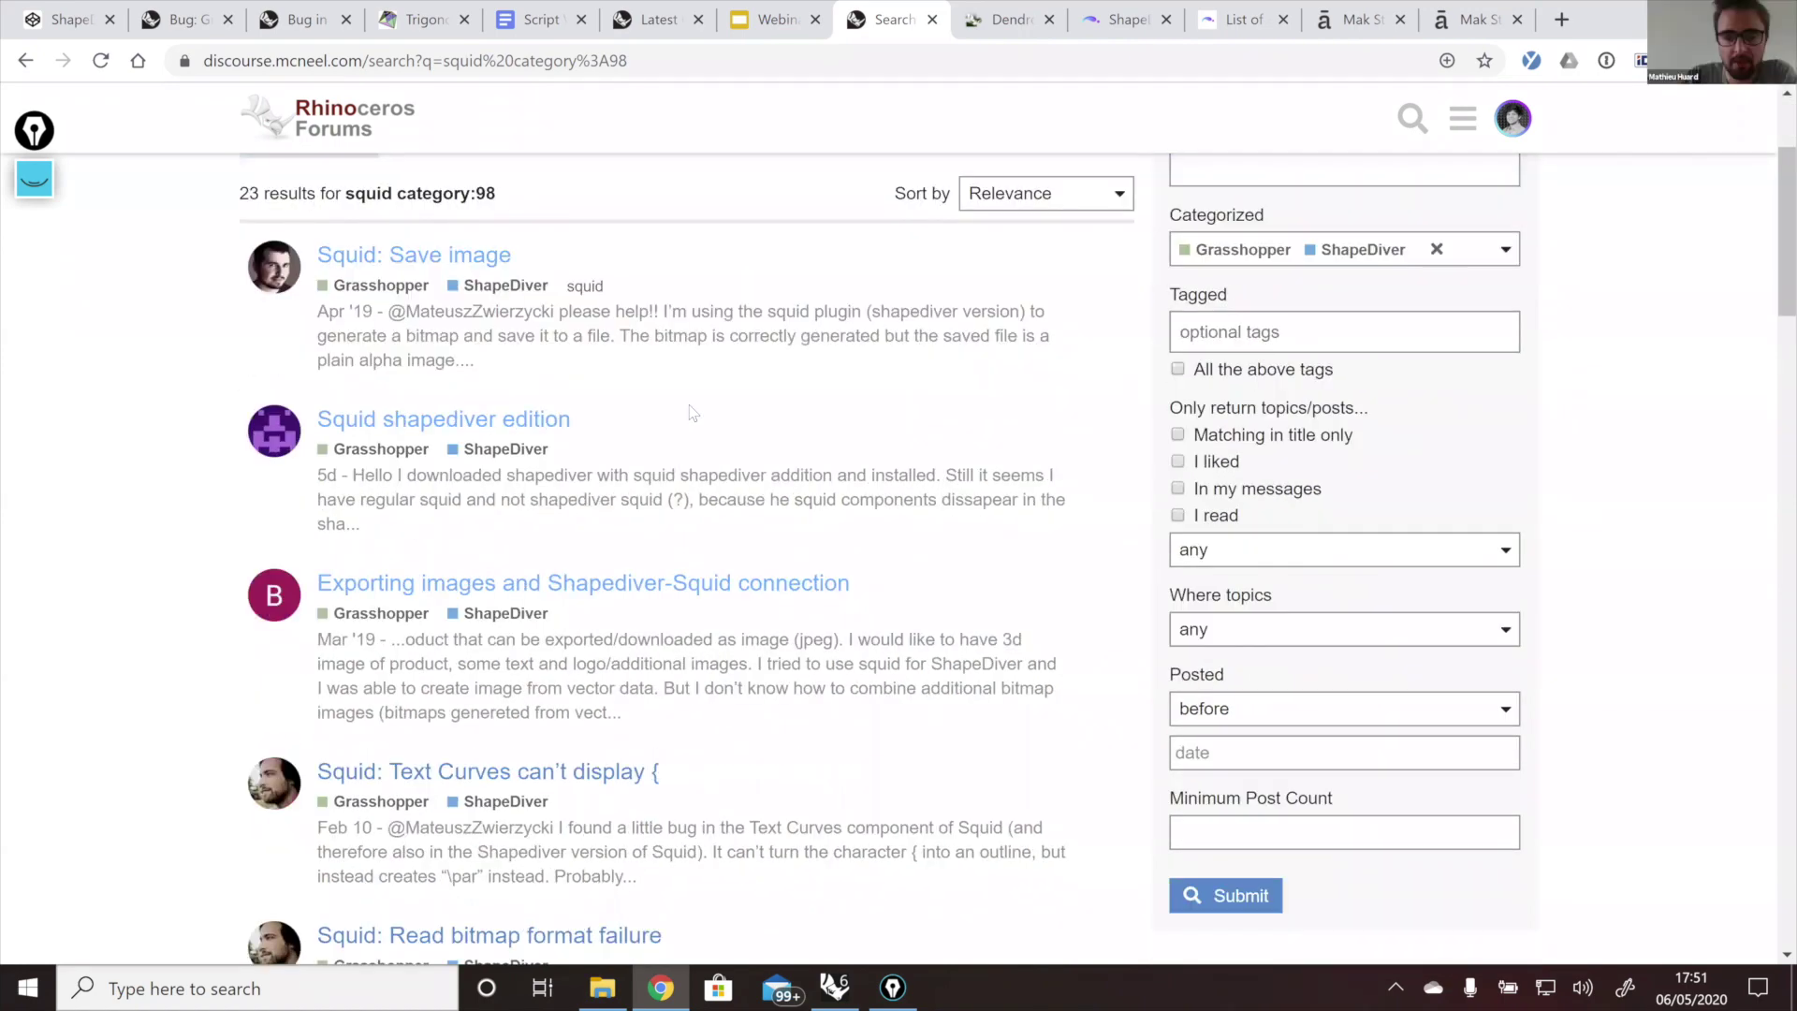
{"action": "left_click", "coordinate": [541, 421]}
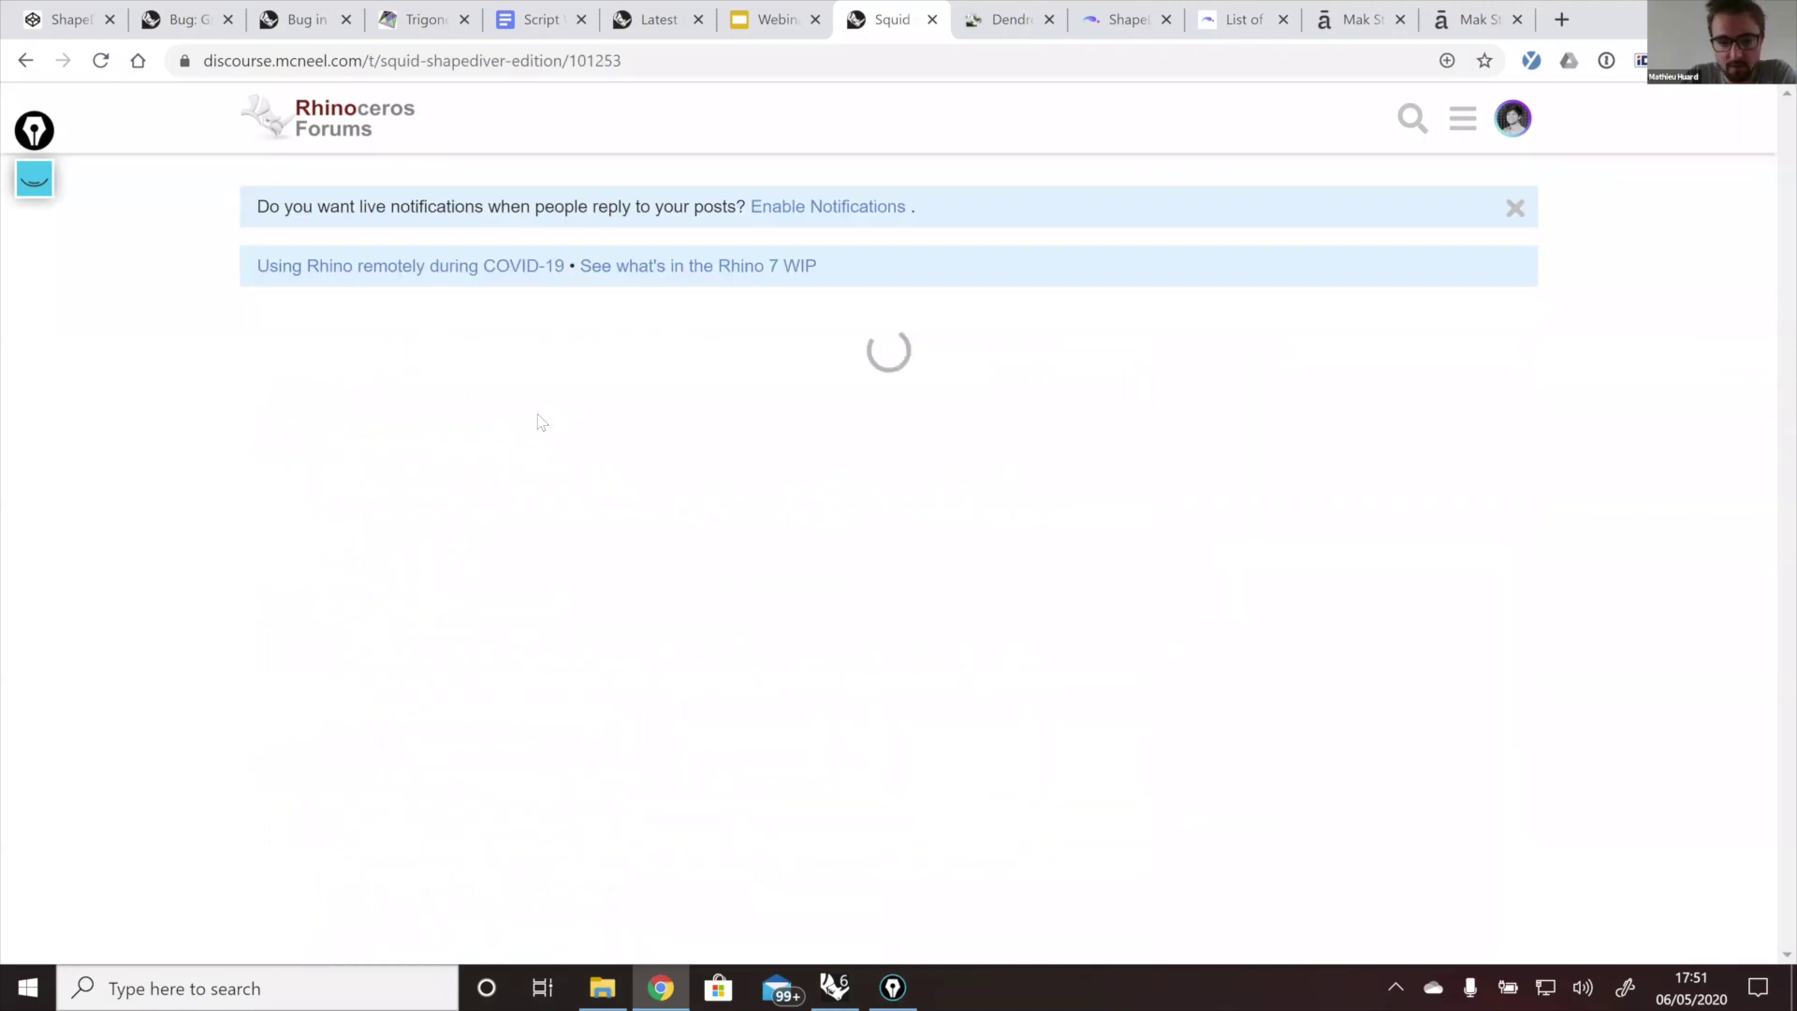
{"action": "scroll", "coordinate": [539, 421], "scroll_direction": "down", "scroll_amount": 8}
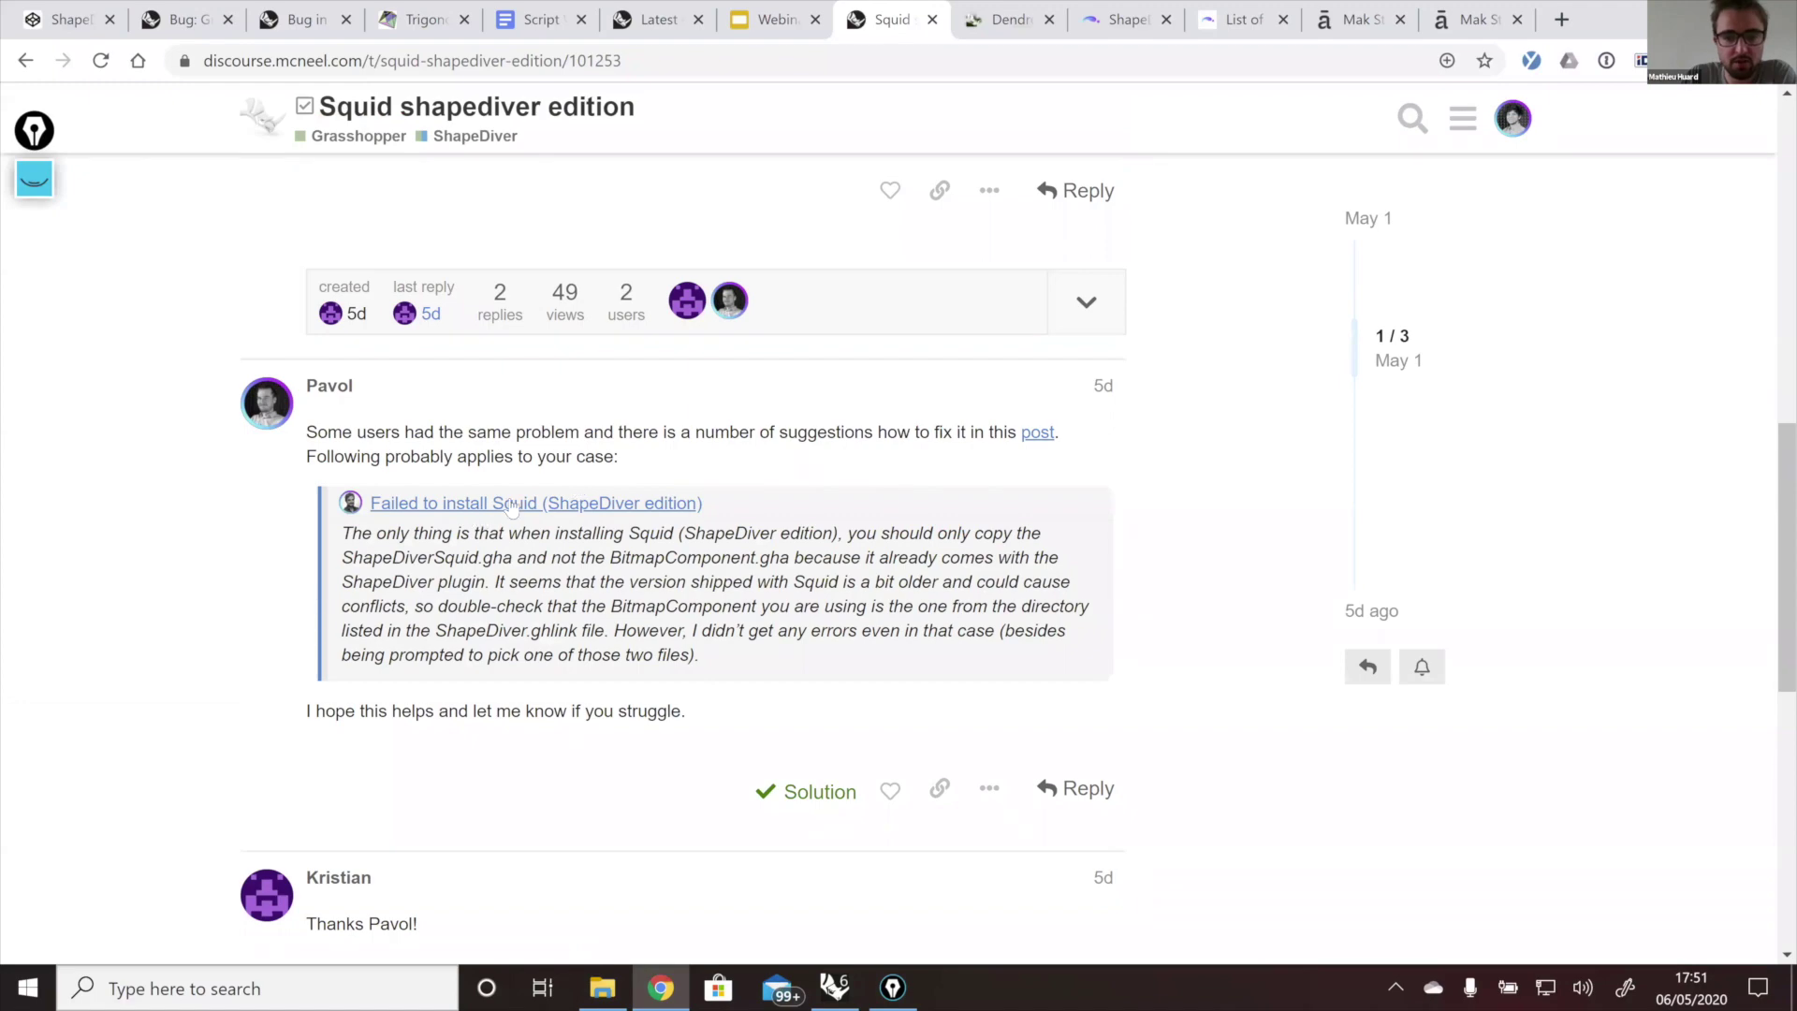
Step: Open the linked "Failed to install Squid (ShapeDiver edition)" topic and review the installation advice and follow-up replies
{"action": "left_click", "coordinate": [442, 510]}
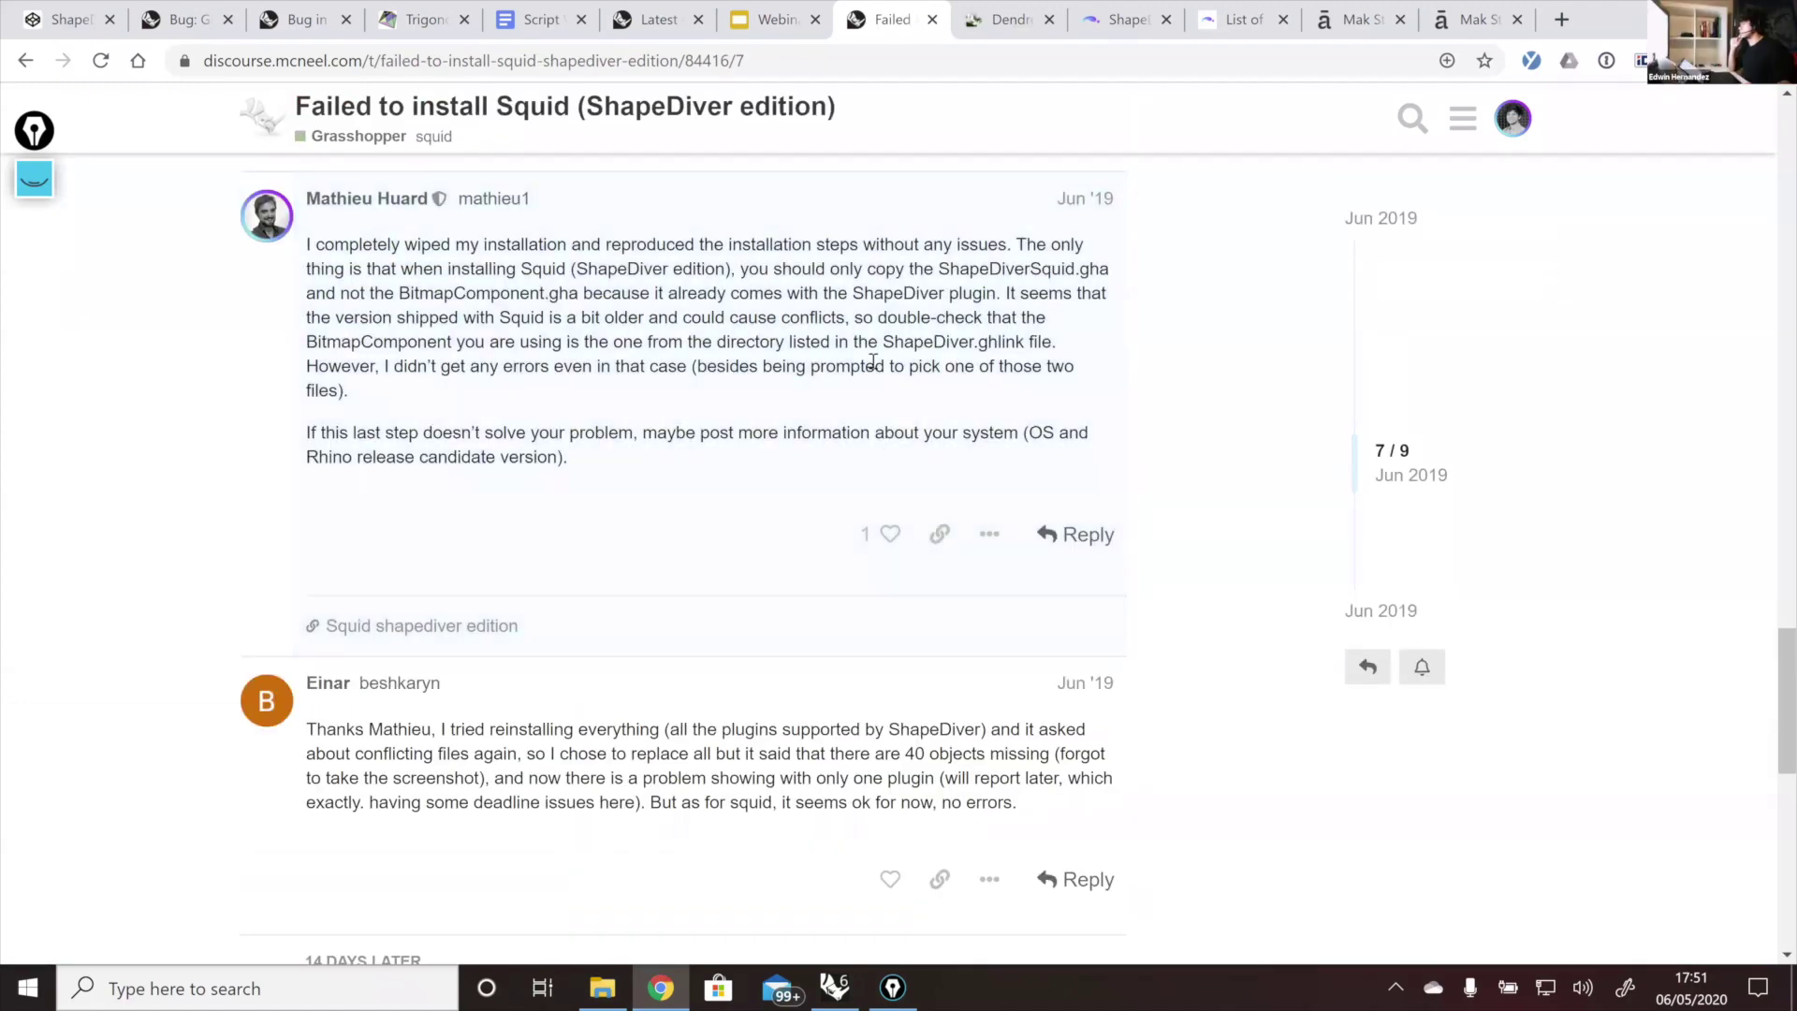
{"action": "left_click_drag", "start_coordinate": [308, 107], "coordinate": [309, 105]}
{"action": "scroll", "coordinate": [599, 539], "scroll_direction": "down", "scroll_amount": 2}
{"action": "scroll", "coordinate": [547, 642], "scroll_direction": "down", "scroll_amount": 1}
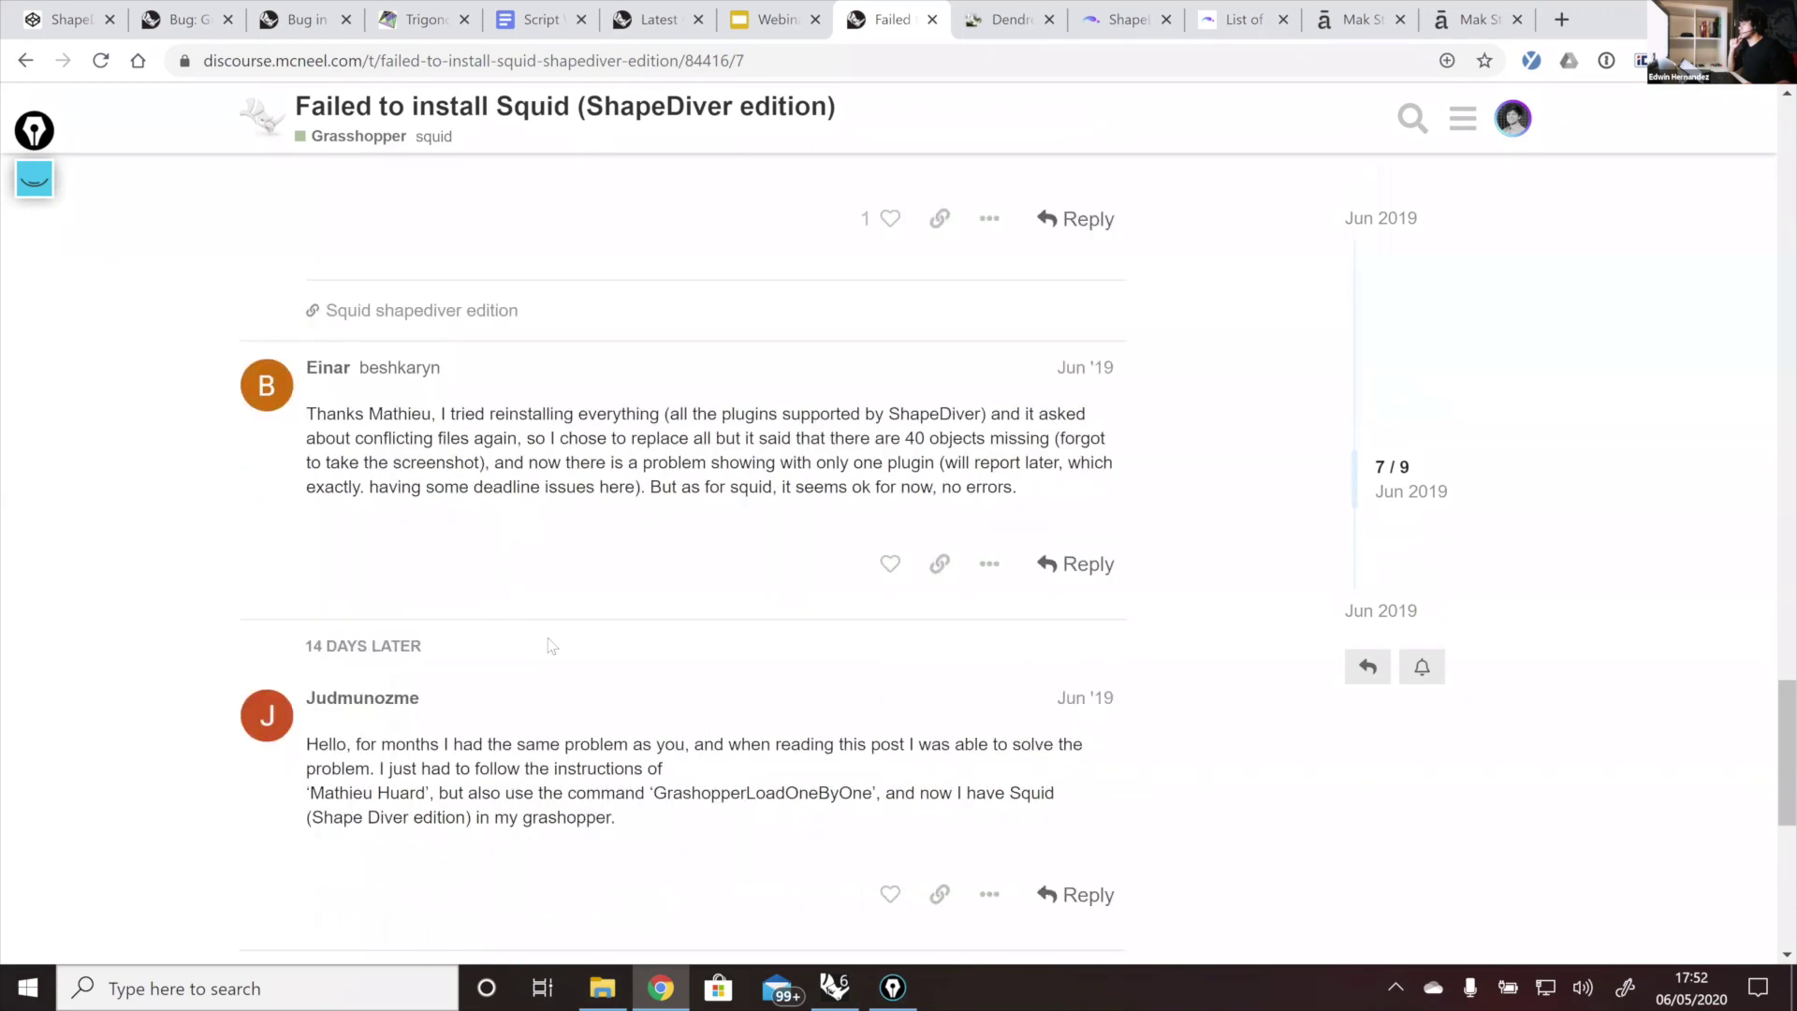
{"action": "scroll", "coordinate": [549, 638], "scroll_direction": "up", "scroll_amount": 5}
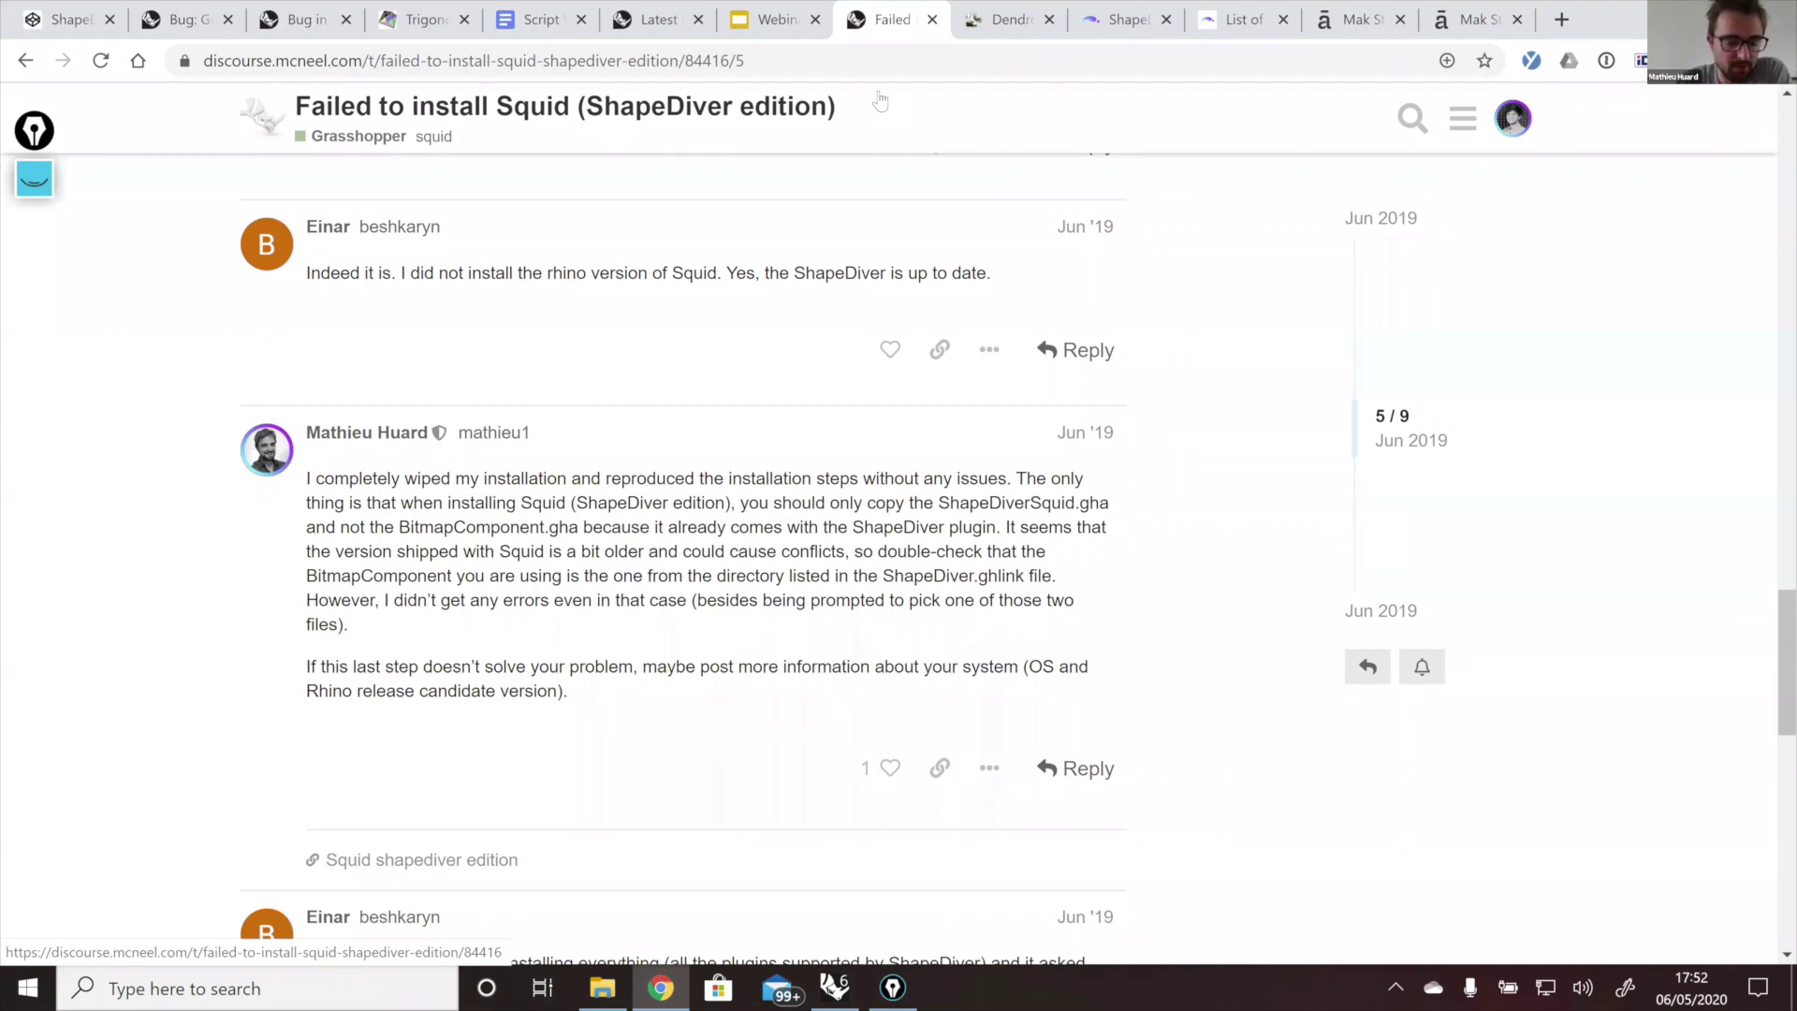
Step: In the Oracle Wall configurator, shift the design curve's control point beside the first bench dip slightly toward that dip and save
{"action": "left_click", "coordinate": [1473, 29]}
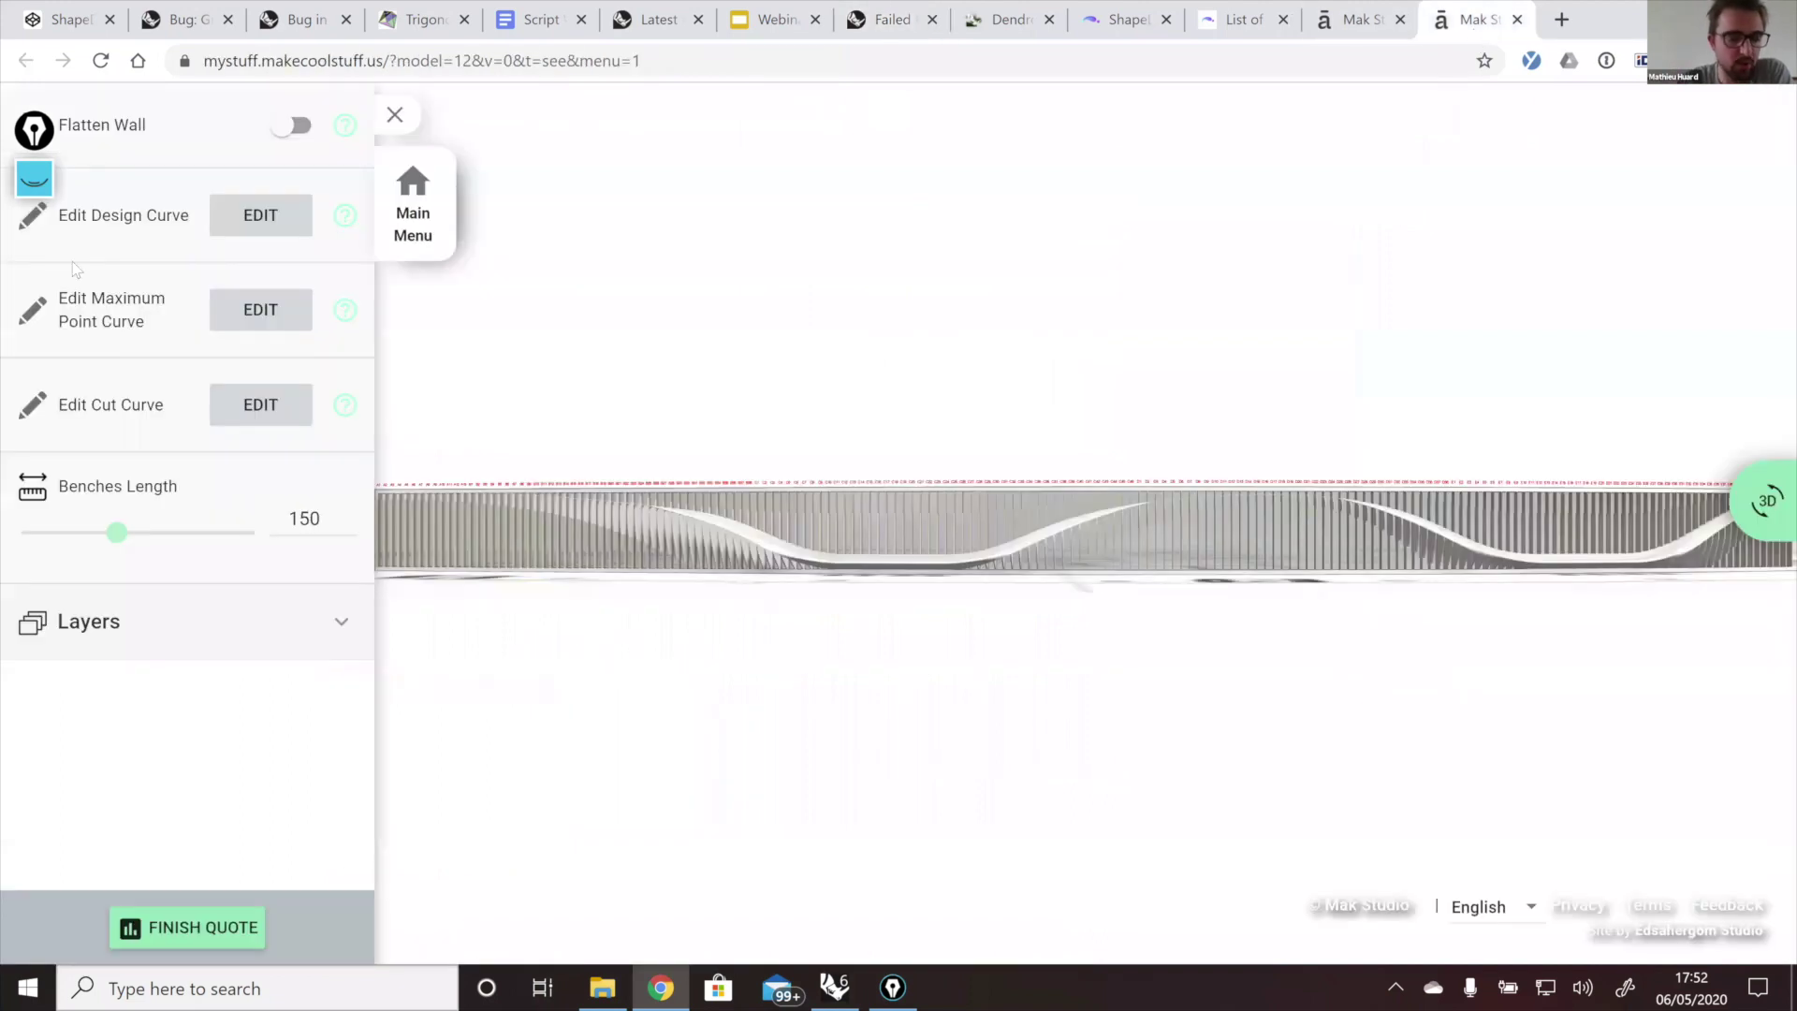
{"action": "left_click", "coordinate": [239, 232]}
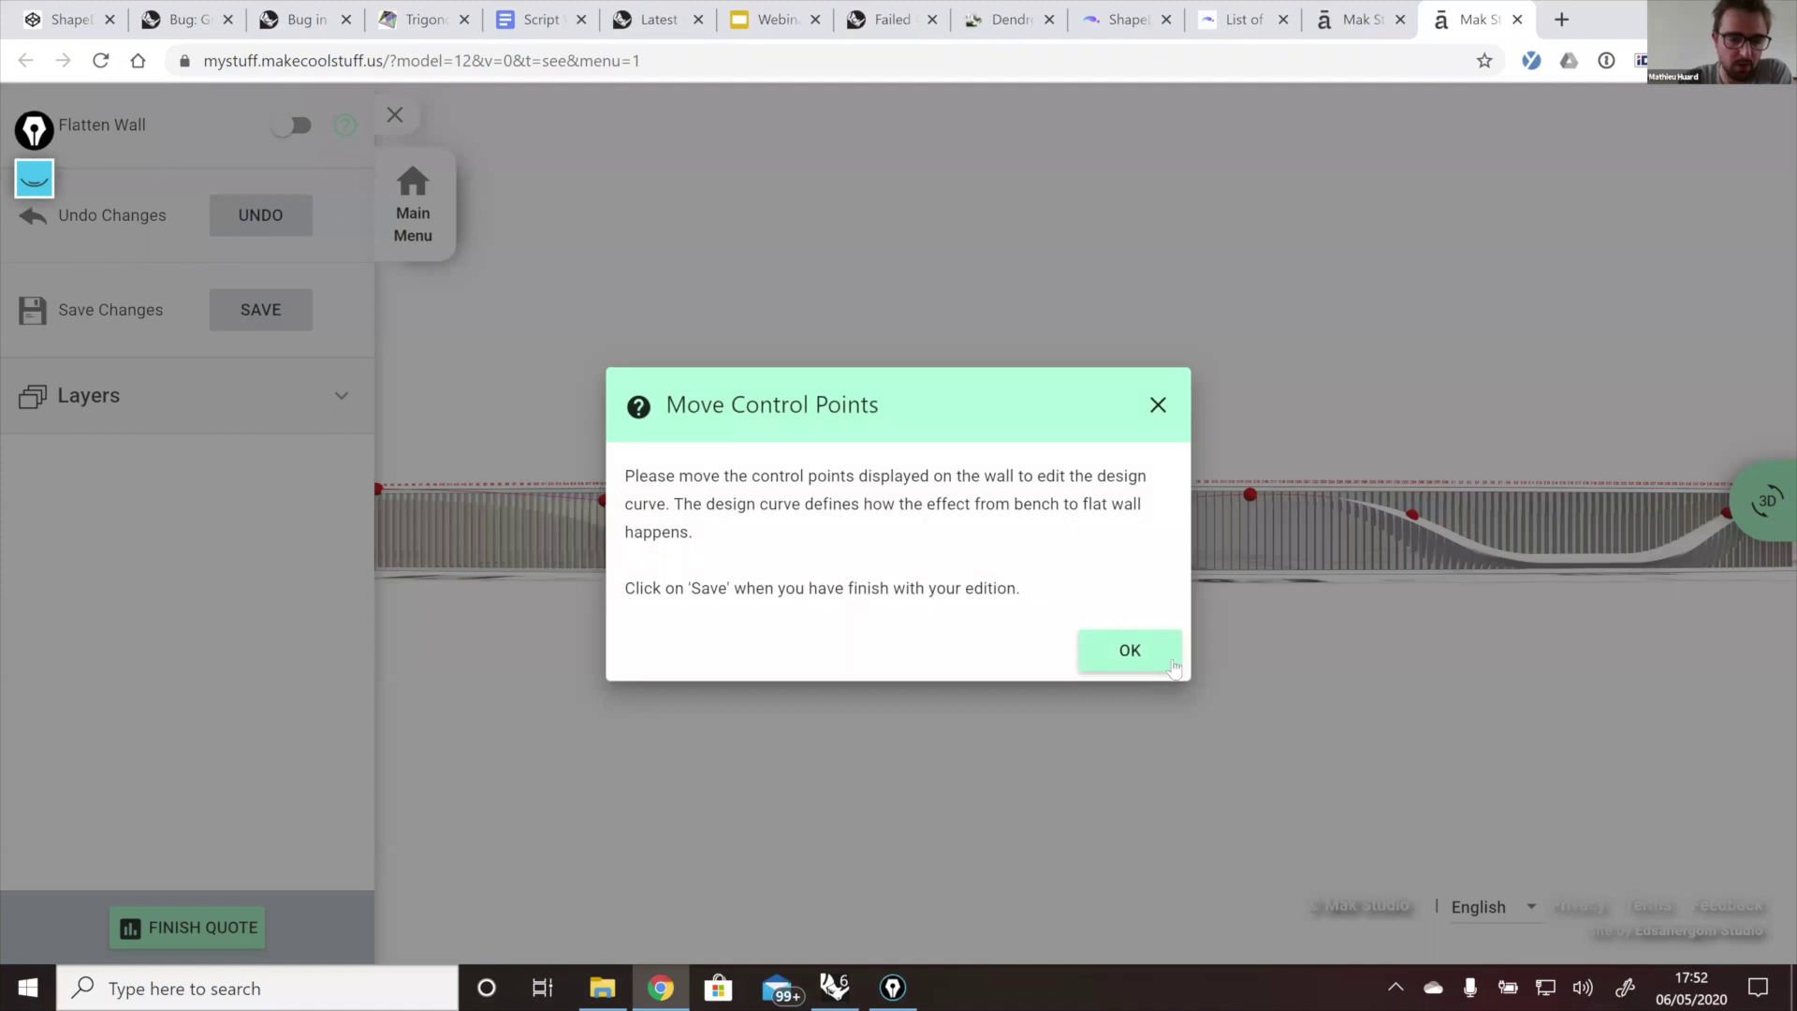
{"action": "left_click", "coordinate": [1130, 650]}
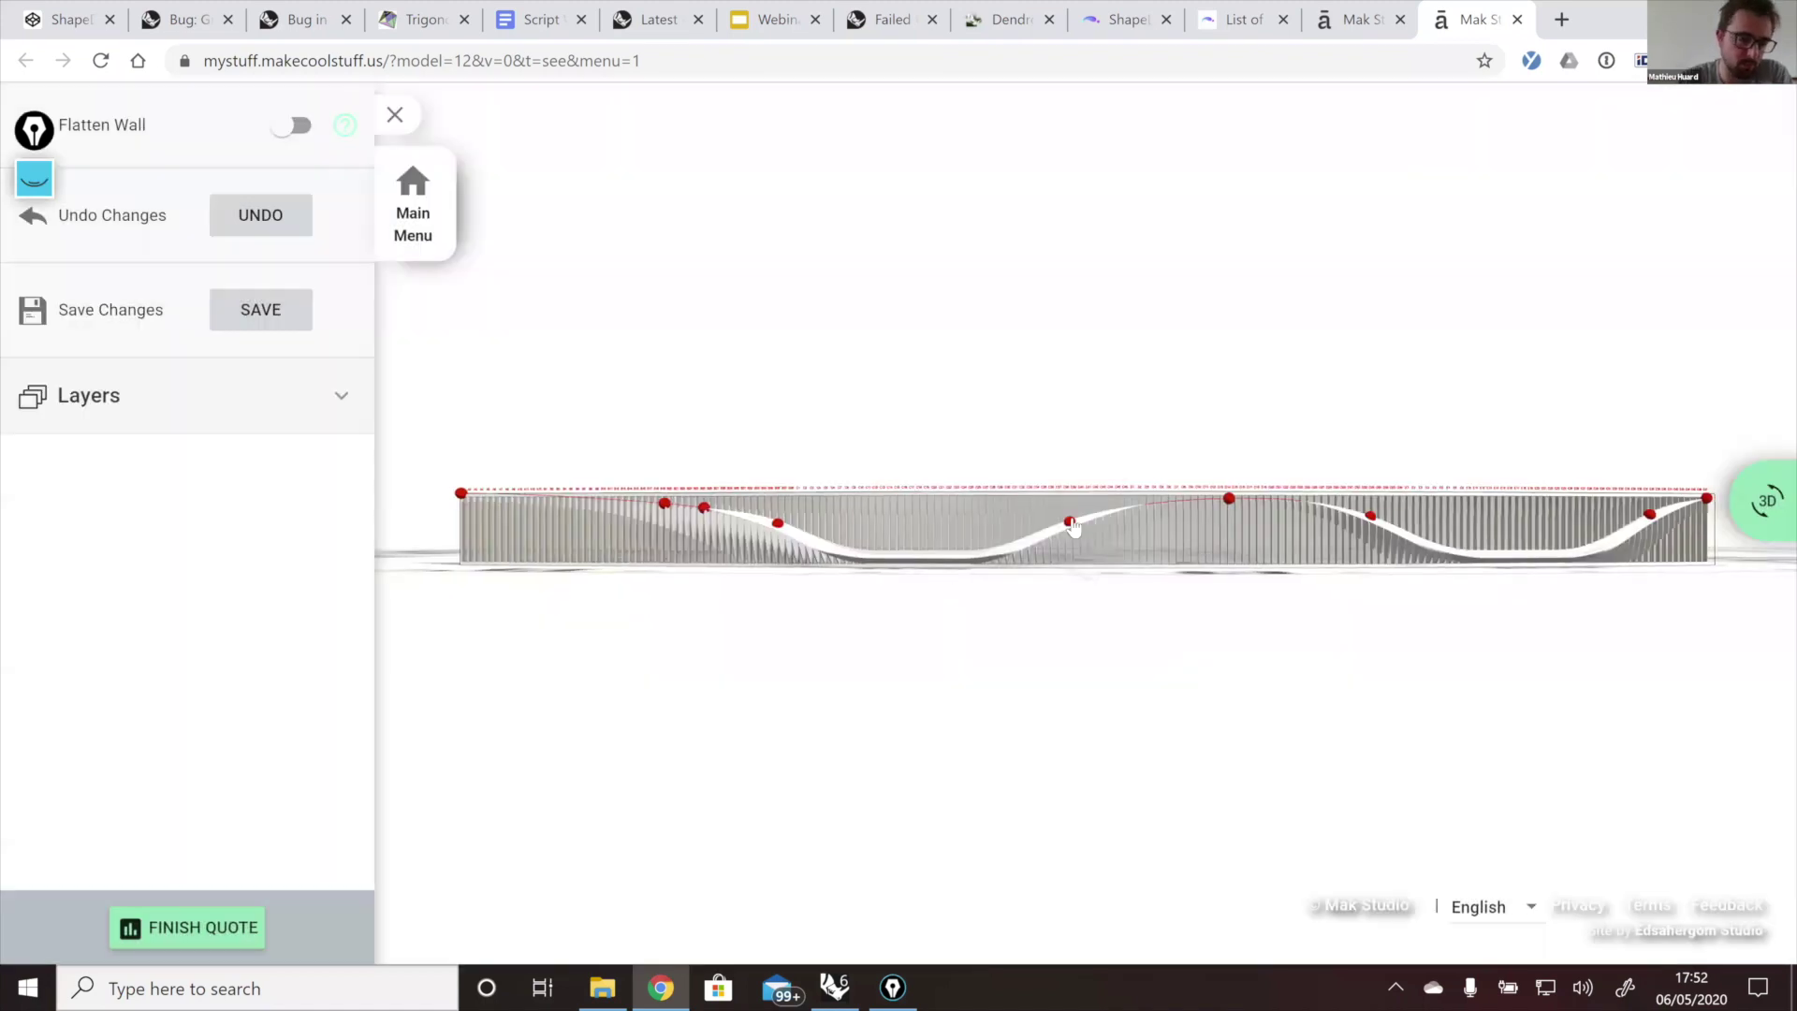
{"action": "left_click_drag", "start_coordinate": [1056, 523], "coordinate": [1051, 559]}
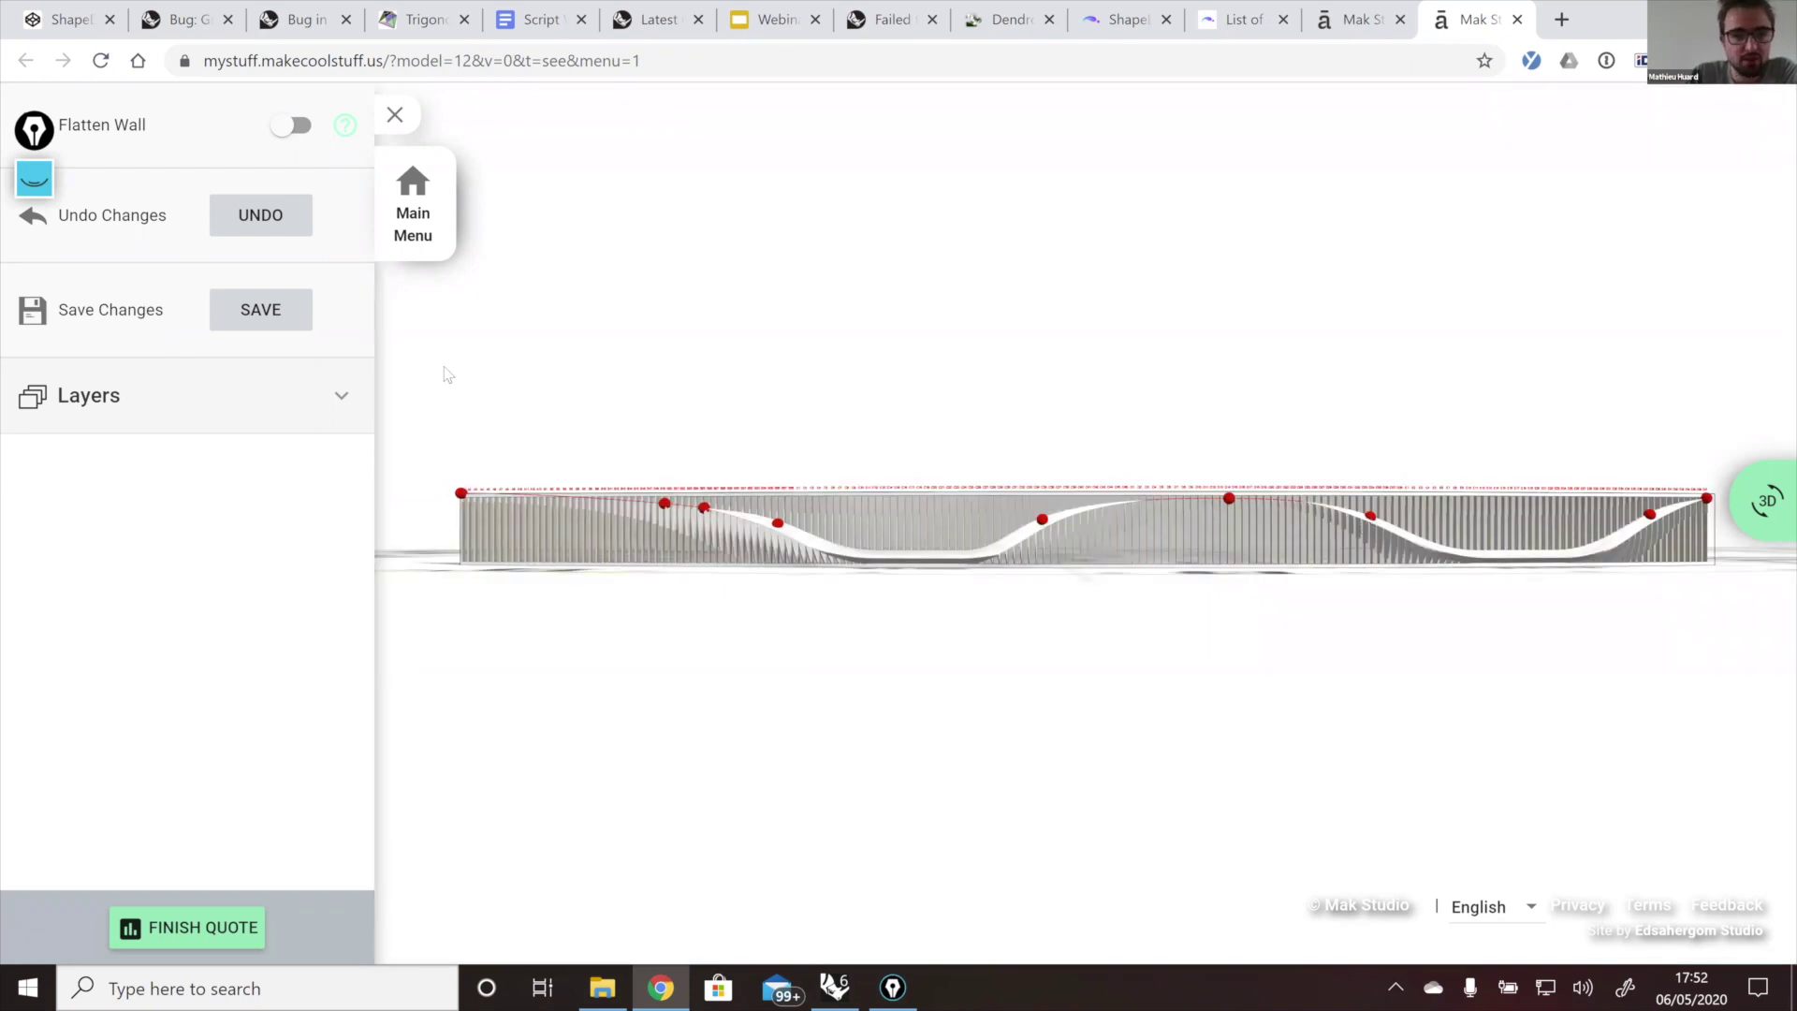
{"action": "left_click", "coordinate": [281, 315]}
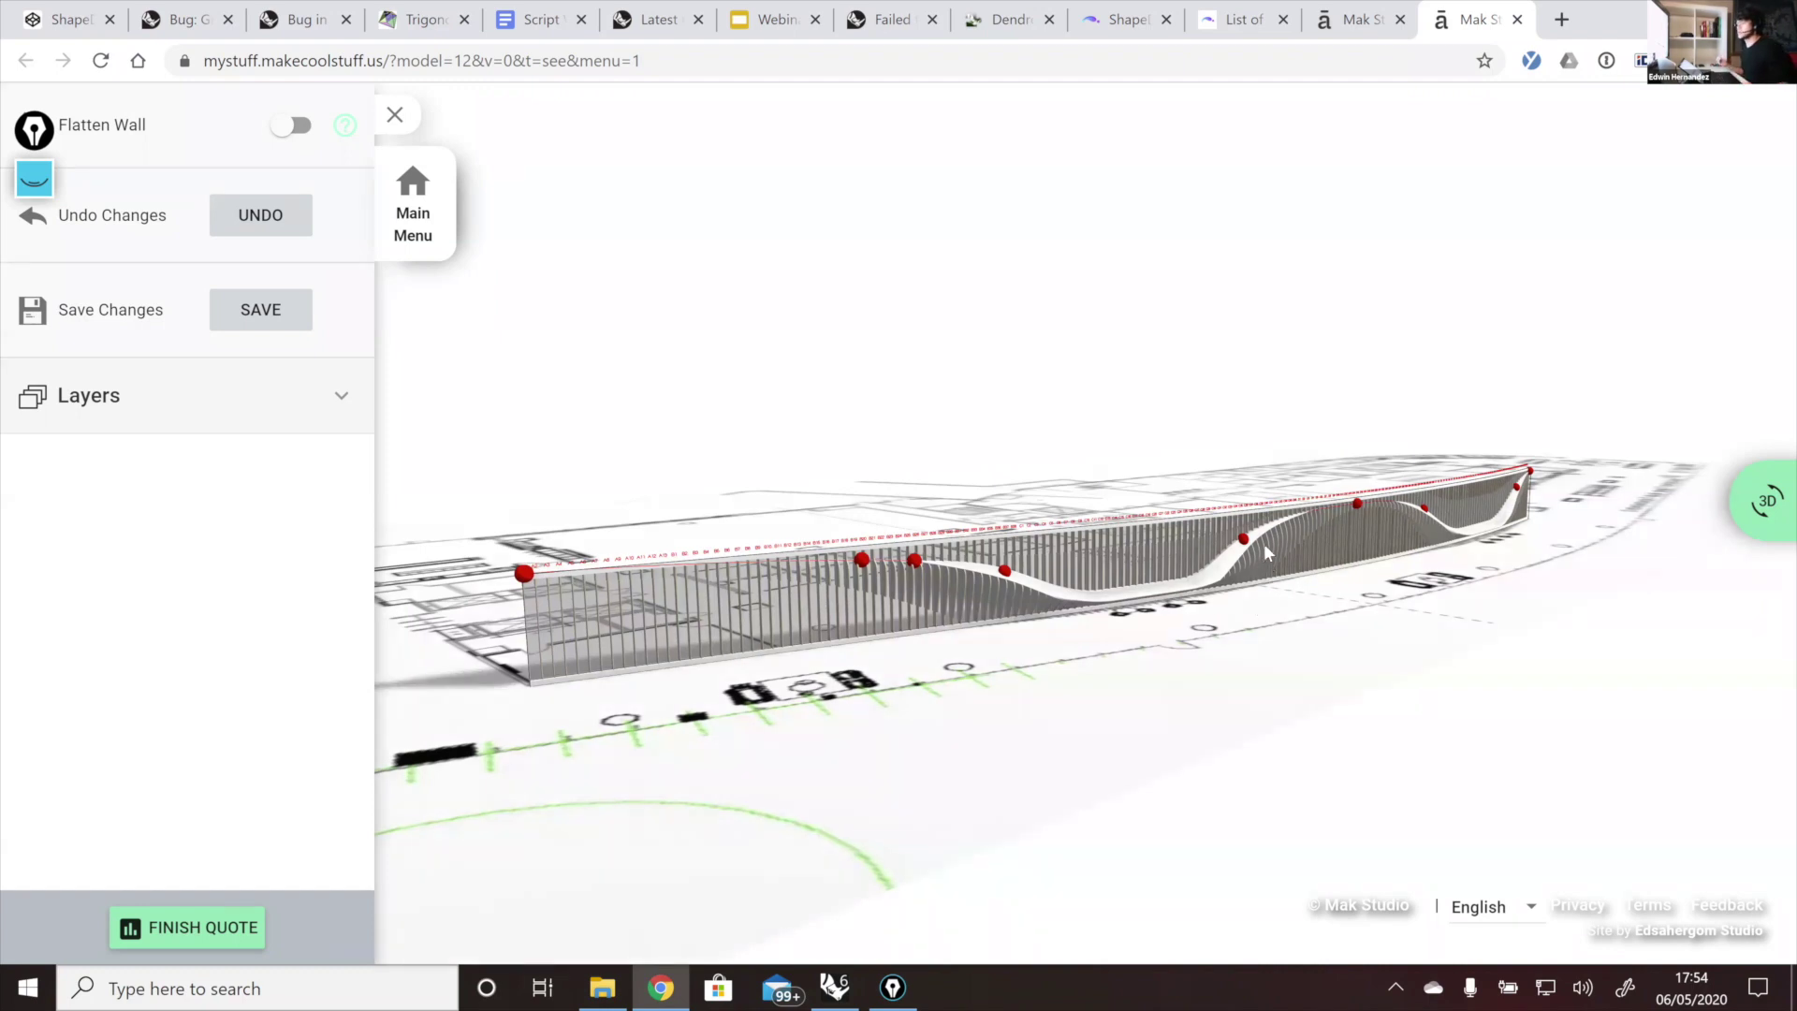
Step: Move the design curve's control point beside the first bench dip slightly back toward the second bench and save the changes
{"action": "left_click_drag", "start_coordinate": [1243, 542], "coordinate": [1256, 551]}
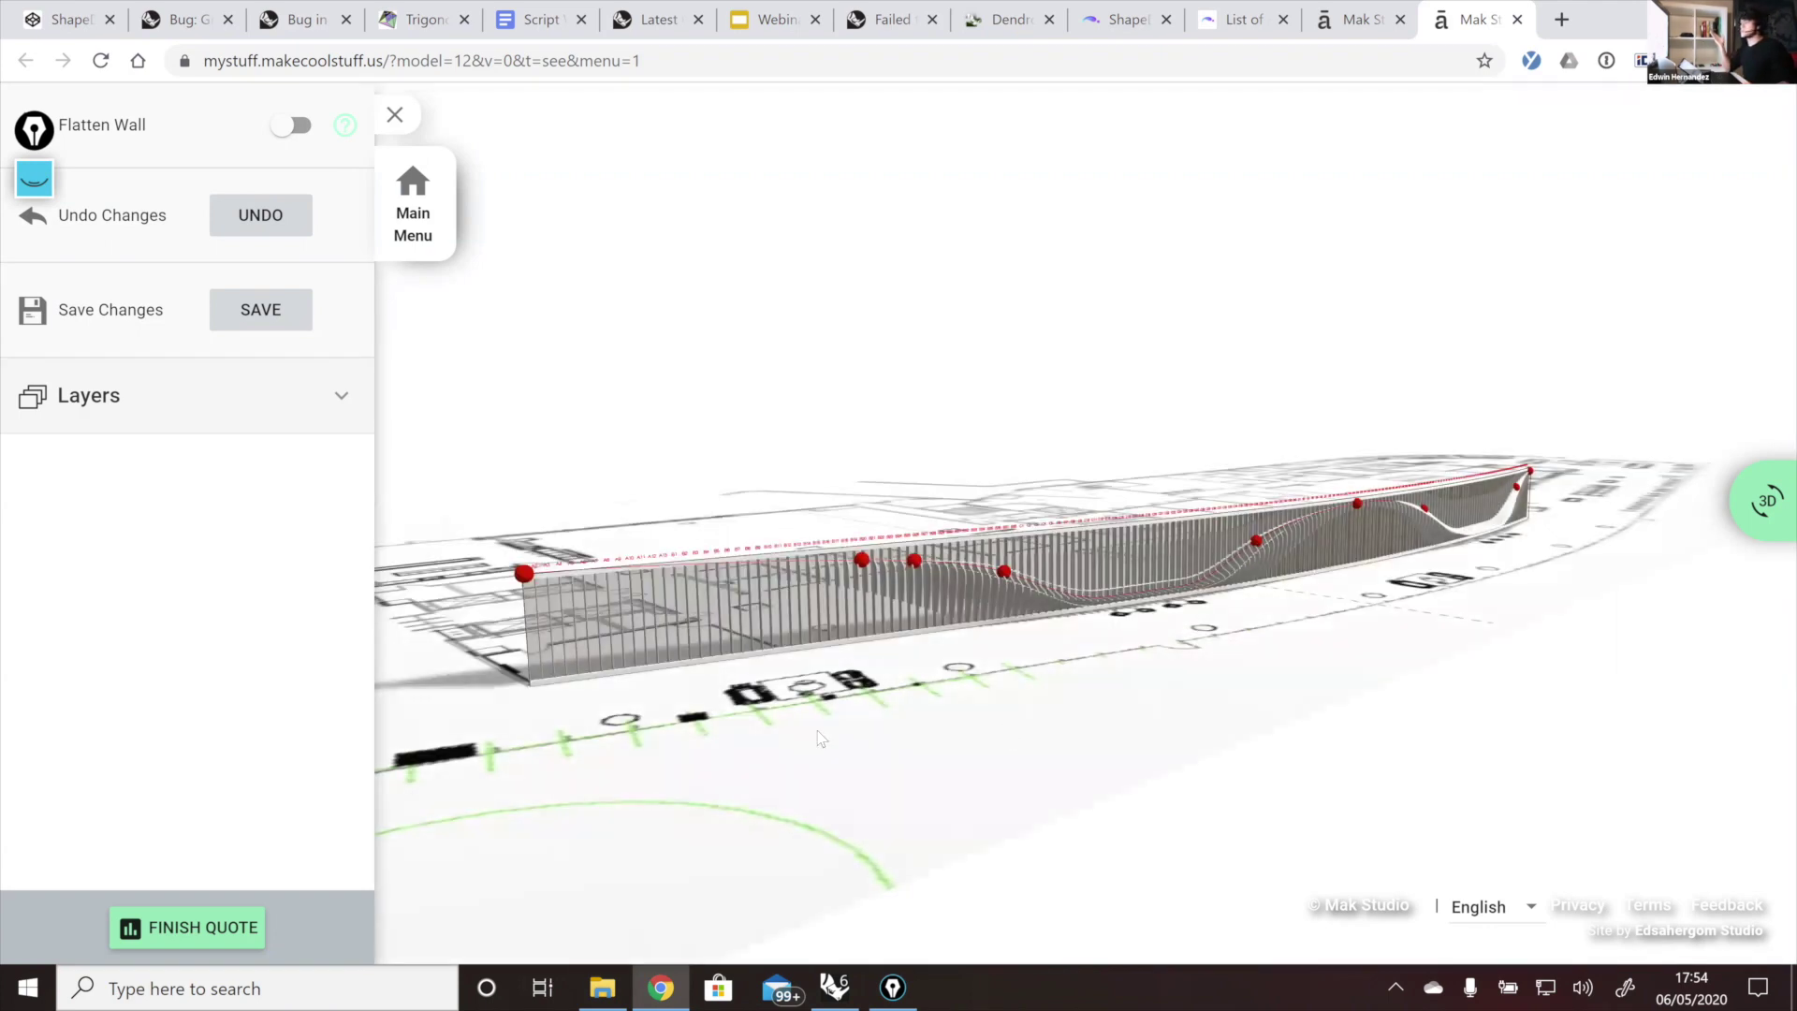
{"action": "left_click_drag", "start_coordinate": [1275, 625], "coordinate": [1182, 553]}
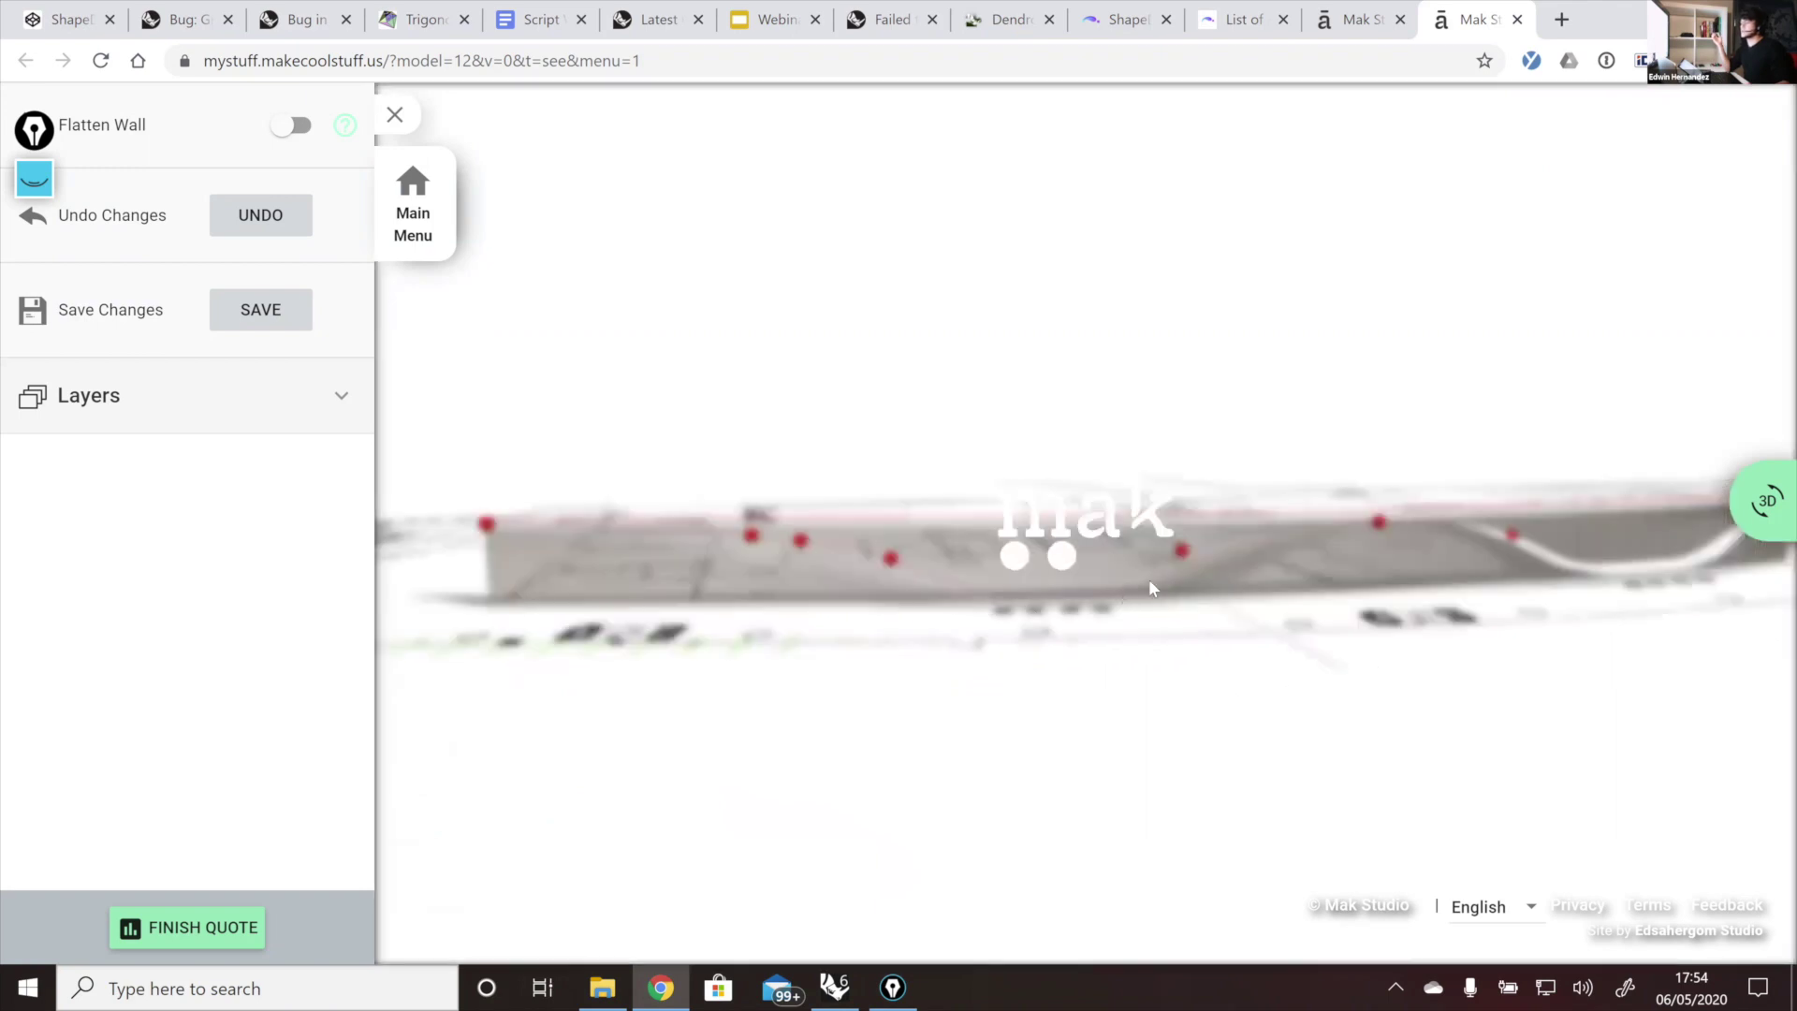
{"action": "left_click_drag", "start_coordinate": [779, 609], "coordinate": [1096, 625]}
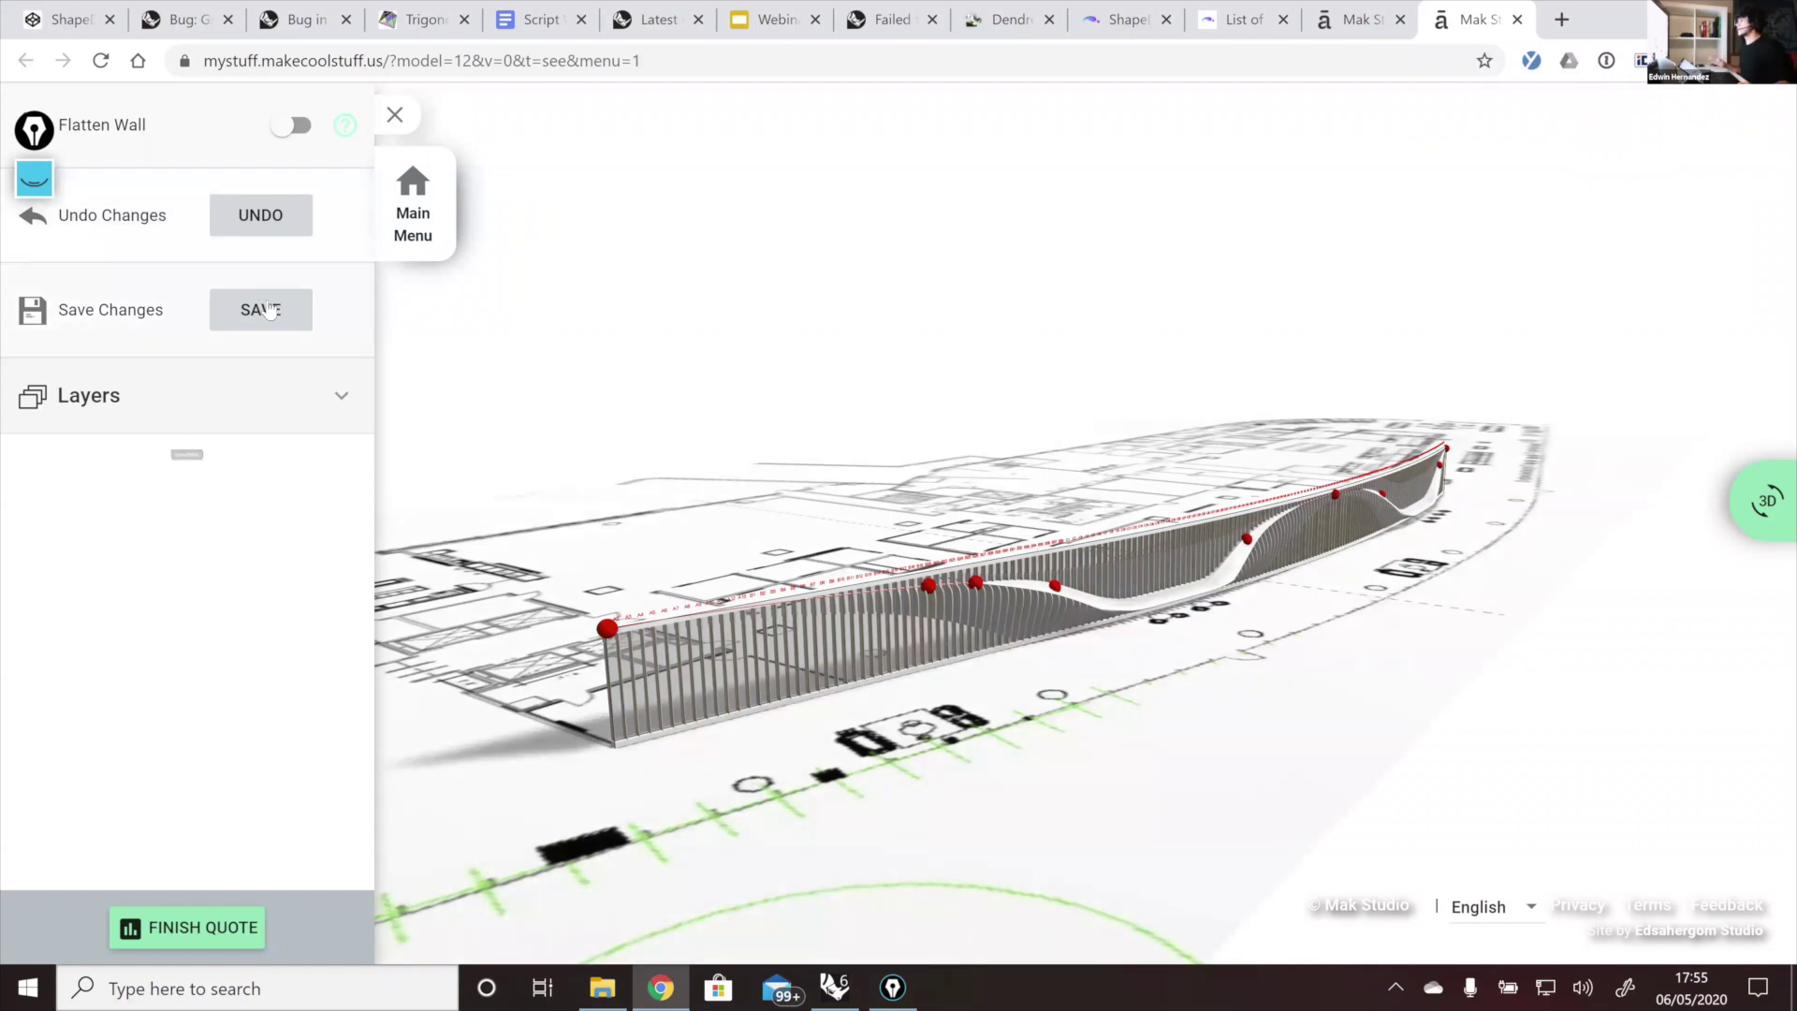
{"action": "left_click", "coordinate": [267, 309]}
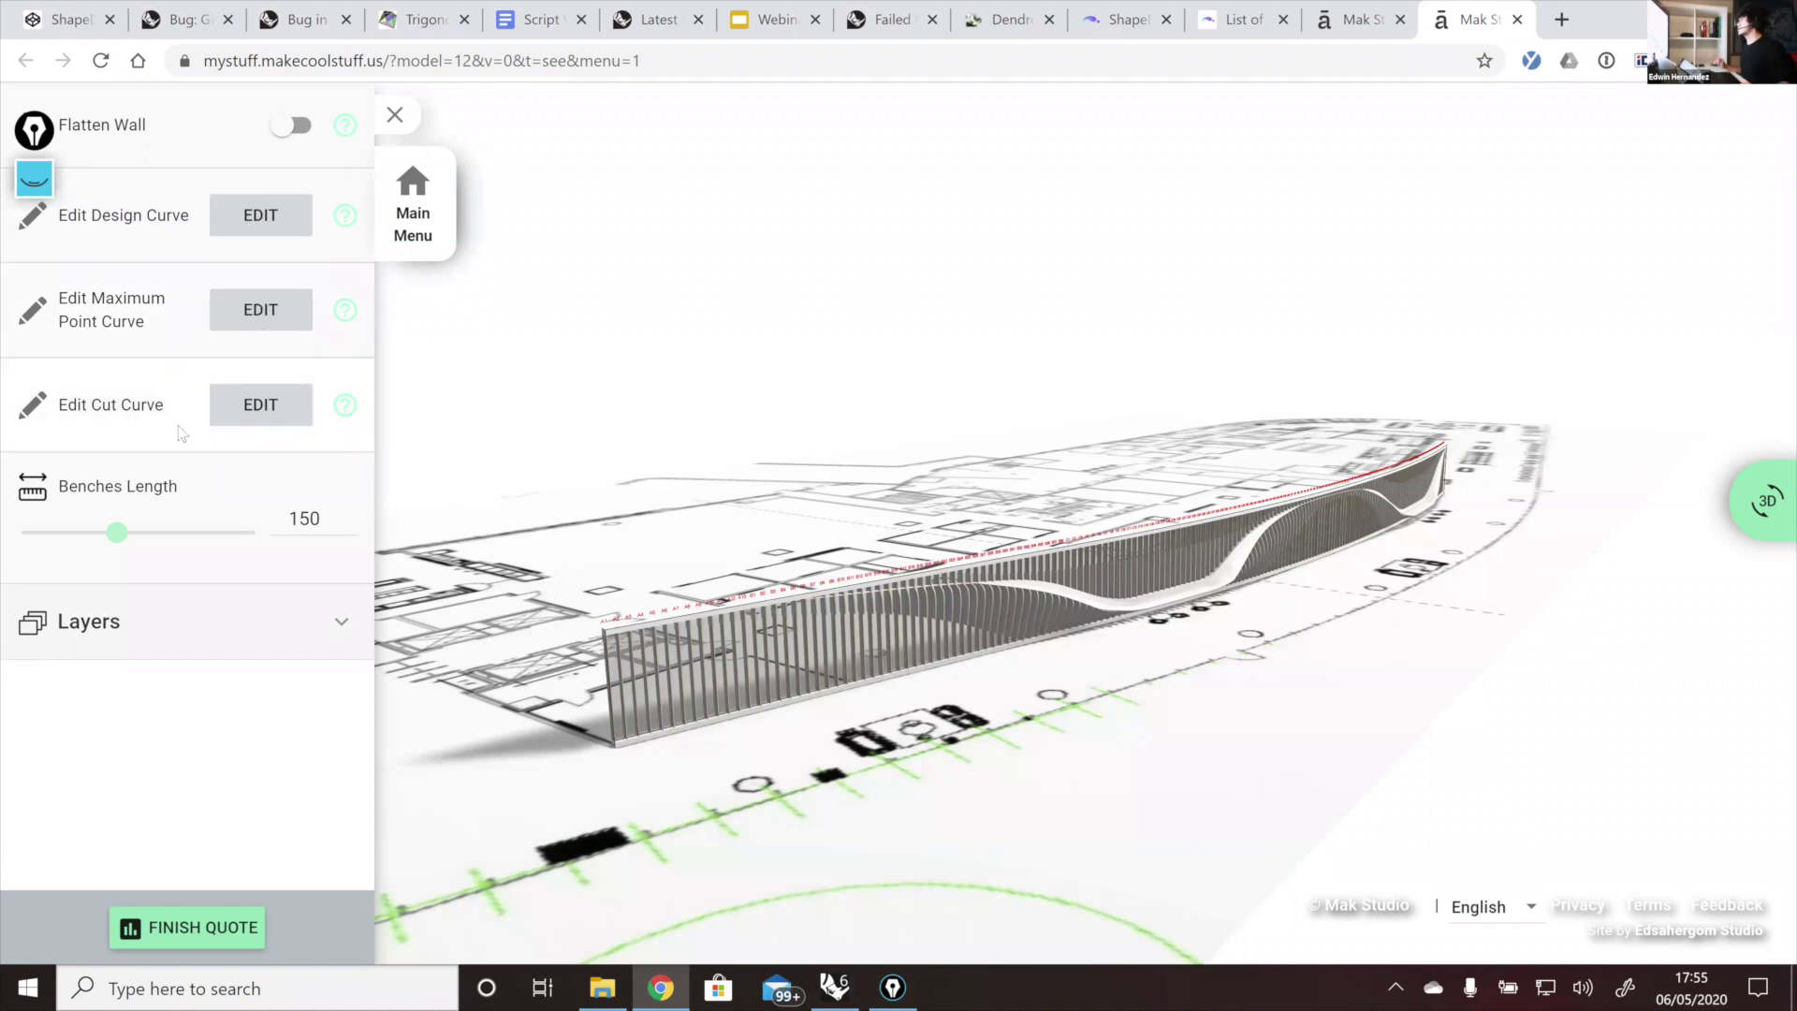
Step: Start editing the cut curve and move its second control point lower and closer to the wall's near end point
{"action": "left_click", "coordinate": [277, 418]}
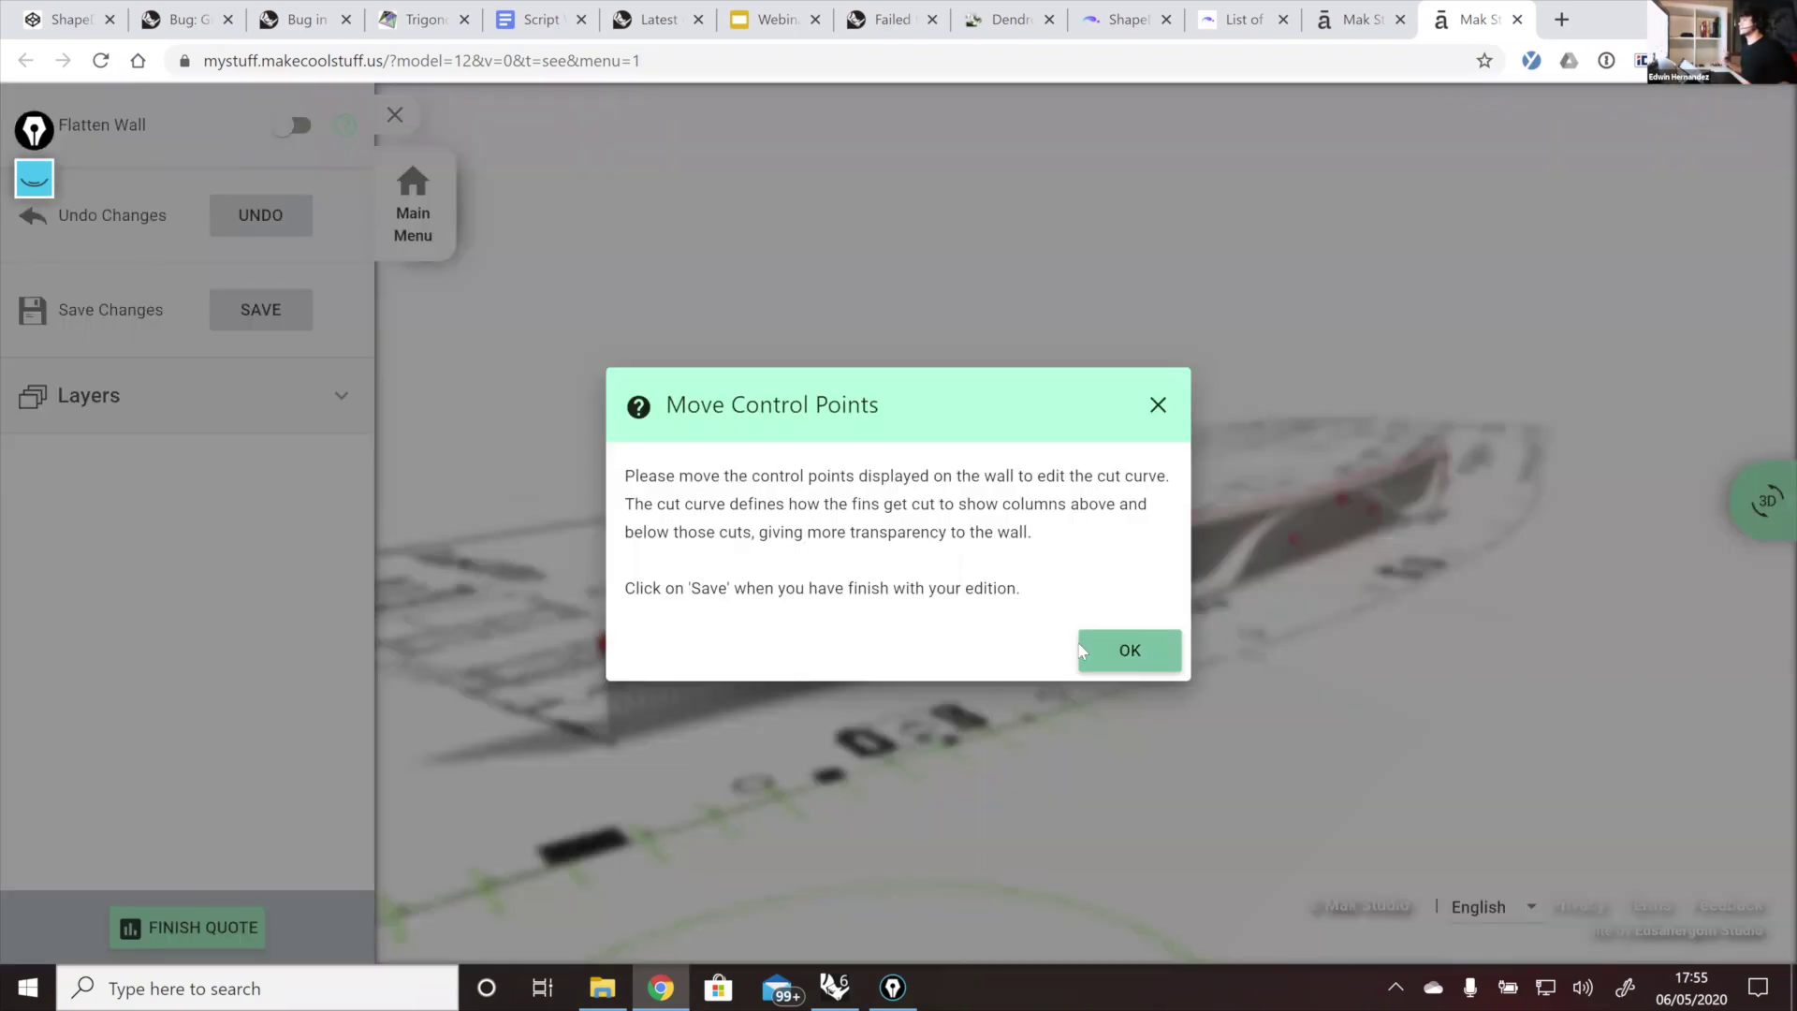
{"action": "left_click", "coordinate": [1084, 651]}
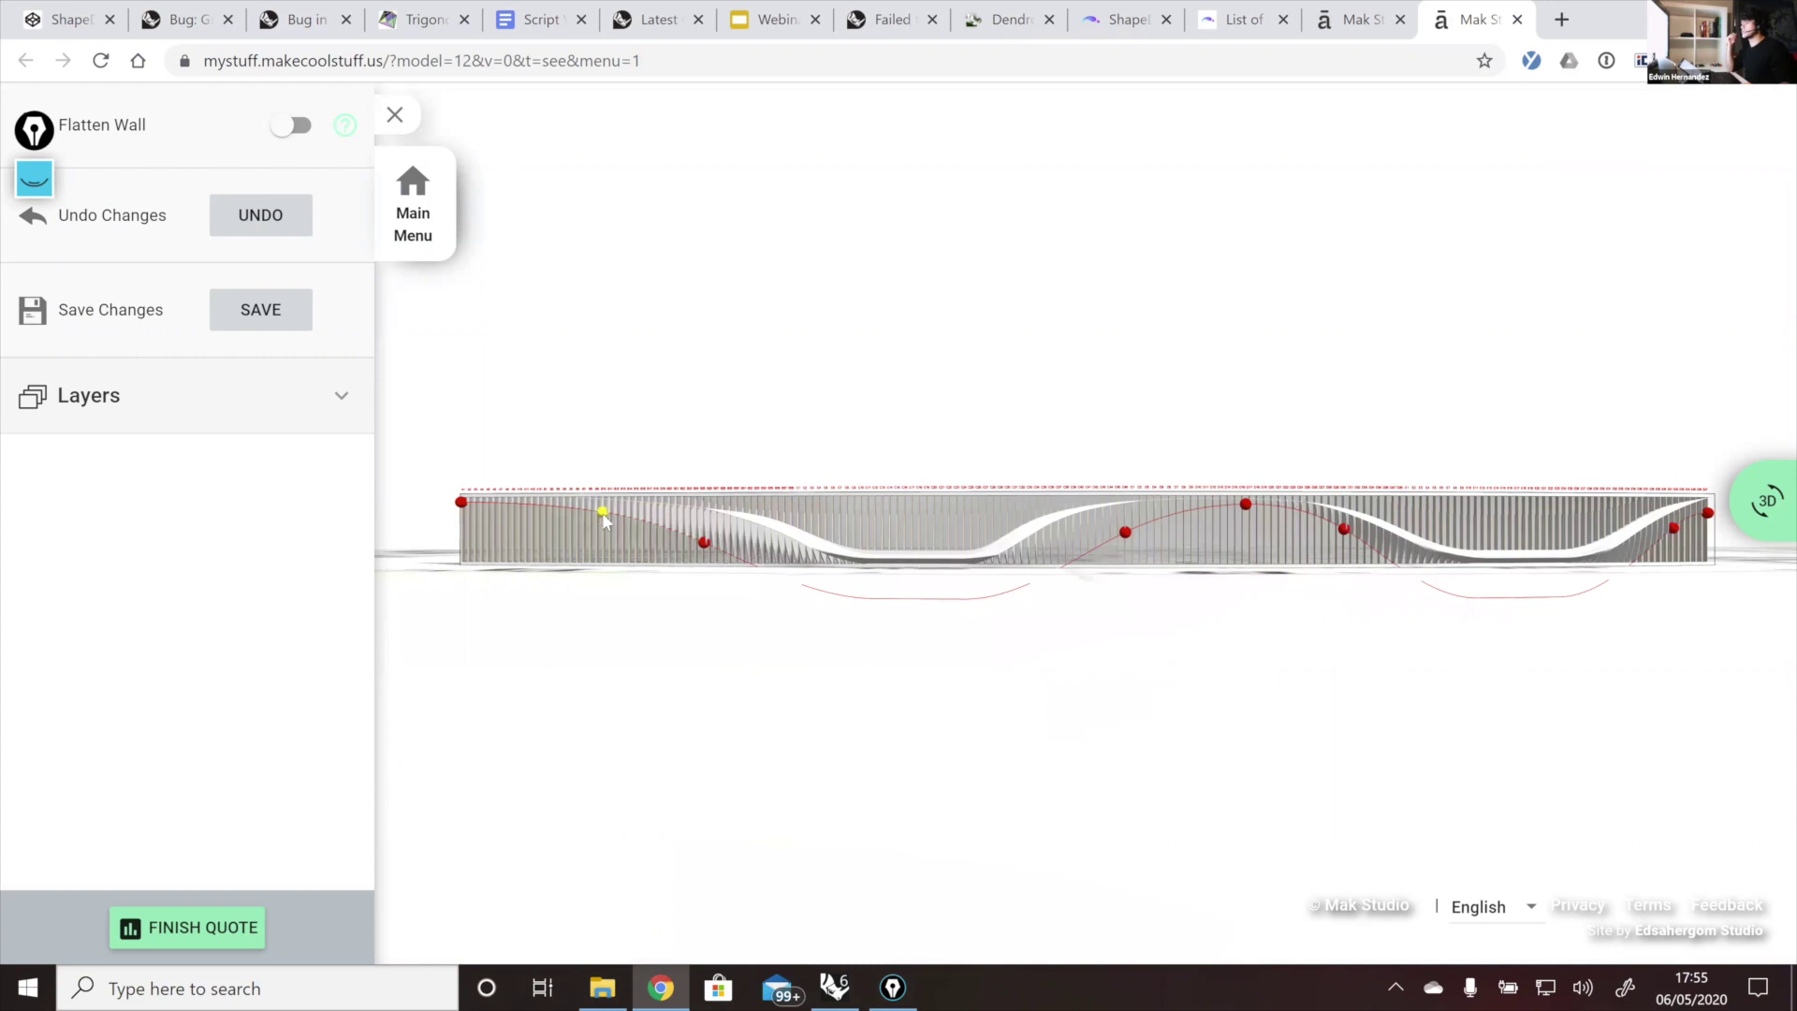
{"action": "left_click_drag", "start_coordinate": [576, 537], "coordinate": [566, 531]}
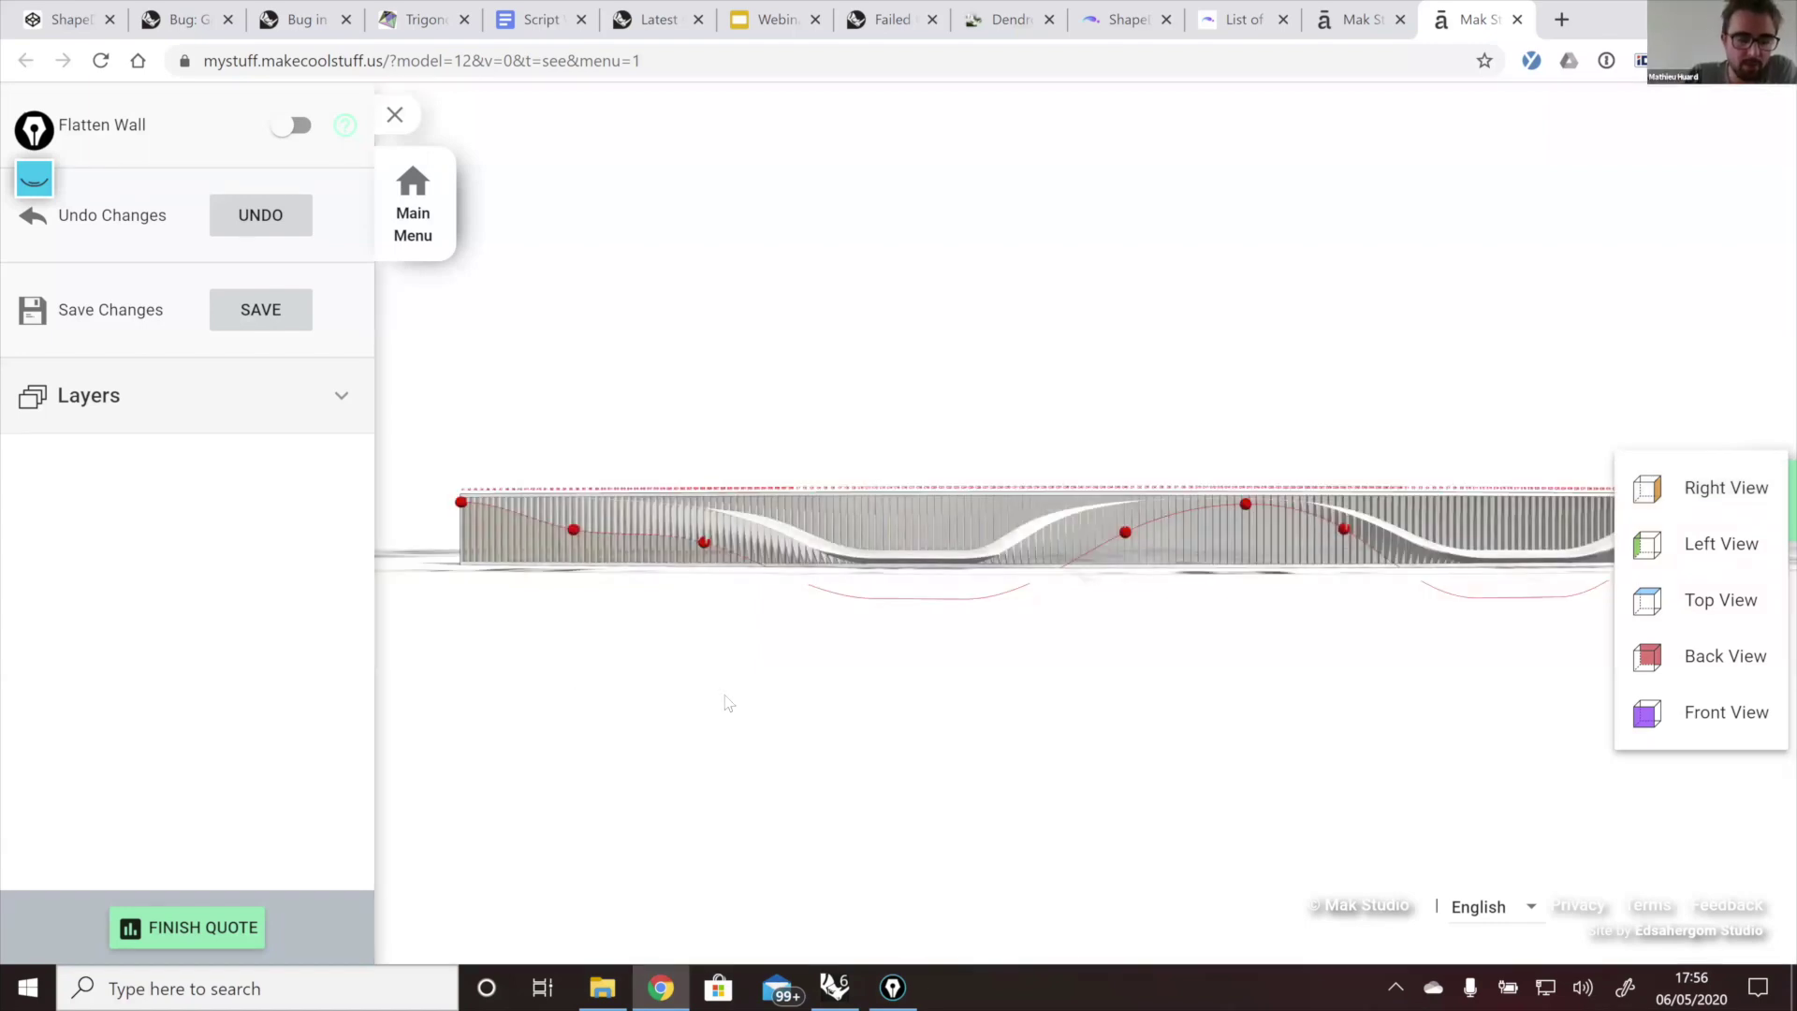
Step: Inspect the edited cut curve from the front, back and both ends of the wall, and save the changes
{"action": "left_click_drag", "start_coordinate": [692, 648], "coordinate": [1329, 687]}
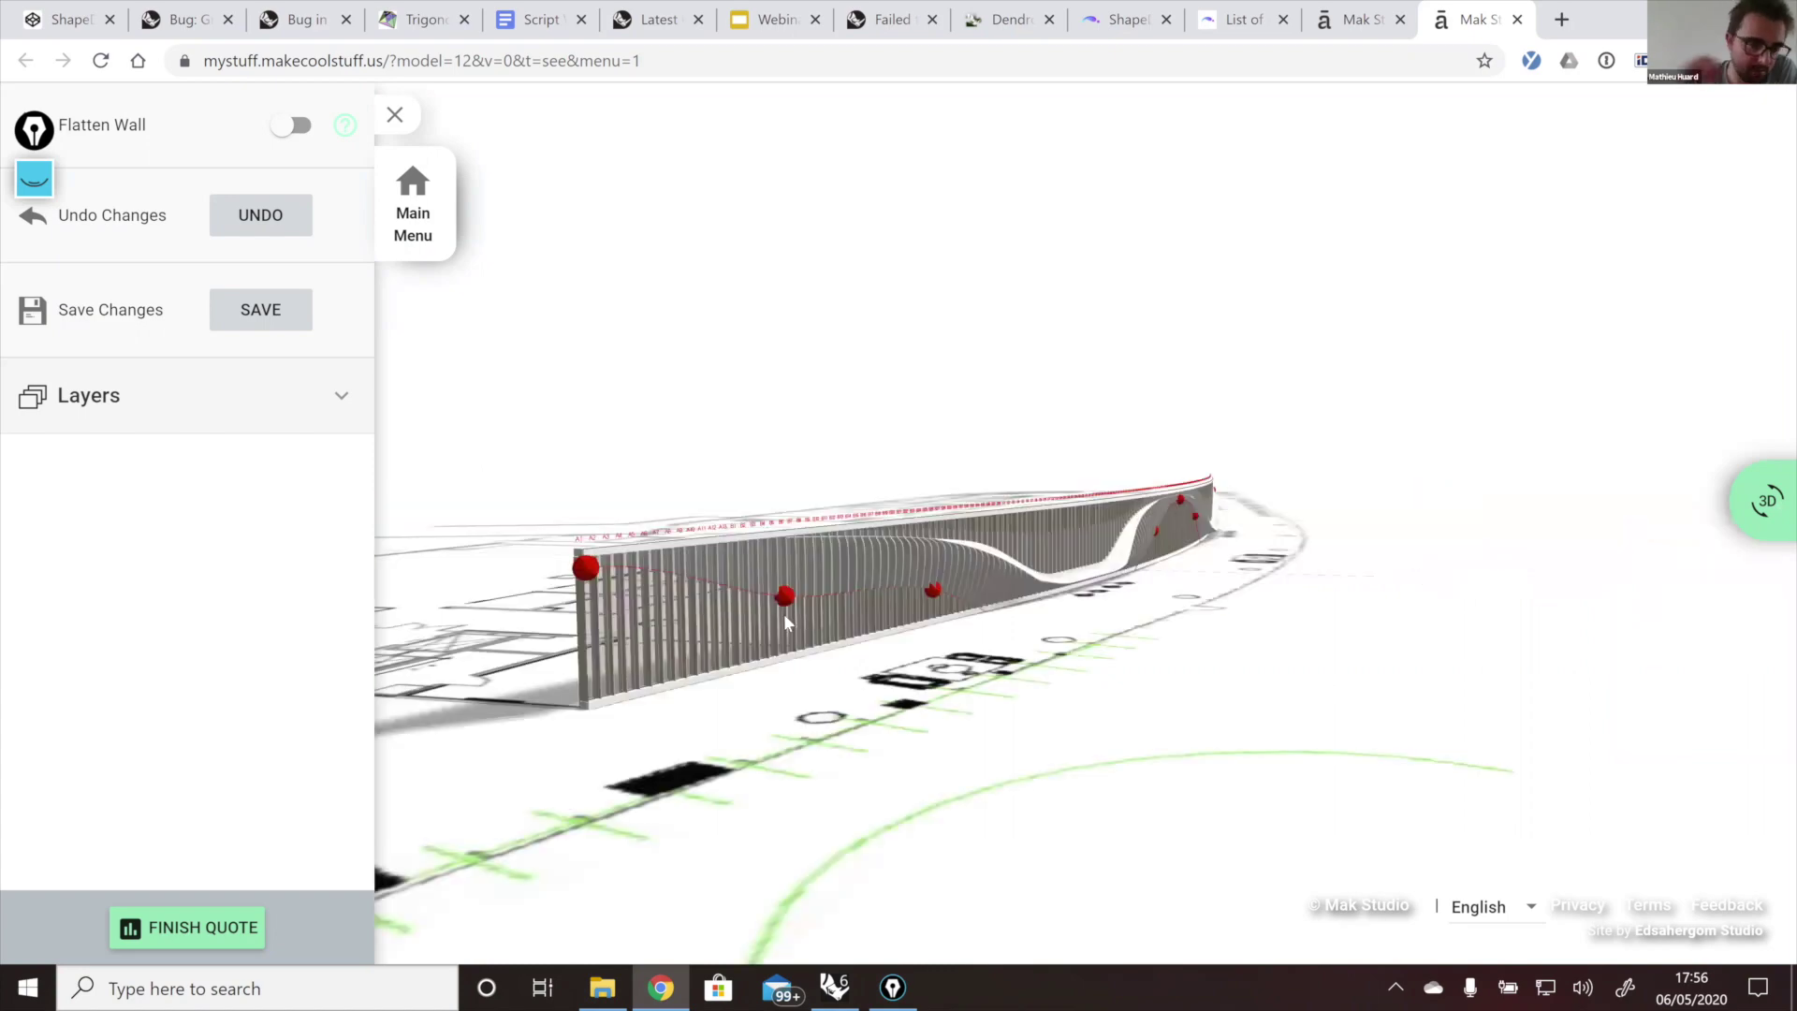
{"action": "left_click_drag", "start_coordinate": [783, 614], "coordinate": [1261, 659]}
{"action": "left_click_drag", "start_coordinate": [798, 646], "coordinate": [1490, 684]}
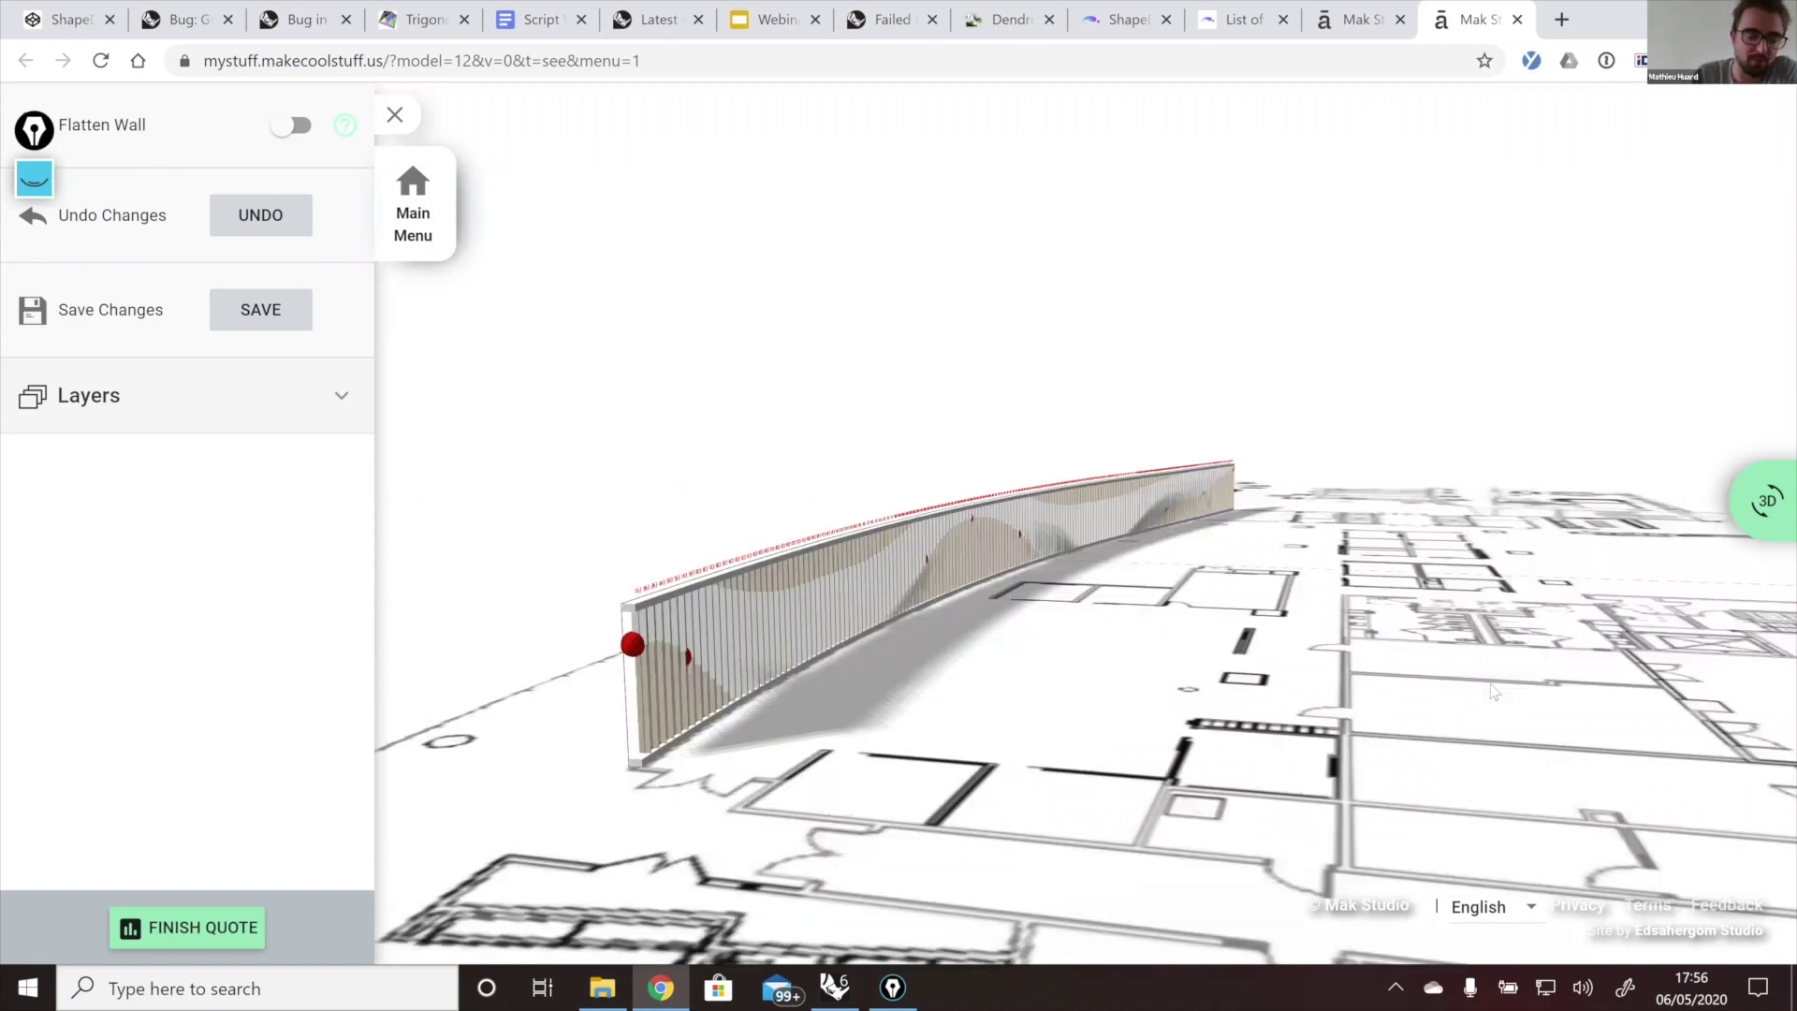
{"action": "left_click_drag", "start_coordinate": [1190, 678], "coordinate": [1226, 676]}
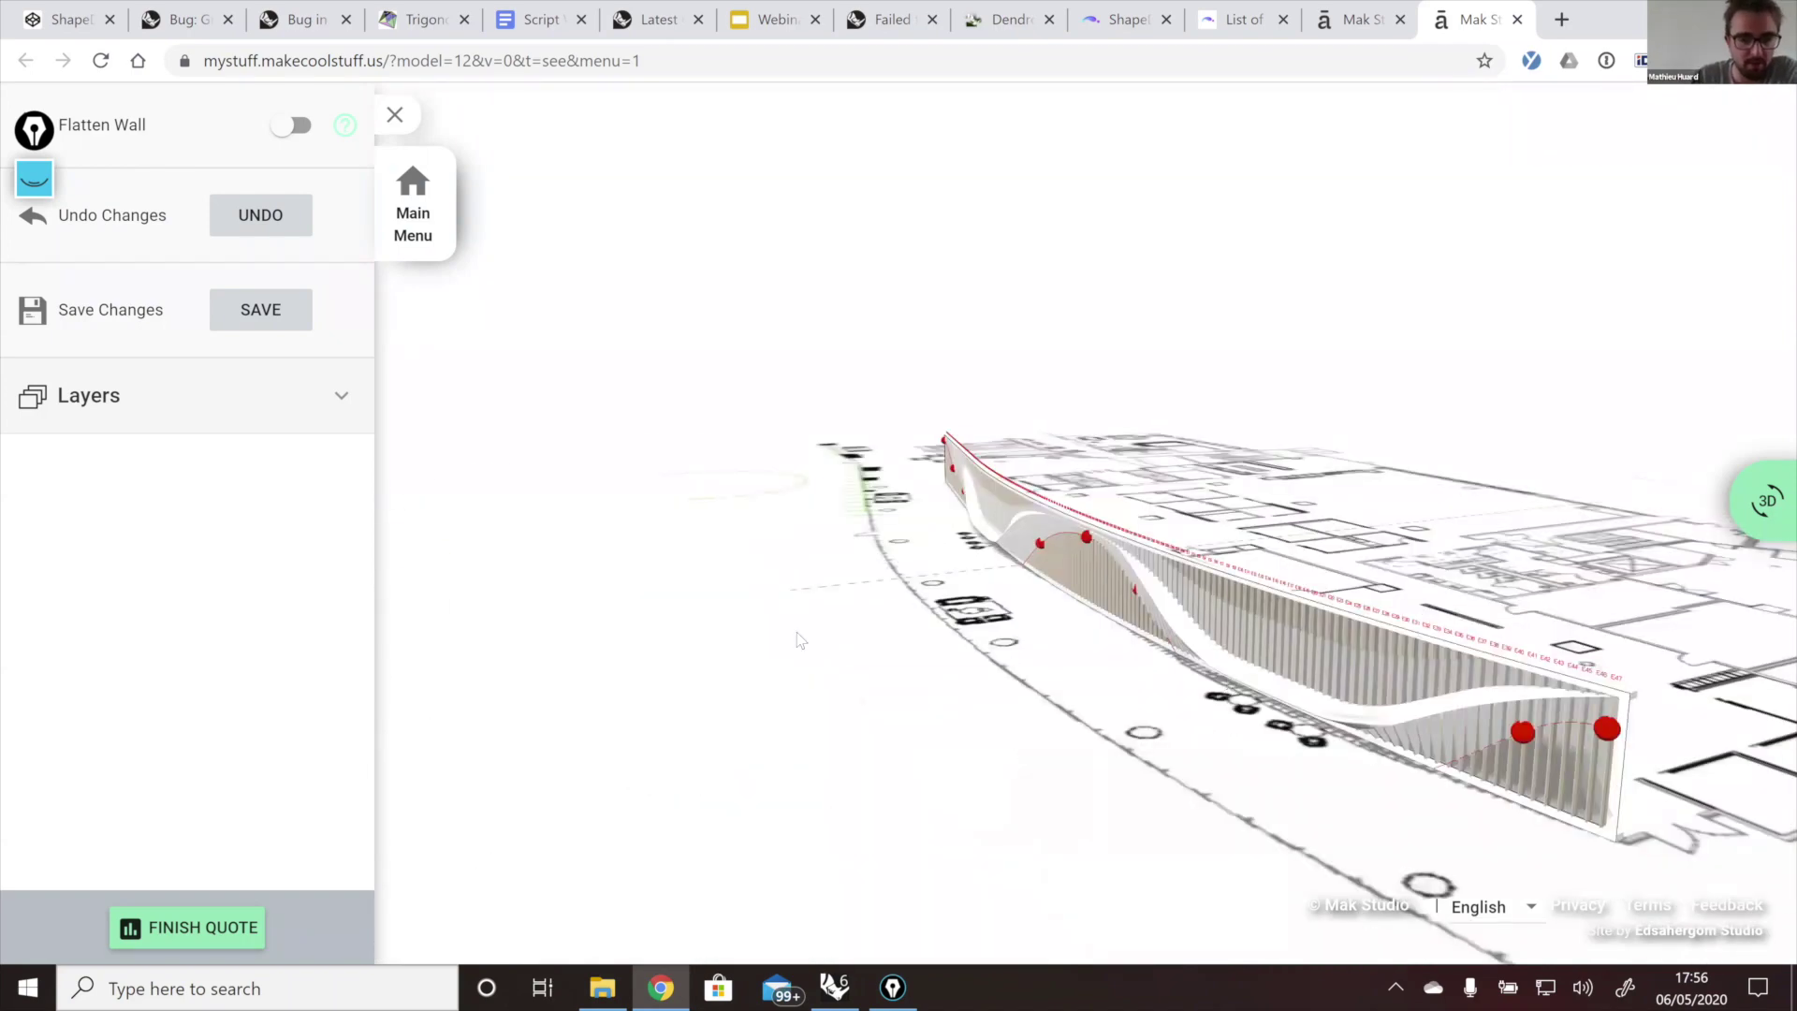
{"action": "left_click_drag", "start_coordinate": [796, 634], "coordinate": [947, 611]}
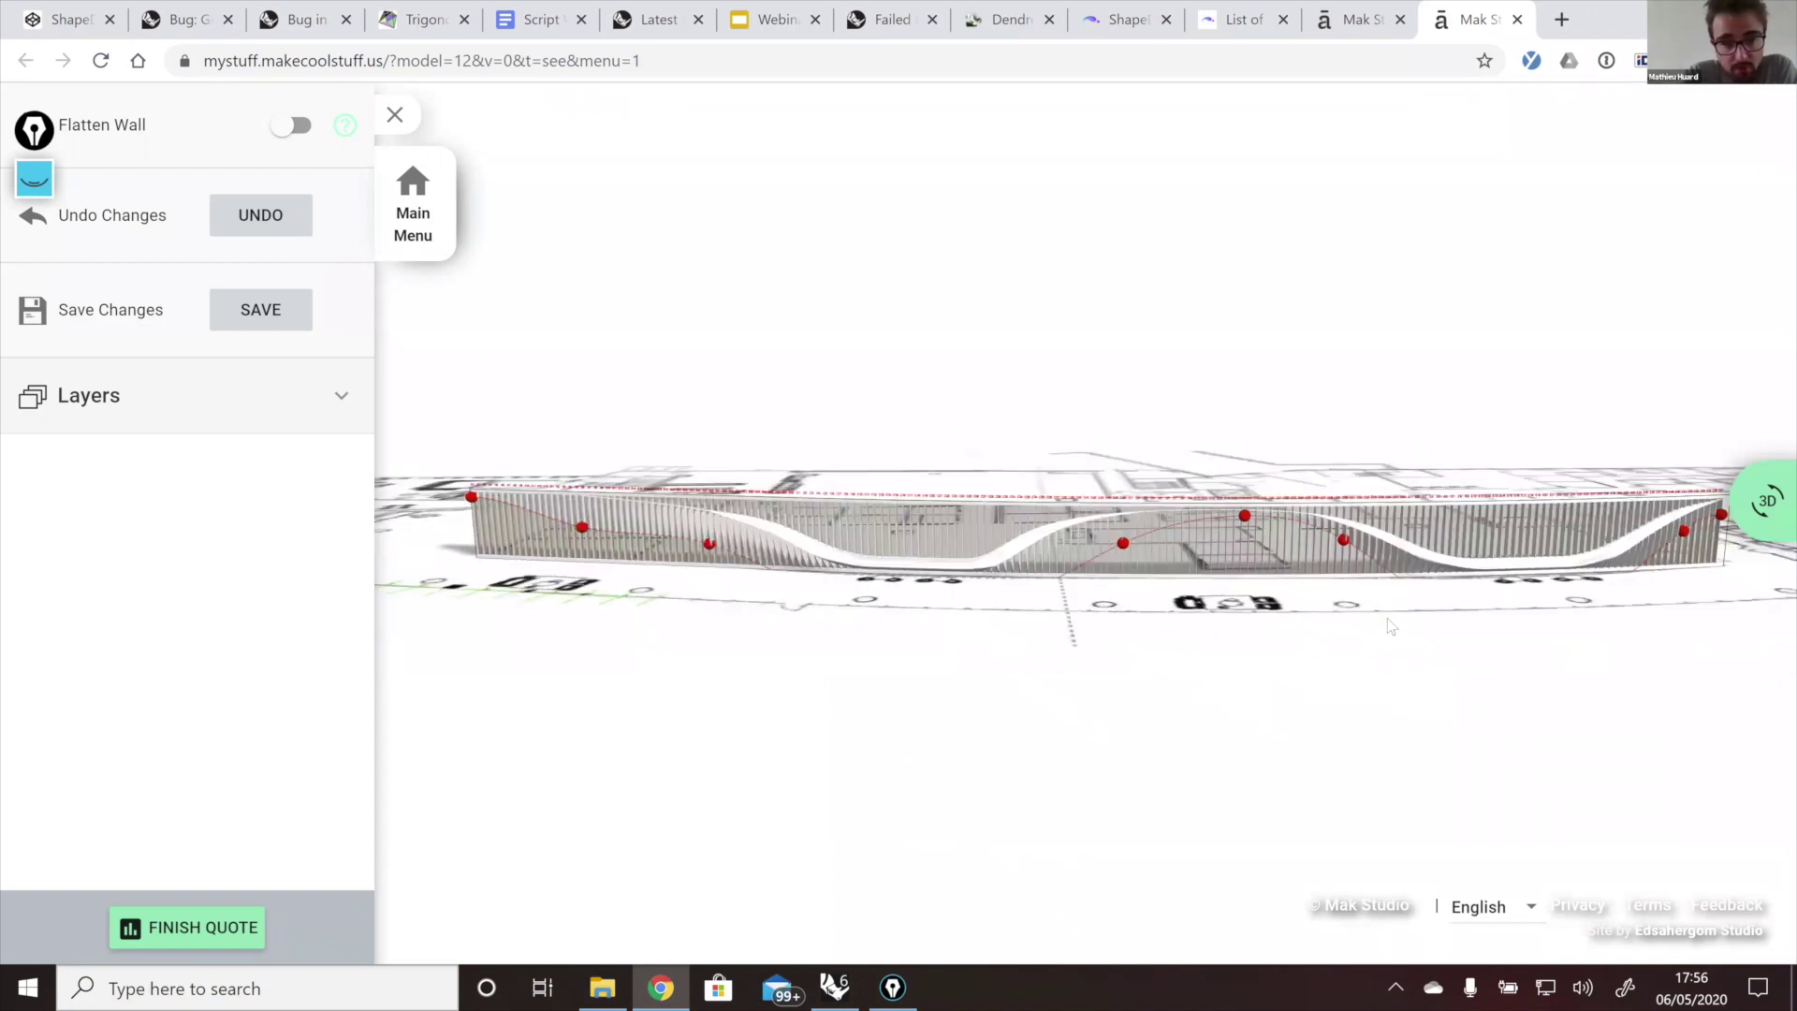
{"action": "left_click_drag", "start_coordinate": [1384, 618], "coordinate": [1460, 584]}
{"action": "left_click", "coordinate": [1150, 539]}
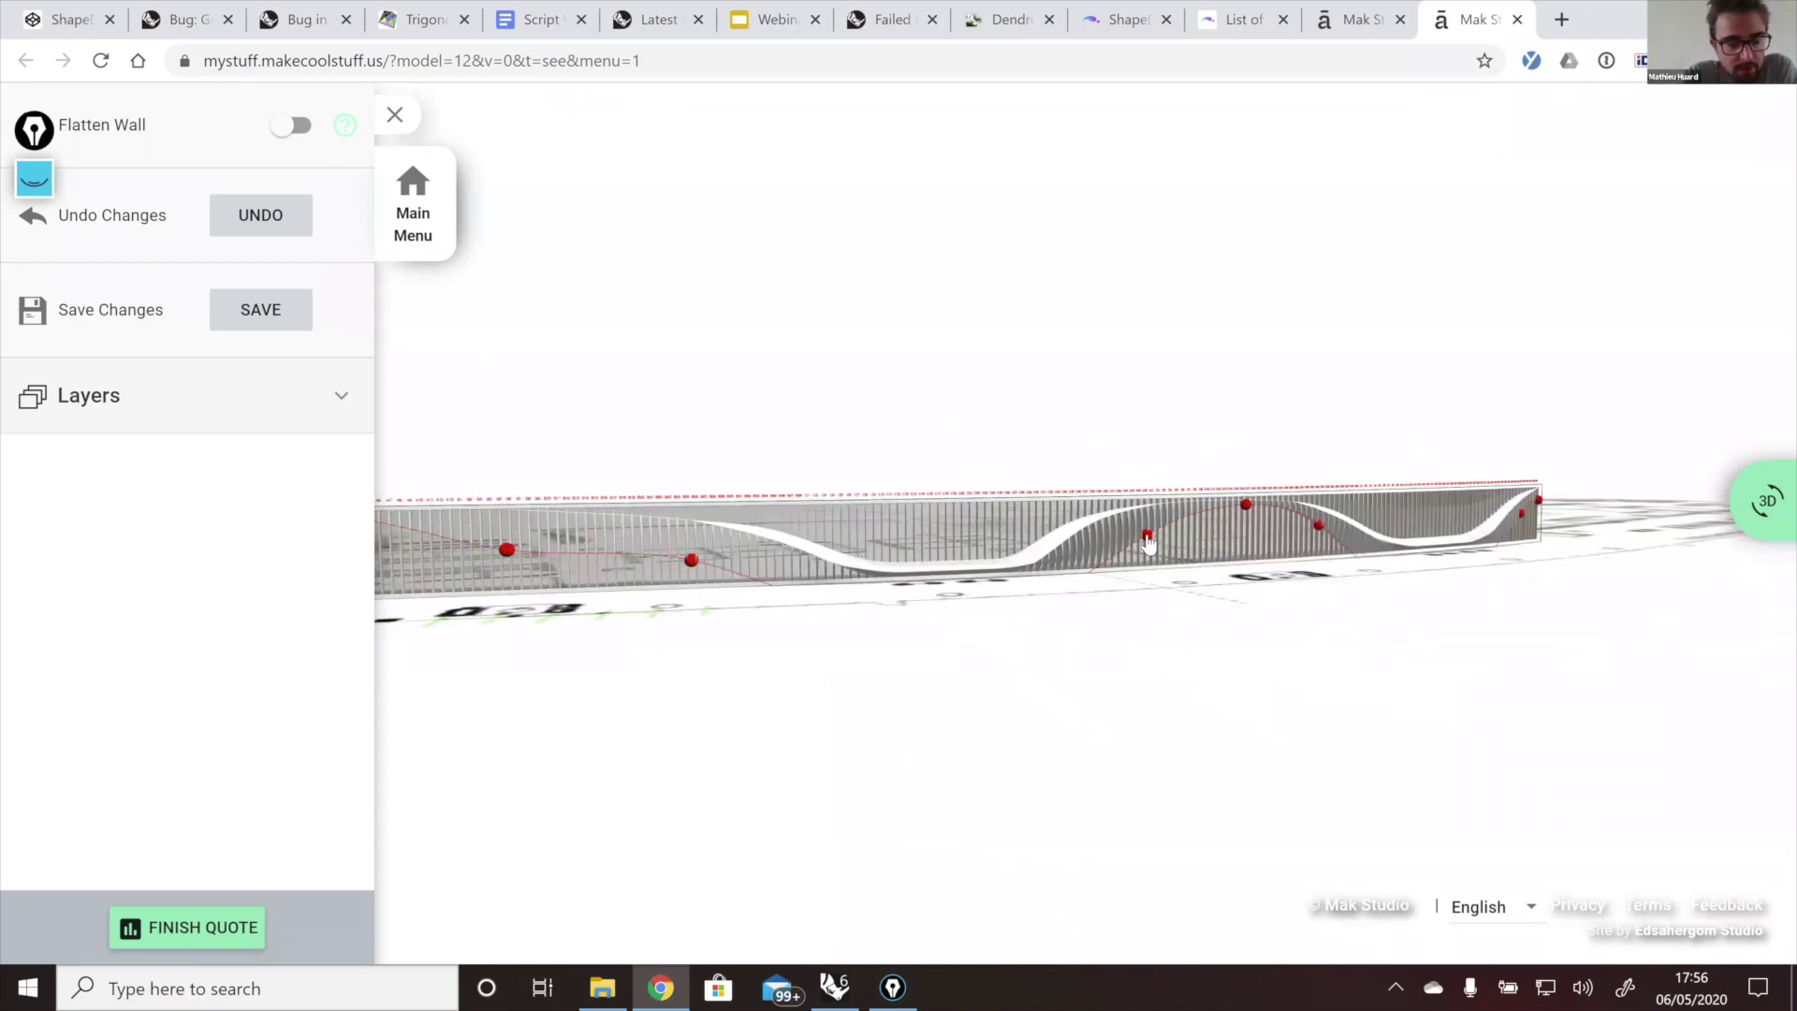
{"action": "left_click", "coordinate": [1186, 552]}
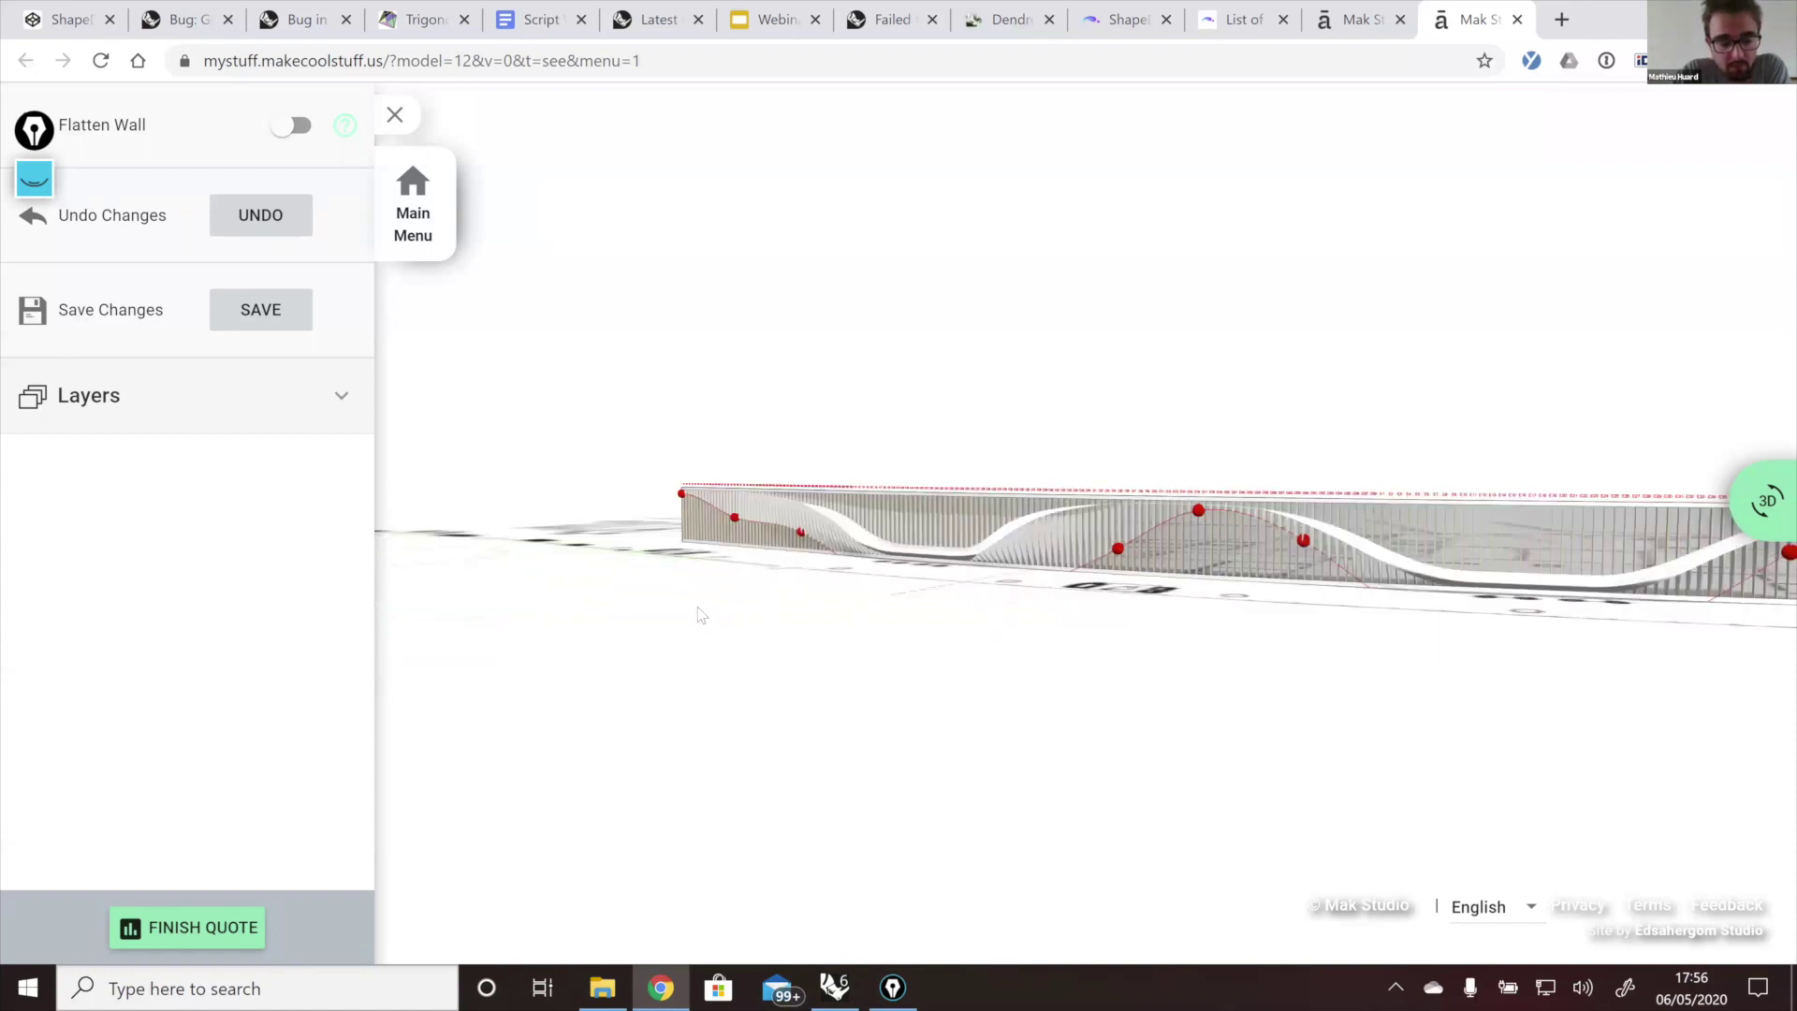
{"action": "left_click", "coordinate": [244, 318]}
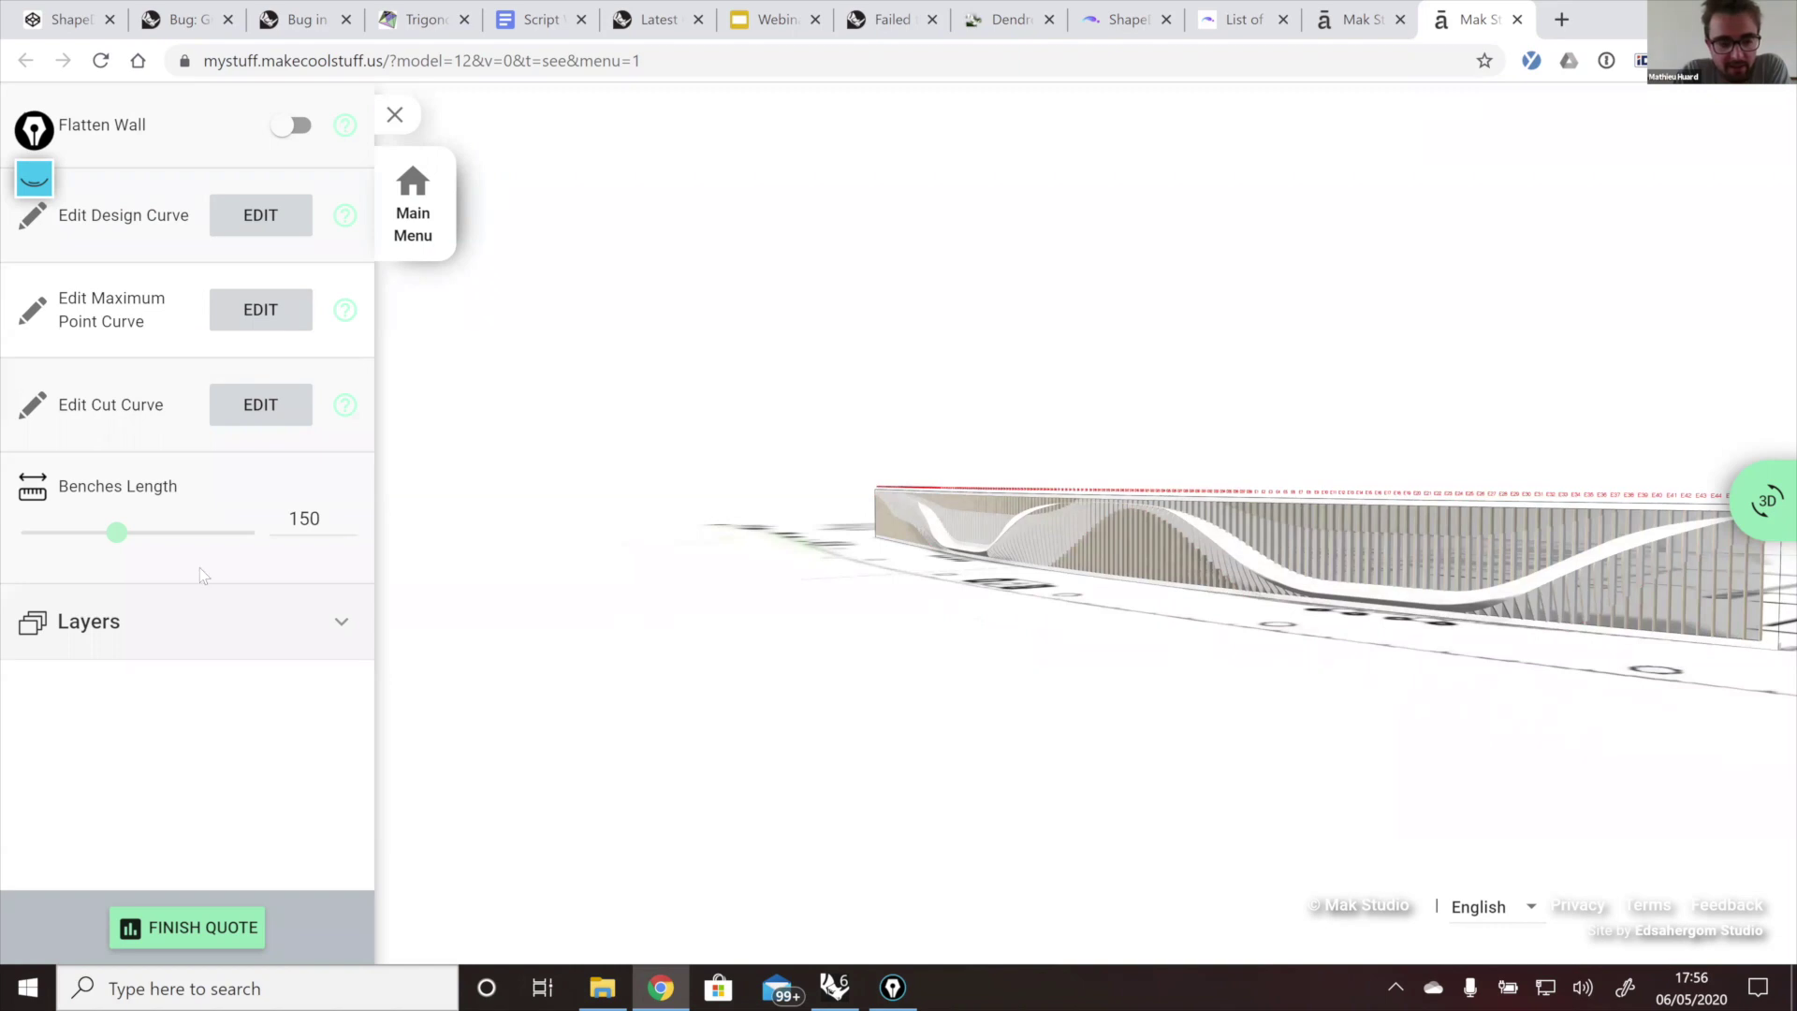
Step: Expand the layer options and toggle the Fins and Columns layers off and on to compare the wall's display
{"action": "left_click", "coordinate": [157, 629]}
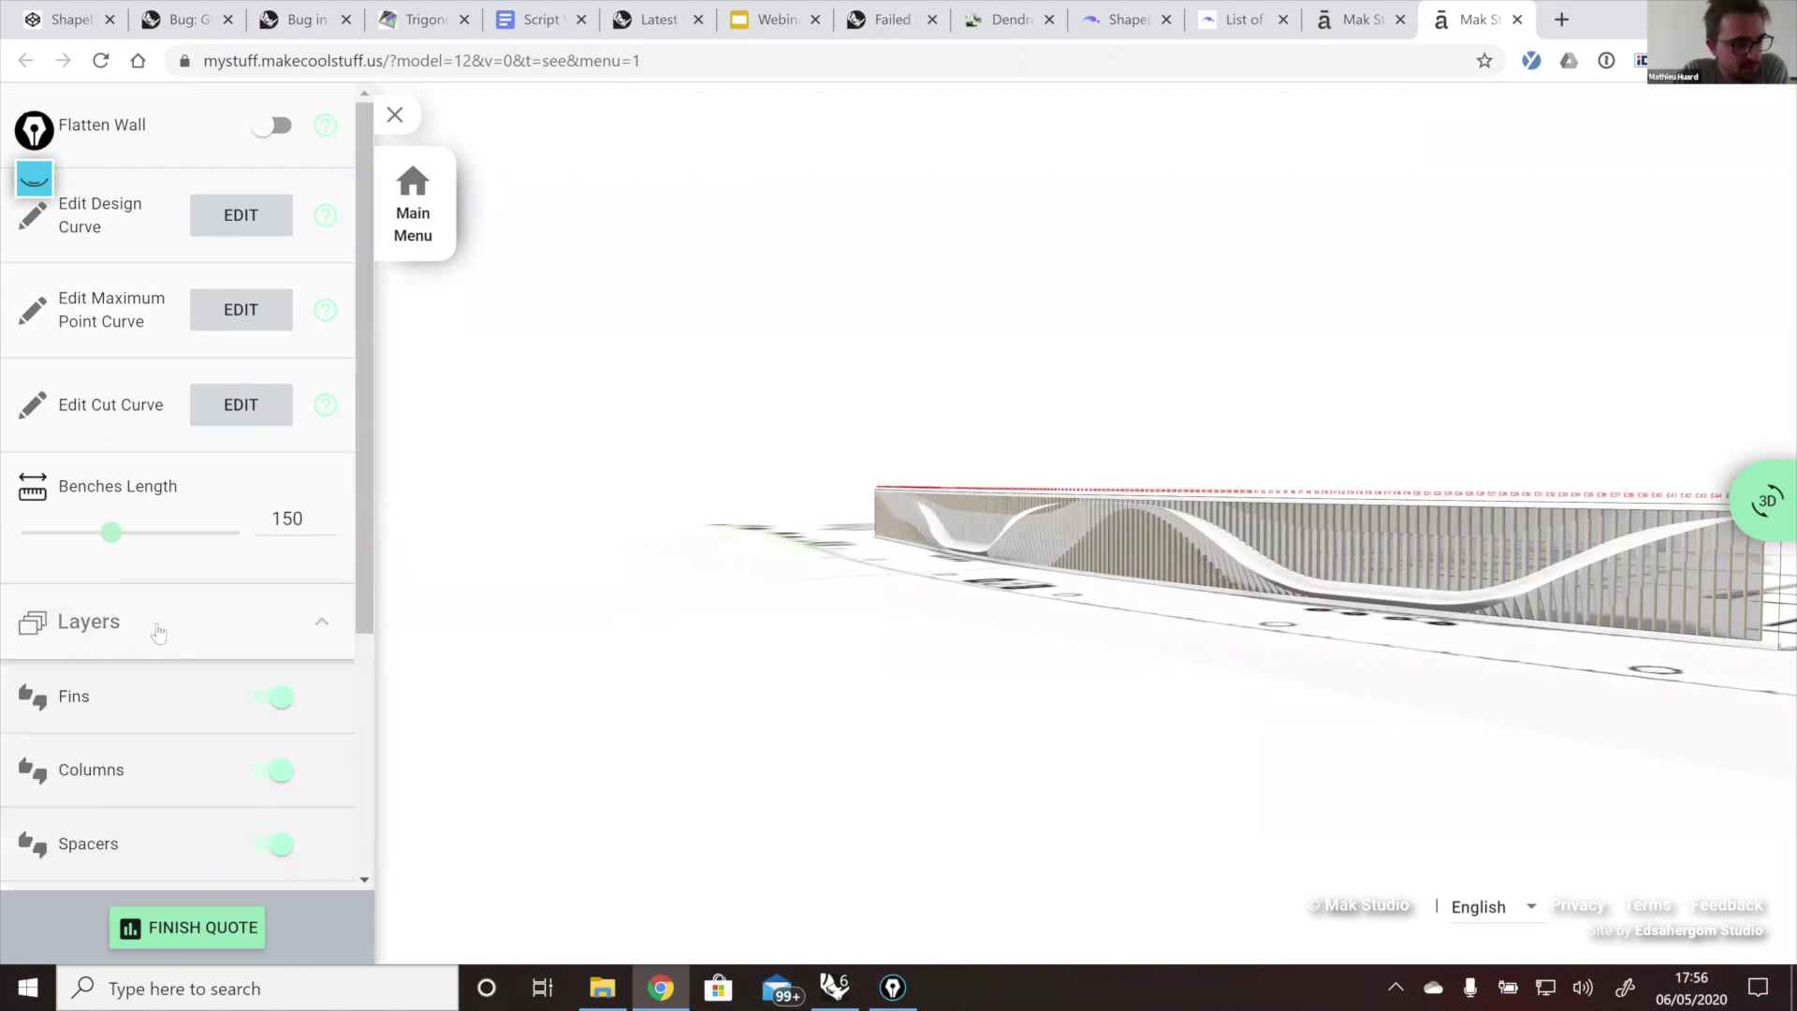
{"action": "left_click", "coordinate": [278, 697]}
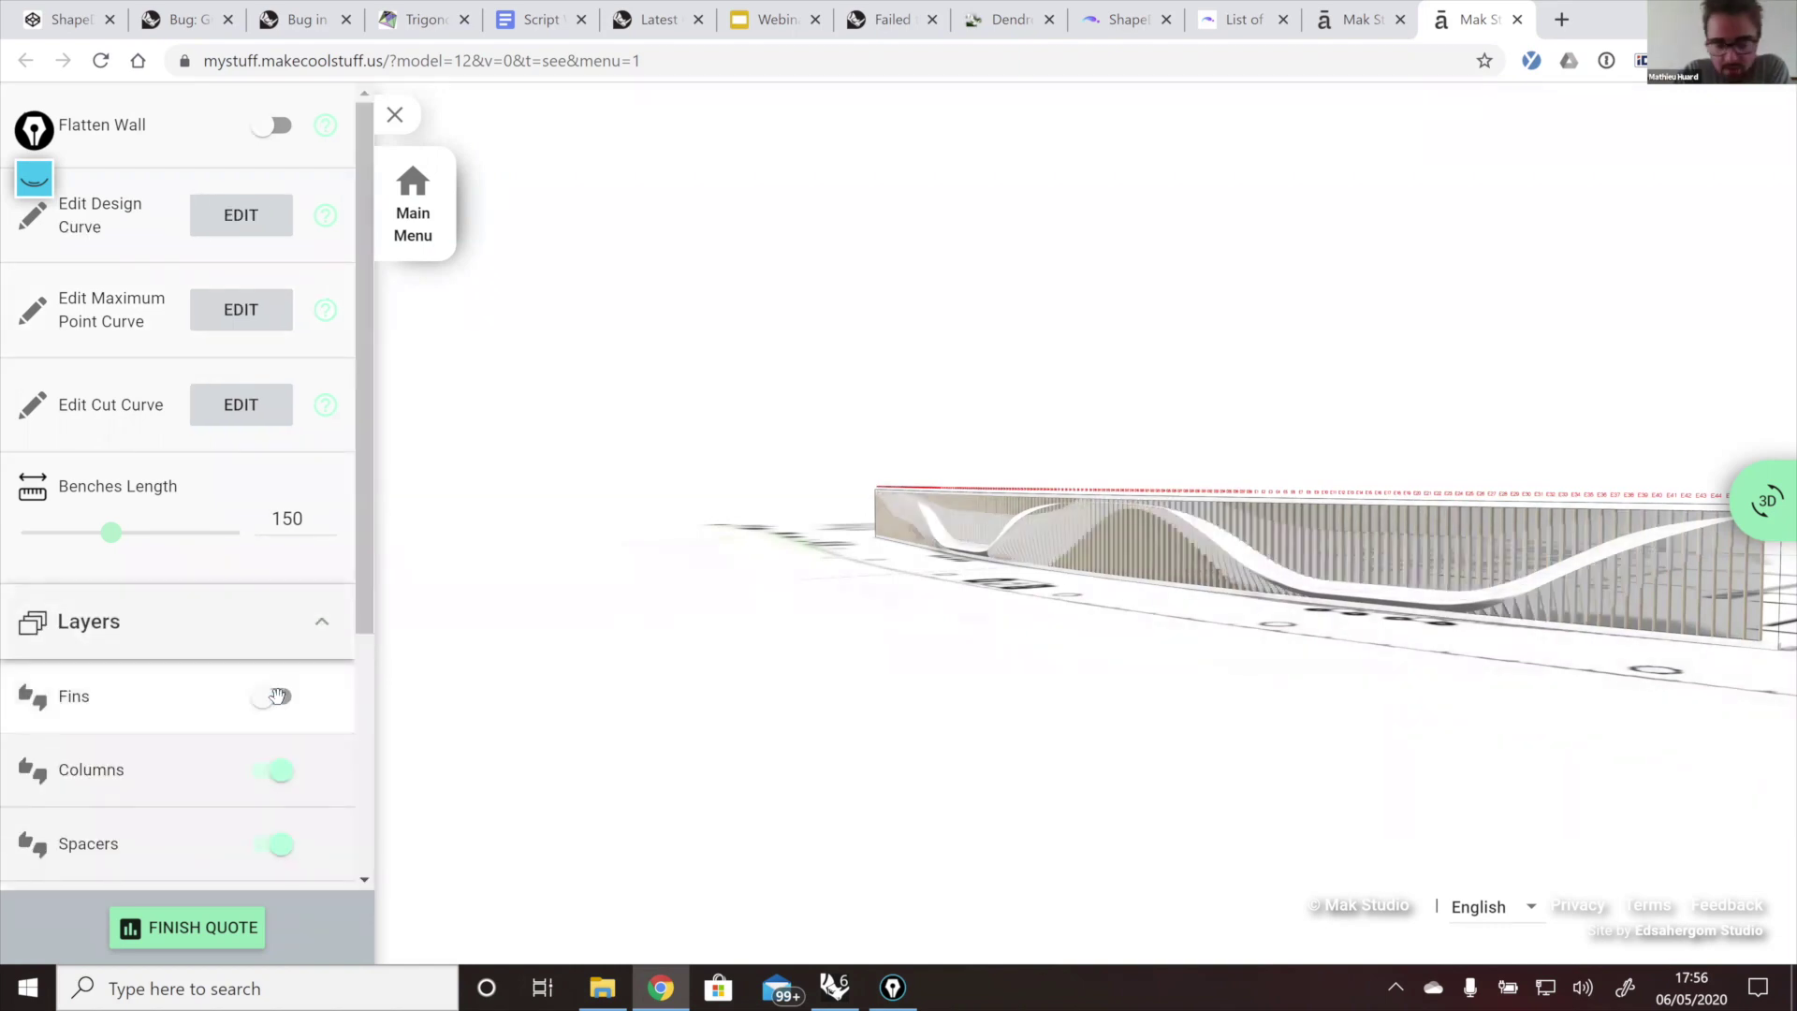
{"action": "left_click", "coordinate": [277, 696]}
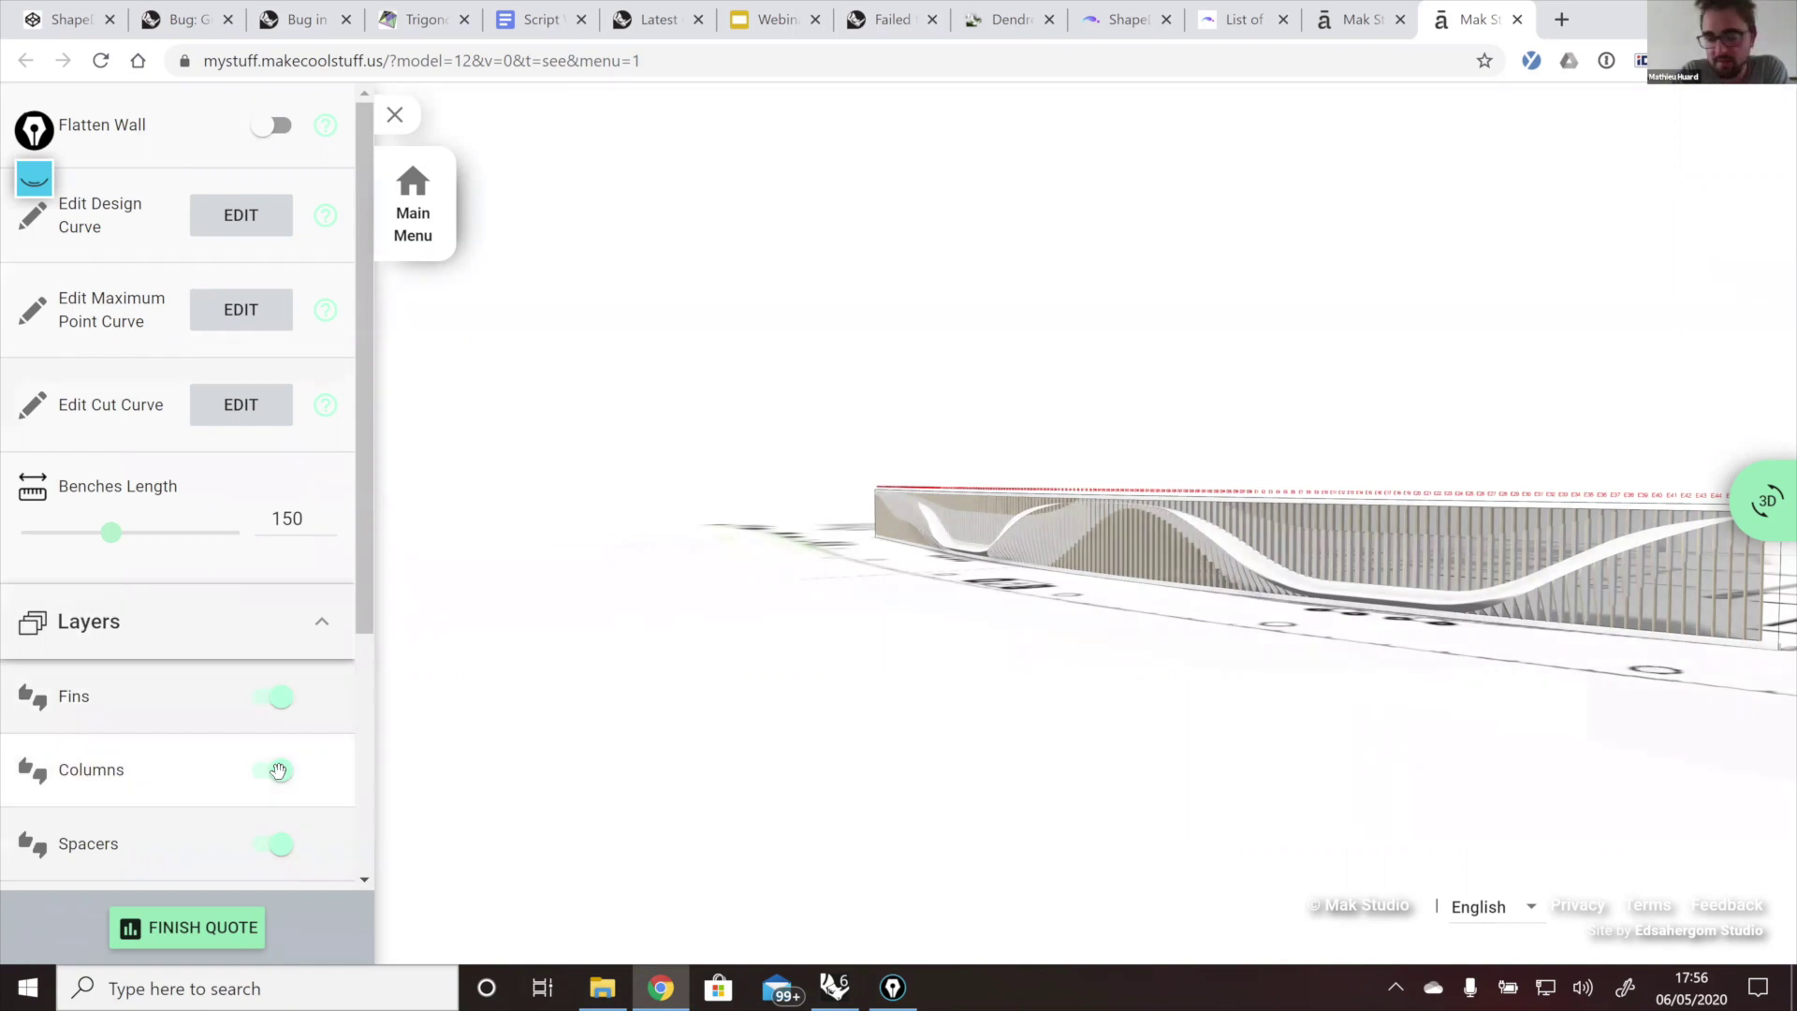
{"action": "left_click", "coordinate": [278, 771]}
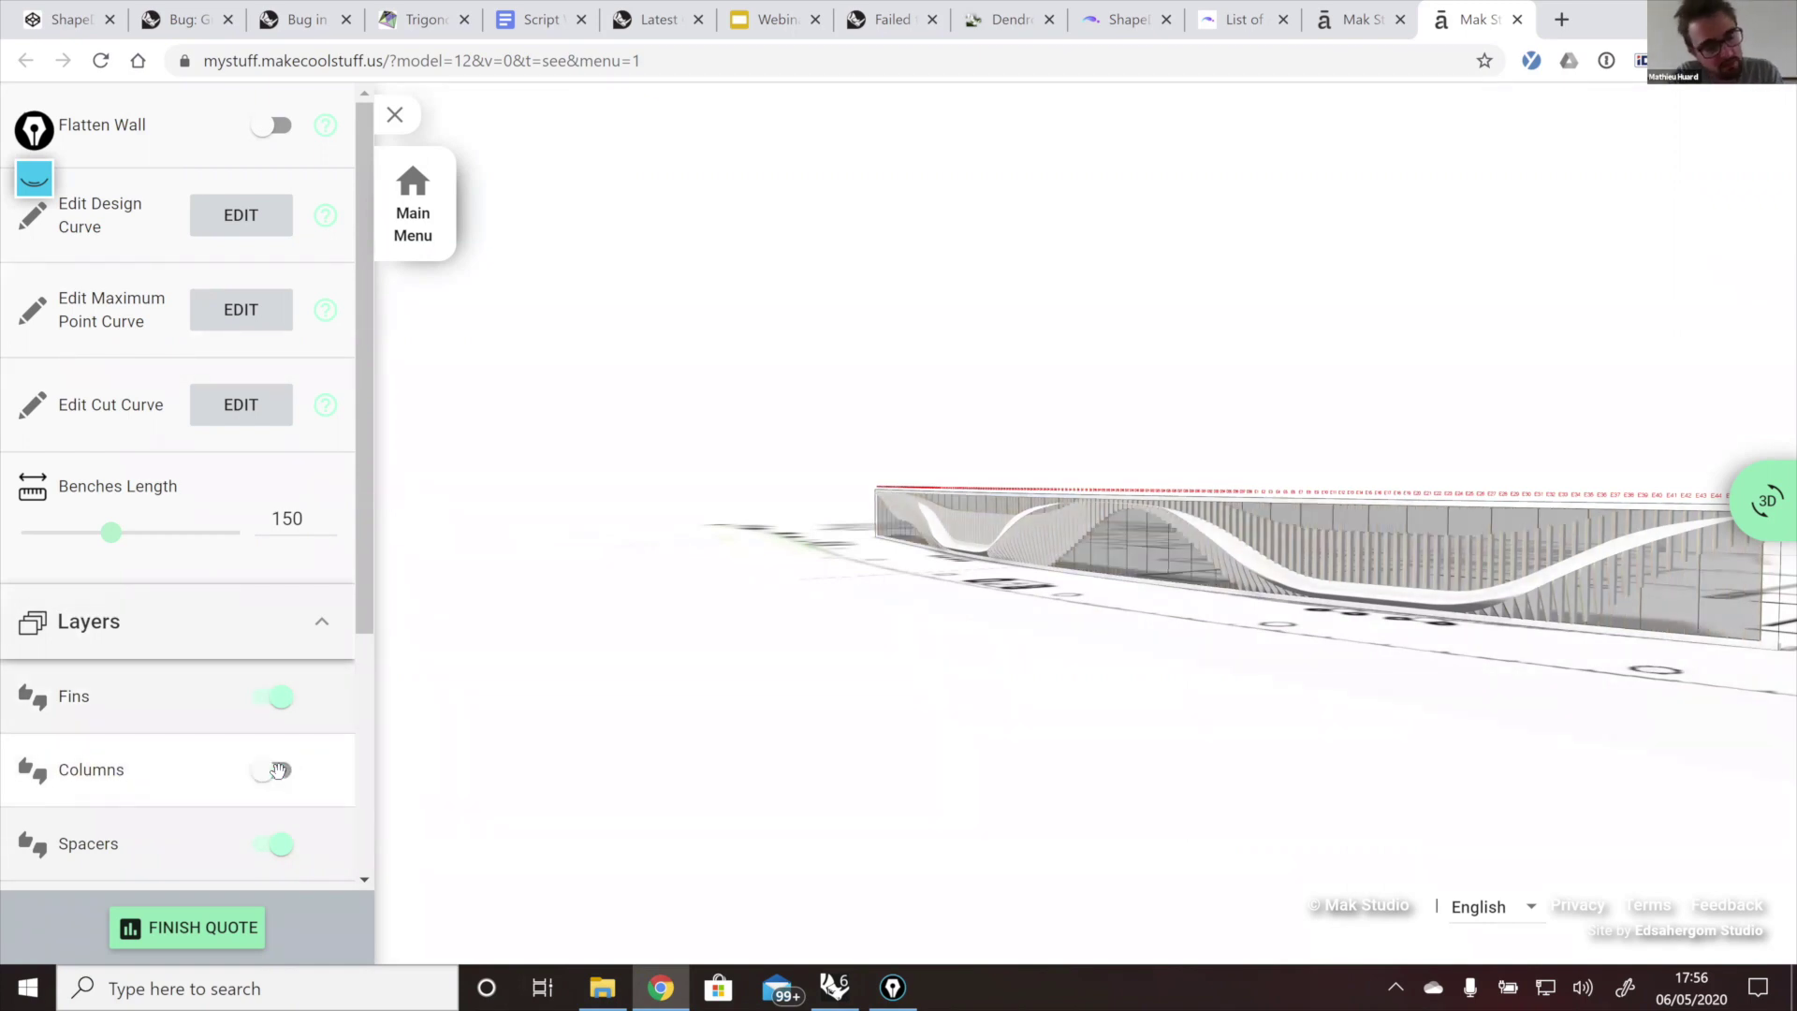
{"action": "left_click", "coordinate": [273, 799]}
Step: Toggle the Benches and Glass layers off and on to show what each contributes to the wall
{"action": "scroll", "coordinate": [272, 799], "scroll_direction": "down", "scroll_amount": 1}
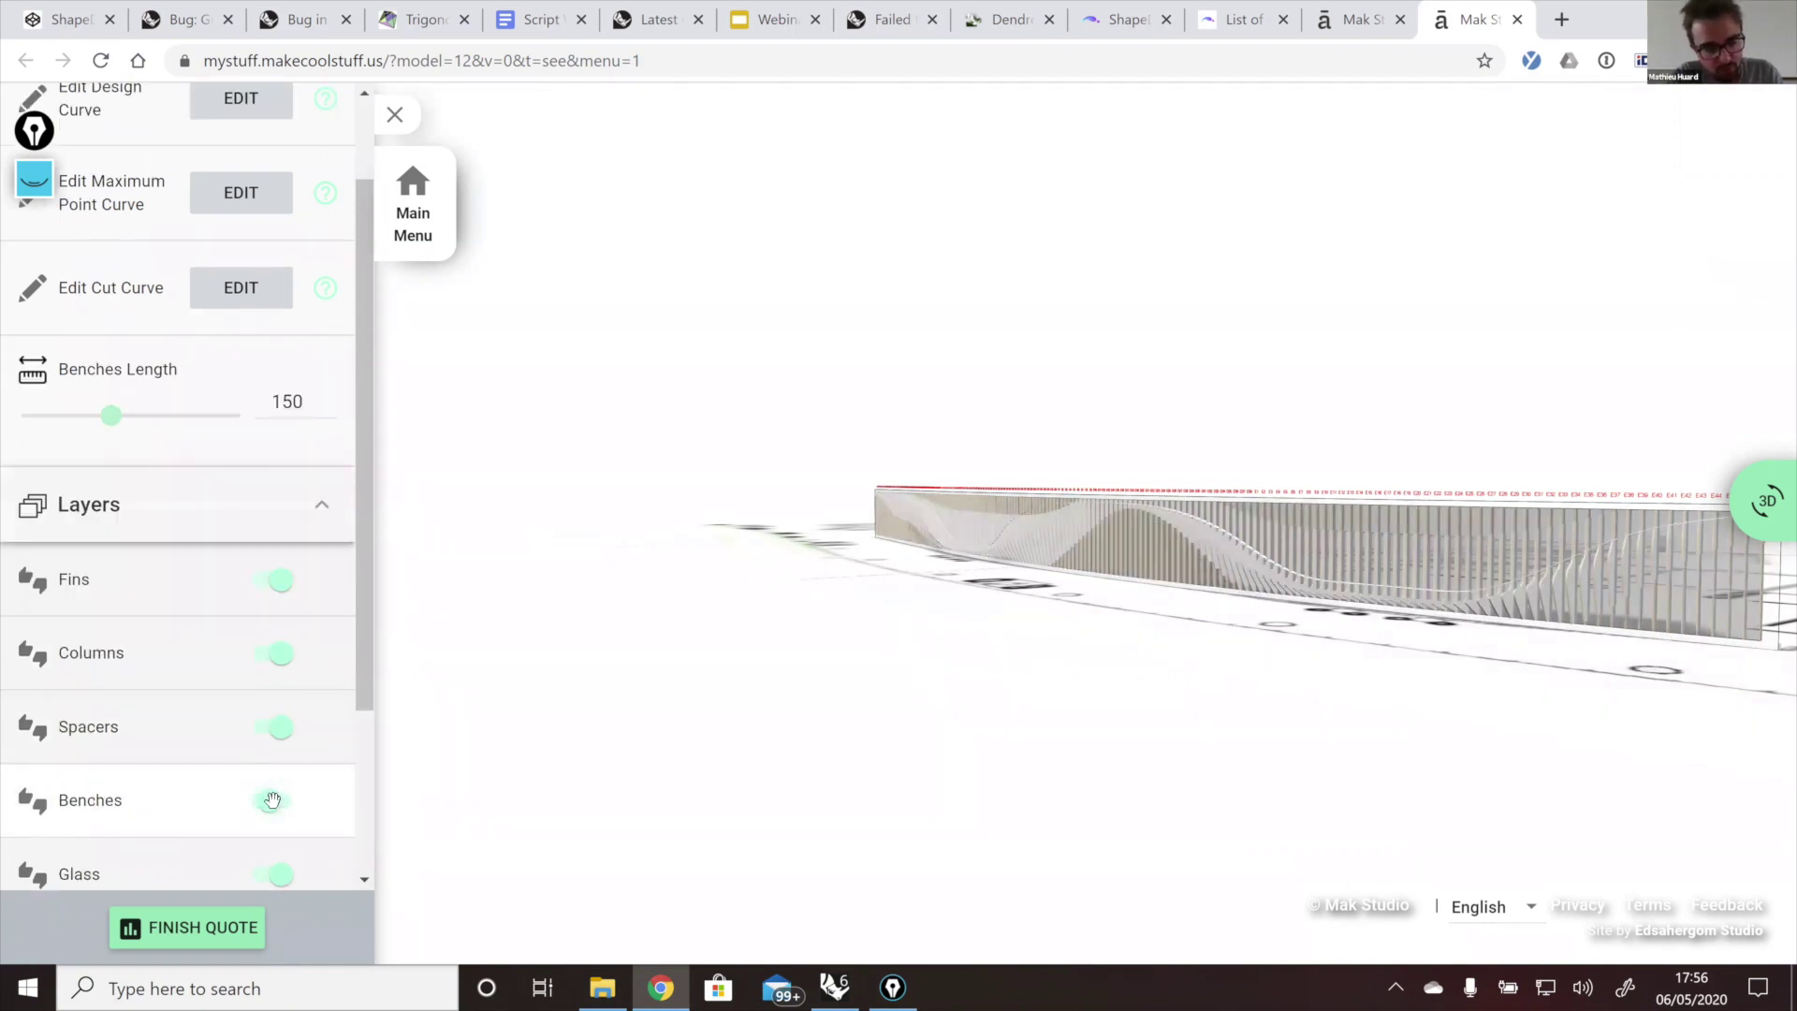
{"action": "left_click", "coordinate": [272, 799]}
{"action": "left_click", "coordinate": [267, 800]}
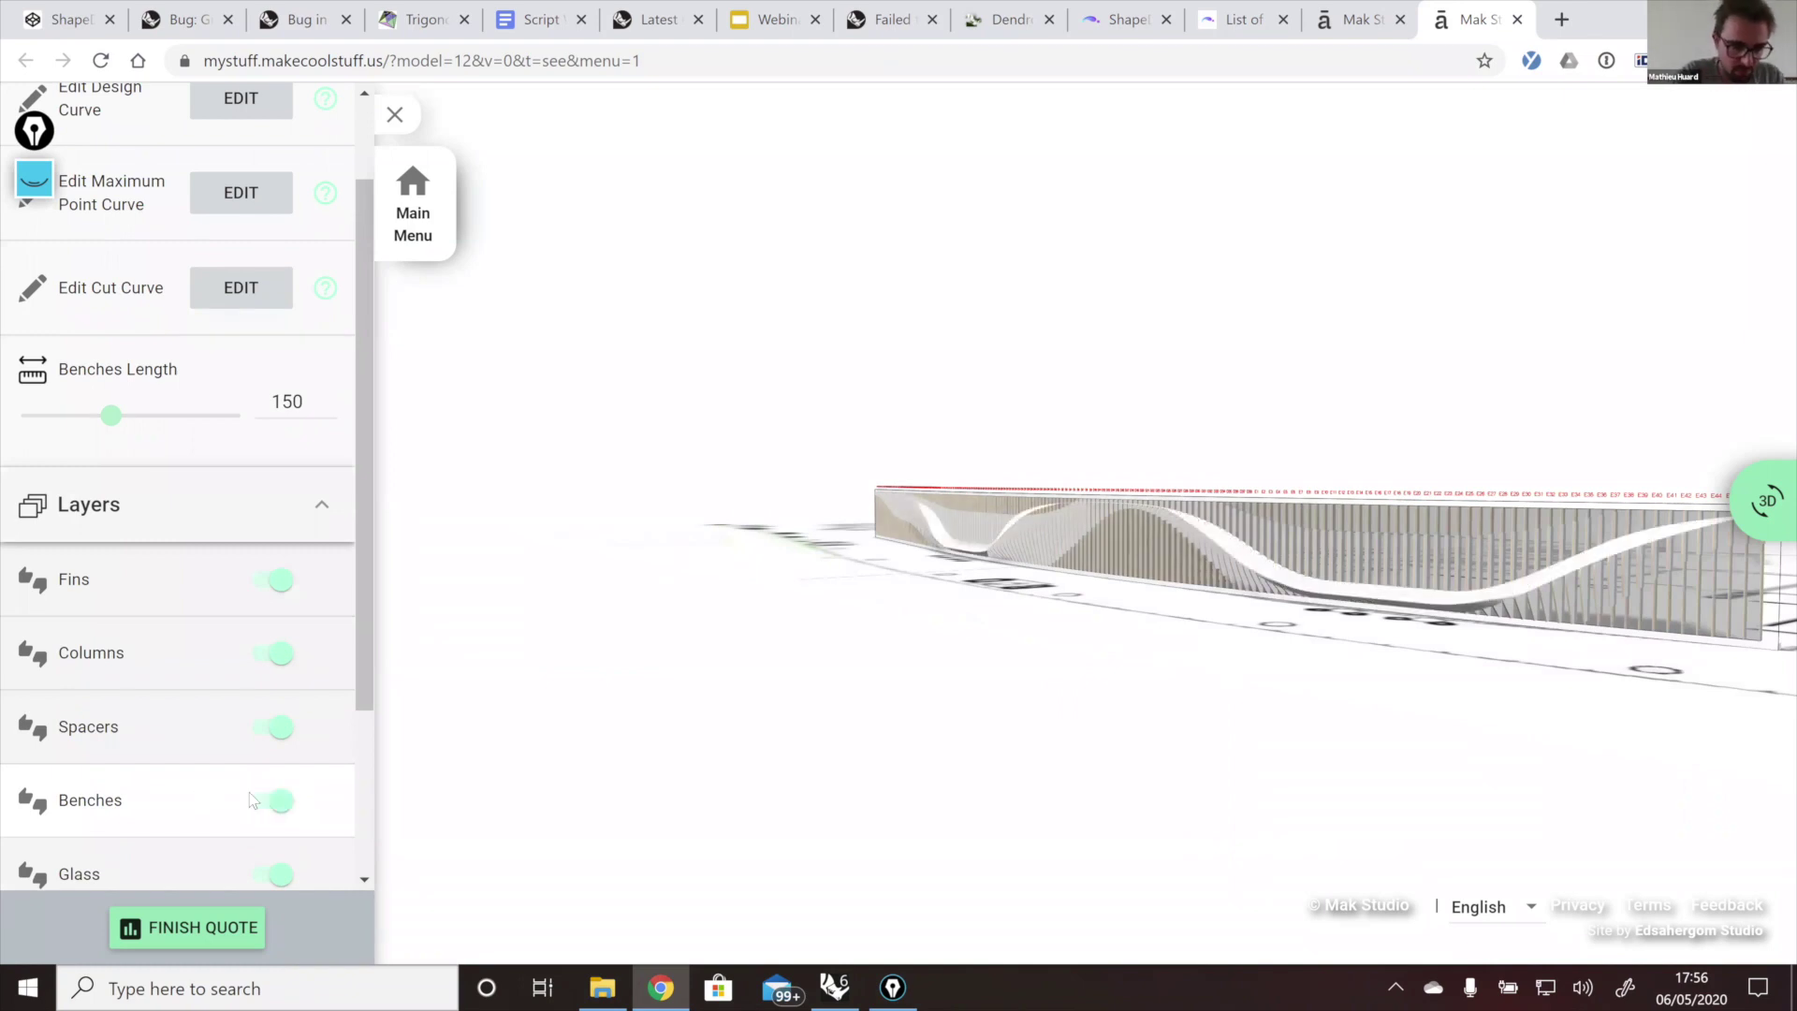
{"action": "scroll", "coordinate": [265, 751], "scroll_direction": "down", "scroll_amount": 1}
{"action": "left_click", "coordinate": [266, 756]}
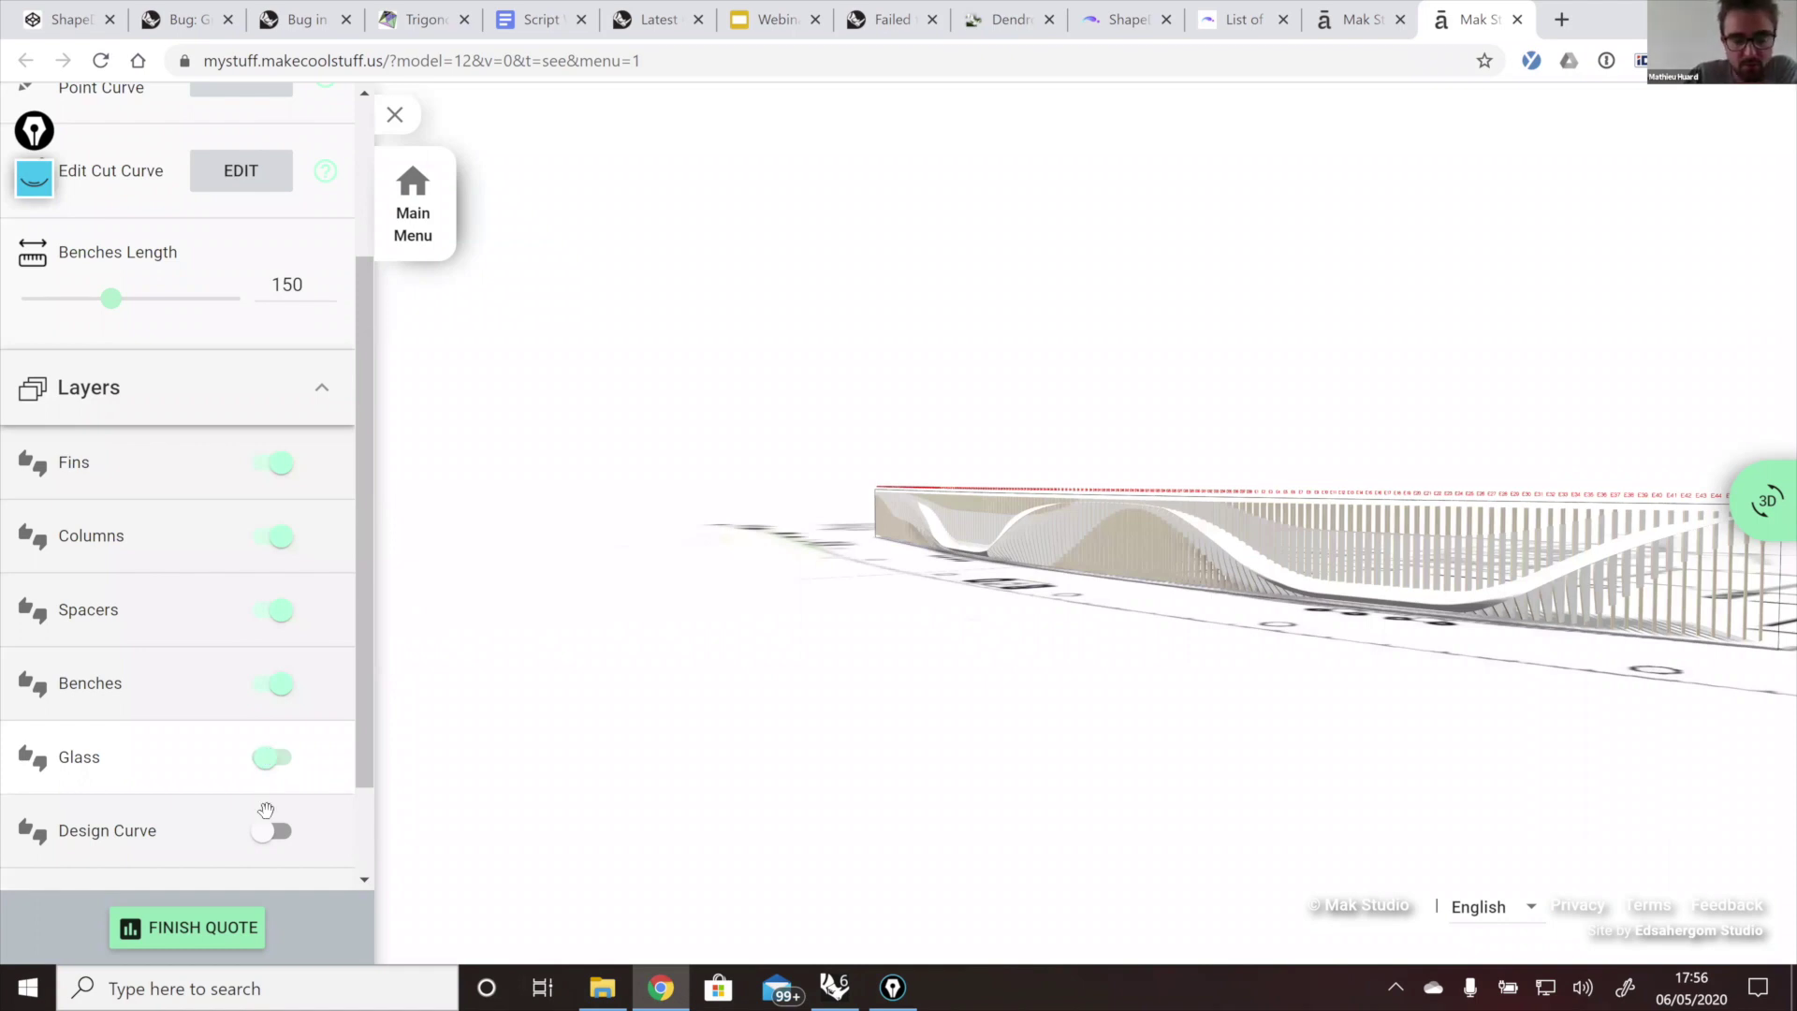
{"action": "left_click", "coordinate": [247, 761]}
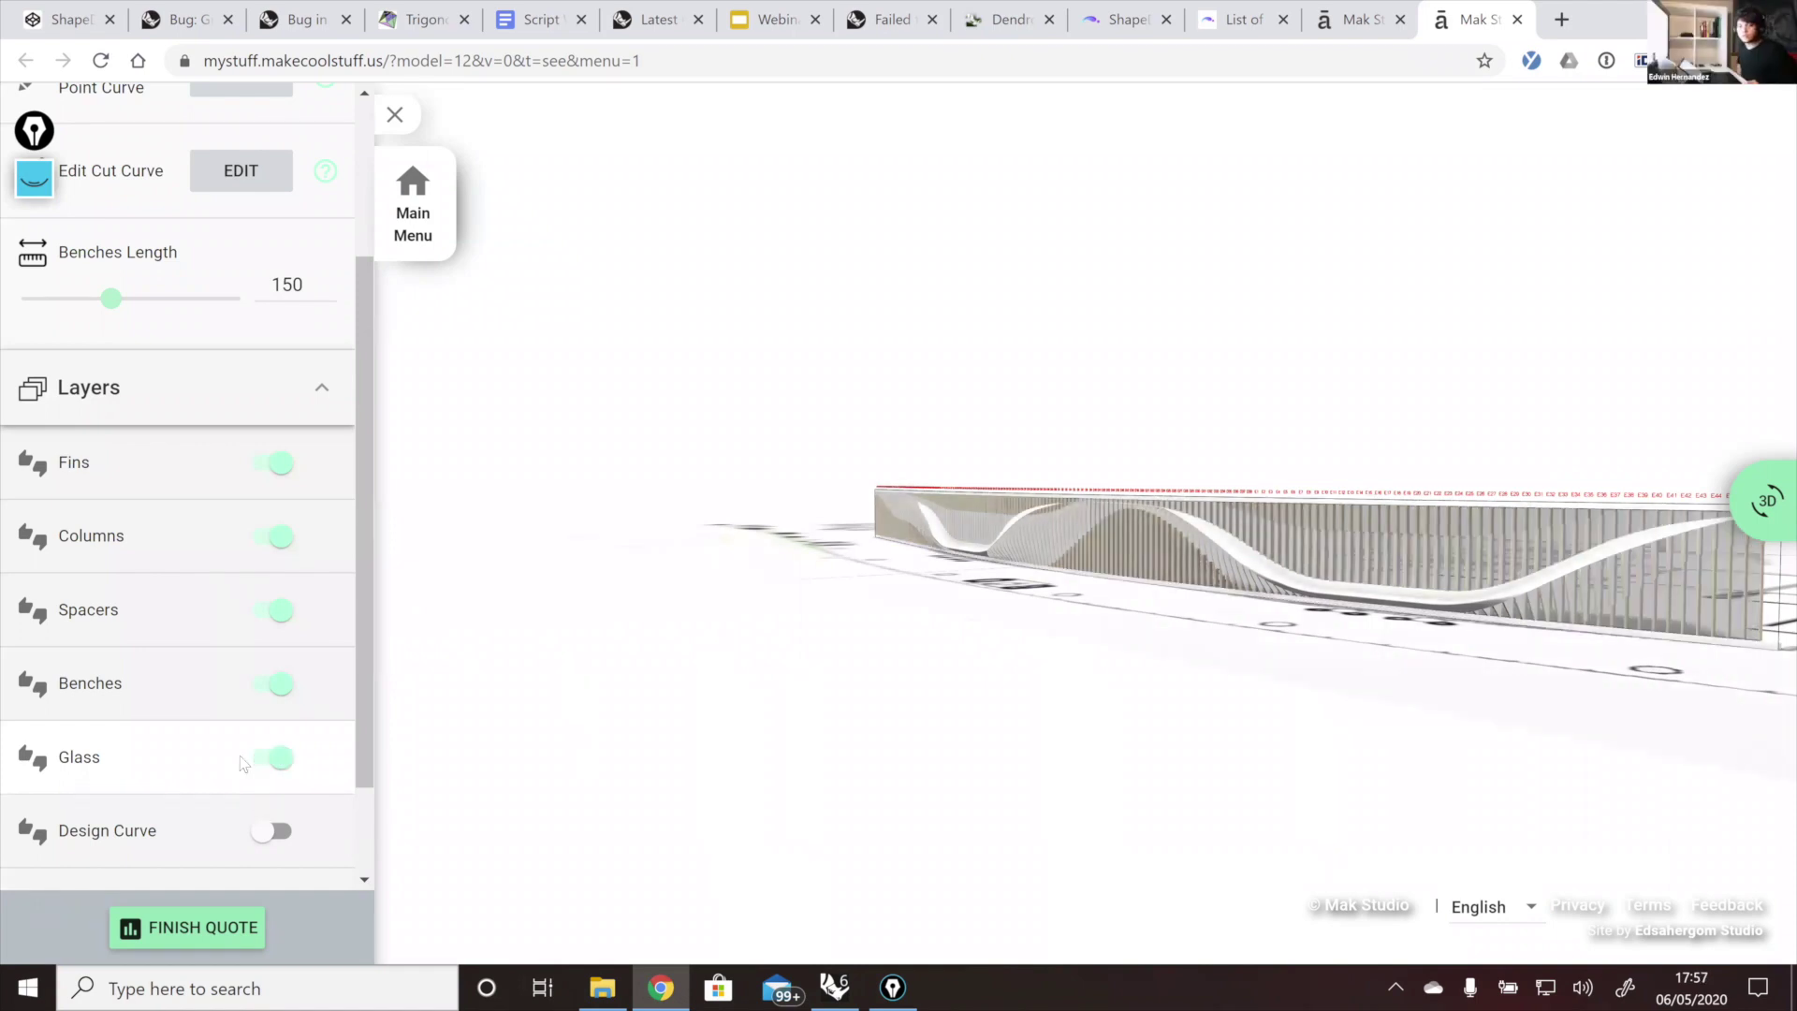